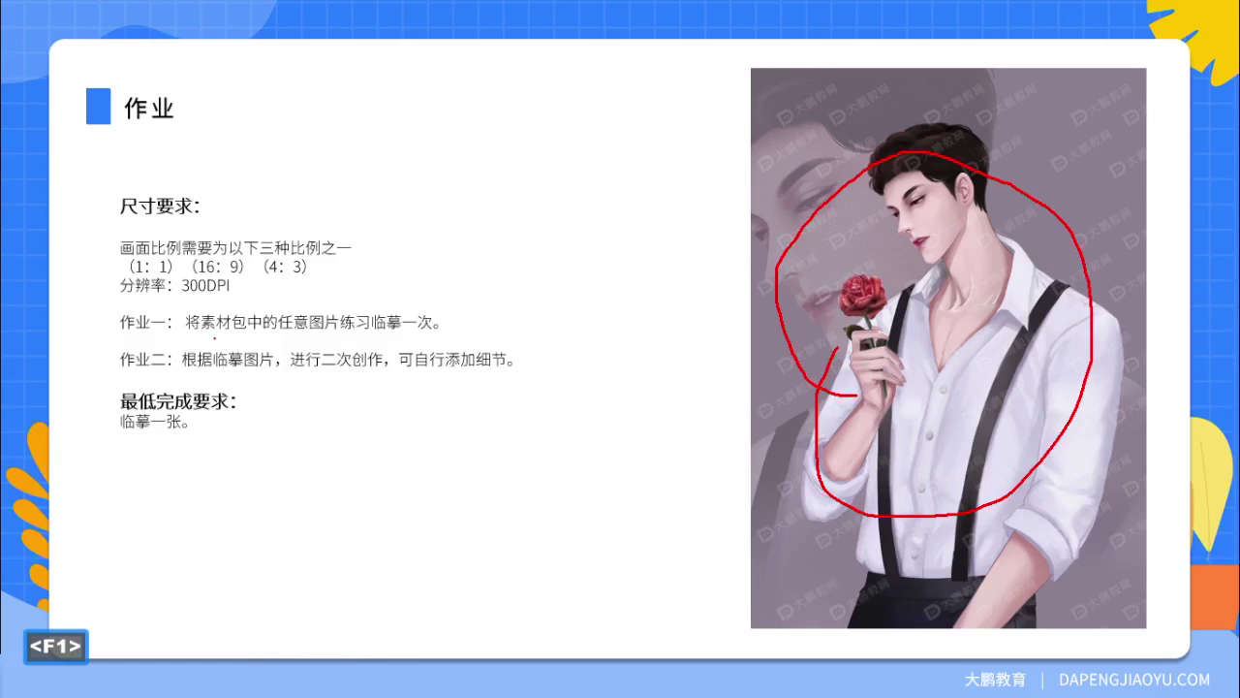
mouse_move(127, 340)
left_mouse_down()
mouse_move(532, 336)
mouse_move(345, 300)
mouse_move(174, 301)
mouse_move(32, 324)
mouse_move(46, 337)
mouse_move(143, 333)
mouse_move(167, 373)
mouse_move(211, 393)
mouse_move(238, 391)
mouse_move(239, 367)
mouse_move(523, 368)
left_mouse_up()
key("F1")
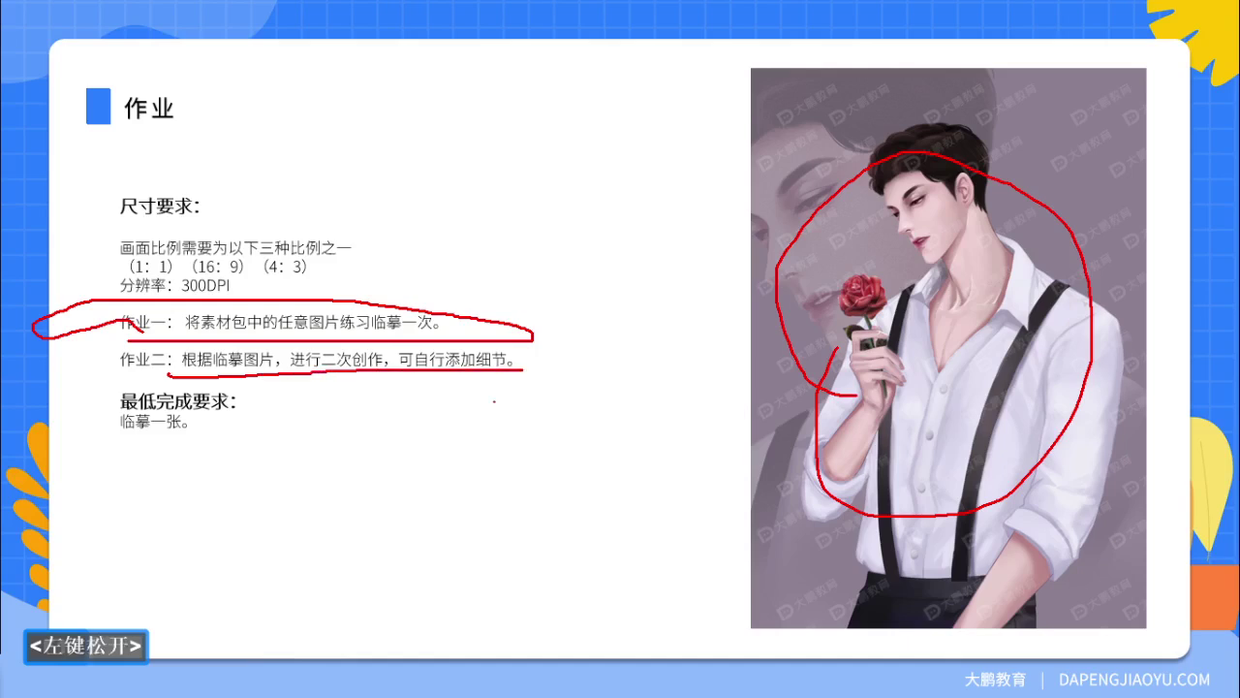
key("F1")
mouse_move(108, 442)
left_mouse_down()
mouse_move(157, 487)
mouse_move(251, 440)
mouse_move(239, 397)
mouse_move(103, 453)
left_mouse_up()
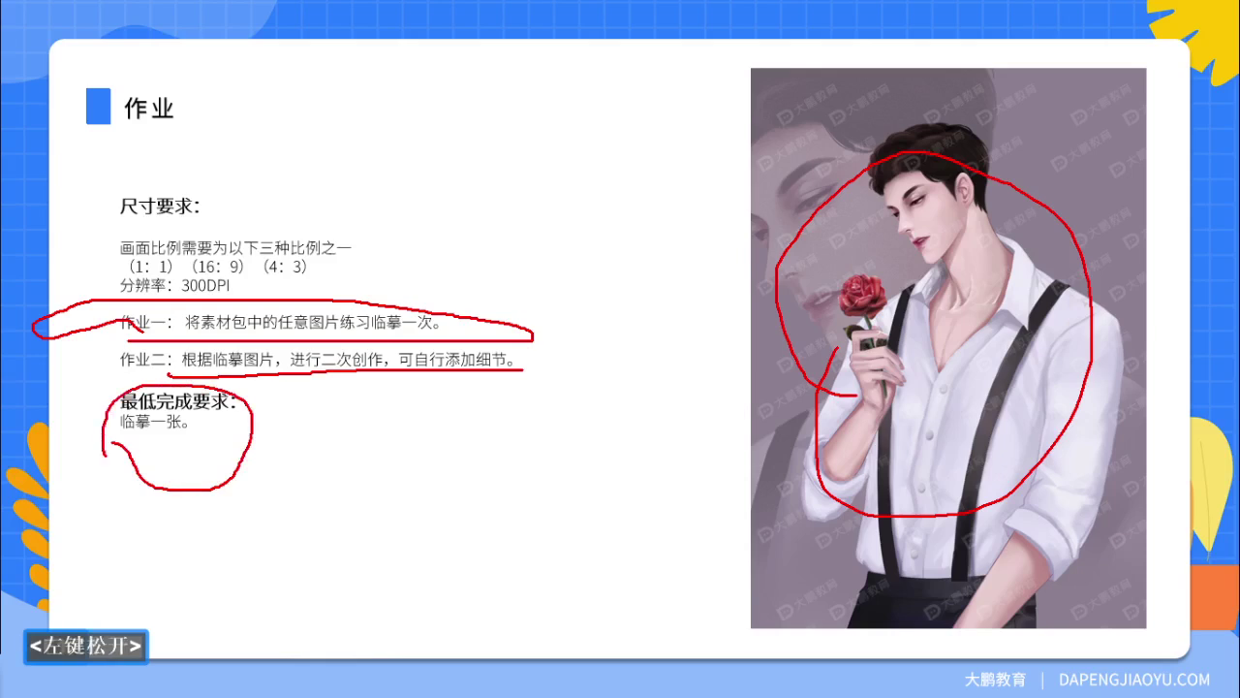
key("F1")
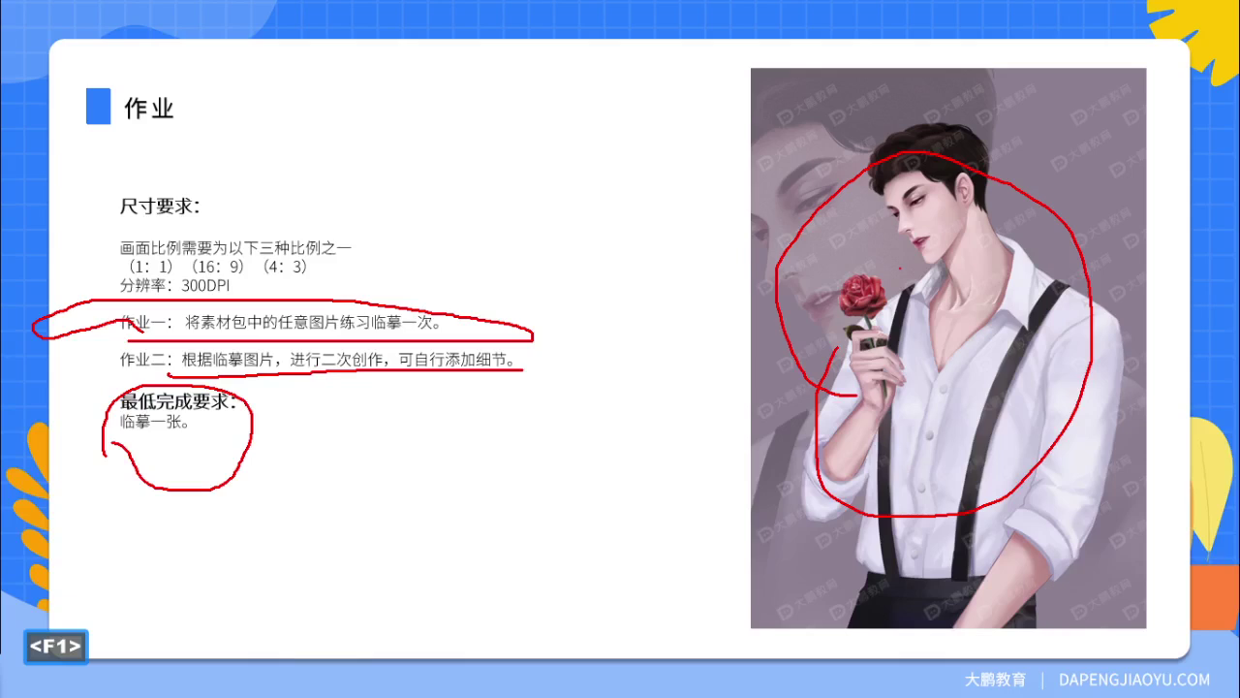
key("Escape")
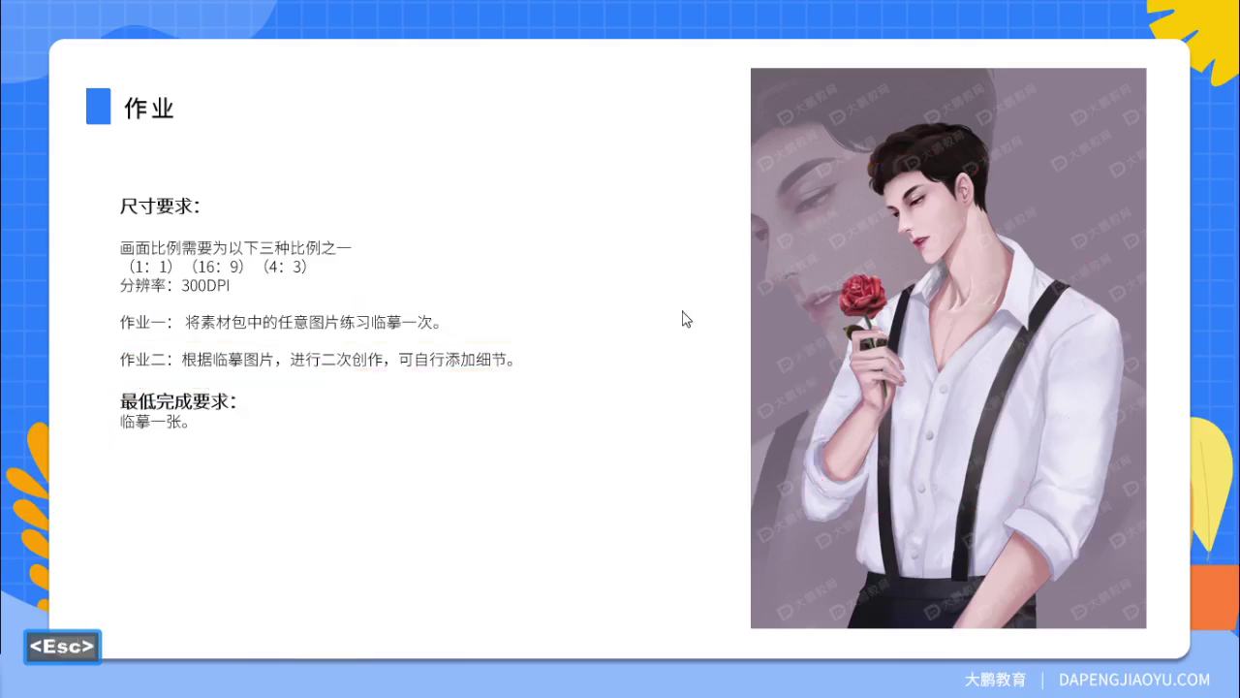
scroll(682, 318, "down", 1)
scroll(682, 319, "down", 1)
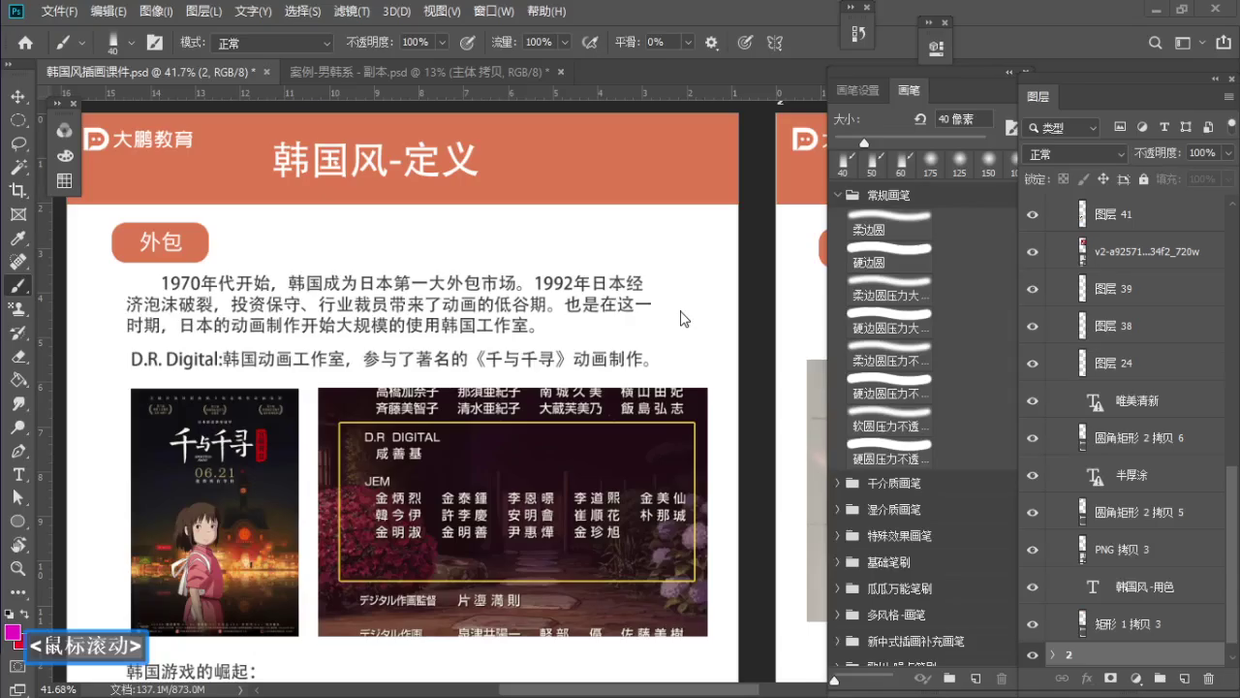
Collapse artboard 3 and the layer group inside it in the layer list
left_click(314, 203)
scroll(1232, 427, "up", 3)
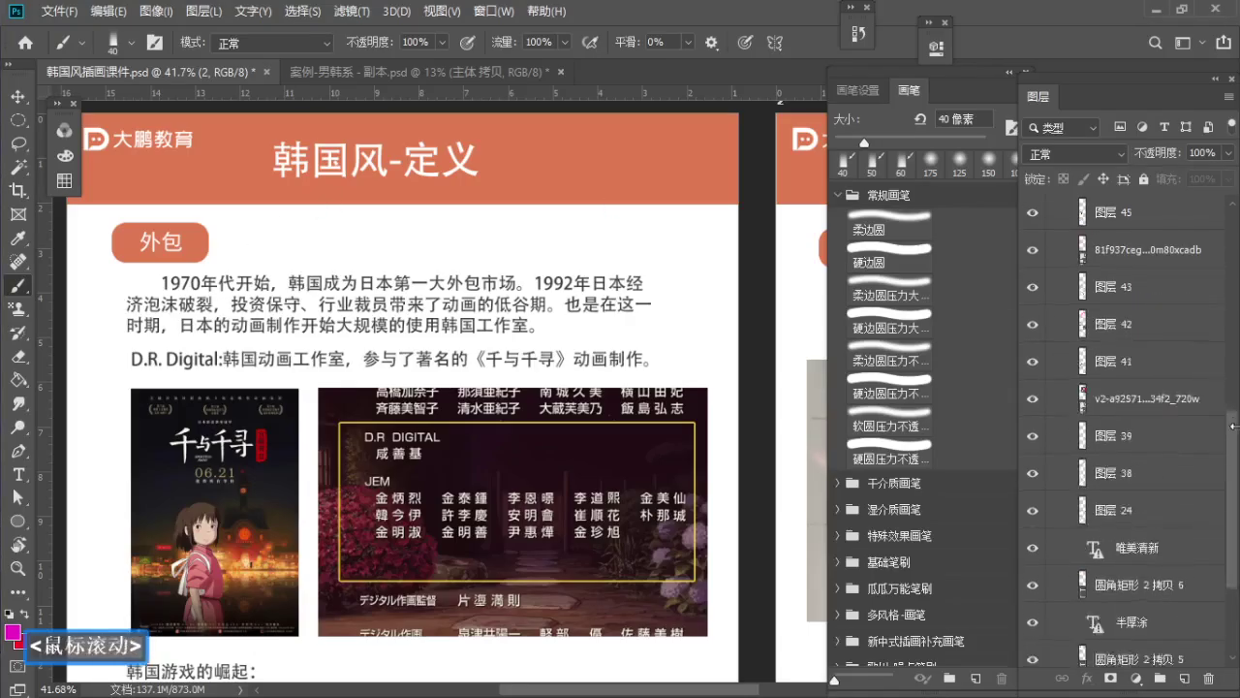
left_click_drag(1232, 438, 1215, 223)
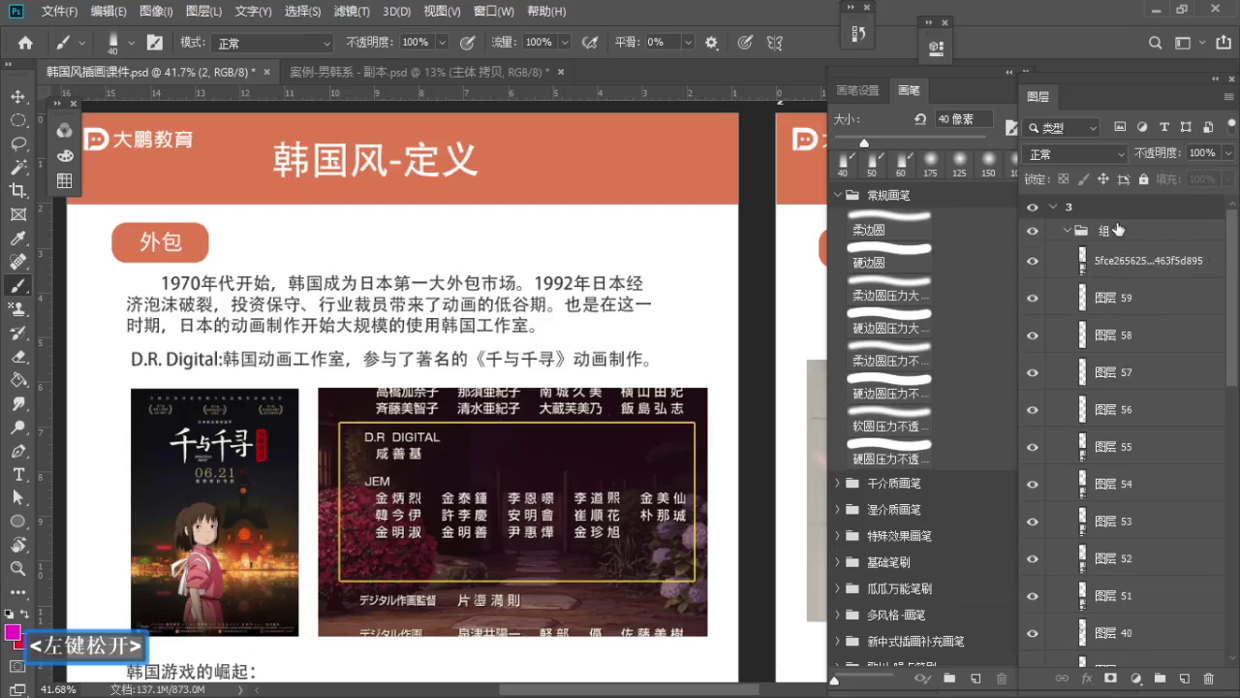
left_click(1067, 233)
left_click(1054, 208)
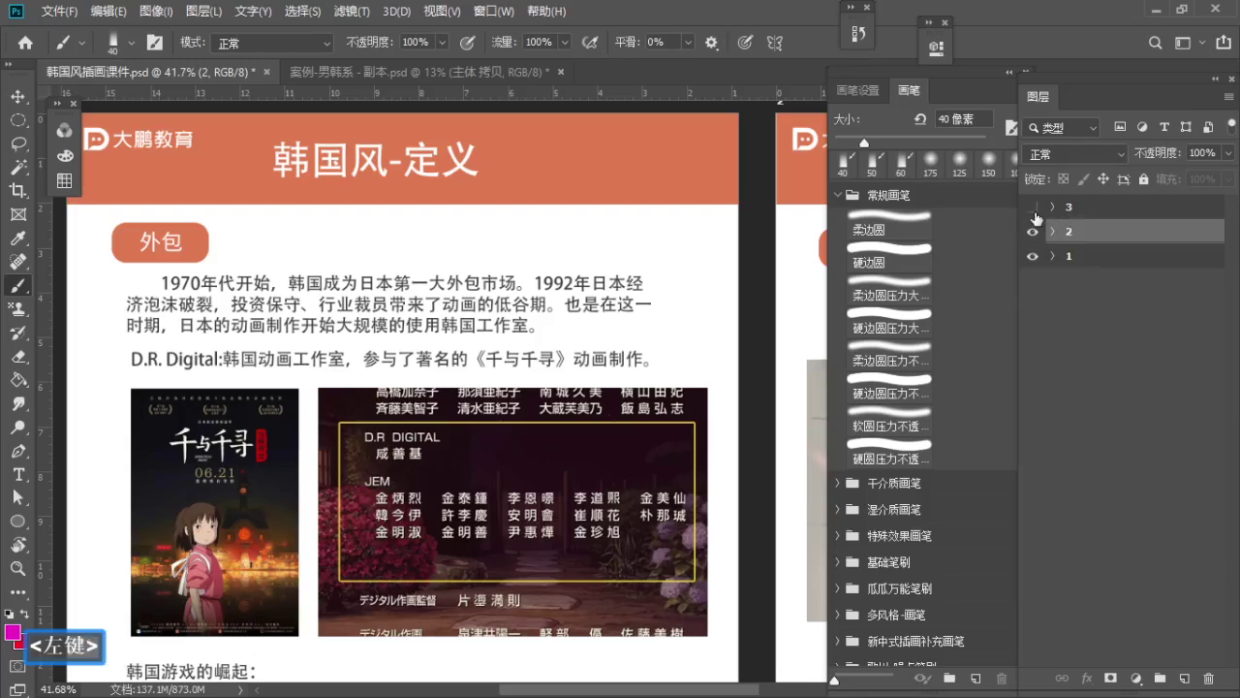
Identify artboard 1 by toggling artboard visibility, expand it and add a new empty layer above group 组 2
left_click(1032, 231)
left_click(1032, 233)
left_click(1033, 256)
left_click(1033, 257)
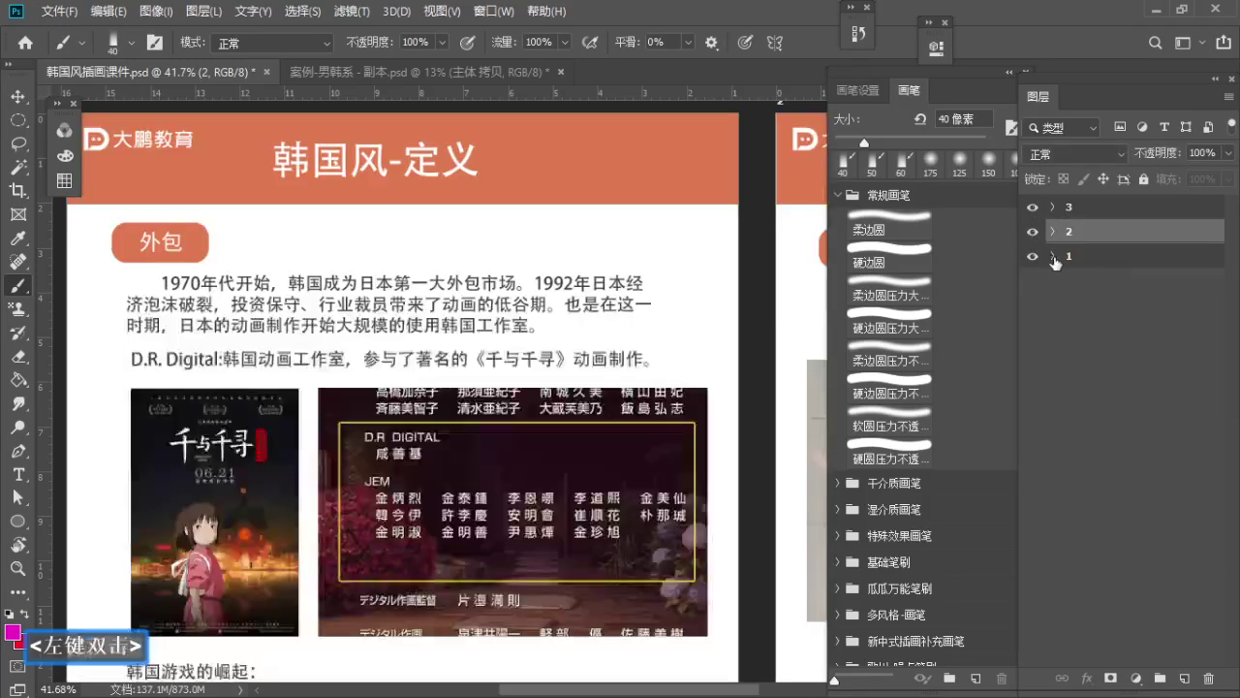
left_click(1054, 257)
left_click(1107, 286)
left_click(1184, 679)
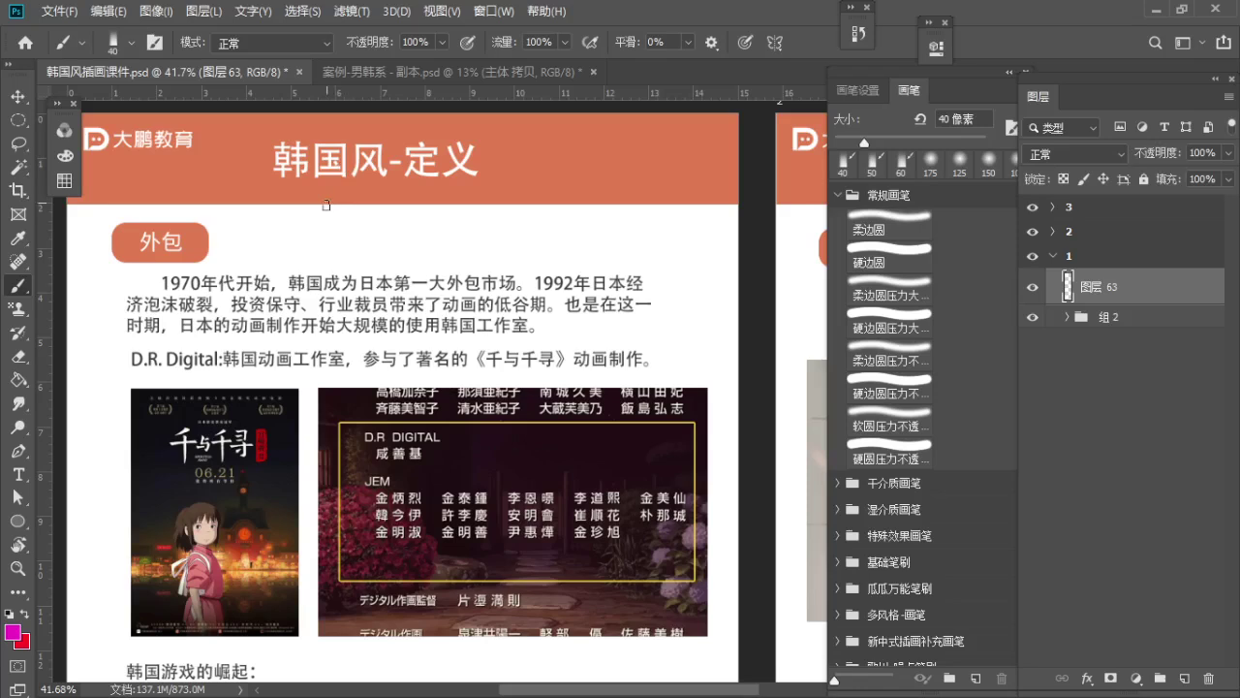
key("z")
left_click_drag(320, 213, 333, 225)
mouse_move(335, 227)
left_mouse_down()
mouse_move(357, 205)
mouse_move(379, 230)
left_mouse_up()
key("b")
key("a")
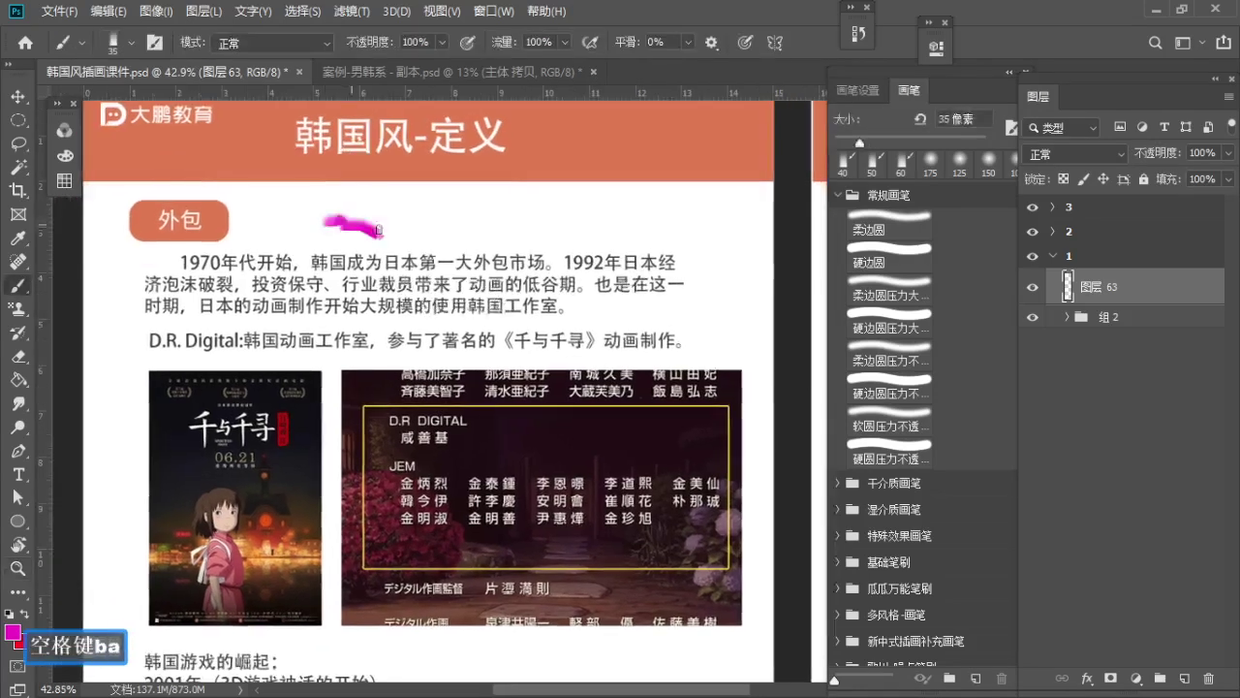
key("ctrl+z")
key("ctrl+z")
key("ctrl+z")
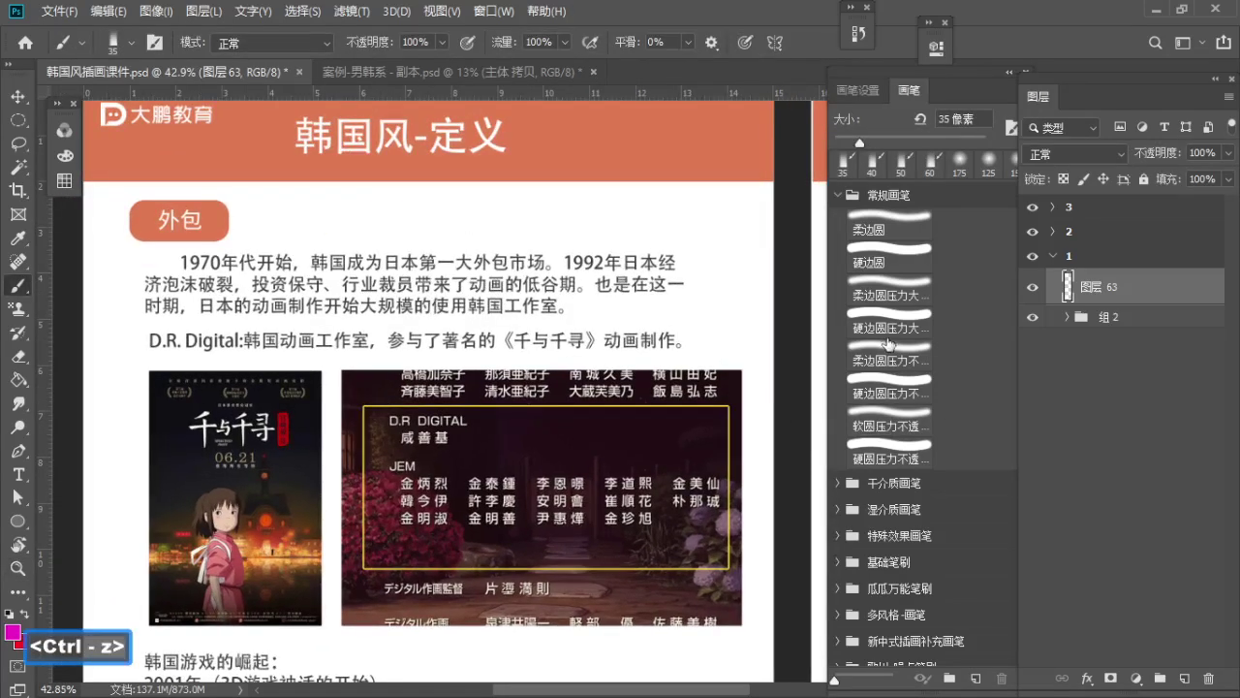
Choose the first brush of the 儿插绘本 set within the 儿插绘本笔刷 brush folder
left_click(839, 195)
left_click(839, 457)
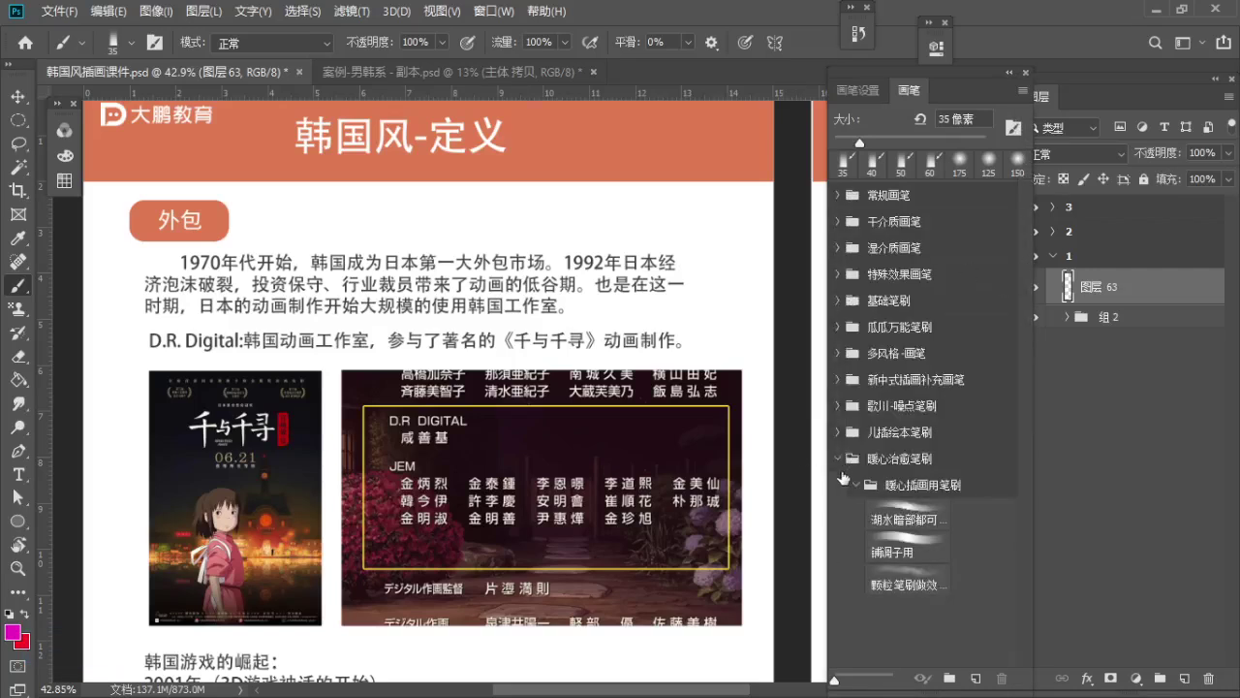
left_click(840, 458)
left_click(839, 431)
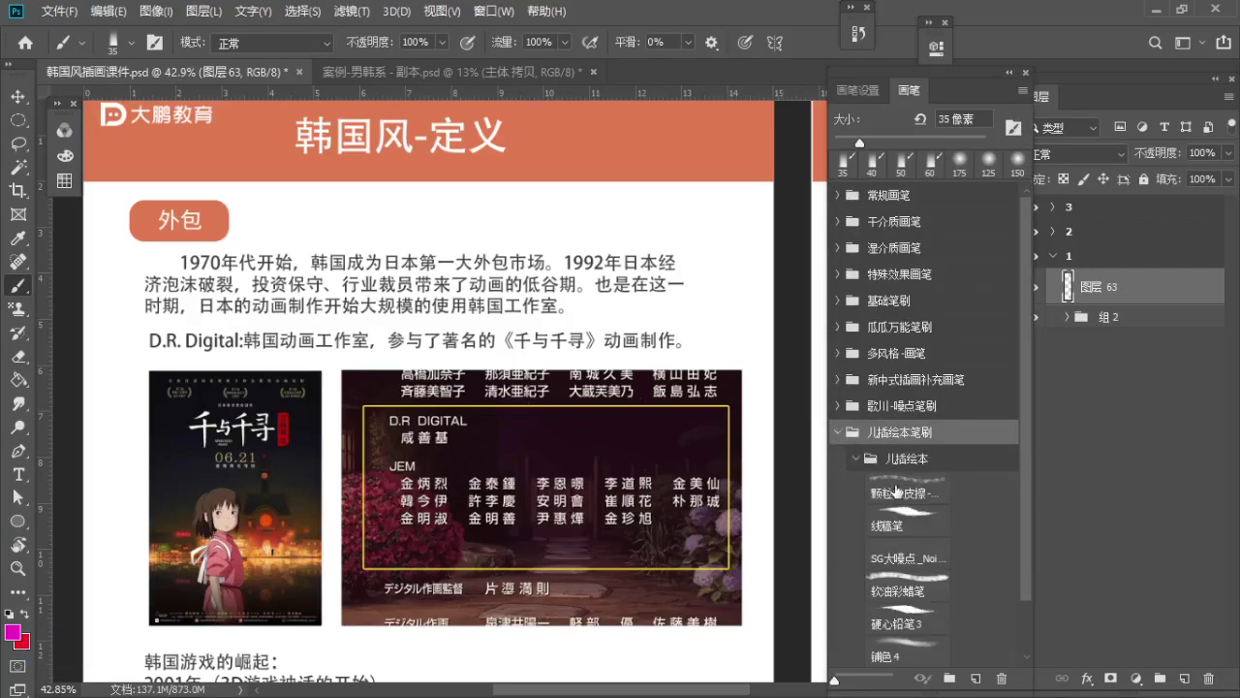
left_click(895, 491)
Collapse the brush panel to icons and move it beside the layer list, clear of the slide
left_click(1009, 73)
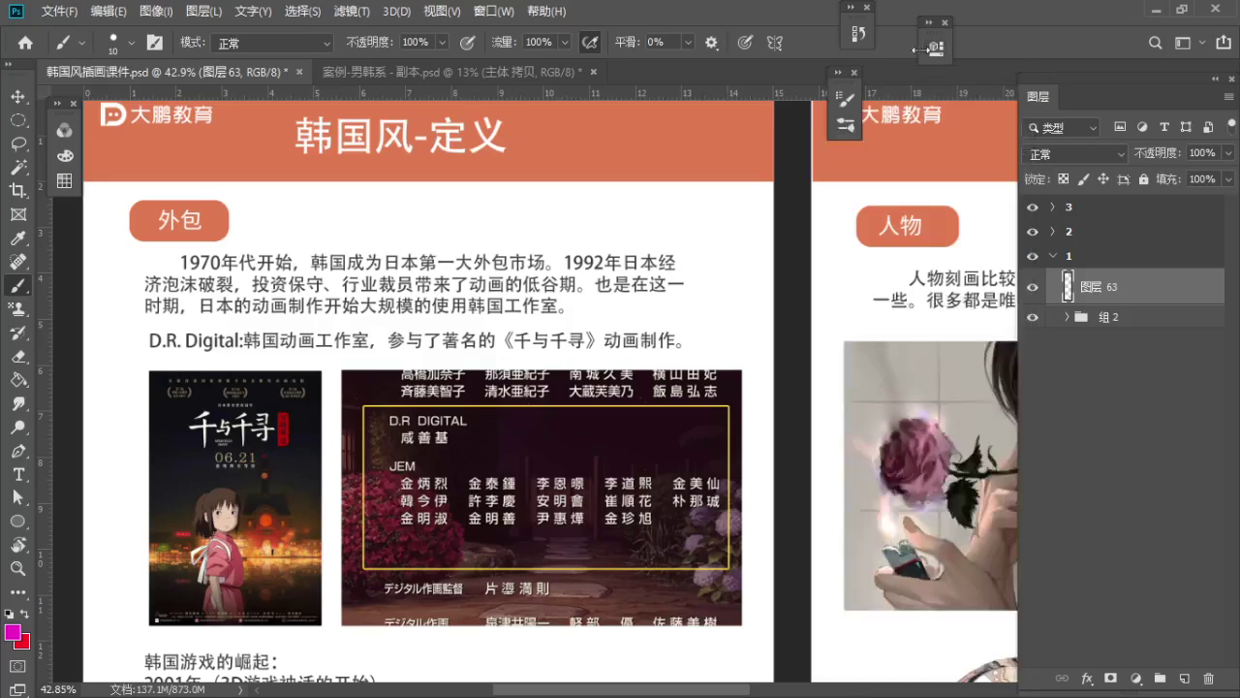
left_click(843, 99)
left_click_drag(846, 82, 1001, 92)
Try circling the 外包 heading with a magenta brush stroke and undo it
key("space")
left_click_drag(397, 232, 455, 217)
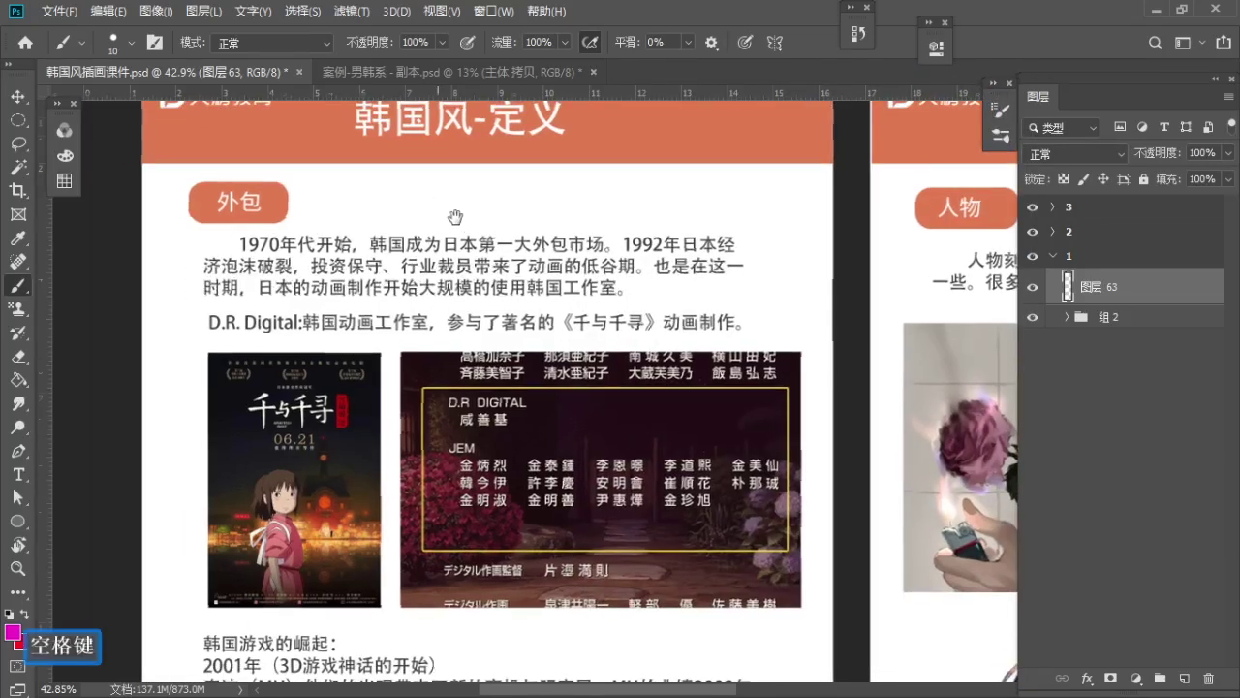
key("ctrl+space")
mouse_move(376, 196)
left_mouse_down()
mouse_move(414, 210)
mouse_move(422, 196)
mouse_move(418, 251)
left_mouse_up()
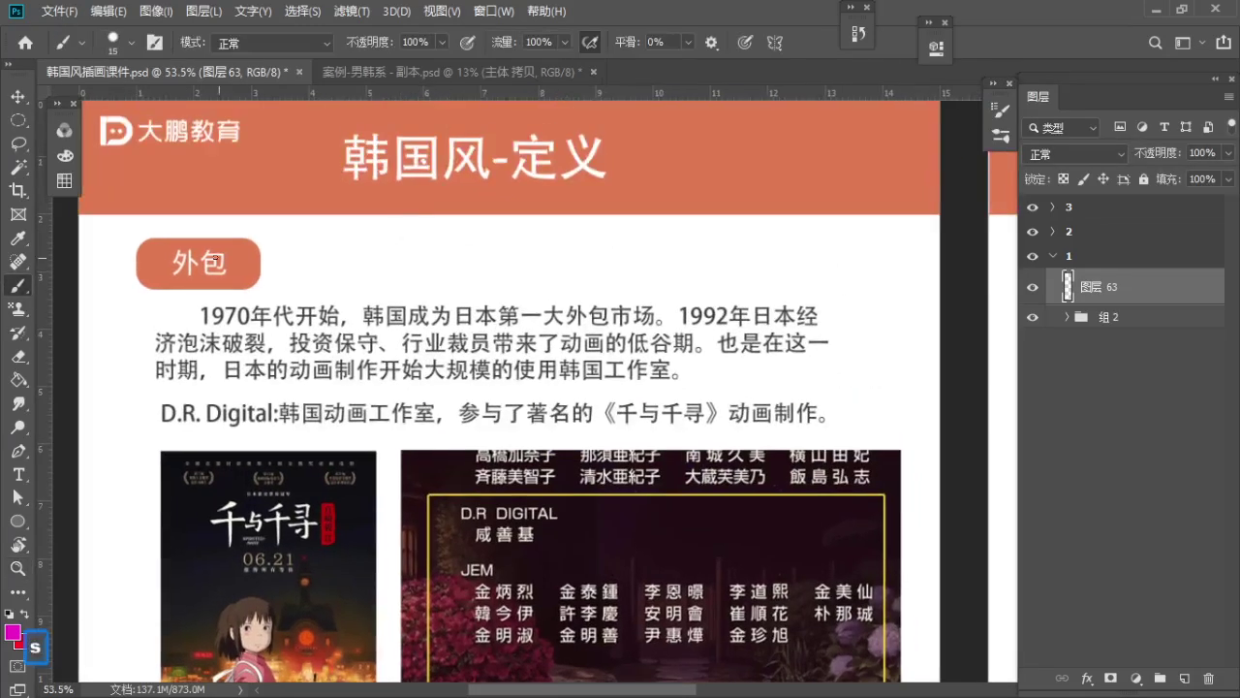
key("b")
mouse_move(170, 273)
left_mouse_down()
mouse_move(215, 281)
mouse_move(173, 259)
left_mouse_up()
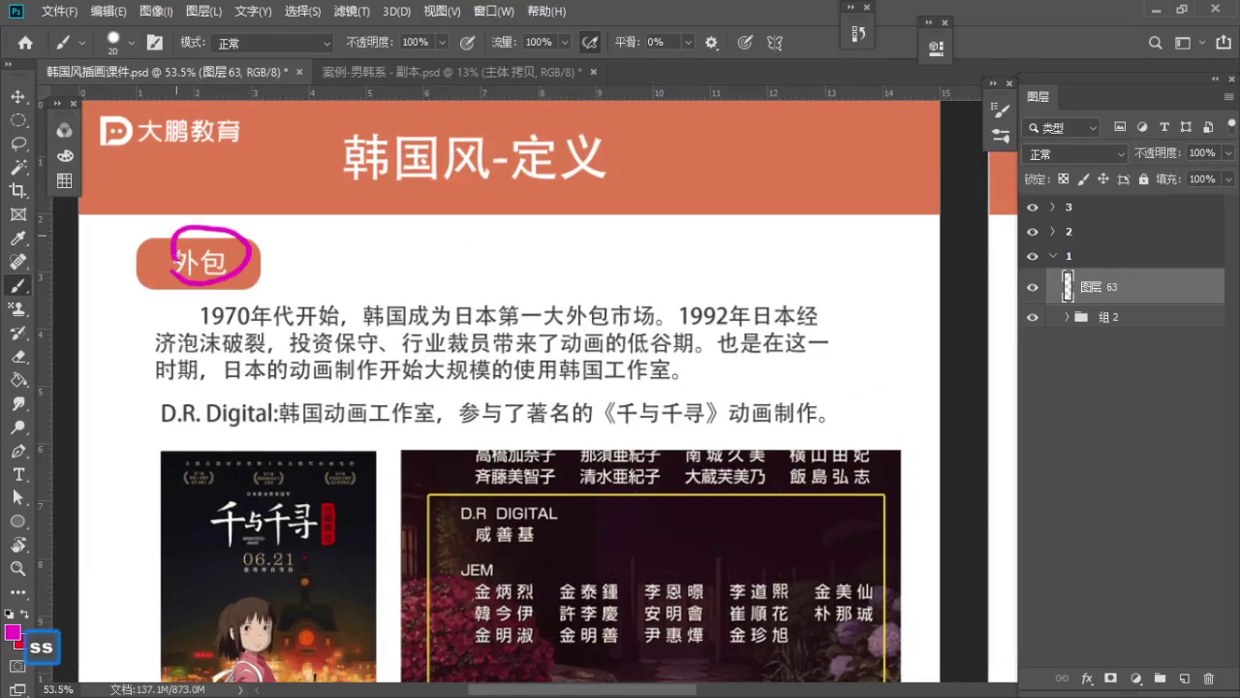
key("ctrl+z")
Change the brush colour to crimson red and underline 1970年 and 外包市场 in the paragraph's first line
left_click(64, 155)
left_click(270, 121)
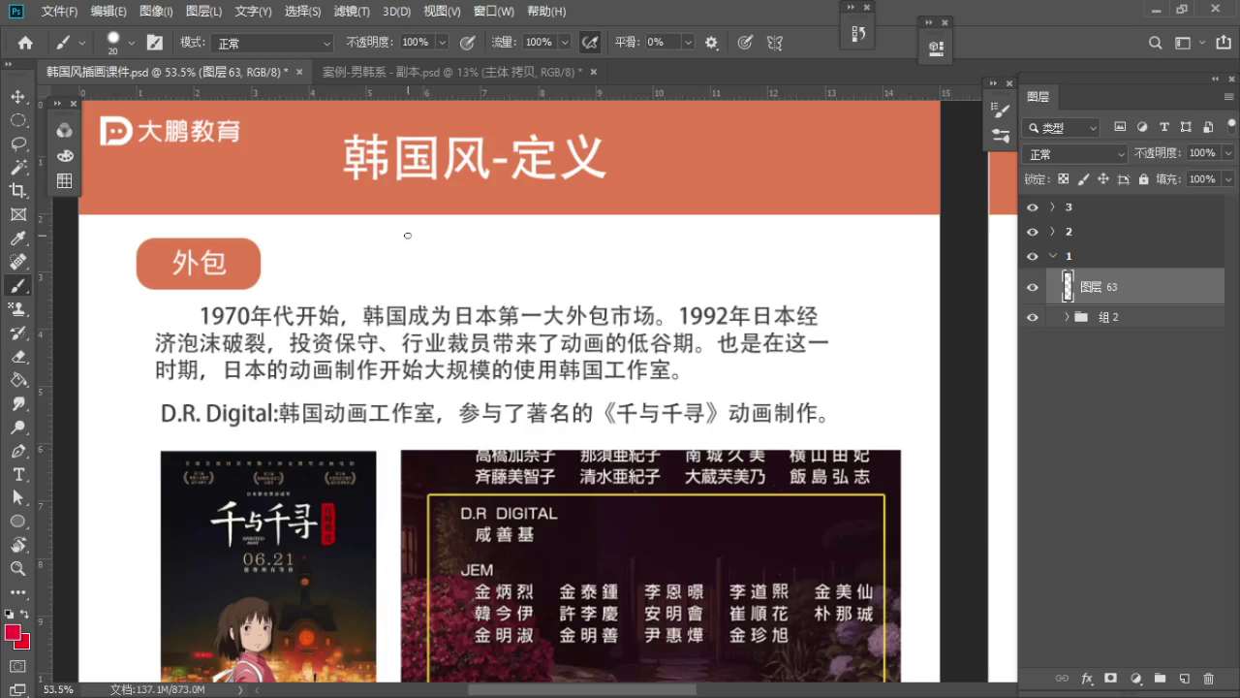
key("z")
left_click_drag(422, 228, 448, 257)
left_click_drag(448, 257, 457, 227)
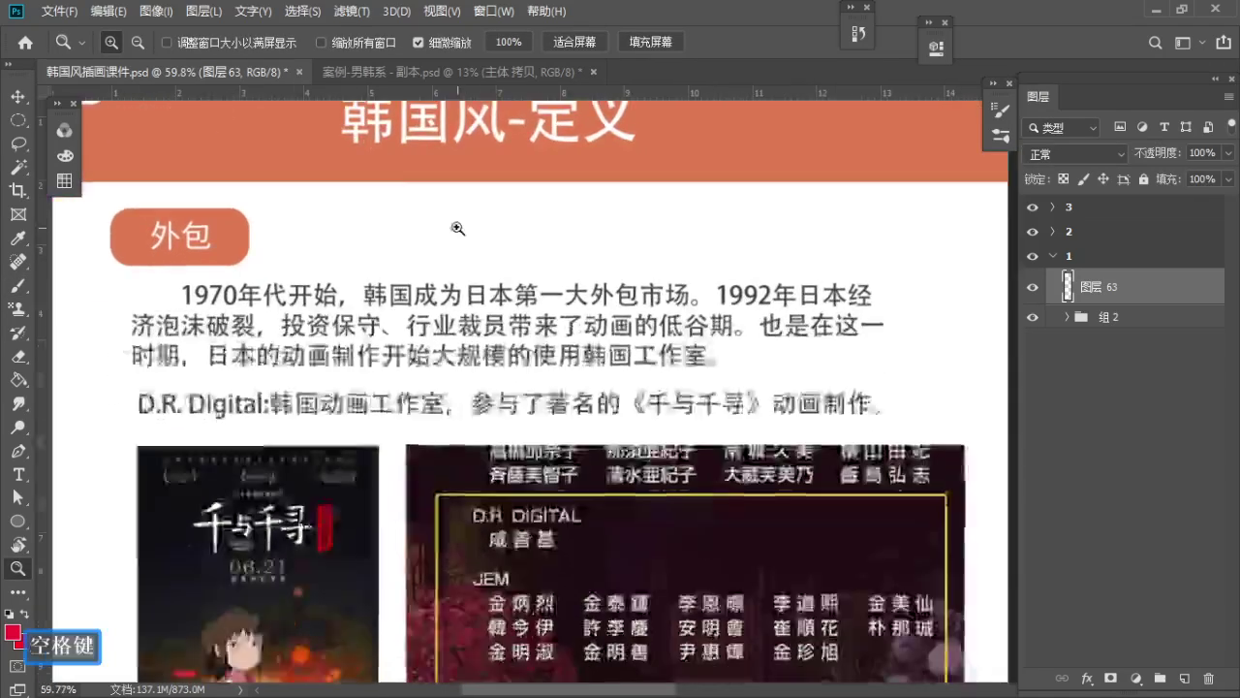
key("b")
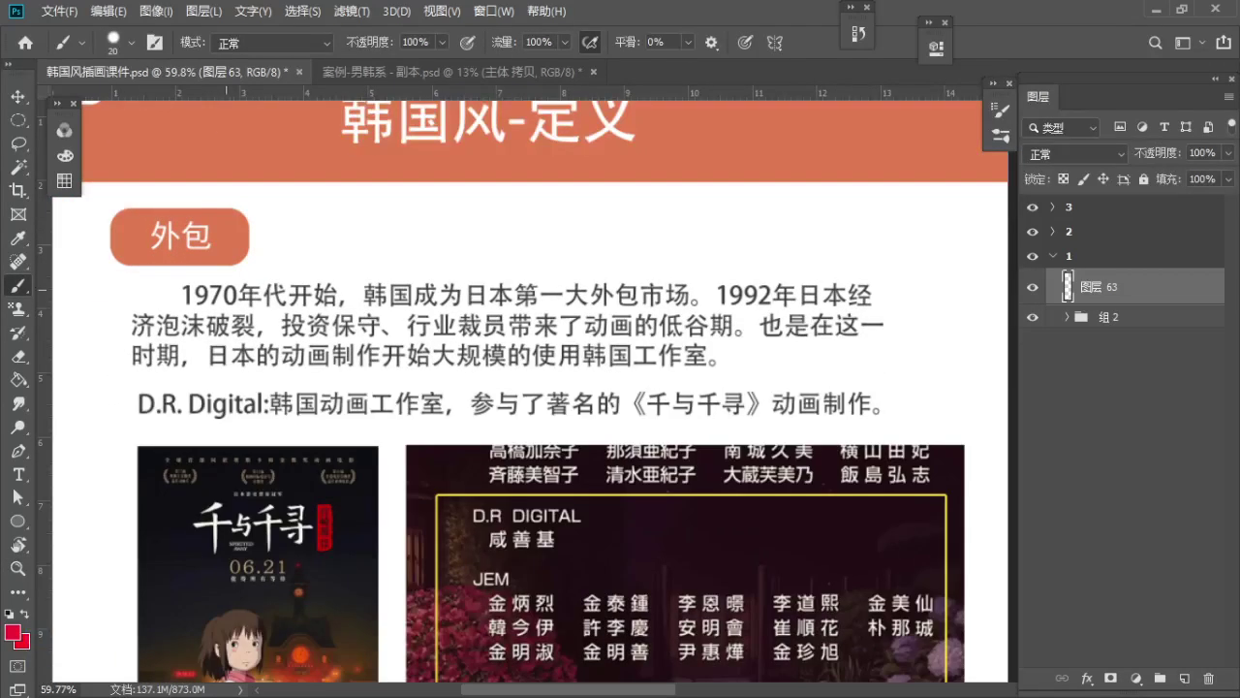
left_click_drag(183, 300, 266, 304)
left_click_drag(607, 303, 671, 303)
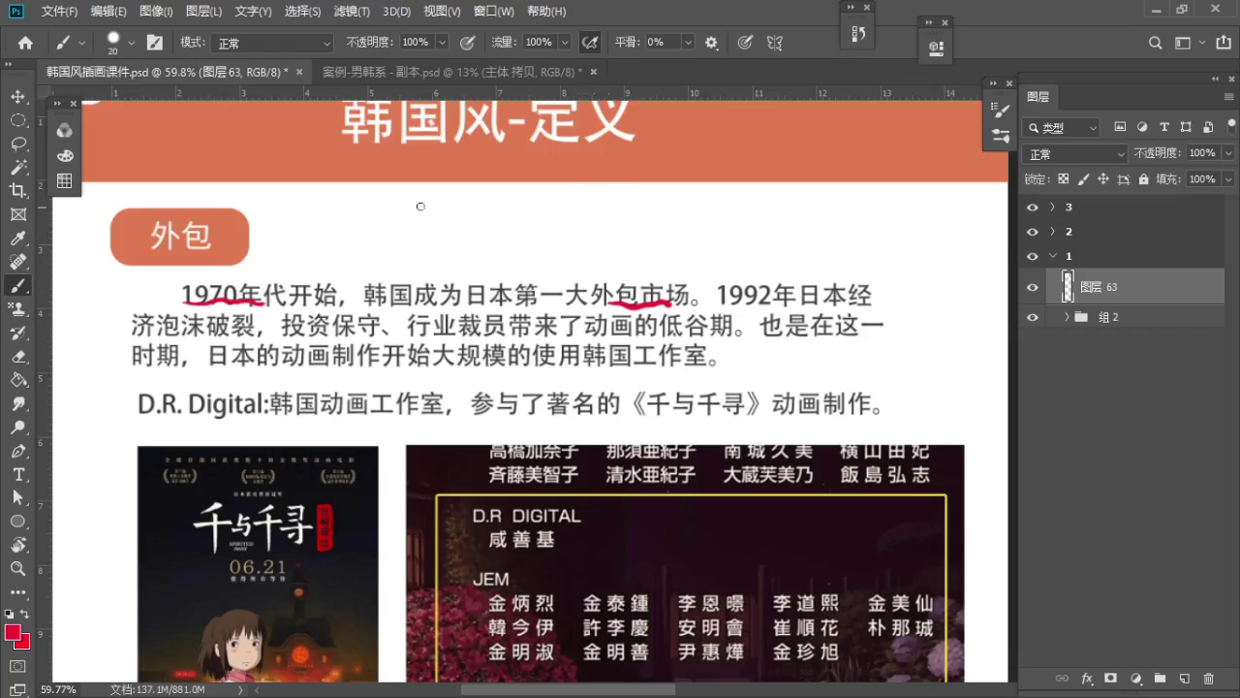
Sketch a rough red doodle of two eyes with a nose and mouth above the paragraph, undoing stray strokes
mouse_move(411, 203)
left_mouse_down()
mouse_move(465, 180)
mouse_move(491, 189)
mouse_move(424, 221)
mouse_move(490, 229)
left_mouse_up()
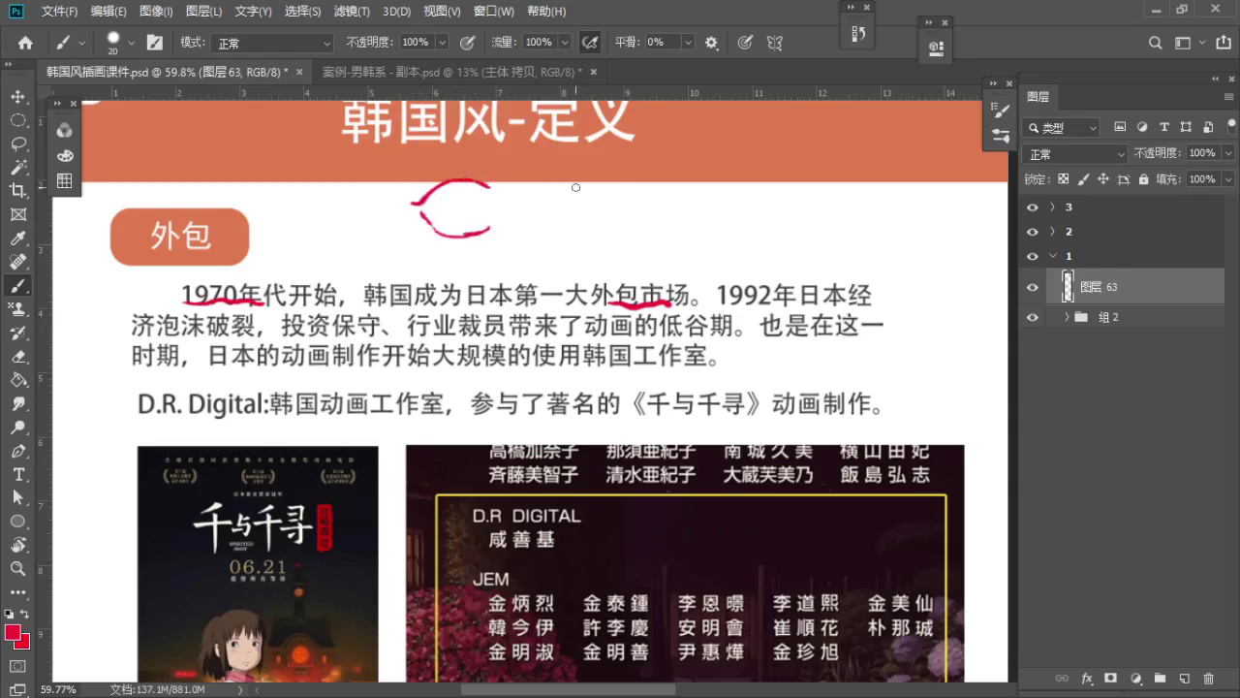
mouse_move(575, 187)
left_mouse_down()
mouse_move(605, 168)
mouse_move(655, 169)
mouse_move(635, 215)
mouse_move(618, 222)
left_mouse_up()
key("ctrl+z")
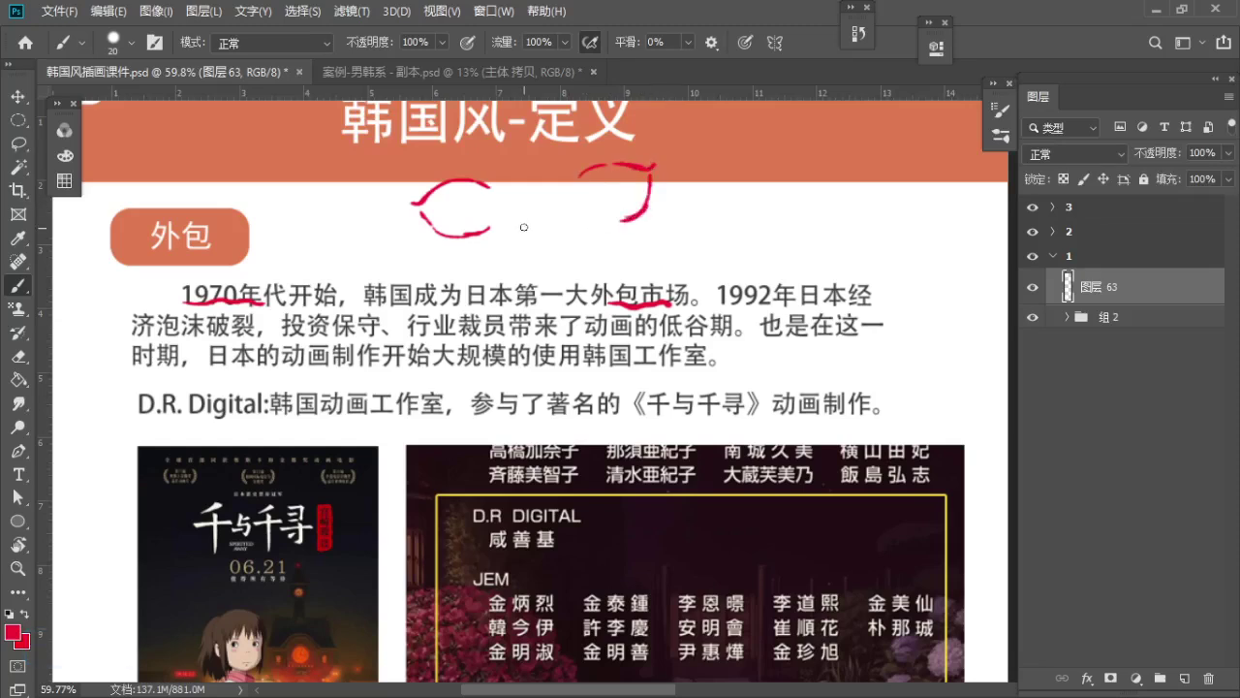
mouse_move(524, 229)
left_mouse_down()
mouse_move(569, 257)
mouse_move(535, 261)
mouse_move(568, 260)
mouse_move(555, 266)
mouse_move(549, 255)
mouse_move(549, 270)
left_mouse_up()
key("ctrl+z")
key("ctrl+z")
key("ctrl+z")
left_click(570, 258)
key("ctrl+z")
key("ctrl+z")
left_click(567, 260)
Lasso the face doodle, exclude the 外包市场 underline from the selection, and cut the doodle away
key("l")
mouse_move(449, 142)
left_mouse_down()
mouse_move(754, 219)
mouse_move(596, 141)
mouse_move(467, 189)
left_mouse_up()
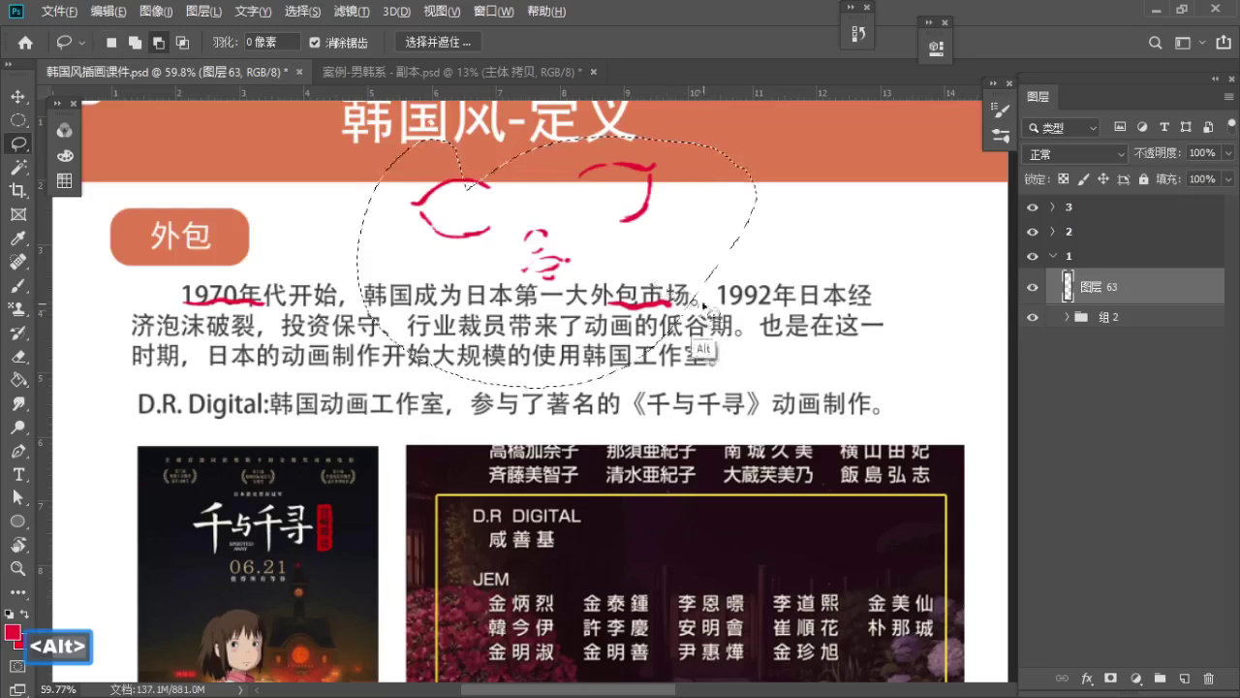
mouse_move(695, 297)
left_mouse_down()
mouse_move(715, 353)
mouse_move(686, 306)
left_mouse_up()
key("ctrl+x")
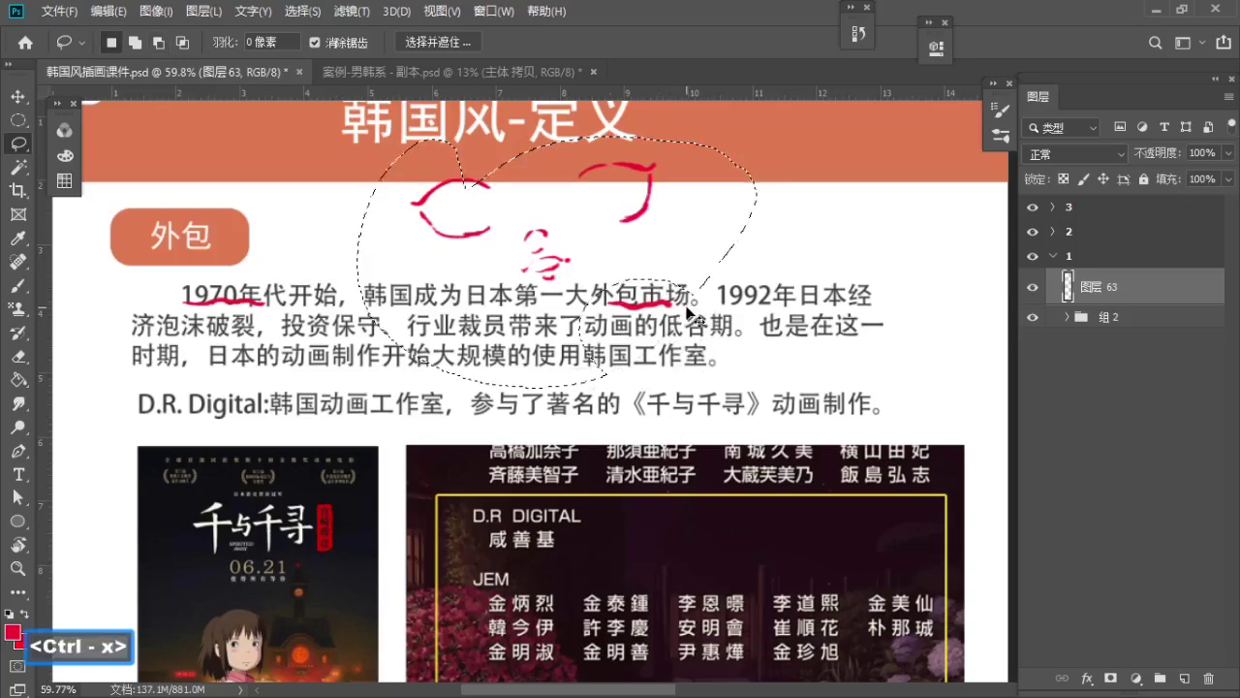
Underline 1992年 in the paragraph's first line with a red brush stroke
key("b")
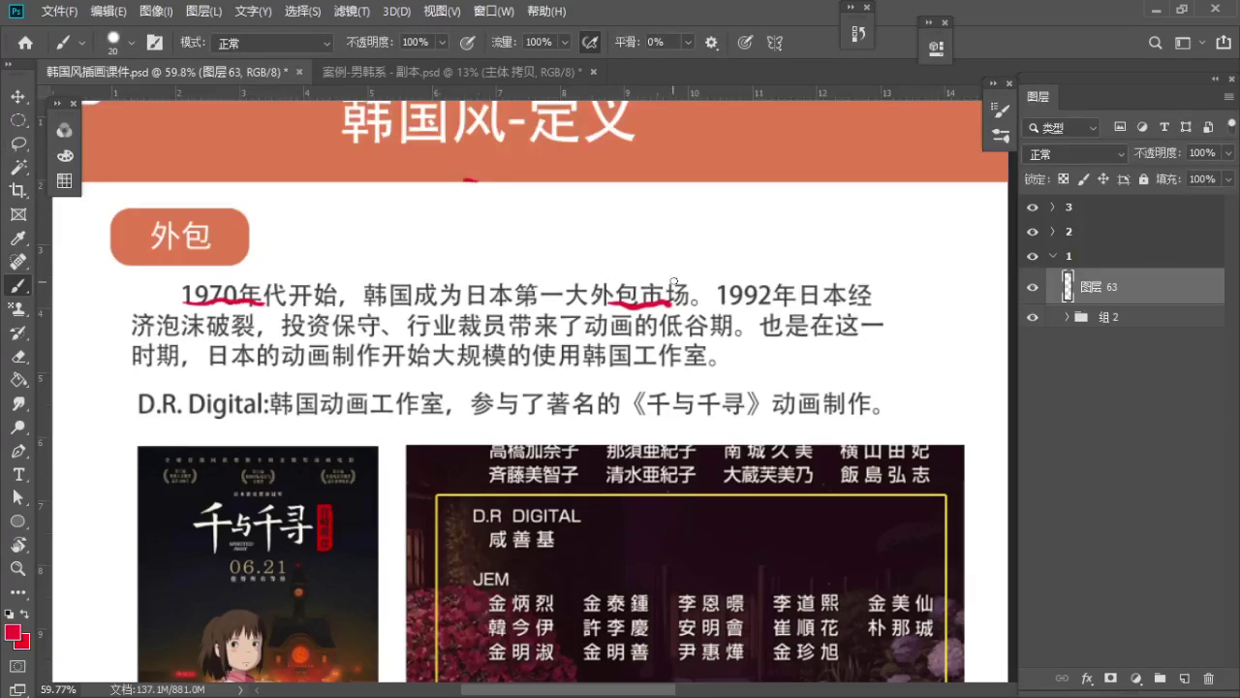
key("space")
left_click_drag(679, 263, 693, 233)
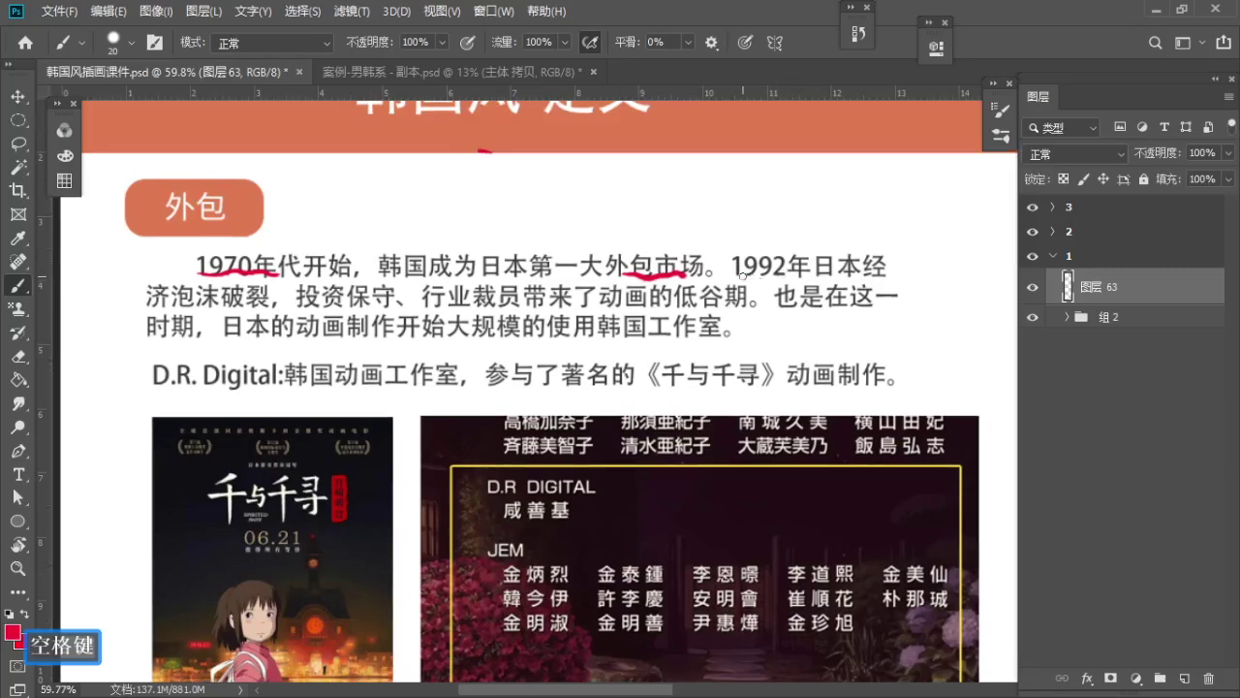
left_click_drag(741, 276, 812, 277)
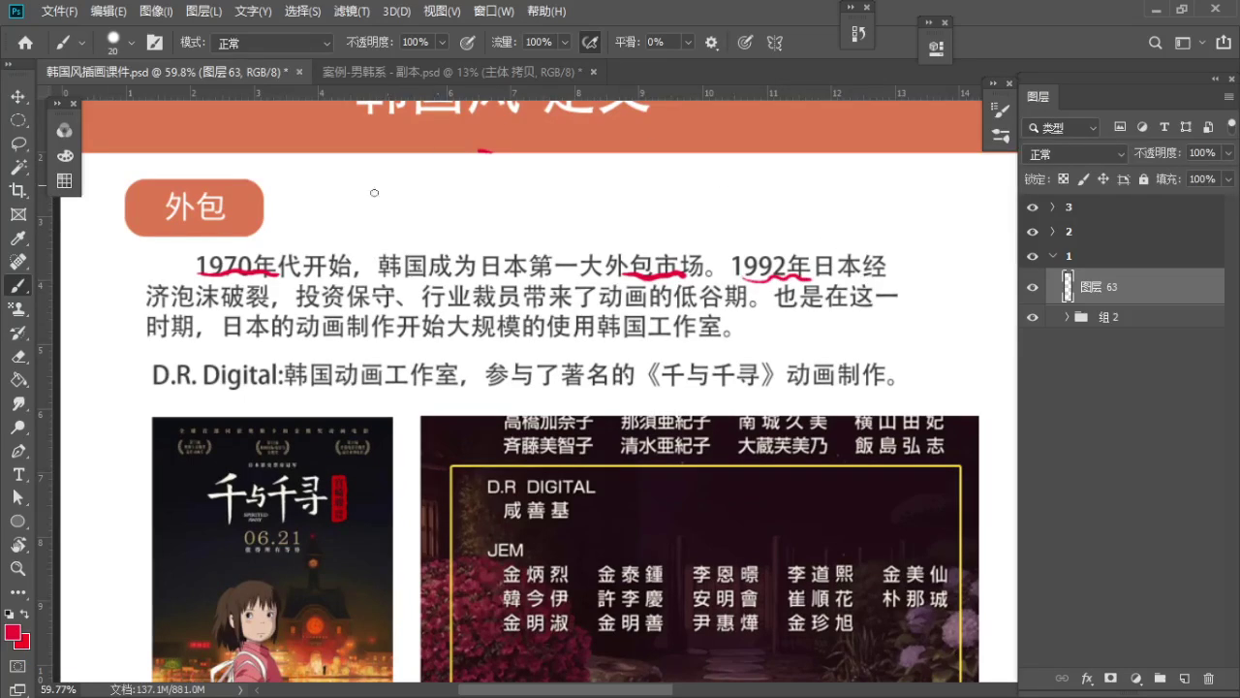
Underline 画的低谷期 and 画制作开始 in red and draw a short arrow under 用韩国 in the third line
key("space")
left_click_drag(469, 342, 436, 330)
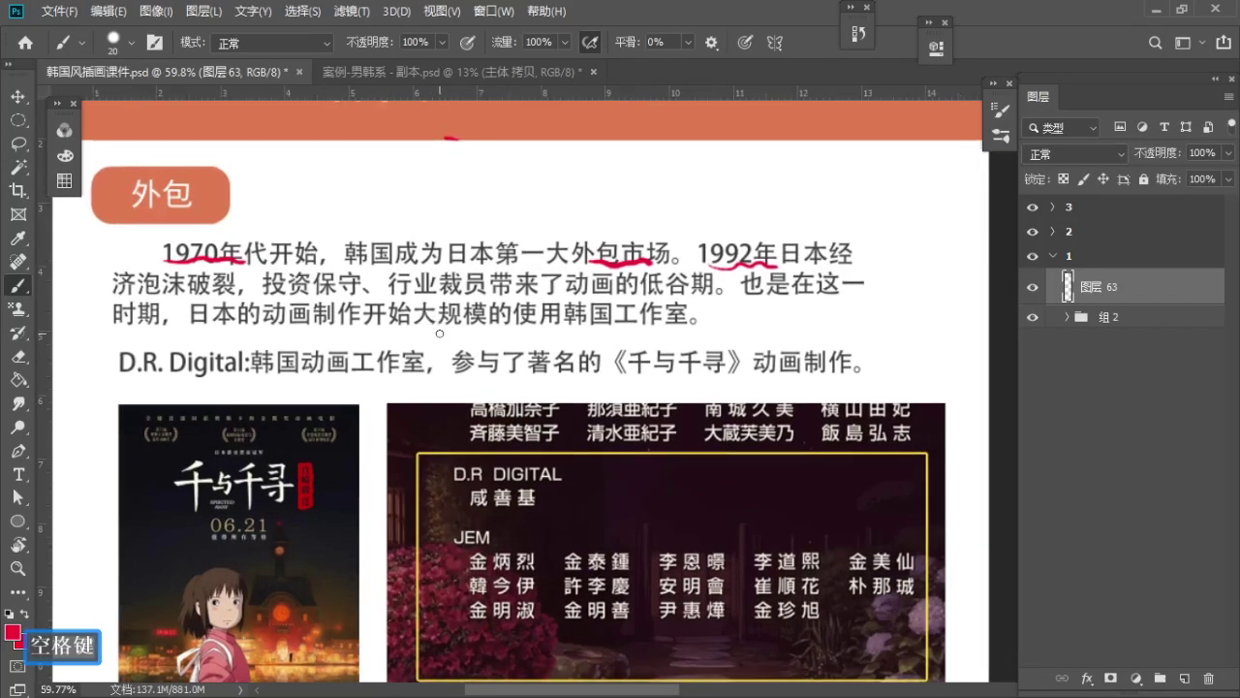
key("space")
left_click_drag(593, 288, 587, 253)
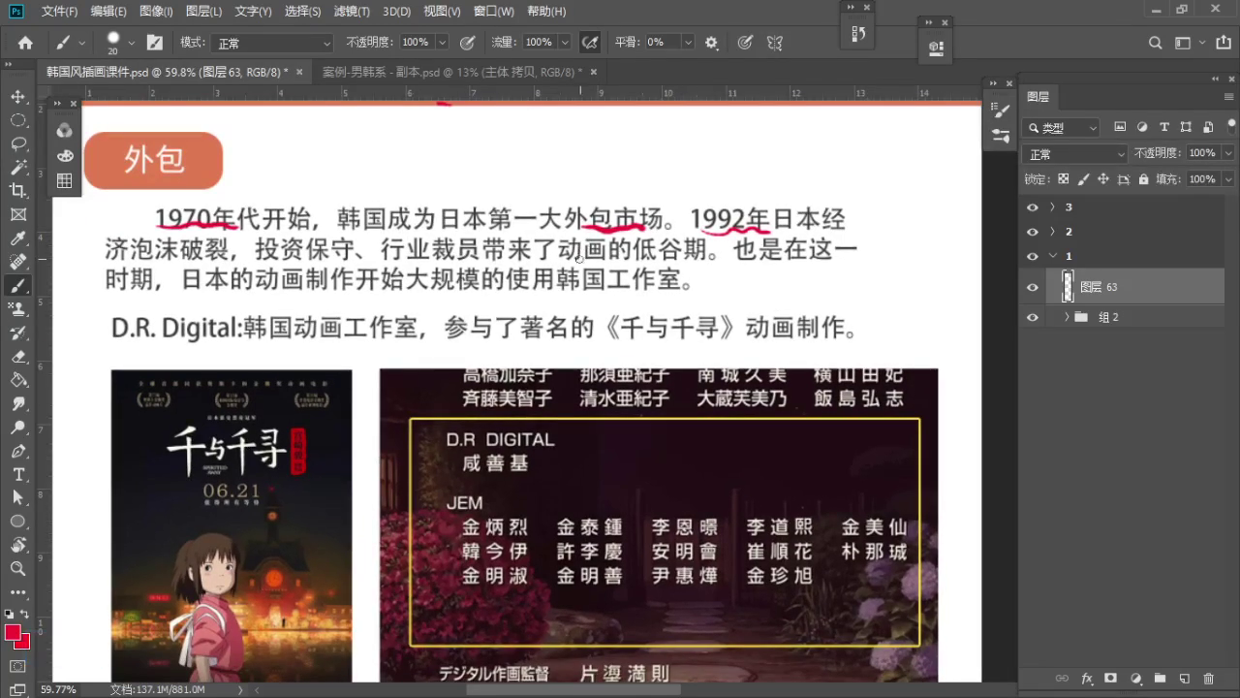
left_click_drag(585, 259, 714, 254)
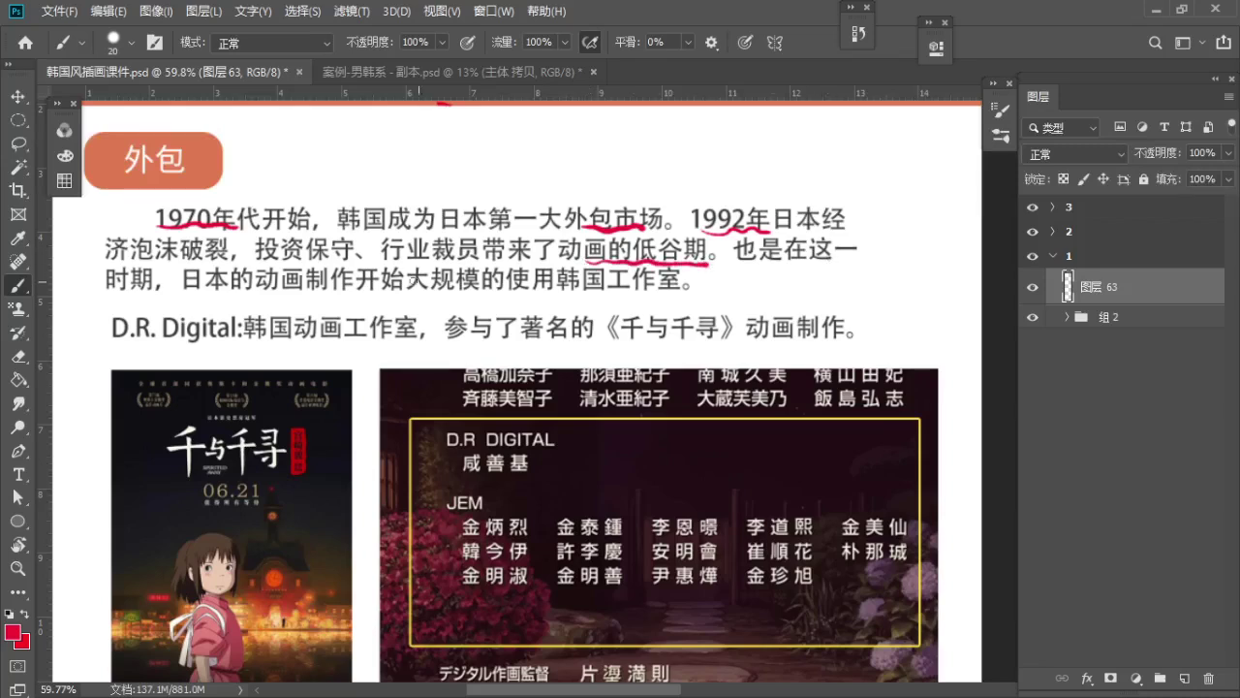
left_click_drag(281, 285, 397, 289)
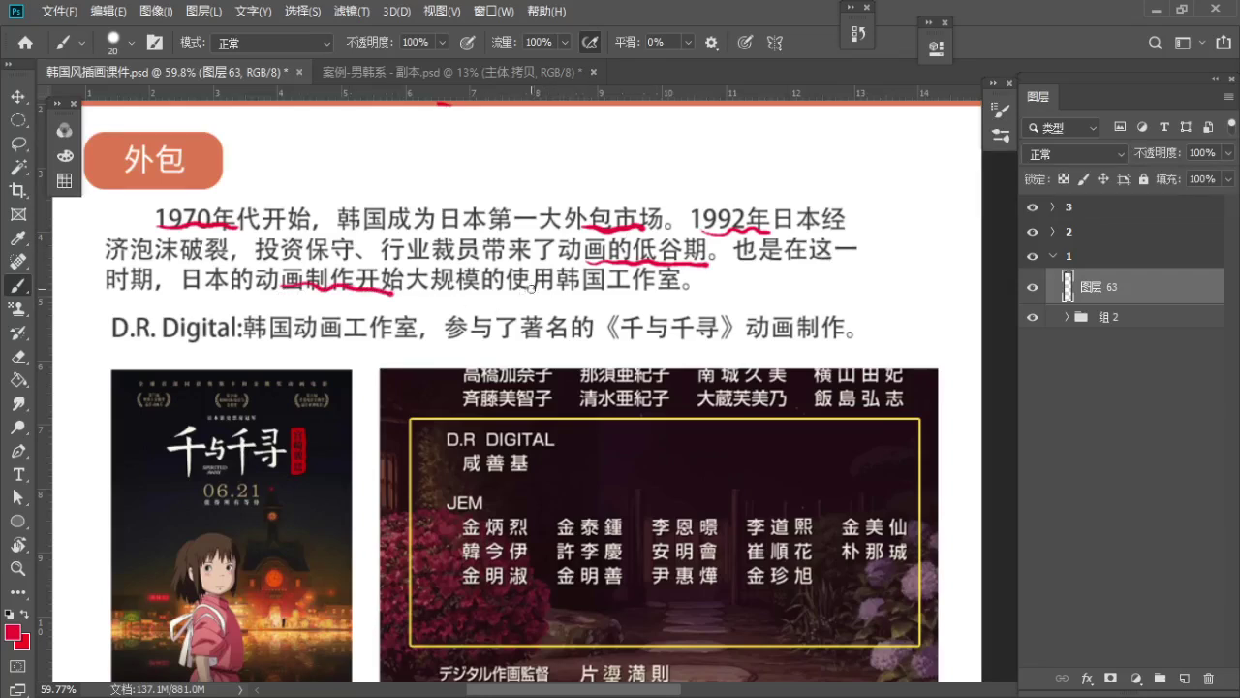
mouse_move(535, 293)
left_mouse_down()
mouse_move(571, 300)
mouse_move(585, 286)
left_mouse_up()
Underline 国动画工作 in the D.R. Digital line with a red brush stroke
key("space")
left_click_drag(611, 308, 601, 235)
key("space")
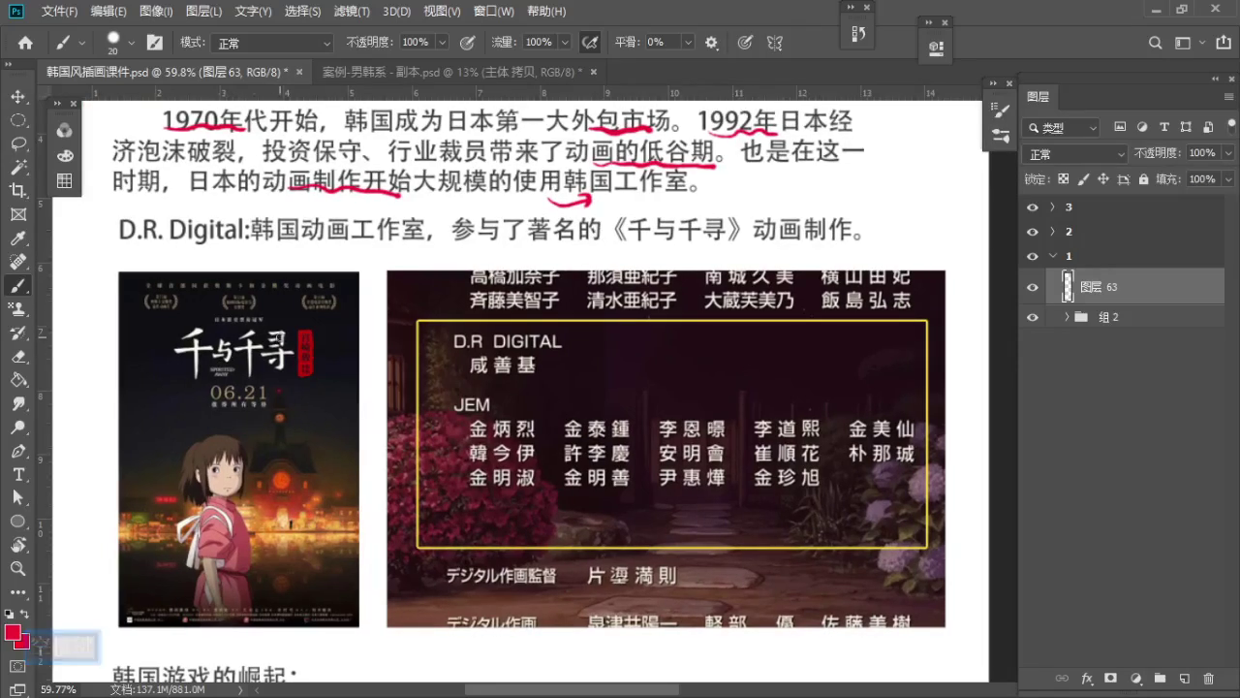
key("space")
left_click_drag(439, 278, 411, 275)
left_click_drag(251, 235, 364, 240)
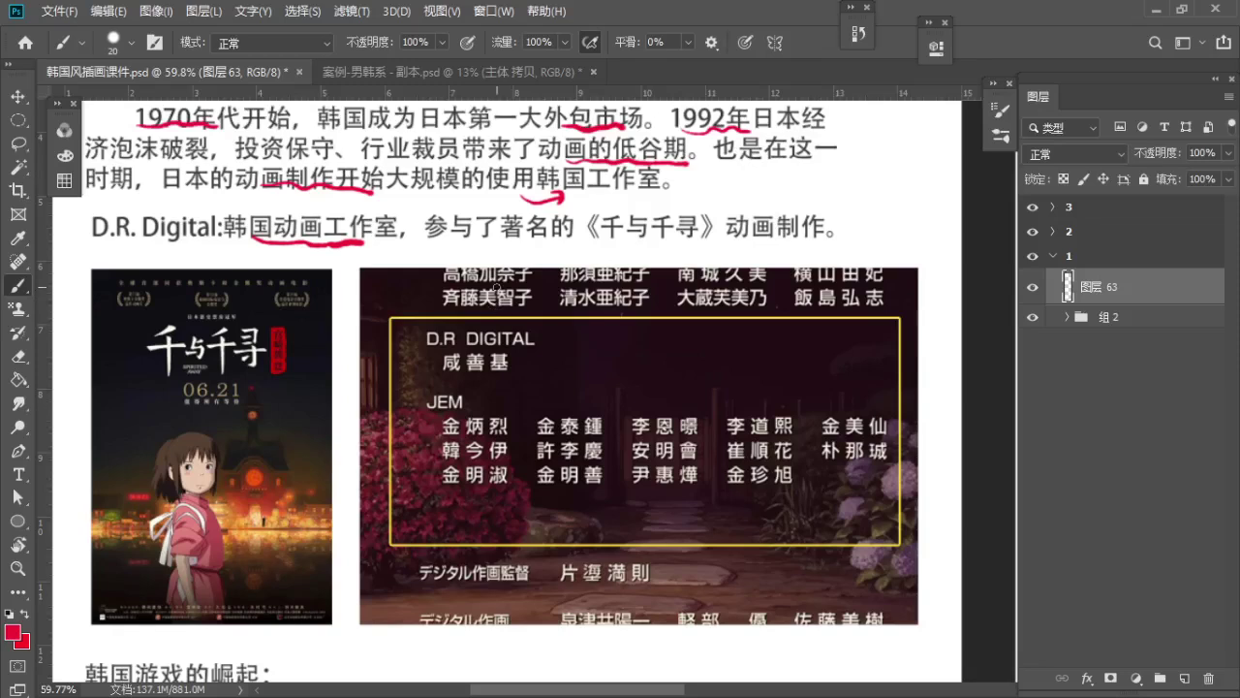
Underline 的崛起 in the Korean games heading, 2001年 below it and 奇迹（MU in the following line with red brush strokes
key("space")
left_click_drag(532, 265, 567, 136)
left_click_drag(559, 317, 568, 222)
left_click_drag(202, 277, 283, 274)
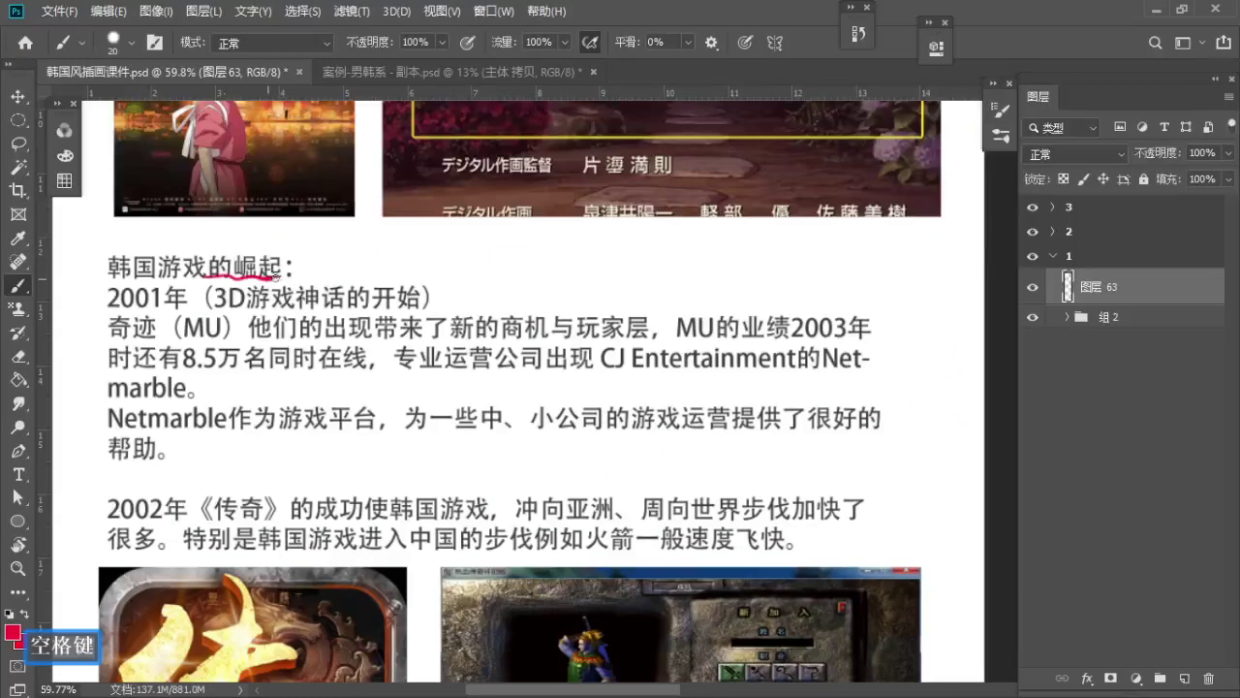
left_click_drag(107, 306, 177, 308)
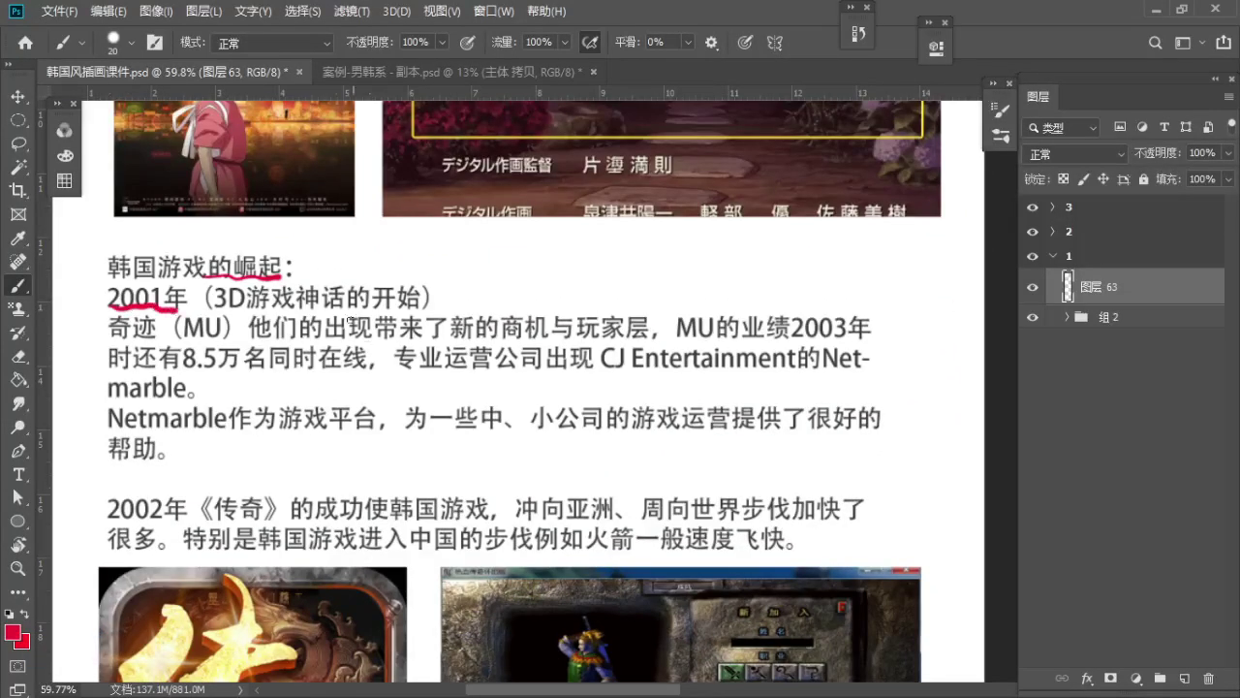
left_click_drag(336, 306, 362, 263)
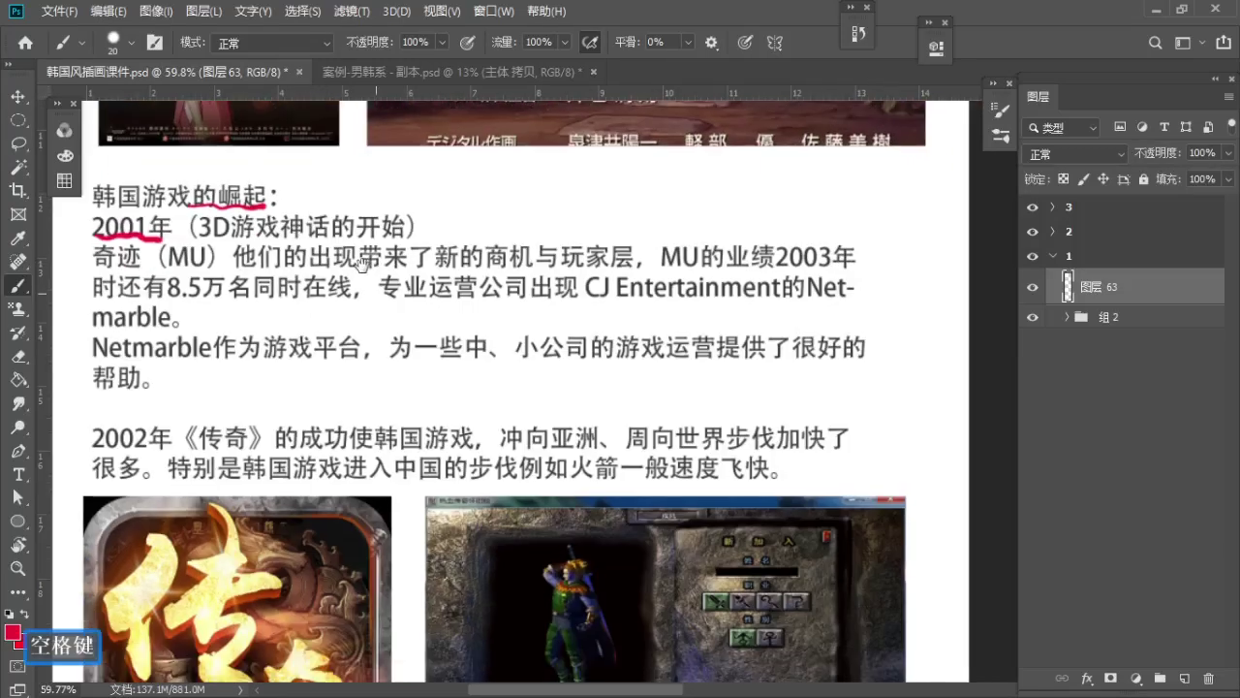
left_click_drag(120, 275, 180, 273)
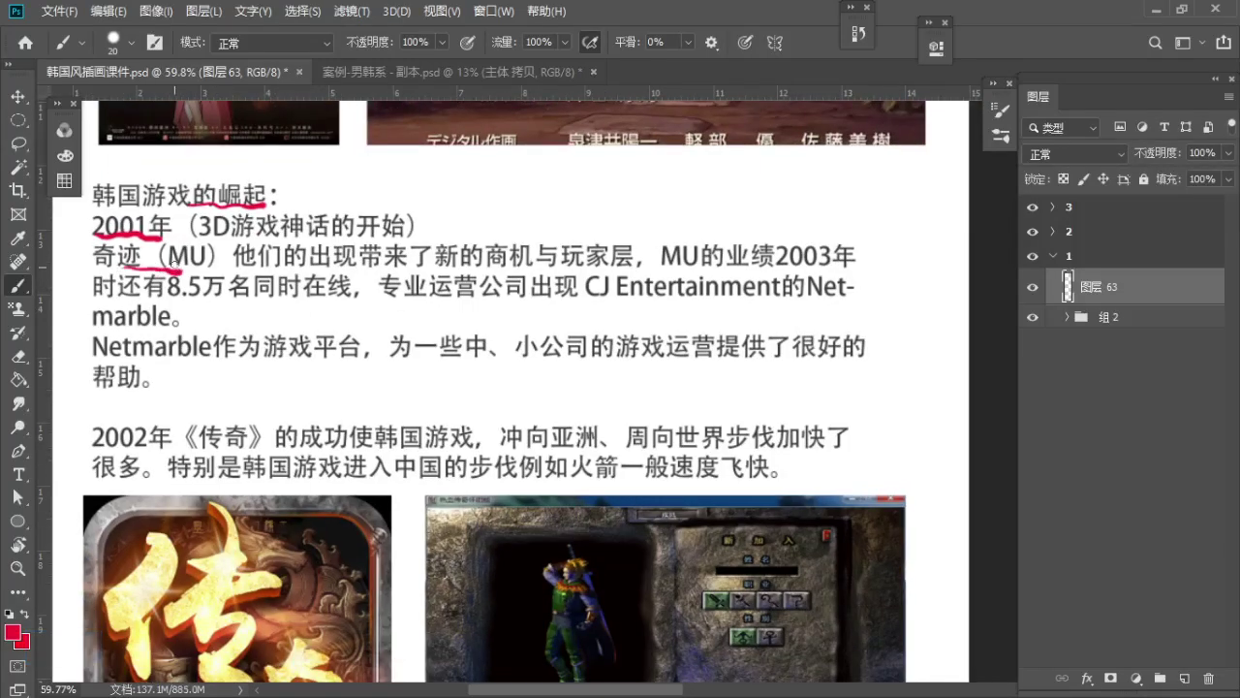
Underline 传奇 in the 2002年 line and draw a red curly bracket beneath the 传奇 game logo
key("z")
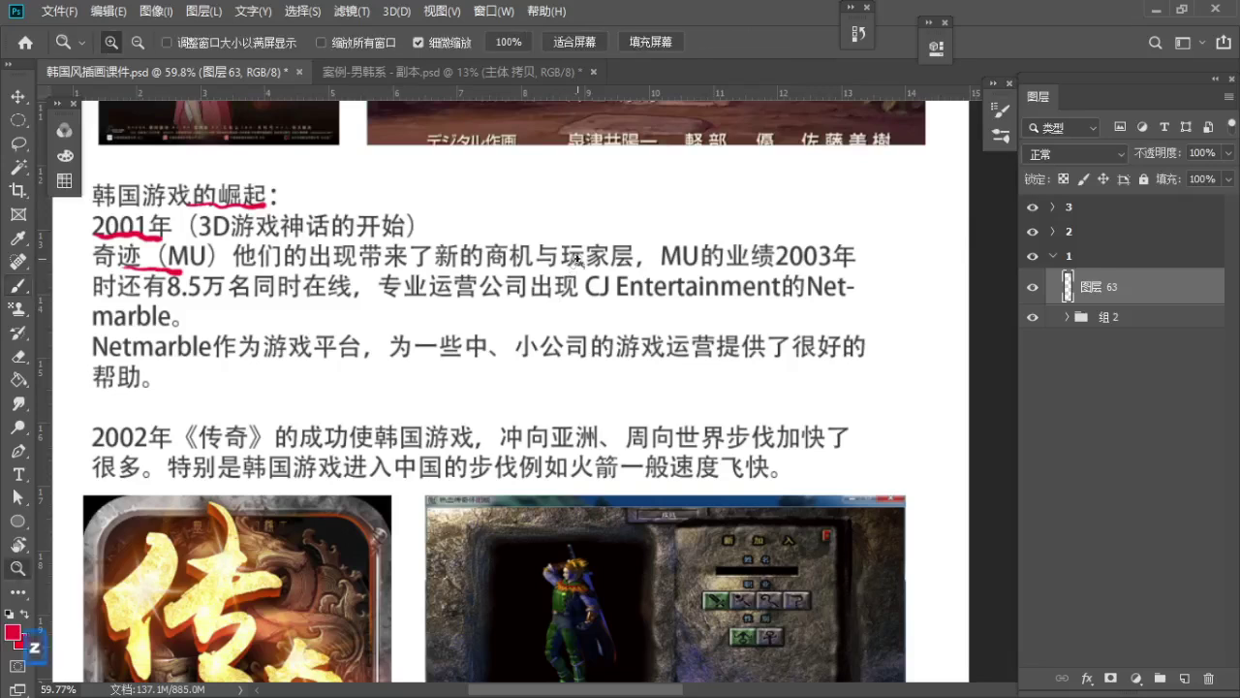
left_click_drag(573, 254, 537, 268)
key("b")
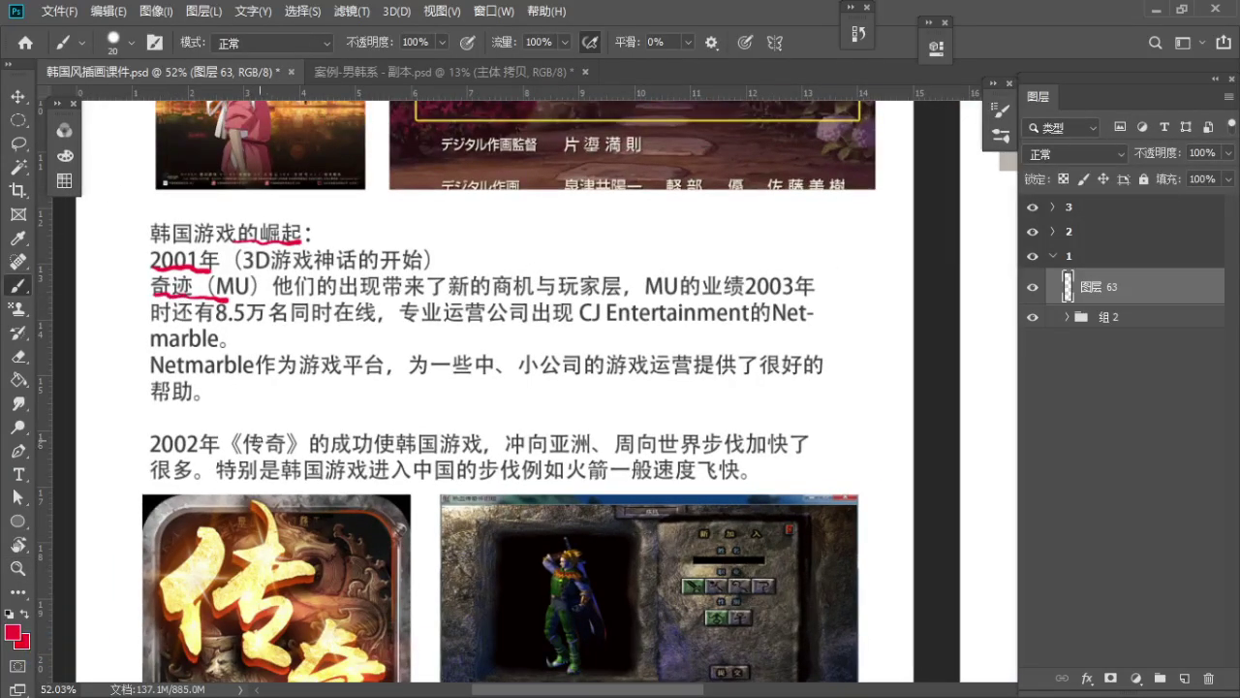
left_click_drag(233, 448, 297, 455)
key("space")
left_click_drag(334, 504, 322, 359)
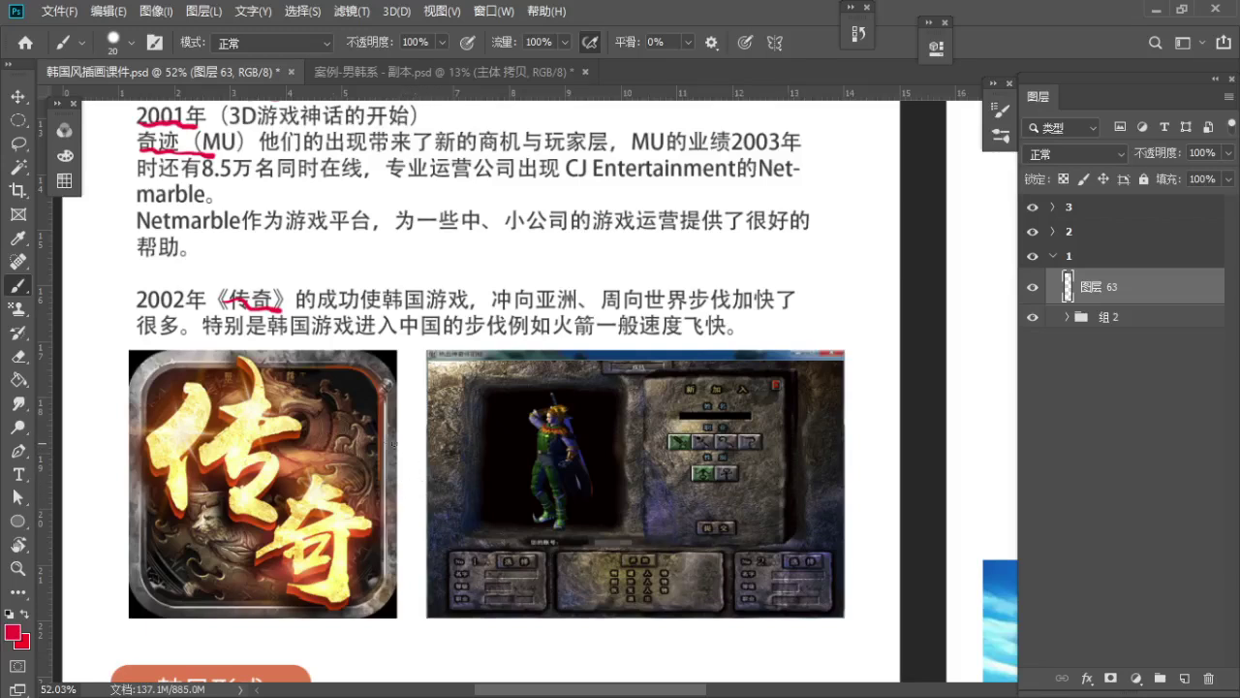
mouse_move(185, 616)
left_mouse_down()
mouse_move(255, 649)
mouse_move(333, 625)
left_mouse_up()
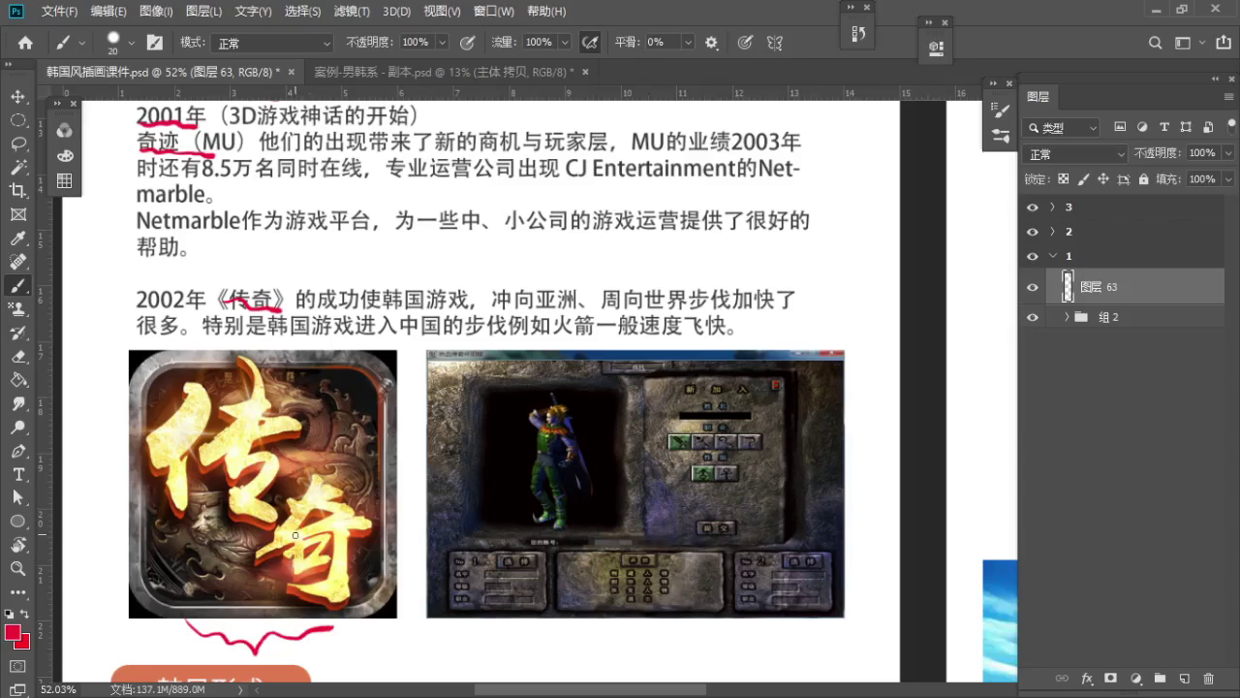
Underline 亚洲、周向世界步伐加快了 and its continuation 很多 in the 2002年 paragraph with red brush strokes
key("ctrl+space")
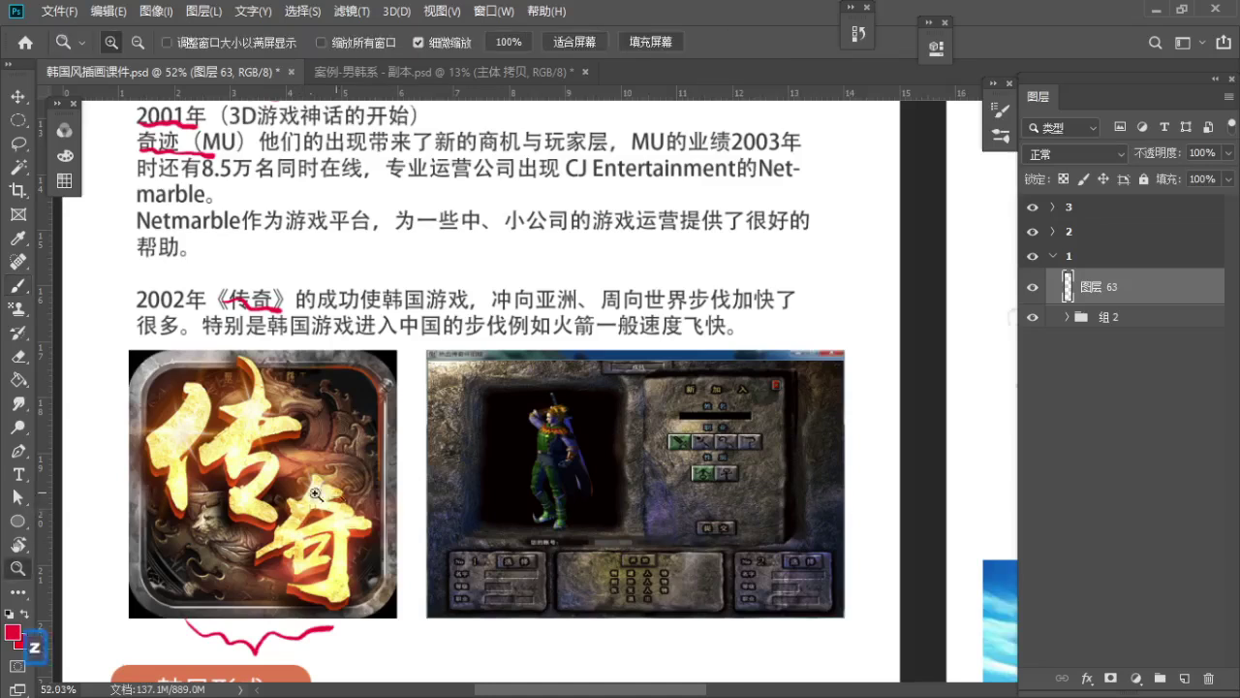
left_click_drag(331, 490, 290, 466)
left_click_drag(289, 378, 286, 434)
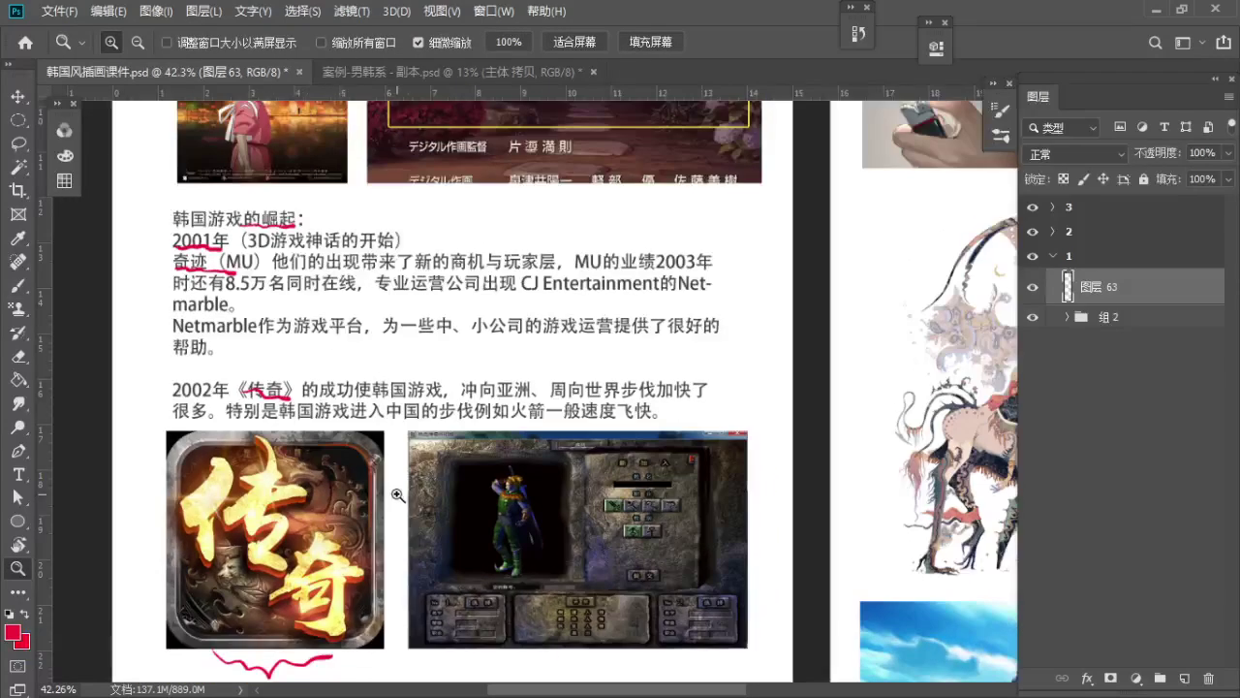
key("b")
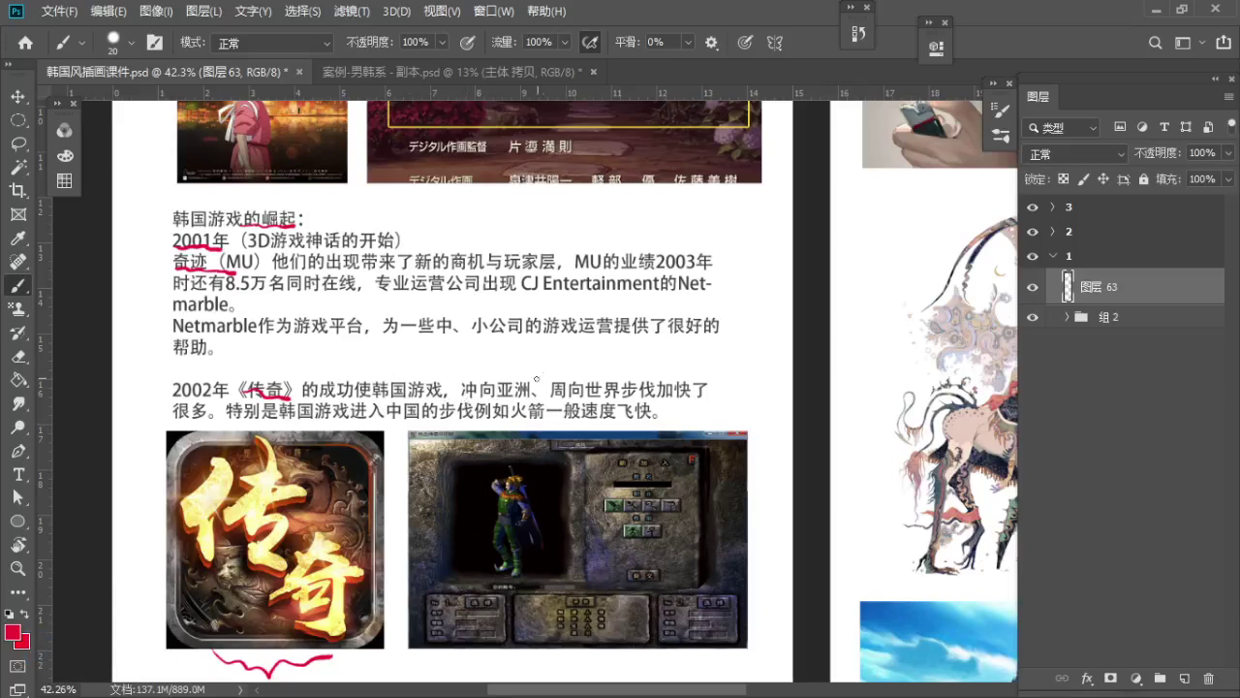
left_click_drag(507, 396, 702, 399)
left_click_drag(172, 420, 216, 424)
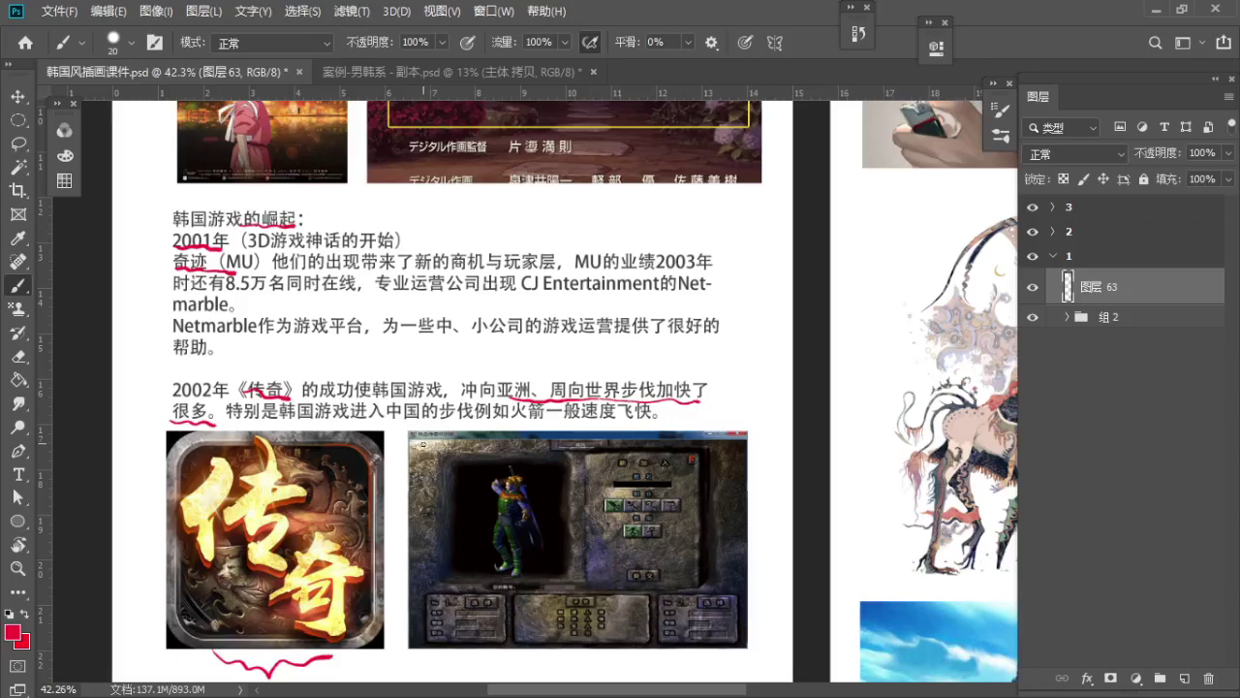
Underline 日式与欧美的结合 in the paragraph below the 韩风形成 heading with a red brush stroke
left_click_drag(431, 480, 432, 279)
left_click_drag(438, 380, 449, 219)
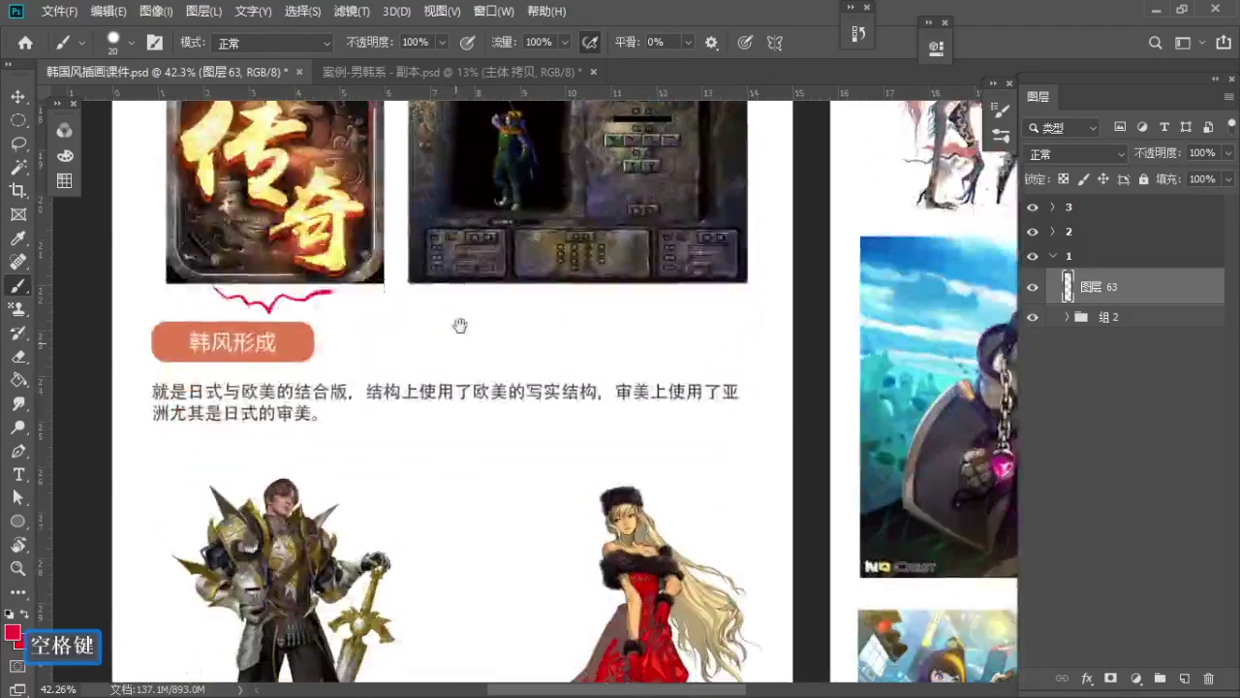
mouse_move(460, 326)
left_mouse_down()
mouse_move(446, 207)
mouse_move(461, 208)
left_mouse_up()
key("z")
key("b")
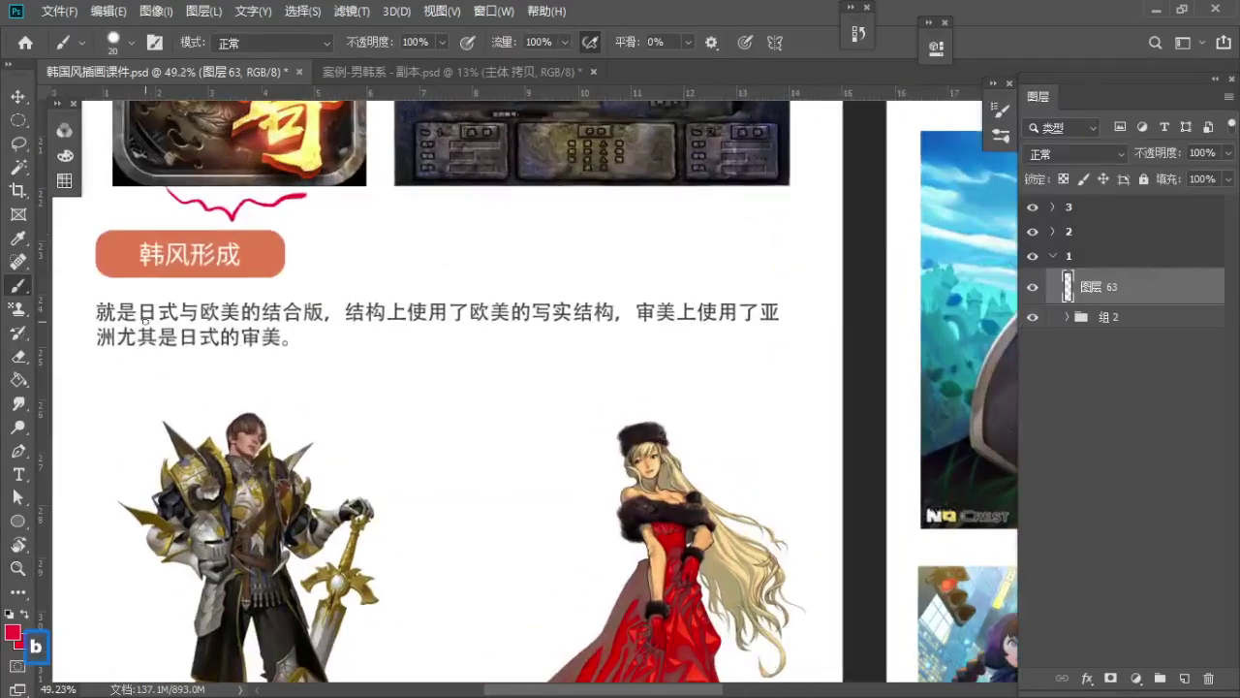
left_click_drag(142, 319, 278, 323)
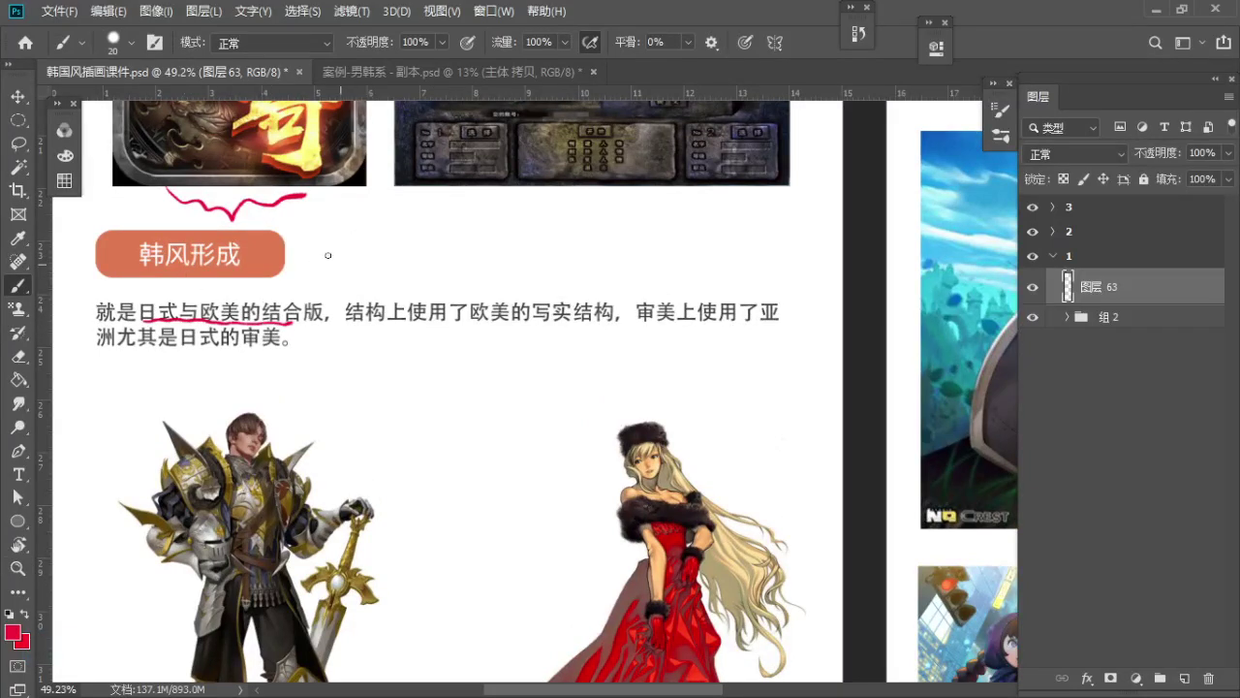
Sketch a red head-and-shoulders doodle beside the 韩风形成 heading, with labelled arrows from the shoulders and from the head to a Q
mouse_move(328, 255)
left_mouse_down()
mouse_move(369, 224)
mouse_move(348, 267)
mouse_move(335, 258)
mouse_move(359, 279)
left_mouse_up()
mouse_move(331, 306)
left_mouse_down()
mouse_move(370, 288)
mouse_move(375, 306)
mouse_move(425, 290)
mouse_move(378, 282)
mouse_move(432, 269)
left_mouse_up()
left_click_drag(436, 243, 467, 261)
left_click_drag(453, 260, 451, 281)
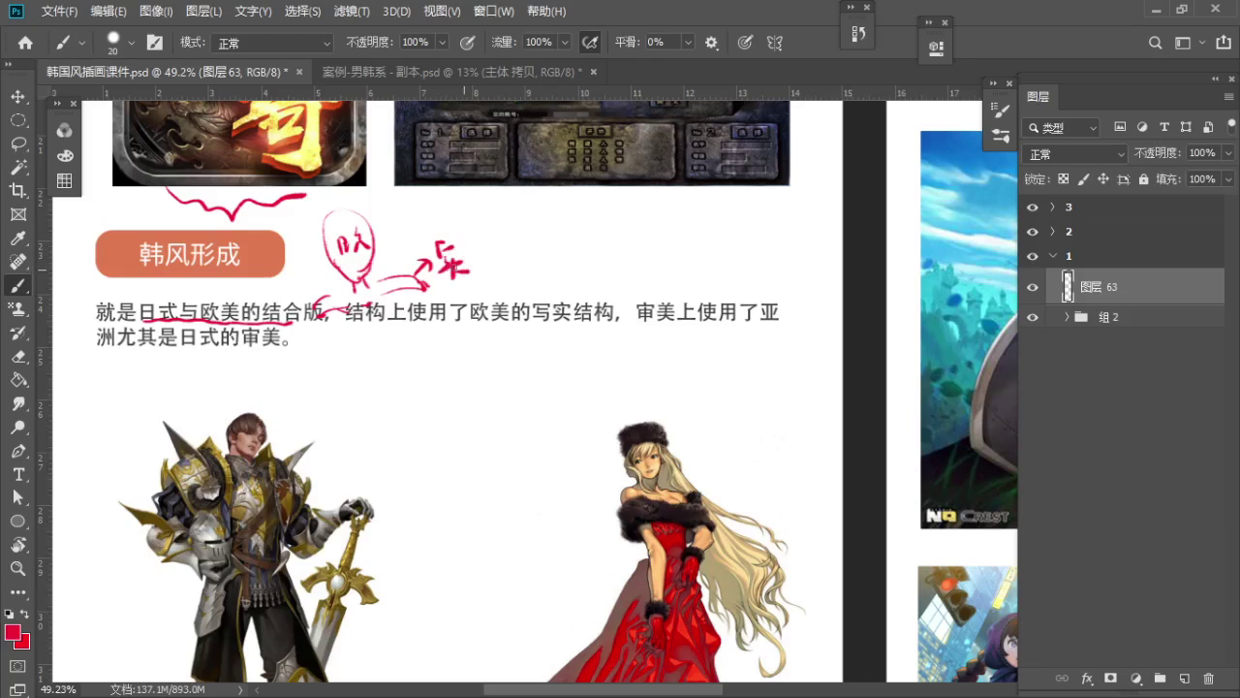
left_click_drag(362, 235, 389, 225)
mouse_move(411, 196)
left_mouse_down()
mouse_move(407, 208)
mouse_move(423, 203)
left_mouse_up()
left_click_drag(415, 206, 428, 213)
Underline 构上使用, circle 写实结构 and underline 洲尤其是 in the 韩风形成 paragraph in red
key("space")
left_click_drag(461, 280, 455, 238)
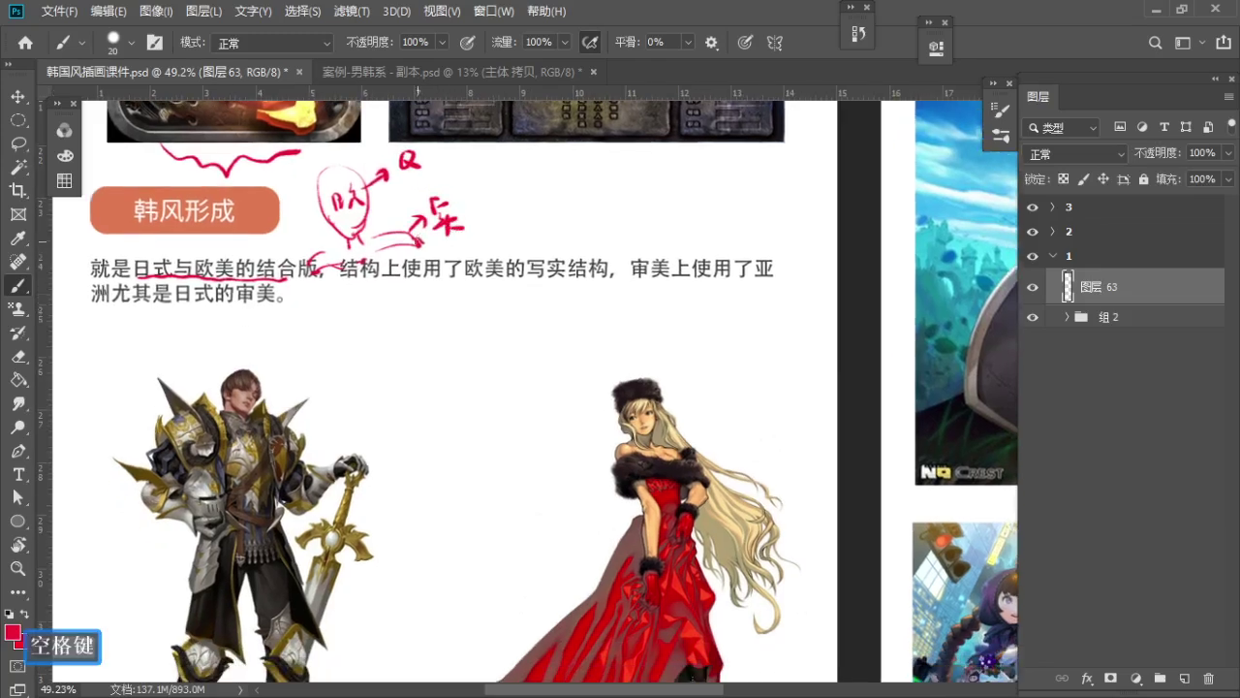
left_click_drag(464, 291, 514, 277)
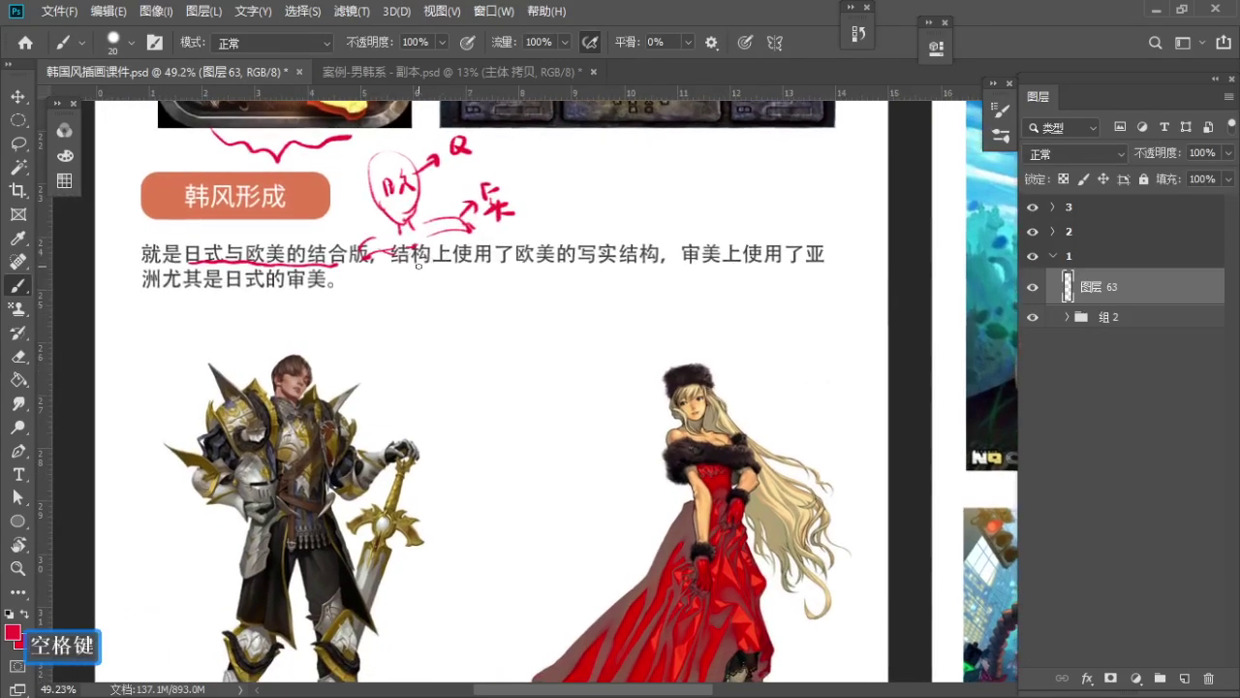
left_click_drag(418, 263, 487, 264)
mouse_move(636, 276)
left_mouse_down()
mouse_move(660, 233)
mouse_move(572, 220)
left_mouse_up()
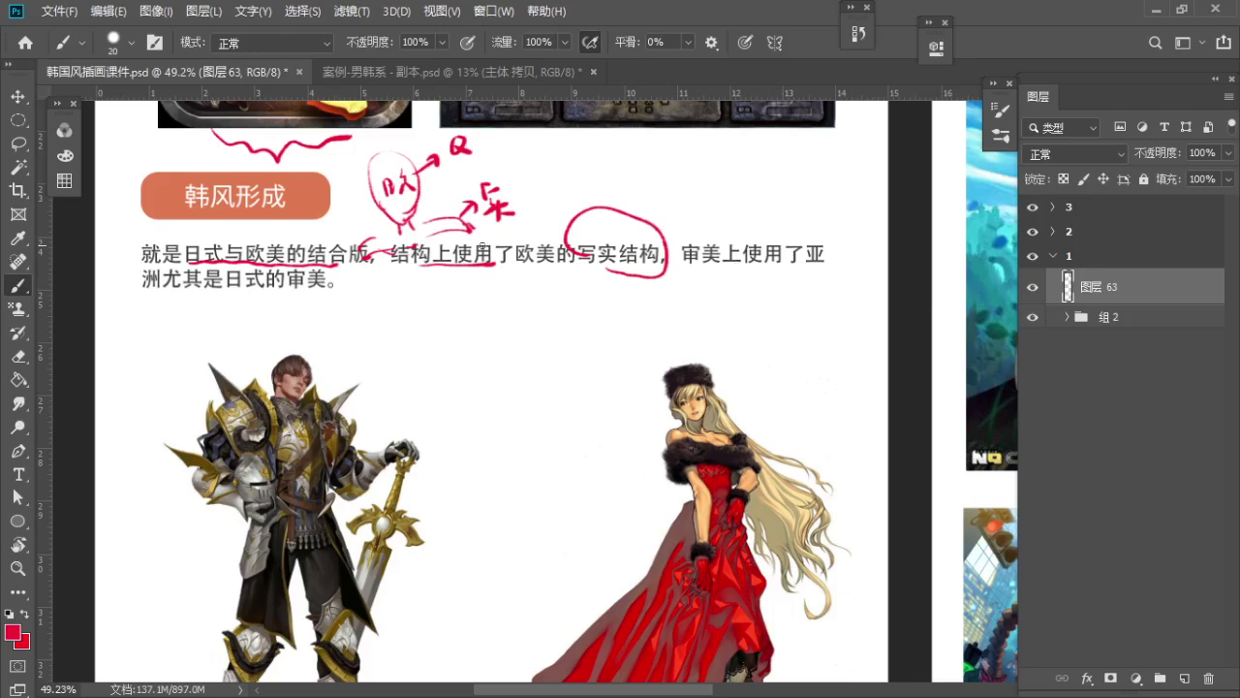
left_click_drag(146, 289, 209, 300)
Write 写实 and 欧美 in red in the blank area beside the armoured knight
key("space")
mouse_move(320, 358)
left_mouse_down()
mouse_move(235, 184)
mouse_move(308, 270)
left_mouse_up()
key("z")
key("b")
key("space")
key("space")
left_click_drag(258, 349, 252, 293)
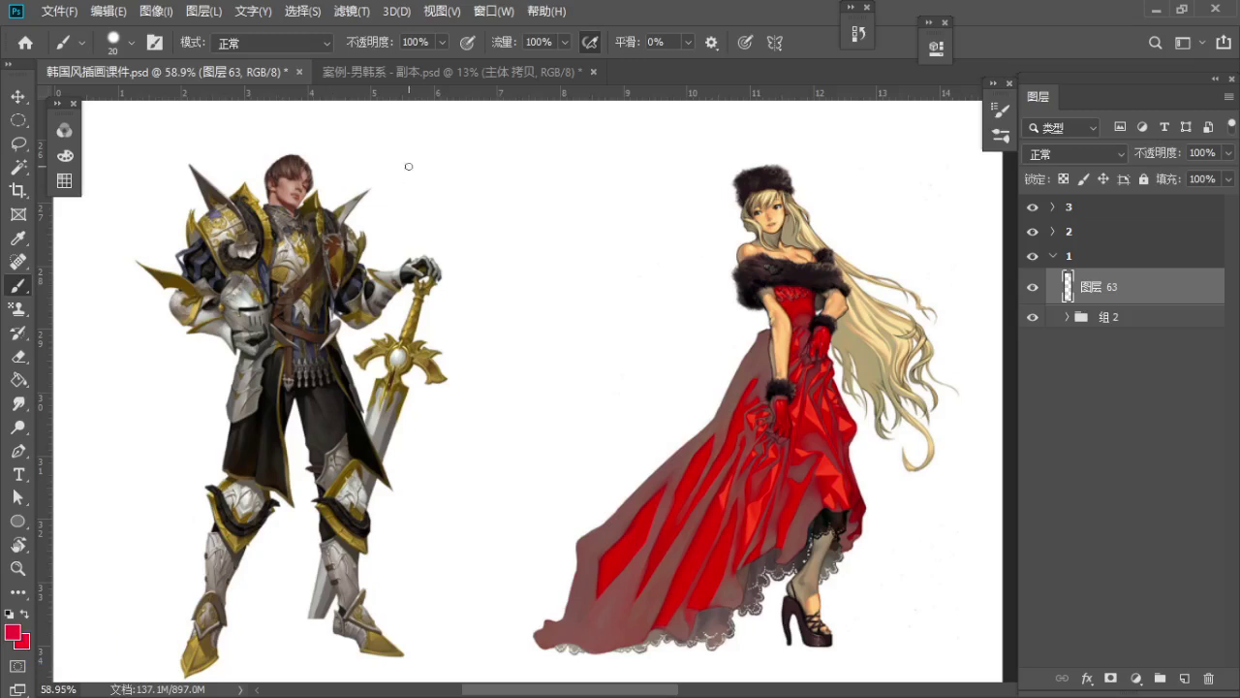
mouse_move(400, 153)
left_mouse_down()
mouse_move(420, 191)
mouse_move(441, 161)
mouse_move(465, 173)
mouse_move(452, 188)
mouse_move(467, 194)
left_mouse_up()
mouse_move(417, 226)
left_mouse_down()
mouse_move(438, 224)
mouse_move(434, 253)
mouse_move(473, 250)
left_mouse_up()
mouse_move(465, 203)
left_mouse_down()
mouse_move(484, 215)
mouse_move(493, 250)
mouse_move(506, 244)
left_mouse_up()
Draw a red arrow from the knight's hair and write a short label beginning with 欧 next to it, using a smaller brush
key("z")
left_click_drag(277, 144, 356, 198)
key("space")
mouse_move(357, 197)
left_mouse_down()
mouse_move(369, 250)
mouse_move(415, 239)
mouse_move(415, 254)
left_mouse_up()
key("b")
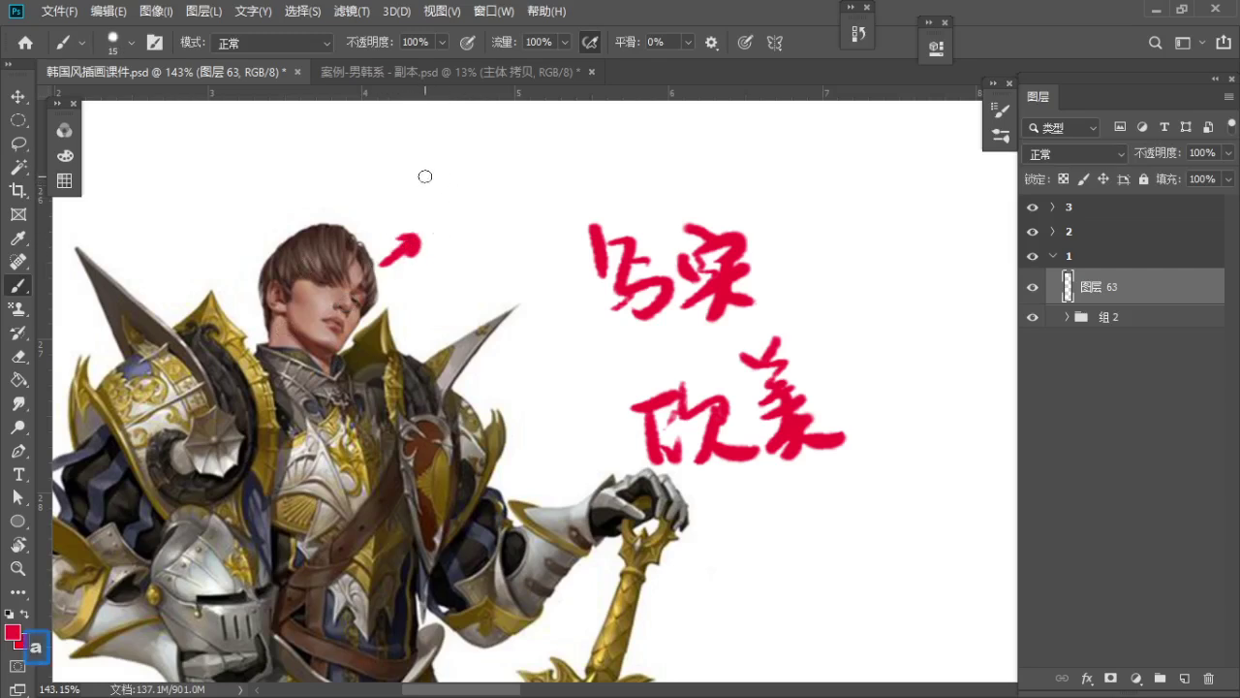
mouse_move(424, 174)
left_mouse_down()
mouse_move(444, 178)
mouse_move(443, 221)
mouse_move(456, 206)
left_mouse_up()
mouse_move(453, 179)
left_mouse_down()
mouse_move(480, 172)
mouse_move(461, 205)
left_mouse_up()
left_click_drag(470, 189, 499, 197)
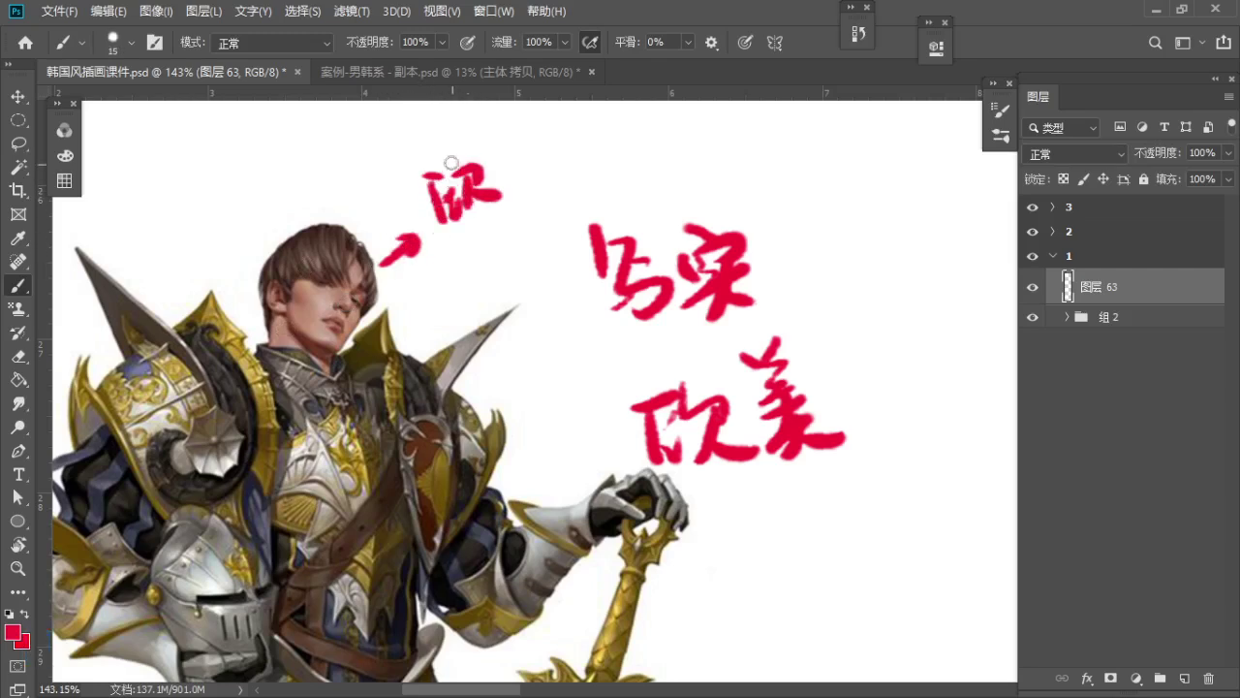
left_click_drag(453, 162, 452, 176)
key("bracketleft")
mouse_move(501, 156)
left_mouse_down()
mouse_move(521, 149)
mouse_move(514, 196)
left_mouse_up()
left_click_drag(524, 158, 555, 179)
left_click_drag(514, 137, 529, 143)
left_click(569, 165)
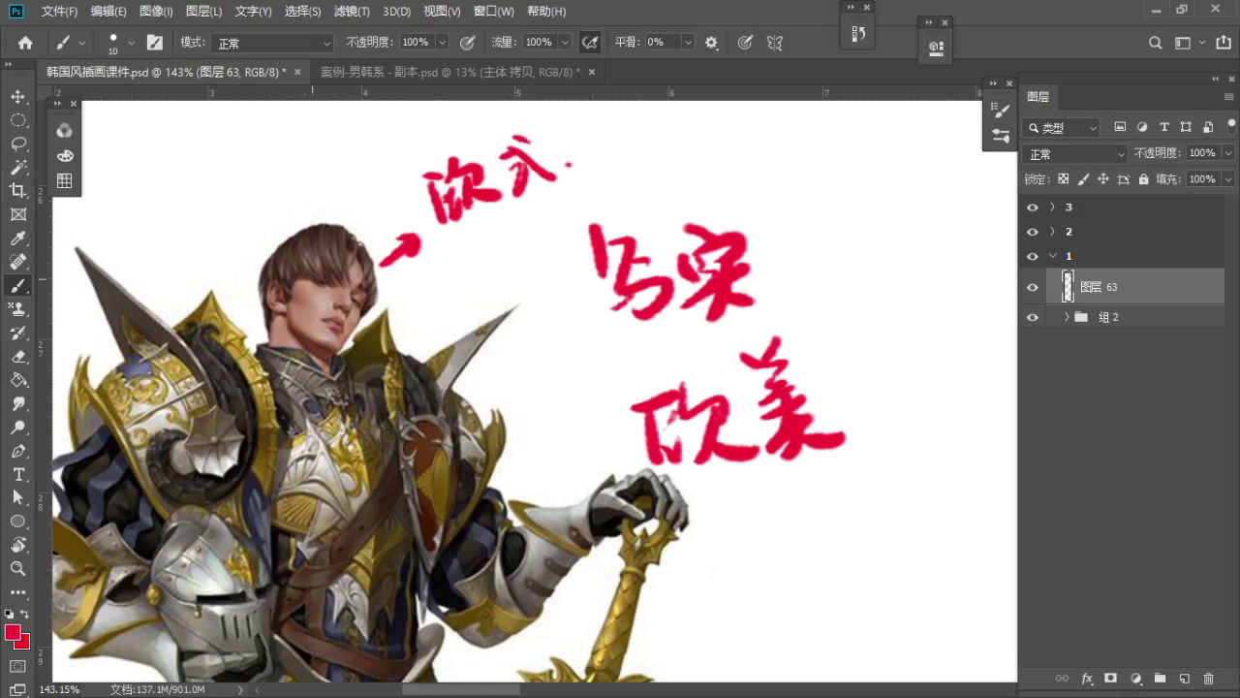
Circle the knight's eyes in red and add an arrow with the label 韩风 beside his face
mouse_move(357, 306)
left_mouse_down()
mouse_move(360, 295)
mouse_move(448, 302)
mouse_move(473, 291)
mouse_move(459, 326)
mouse_move(481, 287)
mouse_move(492, 328)
left_mouse_up()
left_click_drag(482, 302, 497, 305)
mouse_move(502, 283)
left_mouse_down()
mouse_move(533, 295)
mouse_move(519, 294)
left_mouse_up()
Sketch the outline of a slanted almond-shaped eye above the knight's arm in red, undoing misplaced strokes
key("space")
left_click_drag(540, 352, 486, 303)
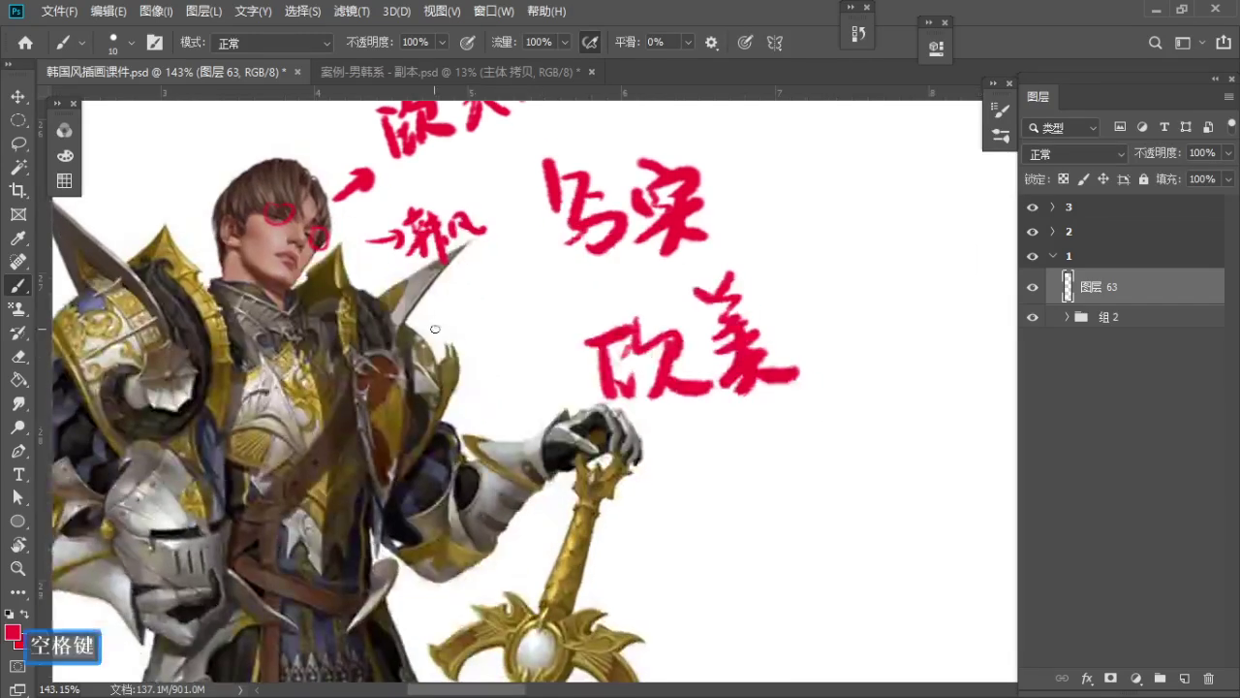
key("ctrl+z")
mouse_move(432, 335)
left_mouse_down()
mouse_move(443, 319)
mouse_move(549, 286)
mouse_move(522, 316)
left_mouse_up()
key("ctrl+z")
left_click_drag(452, 345, 519, 318)
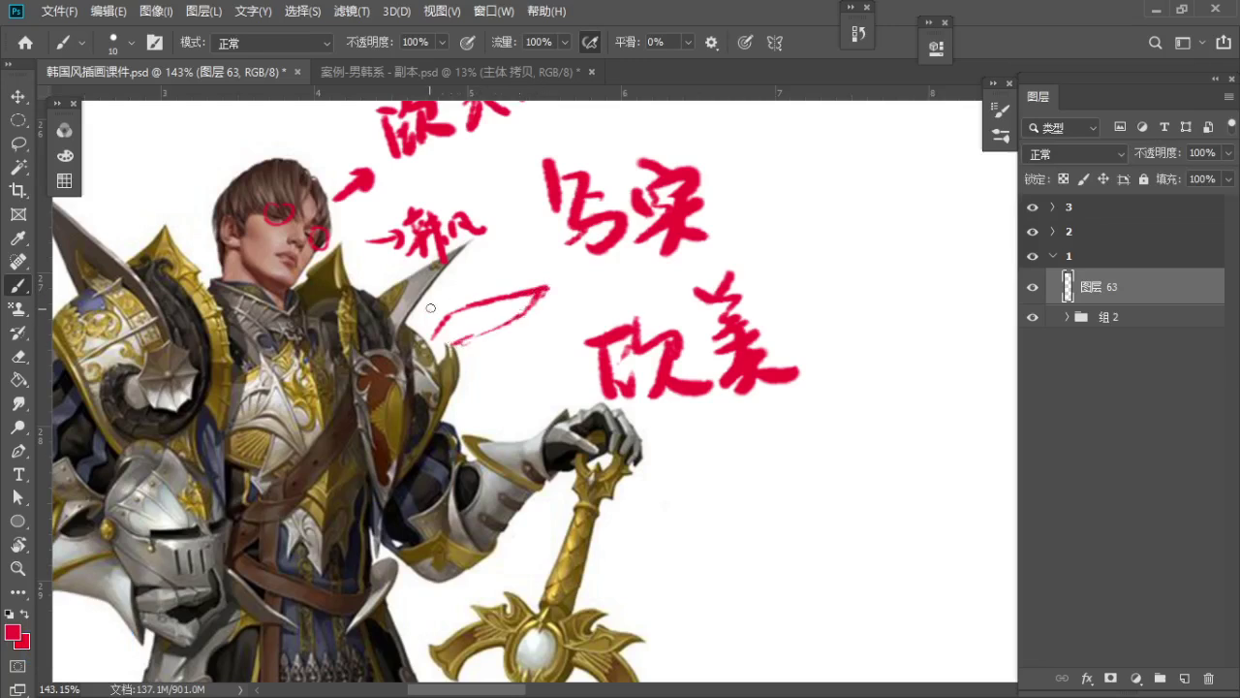
left_click_drag(423, 317, 544, 285)
key("ctrl+z")
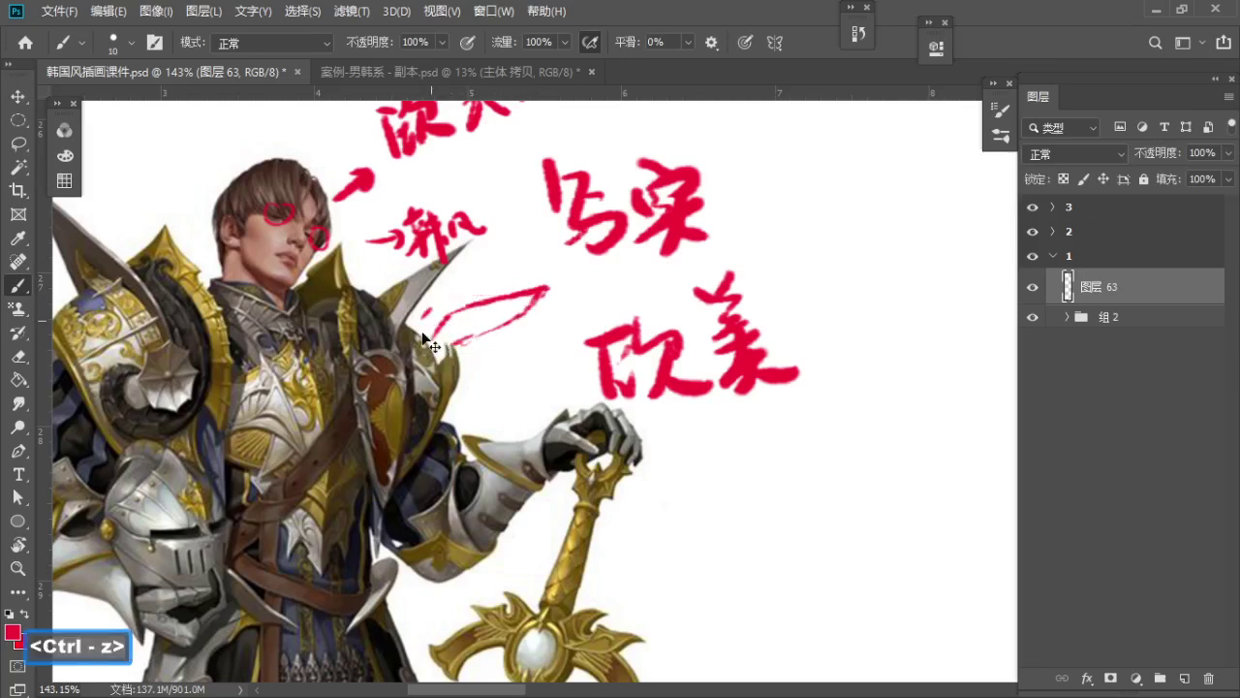
key("ctrl+z")
Thicken the sketched eye's upper lid and add the iris, undoing the strokes that miss
mouse_move(418, 329)
left_mouse_down()
mouse_move(436, 297)
mouse_move(510, 285)
left_mouse_up()
mouse_move(424, 318)
left_mouse_down()
mouse_move(452, 272)
mouse_move(416, 318)
mouse_move(465, 277)
mouse_move(427, 284)
mouse_move(410, 308)
mouse_move(444, 257)
mouse_move(397, 282)
mouse_move(433, 243)
mouse_move(523, 213)
left_mouse_up()
key("ctrl+z")
key("ctrl+z")
key("ctrl+z")
key("ctrl+z")
key("ctrl+z")
key("ctrl+z")
mouse_move(431, 320)
left_mouse_down()
mouse_move(558, 283)
mouse_move(445, 336)
mouse_move(529, 296)
left_mouse_up()
key("ctrl+z")
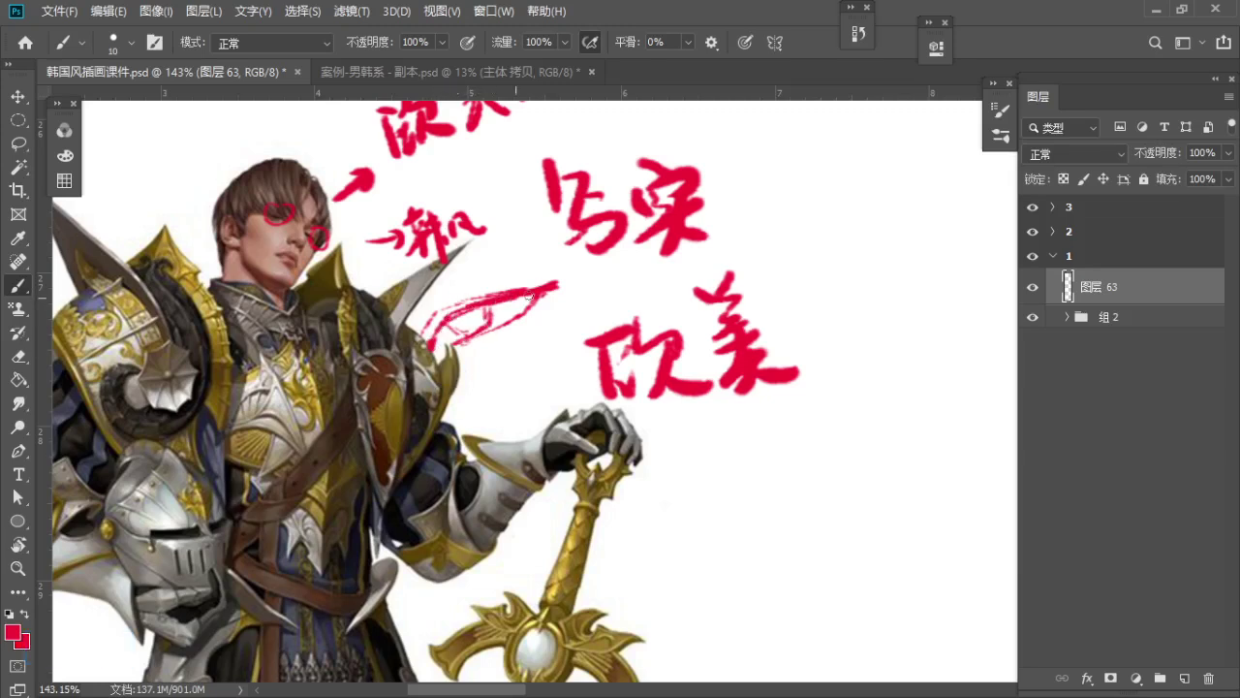
mouse_move(453, 342)
left_mouse_down()
mouse_move(516, 321)
mouse_move(456, 314)
left_mouse_up()
Draw a red arrow from the face of the woman in the red dress and write 亚洲 at its tip
key("z")
key("space")
left_click_drag(486, 299, 445, 348)
left_click_drag(358, 281, 208, 281)
key("space")
left_click_drag(413, 354, 295, 332)
key("space")
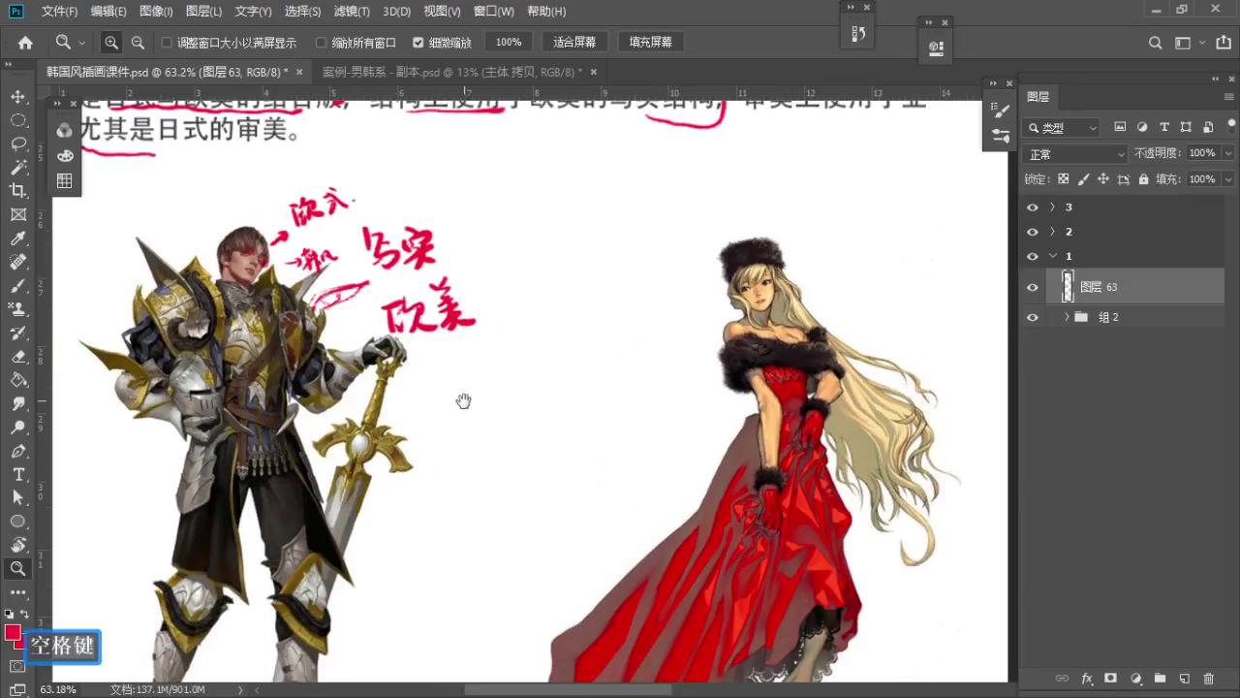
left_click_drag(474, 392, 362, 358)
key("space")
left_click_drag(562, 412, 443, 389)
mouse_move(514, 408)
left_mouse_down()
mouse_move(530, 416)
mouse_move(552, 272)
left_mouse_up()
key("b")
left_click_drag(423, 374, 518, 317)
left_click_drag(544, 264, 587, 255)
mouse_move(568, 260)
left_mouse_down()
mouse_move(565, 295)
mouse_move(582, 281)
mouse_move(608, 302)
mouse_move(620, 291)
left_mouse_up()
mouse_move(636, 254)
left_mouse_down()
mouse_move(643, 277)
mouse_move(663, 254)
left_mouse_up()
left_click_drag(660, 283, 680, 299)
left_click_drag(669, 245, 678, 320)
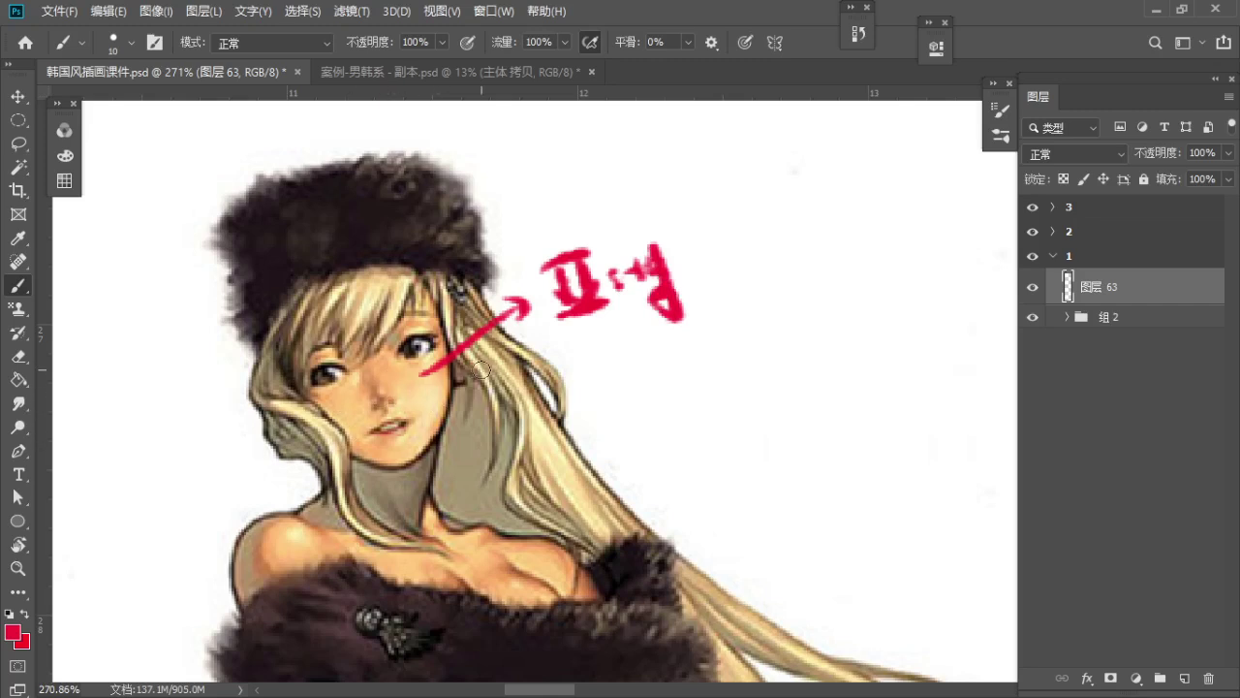
Try to trace both edges of the woman's straight arm with red brush strokes
key("z")
left_click_drag(467, 355, 428, 358)
key("space")
mouse_move(486, 435)
left_mouse_down()
mouse_move(485, 361)
mouse_move(468, 321)
left_mouse_up()
key("space")
left_click_drag(473, 368, 476, 236)
key("b")
key("space")
mouse_move(452, 459)
left_mouse_down()
mouse_move(473, 385)
mouse_move(487, 385)
left_mouse_up()
left_click_drag(404, 441, 428, 613)
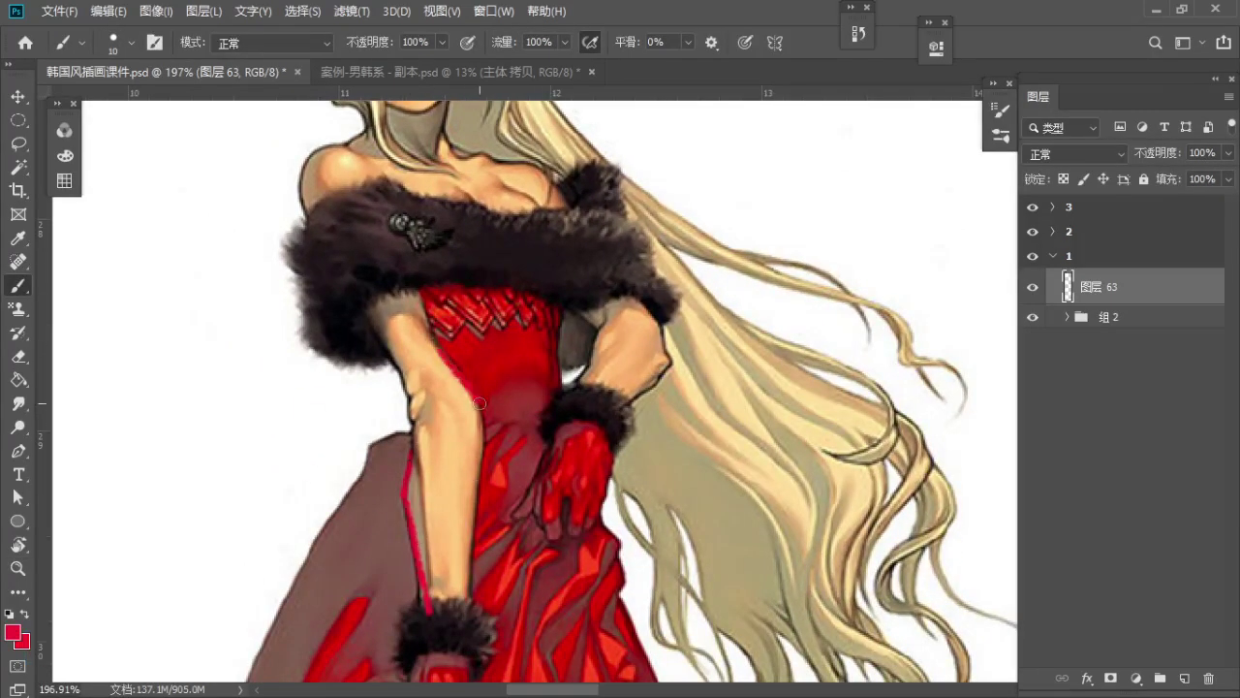
left_click_drag(480, 403, 469, 599)
key("z")
left_click_drag(520, 389, 473, 406)
left_click_drag(483, 378, 552, 363)
key("ctrl+z")
key("ctrl+z")
Trace both edges of the woman's bent forearm in red, redrawing the outer elbow edge
key("b")
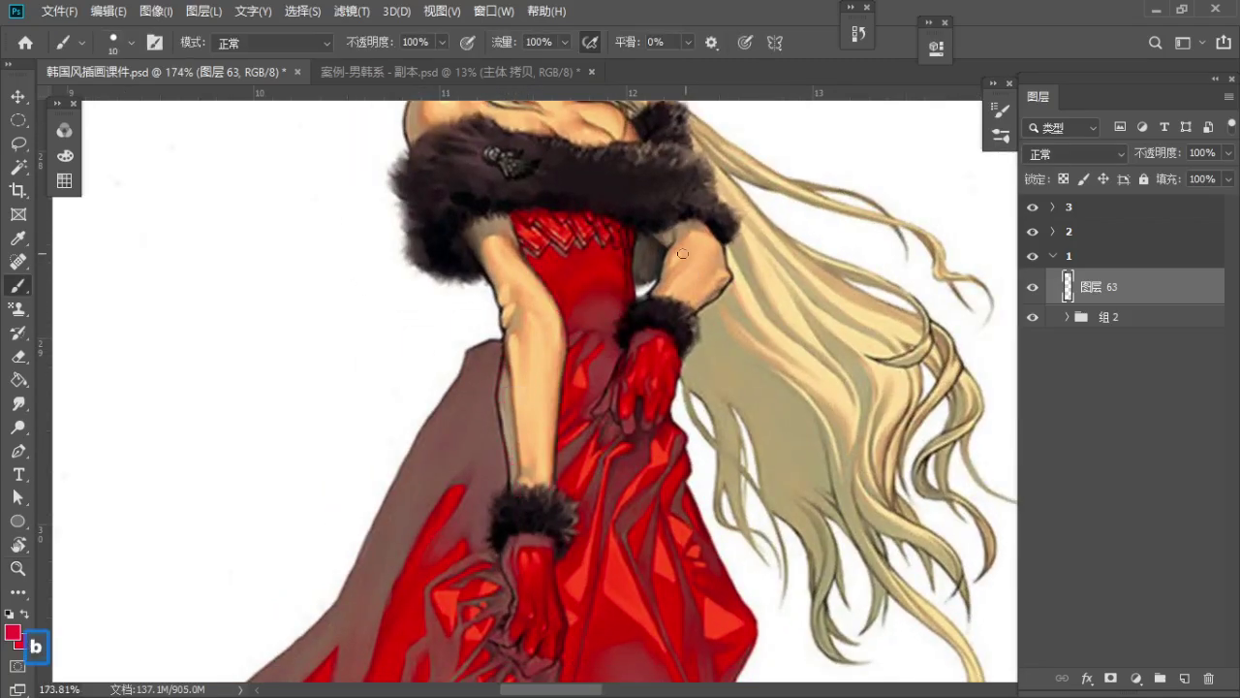
mouse_move(636, 287)
left_mouse_down()
mouse_move(734, 330)
mouse_move(724, 231)
mouse_move(669, 235)
mouse_move(649, 294)
left_mouse_up()
key("ctrl+z")
key("ctrl+z")
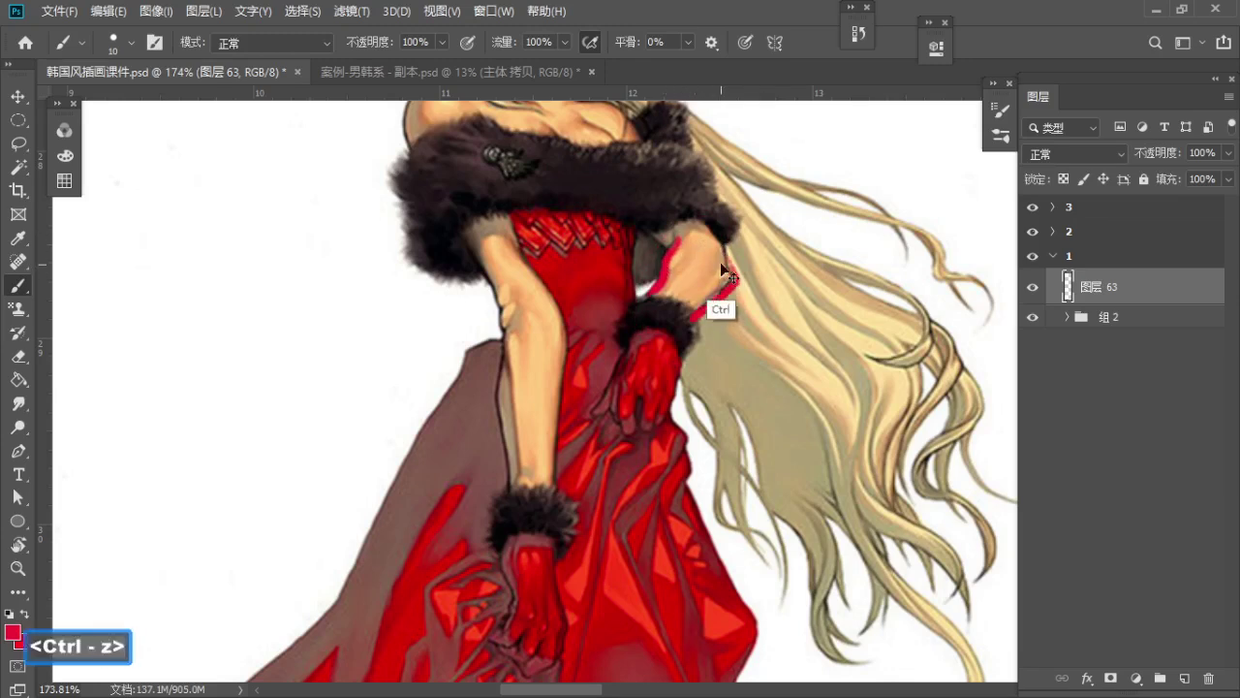
left_click_drag(723, 254, 695, 309)
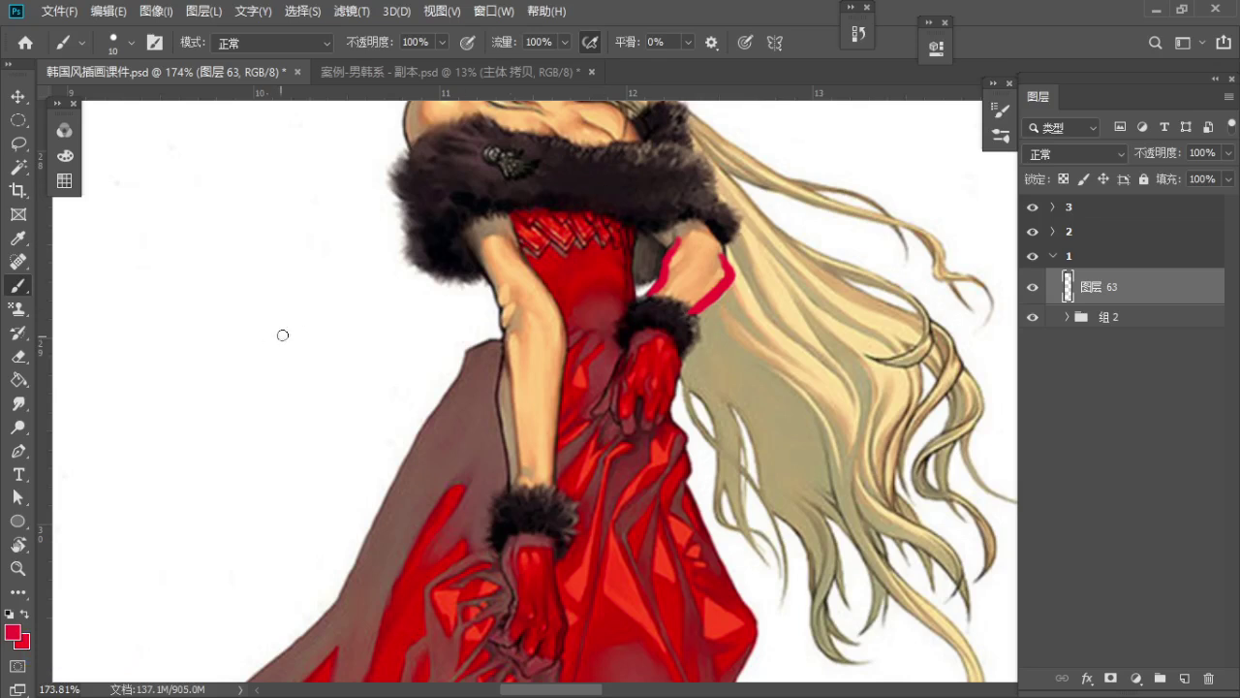
Sketch both contours of an arm in red on the blank area beside the woman's straight arm, undoing the strokes that miss
key("space")
mouse_move(323, 344)
left_mouse_down()
mouse_move(354, 377)
mouse_move(330, 348)
mouse_move(316, 397)
left_mouse_up()
key("z")
key("b")
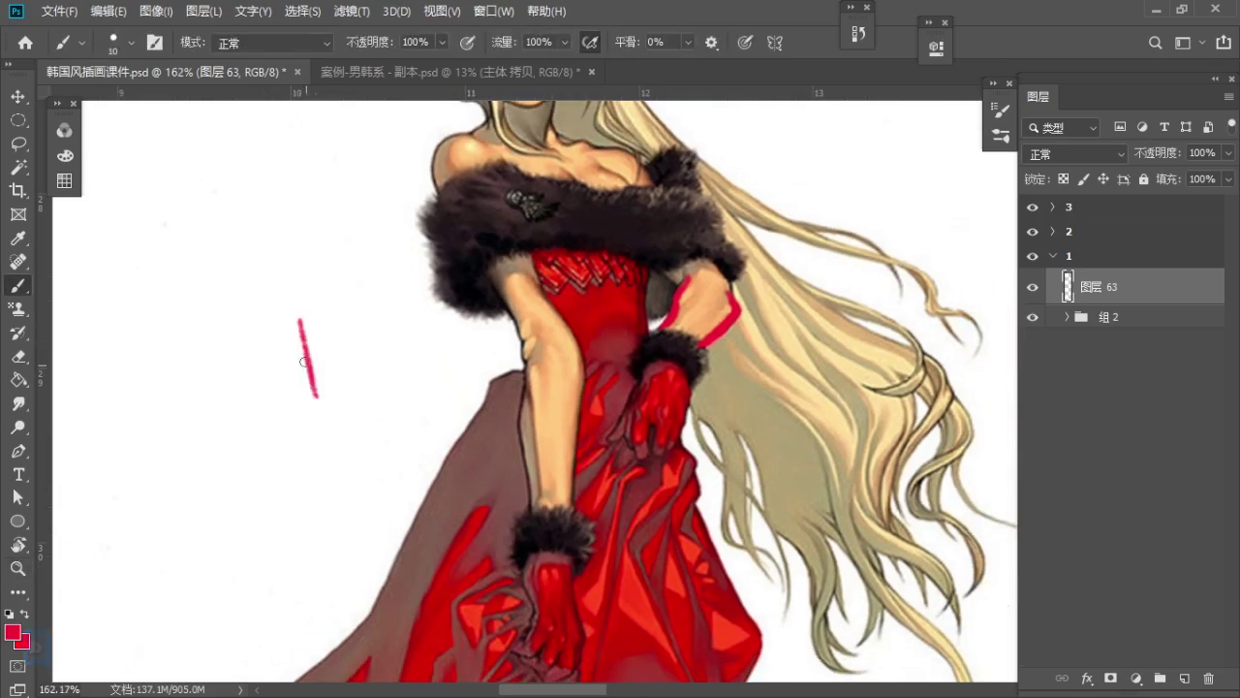
key("ctrl+z")
mouse_move(290, 316)
left_mouse_down()
mouse_move(296, 378)
mouse_move(348, 481)
mouse_move(344, 347)
mouse_move(360, 473)
left_mouse_up()
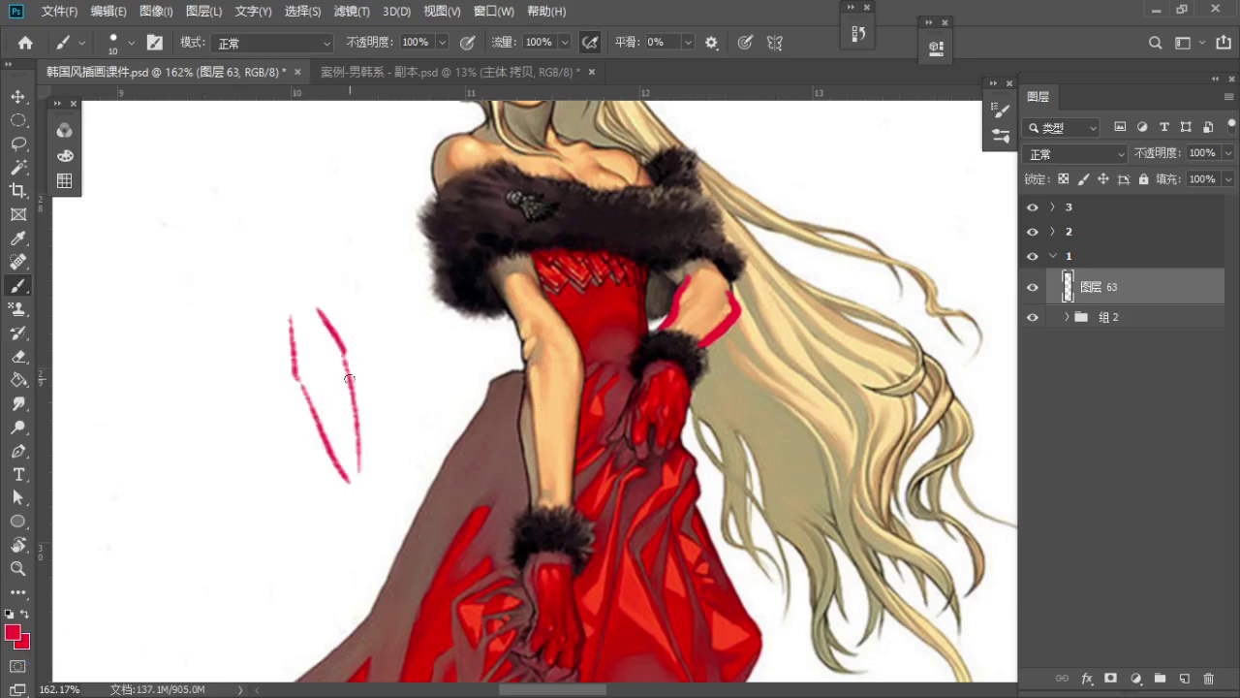
left_click_drag(351, 378, 329, 399)
key("ctrl+z")
key("ctrl+z")
key("ctrl+z")
Thicken and lengthen the sketched arm's contours and add rough wrist and hand strokes, undoing the ones that miss
mouse_move(318, 309)
left_mouse_down()
mouse_move(346, 358)
mouse_move(334, 383)
mouse_move(308, 390)
mouse_move(375, 499)
left_mouse_up()
key("ctrl+z")
key("ctrl+z")
left_click_drag(335, 454, 358, 538)
key("ctrl+z")
left_click_drag(333, 457, 354, 517)
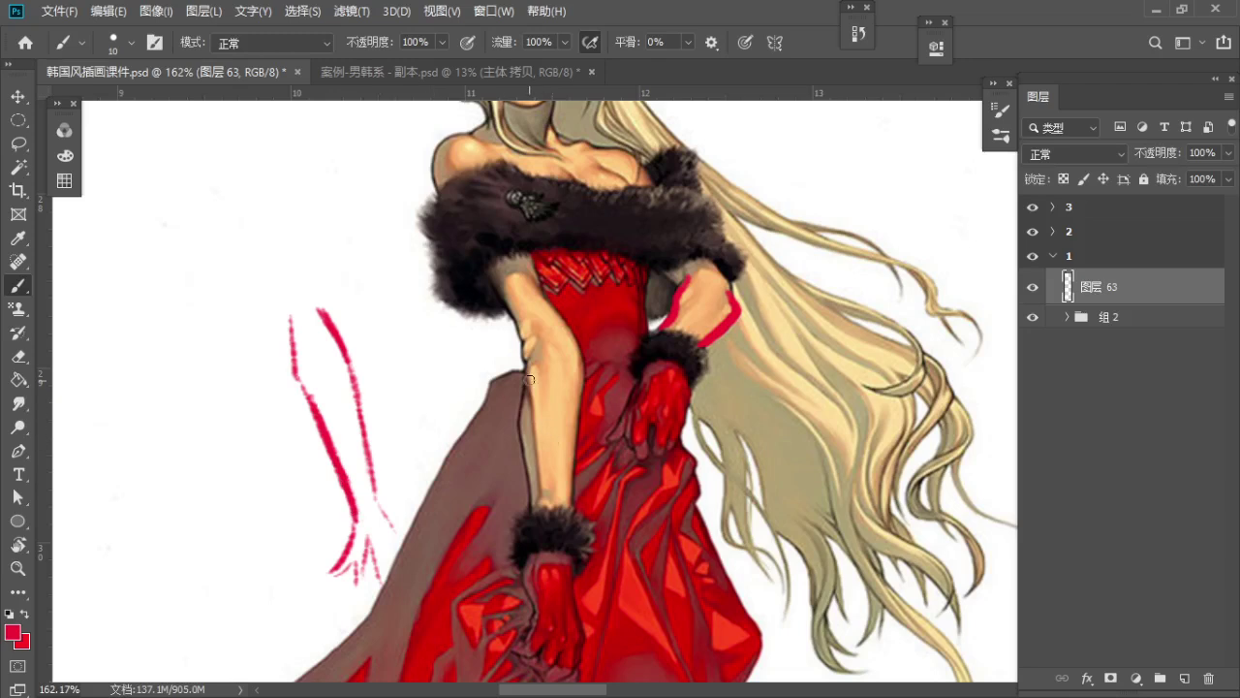
key("ctrl+z")
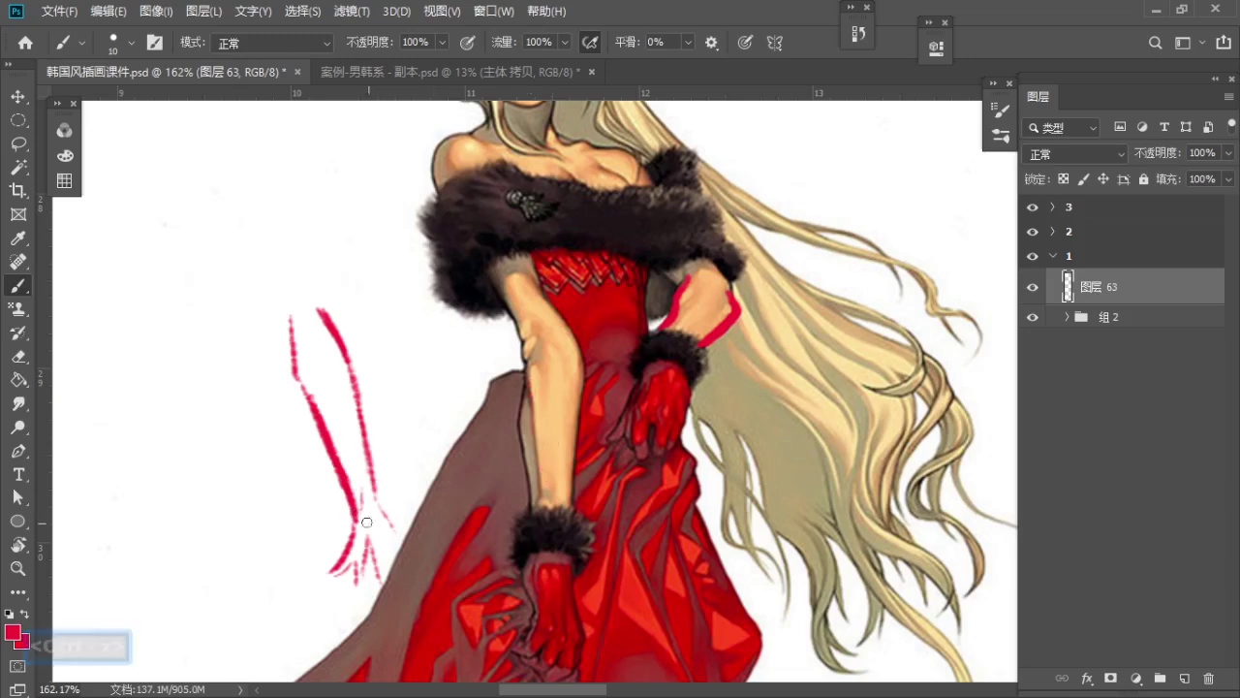
key("ctrl+z")
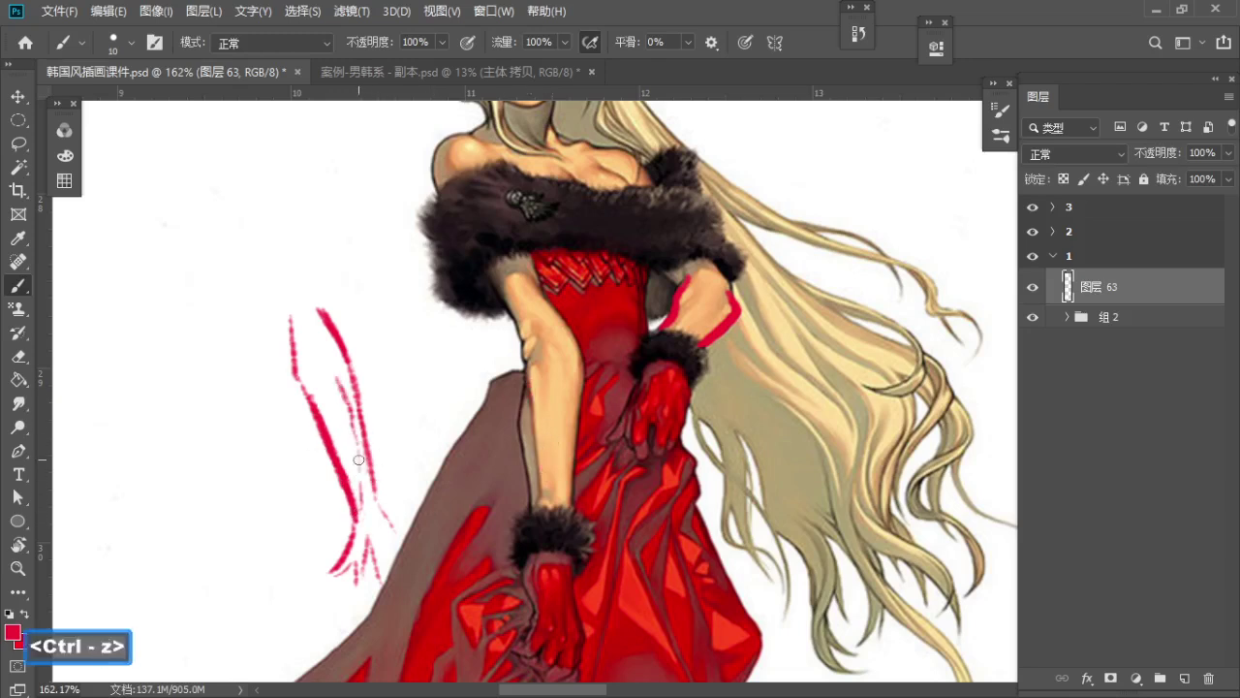
Lasso the red arm sketch beside the woman and cut it from the layer
key("z")
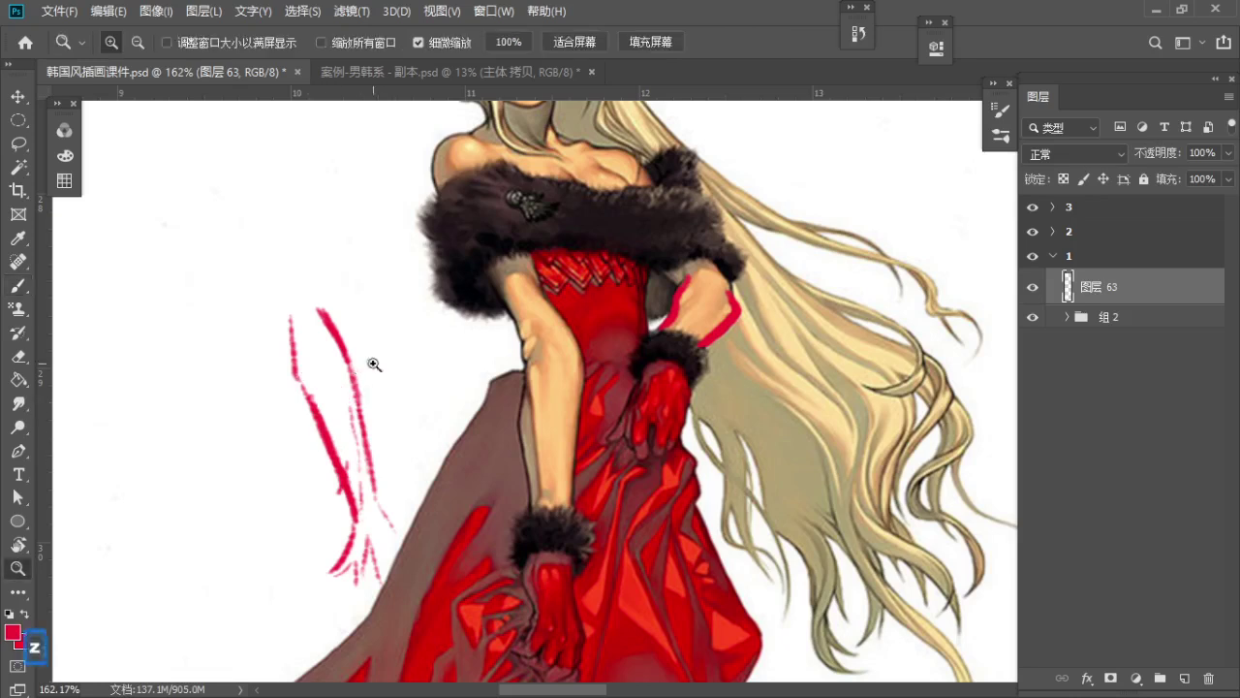
left_click_drag(366, 354, 336, 366)
key("l")
mouse_move(383, 277)
left_mouse_down()
mouse_move(344, 581)
mouse_move(376, 258)
left_mouse_up()
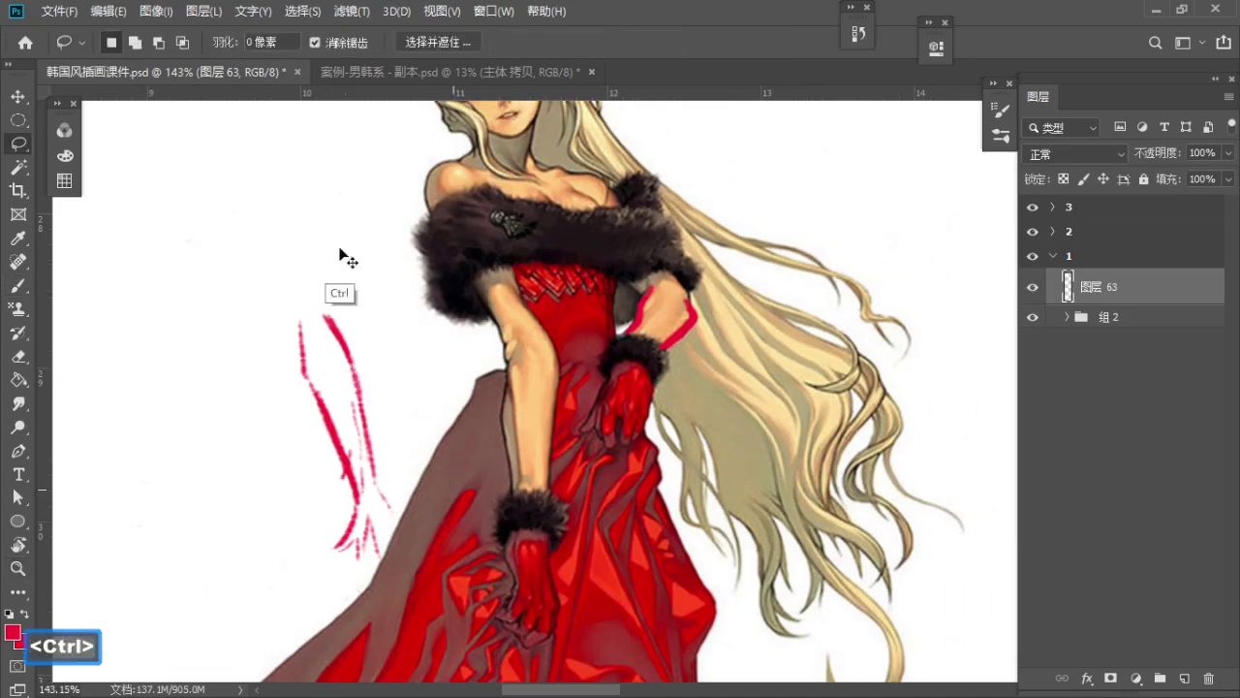
key("ctrl+x")
key("b")
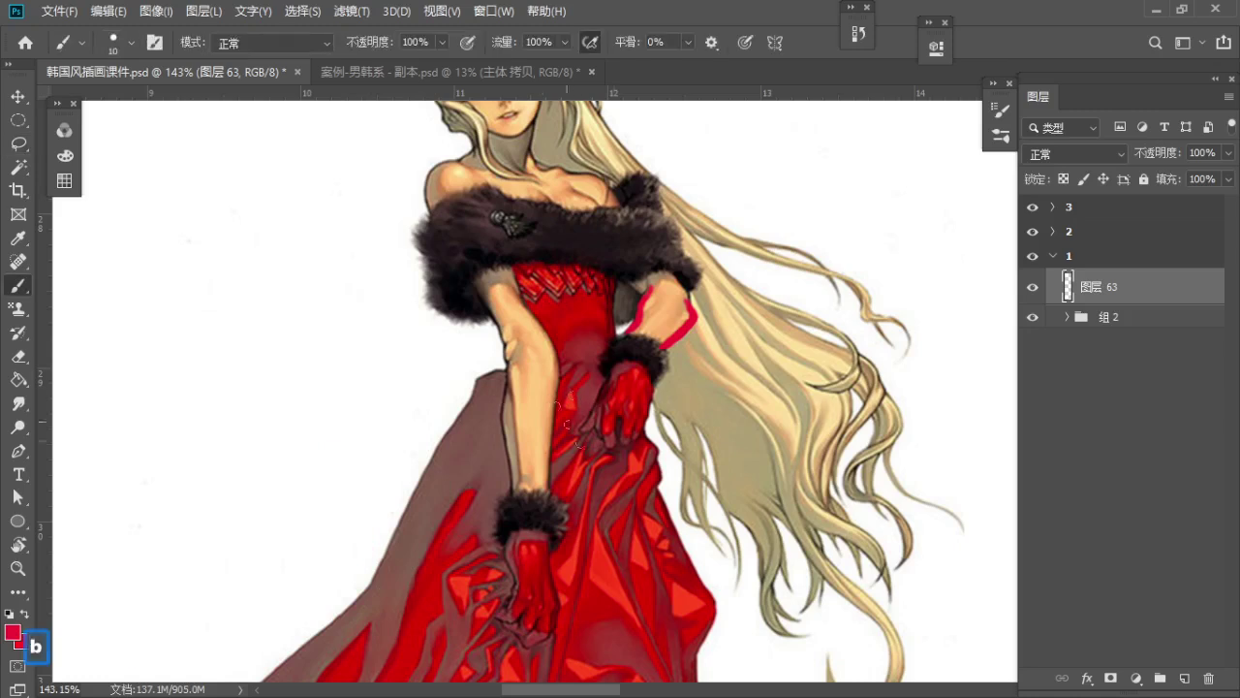
Examine the knight and the woman in the red dress side by side as full figures
key("space")
left_click_drag(605, 498, 483, 386)
key("z")
left_click_drag(523, 341, 339, 357)
key("space")
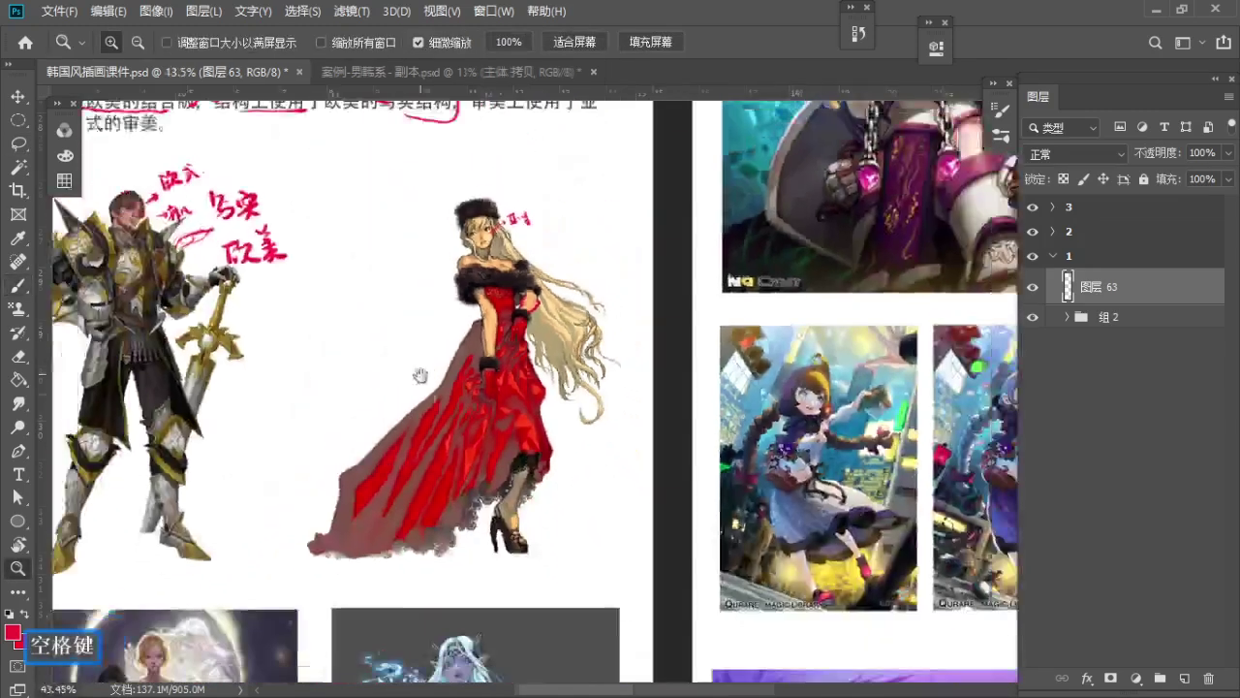
left_click_drag(441, 403, 529, 227)
left_click_drag(554, 355, 617, 515)
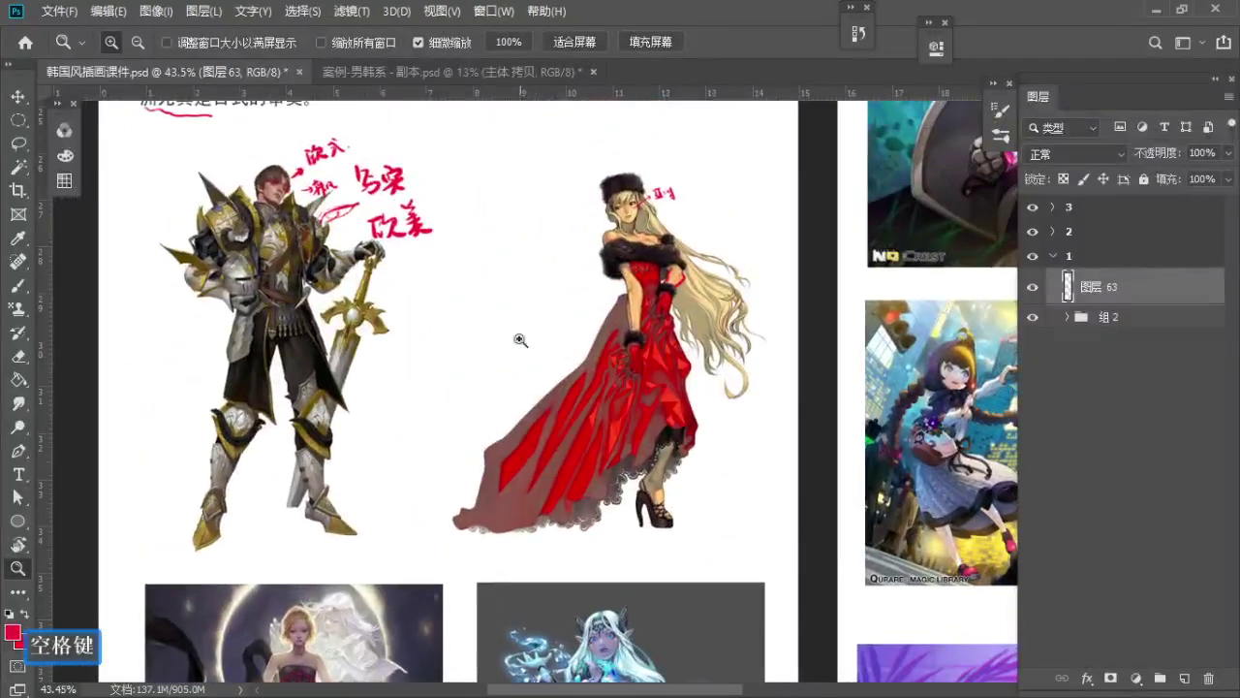
left_click_drag(537, 342, 515, 343)
key("space")
left_click_drag(556, 461, 553, 357)
Examine the face, shoulders and arms of the short-haired woman in the glowing-ring painting
key("space")
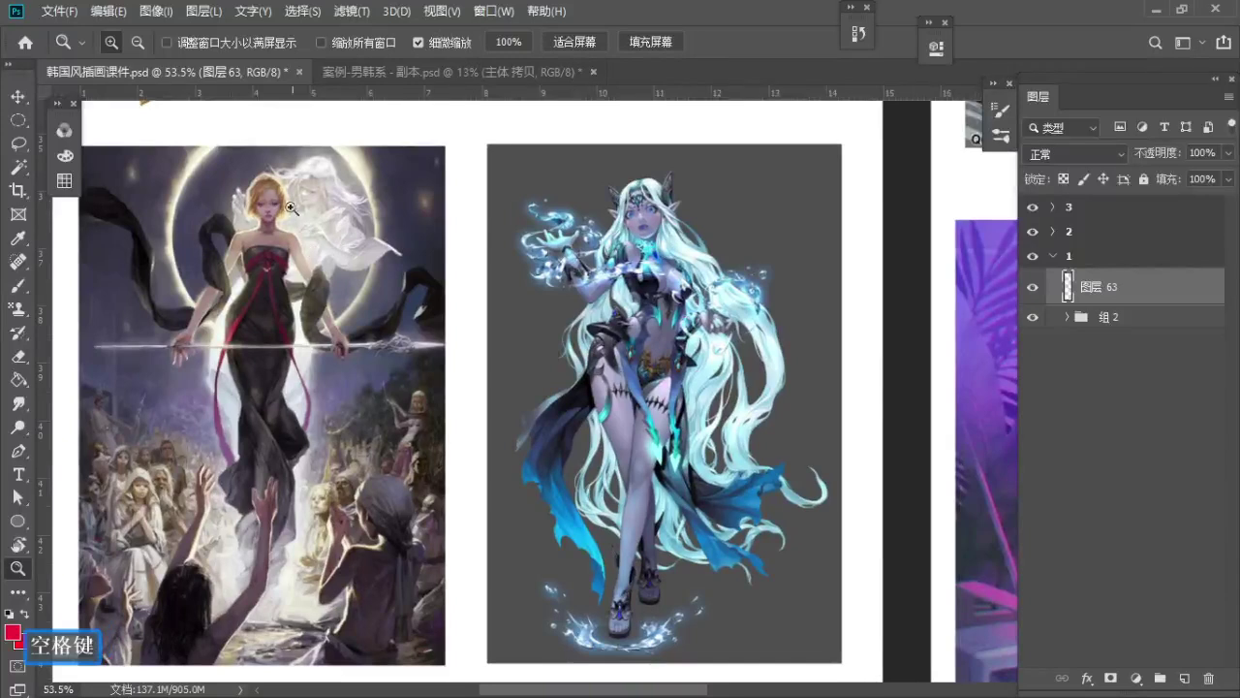
left_click_drag(290, 207, 353, 275)
key("space")
left_click_drag(332, 355, 411, 295)
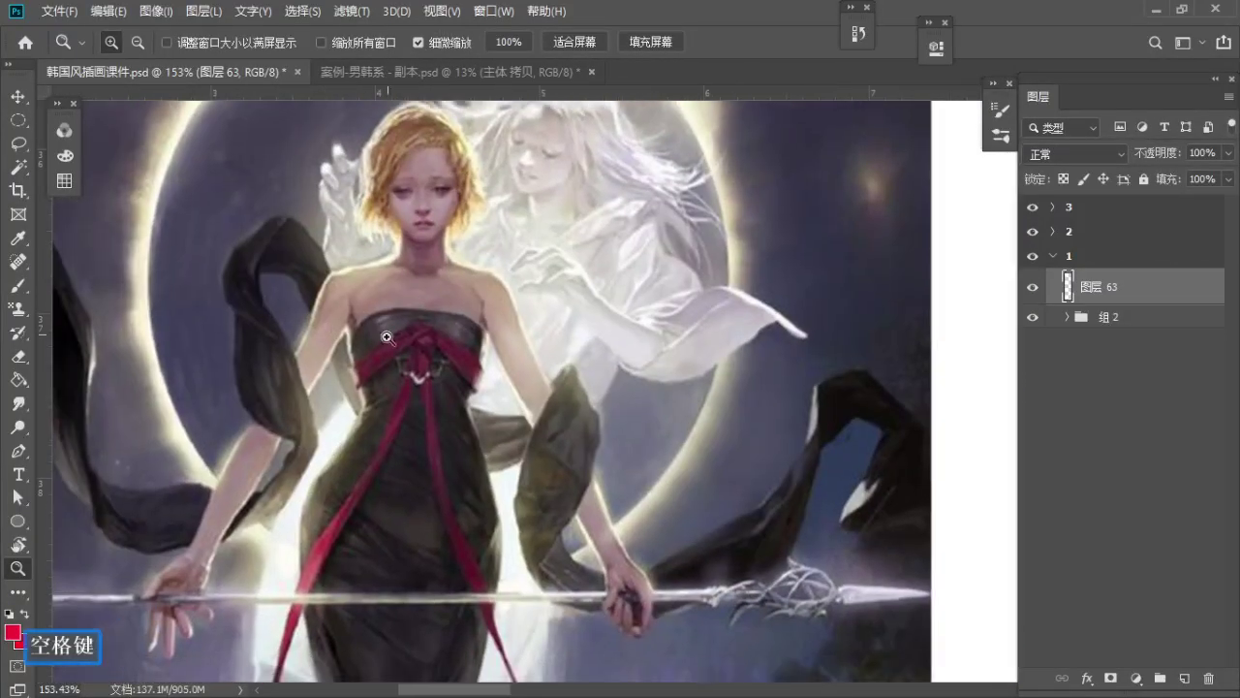
key("b")
key("z")
key("space")
mouse_move(327, 350)
left_mouse_down()
mouse_move(298, 350)
mouse_move(331, 195)
mouse_move(348, 323)
left_mouse_up()
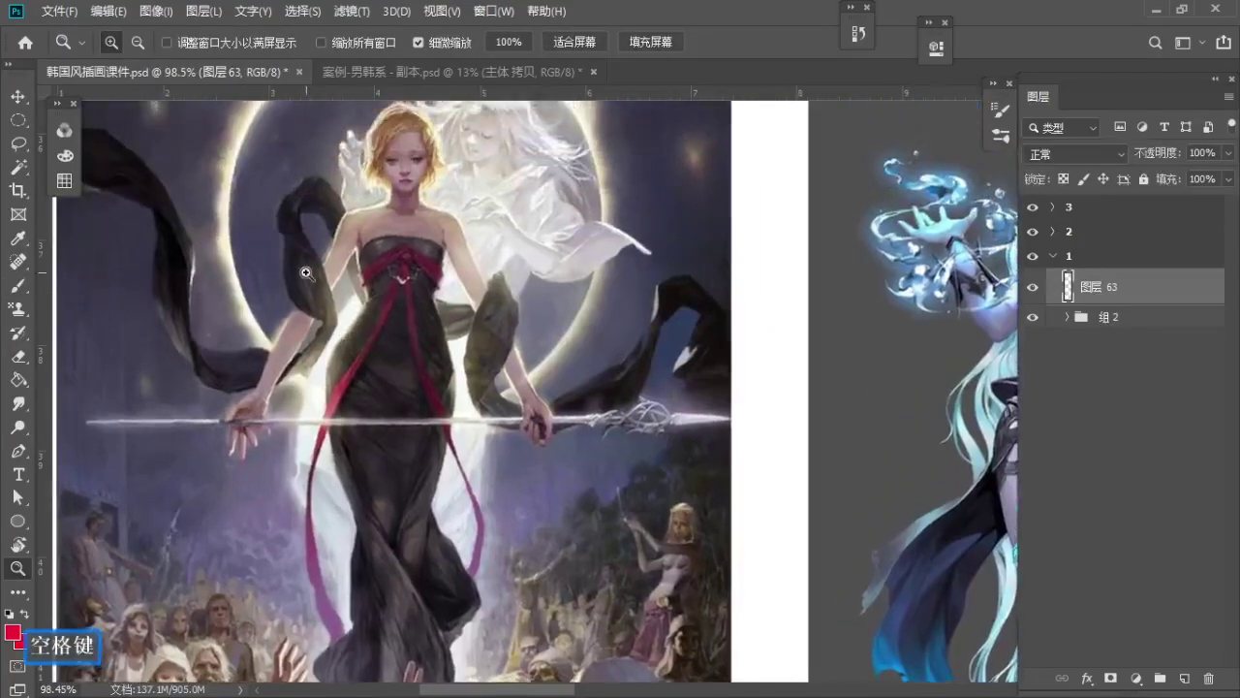
key("space")
left_click_drag(305, 272, 294, 332)
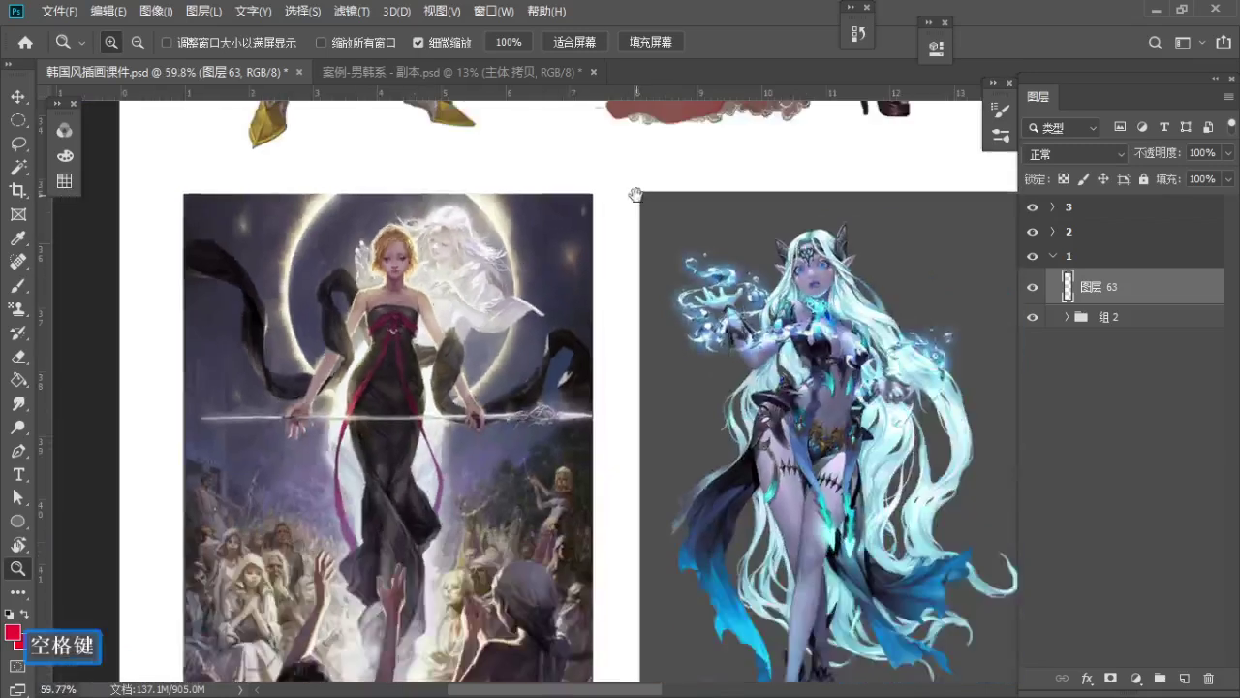
Erase the red outlines from the bent forearm of the woman in the red dress, raising the eraser's flow to 100%
key("space")
mouse_move(637, 197)
left_mouse_down()
mouse_move(461, 410)
mouse_move(429, 589)
left_mouse_up()
scroll(683, 242, "up", 4)
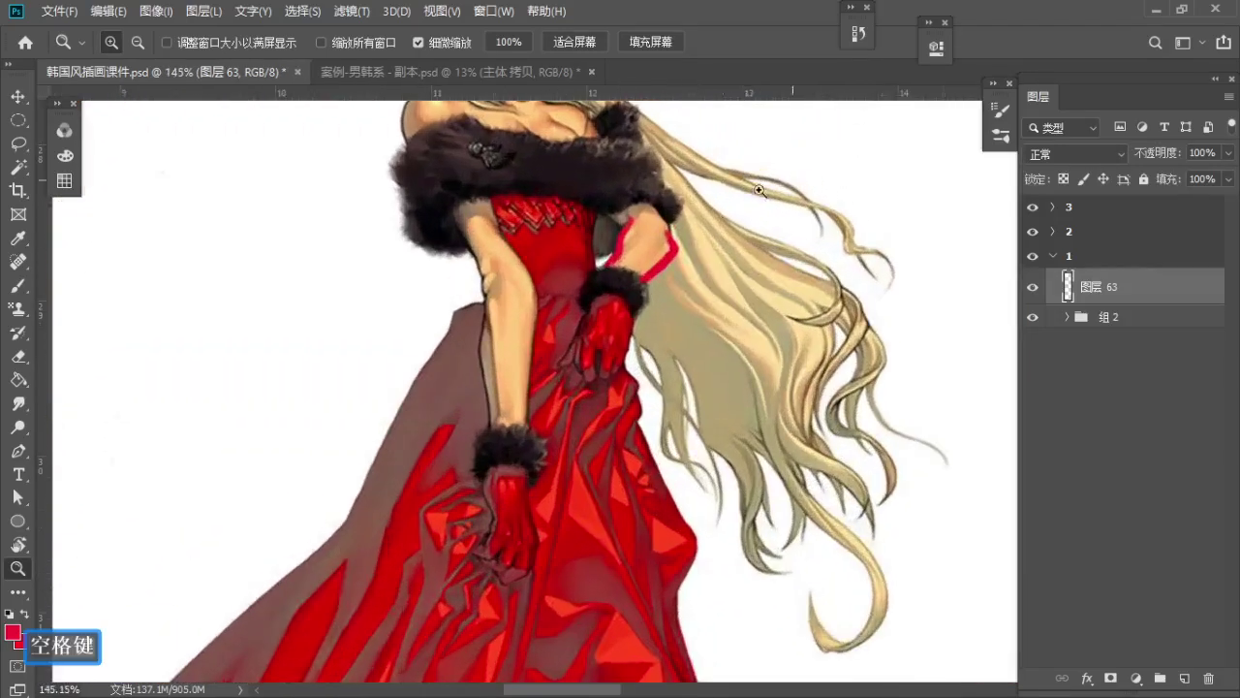
key("b")
key("e")
mouse_move(609, 235)
left_mouse_down()
mouse_move(644, 237)
mouse_move(629, 247)
mouse_move(637, 221)
mouse_move(596, 218)
left_mouse_up()
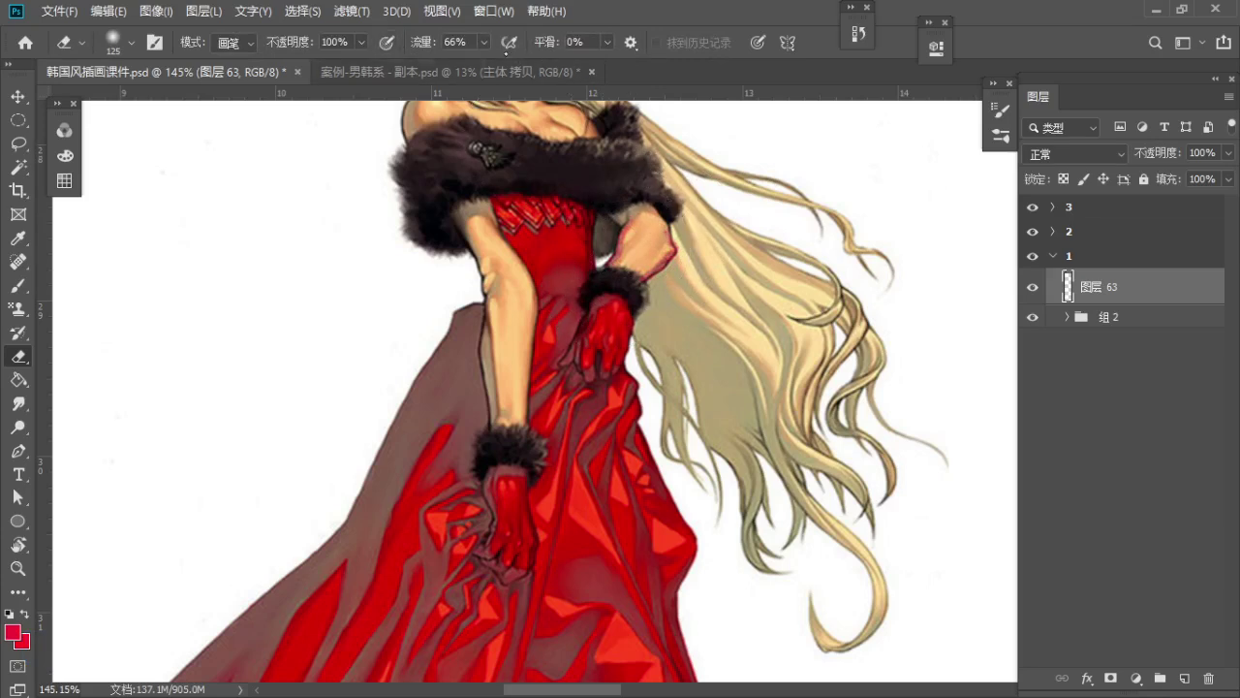
left_click(484, 42)
left_click_drag(486, 65, 517, 66)
left_click_drag(646, 194, 628, 295)
key("a")
key("a")
key("a")
key("a")
key("a")
key("a")
key("a")
key("a")
Try to circle the short-haired woman's shoulder and upper arm in red on the glowing-ring painting
key("z")
left_click_drag(651, 215, 531, 266)
key("space")
left_click_drag(531, 467, 559, 108)
key("z")
key("space")
mouse_move(281, 341)
left_mouse_down()
mouse_move(353, 402)
mouse_move(432, 375)
left_mouse_up()
key("b")
key("z")
mouse_move(292, 305)
left_mouse_down()
mouse_move(304, 364)
mouse_move(308, 345)
mouse_move(285, 339)
left_mouse_up()
key("b")
key("ctrl+z")
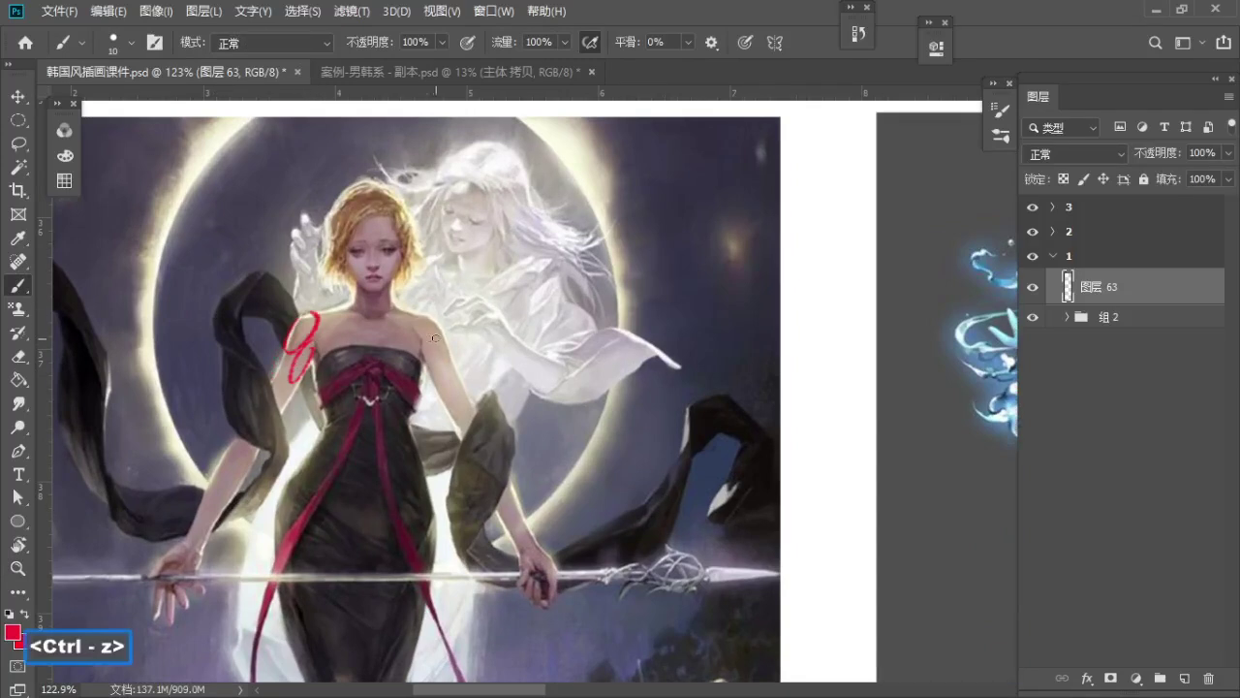
key("ctrl+z")
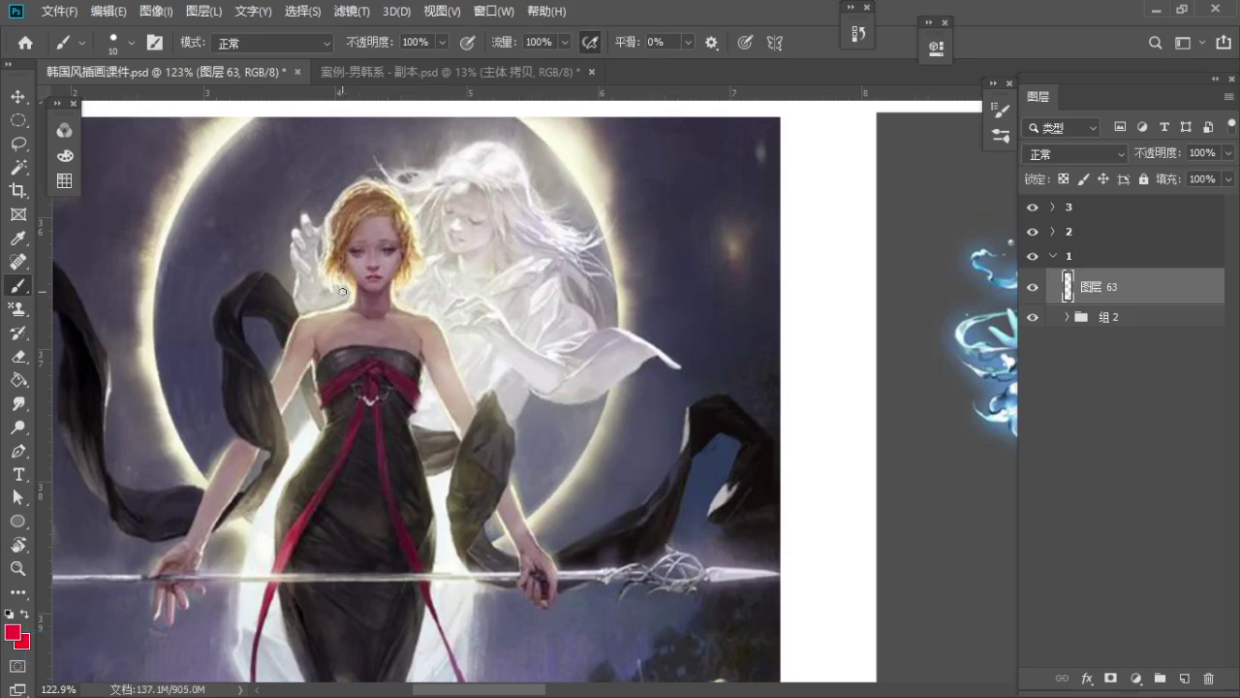
Try a thin red brush stroke beside the raised arms in the lower part of the glowing-ring painting
key("z")
left_click_drag(344, 293, 311, 300)
key("space")
mouse_move(373, 397)
left_mouse_down()
mouse_move(346, 310)
mouse_move(353, 280)
mouse_move(347, 375)
mouse_move(366, 407)
left_mouse_up()
key("space")
key("b")
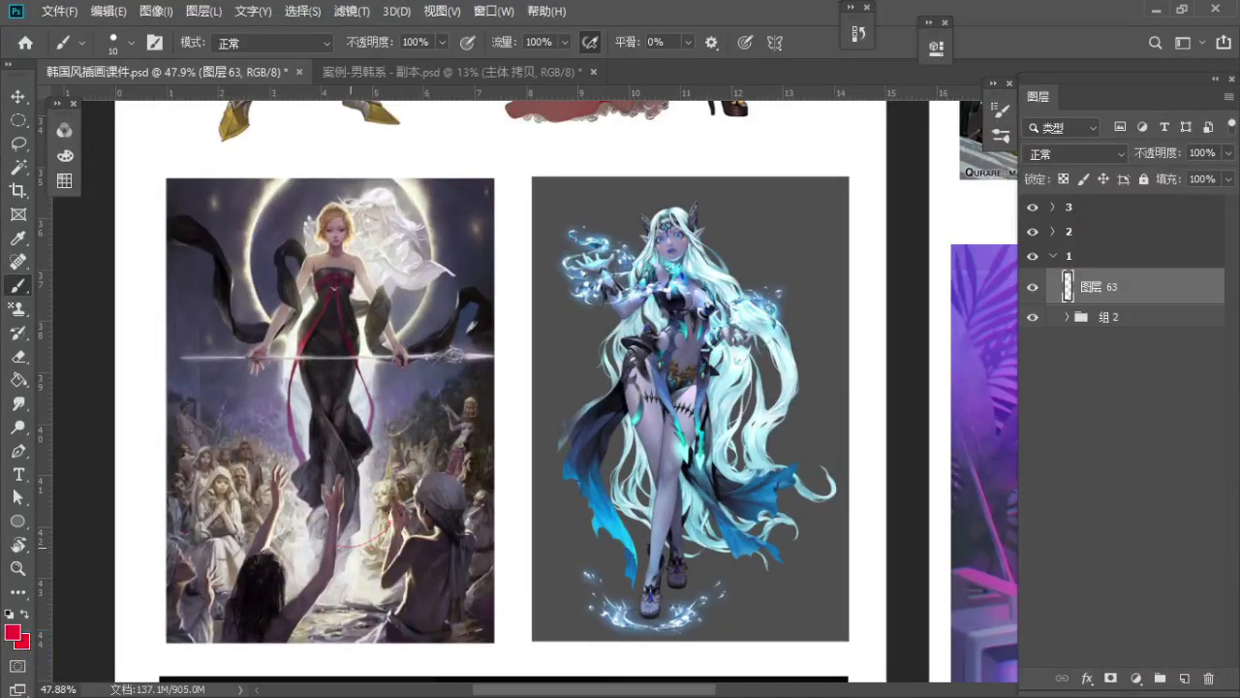
key("ctrl+z")
Trace the eyelids of both of the blue-haired elf's eyes with red brush strokes
key("ctrl+space")
left_click_drag(392, 361, 378, 405)
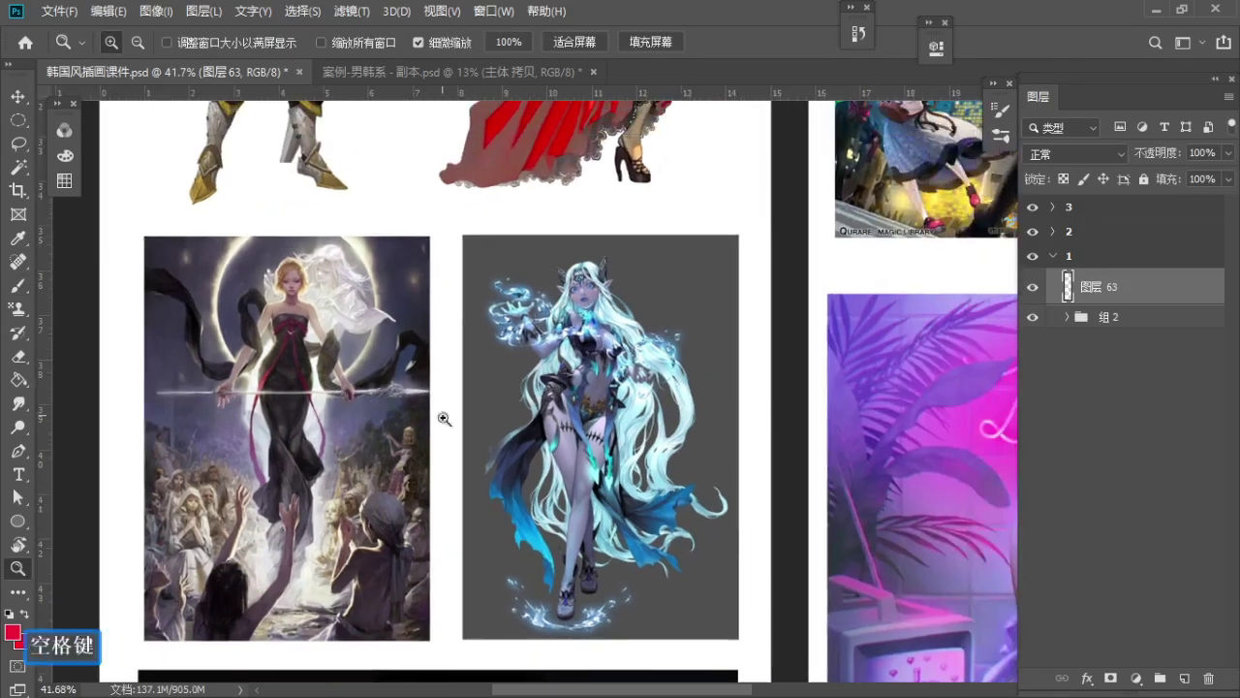
left_click_drag(498, 454, 405, 430)
left_click_drag(495, 307, 526, 301)
left_click_drag(502, 213, 591, 218)
key("b")
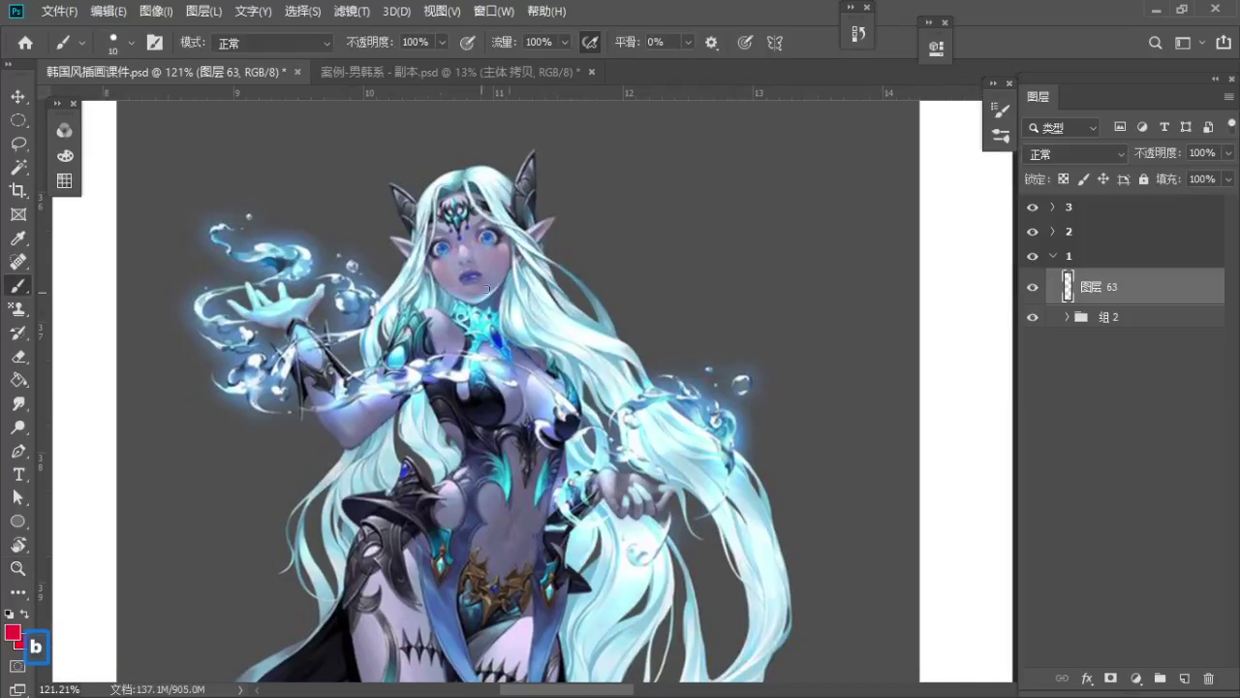
key("ctrl+space")
left_click_drag(489, 210, 576, 214)
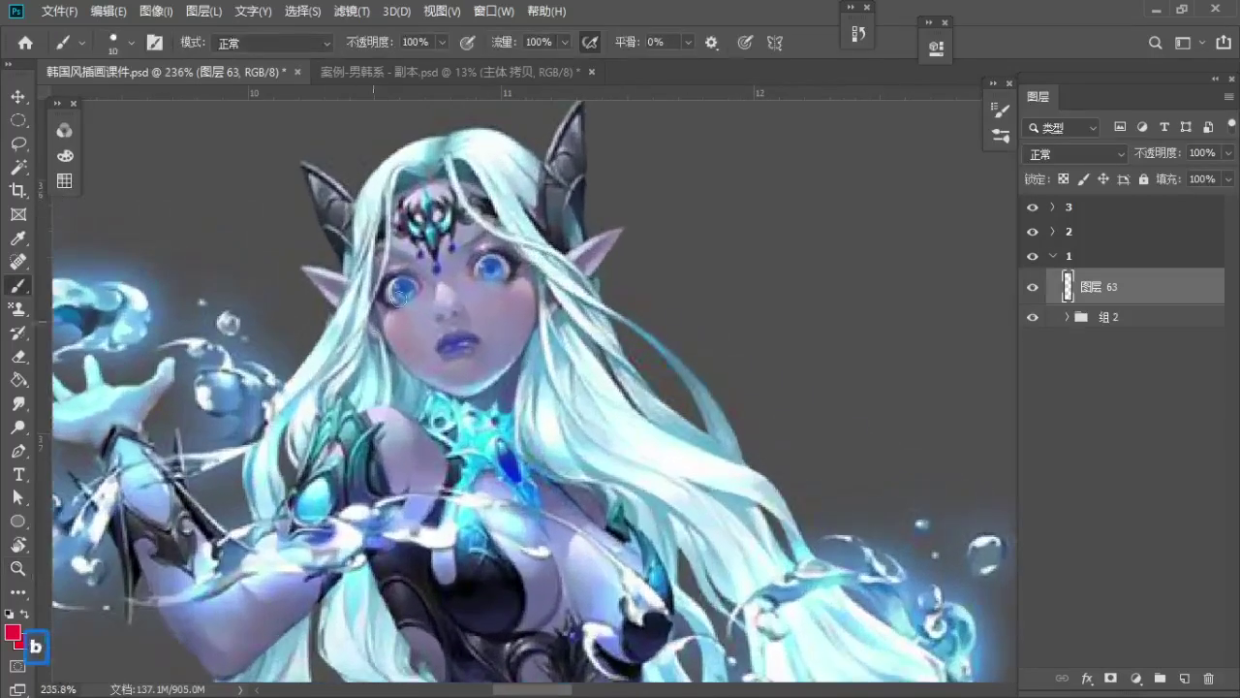
key("ctrl+z")
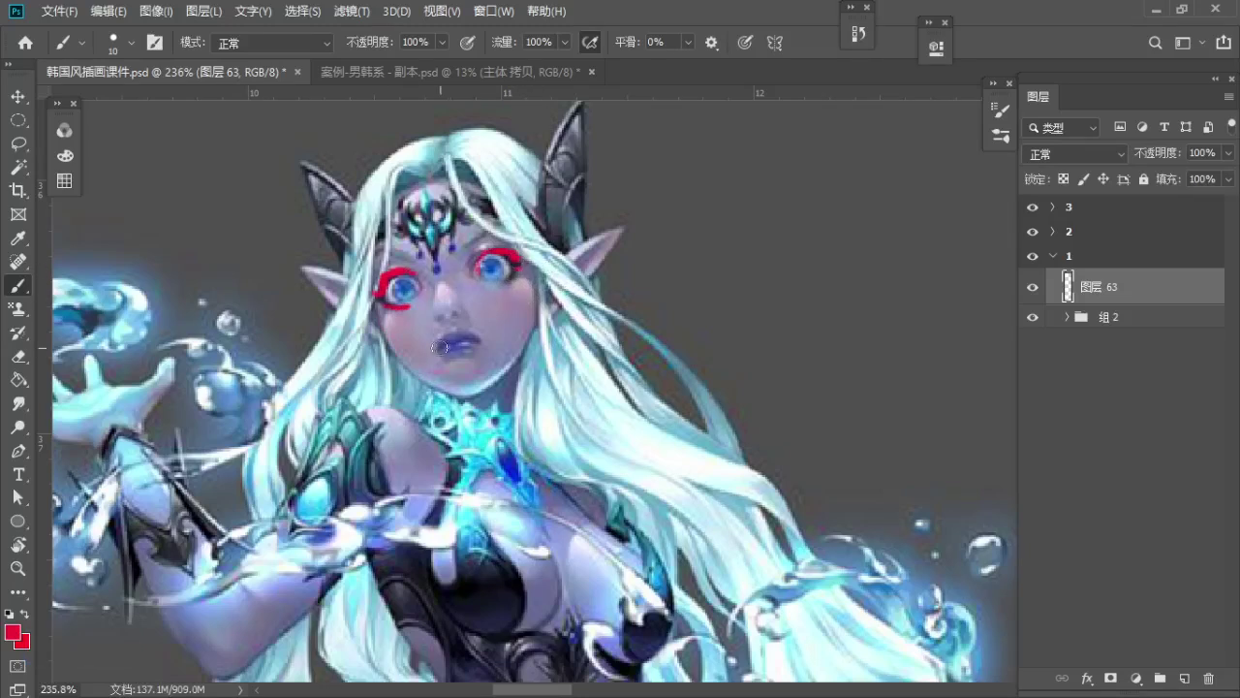
Mark the elf's nose bridge, nostrils and mouth corner in red, undoing the strokes that miss
key("ctrl+z")
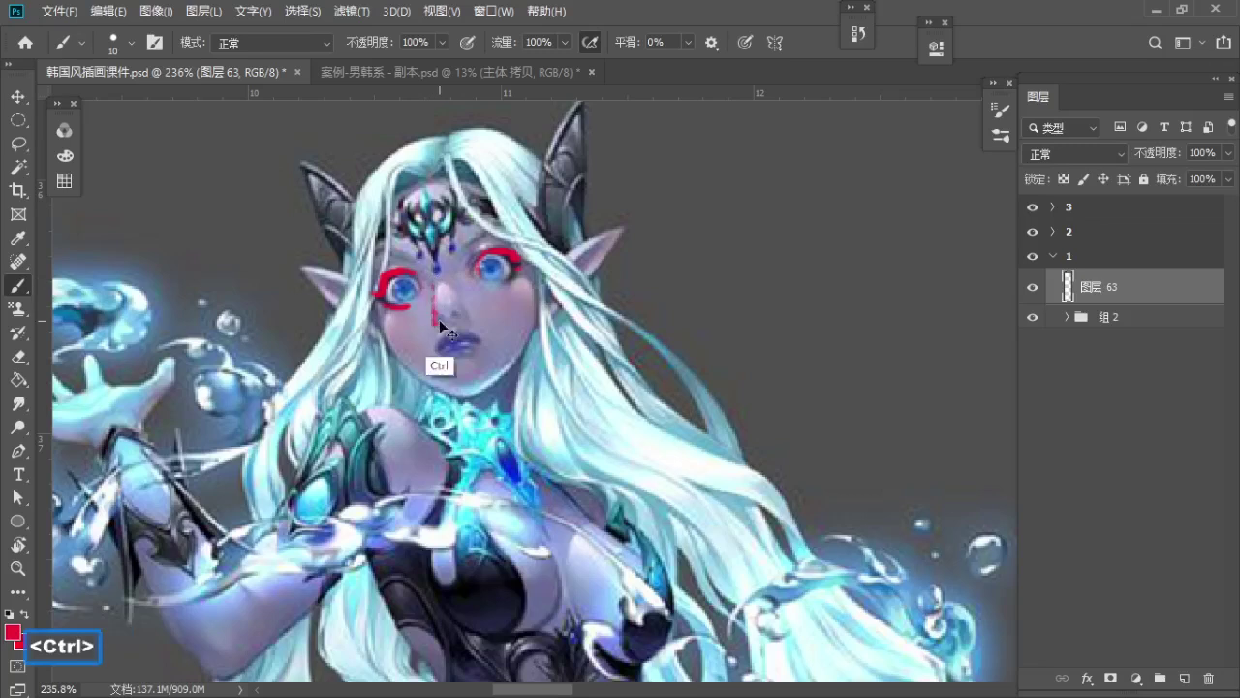
key("ctrl+z")
key("ctrl+z")
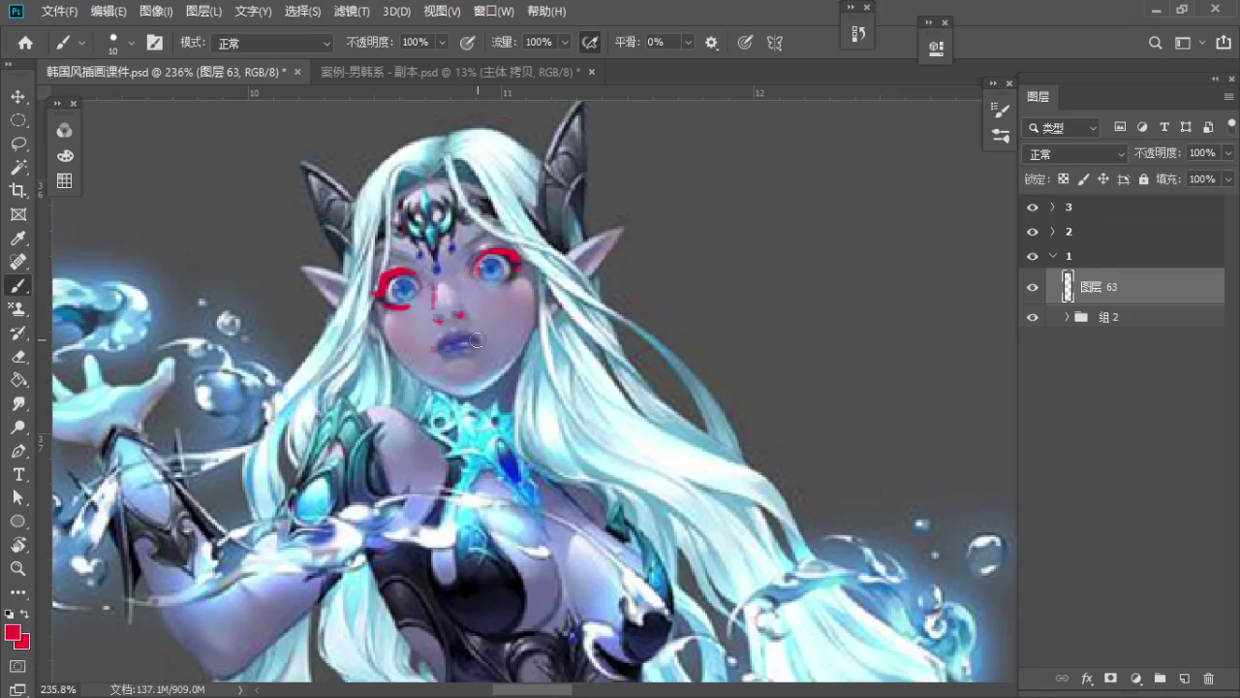
left_click_drag(472, 340, 478, 340)
key("ctrl+z")
Erase the red marks on the elf's nose and around the mouth
key("space")
left_click_drag(733, 278, 564, 270)
key("e")
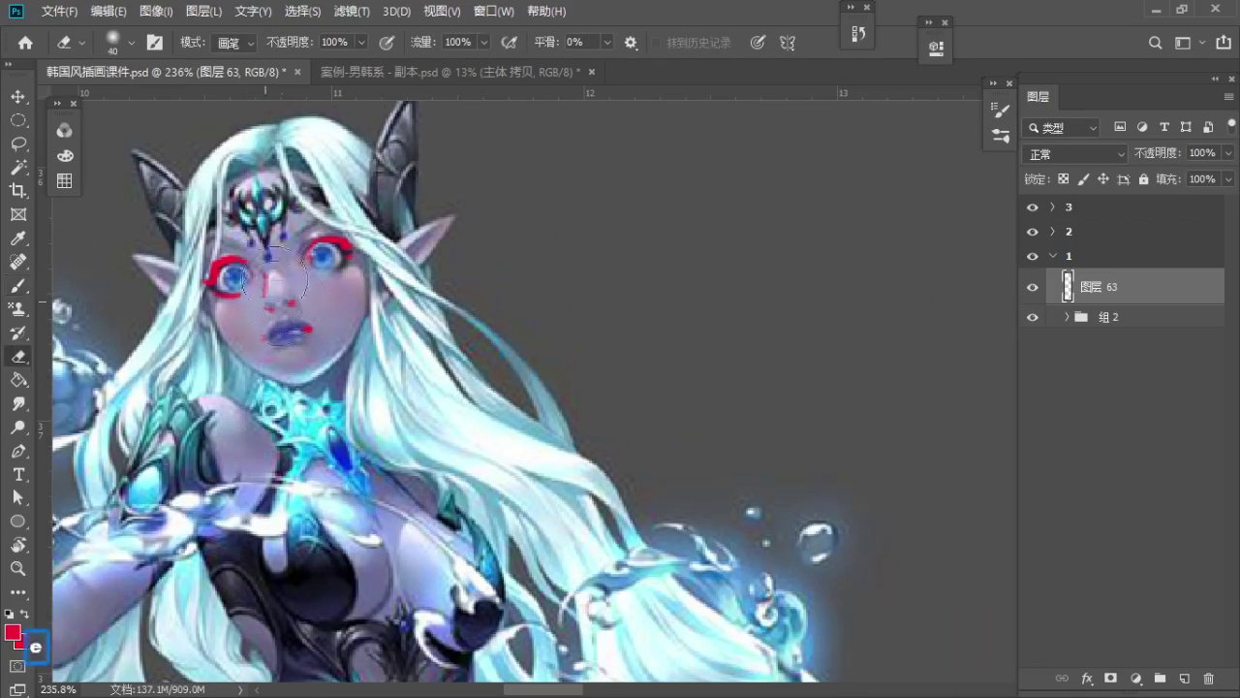
key("b")
key("ctrl+z")
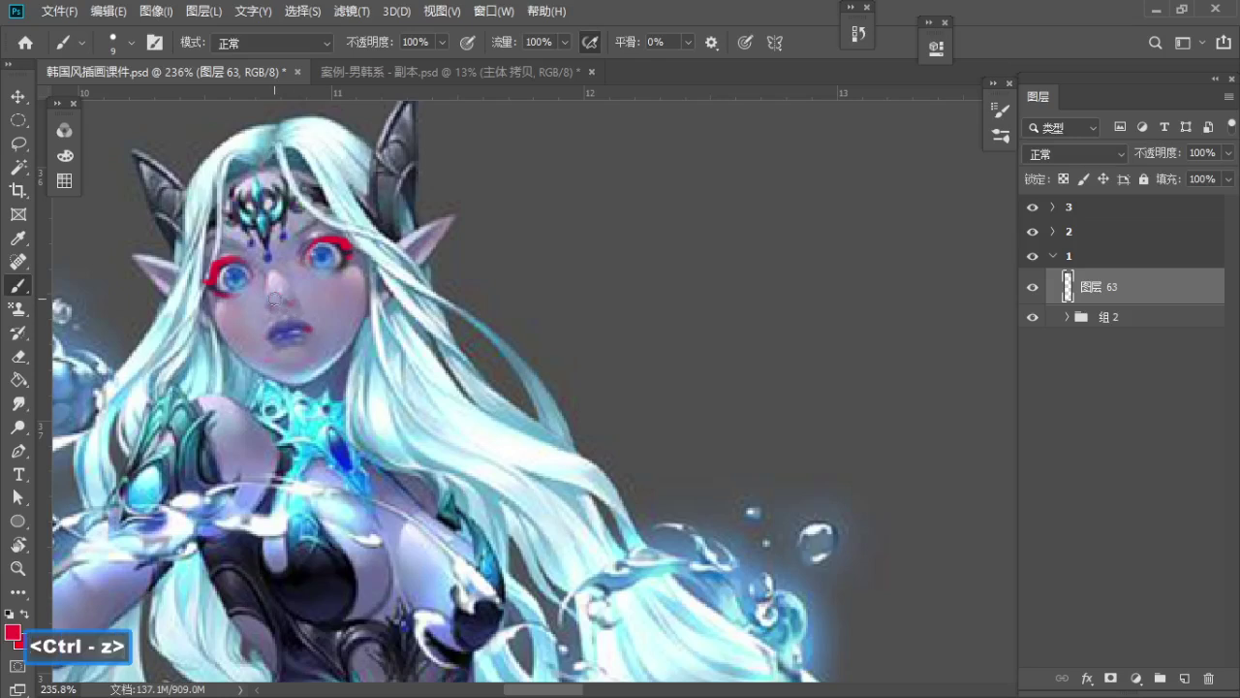
Paint the elf's nose tip solid red and draw a short line out from the mouth corner with a size 7 brush
key("a")
key("ctrl+z")
left_click_drag(292, 297, 280, 299)
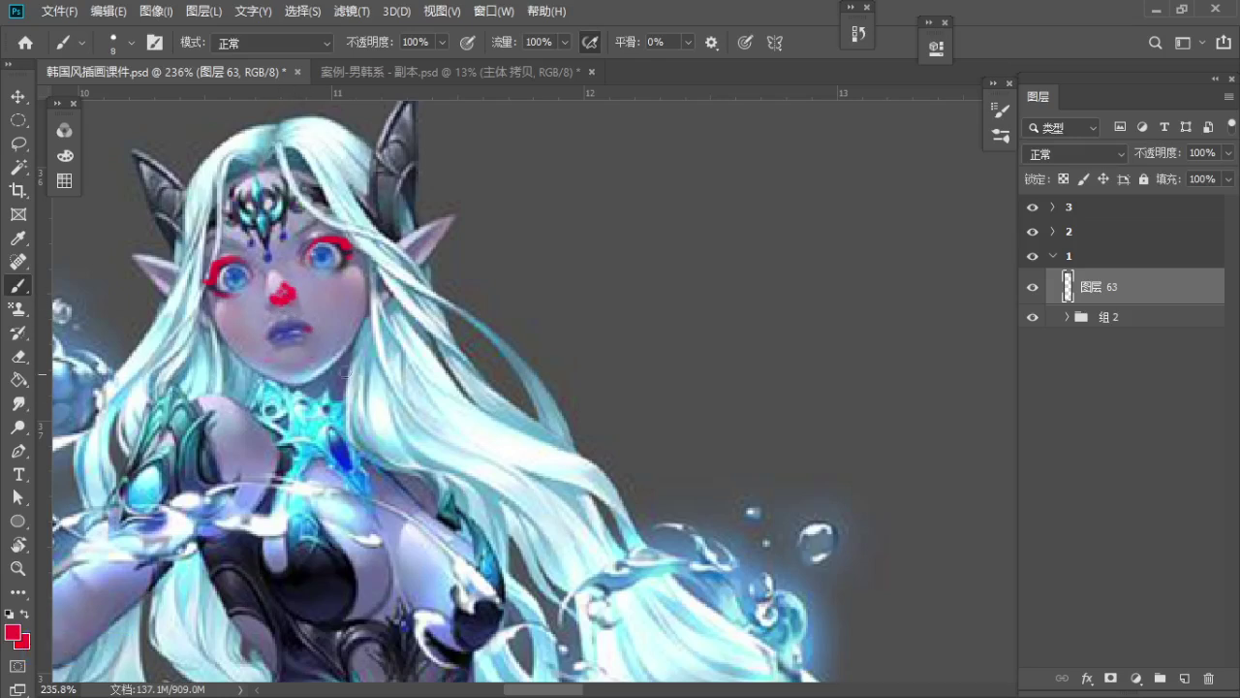
key("b")
key("a")
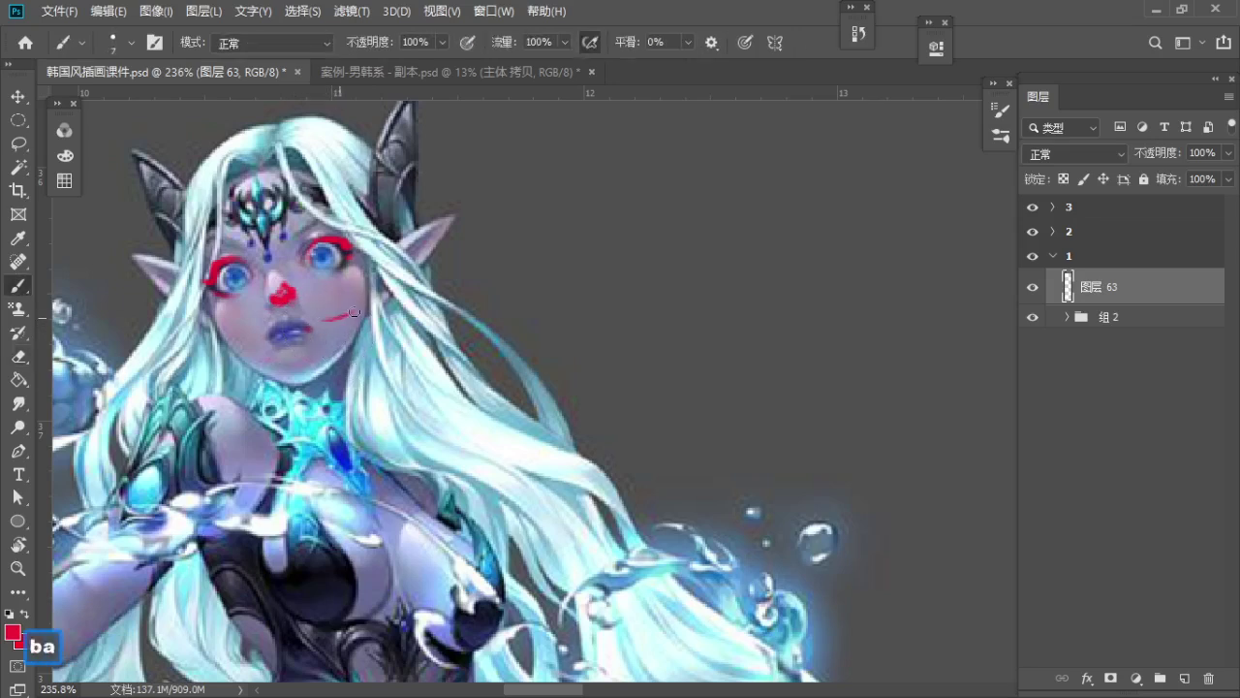
key("ctrl+z")
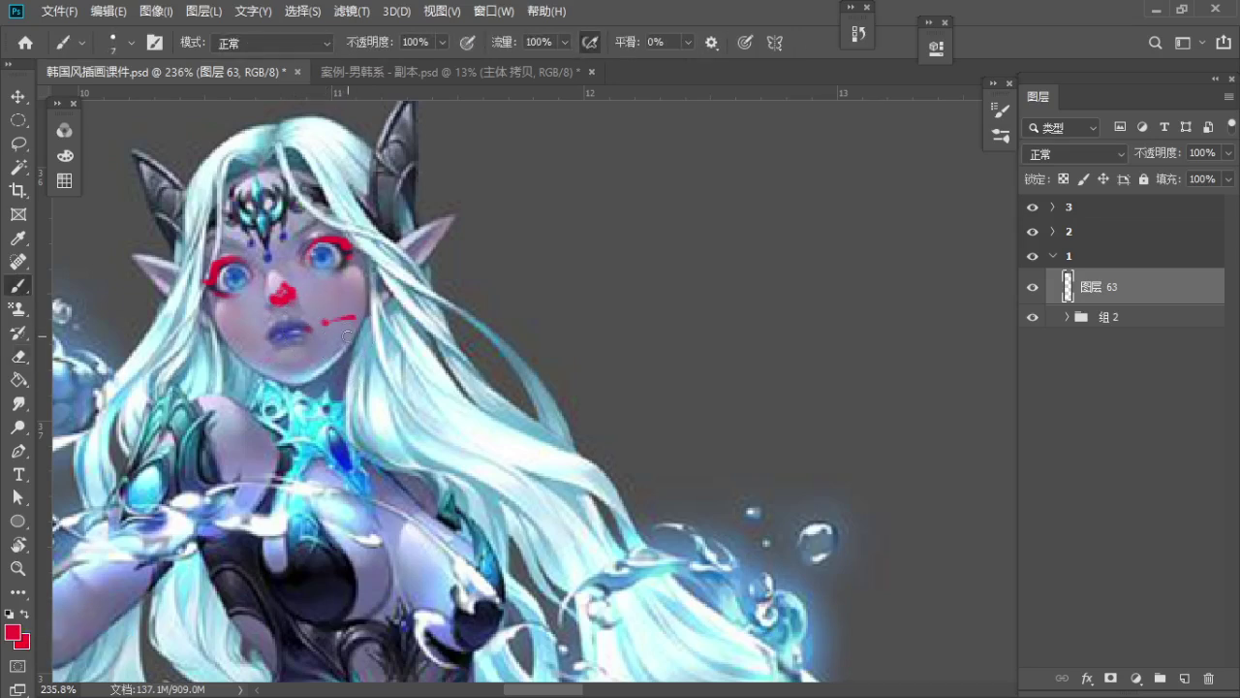
Erase the red marks from the elf's nose, mouth corner and eyelids
key("z")
left_click_drag(337, 297, 281, 305)
key("space")
scroll(335, 356, "up", 3)
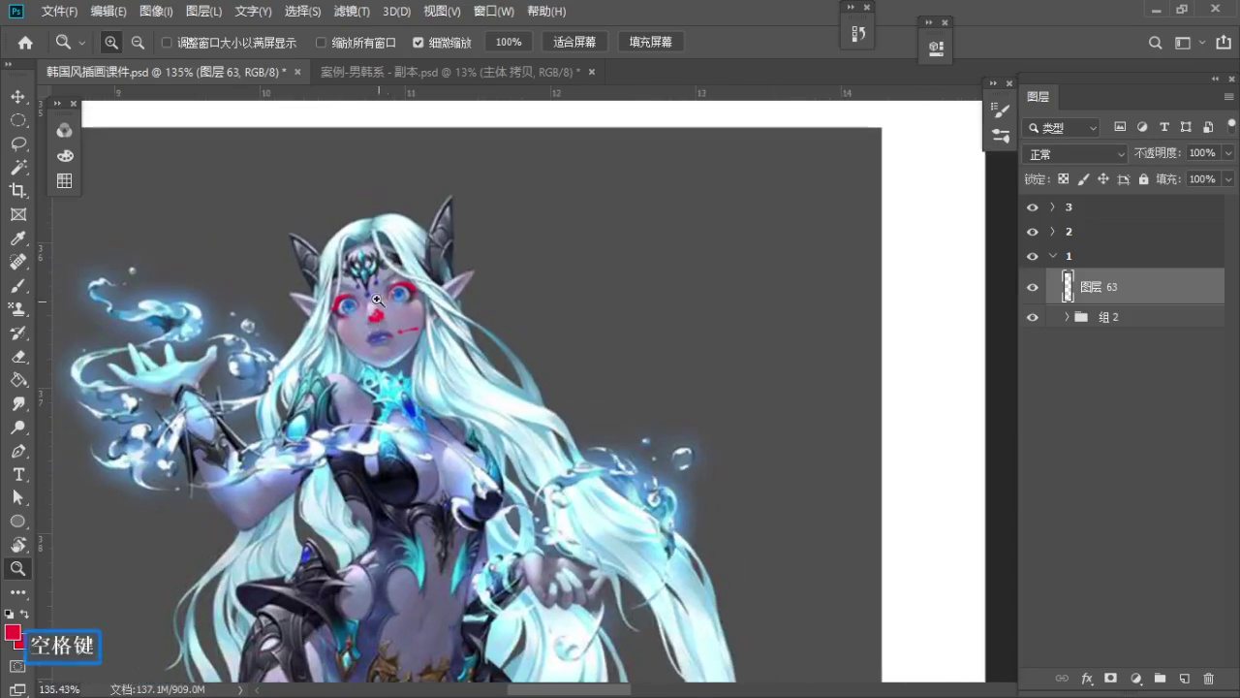
key("b")
key("e")
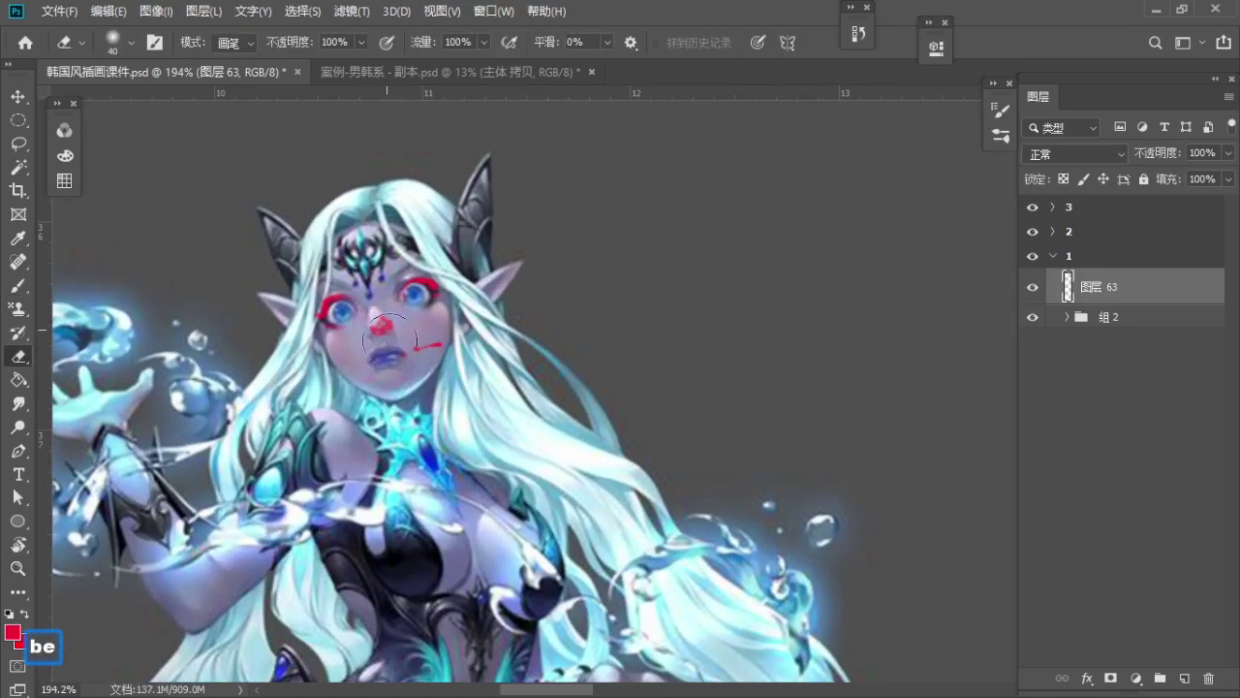
left_click_drag(390, 335, 380, 318)
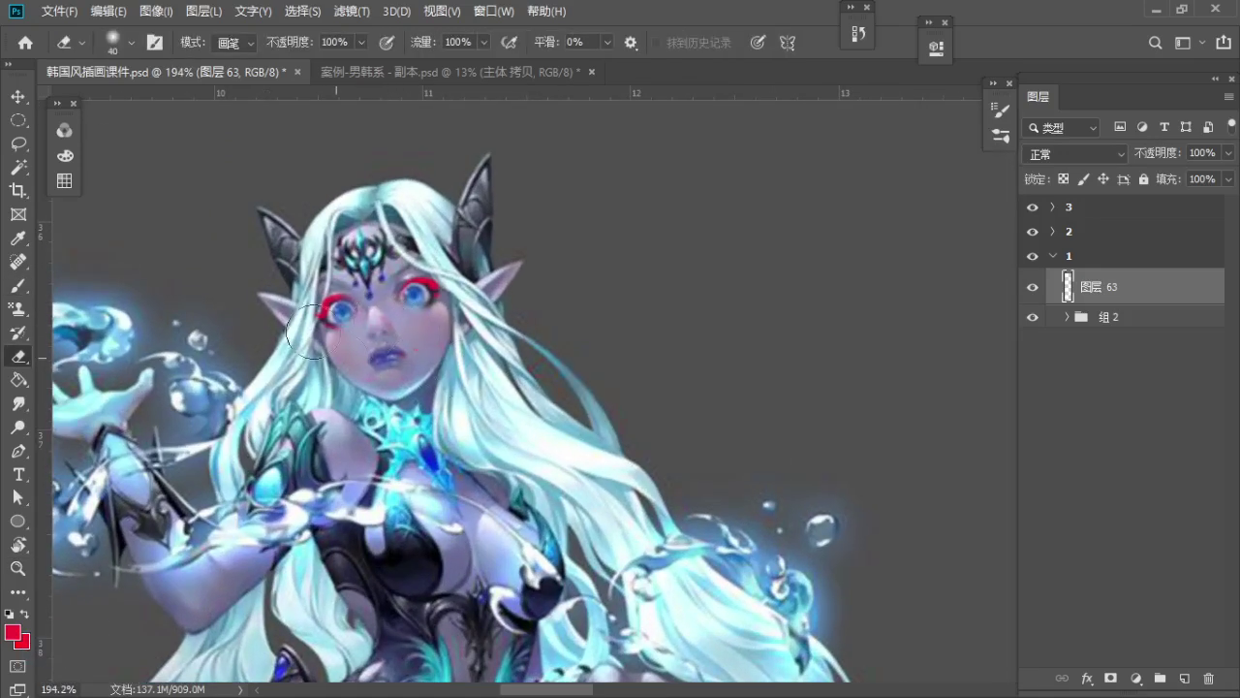
key("b")
key("z")
scroll(364, 314, "up", 2)
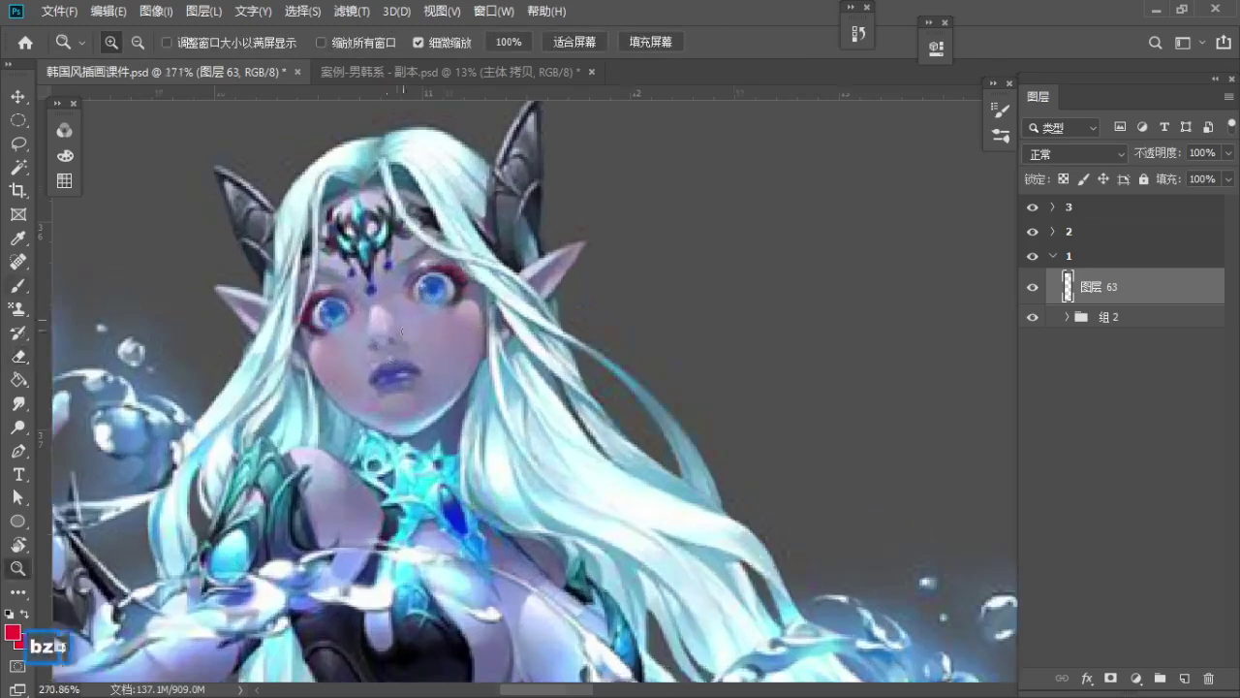
key("b")
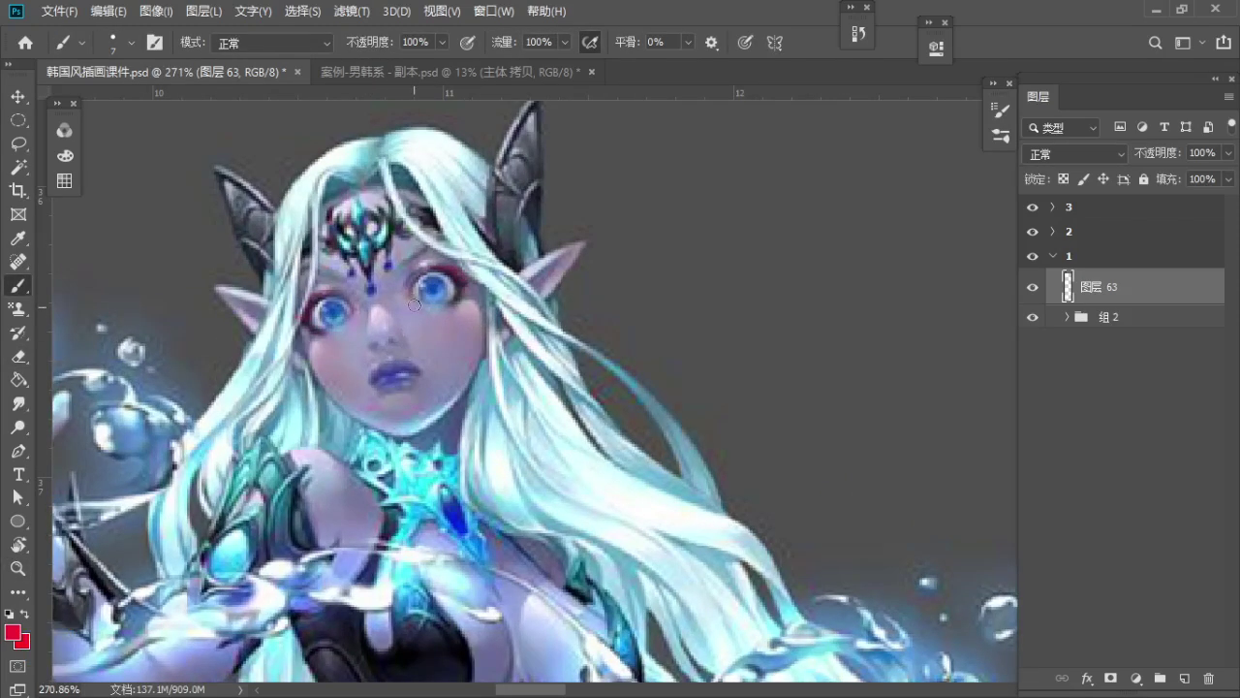
key("z")
scroll(387, 320, "up", 1)
key("b")
left_click_drag(314, 352, 362, 410)
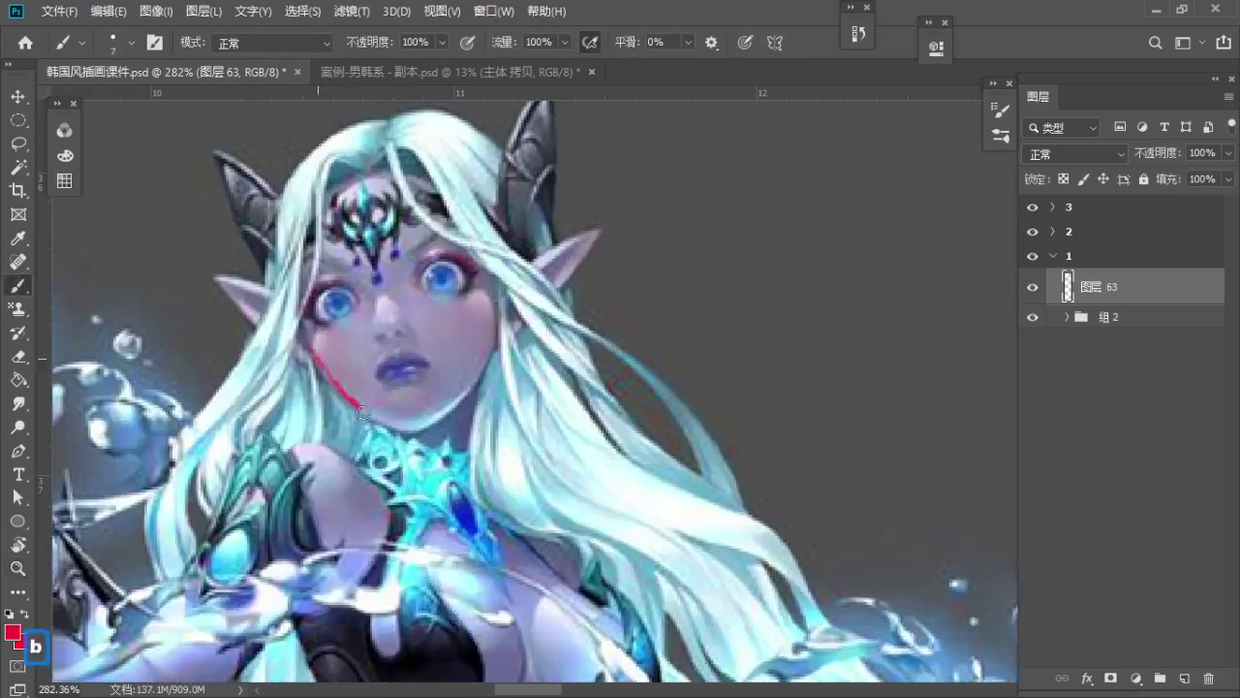
key("ctrl+z")
Sketch an angular, pointed jaw outline in red on the empty background beside the elf's head, redoing strokes that miss
key("z")
left_click_drag(581, 301, 542, 303)
key("space")
left_click_drag(689, 240, 586, 263)
key("b")
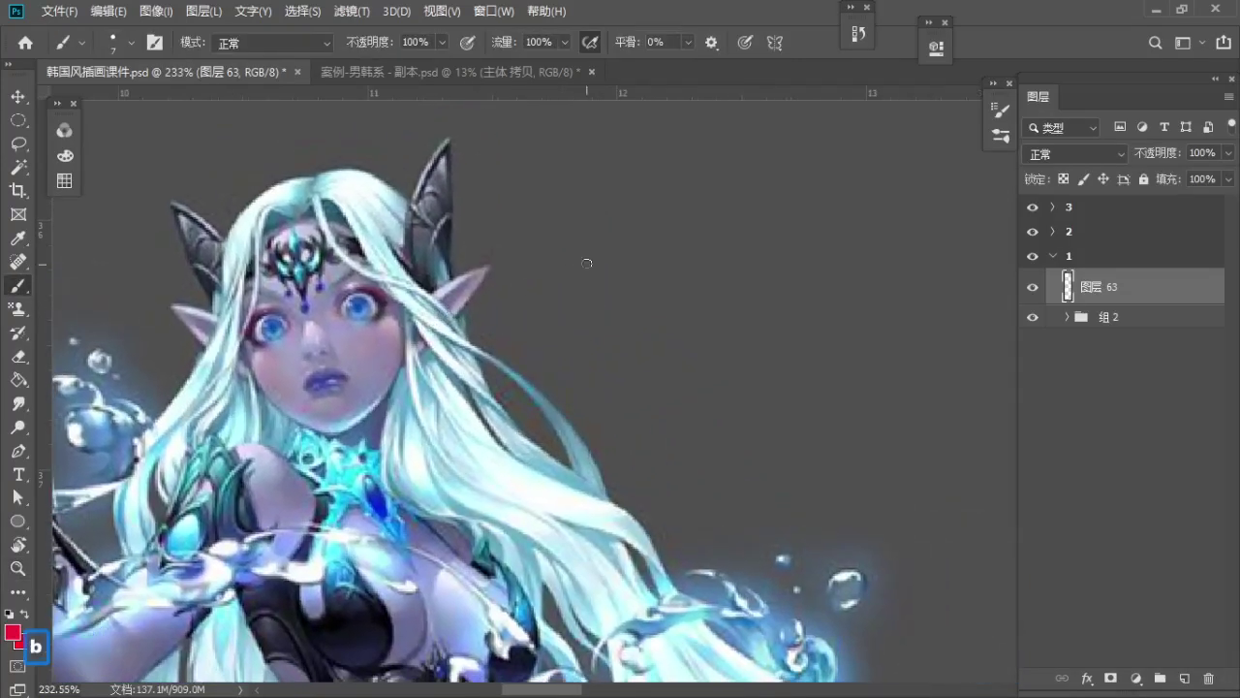
key("ctrl+z")
left_click_drag(528, 325, 584, 370)
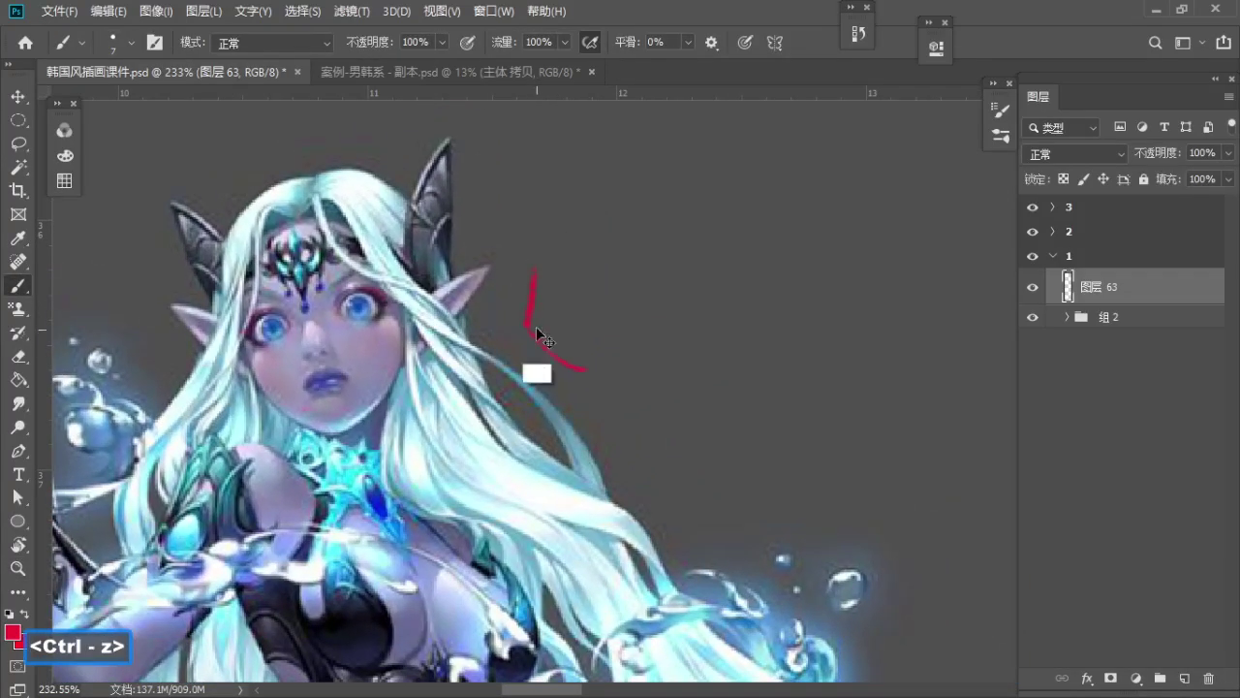
key("ctrl+z")
left_click_drag(524, 293, 525, 333)
key("ctrl+z")
key("ctrl+z")
left_click_drag(546, 358, 599, 381)
left_click_drag(276, 379, 271, 377)
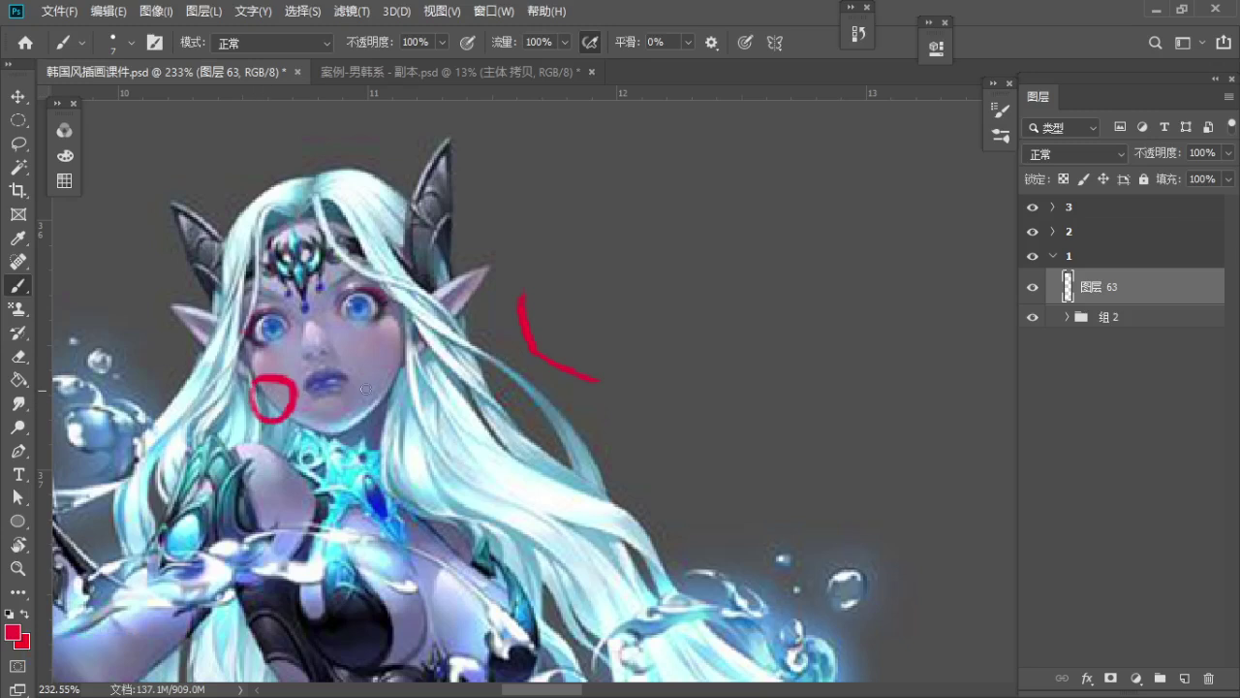
key("ctrl+z")
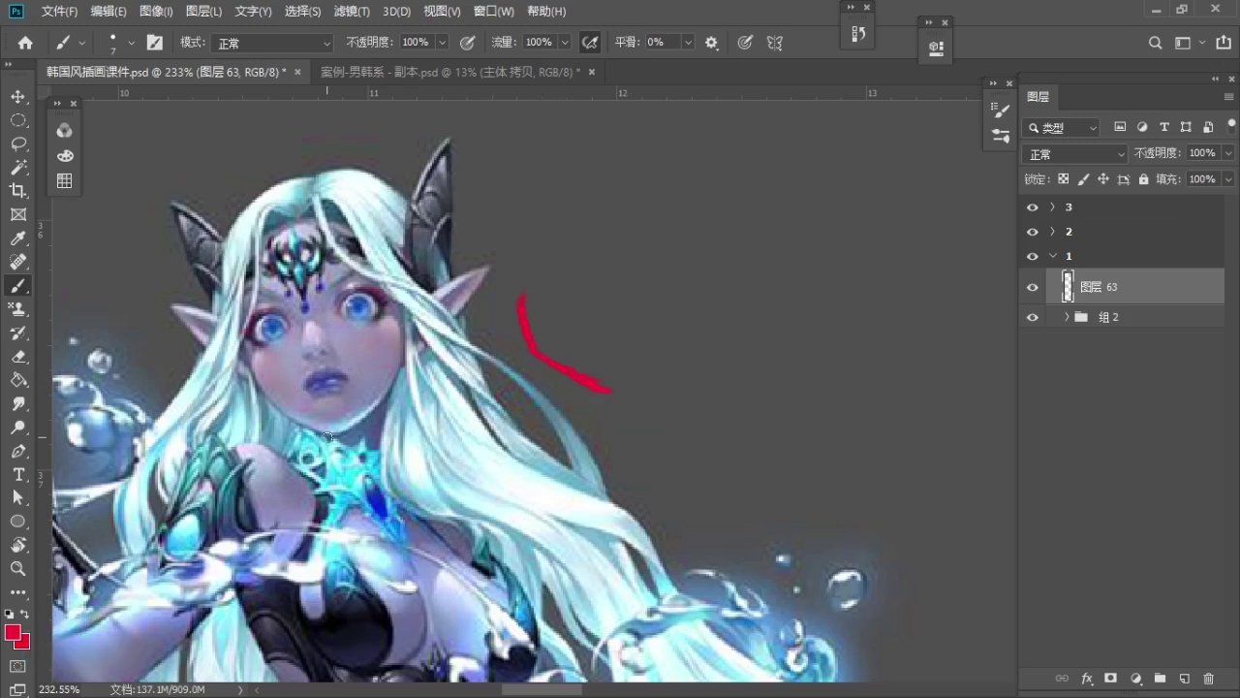
left_click_drag(620, 400, 676, 339)
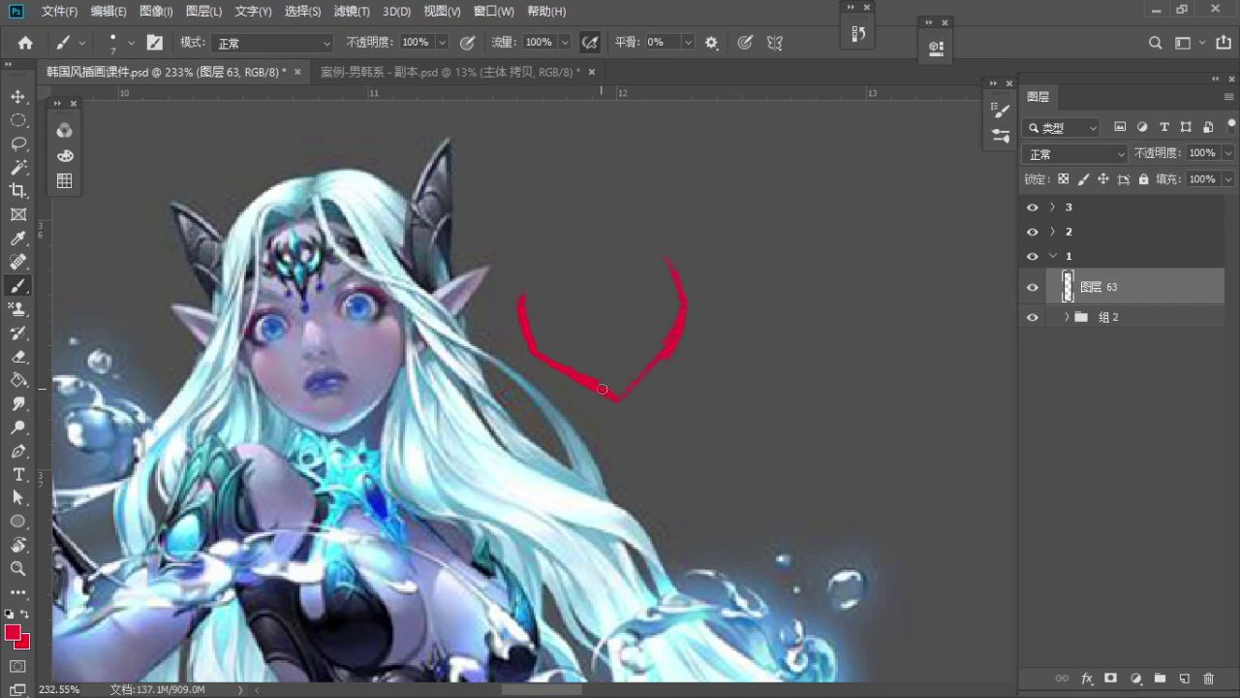
Sketch a second, softer jaw outline with a rounded chin in red beside the angular one, undoing stray strokes
key("space")
left_click_drag(497, 389, 435, 381)
left_click_drag(565, 384, 552, 306)
left_click_drag(618, 328, 587, 381)
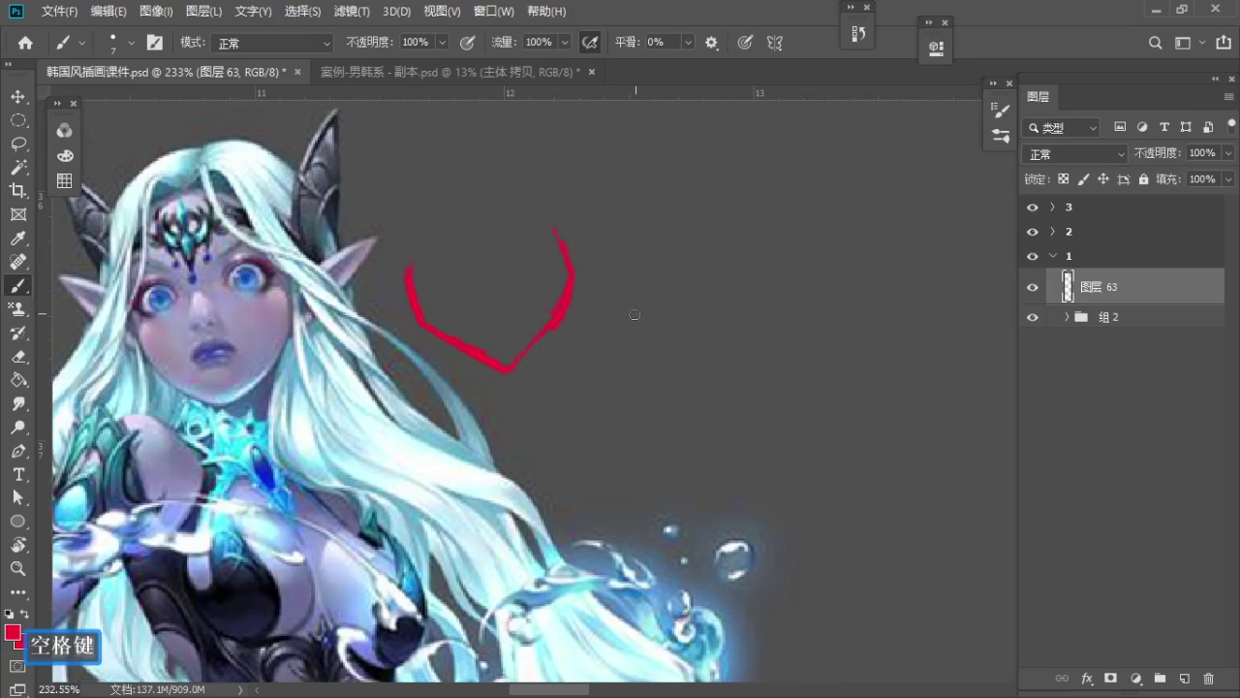
key("ctrl+z")
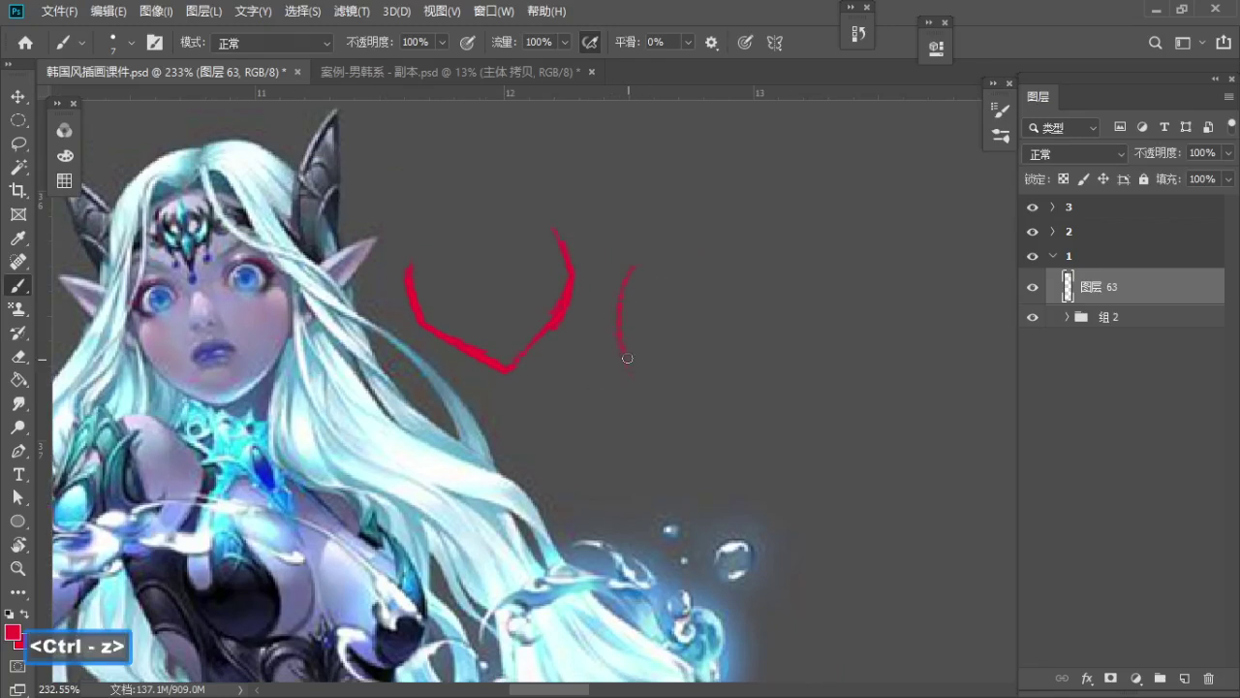
key("ctrl+z")
mouse_move(615, 368)
left_mouse_down()
mouse_move(656, 423)
mouse_move(703, 436)
left_mouse_up()
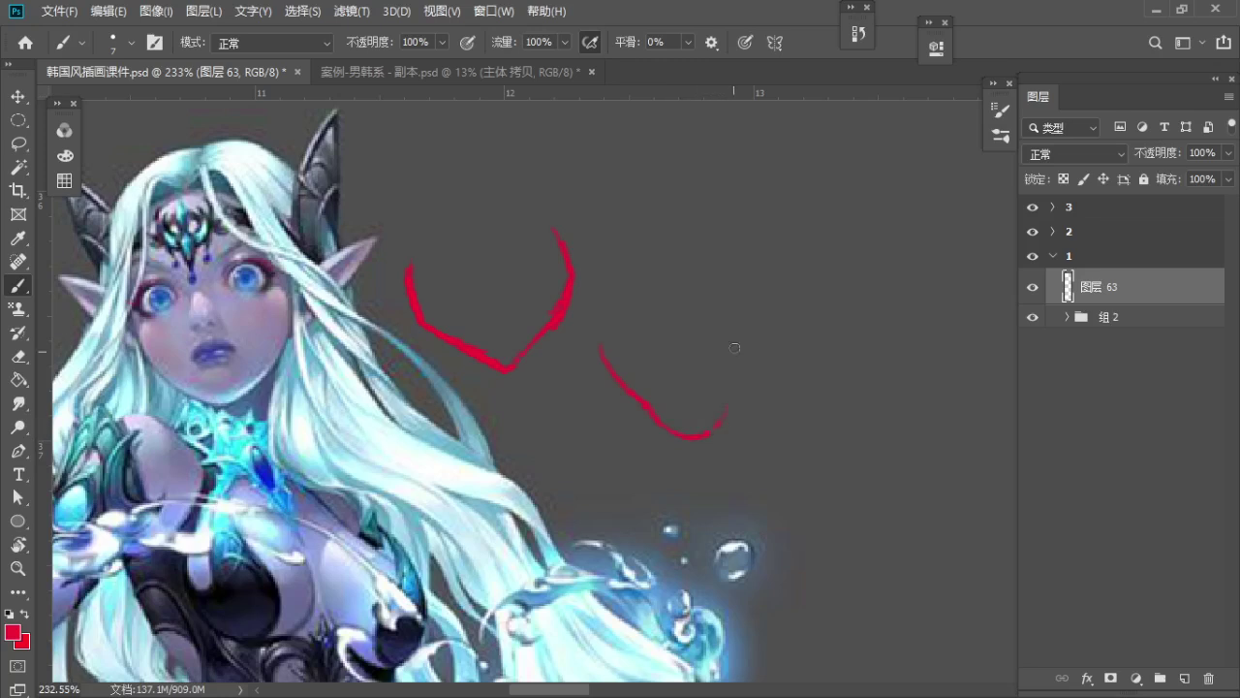
key("ctrl+z")
mouse_move(745, 315)
left_mouse_down()
mouse_move(748, 354)
mouse_move(708, 433)
left_mouse_up()
key("ctrl+z")
mouse_move(733, 389)
left_mouse_down()
mouse_move(721, 419)
mouse_move(740, 443)
left_mouse_up()
key("ctrl+z")
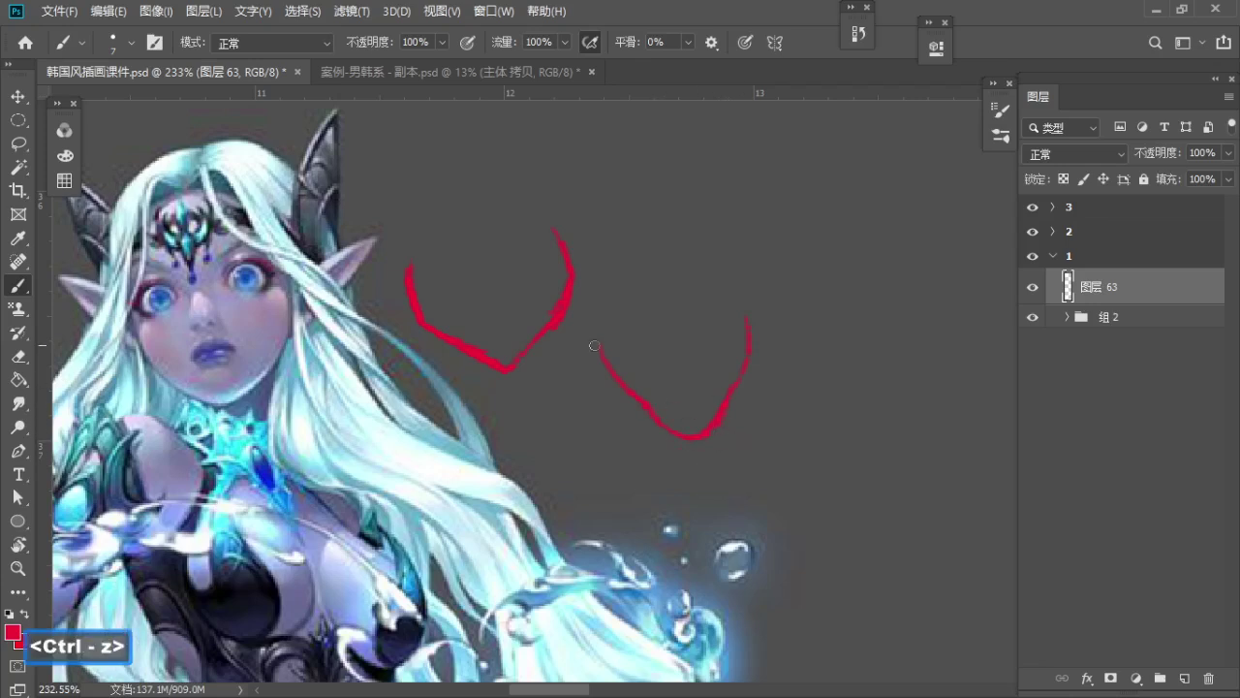
Lasso and cut both red jaw outlines beside the elf
key("space")
mouse_move(513, 396)
left_mouse_down()
mouse_move(589, 366)
mouse_move(540, 330)
mouse_move(595, 362)
mouse_move(509, 358)
left_mouse_up()
key("ctrl+space")
key("space")
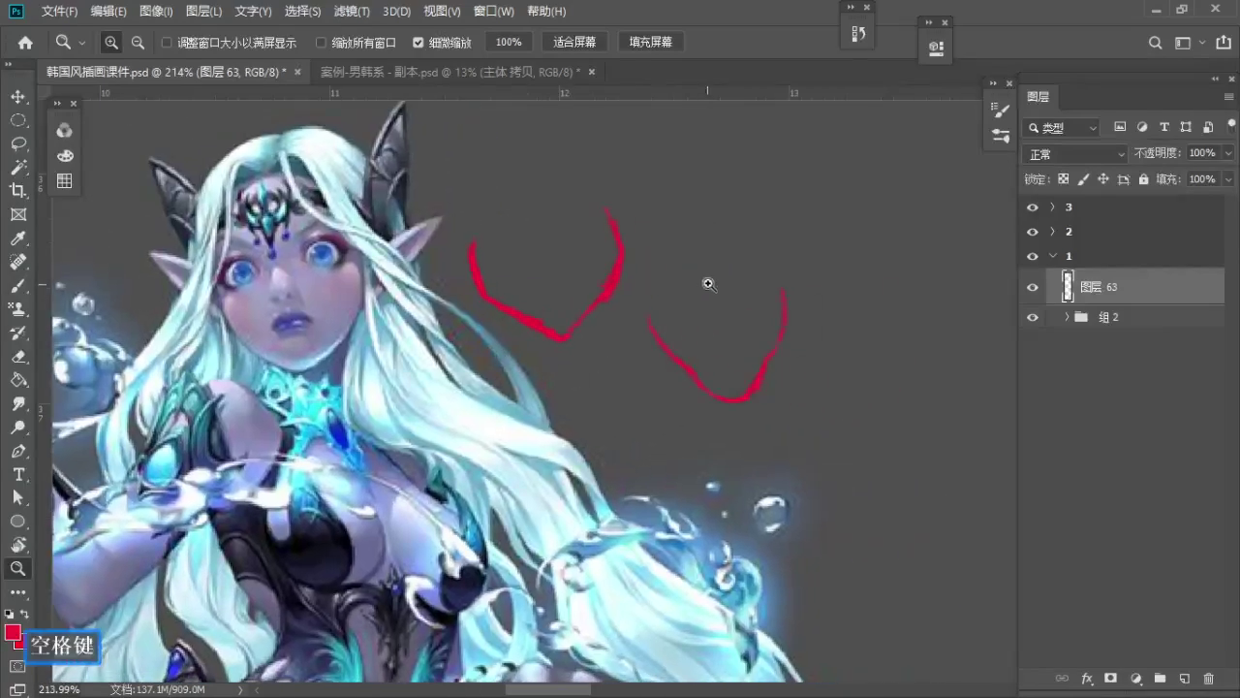
key("l")
mouse_move(690, 276)
left_mouse_down()
mouse_move(623, 388)
mouse_move(742, 255)
mouse_move(684, 277)
left_mouse_up()
key("ctrl+x")
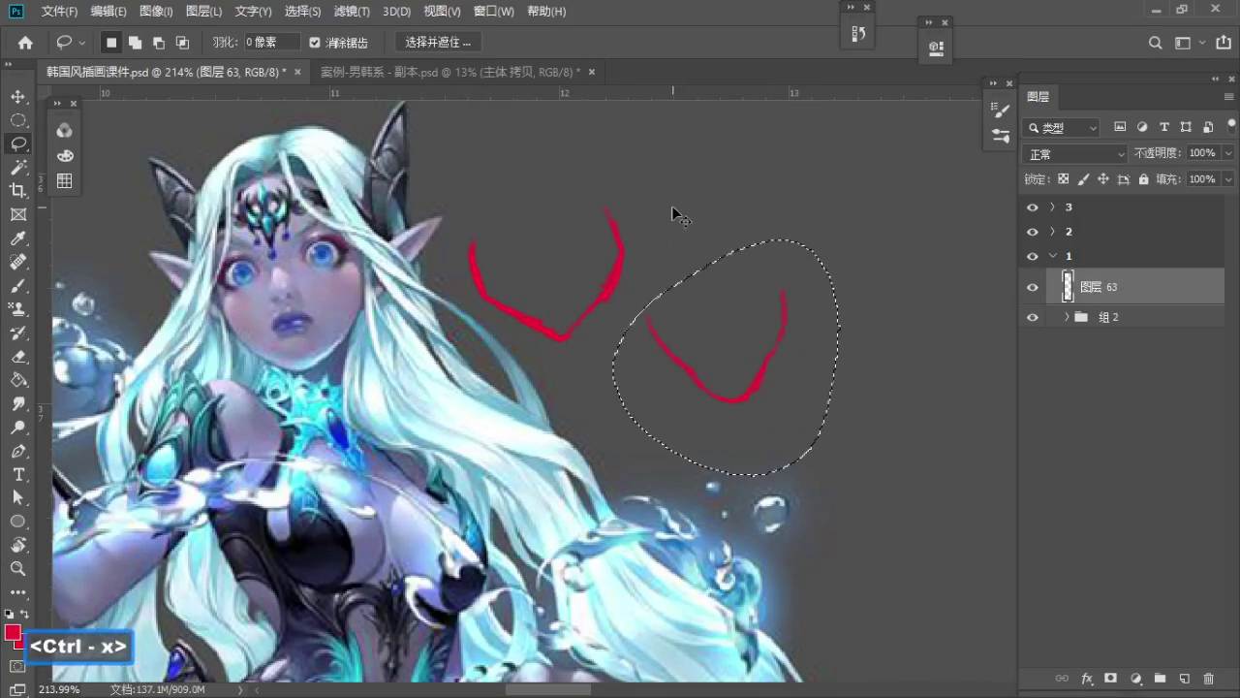
left_click_drag(495, 191, 601, 393)
mouse_move(615, 183)
left_mouse_down()
mouse_move(445, 363)
mouse_move(585, 165)
left_mouse_up()
key("ctrl+x")
key("b")
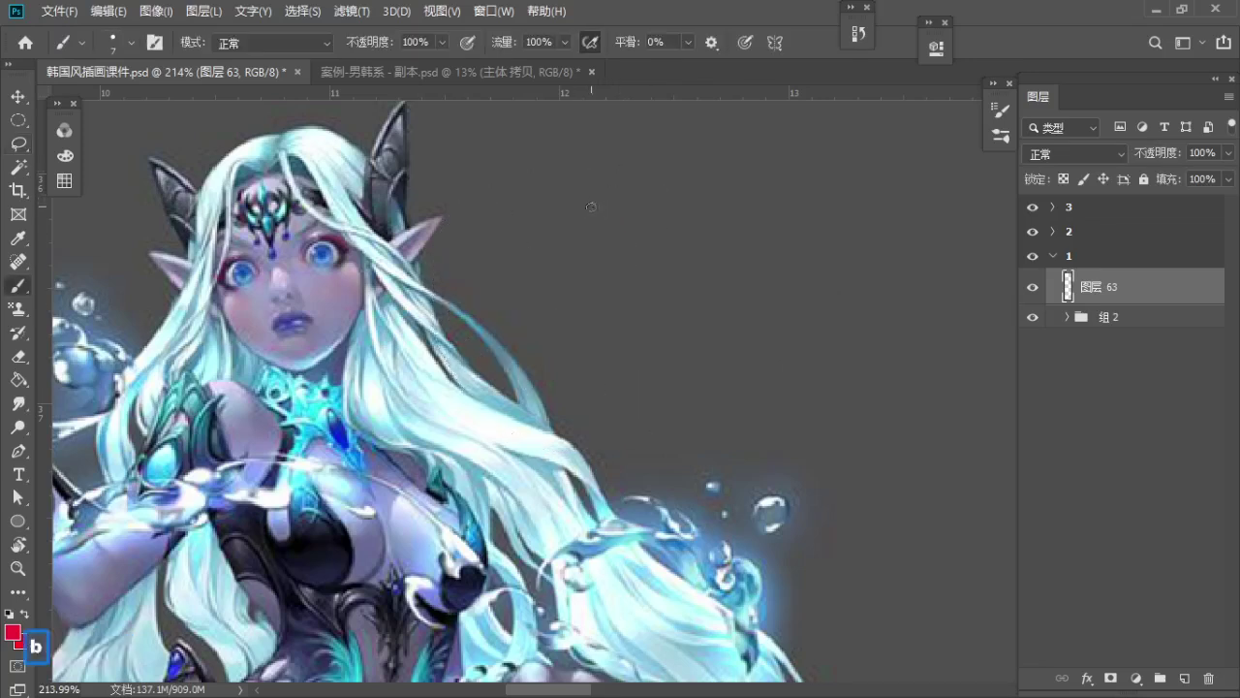
Circle the elf's bare abdomen in red
key("z")
key("space")
mouse_move(451, 429)
left_mouse_down()
mouse_move(539, 338)
mouse_move(463, 319)
left_mouse_up()
left_click_drag(431, 271, 456, 272)
key("b")
key("z")
left_click_drag(521, 332, 498, 329)
key("space")
mouse_move(498, 329)
left_mouse_down()
mouse_move(482, 361)
mouse_move(499, 339)
left_mouse_up()
left_click_drag(502, 339, 454, 208)
left_click_drag(453, 529, 484, 274)
mouse_move(484, 291)
left_mouse_down()
mouse_move(473, 296)
mouse_move(488, 277)
left_mouse_up()
mouse_move(474, 330)
left_mouse_down()
mouse_move(484, 388)
mouse_move(471, 517)
mouse_move(465, 405)
left_mouse_up()
key("b")
key("space")
mouse_move(542, 193)
left_mouse_down()
mouse_move(538, 584)
mouse_move(537, 573)
left_mouse_up()
left_click_drag(561, 384, 517, 347)
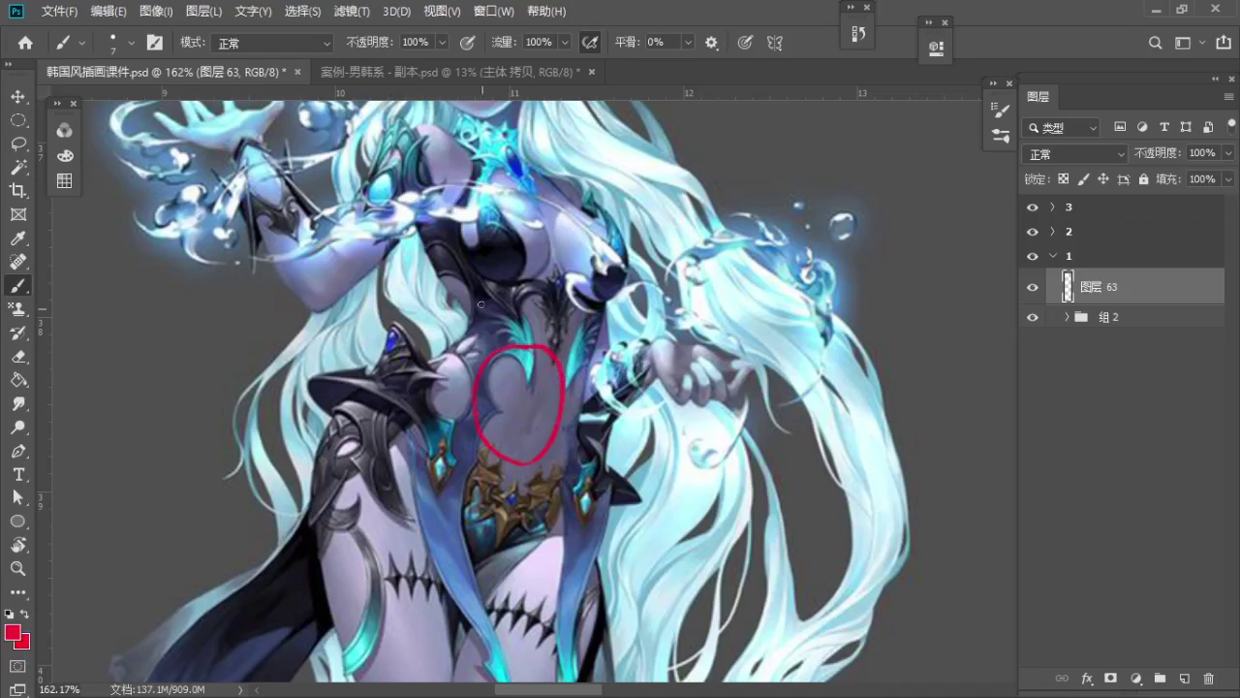
Mark the elf's bent elbow in red
key("space")
mouse_move(455, 249)
left_mouse_down()
mouse_move(471, 440)
mouse_move(419, 322)
left_mouse_up()
key("z")
mouse_move(475, 489)
left_mouse_down()
mouse_move(523, 491)
mouse_move(507, 494)
left_mouse_up()
key("b")
key("space")
left_click_drag(409, 309, 603, 520)
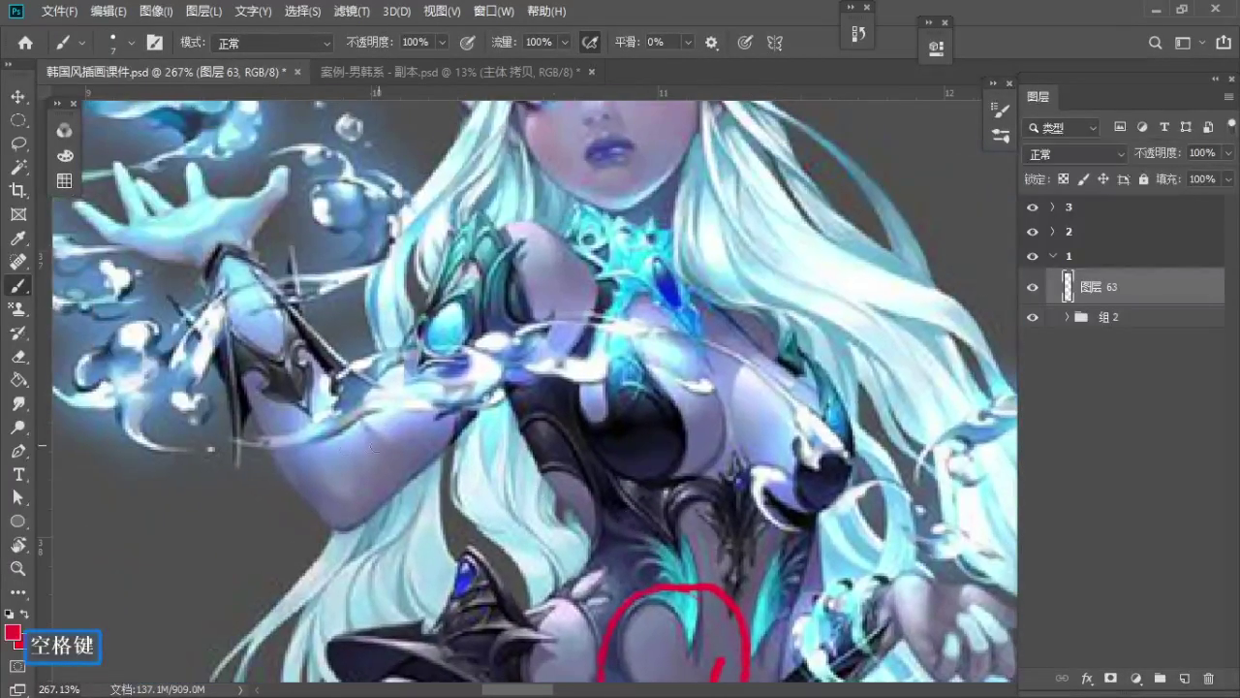
mouse_move(315, 492)
left_mouse_down()
mouse_move(371, 524)
mouse_move(341, 470)
left_mouse_up()
Examine the face and figure of the white-haired swordsman on the showcase concept slide
key("z")
left_click_drag(431, 329, 514, 357)
key("space")
left_click_drag(494, 508, 501, 319)
key("b")
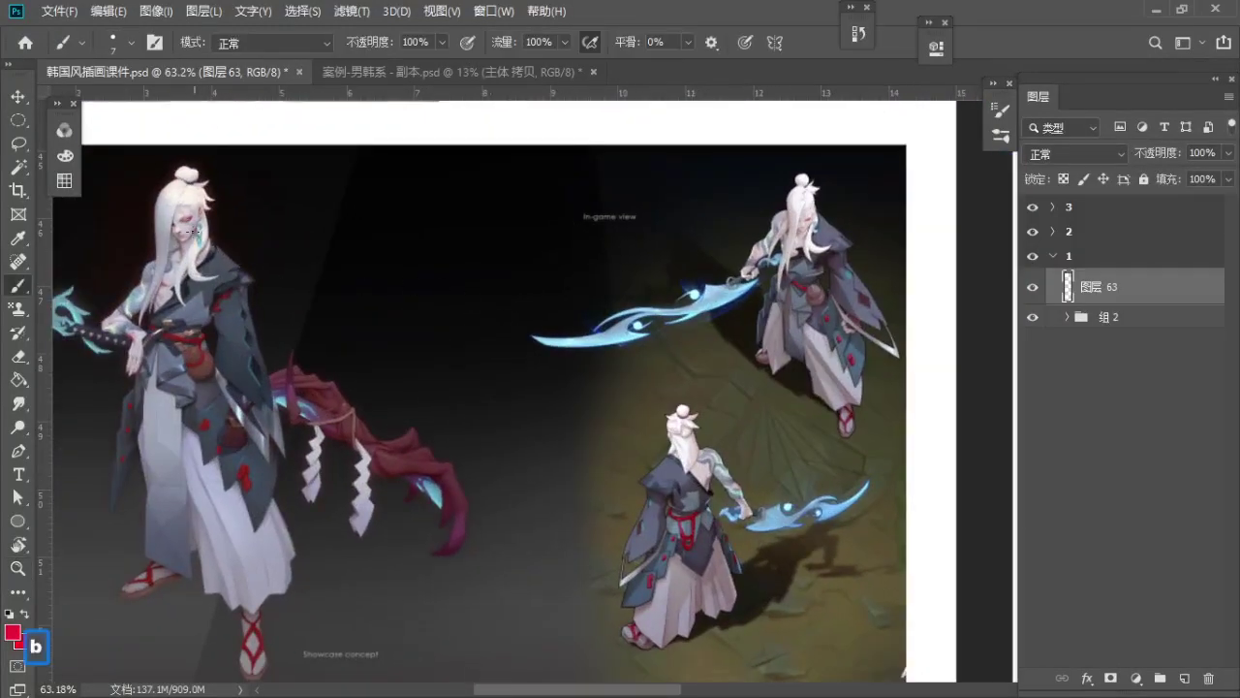
key("z")
left_click_drag(153, 191, 301, 293)
mouse_move(300, 293)
left_mouse_down()
mouse_move(349, 321)
mouse_move(259, 389)
left_mouse_up()
key("b")
key("ctrl+z")
key("z")
key("space")
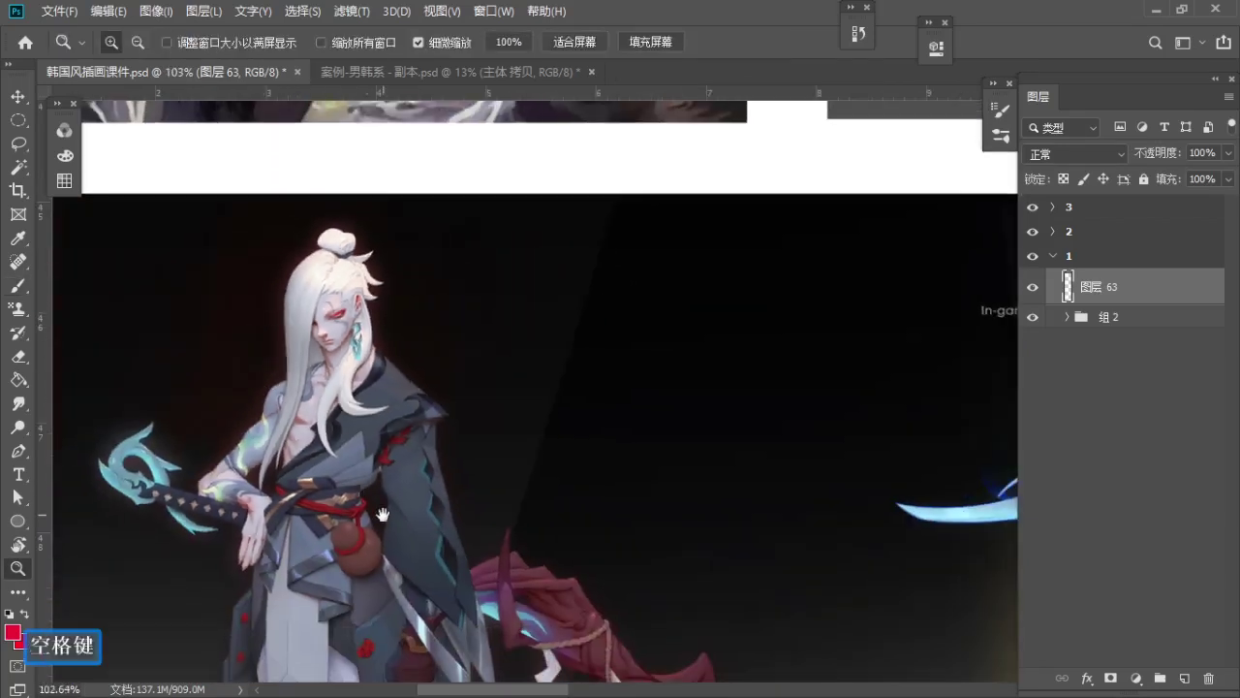
left_click_drag(383, 515, 236, 338)
Draw a red arrow from the phone-holding woman's hair to the handwritten note 写实, and another arrow down to 美形
key("space")
left_click_drag(489, 555, 435, 311)
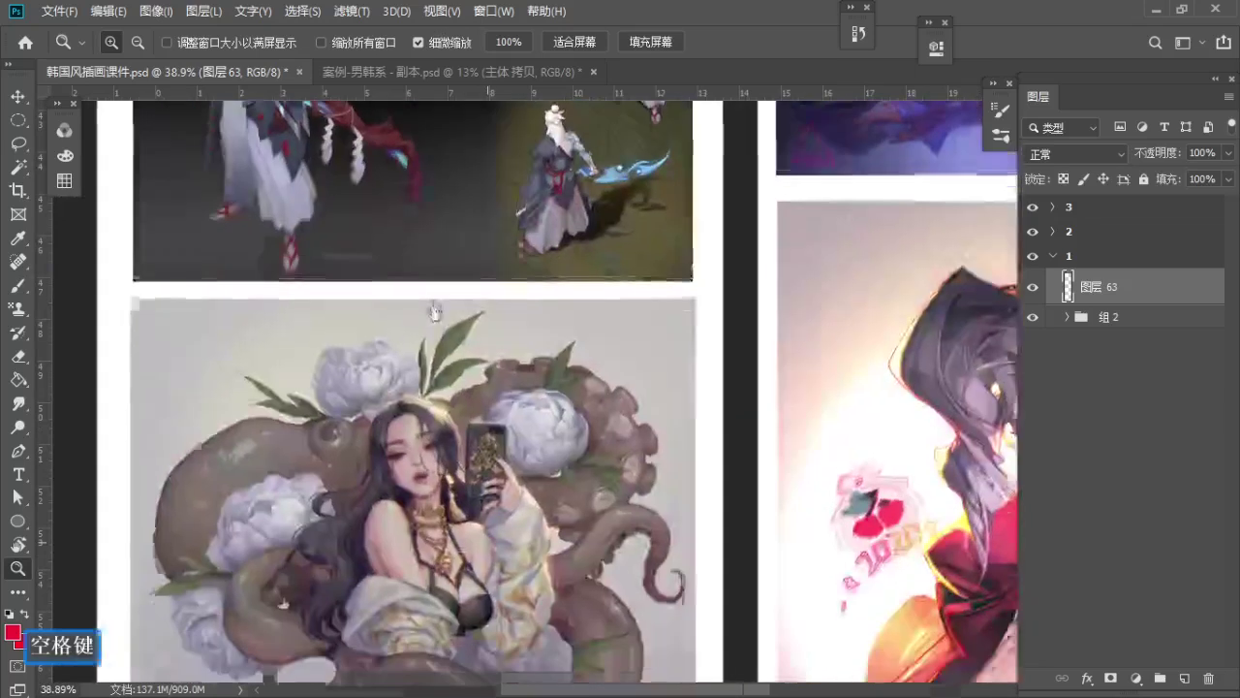
mouse_move(432, 506)
left_mouse_down()
mouse_move(399, 328)
mouse_move(465, 331)
mouse_move(497, 427)
left_mouse_up()
key("space")
key("b")
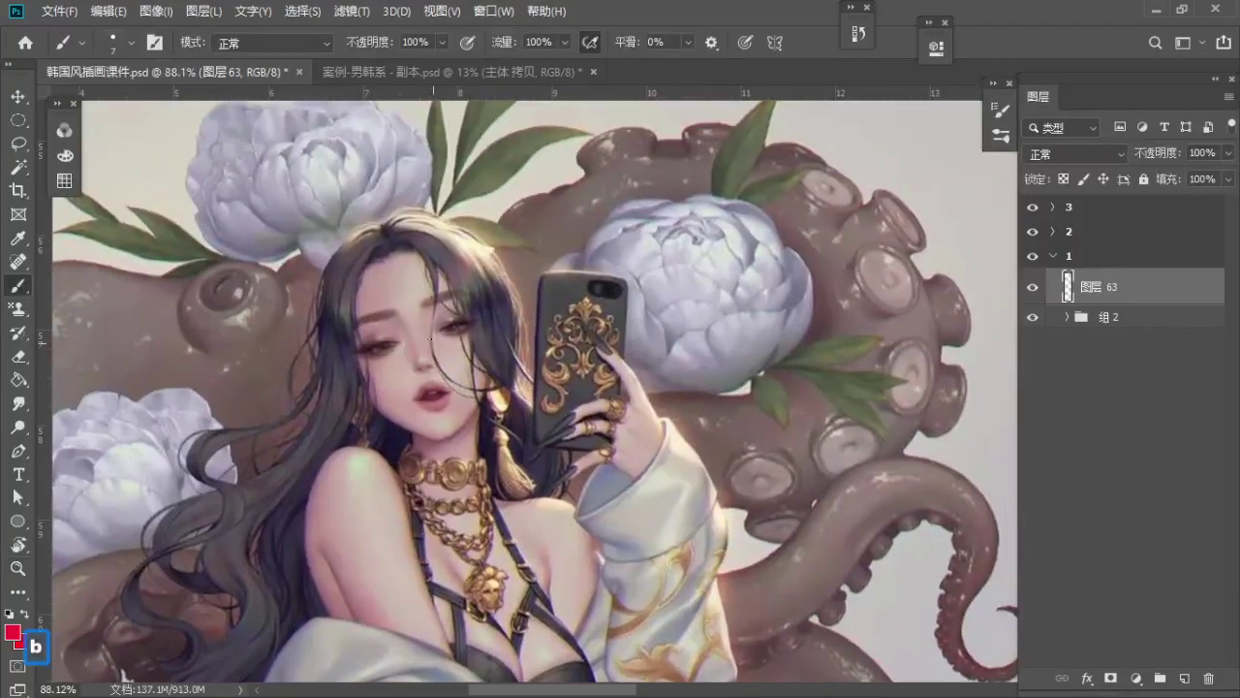
left_click_drag(406, 350, 449, 403)
left_click_drag(466, 278, 504, 251)
left_click_drag(489, 254, 500, 264)
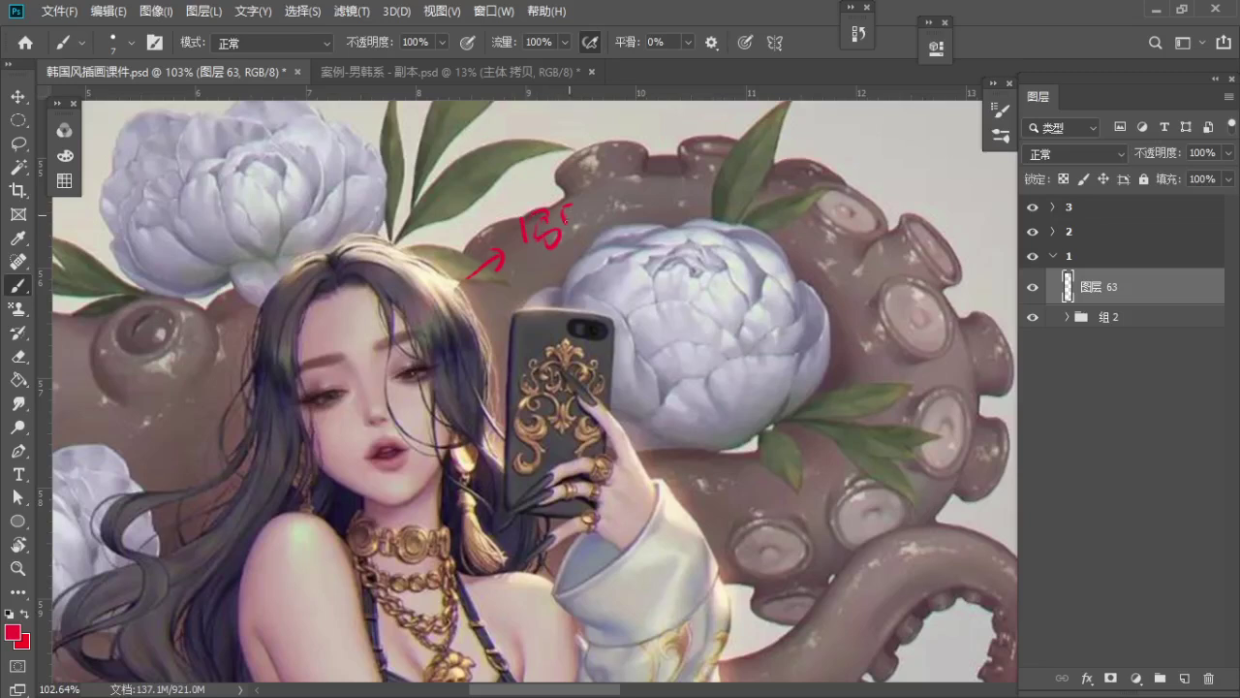
left_click_drag(566, 221, 589, 219)
mouse_move(563, 275)
left_mouse_down()
mouse_move(516, 278)
mouse_move(543, 281)
mouse_move(545, 308)
left_mouse_up()
mouse_move(536, 296)
left_mouse_down()
mouse_move(542, 340)
mouse_move(575, 327)
mouse_move(567, 295)
mouse_move(611, 329)
left_mouse_up()
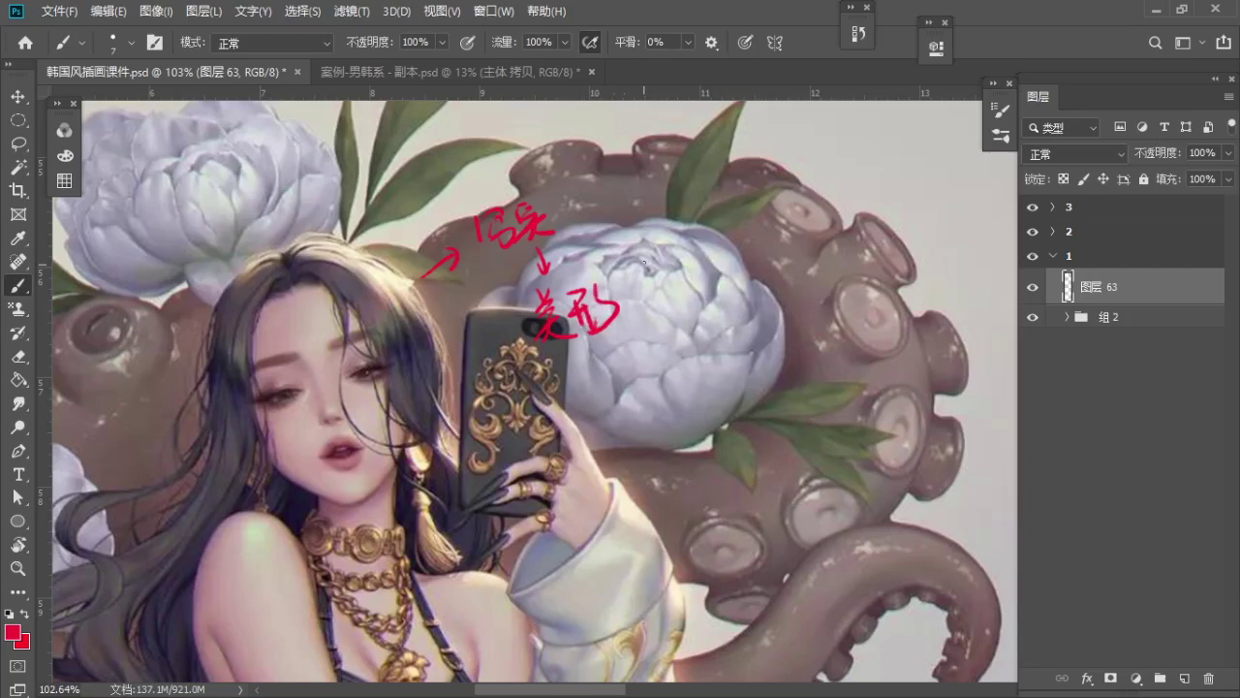
Handwrite (美颜相机) in red parentheses beside the 美形 note
left_click_drag(644, 261, 651, 305)
key("ctrl+z")
left_click_drag(673, 249, 684, 263)
left_click_drag(675, 271, 697, 263)
mouse_move(675, 284)
left_mouse_down()
mouse_move(703, 276)
mouse_move(676, 297)
left_mouse_up()
left_click_drag(686, 283, 718, 291)
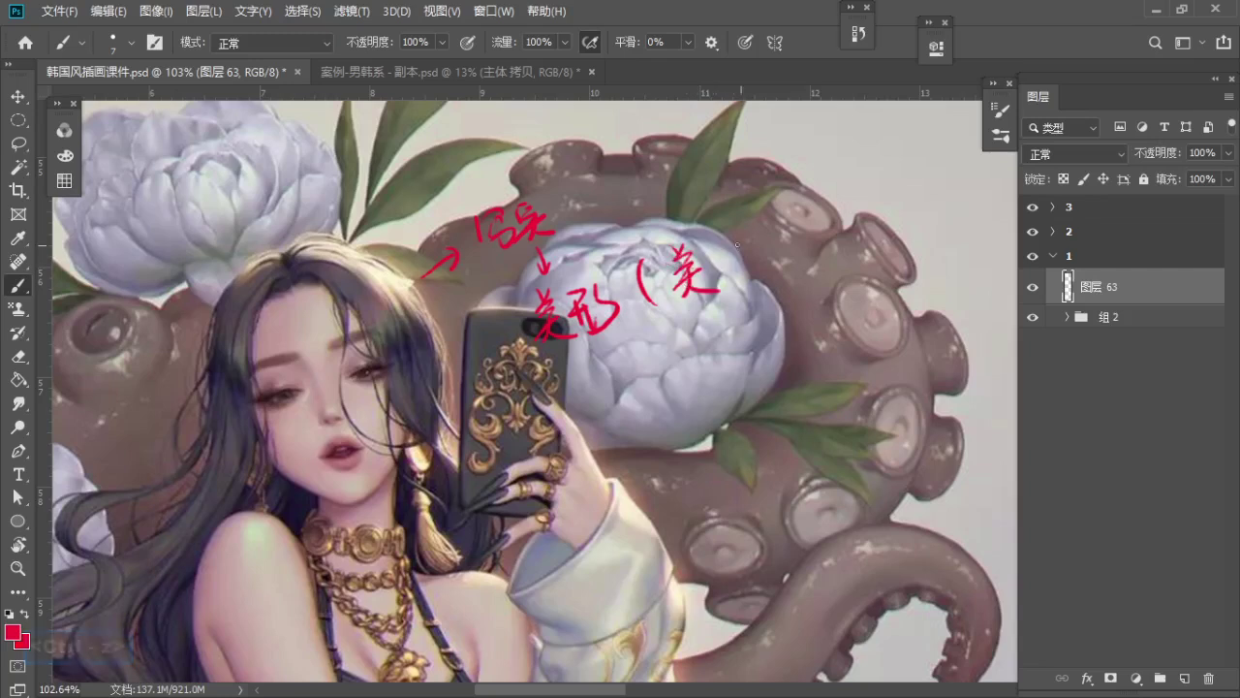
left_click_drag(708, 237, 732, 255)
left_click_drag(719, 264, 733, 275)
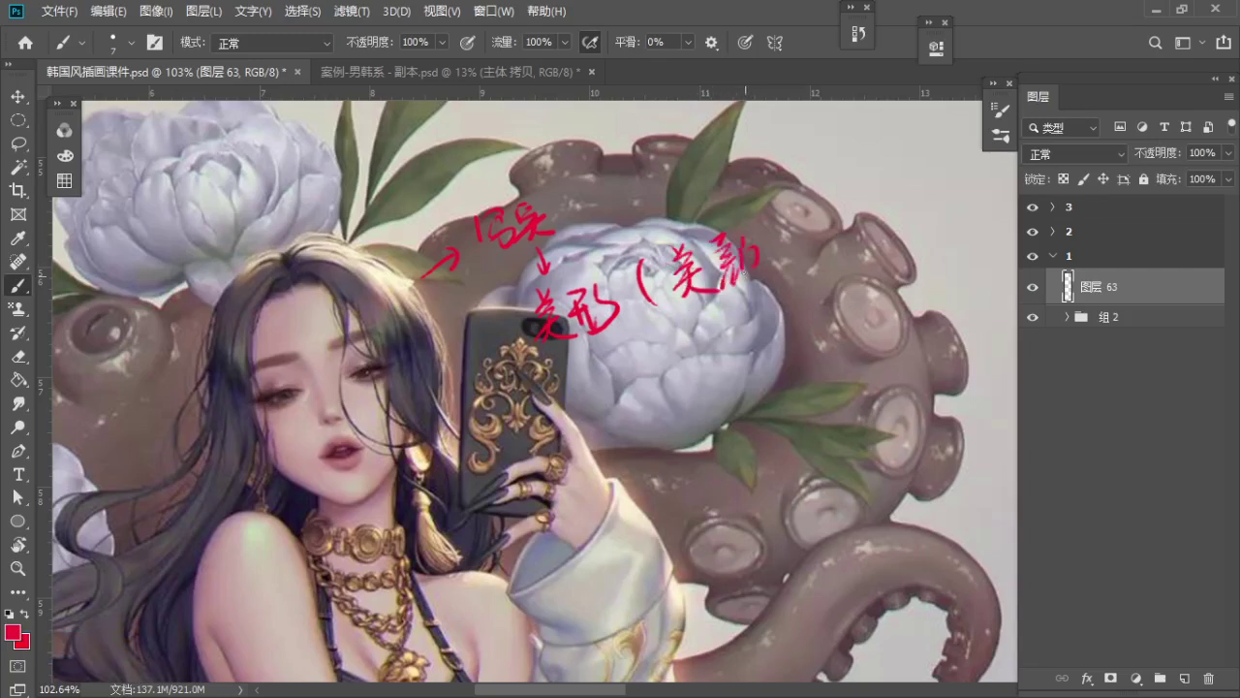
left_click_drag(785, 231, 785, 281)
left_click_drag(783, 244, 775, 267)
left_click_drag(788, 244, 835, 235)
left_click_drag(824, 220, 820, 264)
left_click_drag(817, 242, 860, 246)
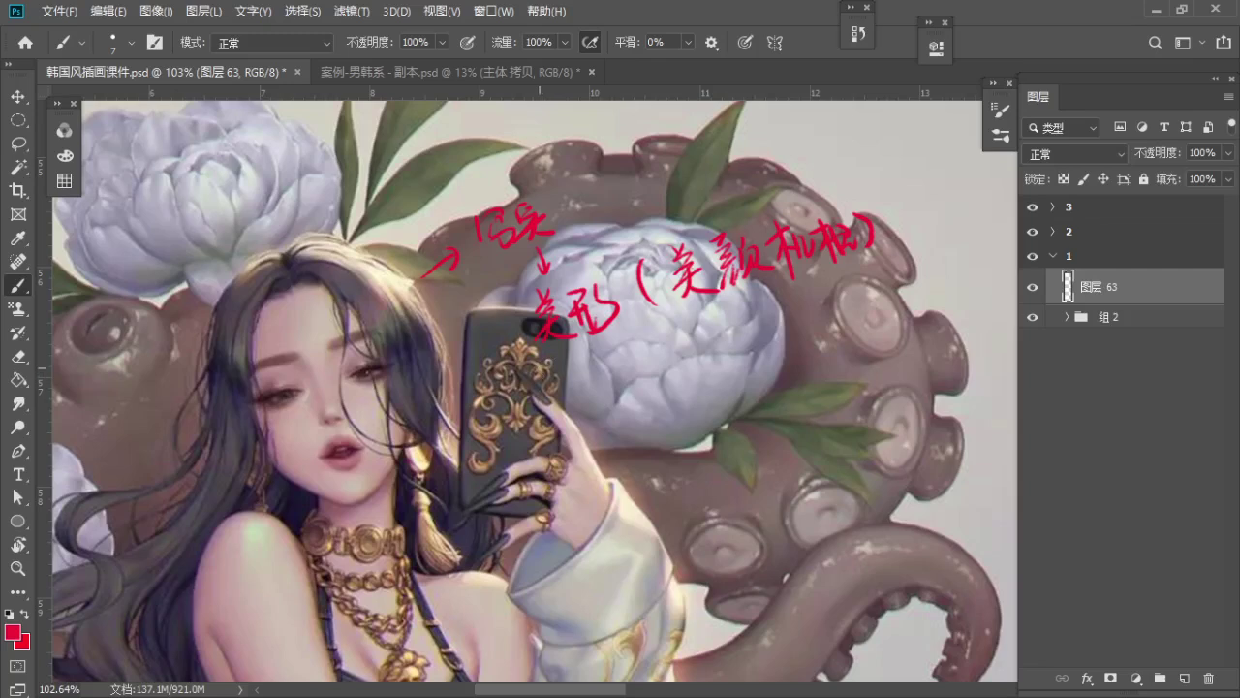
Draw a short red curve beside the outer corner of the woman's eye with a size 6 brush, undoing strokes that miss
key("space")
left_click_drag(547, 371, 590, 342)
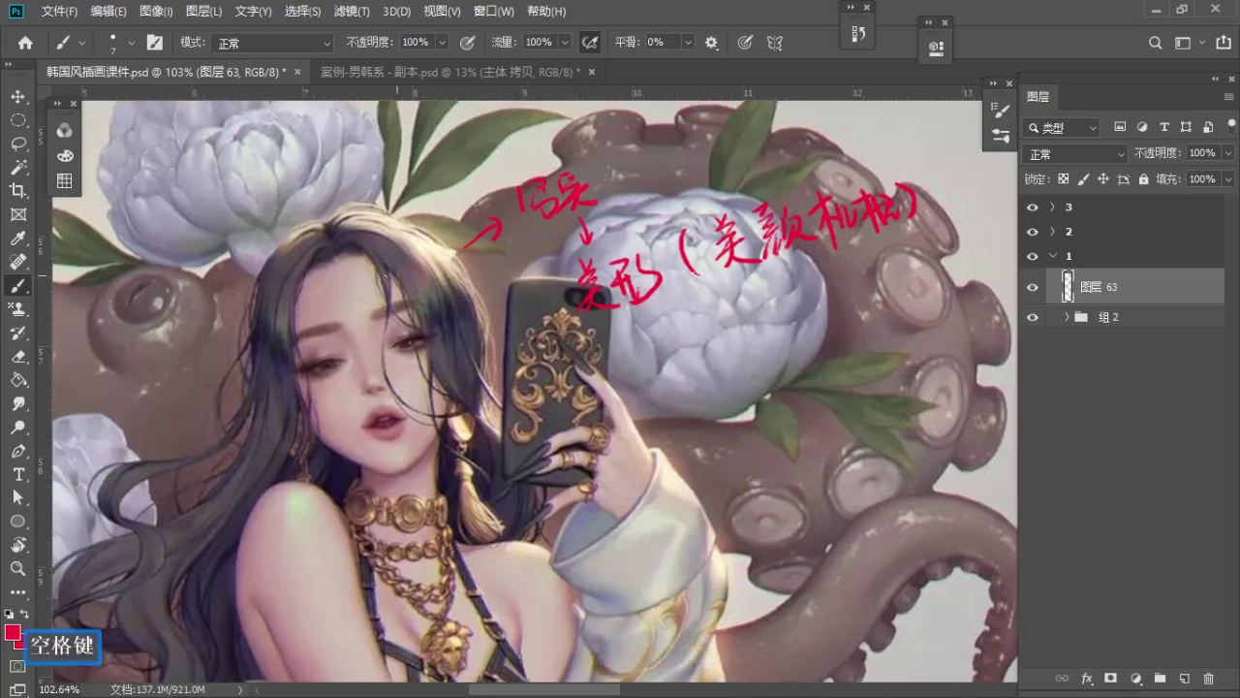
key("z")
mouse_move(368, 361)
left_mouse_down()
mouse_move(411, 386)
mouse_move(413, 414)
mouse_move(384, 368)
mouse_move(361, 383)
left_mouse_up()
key("space")
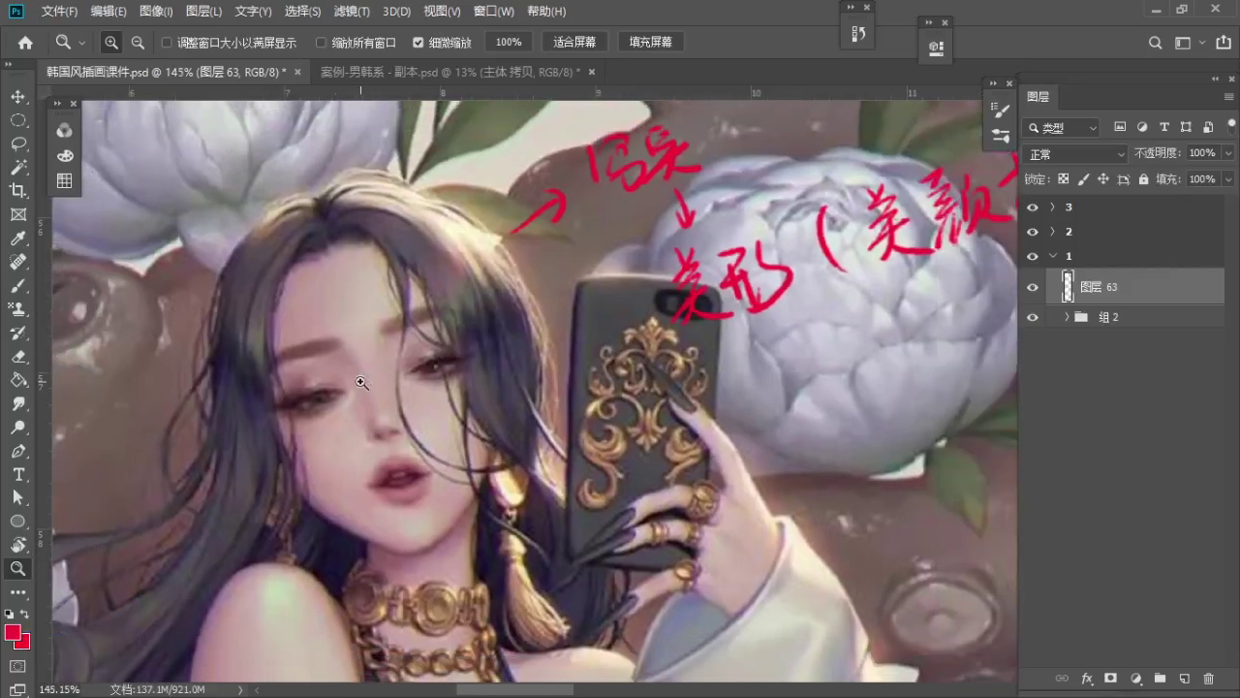
key("space")
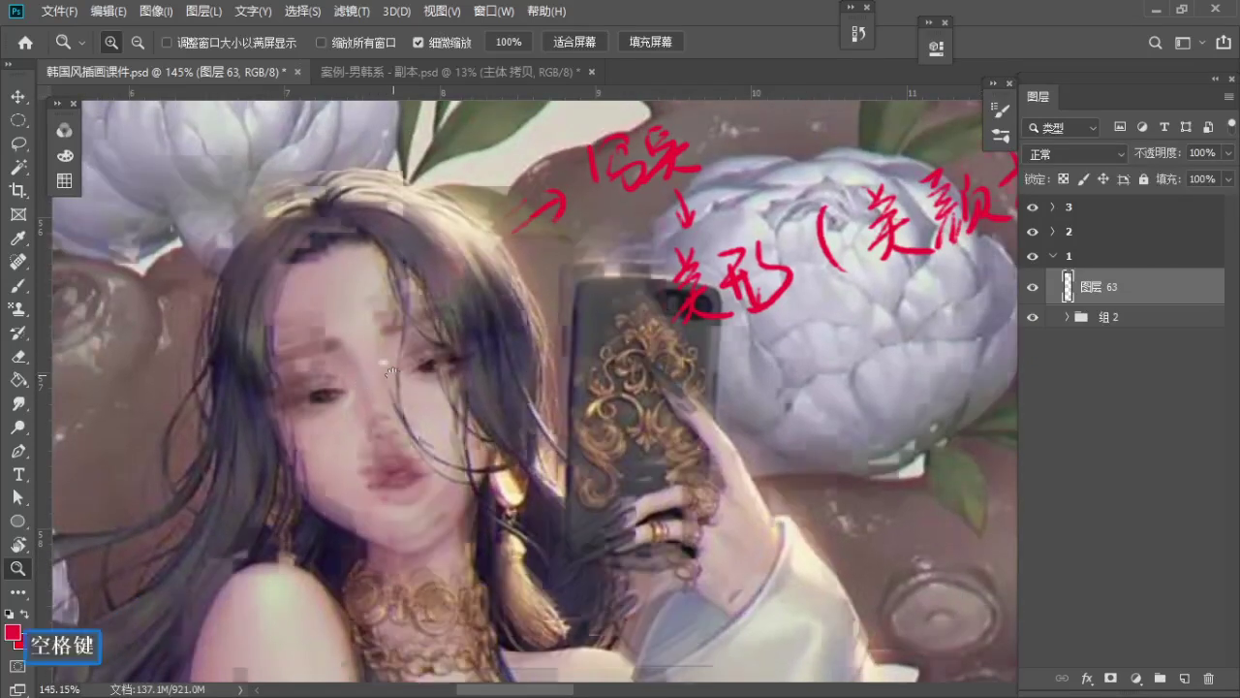
mouse_move(378, 341)
left_mouse_down()
mouse_move(364, 311)
mouse_move(379, 304)
mouse_move(372, 332)
left_mouse_up()
key("z")
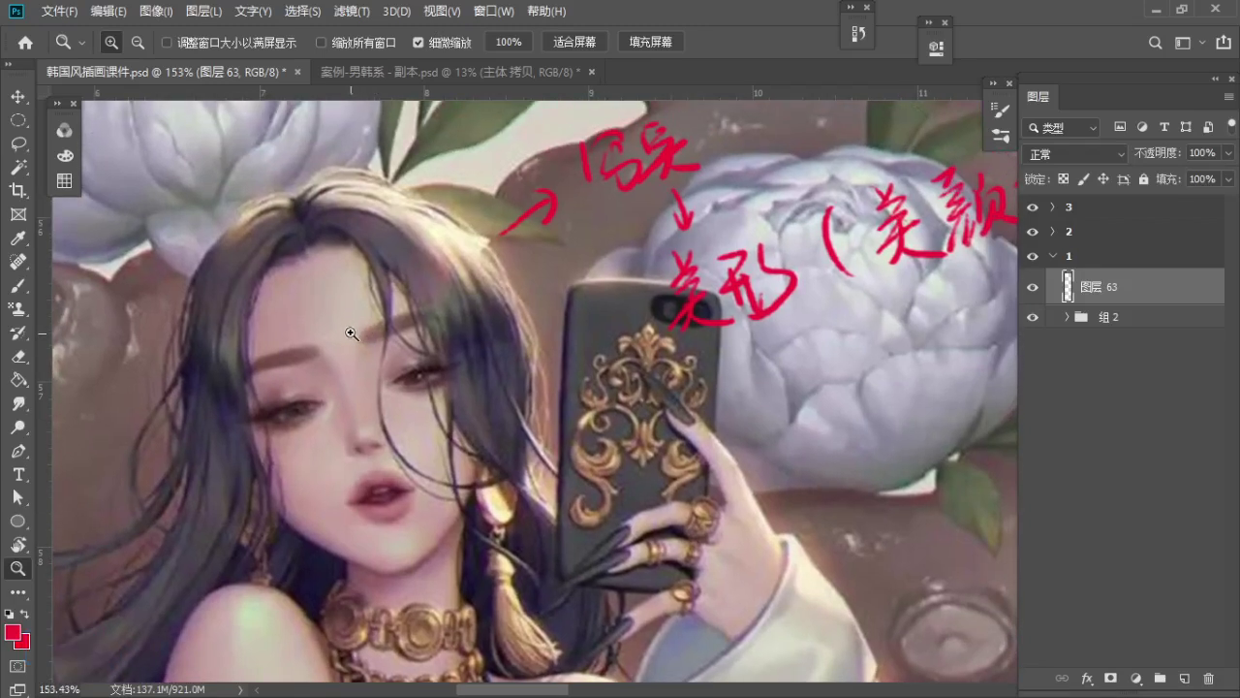
key("b")
key("space")
left_click_drag(314, 452, 312, 412)
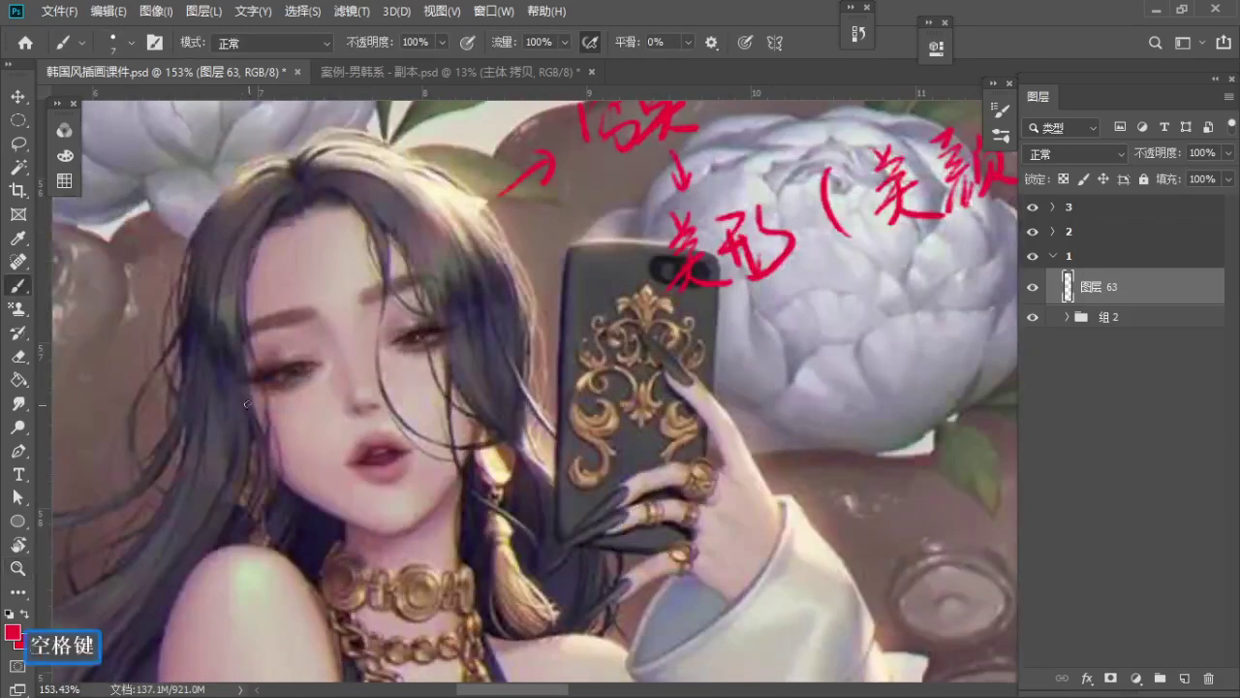
key("a")
left_click_drag(245, 381, 275, 469)
key("ctrl+z")
left_click_drag(237, 386, 263, 451)
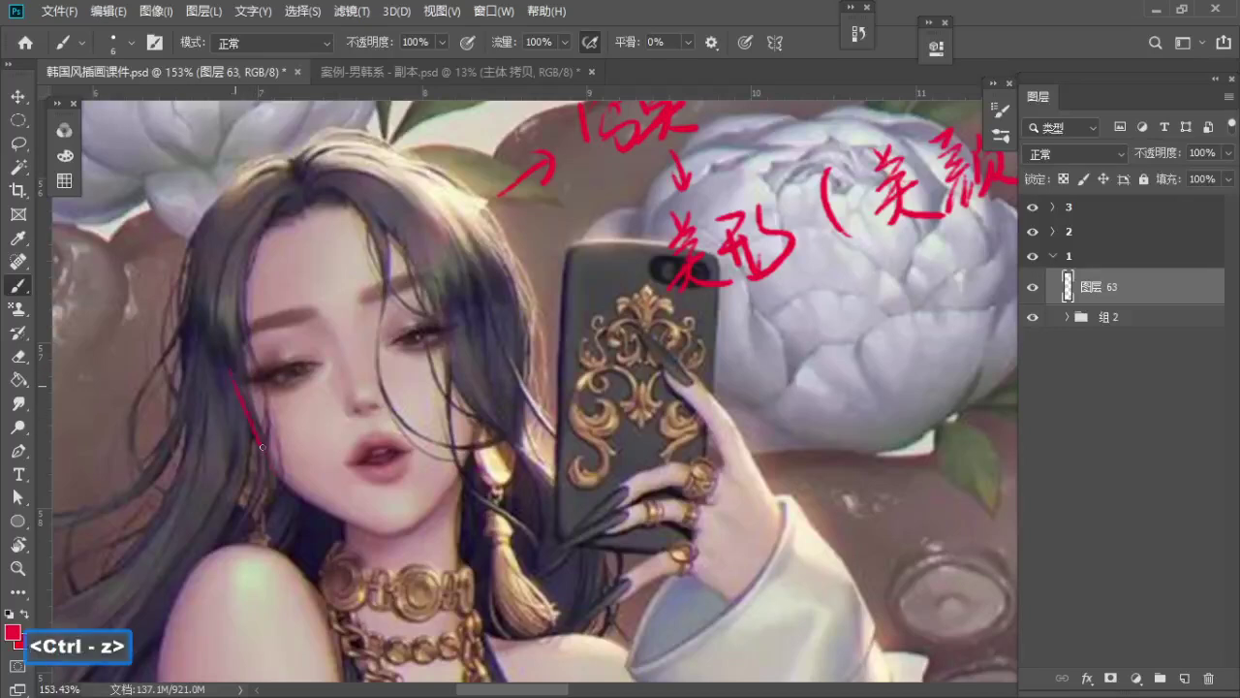
key("ctrl+z")
key("ctrl+z")
key("ctrl+z")
key("ctrl+z")
left_click_drag(241, 387, 254, 425)
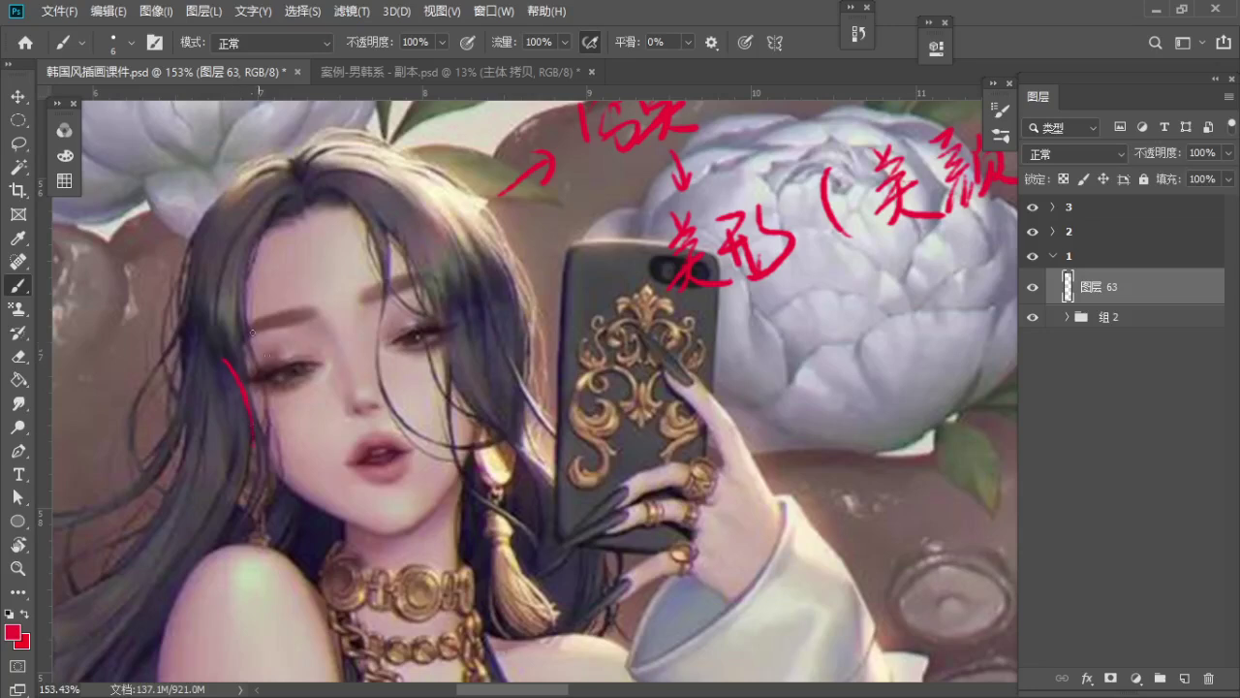
Sketch a red circle with an inward-curving arc on each side over the tentacle beside the woman's head
key("space")
left_click_drag(264, 323, 546, 300)
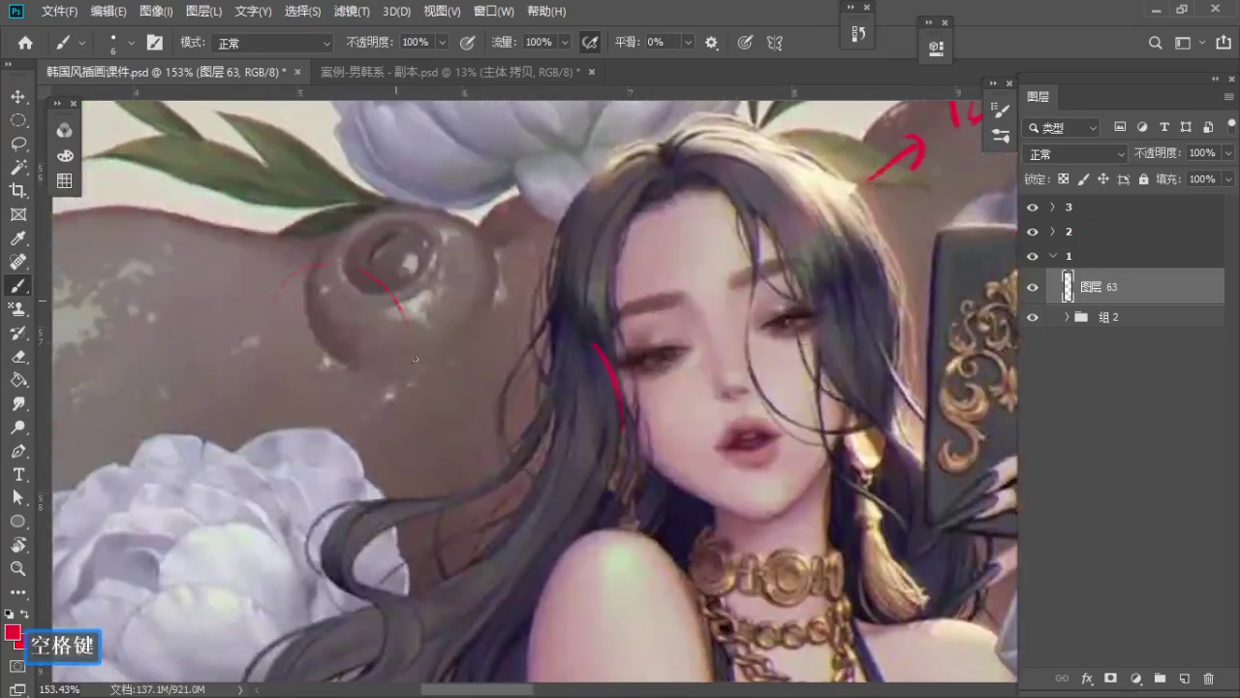
key("ctrl+z")
left_click_drag(363, 267, 409, 340)
left_click_drag(285, 372, 269, 349)
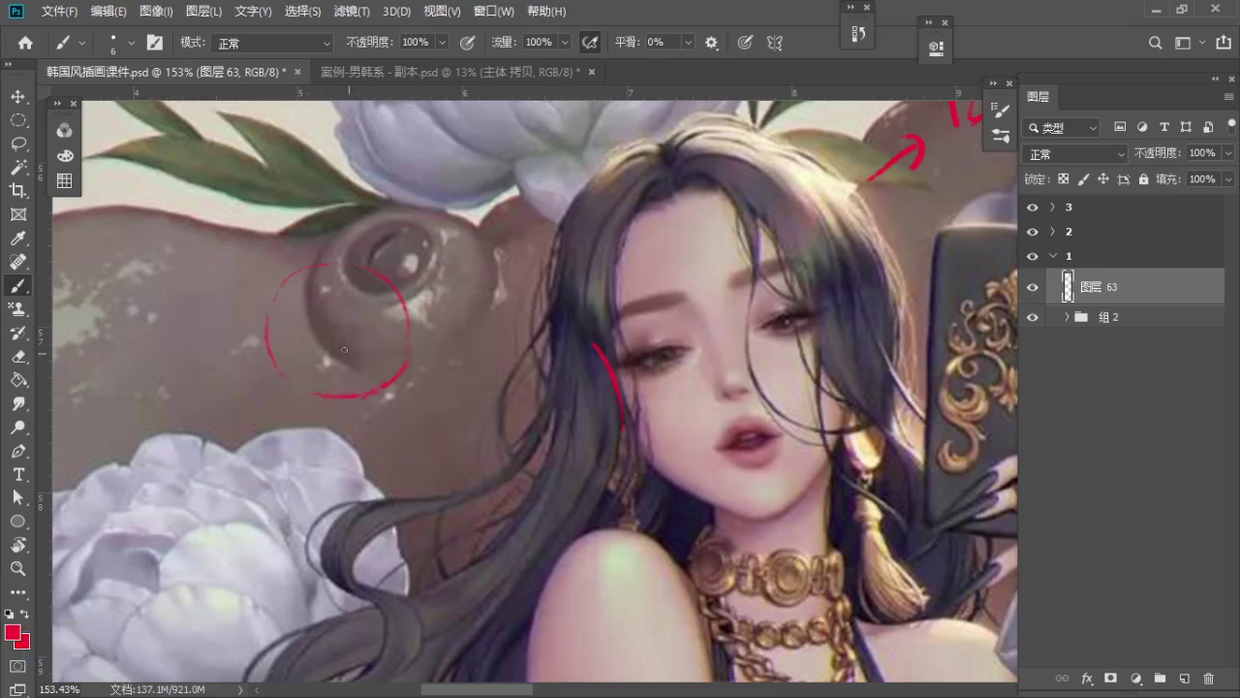
key("ctrl+z")
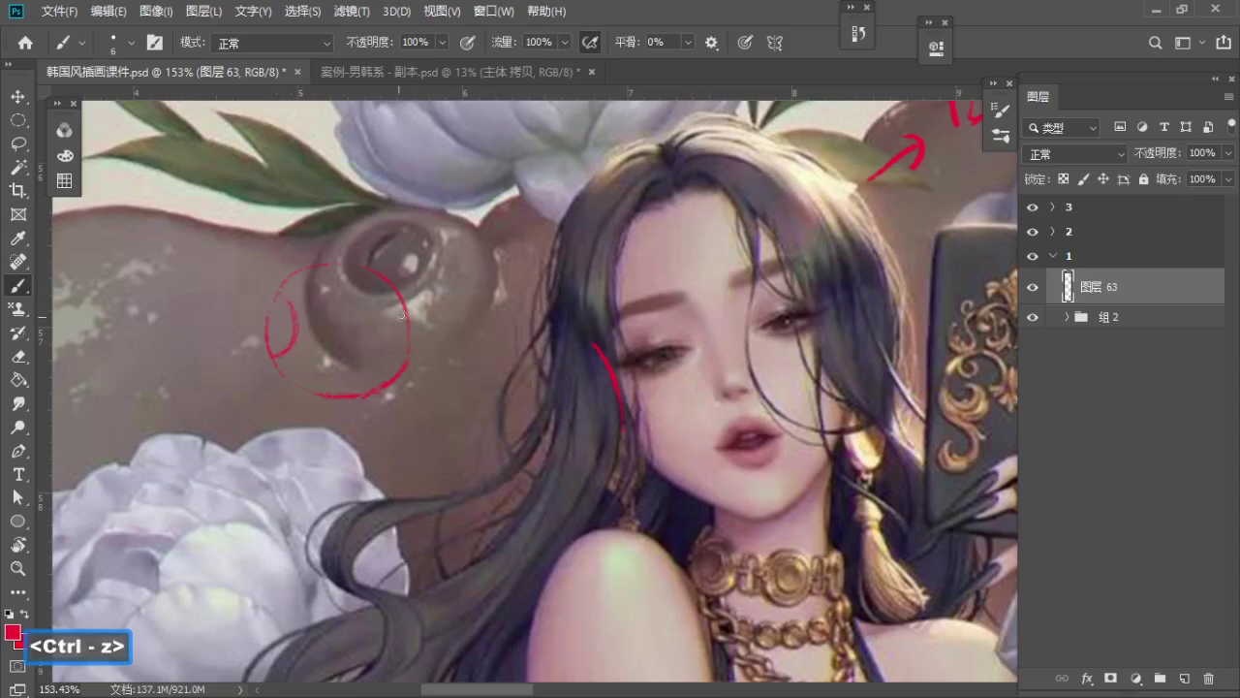
mouse_move(399, 311)
left_mouse_down()
mouse_move(389, 347)
mouse_move(410, 368)
left_mouse_up()
key("ctrl+z")
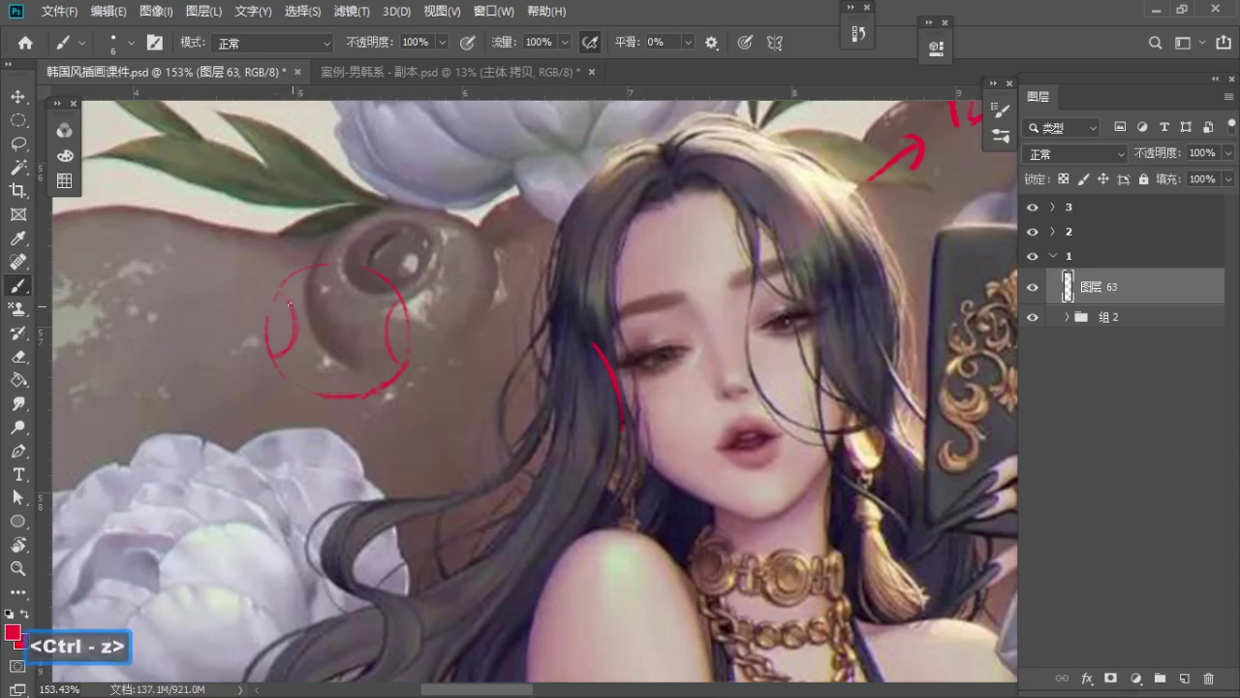
Link the sketched circle's darkened arc to the woman's cheek with a red arrow and trace her jawline down to the chin
left_click_drag(287, 361, 283, 306)
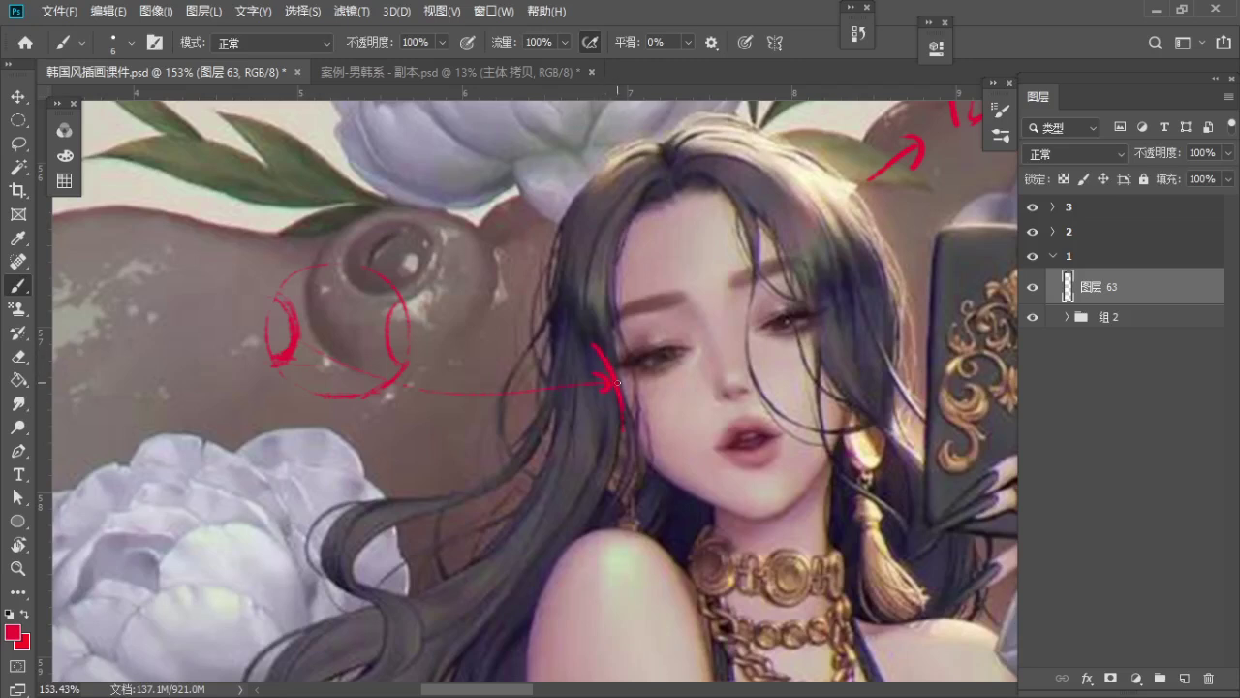
left_click_drag(617, 384, 548, 365)
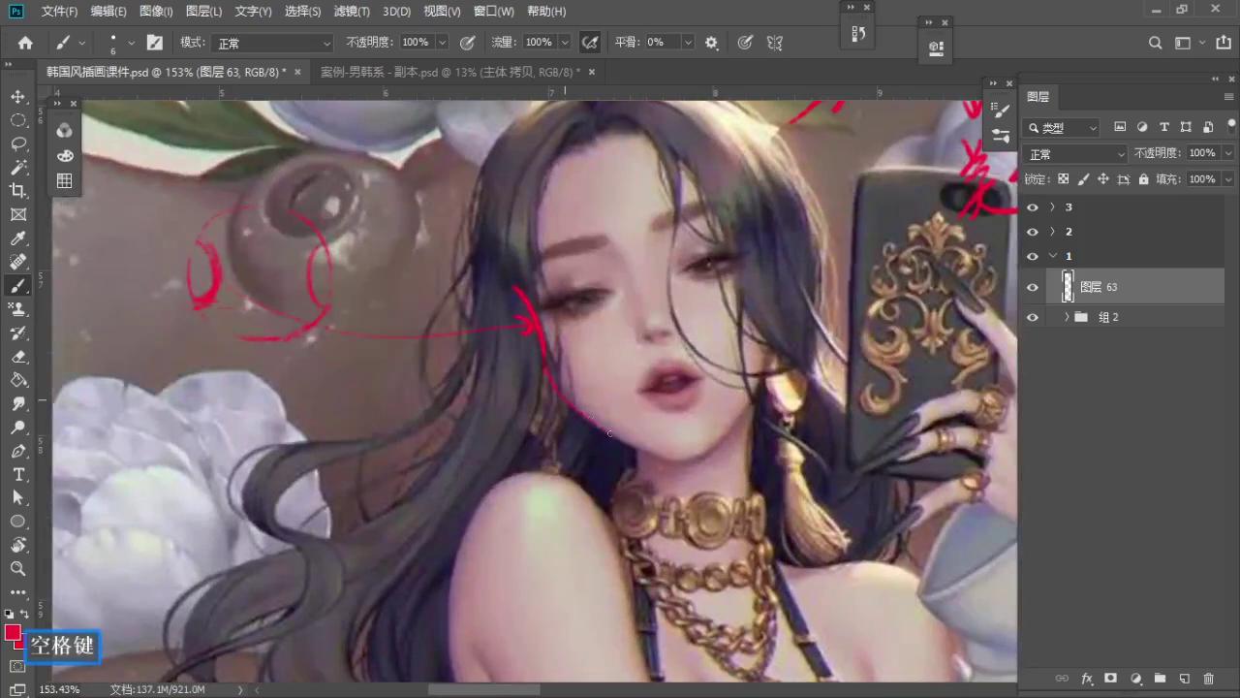
key("ctrl+z")
mouse_move(588, 441)
left_mouse_down()
mouse_move(518, 480)
mouse_move(608, 500)
left_mouse_up()
key("ctrl+z")
left_click_drag(544, 471, 619, 500)
key("ctrl+z")
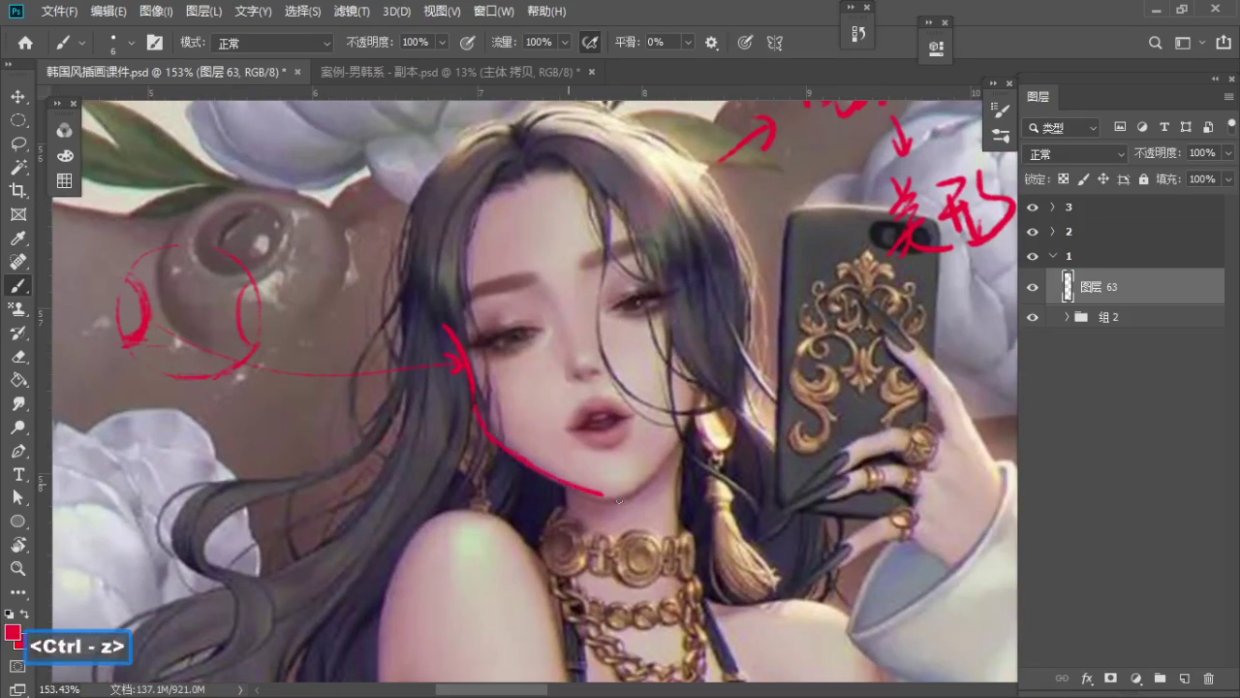
key("ctrl+z")
mouse_move(554, 476)
left_mouse_down()
mouse_move(612, 491)
mouse_move(605, 500)
left_mouse_up()
key("ctrl+z")
mouse_move(422, 492)
left_mouse_down()
mouse_move(485, 533)
mouse_move(495, 486)
left_mouse_up()
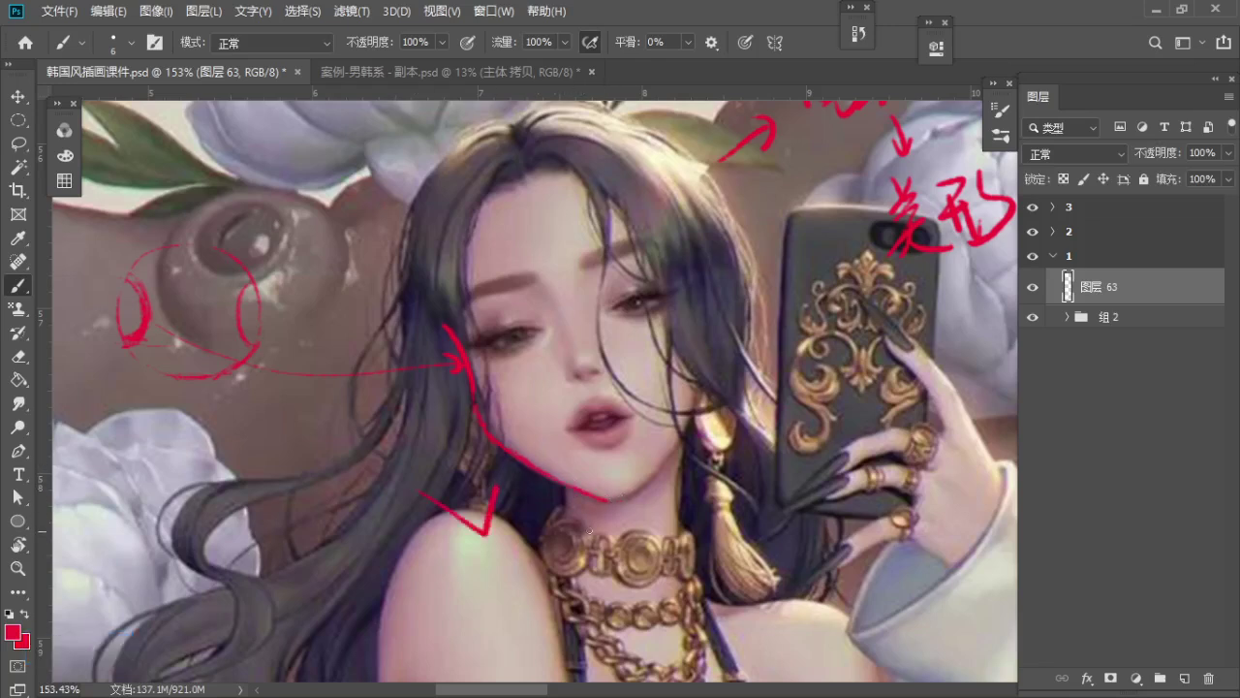
key("ctrl+z")
key("ctrl+z")
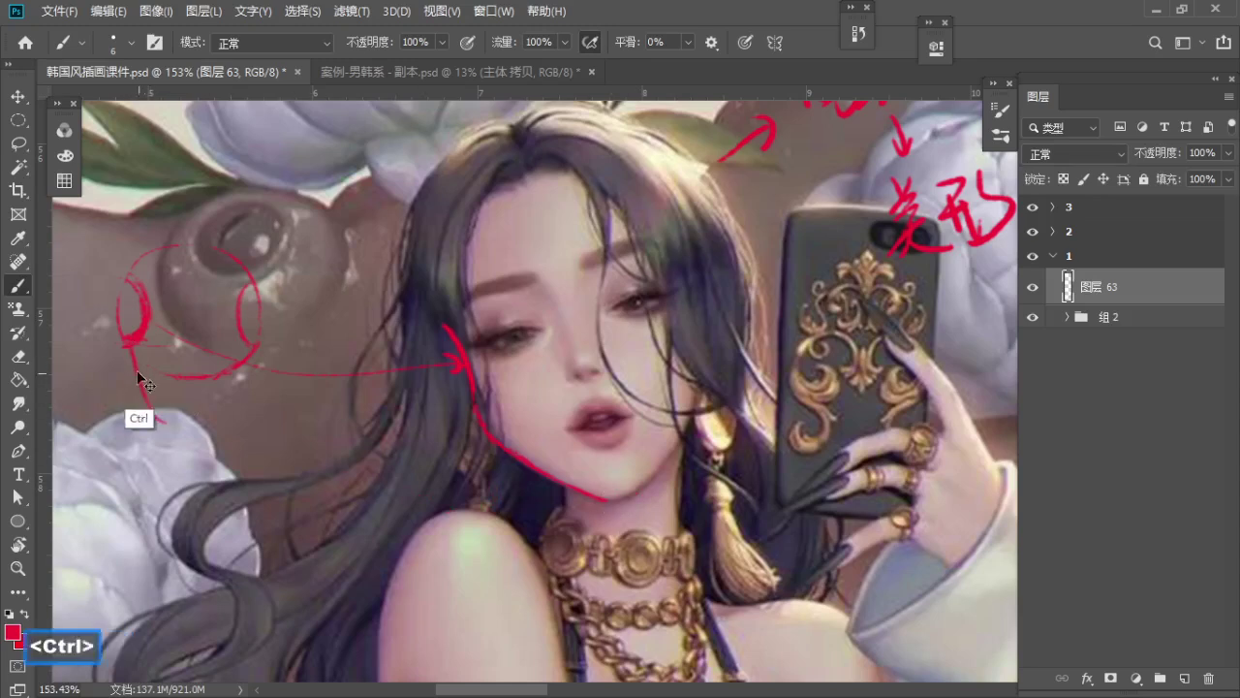
Sketch an angular red jaw beneath the circle beside the woman's head, bringing both sides together at a pointed chin
key("ctrl+z")
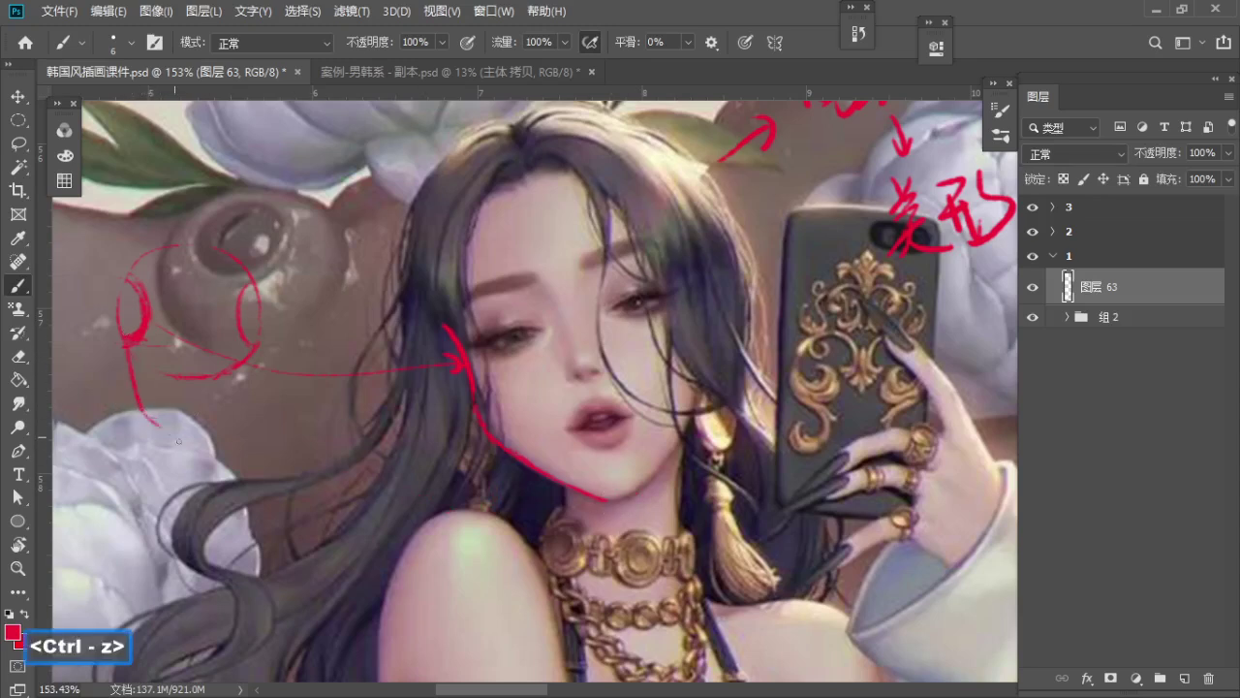
mouse_move(151, 417)
left_mouse_down()
mouse_move(179, 447)
mouse_move(203, 448)
left_mouse_up()
key("ctrl+z")
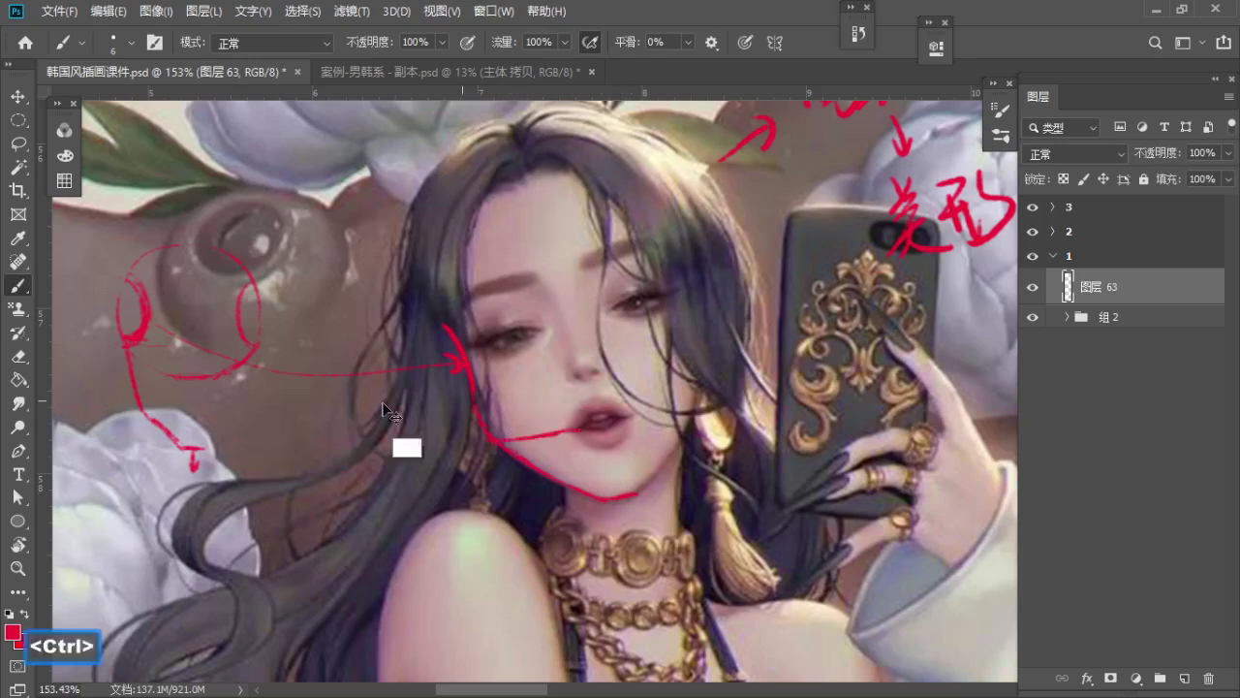
key("ctrl+z")
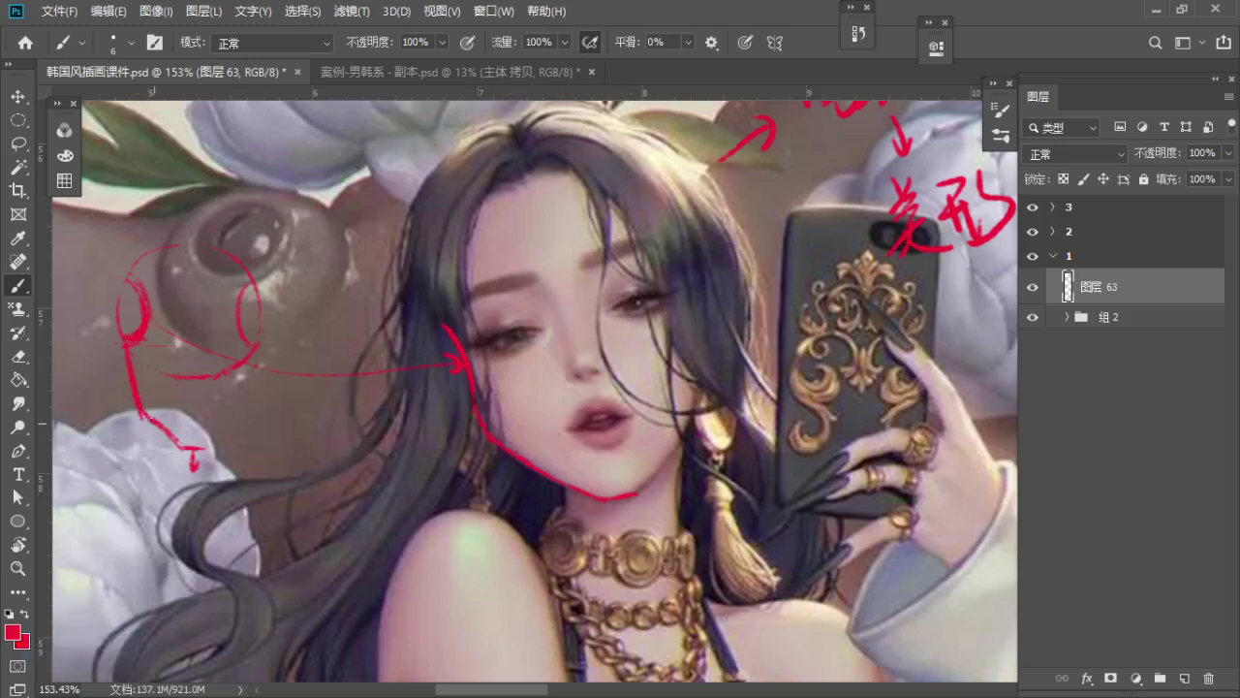
left_click_drag(160, 427, 281, 465)
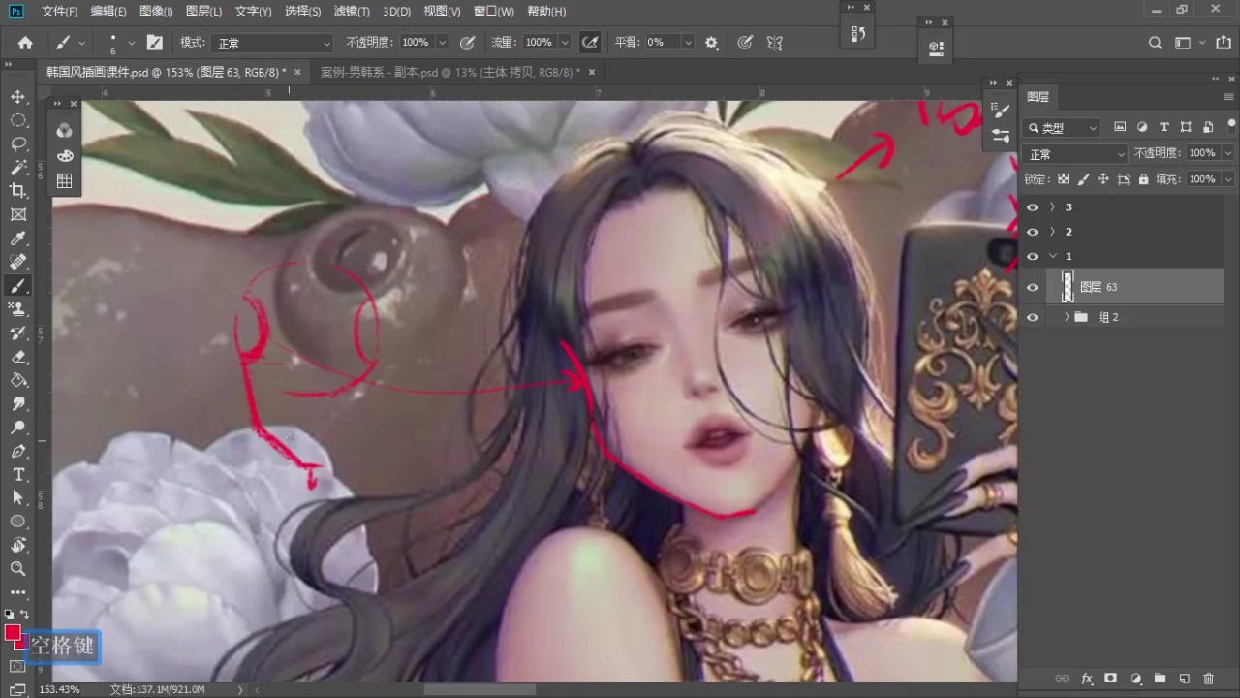
key("ctrl+z")
mouse_move(376, 357)
left_mouse_down()
mouse_move(374, 427)
mouse_move(318, 463)
left_mouse_up()
key("ctrl+z")
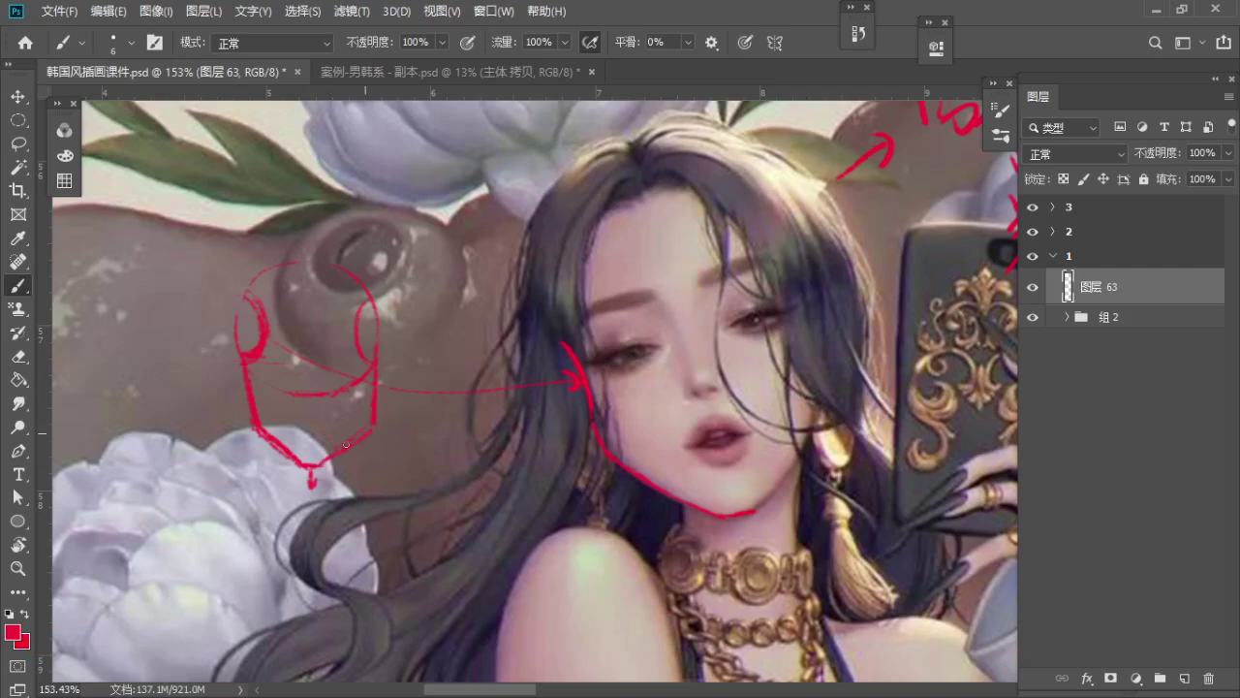
key("ctrl+z")
Soften the jaw corners of the red head sketch by erasing and redrawing the lines on both sides of the chin
left_click_drag(617, 443, 589, 423)
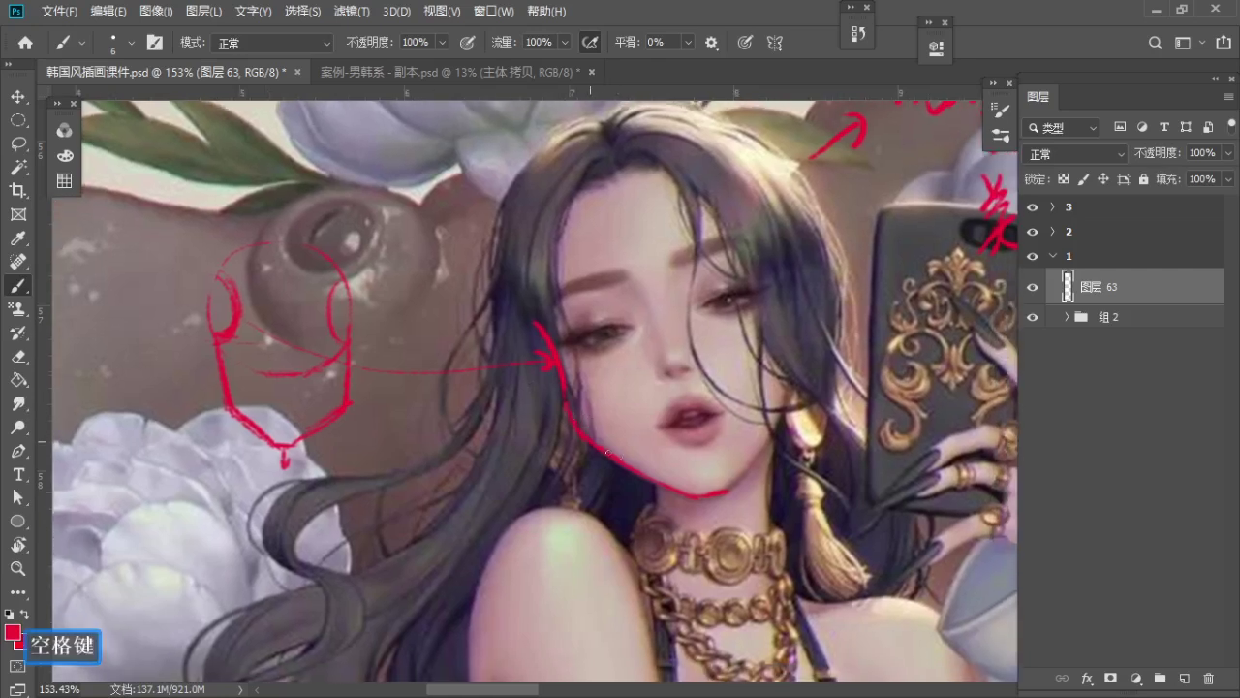
key("ctrl+z")
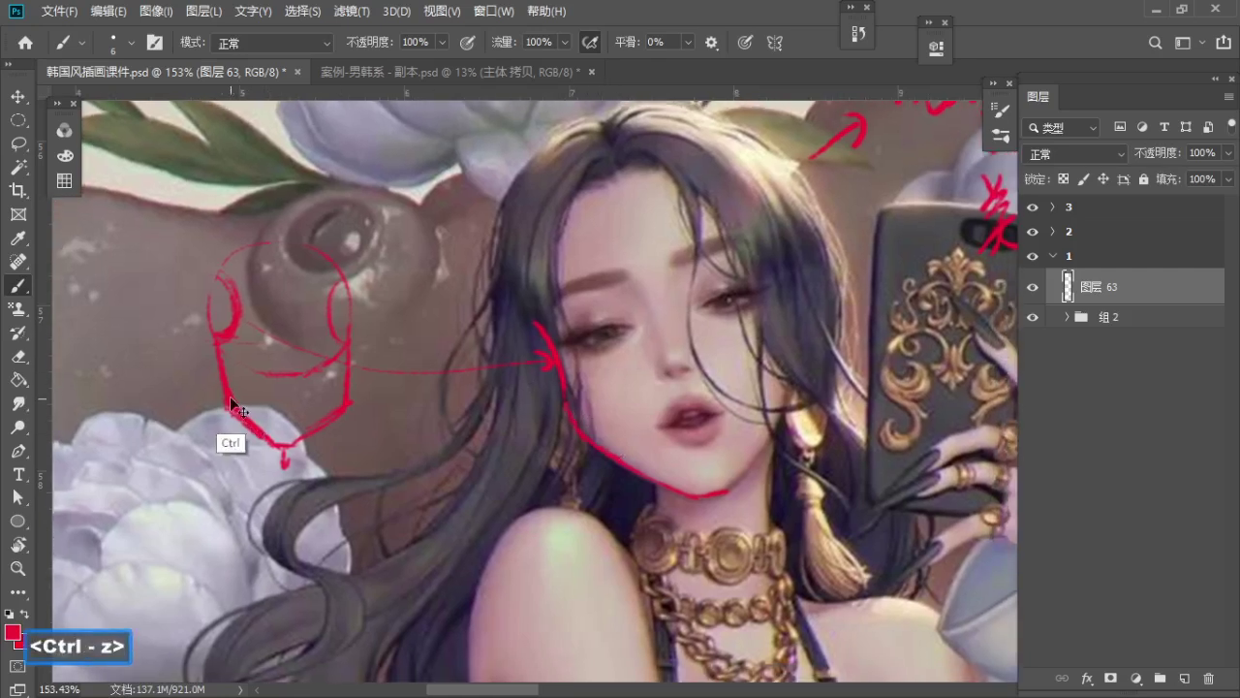
key("e")
key("b")
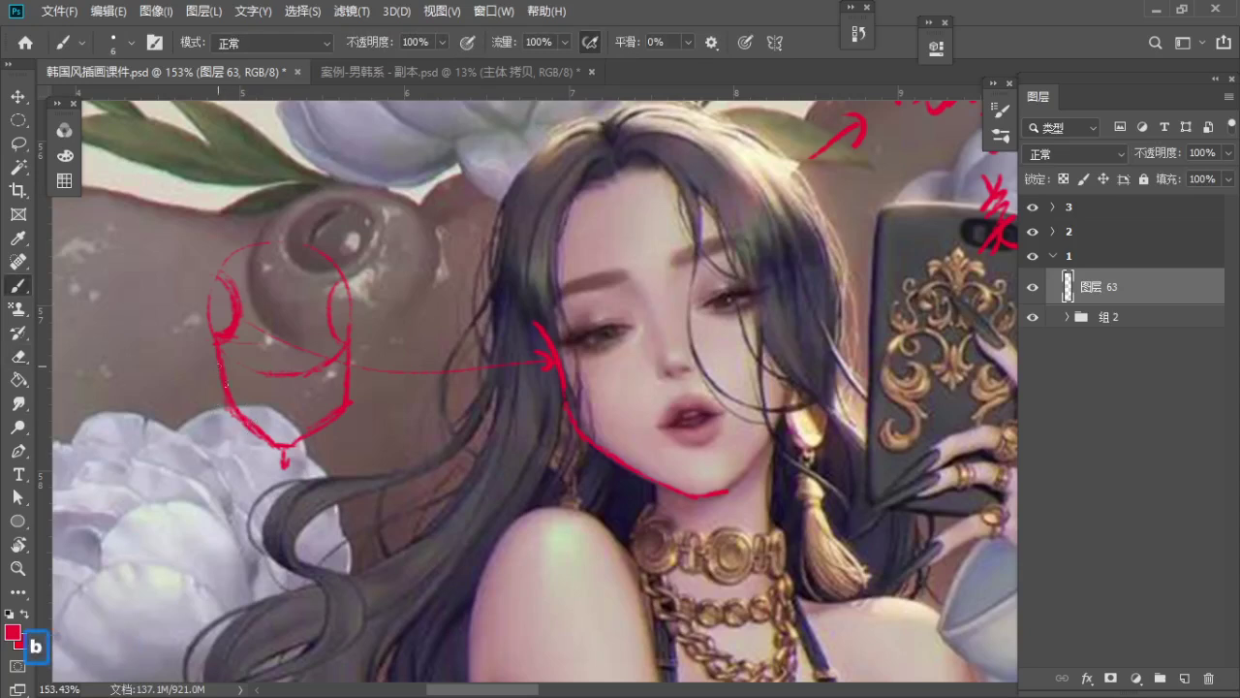
key("ctrl+z")
left_click_drag(227, 384, 280, 450)
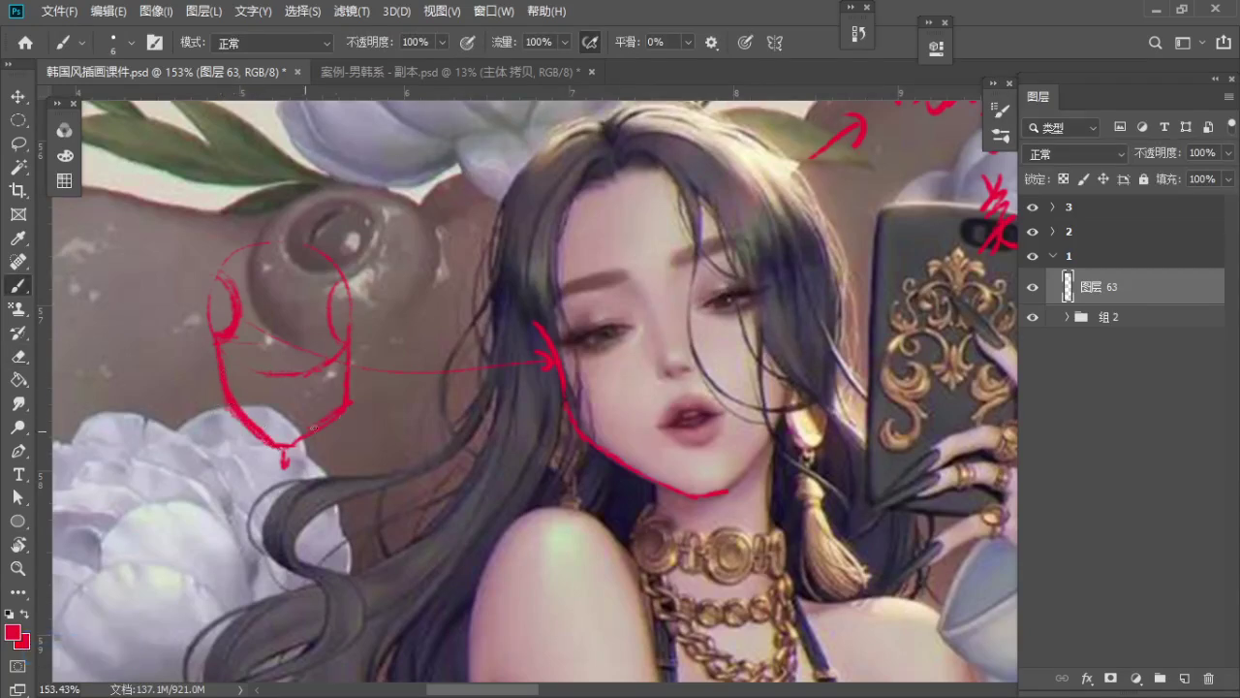
key("e")
left_click_drag(352, 410, 362, 400)
key("b")
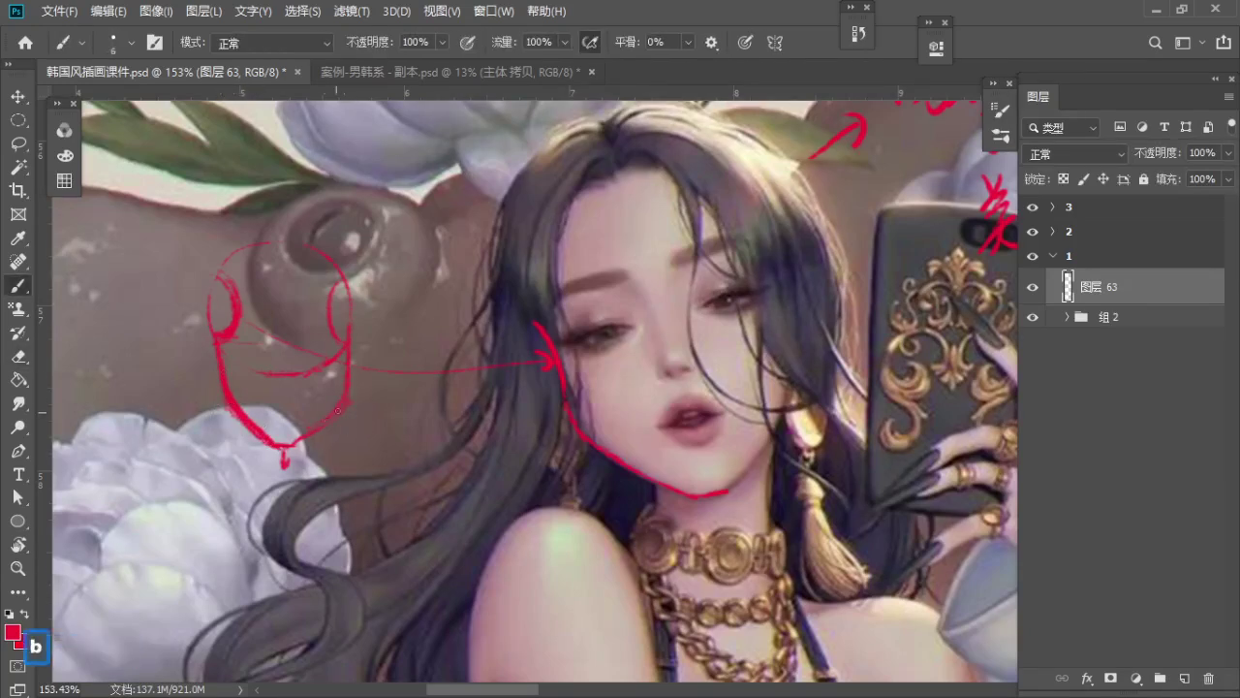
key("ctrl+z")
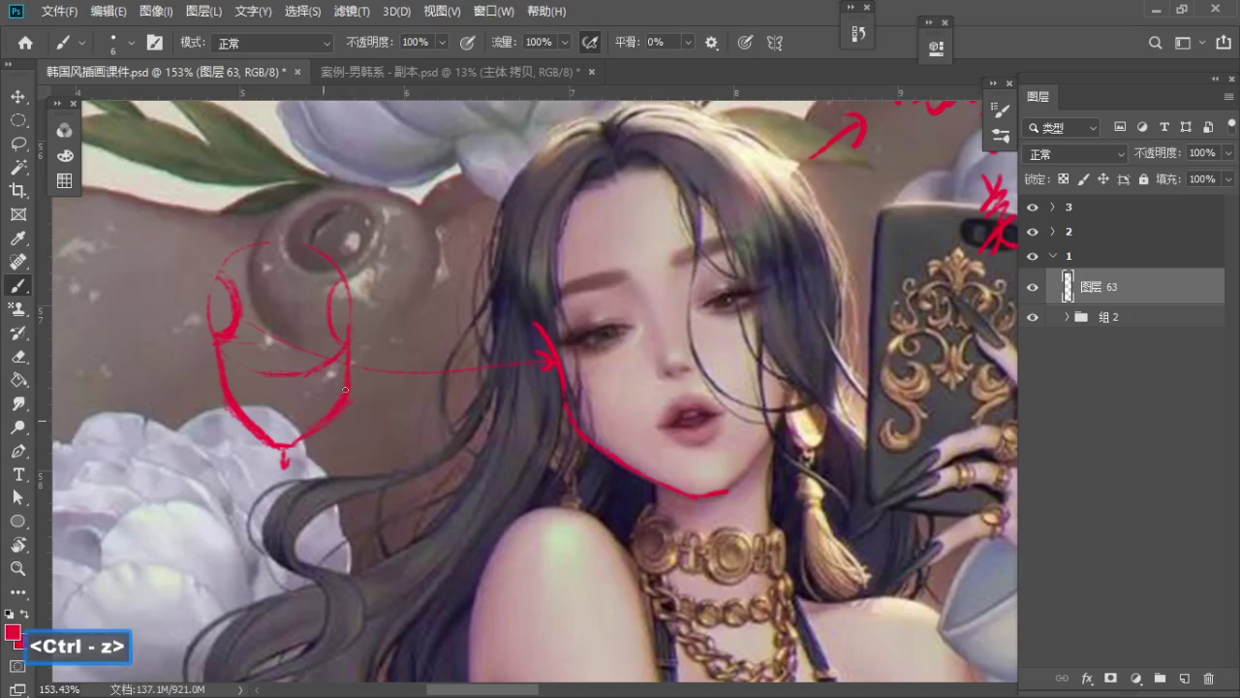
Mark the woman's eye corners, nose base and mouth corner with short red strokes, undoing a trial line along the eyelid
key("space")
left_click_drag(345, 389, 207, 482)
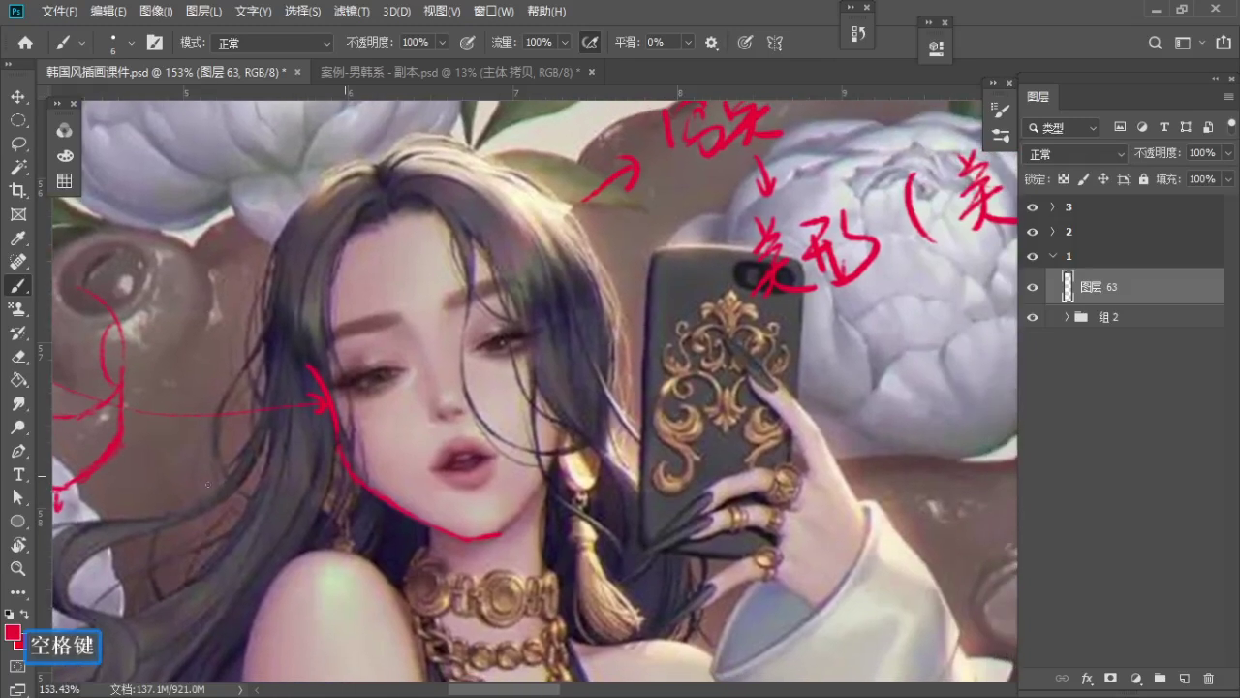
key("space")
left_click_drag(431, 400, 428, 435)
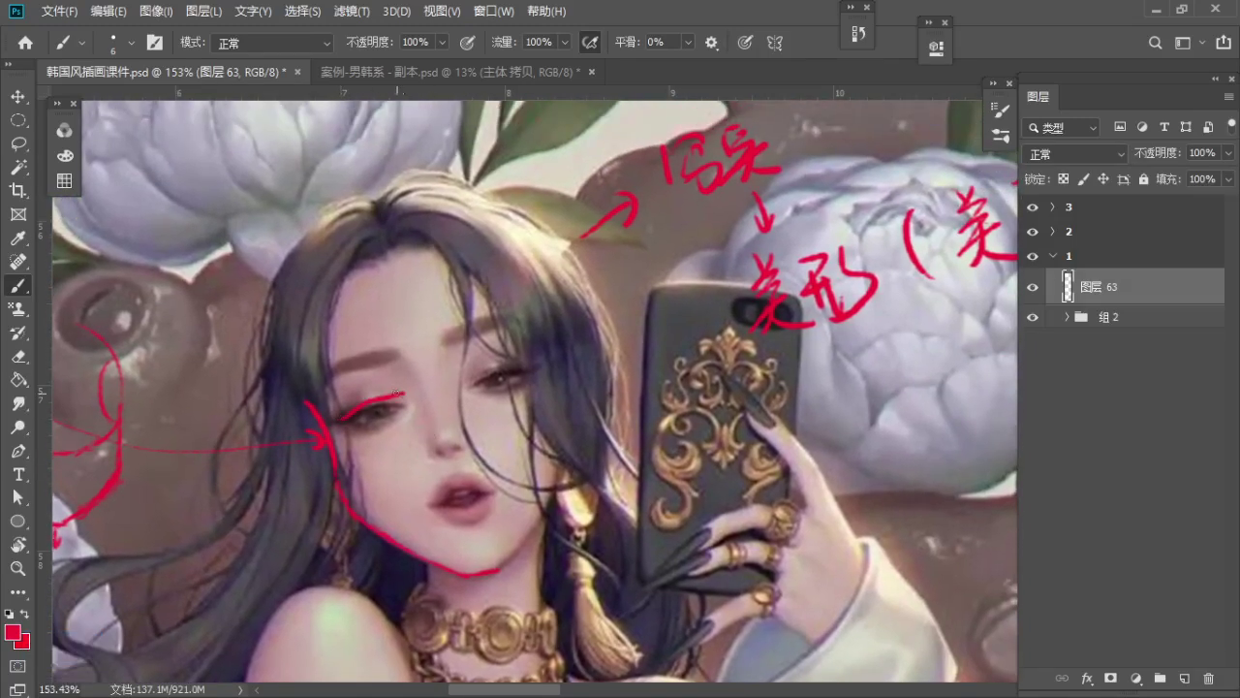
key("ctrl+z")
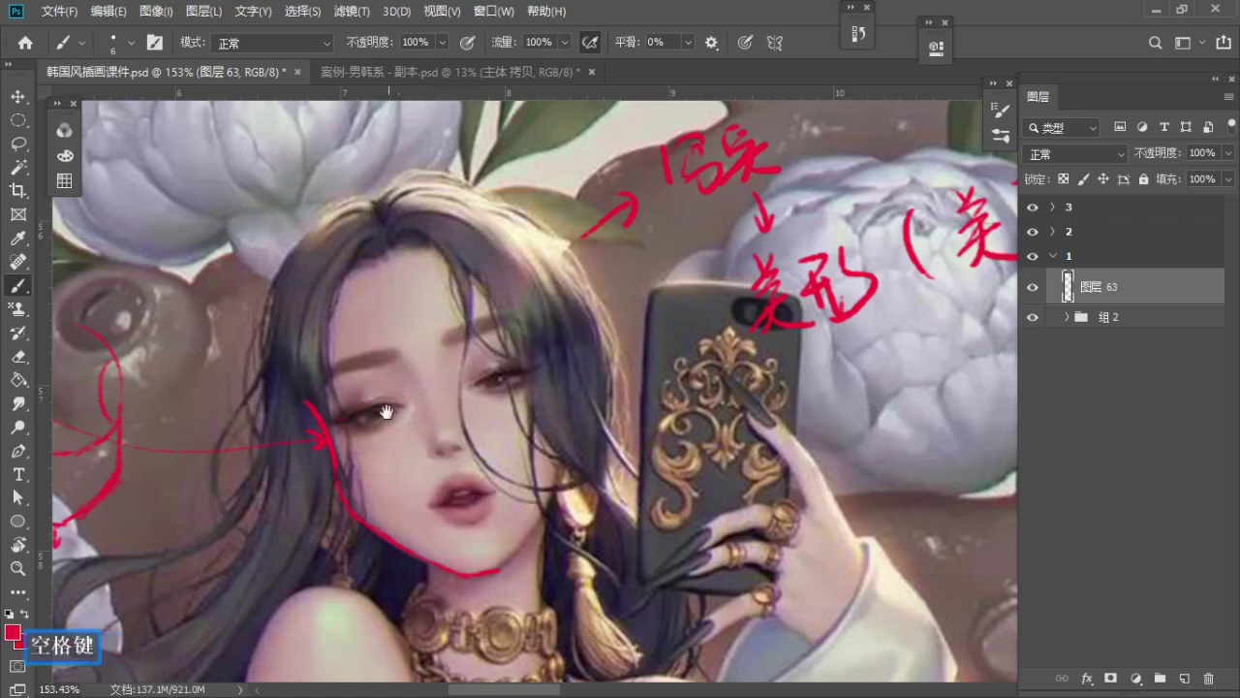
left_click_drag(377, 408, 419, 371)
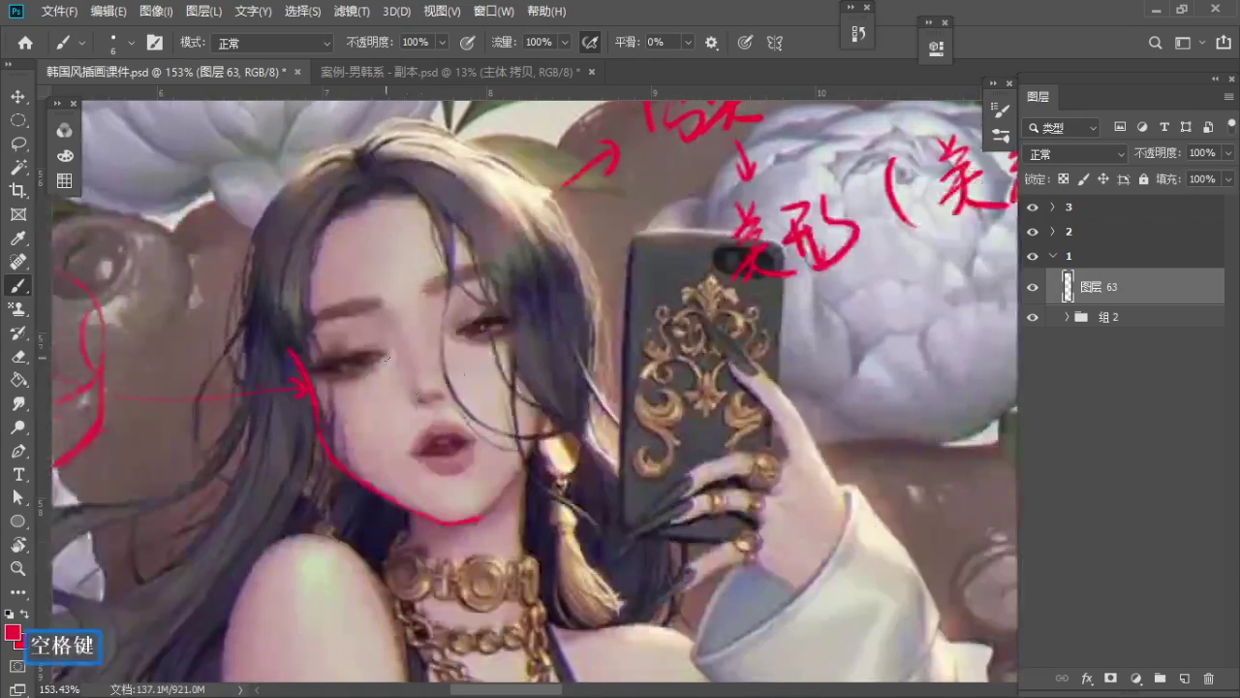
left_click(387, 357)
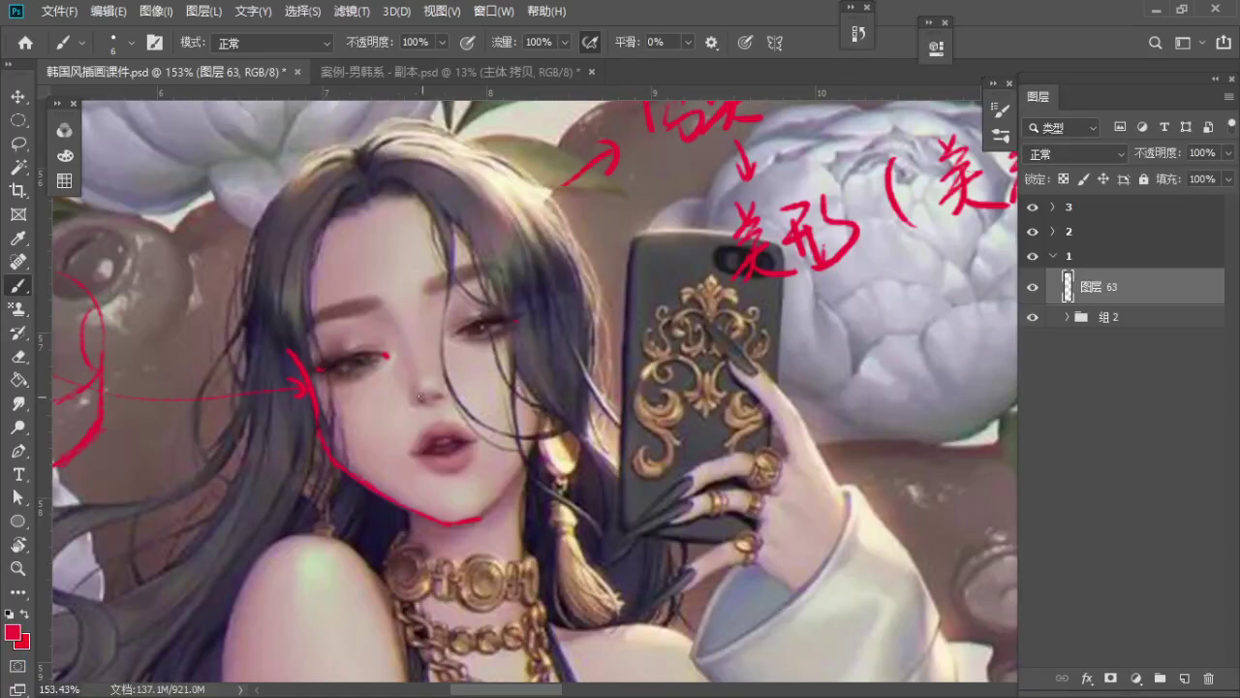
key("ctrl+z")
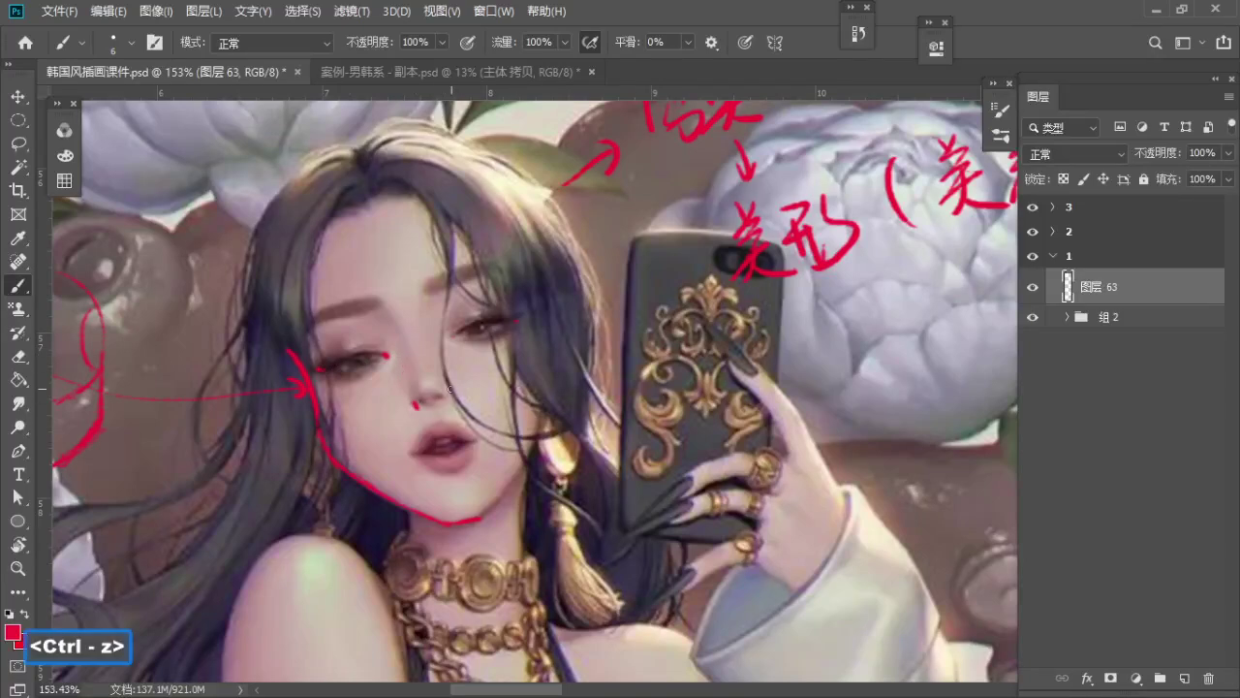
left_click(444, 393)
key("ctrl+z")
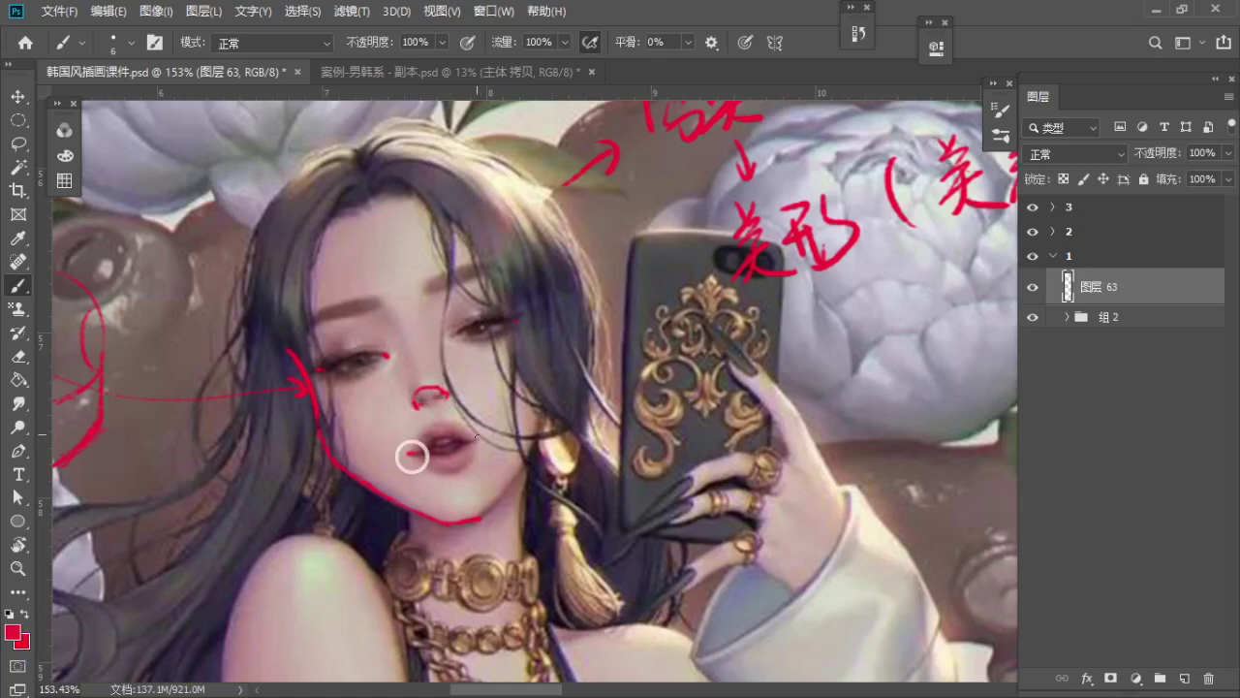
left_click_drag(408, 453, 417, 452)
Return from the woman's artwork to the 人物 description at the start of the 韩国风-特点 slide
key("z")
mouse_move(436, 397)
left_mouse_down()
mouse_move(400, 364)
mouse_move(329, 341)
left_mouse_up()
mouse_move(417, 460)
left_mouse_down()
mouse_move(344, 385)
mouse_move(311, 295)
mouse_move(327, 308)
mouse_move(330, 382)
mouse_move(368, 347)
mouse_move(343, 351)
left_mouse_up()
key("z")
key("b")
key("z")
left_click_drag(424, 416, 420, 526)
key("z")
left_click_drag(416, 411, 353, 412)
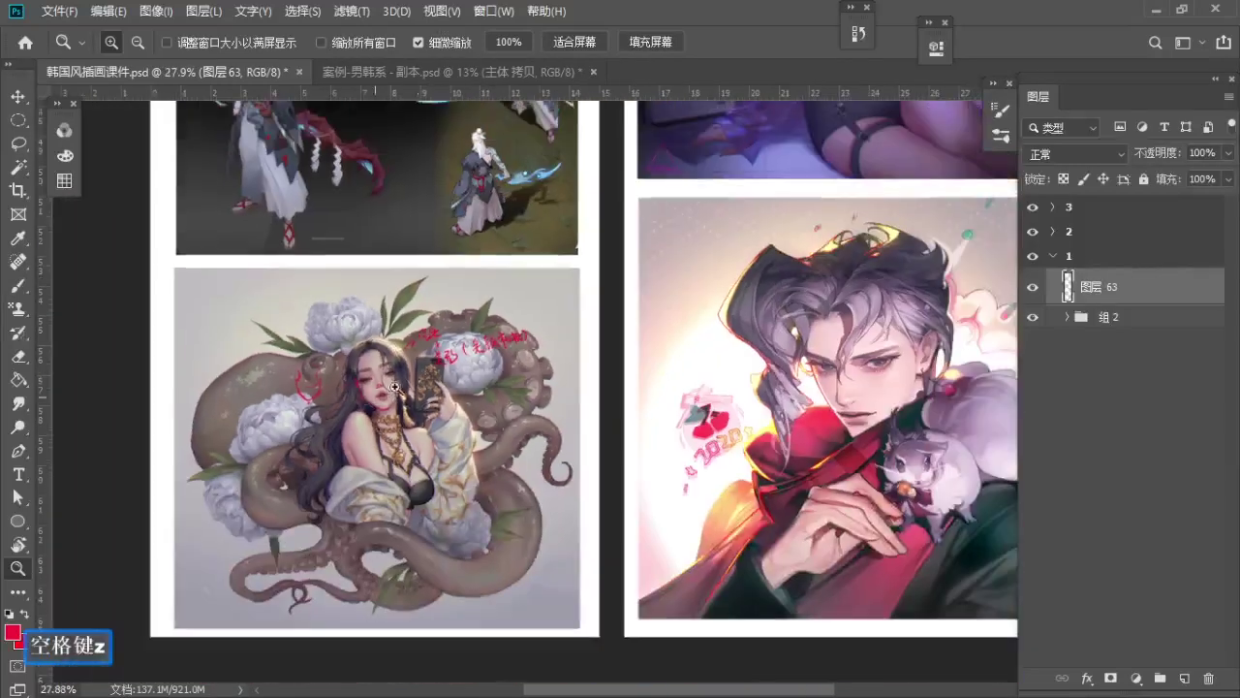
left_click_drag(483, 299, 433, 524)
left_click_drag(396, 294, 438, 589)
left_click_drag(501, 260, 455, 576)
left_click_drag(463, 519, 440, 509)
left_click_drag(523, 350, 374, 526)
left_click_drag(560, 246, 581, 188)
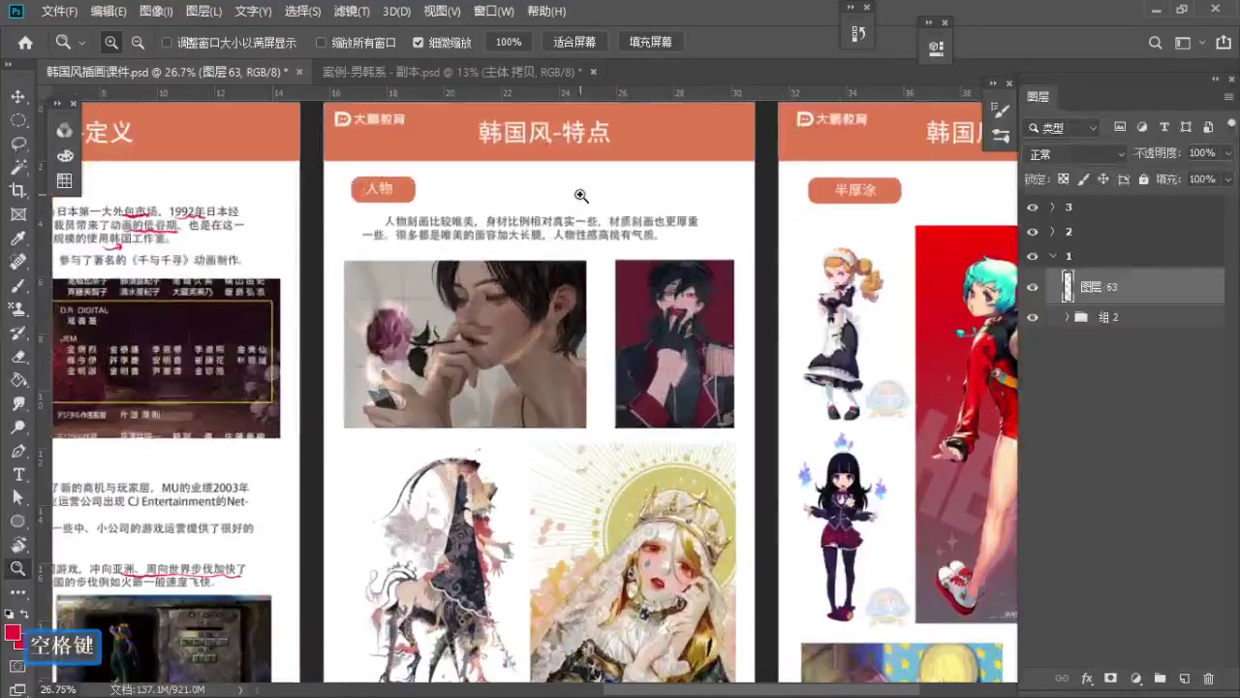
key("b")
Switch to the web browser, open its home page and search Sogou for 斗罗大陆
left_click(507, 693)
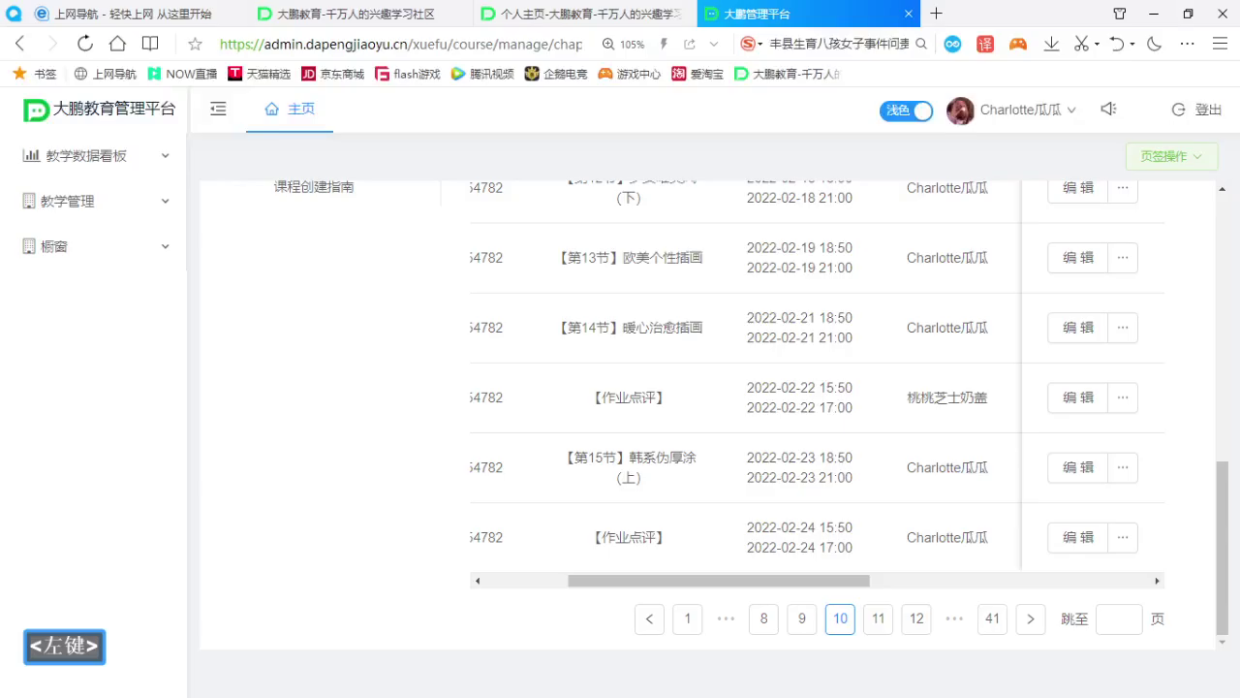
left_click(325, 14)
left_click(117, 43)
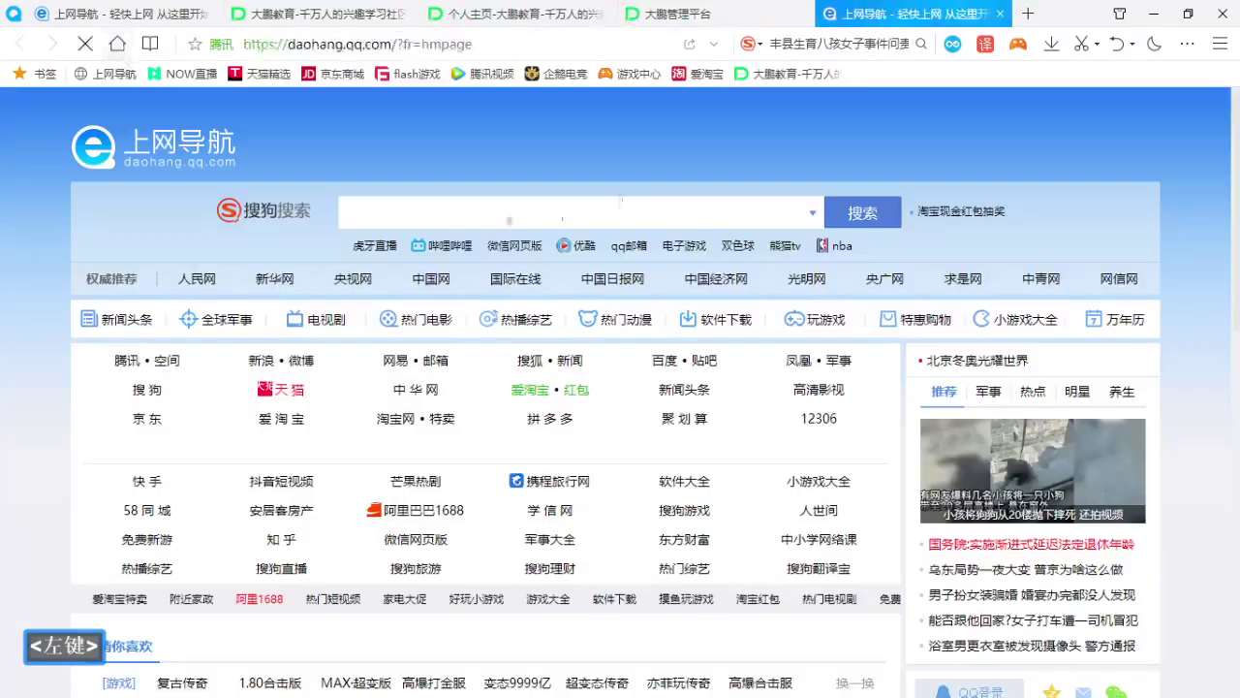
left_click(415, 216)
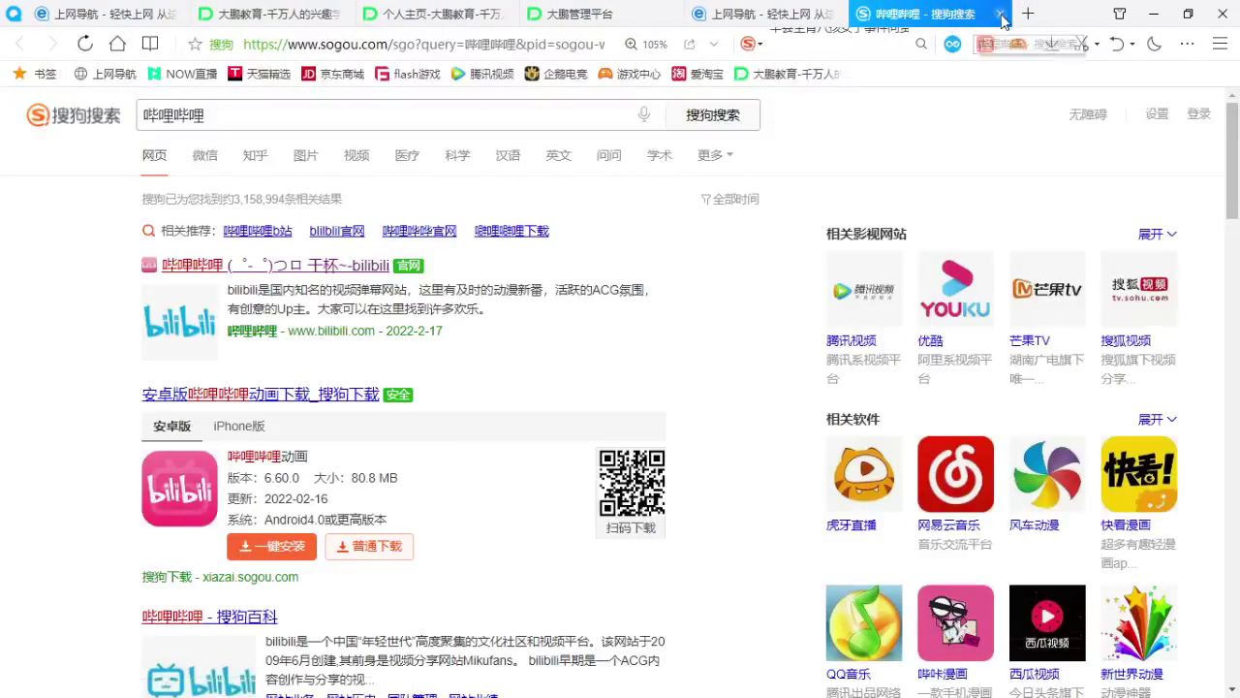
left_click(1000, 14)
left_click(391, 210)
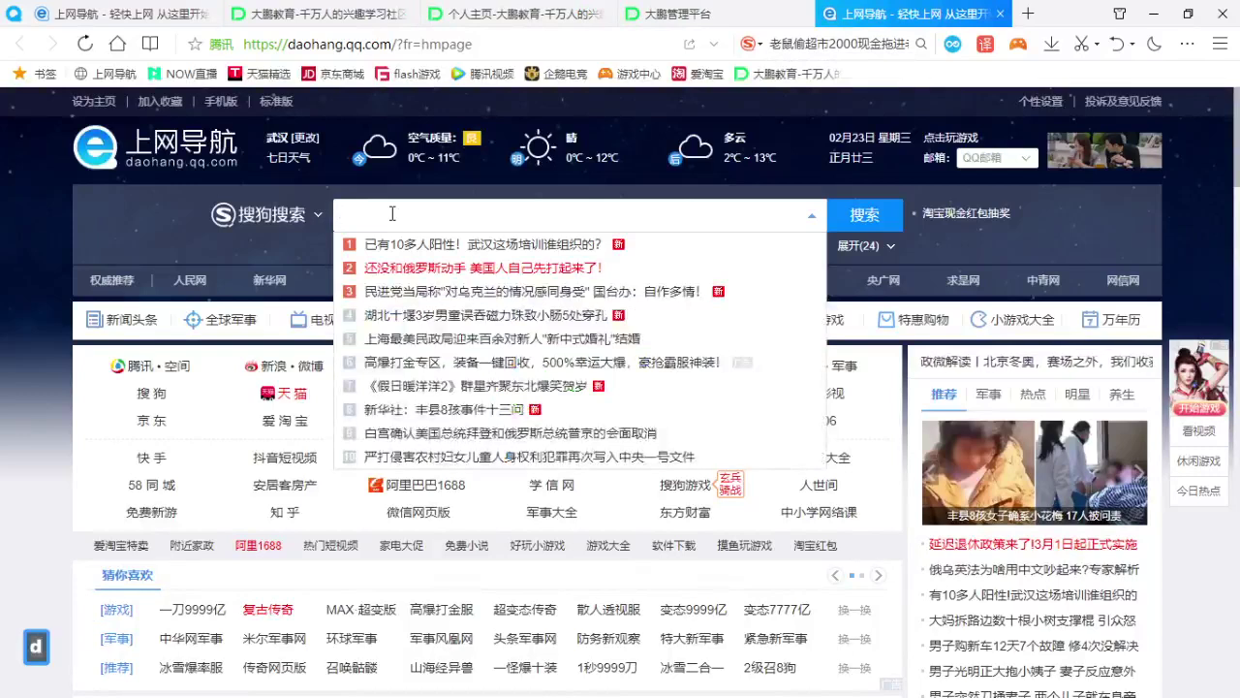
type("dou'luo")
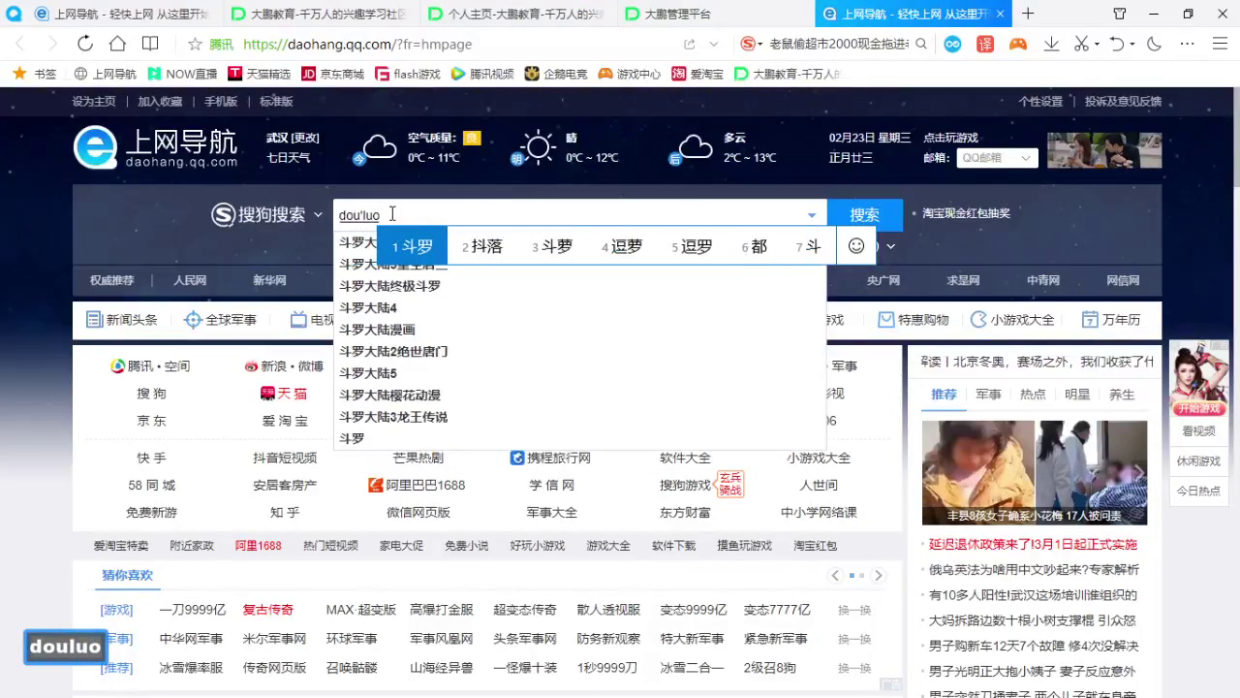
type("'da'lu")
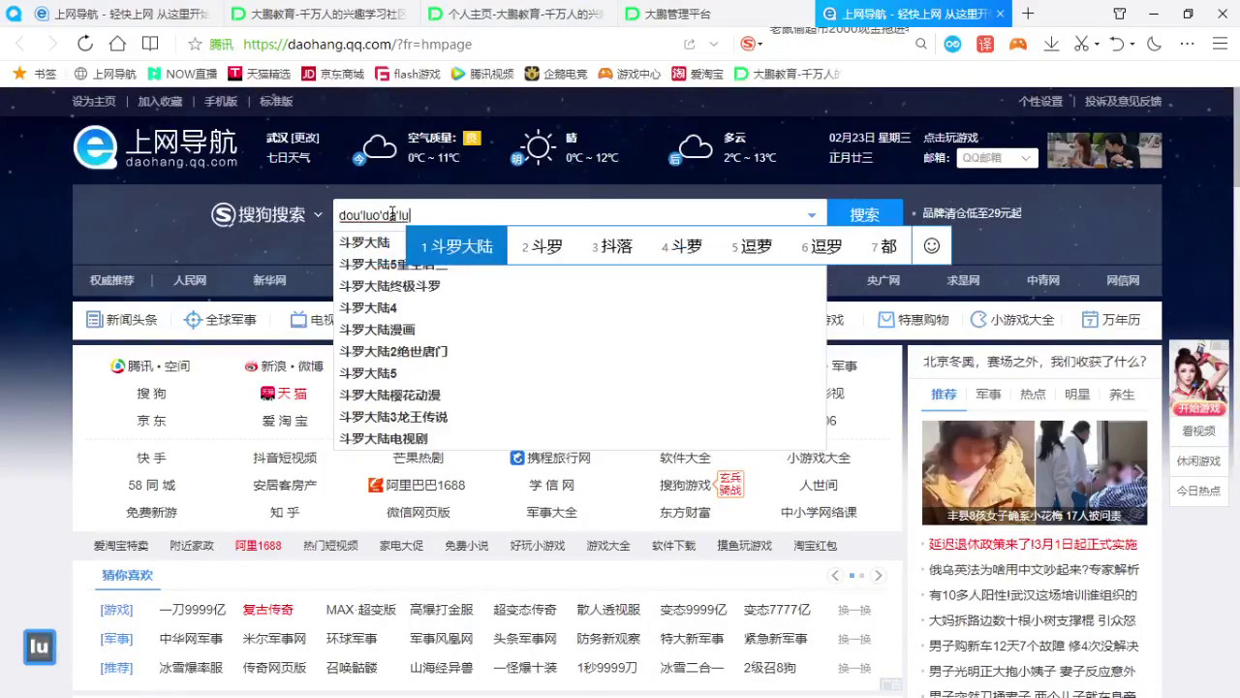
key("space")
key("Return")
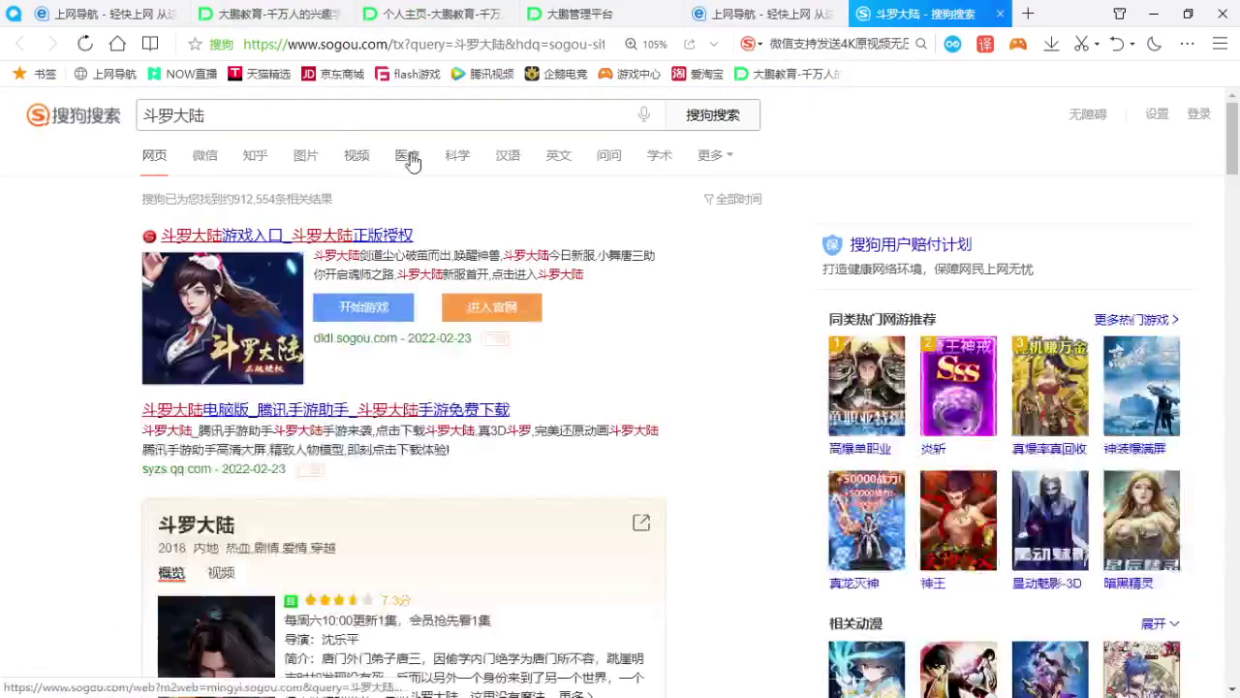
Open the image results for 斗罗大陆 and browse the character artwork
left_click(409, 160)
left_click(306, 161)
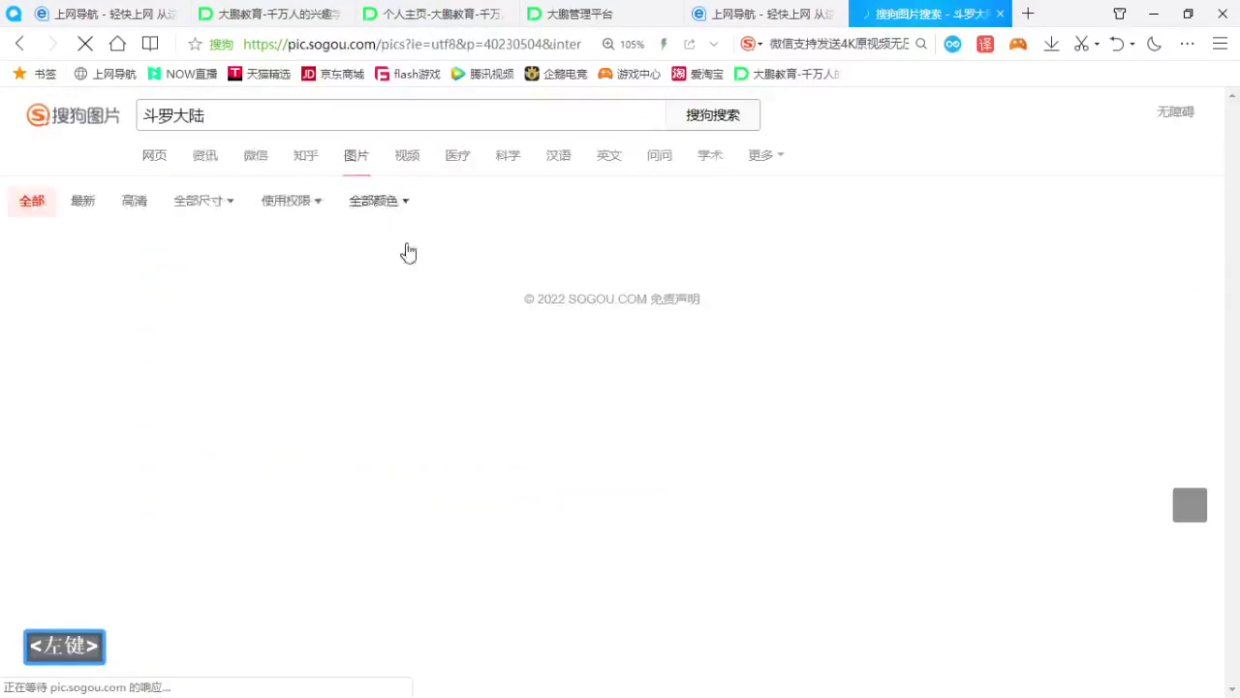
scroll(720, 436, "down", 3)
scroll(611, 426, "down", 2)
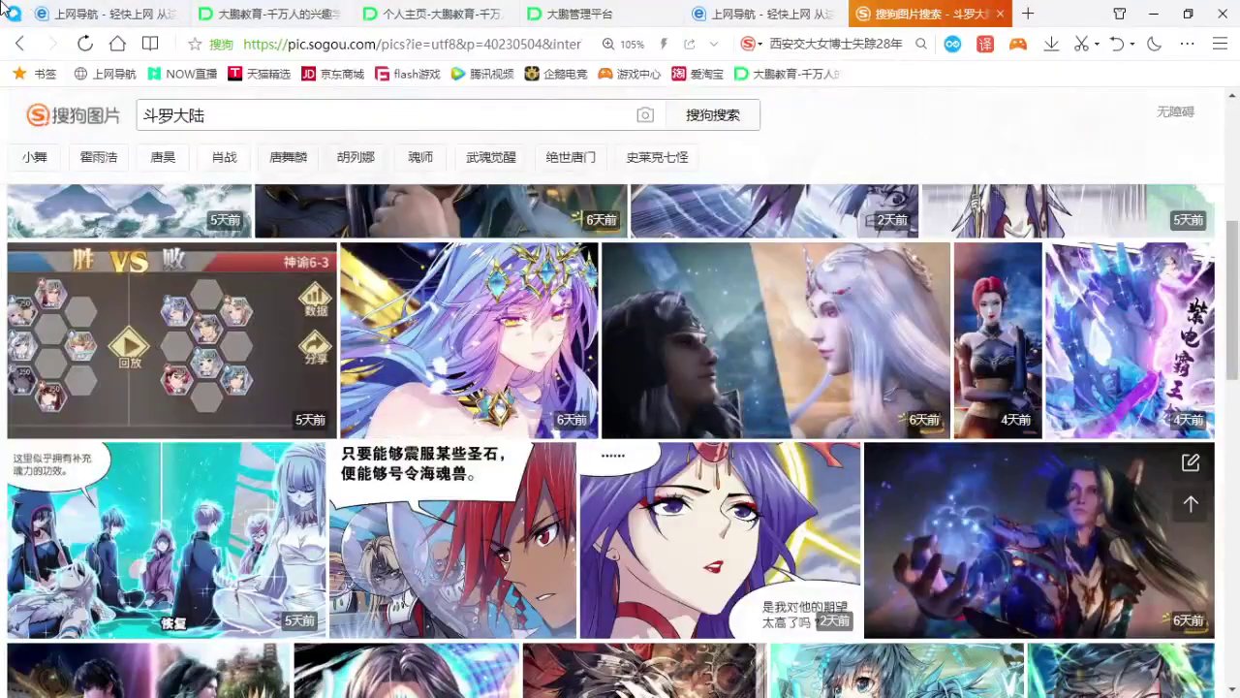
scroll(546, 567, "down", 5)
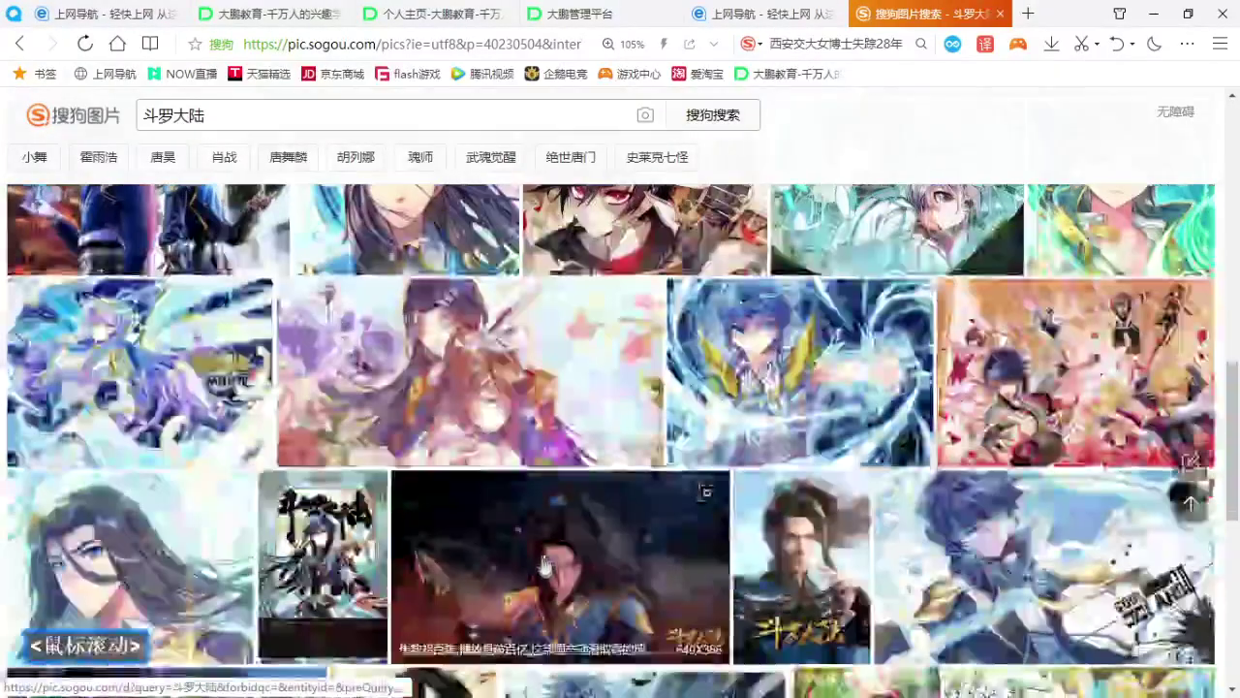
Close the 斗罗大陆 image results and the navigation page, and switch from the browser back to Photoshop
scroll(545, 567, "up", 10)
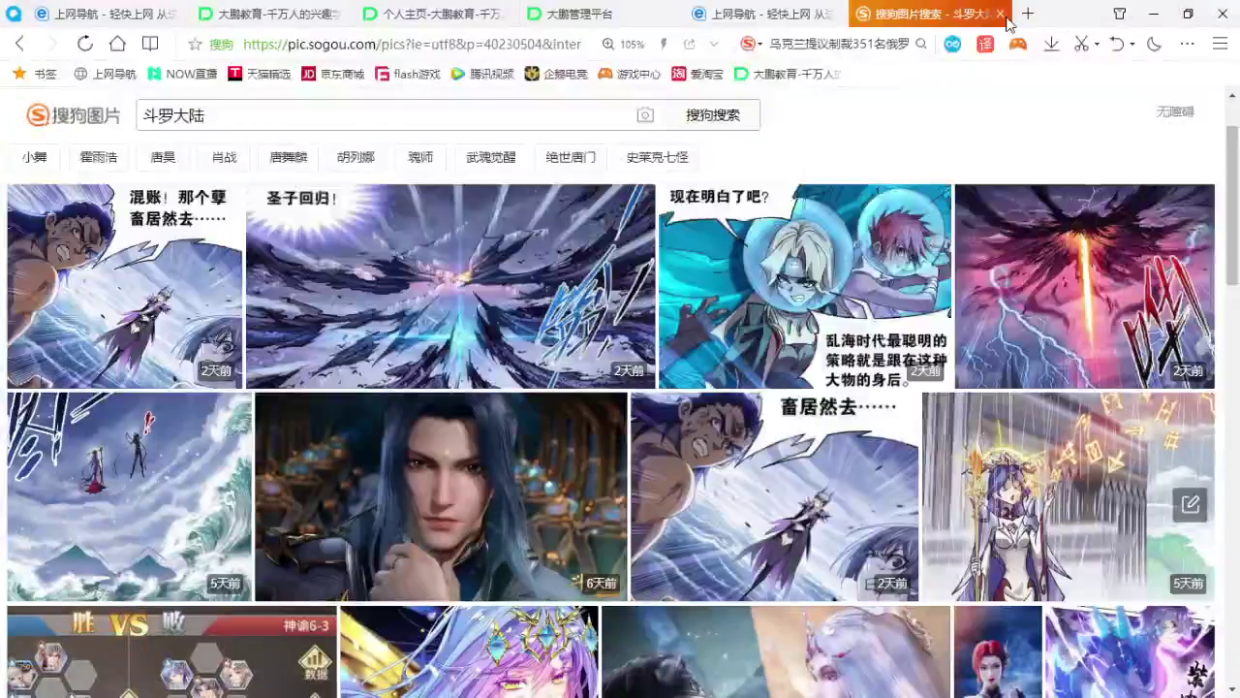
left_click(1000, 14)
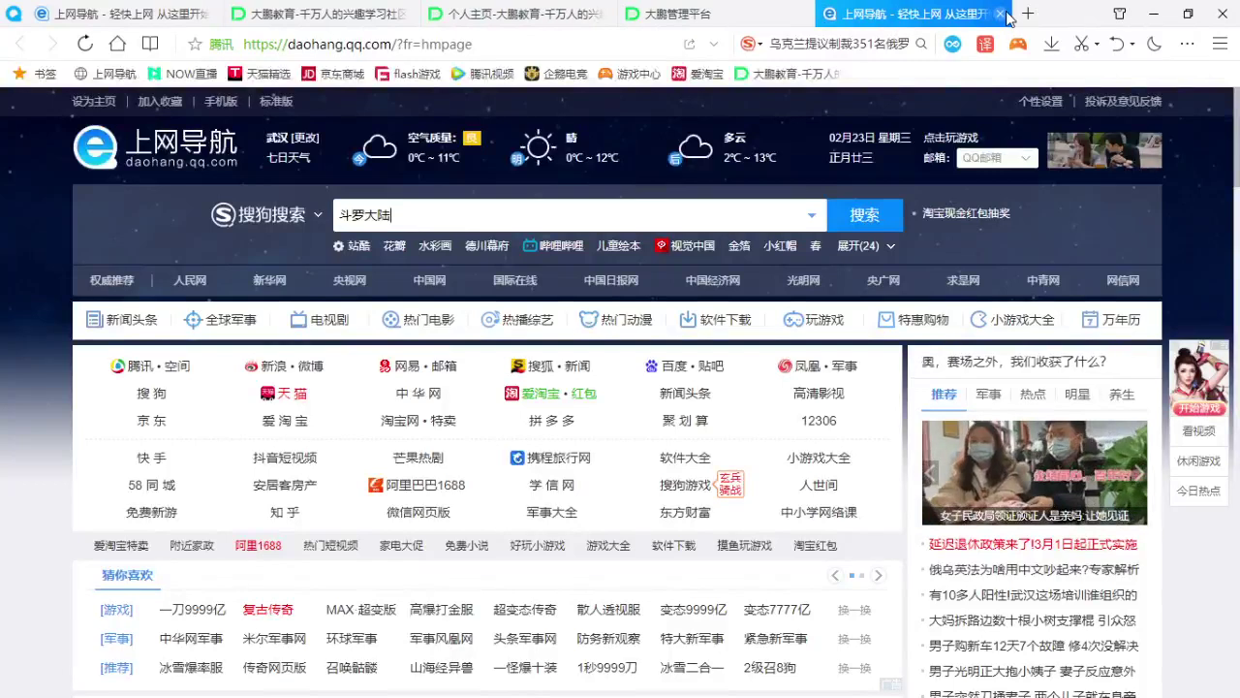
left_click(1001, 13)
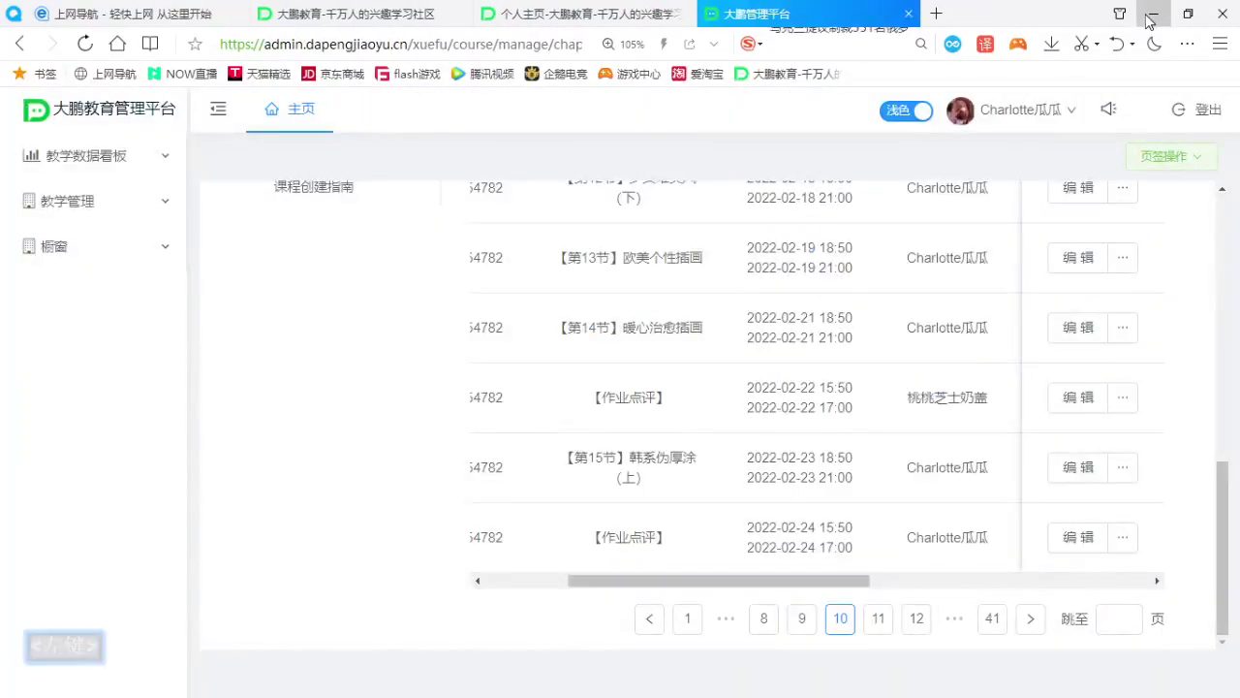
left_click(1150, 21)
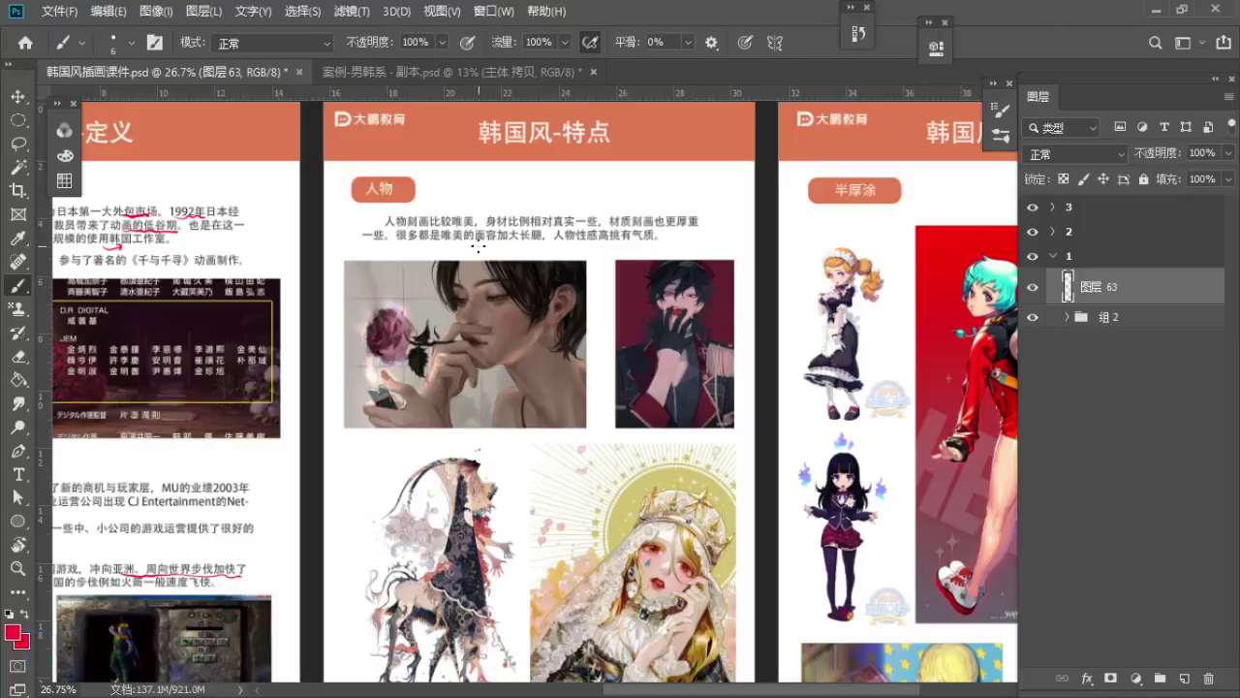
Examine the 人物 description and the two portraits beneath it on the 韩国风-特点 slide
key("z")
mouse_move(501, 199)
left_mouse_down()
mouse_move(568, 225)
mouse_move(534, 223)
mouse_move(522, 161)
mouse_move(506, 179)
mouse_move(538, 201)
mouse_move(490, 243)
mouse_move(399, 221)
left_mouse_up()
key("space")
key("space")
key("space")
key("b")
key("space")
key("b")
key("z")
key("space")
mouse_move(443, 211)
left_mouse_down()
mouse_move(435, 267)
mouse_move(498, 238)
left_mouse_up()
key("b")
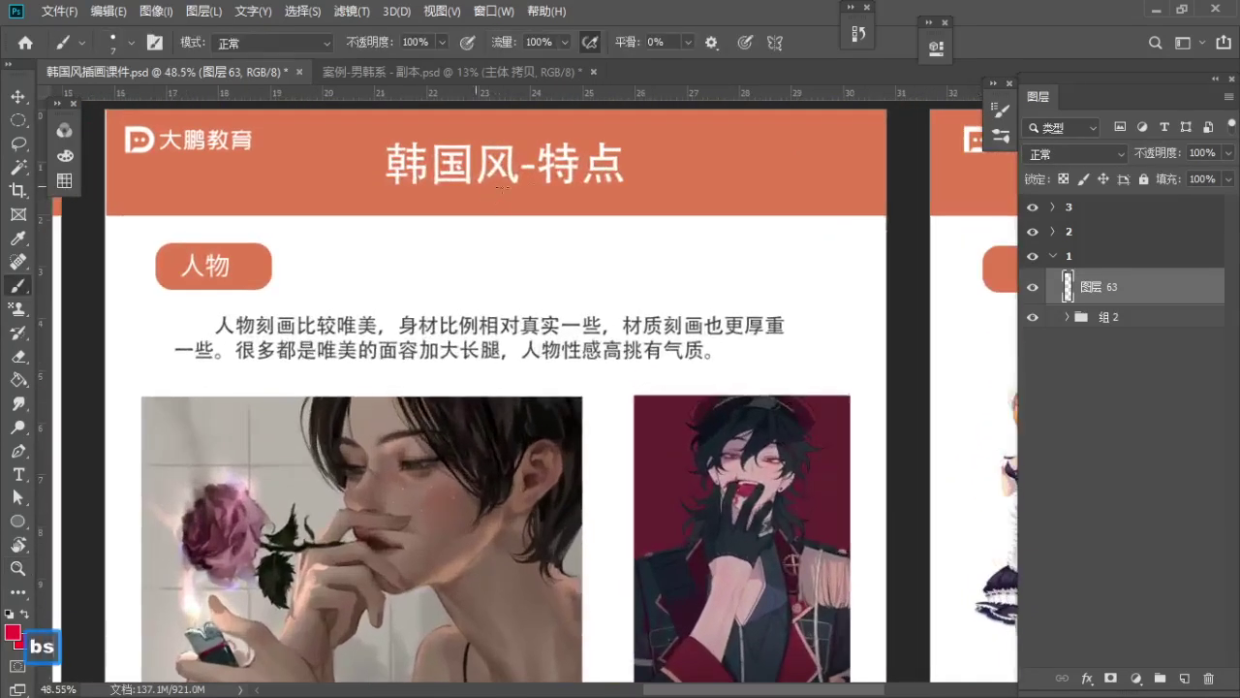
key("ctrl+z")
key("z")
scroll(443, 194, "down", 5)
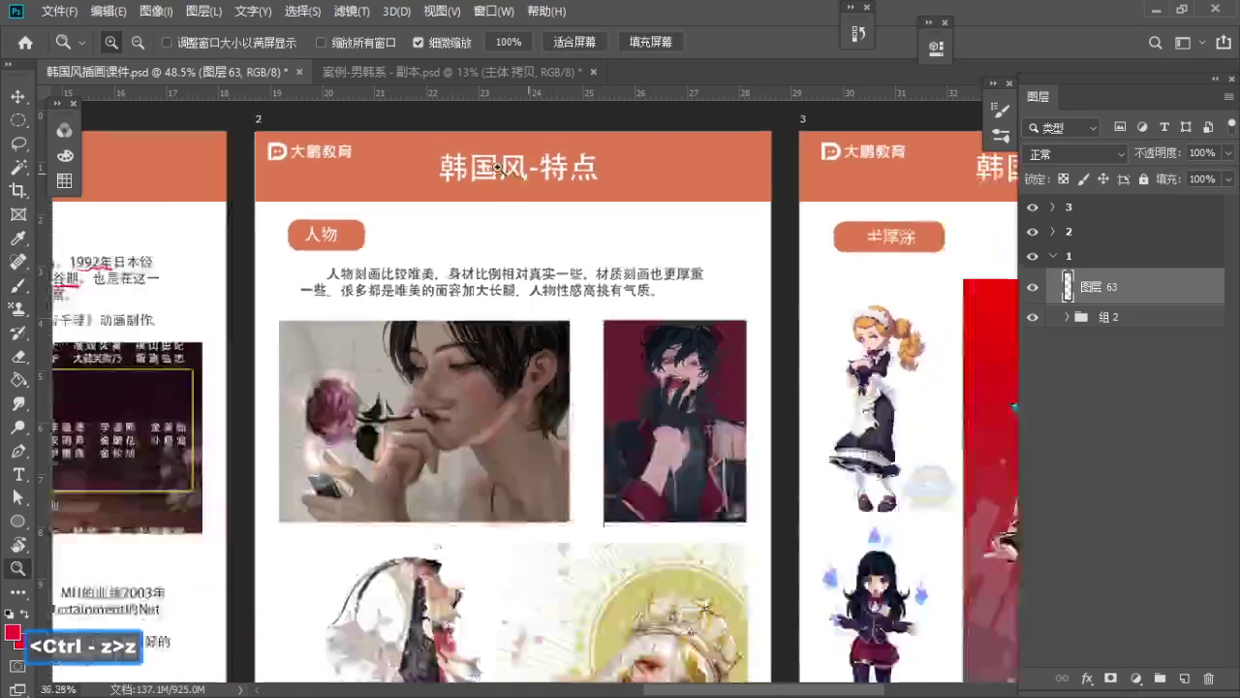
left_click_drag(443, 195, 403, 280)
left_click_drag(488, 221, 524, 227)
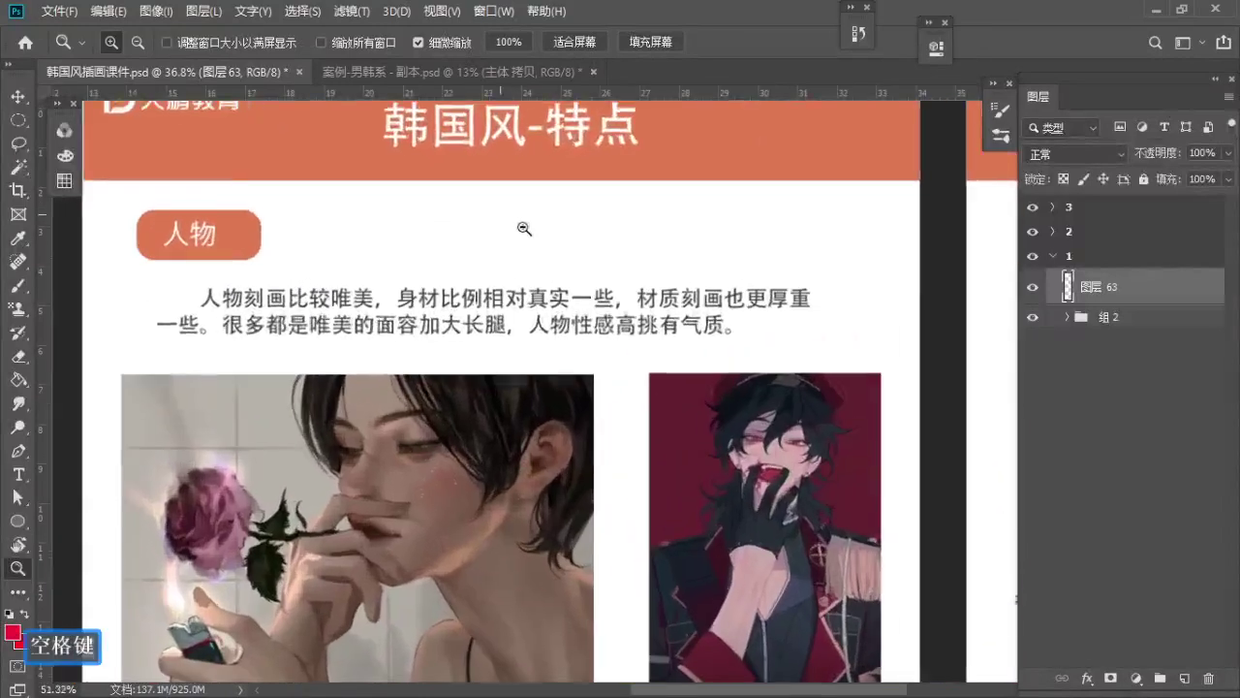
left_click_drag(543, 267, 515, 211)
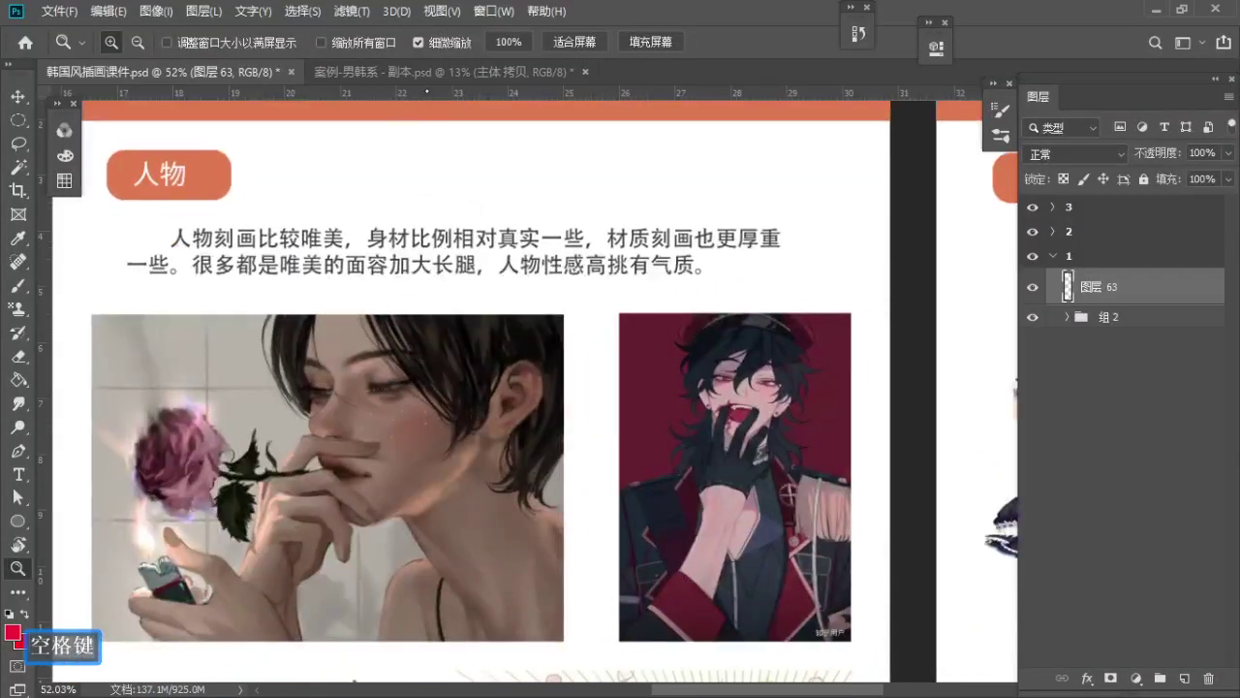
Collapse artboard 1, expand artboard 2 and add a new empty layer above 组 3
key("b")
left_click(1052, 256)
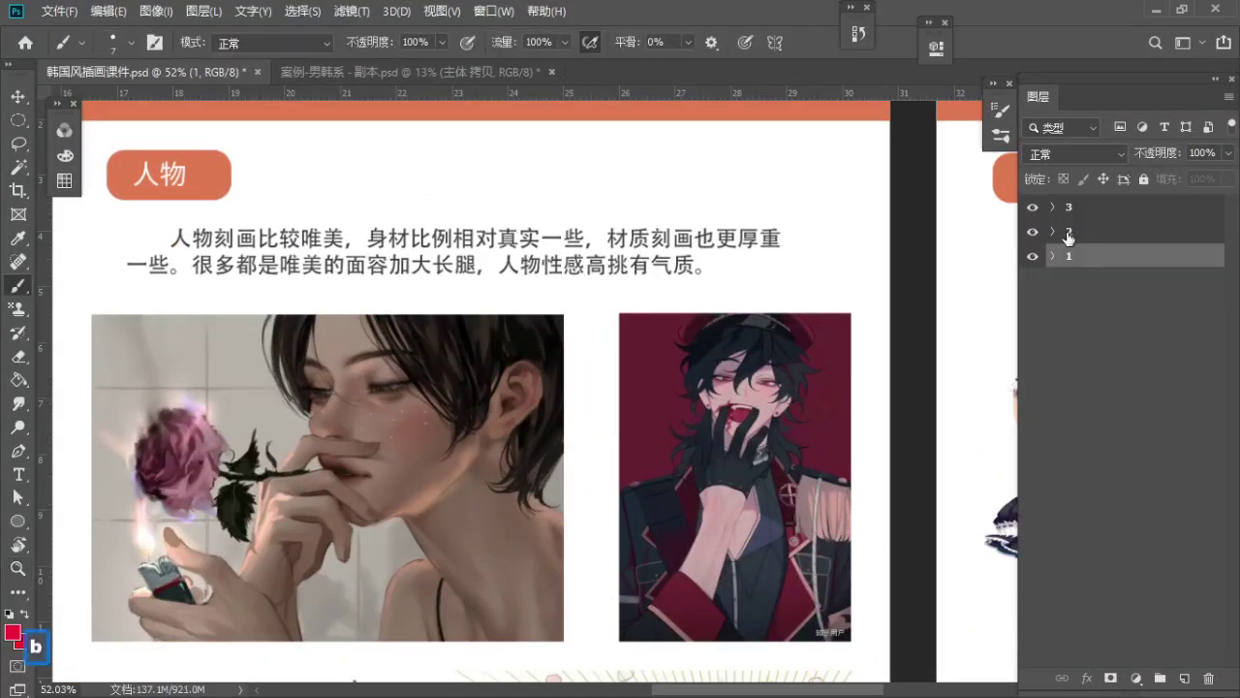
left_click(1051, 234)
left_click(1051, 233)
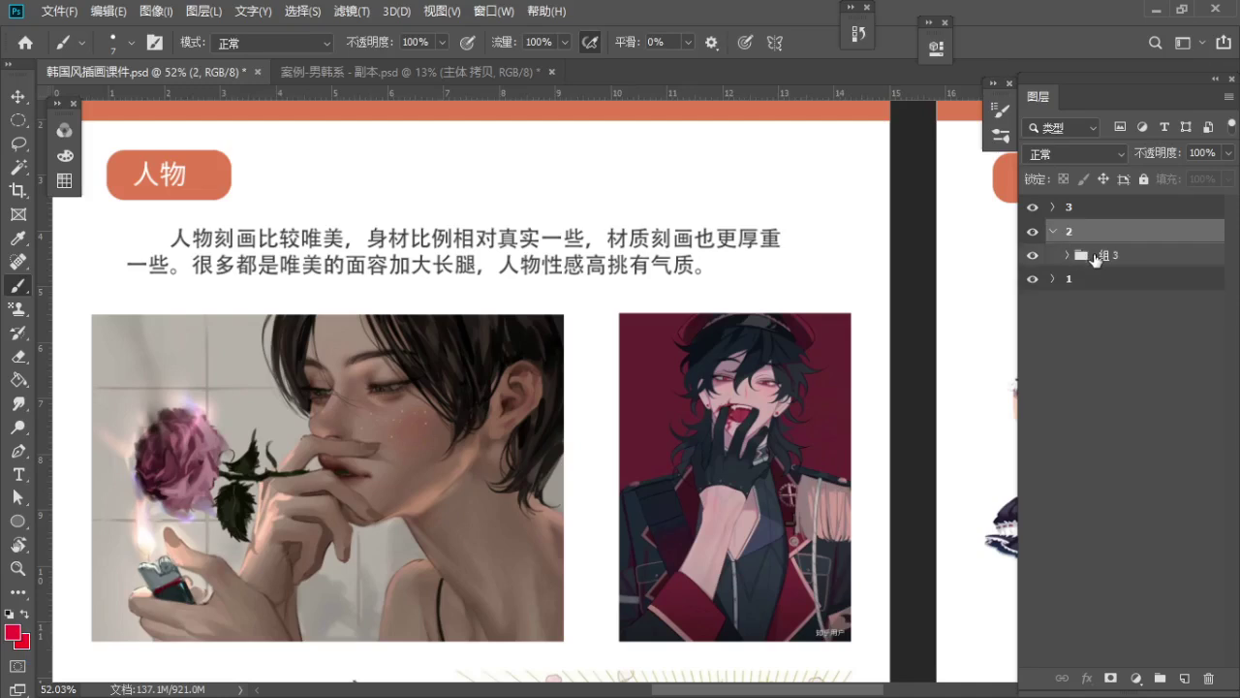
left_click(1184, 678)
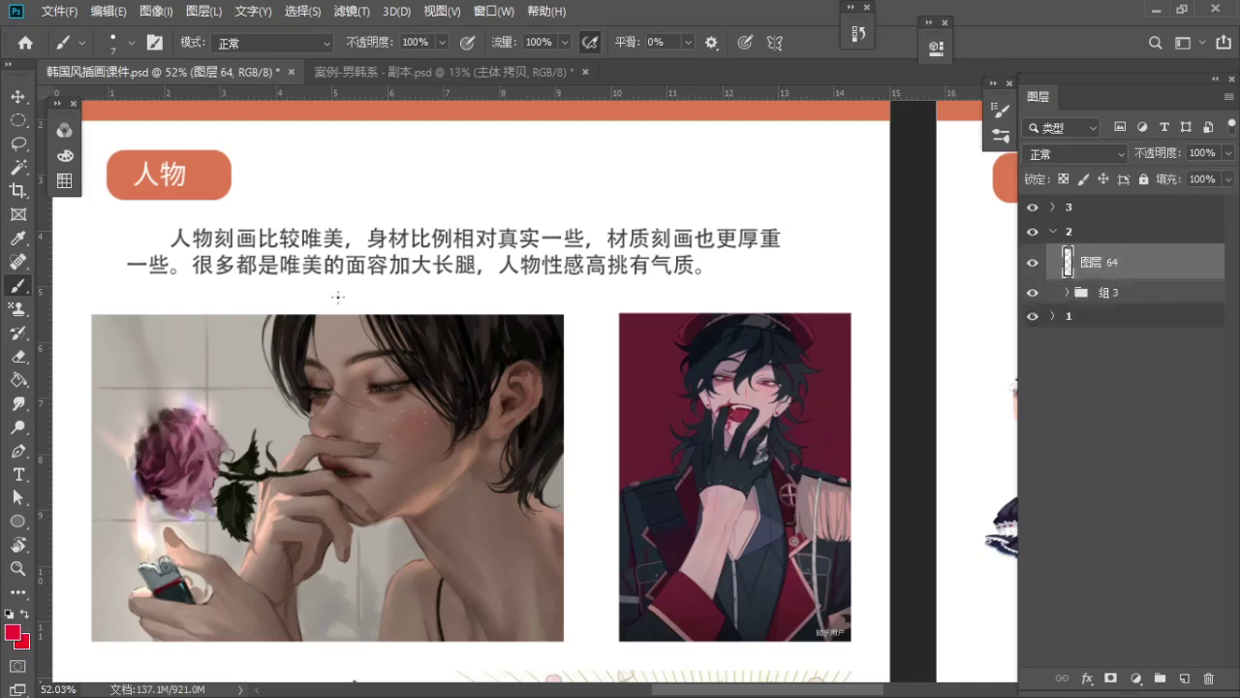
key("space")
left_click_drag(406, 333, 367, 291)
key("b")
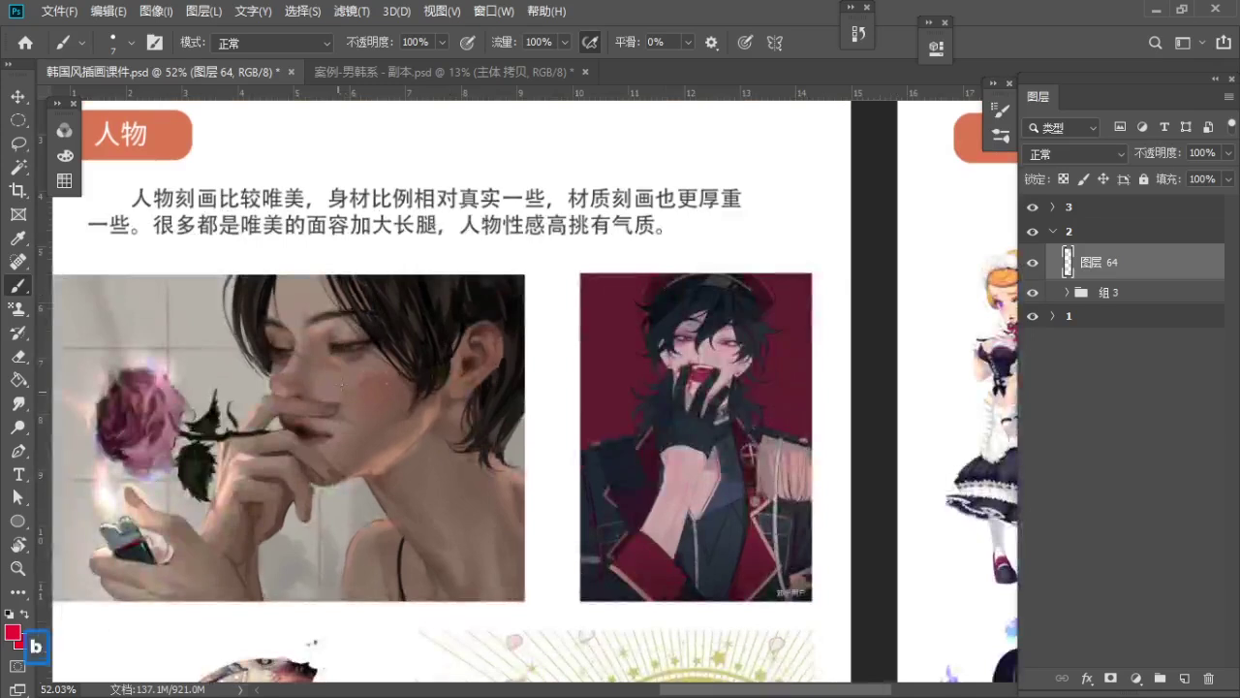
key("space")
left_click_drag(341, 385, 392, 411)
key("b")
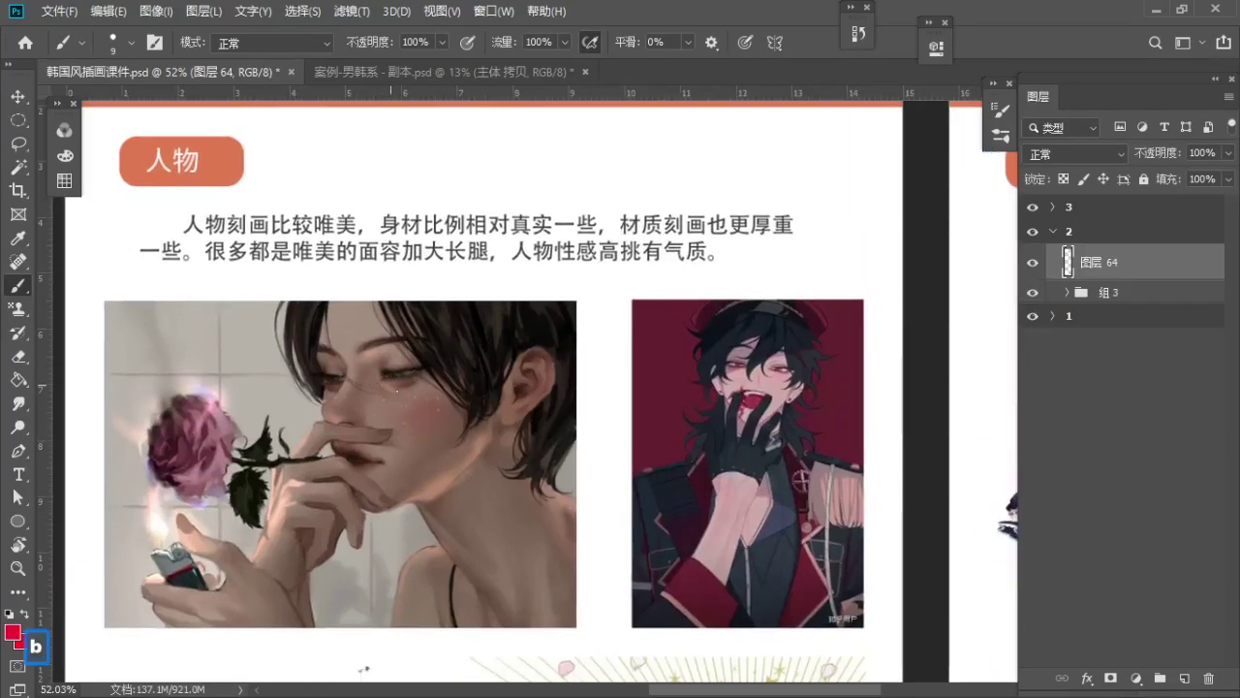
key("space")
left_click_drag(426, 344, 387, 371)
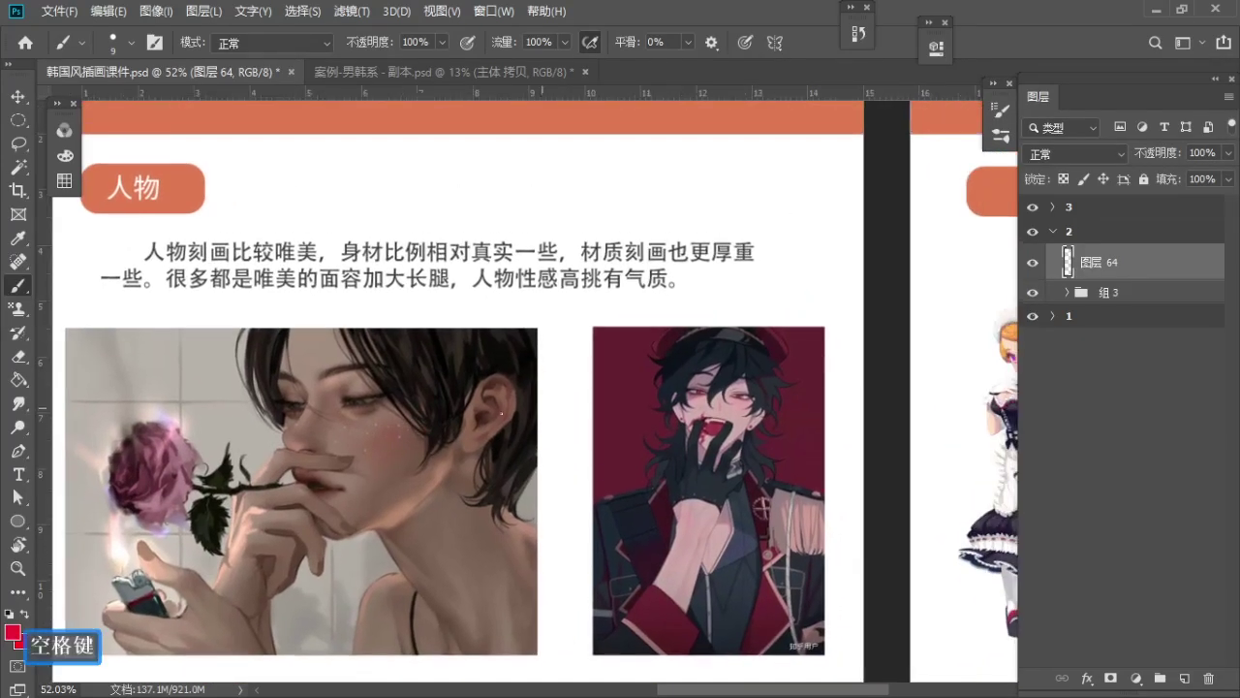
left_click_drag(336, 453, 380, 444)
key("b")
left_click(63, 155)
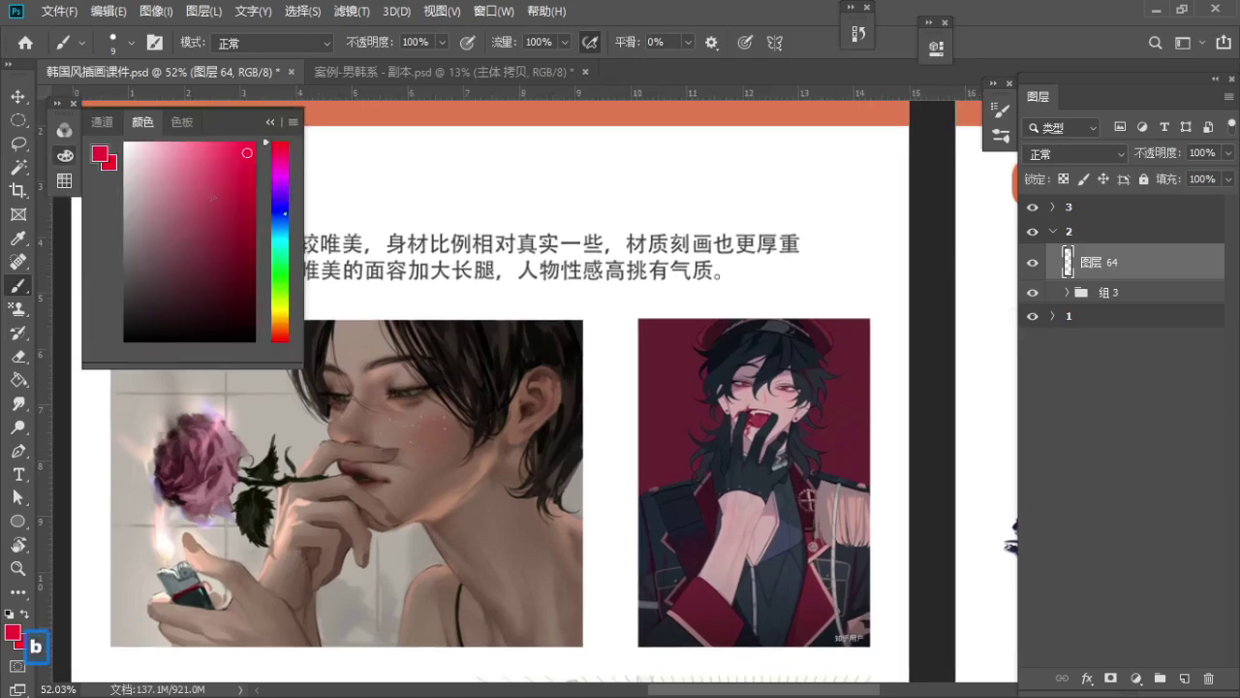
left_click(270, 123)
Underline 人物刻画比较唯美 and 相对真实一些 in red in the 人物 description, and circle 唯美
key("b")
key("s")
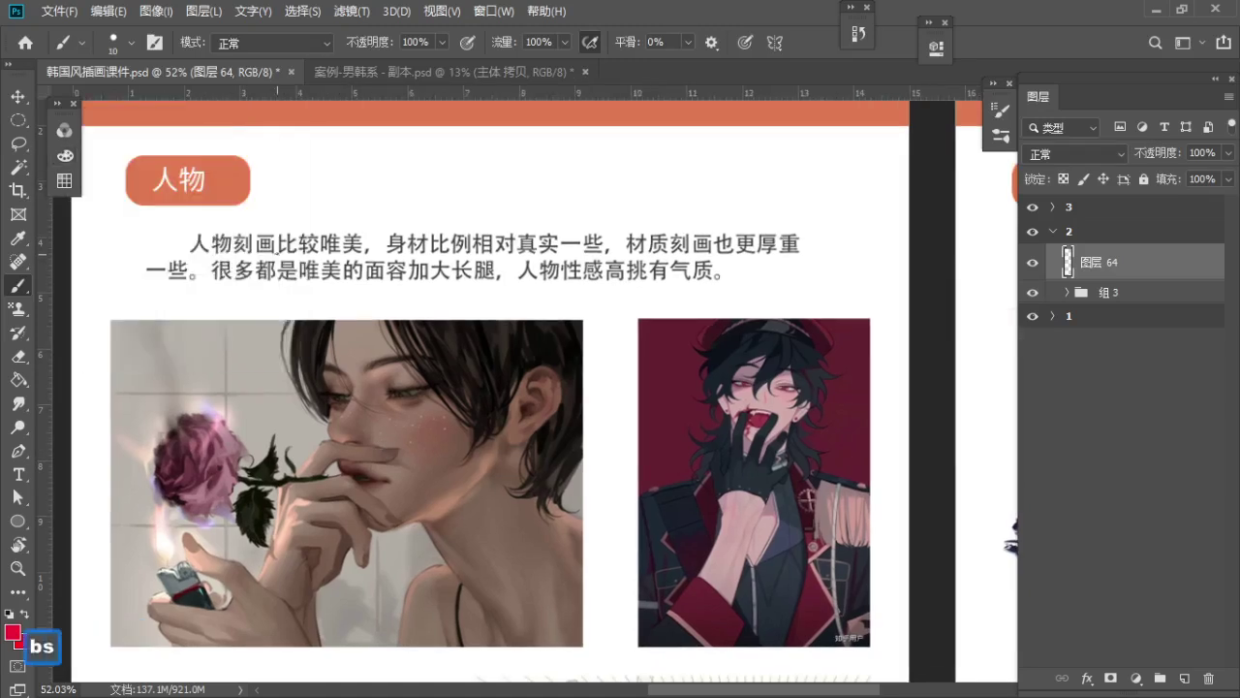
key("s")
key("a")
mouse_move(192, 250)
left_mouse_down()
mouse_move(310, 252)
mouse_move(362, 223)
mouse_move(341, 248)
left_mouse_up()
key("space")
mouse_move(456, 256)
left_mouse_down()
mouse_move(440, 222)
mouse_move(578, 222)
left_mouse_up()
key("bracketright")
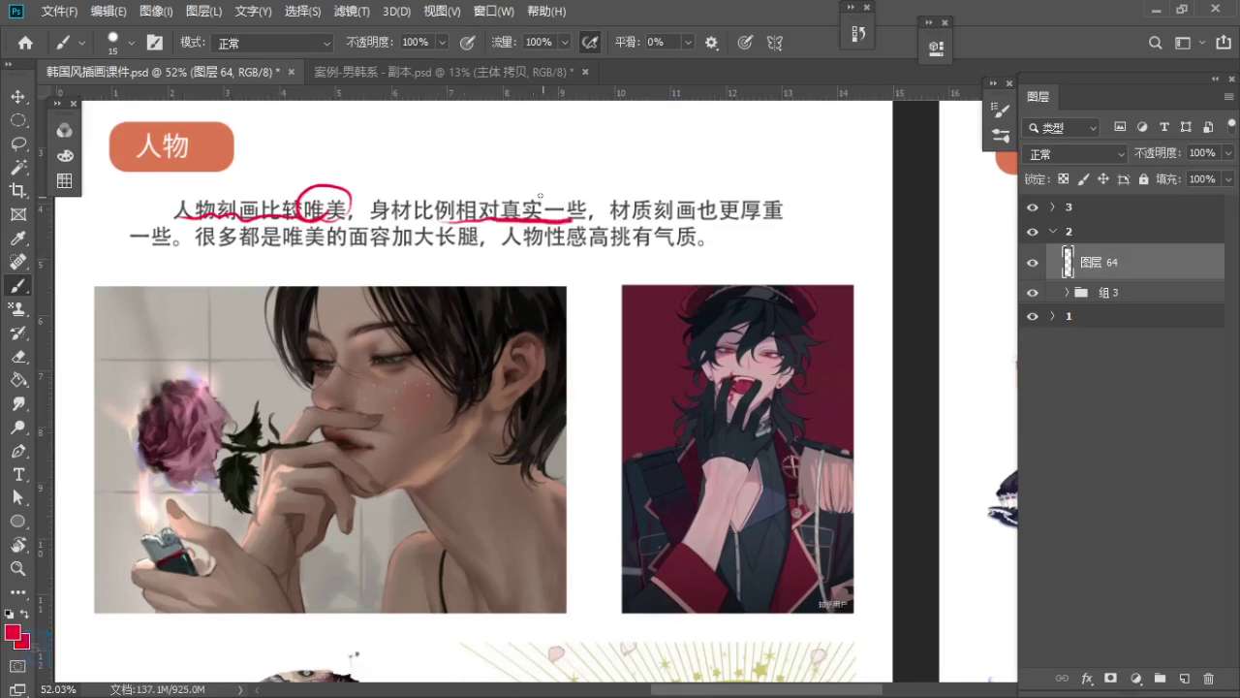
Draw a small red arrow above 真实 and handwrite 写实→美化 over it with a size 10 brush
left_click_drag(520, 183, 538, 193)
key("bracketleft")
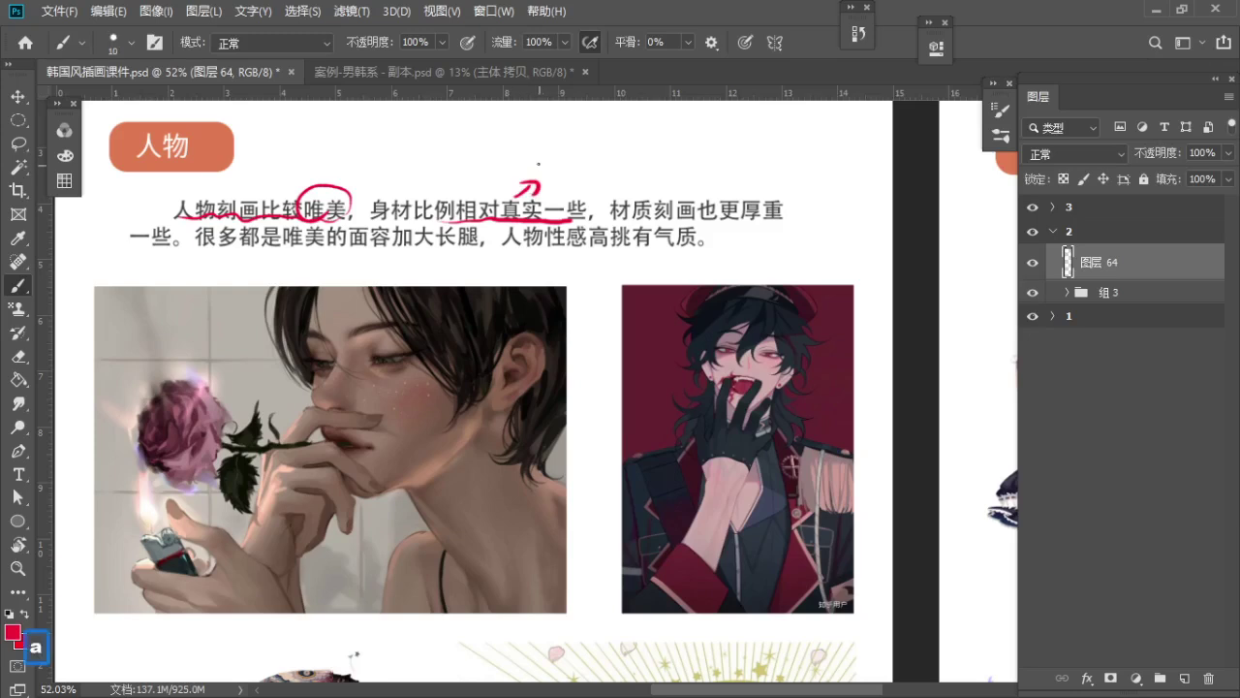
left_click_drag(544, 151, 553, 172)
left_click_drag(542, 166, 589, 162)
left_click_drag(576, 164, 593, 176)
left_click_drag(597, 166, 616, 163)
mouse_move(609, 157)
left_mouse_down()
mouse_move(640, 143)
mouse_move(655, 168)
left_mouse_up()
mouse_move(639, 147)
left_mouse_down()
mouse_move(661, 174)
mouse_move(678, 167)
left_mouse_up()
left_click_drag(689, 147, 692, 165)
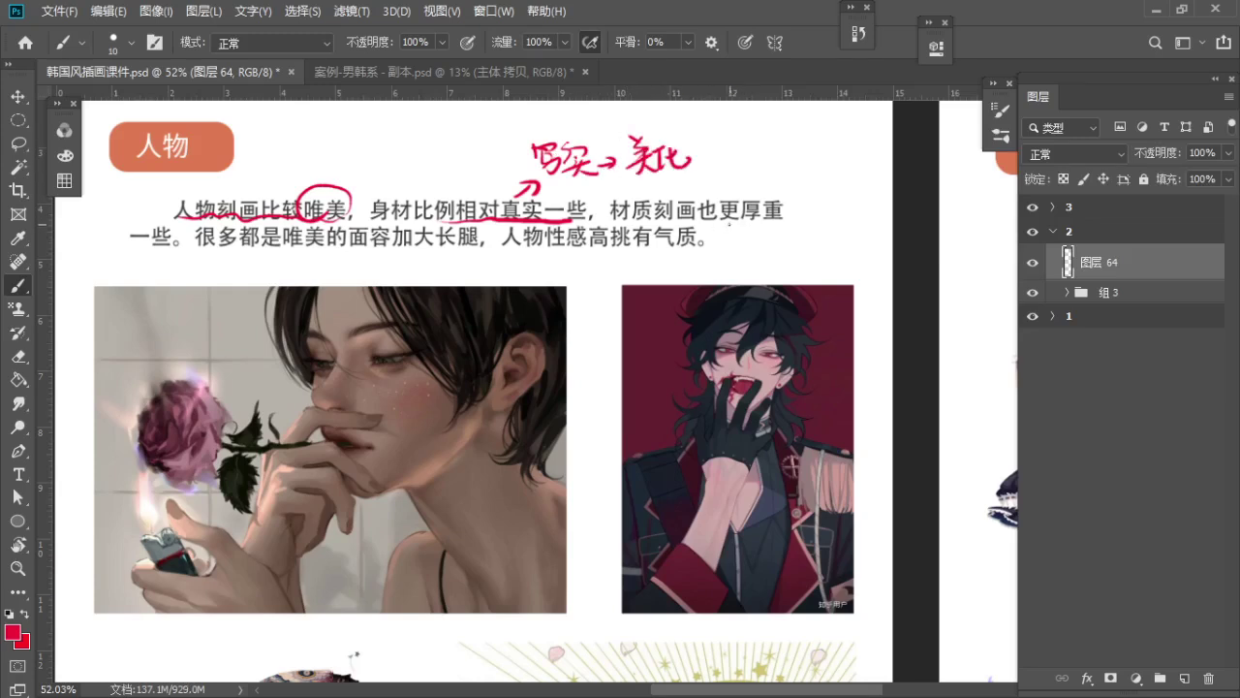
Underline 更厚重 in red and handwrite 半厚涂 beside the end of that line, undoing a misplaced stroke
left_click_drag(729, 223, 779, 222)
mouse_move(806, 171)
left_mouse_down()
mouse_move(823, 169)
mouse_move(824, 206)
left_mouse_up()
mouse_move(829, 170)
left_mouse_down()
mouse_move(844, 167)
mouse_move(833, 188)
left_mouse_up()
mouse_move(836, 174)
left_mouse_down()
mouse_move(852, 199)
mouse_move(872, 186)
mouse_move(886, 196)
left_mouse_up()
key("ctrl+z")
mouse_move(807, 196)
left_mouse_down()
mouse_move(824, 213)
mouse_move(813, 233)
left_mouse_up()
left_click_drag(820, 191, 826, 220)
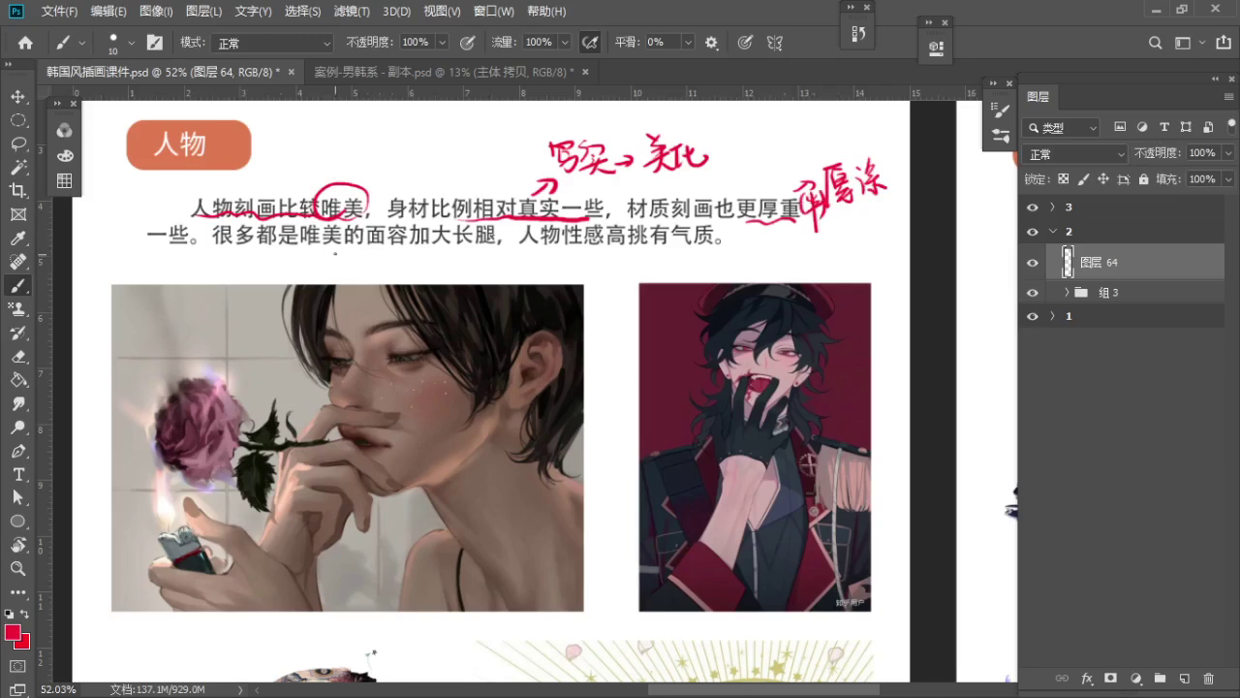
Underline 面容 and 性感高挑有气质 in red in the second line of the 人物 description
left_click_drag(371, 249, 422, 246)
left_click_drag(566, 249, 709, 249)
key("space")
left_click_drag(601, 326, 591, 304)
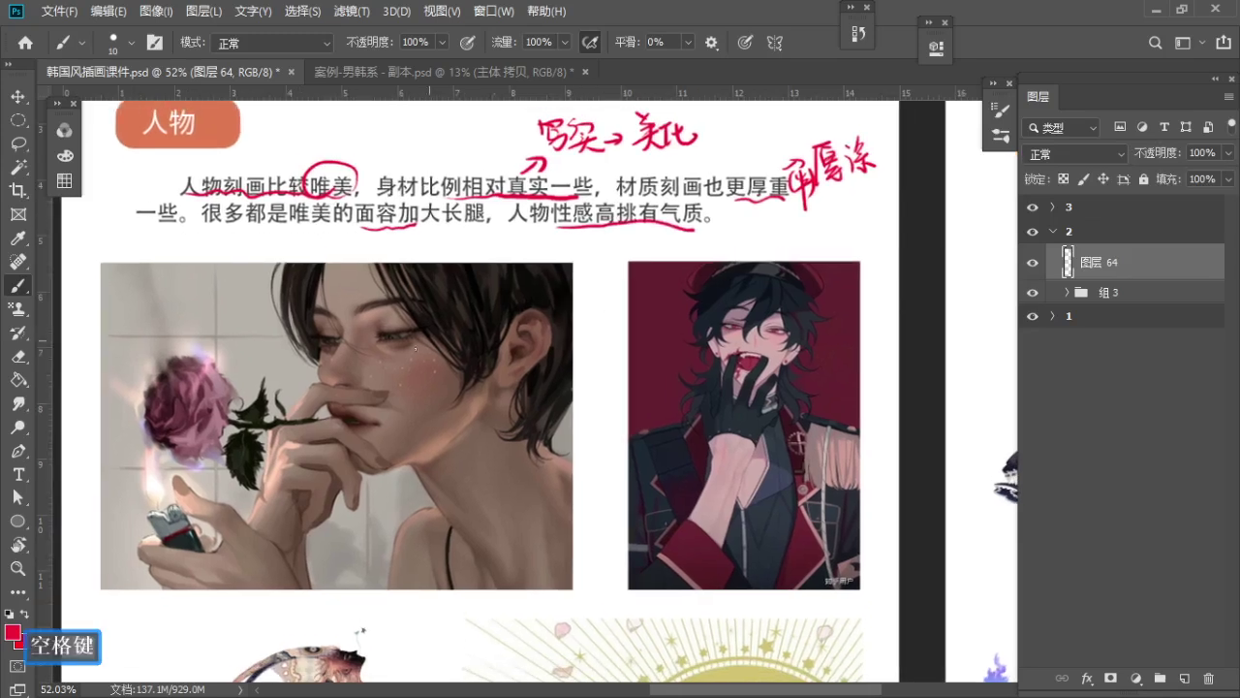
Trace both sides of the neck in red on the portrait with the rose and handwrite 天鹅颈 across it
key("z")
left_click_drag(369, 335, 404, 359)
key("space")
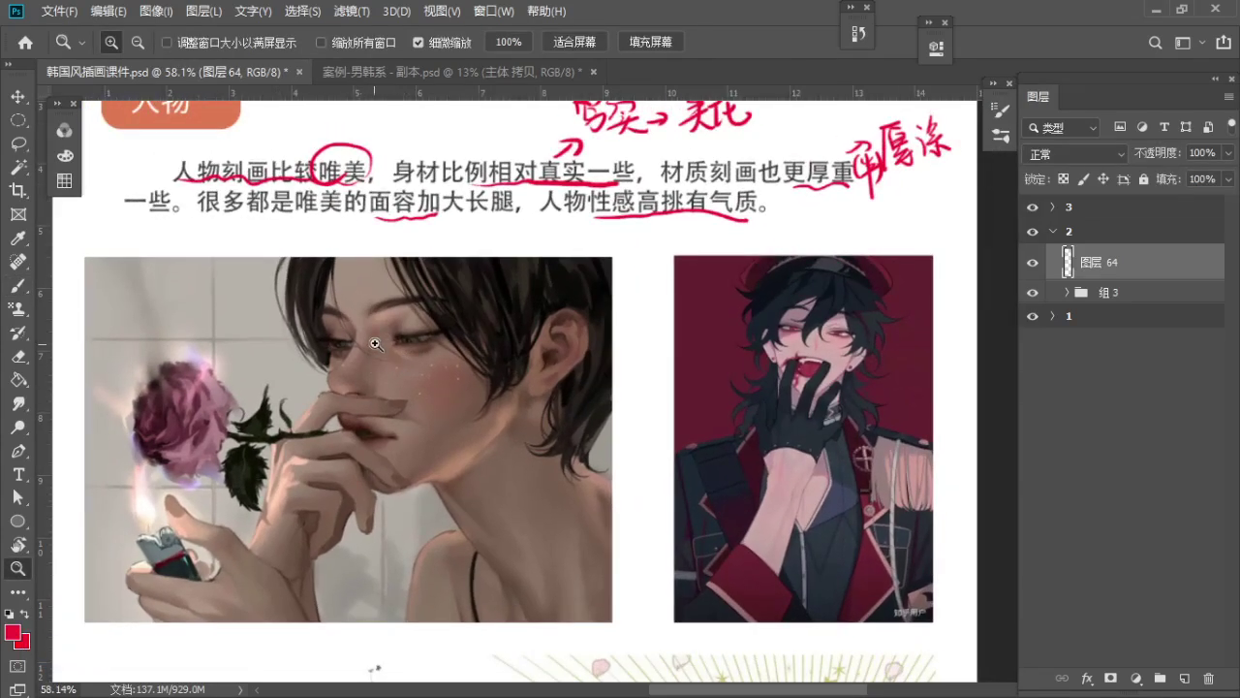
key("b")
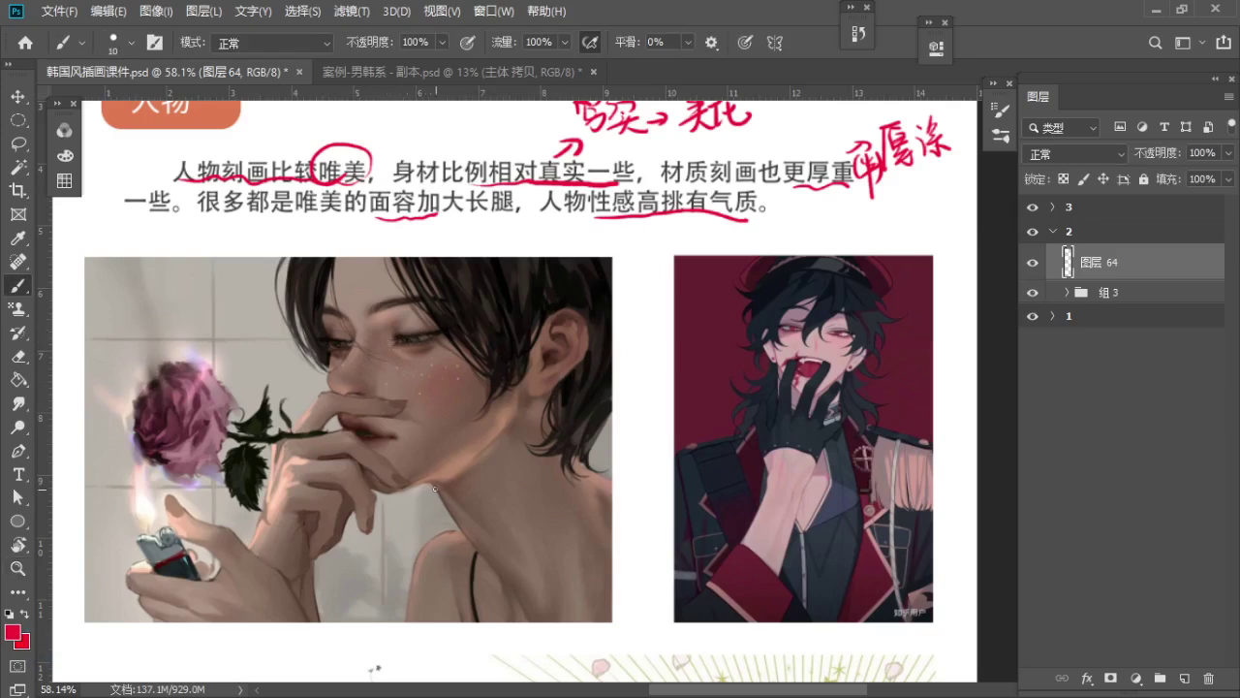
key("ctrl+z")
left_click_drag(529, 513, 526, 531)
left_click_drag(534, 512, 550, 531)
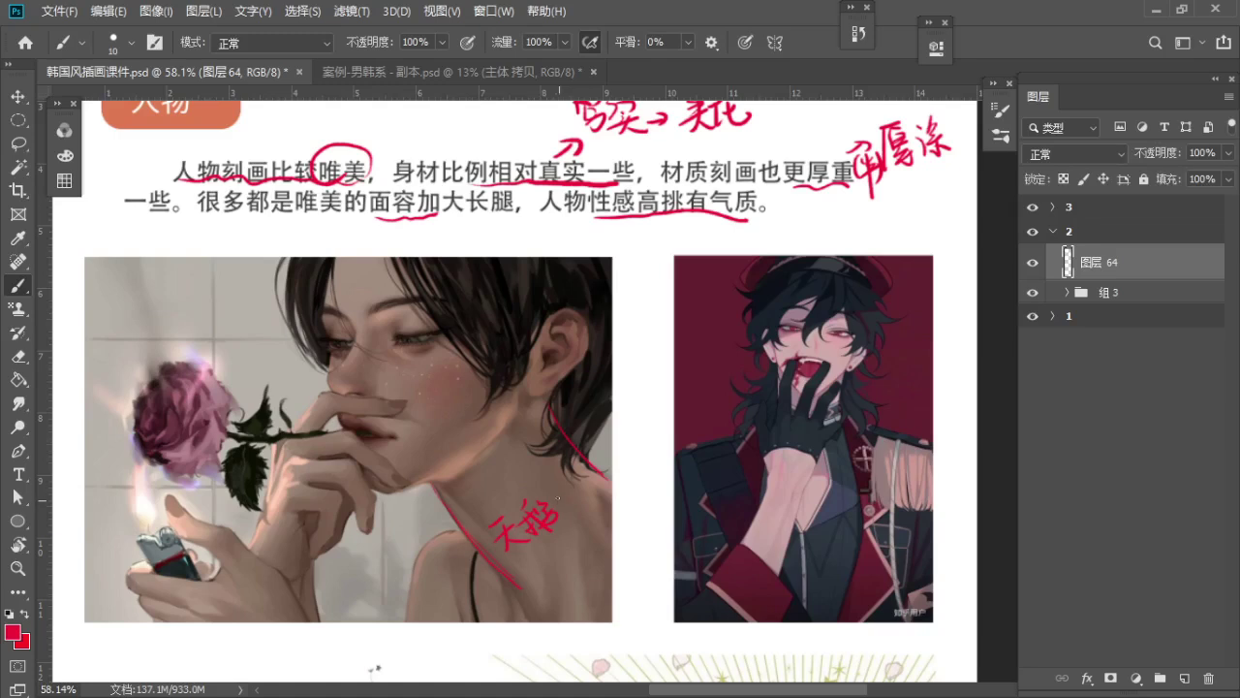
left_click_drag(557, 486, 548, 510)
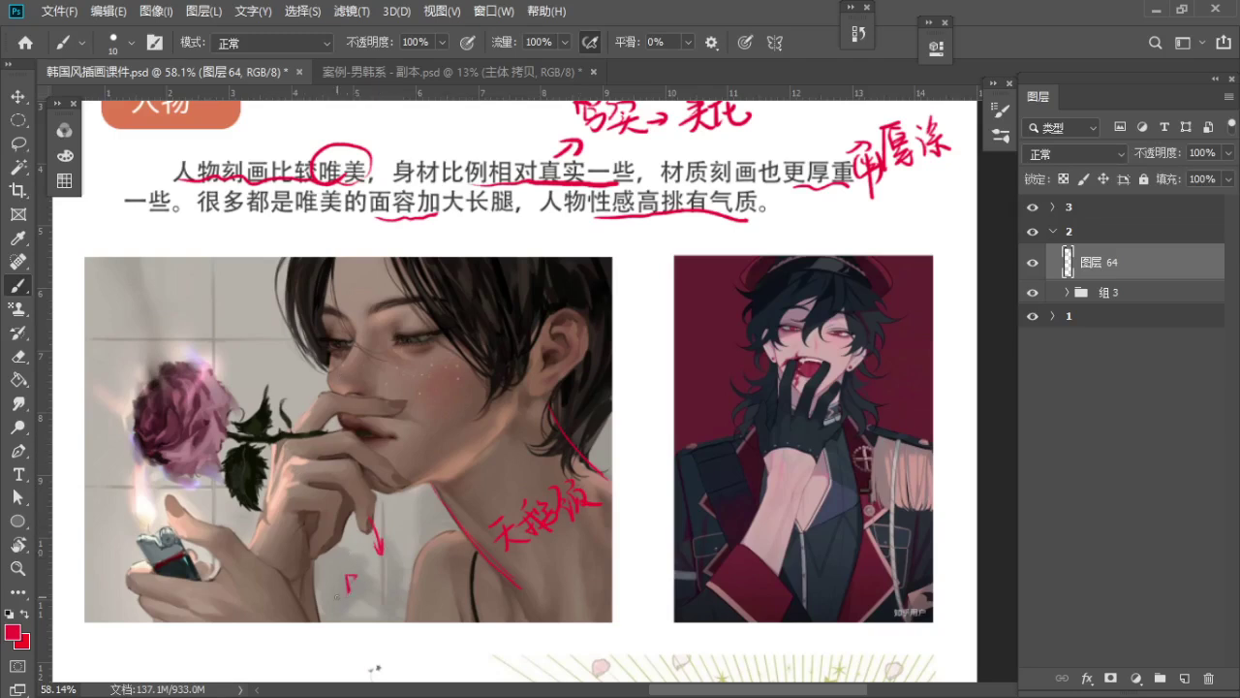
Handwrite 骨骼 in red at the end of the arrow running down from the figure's fingers
mouse_move(365, 591)
left_mouse_down()
mouse_move(360, 616)
mouse_move(387, 610)
left_mouse_up()
left_click_drag(382, 568, 385, 608)
left_click_drag(389, 591, 403, 599)
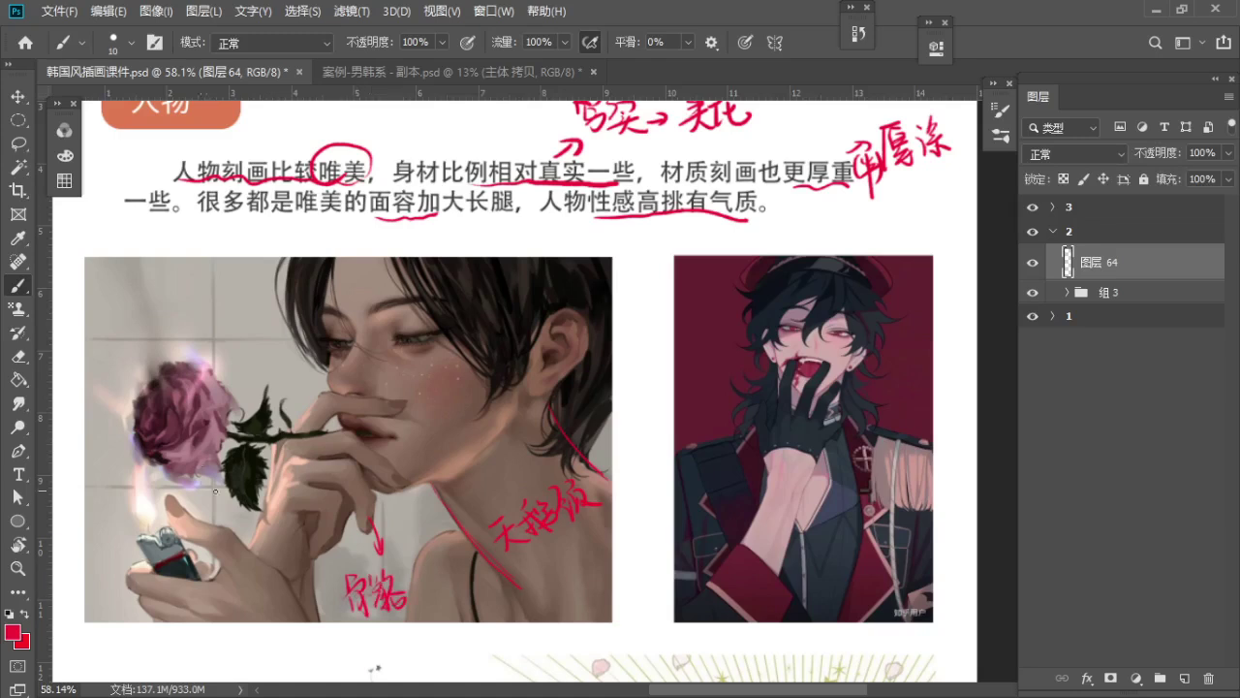
Trace the nose profile and the lips in red on the face of the figure with the rose
key("z")
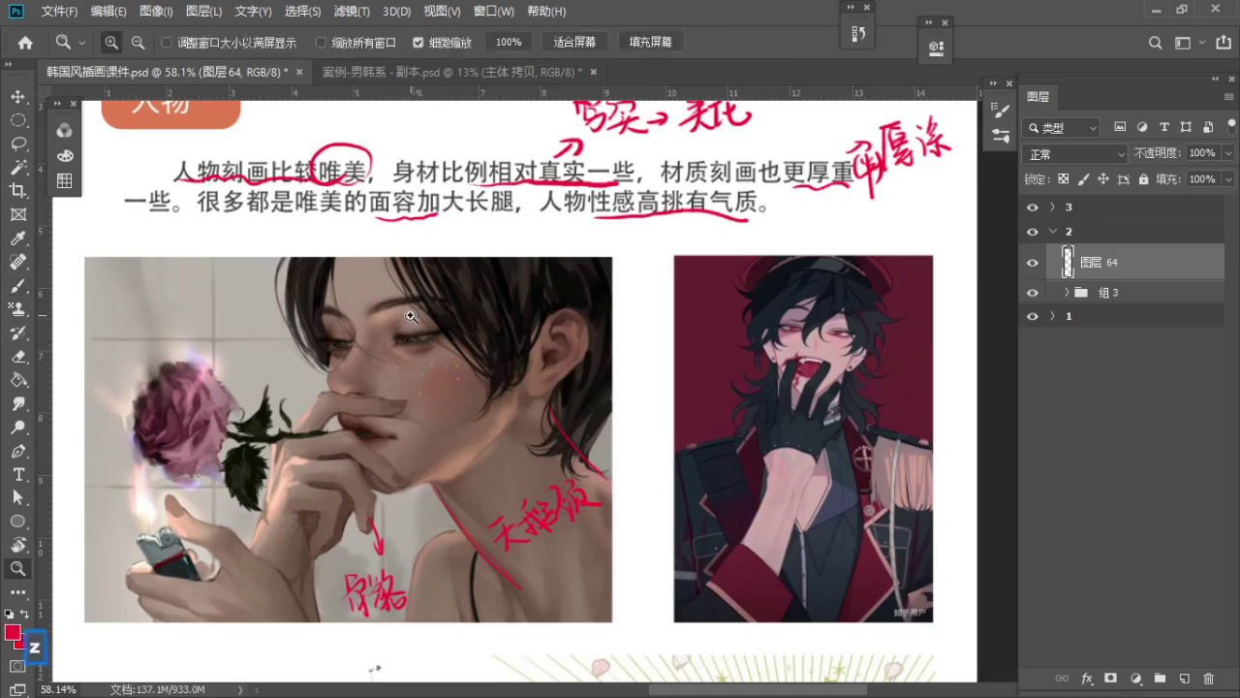
left_click_drag(410, 317, 436, 348)
key("b")
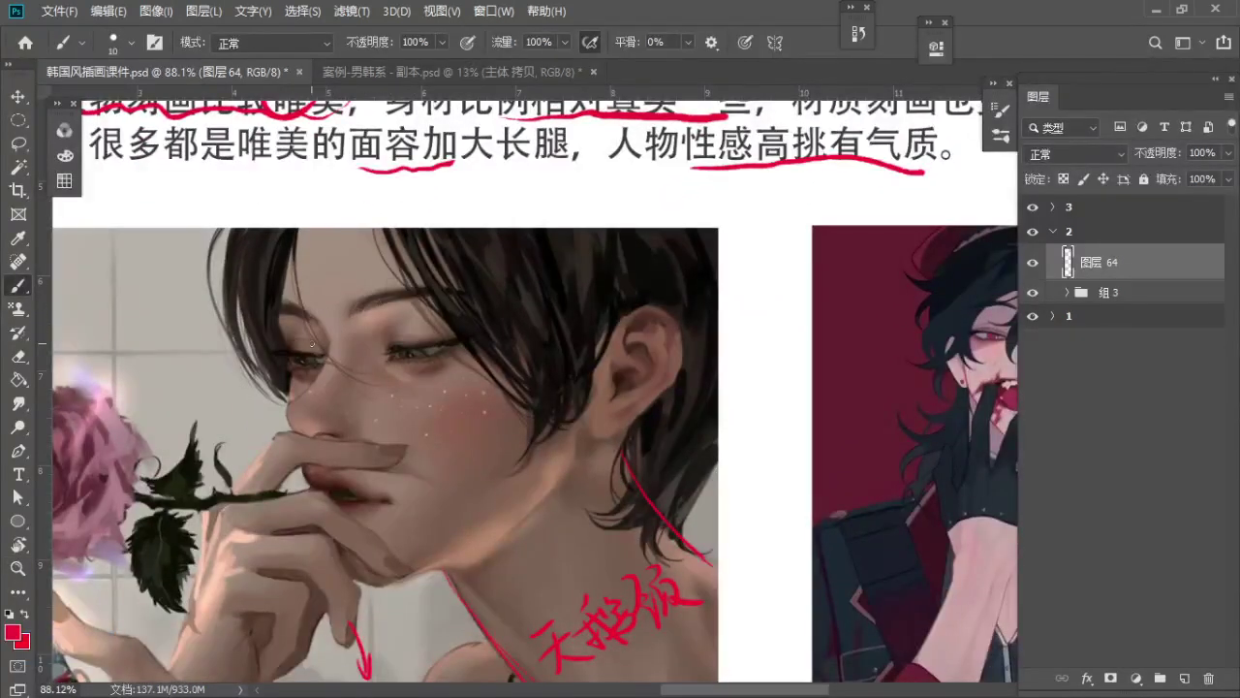
mouse_move(329, 335)
left_mouse_down()
mouse_move(318, 368)
mouse_move(288, 400)
mouse_move(302, 438)
left_mouse_up()
left_click_drag(323, 500, 378, 504)
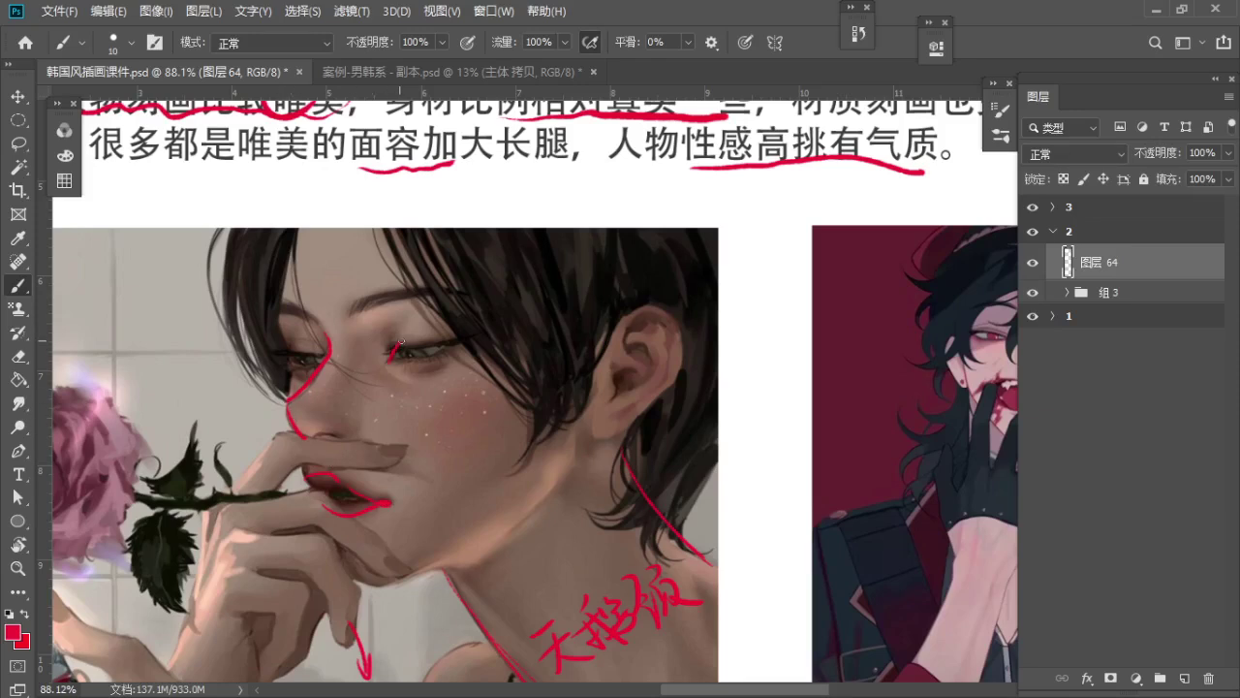
Mark the upper eyelid, the brow and the vertical drop from brow to inner eye corner in red
left_click_drag(400, 342, 472, 336)
mouse_move(350, 329)
left_mouse_down()
mouse_move(391, 273)
mouse_move(347, 322)
mouse_move(471, 292)
left_mouse_up()
key("ctrl+z")
left_click_drag(378, 312, 384, 368)
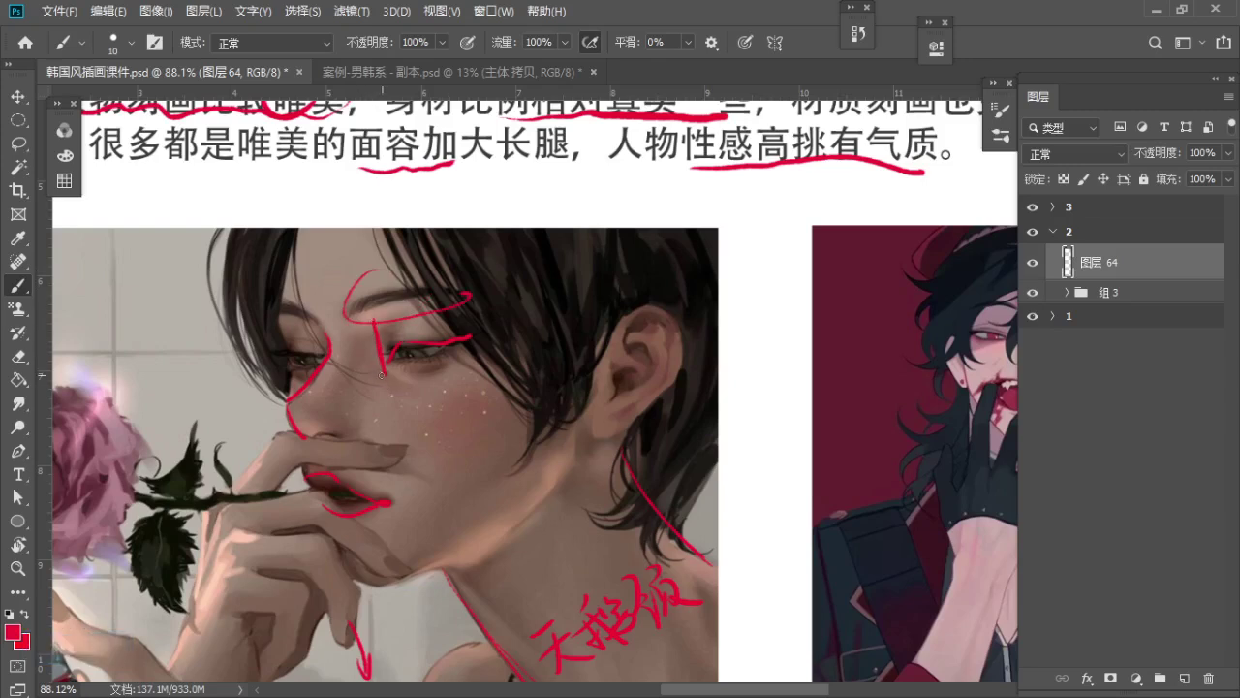
Handwrite a short red note on the cheek below the eye, undoing trial strokes at the nose bridge and eye socket
left_click_drag(423, 390, 438, 383)
left_click_drag(448, 376, 453, 406)
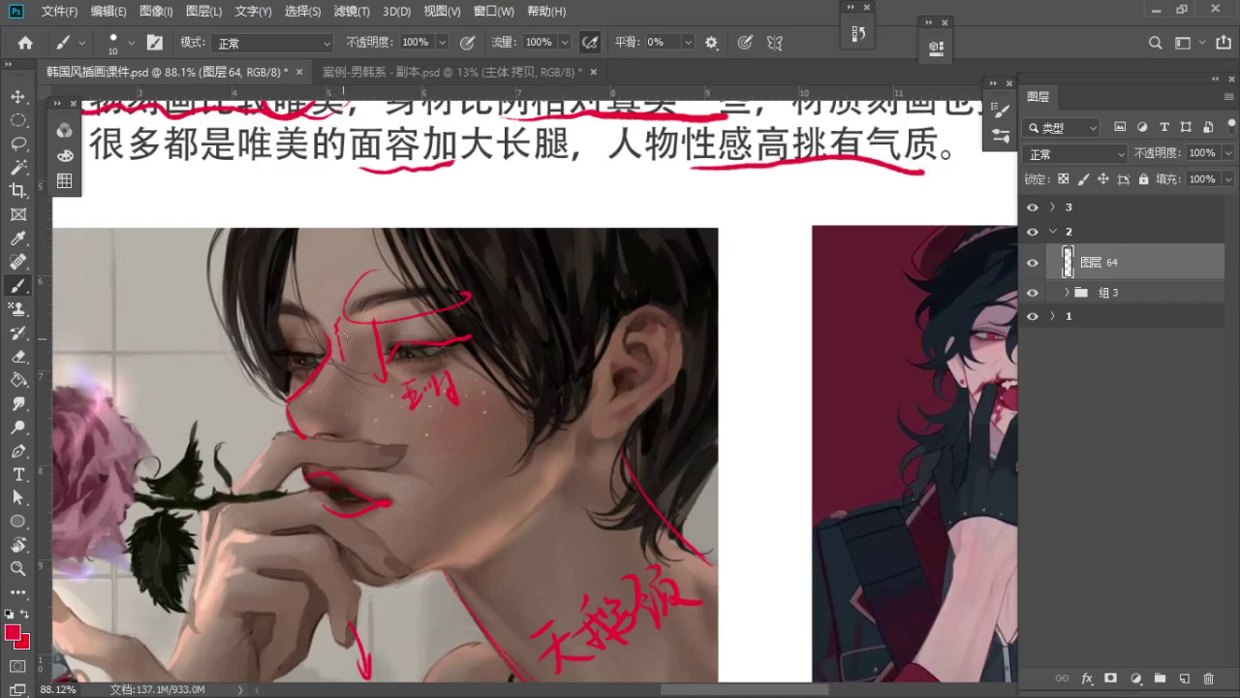
key("ctrl+z")
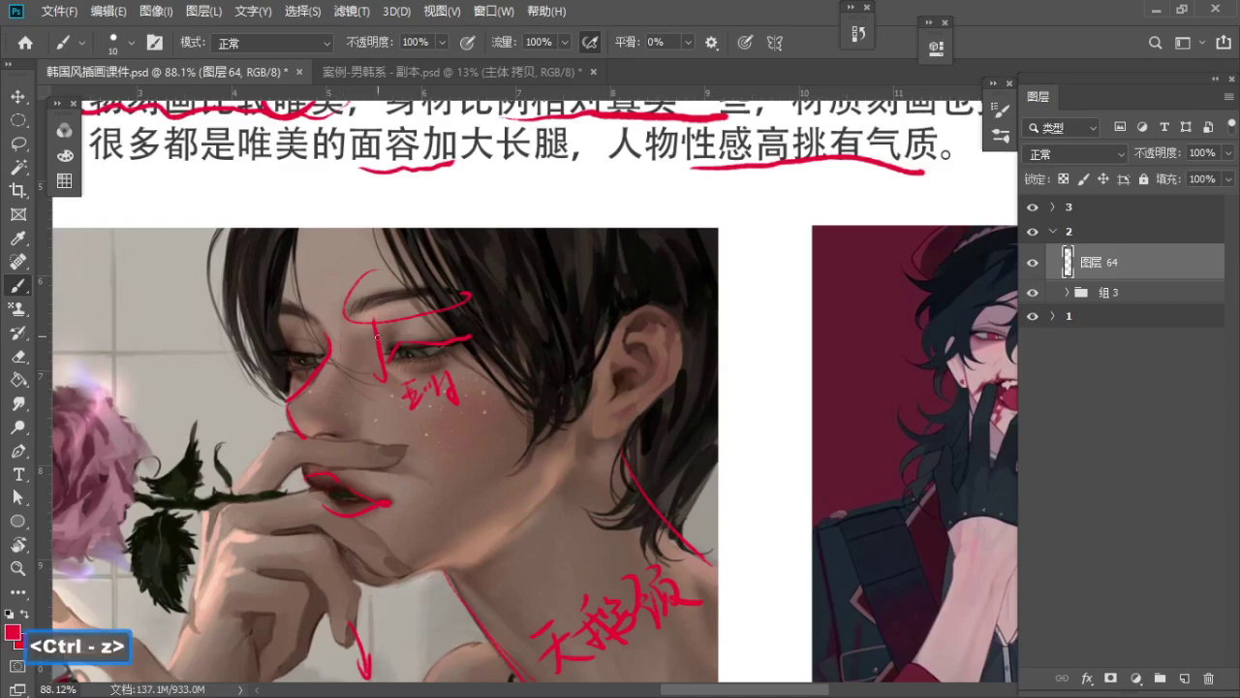
left_click_drag(376, 324, 413, 329)
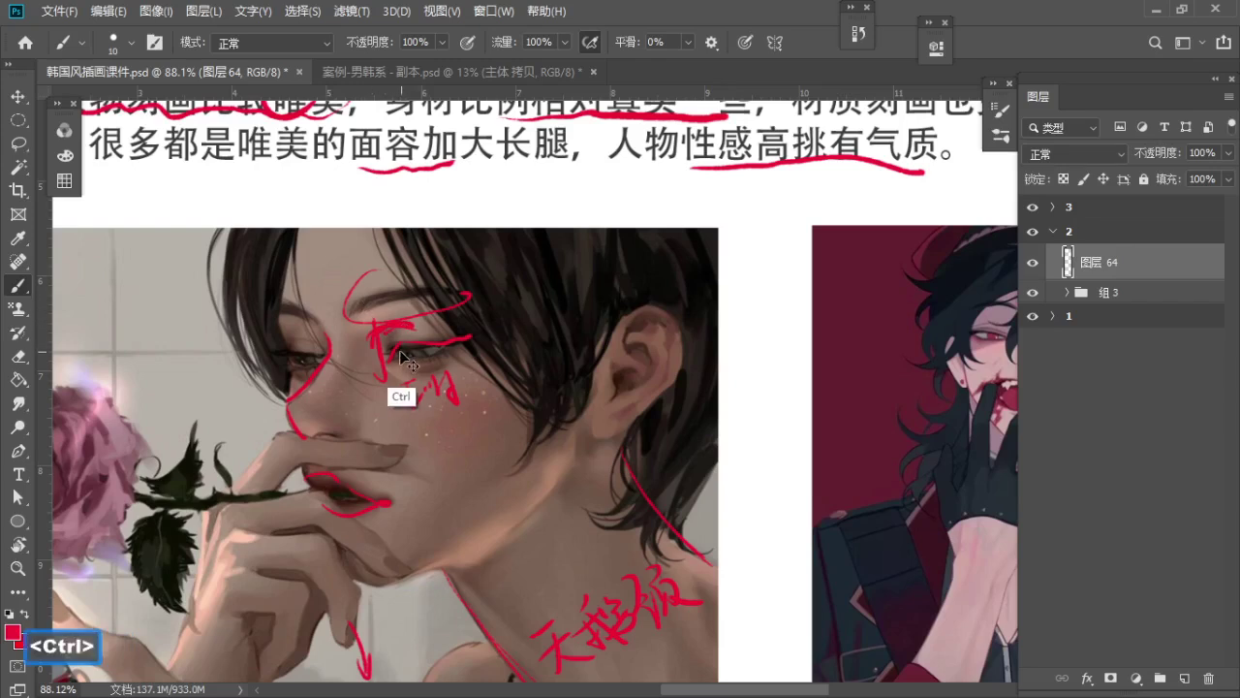
key("ctrl+z")
Move from the annotated face back to the whole row of portraits, including the man on the dark red background
key("z")
left_click_drag(398, 346, 341, 351)
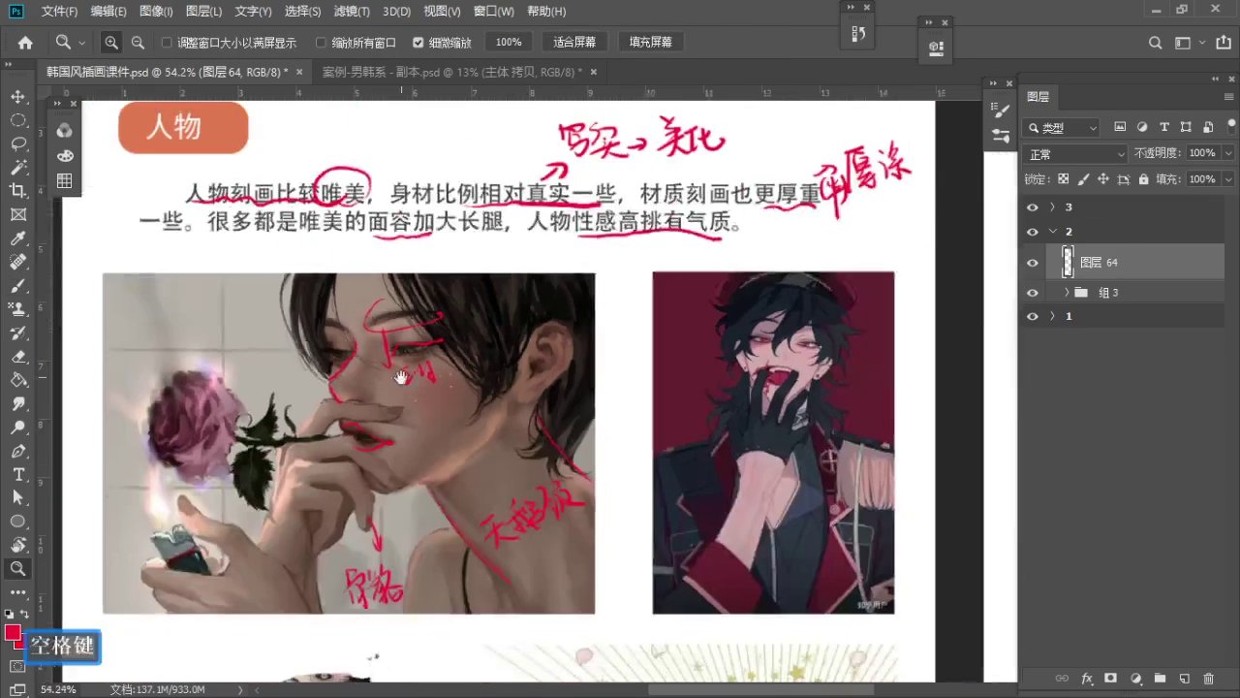
left_click_drag(528, 413, 435, 436)
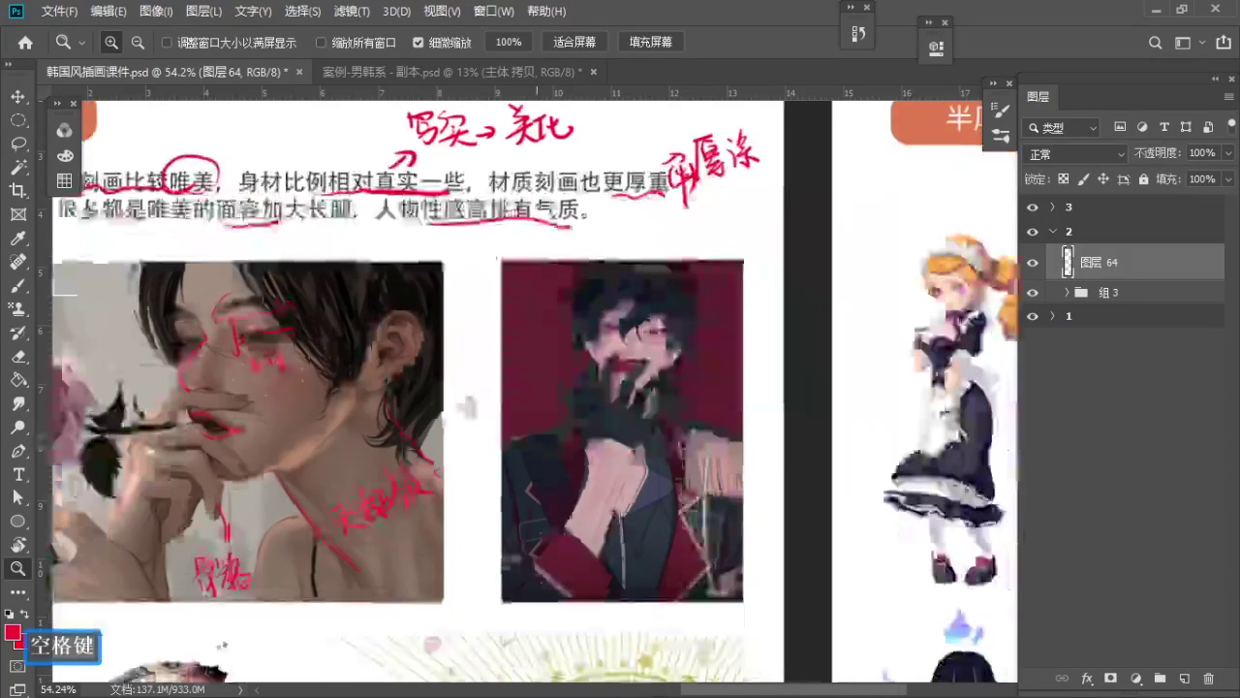
Draw a red arrow at the hair of the man on the dark red background and handwrite a short note beside it
left_click_drag(554, 446, 487, 397)
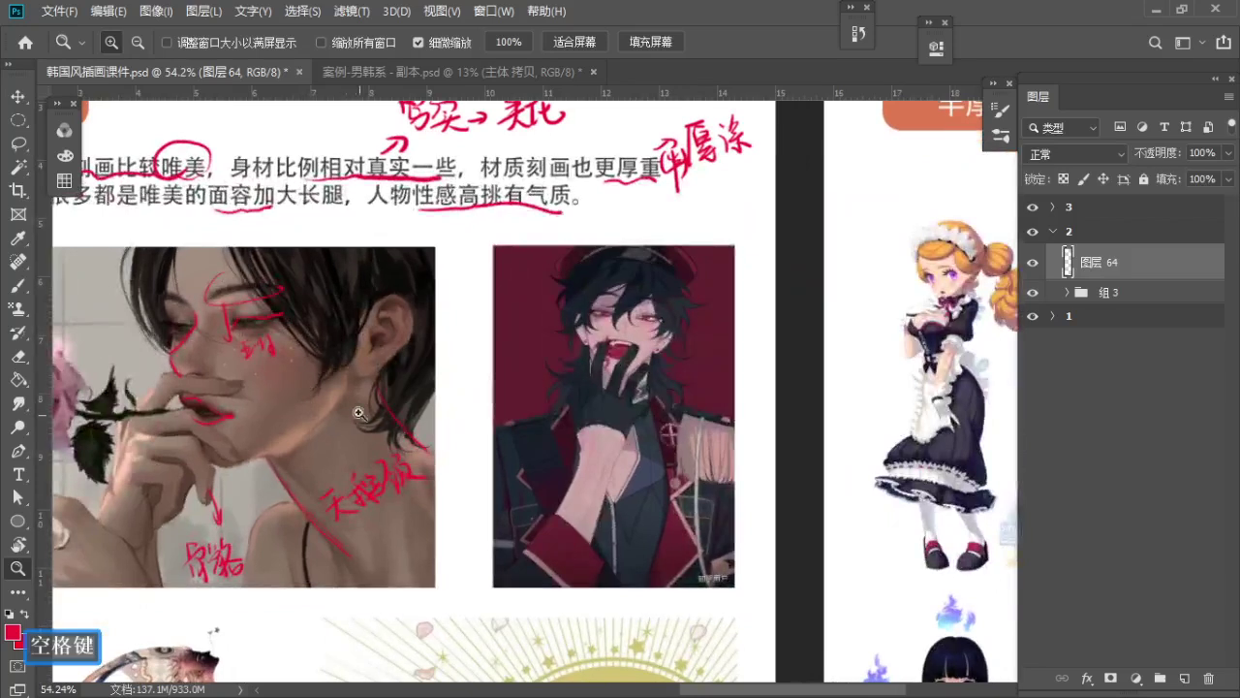
left_click_drag(434, 477, 361, 469)
left_click_drag(514, 316, 475, 307)
key("b")
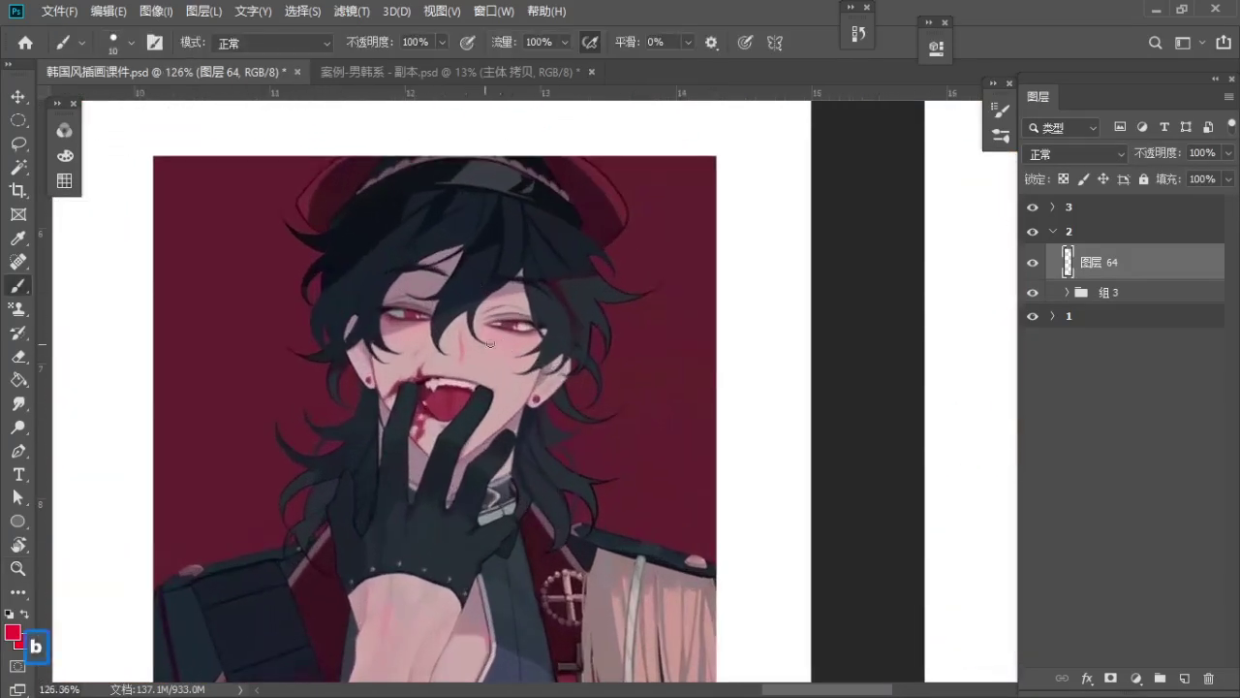
mouse_move(521, 357)
left_mouse_down()
mouse_move(520, 198)
mouse_move(512, 351)
left_mouse_up()
mouse_move(619, 276)
left_mouse_down()
mouse_move(655, 262)
mouse_move(650, 272)
left_mouse_up()
left_click_drag(685, 229, 687, 242)
mouse_move(686, 240)
left_mouse_down()
mouse_move(696, 236)
mouse_move(698, 252)
left_mouse_up()
left_click_drag(691, 254, 694, 291)
mouse_move(699, 270)
left_mouse_down()
mouse_move(707, 278)
mouse_move(731, 243)
left_mouse_up()
mouse_move(725, 243)
left_mouse_down()
mouse_move(736, 275)
mouse_move(733, 259)
left_mouse_up()
mouse_move(722, 264)
left_mouse_down()
mouse_move(730, 277)
mouse_move(715, 279)
left_mouse_up()
mouse_move(711, 279)
left_mouse_down()
mouse_move(771, 248)
mouse_move(787, 273)
mouse_move(776, 234)
mouse_move(779, 261)
mouse_move(800, 259)
mouse_move(690, 259)
left_mouse_up()
key("space")
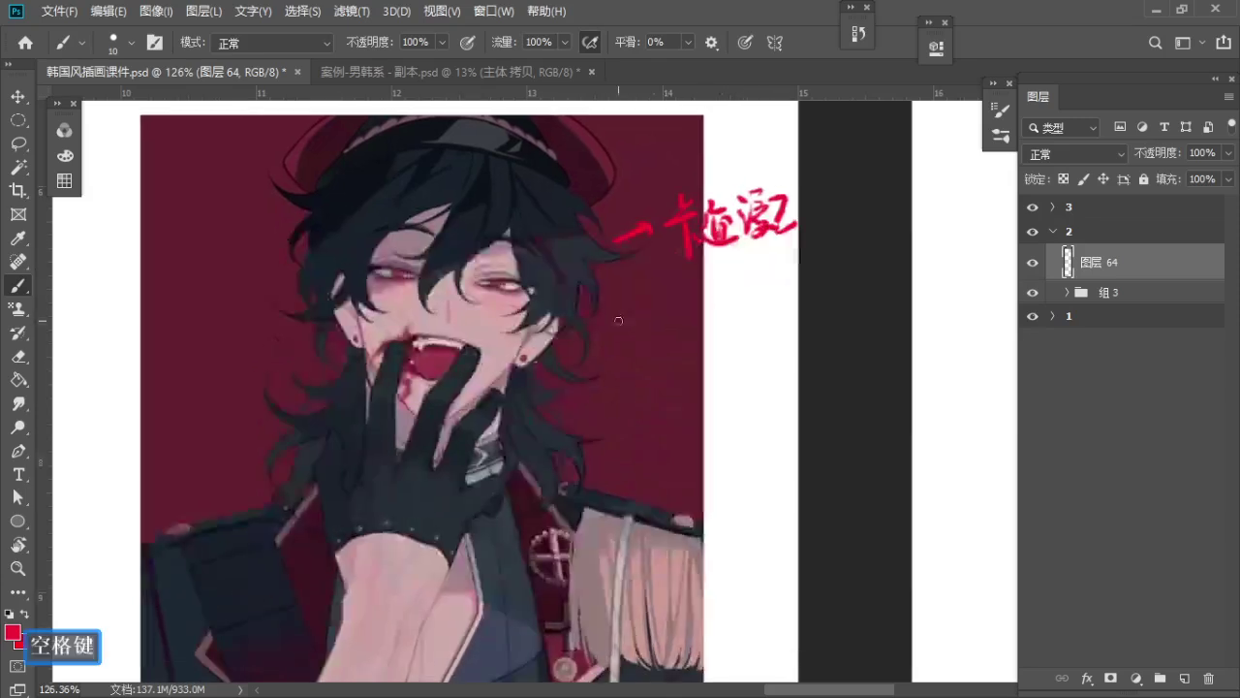
Draw a downward red arrow beside the man's jaw and handwrite a brief red note beneath it
left_click_drag(621, 320, 637, 349)
mouse_move(628, 341)
left_mouse_down()
mouse_move(639, 351)
mouse_move(629, 405)
left_mouse_up()
mouse_move(630, 372)
left_mouse_down()
mouse_move(637, 389)
mouse_move(655, 370)
left_mouse_up()
left_click_drag(642, 382, 658, 380)
left_click_drag(651, 380, 644, 397)
left_click_drag(661, 383, 671, 393)
Examine the man's gloved hand, uniform, face and hair up close
key("z")
key("space")
mouse_move(559, 343)
left_mouse_down()
mouse_move(516, 332)
mouse_move(525, 357)
left_mouse_up()
left_click_drag(464, 267, 528, 277)
key("b")
key("space")
left_click_drag(481, 540, 487, 288)
key("ctrl+space")
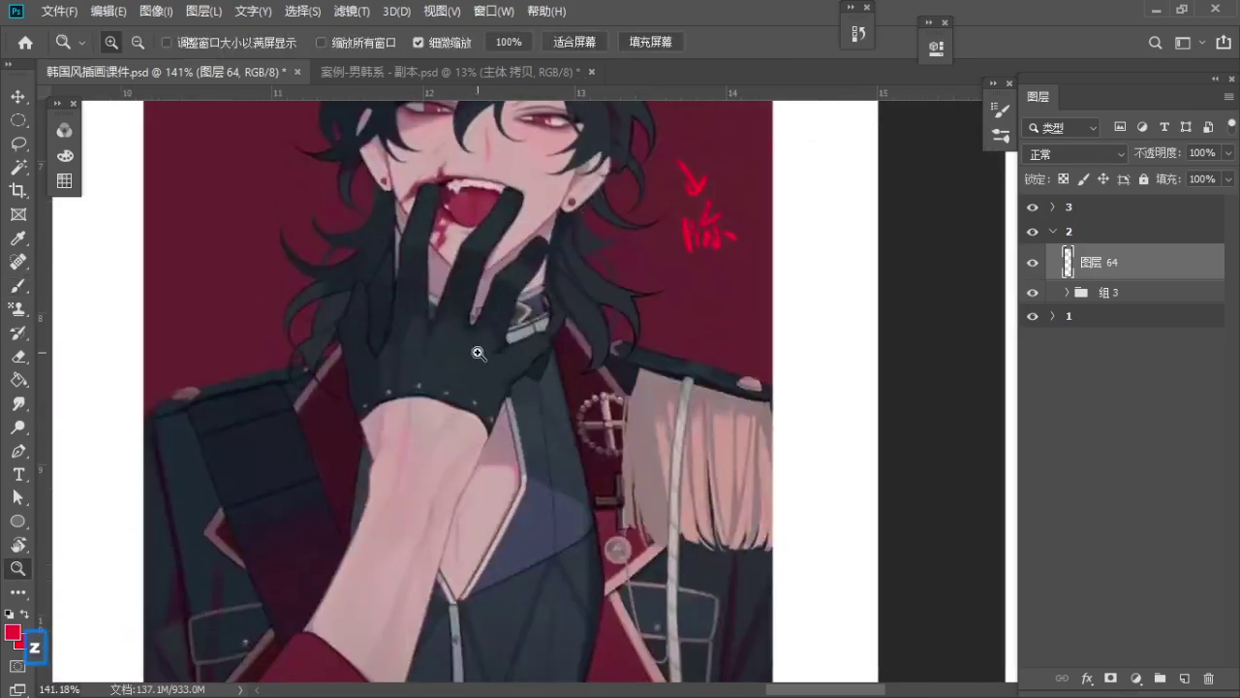
left_click_drag(463, 349, 462, 420)
left_click_drag(498, 243, 495, 315)
left_click_drag(516, 425, 460, 395)
mouse_move(519, 358)
left_mouse_down()
mouse_move(497, 350)
mouse_move(514, 357)
left_mouse_up()
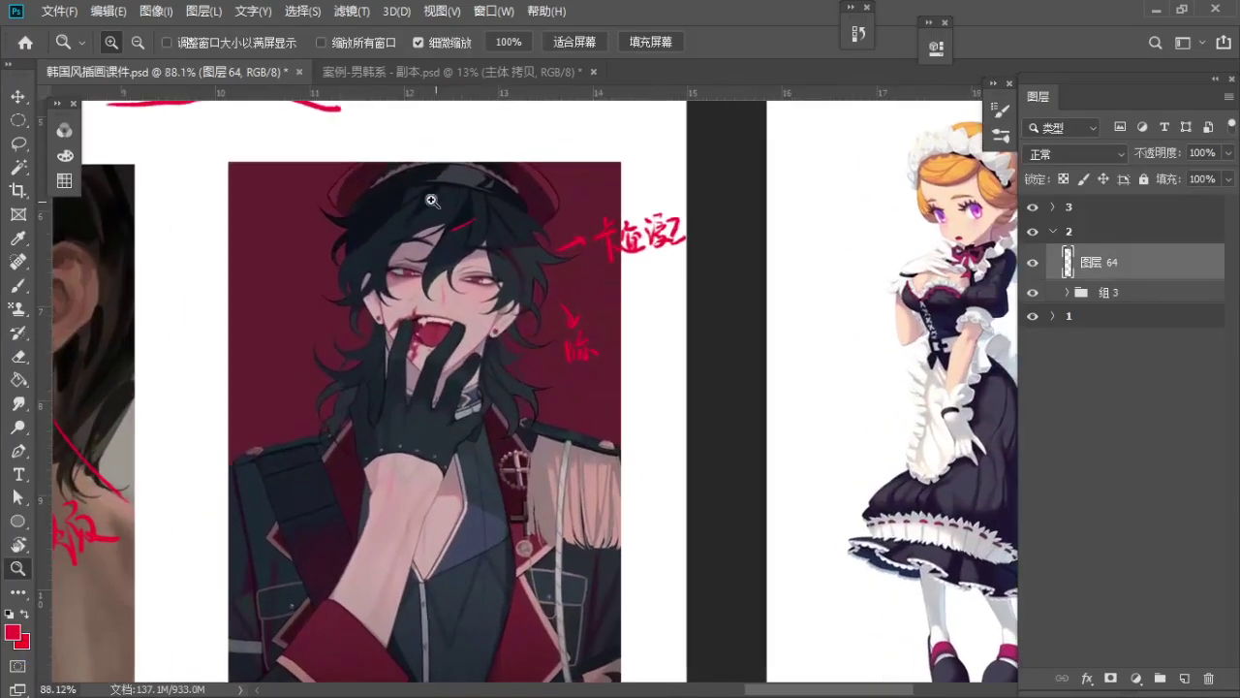
left_click_drag(433, 202, 504, 205)
Undo a trial stroke on the man's face and sketch a narrow eye shape in red on the background beside it
key("b")
left_click_drag(360, 339, 451, 289)
key("ctrl+z")
left_click_drag(233, 333, 272, 329)
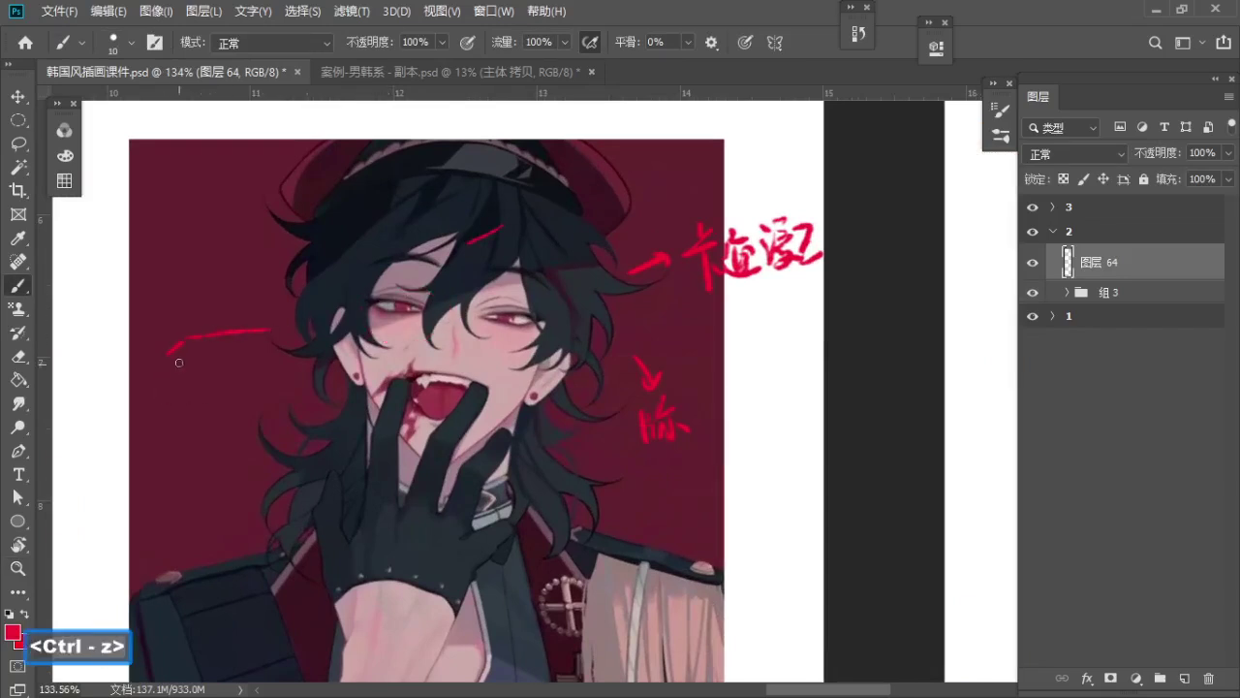
mouse_move(171, 351)
left_mouse_down()
mouse_move(222, 359)
mouse_move(184, 345)
left_mouse_up()
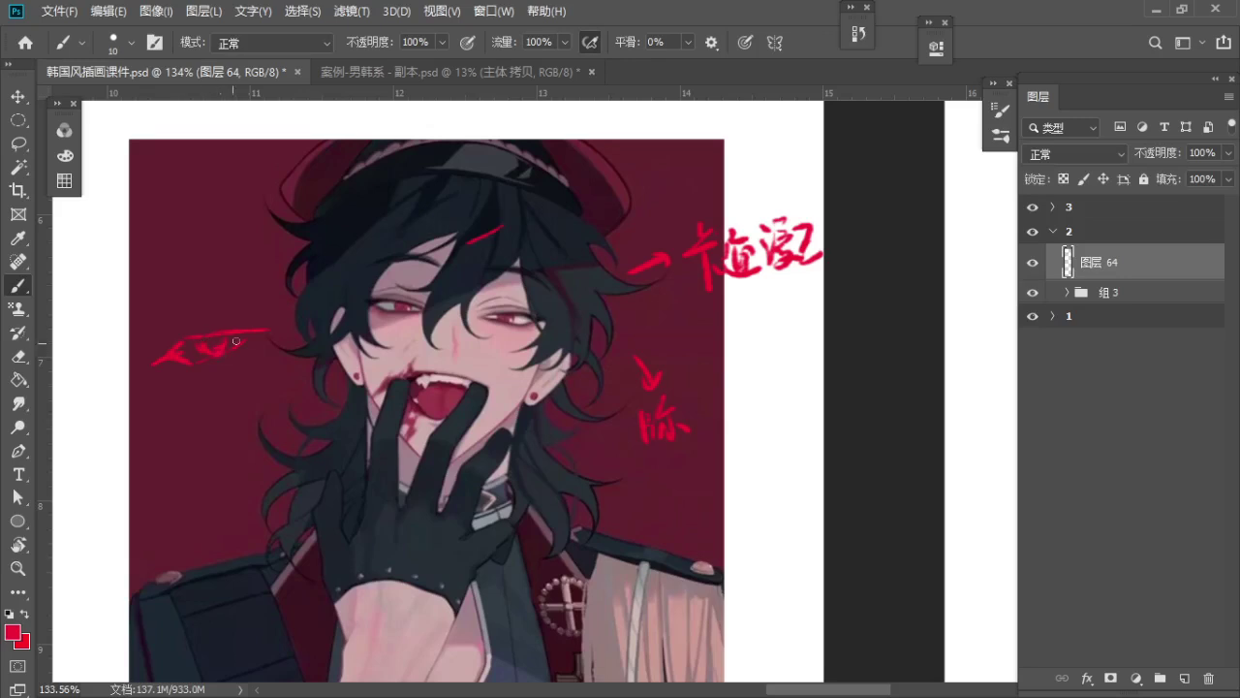
Compare the sketched eye with the man's eye and refine its upper line in red, undoing the trial strokes
key("z")
left_click_drag(385, 322, 396, 323)
key("b")
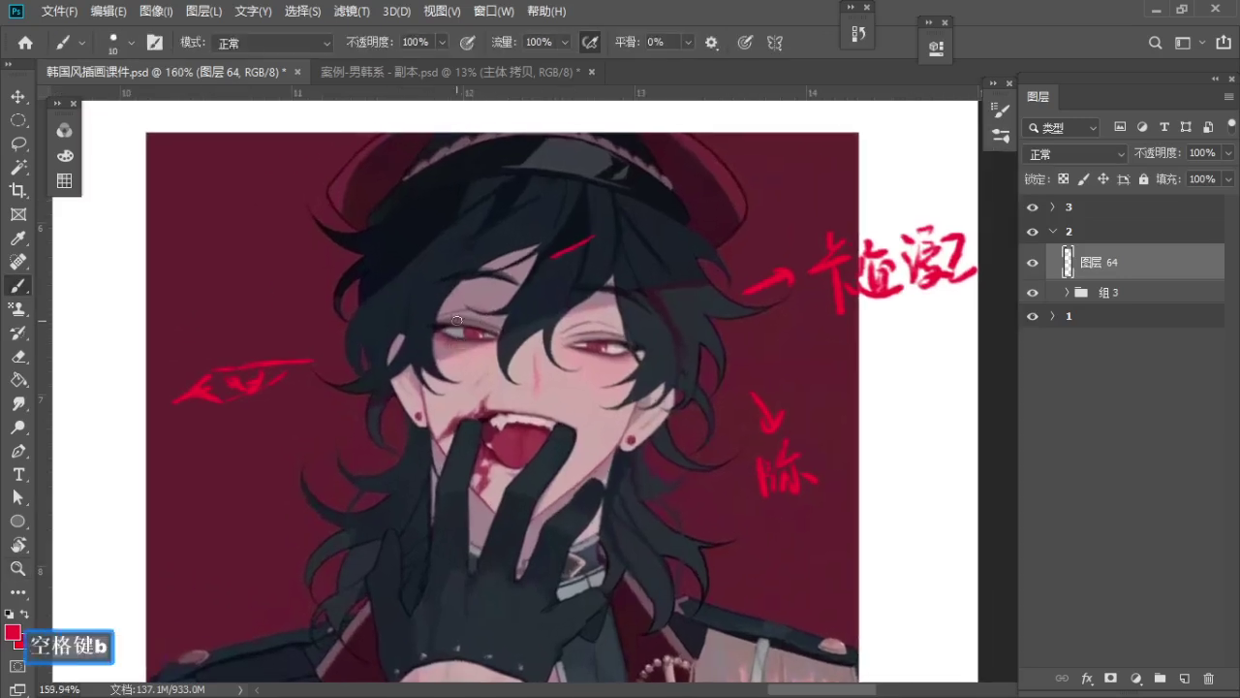
key("ctrl+z")
left_click_drag(260, 328, 315, 339)
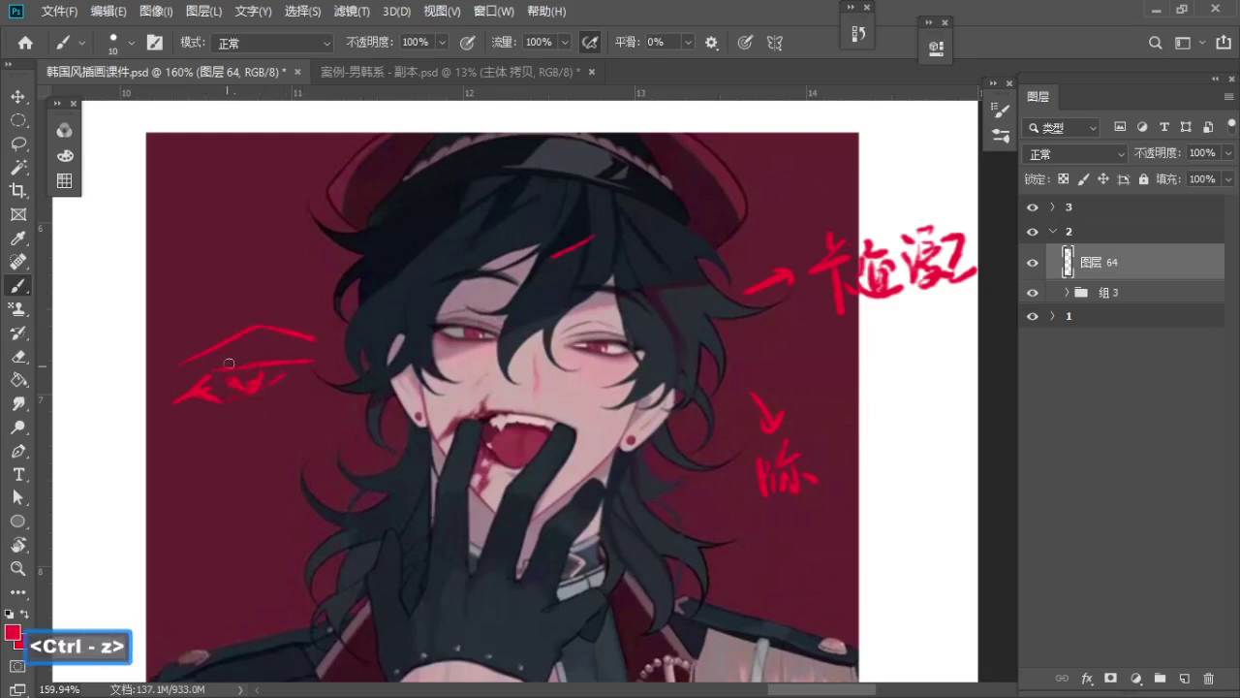
key("ctrl+z")
key("ctrl+z")
mouse_move(204, 366)
left_mouse_down()
mouse_move(308, 351)
mouse_move(263, 333)
left_mouse_up()
Mark the man's head width with two vertical red lines at the sides of his face, undoing a trial shoulder stroke
key("z")
left_click_drag(461, 403, 436, 356)
key("b")
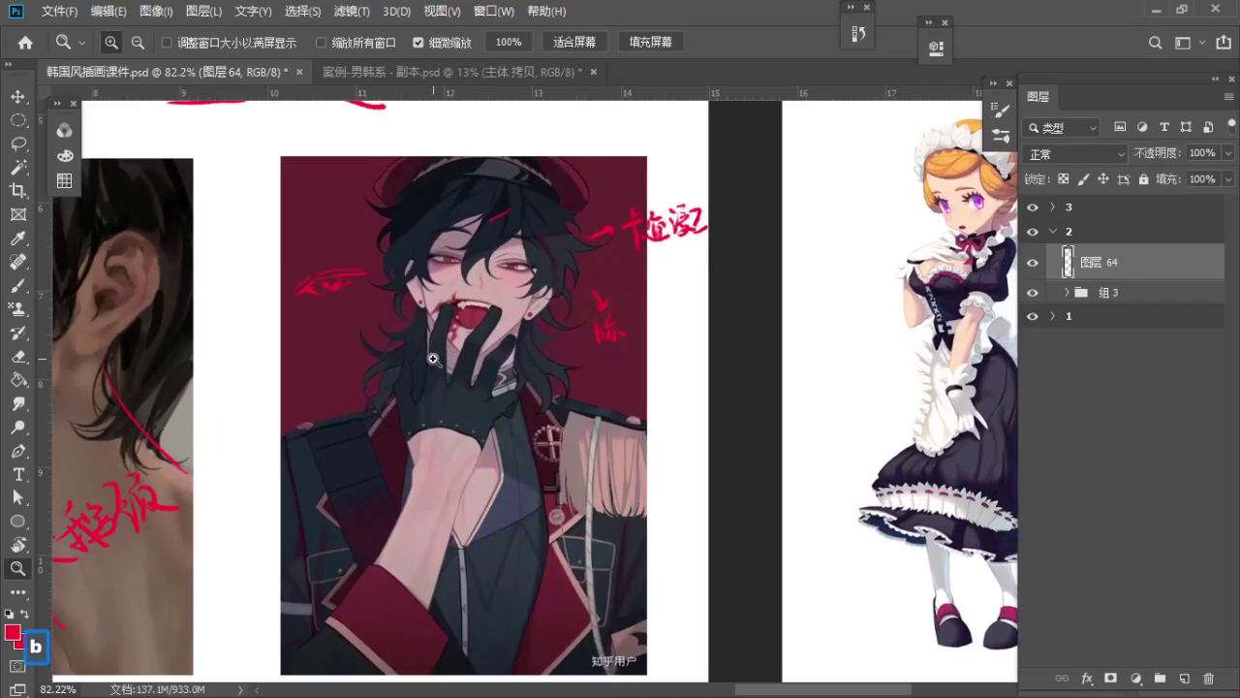
left_click_drag(314, 409, 325, 412)
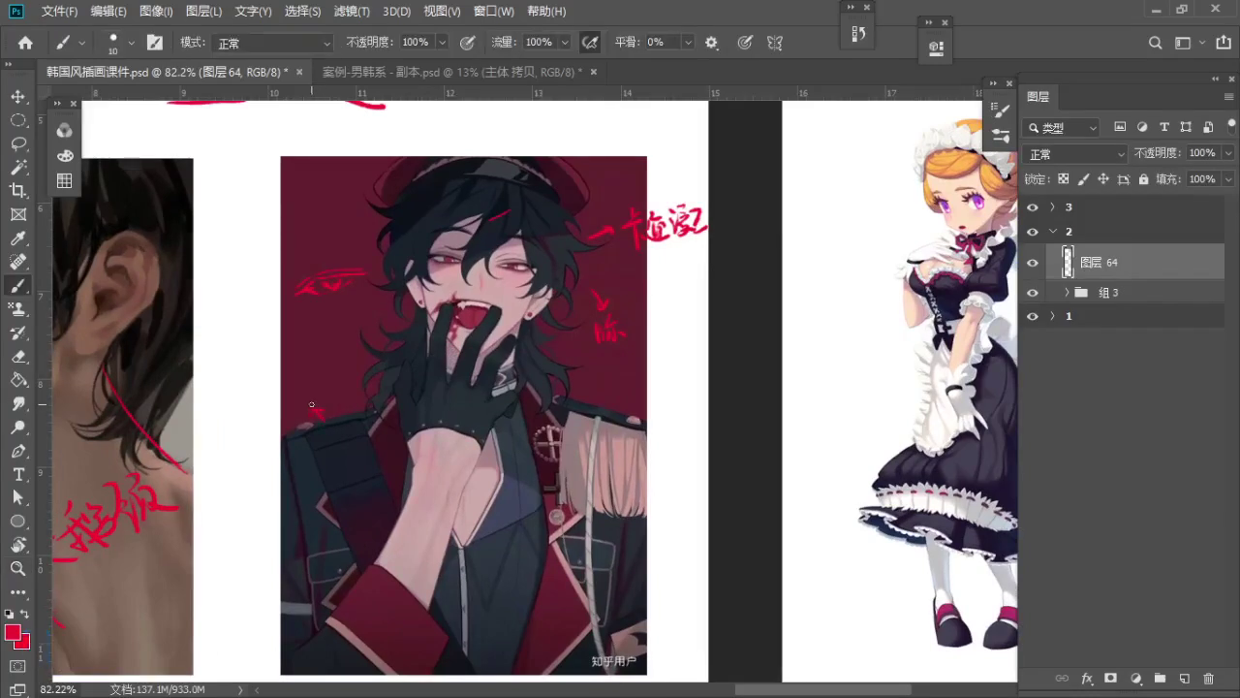
key("ctrl+z")
left_click_drag(419, 243, 419, 354)
left_click_drag(539, 250, 539, 365)
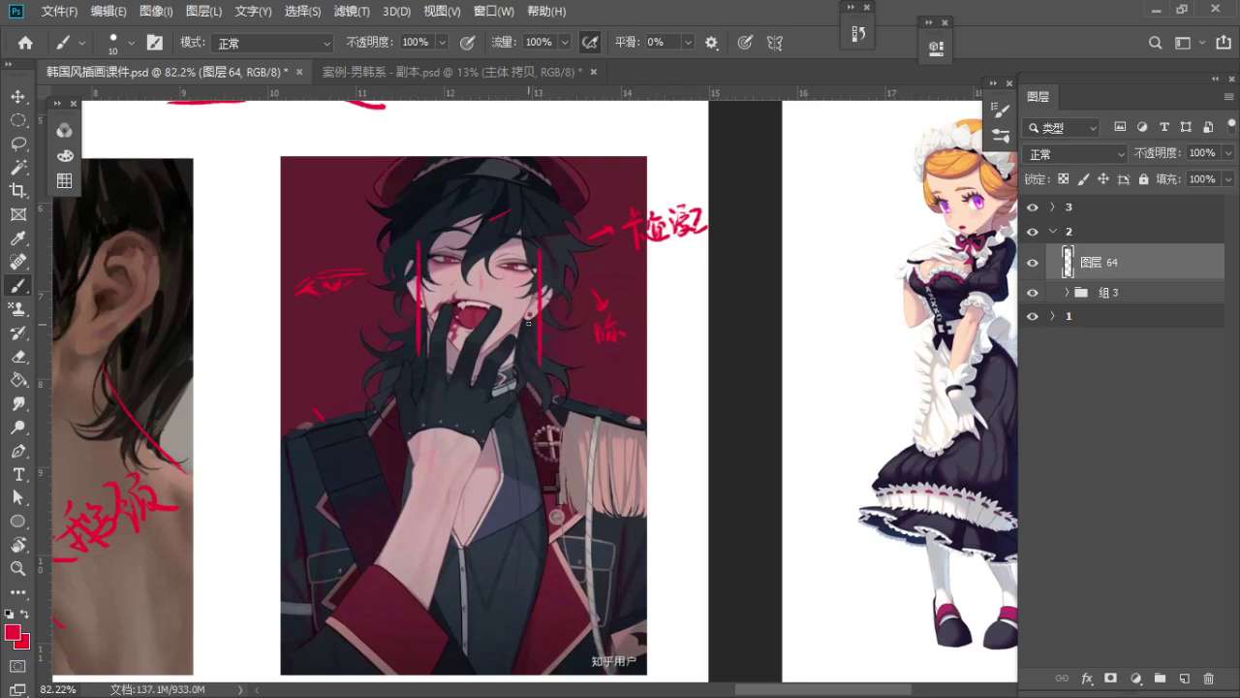
Lasso the two head-width lines, move them down to the man's shoulder edge, and deselect
key("ctrl+i")
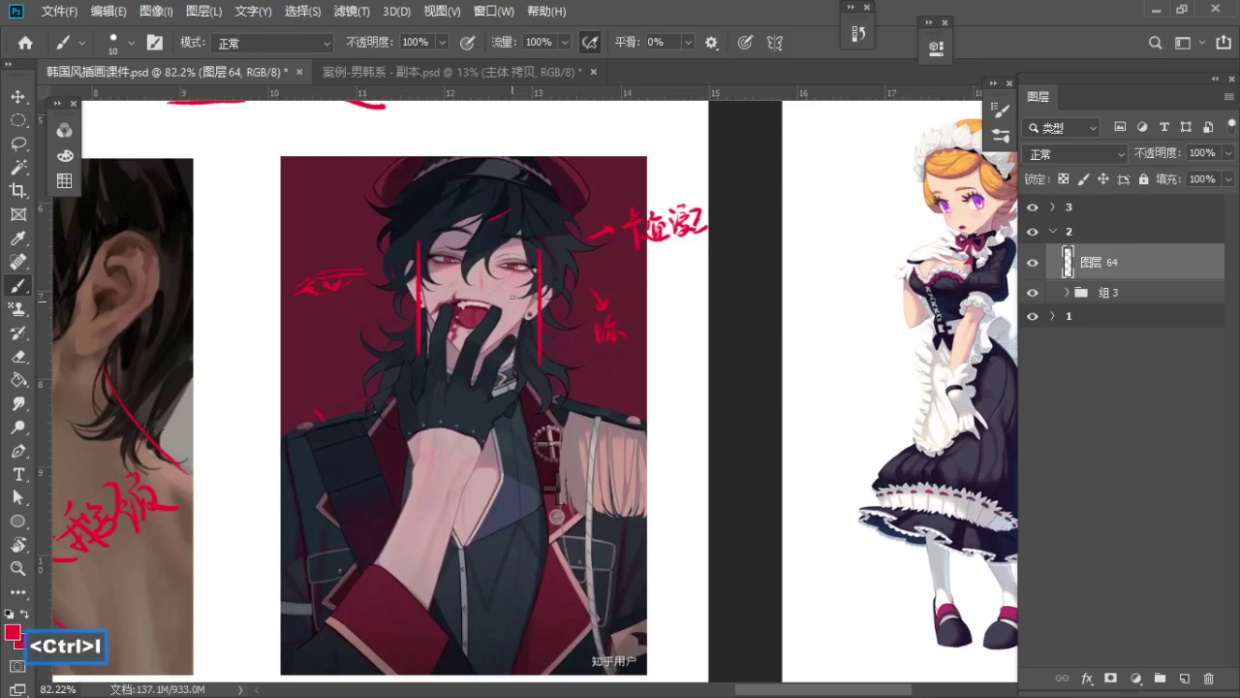
key("l")
mouse_move(455, 203)
left_mouse_down()
mouse_move(396, 330)
mouse_move(559, 312)
mouse_move(531, 208)
mouse_move(455, 202)
left_mouse_up()
key("ctrl+t")
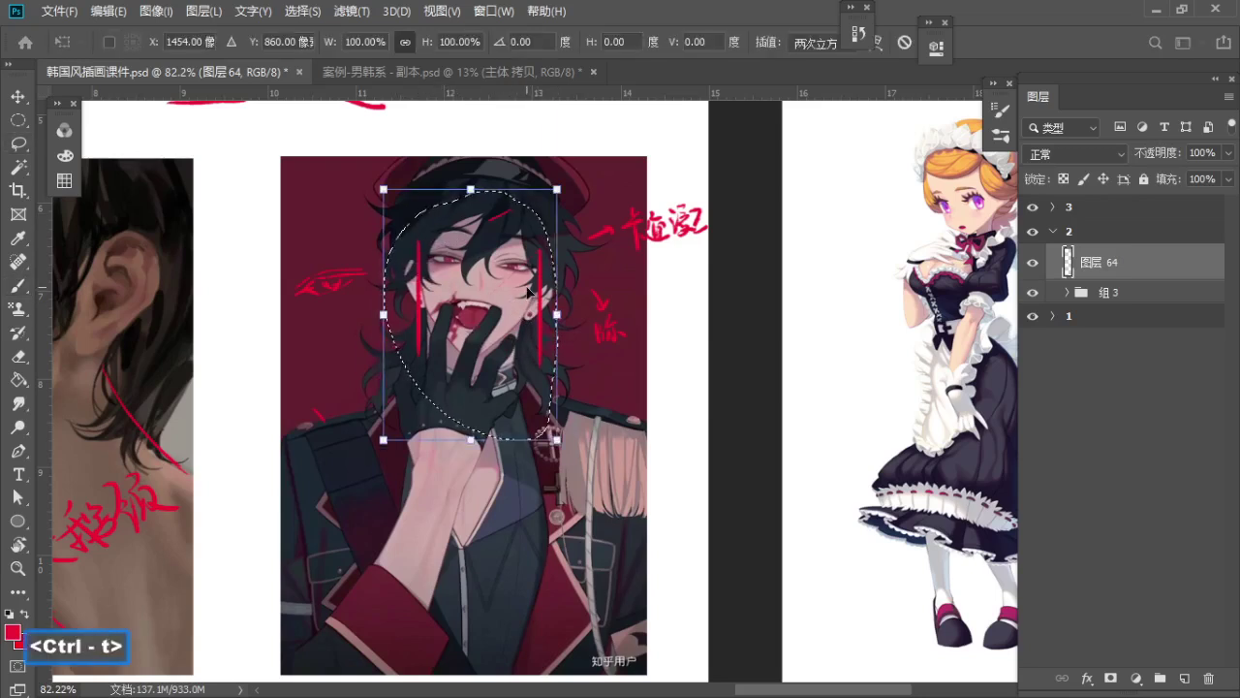
mouse_move(529, 291)
left_mouse_down()
mouse_move(446, 450)
mouse_move(412, 471)
left_mouse_up()
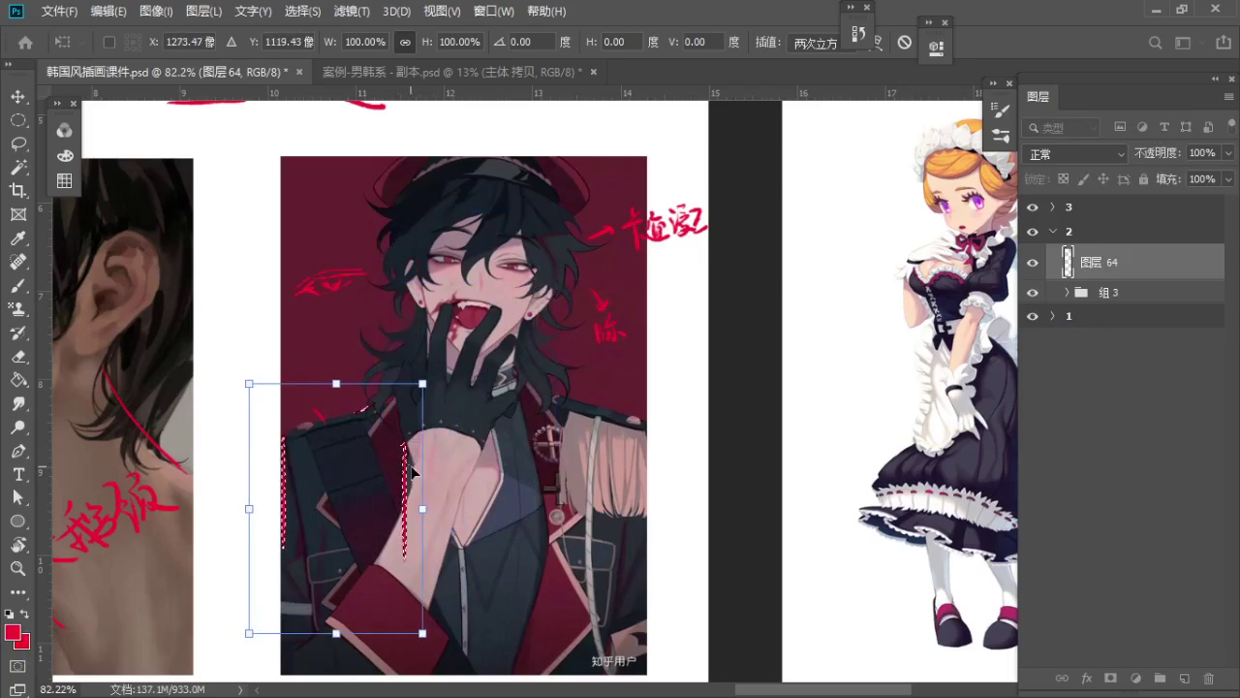
key("Return")
key("ctrl+d")
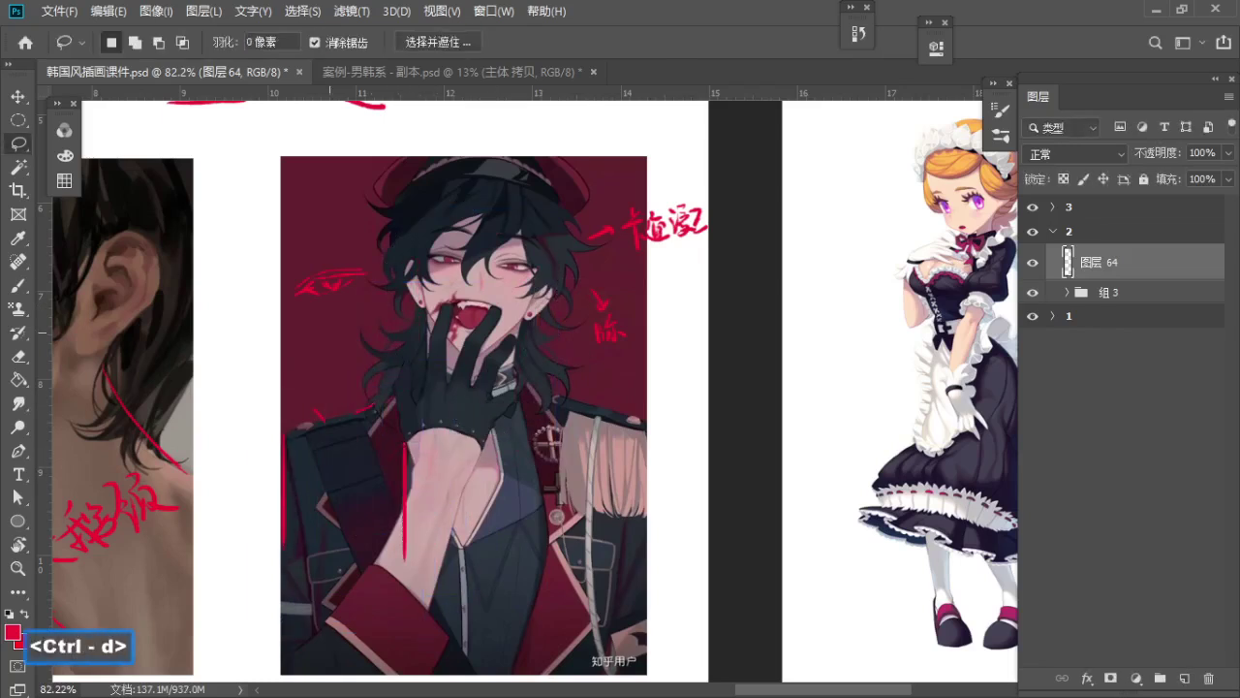
Copy the head-width lines onto a new layer and repeat them across the chest to the opposite shoulder
mouse_move(320, 400)
left_mouse_down()
mouse_move(427, 599)
mouse_move(360, 384)
left_mouse_up()
key("ctrl+j")
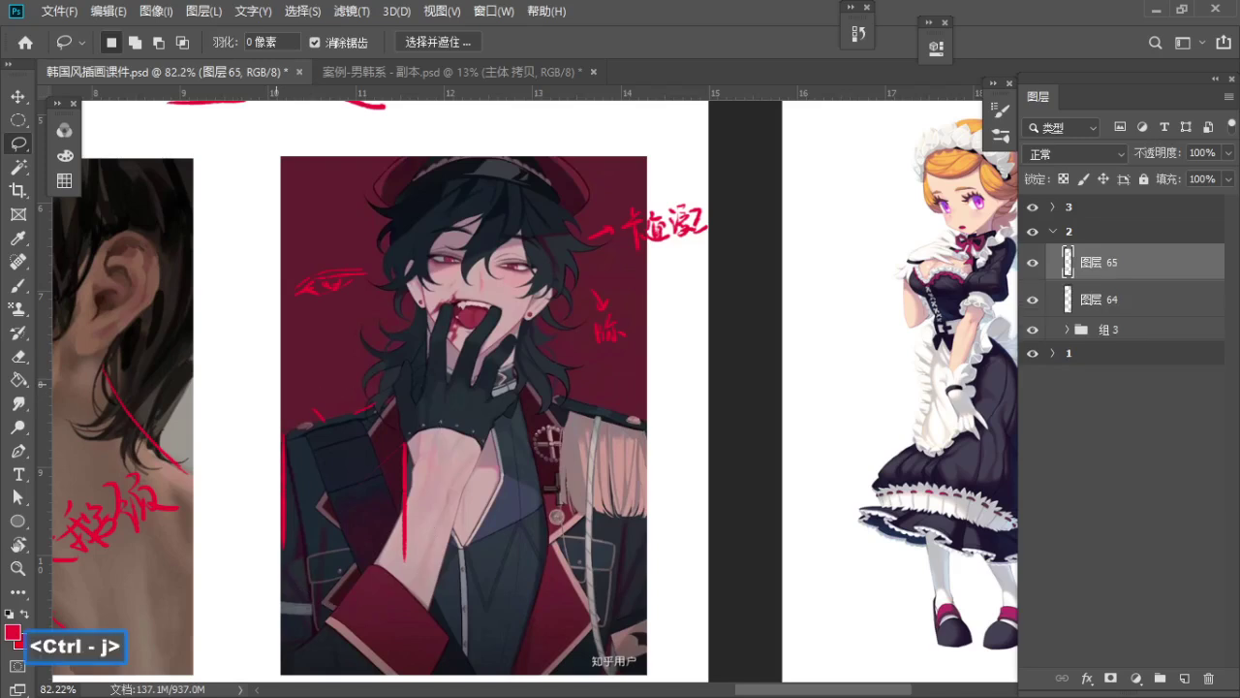
key("ctrl+t")
mouse_move(373, 487)
left_mouse_down()
mouse_move(494, 486)
mouse_move(484, 480)
mouse_move(592, 463)
mouse_move(579, 463)
left_mouse_up()
key("Return")
key("ctrl+j")
key("ctrl+t")
double_click(587, 456)
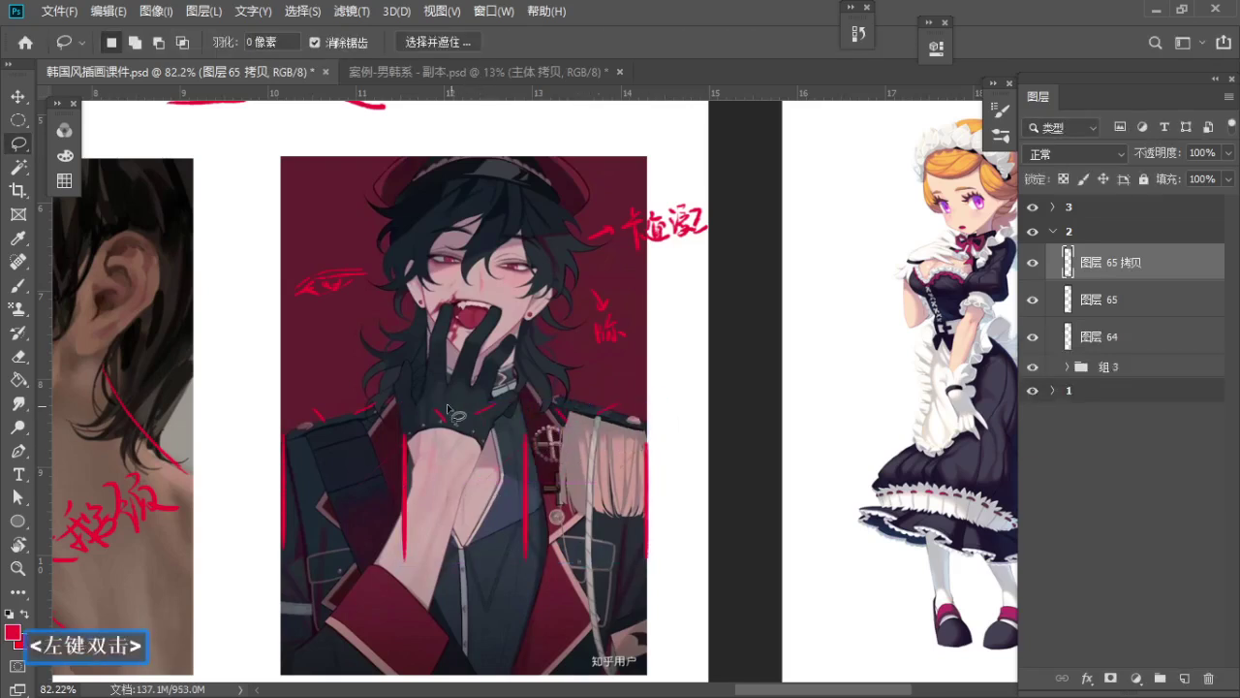
Number the three head-width sections across the man's shoulders 1, 2 and 3 in red
key("b")
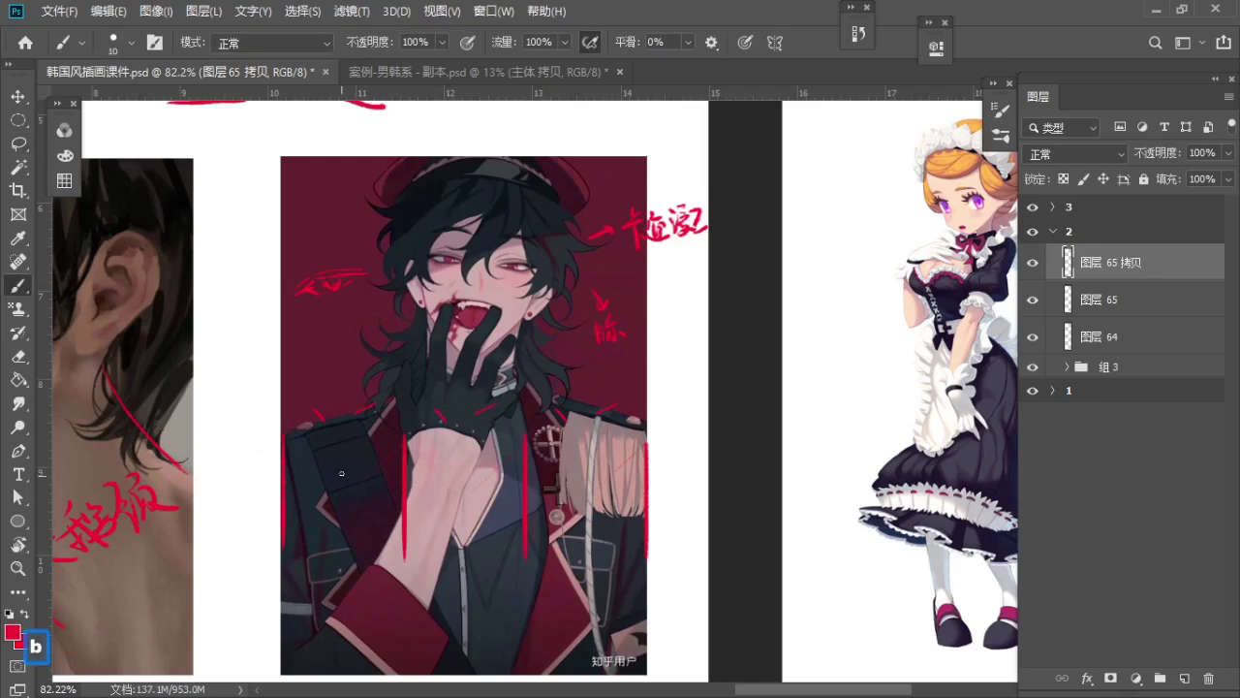
left_click_drag(346, 472, 346, 499)
left_click_drag(472, 467, 494, 489)
left_click_drag(587, 459, 591, 486)
Handwrite the red note 2.5头 across the lower part of the man's uniform
key("space")
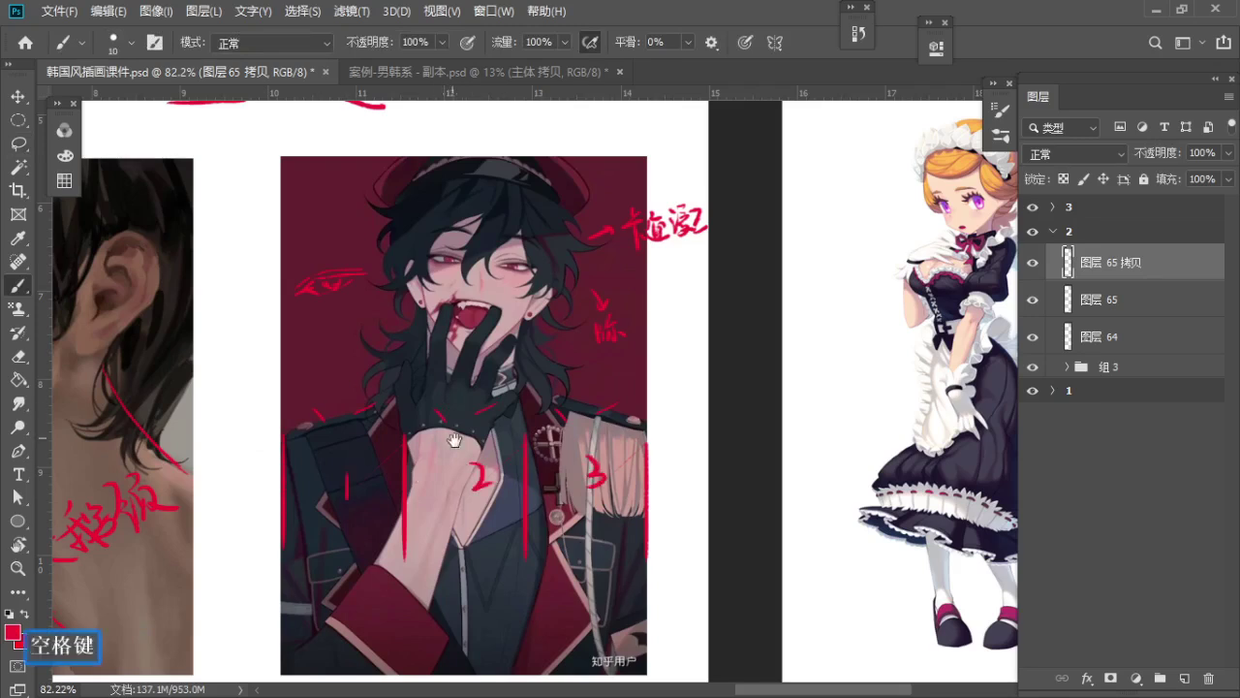
left_click_drag(455, 441, 455, 393)
key("z")
key("b")
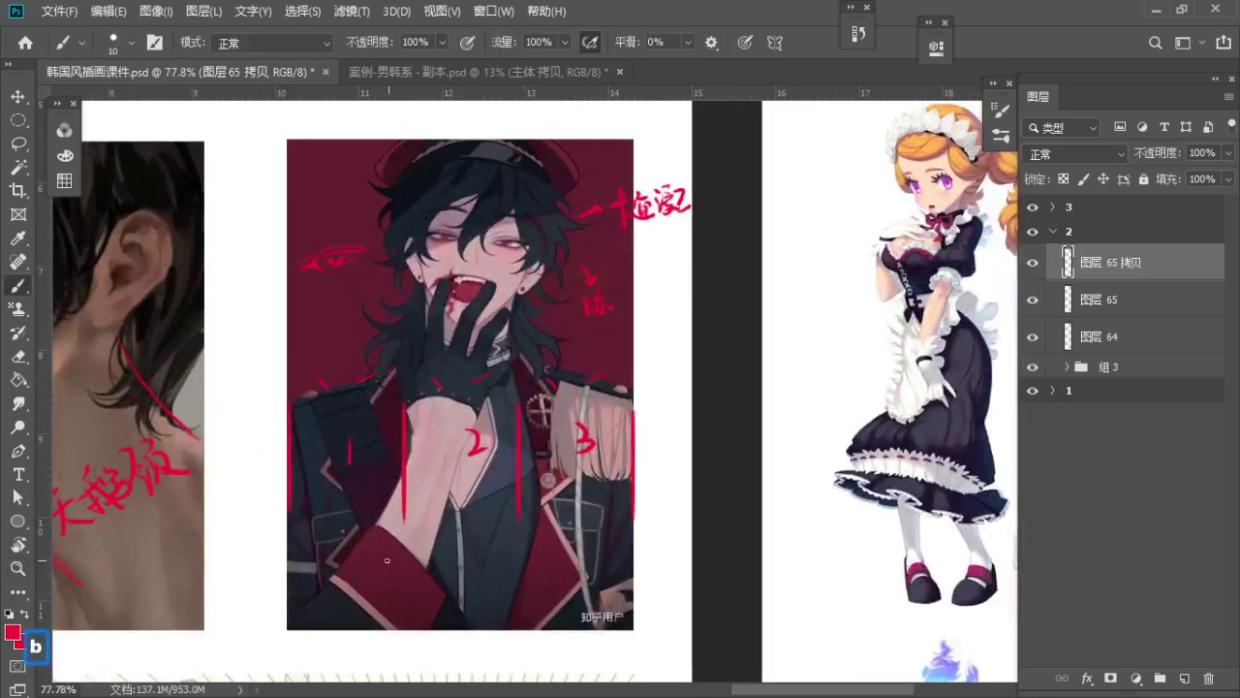
left_click_drag(435, 569, 470, 600)
left_click_drag(472, 572, 514, 580)
mouse_move(508, 568)
left_mouse_down()
mouse_move(500, 594)
mouse_move(523, 589)
left_mouse_up()
Add (3-4) in red after the 2.5头 note
key("z")
left_click_drag(531, 546, 512, 545)
key("space")
mouse_move(514, 515)
left_mouse_down()
mouse_move(514, 531)
mouse_move(541, 531)
left_mouse_up()
key("b")
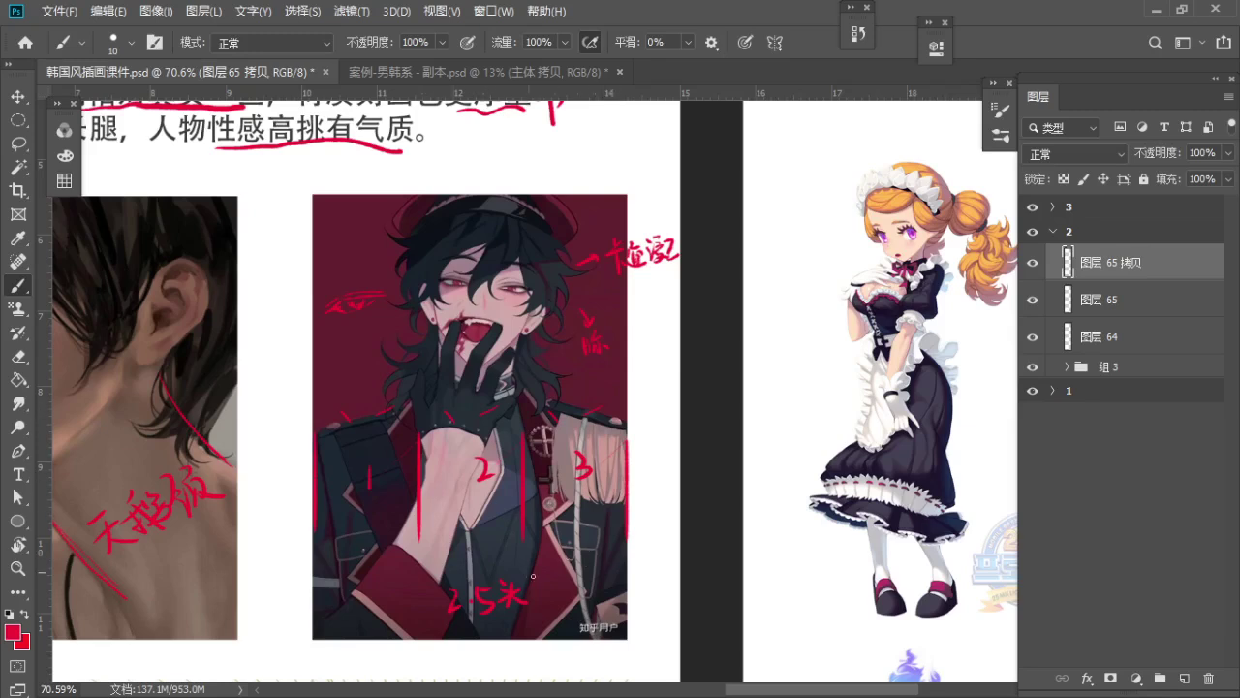
mouse_move(547, 580)
left_mouse_down()
mouse_move(573, 594)
mouse_move(593, 571)
left_mouse_up()
left_click_drag(600, 561, 623, 592)
Handwrite 4-5 in red above the man's portrait
left_click_drag(528, 159, 538, 189)
left_click_drag(547, 173, 569, 187)
left_click_drag(572, 158, 583, 158)
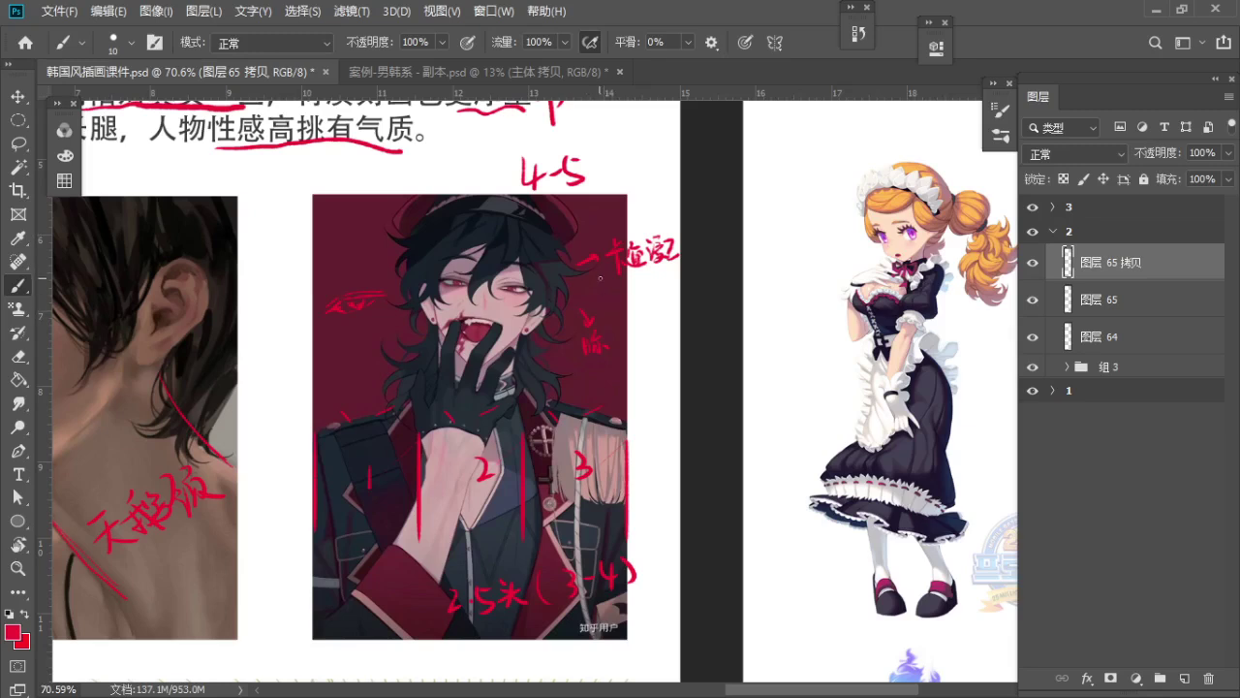
Review the annotated portraits and their description, and continue to the two ornate figures below
key("z")
left_click_drag(599, 244, 562, 242)
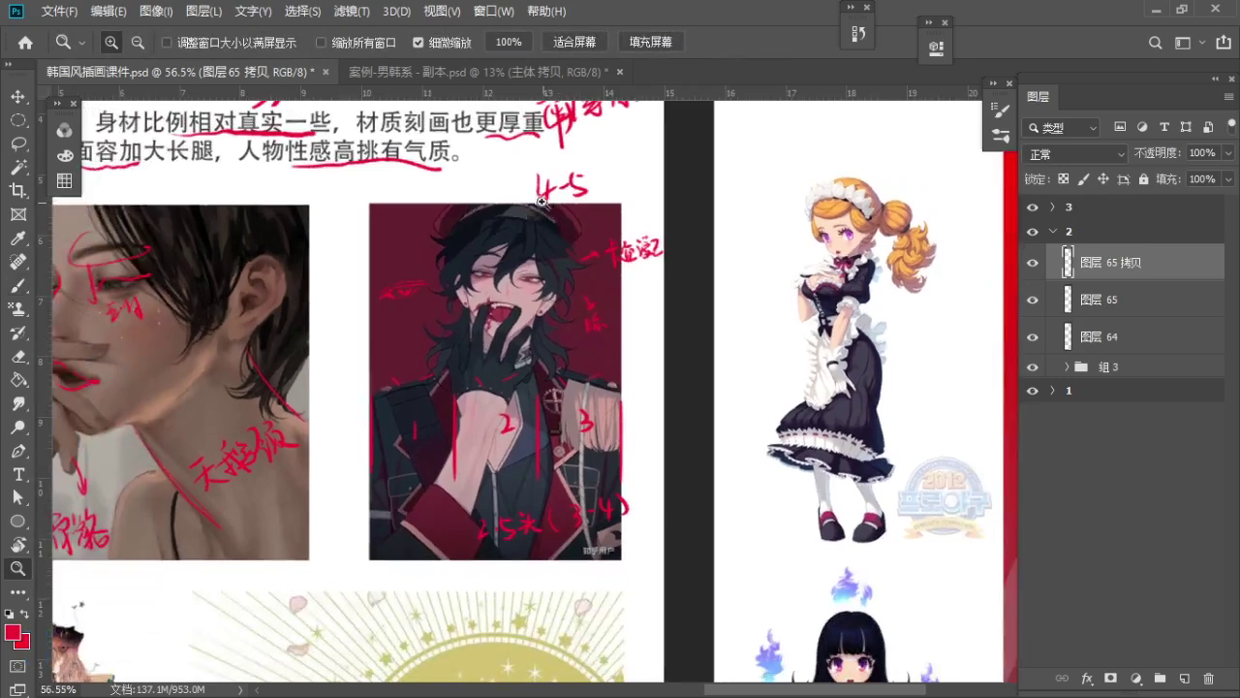
key("space")
left_click_drag(503, 333, 658, 289)
key("space")
left_click_drag(496, 378, 524, 281)
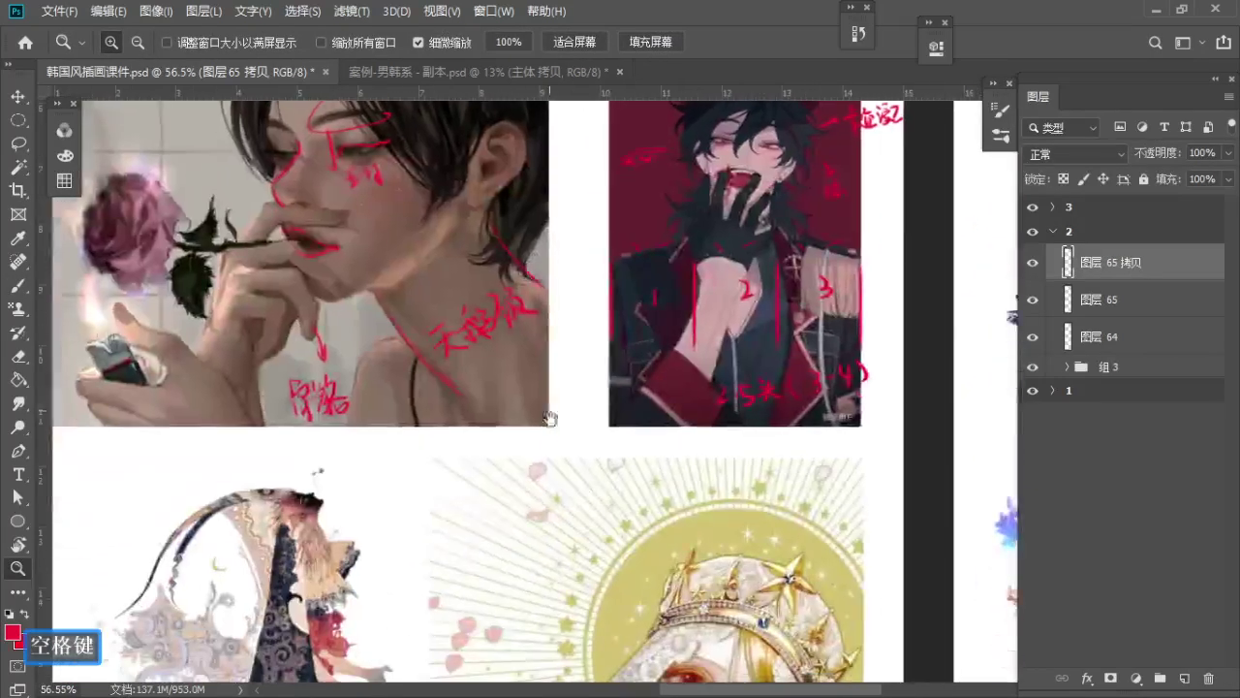
left_click_drag(564, 437, 555, 571)
left_click_drag(520, 413, 560, 461)
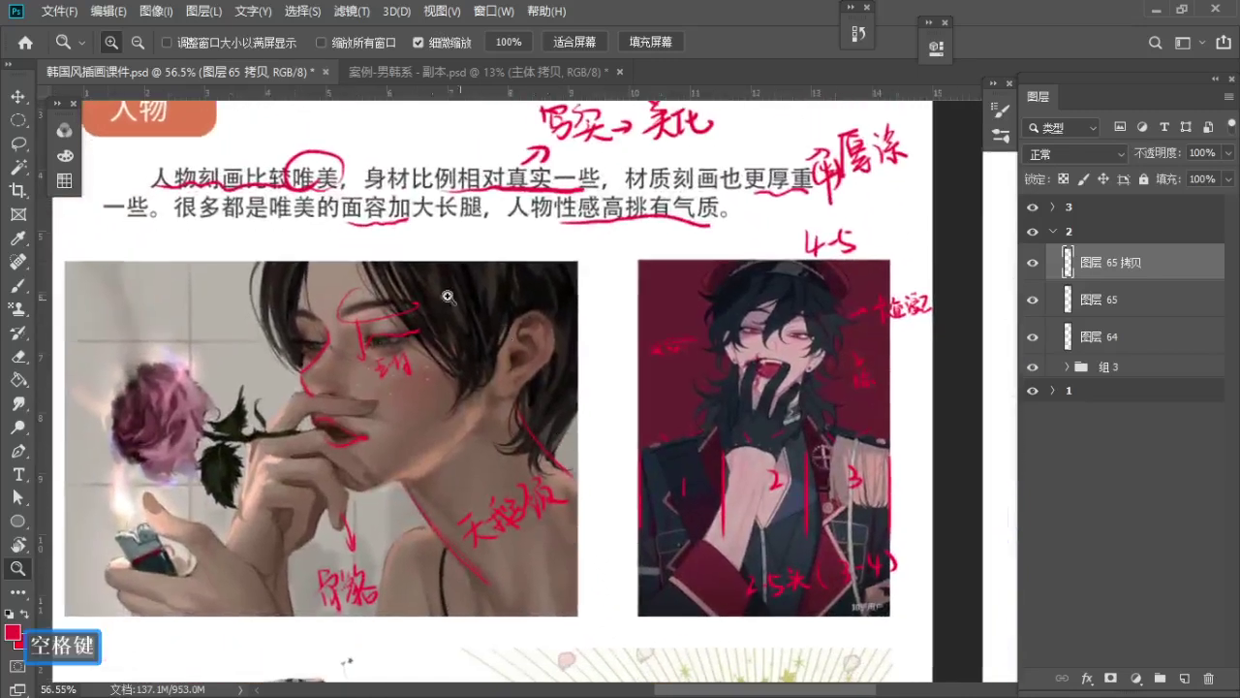
key("b")
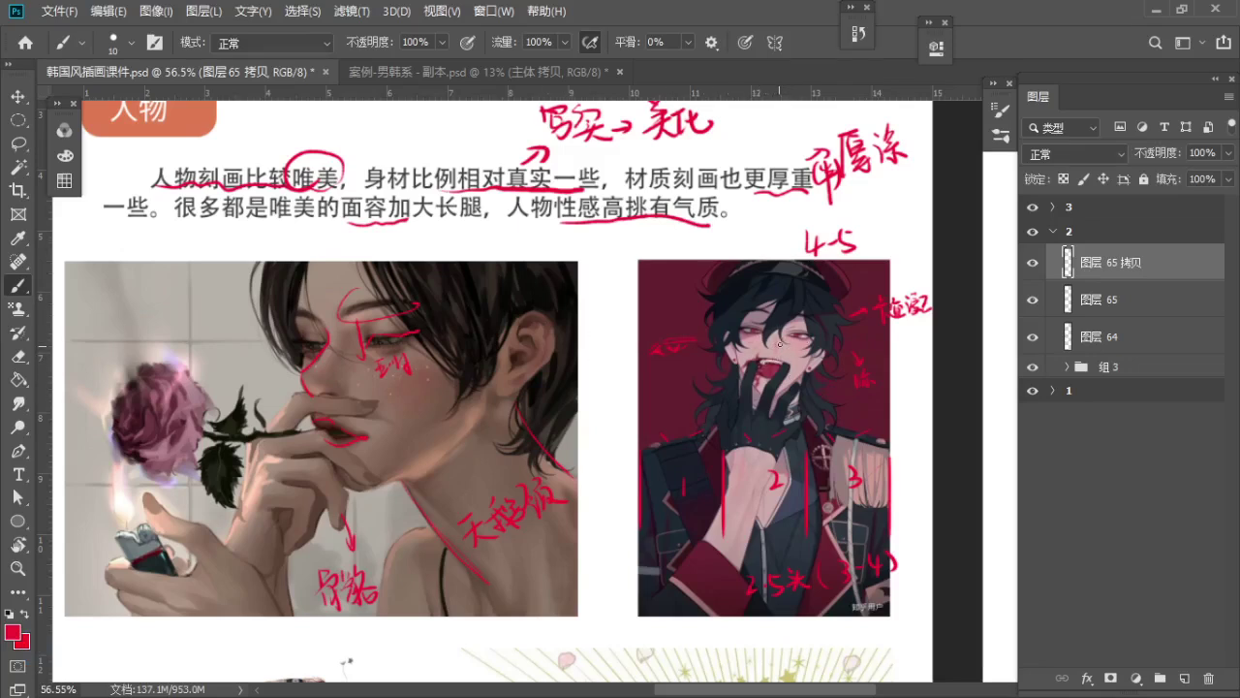
left_click_drag(819, 339, 822, 304)
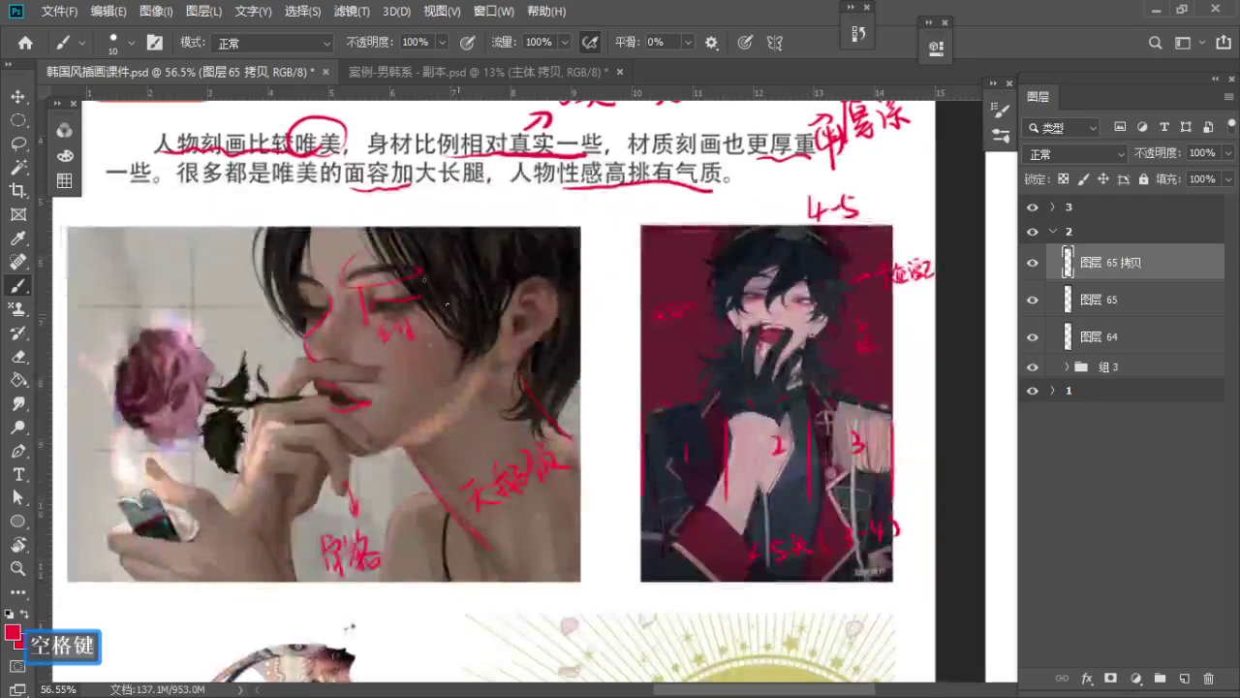
left_click_drag(604, 551, 578, 403)
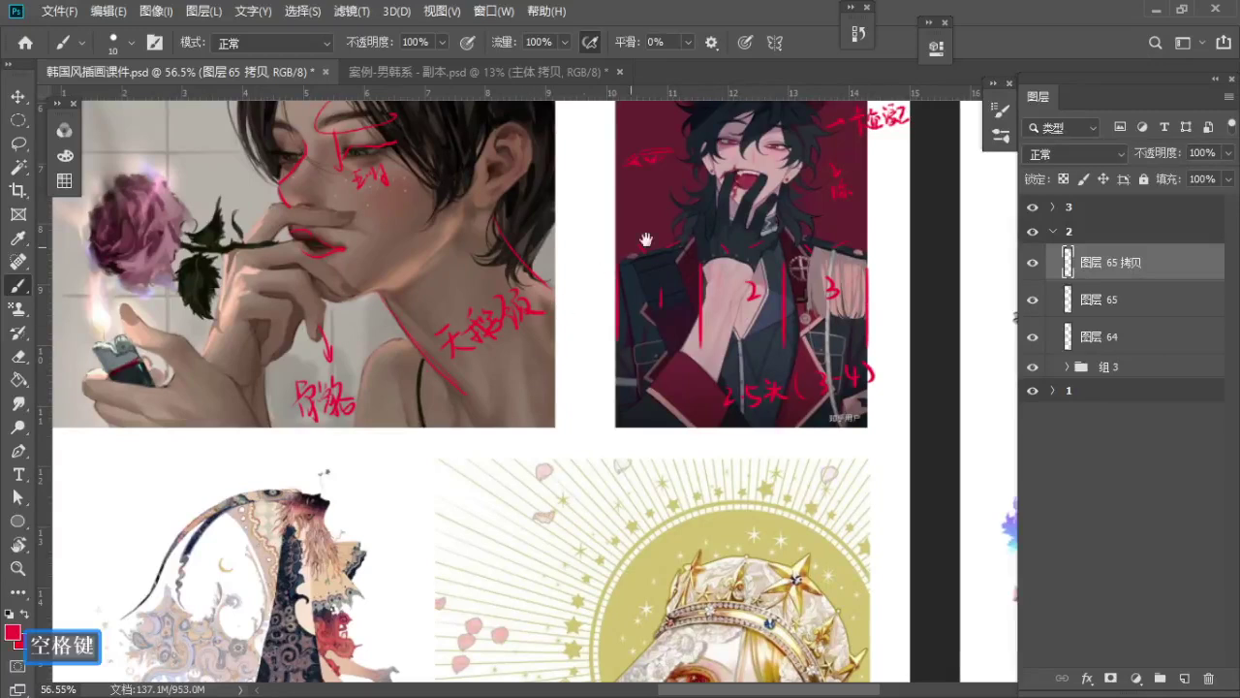
left_click_drag(550, 553, 539, 429)
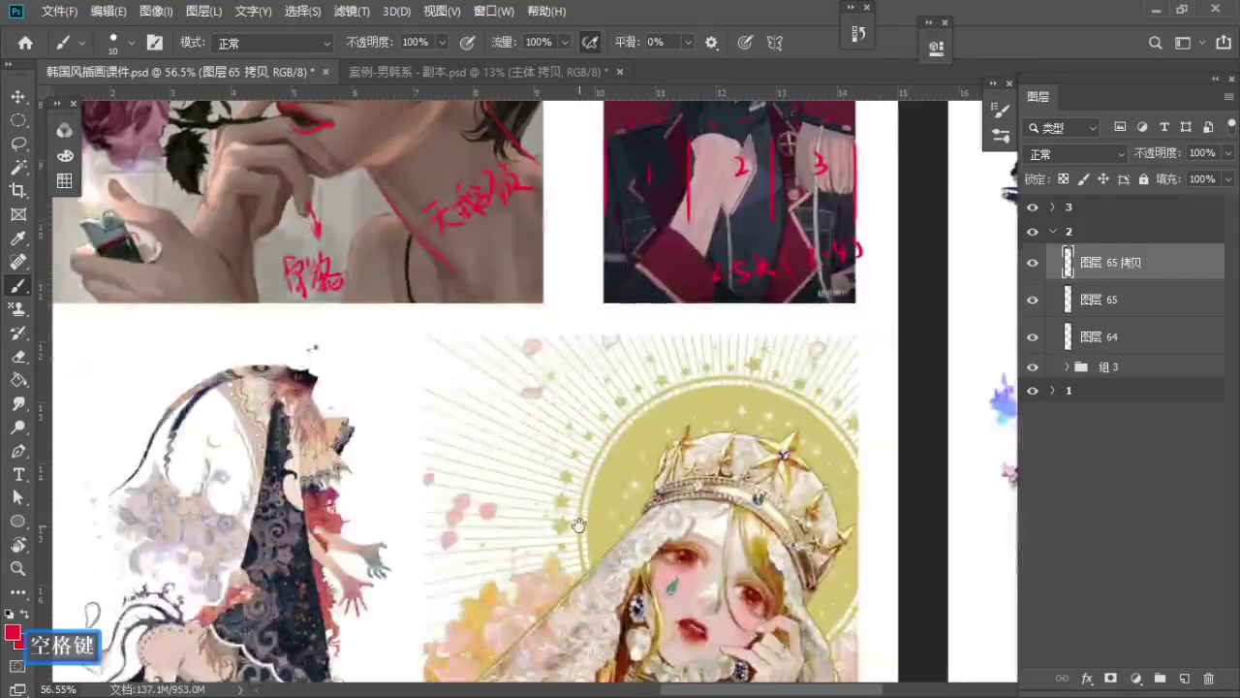
left_click_drag(578, 524, 583, 306)
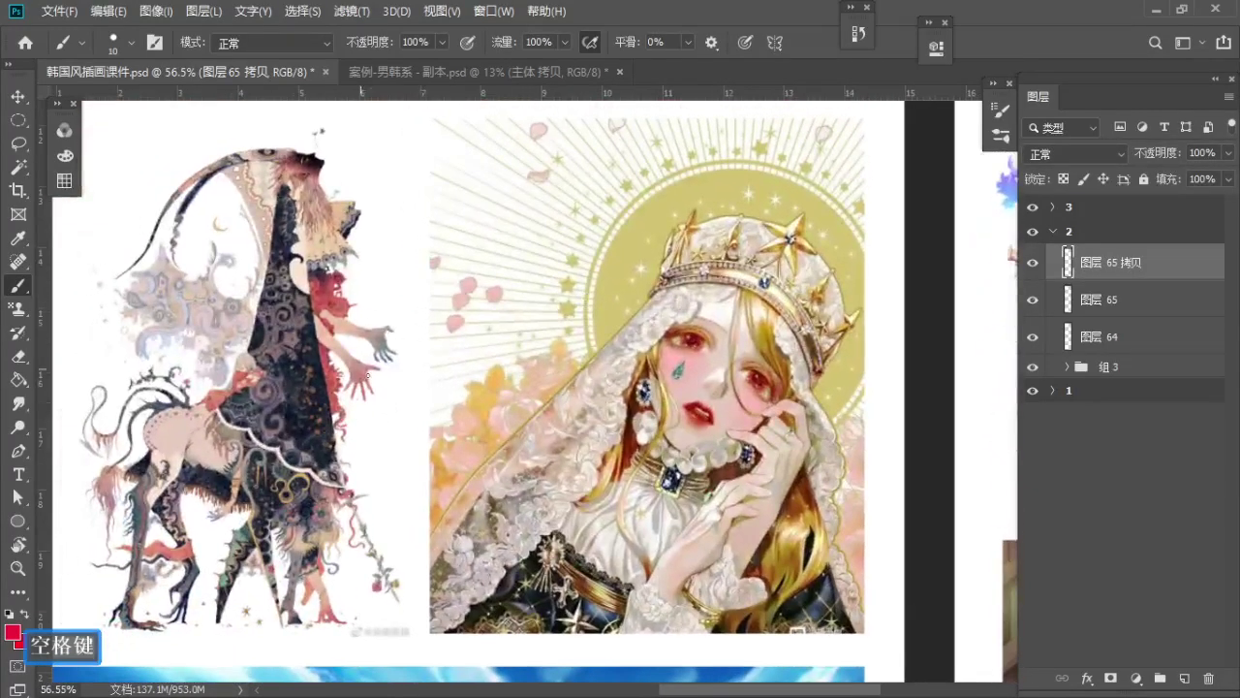
left_click_drag(368, 374, 438, 367)
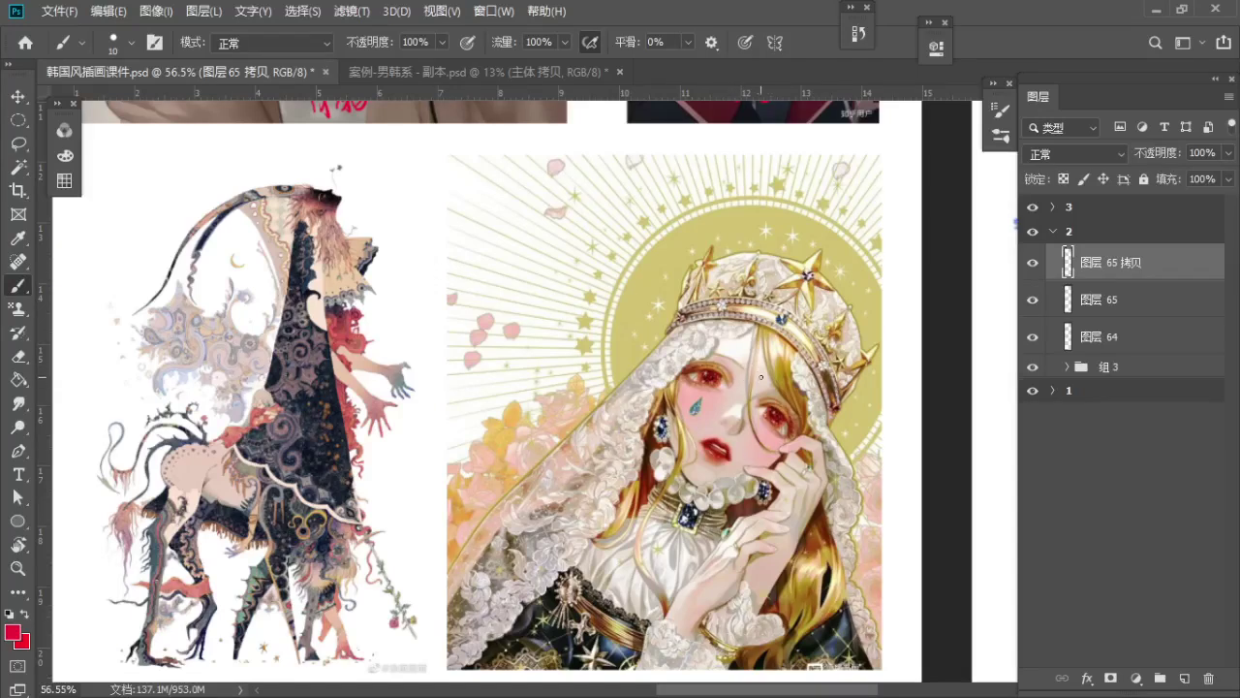
Circle patterned details in red on the horse-legged figure's pale swirls, dark robe and shoulder area
key("space")
left_click_drag(644, 350, 656, 307)
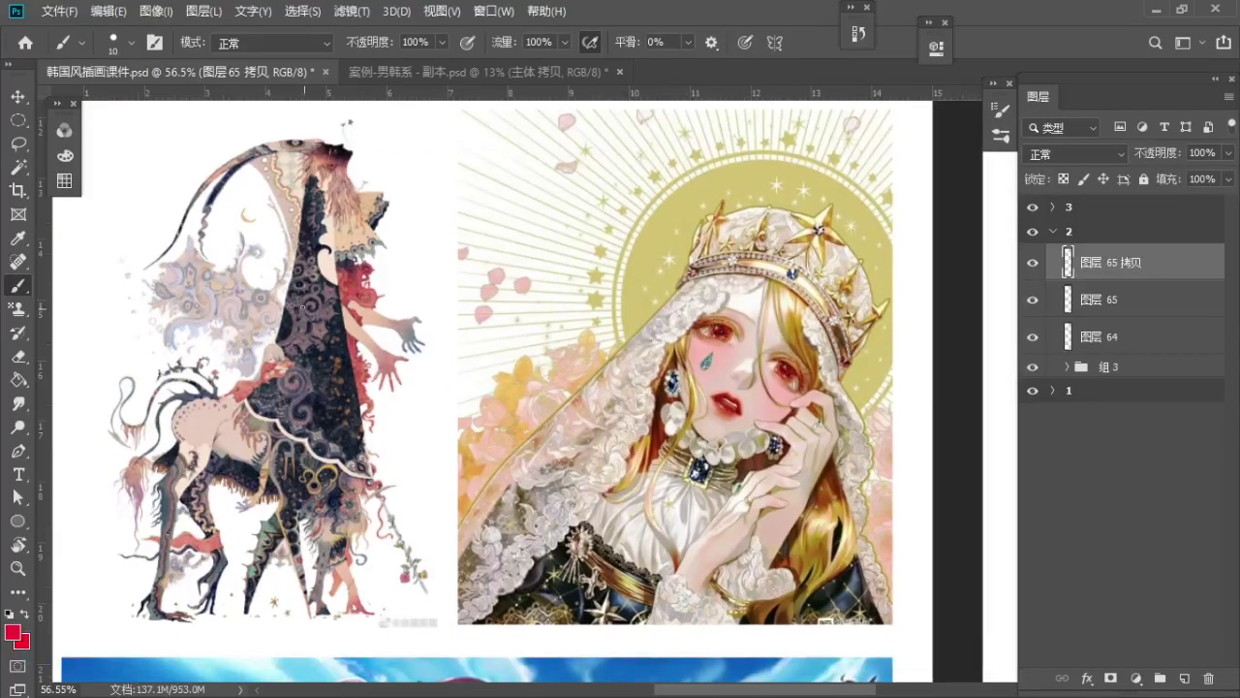
mouse_move(238, 281)
left_mouse_down()
mouse_move(223, 325)
mouse_move(243, 283)
left_mouse_up()
left_click_drag(334, 205, 350, 207)
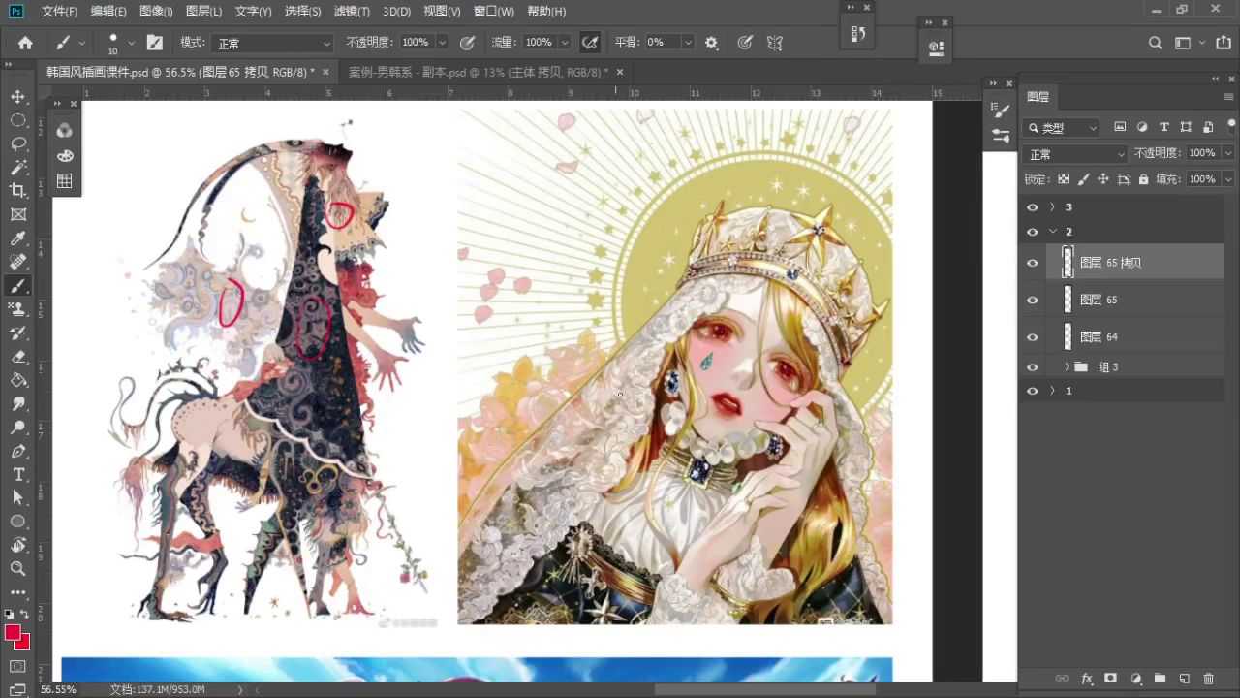
Circle the lace veil, the collar jewellery and the crown's star ornament in red on the crowned woman
mouse_move(637, 400)
left_mouse_down()
mouse_move(621, 392)
mouse_move(639, 400)
left_mouse_up()
left_click_drag(734, 448, 751, 479)
mouse_move(670, 455)
left_mouse_down()
mouse_move(721, 490)
mouse_move(700, 501)
left_mouse_up()
left_click_drag(829, 213, 822, 217)
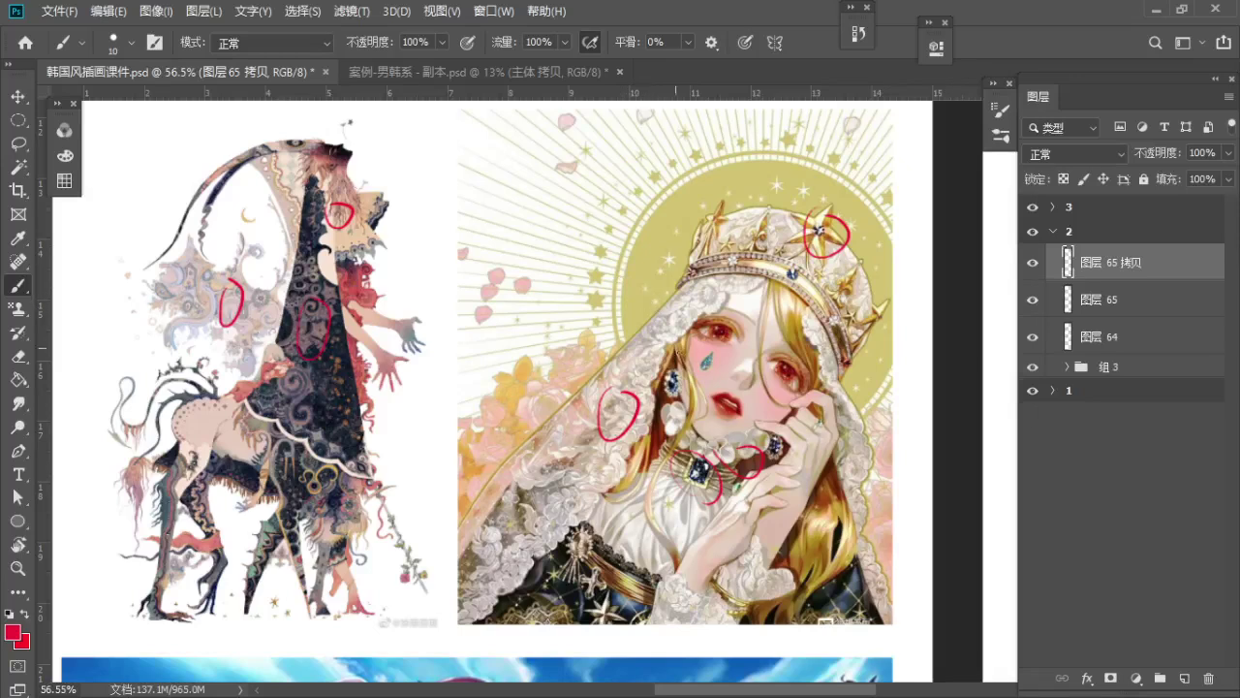
Trace the crowned woman's upper eyelids and the bridge of her nose in red
key("space")
left_click_drag(727, 367, 641, 387)
key("z")
left_click_drag(690, 342, 733, 347)
key("b")
mouse_move(593, 347)
left_mouse_down()
mouse_move(647, 354)
mouse_move(735, 427)
left_mouse_up()
key("ctrl+z")
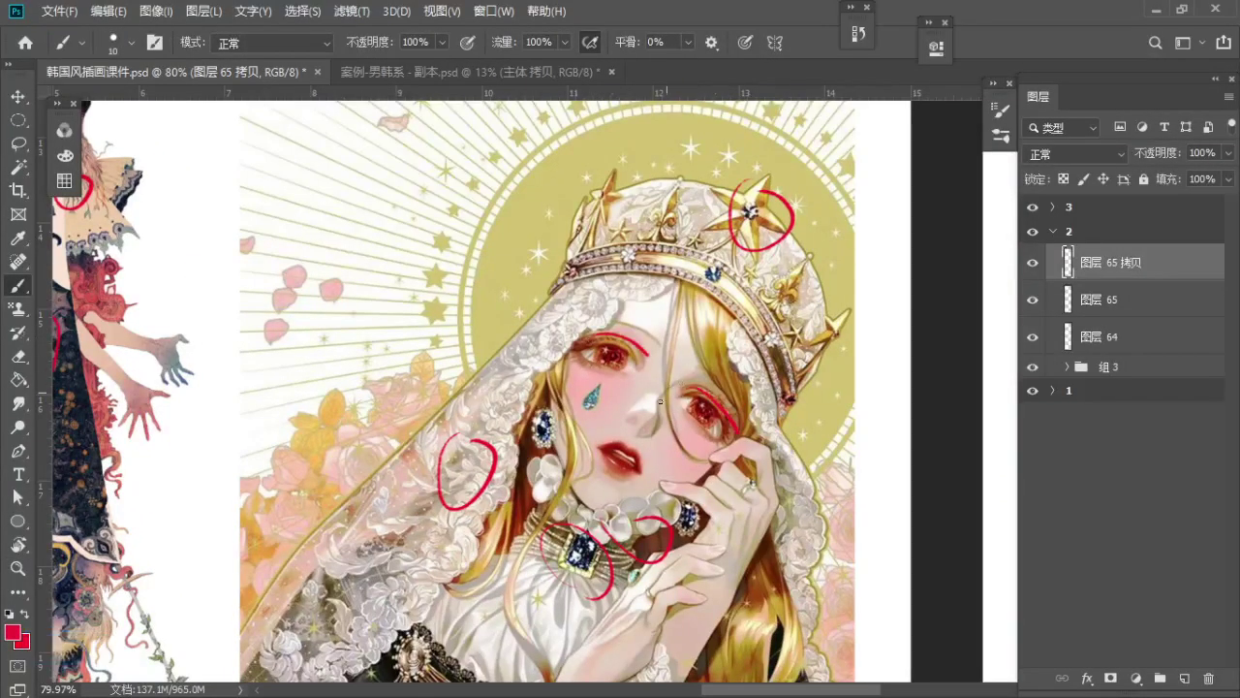
left_click_drag(680, 383, 654, 433)
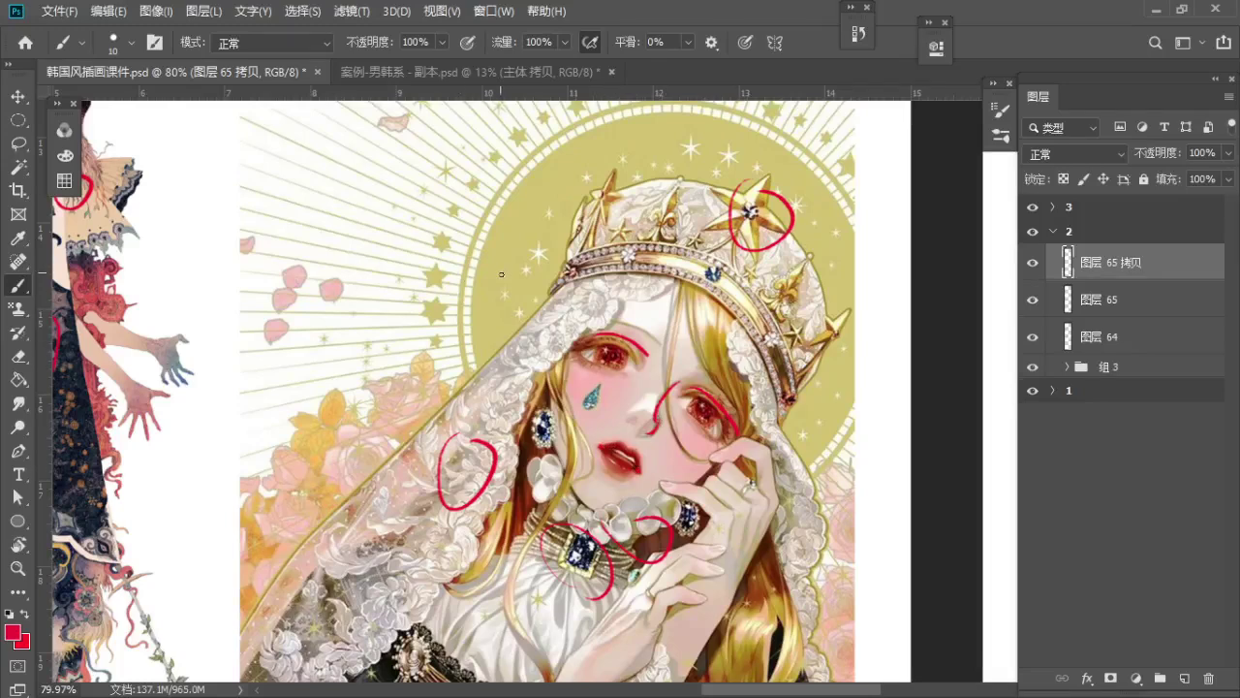
Draw red loops around the crowned woman's lower hand and wrist and around the folds of her white blouse
key("z")
left_click_drag(570, 297, 520, 319)
key("space")
mouse_move(627, 457)
left_mouse_down()
mouse_move(649, 352)
mouse_move(687, 351)
left_mouse_up()
key("b")
mouse_move(579, 399)
left_mouse_down()
mouse_move(590, 453)
mouse_move(661, 392)
left_mouse_up()
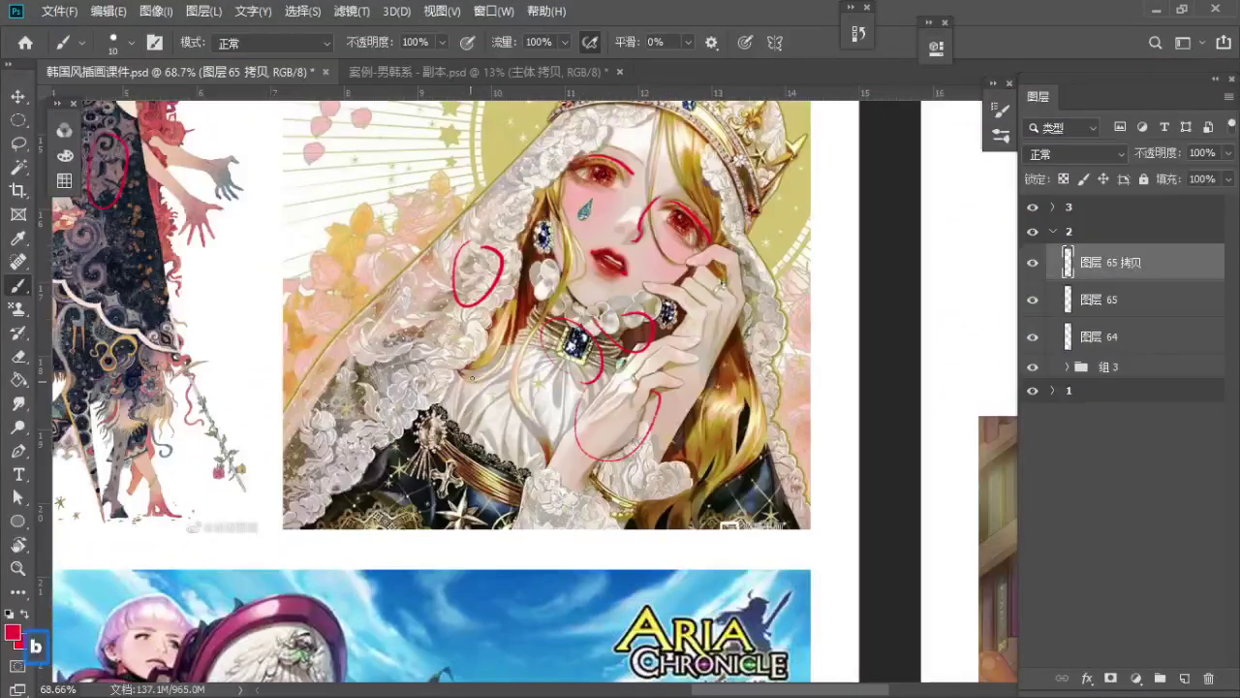
left_click_drag(461, 392, 520, 387)
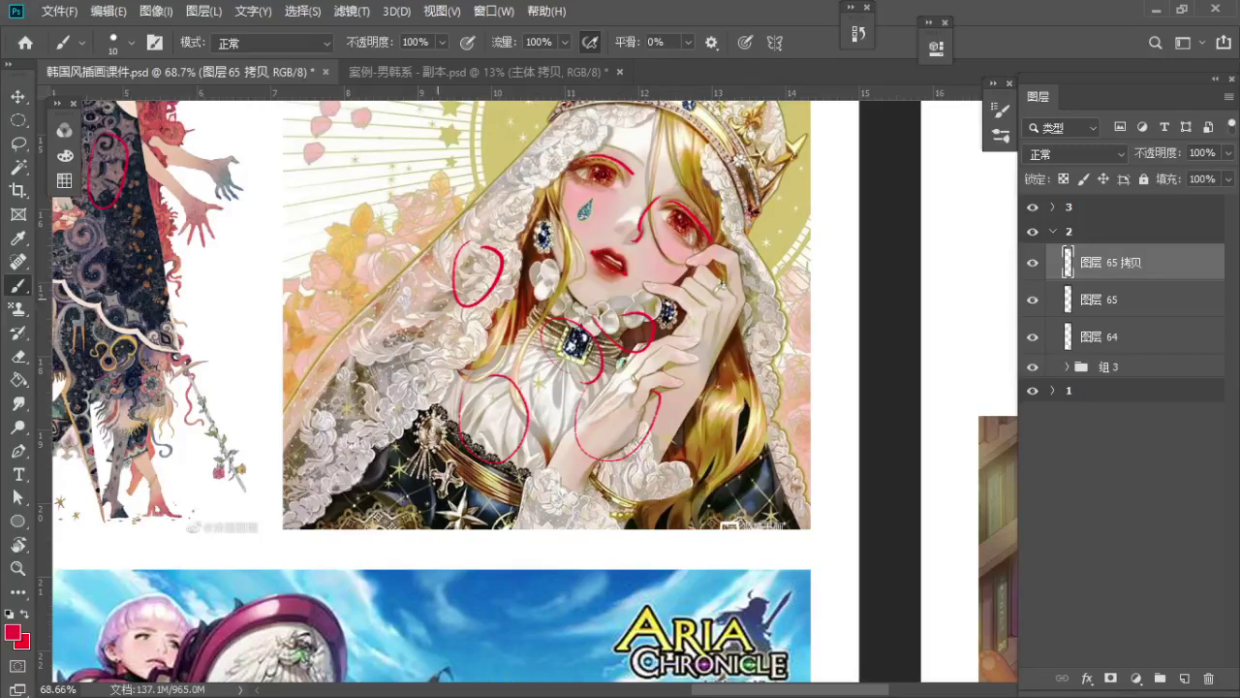
Review the two annotated ornate figures and continue to the Aria Chronicle artwork below them
key("z")
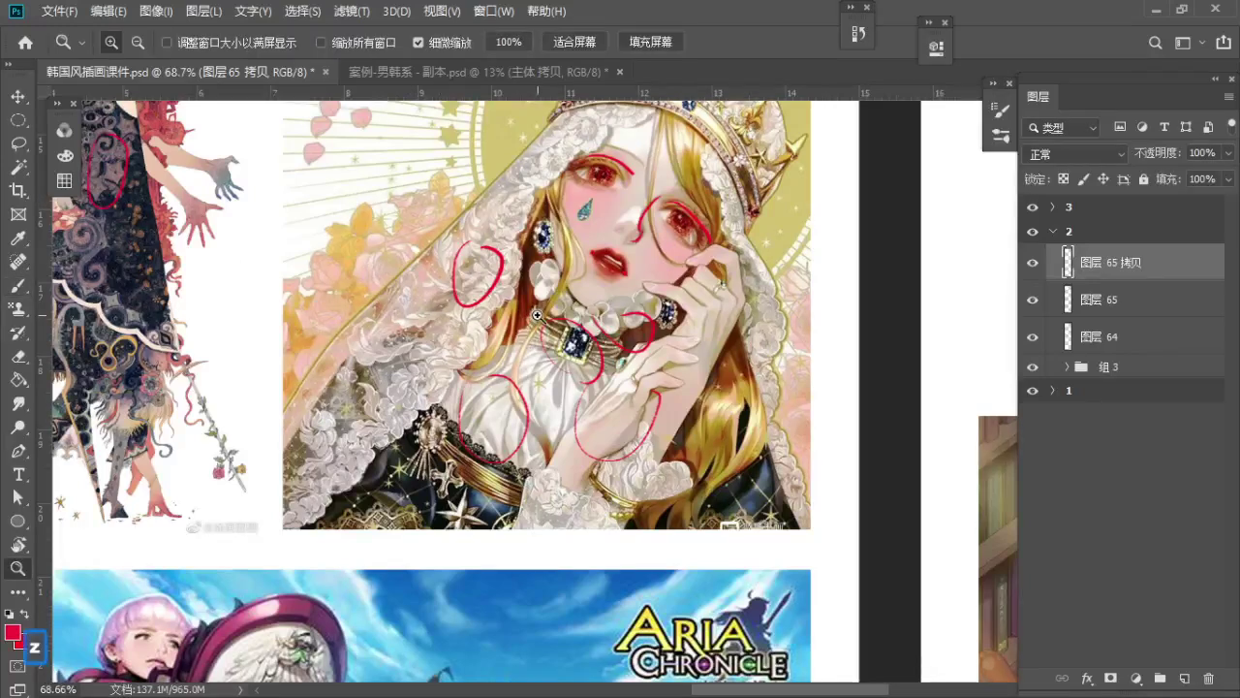
mouse_move(522, 313)
left_mouse_down()
mouse_move(511, 310)
mouse_move(593, 363)
left_mouse_up()
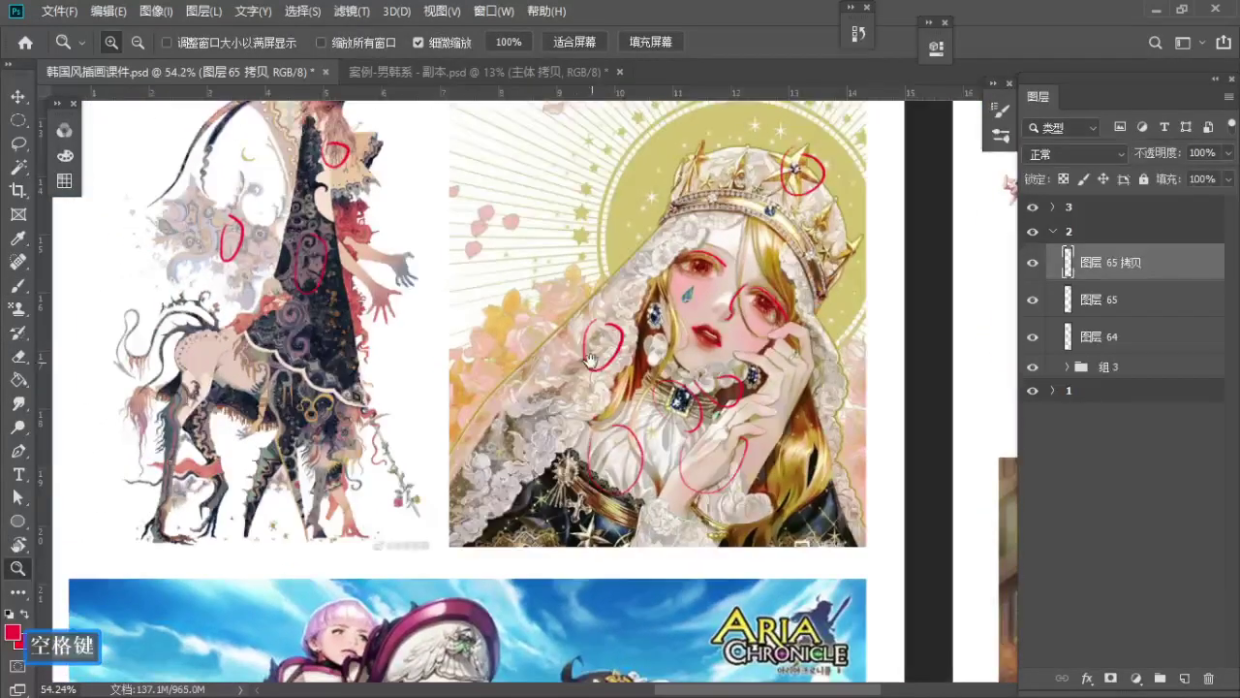
key("b")
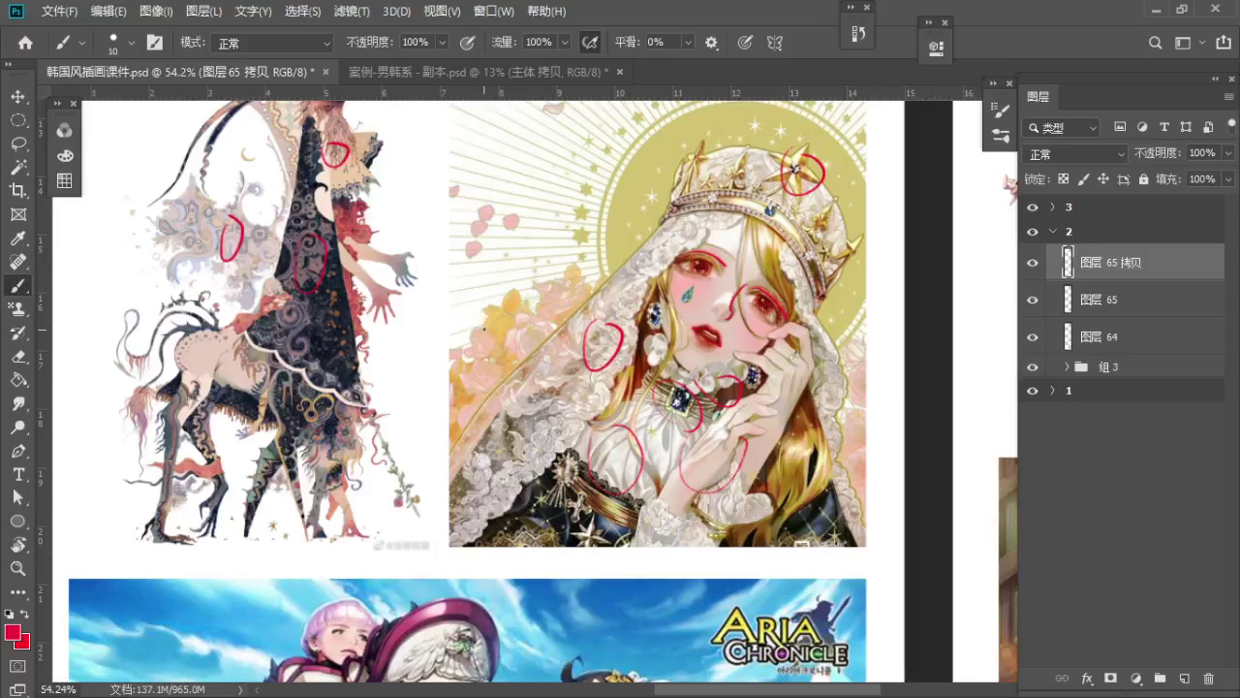
key("z")
left_click_drag(451, 250, 446, 251)
key("space")
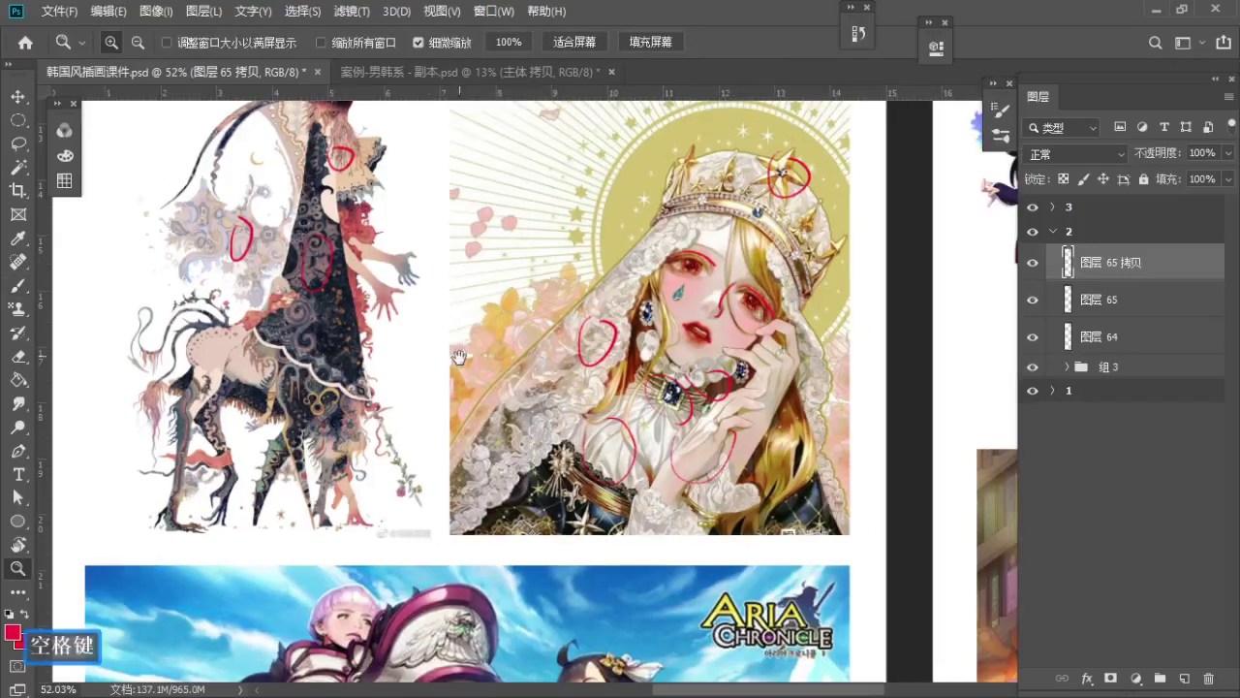
left_click_drag(457, 354, 457, 260)
left_click_drag(469, 429, 469, 323)
mouse_move(498, 362)
left_mouse_down()
mouse_move(498, 164)
mouse_move(497, 220)
mouse_move(517, 200)
left_mouse_up()
key("b")
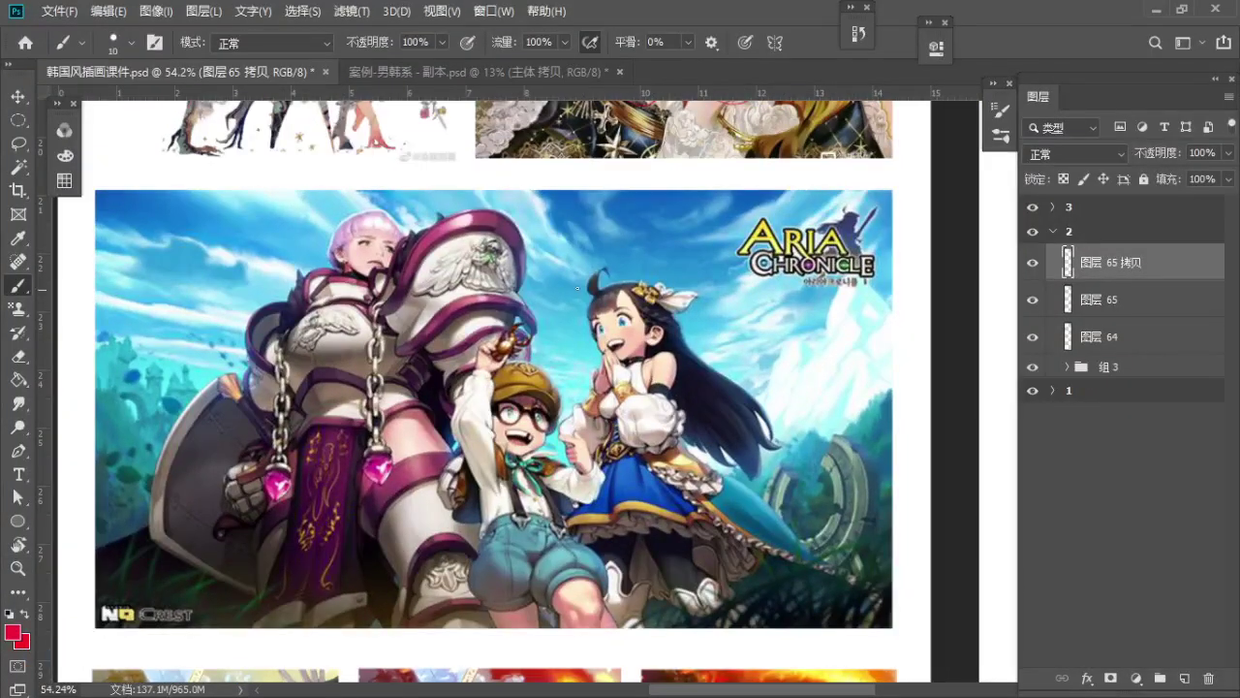
Circle the faces of the armoured woman, the boy with glasses and the black-haired girl in red
key("z")
left_click_drag(528, 281, 562, 283)
key("b")
key("z")
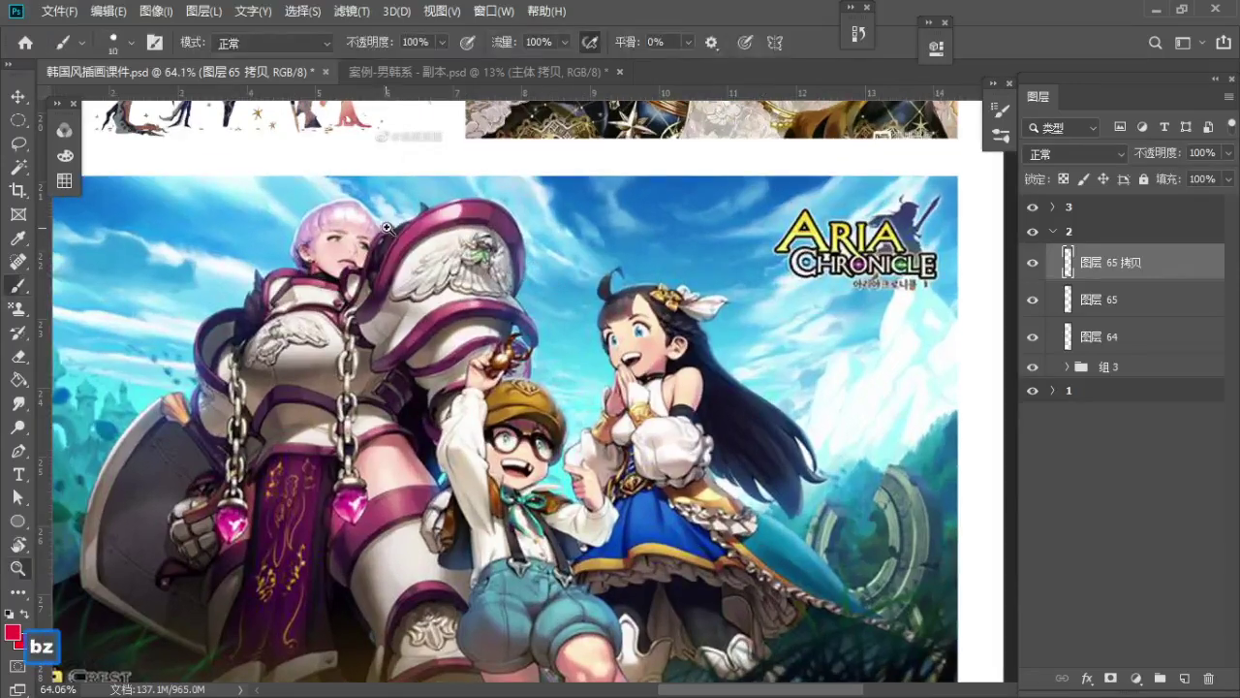
mouse_move(376, 232)
left_mouse_down()
mouse_move(357, 232)
mouse_move(377, 246)
mouse_move(320, 219)
left_mouse_up()
key("b")
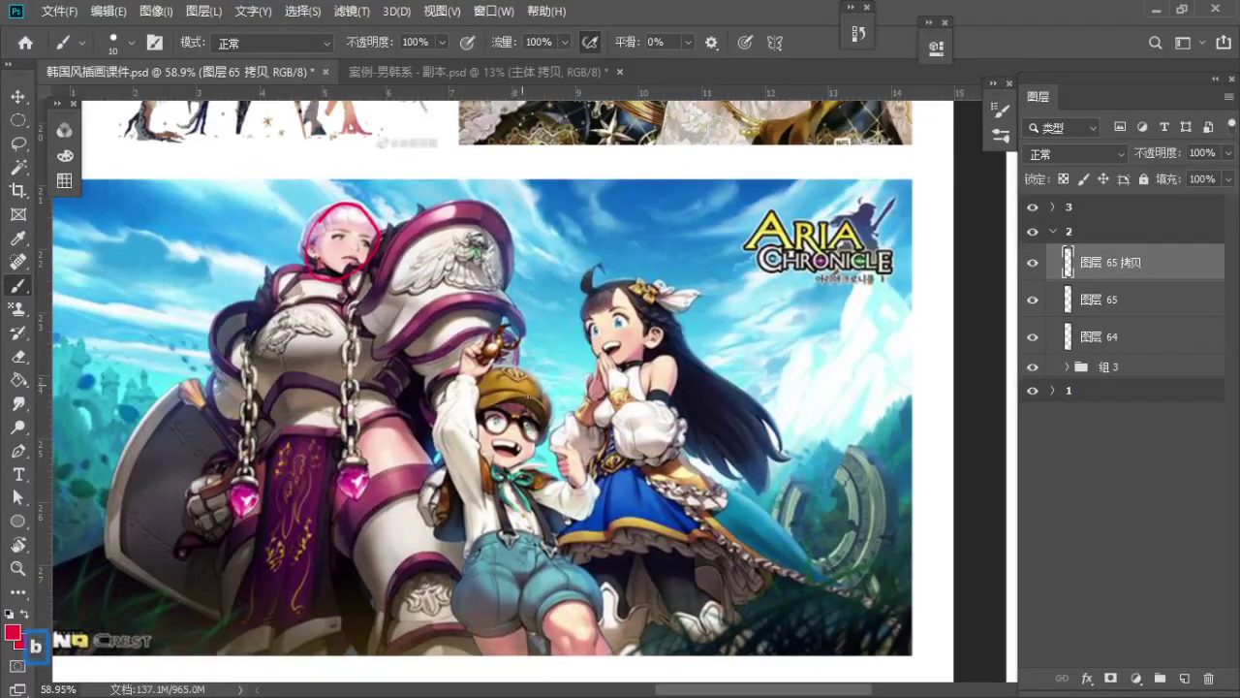
mouse_move(478, 398)
left_mouse_down()
mouse_move(539, 456)
mouse_move(496, 397)
left_mouse_up()
left_click_drag(616, 290, 625, 294)
Circle the boy's knees, the armoured woman's bare thigh, and the black-haired girl's shoulder and boot in red
key("space")
mouse_move(630, 424)
left_mouse_down()
mouse_move(612, 331)
mouse_move(566, 336)
mouse_move(582, 328)
left_mouse_up()
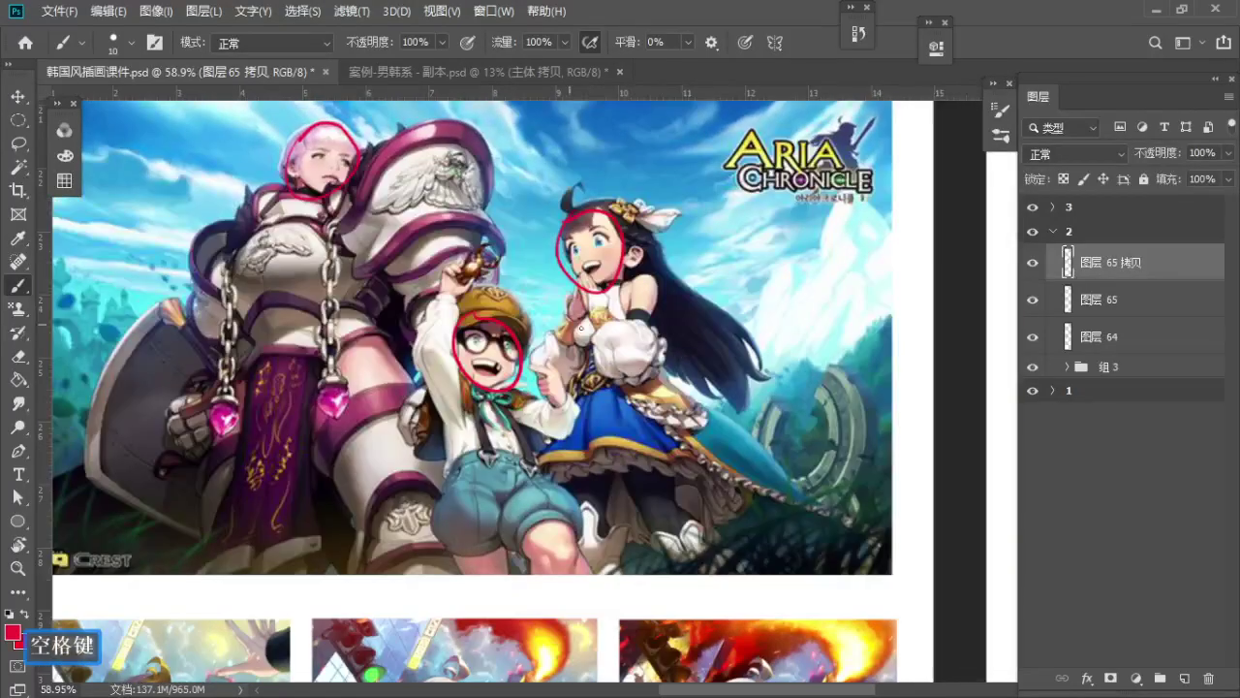
key("z")
mouse_move(530, 541)
left_mouse_down()
mouse_move(562, 541)
mouse_move(531, 532)
mouse_move(451, 586)
mouse_move(501, 560)
left_mouse_up()
key("b")
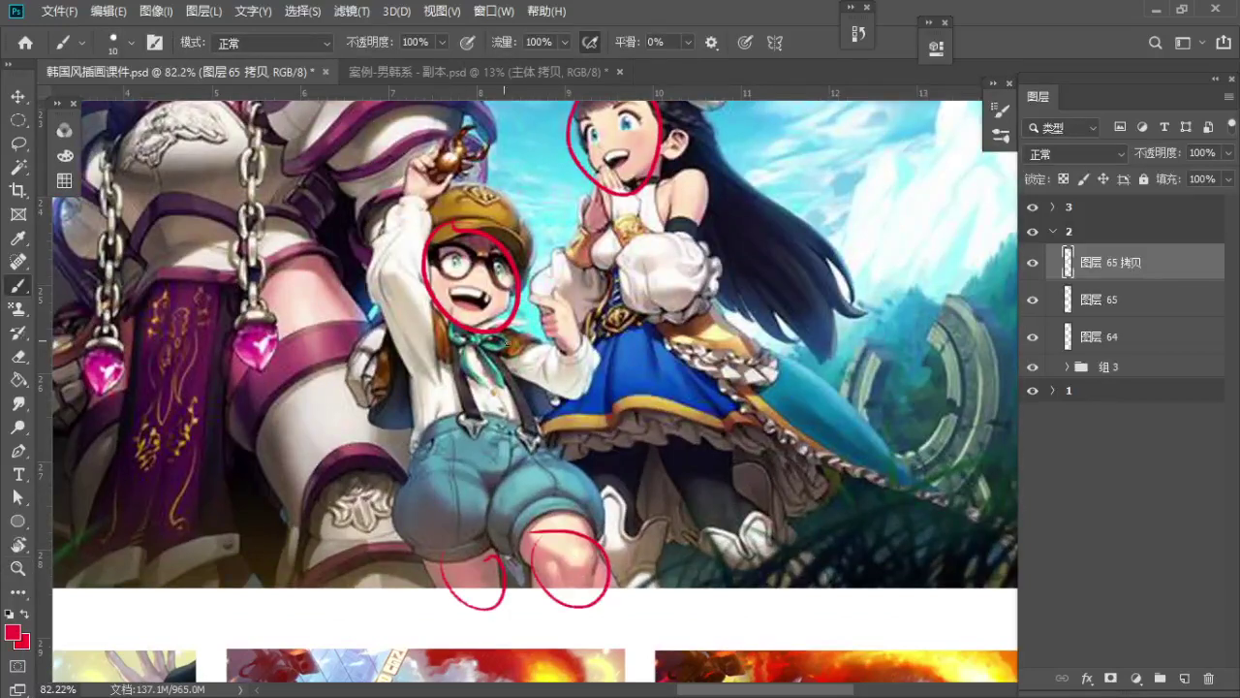
left_click_drag(288, 264, 318, 274)
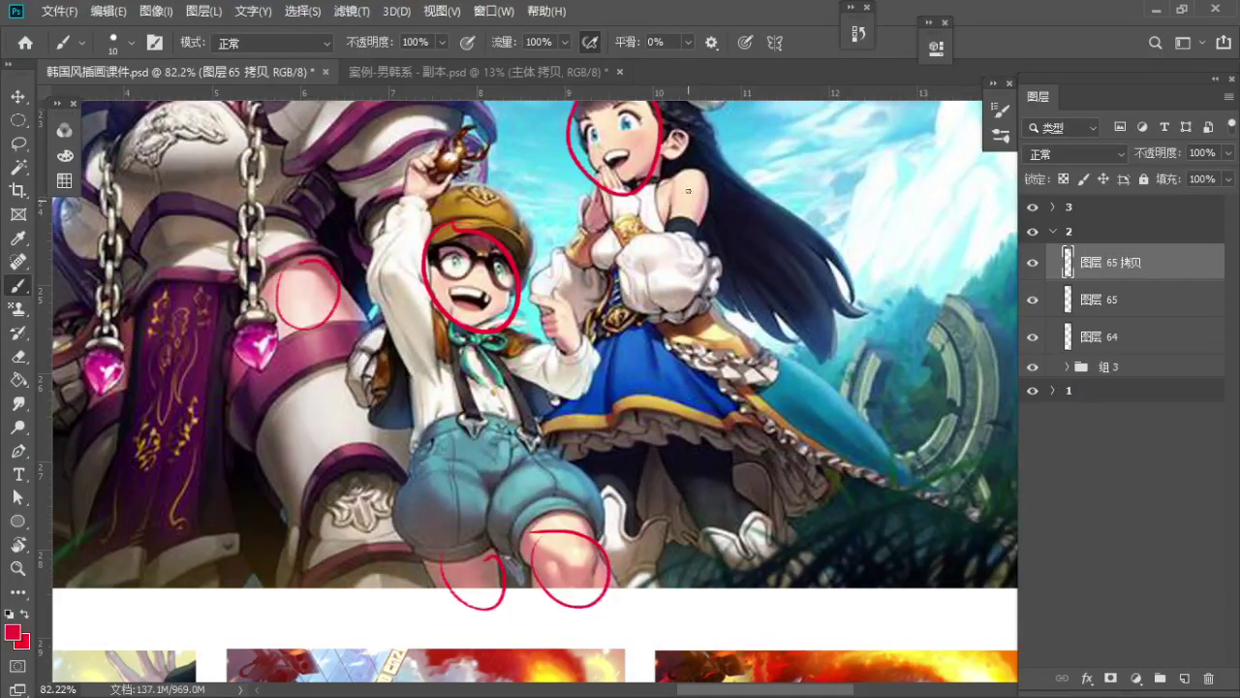
left_click_drag(688, 191, 693, 174)
mouse_move(700, 480)
left_mouse_down()
mouse_move(753, 513)
mouse_move(727, 468)
left_mouse_up()
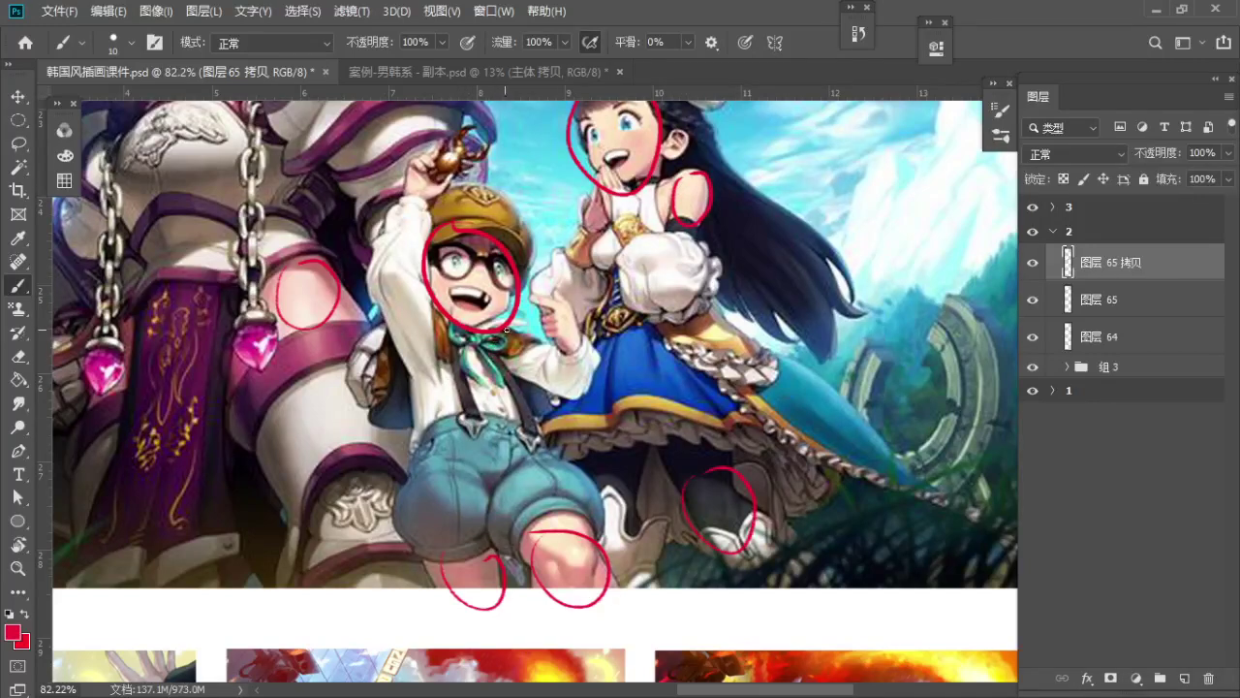
Review the whole annotated Aria Chronicle group and continue to the three Qurare: Magic Library illustrations
key("z")
left_click_drag(552, 323, 544, 369)
key("space")
left_click_drag(525, 302, 520, 396)
key("space")
left_click_drag(531, 294, 513, 287)
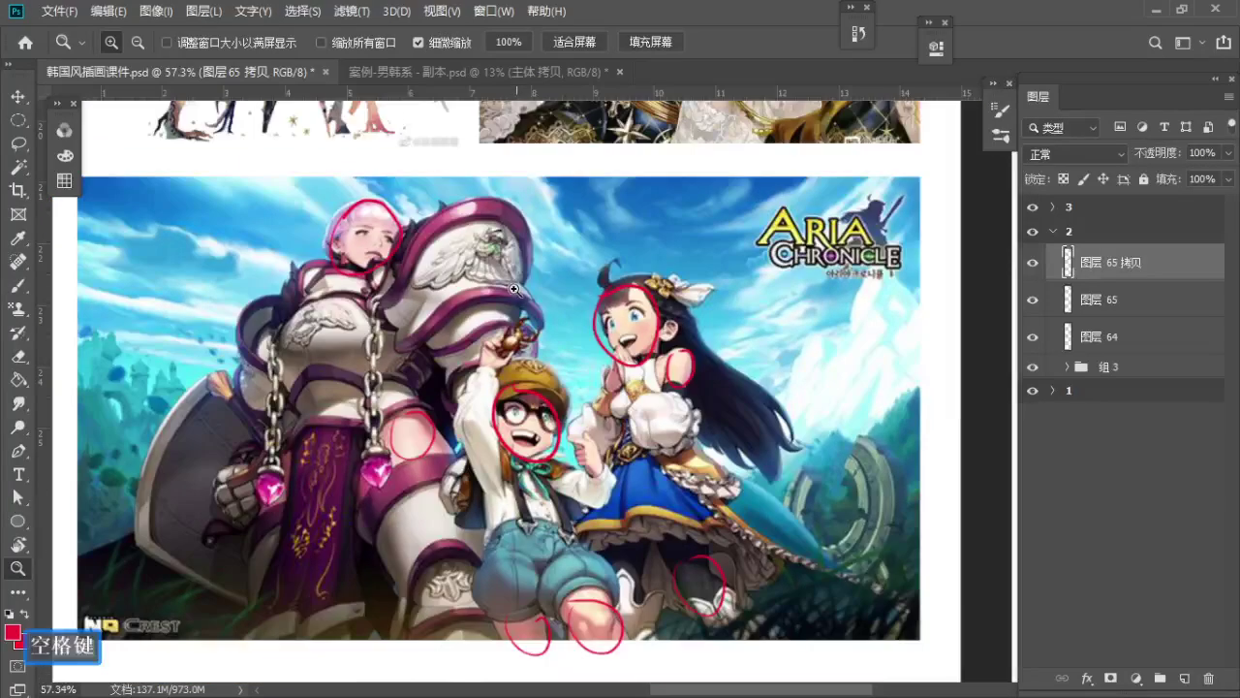
key("b")
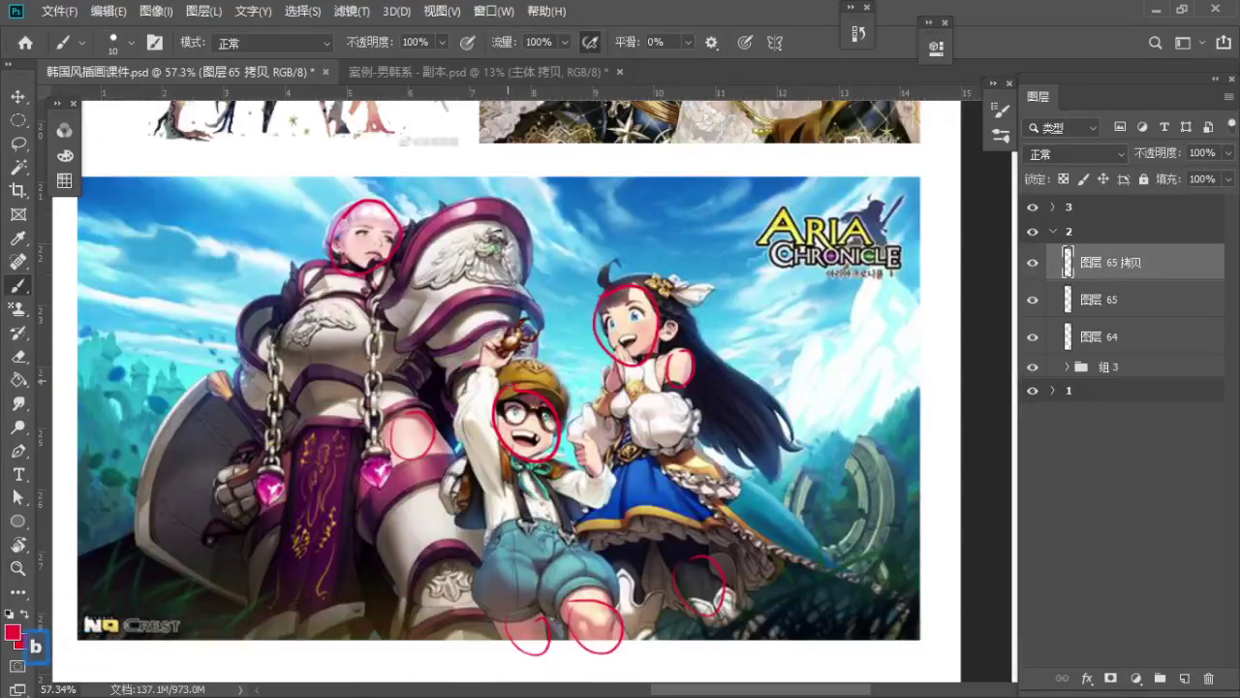
key("space")
left_click_drag(534, 473, 522, 345)
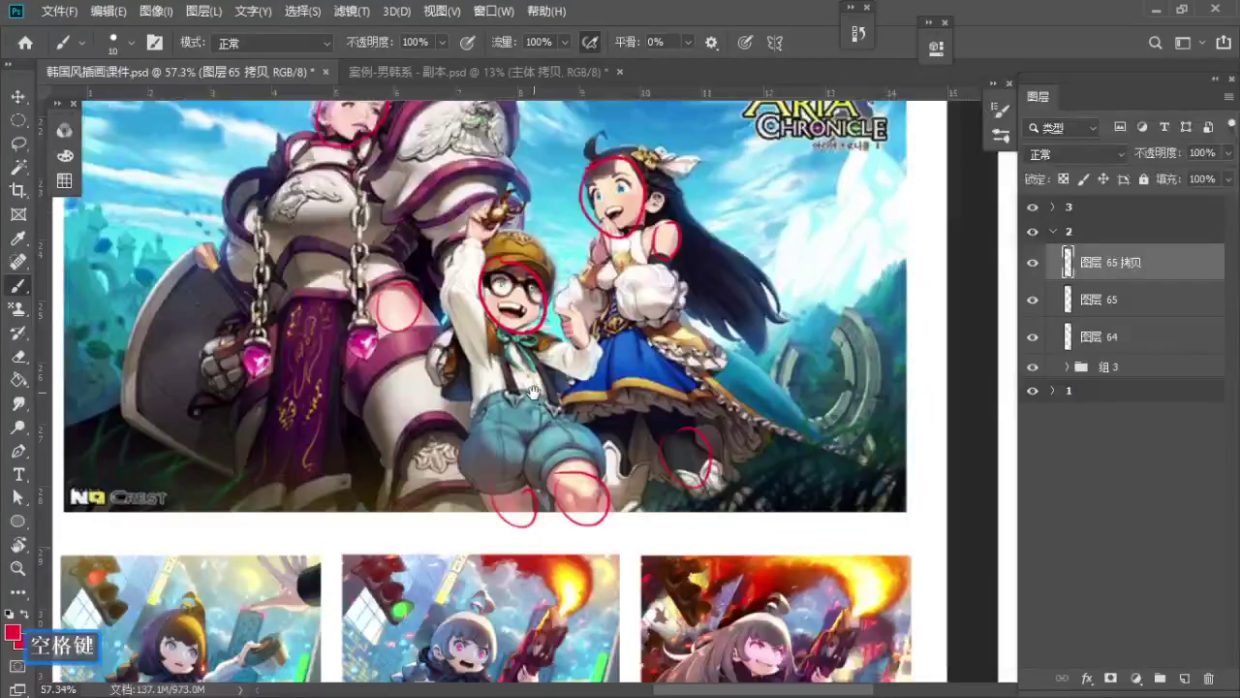
left_click_drag(537, 395, 541, 331)
left_click_drag(559, 405, 557, 369)
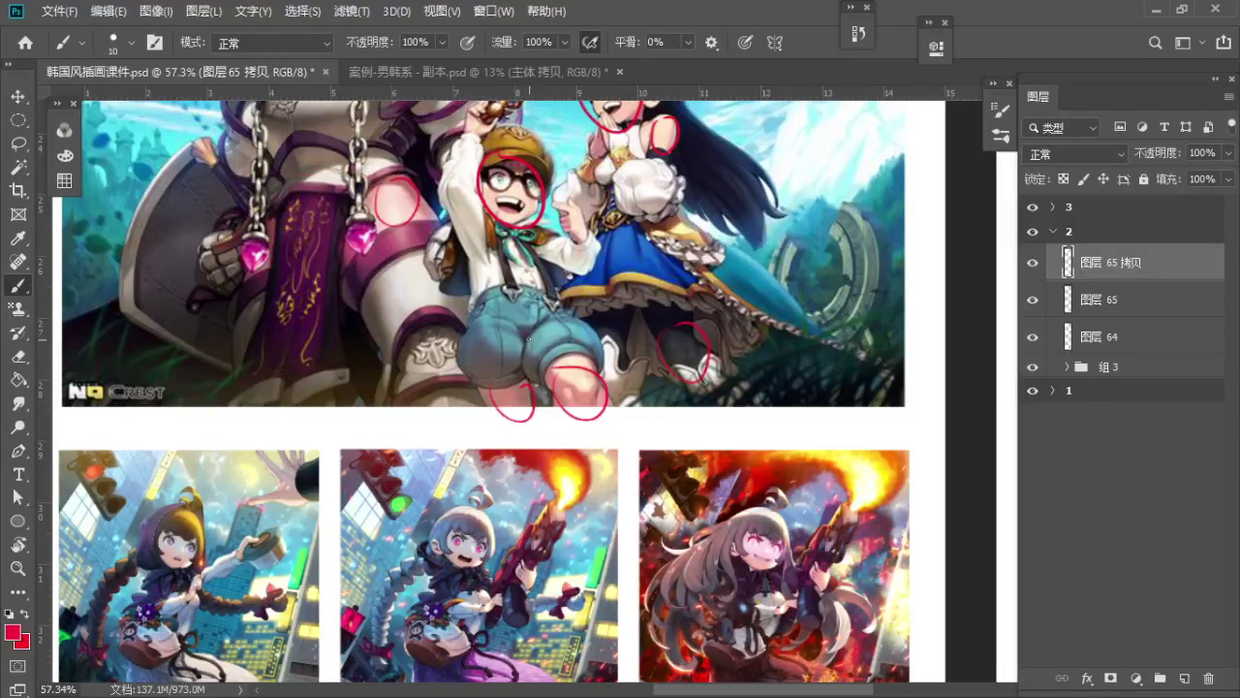
left_click_drag(465, 448, 494, 244)
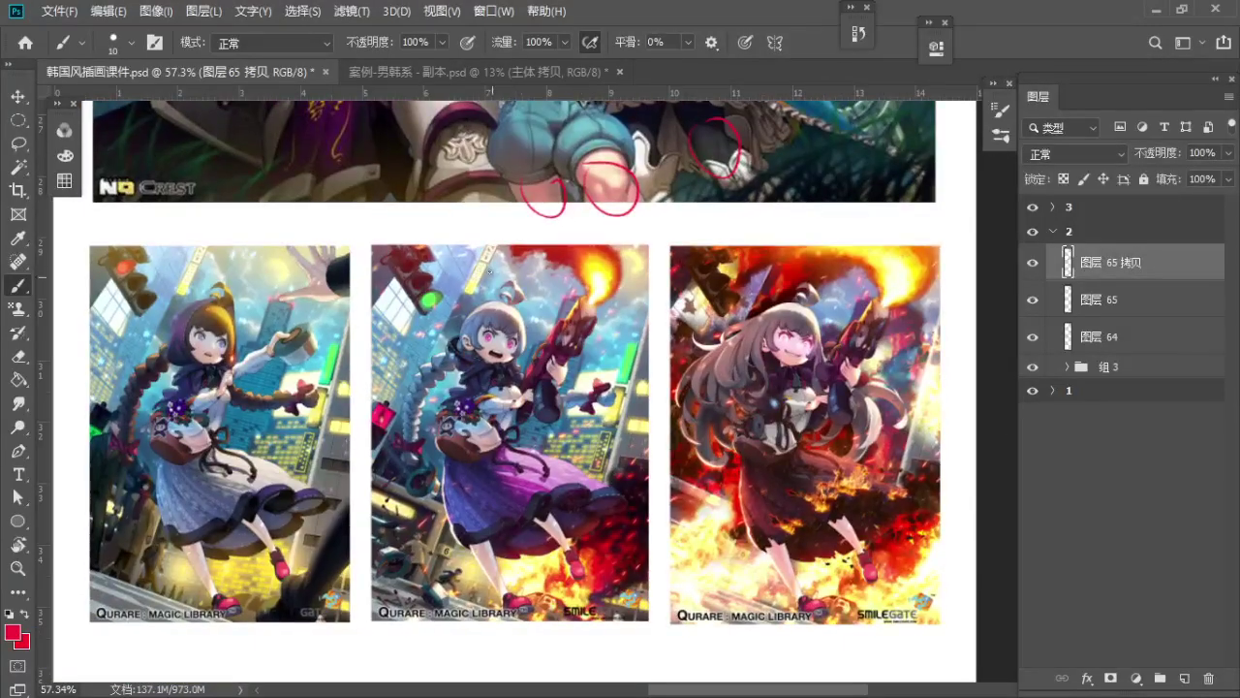
left_click_drag(312, 315, 321, 280)
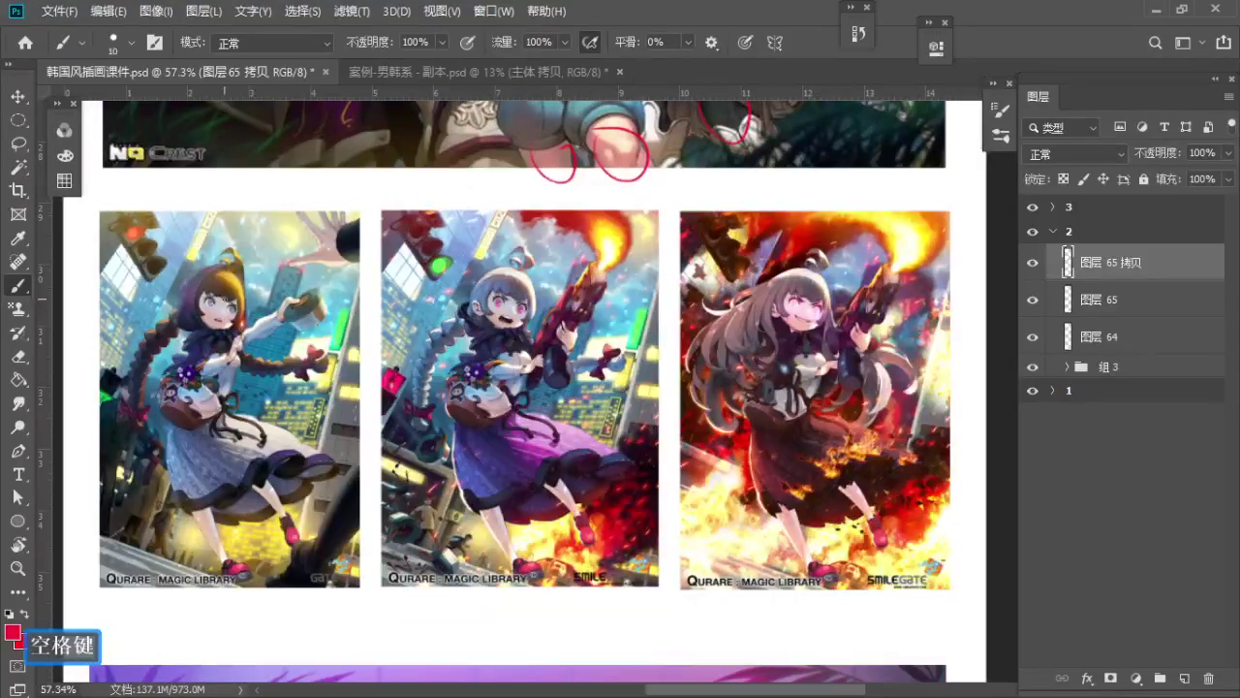
Circle the hooded girl's face in red on the first Qurare illustration
key("z")
left_click(236, 336)
left_click_drag(236, 335, 276, 360)
key("b")
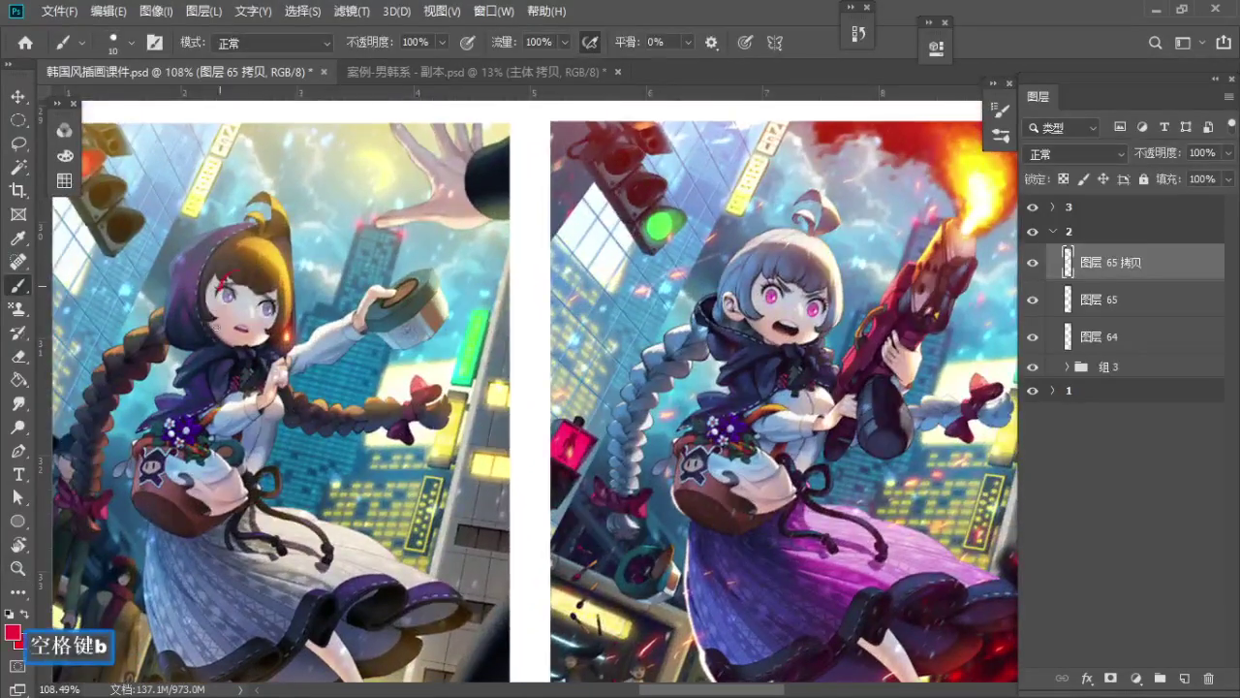
mouse_move(244, 280)
left_mouse_down()
mouse_move(256, 284)
mouse_move(225, 299)
left_mouse_up()
Circle the silver-haired girl's face on the second Qurare illustration and the hooded girl's hand area in red
key("z")
left_click_drag(465, 280, 358, 292)
key("b")
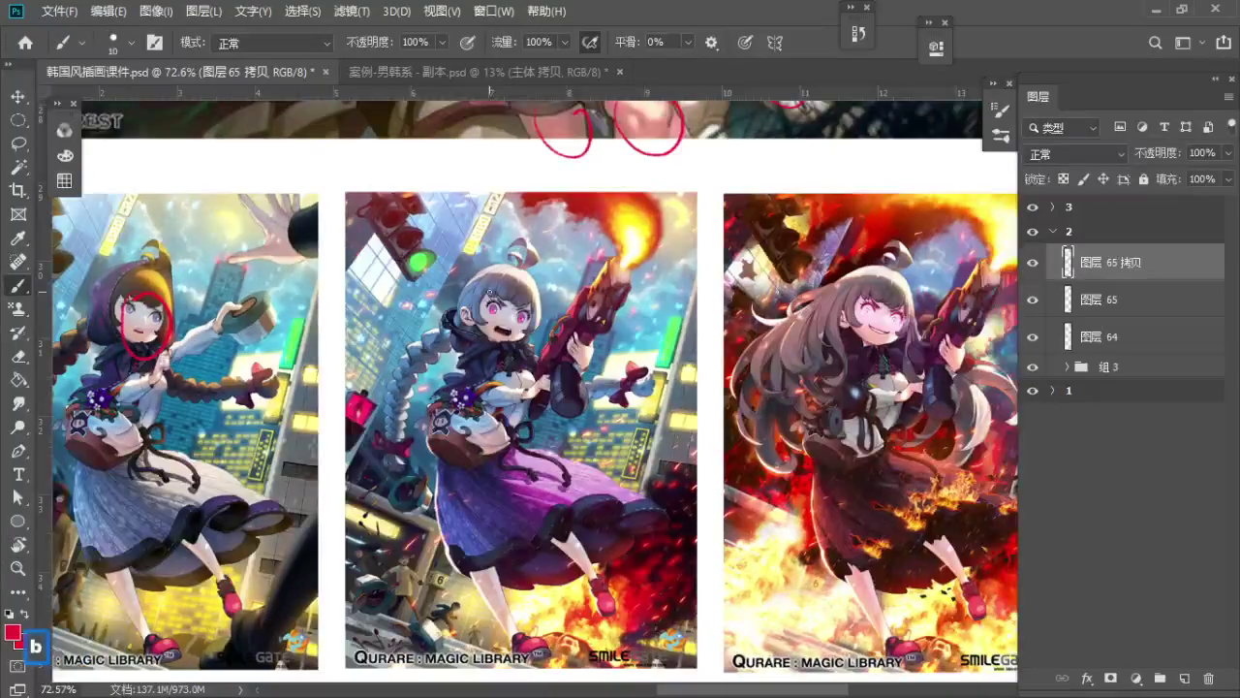
left_click_drag(866, 305, 872, 303)
mouse_move(138, 334)
left_mouse_down()
mouse_move(247, 234)
mouse_move(279, 283)
mouse_move(326, 275)
left_mouse_up()
key("z")
key("b")
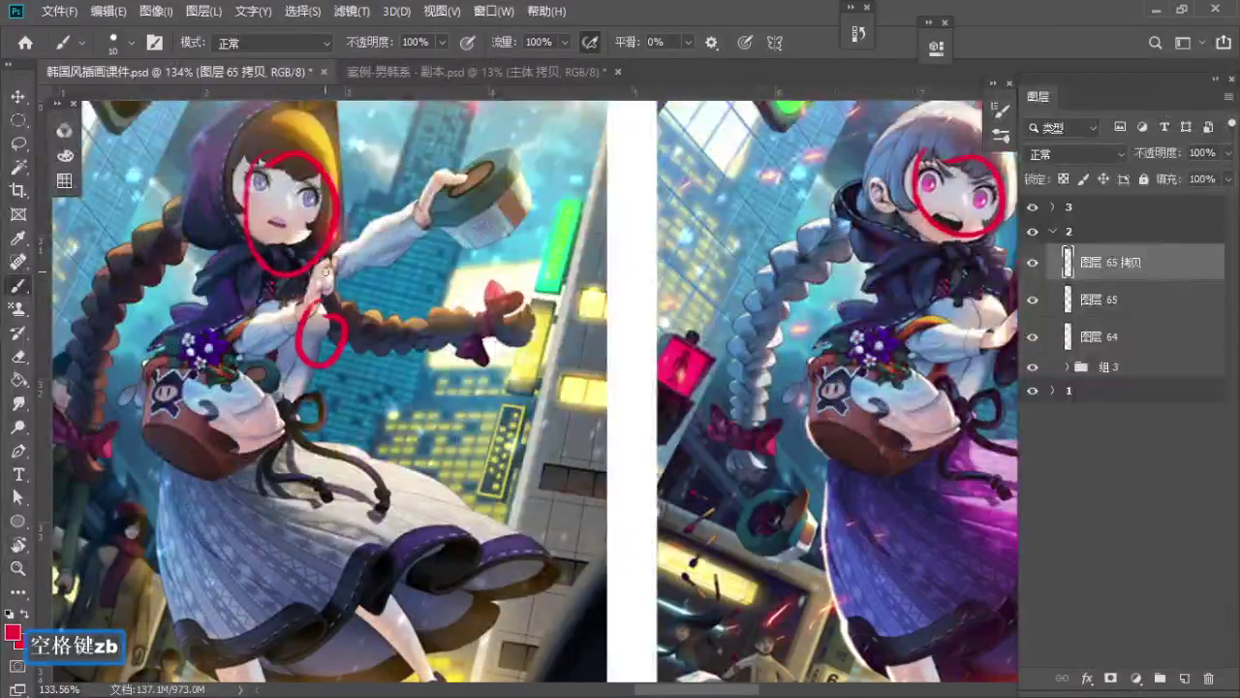
Circle the silver-haired girl's hands, and the long-haired girl's face and hand on the third illustration, in red
left_click_drag(739, 346, 179, 379)
left_click_drag(517, 263, 524, 262)
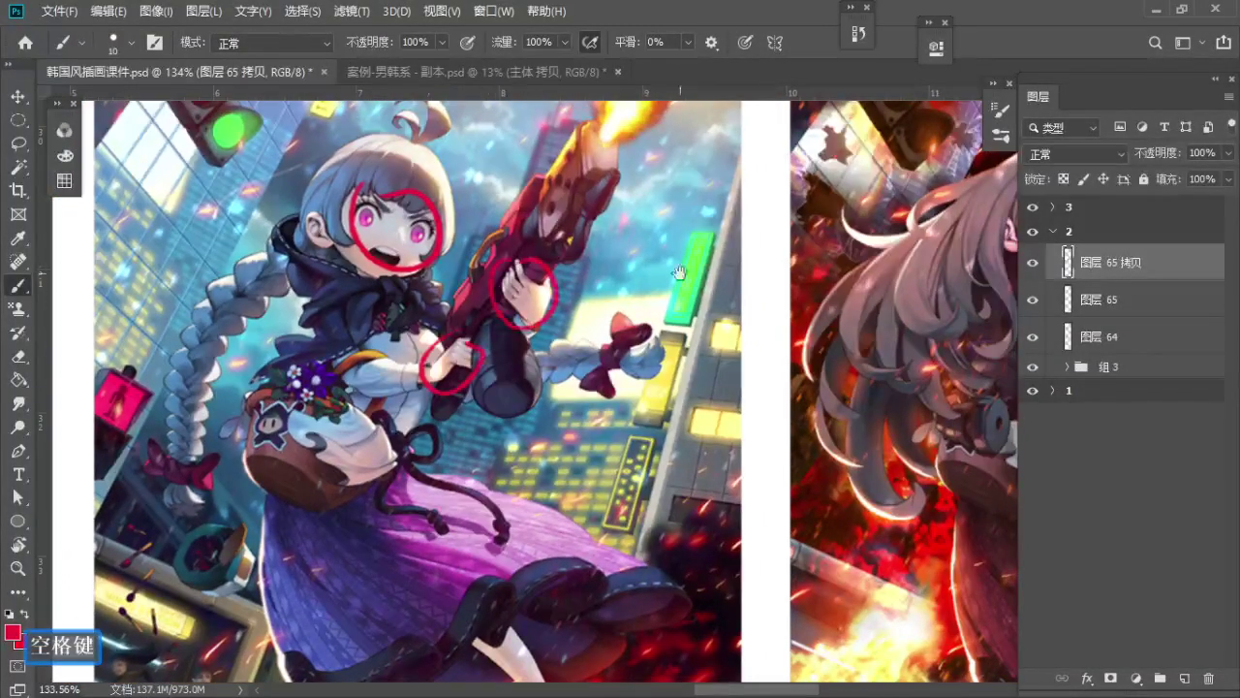
left_click_drag(824, 264, 407, 294)
left_click_drag(642, 242, 647, 239)
left_click_drag(696, 364, 734, 428)
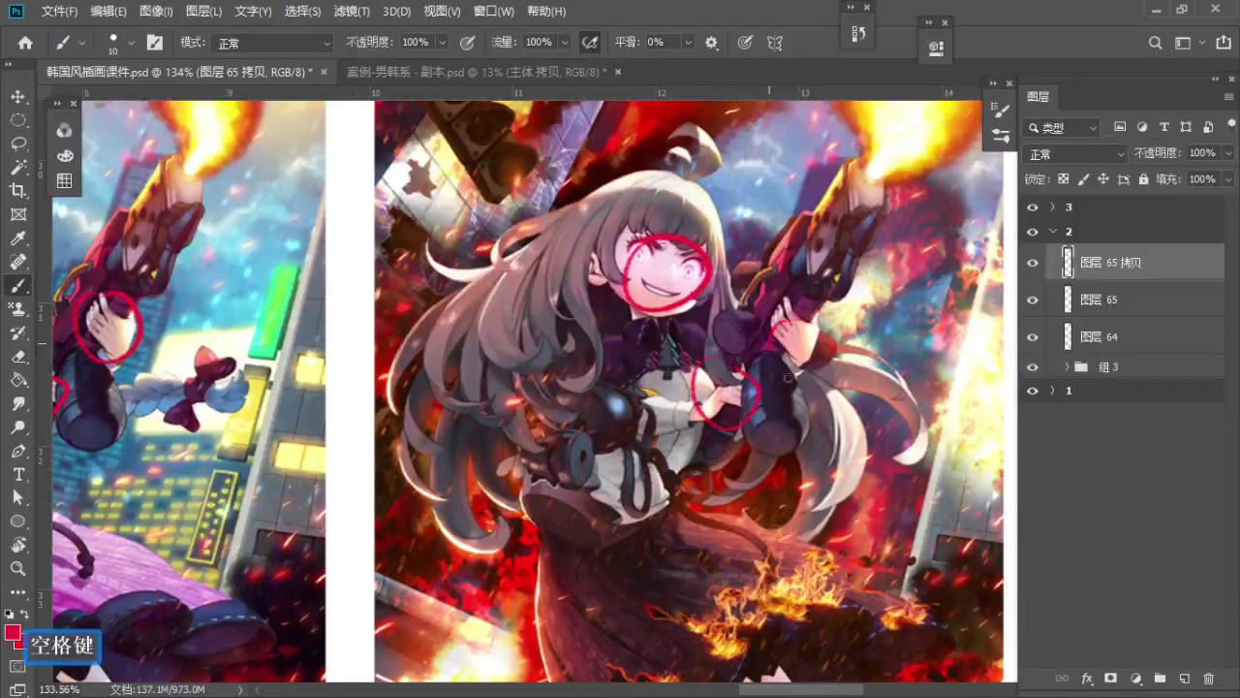
Examine the neon-lit woman and the man with the squirrel further down the course slide
key("z")
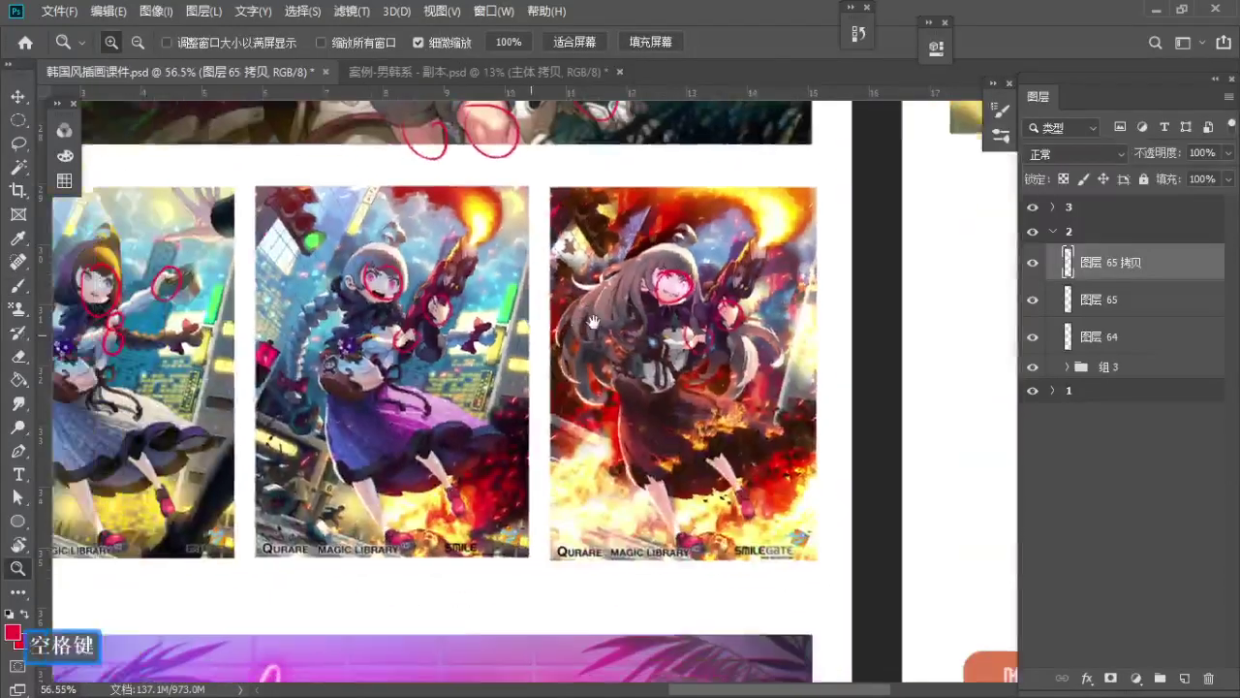
left_click_drag(593, 321, 677, 283)
left_click_drag(523, 453, 499, 441)
left_click_drag(537, 524, 471, 205)
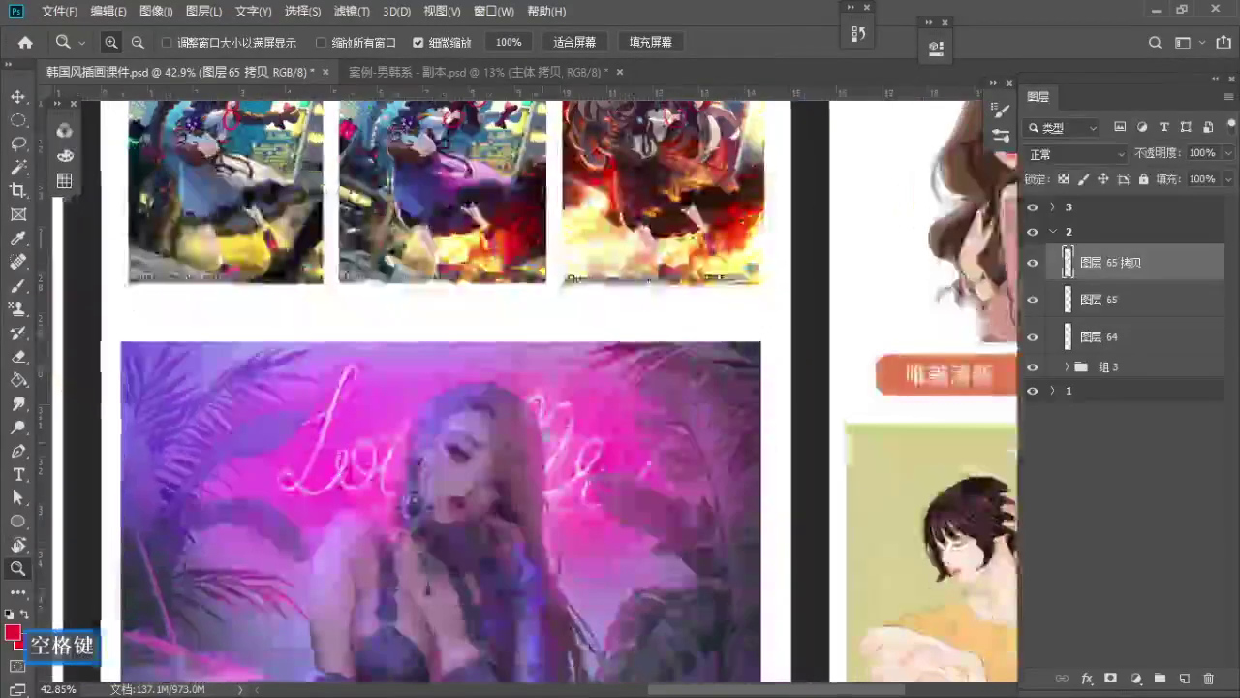
left_click_drag(665, 324, 616, 320)
left_click_drag(504, 634, 530, 273)
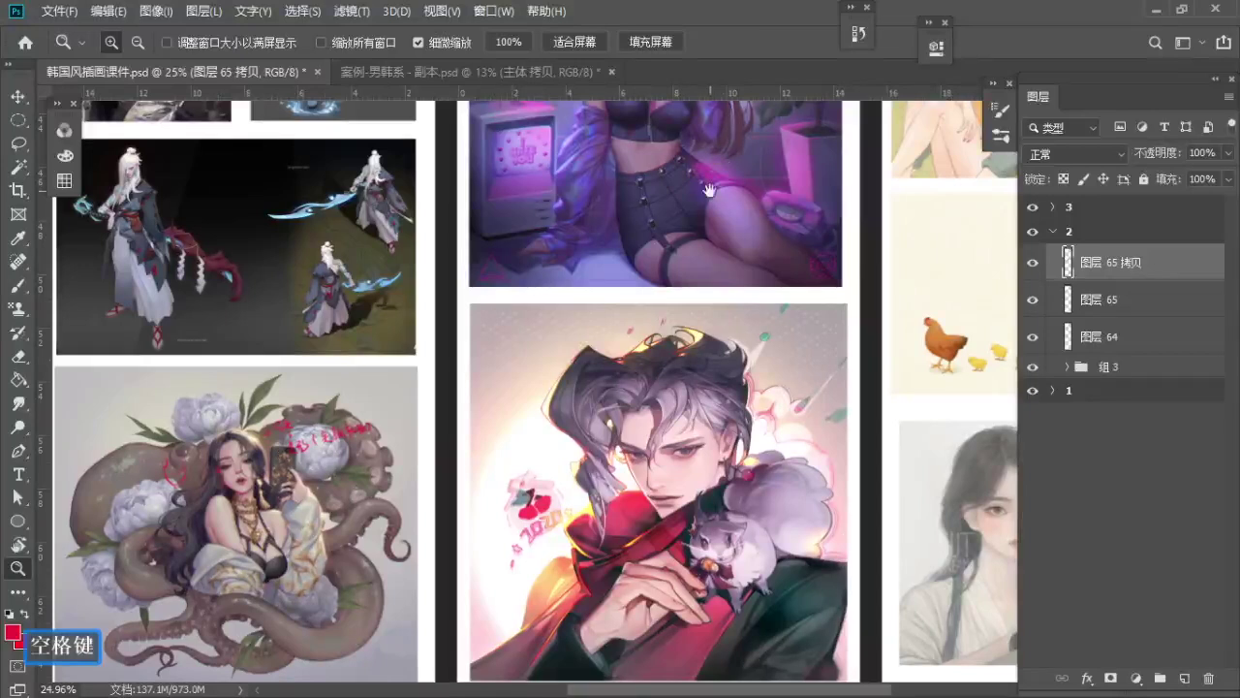
left_click_drag(709, 190, 456, 506)
scroll(489, 359, "up", 4)
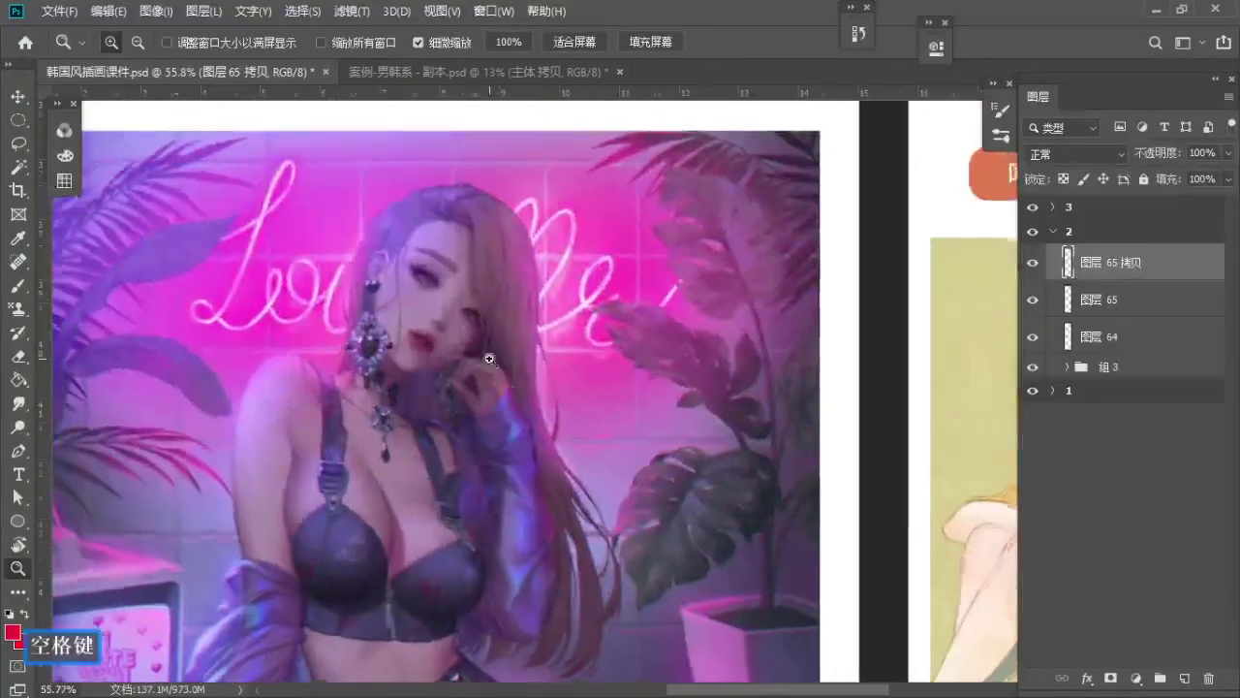
scroll(489, 359, "up", 1)
key("b")
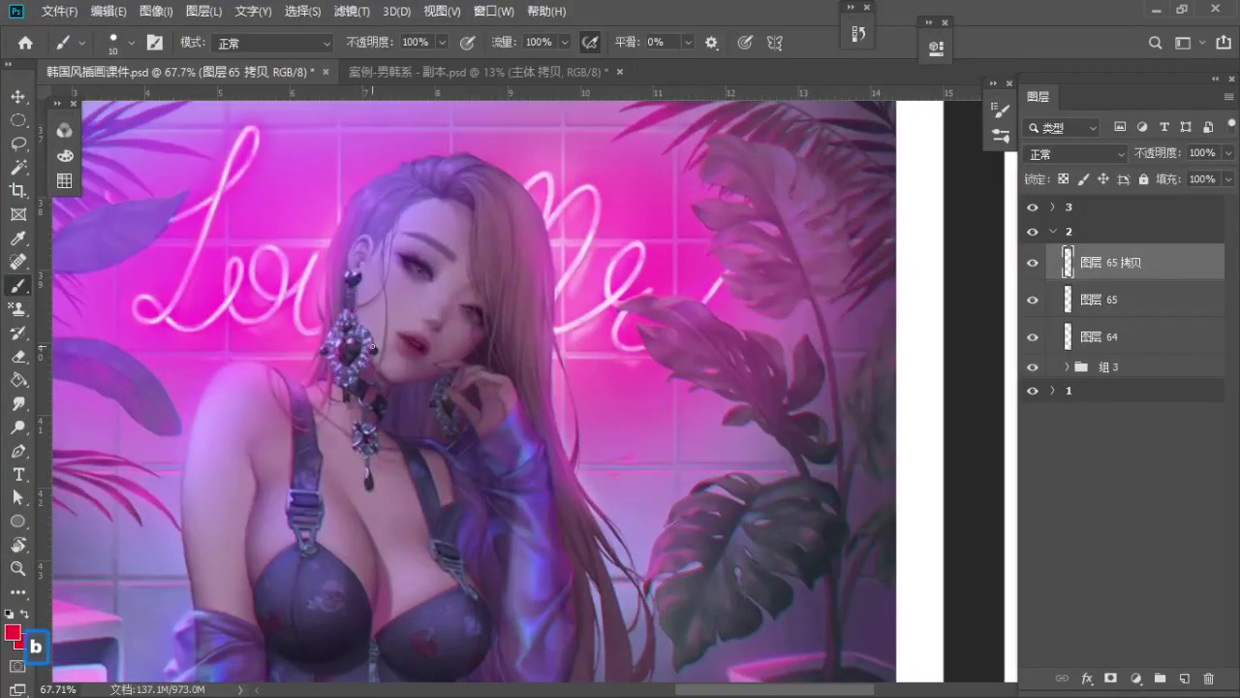
key("z")
left_click_drag(390, 276, 352, 281)
left_click_drag(396, 378, 392, 279)
left_click_drag(483, 640, 487, 158)
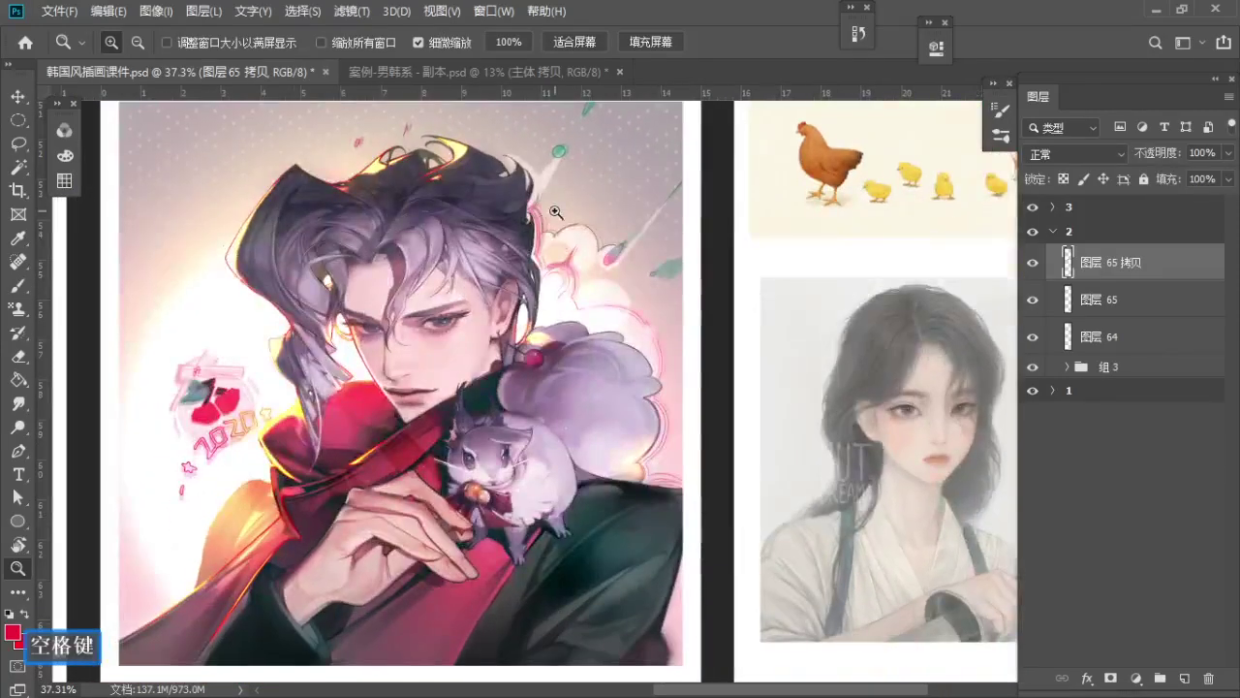
Return to the annotated portrait of the black-haired man on red and the style description above it
scroll(556, 211, "down", 3)
left_click_drag(567, 185, 511, 401)
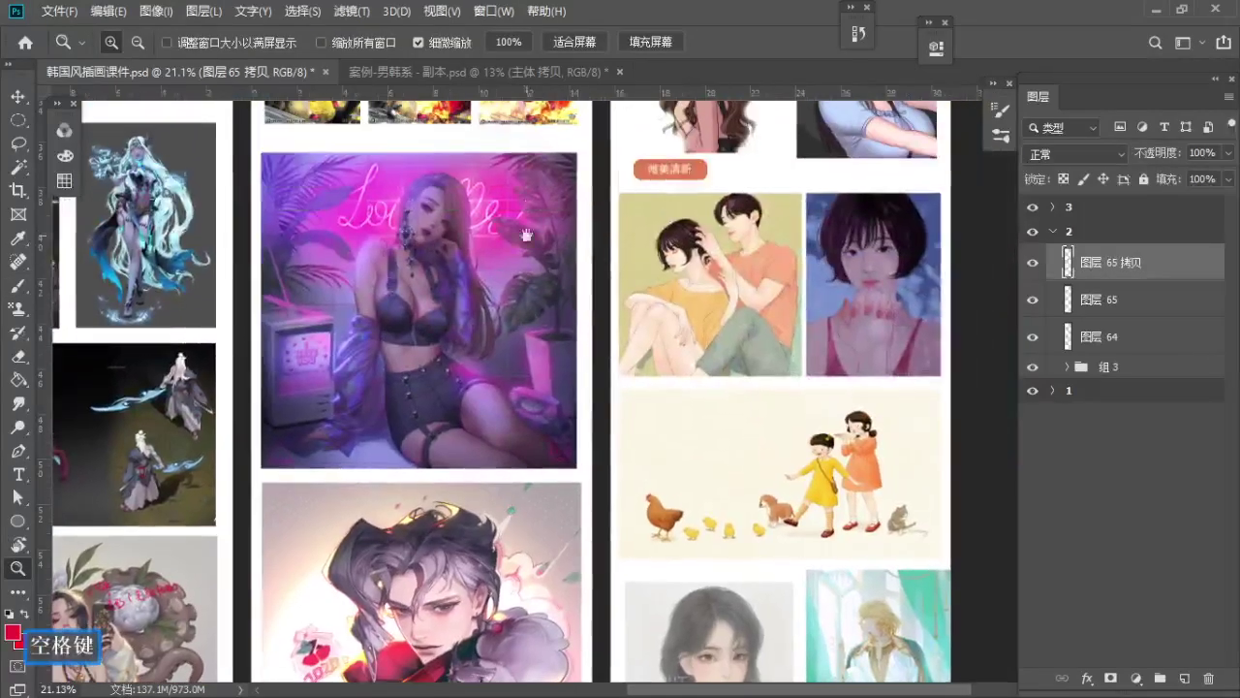
left_click_drag(526, 235, 511, 524)
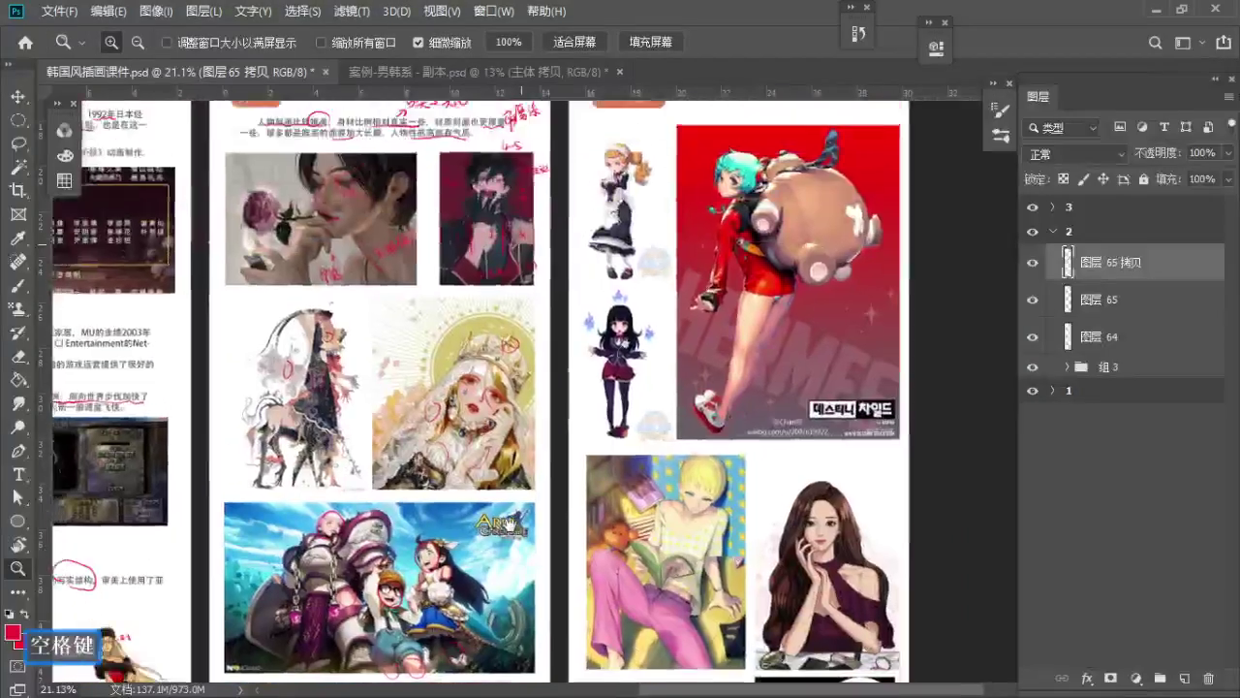
scroll(504, 155, "up", 4)
key("b")
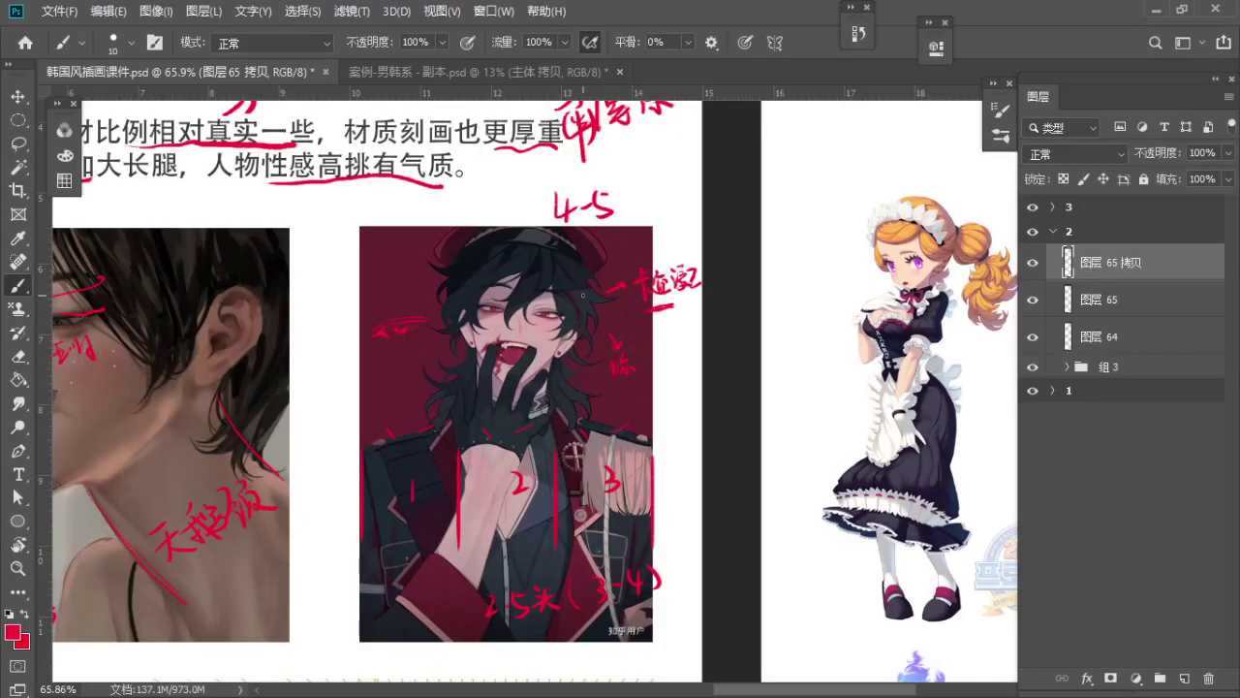
Write 半厚涂 in red with an arrow beside the face of the man with the squirrel
key("z")
left_click_drag(544, 173, 457, 193)
left_click_drag(533, 501, 483, 107)
left_click_drag(436, 562, 475, 112)
left_click_drag(425, 498, 421, 179)
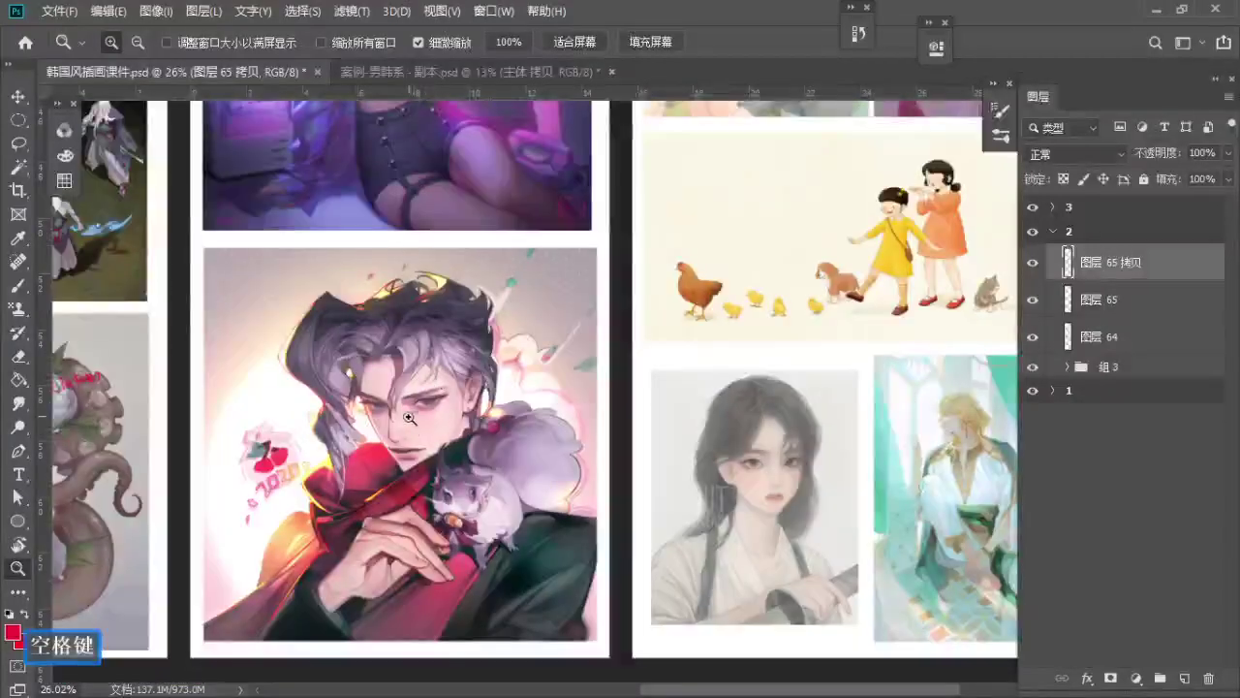
left_click_drag(447, 419, 506, 418)
left_click_drag(431, 468, 457, 387)
key("b")
left_click_drag(484, 332, 510, 341)
mouse_move(542, 320)
left_mouse_down()
mouse_move(555, 307)
mouse_move(579, 319)
mouse_move(567, 385)
left_mouse_up()
mouse_move(585, 287)
left_mouse_down()
mouse_move(618, 343)
mouse_move(649, 288)
mouse_move(646, 333)
mouse_move(670, 326)
left_mouse_up()
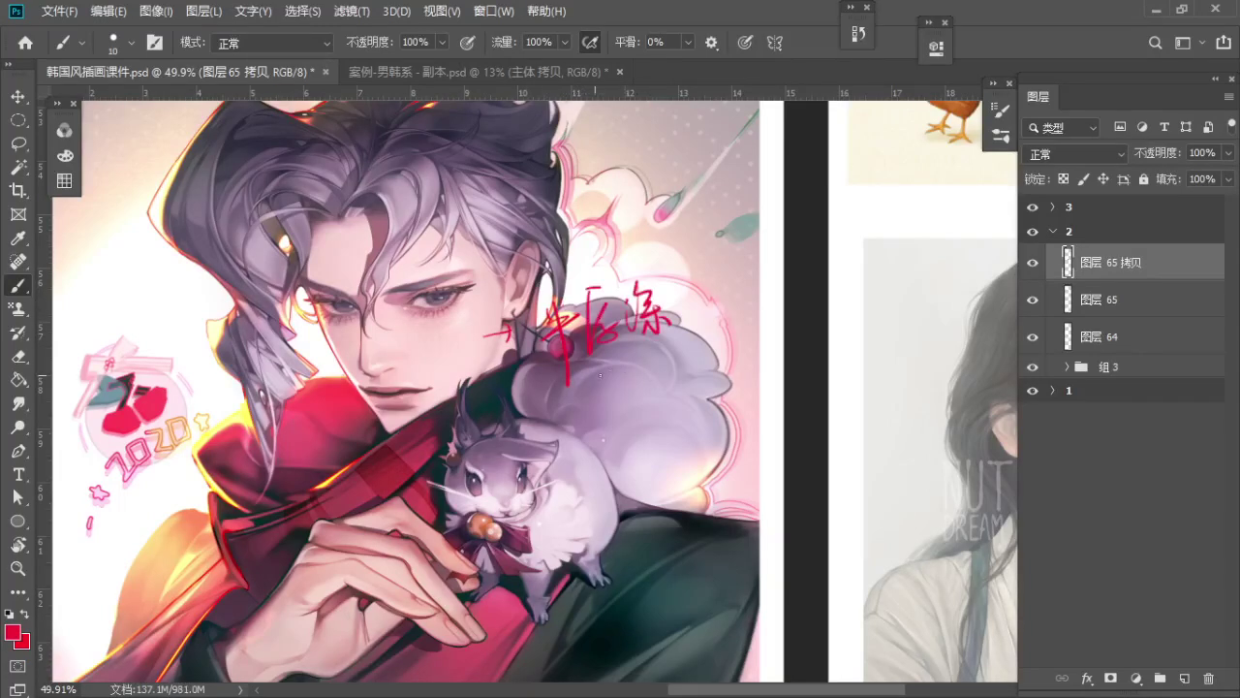
Underline the 半厚涂 note and write 技法不限 in red below it
left_click_drag(593, 374, 643, 362)
left_click_drag(591, 397, 607, 408)
mouse_move(603, 399)
left_mouse_down()
mouse_move(610, 421)
mouse_move(627, 414)
left_mouse_up()
left_click_drag(628, 393, 634, 407)
mouse_move(632, 397)
left_mouse_down()
mouse_move(653, 413)
mouse_move(678, 384)
left_mouse_up()
mouse_move(668, 382)
left_mouse_down()
mouse_move(666, 415)
mouse_move(719, 398)
left_mouse_up()
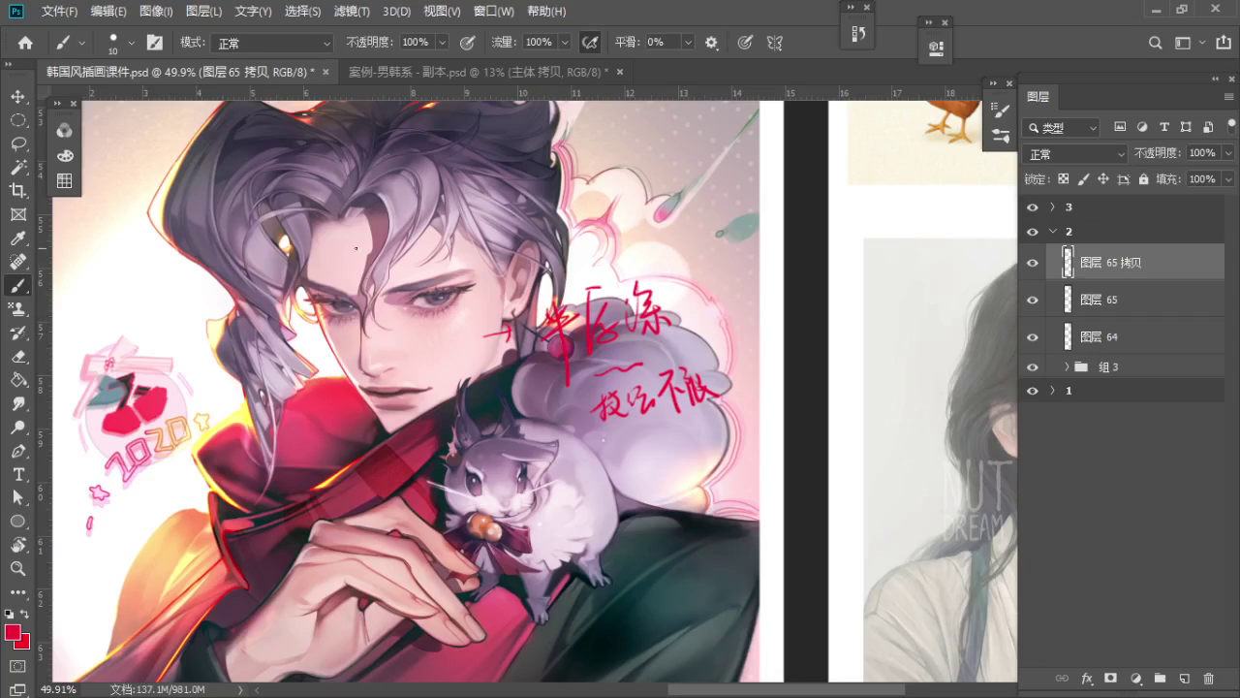
Write the red label 女性: in the upper corner of the squirrel man's illustration
key("z")
mouse_move(422, 301)
left_mouse_down()
mouse_move(403, 290)
mouse_move(382, 393)
mouse_move(411, 421)
mouse_move(402, 314)
mouse_move(415, 320)
left_mouse_up()
key("space")
key("space")
left_click_drag(414, 334, 494, 341)
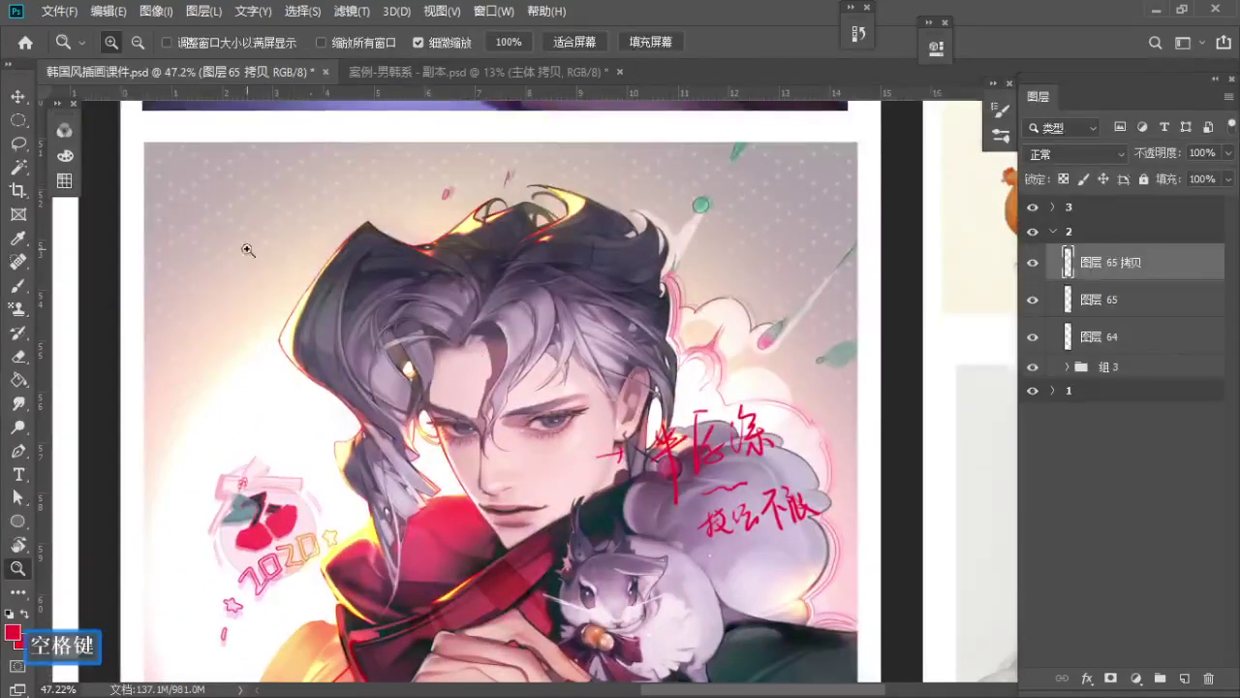
key("b")
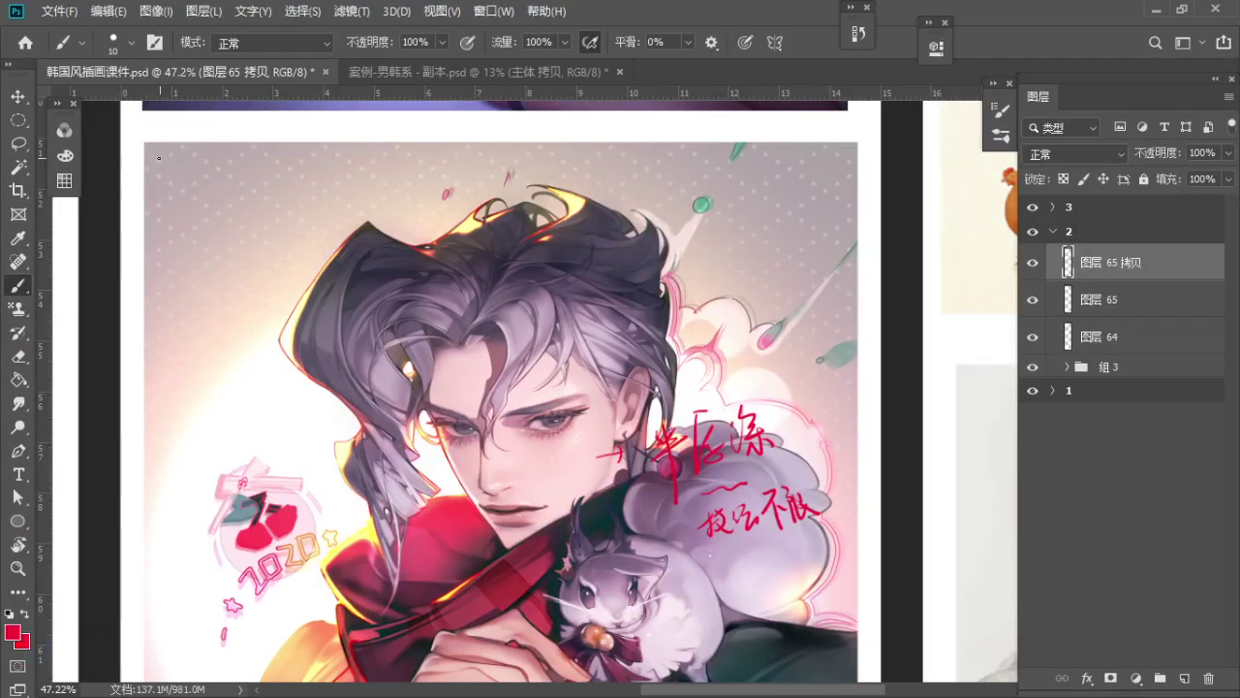
left_click_drag(166, 153, 181, 191)
mouse_move(175, 169)
left_mouse_down()
mouse_move(158, 189)
mouse_move(191, 173)
left_mouse_up()
mouse_move(181, 179)
left_mouse_down()
mouse_move(192, 166)
mouse_move(192, 188)
mouse_move(184, 180)
left_mouse_up()
key("ctrl+z")
key("ctrl+z")
key("ctrl+z")
mouse_move(187, 155)
left_mouse_down()
mouse_move(189, 202)
mouse_move(201, 167)
left_mouse_up()
left_click_drag(199, 176, 206, 194)
left_click(212, 175)
left_click(216, 186)
Write IU and two further female celebrity names in red after the 女性 label
key("space")
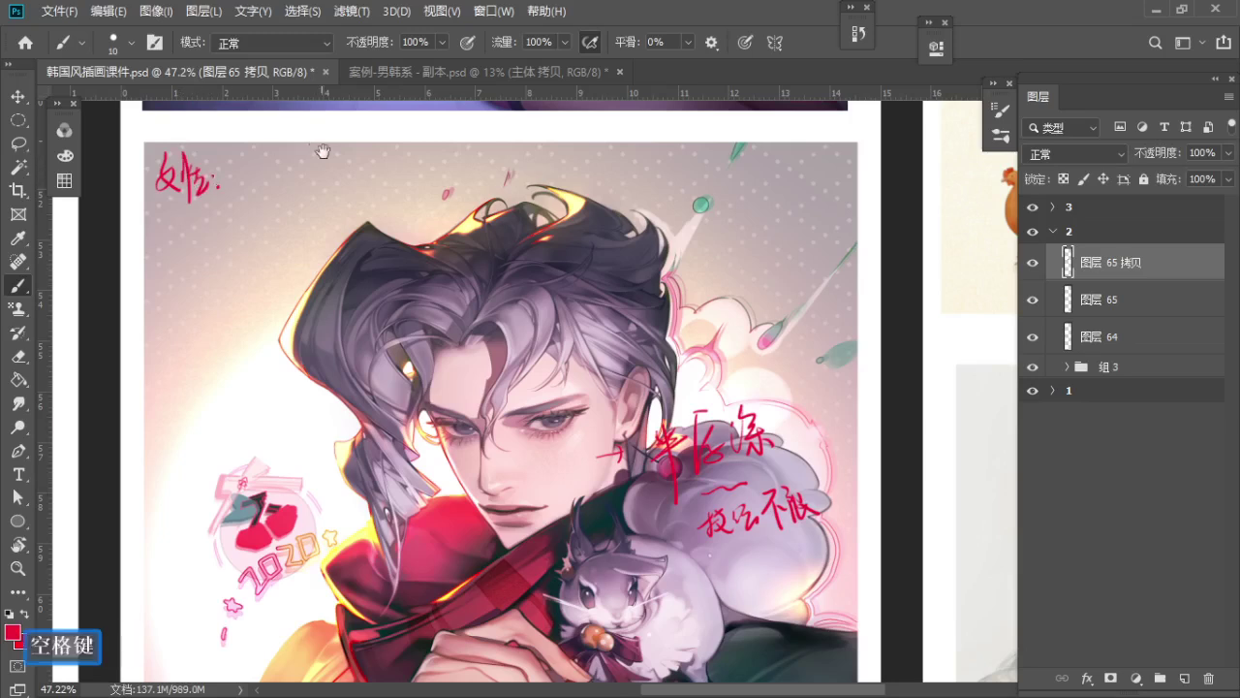
mouse_move(332, 172)
left_mouse_down()
mouse_move(391, 476)
mouse_move(359, 593)
left_mouse_up()
left_click_drag(420, 344, 410, 101)
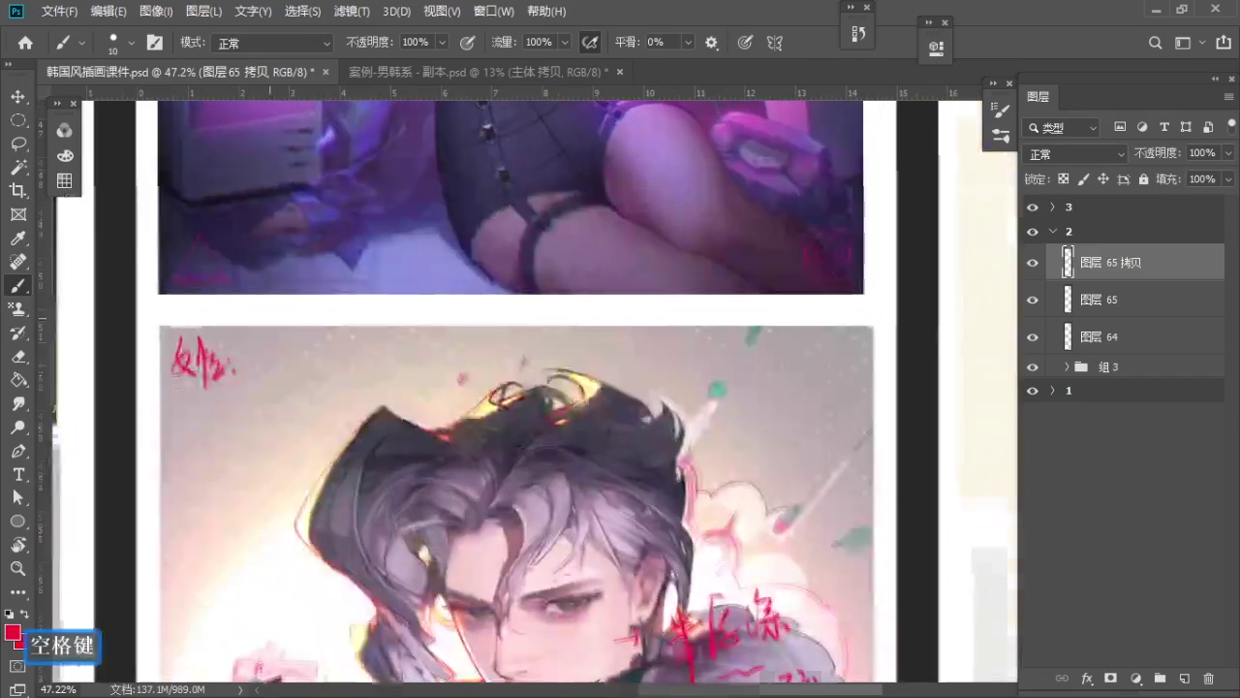
mouse_move(255, 361)
left_mouse_down()
mouse_move(259, 322)
mouse_move(259, 341)
mouse_move(345, 324)
mouse_move(371, 336)
mouse_move(421, 277)
mouse_move(410, 274)
left_mouse_up()
left_click(294, 331)
mouse_move(407, 282)
left_mouse_down()
mouse_move(452, 296)
mouse_move(462, 273)
mouse_move(481, 289)
mouse_move(473, 269)
left_mouse_up()
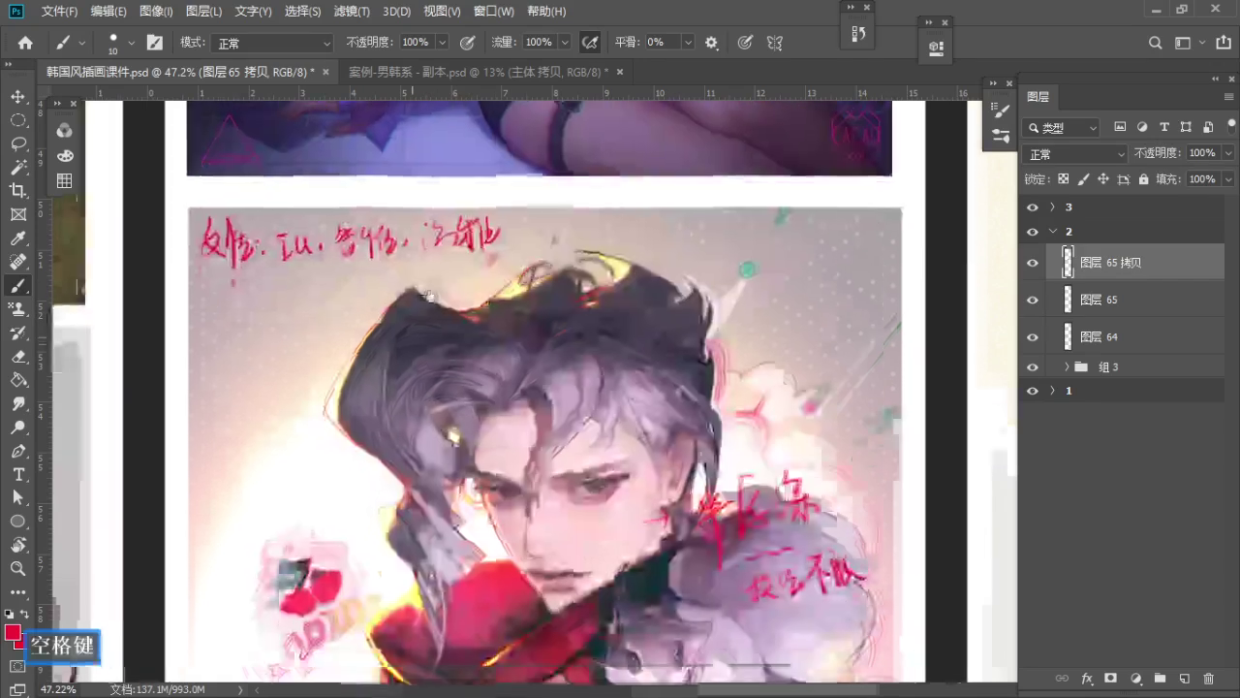
Write 男性: 李钟硕 in red beneath the line of female names
left_click_drag(207, 312, 228, 339)
left_click_drag(239, 314, 238, 354)
left_click_drag(247, 316, 259, 347)
left_click(272, 327)
left_click(273, 336)
left_click_drag(317, 379, 267, 307)
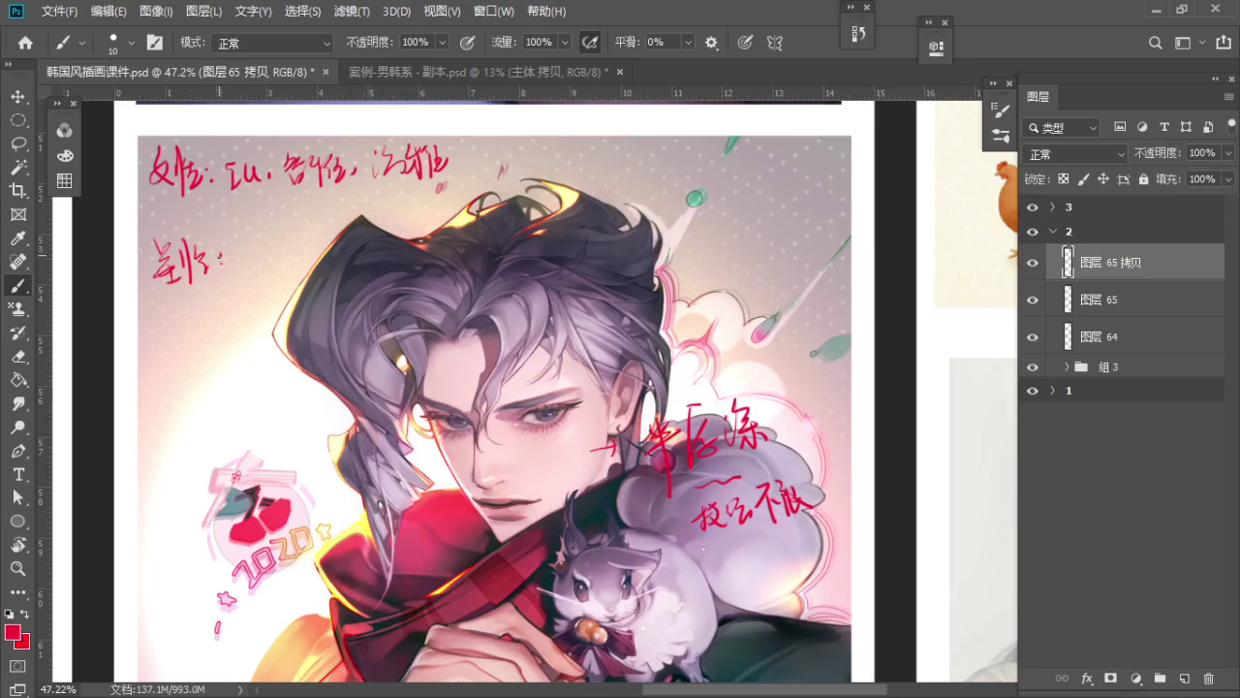
mouse_move(234, 240)
left_mouse_down()
mouse_move(255, 270)
mouse_move(287, 244)
mouse_move(289, 285)
left_mouse_up()
left_click_drag(296, 229, 318, 233)
mouse_move(308, 233)
left_mouse_down()
mouse_move(298, 261)
mouse_move(325, 256)
left_mouse_up()
mouse_move(319, 242)
left_mouse_down()
mouse_move(329, 225)
mouse_move(341, 231)
left_mouse_up()
left_click_drag(327, 236, 338, 253)
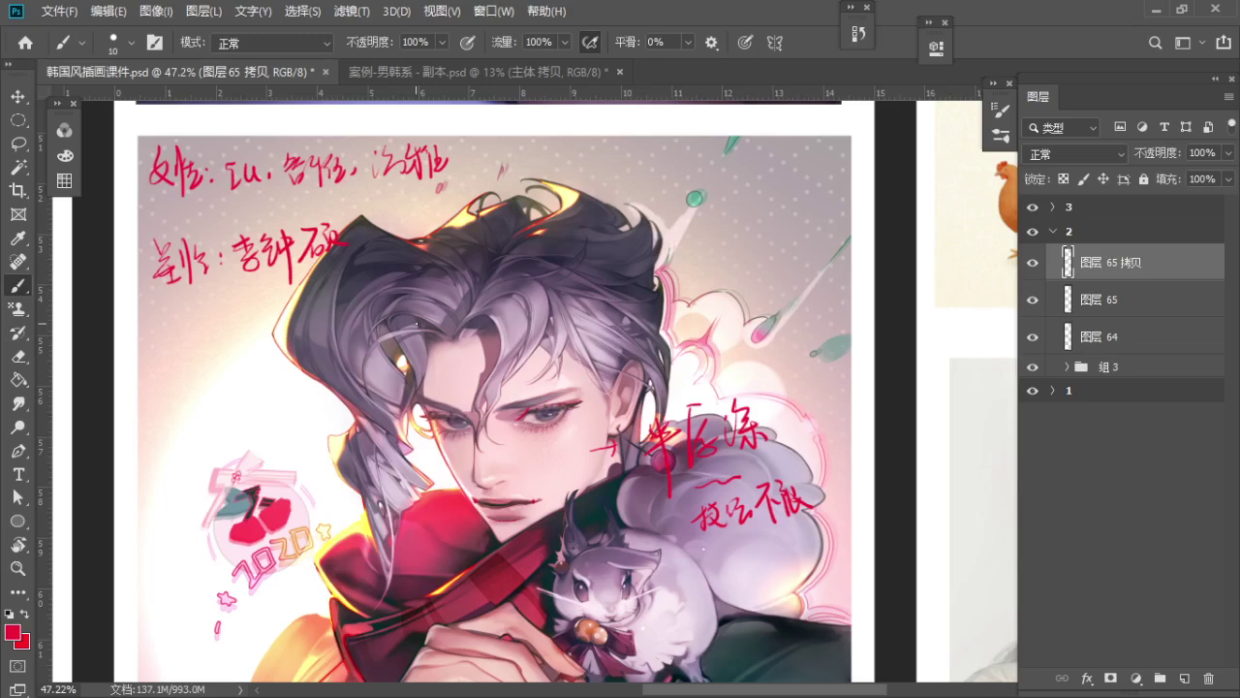
Review the annotated portraits and the style description on the 韩国风-特点 slide
key("z")
left_click_drag(414, 330, 340, 313)
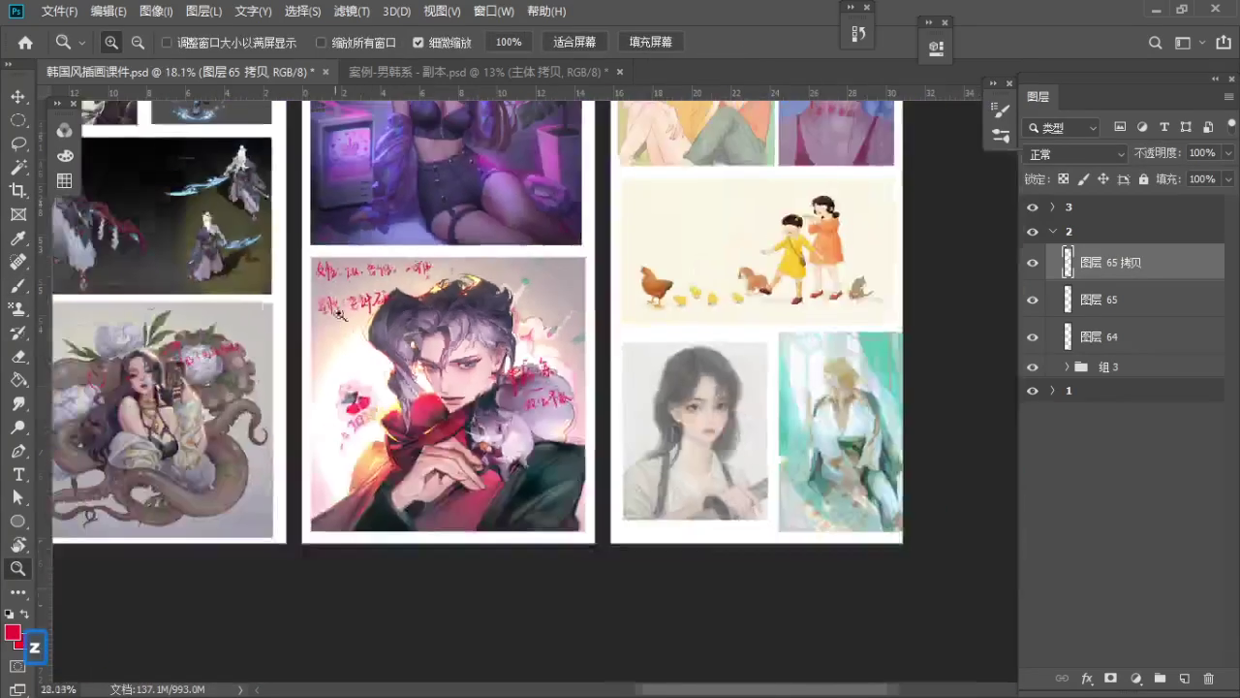
key("space")
left_click_drag(416, 252, 354, 494)
mouse_move(345, 301)
left_mouse_down()
mouse_move(366, 356)
mouse_move(344, 570)
left_mouse_up()
mouse_move(377, 303)
left_mouse_down()
mouse_move(387, 362)
mouse_move(370, 584)
left_mouse_up()
left_click_drag(351, 284, 395, 285)
key("space")
left_click_drag(388, 242, 377, 378)
mouse_move(371, 279)
left_mouse_down()
mouse_move(410, 306)
mouse_move(376, 258)
left_mouse_up()
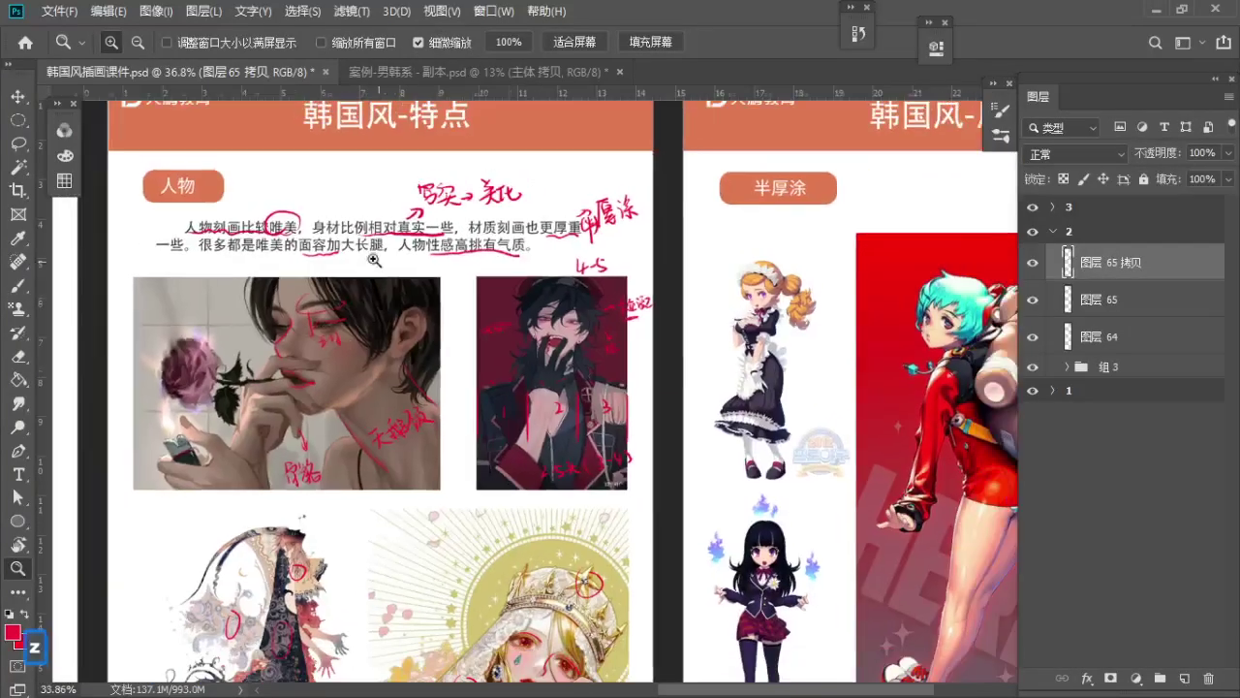
key("space")
left_click_drag(455, 508, 438, 356)
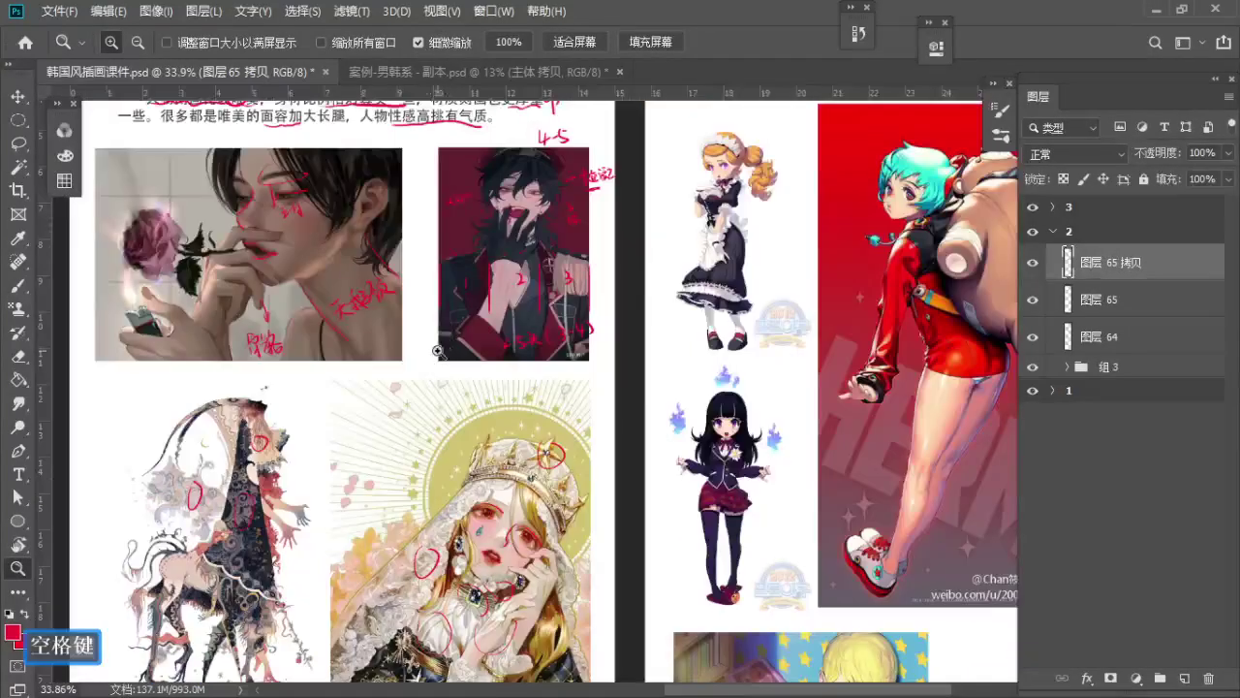
left_click_drag(416, 310, 406, 307)
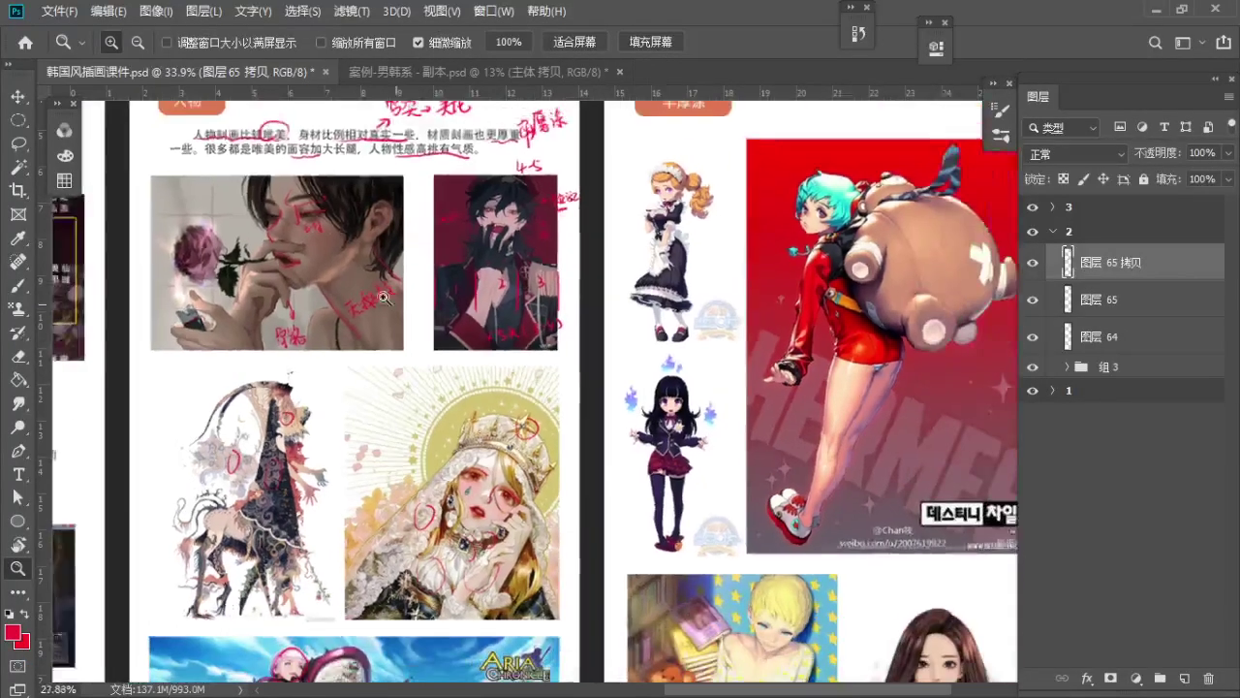
Sketch a red circle for a head in the blank space beside the ornate centaur illustration
key("space")
left_click_drag(407, 634, 468, 611)
left_click_drag(275, 307, 296, 310)
mouse_move(325, 390)
left_mouse_down()
mouse_move(353, 249)
mouse_move(378, 234)
left_mouse_up()
key("b")
left_click_drag(257, 366, 284, 335)
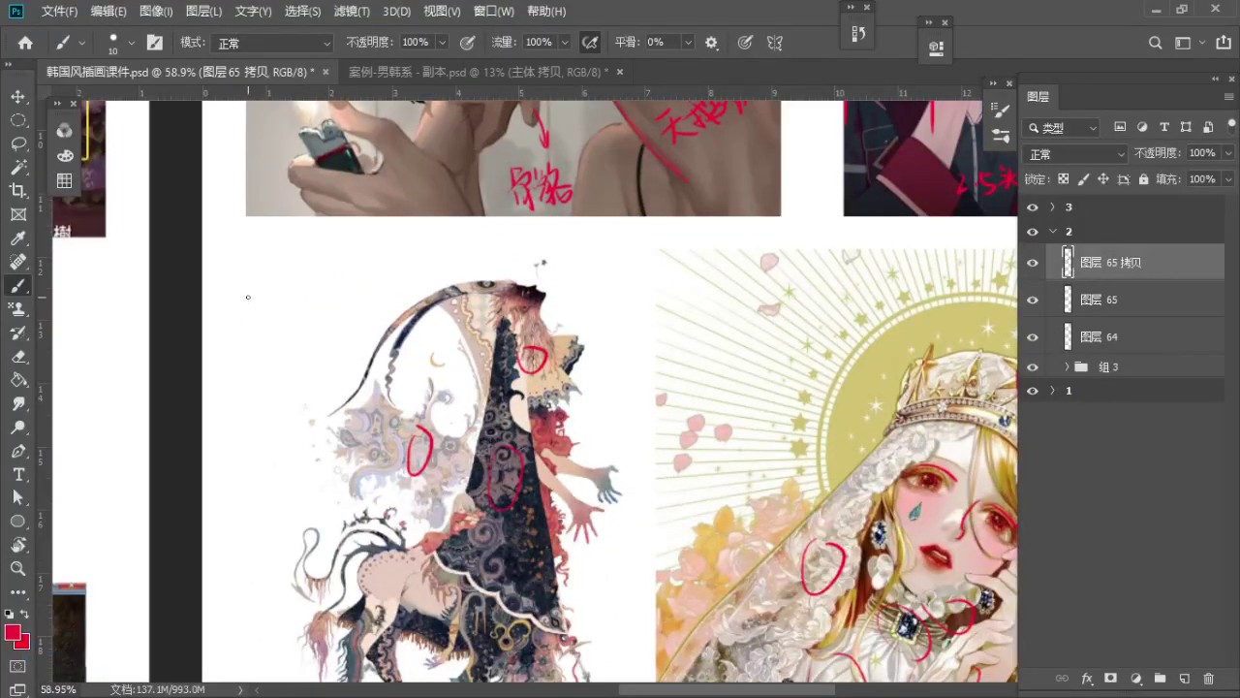
mouse_move(234, 299)
left_mouse_down()
mouse_move(305, 276)
mouse_move(362, 345)
mouse_move(337, 380)
left_mouse_up()
key("ctrl+z")
key("ctrl+z")
mouse_move(286, 272)
left_mouse_down()
mouse_move(342, 322)
mouse_move(323, 273)
mouse_move(356, 334)
left_mouse_up()
key("ctrl+z")
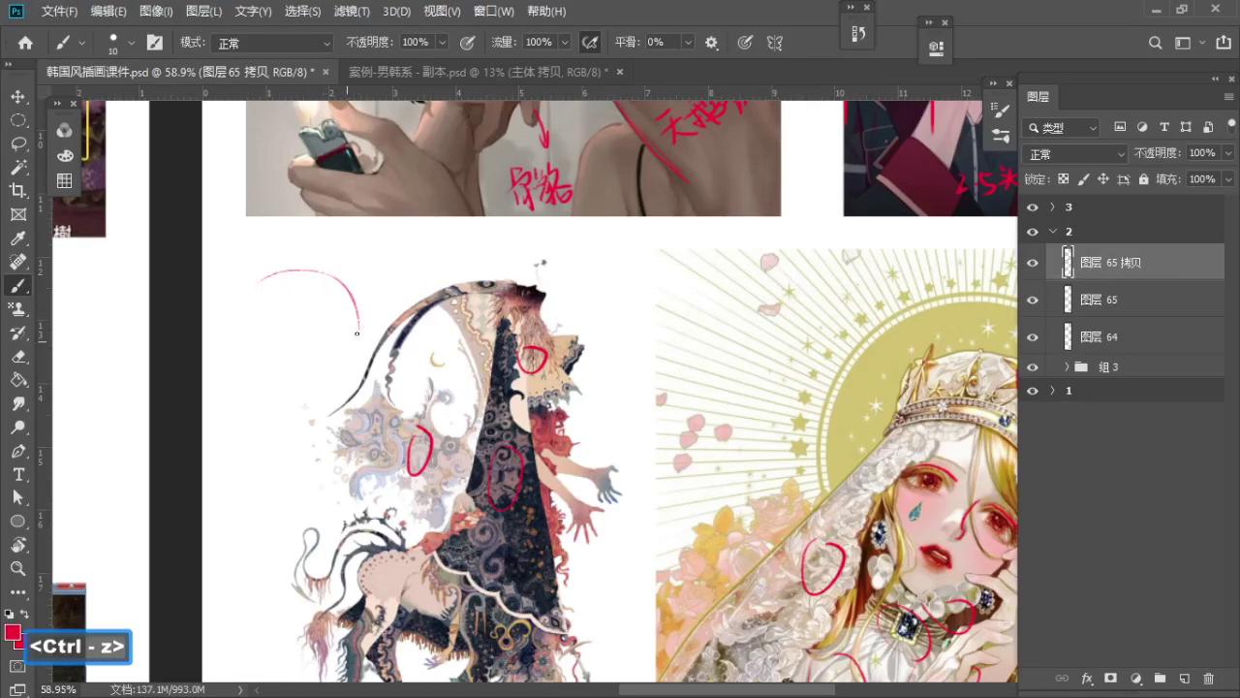
left_click_drag(268, 275, 254, 356)
key("ctrl+z")
left_click_drag(266, 277, 278, 378)
mouse_move(359, 315)
left_mouse_down()
mouse_move(341, 364)
mouse_move(312, 383)
left_mouse_up()
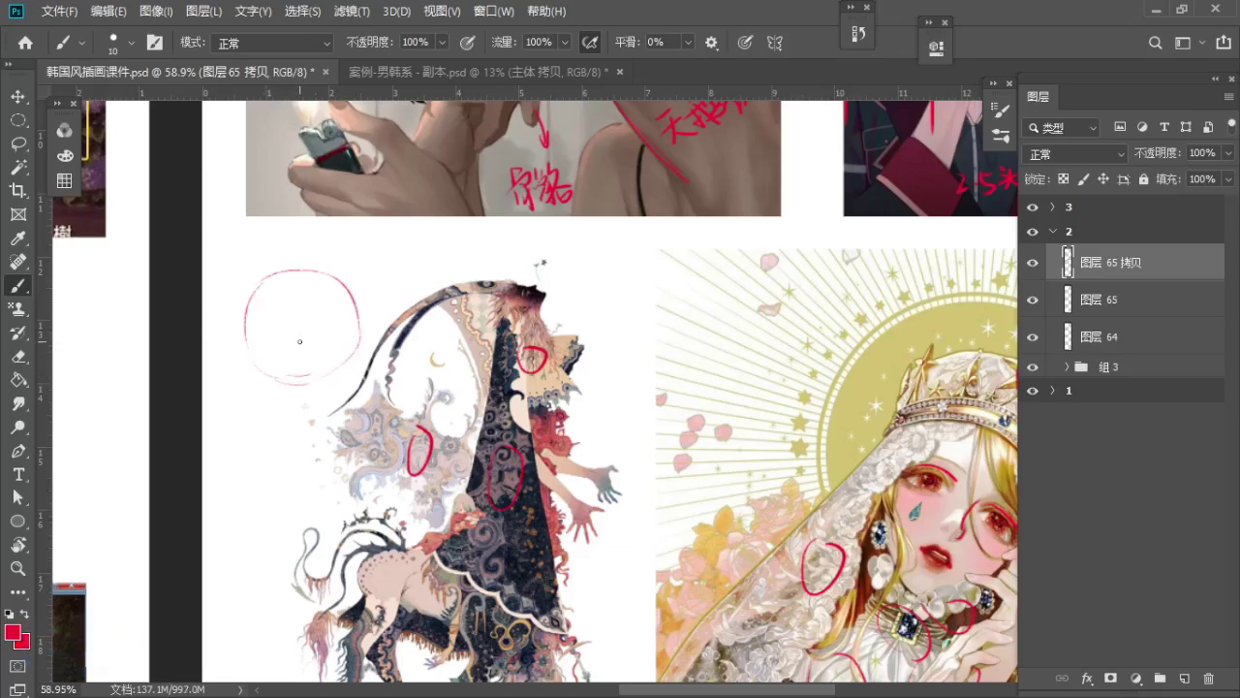
key("ctrl+z")
key("ctrl+z")
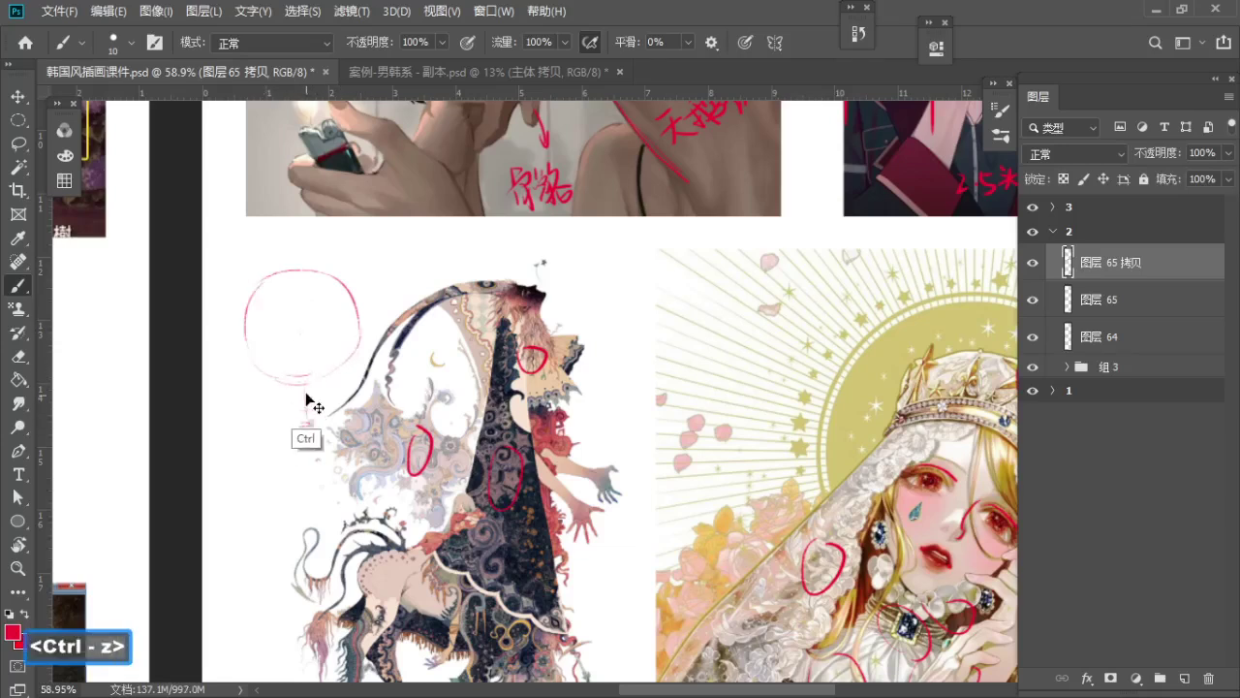
Add a vertical centre line and an angular red jaw and chin below the head circle
left_click_drag(306, 386, 309, 426)
left_click_drag(250, 354, 261, 401)
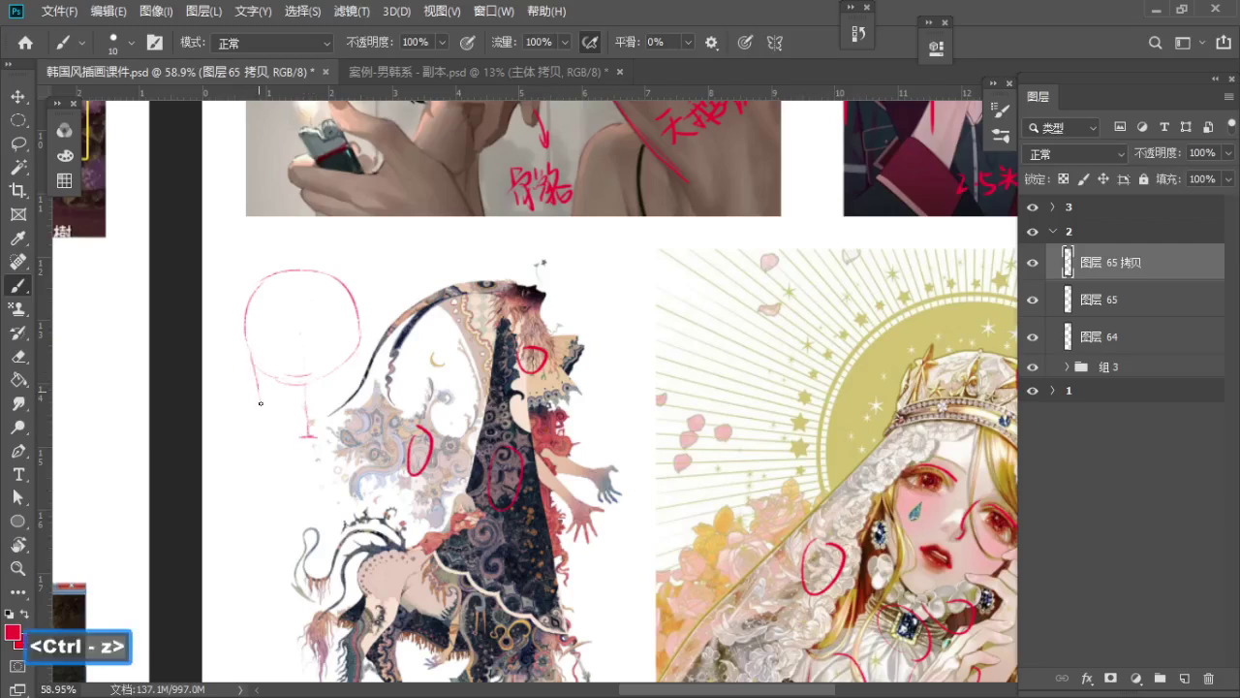
mouse_move(359, 341)
left_mouse_down()
mouse_move(348, 405)
mouse_move(352, 386)
left_mouse_up()
key("ctrl+z")
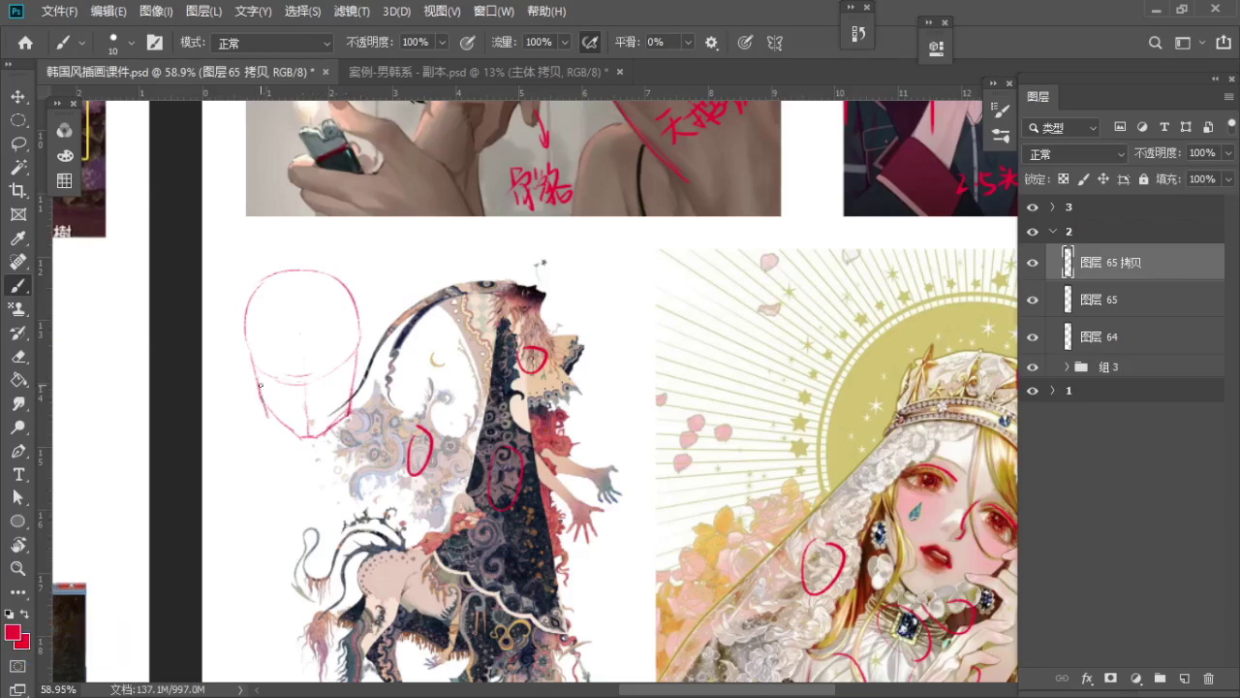
left_click_drag(275, 423, 305, 420)
Change the brush colour to blue and draw a slightly narrower skull outline inside the red circle
left_click(65, 156)
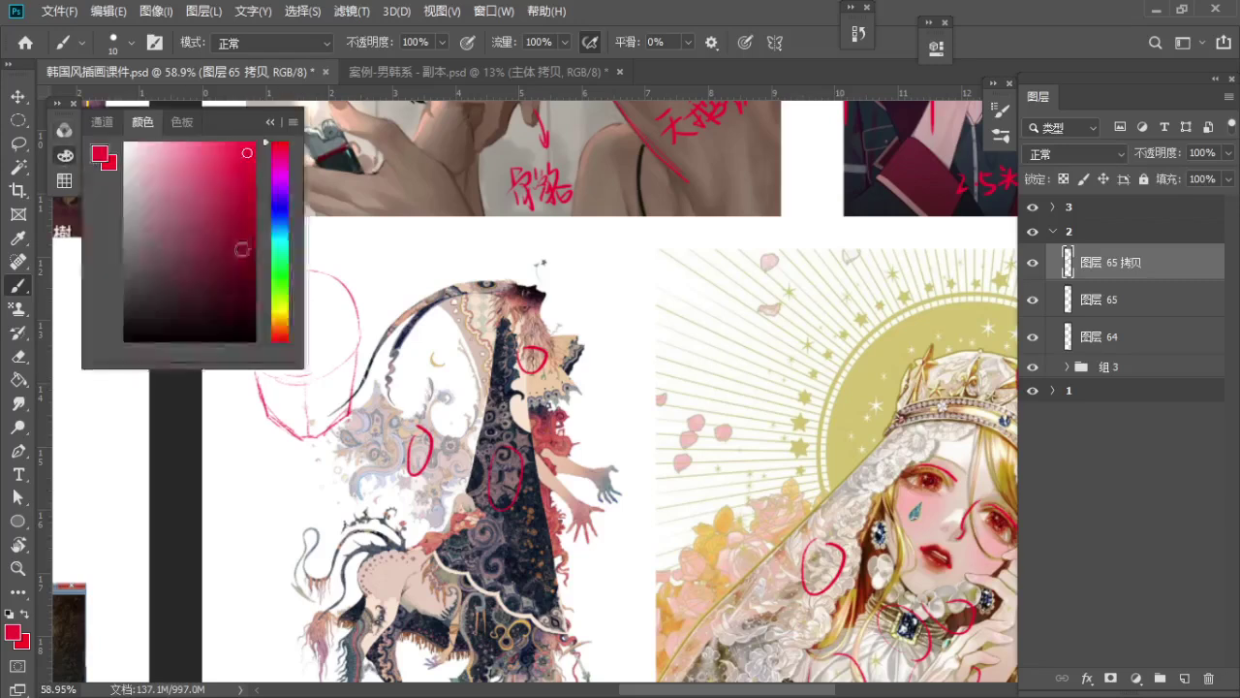
left_click(277, 205)
left_click(273, 128)
key("ctrl+z")
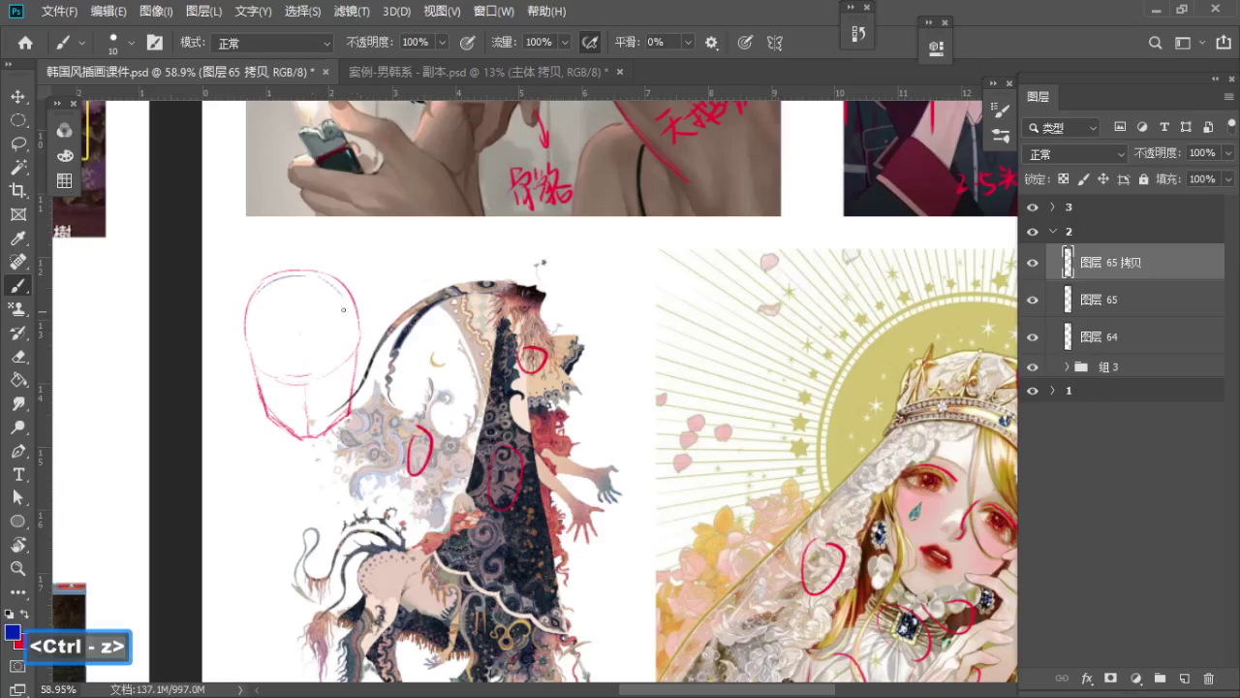
left_click_drag(262, 289, 261, 368)
key("ctrl+z")
left_click_drag(254, 309, 282, 375)
mouse_move(329, 281)
left_mouse_down()
mouse_move(353, 316)
mouse_move(346, 303)
mouse_move(343, 356)
left_mouse_up()
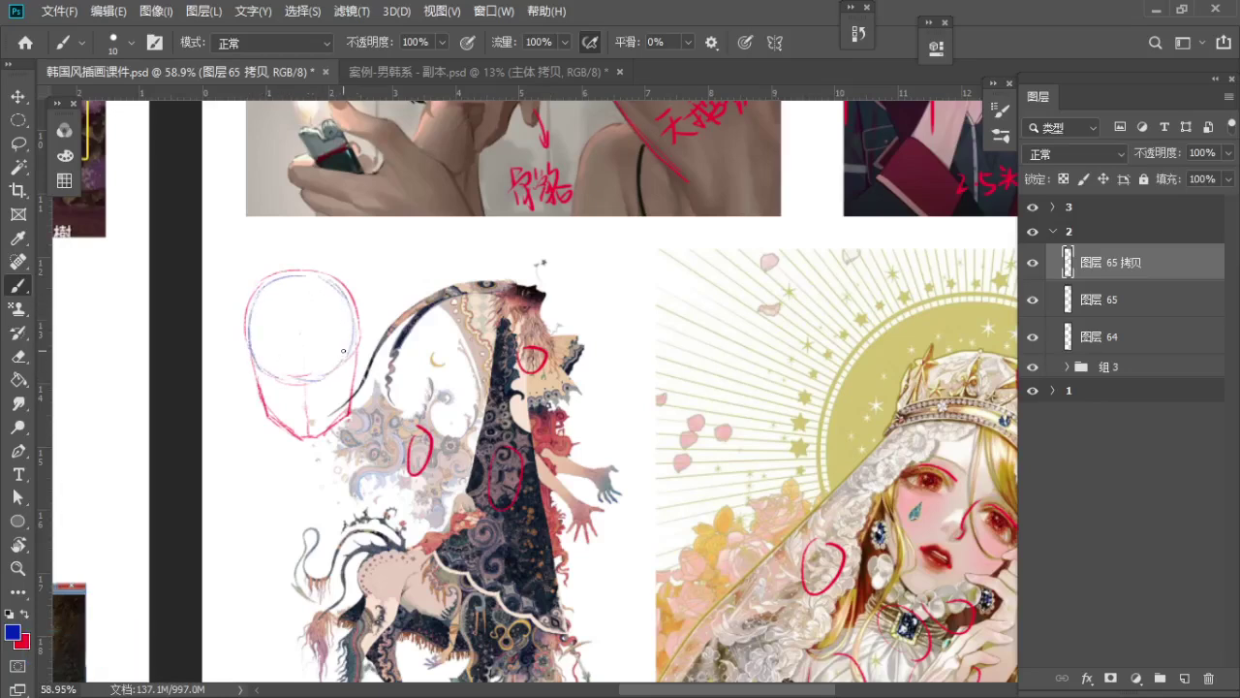
key("ctrl+z")
key("ctrl+z")
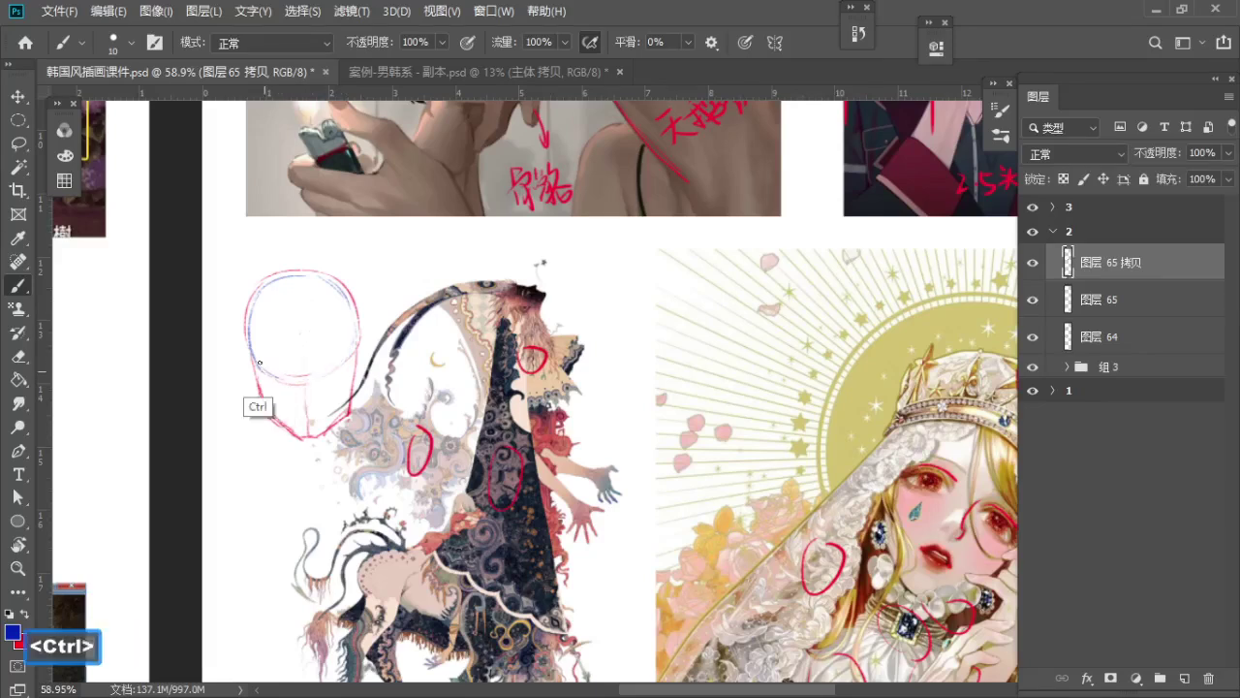
left_click_drag(326, 284, 347, 337)
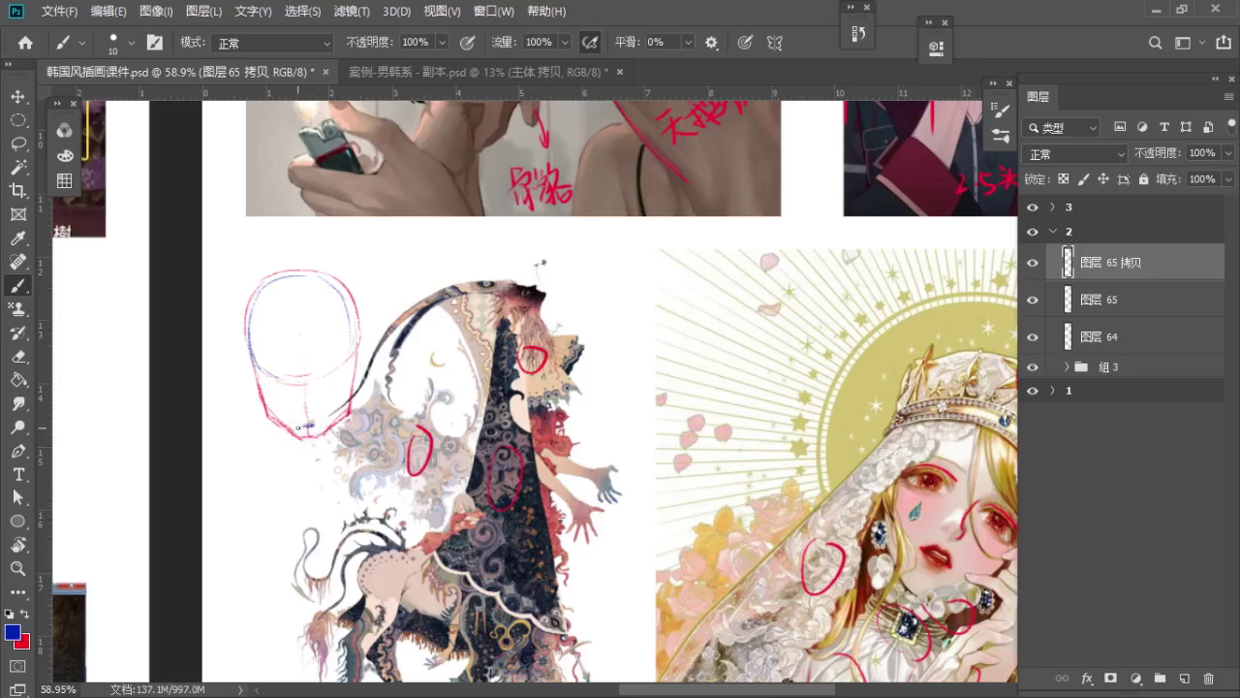
Draw a softer blue jawline and chin inside the angular red jaw
key("ctrl+z")
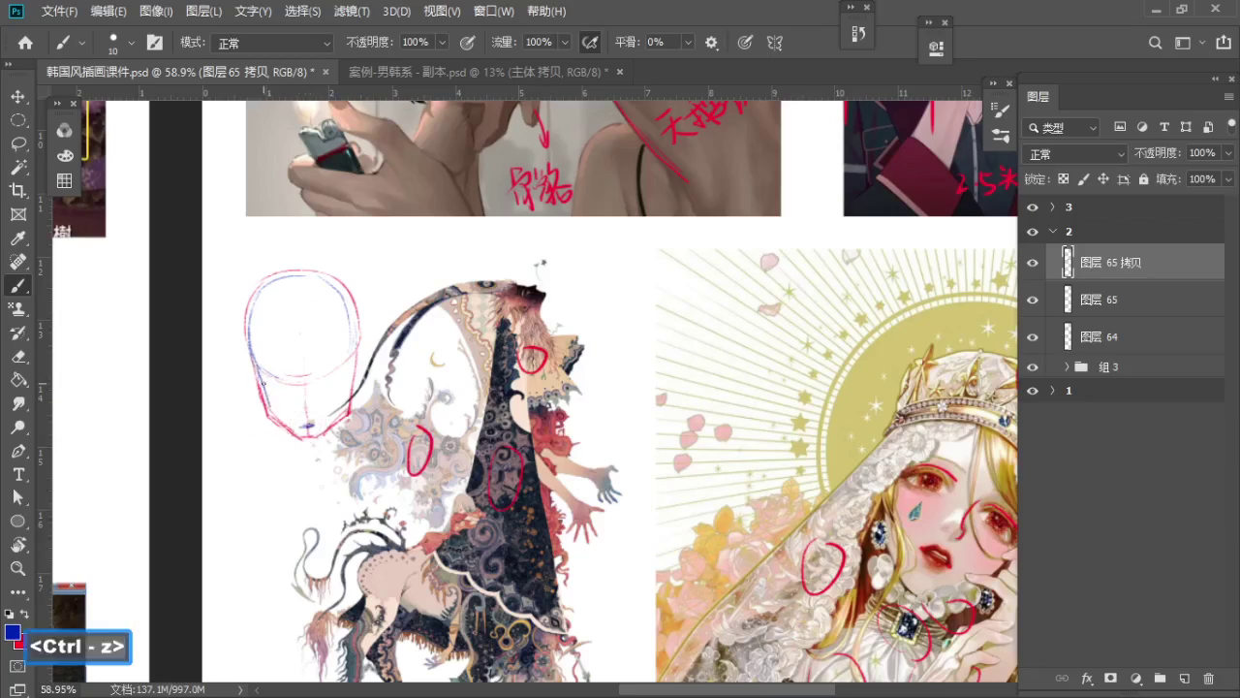
left_click_drag(268, 396, 278, 413)
key("ctrl+z")
left_click_drag(260, 372, 297, 424)
key("ctrl+z")
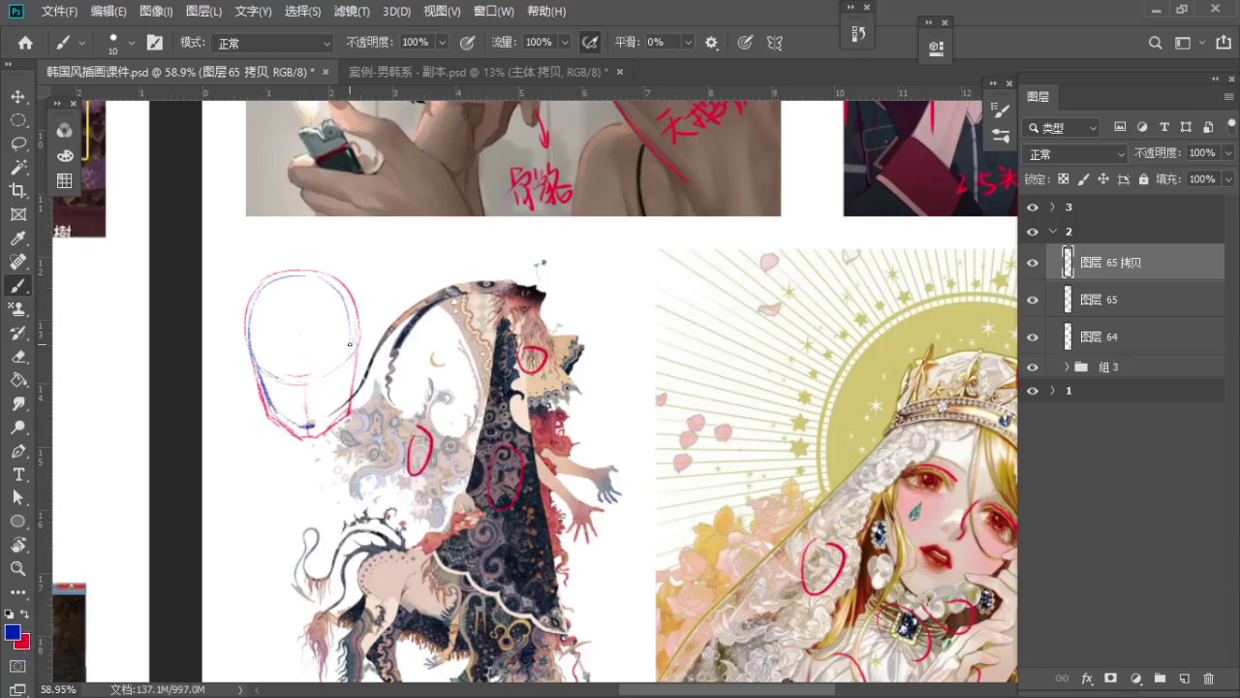
key("ctrl+z")
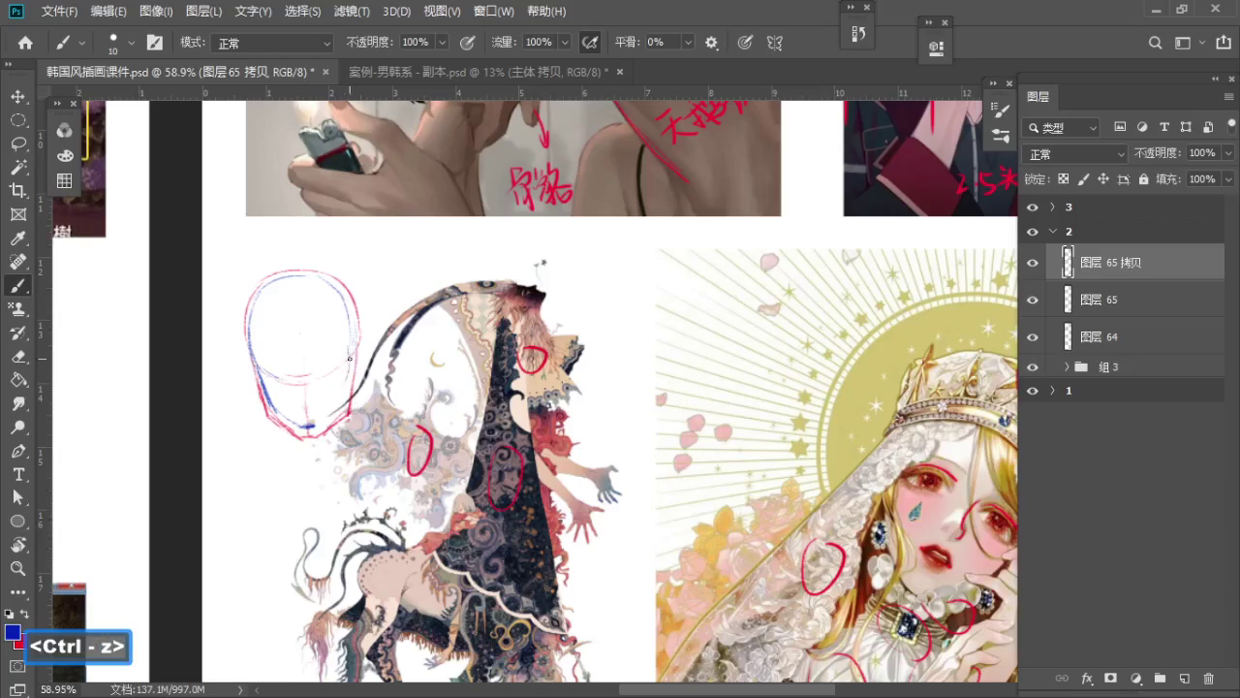
key("ctrl+z")
mouse_move(355, 353)
left_mouse_down()
mouse_move(343, 405)
mouse_move(313, 424)
mouse_move(347, 385)
left_mouse_up()
key("ctrl+z")
key("ctrl+z")
key("space")
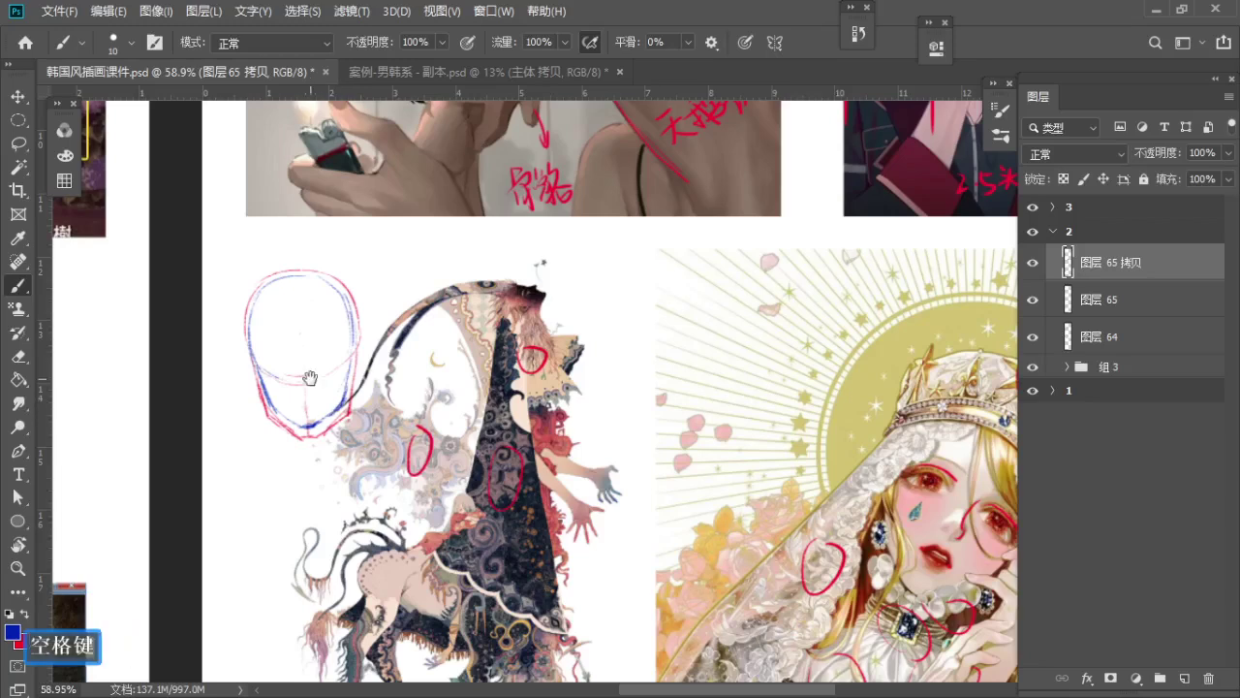
Sketch a blue arched upper eyelid at the left side of the face, just above the curved red guideline
key("z")
mouse_move(310, 378)
left_mouse_down()
mouse_move(362, 376)
mouse_move(376, 357)
left_mouse_up()
key("b")
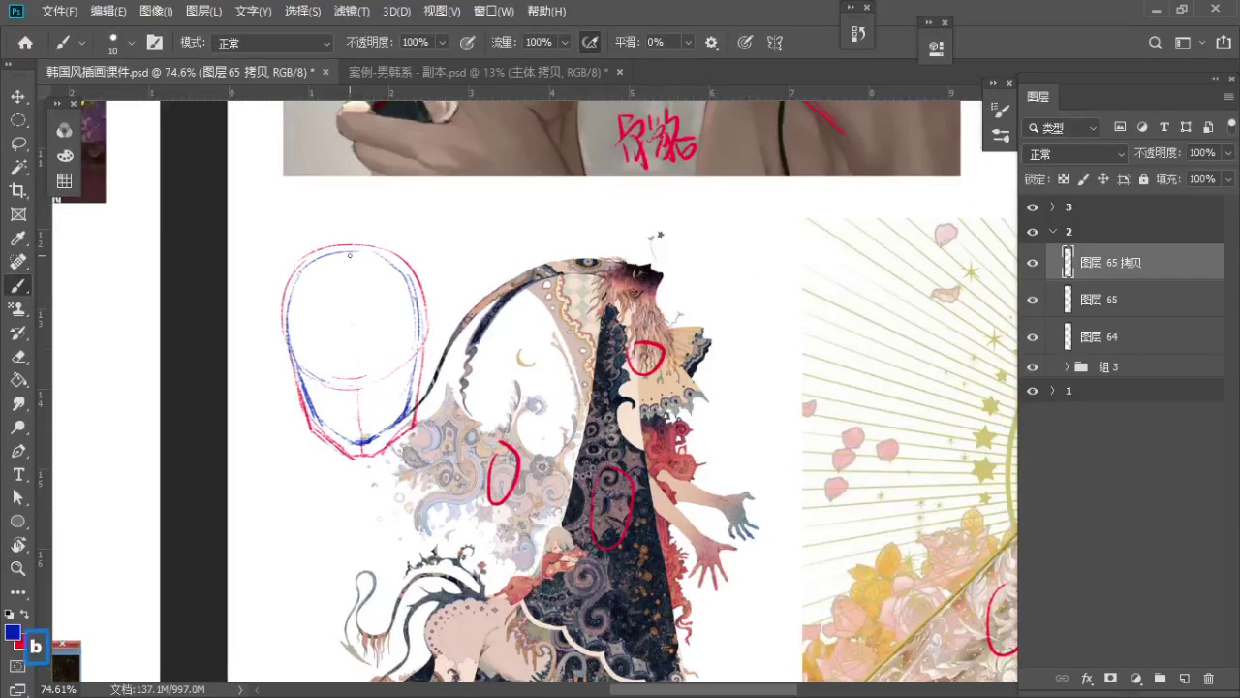
key("ctrl+z")
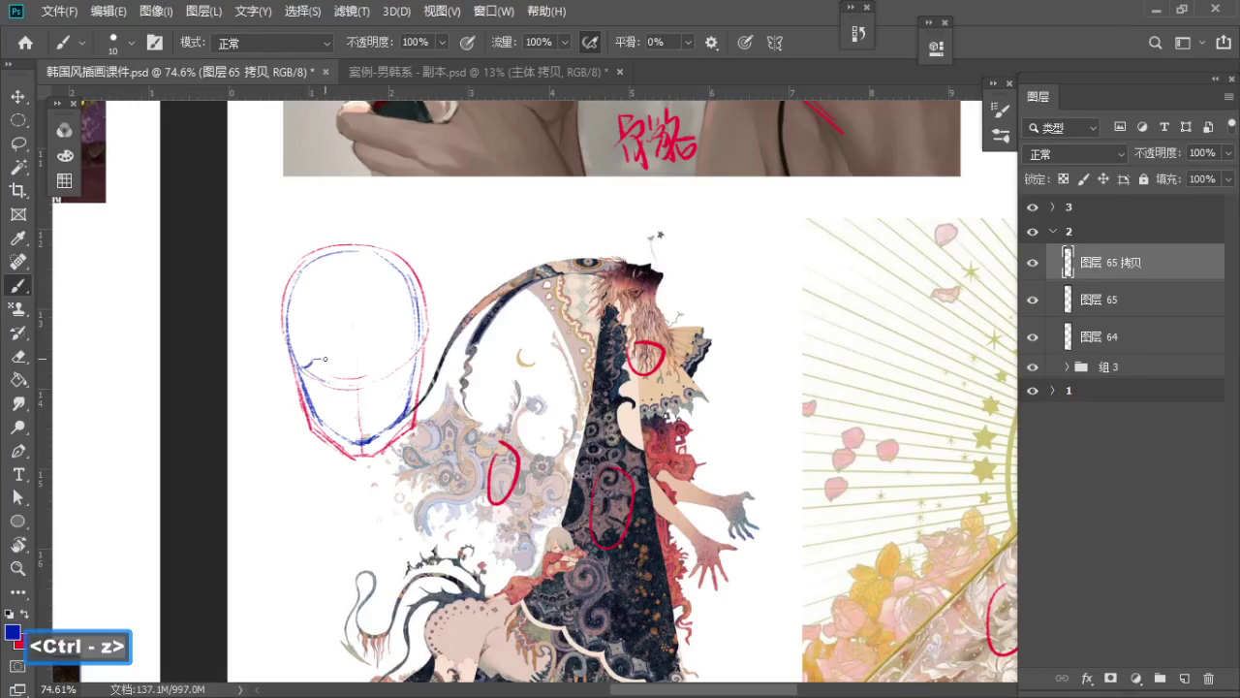
left_click_drag(325, 359, 351, 360)
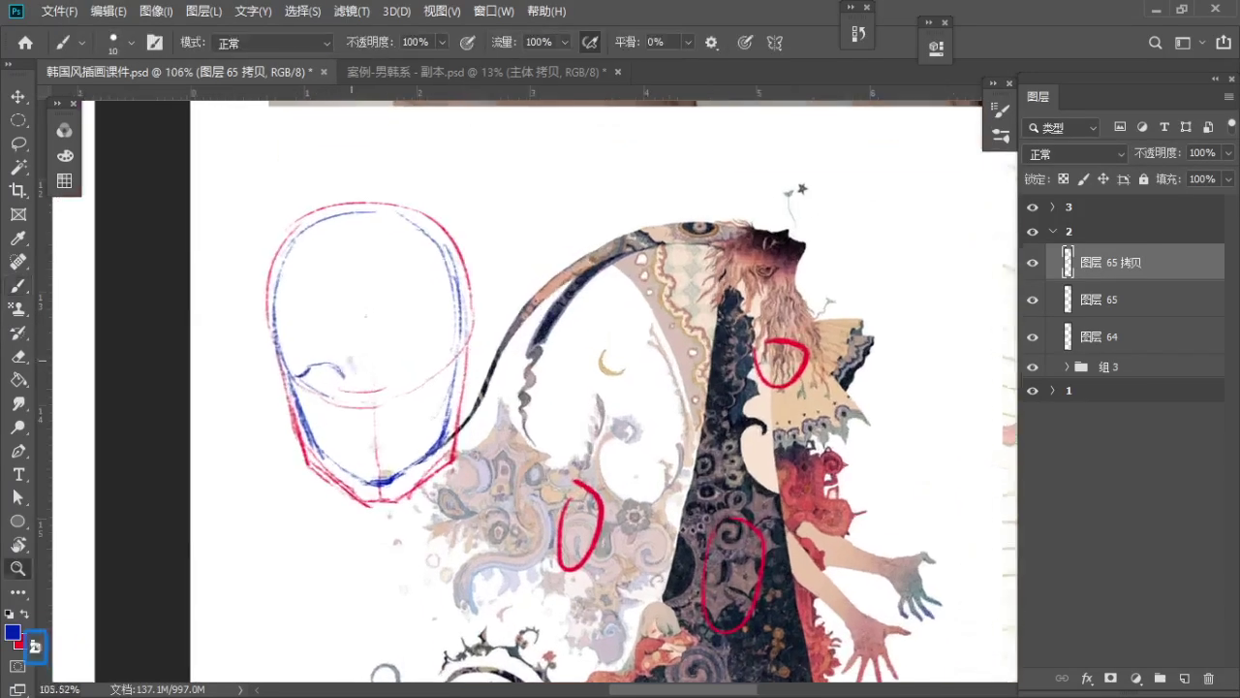
key("b")
key("ctrl+z")
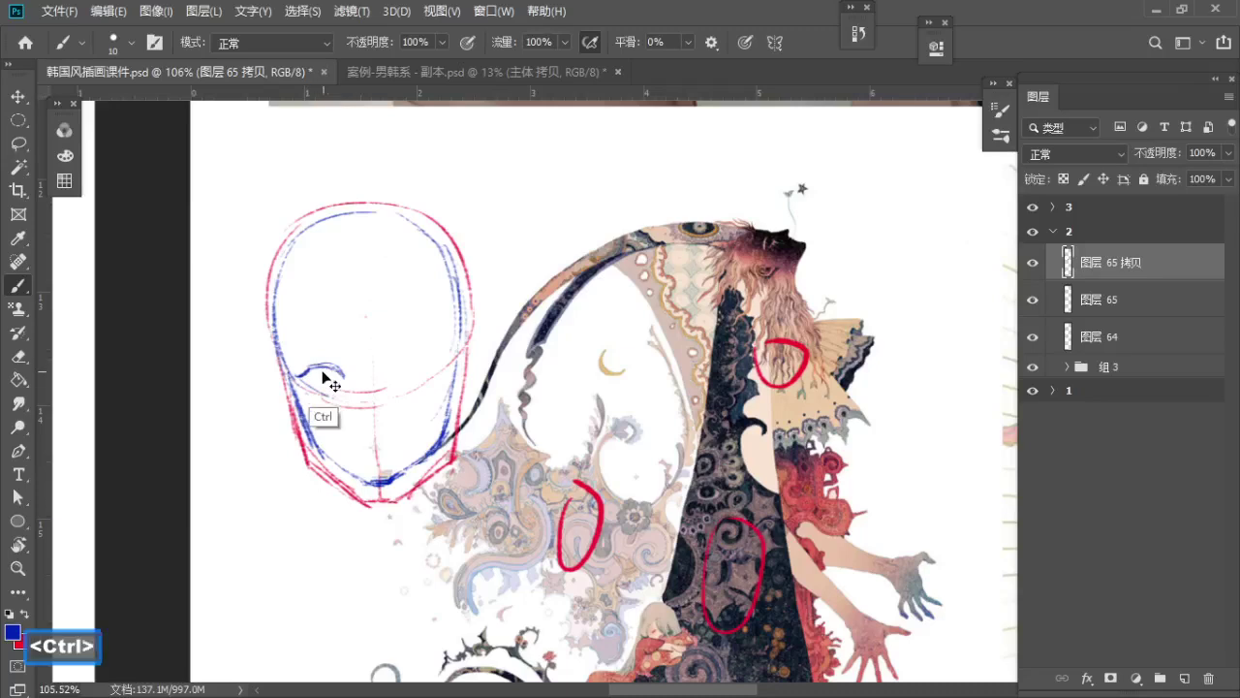
key("ctrl+z")
Refine the arched eyelid and start a short lower lid beneath it, using brush size 9
key("z")
left_click_drag(341, 366, 281, 358)
key("space")
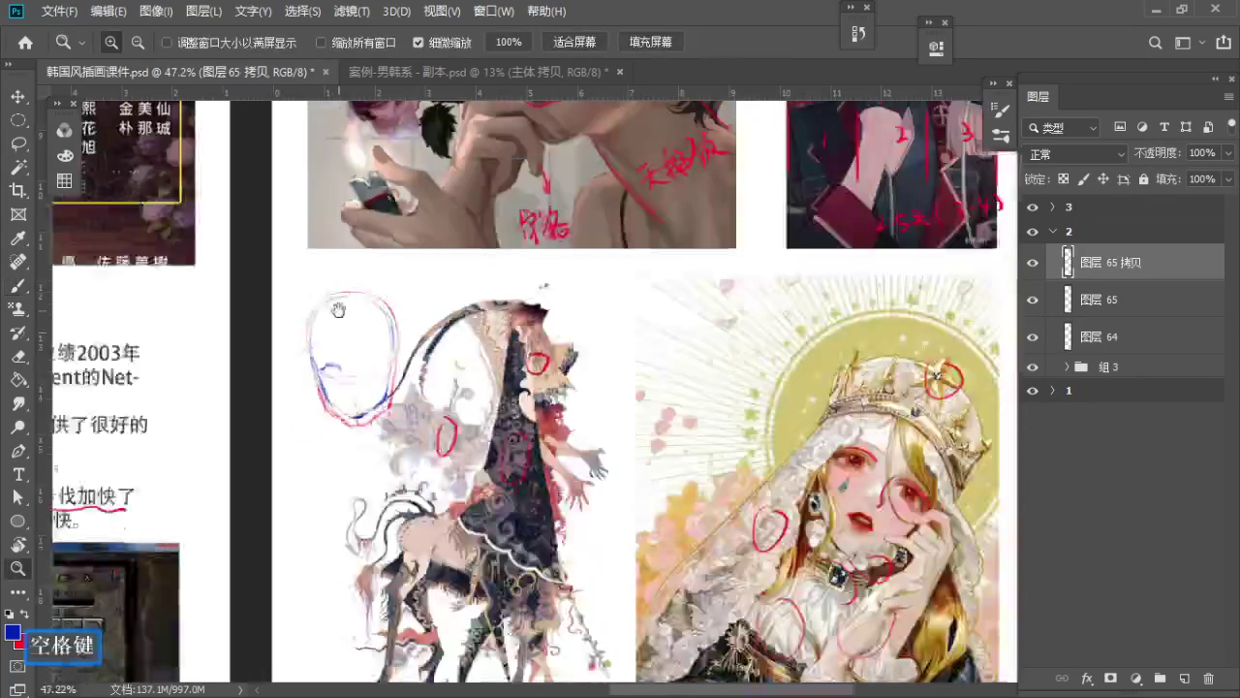
mouse_move(339, 310)
left_mouse_down()
mouse_move(288, 465)
mouse_move(380, 512)
mouse_move(385, 390)
left_mouse_up()
key("space")
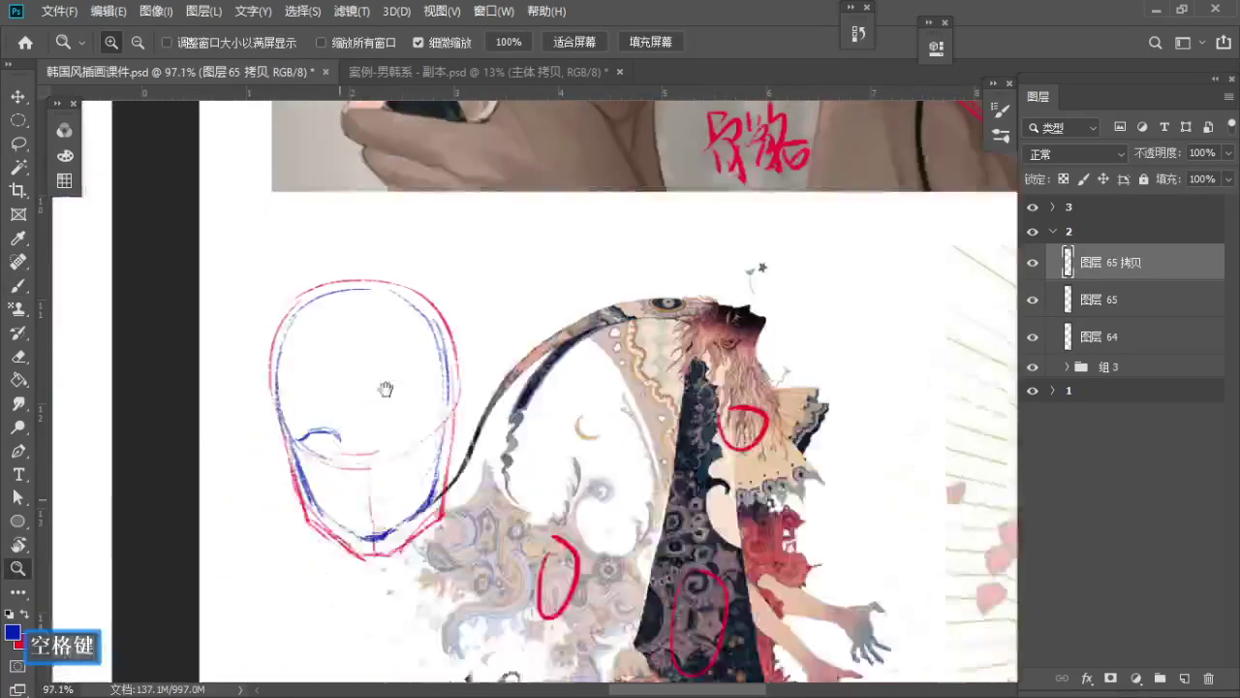
mouse_move(337, 433)
left_mouse_down()
mouse_move(343, 445)
mouse_move(343, 433)
mouse_move(304, 433)
mouse_move(320, 437)
left_mouse_up()
key("b")
key("ctrl+z")
key("e")
key("a")
key("a")
key("a")
key("a")
key("a")
key("b")
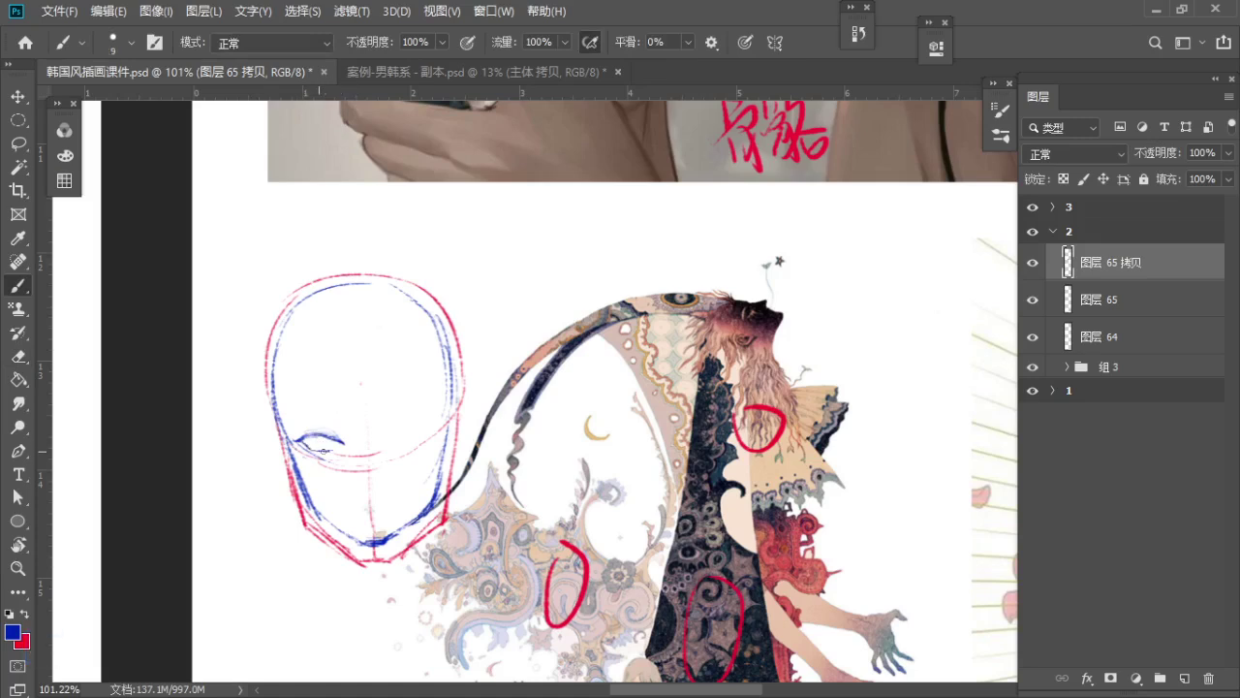
Sketch a blue eyebrow above the eye and reinforce the eye's outline
left_click_drag(359, 474, 357, 438)
key("ctrl+z")
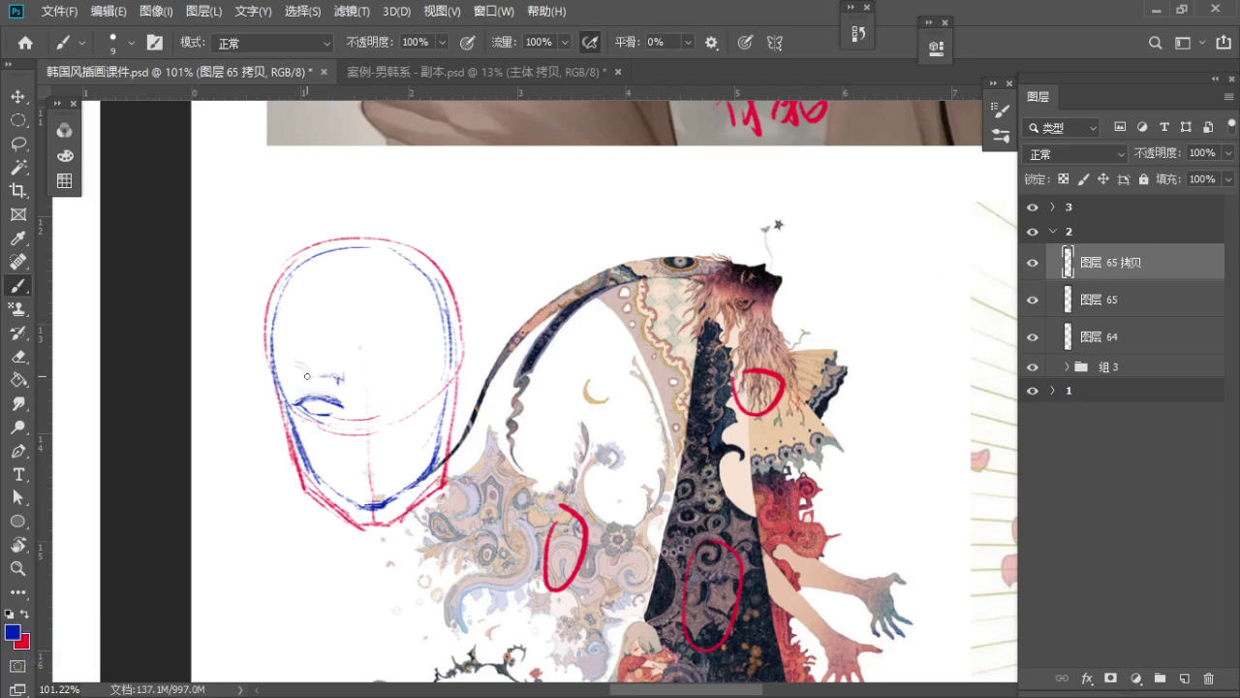
key("ctrl+z")
key("ctrl+z")
left_click_drag(302, 379, 333, 375)
key("ctrl+z")
left_click(343, 381)
key("ctrl+z")
key("ctrl+z")
key("ctrl+z")
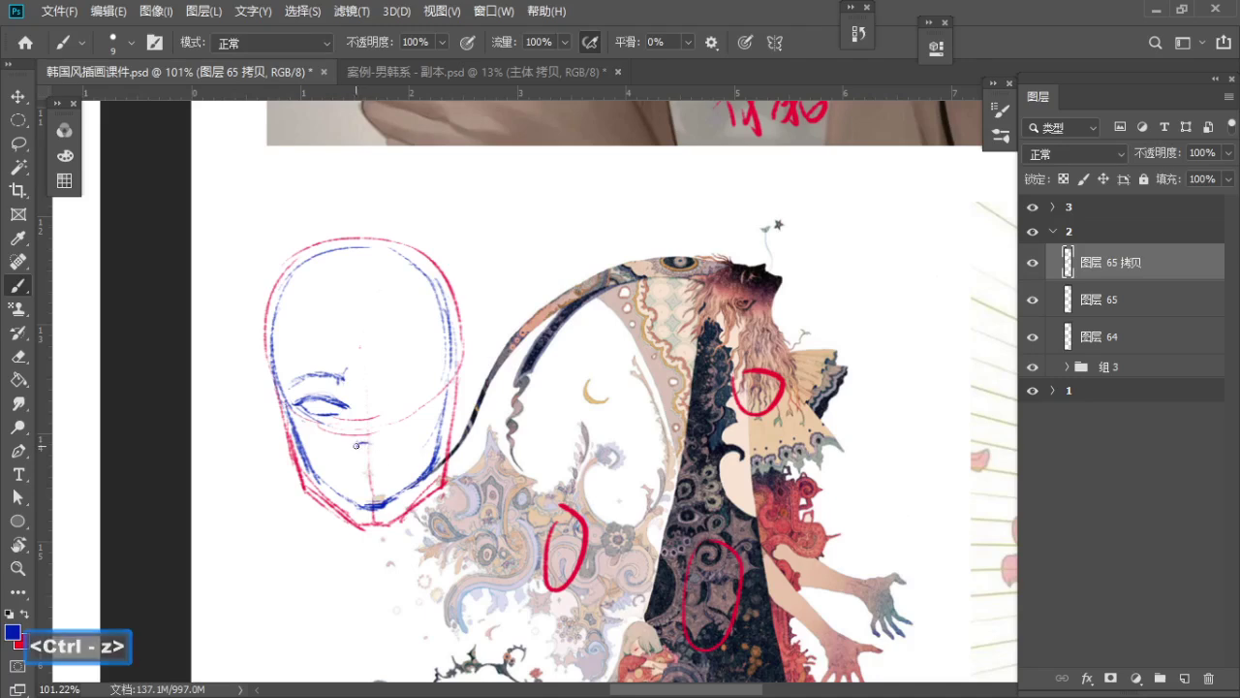
Mark the base of the nose and draw a short horizontal mouth line across the face's centre line
key("ctrl+z")
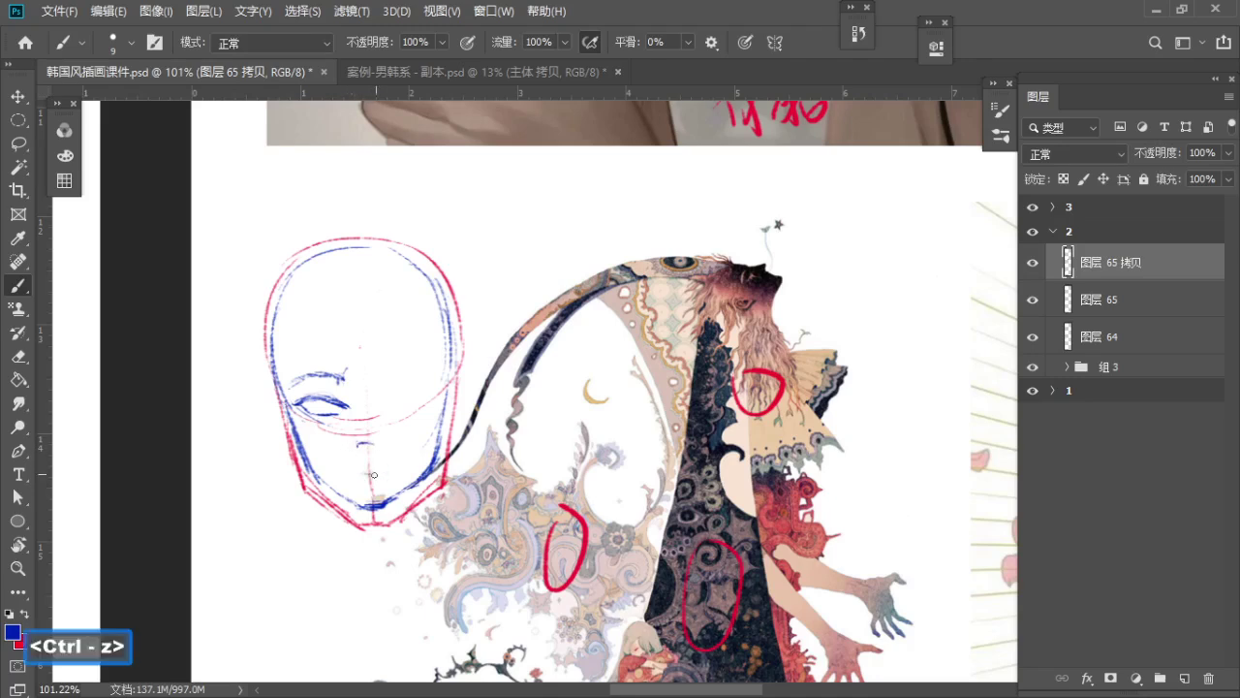
mouse_move(368, 475)
left_mouse_down()
mouse_move(392, 472)
mouse_move(347, 473)
left_mouse_up()
left_click(348, 474)
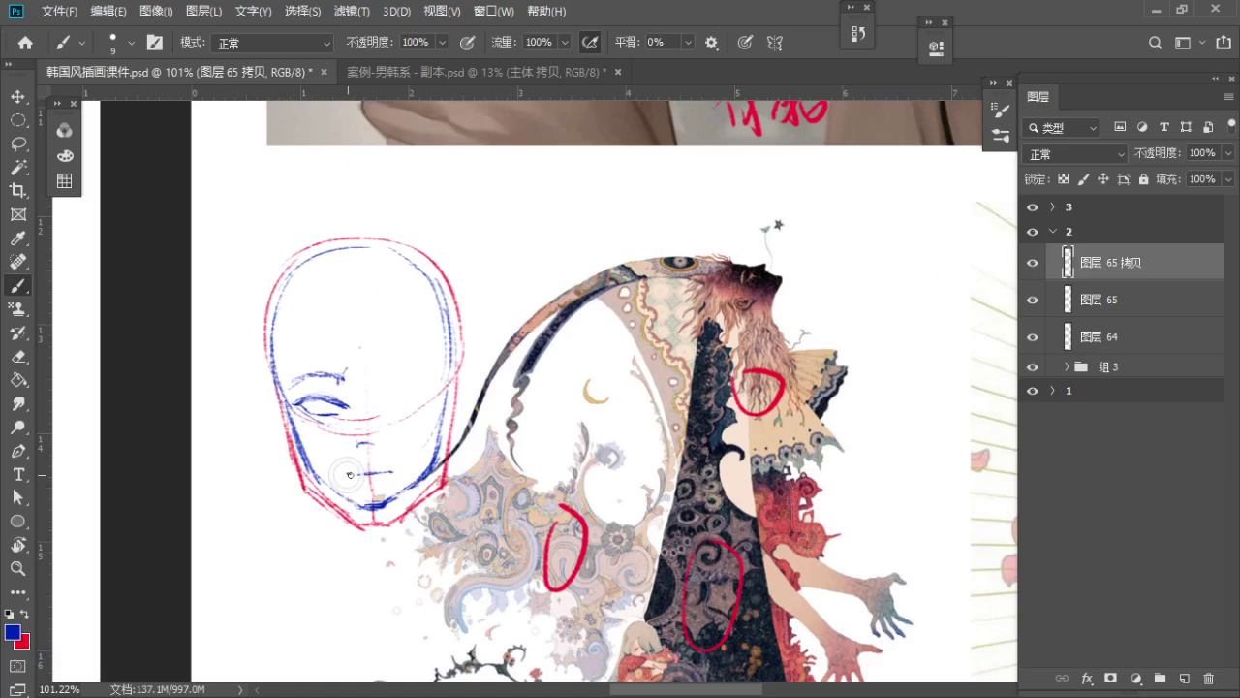
Draw a faint vertical guide from the eye to the mouth corner, and accent the mouth corners and lips with short strokes
left_click_drag(332, 412, 338, 465)
key("ctrl+z")
left_click_drag(332, 413, 339, 471)
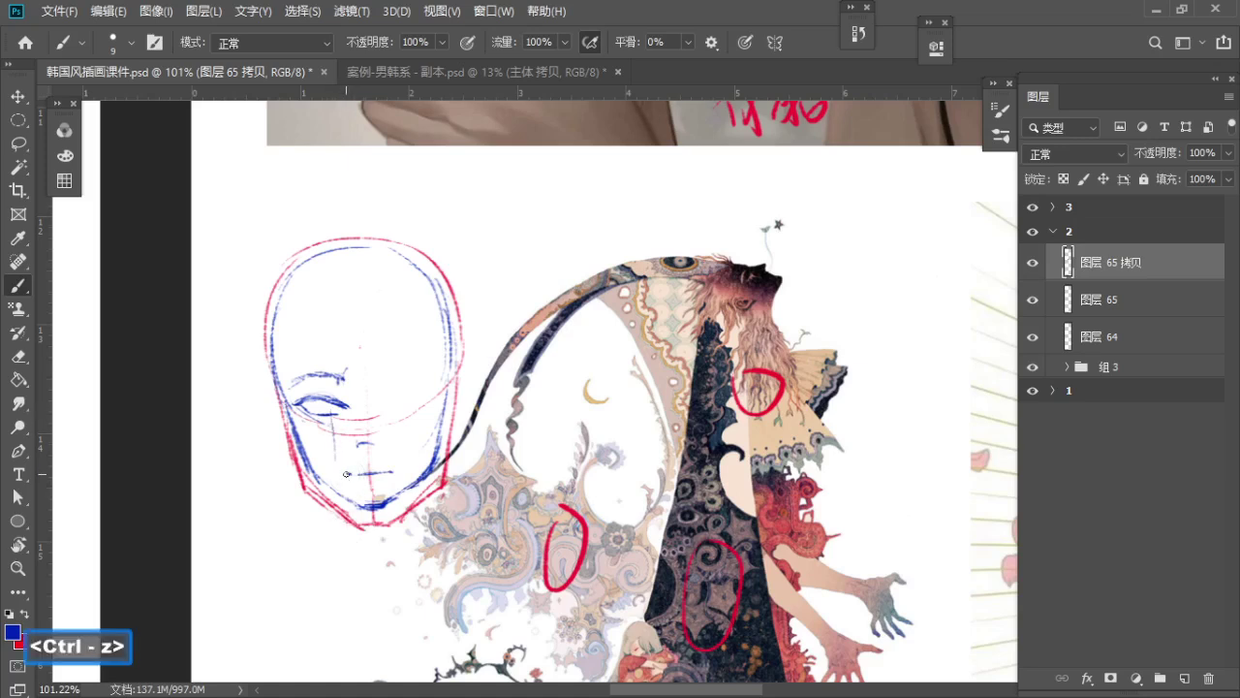
key("b")
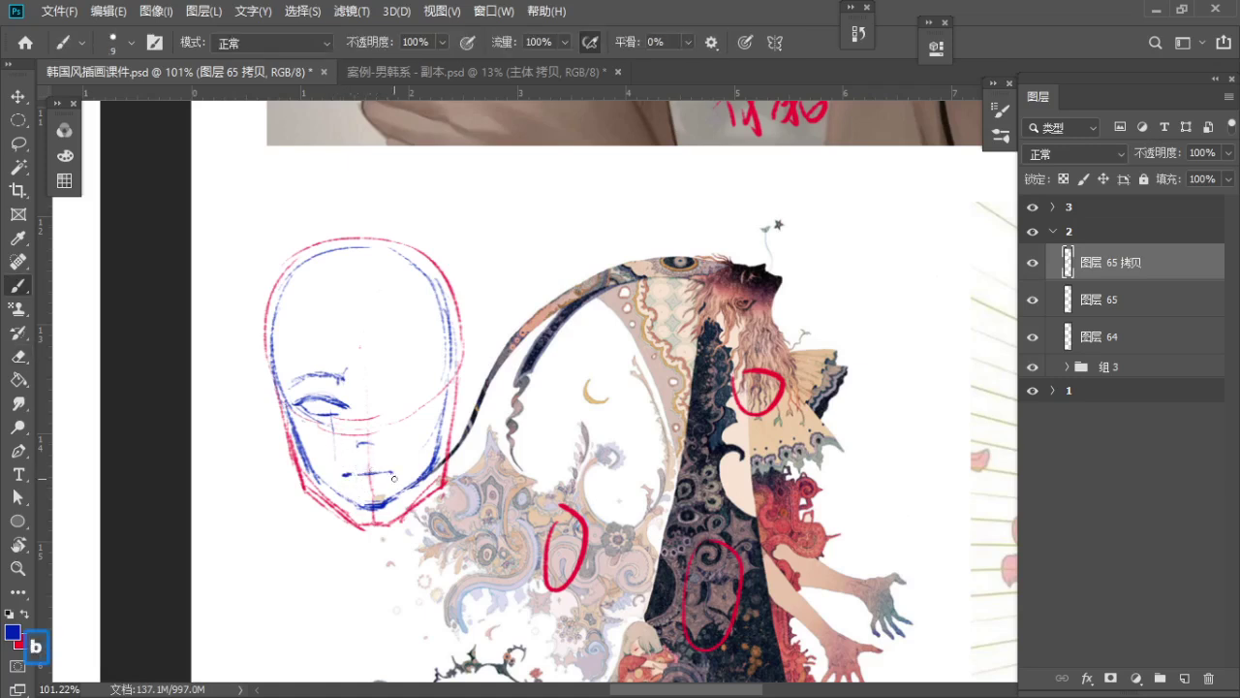
left_click_drag(389, 472, 367, 464)
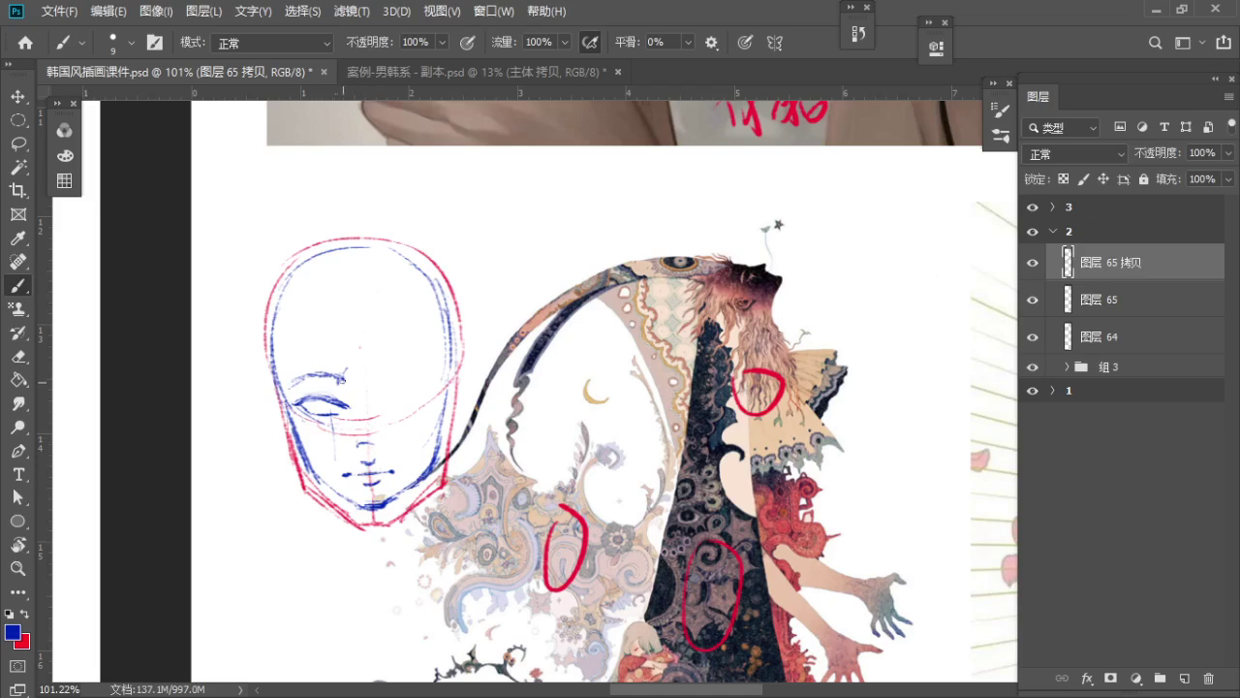
Strengthen the eyebrow, erase the first eye and rough in a rounder, more open eye in its place
mouse_move(320, 401)
left_mouse_down()
mouse_move(339, 404)
mouse_move(322, 415)
mouse_move(330, 400)
mouse_move(312, 403)
mouse_move(302, 378)
left_mouse_up()
key("e")
key("b")
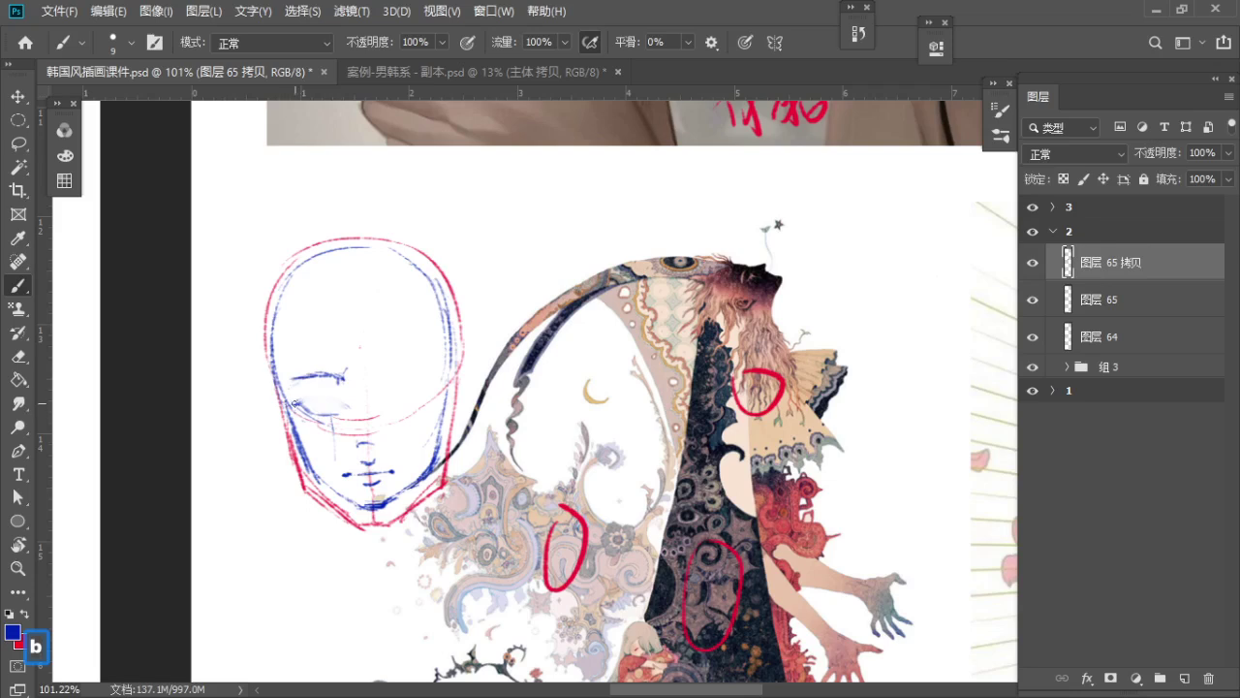
key("ctrl+z")
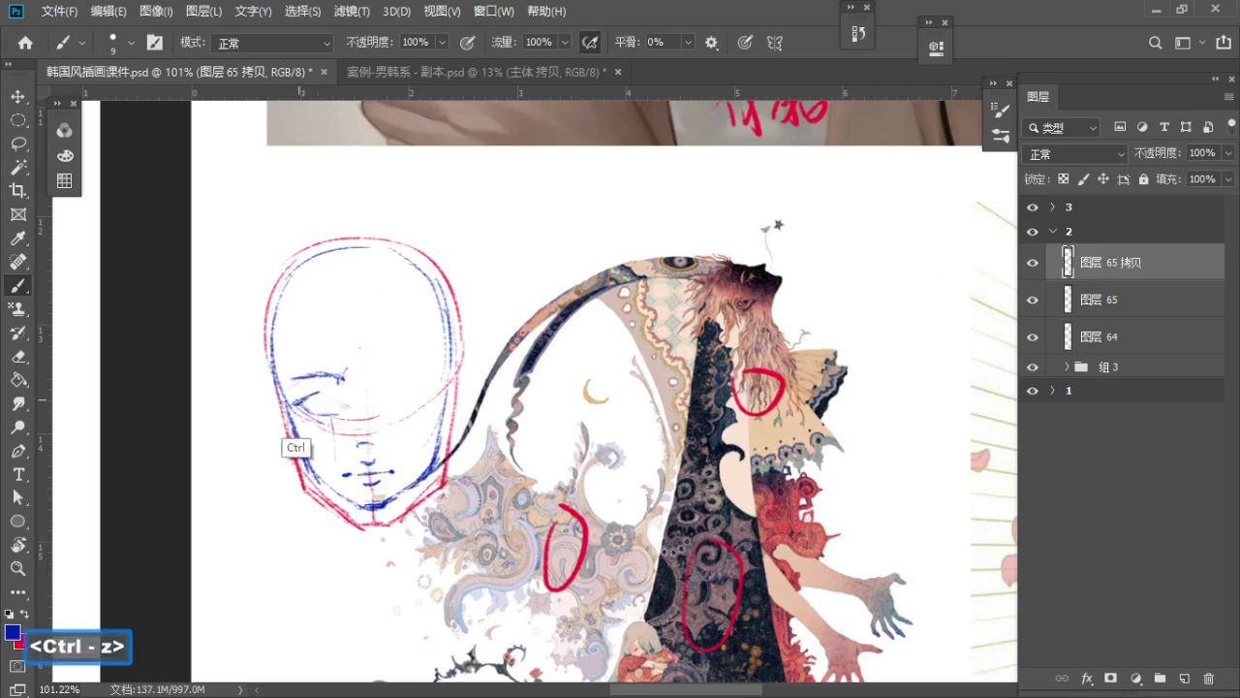
left_click_drag(294, 404, 325, 393)
key("ctrl+z")
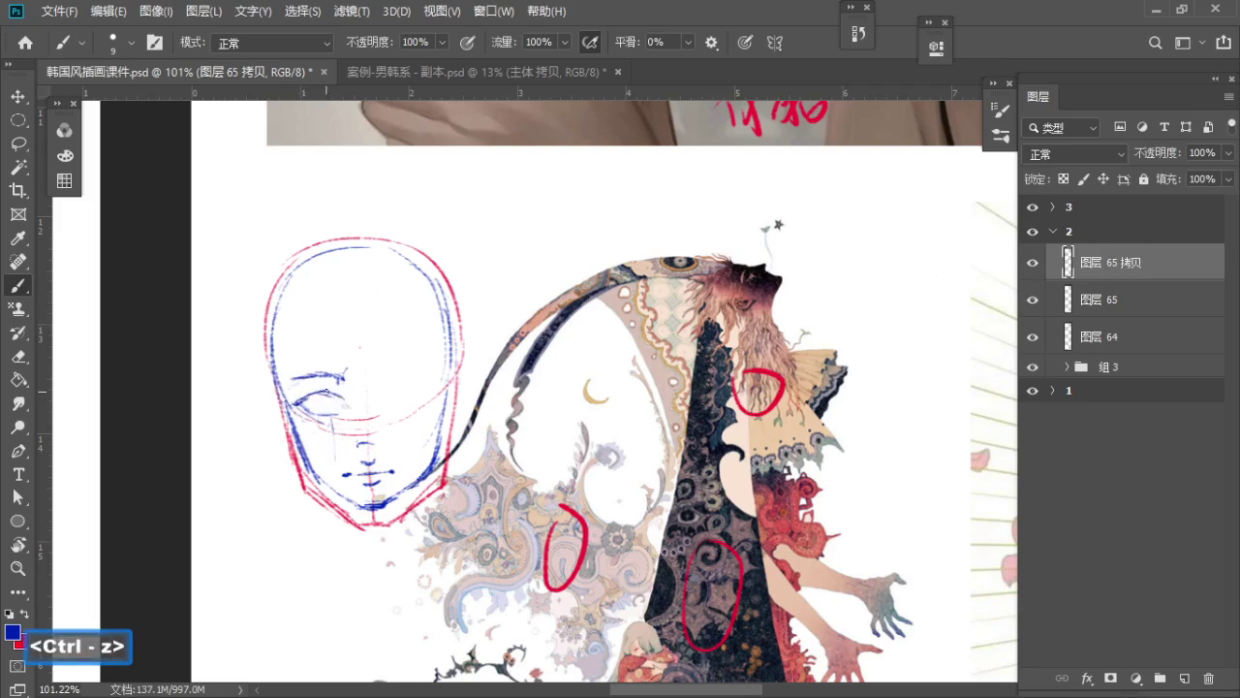
Clean up the new eye's upper lid and extend it in a darker curve down to the inner corner
key("z")
left_click(346, 403)
key("b")
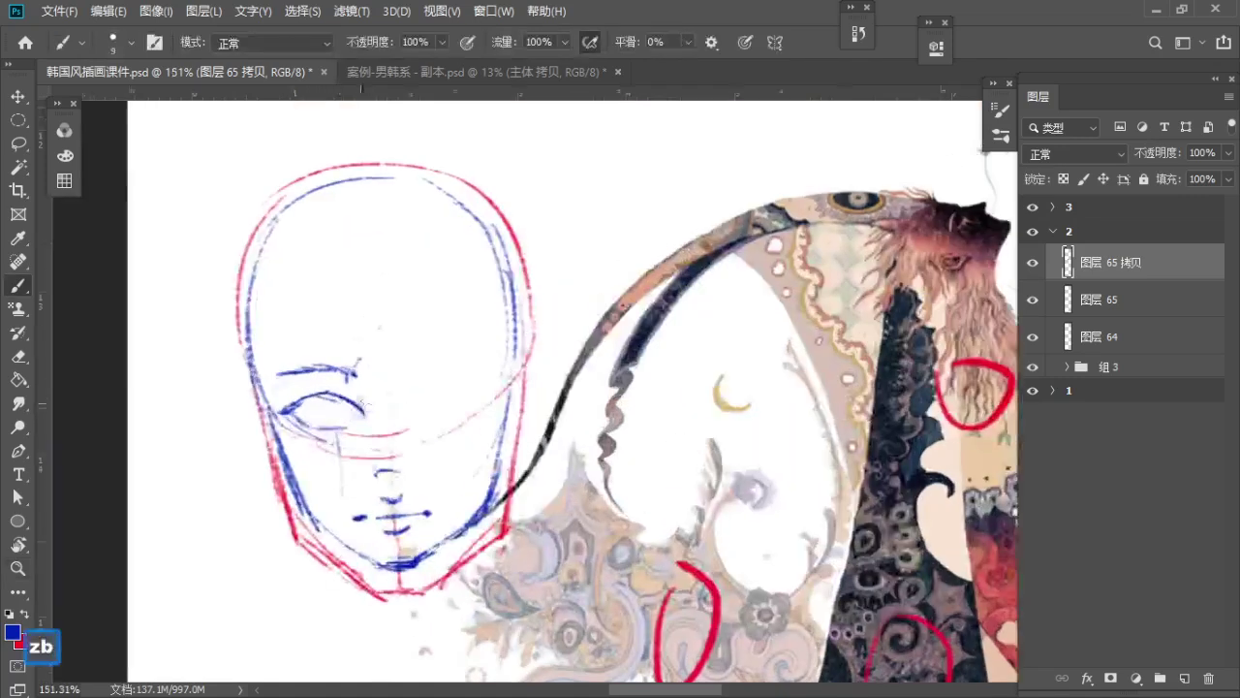
key("e")
key("a")
key("a")
key("a")
key("b")
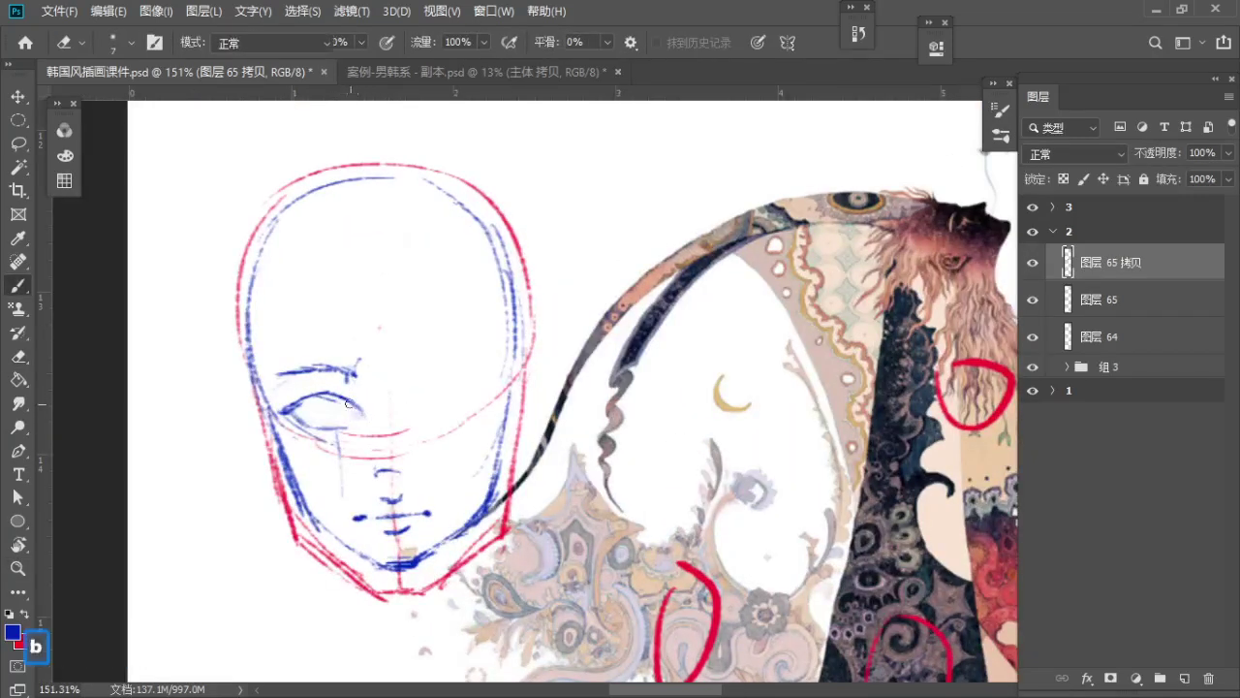
key("ctrl+z")
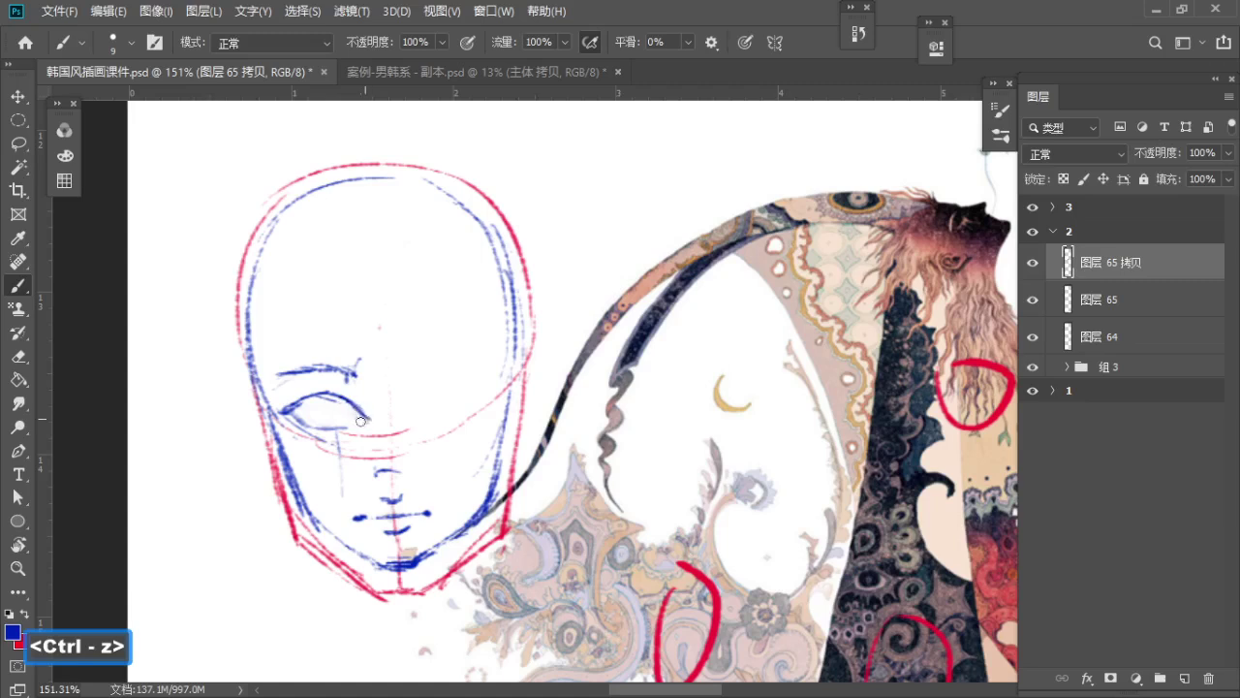
key("ctrl+z")
Erase the rough lower lid, thicken the outer upper lid, and draw a curved lower lid joining both eye corners
key("e")
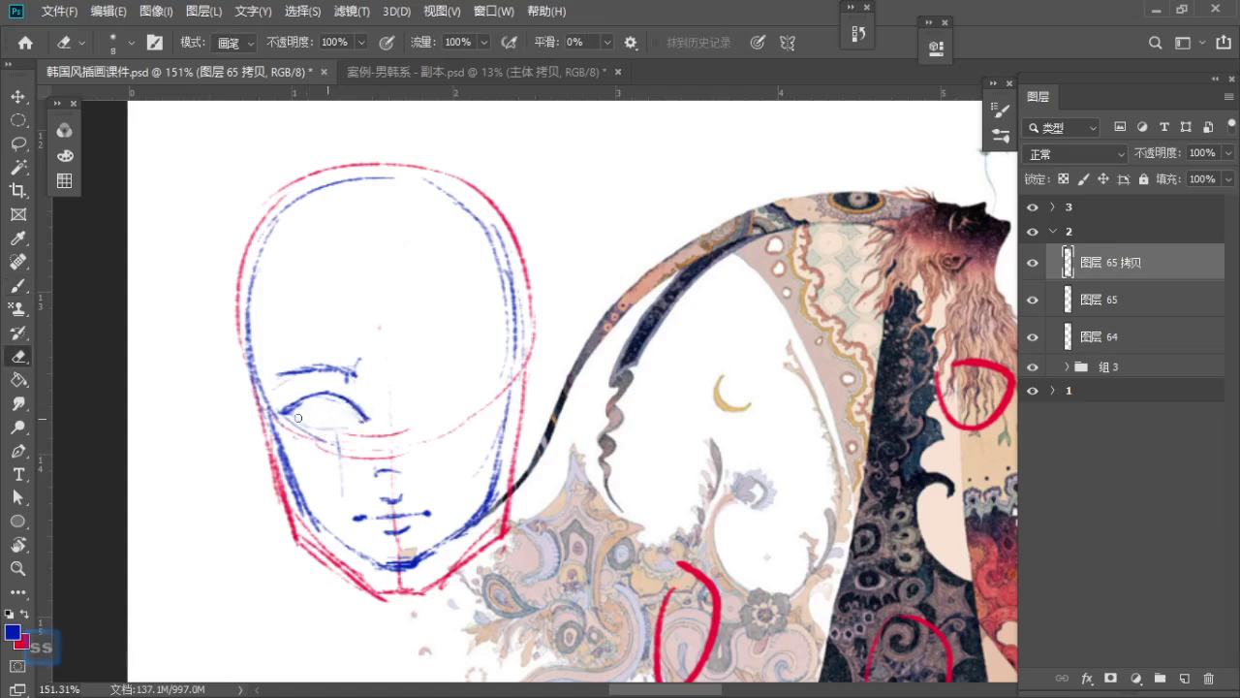
key("b")
key("ctrl+z")
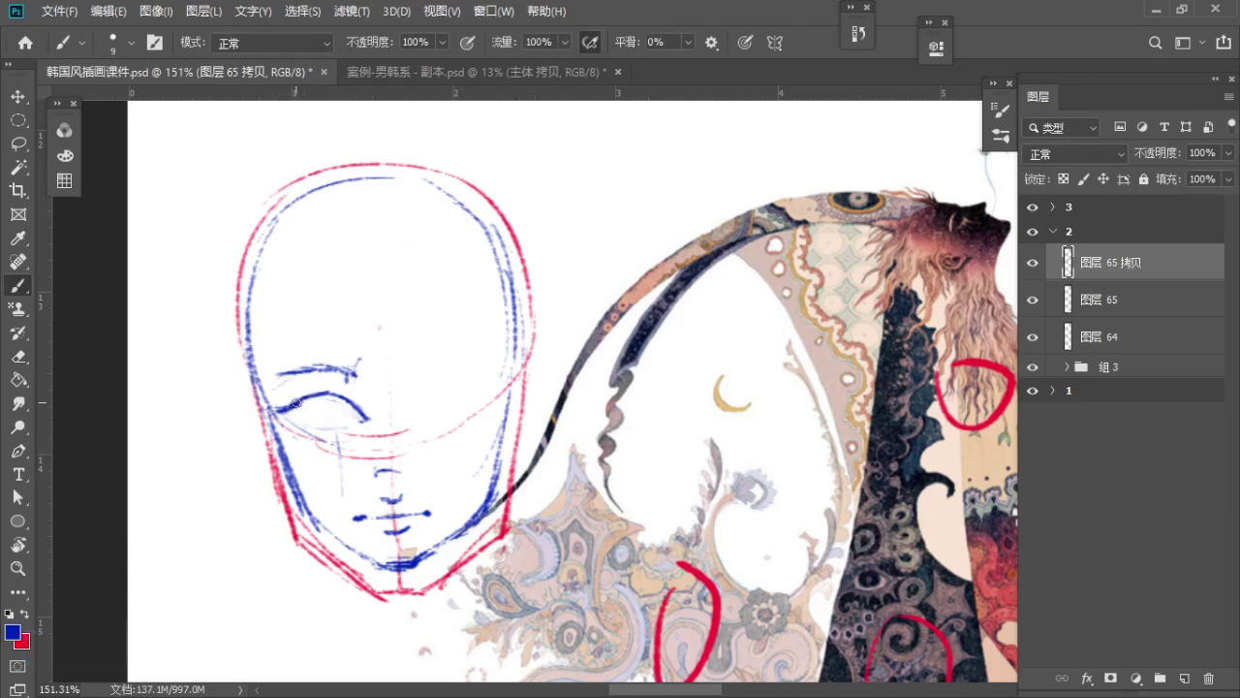
mouse_move(295, 400)
left_mouse_down()
mouse_move(327, 397)
mouse_move(351, 409)
mouse_move(310, 395)
mouse_move(367, 420)
mouse_move(299, 423)
mouse_move(306, 431)
left_mouse_up()
key("ctrl+z")
key("ctrl+z")
key("ctrl+z")
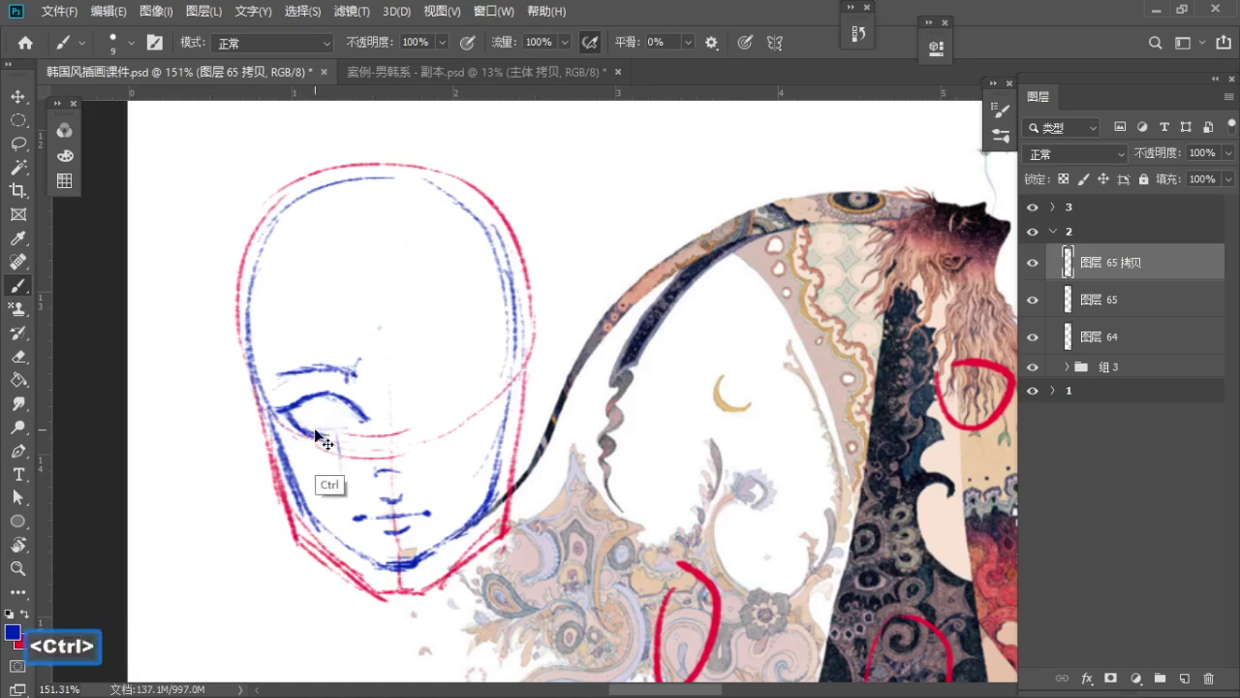
key("ctrl+z")
left_click_drag(314, 435, 365, 422)
key("ctrl+z")
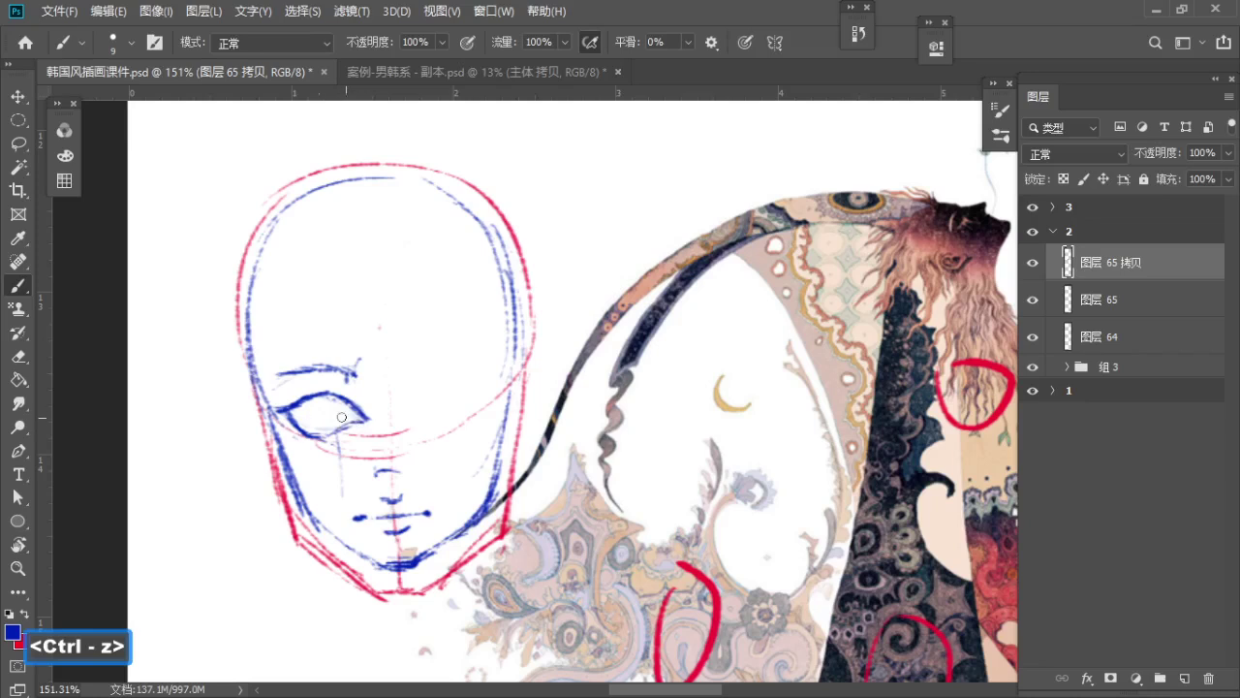
Thicken the upper and lower eyelid lines along the inside of the eye opening
left_click_drag(292, 411, 306, 426)
key("ctrl+z")
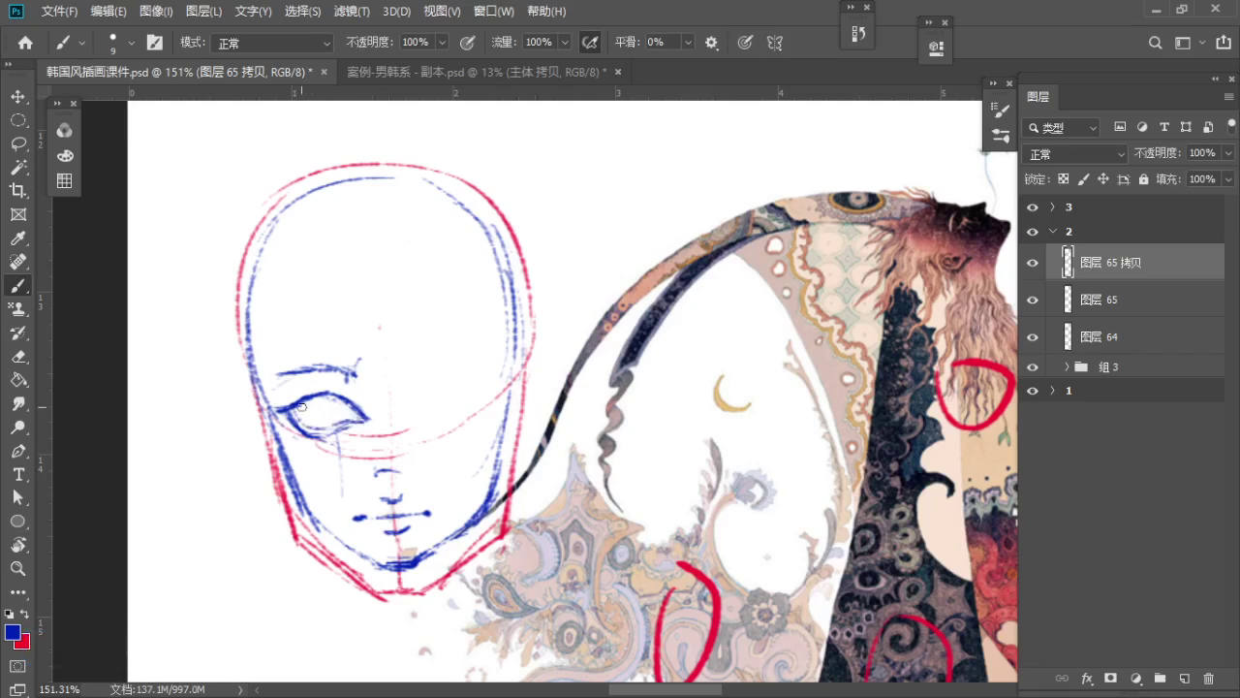
mouse_move(302, 407)
left_mouse_down()
mouse_move(335, 396)
mouse_move(354, 408)
left_mouse_up()
key("e")
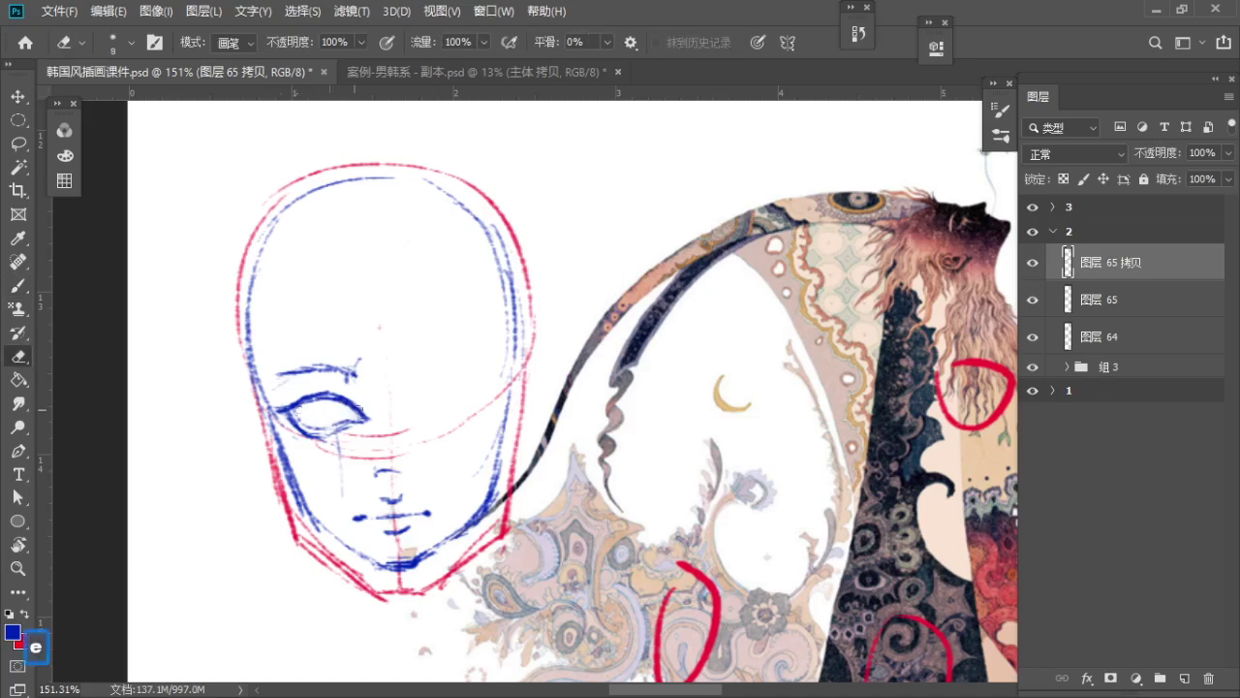
Choose a round pressure-sensitive brush from the 常规画笔 brush group
left_click(1000, 137)
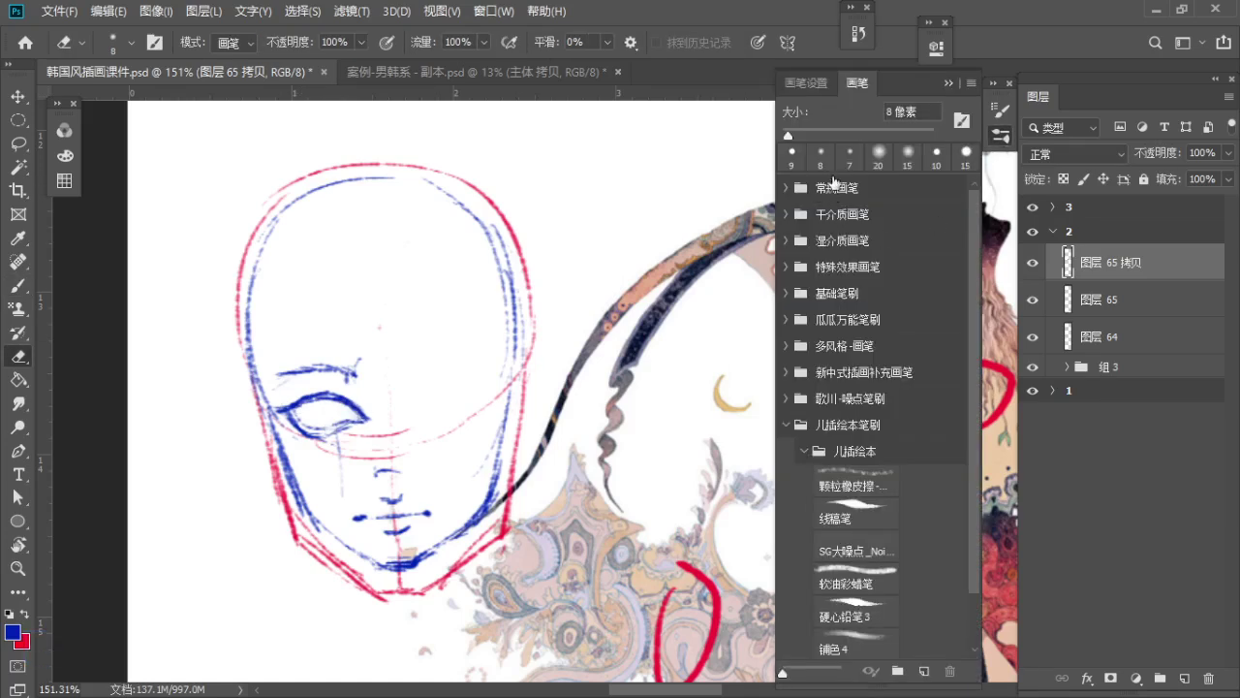
left_click(64, 155)
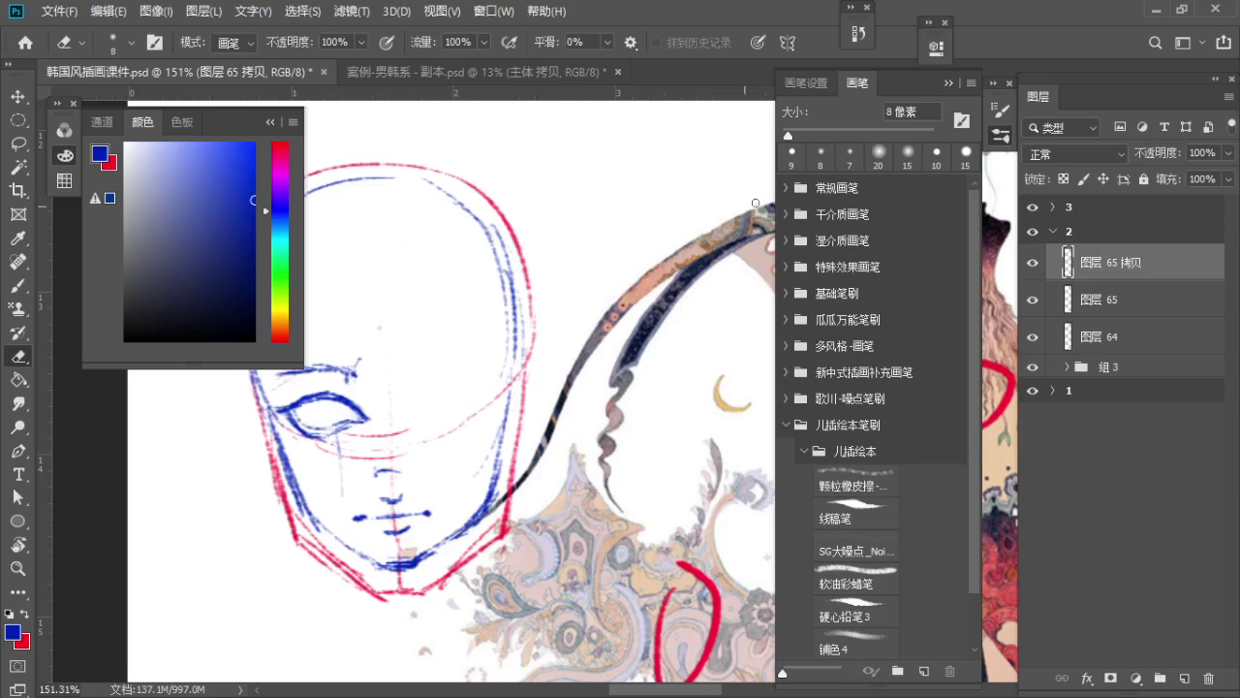
left_click(785, 188)
key("b")
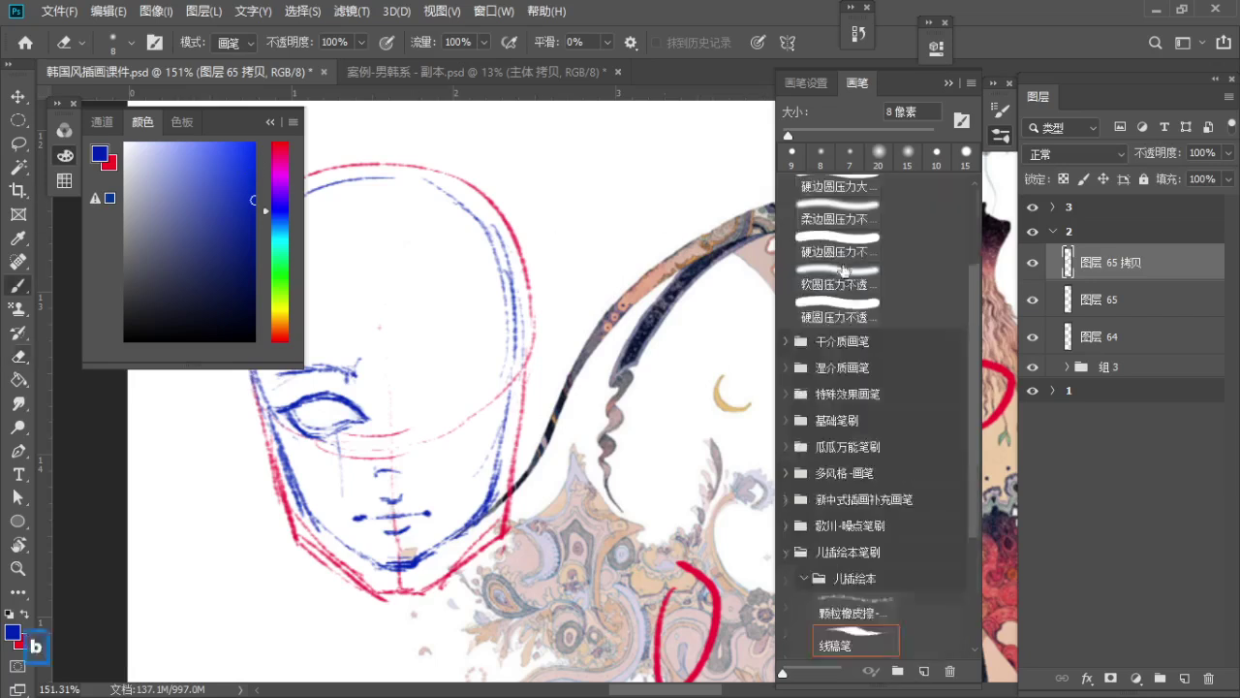
left_click(839, 250)
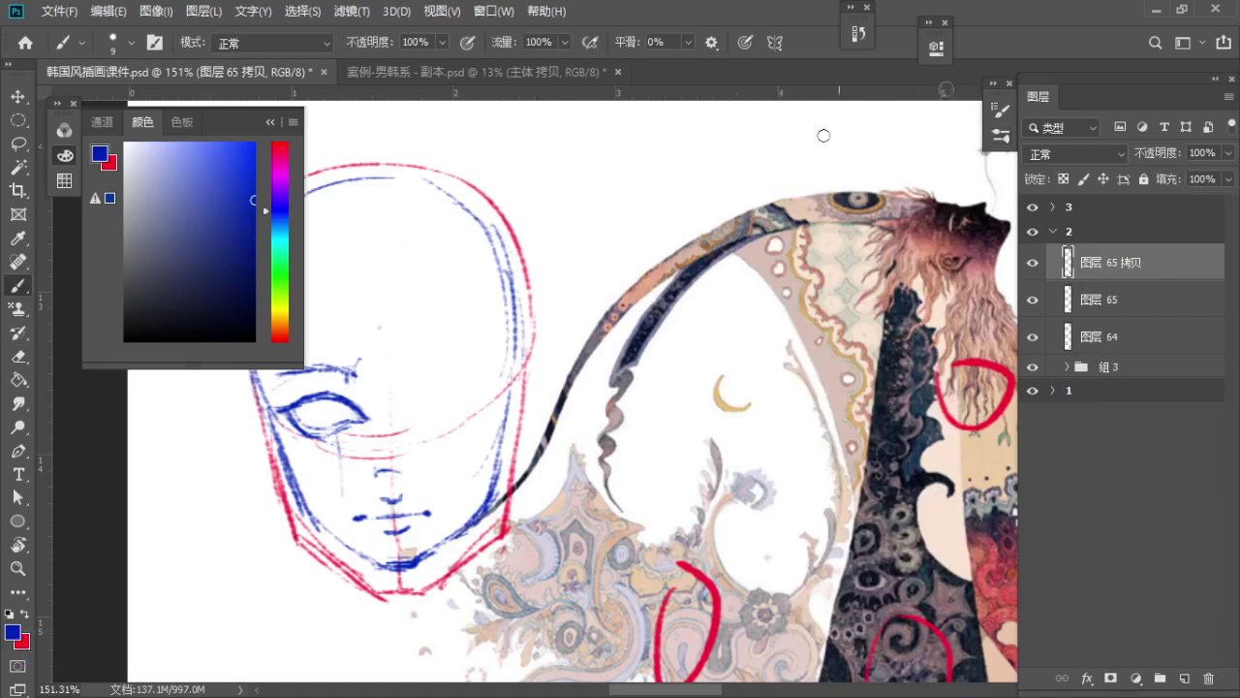
left_click_drag(665, 160, 628, 248)
mouse_move(676, 157)
left_mouse_down()
mouse_move(705, 184)
mouse_move(748, 184)
left_mouse_up()
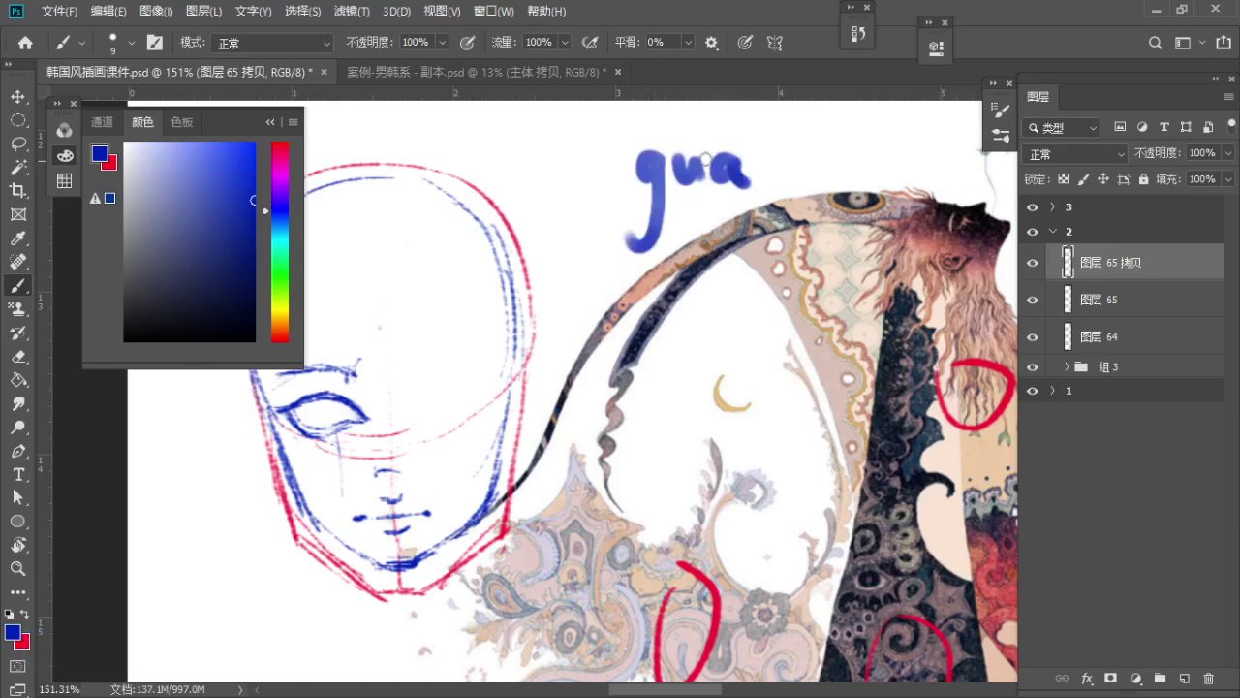
key("ctrl+z")
key("ctrl+z")
key("ctrl+z")
key("ctrl+z")
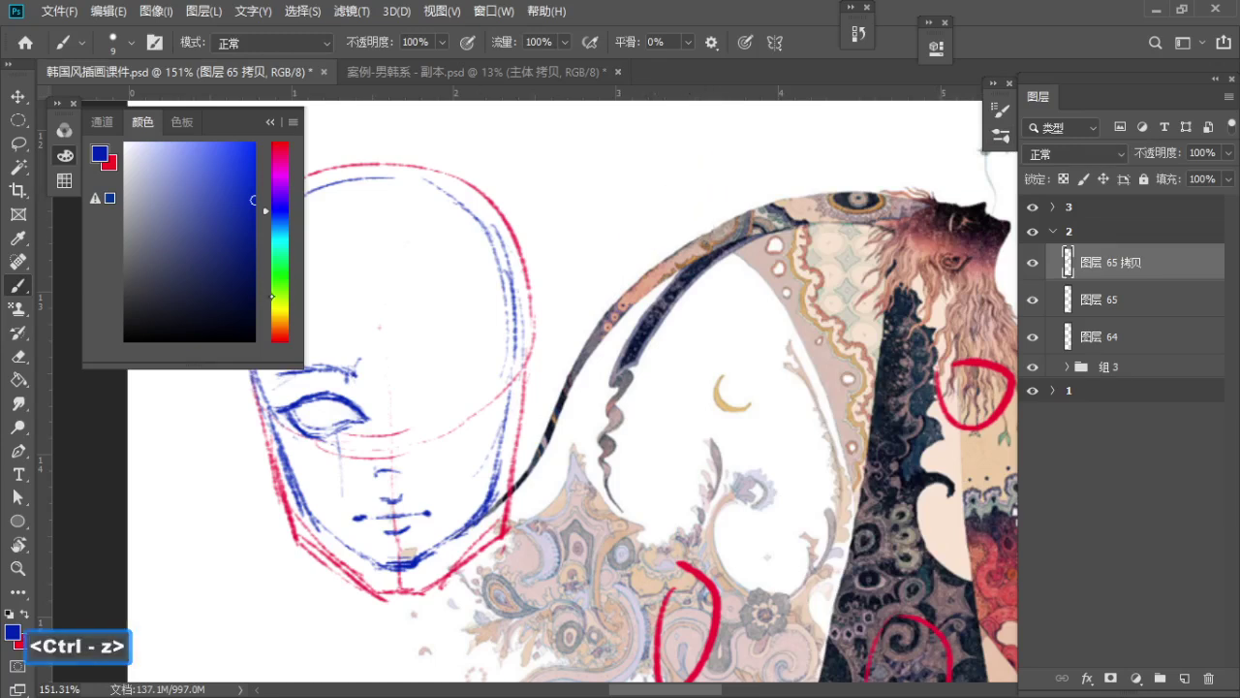
Erase the rough lower lid line of the eye and redraw it as a thin curve with a 2 px brush
key("b")
key("e")
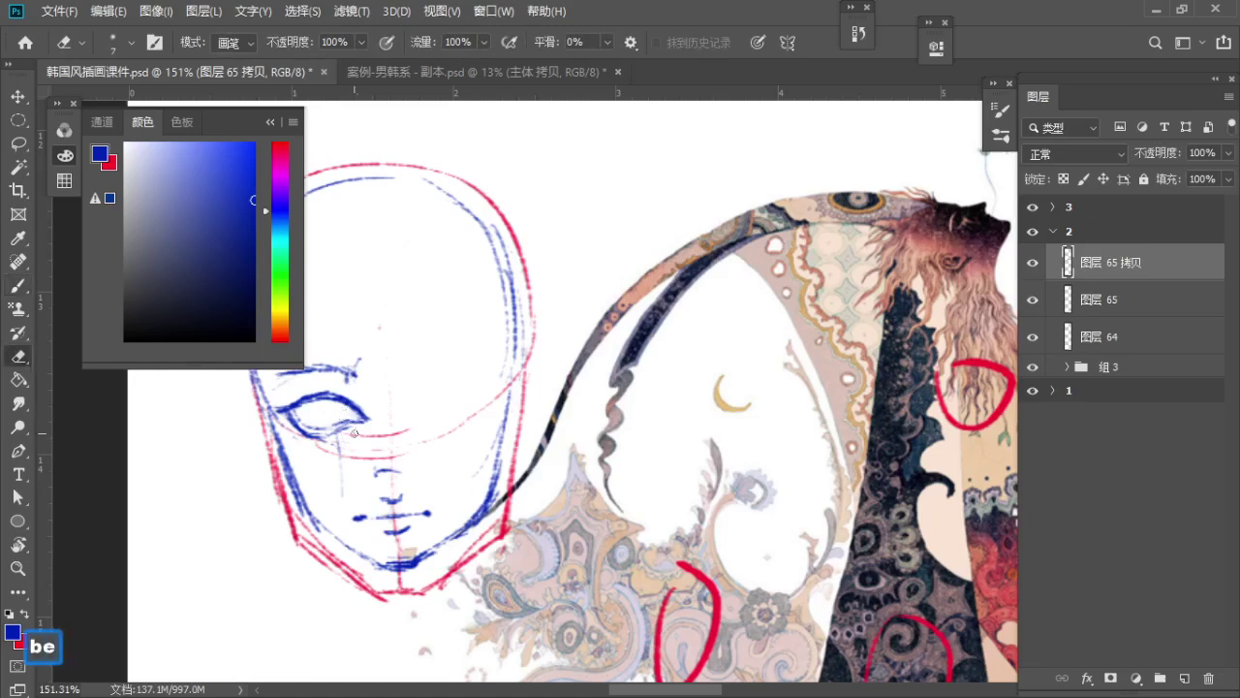
key("b")
key("a")
key("a")
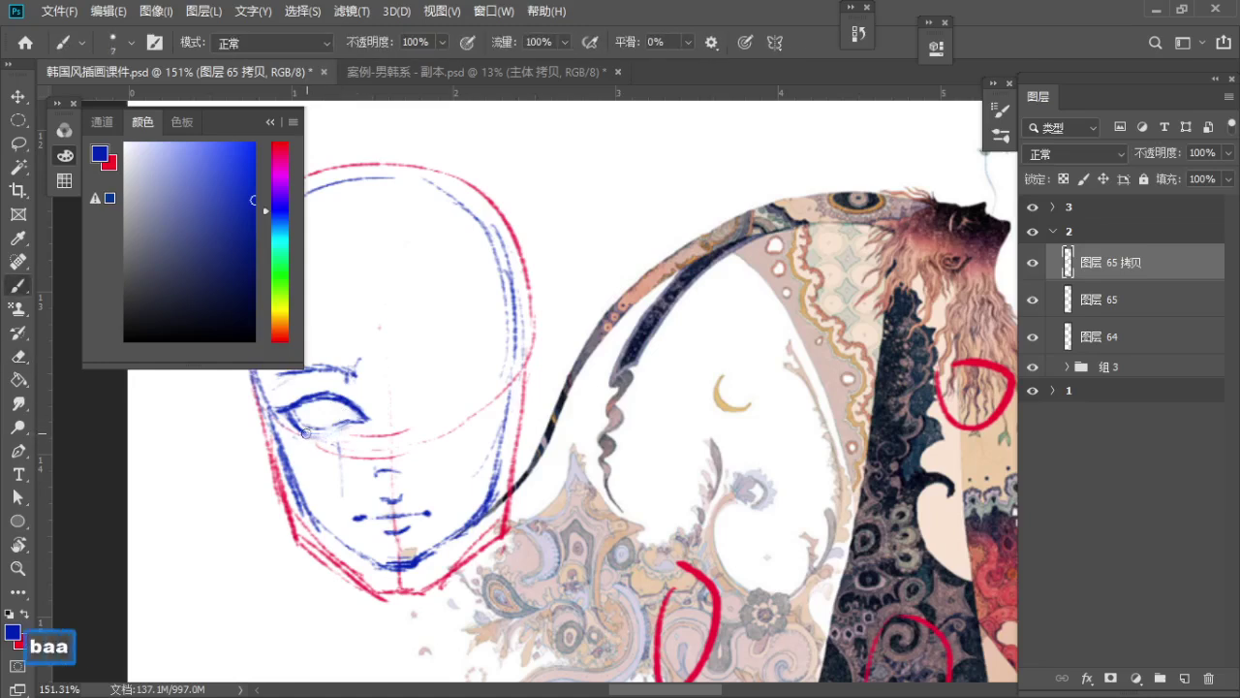
key("a")
key("ctrl+z")
key("a")
key("a")
key("a")
key("a")
key("a")
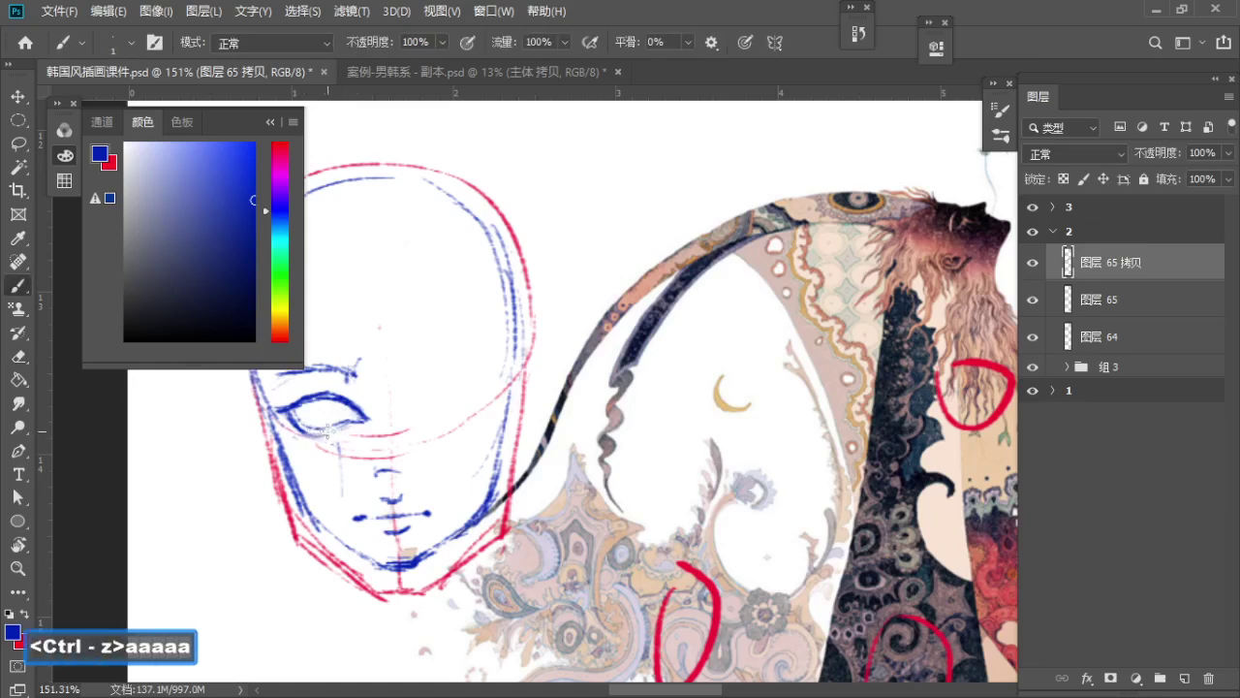
key("s")
left_click_drag(306, 433, 337, 426)
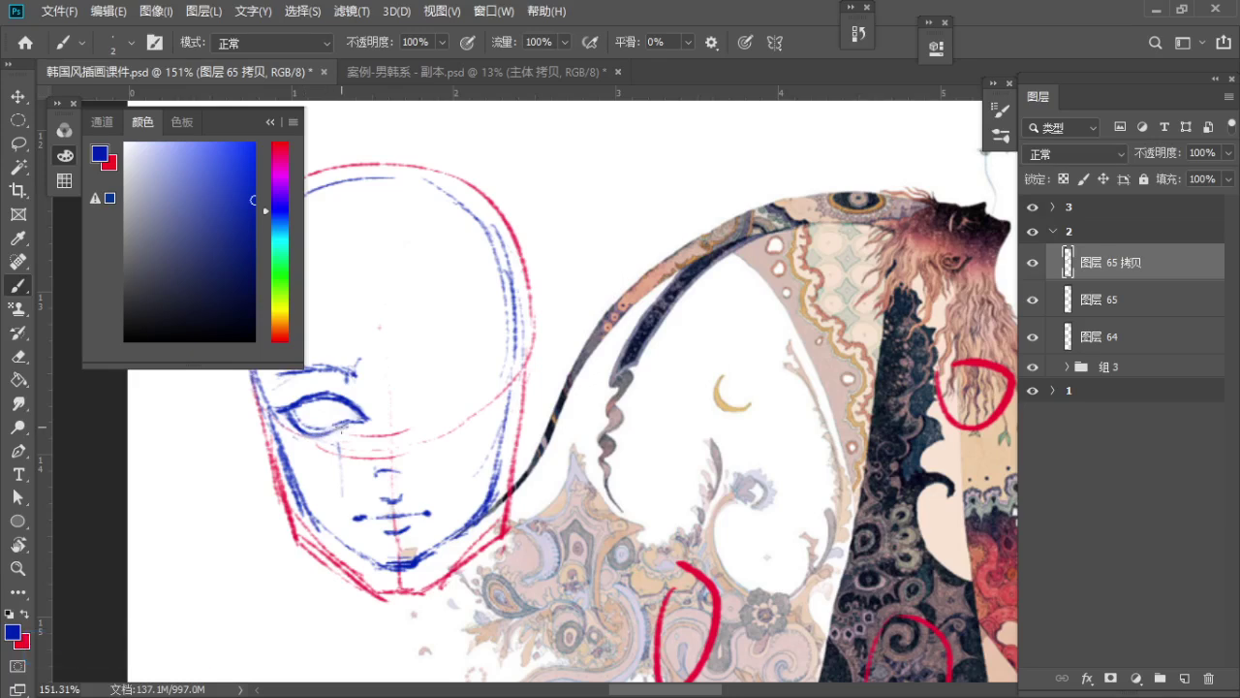
Clean up the lower lid with the eraser and extend it in a fine line to the inner eye corner
key("e")
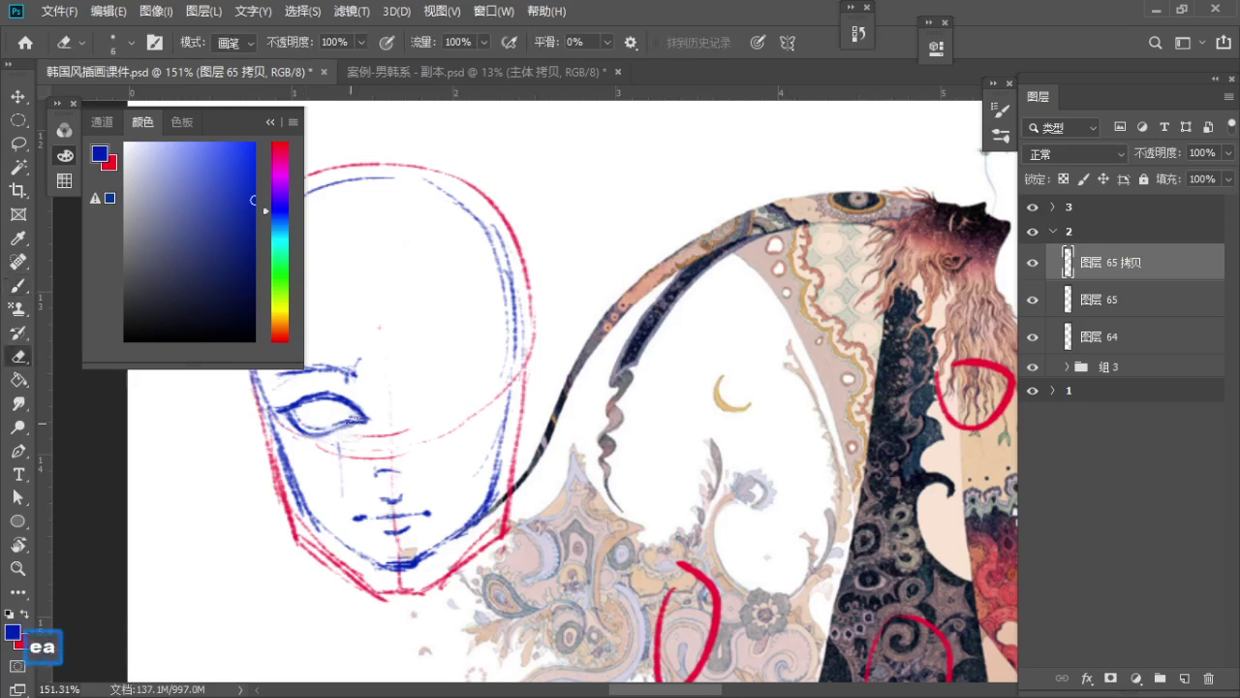
key("a")
key("b")
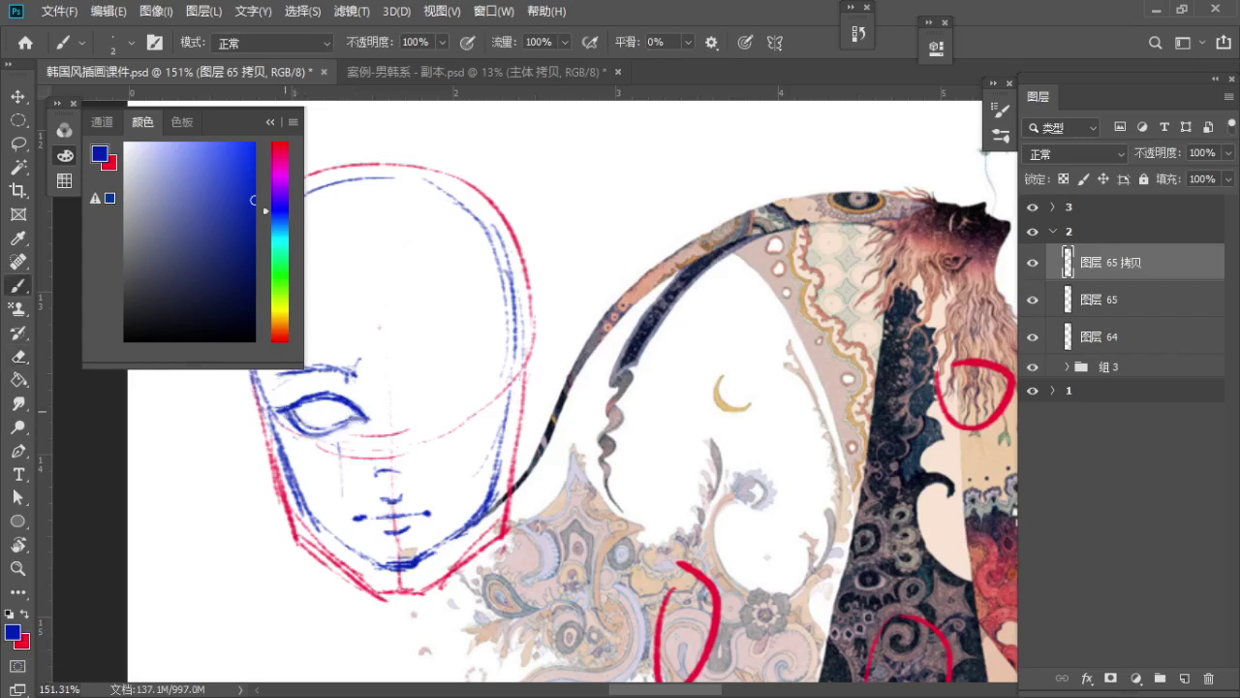
key("ctrl+z")
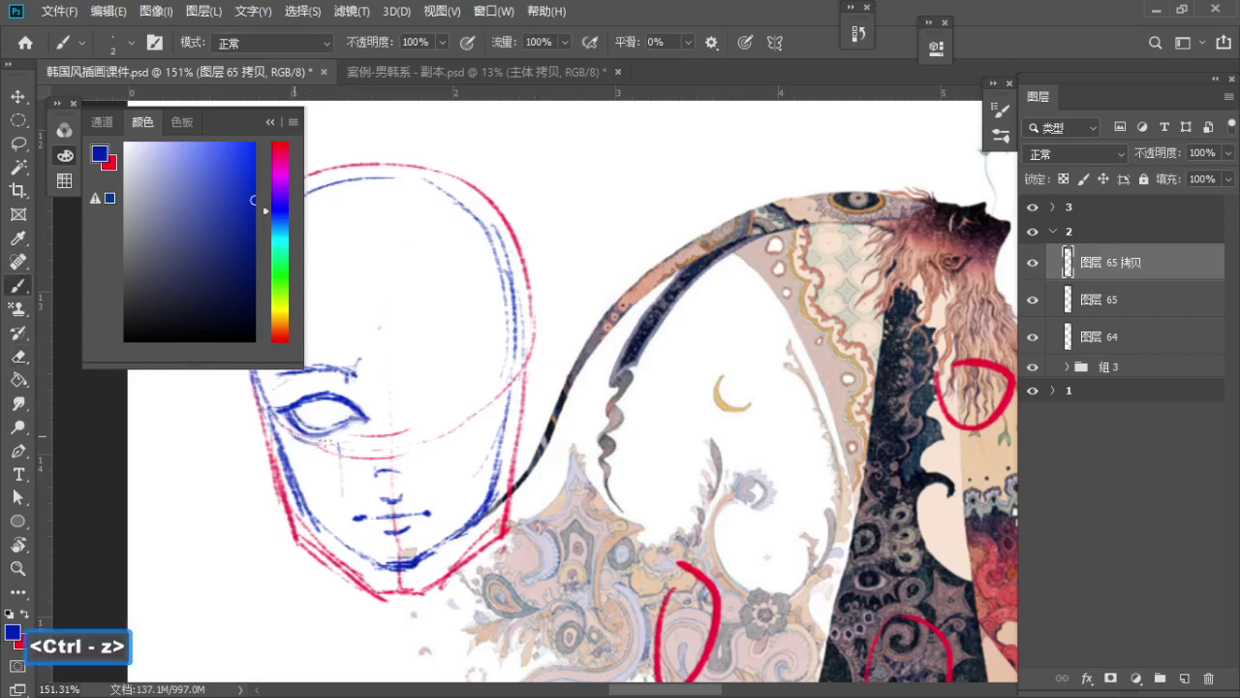
Draw a thin double-eyelid crease curving above the upper lid with a 3 px brush
left_click(327, 399, "ctrl")
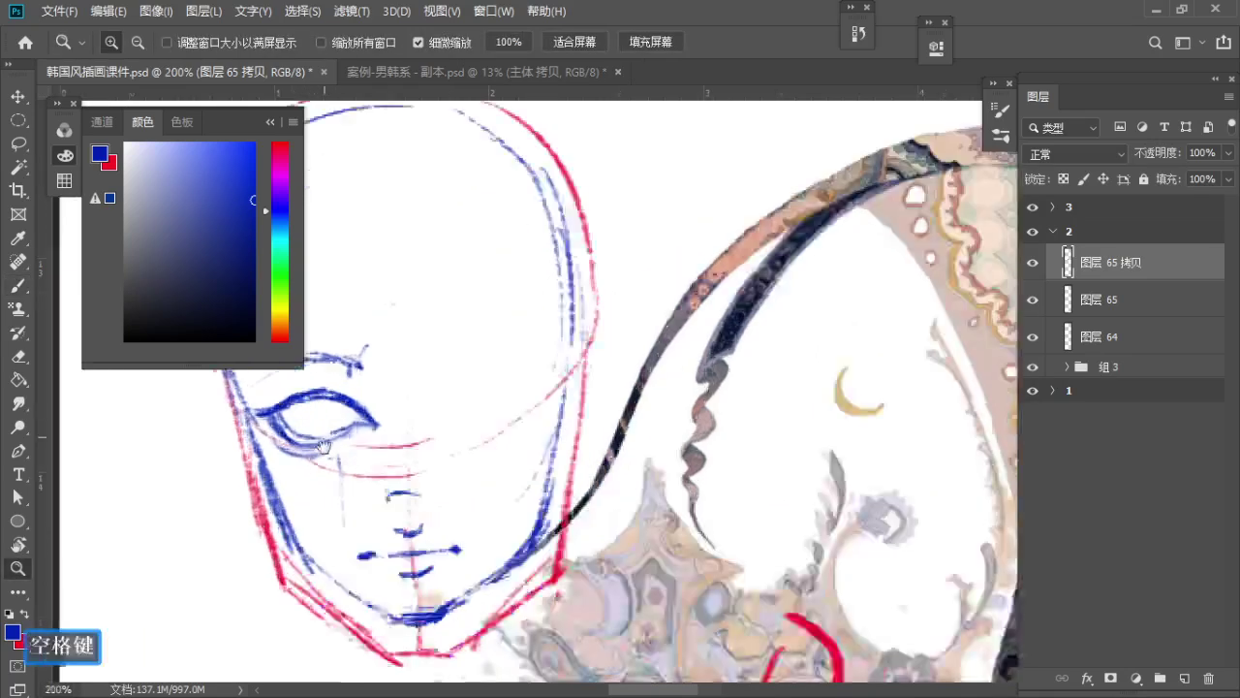
left_click_drag(331, 379, 331, 425)
key("b")
key("s")
key("s")
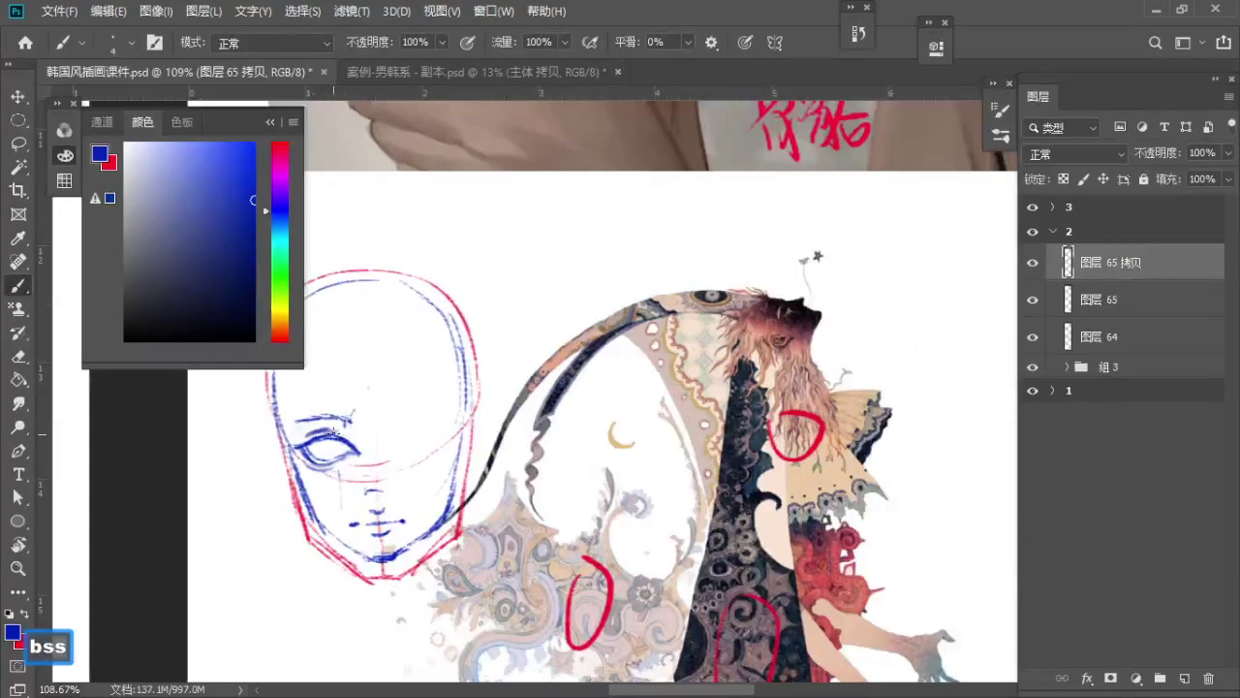
key("ctrl+z")
key("a")
key("ctrl+z")
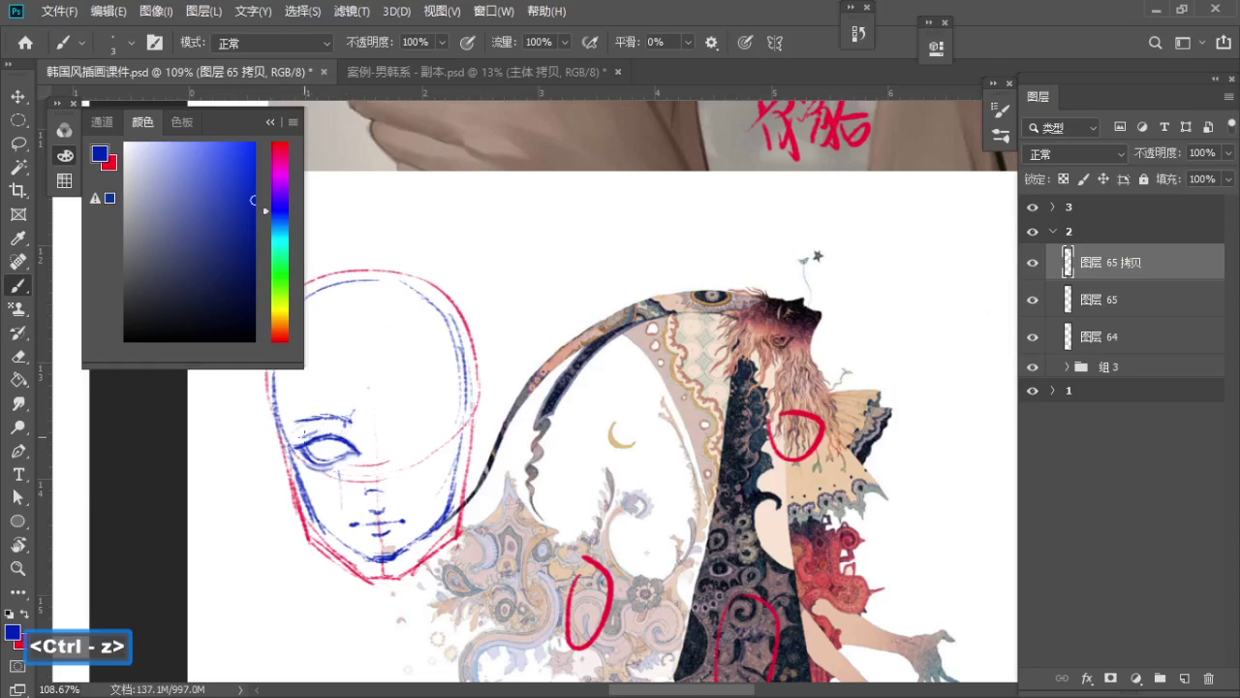
key("ctrl+z")
left_click_drag(348, 433, 392, 472)
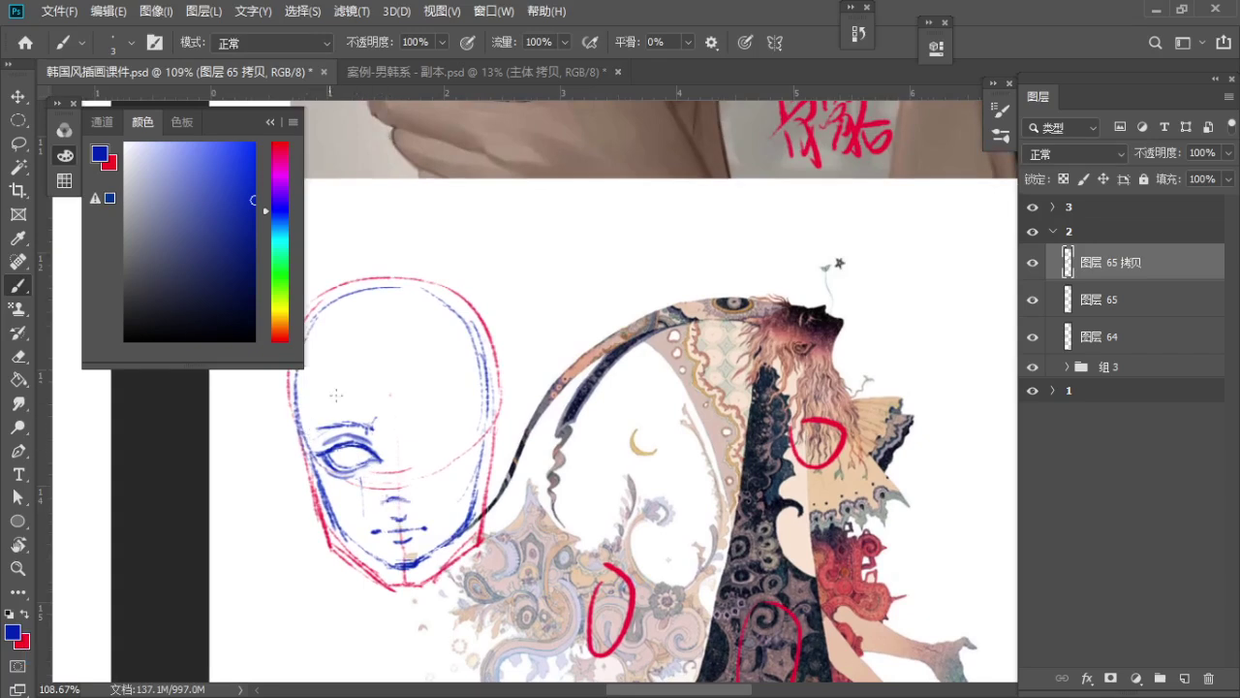
Draw a round iris in black inside the eye opening and brighten it with white
key("z")
mouse_move(365, 413)
left_mouse_down()
mouse_move(331, 442)
mouse_move(323, 480)
mouse_move(310, 480)
left_mouse_up()
key("b")
key("z")
key("b")
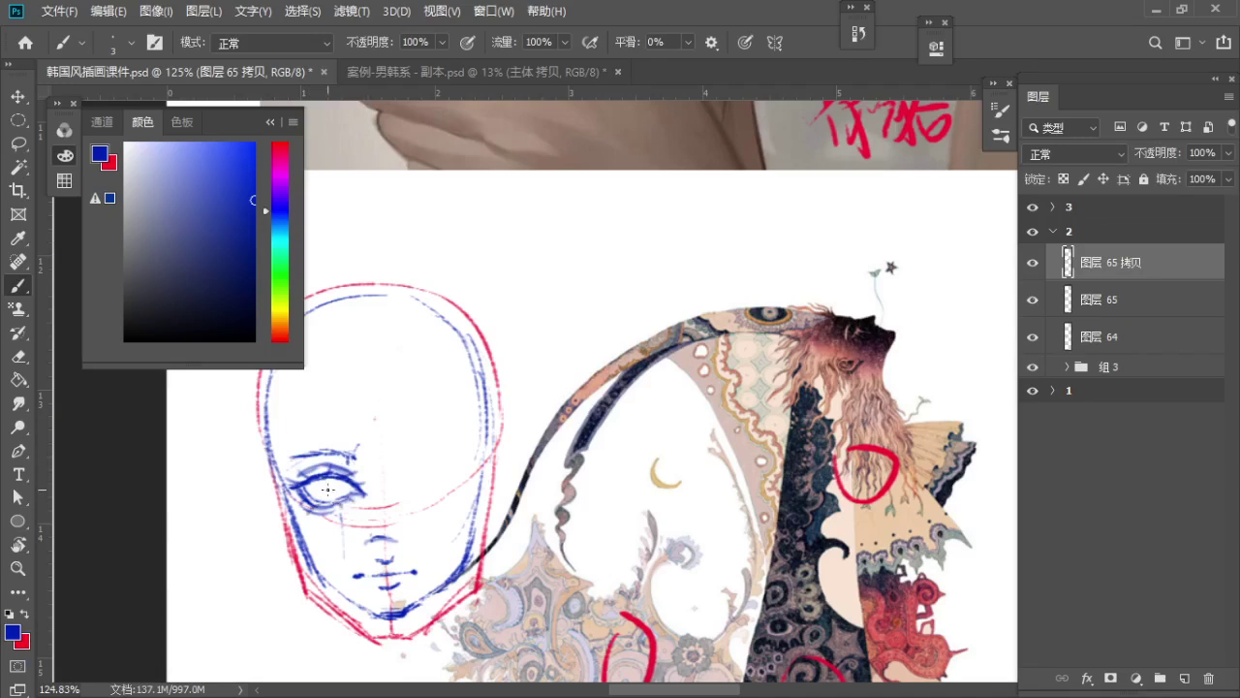
key("d")
mouse_move(341, 487)
left_mouse_down()
mouse_move(332, 499)
mouse_move(339, 476)
left_mouse_up()
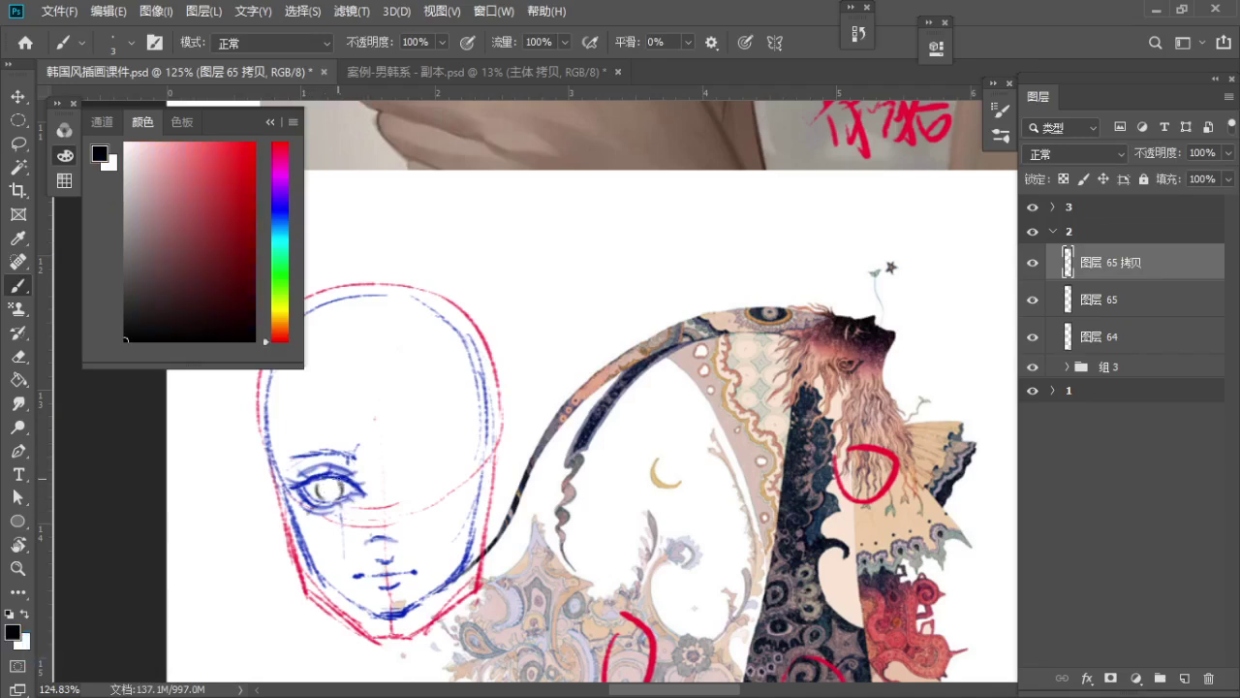
key("x")
left_click_drag(401, 438, 299, 483)
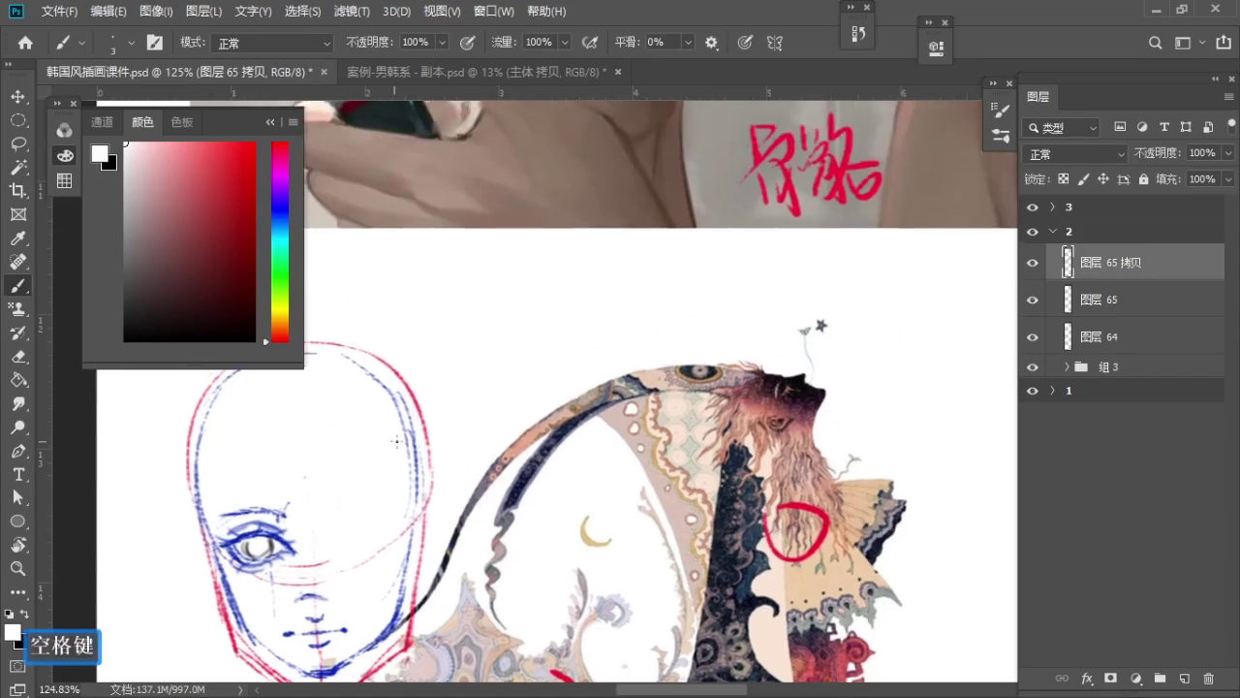
key("b")
key("x")
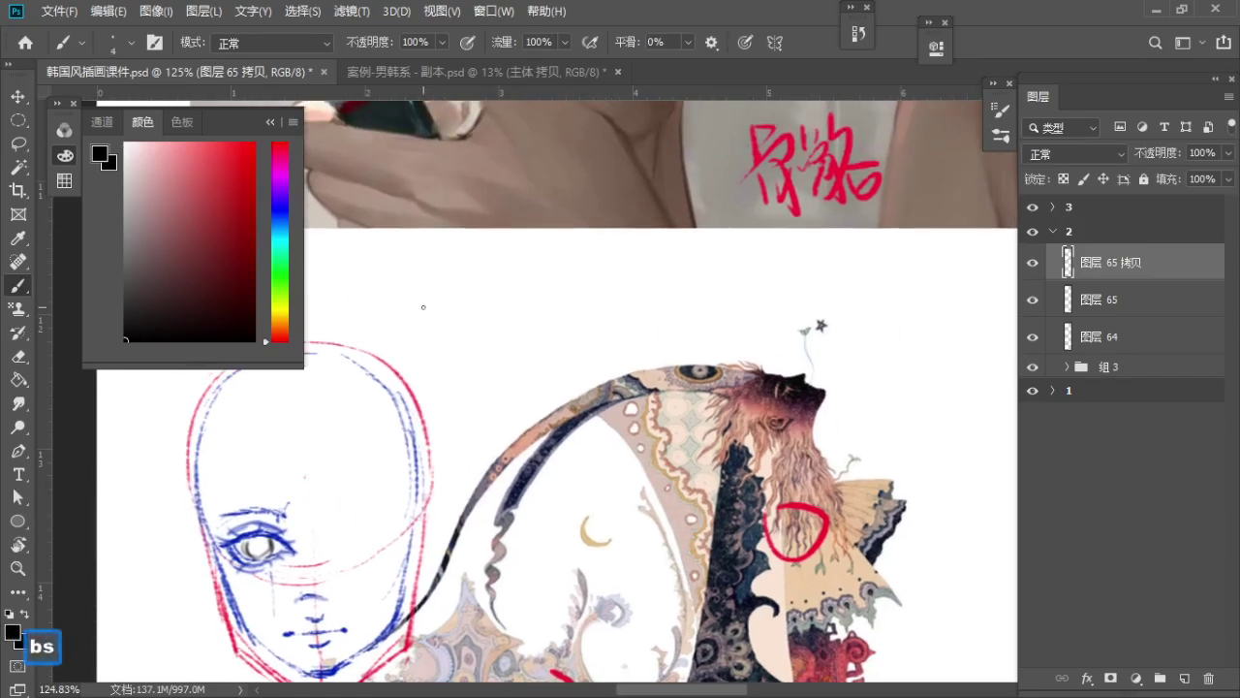
key("ctrl+z")
mouse_move(390, 323)
left_mouse_down()
mouse_move(424, 308)
mouse_move(432, 321)
left_mouse_up()
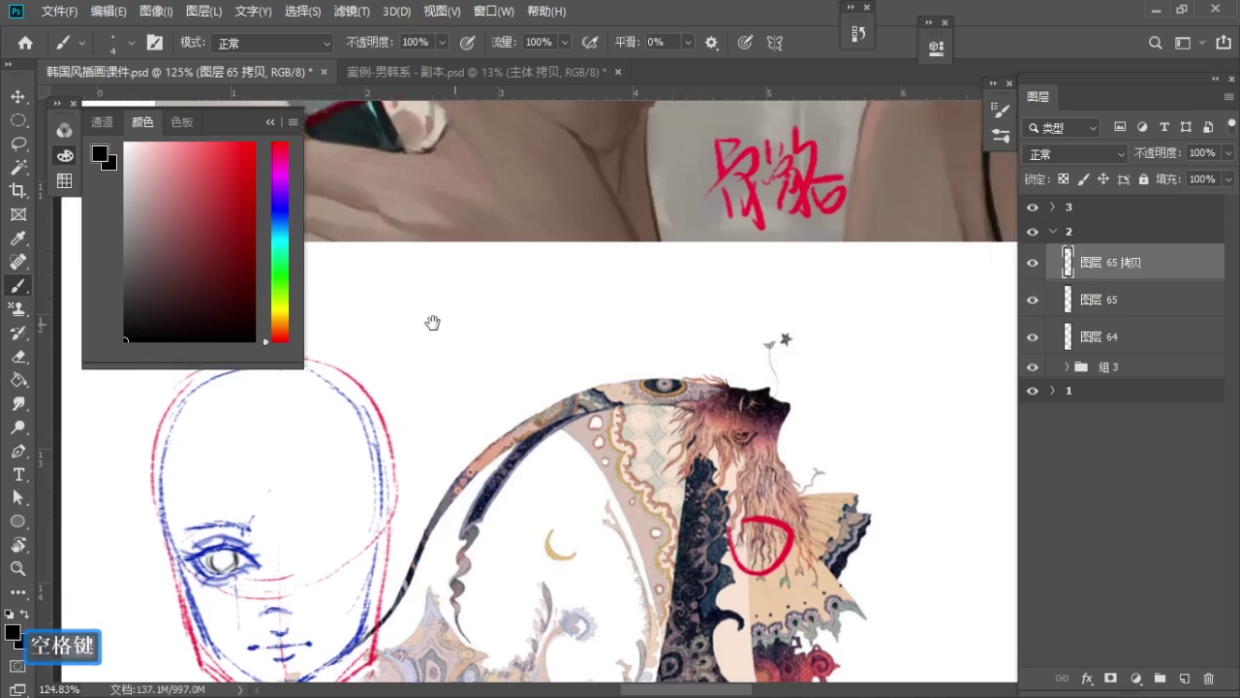
key("ctrl+z")
left_click_drag(402, 256, 389, 329)
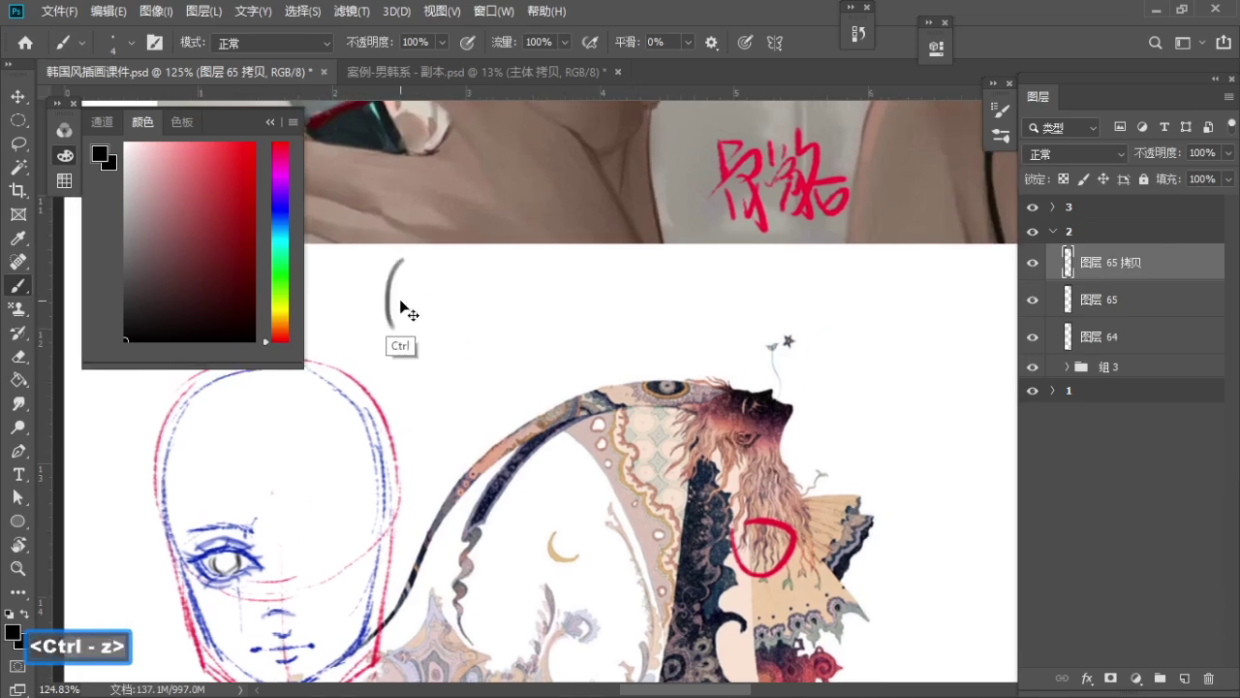
key("ctrl+z")
key("a")
key("a")
key("ctrl+z")
mouse_move(404, 265)
left_mouse_down()
mouse_move(393, 326)
mouse_move(390, 305)
left_mouse_up()
key("s")
key("ctrl+z")
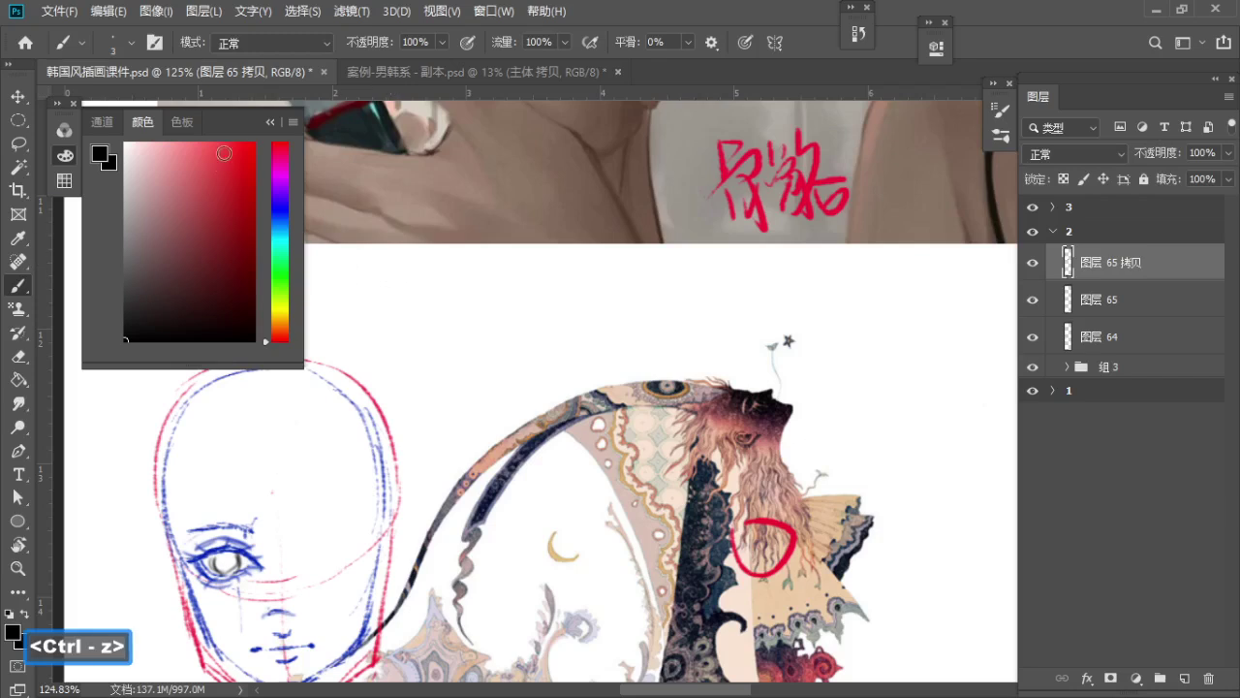
Choose bright red and sketch the curved crown line of a new head on the blank area beside the first head
left_click(252, 145)
key("s")
left_click_drag(394, 261, 384, 310)
key("ctrl+z")
mouse_move(394, 261)
left_mouse_down()
mouse_move(392, 329)
mouse_move(385, 307)
mouse_move(407, 329)
mouse_move(389, 279)
mouse_move(432, 262)
mouse_move(483, 309)
mouse_move(527, 253)
mouse_move(567, 337)
left_mouse_up()
key("ctrl+z")
key("ctrl+z")
key("ctrl+z")
left_click_drag(506, 243, 562, 298)
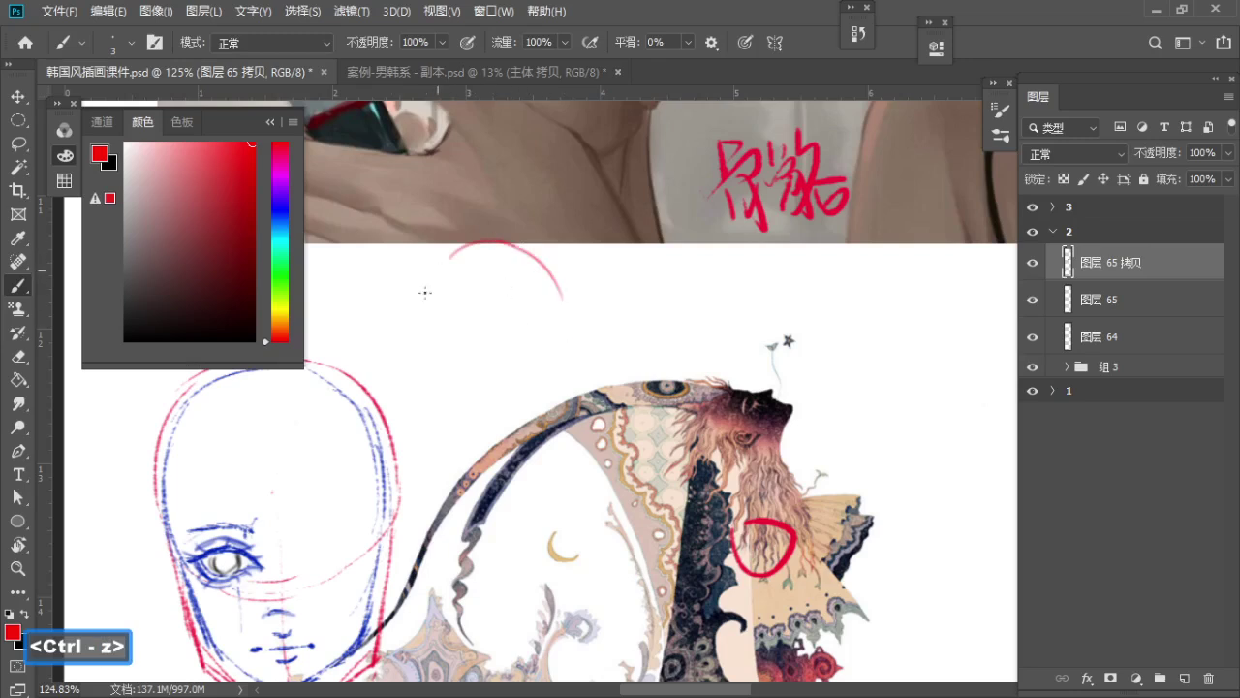
Draw the curved forehead and temple line down the left side of the new red head
key("ctrl+z")
left_click_drag(435, 276, 443, 381)
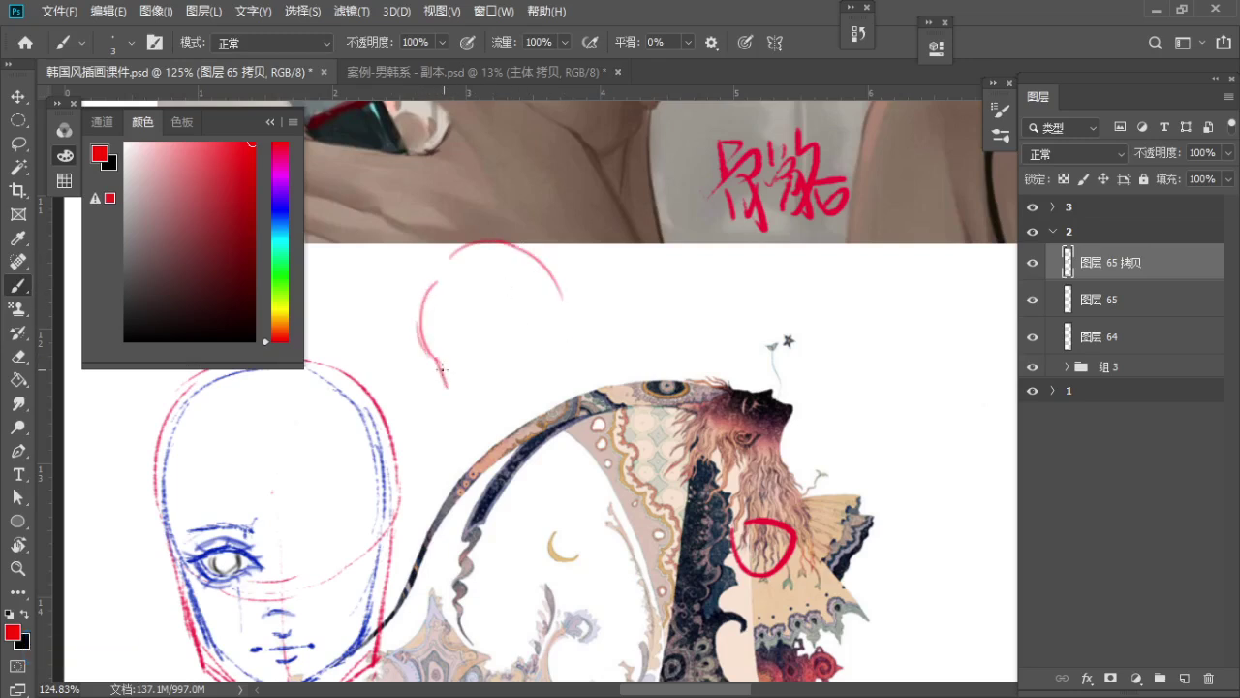
key("ctrl+z")
left_click_drag(420, 310, 443, 376)
key("ctrl+z")
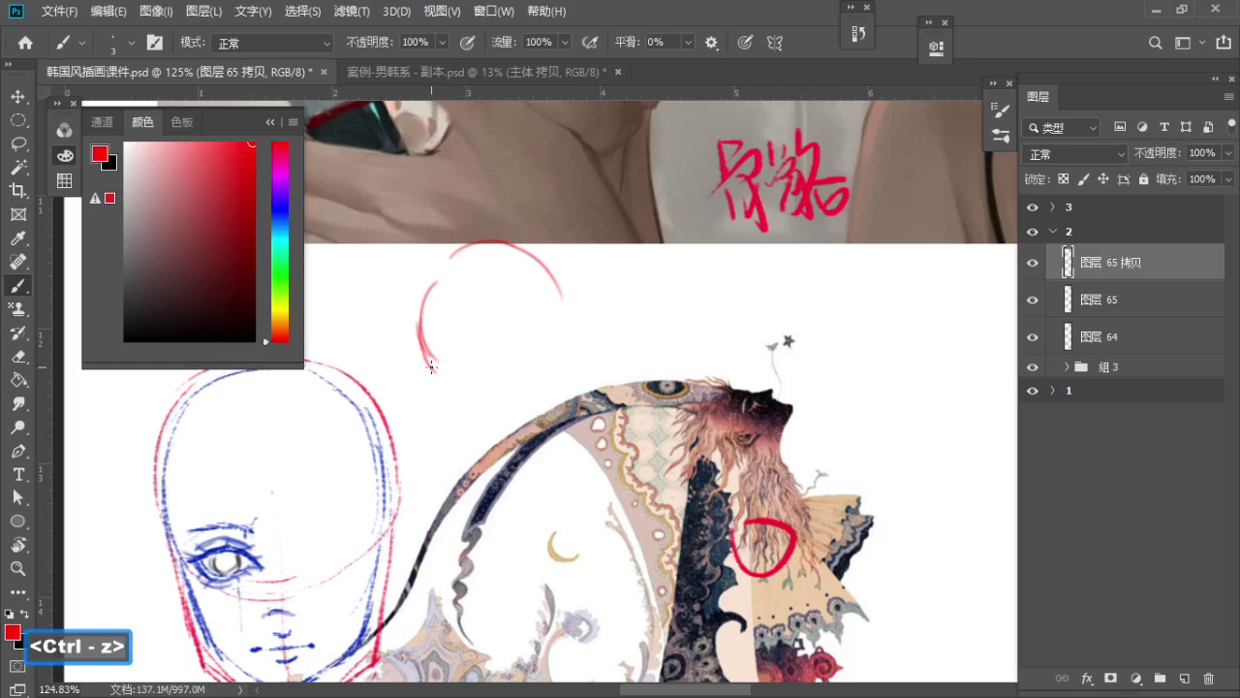
key("ctrl+z")
Continue the red face contour from the temple over the cheek and along the slanted jaw to the chin
mouse_move(420, 325)
left_mouse_down()
mouse_move(464, 431)
mouse_move(509, 433)
left_mouse_up()
key("ctrl+z")
key("ctrl+z")
key("ctrl+z")
key("ctrl+z")
key("ctrl+z")
key("ctrl+z")
key("ctrl+z")
mouse_move(445, 394)
left_mouse_down()
mouse_move(466, 426)
mouse_move(523, 443)
mouse_move(503, 496)
left_mouse_up()
key("ctrl+z")
key("ctrl+z")
key("ctrl+z")
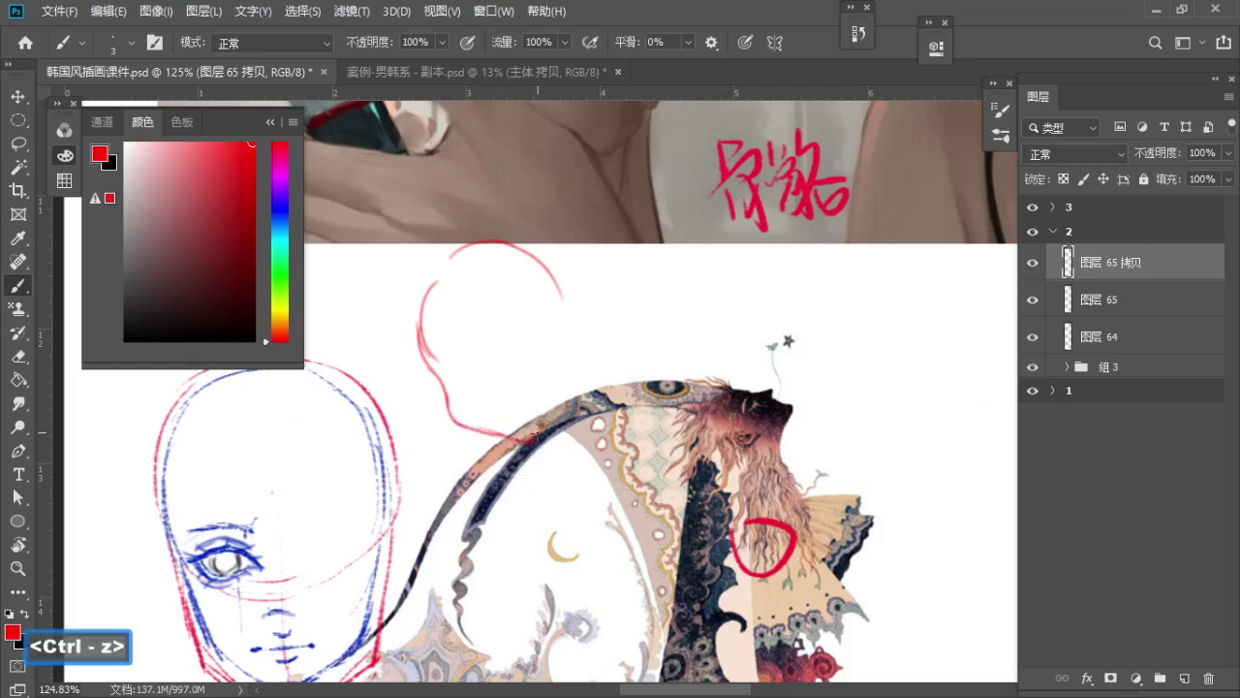
Draw the short jaw line rising from the chin and erase the overlong right end of the crown arc
left_click_drag(535, 440, 568, 388)
key("ctrl+z")
key("e")
key("s")
key("s")
key("s")
key("s")
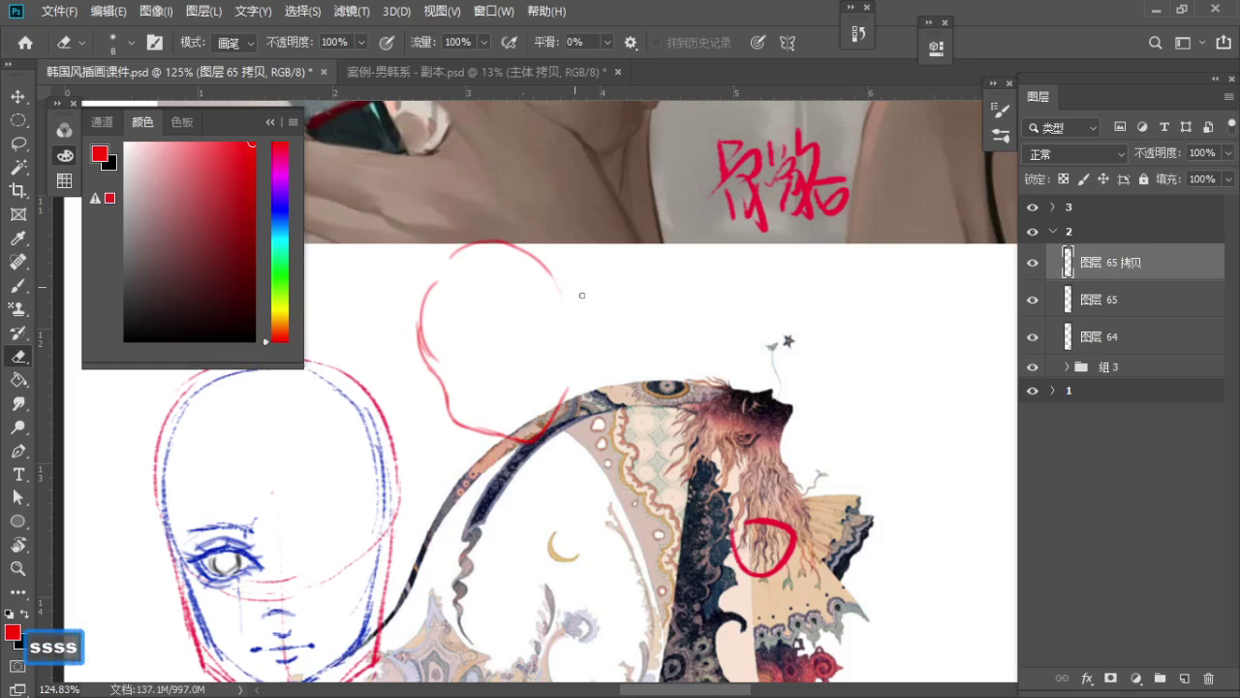
key("s")
key("s")
key("s")
key("e")
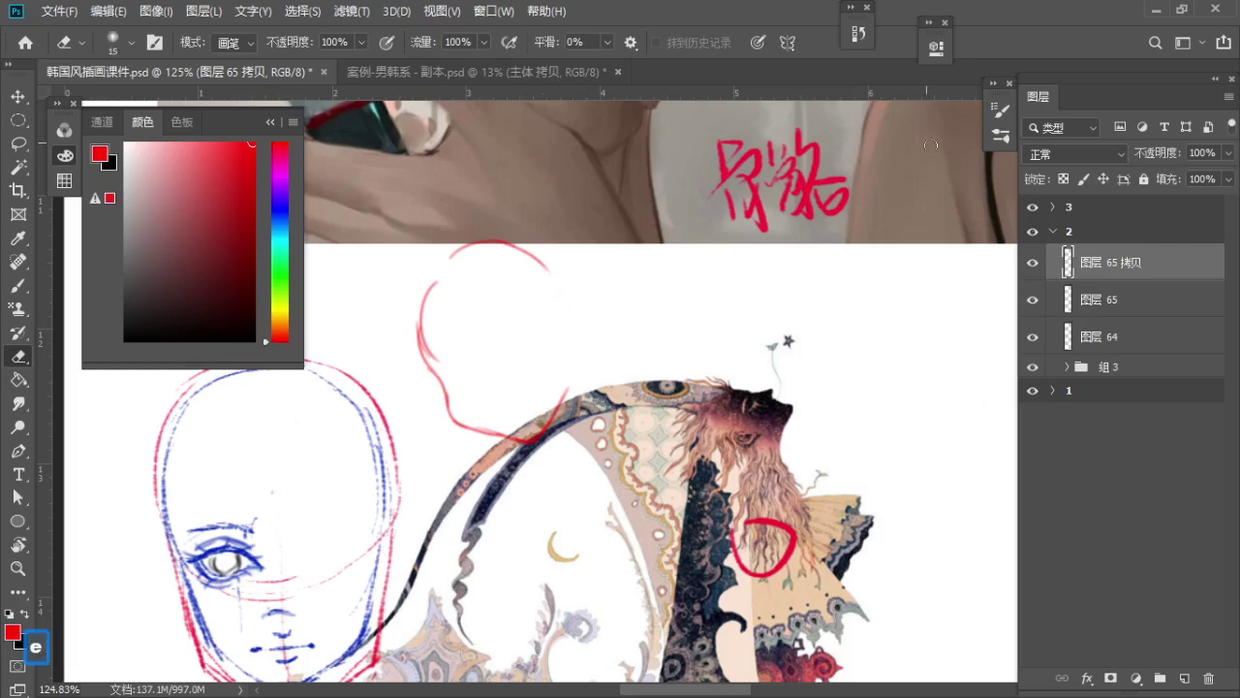
Switch the eraser to the hard round pressure-opacity brush (硬圆压力不透明) at 15 pixels
left_click(1001, 136)
left_click(844, 315)
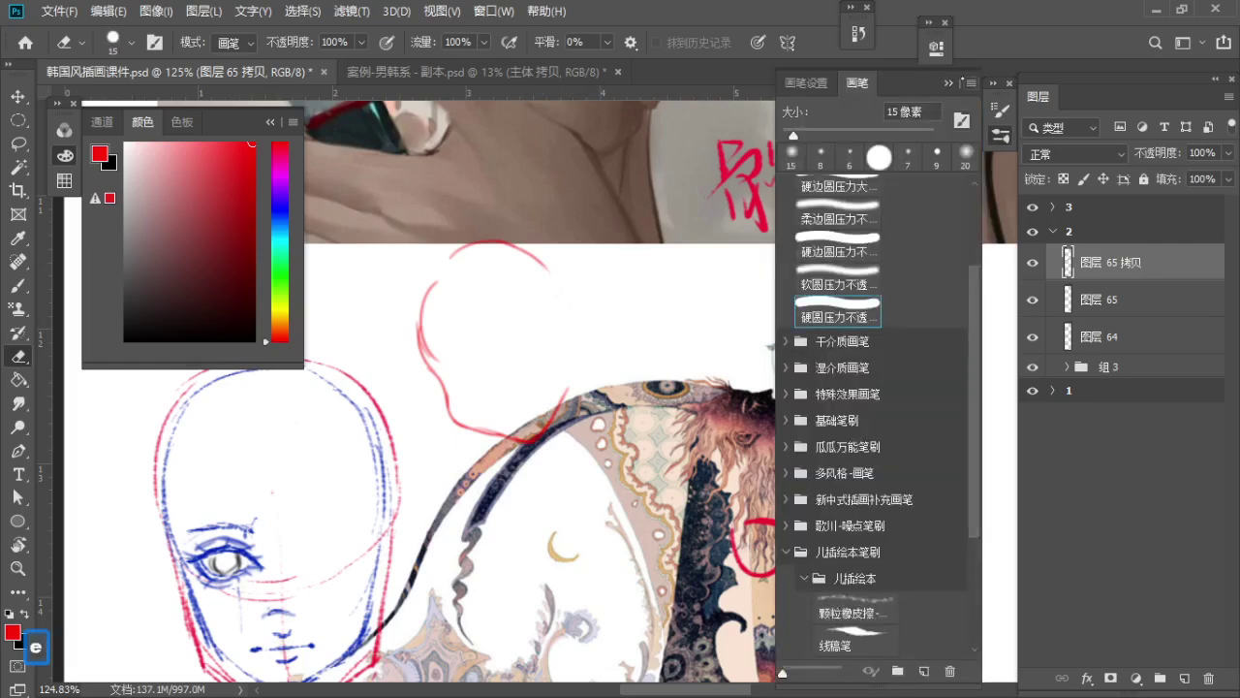
left_click(951, 85)
Draw the right side of the skull, the ear and the cheek line down to the chin with a 3-pixel red brush
mouse_move(543, 280)
left_mouse_down()
mouse_move(505, 251)
mouse_move(557, 258)
mouse_move(509, 244)
mouse_move(557, 274)
mouse_move(556, 264)
mouse_move(572, 288)
mouse_move(558, 261)
mouse_move(584, 365)
left_mouse_up()
key("b")
key("ctrl+z")
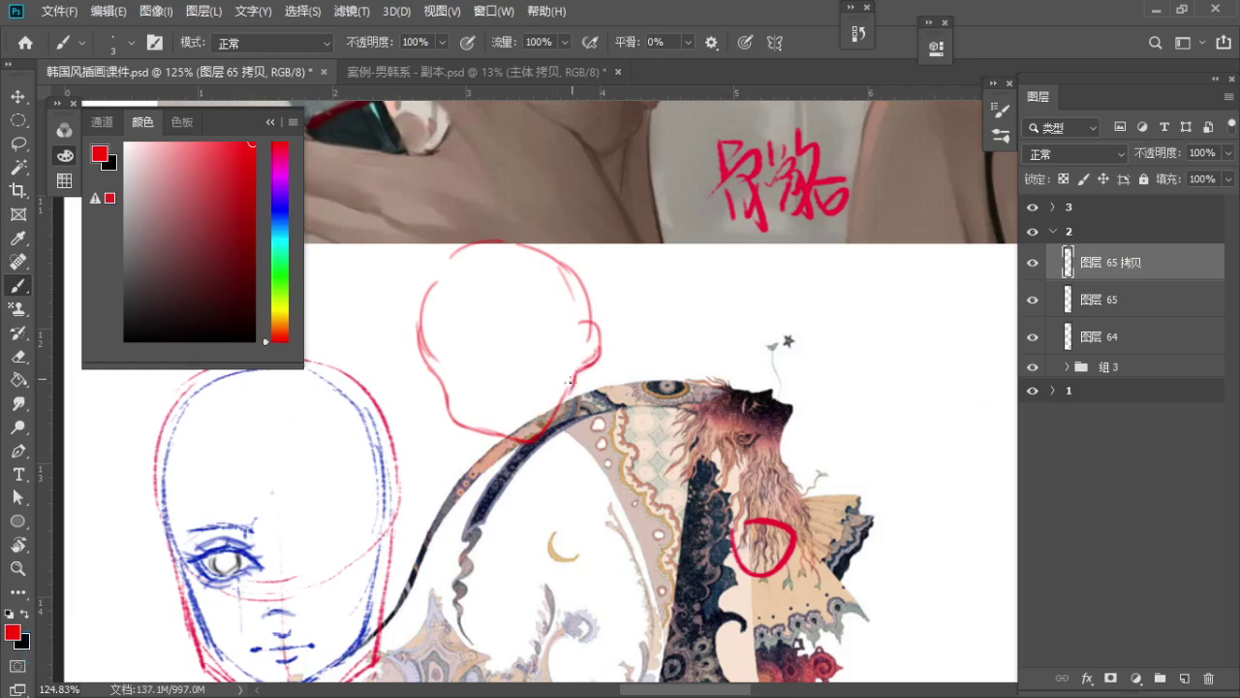
key("ctrl+z")
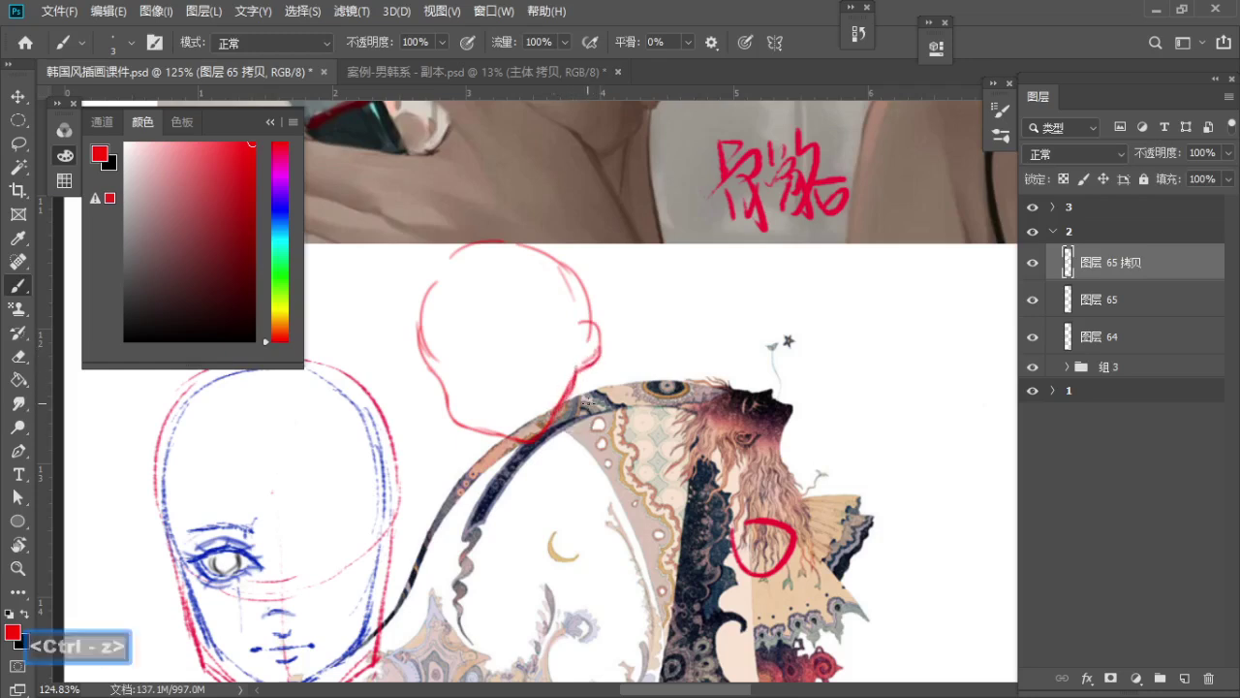
key("e")
key("b")
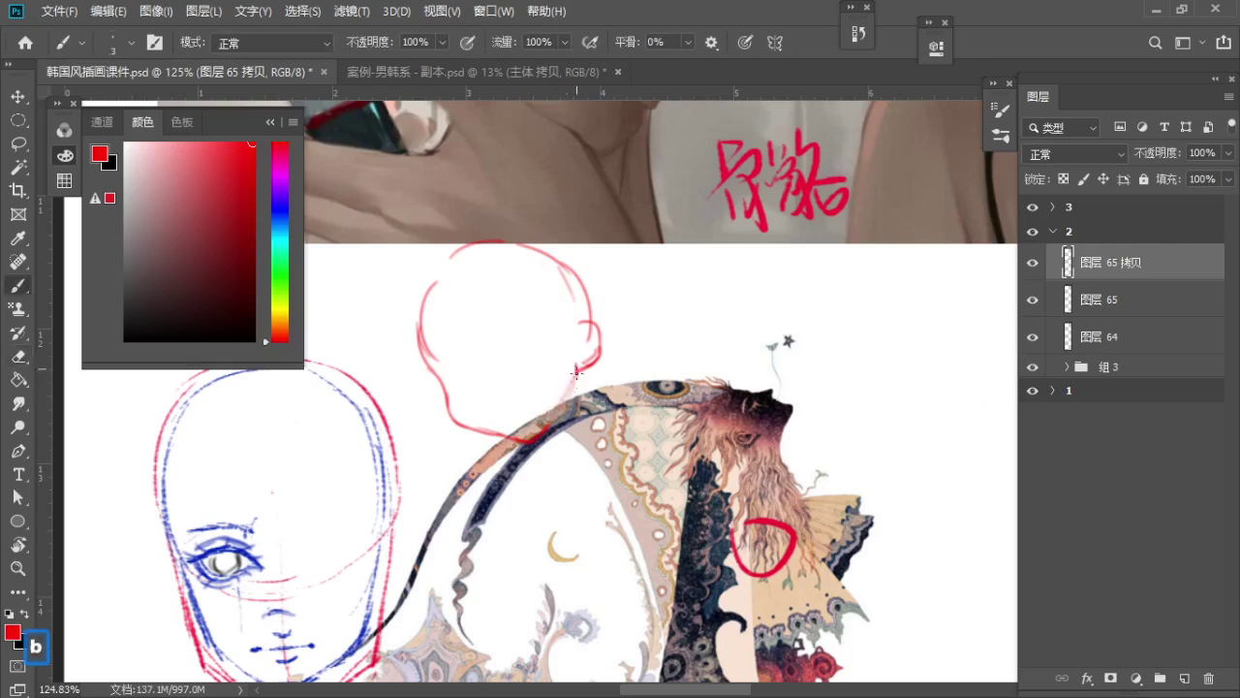
left_click_drag(577, 379, 549, 427)
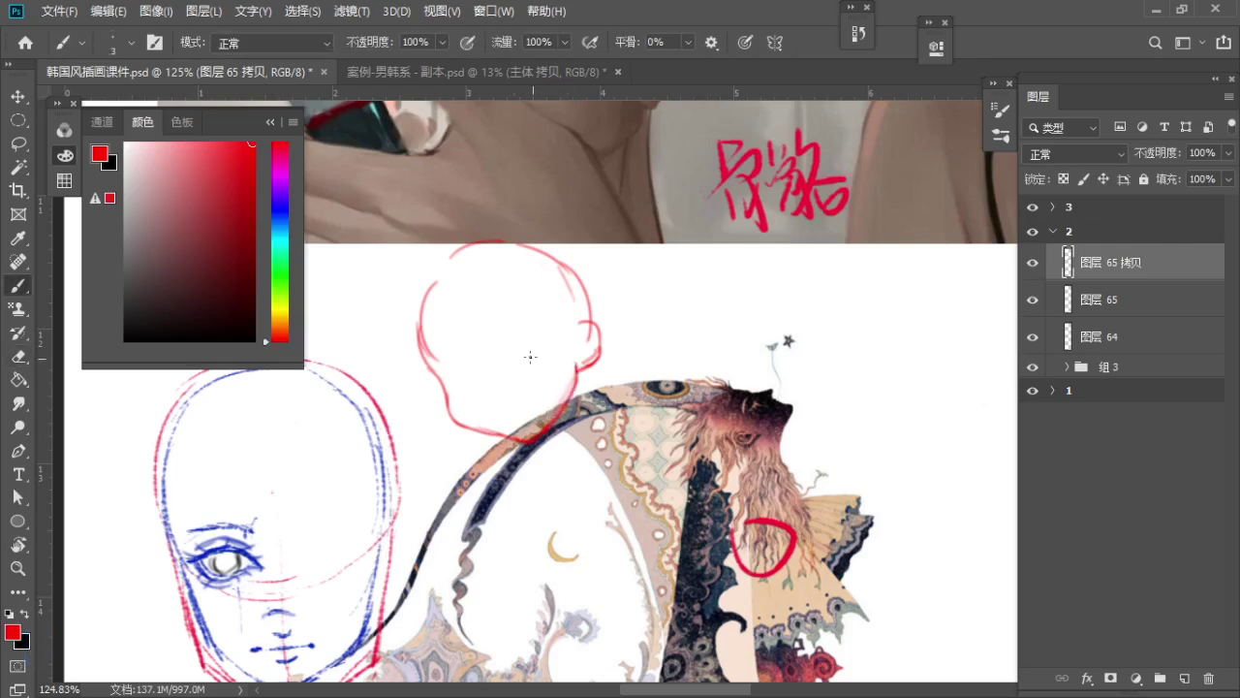
Sketch the outlines of both eyes in red along the tilted eye line of the head
left_click_drag(452, 369, 487, 372)
key("ctrl+z")
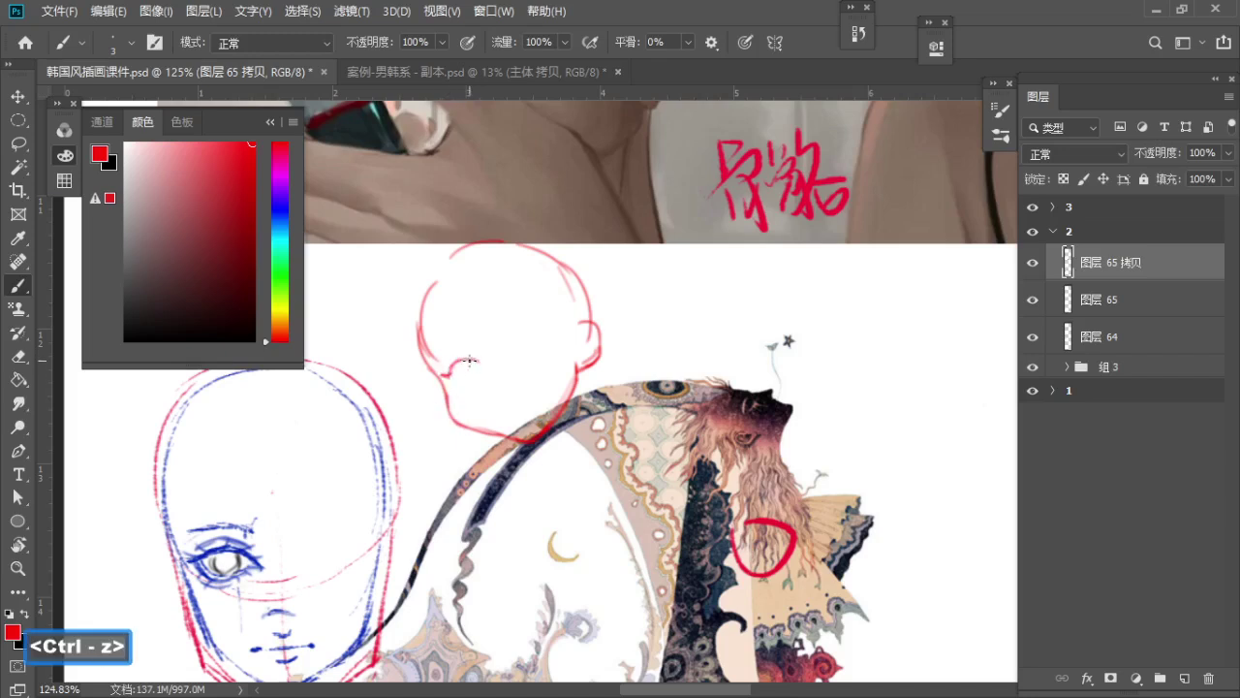
left_click_drag(478, 371, 456, 366)
key("ctrl+z")
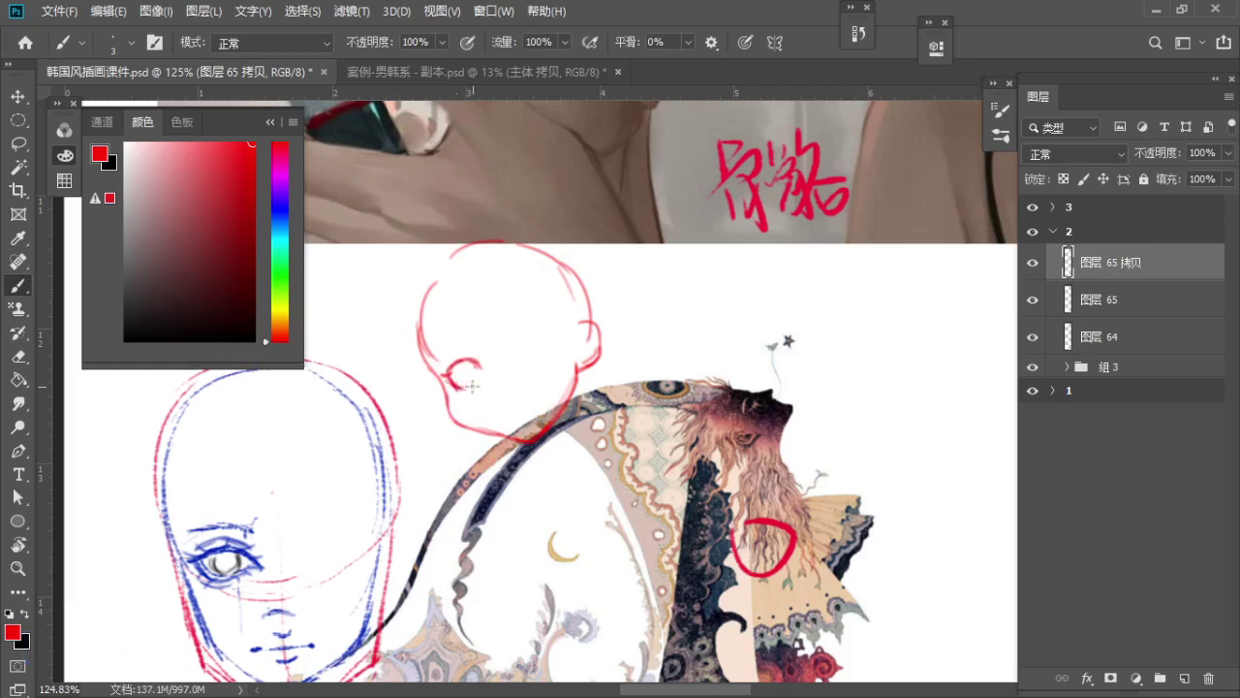
key("ctrl+z")
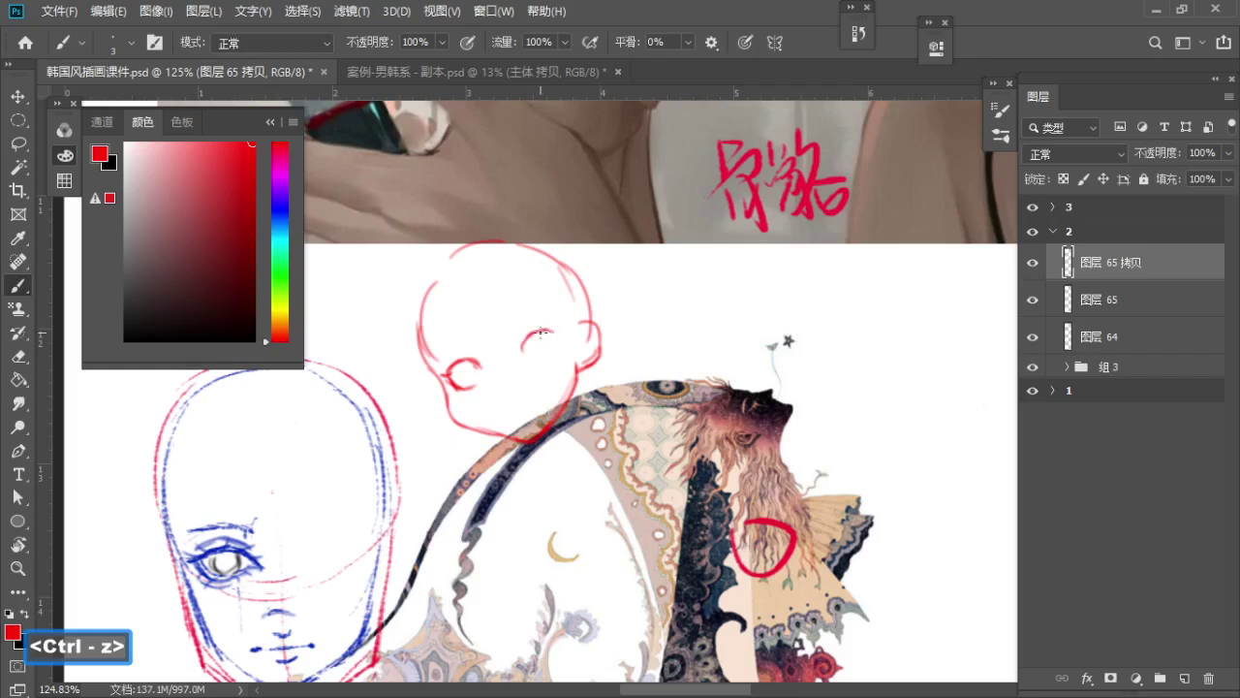
left_click_drag(519, 350, 564, 334)
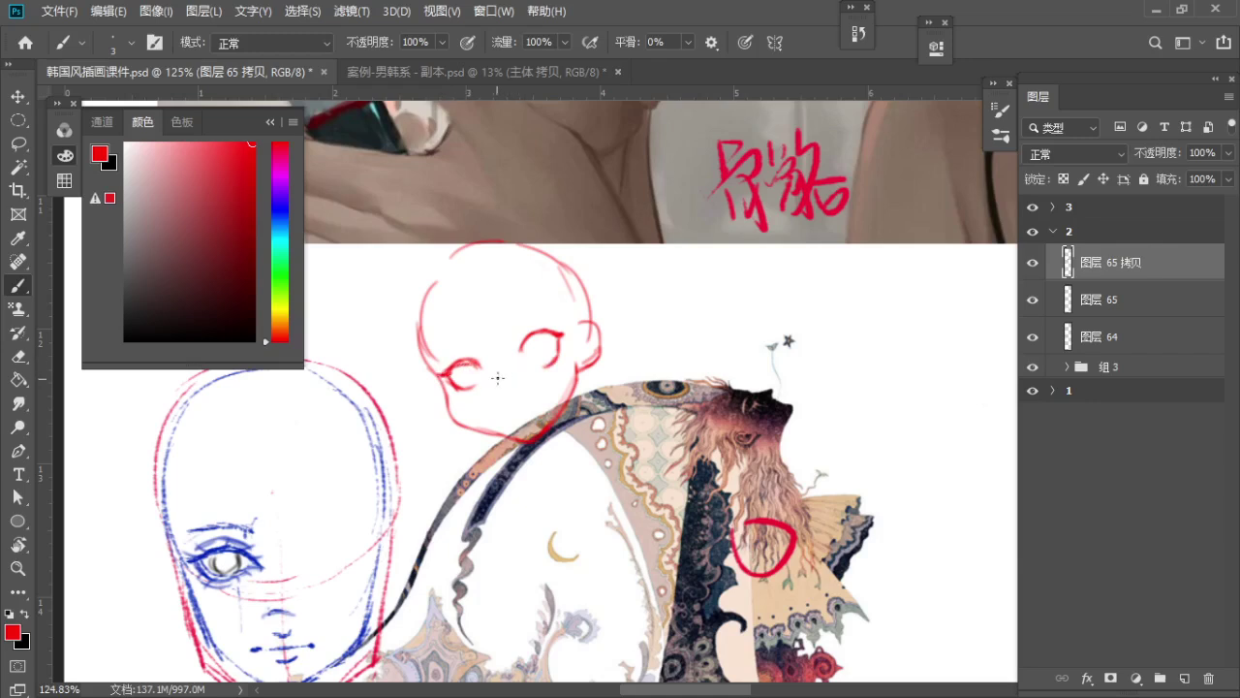
Sketch the small nose with its tip and nostril stroke between and below the eyes
key("ctrl+z")
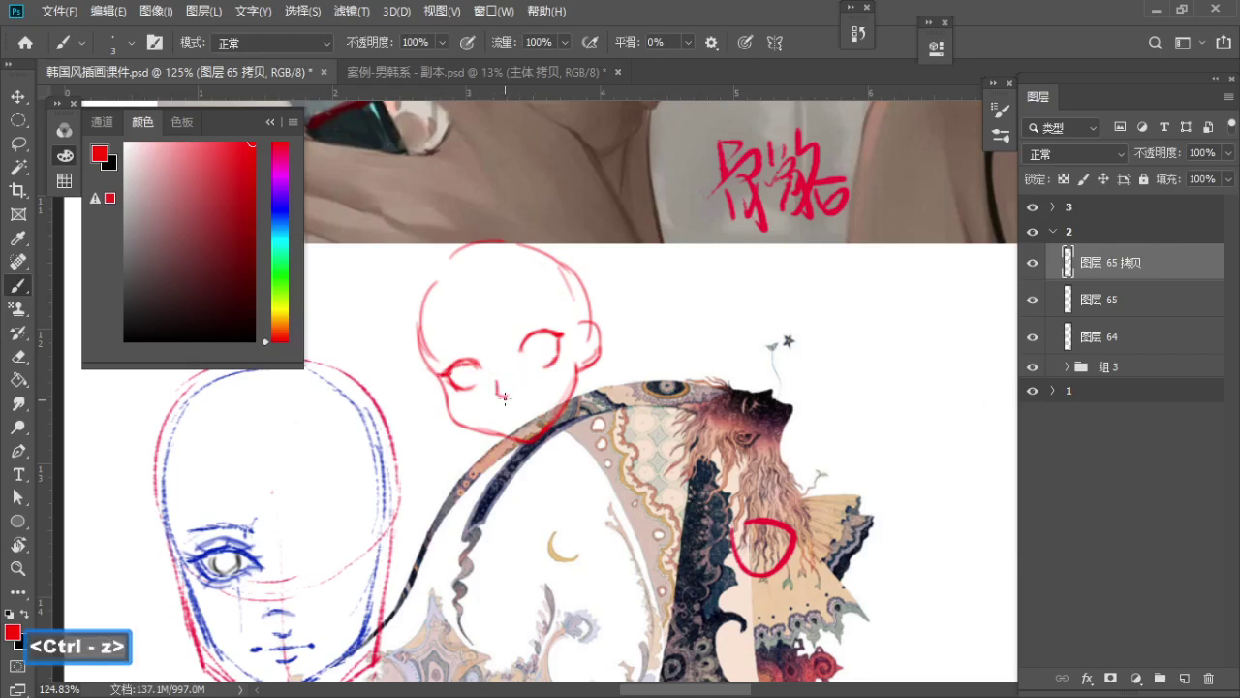
key("ctrl+z")
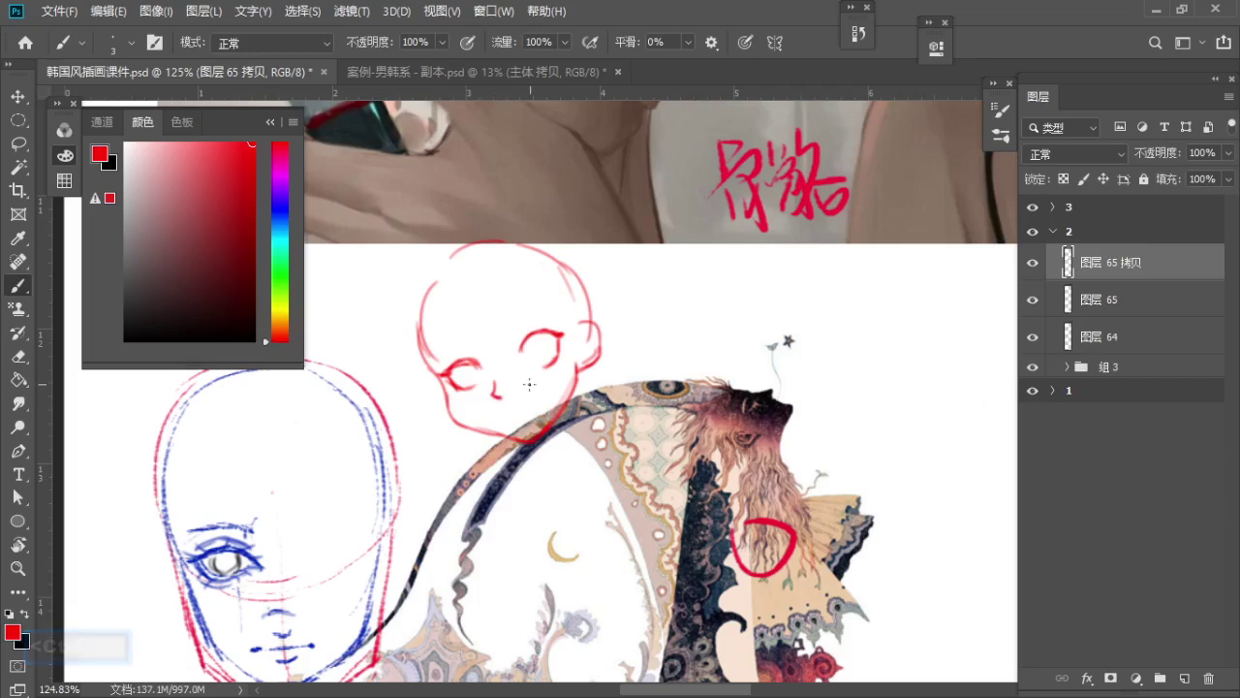
key("z")
left_click_drag(496, 395, 534, 396)
key("b")
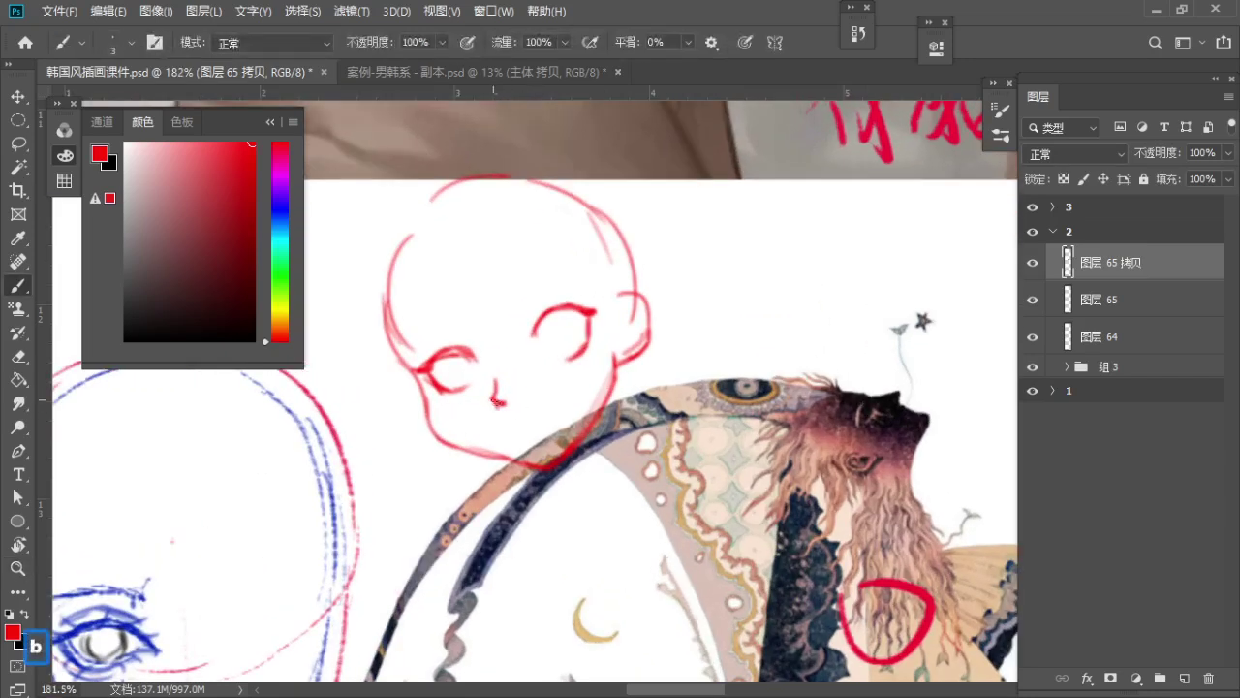
key("ctrl+z")
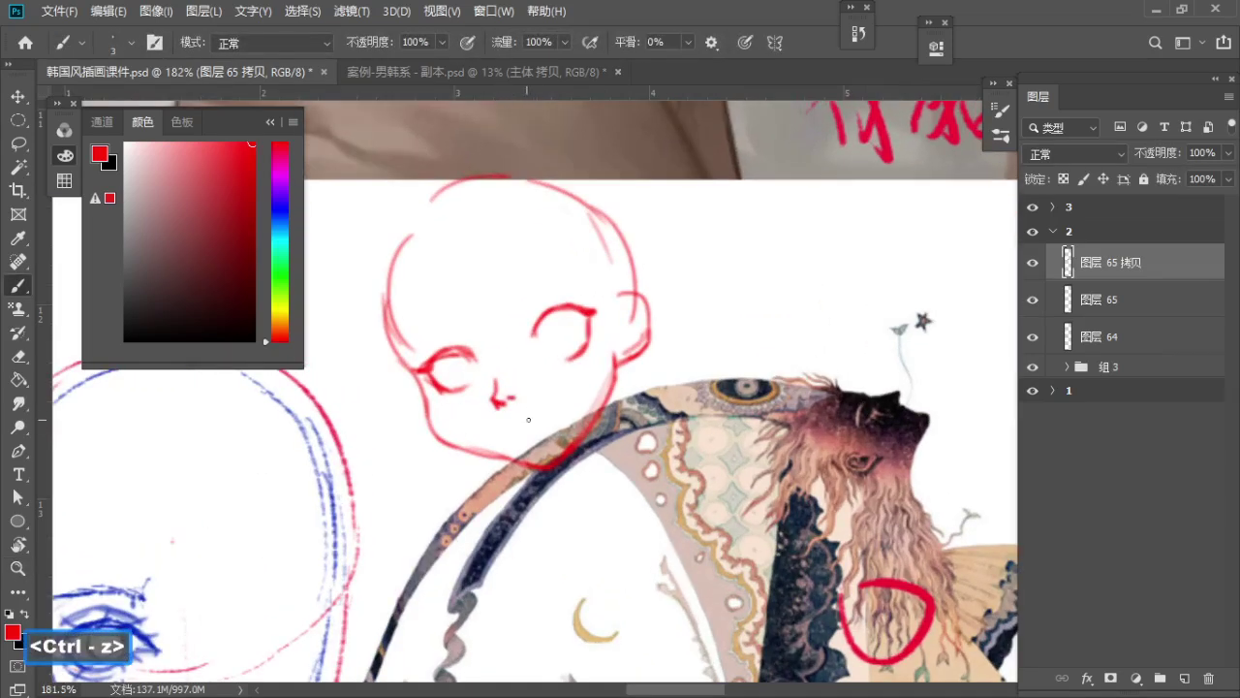
Mark the right mouth corner with a dot and redraw the lower jaw line from the left cheek to the chin
key("s")
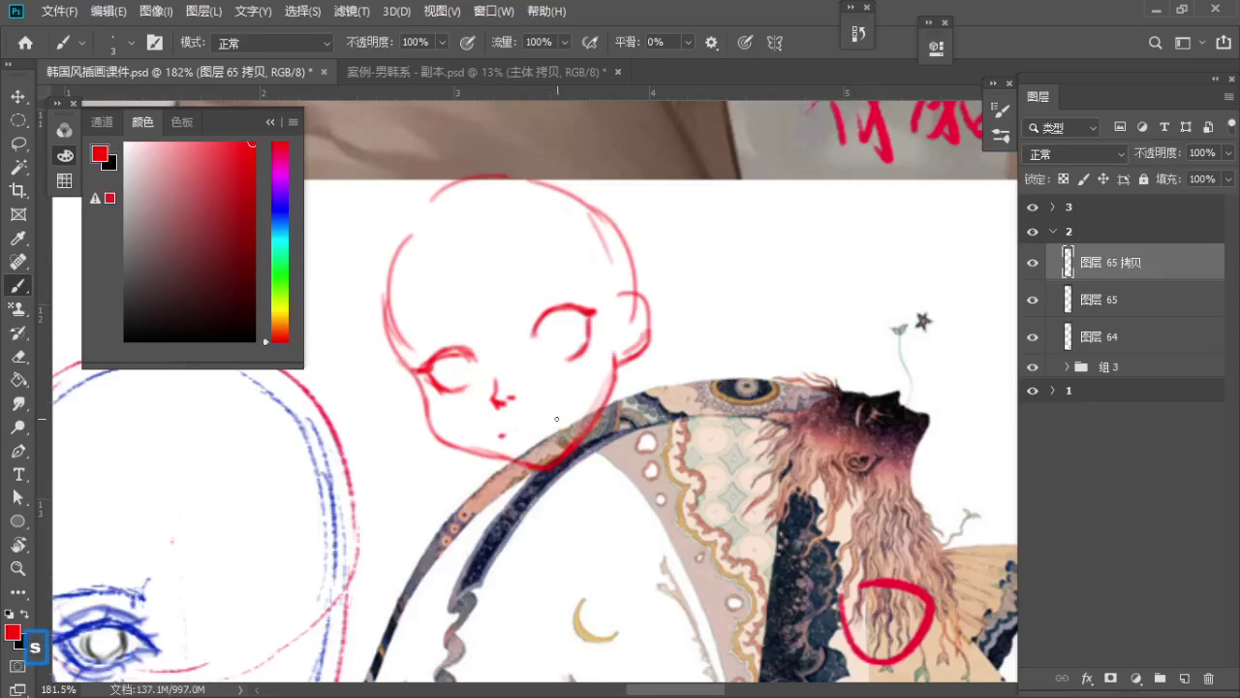
left_click(552, 417)
key("e")
key("a")
mouse_move(465, 446)
left_mouse_down()
mouse_move(496, 453)
mouse_move(453, 446)
mouse_move(526, 465)
left_mouse_up()
key("b")
key("ctrl+z")
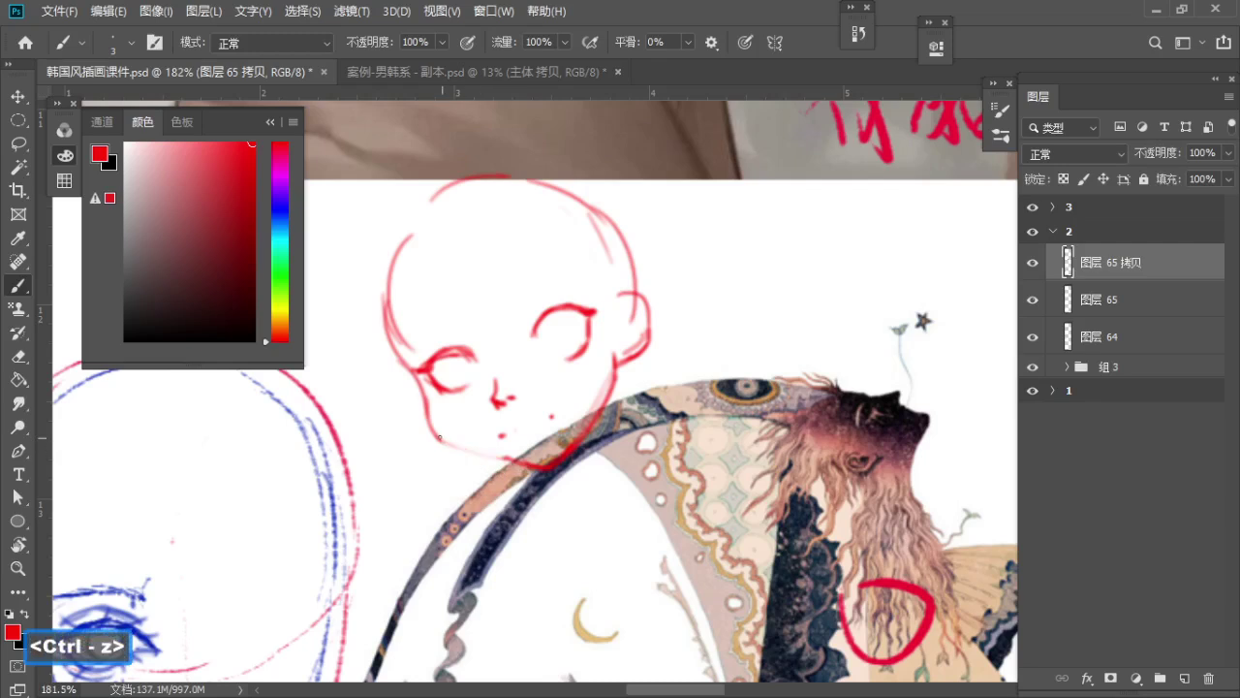
left_click_drag(440, 439, 532, 469)
Erase the left mouth-corner dot, place a new one slightly closer to the centre and strengthen the right dot
key("e")
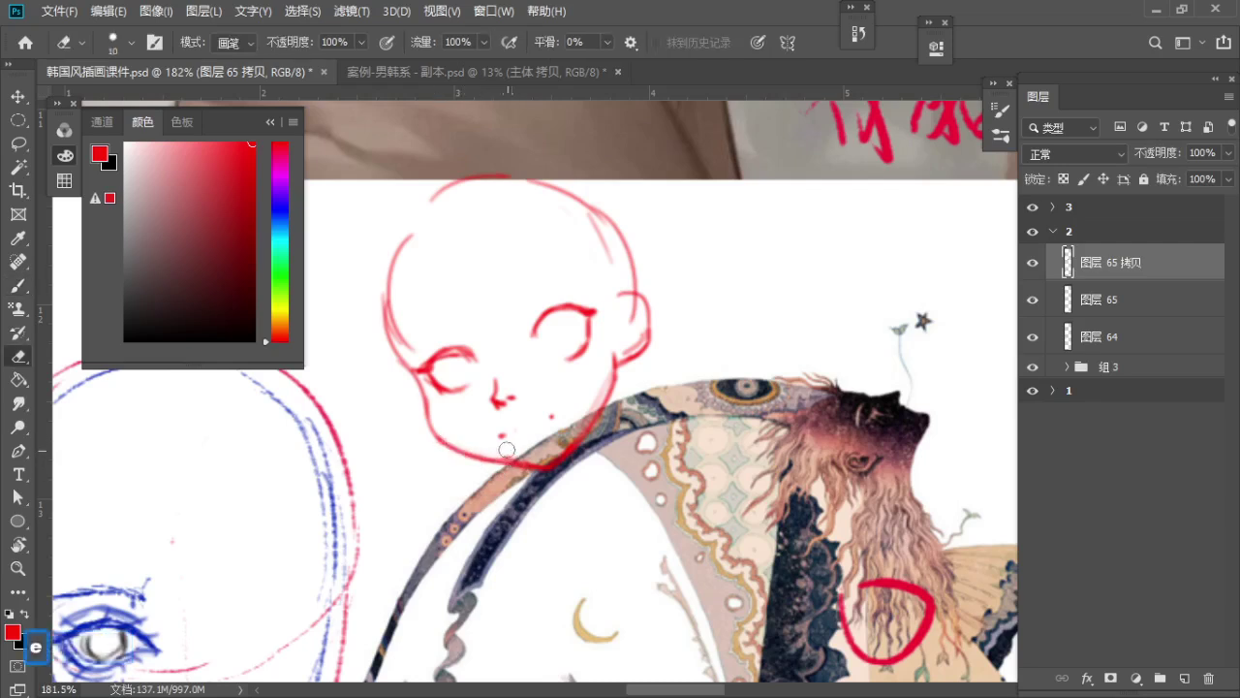
key("b")
key("e")
key("b")
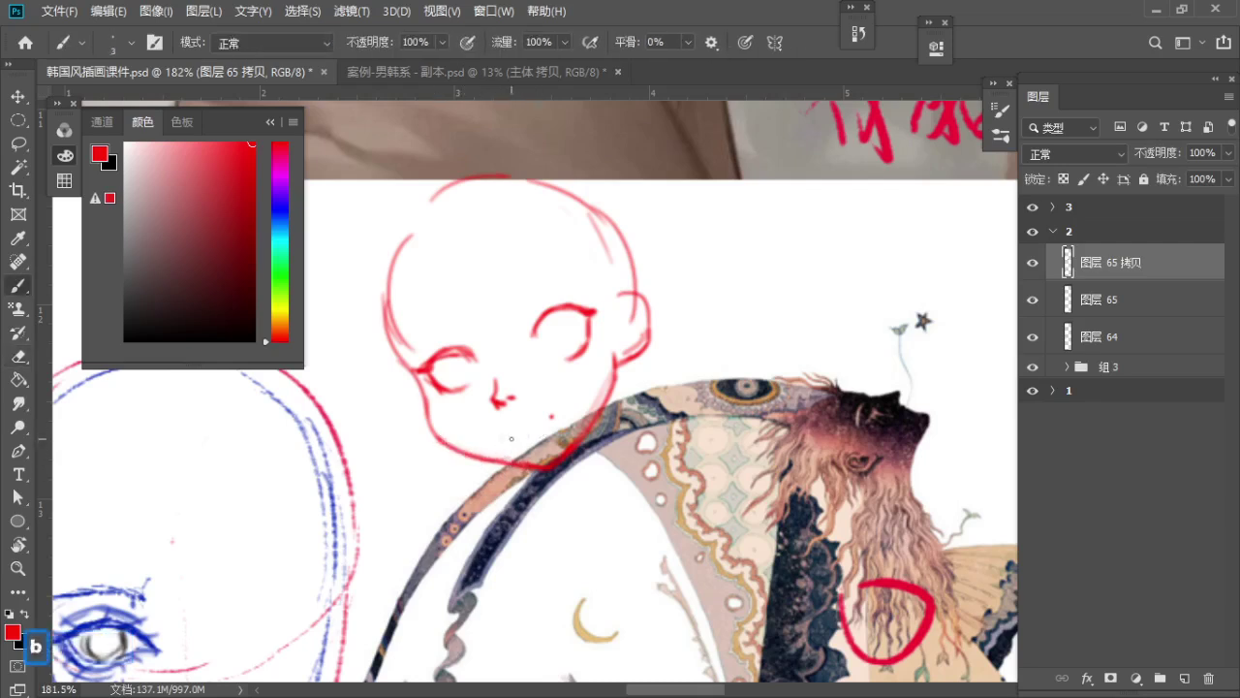
left_click(554, 415)
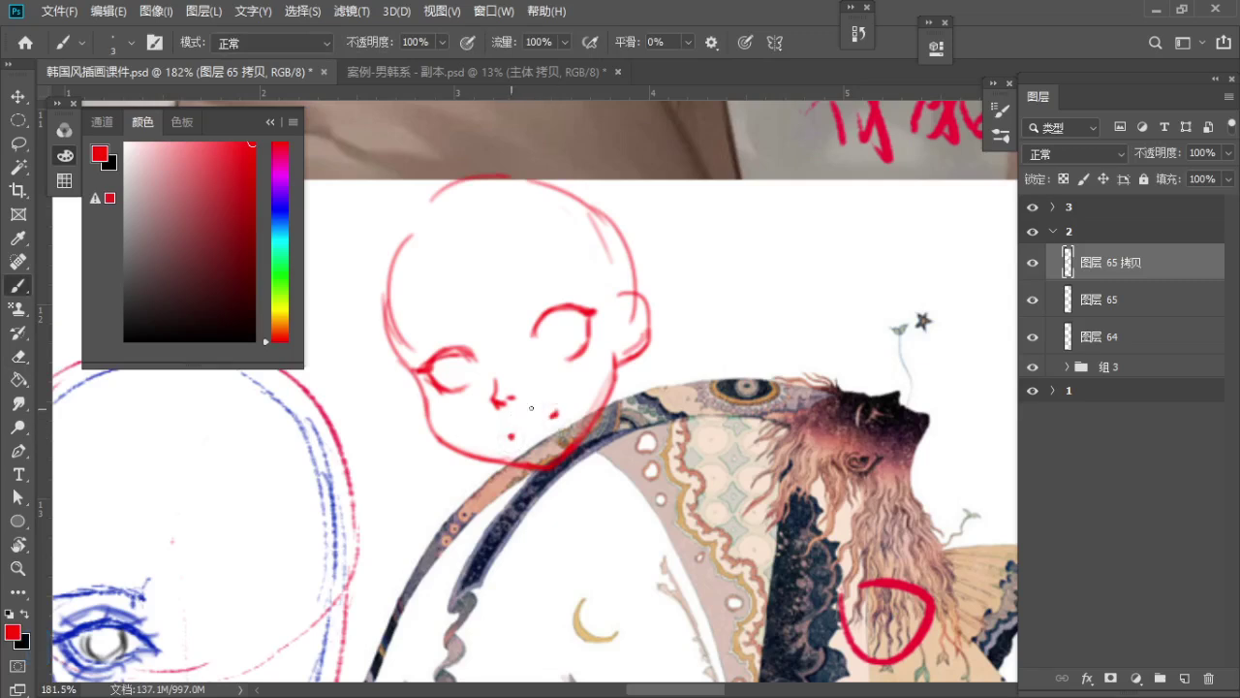
Sketch the upper and lower lips in red between the two mouth-corner dots
key("ctrl+z")
key("bracketright")
key("bracketright")
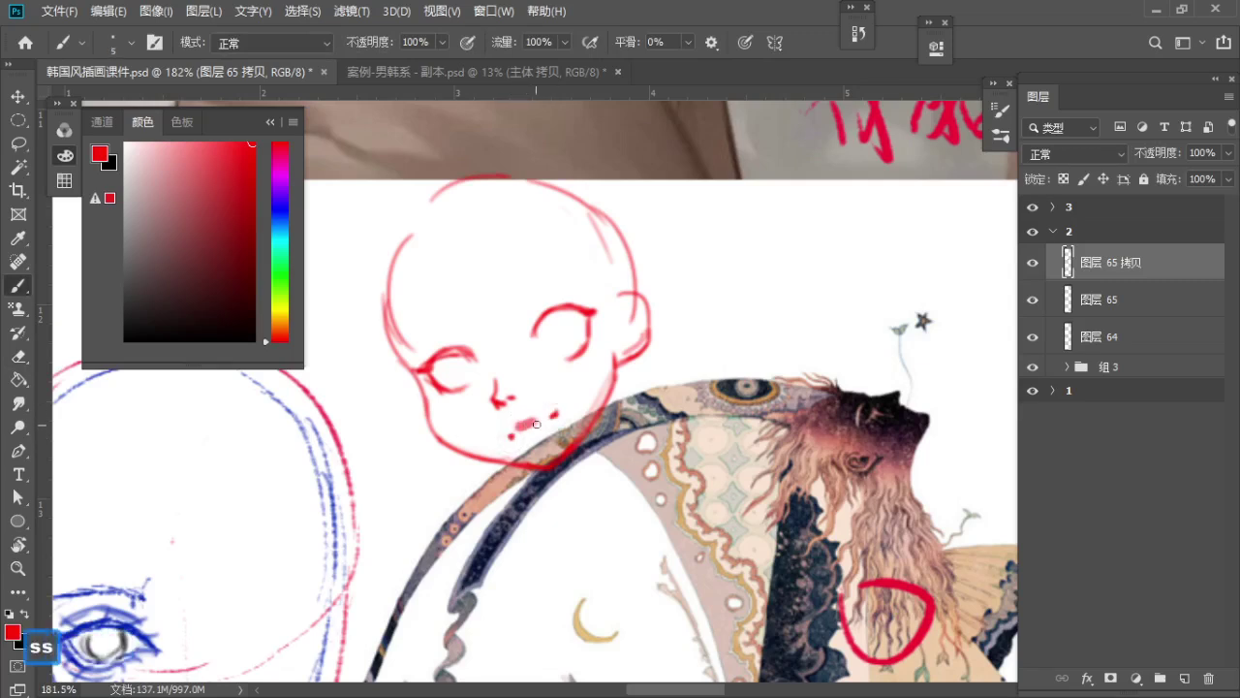
key("ctrl+z")
key("bracketleft")
key("bracketleft")
key("ctrl+z")
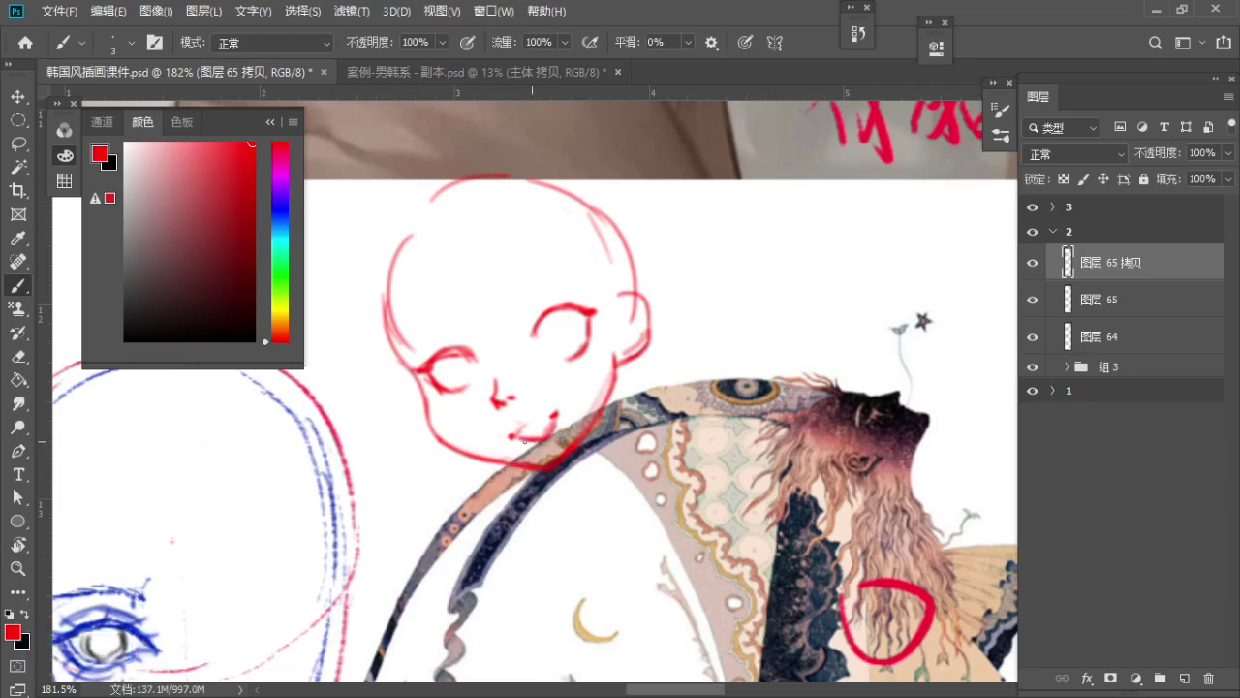
key("ctrl+z")
left_click_drag(518, 440, 546, 437)
key("ctrl+z")
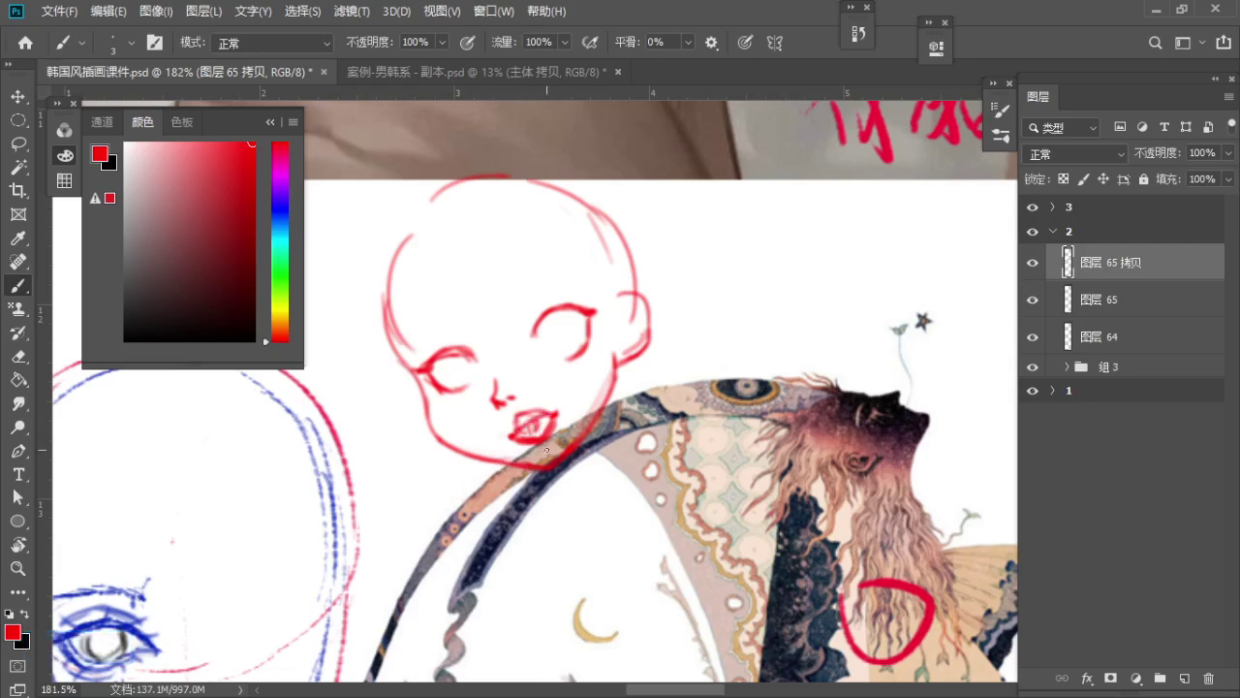
Erase the whole mouth sketch and reduce the brush to 2 pixels
key("e")
mouse_move(520, 419)
left_mouse_down()
mouse_move(539, 432)
mouse_move(543, 386)
mouse_move(395, 402)
left_mouse_up()
key("space")
key("b")
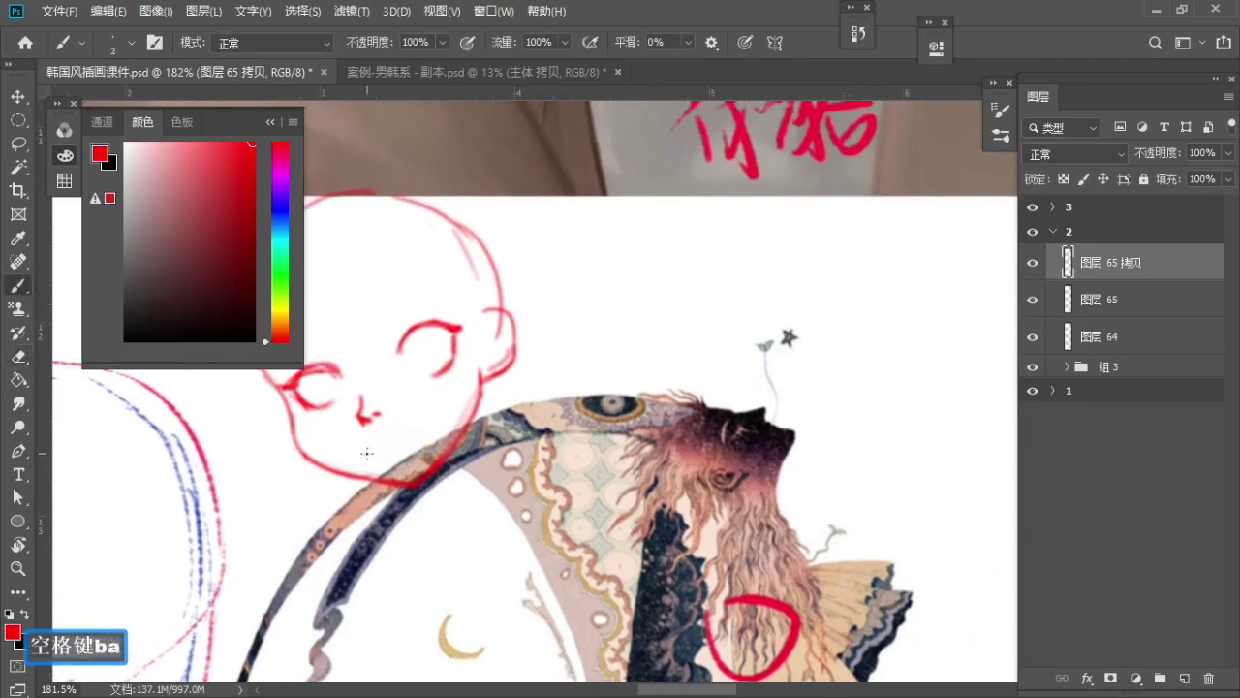
Place two new mouth-corner dots below the nose and soften them with the eraser
key("ctrl+z")
left_click(408, 437)
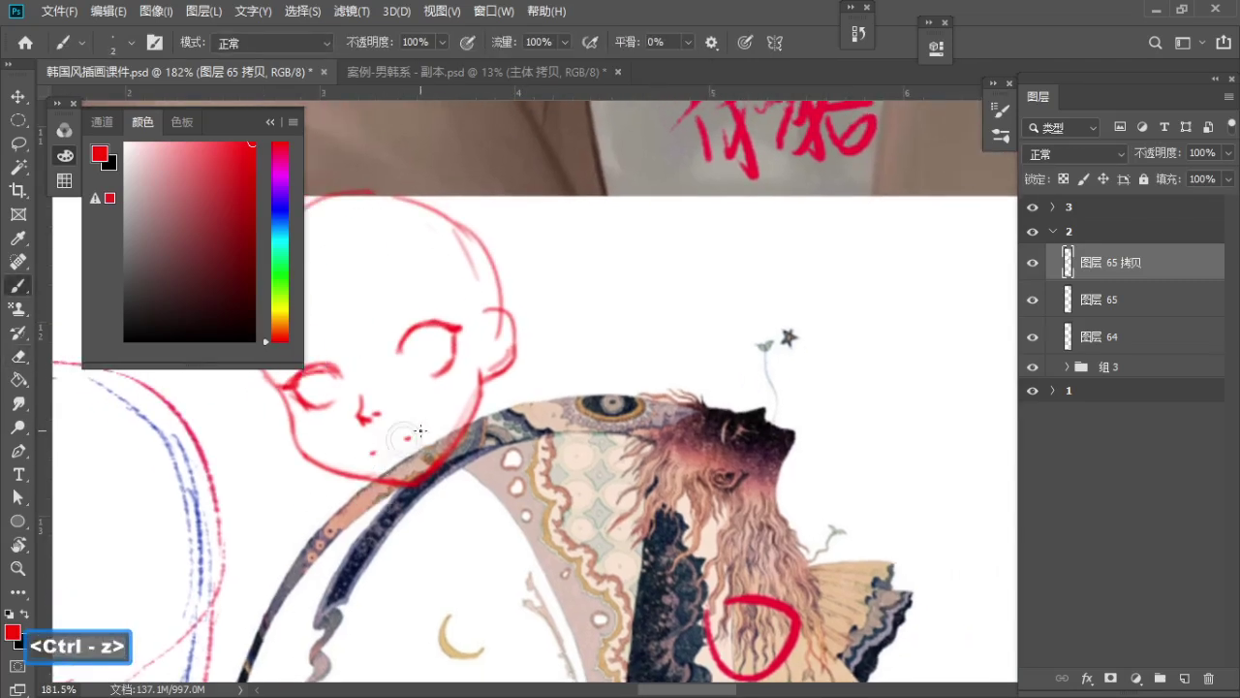
left_click_drag(413, 432, 418, 430)
key("b")
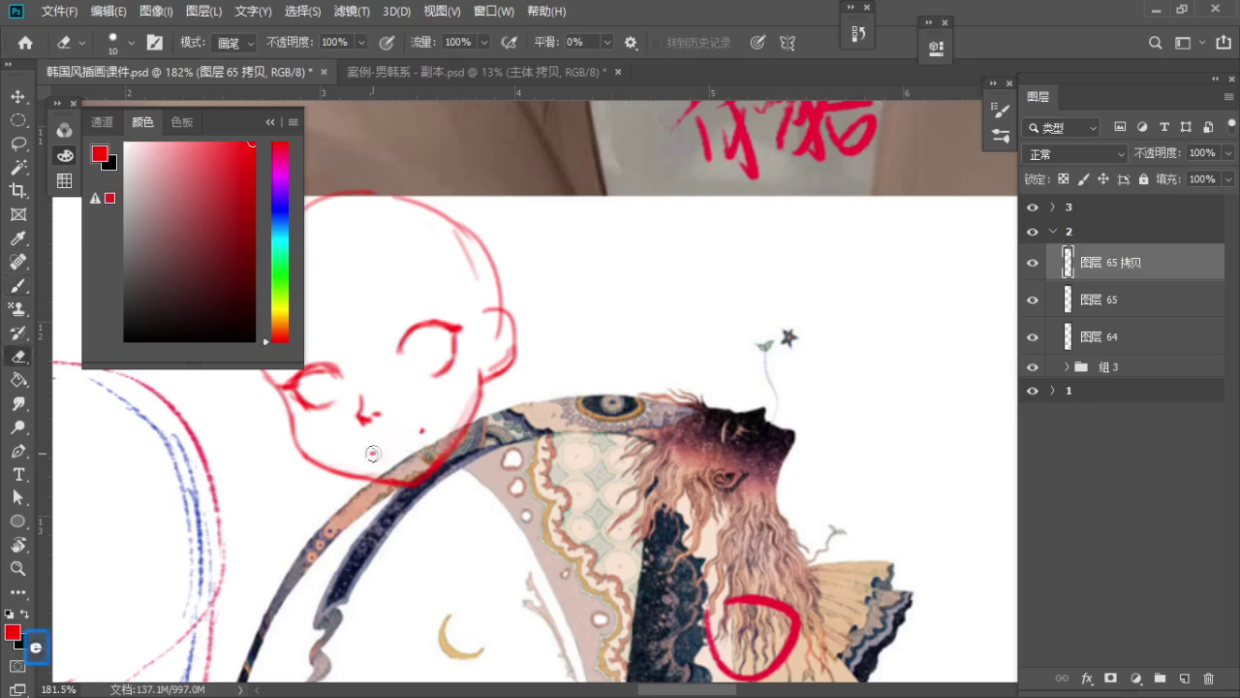
key("ctrl+z")
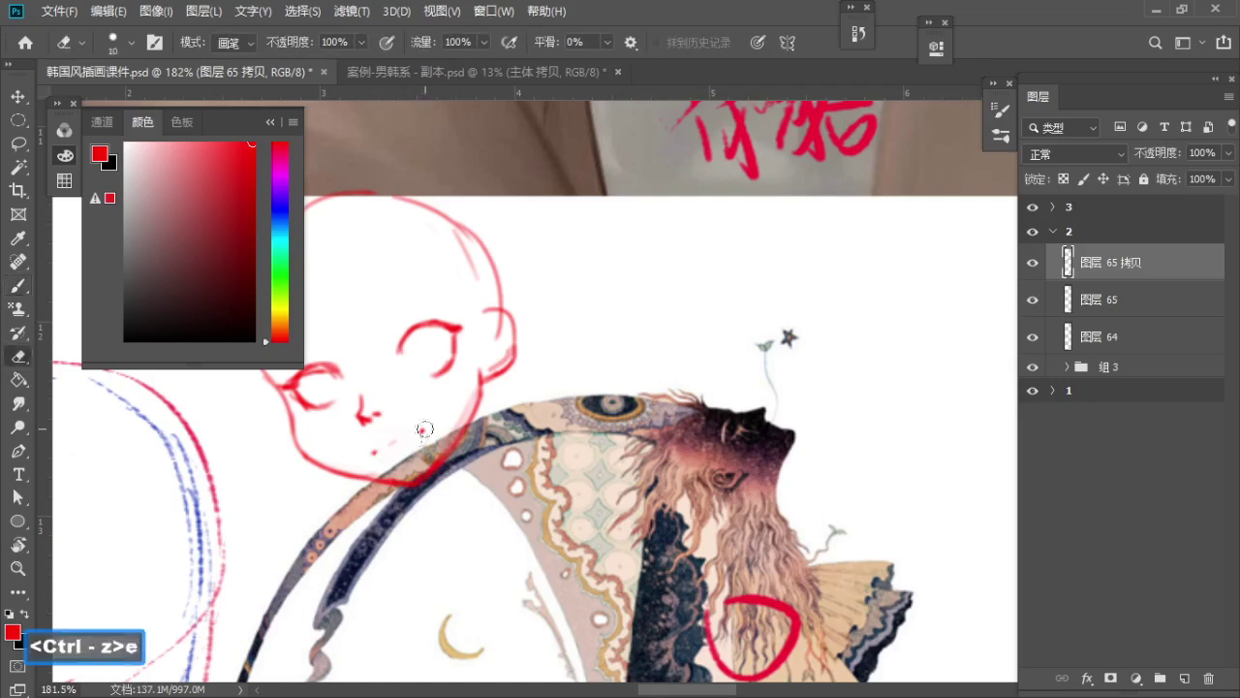
key("b")
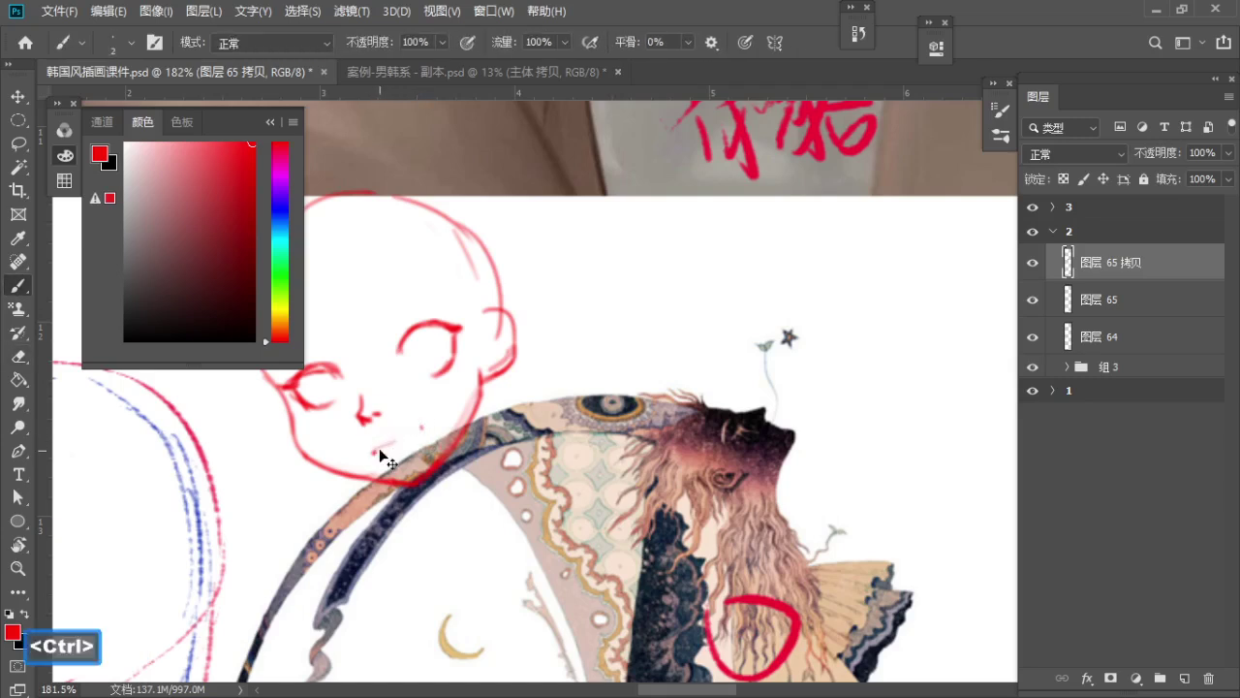
Draw the curved parting line of the lips between the corner dots with a 1-pixel brush
key("ctrl+z")
key("a")
key("ctrl+z")
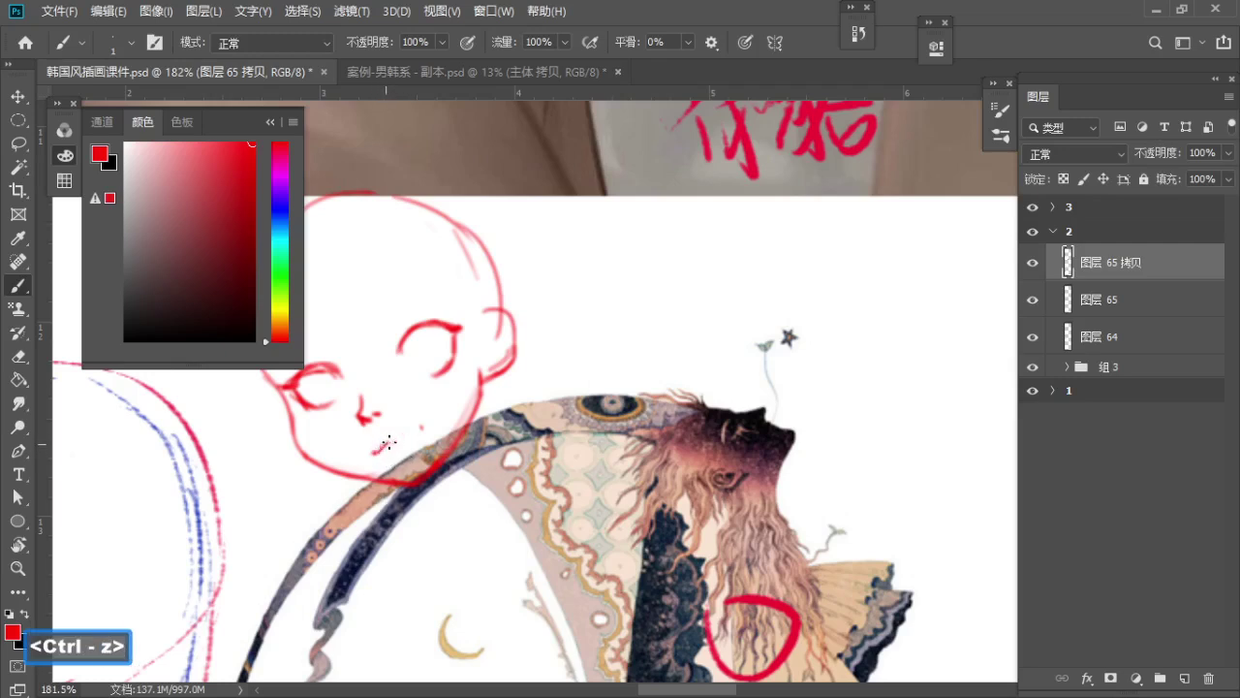
left_click_drag(390, 441, 411, 433)
key("ctrl+z")
key("b")
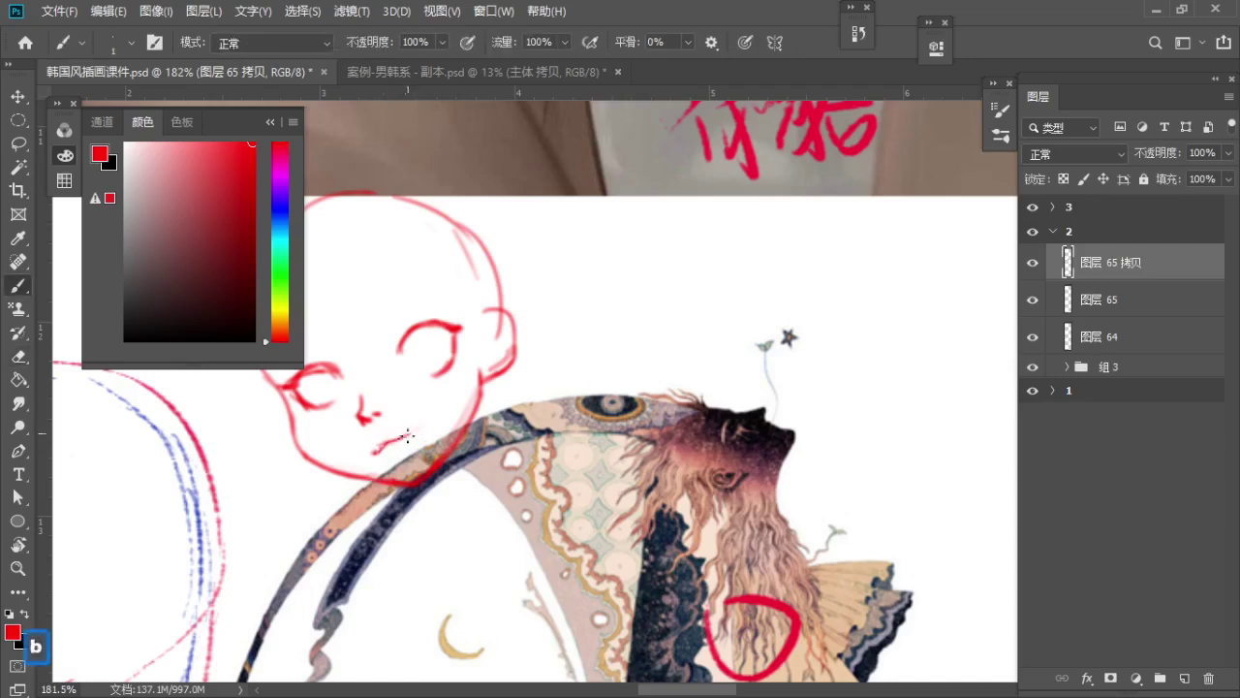
key("s")
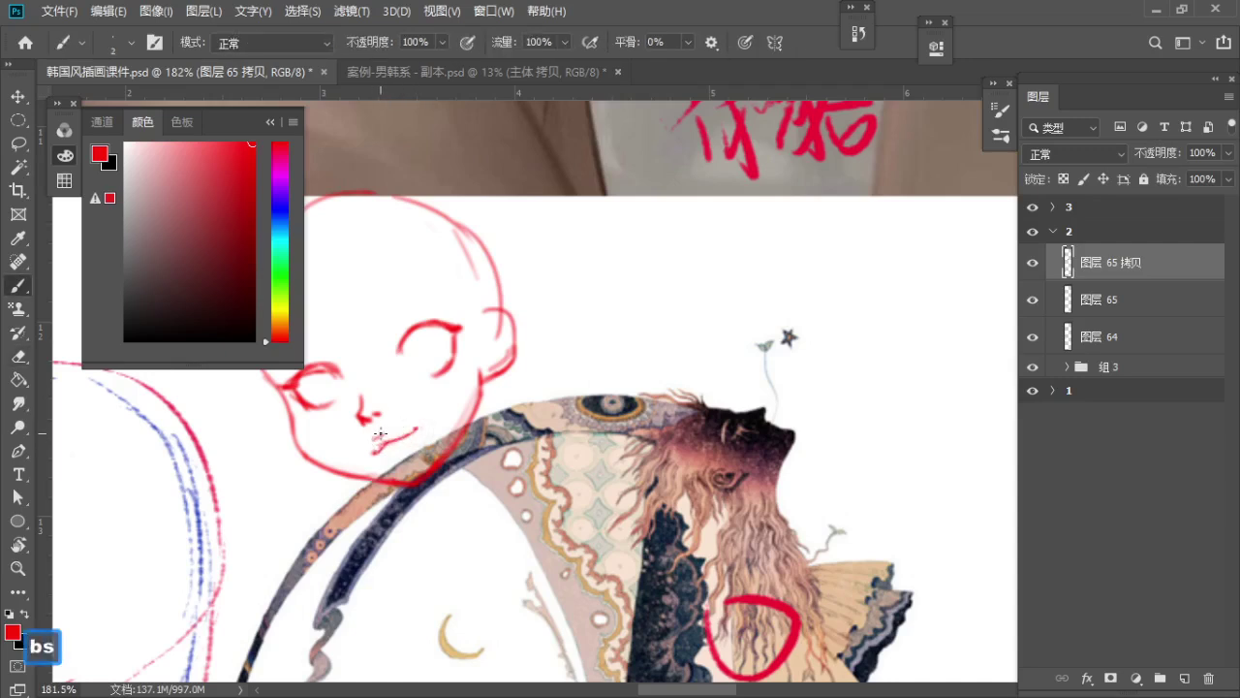
Shape and shade the upper and lower lips around the parting line, enlarging the brush to 4 pixels
key("ctrl+z")
key("s")
key("s")
key("ctrl+z")
key("s")
Erase the rough nose stroke and redraw the nose bridge, tip and nostril with a 2-pixel brush
key("space")
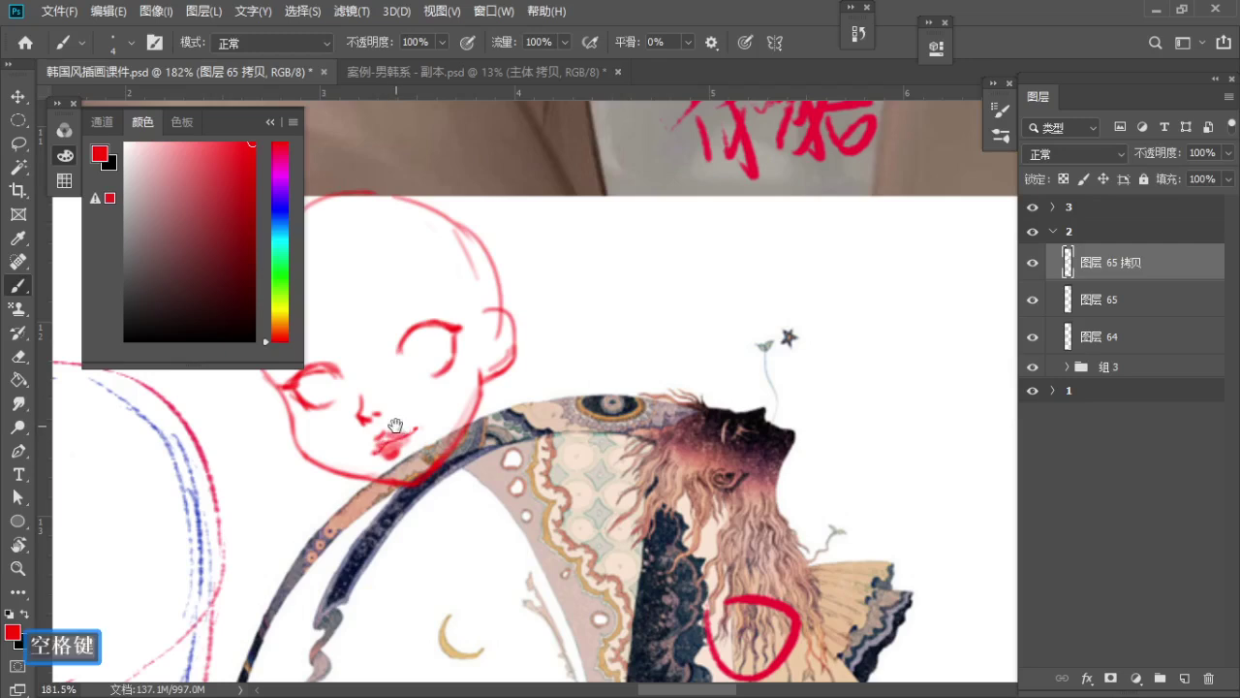
mouse_move(388, 431)
left_mouse_down()
mouse_move(427, 423)
mouse_move(428, 452)
mouse_move(416, 433)
left_mouse_up()
key("e")
key("b")
key("a")
key("ctrl+z")
key("a")
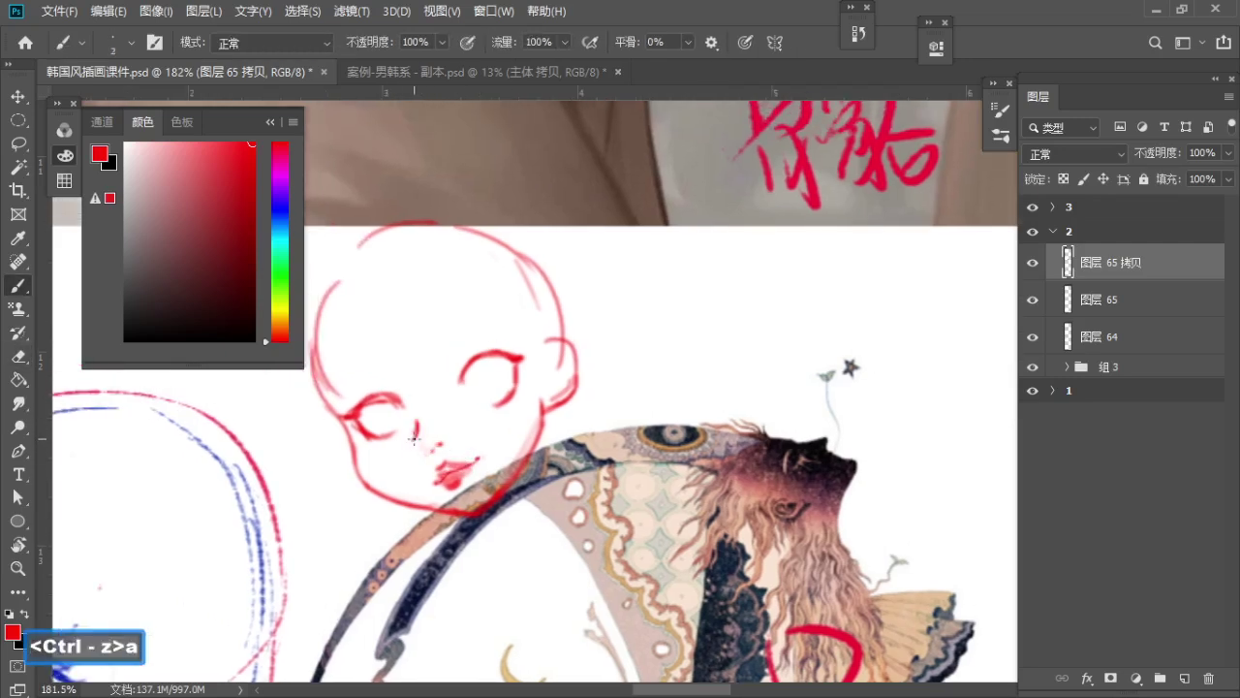
key("ctrl+z")
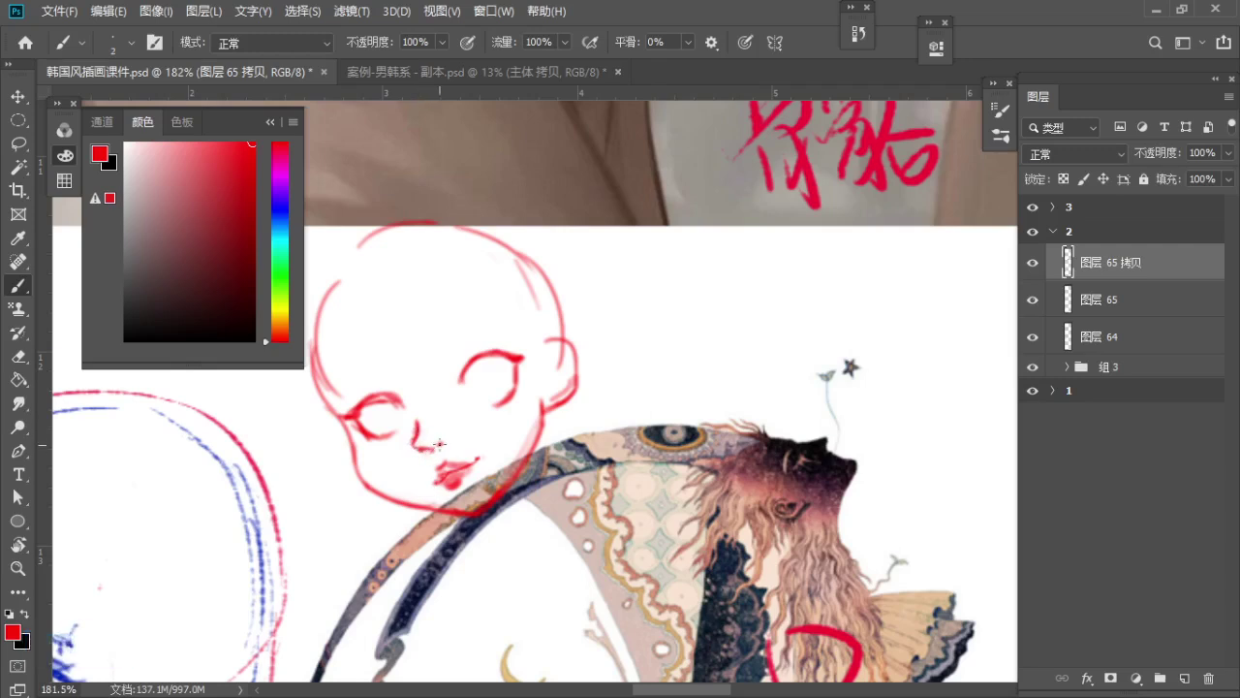
key("e")
mouse_move(441, 444)
left_mouse_down()
mouse_move(441, 496)
mouse_move(504, 463)
mouse_move(429, 471)
left_mouse_up()
key("b")
Lasso the mouth, nudge it slightly upward toward the nose with Free Transform and deselect it
key("l")
key("ctrl+t")
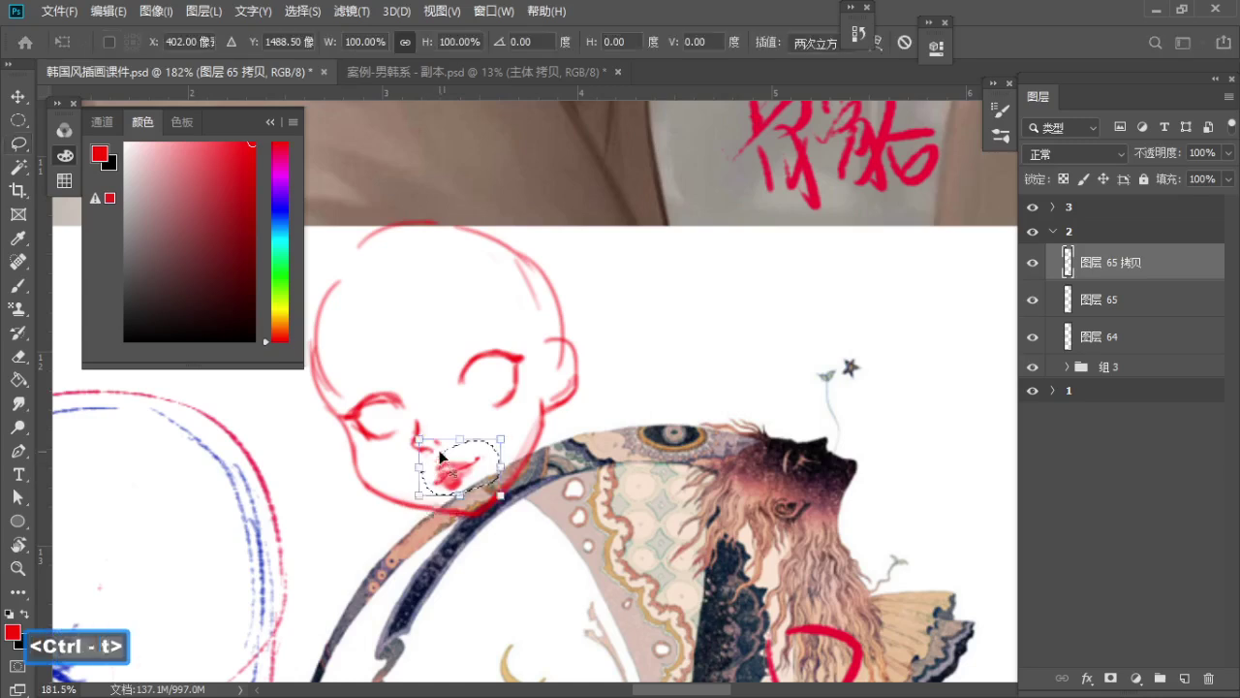
key("Up")
key("Up")
key("Right")
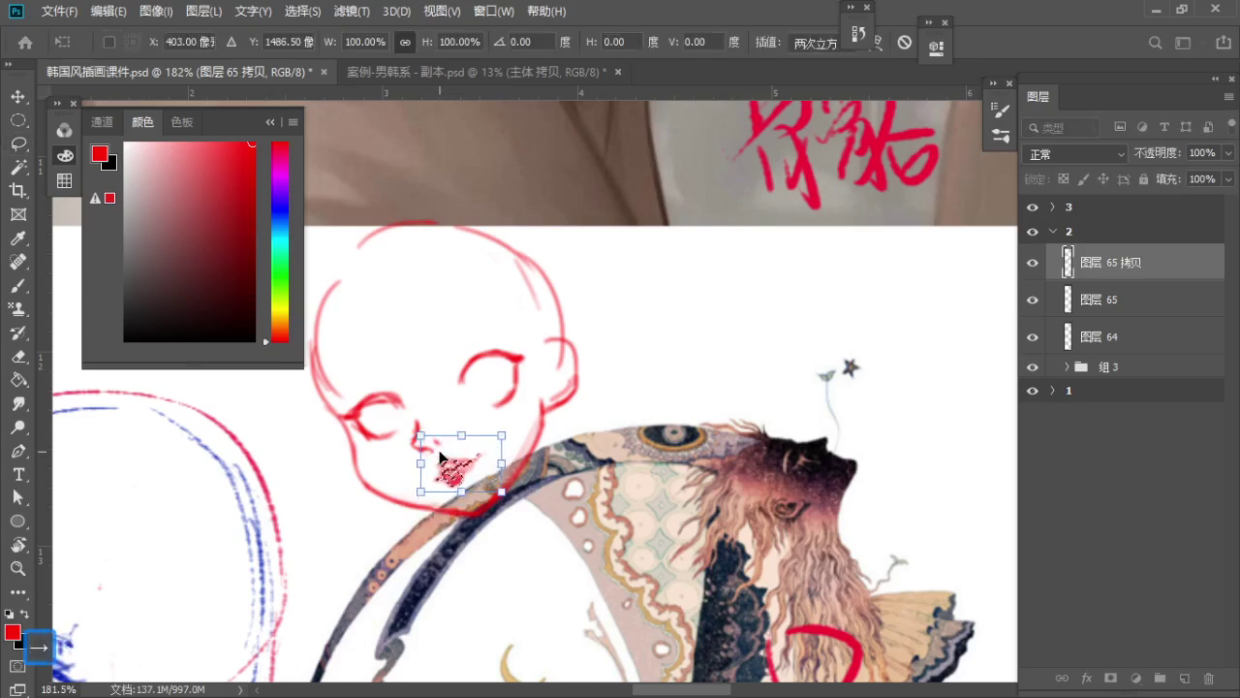
key("Return")
key("ctrl+d")
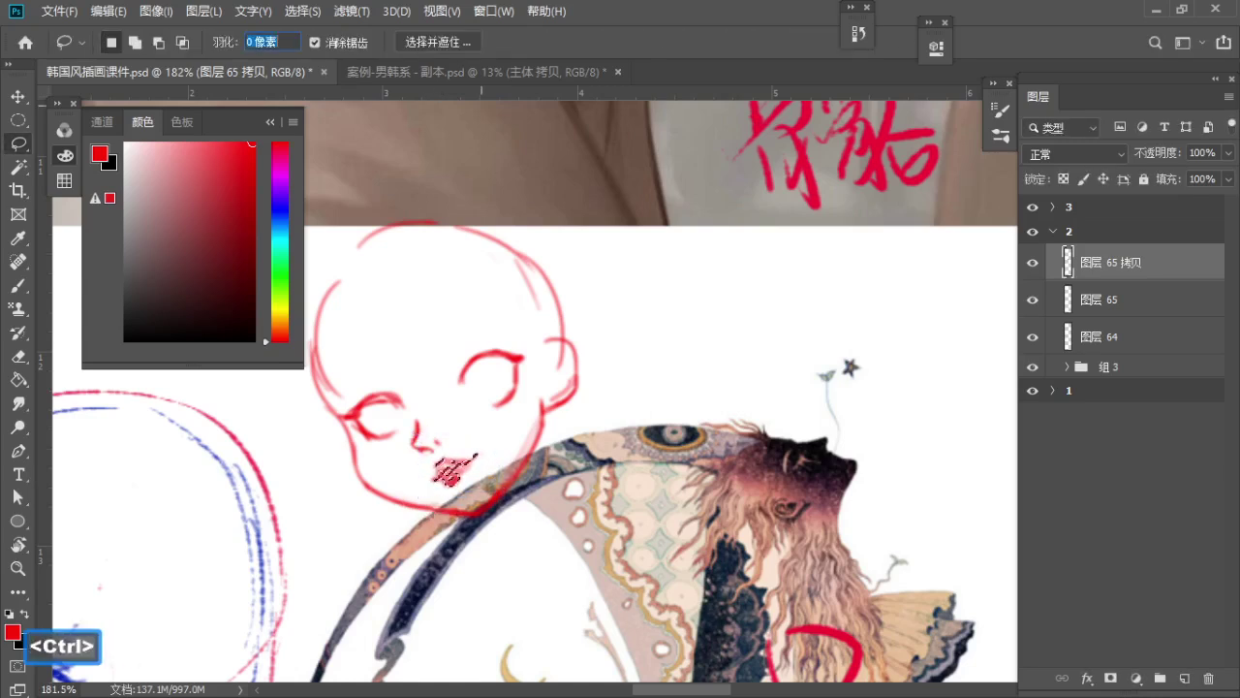
Apply the mouth's transformation, clear its selection and resume painting with the Brush tool
key("Return")
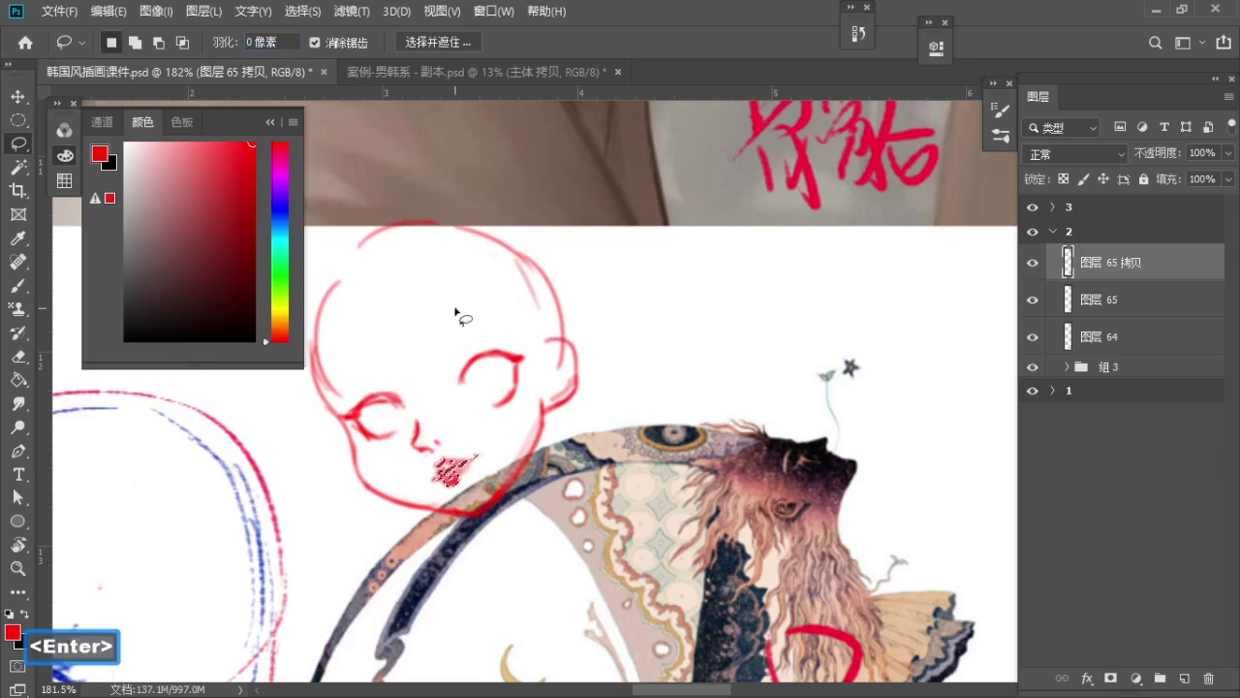
key("ctrl+d")
key("b")
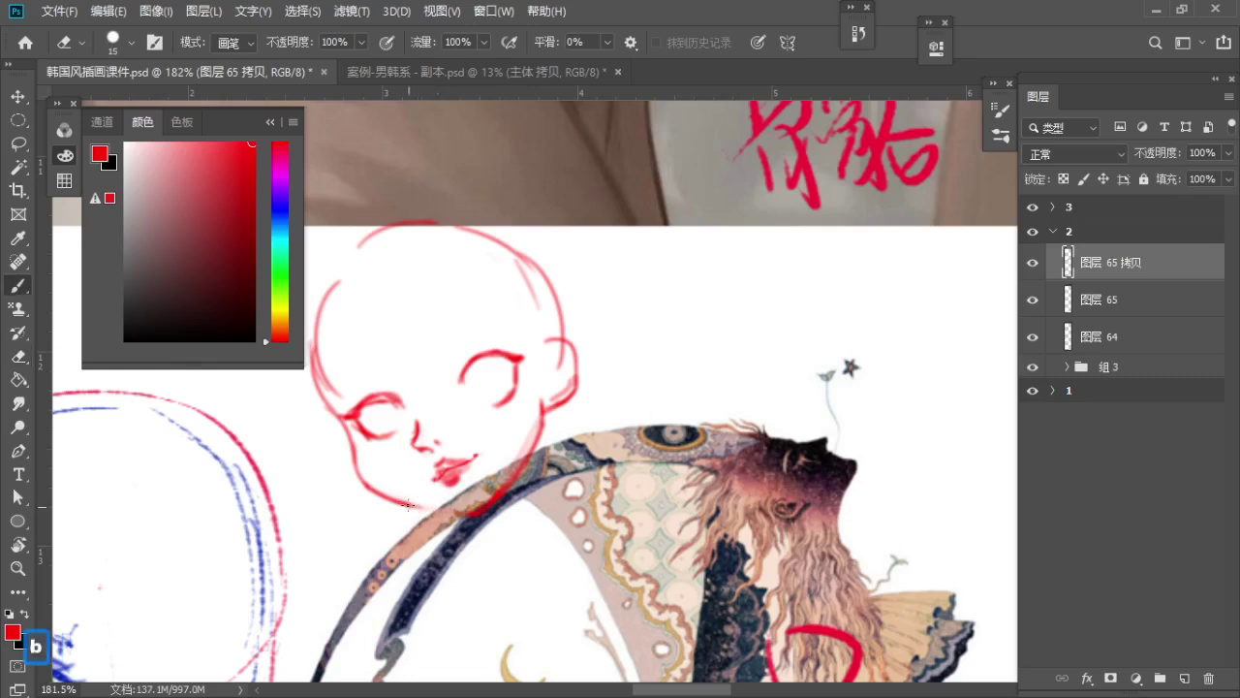
Draw arched red eyebrows above both eyes with a 3-pixel brush, redoing strokes that miss the shape
key("space")
left_click_drag(367, 374, 397, 395)
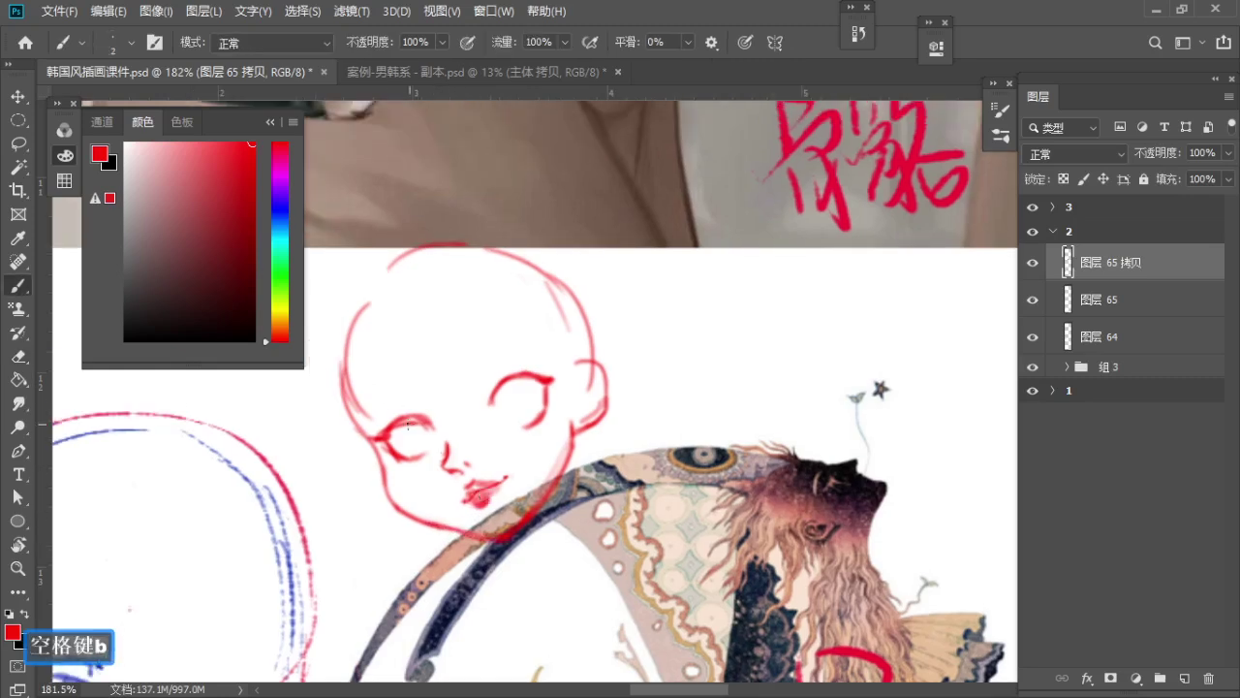
key("ctrl+z")
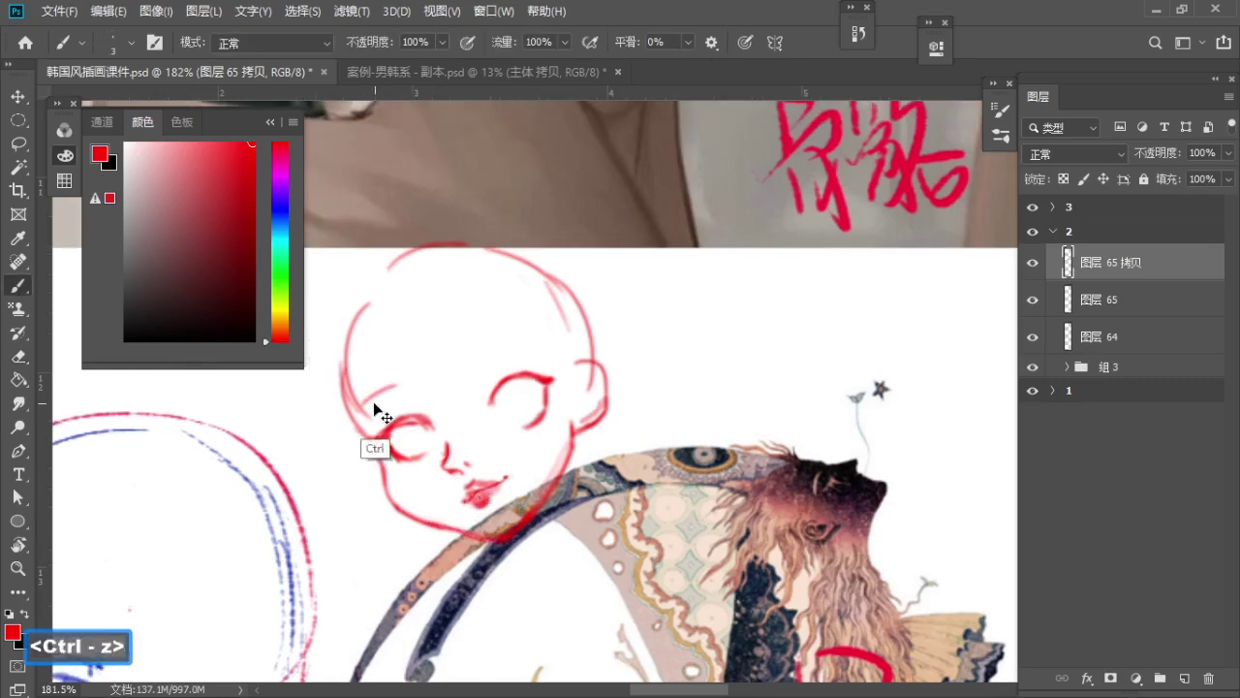
key("ctrl+z")
left_click_drag(363, 409, 407, 383)
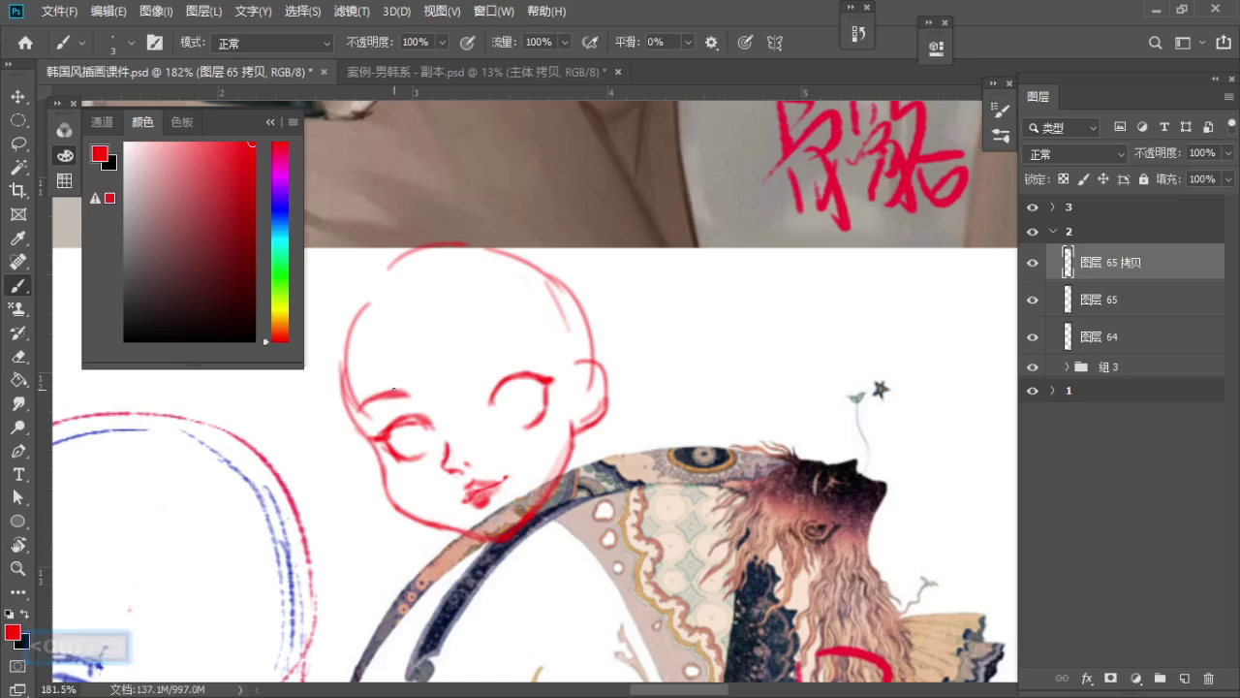
left_click_drag(411, 391, 366, 401)
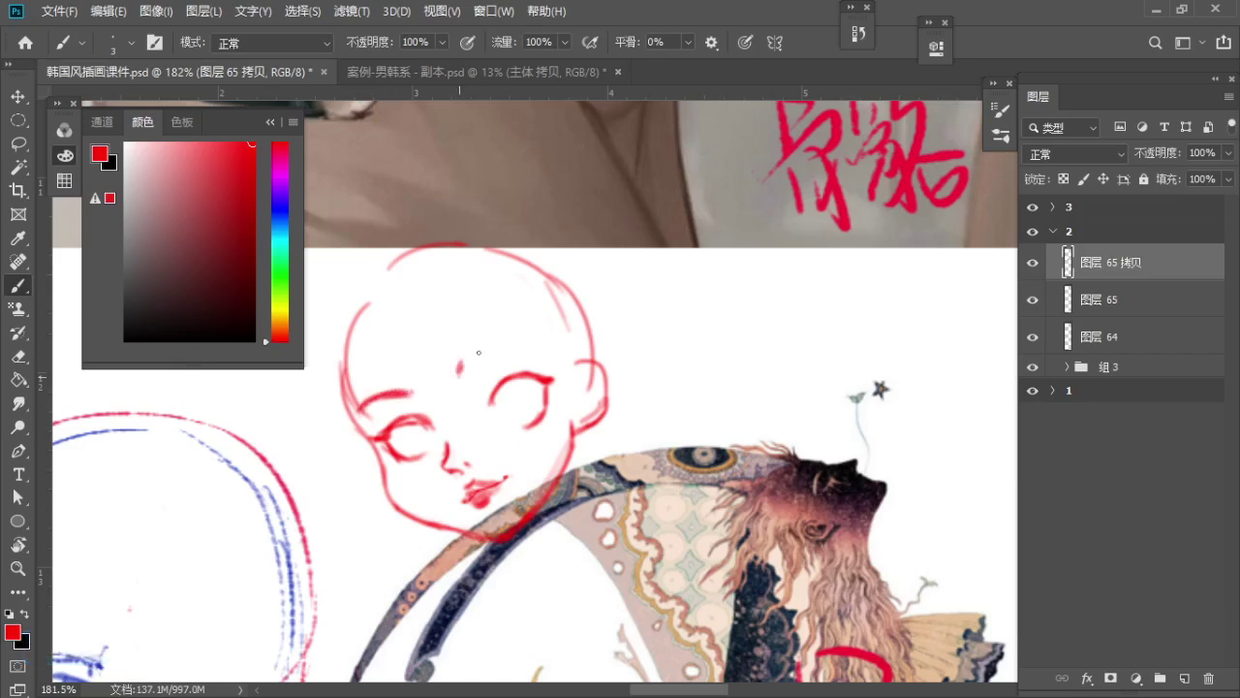
left_click_drag(509, 340, 461, 372)
key("ctrl+z")
mouse_move(511, 339)
left_mouse_down()
mouse_move(467, 370)
mouse_move(518, 340)
left_mouse_up()
Complete and thicken both eye outlines and sketch the iris circle inside the eye nearer the ear
mouse_move(418, 463)
left_mouse_down()
mouse_move(384, 451)
mouse_move(434, 429)
mouse_move(403, 420)
mouse_move(434, 436)
left_mouse_up()
key("ctrl+z")
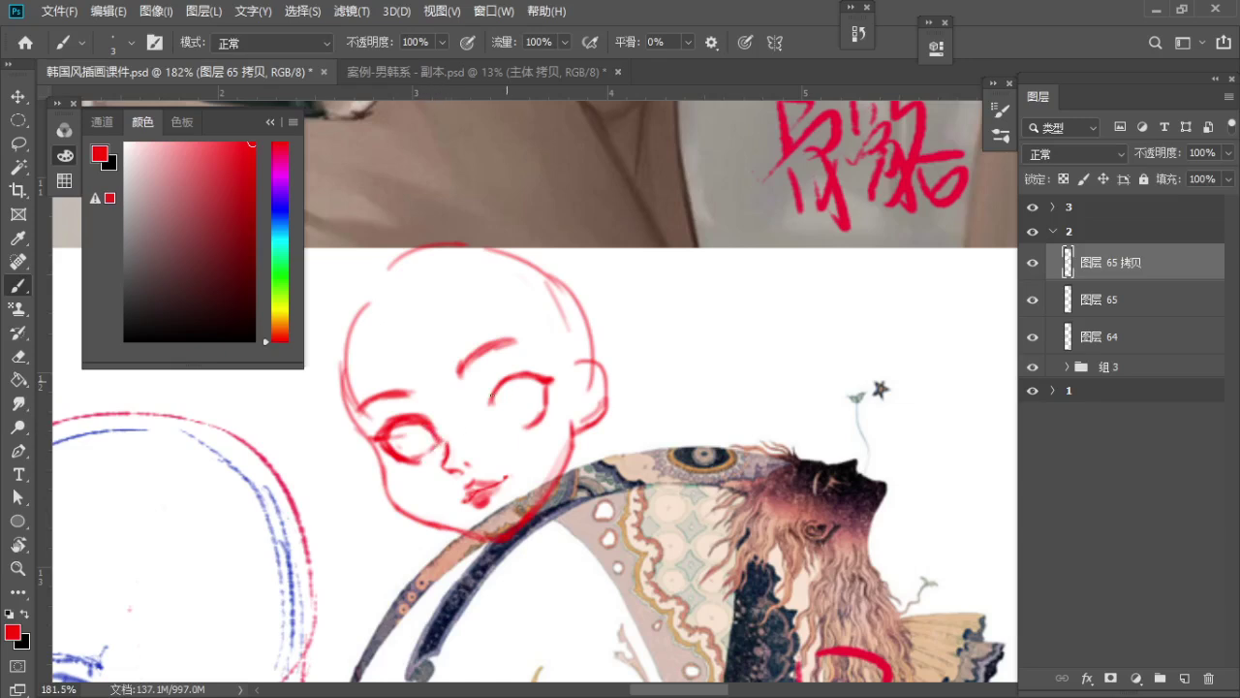
left_click_drag(493, 396, 490, 405)
key("ctrl+z")
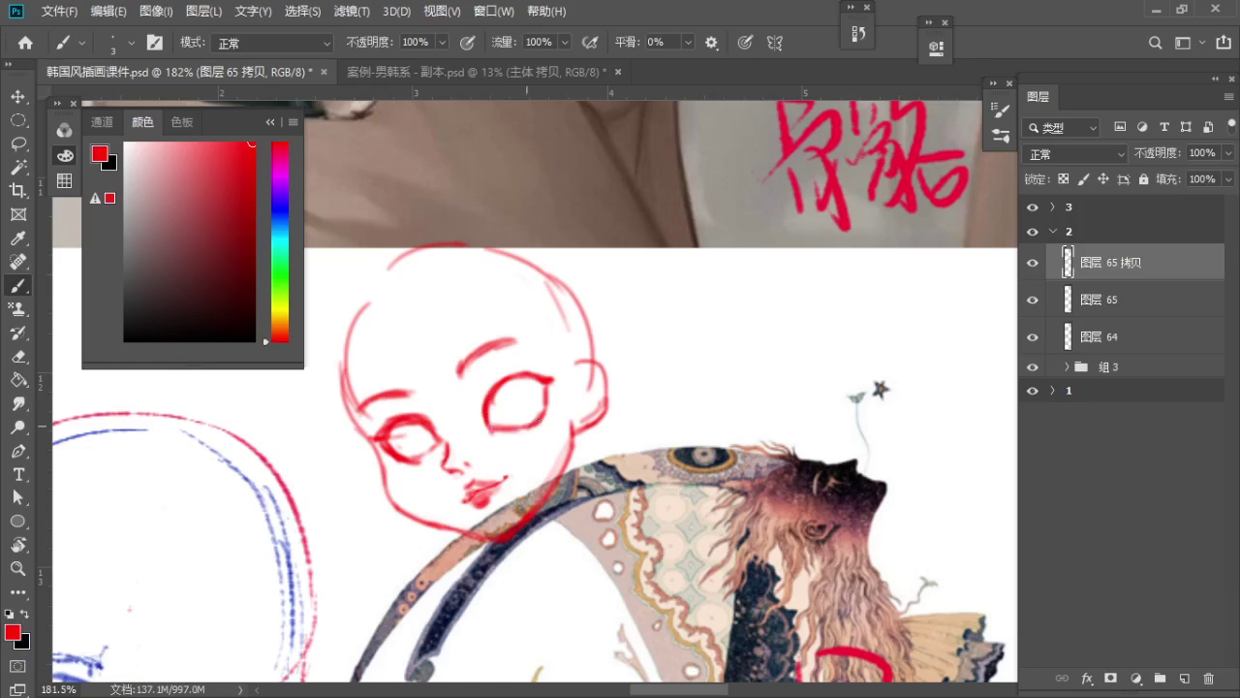
key("e")
key("b")
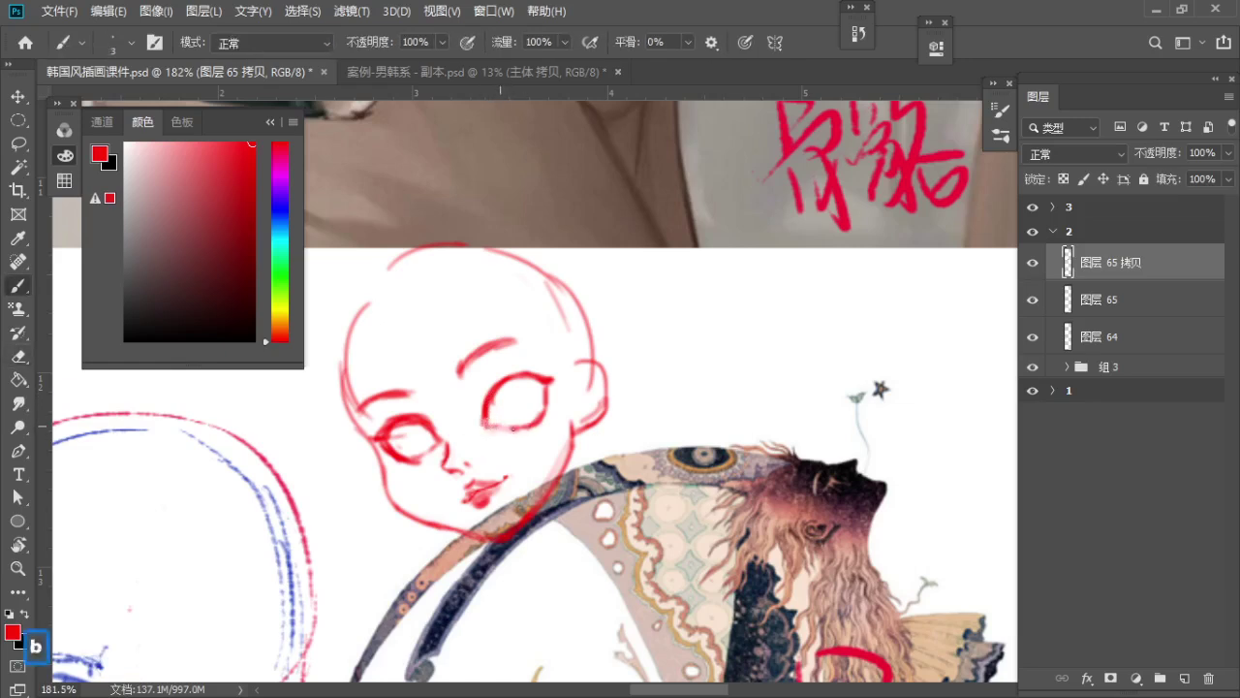
key("ctrl+z")
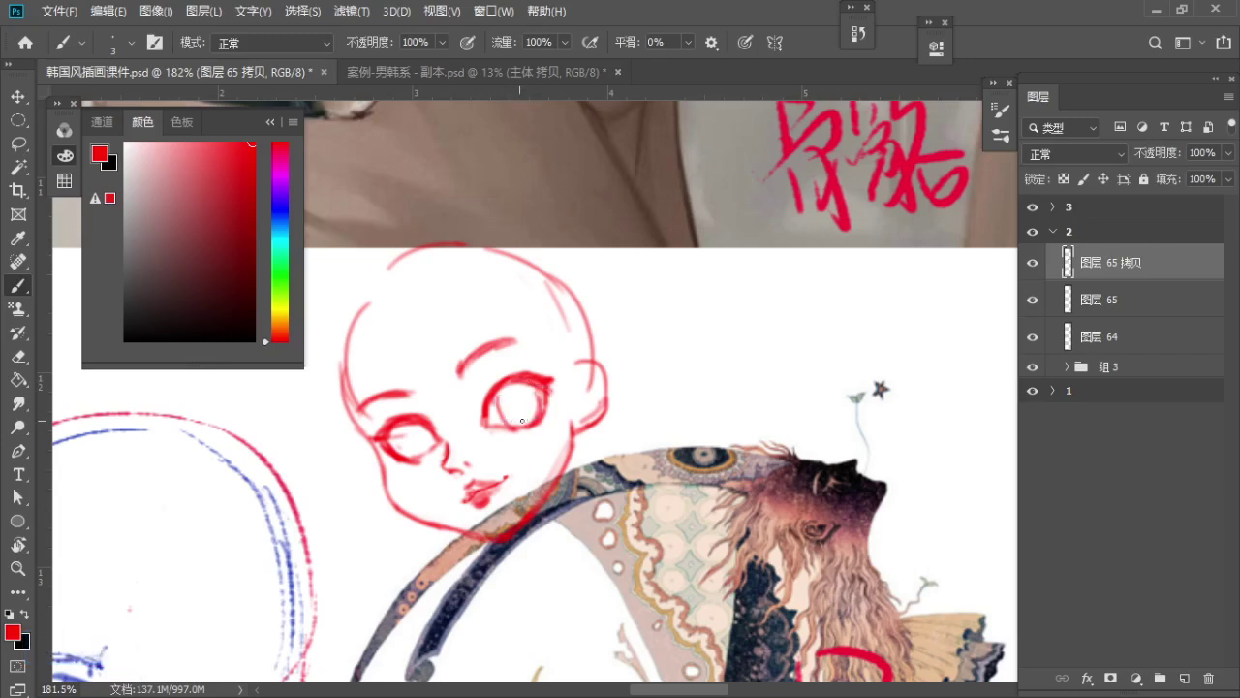
key("ctrl+z")
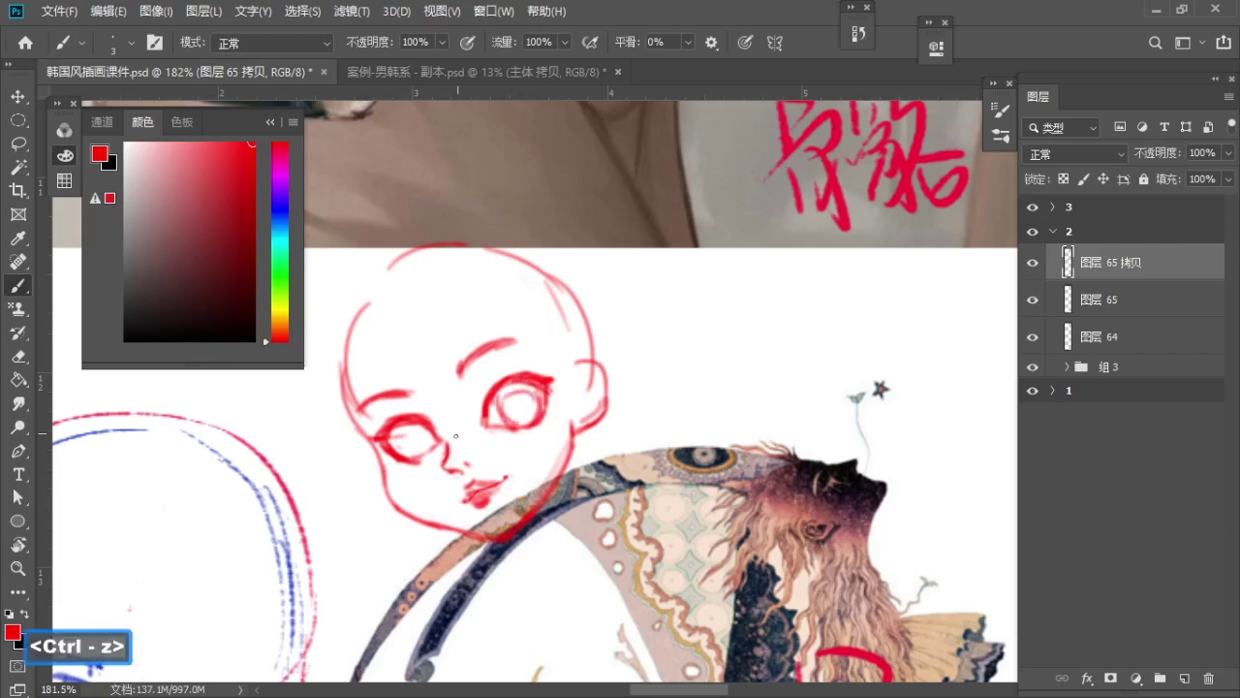
Look over the reference illustrations below the head sketch, down to the Aria Chronicle artwork
key("z")
left_click_drag(482, 397, 472, 415)
left_click_drag(544, 369, 489, 386)
key("space")
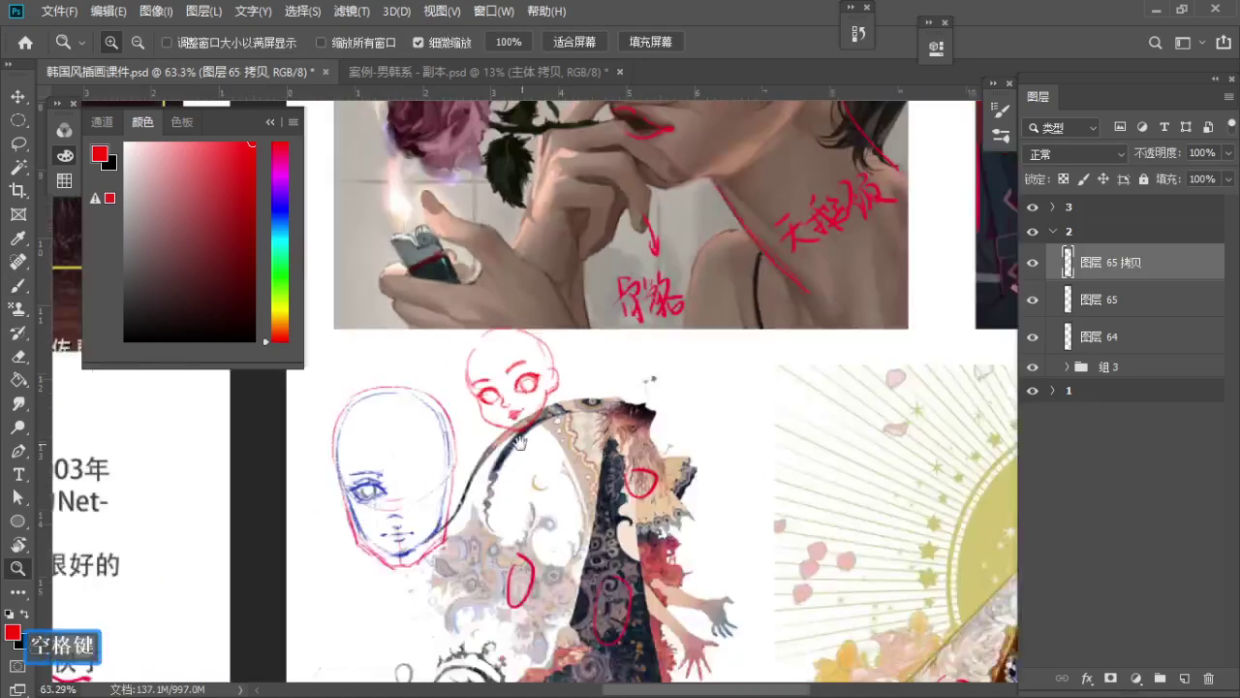
left_click_drag(606, 464, 469, 308)
key("space")
left_click_drag(551, 423, 498, 347)
key("space")
left_click_drag(546, 405, 498, 300)
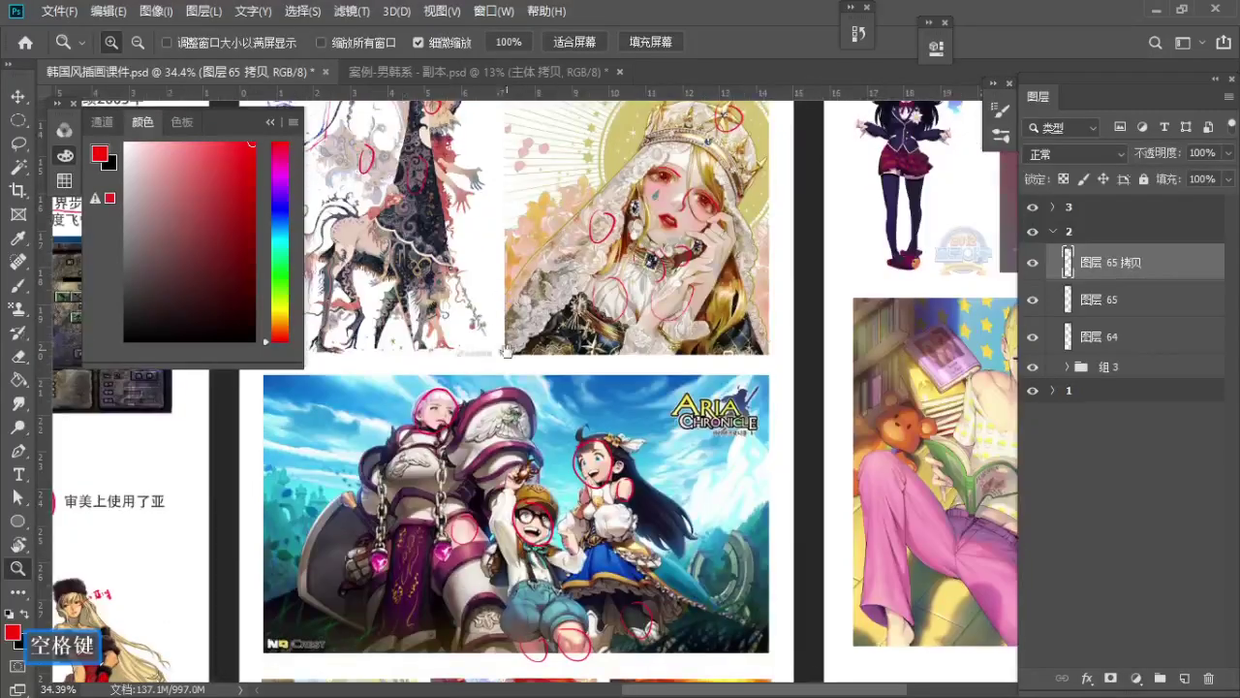
left_click_drag(545, 425, 472, 377)
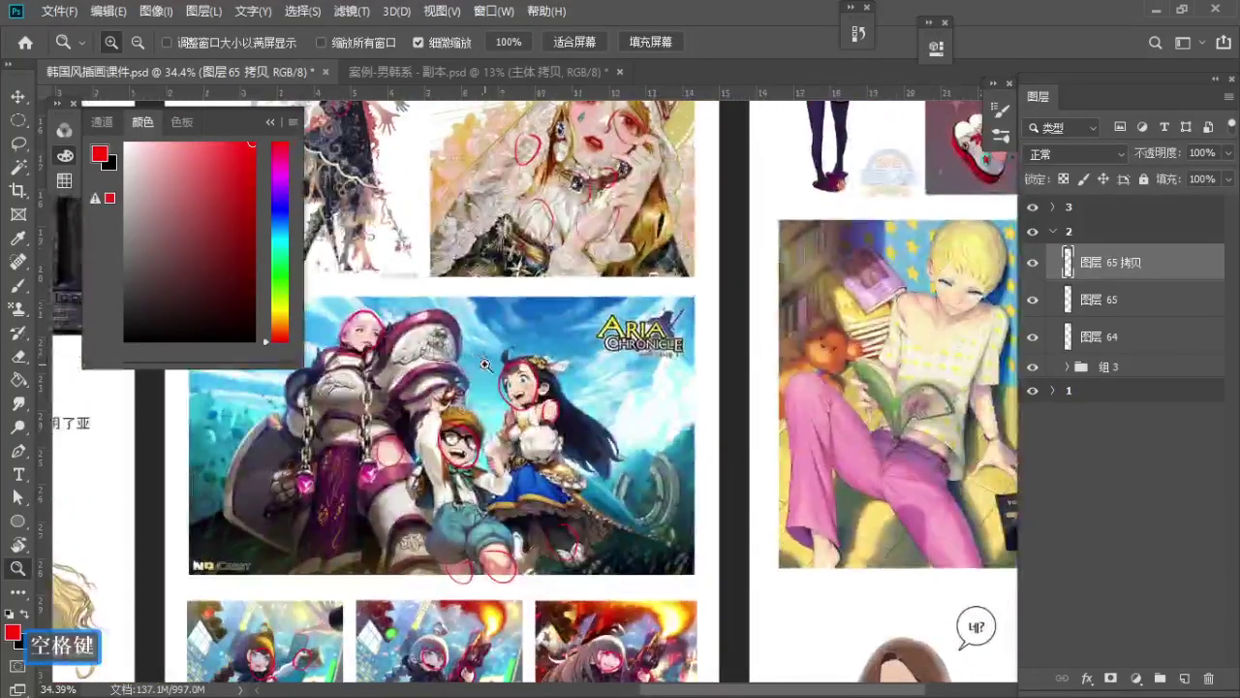
key("b")
scroll(322, 484, "up", 1)
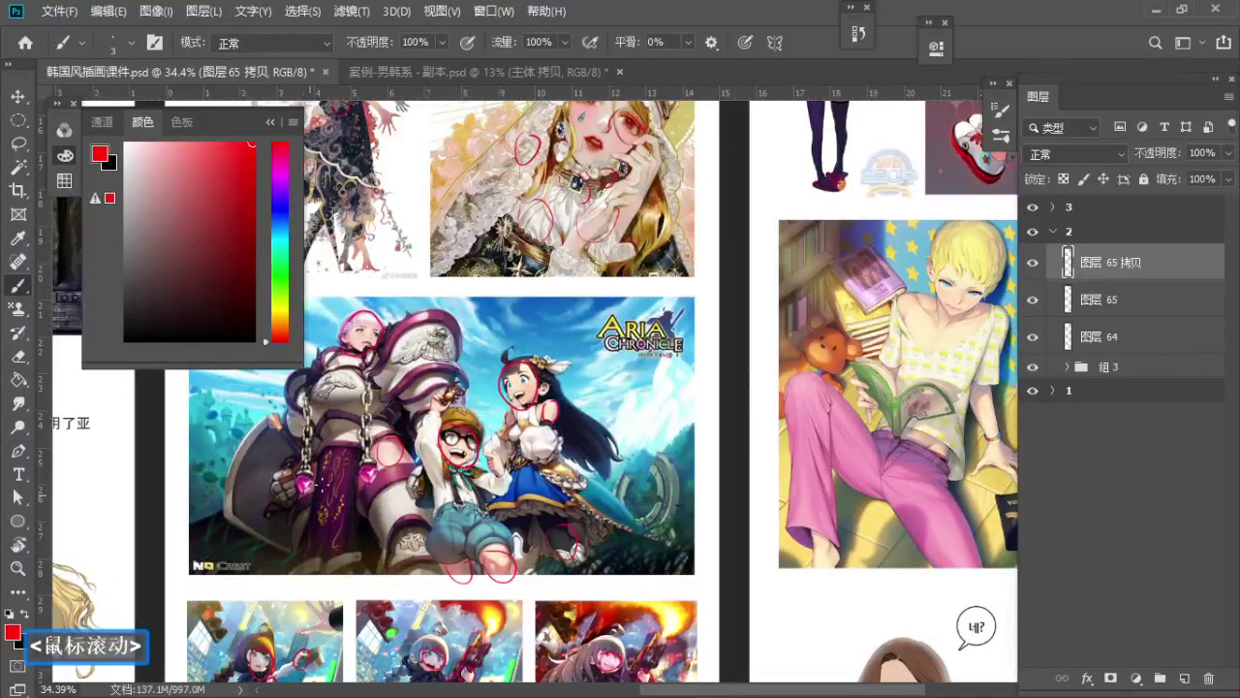
Survey the course pages and examine the 半厚涂 section of the 韩国风-用色 page
key("z")
left_click_drag(545, 297, 467, 310)
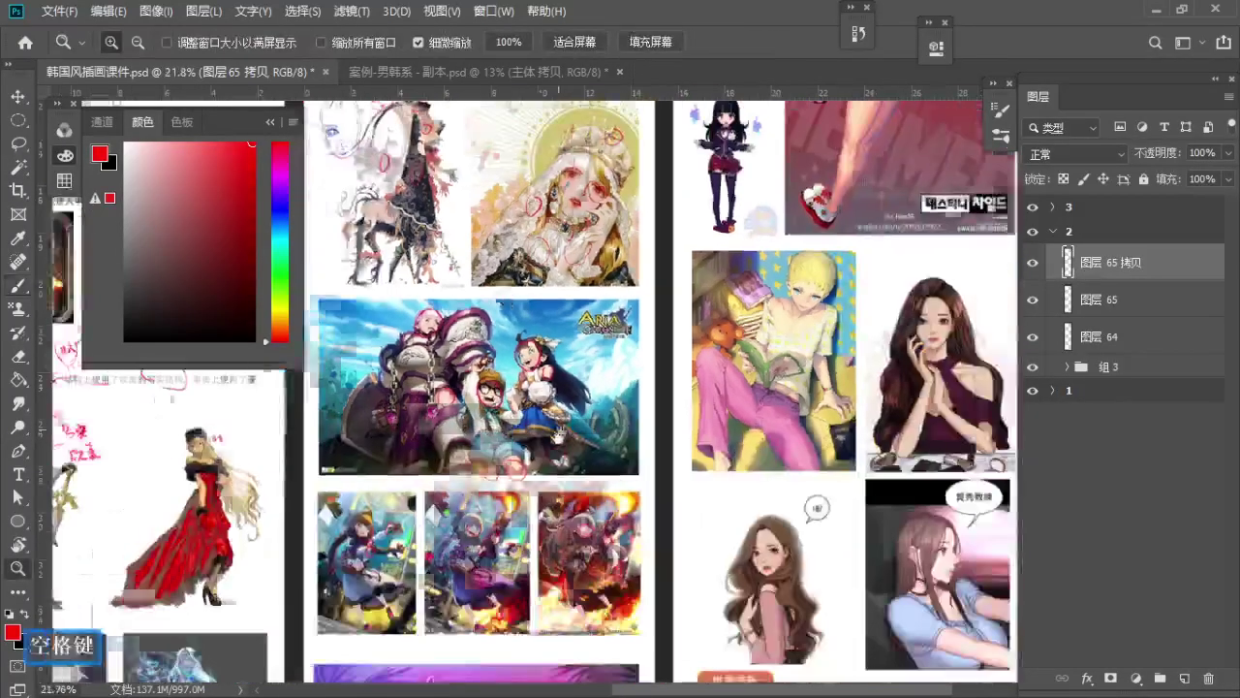
left_click_drag(568, 434, 489, 279)
left_click_drag(546, 325, 486, 327)
left_click_drag(506, 162, 455, 438)
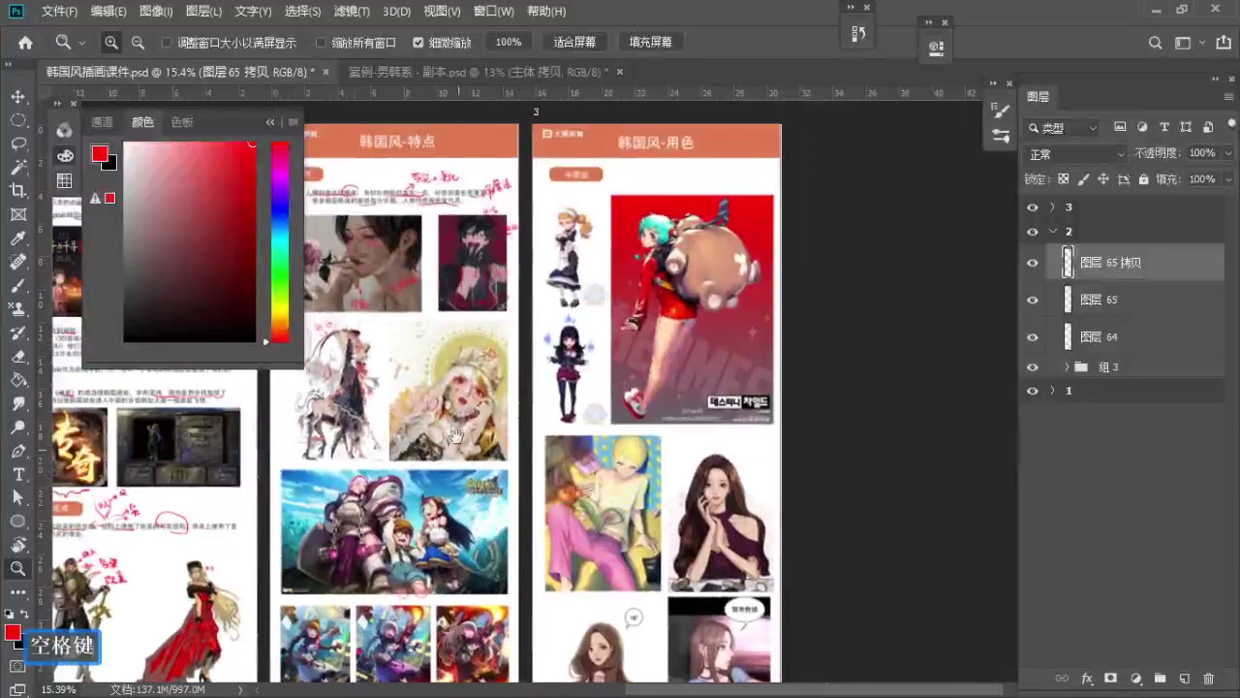
left_click_drag(462, 316, 514, 346)
left_click(426, 233)
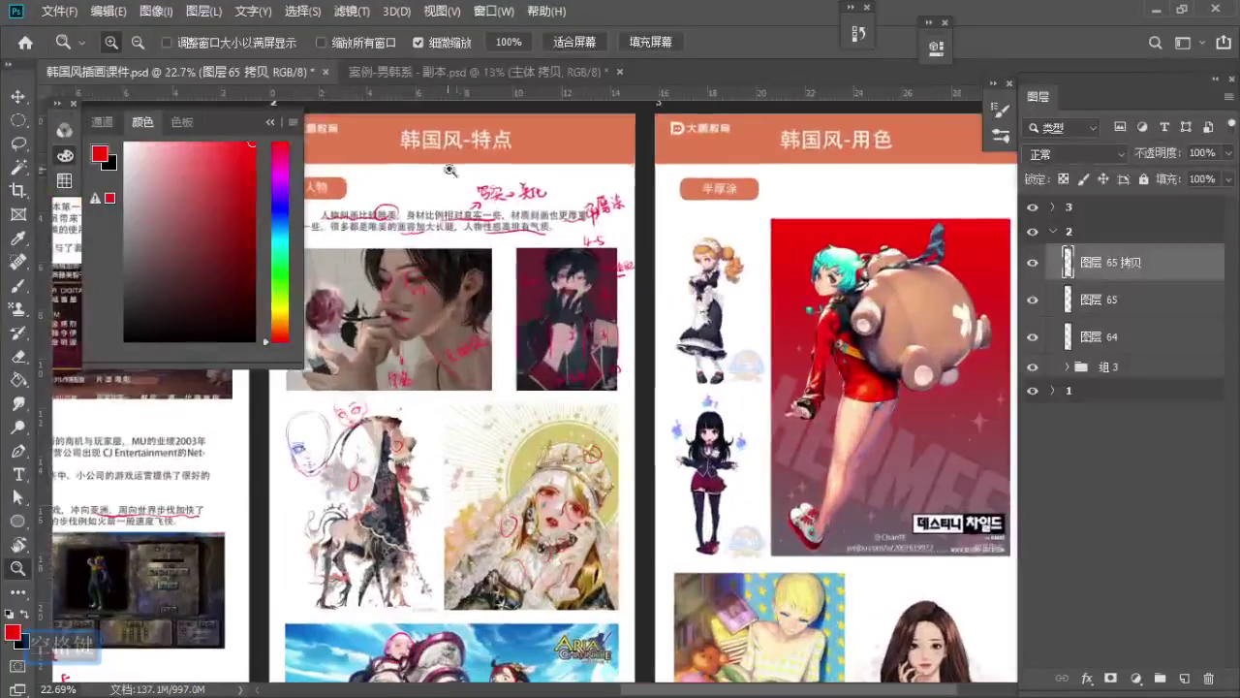
left_click_drag(549, 405, 454, 379)
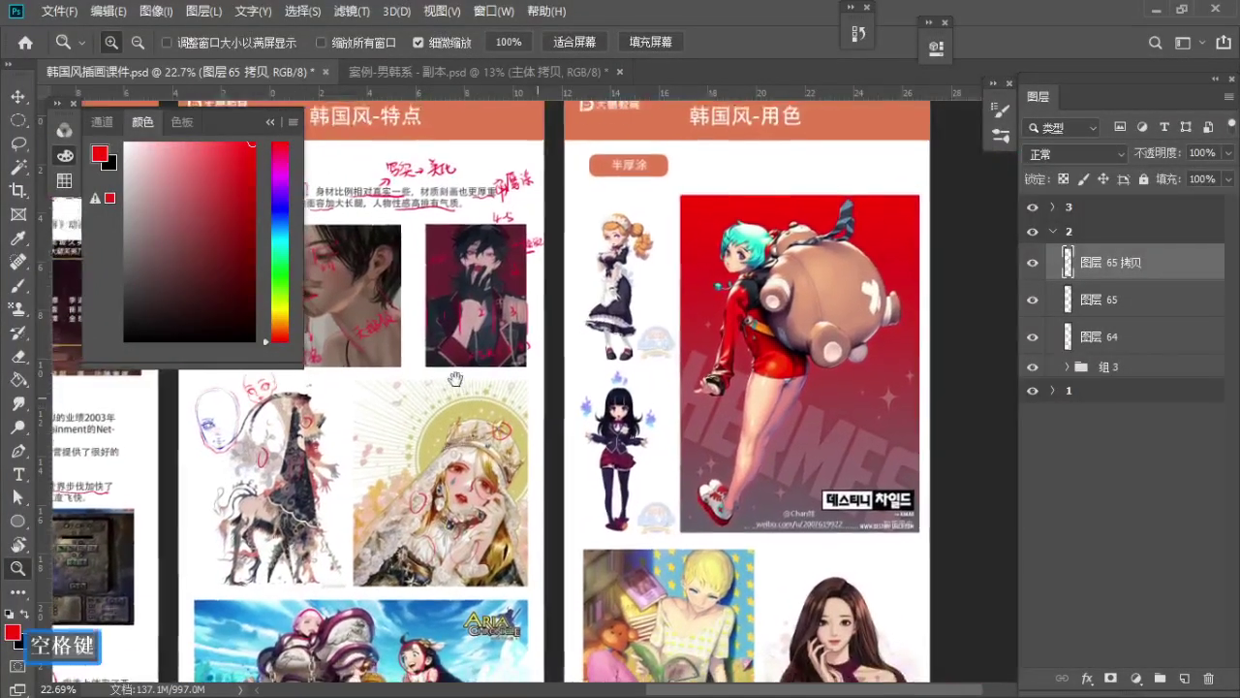
left_click_drag(651, 415, 591, 412)
left_click_drag(681, 278, 634, 299)
mouse_move(536, 307)
left_mouse_down()
mouse_move(651, 279)
mouse_move(625, 279)
mouse_move(639, 276)
left_mouse_up()
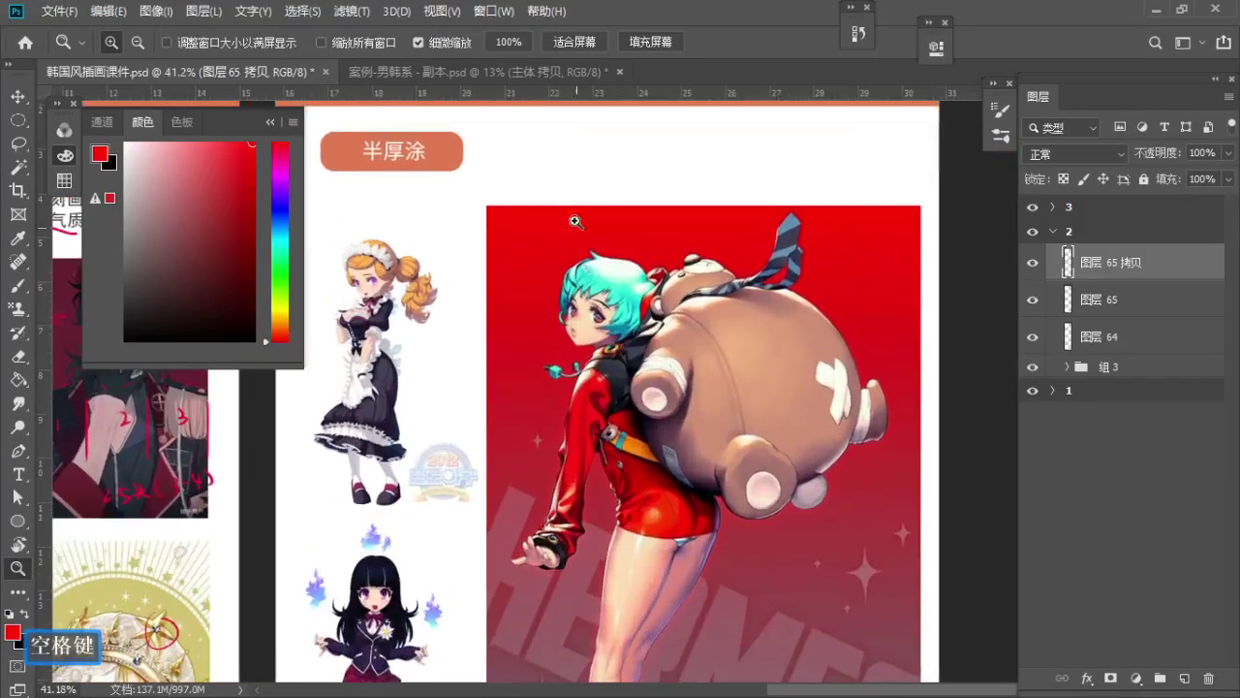
key("b")
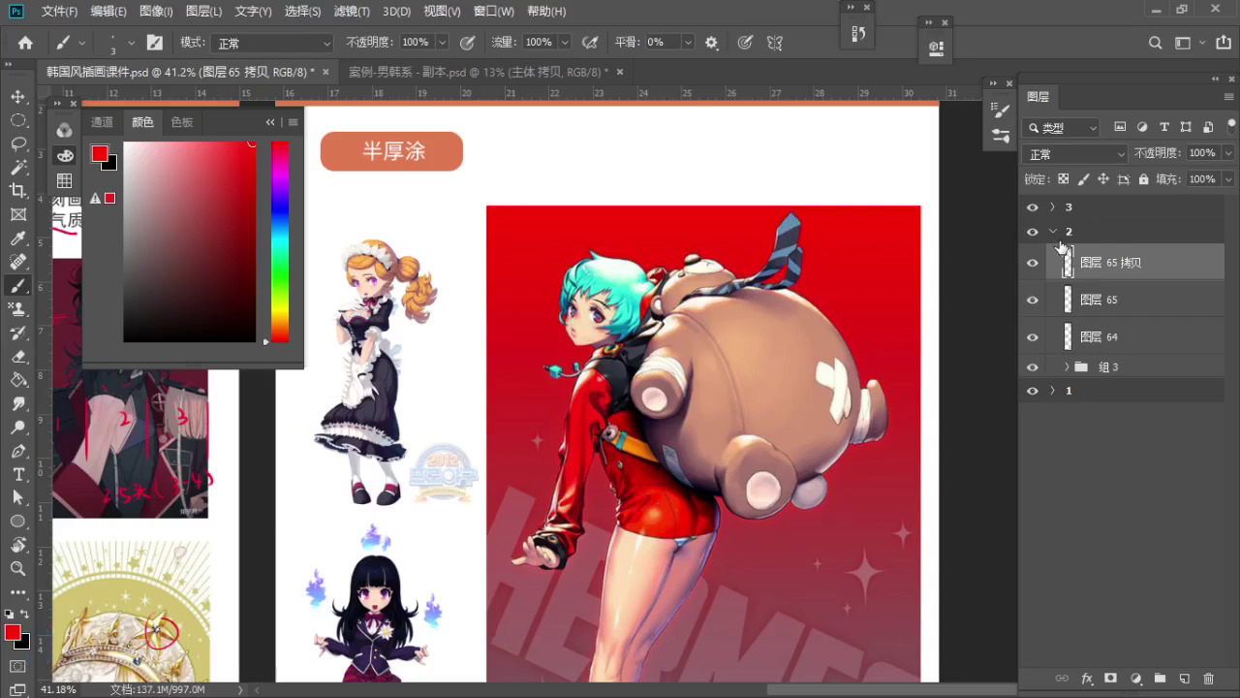
Collapse layer group 2, expand group 3 and add a new layer above 组 4
left_click(1052, 231)
left_click(1063, 207)
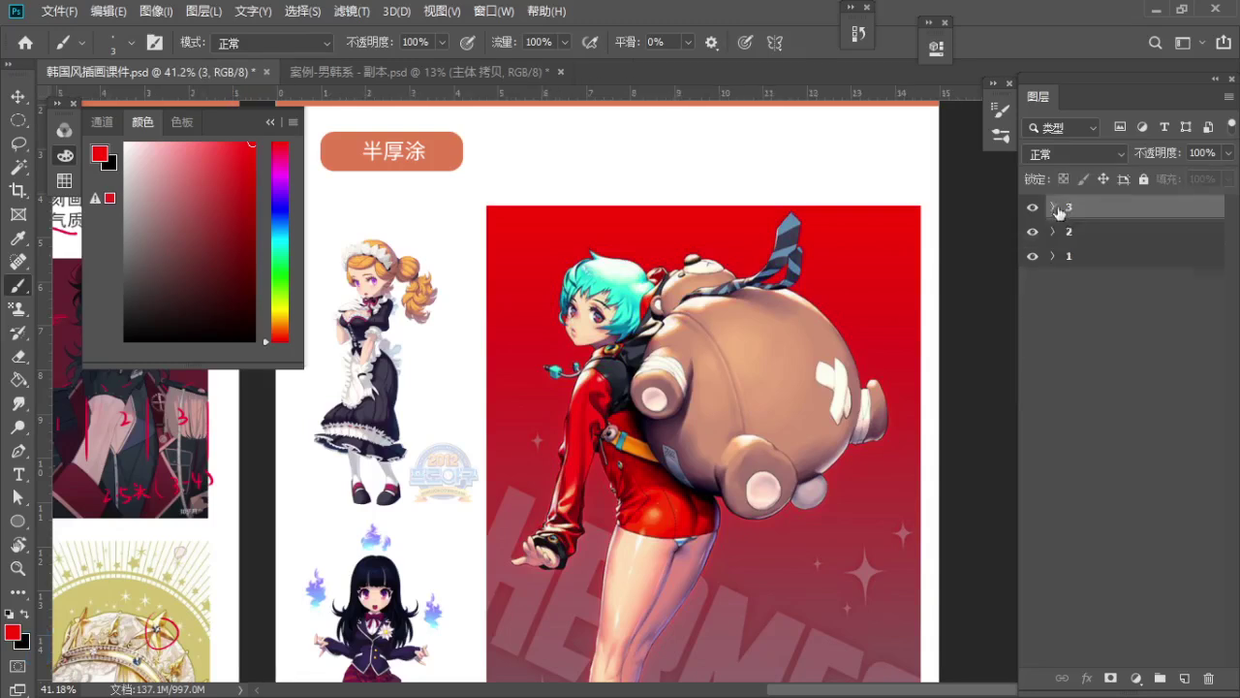
left_click(1052, 206)
left_click(1083, 233)
left_click(1183, 679)
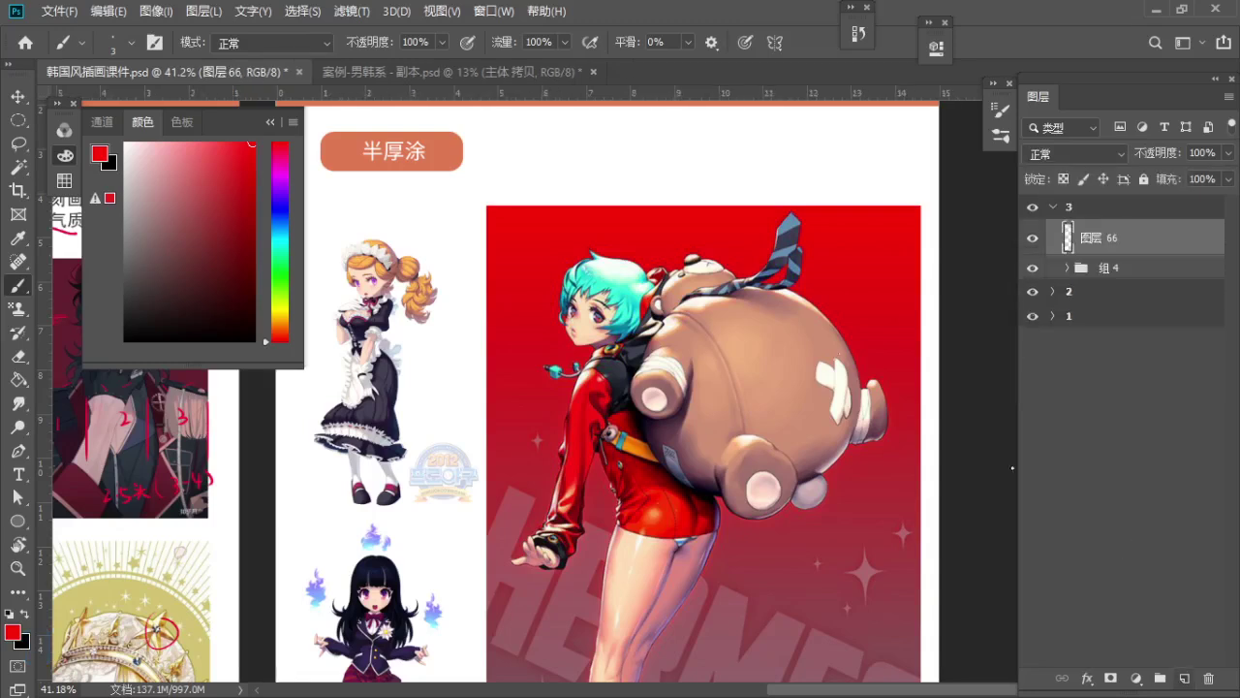
Circle the 半厚涂 label and the orange section label further down the page in red, using an enlarged brush
left_click_drag(572, 266, 459, 332)
key("z")
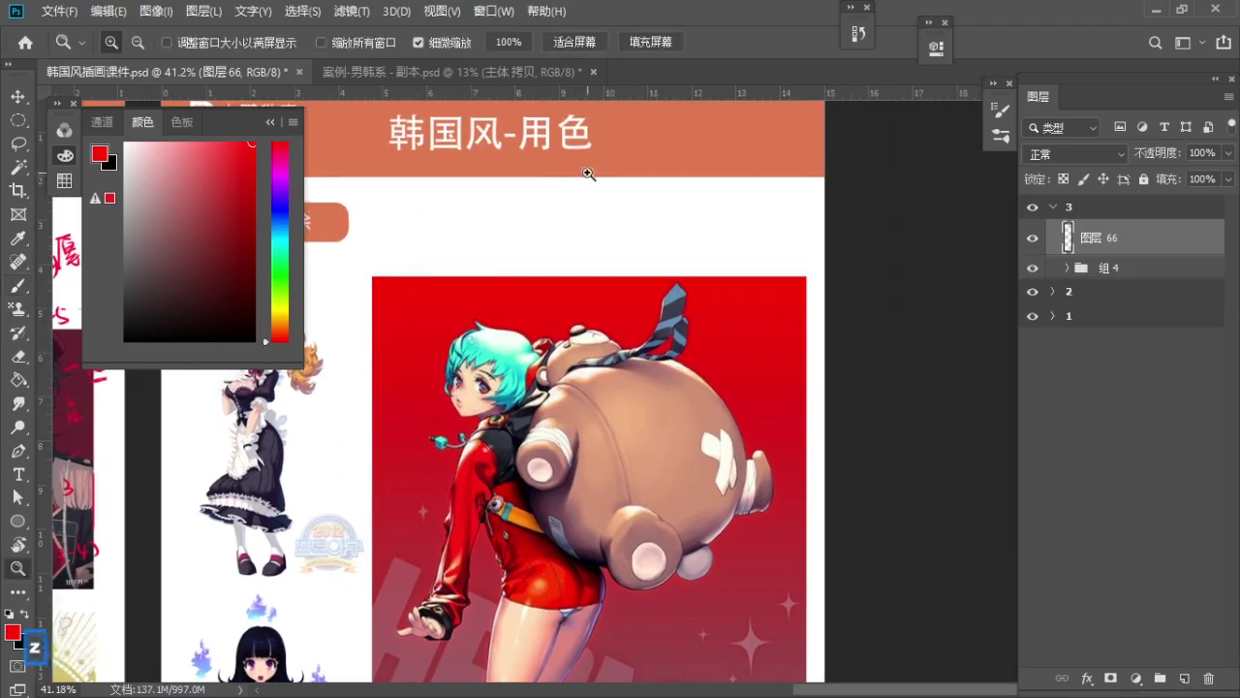
left_click_drag(587, 175, 544, 216)
left_click_drag(573, 433, 588, 377)
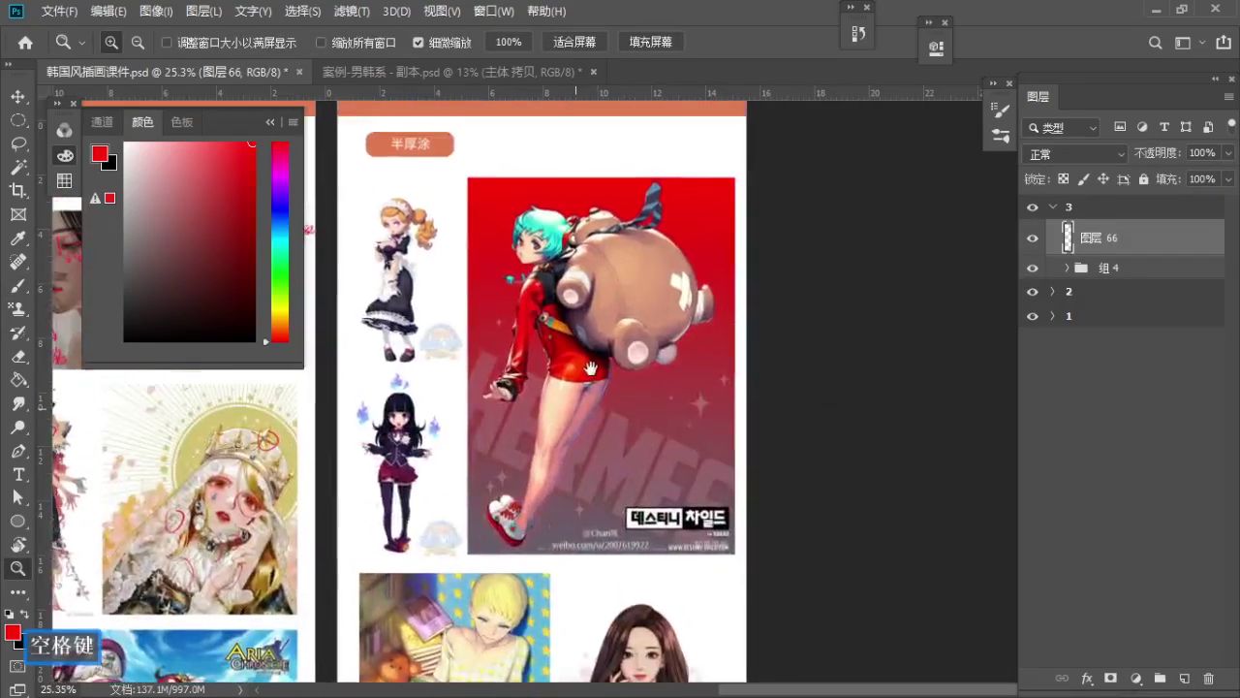
mouse_move(548, 266)
left_mouse_down()
mouse_move(572, 275)
mouse_move(573, 340)
left_mouse_up()
key("b")
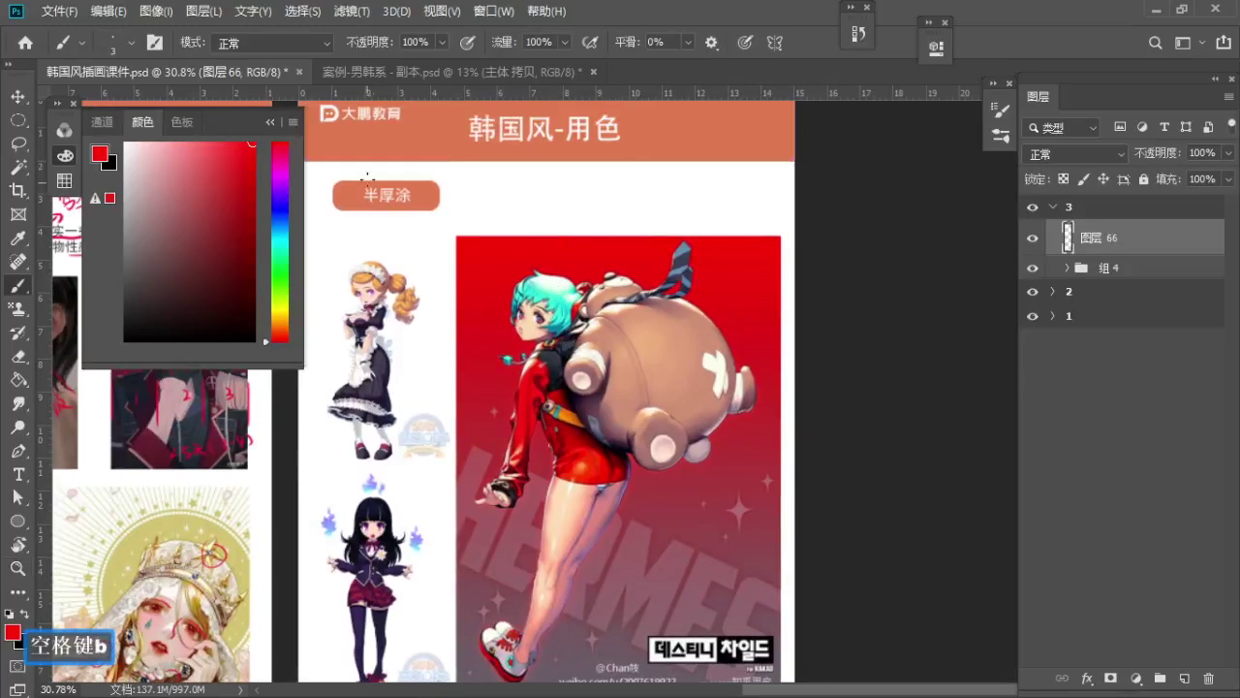
key("s")
key("s")
key("z")
left_click_drag(453, 183, 388, 129)
left_click_drag(426, 339, 383, 161)
key("b")
key("s")
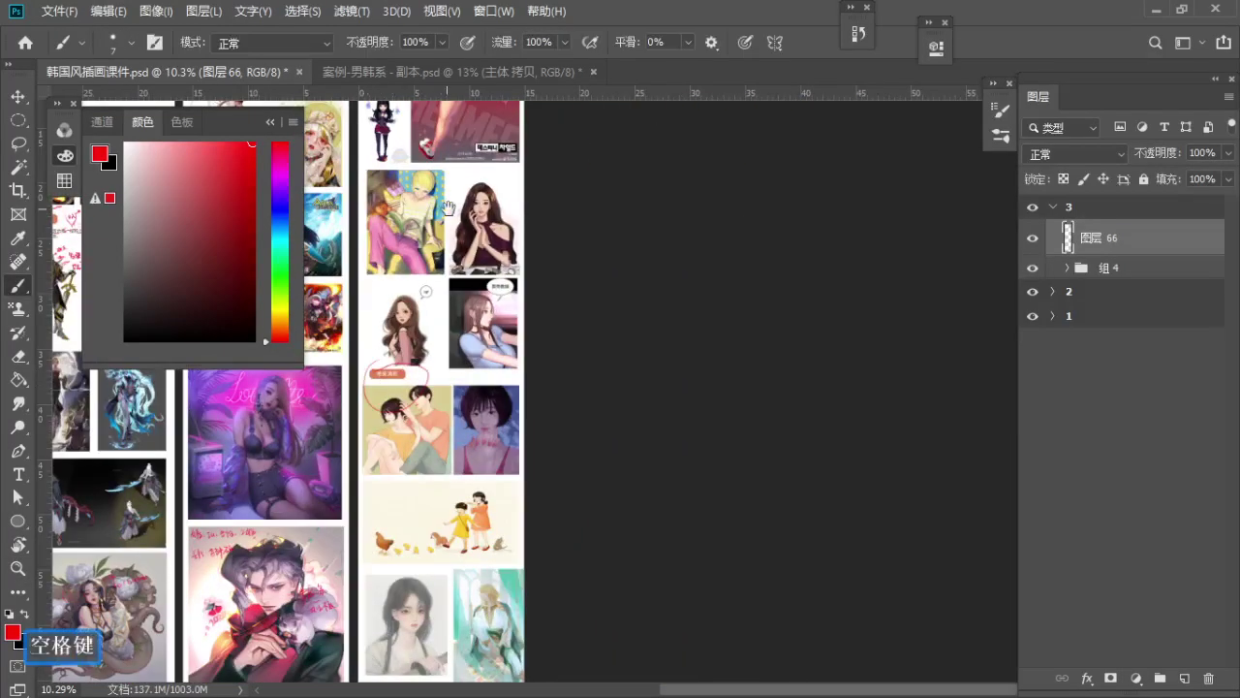
left_click_drag(448, 208, 466, 411)
mouse_move(417, 224)
left_mouse_down()
mouse_move(533, 240)
mouse_move(492, 250)
left_mouse_up()
key("b")
Examine the two chibi girls and the turquoise-haired girl carrying the bear in the 半厚涂 section
key("z")
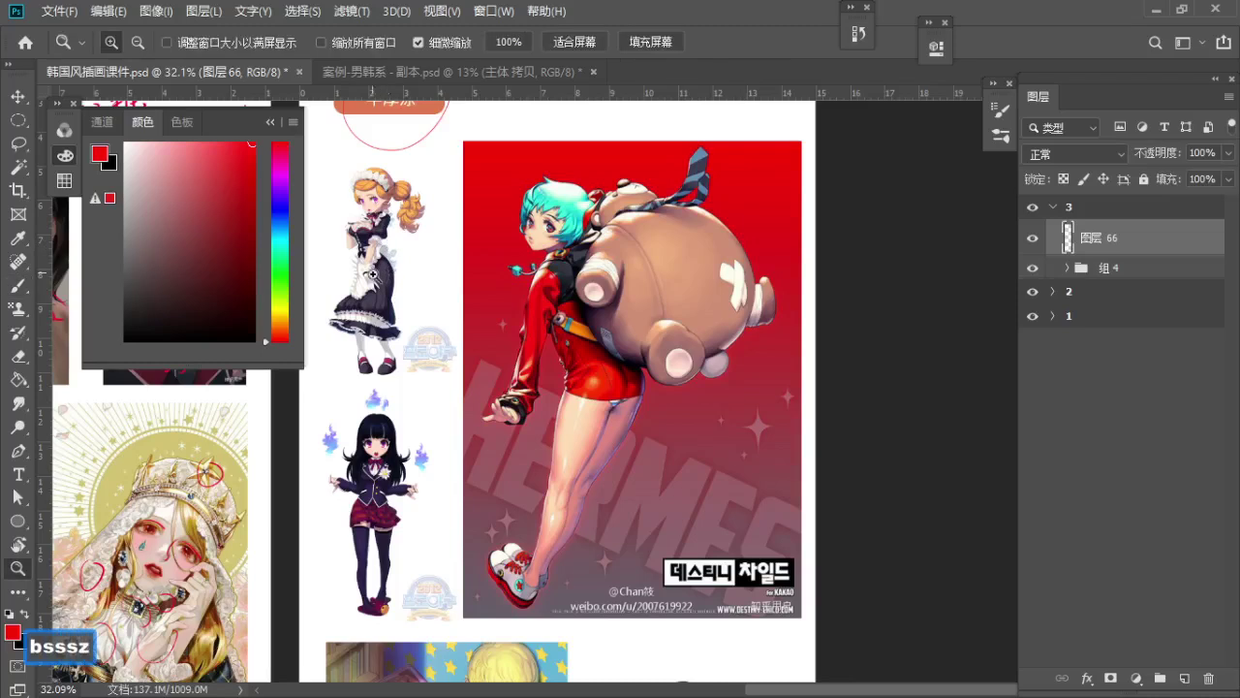
left_click_drag(378, 277, 450, 274)
key("b")
left_click_drag(392, 200, 428, 257)
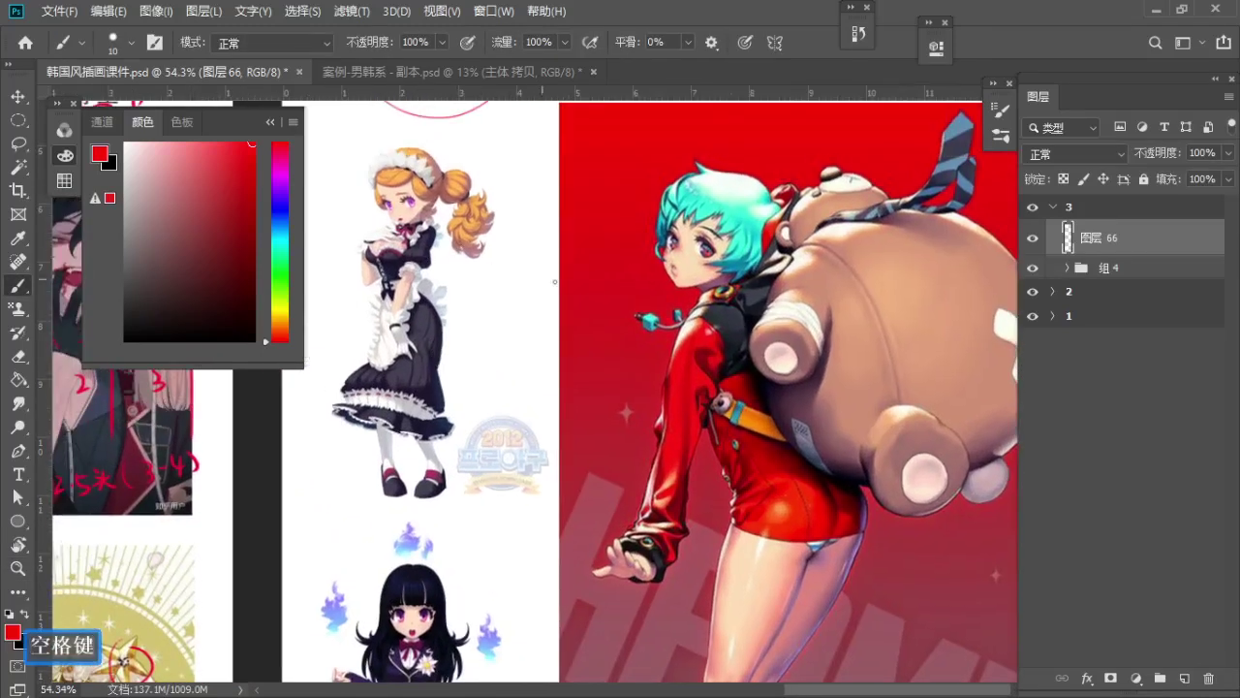
key("space")
left_click_drag(517, 276, 469, 121)
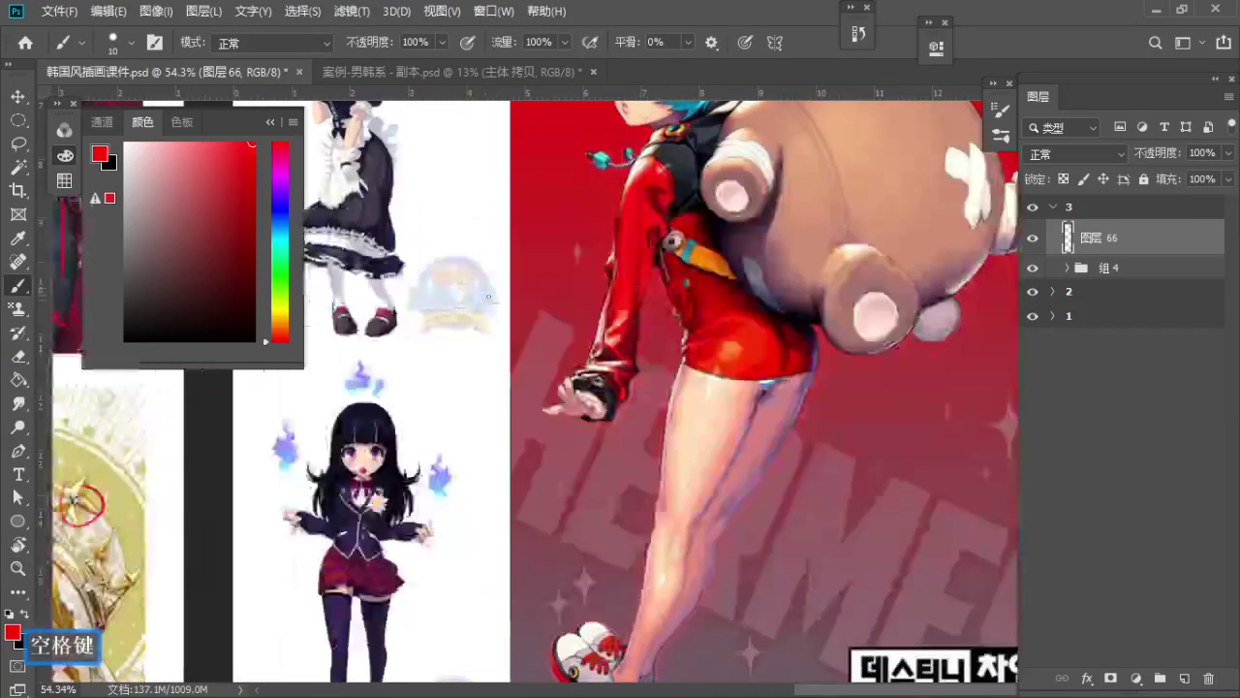
key("space")
mouse_move(429, 224)
left_mouse_down()
mouse_move(465, 308)
mouse_move(457, 316)
left_mouse_up()
key("z")
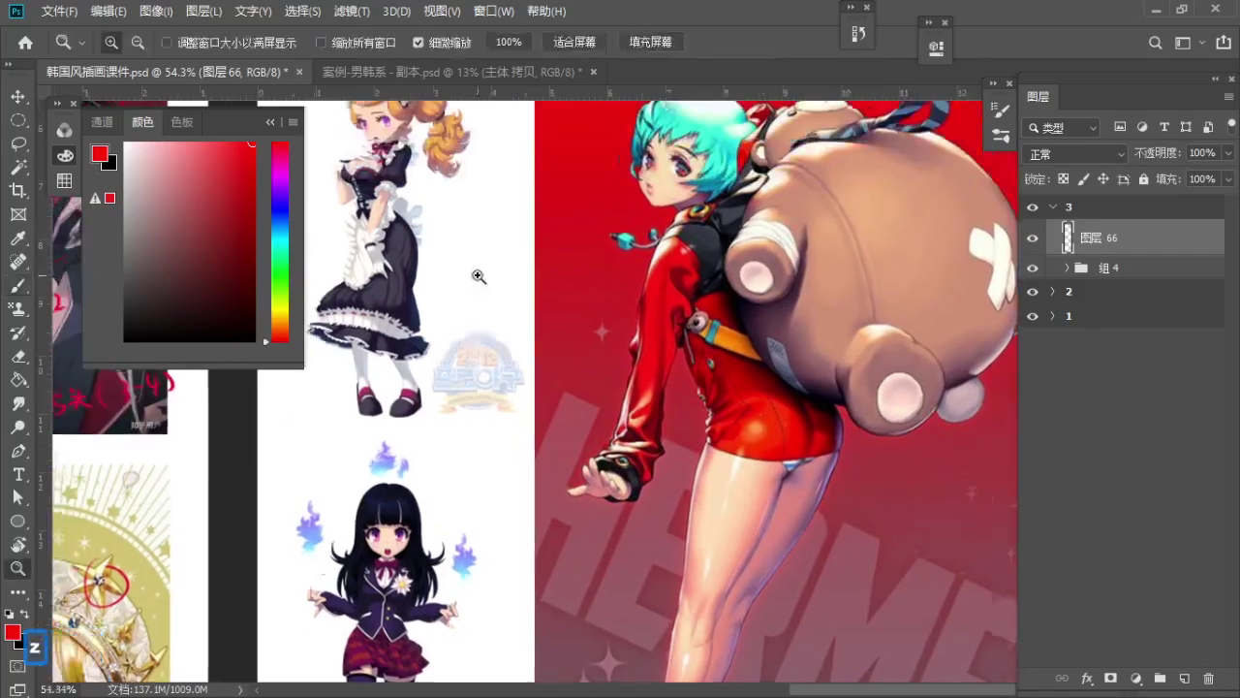
left_click_drag(479, 275, 432, 270)
Sample colours from the maid's dress, the turquoise-haired girl's red outfit and the black-haired chibi's uniform
key("b")
left_click(429, 254, "alt")
left_click(628, 377, "alt")
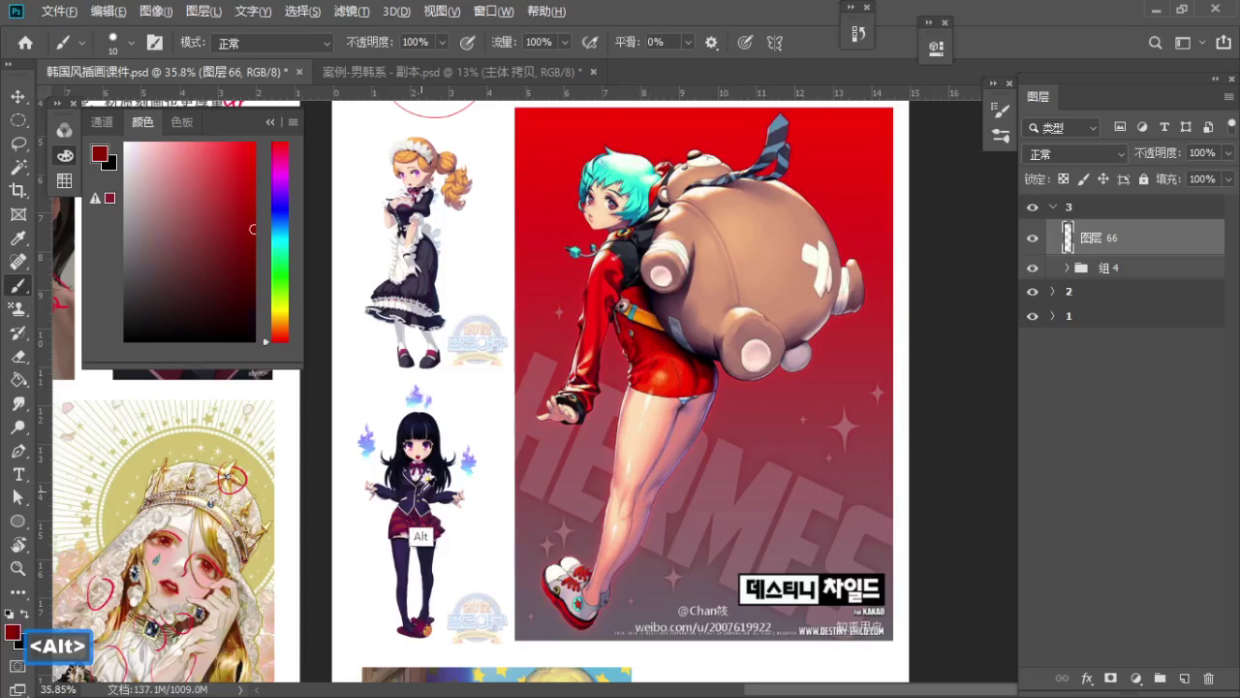
left_click(427, 485, "alt")
Examine the reclining blond boy and the long-haired woman illustrations further down the 韩国风-用色 page
key("space")
left_click_drag(526, 451, 511, 427)
key("z")
left_click_drag(493, 317, 481, 316)
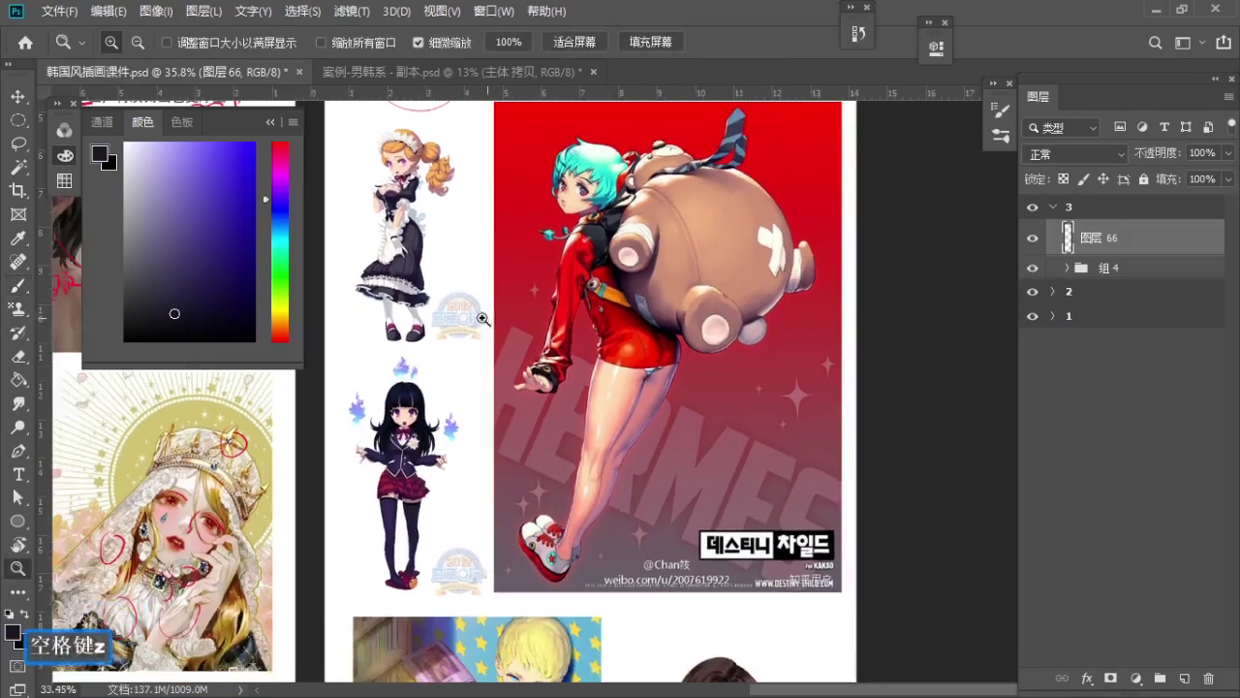
key("space")
left_click_drag(581, 438, 513, 278)
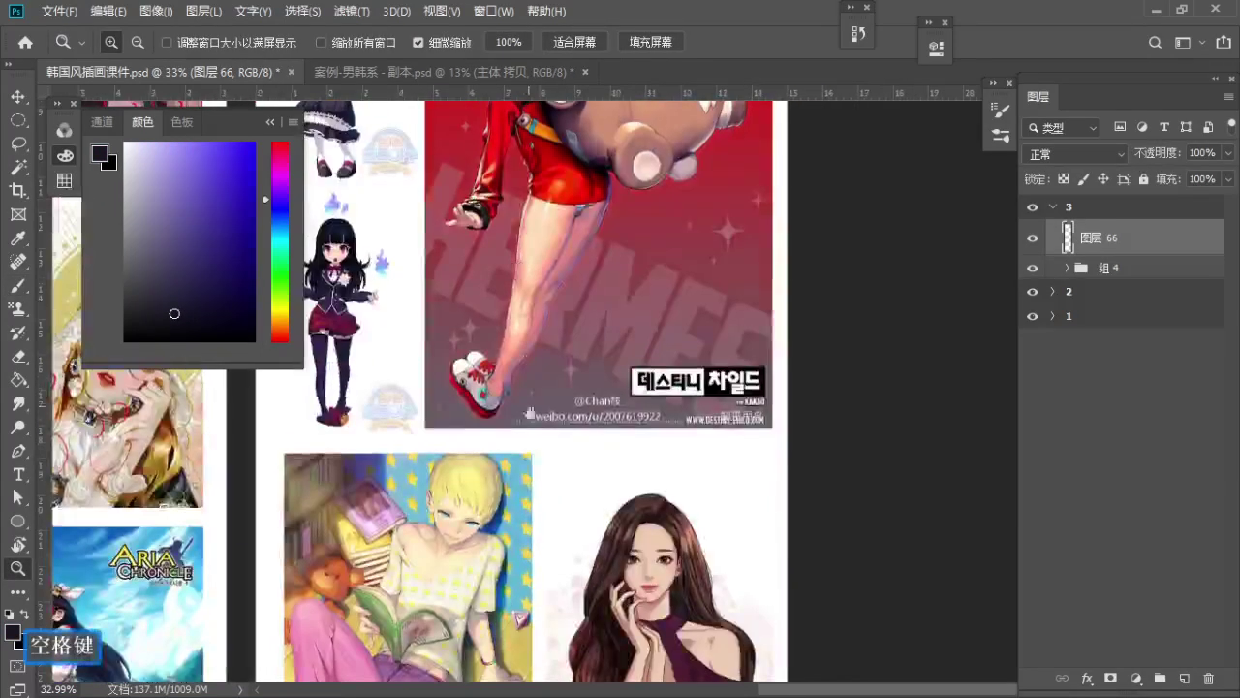
left_click_drag(534, 462, 543, 233)
left_click(481, 380)
key("b")
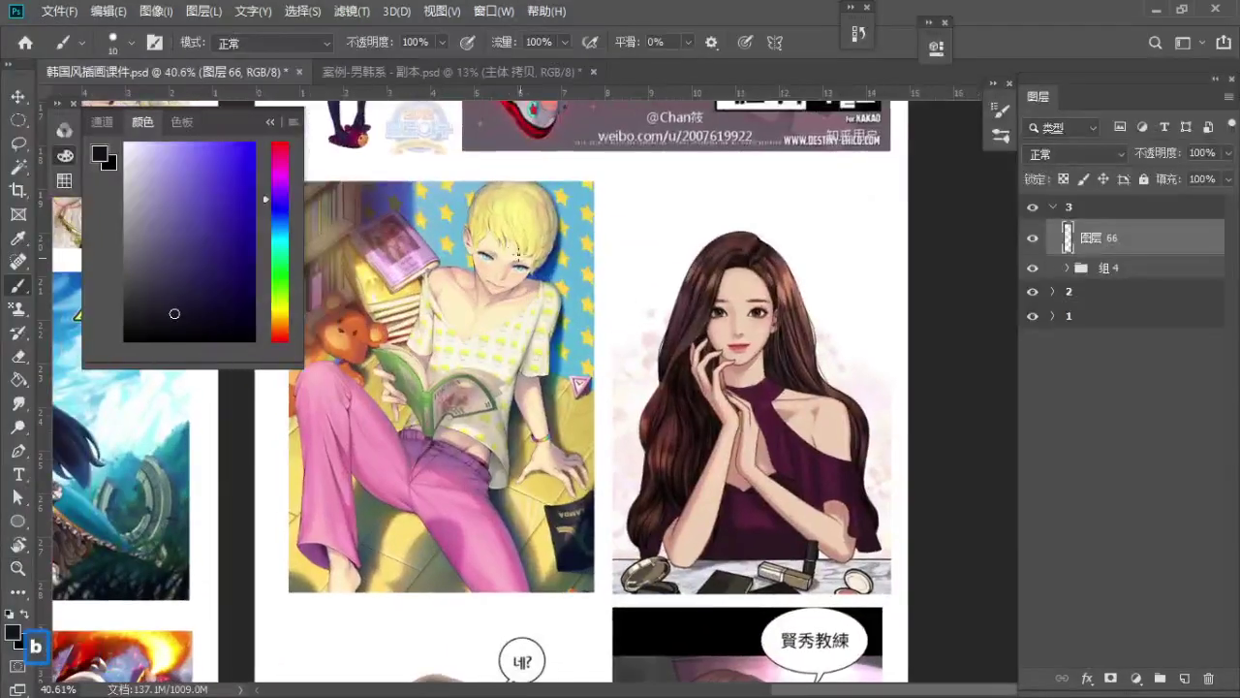
Sample the shirt and skin colours from the reclining blond boy illustration
left_click(502, 308, "alt")
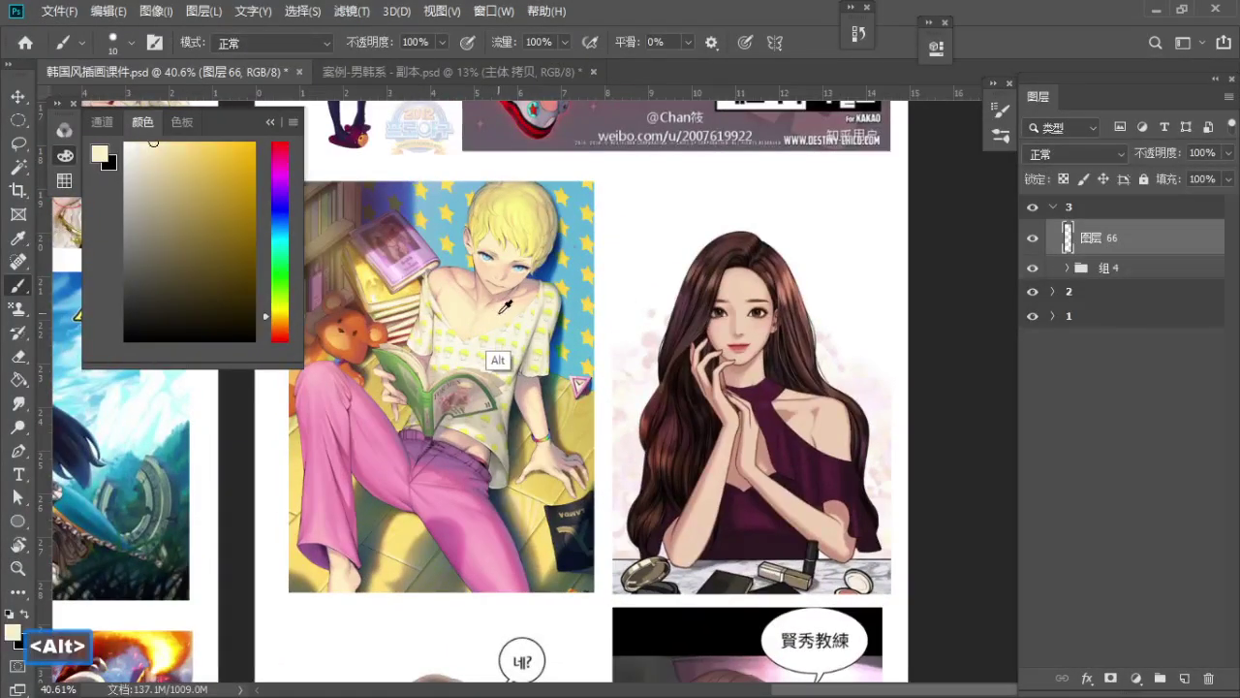
left_click(434, 353, "alt")
left_click(455, 342, "alt")
left_click(469, 300, "alt")
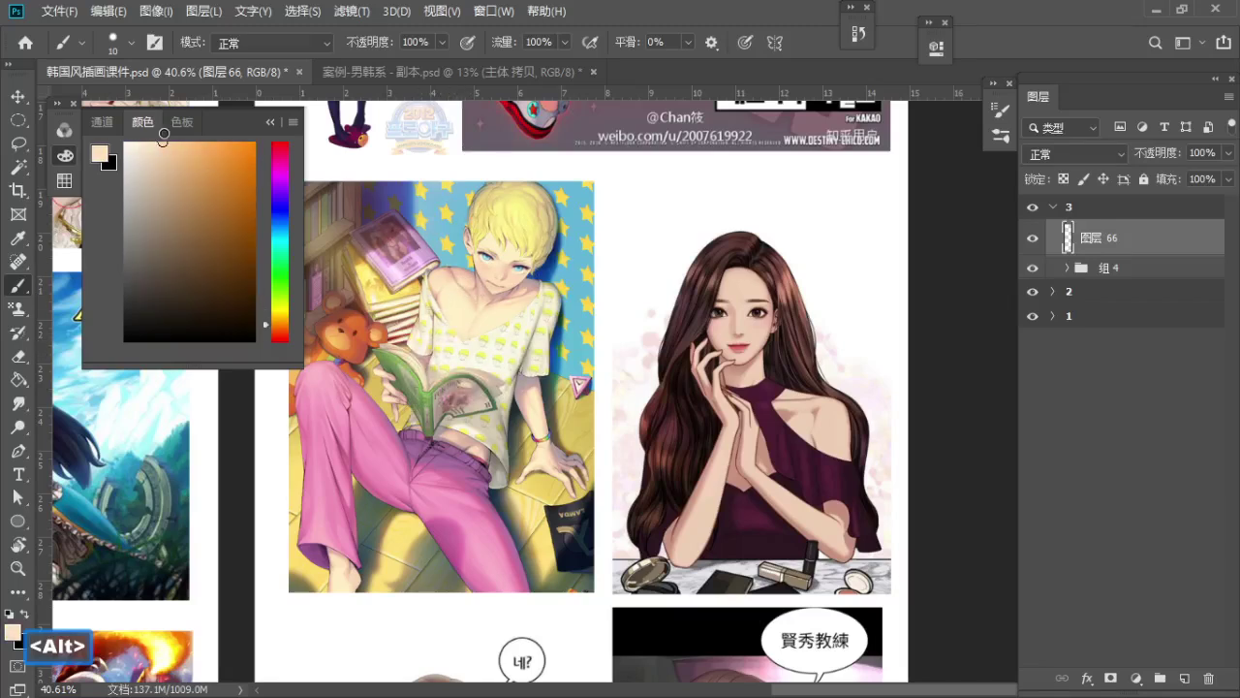
left_click_drag(163, 134, 155, 135)
Try a pale skin-coloured stroke with a size 20 brush on the long-haired woman, and undo it
key("z")
left_click_drag(524, 320, 499, 320)
left_click_drag(523, 329, 463, 287)
key("b")
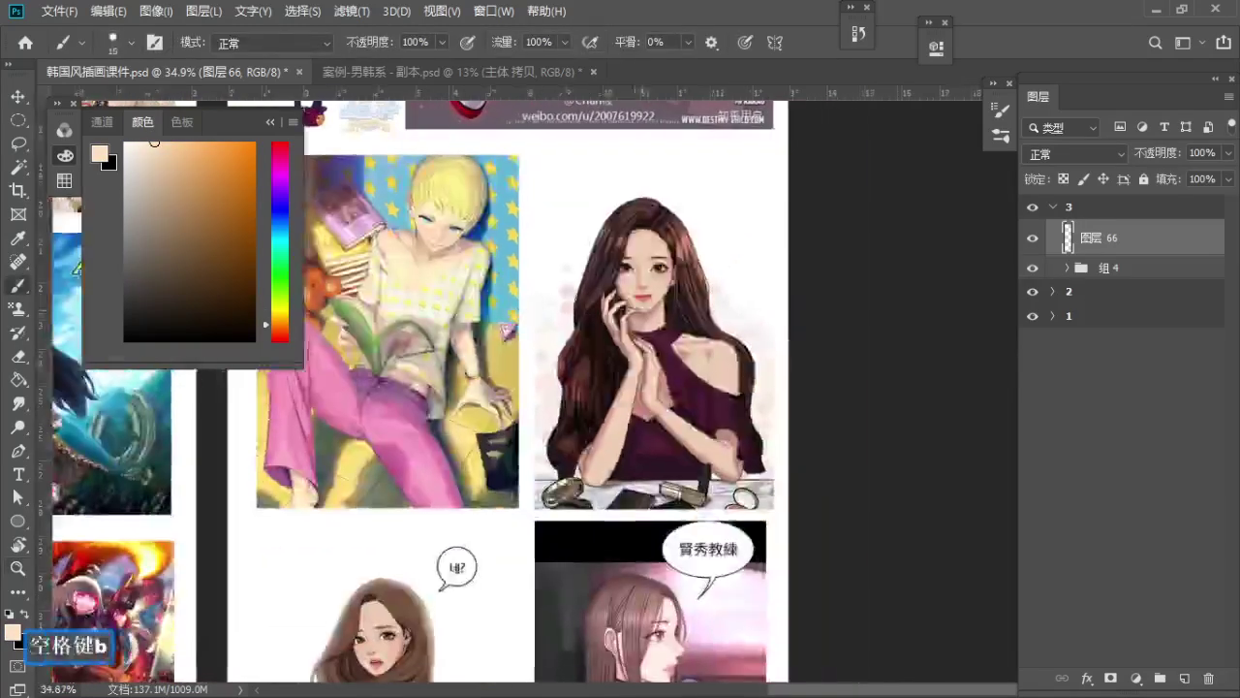
key("s")
key("s")
mouse_move(663, 265)
left_mouse_down()
mouse_move(676, 221)
mouse_move(670, 431)
mouse_move(686, 258)
left_mouse_up()
key("ctrl+z")
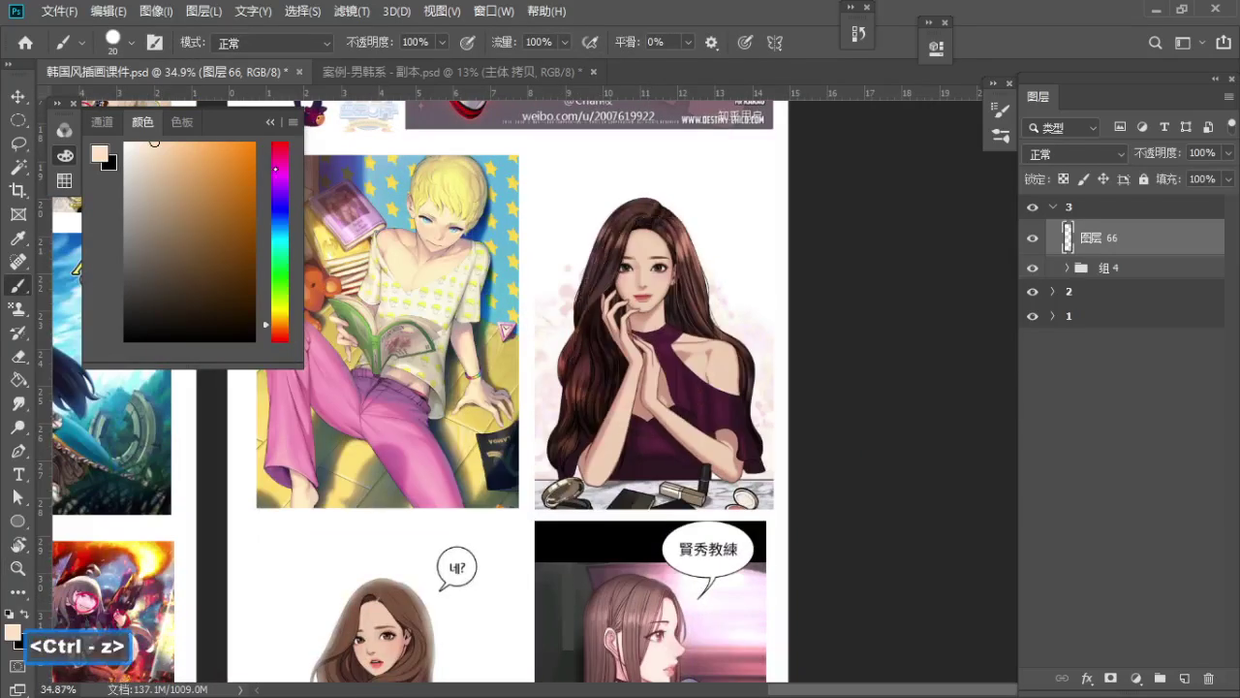
Set the brush colour to bright red and undo a trial stroke over the long-haired woman
left_click(276, 144)
left_click_drag(250, 147, 262, 130)
mouse_move(675, 206)
left_mouse_down()
mouse_move(595, 260)
mouse_move(670, 248)
mouse_move(723, 257)
left_mouse_up()
key("ctrl+z")
Examine the hair, skin and purple dress rendering of the long-haired woman up close
key("z")
key("b")
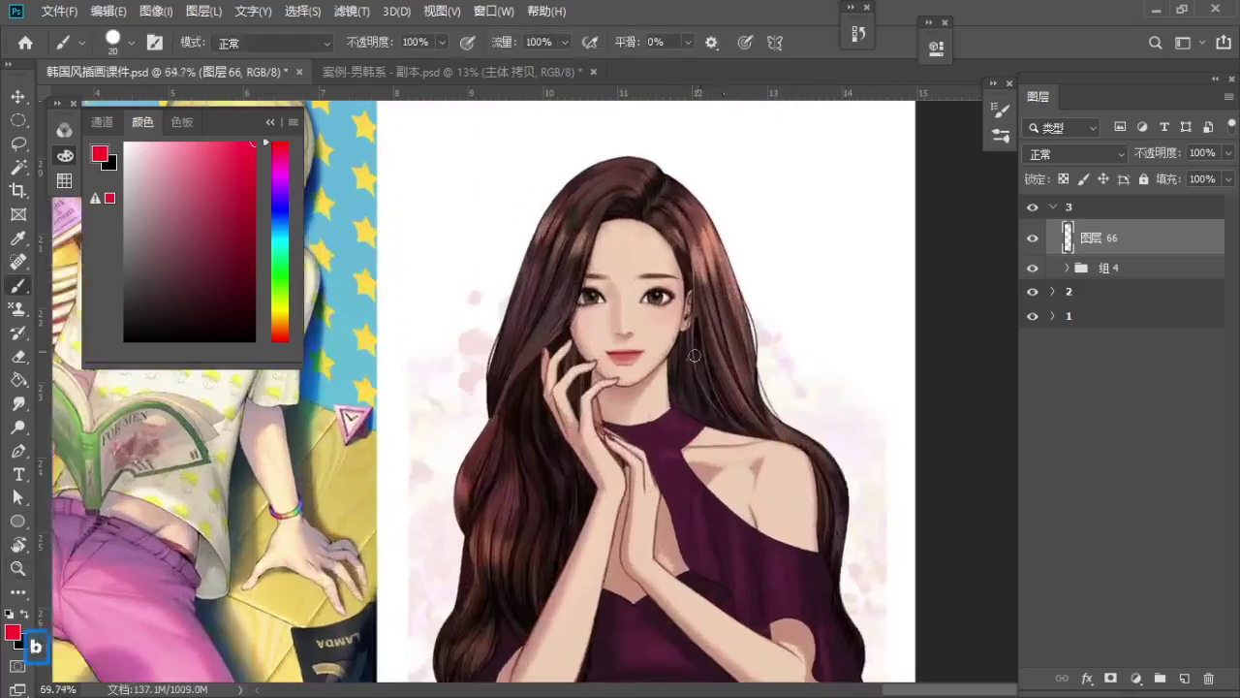
left_click_drag(673, 456, 647, 400)
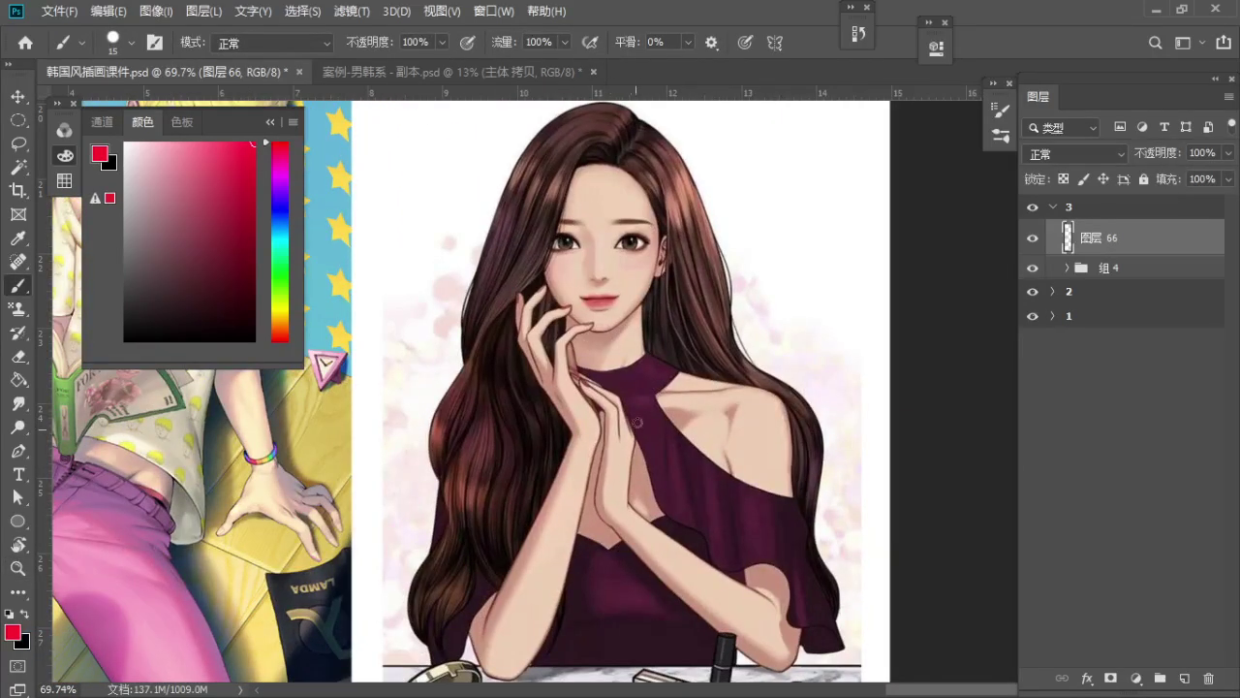
key("z")
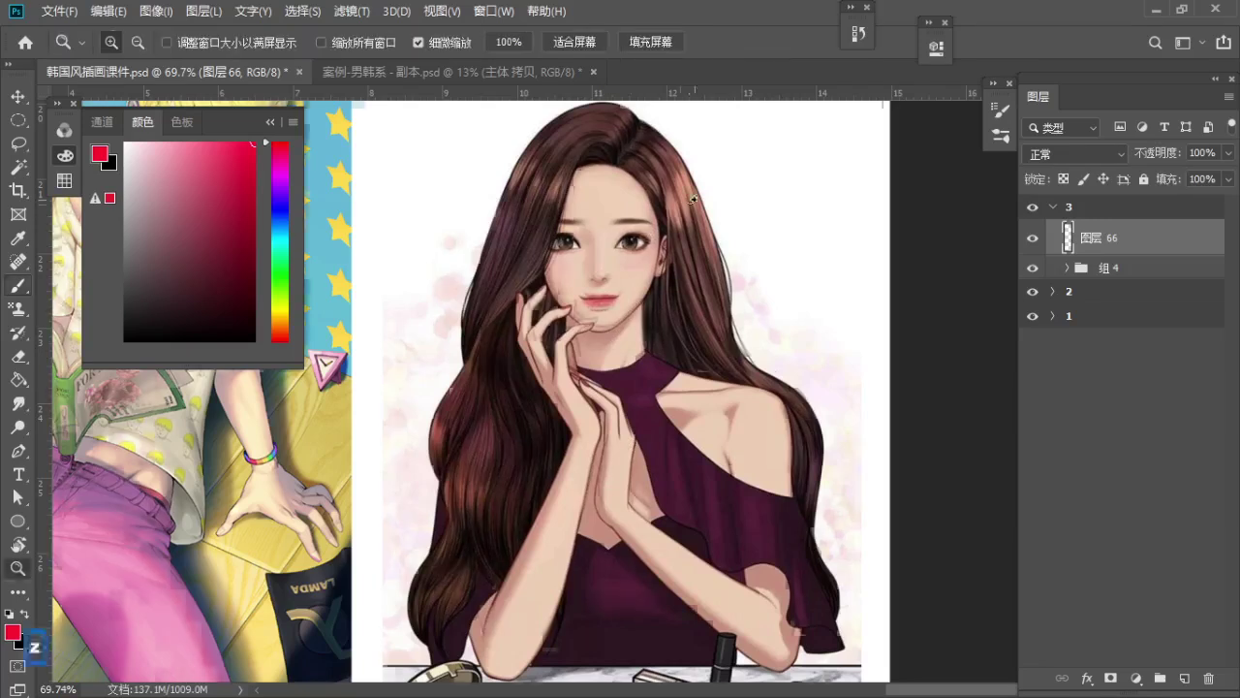
left_click_drag(684, 208, 630, 215)
left_click_drag(608, 433, 624, 199)
left_click_drag(407, 360, 427, 310)
Handwrite a short red note beside the brown-haired woman in pink and undo the trial strokes on the profile woman's face
key("b")
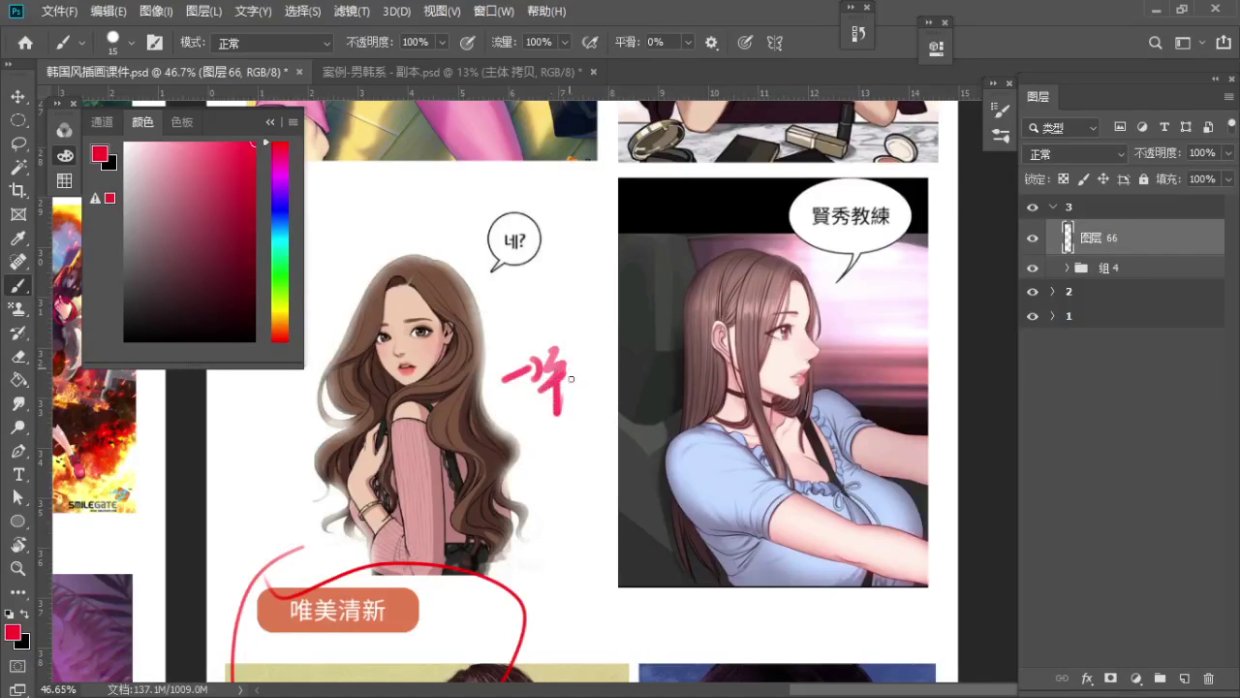
left_click_drag(603, 380, 499, 328)
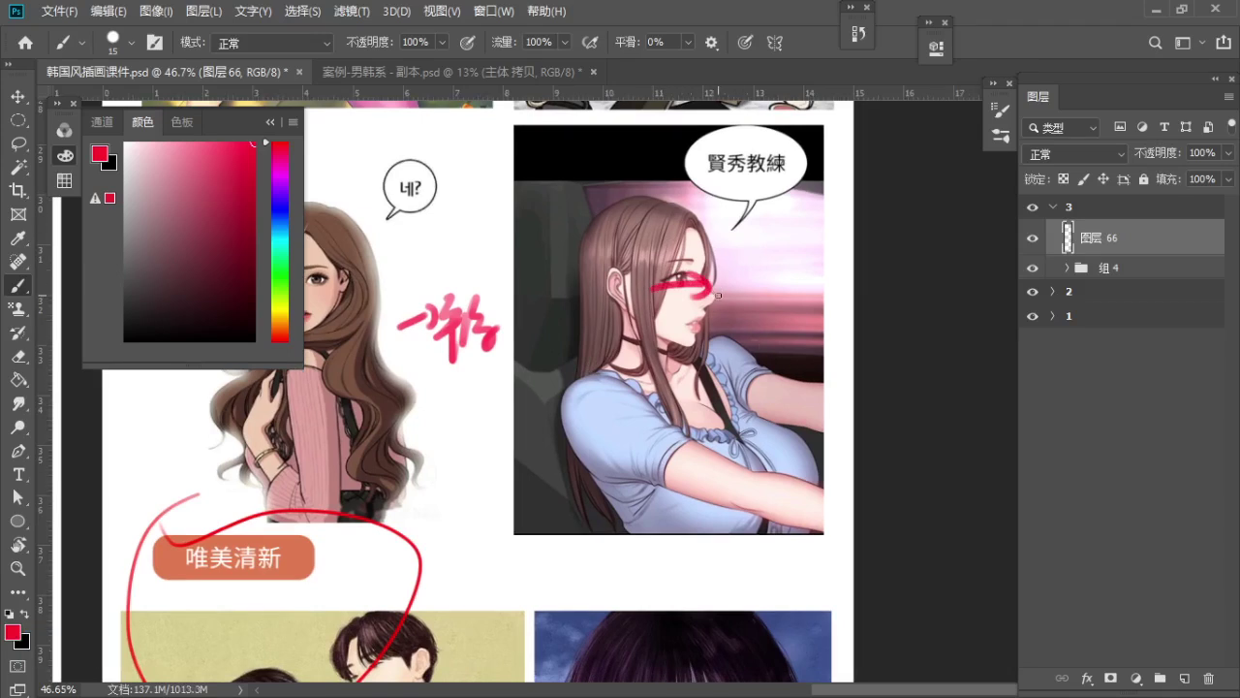
key("ctrl+z")
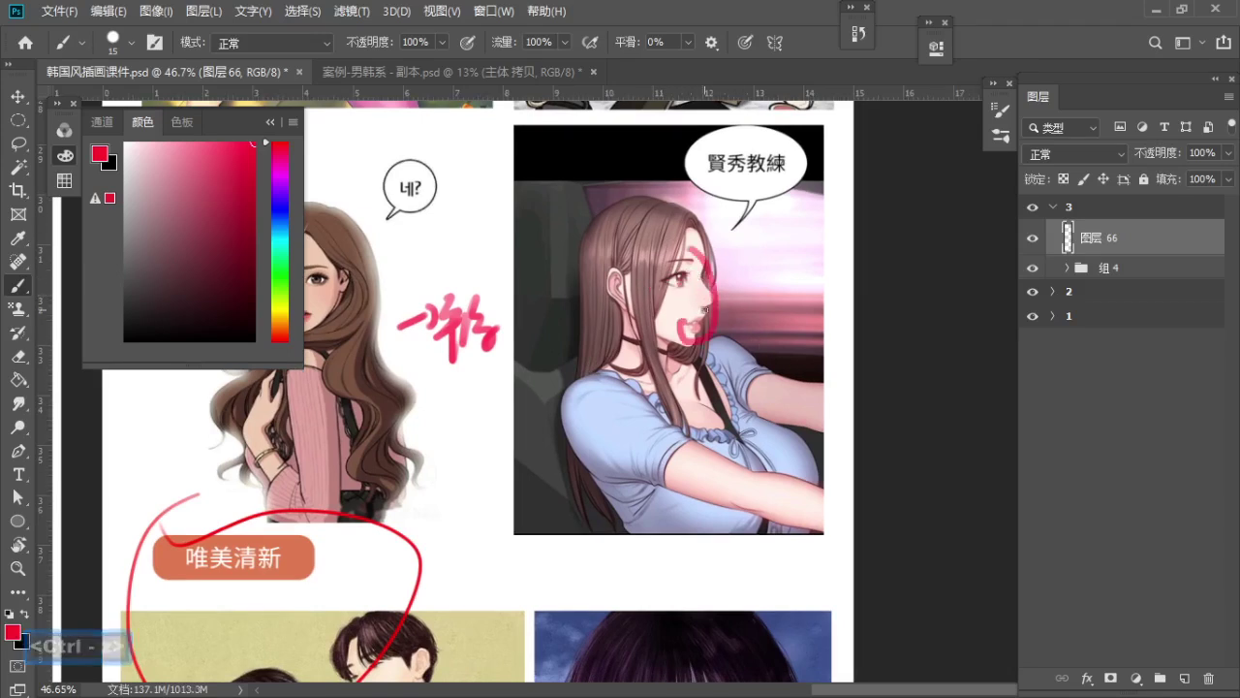
key("ctrl+z")
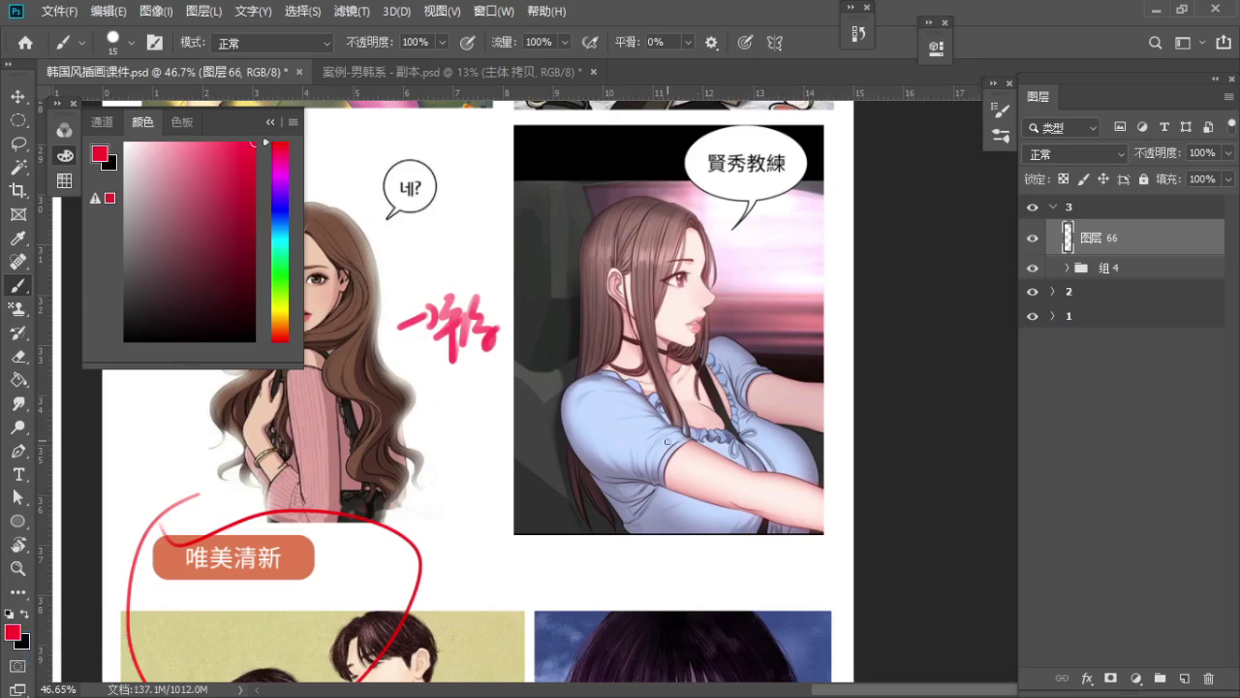
Circle the man's orange shirt, the woman's yellow top and the short-haired woman's neck and hand area in red under 唯美清新
left_click_drag(640, 537, 700, 368)
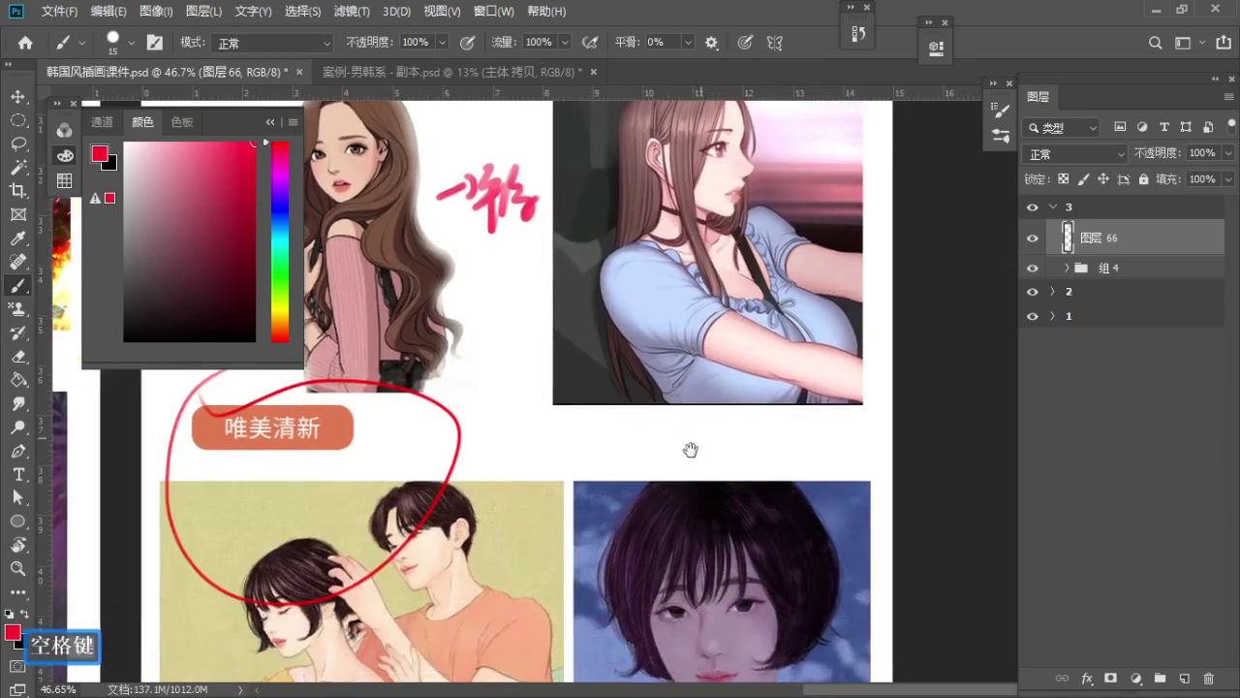
mouse_move(560, 534)
left_mouse_down()
mouse_move(633, 313)
mouse_move(659, 290)
mouse_move(636, 285)
mouse_move(595, 309)
mouse_move(560, 296)
mouse_move(582, 342)
left_mouse_up()
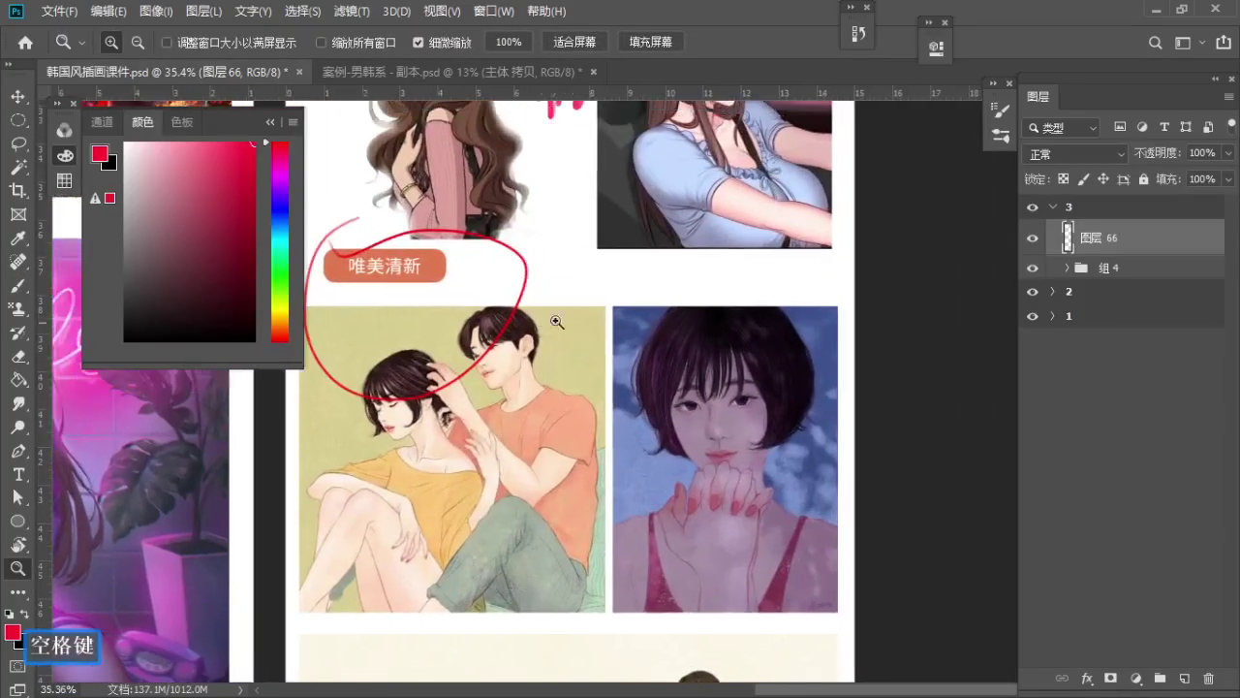
key("b")
mouse_move(587, 416)
left_mouse_down()
mouse_move(588, 281)
mouse_move(580, 298)
left_mouse_up()
key("b")
key("z")
left_click_drag(580, 302, 639, 306)
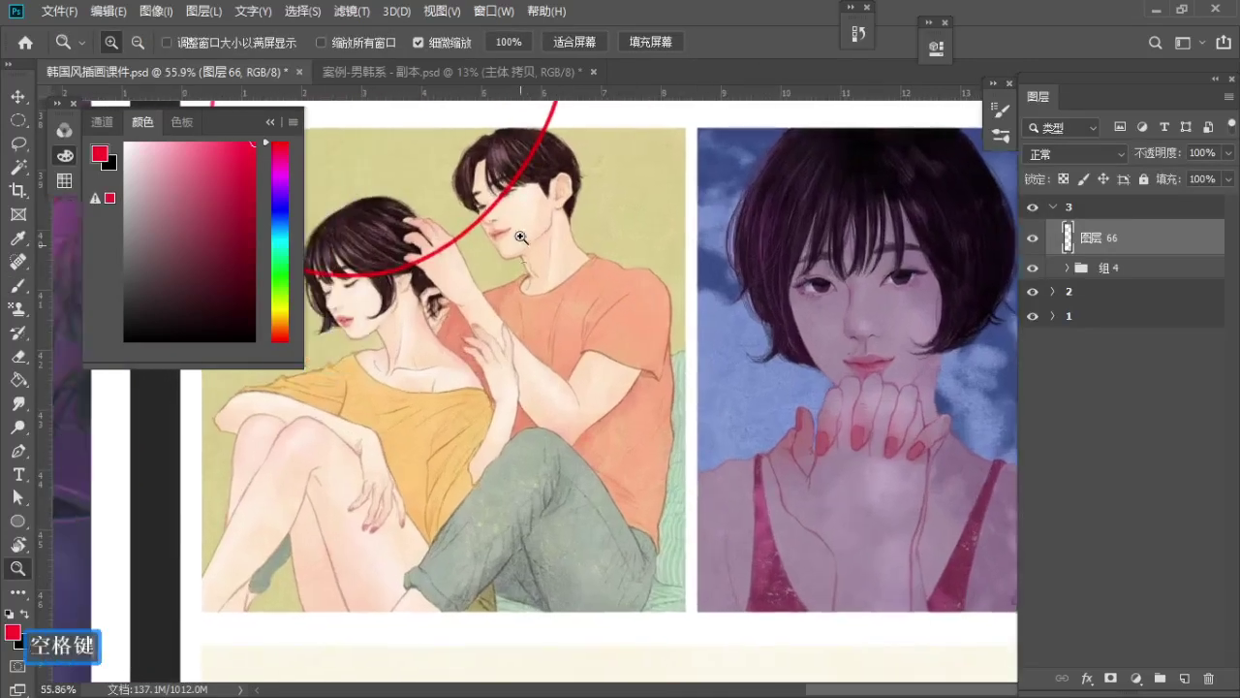
key("b")
left_click_drag(559, 304, 607, 318)
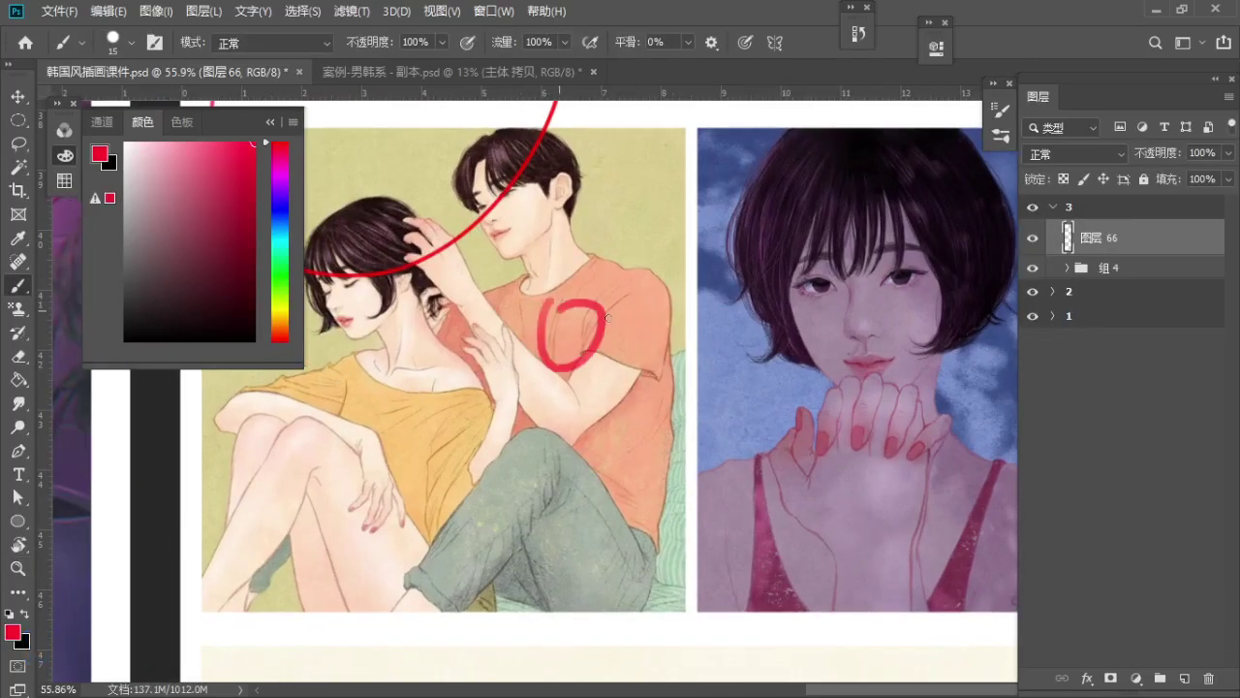
left_click_drag(801, 439, 807, 385)
mouse_move(371, 370)
left_mouse_down()
mouse_move(435, 382)
mouse_move(396, 407)
left_mouse_up()
Handwrite a red Chinese caption above the two girls in the children's illustration with the chicks
key("z")
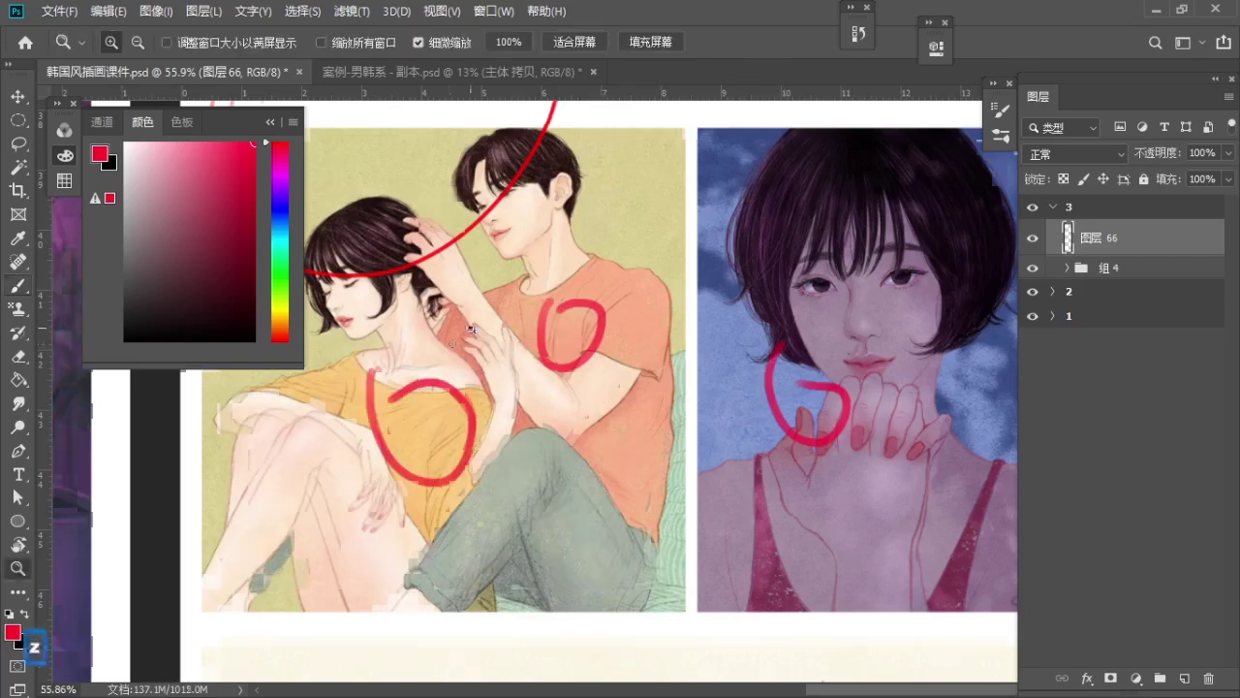
left_click_drag(470, 328, 453, 319)
left_click_drag(538, 523, 481, 240)
left_click_drag(534, 366, 612, 427)
key("b")
left_click_drag(638, 223, 660, 238)
left_click_drag(647, 233, 641, 293)
left_click_drag(687, 219, 685, 242)
left_click_drag(691, 221, 732, 236)
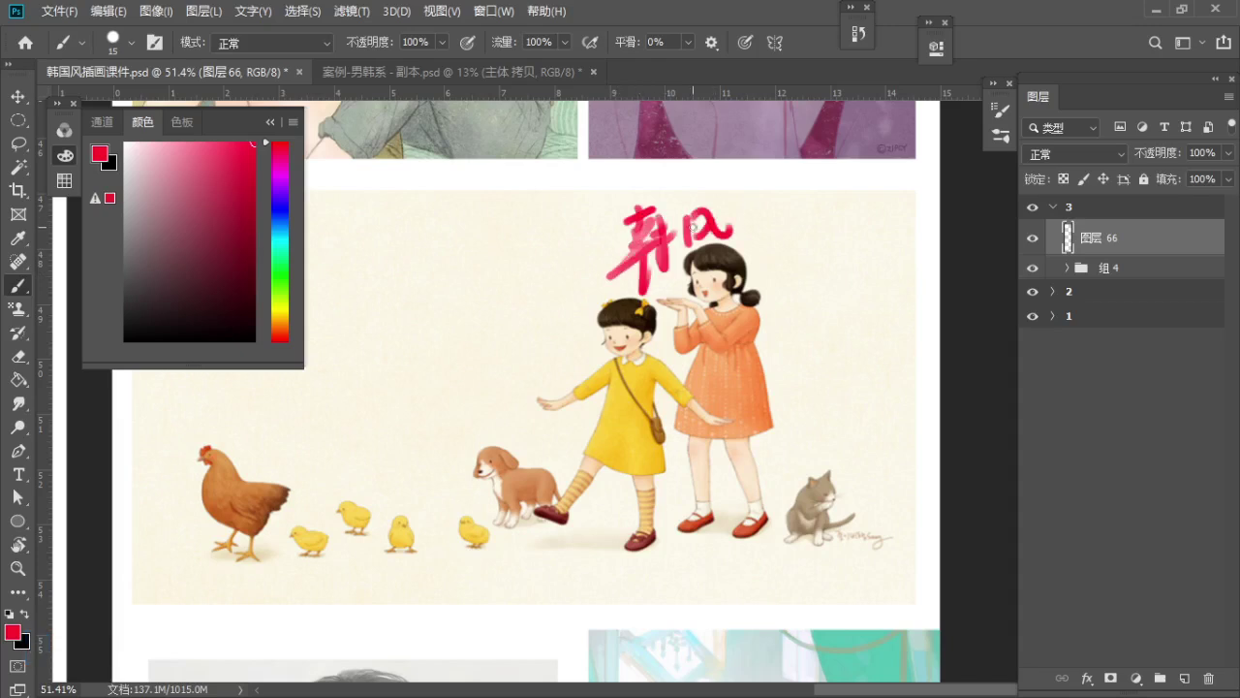
left_click_drag(810, 235, 817, 232)
Handwrite 修长 in red beside the girl in the orange dress, using a size 10 brush
key("space")
left_click_drag(789, 286, 781, 216)
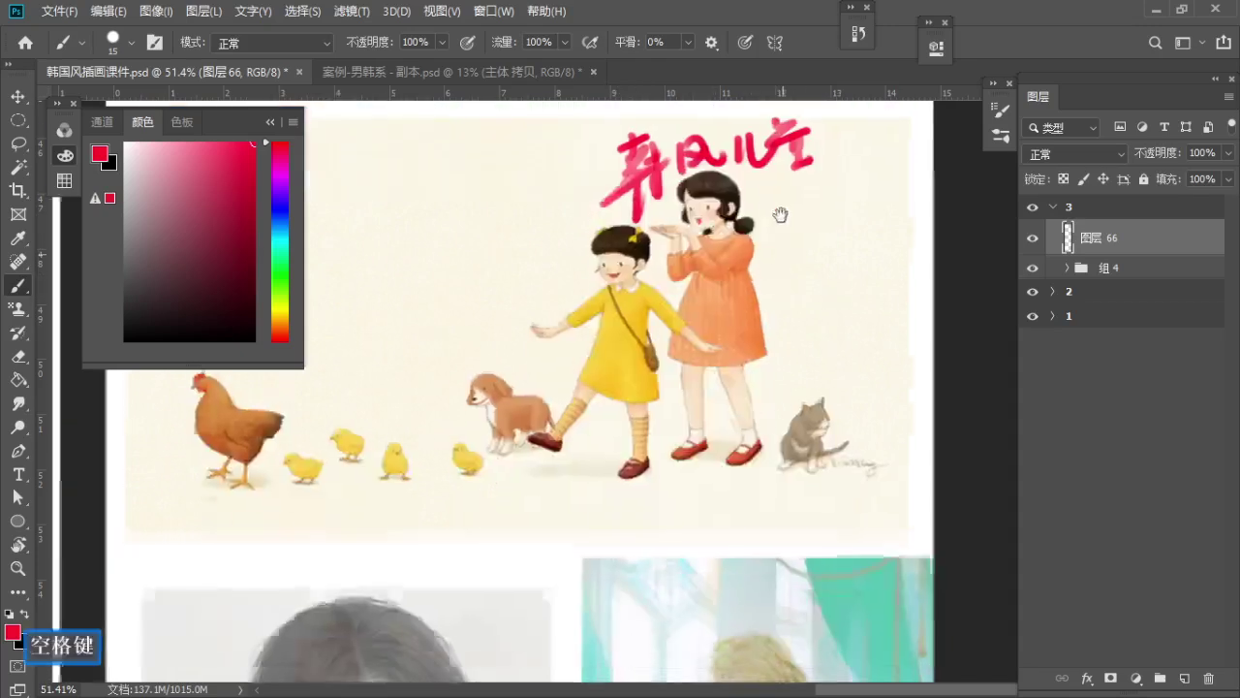
key("z")
key("space")
mouse_move(694, 266)
left_mouse_down()
mouse_move(720, 254)
mouse_move(679, 282)
left_mouse_up()
left_click(680, 283, "ctrl")
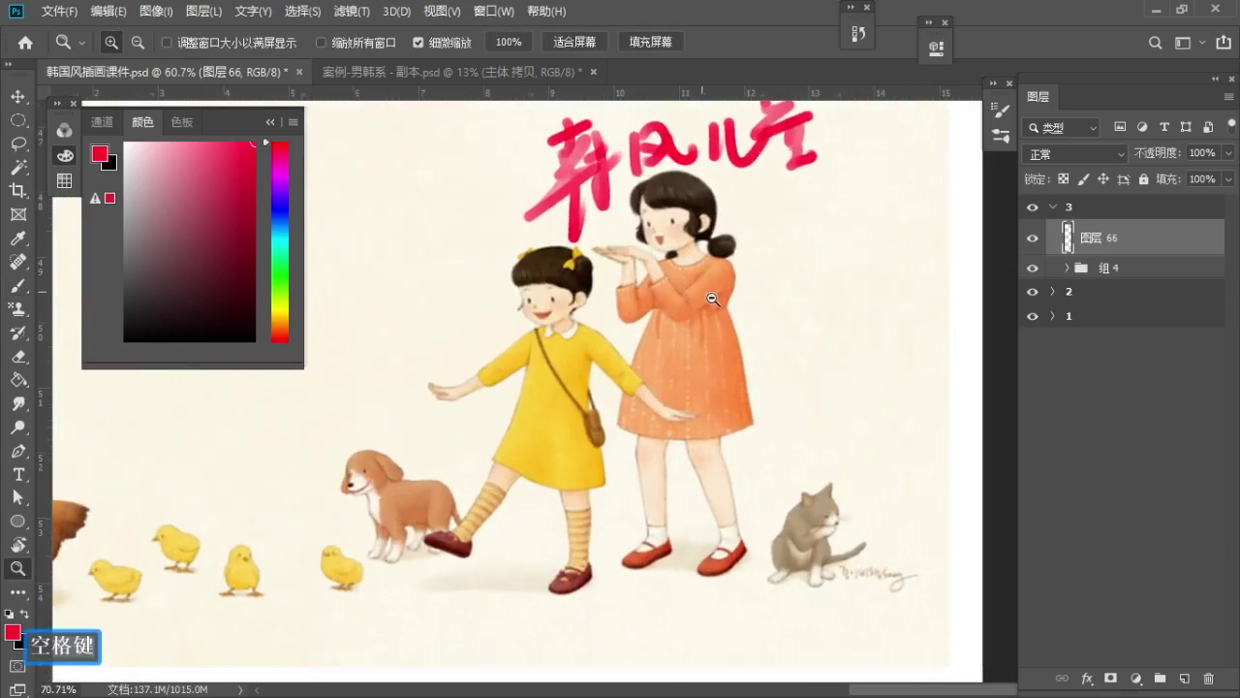
key("b")
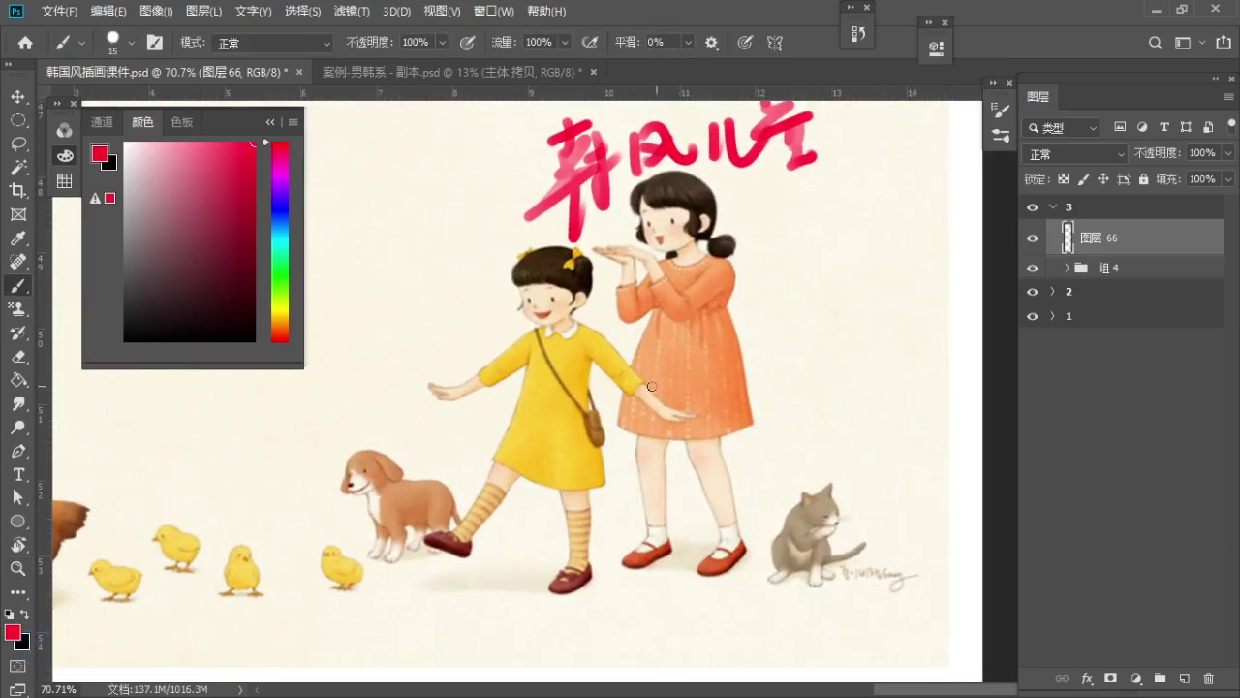
key("space")
left_click_drag(611, 400, 654, 352)
key("a")
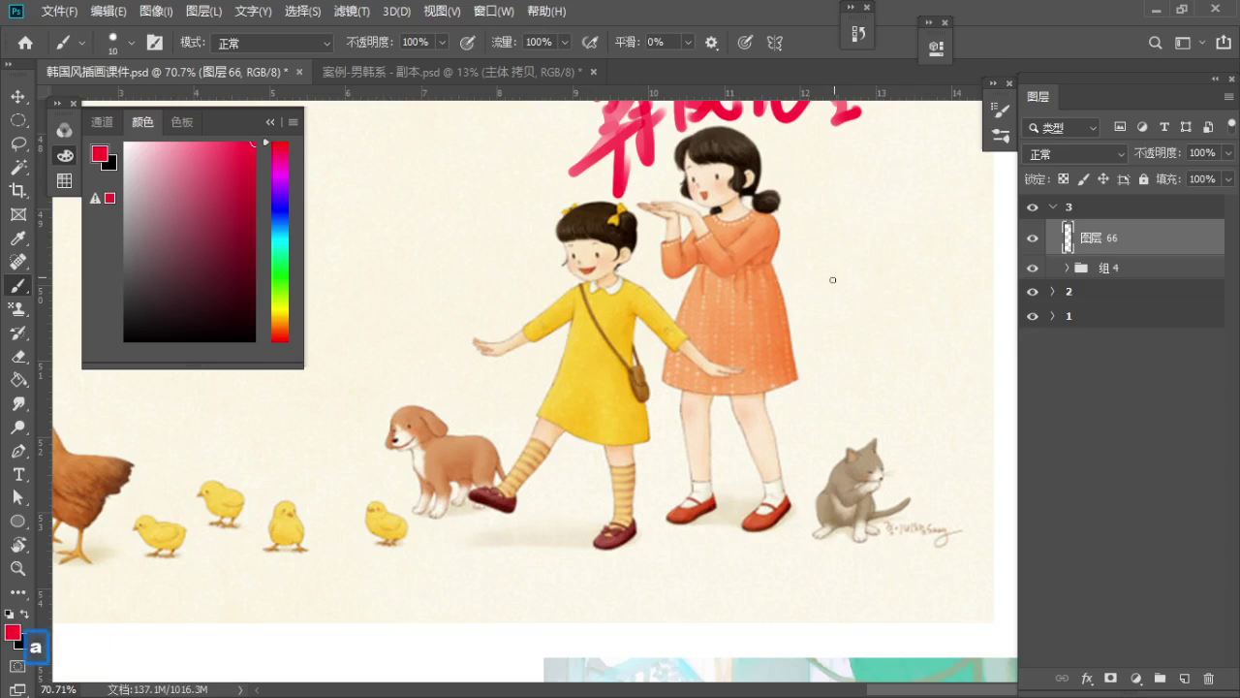
mouse_move(872, 272)
left_mouse_down()
mouse_move(921, 300)
mouse_move(842, 322)
left_mouse_up()
Mark the head top and chin of the girl in yellow with two straight horizontal red lines
key("space")
left_click_drag(554, 210, 470, 209)
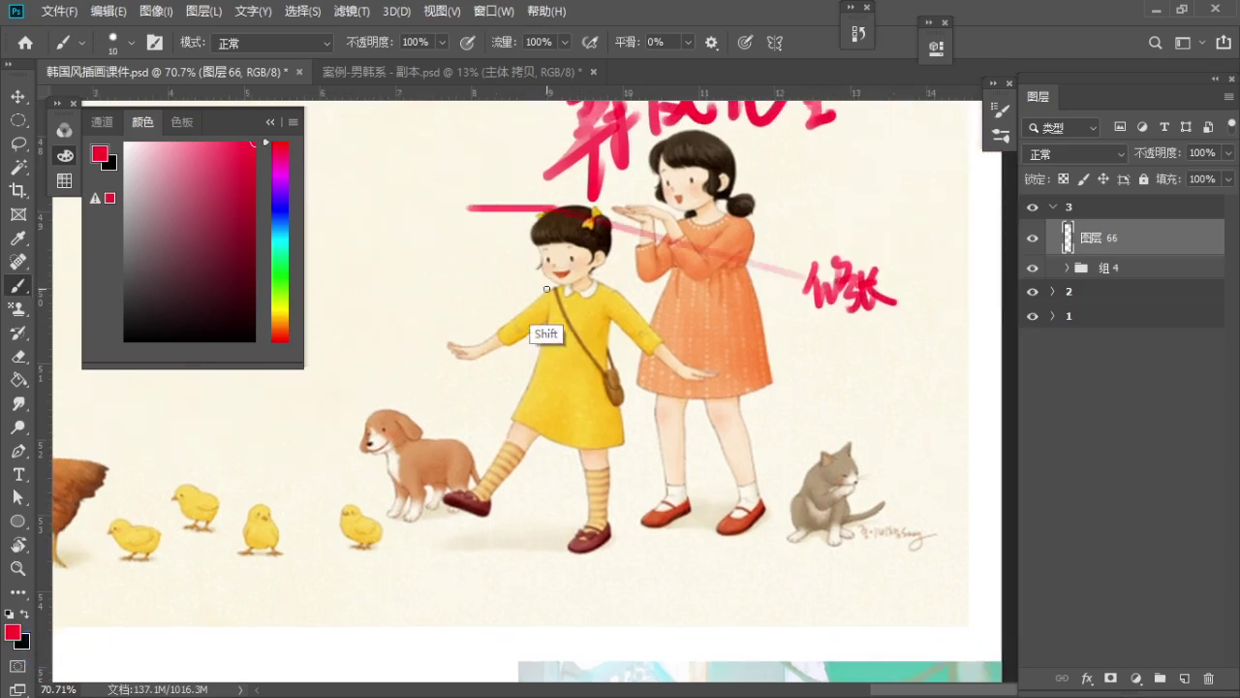
key("ctrl+z")
left_click_drag(557, 213, 453, 213)
left_click_drag(557, 285, 456, 286)
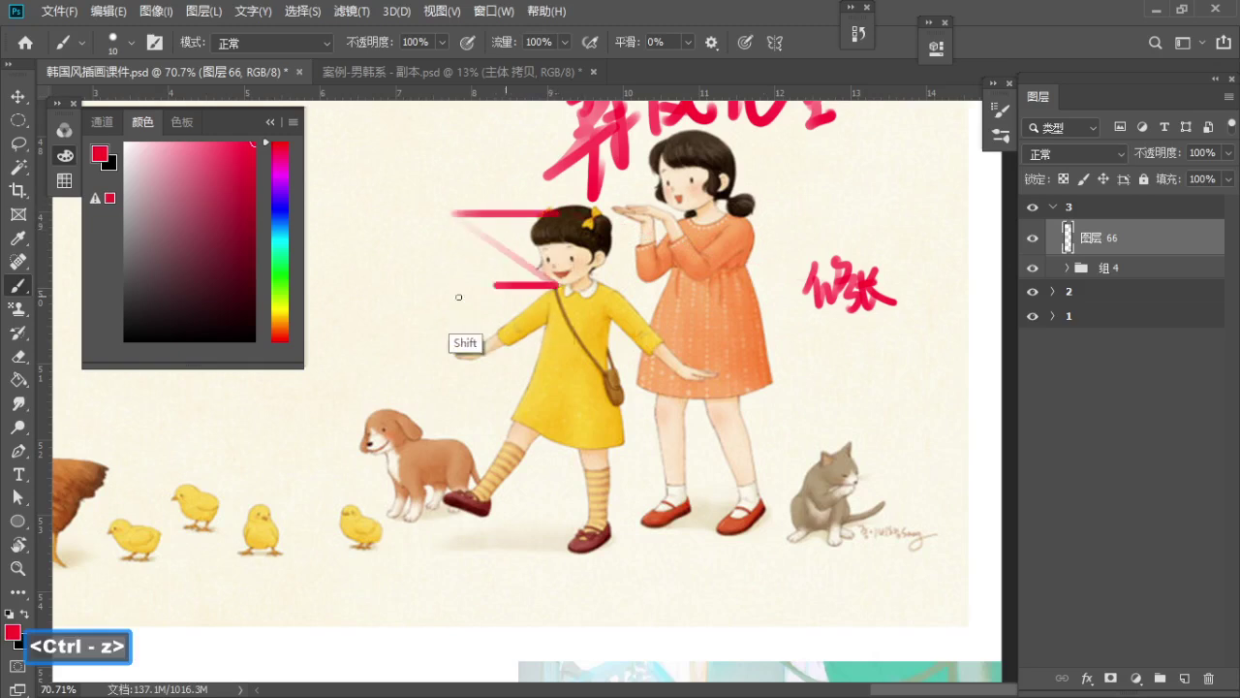
Add four more horizontal proportion lines from the waist of the girl in yellow down to her shoes
left_click(554, 352)
left_click(452, 352, "shift")
left_click(548, 412, "shift")
left_click(440, 412, "shift")
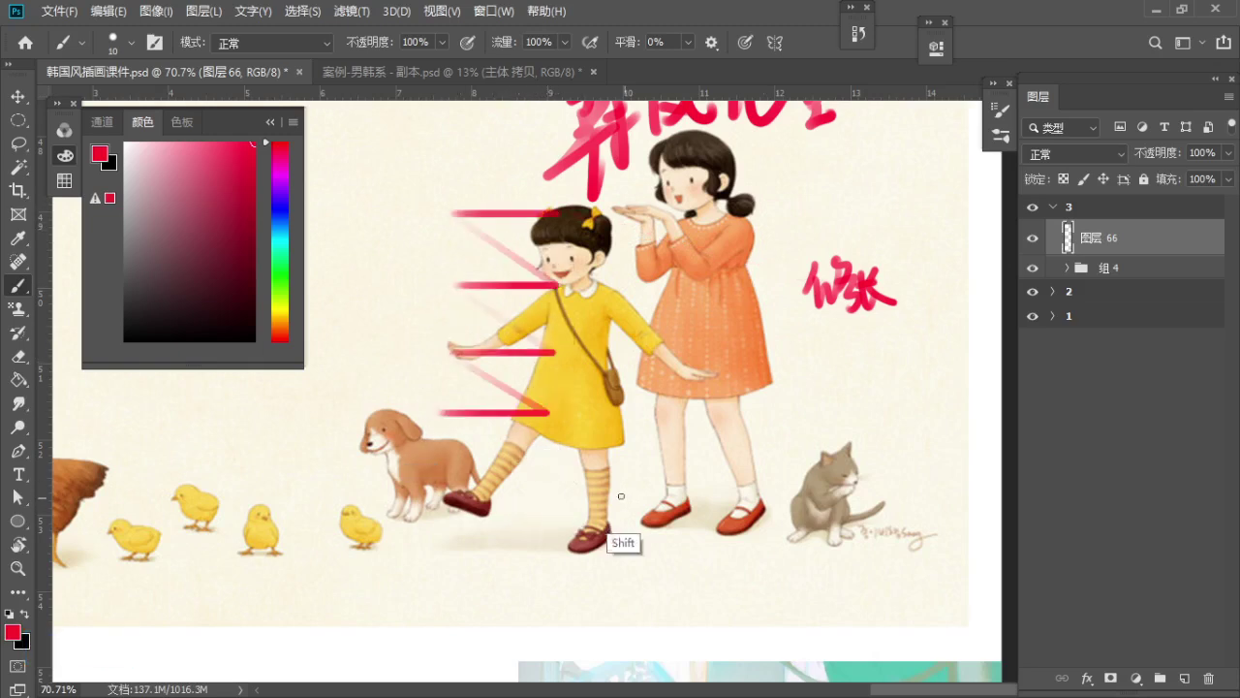
left_click(560, 490, "shift")
left_click(446, 490, "shift")
left_click(578, 550, "shift")
left_click(474, 548, "shift")
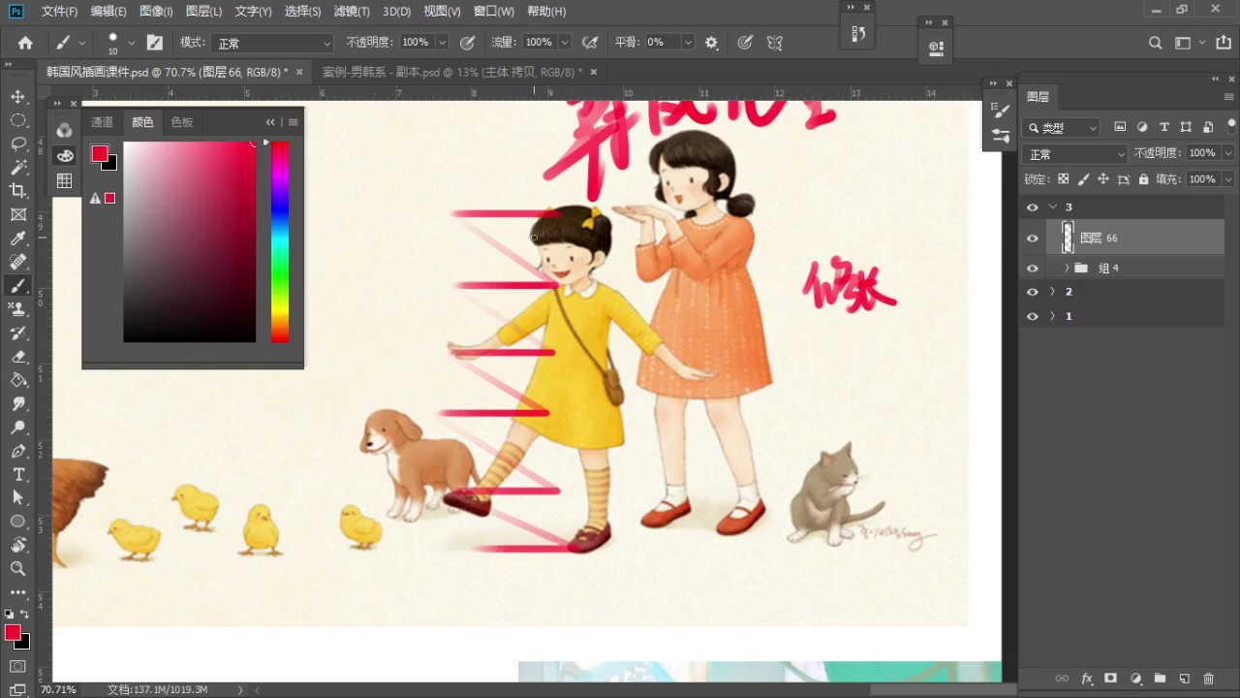
Draw two stacked red circles beneath the 修长 note, the lower one around the cat
key("ctrl+space")
left_click_drag(625, 290, 585, 356)
key("b")
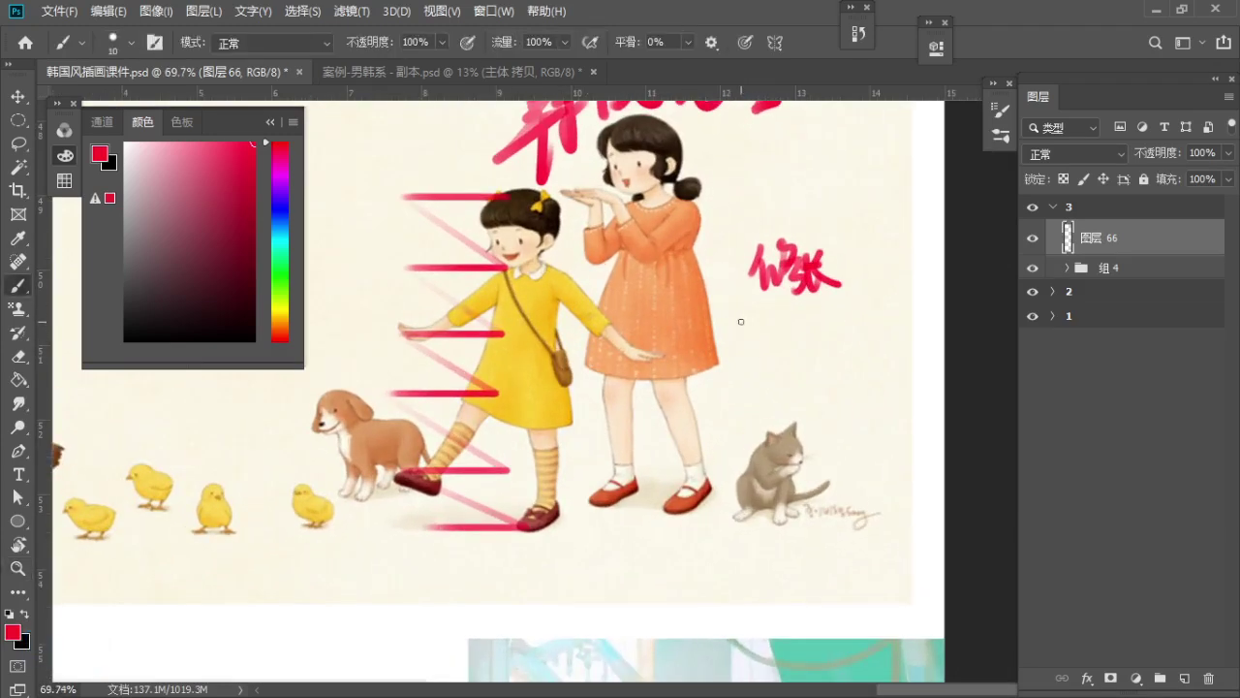
mouse_move(740, 320)
left_mouse_down()
mouse_move(760, 380)
mouse_move(736, 436)
mouse_move(786, 452)
left_mouse_up()
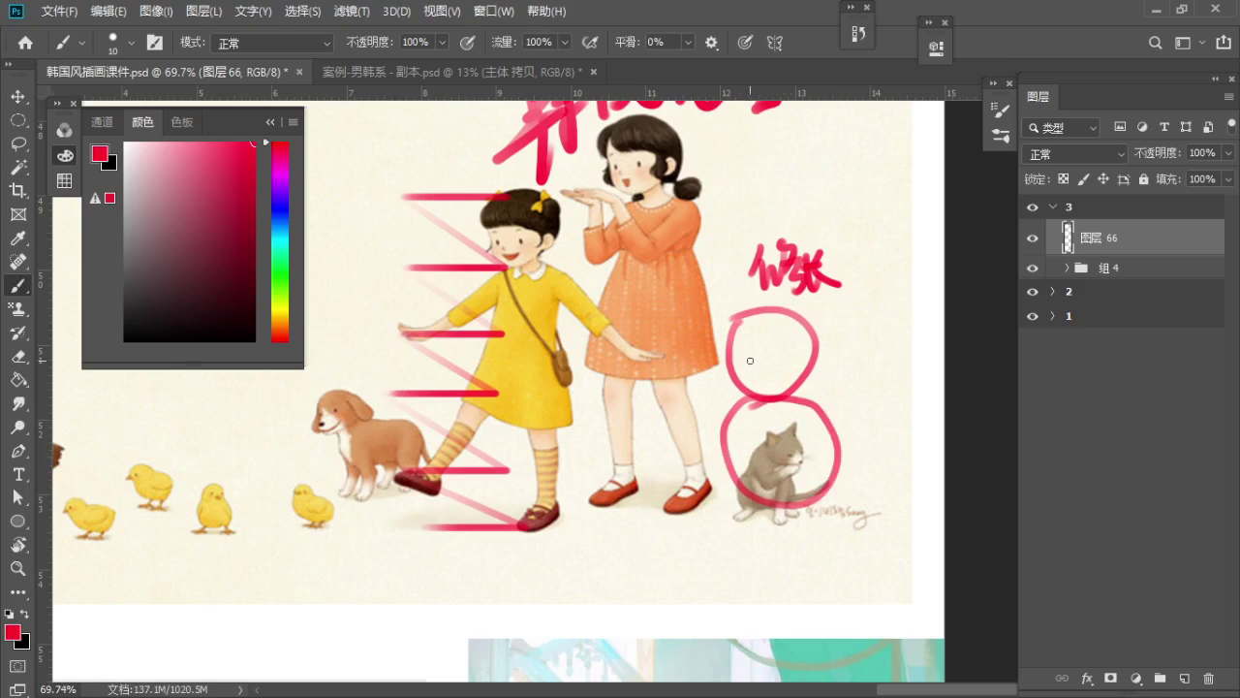
Circle the puppy's front paws in red
key("z")
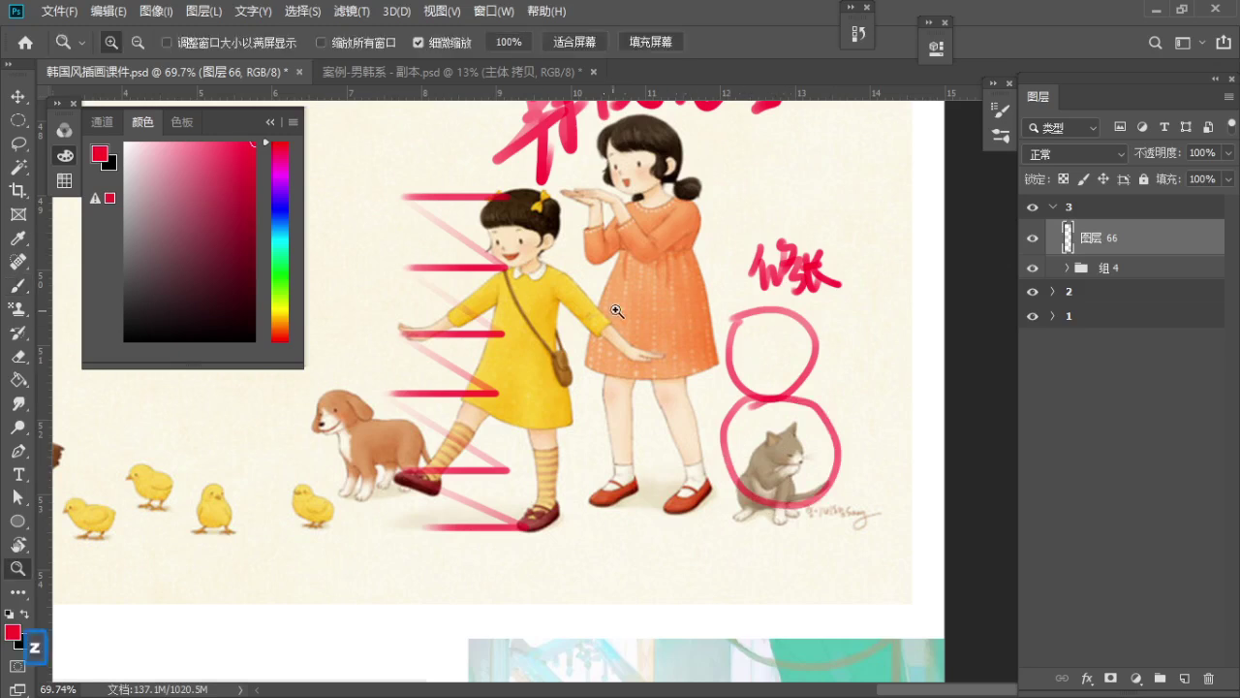
mouse_move(621, 318)
left_mouse_down()
mouse_move(602, 406)
mouse_move(682, 326)
left_mouse_up()
key("space")
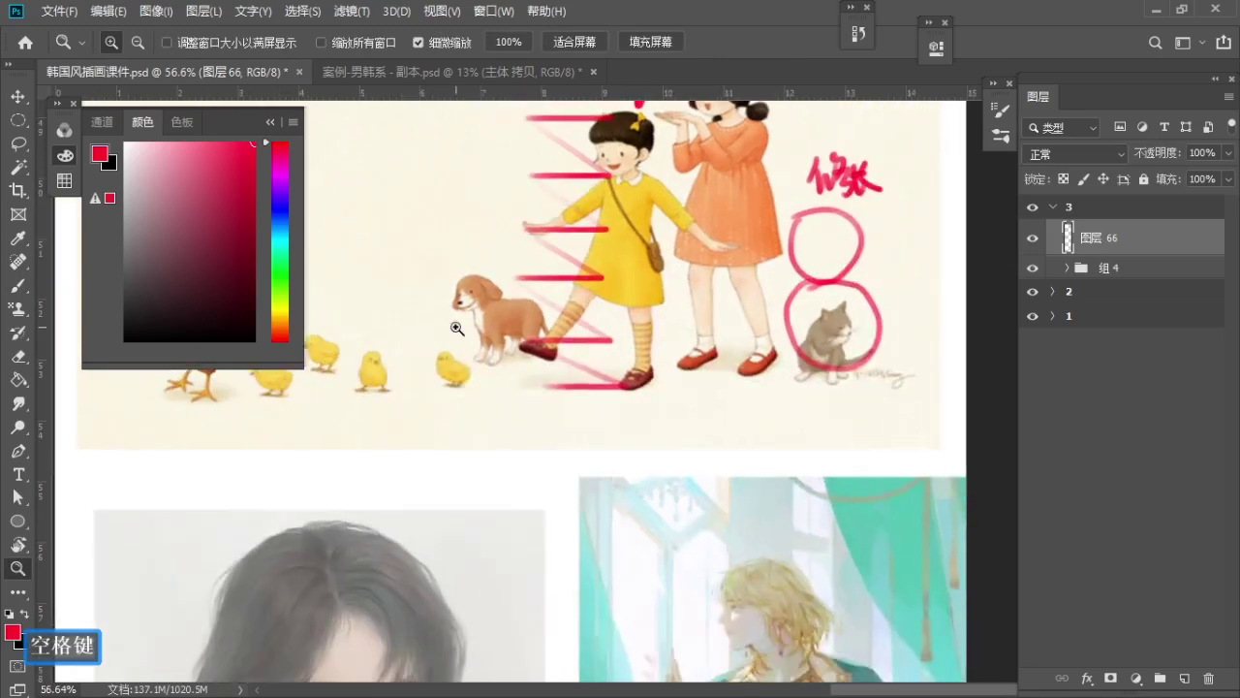
key("b")
mouse_move(456, 326)
left_mouse_down()
mouse_move(487, 327)
mouse_move(497, 410)
mouse_move(486, 348)
left_mouse_up()
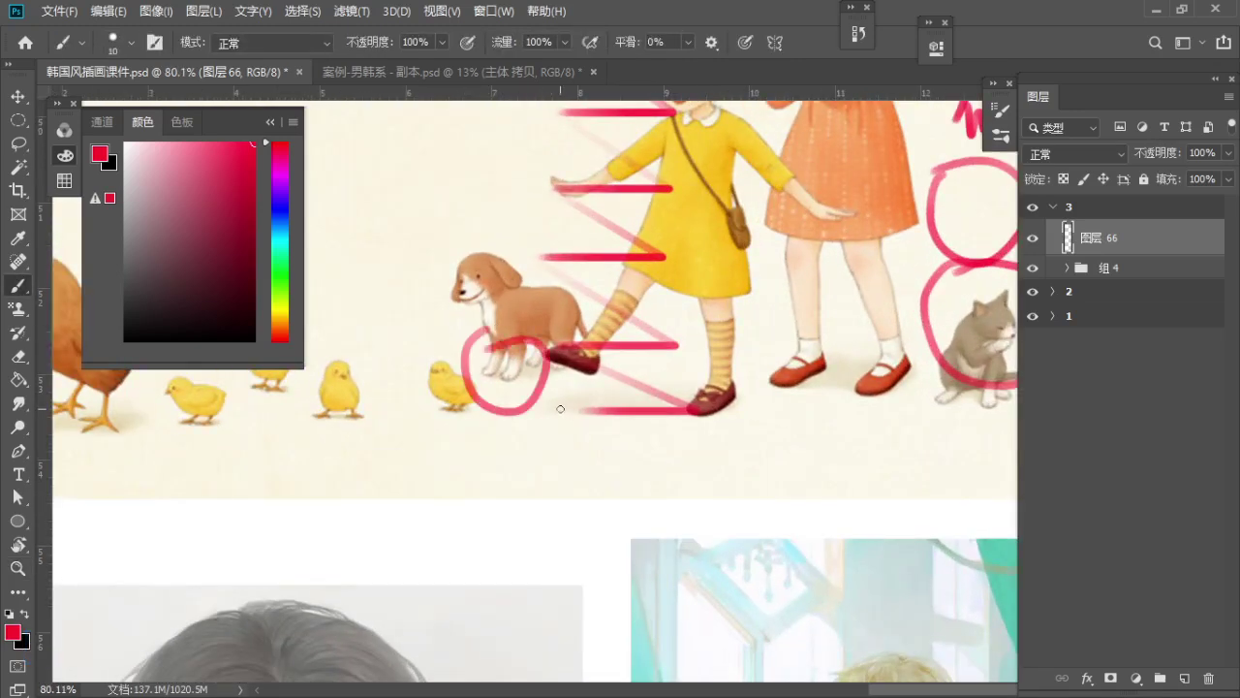
Examine the face and hair rendering in the grey-toned portrait of the dark-haired woman
key("z")
left_click_drag(565, 327, 479, 359)
key("space")
left_click_drag(611, 428, 637, 165)
left_click_drag(613, 302, 617, 233)
key("space")
left_click_drag(474, 327, 583, 333)
key("b")
left_click_drag(492, 278, 563, 375)
key("z")
key("b")
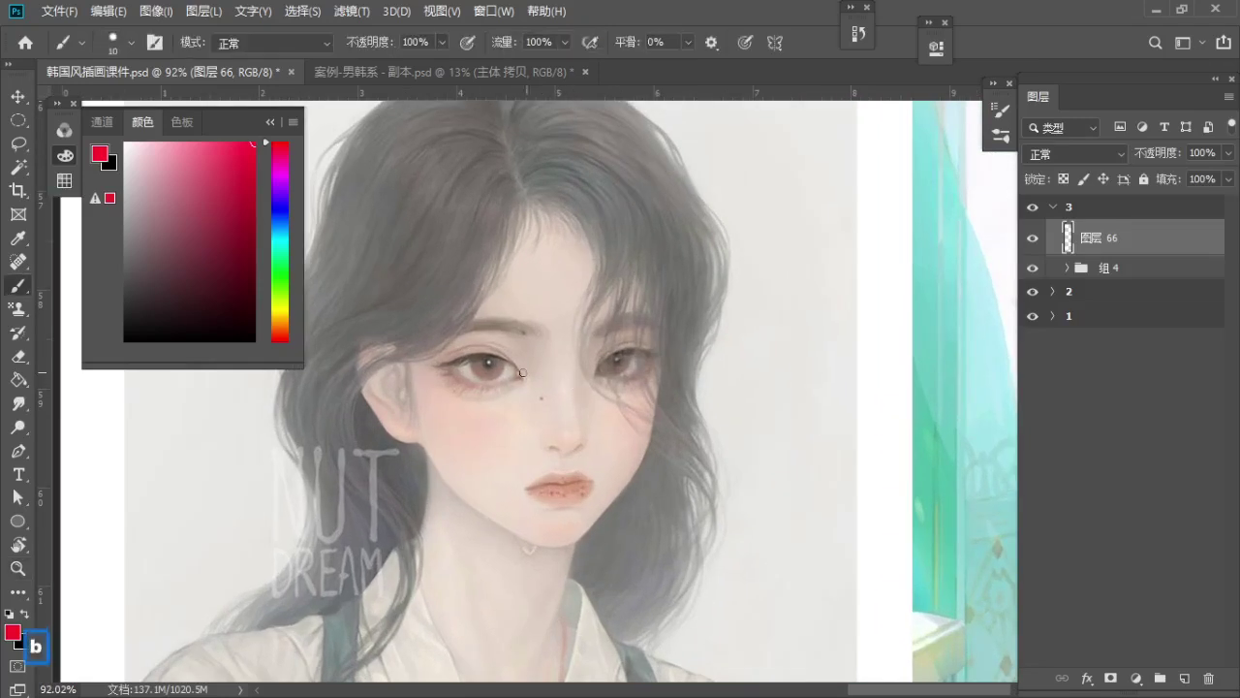
Sketch a red eye outline beside the dark-haired woman's face with a size 9 brush
key("z")
left_click_drag(465, 341, 533, 353)
key("b")
key("bracketleft")
left_click_drag(508, 400, 401, 395)
left_click_drag(709, 339, 633, 329)
key("z")
key("b")
left_click_drag(708, 323, 766, 312)
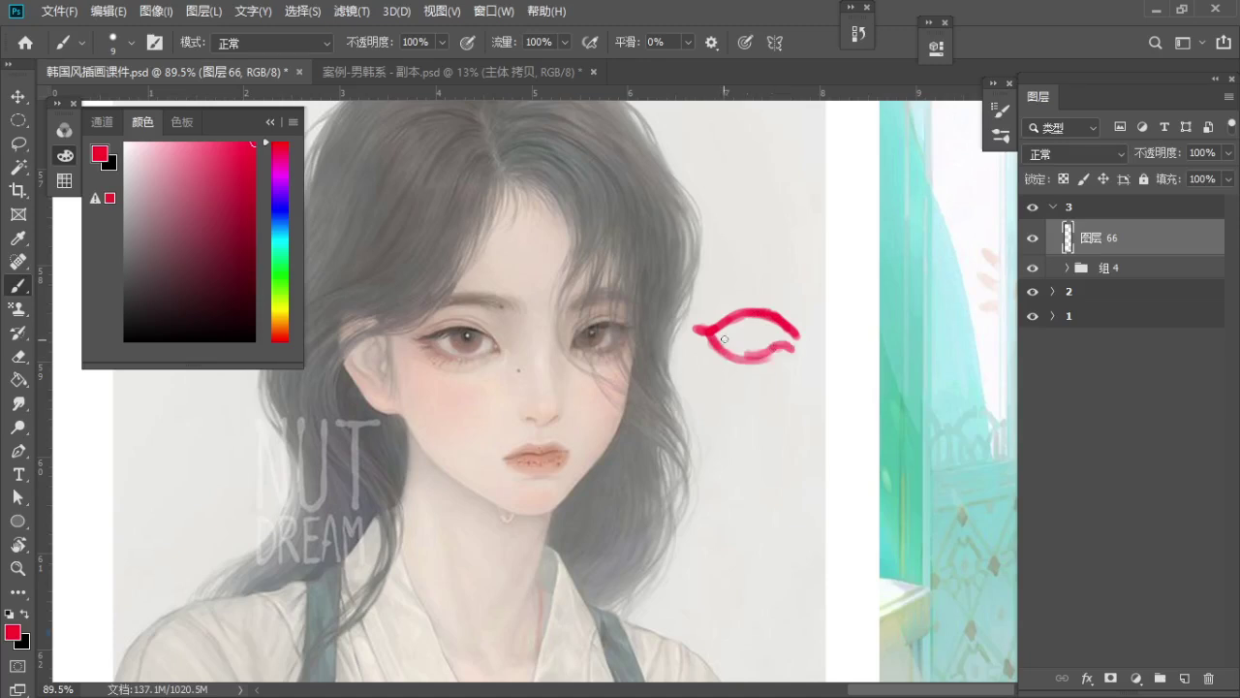
Reduce the brush to size 6 and add the eyelid crease, lower-lid lines and inner corner to the red eye sketch
key("a")
key("a")
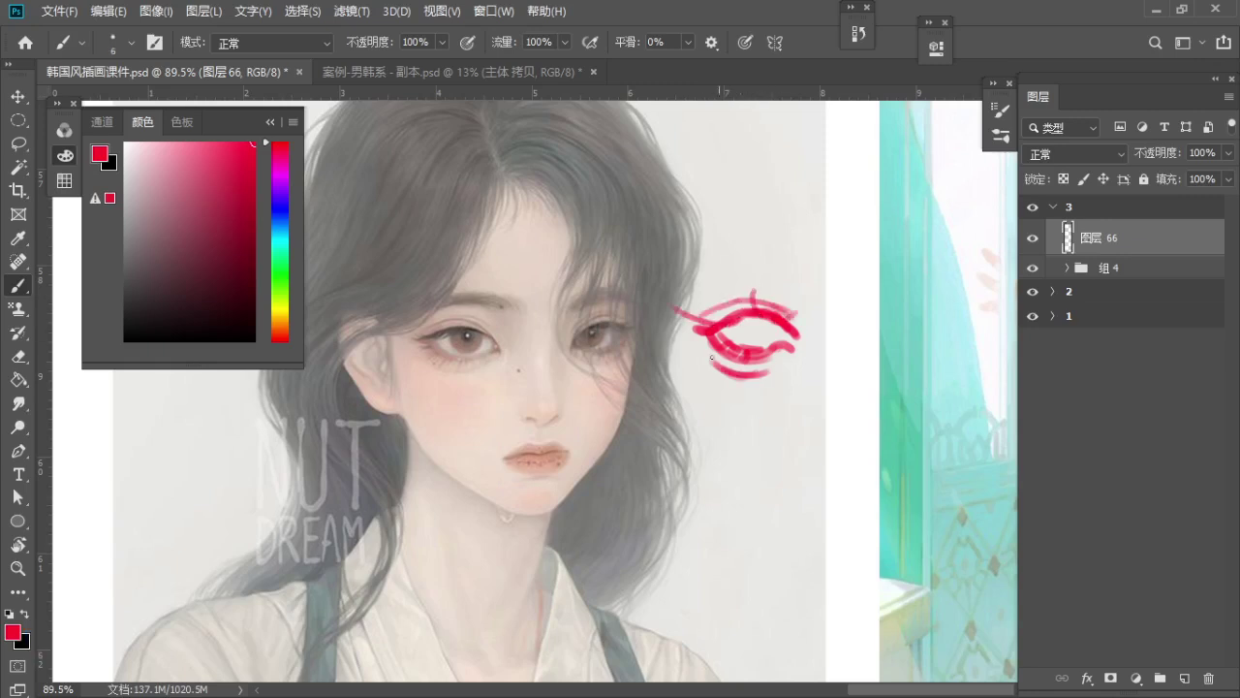
key("z")
mouse_move(712, 358)
left_mouse_down()
mouse_move(681, 347)
mouse_move(667, 360)
mouse_move(693, 371)
left_mouse_up()
key("space")
key("b")
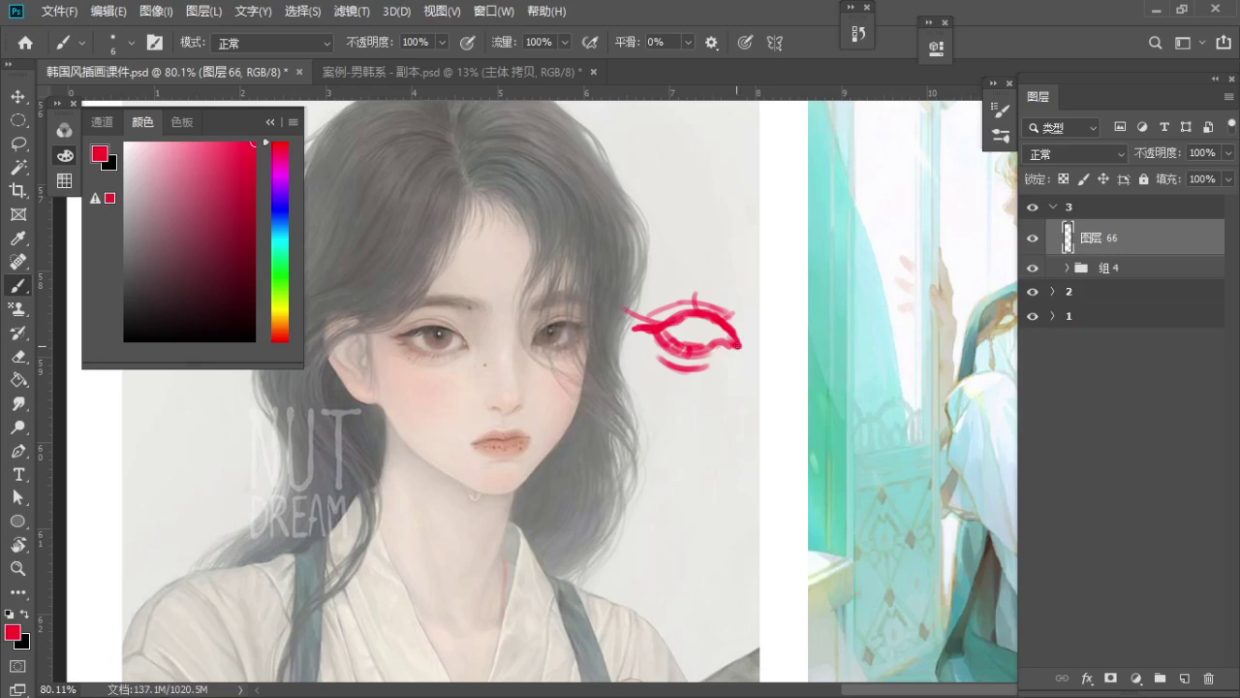
Mark two short red nostril strokes below the eye sketch beside the dark-haired woman, undoing stray strokes
mouse_move(618, 377)
left_mouse_down()
mouse_move(744, 379)
mouse_move(708, 390)
left_mouse_up()
key("ctrl+z")
key("space")
key("ctrl+z")
left_click(708, 394)
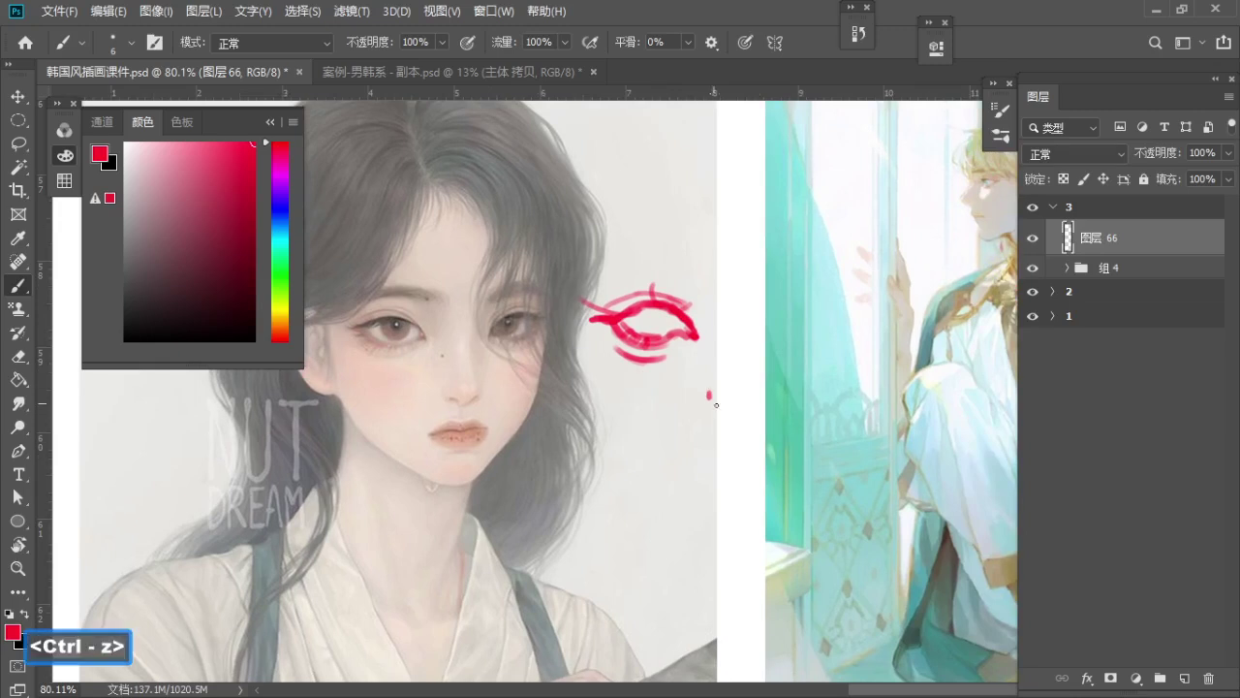
left_click(738, 396)
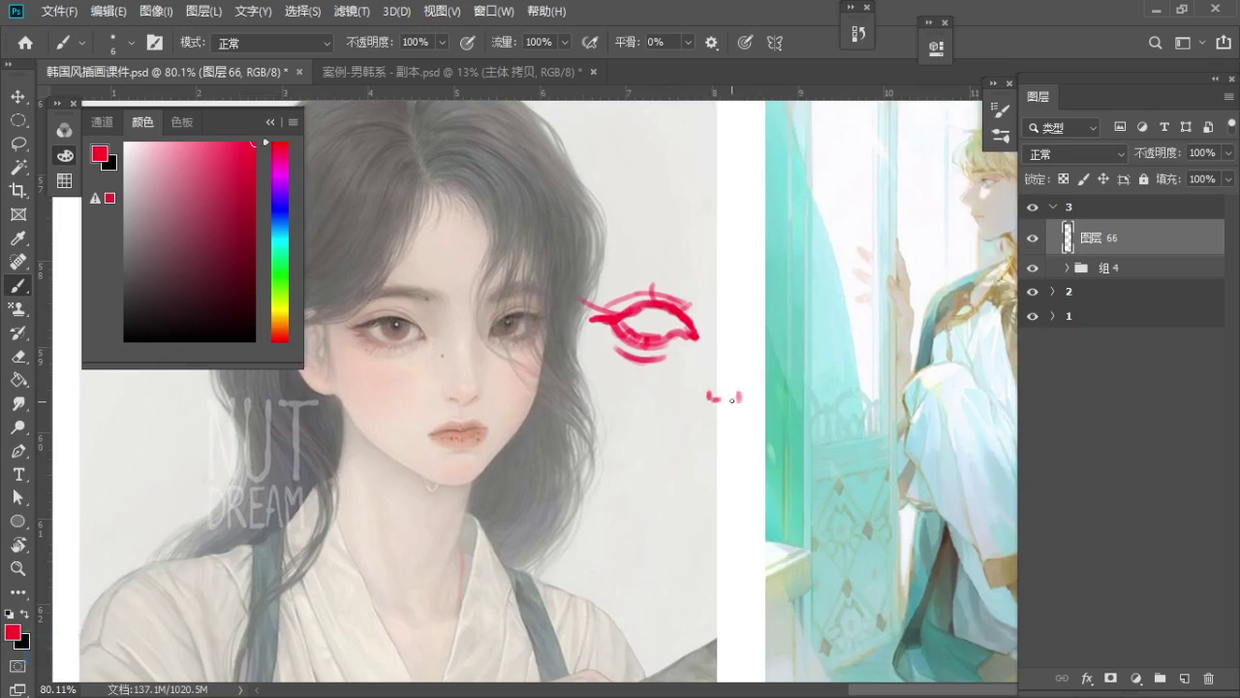
key("space")
mouse_move(713, 441)
left_mouse_down()
mouse_move(735, 398)
mouse_move(771, 389)
left_mouse_up()
key("ctrl+z")
key("ctrl+z")
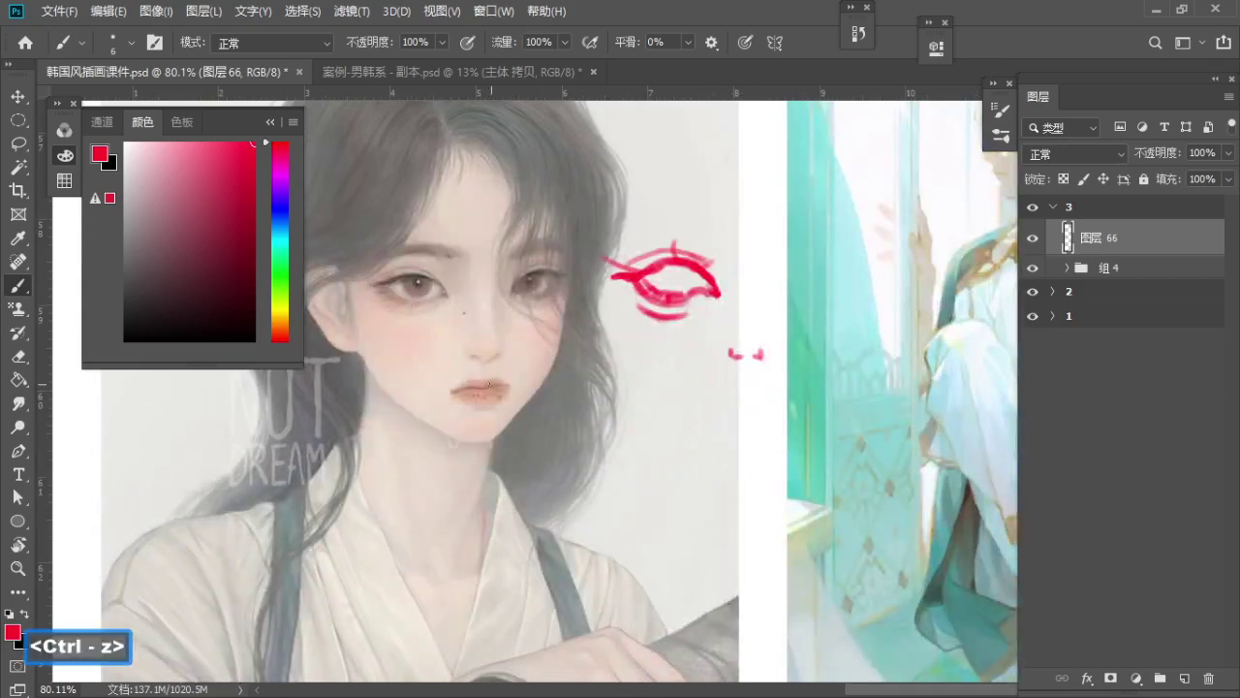
Sketch short horizontal red mouth lines beneath the nostril marks, undoing the strokes over the woman's lips
left_click_drag(451, 392, 515, 388)
key("ctrl+z")
mouse_move(714, 408)
left_mouse_down()
mouse_move(766, 407)
mouse_move(752, 401)
left_mouse_up()
key("ctrl+z")
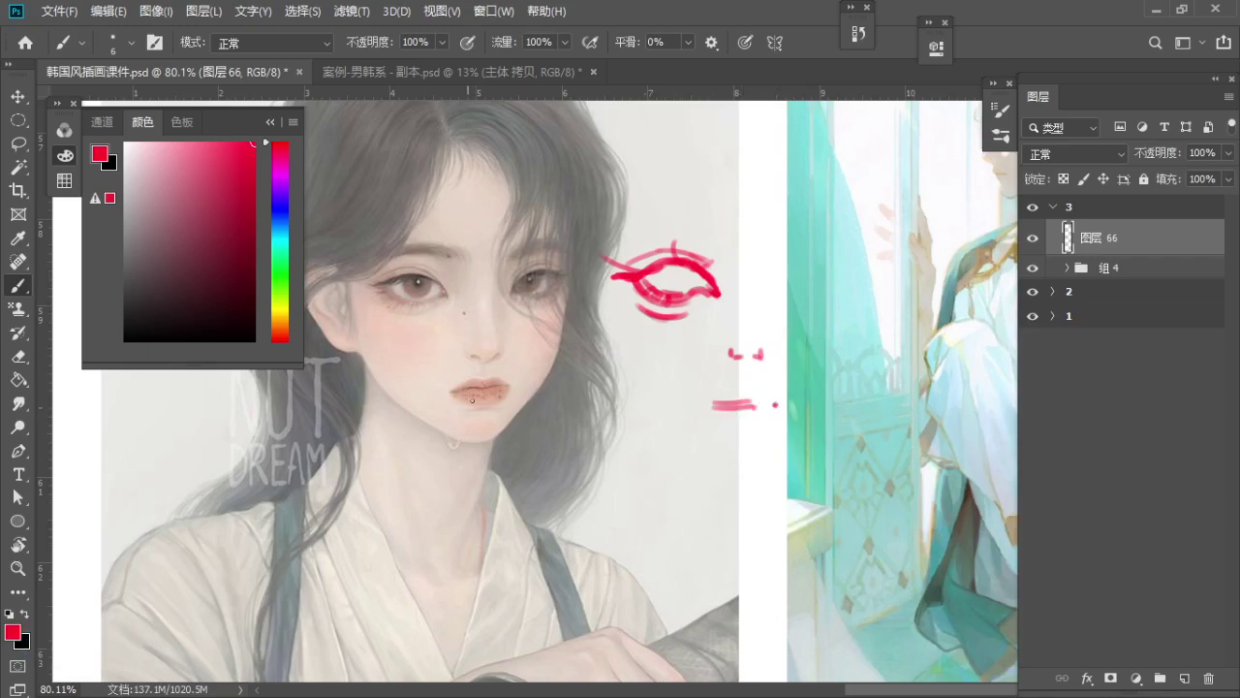
mouse_move(473, 399)
left_mouse_down()
mouse_move(504, 415)
mouse_move(467, 392)
mouse_move(425, 427)
left_mouse_up()
key("ctrl+z")
Write the red note 水彩 beside the head of the blond man in the green-toned illustration with a size 7 brush
key("z")
key("space")
left_click_drag(546, 472, 372, 461)
key("z")
mouse_move(499, 312)
left_mouse_down()
mouse_move(543, 326)
mouse_move(556, 262)
mouse_move(570, 293)
mouse_move(553, 277)
mouse_move(623, 254)
mouse_move(670, 268)
left_mouse_up()
key("b")
key("z")
key("b")
key("s")
left_click_drag(661, 250, 654, 266)
mouse_move(683, 238)
left_mouse_down()
mouse_move(677, 251)
mouse_move(693, 253)
left_mouse_up()
mouse_move(700, 224)
left_mouse_down()
mouse_move(691, 248)
mouse_move(712, 258)
left_mouse_up()
Examine the colour-use column's examples, from the red-background character down to the portraits at its end
key("space")
mouse_move(704, 372)
left_mouse_down()
mouse_move(661, 327)
mouse_move(704, 345)
left_mouse_up()
key("z")
left_click_drag(665, 288, 705, 304)
key("space")
key("space")
left_click_drag(654, 230, 704, 352)
left_click_drag(663, 284, 620, 282)
key("space")
left_click_drag(618, 232, 546, 465)
left_click_drag(559, 250, 525, 455)
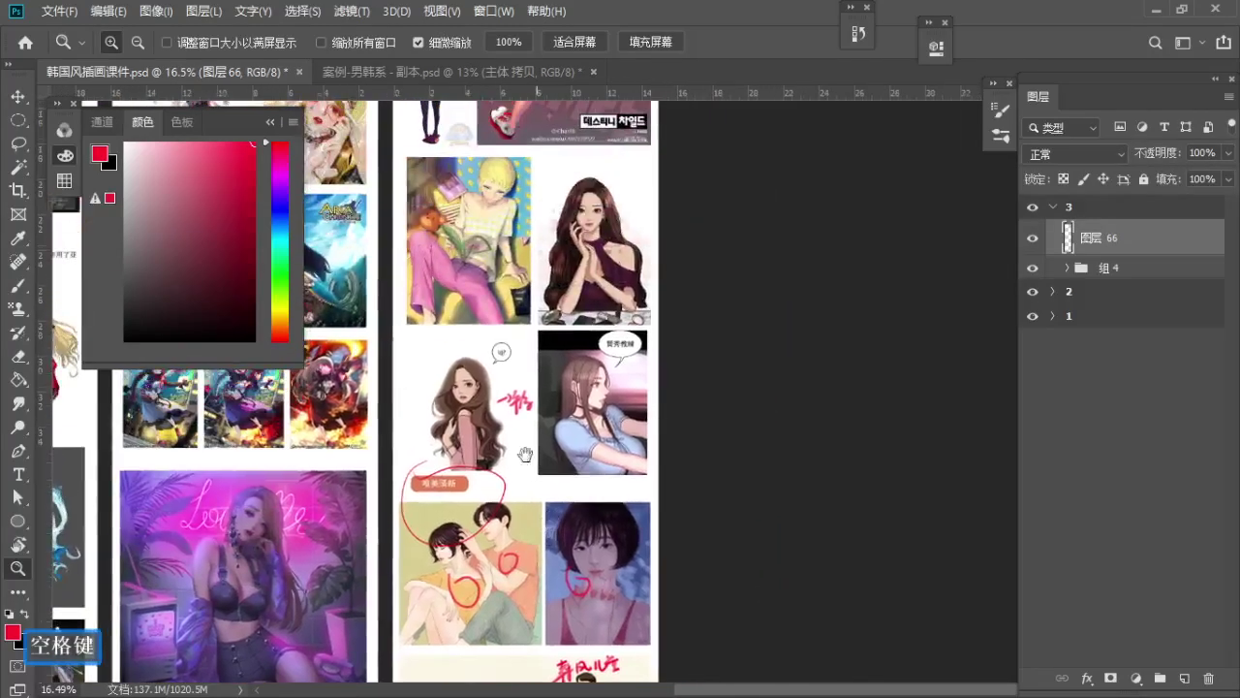
left_click_drag(574, 192, 583, 319)
left_click_drag(515, 208, 527, 300)
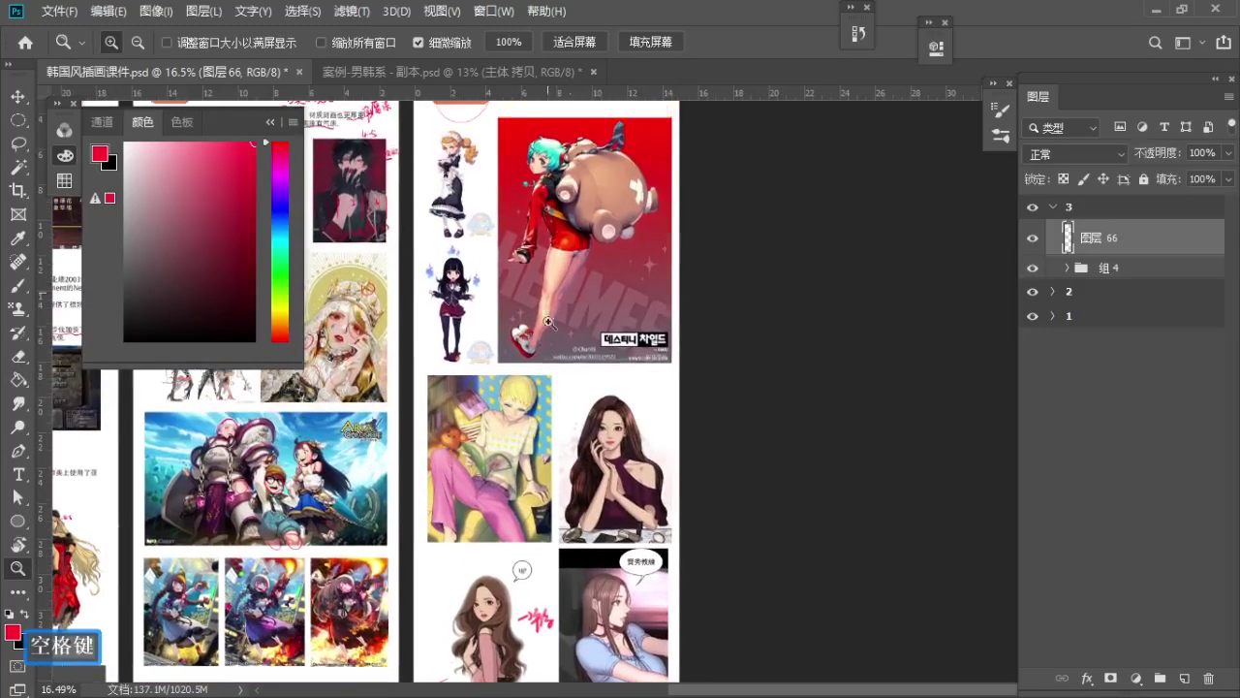
left_click_drag(621, 499, 618, 269)
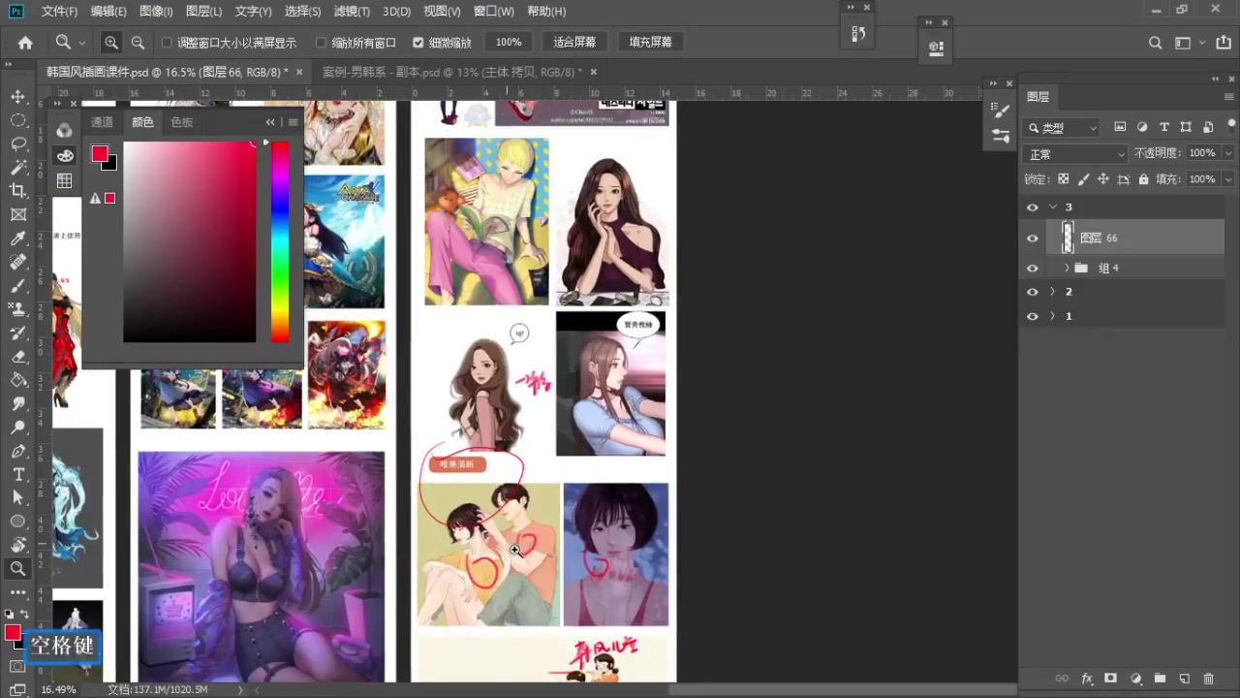
mouse_move(622, 561)
left_mouse_down()
mouse_move(605, 414)
mouse_move(607, 216)
left_mouse_up()
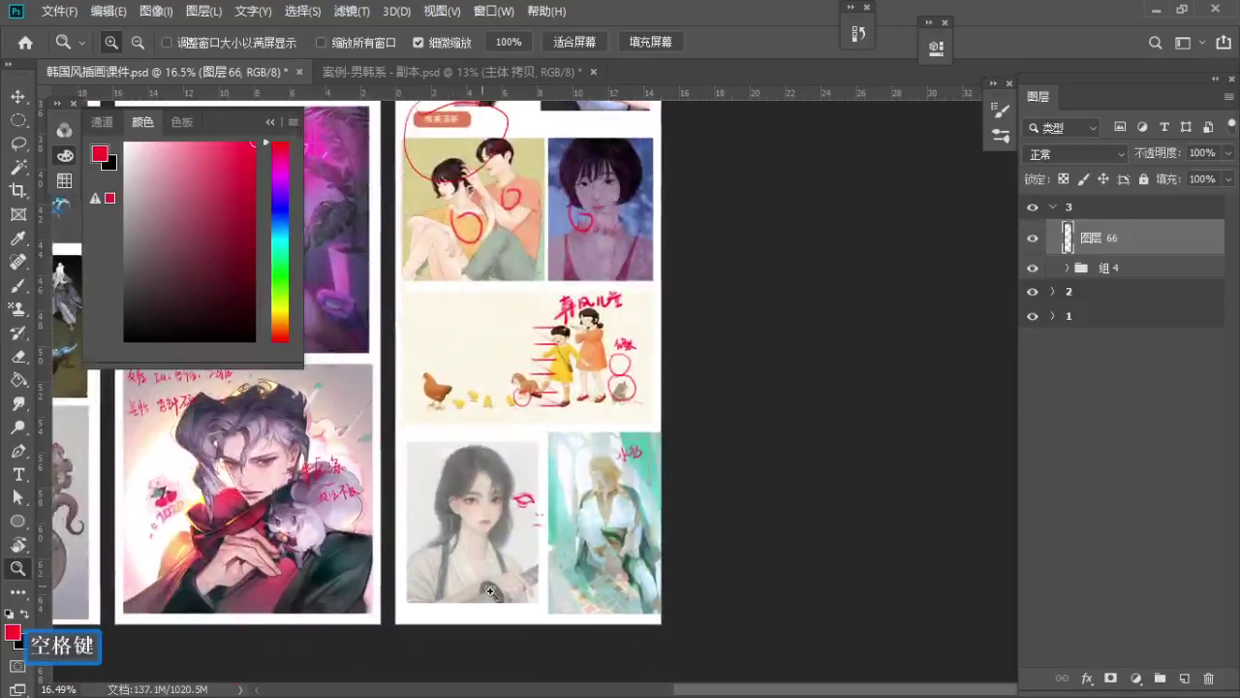
left_click_drag(544, 568, 610, 554)
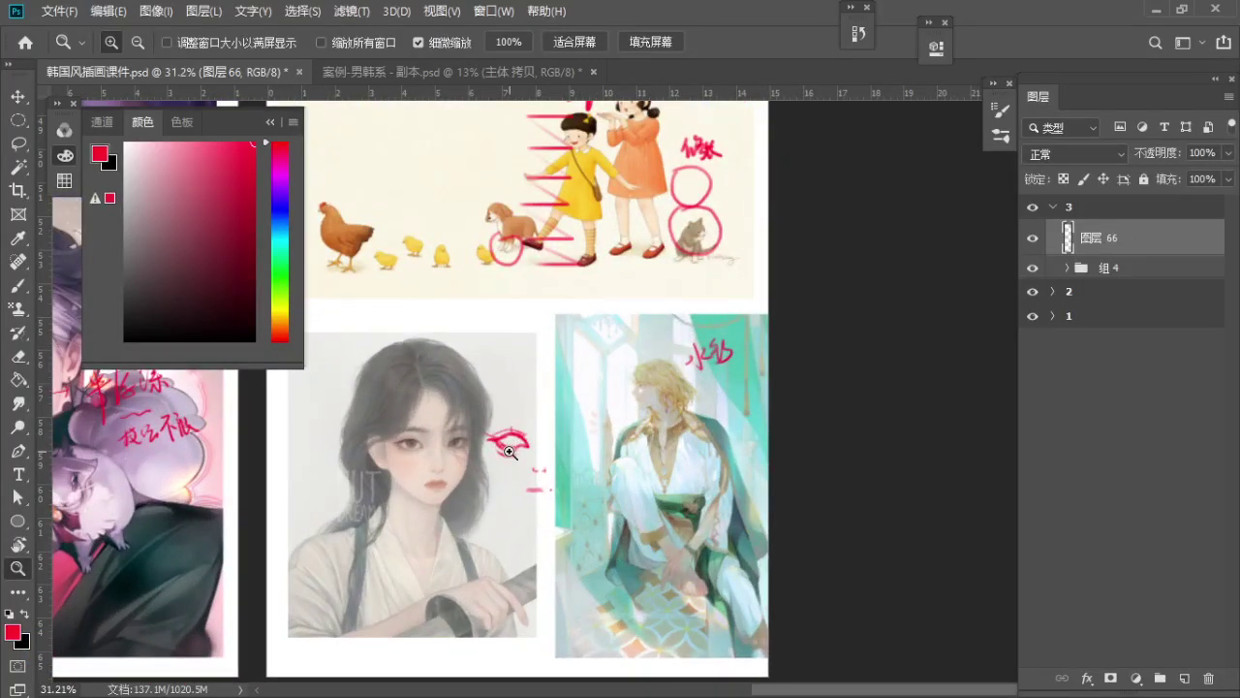
Compare the children's illustration with the grey-toned portrait and the watercolour-style man below it
left_click_drag(648, 356, 659, 351)
key("b")
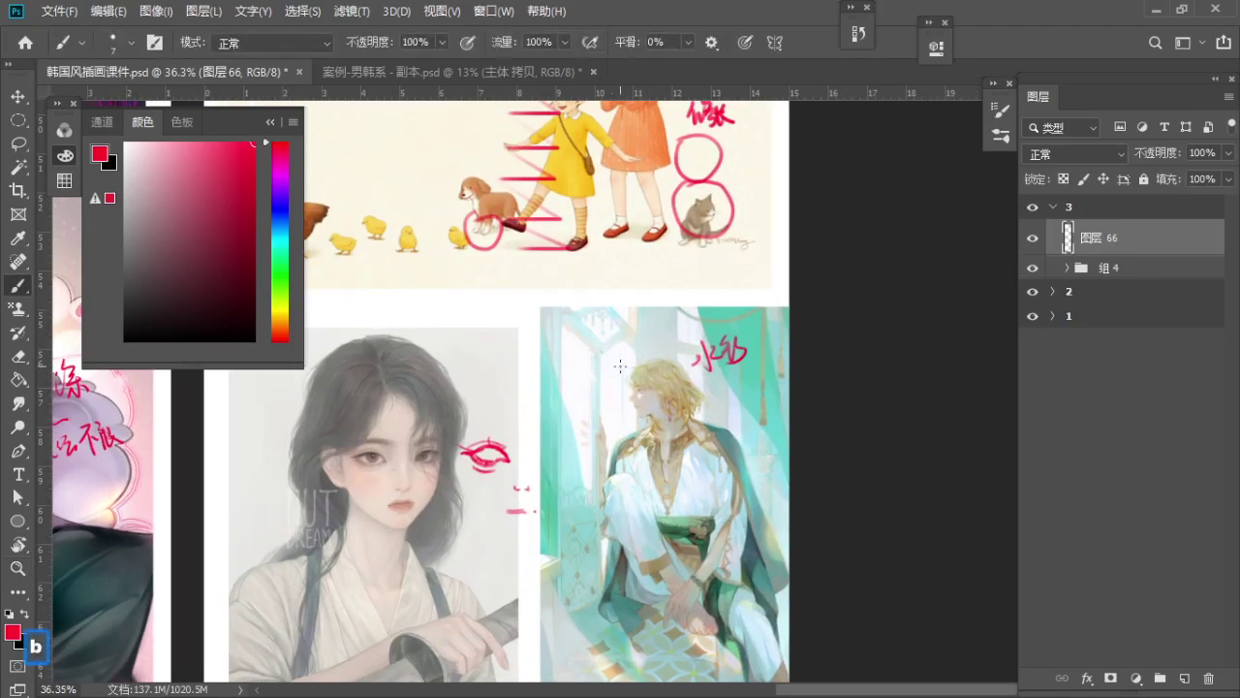
key("s")
key("a")
key("z")
mouse_move(676, 339)
left_mouse_down()
mouse_move(649, 332)
mouse_move(678, 450)
left_mouse_up()
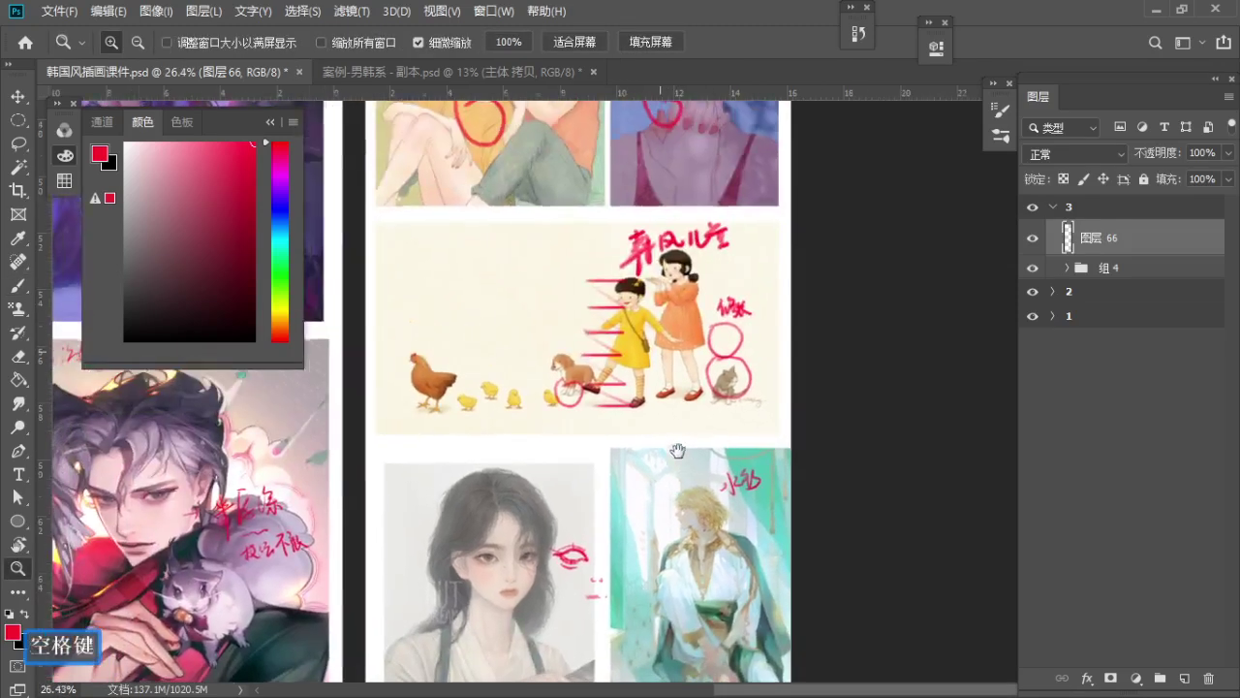
key("b")
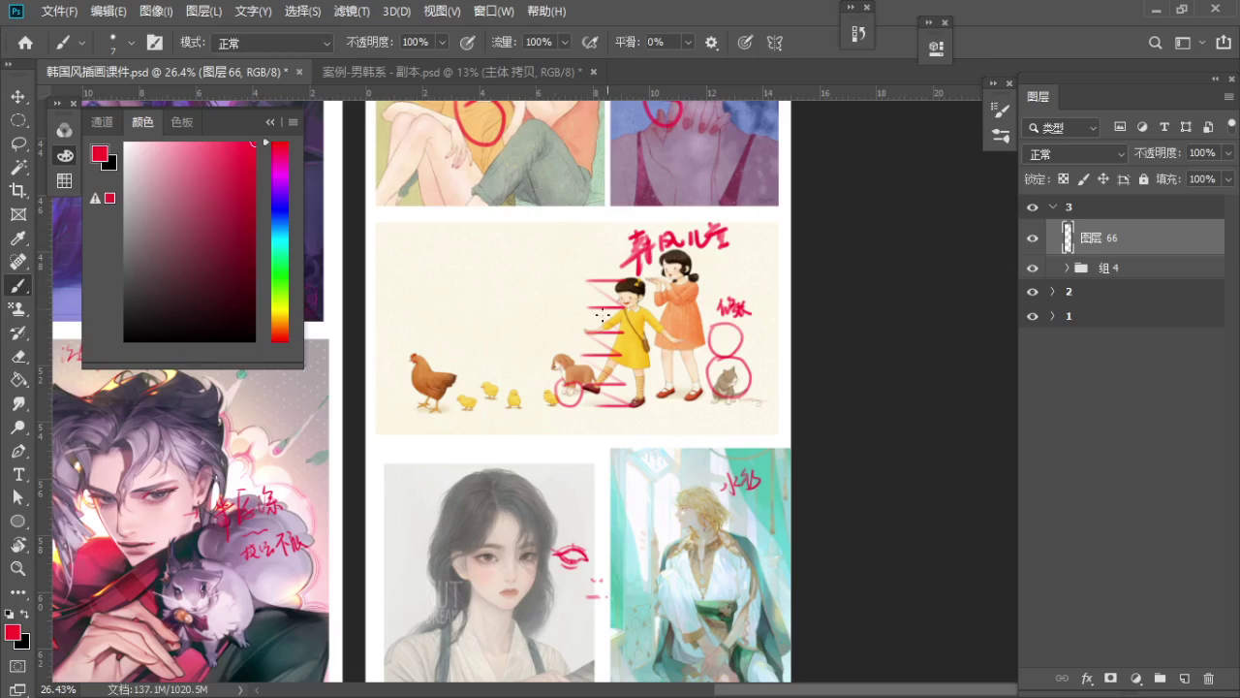
key("z")
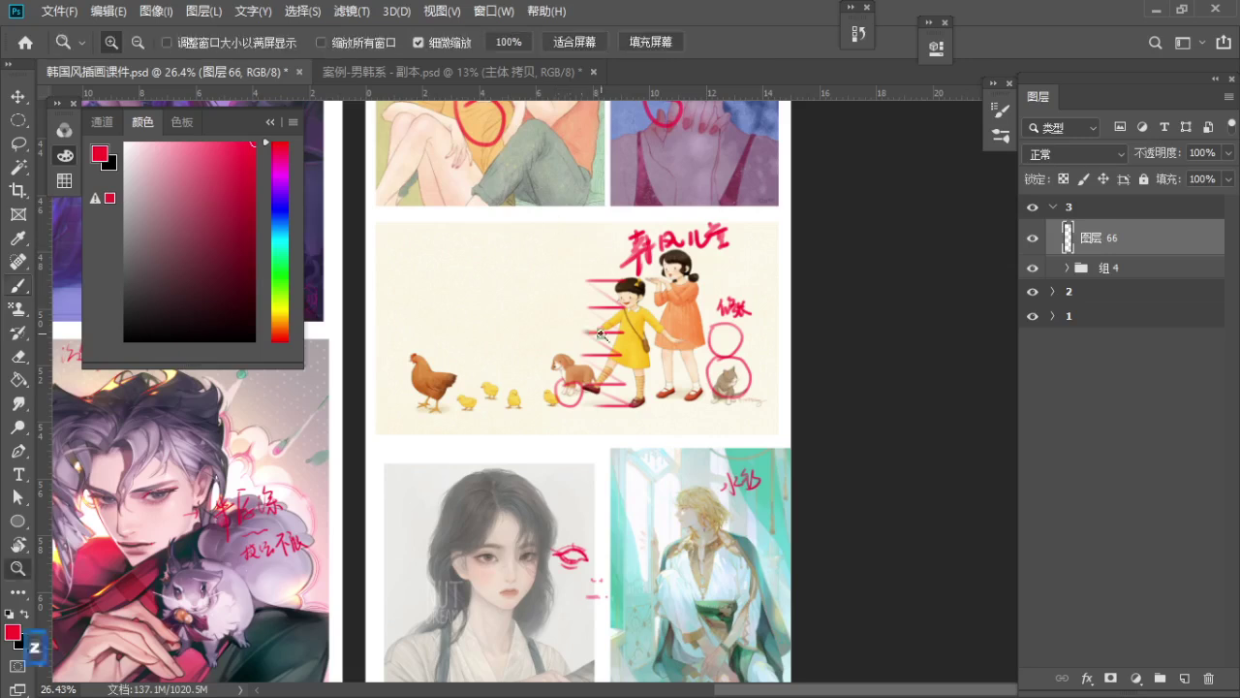
left_click_drag(598, 331, 571, 338)
key("space")
mouse_move(657, 438)
left_mouse_down()
mouse_move(691, 414)
mouse_move(695, 426)
mouse_move(677, 398)
mouse_move(659, 399)
left_mouse_up()
key("space")
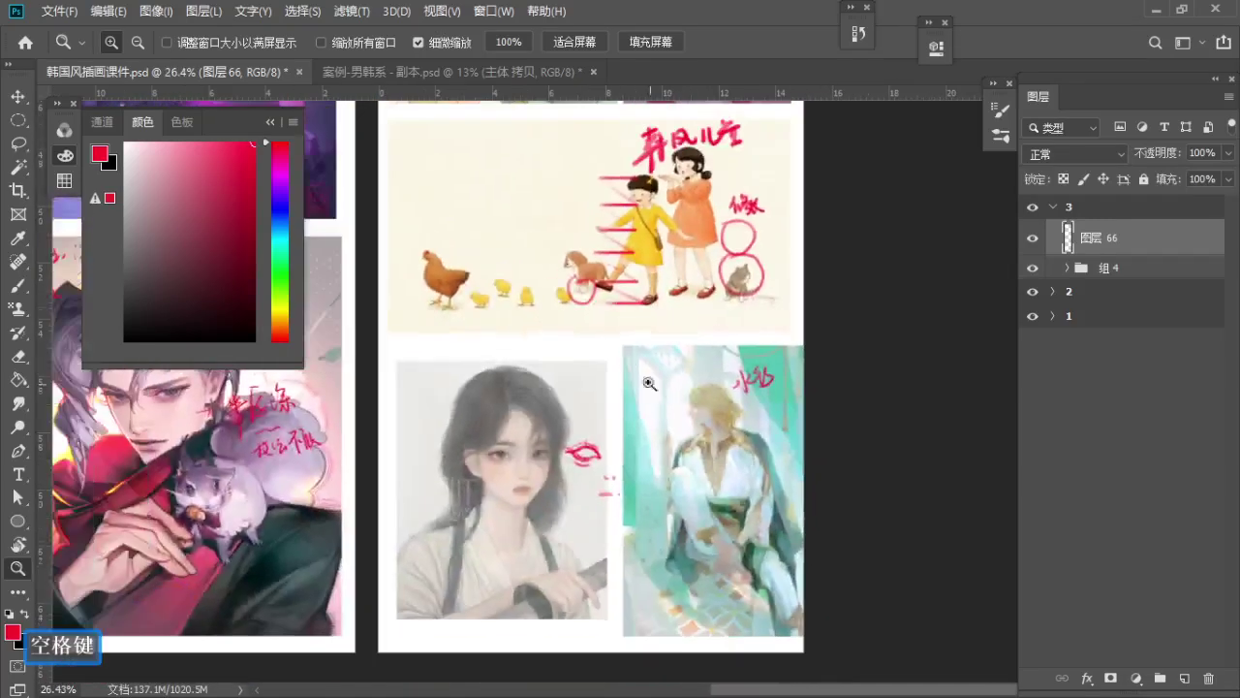
Review the definition, features and colour-use columns together, ending at the colour-use column's first examples
key("b")
key("z")
left_click_drag(572, 433, 479, 416)
key("space")
mouse_move(463, 390)
left_mouse_down()
mouse_move(631, 514)
mouse_move(623, 572)
left_mouse_up()
left_click_drag(648, 340, 704, 475)
left_click_drag(660, 319, 645, 380)
left_click_drag(530, 287, 569, 338)
mouse_move(637, 428)
left_mouse_down()
mouse_move(554, 347)
mouse_move(574, 347)
mouse_move(549, 341)
mouse_move(581, 283)
mouse_move(610, 283)
left_mouse_up()
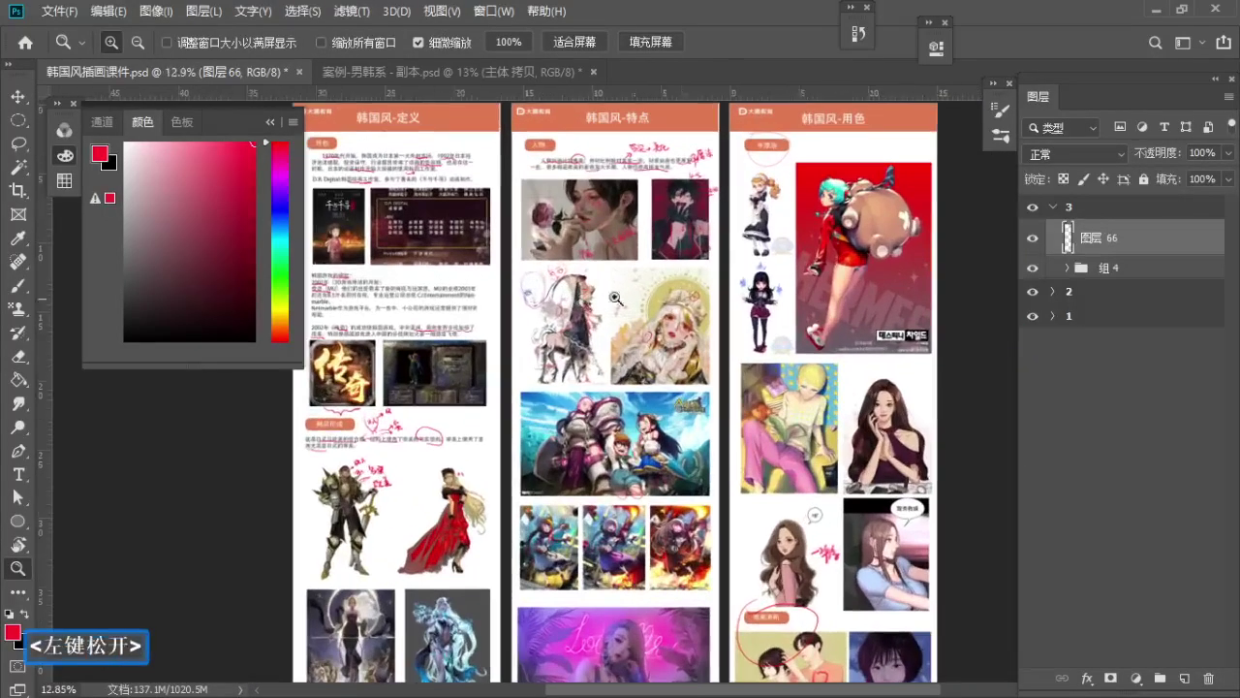
key("b")
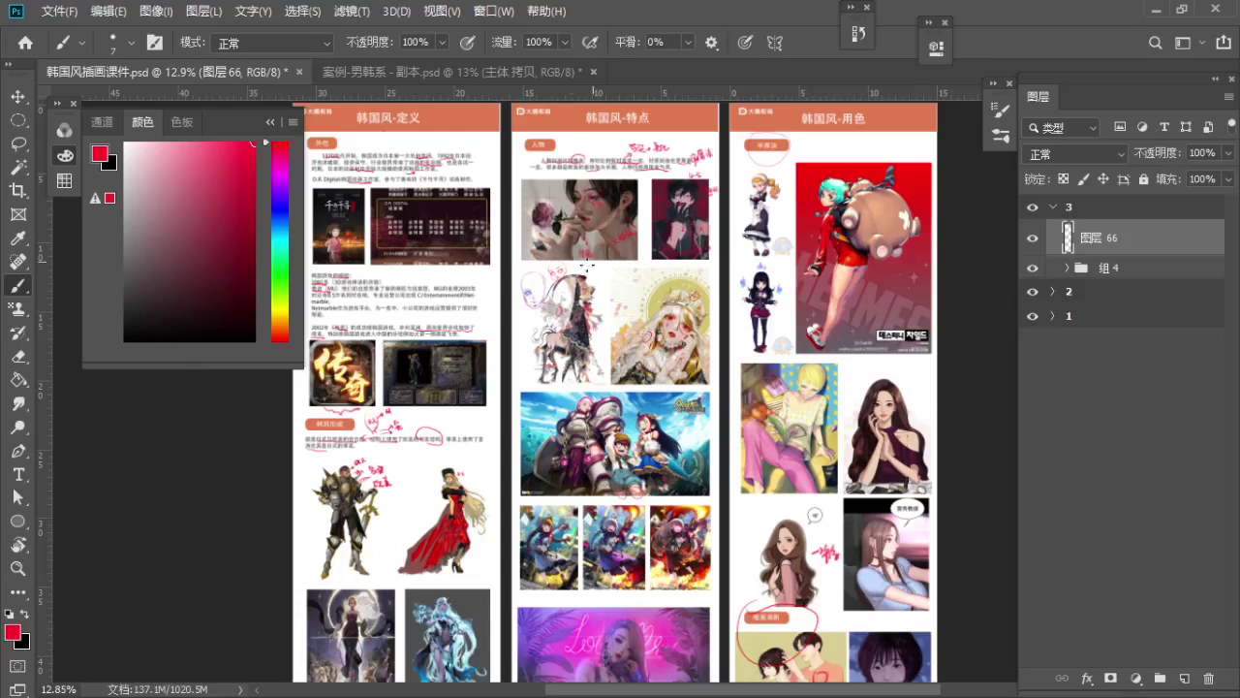
key("z")
mouse_move(569, 275)
left_mouse_down()
mouse_move(693, 305)
mouse_move(527, 335)
left_mouse_up()
left_click_drag(740, 334, 499, 317)
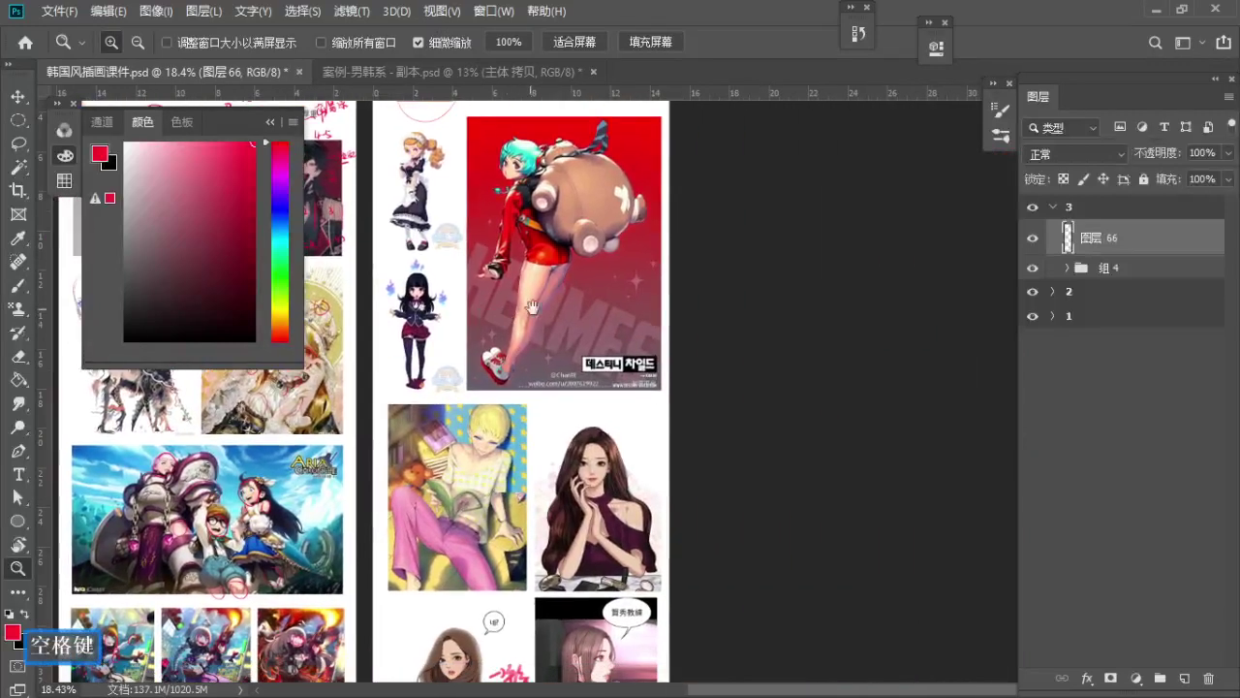
Switch to the 案例-男韩系 - 副本.psd document, open the brush presets and place them beside the layer list
key("b")
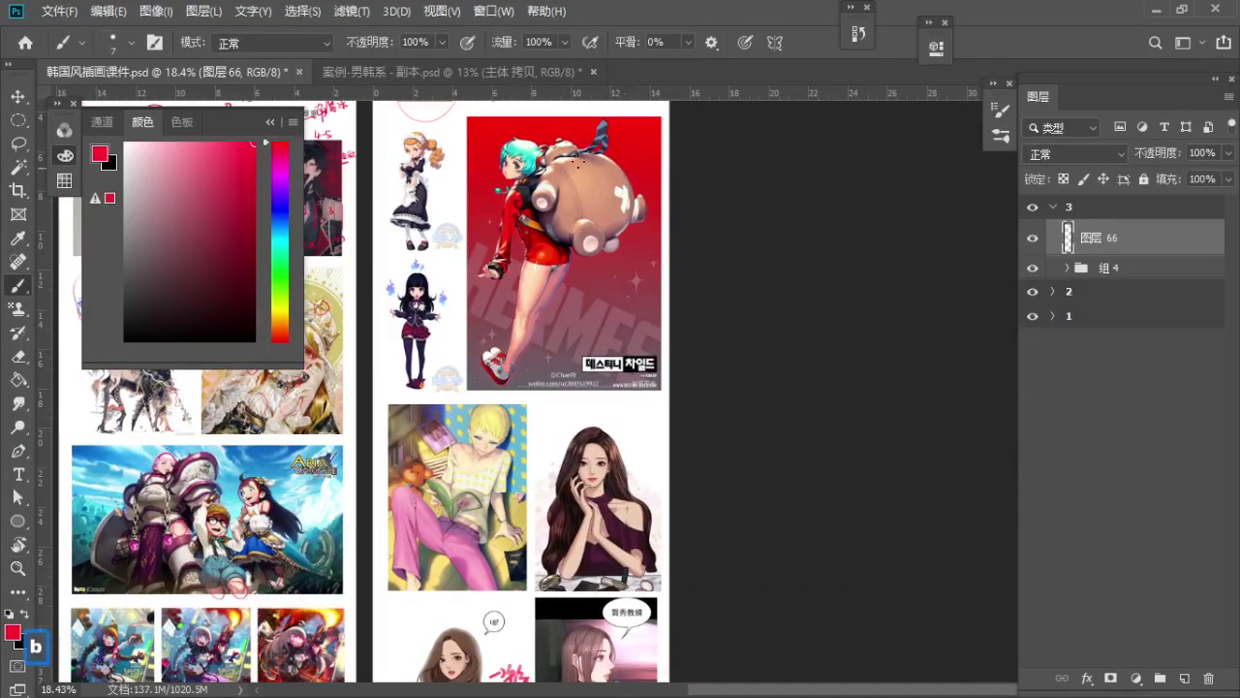
left_click(455, 67)
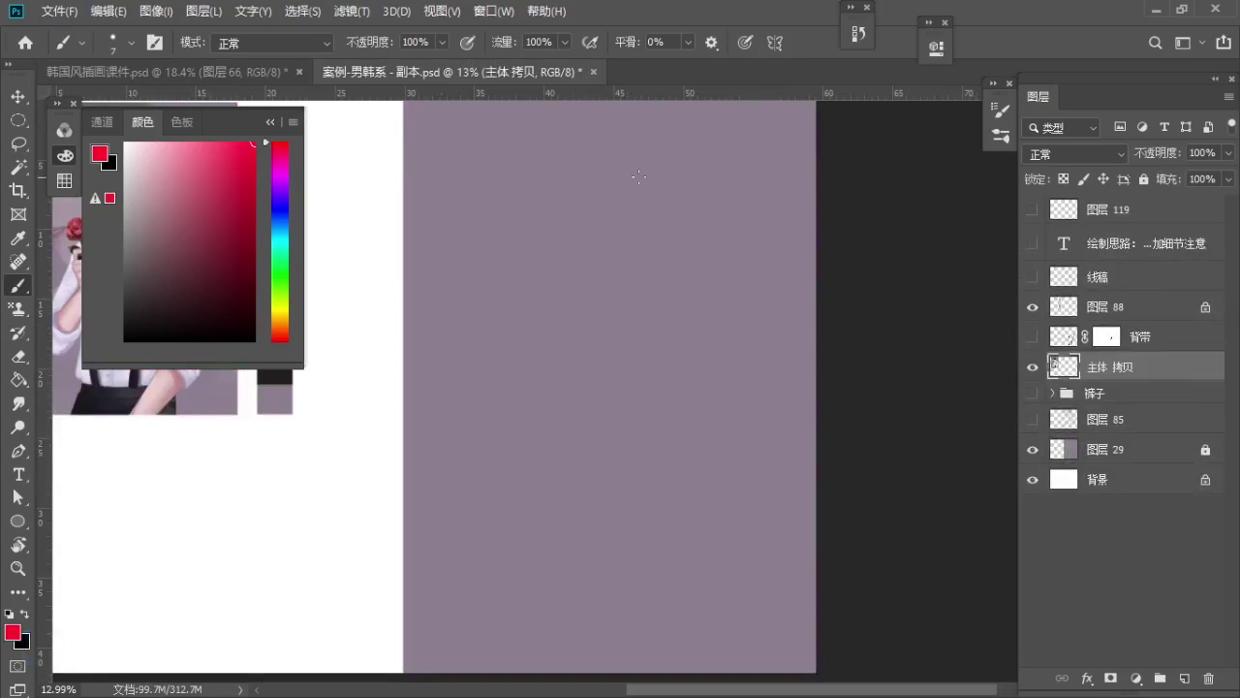
left_click(999, 136)
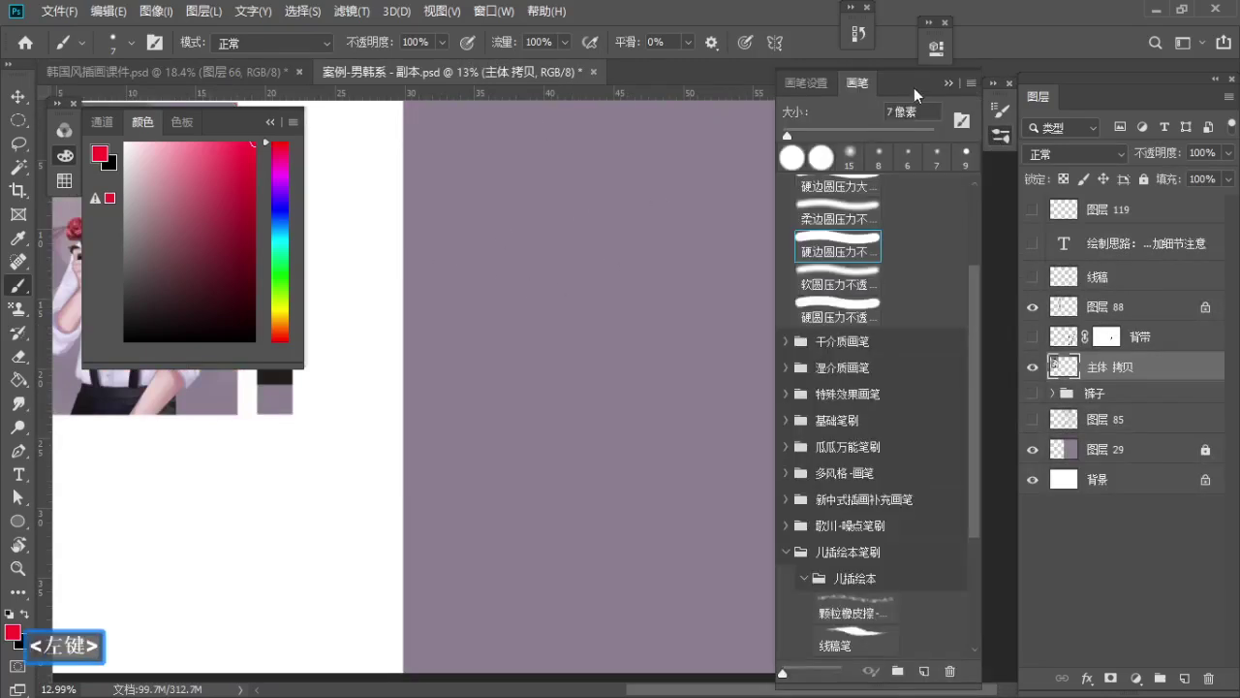
left_click_drag(939, 88, 947, 88)
left_click(935, 115)
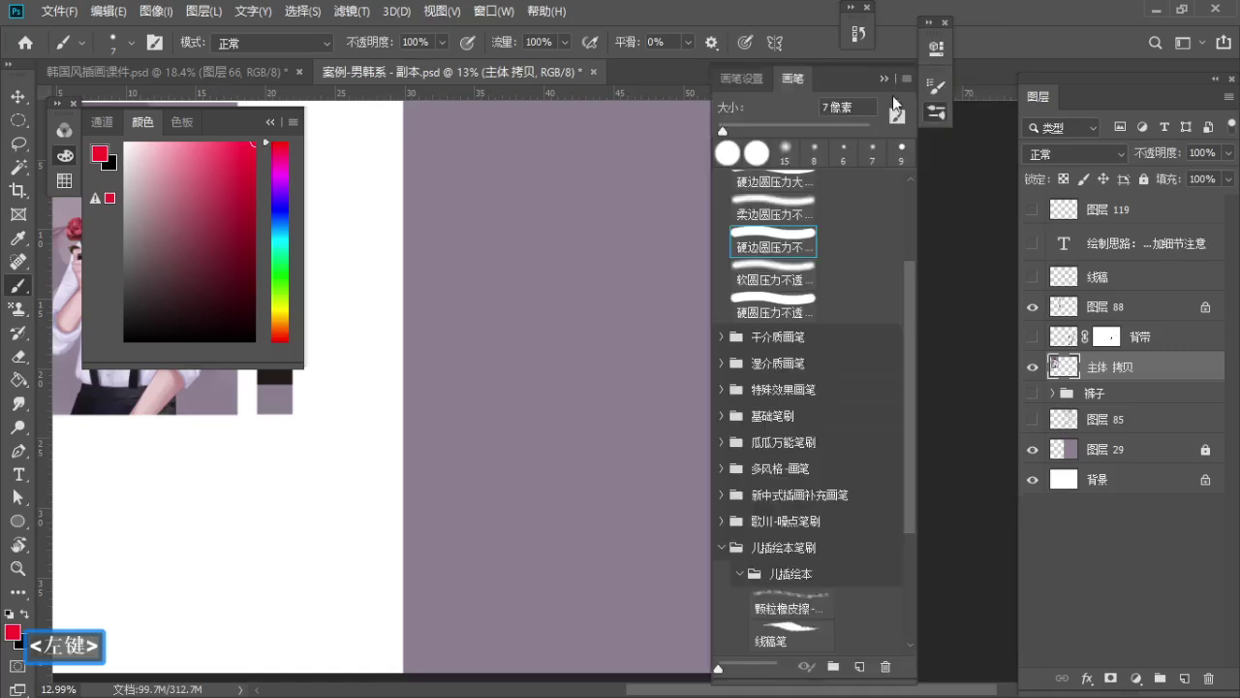
mouse_move(847, 63)
left_mouse_down()
mouse_move(847, 85)
mouse_move(940, 92)
mouse_move(929, 103)
left_mouse_up()
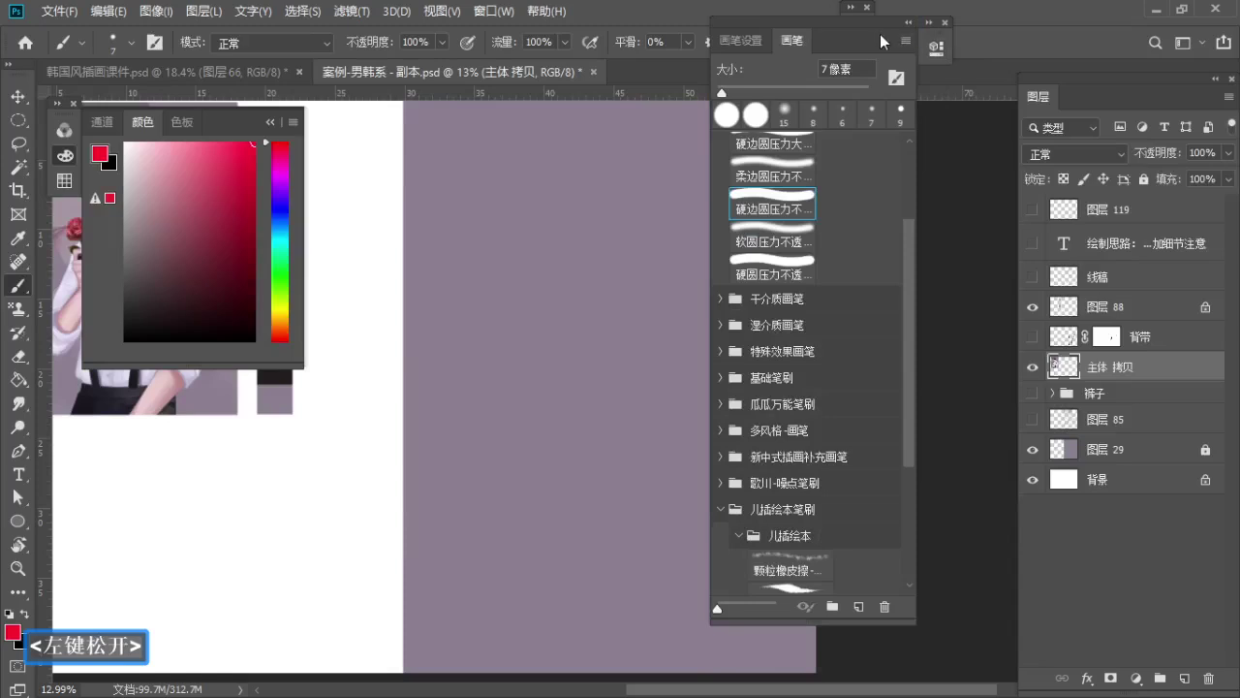
mouse_move(880, 34)
left_mouse_down()
mouse_move(942, 85)
mouse_move(968, 84)
left_mouse_up()
Return to 韩国风插画课件.psd and review the annotated examples across the definition, features and colour-use columns
left_click(235, 69)
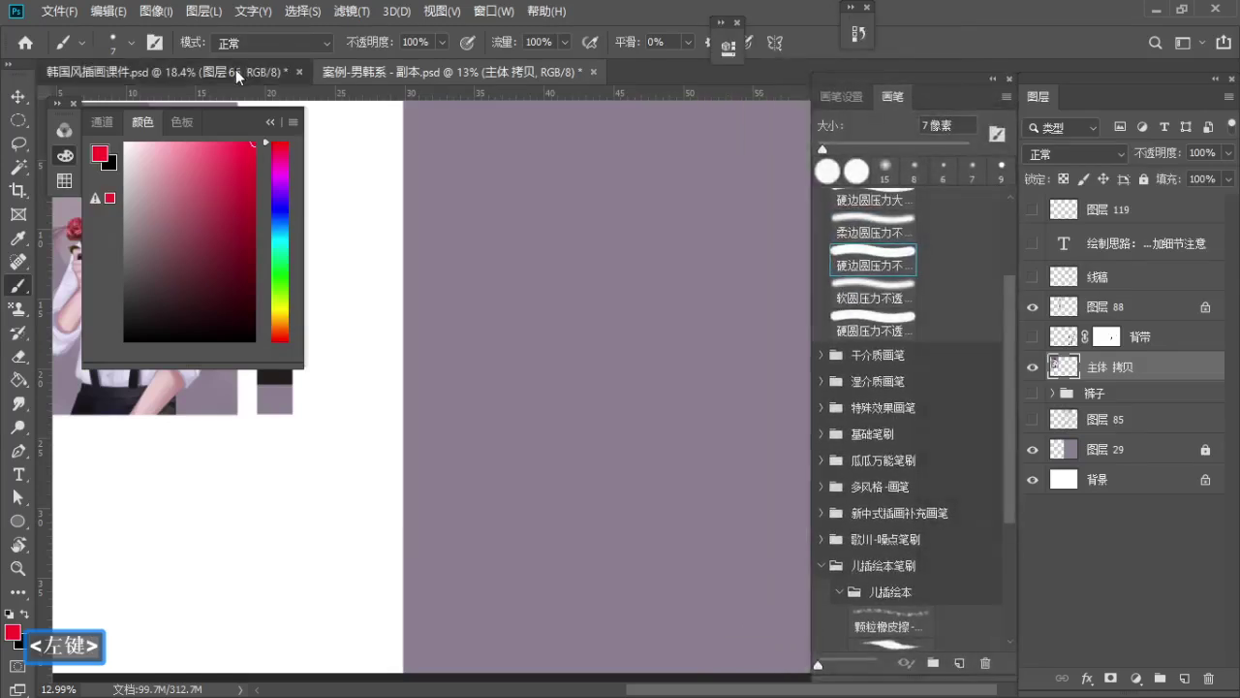
key("space")
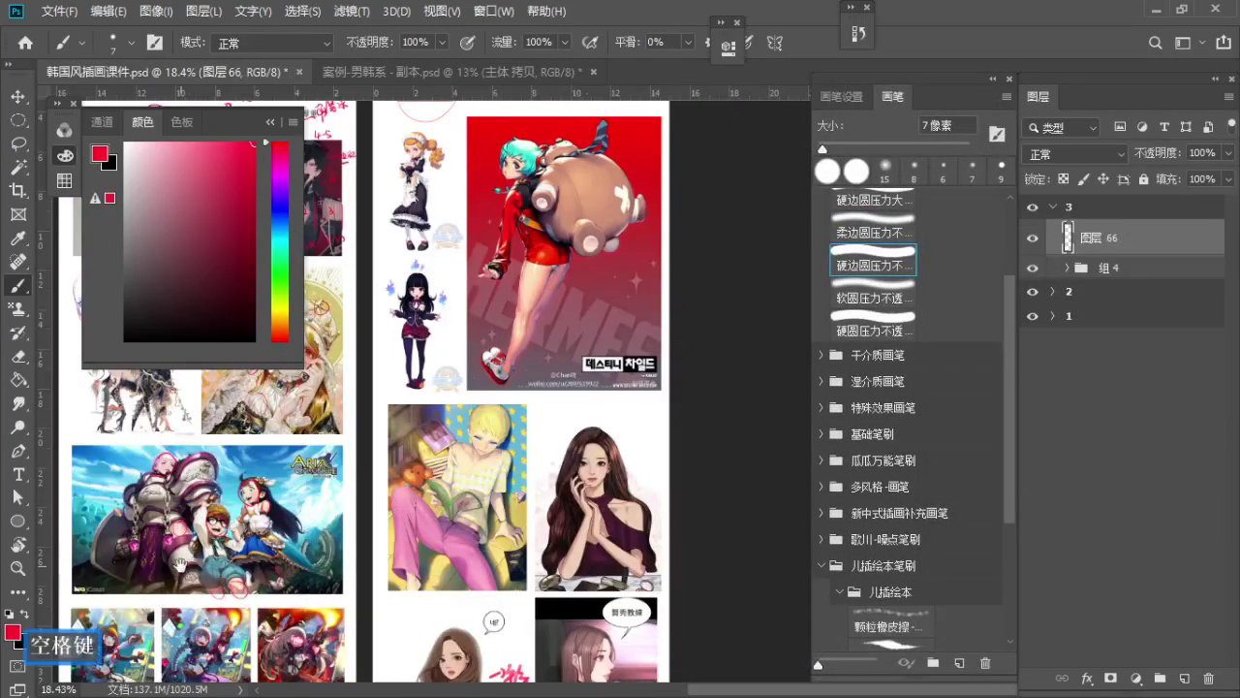
left_click_drag(67, 555, 417, 531)
left_click_drag(313, 519, 437, 545)
key("z")
left_click_drag(414, 312, 408, 310)
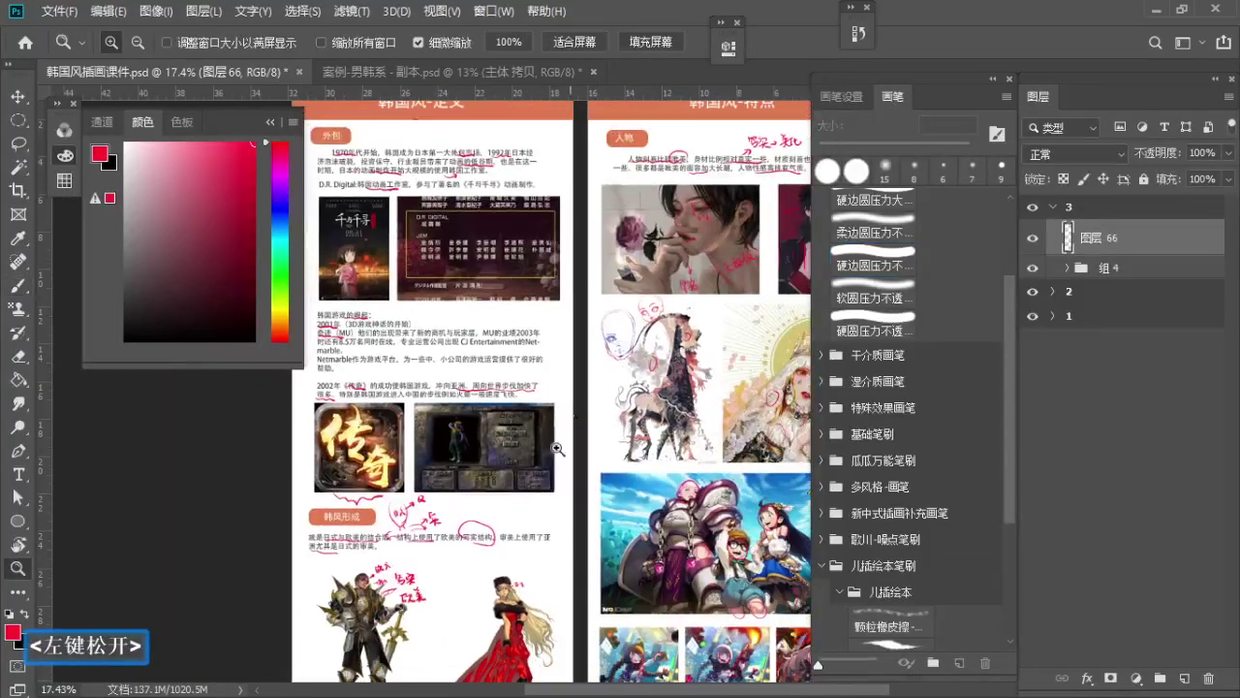
key("space")
left_click_drag(352, 521, 376, 181)
left_click_drag(709, 199, 555, 209)
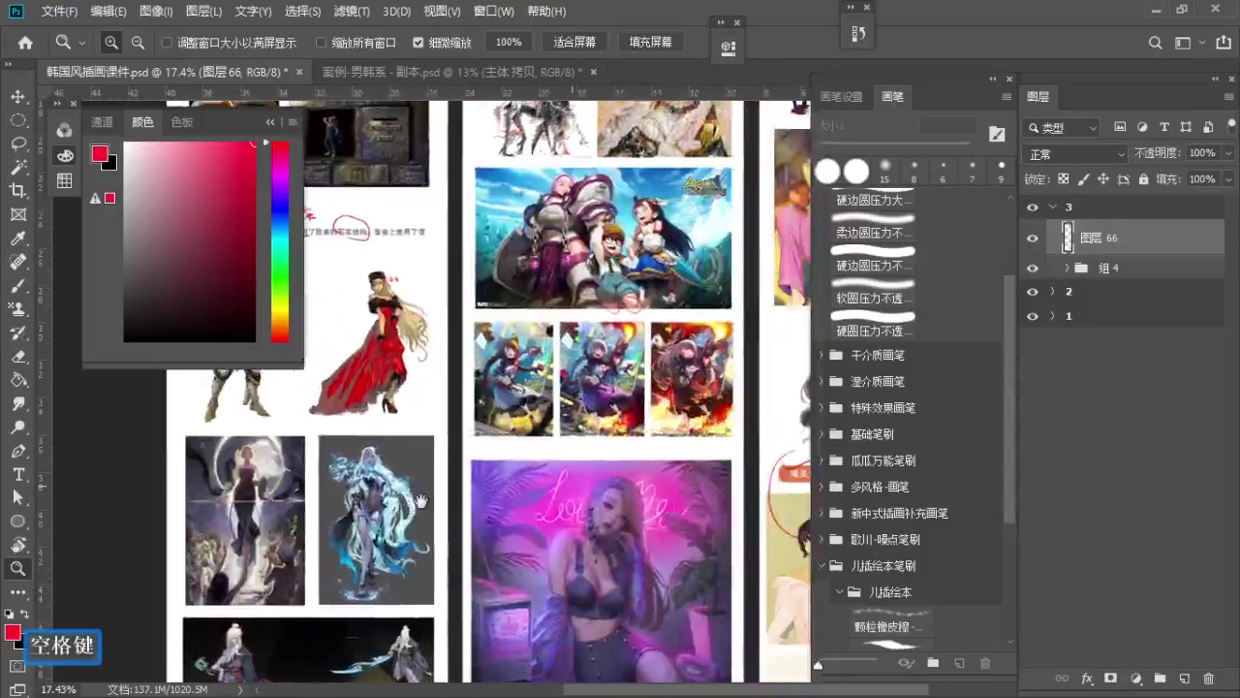
left_click_drag(776, 495, 429, 554)
left_click_drag(547, 566, 597, 479)
left_click_drag(554, 519, 517, 517)
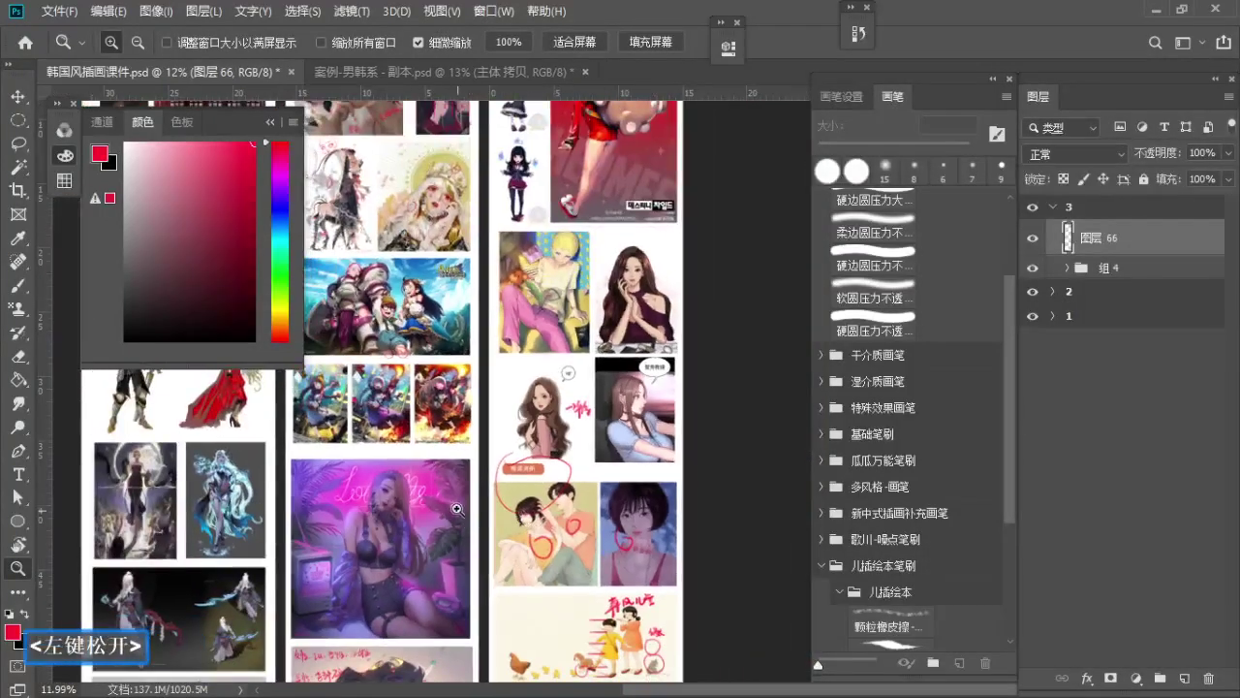
key("space")
left_click_drag(370, 486, 475, 515)
left_click_drag(512, 248, 519, 248)
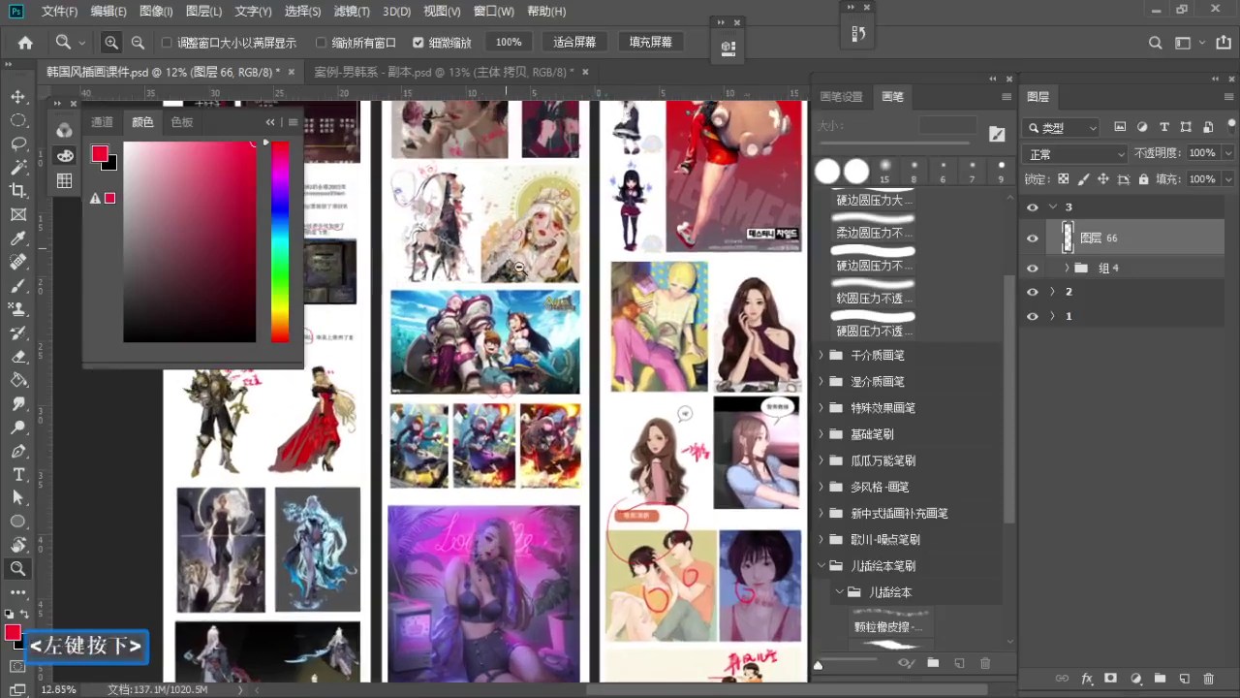
Switch back to 案例-男韩系 - 副本.psd and add a new layer directly above the 主体 拷贝 layer
key("b")
left_click(531, 71)
left_click(531, 69)
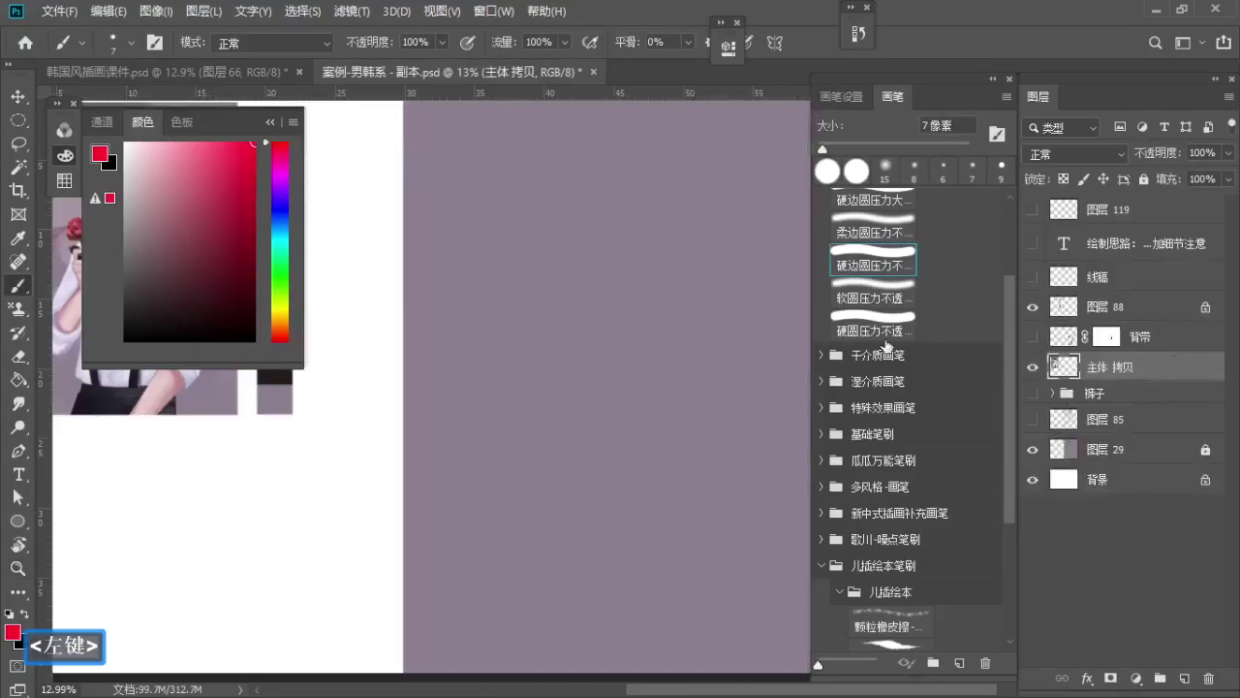
key("space")
left_click_drag(628, 374, 606, 384)
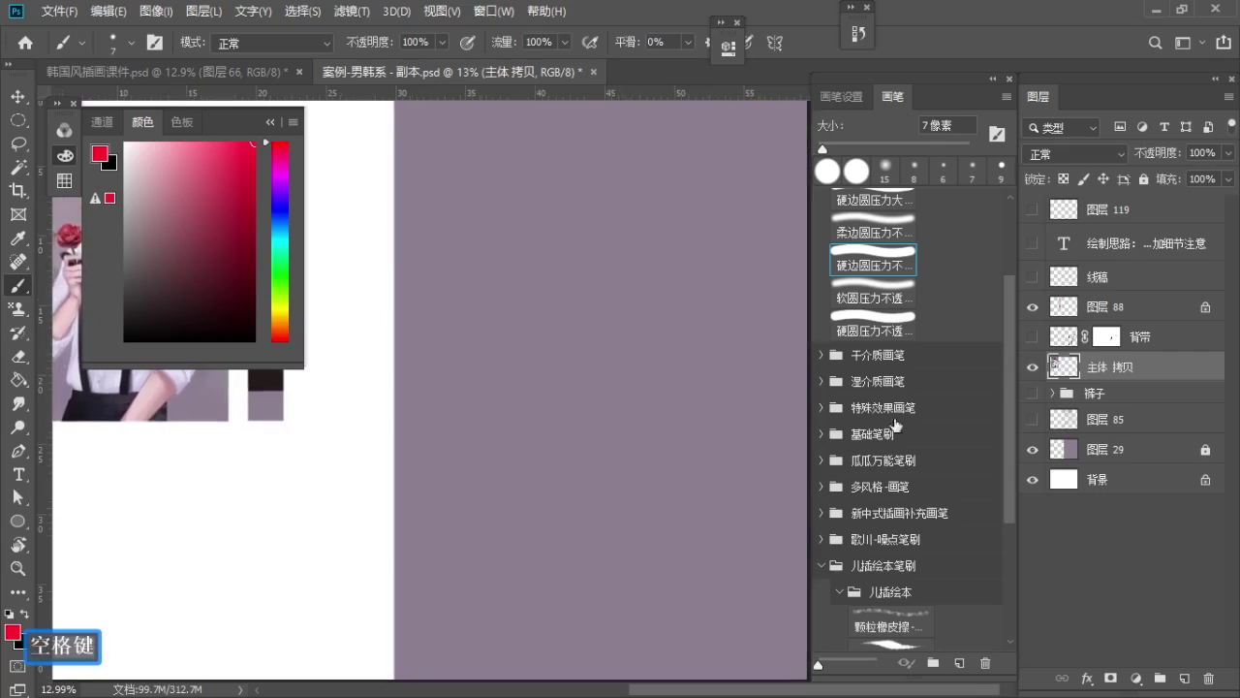
left_click(1184, 677)
key("b")
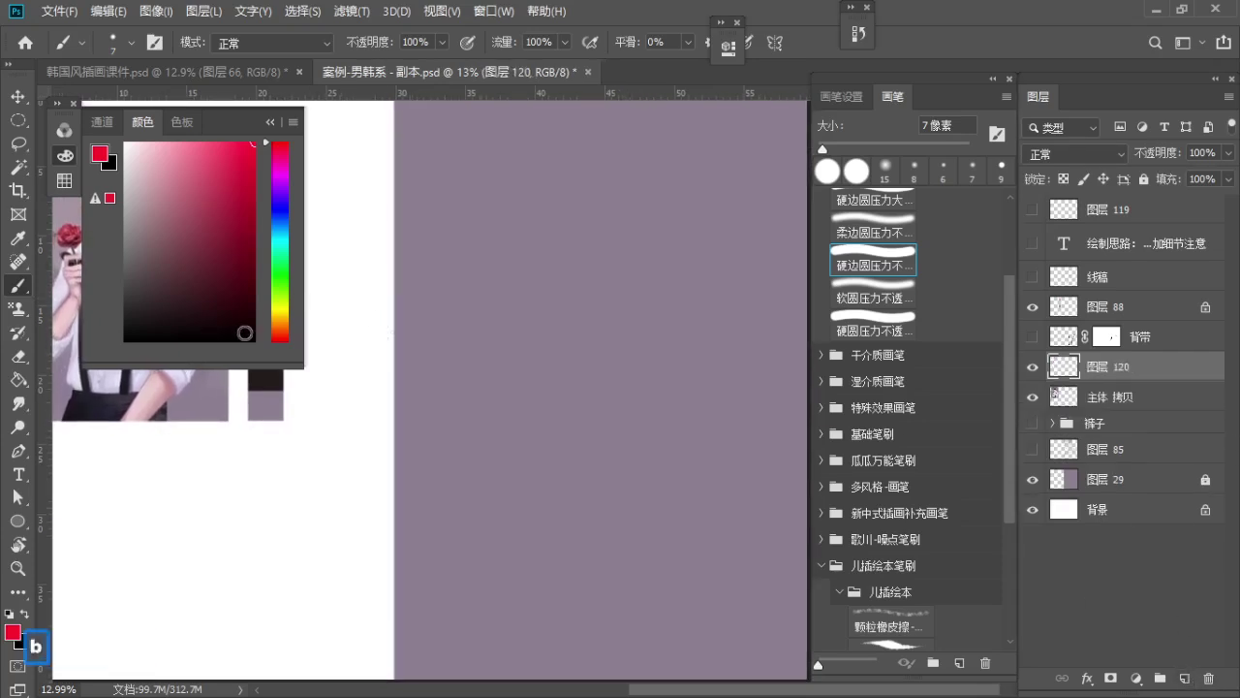
Choose the 线稿笔 brush from the 儿插绘本 preset group at its 10-pixel size
scroll(949, 629, "down", 2)
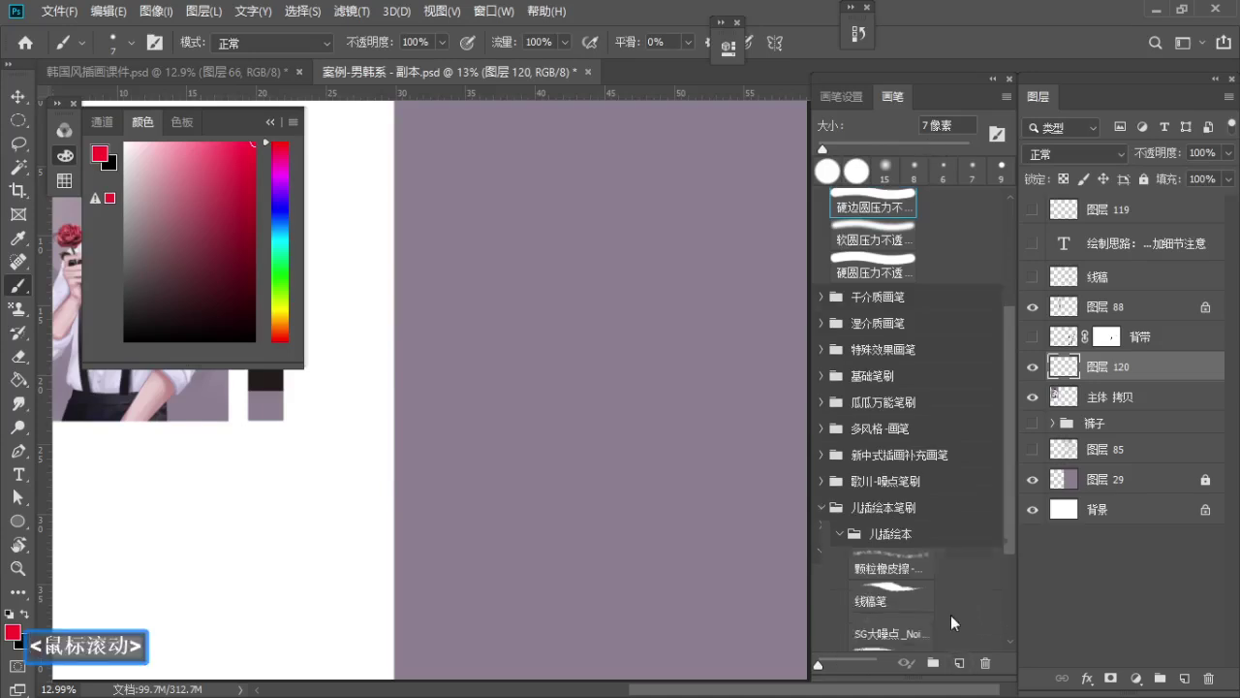
left_click(877, 601)
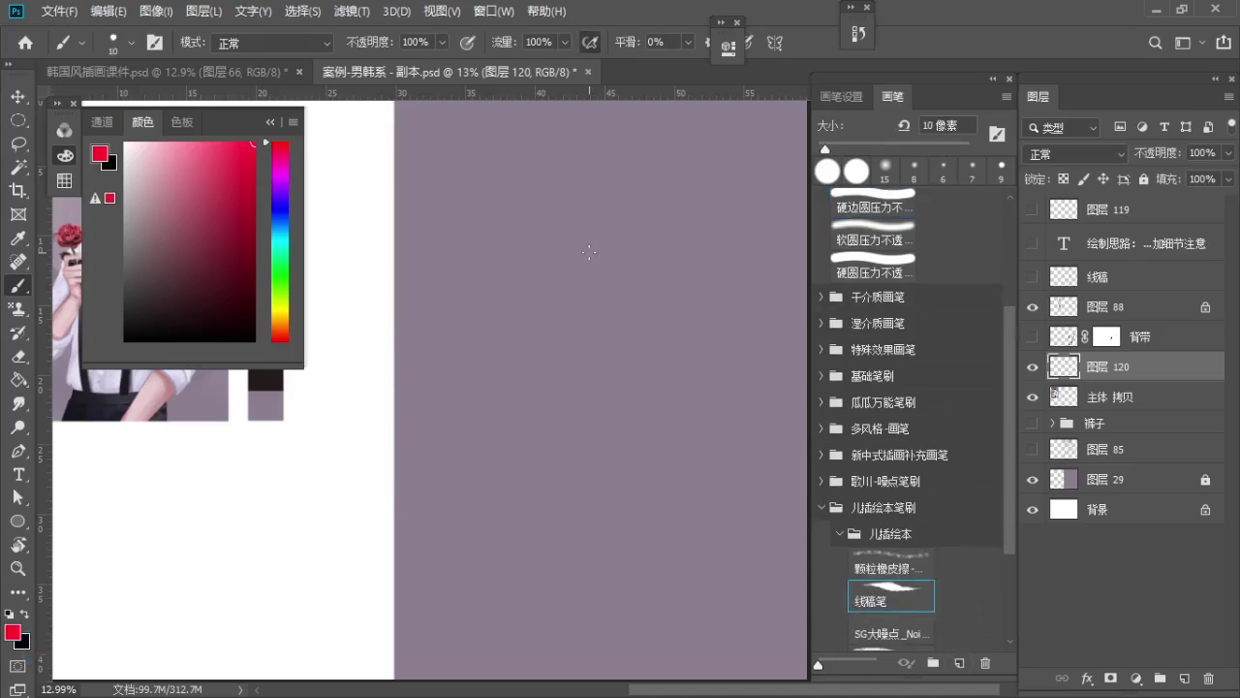
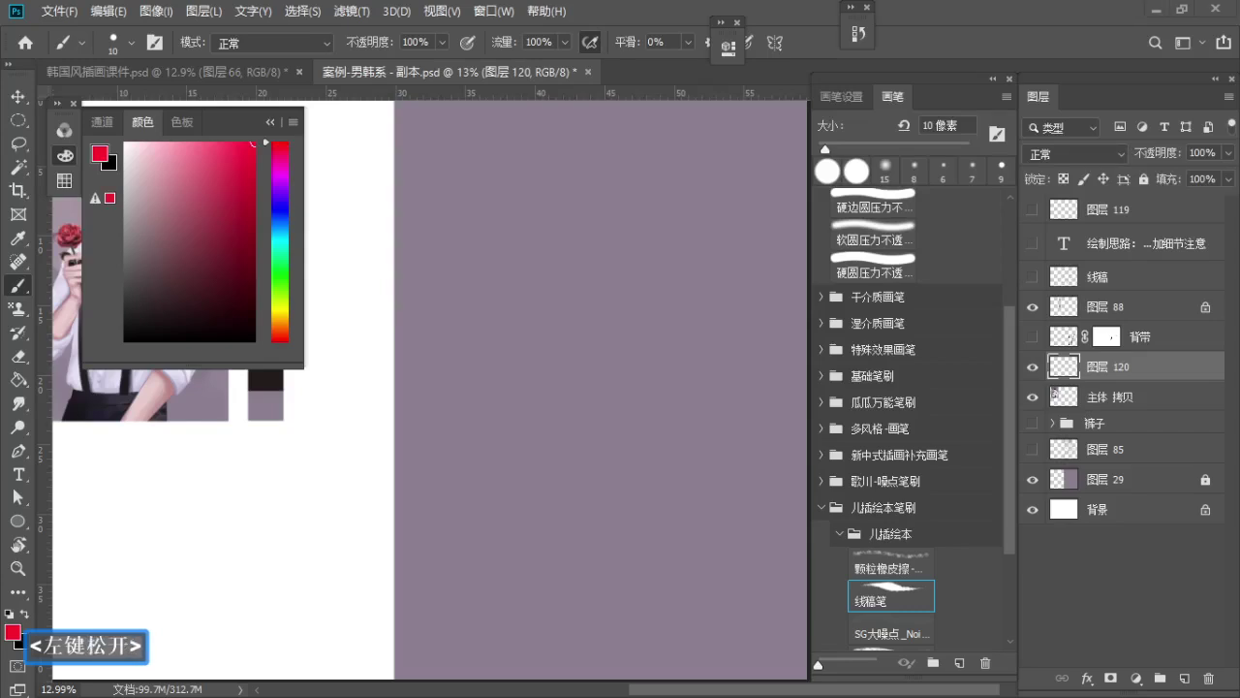
left_click(1067, 690)
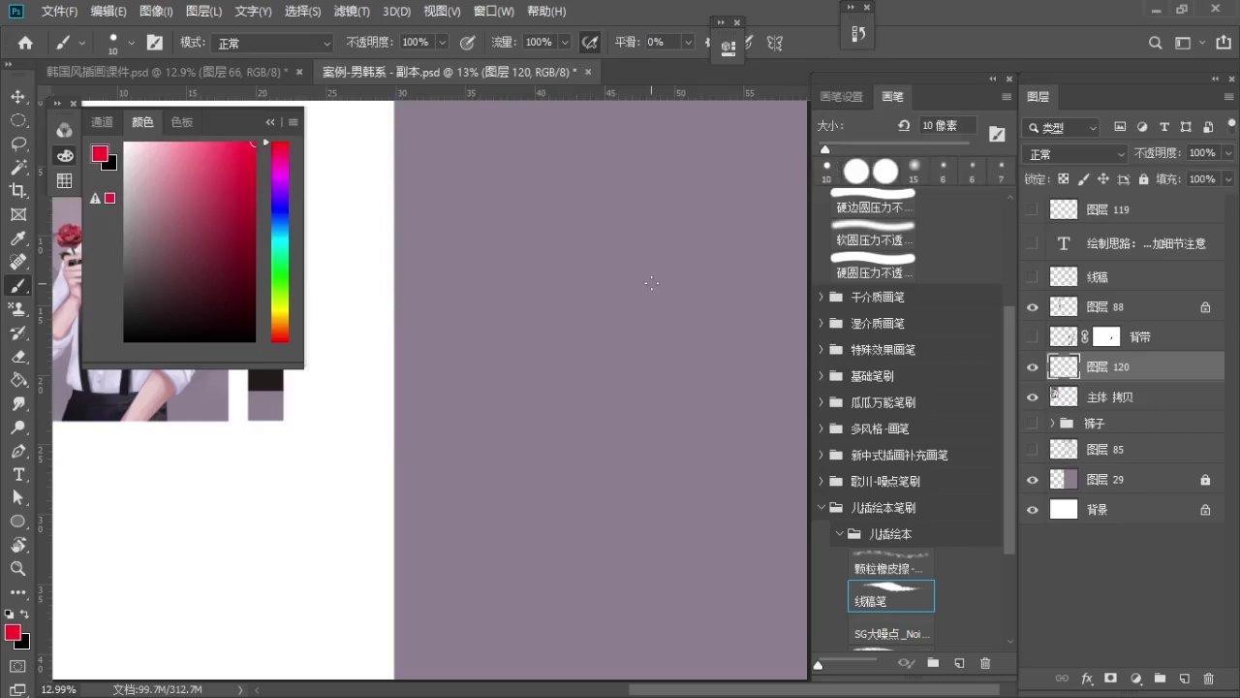
Enlarge the line-art brush to 35 pixels and try a curved vertical red stroke in the purple area
key("b")
key("s")
key("s")
key("s")
key("s")
key("s")
key("s")
left_click_drag(578, 204, 585, 302)
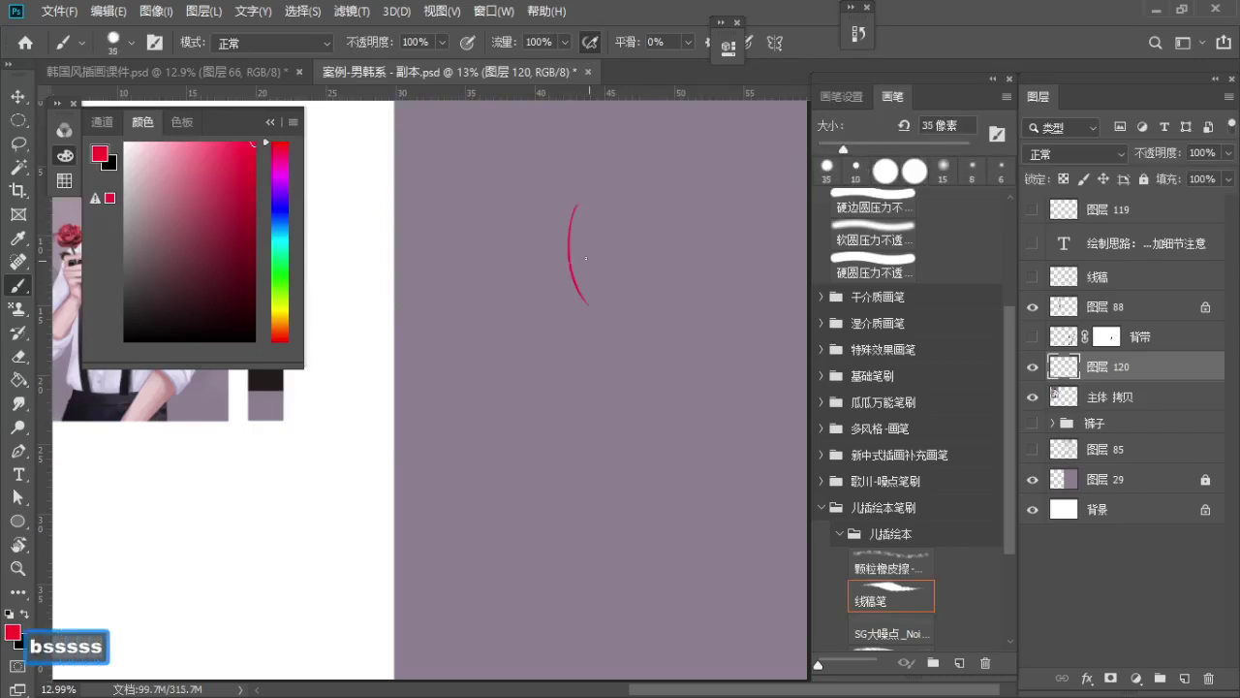
key("ctrl+z")
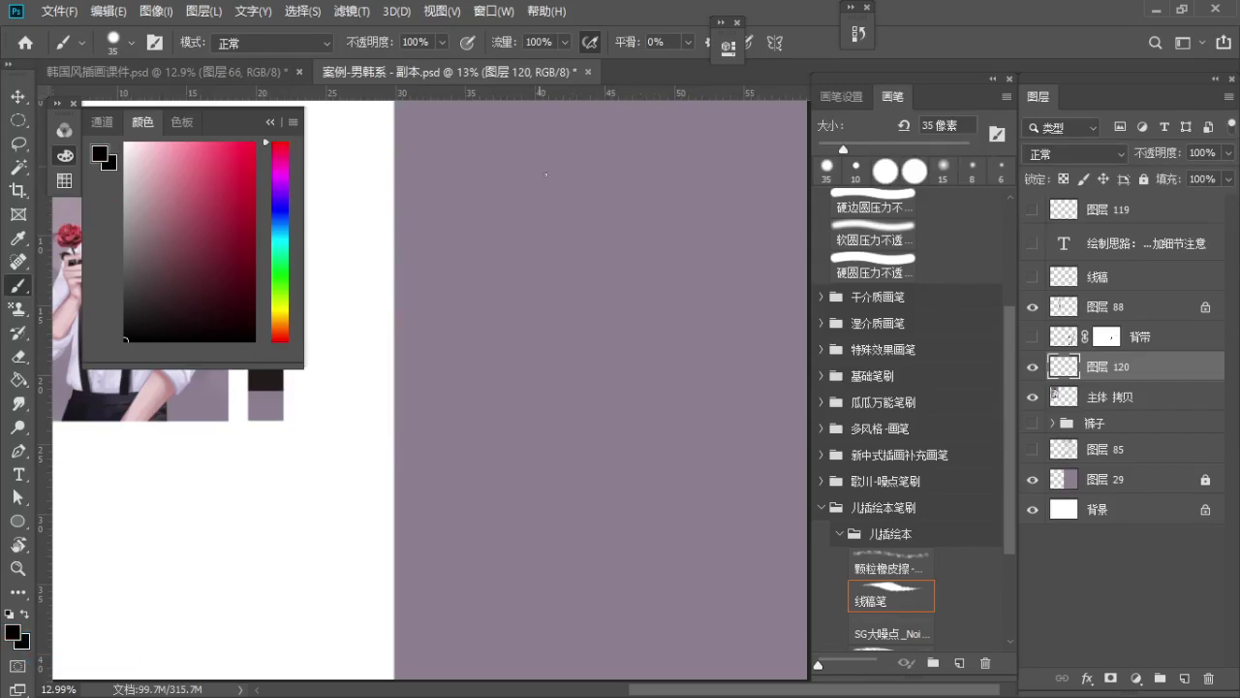
Try shallow black arcs in the upper purple area with the line-art brush at 40 and 35 pixels
key("s")
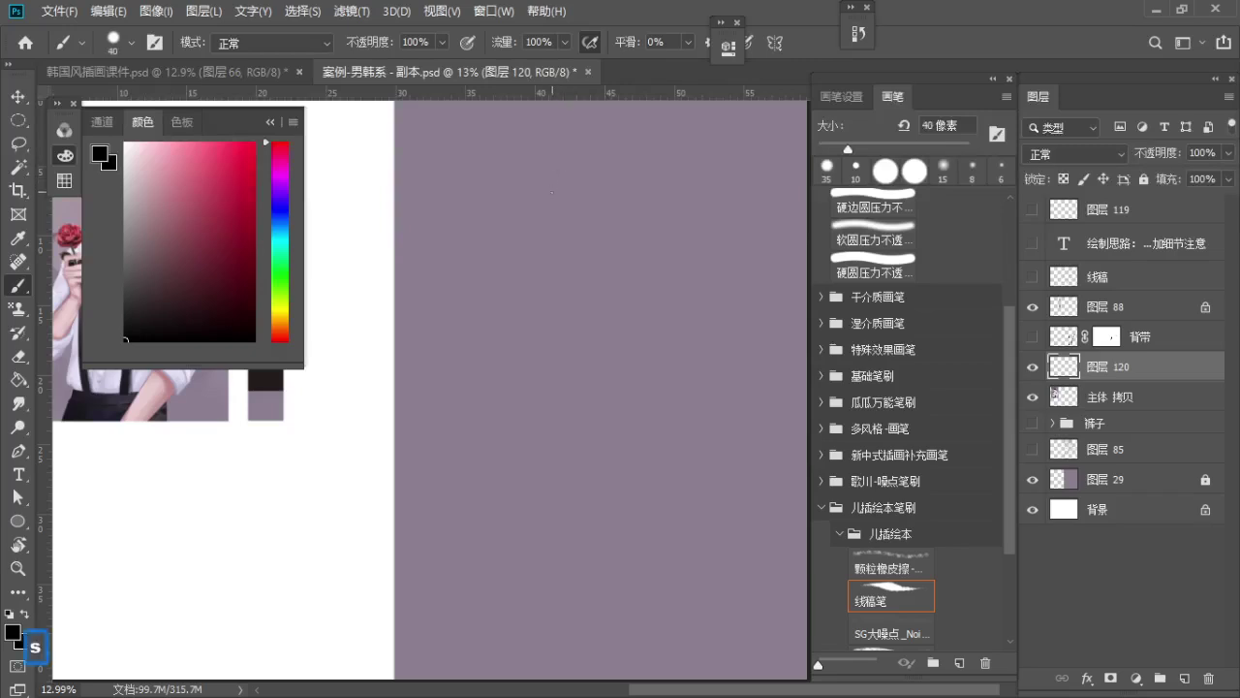
left_click_drag(549, 194, 613, 189)
key("ctrl+z")
key("a")
key("ctrl+z")
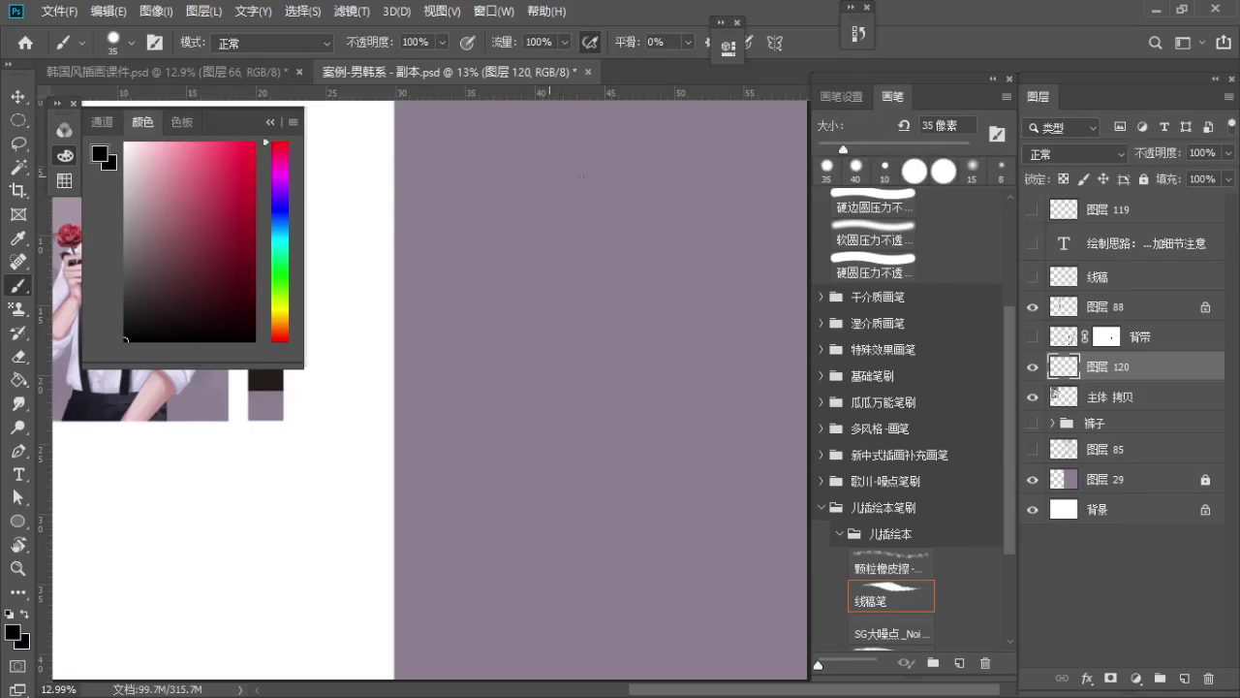
left_click_drag(550, 187, 611, 188)
key("ctrl+z")
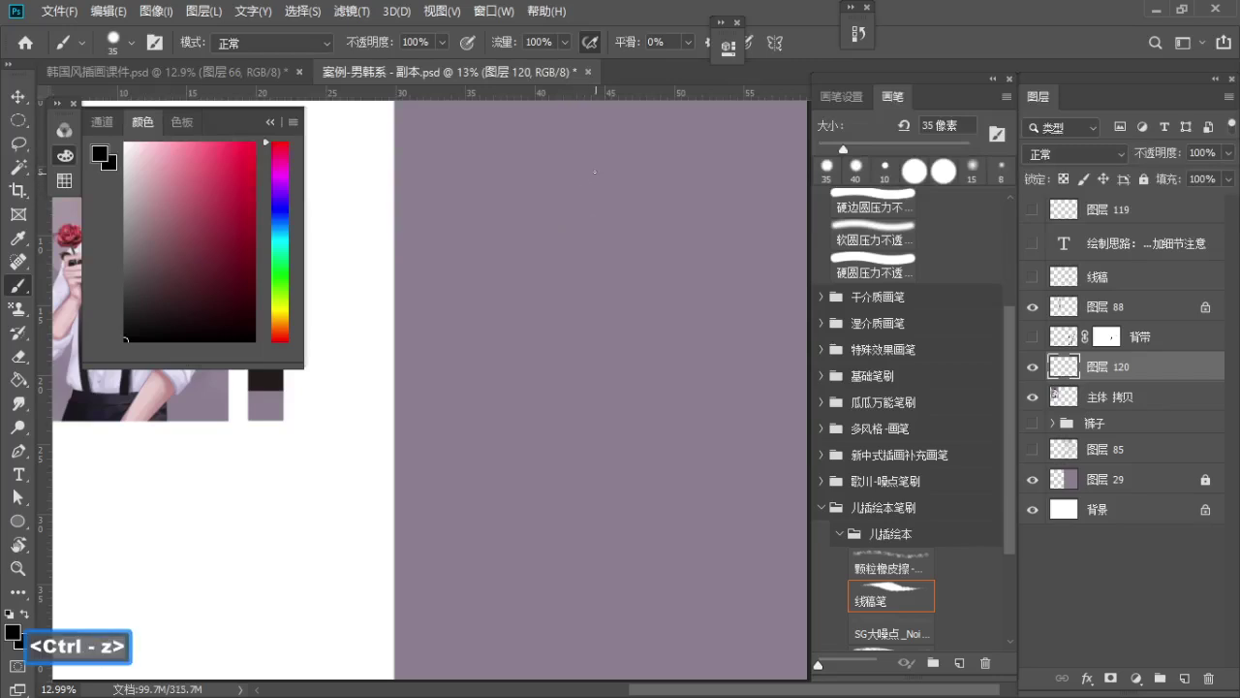
Try several black head-top arcs in the upper purple area with the brush at 30 pixels, undoing each attempt
key("[")
mouse_move(562, 182)
left_mouse_down()
mouse_move(614, 183)
mouse_move(603, 173)
left_mouse_up()
key("ctrl+z")
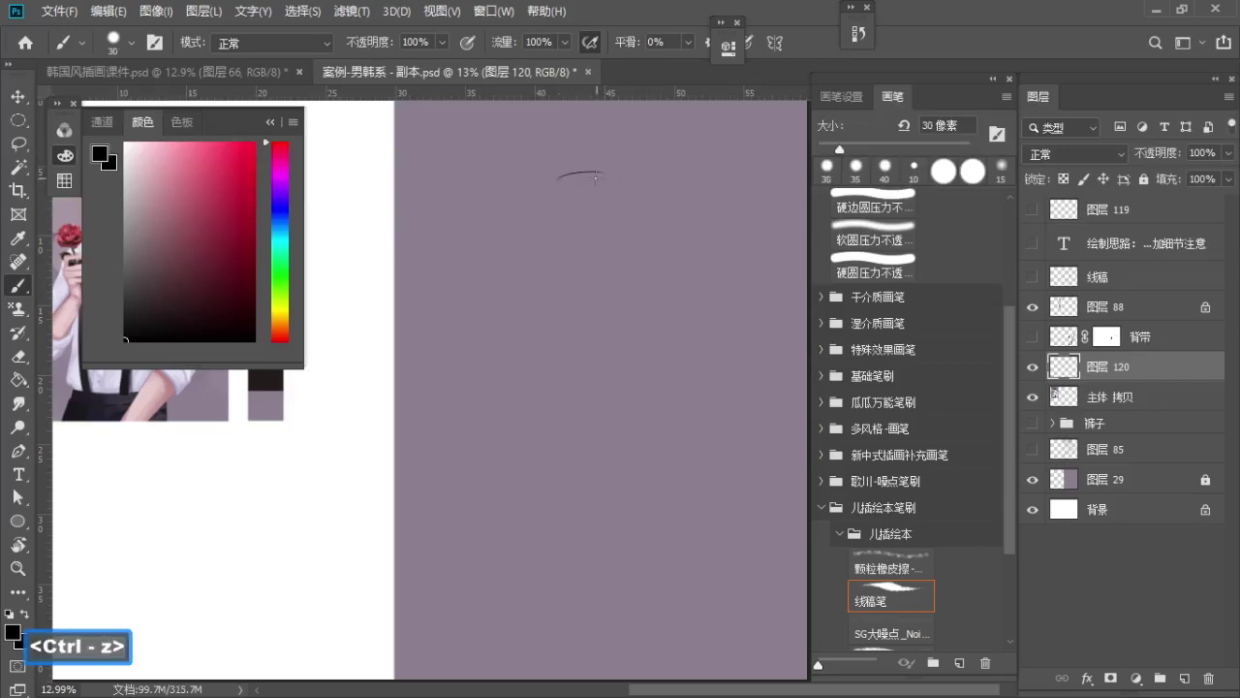
key("ctrl+z")
key("ctrl+z")
left_click_drag(565, 184, 627, 189)
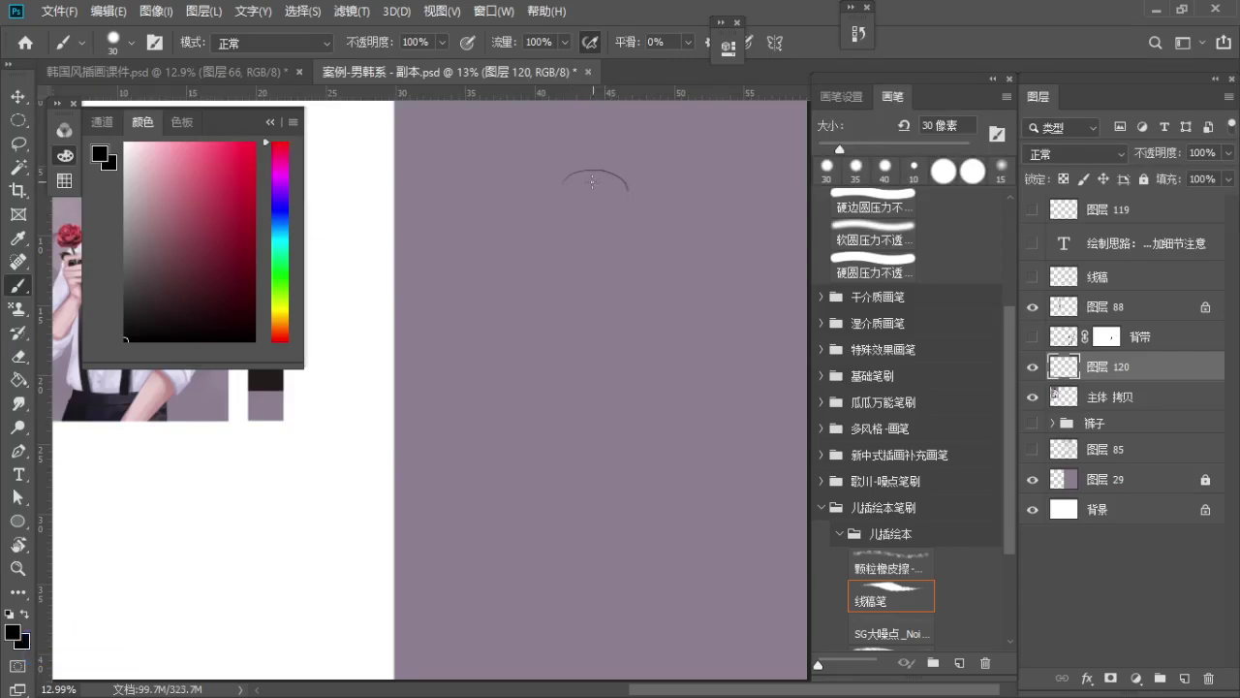
key("ctrl+z")
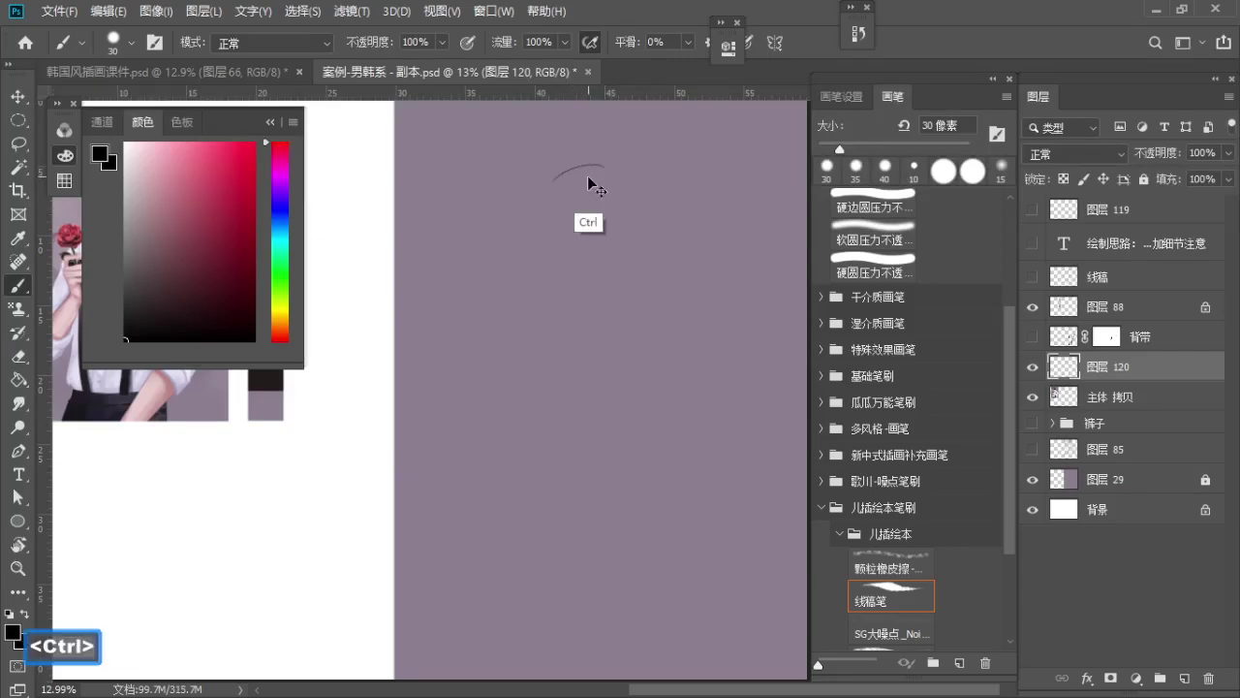
key("ctrl+z")
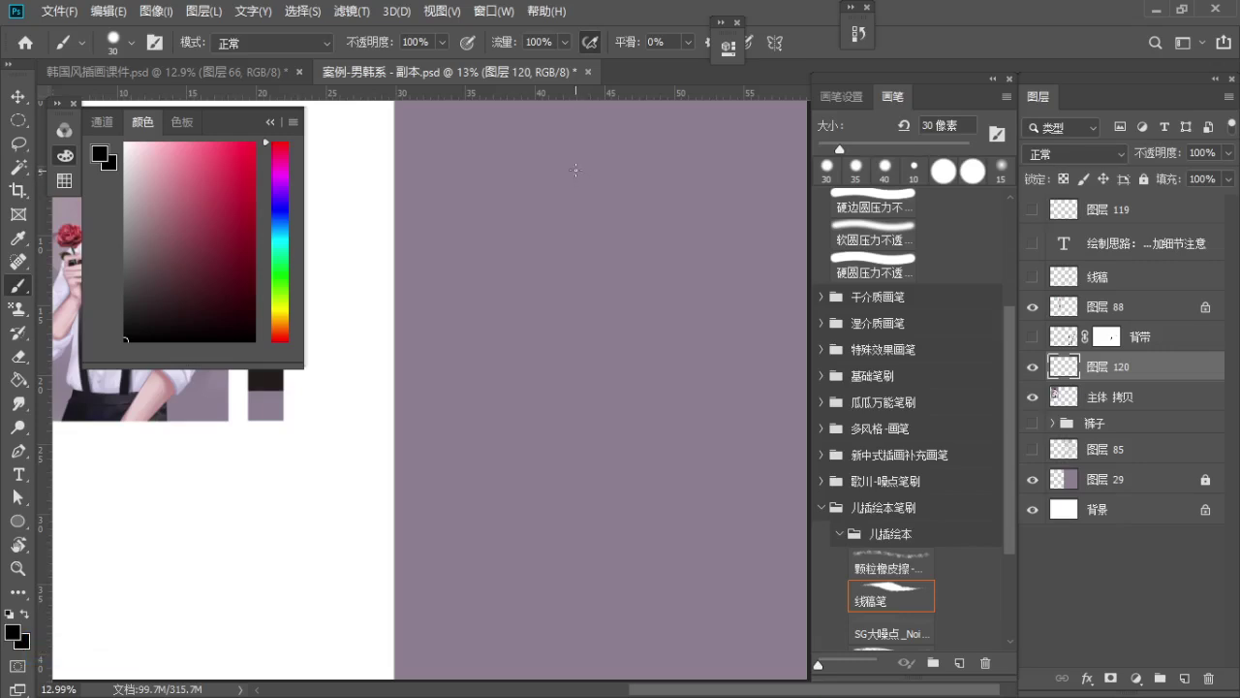
key("ctrl+z")
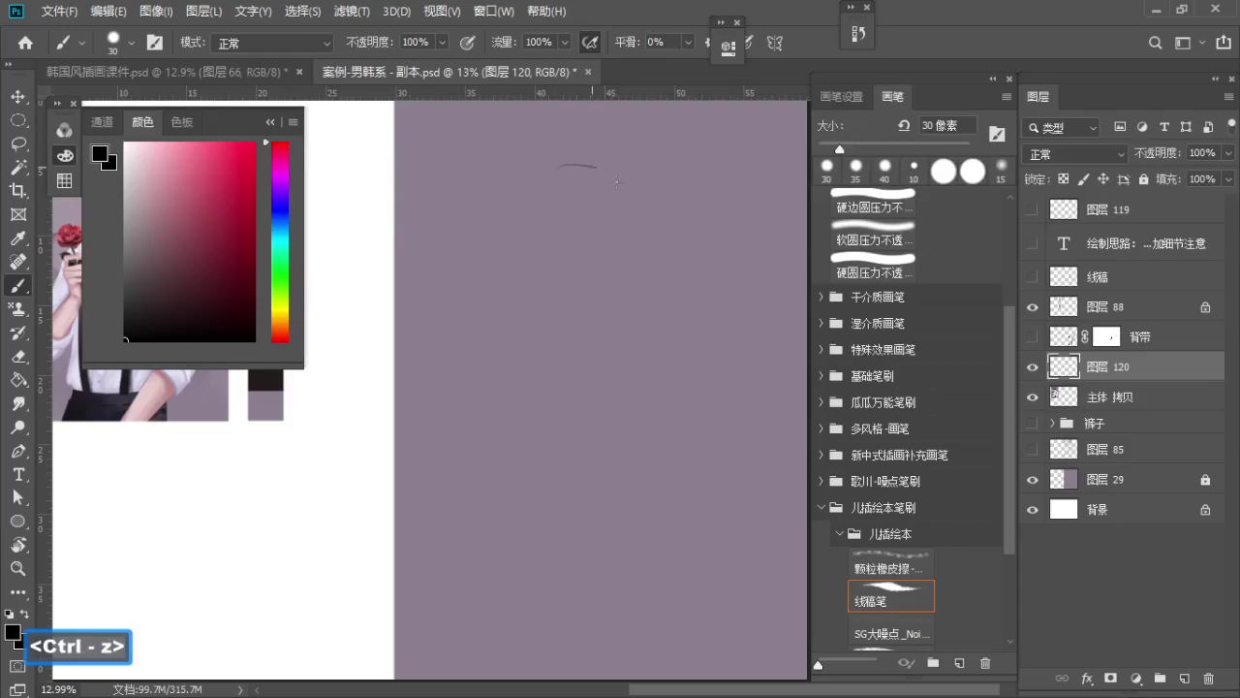
key("ctrl+z")
left_click_drag(573, 163, 623, 195)
key("ctrl+z")
mouse_move(566, 165)
left_mouse_down()
mouse_move(611, 166)
mouse_move(637, 185)
left_mouse_up()
key("ctrl+z")
key("ctrl+z")
key("ctrl+z")
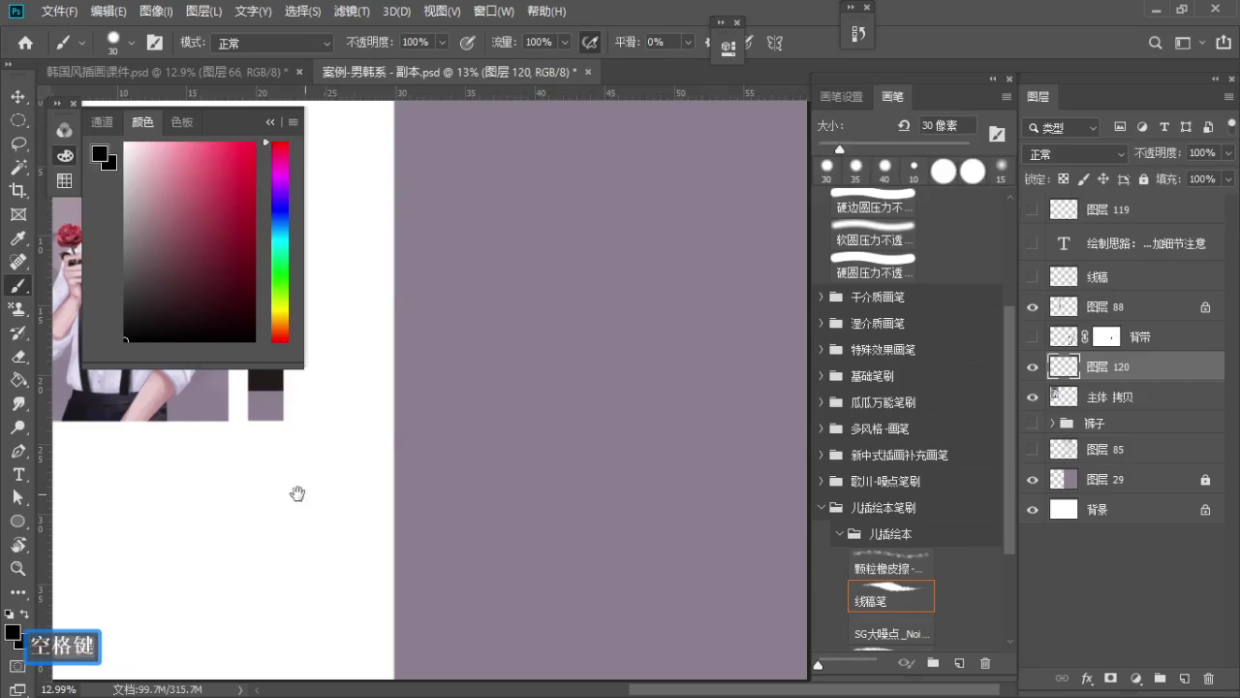
Set the brush to bright red at 25 pixels and try a guide stroke across the painted man's hair
left_click_drag(297, 494, 662, 503)
left_click_drag(459, 146, 547, 180)
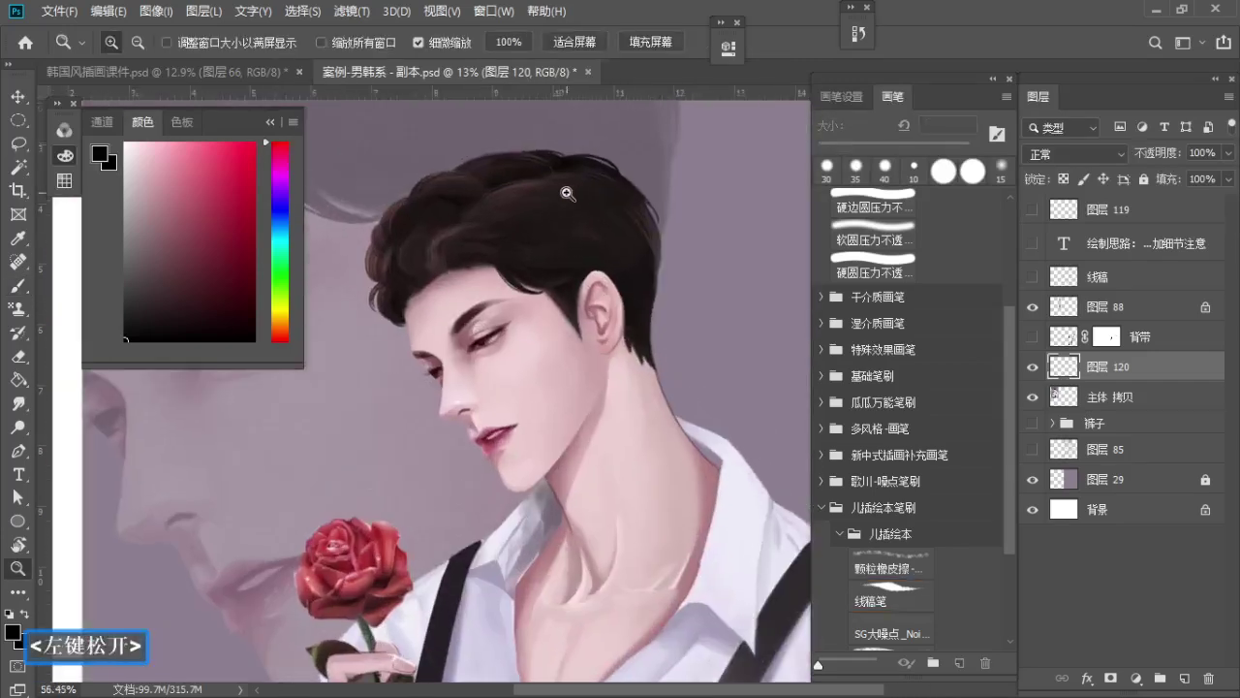
left_click_drag(515, 239, 491, 228)
key("space")
key("b")
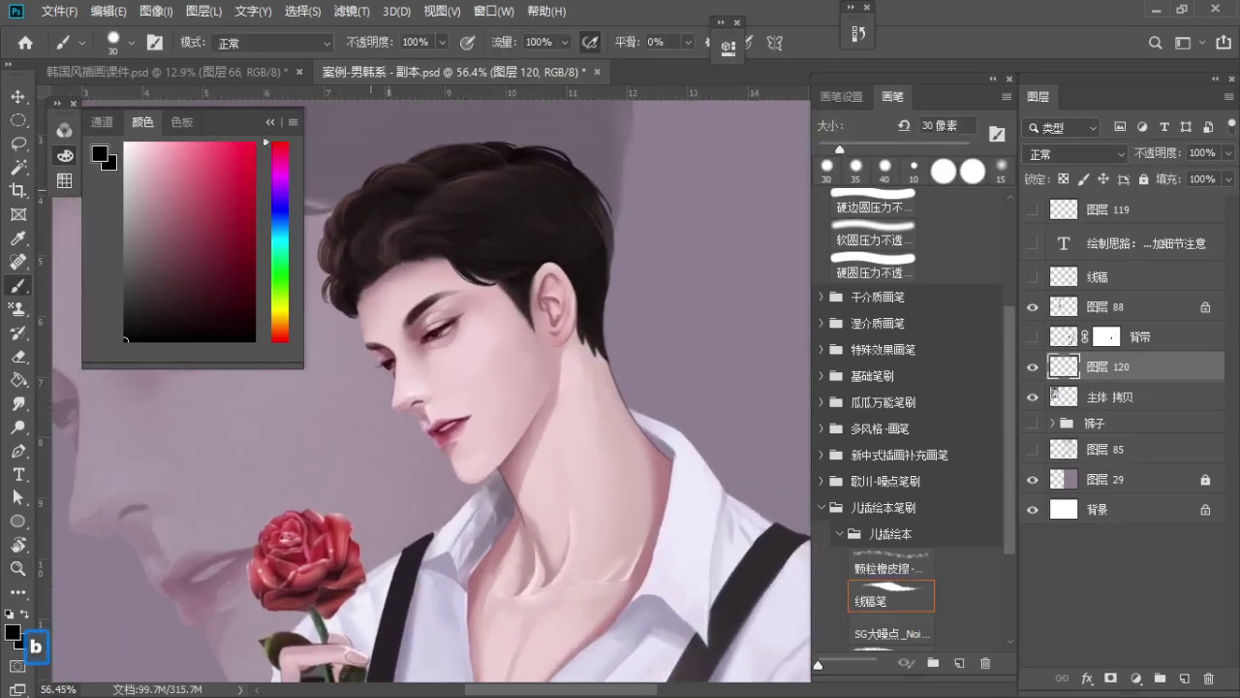
left_click(254, 145)
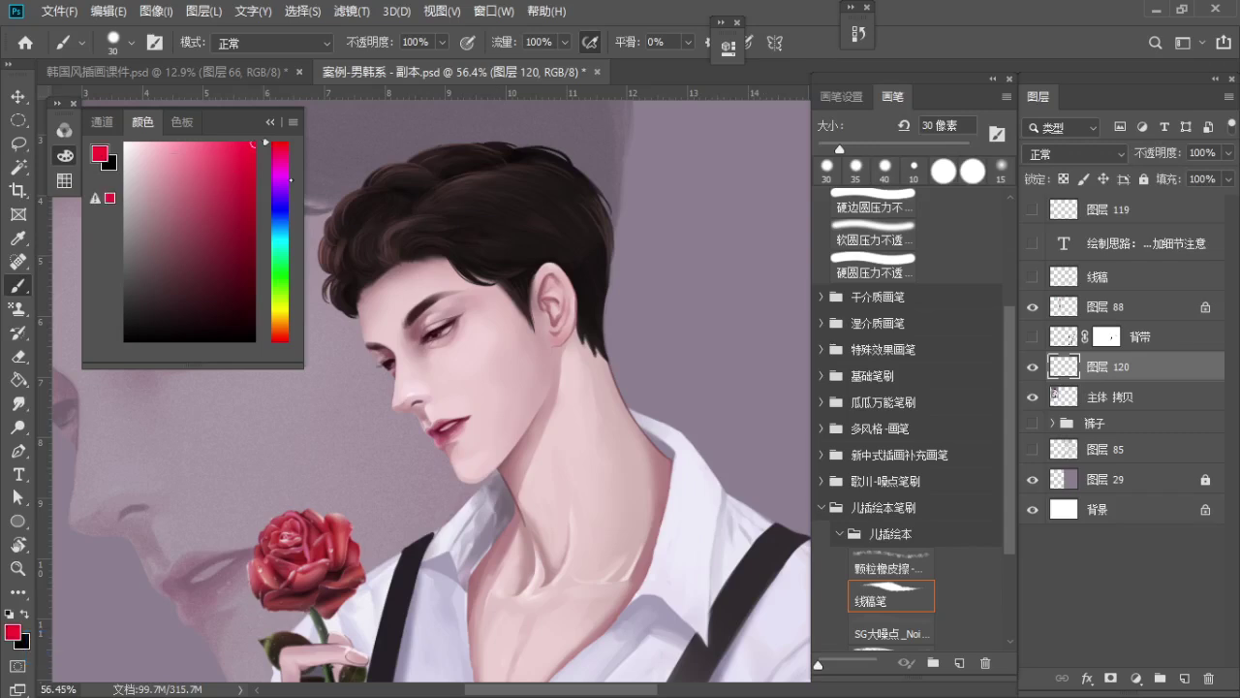
key("a")
left_click_drag(403, 211, 509, 205)
key("ctrl+z")
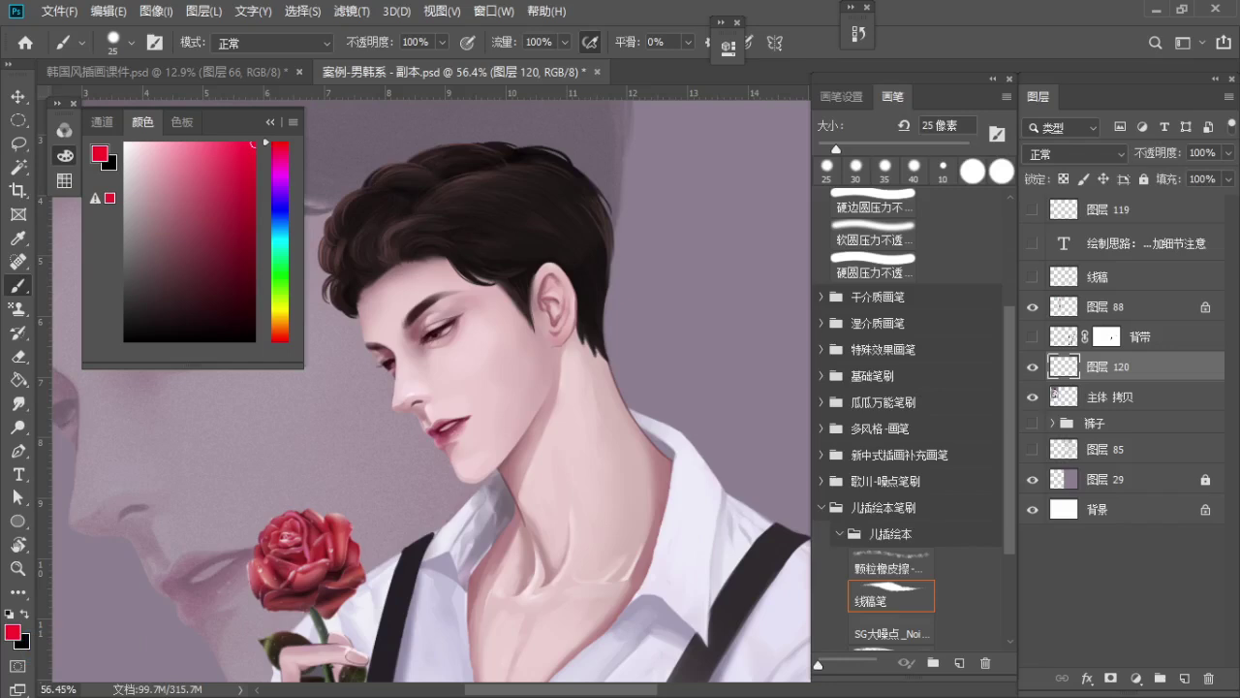
Bring 案例男韩系.jpg in as a floating window, collapse the colour picker over it and add a new layer above the background
left_click(1107, 367)
left_click_drag(1239, 363, 142, 164)
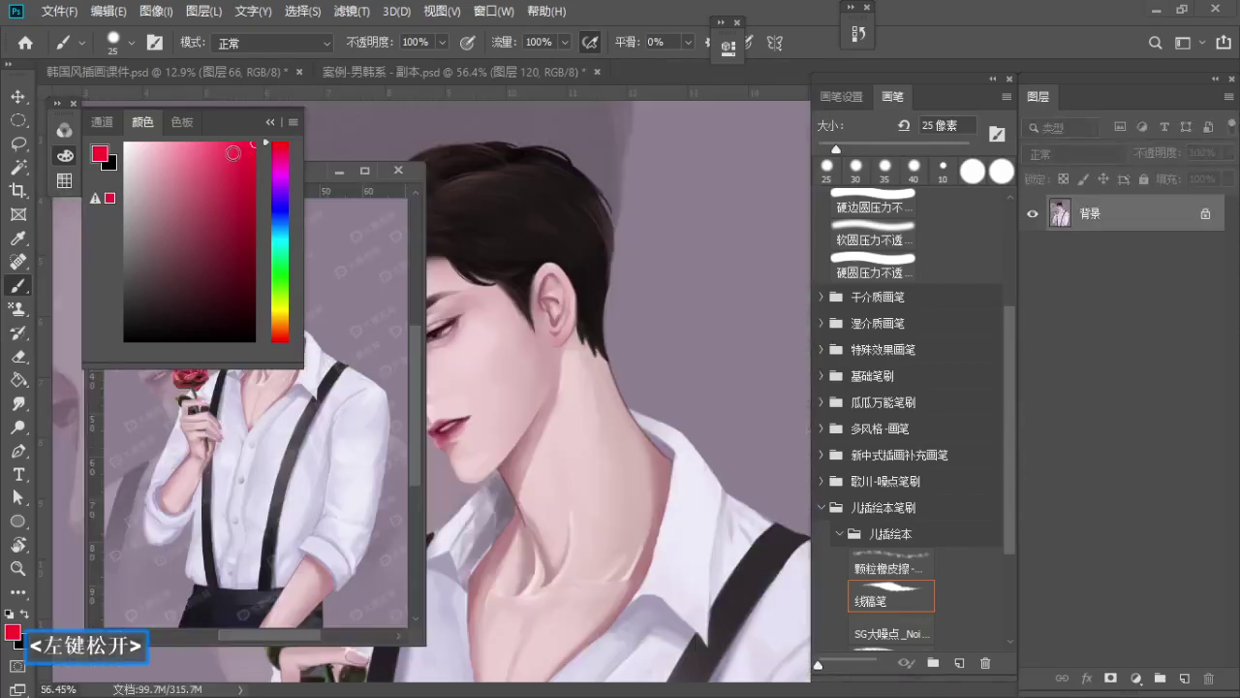
left_click(264, 117)
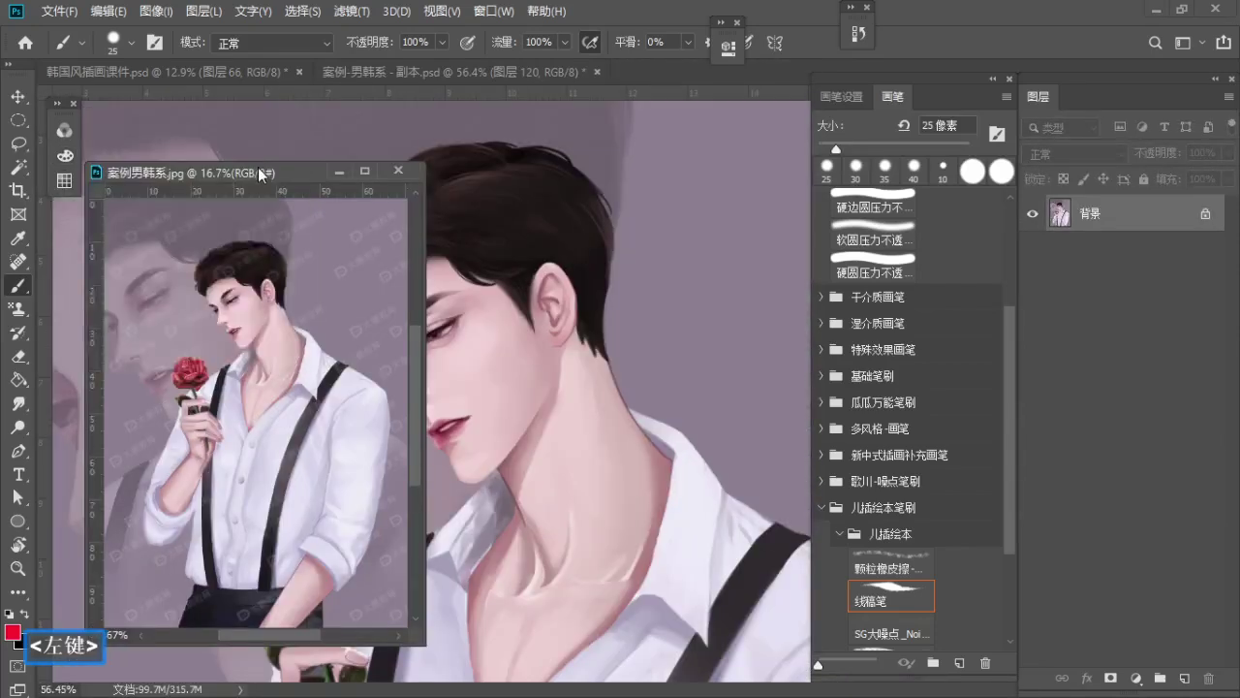
left_click(1184, 676)
Undo the stray red mark and widen the floating 案例男韩系.jpg window to show more of the figure
key("z")
left_click_drag(239, 302, 289, 341)
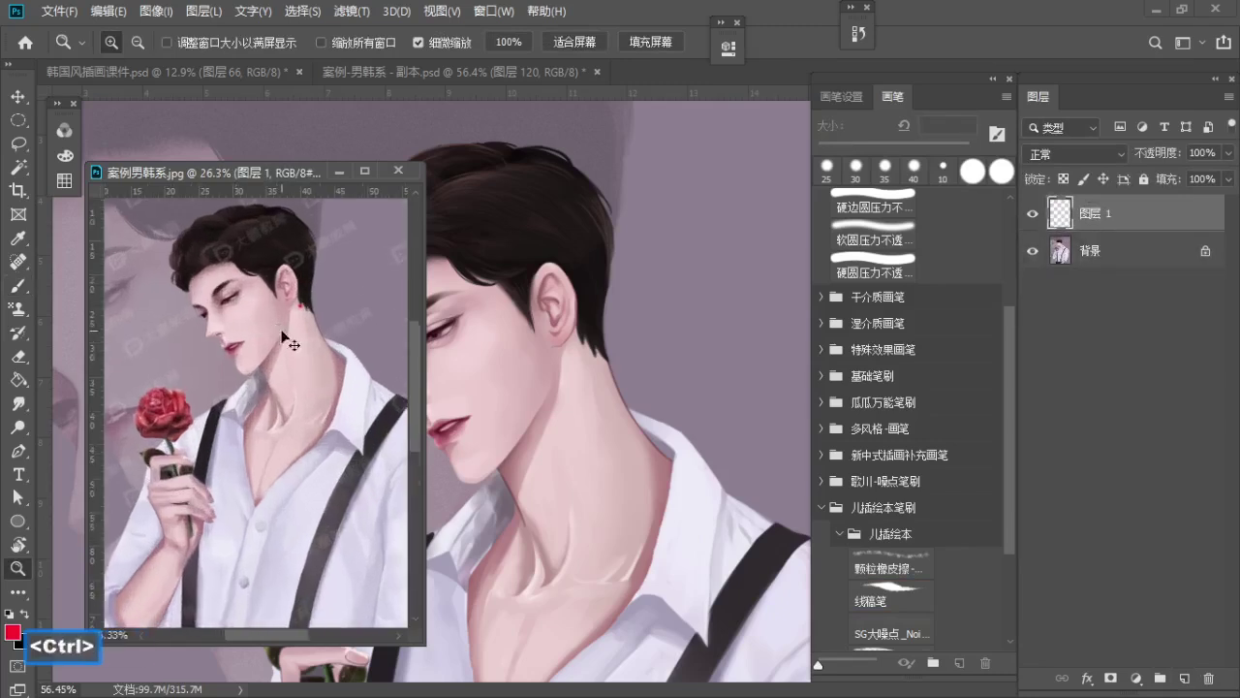
key("ctrl+z")
left_click_drag(420, 331, 469, 330)
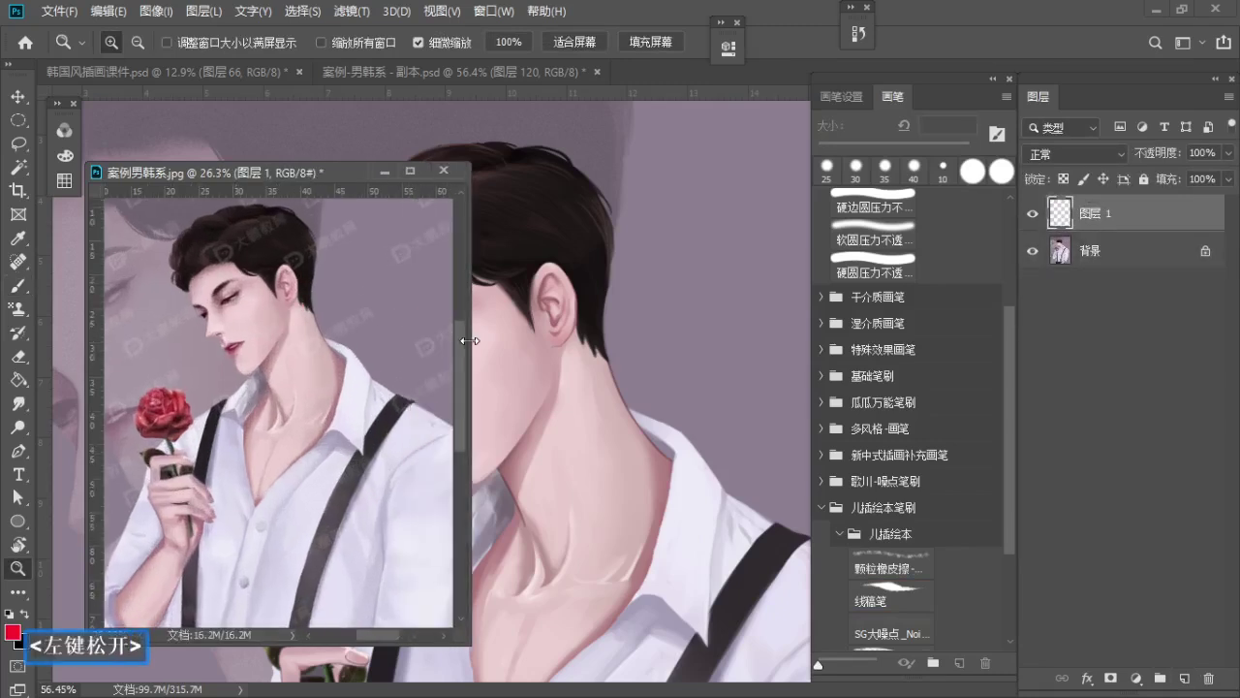
double_click(581, 339)
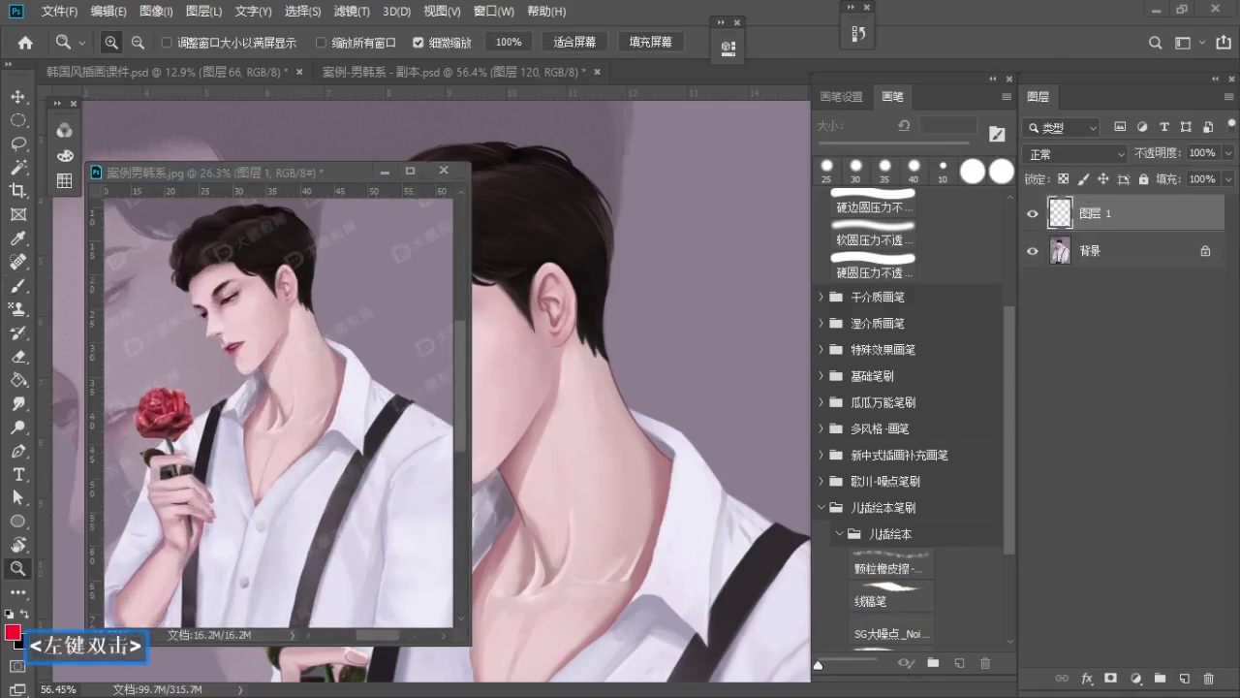
left_click(251, 275)
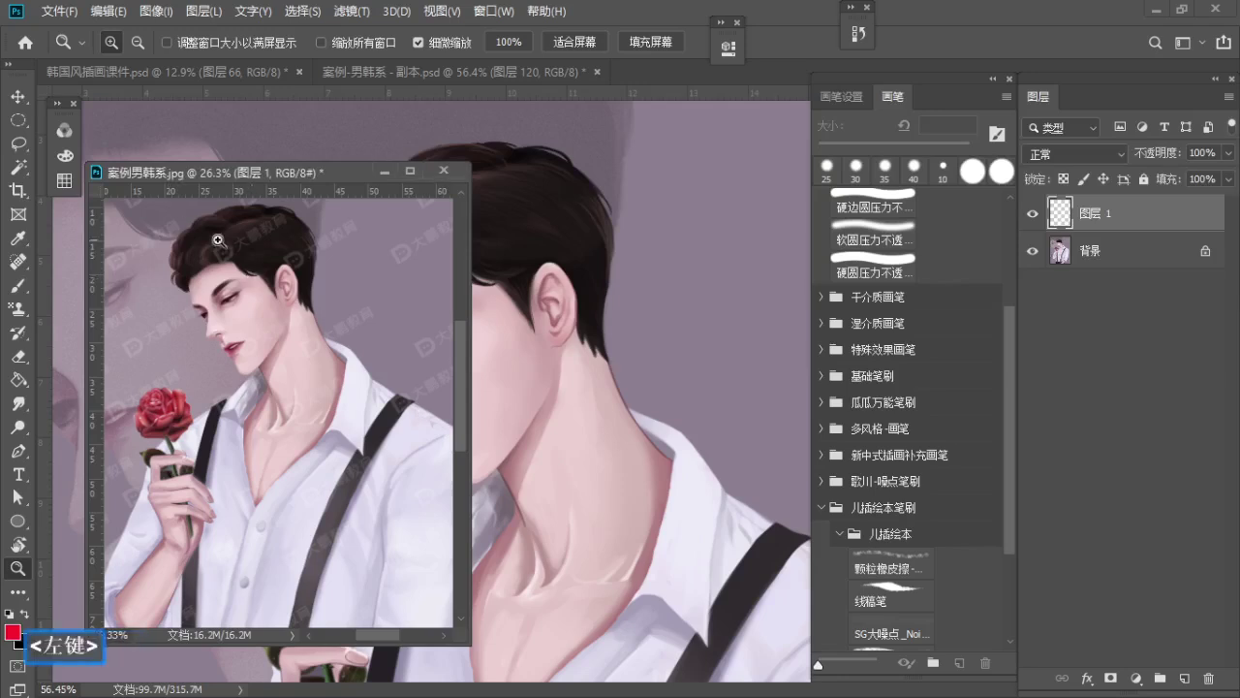
left_click(218, 240)
Draw a red arc over the top front of the hair as the start of the head's construction circle
key("b")
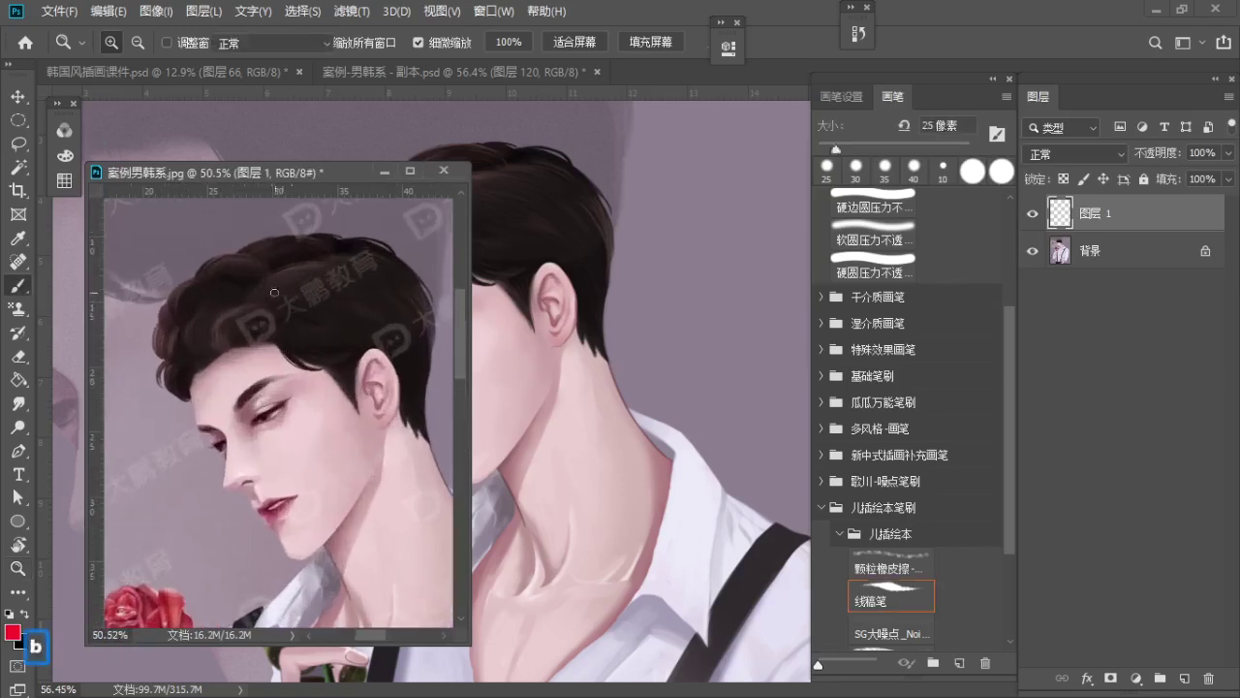
key("ctrl+z")
mouse_move(205, 308)
left_mouse_down()
mouse_move(324, 244)
mouse_move(376, 334)
mouse_move(330, 414)
left_mouse_up()
key("ctrl+z")
key("ctrl+z")
mouse_move(199, 264)
left_mouse_down()
mouse_move(350, 255)
mouse_move(412, 302)
mouse_move(388, 390)
mouse_move(250, 415)
mouse_move(192, 305)
mouse_move(269, 260)
mouse_move(301, 256)
left_mouse_up()
key("ctrl+z")
key("ctrl+z")
key("ctrl+z")
mouse_move(214, 297)
left_mouse_down()
mouse_move(312, 258)
mouse_move(391, 296)
left_mouse_up()
key("ctrl+z")
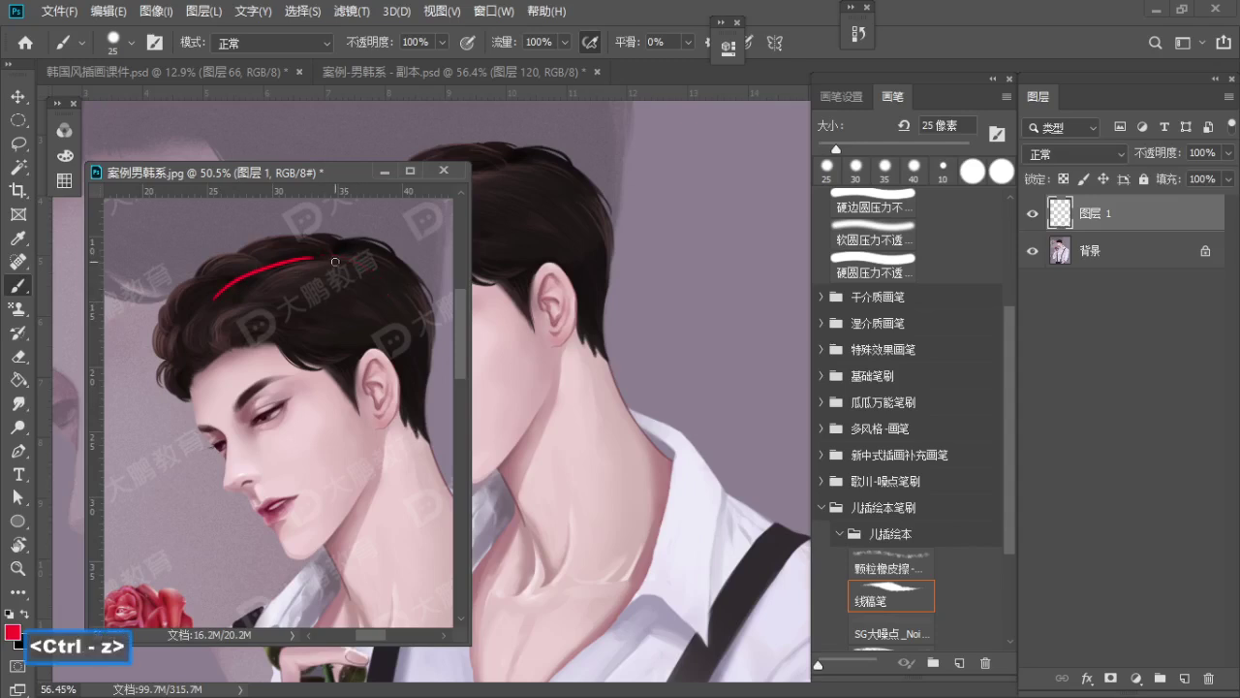
Continue the red construction circle from the crown down the back of the head to behind the ear
left_click_drag(328, 257, 399, 323)
key("ctrl+z")
mouse_move(355, 263)
left_mouse_down()
mouse_move(396, 306)
mouse_move(405, 357)
left_mouse_up()
key("ctrl+z")
Complete the construction circle down the forehead to the nose and across the cheek up to the ear
left_click_drag(198, 328, 186, 396)
key("ctrl+z")
mouse_move(193, 330)
left_mouse_down()
mouse_move(207, 443)
mouse_move(259, 489)
left_mouse_up()
key("ctrl+z")
mouse_move(196, 420)
left_mouse_down()
mouse_move(253, 475)
mouse_move(315, 468)
mouse_move(257, 480)
mouse_move(353, 446)
mouse_move(392, 403)
left_mouse_up()
key("ctrl+z")
key("space")
left_click_drag(327, 443, 347, 391)
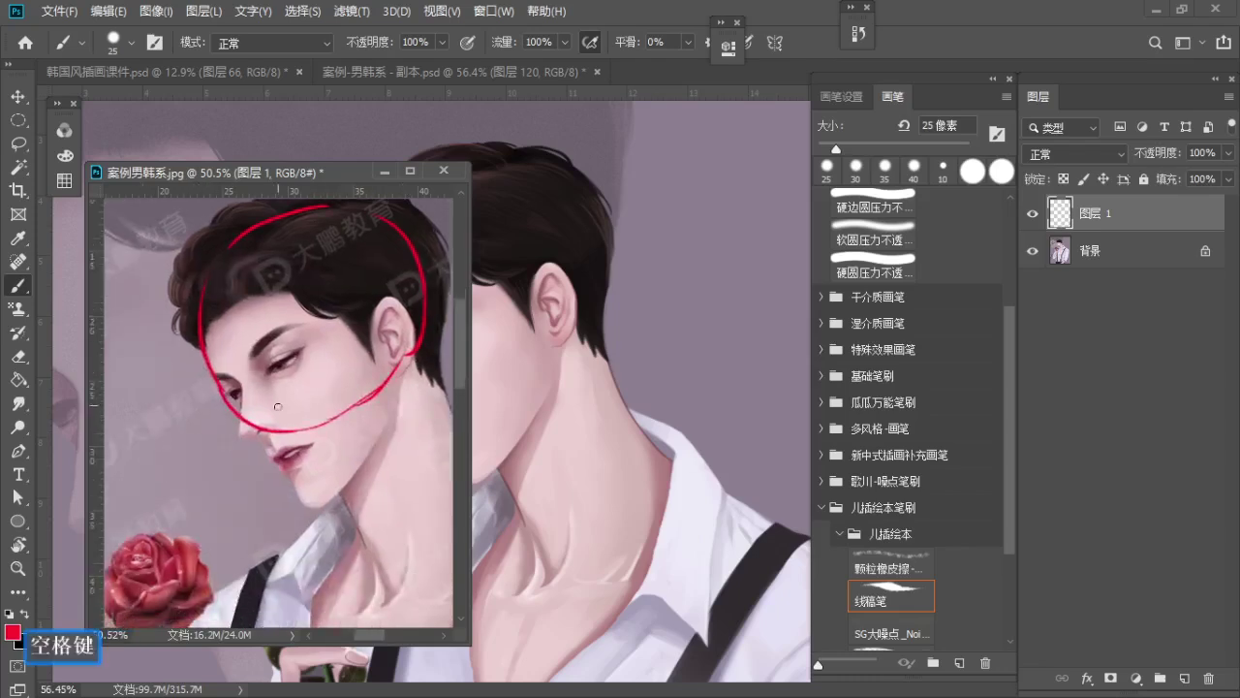
Draw red guide lines from the nose down to the chin and along the jaw up to the ear
key("ctrl+z")
left_click_drag(242, 415, 301, 504)
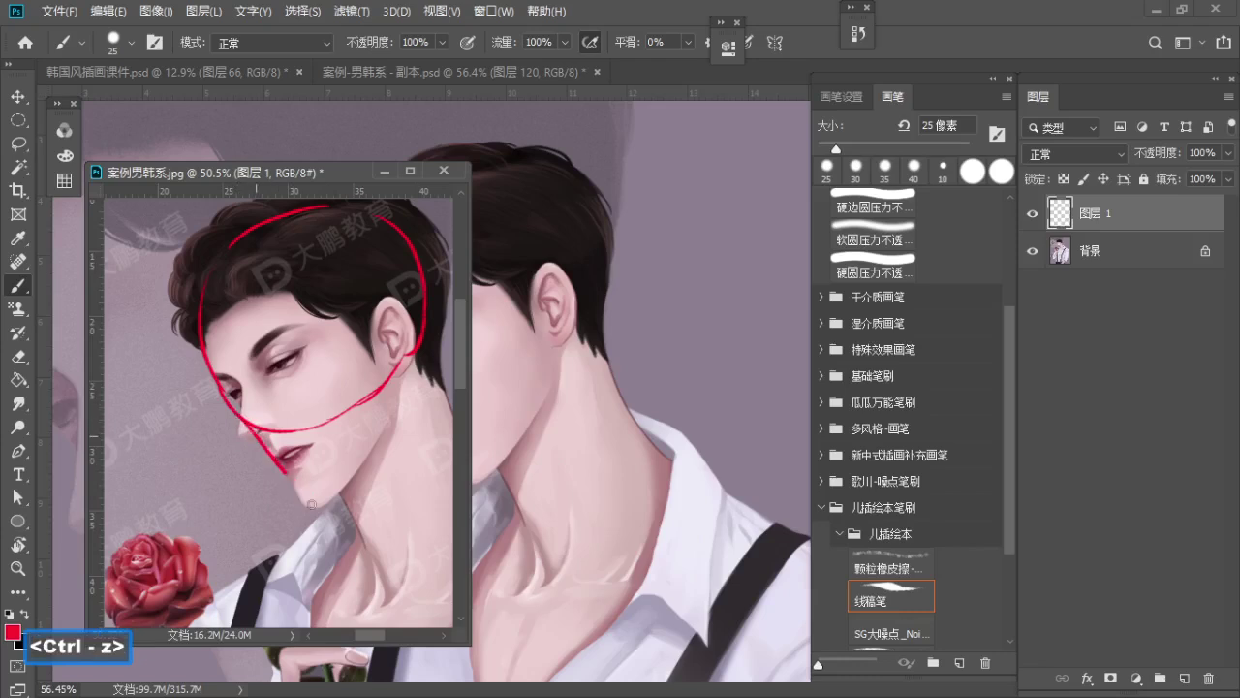
key("ctrl+z")
mouse_move(242, 419)
left_mouse_down()
mouse_move(308, 515)
mouse_move(303, 500)
mouse_move(339, 490)
mouse_move(405, 387)
mouse_move(368, 436)
left_mouse_up()
key("ctrl+z")
key("ctrl+z")
key("e")
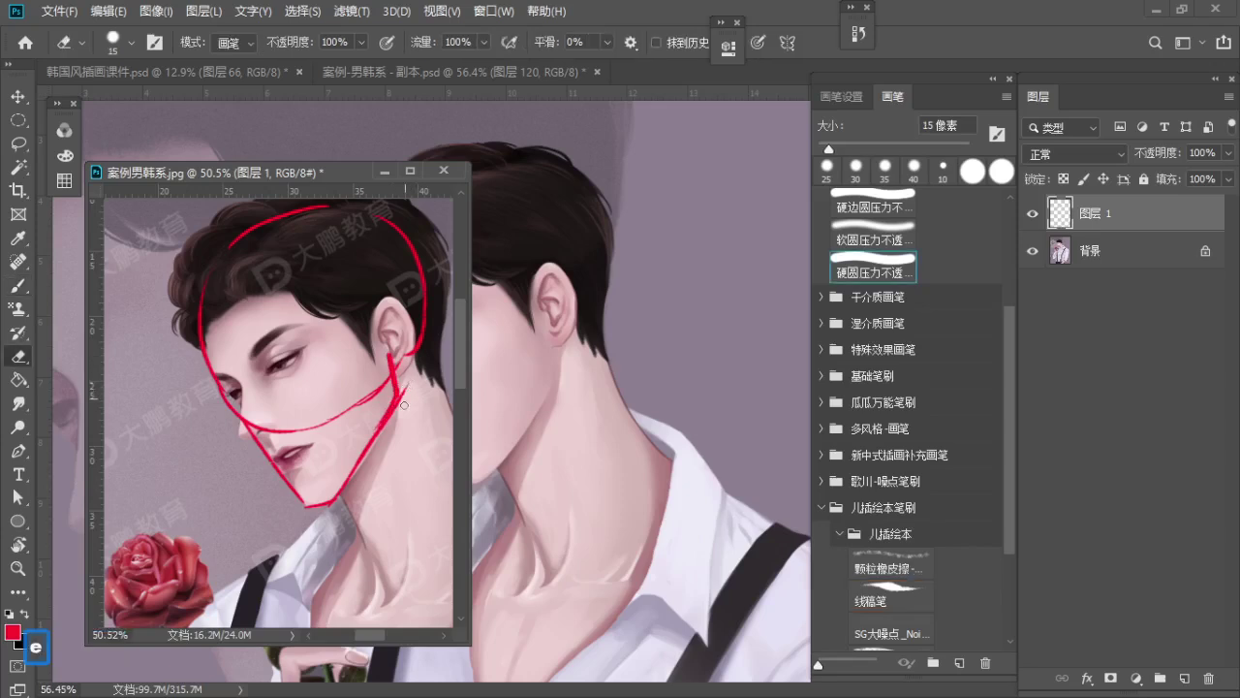
Try a red stroke down the front of the face from the brow to the chin
key("z")
mouse_move(429, 380)
left_mouse_down()
mouse_move(360, 384)
mouse_move(282, 429)
mouse_move(315, 437)
left_mouse_up()
mouse_move(315, 438)
left_mouse_down()
mouse_move(308, 455)
mouse_move(337, 438)
left_mouse_up()
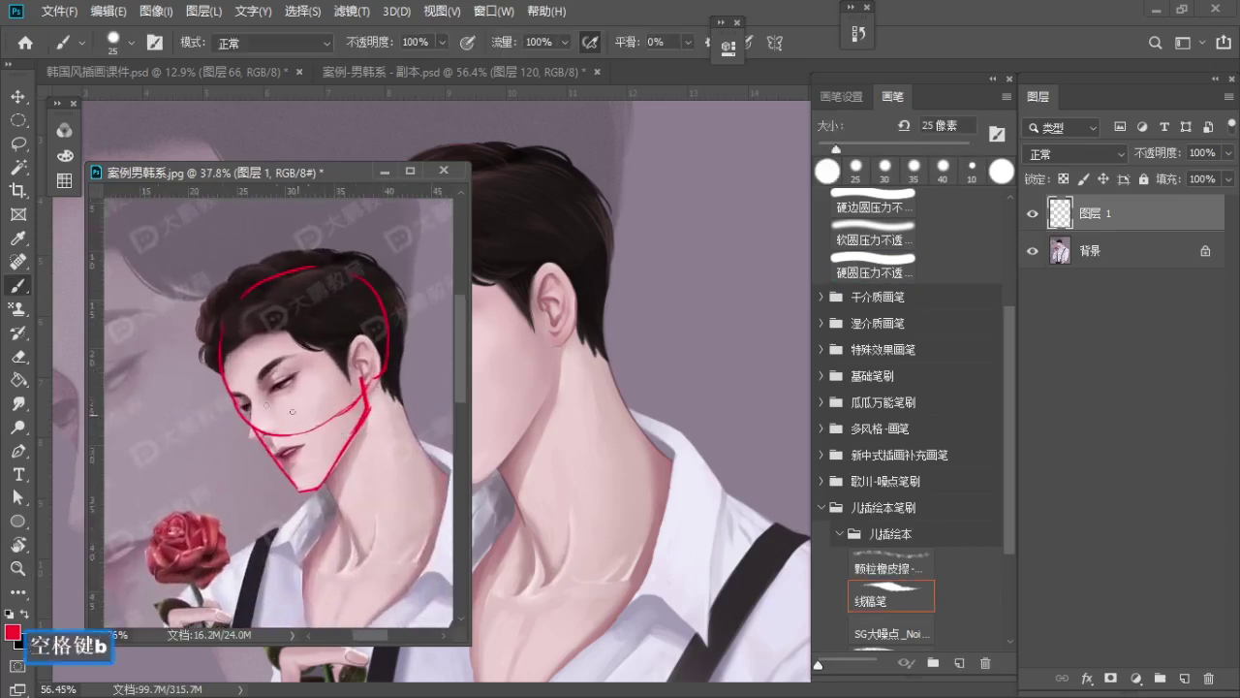
key("z")
left_click_drag(249, 414, 275, 416)
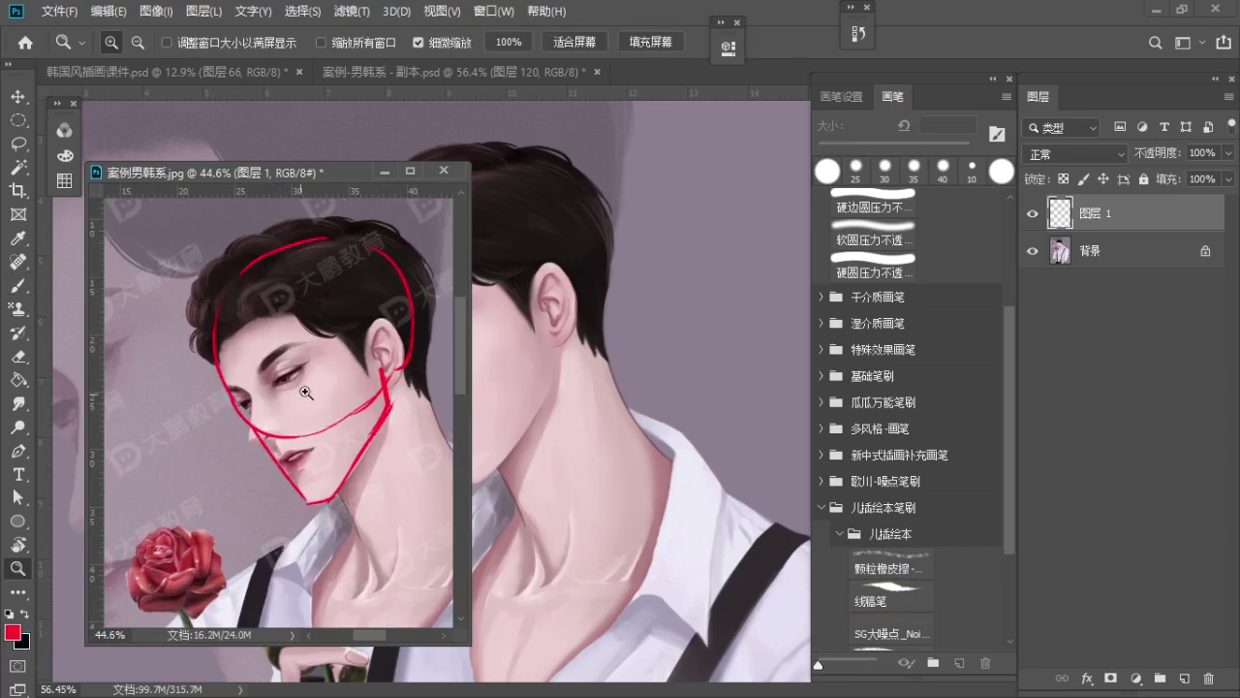
left_click_drag(318, 379, 282, 391)
key("b")
key("z")
mouse_move(178, 455)
left_mouse_down()
mouse_move(217, 456)
mouse_move(176, 455)
left_mouse_up()
key("b")
left_click_drag(183, 371, 274, 526)
key("ctrl+z")
left_click_drag(191, 402, 263, 510)
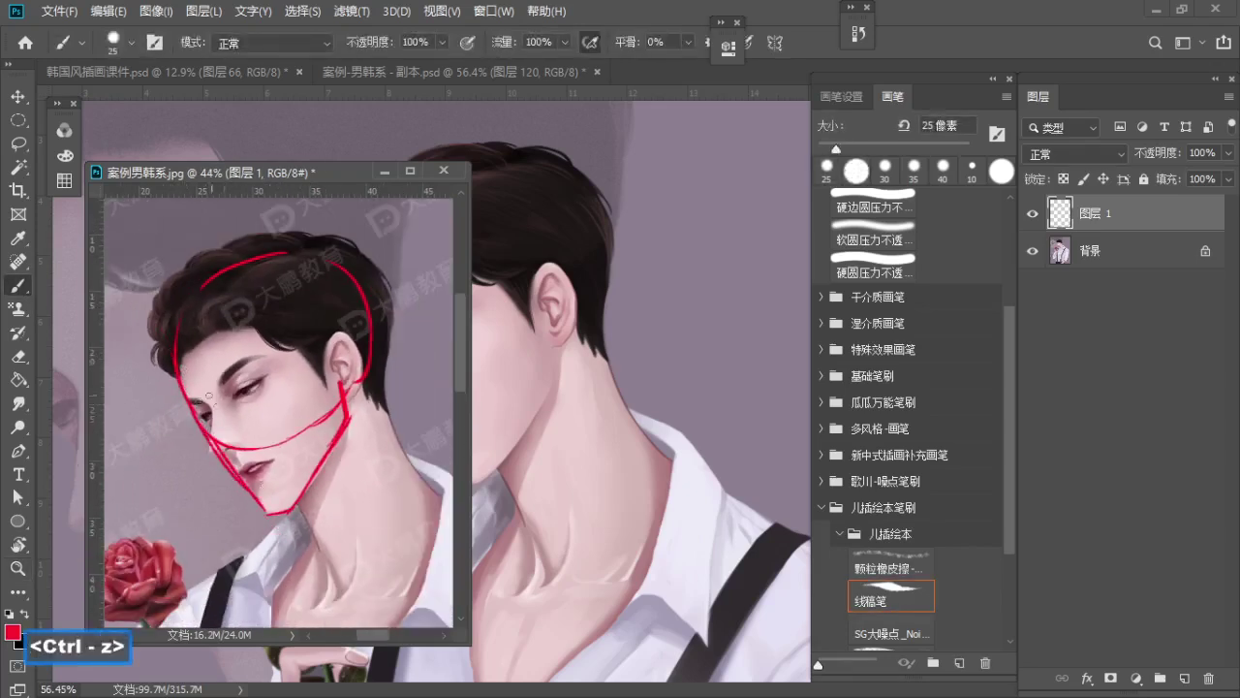
Draw a slanted red eye line across both eyes, and undo the short vertical mark beside the nose
left_click_drag(152, 435, 281, 368)
key("ctrl+z")
mouse_move(165, 423)
left_mouse_down()
mouse_move(286, 365)
mouse_move(285, 312)
left_mouse_up()
key("space")
left_click_drag(214, 373, 210, 424)
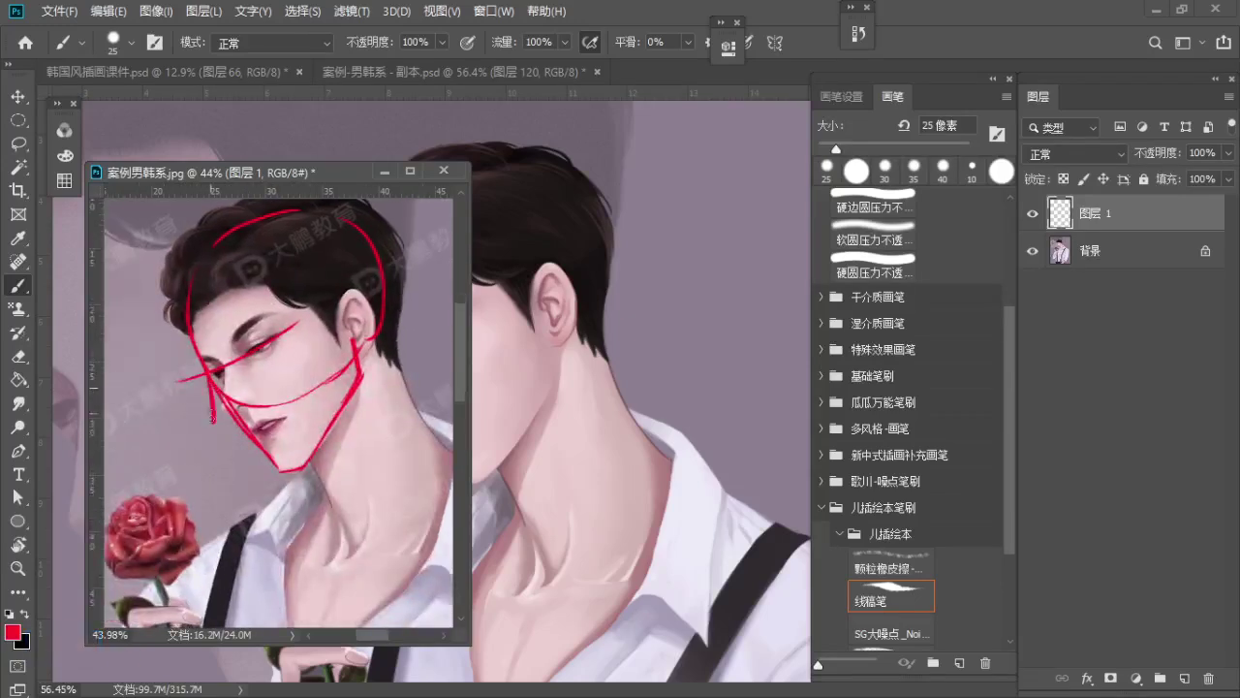
key("ctrl+z")
Transform the red construction sketch by nudging it slightly to the right over the head
key("ctrl+t")
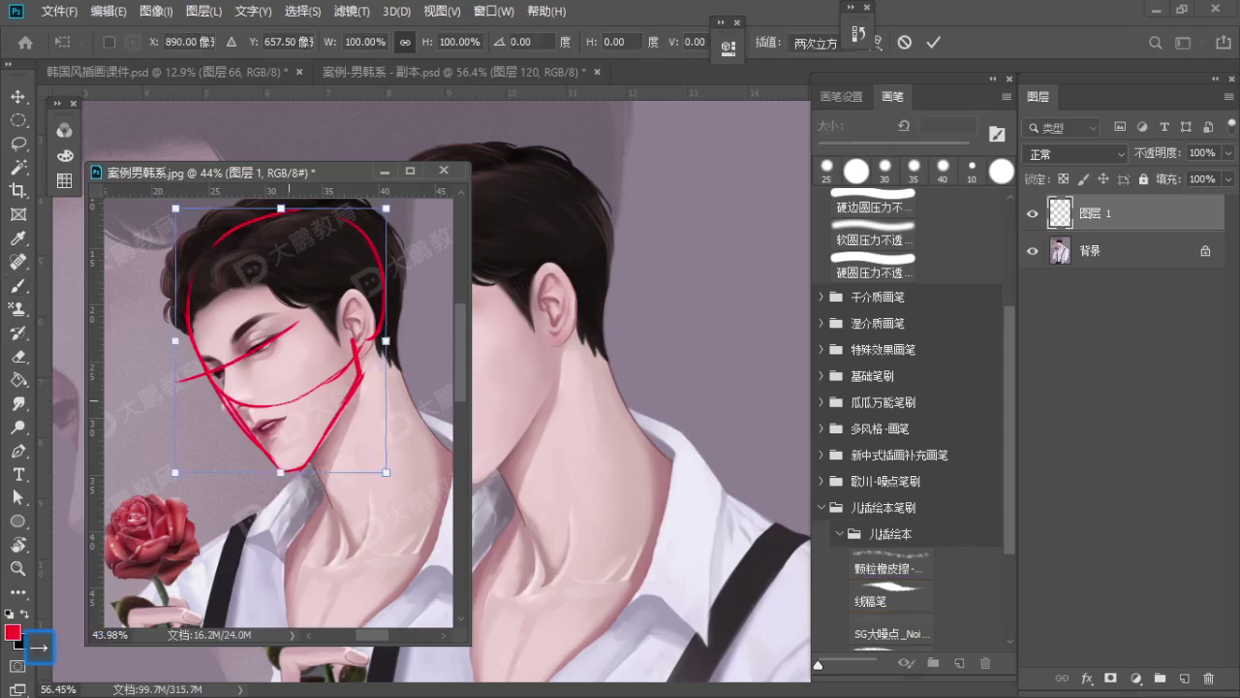
key("Right")
key("Right")
key("Right")
key("Right")
key("Return")
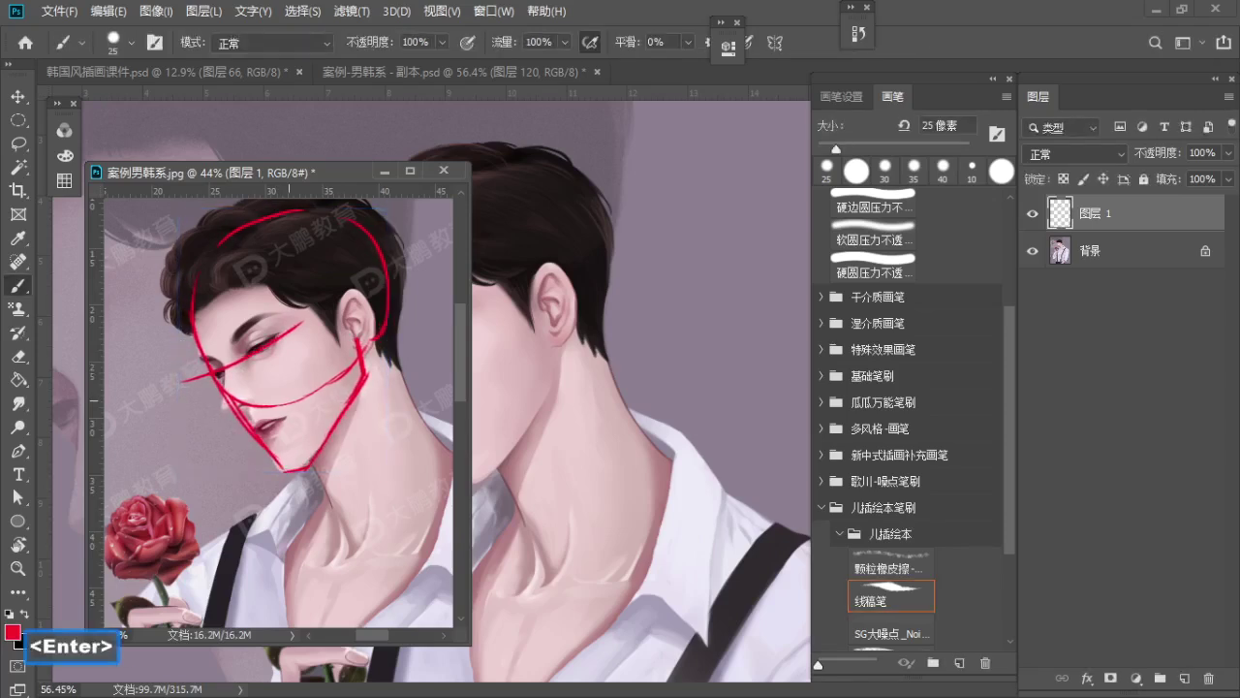
Erase the red jaw line between the chin and the ear, and try a stroke down the back of the neck
key("e")
left_click_drag(295, 470, 350, 403)
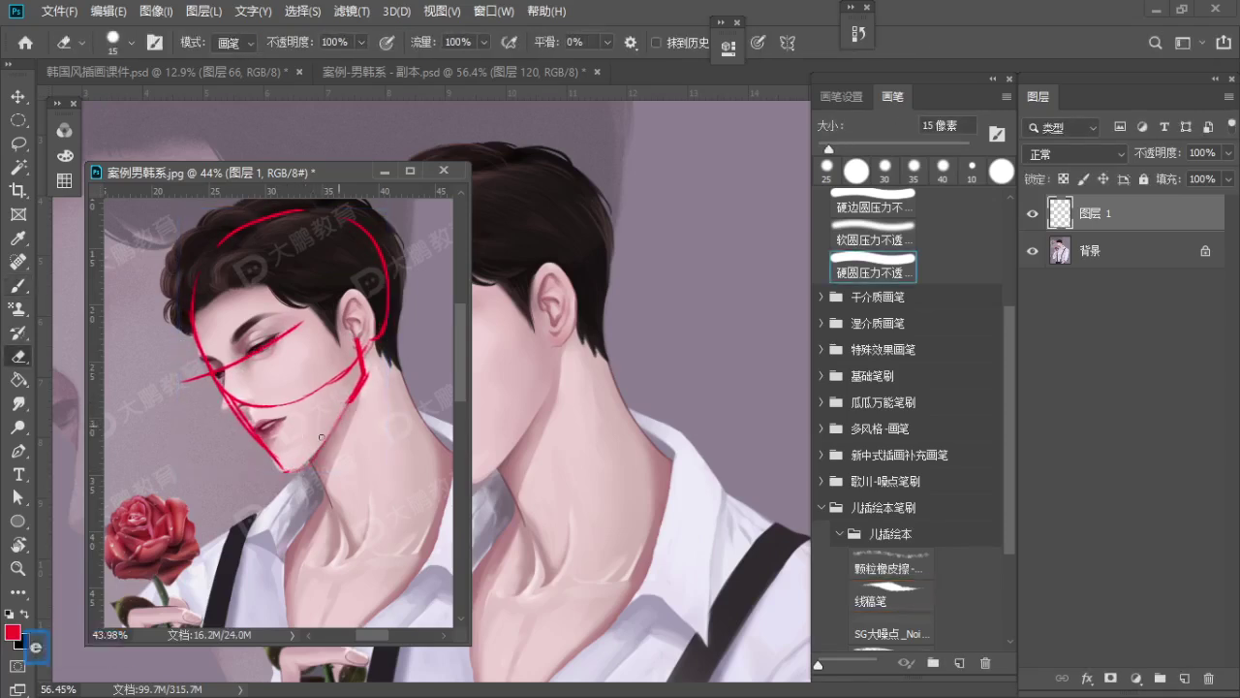
key("b")
mouse_move(380, 335)
left_mouse_down()
mouse_move(389, 387)
mouse_move(415, 421)
left_mouse_up()
key("ctrl+z")
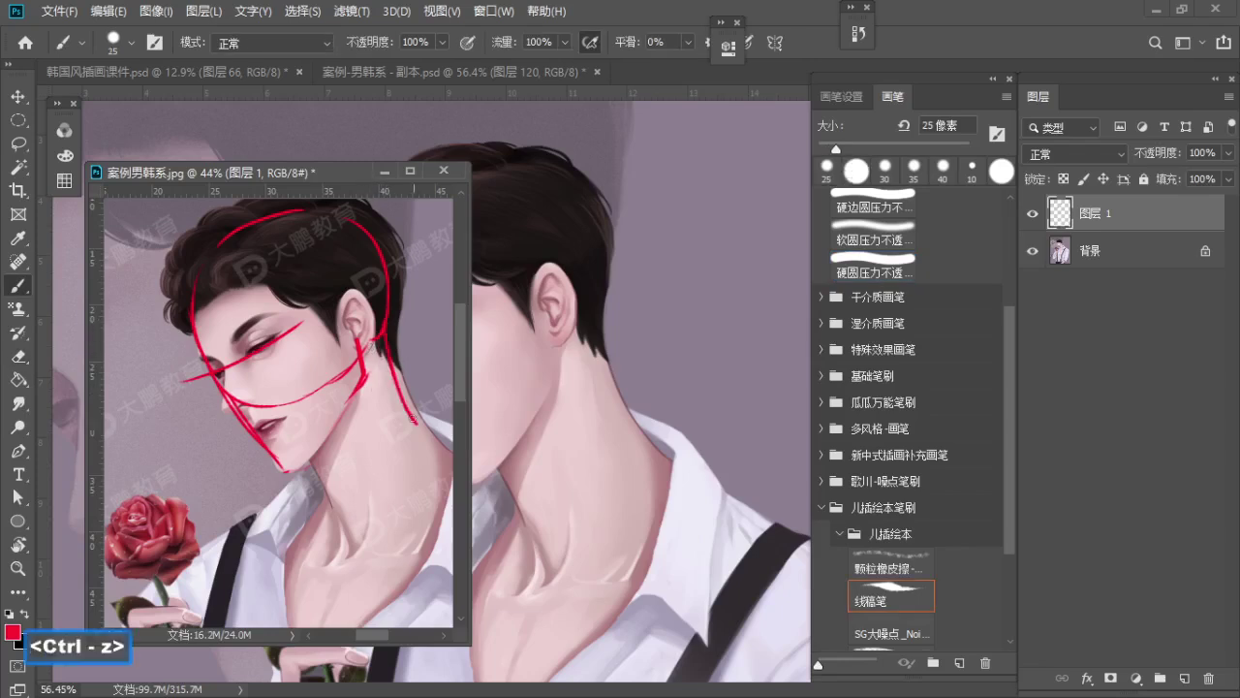
key("ctrl+z")
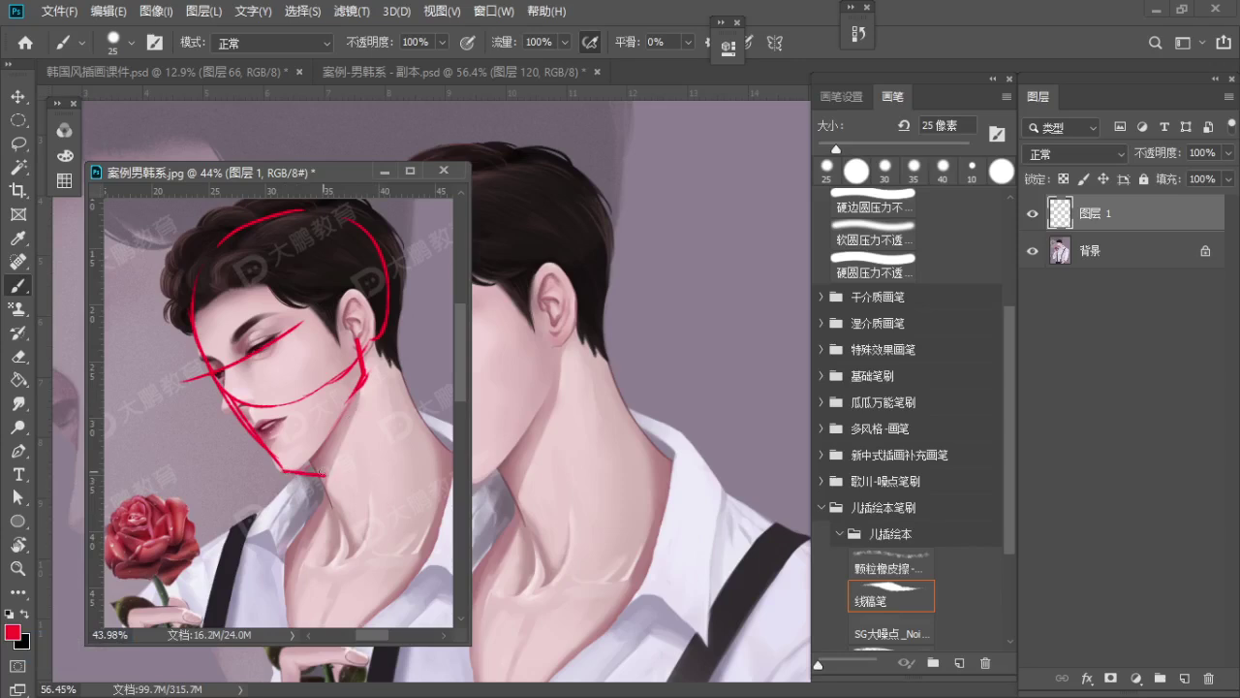
Draw red lines from the chin along the jaw's underside, and add a second curve down the back of the head
key("ctrl+z")
mouse_move(283, 471)
left_mouse_down()
mouse_move(324, 467)
mouse_move(373, 385)
left_mouse_up()
key("ctrl+z")
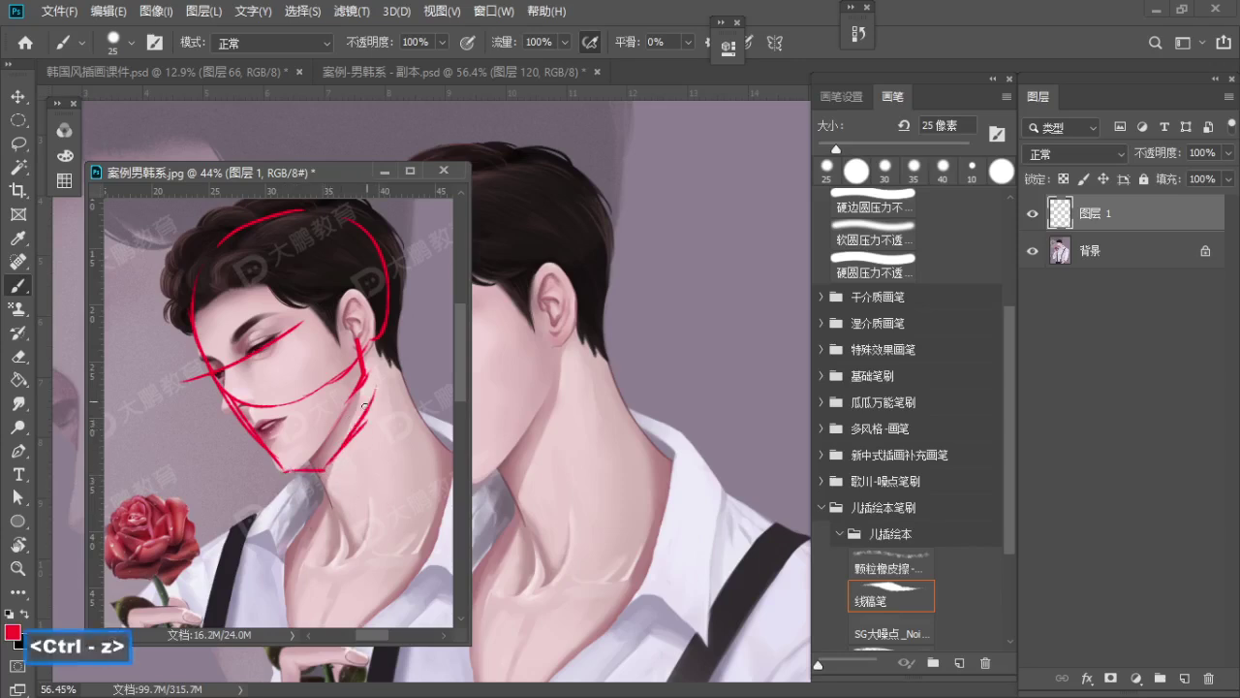
left_click_drag(413, 297, 403, 338)
key("ctrl+z")
mouse_move(375, 214)
left_mouse_down()
mouse_move(402, 265)
mouse_move(398, 346)
left_mouse_up()
Hatch the plane under the jaw with short red strokes between the chin and the jaw corner
key("z")
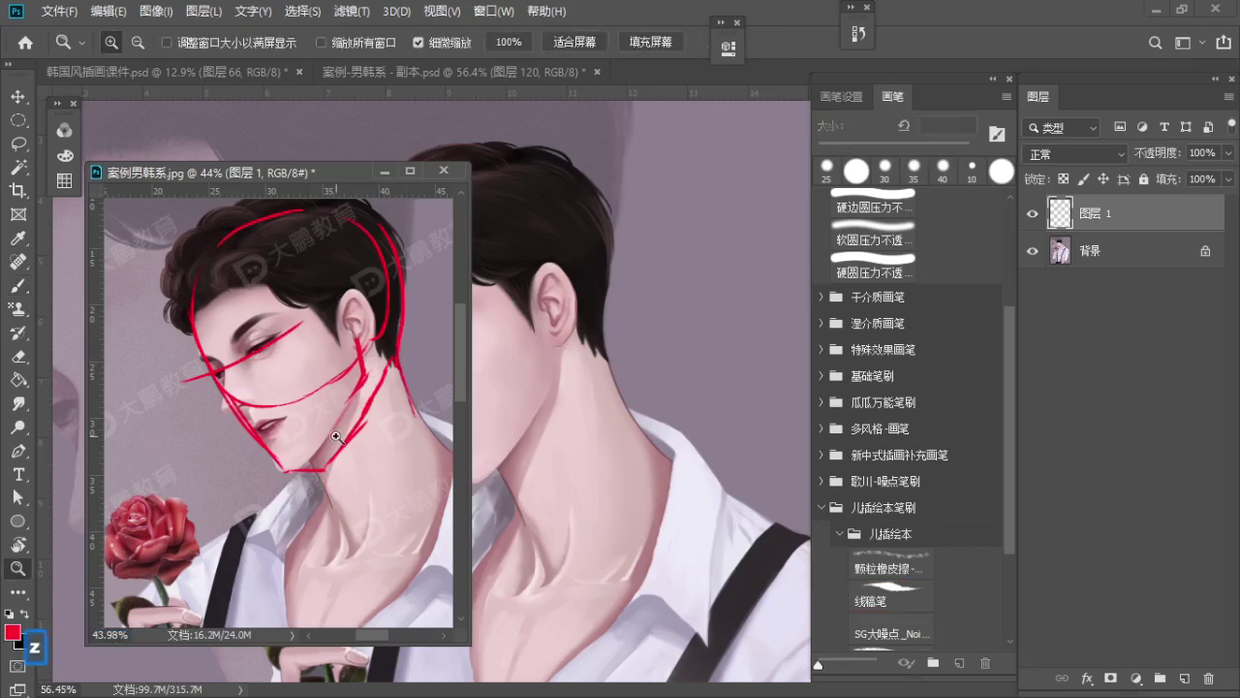
left_click_drag(338, 435, 356, 436)
key("b")
mouse_move(295, 469)
left_mouse_down()
mouse_move(322, 471)
mouse_move(339, 444)
left_mouse_up()
left_click_drag(323, 442, 343, 439)
left_click_drag(326, 437, 345, 433)
mouse_move(329, 432)
left_mouse_down()
mouse_move(345, 441)
mouse_move(361, 417)
left_mouse_up()
key("ctrl+z")
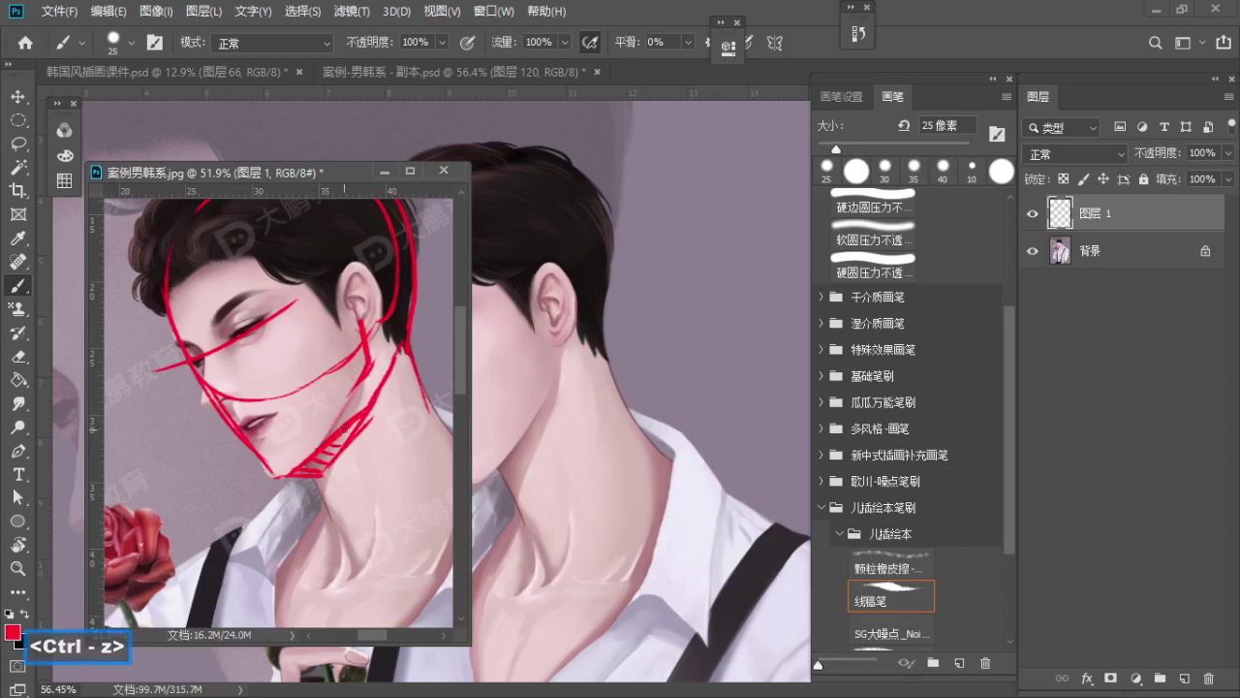
Erase the hatching and the extra lines under the jaw and on the neck, and undo the stray chin mark
key("e")
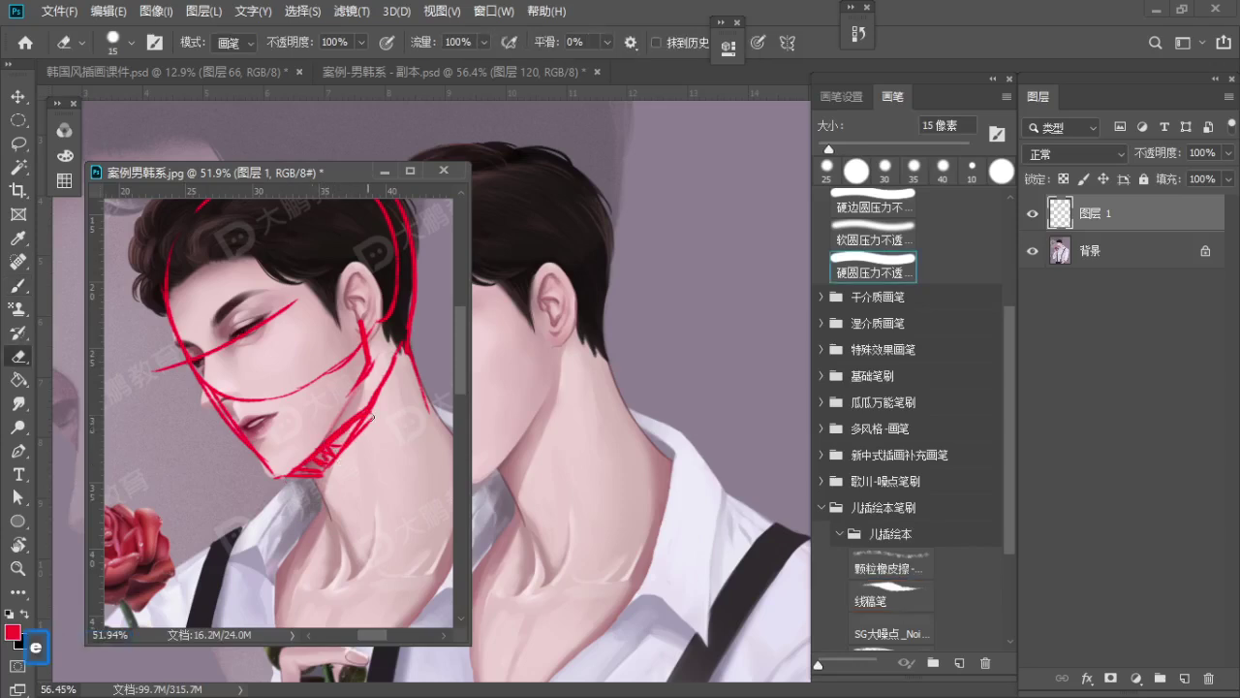
mouse_move(373, 402)
left_mouse_down()
mouse_move(323, 454)
mouse_move(368, 417)
mouse_move(353, 437)
mouse_move(396, 370)
mouse_move(388, 400)
left_mouse_up()
key("b")
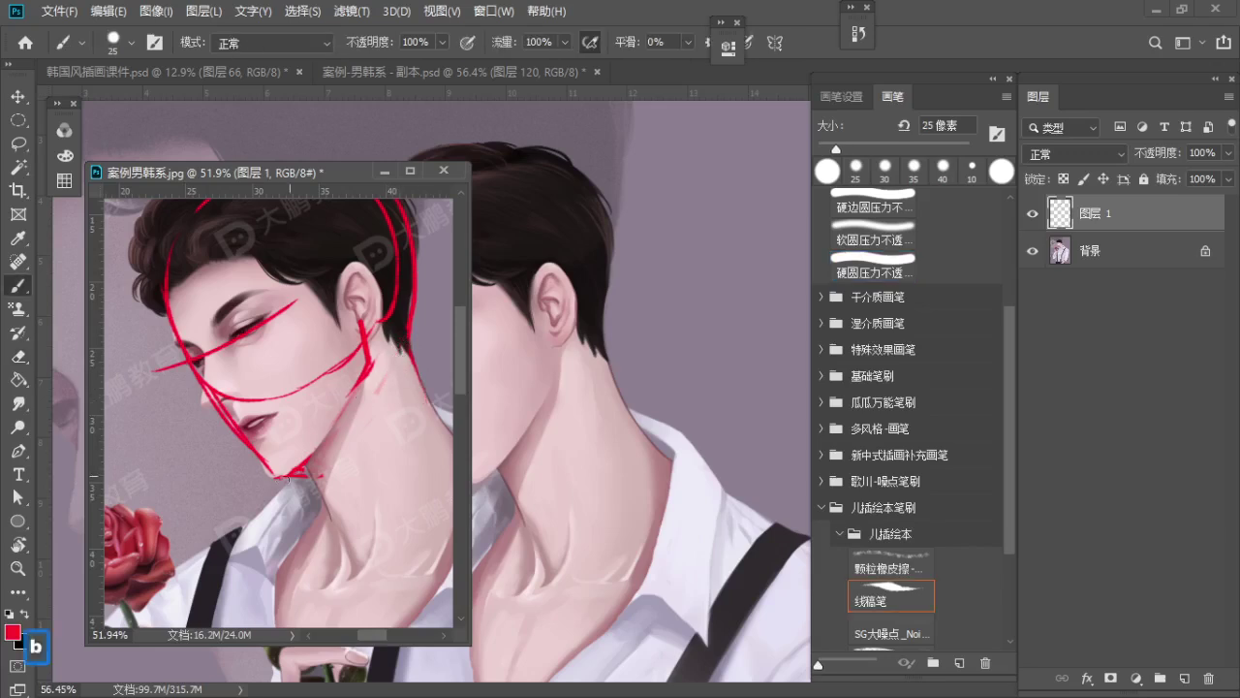
mouse_move(293, 474)
left_mouse_down()
mouse_move(347, 407)
mouse_move(302, 472)
mouse_move(340, 549)
mouse_move(296, 470)
left_mouse_up()
key("e")
key("b")
key("ctrl+z")
Draw the red front neck line from the chin down to the collarbone pit, and mark the pit with a small curve
key("z")
key("space")
mouse_move(295, 471)
left_mouse_down()
mouse_move(310, 424)
mouse_move(298, 417)
left_mouse_up()
key("space")
left_click_drag(298, 416, 279, 386)
left_click_drag(308, 325, 285, 322)
key("space")
mouse_move(286, 322)
left_mouse_down()
mouse_move(274, 297)
mouse_move(294, 290)
left_mouse_up()
key("b")
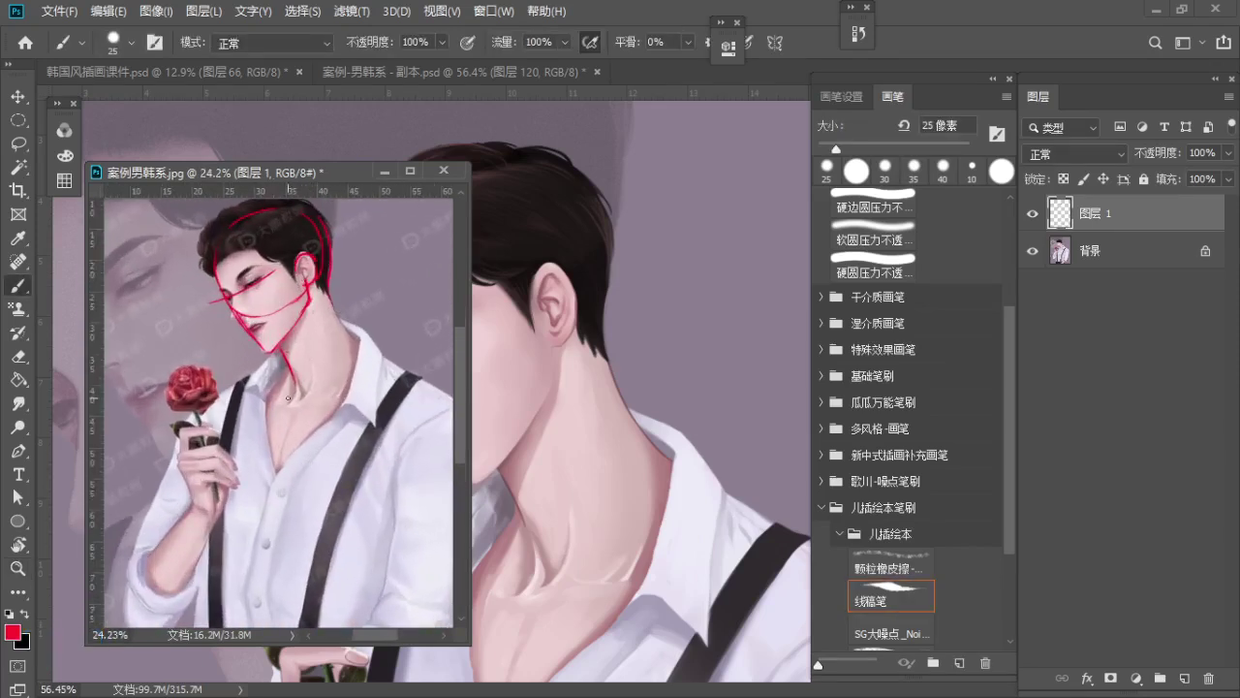
left_click_drag(300, 400, 272, 362)
key("b")
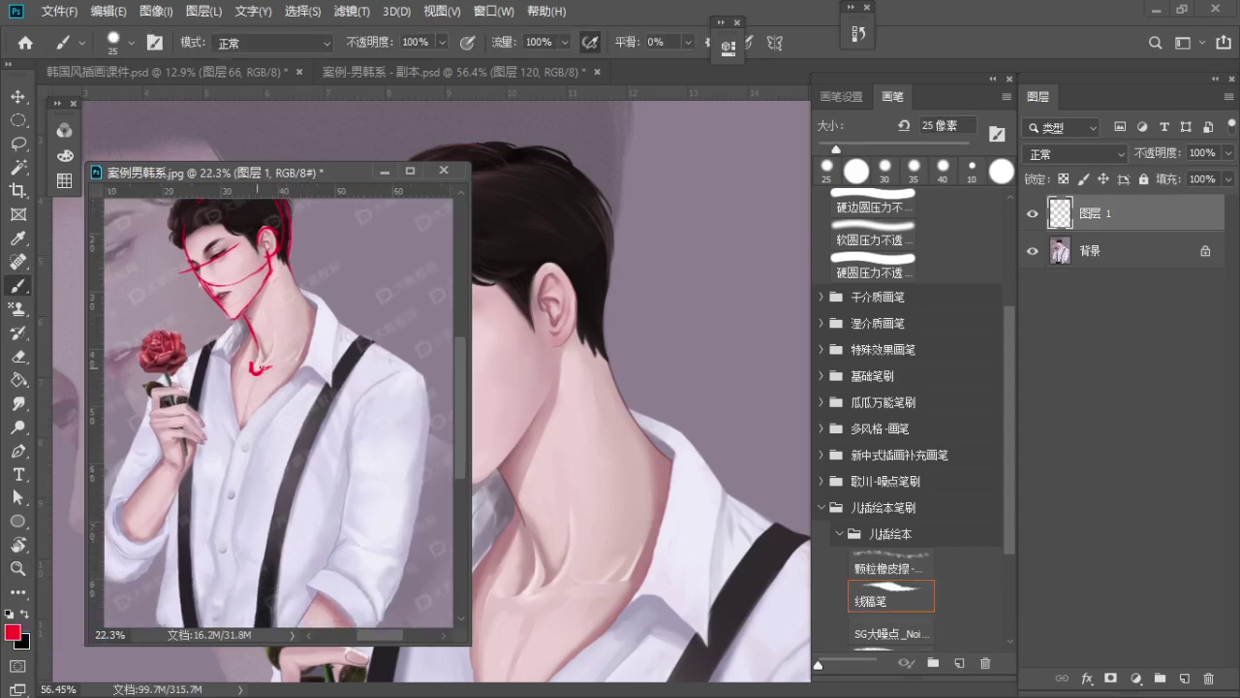
Draw a red shoulder line from the collarbone pit to the shoulder away from the rose, and set the brush size to 35 px
mouse_move(374, 371)
left_mouse_down()
mouse_move(407, 362)
mouse_move(373, 362)
mouse_move(369, 342)
left_mouse_up()
key("b")
key("s")
key("s")
key("z")
left_click_drag(252, 304, 280, 351)
key("b")
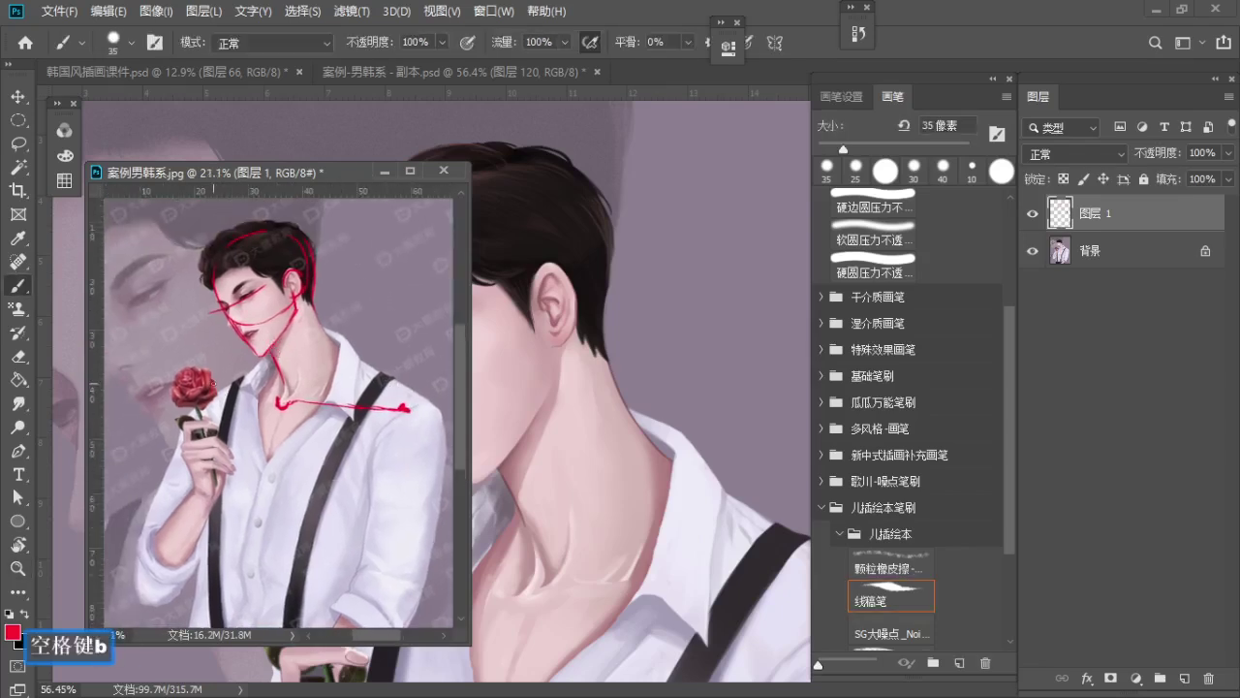
Extend the shoulder line from the collarbone pit to the shoulder beside the rose, removing the misplaced trial strokes
key("ctrl+z")
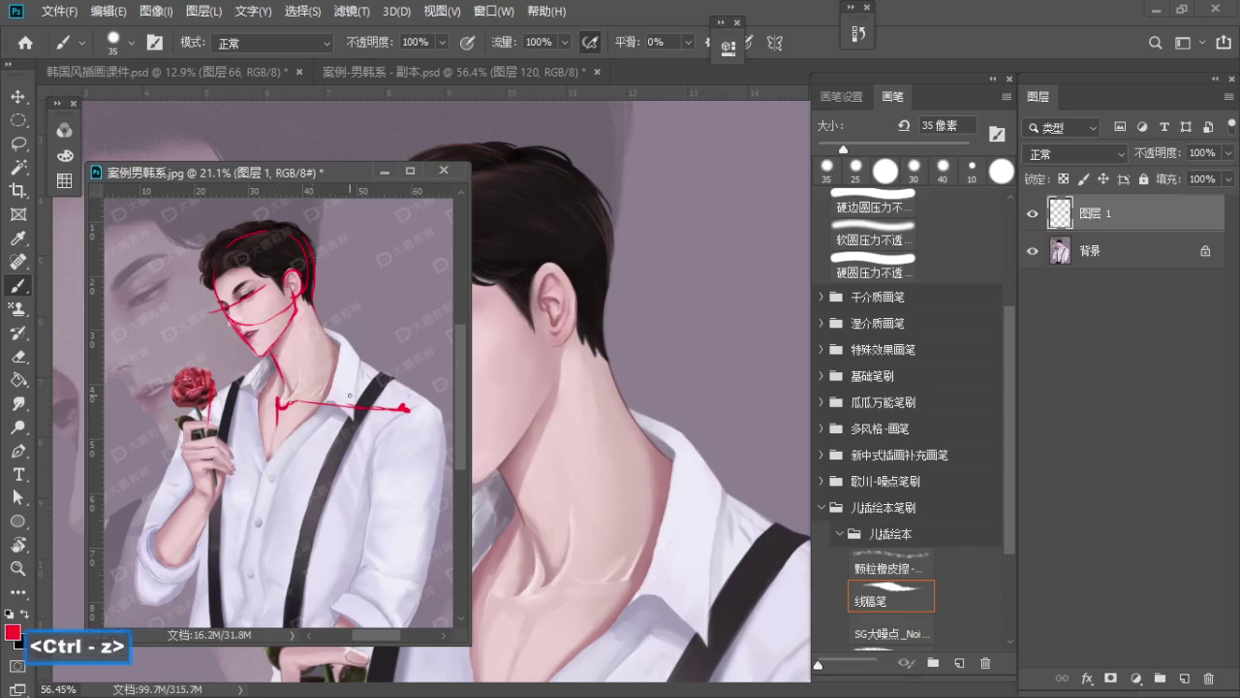
key("ctrl+z")
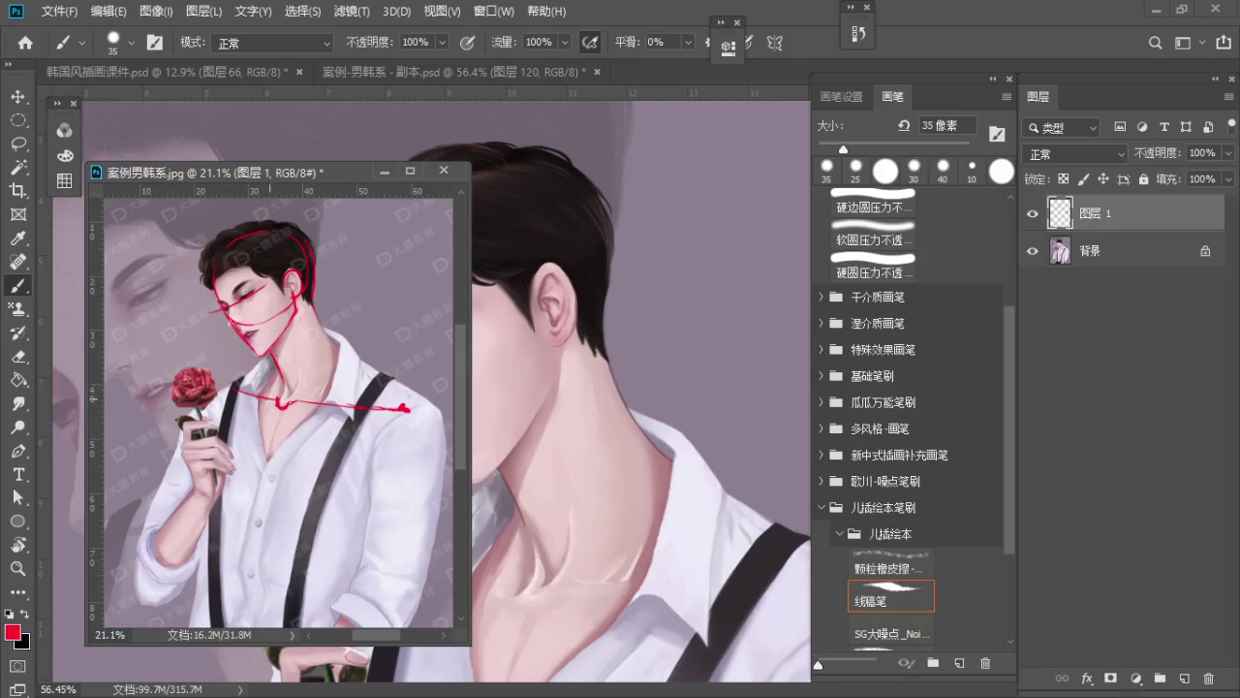
key("ctrl+z")
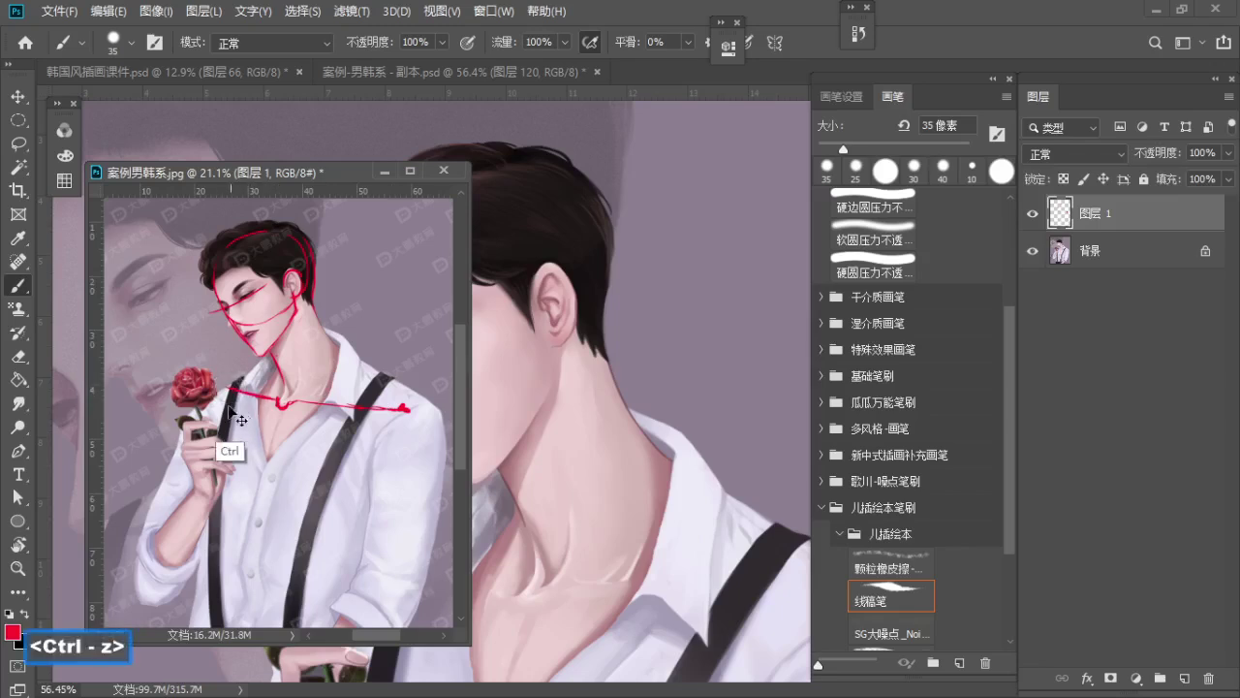
key("e")
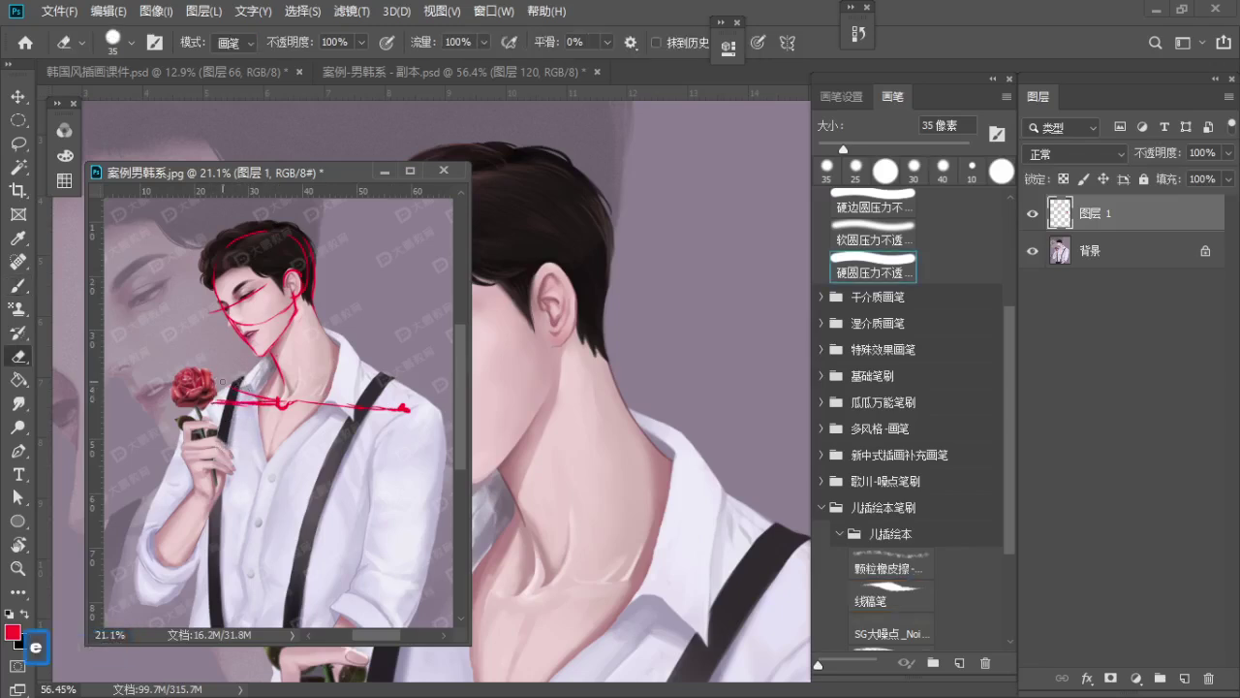
key("b")
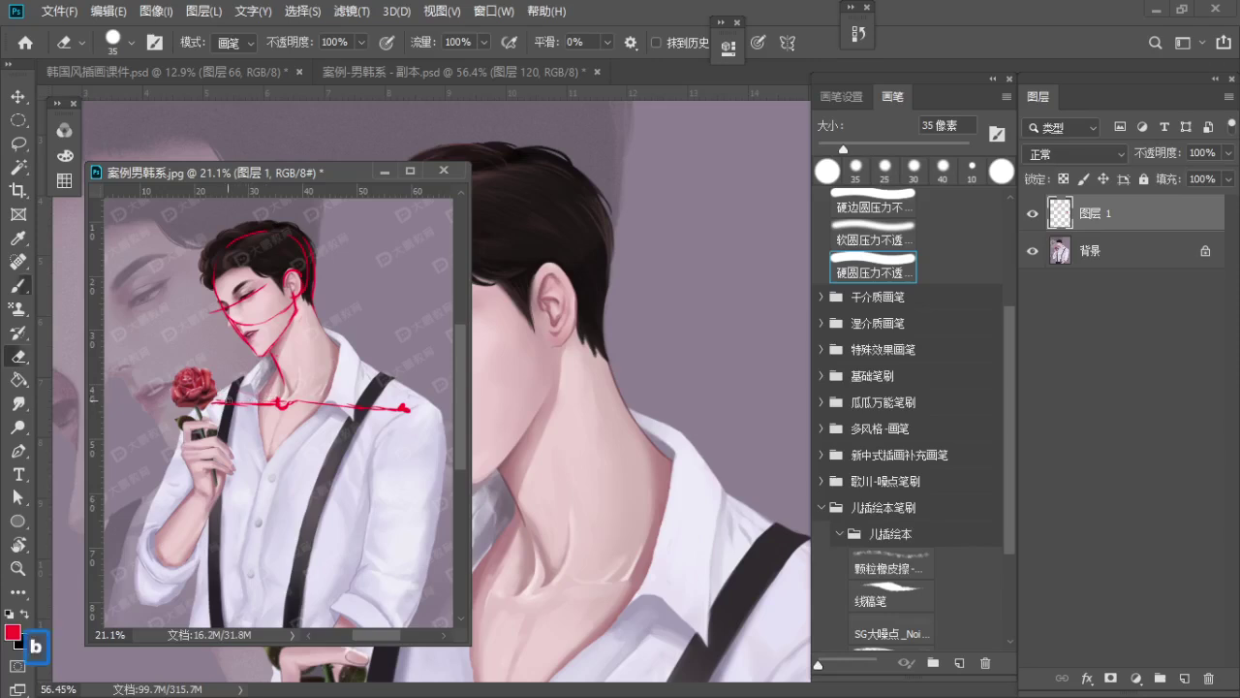
Set the brush size to 50 px and paint round red joint dots at both ends of the shoulder line
left_click(216, 402)
key("z")
left_click_drag(241, 368, 233, 368)
key("b")
key("s")
key("s")
key("s")
left_click(218, 403)
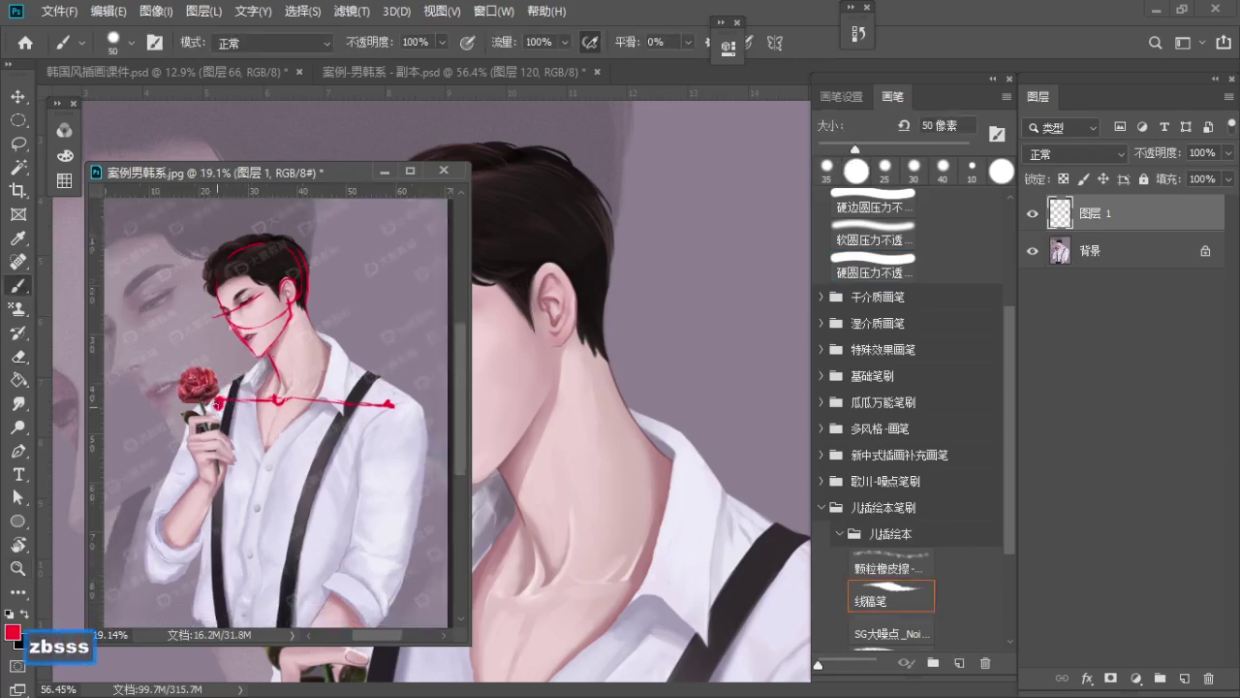
left_click_drag(386, 406, 358, 375)
Set the brush size to 40 px and try a red stroke down the neck, undoing it
key("z")
key("space")
mouse_move(358, 376)
left_mouse_down()
mouse_move(343, 307)
mouse_move(281, 344)
mouse_move(289, 366)
left_mouse_up()
key("b")
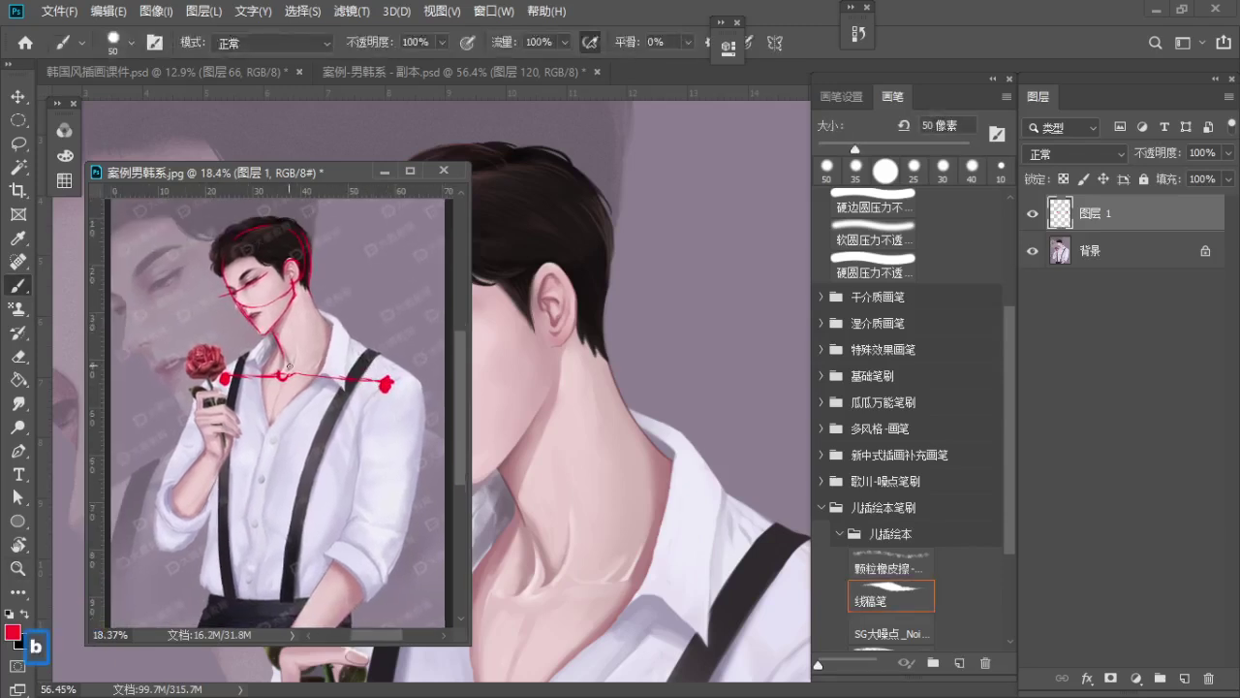
key("a")
left_click_drag(290, 306, 292, 396)
key("ctrl+z")
key("space")
left_click_drag(296, 353, 286, 312)
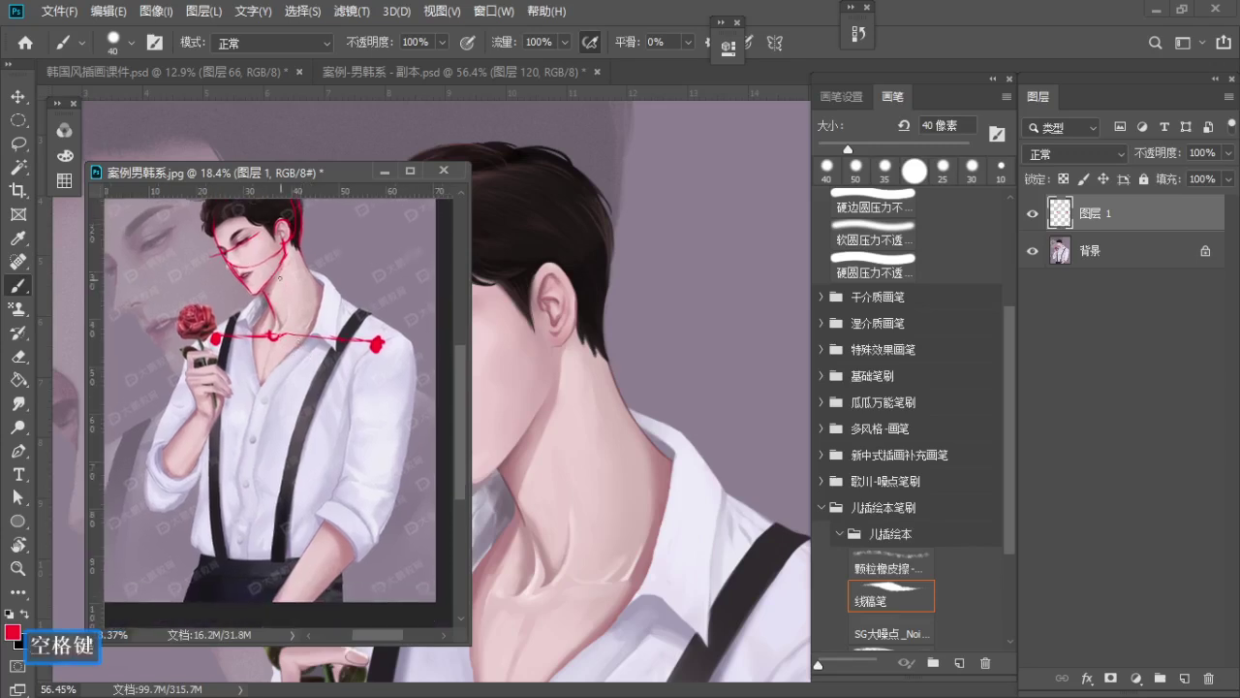
Draw a curved red neck line from below the jaw to the collarbone pit, undoing the rejected attempts
key("ctrl+z")
key("ctrl+z")
key("ctrl+z")
key("ctrl+z")
key("ctrl+z")
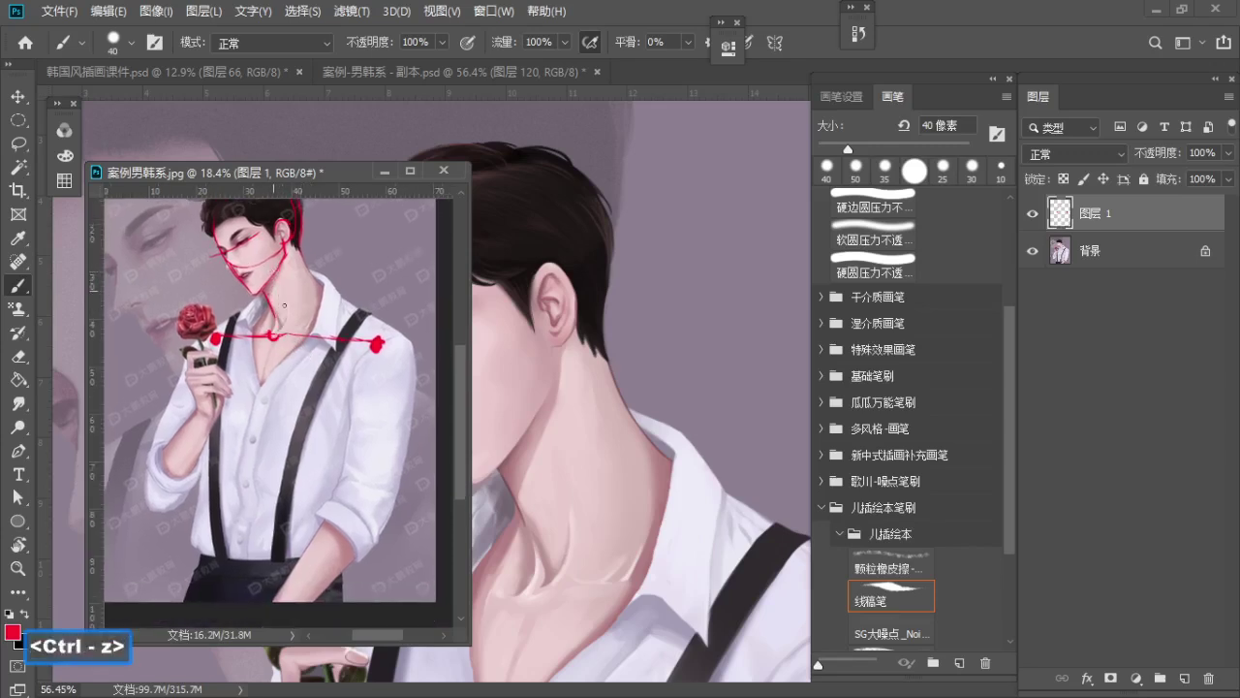
key("ctrl+z")
key("ctrl+z")
key("ctrl+z")
key("ctrl+z")
key("ctrl+z")
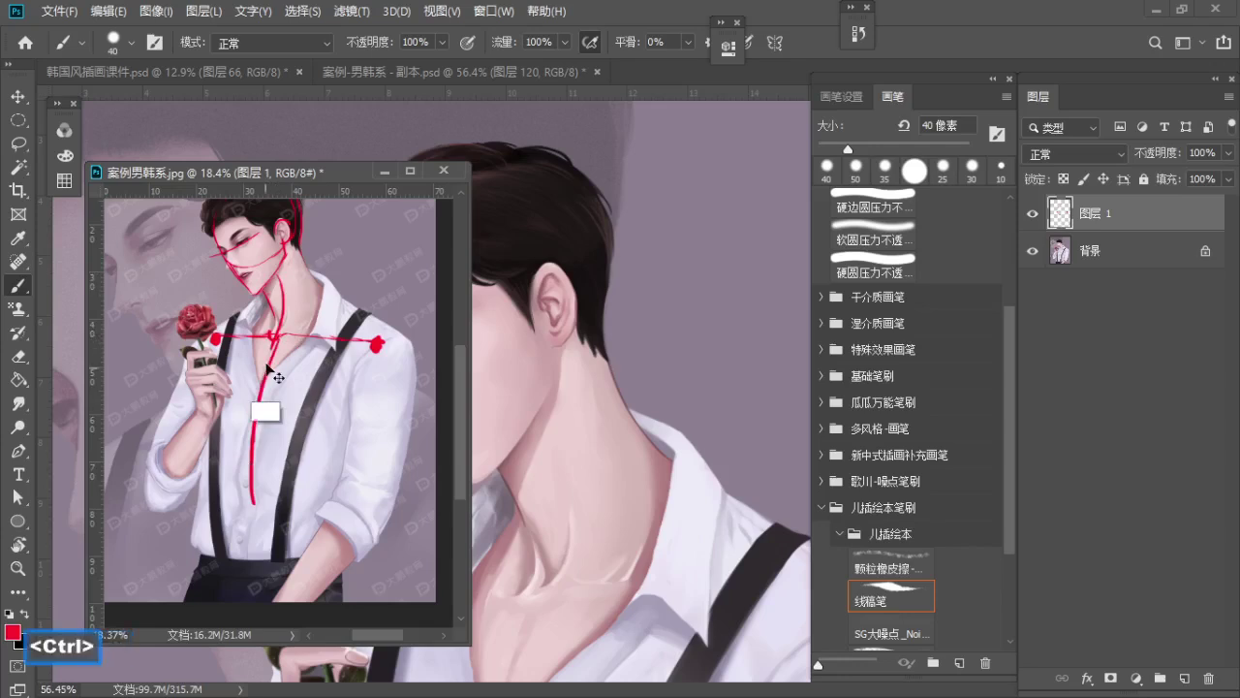
left_click_drag(225, 384, 172, 394)
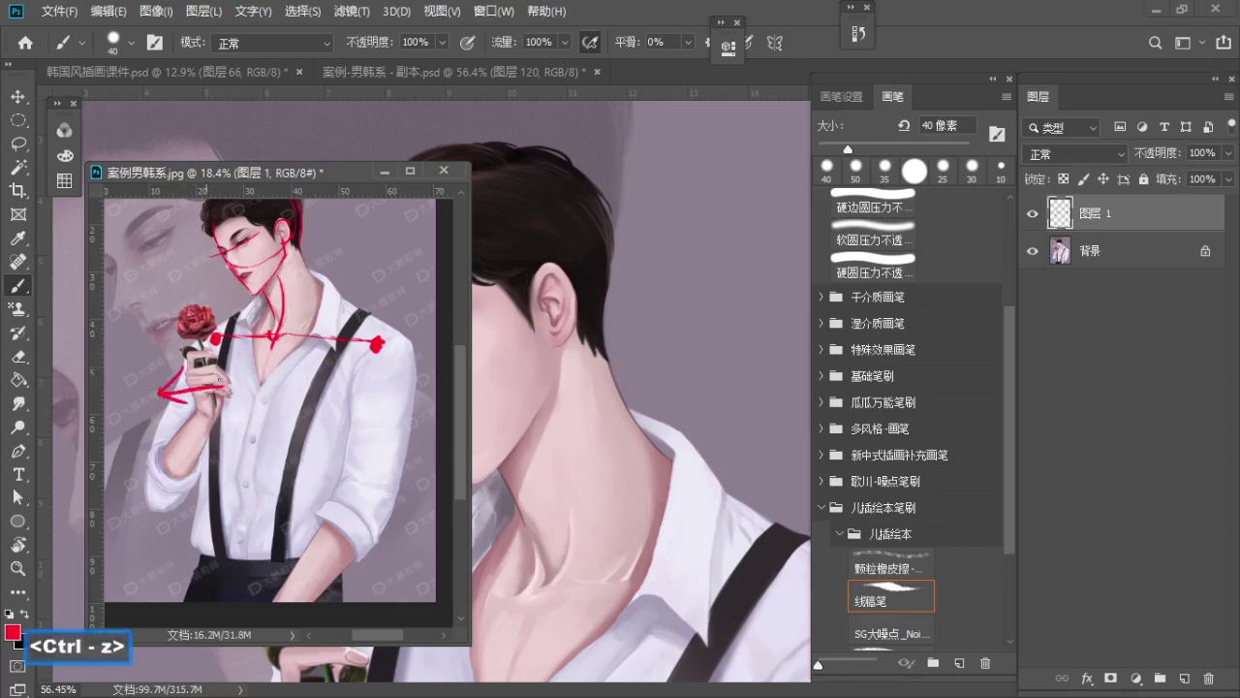
key("ctrl+z")
key("ctrl+z")
Draw the curved red torso centre line from the collarbone pit through the waist to the lower edge of the image
mouse_move(278, 336)
left_mouse_down()
mouse_move(241, 500)
mouse_move(249, 534)
left_mouse_up()
key("ctrl+z")
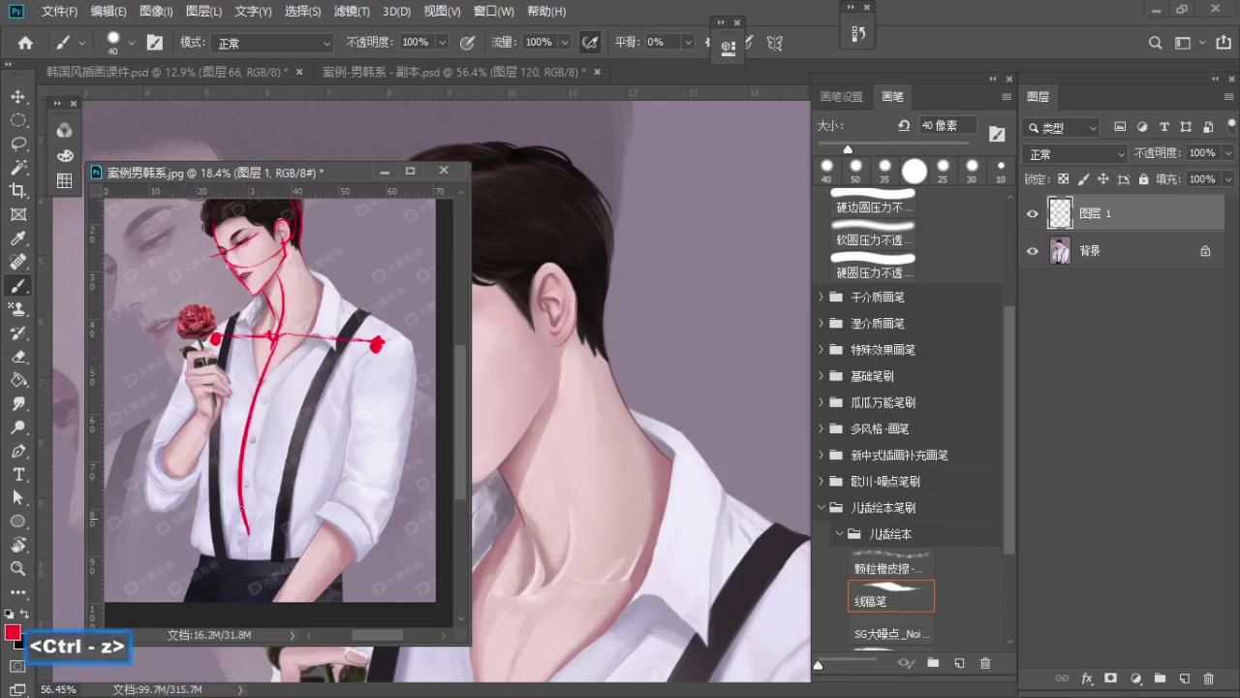
key("ctrl+z")
left_click_drag(273, 336, 233, 548)
left_click_drag(240, 593, 261, 483)
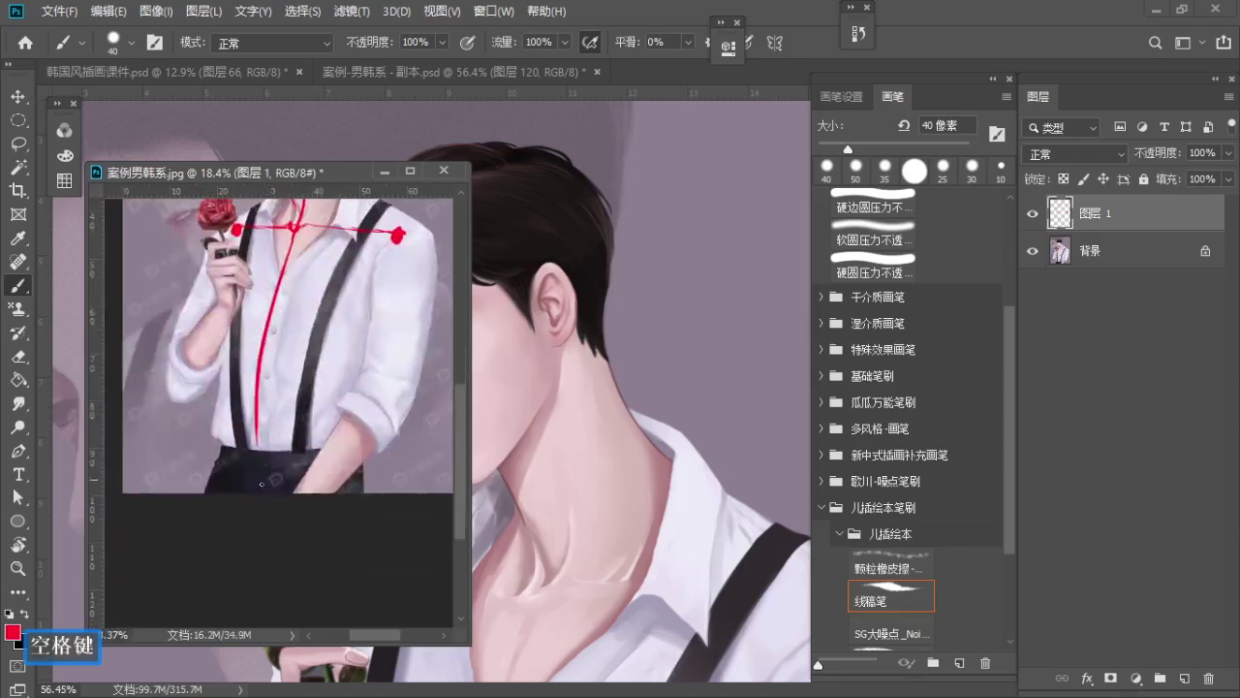
left_click_drag(258, 432, 262, 494)
key("ctrl+z")
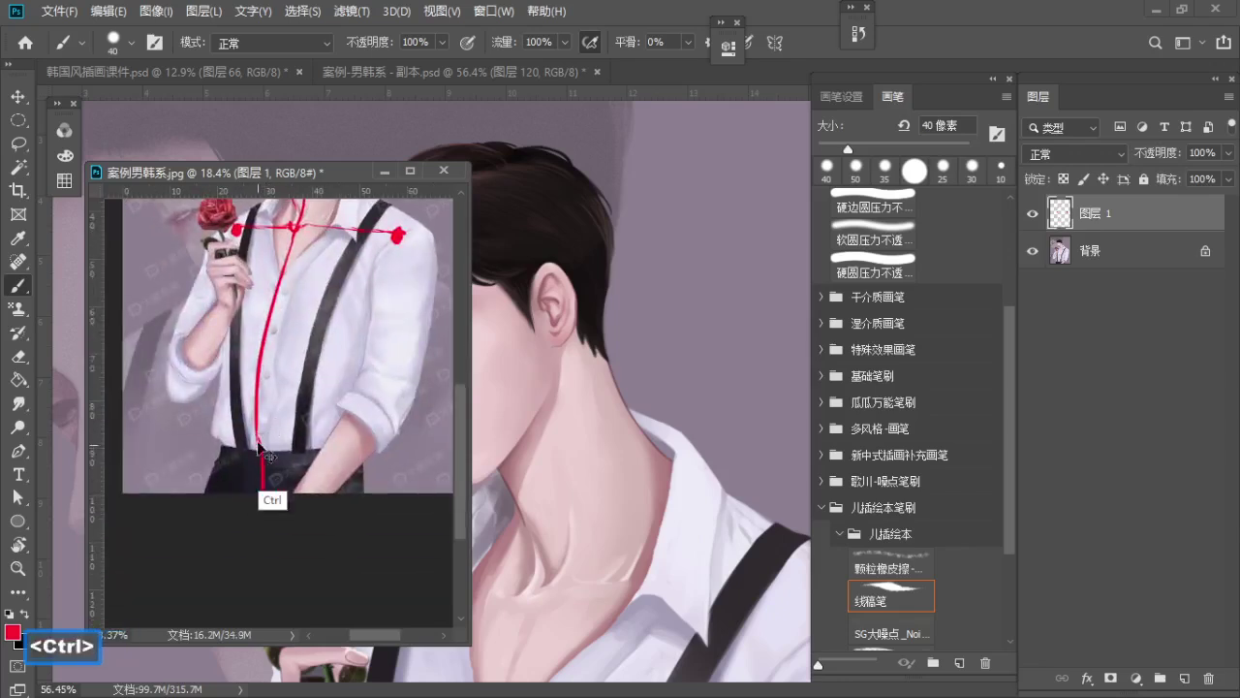
key("ctrl+z")
left_click_drag(258, 439, 263, 494)
Draw a red hip line with marked ends across the figure just below the waistband, undoing the first attempts
mouse_move(272, 378)
left_mouse_down()
mouse_move(231, 524)
mouse_move(252, 479)
left_mouse_up()
mouse_move(294, 440)
left_mouse_down()
mouse_move(275, 457)
mouse_move(296, 473)
mouse_move(273, 400)
left_mouse_up()
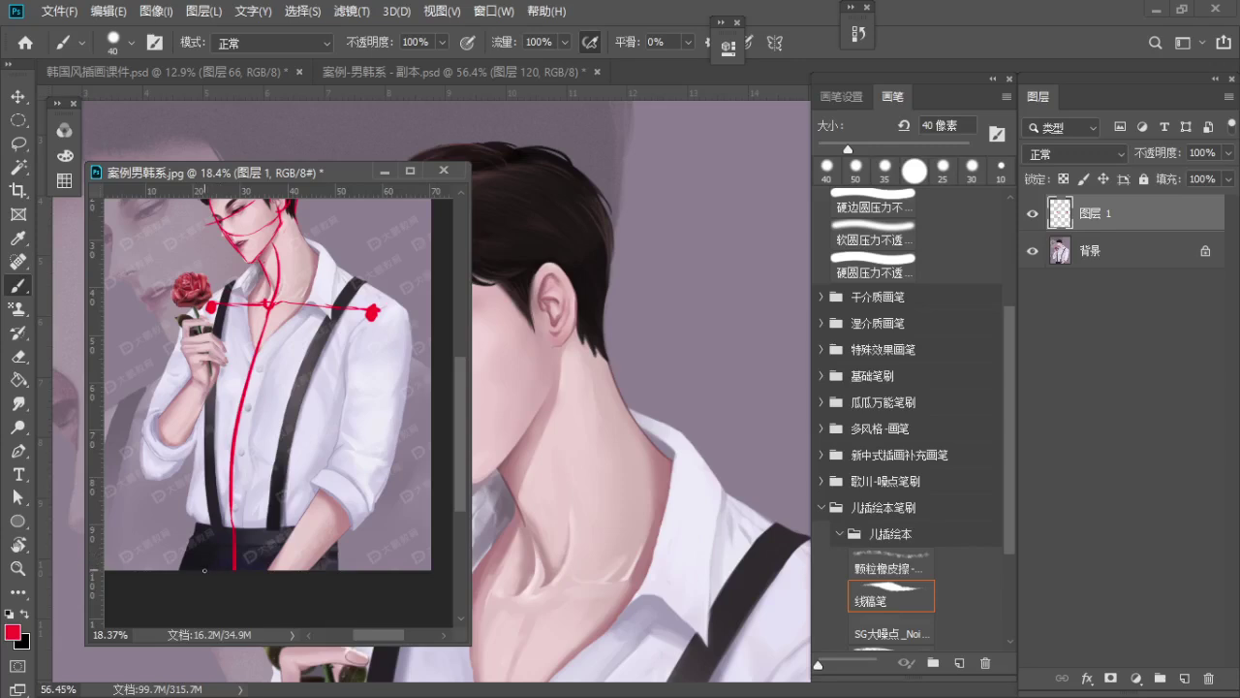
key("ctrl+z")
key("ctrl+z")
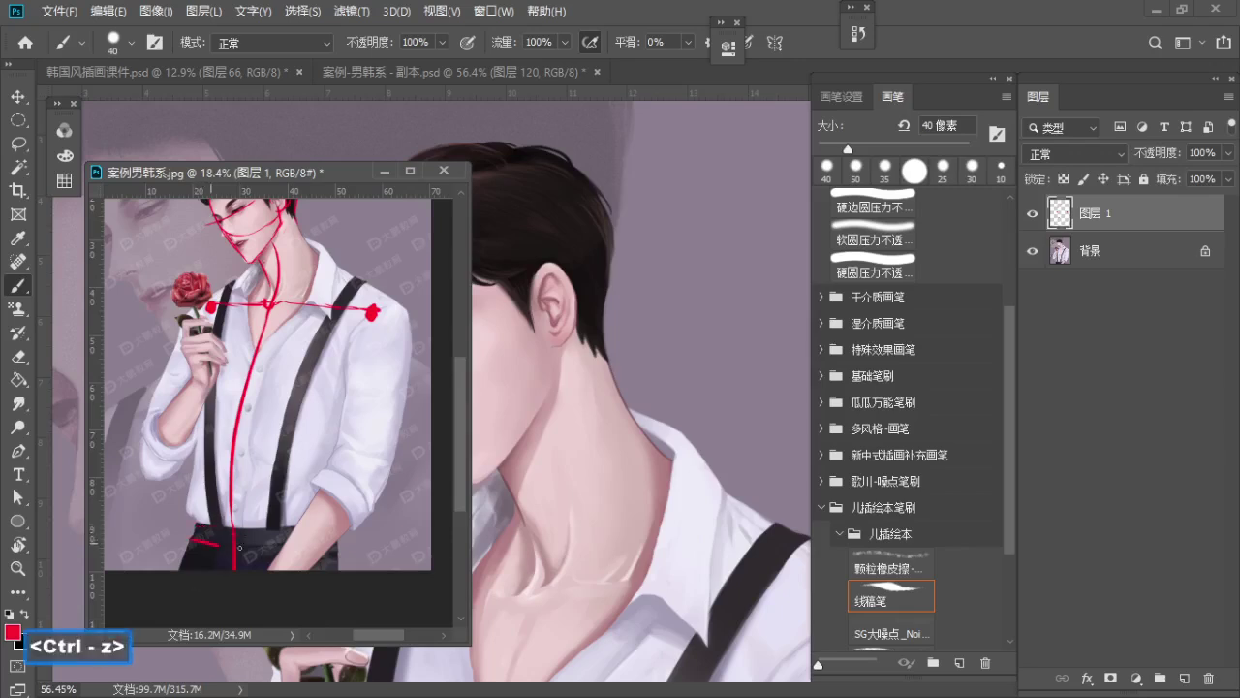
key("ctrl+z")
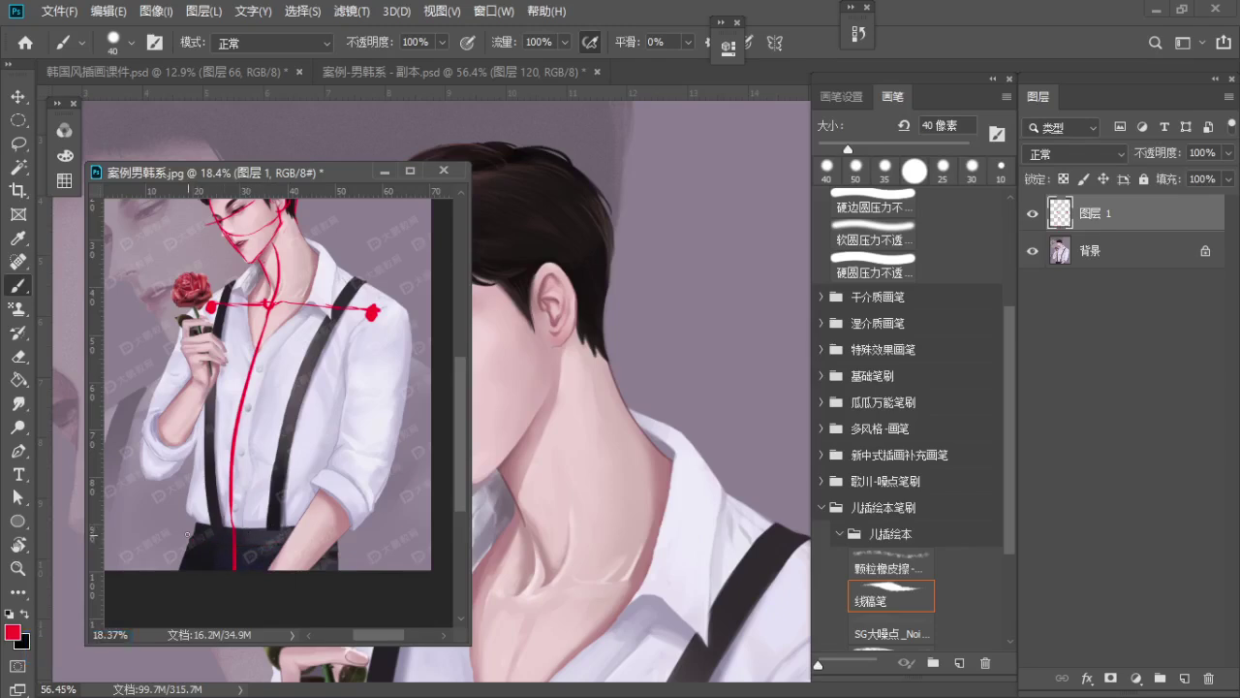
key("ctrl+z")
left_click_drag(198, 536, 330, 539)
key("space")
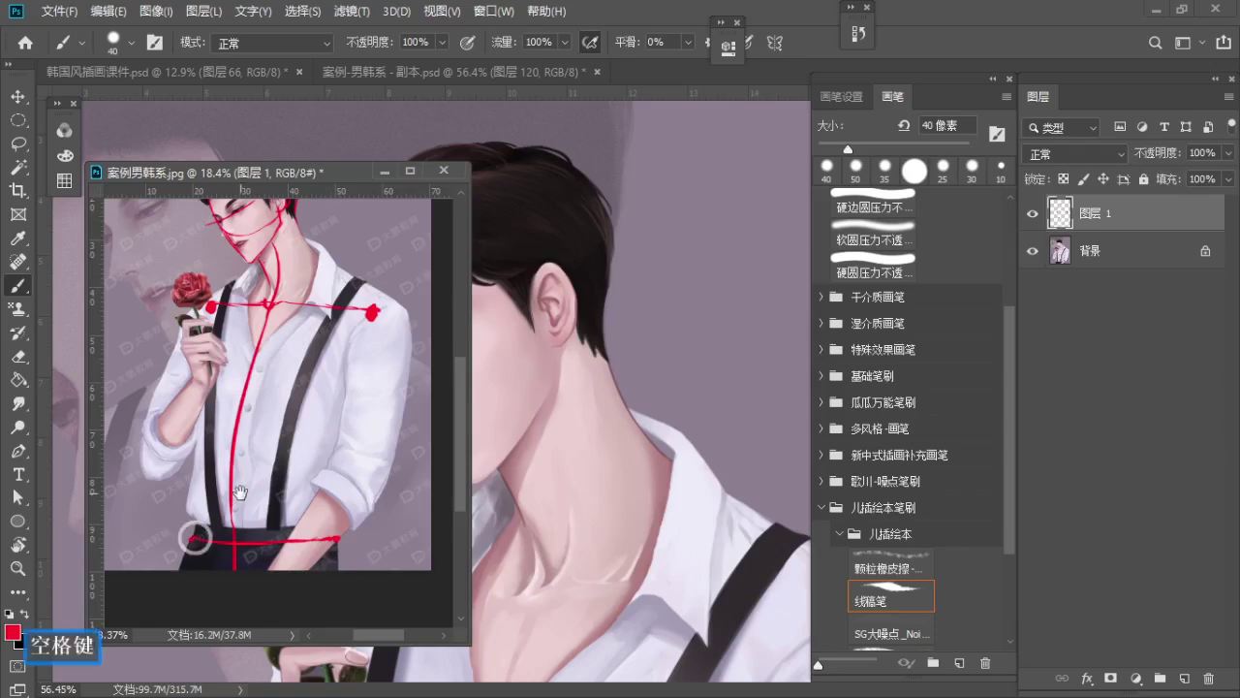
Hide the 背景 layer to examine the red skeleton on its own, and show the layer again
left_click_drag(242, 495, 254, 533)
key("z")
left_click_drag(279, 396, 277, 399)
key("b")
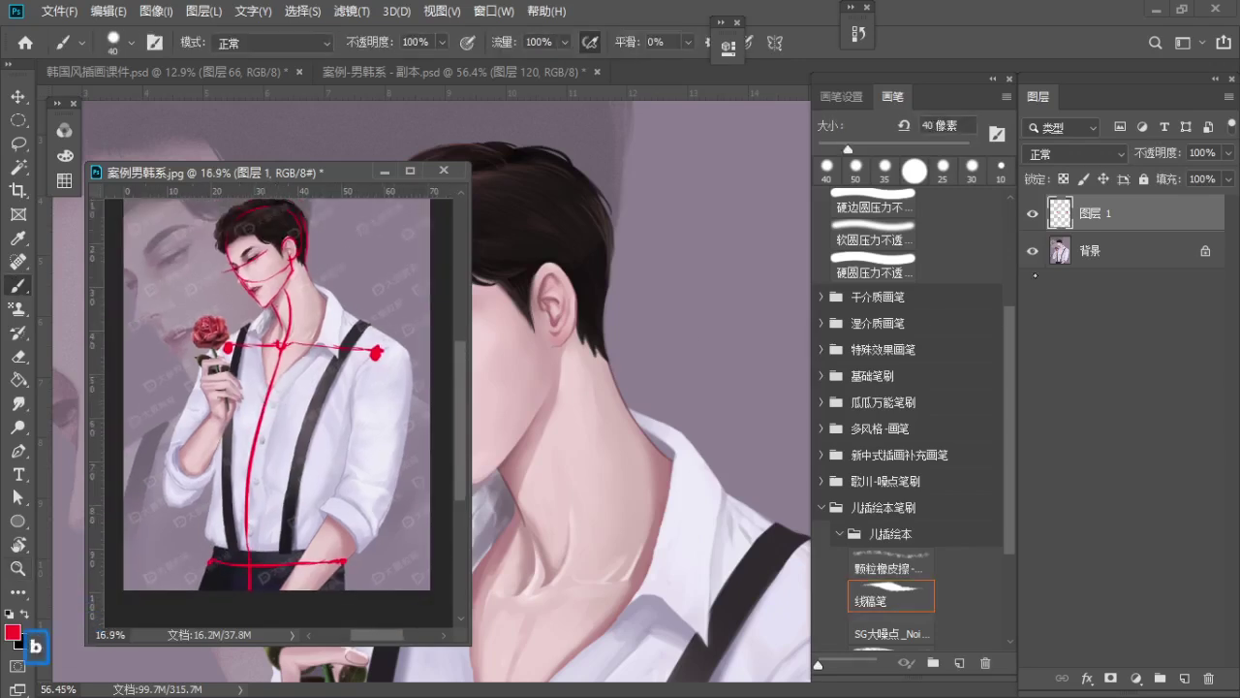
left_click(1033, 251)
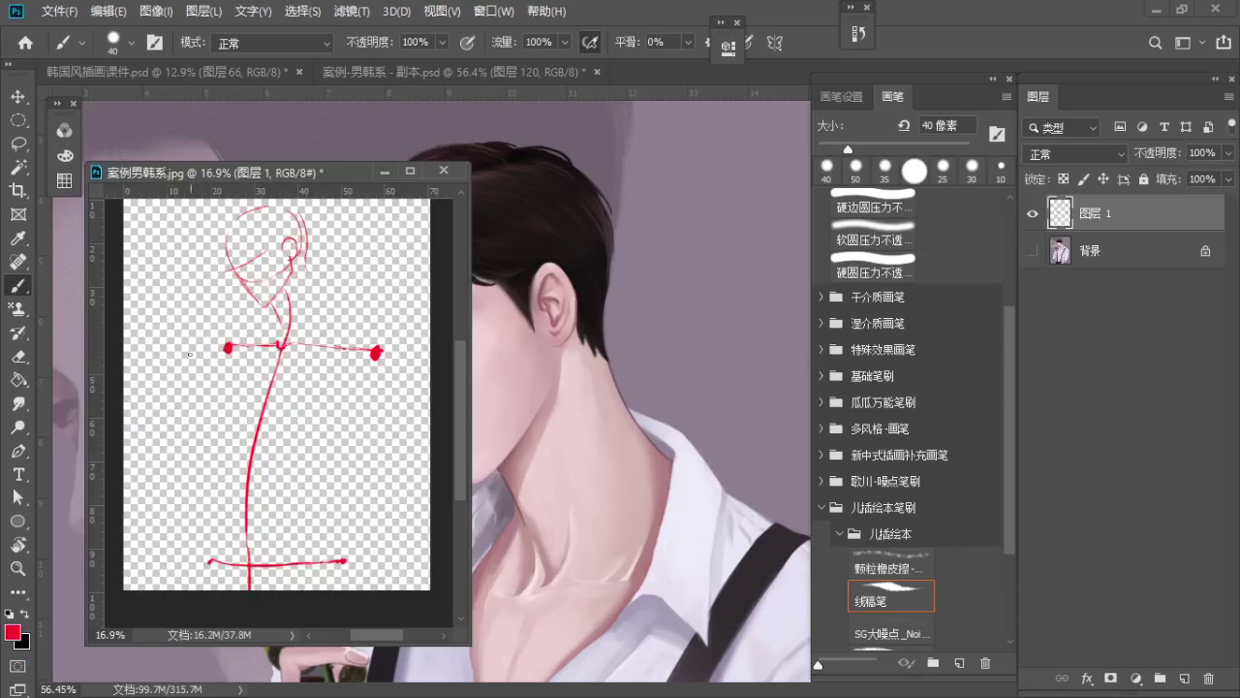
left_click(1032, 250)
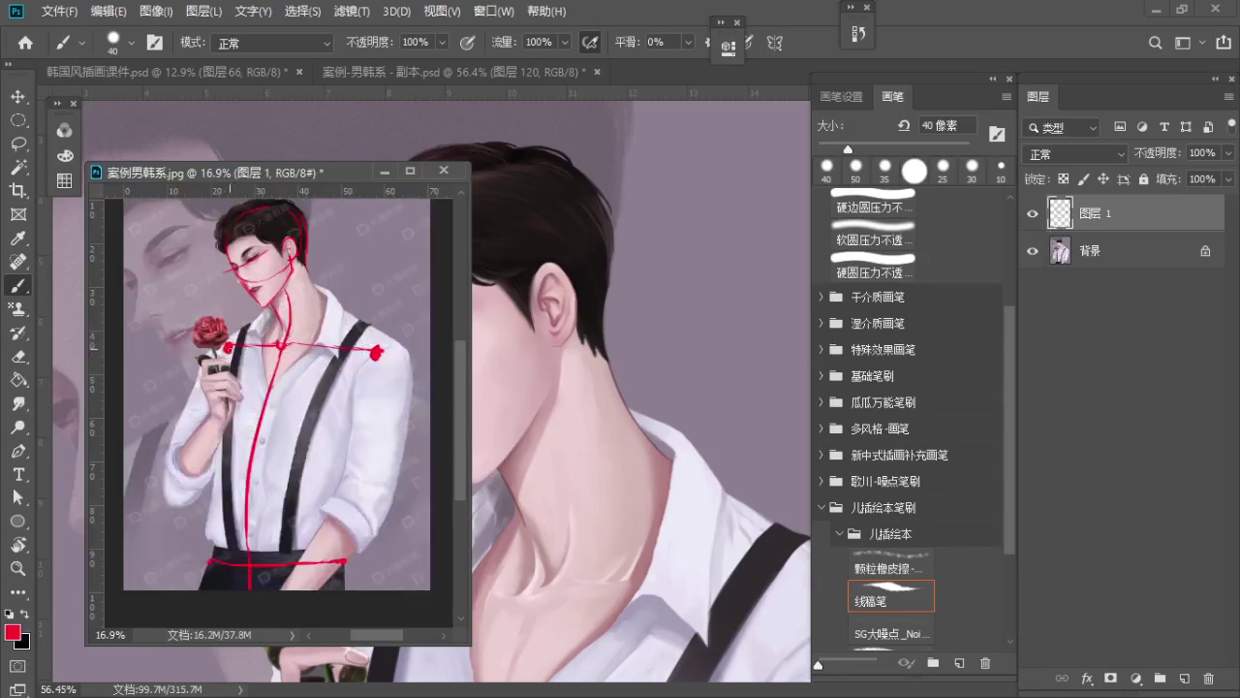
Try an arm stroke from the rose-side shoulder, and sketch small stacked head, chest and pelvis shapes beside the figure
left_click_drag(229, 347, 189, 449)
key("ctrl+z")
mouse_move(374, 240)
left_mouse_down()
mouse_move(390, 272)
mouse_move(376, 249)
mouse_move(378, 289)
left_mouse_up()
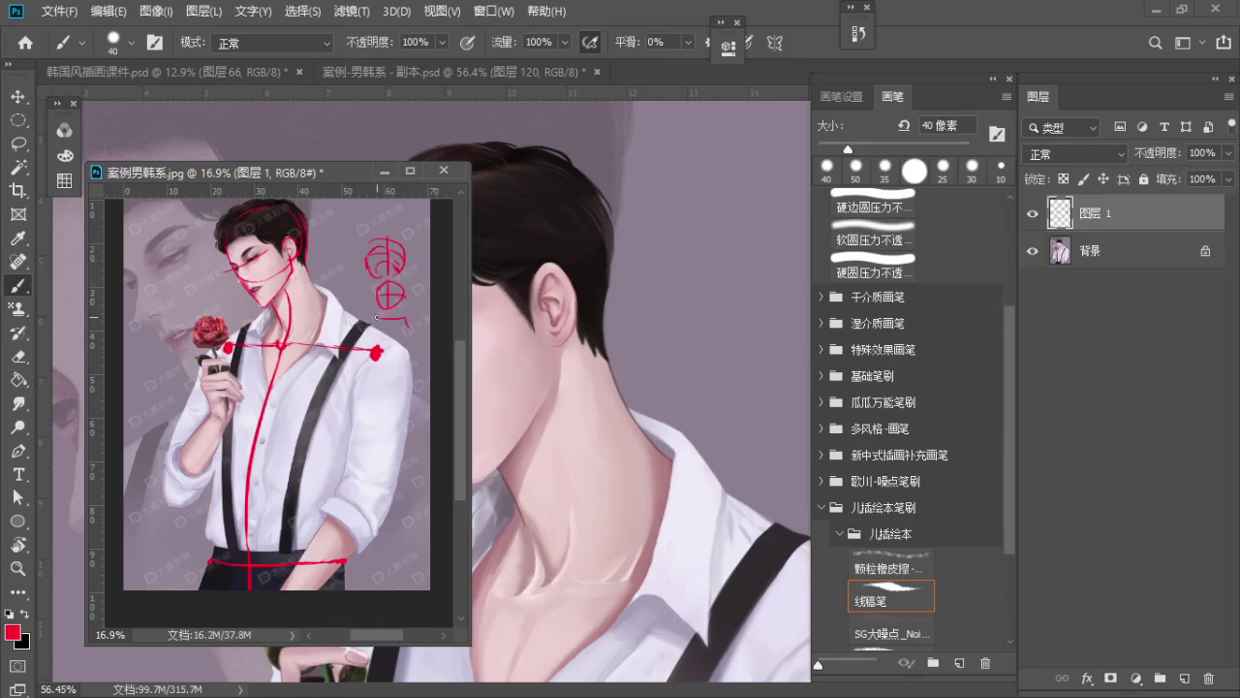
key("ctrl+z")
mouse_move(393, 338)
left_mouse_down()
mouse_move(412, 329)
mouse_move(389, 337)
mouse_move(407, 316)
mouse_move(391, 335)
left_mouse_up()
key("ctrl+z")
left_click_drag(406, 320, 390, 340)
Draw a red arc over the collar area and the outer curved side of the ribcage below the shoulder opposite the rose, redoing failed strokes
key("ctrl+z")
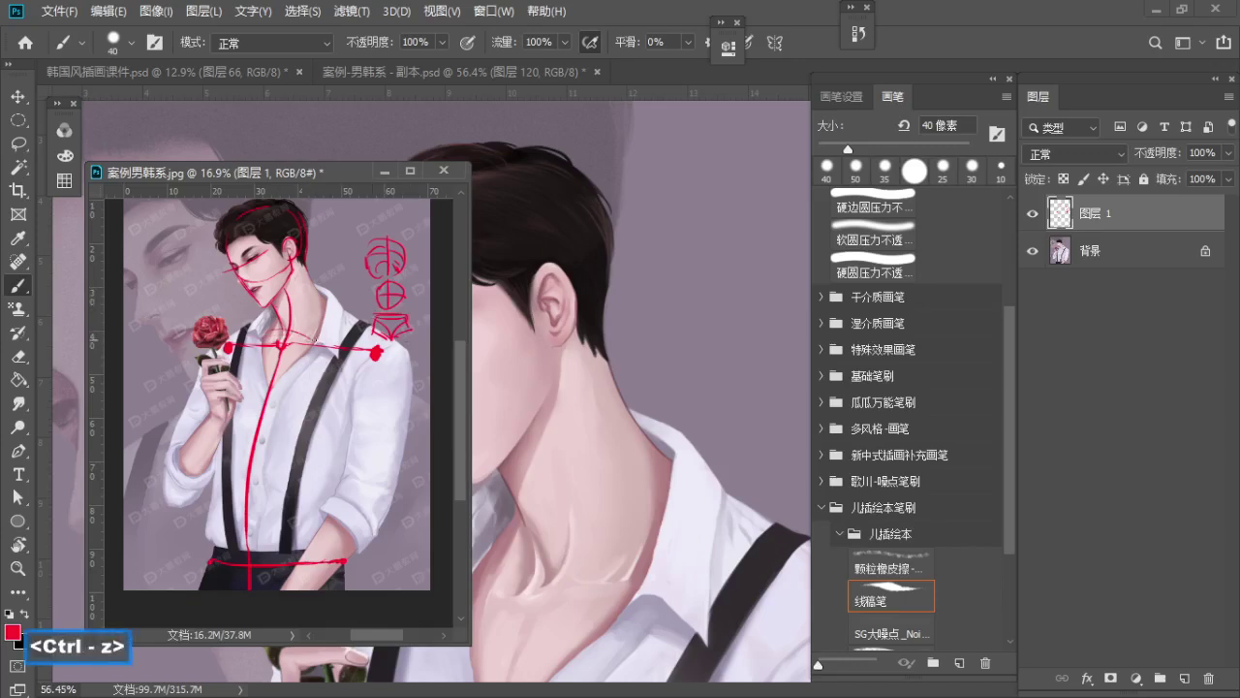
mouse_move(314, 340)
left_mouse_down()
mouse_move(348, 373)
mouse_move(351, 400)
left_mouse_up()
key("ctrl+z")
key("ctrl+z")
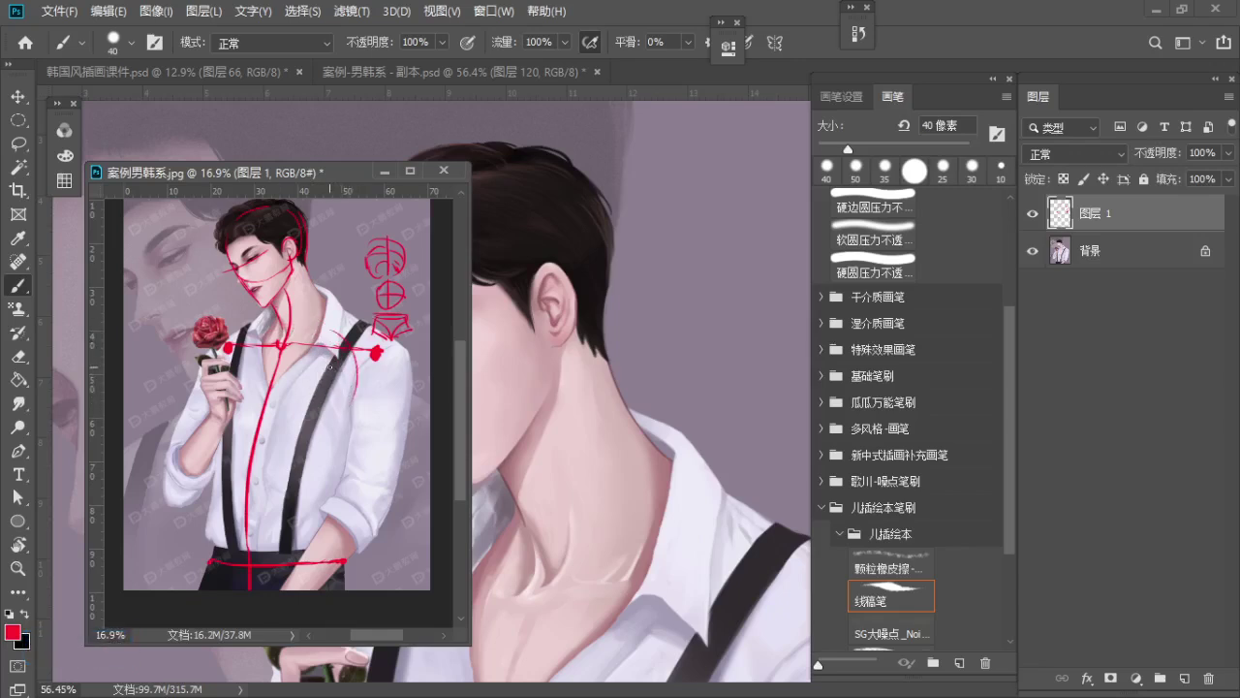
key("ctrl+z")
left_click_drag(341, 358, 332, 442)
key("ctrl+z")
key("ctrl+z")
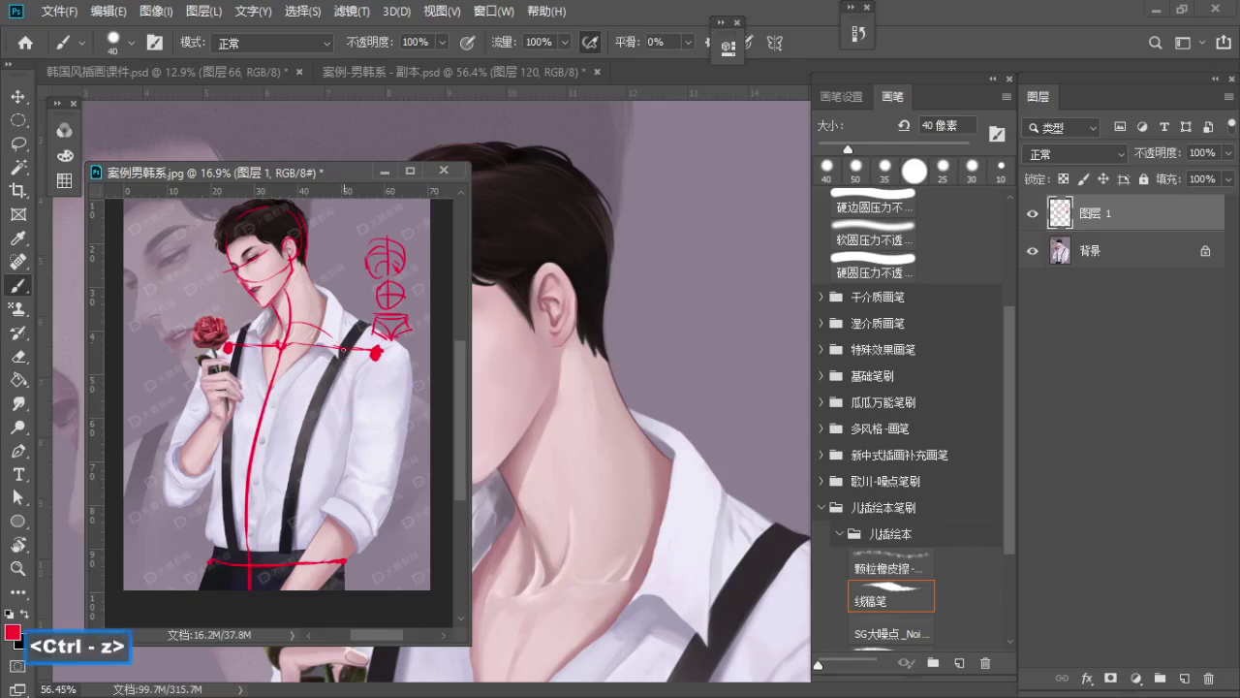
left_click_drag(346, 354, 326, 479)
key("ctrl+z")
Draw the rose-side edge of the red ribcage curve from the collar area down along the suspender to the lower chest
mouse_move(281, 325)
left_mouse_down()
mouse_move(233, 392)
mouse_move(221, 452)
left_mouse_up()
key("ctrl+z")
left_click_drag(230, 392, 234, 485)
key("ctrl+z")
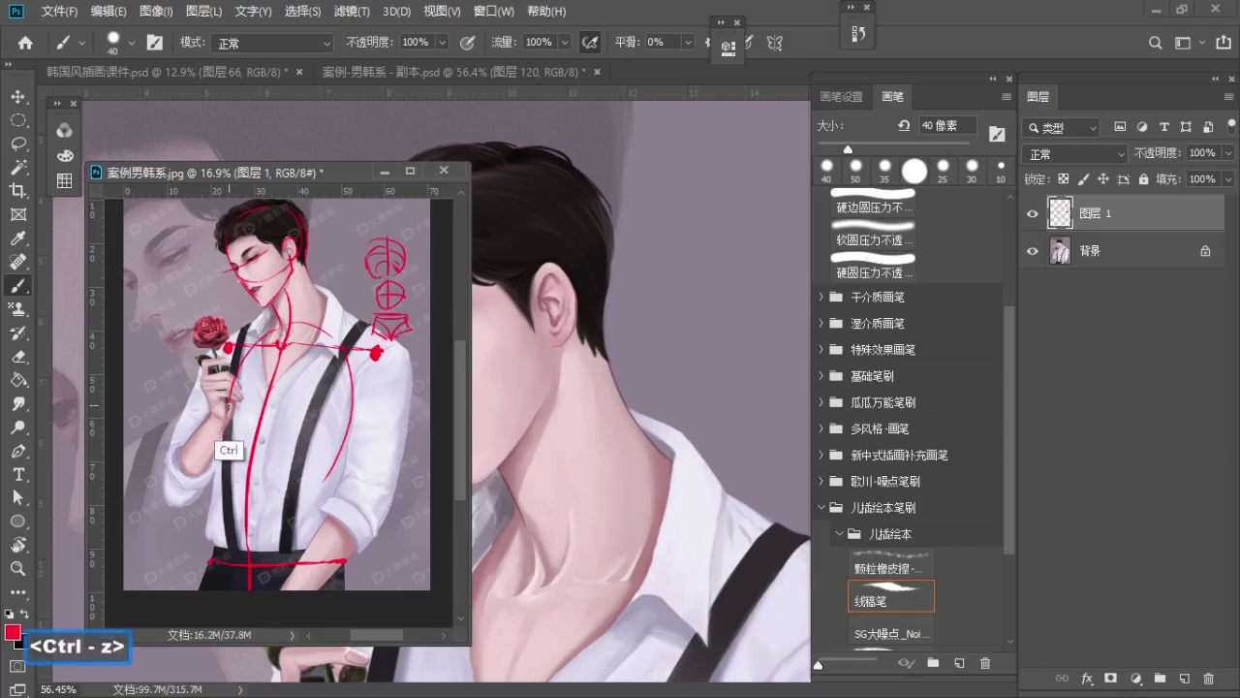
mouse_move(231, 395)
left_mouse_down()
mouse_move(234, 486)
mouse_move(228, 465)
mouse_move(284, 506)
left_mouse_up()
key("ctrl+z")
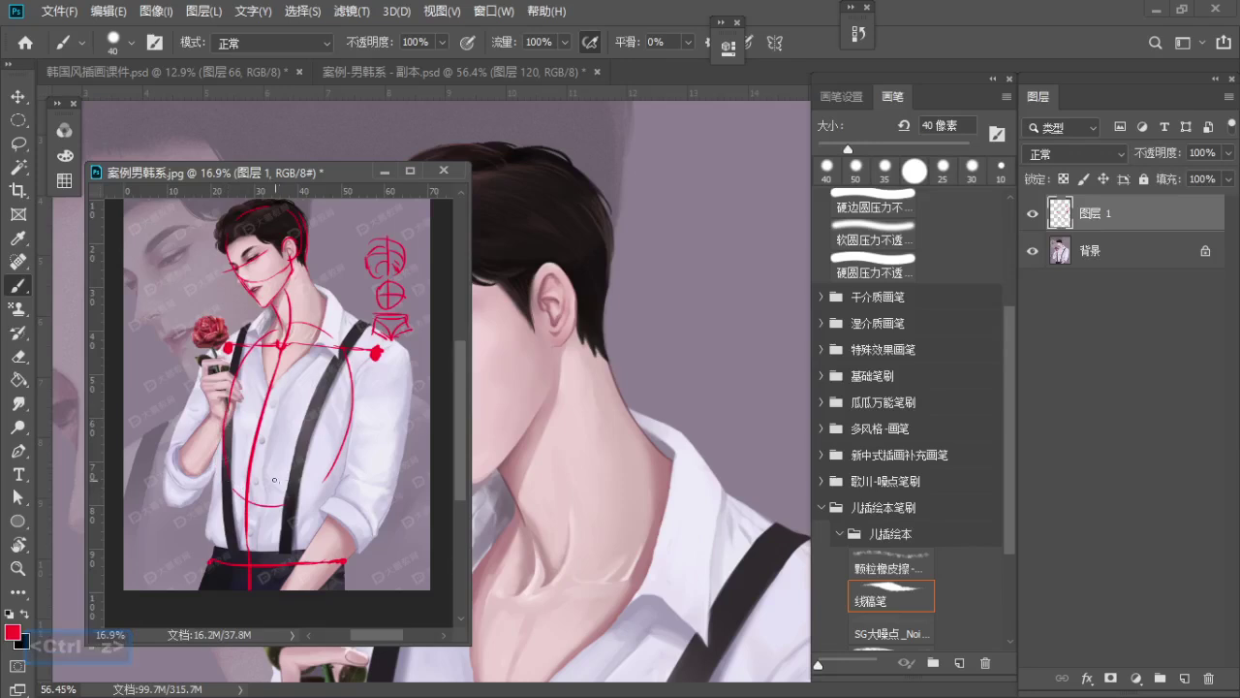
Close the lower ribcage with two red arch strokes flaring from the centre line and a reinforced outer corner
key("ctrl+z")
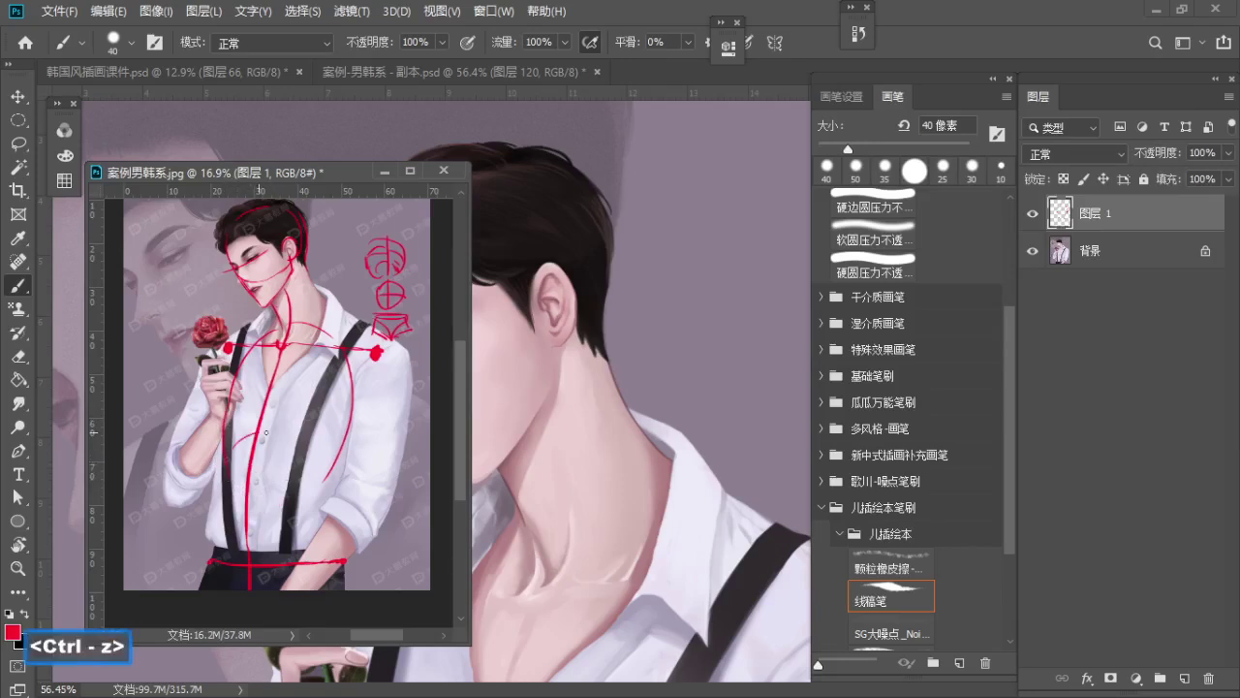
key("ctrl+z")
mouse_move(250, 438)
left_mouse_down()
mouse_move(232, 472)
mouse_move(276, 452)
mouse_move(306, 488)
left_mouse_up()
key("ctrl+z")
left_click_drag(352, 445, 320, 474)
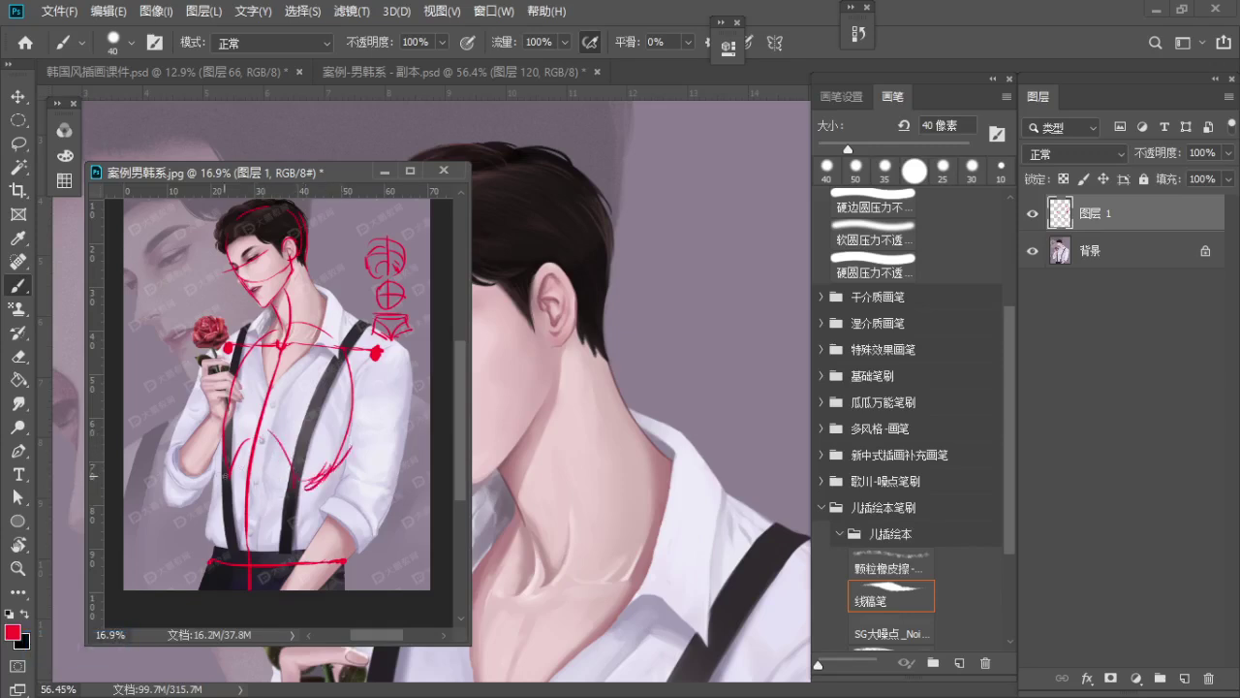
Draw a red oval for the abdomen and pelvis between the ribcage arch and the hip line, undoing stray strokes
mouse_move(231, 472)
left_mouse_down()
mouse_move(291, 465)
mouse_move(281, 530)
mouse_move(255, 542)
left_mouse_up()
key("ctrl+z")
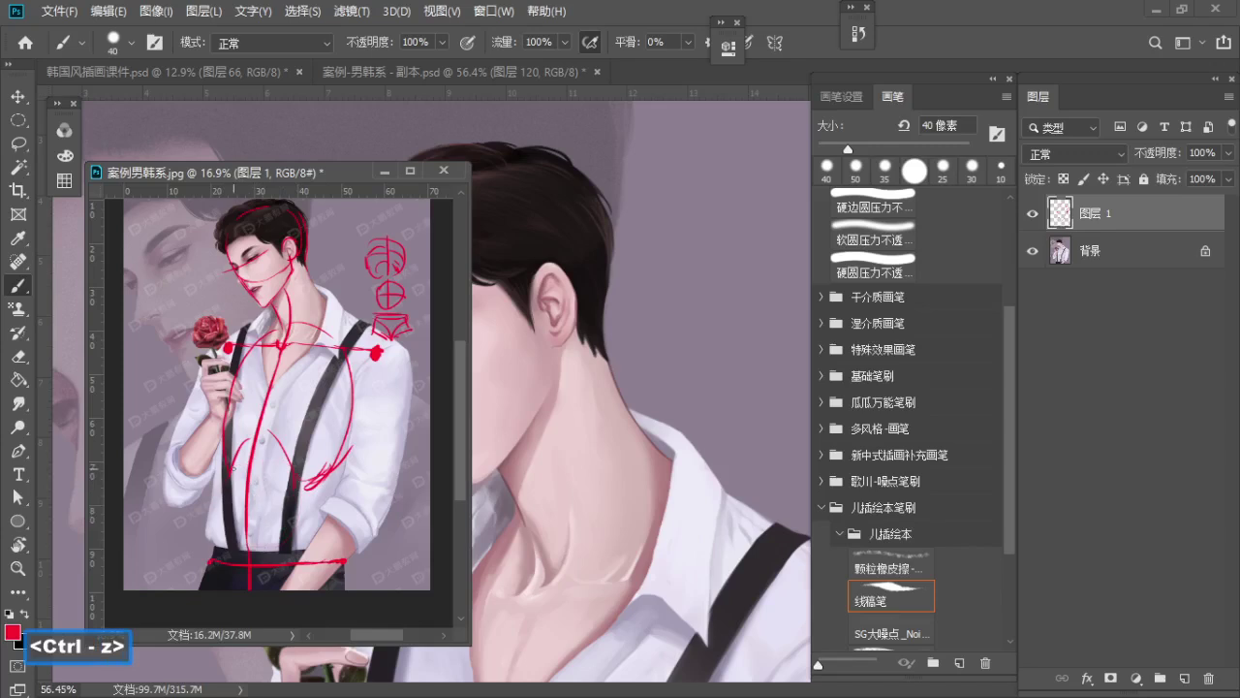
left_click_drag(224, 444, 228, 478)
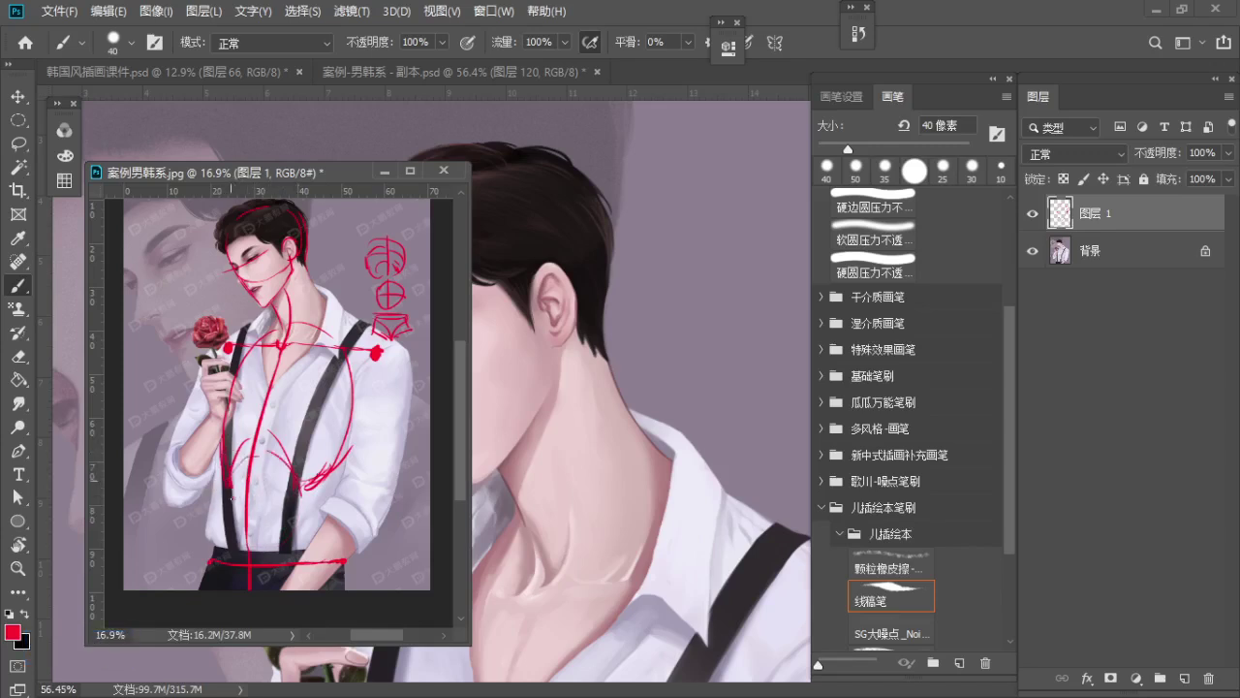
key("ctrl+z")
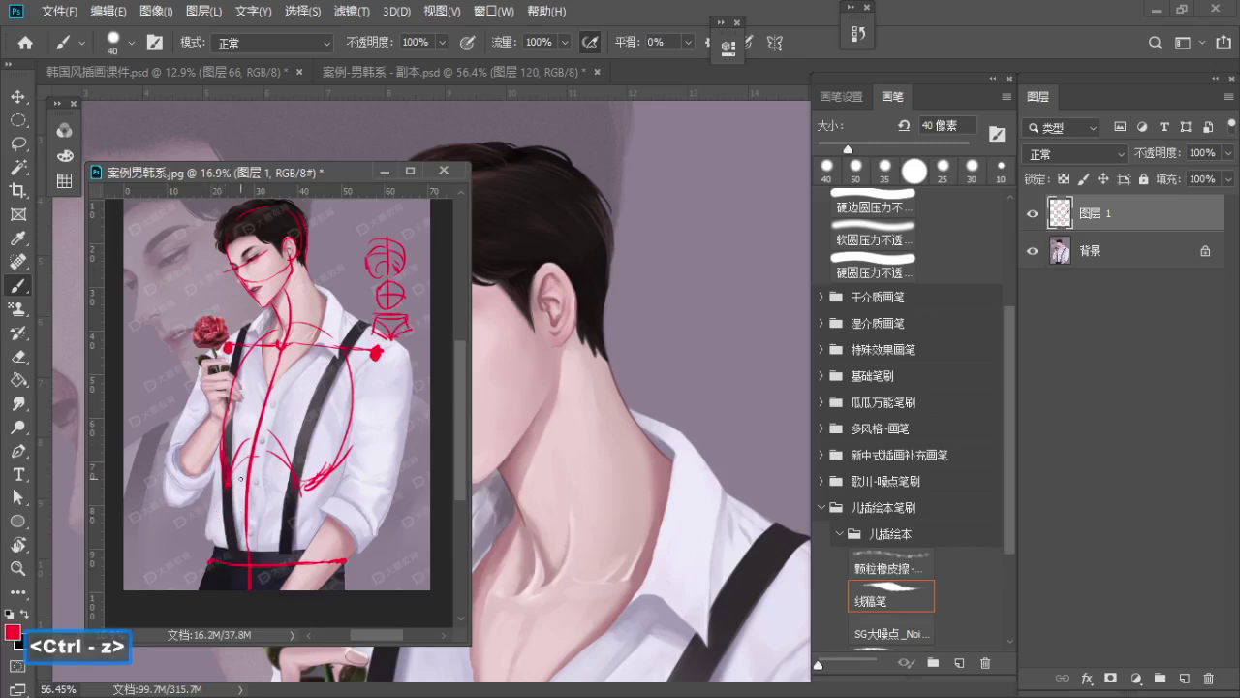
left_click_drag(226, 479, 258, 565)
mouse_move(252, 459)
left_mouse_down()
mouse_move(291, 475)
mouse_move(230, 545)
left_mouse_up()
left_click_drag(298, 484, 293, 552)
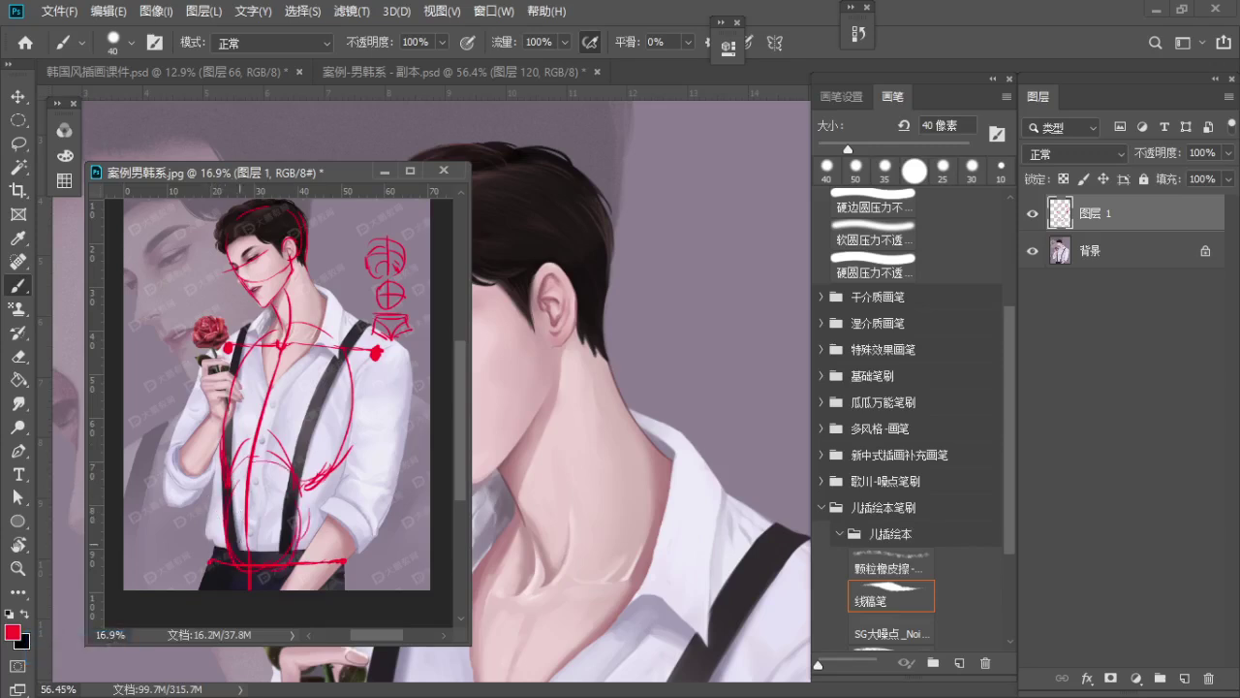
key("ctrl+z")
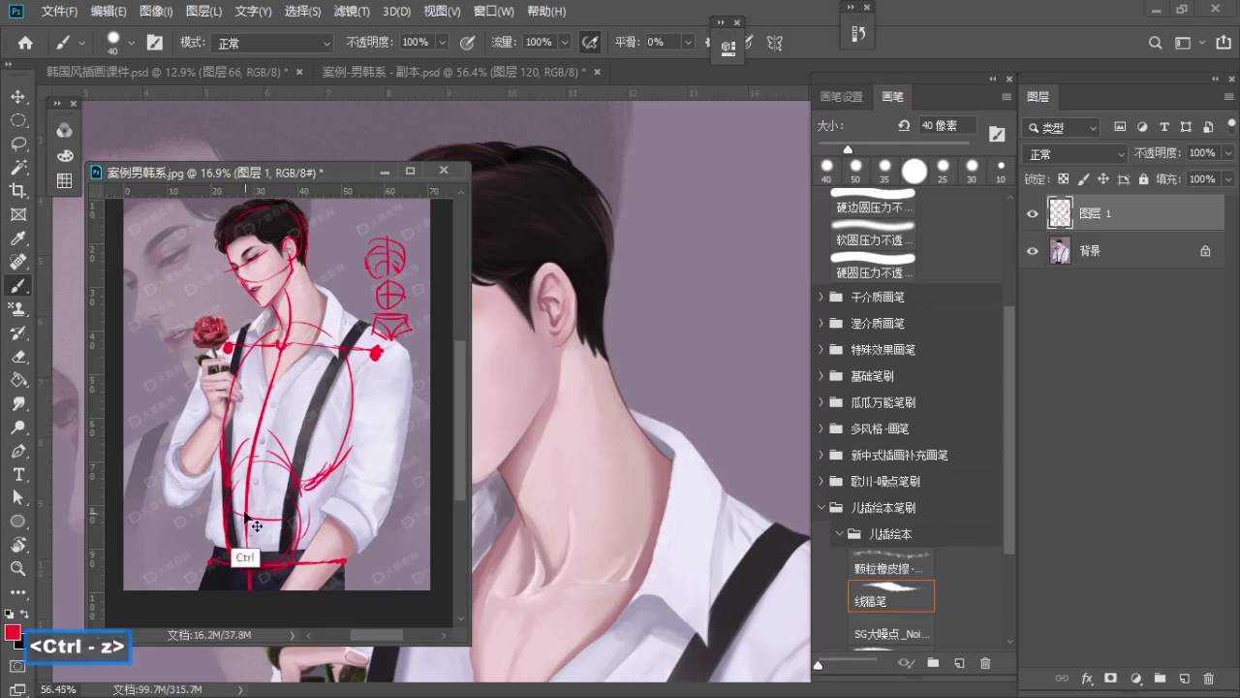
Add curved red cross-contours over the abdomen oval and the chest, and check the sketch with the 背景 layer briefly hidden
key("ctrl+z")
left_click_drag(235, 515, 282, 510)
left_click_drag(271, 388, 321, 415)
key("ctrl+z")
left_click_drag(233, 396, 340, 415)
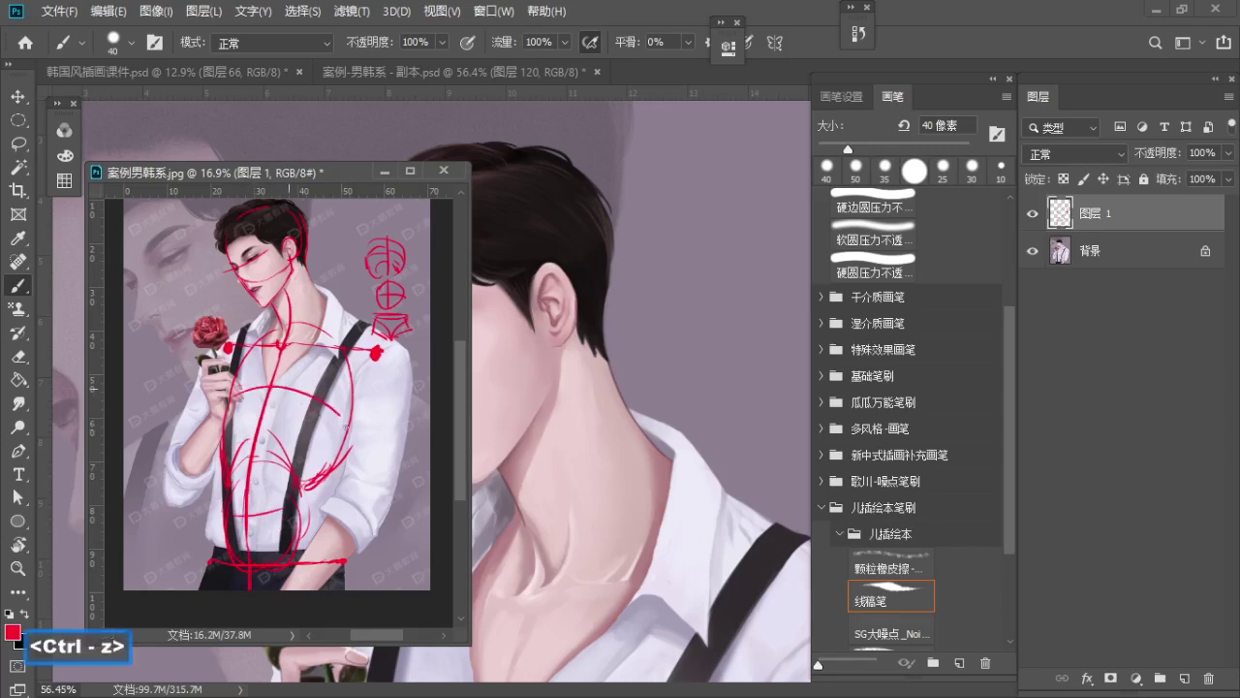
left_click(1033, 251)
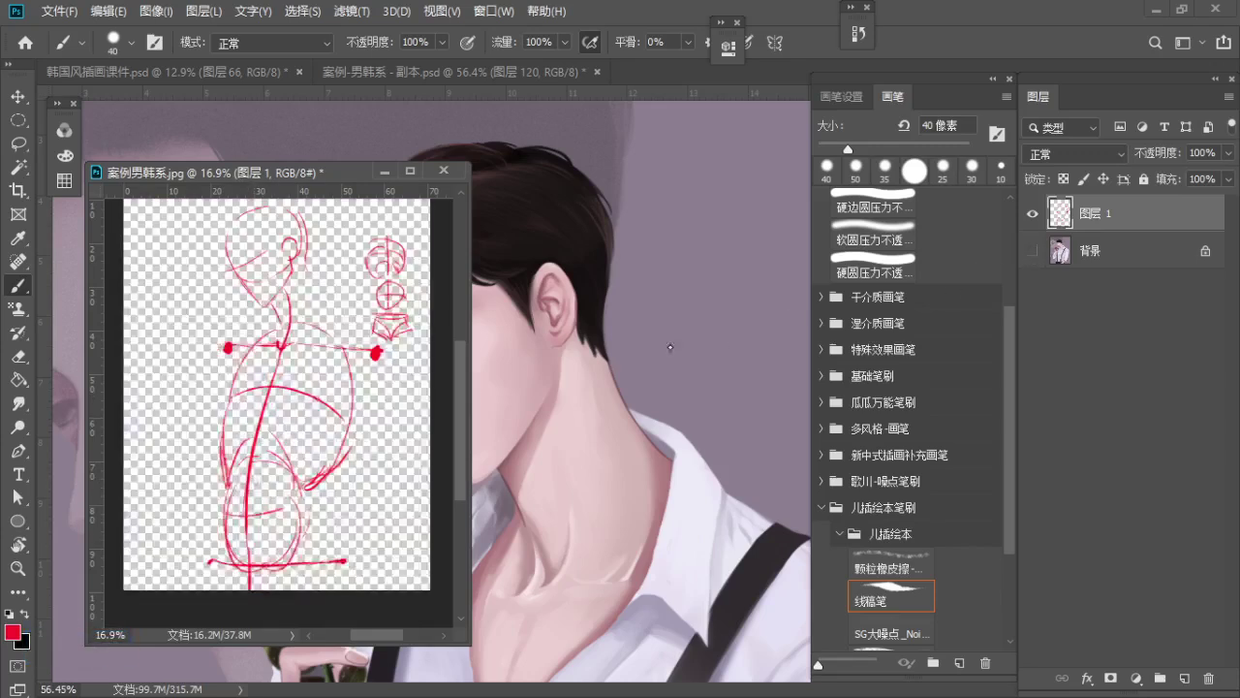
left_click(1033, 251)
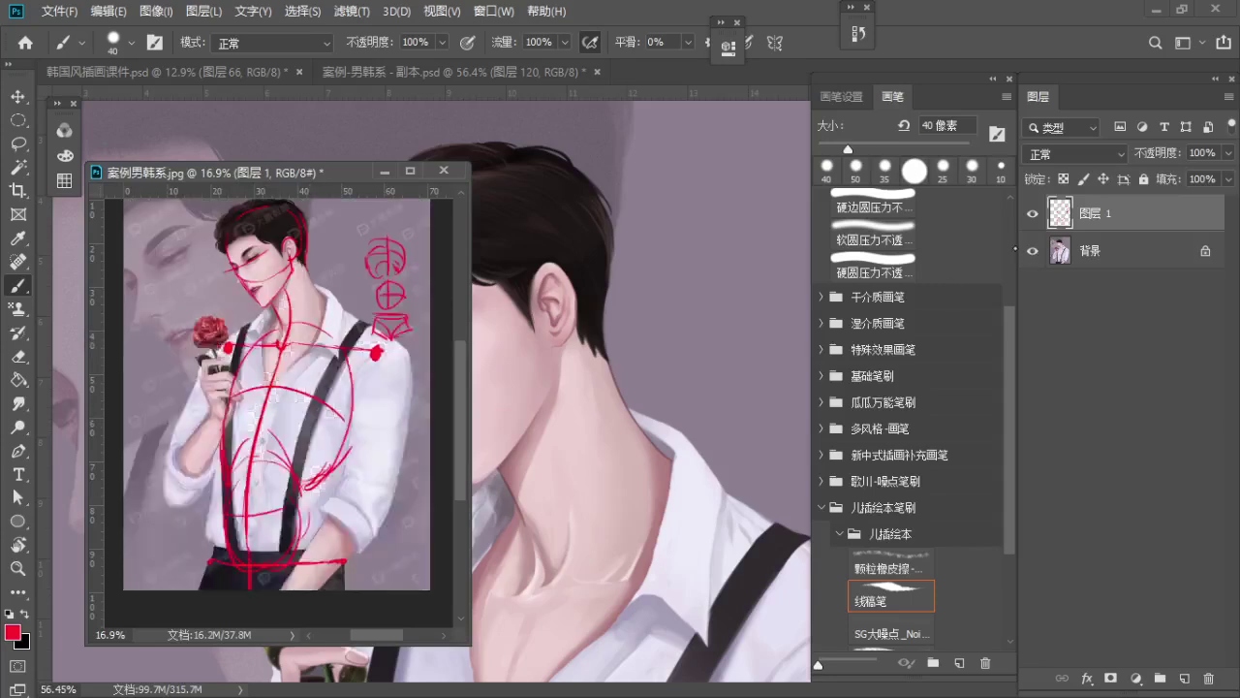
Draw the rose-side arm in red, from the shoulder to the elbow and back up to the wrist and hand
mouse_move(228, 347)
left_mouse_down()
mouse_move(171, 494)
mouse_move(223, 417)
left_mouse_up()
key("ctrl+z")
key("ctrl+z")
mouse_move(176, 488)
left_mouse_down()
mouse_move(233, 394)
mouse_move(214, 418)
left_mouse_up()
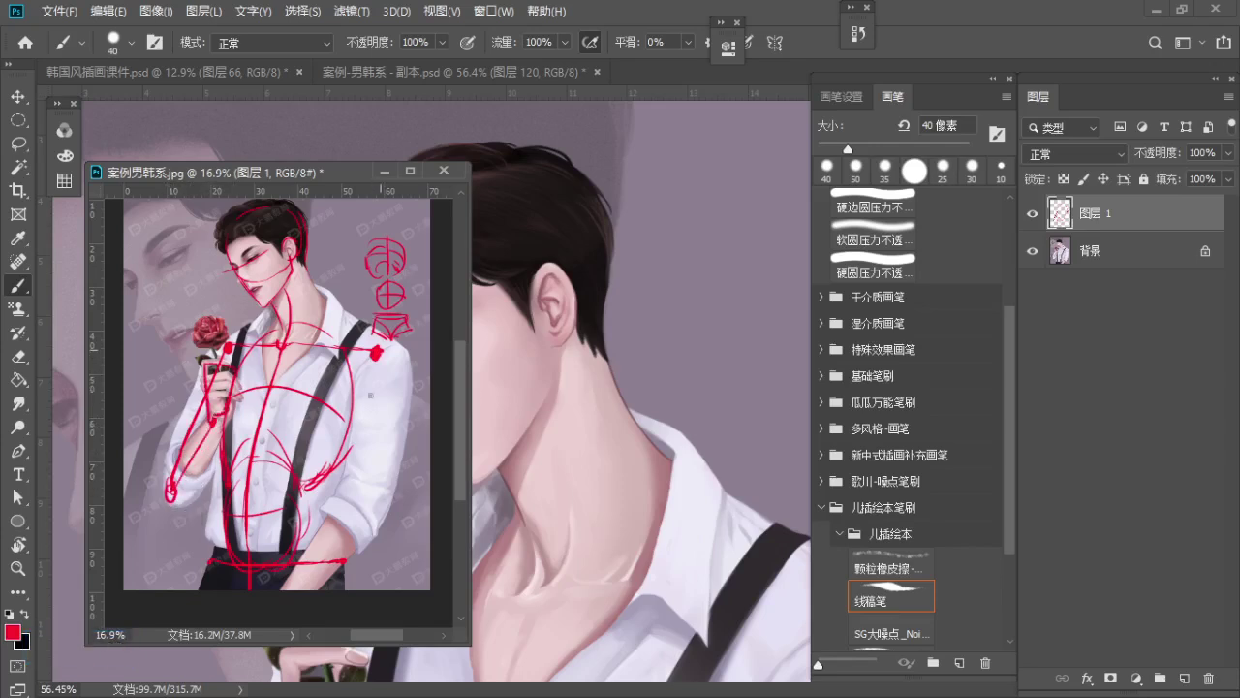
Draw the other arm in red, from the shoulder down to the elbow and in toward the trouser pocket
mouse_move(377, 355)
left_mouse_down()
mouse_move(355, 513)
mouse_move(287, 588)
left_mouse_up()
key("ctrl+z")
key("ctrl+z")
left_click_drag(356, 513, 291, 588)
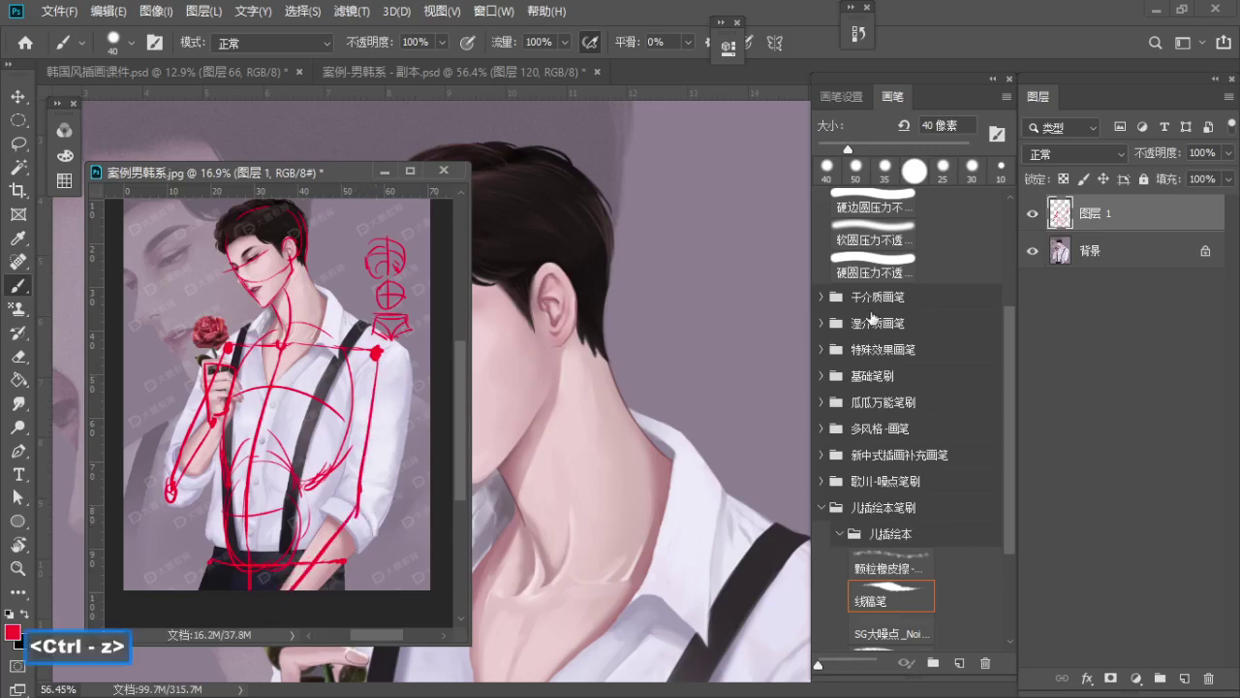
Hide the 背景 layer and sketch the back-of-neck, shoulder slope and rose-side upper arm outlines in red
left_click(1033, 253)
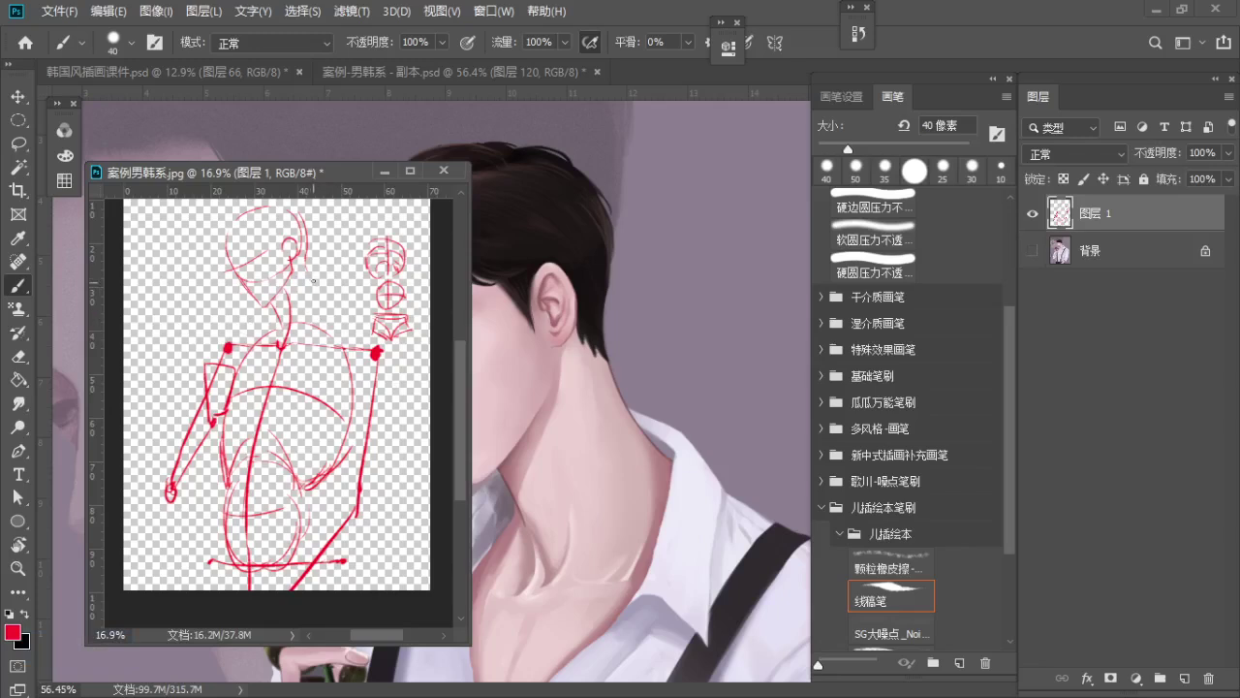
left_click_drag(310, 268, 337, 324)
key("ctrl+z")
mouse_move(306, 266)
left_mouse_down()
mouse_move(329, 317)
mouse_move(319, 293)
mouse_move(372, 346)
mouse_move(341, 323)
mouse_move(279, 313)
mouse_move(250, 326)
mouse_move(175, 420)
left_mouse_up()
key("ctrl+z")
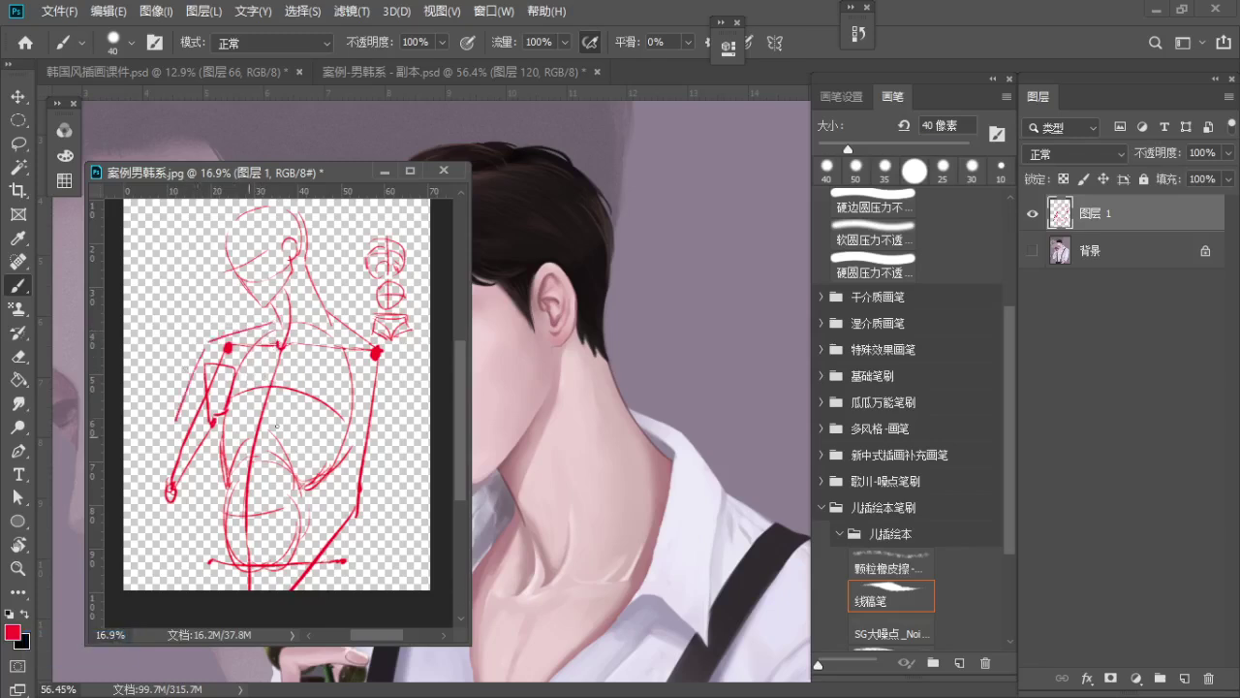
Show the 背景 layer again, compare the image with the red sketch off and on, and delete 图层 1
key("z")
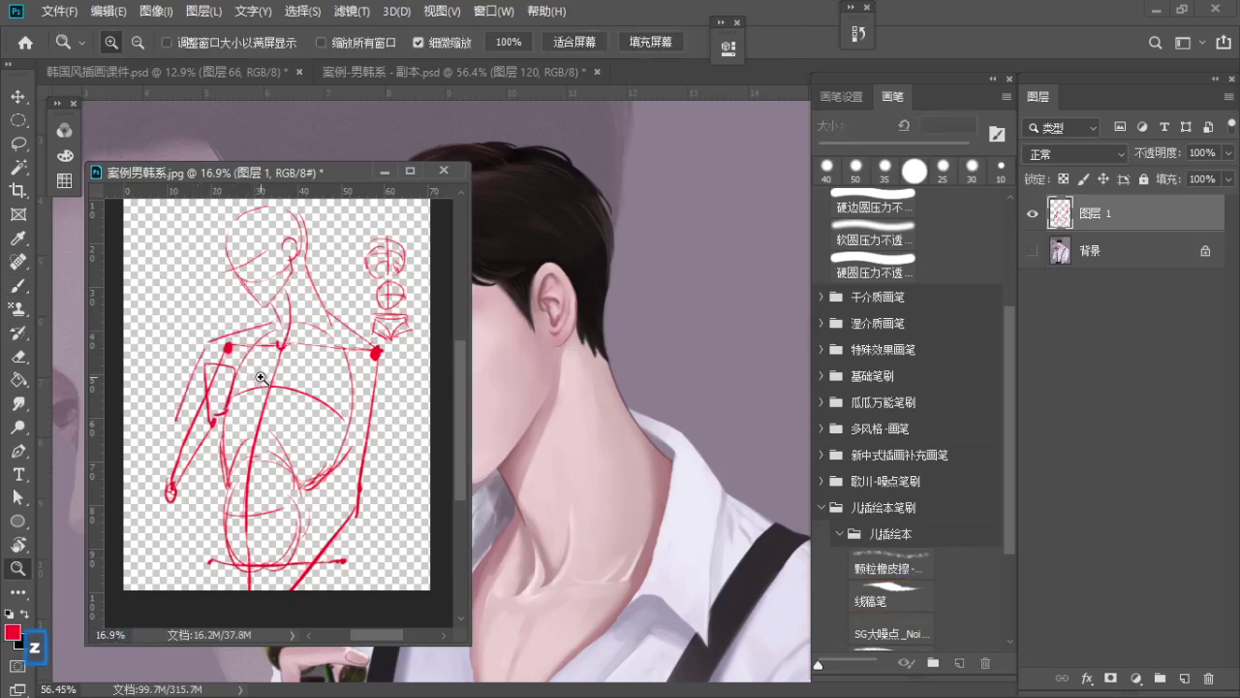
key("b")
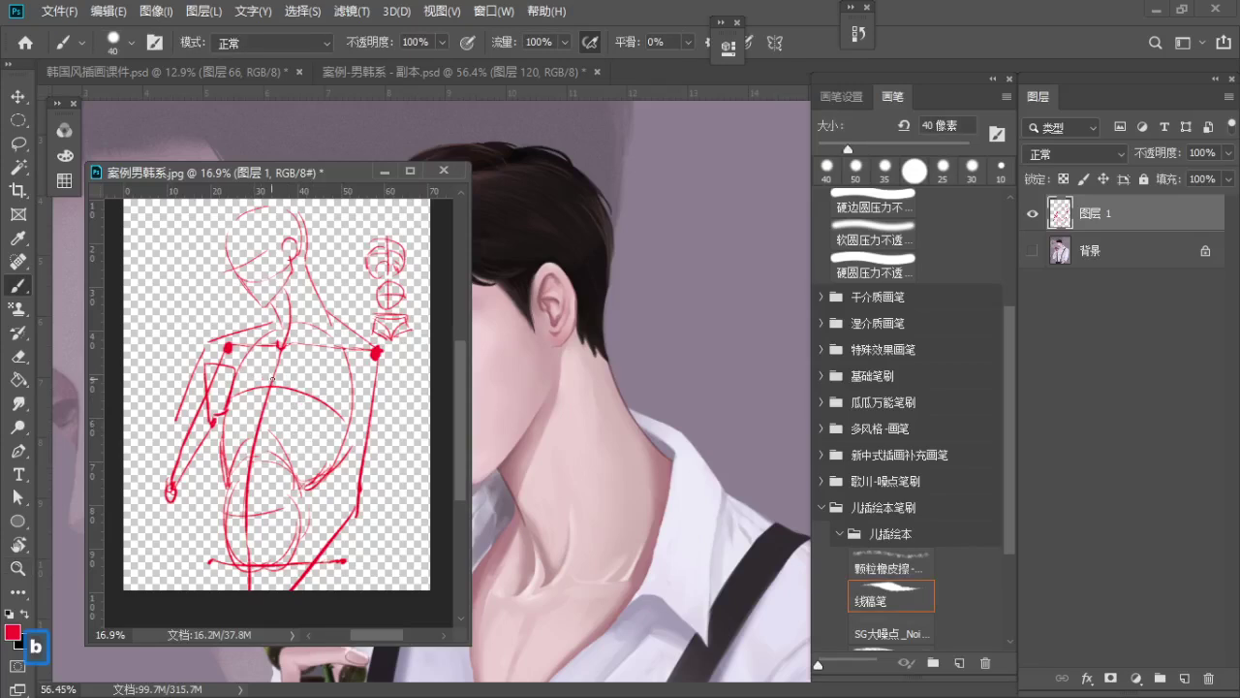
left_click(1032, 250)
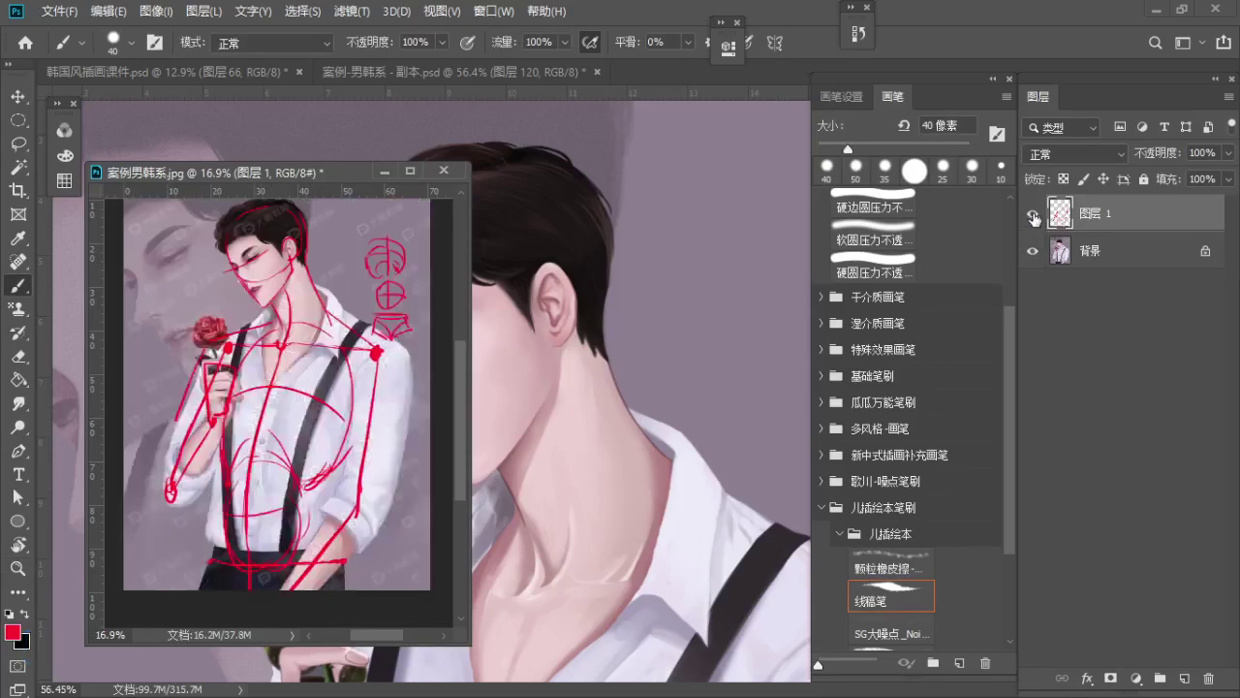
left_click(1034, 214)
left_click(1034, 214)
left_click(1208, 678)
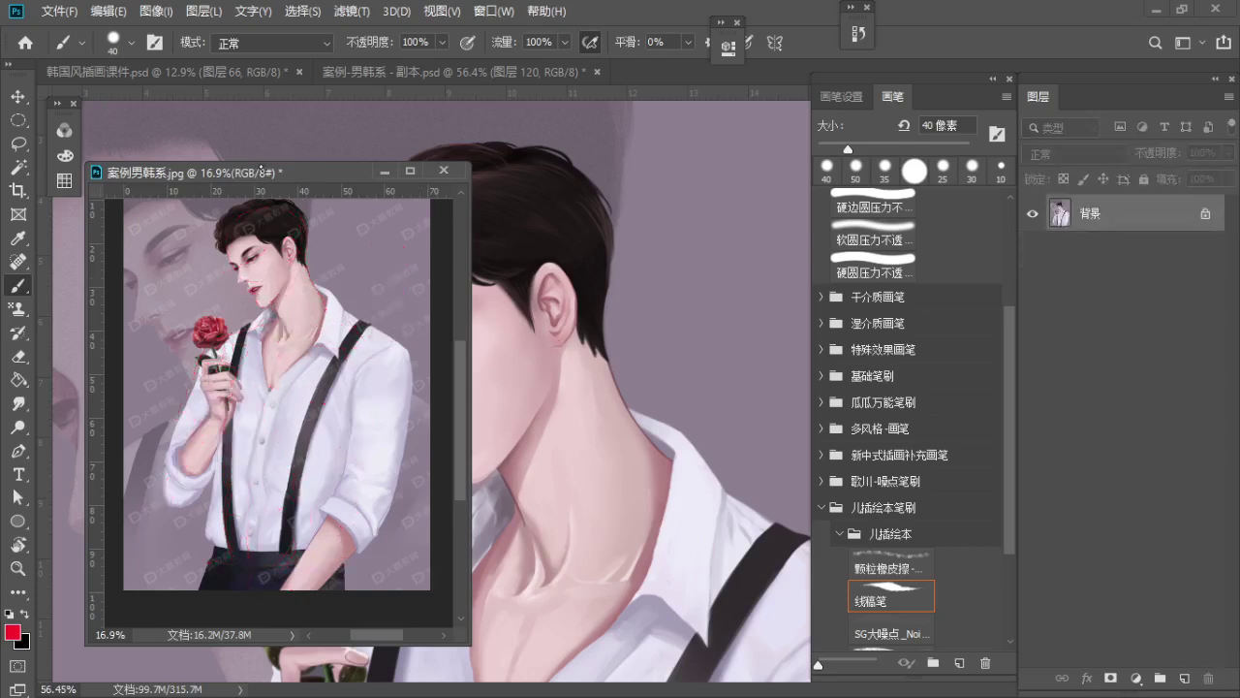
Move the floating reference image aside and return to 案例-男韩系 - 副本.psd with its empty purple canvas in view for brushwork
left_click_drag(261, 172, 198, 166)
key("z")
left_click_drag(533, 276, 476, 304)
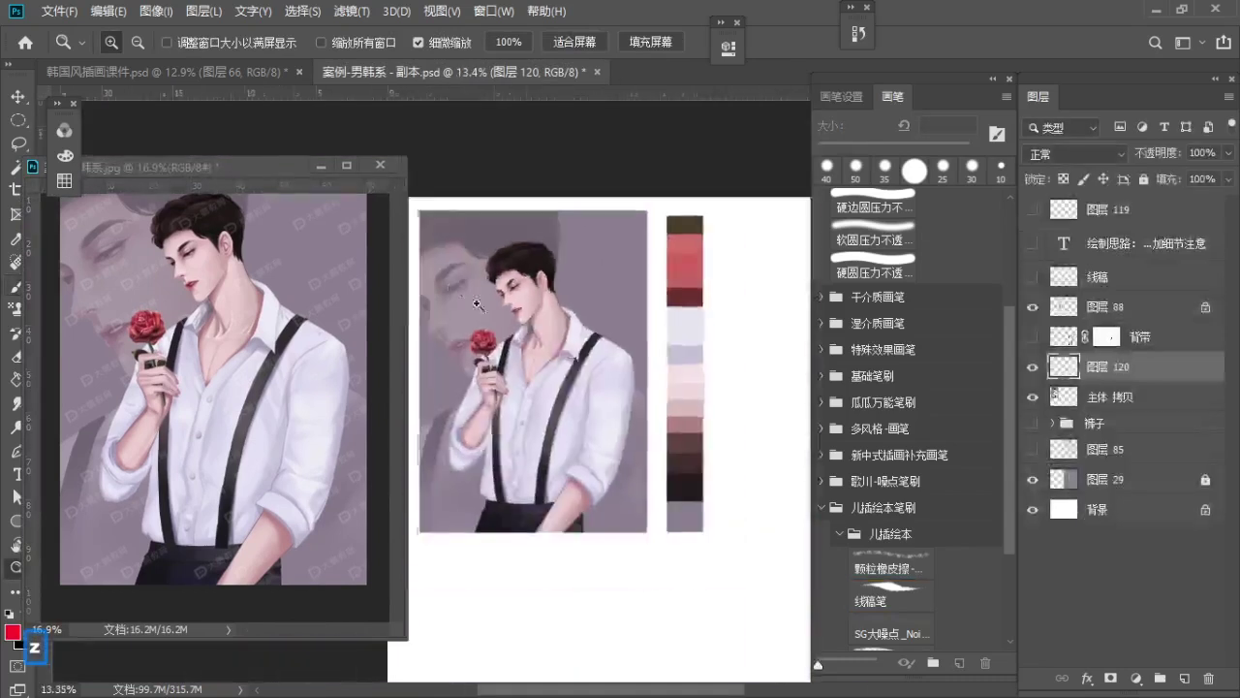
key("space")
left_click_drag(580, 356, 336, 274)
key("space")
left_click_drag(572, 327, 489, 340)
mouse_move(489, 340)
left_mouse_down()
mouse_move(529, 349)
mouse_move(491, 370)
mouse_move(507, 368)
left_mouse_up()
key("space")
key("b")
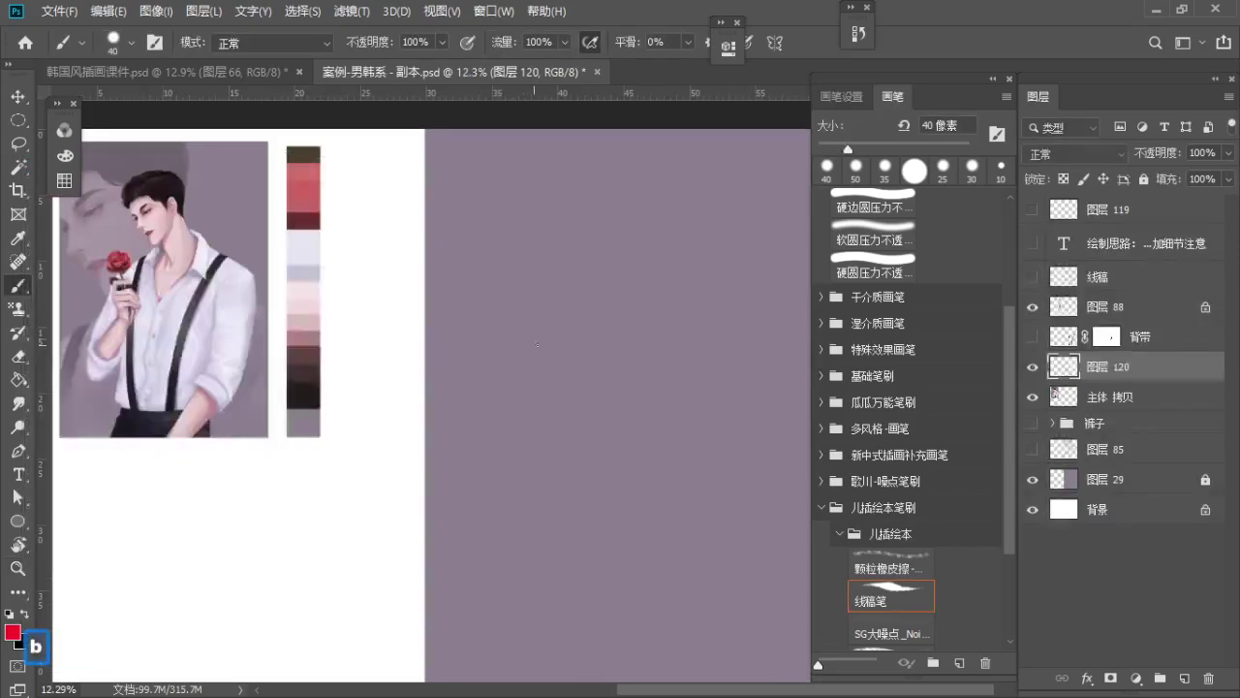
Set the foreground colour to black for drawing on the purple canvas
left_click(64, 129)
key("space")
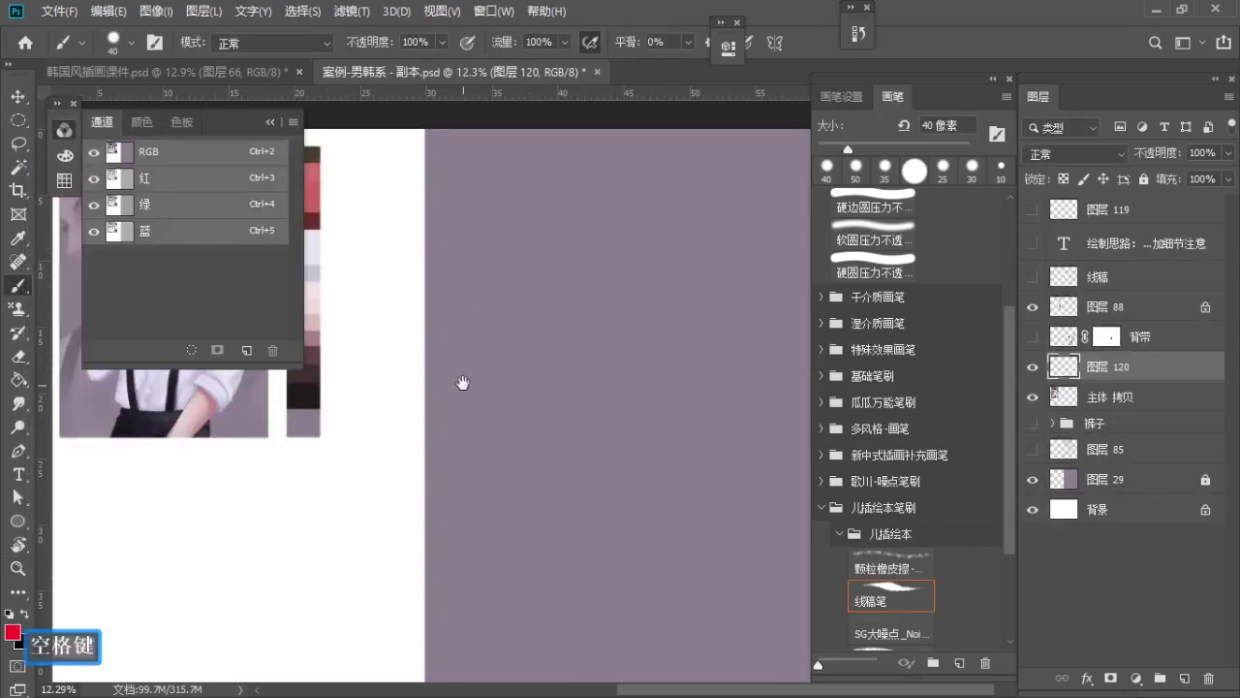
mouse_move(463, 383)
left_mouse_down()
mouse_move(379, 378)
mouse_move(439, 384)
left_mouse_up()
key("b")
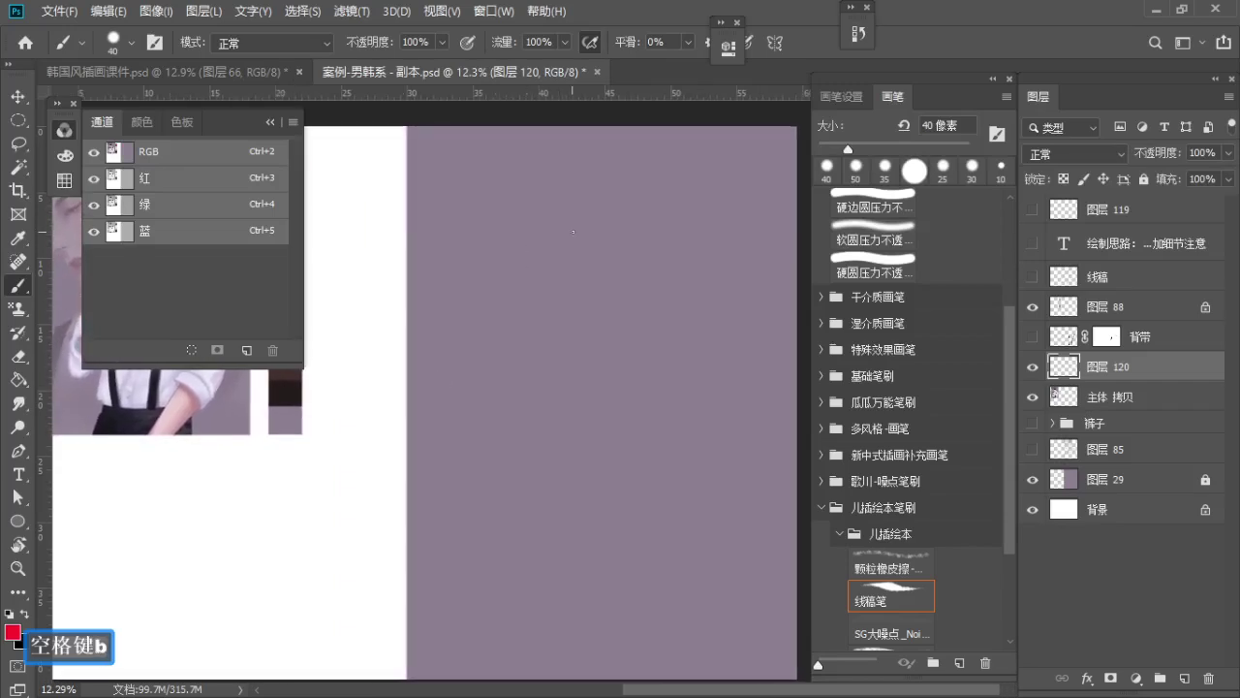
left_click(63, 155)
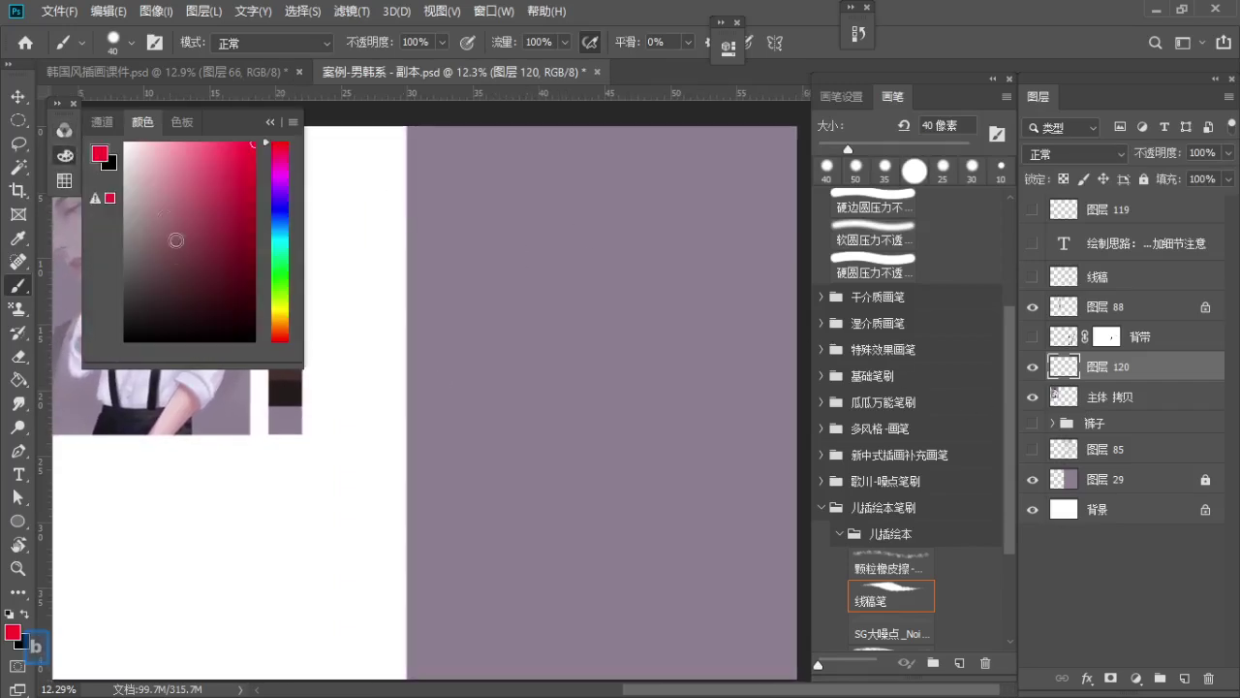
left_click(126, 340)
Sketch a black head circle near the top of the purple canvas on 图层 120, undoing and redrawing uneven strokes
mouse_move(542, 182)
left_mouse_down()
mouse_move(568, 281)
mouse_move(582, 281)
left_mouse_up()
key("ctrl+z")
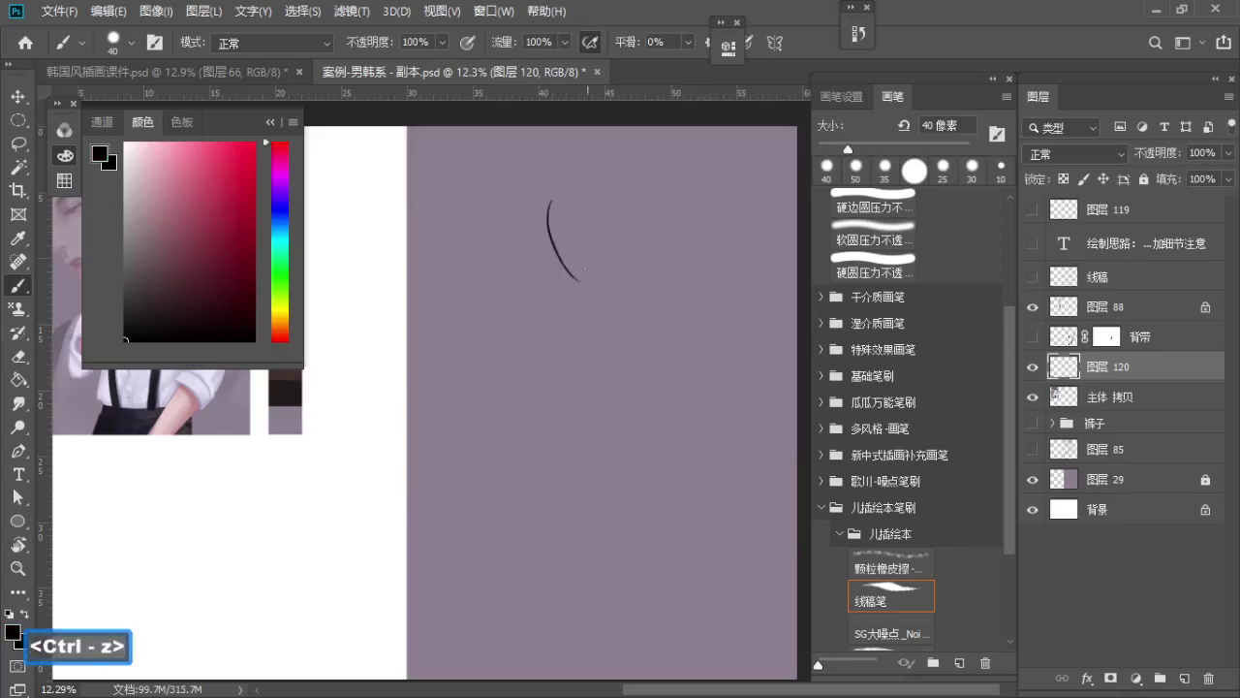
key("ctrl+z")
mouse_move(554, 198)
left_mouse_down()
mouse_move(605, 195)
mouse_move(601, 167)
mouse_move(619, 163)
mouse_move(639, 218)
left_mouse_up()
key("ctrl+z")
key("ctrl+z")
key("ctrl+z")
mouse_move(633, 171)
left_mouse_down()
mouse_move(645, 205)
mouse_move(629, 239)
left_mouse_up()
key("ctrl+z")
key("ctrl+z")
mouse_move(560, 173)
left_mouse_down()
mouse_move(546, 230)
mouse_move(609, 245)
left_mouse_up()
key("ctrl+z")
mouse_move(546, 217)
left_mouse_down()
mouse_move(587, 261)
mouse_move(636, 232)
left_mouse_up()
key("ctrl+z")
Enlarge the eraser to 70 px and clean up the doubled line at the bottom of the head circle
key("e")
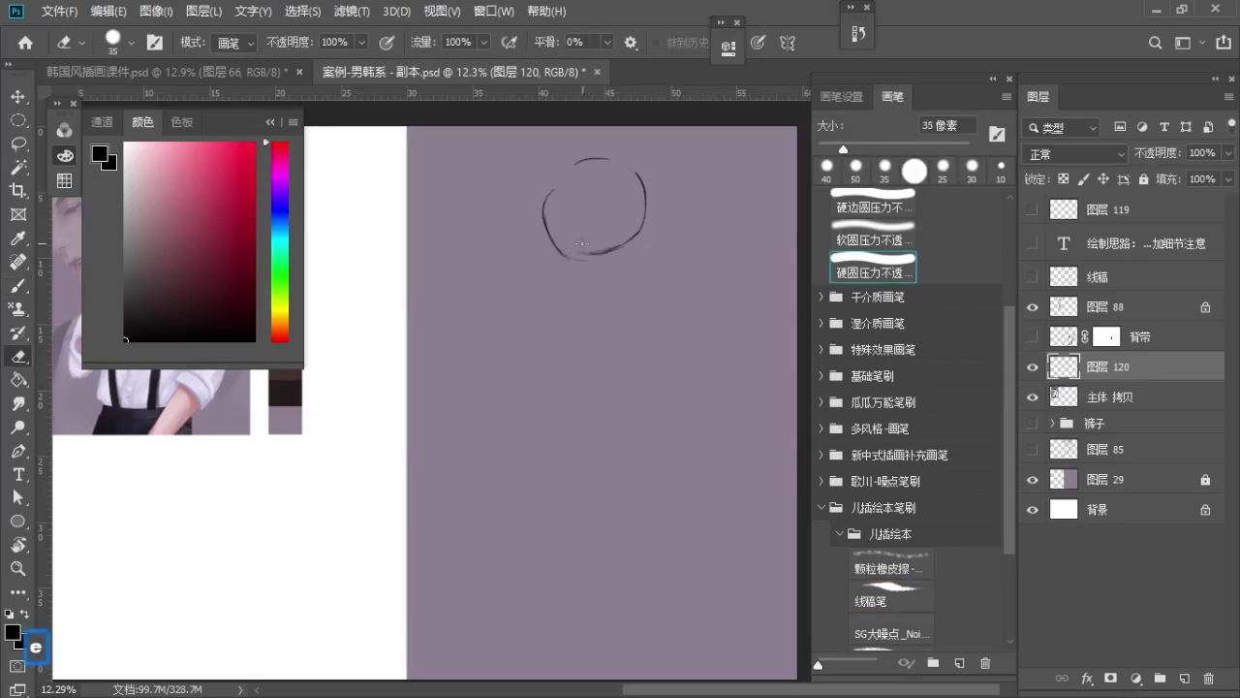
key("s")
key("s")
key("s")
key("s")
key("s")
key("s")
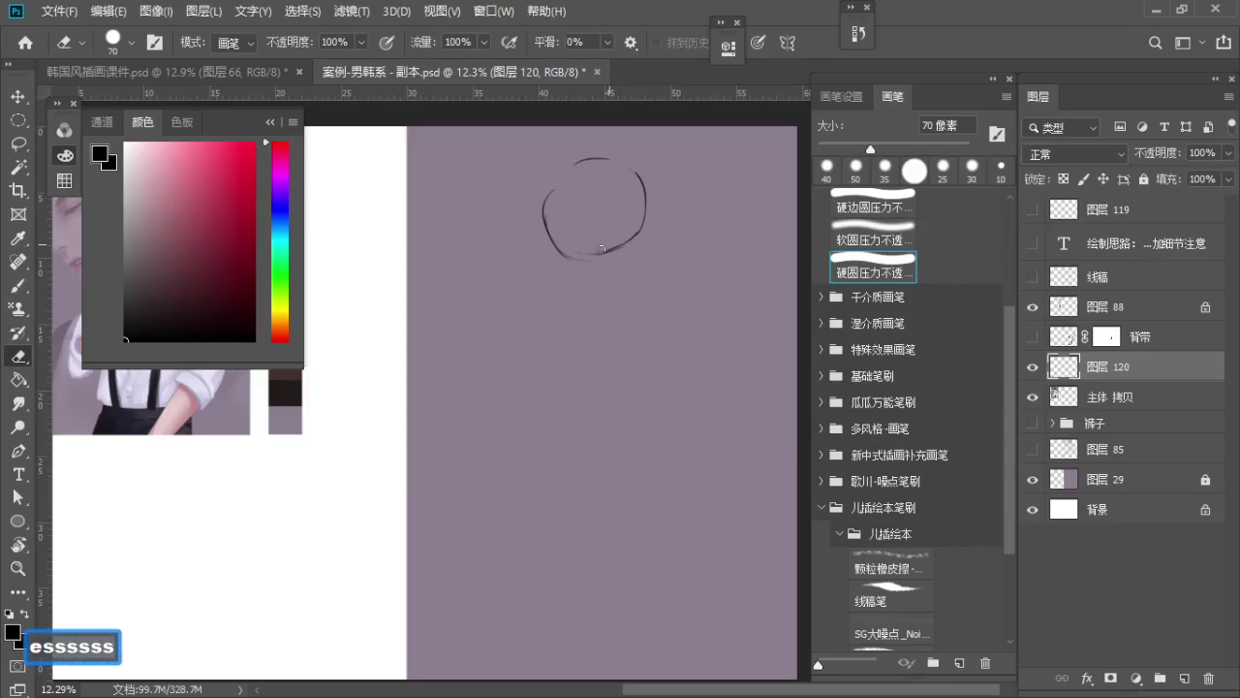
key("b")
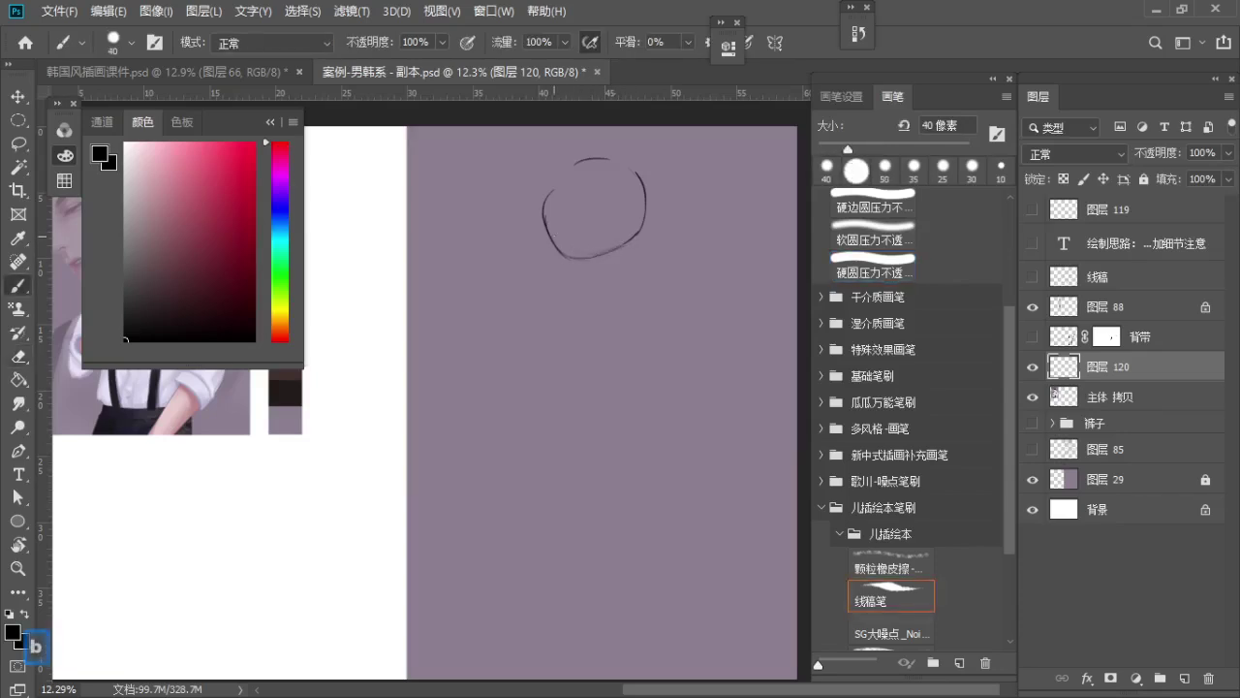
Draw the slanted front jaw line from the head circle to the chin with a short chin stroke, and erase the overshoot
left_click_drag(550, 229, 587, 289)
key("ctrl+z")
mouse_move(552, 242)
left_mouse_down()
mouse_move(593, 295)
mouse_move(584, 285)
left_mouse_up()
key("ctrl+z")
key("ctrl+z")
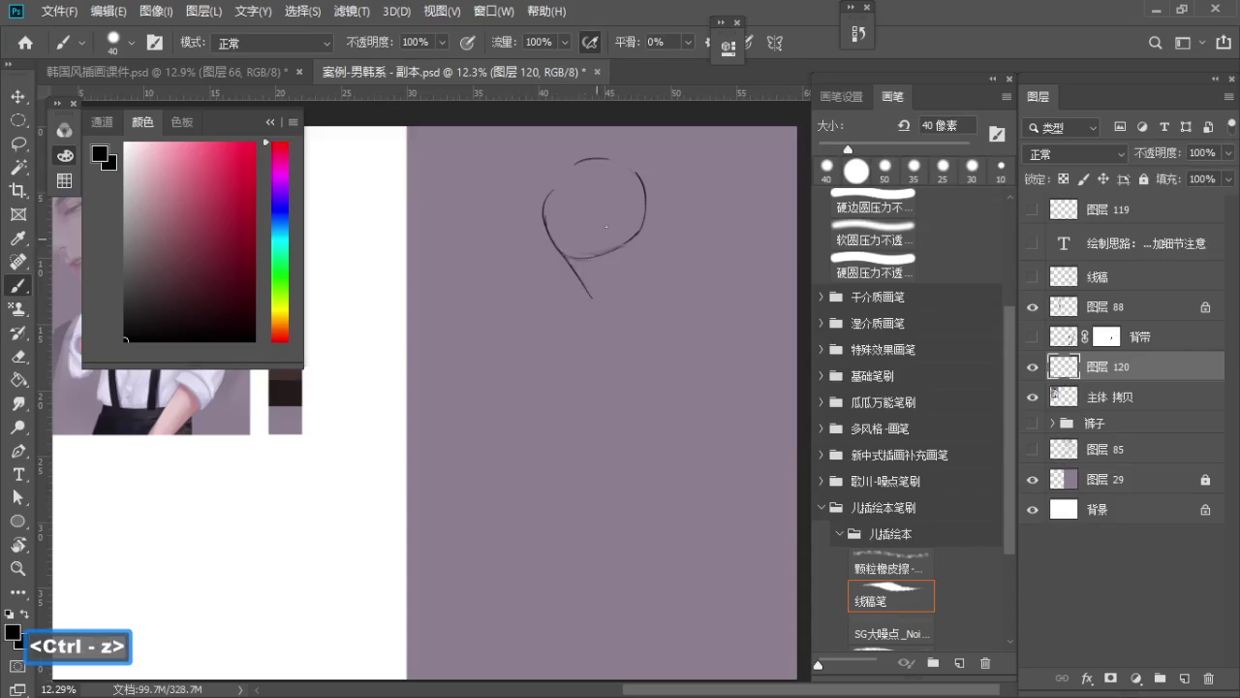
left_click_drag(594, 209, 608, 250)
key("ctrl+z")
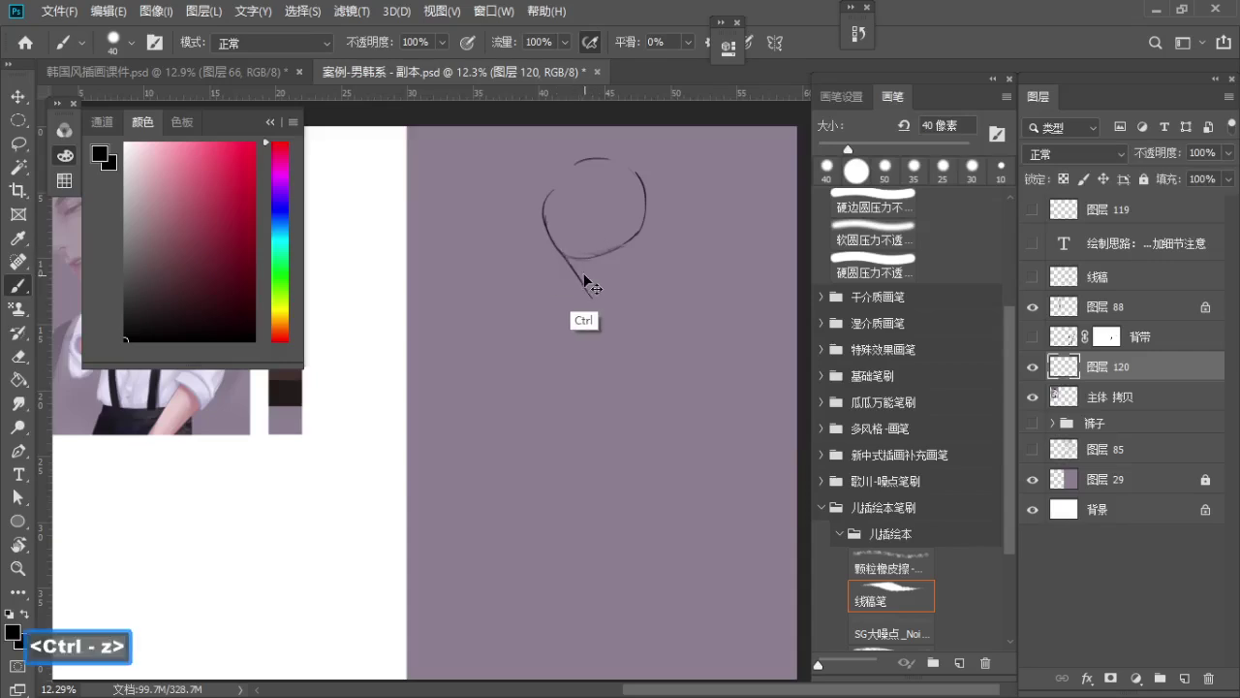
key("e")
key("b")
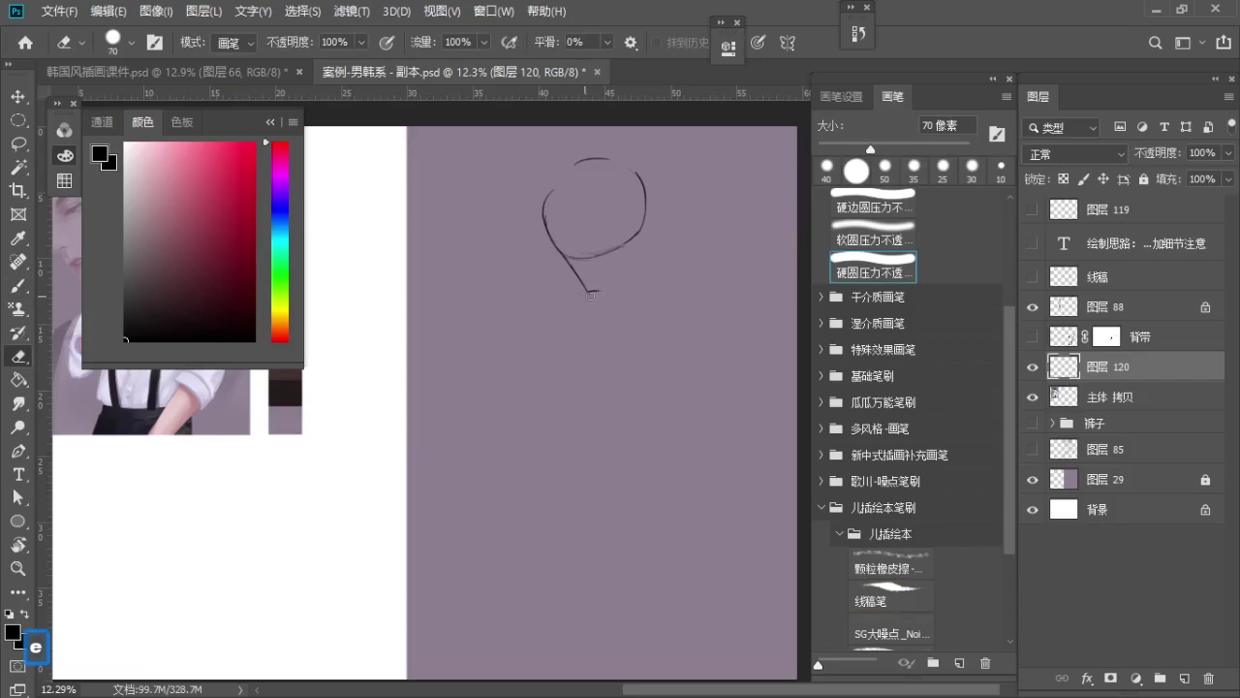
Draw the rear jaw line from the chin up to the head circle and a slanted side line down from the crown, redrawing uneven strokes
left_click_drag(587, 291, 630, 258)
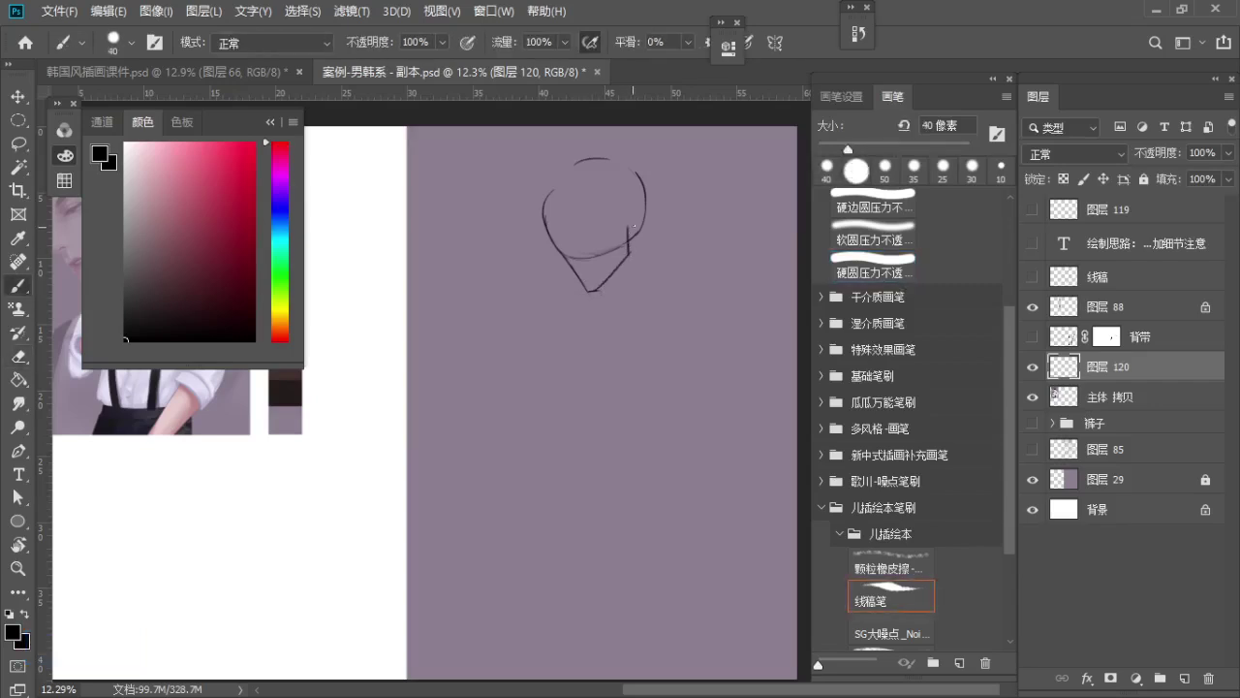
key("ctrl+z")
left_click_drag(593, 157, 612, 215)
key("ctrl+z")
left_click_drag(591, 159, 650, 278)
key("ctrl+z")
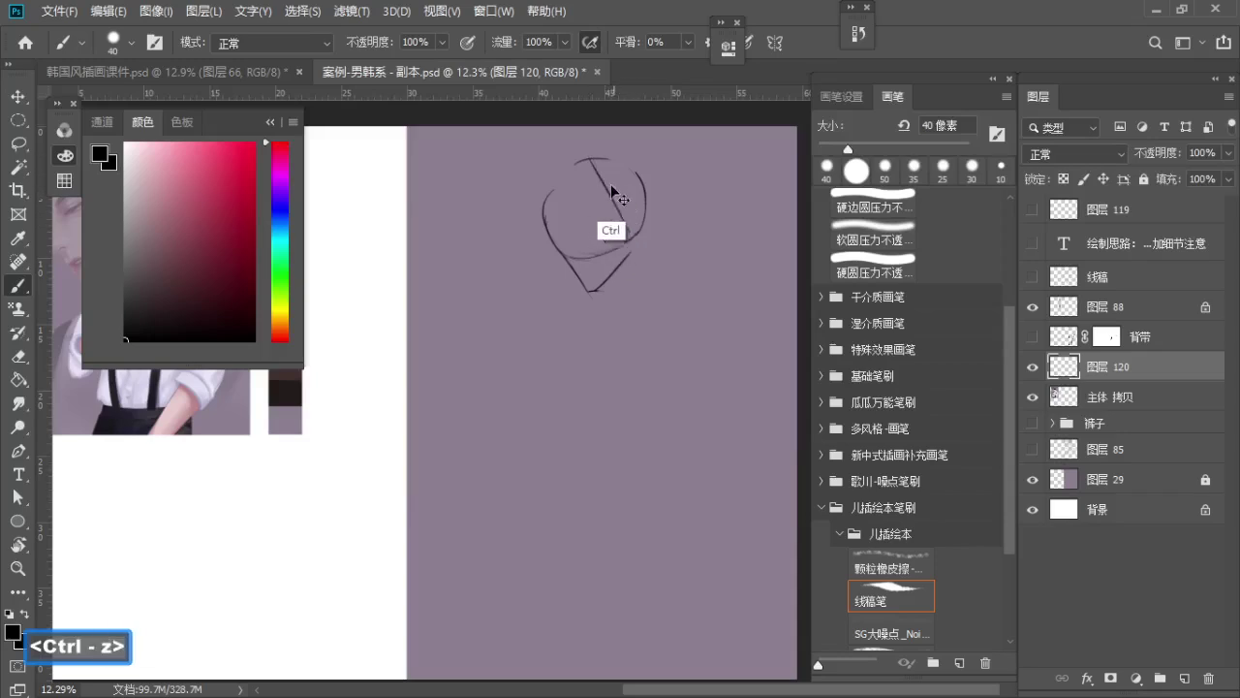
left_click_drag(591, 155, 634, 234)
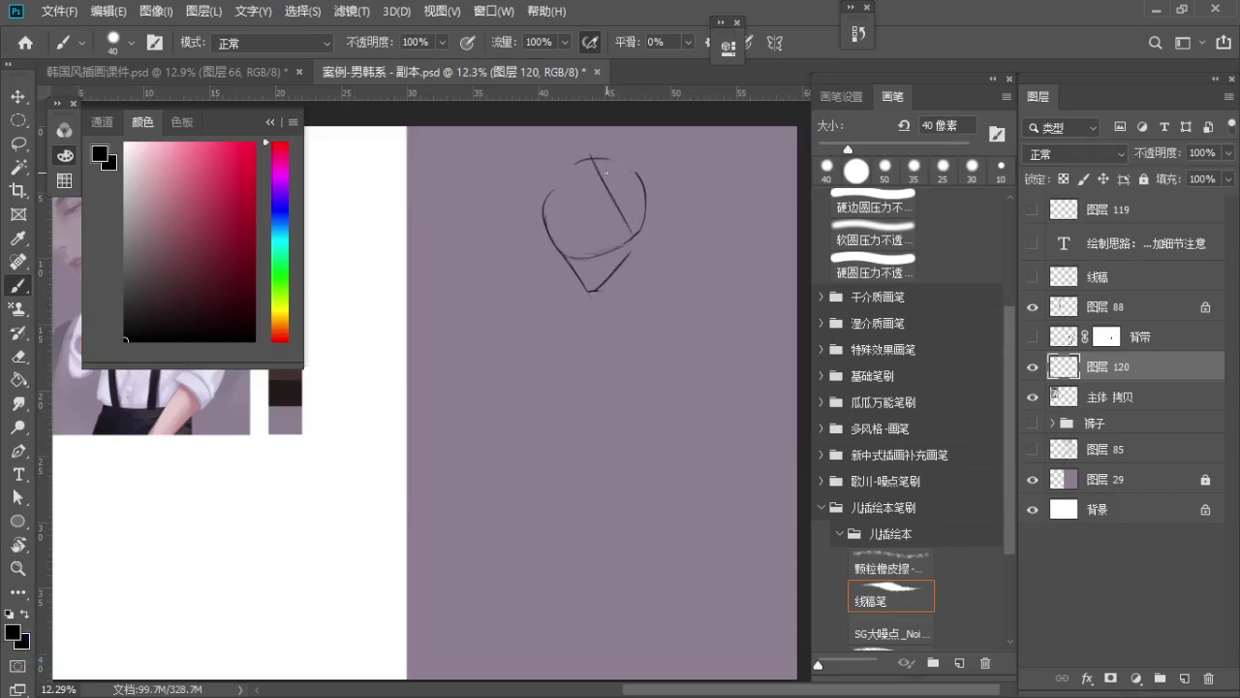
Sketch the ear at the lower end of the slanted side line and a short jaw corner beneath it, undoing uneven strokes
left_click_drag(544, 192, 592, 160)
key("ctrl+z")
key("ctrl+z")
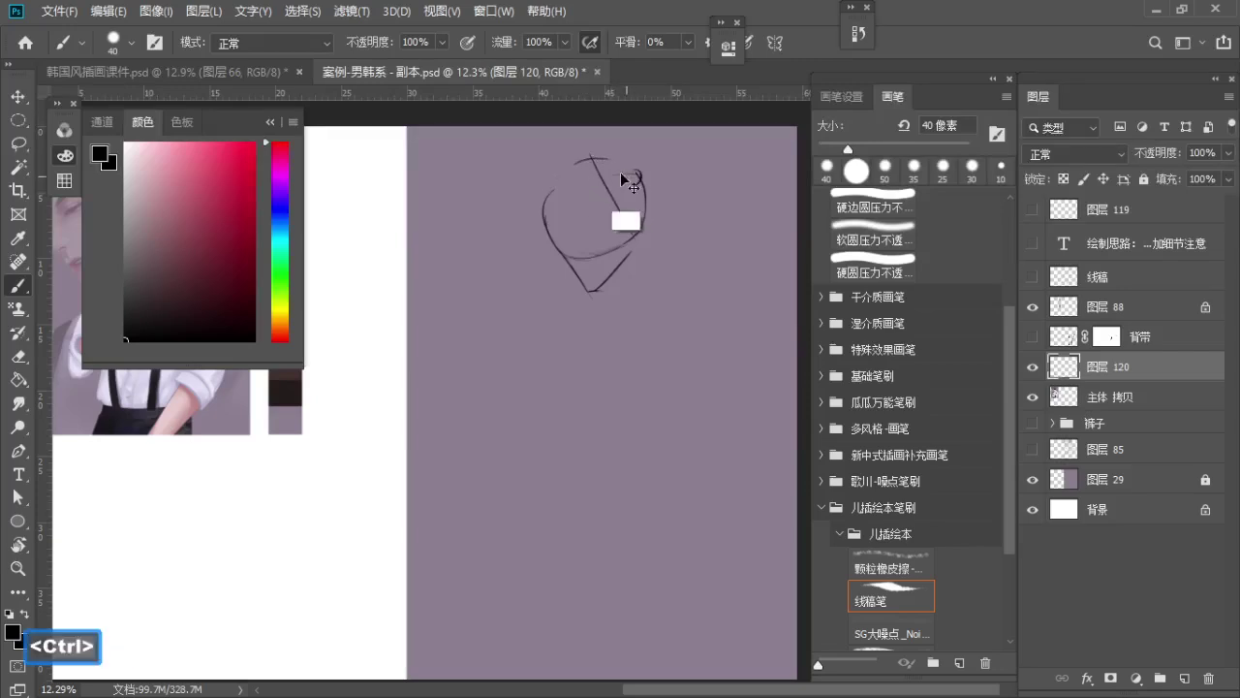
key("ctrl+z")
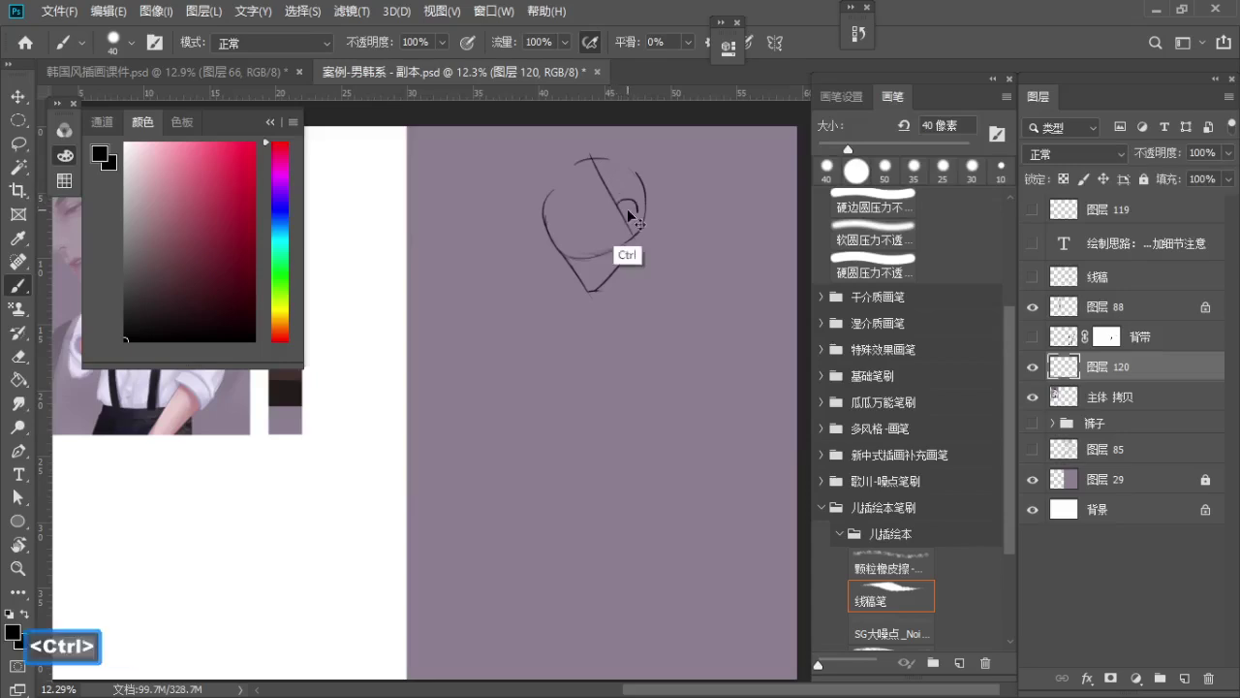
key("ctrl+z")
mouse_move(615, 211)
left_mouse_down()
mouse_move(636, 223)
mouse_move(626, 199)
mouse_move(626, 262)
left_mouse_up()
key("ctrl+z")
key("ctrl+z")
key("ctrl+z")
key("ctrl+z")
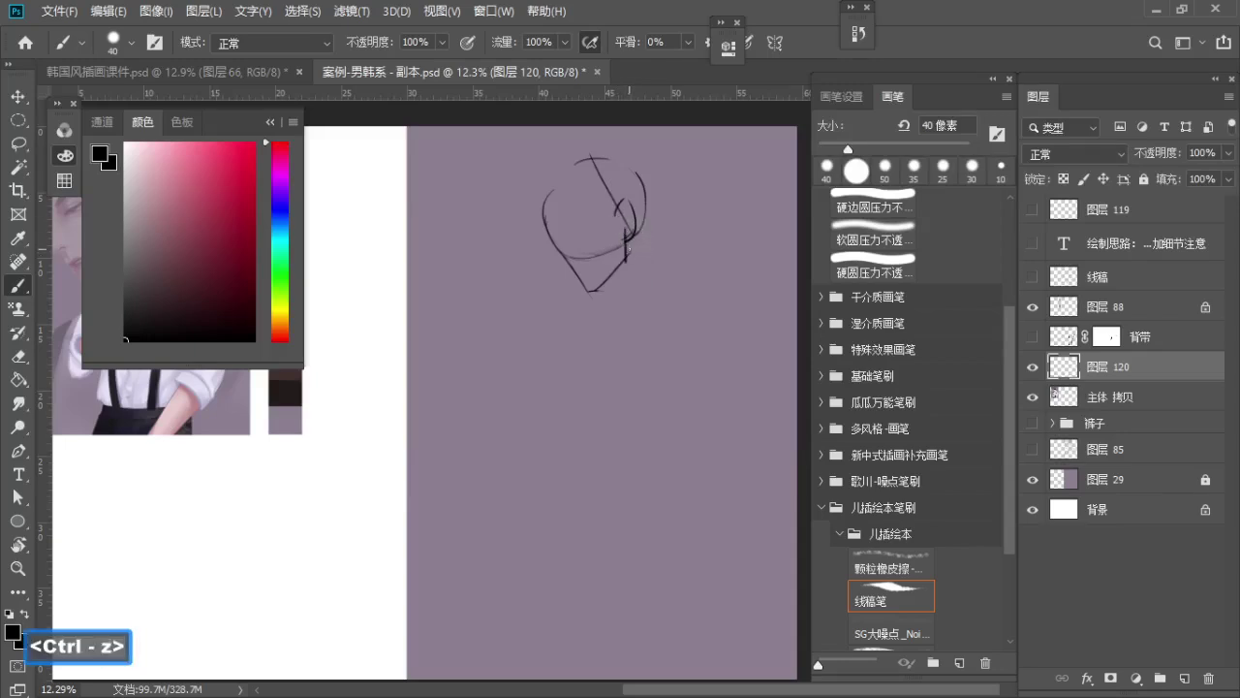
Draw the curved back-of-neck line from the head circle and a short front neck line below the chin
key("e")
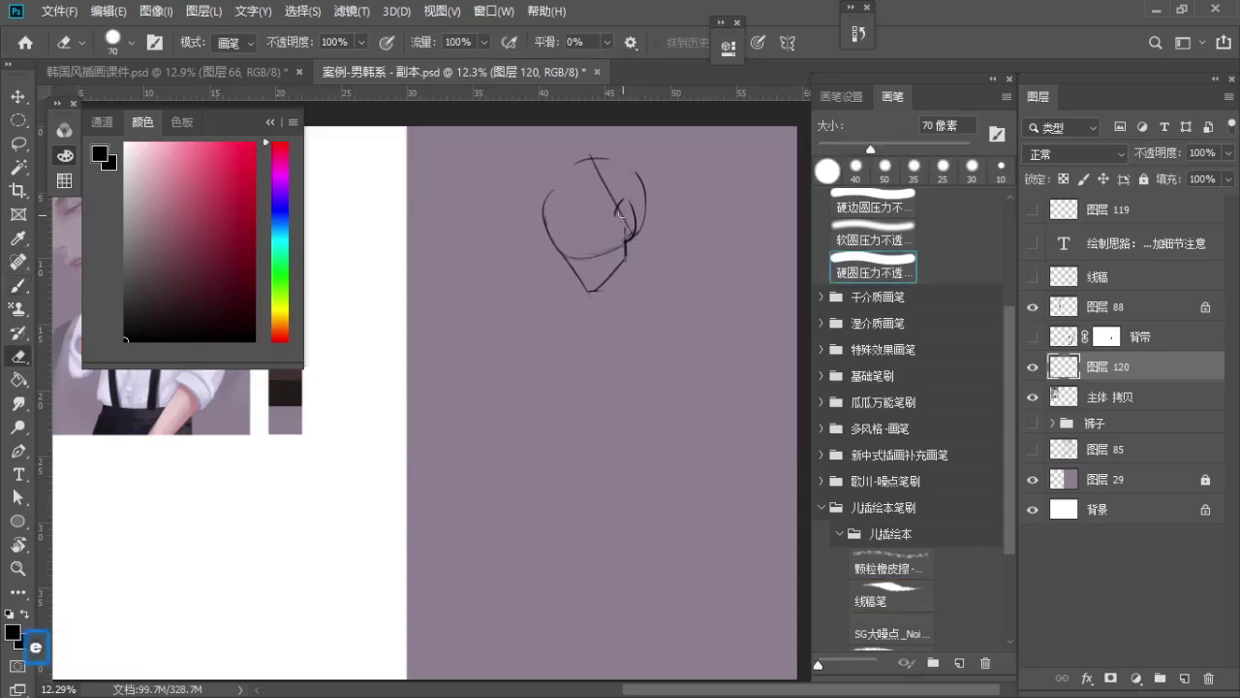
key("b")
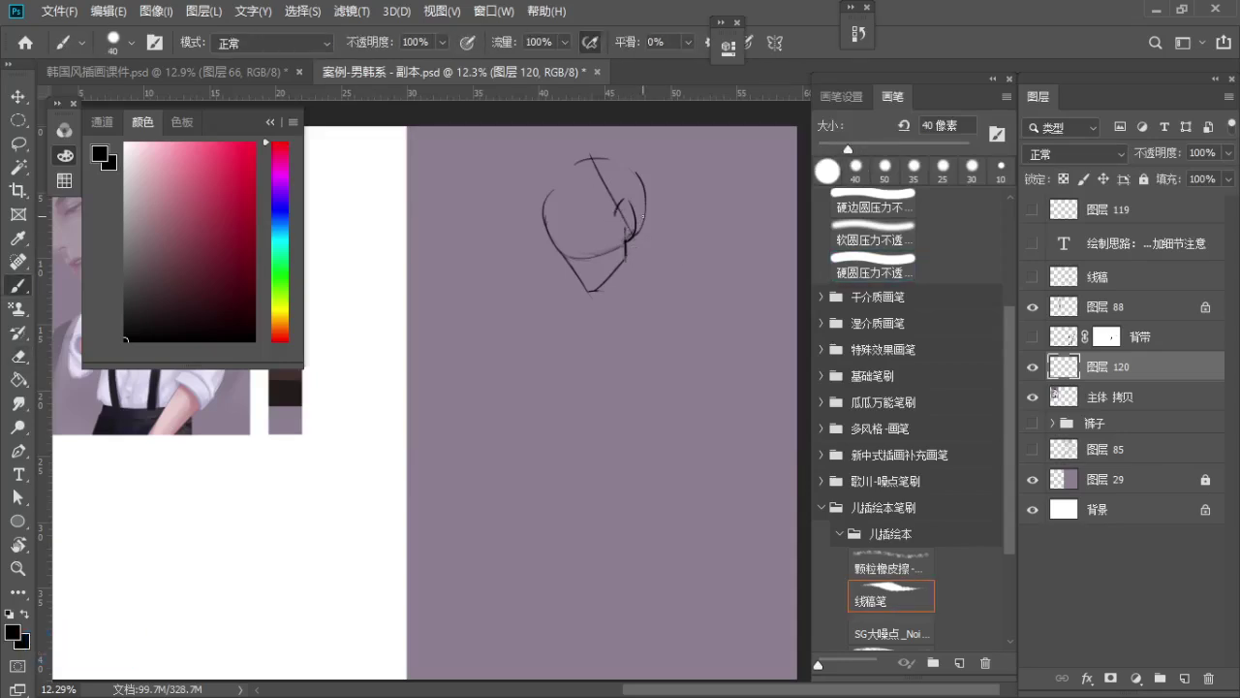
key("ctrl+z")
mouse_move(648, 203)
left_mouse_down()
mouse_move(661, 273)
mouse_move(611, 307)
left_mouse_up()
key("ctrl+z")
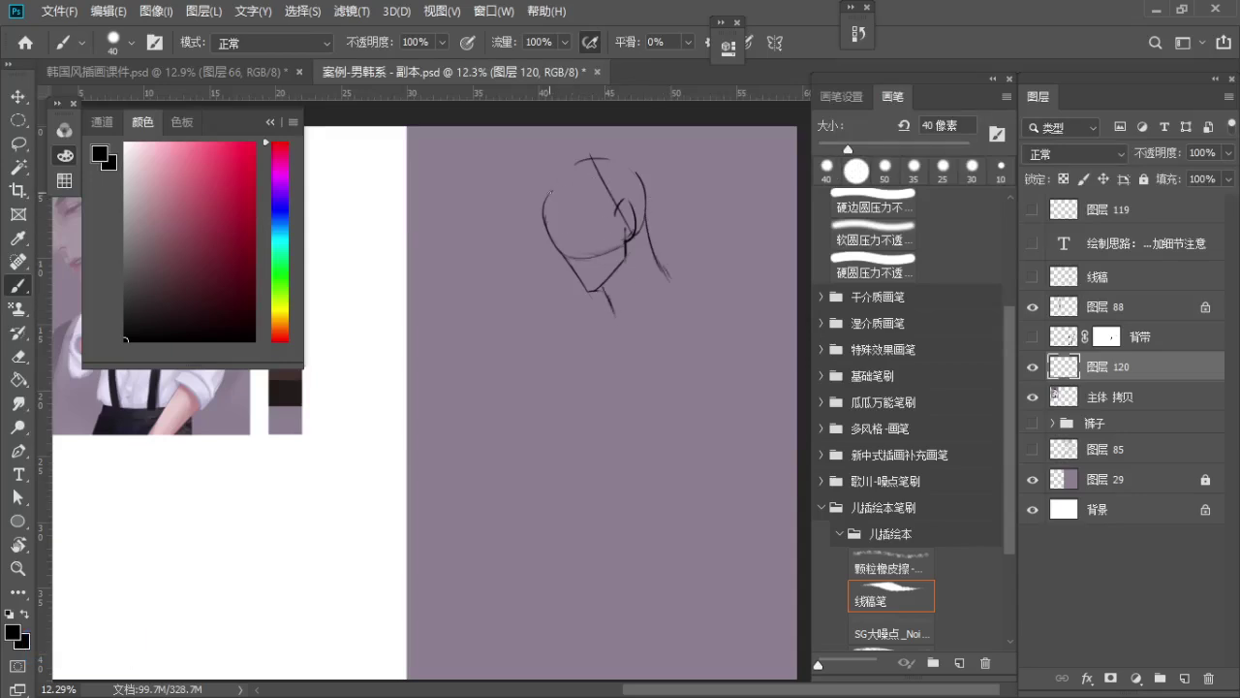
Close the gap in the upper front edge of the head circle and clean up the joined outline
left_click_drag(551, 191, 568, 168)
key("e")
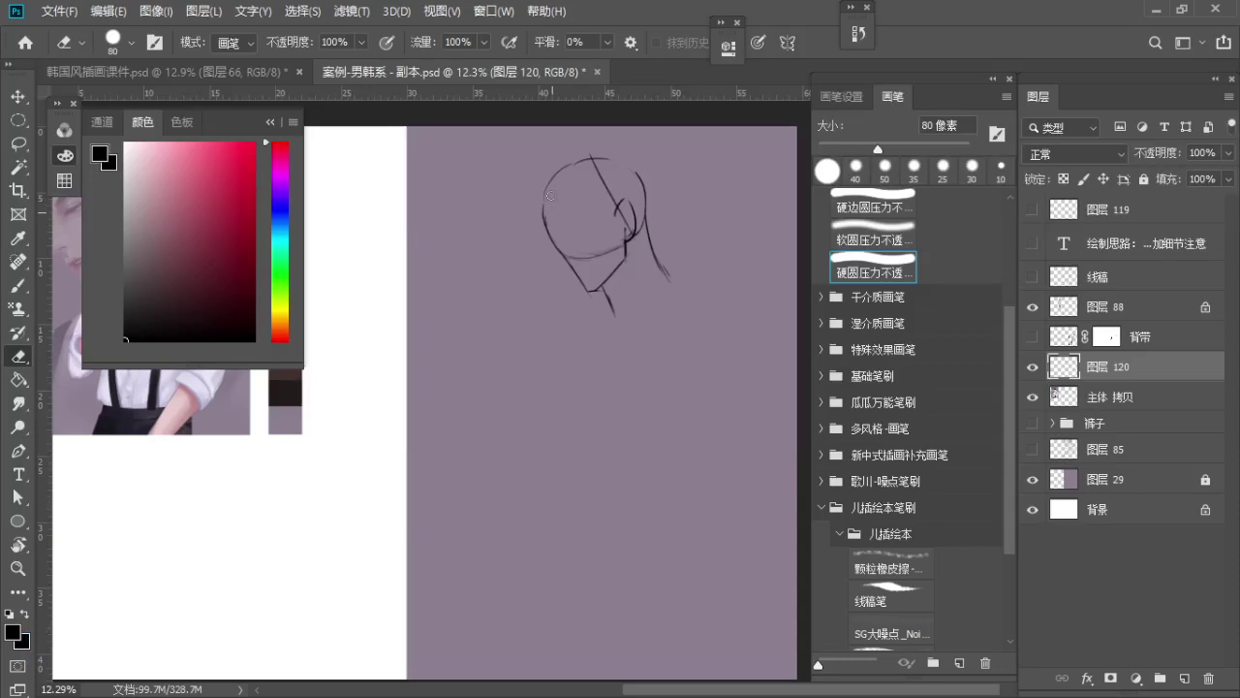
key("b")
key("ctrl+z")
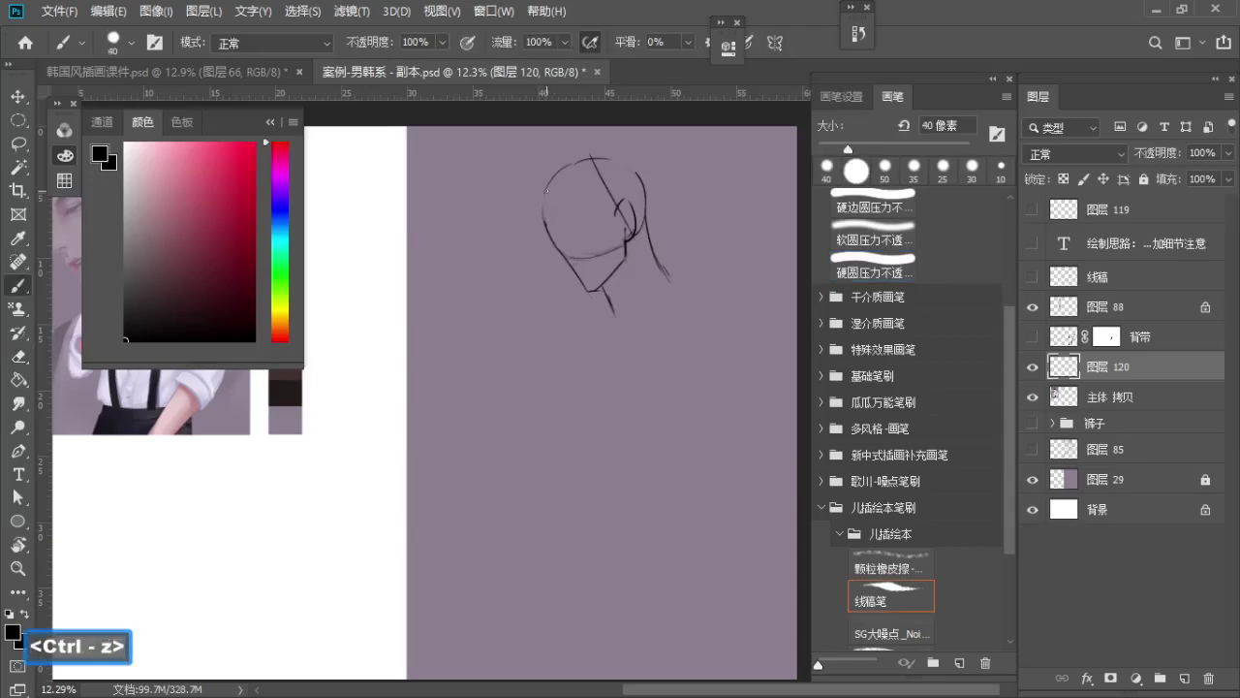
left_click_drag(548, 192, 544, 219)
key("ctrl+z")
key("ctrl+z")
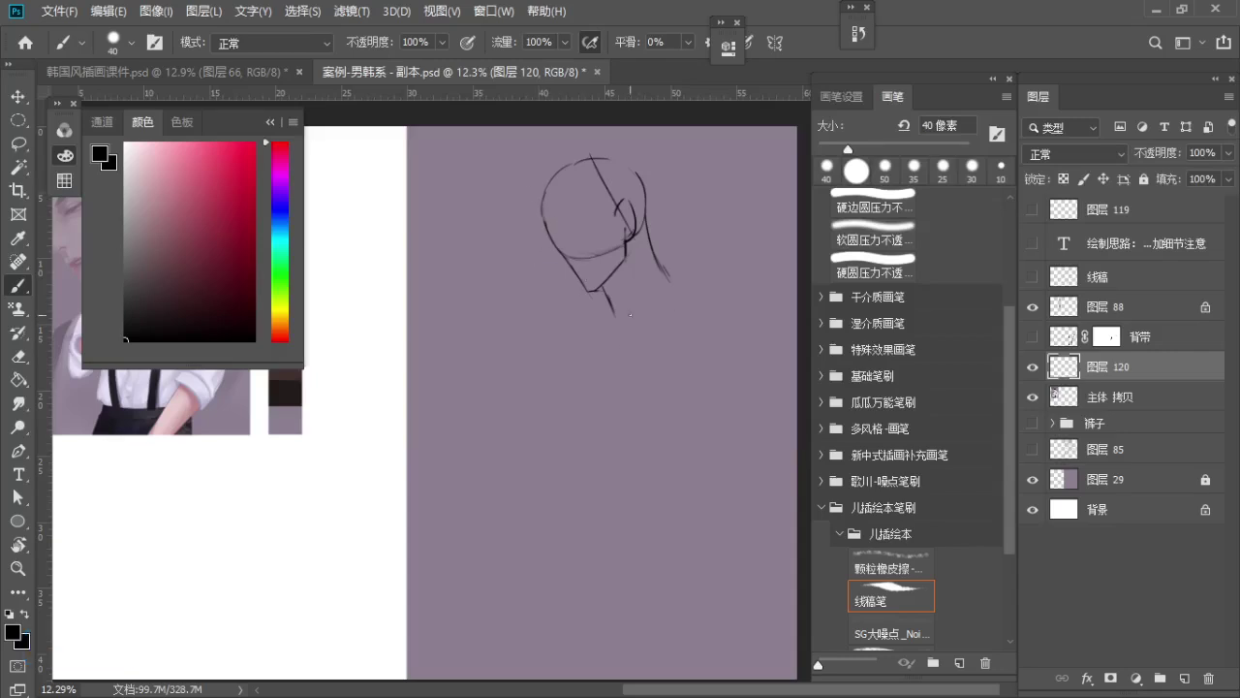
Mark the collar pit with a short stroke below the neck, trying a horizontal chin guide for its position
key("ctrl+z")
key("ctrl+z")
left_click_drag(590, 290, 622, 292)
mouse_move(593, 381)
left_mouse_down()
mouse_move(638, 381)
mouse_move(636, 405)
left_mouse_up()
key("ctrl+z")
left_click_drag(615, 340, 628, 344)
key("ctrl+z")
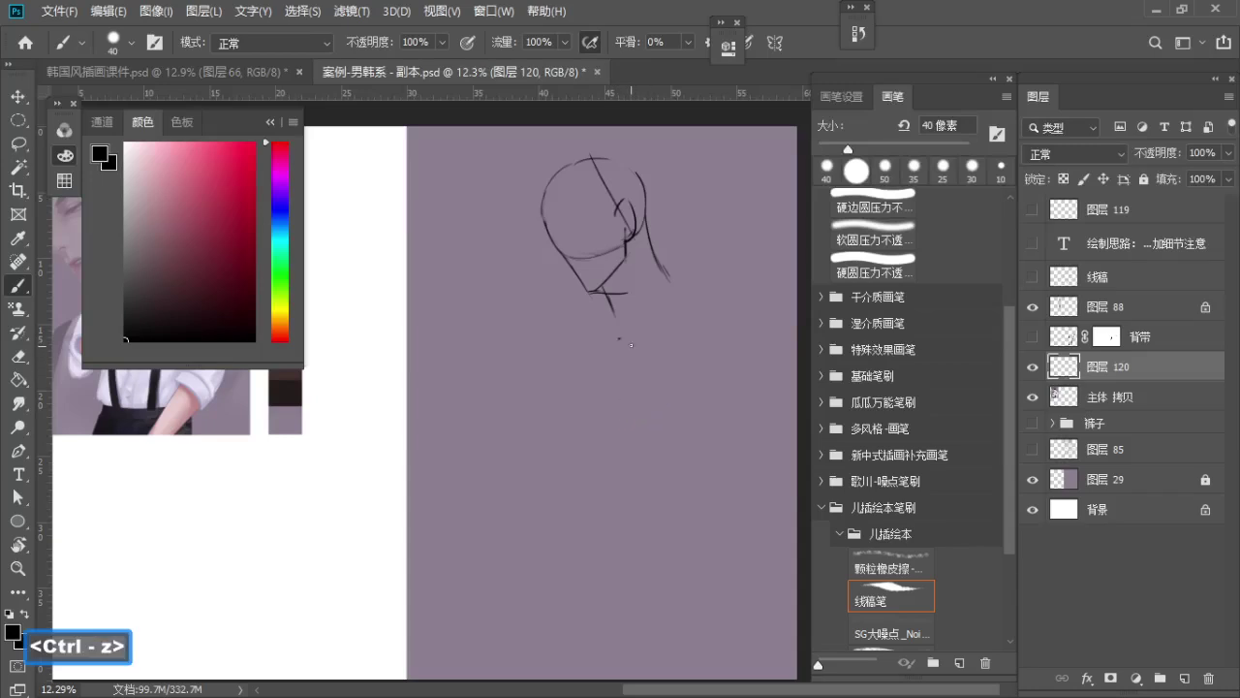
key("ctrl+z")
Draw the nearly horizontal shoulder line through the collar pit to both sides, redrawing it until it is even
left_click_drag(613, 339, 741, 339)
key("ctrl+z")
key("ctrl+z")
left_click_drag(533, 334, 686, 345)
key("ctrl+z")
key("ctrl+z")
mouse_move(515, 351)
left_mouse_down()
mouse_move(637, 338)
mouse_move(740, 355)
left_mouse_up()
key("ctrl+z")
left_click_drag(628, 336, 763, 345)
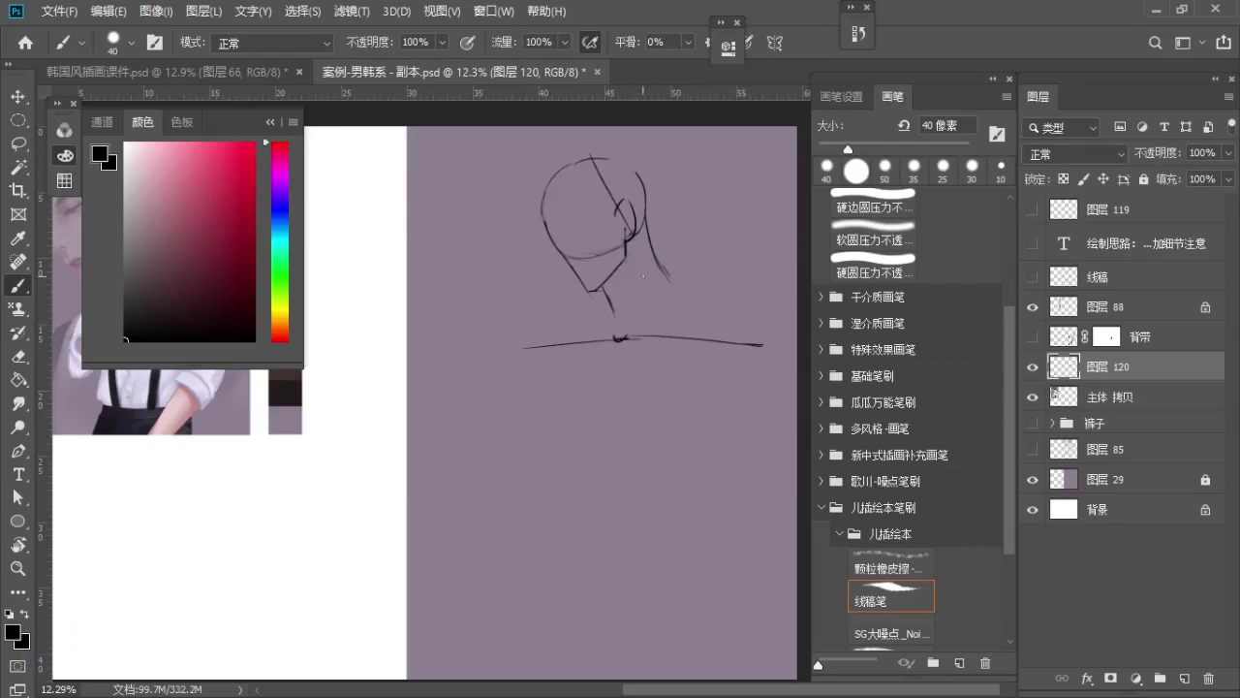
Draw a curved neck line from the jaw down to the collar pit, undoing strokes that extend through the torso
left_click_drag(643, 277, 597, 499)
key("ctrl+z")
key("ctrl+z")
left_click_drag(629, 257, 578, 565)
key("ctrl+z")
Draw the torso's curved centre line from the collar pit down to the canvas's lower edge, redrawing uneven attempts
left_click_drag(621, 340, 565, 540)
key("ctrl+z")
left_click_drag(621, 340, 578, 586)
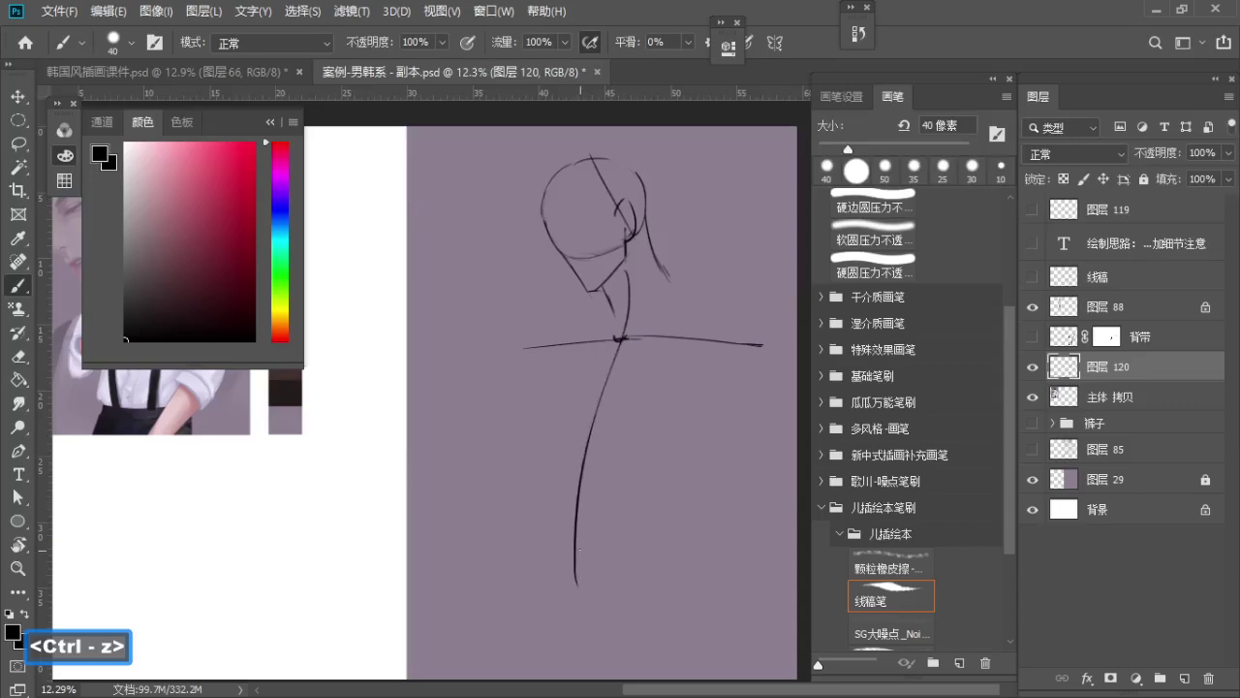
key("ctrl+z")
left_click_drag(620, 340, 575, 584)
key("ctrl+z")
mouse_move(620, 340)
left_mouse_down()
mouse_move(604, 376)
mouse_move(571, 618)
left_mouse_up()
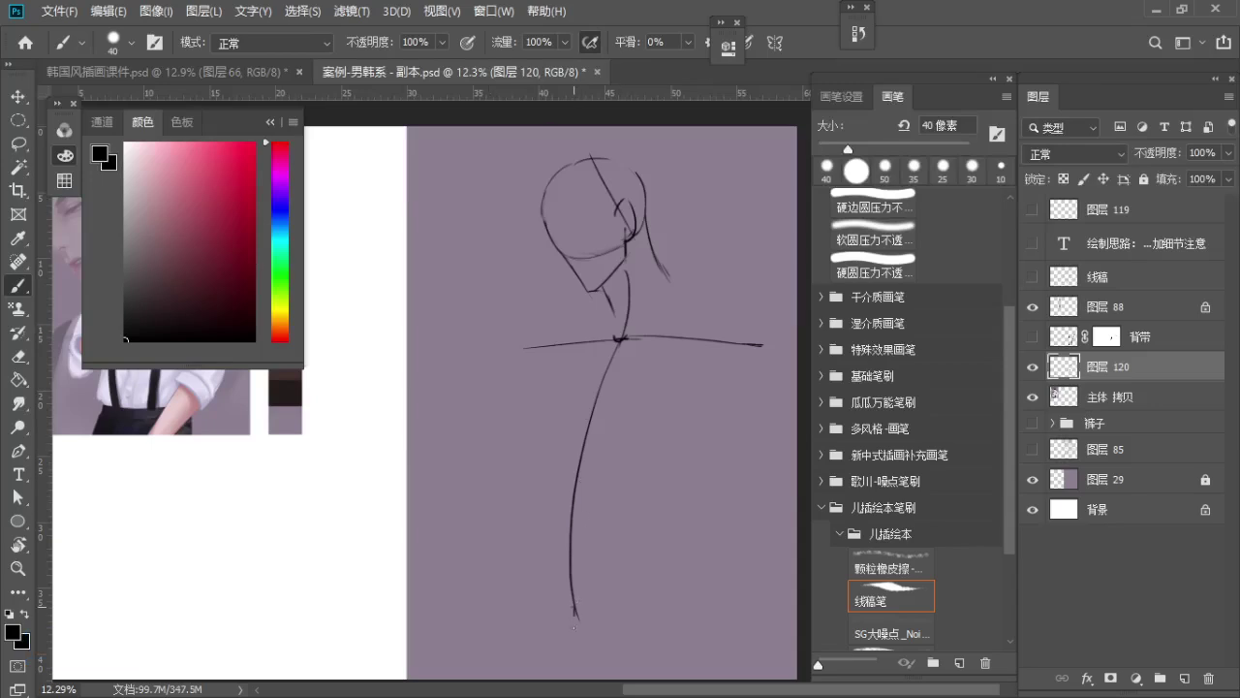
key("ctrl+z")
left_click_drag(577, 614, 576, 677)
key("ctrl+z")
Add a short cross stroke at the base of the neck and reinforce the curved neck line above it
left_click_drag(597, 322, 676, 335)
key("ctrl+z")
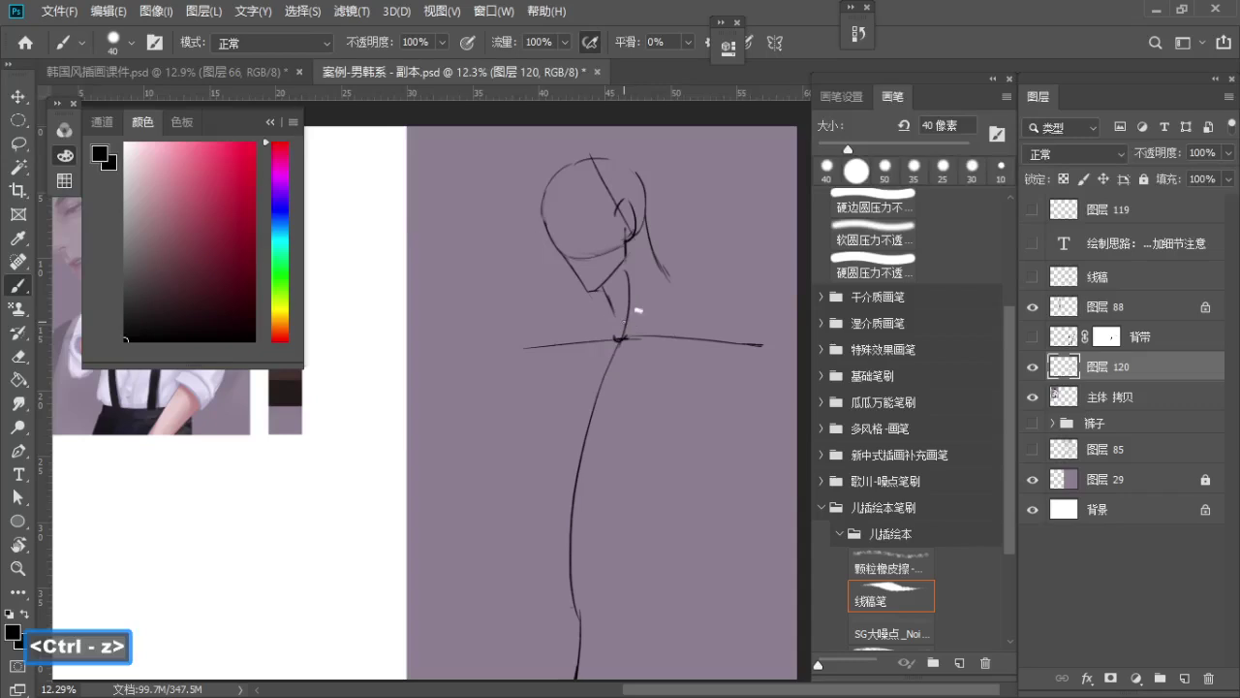
key("ctrl+z")
left_click_drag(620, 319, 637, 320)
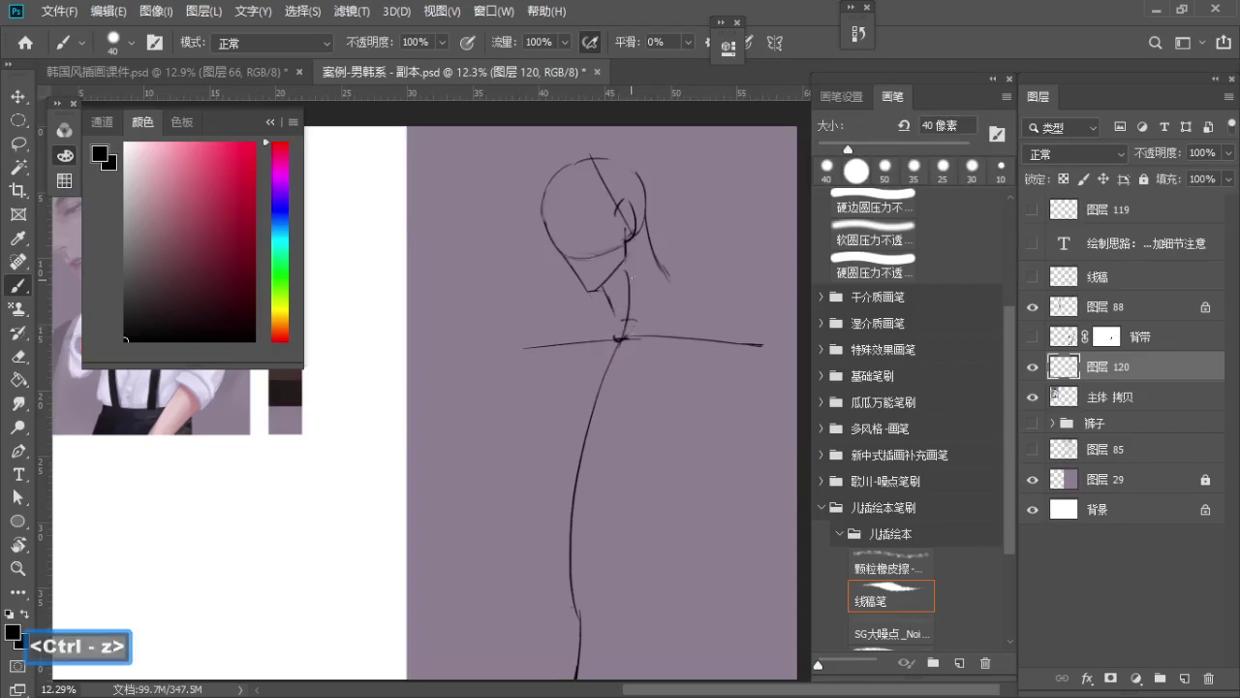
left_click_drag(623, 262, 628, 317)
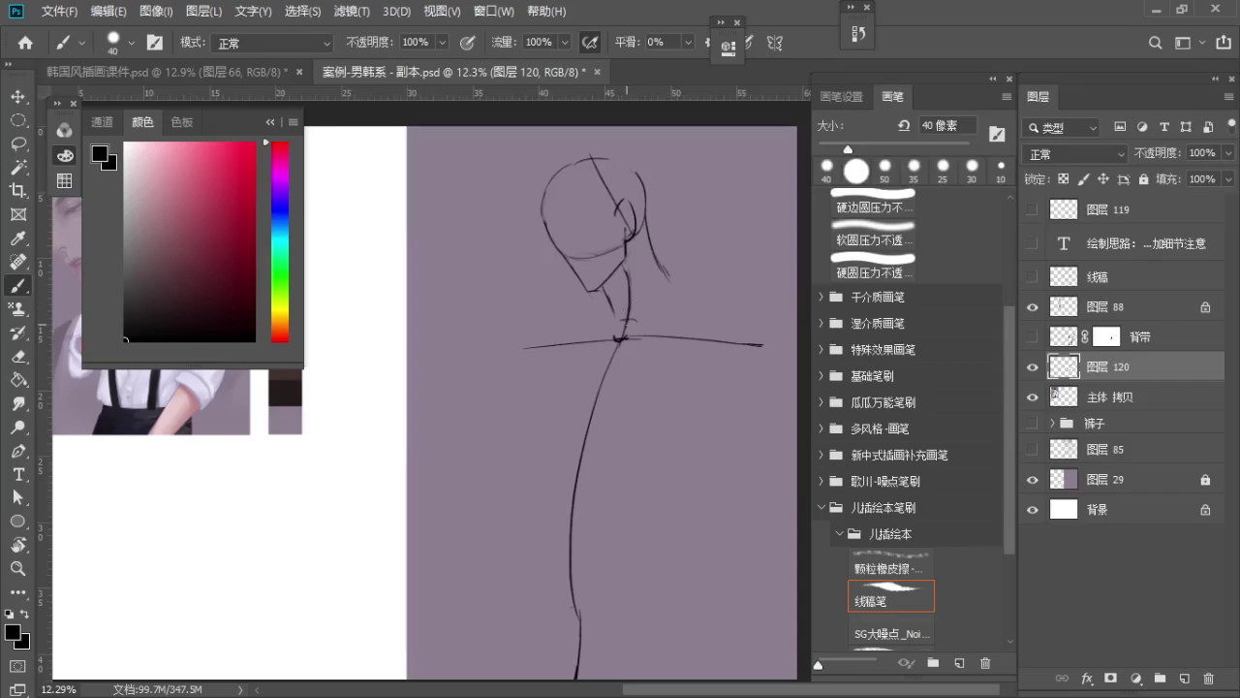
key("ctrl+z")
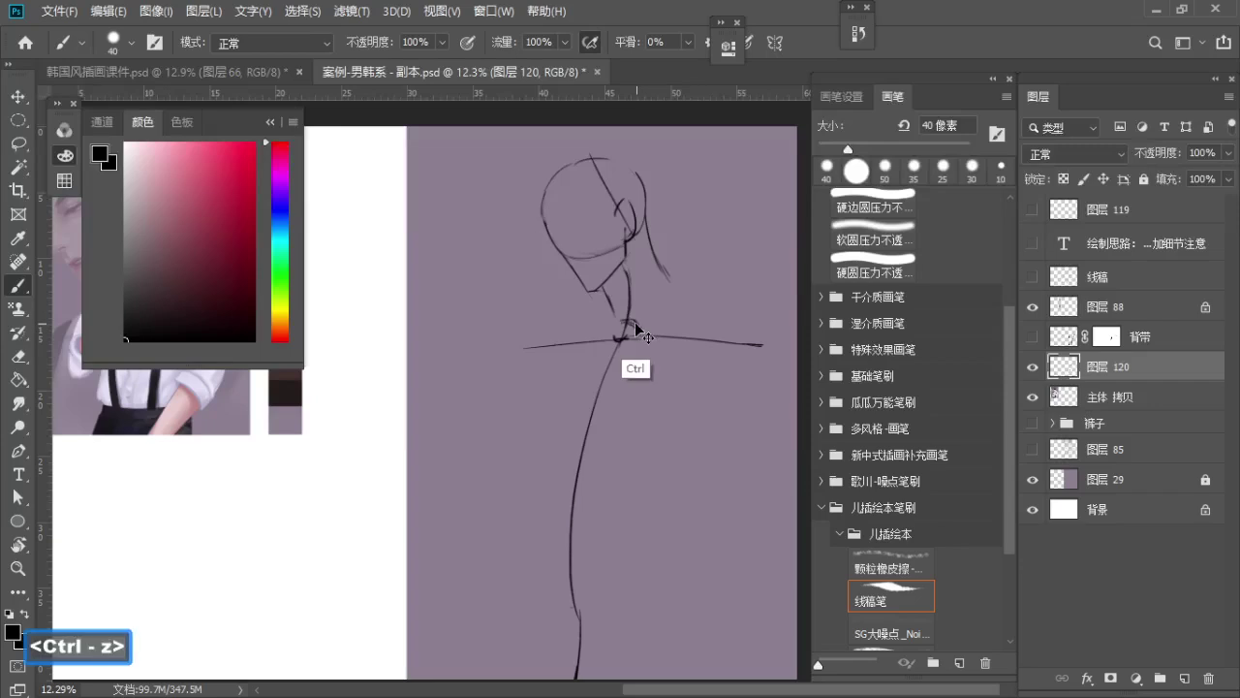
Draw the curved left and right sides of the ribcage below the shoulder line, redrawing the front side
mouse_move(630, 320)
left_mouse_down()
mouse_move(675, 363)
mouse_move(719, 467)
mouse_move(662, 579)
mouse_move(541, 442)
mouse_move(538, 482)
left_mouse_up()
key("ctrl+z")
key("ctrl+z")
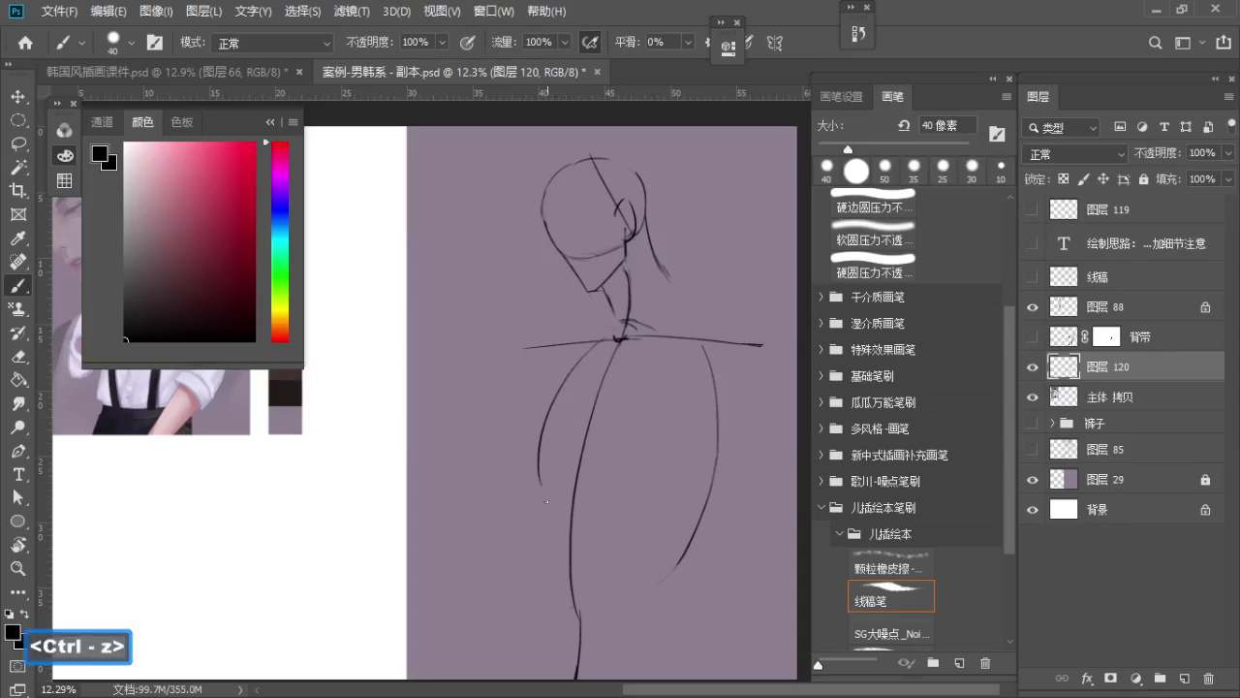
key("ctrl+z")
mouse_move(601, 337)
left_mouse_down()
mouse_move(556, 509)
mouse_move(542, 463)
mouse_move(591, 343)
mouse_move(546, 542)
mouse_move(529, 486)
mouse_move(556, 514)
mouse_move(561, 542)
left_mouse_up()
key("ctrl+z")
key("ctrl+z")
key("ctrl+z")
Sketch the ribcage's lower edge with an inverted V at the centre line and a rounded rear bottom
mouse_move(593, 330)
left_mouse_down()
mouse_move(534, 518)
mouse_move(548, 551)
mouse_move(535, 526)
mouse_move(549, 545)
mouse_move(570, 519)
mouse_move(597, 523)
mouse_move(624, 550)
mouse_move(688, 540)
mouse_move(686, 521)
left_mouse_up()
key("ctrl+z")
key("ctrl+z")
key("ctrl+z")
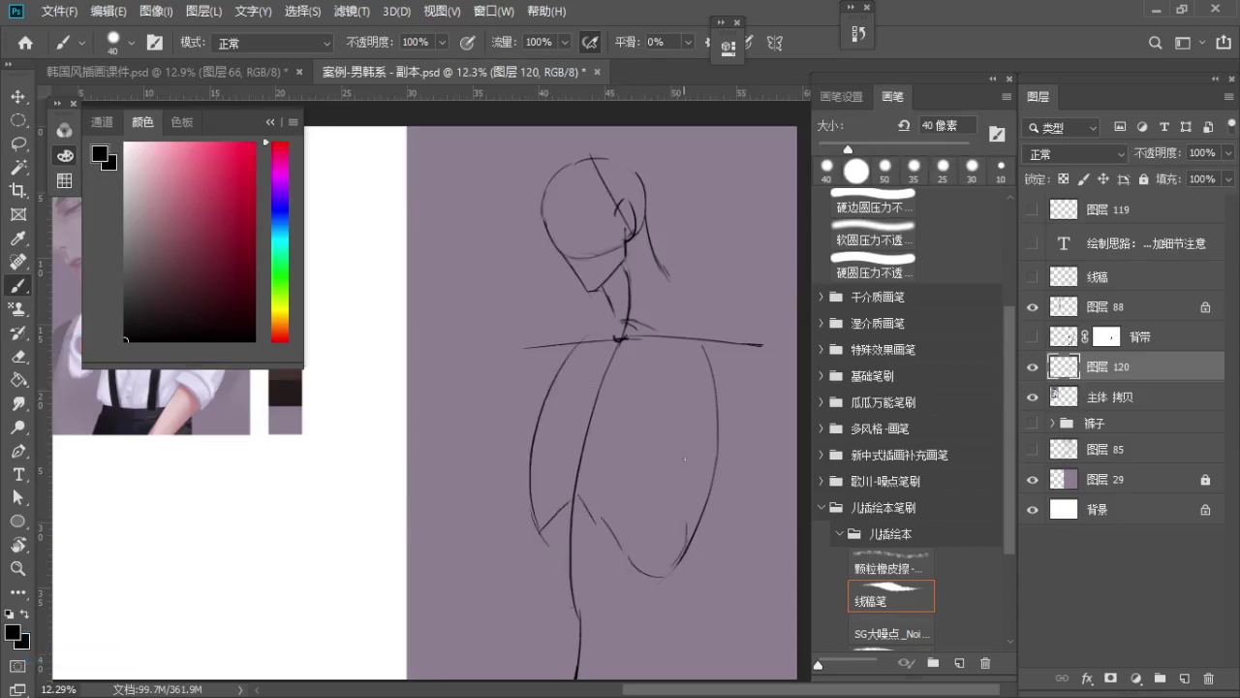
key("ctrl+z")
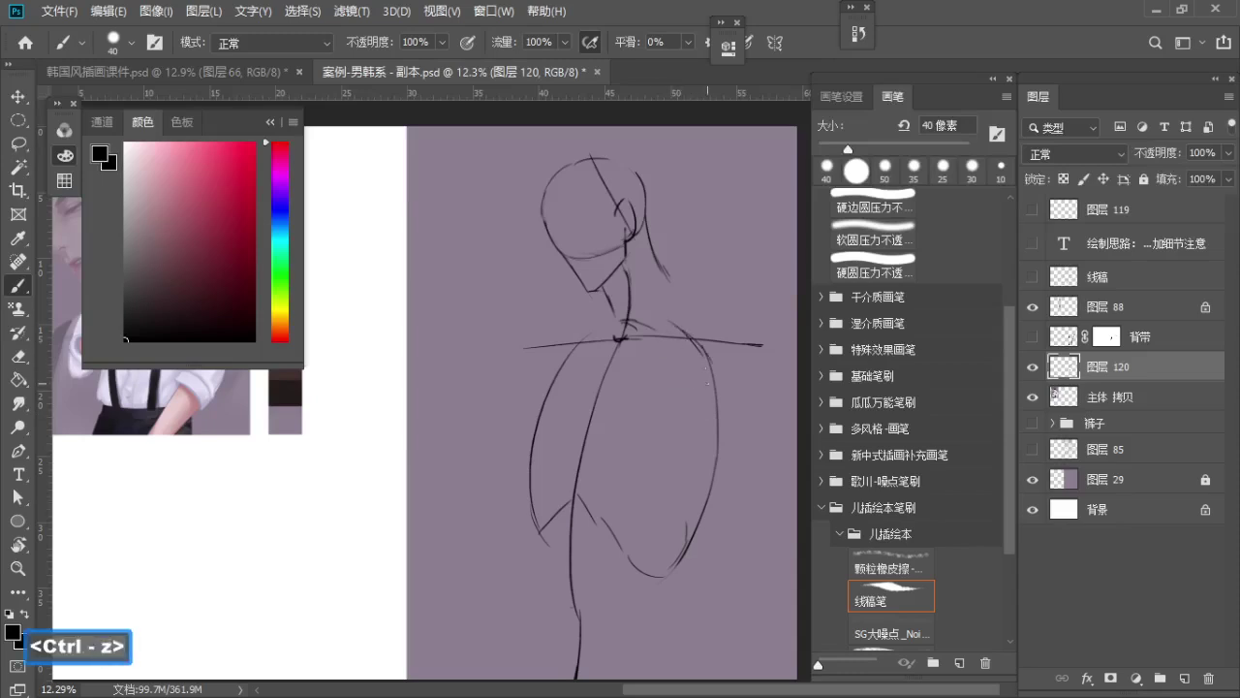
Draw an inner curve from the rear shoulder to the ribcage's bottom to mark its side plane, redrawing until it fits
left_click_drag(699, 362, 662, 492)
key("ctrl+z")
left_click_drag(694, 362, 646, 490)
key("ctrl+z")
mouse_move(706, 360)
left_mouse_down()
mouse_move(652, 544)
mouse_move(660, 464)
mouse_move(658, 569)
left_mouse_up()
key("ctrl+z")
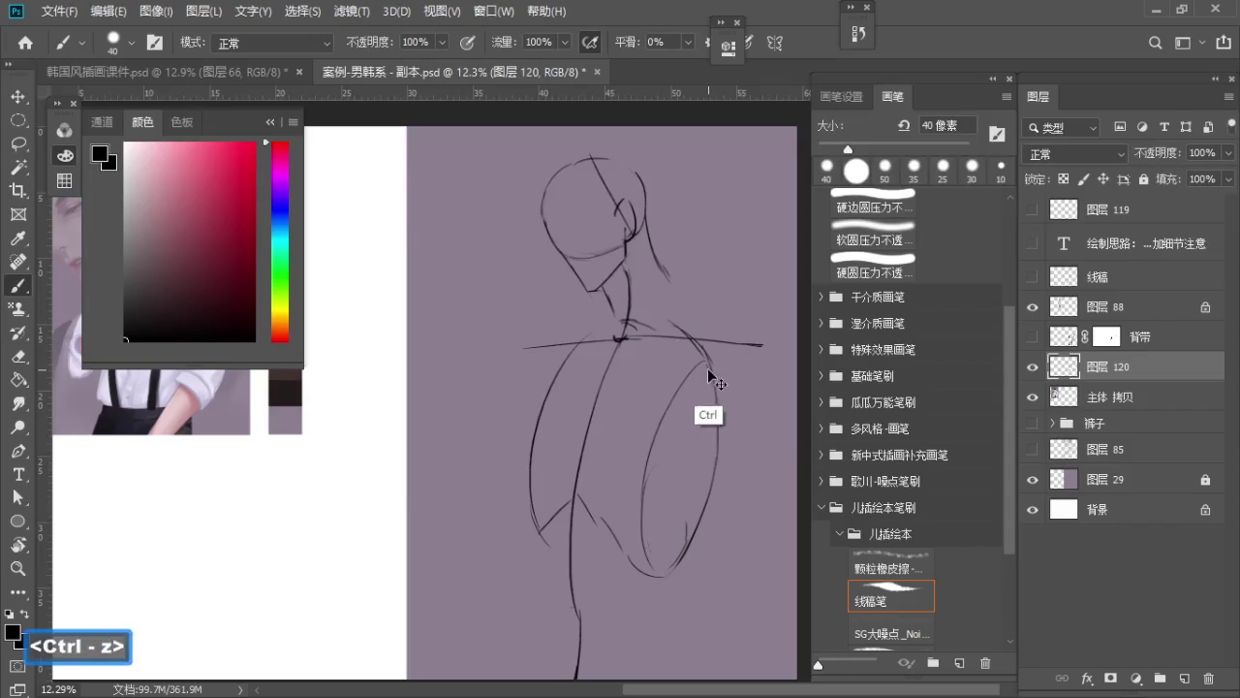
key("ctrl+z")
left_click_drag(709, 360, 655, 523)
mouse_move(653, 481)
left_mouse_down()
mouse_move(663, 565)
mouse_move(678, 570)
left_mouse_up()
left_click_drag(727, 365, 730, 396)
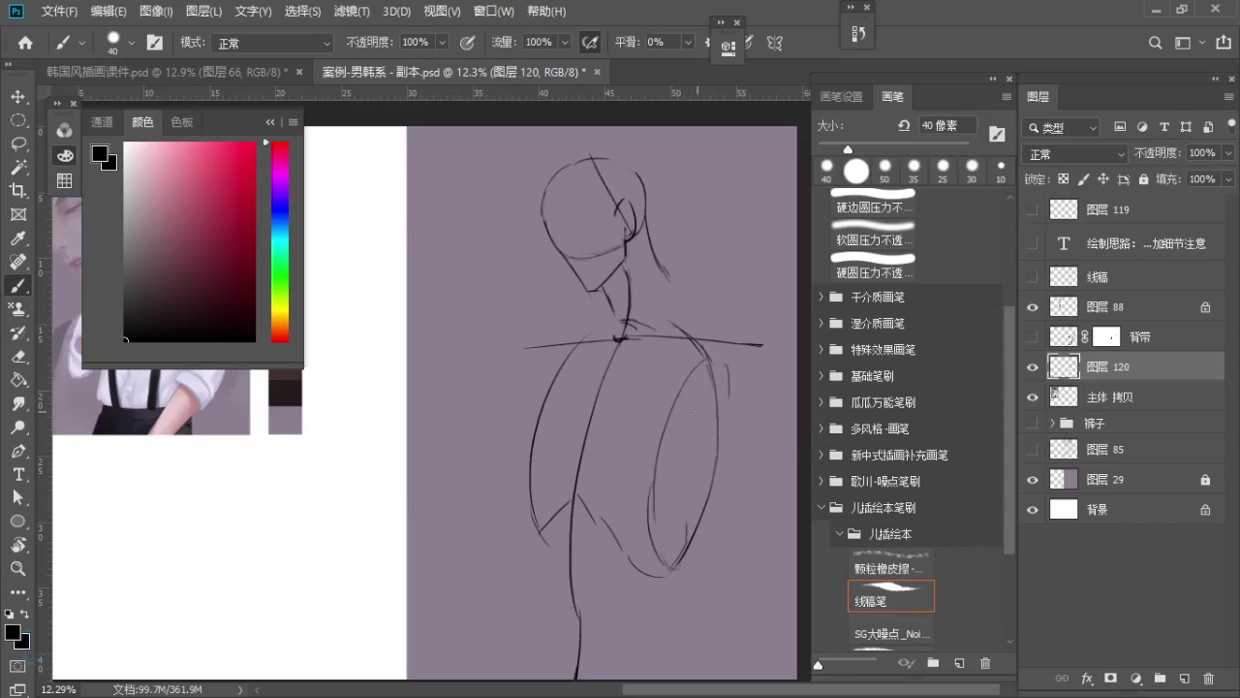
Erase and redraw the ribcage's lower front corner where it meets the inverted V, removing stray strokes
key("ctrl+z")
left_click_drag(541, 532, 545, 631)
key("ctrl+z")
key("b")
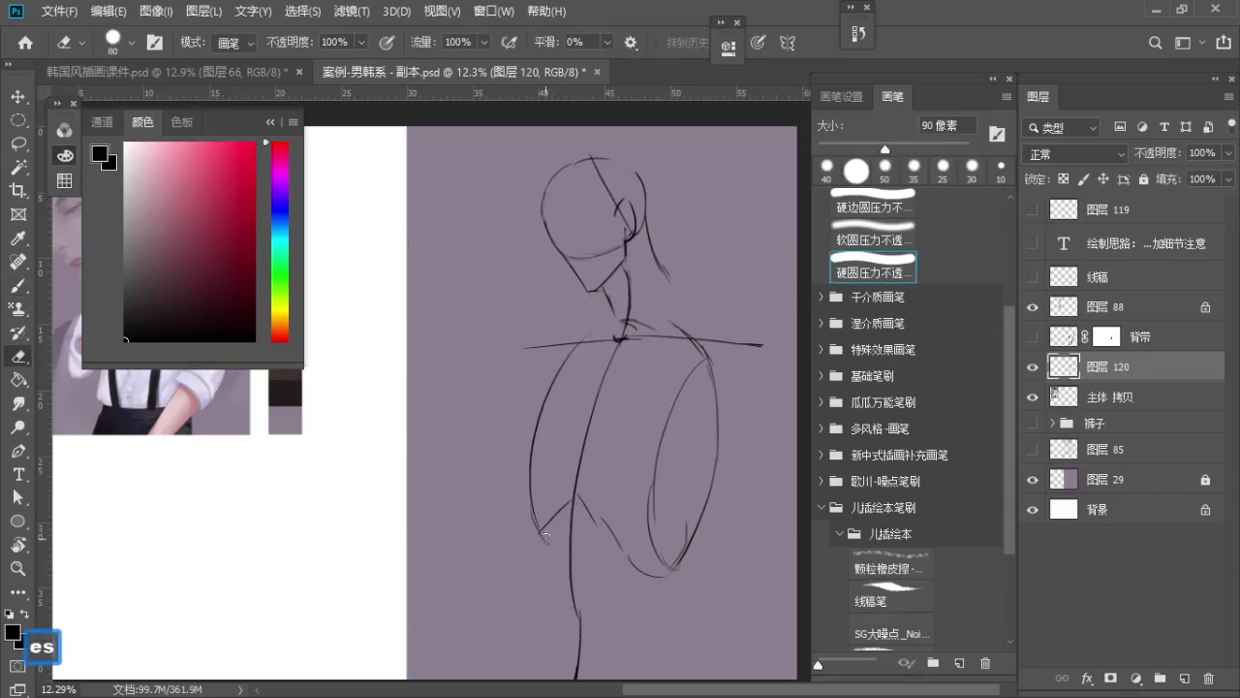
key("ctrl+z")
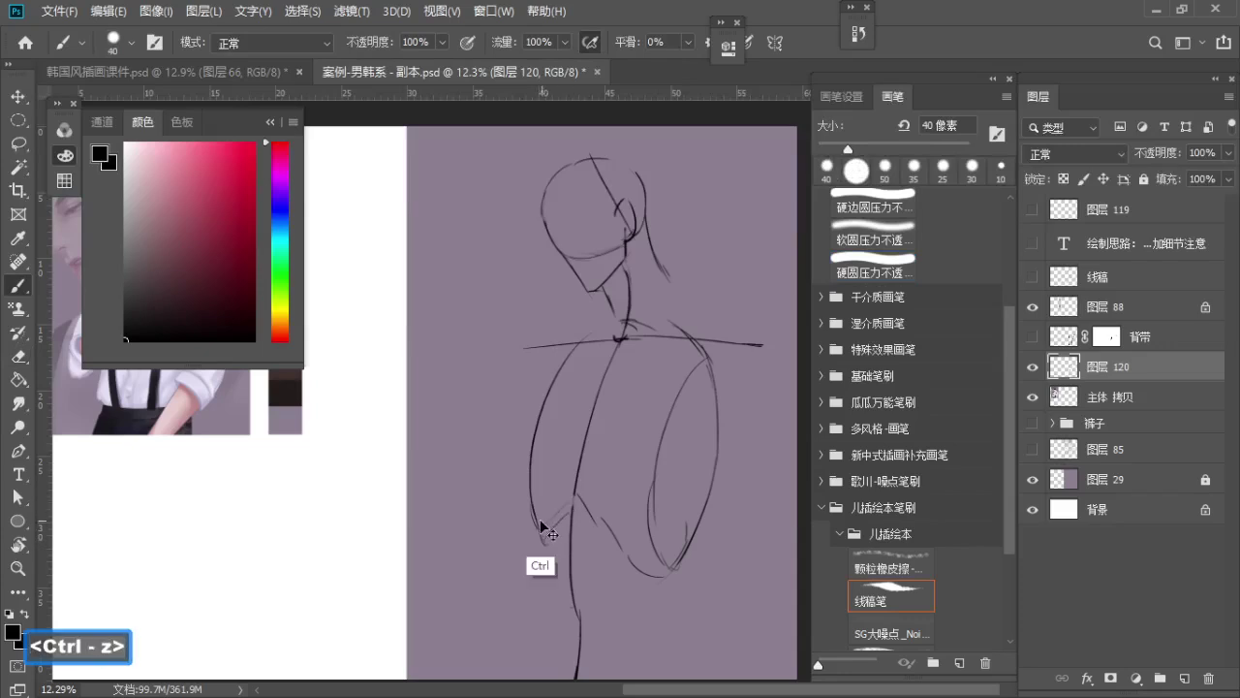
left_click_drag(547, 537, 572, 514)
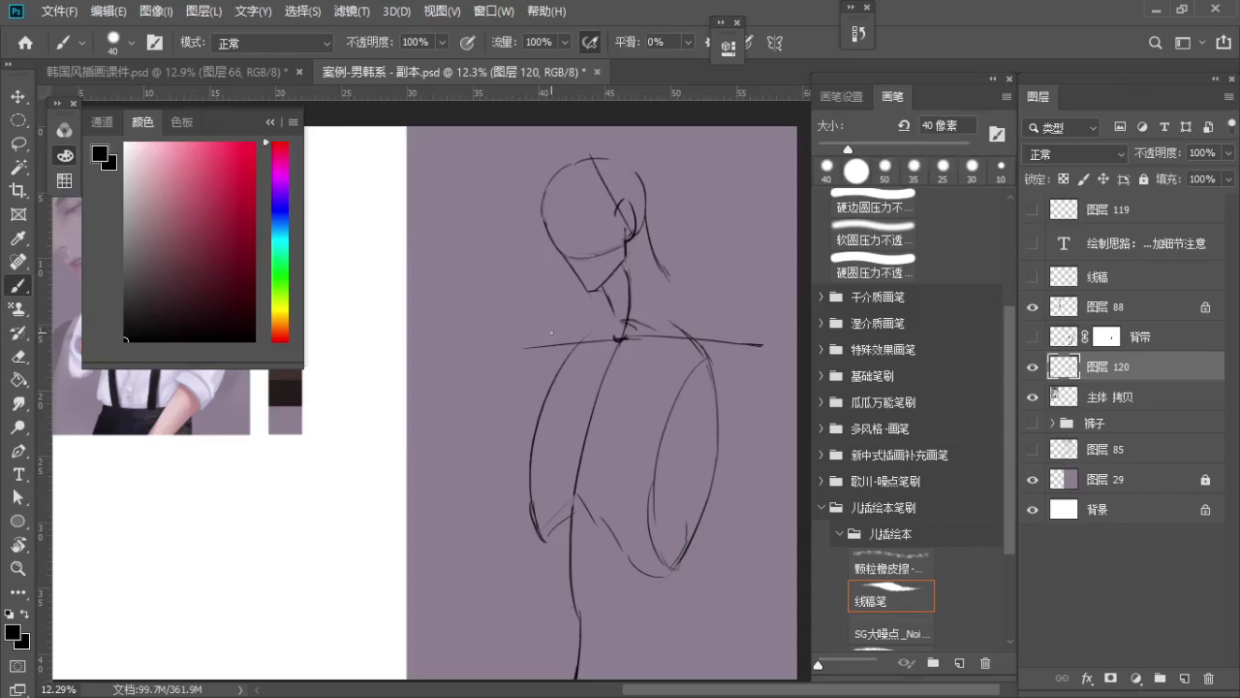
Handwrite the black heading 人体结构 beside the figure, ending it with a dot
mouse_move(357, 305)
left_mouse_down()
mouse_move(345, 334)
mouse_move(364, 330)
left_mouse_up()
left_click_drag(375, 307, 367, 319)
mouse_move(372, 315)
left_mouse_down()
mouse_move(372, 328)
mouse_move(391, 309)
left_mouse_up()
mouse_move(387, 300)
left_mouse_down()
mouse_move(389, 340)
mouse_move(390, 322)
left_mouse_up()
mouse_move(403, 306)
left_mouse_down()
mouse_move(396, 319)
mouse_move(413, 325)
left_mouse_up()
mouse_move(411, 320)
left_mouse_down()
mouse_move(425, 329)
mouse_move(441, 305)
left_mouse_up()
left_click_drag(435, 293, 437, 330)
mouse_move(435, 311)
left_mouse_down()
mouse_move(427, 322)
mouse_move(441, 311)
left_mouse_up()
left_click_drag(446, 304, 459, 316)
left_click_drag(451, 308, 462, 313)
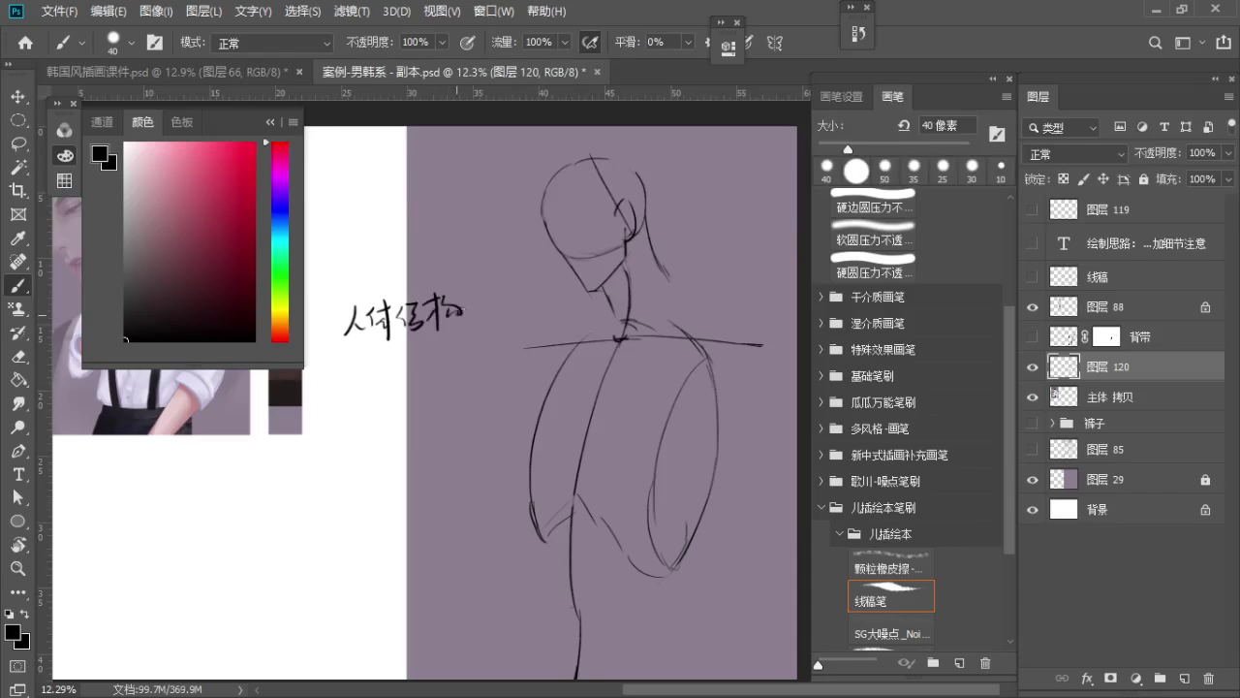
left_click(475, 309)
Handwrite a black note under the heading with a downward arrow, 临摹, and a rightward arrow leading to its explanation about 人体
left_click_drag(341, 346, 341, 365)
mouse_move(336, 361)
left_mouse_down()
mouse_move(347, 359)
mouse_move(313, 404)
left_mouse_up()
mouse_move(318, 382)
left_mouse_down()
mouse_move(321, 417)
mouse_move(320, 402)
left_mouse_up()
left_click_drag(324, 400, 331, 416)
mouse_move(339, 381)
left_mouse_down()
mouse_move(357, 374)
mouse_move(360, 403)
left_mouse_up()
mouse_move(354, 391)
left_mouse_down()
mouse_move(358, 426)
mouse_move(390, 383)
mouse_move(415, 403)
mouse_move(432, 391)
left_mouse_up()
left_click_drag(442, 385, 440, 396)
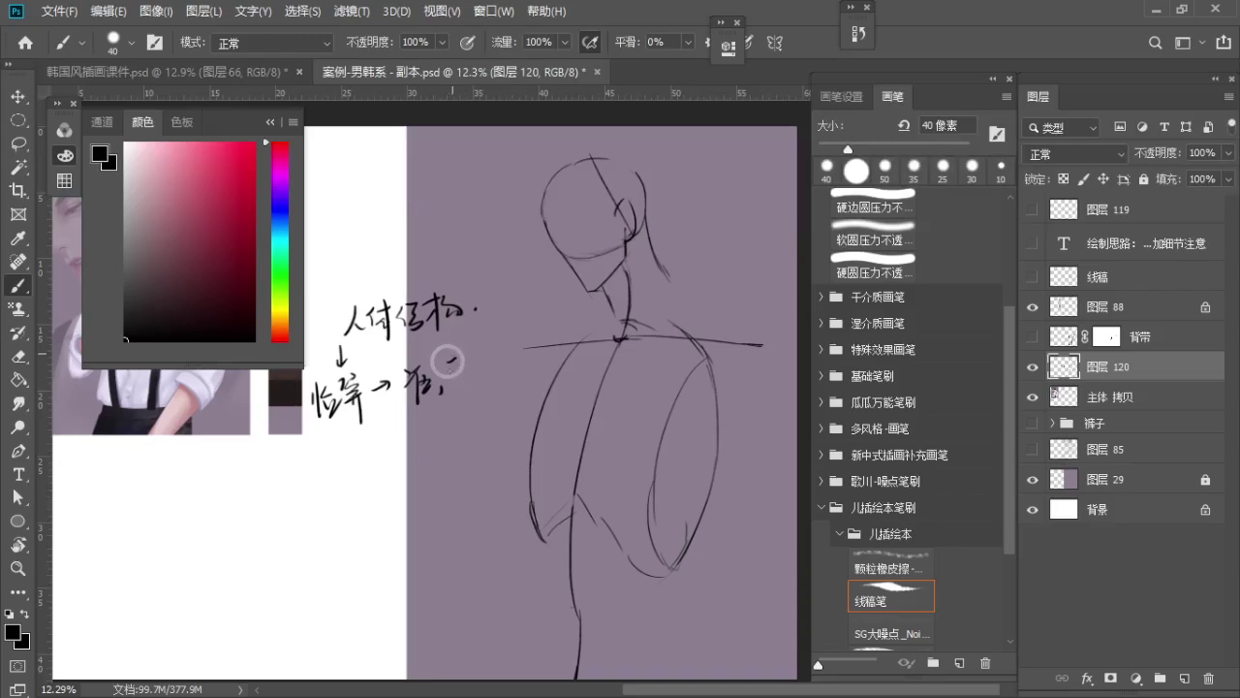
mouse_move(447, 368)
left_mouse_down()
mouse_move(467, 387)
mouse_move(519, 382)
mouse_move(550, 358)
left_mouse_up()
mouse_move(543, 355)
left_mouse_down()
mouse_move(544, 380)
mouse_move(535, 374)
left_mouse_up()
left_click_drag(545, 365, 549, 374)
Number the black 临摹 note with a circled 1
left_click_drag(305, 401, 301, 425)
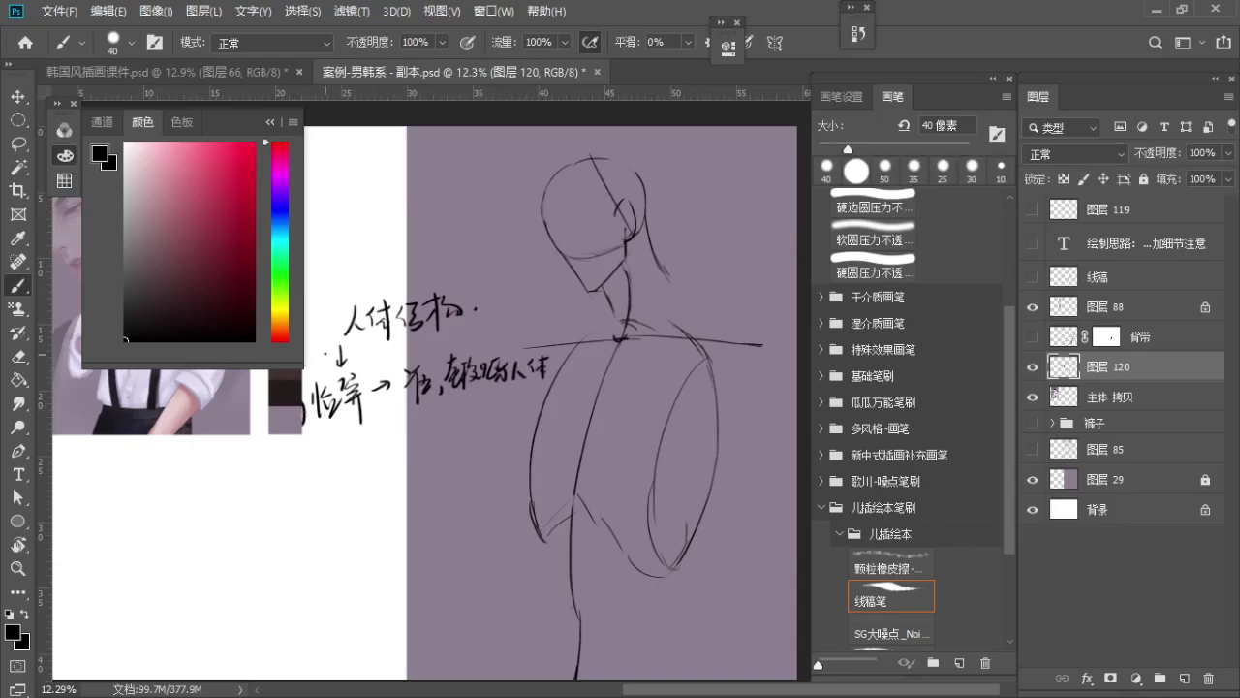
left_click_drag(324, 353, 324, 374)
left_click_drag(326, 350, 322, 351)
Switch the foreground colour to red and handwrite a second note numbered with a circled 2, 原创→人体结构, below the black one
left_click(254, 143)
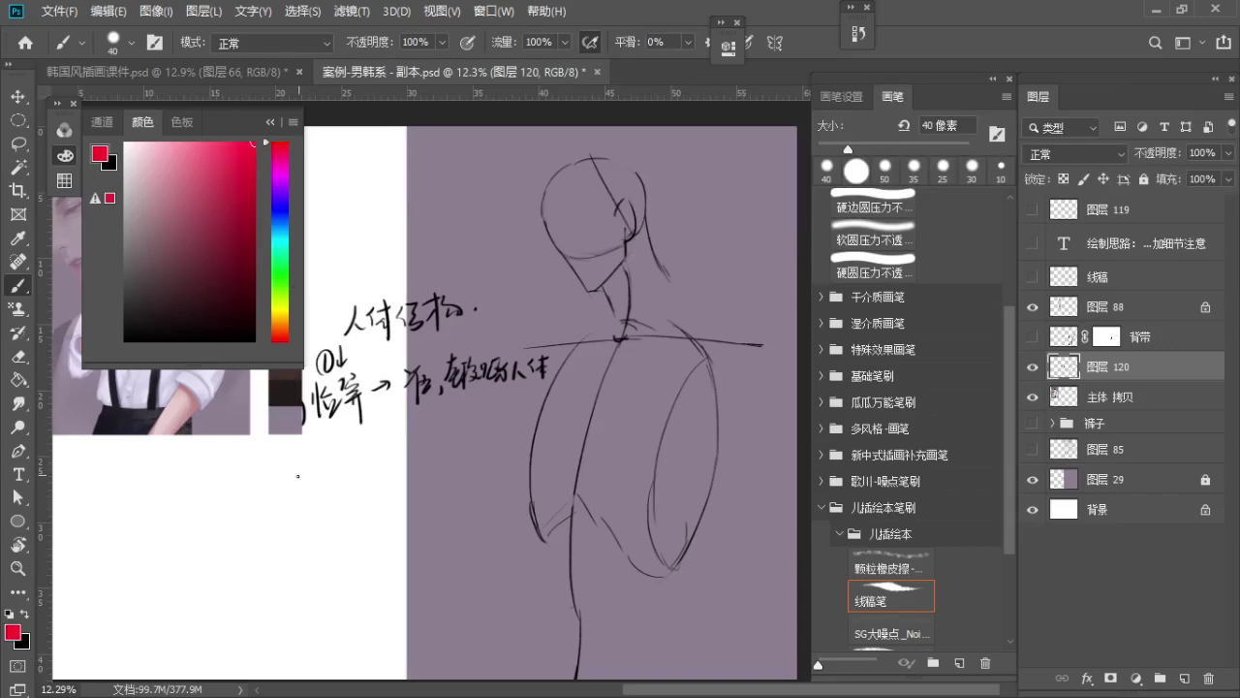
mouse_move(275, 488)
left_mouse_down()
mouse_move(287, 505)
mouse_move(290, 484)
mouse_move(318, 469)
left_mouse_up()
mouse_move(306, 475)
left_mouse_down()
mouse_move(303, 508)
mouse_move(344, 464)
mouse_move(331, 487)
left_mouse_up()
left_click_drag(332, 496, 350, 490)
left_click_drag(359, 461, 355, 504)
left_click_drag(366, 475, 383, 475)
left_click_drag(387, 465, 389, 483)
mouse_move(393, 463)
left_mouse_down()
mouse_move(411, 457)
mouse_move(405, 492)
left_mouse_up()
left_click_drag(397, 471, 403, 483)
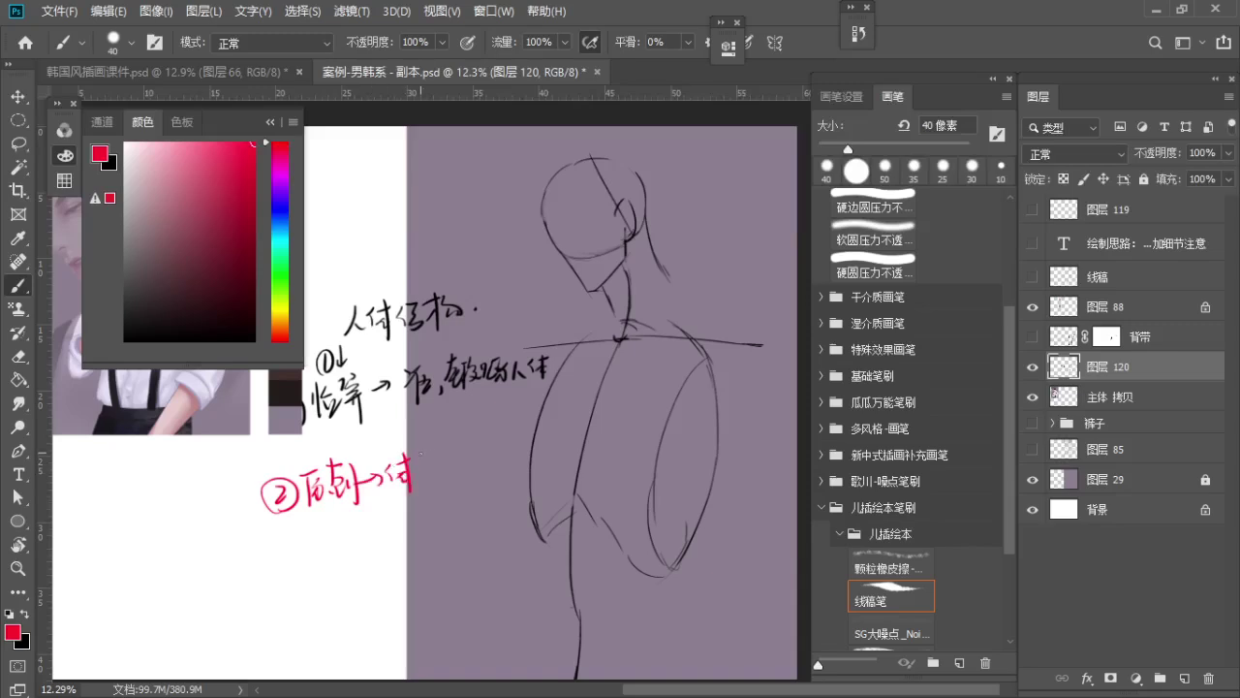
mouse_move(369, 444)
left_mouse_down()
mouse_move(374, 468)
mouse_move(422, 478)
left_mouse_up()
mouse_move(421, 456)
left_mouse_down()
mouse_move(455, 479)
mouse_move(461, 463)
left_mouse_up()
left_click_drag(430, 452, 441, 476)
left_click_drag(318, 494, 324, 508)
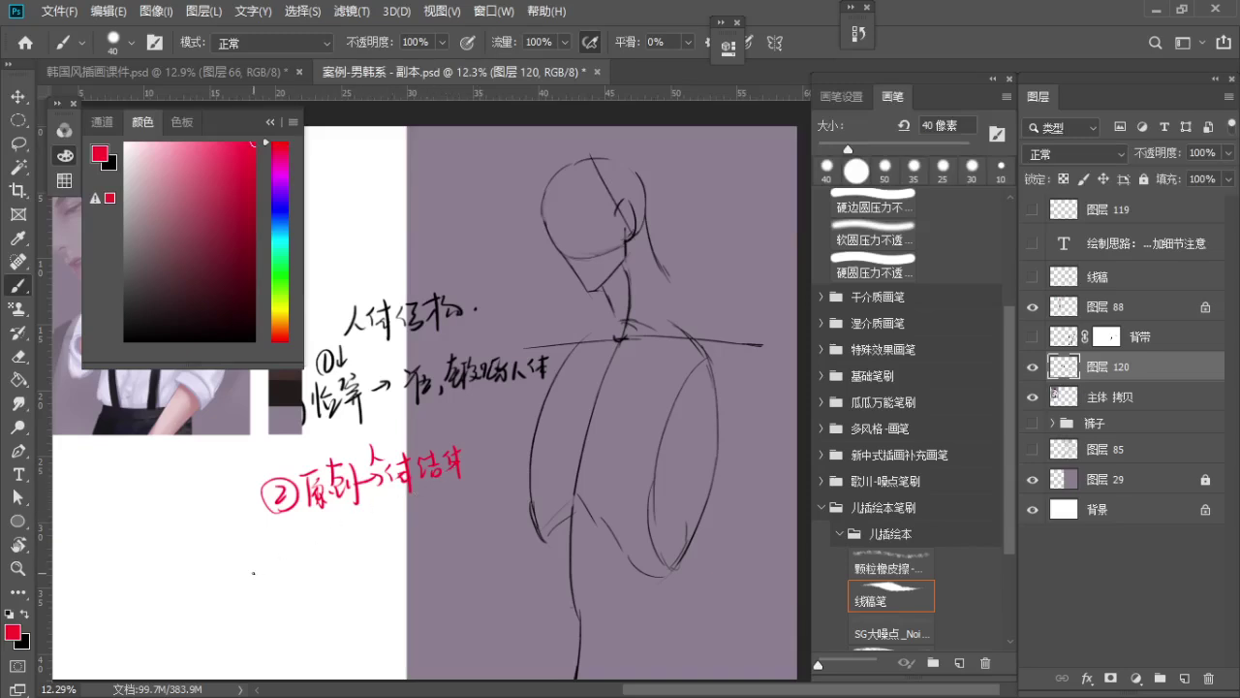
Handwrite a red note starting with 衣服 below the circled 2 and sketch red fold lines and a diagonal line over the chest
mouse_move(260, 560)
left_mouse_down()
mouse_move(264, 591)
mouse_move(312, 579)
mouse_move(325, 557)
mouse_move(328, 575)
mouse_move(337, 564)
left_mouse_up()
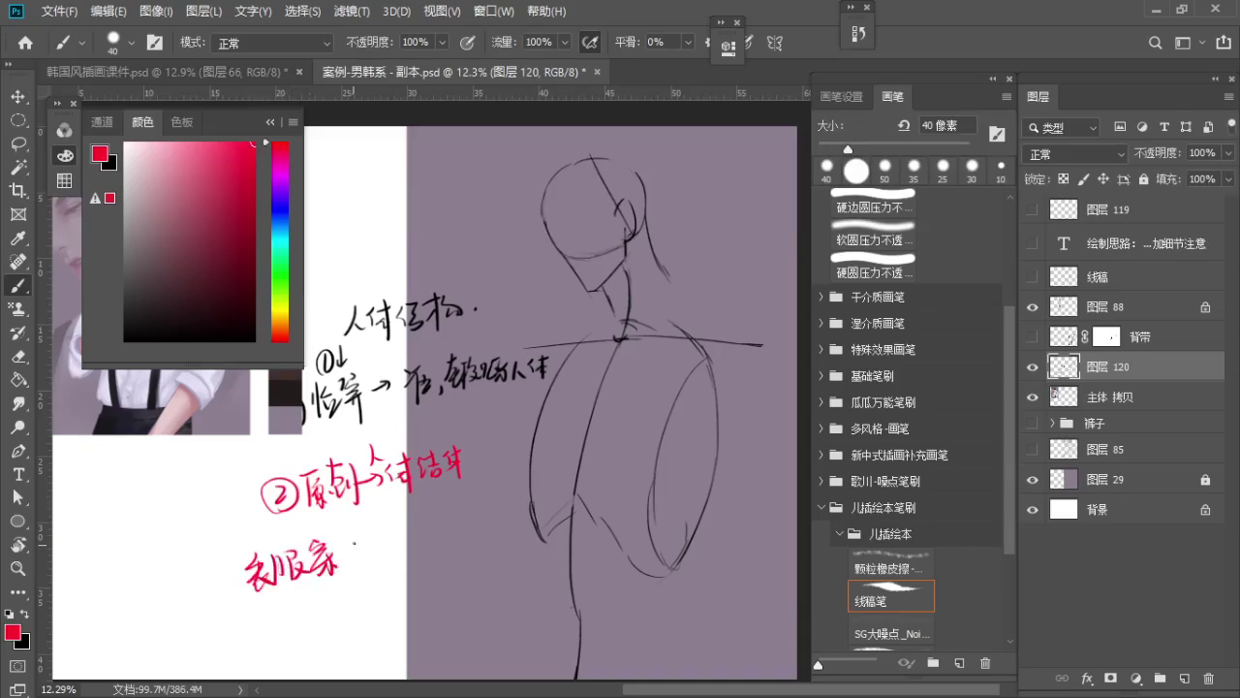
mouse_move(558, 393)
left_mouse_down()
mouse_move(589, 420)
mouse_move(681, 421)
mouse_move(634, 444)
mouse_move(673, 442)
left_mouse_up()
right_click(677, 440)
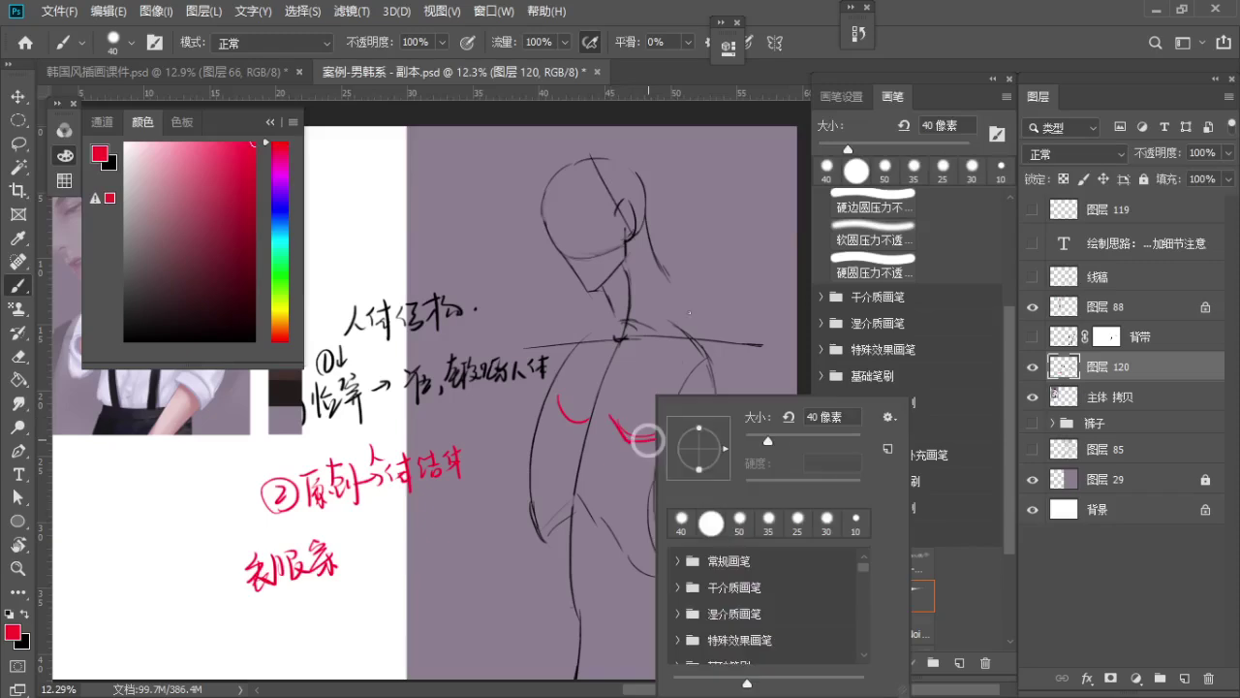
key("Escape")
mouse_move(682, 312)
left_mouse_down()
mouse_move(595, 413)
mouse_move(586, 489)
left_mouse_up()
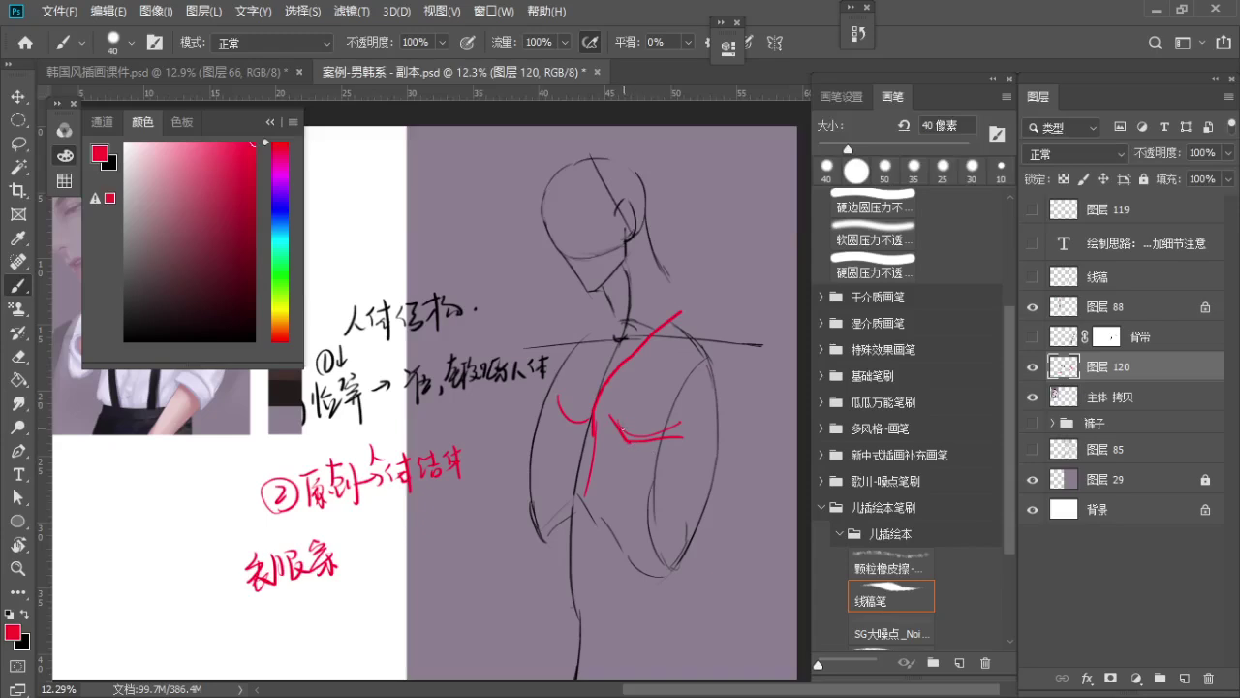
mouse_move(615, 429)
left_mouse_down()
mouse_move(612, 458)
mouse_move(651, 465)
left_mouse_up()
Underline the 人体结构 heading with a red wavy line and handwrite red clothing notes linked by arrows above and beside it
left_click_drag(411, 345, 444, 339)
left_click_drag(406, 295, 427, 279)
mouse_move(405, 226)
left_mouse_down()
mouse_move(437, 257)
mouse_move(438, 226)
mouse_move(459, 254)
mouse_move(464, 226)
mouse_move(516, 230)
mouse_move(478, 304)
mouse_move(518, 316)
mouse_move(553, 310)
left_mouse_up()
left_click_drag(558, 286, 560, 312)
left_click_drag(556, 290, 569, 305)
mouse_move(578, 312)
left_mouse_down()
mouse_move(577, 277)
mouse_move(573, 290)
mouse_move(622, 302)
mouse_move(659, 293)
left_mouse_up()
mouse_move(672, 266)
left_mouse_down()
mouse_move(684, 290)
mouse_move(696, 264)
left_mouse_up()
left_click_drag(686, 271, 719, 277)
left_click_drag(707, 274, 730, 286)
left_click_drag(728, 252, 738, 283)
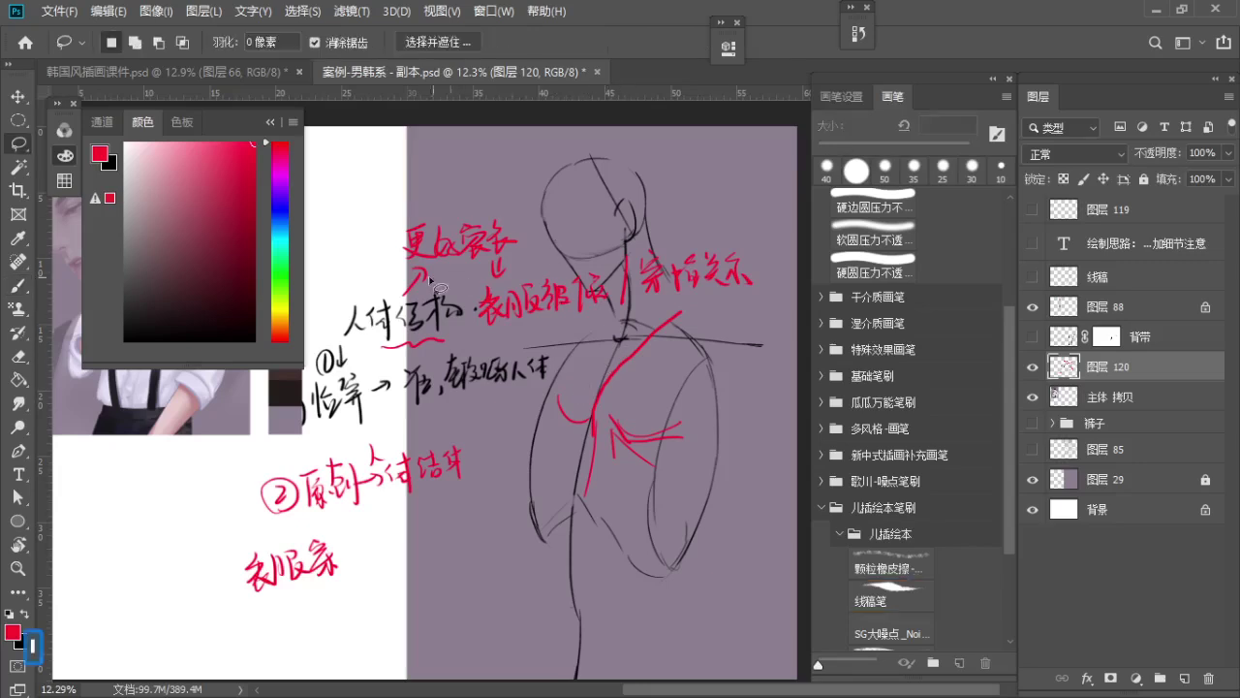
key("l")
mouse_move(333, 313)
left_mouse_down()
mouse_move(286, 388)
mouse_move(227, 435)
mouse_move(153, 551)
mouse_move(284, 637)
mouse_move(702, 533)
mouse_move(809, 365)
mouse_move(716, 172)
mouse_move(414, 147)
mouse_move(292, 295)
mouse_move(334, 345)
left_mouse_up()
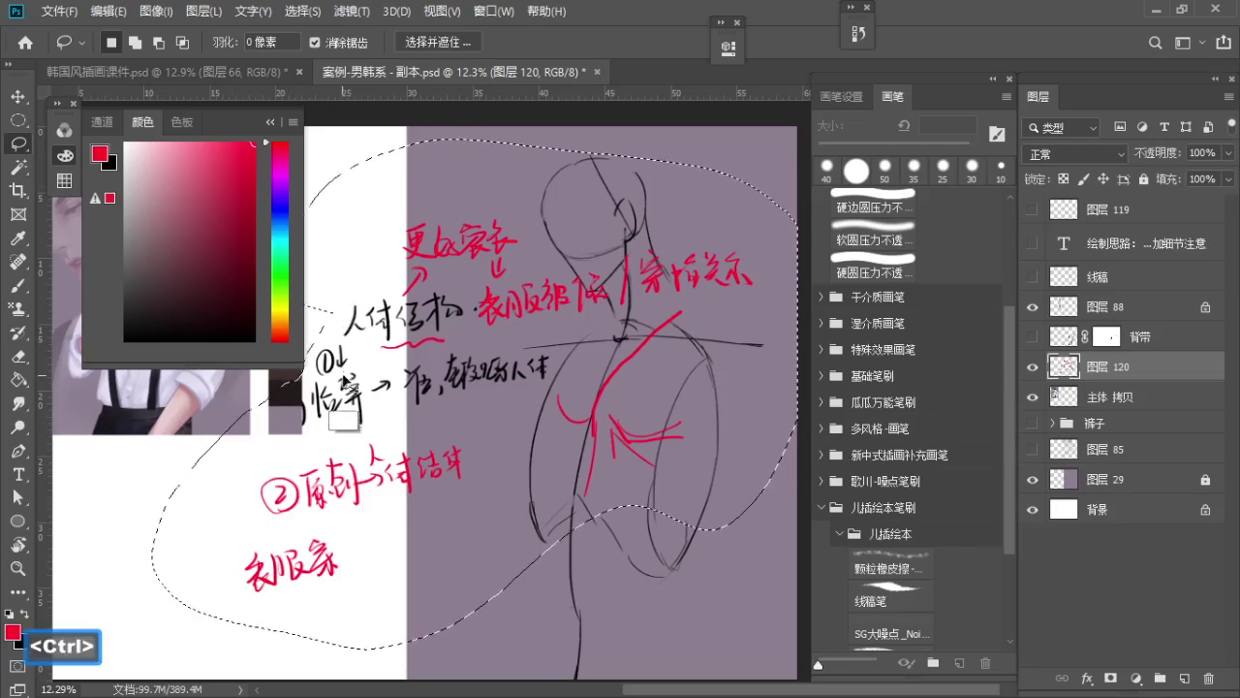
key("ctrl+x")
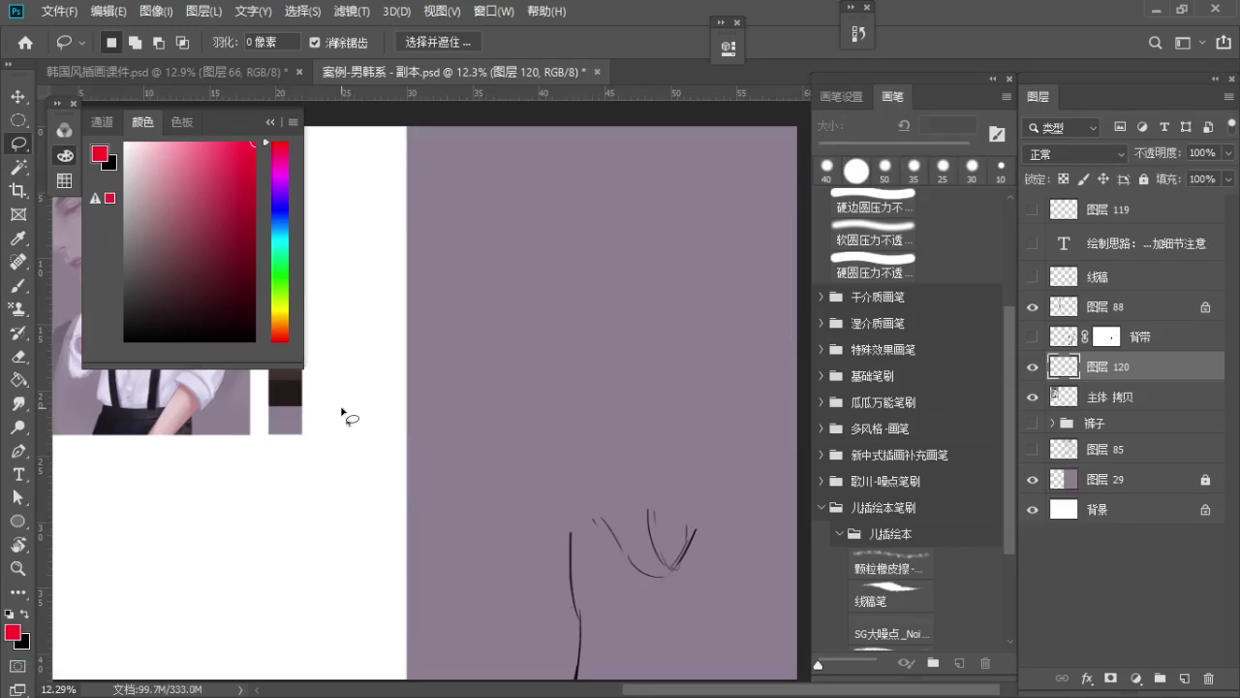
key("ctrl+z")
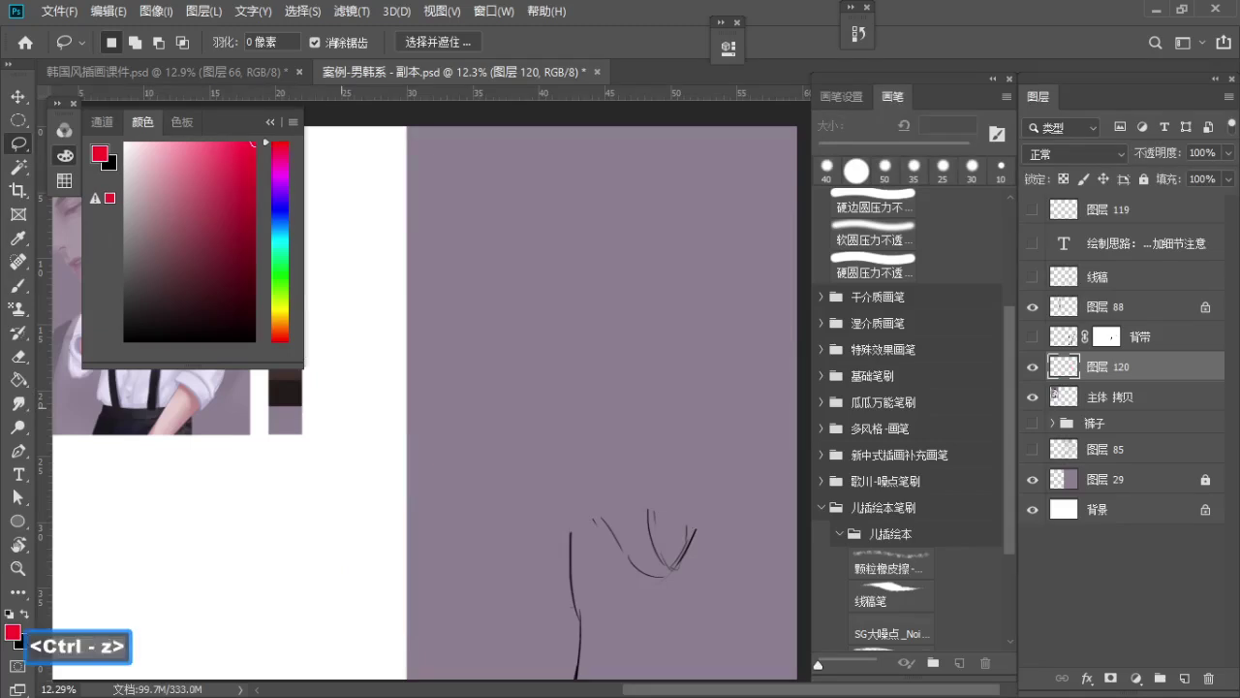
key("ctrl+z")
Undo the red notes above and beside the 人体结构 heading, back to the first character of the upper note
key("ctrl+z")
key("ctrl+z")
key("ctrl+z")
key("ctrl+z")
key("ctrl+z")
key("ctrl+z")
key("ctrl+z")
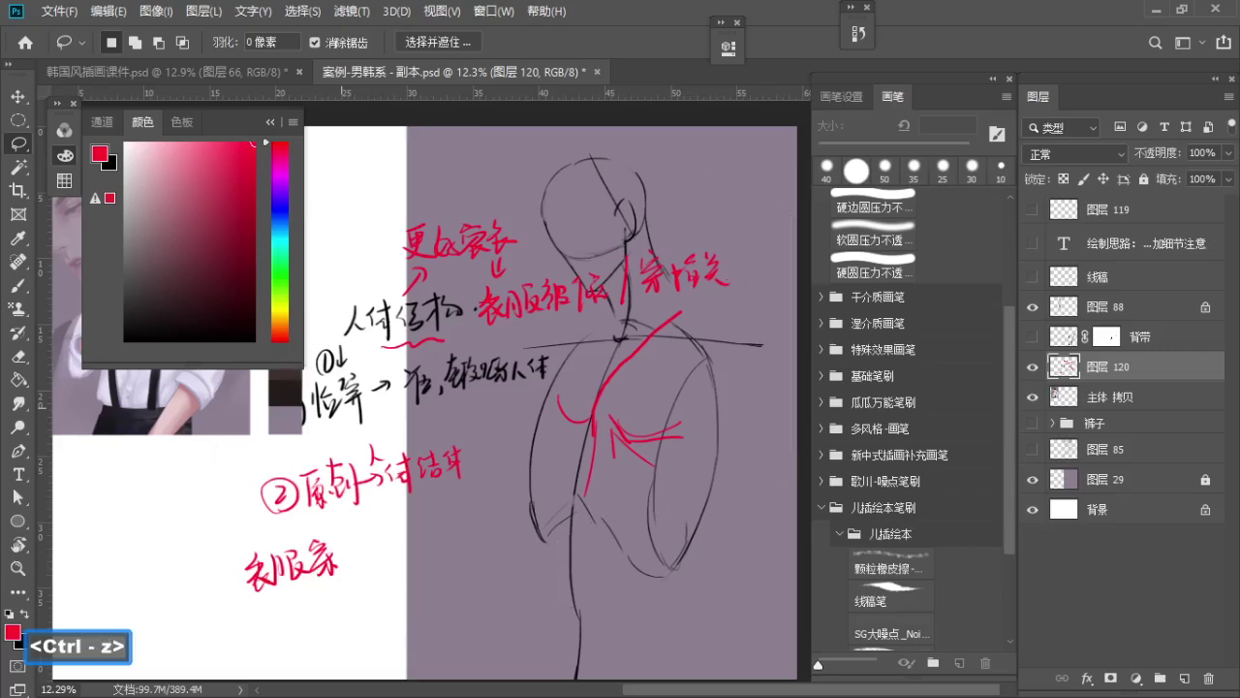
key("ctrl+z")
key("ctrl+z")
key("ctrl+z")
key("ctrl+z")
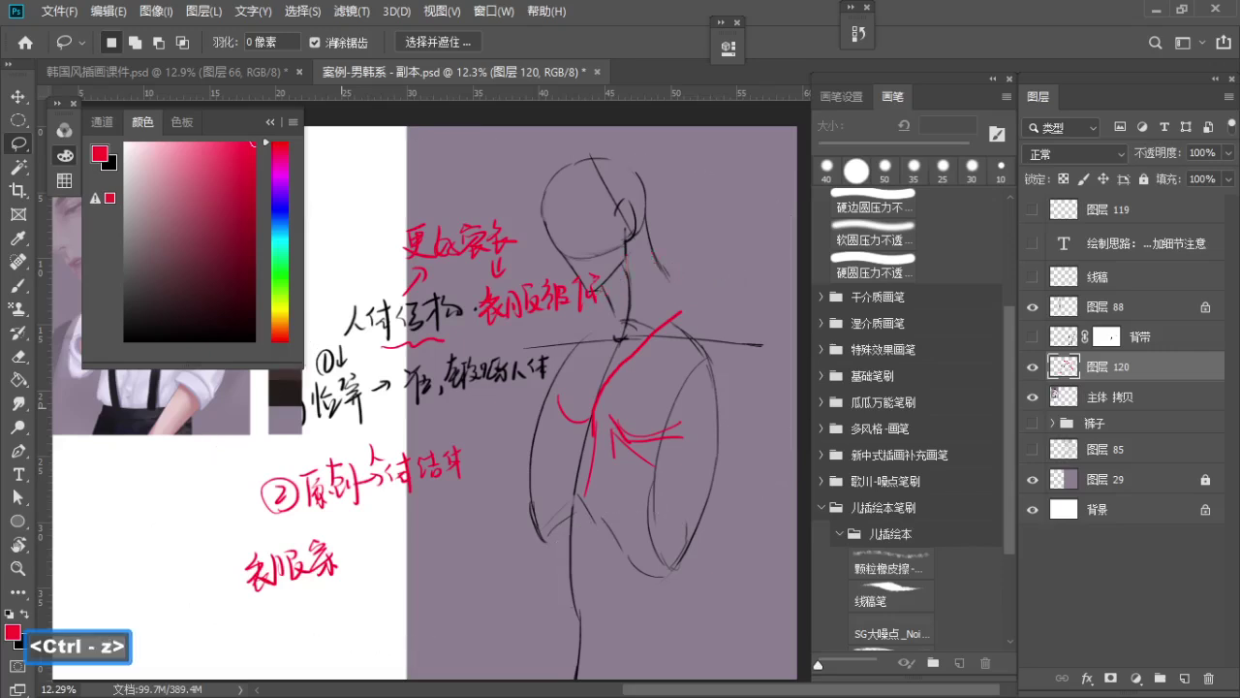
key("ctrl+z")
key("ctrl+z")
key("ctrl+z")
key("ctrl+z")
key("ctrl+z")
key("ctrl+z")
key("ctrl+z")
key("ctrl+z")
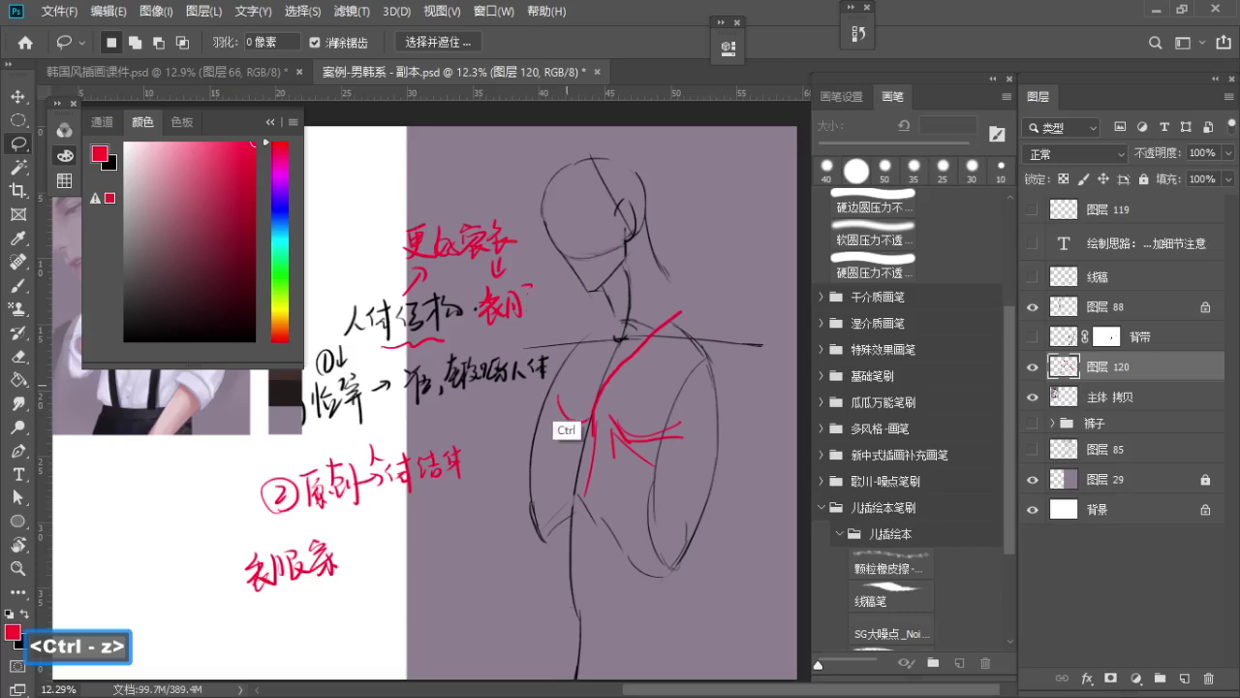
key("ctrl+z")
key("ctrl+z")
key("ctrl+z")
key("ctrl+z")
key("ctrl+z")
key("ctrl+z")
key("ctrl+z")
key("ctrl+z")
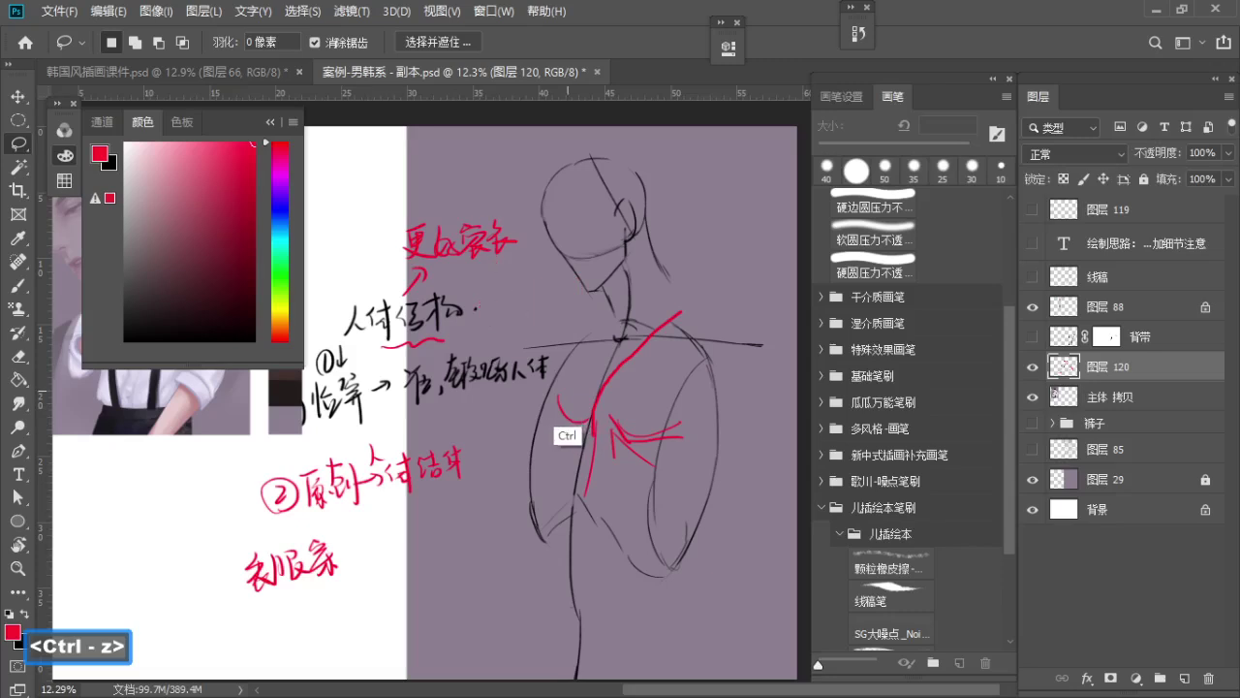
key("ctrl+z")
key("ctrl+z")
key("ctrl+z")
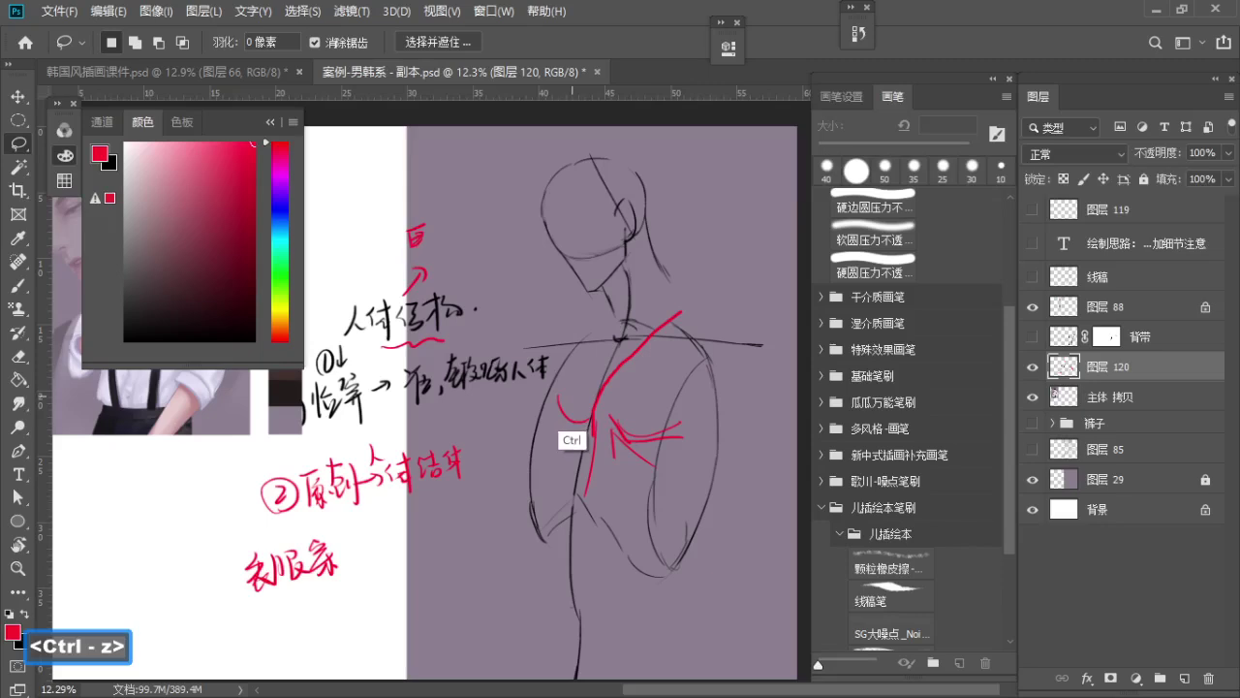
Erase the red fold and diagonal strokes from the torso using the 硬边圆压力不… eraser tip at about 175 px
key("b")
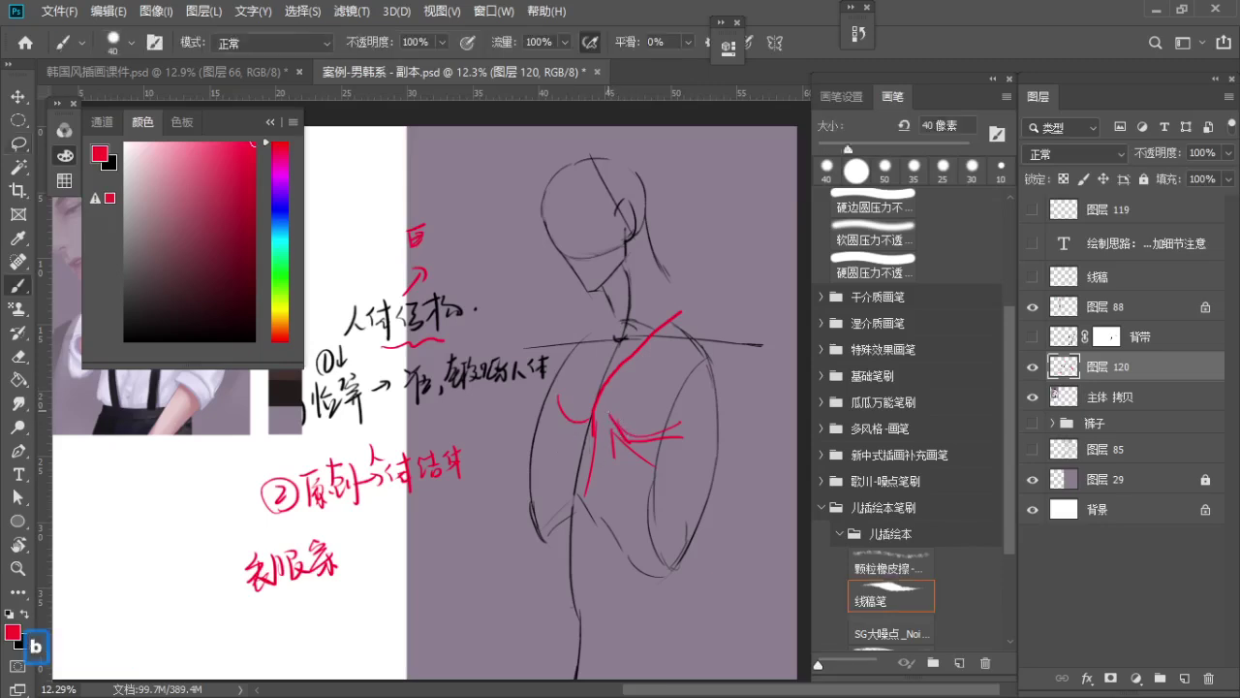
key("e")
key("s")
key("s")
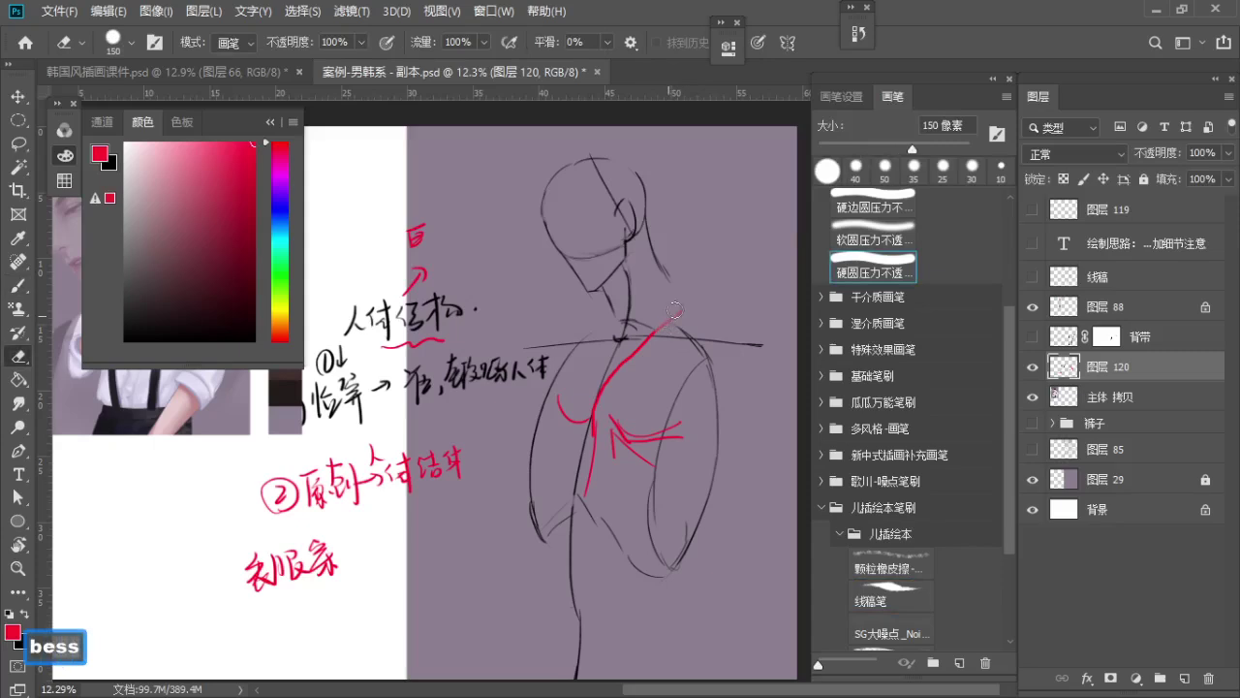
key("e")
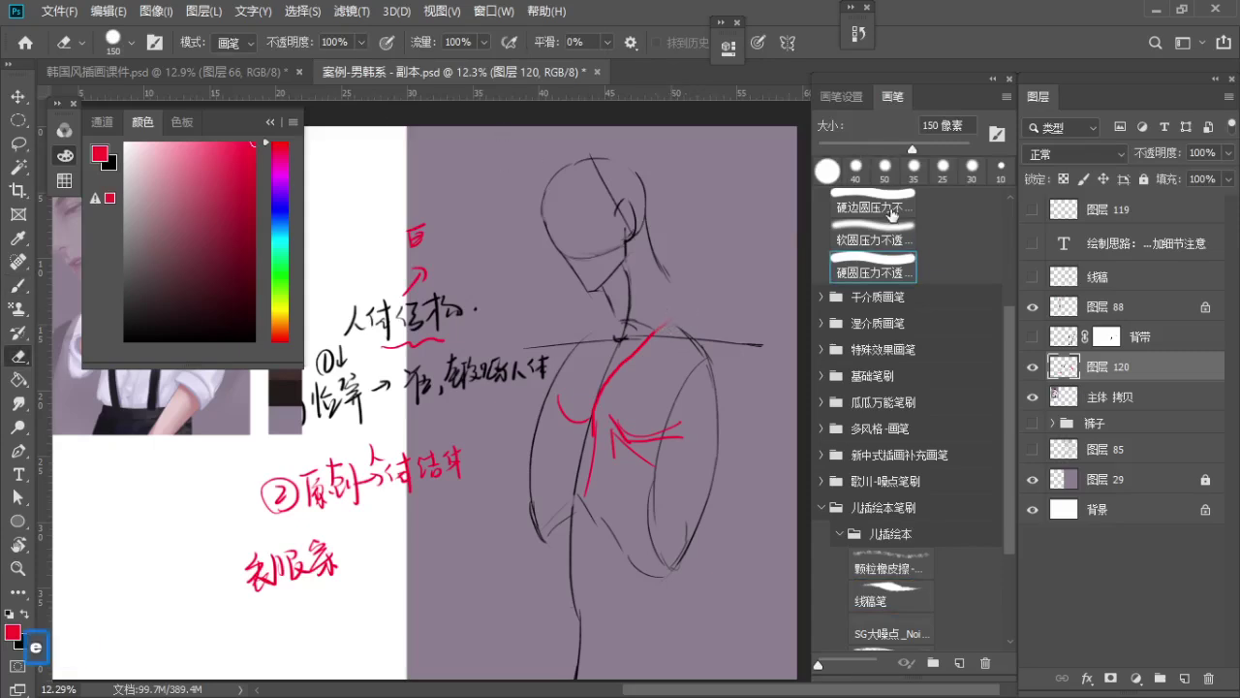
left_click(872, 208)
key("s")
key("a")
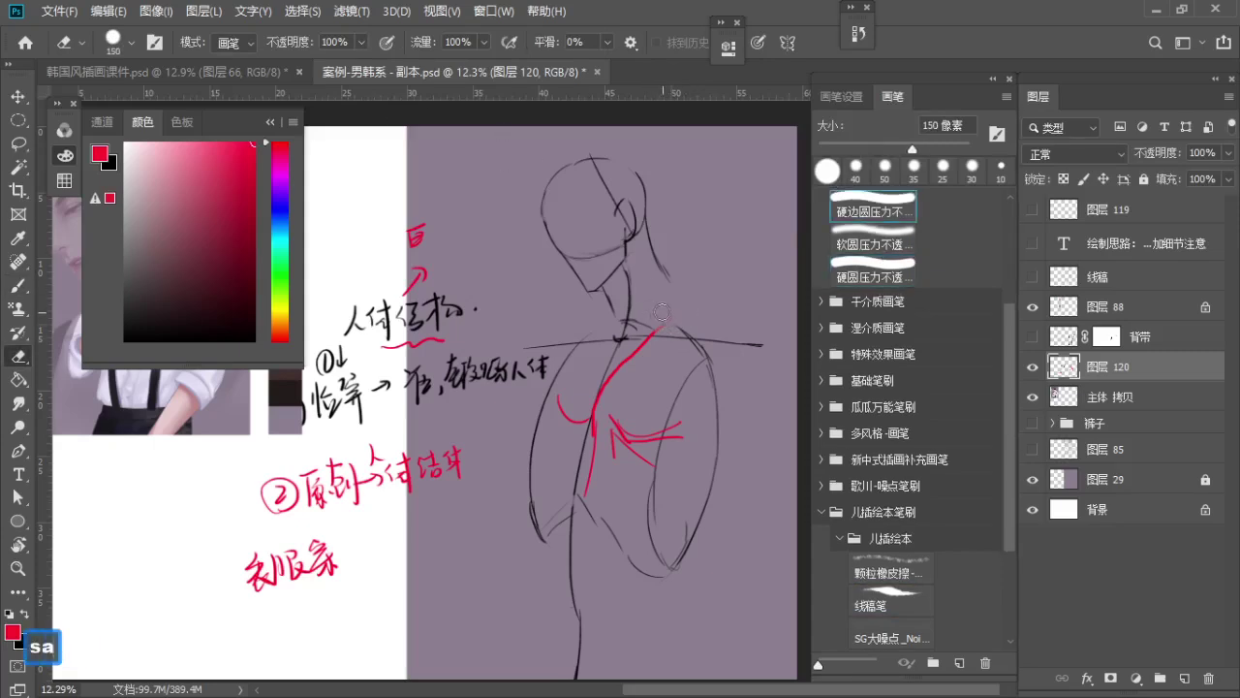
key("bracketleft")
mouse_move(620, 368)
left_mouse_down()
mouse_move(660, 327)
mouse_move(596, 436)
mouse_move(643, 423)
mouse_move(632, 468)
mouse_move(663, 424)
mouse_move(692, 419)
mouse_move(683, 440)
mouse_move(644, 425)
mouse_move(644, 451)
mouse_move(610, 448)
mouse_move(590, 494)
left_mouse_up()
key("s")
key("bracketright")
key("s")
key("s")
key("s")
mouse_move(564, 413)
left_mouse_down()
mouse_move(562, 398)
mouse_move(580, 422)
left_mouse_up()
key("bracketleft")
key("bracketleft")
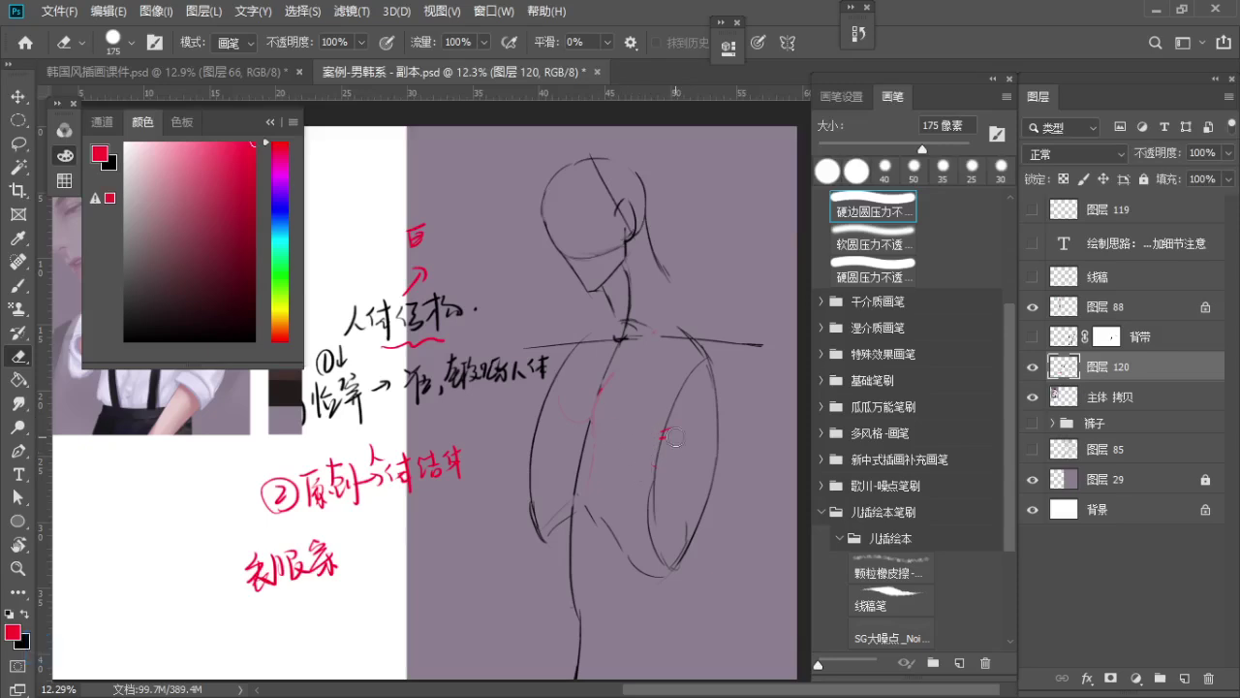
Erase all the handwritten black and red notes beside the figure, enlarging the eraser up to 400 px
key("bracketright")
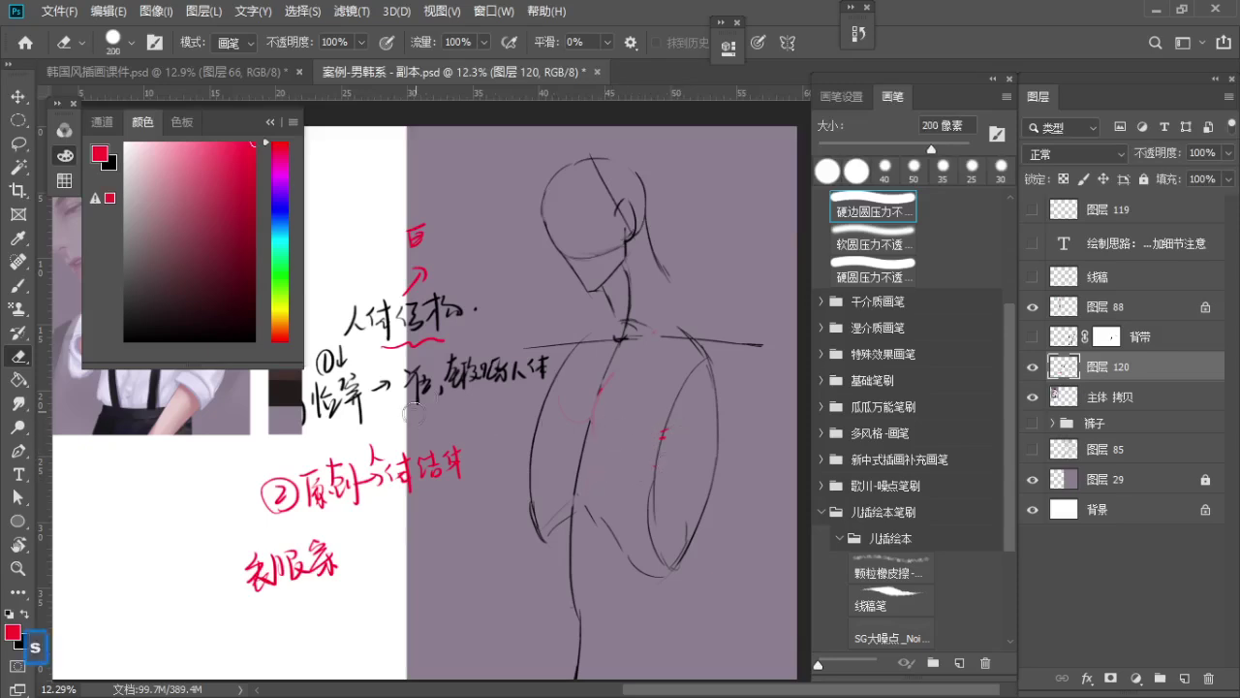
mouse_move(460, 454)
left_mouse_down()
mouse_move(447, 475)
mouse_move(426, 449)
mouse_move(375, 506)
left_mouse_up()
key("s")
key("s")
key("a")
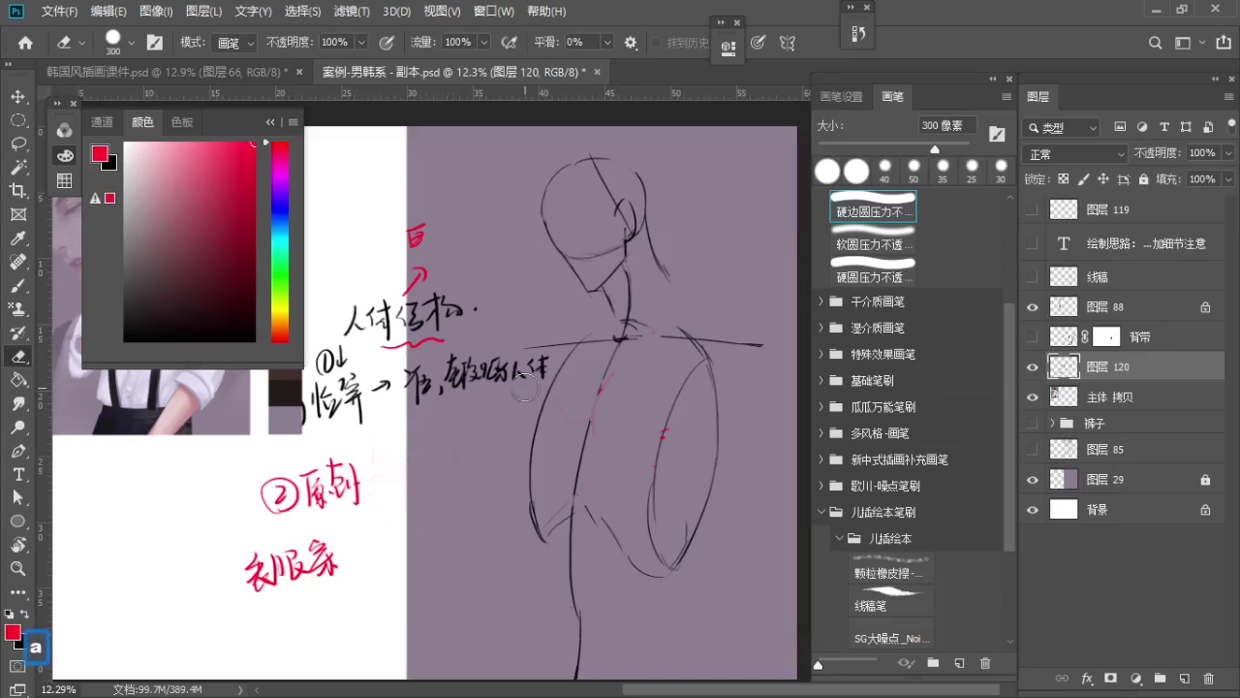
mouse_move(524, 388)
left_mouse_down()
mouse_move(441, 416)
mouse_move(467, 331)
mouse_move(431, 361)
mouse_move(391, 265)
mouse_move(374, 310)
left_mouse_up()
key("bracketright")
key("bracketright")
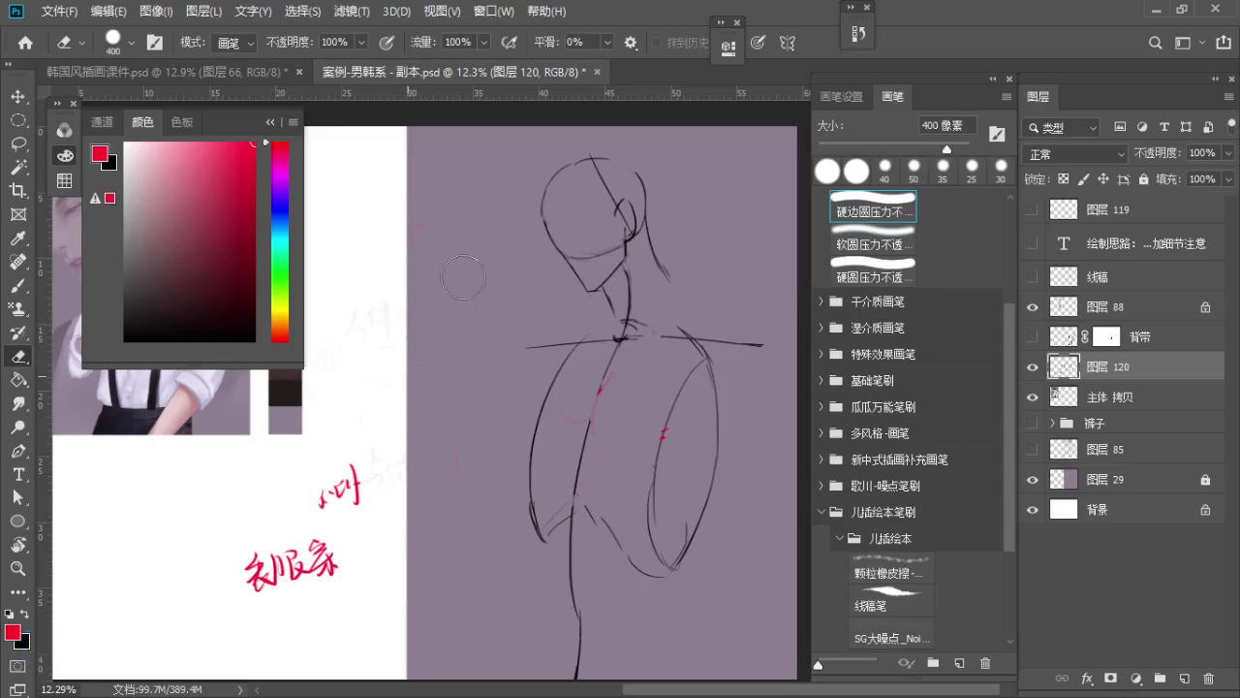
mouse_move(463, 278)
left_mouse_down()
mouse_move(421, 214)
mouse_move(409, 217)
mouse_move(383, 415)
mouse_move(341, 512)
mouse_move(225, 571)
mouse_move(398, 482)
left_mouse_up()
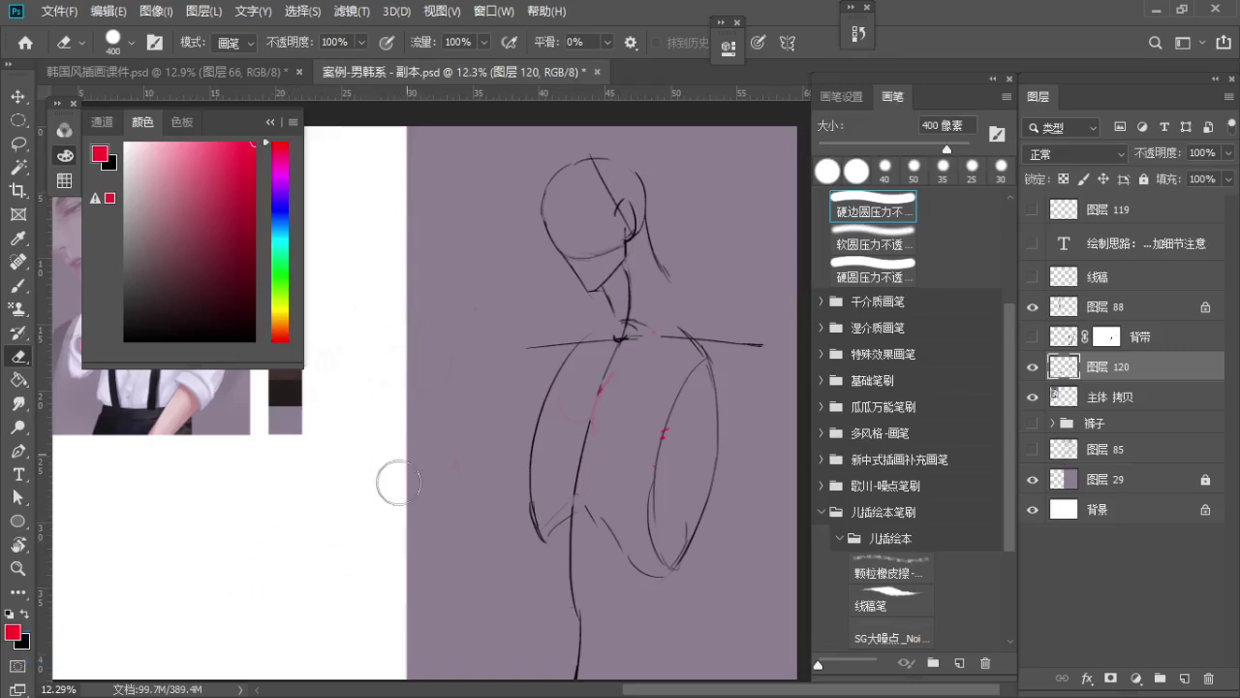
Reduce the eraser to 175 px and clean up the red specks on the inner line of the figure's right-hand arm
key("a")
key("a")
key("a")
key("a")
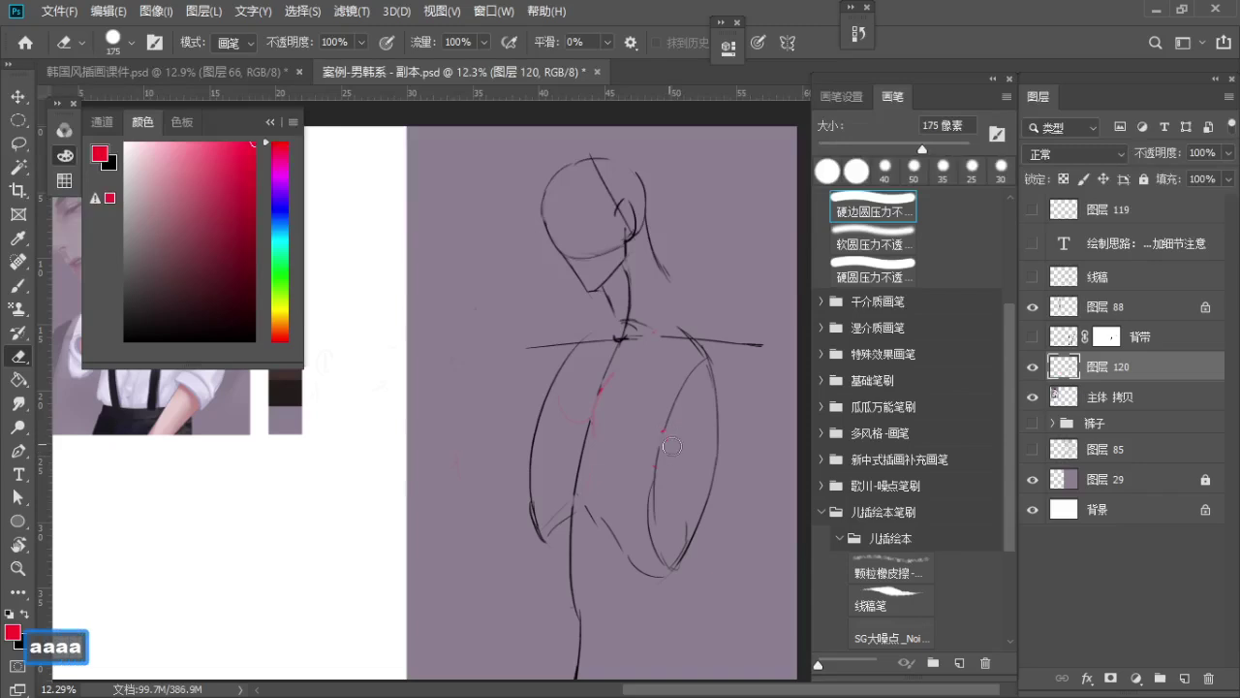
Return to the 线稿笔 brush at 40 px and set the foreground colour to black
key("b")
key("a")
left_click_drag(182, 305, 126, 341)
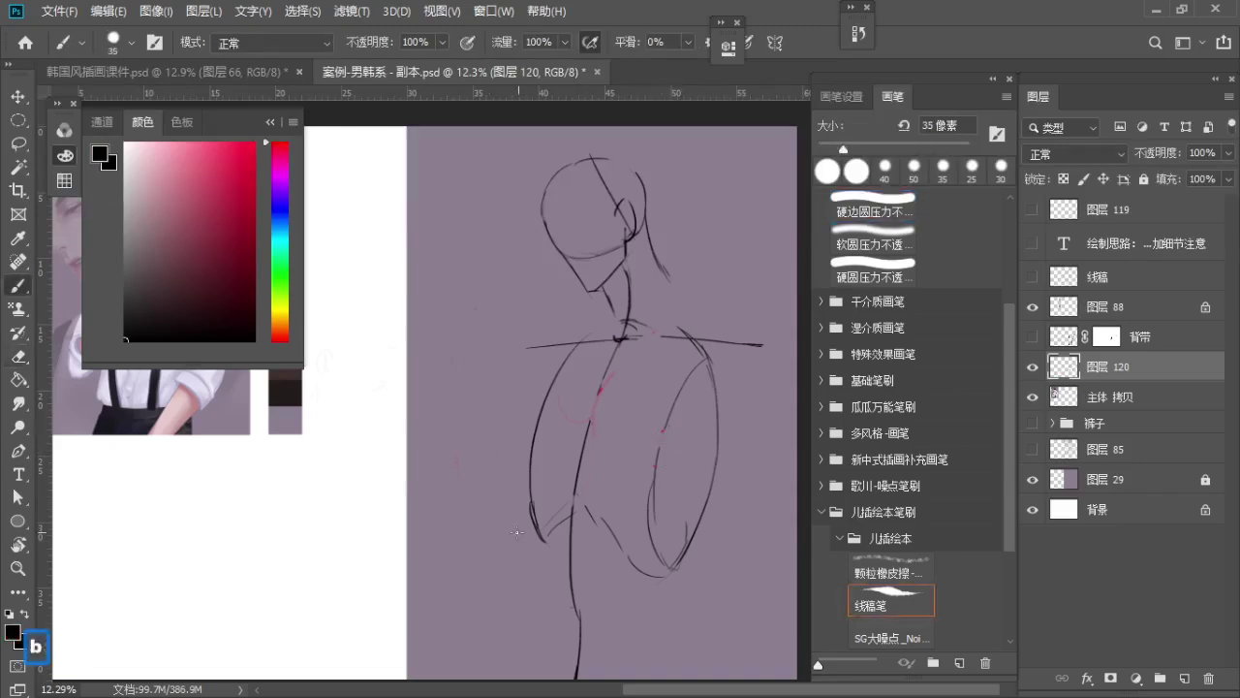
key("s")
left_click_drag(570, 510, 554, 583)
key("ctrl+z")
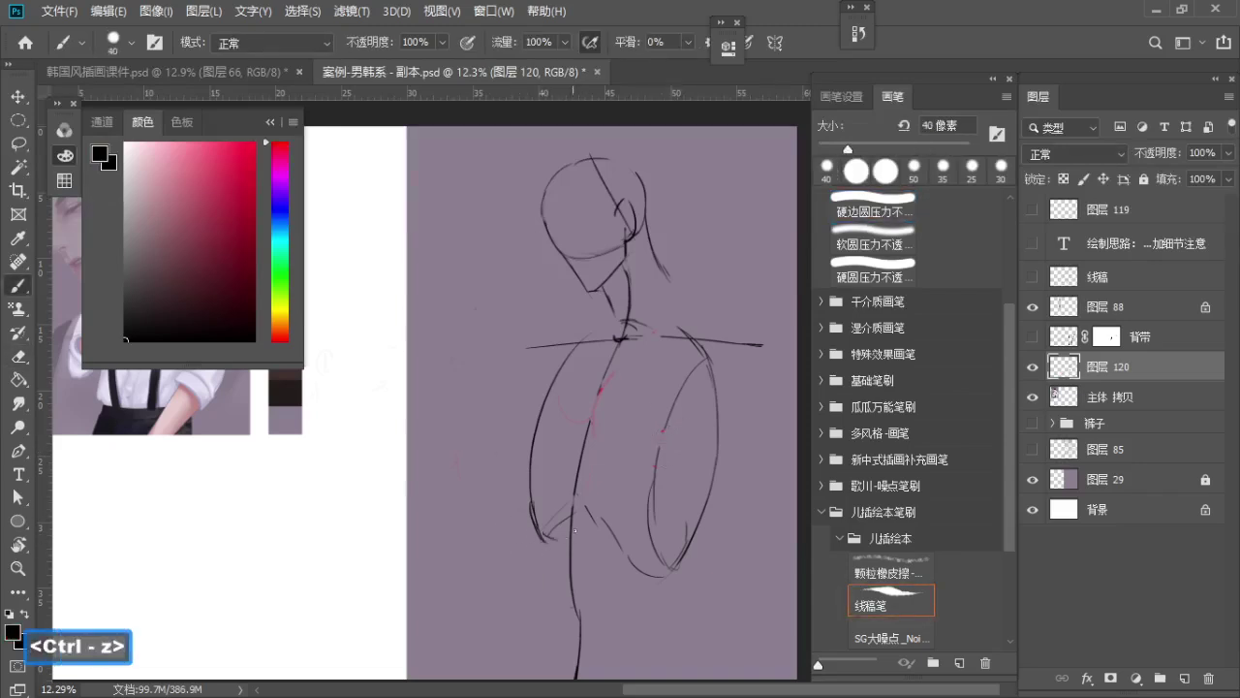
mouse_move(572, 507)
left_mouse_down()
mouse_move(588, 624)
mouse_move(574, 618)
left_mouse_up()
key("ctrl+z")
left_click_drag(614, 498, 564, 648)
key("ctrl+z")
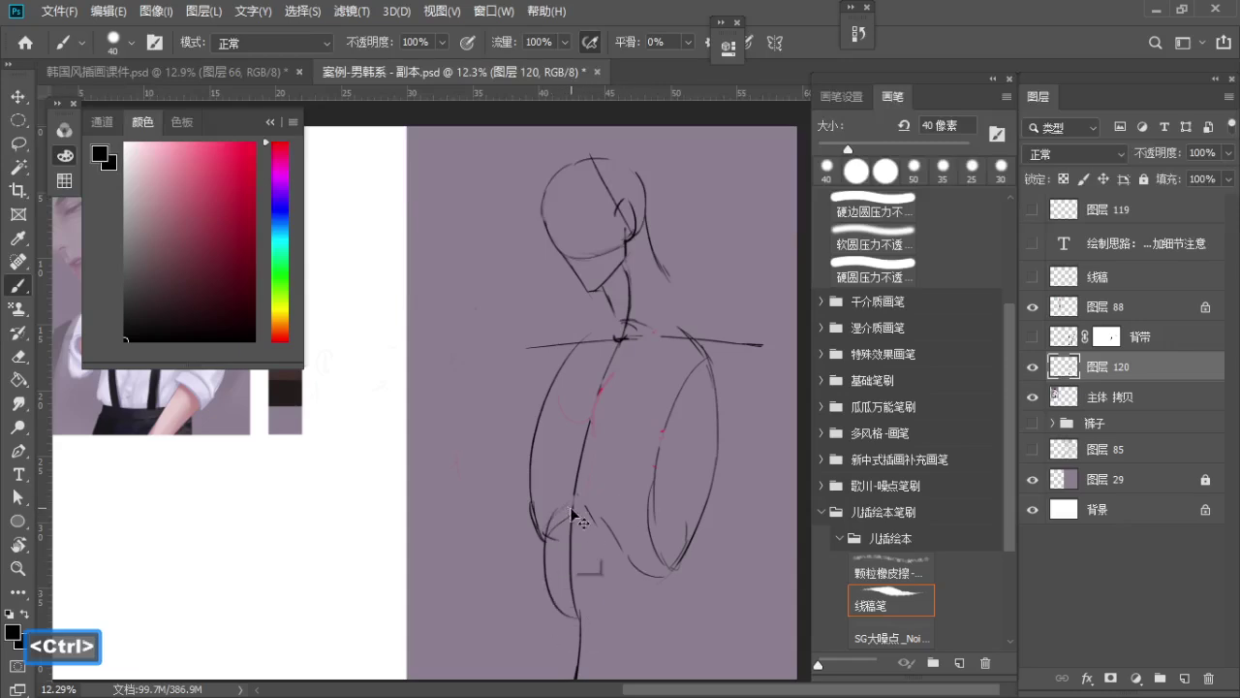
key("ctrl+z")
mouse_move(565, 497)
left_mouse_down()
mouse_move(536, 546)
mouse_move(601, 547)
mouse_move(593, 492)
mouse_move(564, 618)
left_mouse_up()
key("ctrl+z")
key("ctrl+z")
mouse_move(594, 497)
left_mouse_down()
mouse_move(620, 615)
mouse_move(585, 635)
left_mouse_up()
key("ctrl+z")
key("ctrl+z")
key("ctrl+z")
Sketch an oval for the hips around the lower centre line and add a short curved cross-line inside it
mouse_move(578, 496)
left_mouse_down()
mouse_move(548, 616)
mouse_move(602, 529)
mouse_move(636, 598)
mouse_move(584, 636)
left_mouse_up()
left_click_drag(544, 578, 620, 577)
key("ctrl+z")
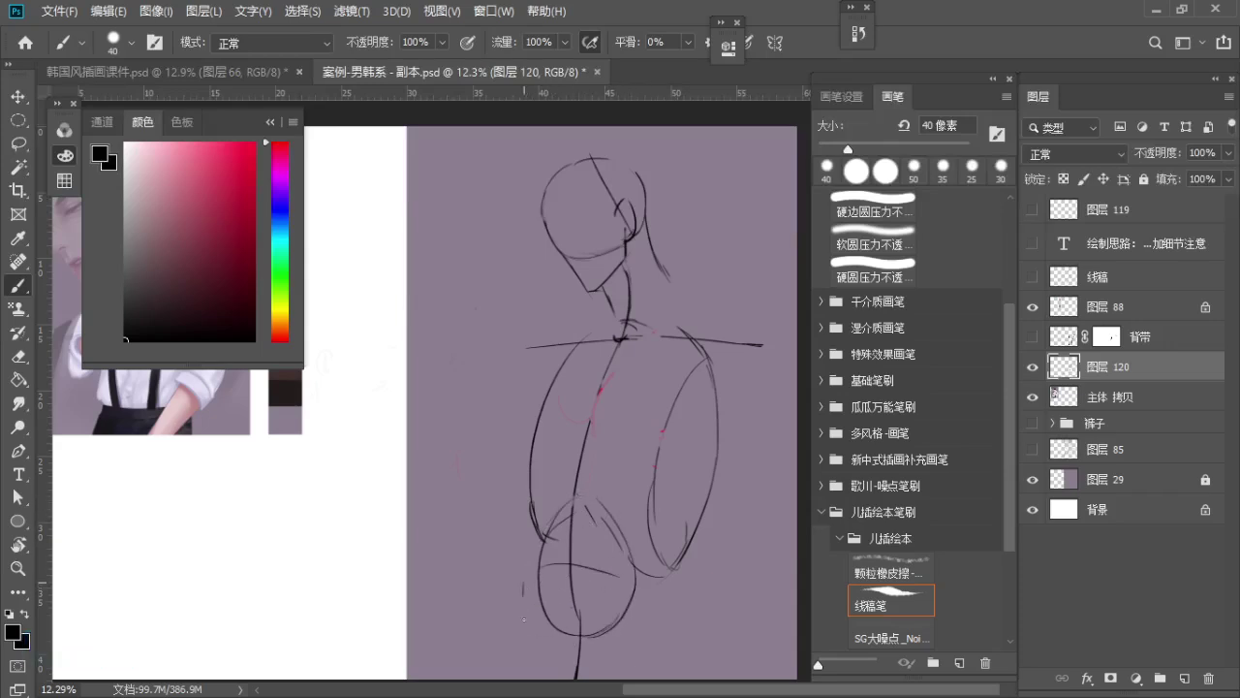
key("ctrl+z")
left_click_drag(547, 580, 594, 567)
key("ctrl+z")
key("ctrl+z")
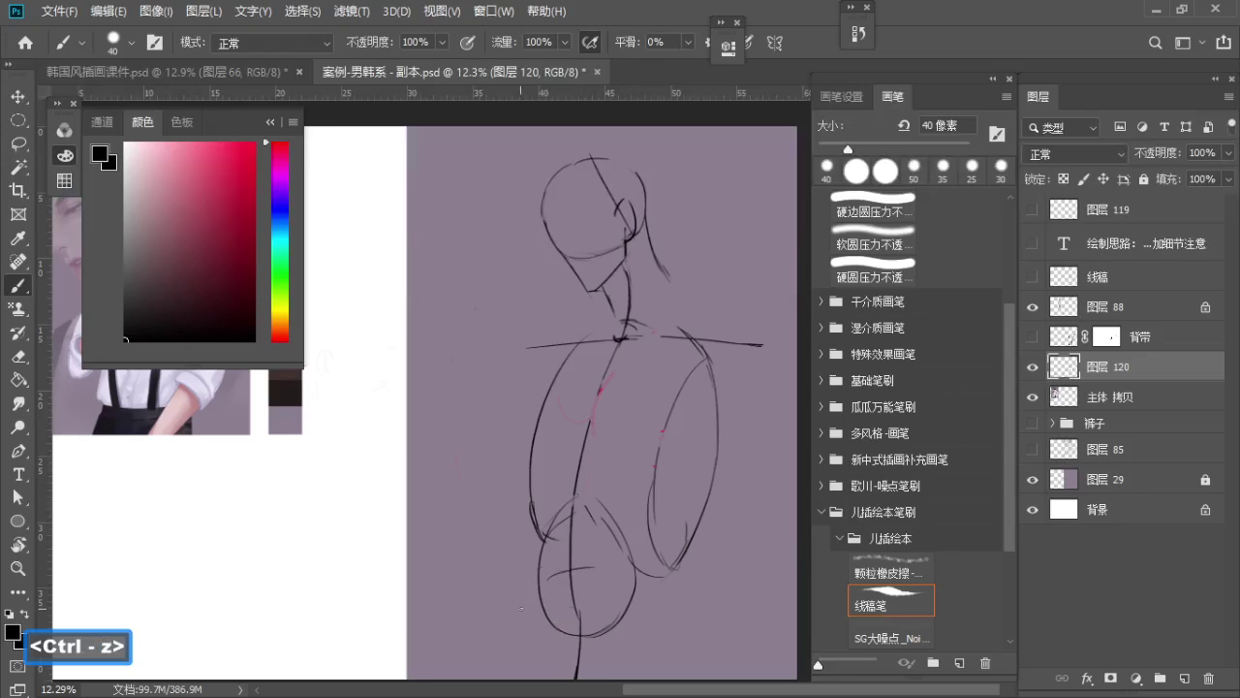
left_click_drag(568, 607, 602, 615)
key("ctrl+z")
Reselect layer 图层 120 and toggle its visibility off and on to check which sketch it holds
left_click(528, 606, "ctrl")
left_click(528, 605)
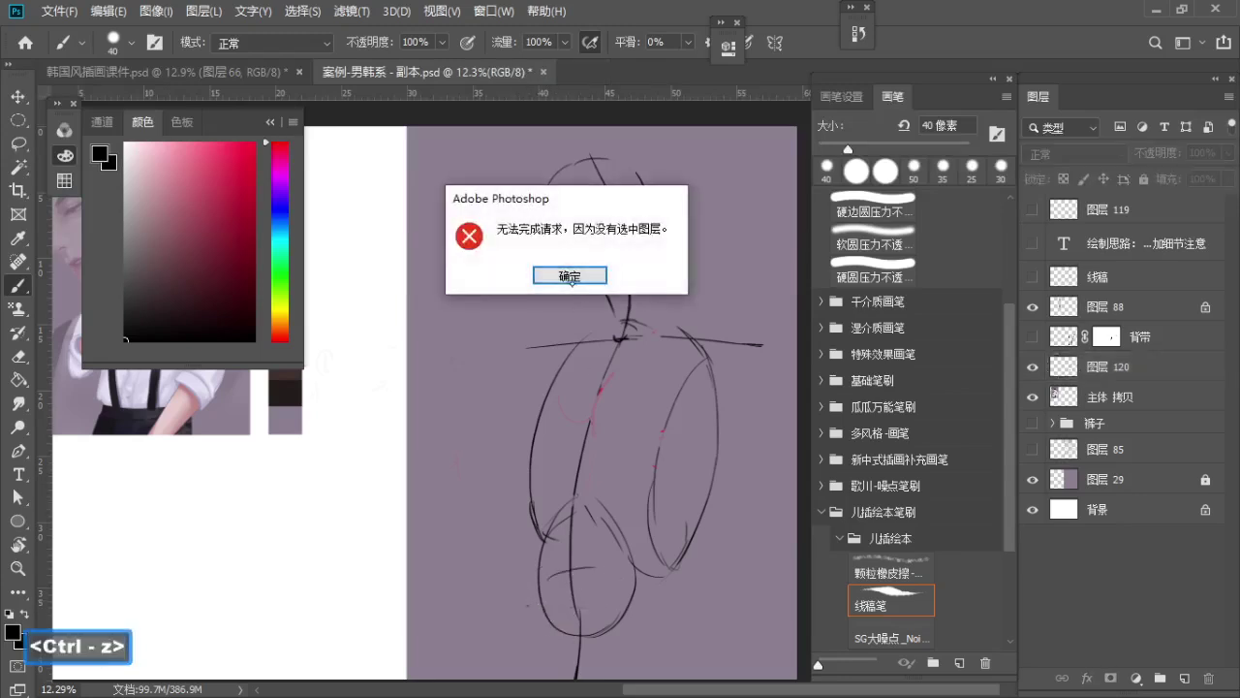
left_click(581, 274)
left_click(1117, 319)
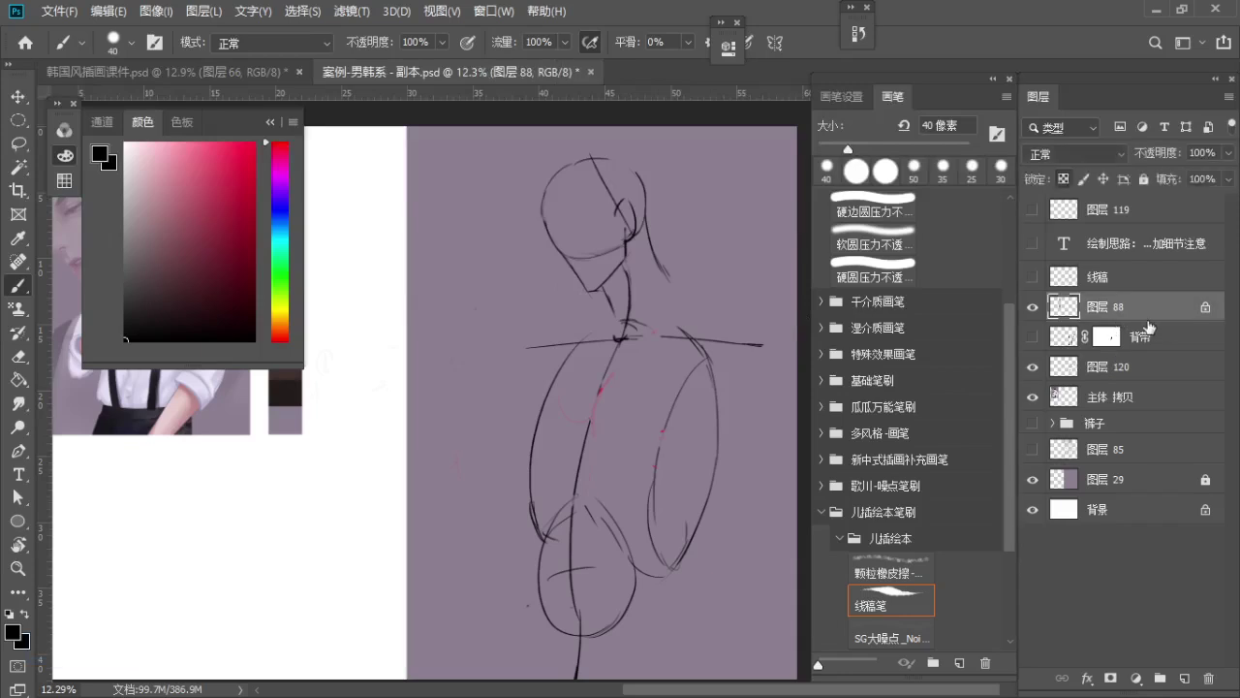
left_click(1112, 366)
left_click(1035, 367)
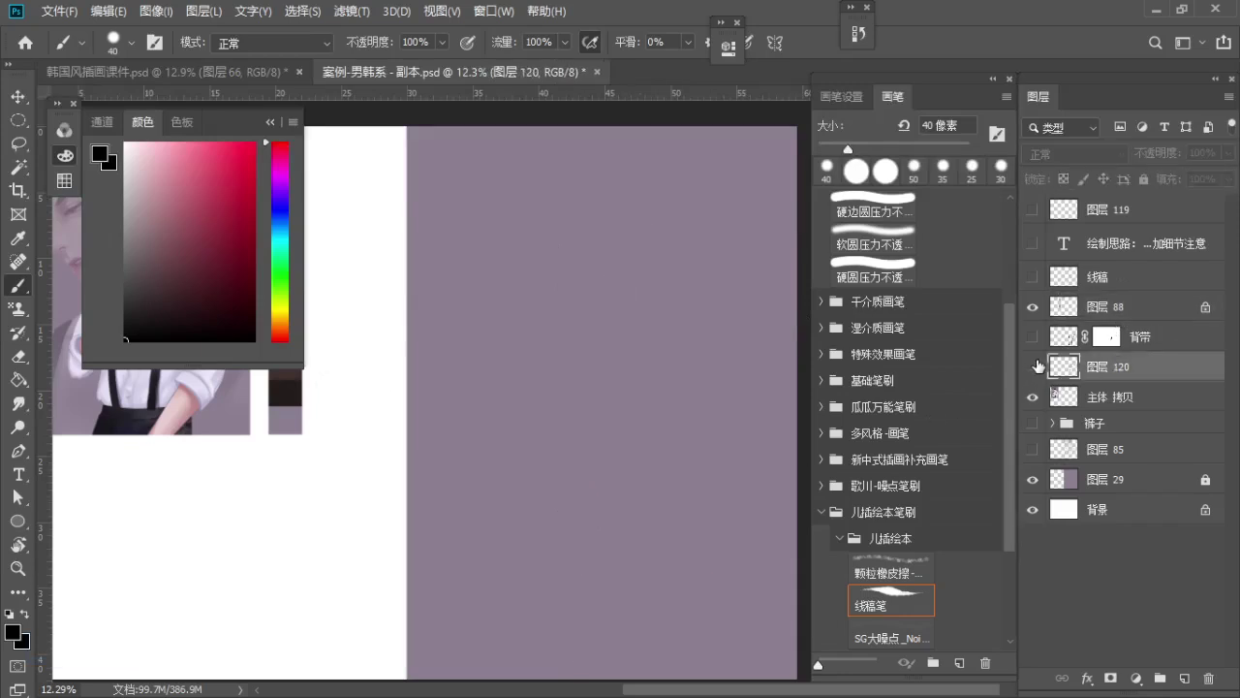
left_click(1032, 367)
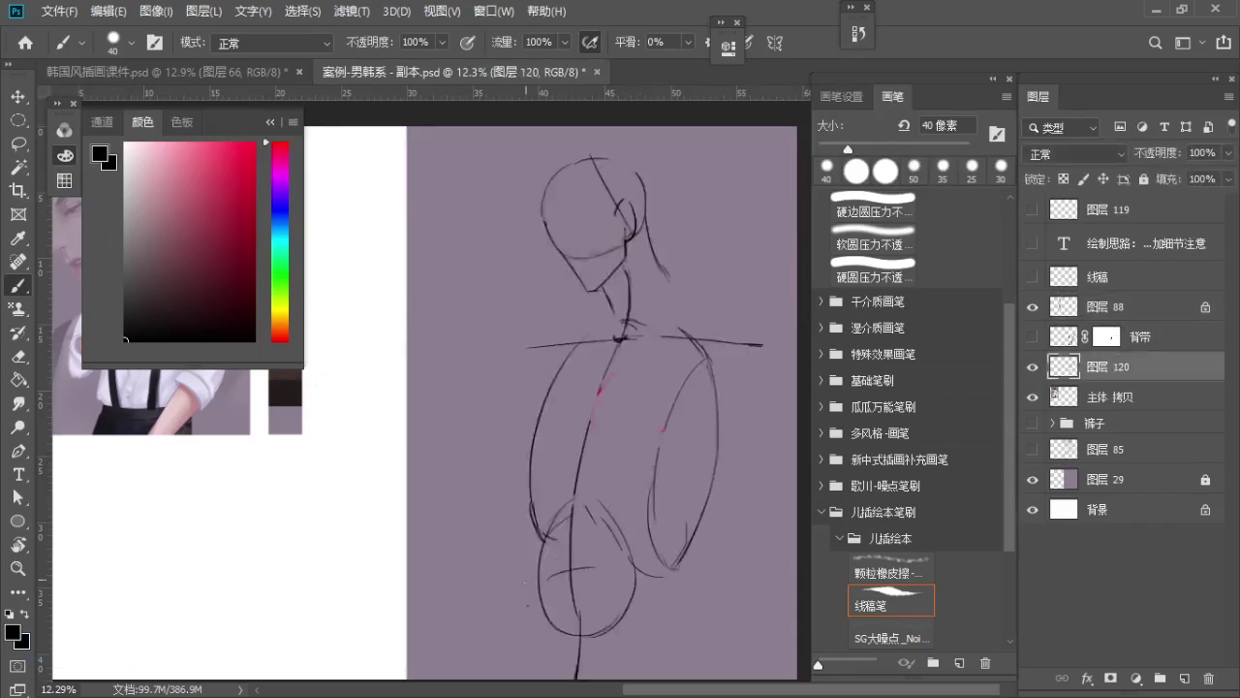
Draw a wide, nearly horizontal line across the base of the hip oval with a line running down from each end
mouse_move(520, 602)
left_mouse_down()
mouse_move(614, 626)
mouse_move(630, 612)
mouse_move(692, 617)
mouse_move(698, 646)
left_mouse_up()
key("ctrl+z")
left_click_drag(524, 608, 512, 659)
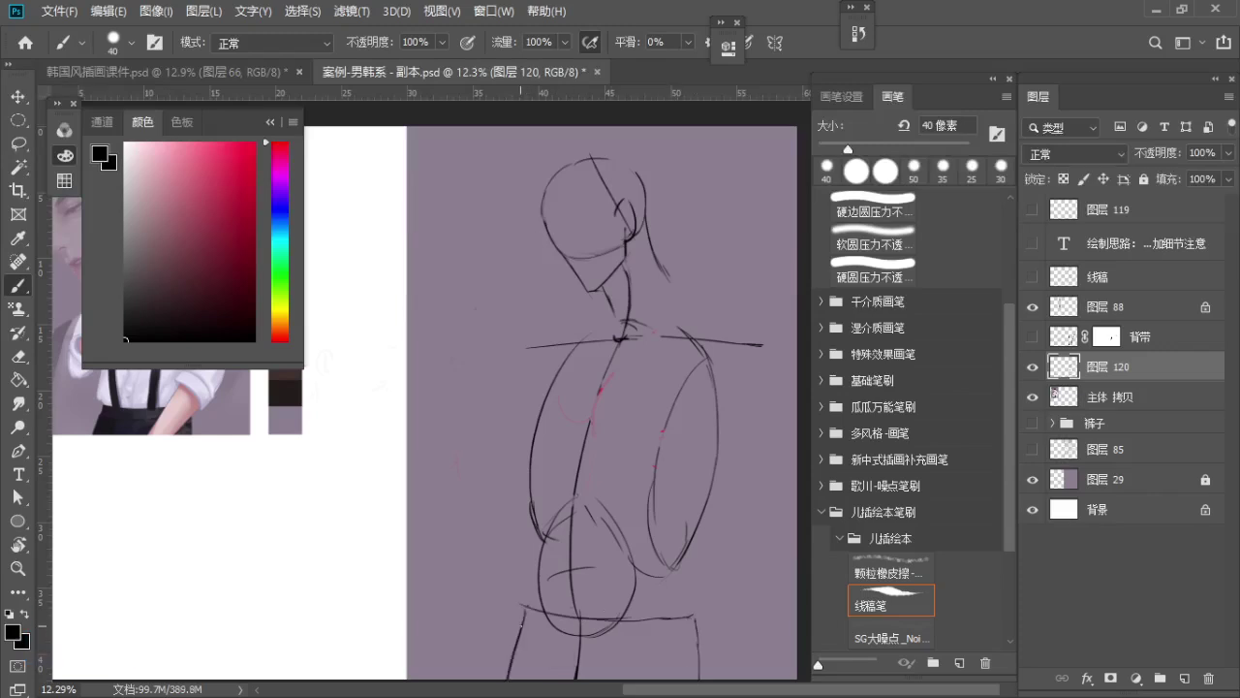
left_click_drag(527, 611, 505, 672)
Add a vertical line just inside the right-hand descending line and hatch the narrow strip between them
mouse_move(664, 618)
left_mouse_down()
mouse_move(702, 603)
mouse_move(659, 646)
mouse_move(664, 678)
left_mouse_up()
key("ctrl+z")
key("ctrl+z")
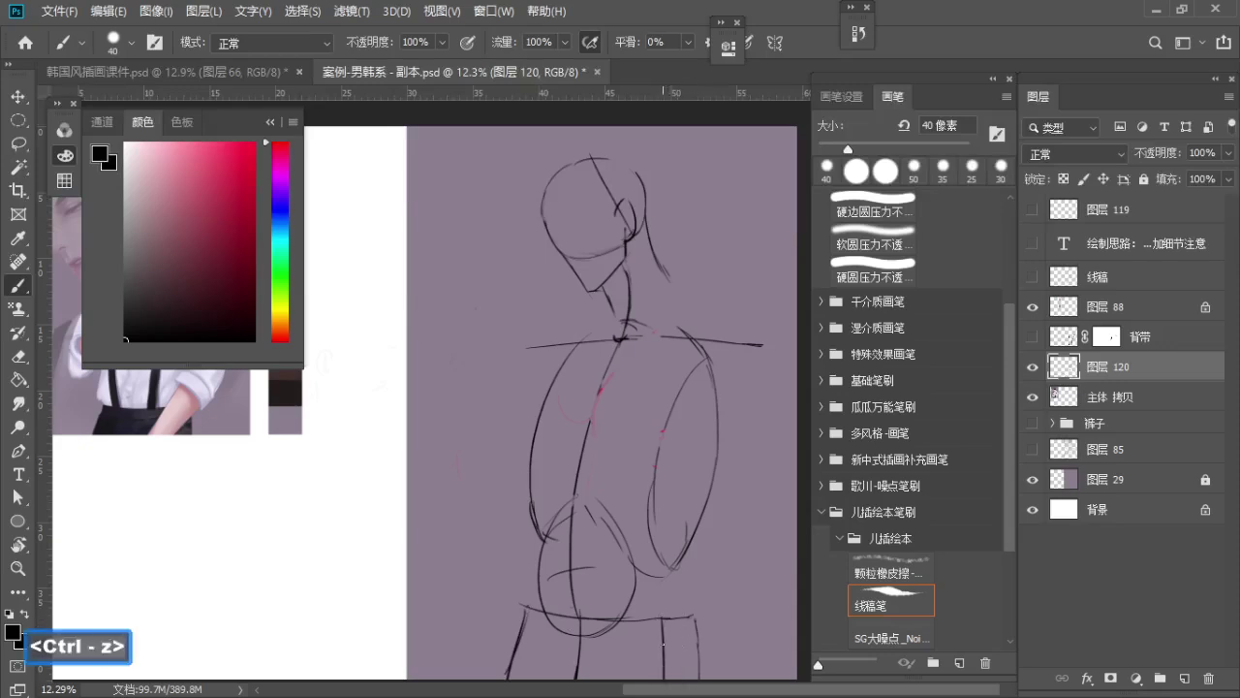
left_click_drag(680, 618, 665, 647)
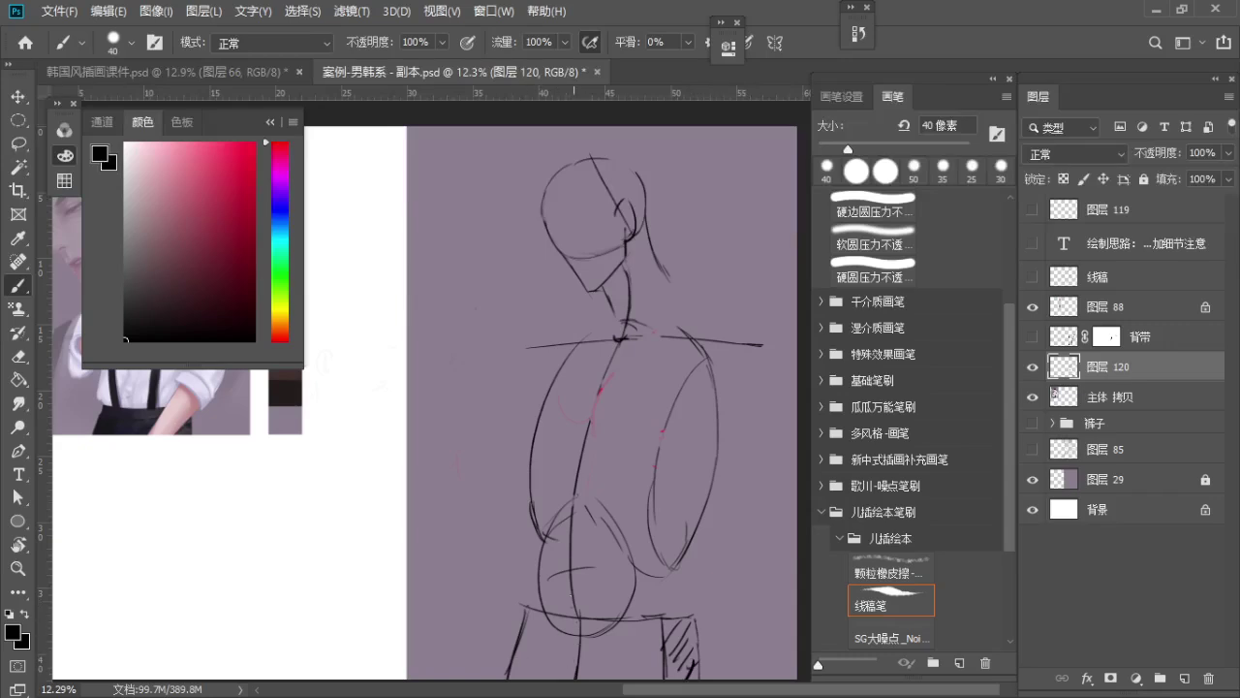
key("ctrl+z")
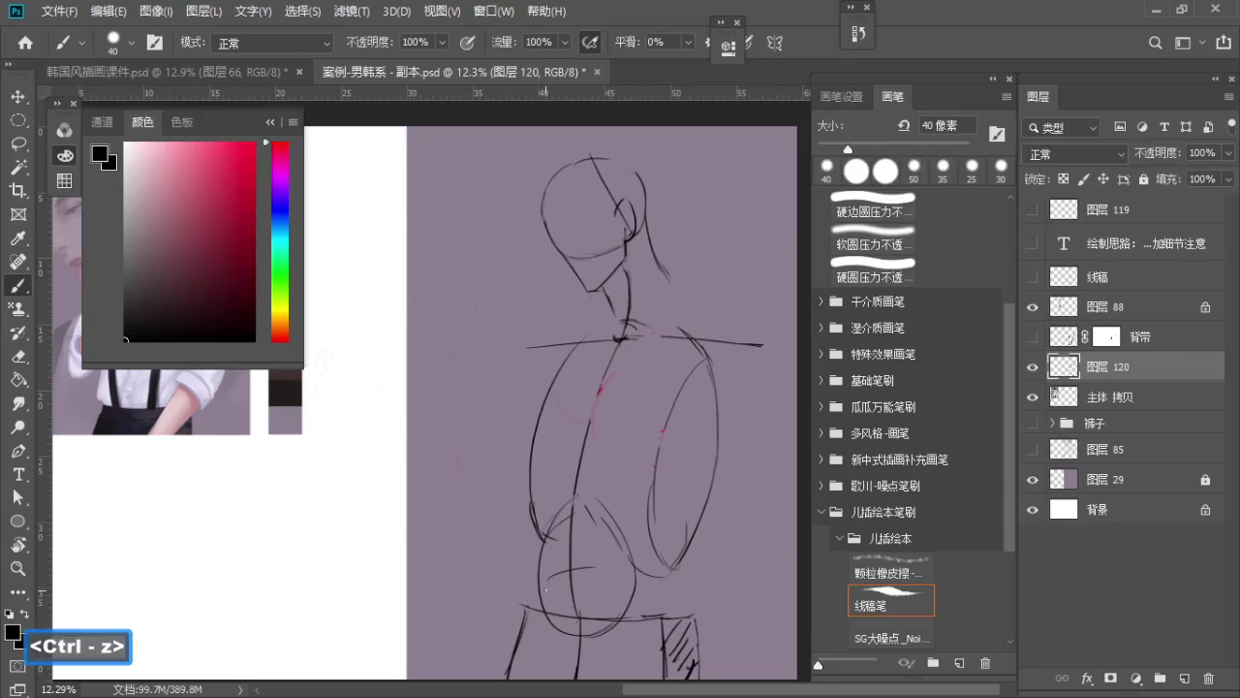
Add a second light line along the wide line at the base of the hips, closing it into a narrow, flat shape
left_click_drag(523, 601, 609, 606)
key("ctrl+z")
left_click_drag(526, 606, 647, 611)
key("ctrl+z")
key("ctrl+z")
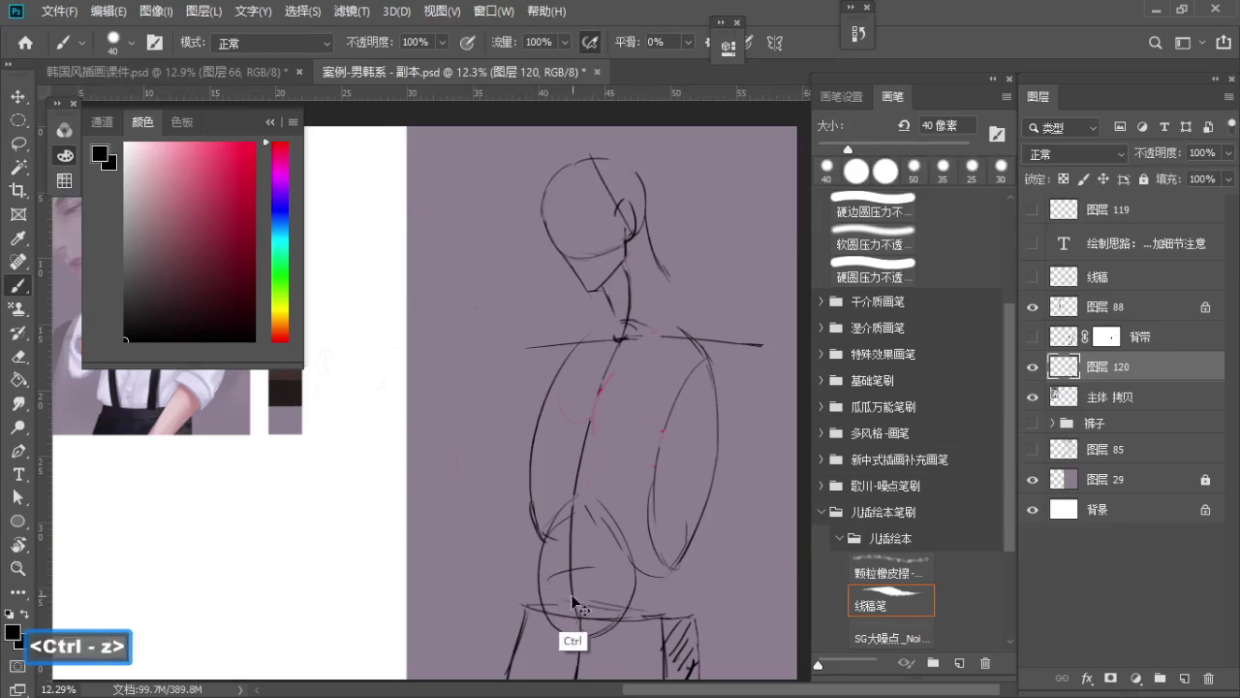
mouse_move(565, 598)
left_mouse_down()
mouse_move(690, 614)
mouse_move(607, 607)
left_mouse_up()
key("ctrl+z")
key("ctrl+z")
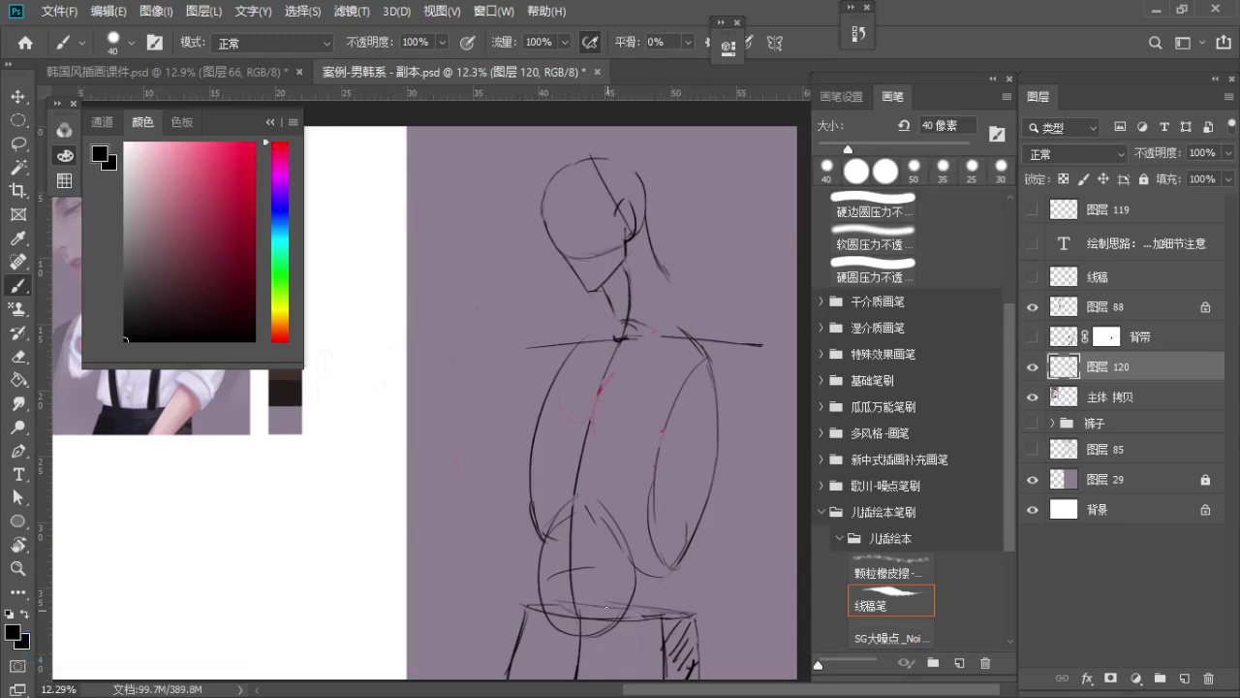
key("ctrl+z")
Trim the left end of the shoulder line with the eraser and return to the brush
key("b")
scroll(194, 397, "up", 1)
key("e")
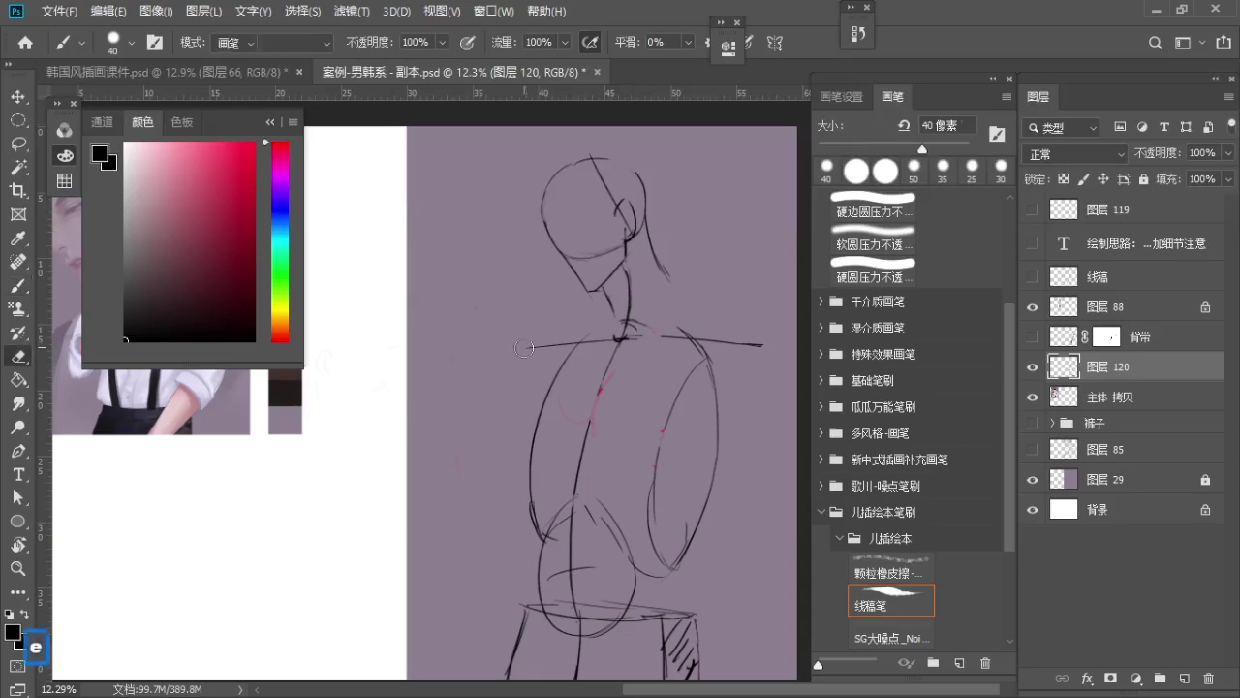
key("b")
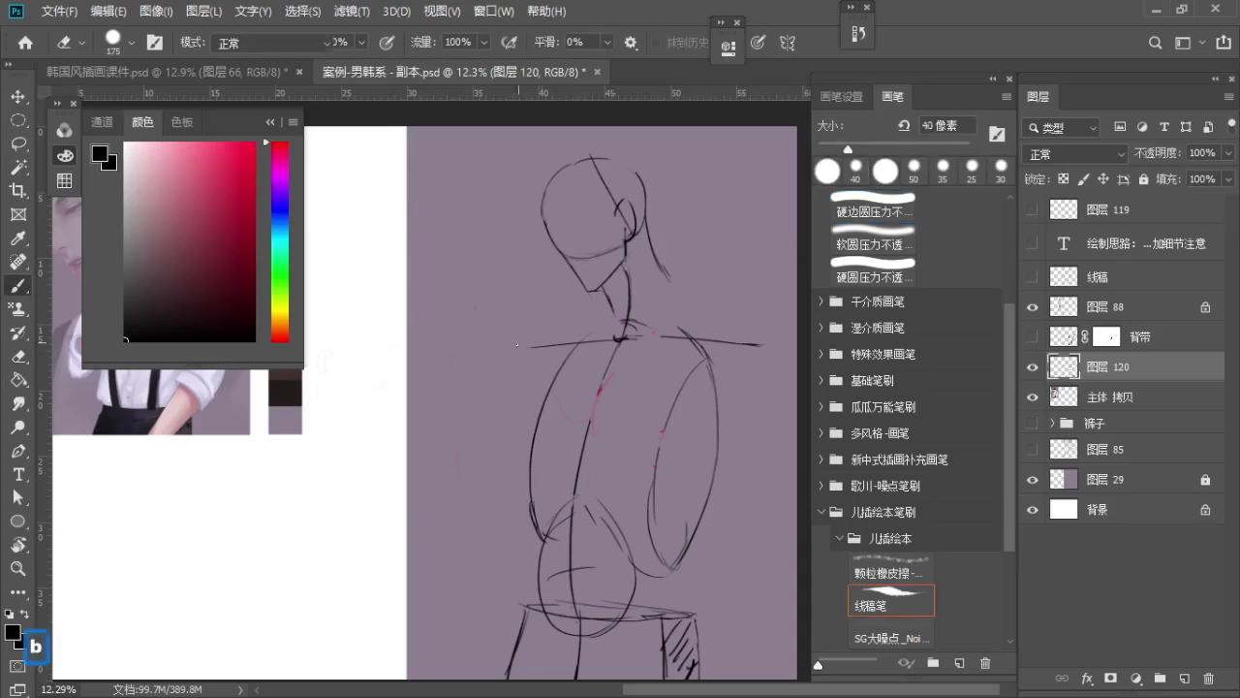
Sketch a small joint circle under each end of the shoulder line, slightly larger on the right side
key("ctrl+z")
left_click_drag(535, 347, 482, 475)
key("ctrl+z")
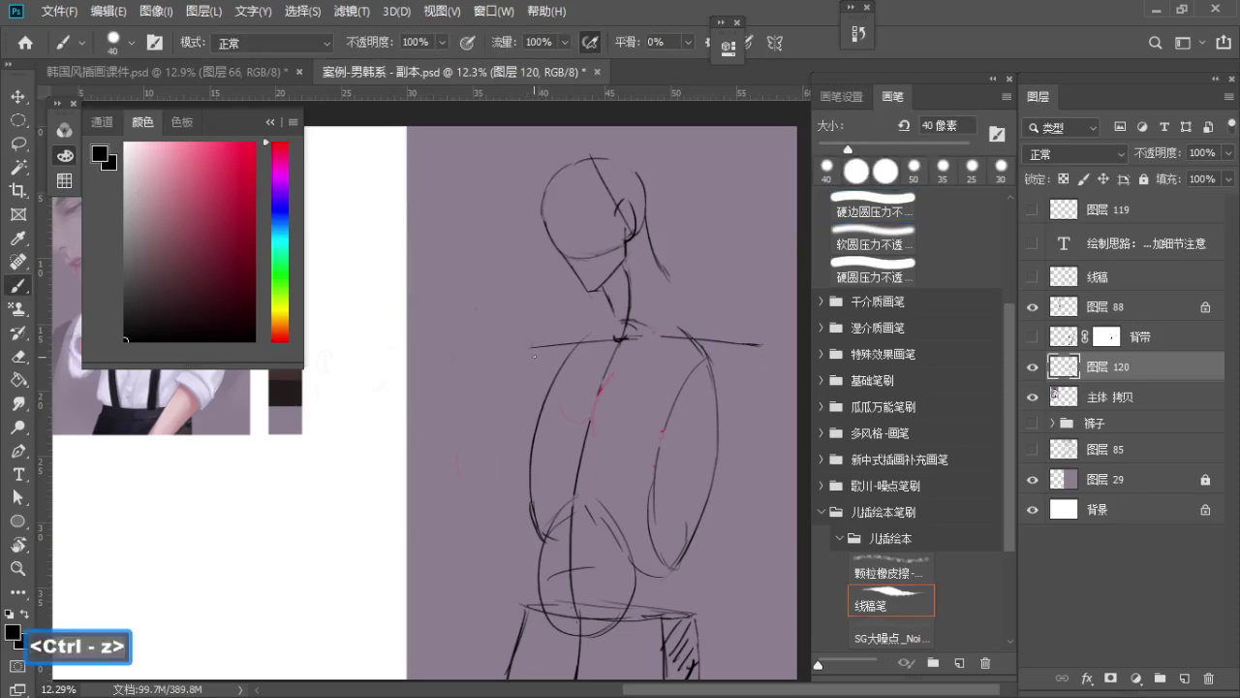
left_click_drag(533, 345, 519, 361)
key("ctrl+z")
mouse_move(770, 352)
left_mouse_down()
mouse_move(746, 368)
mouse_move(764, 353)
left_mouse_up()
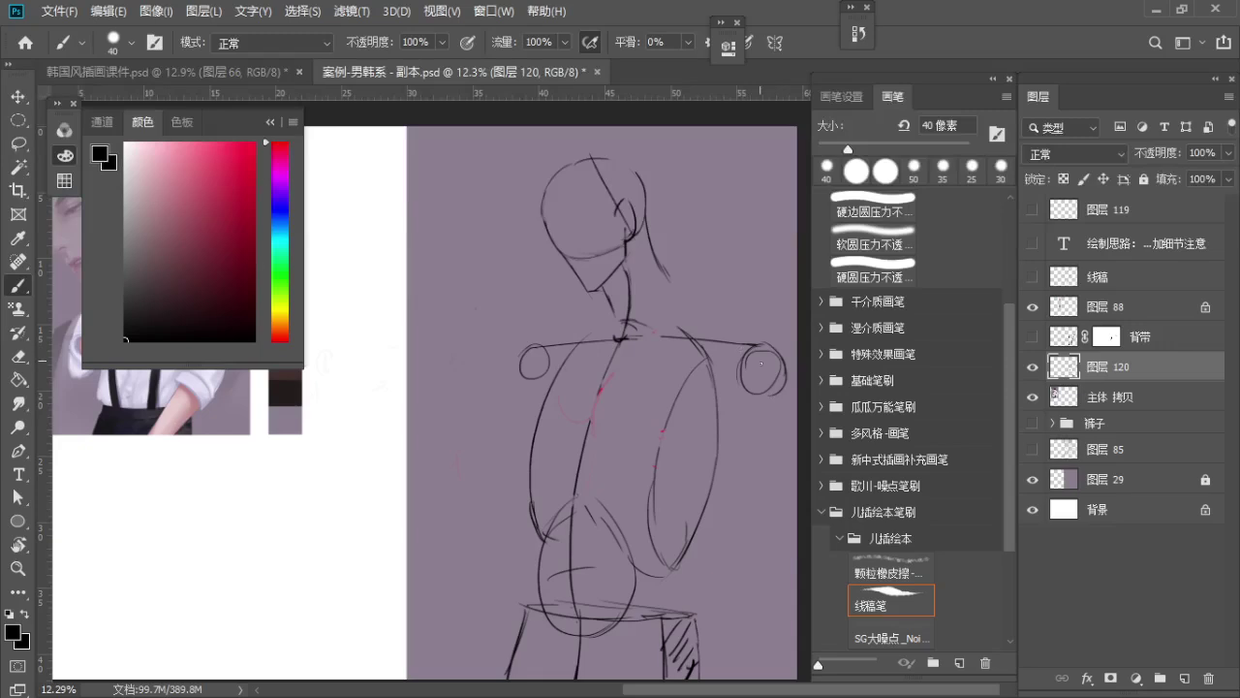
key("ctrl+z")
key("ctrl+z")
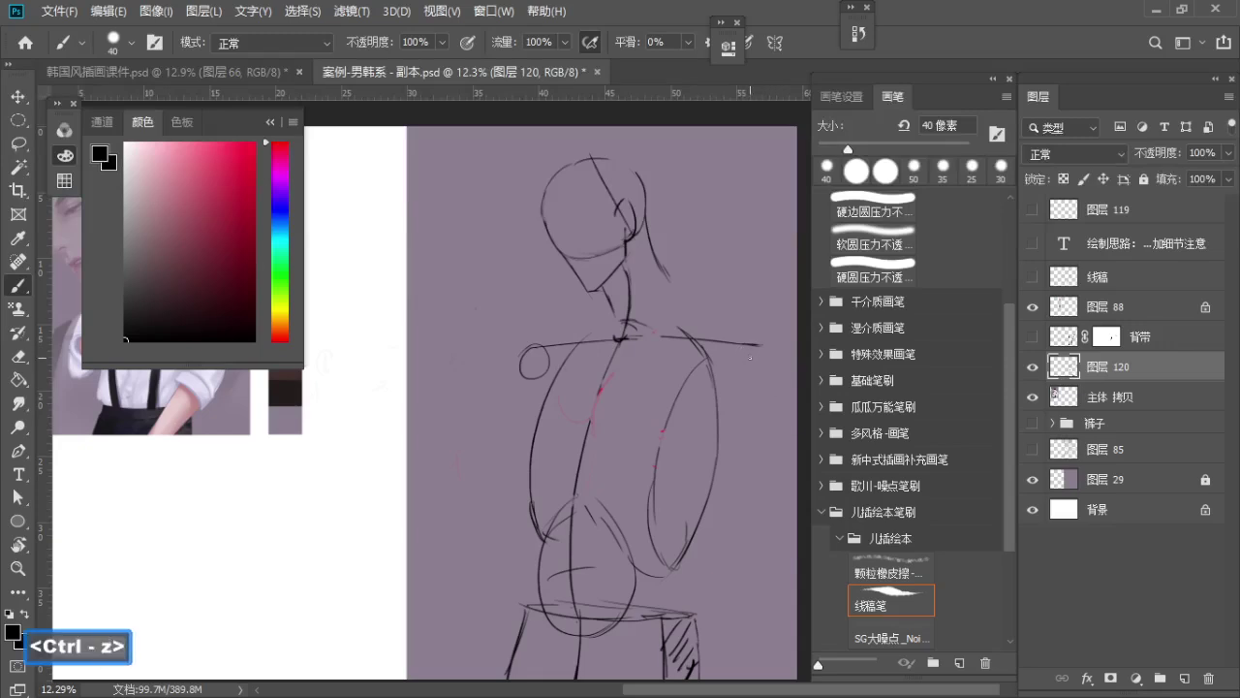
mouse_move(752, 346)
left_mouse_down()
mouse_move(759, 404)
mouse_move(771, 391)
mouse_move(746, 406)
left_mouse_up()
left_click_drag(766, 386, 734, 390)
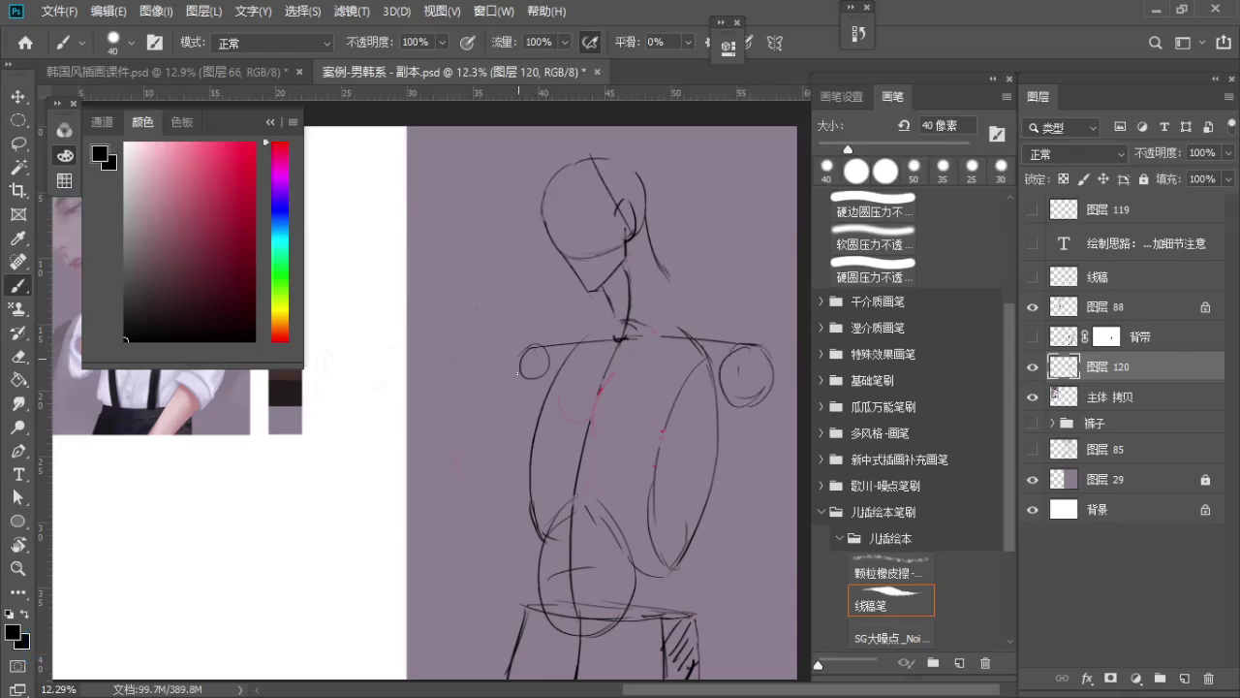
Sketch the left arm with slanting lines running from the shoulder circle down to a second joint circle
mouse_move(518, 373)
left_mouse_down()
mouse_move(555, 365)
mouse_move(474, 527)
left_mouse_up()
key("ctrl+z")
key("ctrl+z")
mouse_move(466, 529)
left_mouse_down()
mouse_move(485, 563)
mouse_move(498, 528)
mouse_move(477, 535)
left_mouse_up()
left_click_drag(526, 416, 487, 513)
key("ctrl+z")
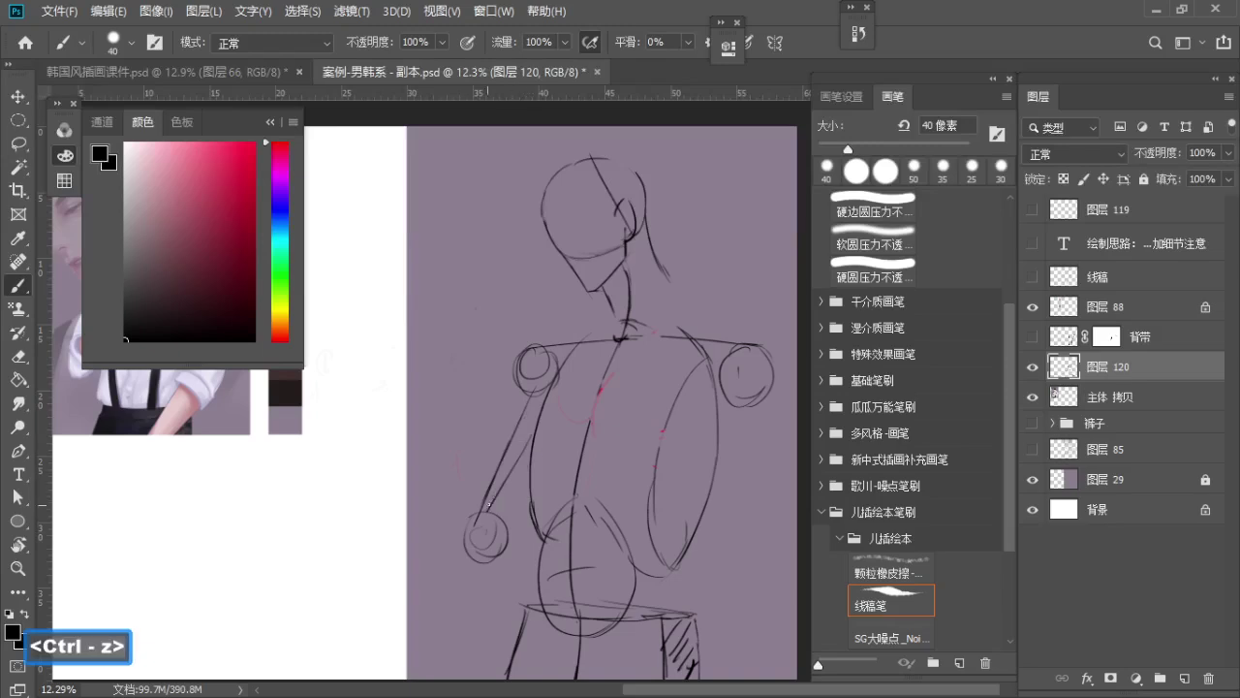
key("ctrl+z")
mouse_move(512, 447)
left_mouse_down()
mouse_move(464, 521)
mouse_move(481, 560)
left_mouse_up()
Rework the left arm's lower joint, add a small circle partway up the arm, and draw bulging contours below the shoulder circle
key("e")
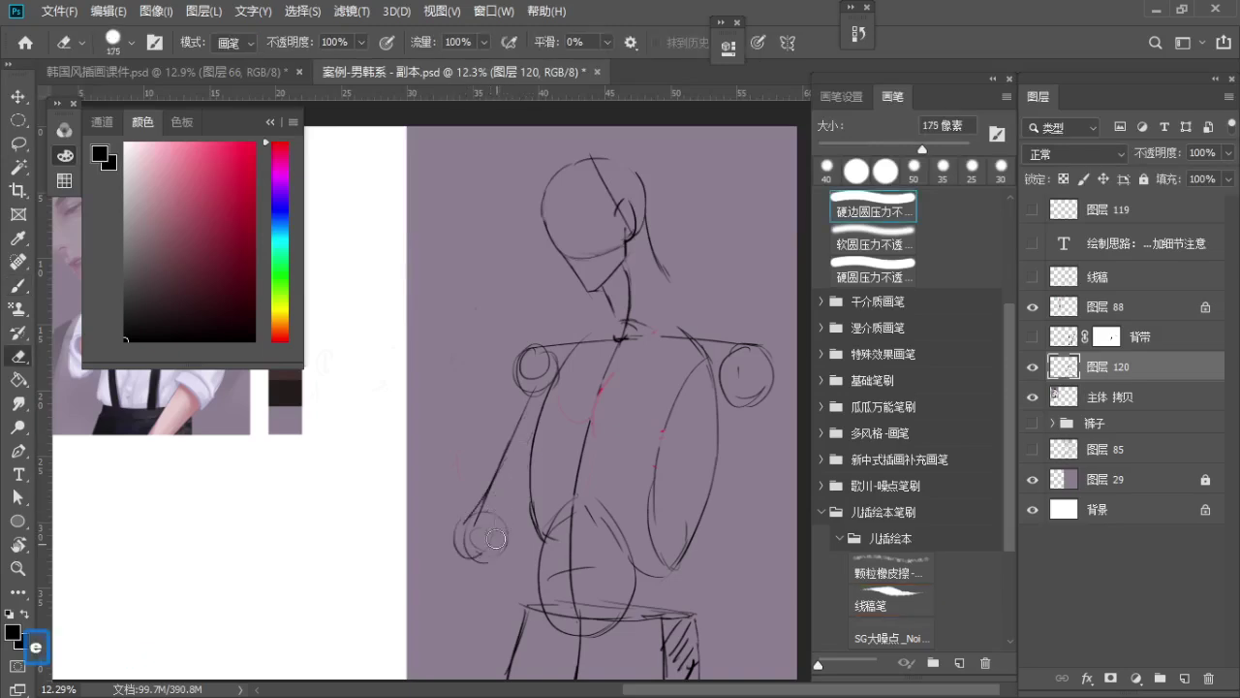
key("b")
mouse_move(508, 514)
left_mouse_down()
mouse_move(503, 546)
mouse_move(484, 524)
mouse_move(532, 418)
mouse_move(524, 438)
left_mouse_up()
key("ctrl+z")
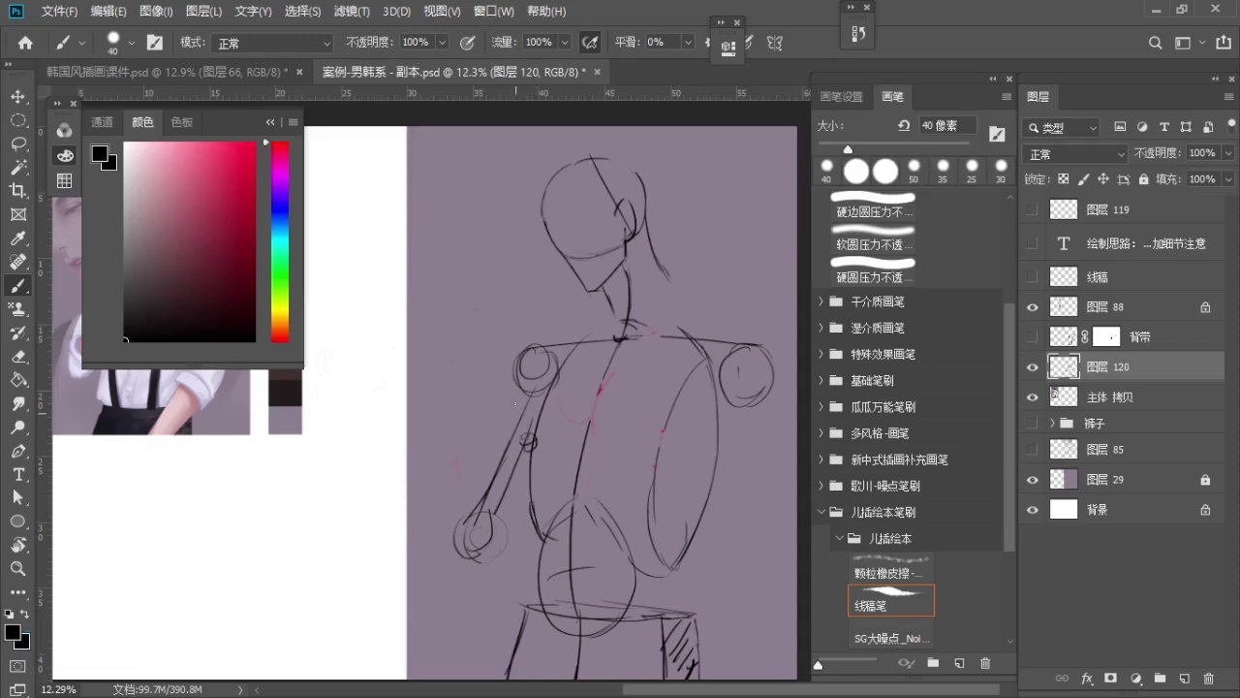
left_click_drag(514, 367, 522, 433)
left_click_drag(528, 364, 550, 418)
Draw the right arm down to an elbow circle with a forearm line, and erase part of the left upper arm's inner contour
left_click_drag(753, 401, 706, 588)
key("ctrl+z")
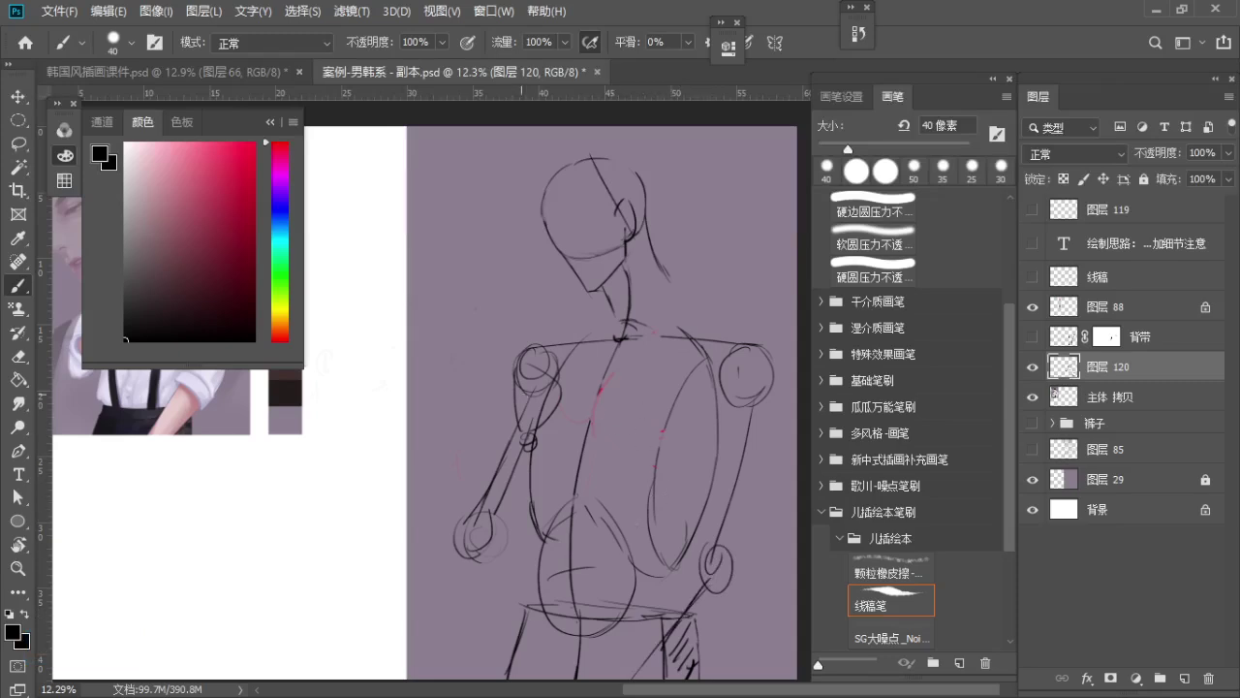
key("e")
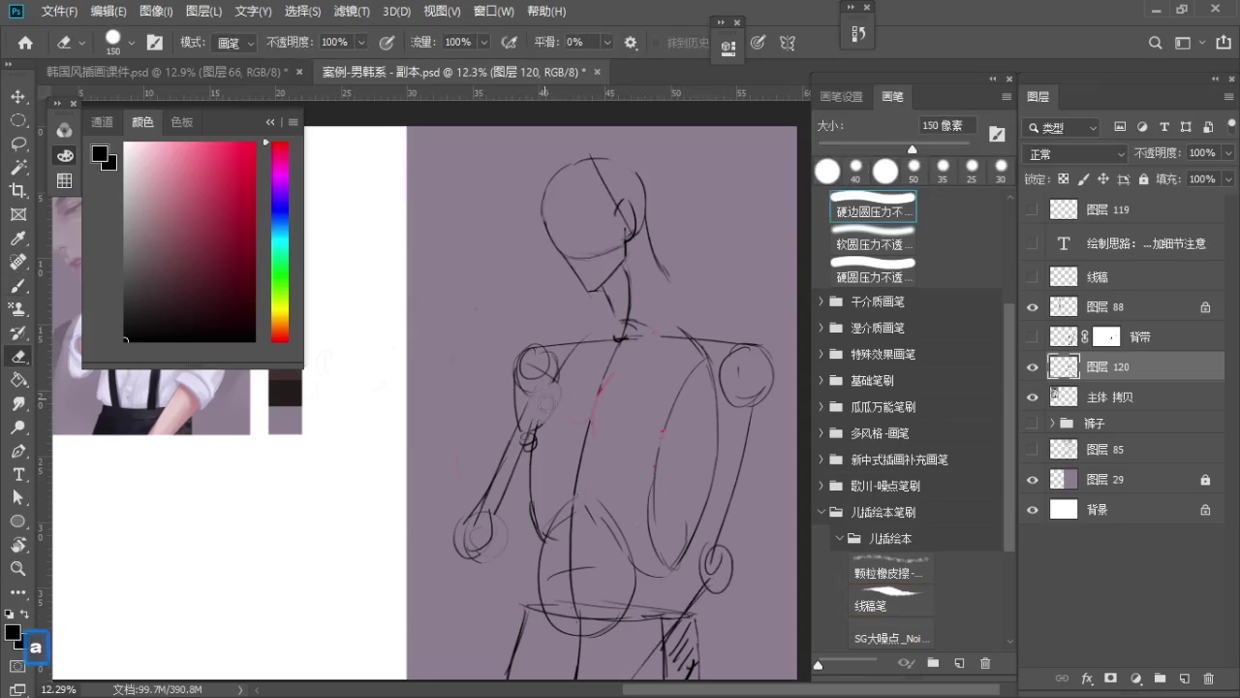
key("b")
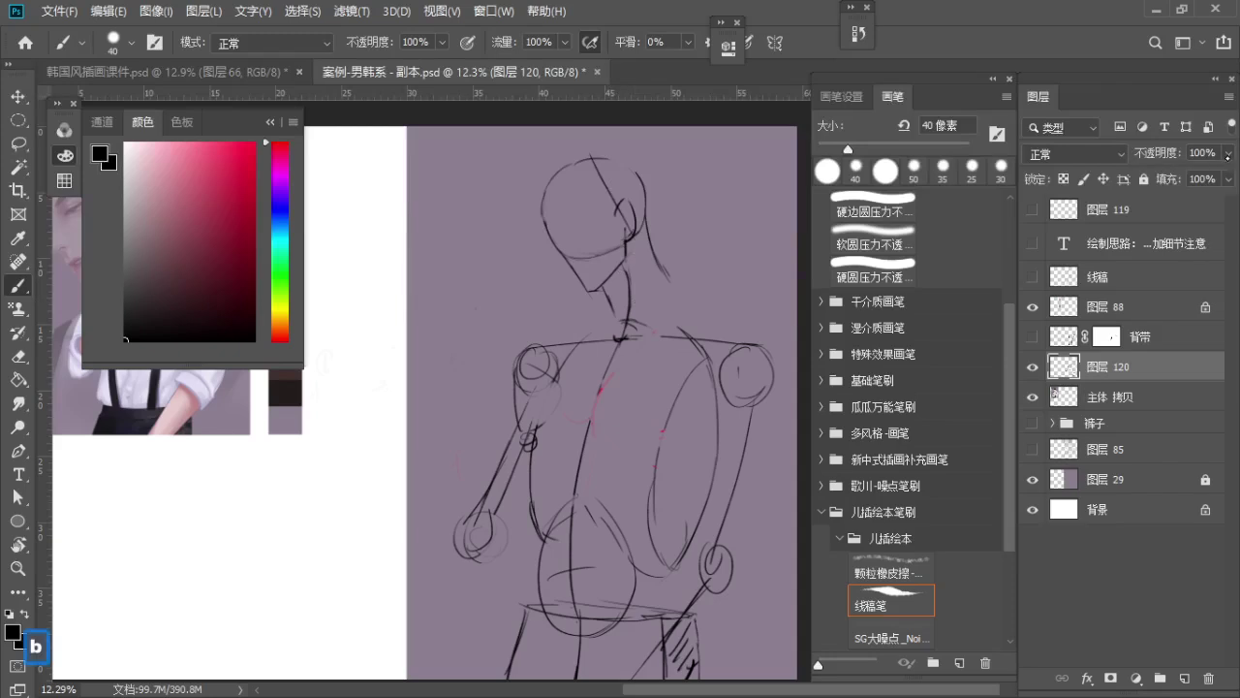
Lower the opacity of 图层 120 to 41% and add a new layer above it with bright red as the brush colour
left_click(1228, 153)
left_click_drag(1222, 175, 1177, 174)
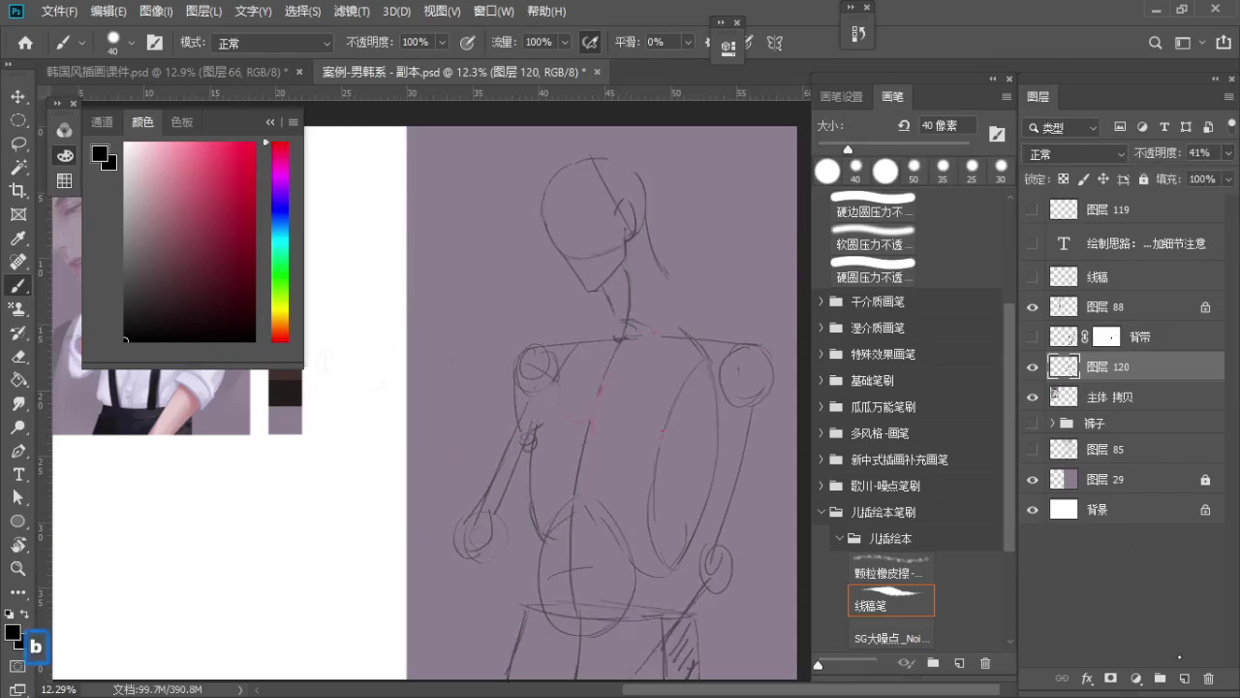
left_click(1184, 678)
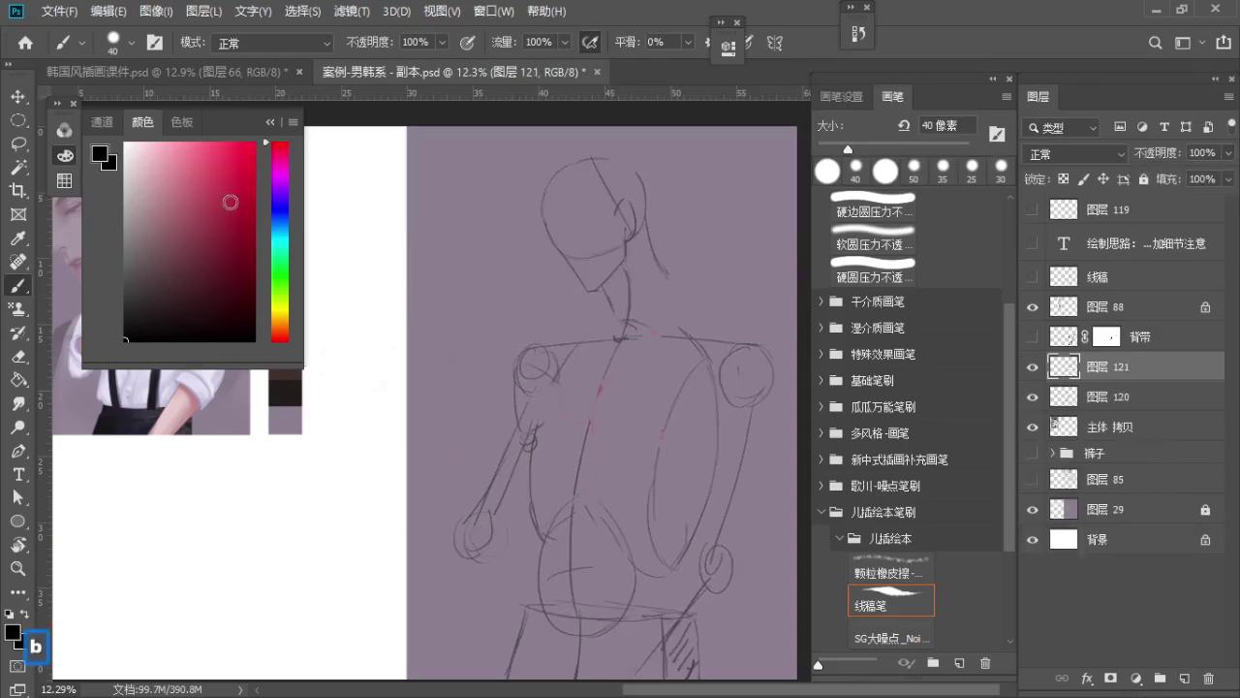
mouse_move(230, 199)
left_mouse_down()
mouse_move(263, 152)
mouse_move(254, 142)
left_mouse_up()
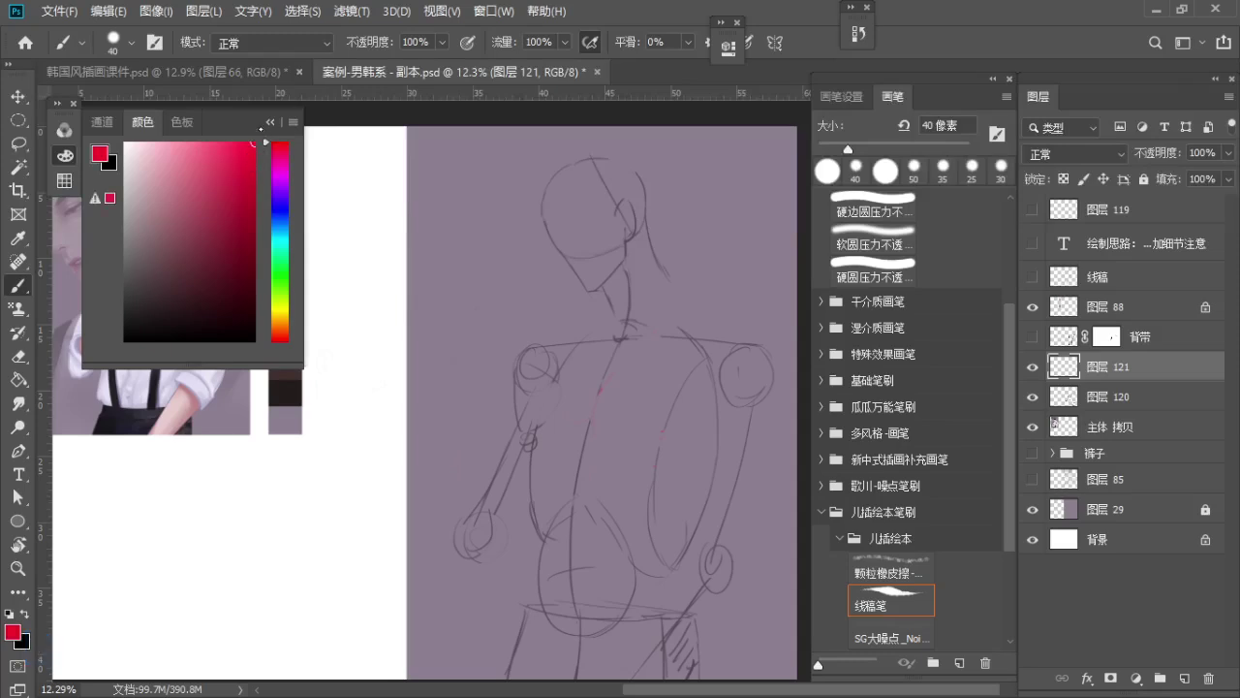
key("b")
key("ctrl+z")
Set the opacity of 图层 120 back to 100%
left_click(1118, 400)
left_click(1229, 153)
left_click_drag(1178, 175, 1232, 175)
Lasso the head construction, copy it from 图层 120 to a new layer, and merge 图层 121 down into that copy
left_click(1141, 209)
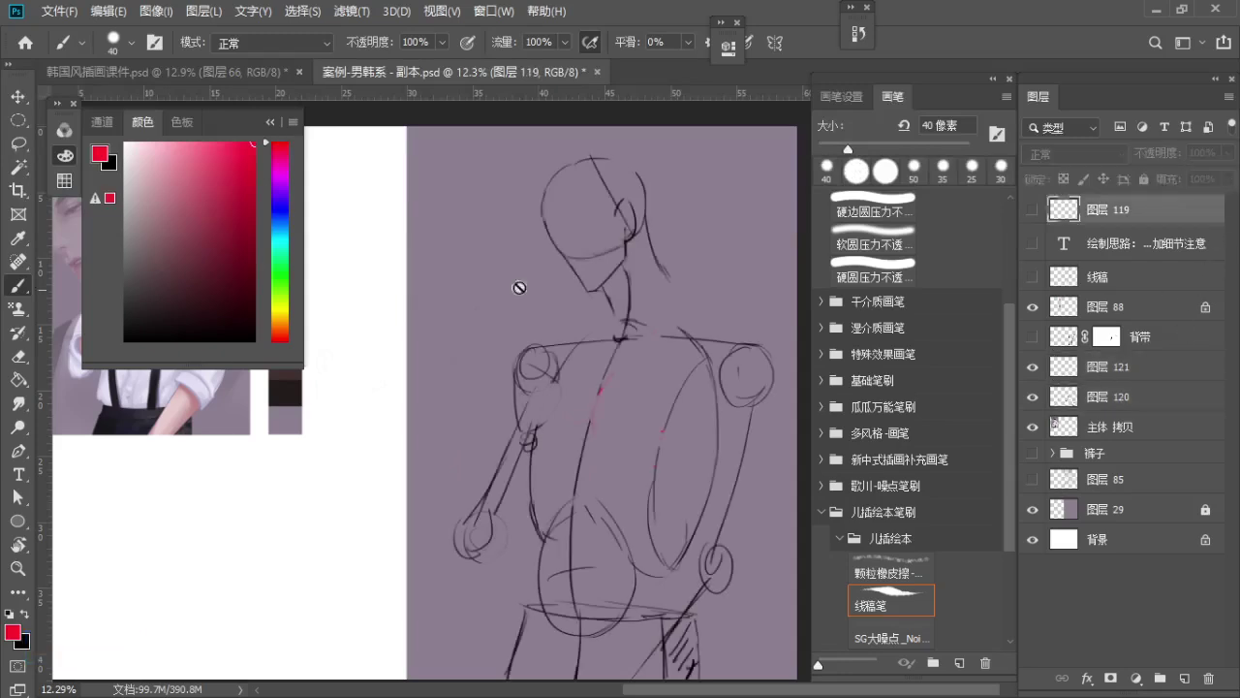
key("l")
mouse_move(514, 198)
left_mouse_down()
mouse_move(581, 295)
mouse_move(605, 290)
mouse_move(633, 256)
mouse_move(514, 185)
mouse_move(518, 199)
left_mouse_up()
key("ctrl+j")
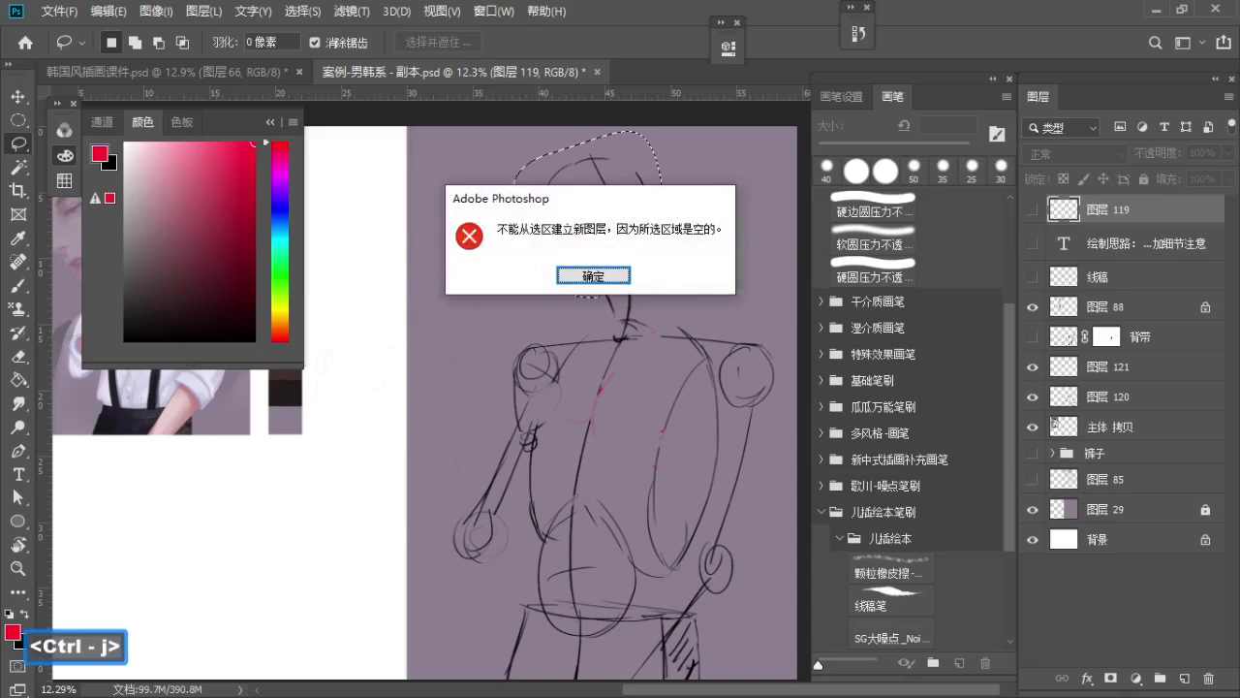
key("Return")
left_click(1109, 392)
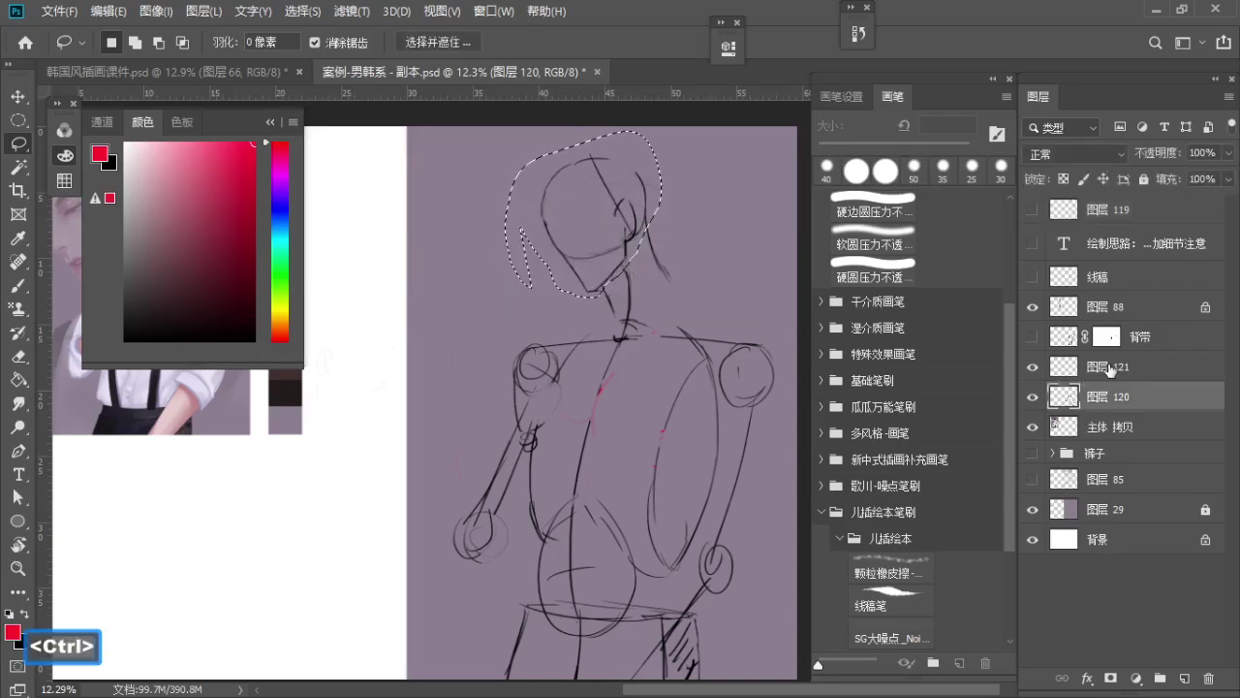
key("ctrl+j")
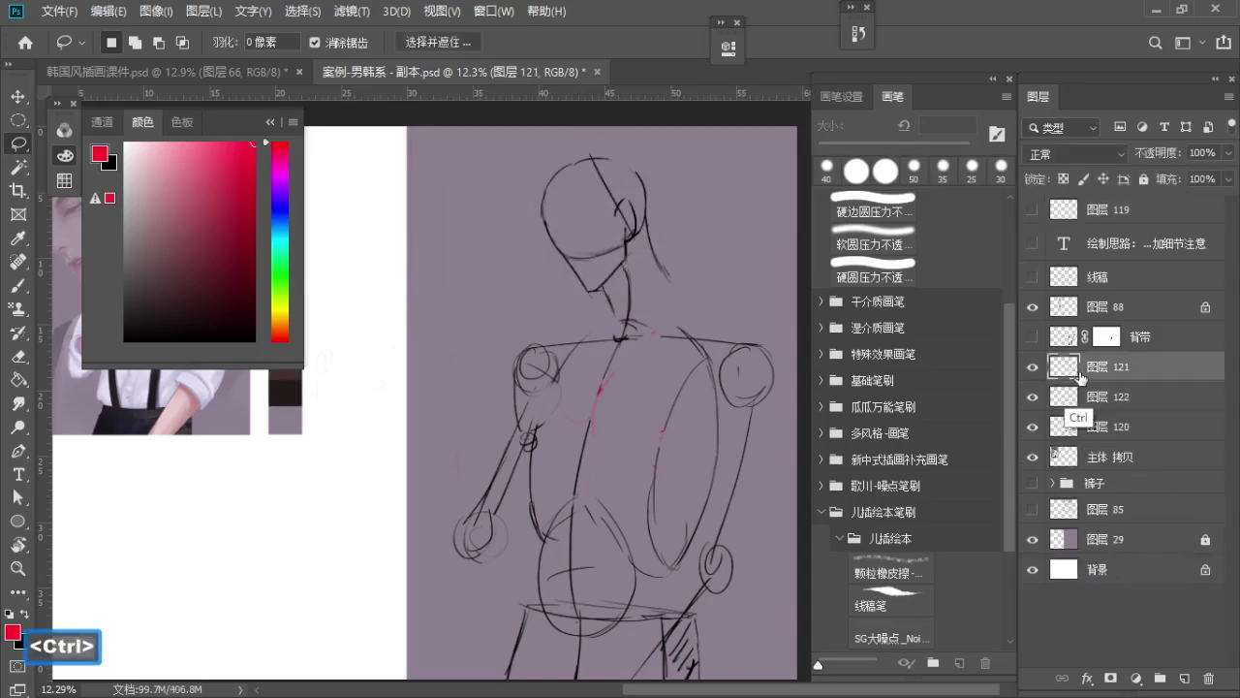
key("ctrl+e")
Reduce the opacity of 图层 120 to fade the body sketch, and make the head layer 图层 122 active for brushwork
left_click(1228, 152)
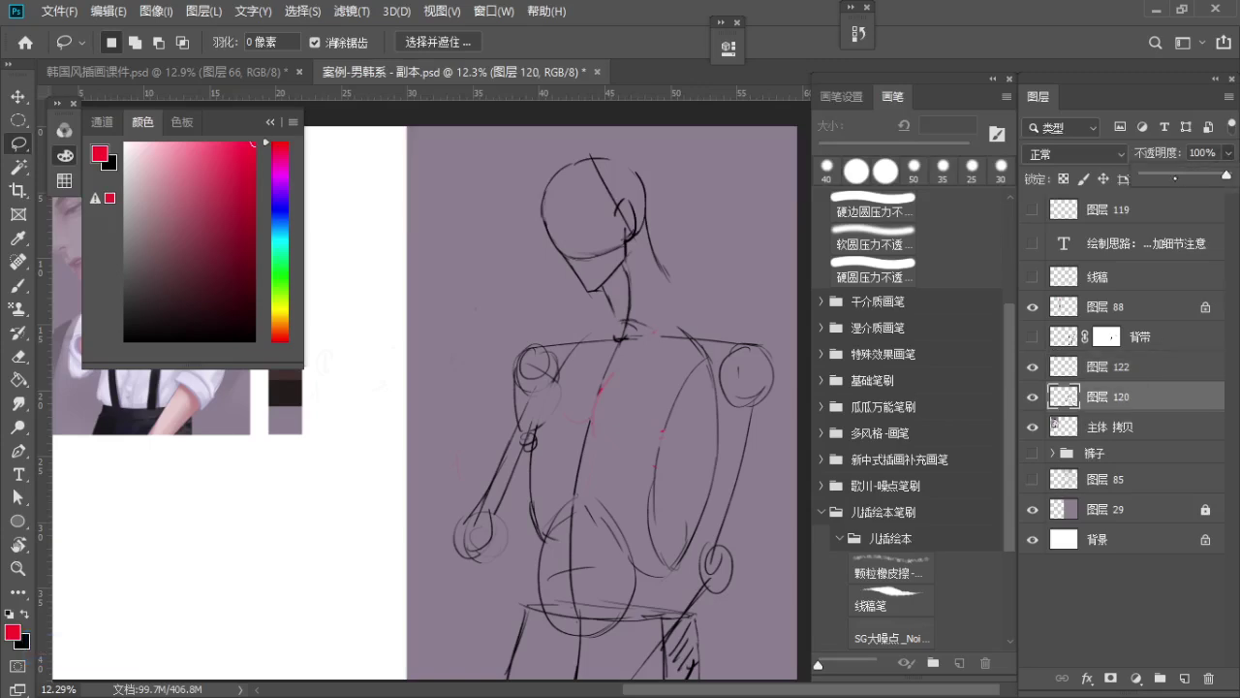
left_click(1173, 178)
left_click(1119, 365)
key("b")
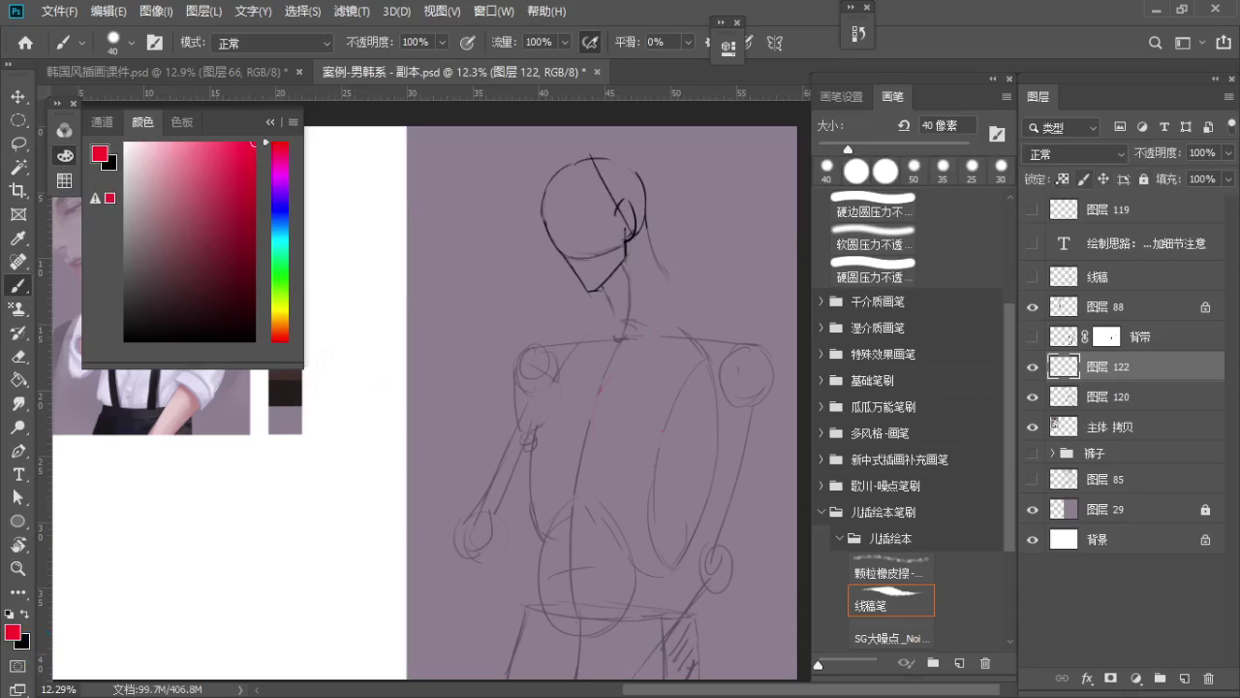
Lock the transparent pixels of 图层 122 and recolour the head lines red with the brush enlarged to 600 px
left_click(1064, 179)
key("b")
key("bracketright")
key("bracketright")
key("bracketright")
key("bracketright")
key("bracketright")
key("bracketright")
key("bracketright")
key("bracketright")
key("bracketright")
key("bracketright")
key("bracketright")
key("bracketright")
key("bracketright")
key("bracketright")
key("bracketright")
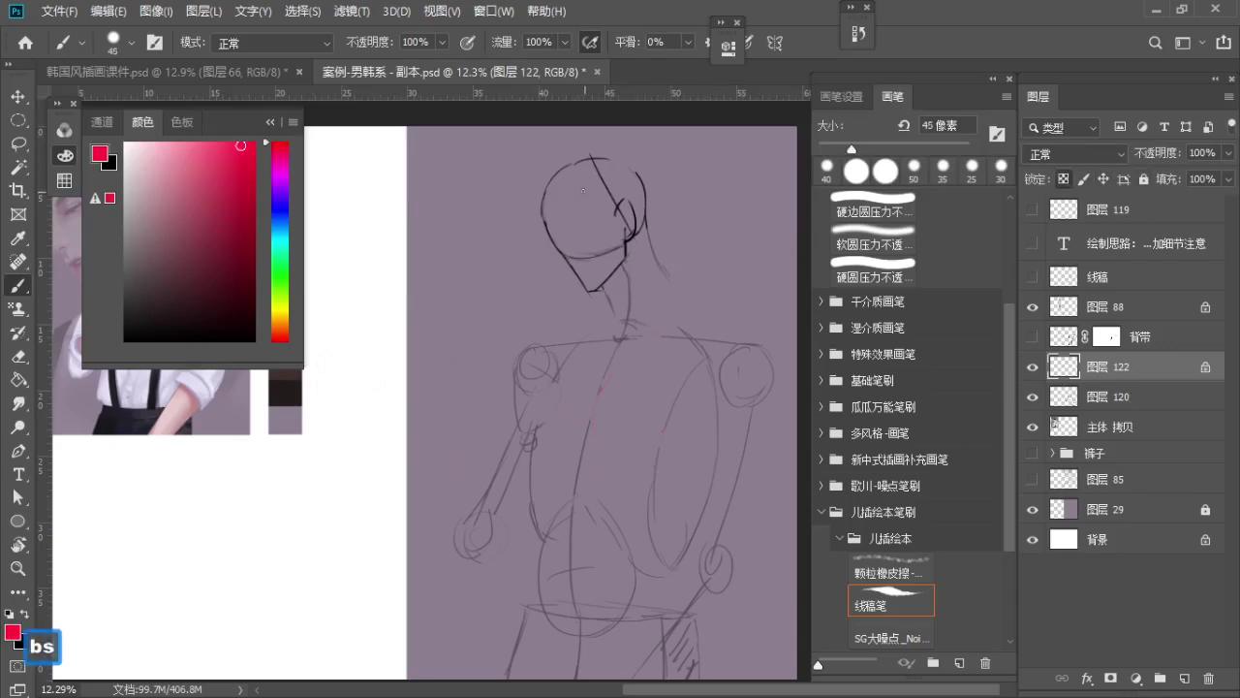
key("bracketright")
mouse_move(552, 225)
left_mouse_down()
mouse_move(611, 264)
mouse_move(635, 247)
mouse_move(639, 202)
mouse_move(595, 184)
mouse_move(564, 193)
mouse_move(610, 174)
mouse_move(626, 223)
left_mouse_up()
Release the transparency lock on 图层 122 and reduce the brush size to 40 px
key("bracketleft")
key("bracketleft")
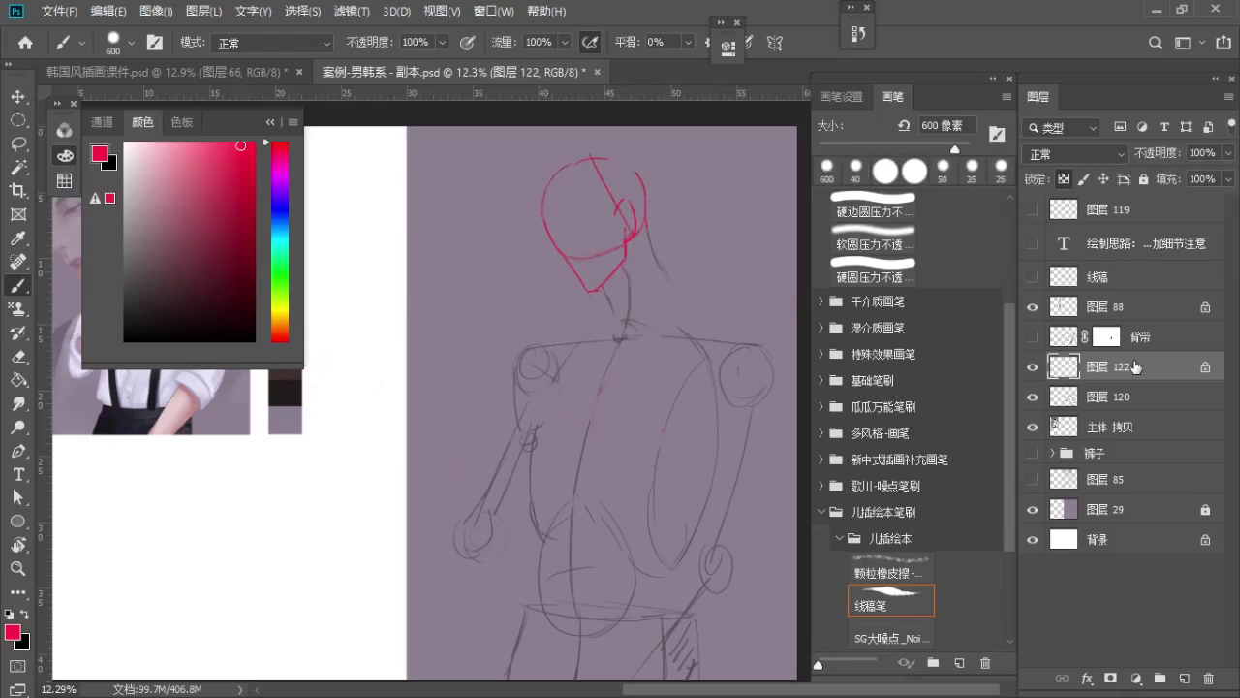
key("bracketleft")
key("bracketleft")
key("bracketleft")
key("bracketleft")
key("bracketleft")
key("bracketleft")
key("bracketleft")
key("bracketleft")
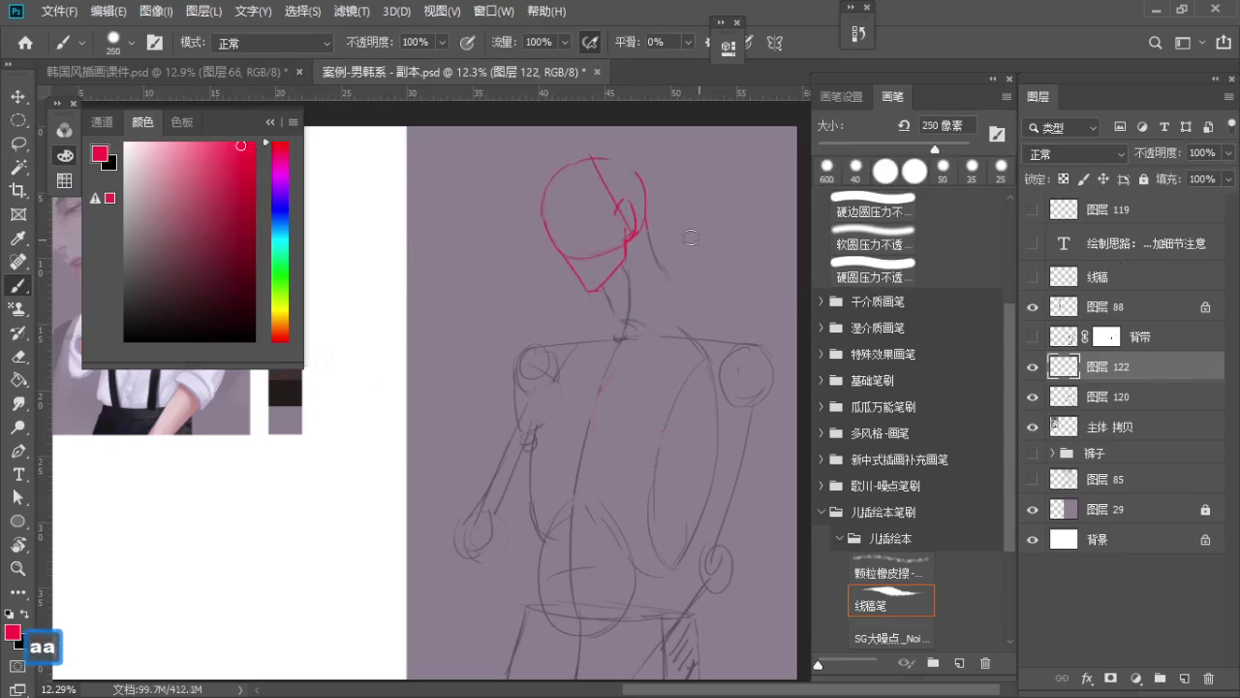
key("bracketleft")
key("bracketleft")
key("bracketleft")
key("bracketleft")
key("bracketleft")
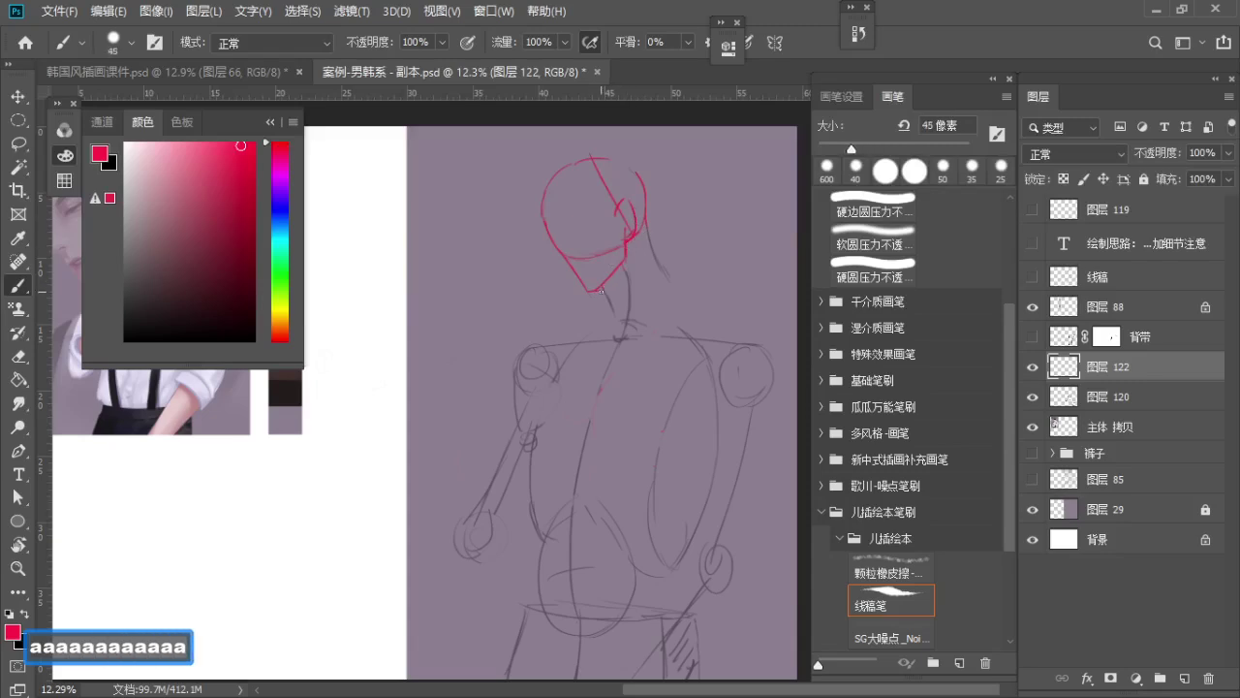
key("ctrl+z")
key("bracketleft")
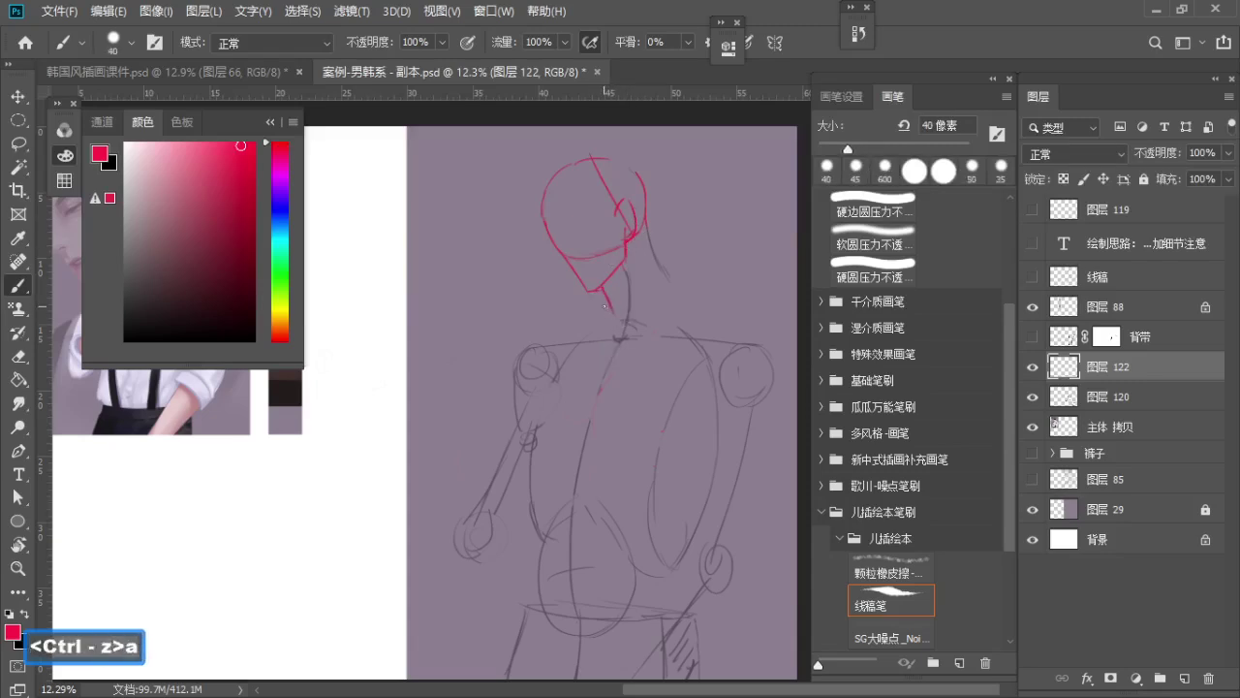
Draw the front of the neck in red as a short line descending from beneath the chin
key("ctrl+z")
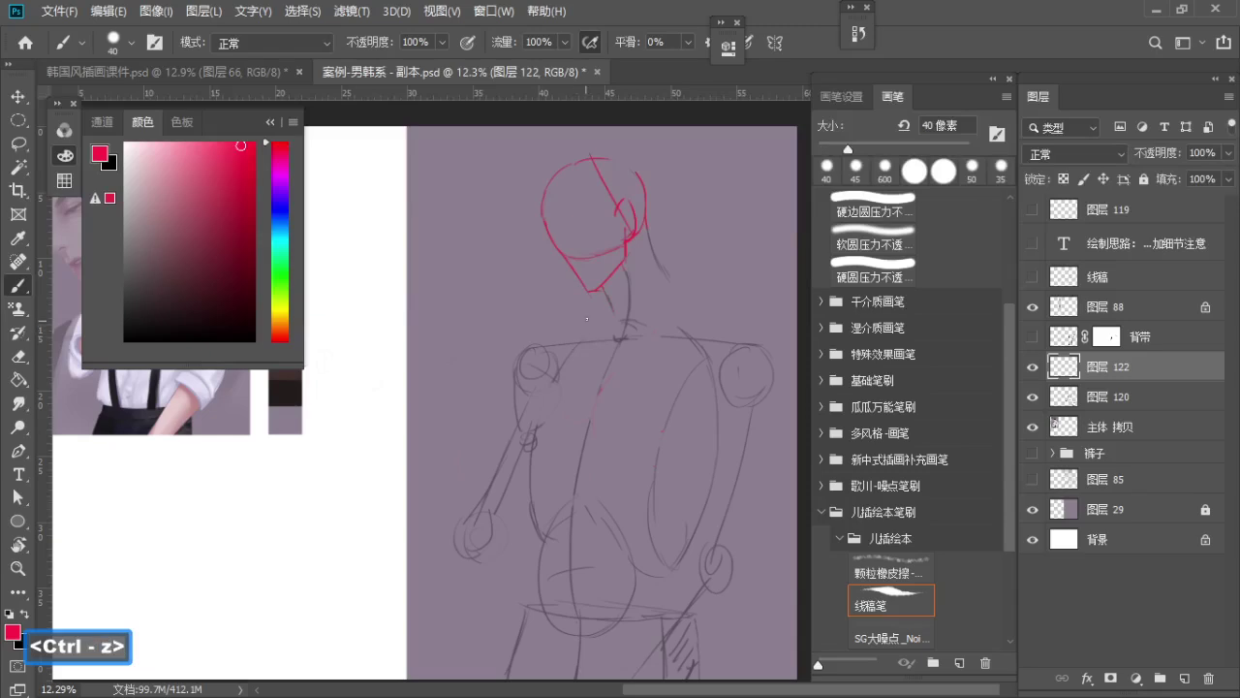
key("ctrl+z")
key("ctrl+z")
key("ctrl+z")
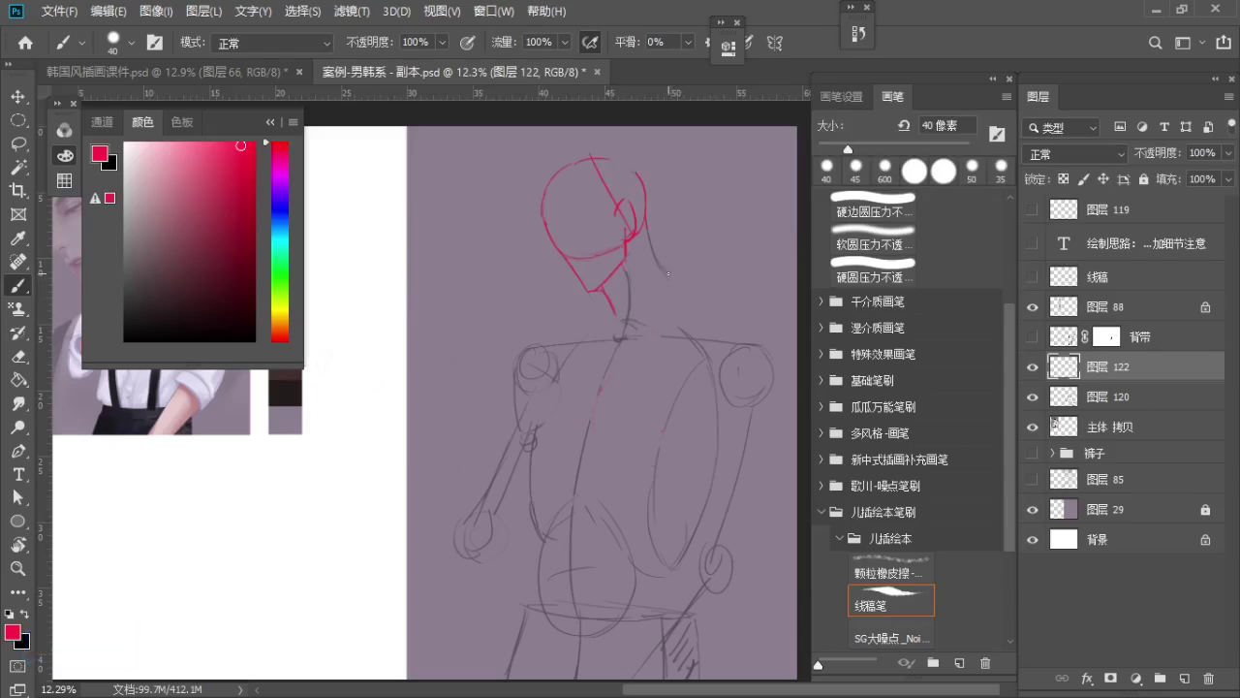
Draw the back of the neck in red as a curve sweeping from behind the ear down towards the right shoulder
key("ctrl+z")
left_click_drag(647, 214, 690, 309)
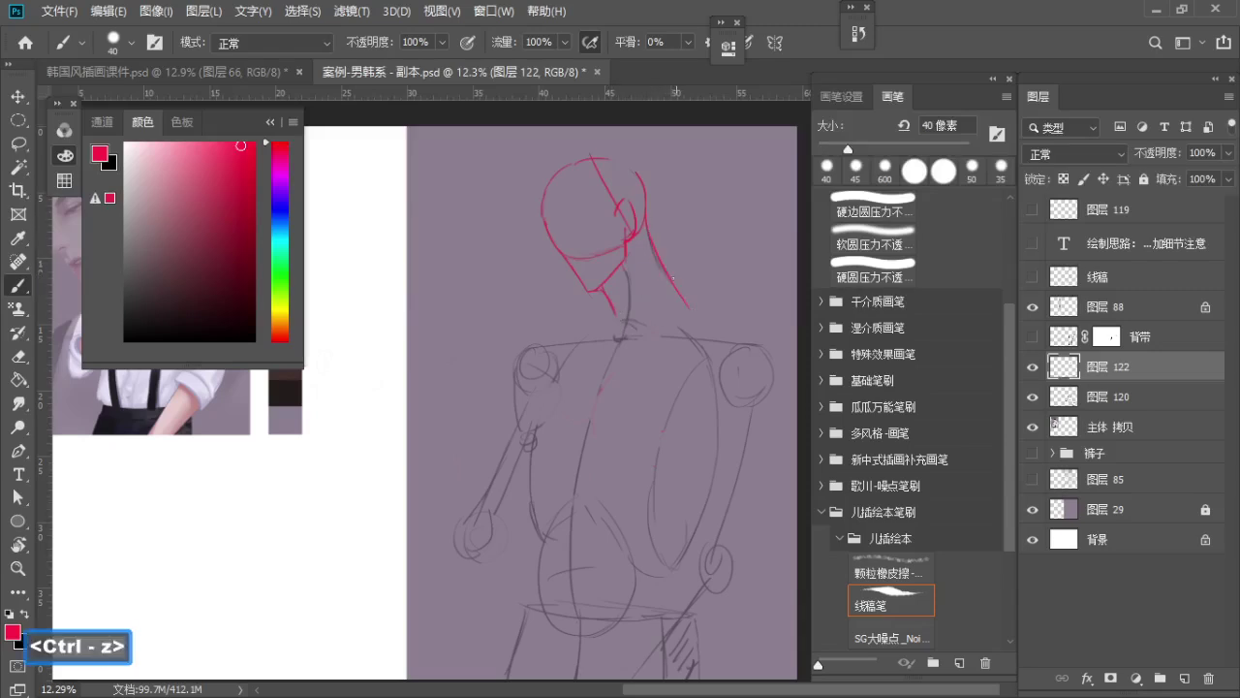
key("ctrl+z")
left_click_drag(647, 219, 697, 322)
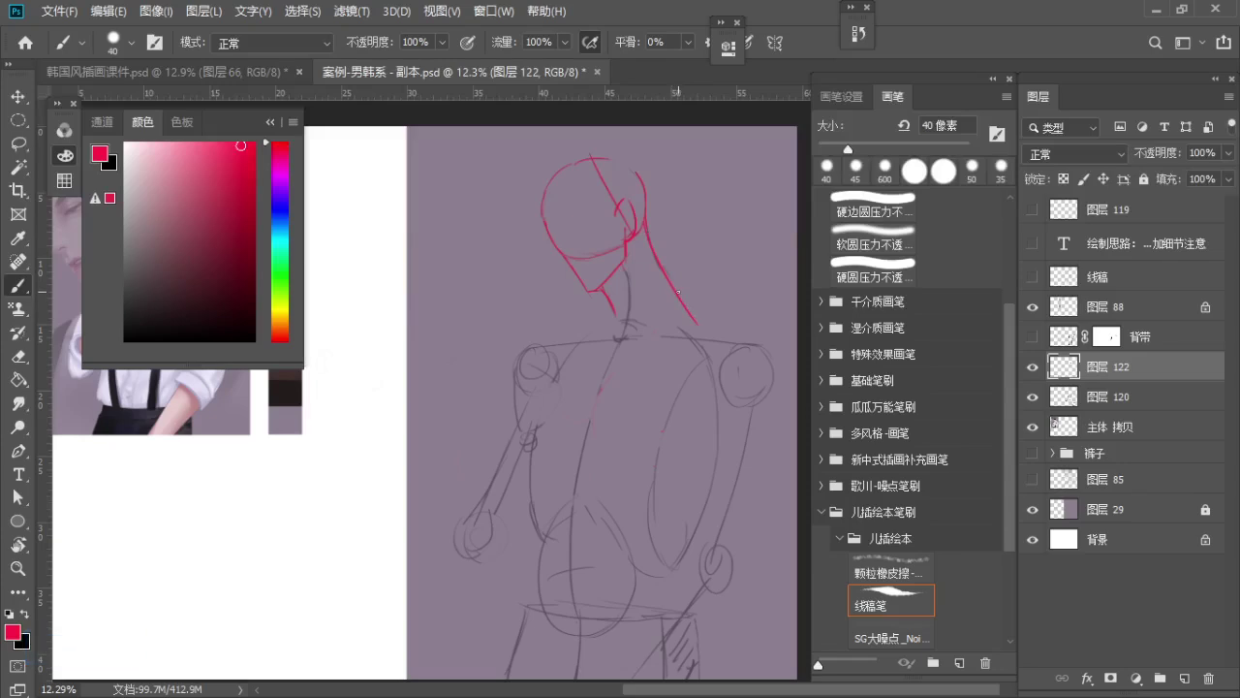
key("ctrl+z")
left_click_drag(669, 269, 696, 322)
key("ctrl+z")
left_click_drag(648, 230, 684, 289)
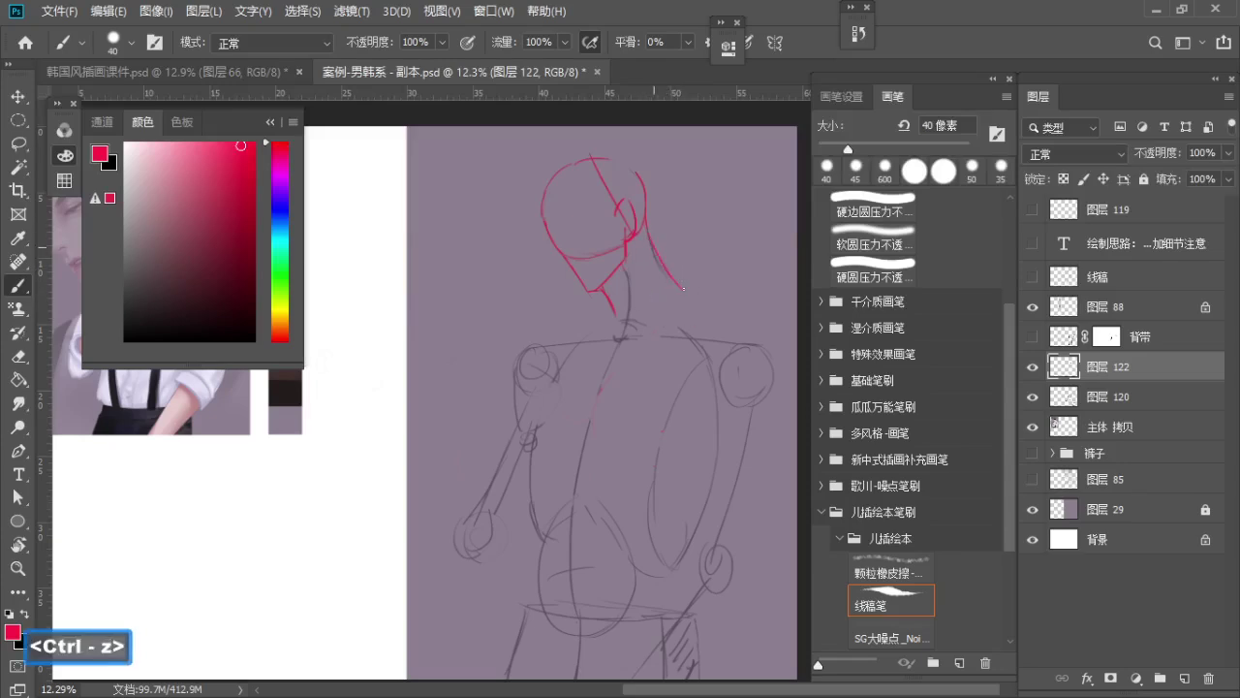
key("ctrl+z")
left_click_drag(651, 244, 682, 296)
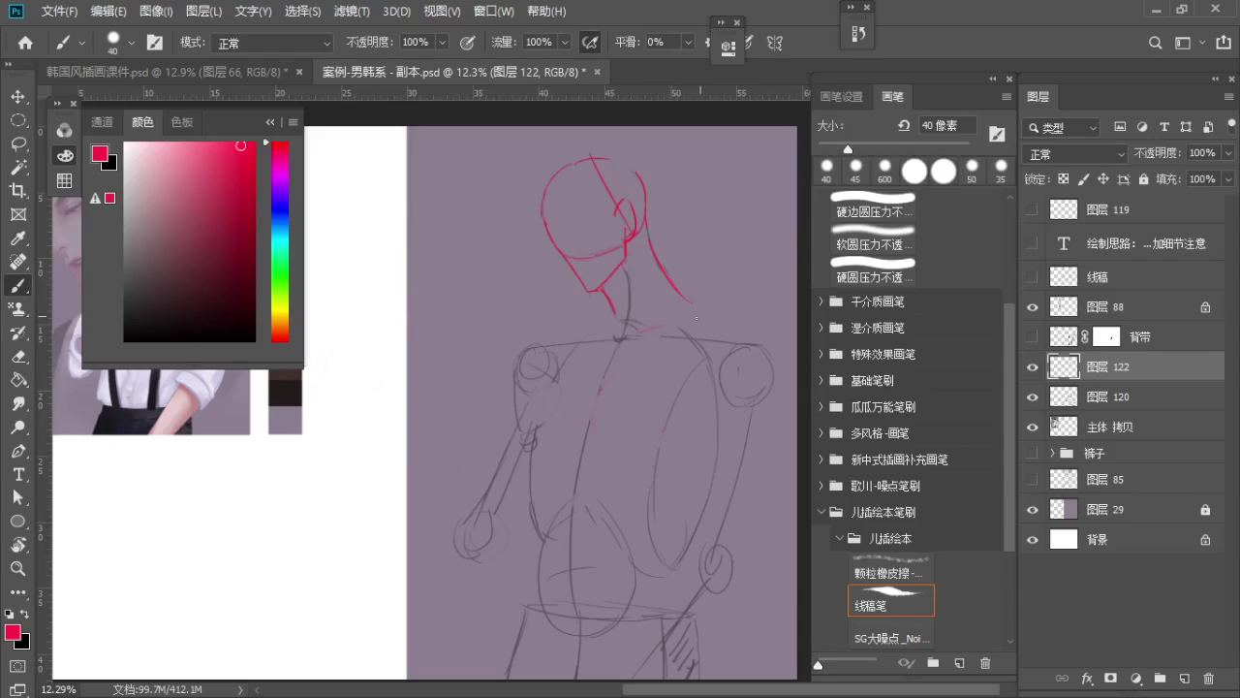
Extend the red neck curve into a sloping trapezius line that ends at the right shoulder circle
key("ctrl+z")
mouse_move(684, 298)
left_mouse_down()
mouse_move(729, 307)
mouse_move(729, 320)
left_mouse_up()
key("ctrl+z")
key("ctrl+z")
key("ctrl+z")
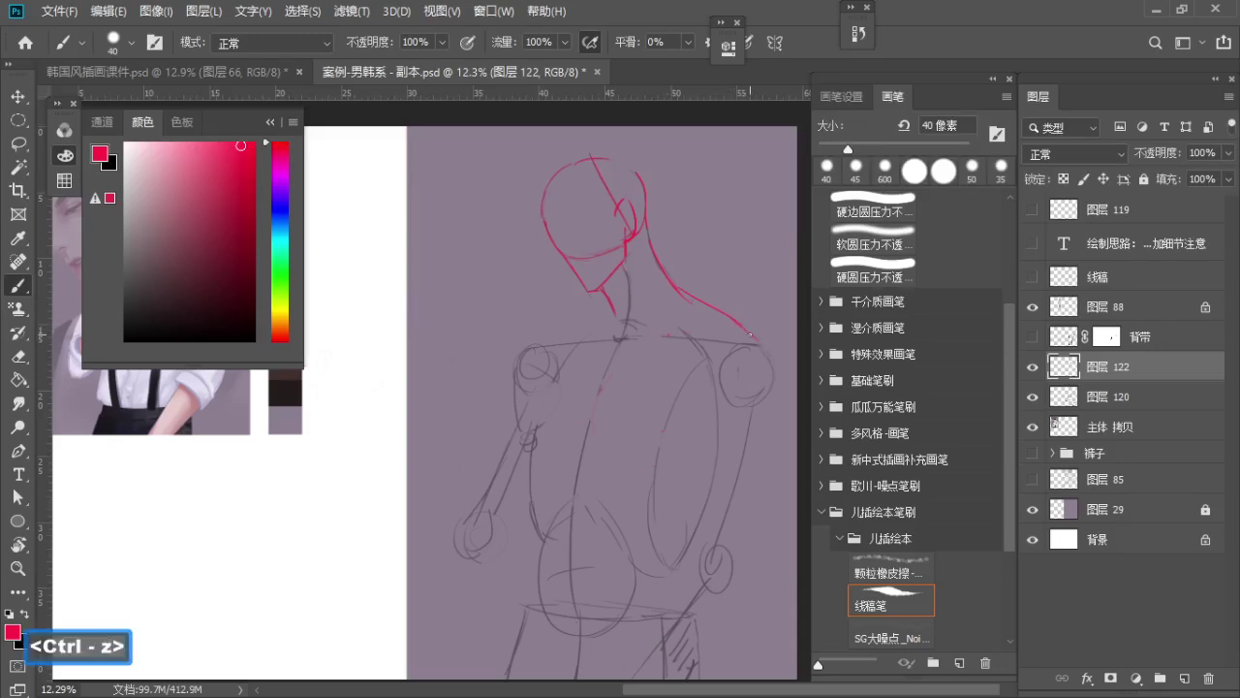
Erase the lower stretch of the red trapezius line and redraw it sloping down to the right shoulder circle
key("ctrl+z")
key("e")
left_click_drag(746, 324, 700, 291)
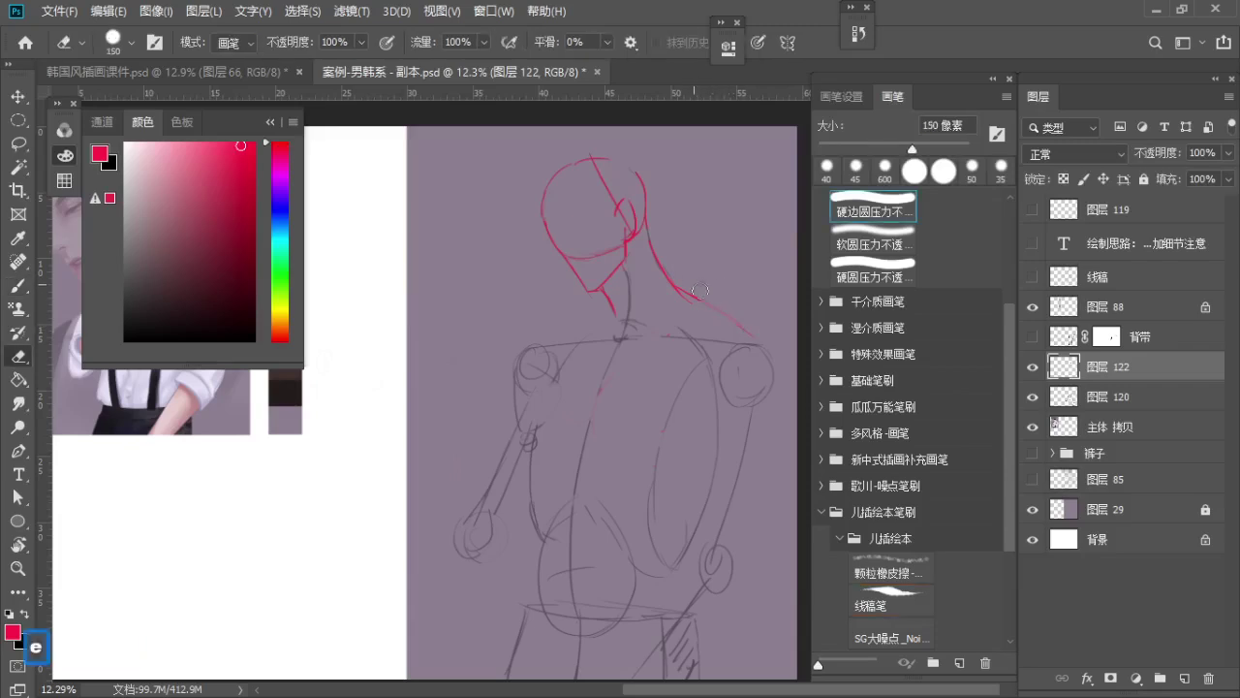
key("b")
key("ctrl+z")
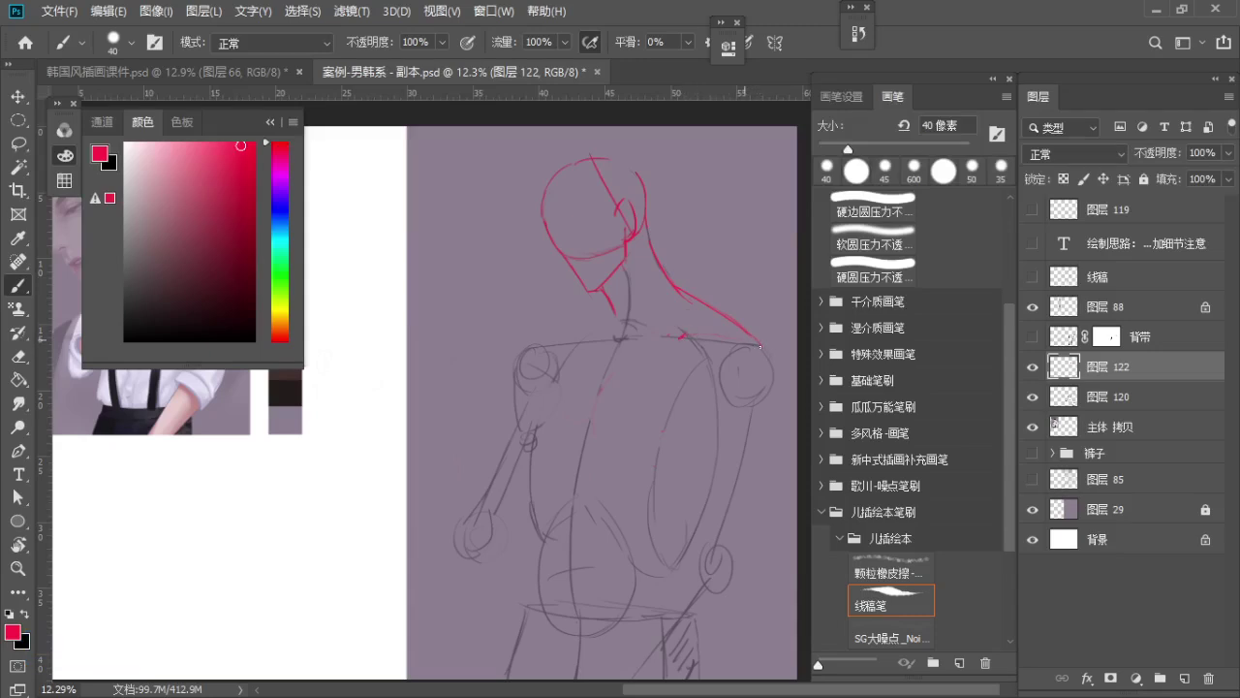
Draw the right collarbone in red as a shallow curve and extend the shoulder outline over the shoulder circle
key("ctrl+z")
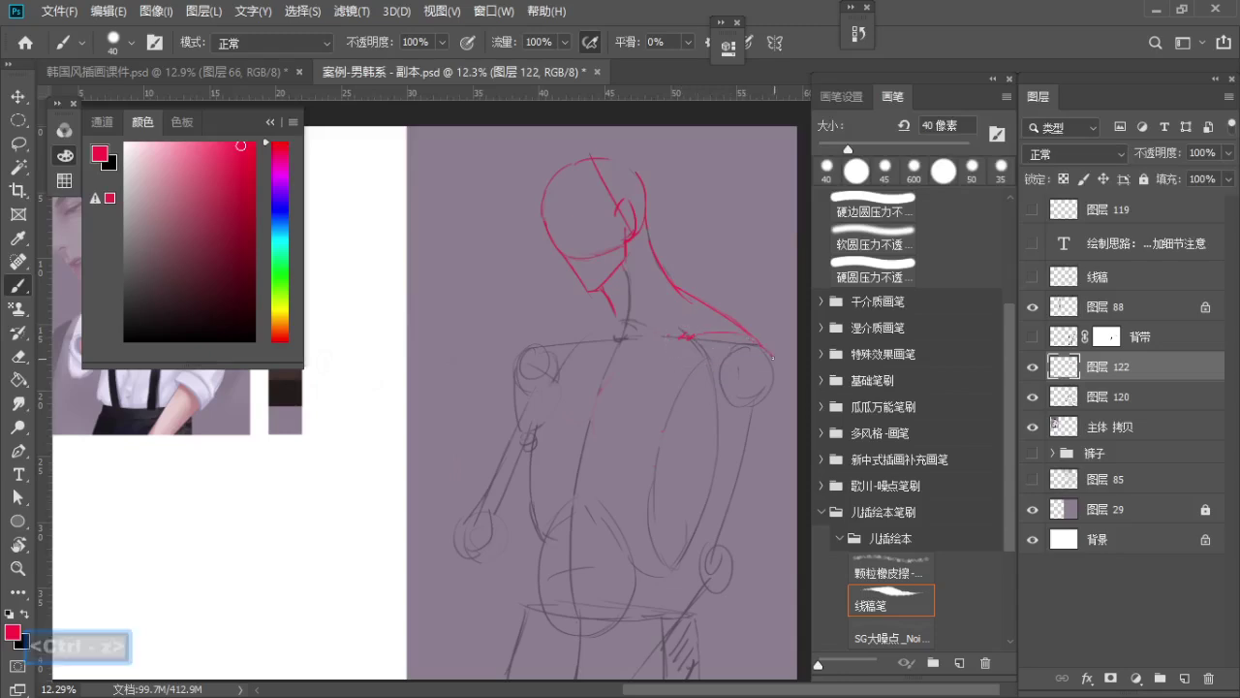
key("ctrl+z")
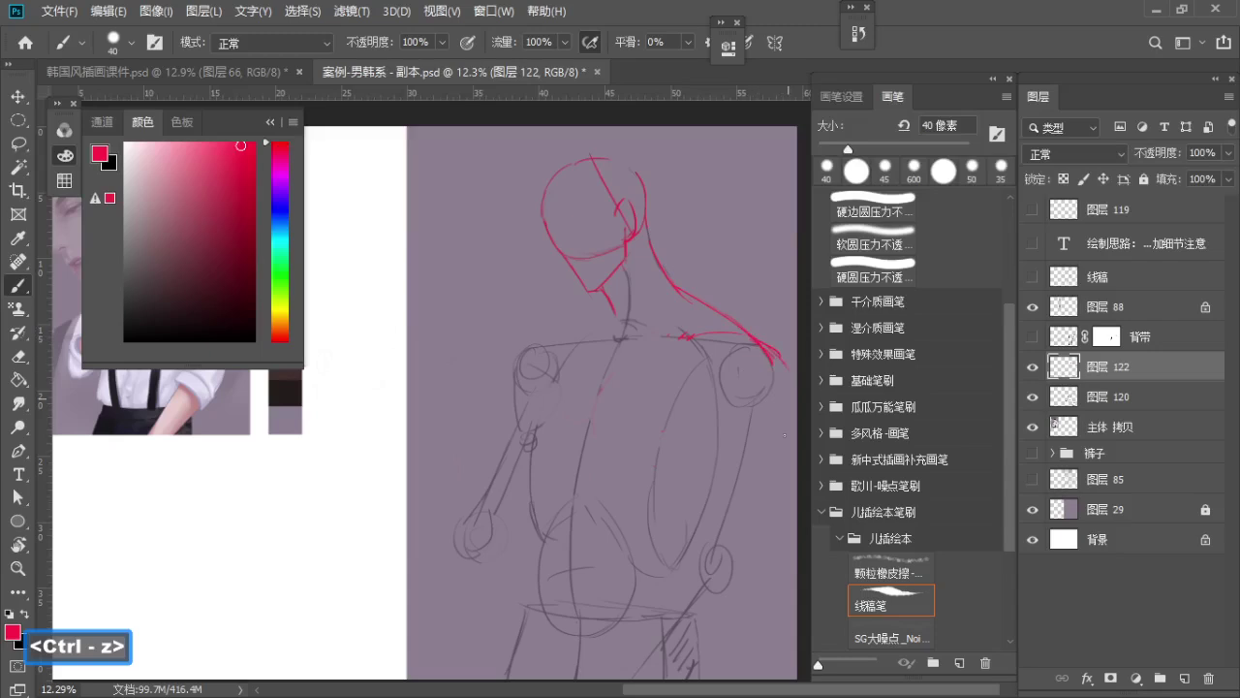
key("ctrl+z")
Draw a short outer contour for the right upper arm in red, curving down from the shoulder
mouse_move(787, 366)
left_mouse_down()
mouse_move(784, 440)
mouse_move(768, 440)
left_mouse_up()
key("ctrl+z")
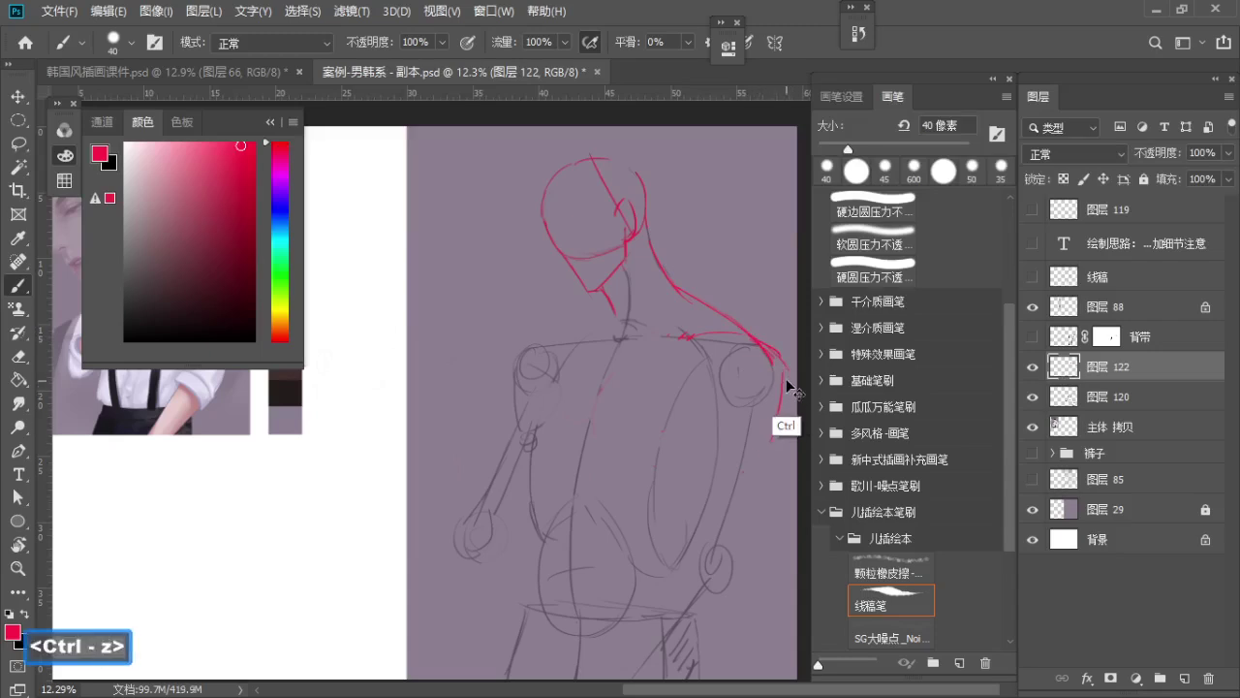
mouse_move(784, 385)
left_mouse_down()
mouse_move(772, 436)
mouse_move(743, 475)
left_mouse_up()
key("ctrl+z")
Draw the right upper arm's inner contour in red and outline the elbow with an oval at its lower end
mouse_move(726, 383)
left_mouse_down()
mouse_move(725, 450)
mouse_move(709, 403)
mouse_move(676, 557)
left_mouse_up()
key("ctrl+z")
key("ctrl+z")
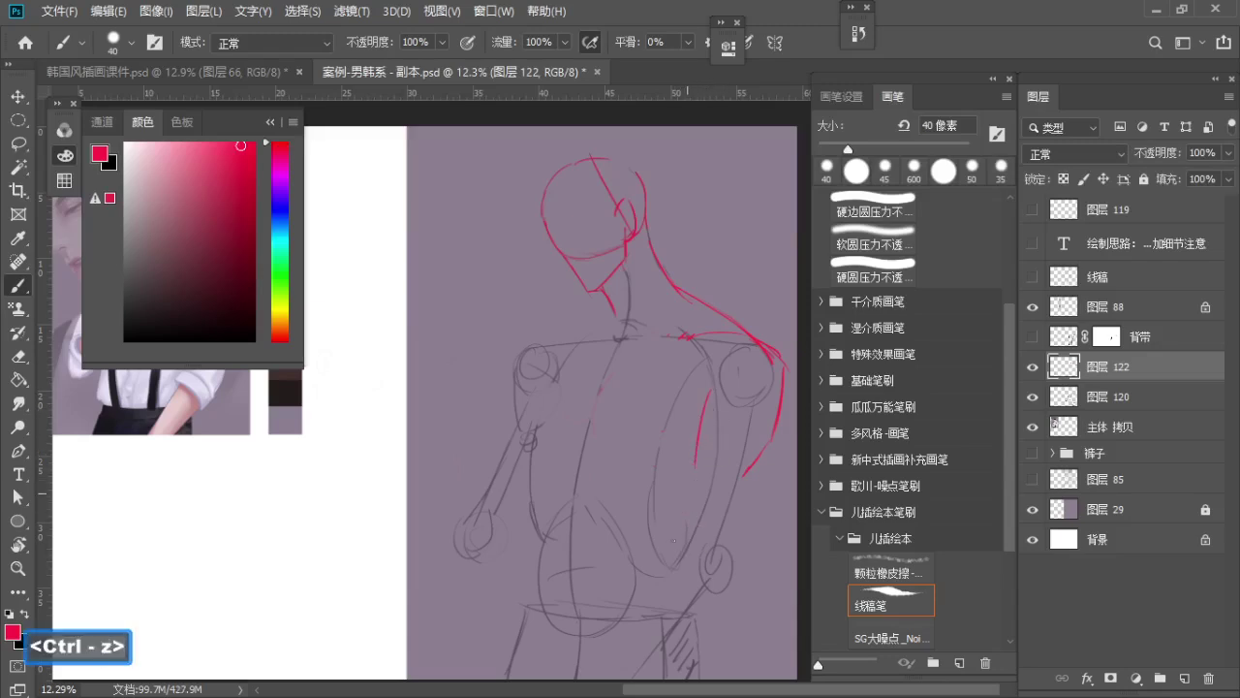
mouse_move(694, 476)
left_mouse_down()
mouse_move(662, 578)
mouse_move(725, 622)
left_mouse_up()
key("ctrl+z")
left_click_drag(672, 569, 727, 623)
left_click_drag(676, 571, 727, 627)
Erase the right arm's outer contour, redraw it as one long curve from shoulder to elbow, and close the elbow oval
left_click_drag(777, 438, 750, 528)
key("ctrl+z")
key("e")
mouse_move(755, 465)
left_mouse_down()
mouse_move(783, 376)
mouse_move(781, 436)
left_mouse_up()
key("b")
key("ctrl+z")
left_click_drag(785, 364, 774, 459)
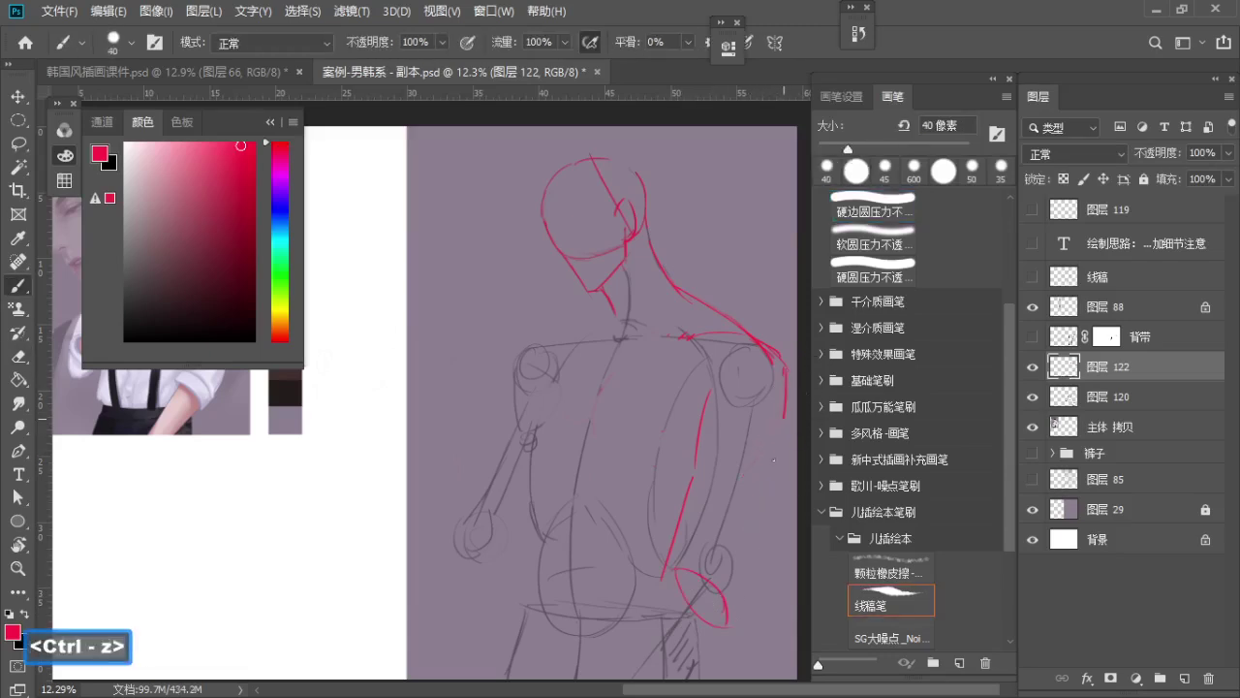
key("ctrl+z")
left_click_drag(786, 367, 741, 578)
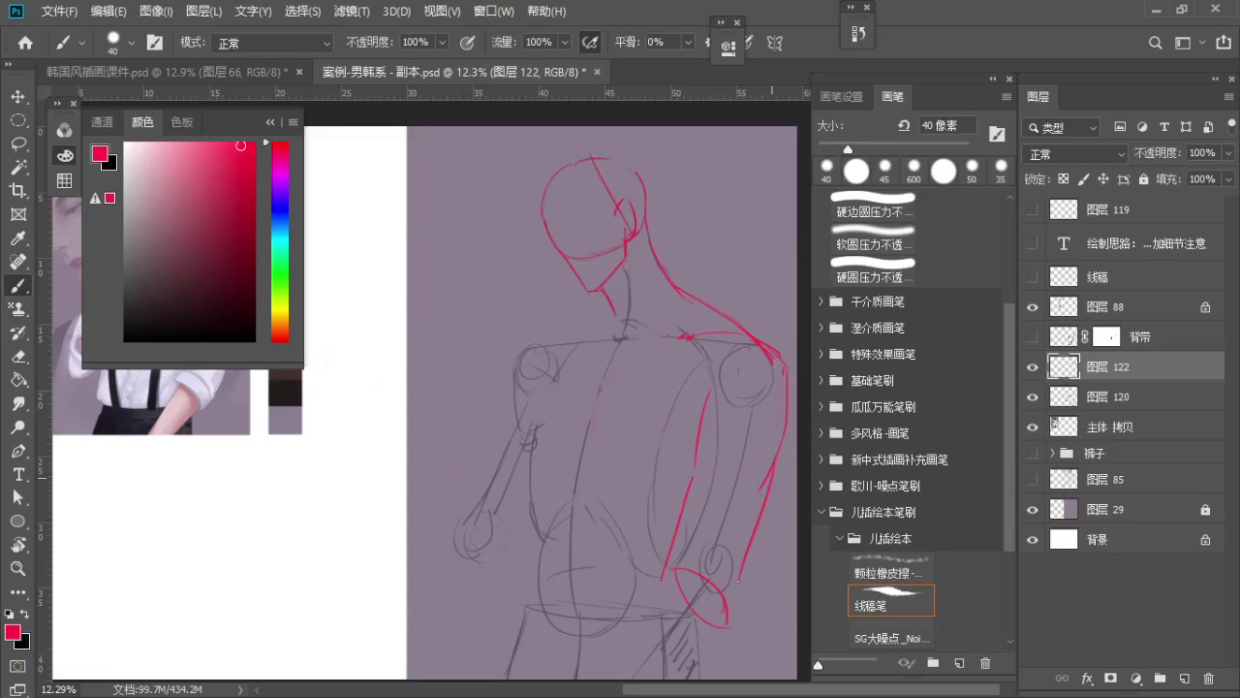
key("ctrl+z")
left_click_drag(775, 466, 731, 610)
key("ctrl+z")
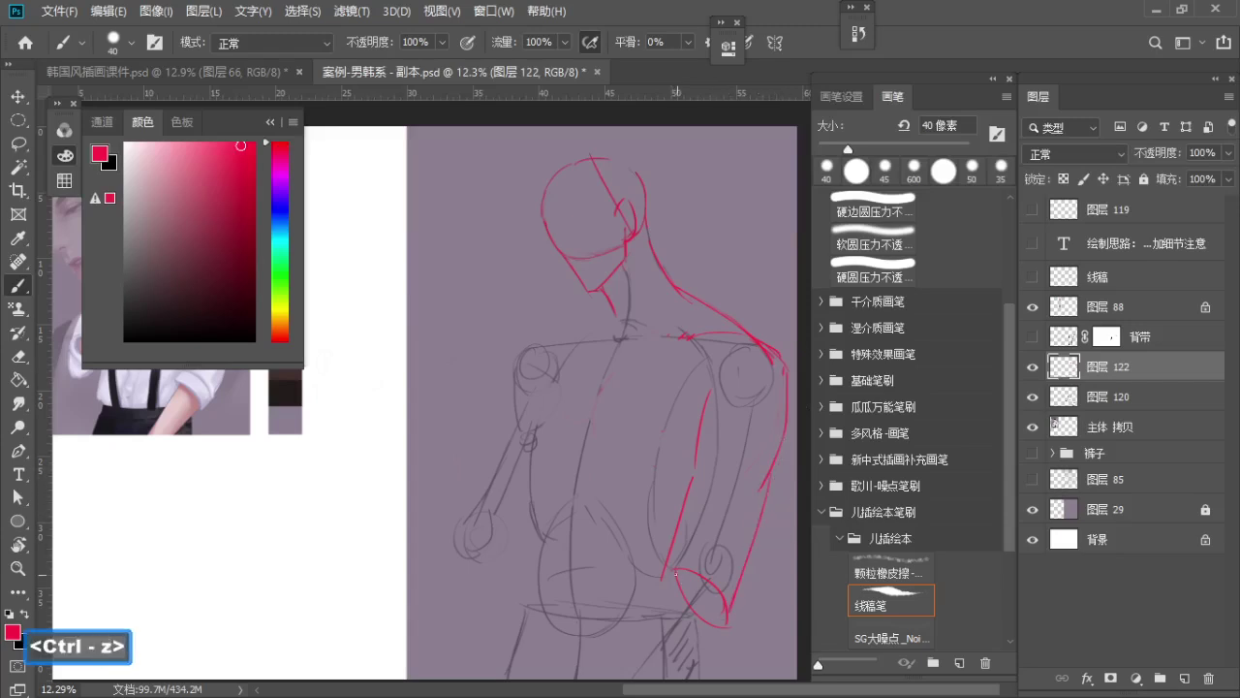
left_click_drag(674, 571, 692, 602)
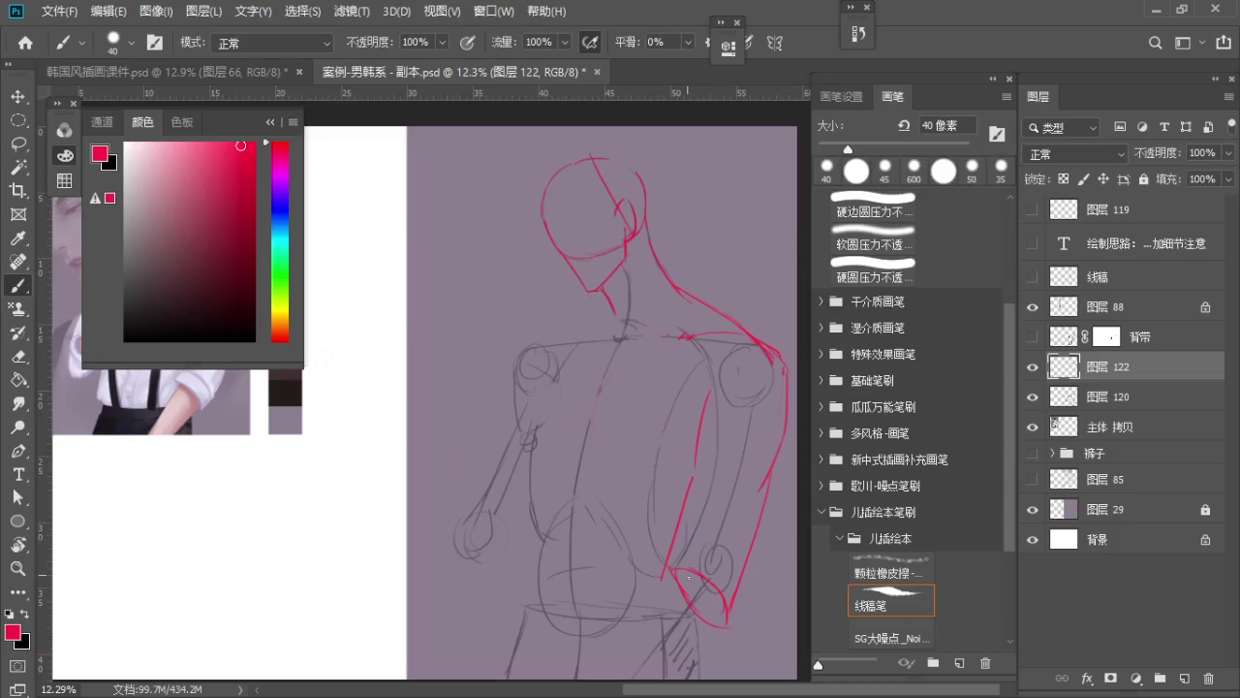
Erase the right arm's inner contour and redraw it in red closer to the arm's axis, from armpit to elbow
key("e")
key("b")
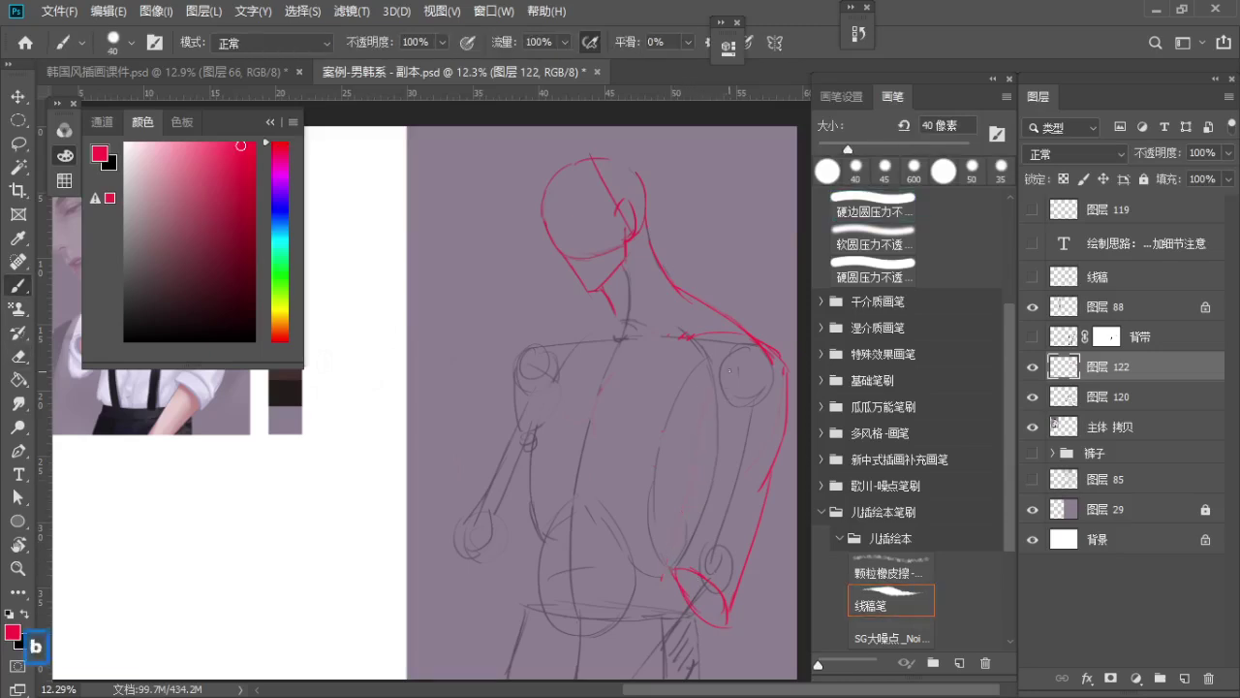
key("ctrl+z")
left_click_drag(717, 444, 683, 569)
key("ctrl+z")
key("ctrl+z")
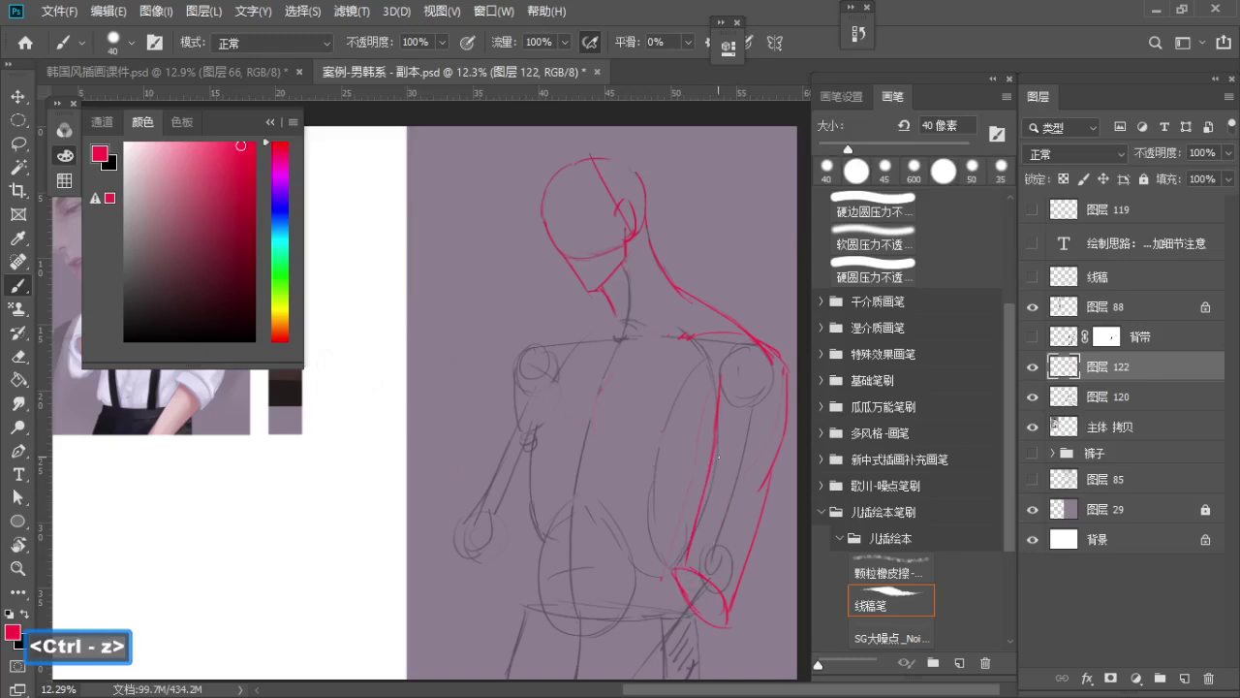
mouse_move(695, 516)
left_mouse_down()
mouse_move(681, 567)
mouse_move(718, 618)
mouse_move(772, 498)
left_mouse_up()
Trim the elbow oval and the lower outer contour with the eraser, then redraw the outer contour down to the elbow
key("e")
key("b")
key("e")
key("b")
key("ctrl+z")
left_click_drag(786, 446, 754, 550)
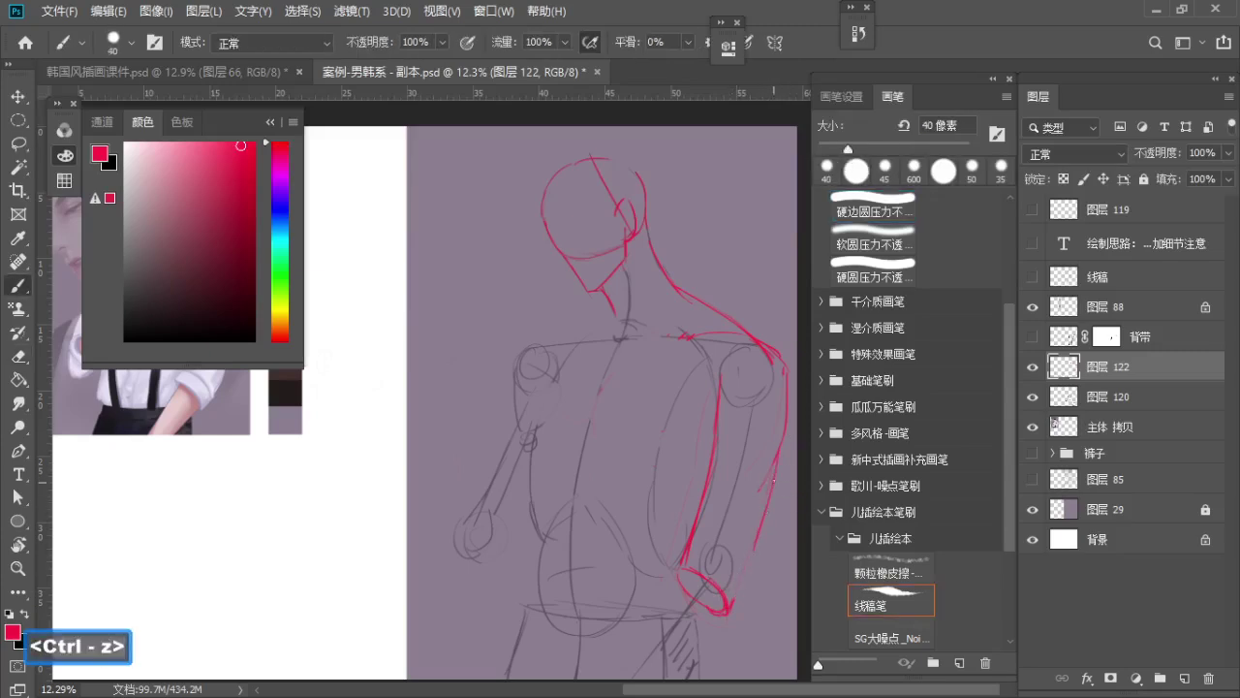
left_click_drag(776, 480, 740, 592)
key("ctrl+z")
left_click_drag(766, 508, 728, 608)
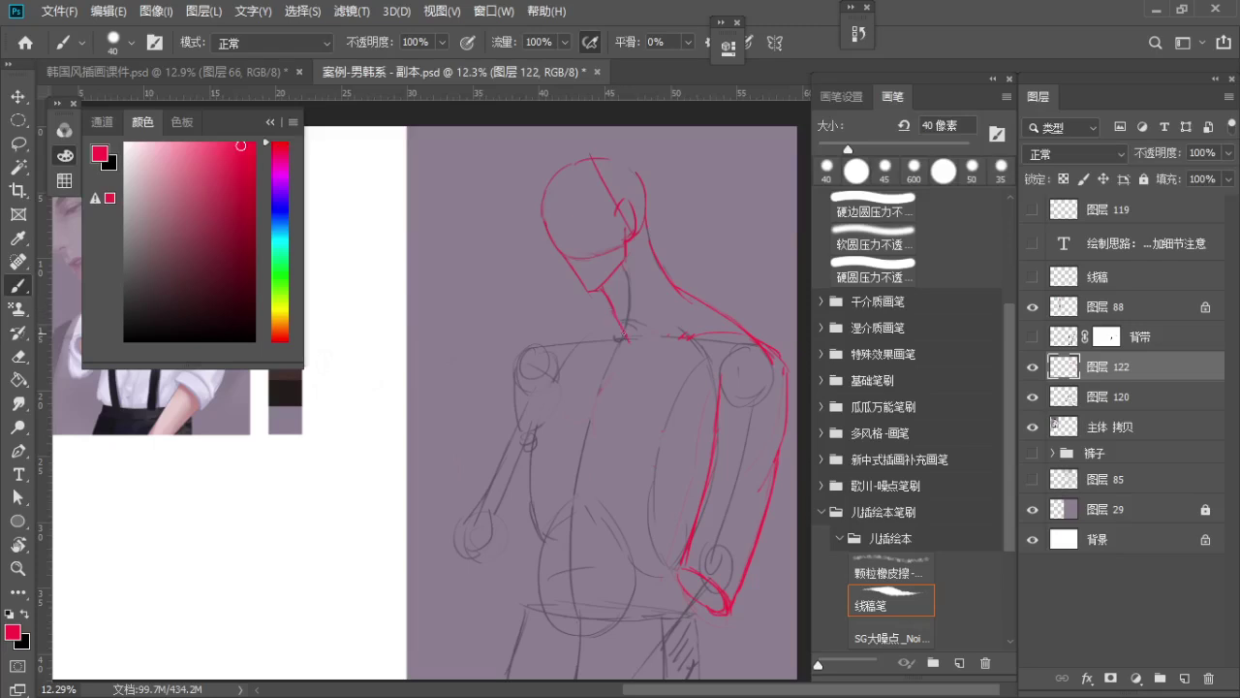
Rework the base of the neck's front line and draw the left shoulder slope and collarbone in red
key("ctrl+z")
left_click_drag(613, 309, 548, 340)
key("ctrl+z")
key("ctrl+z")
mouse_move(611, 306)
left_mouse_down()
mouse_move(560, 334)
mouse_move(613, 308)
left_mouse_up()
key("ctrl+z")
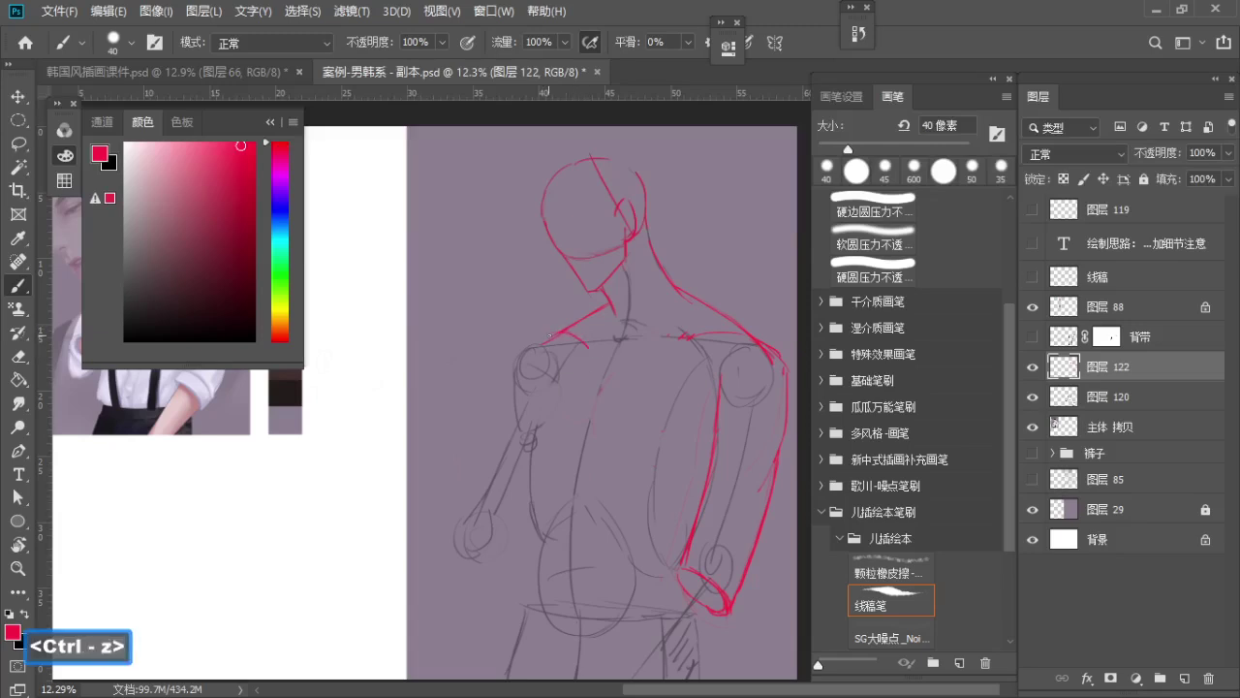
Round off the left shoulder in red and draw the upper arm's outer contour down towards the elbow circle
key("ctrl+z")
mouse_move(550, 336)
left_mouse_down()
mouse_move(511, 361)
mouse_move(512, 423)
left_mouse_up()
key("ctrl+z")
key("ctrl+z")
left_click_drag(512, 372, 458, 524)
key("ctrl+z")
key("ctrl+z")
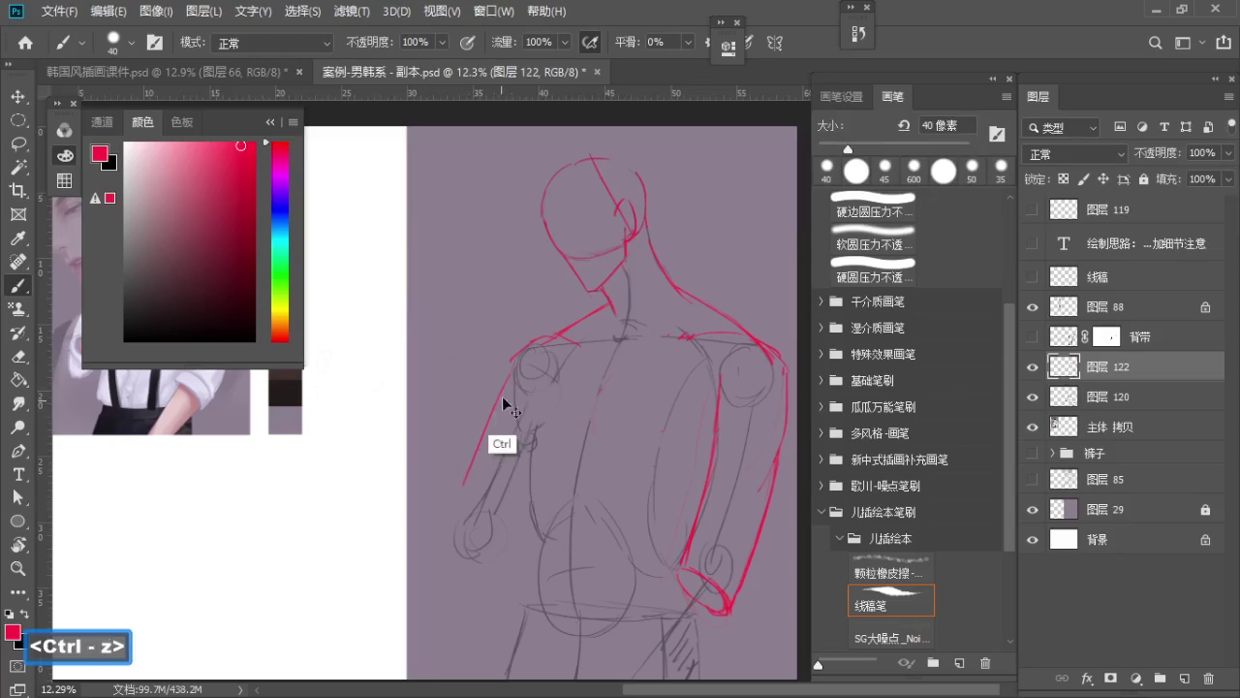
left_click_drag(508, 378, 472, 468)
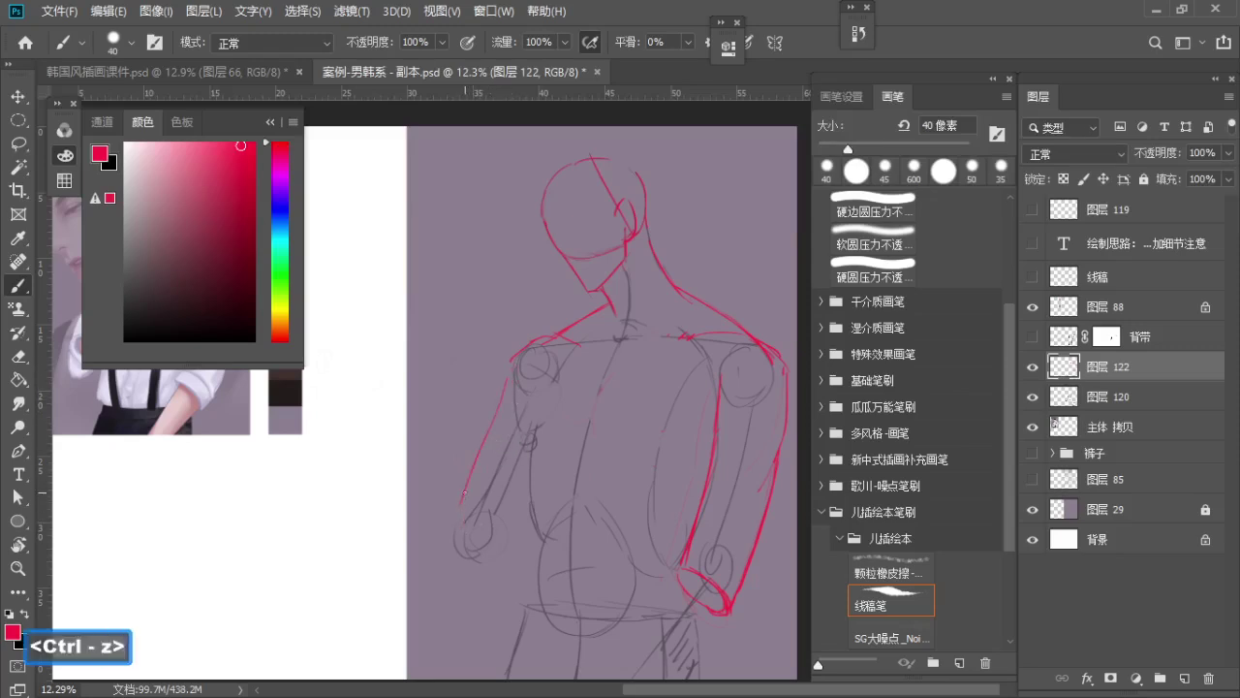
Draw the left elbow curve in red and run the bent forearm's upper edge from the elbow up to the wrist
key("ctrl+z")
left_click_drag(466, 509, 461, 526)
key("ctrl+z")
key("ctrl+z")
mouse_move(459, 527)
left_mouse_down()
mouse_move(493, 550)
mouse_move(504, 500)
mouse_move(482, 482)
mouse_move(518, 447)
mouse_move(499, 471)
left_mouse_up()
key("ctrl+z")
key("ctrl+z")
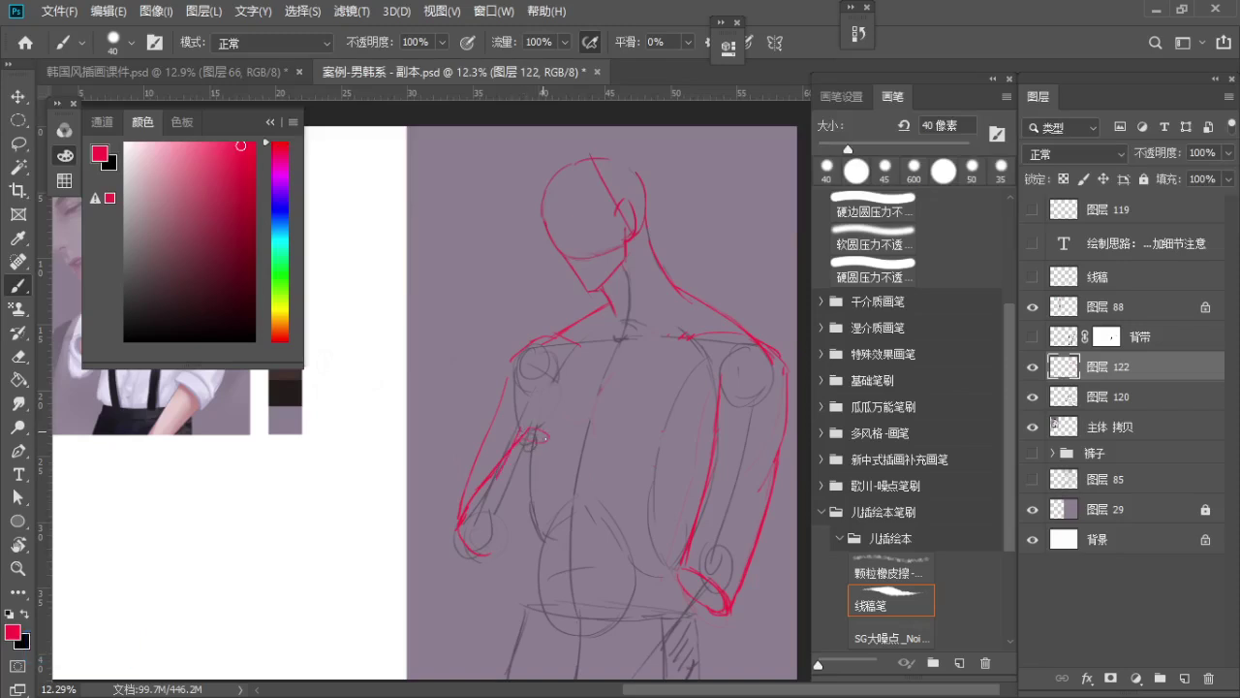
Draw the left forearm's lower edge in red from the wrist back down to the elbow curve
key("ctrl+z")
left_click_drag(543, 412, 513, 504)
key("ctrl+z")
mouse_move(540, 444)
left_mouse_down()
mouse_move(502, 544)
mouse_move(476, 558)
left_mouse_up()
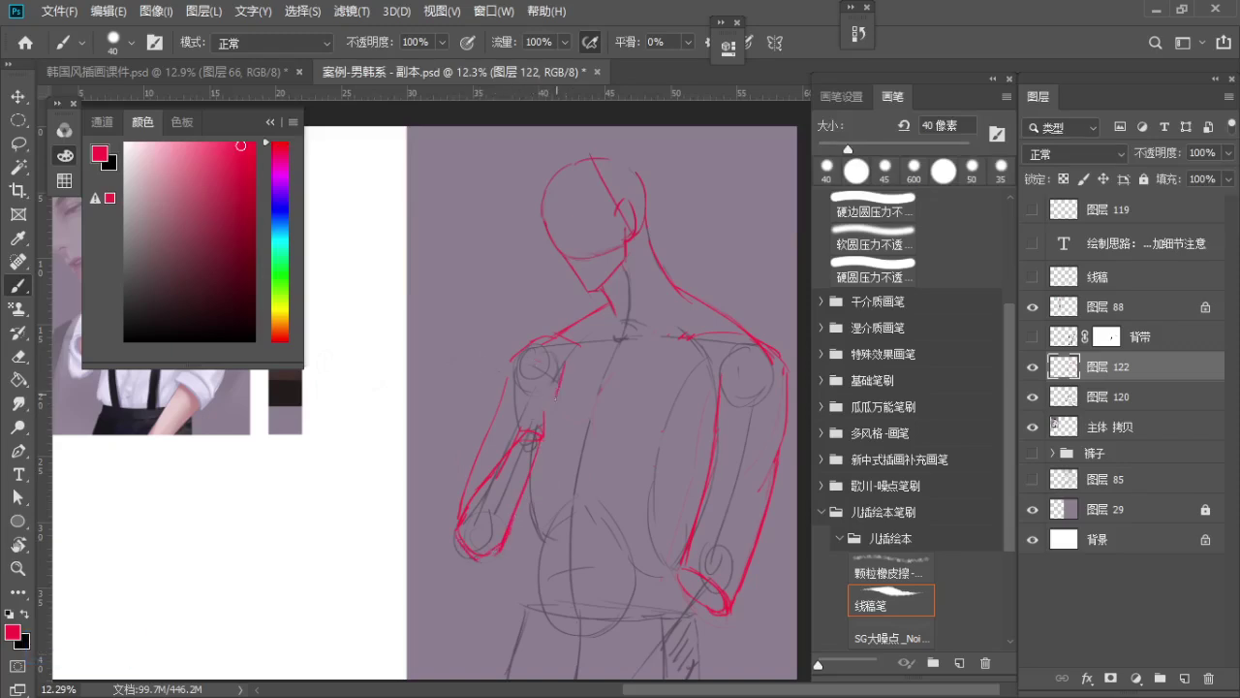
Trace the upper part of the torso's centre line in red, running down from the pit of the neck
key("ctrl+z")
key("ctrl+z")
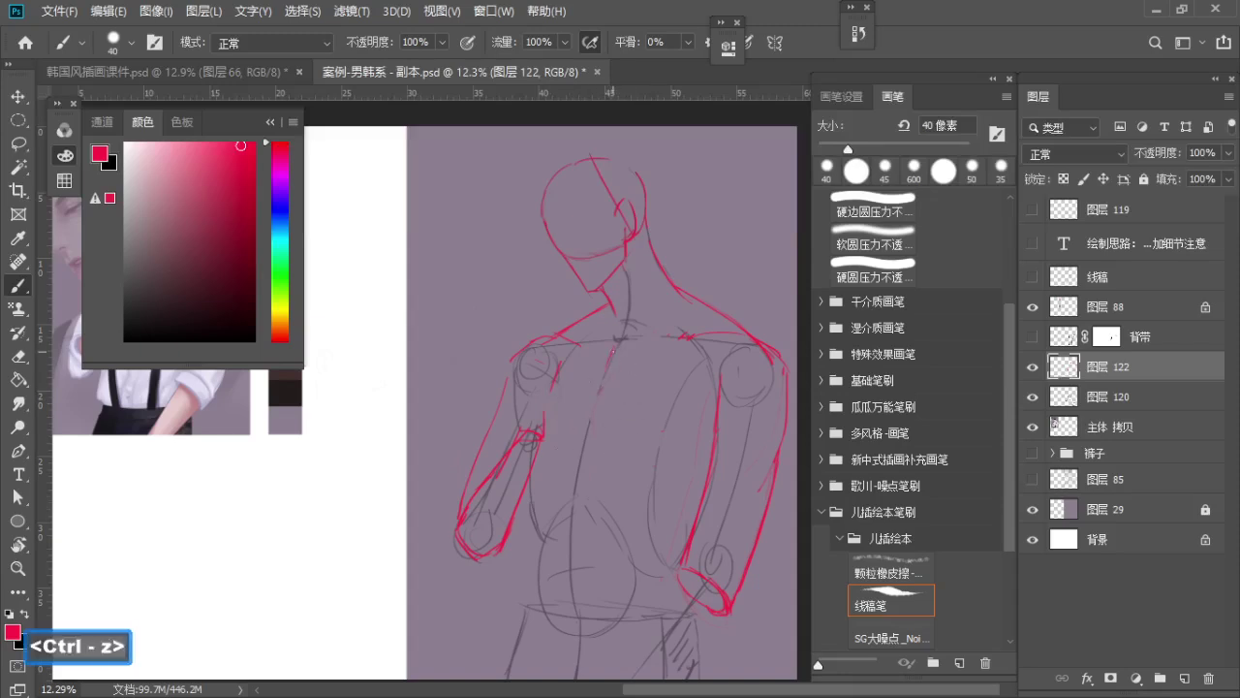
Sketch the lower edges of both chest muscles in red, running from the sternum line out toward the armpits
key("ctrl+z")
left_click_drag(633, 434, 680, 423)
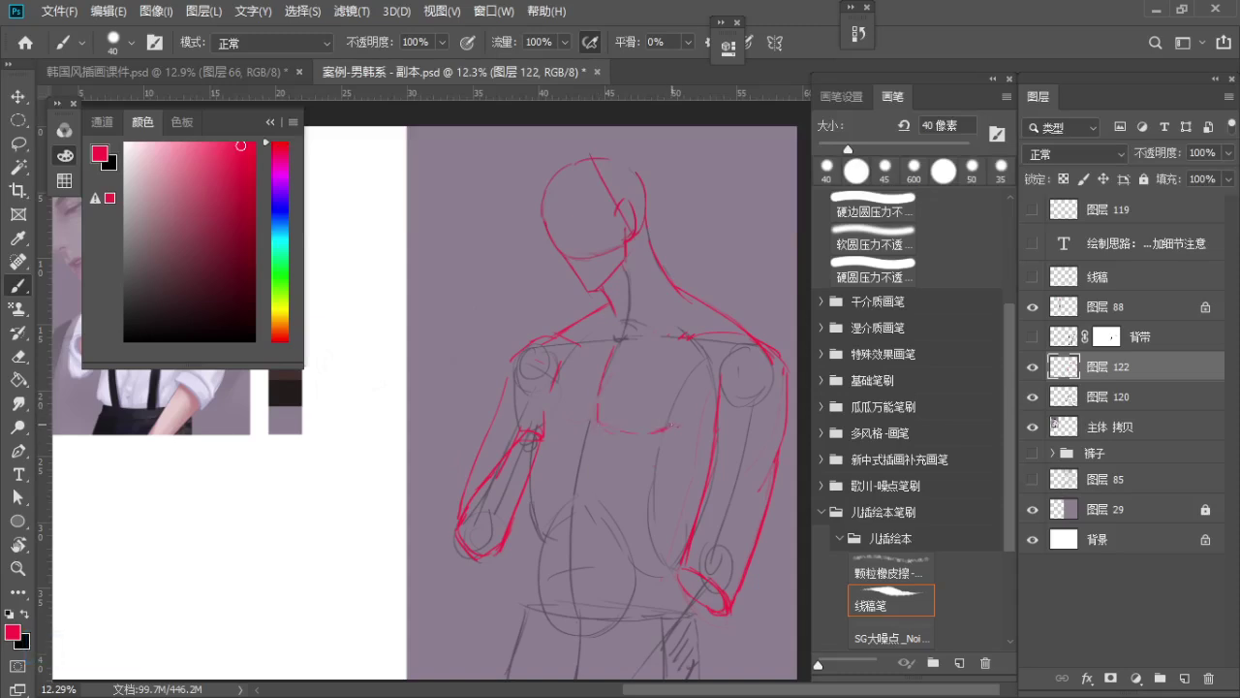
key("ctrl+z")
left_click_drag(721, 372, 717, 391)
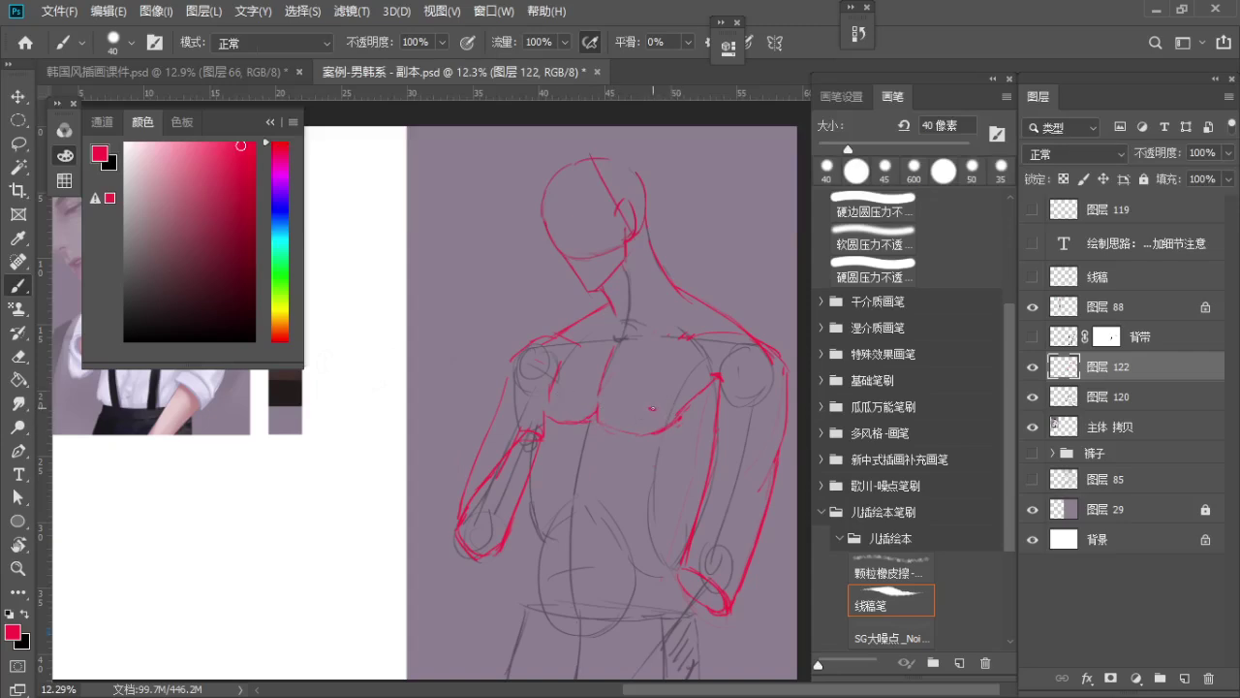
key("ctrl+z")
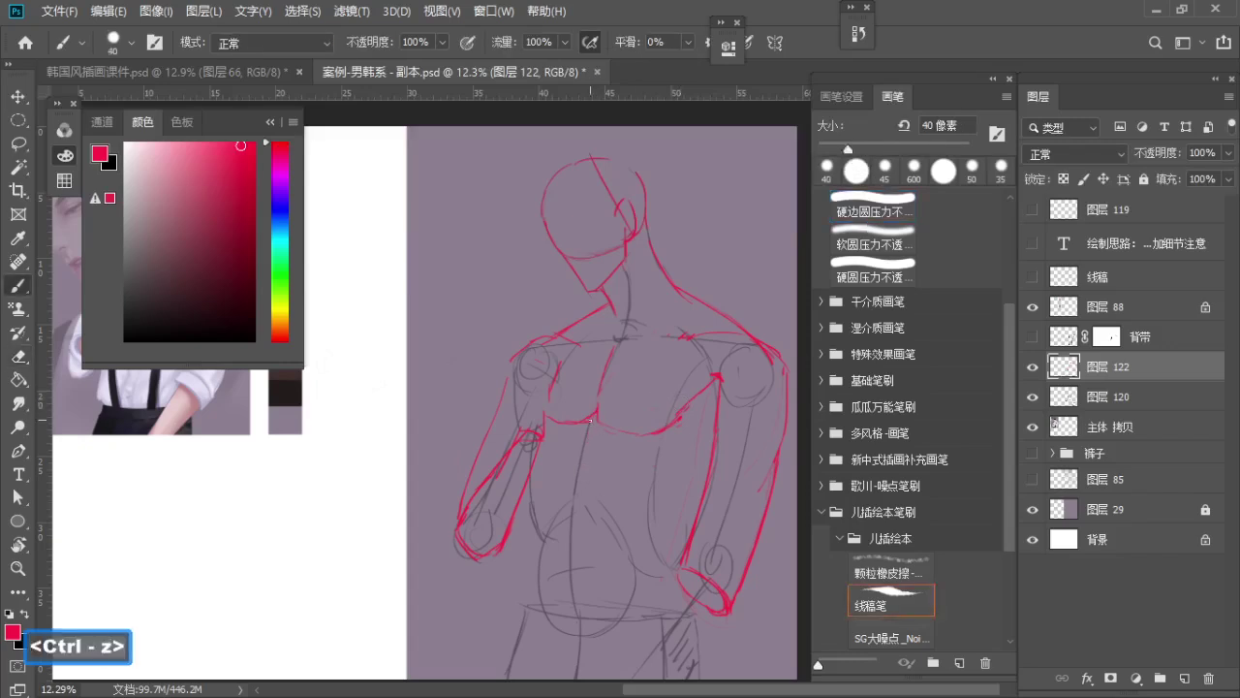
key("ctrl+z")
mouse_move(557, 426)
left_mouse_down()
mouse_move(571, 438)
mouse_move(581, 428)
mouse_move(551, 426)
mouse_move(678, 419)
left_mouse_up()
key("ctrl+z")
Erase stray marks around the chest line and redraw the lower curves of both pectorals more firmly in red
key("b")
key("e")
key("b")
key("e")
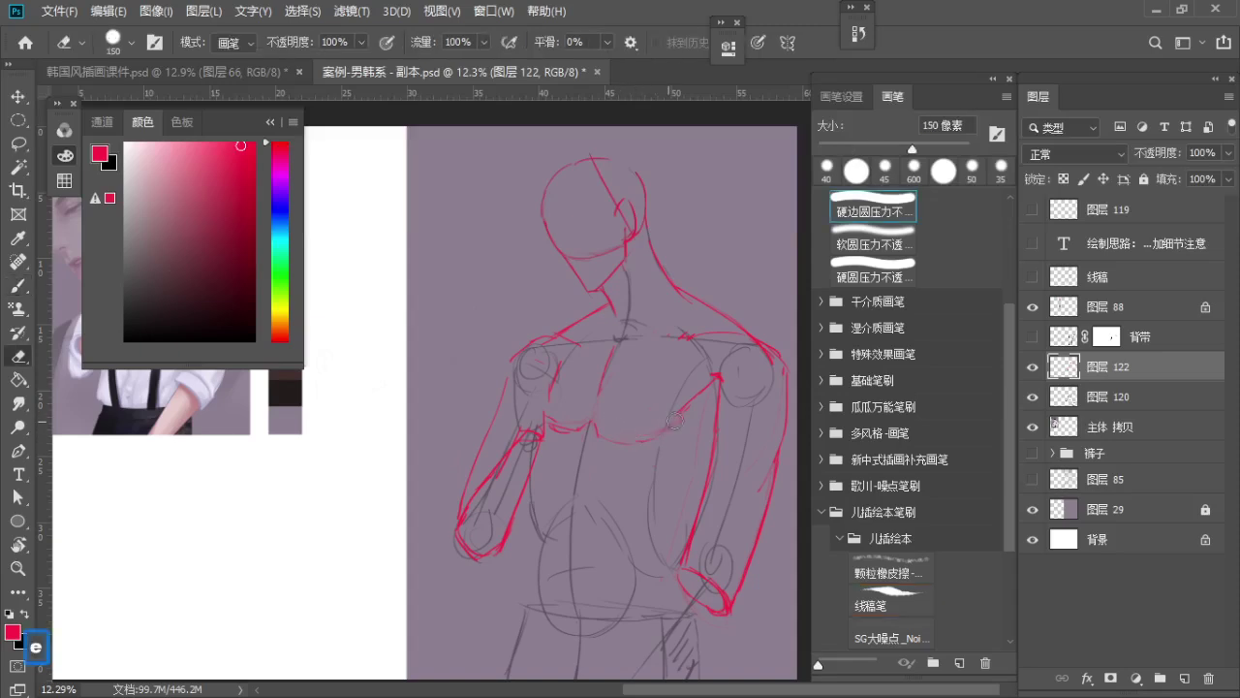
key("b")
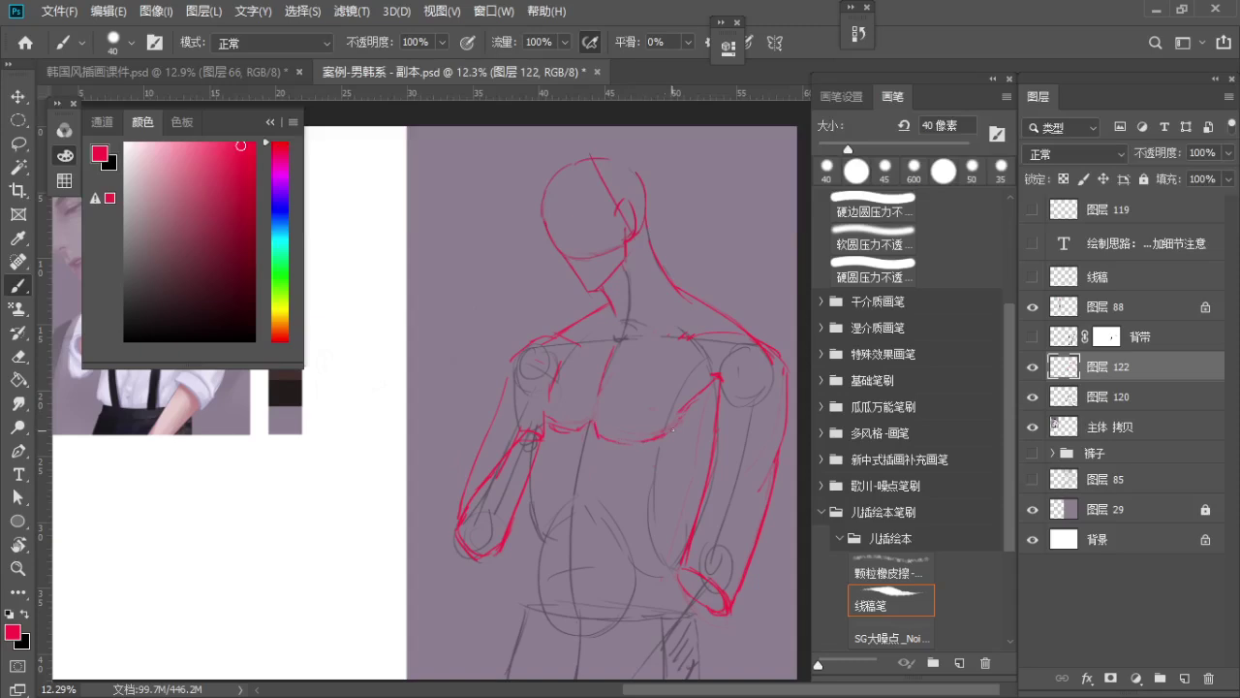
mouse_move(602, 405)
left_mouse_down()
mouse_move(644, 423)
mouse_move(665, 405)
left_mouse_up()
key("ctrl+z")
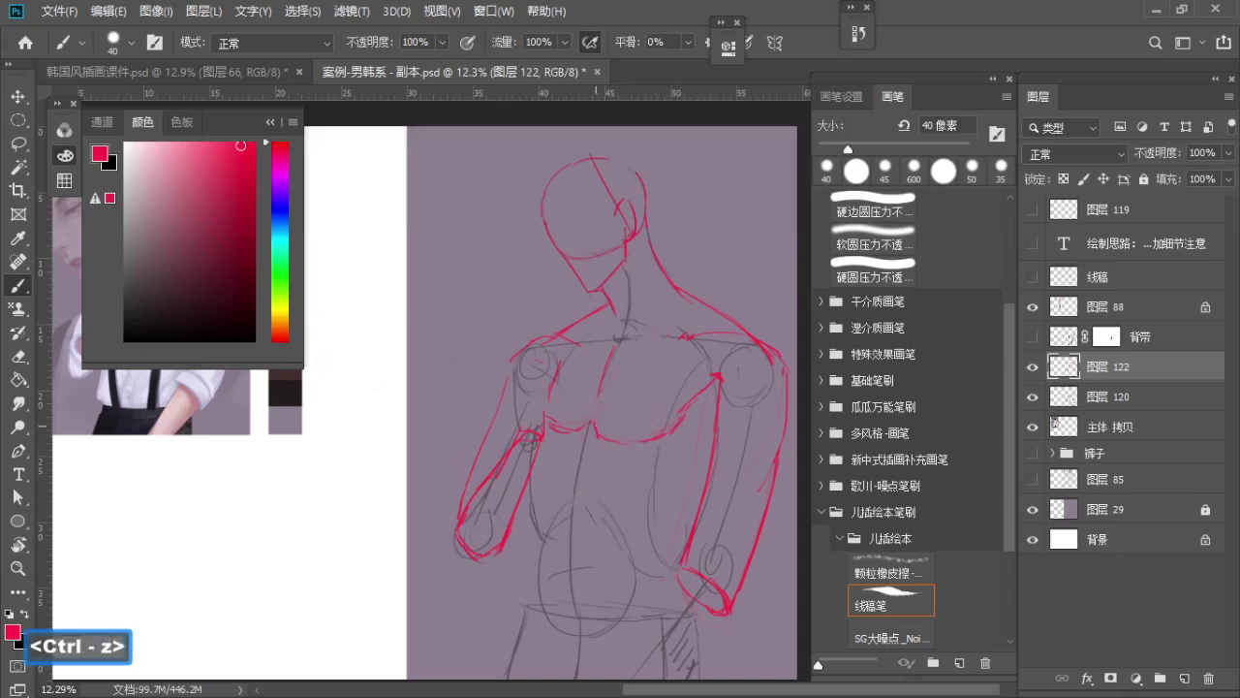
key("e")
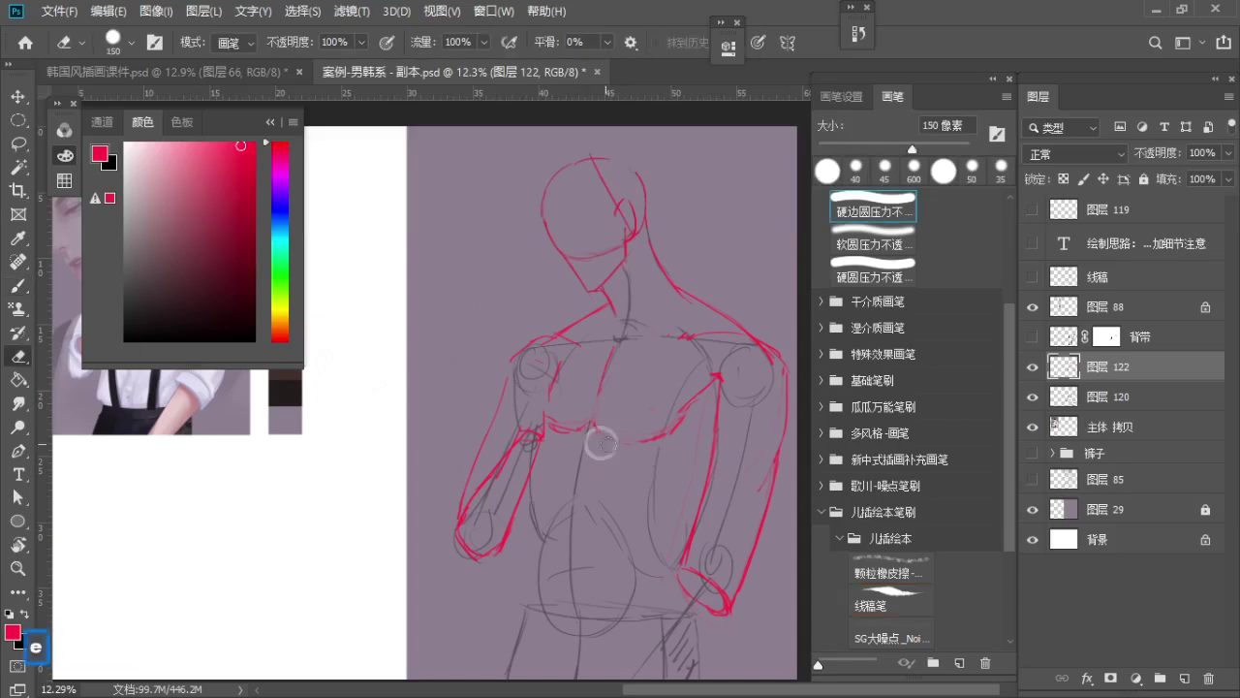
key("b")
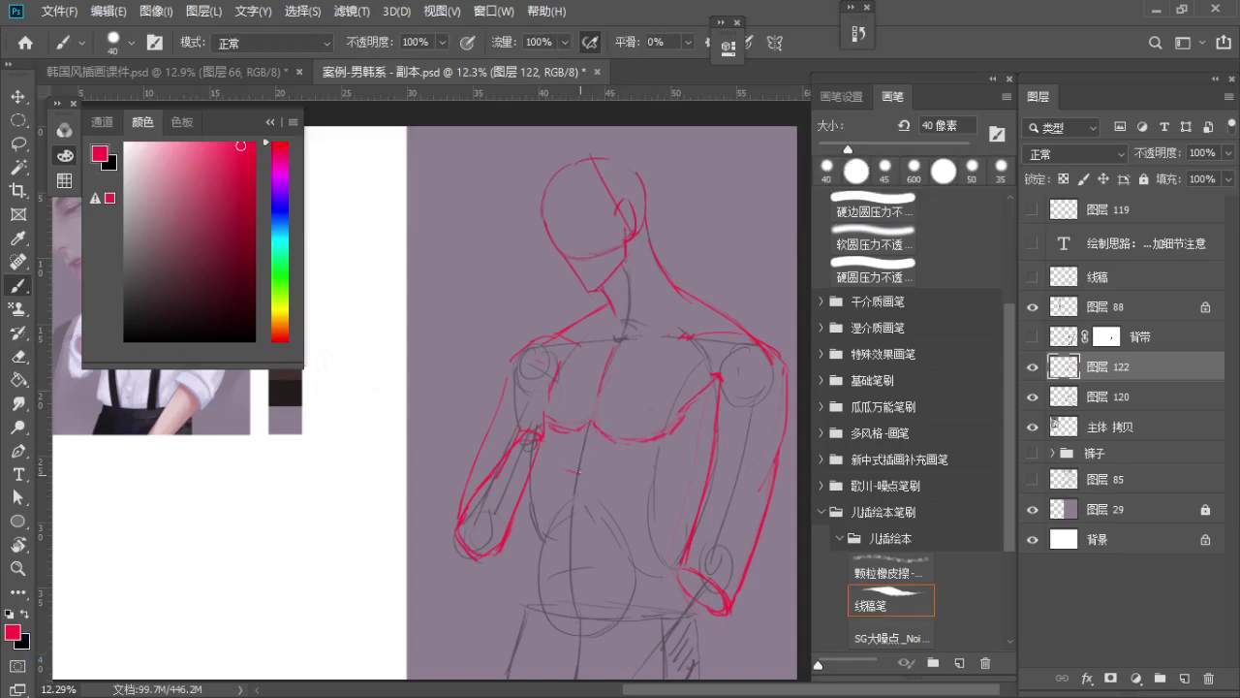
Sketch short red abdominal muscle marks below the chest, undoing the unwanted strokes along the torso side
key("ctrl+z")
key("ctrl+z")
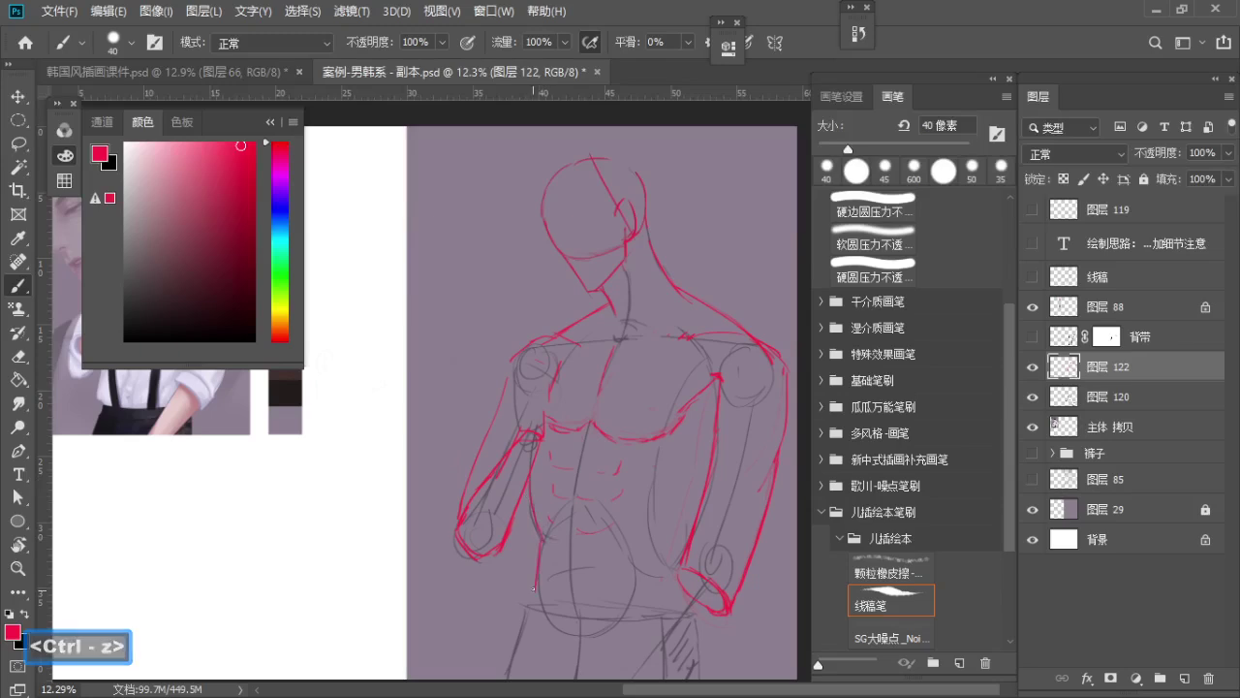
key("ctrl+z")
key("ctrl+z")
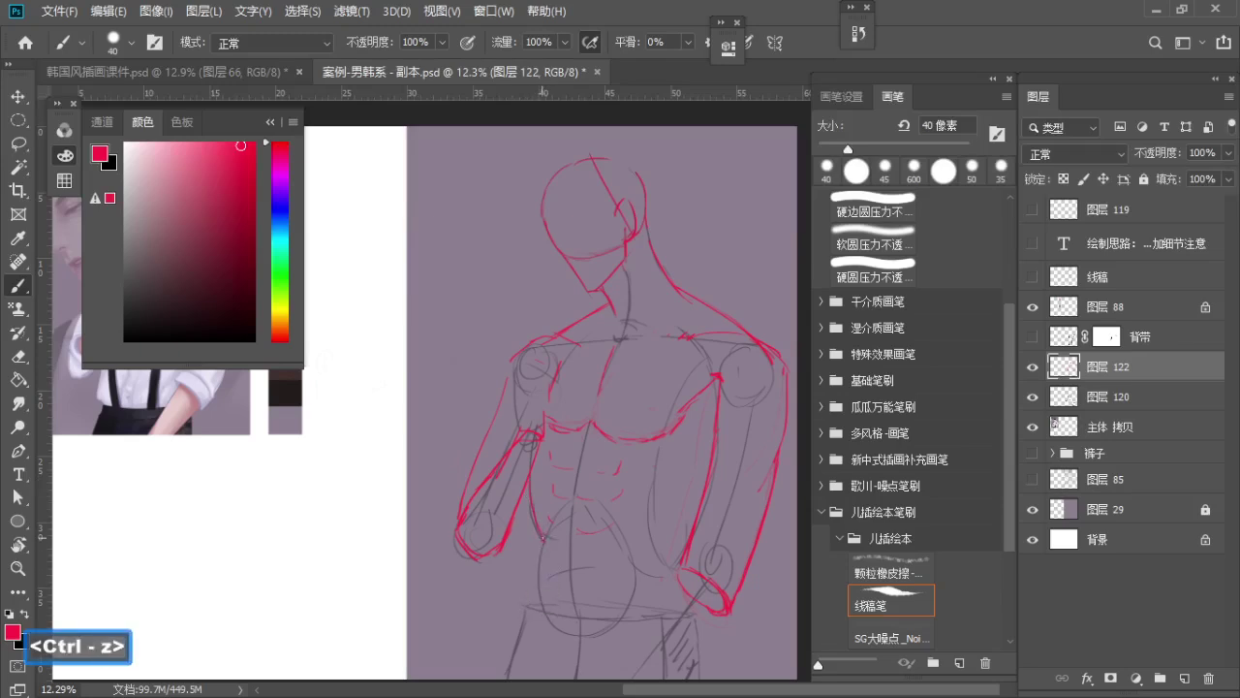
Draw the waist contour on the bent-arm side in red, from below the ribs down to the hip
left_click_drag(544, 539, 526, 603)
key("ctrl+z")
mouse_move(525, 493)
left_mouse_down()
mouse_move(532, 531)
mouse_move(527, 484)
mouse_move(518, 591)
left_mouse_up()
key("ctrl+z")
left_click_drag(532, 539, 518, 605)
key("ctrl+z")
left_click_drag(534, 534, 524, 612)
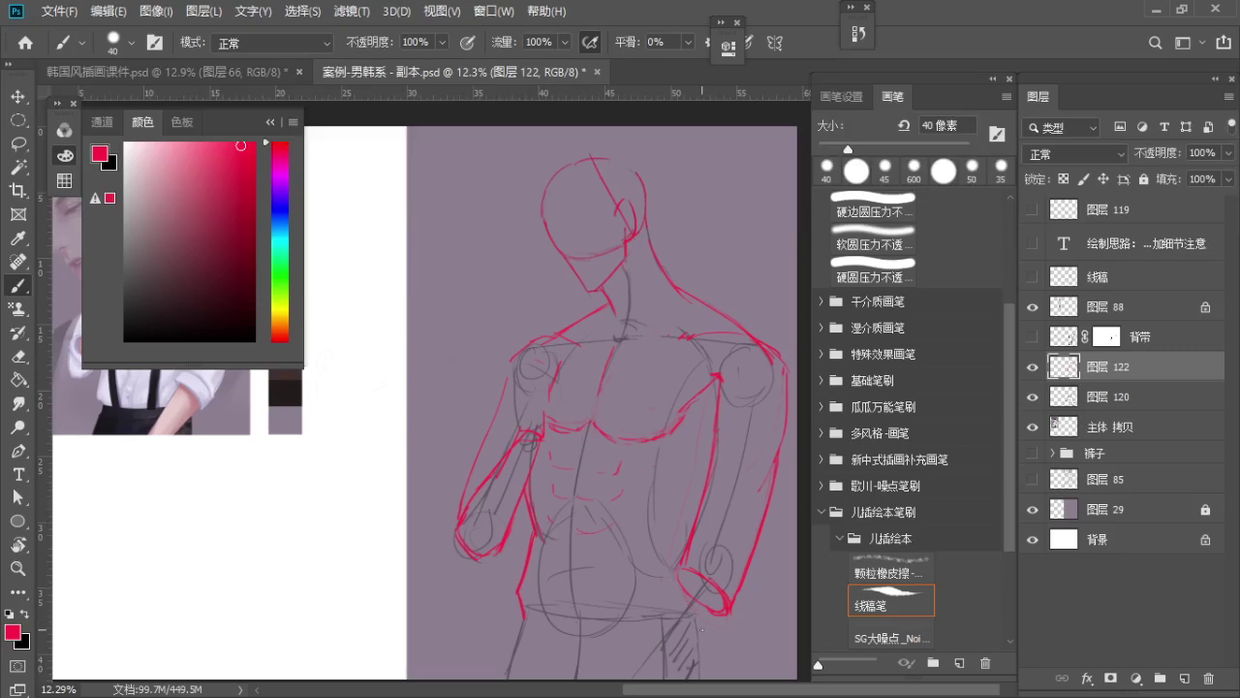
Draw the red forearm outline running diagonally from the elbow on the straight-arm side down across the hip
mouse_move(721, 614)
left_mouse_down()
mouse_move(652, 681)
mouse_move(668, 679)
left_mouse_up()
key("ctrl+z")
left_click_drag(676, 566, 613, 678)
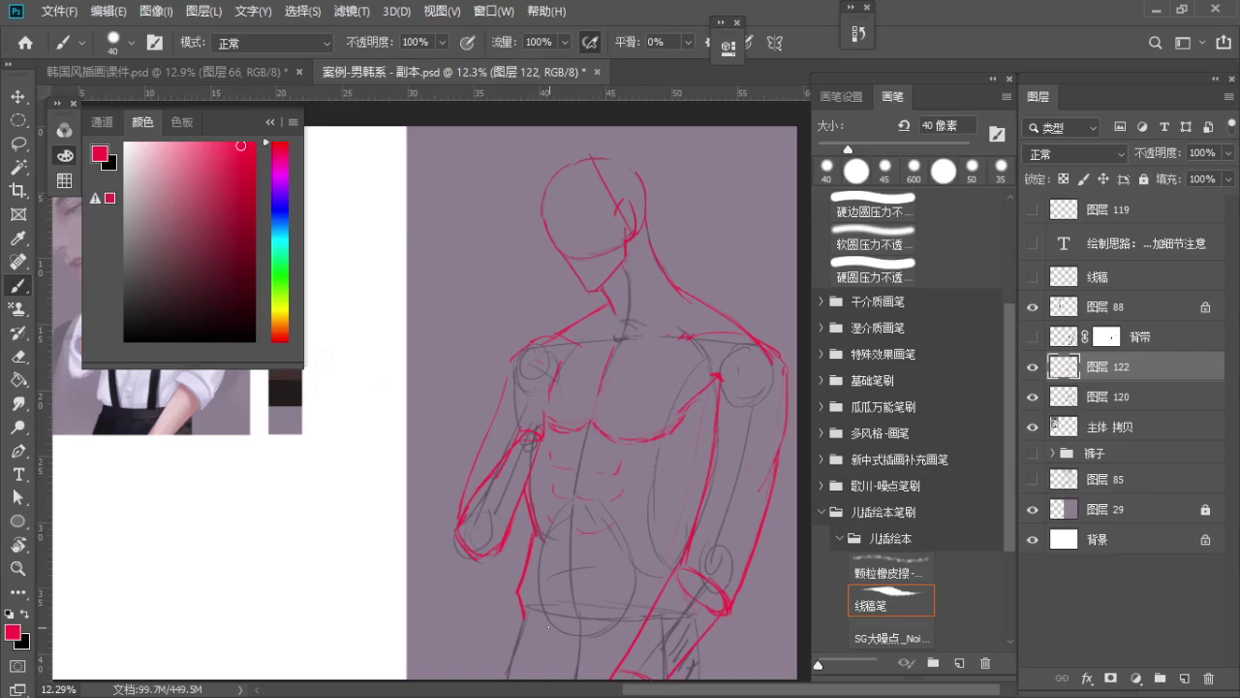
key("ctrl+z")
Sketch the waistline, hips, groin lines and upper thighs in red below the torso, undoing the misplaced strokes
left_click_drag(525, 618, 501, 679)
key("ctrl+z")
key("ctrl+z")
mouse_move(526, 607)
left_mouse_down()
mouse_move(629, 620)
mouse_move(664, 582)
mouse_move(702, 608)
mouse_move(701, 693)
mouse_move(702, 647)
mouse_move(705, 679)
left_mouse_up()
key("ctrl+z")
mouse_move(681, 578)
left_mouse_down()
mouse_move(707, 610)
mouse_move(695, 627)
left_mouse_up()
key("ctrl+z")
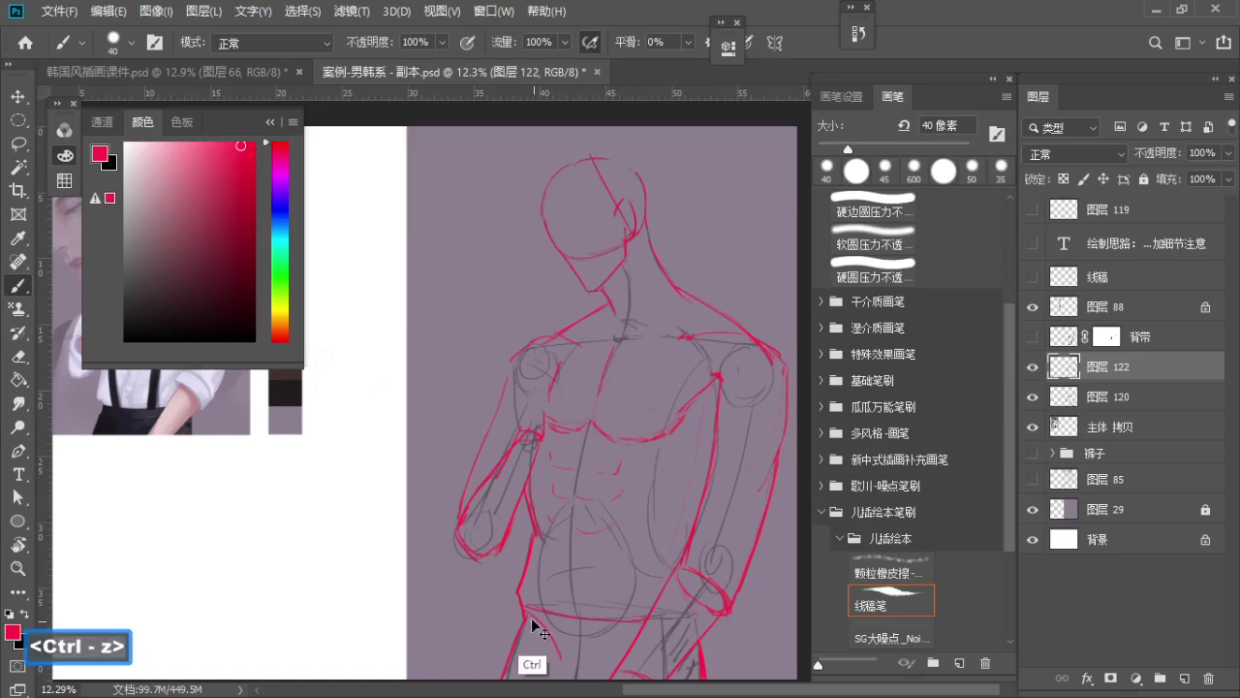
key("ctrl+z")
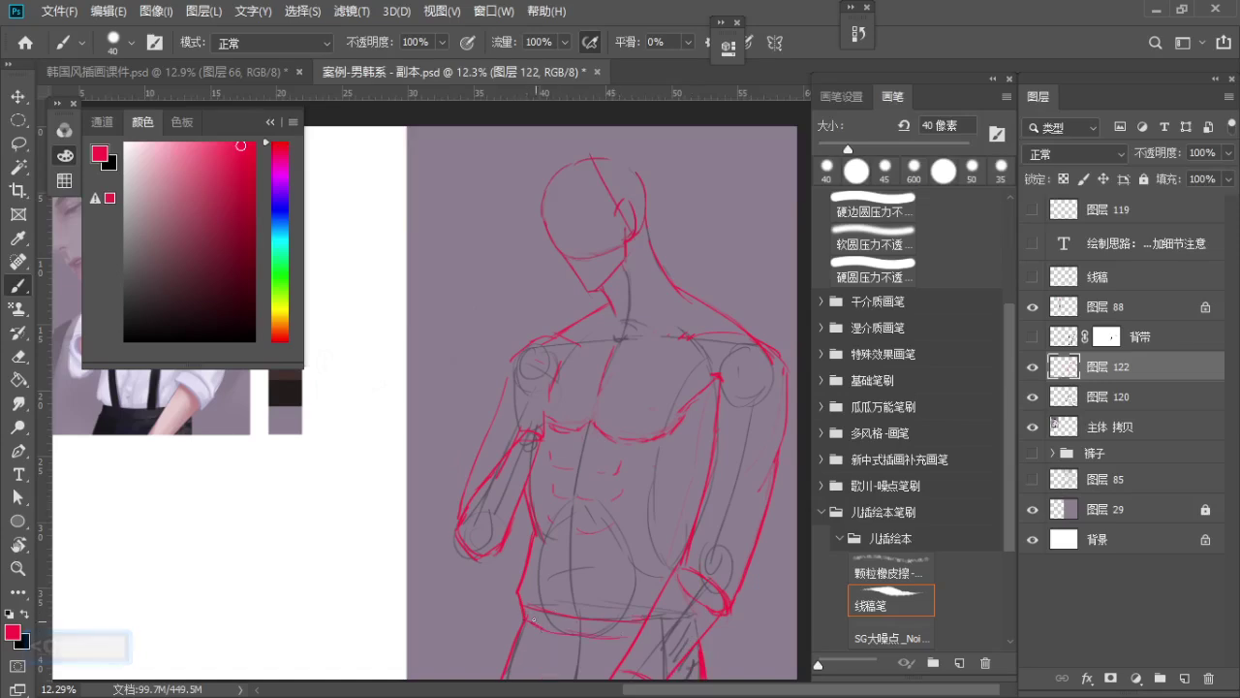
key("ctrl+z")
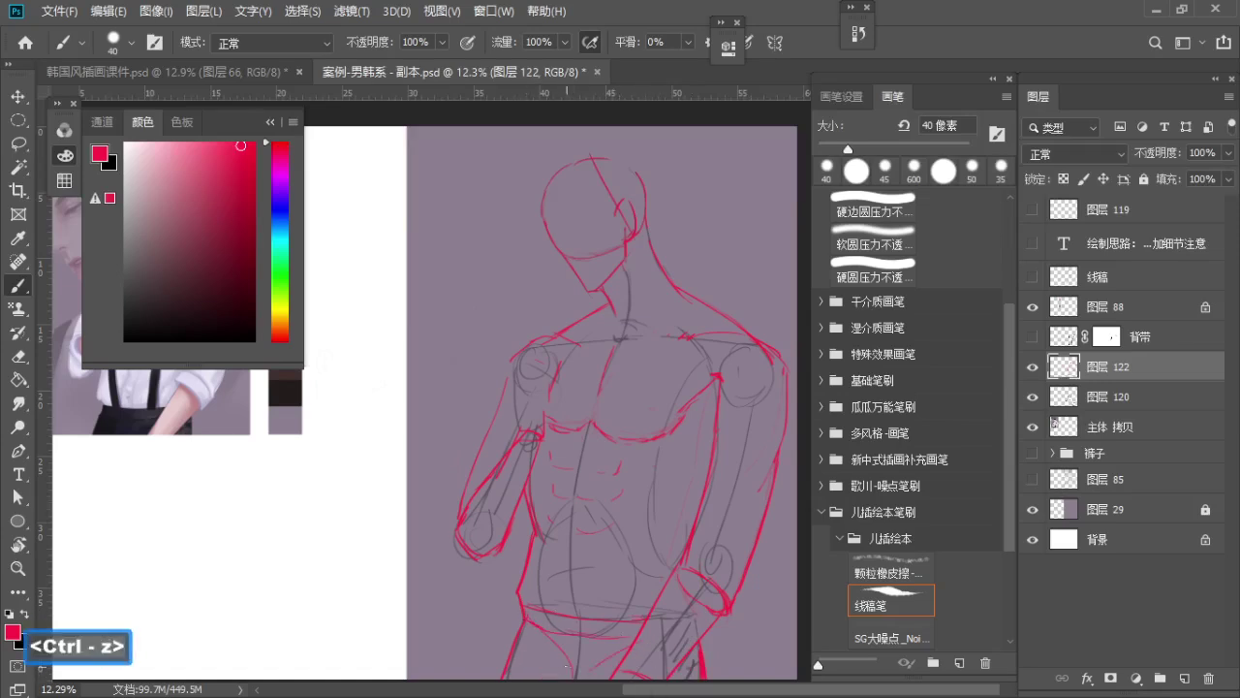
Examine the proportions of the whole red body sketch beside the reference picture
left_click(580, 686)
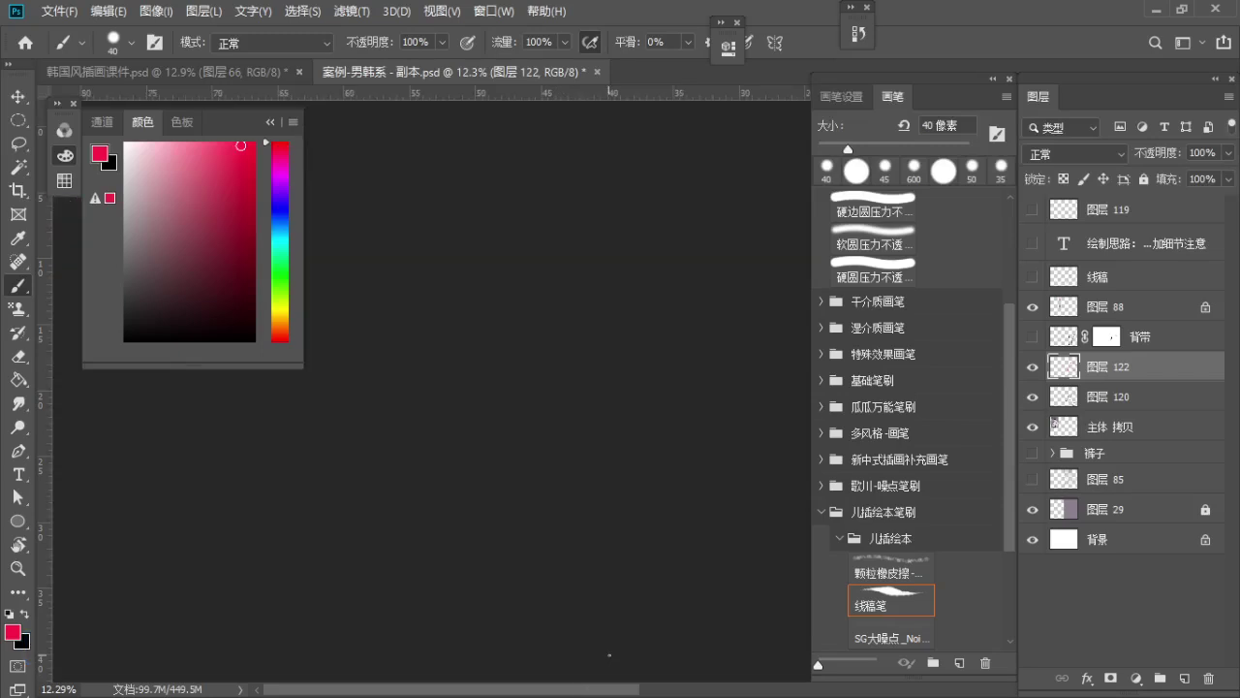
scroll(604, 252, "down", 5)
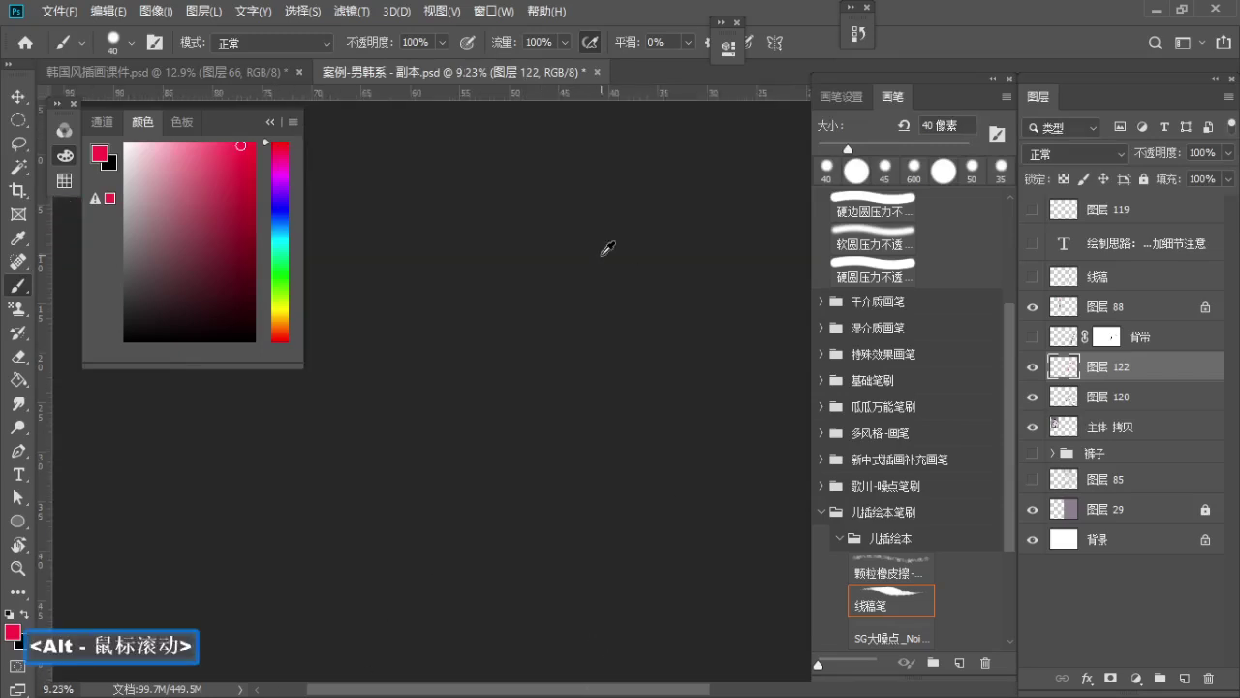
left_click_drag(653, 333, 439, 335)
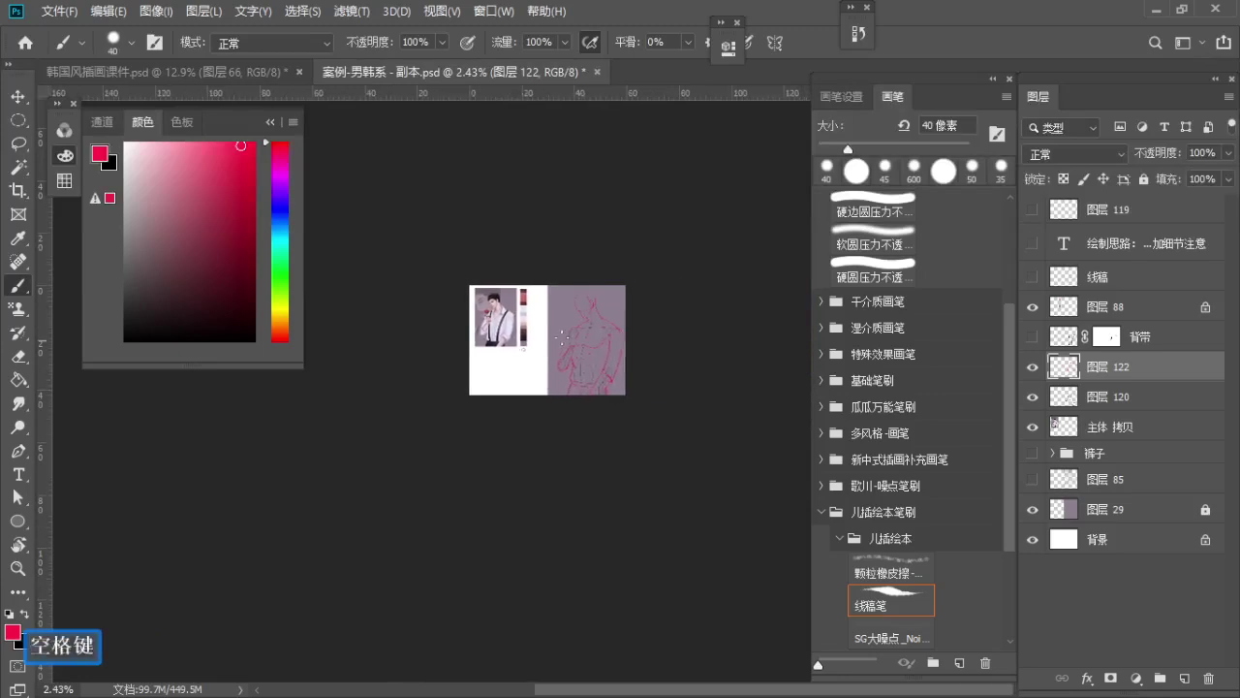
scroll(639, 346, "up", 5)
left_click_drag(578, 383, 648, 476)
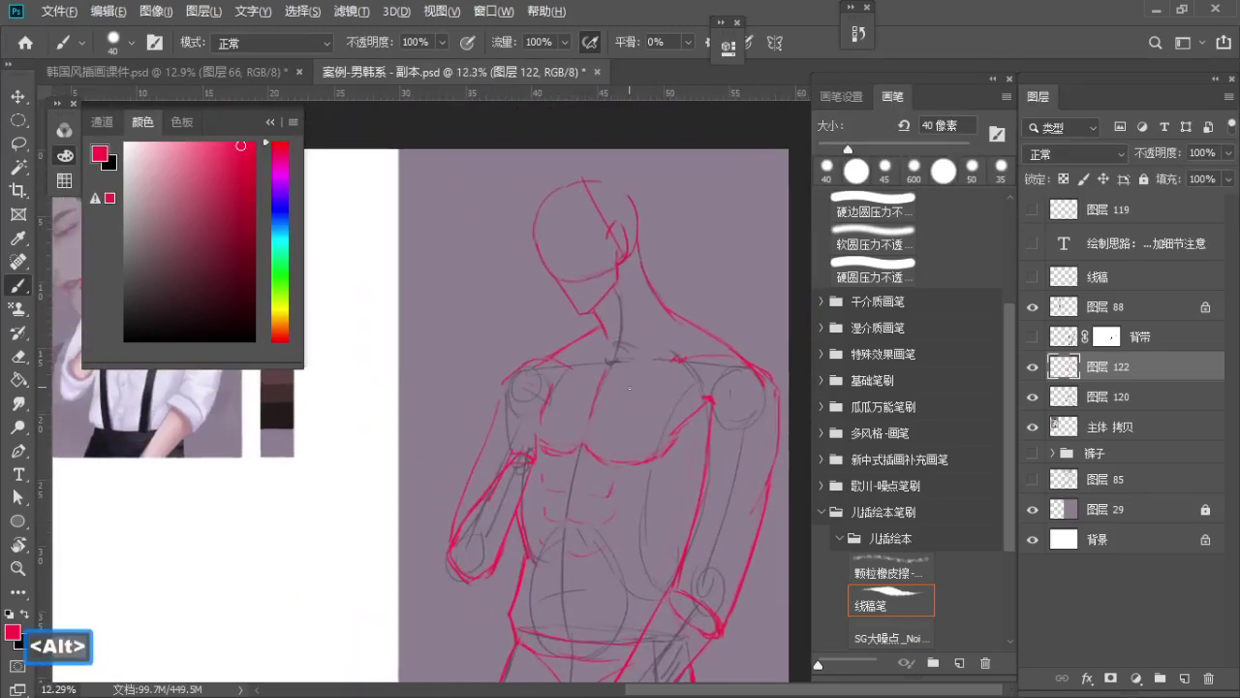
scroll(643, 373, "up", 1)
scroll(644, 373, "up", 1)
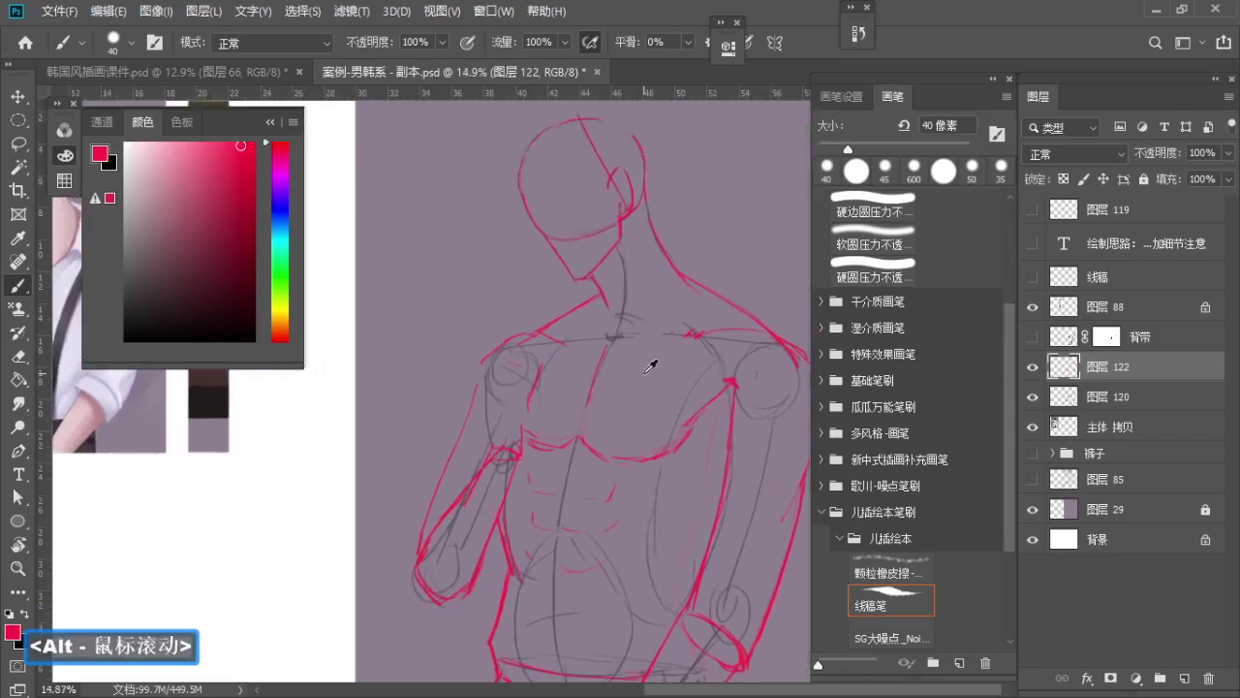
scroll(650, 365, "down", 1)
left_click_drag(648, 373, 653, 379)
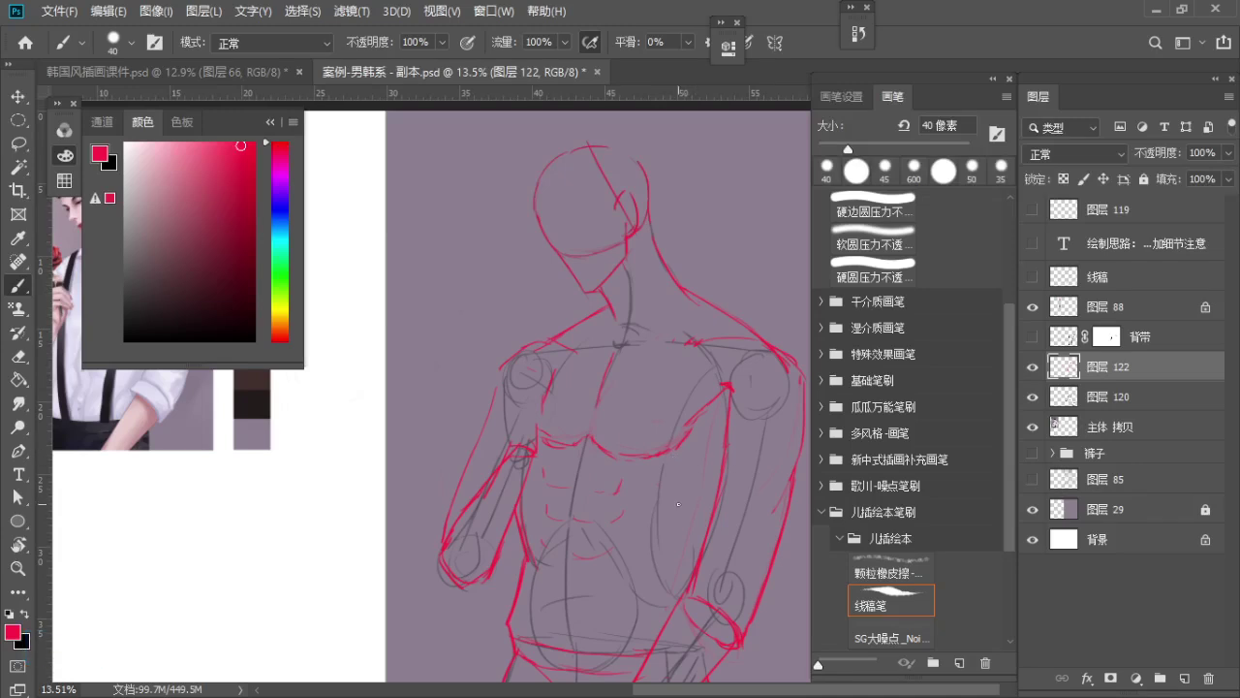
left_click_drag(629, 531, 637, 490)
scroll(639, 514, "up", 1)
scroll(631, 517, "down", 2)
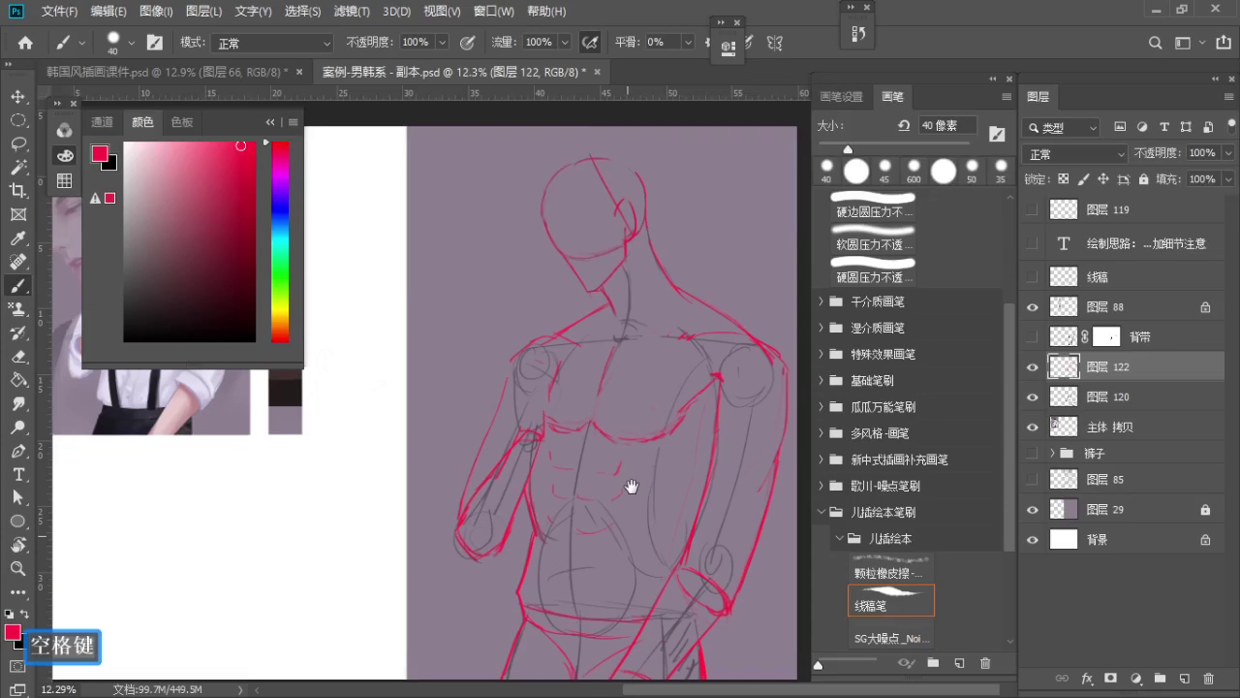
left_click_drag(632, 487, 634, 486)
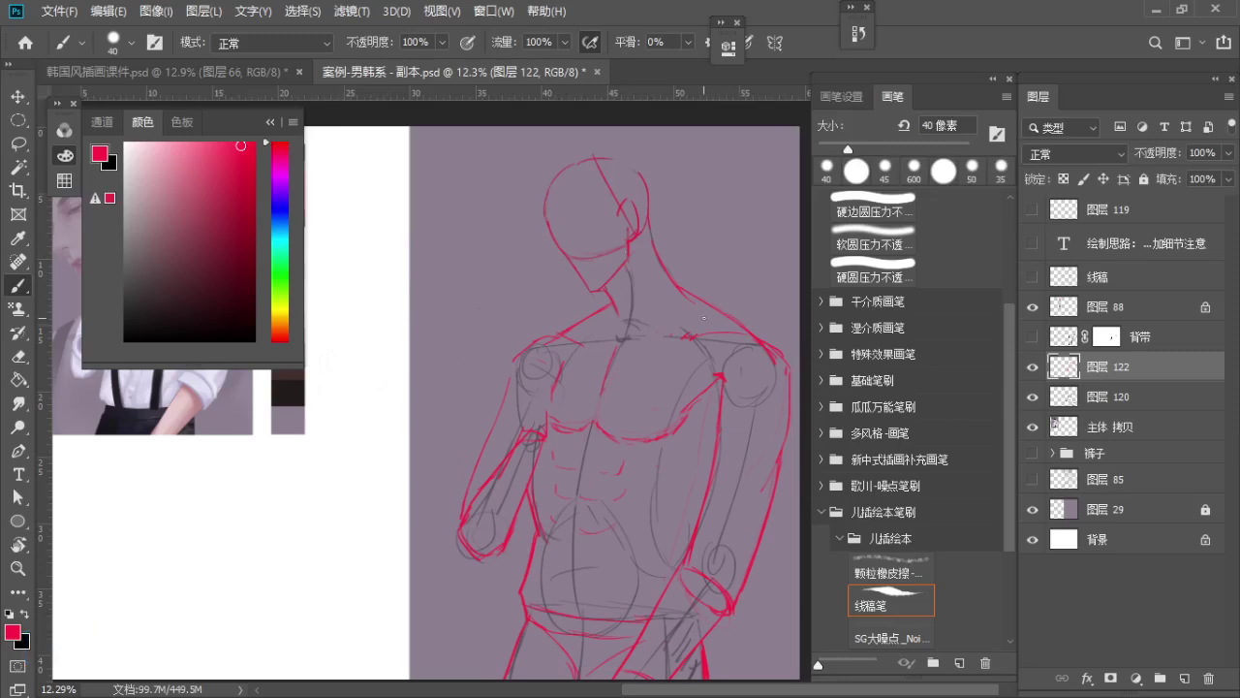
Hide the grey skeleton sketch layer 图层 120 and lower the opacity of the red sketch layer 图层 122 to 48%
left_click(1034, 399)
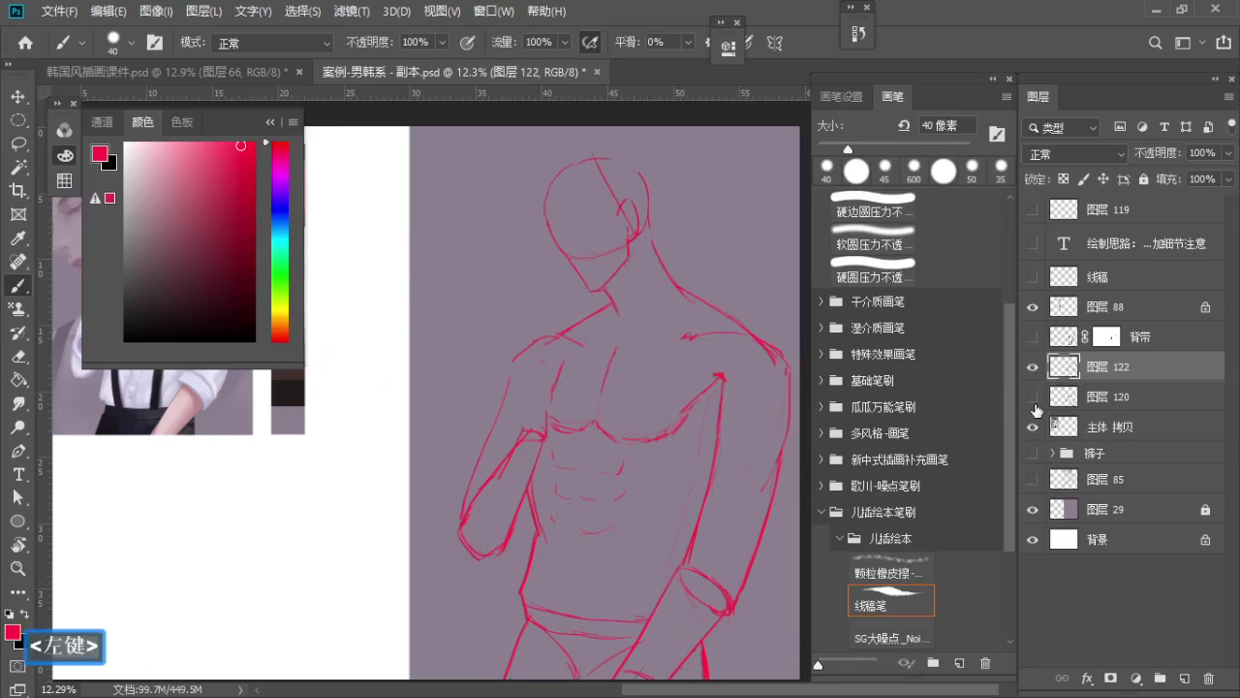
left_click(1034, 399)
left_click(1034, 399)
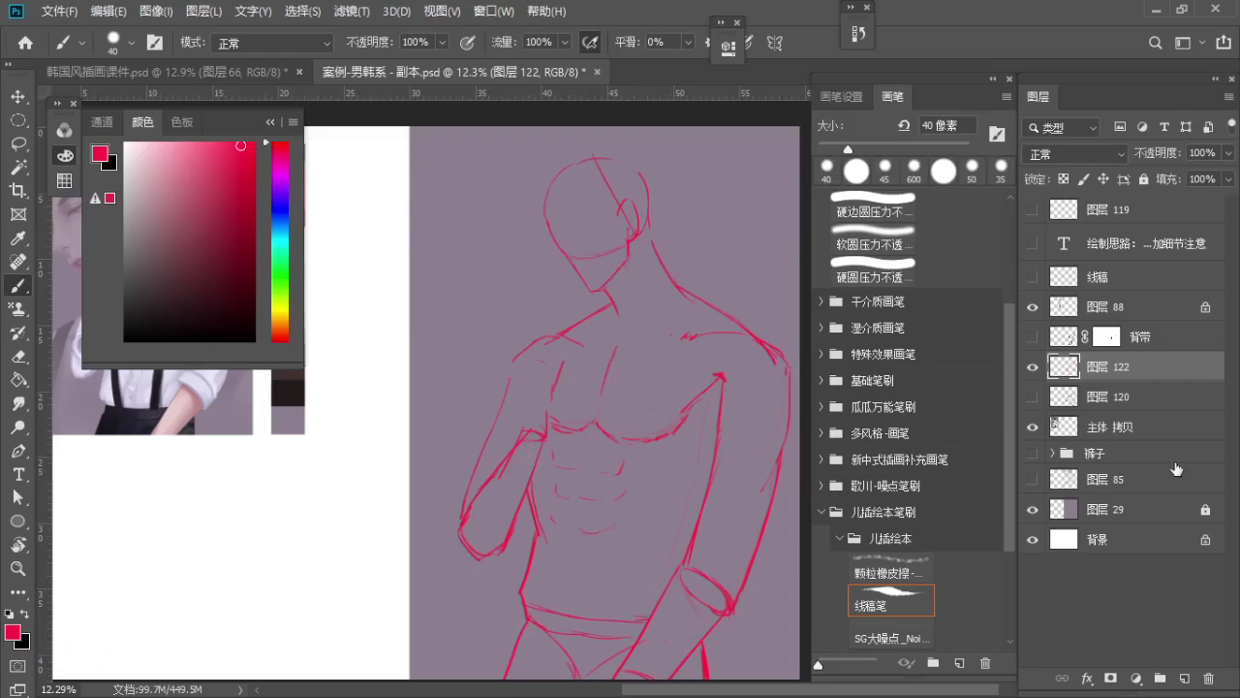
left_click(1228, 153)
left_click(1183, 171)
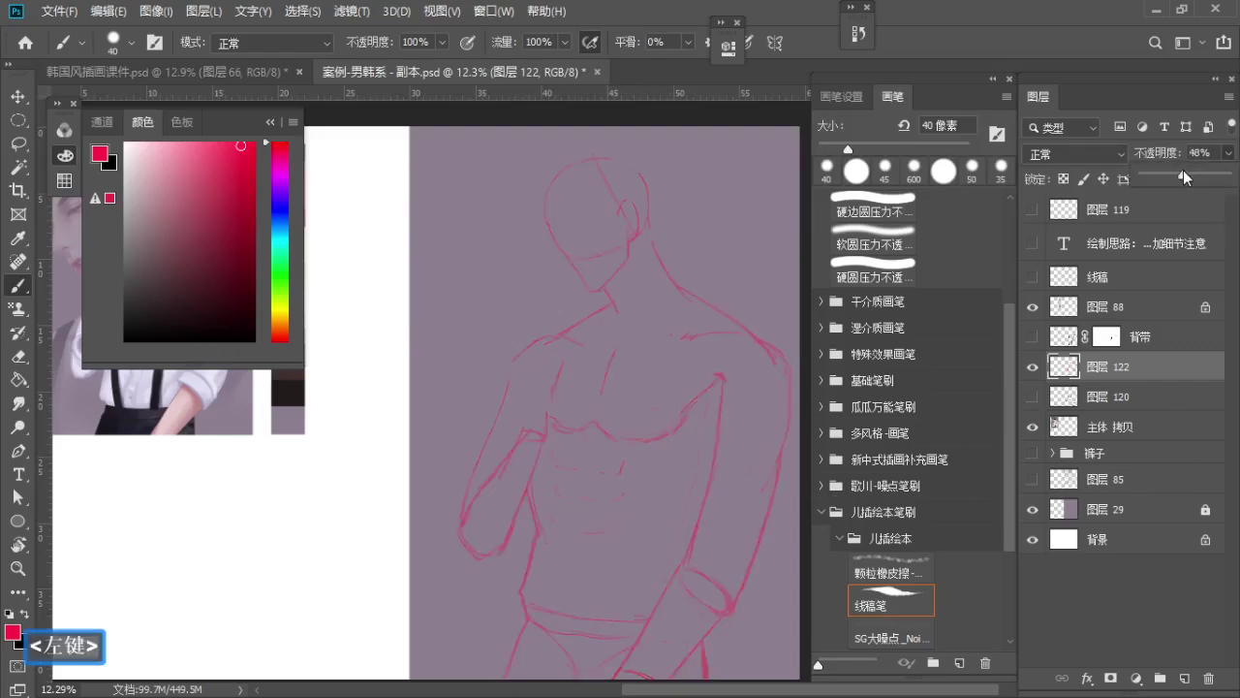
Add a new layer above the faded red sketch and set the brush to black at 30 px
left_click(1183, 678)
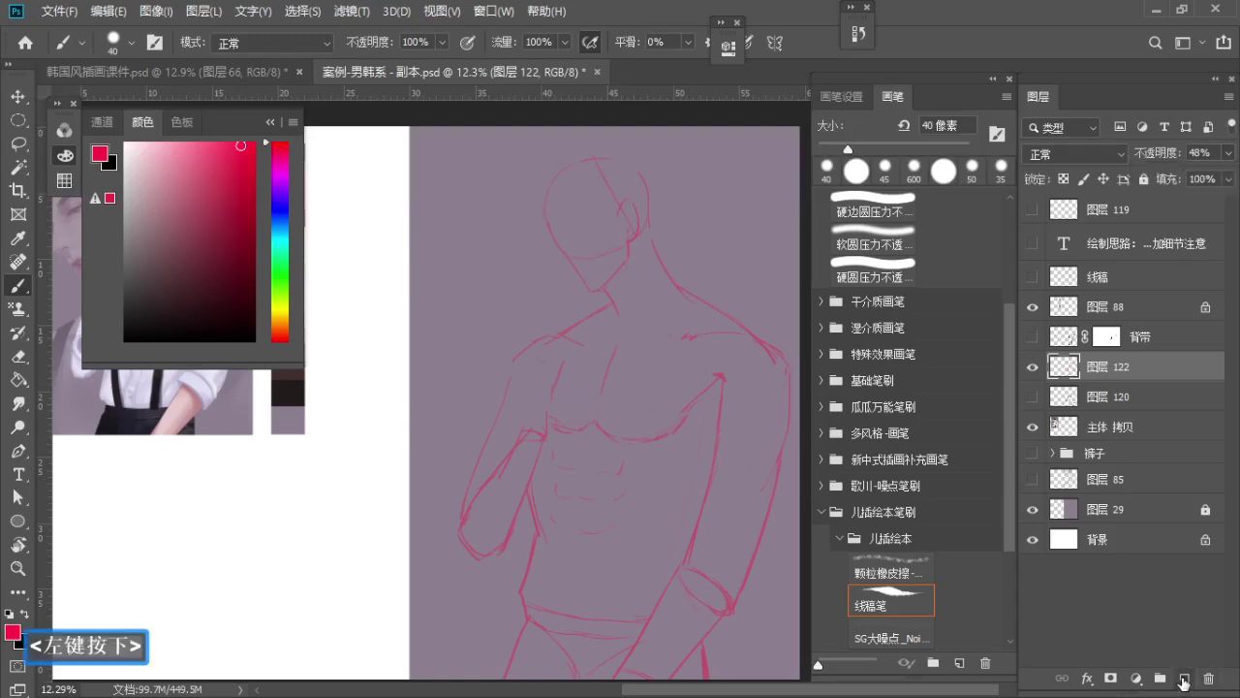
key("d")
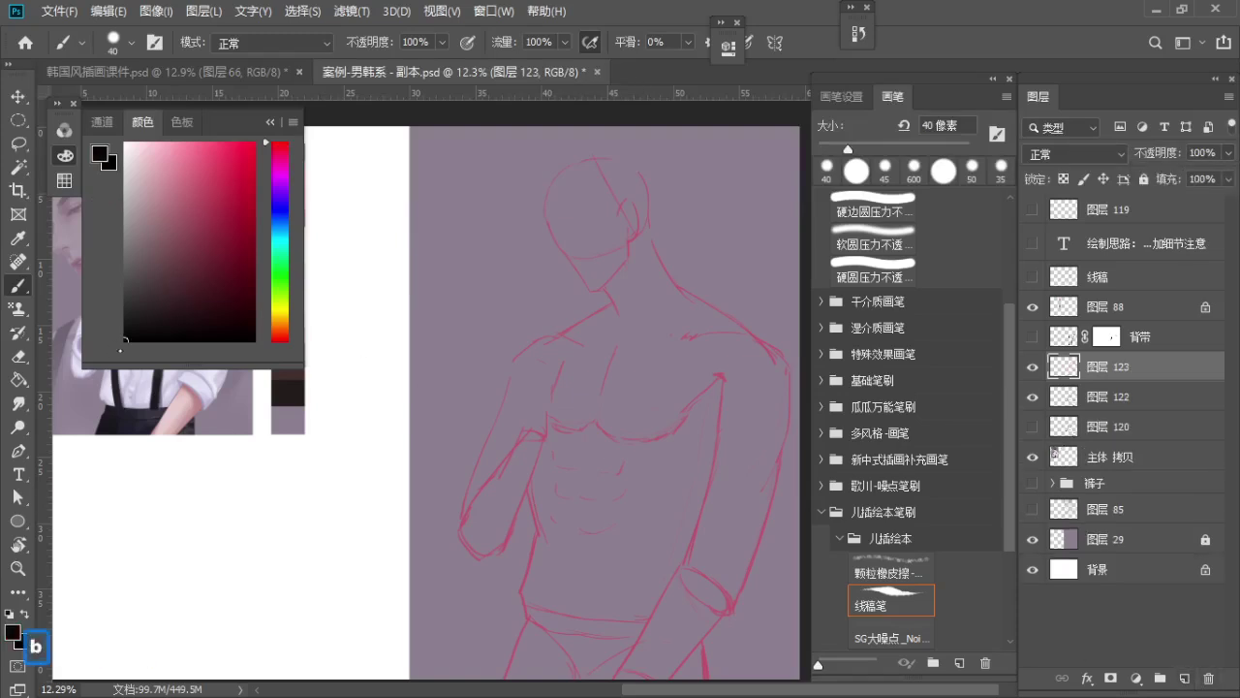
key("b")
key("bracketleft")
key("ctrl+z")
key("bracketleft")
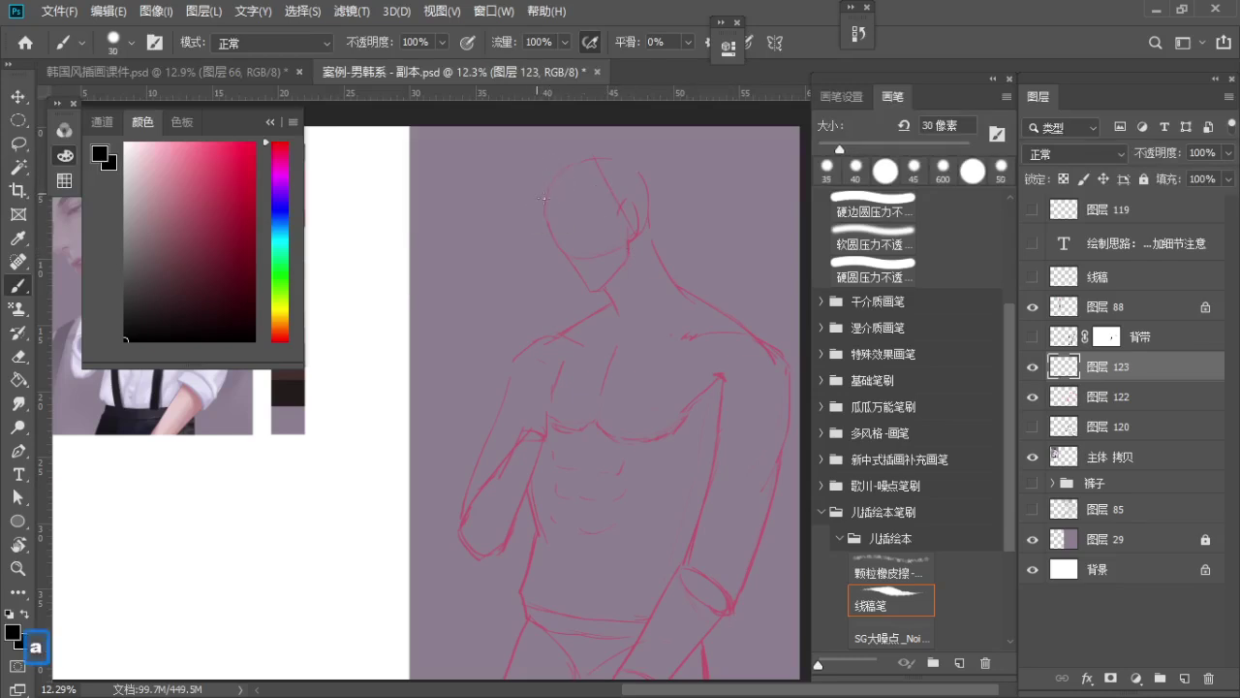
Draw the slanted eye line with its small guide ticks across the face in black, undoing misplaced strokes
left_click_drag(578, 228, 553, 241)
key("ctrl+z")
key("ctrl+z")
key("ctrl+z")
key("ctrl+z")
key("ctrl+z")
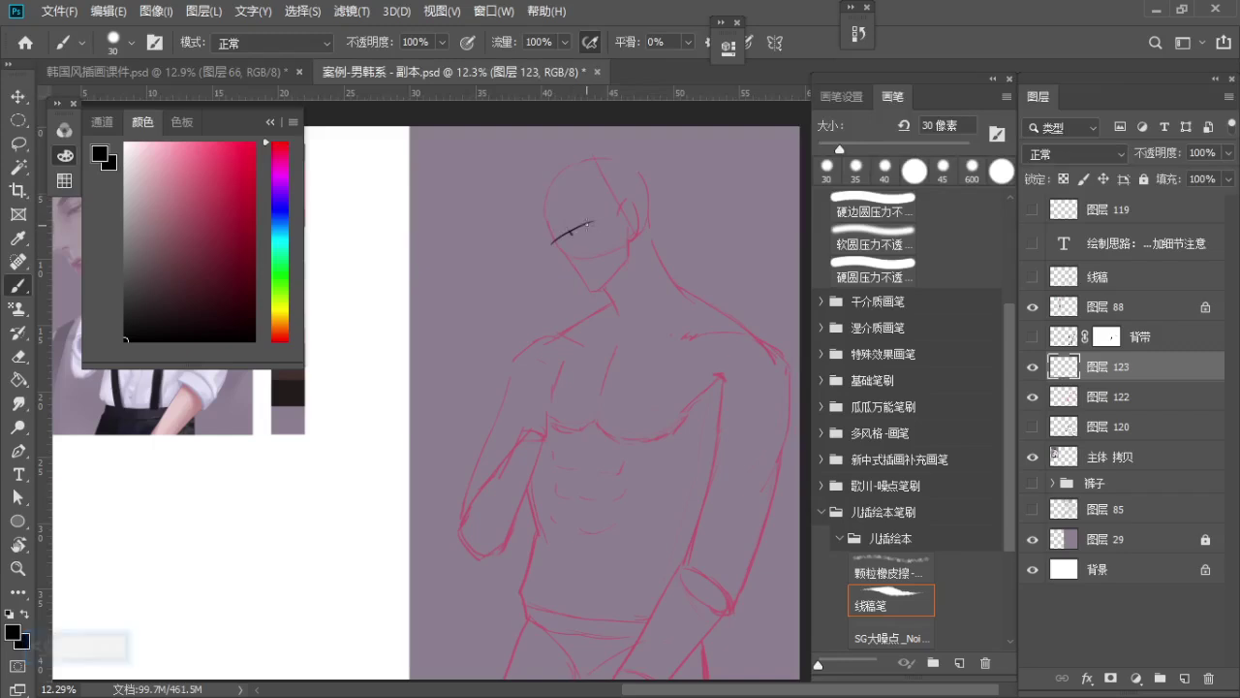
left_click_drag(584, 222, 586, 226)
Draw the face profile with nose, chin and jaw in black using a 25 px brush, undoing failed strokes
mouse_move(552, 240)
left_mouse_down()
mouse_move(555, 263)
mouse_move(569, 260)
mouse_move(590, 293)
mouse_move(625, 260)
left_mouse_up()
key("ctrl+z")
key("a")
key("ctrl+z")
key("ctrl+z")
key("ctrl+z")
key("ctrl+z")
key("ctrl+z")
key("ctrl+z")
key("ctrl+z")
Draw the ear at the back of the jaw and block in the mouth in black
left_click_drag(617, 217, 623, 198)
key("ctrl+z")
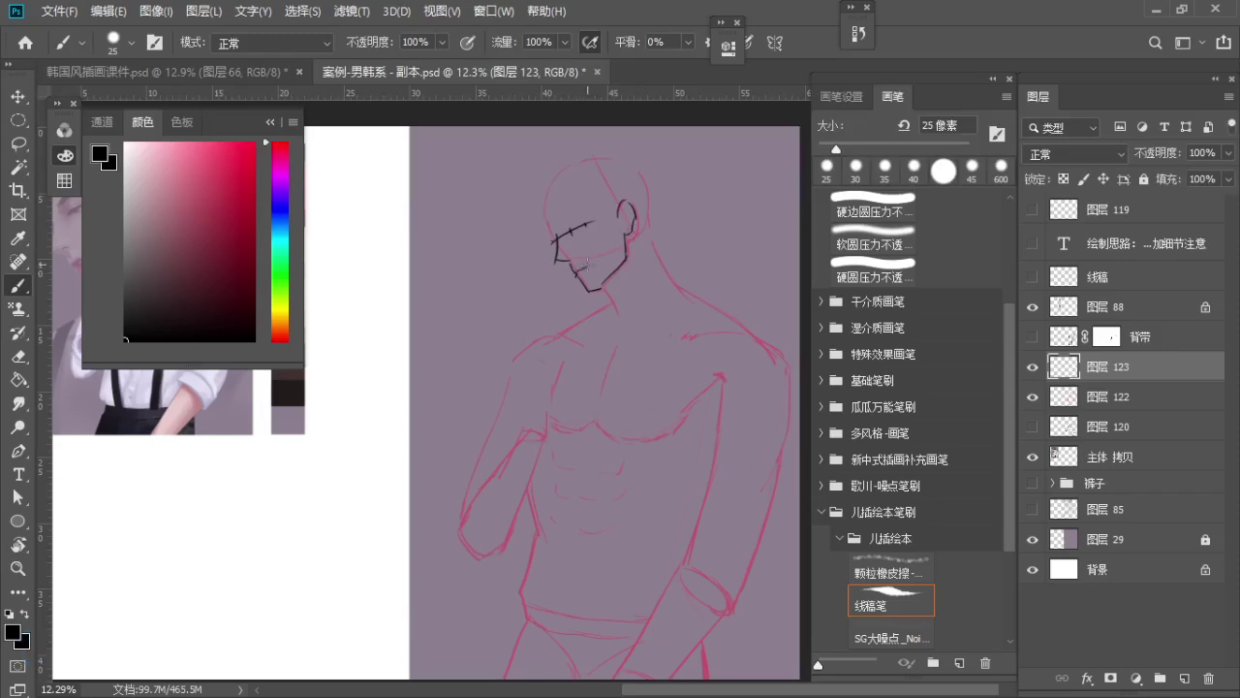
key("ctrl+z")
left_click_drag(588, 260, 587, 273)
Draw the forehead edge and the outer hair contour from the fringe over the crown to the back
left_click_drag(543, 216, 549, 238)
key("ctrl+z")
mouse_move(540, 210)
left_mouse_down()
mouse_move(545, 221)
mouse_move(526, 212)
mouse_move(528, 179)
mouse_move(542, 161)
mouse_move(568, 164)
left_mouse_up()
key("ctrl+z")
mouse_move(558, 156)
left_mouse_down()
mouse_move(616, 133)
mouse_move(590, 142)
mouse_move(652, 182)
left_mouse_up()
key("ctrl+z")
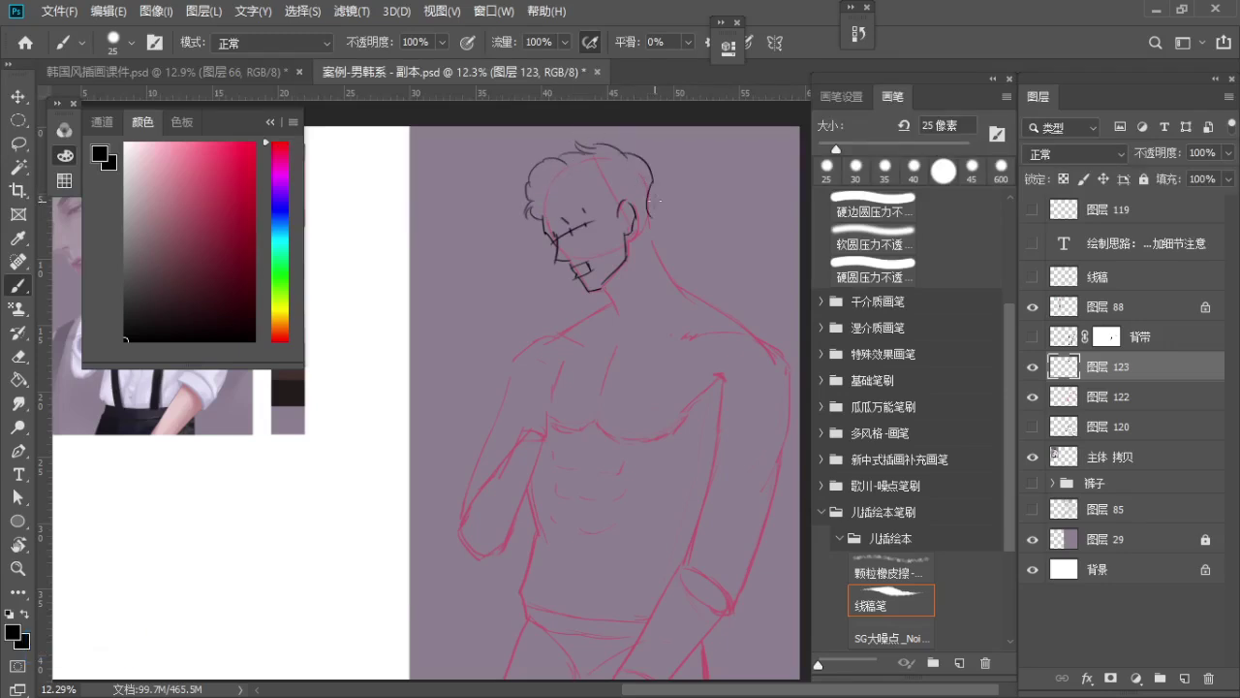
Redraw the hair outline at the back of the head down to the nape and add fringe locks
key("ctrl+z")
left_click_drag(630, 157, 644, 162)
left_click_drag(636, 162, 647, 235)
key("ctrl+z")
key("ctrl+z")
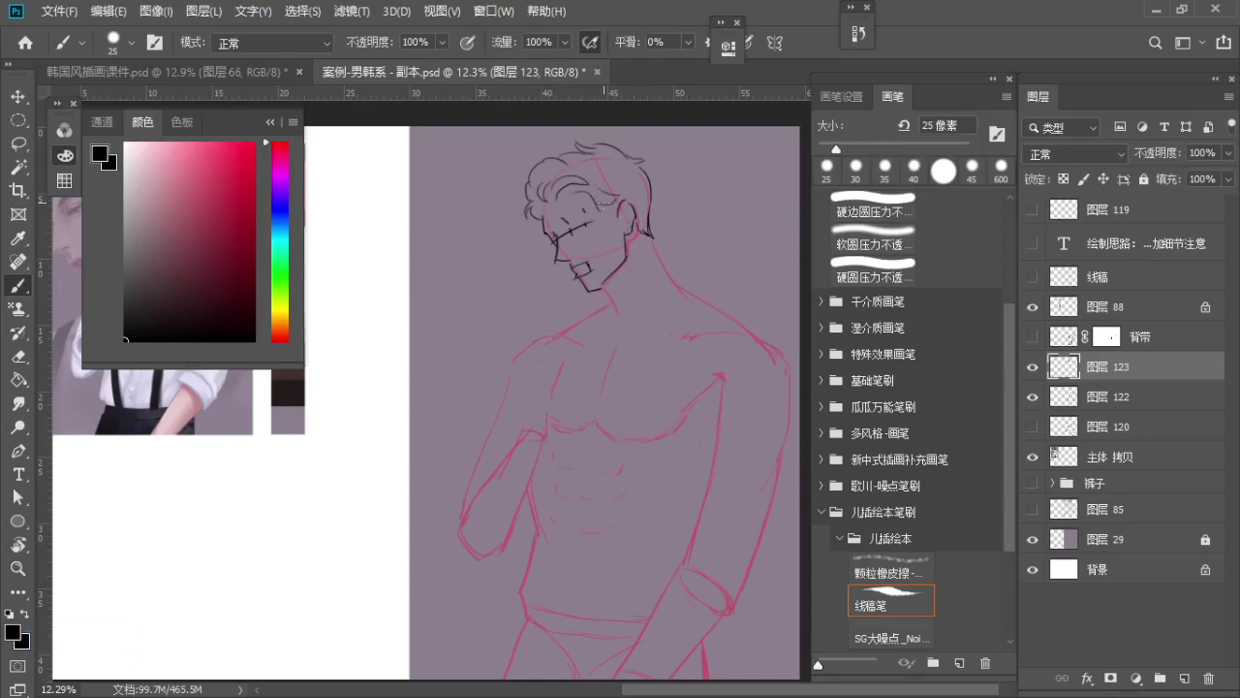
Draw the front and back contours of the neck in black with a 25 px brush, undoing failed strokes
key("ctrl+z")
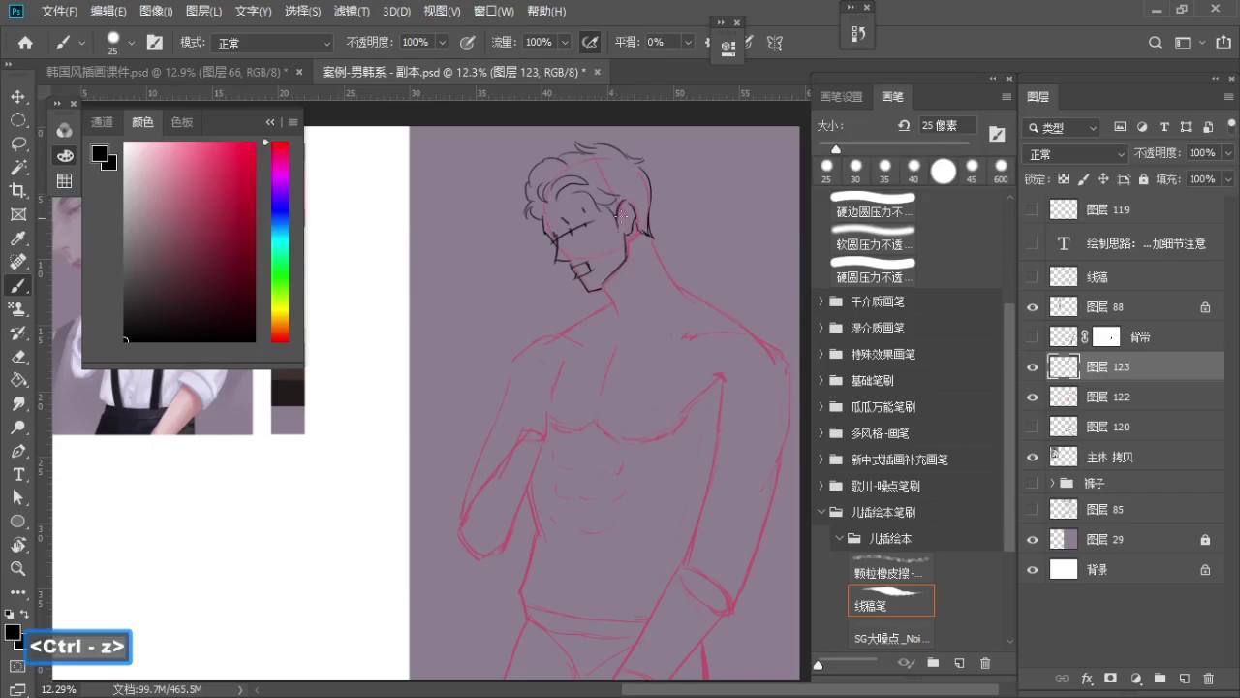
key("ctrl+z")
key("bracketleft")
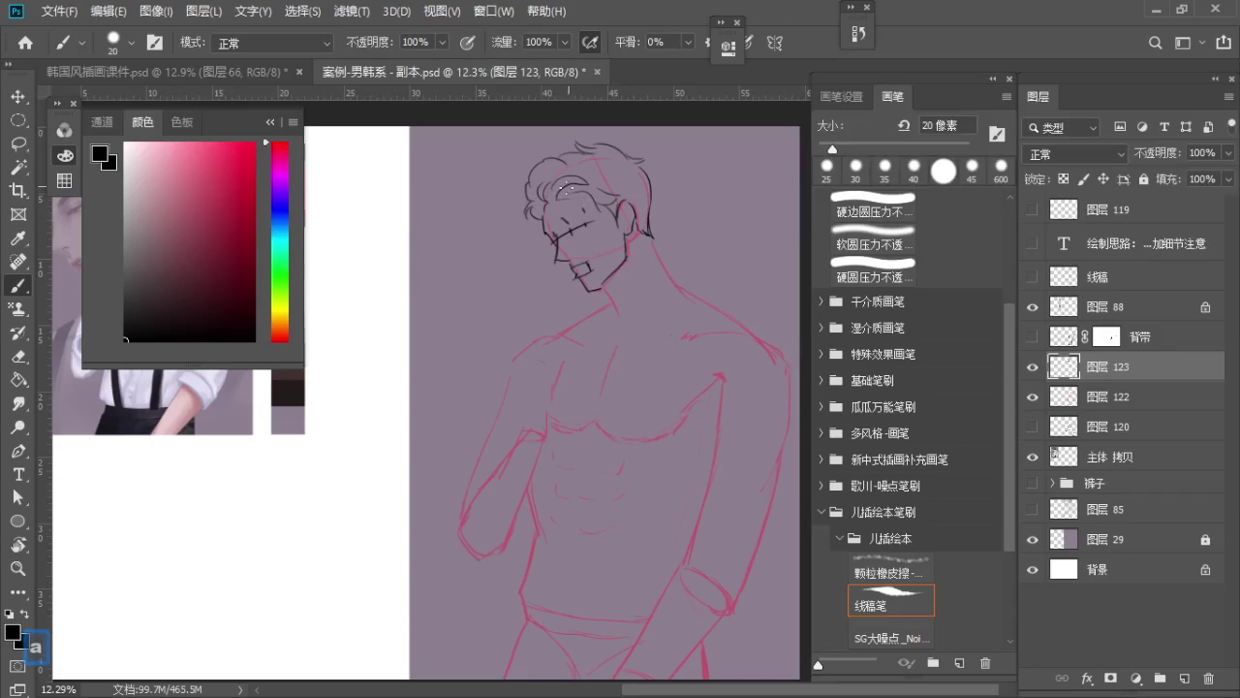
key("bracketright")
left_click_drag(602, 288, 613, 317)
key("ctrl+z")
left_click_drag(652, 238, 684, 295)
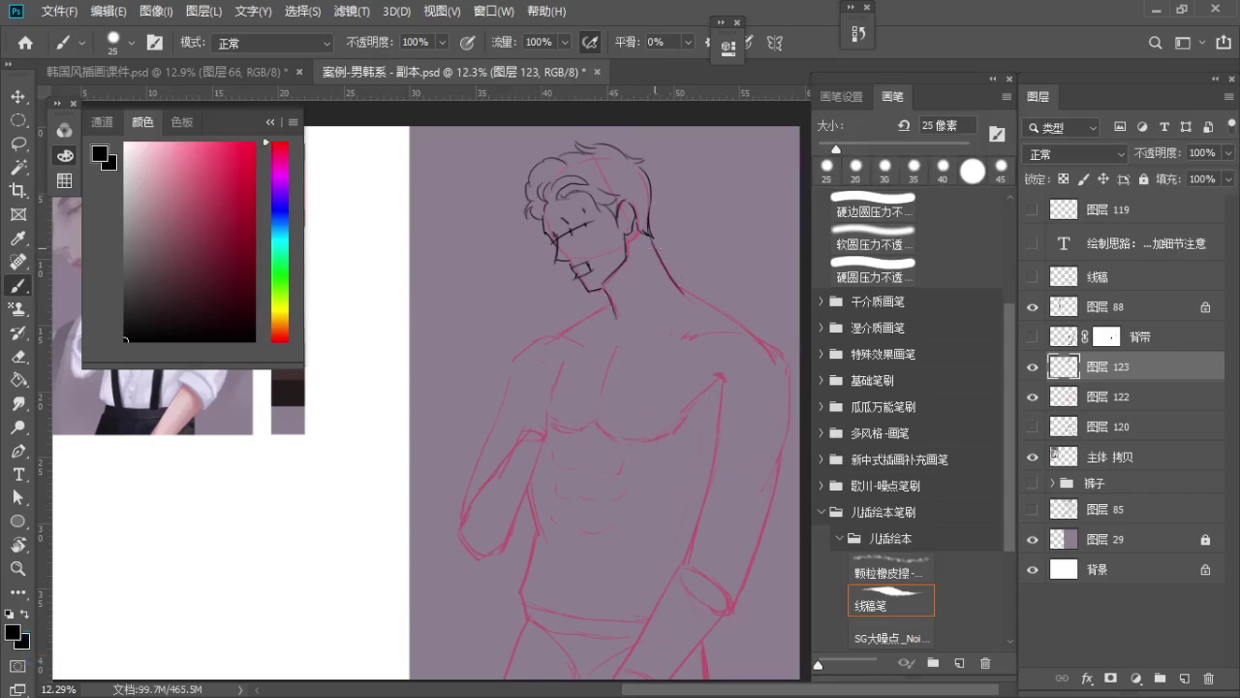
key("ctrl+z")
left_click_drag(649, 234, 682, 287)
Sketch the collarbone line with a small notch at the base of the neck in black
left_click_drag(615, 334, 625, 339)
key("ctrl+z")
left_click_drag(626, 339, 667, 336)
key("ctrl+z")
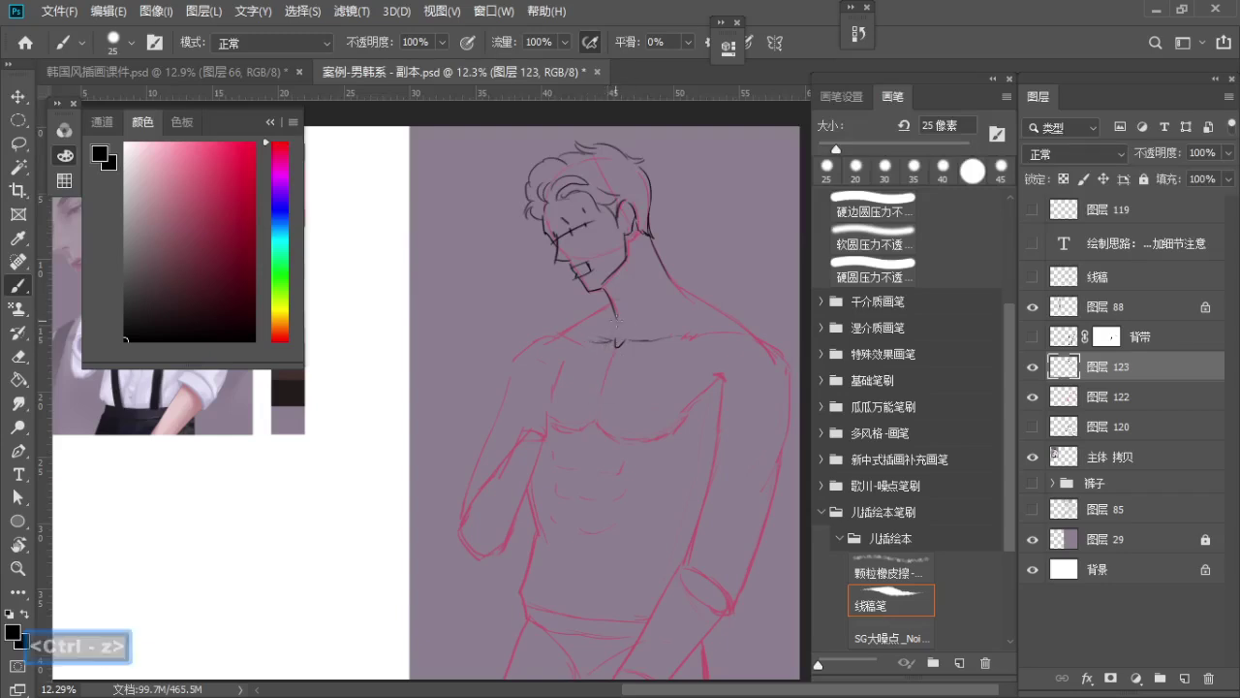
key("ctrl+z")
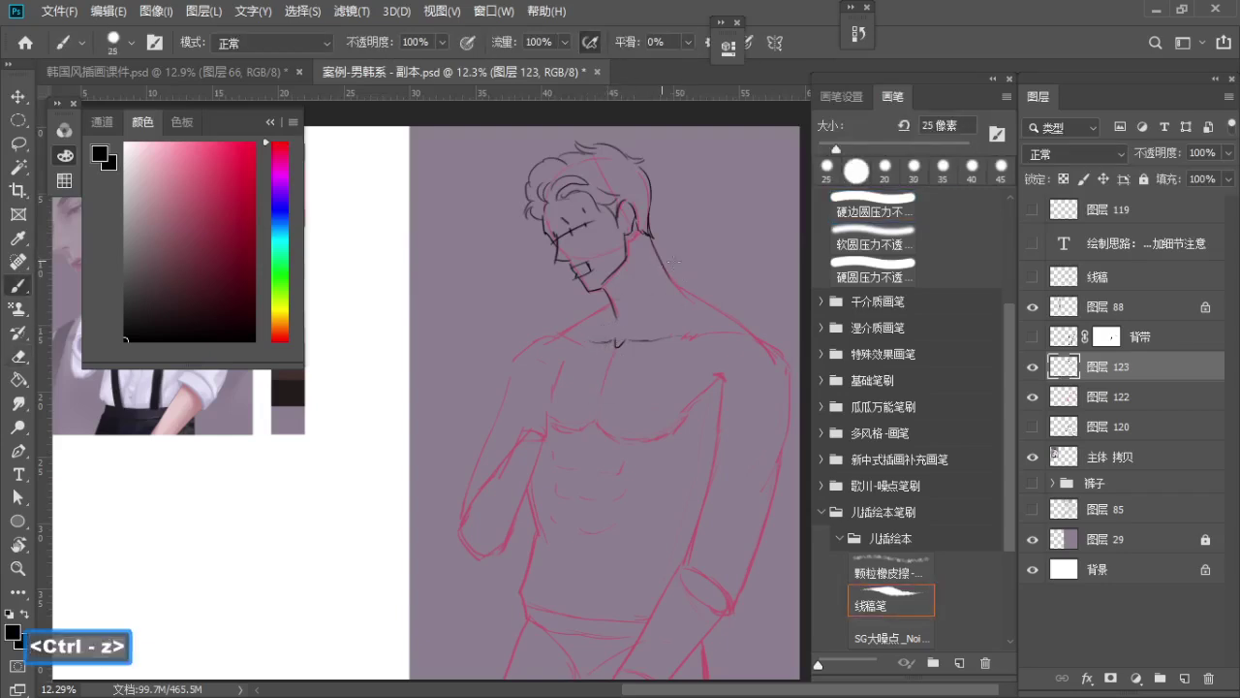
Rough in the shirt collar at the nape, erase its inner edge and try another curve for it
left_click_drag(662, 261, 673, 262)
key("ctrl+z")
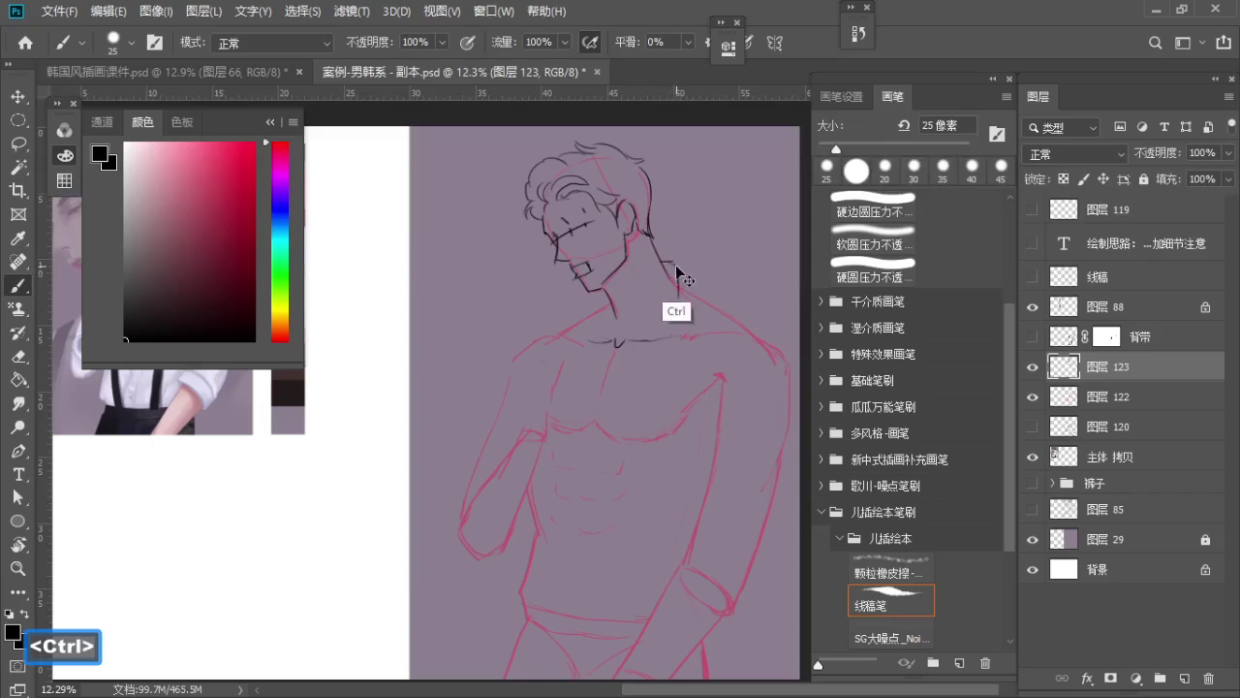
key("ctrl+z")
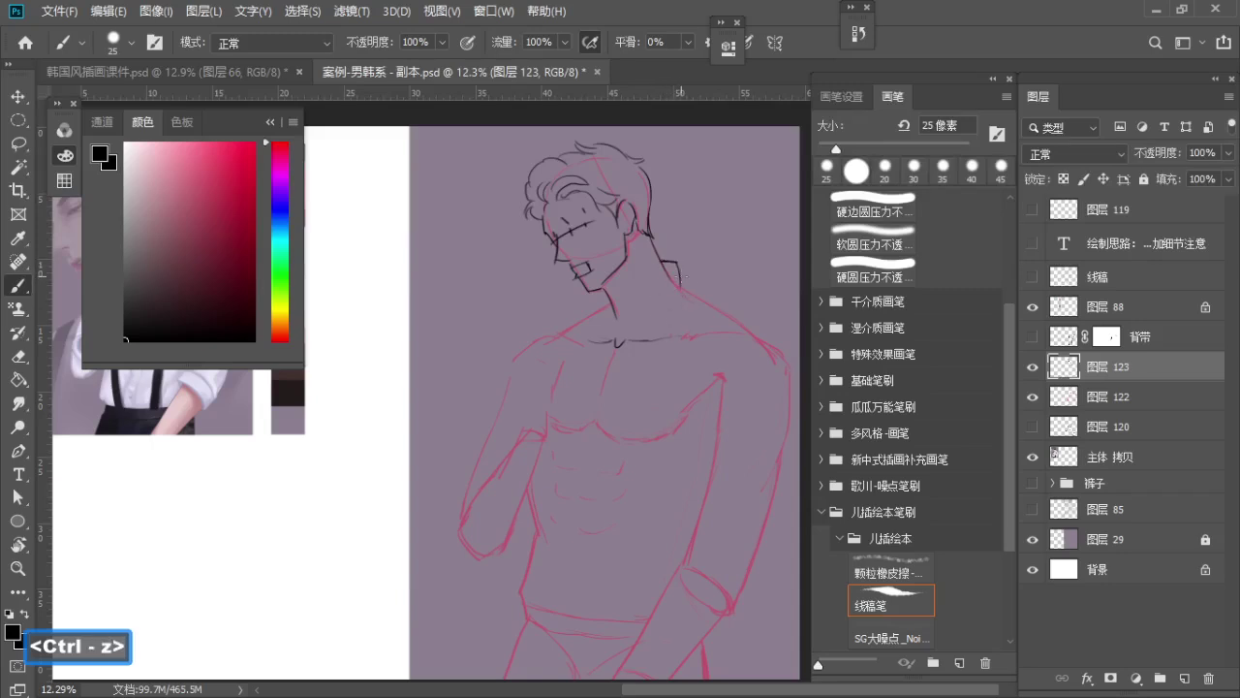
left_click_drag(678, 279, 662, 339)
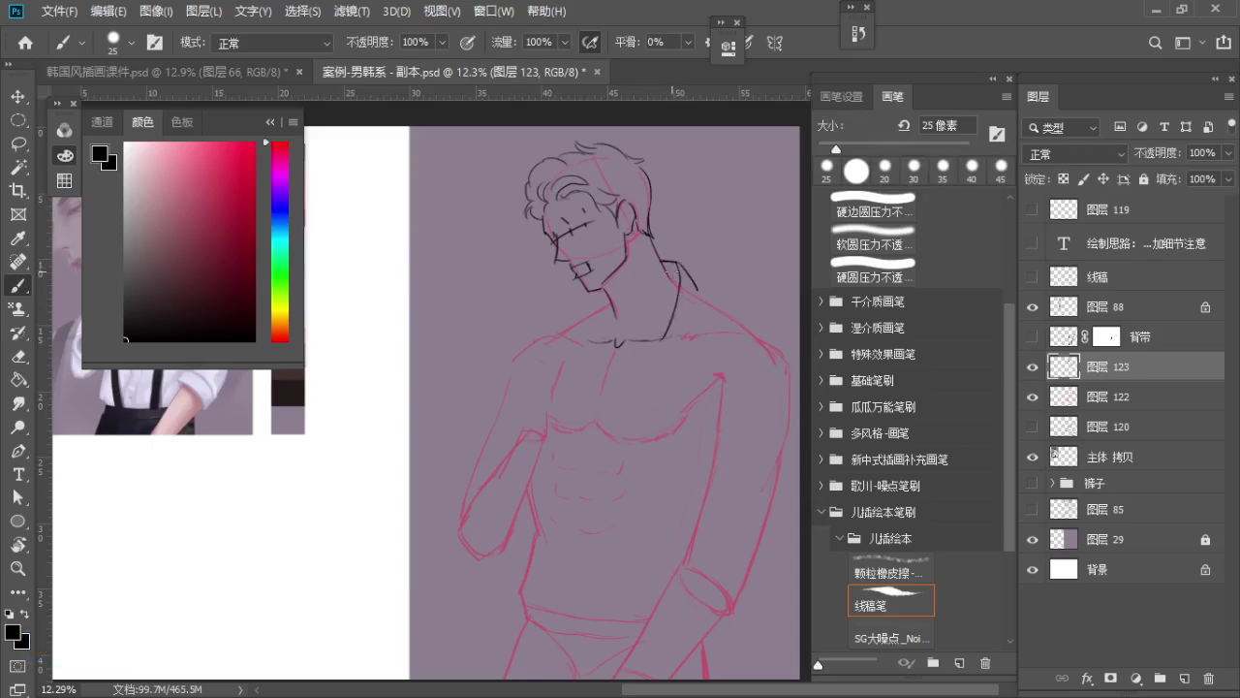
key("e")
key("s")
mouse_move(689, 267)
left_mouse_down()
mouse_move(667, 262)
mouse_move(686, 280)
mouse_move(634, 368)
left_mouse_up()
key("b")
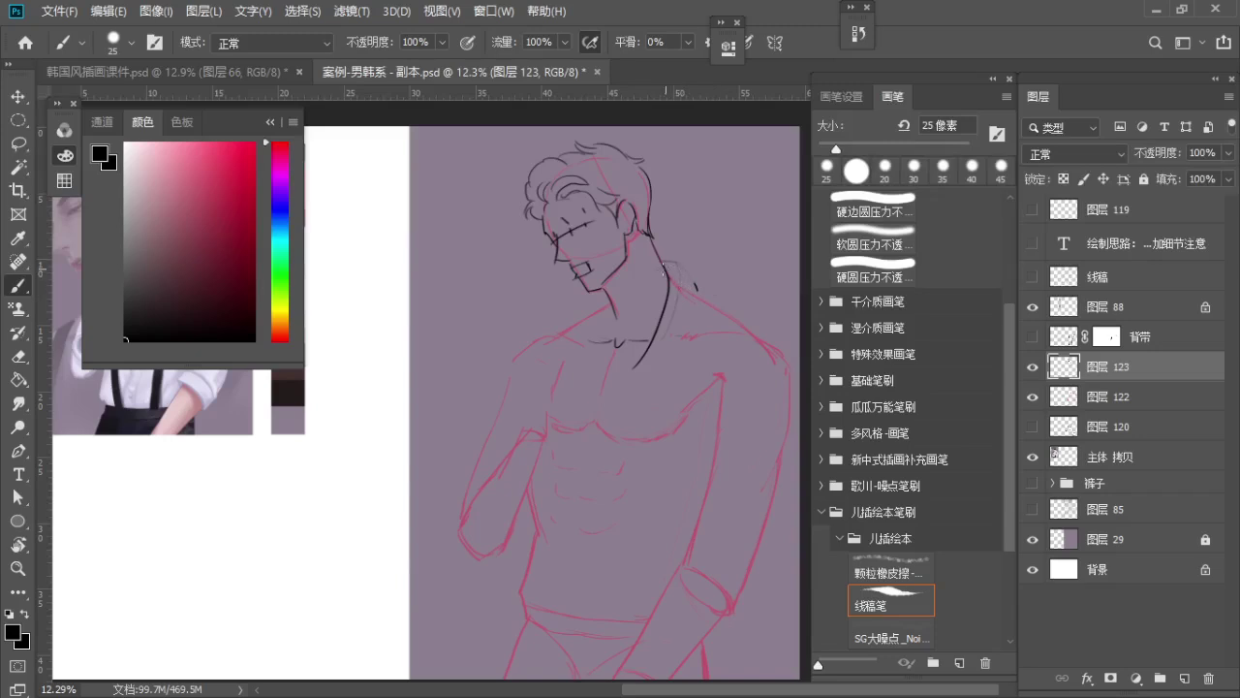
key("ctrl+z")
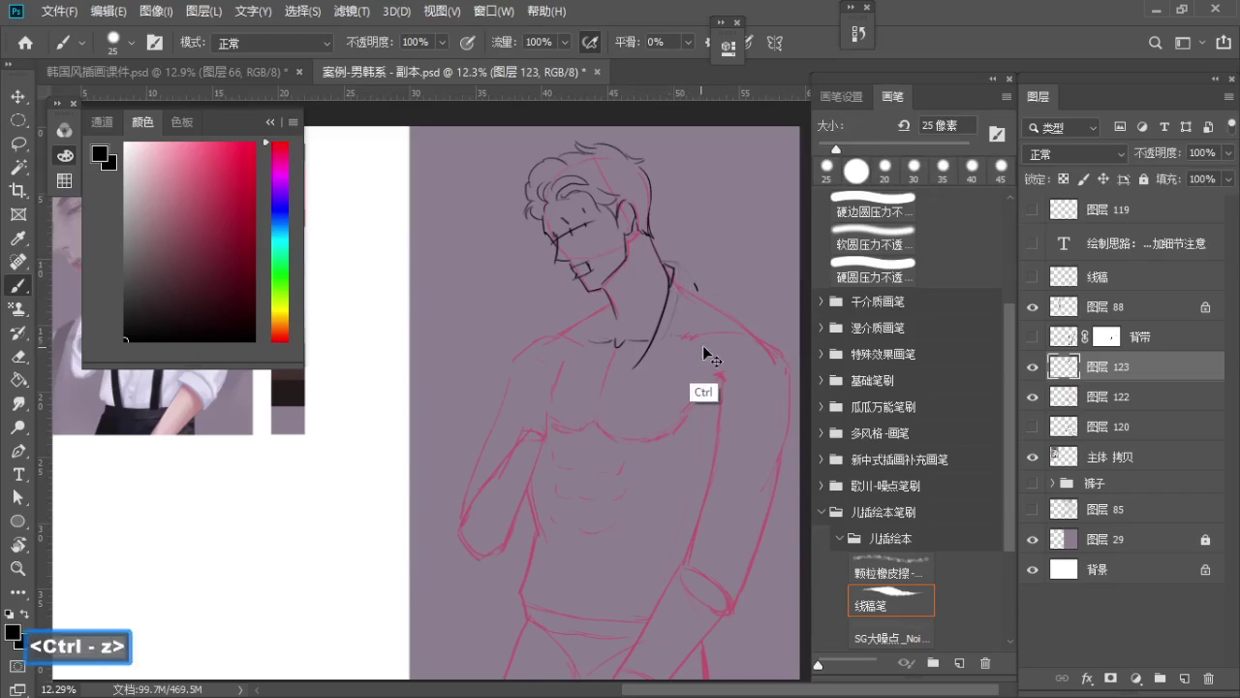
Redraw the collar's inner edge from the nape around the neck to below the collarbone, undoing failed curves
mouse_move(661, 260)
left_mouse_down()
mouse_move(680, 289)
mouse_move(660, 344)
left_mouse_up()
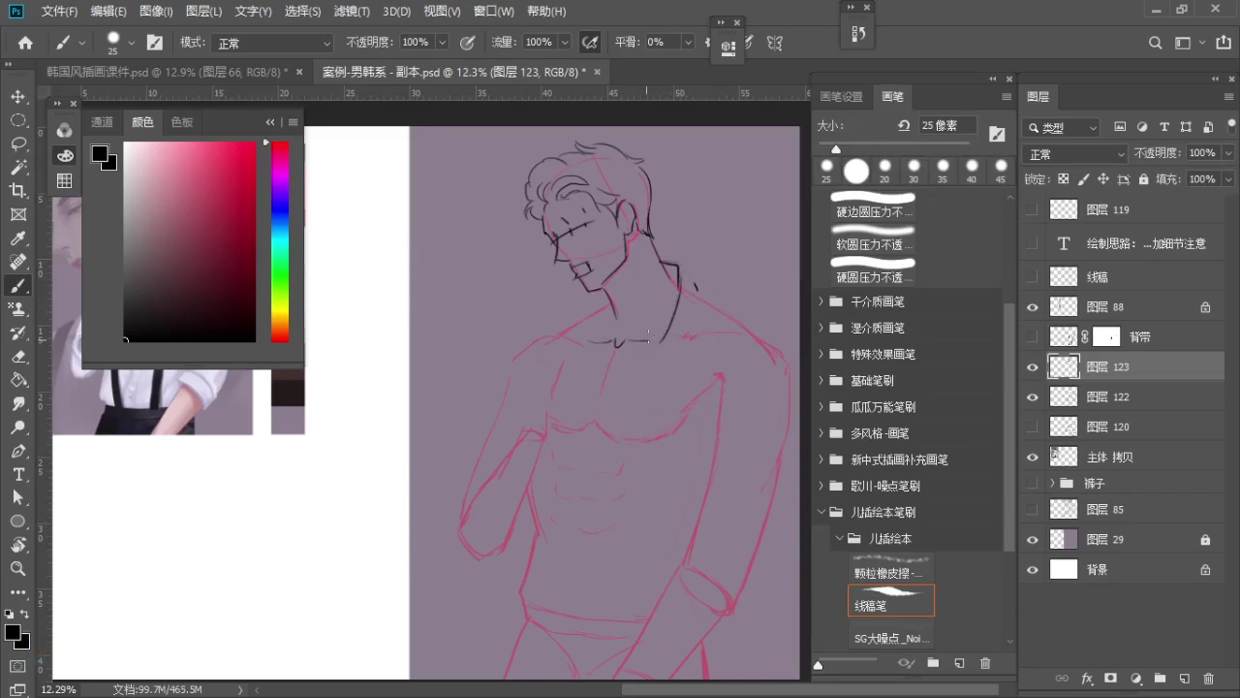
key("ctrl+z")
key("ctrl+z")
mouse_move(682, 297)
left_mouse_down()
mouse_move(700, 317)
mouse_move(653, 351)
left_mouse_up()
key("ctrl+z")
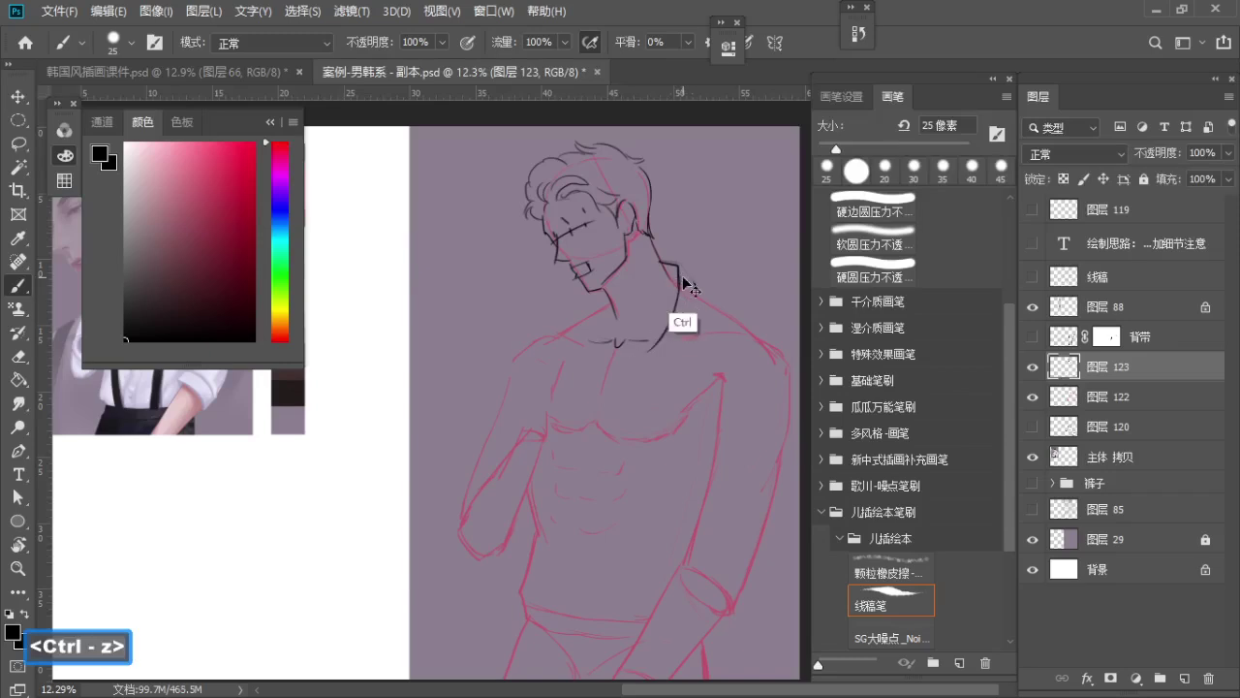
key("ctrl+z")
left_click_drag(680, 277, 651, 351)
key("ctrl+z")
left_click_drag(685, 277, 656, 352)
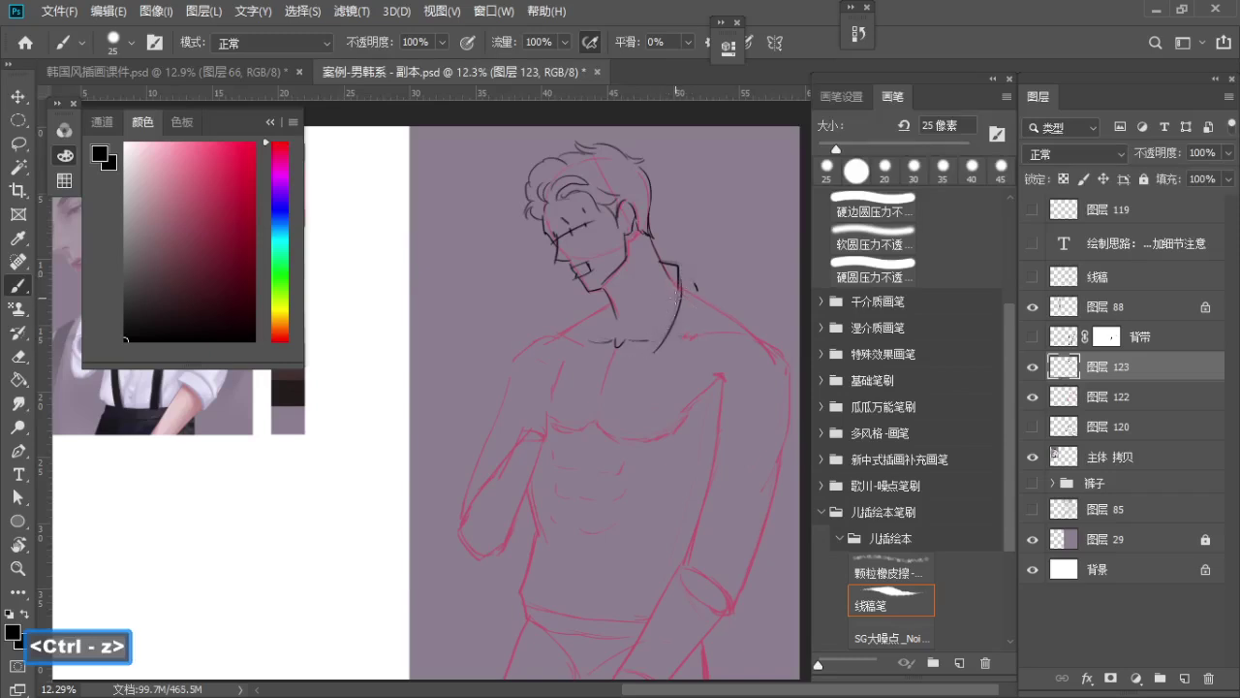
key("ctrl+z")
left_click_drag(679, 280, 655, 352)
key("ctrl+z")
left_click_drag(679, 280, 651, 353)
key("ctrl+z")
Draw the outer edges of the collar flap from the nape down over the shoulder
mouse_move(681, 267)
left_mouse_down()
mouse_move(699, 290)
mouse_move(690, 359)
left_mouse_up()
key("ctrl+z")
key("ctrl+z")
key("ctrl+z")
mouse_move(681, 267)
left_mouse_down()
mouse_move(698, 294)
mouse_move(693, 363)
left_mouse_up()
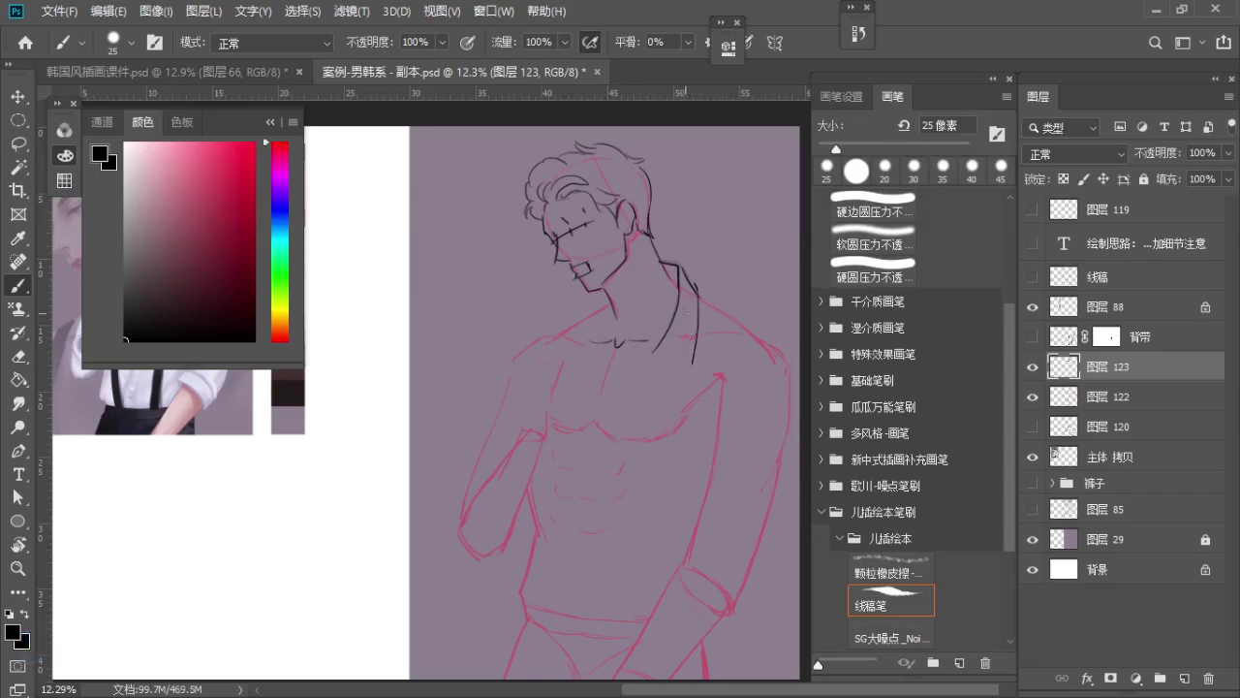
key("ctrl+z")
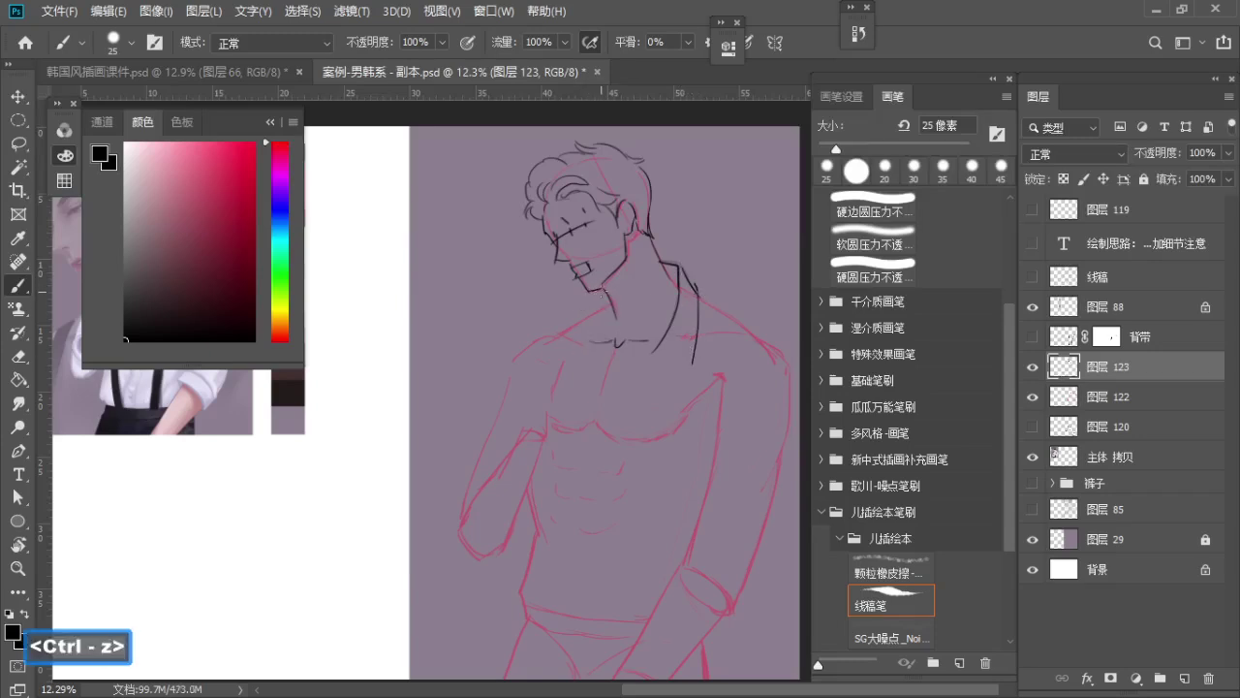
Clean up the neck line under the chin and sketch the collar's other side with its opening edge on the chest
key("e")
key("a")
key("a")
key("b")
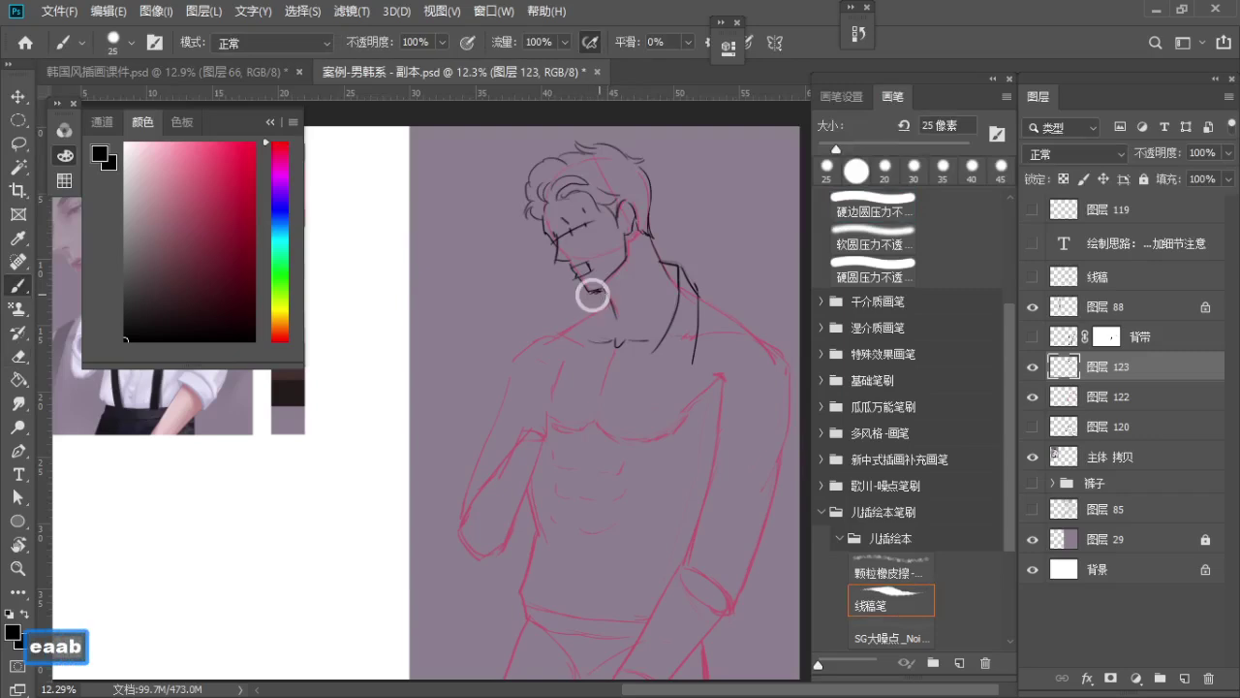
mouse_move(596, 291)
left_mouse_down()
mouse_move(575, 329)
mouse_move(603, 311)
mouse_move(590, 318)
mouse_move(605, 290)
mouse_move(589, 331)
mouse_move(603, 318)
mouse_move(589, 340)
mouse_move(595, 390)
left_mouse_up()
key("ctrl+z")
key("ctrl+z")
key("ctrl+z")
key("ctrl+z")
key("ctrl+z")
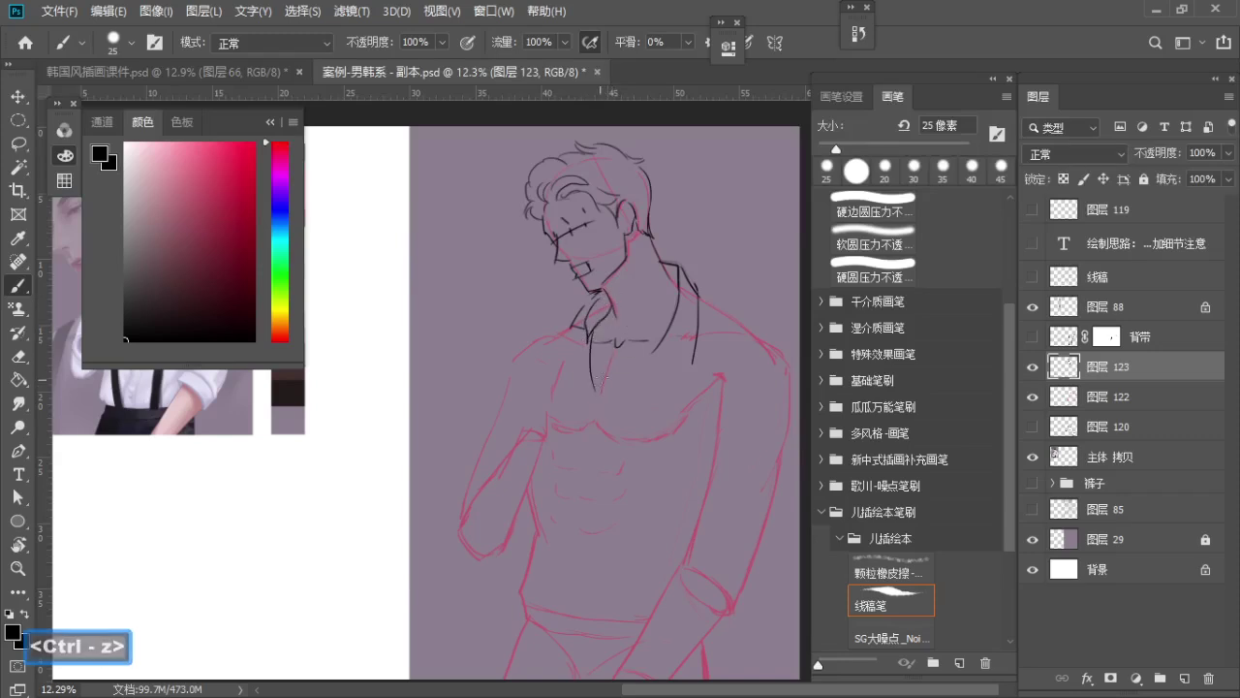
Extend the shirt's opening edge across the chest and continue it as a placket line down to the waist
mouse_move(660, 345)
left_mouse_down()
mouse_move(599, 419)
mouse_move(595, 401)
mouse_move(587, 416)
mouse_move(622, 384)
mouse_move(587, 428)
mouse_move(576, 482)
left_mouse_up()
key("ctrl+z")
key("ctrl+z")
key("ctrl+z")
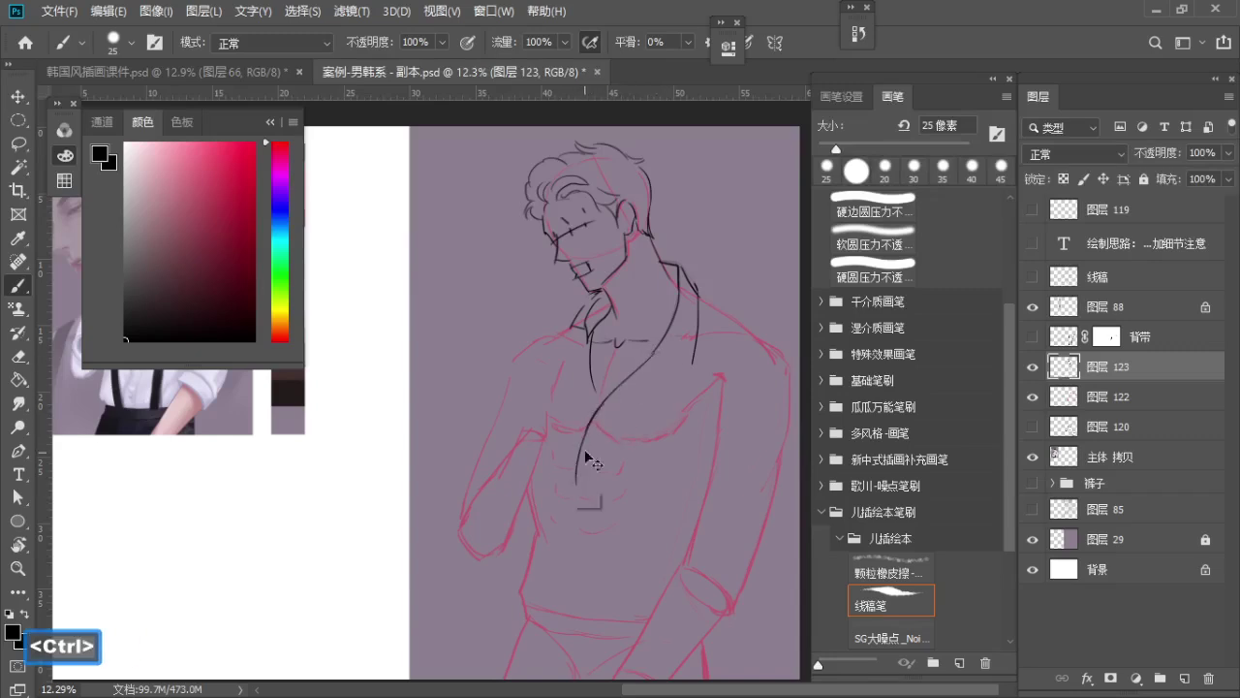
key("ctrl+z")
left_click_drag(592, 421, 581, 517)
key("ctrl+z")
left_click_drag(590, 423, 568, 539)
key("ctrl+z")
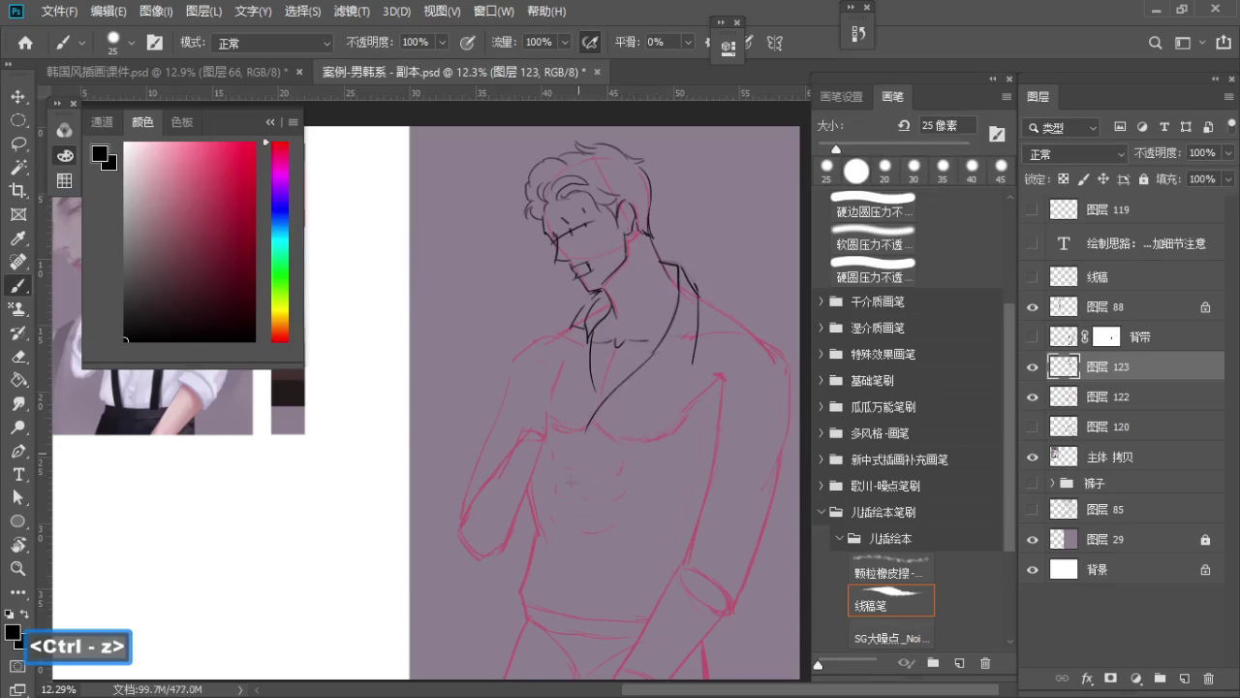
left_click_drag(587, 427, 562, 615)
left_click_drag(678, 353, 631, 399)
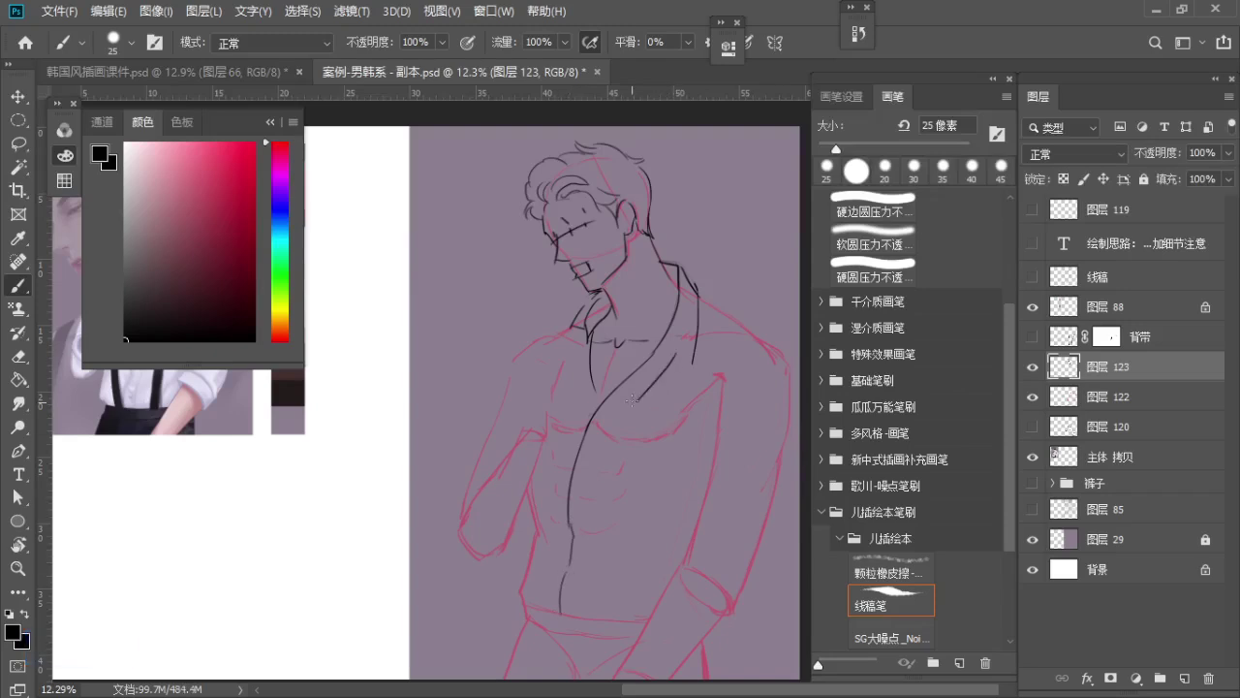
key("ctrl+z")
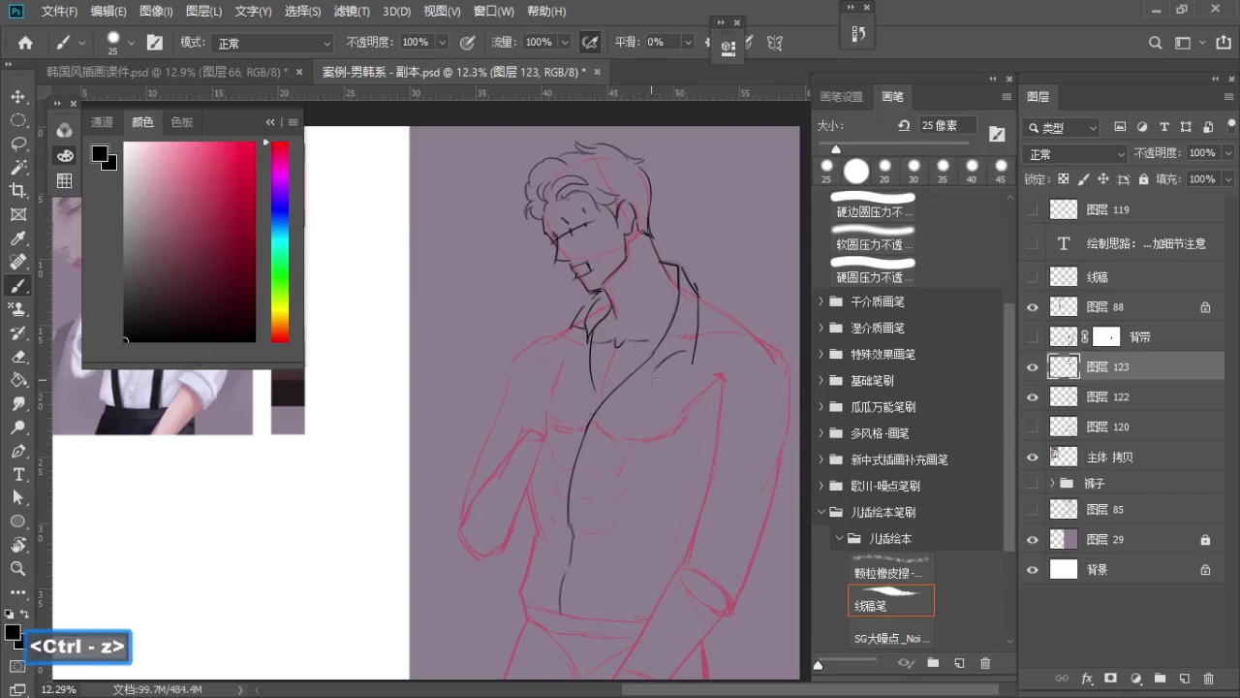
left_click_drag(638, 403, 602, 452)
key("ctrl+z")
mouse_move(673, 360)
left_mouse_down()
mouse_move(607, 428)
mouse_move(583, 499)
left_mouse_up()
key("ctrl+z")
left_click_drag(614, 420, 587, 529)
key("ctrl+z")
left_click_drag(614, 420, 593, 481)
key("ctrl+z")
key("ctrl+z")
mouse_move(587, 425)
left_mouse_down()
mouse_move(601, 424)
mouse_move(577, 429)
left_mouse_up()
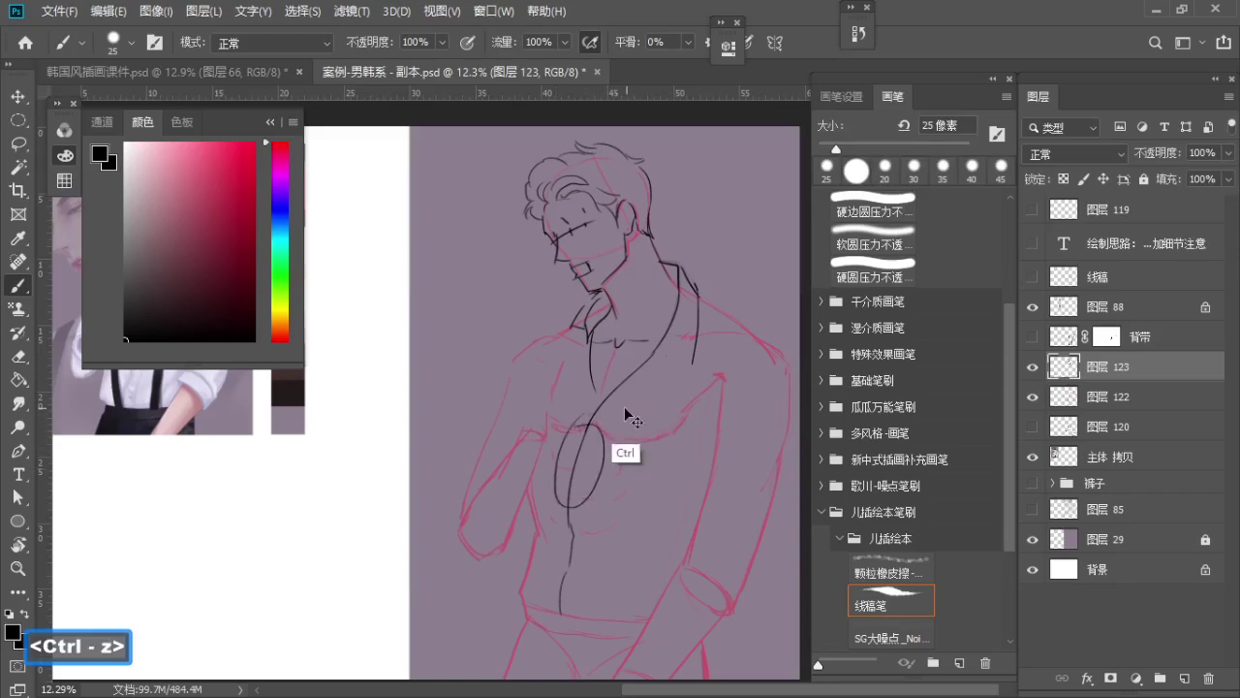
key("ctrl+z")
Erase the placket line and redraw it as one smooth curve from the shirt opening to the waist
key("e")
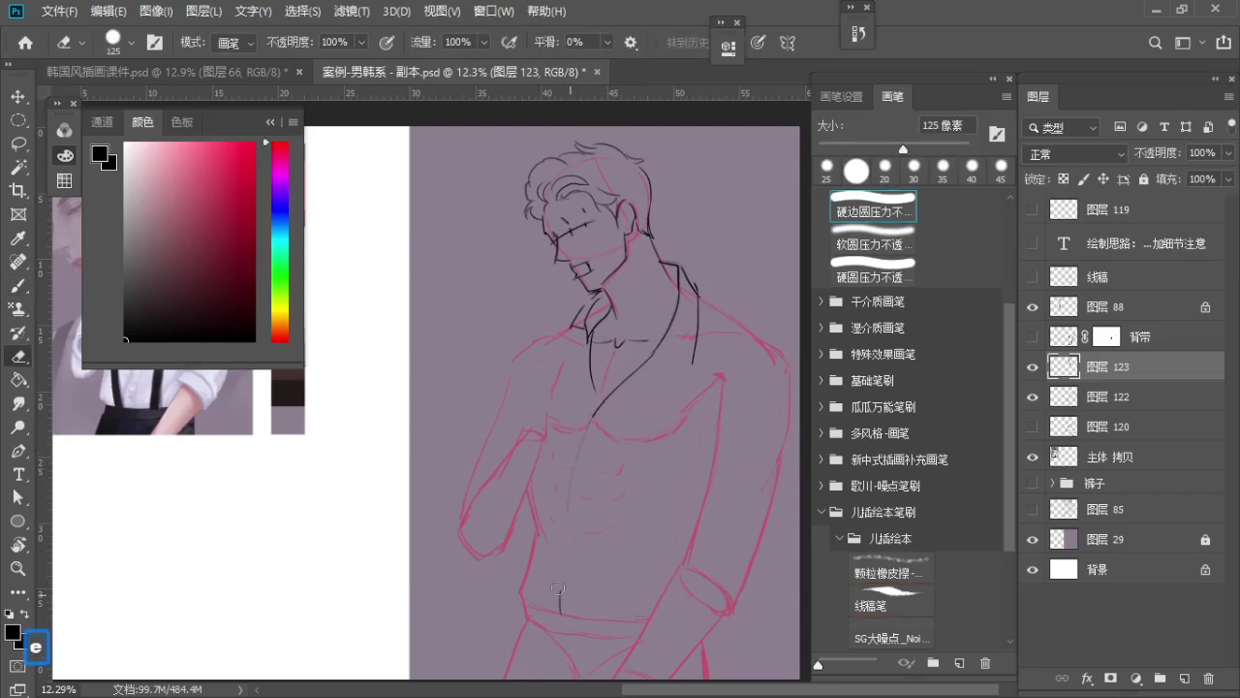
key("b")
mouse_move(589, 413)
left_mouse_down()
mouse_move(571, 490)
mouse_move(564, 630)
left_mouse_up()
key("ctrl+z")
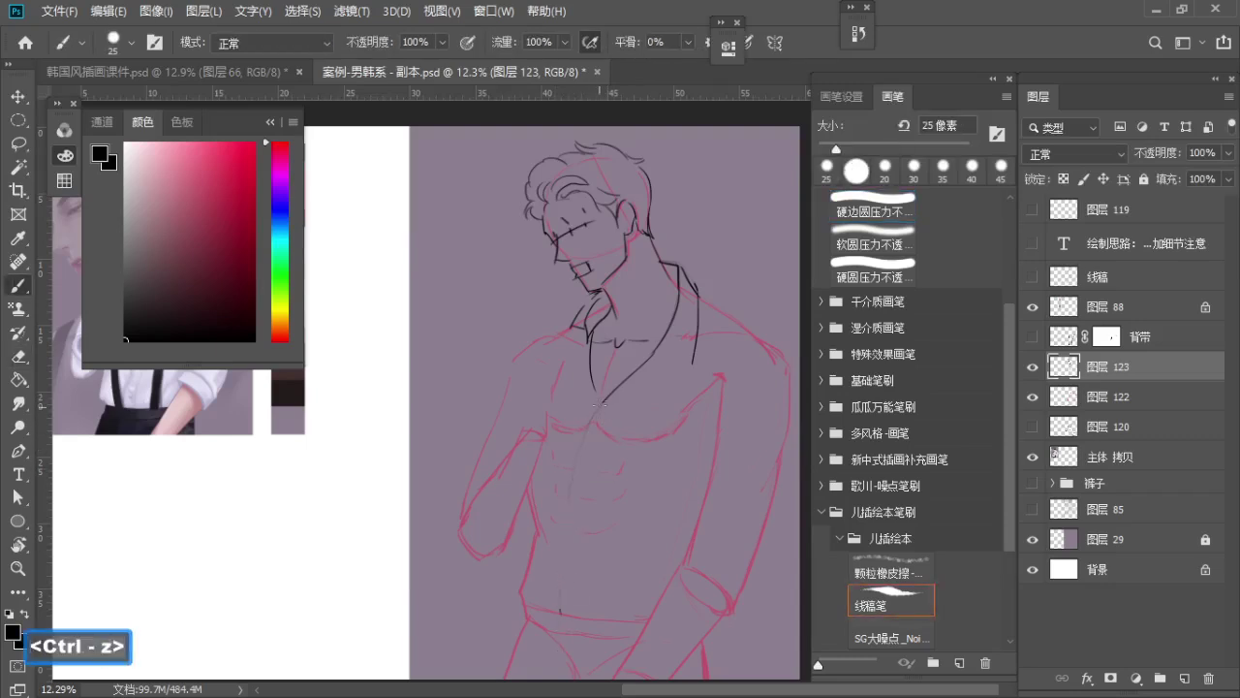
mouse_move(599, 405)
left_mouse_down()
mouse_move(568, 535)
mouse_move(563, 608)
left_mouse_up()
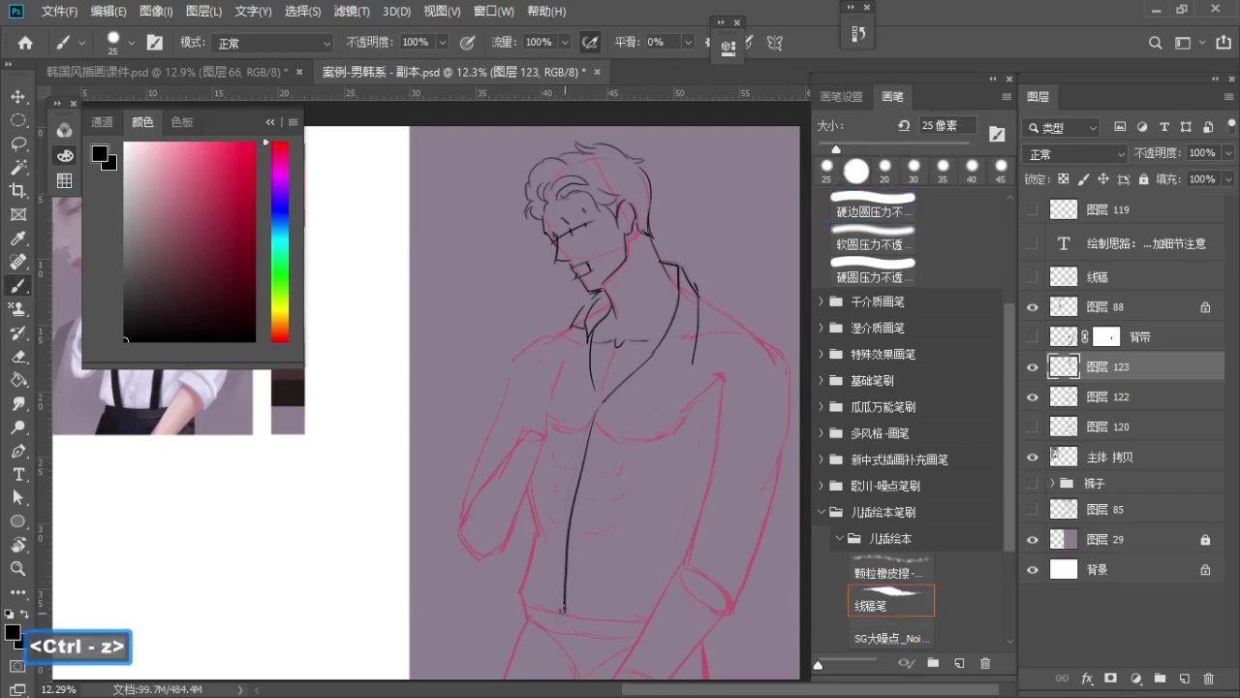
Hide the red body sketch layer 图层 122 to check the black lines on their own, and show it again
left_click(1032, 397)
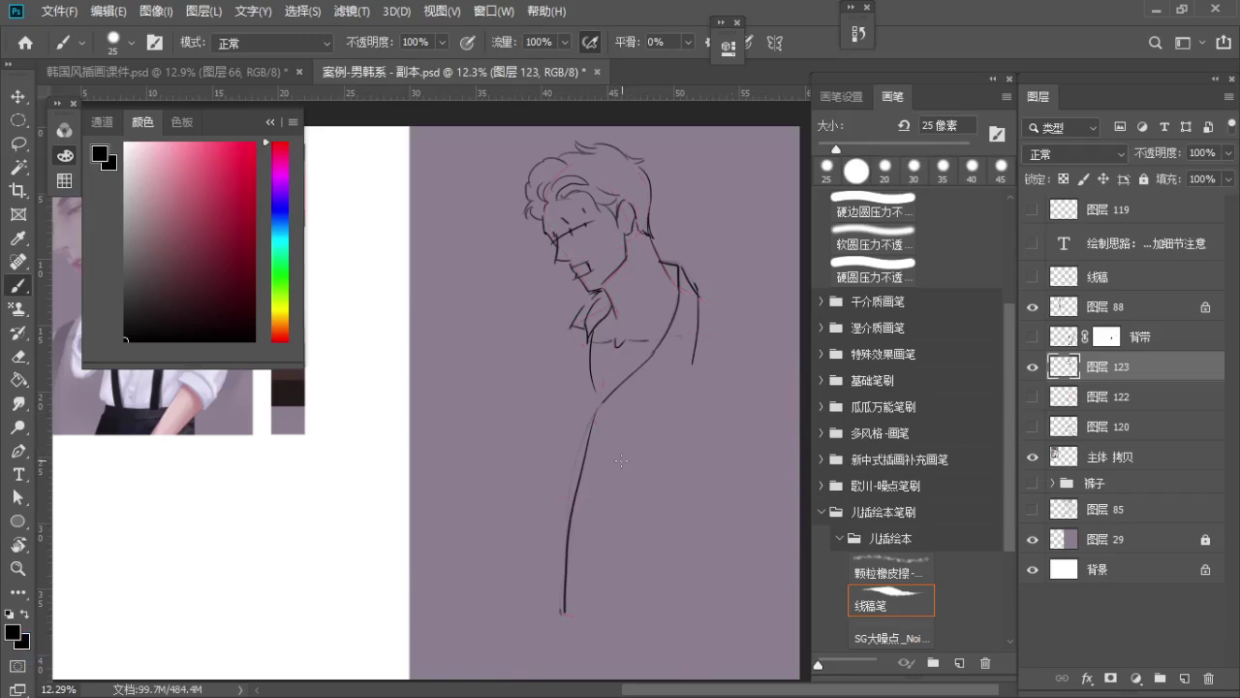
mouse_move(579, 438)
left_mouse_down()
mouse_move(610, 475)
mouse_move(576, 447)
left_mouse_up()
key("ctrl+z")
left_click(1031, 397)
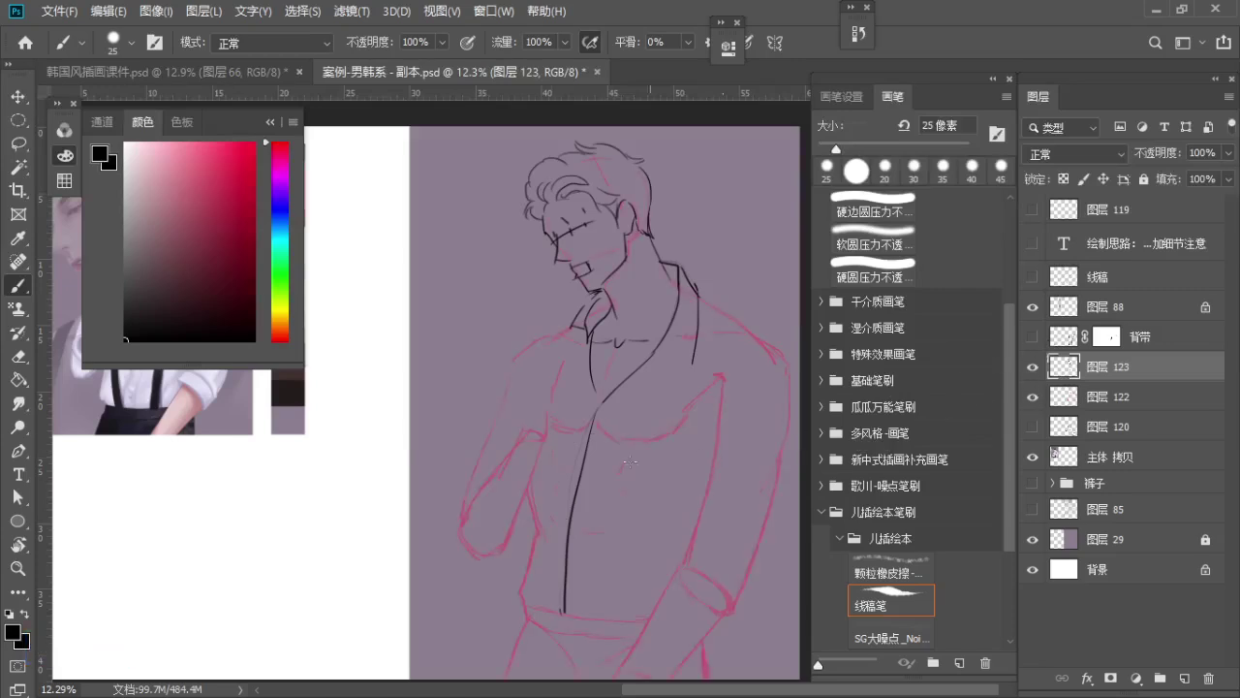
Erase the placket line down the torso and the lower part of the shirt's opening edge
key("e")
left_click_drag(586, 415, 561, 601)
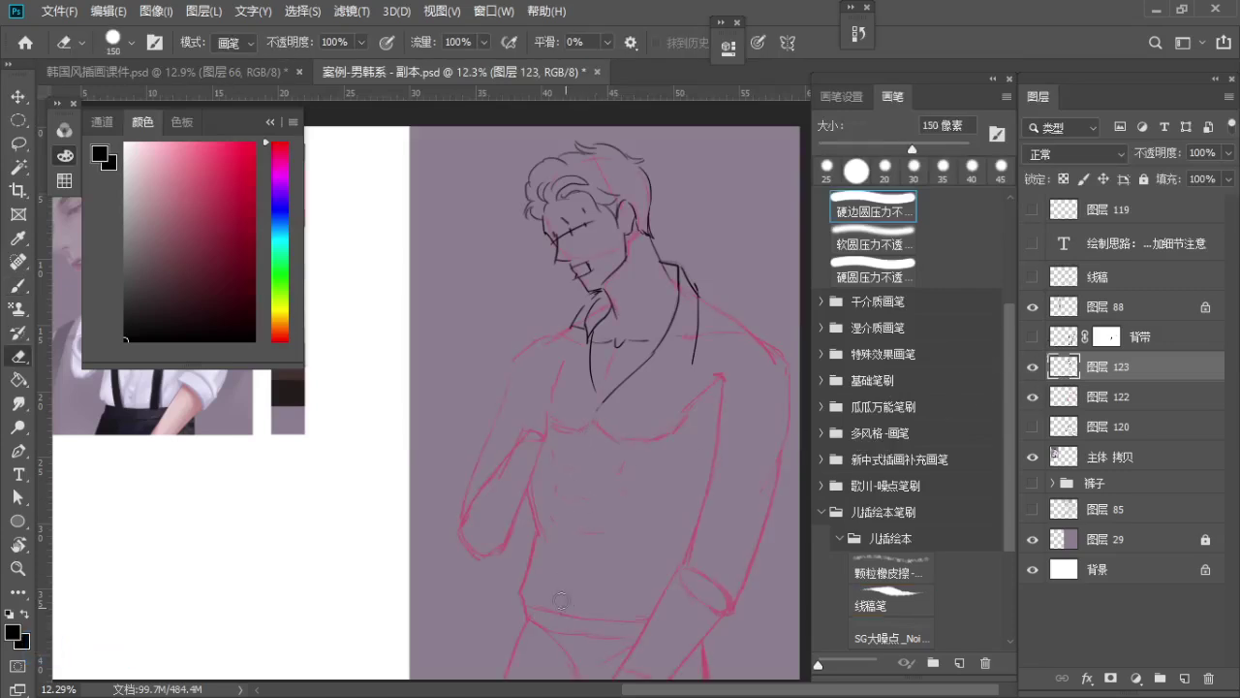
key("b")
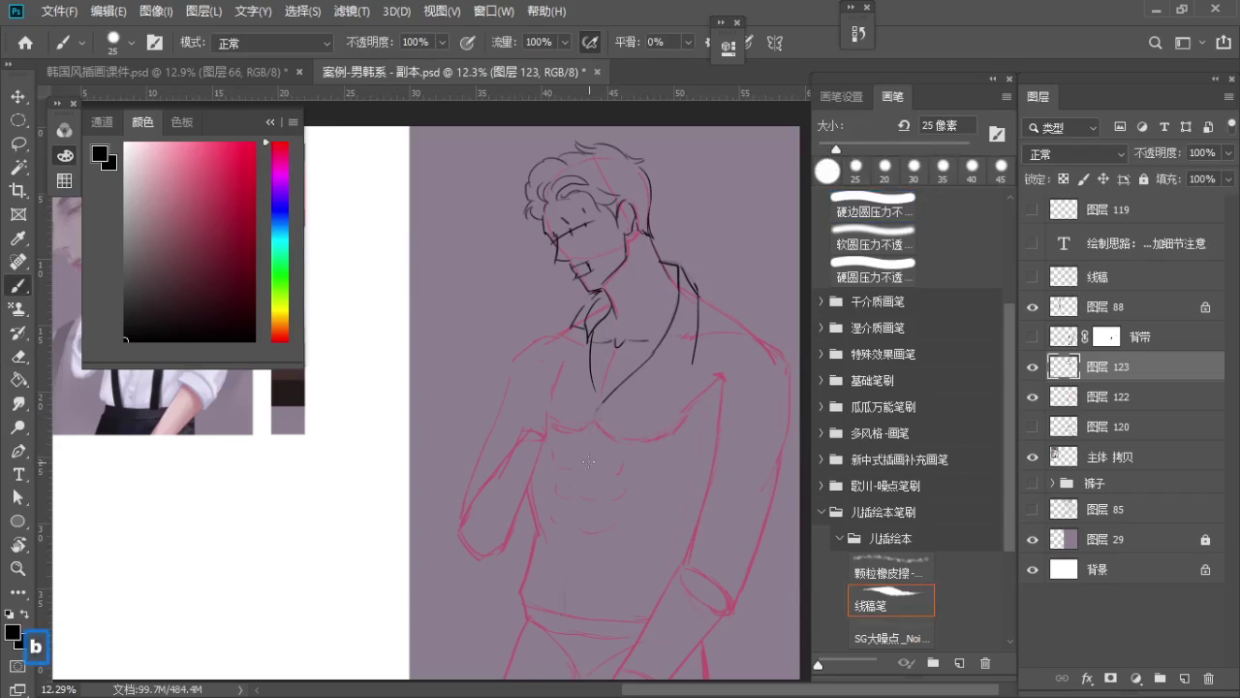
mouse_move(576, 444)
left_mouse_down()
mouse_move(567, 528)
mouse_move(628, 428)
left_mouse_up()
key("ctrl+z")
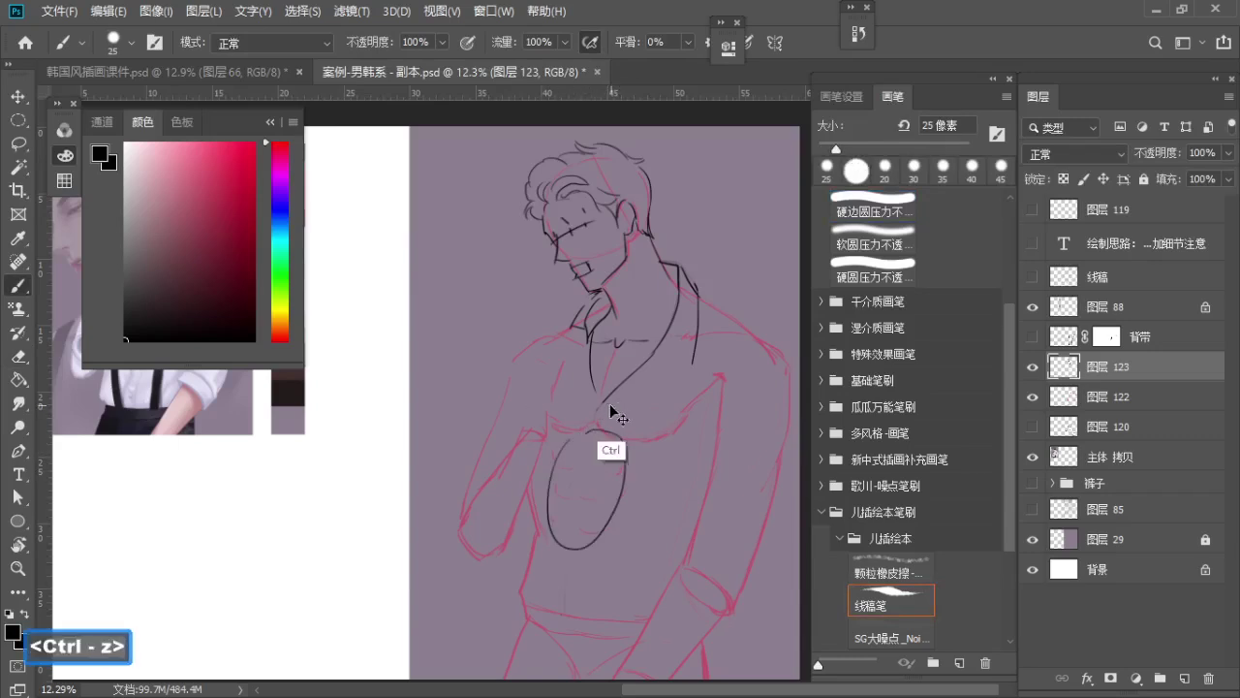
key("b")
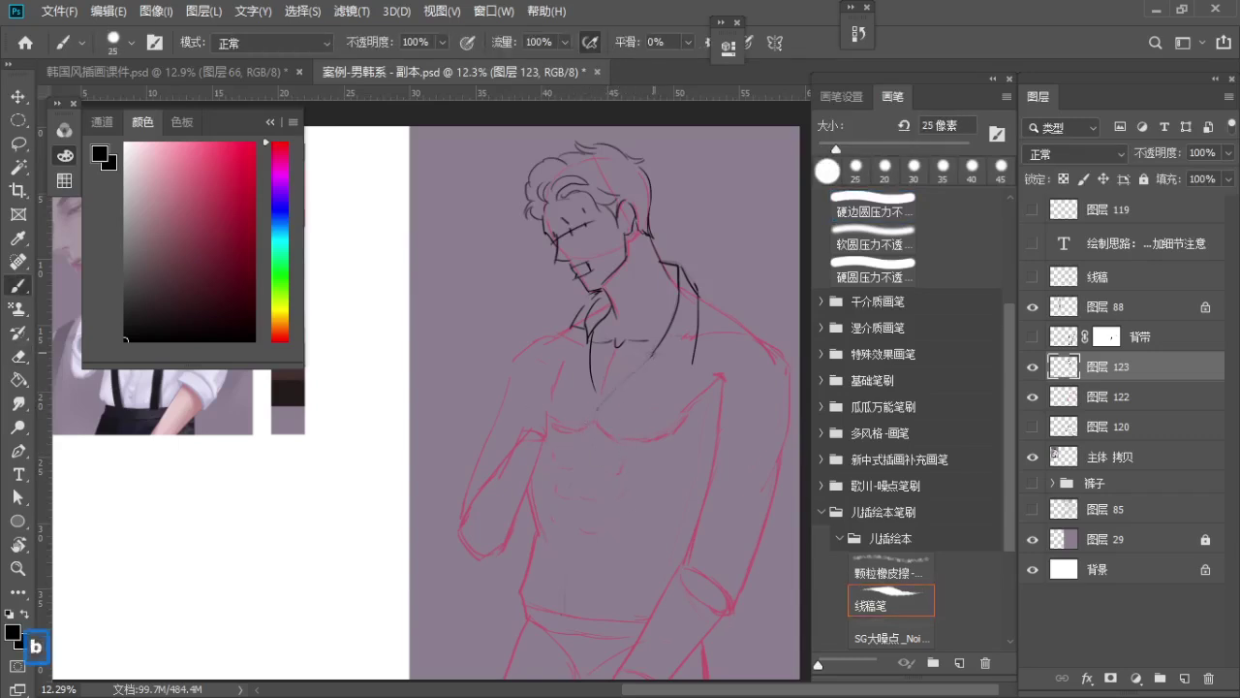
key("ctrl+z")
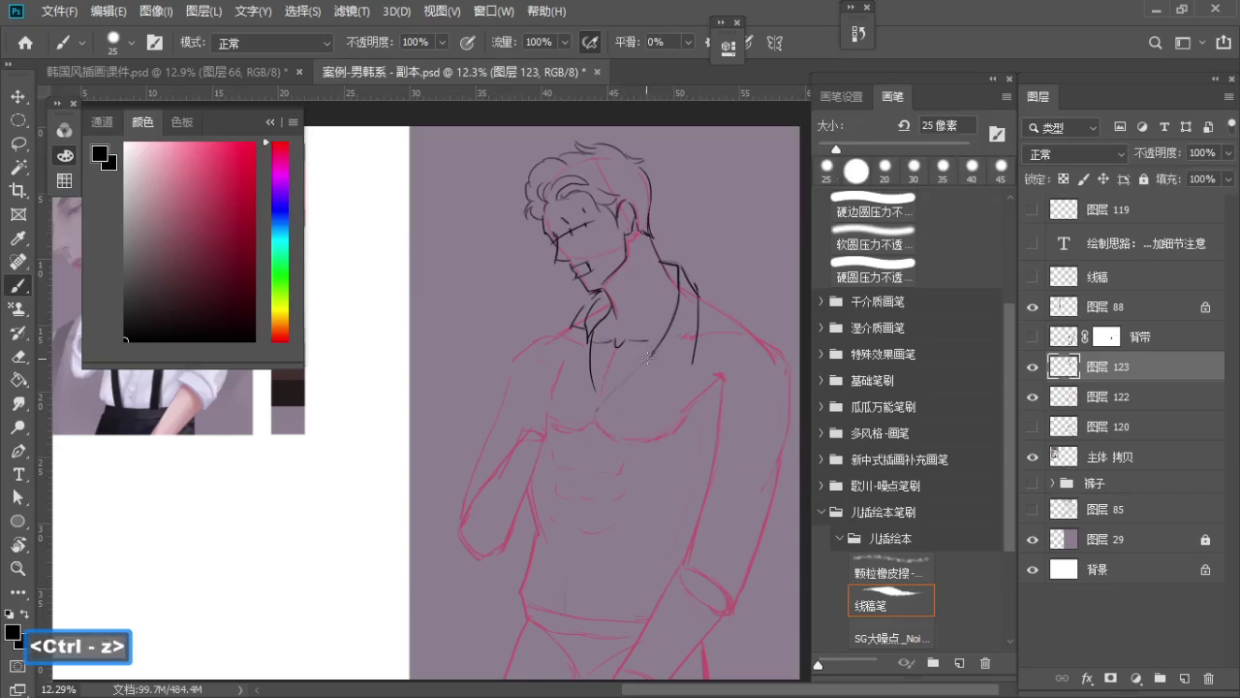
Redraw the shirt's opening edge from the collar down to the middle of the chest, undoing failed curves
left_click_drag(651, 350, 598, 399)
key("ctrl+z")
left_click_drag(649, 355, 595, 417)
key("ctrl+z")
left_click_drag(651, 353, 590, 418)
key("ctrl+z")
left_click_drag(651, 353, 598, 411)
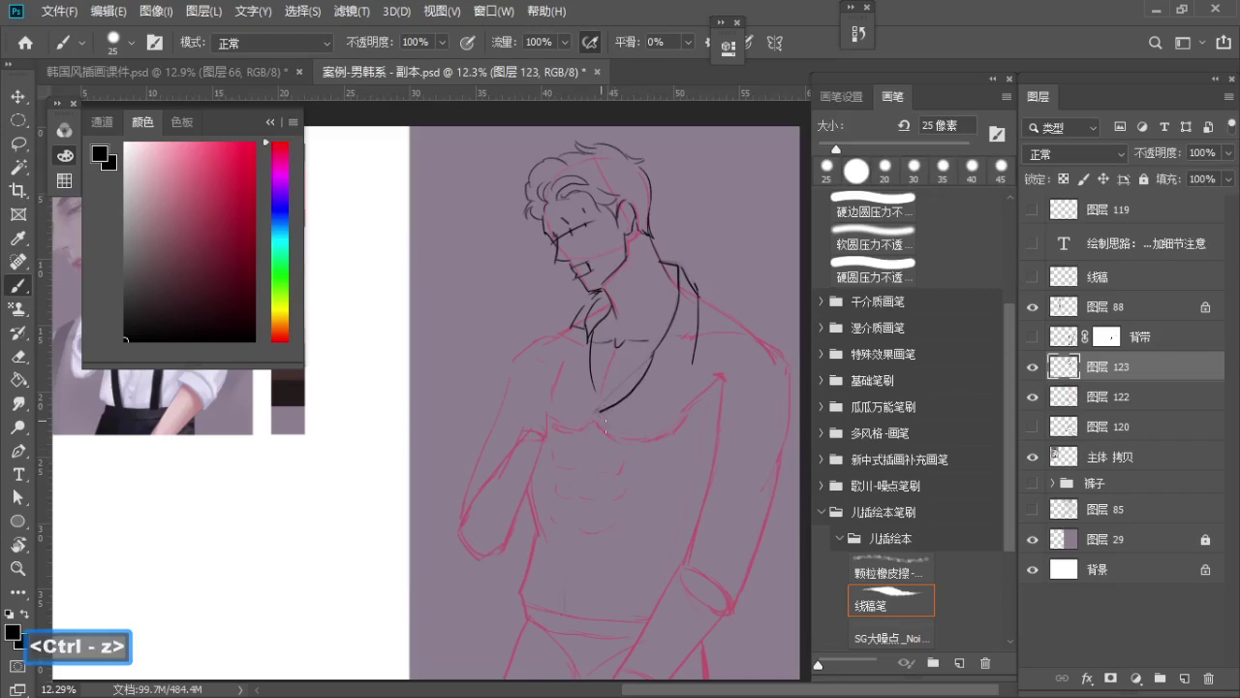
key("ctrl+z")
left_click_drag(652, 352, 585, 427)
key("ctrl+z")
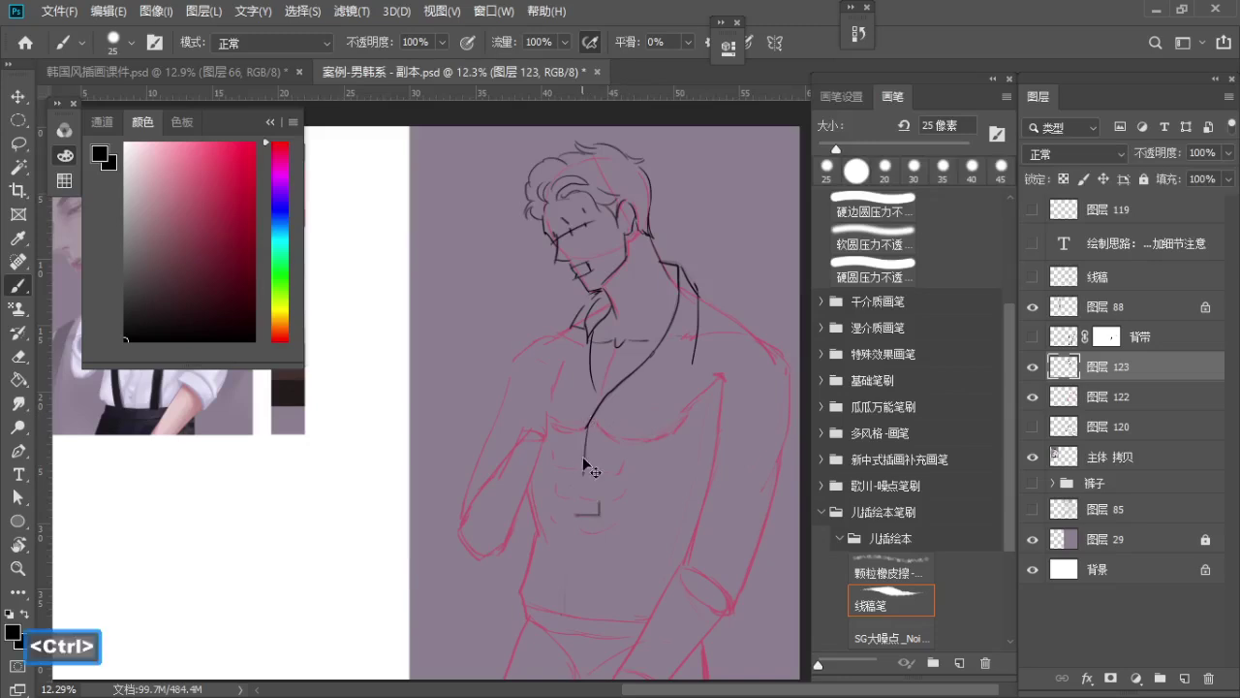
Undo the downward extension and trim the lower tip of the shirt's opening edge with the eraser
key("ctrl+z")
key("e")
mouse_move(584, 427)
left_mouse_down()
mouse_move(590, 418)
mouse_move(587, 453)
left_mouse_up()
key("b")
key("ctrl+z")
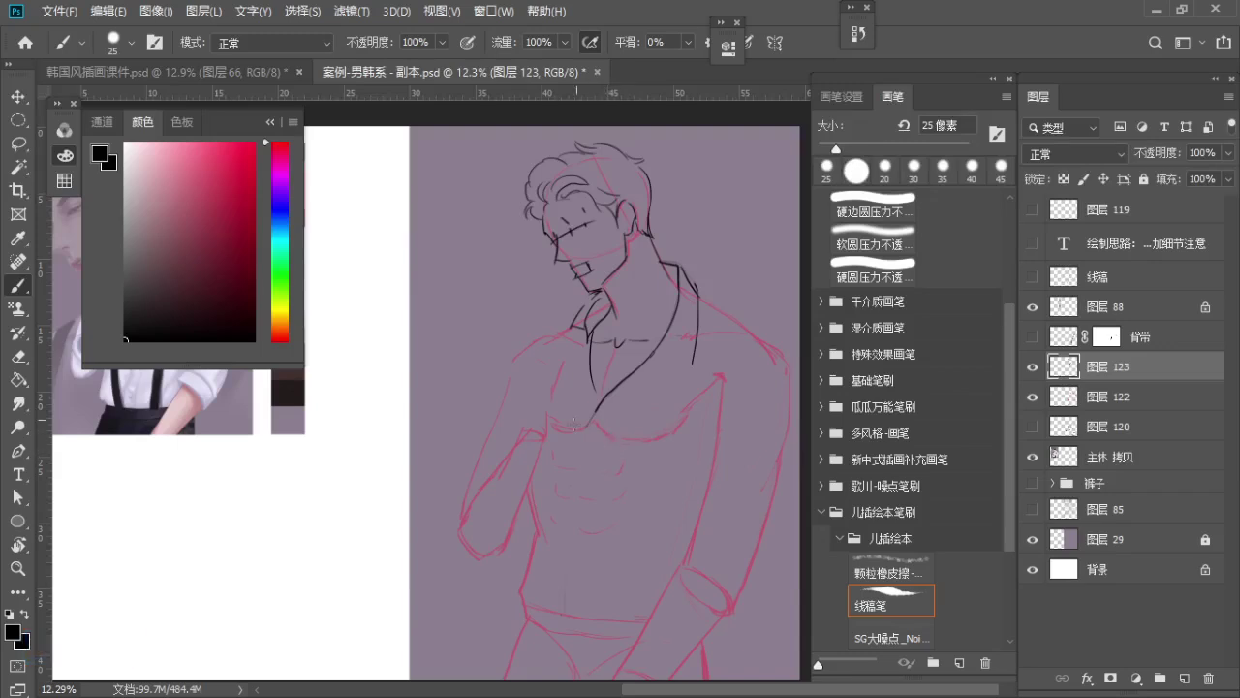
Extend the shirt's opening edge from the middle of the chest down the torso to the waist, undoing failed strokes
key("ctrl+z")
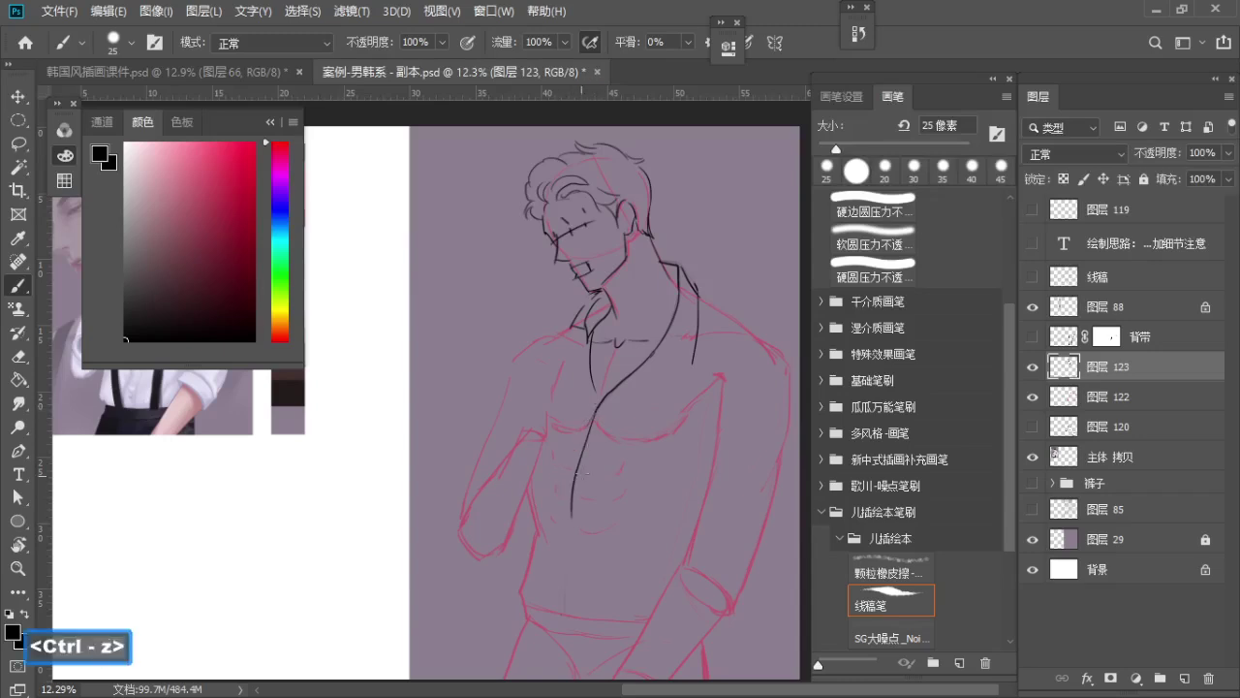
mouse_move(602, 404)
left_mouse_down()
mouse_move(572, 503)
mouse_move(573, 479)
mouse_move(571, 572)
left_mouse_up()
key("ctrl+z")
key("ctrl+z")
key("ctrl+z")
left_click_drag(570, 519, 564, 588)
key("ctrl+z")
key("ctrl+z")
left_click_drag(570, 521, 565, 579)
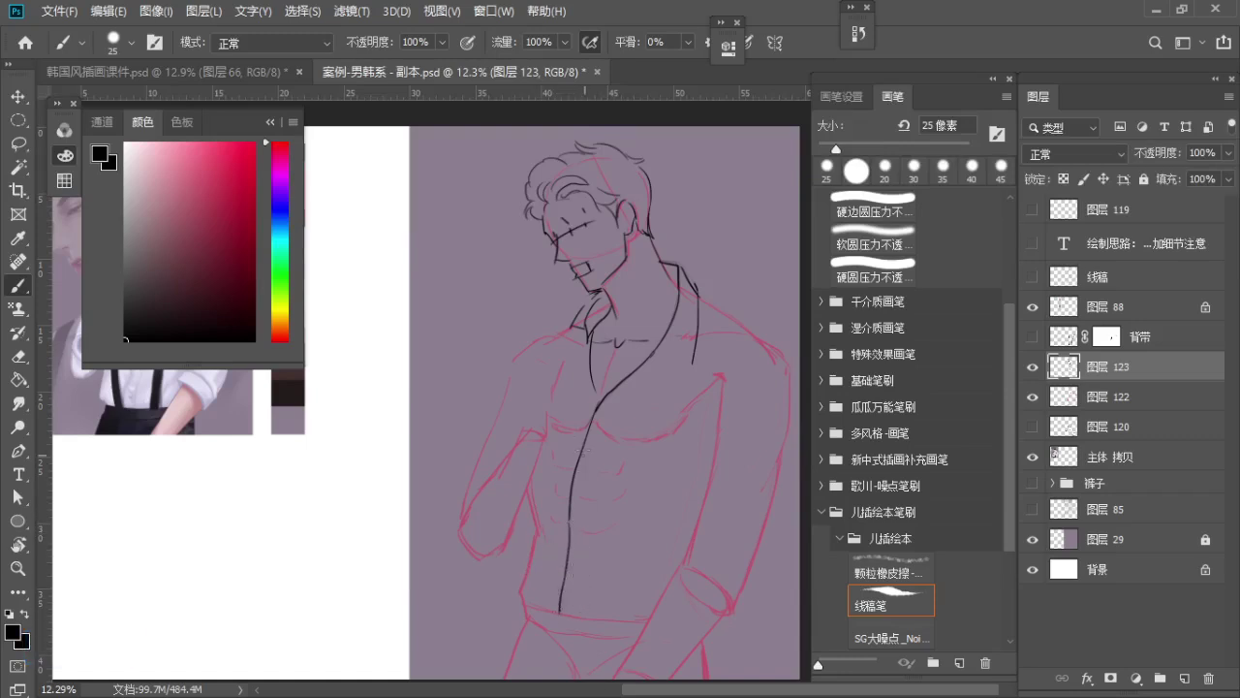
Draw the parallel second placket line from the collar to the waist, and the shirt's opposite opening edge beside the neck
left_click_drag(670, 356, 603, 400)
key("ctrl+z")
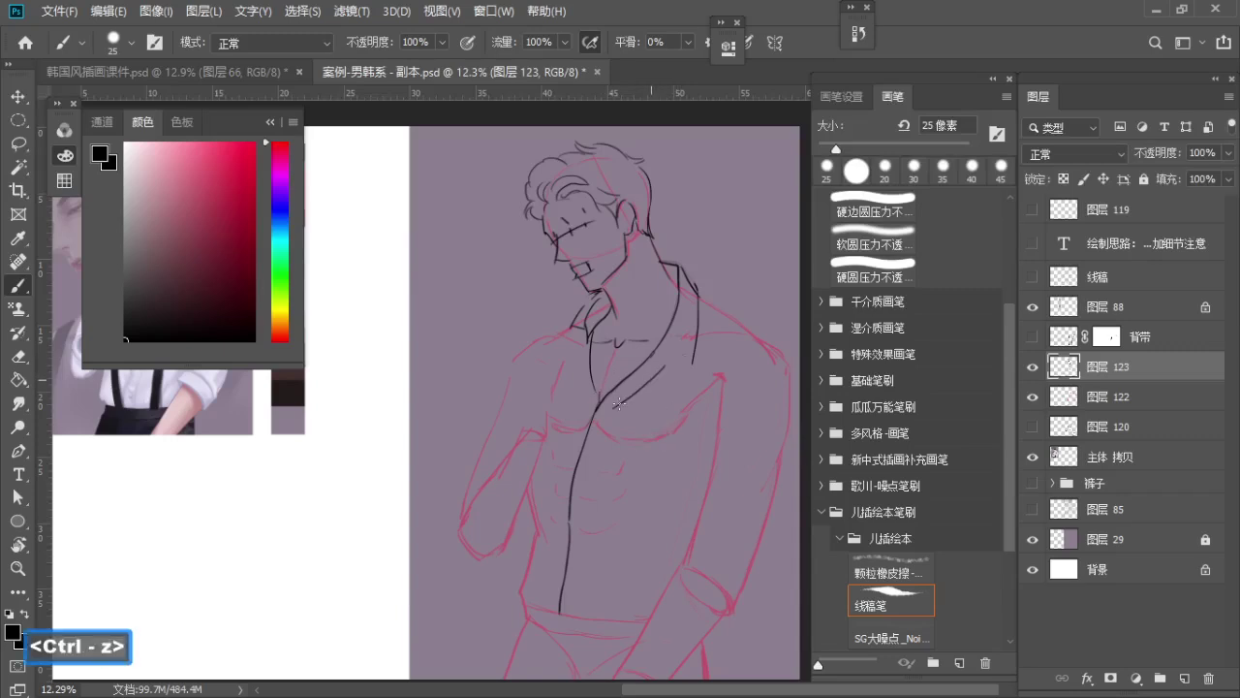
key("ctrl+z")
mouse_move(665, 364)
left_mouse_down()
mouse_move(602, 400)
mouse_move(579, 510)
left_mouse_up()
key("ctrl+z")
left_click_drag(610, 414, 571, 604)
key("ctrl+z")
left_click_drag(579, 558, 573, 607)
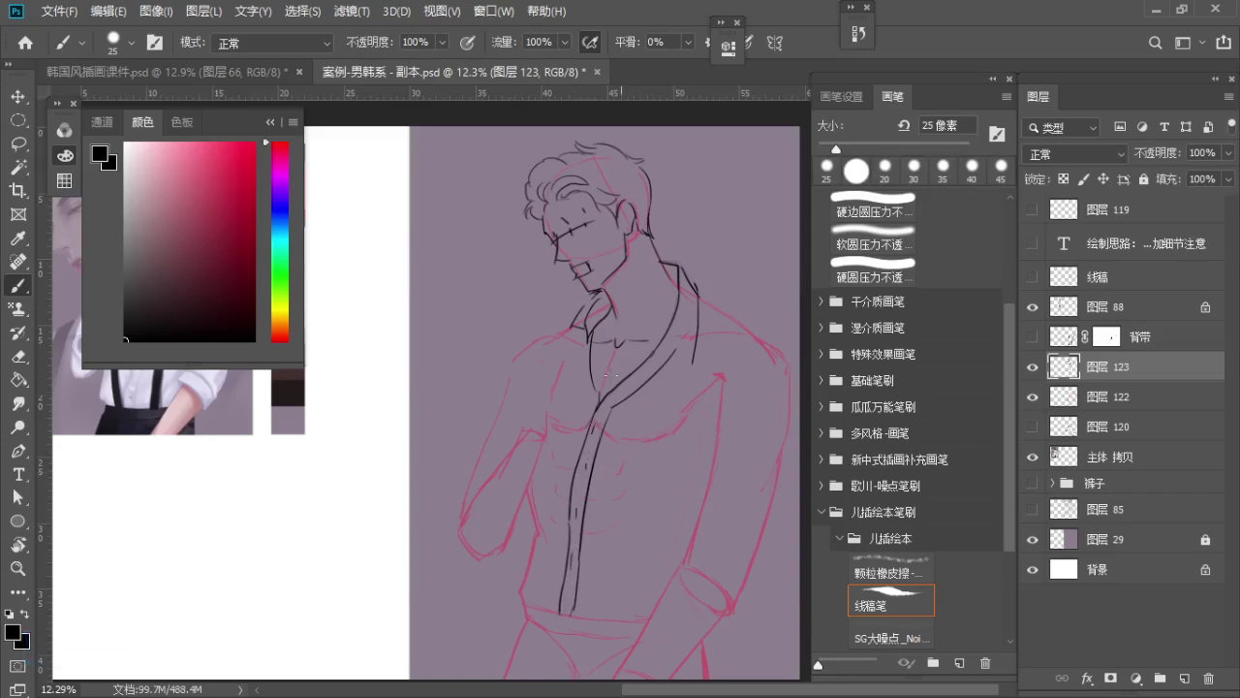
left_click_drag(581, 329, 587, 419)
key("ctrl+z")
Draw the shoulder line above the lowered arm from the collar to the shoulder tip with the armhole curve, redoing failed strokes
mouse_move(697, 291)
left_mouse_down()
mouse_move(759, 344)
mouse_move(778, 342)
left_mouse_up()
key("ctrl+z")
key("ctrl+z")
left_click_drag(698, 293, 753, 335)
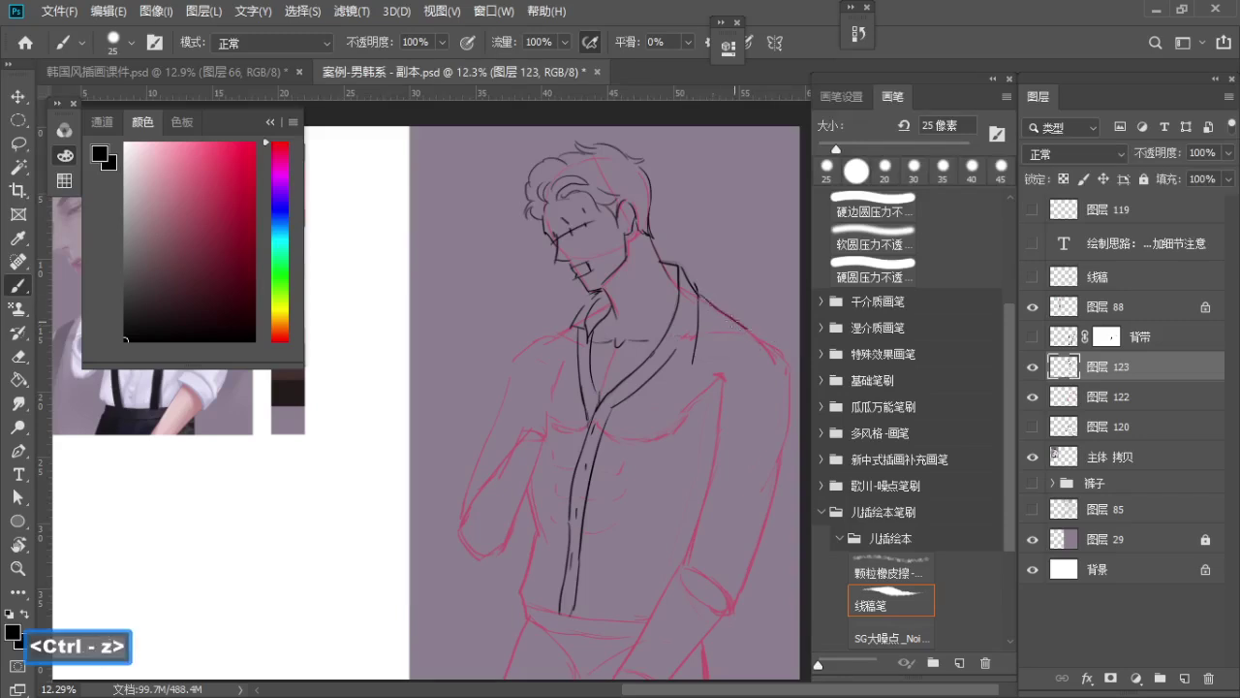
key("ctrl+z")
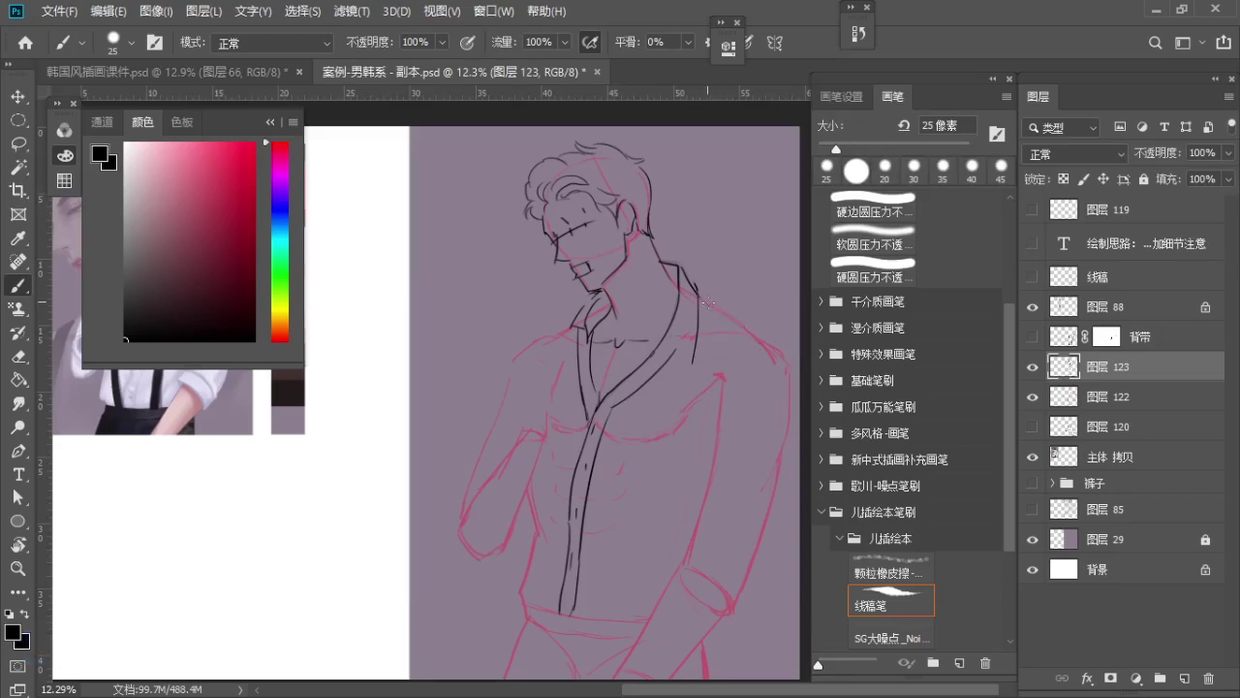
mouse_move(698, 294)
left_mouse_down()
mouse_move(779, 345)
mouse_move(771, 338)
left_mouse_up()
key("ctrl+z")
key("ctrl+z")
key("ctrl+z")
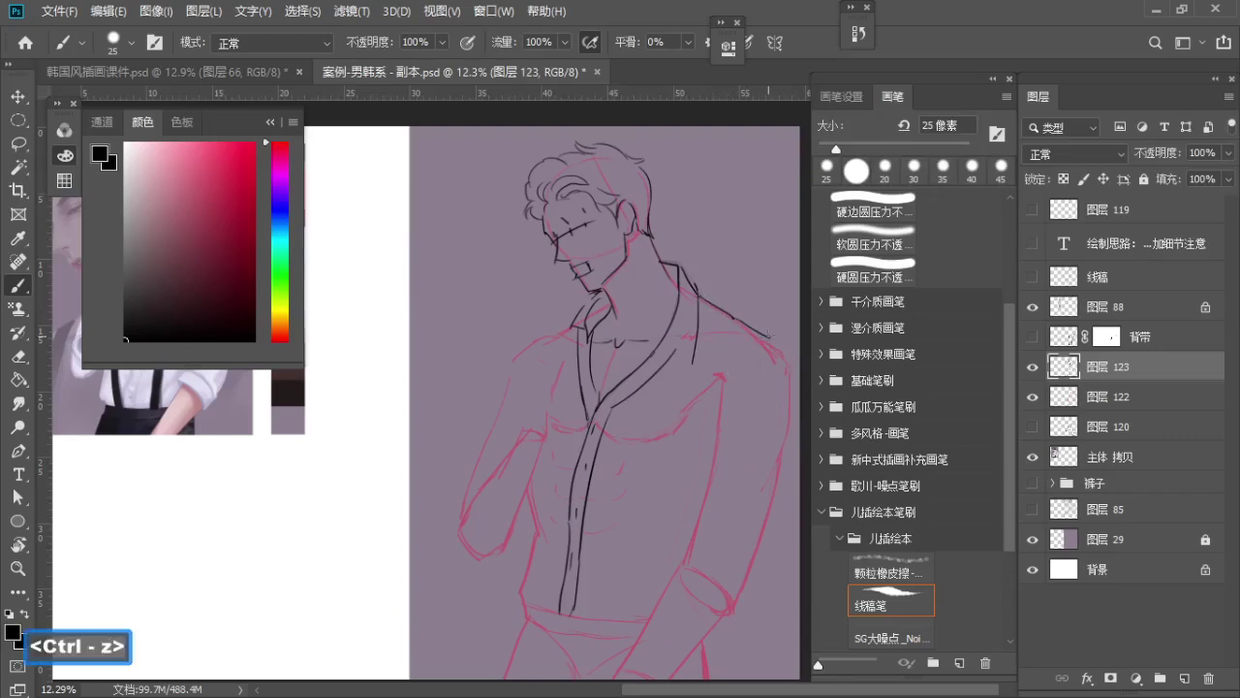
key("ctrl+z")
mouse_move(697, 291)
left_mouse_down()
mouse_move(776, 342)
mouse_move(765, 339)
mouse_move(772, 359)
mouse_move(738, 360)
mouse_move(791, 424)
left_mouse_up()
key("ctrl+z")
key("ctrl+z")
key("ctrl+z")
Draw the lowered arm's outer sleeve contour from the shoulder to the elbow with a small fold, removing stray strokes
left_click_drag(790, 362, 770, 533)
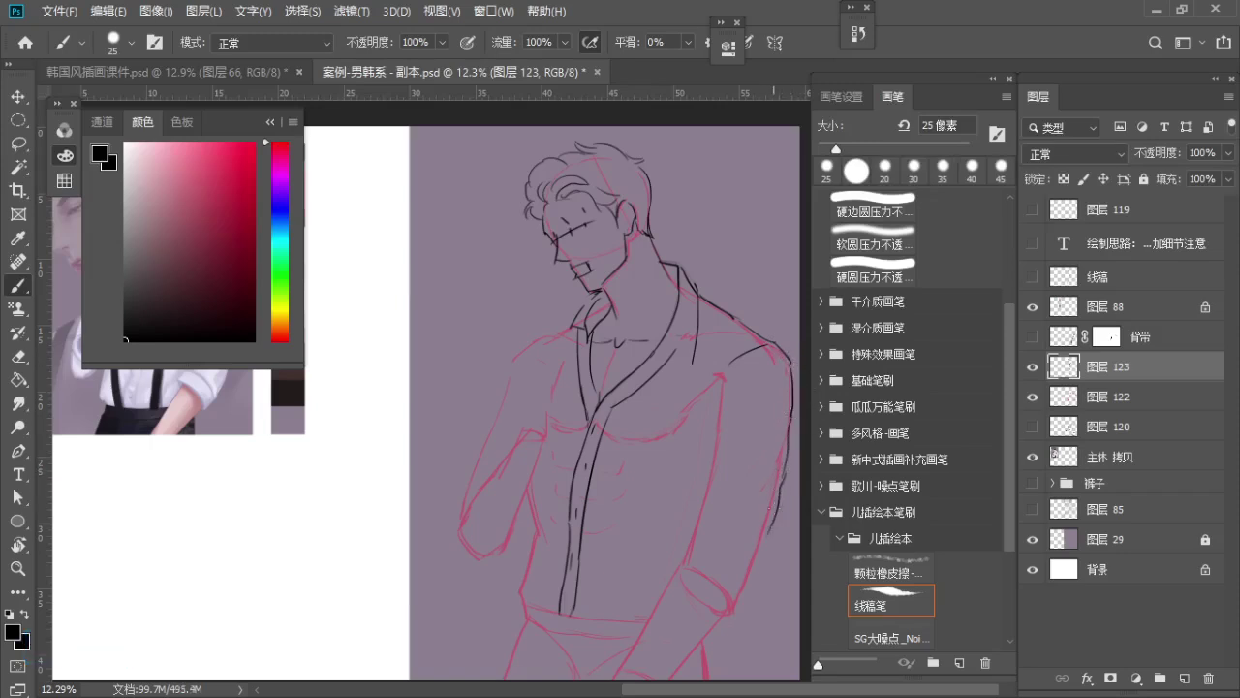
key("ctrl+z")
left_click_drag(783, 474, 777, 505)
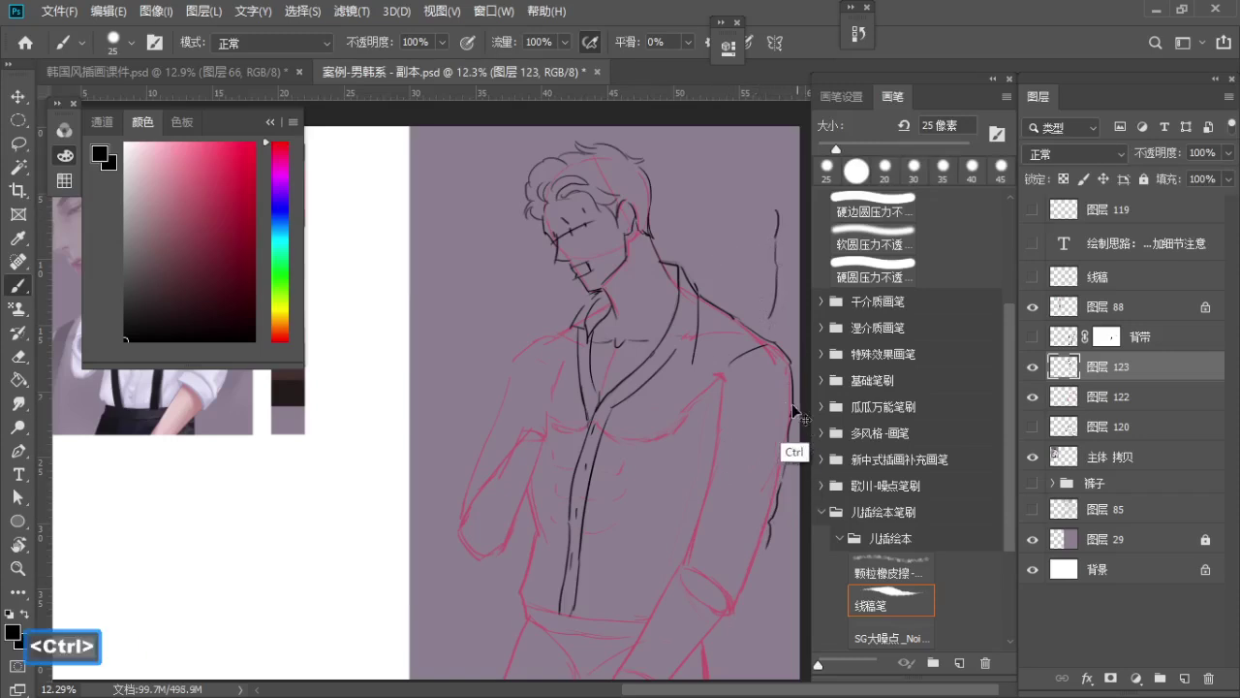
key("ctrl+z")
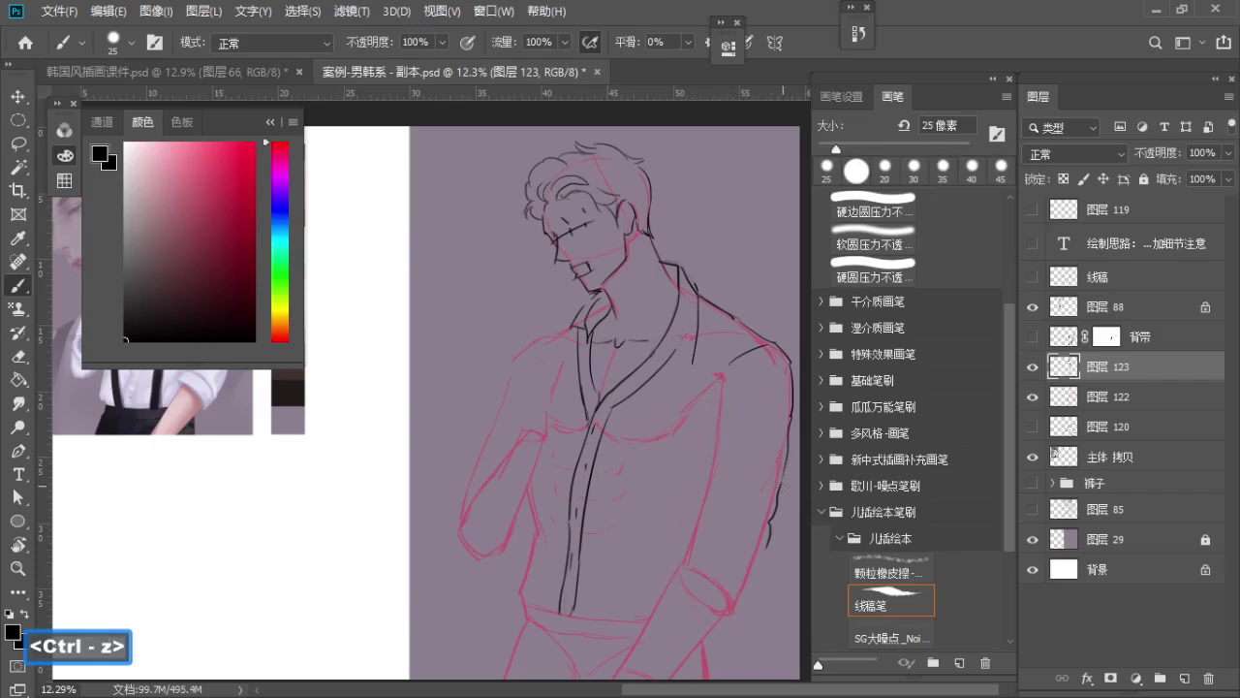
key("e")
key("b")
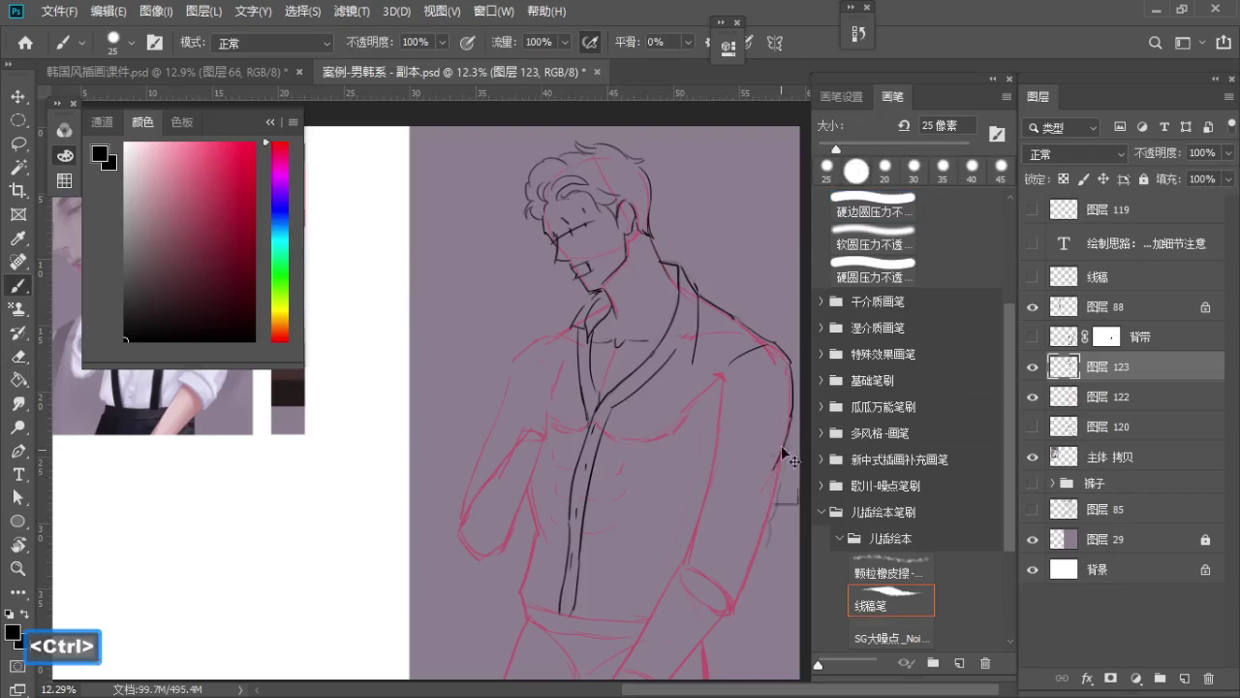
key("ctrl+z")
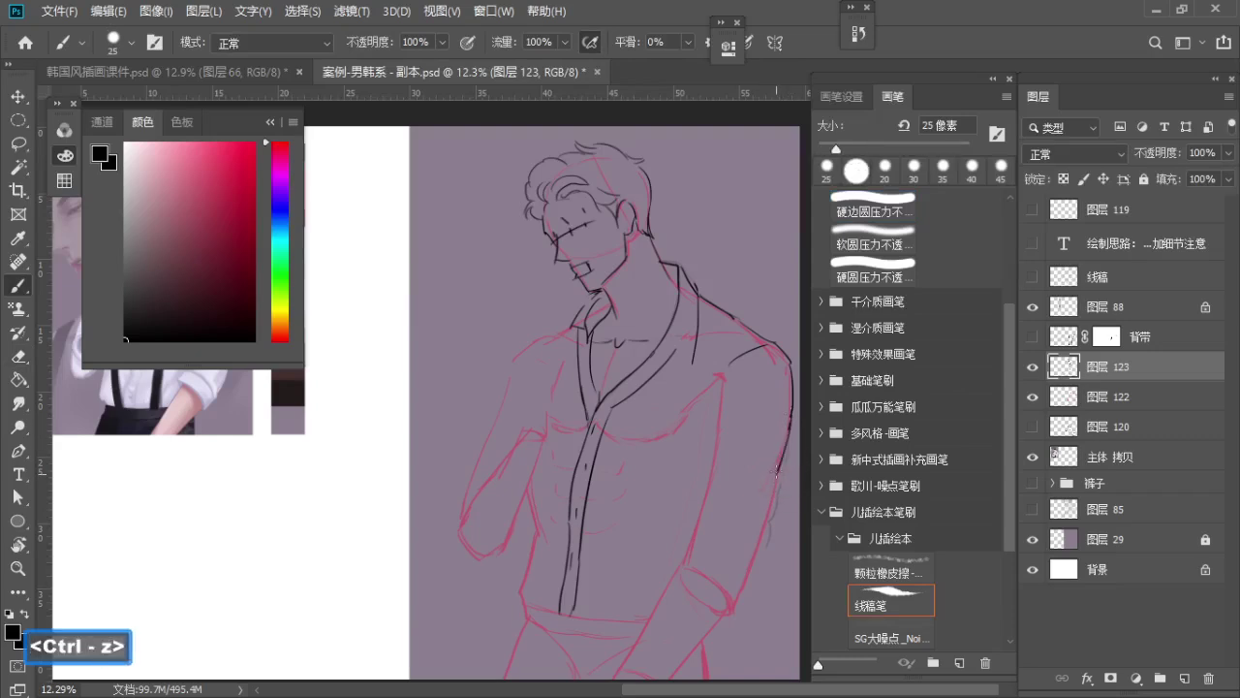
left_click_drag(782, 458, 785, 475)
key("ctrl+z")
key("ctrl+z")
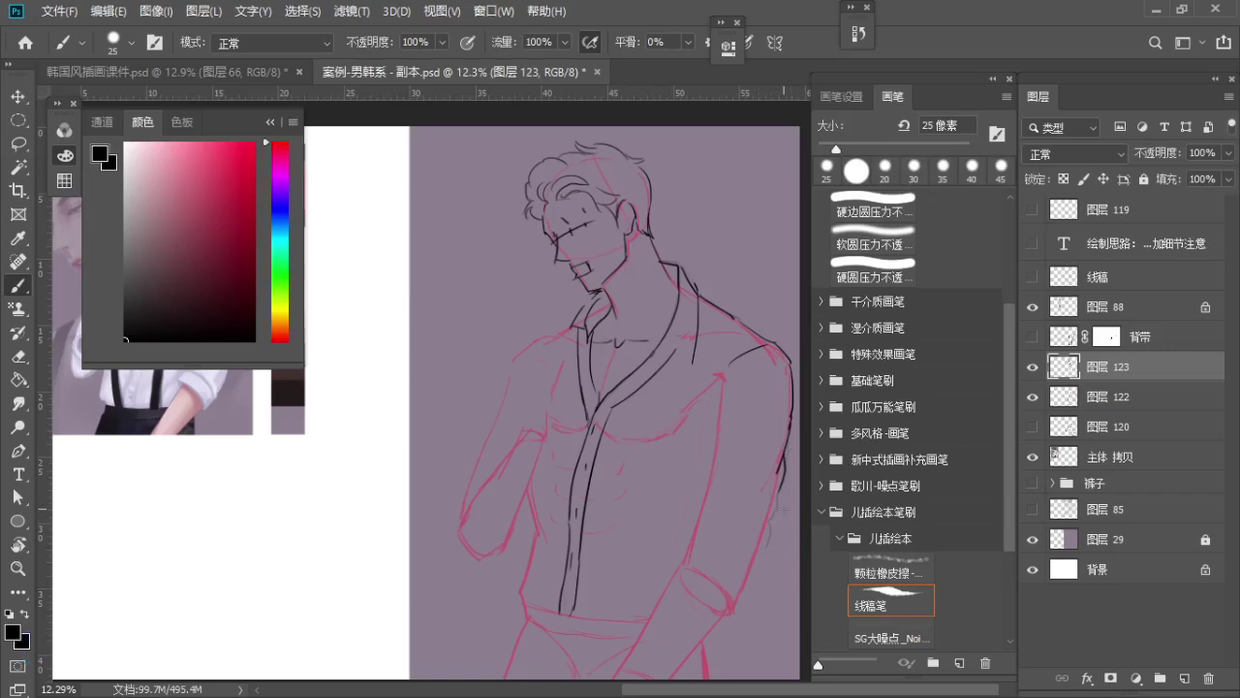
key("ctrl+z")
Continue the lowered arm's outer sleeve contour from the elbow fold down to the cuff
left_click_drag(781, 490, 761, 562)
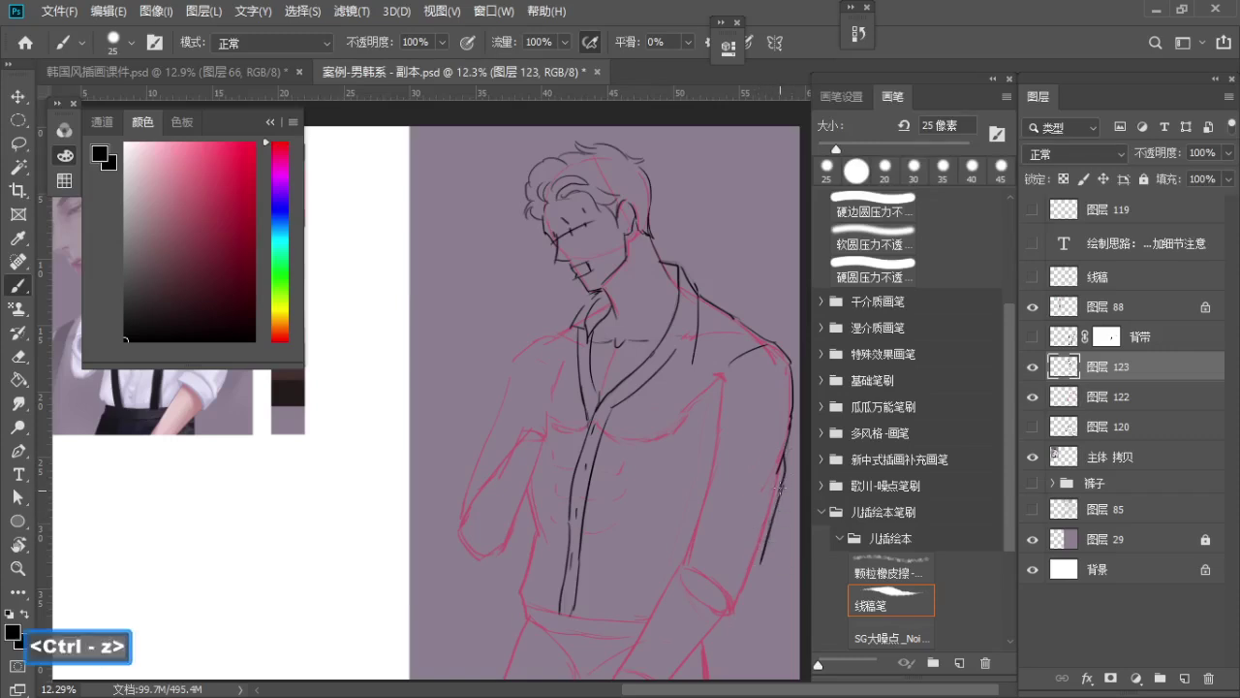
key("ctrl+z")
left_click_drag(779, 491, 746, 589)
key("ctrl+z")
key("ctrl+z")
left_click_drag(768, 533, 743, 606)
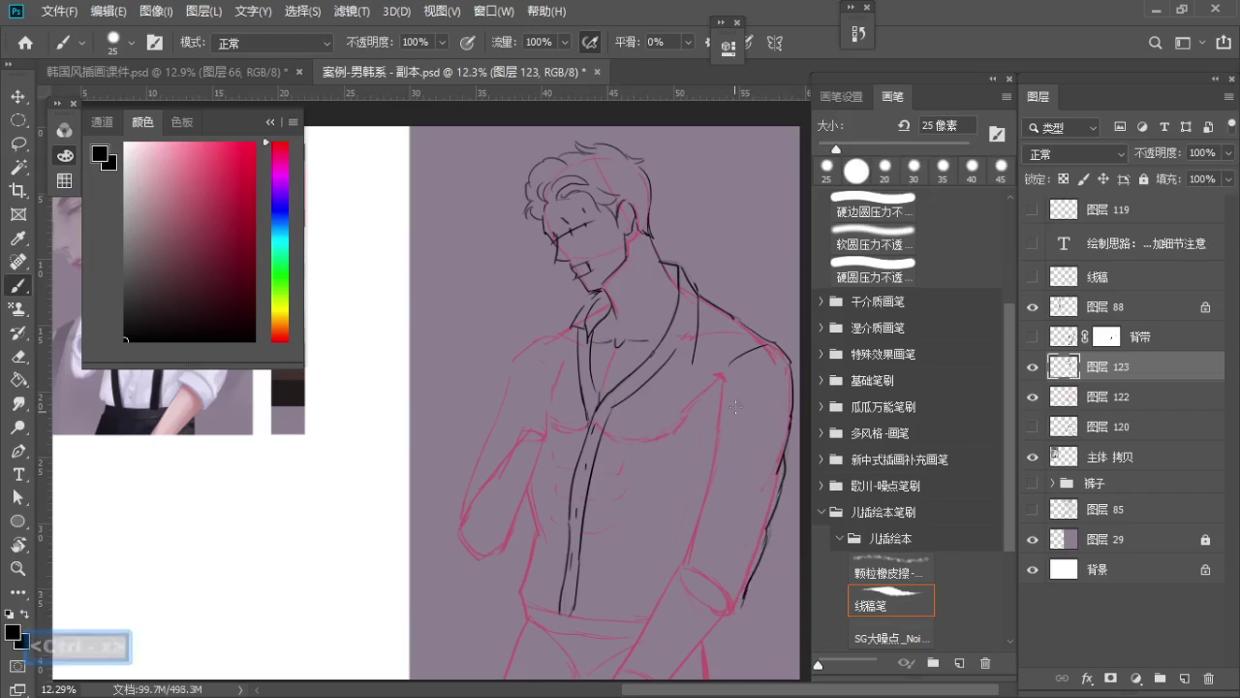
Draw the start of the lowered arm's inner sleeve contour below the armpit, undoing failed strokes and the trial oval
key("ctrl+z")
left_click_drag(722, 376, 708, 484)
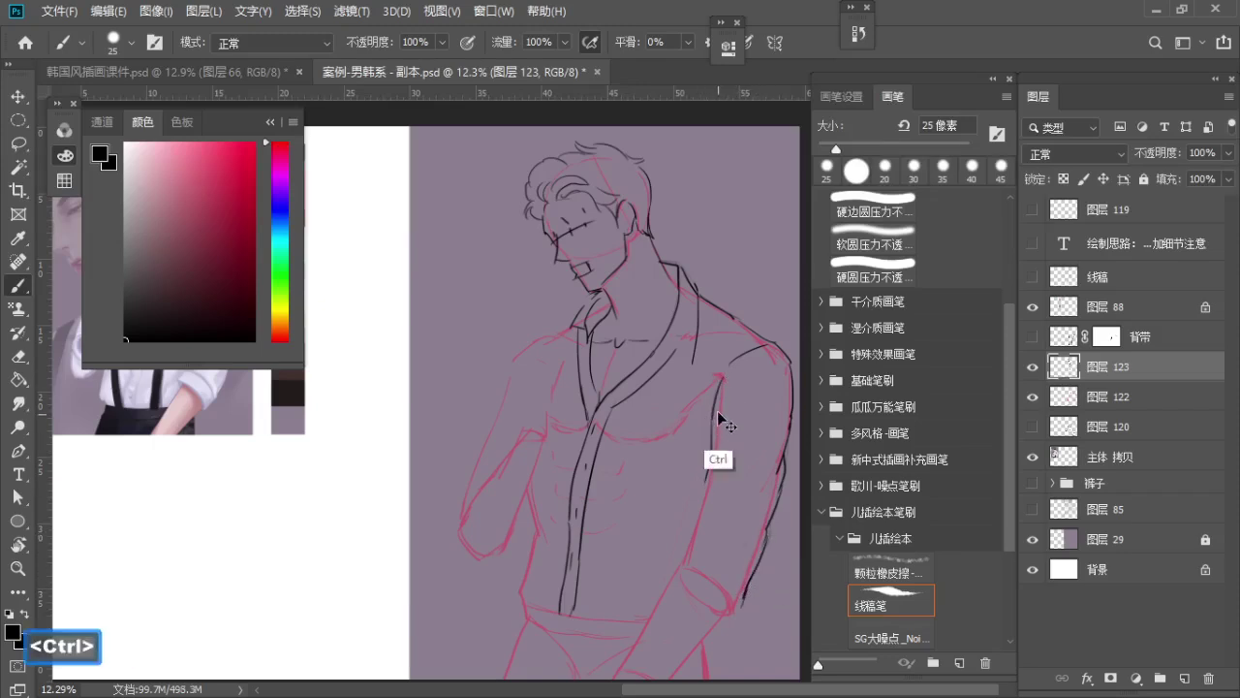
key("ctrl+z")
left_click_drag(715, 398, 736, 428)
key("ctrl+z")
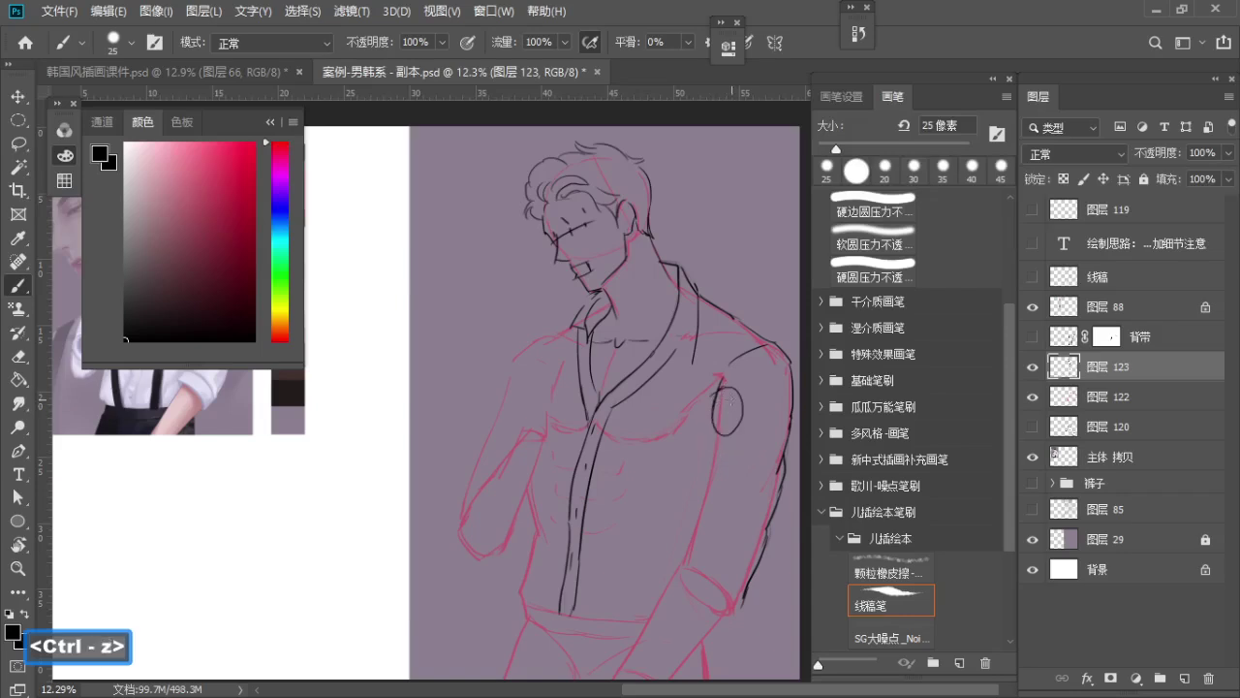
key("ctrl+z")
key("ctrl+z")
left_click_drag(714, 421, 704, 492)
key("ctrl+z")
Complete the lowered arm's inner sleeve contour down to the elbow and add crease lines at the bend
mouse_move(715, 419)
left_mouse_down()
mouse_move(700, 506)
mouse_move(728, 525)
left_mouse_up()
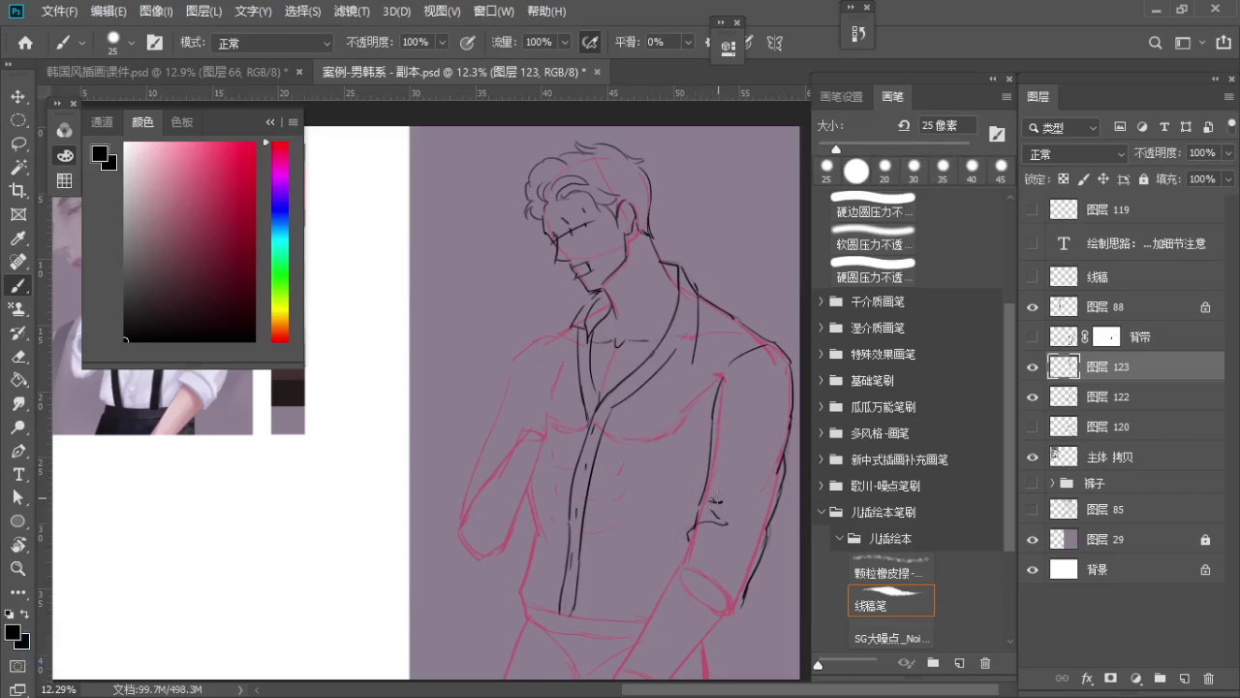
key("ctrl+z")
key("ctrl+z")
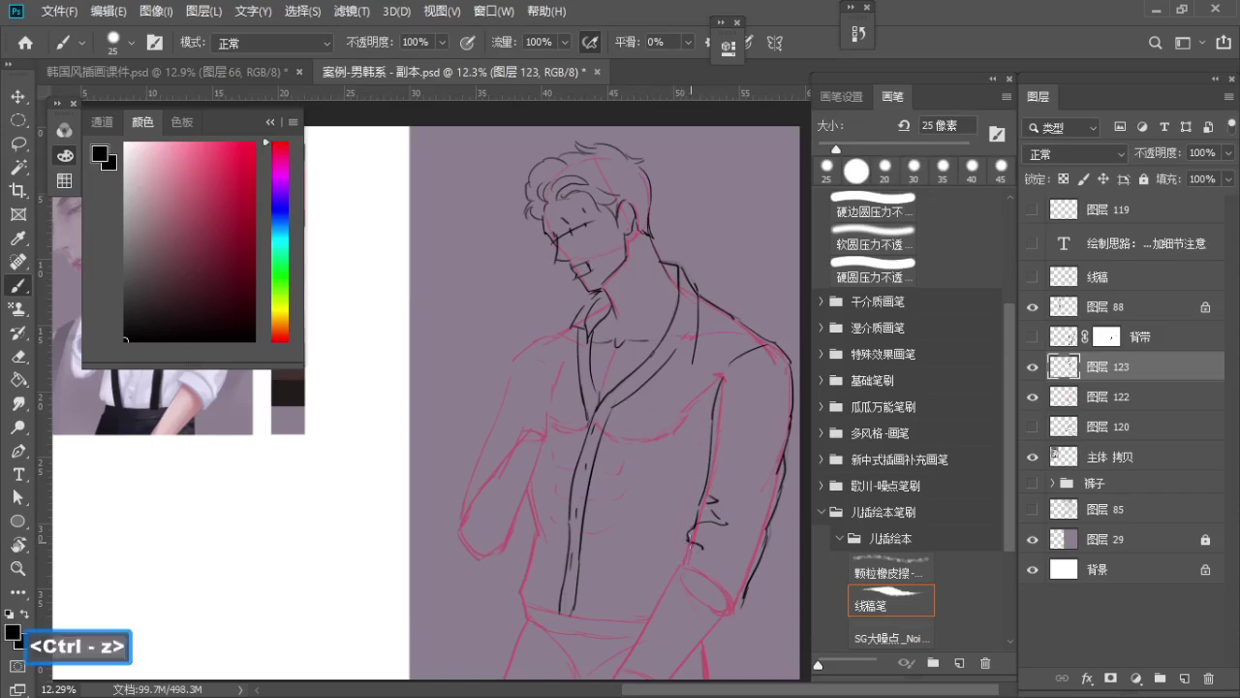
key("ctrl+z")
Draw the rolled cuff around the lowered arm's forearm with short fold lines above it
mouse_move(687, 540)
left_mouse_down()
mouse_move(700, 549)
mouse_move(664, 566)
mouse_move(722, 617)
mouse_move(743, 609)
left_mouse_up()
key("ctrl+z")
key("ctrl+z")
left_click_drag(722, 562, 737, 600)
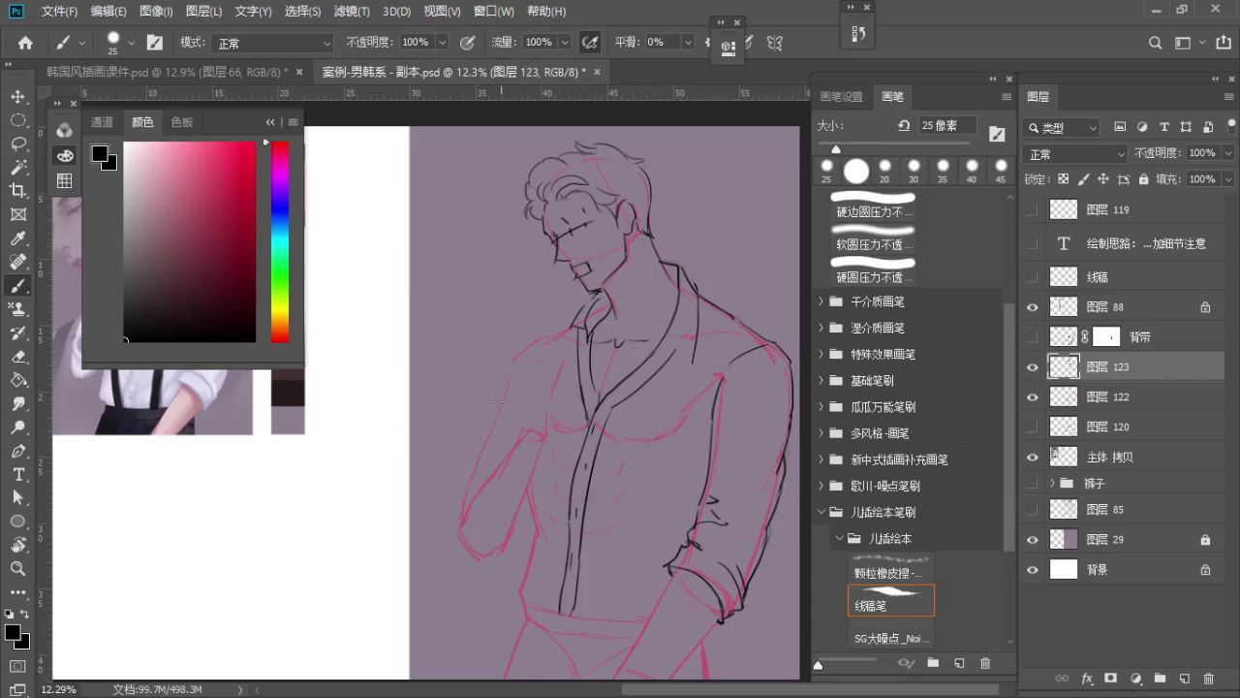
Draw the other shoulder from the collar and the bent arm's outer sleeve contour down toward the elbow, undoing failed strokes
key("ctrl+z")
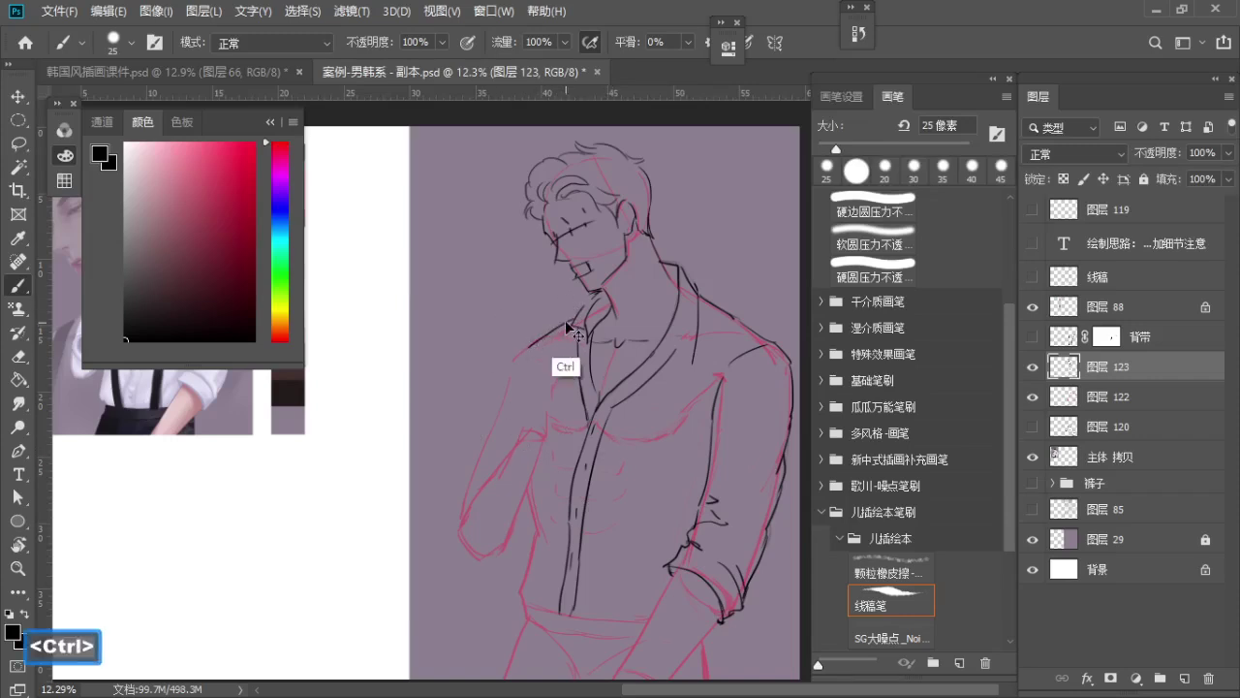
key("ctrl+z")
key("ctrl+z")
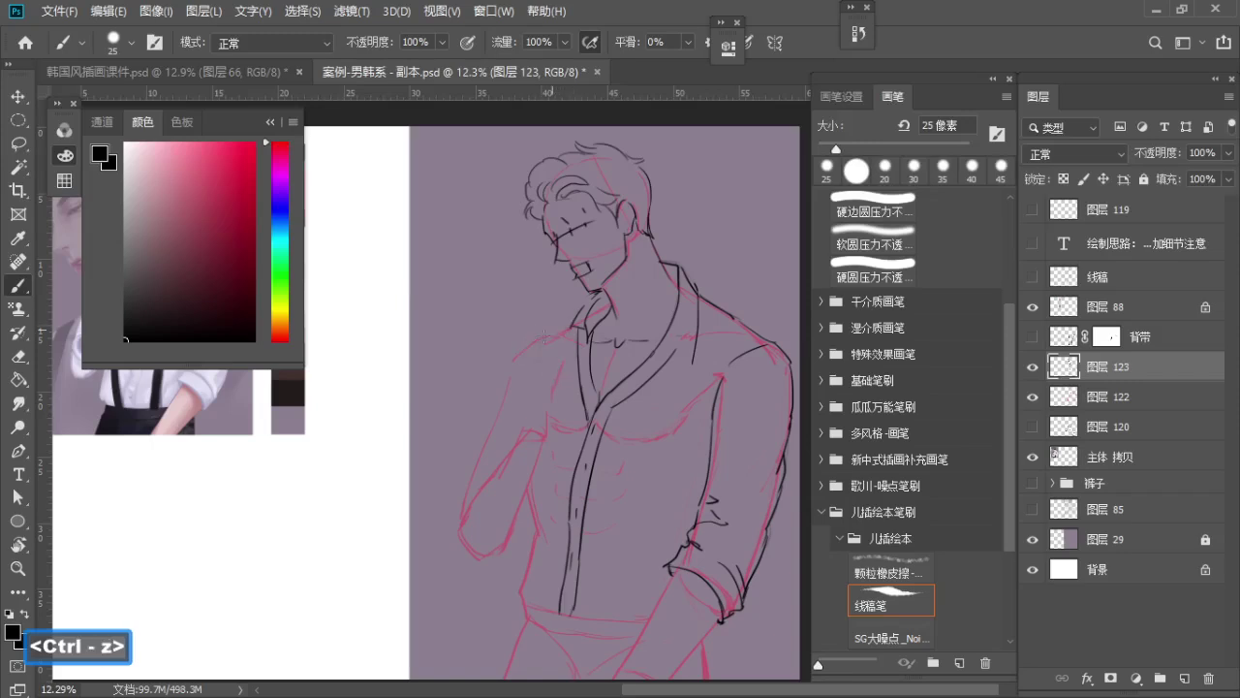
key("ctrl+z")
left_click_drag(524, 346, 502, 399)
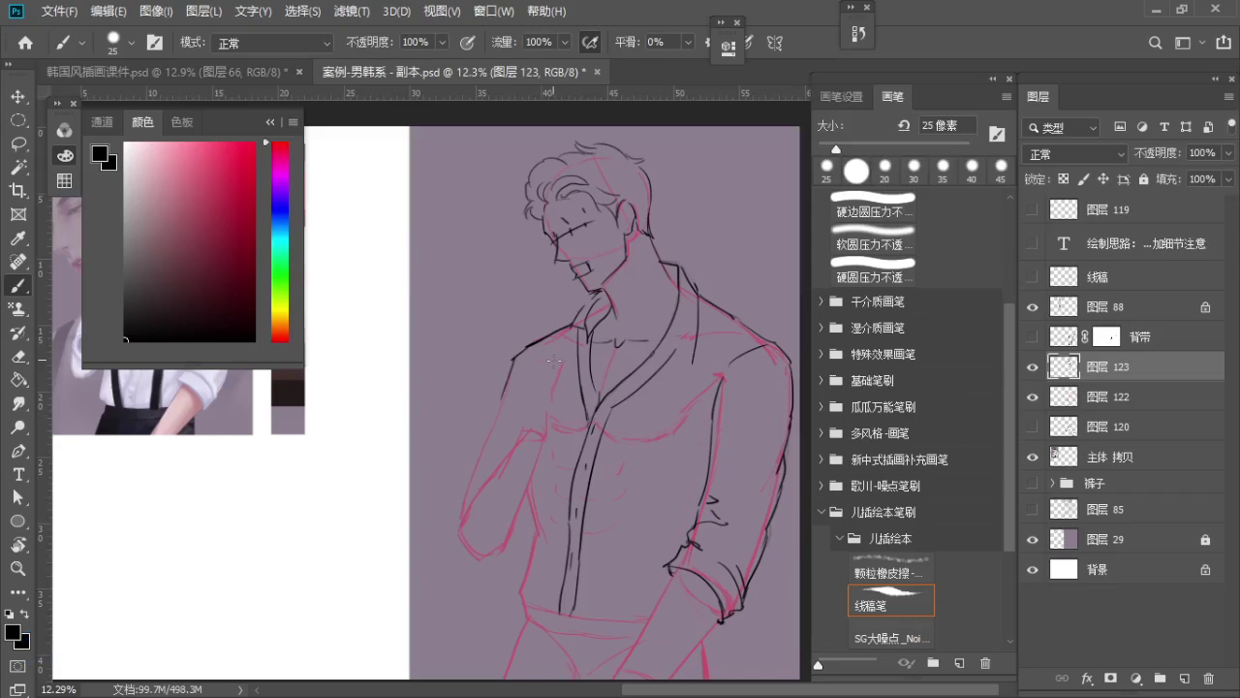
key("ctrl+z")
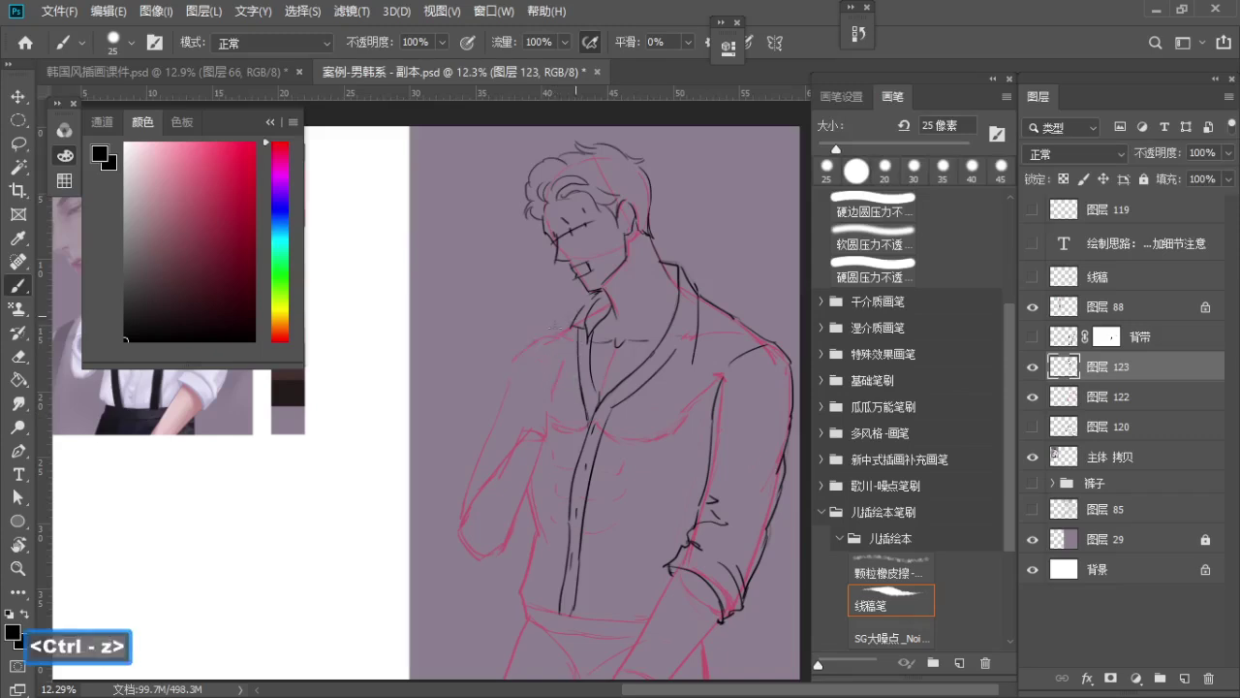
key("ctrl+z")
mouse_move(581, 326)
left_mouse_down()
mouse_move(505, 368)
mouse_move(481, 432)
left_mouse_up()
key("ctrl+z")
mouse_move(509, 366)
left_mouse_down()
mouse_move(478, 448)
mouse_move(480, 502)
left_mouse_up()
Draw the pointed corner where the bent arm's rolled sleeve begins, removing the trial circle
left_click_drag(477, 479, 528, 536)
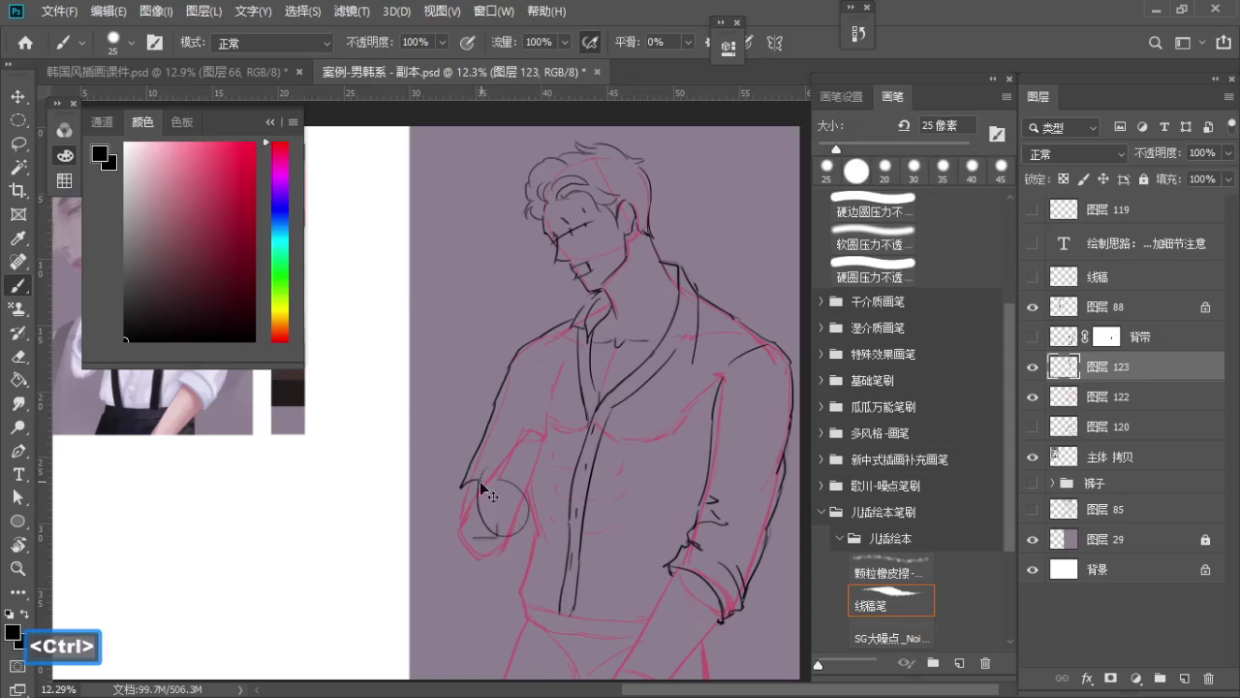
key("ctrl+z")
mouse_move(468, 482)
left_mouse_down()
mouse_move(485, 475)
mouse_move(502, 527)
left_mouse_up()
key("ctrl+z")
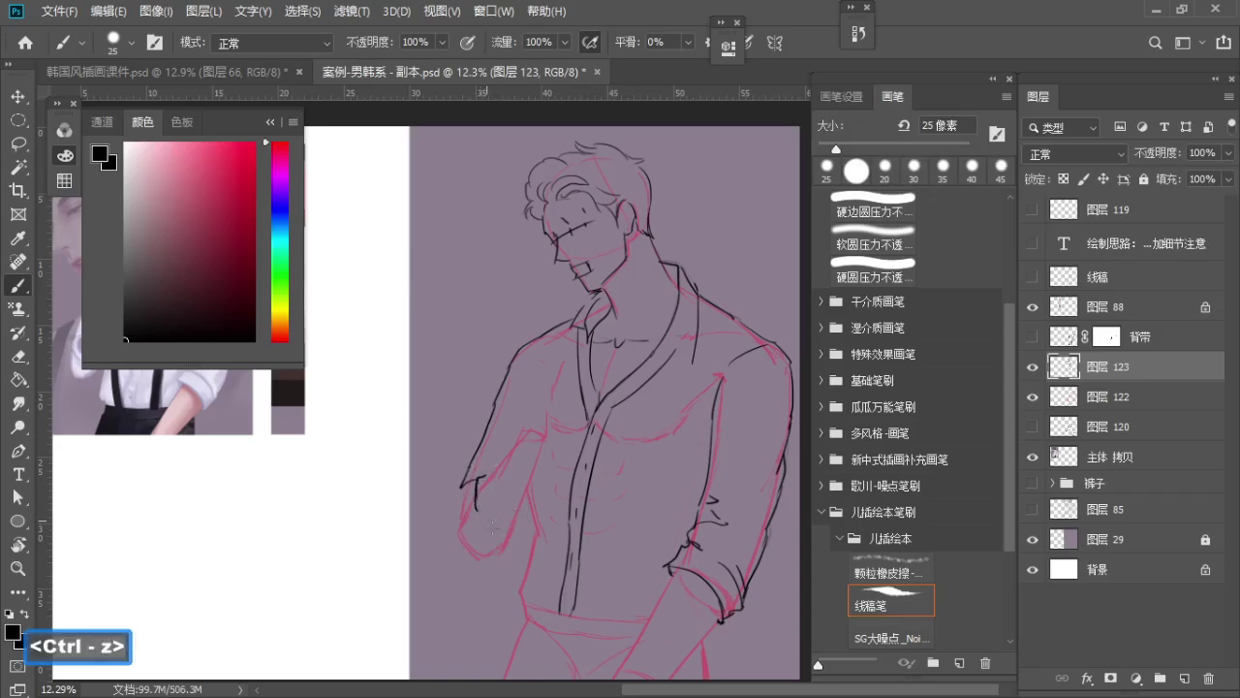
key("ctrl+z")
key("ctrl+z")
Draw the curved edge of the rolled sleeve across the bent arm, undoing the trial diagonal folds above it
mouse_move(504, 455)
left_mouse_down()
mouse_move(530, 485)
mouse_move(519, 489)
left_mouse_up()
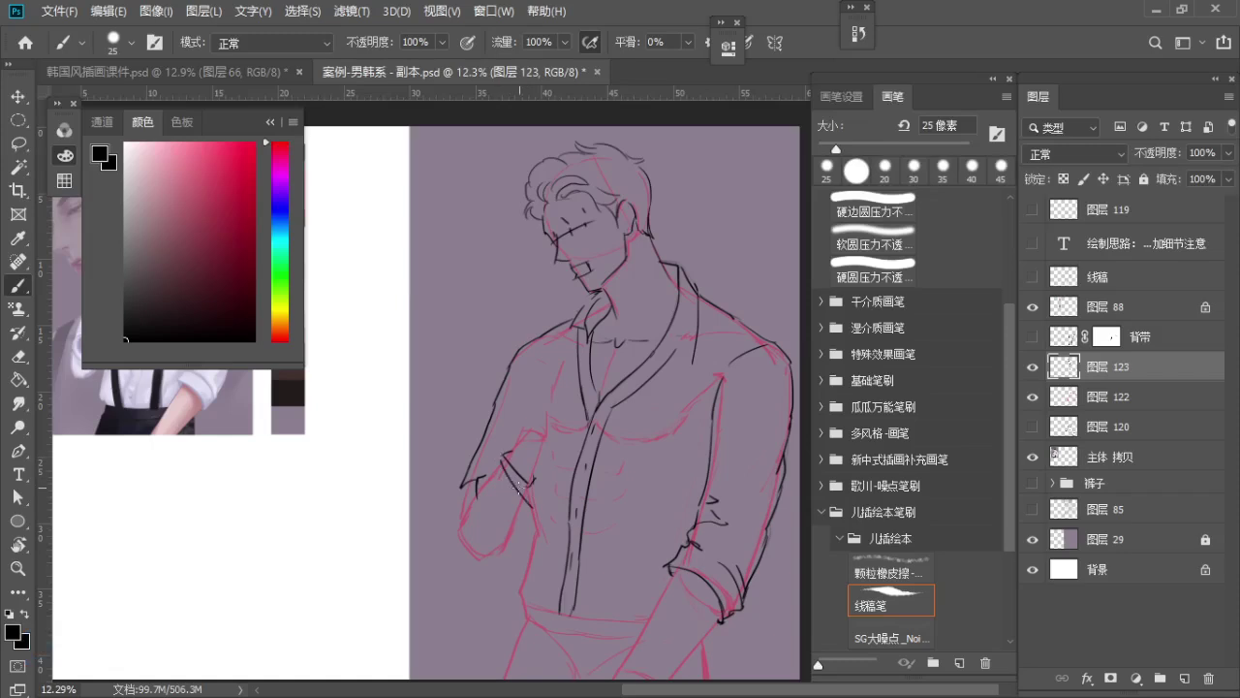
key("ctrl+z")
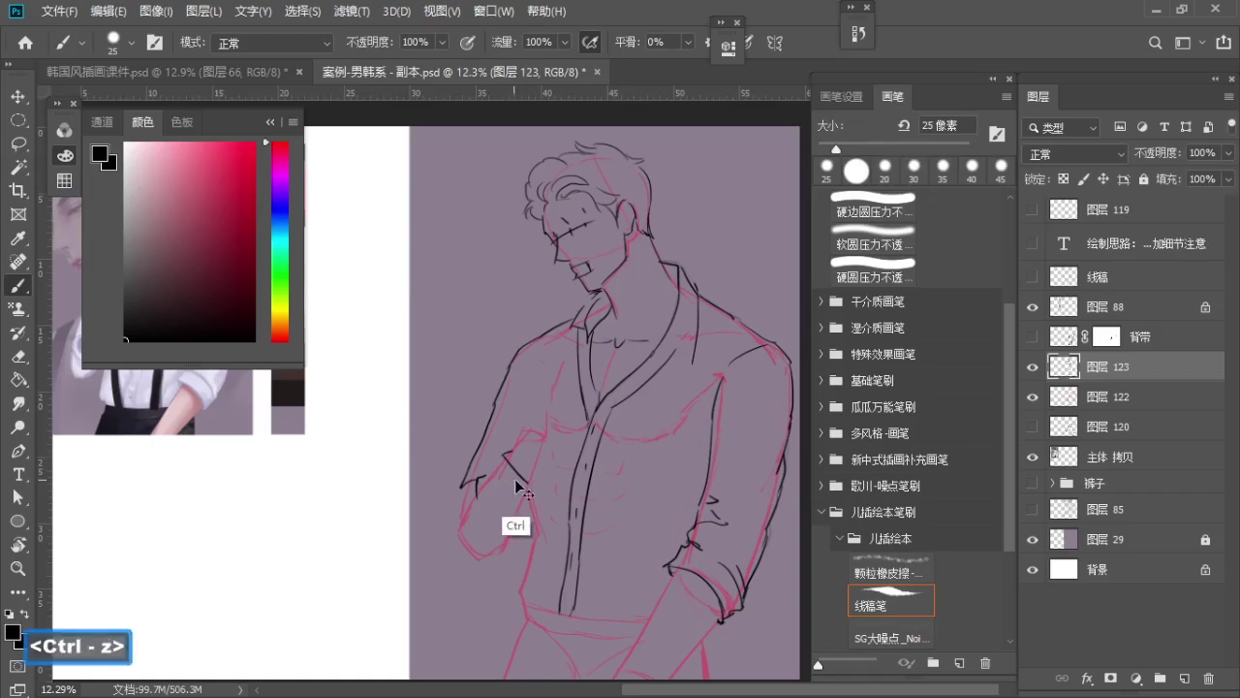
key("ctrl+z")
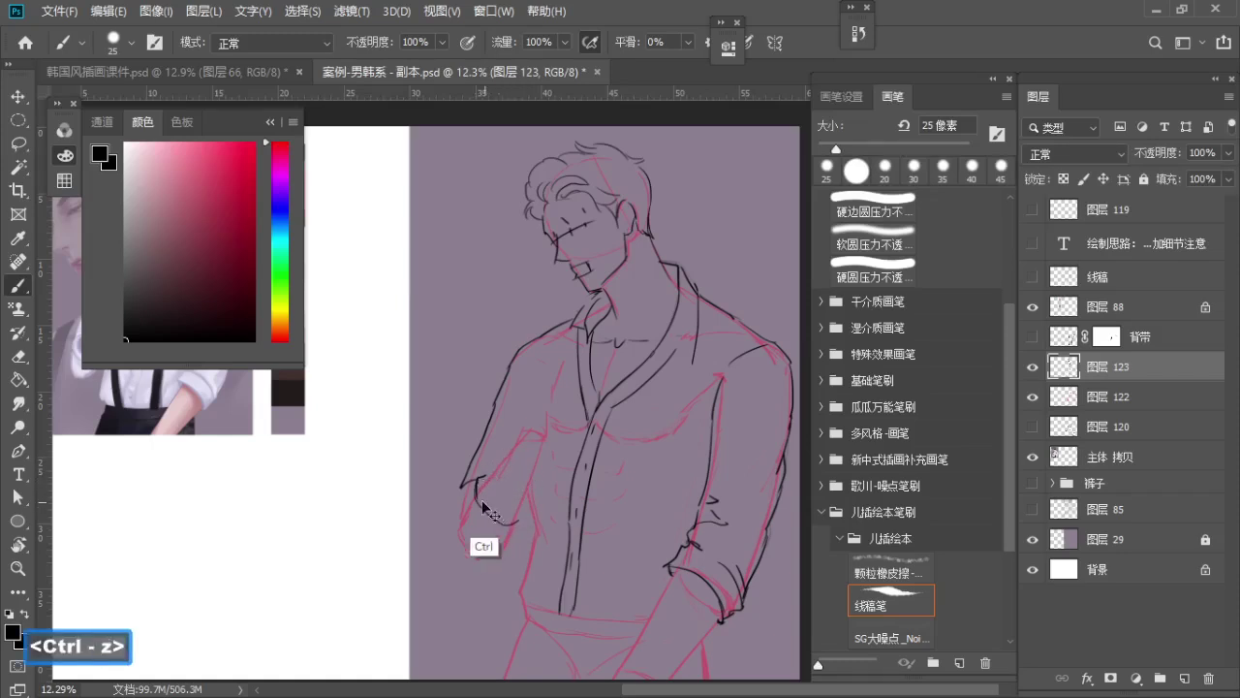
mouse_move(475, 486)
left_mouse_down()
mouse_move(483, 515)
mouse_move(521, 511)
mouse_move(529, 496)
left_mouse_up()
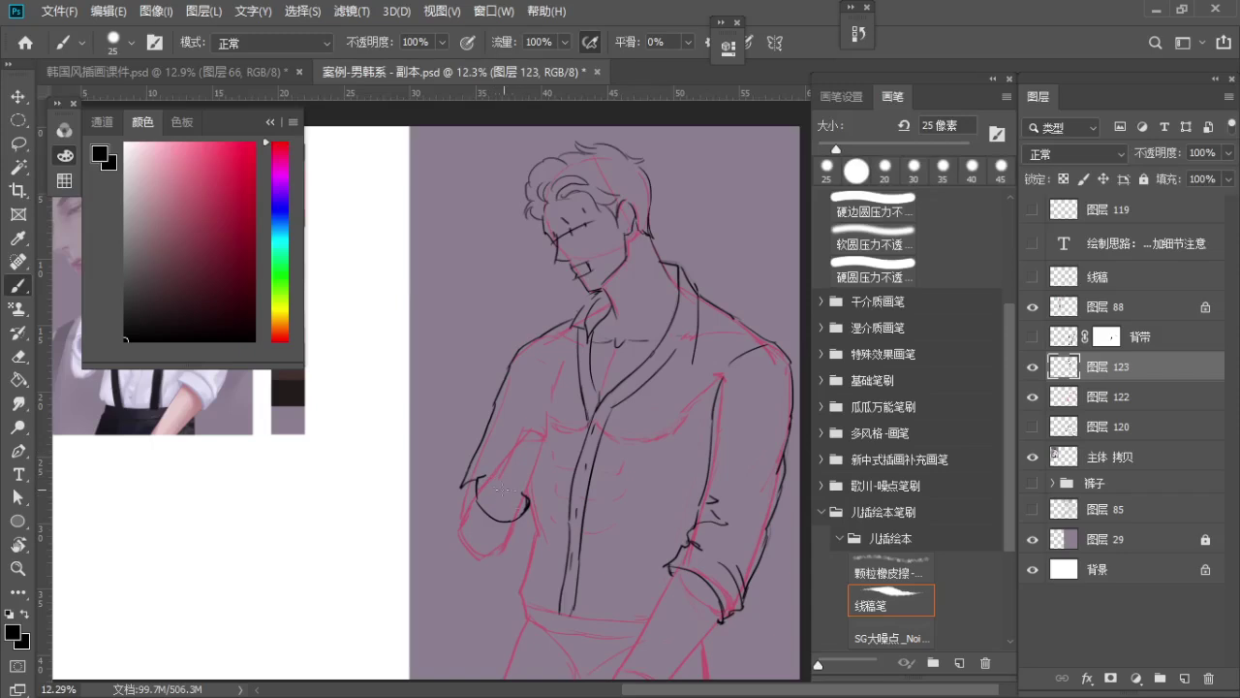
mouse_move(500, 451)
left_mouse_down()
mouse_move(539, 484)
mouse_move(552, 459)
mouse_move(544, 487)
left_mouse_up()
key("ctrl+z")
key("ctrl+z")
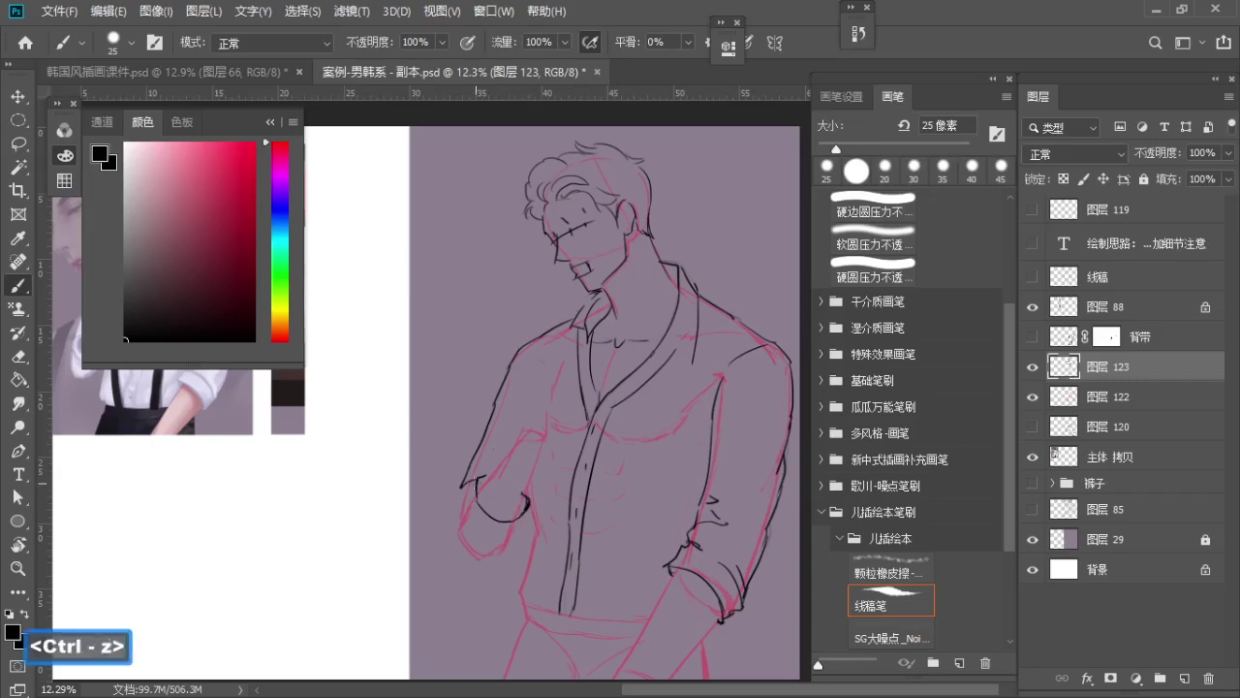
Add the rolled cuff's second curved edge and outline the bent elbow below it, undoing failed strokes
mouse_move(476, 479)
left_mouse_down()
mouse_move(459, 522)
mouse_move(508, 539)
mouse_move(528, 521)
mouse_move(519, 548)
mouse_move(523, 538)
left_mouse_up()
key("ctrl+z")
key("ctrl+z")
key("ctrl+z")
mouse_move(459, 514)
left_mouse_down()
mouse_move(467, 549)
mouse_move(459, 538)
mouse_move(489, 564)
mouse_move(463, 557)
mouse_move(489, 563)
mouse_move(519, 534)
mouse_move(531, 553)
mouse_move(519, 534)
mouse_move(513, 571)
left_mouse_up()
key("ctrl+z")
key("ctrl+z")
key("ctrl+z")
key("ctrl+z")
Draw the shirt's side contour from the bent arm's cuff down toward the waist, replacing the failed versions
mouse_move(526, 526)
left_mouse_down()
mouse_move(520, 573)
mouse_move(544, 529)
mouse_move(520, 584)
left_mouse_up()
key("ctrl+z")
key("ctrl+z")
key("ctrl+z")
key("ctrl+z")
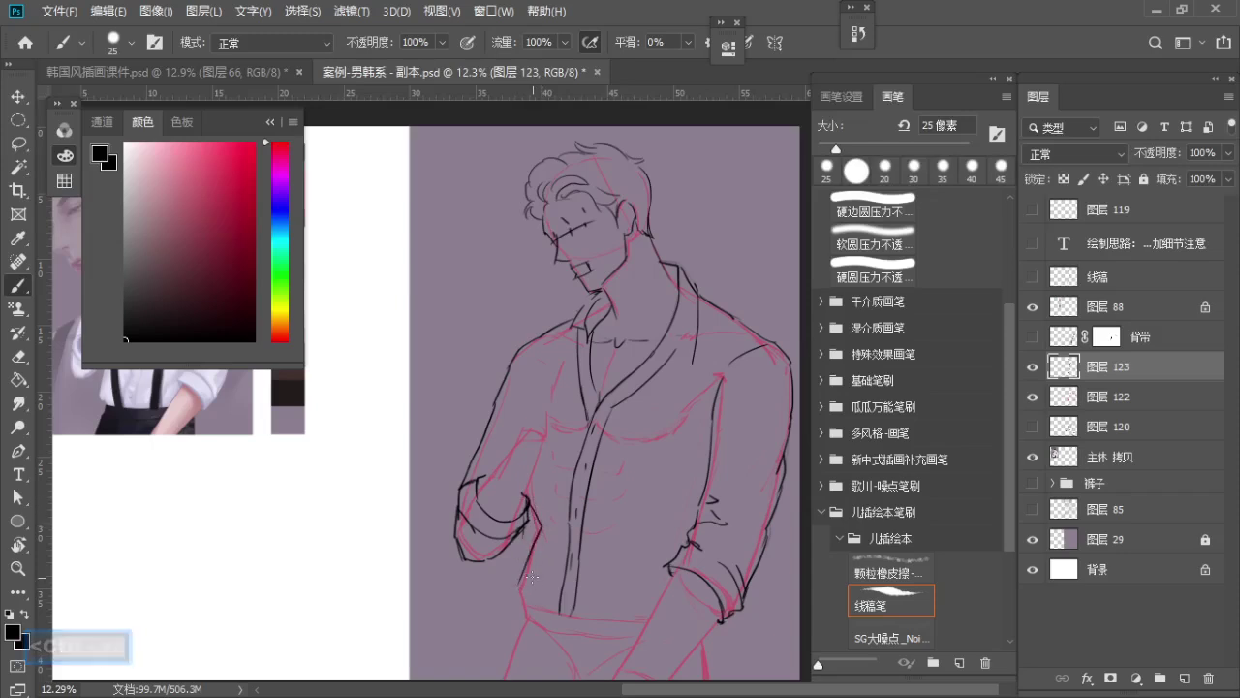
key("ctrl+z")
mouse_move(529, 499)
left_mouse_down()
mouse_move(539, 532)
mouse_move(523, 582)
left_mouse_up()
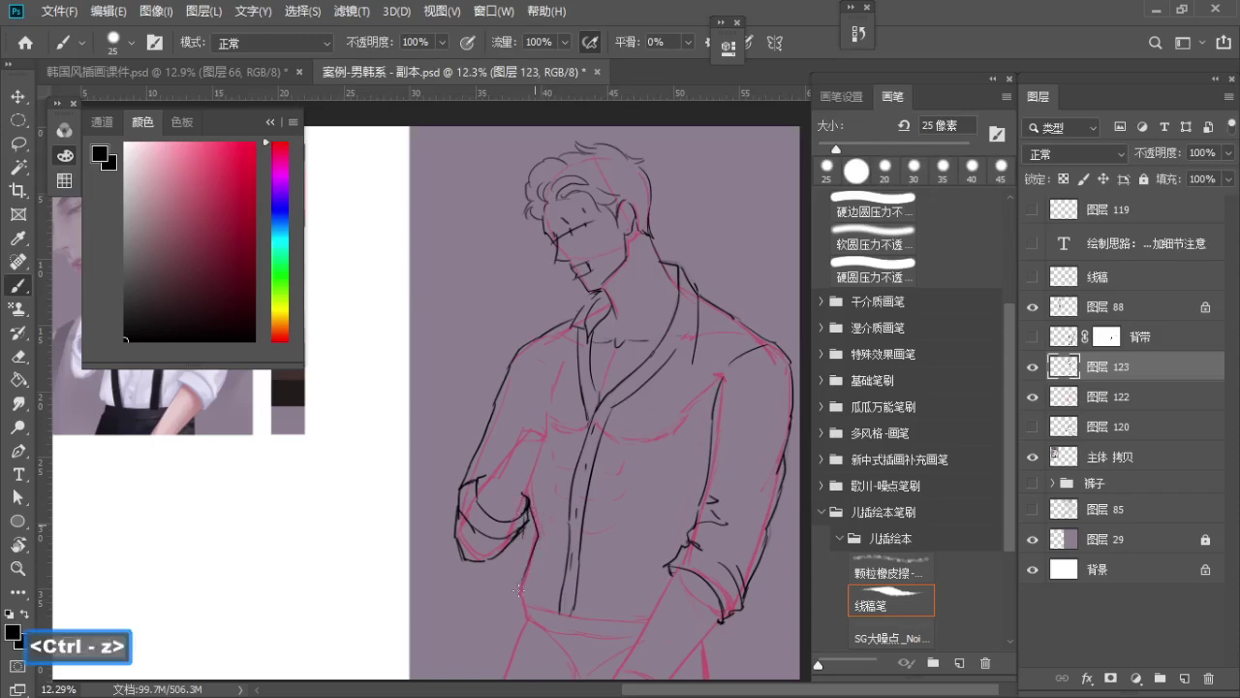
key("ctrl+z")
left_click_drag(529, 499, 518, 591)
key("ctrl+z")
key("ctrl+z")
key("ctrl+z")
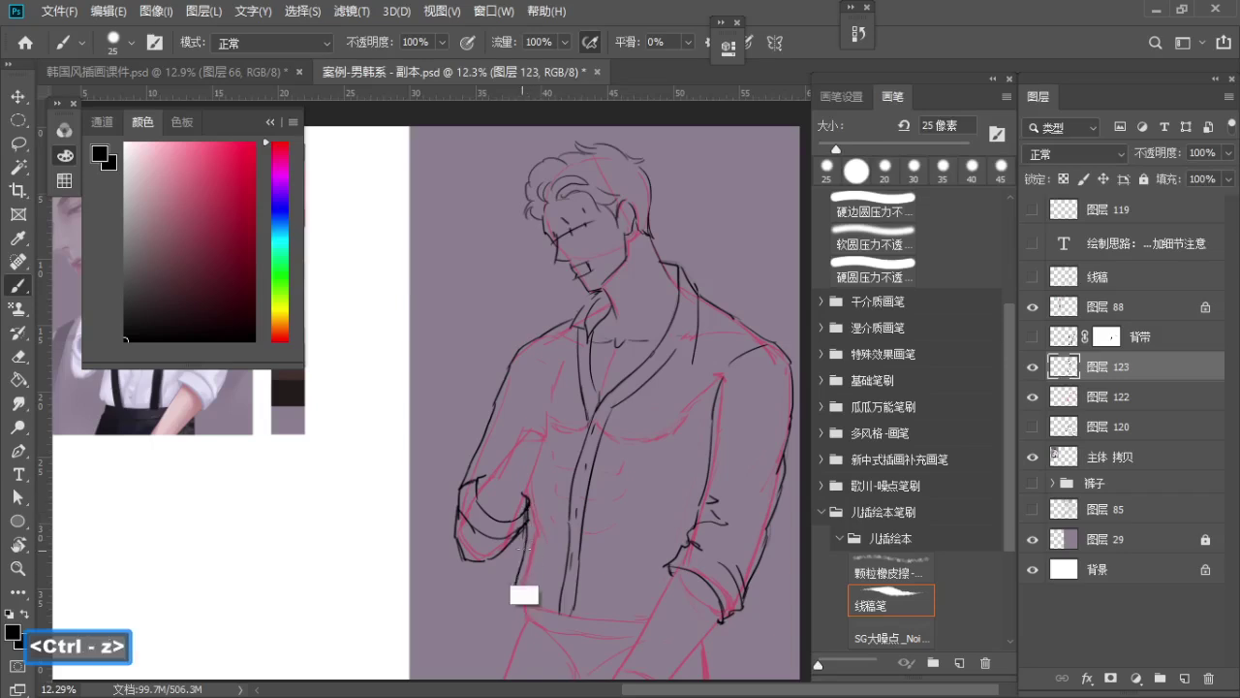
Extend the shirt's side into a tucked fold at the waist and draw the outer hip line down the leg
mouse_move(526, 548)
left_mouse_down()
mouse_move(512, 592)
mouse_move(538, 611)
mouse_move(494, 693)
left_mouse_up()
key("ctrl+z")
key("ctrl+z")
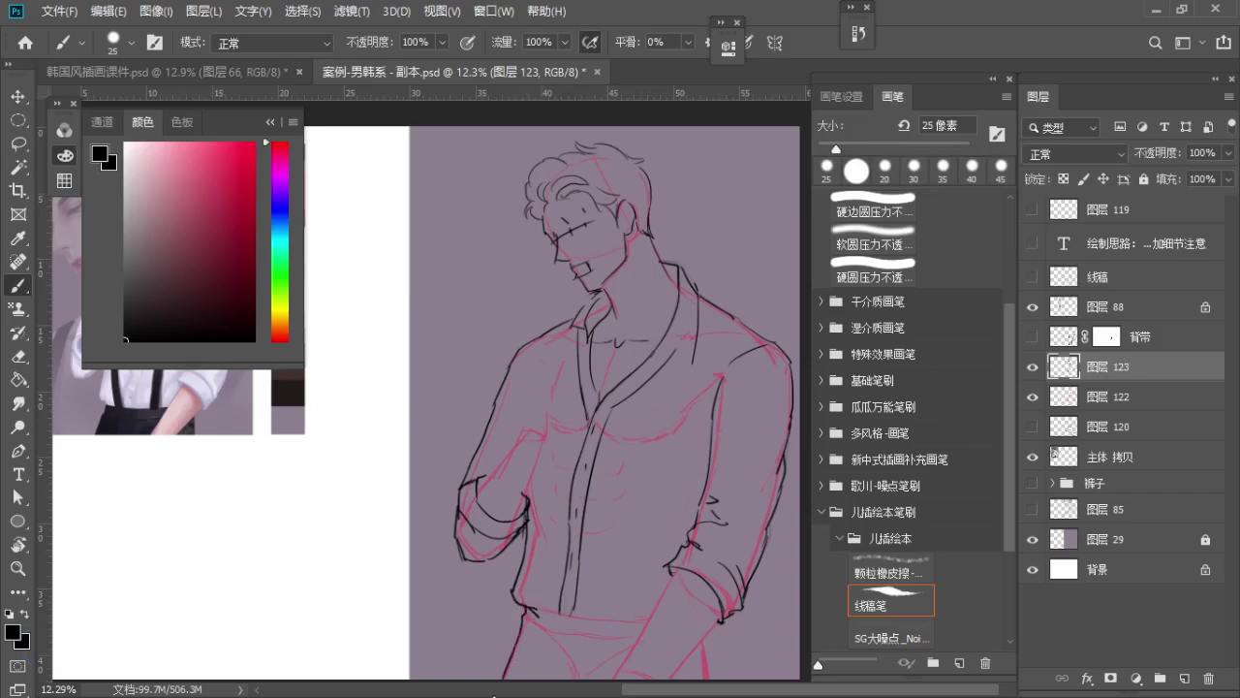
Draw the trouser waistband beneath the shirt and add small tucked-in fold lines along its hem, undoing failed strokes
left_click_drag(535, 608, 654, 624)
key("ctrl+z")
key("ctrl+z")
left_click_drag(575, 616, 646, 618)
mouse_move(548, 595)
left_mouse_down()
mouse_move(558, 612)
mouse_move(589, 616)
left_mouse_up()
key("ctrl+z")
key("ctrl+z")
mouse_move(635, 595)
left_mouse_down()
mouse_move(639, 632)
mouse_move(620, 618)
mouse_move(599, 672)
mouse_move(560, 665)
mouse_move(521, 618)
mouse_move(613, 672)
mouse_move(630, 659)
mouse_move(606, 642)
mouse_move(623, 672)
mouse_move(635, 641)
left_mouse_up()
key("ctrl+z")
key("ctrl+z")
left_click_drag(610, 637, 635, 637)
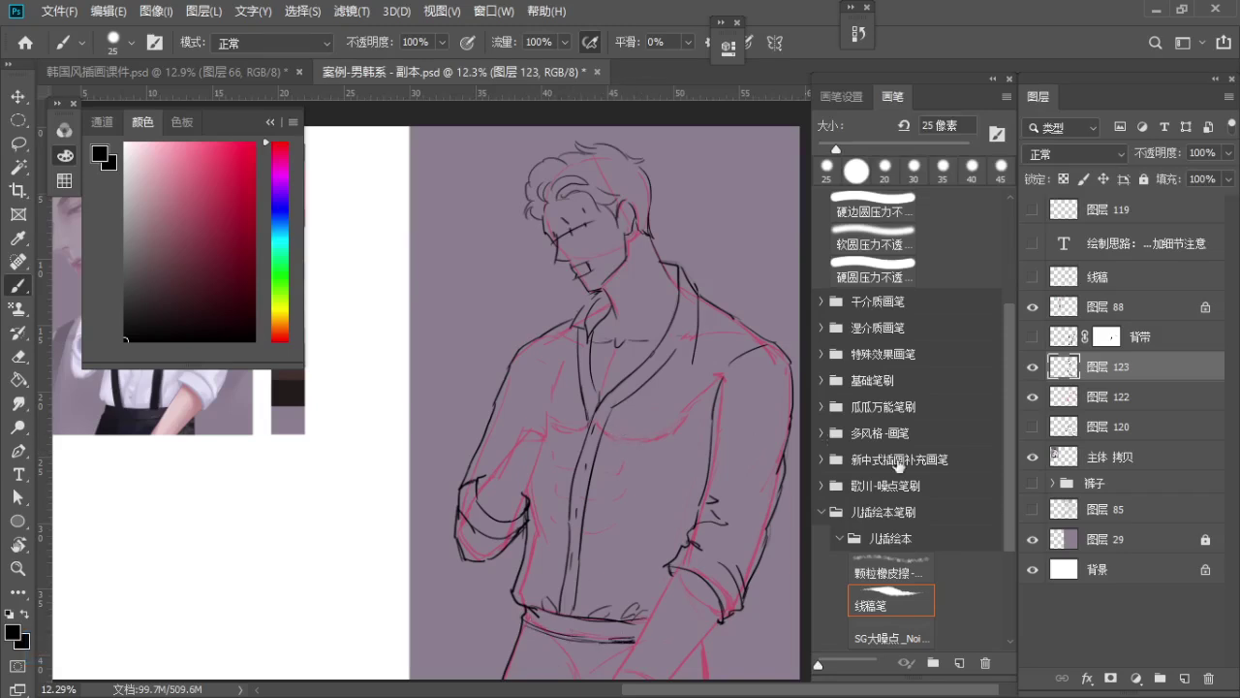
Hide the red structure layer 图层 122 to check the black line sketch alone, and show it again
left_click(1033, 397)
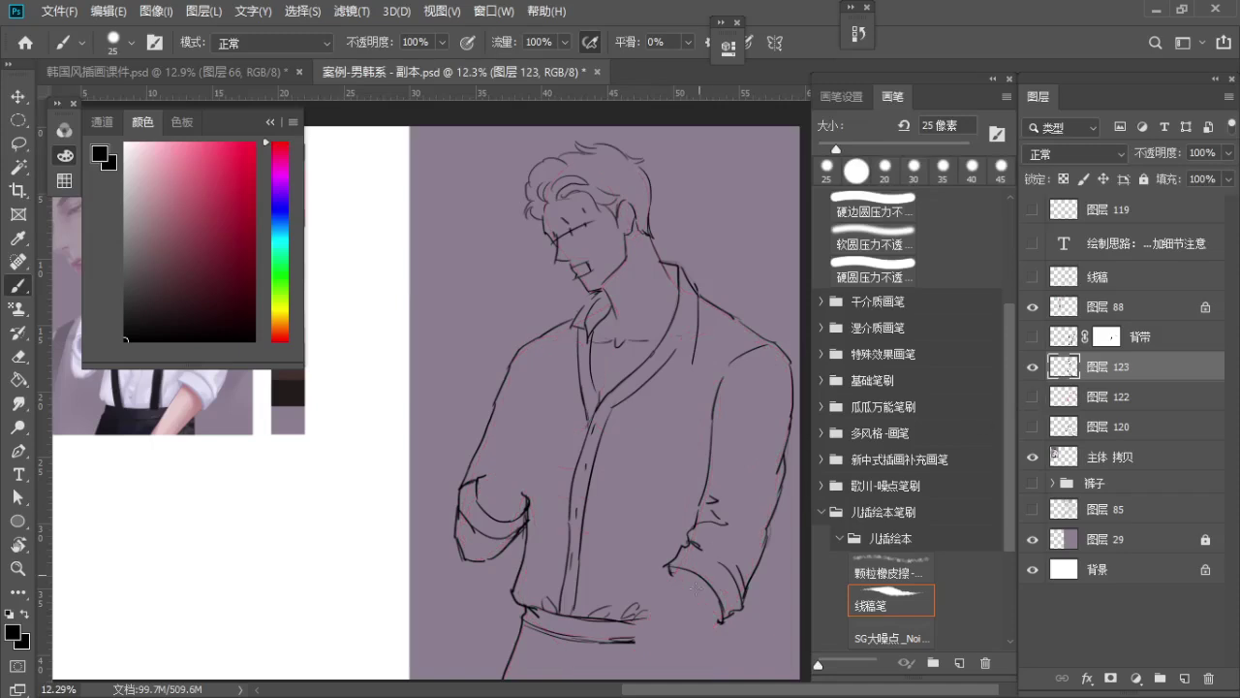
left_click(697, 640)
key("ctrl+z")
left_click(1032, 398)
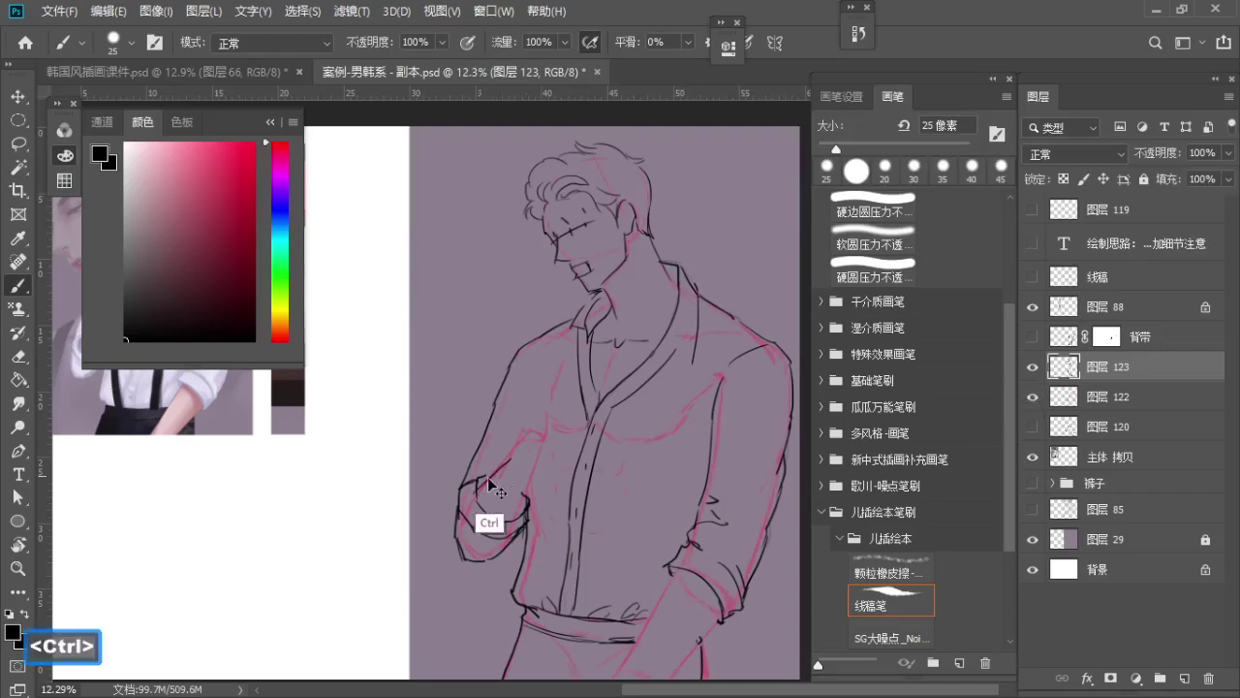
Draw both edges of the bent arm's forearm from the rolled cuff up to the wrist, replacing failed strokes
key("ctrl+z")
left_click_drag(497, 466, 510, 453)
left_click_drag(485, 481, 519, 443)
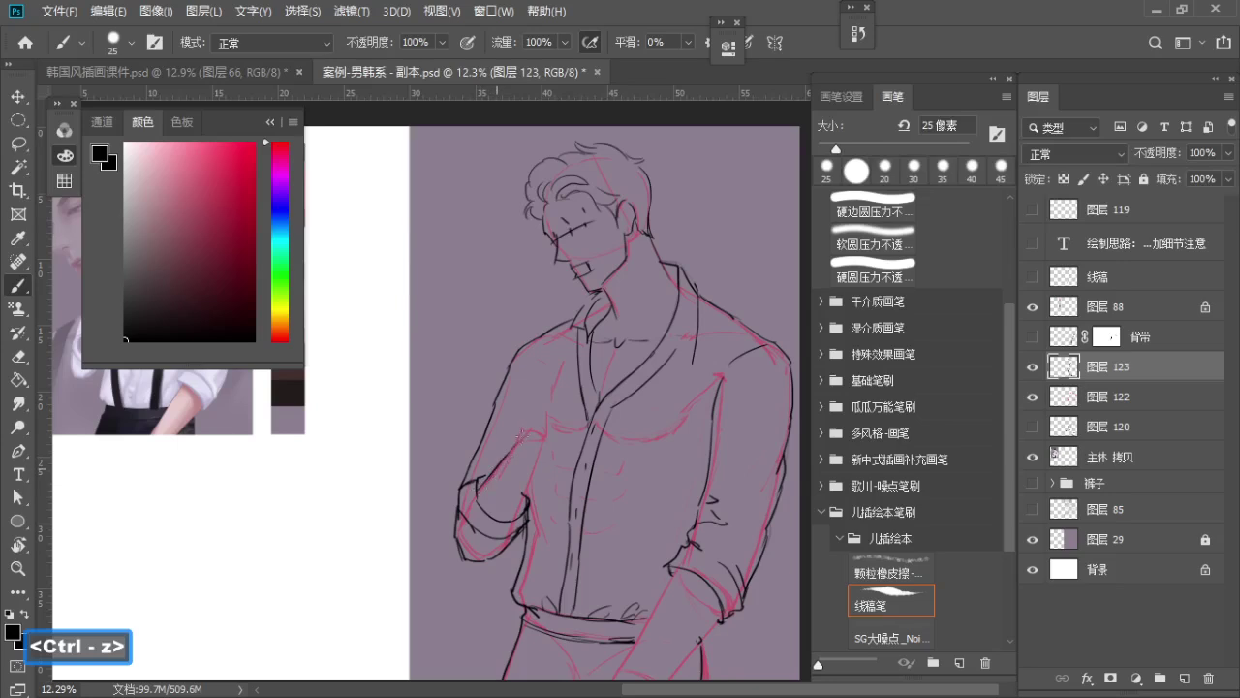
key("ctrl+z")
key("ctrl+z")
mouse_move(480, 484)
left_mouse_down()
mouse_move(523, 433)
mouse_move(509, 450)
mouse_move(524, 496)
left_mouse_up()
key("ctrl+z")
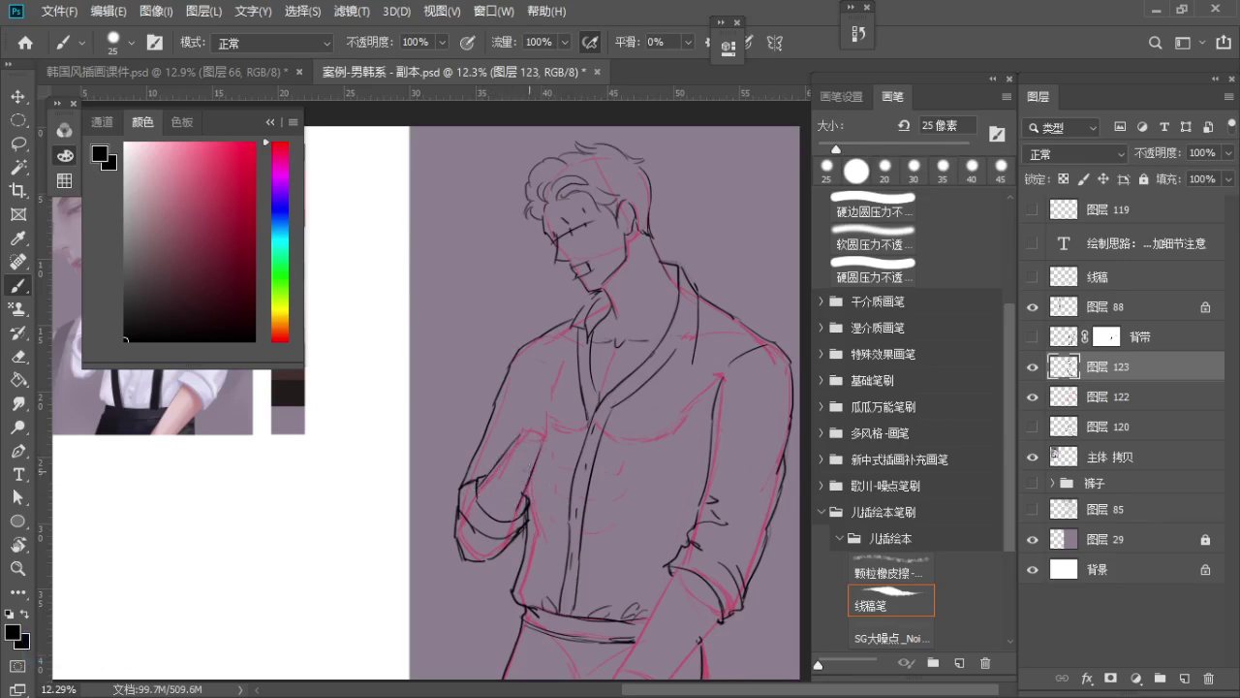
key("ctrl+z")
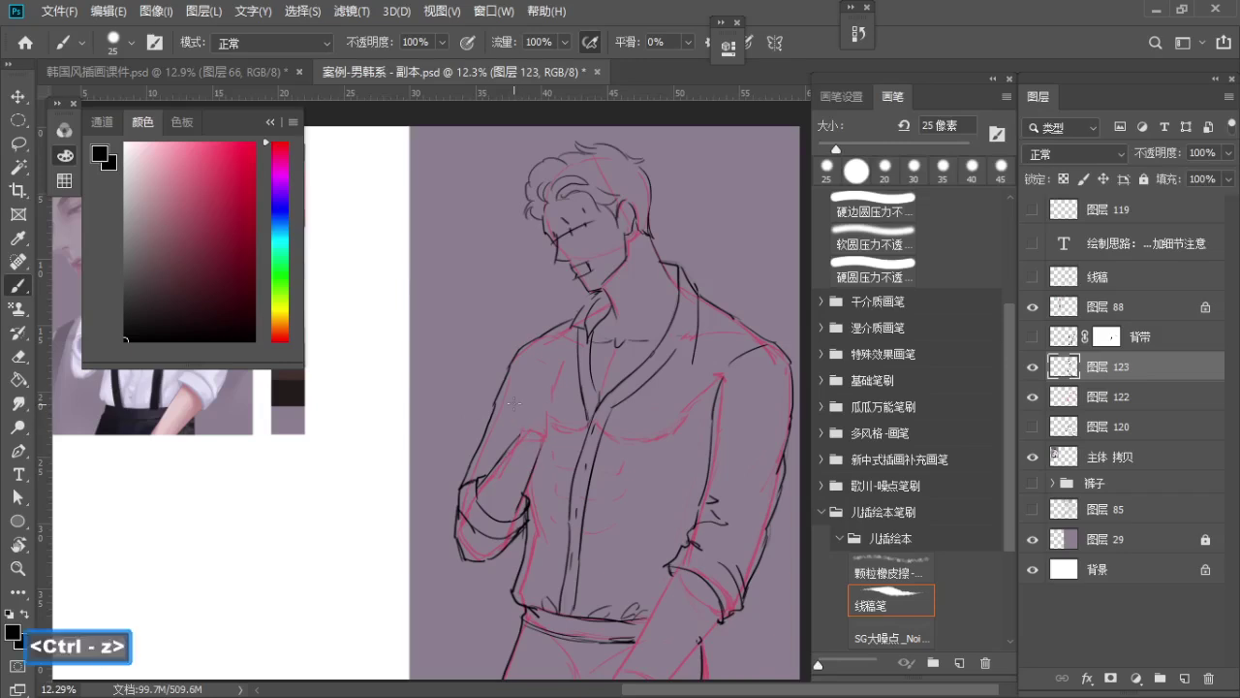
Outline the wrist and the back of the raised hand above the bent forearm, undoing the trial curves
mouse_move(513, 411)
left_mouse_down()
mouse_move(520, 433)
mouse_move(517, 413)
left_mouse_up()
key("ctrl+z")
key("ctrl+z")
key("ctrl+z")
mouse_move(516, 383)
left_mouse_down()
mouse_move(544, 399)
mouse_move(543, 434)
left_mouse_up()
key("ctrl+z")
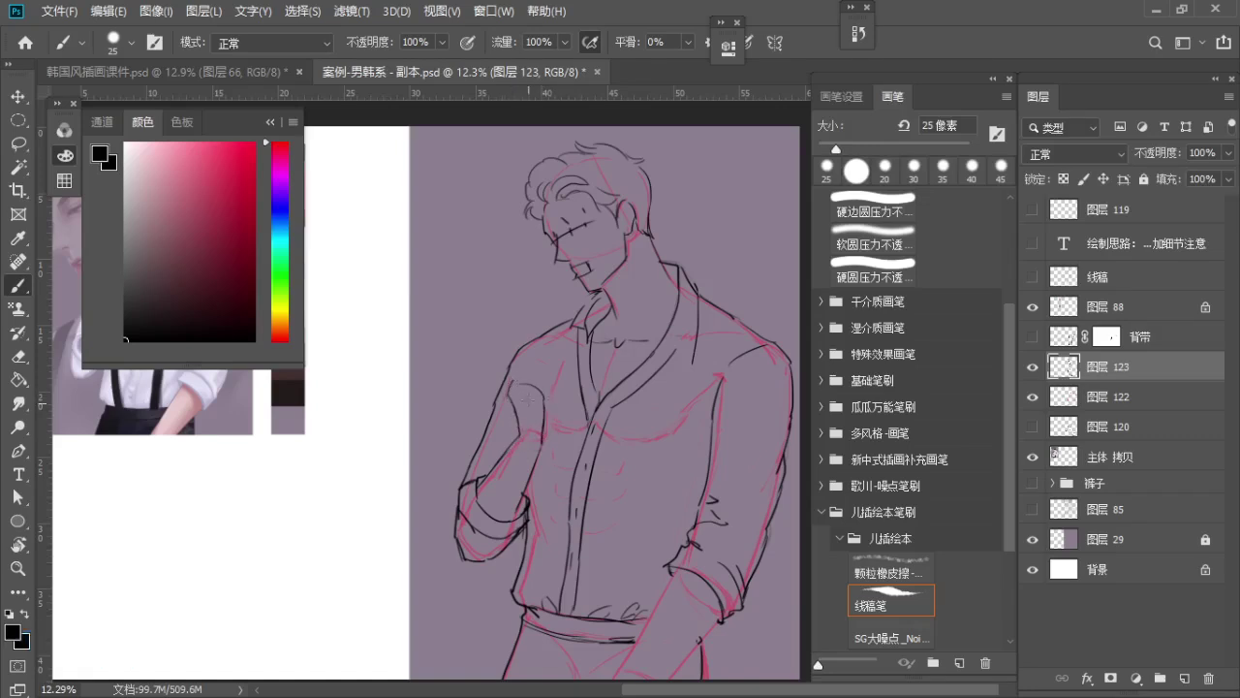
key("ctrl+z")
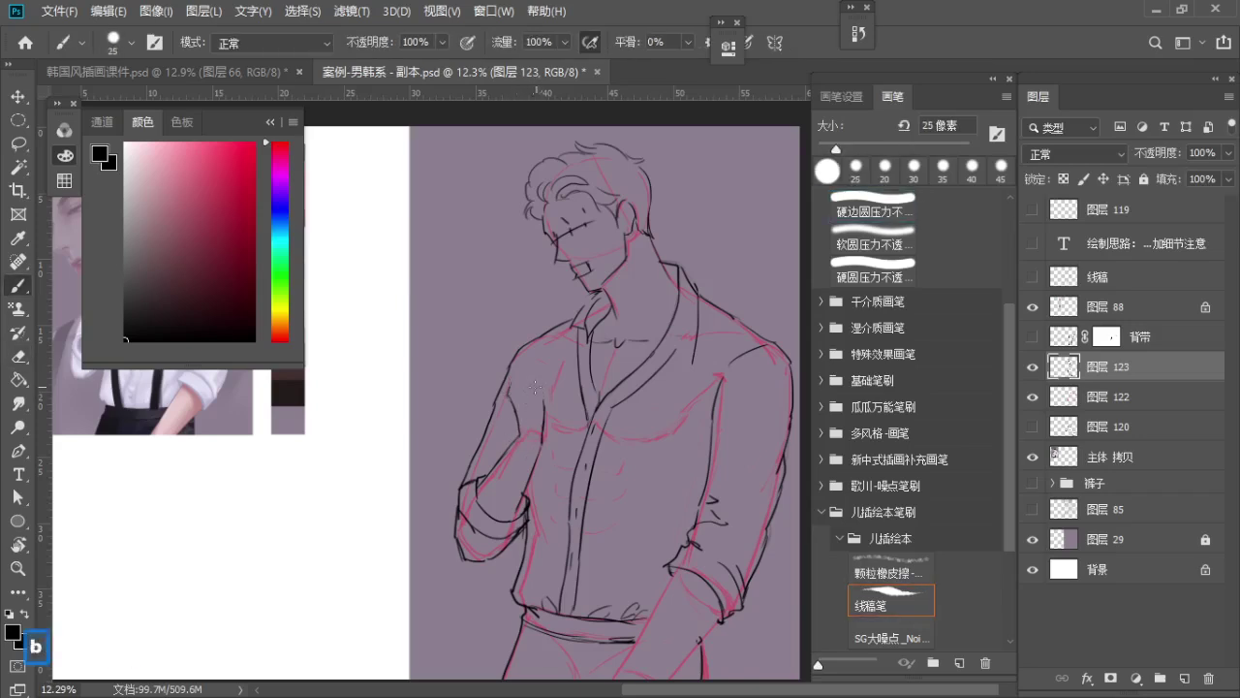
key("ctrl+z")
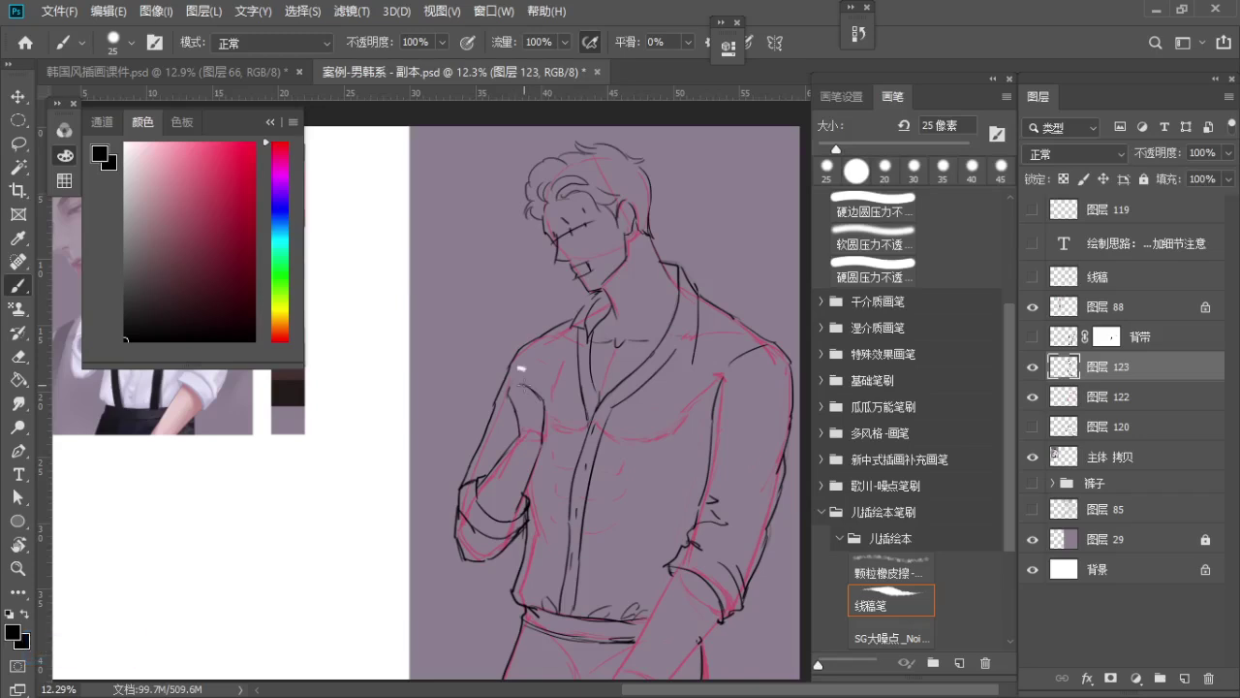
Sketch the curled fingers of the raised hand in front of the chest, undoing and redrawing failed strokes
left_click_drag(513, 386, 541, 398)
key("ctrl+z")
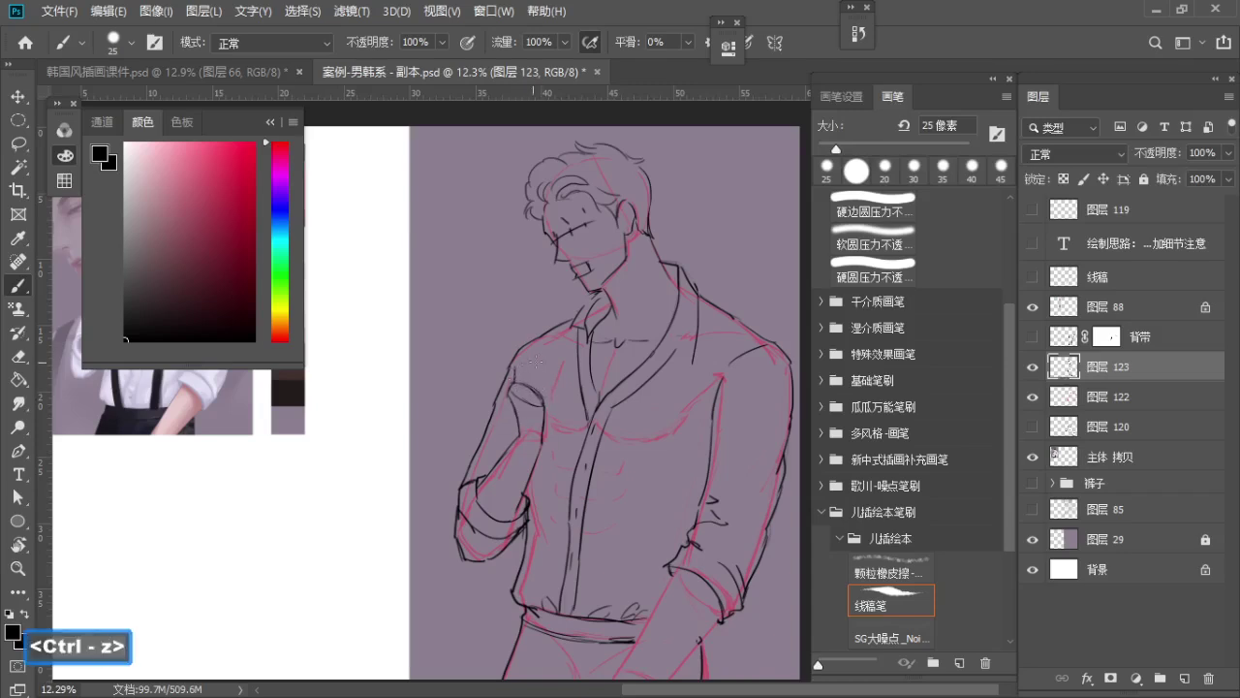
key("ctrl+z")
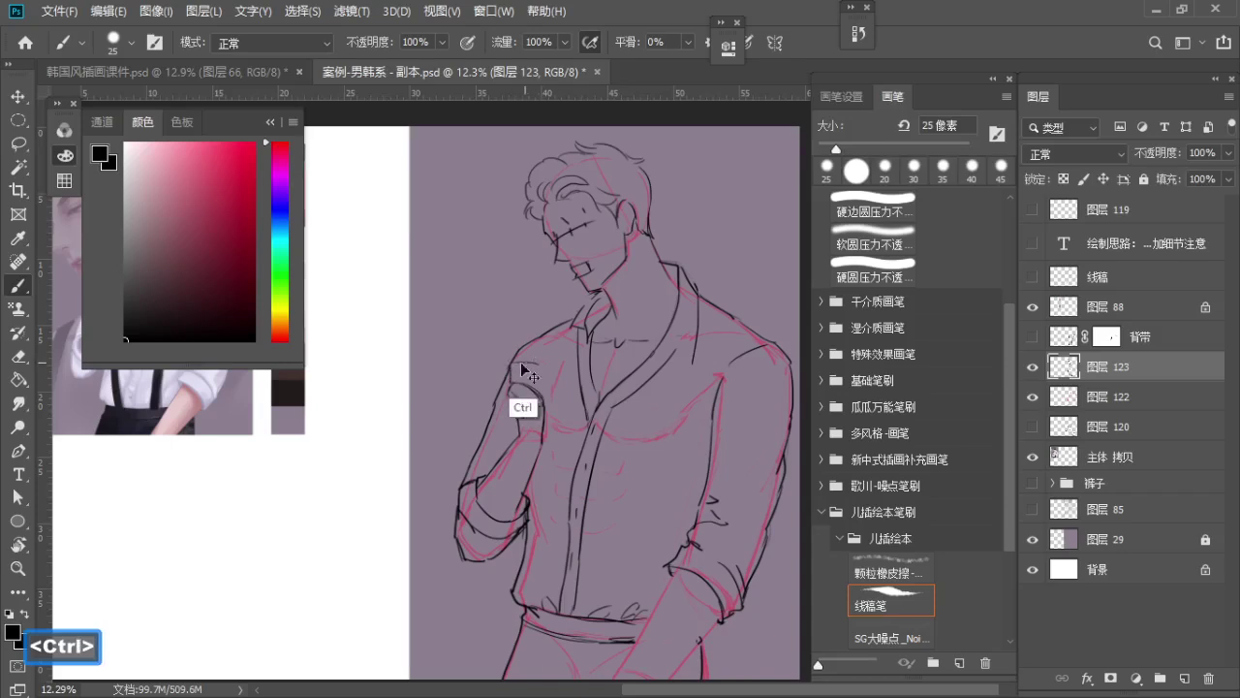
key("ctrl+z")
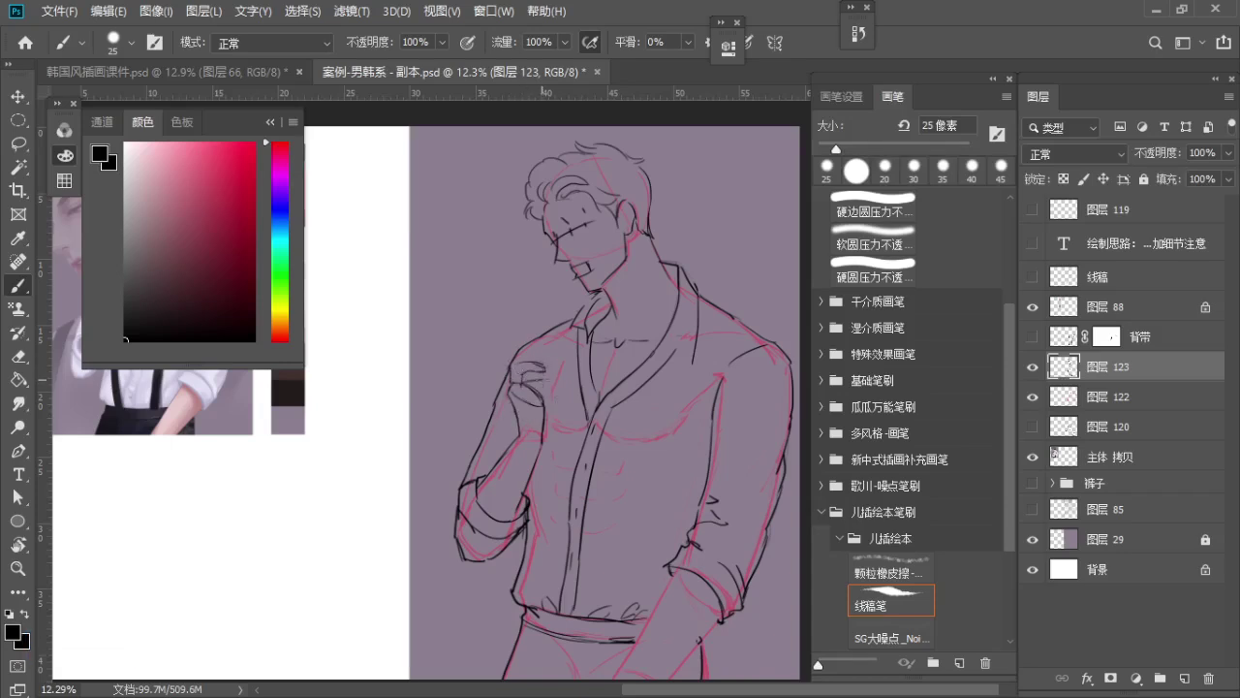
key("ctrl+z")
mouse_move(551, 393)
left_mouse_down()
mouse_move(563, 412)
mouse_move(542, 441)
mouse_move(550, 414)
left_mouse_up()
key("ctrl+z")
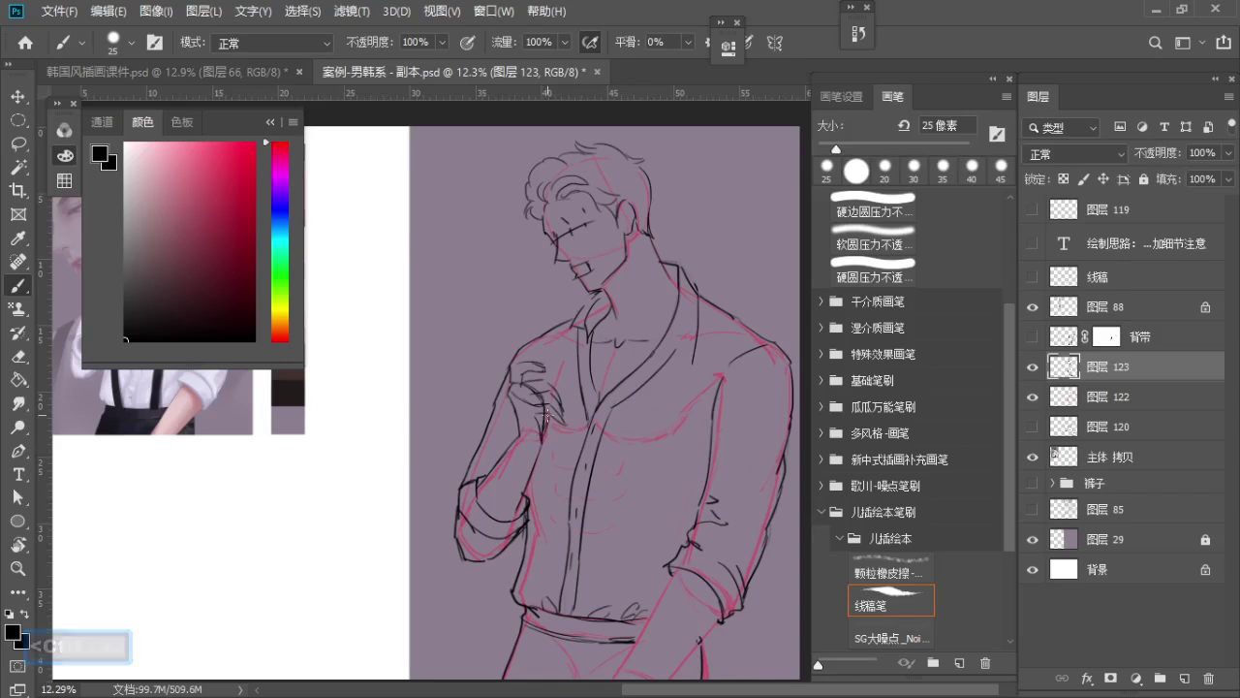
mouse_move(531, 356)
left_mouse_down()
mouse_move(550, 370)
mouse_move(535, 371)
left_mouse_up()
key("ctrl+z")
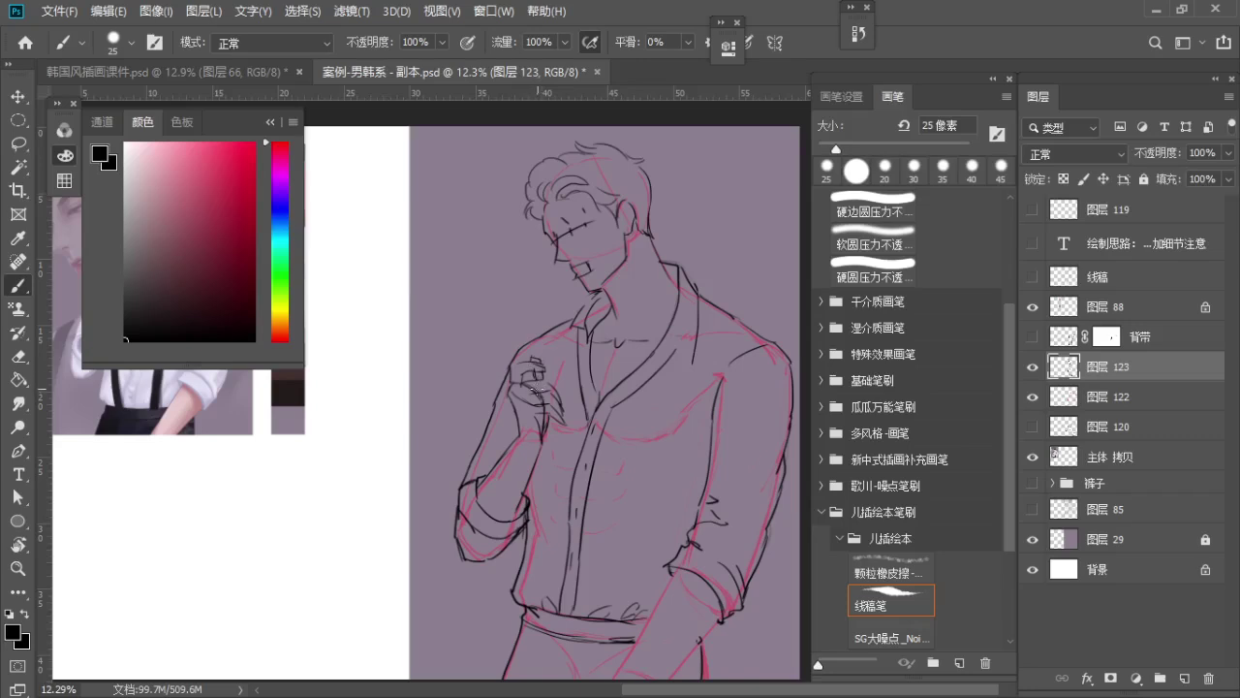
Erase the raised hand's lower fingers and redraw them pointing down toward the shirt opening
key("e")
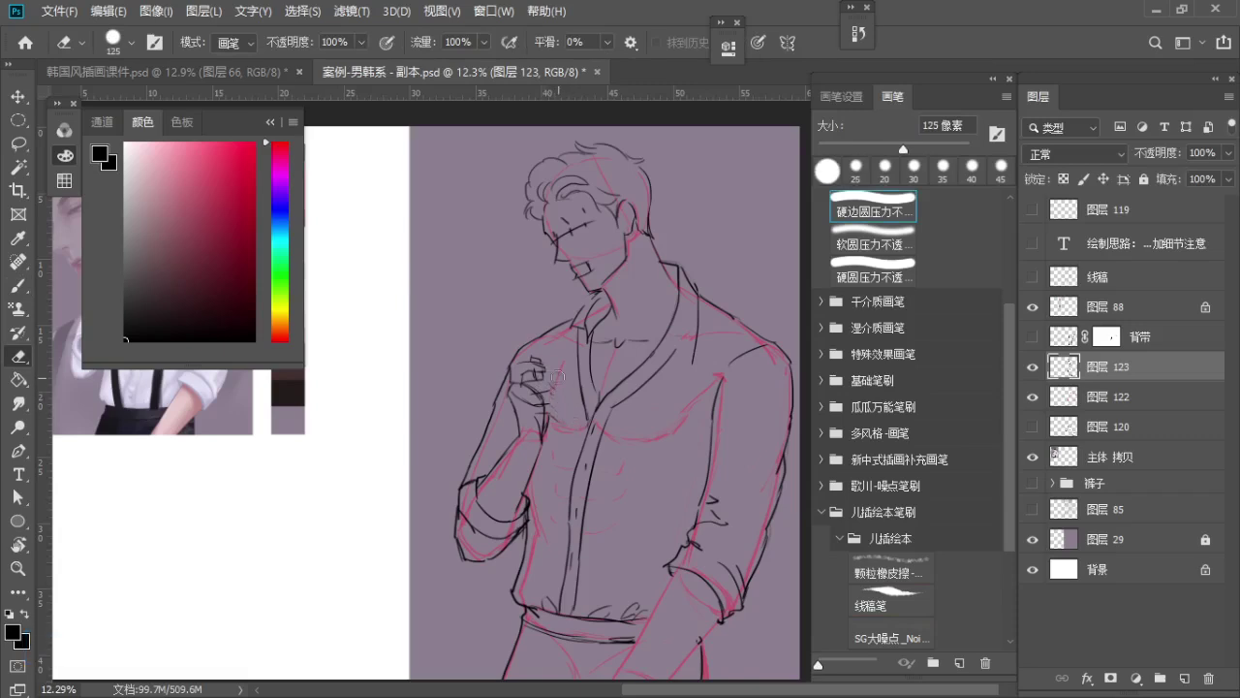
key("b")
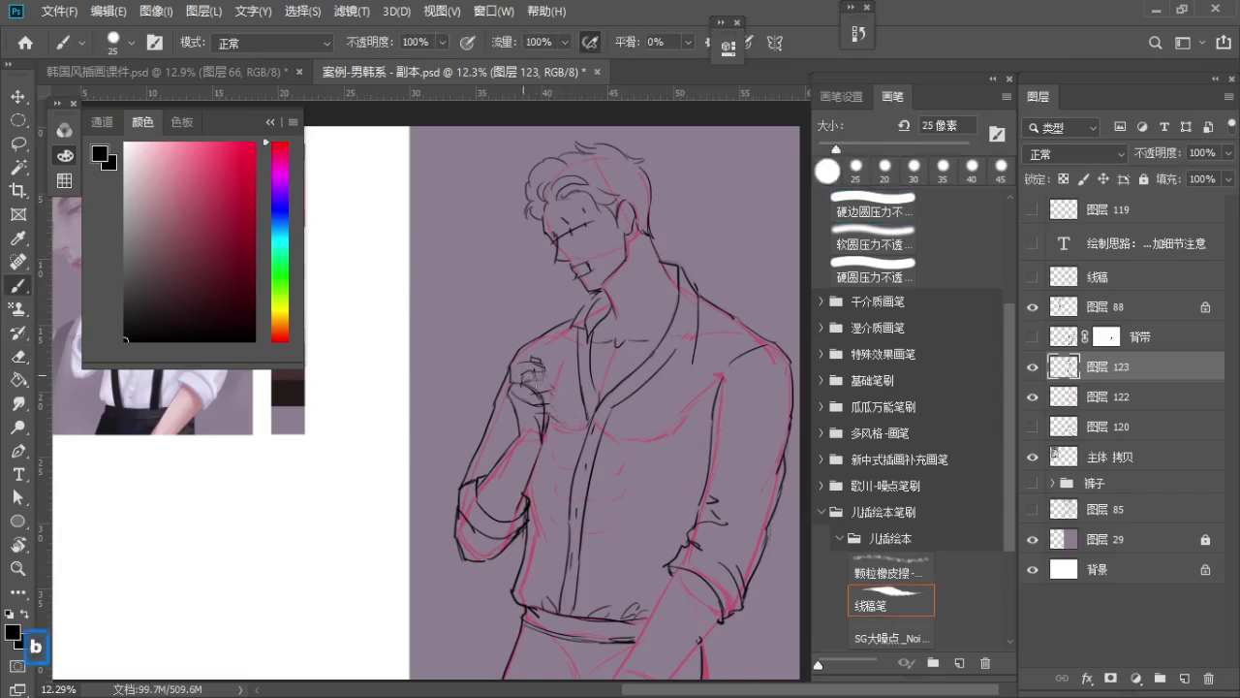
key("ctrl+z")
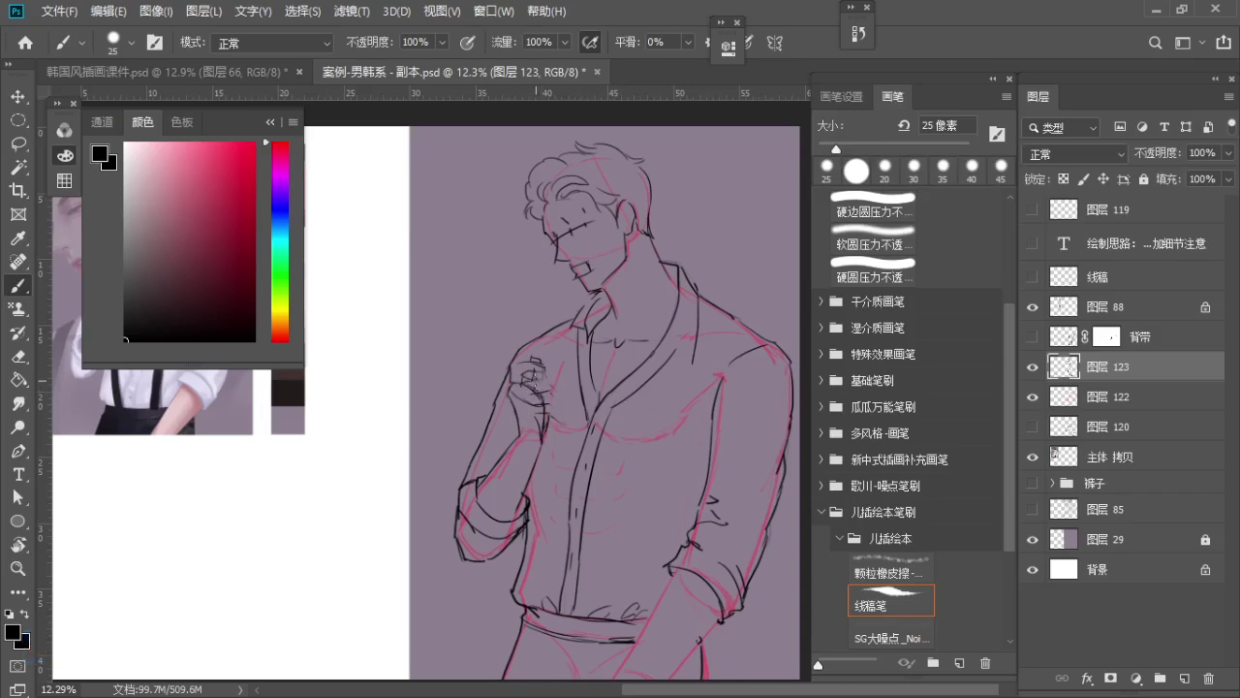
key("ctrl+z")
left_click_drag(562, 405, 560, 422)
key("ctrl+z")
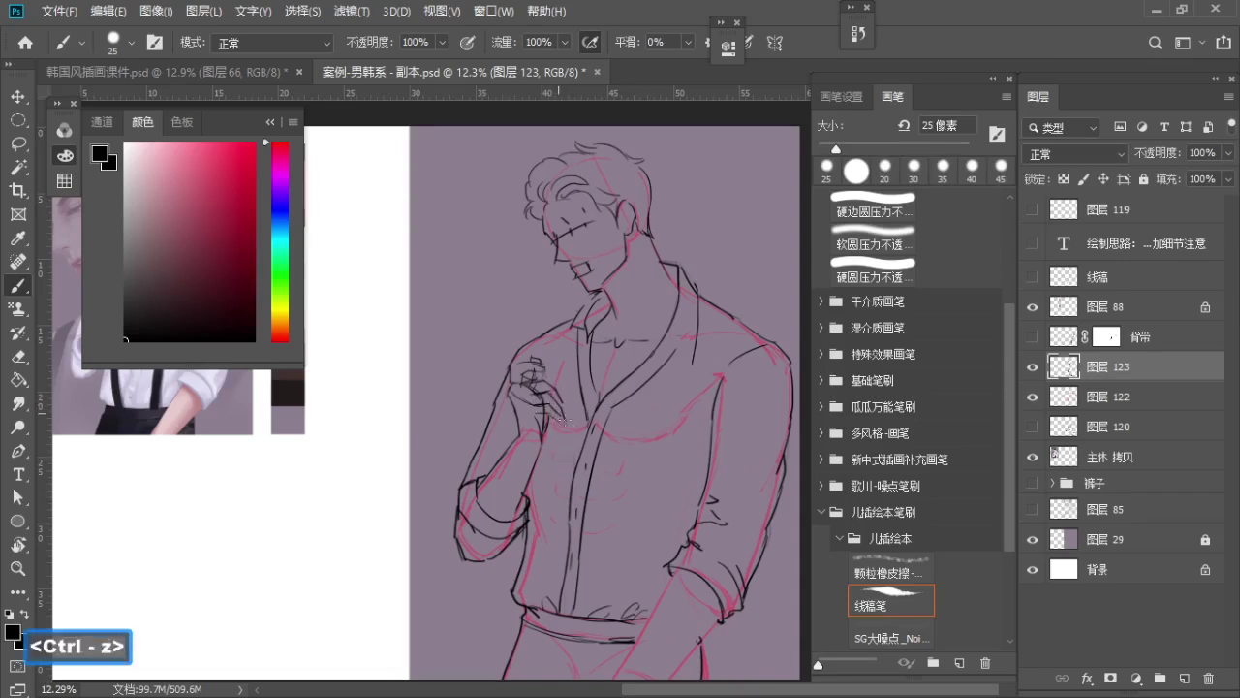
key("ctrl+z")
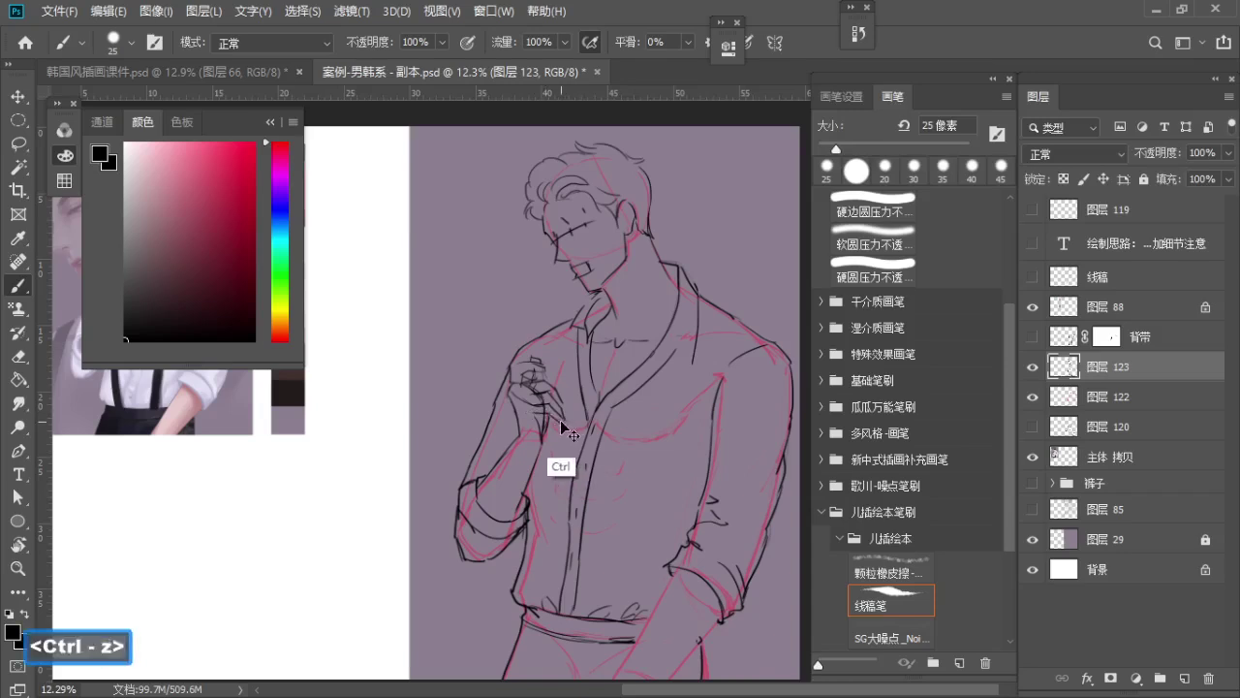
left_click_drag(550, 412, 563, 421)
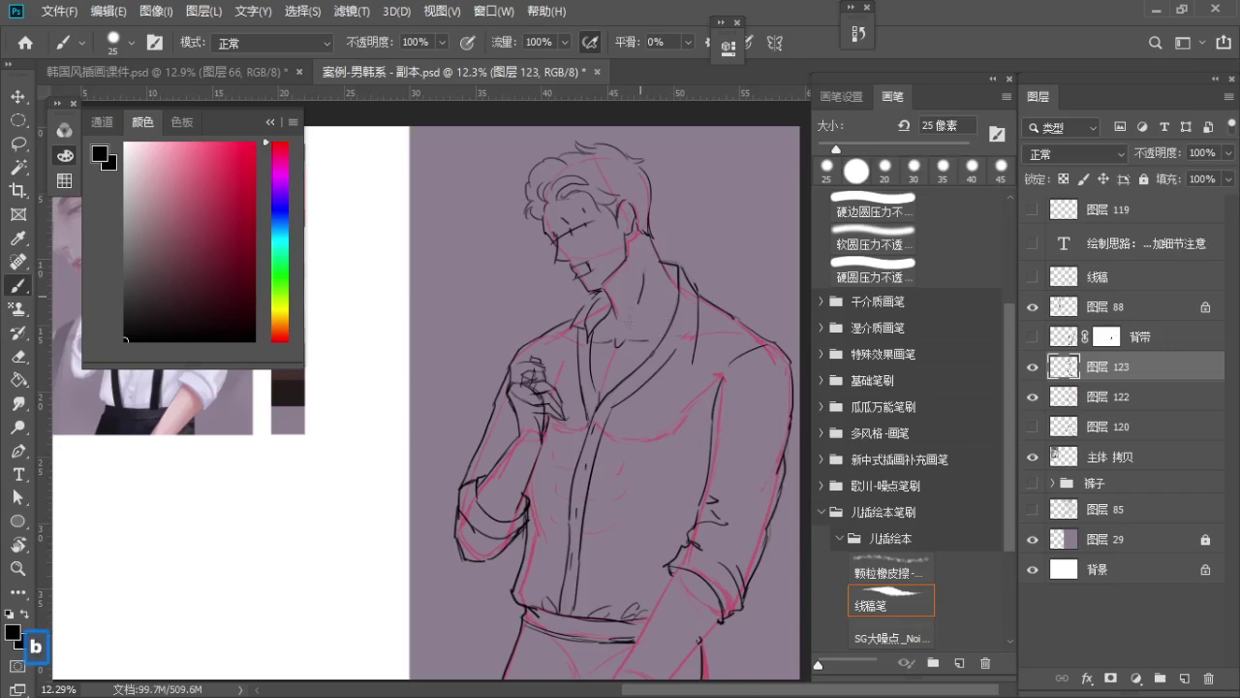
key("ctrl+z")
key("ctrl+z")
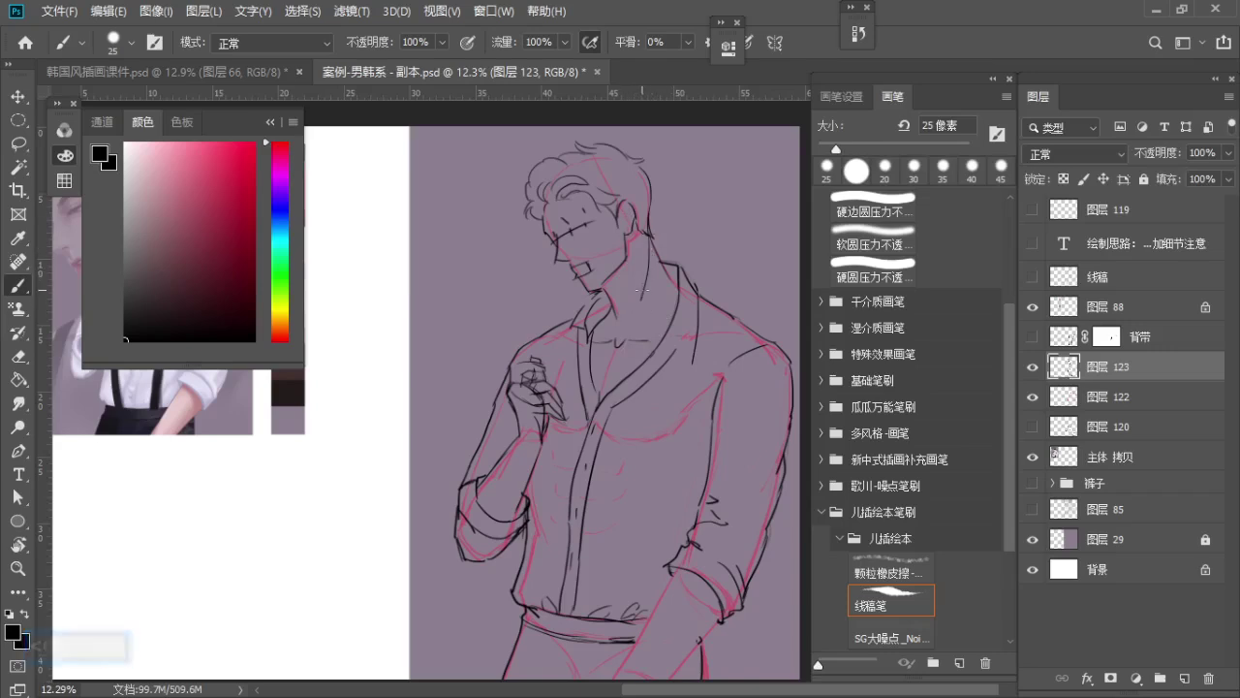
key("ctrl+z")
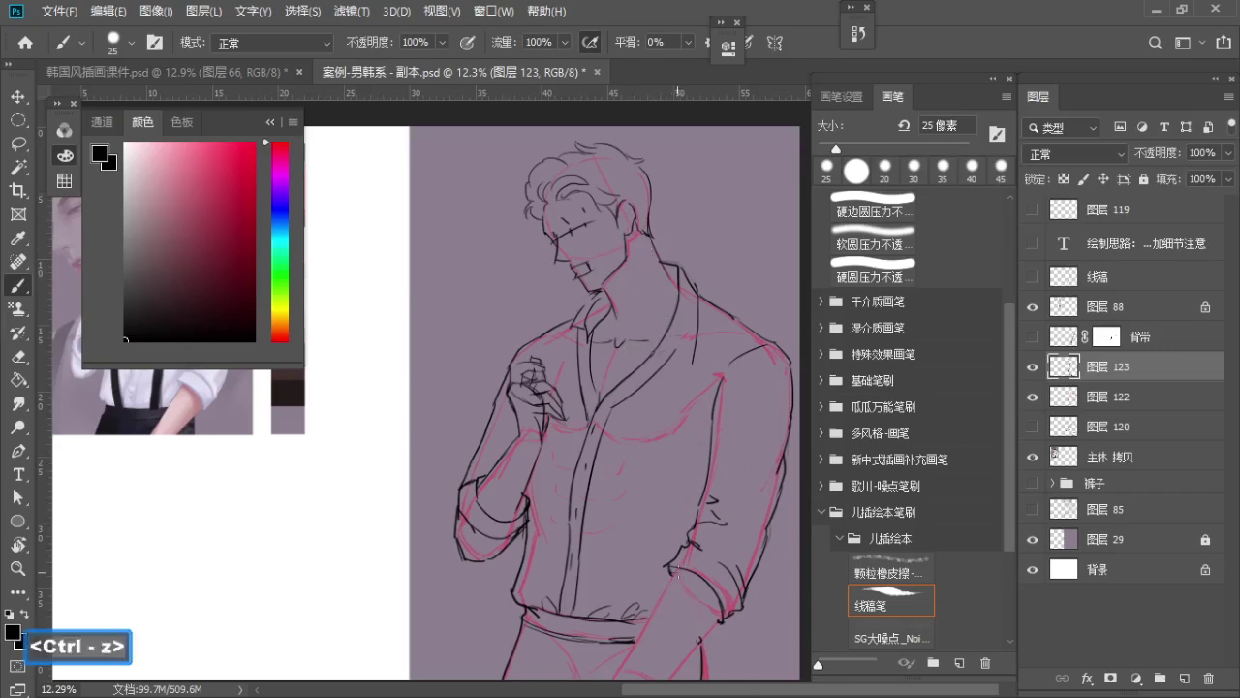
Draw the lowered arm's forearm from the rolled cuff down past the waistband, replacing the failed versions
left_click_drag(679, 569, 635, 636)
key("ctrl+z")
left_click_drag(677, 573, 636, 637)
key("ctrl+z")
key("ctrl+z")
left_click_drag(676, 575, 613, 680)
key("ctrl+z")
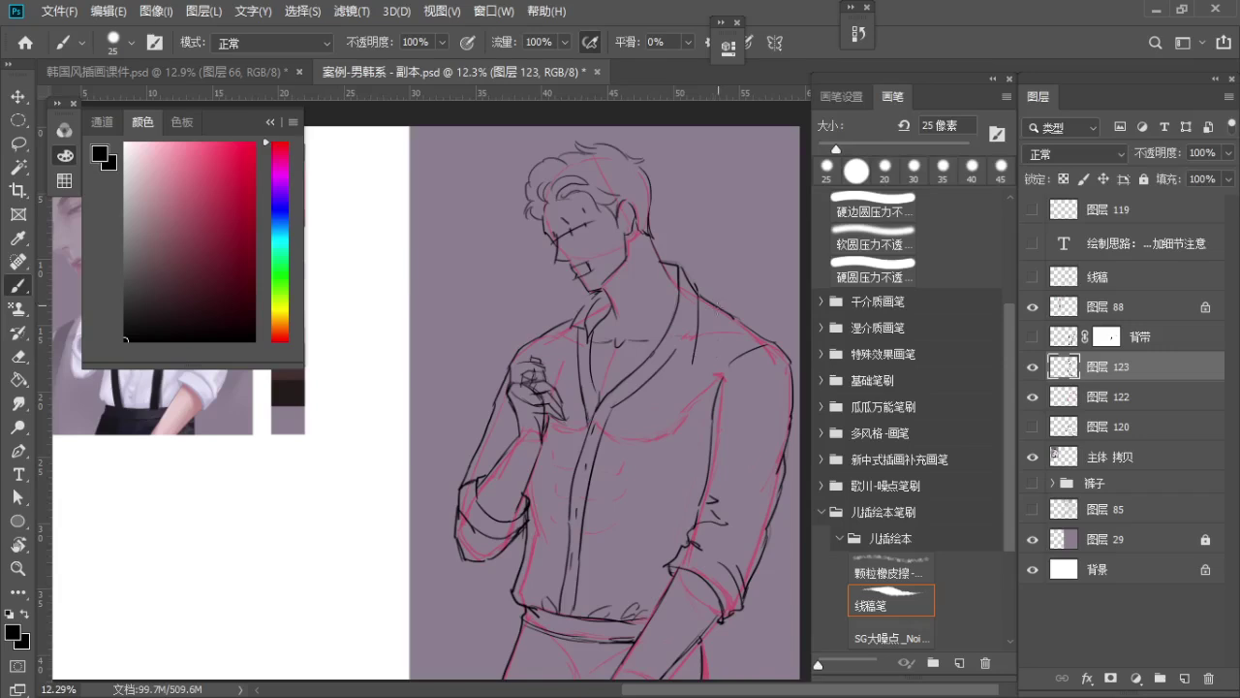
Add short fold marks to the shirt just below the shoulder line beside the collar
key("z")
left_click(712, 315)
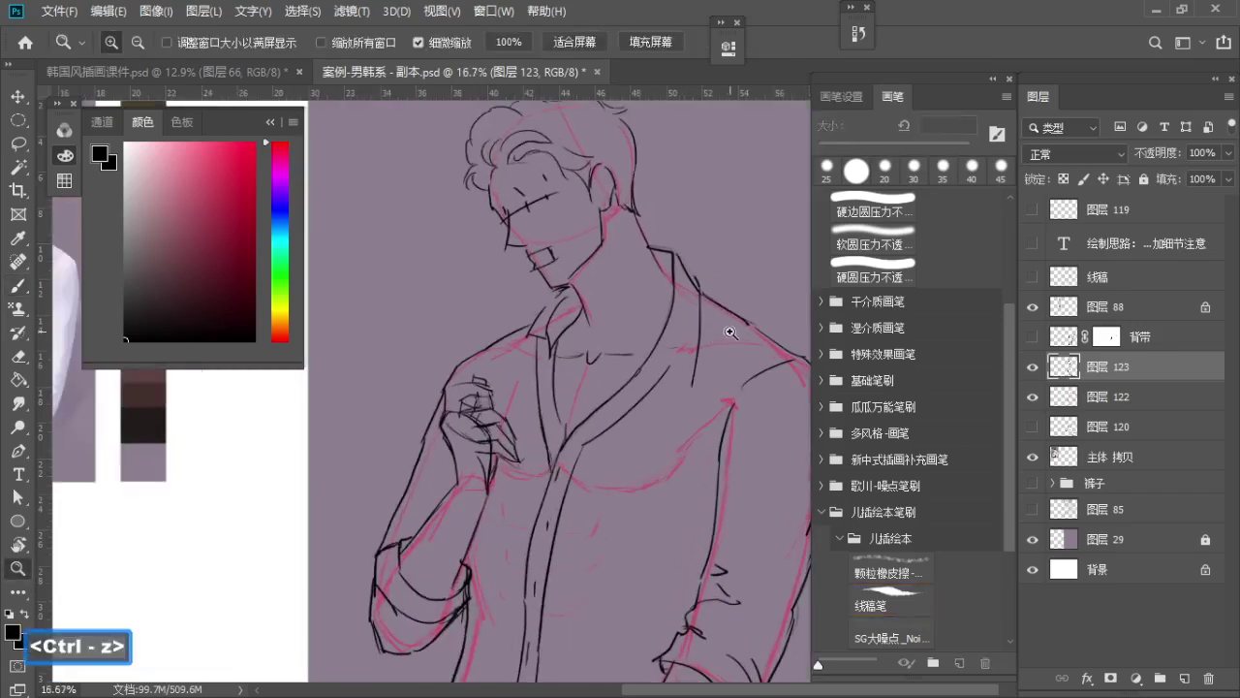
left_click_drag(715, 313, 670, 299)
key("space")
mouse_move(690, 325)
left_mouse_down()
mouse_move(675, 302)
mouse_move(709, 308)
left_mouse_up()
key("b")
key("ctrl+z")
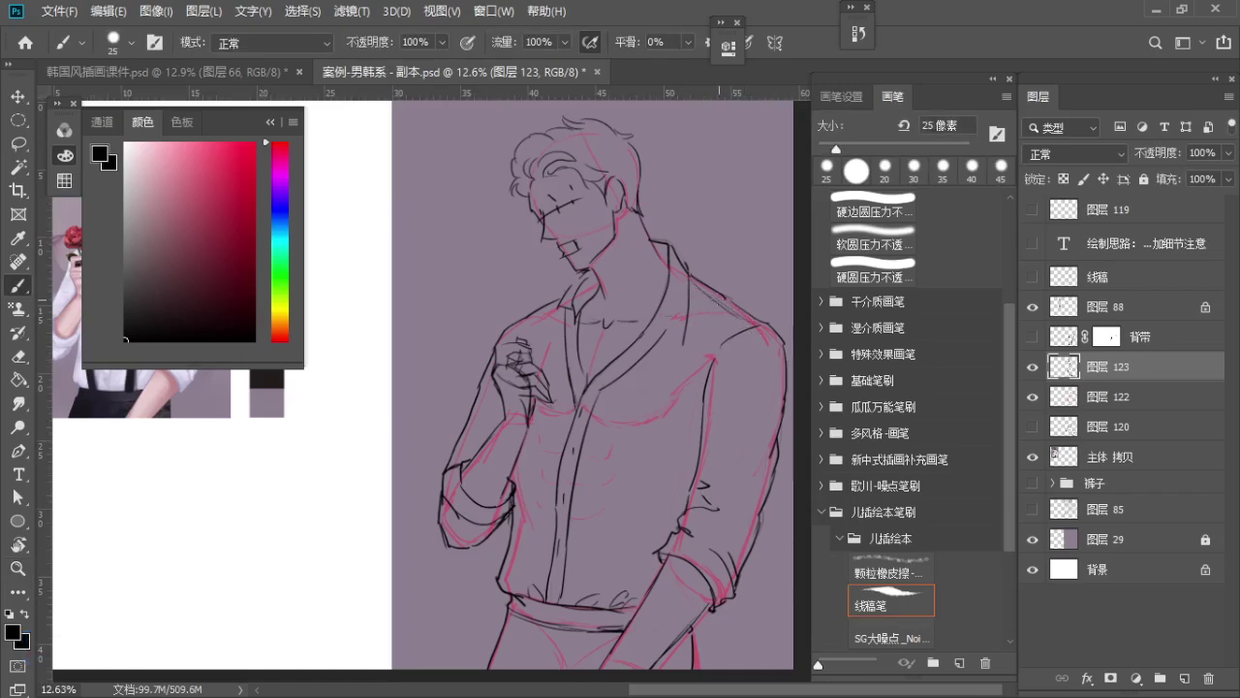
left_click_drag(728, 307, 712, 305)
Draw the neck muscle lines running from below the ear down to the collarbone, undoing the trial curves
key("space")
mouse_move(631, 200)
left_mouse_down()
mouse_move(515, 212)
mouse_move(554, 227)
left_mouse_up()
key("z")
key("space")
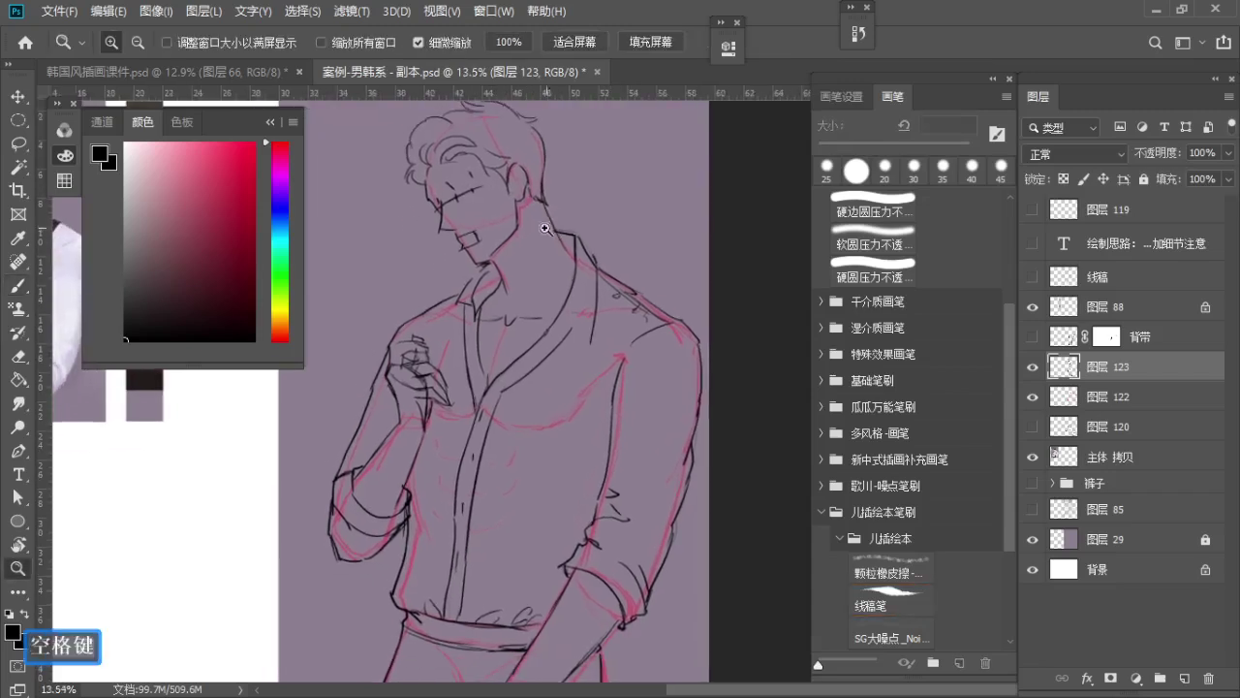
key("b")
key("ctrl+z")
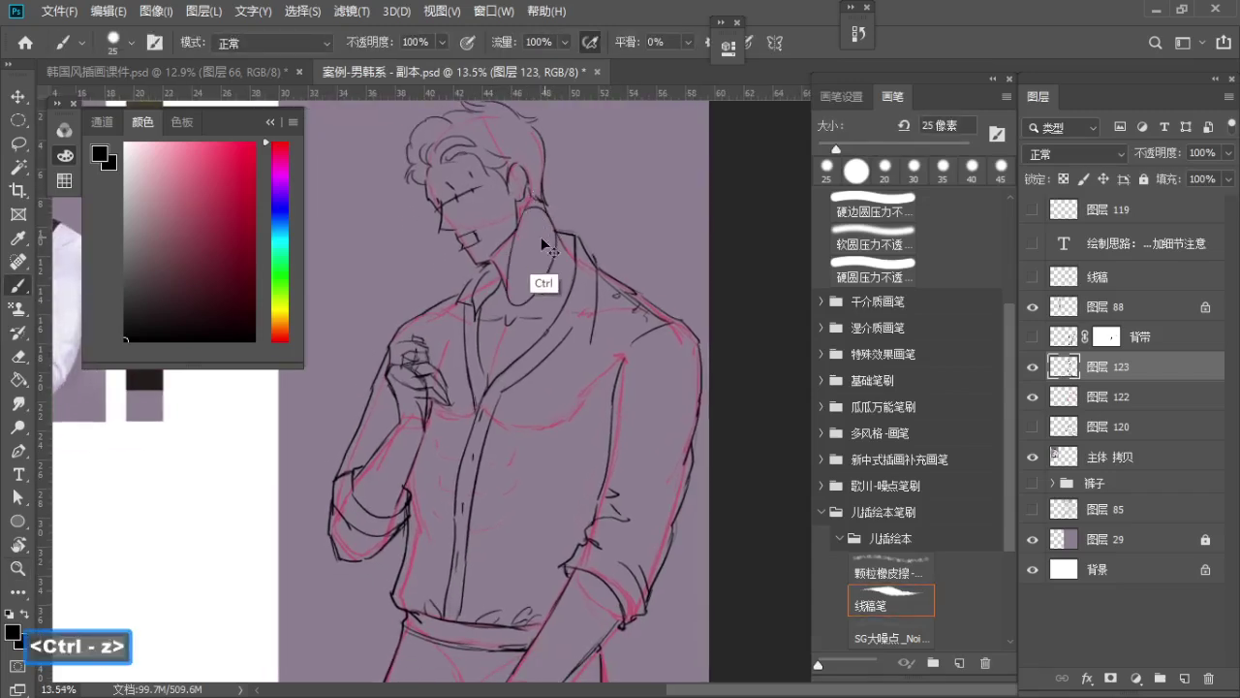
key("ctrl+z")
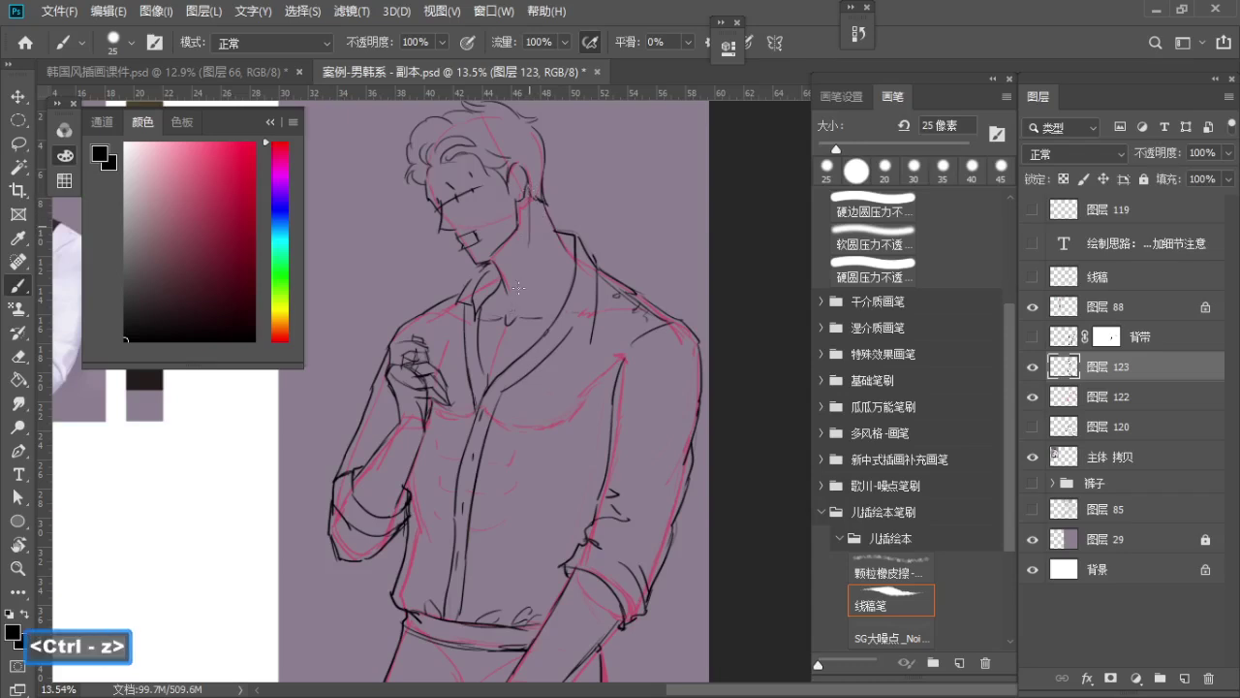
left_click_drag(524, 278, 510, 320)
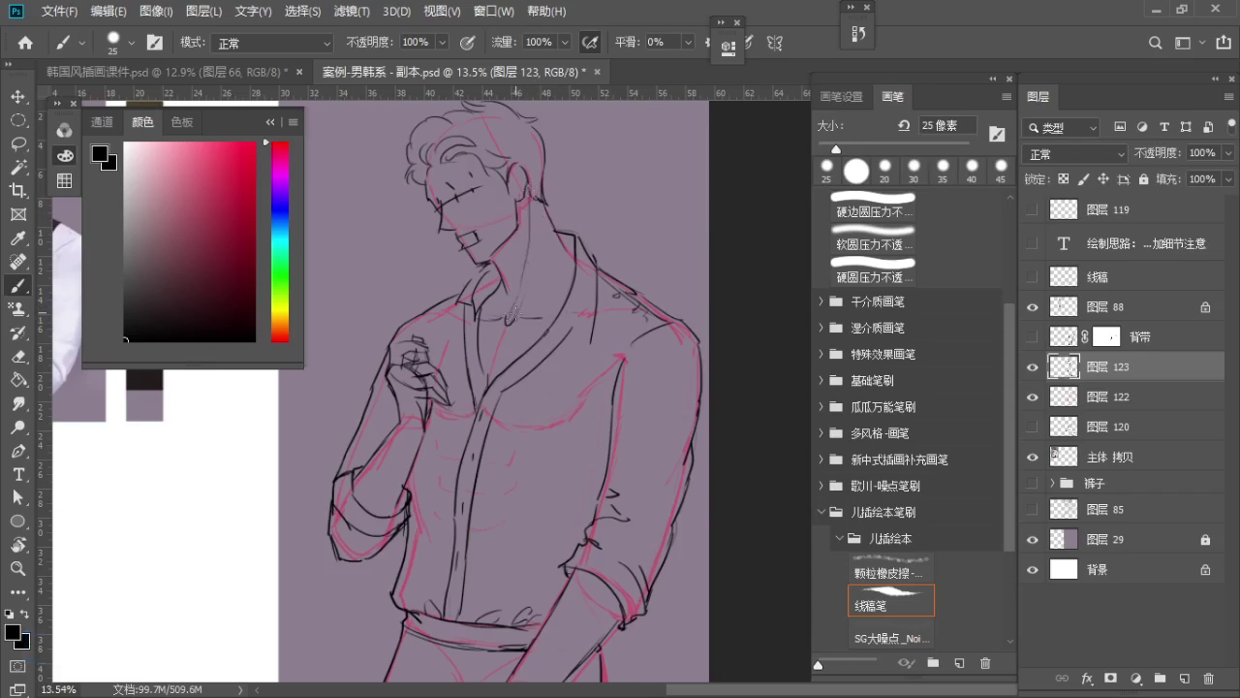
key("ctrl+z")
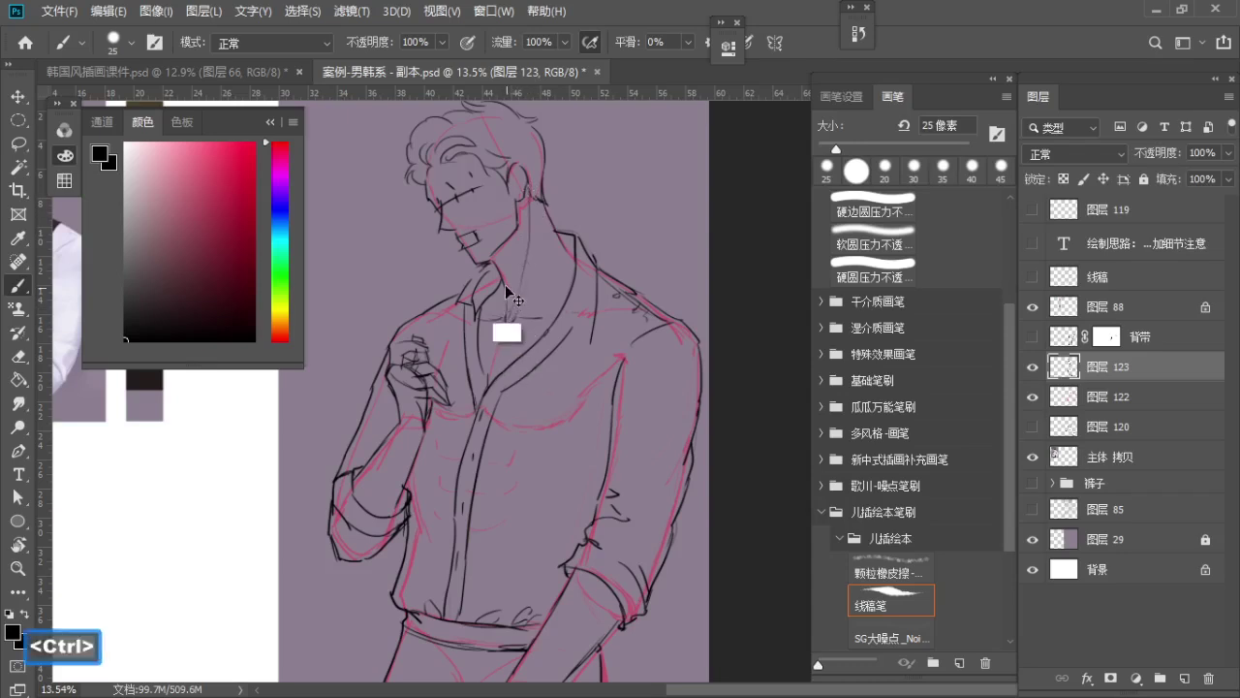
key("ctrl+z")
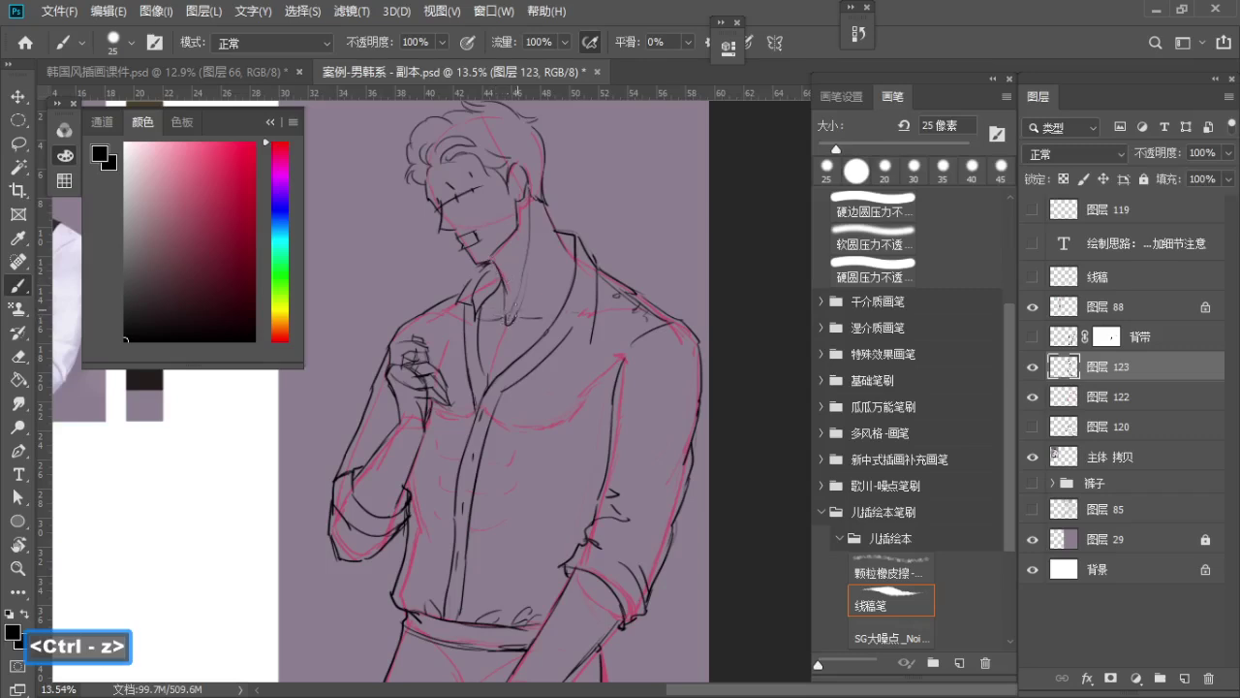
Sketch a flower with an oval head and a thin stem held in the raised hand
key("space")
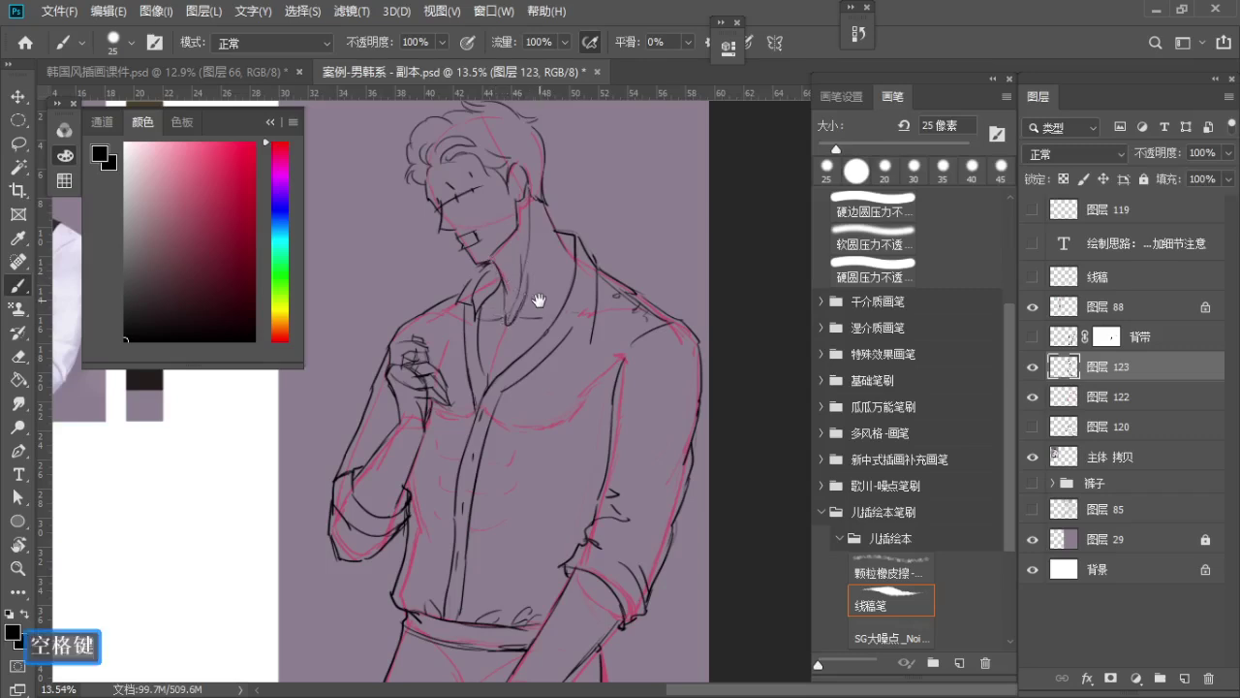
mouse_move(533, 296)
left_mouse_down()
mouse_move(514, 285)
mouse_move(556, 291)
left_mouse_up()
key("ctrl+space")
mouse_move(486, 350)
left_mouse_down()
mouse_move(506, 351)
mouse_move(489, 352)
left_mouse_up()
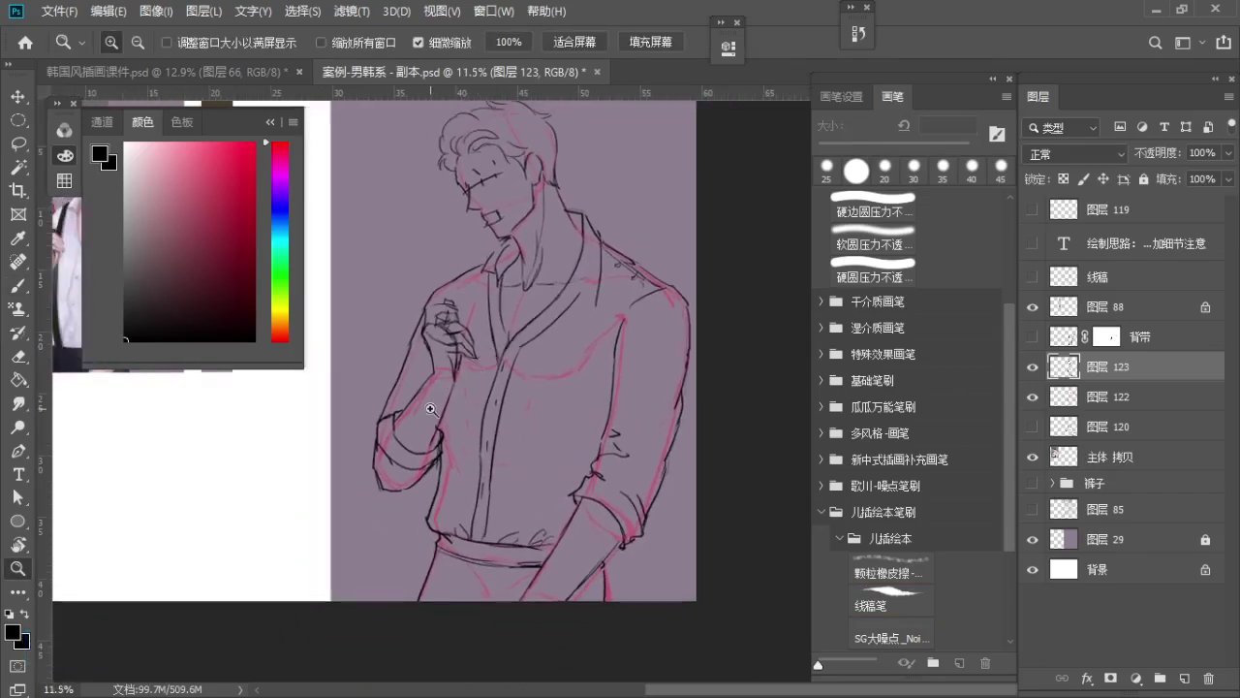
mouse_move(429, 410)
left_mouse_down()
mouse_move(446, 407)
mouse_move(415, 401)
mouse_move(517, 416)
mouse_move(482, 396)
mouse_move(417, 390)
mouse_move(433, 350)
left_mouse_up()
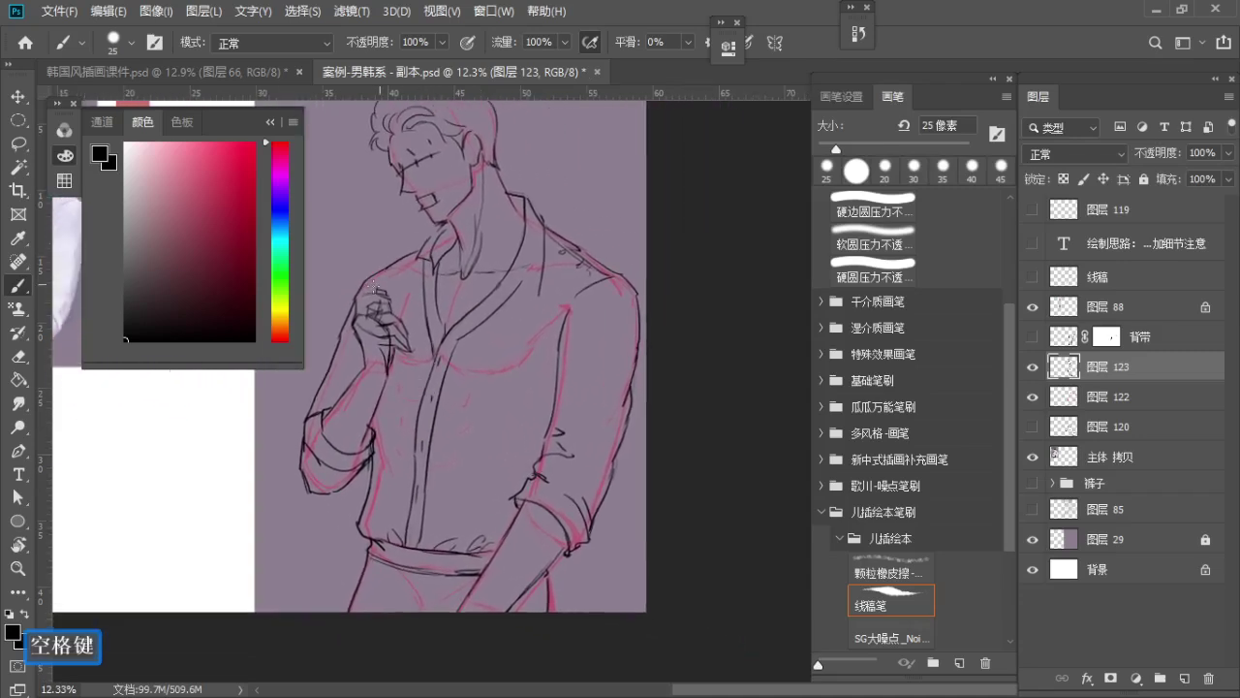
left_click_drag(367, 287, 357, 254)
key("z")
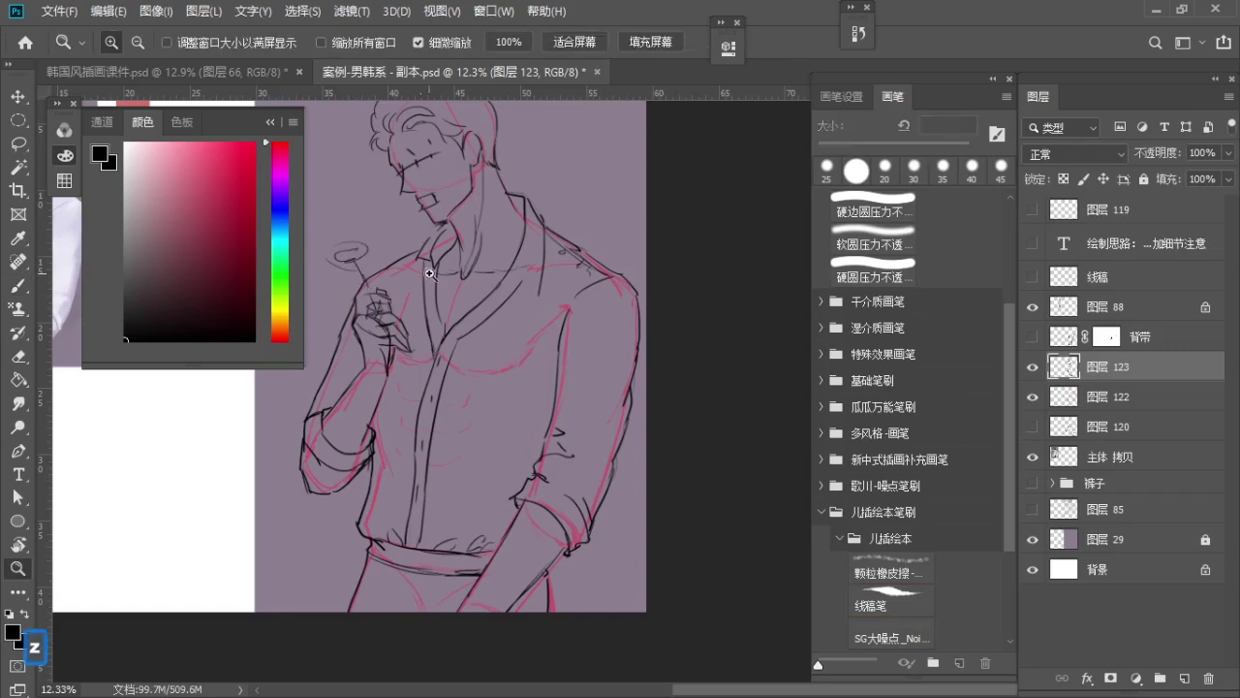
Draw short fold lines at the armpit between the shirt body and the lowered arm, undoing the trial strokes
left_click_drag(439, 300, 420, 286)
left_click_drag(421, 286, 382, 270)
left_click_drag(432, 309, 466, 331)
key("b")
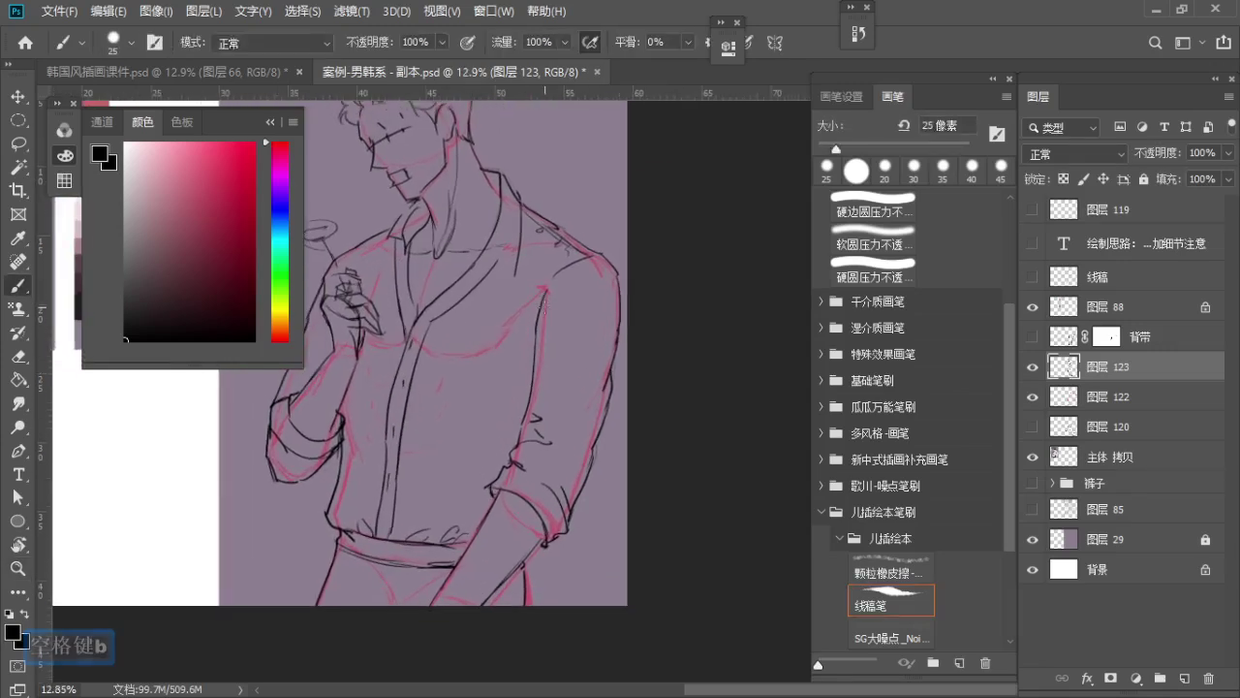
key("ctrl+z")
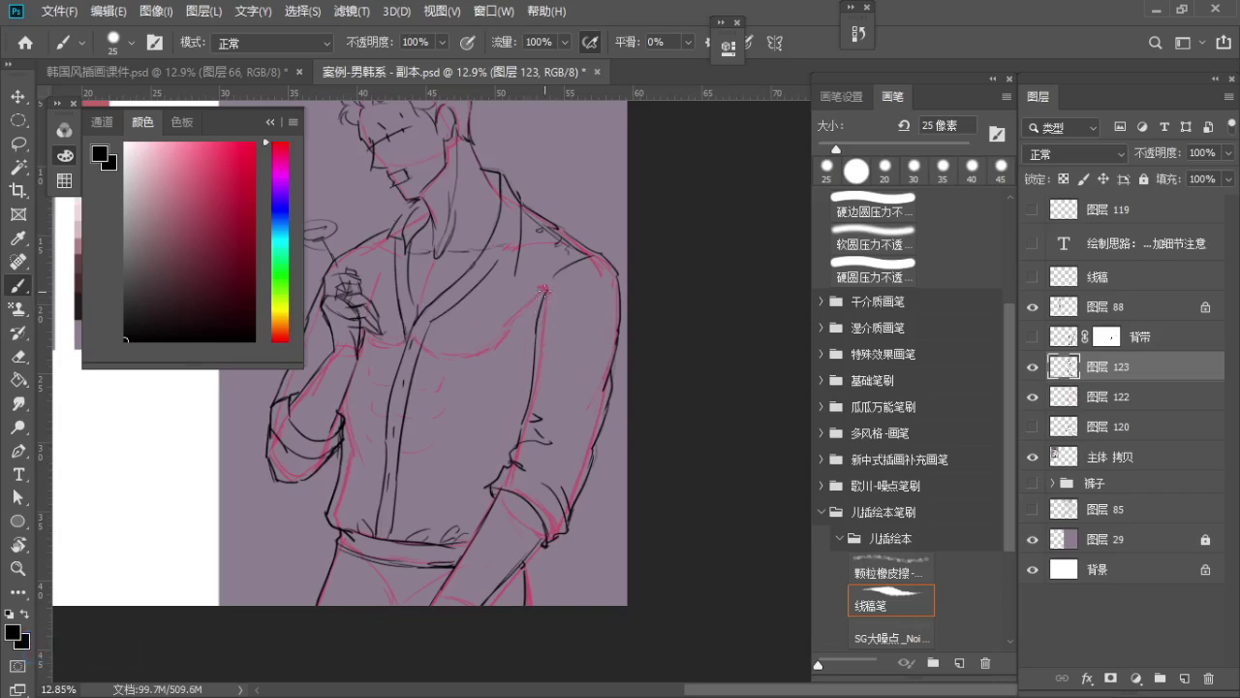
key("ctrl+z")
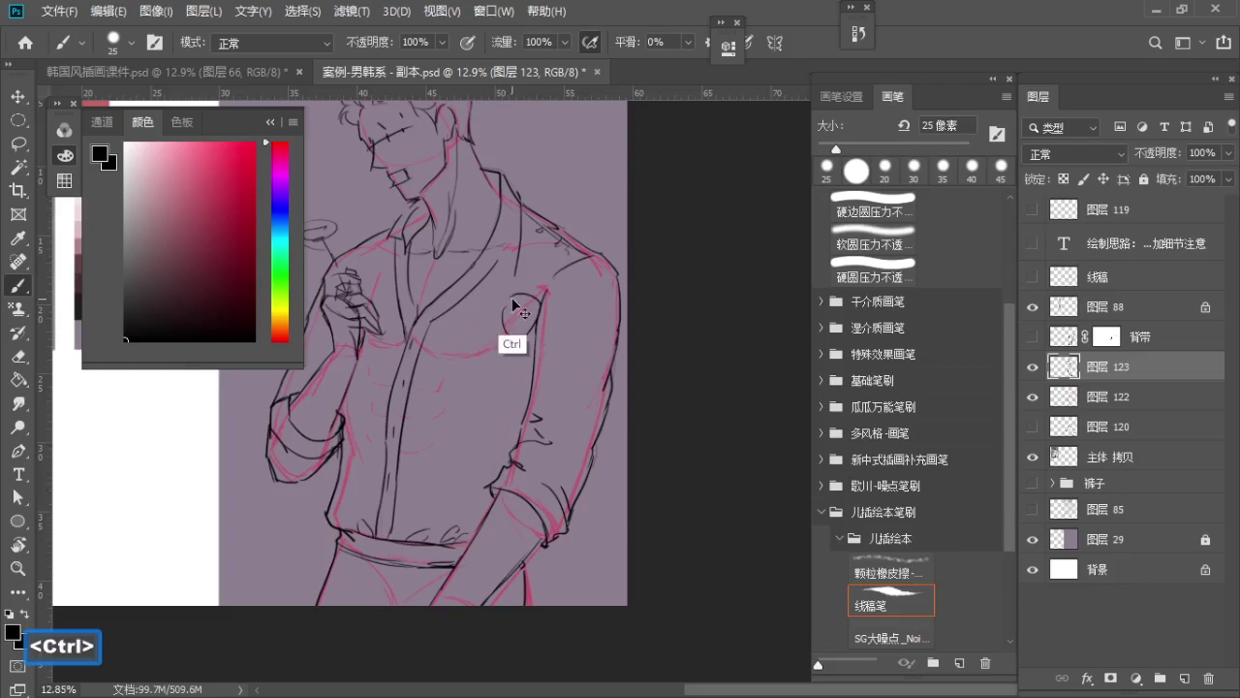
key("ctrl+z")
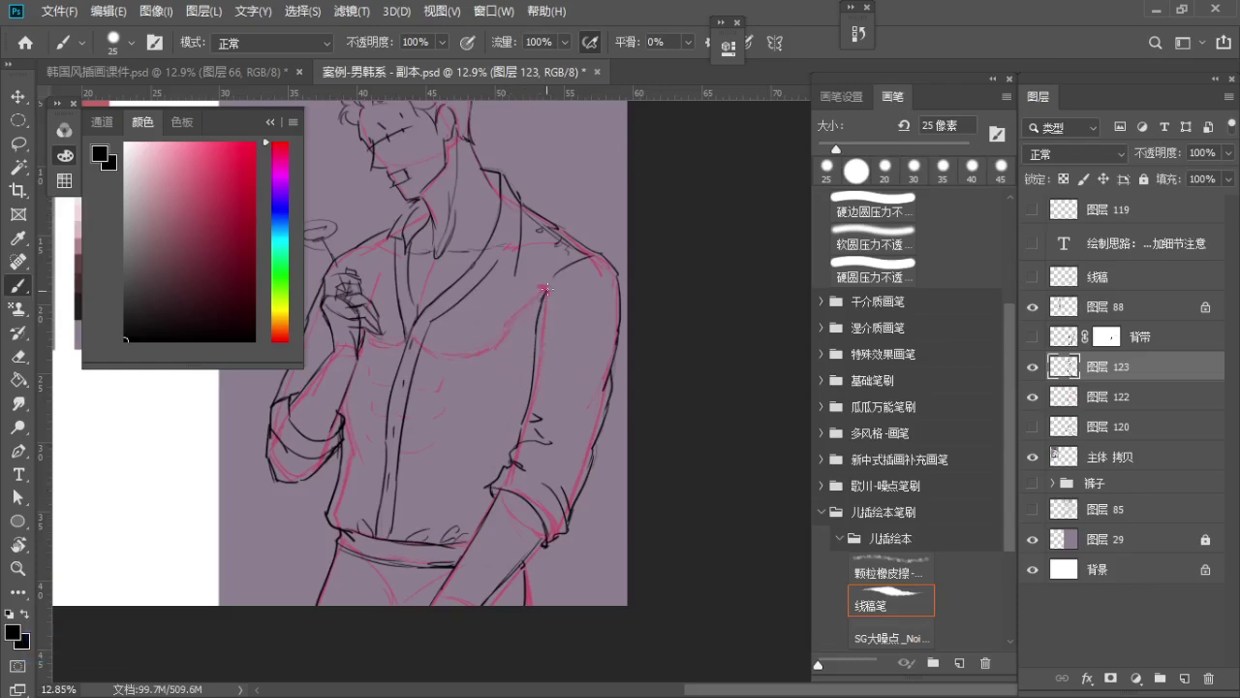
key("ctrl+z")
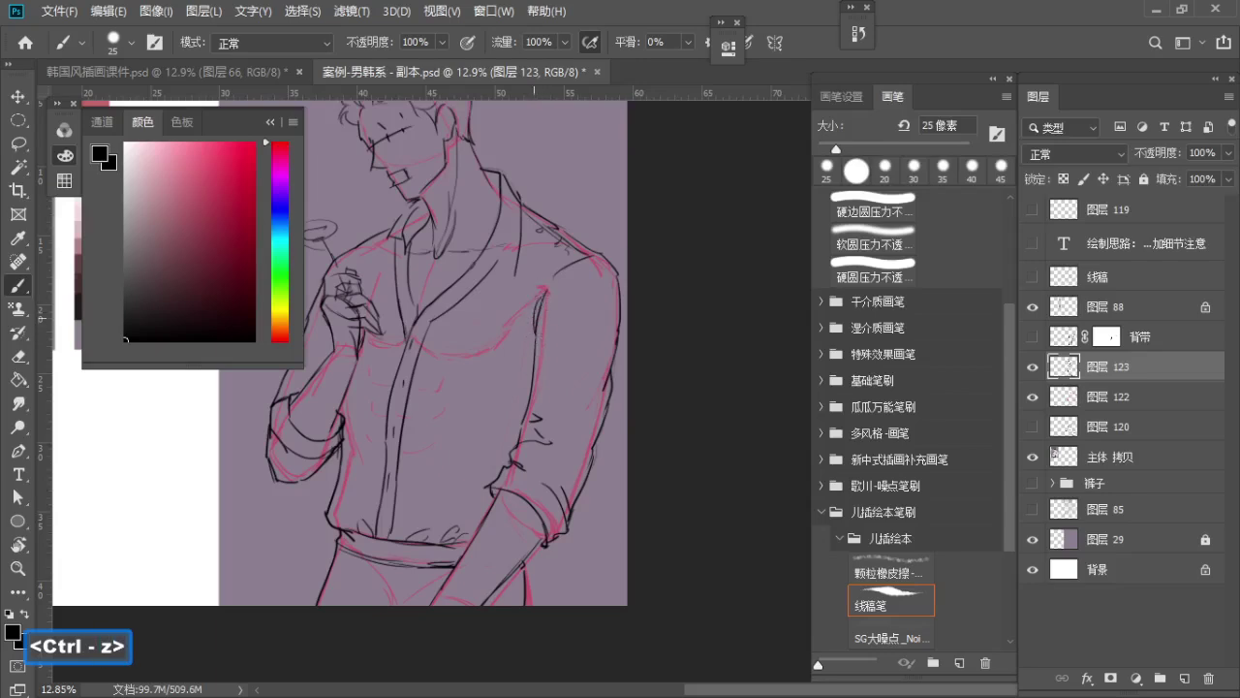
key("ctrl+z")
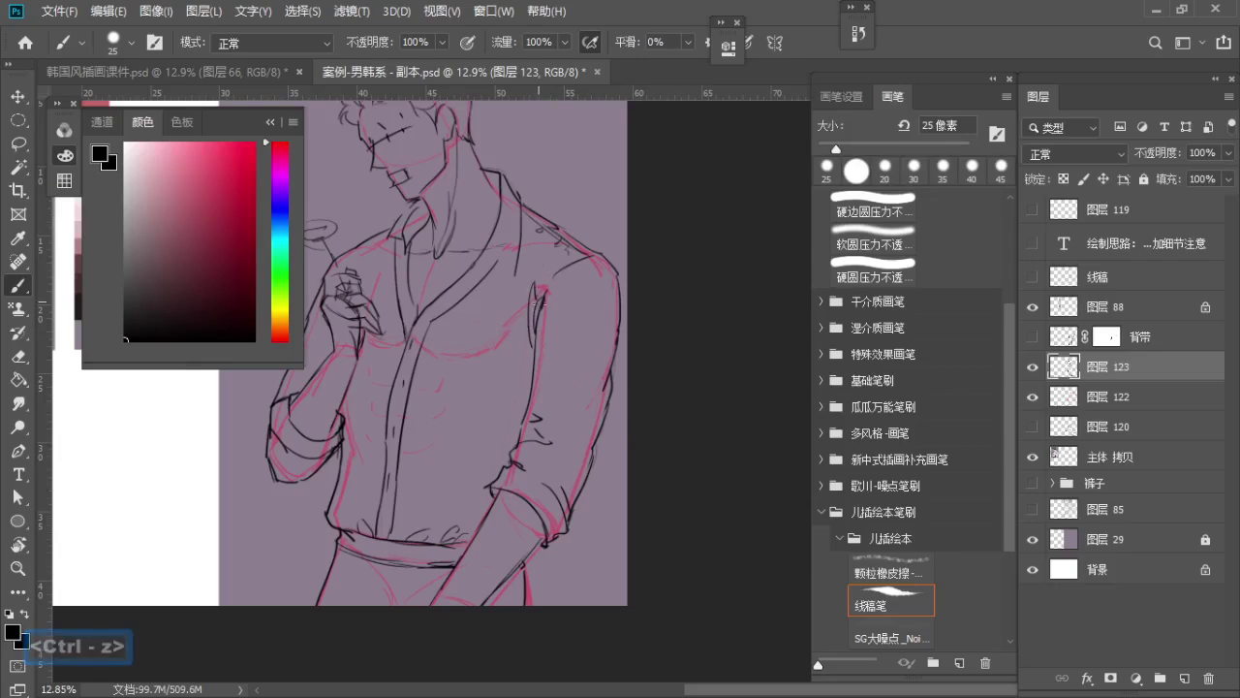
mouse_move(538, 334)
left_mouse_down()
mouse_move(549, 295)
mouse_move(540, 354)
left_mouse_up()
key("ctrl+z")
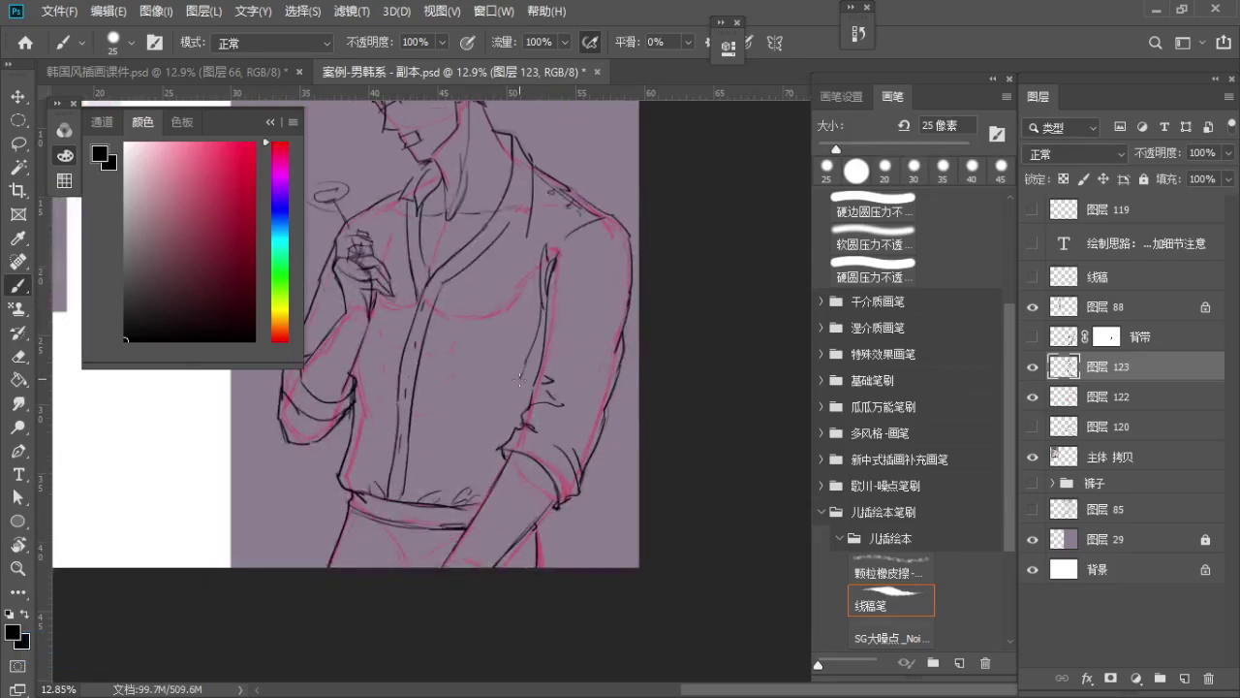
Draw a curved drag fold from the shirt's side beside the lowered arm down toward the stomach, replacing the rejected strokes
key("ctrl+z")
key("ctrl+z")
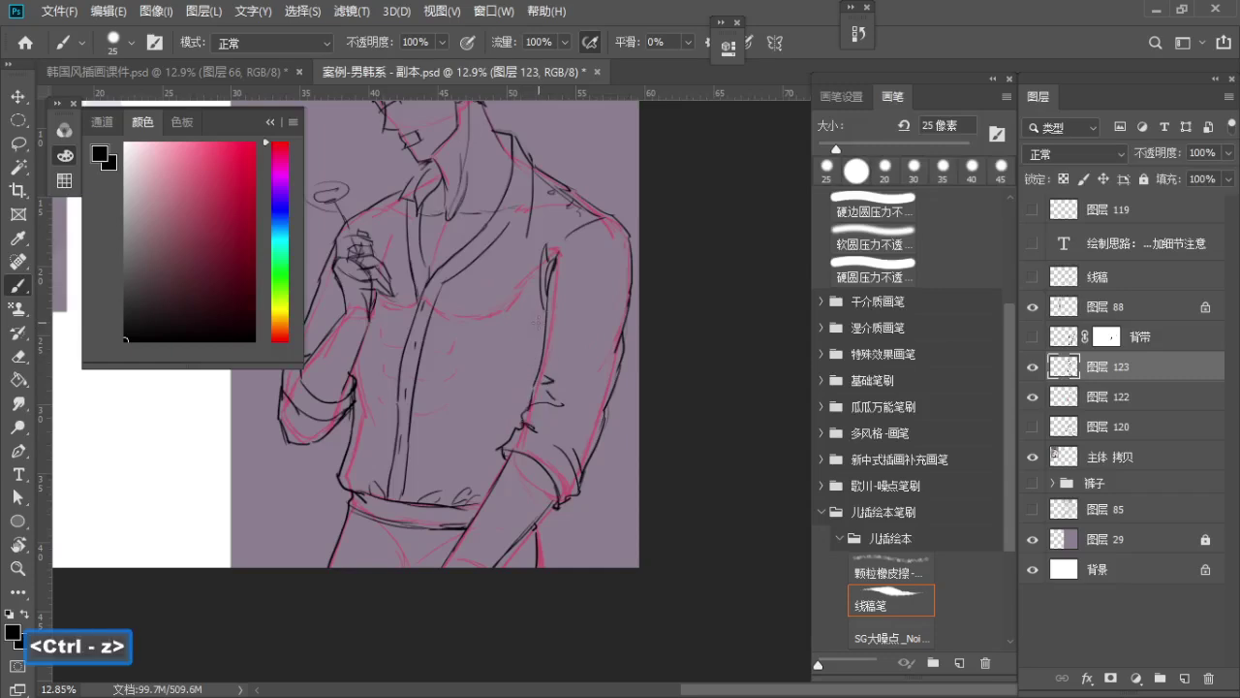
key("ctrl+z")
left_click_drag(546, 300, 538, 370)
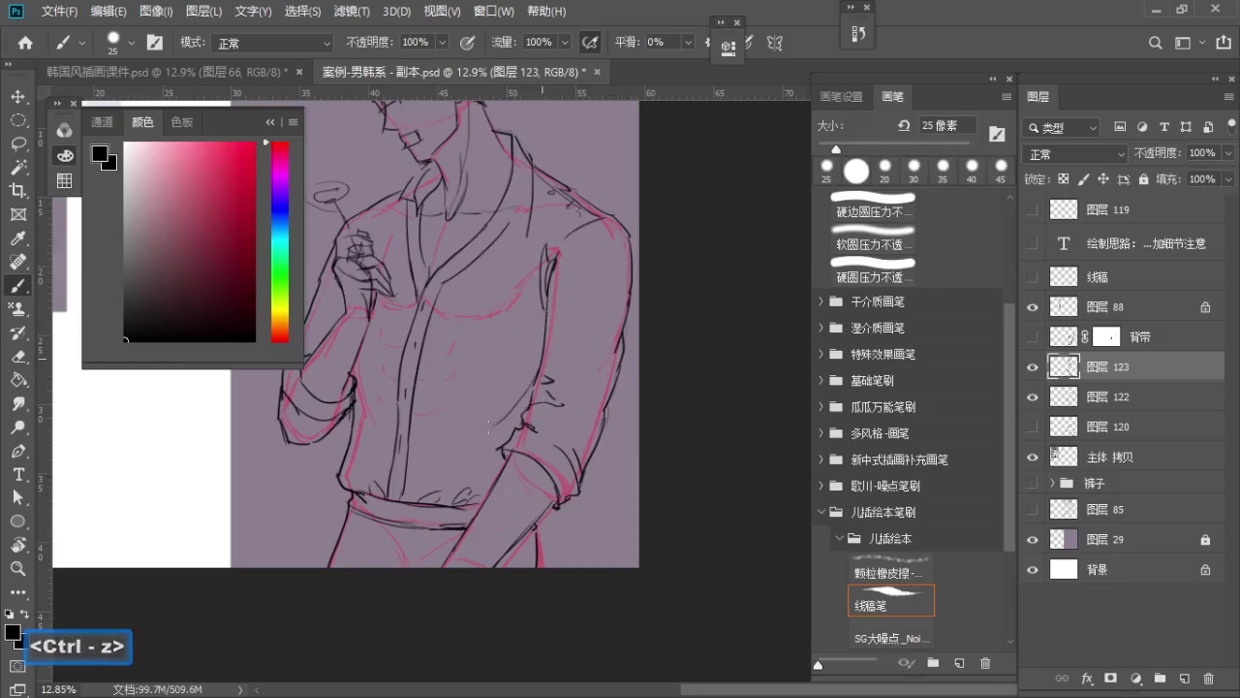
key("ctrl+z")
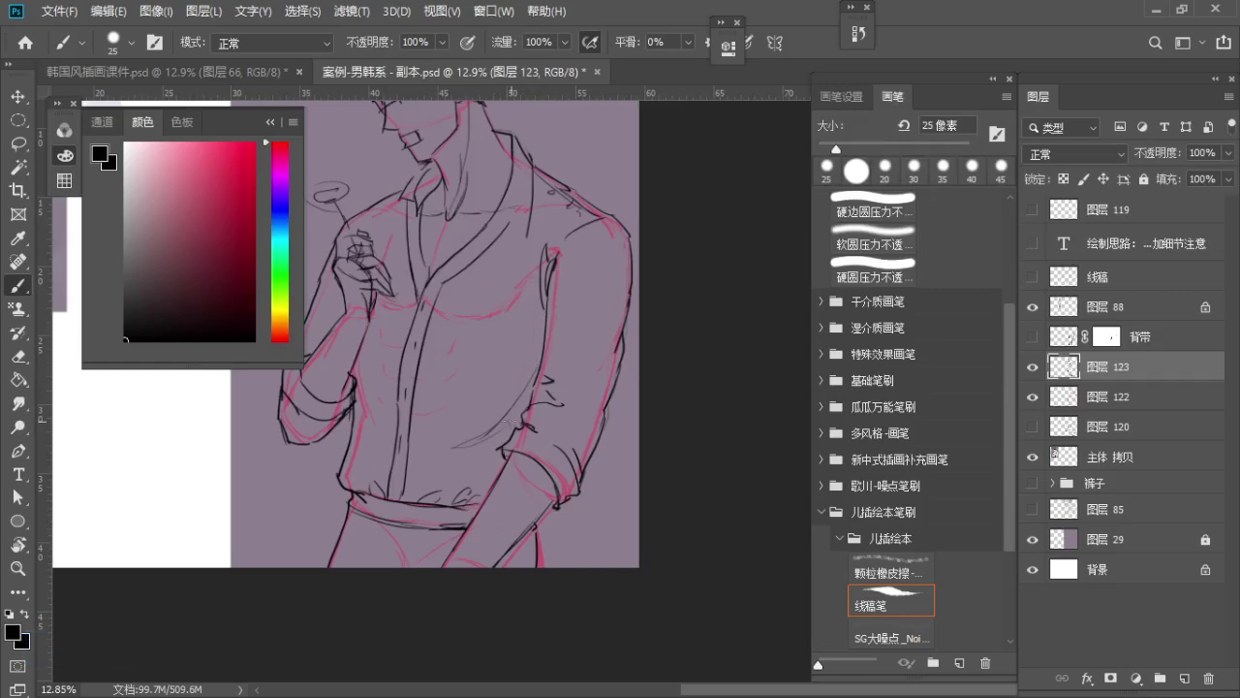
key("ctrl+z")
mouse_move(539, 364)
left_mouse_down()
mouse_move(474, 437)
mouse_move(484, 400)
mouse_move(501, 395)
left_mouse_up()
key("z")
key("space")
mouse_move(501, 398)
left_mouse_down()
mouse_move(545, 425)
mouse_move(517, 423)
mouse_move(538, 415)
left_mouse_up()
key("b")
key("space")
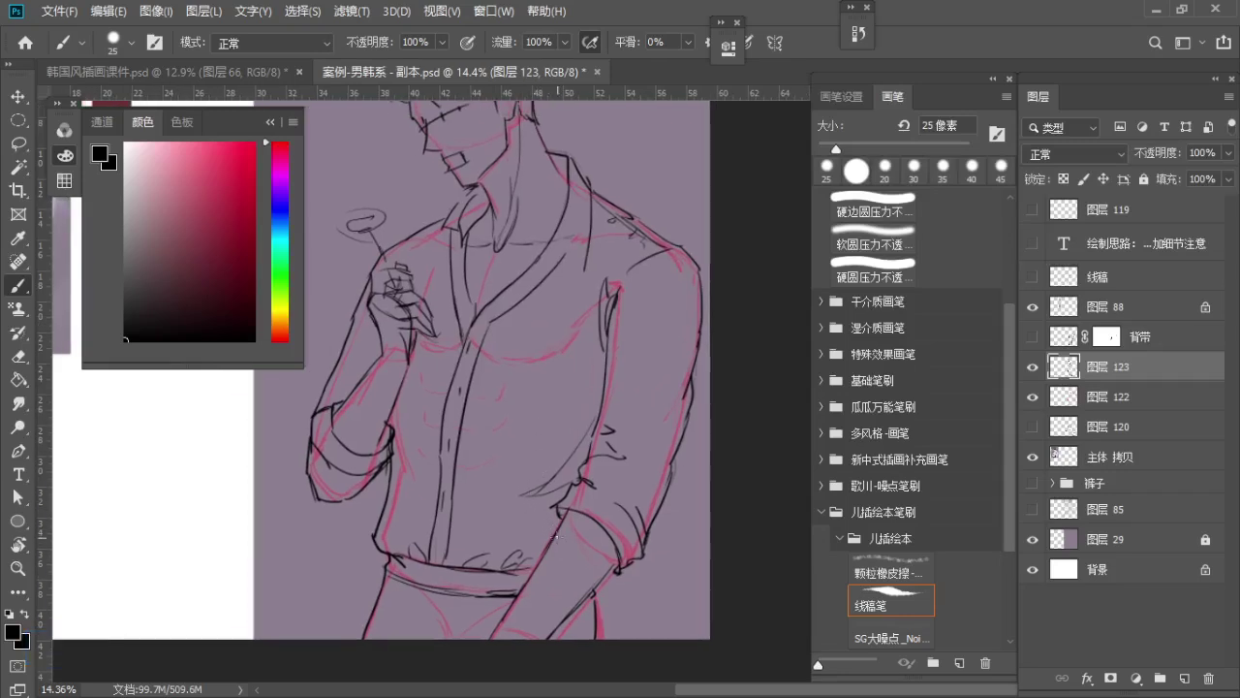
Lighten the curved fold on the shirt's side with the Eraser
key("space")
left_click_drag(501, 483, 457, 470)
key("e")
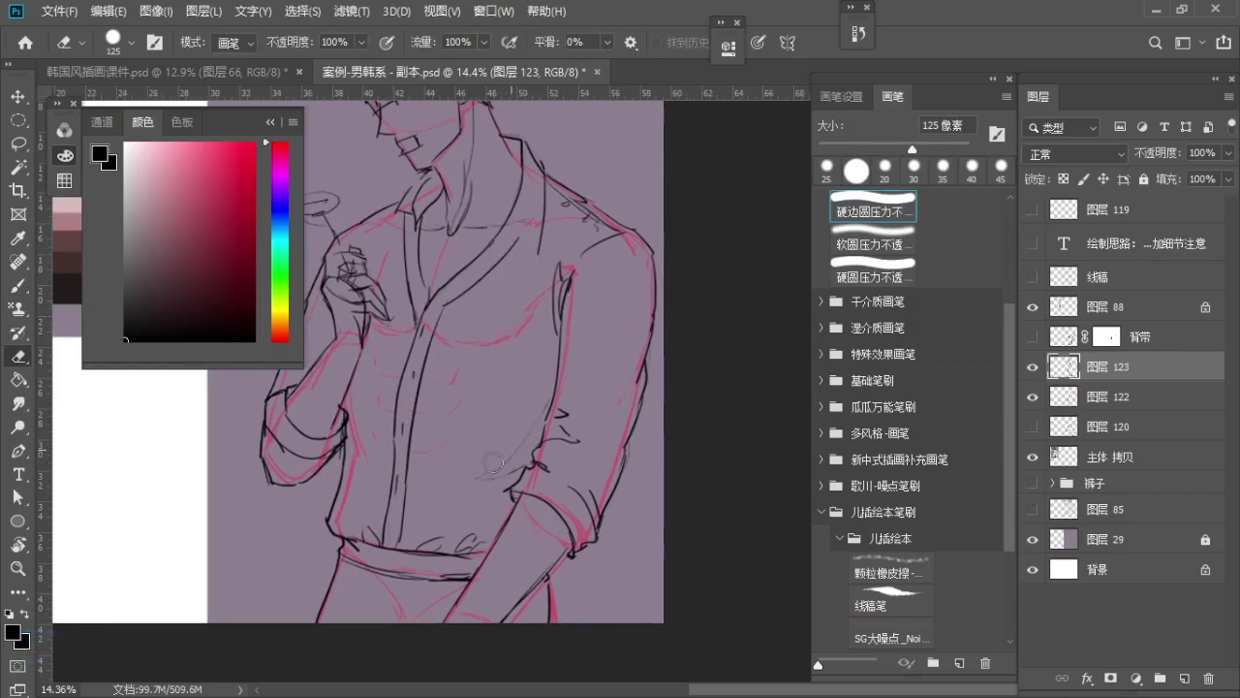
Sketch the top of the suspender strap where it crosses the lowered arm's shoulder, beside the collar
key("b")
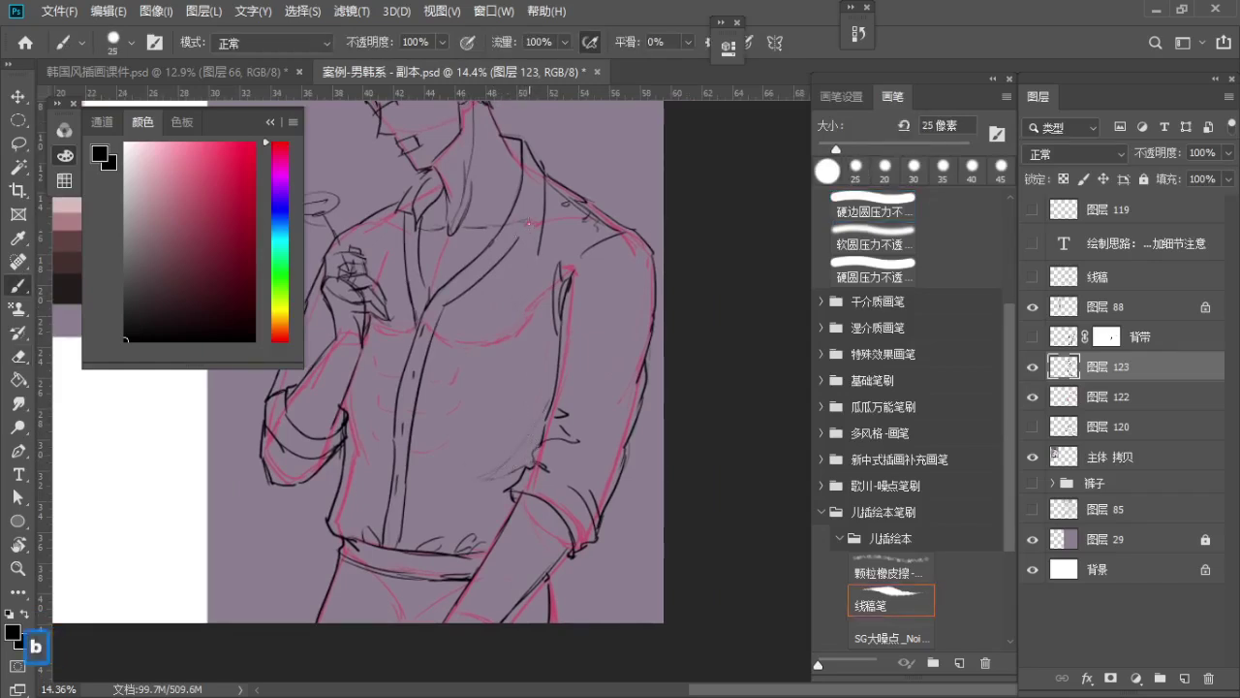
key("ctrl+z")
key("space")
left_click_drag(562, 231, 675, 269)
key("ctrl+z")
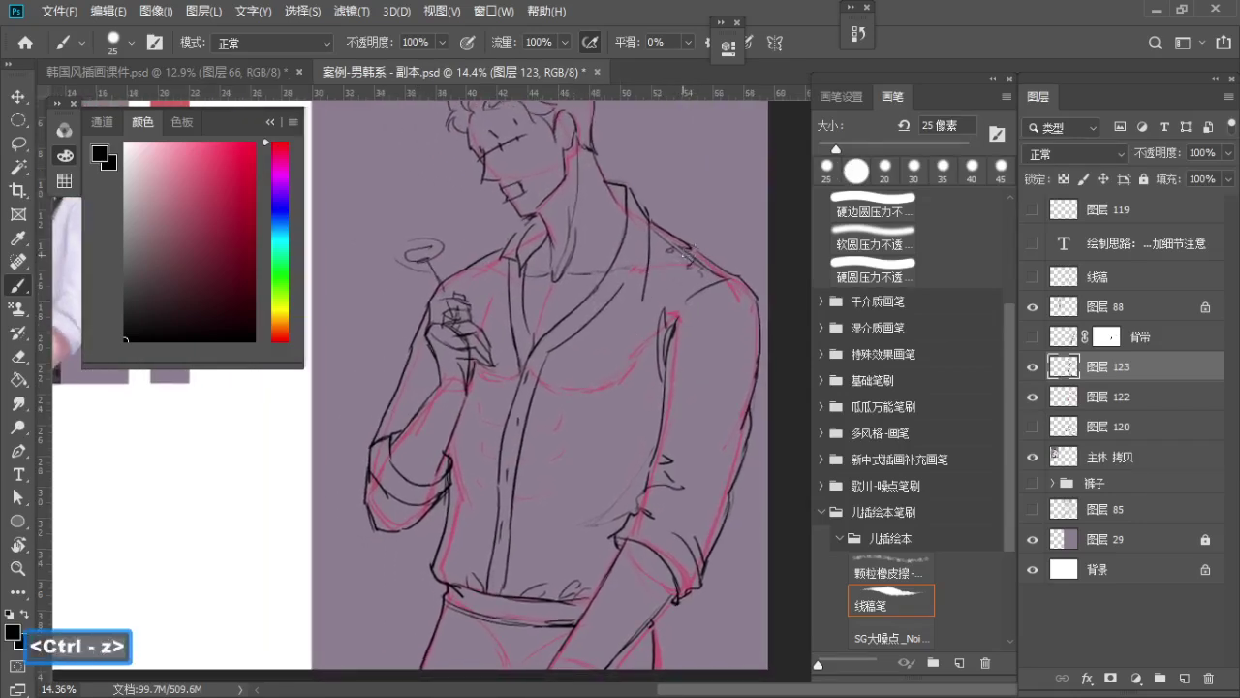
left_click_drag(678, 241, 646, 289)
left_click_drag(685, 243, 692, 251)
key("ctrl+z")
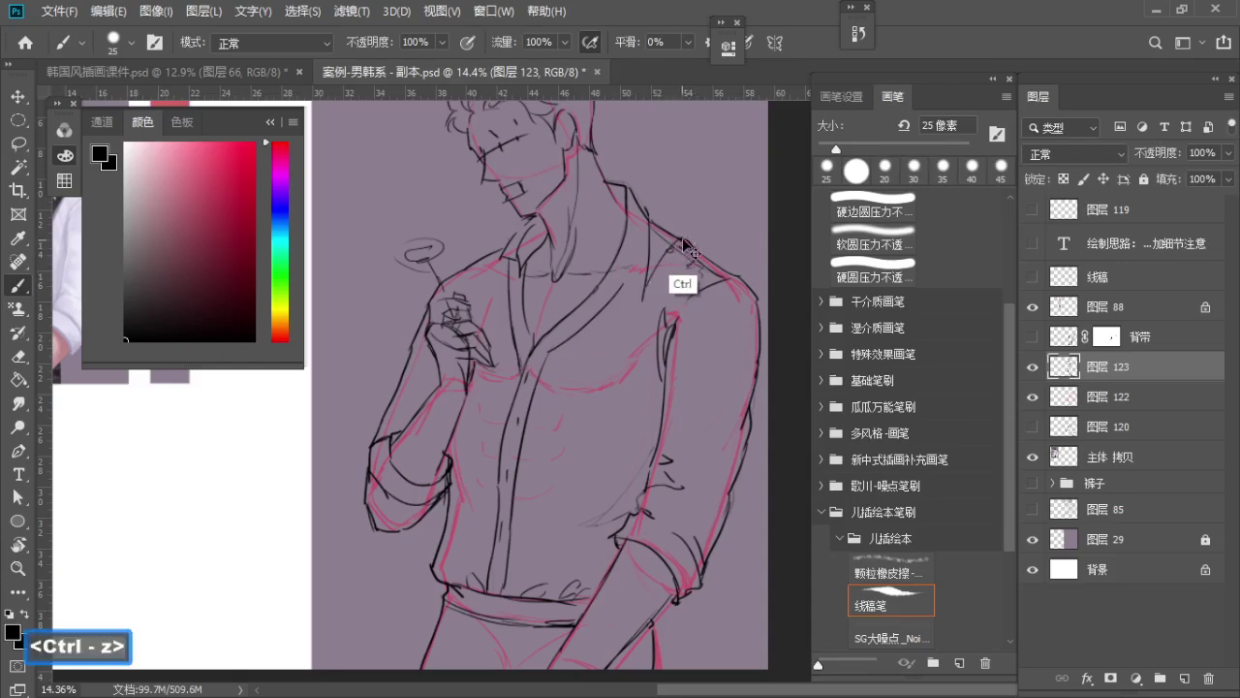
Draw the inner edge of that suspender strap from the shoulder down across the chest to the waistband
left_click_drag(614, 335, 558, 467)
key("ctrl+z")
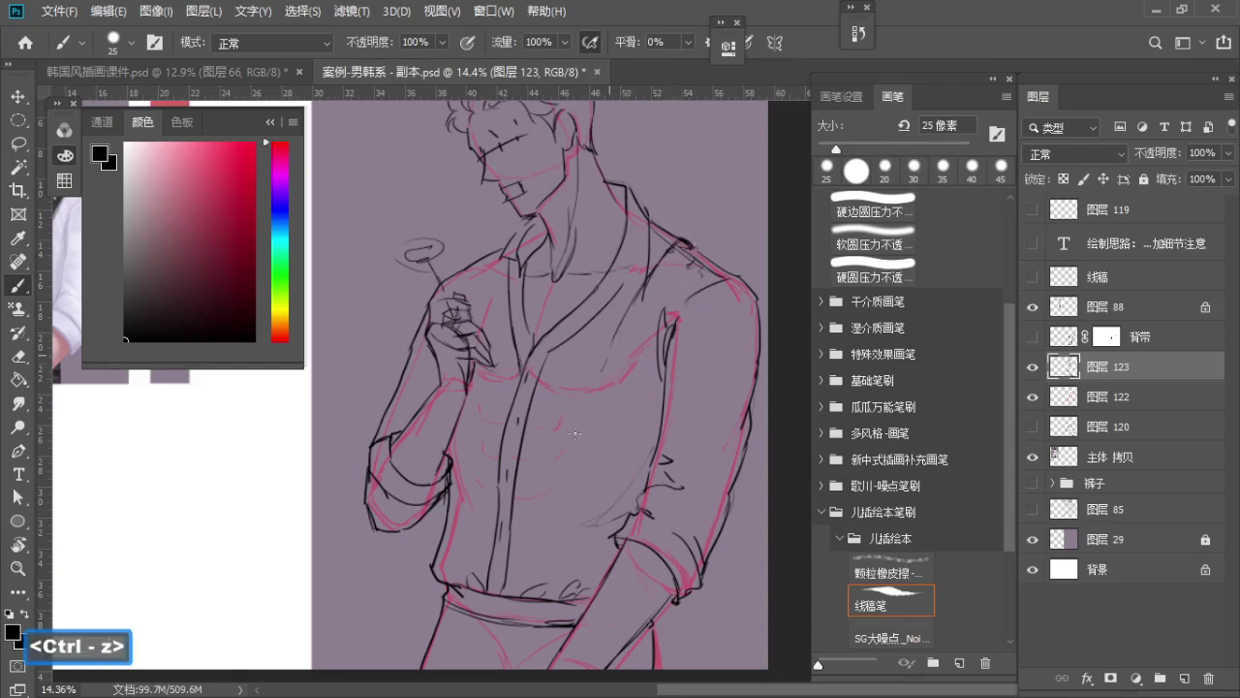
left_click_drag(615, 337, 553, 534)
key("ctrl+z")
left_click_drag(615, 336, 550, 526)
left_click_drag(562, 468, 542, 589)
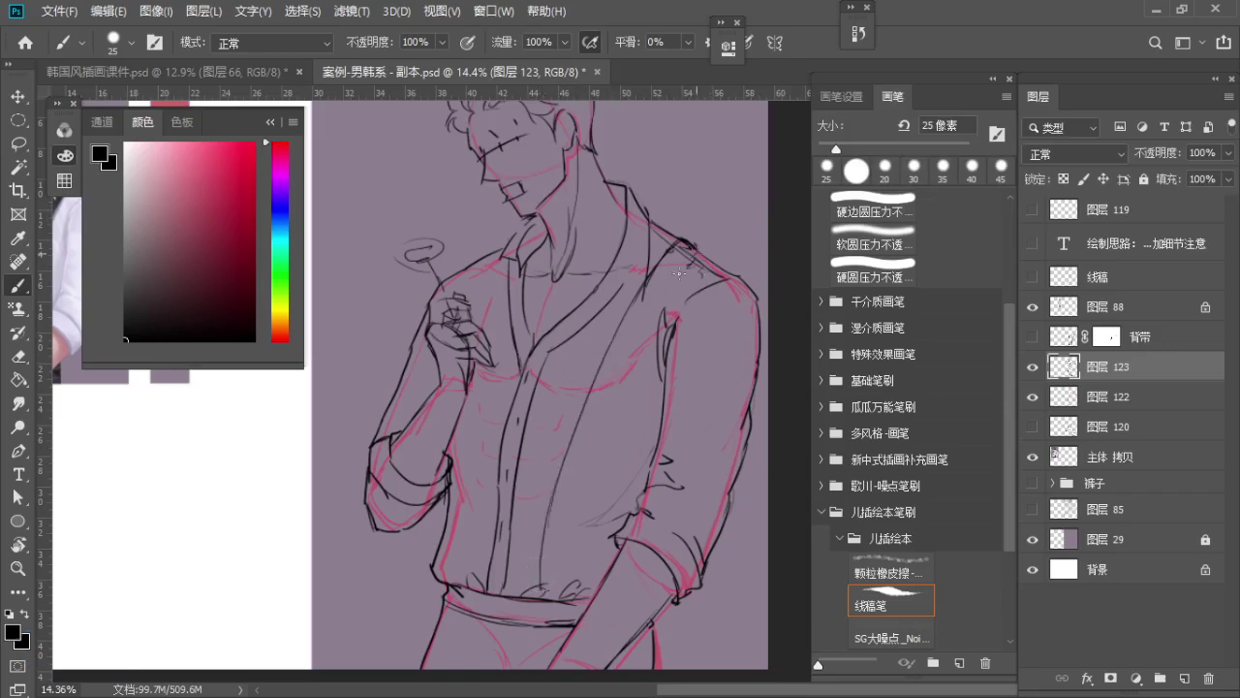
Draw the strap's outer edge parallel to the inner one, from the shoulder to the waistband, undoing the failed strokes
left_click_drag(686, 264, 600, 421)
key("ctrl+z")
key("ctrl+z")
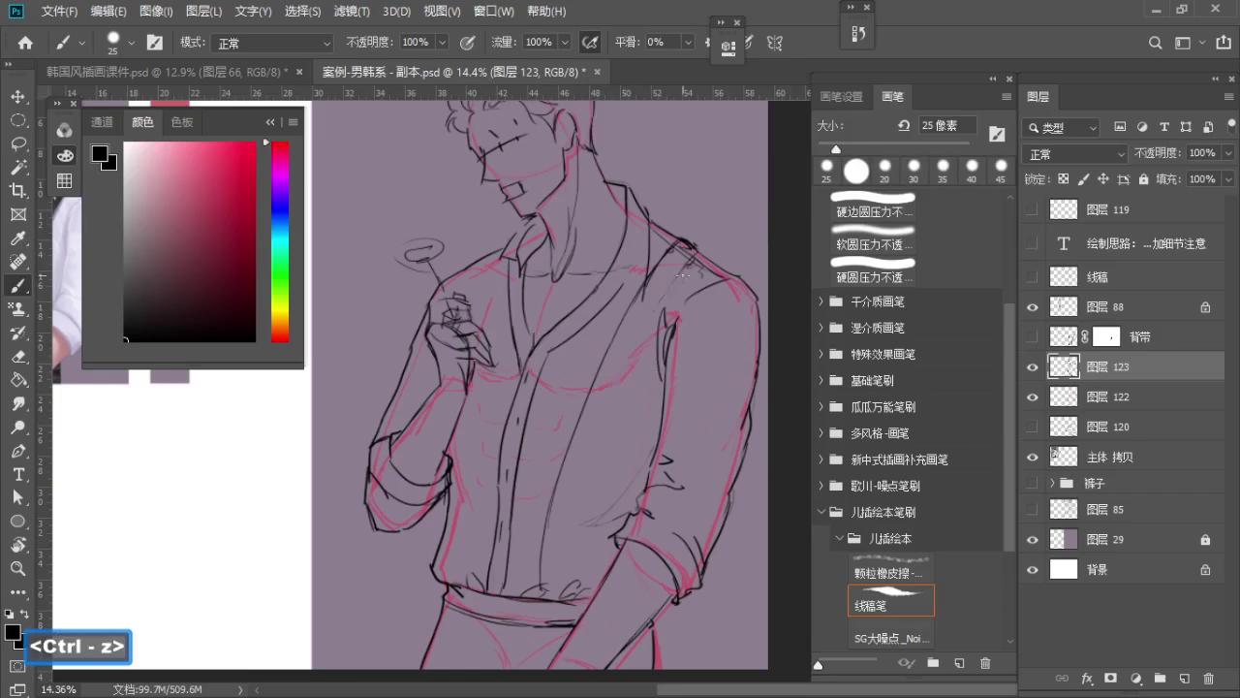
left_click_drag(684, 274, 597, 451)
key("ctrl+z")
left_click_drag(683, 269, 621, 372)
left_click_drag(602, 418, 592, 477)
key("ctrl+z")
left_click_drag(617, 390, 577, 514)
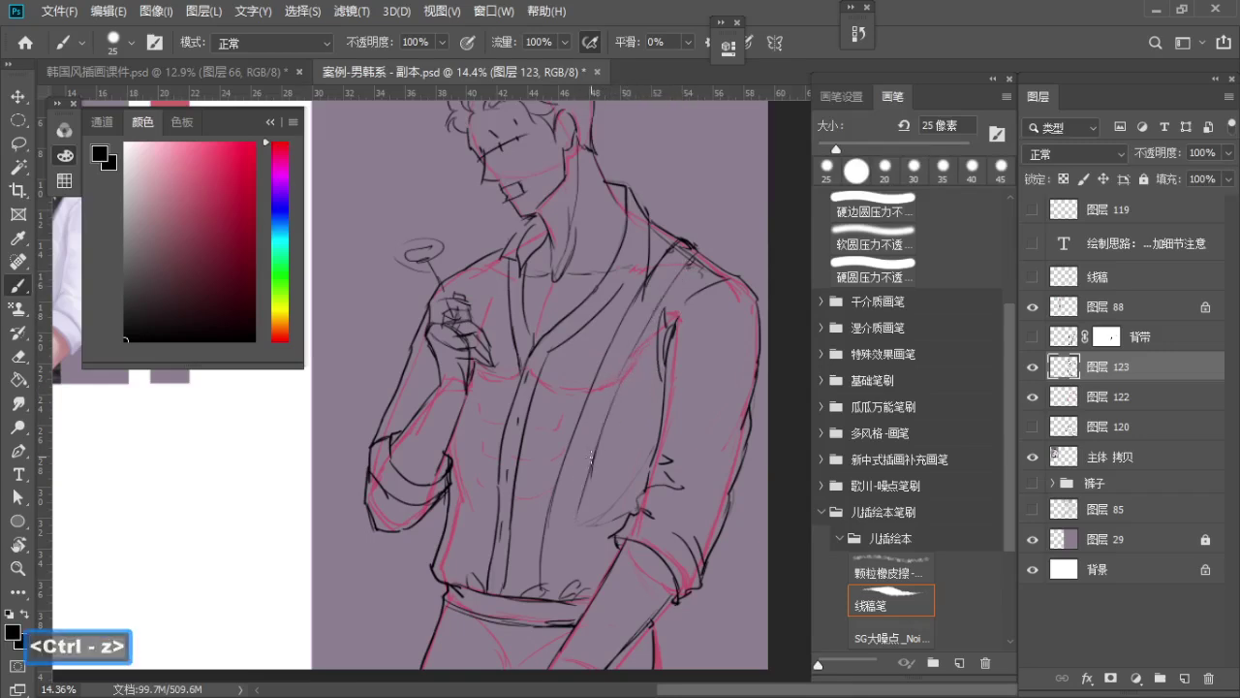
left_click_drag(587, 469, 569, 555)
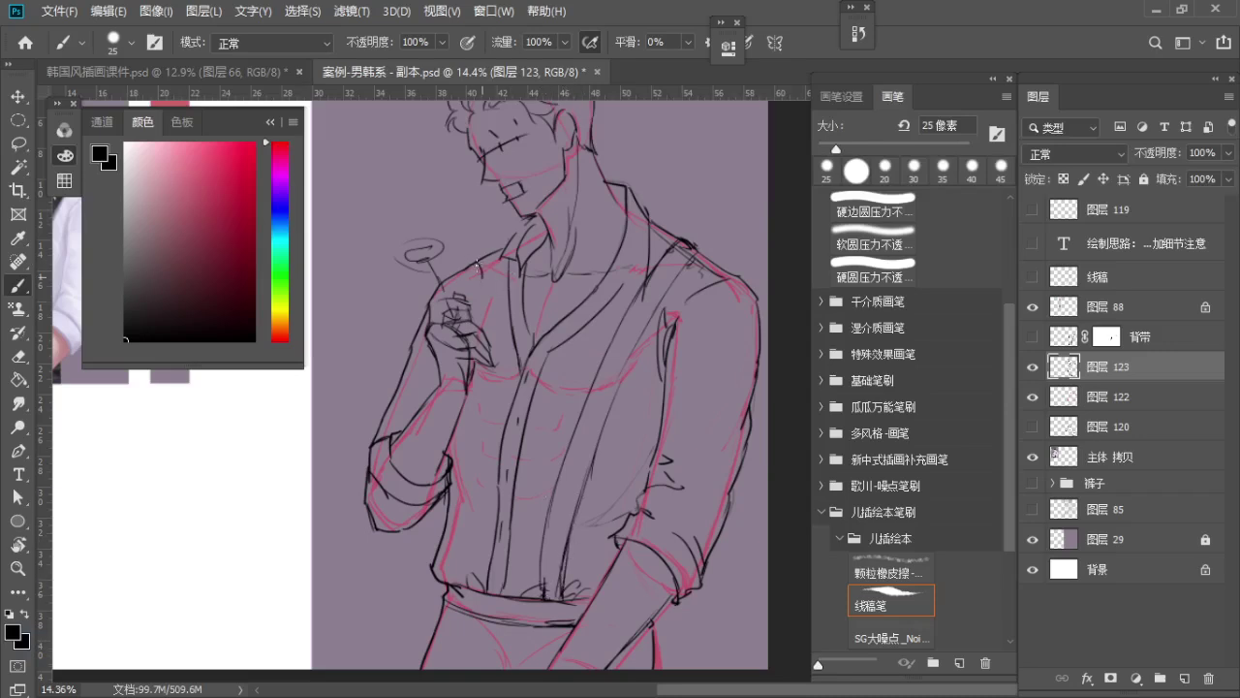
Draw the outer edge of the second suspender strap from the raised arm's shoulder behind the hand to the waistband
key("ctrl+z")
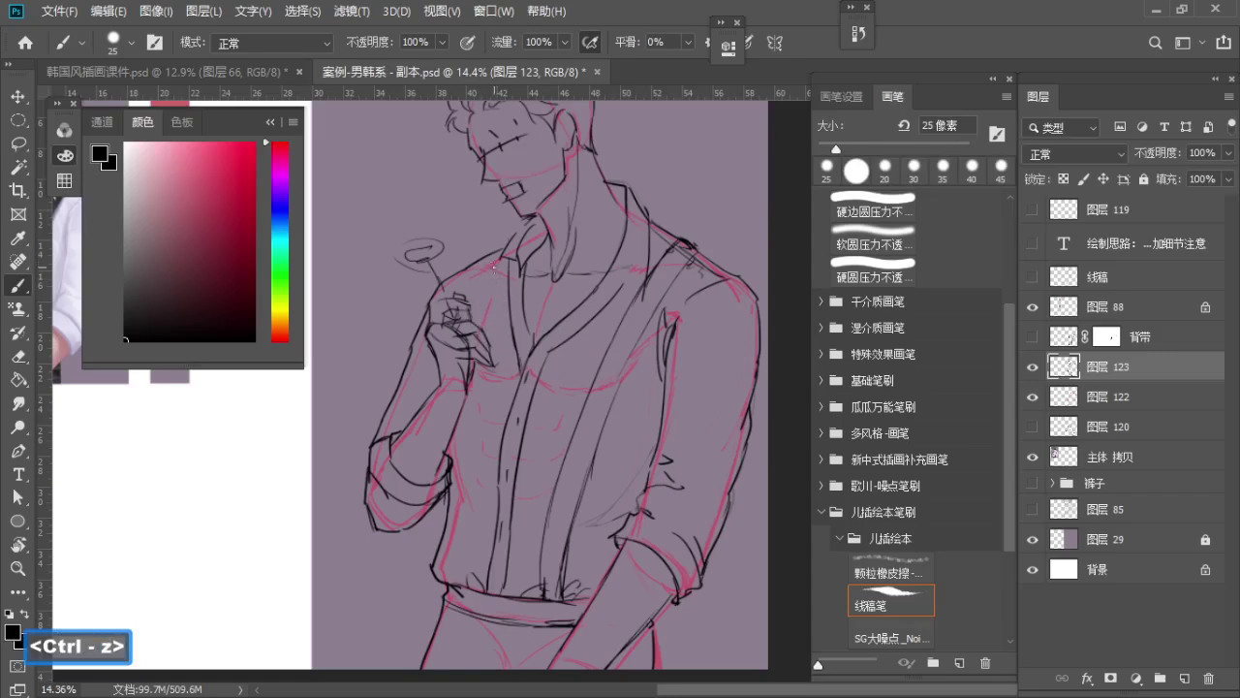
left_click_drag(482, 285, 465, 492)
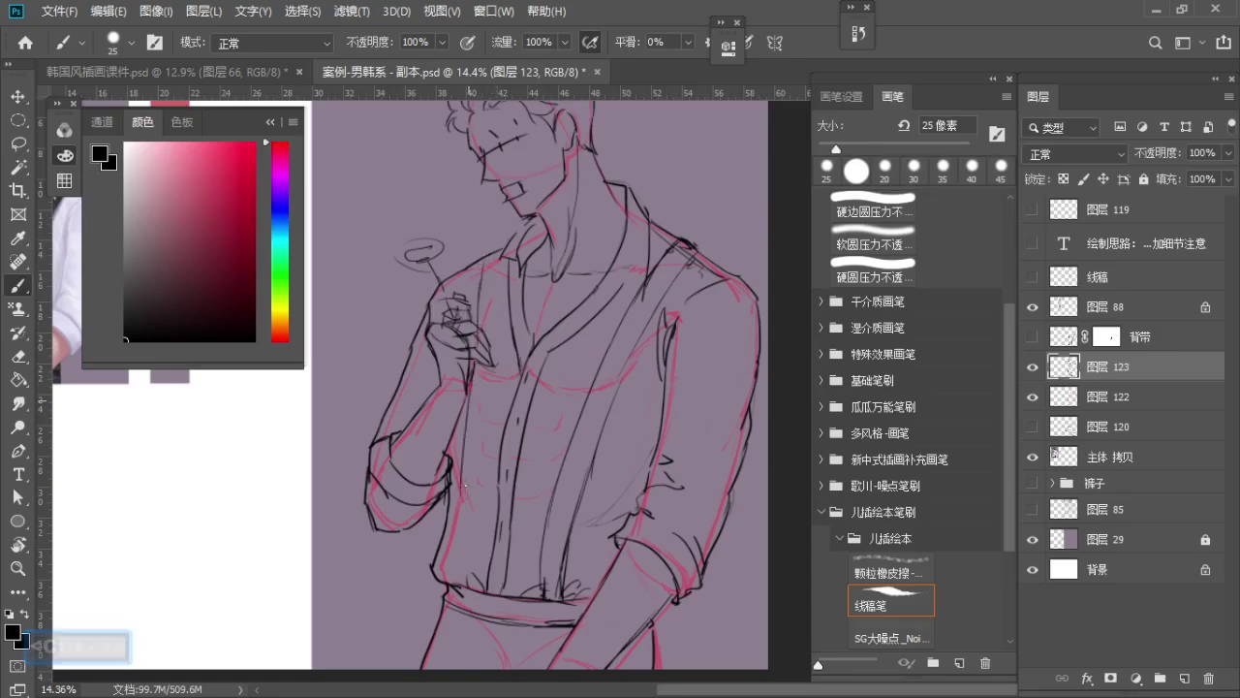
key("ctrl+z")
left_click_drag(476, 373, 469, 488)
key("ctrl+z")
left_click_drag(475, 372, 470, 486)
left_click_drag(472, 413, 462, 525)
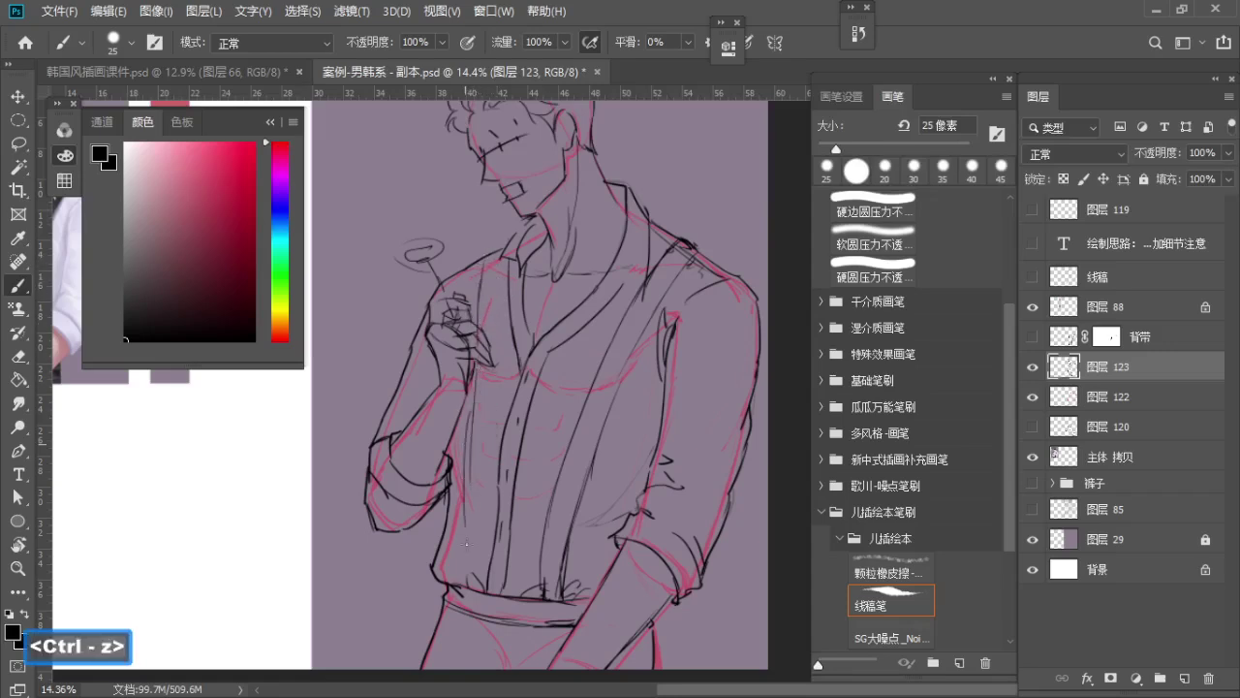
key("ctrl+z")
left_click_drag(462, 476, 458, 579)
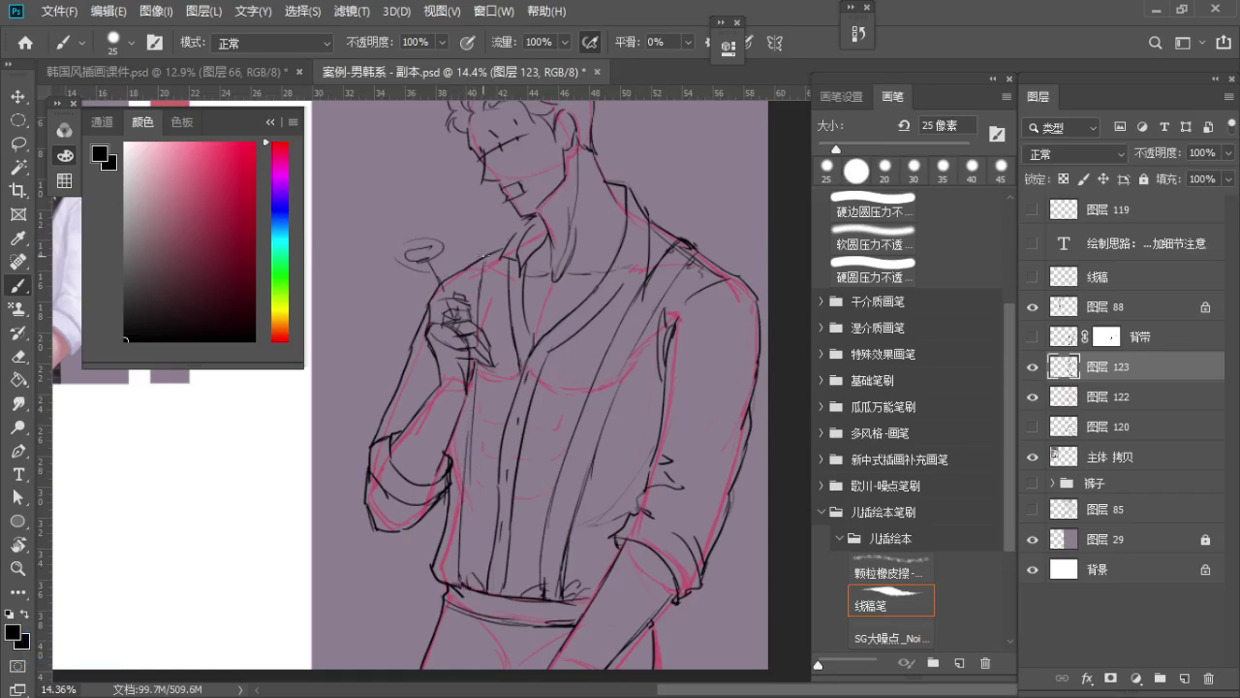
Sketch the second strap's top edge across the raised arm's shoulder beside the collar, undoing the trial strokes
key("ctrl+z")
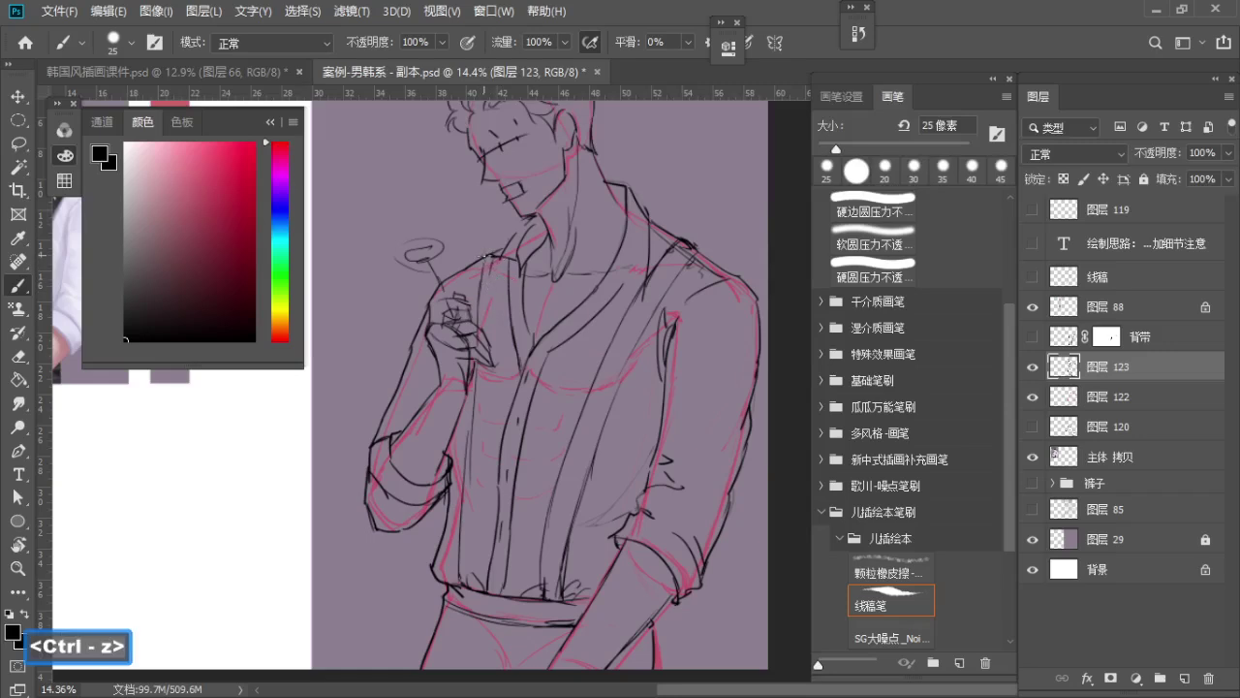
key("ctrl+z")
key("ctrl+z")
key("ctrl+z")
Draw the upper part of the second strap's inner edge from the shoulder down past the raised hand, replacing failed attempts
left_click_drag(504, 257, 500, 313)
key("ctrl+z")
left_click_drag(505, 252, 498, 364)
key("ctrl+z")
key("ctrl+z")
left_click_drag(505, 257, 507, 341)
key("ctrl+z")
left_click_drag(506, 260, 503, 392)
key("ctrl+z")
key("ctrl+z")
mouse_move(502, 257)
left_mouse_down()
mouse_move(492, 405)
mouse_move(499, 311)
left_mouse_up()
key("ctrl+z")
key("ctrl+z")
Extend the second strap's inner edge to the waistband, and erase and redraw the strap's lower end
left_click_drag(494, 380, 477, 564)
key("ctrl+z")
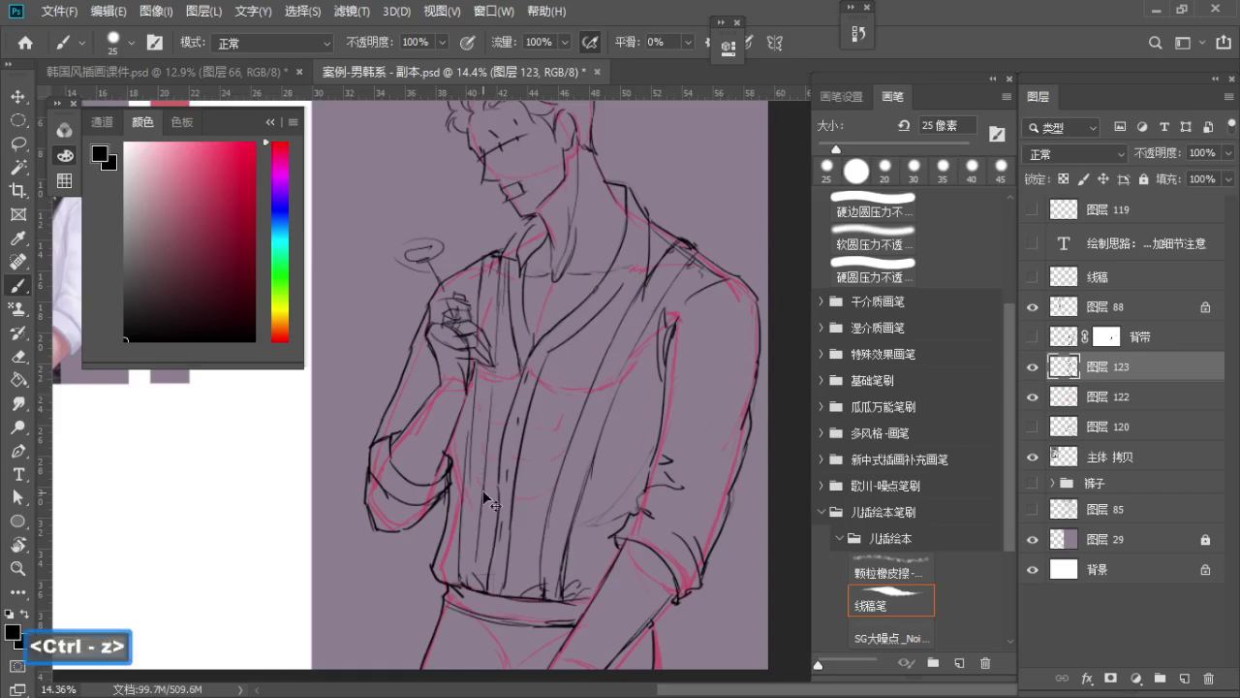
left_click_drag(482, 490, 482, 587)
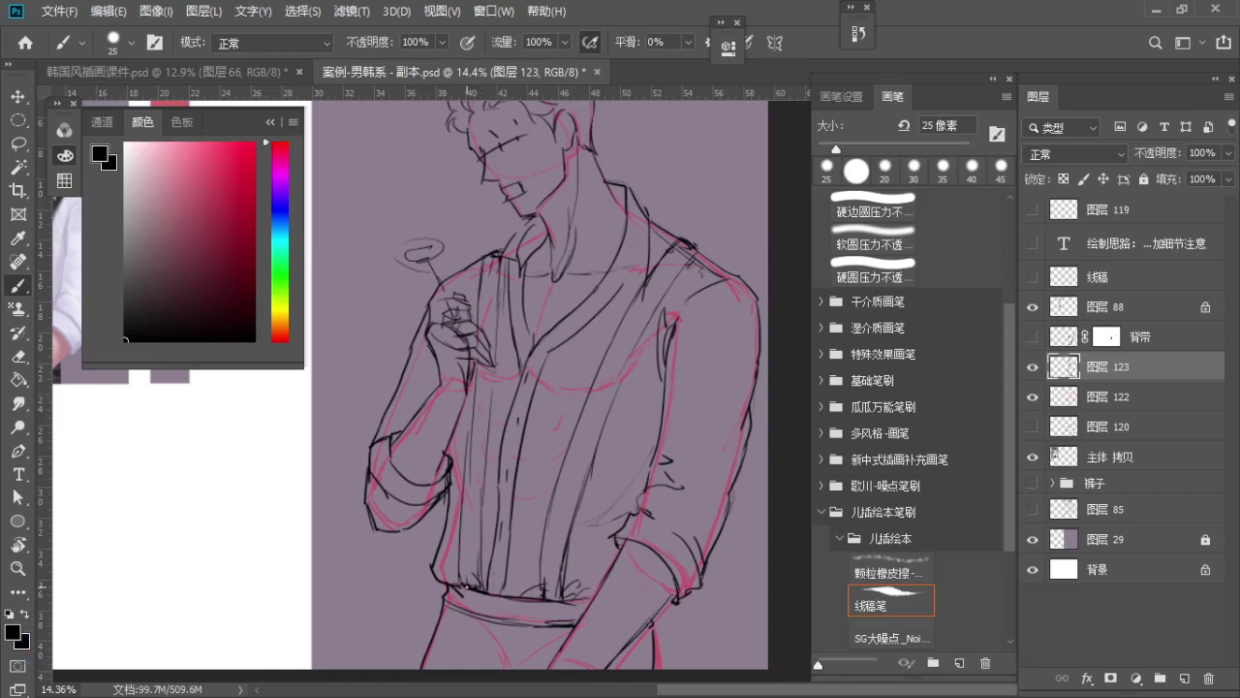
key("e")
left_click_drag(477, 570, 464, 586)
key("b")
left_click_drag(467, 522, 461, 586)
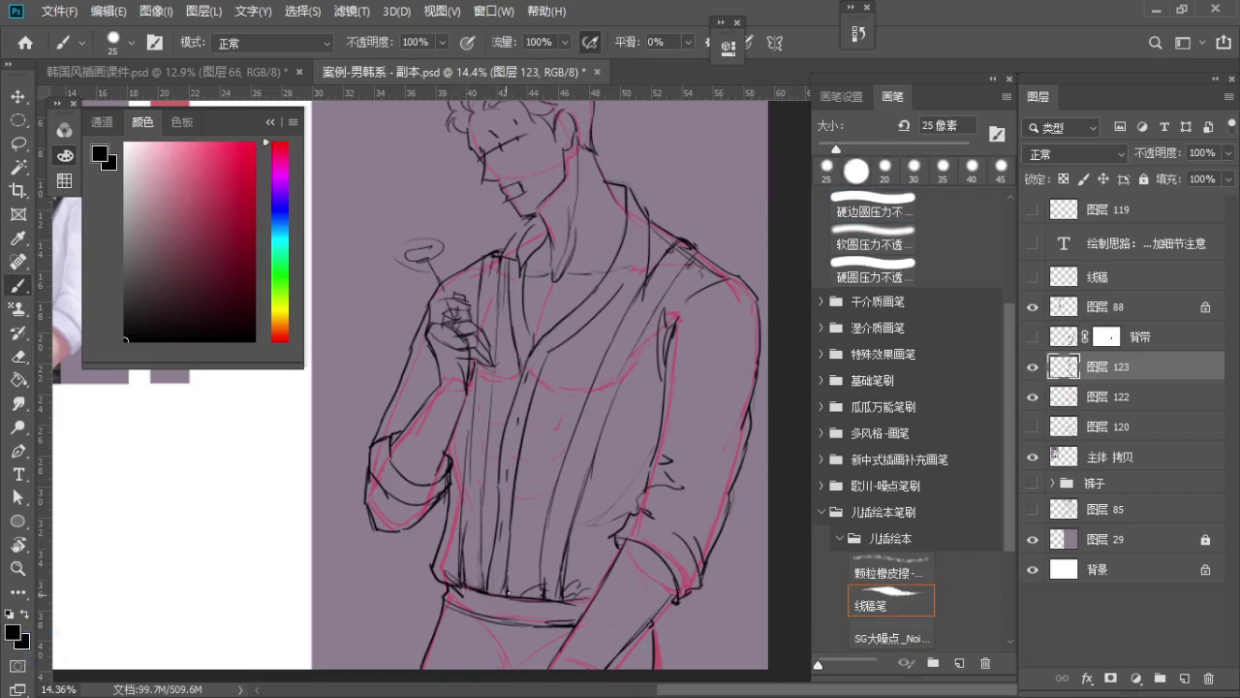
Hide the red body structure layer 图层 122
key("z")
left_click_drag(522, 343, 485, 351)
key("b")
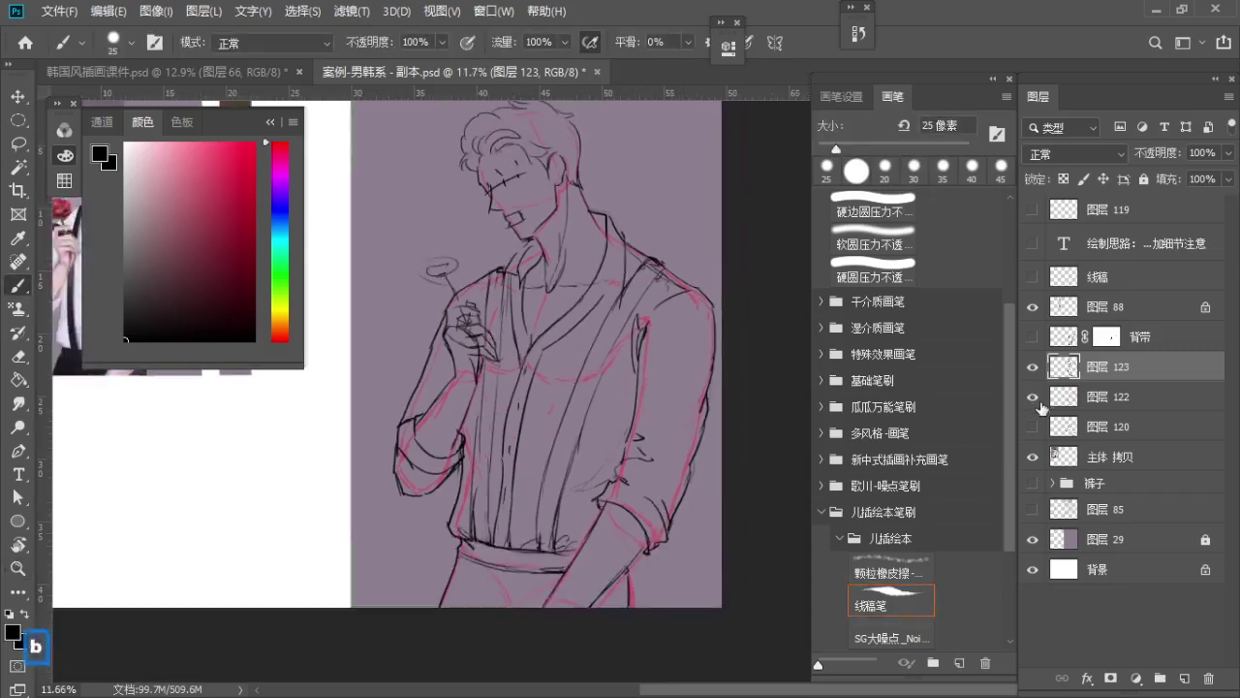
left_click(1034, 399)
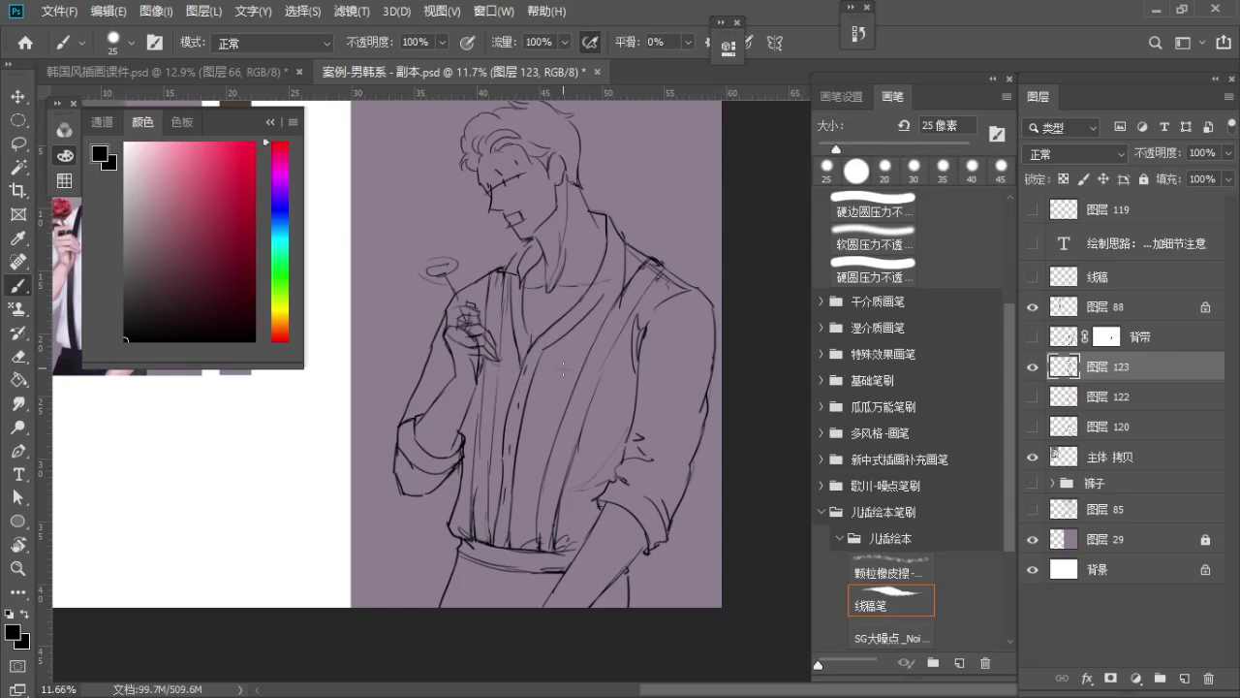
Add a small fold mark to the raised arm's sleeve just below the hand, undoing the trial strokes
key("z")
key("space")
left_click_drag(574, 369, 535, 378)
left_click_drag(439, 343, 478, 380)
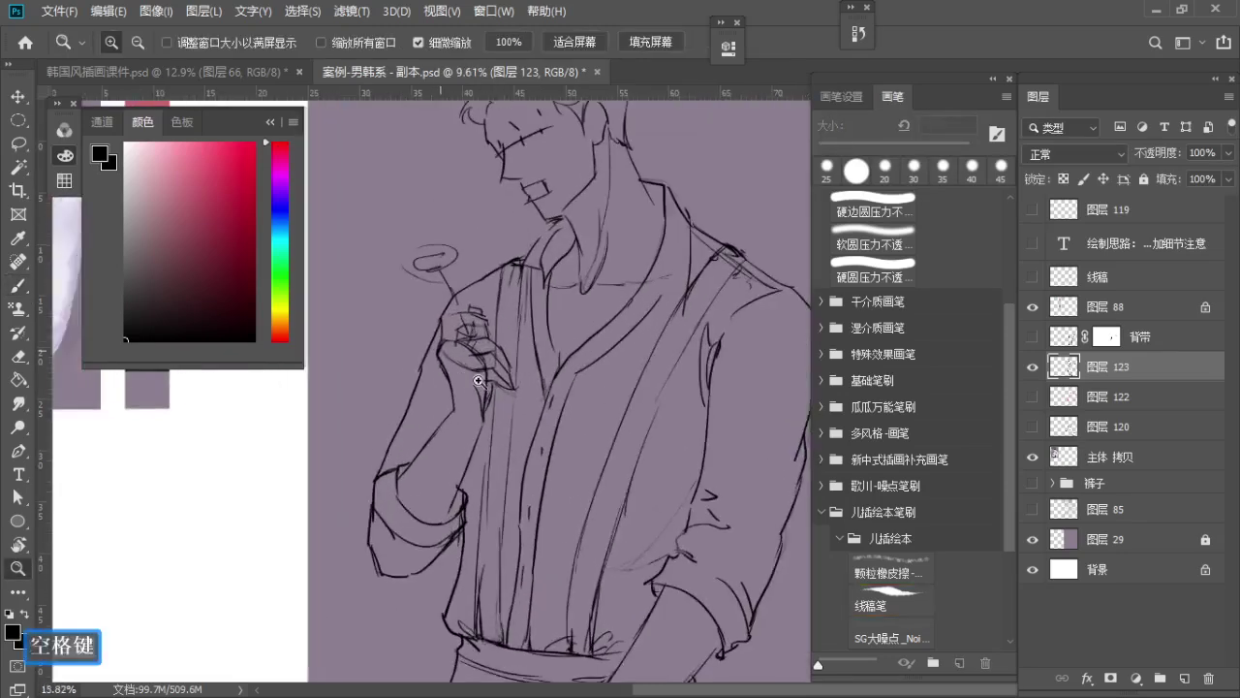
key("b")
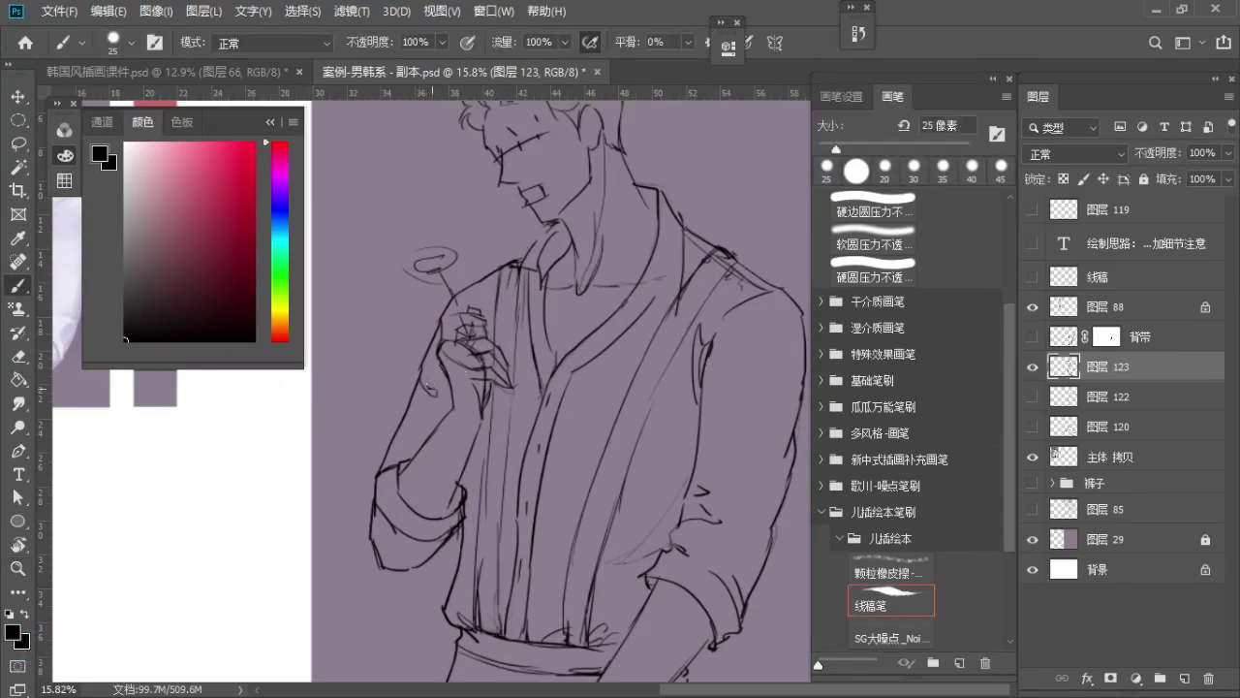
key("ctrl+z")
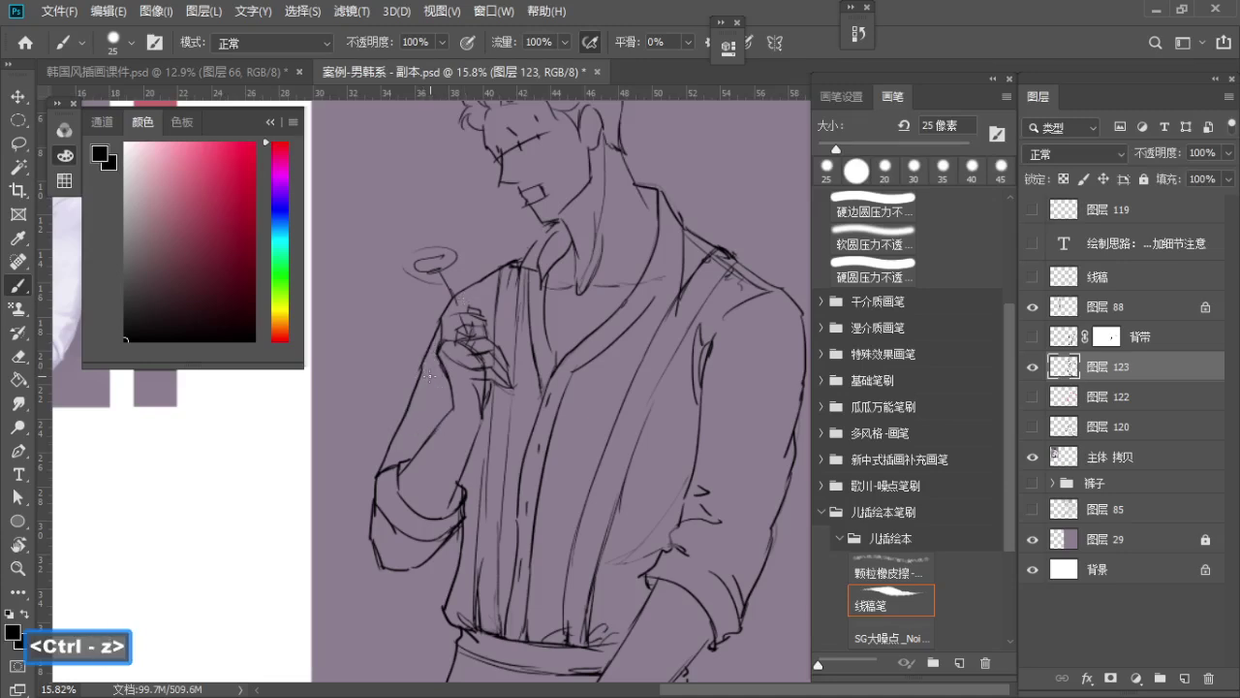
mouse_move(430, 374)
left_mouse_down()
mouse_move(429, 386)
mouse_move(428, 374)
left_mouse_up()
key("ctrl+z")
Add small fold marks to the raised arm's sleeve above the rolled cuff and at the elbow, undoing unwanted strokes
key("space")
left_click_drag(461, 459, 463, 356)
key("ctrl+z")
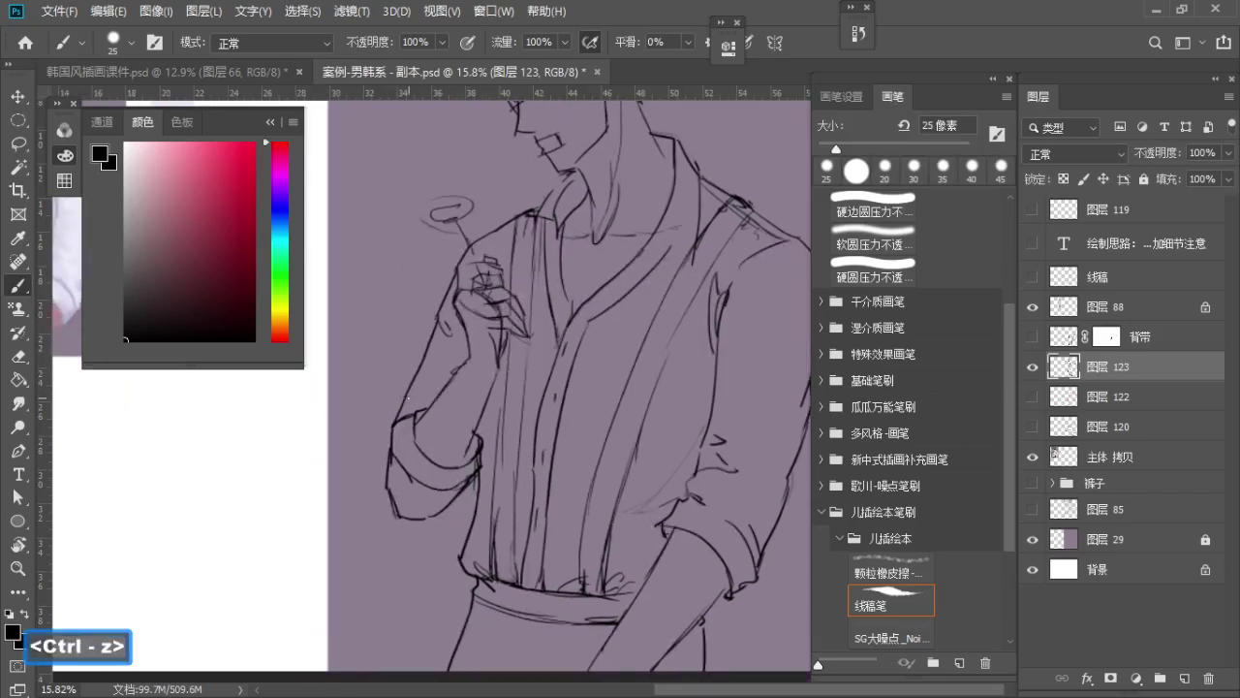
key("space")
left_click_drag(451, 433, 343, 427)
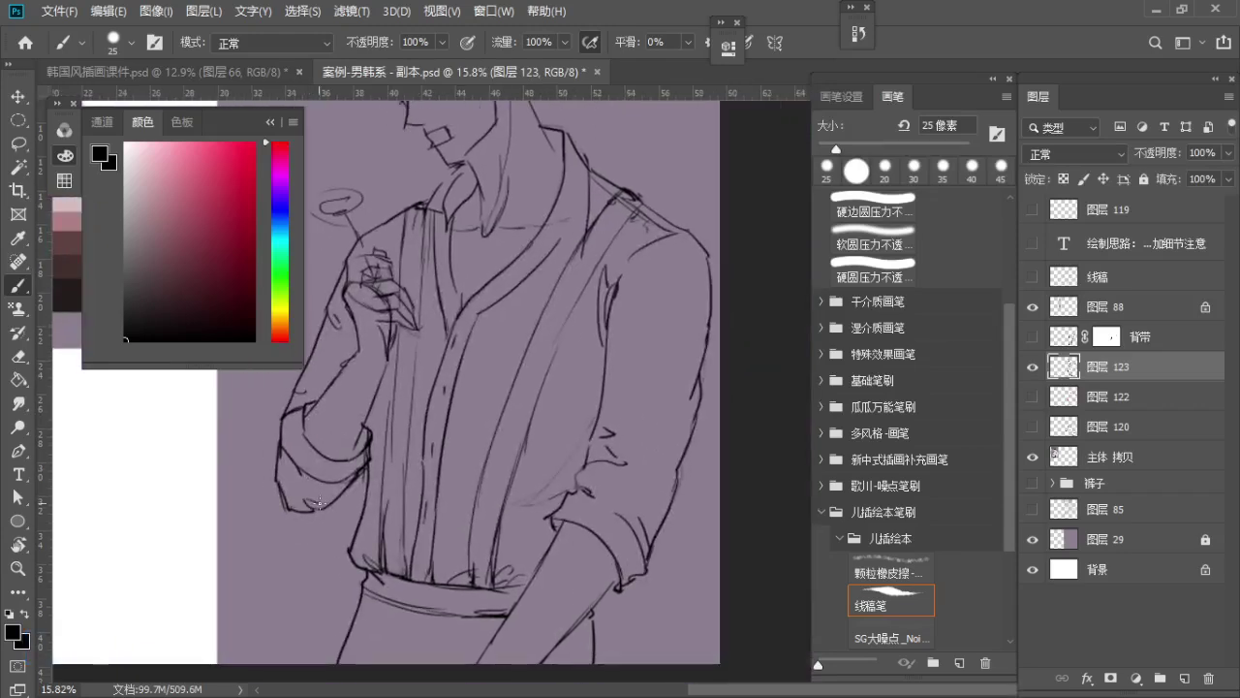
key("space")
left_click_drag(329, 498, 368, 466)
key("ctrl")
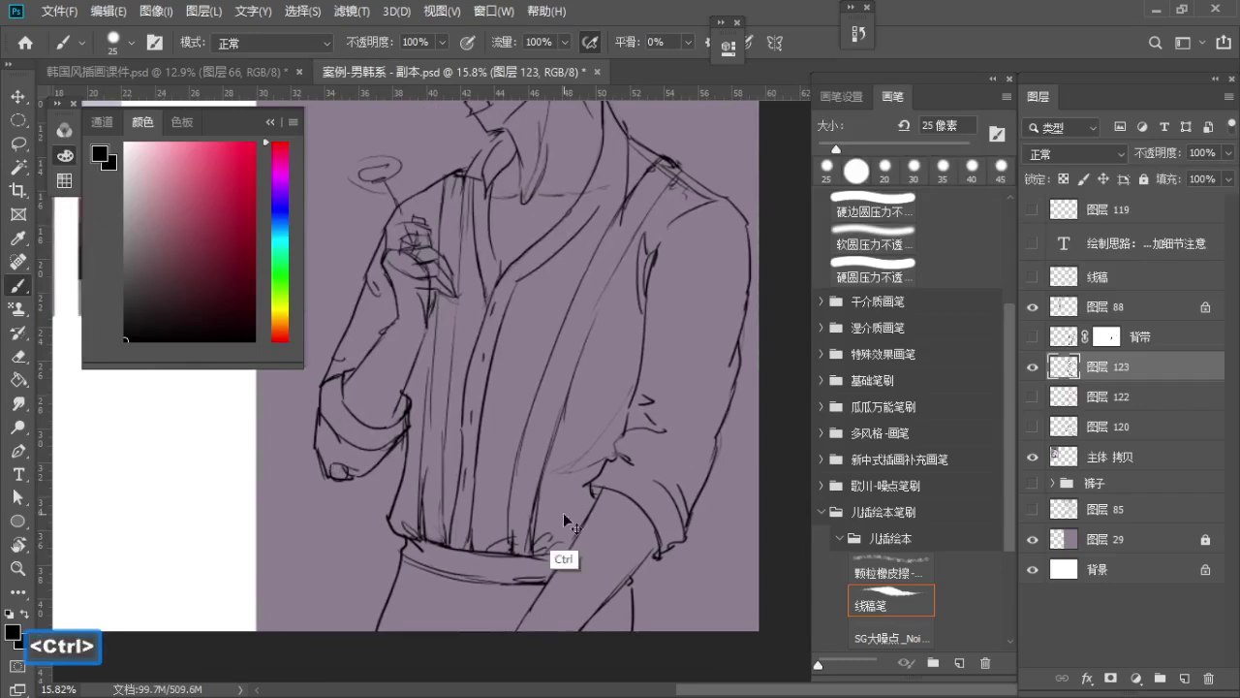
key("ctrl+z")
Set the brush to 60 px and darken the shadow accents inside the rolled cuffs of both sleeves
key("space")
mouse_move(618, 482)
left_mouse_down()
mouse_move(578, 461)
mouse_move(556, 467)
mouse_move(645, 526)
mouse_move(645, 514)
left_mouse_up()
key("b")
key("s")
key("s")
key("s")
key("bracketright")
key("space")
key("b")
key("bracketright")
key("bracketright")
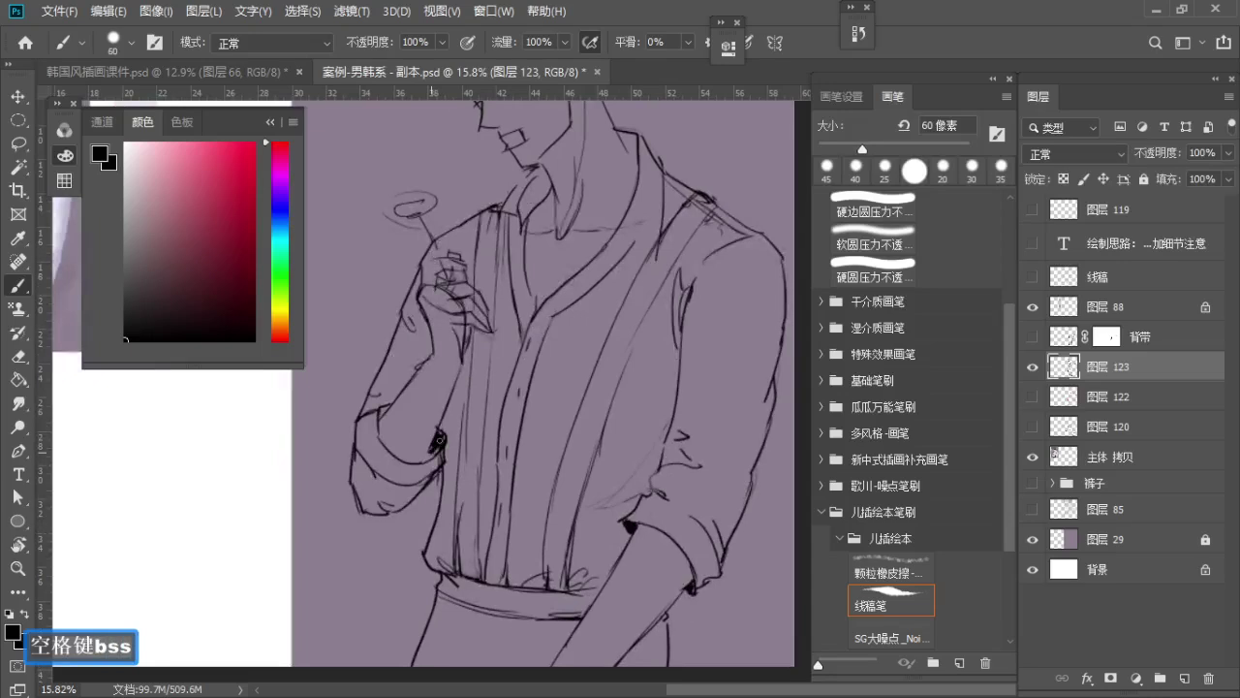
left_click_drag(440, 440, 426, 456)
left_click_drag(388, 406, 338, 457)
Draw the near eyebrow's upper edge between its two guide marks with a 35 px brush, undoing the trial strokes
key("space")
key("z")
left_click_drag(538, 344, 506, 282)
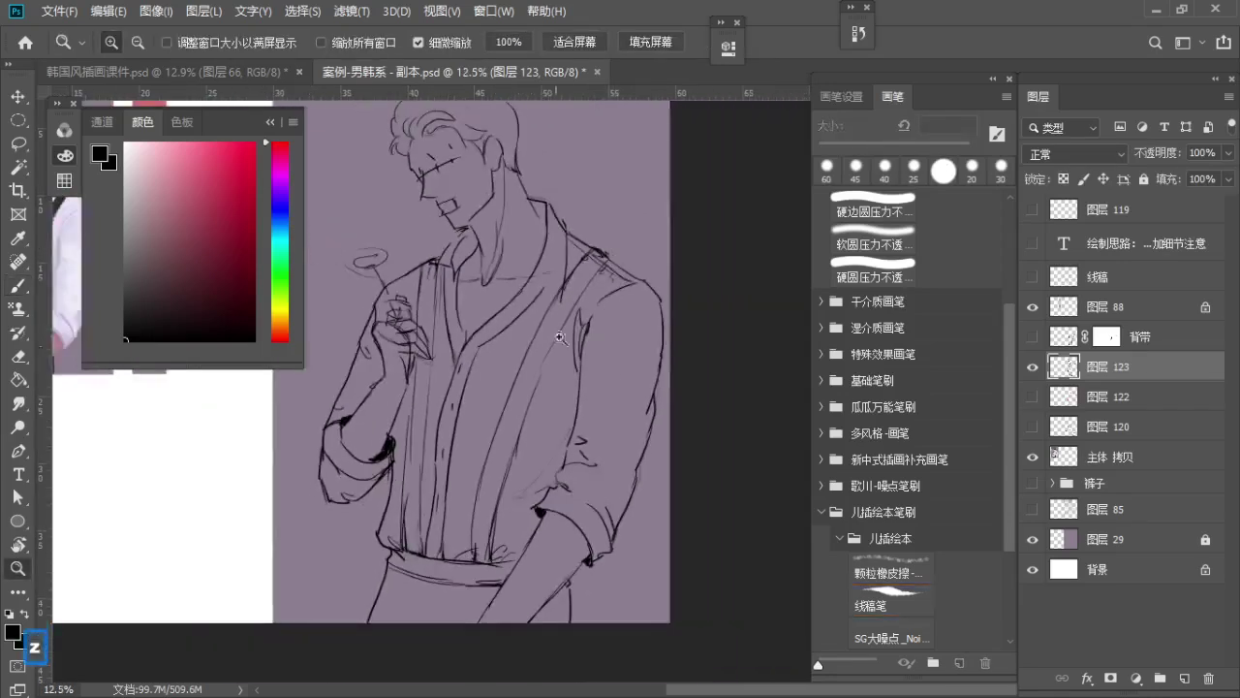
left_click_drag(593, 349, 632, 490)
key("space")
left_click_drag(511, 280, 553, 313)
key("space")
left_click_drag(505, 259, 539, 287)
key("space")
mouse_move(539, 287)
left_mouse_down()
mouse_move(566, 301)
mouse_move(554, 294)
left_mouse_up()
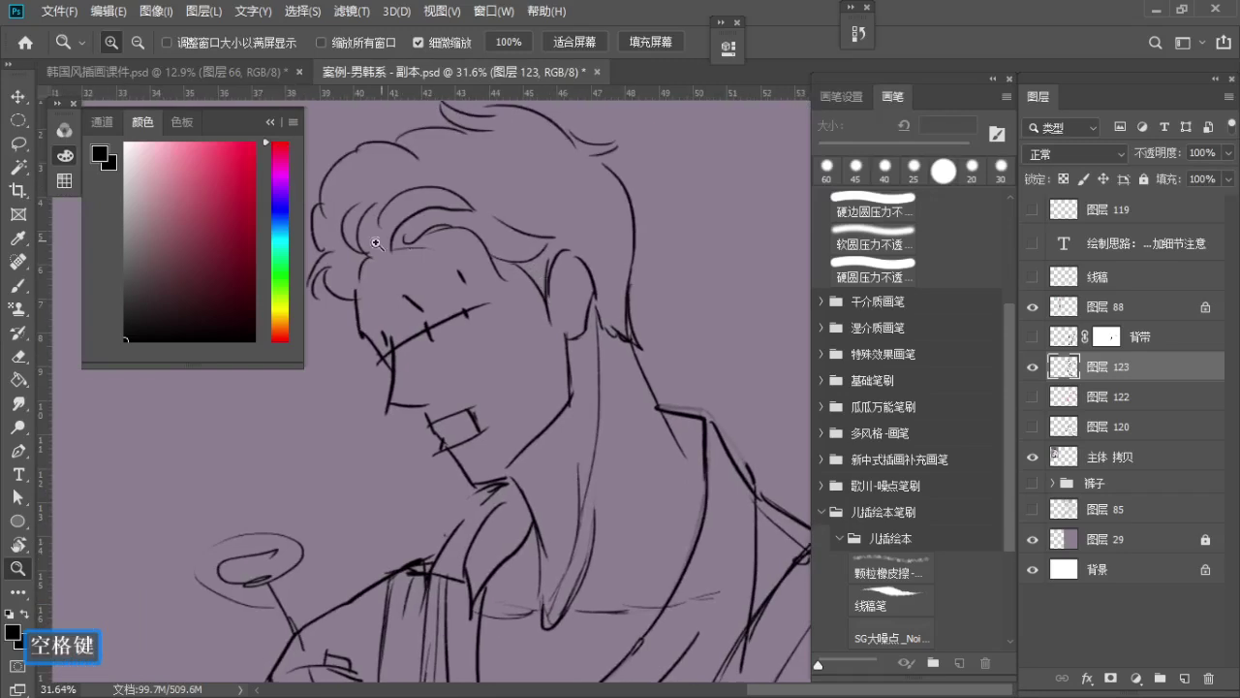
left_click_drag(379, 243, 387, 266)
key("b")
key("a")
key("a")
key("a")
key("a")
key("ctrl+z")
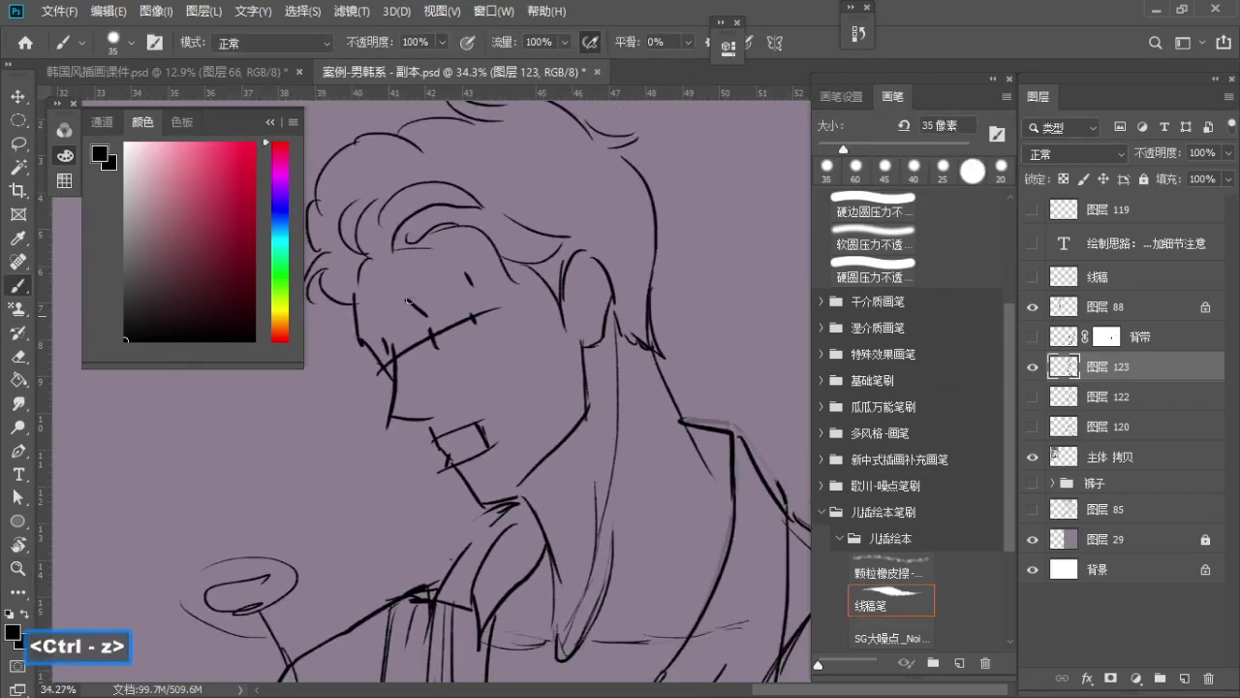
left_click_drag(408, 301, 426, 314)
scroll(473, 285, "up", 1)
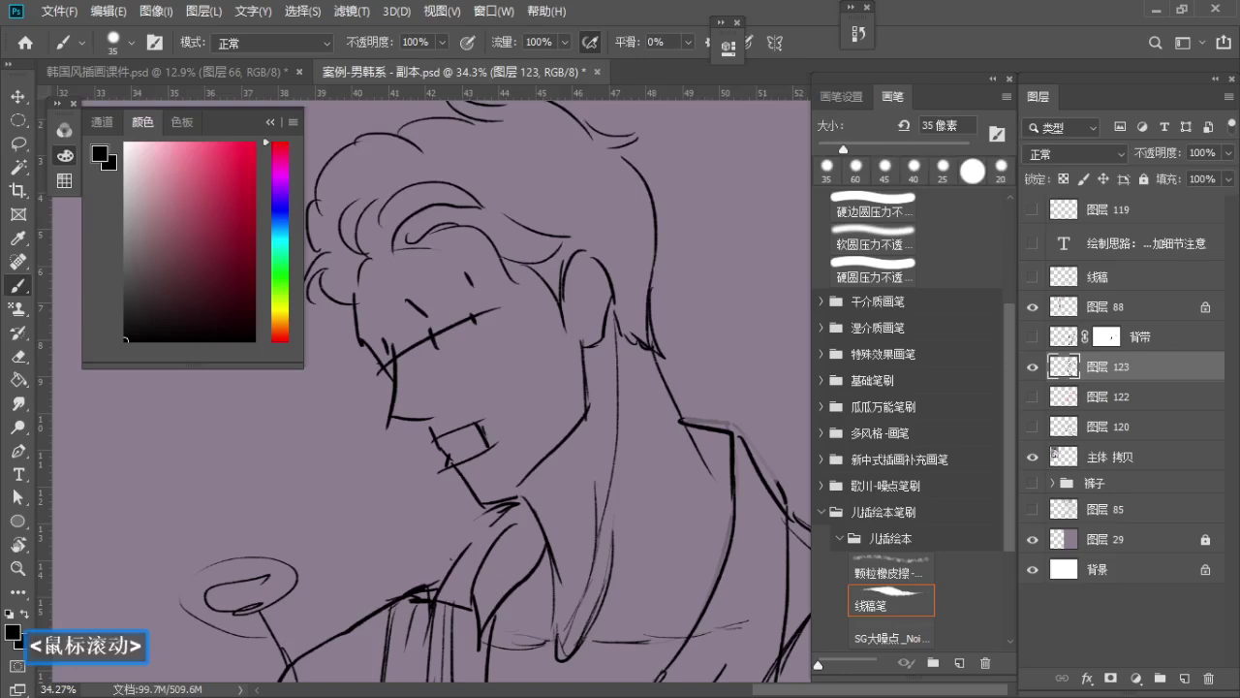
left_click(427, 315)
left_click_drag(401, 243, 461, 229)
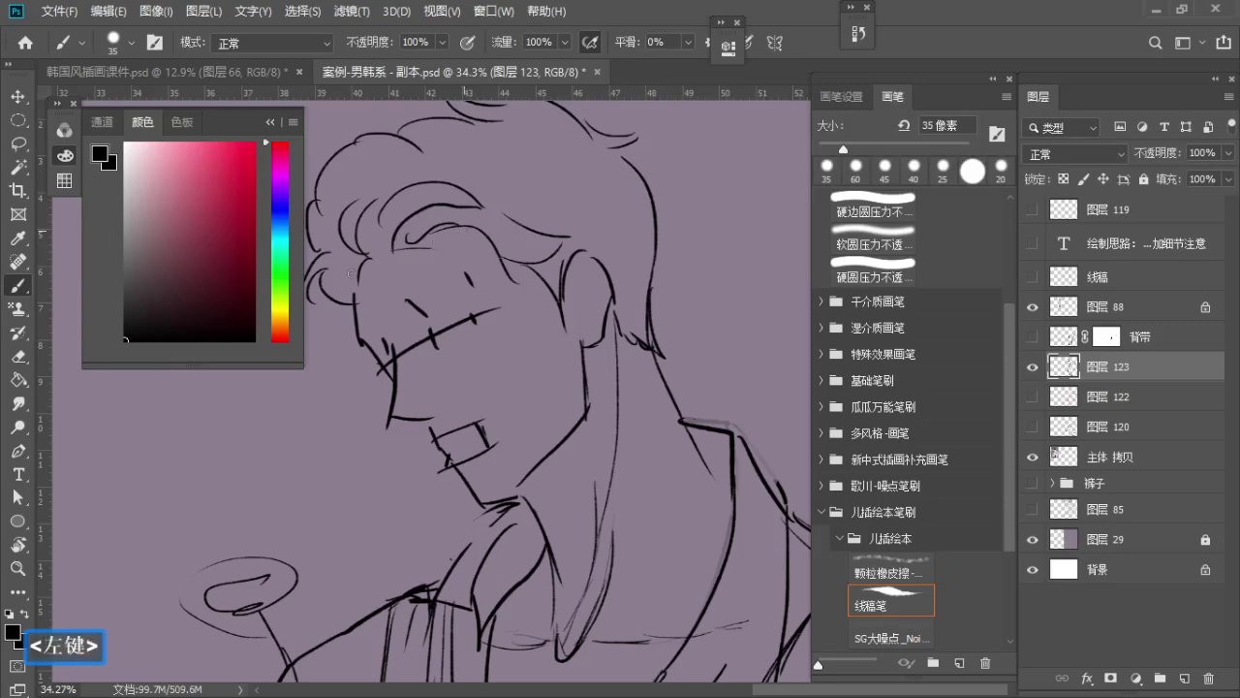
left_click_drag(403, 294, 453, 356)
key("b")
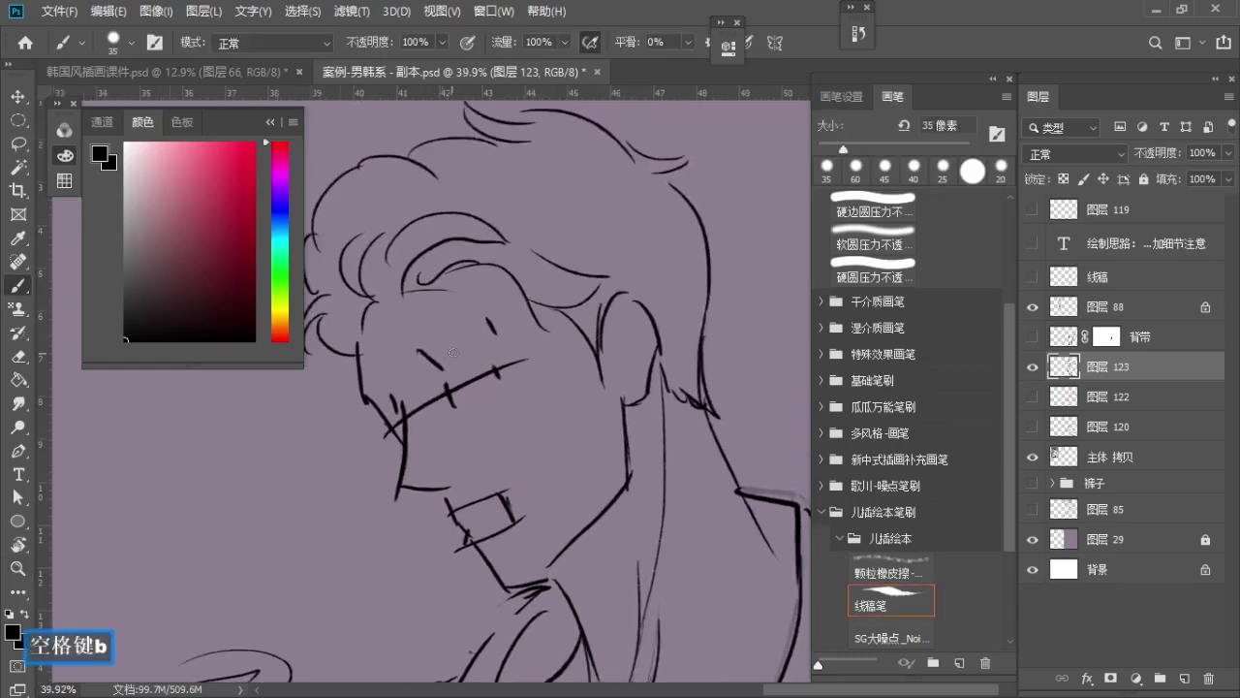
key("ctrl+z")
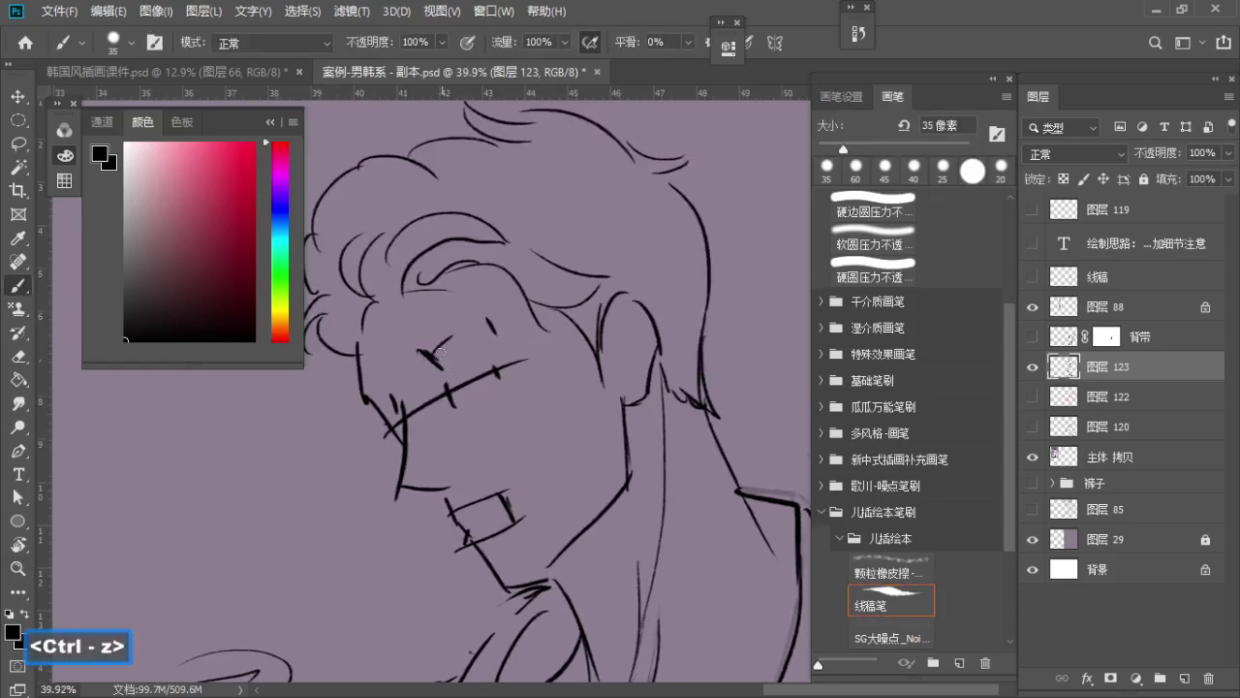
key("ctrl+z")
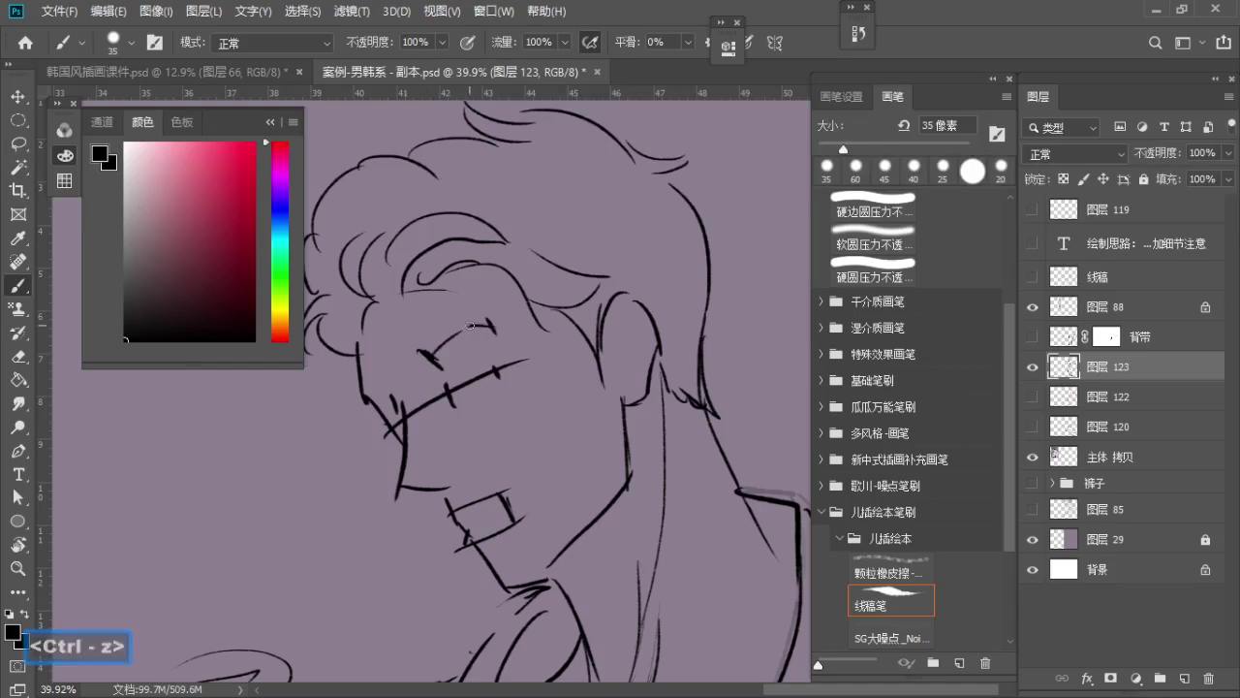
key("ctrl+z")
Close the near eyebrow's outline with a lower edge running from the inner to the outer mark
left_click_drag(470, 326, 492, 332)
mouse_move(423, 351)
left_mouse_down()
mouse_move(439, 367)
mouse_move(498, 328)
left_mouse_up()
key("ctrl+z")
key("e")
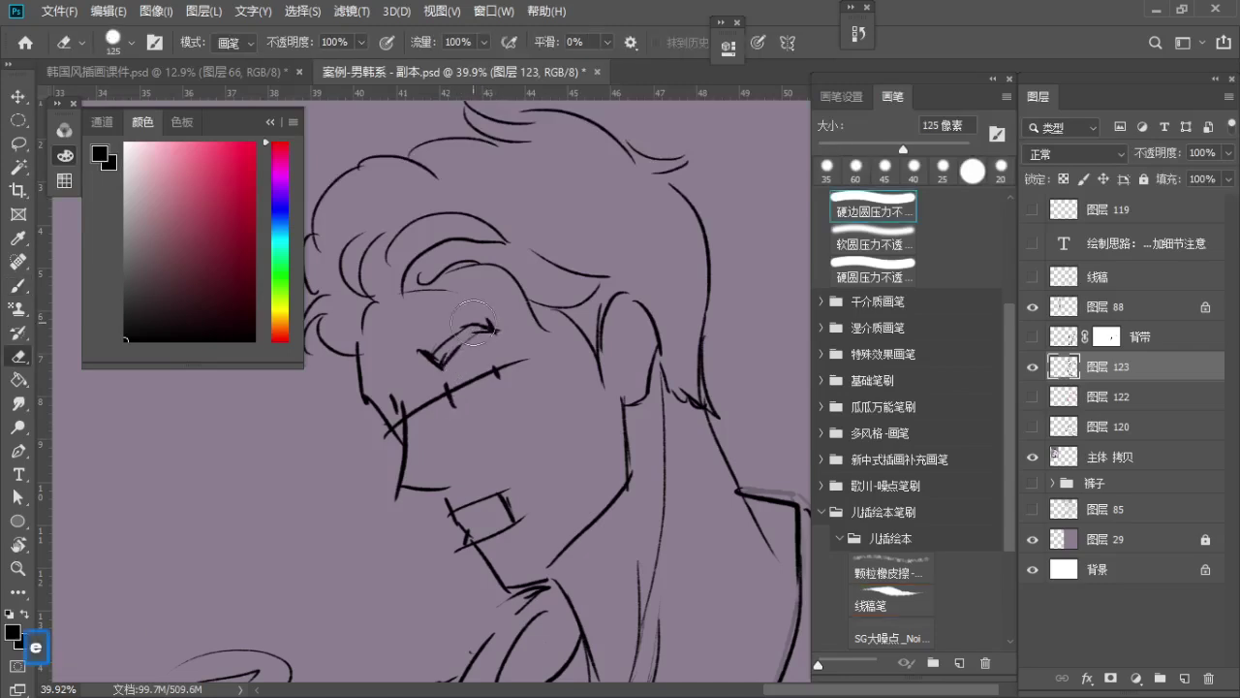
key("ctrl+z")
Set the brush to 20 px and thin the near eyebrow's heavy outer tip with a much smaller eraser
key("b")
key("a")
key("a")
key("a")
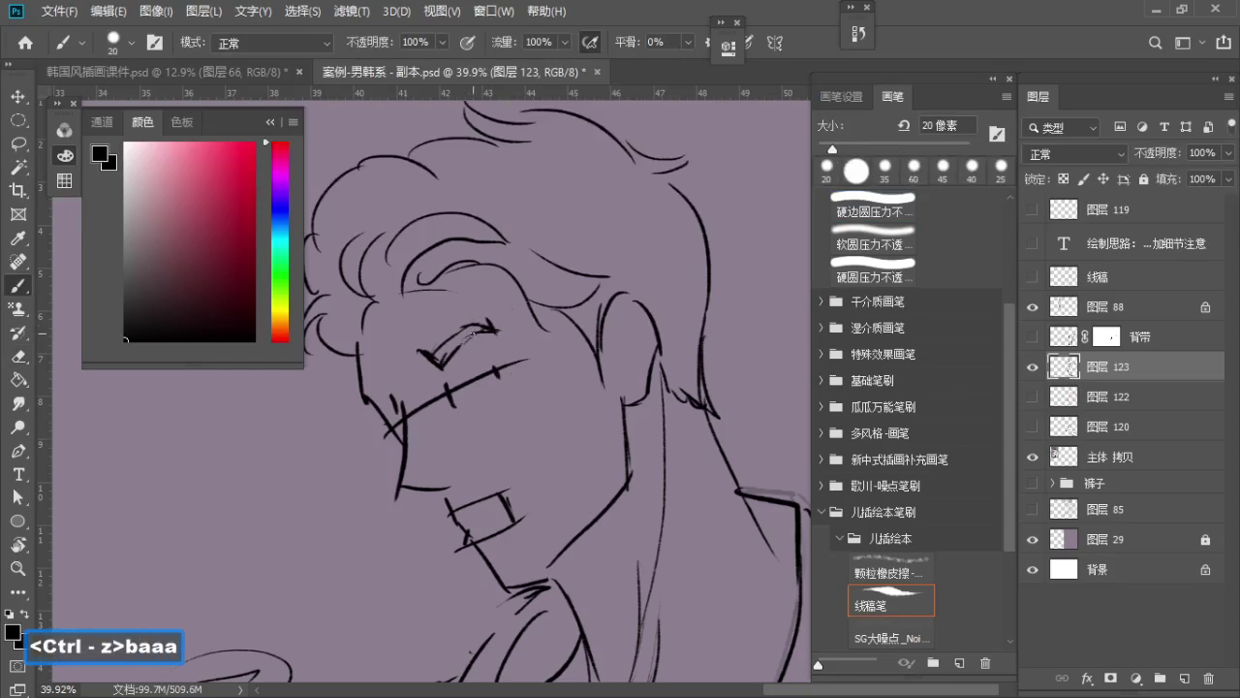
key("e")
key("a")
key("a")
key("a")
key("a")
key("a")
key("a")
key("a")
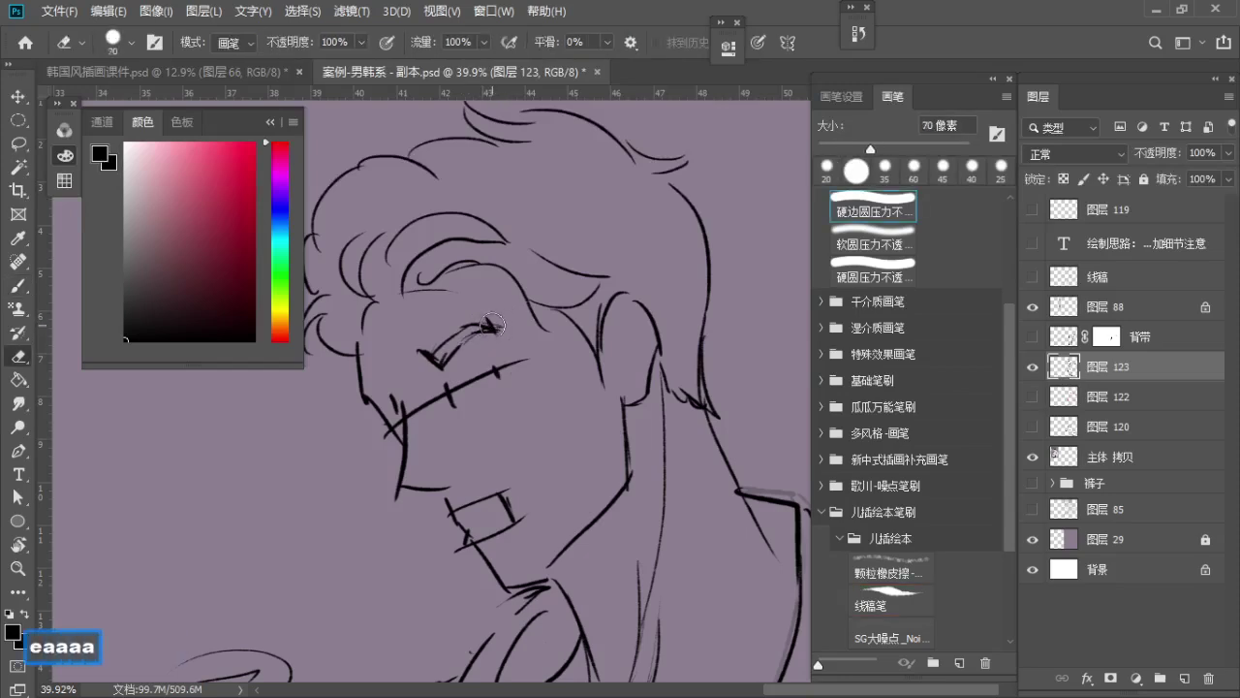
key("a")
key("a")
key("a")
key("a")
key("a")
key("a")
key("a")
left_click_drag(483, 328, 503, 330)
Fill the near eyebrow with fine hair strokes, and soften its thick inner end with the eraser
key("b")
key("e")
key("b")
key("e")
key("s")
key("s")
key("b")
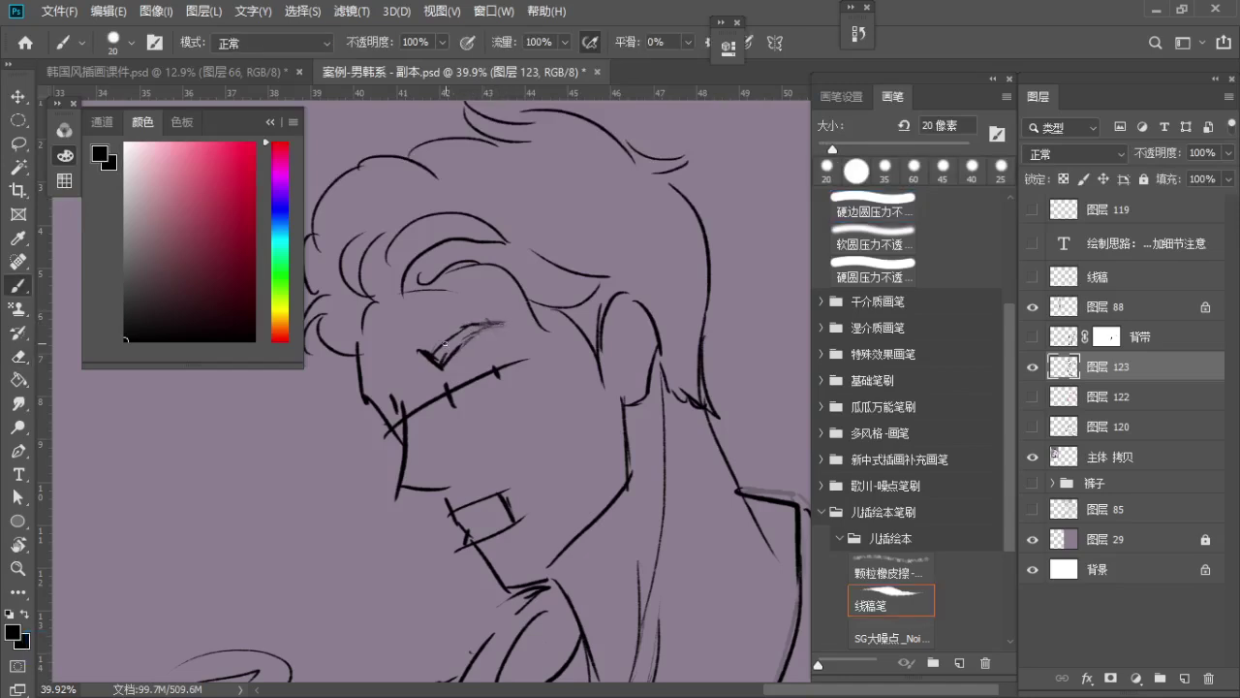
key("e")
left_click_drag(421, 345, 442, 366)
key("b")
left_click_drag(471, 332, 476, 307)
Sketch the far eyebrow at the brow edge of the face contour with short hair strokes, redoing the failed ones
key("ctrl+z")
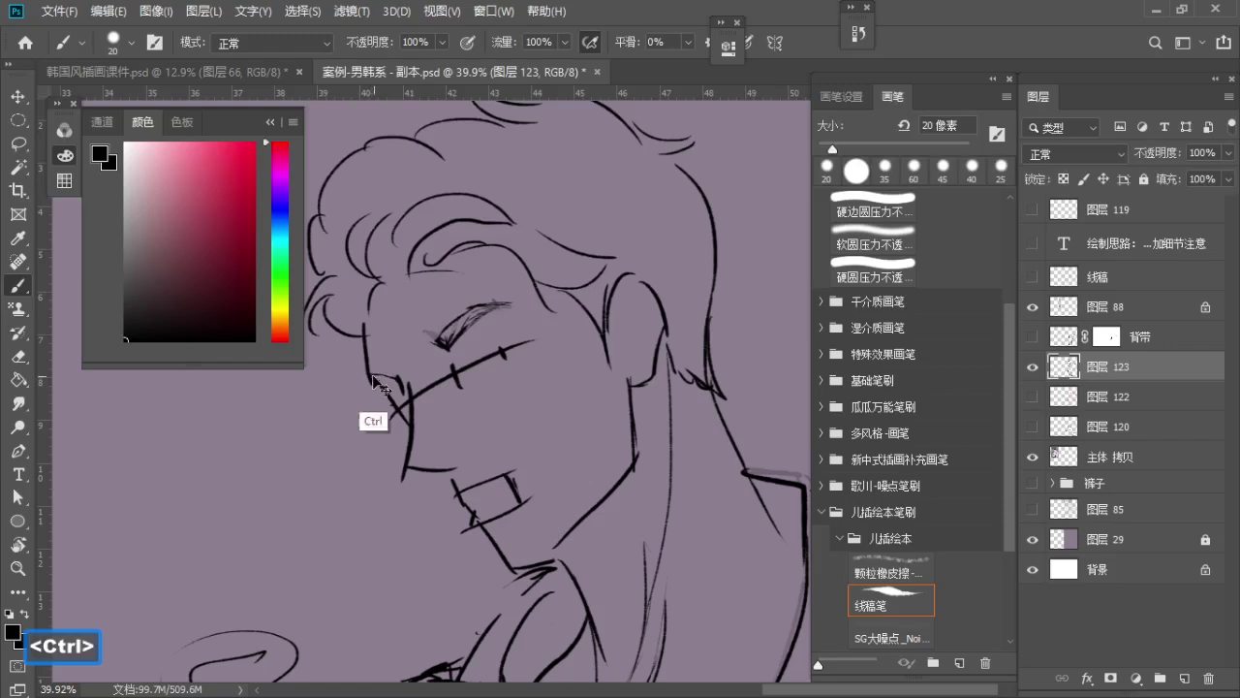
key("ctrl+z")
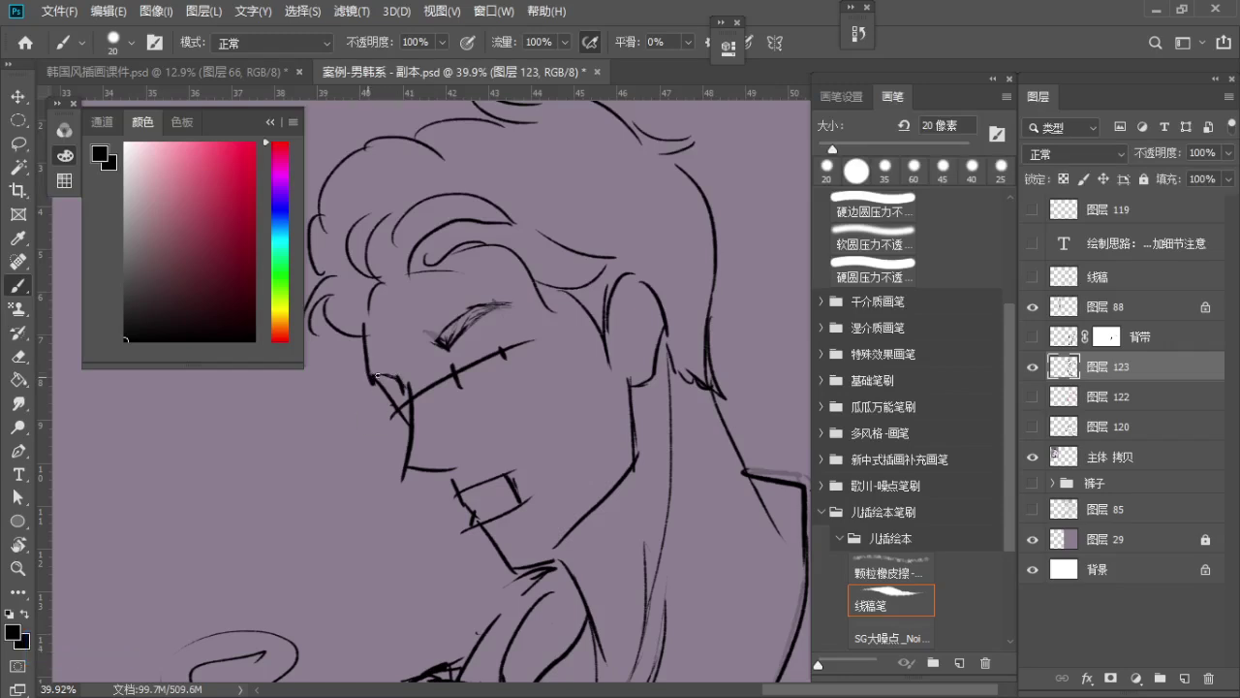
key("ctrl+z")
key("ctrl+z")
key("e")
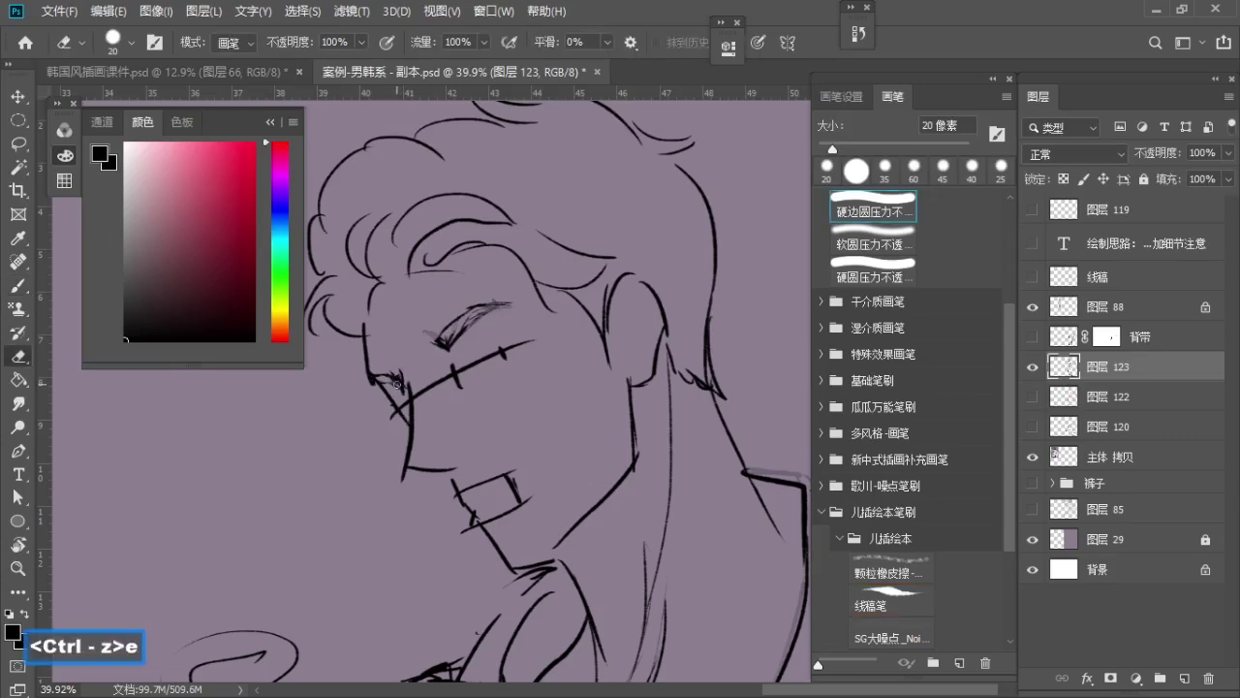
key("b")
Erase the eye guideline between the nose bridge and the near eye with a 30 px eraser
key("space")
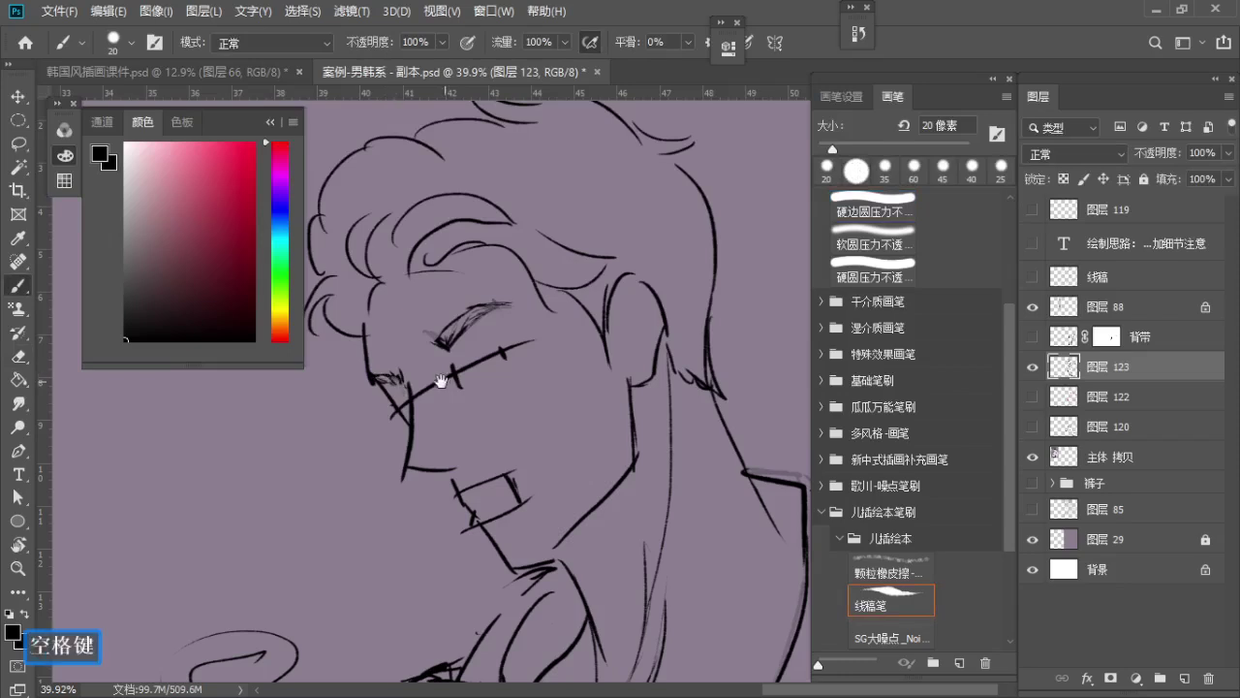
left_click_drag(429, 381, 393, 374)
key("e")
key("s")
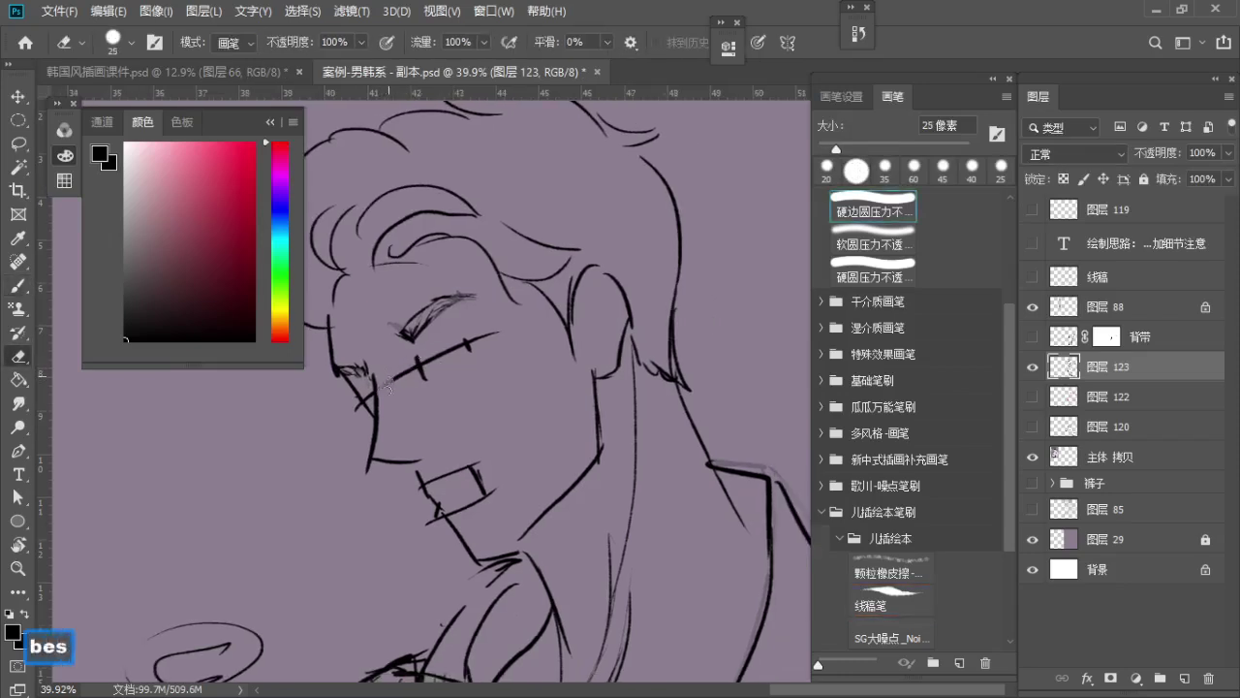
key("bracketright")
left_click(392, 373)
left_click(407, 370)
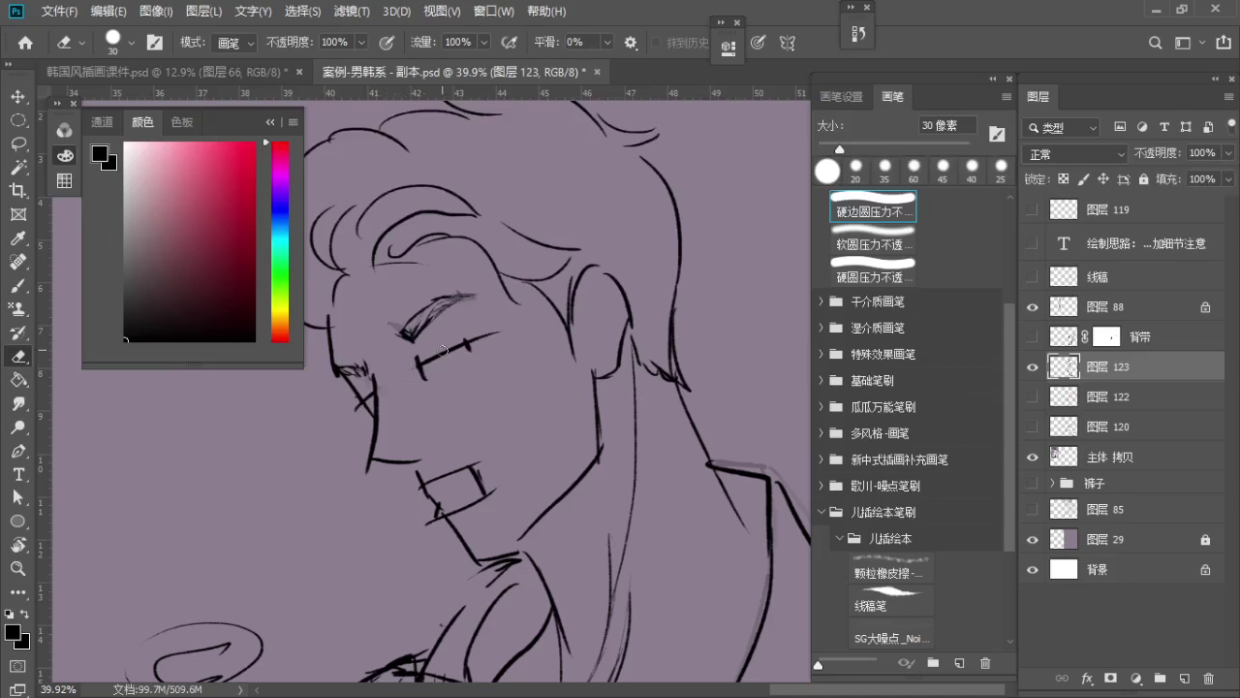
Draw the near eye's upper lid, lower lid and lid crease around the guideline, replacing failed strokes
key("b")
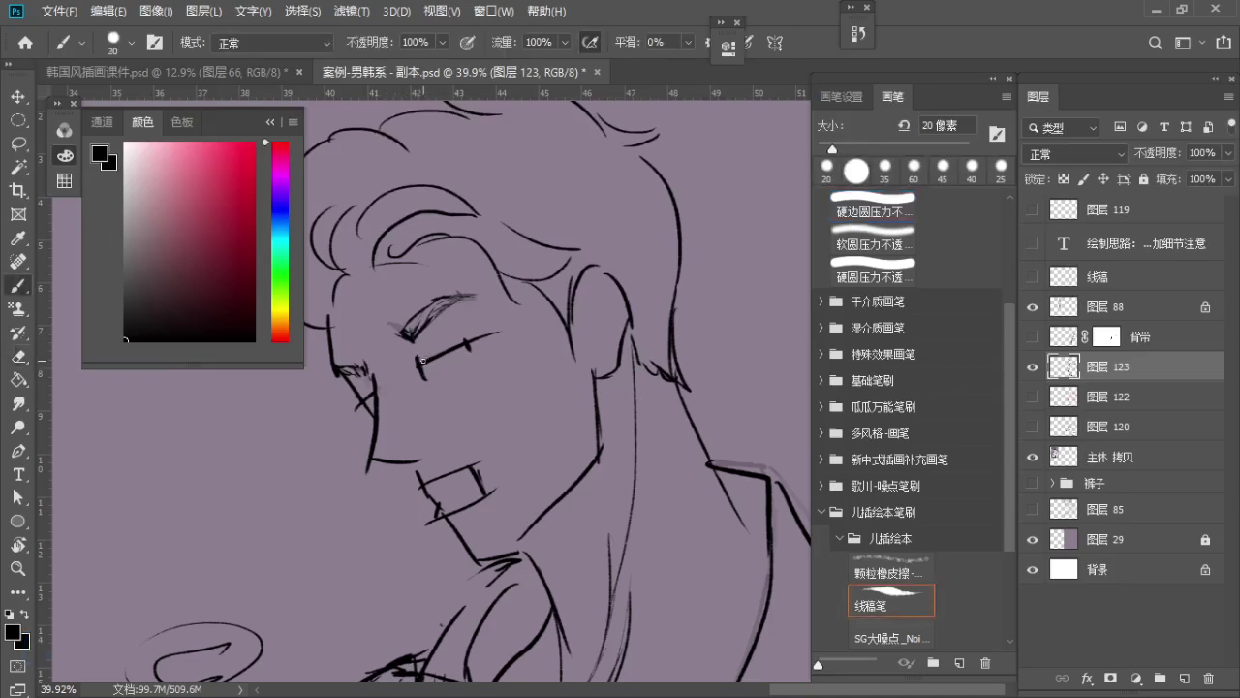
key("ctrl+z")
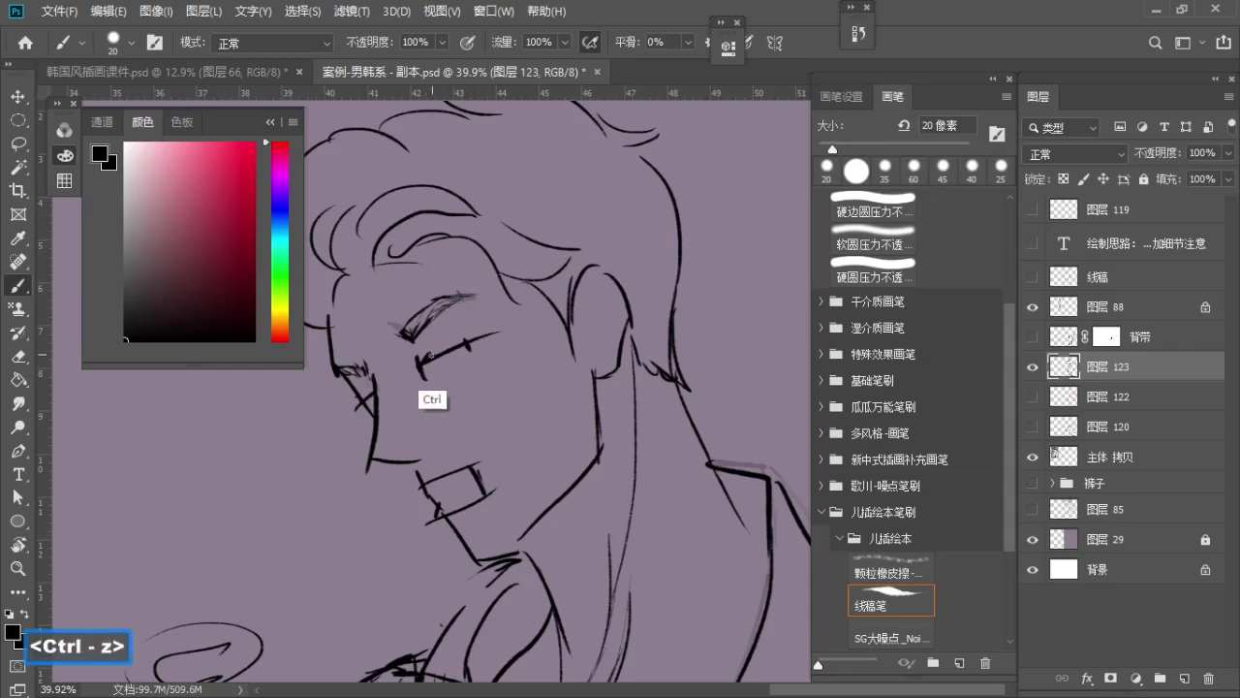
mouse_move(425, 358)
left_mouse_down()
mouse_move(464, 344)
mouse_move(444, 346)
left_mouse_up()
key("ctrl+z")
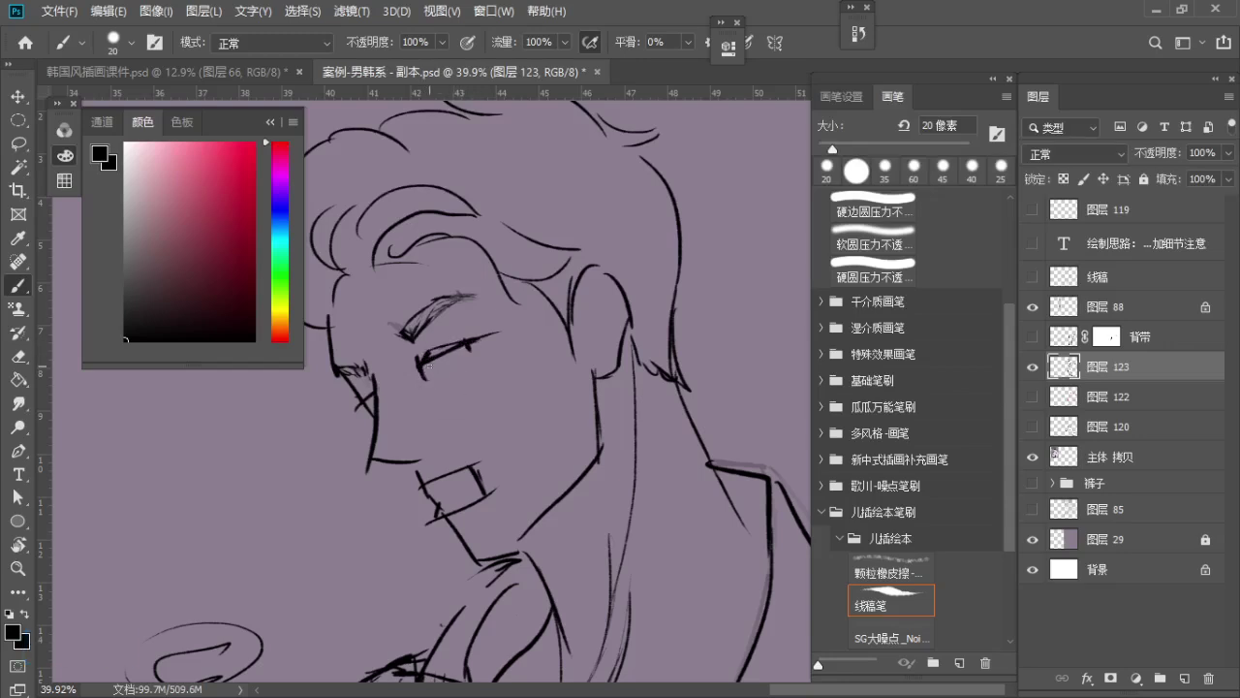
key("ctrl+z")
key("ctrl+z")
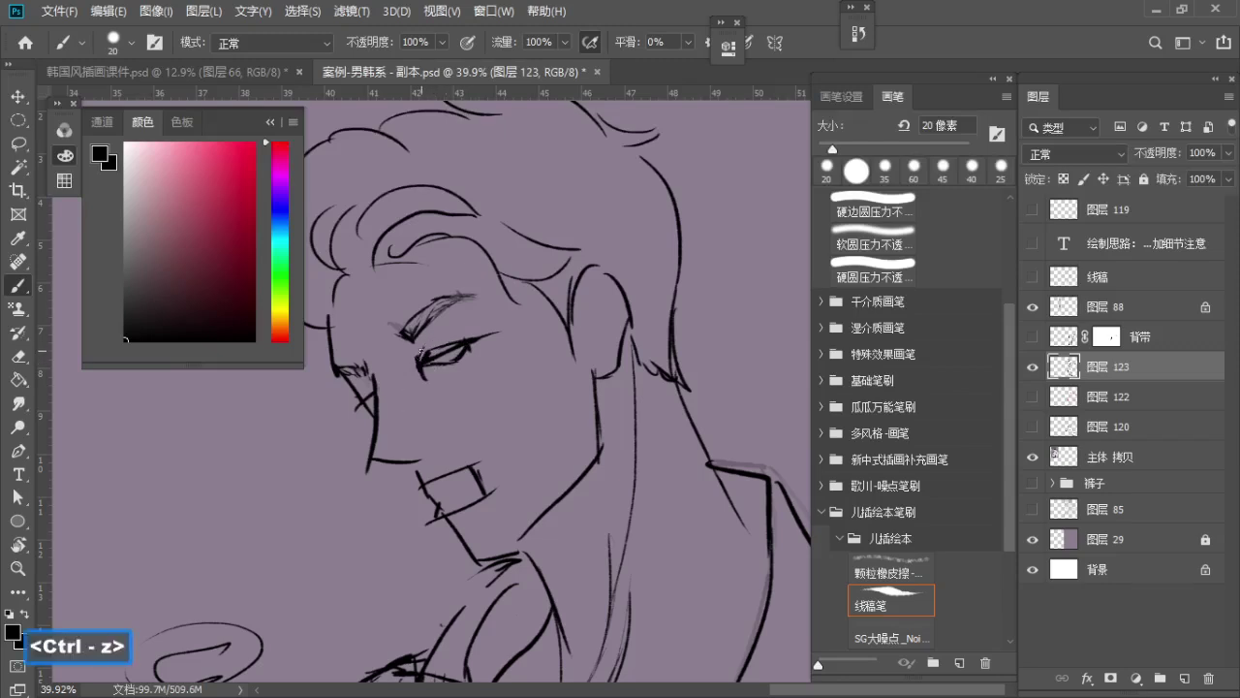
mouse_move(432, 345)
left_mouse_down()
mouse_move(472, 335)
mouse_move(431, 329)
mouse_move(464, 328)
left_mouse_up()
key("ctrl+z")
Draw the far eye against the face contour below its eyebrow, and erase the crossing guide marks there
key("z")
mouse_move(470, 336)
left_mouse_down()
mouse_move(435, 339)
mouse_move(499, 356)
left_mouse_up()
key("v")
key("b")
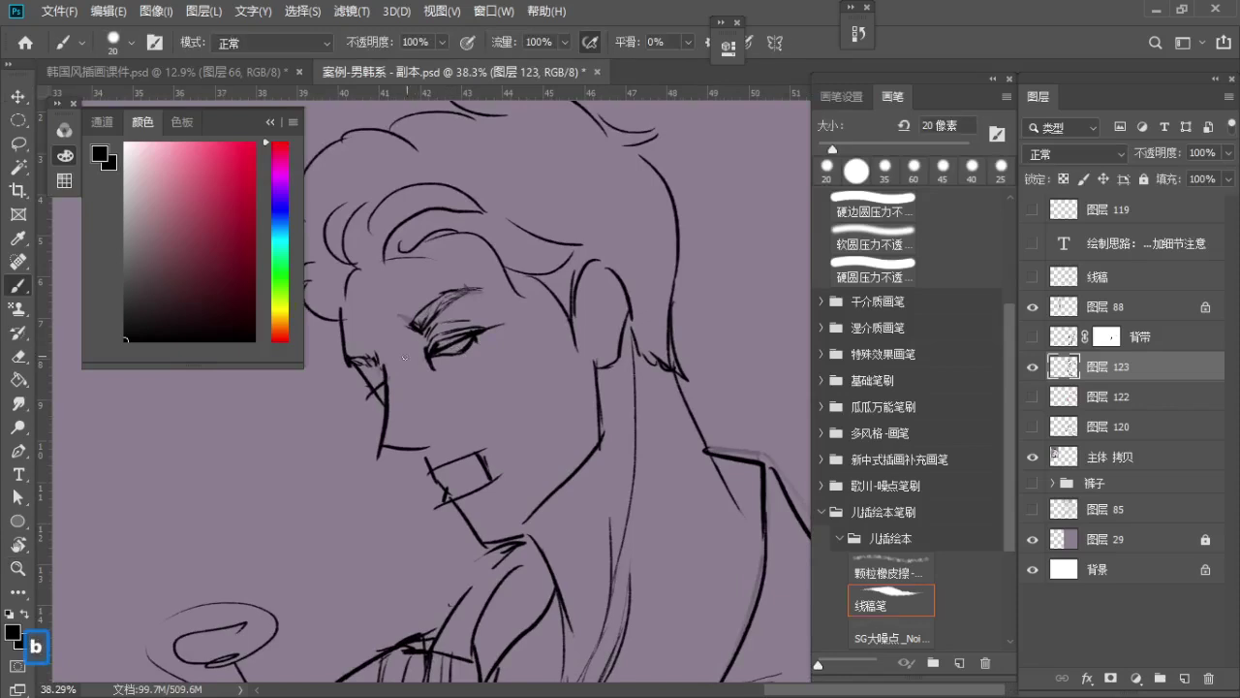
key("ctrl+z")
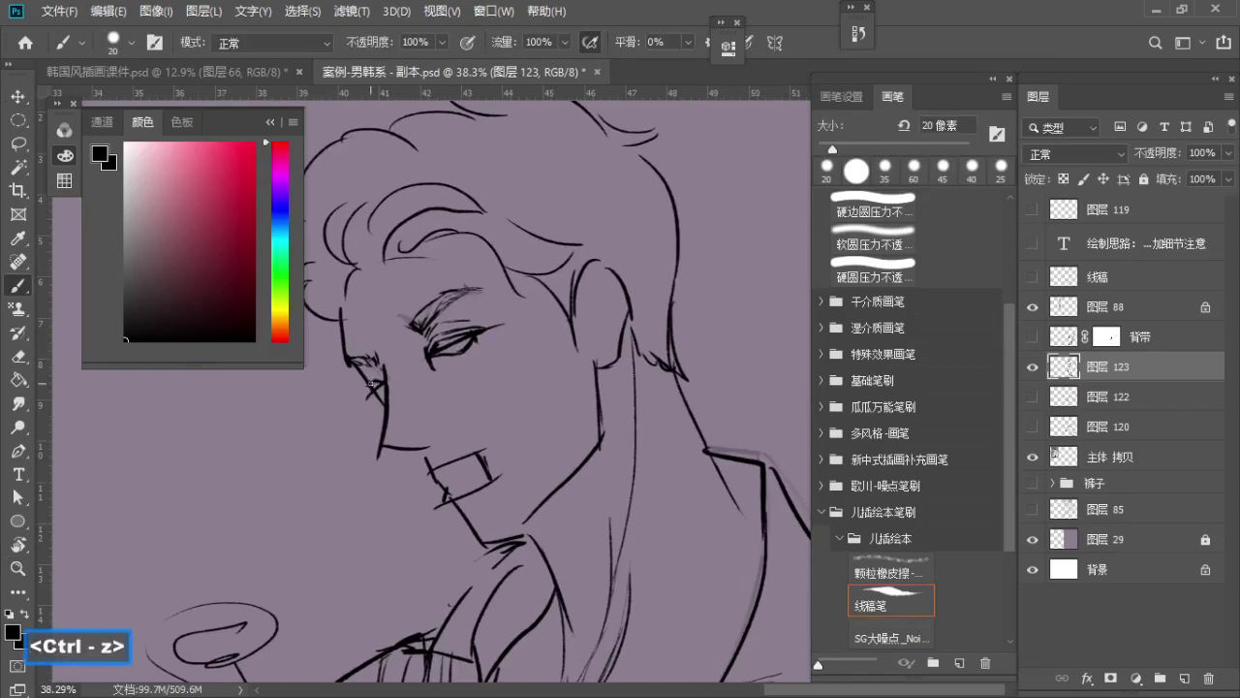
mouse_move(382, 384)
left_mouse_down()
mouse_move(368, 398)
mouse_move(375, 379)
mouse_move(384, 386)
left_mouse_up()
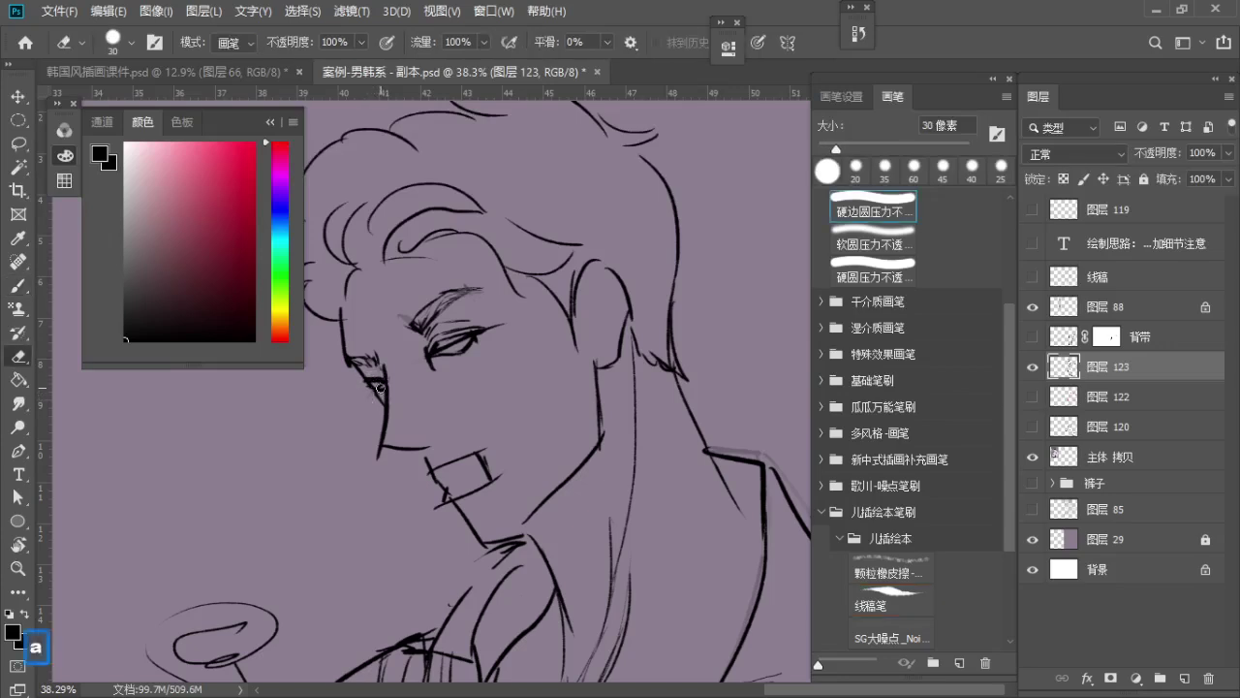
key("b")
left_click_drag(371, 386, 385, 401)
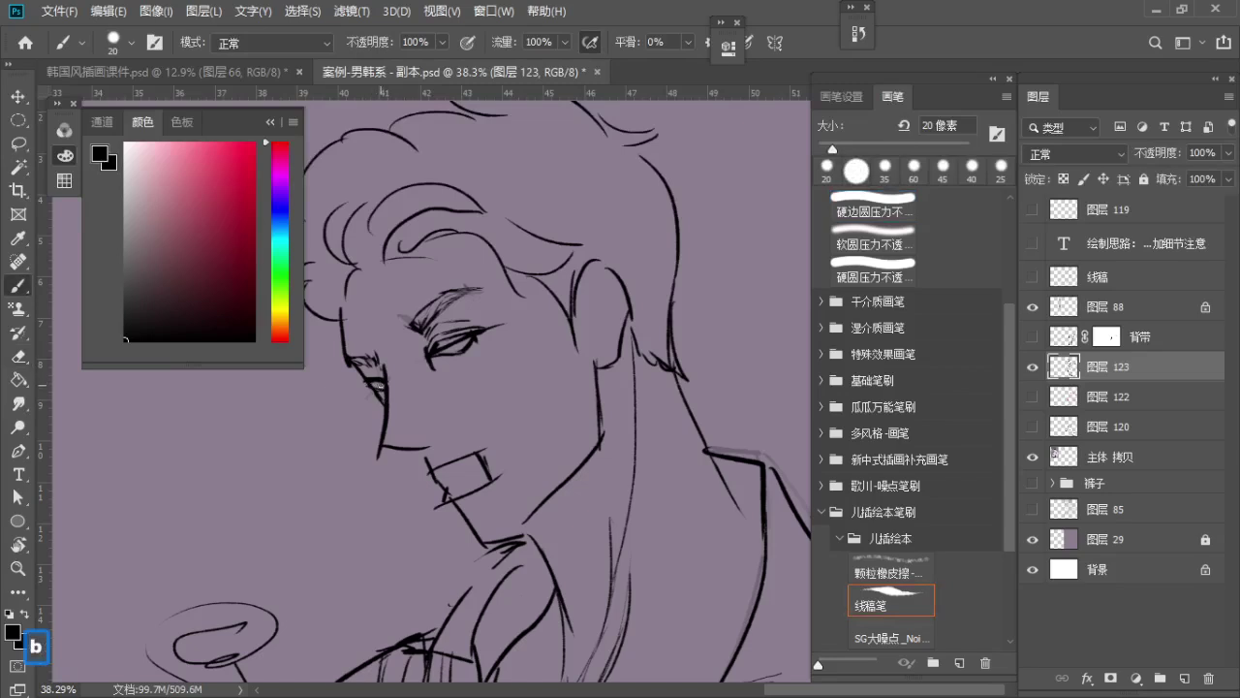
Sketch the iris inside the near eye, erasing the first shading and redrawing it
key("e")
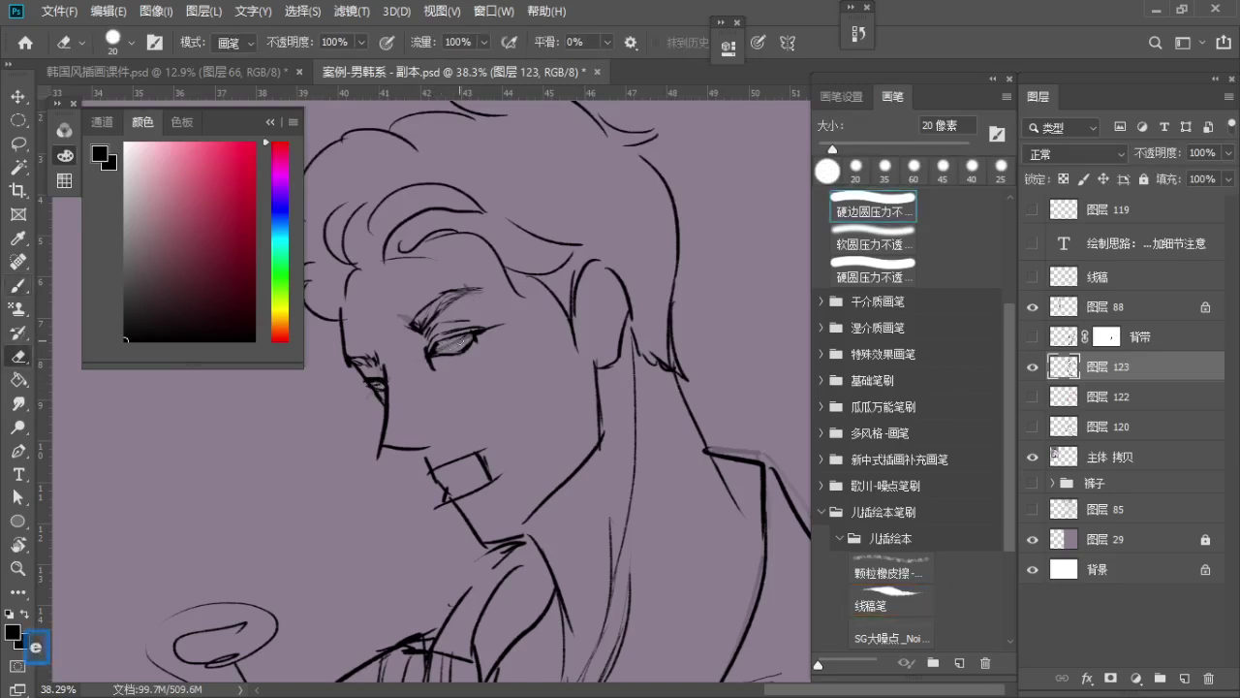
key("b")
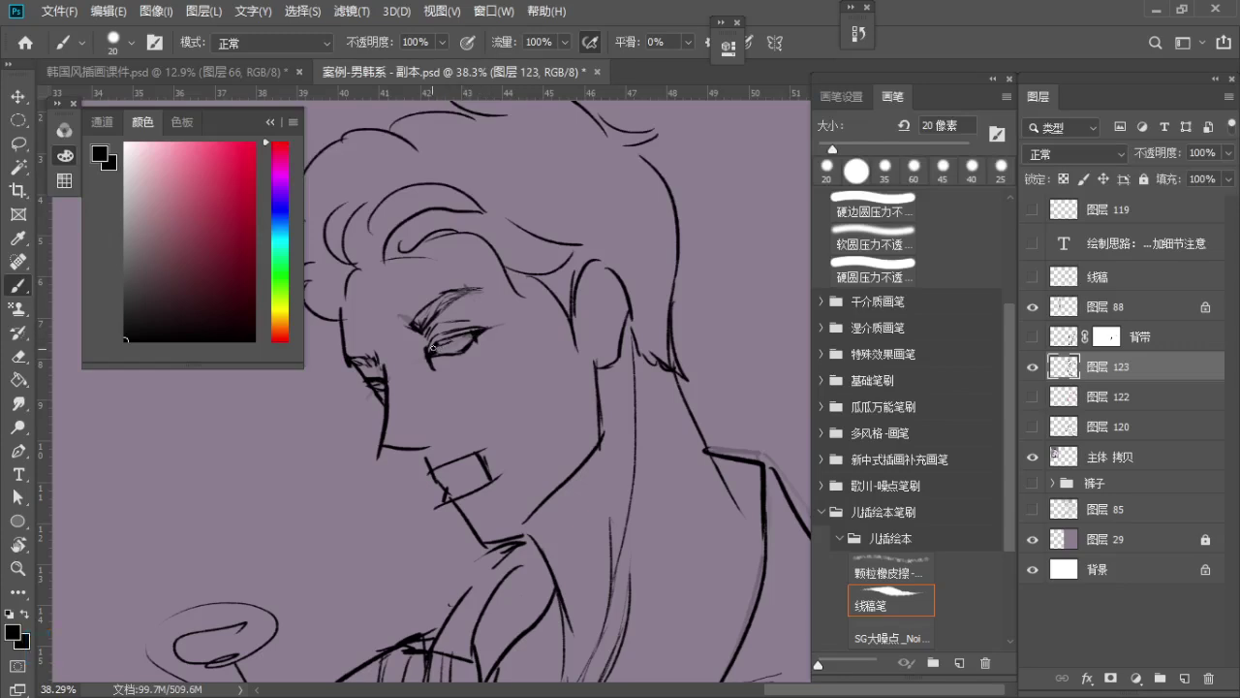
key("e")
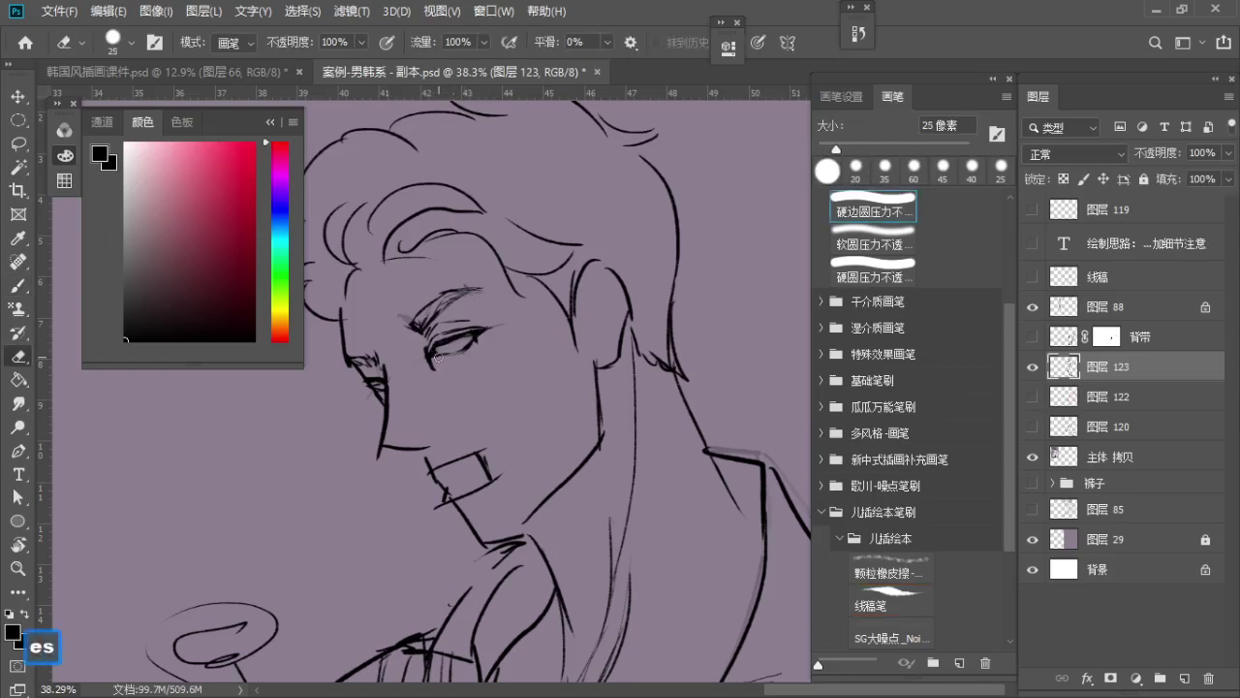
key("b")
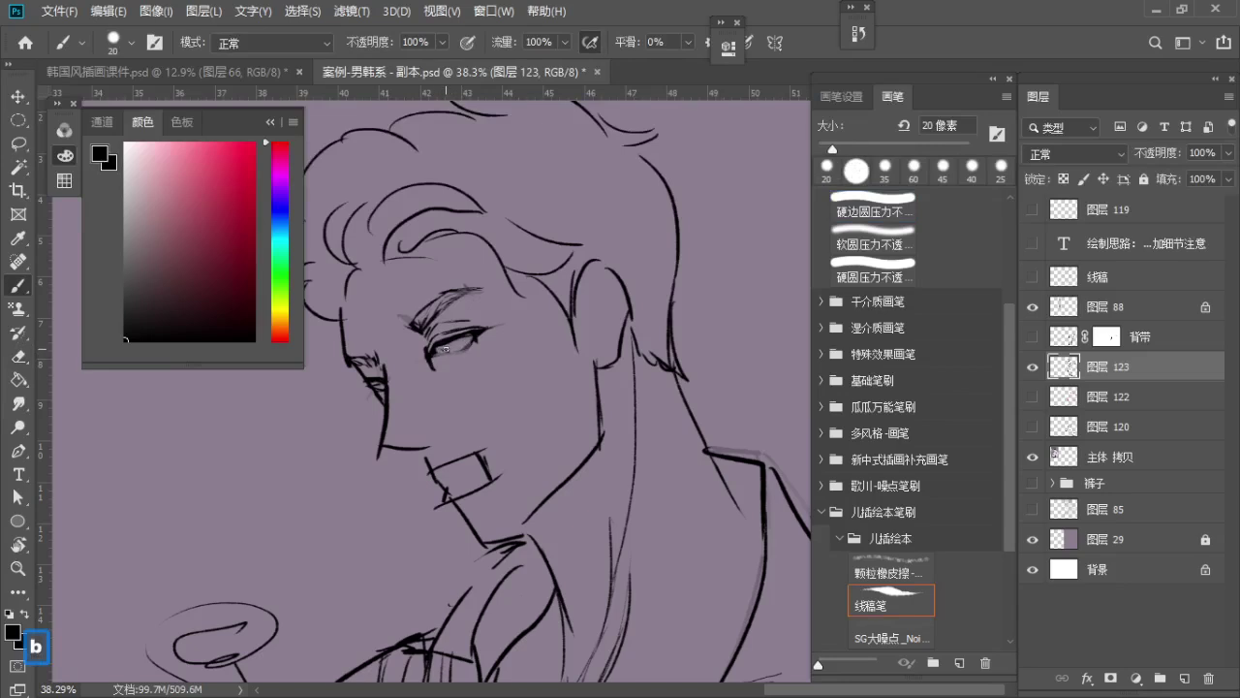
key("ctrl+z")
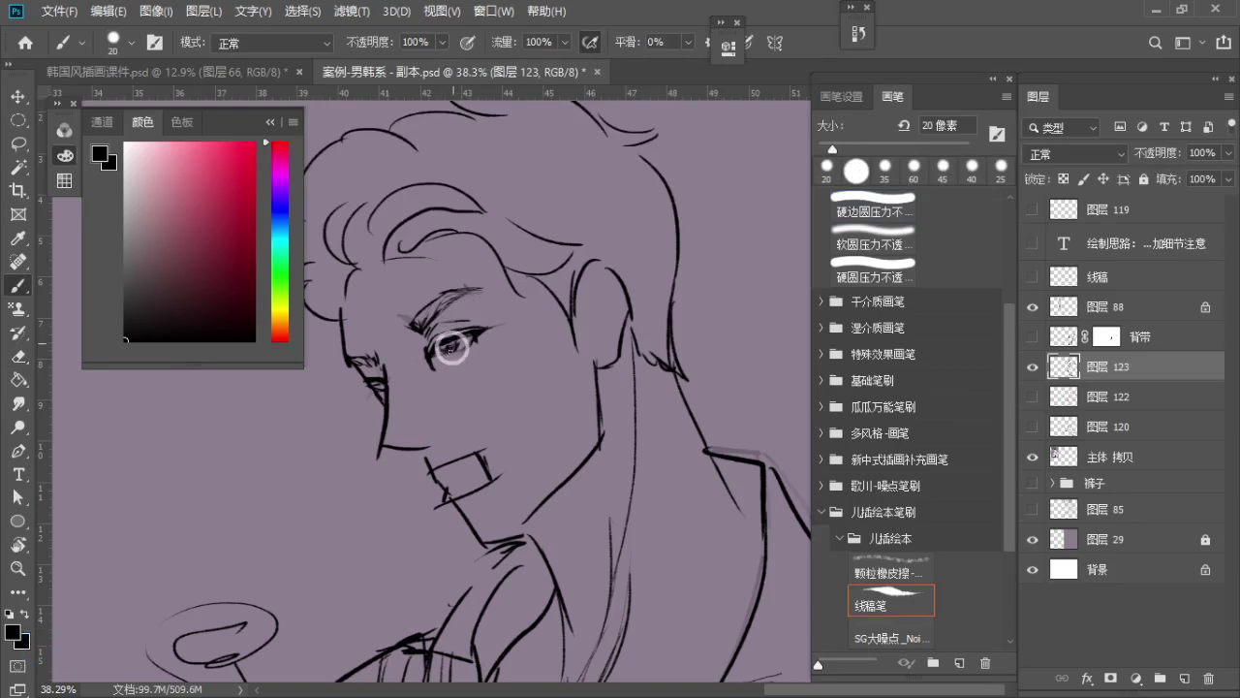
Darken the far eye's iris beside the face contour with the 20 px line-sketch brush
key("space")
key("b")
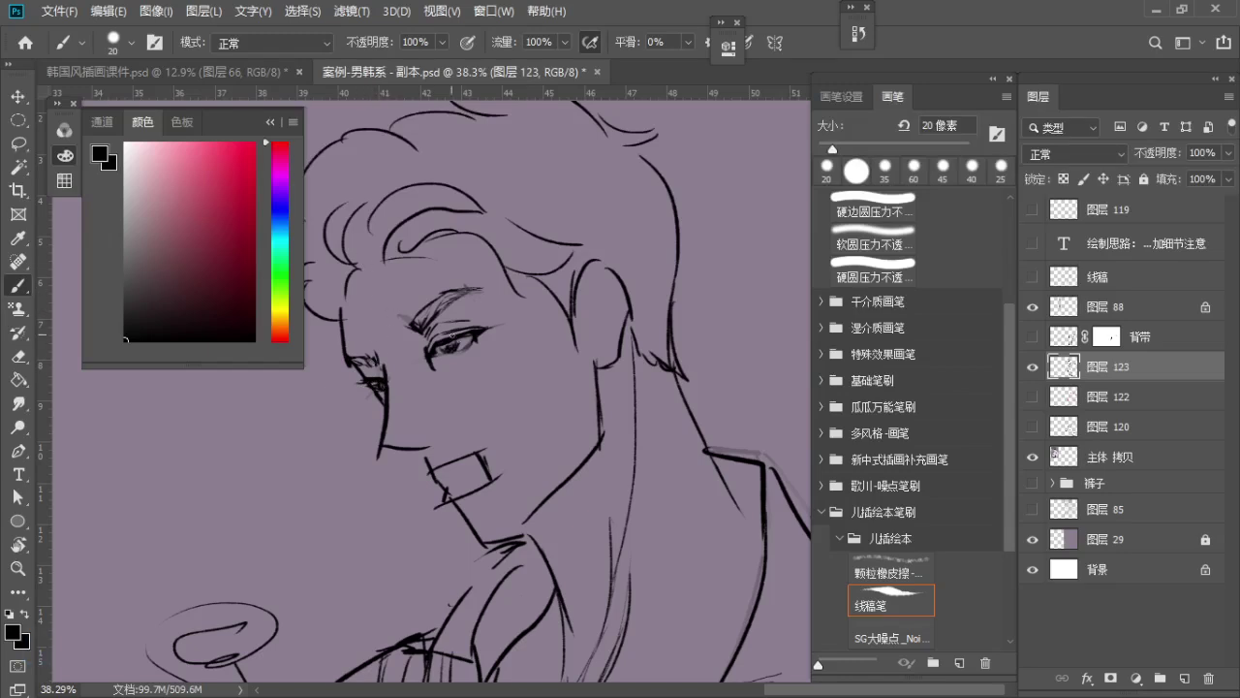
key("ctrl+space")
left_click_drag(451, 348, 469, 350)
Erase the stray marks at the near eye's inner corner and reduce the line brush to 15 px
key("e")
key("s")
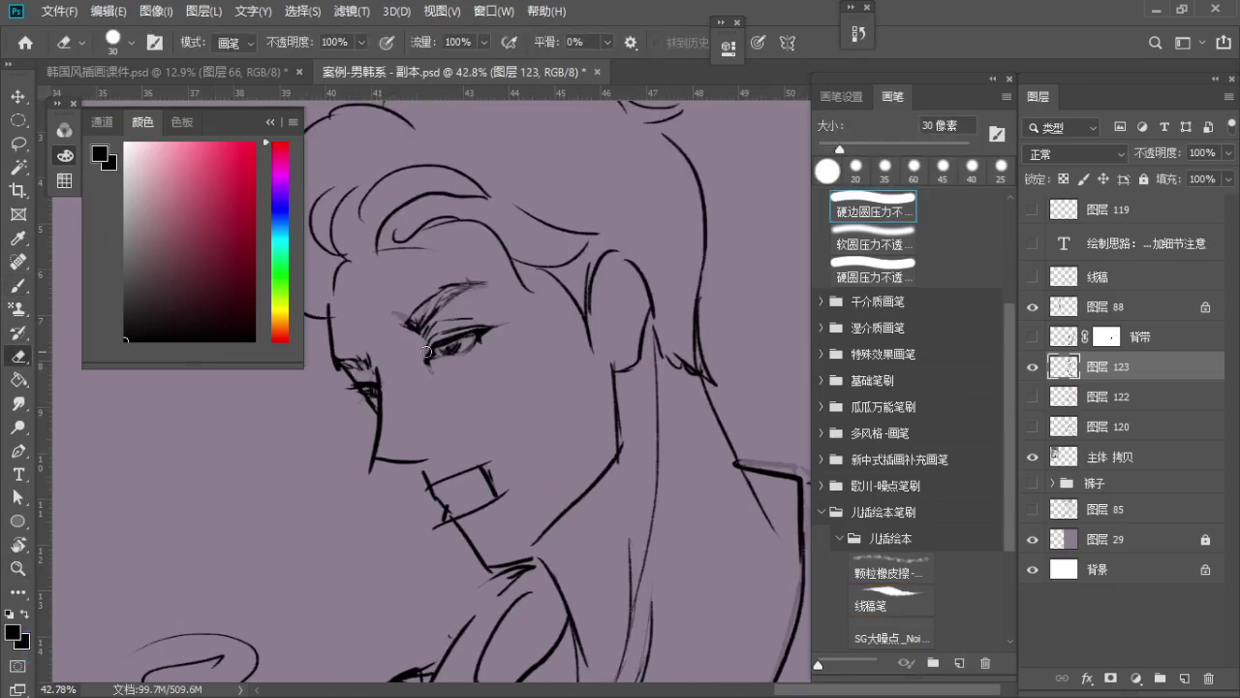
key("b")
key("a")
left_click_drag(433, 349, 433, 368)
key("ctrl+z")
key("s")
key("e")
key("a")
key("a")
key("b")
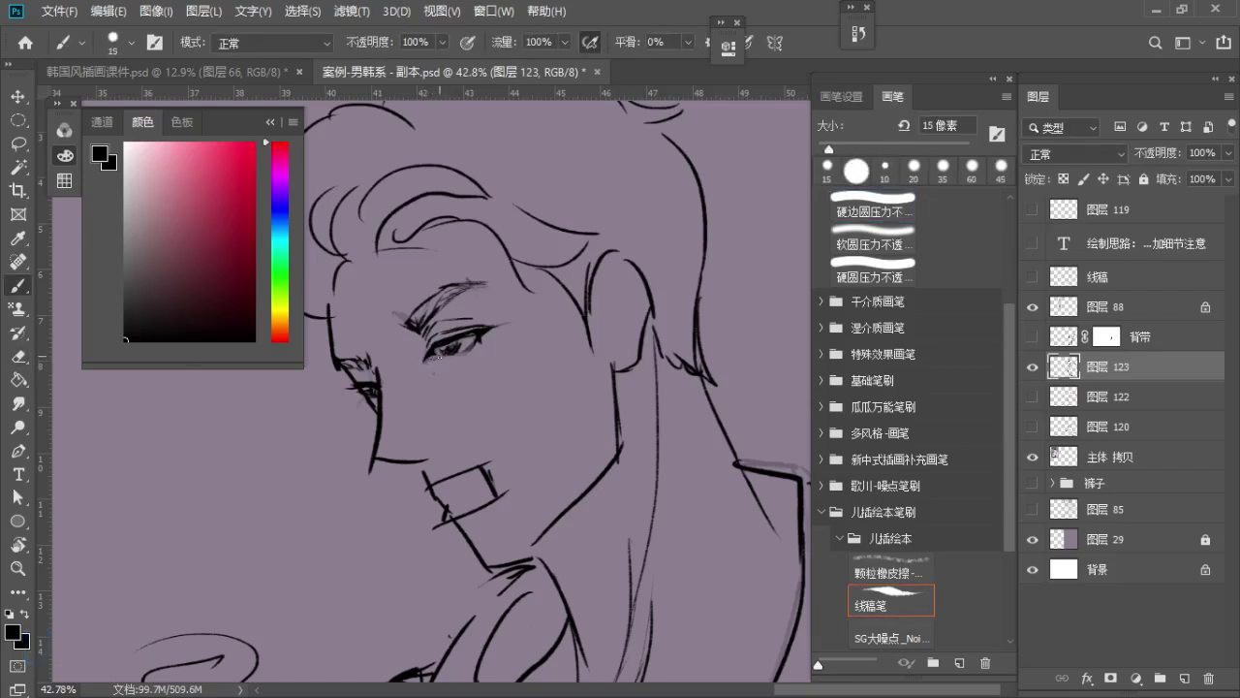
Refine the near eye's iris and lower lid with the 20 px eraser and 15 px brush, replacing failed strokes
key("space")
left_click_drag(467, 348, 484, 347)
key("b")
key("e")
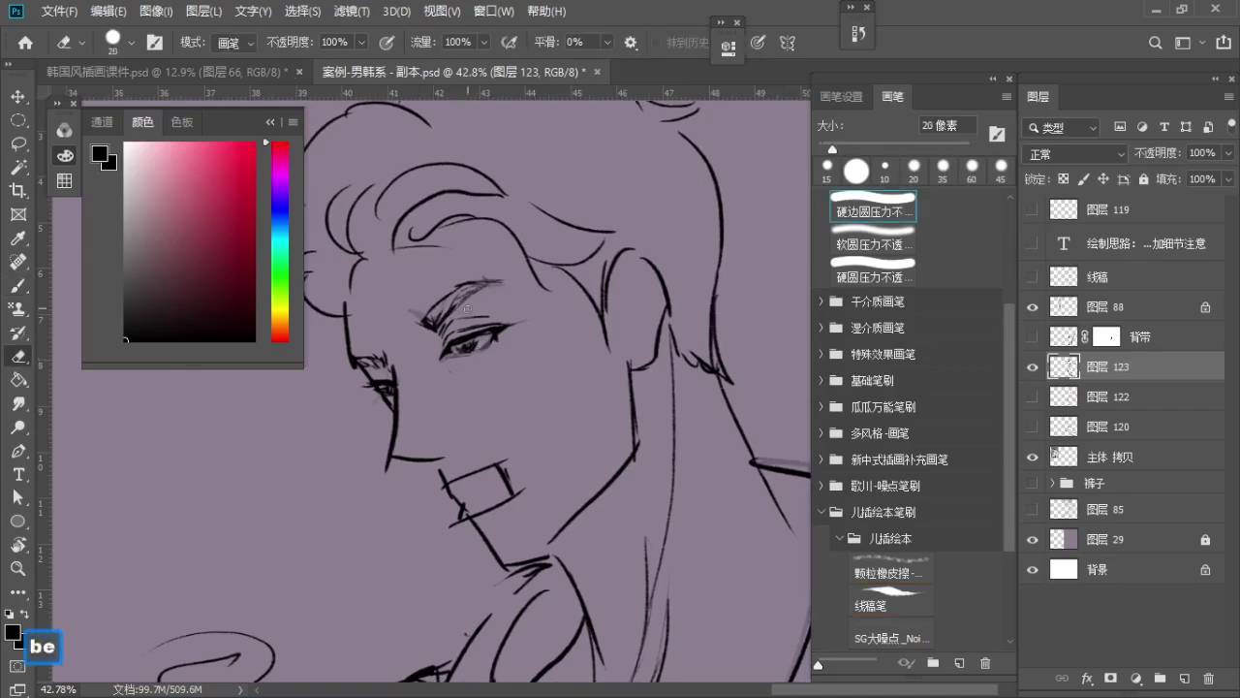
key("s")
key("b")
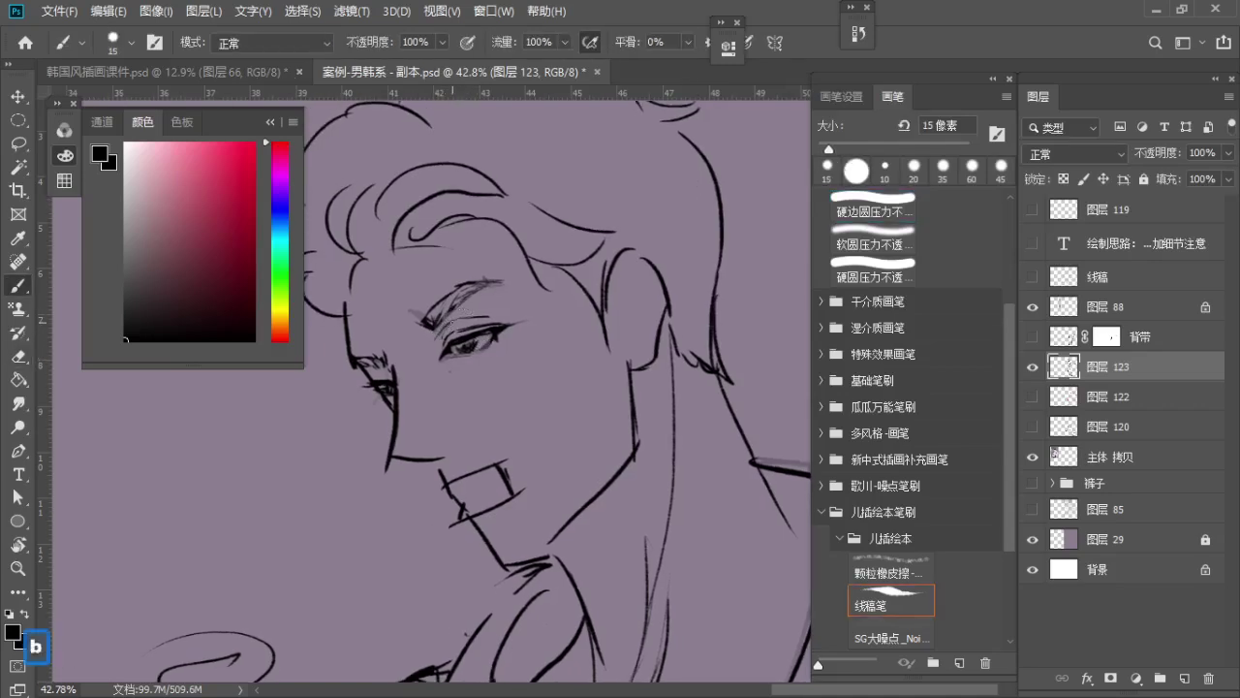
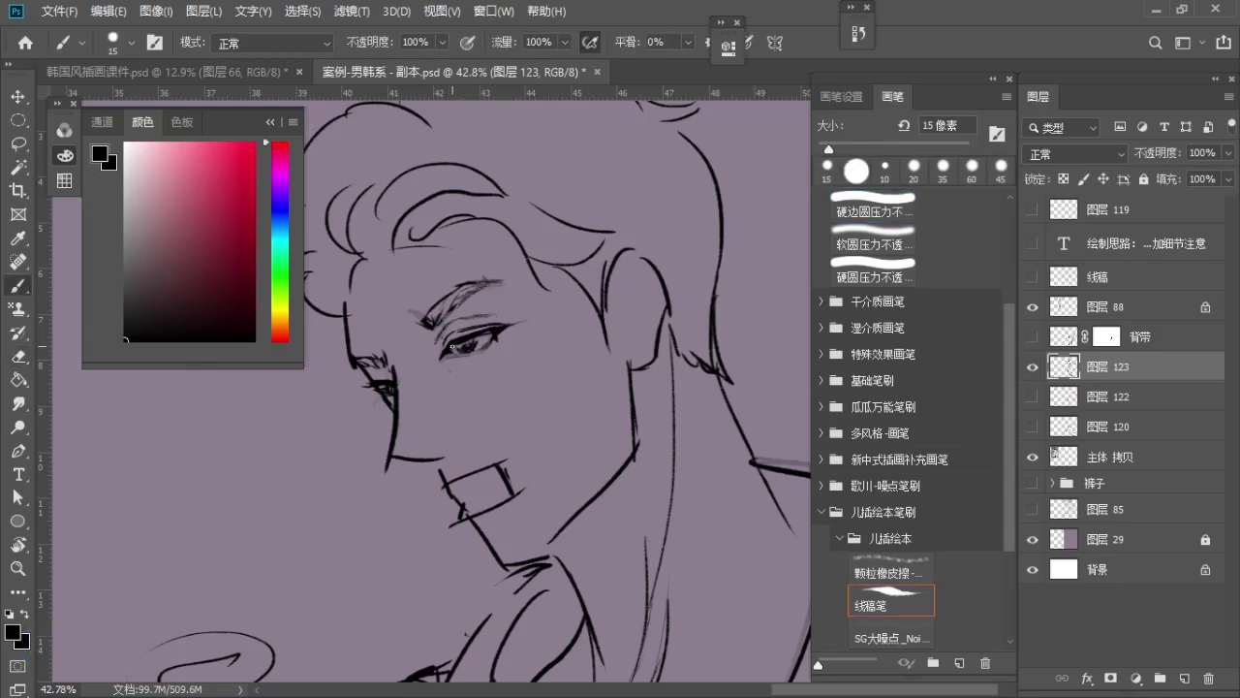
key("ctrl+z")
key("ctrl+z")
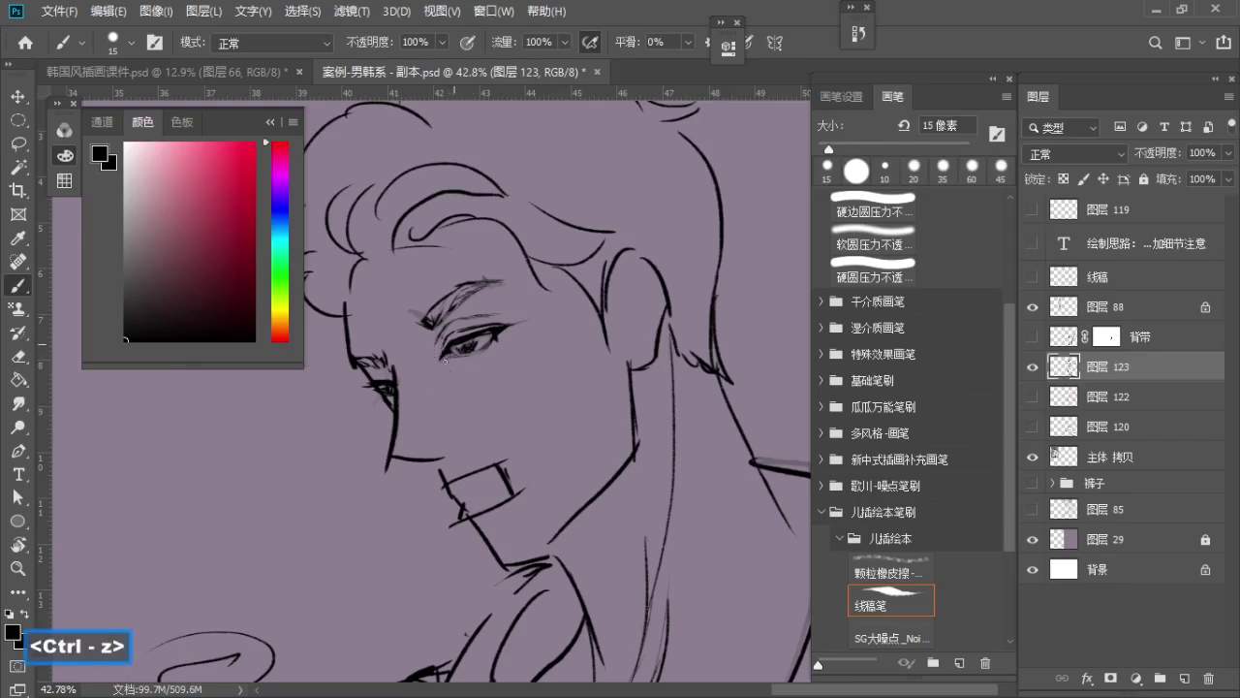
left_click_drag(469, 354, 491, 347)
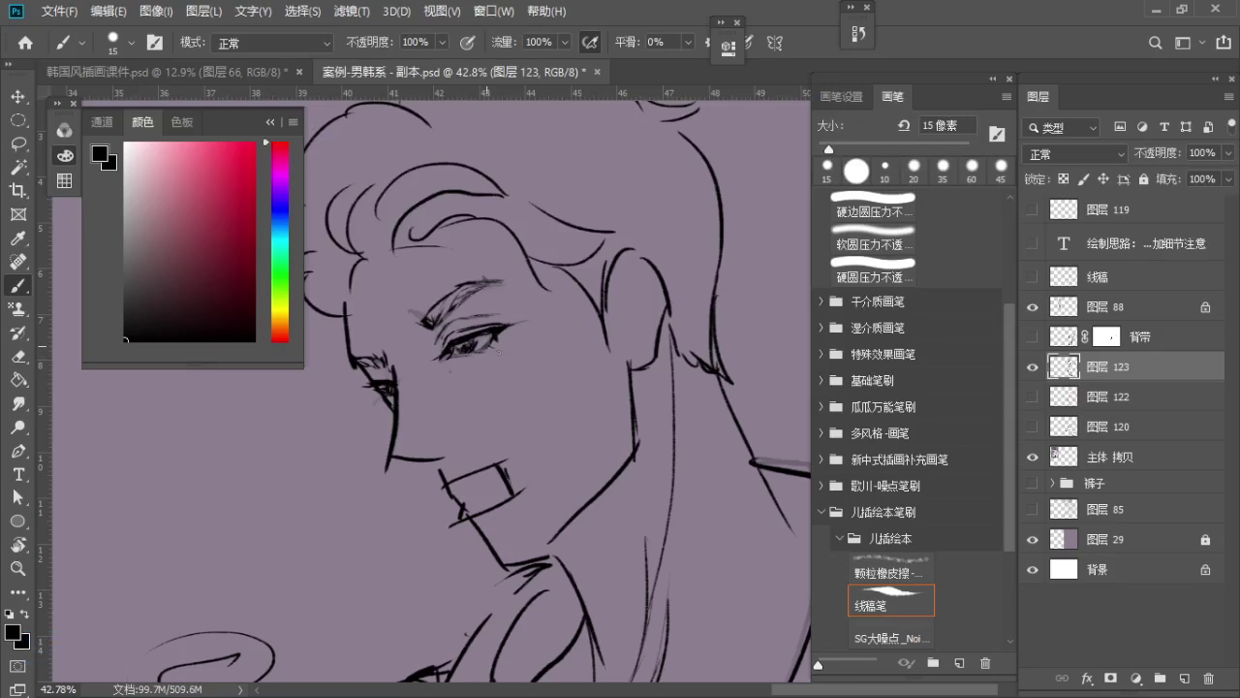
Erase the overshooting line at the nose tip and redraw the underside of the nose, replacing failed strokes
left_click_drag(471, 387, 463, 350)
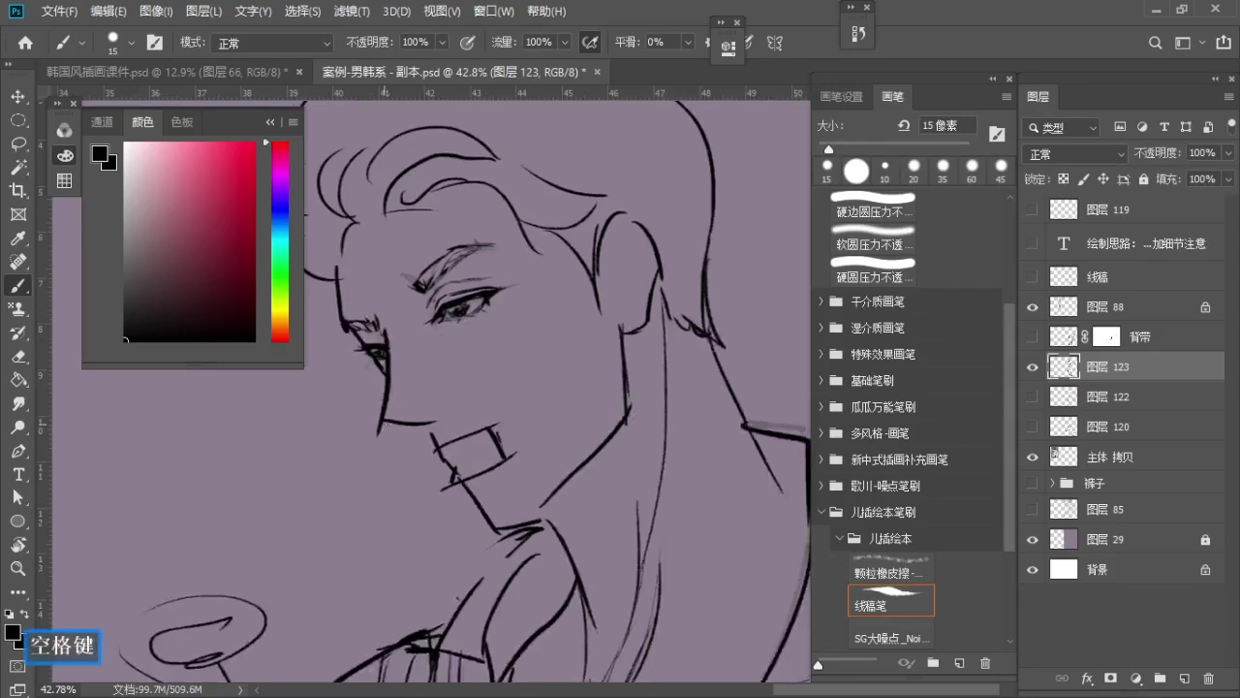
key("e")
key("b")
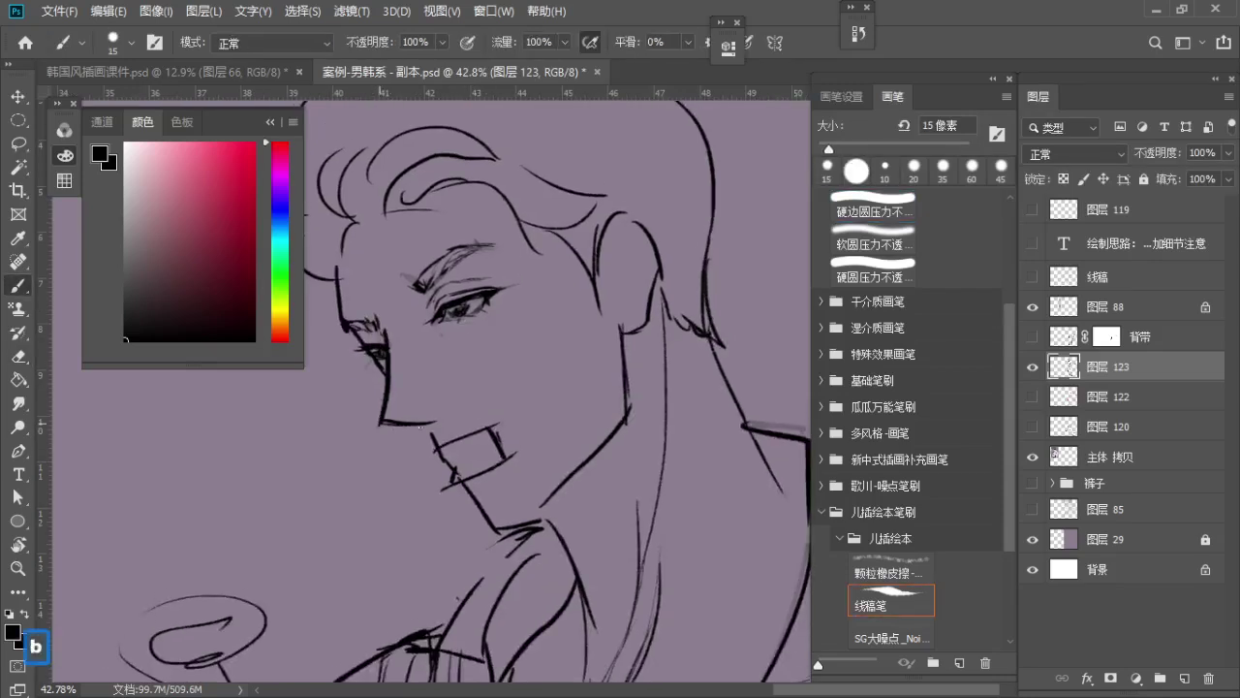
key("ctrl+z")
left_click_drag(421, 425, 407, 387)
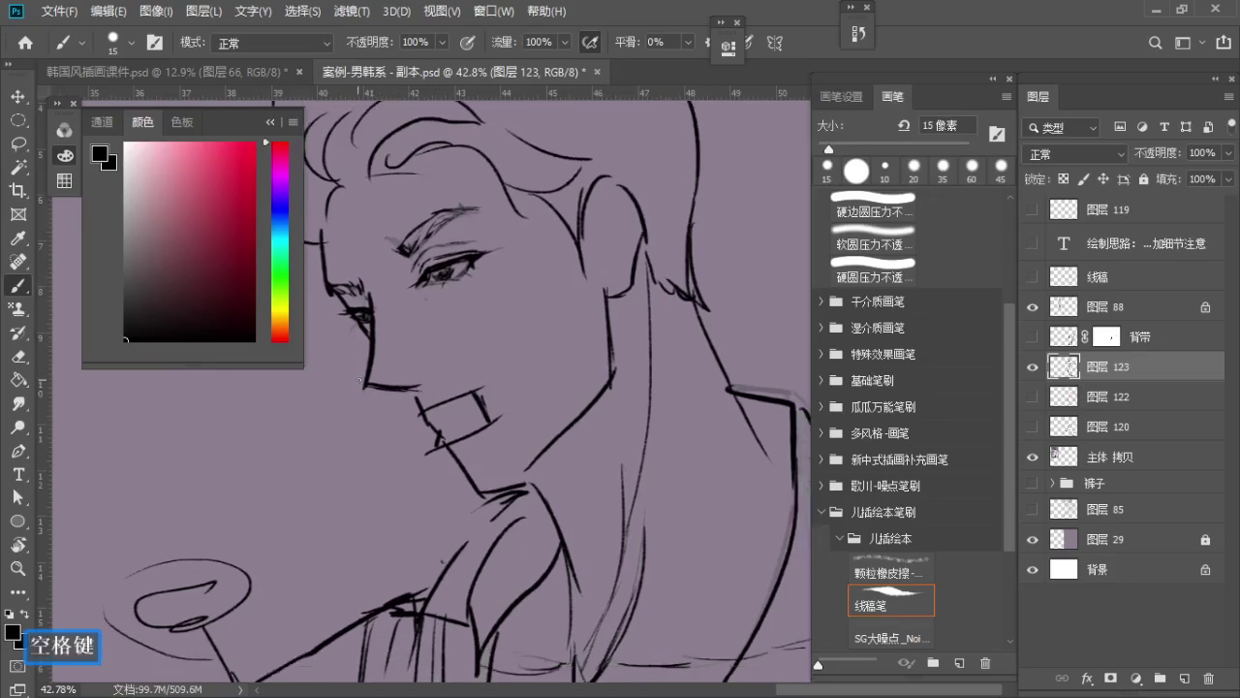
key("e")
key("b")
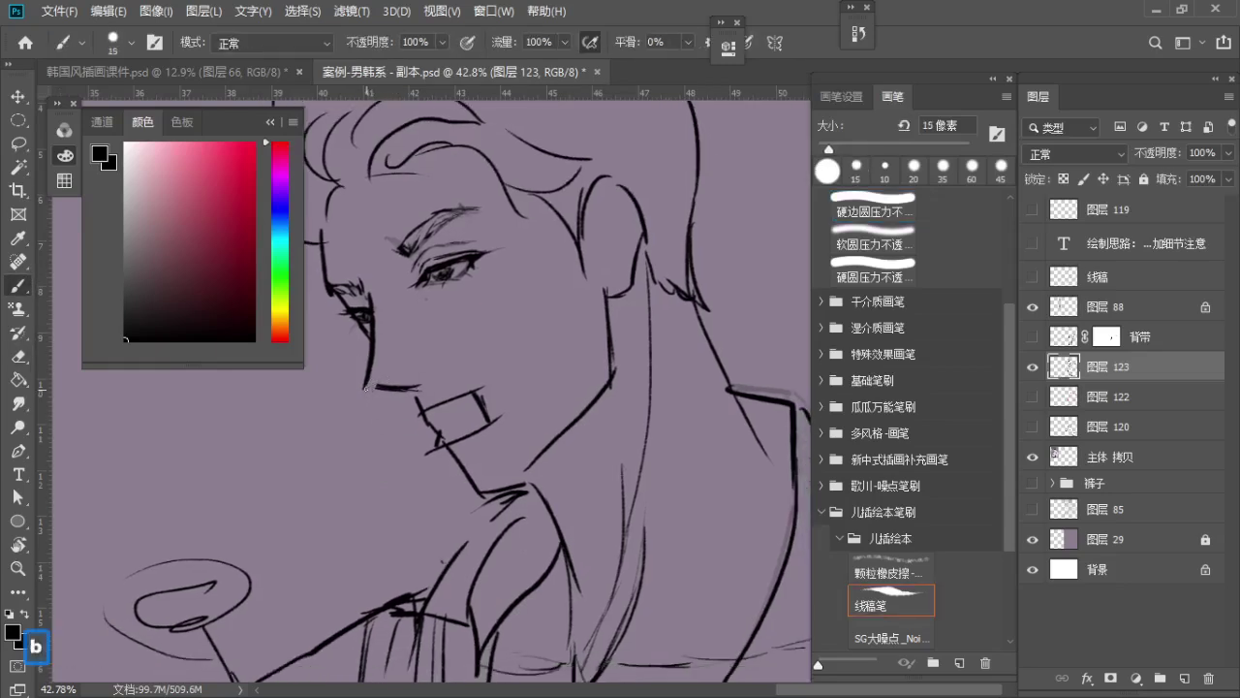
key("ctrl+z")
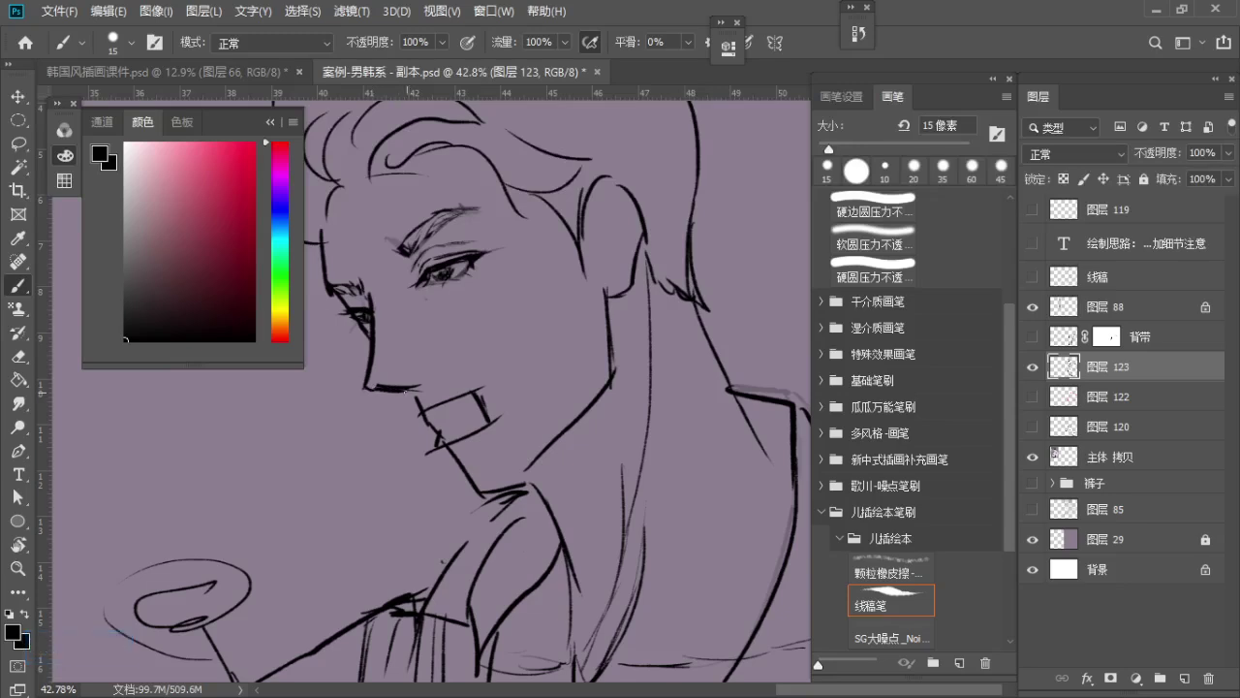
Thin the line under the nose with the 20 px eraser, and draw the nostril and its curved wing
key("e")
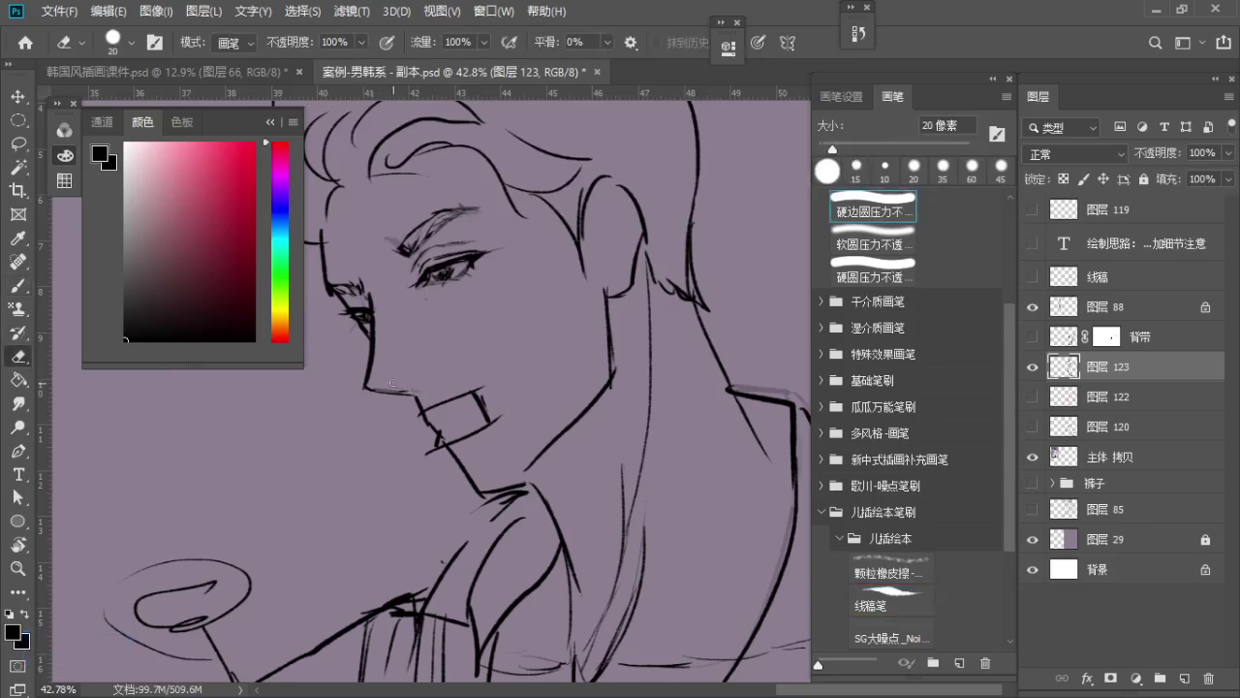
key("b")
key("ctrl+z")
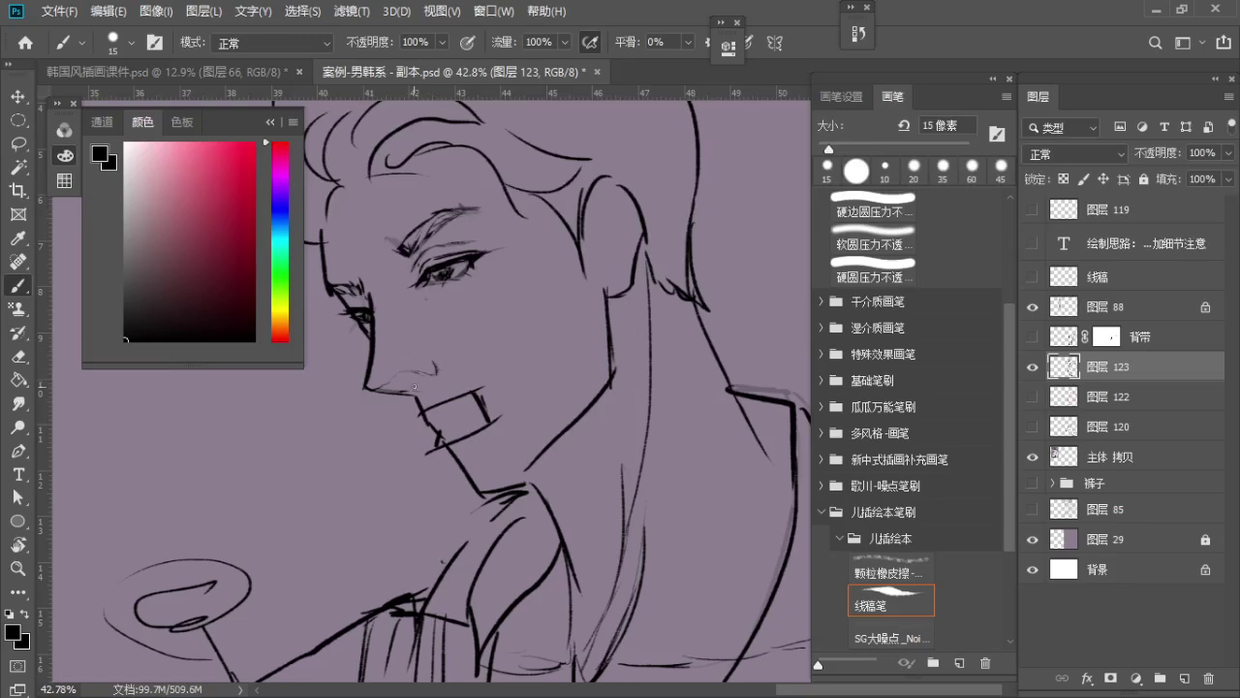
key("ctrl+z")
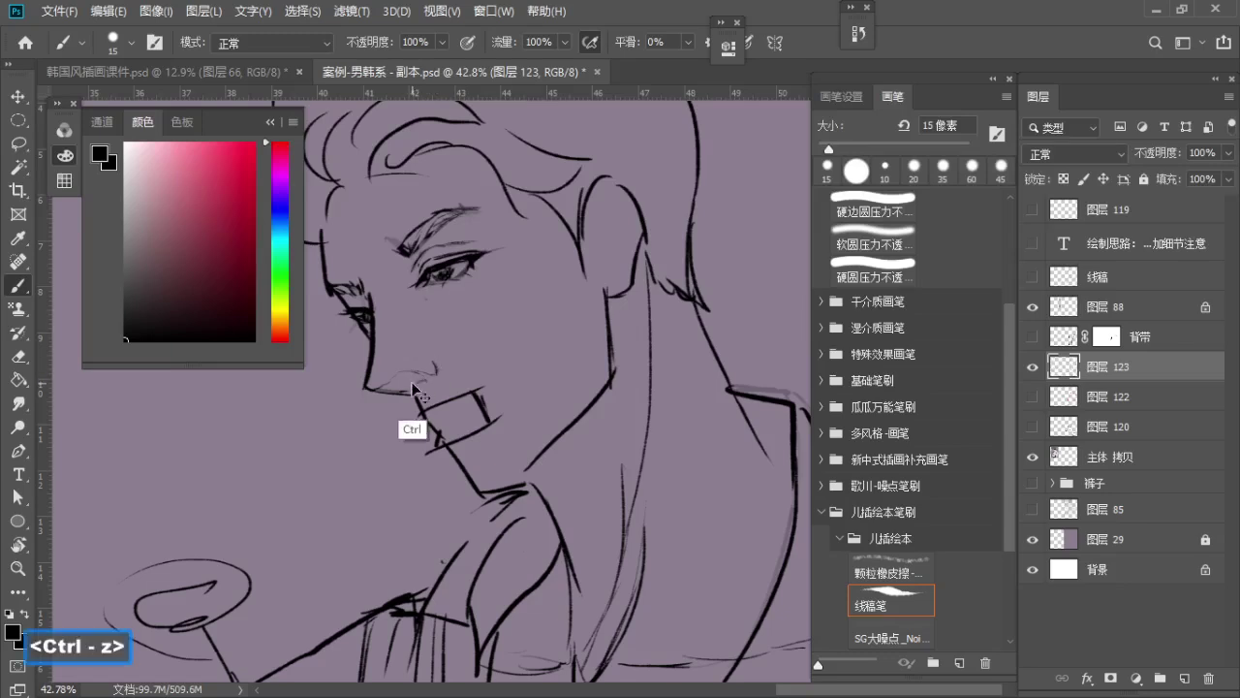
left_click_drag(411, 384, 409, 383)
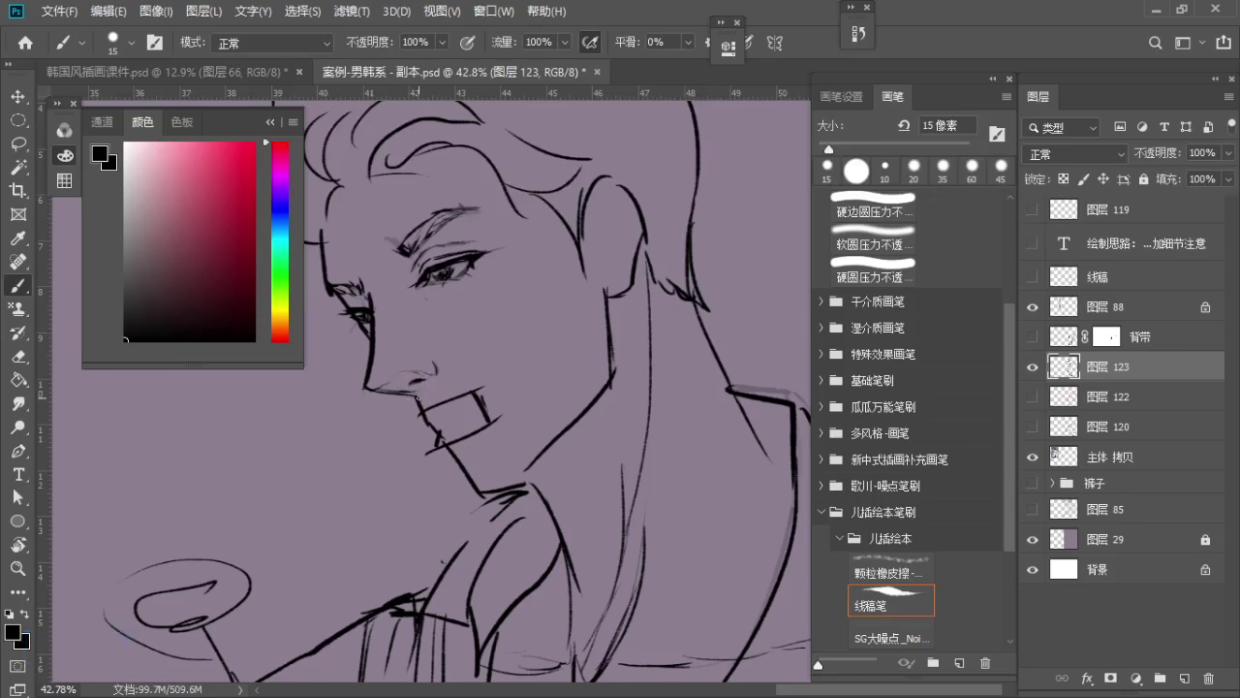
Clean up the junction between the nose base and the upper lip contour with a small eraser of about 10 px
key("z")
mouse_move(430, 381)
left_mouse_down()
mouse_move(452, 383)
mouse_move(439, 384)
left_mouse_up()
key("b")
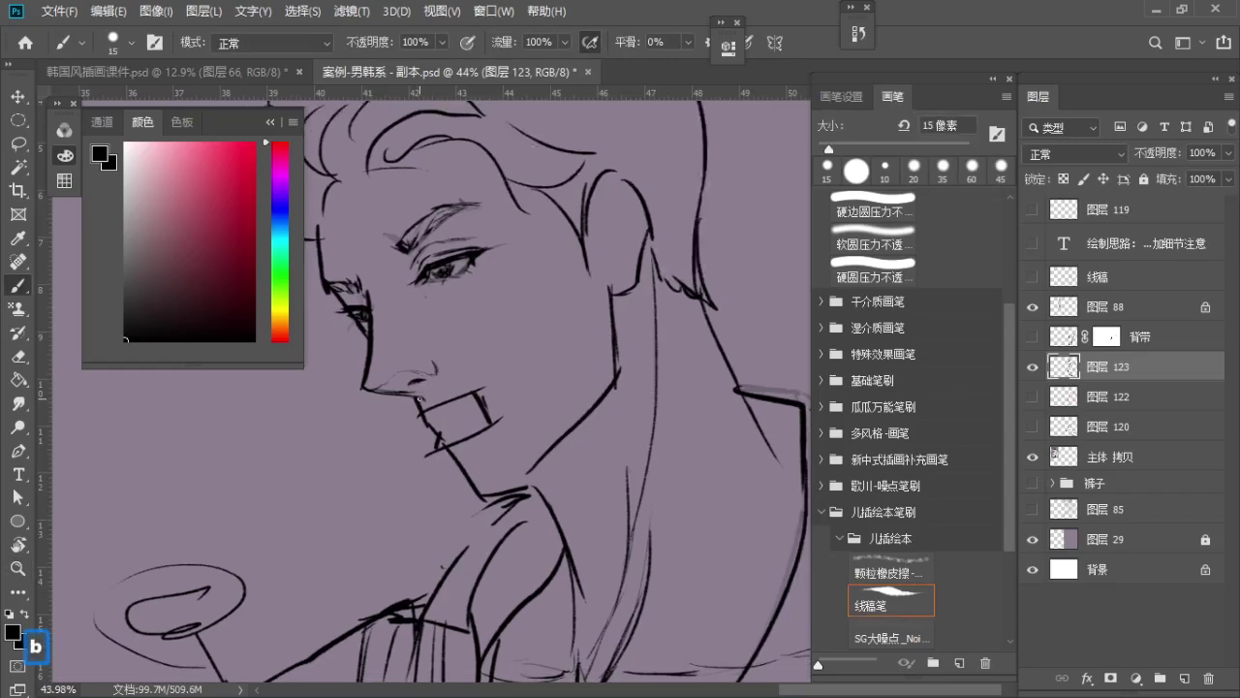
key("e")
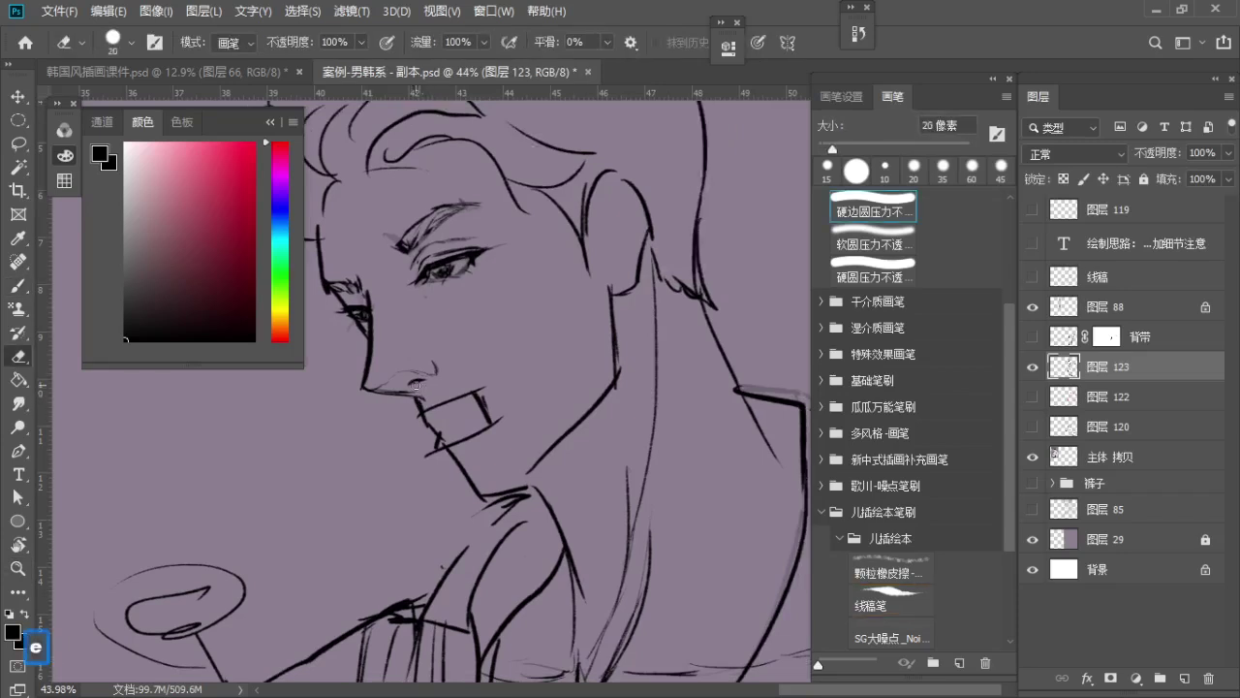
key("a")
key("a")
key("a")
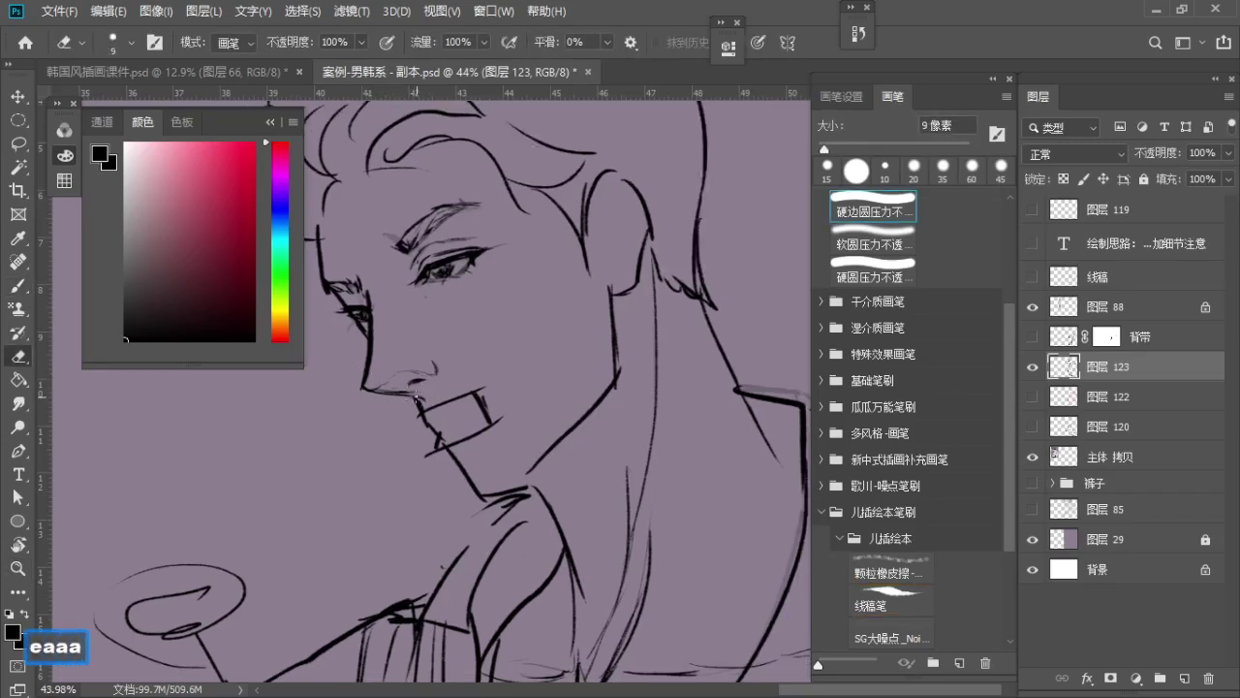
key("e")
key("s")
key("s")
key("s")
key("bracketleft")
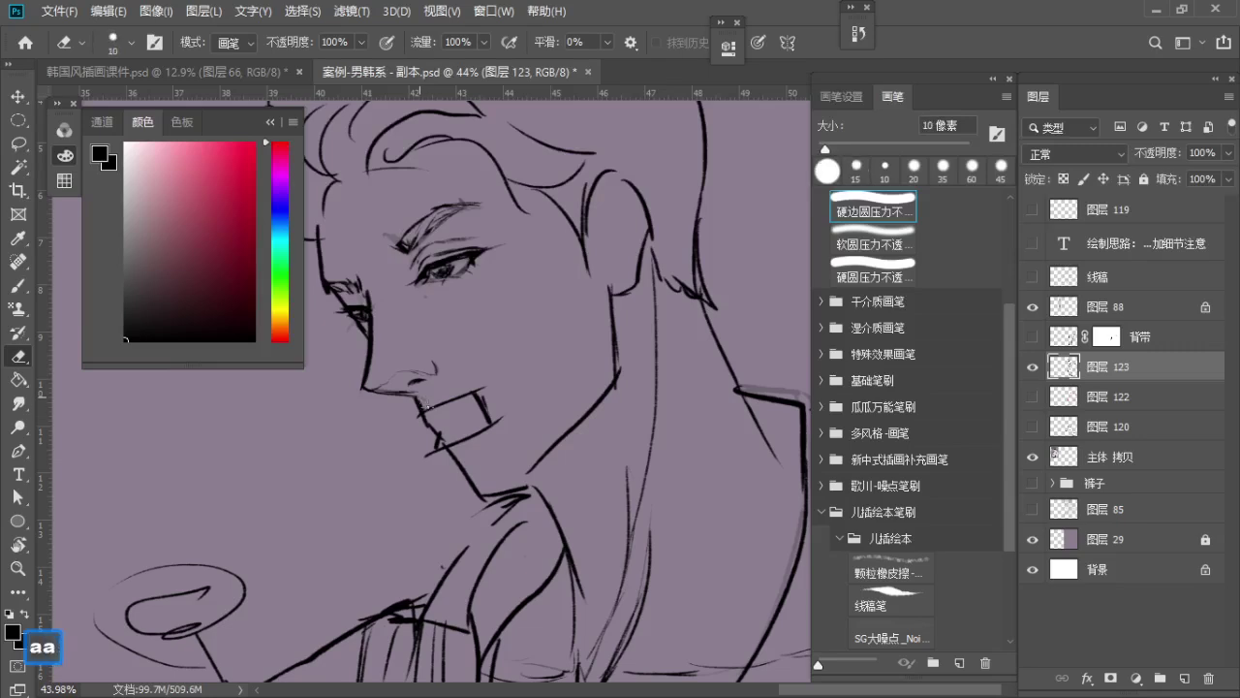
Draw the upper lip contour and the line between the lips inside the mouth guide box, replacing failed strokes
key("b")
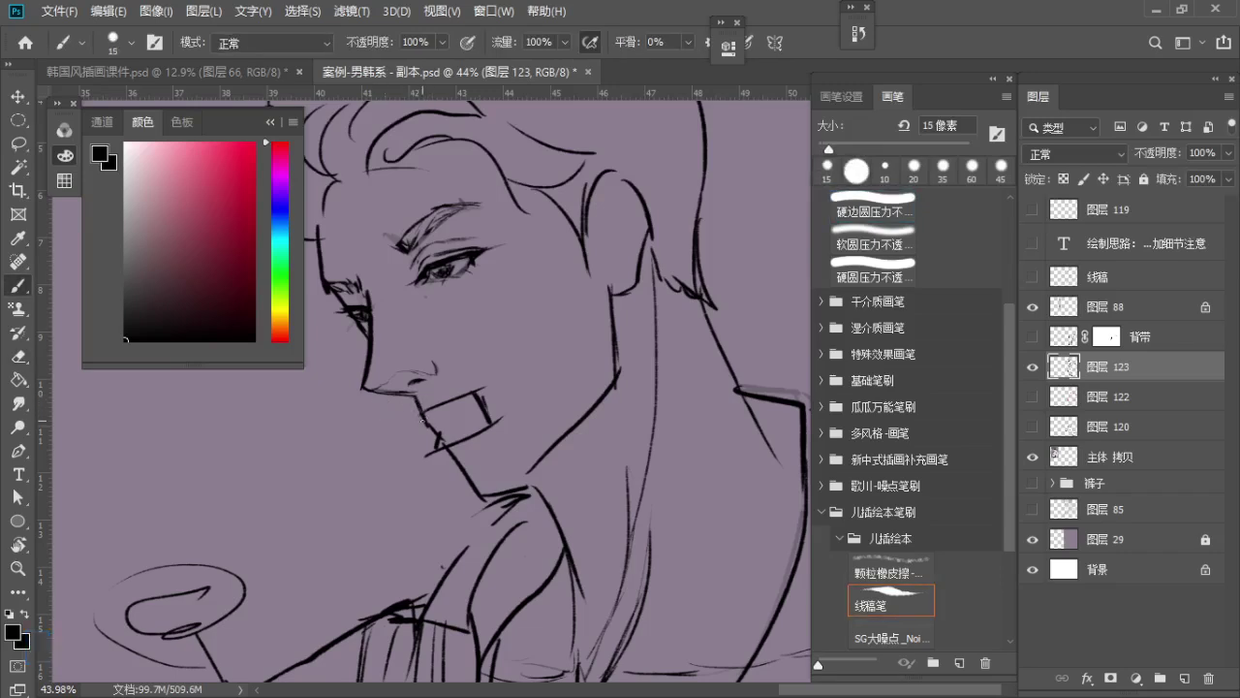
key("ctrl+z")
left_click_drag(490, 393, 501, 423)
key("ctrl+z")
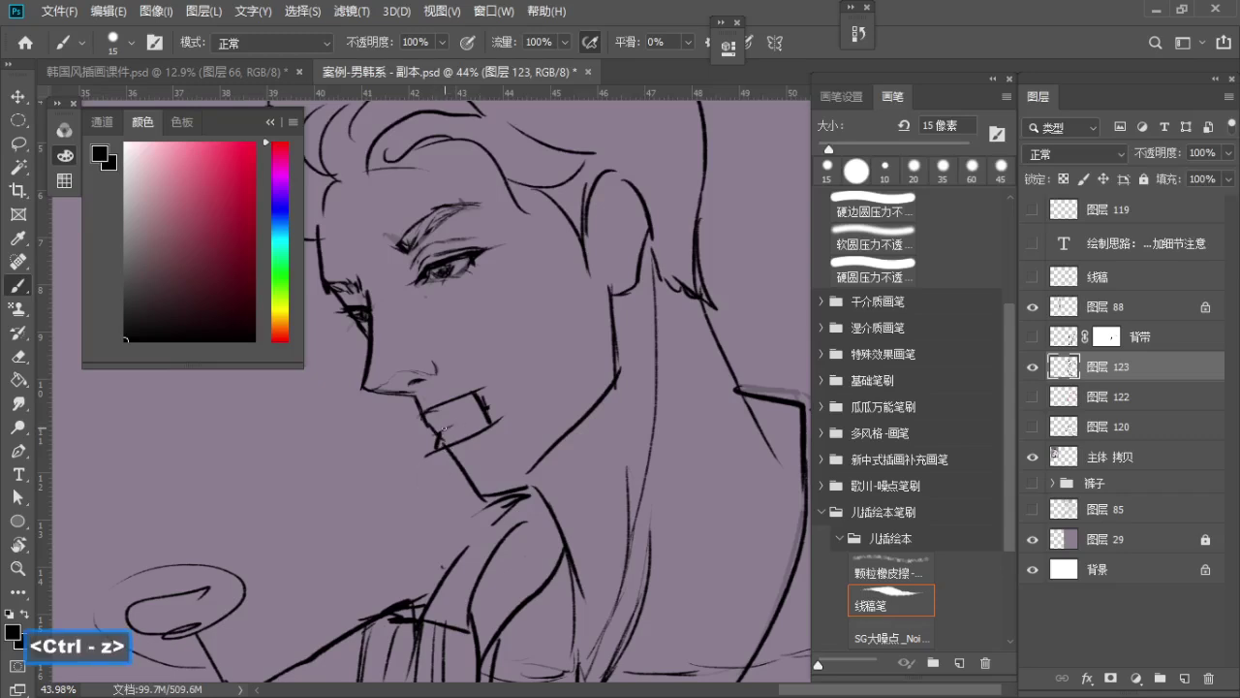
key("ctrl+z")
left_click_drag(443, 433, 436, 447)
key("ctrl+z")
left_click_drag(459, 418, 489, 408)
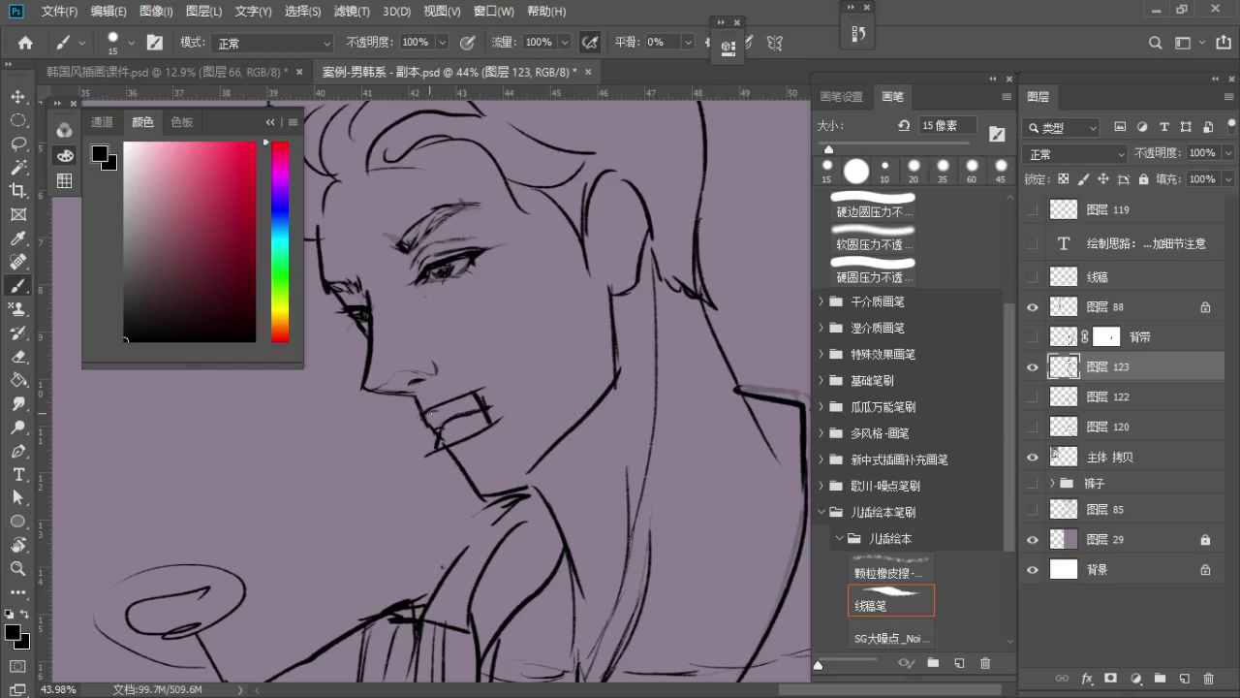
key("ctrl+z")
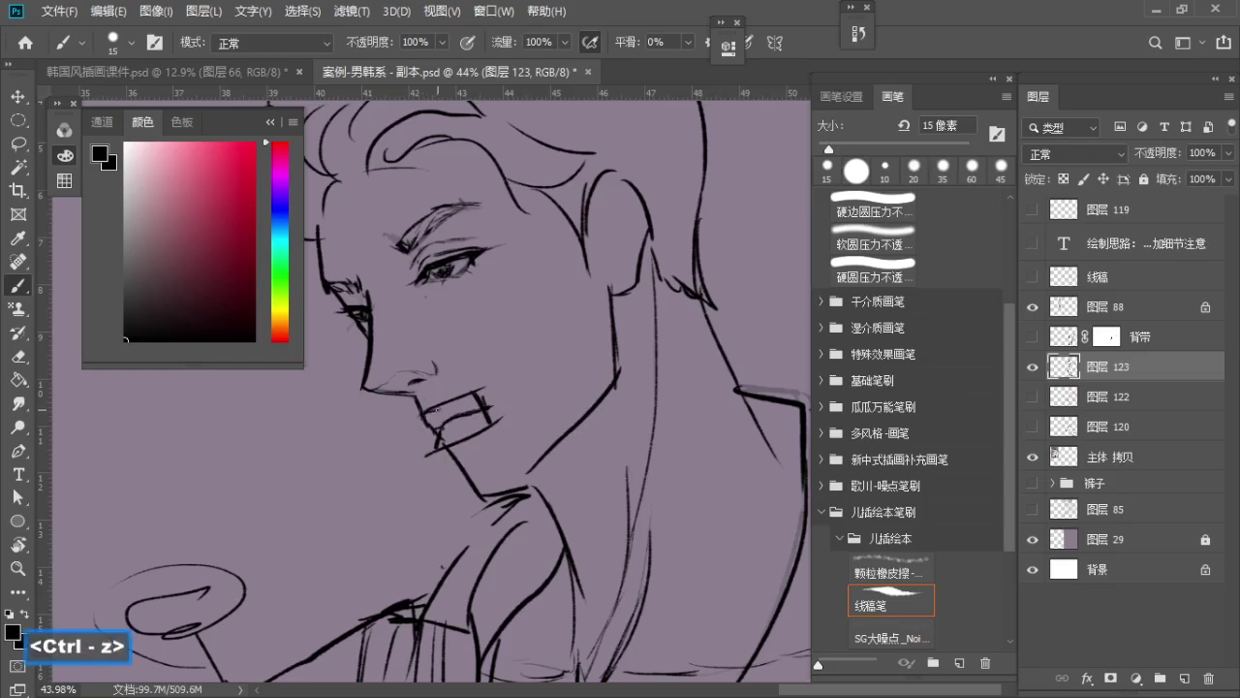
key("ctrl+z")
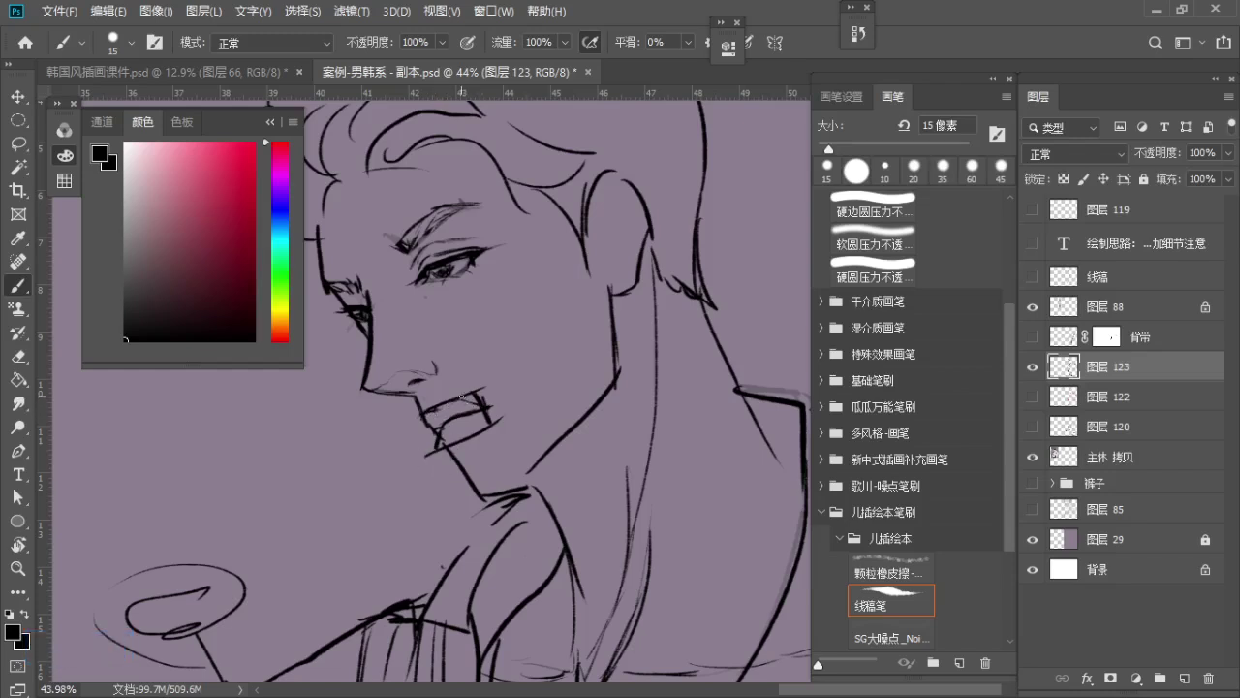
Erase the upper edge and corner of the mouth guide box above the lip with a 25 to 30 px eraser
key("e")
left_click_drag(485, 390, 463, 387)
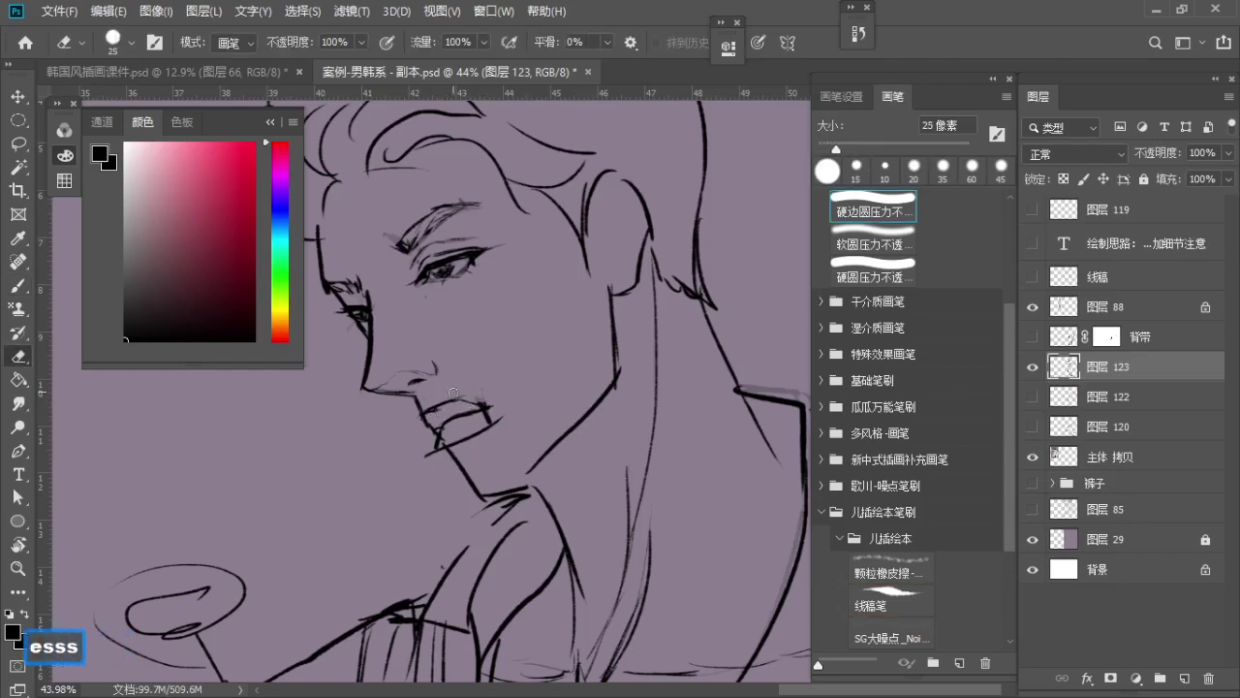
key("s")
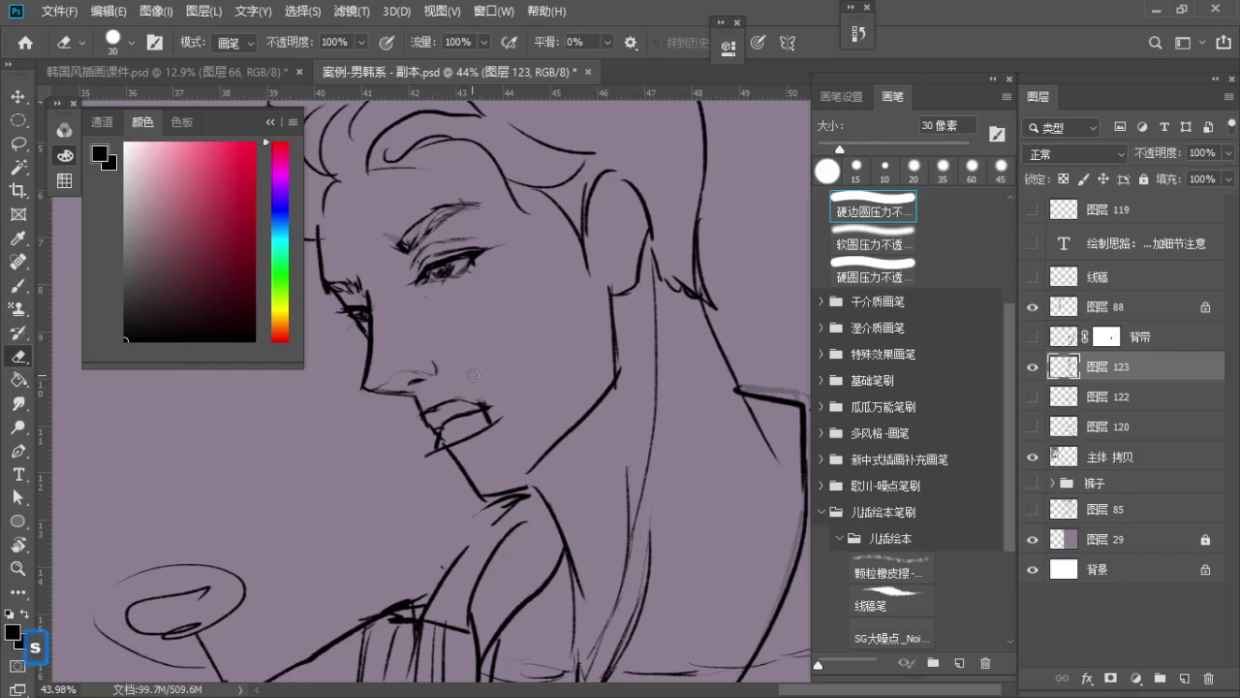
key("e")
key("a")
key("a")
key("s")
key("b")
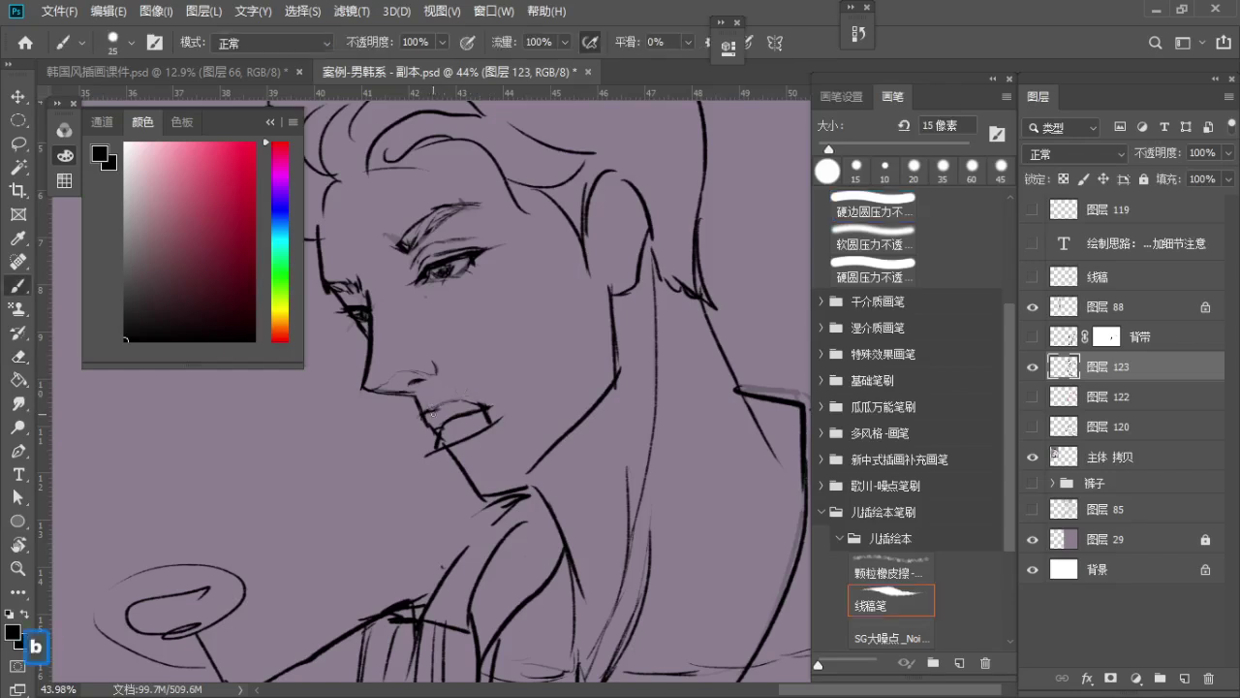
Redraw the upper lip outline at 15 px after undoing failed strokes, and clean up its edge toward the mouth corner
key("ctrl+z")
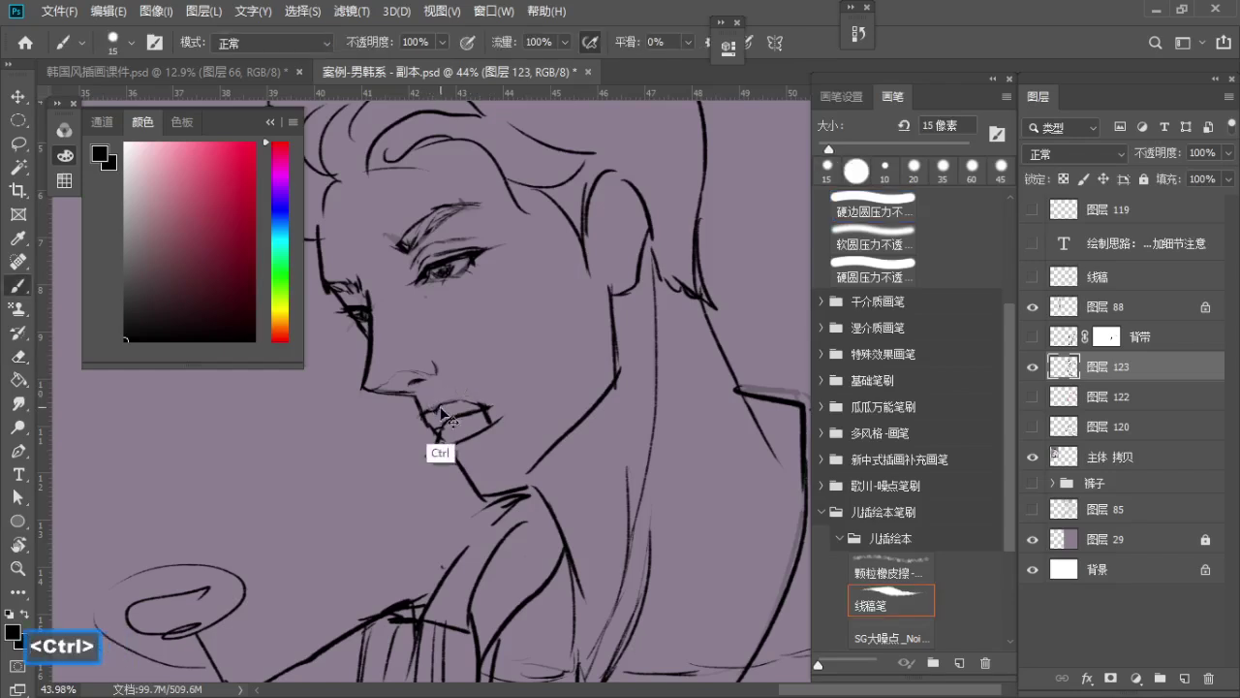
key("ctrl+z")
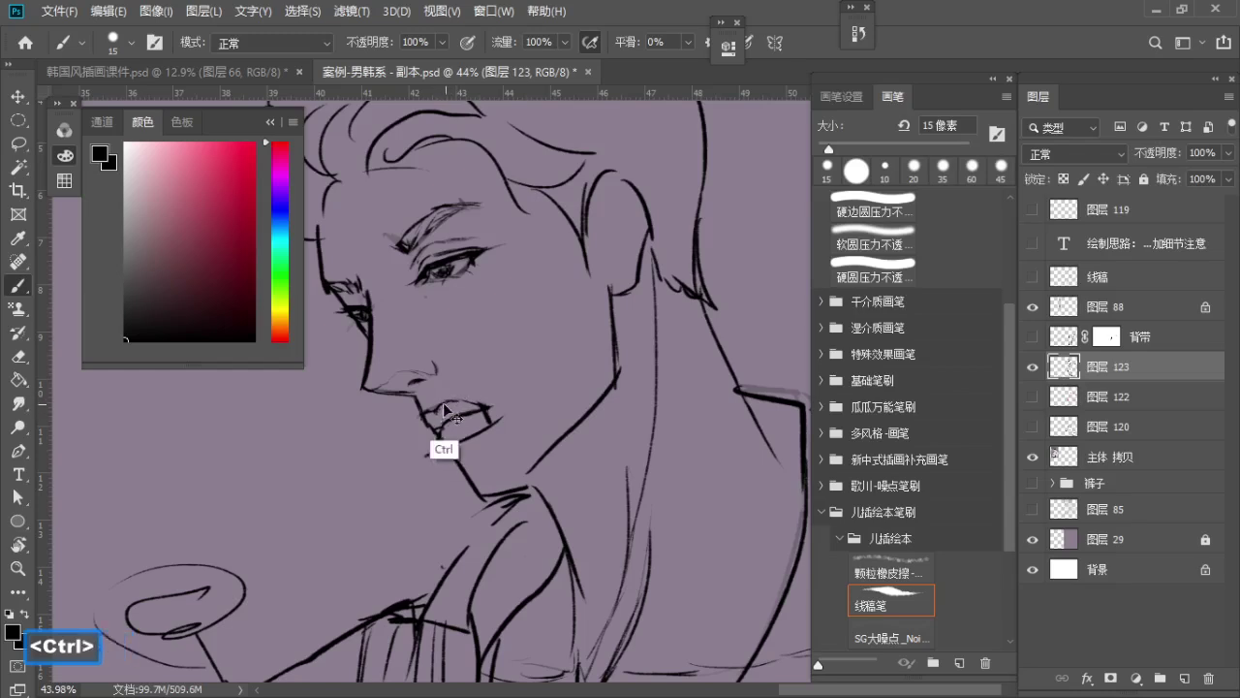
key("ctrl+z")
key("b")
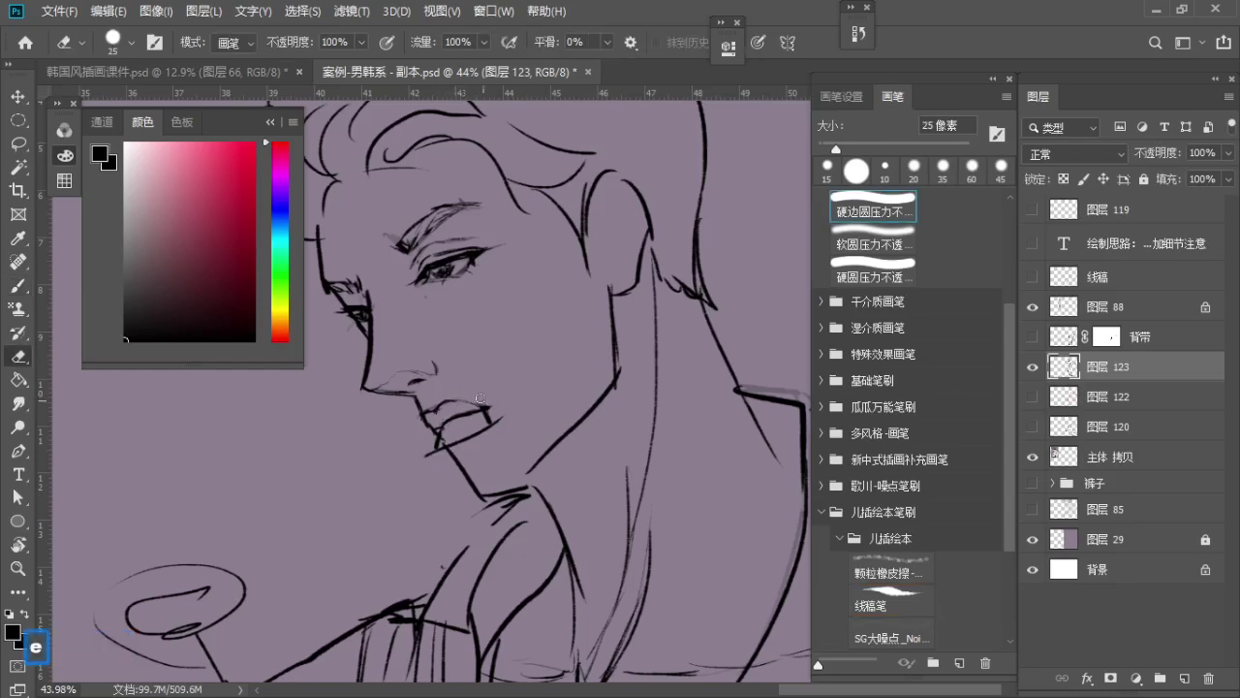
left_click_drag(451, 399, 488, 408)
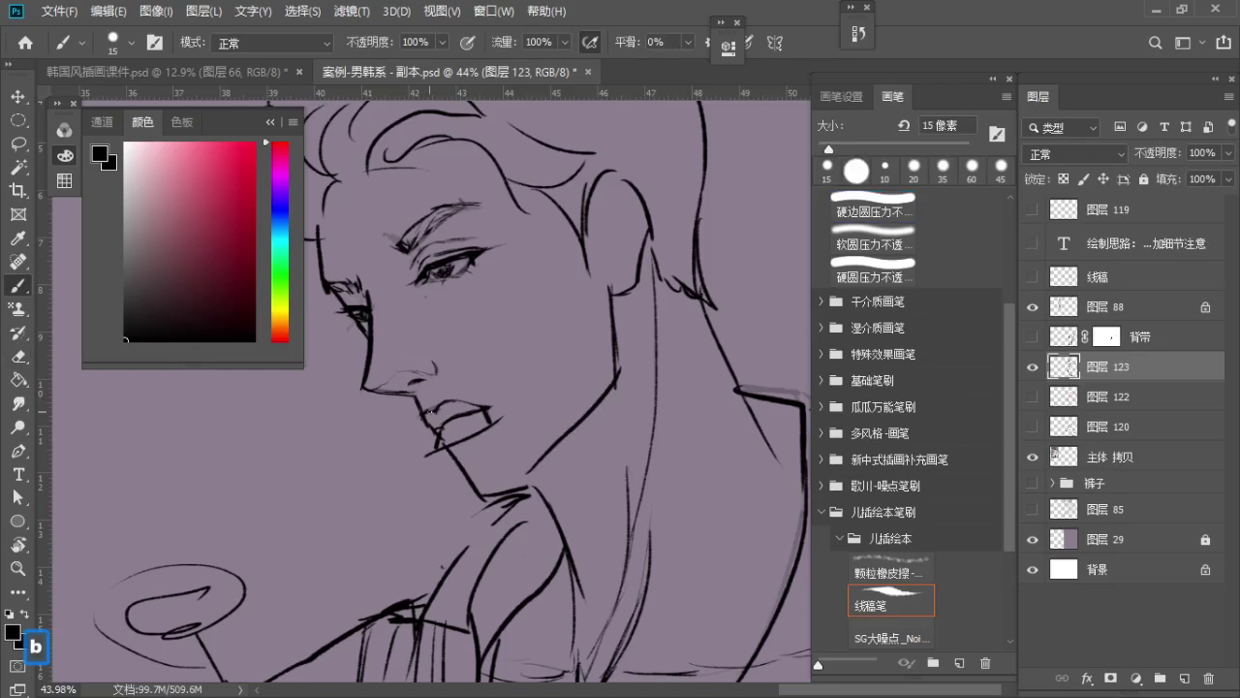
Erase stray marks above the upper lip and the guide line overshooting the lower lip with a 30 px eraser, touching up the lip contour
key("e")
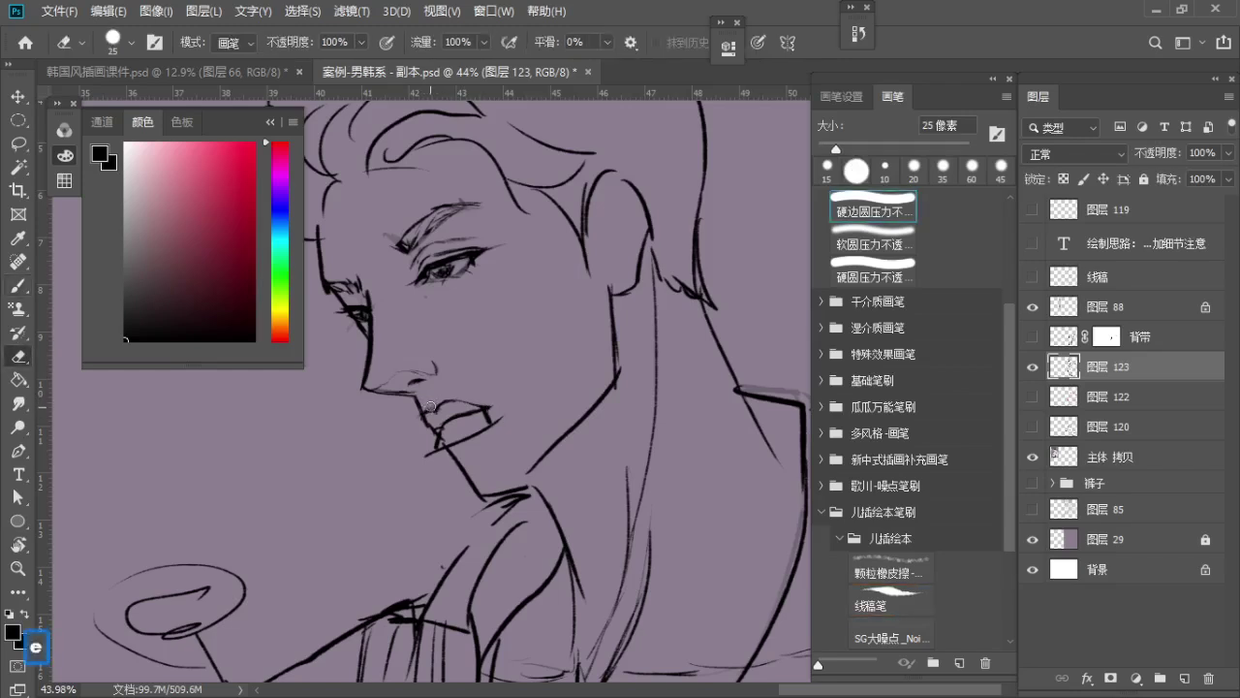
key("bracketright")
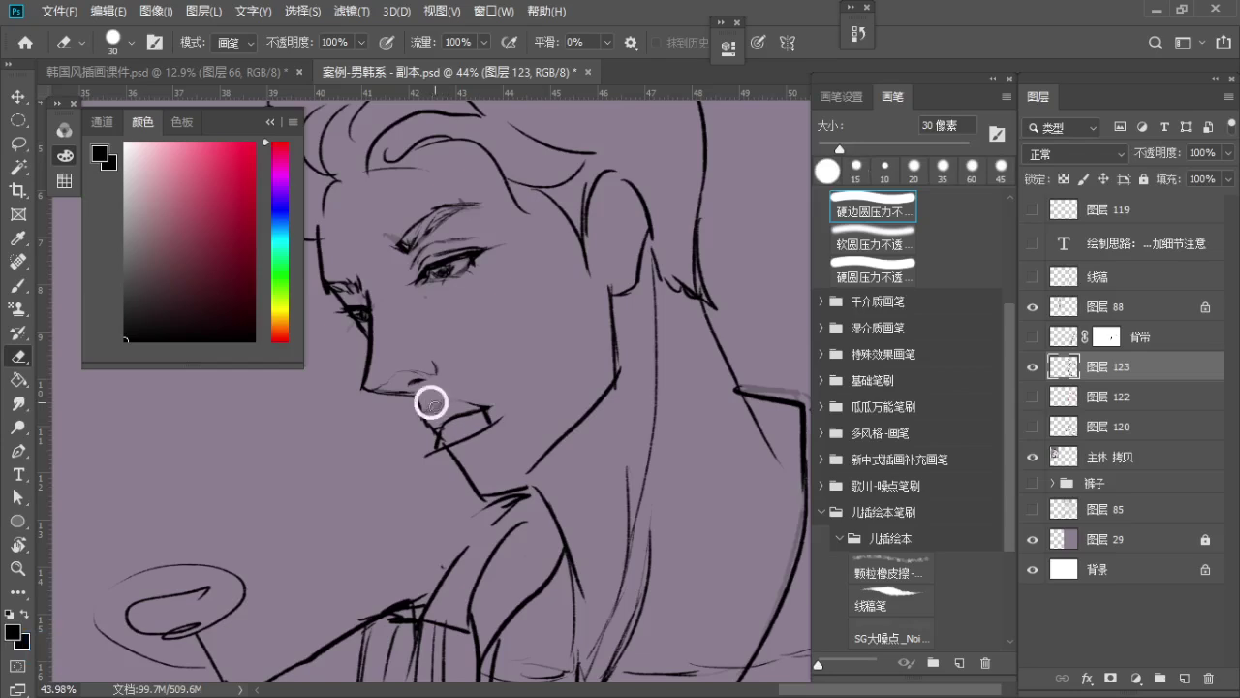
key("b")
key("e")
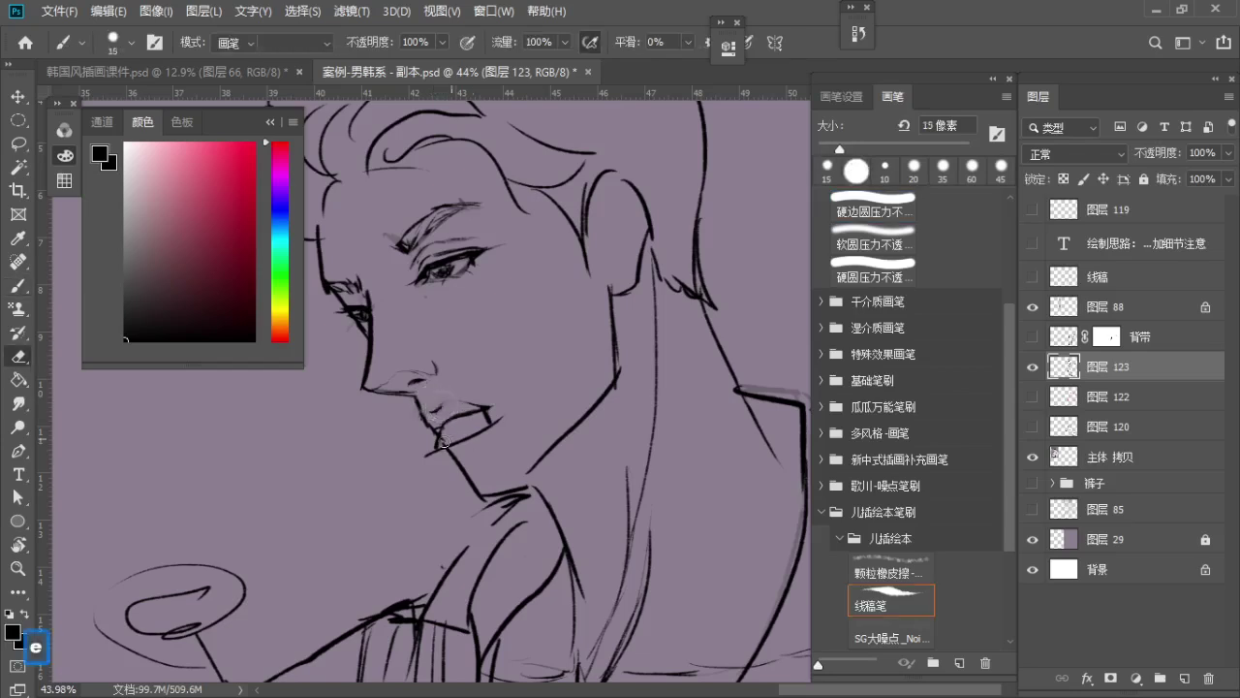
key("bracketright")
key("b")
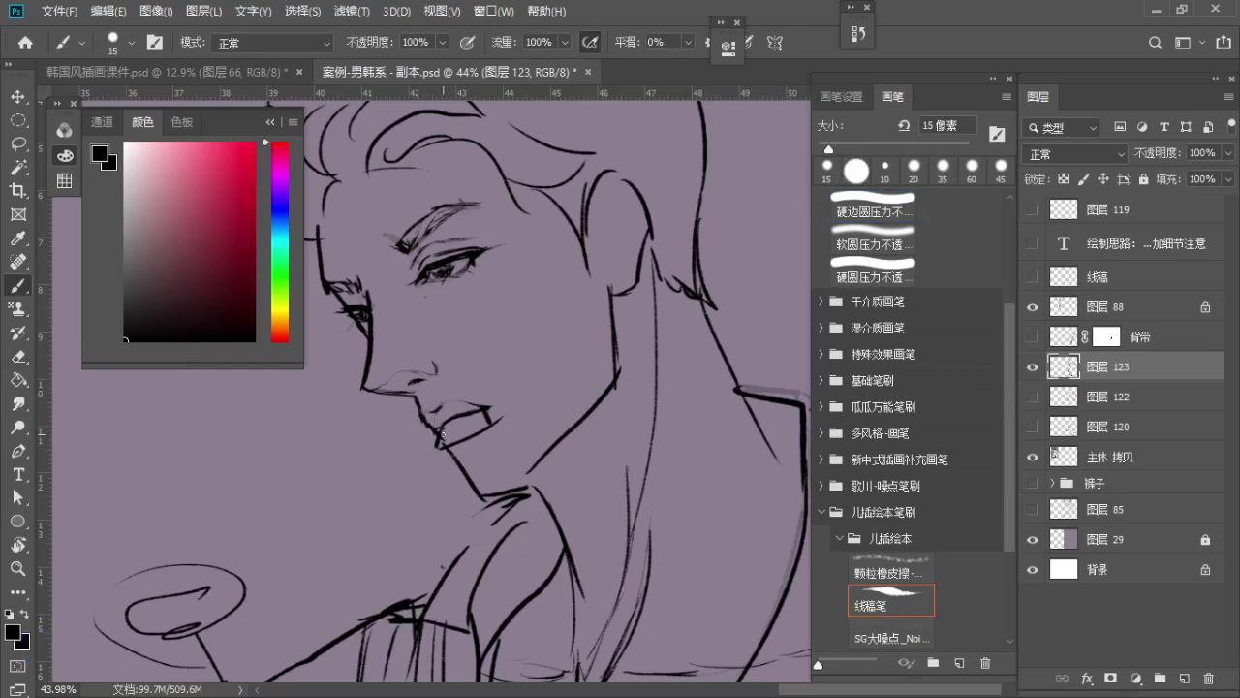
Draw the line between the lips inside the mouth guide box at 20 px, undoing failed strokes
key("e")
key("b")
key("ctrl+z")
key("ctrl+z")
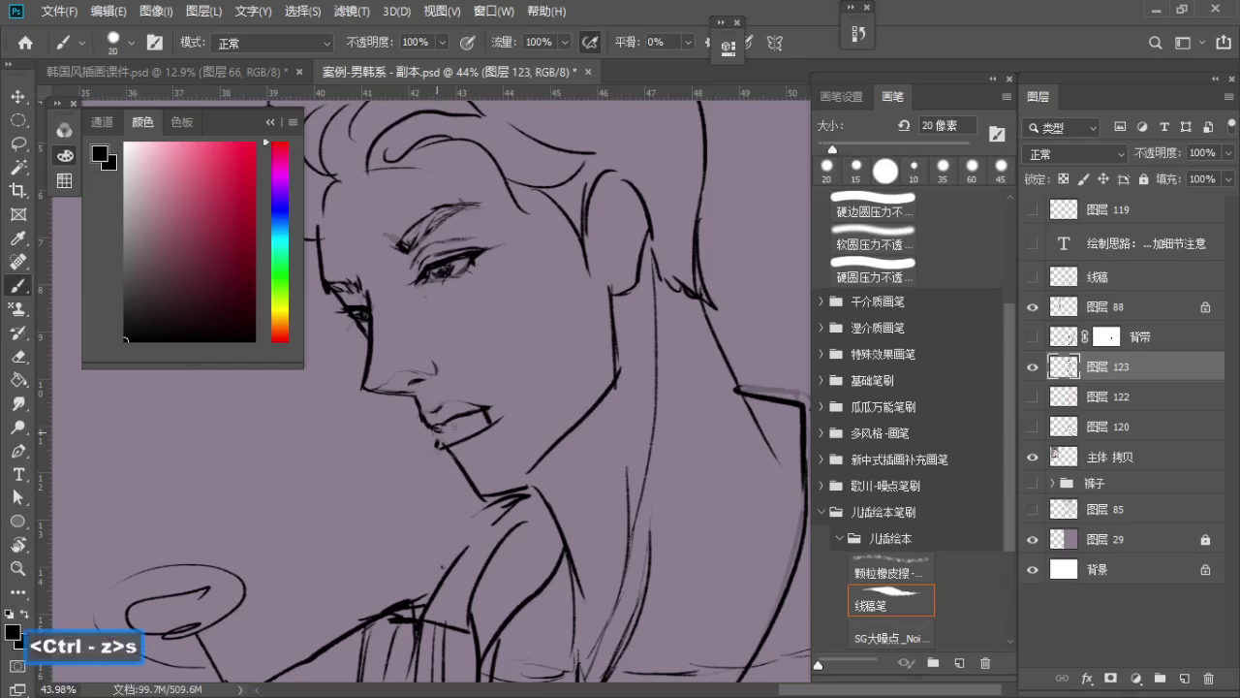
left_click_drag(439, 429, 474, 412)
key("ctrl+z")
key("ctrl+z")
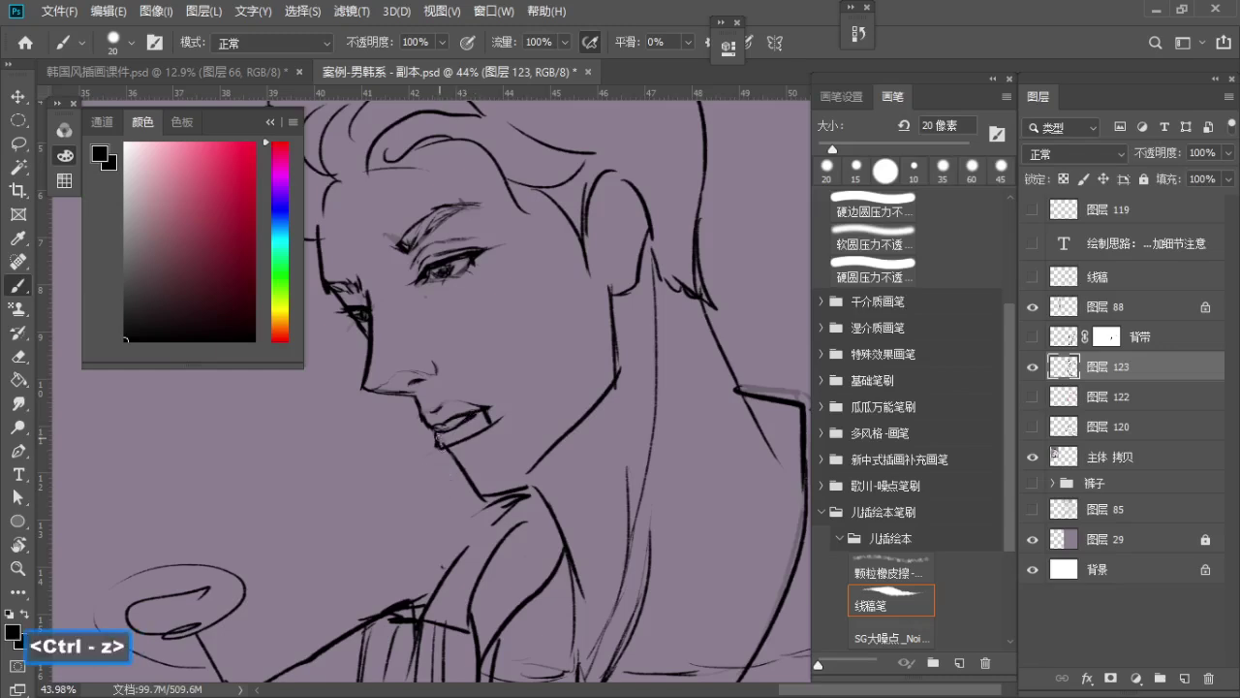
Erase the remaining lower and corner edges of the mouth guide box at 30 px and strengthen the line between the lips
key("e")
key("b")
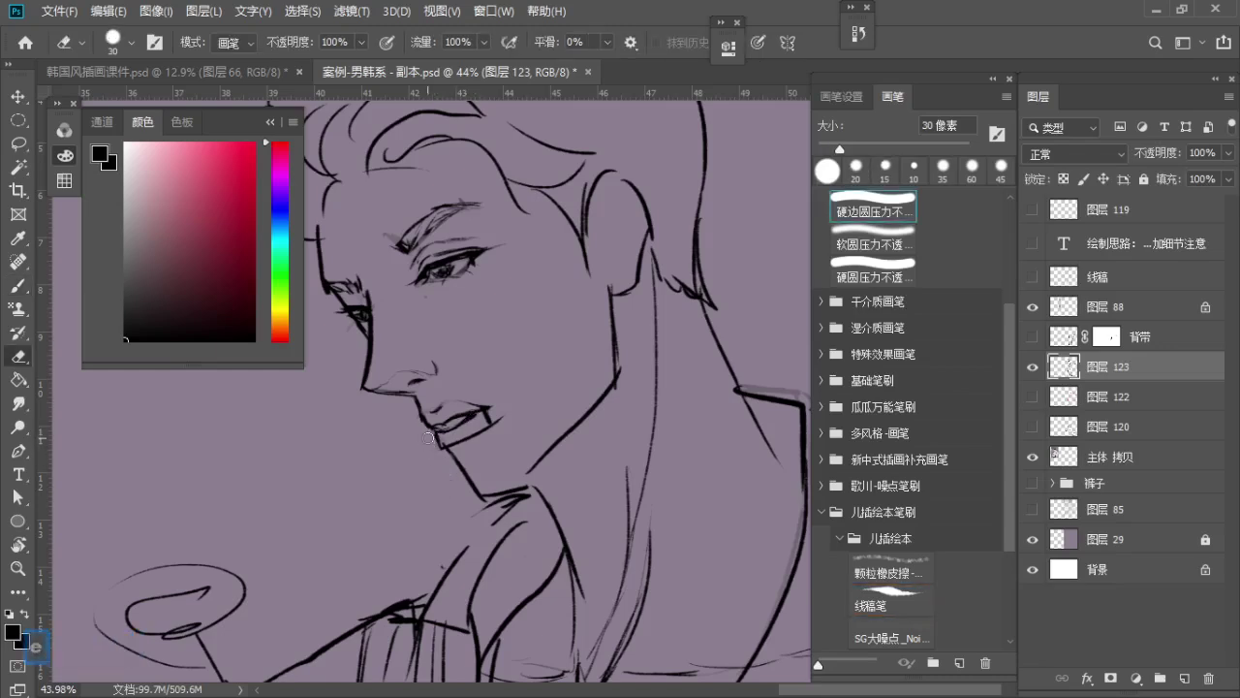
key("e")
left_click_drag(442, 446, 504, 416)
key("b")
key("e")
key("b")
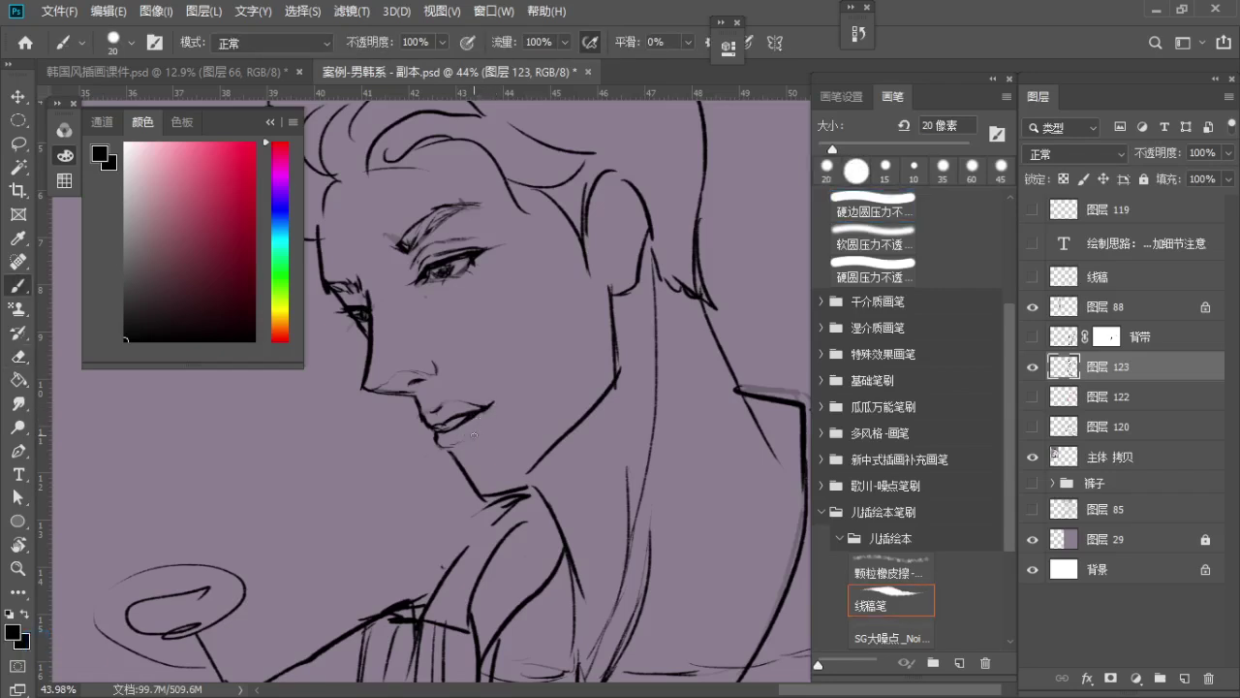
Draw the lower lip outline toward the mouth corner at 20 px, replacing failed strokes and trimming it with a 15 px eraser
key("ctrl+z")
left_click_drag(445, 448, 475, 439)
key("ctrl+z")
key("e")
key("a")
key("a")
key("a")
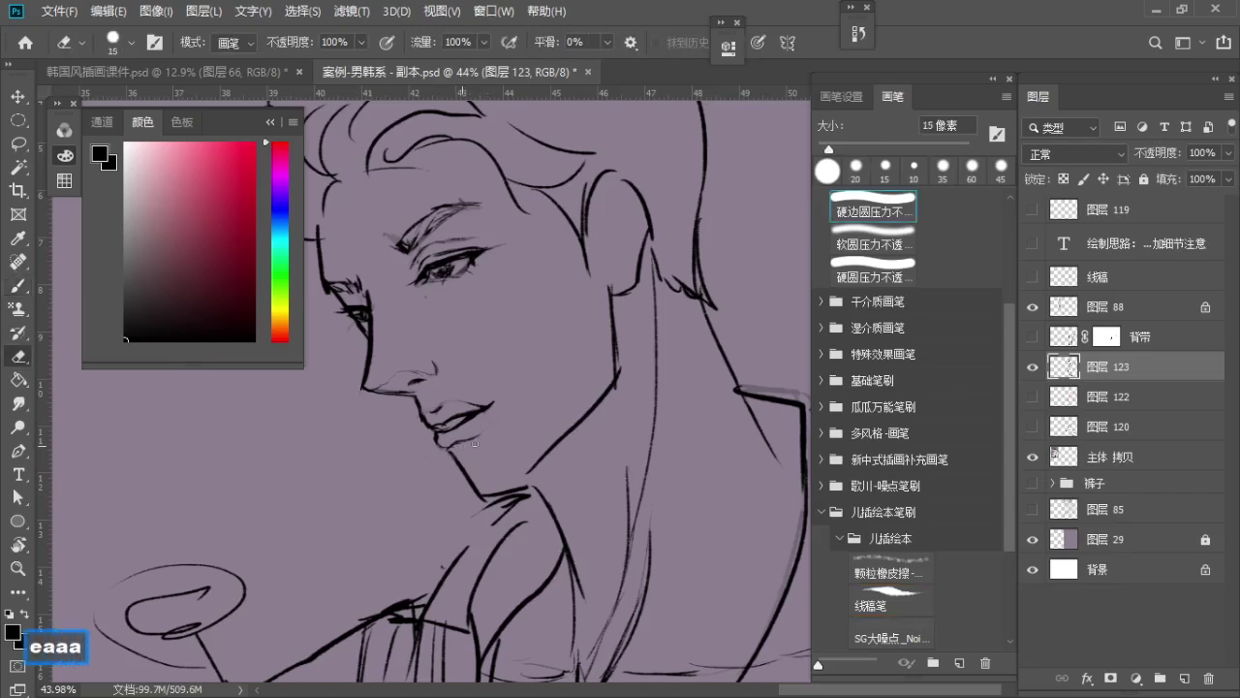
key("b")
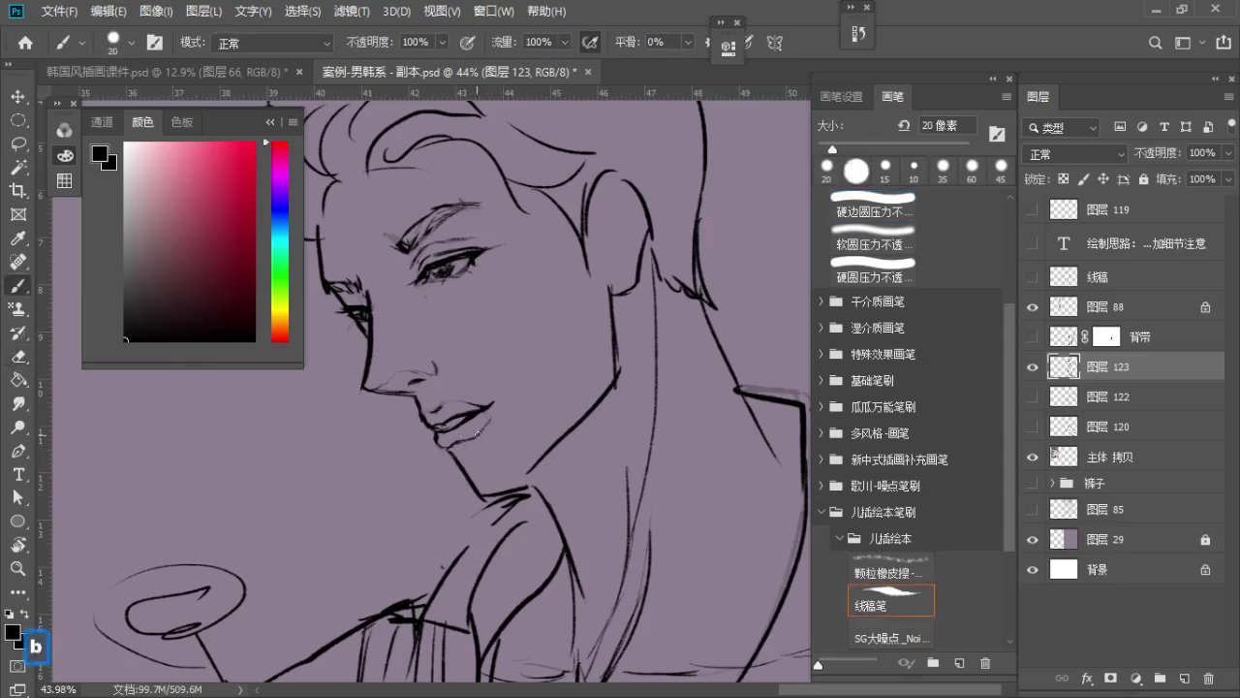
Rework the chin contour just below the lower lip at 20 px and trim the underside of the chin
key("space")
left_click_drag(481, 429, 501, 382)
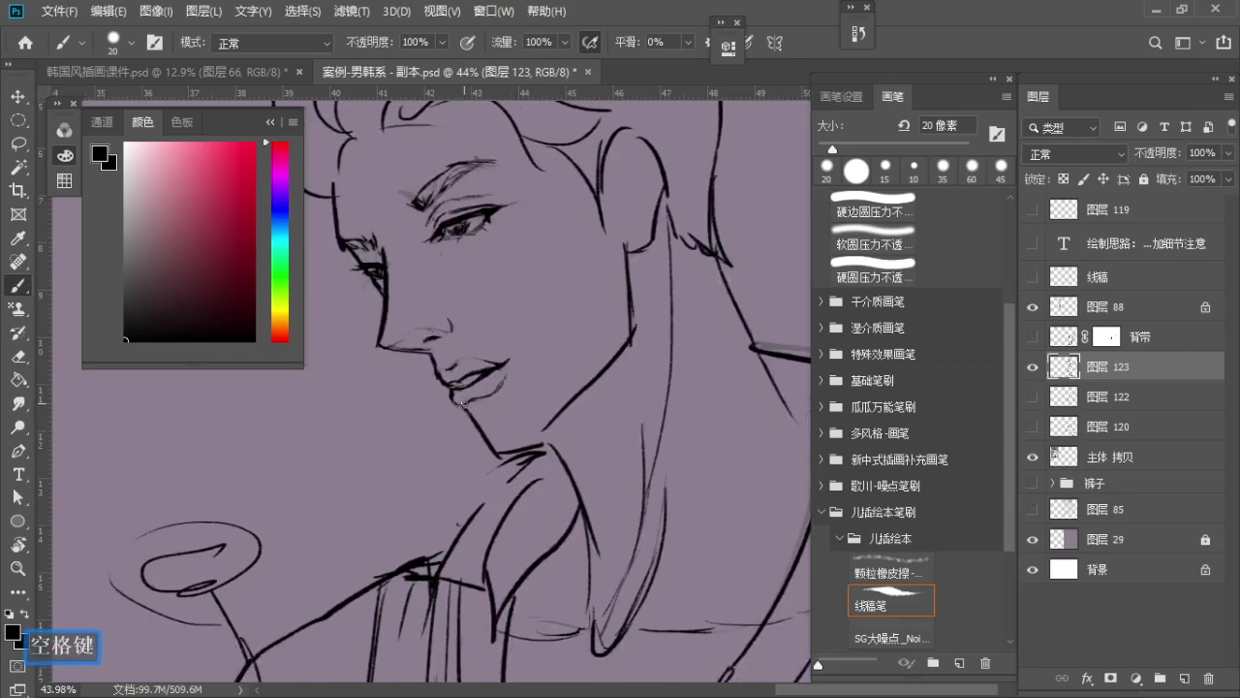
key("ctrl+z")
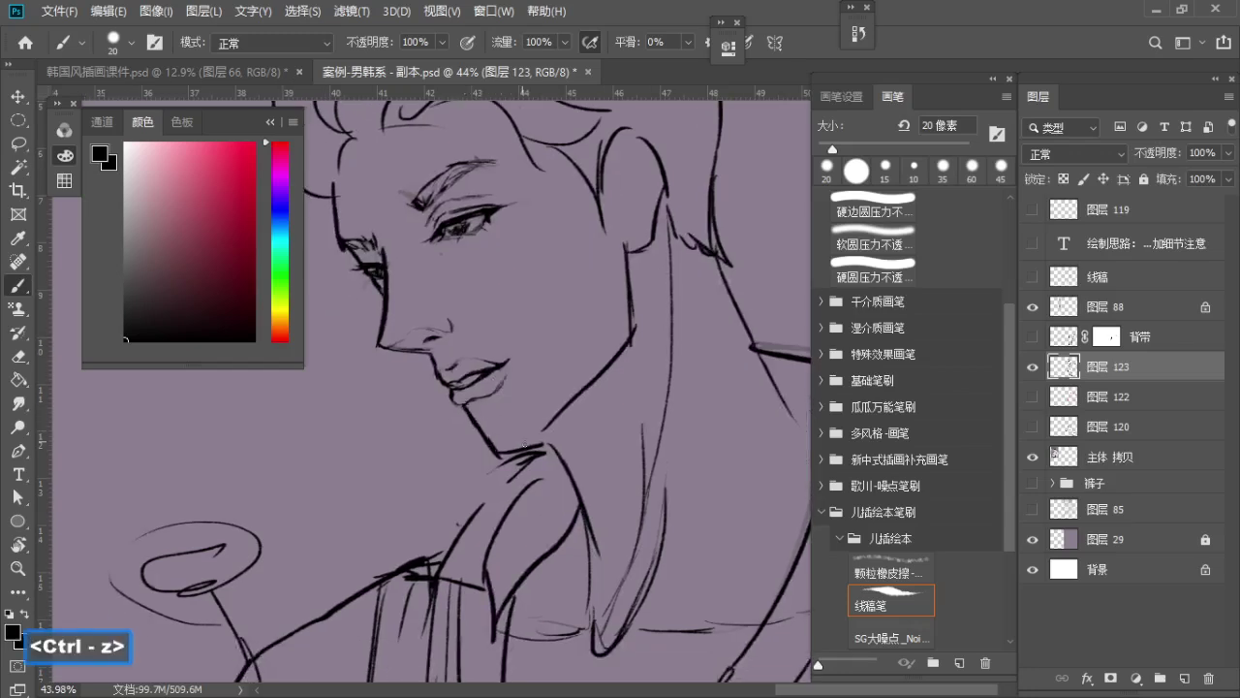
key("e")
key("b")
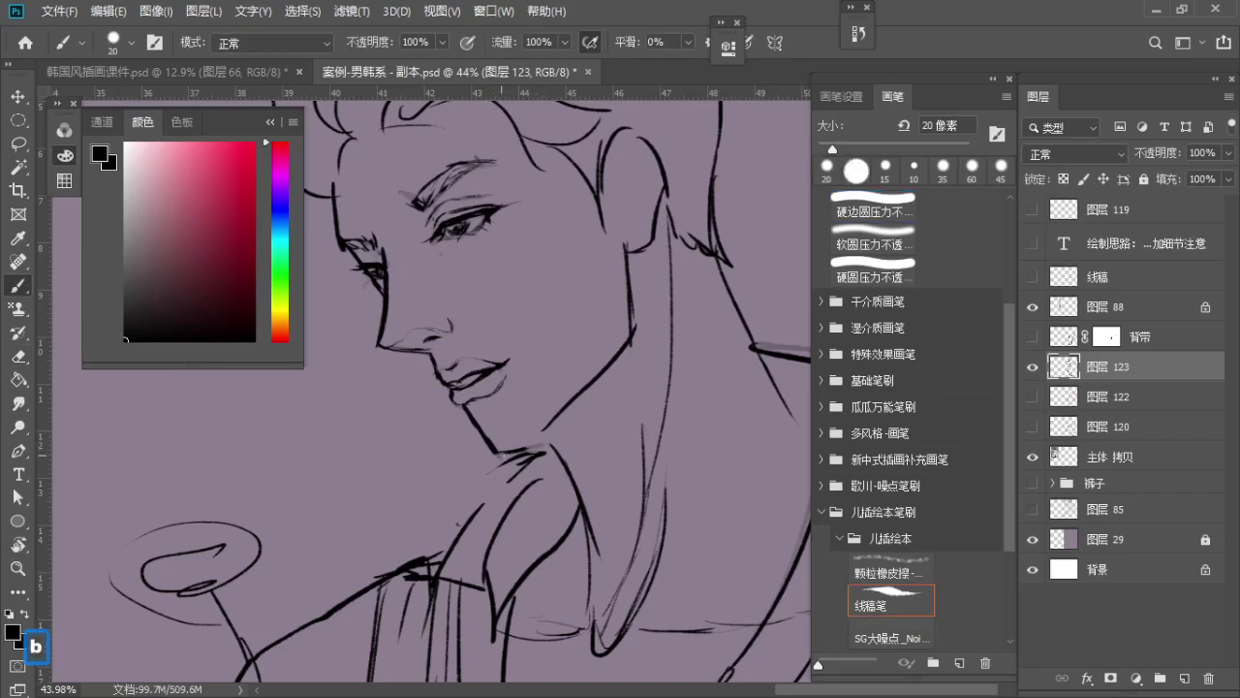
Redraw the jawline from the chin up toward the ear at 20 px, erasing the old line and undoing a failed stroke
mouse_move(537, 448)
left_mouse_down()
mouse_move(606, 367)
mouse_move(563, 421)
mouse_move(589, 387)
mouse_move(566, 407)
left_mouse_up()
key("e")
mouse_move(587, 356)
left_mouse_down()
mouse_move(559, 369)
mouse_move(533, 471)
left_mouse_up()
key("b")
key("e")
key("s")
left_click_drag(566, 428, 522, 485)
key("b")
key("ctrl+z")
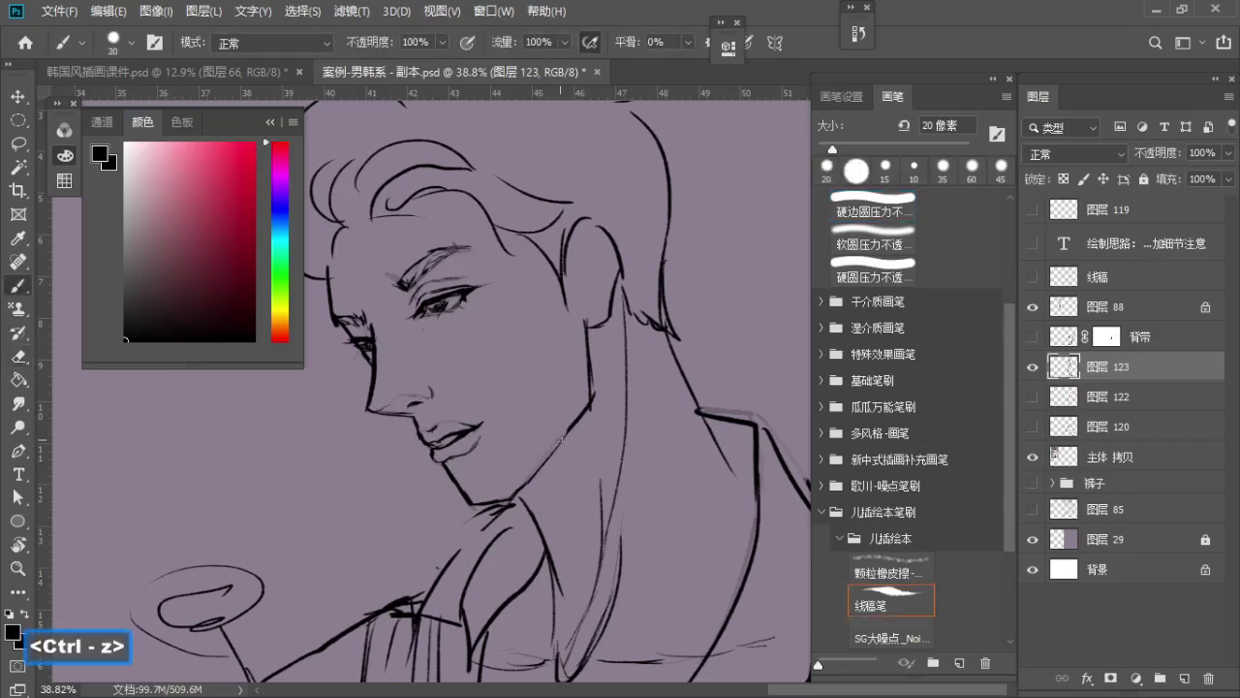
left_click_drag(568, 387, 598, 433)
Hatch a small black goatee on the chin below the lower lip at 20 px
key("z")
left_click_drag(502, 427, 501, 359)
key("z")
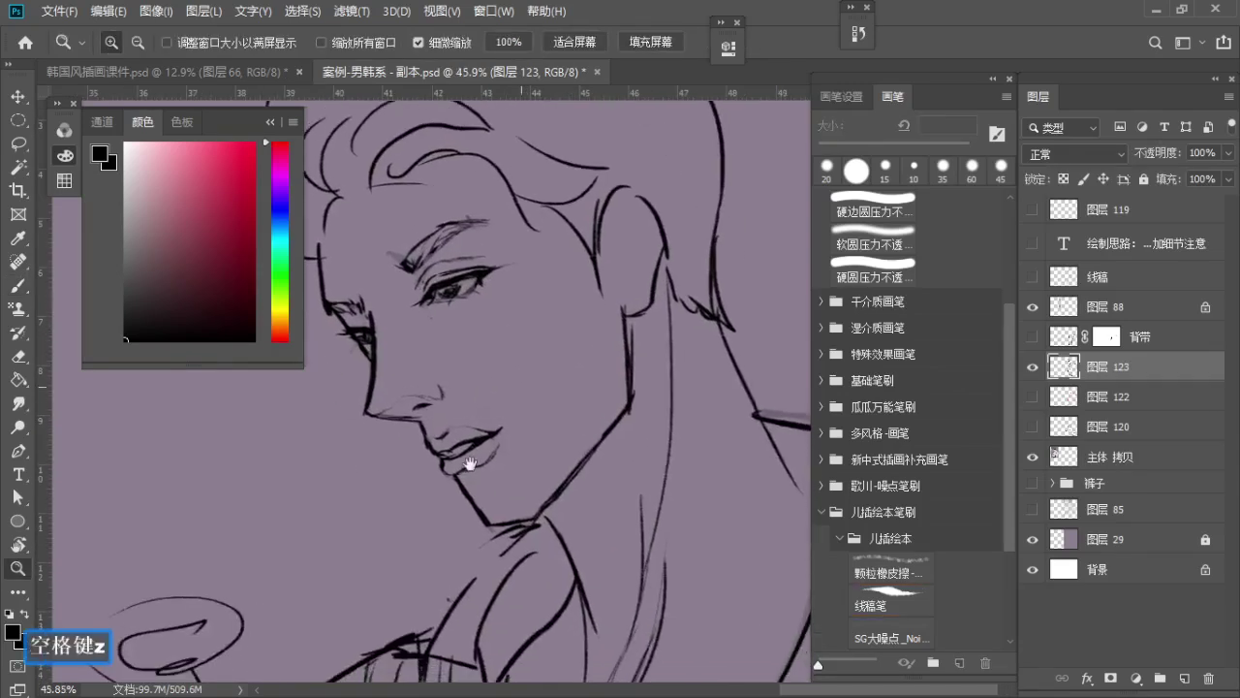
mouse_move(465, 462)
left_mouse_down()
mouse_move(510, 459)
mouse_move(480, 467)
mouse_move(471, 503)
left_mouse_up()
key("b")
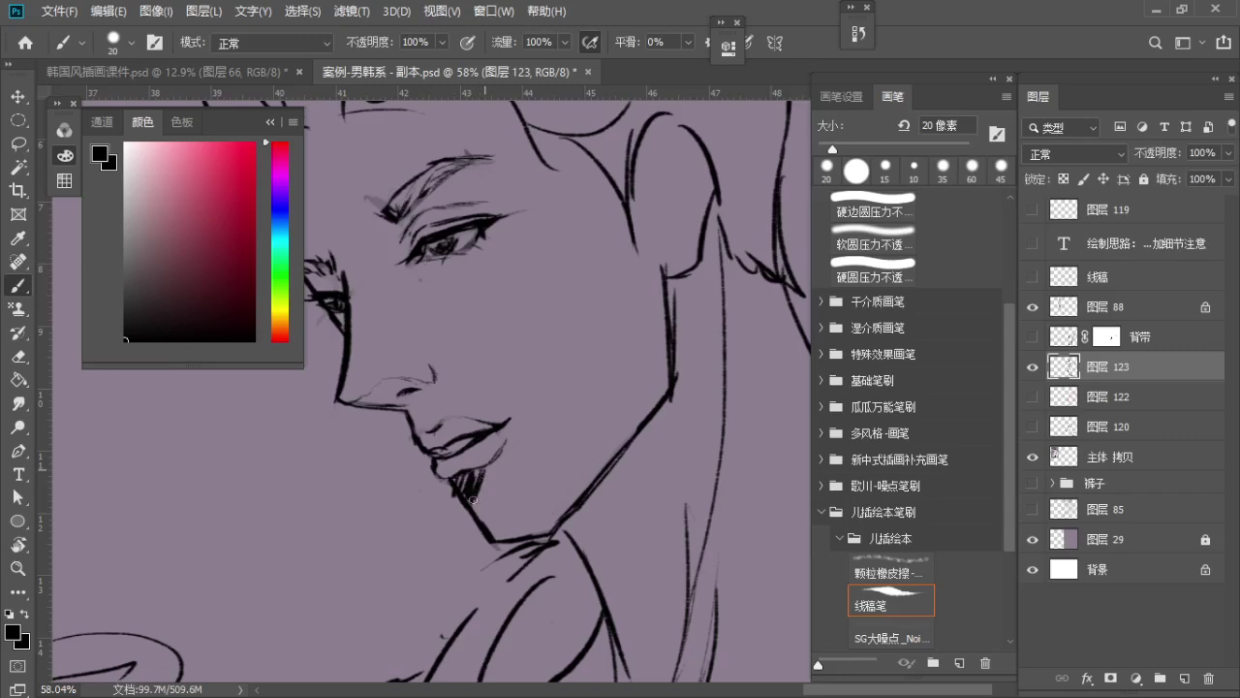
Draw short philtrum strokes between the nose base and the upper lip at 15 px, replacing failed ones
key("z")
mouse_move(514, 429)
left_mouse_down()
mouse_move(497, 419)
mouse_move(492, 477)
left_mouse_up()
key("z")
left_click_drag(436, 477, 459, 474)
key("b")
key("ctrl+z")
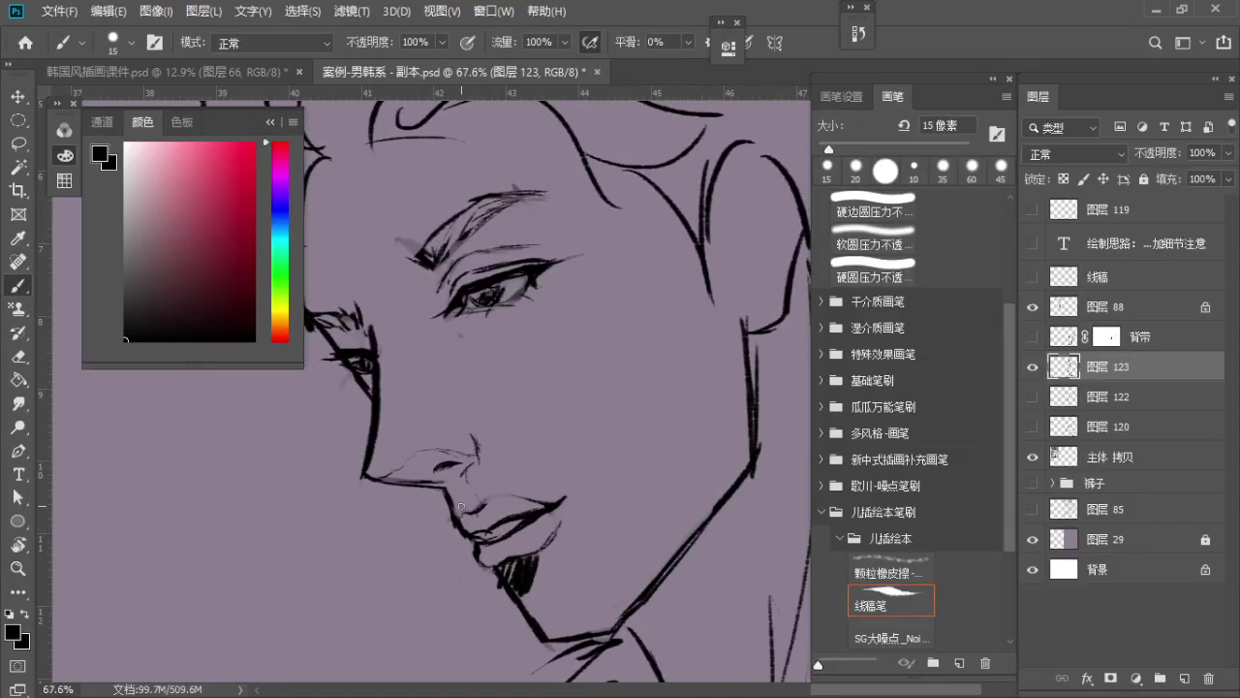
key("ctrl+z")
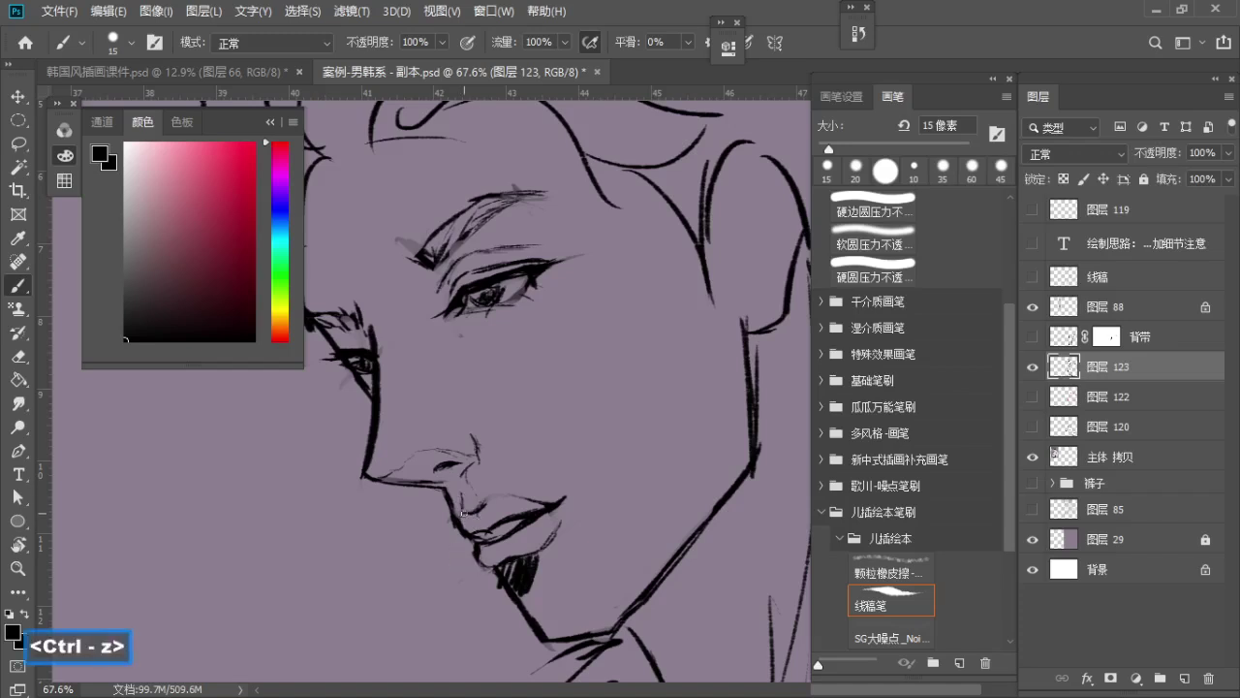
left_click_drag(463, 501, 466, 513)
Try a short 15 px contour stroke on the cheek in front of the ear and undo it
key("z")
left_click_drag(486, 448, 457, 440)
key("space")
mouse_move(462, 438)
left_mouse_down()
mouse_move(394, 424)
mouse_move(519, 411)
mouse_move(542, 371)
mouse_move(529, 369)
left_mouse_up()
key("z")
key("space")
key("b")
key("z")
key("b")
left_click_drag(583, 329, 593, 376)
key("ctrl+z")
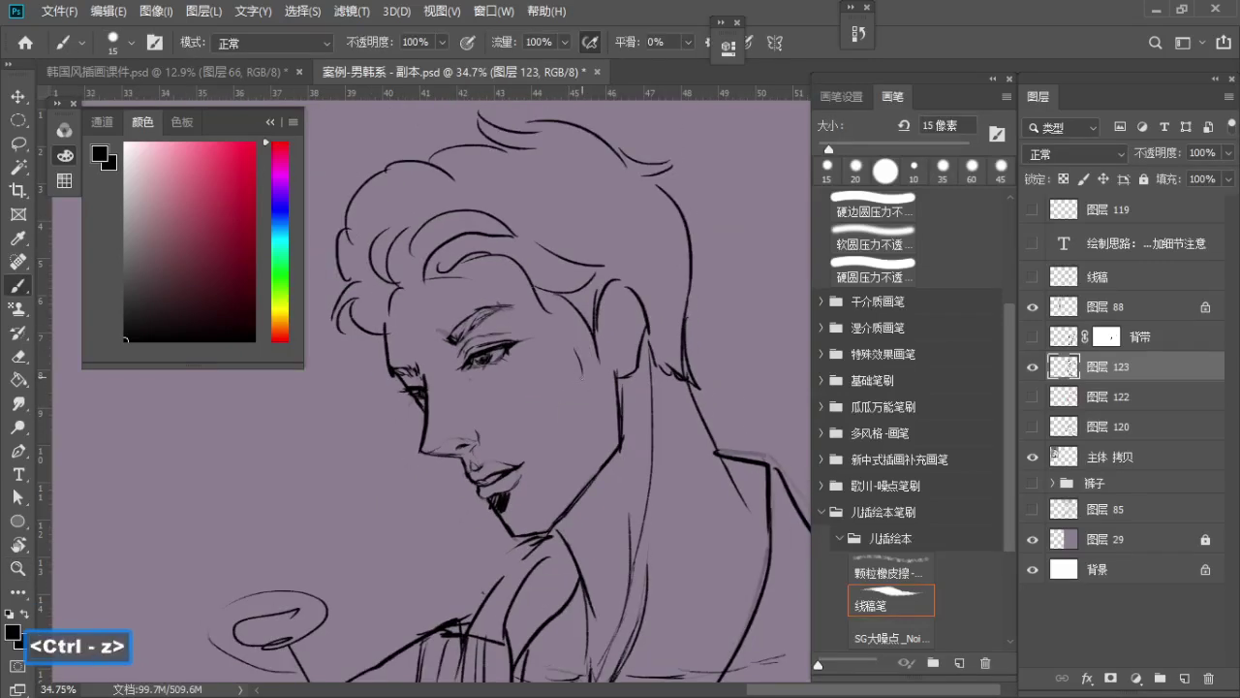
key("ctrl+z")
Sketch a thin shadow contour from the temple around the cheekbone down to the jaw at 15 px, undoing failed strokes
left_click_drag(562, 384, 541, 393)
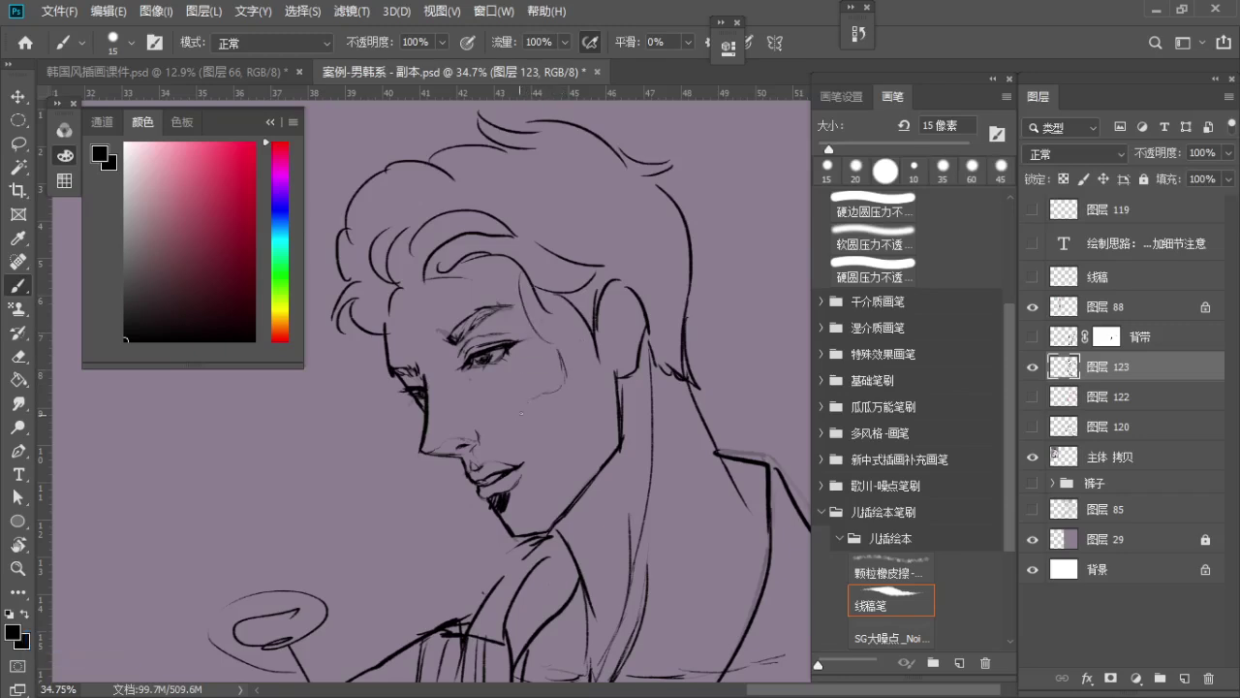
key("ctrl+z")
key("ctrl+z")
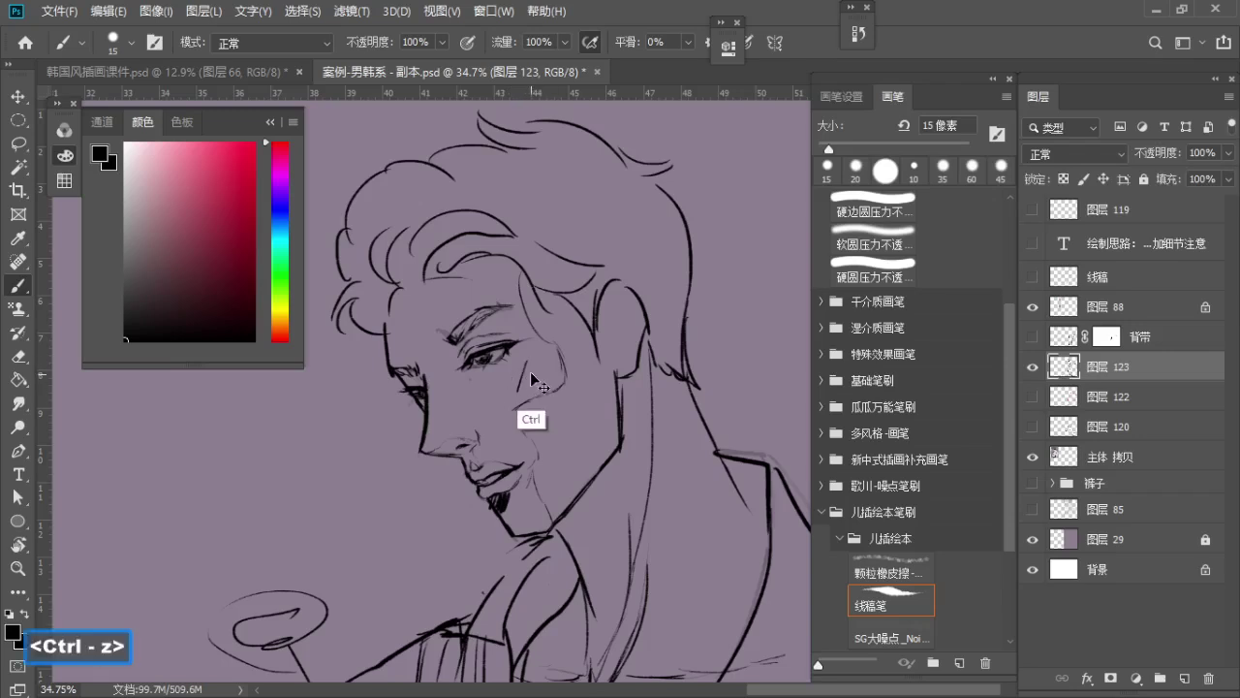
Try hatching strokes along the cheek shadow and undo them
left_click_drag(540, 402, 538, 438)
mouse_move(556, 403)
left_mouse_down()
mouse_move(545, 449)
mouse_move(553, 436)
left_mouse_up()
left_click_drag(569, 415, 554, 461)
key("z")
left_click_drag(555, 398, 543, 415)
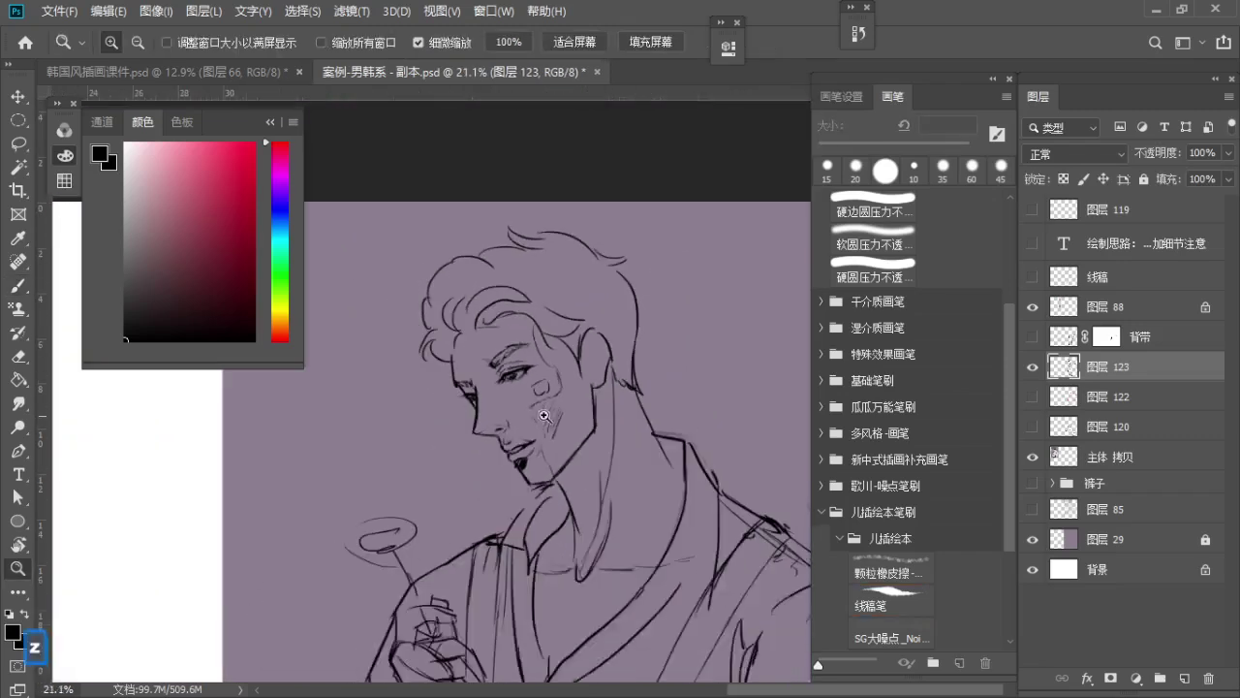
key("ctrl+z")
key("ctrl+z")
key("ctrl+z")
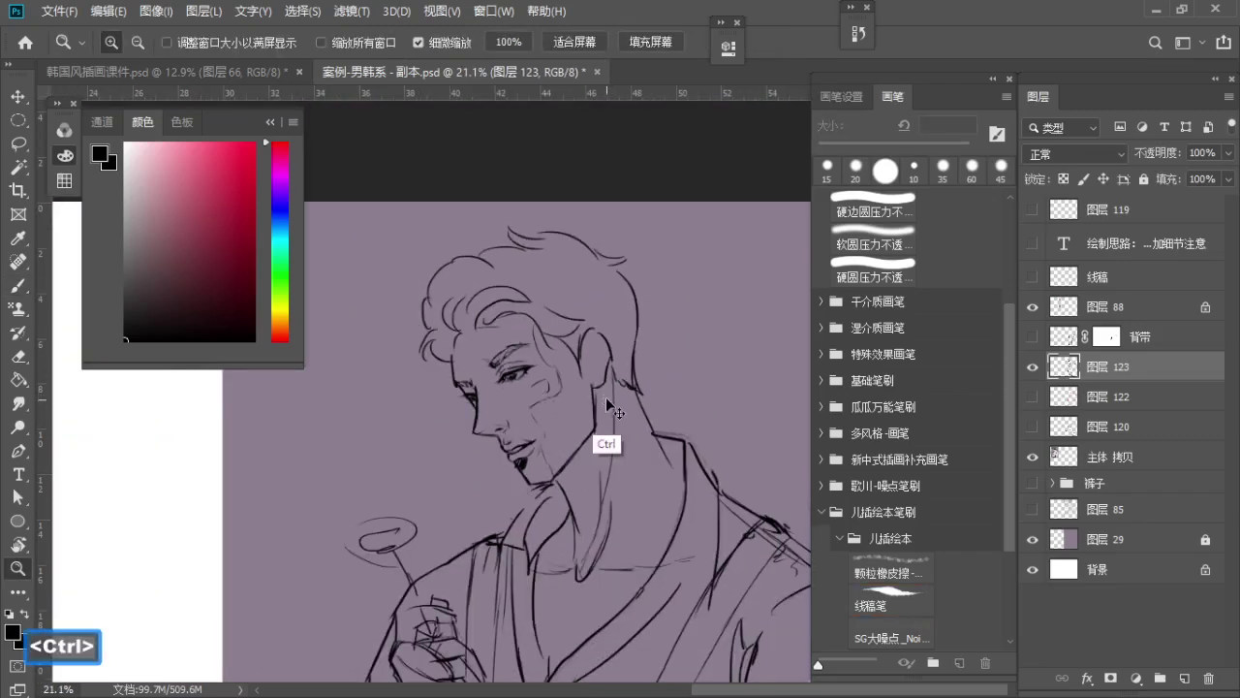
Lighten the diagonal sketch line inside the raised hand's upper part with the eraser and undo trial 10 px brush strokes
key("space")
left_click_drag(600, 441, 557, 254)
scroll(387, 436, "up", 5)
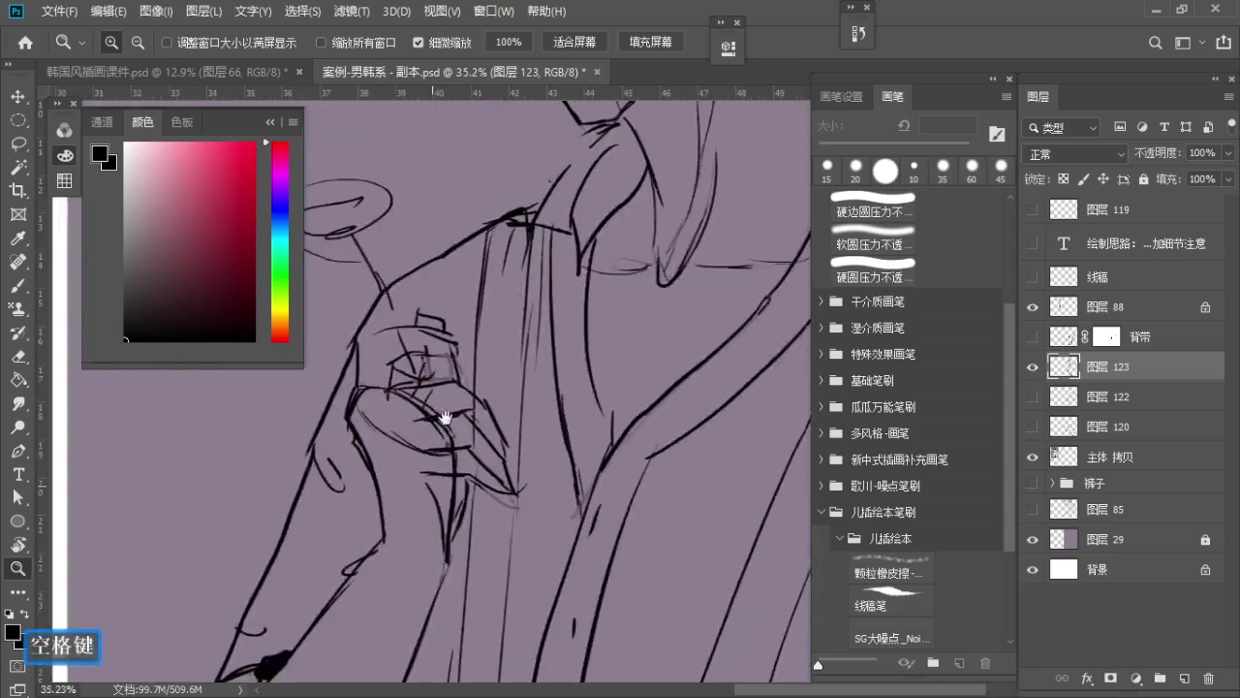
scroll(427, 364, "up", 1)
key("b")
key("e")
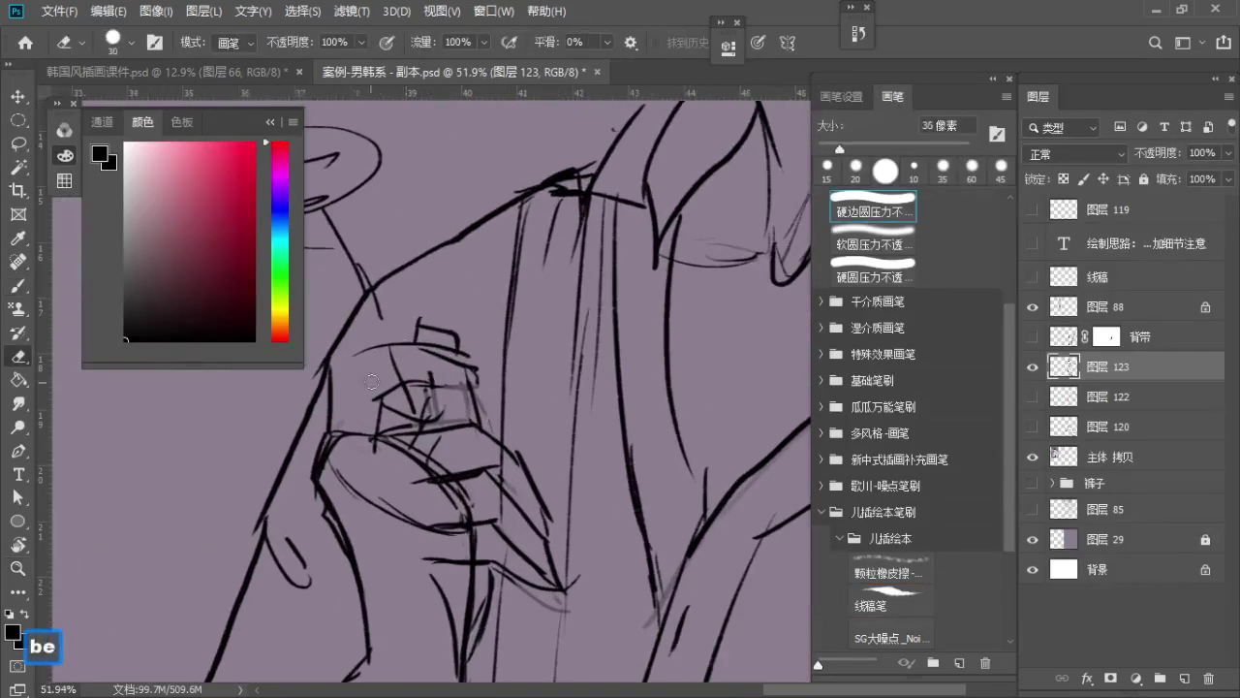
key("b")
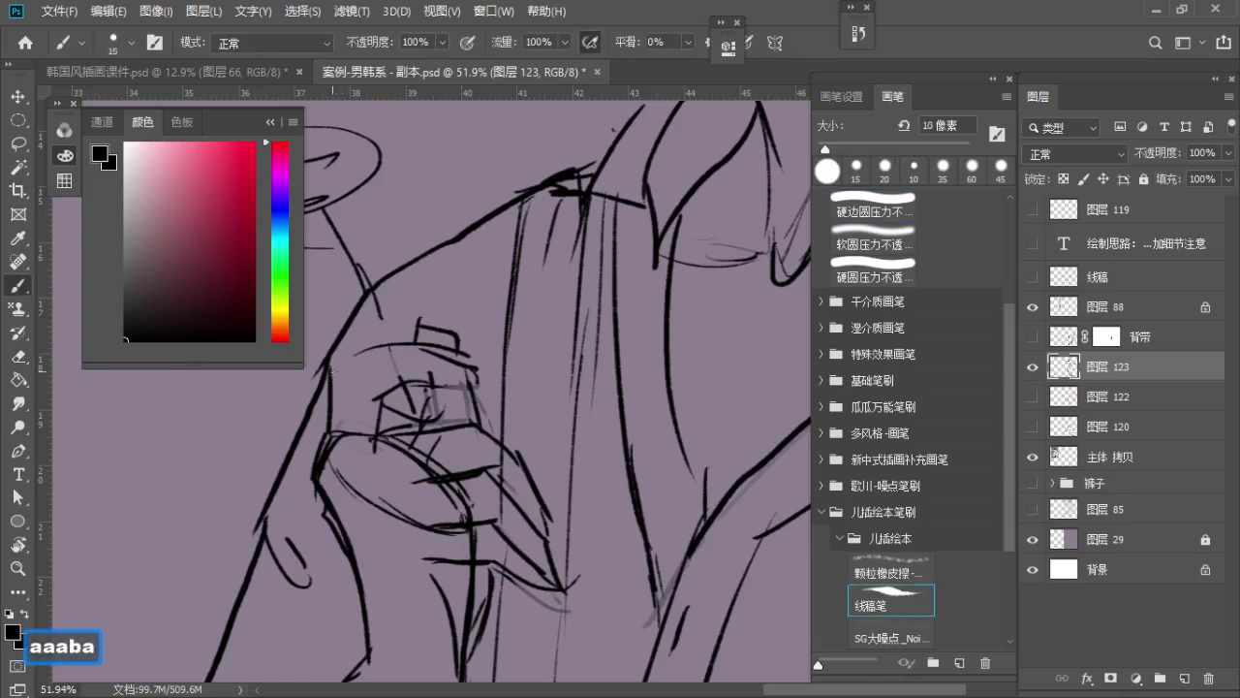
key("ctrl+z")
key("ctrl+z")
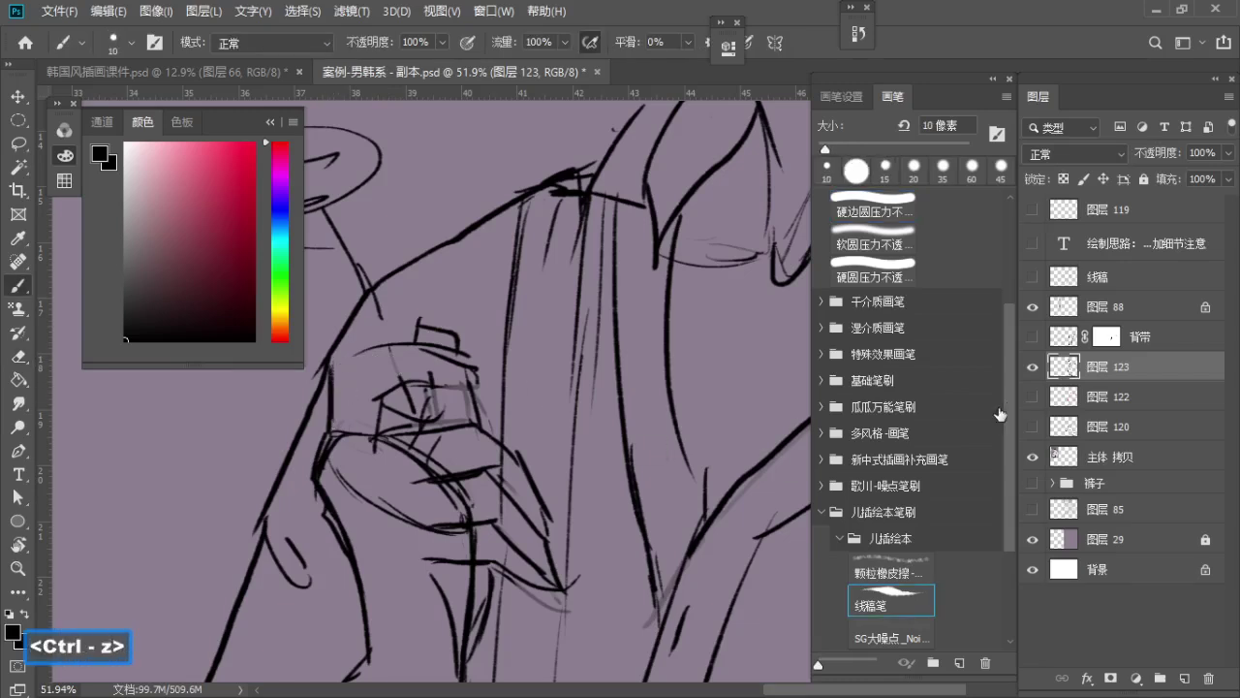
Briefly show 图层 122 for reference, and try the raised hand's upper edge at 10 px before undoing the stroke
left_click(1033, 396)
left_click(1033, 397)
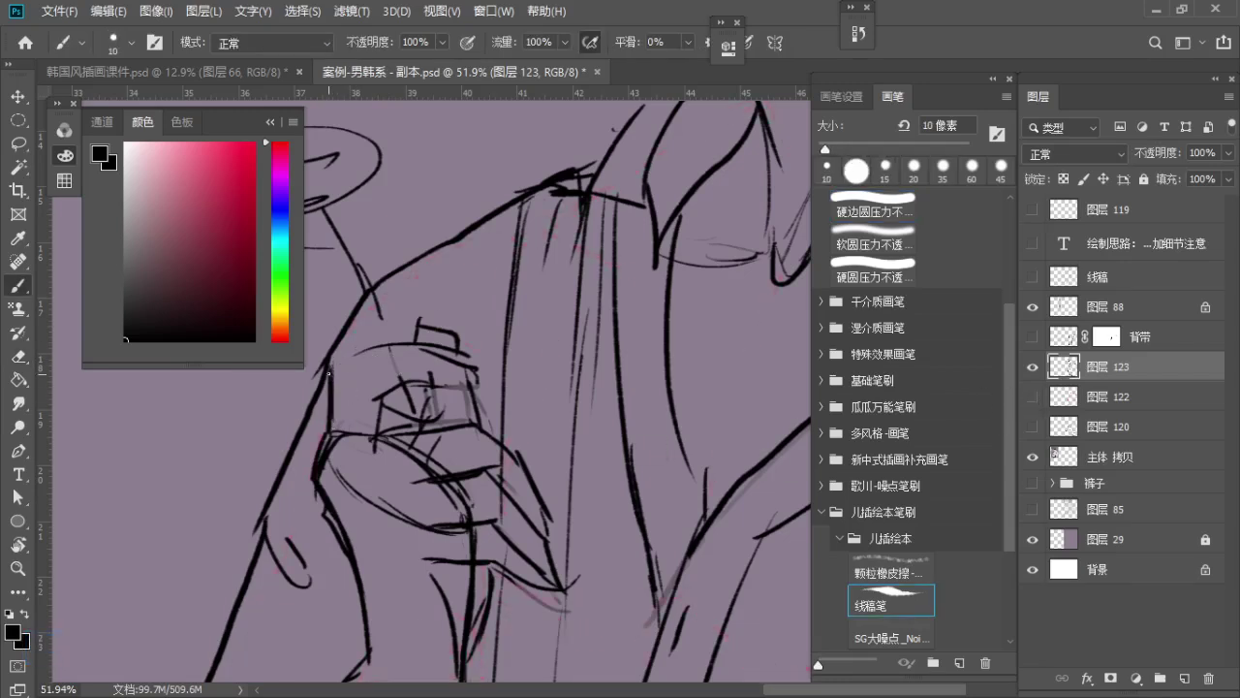
key("ctrl+z")
key("b")
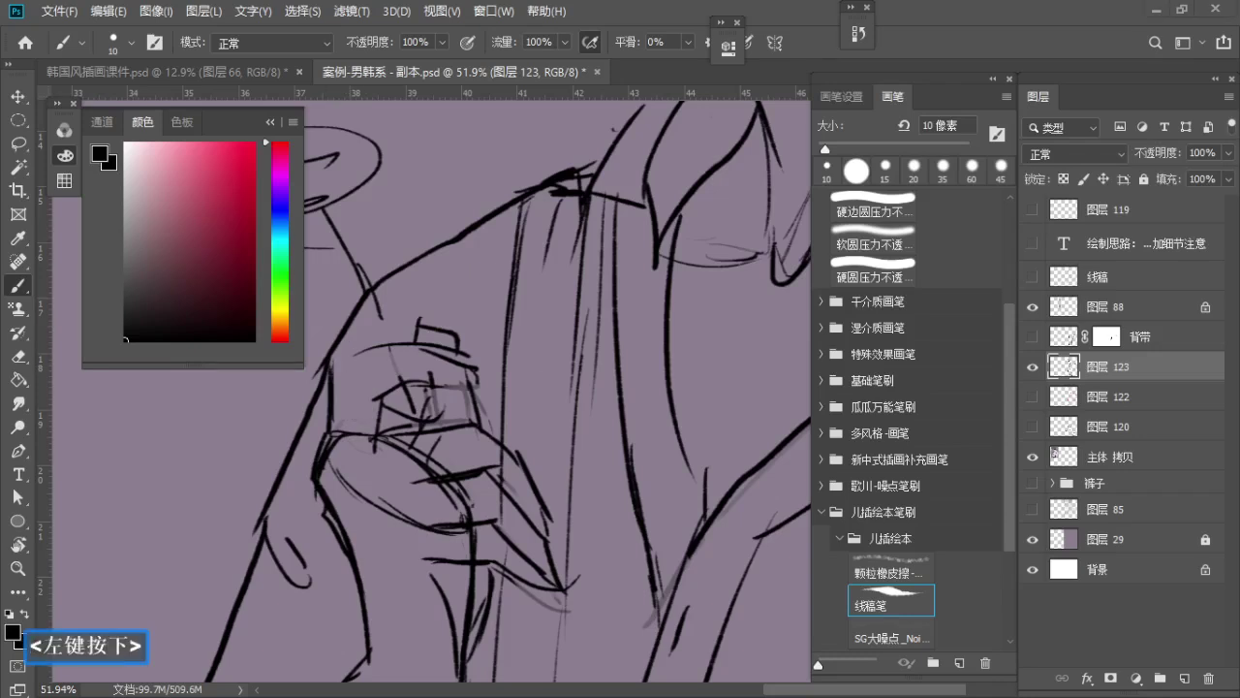
left_click(488, 464)
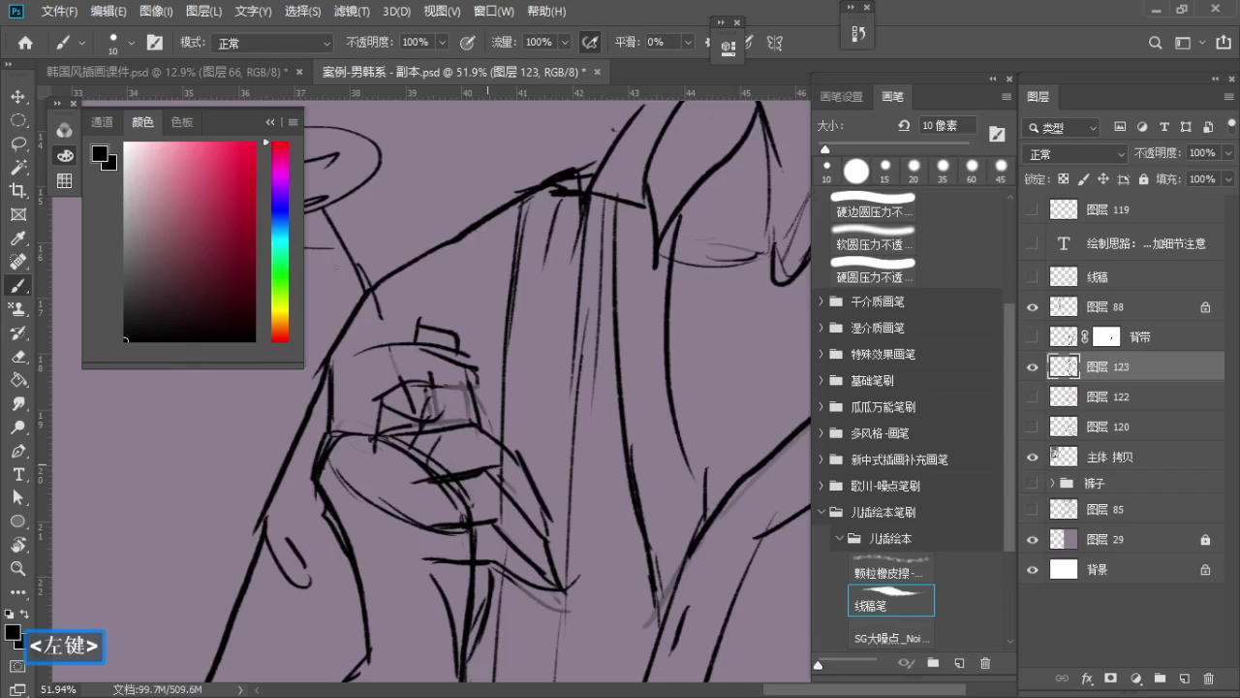
left_click_drag(424, 375, 419, 350)
key("b")
left_click_drag(330, 339, 366, 329)
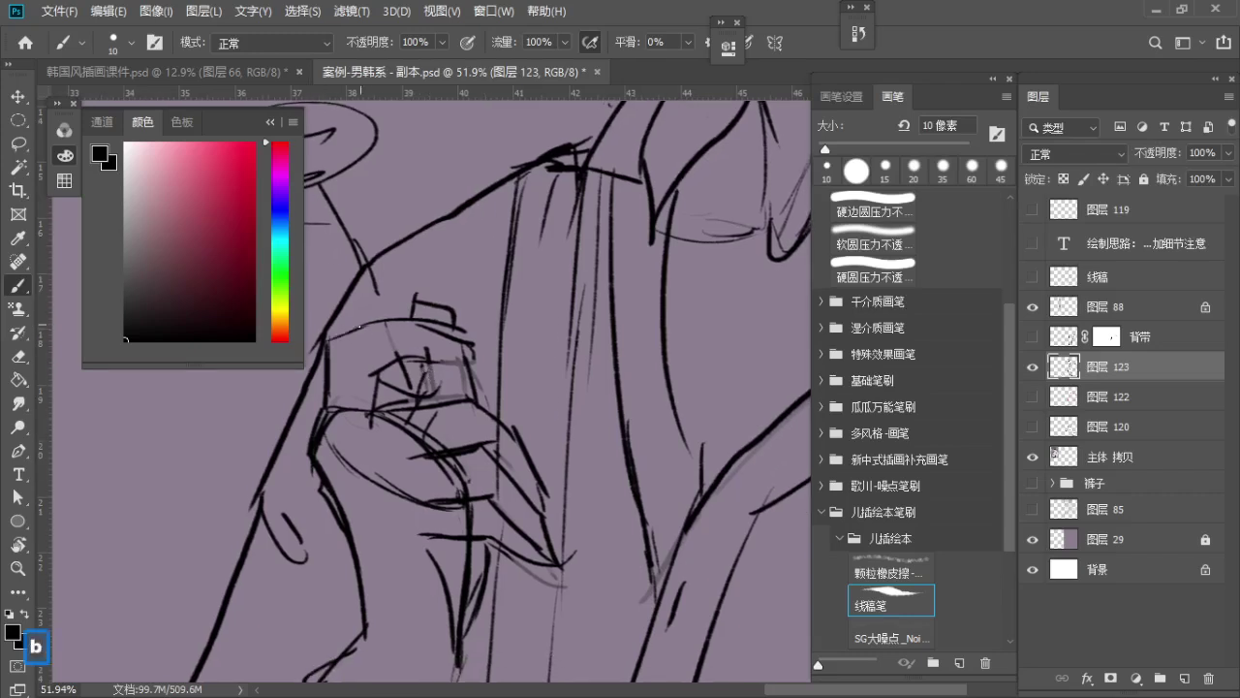
key("ctrl+z")
key("s")
key("ctrl+z")
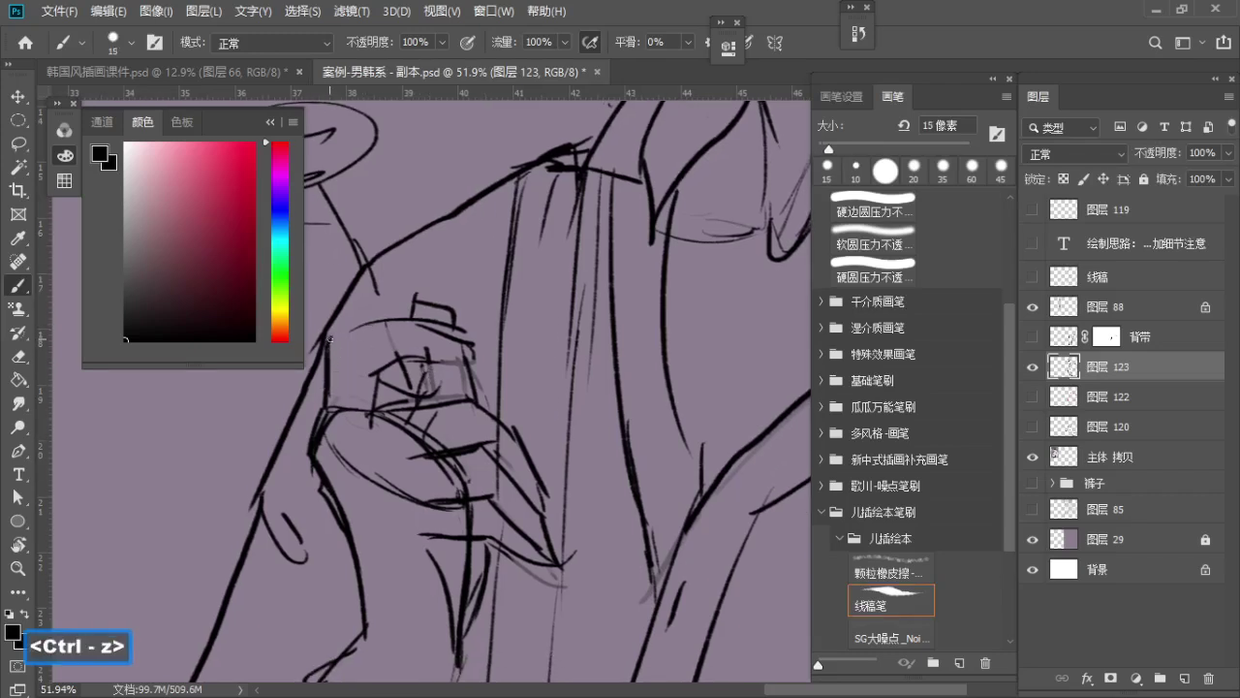
Redraw the raised hand's upper edge at 15 px and round off the angular shape protruding above it, erasing the old lines
mouse_move(329, 330)
left_mouse_down()
mouse_move(449, 310)
mouse_move(423, 390)
mouse_move(461, 374)
mouse_move(426, 355)
left_mouse_up()
key("ctrl+z")
key("e")
key("s")
key("b")
key("ctrl+z")
key("ctrl+z")
key("e")
key("b")
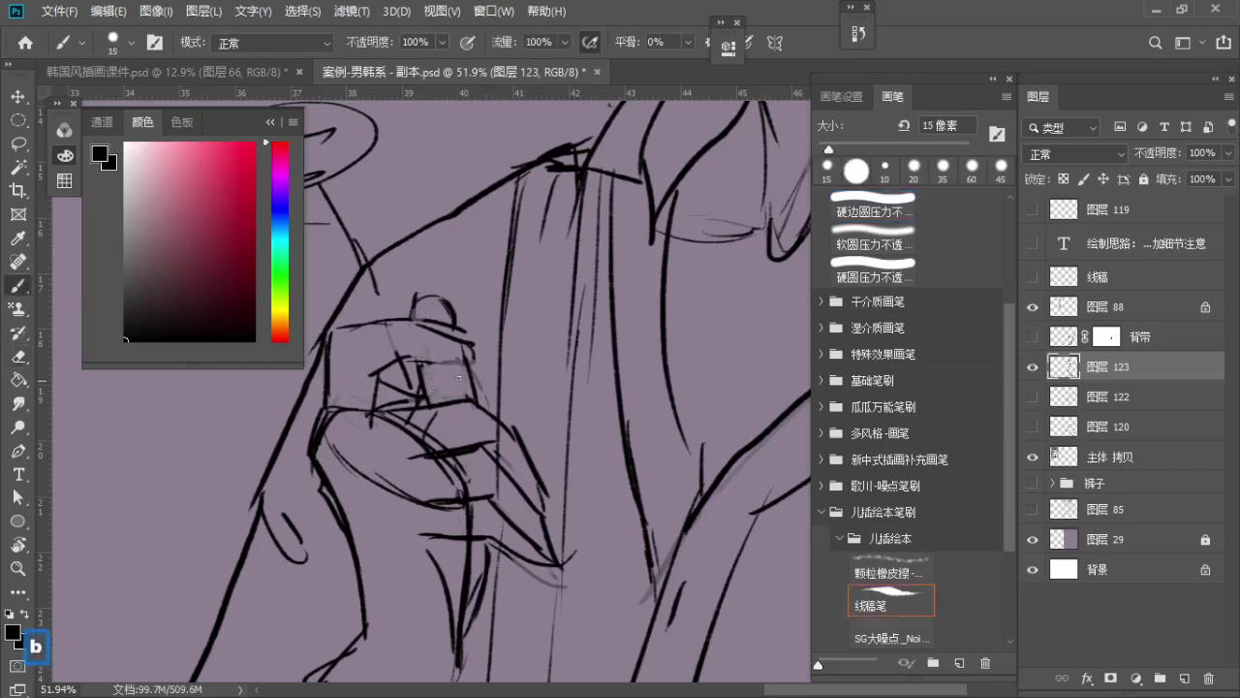
Clean up the tip of the raised hand's top finger with the eraser at 30 px and redraw it at 15 px
key("e")
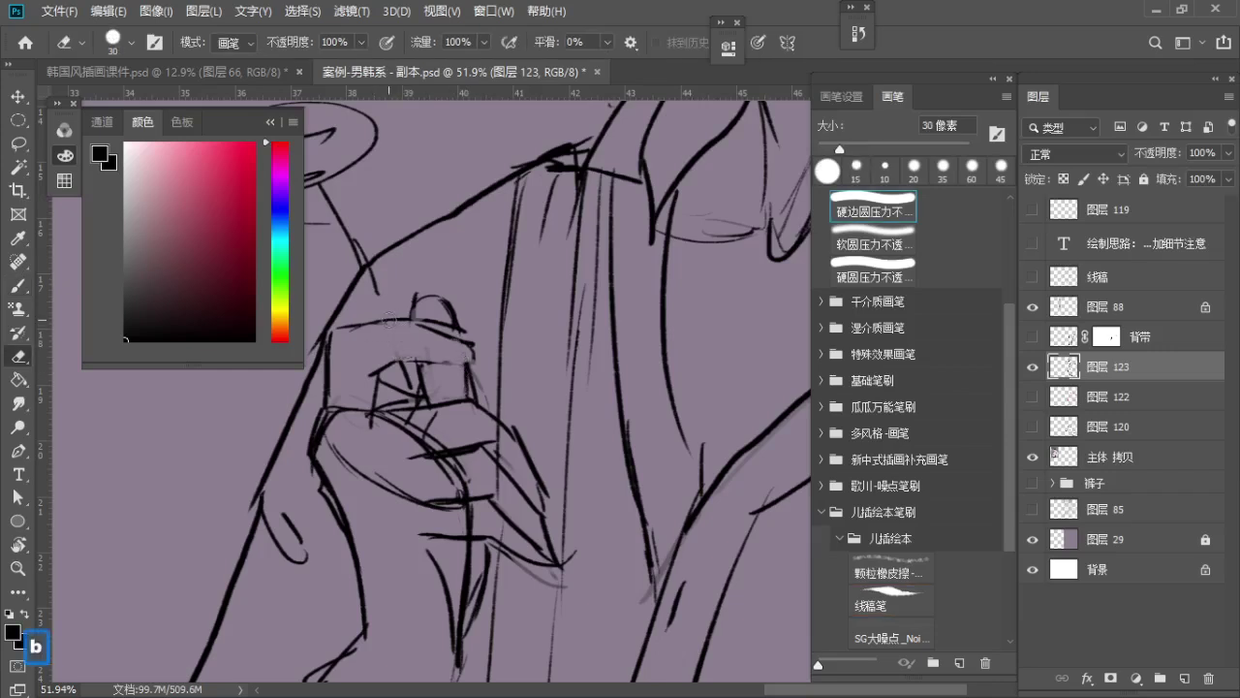
key("b")
key("ctrl")
key("ctrl+z")
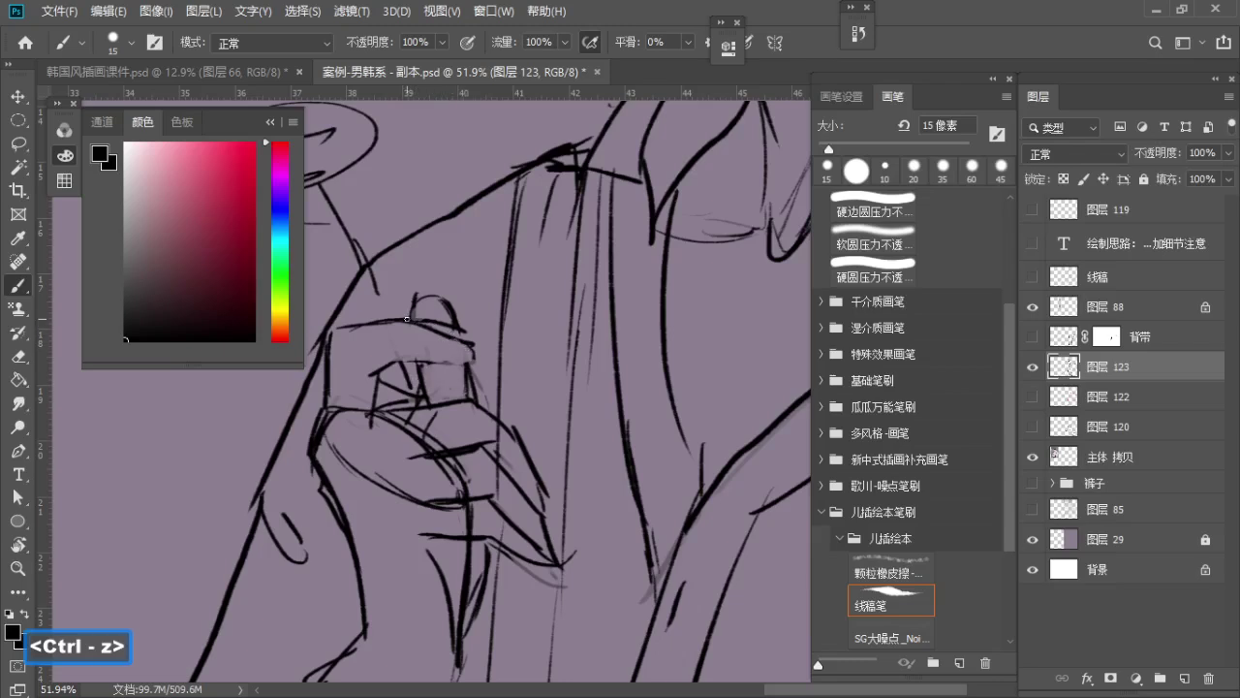
left_click_drag(442, 329, 479, 358)
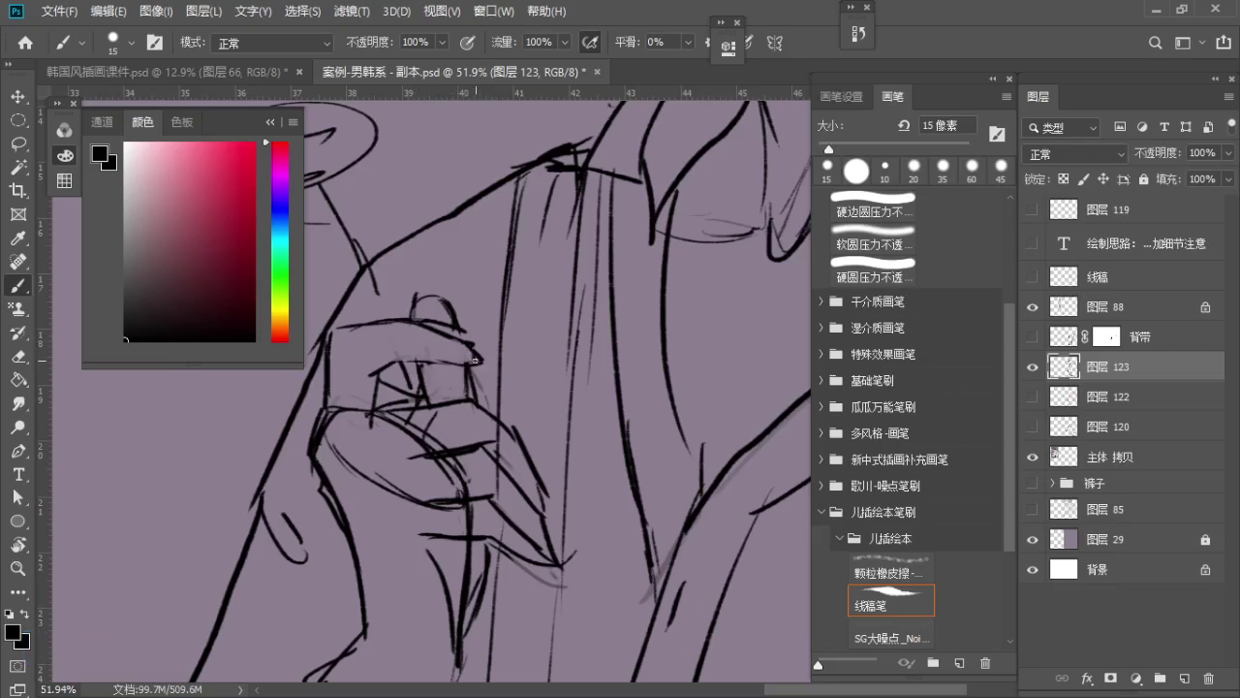
key("space")
left_click_drag(401, 368, 418, 333)
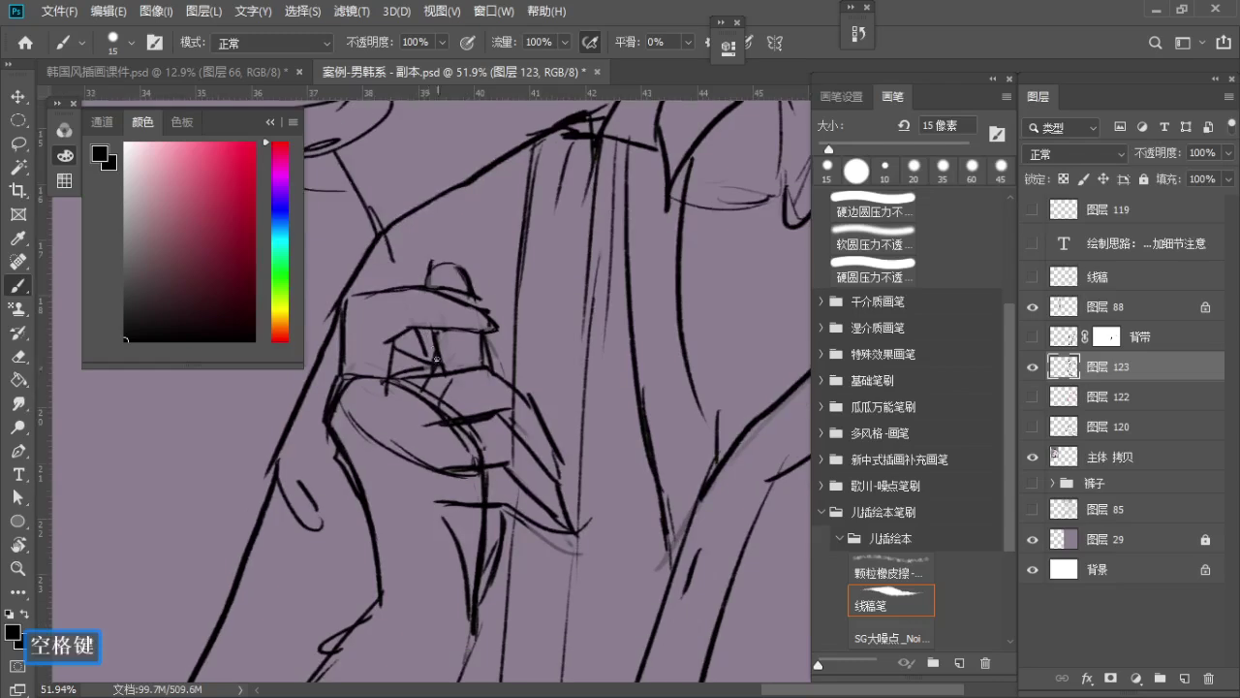
Erase the long curved sketch line sweeping across the raised hand's palm with the eraser at about 35 px
key("e")
key("bracketright")
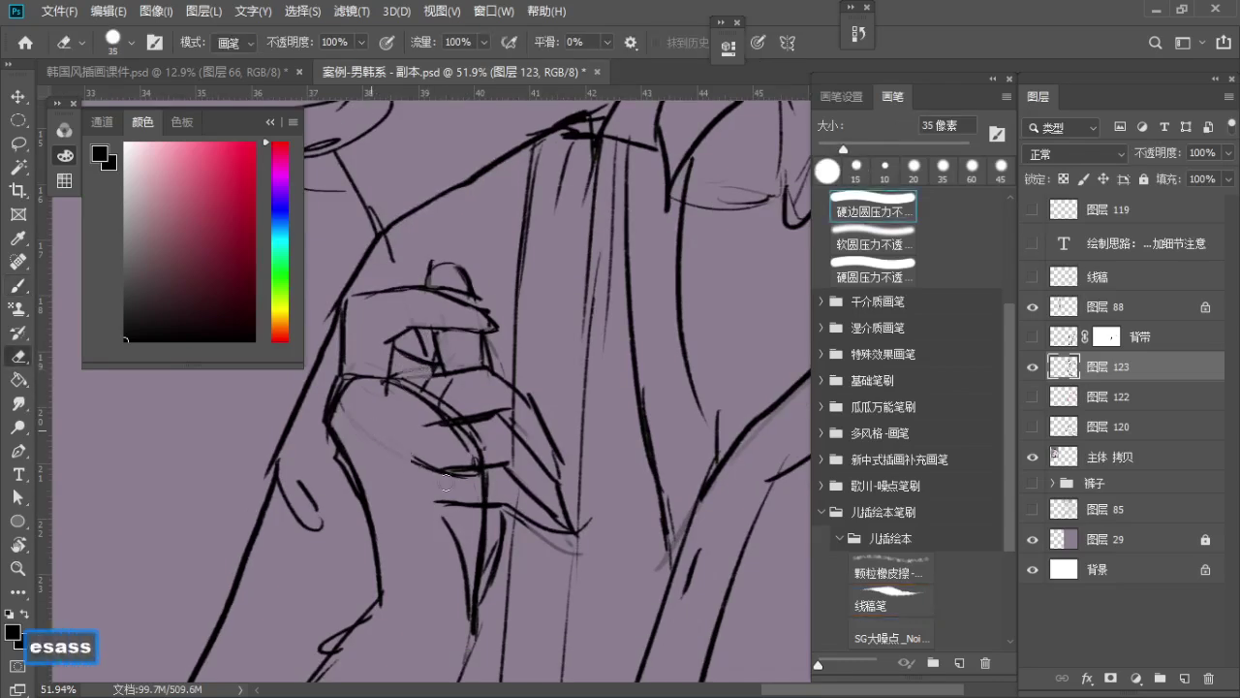
key("space")
key("e")
mouse_move(381, 437)
left_mouse_down()
mouse_move(385, 371)
mouse_move(411, 469)
mouse_move(379, 444)
left_mouse_up()
key("bracketleft")
key("a")
key("b")
key("space")
key("b")
key("z")
left_click_drag(424, 388, 410, 387)
key("space")
left_click_drag(410, 386, 439, 393)
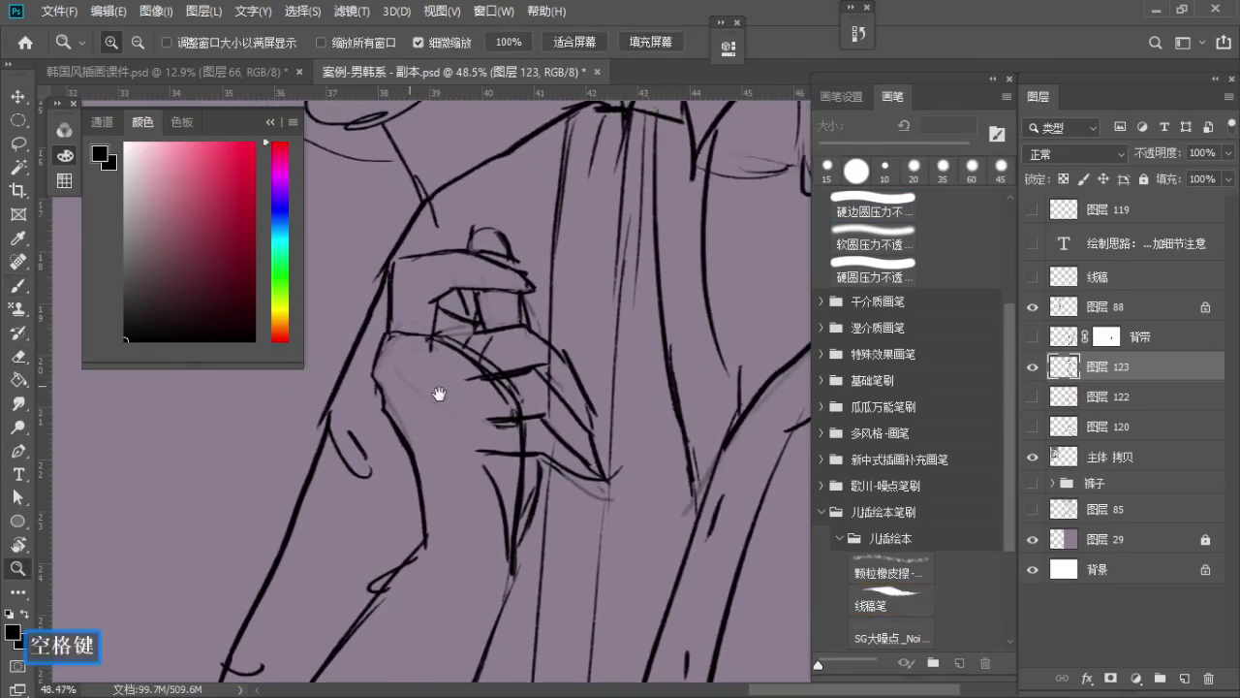
Redraw the raised hand's outer edge near the knuckle as a softer curve at 15 px, erasing the old corner at 30 px
key("b")
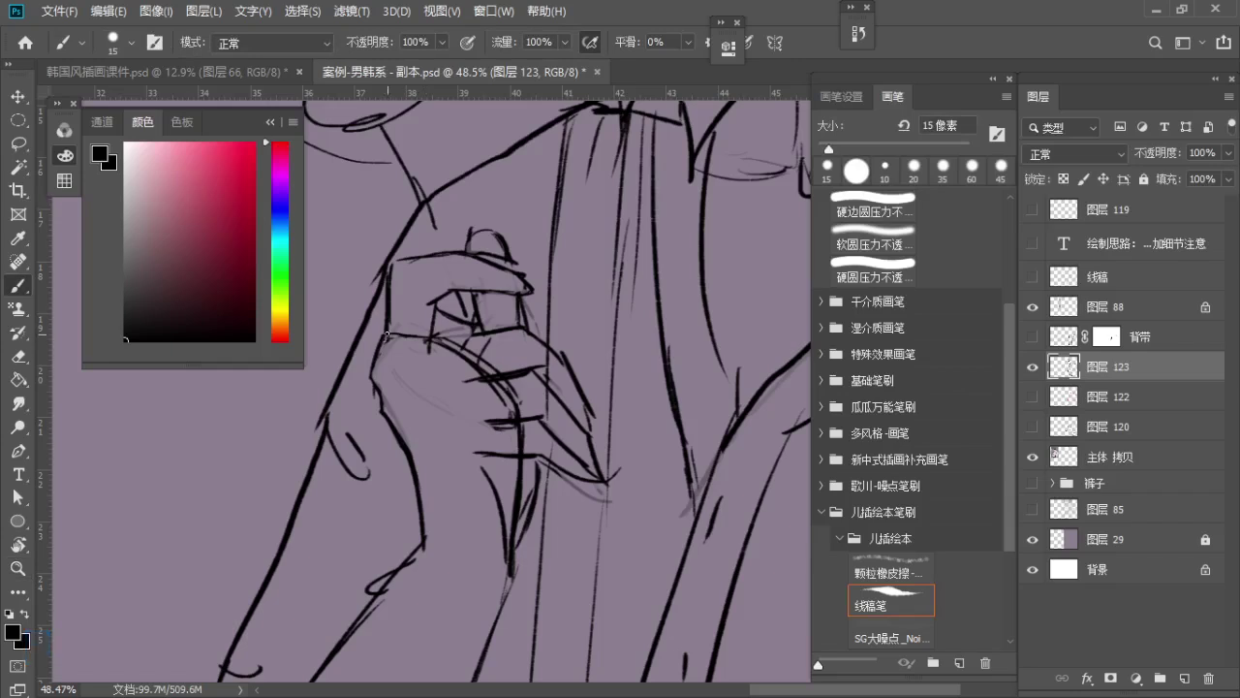
key("e")
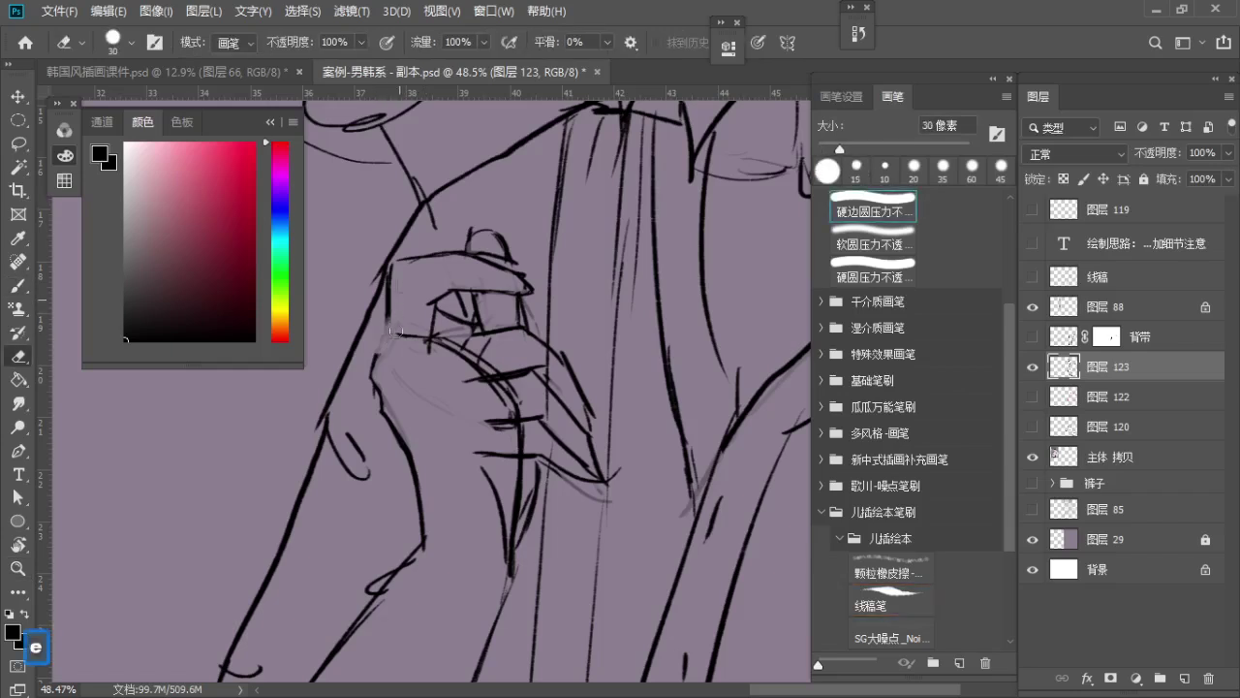
key("b")
key("ctrl+z")
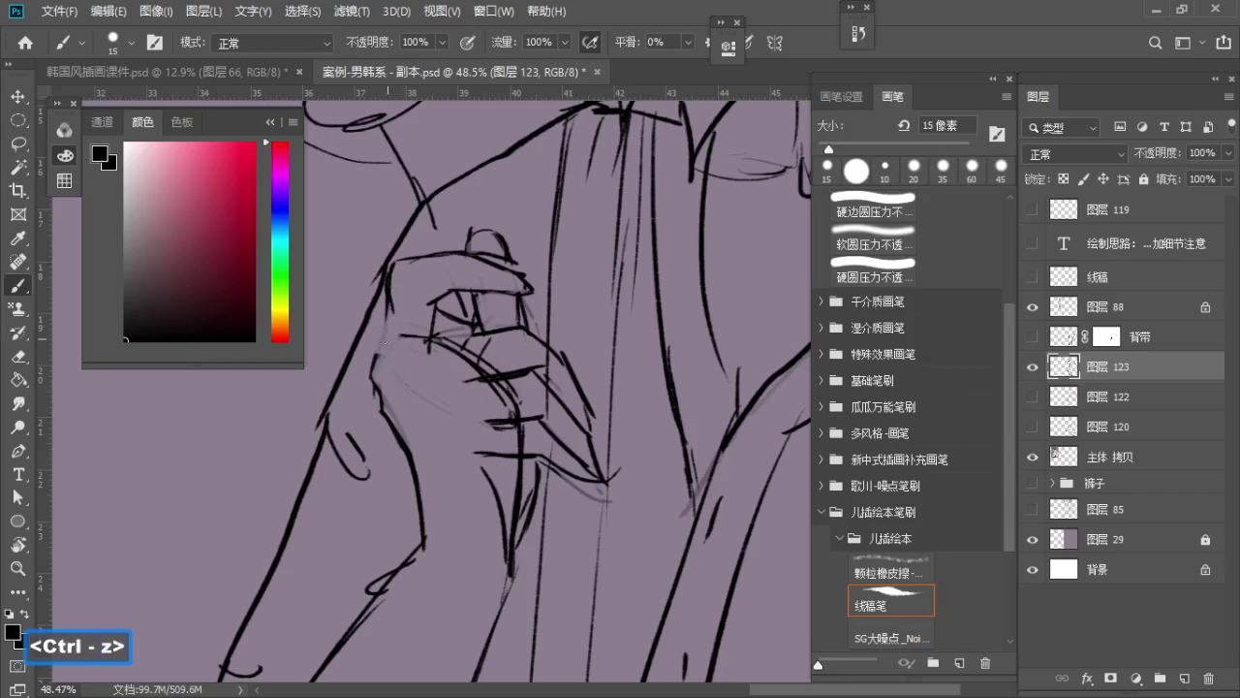
mouse_move(386, 337)
left_mouse_down()
mouse_move(375, 372)
mouse_move(376, 362)
left_mouse_up()
key("ctrl+z")
Erase the upper part of the doubled arc running from the finger gap across the palm at 35 px
key("space")
left_click_drag(415, 337, 364, 372)
key("e")
key("space")
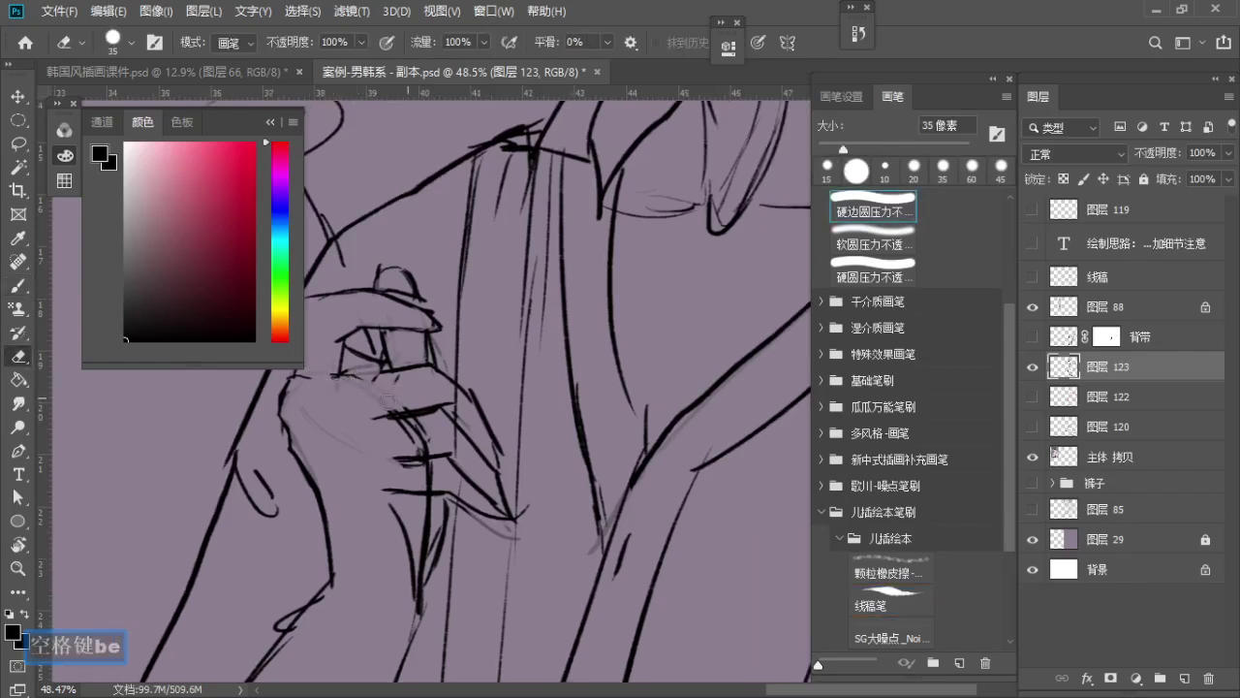
key("b")
key("ctrl+z")
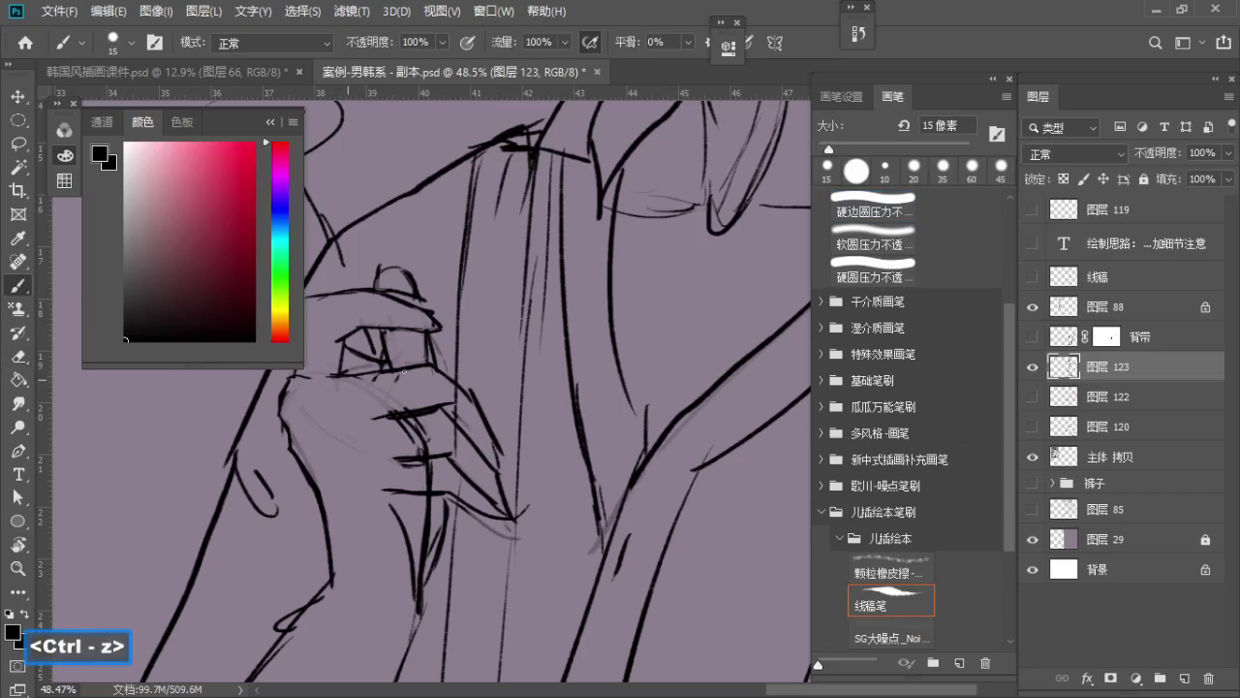
Smooth the second finger's outer contour at 15 px and erase the doubled sketch lines around it at 30 px
key("space")
left_click_drag(404, 371, 423, 339)
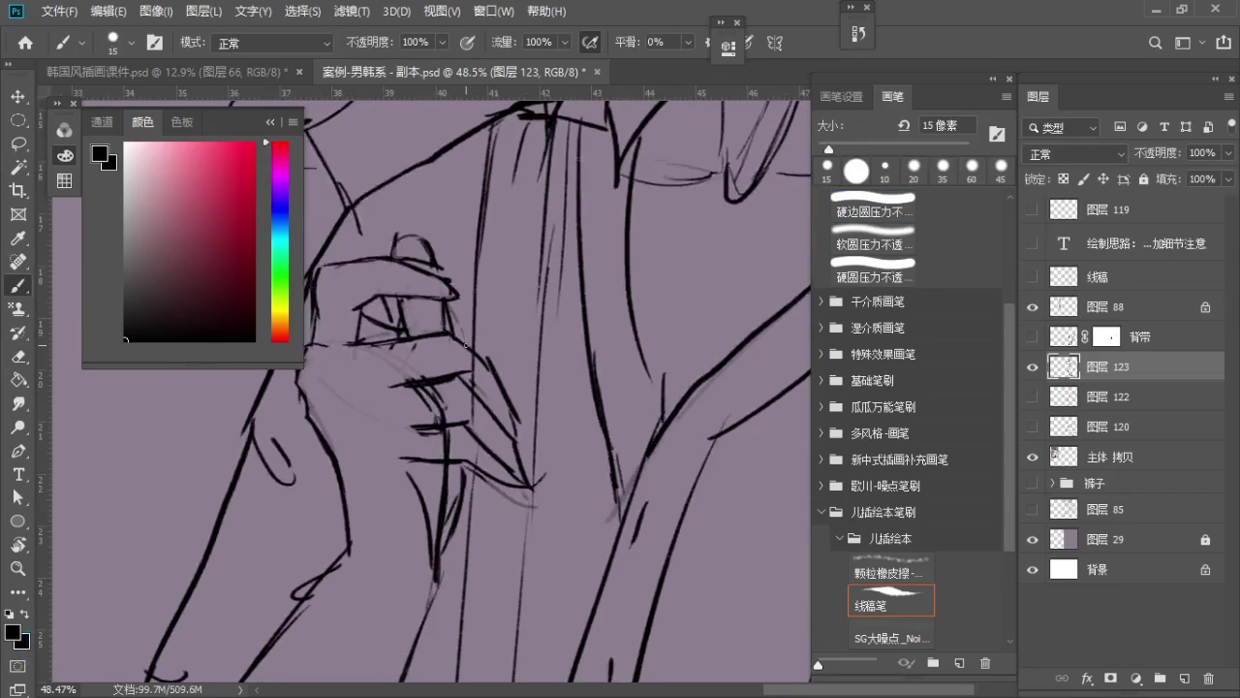
key("ctrl+z")
key("ctrl+z")
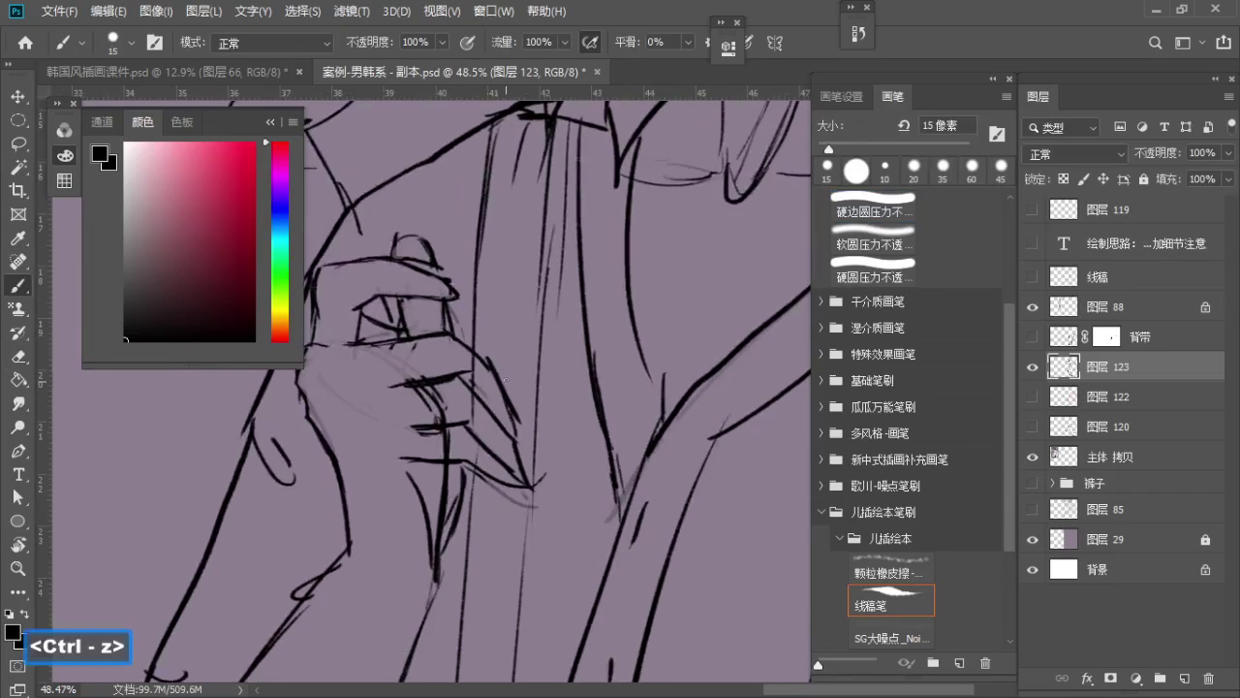
key("e")
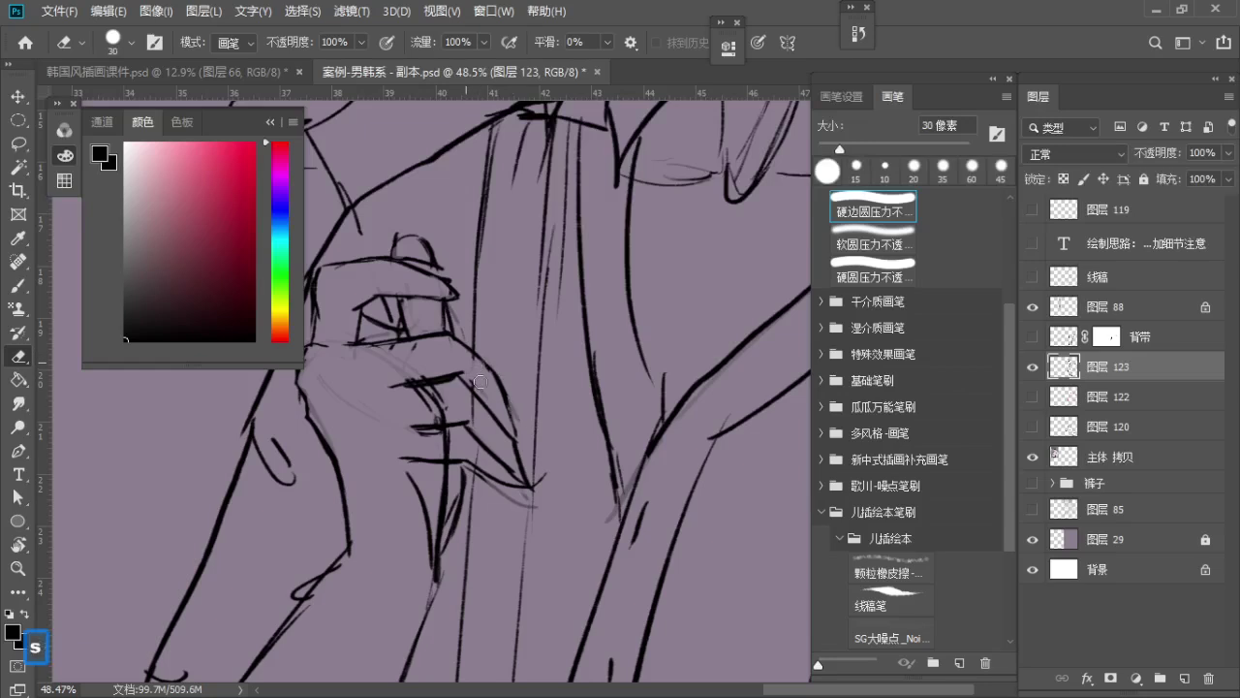
key("a")
key("b")
key("e")
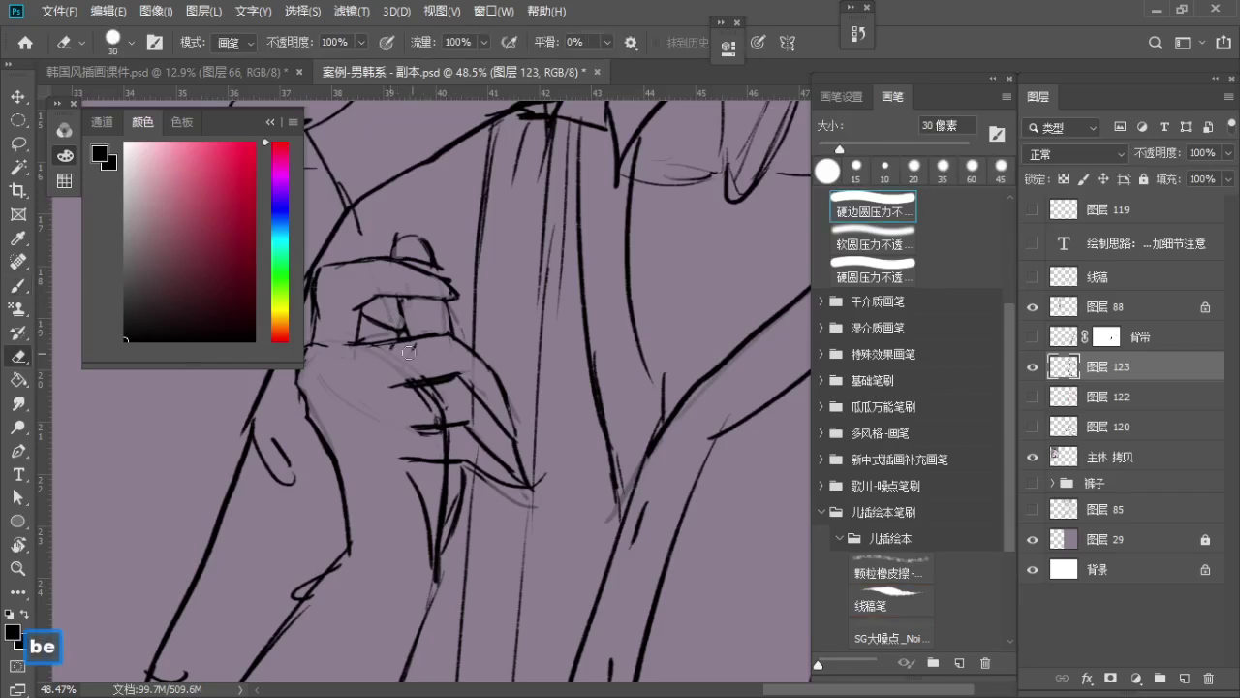
Check the whole figure, return to the raised hand and switch the eraser to the 硬边圆压力大 preset at 25 px
scroll(428, 363, "down", 5)
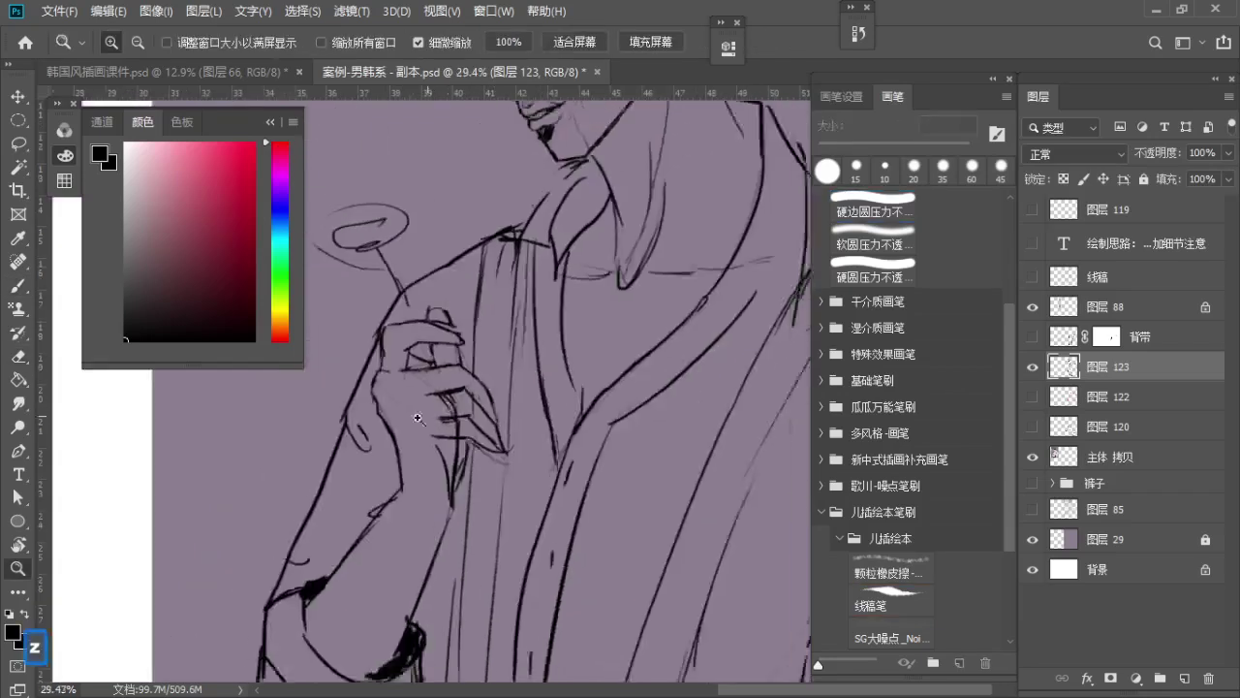
key("b")
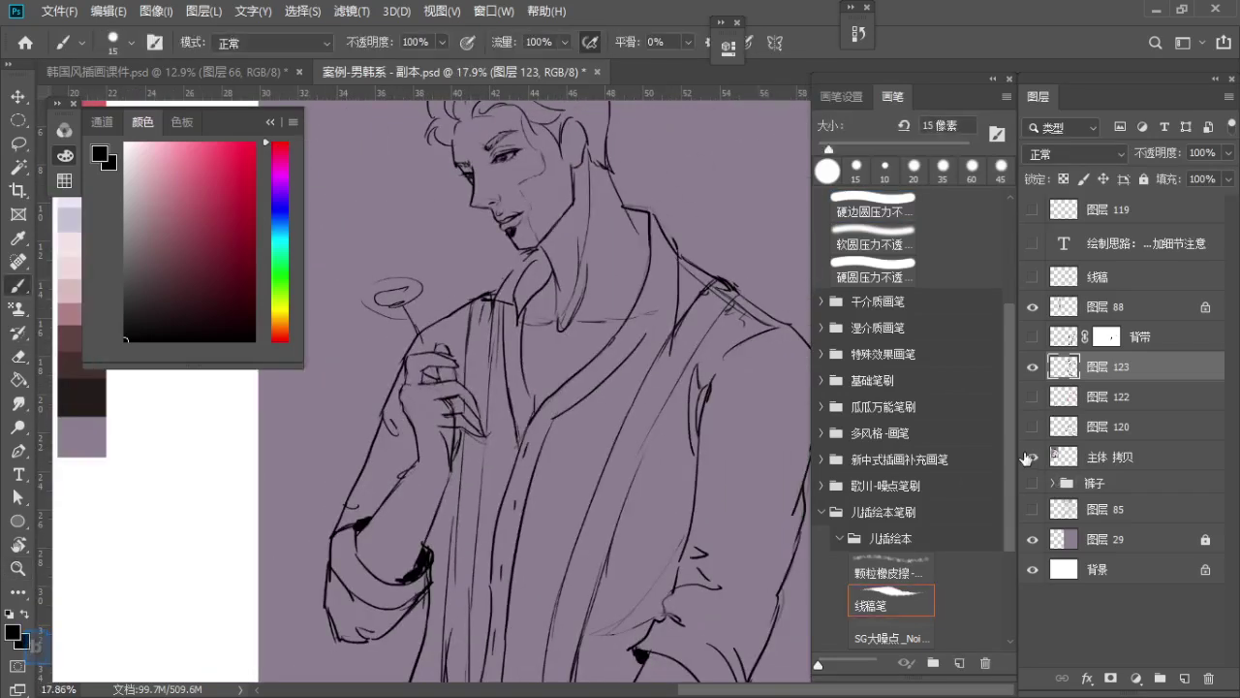
key("z")
mouse_move(396, 346)
left_mouse_down()
mouse_move(528, 455)
mouse_move(540, 450)
mouse_move(463, 344)
left_mouse_up()
key("e")
key("space")
key("z")
left_click(453, 317)
key("e")
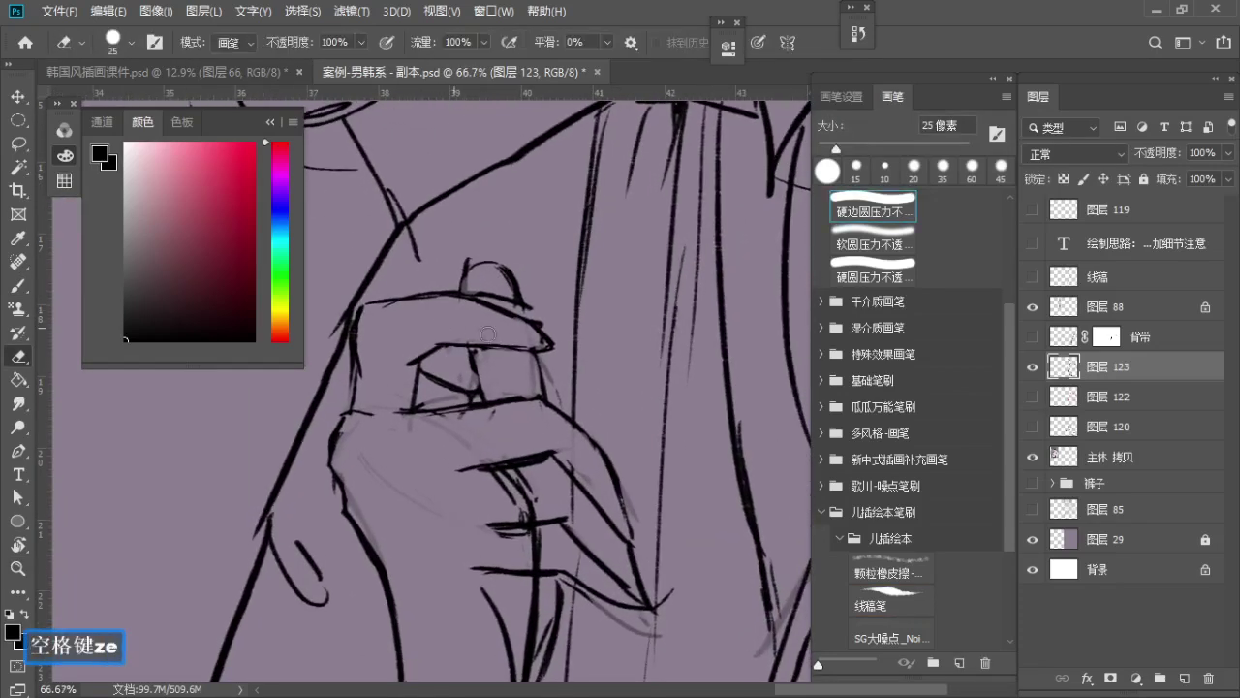
key("e")
scroll(1001, 341, "up", 5)
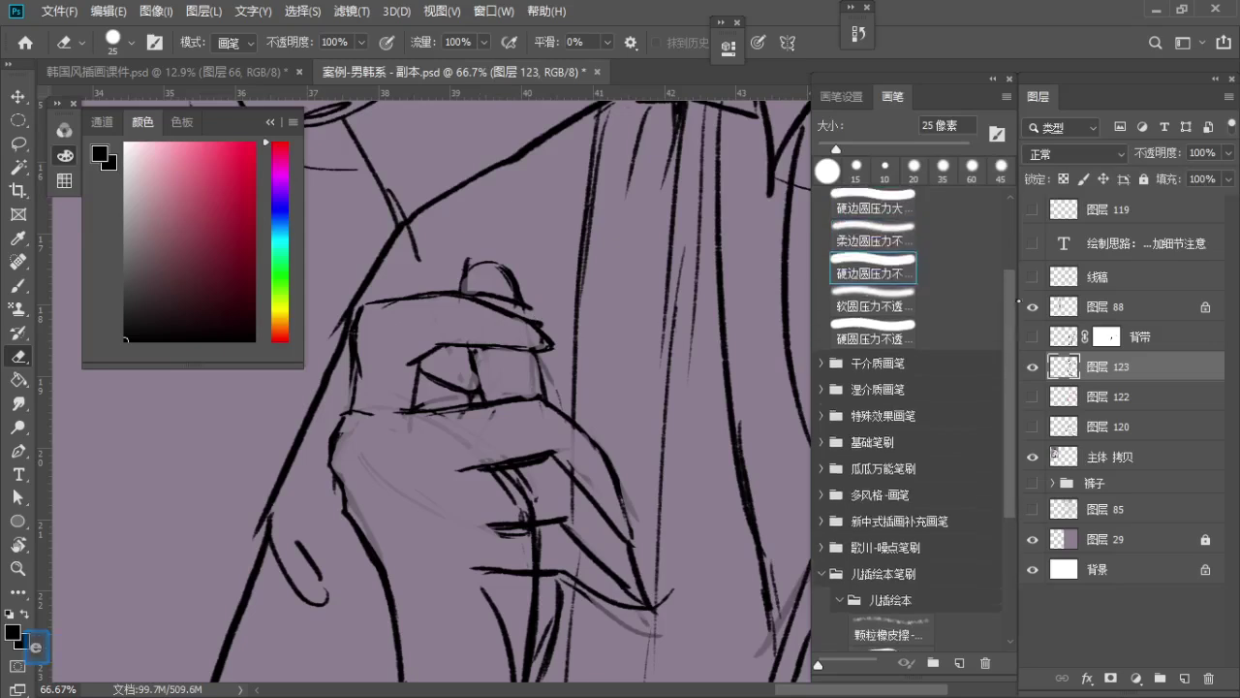
left_click(872, 262)
key("a")
key("s")
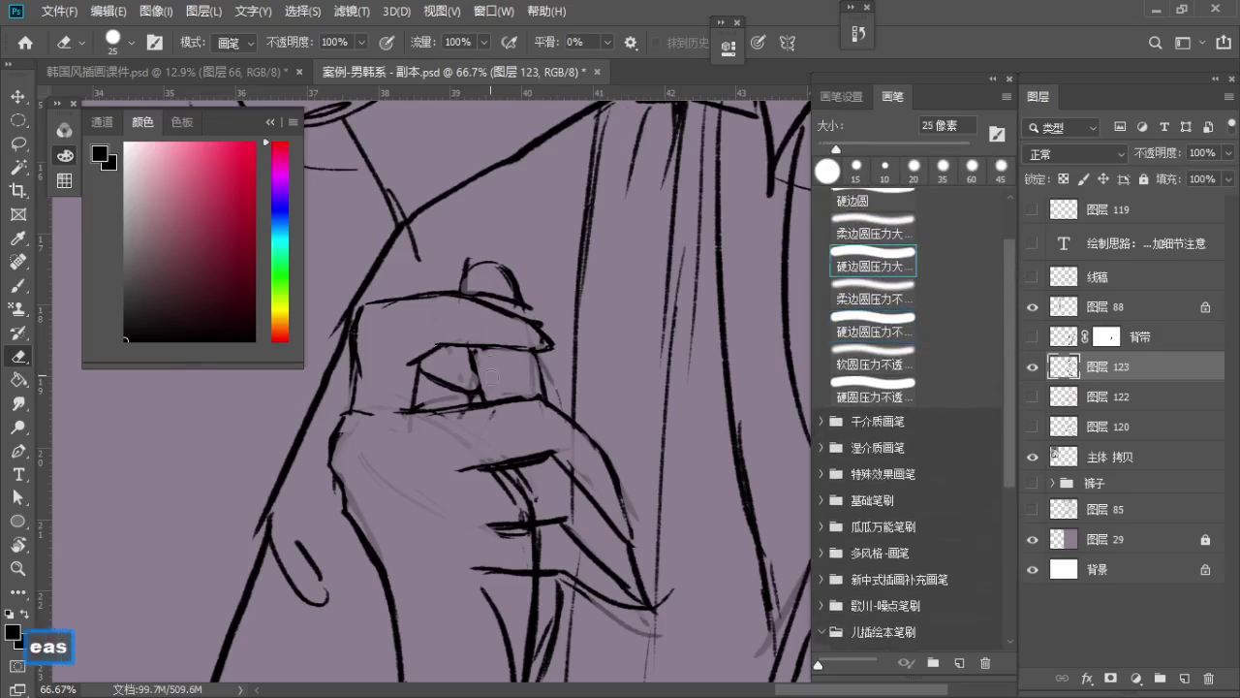
Erase the remaining faint sketch traces inside the raised hand's palm at 30 px
key("b")
mouse_move(528, 383)
left_mouse_down()
mouse_move(533, 366)
mouse_move(460, 308)
left_mouse_up()
key("a")
key("space")
key("e")
key("s")
key("s")
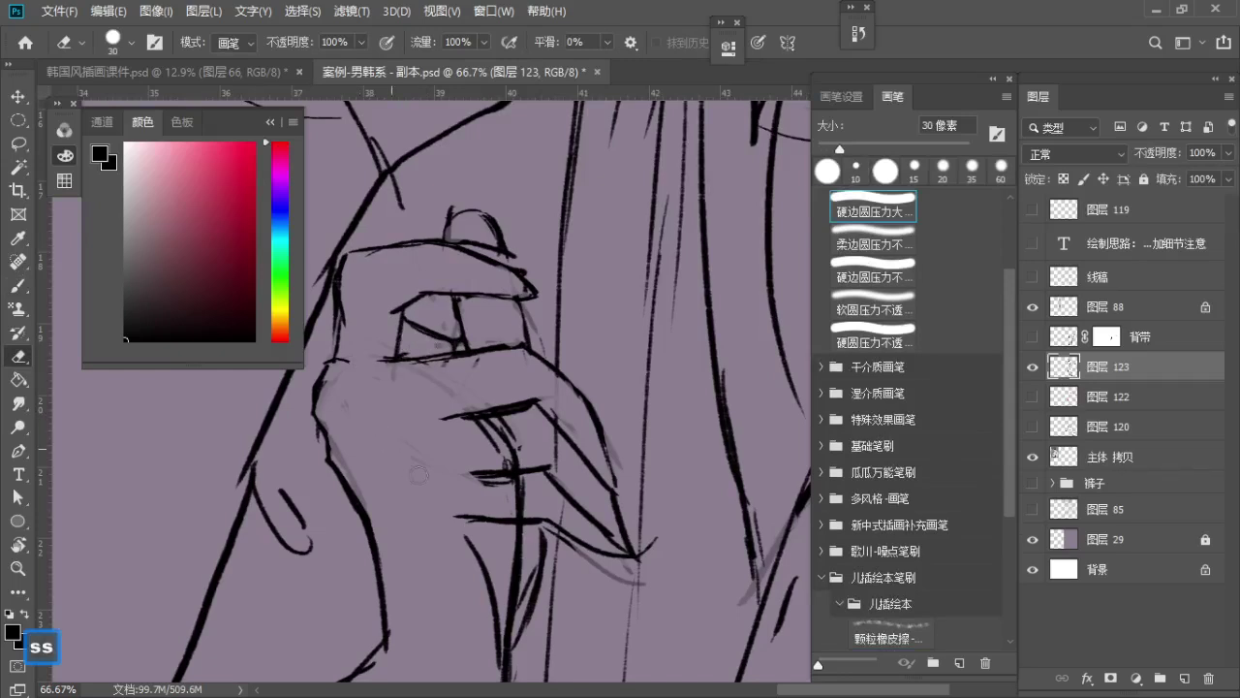
key("space")
key("s")
key("s")
mouse_move(457, 396)
left_mouse_down()
mouse_move(361, 345)
mouse_move(404, 352)
mouse_move(405, 390)
left_mouse_up()
key("ctrl+space")
key("b")
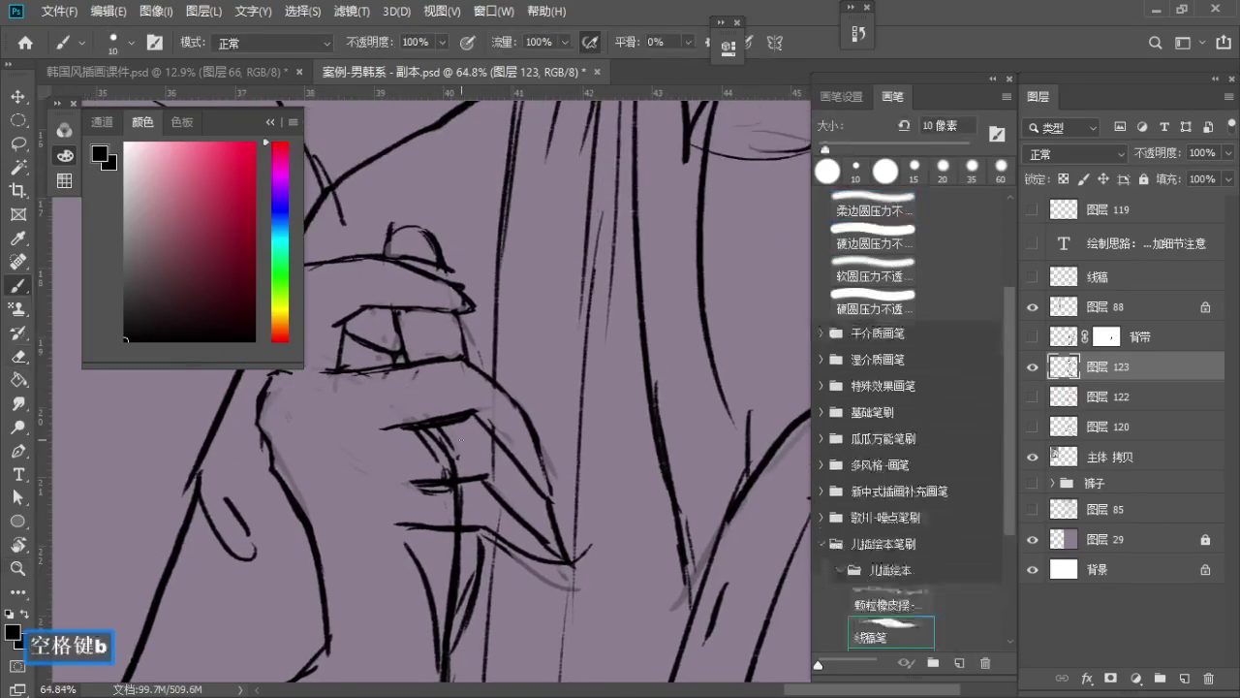
Erase the doubled arc between the second and third finger lines at 20 px
key("e")
key("a")
key("a")
key("a")
key("a")
key("a")
key("a")
key("s")
key("s")
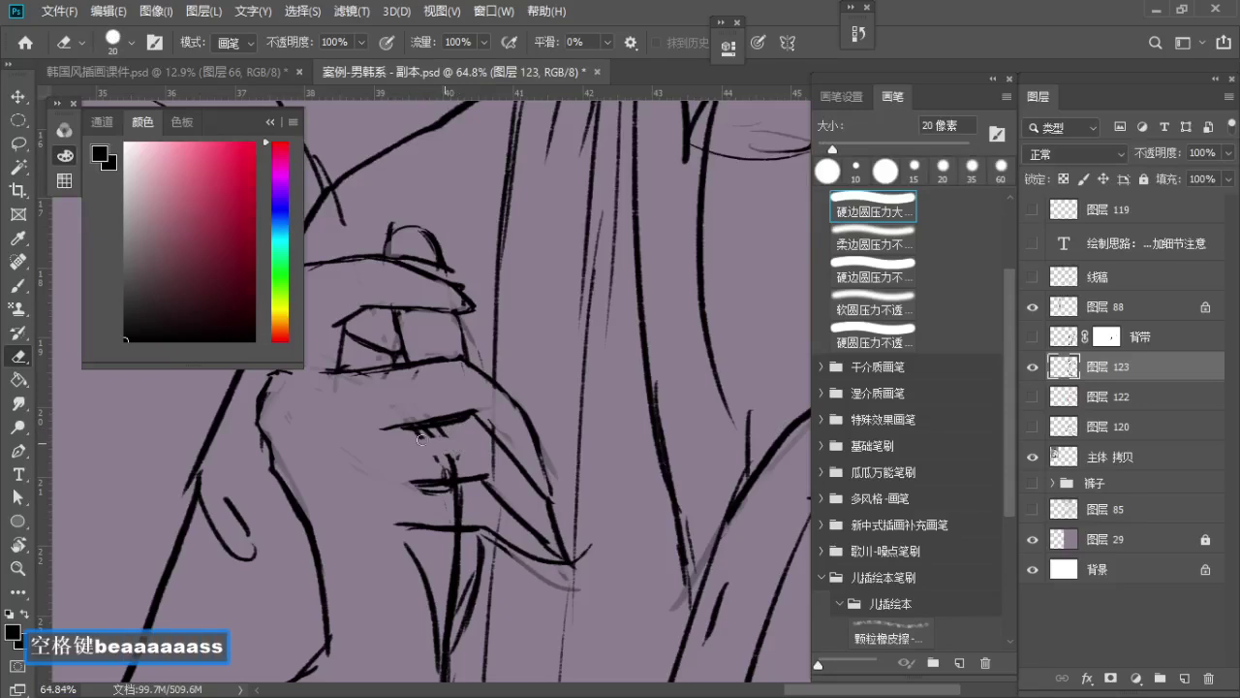
left_click_drag(457, 469, 444, 473)
key("space")
left_click_drag(470, 450, 474, 423)
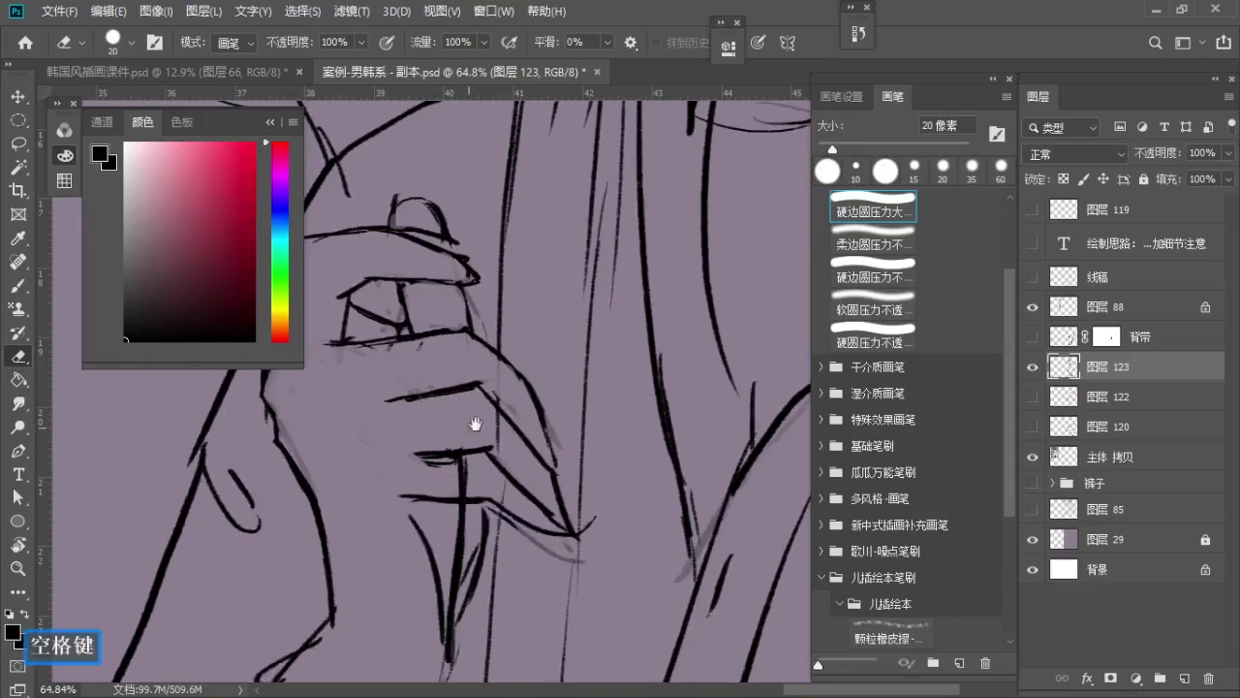
mouse_move(401, 398)
left_mouse_down()
mouse_move(438, 395)
mouse_move(466, 412)
left_mouse_up()
key("ctrl+space")
left_click_drag(466, 412, 454, 390)
Redraw the second finger's tip at 10 px and trim its overlapping lines with the eraser at 15 px
key("b")
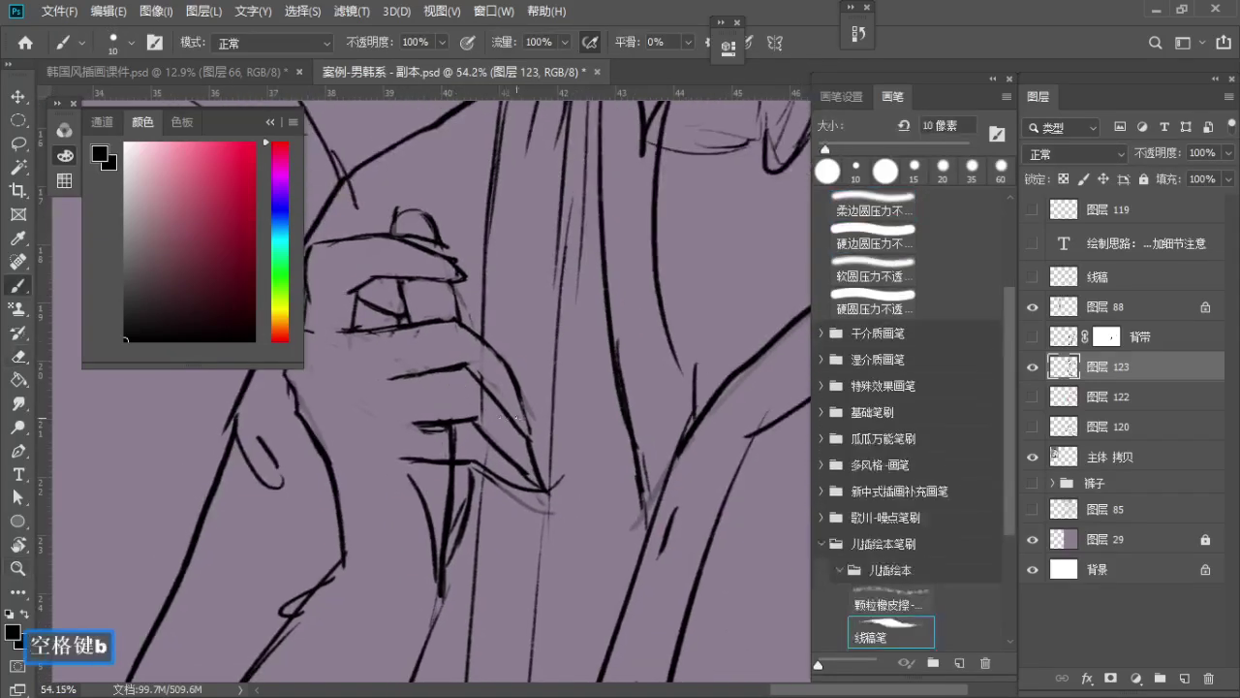
key("e")
key("s")
mouse_move(530, 435)
left_mouse_down()
mouse_move(522, 398)
mouse_move(543, 459)
left_mouse_up()
key("b")
key("ctrl+z")
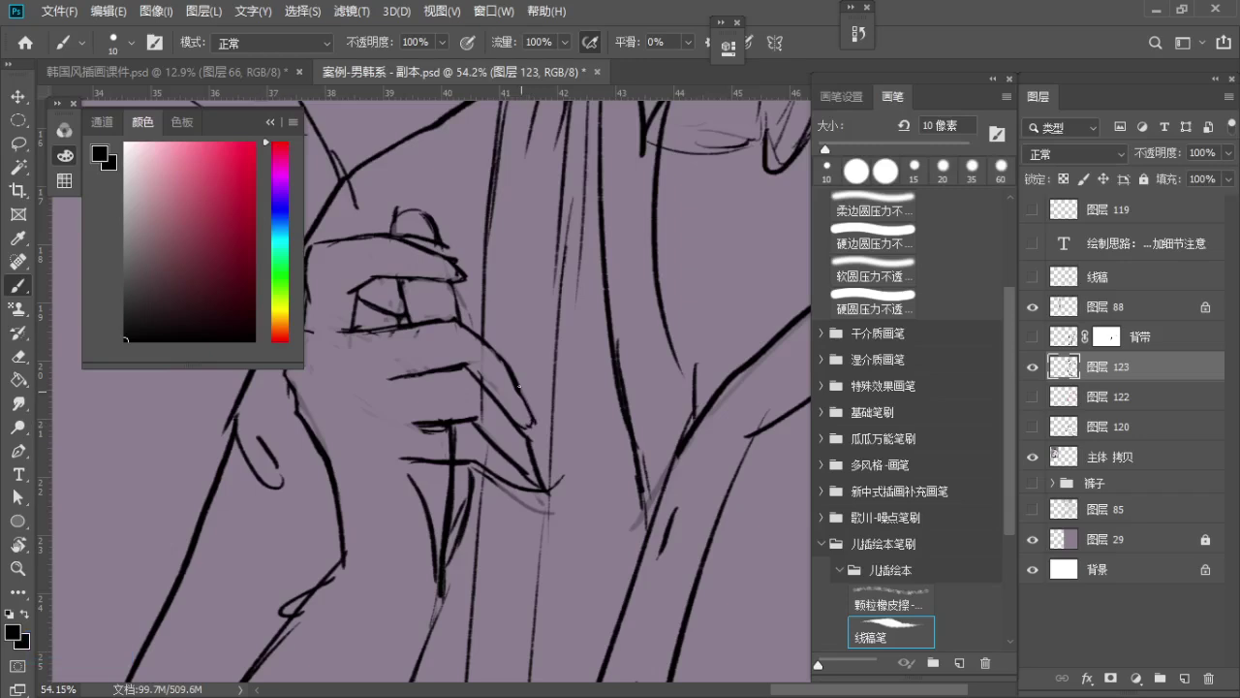
key("ctrl+z")
key("e")
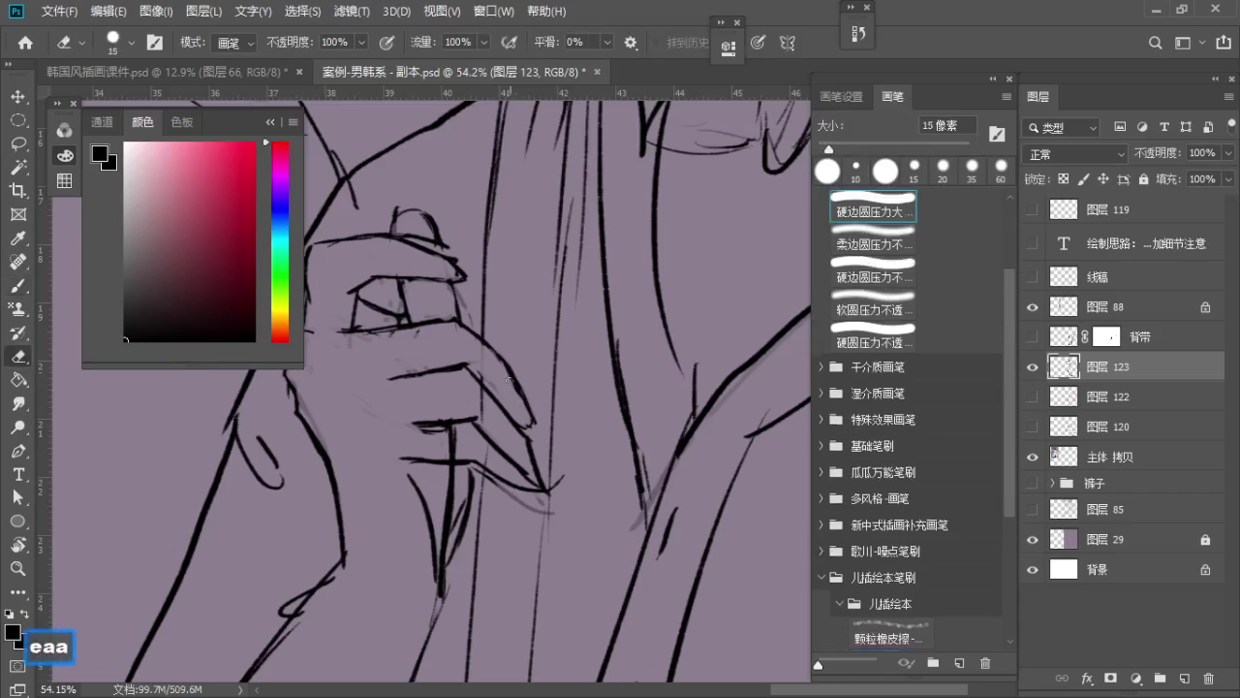
key("b")
key("space")
key("b")
mouse_move(524, 417)
left_mouse_down()
mouse_move(523, 353)
mouse_move(488, 357)
left_mouse_up()
Rework the third finger's pointed tip with the brush at 15 px and erase the strokes crossing beyond it
key("e")
key("s")
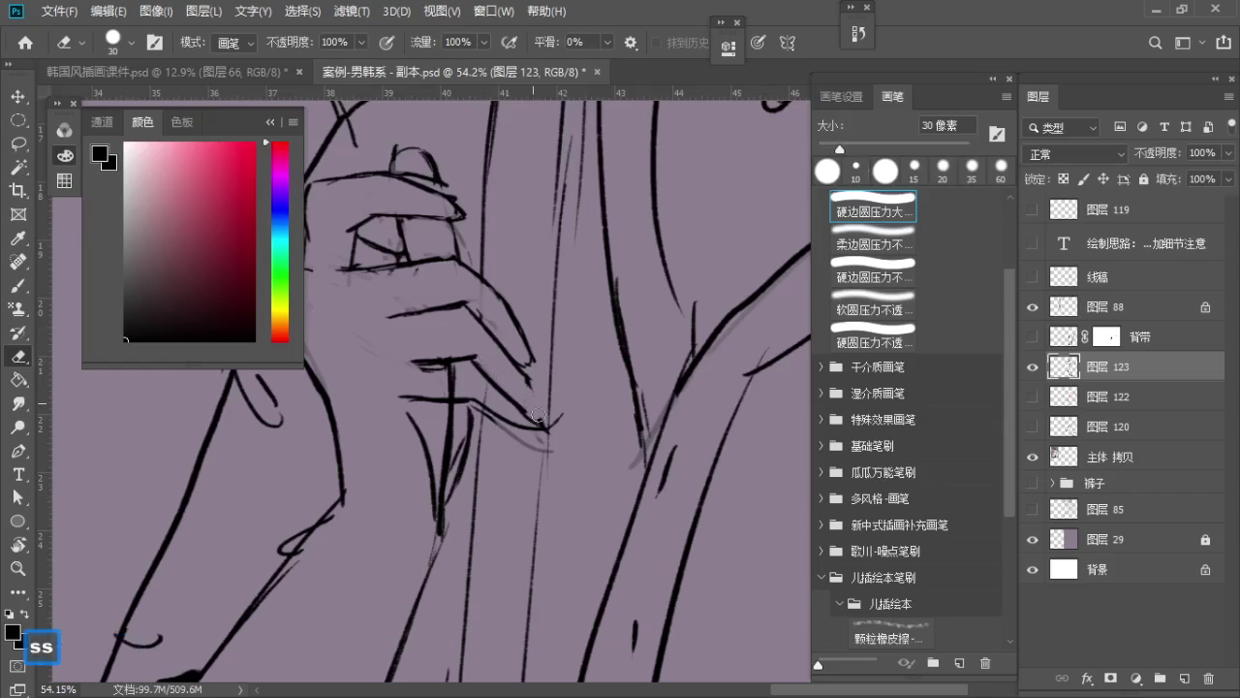
key("b")
key("ctrl+z")
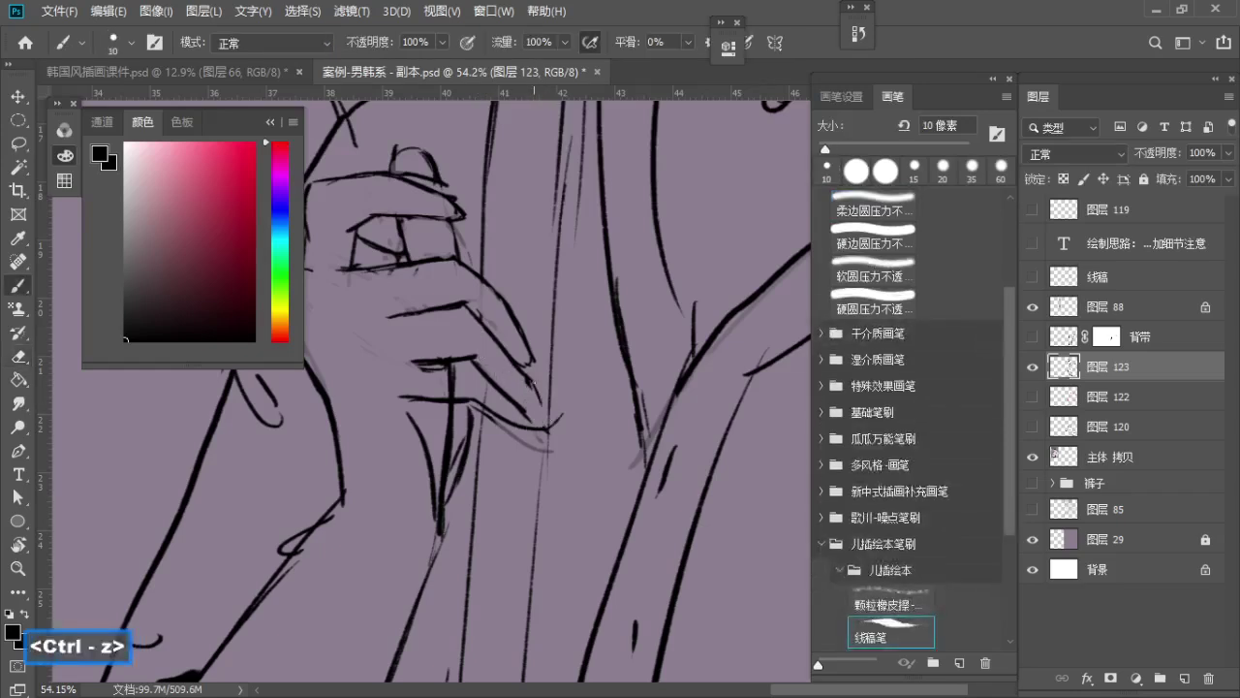
key("ctrl+z")
key("e")
key("s")
left_click_drag(547, 414, 550, 431)
key("b")
key("b")
key("s")
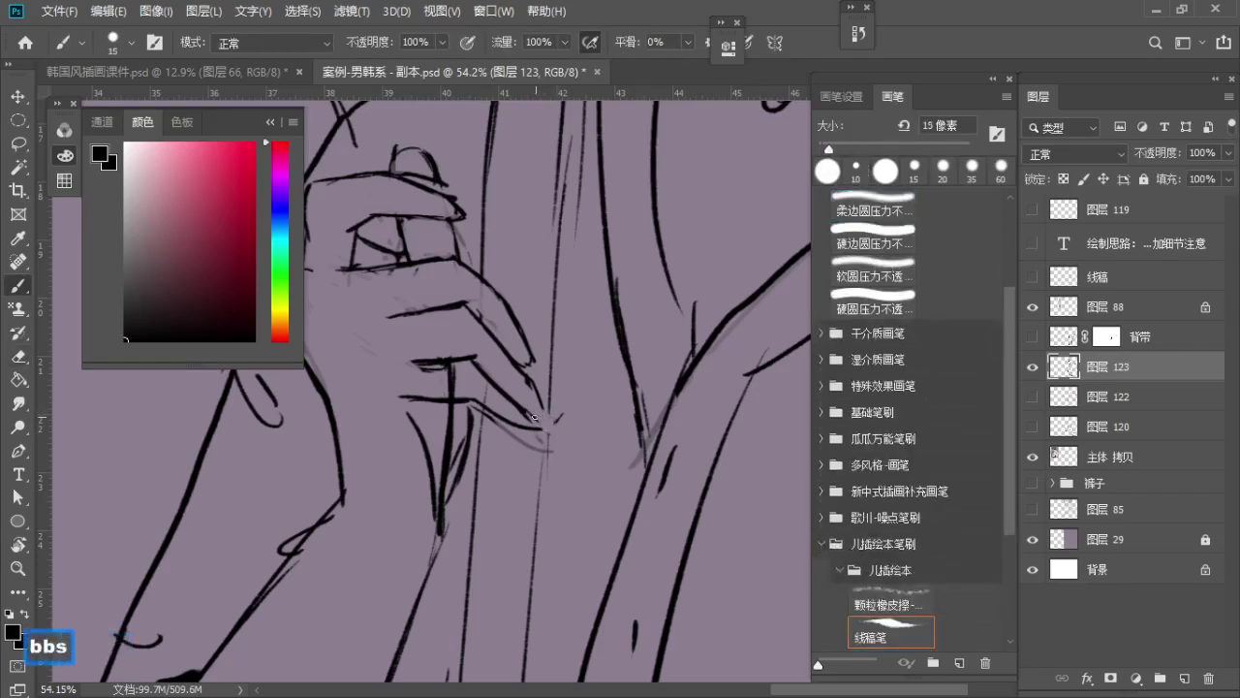
key("ctrl+z")
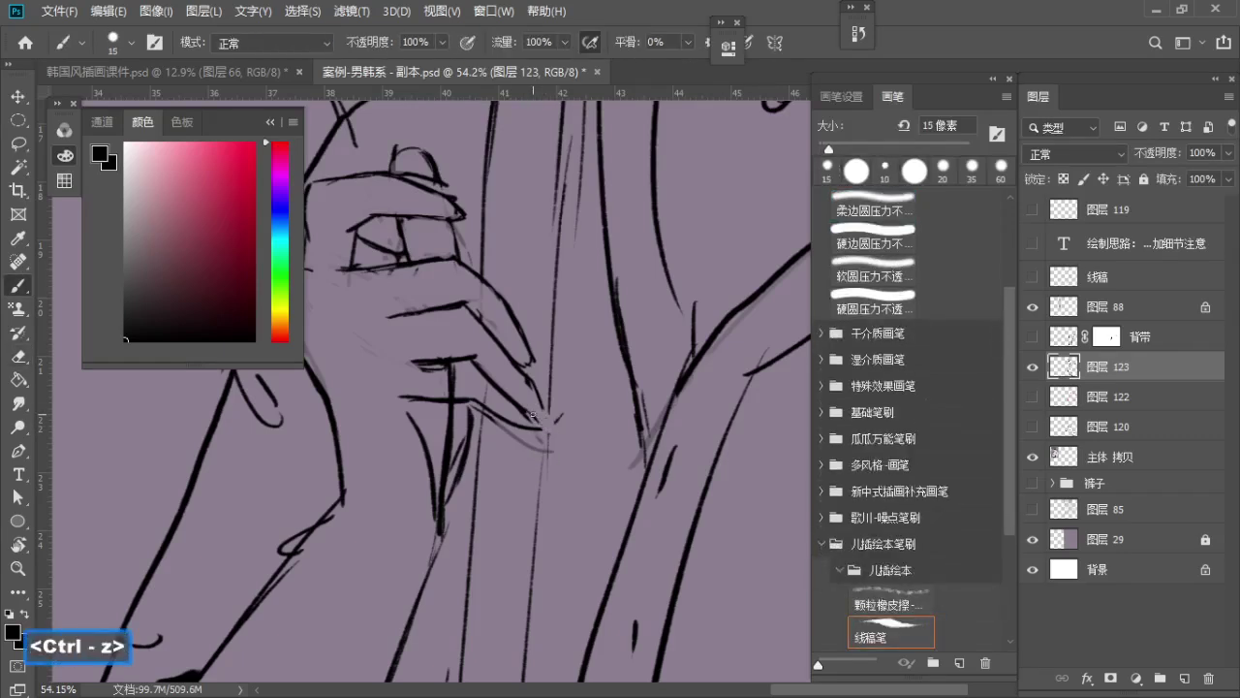
Sketch a small trial fingertip shape beside the raised hand, then lasso it and cut it away
key("space")
mouse_move(546, 411)
left_mouse_down()
mouse_move(539, 388)
mouse_move(550, 418)
mouse_move(538, 415)
mouse_move(527, 407)
mouse_move(584, 417)
mouse_move(570, 405)
left_mouse_up()
key("ctrl+z")
key("ctrl+z")
key("ctrl+z")
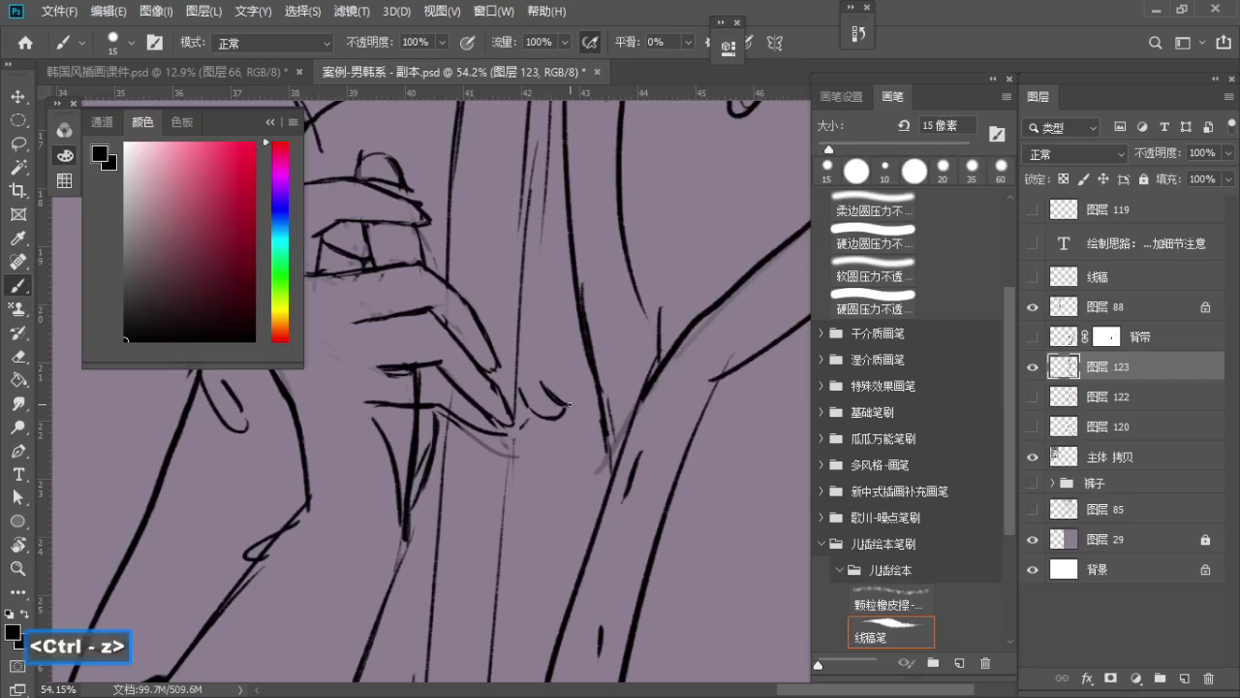
key("ctrl+z")
key("l")
left_click_drag(528, 351, 522, 373)
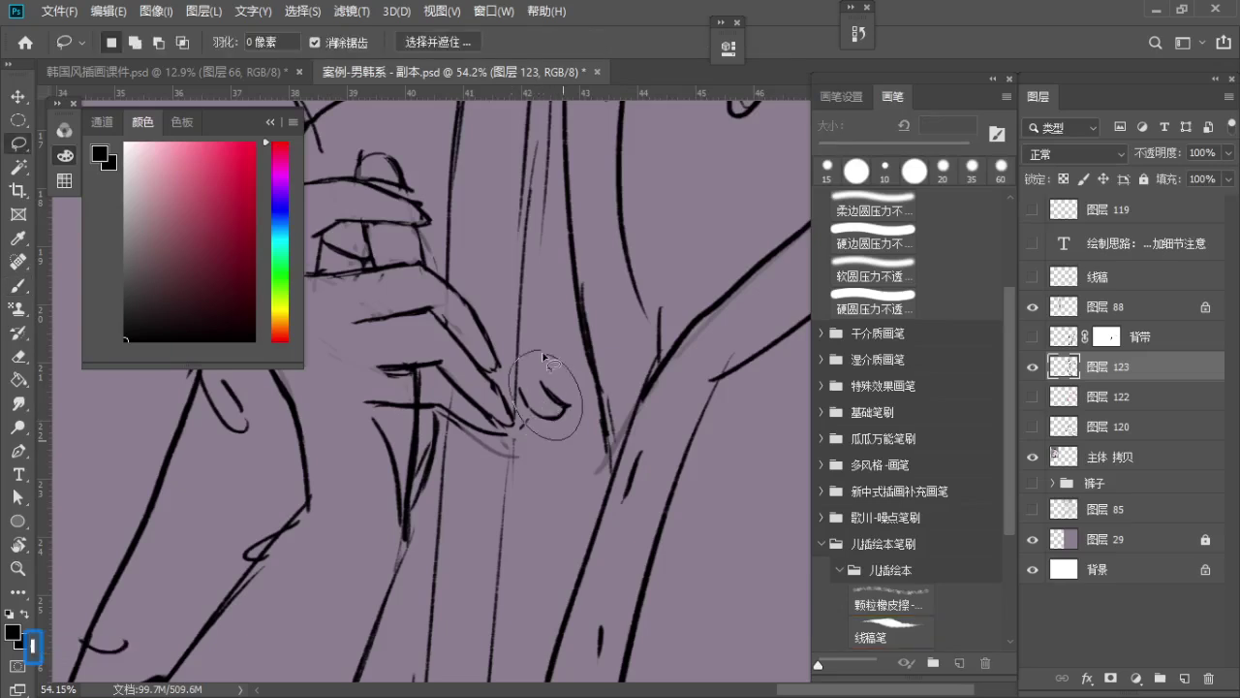
key("alt")
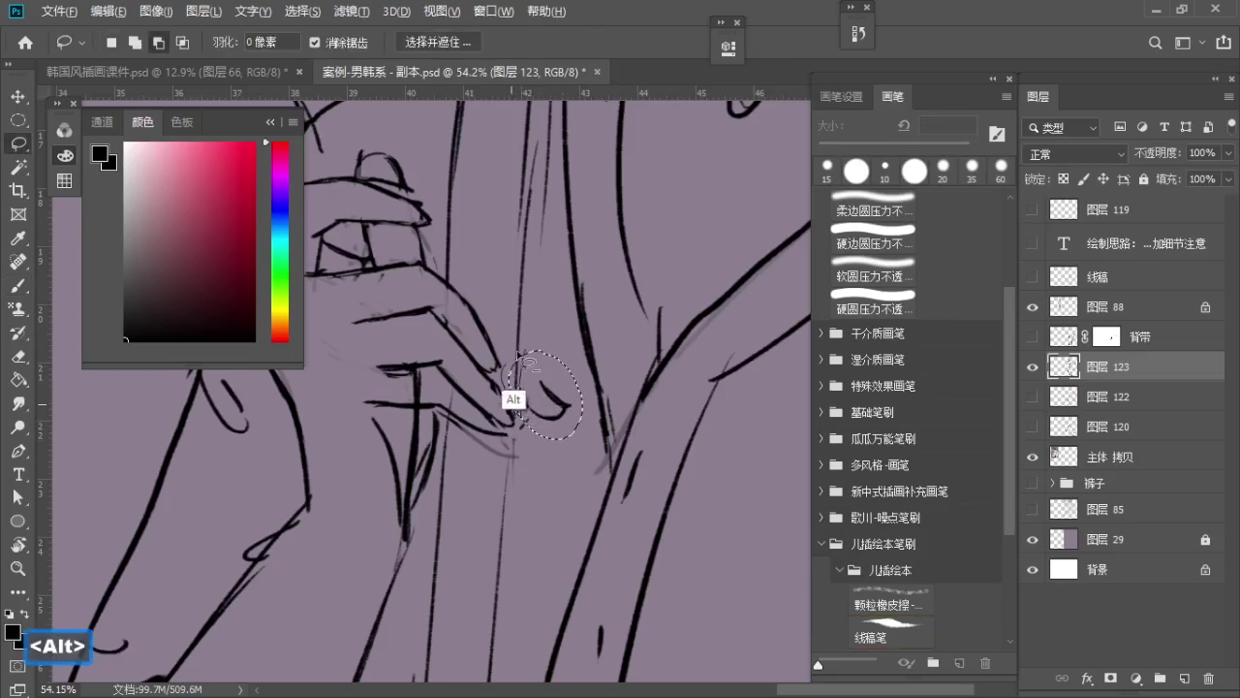
key("ctrl+x")
key("b")
left_click_drag(498, 407, 509, 362)
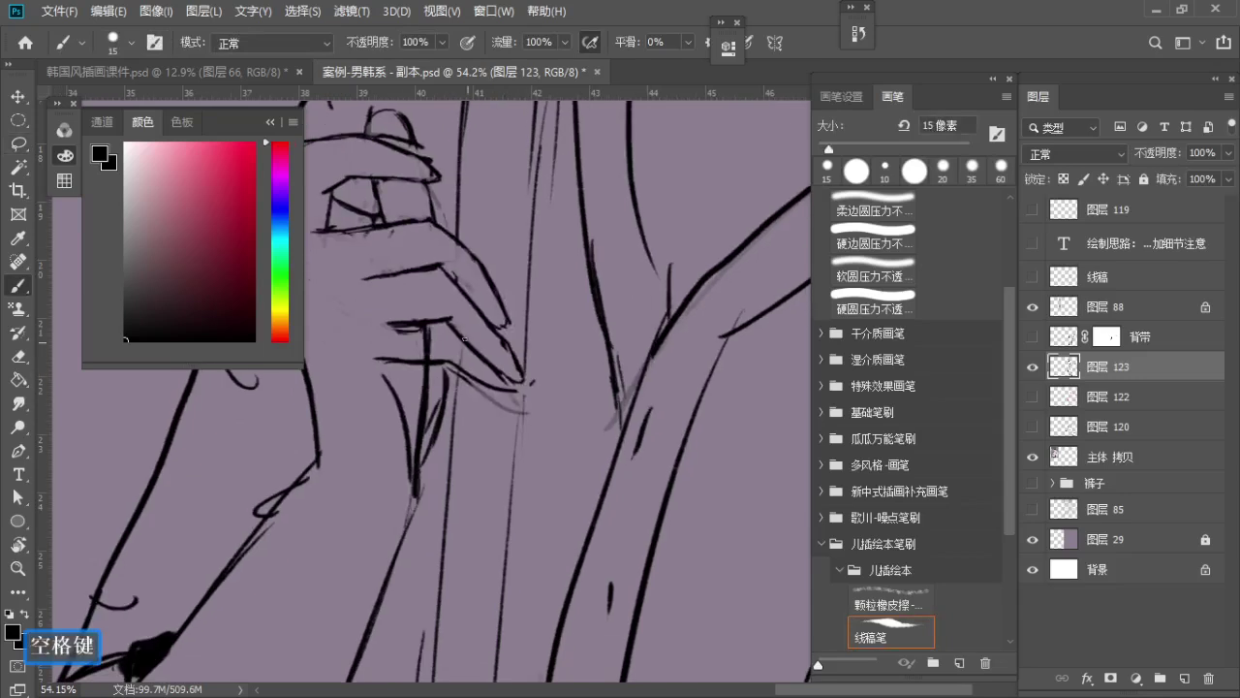
Erase the vertical stroke crossing below the raised hand's fingers with the eraser at 40 px, reducing it to 30 px
key("e")
key("bracketright")
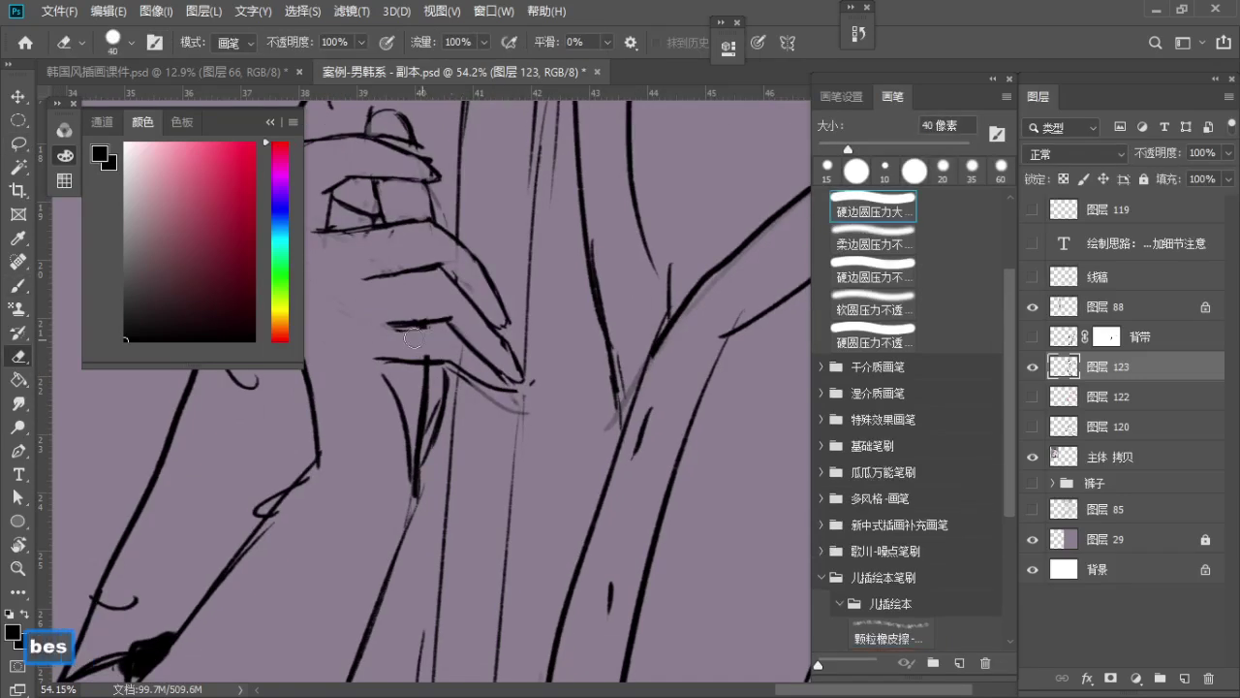
mouse_move(434, 346)
left_mouse_down()
mouse_move(444, 385)
mouse_move(422, 416)
left_mouse_up()
key("z")
left_click_drag(423, 417, 478, 407)
key("e")
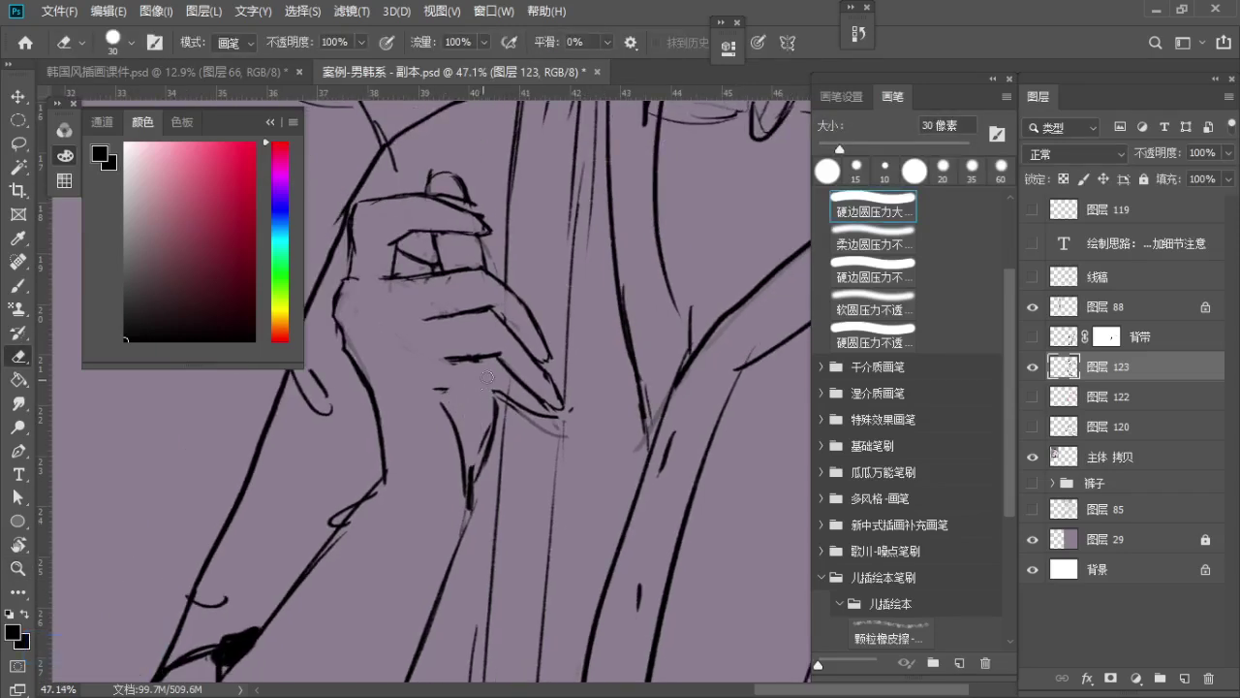
Redraw the lowest finger's outline and pointed tip at 15 px and erase the stray arc beneath it at 35 px
key("b")
key("ctrl+z")
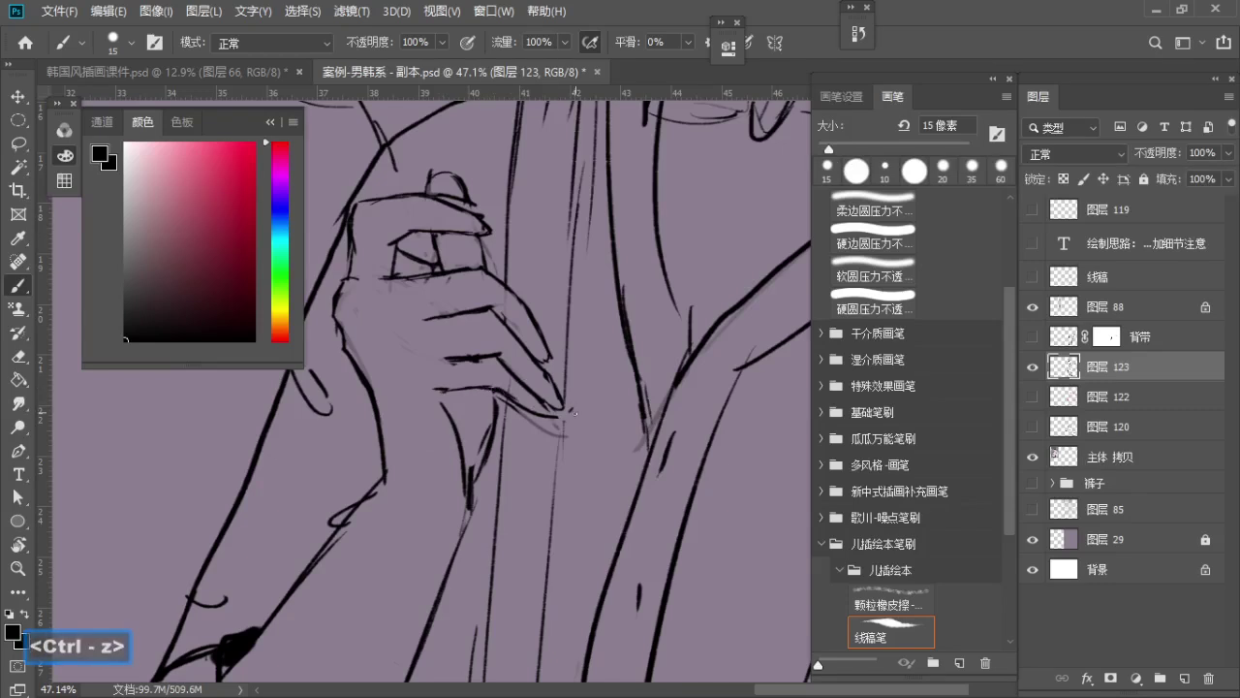
key("e")
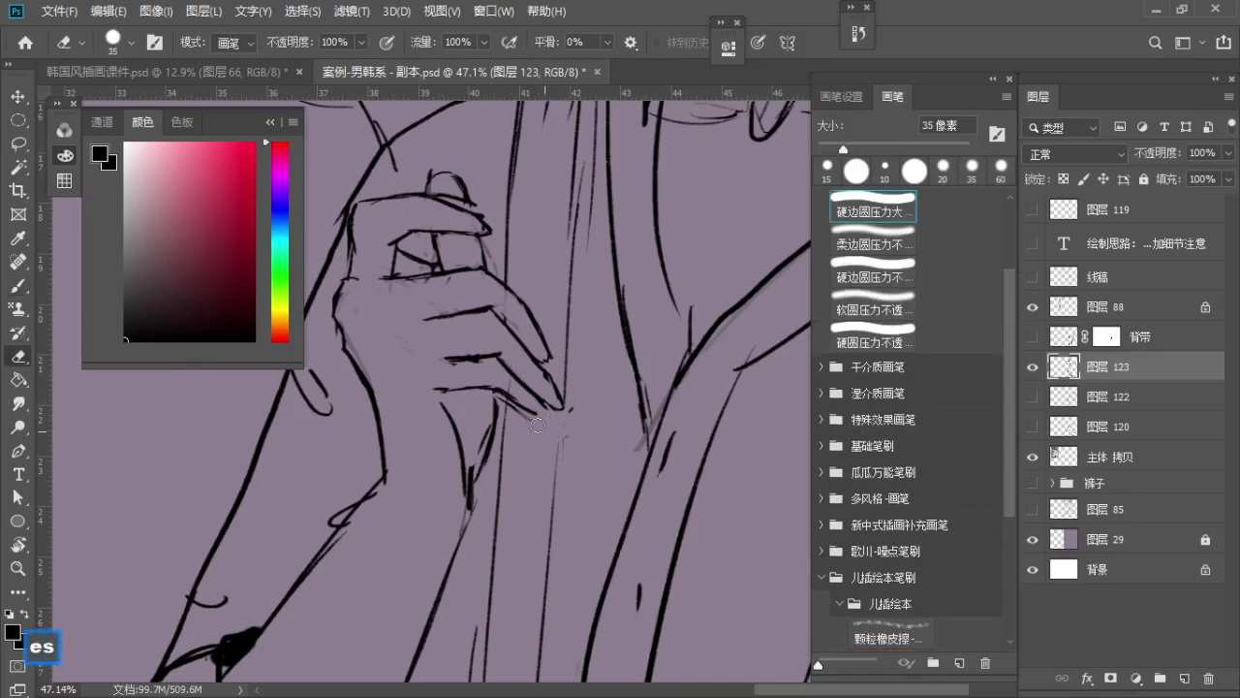
key("b")
key("ctrl+z")
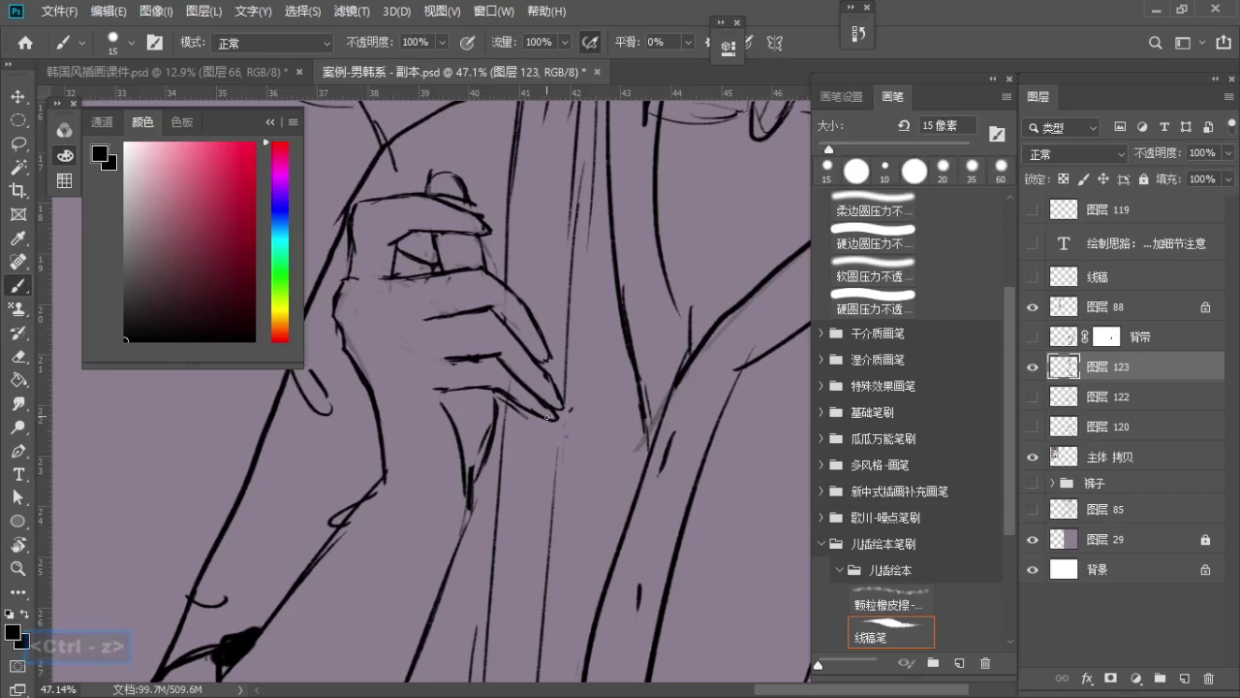
left_click_drag(500, 403, 491, 433)
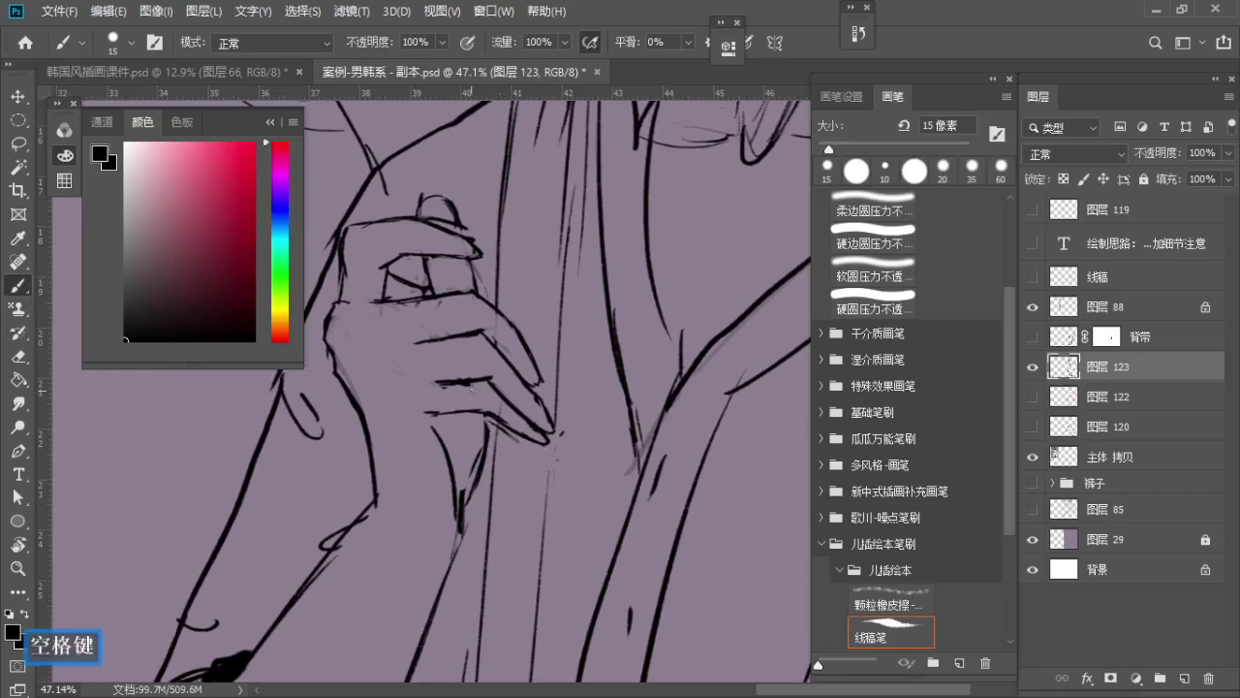
Erase the thick doubled line at the base of the third finger at 30 px and redraw it thinner at 15 px
key("e")
scroll(471, 390, "down", 5)
scroll(468, 378, "up", 5)
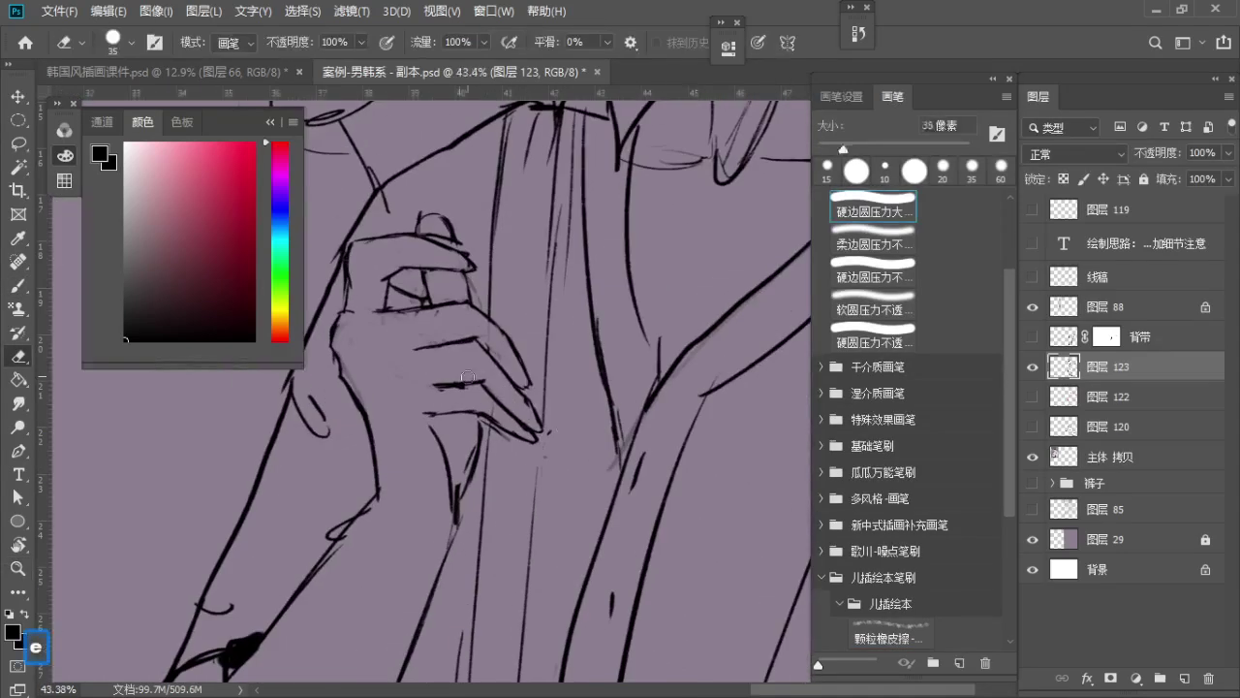
key("s")
key("a")
key("a")
left_click_drag(455, 378, 440, 403)
key("e")
key("a")
key("s")
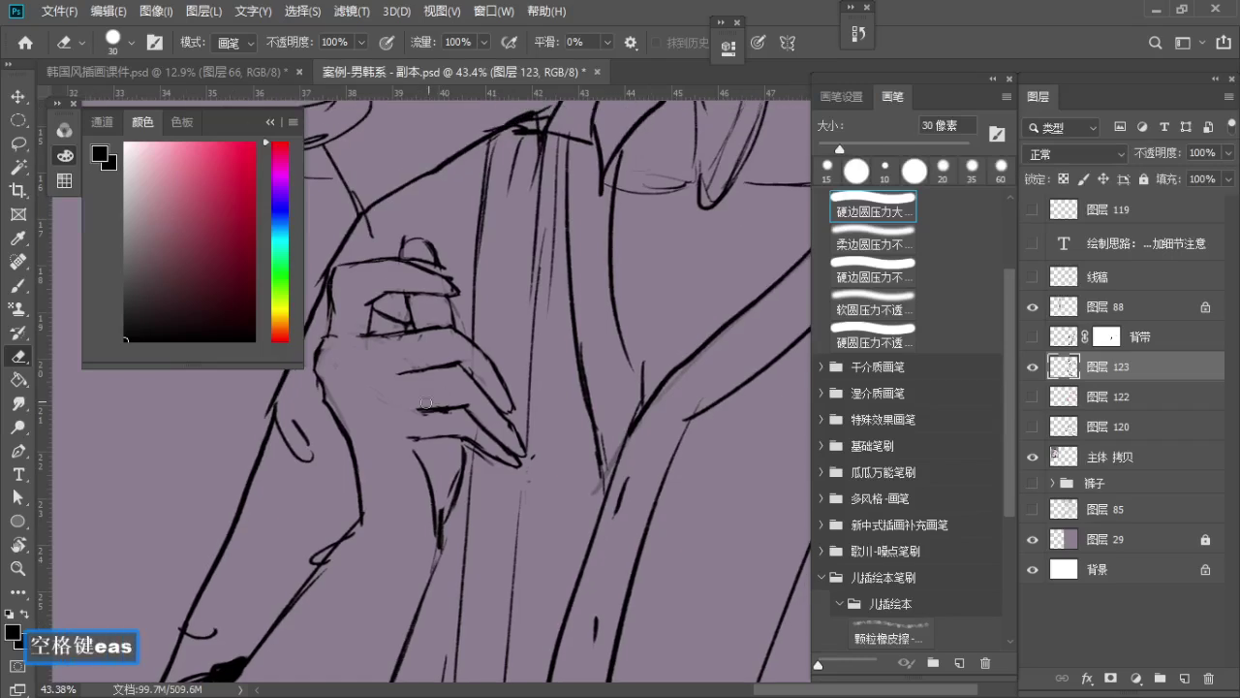
key("b")
key("ctrl+z")
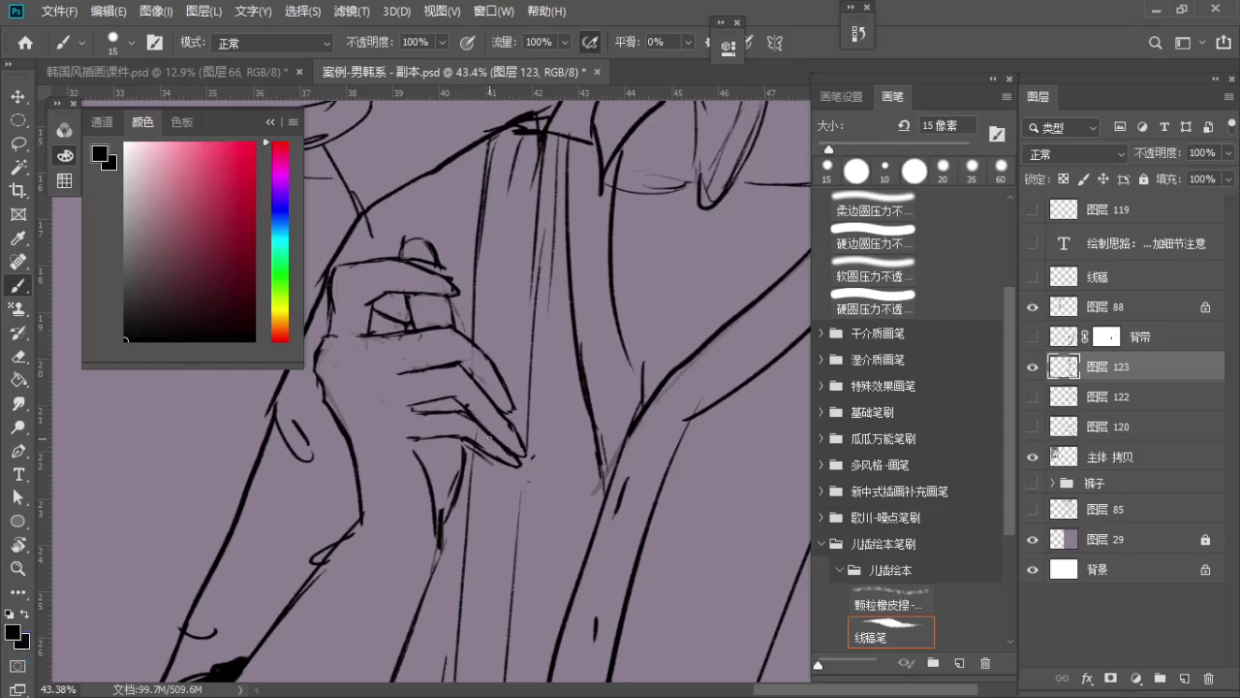
Trim the overlap between the two lower fingertips with the eraser at 15 px and touch up the edge
key("e")
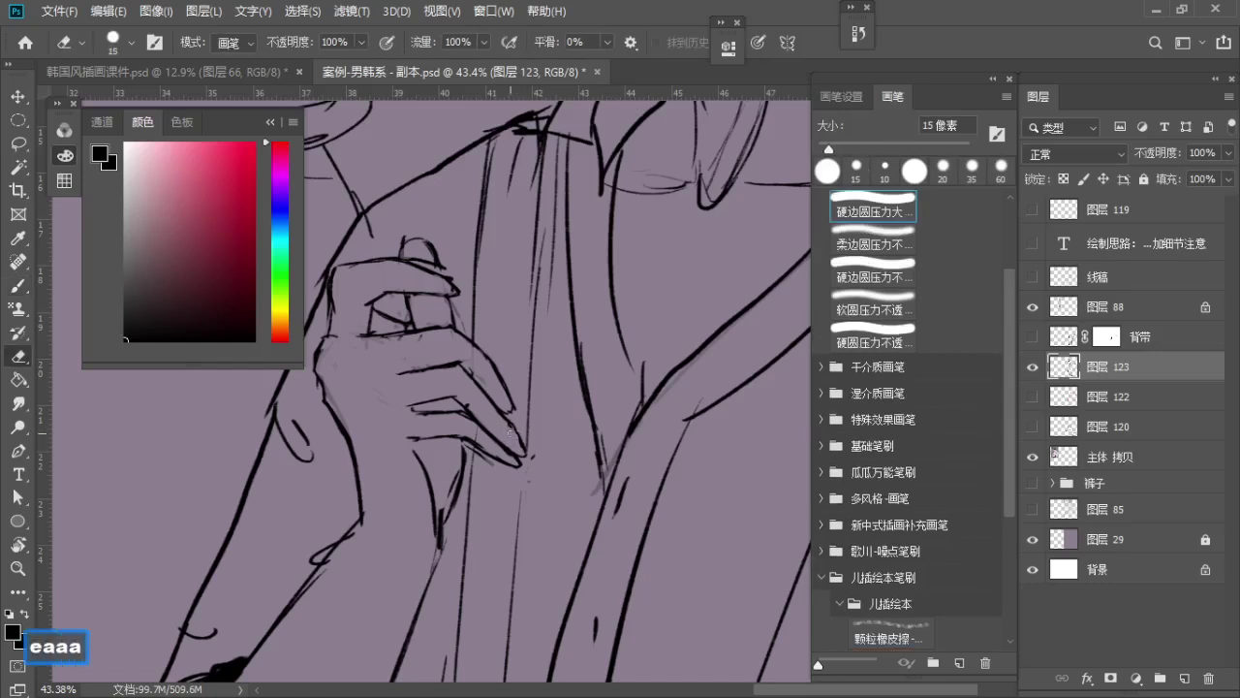
key("b")
key("ctrl+z")
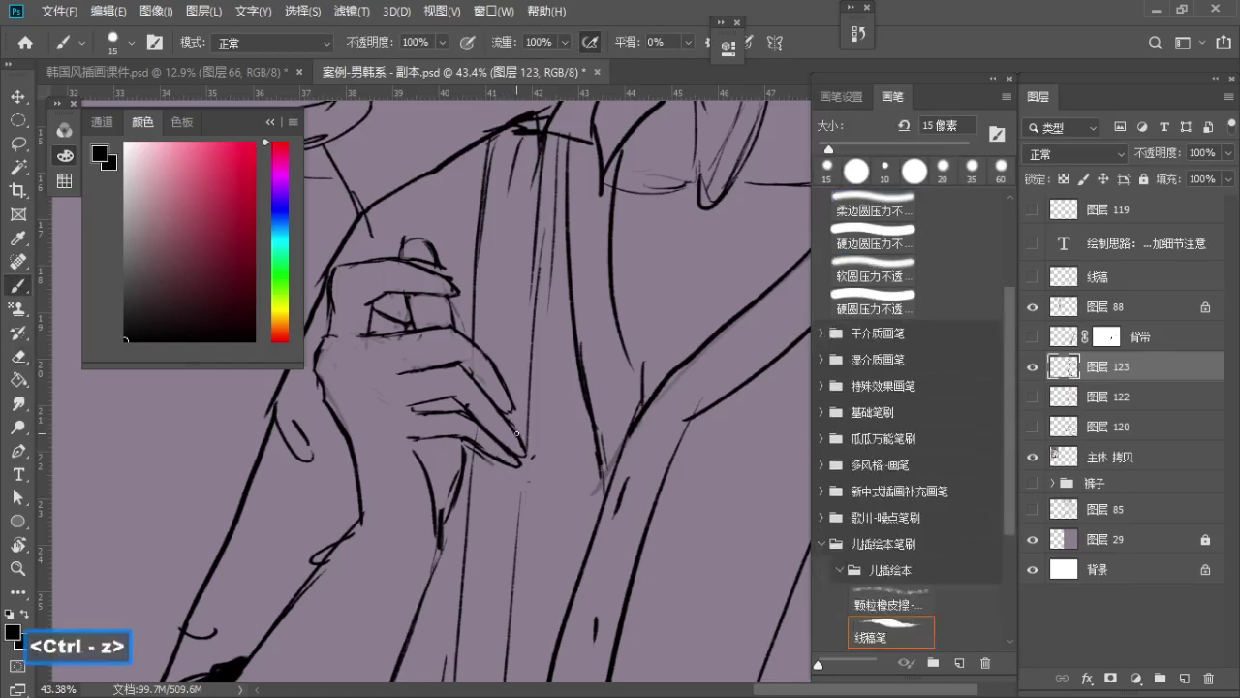
Join the lowest finger's base line to the palm curve below it with a short brush stroke at 15 px
key("space")
left_click_drag(516, 433, 553, 419)
key("b")
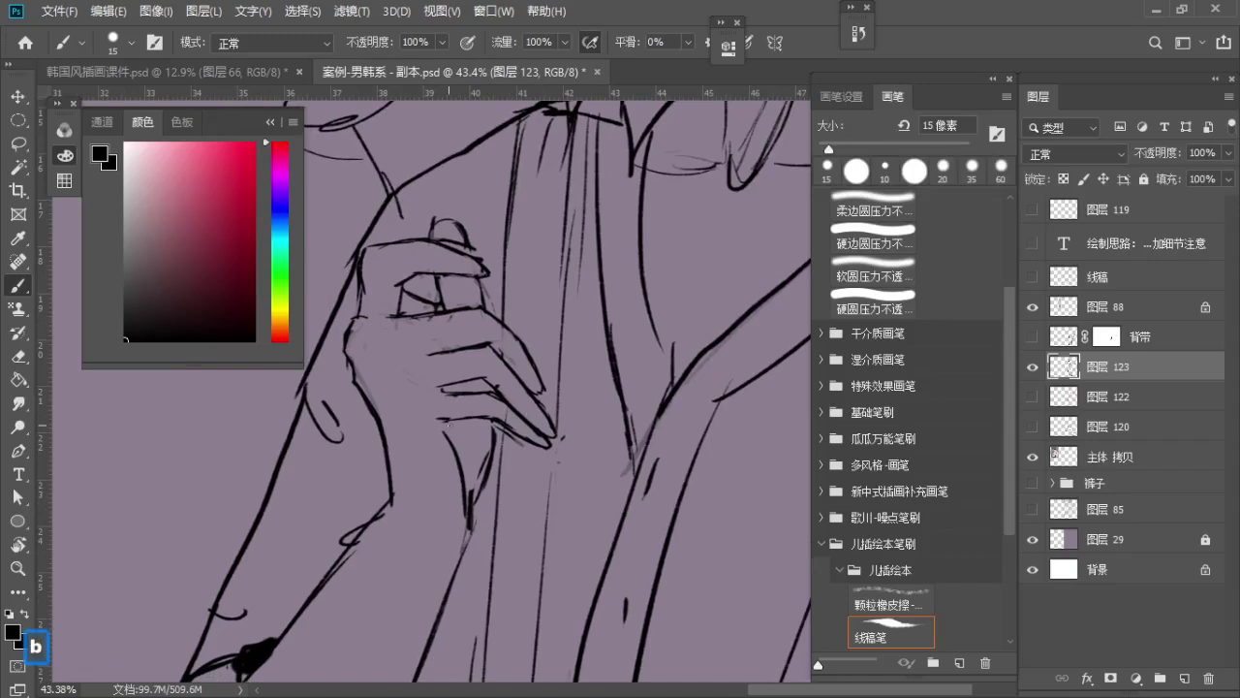
key("ctrl+z")
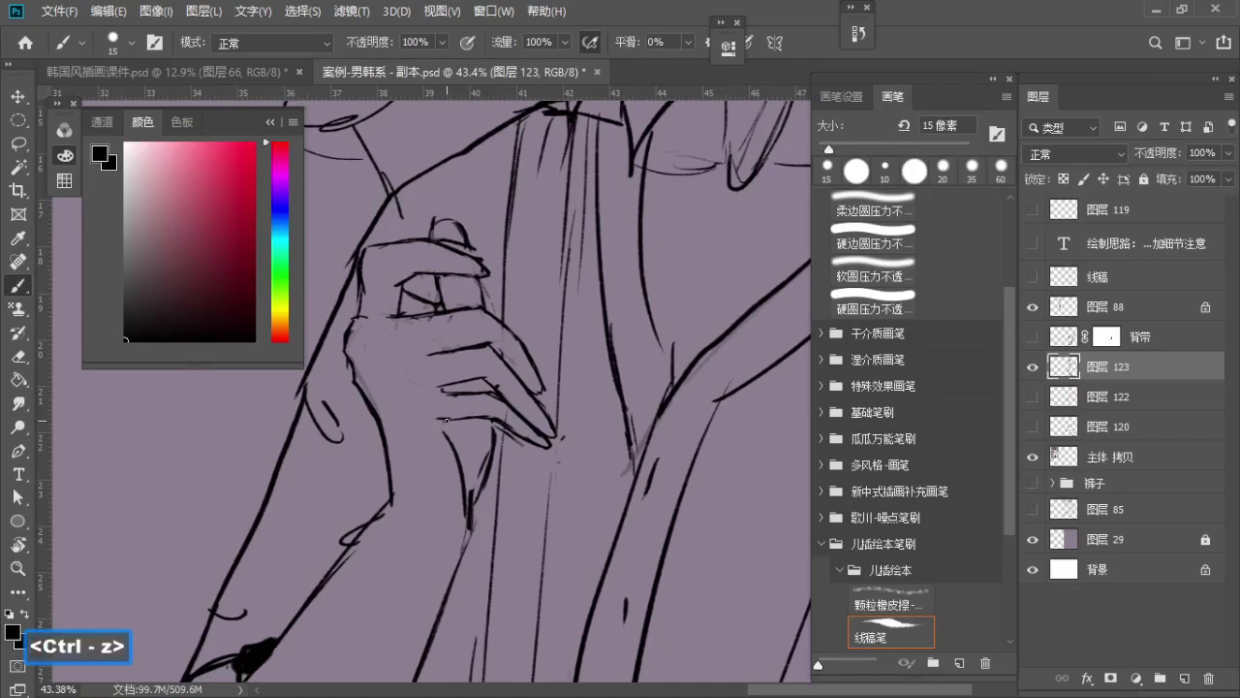
key("space")
left_click_drag(455, 450, 457, 401)
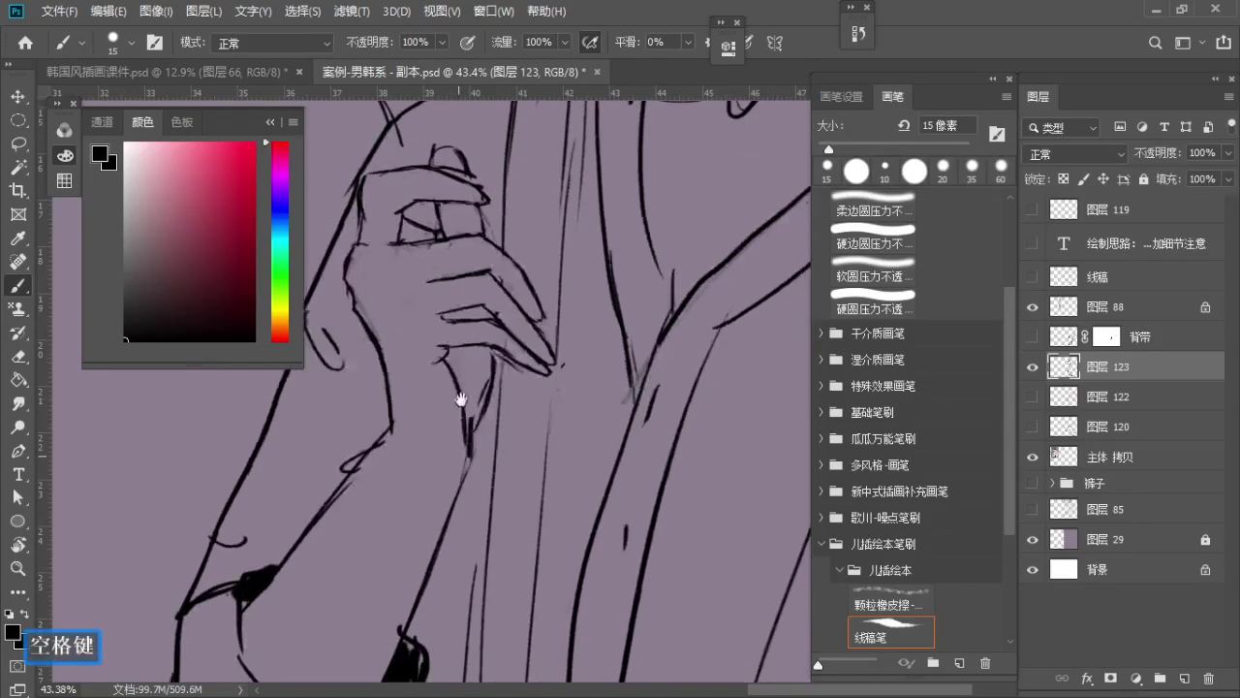
Erase the dark wedge at the heel of the palm at 20 px and redraw its inner contour as a hooked curve
key("e")
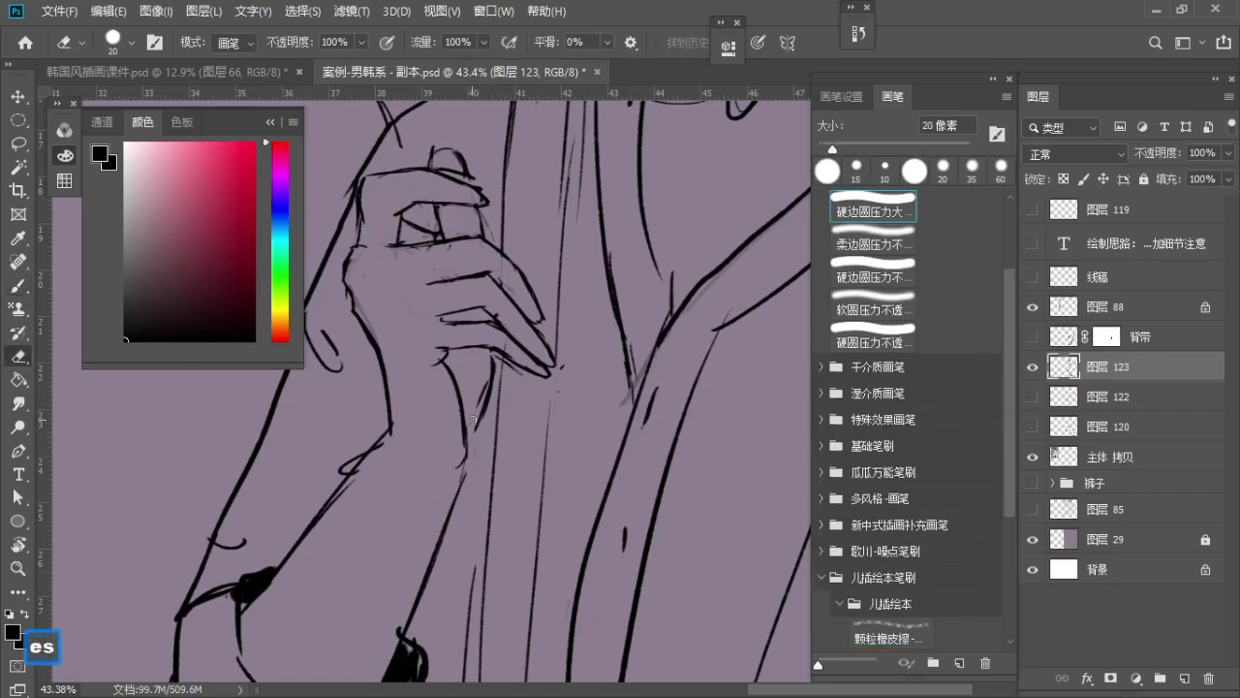
key("b")
key("ctrl+z")
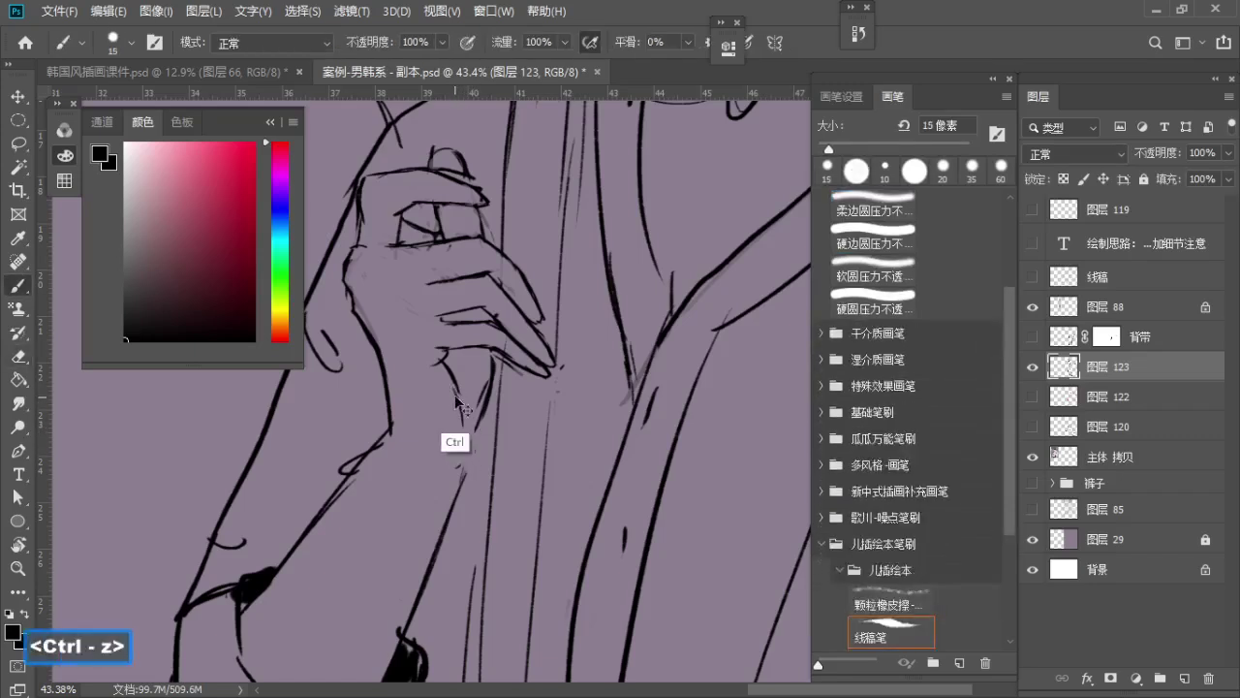
left_click_drag(461, 413, 458, 465)
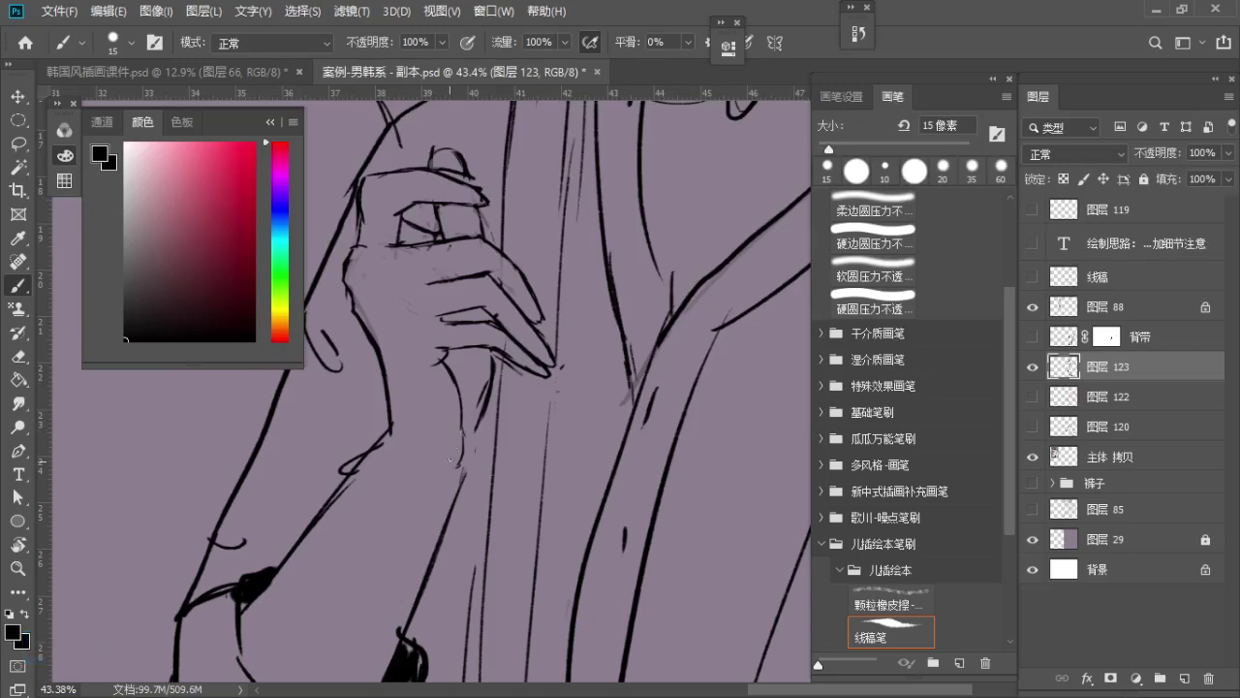
key("ctrl+z")
key("e")
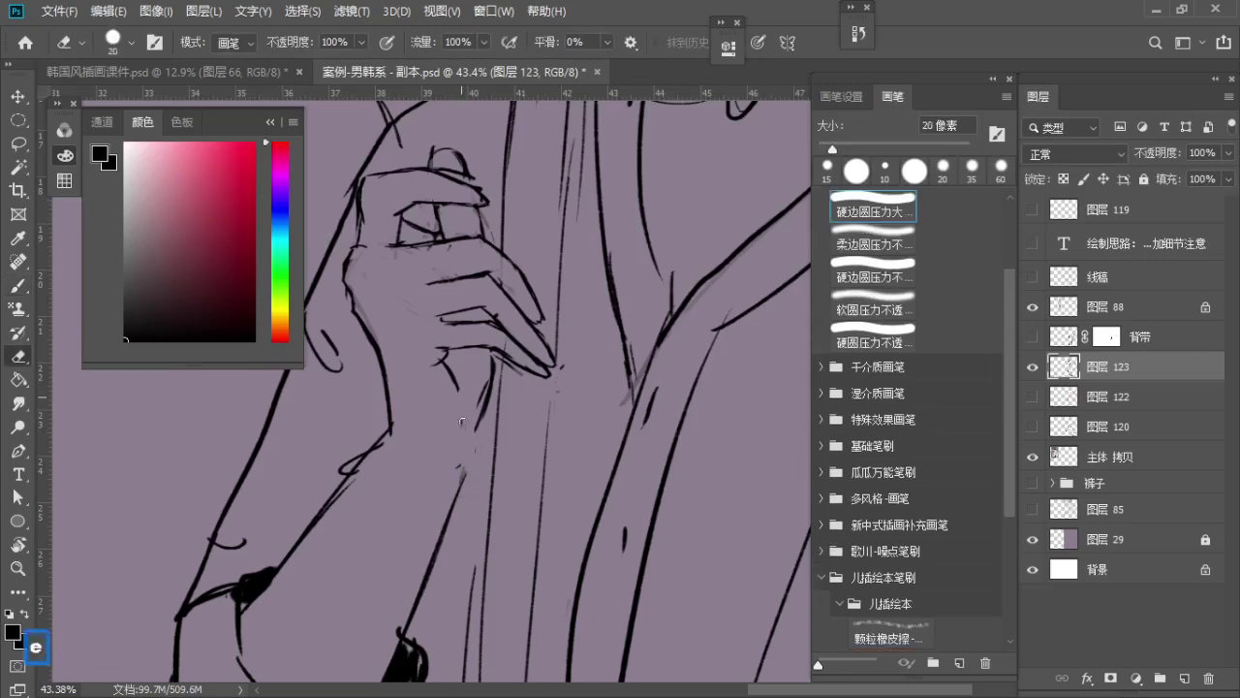
key("b")
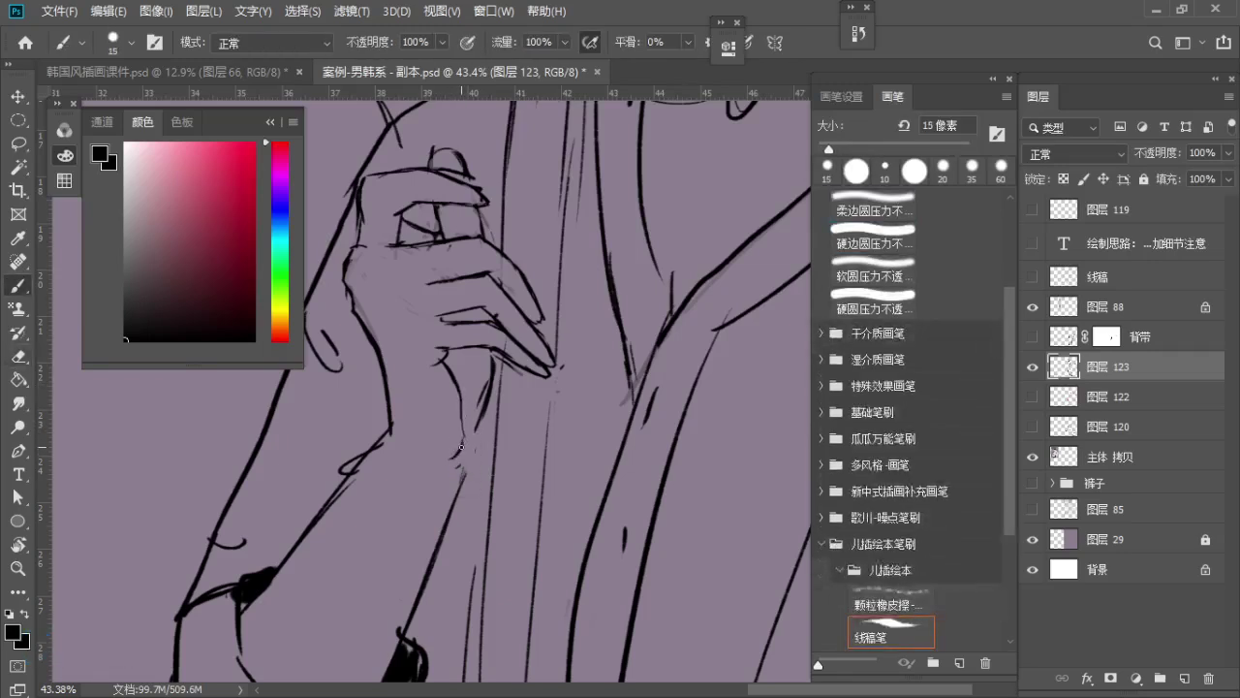
key("ctrl+z")
left_click_drag(466, 444, 448, 465)
key("ctrl+z")
Erase the loop above the top finger at 30 px, redraw it as a lower fingertip, and reinforce the second finger's upper line
left_click_drag(477, 232, 489, 309)
key("e")
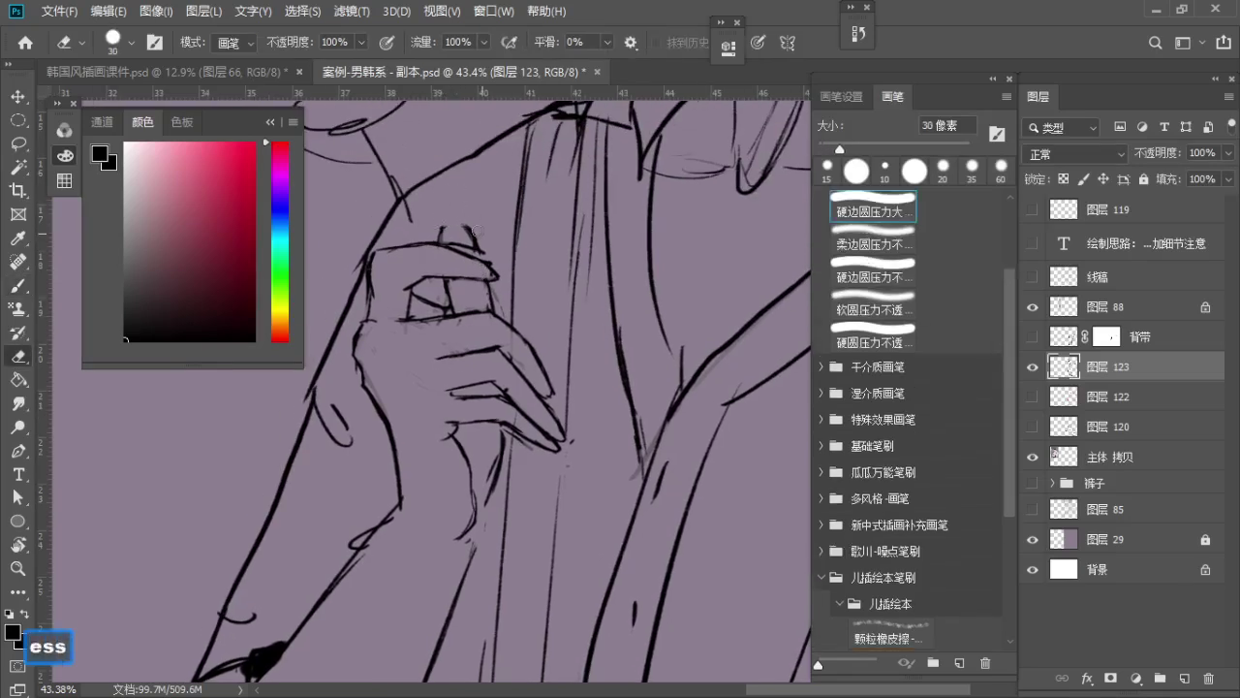
key("b")
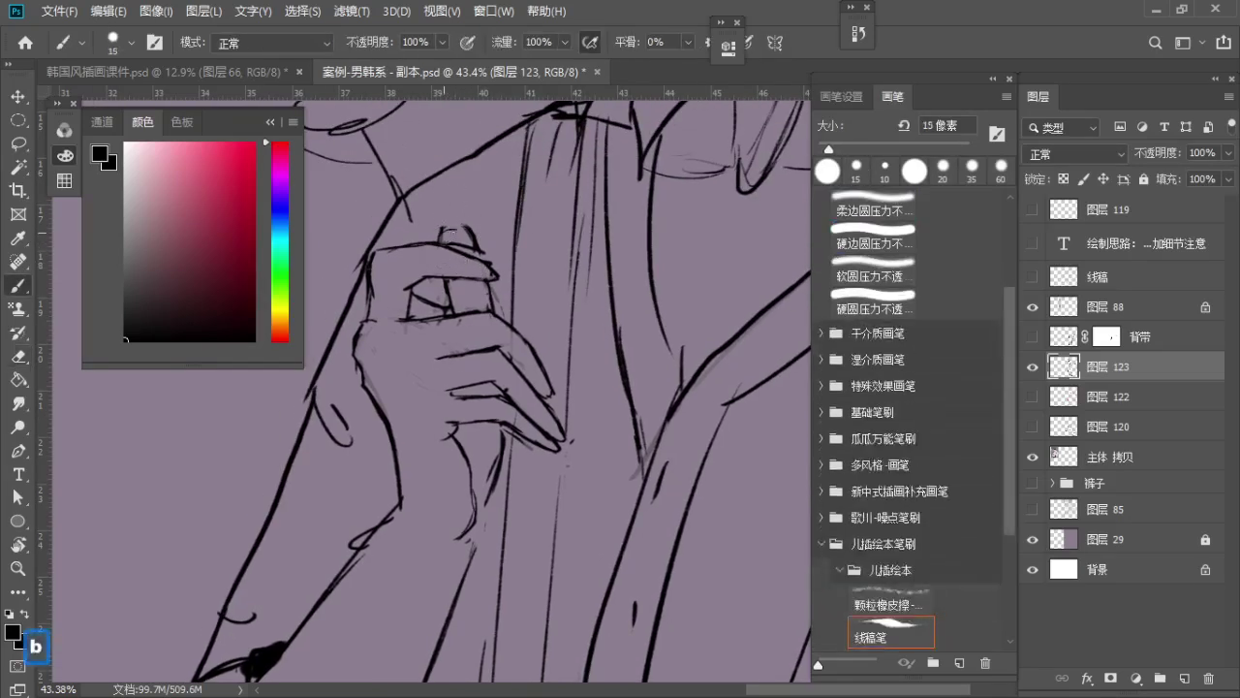
left_click_drag(451, 233, 474, 243)
key("e")
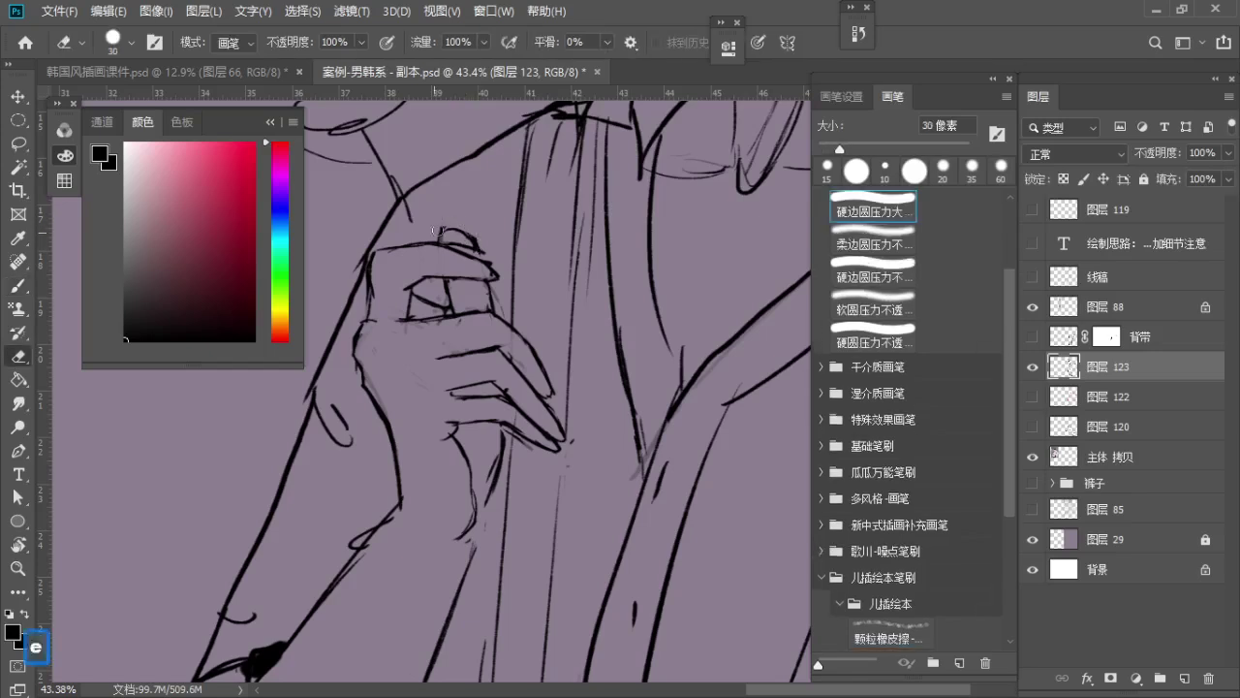
key("b")
left_click_drag(440, 242, 459, 231)
key("e")
key("b")
key("ctrl+z")
left_click_drag(413, 321, 490, 308)
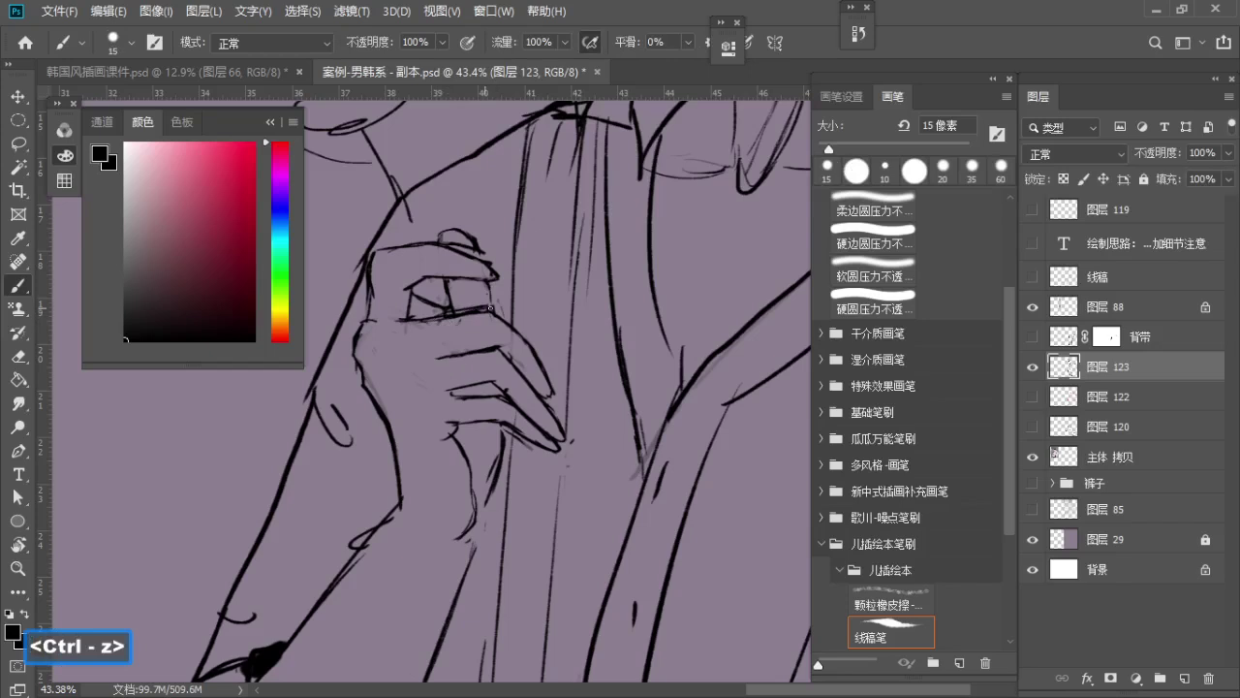
Replace the broken stroke below the lowest finger with a continuous outer palm contour running down to the wrist at 15 px
key("space")
left_click_drag(498, 355, 475, 304)
key("ctrl+z")
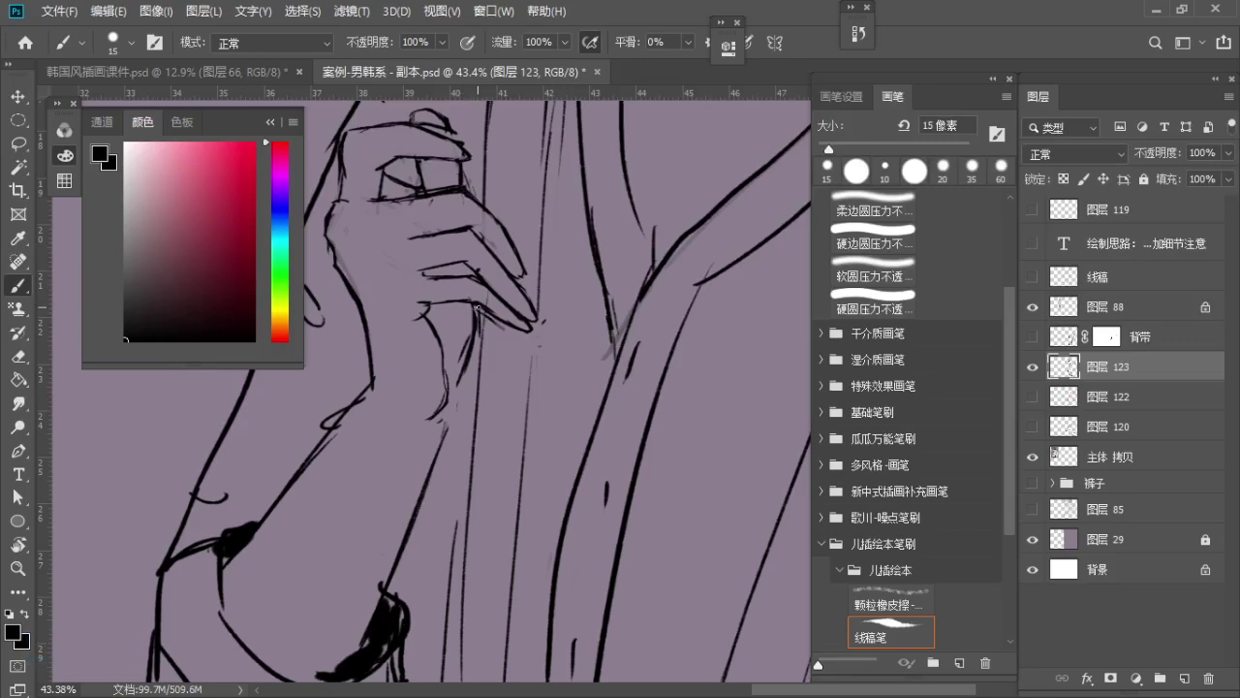
key("ctrl+z")
left_click_drag(477, 307, 463, 383)
key("e")
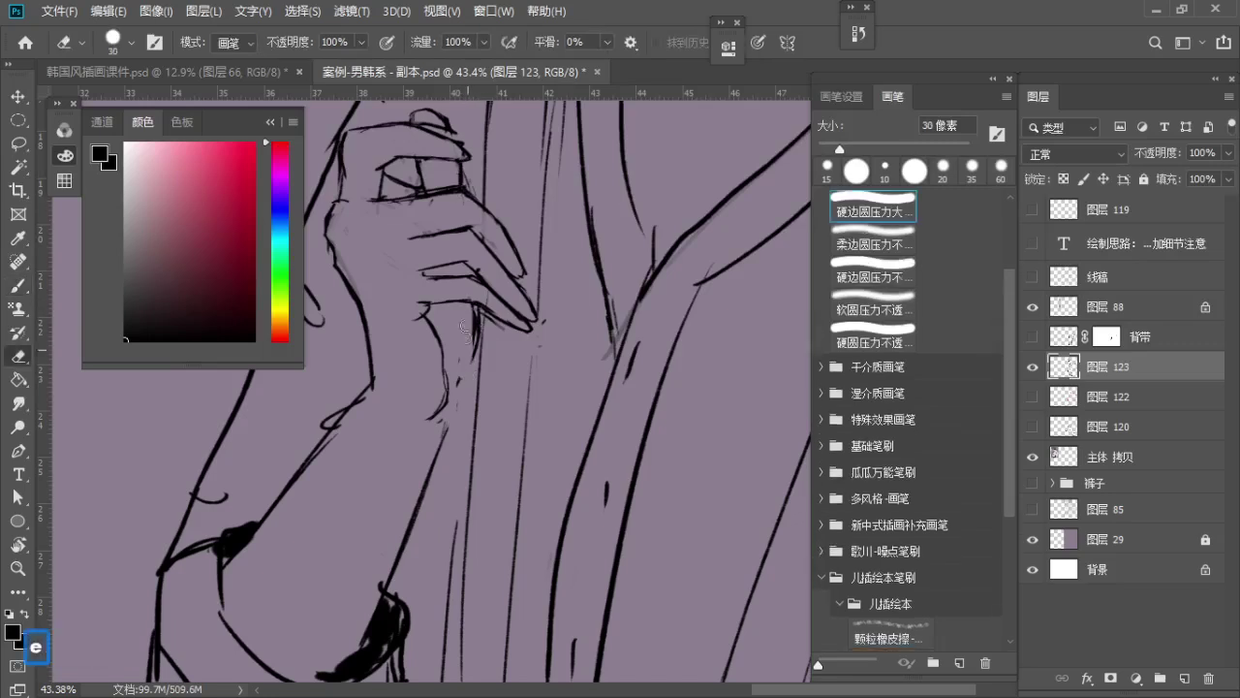
key("b")
key("ctrl+z")
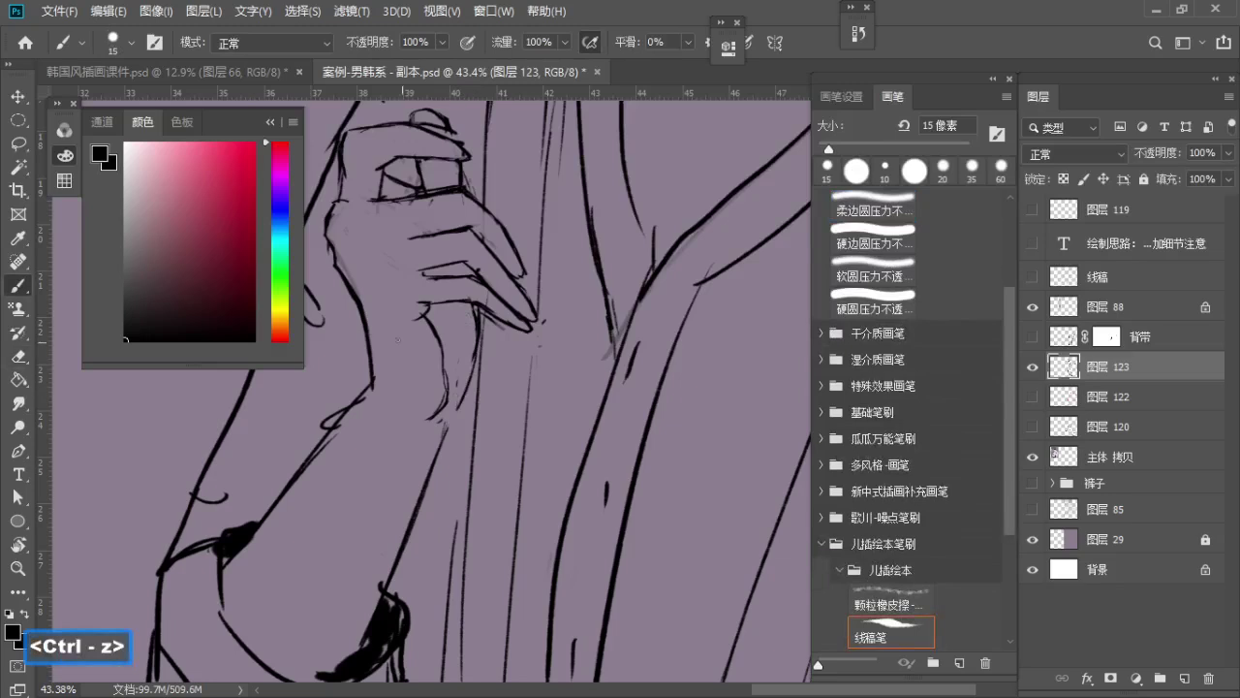
key("ctrl+z")
mouse_move(477, 344)
left_mouse_down()
mouse_move(462, 399)
mouse_move(401, 429)
mouse_move(441, 469)
left_mouse_up()
Redraw the corner where the wrist meets the forearm and erase the small loop and stray marks around it at 30 px
key("z")
key("b")
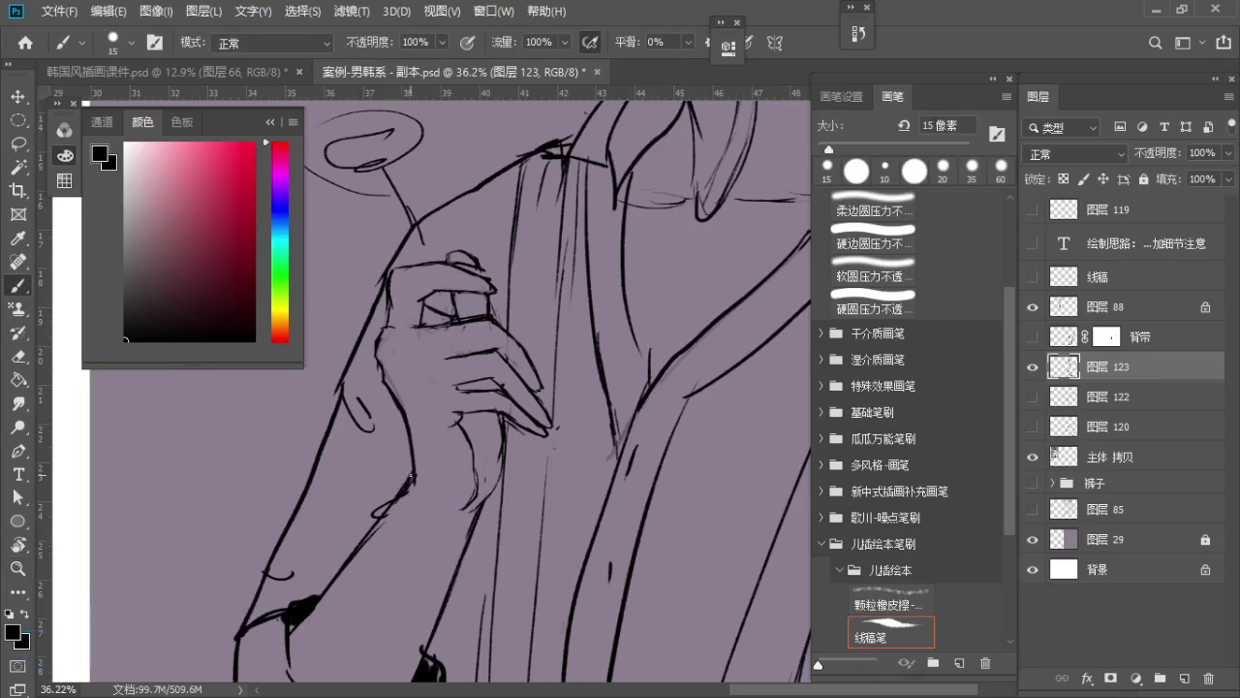
key("e")
mouse_move(414, 339)
left_mouse_down()
mouse_move(396, 390)
mouse_move(403, 414)
left_mouse_up()
key("z")
key("b")
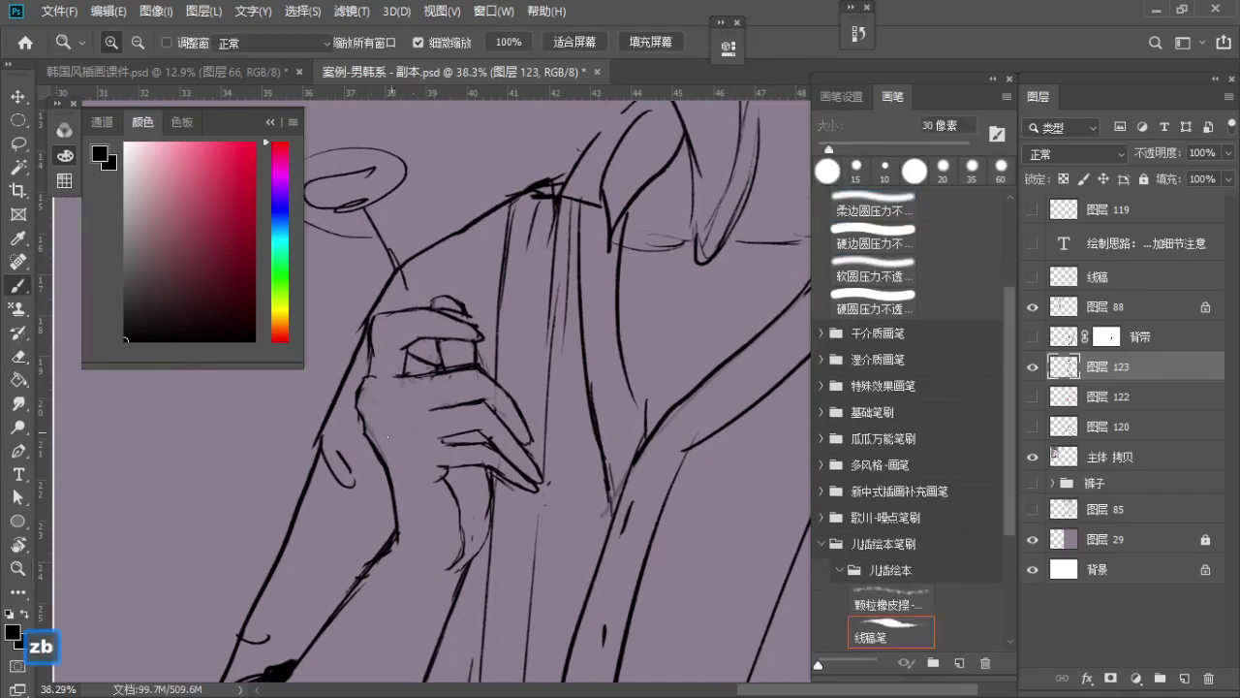
Erase a section of the hand's back contour below the knuckle and redraw it with the brush at 15 px
key("e")
key("s")
key("a")
key("a")
key("b")
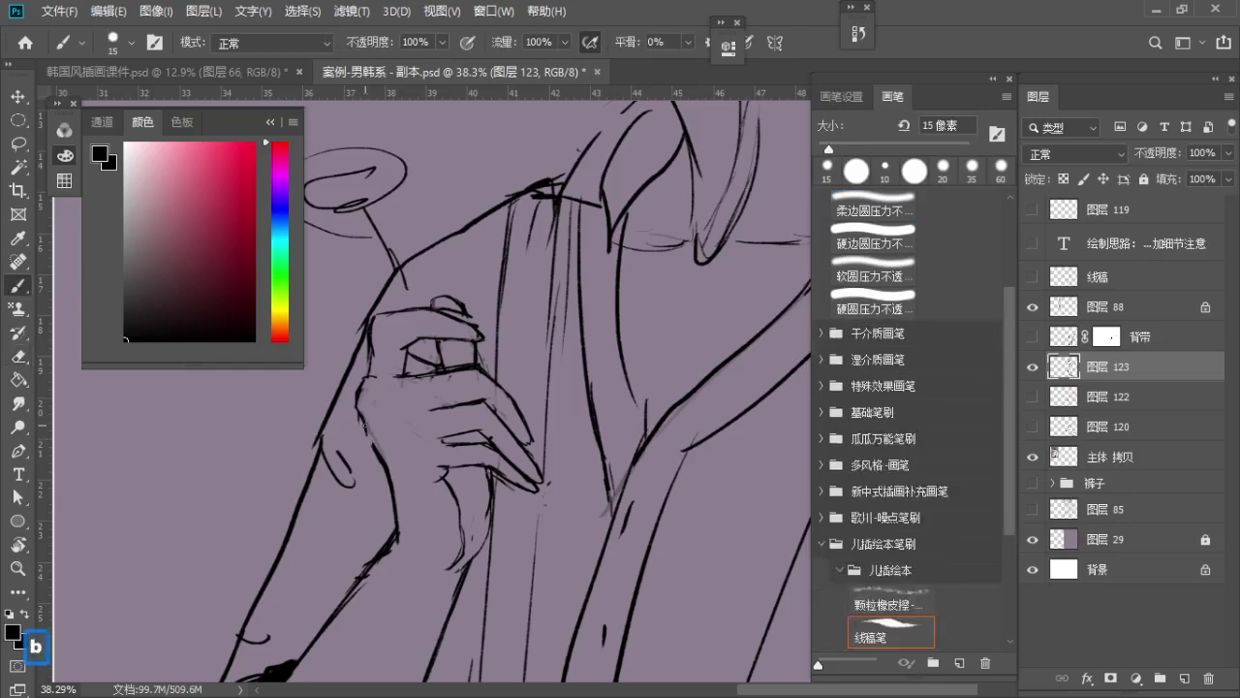
key("ctrl+z")
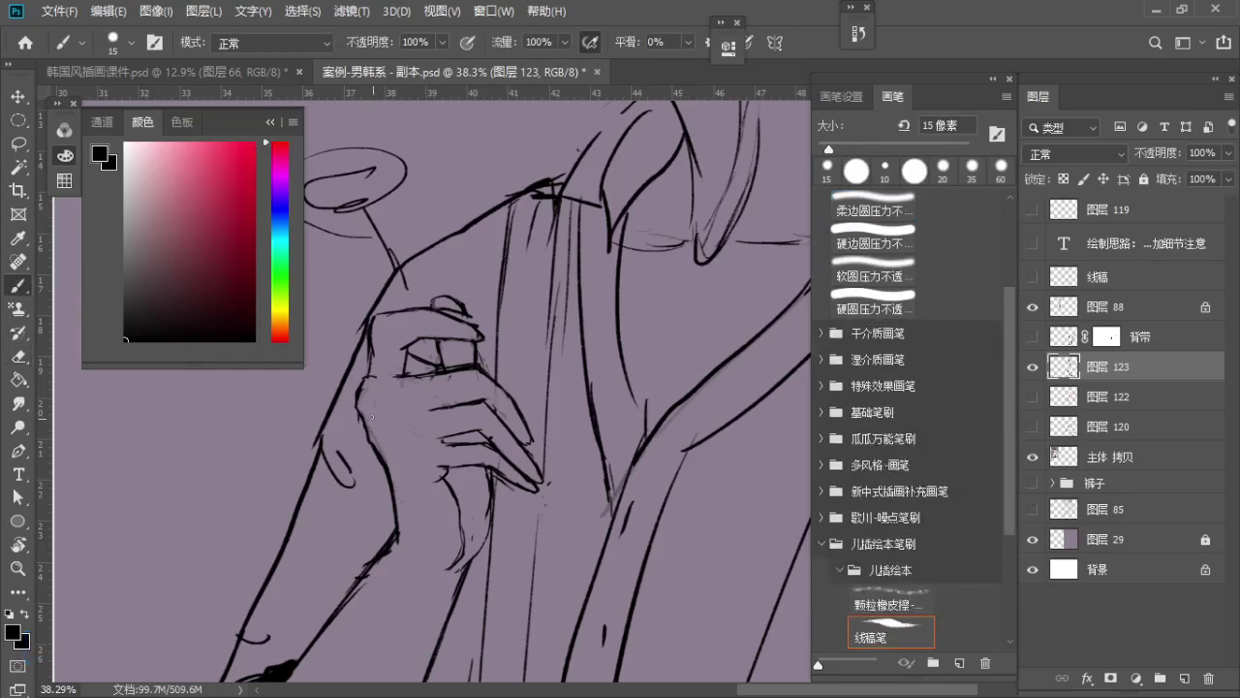
key("ctrl+z")
key("ctrl+z")
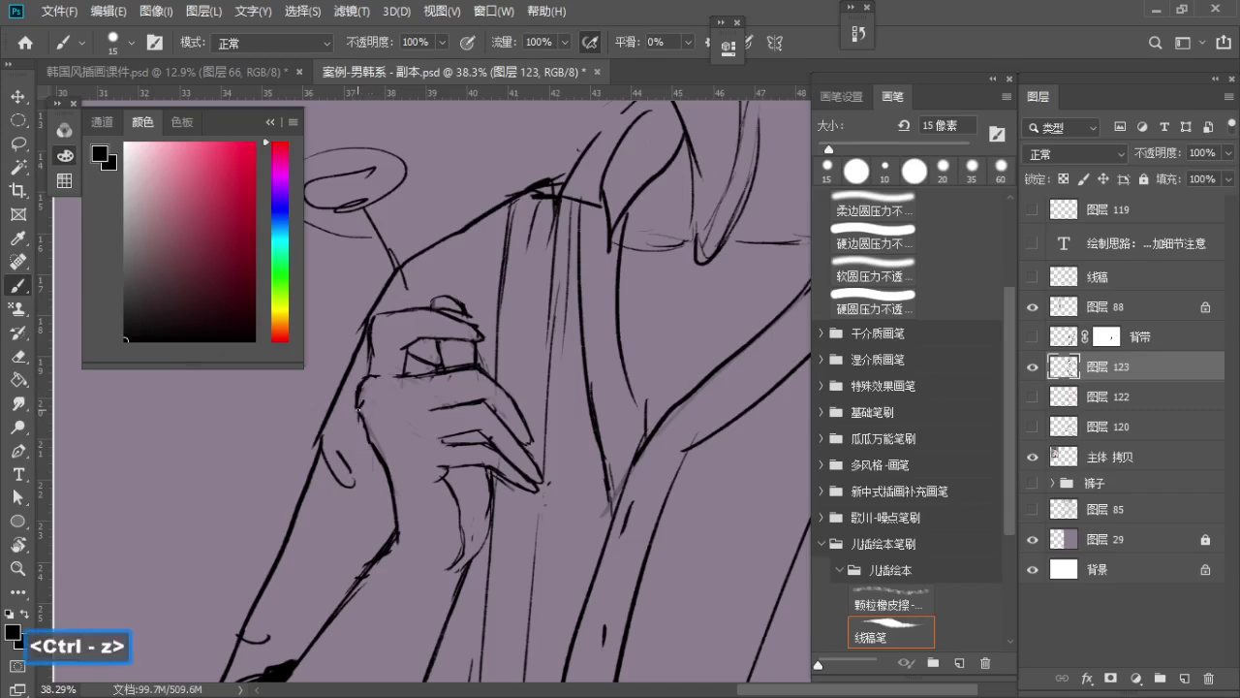
Add short crease strokes beside the outer knuckle and at the base of the lowest finger
left_click_drag(358, 407, 388, 400)
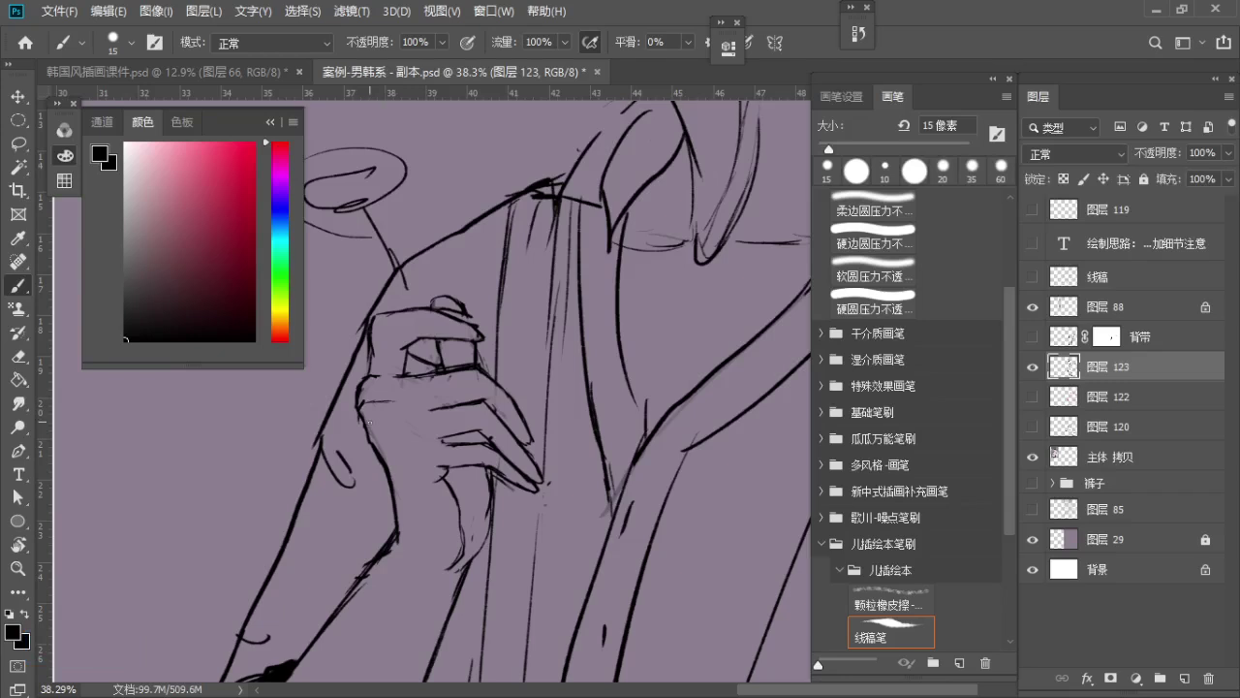
key("ctrl+z")
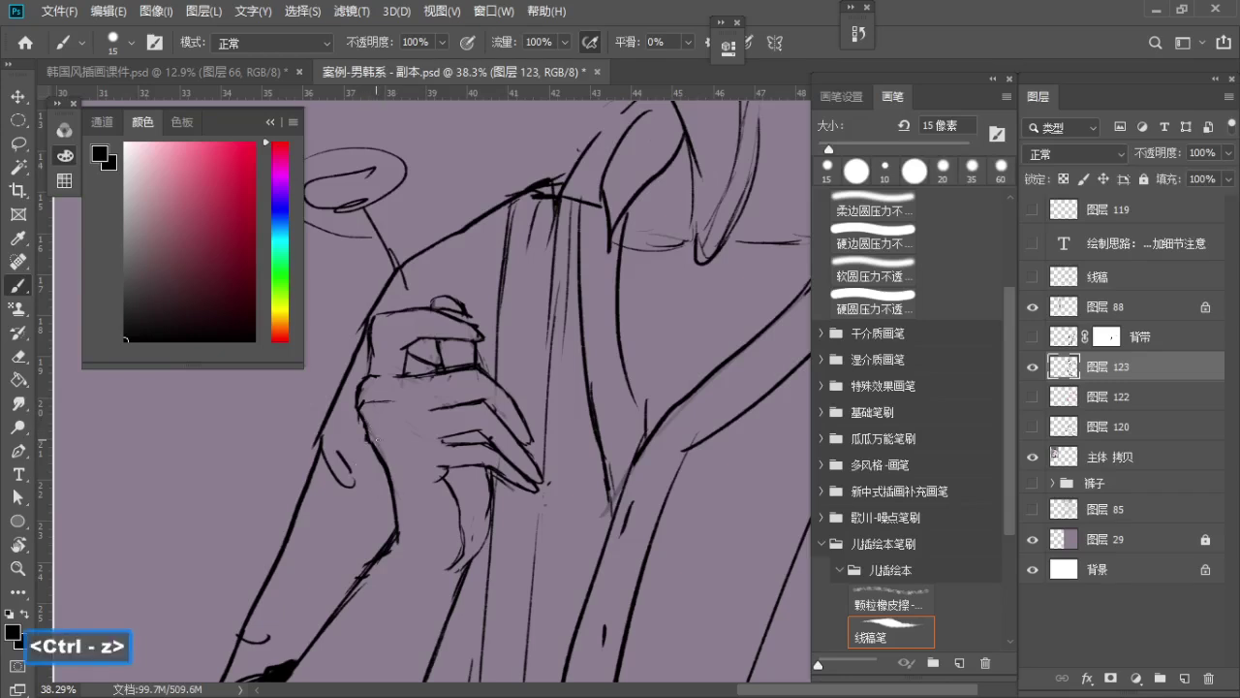
mouse_move(399, 433)
left_mouse_down()
mouse_move(422, 438)
mouse_move(411, 450)
mouse_move(419, 424)
left_mouse_up()
key("ctrl+z")
key("space")
key("ctrl+z")
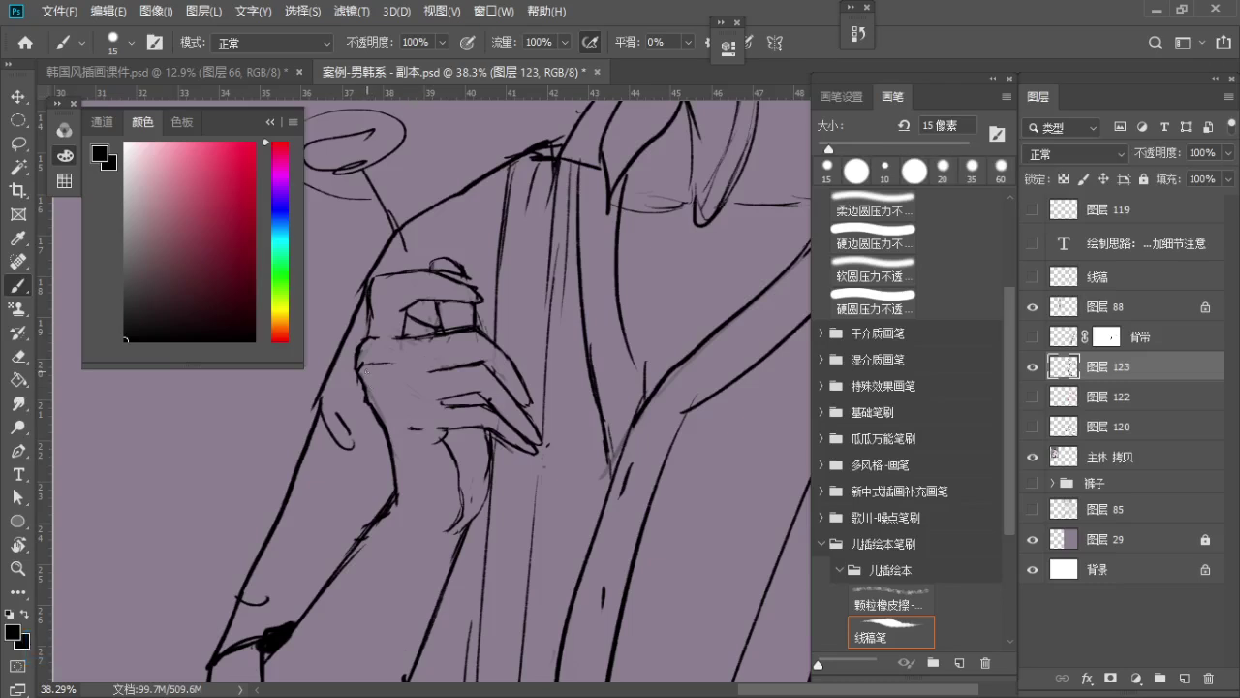
Erase the looped scribble and its connecting line above the shoulder with a much larger eraser
key("e")
key("b")
mouse_move(482, 417)
left_mouse_down()
mouse_move(421, 406)
mouse_move(465, 441)
mouse_move(465, 421)
mouse_move(443, 410)
mouse_move(401, 332)
mouse_move(363, 310)
mouse_move(396, 301)
mouse_move(419, 330)
mouse_move(479, 288)
mouse_move(560, 286)
left_mouse_up()
key("b")
key("b")
key("z")
key("e")
key("s")
key("s")
key("s")
key("s")
key("s")
key("s")
key("s")
key("s")
key("s")
key("s")
key("s")
key("s")
Clean up the area above the shoulder and restate the shoulder line where it meets the collar with the 15 px brush
key("z")
key("b")
key("e")
key("a")
key("a")
key("a")
key("z")
key("b")
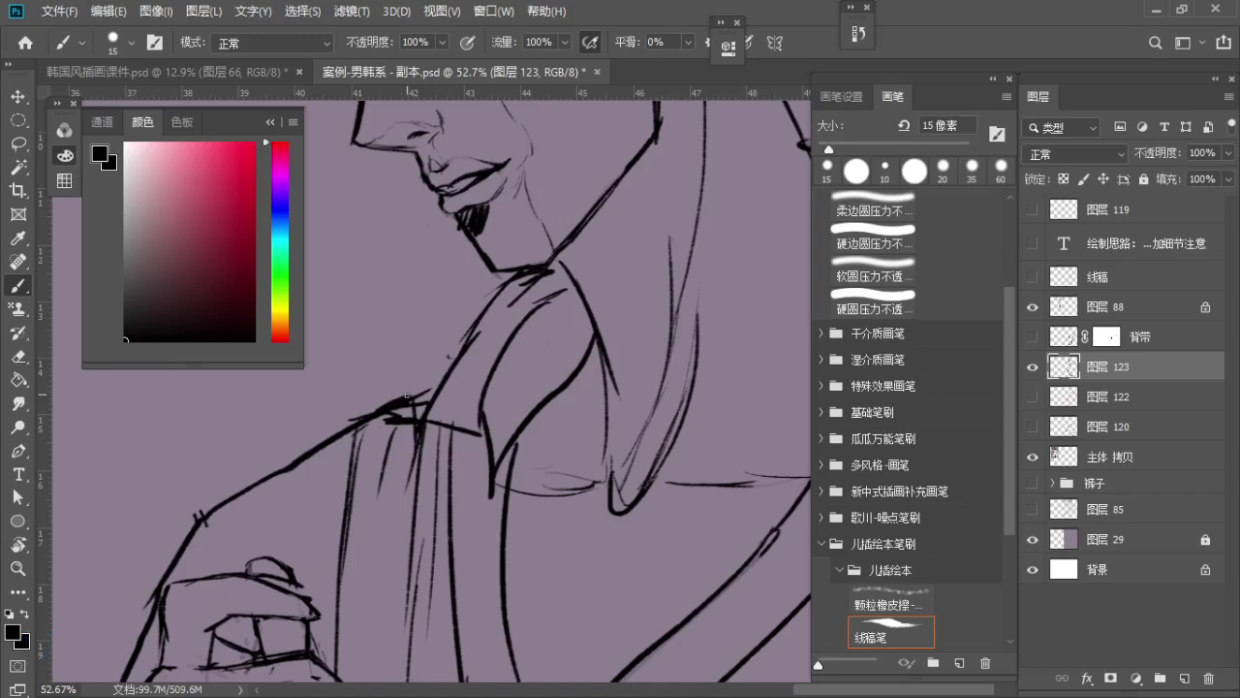
left_click_drag(407, 395, 438, 385)
Examine the overall upper-body sketch from the hair down to the forearm
key("z")
left_click_drag(419, 373, 276, 373)
key("space")
left_click_drag(446, 422, 410, 445)
key("z")
left_click_drag(457, 368, 498, 384)
key("space")
left_click_drag(498, 384, 580, 340)
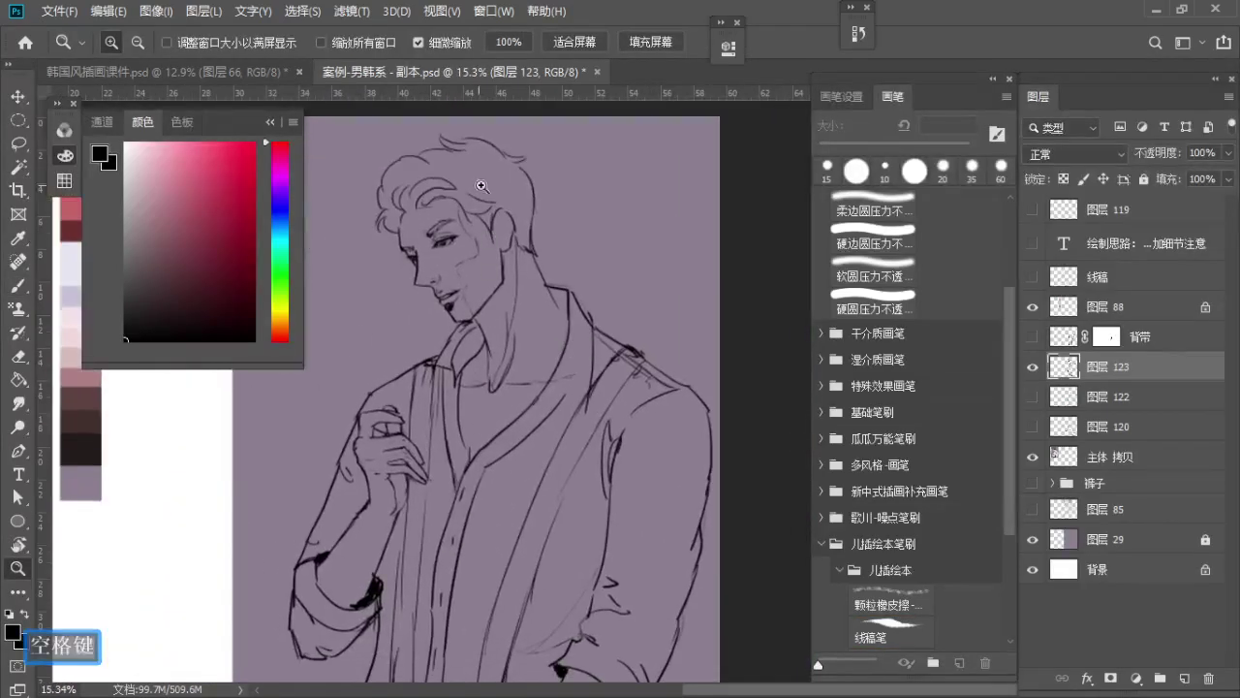
scroll(481, 185, "up", 1)
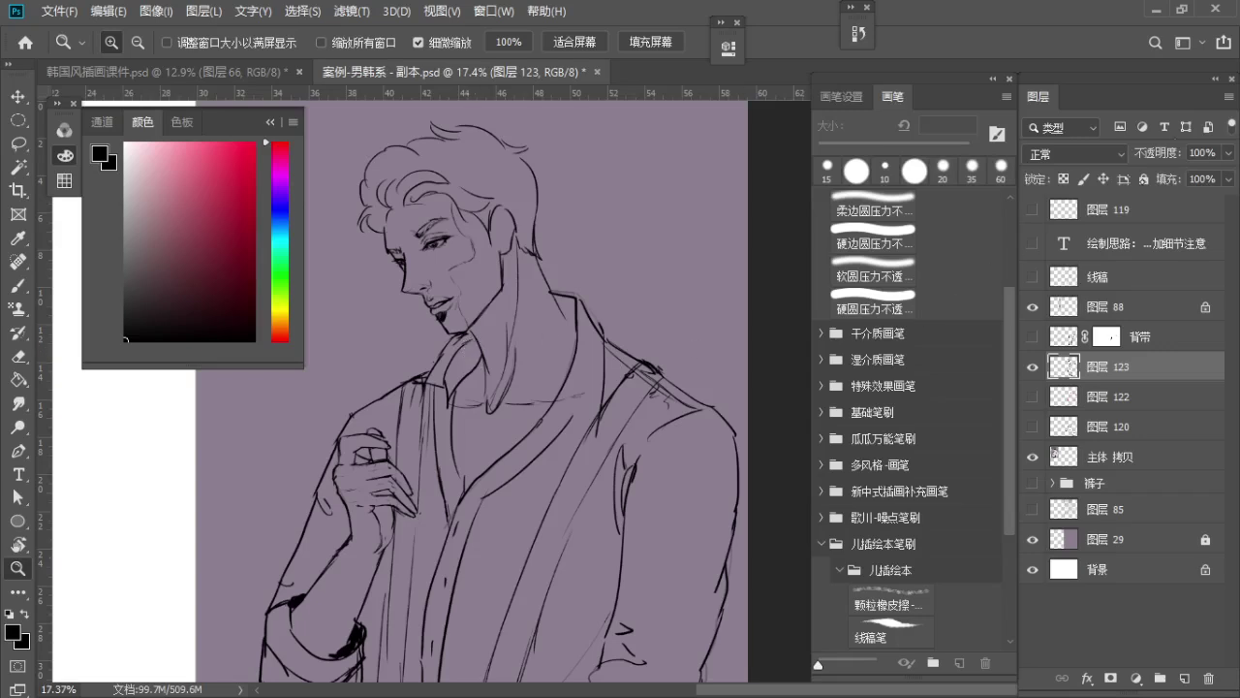
Lower the opacity of sketch layer 图层 123 to 26% and add a new empty layer above it for drawing
left_click(1228, 153)
left_click_drag(1228, 175, 1165, 174)
left_click(1184, 677)
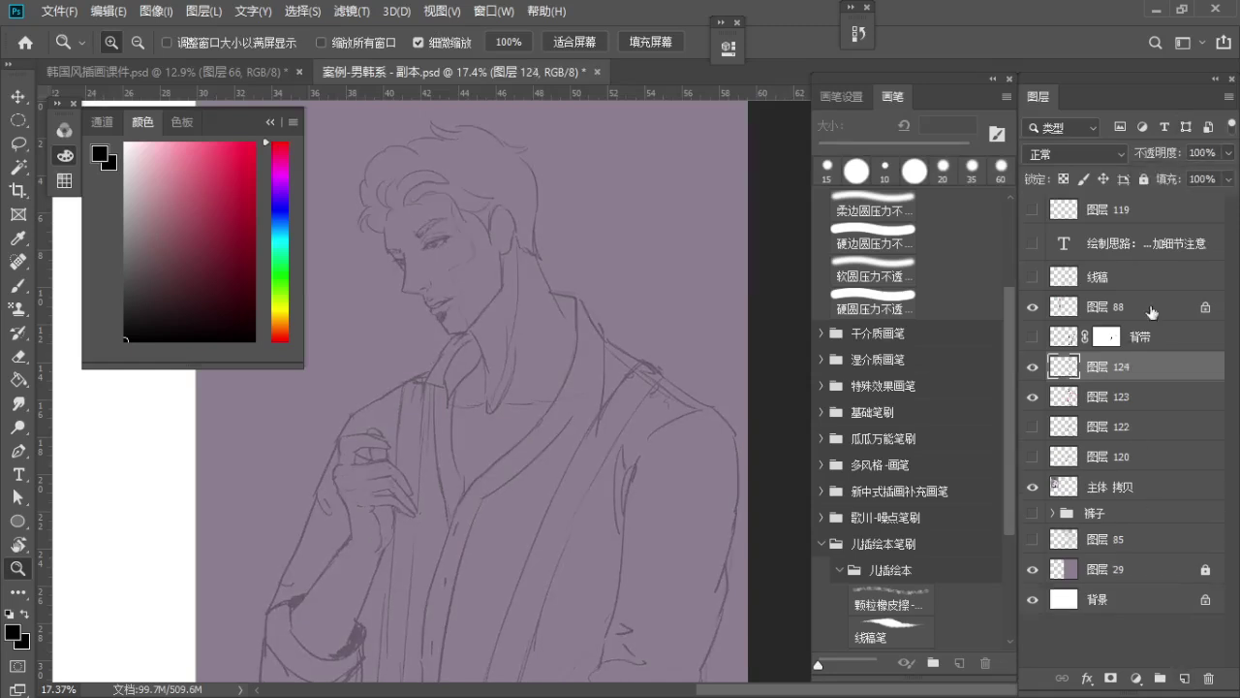
left_click(1108, 396)
left_click(1229, 153)
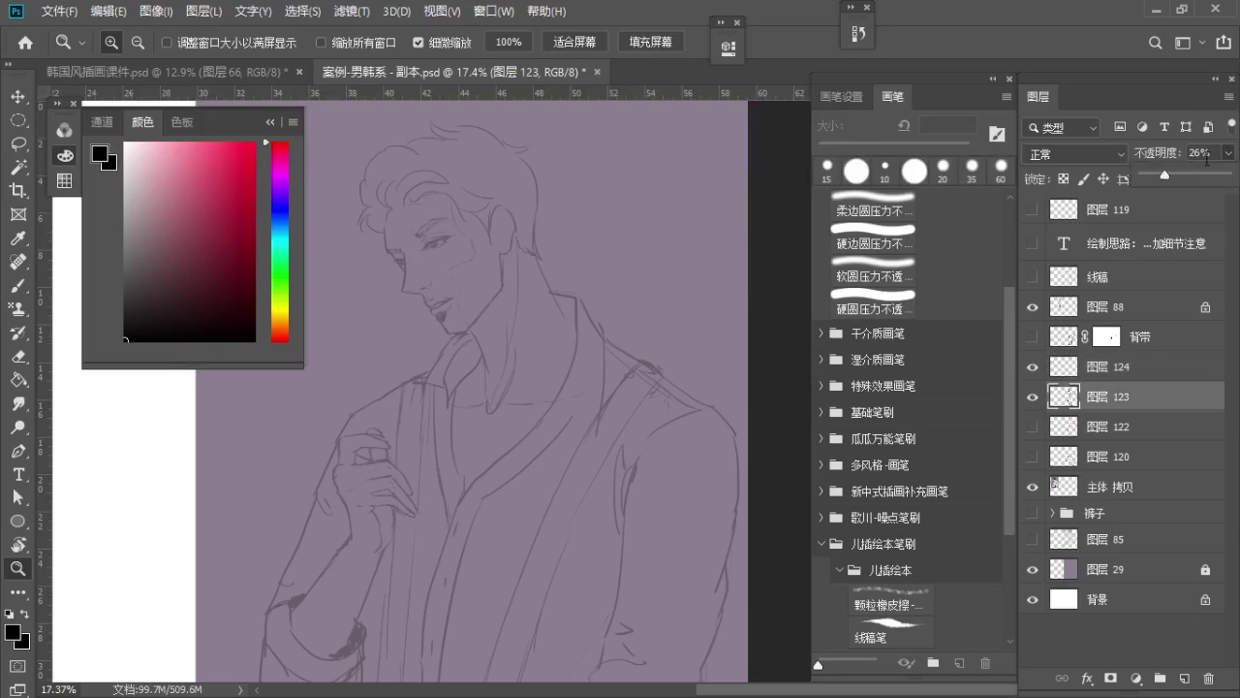
left_click(1105, 367)
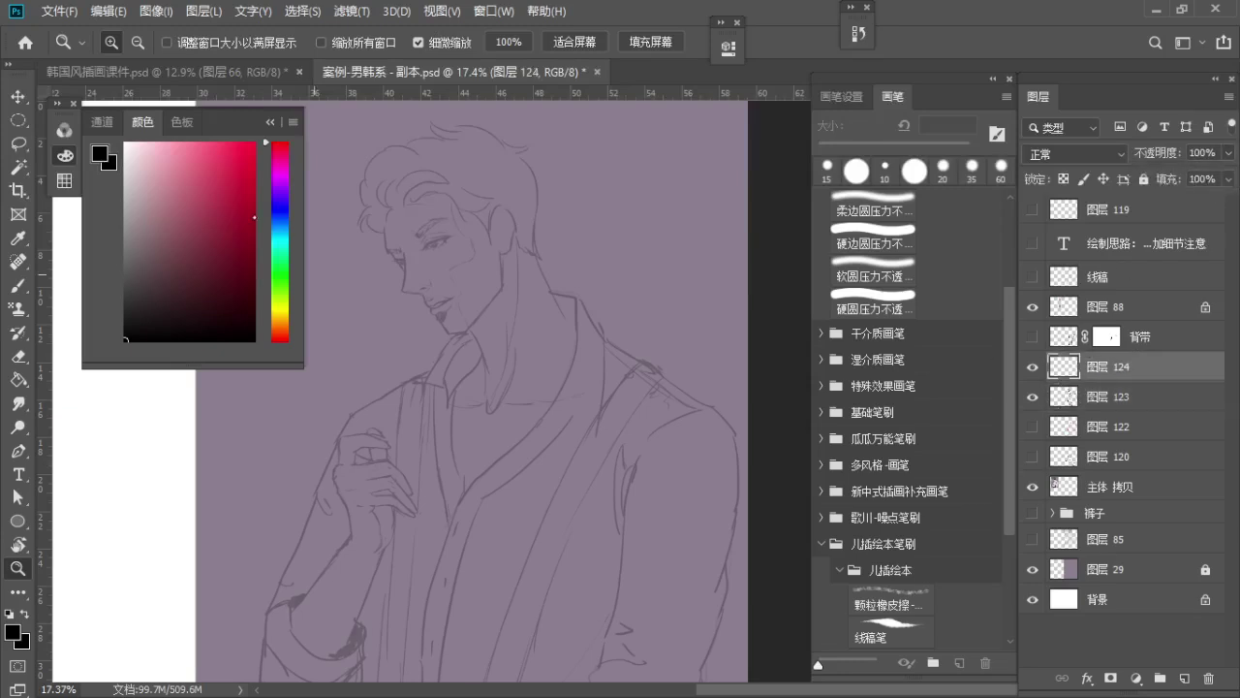
Set the foreground colour to a deep saturated blue and ready the 15 px brush over the front hair
left_click(257, 158)
left_click(251, 243)
left_click(280, 203)
left_click(253, 181)
key("space")
left_click_drag(435, 216, 446, 246)
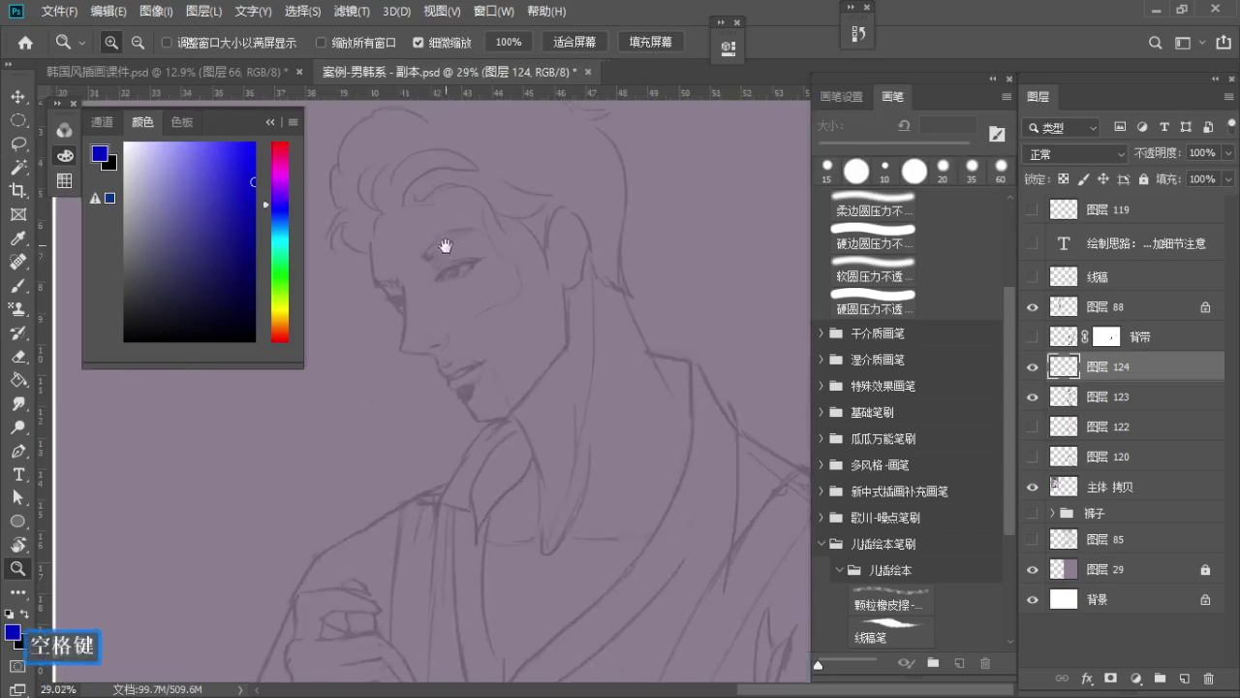
left_click_drag(392, 147, 485, 324)
mouse_move(484, 325)
left_mouse_down()
mouse_move(479, 341)
mouse_move(479, 294)
left_mouse_up()
left_click_drag(443, 253, 453, 256)
left_click_drag(445, 258, 466, 313)
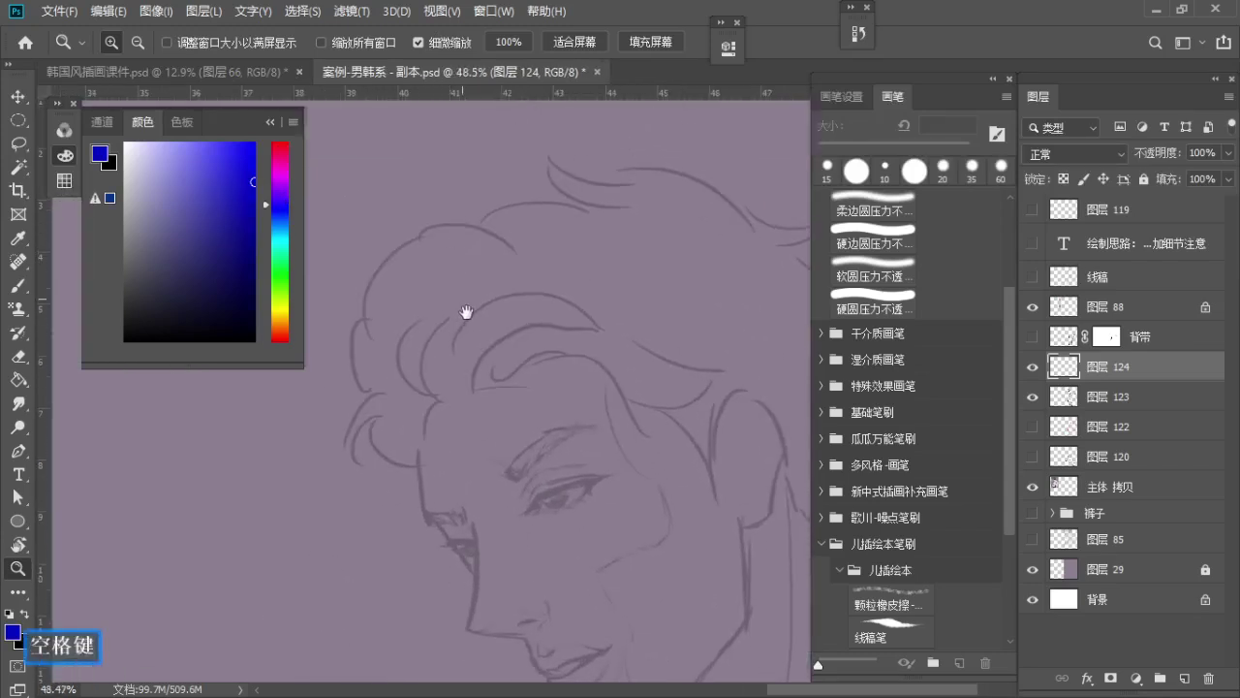
key("b")
left_click(445, 287)
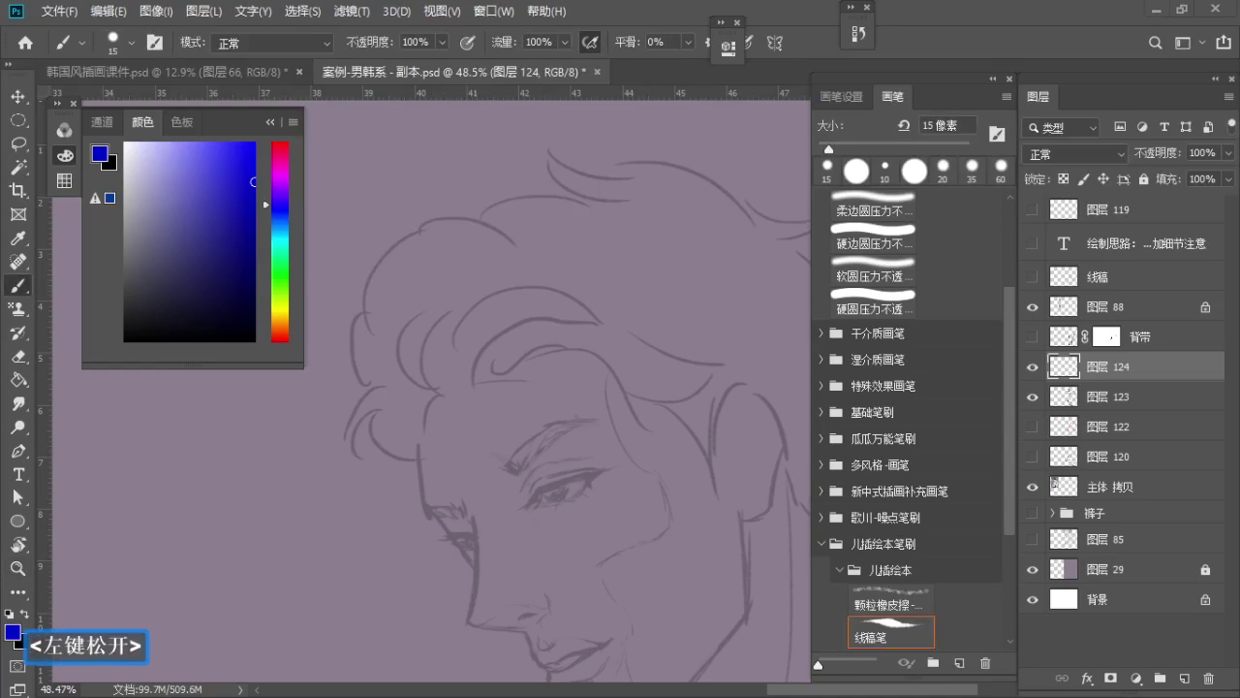
left_click(445, 287)
scroll(444, 287, "down", 1)
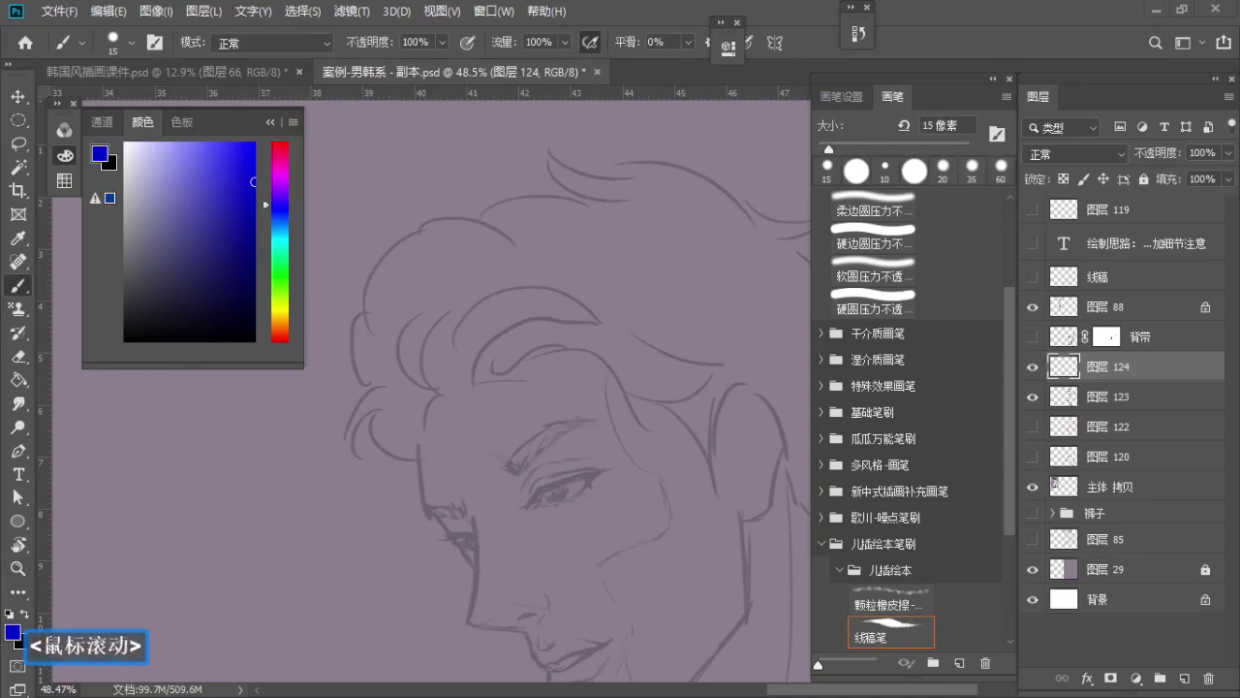
left_click(504, 343)
left_click_drag(458, 272, 488, 355)
key("z")
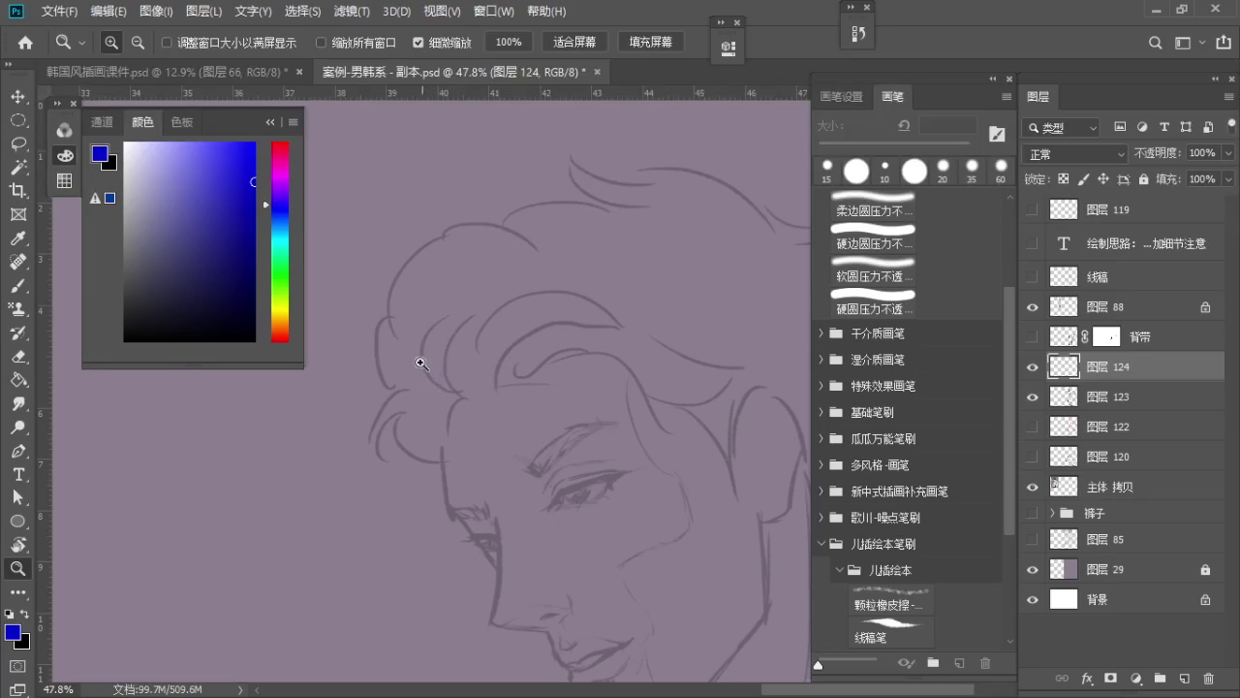
key("space")
mouse_move(416, 360)
left_mouse_down()
mouse_move(420, 374)
mouse_move(442, 361)
mouse_move(429, 354)
left_mouse_up()
left_click_drag(436, 414, 435, 362)
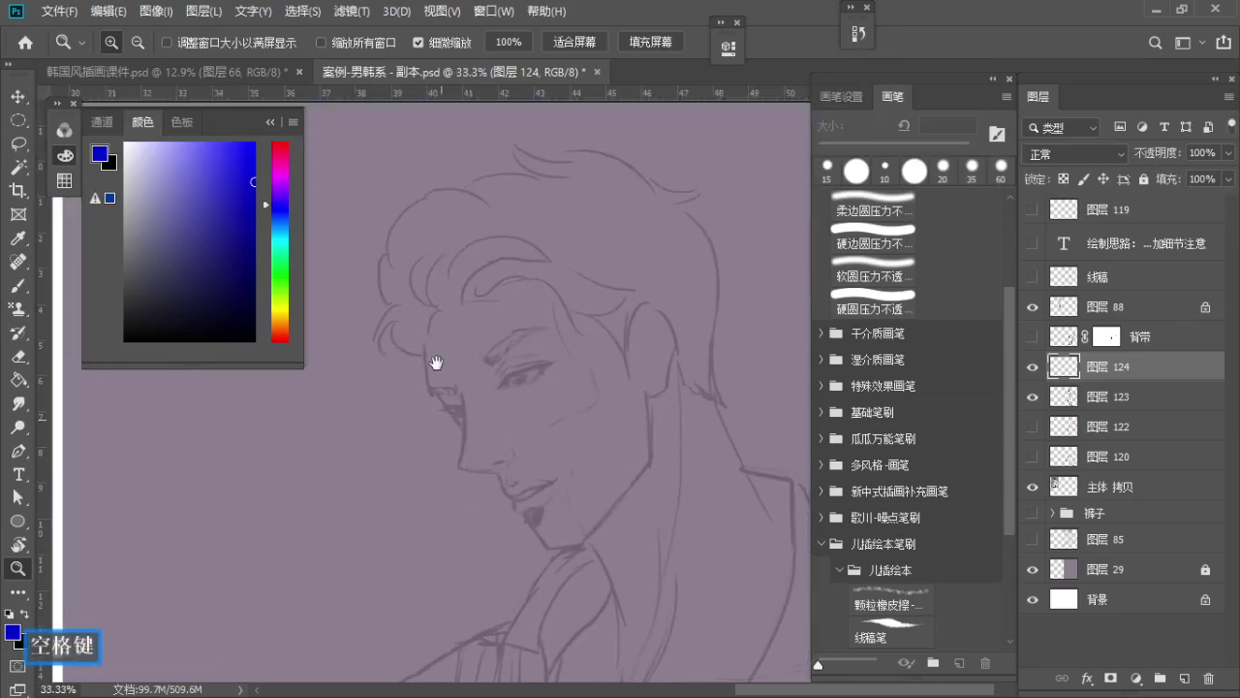
mouse_move(425, 299)
left_mouse_down()
mouse_move(450, 301)
mouse_move(435, 359)
left_mouse_up()
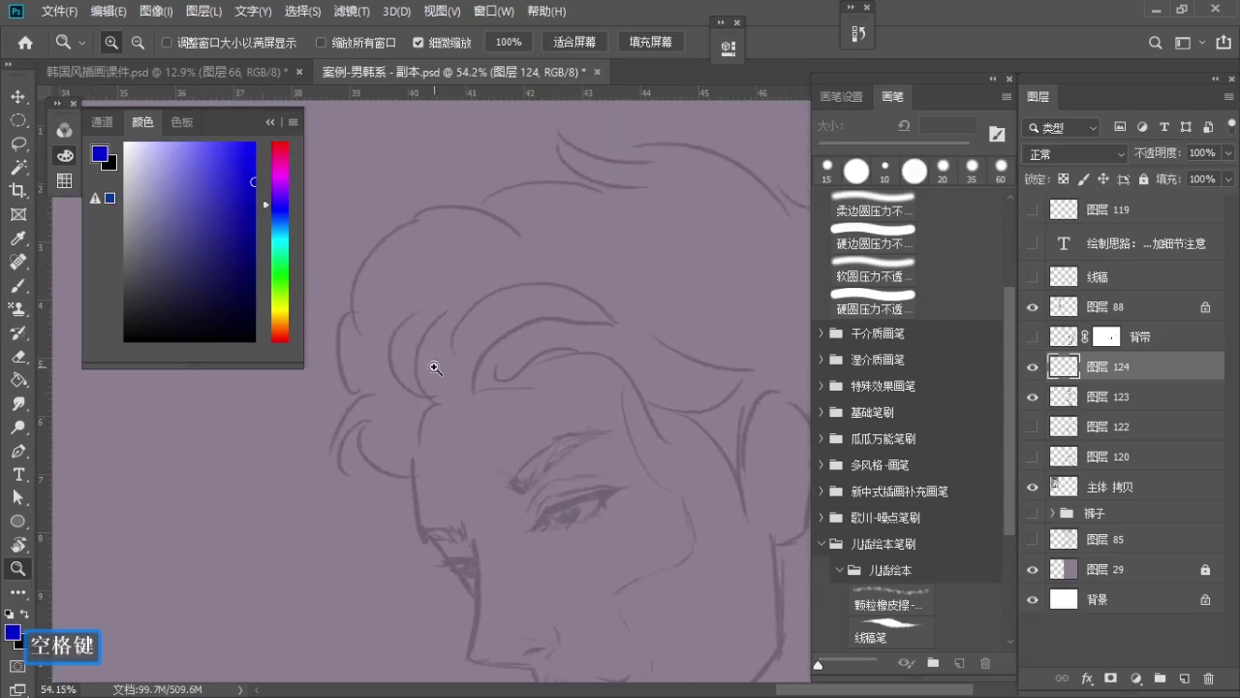
key("b")
mouse_move(401, 407)
left_mouse_down()
mouse_move(426, 407)
mouse_move(448, 450)
left_mouse_up()
key("ctrl+z")
key("ctrl+z")
left_click_drag(399, 398, 448, 451)
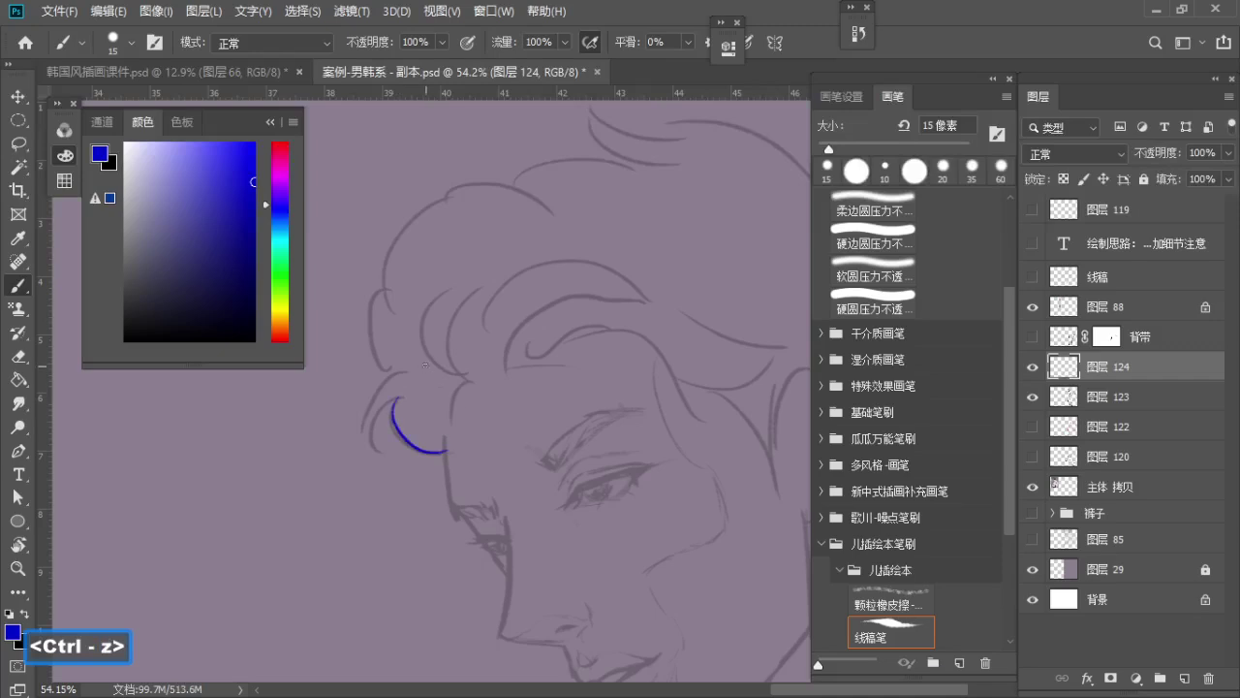
key("ctrl+z")
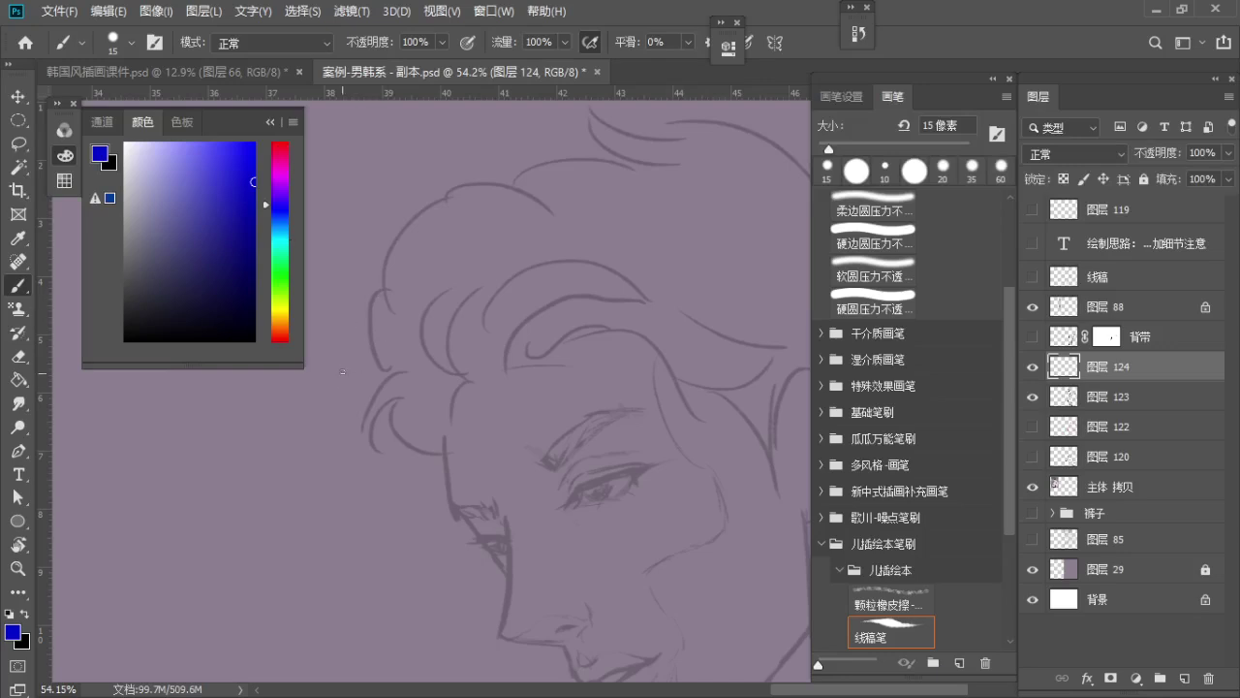
key("space")
left_click_drag(436, 369, 388, 301)
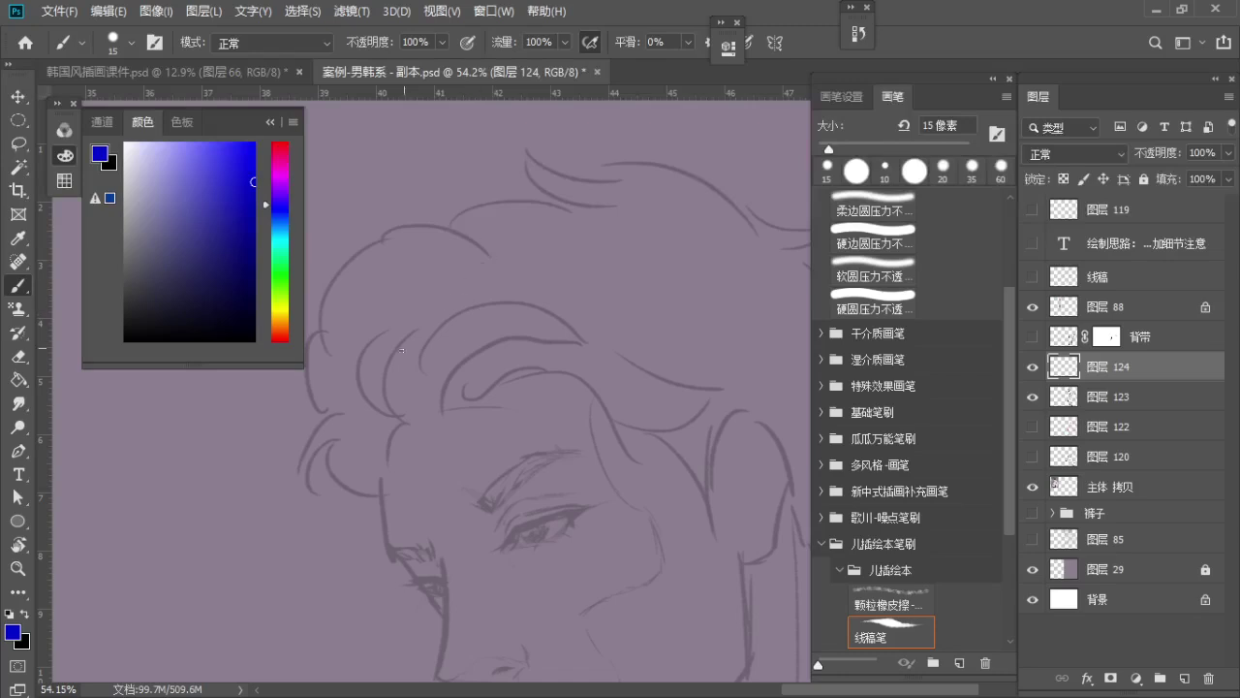
key("space")
left_click_drag(377, 401, 418, 378)
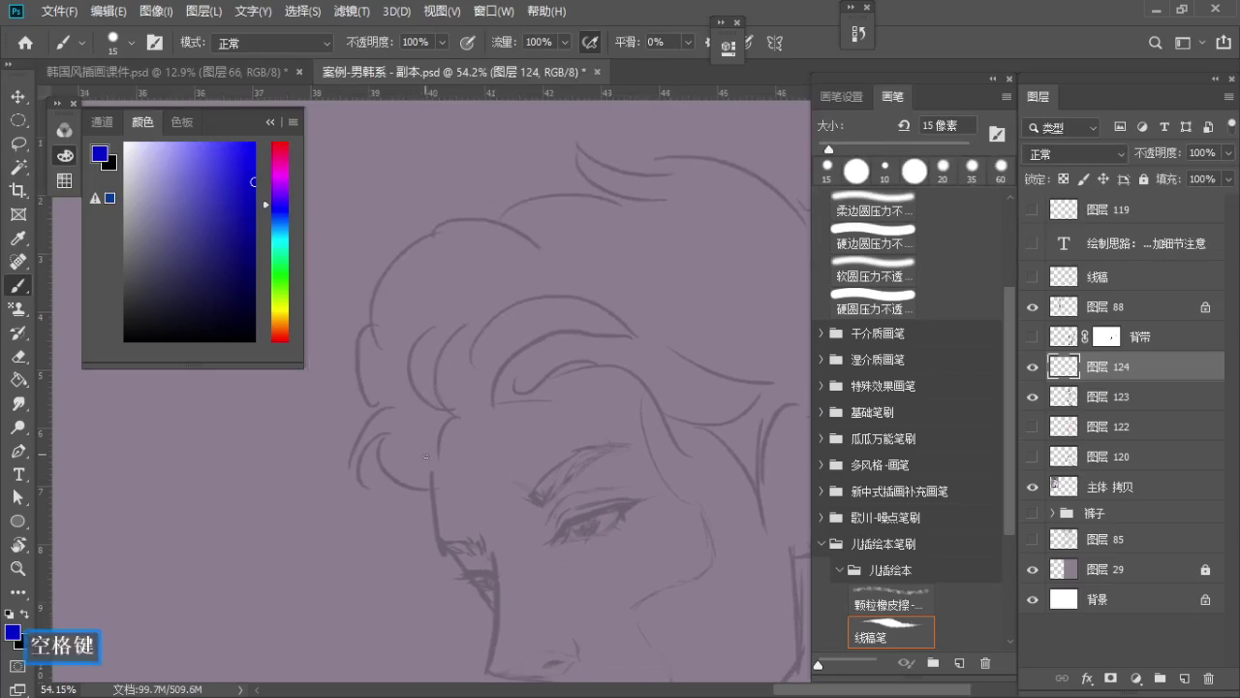
Trace the outer curve of the small curl beside the forehead in blue on the new layer
key("ctrl+z")
mouse_move(414, 421)
left_mouse_down()
mouse_move(394, 480)
mouse_move(412, 488)
mouse_move(376, 460)
mouse_move(426, 491)
left_mouse_up()
key("ctrl+z")
key("ctrl+z")
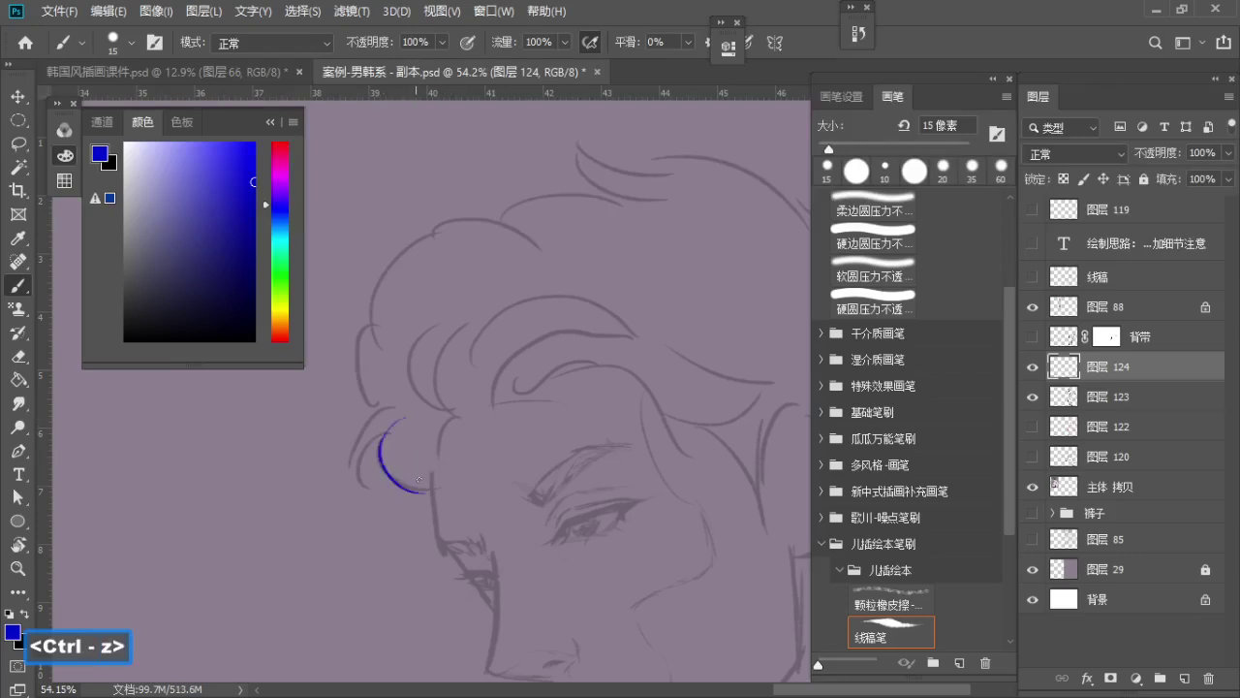
key("ctrl+z")
Add thin curved hair strands inside the small forehead curl, fanning up from its lower tip
left_click_drag(436, 432, 428, 493)
key("ctrl+z")
left_click_drag(408, 466, 431, 490)
key("ctrl+z")
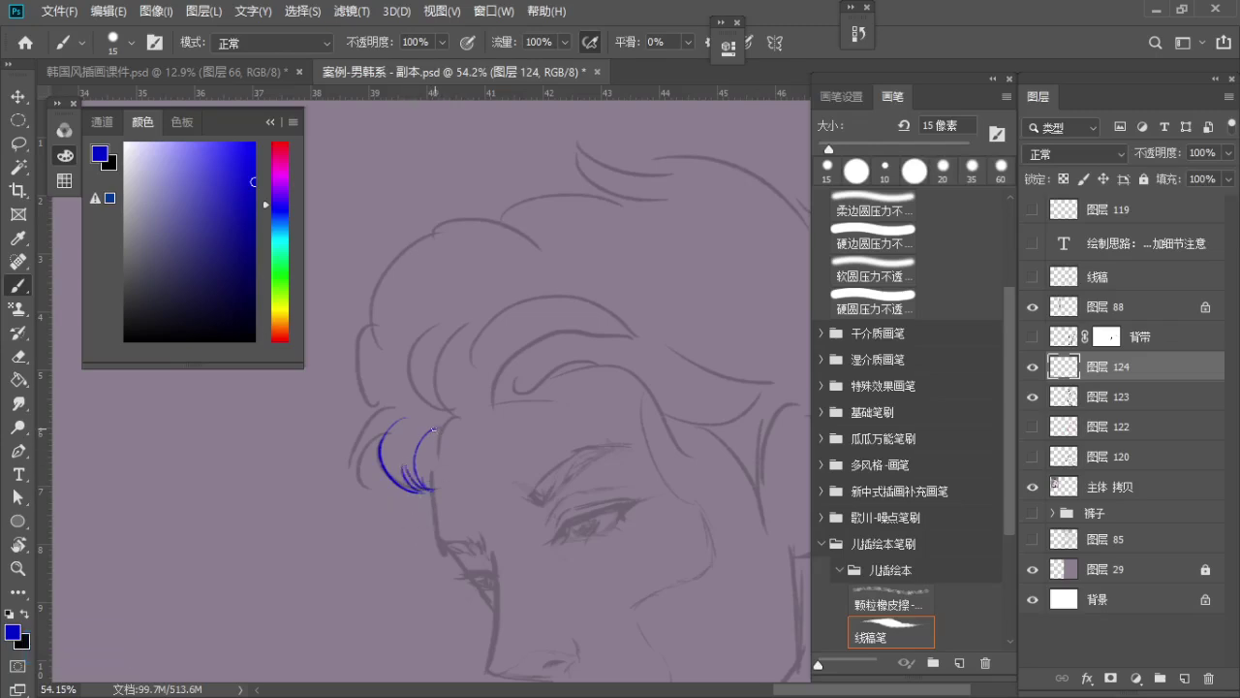
key("ctrl+z")
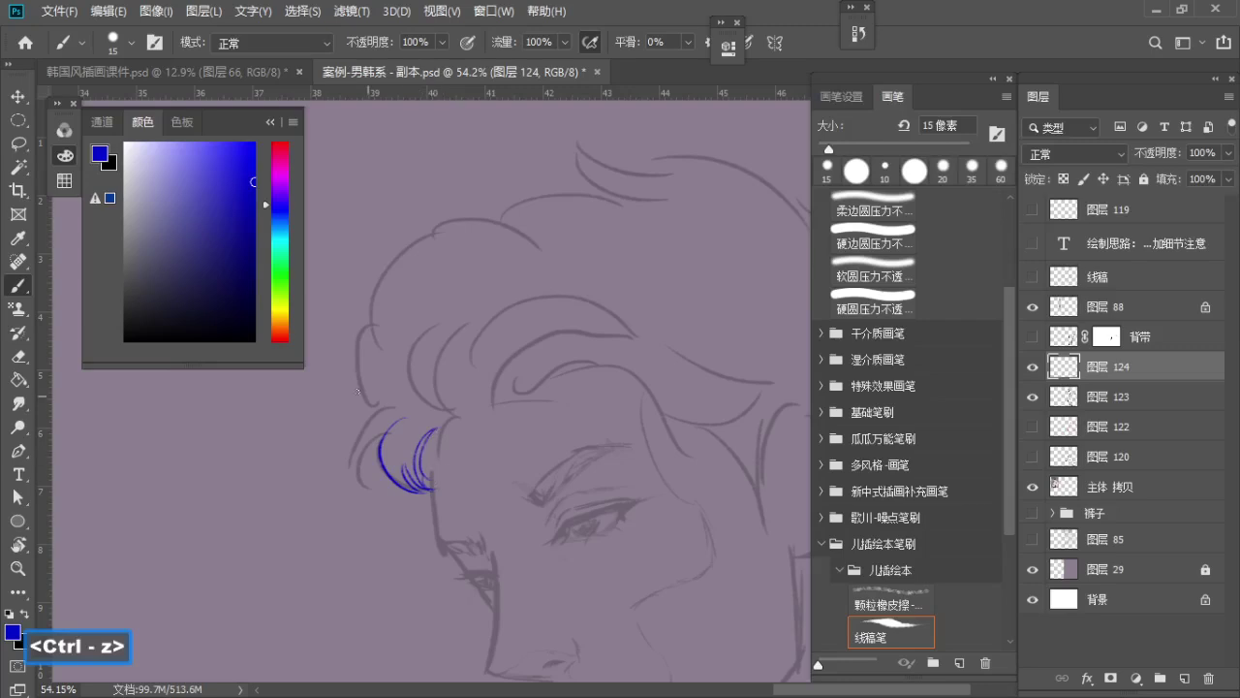
Draw the outermost curl in front of the forehead with an outer arc and inner strand lines tapering downward
left_click_drag(380, 428, 366, 457)
key("ctrl+z")
left_click_drag(399, 407, 359, 450)
key("ctrl+z")
key("ctrl+z")
key("ctrl+z")
left_click_drag(397, 408, 369, 474)
key("ctrl+z")
Draw the curved edge of the hair lock above the forehead curls, sweeping down to the hairline
key("space")
mouse_move(438, 398)
left_mouse_down()
mouse_move(404, 393)
mouse_move(411, 409)
left_mouse_up()
key("ctrl+z")
left_click_drag(371, 343, 403, 423)
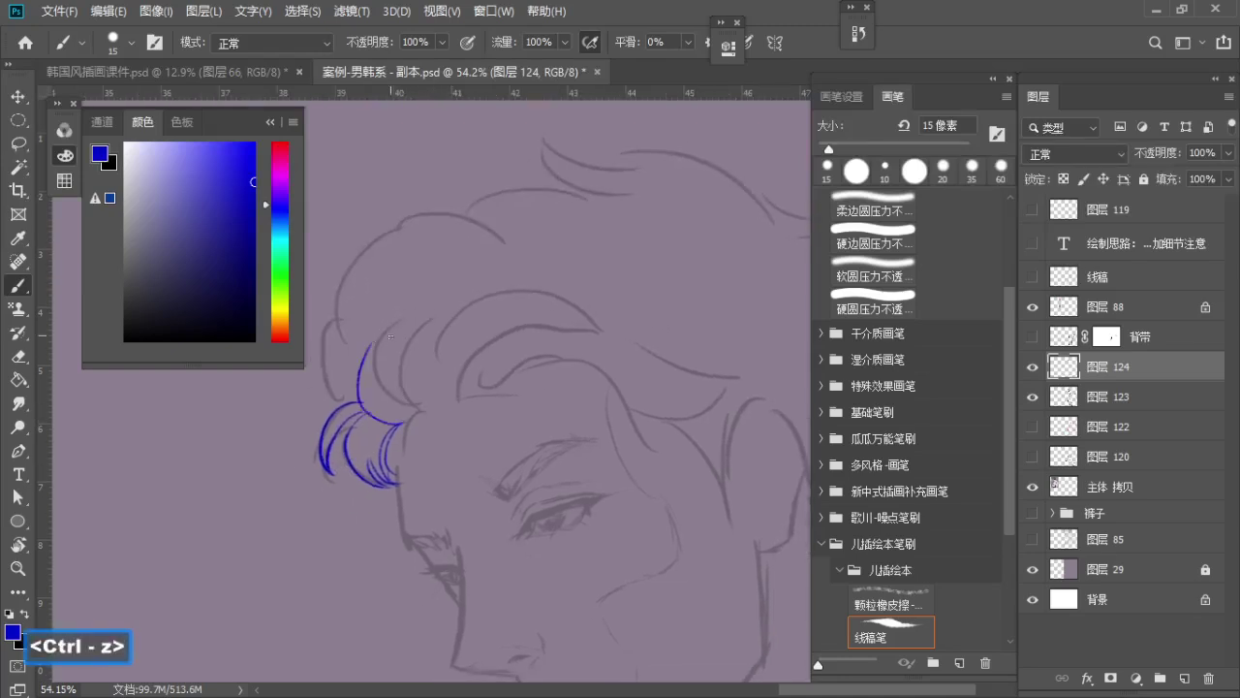
key("ctrl+z")
key("ctrl+z")
left_click_drag(375, 333, 408, 423)
key("ctrl+z")
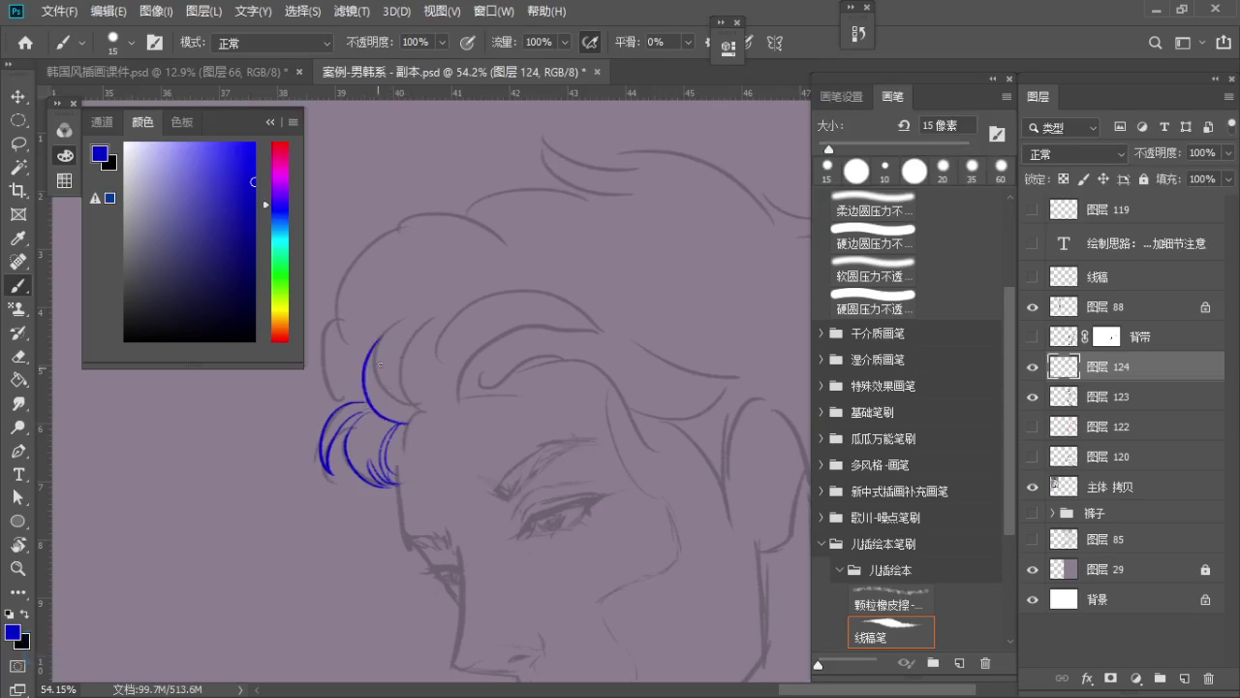
Ink the outer edge of the second fringe lock in blue, curving from the hairline up to its tip
mouse_move(406, 339)
left_mouse_down()
mouse_move(418, 402)
mouse_move(397, 357)
left_mouse_up()
key("ctrl+z")
key("ctrl+z")
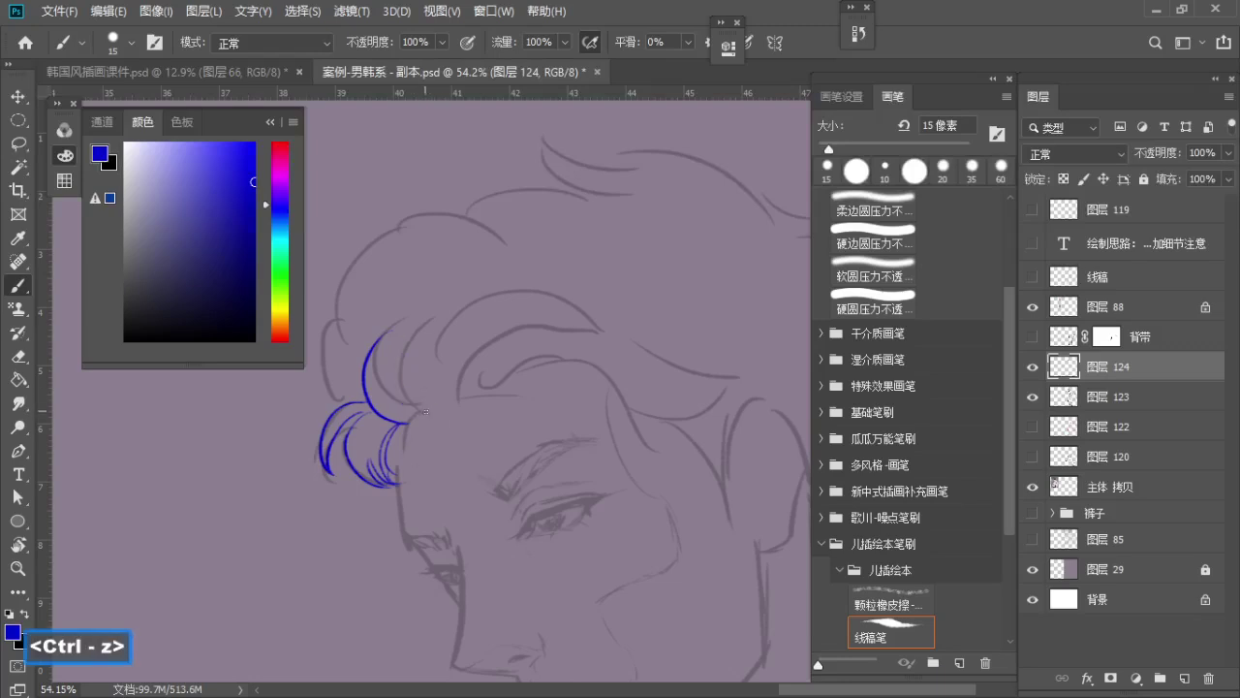
mouse_move(424, 411)
left_mouse_down()
mouse_move(411, 331)
mouse_move(443, 374)
mouse_move(418, 367)
mouse_move(443, 331)
mouse_move(497, 326)
left_mouse_up()
key("space")
key("ctrl+z")
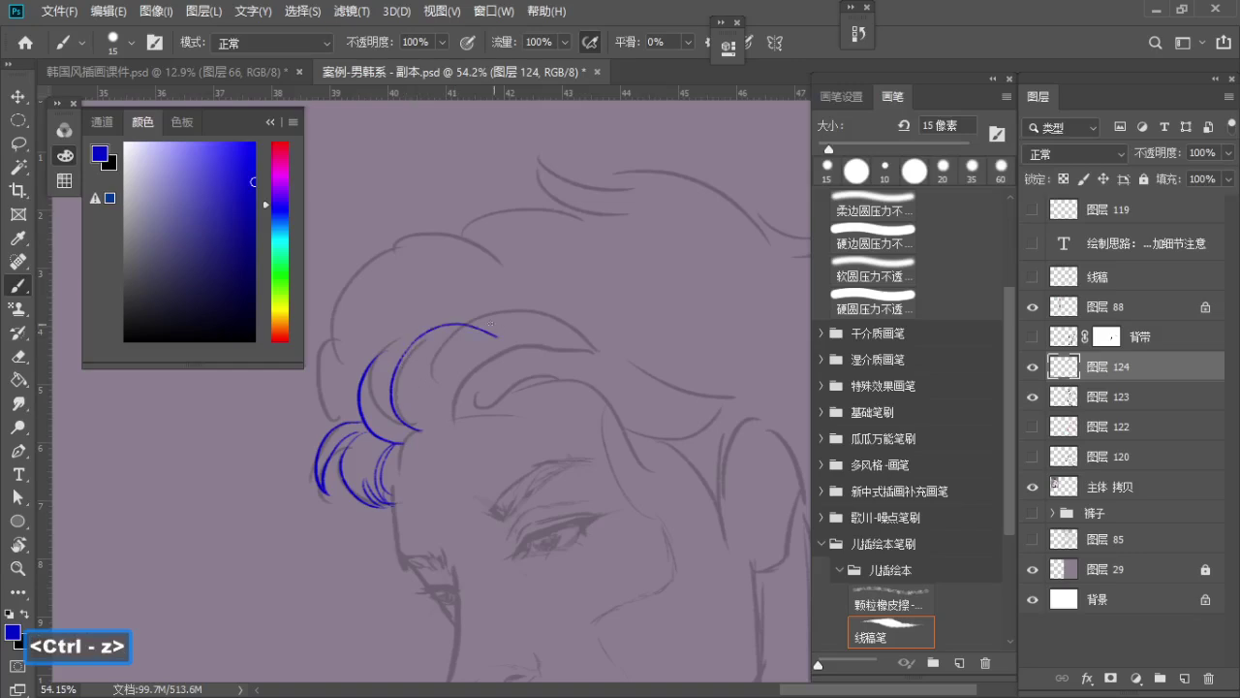
key("ctrl+z")
mouse_move(404, 357)
left_mouse_down()
mouse_move(507, 315)
mouse_move(481, 299)
mouse_move(477, 346)
mouse_move(483, 316)
mouse_move(458, 364)
left_mouse_up()
Ink the inner edge of the second fringe lock, joining its pointed tip back down to the hairline
key("ctrl+z")
key("ctrl+z")
key("ctrl+z")
key("ctrl+z")
key("ctrl+z")
key("ctrl+z")
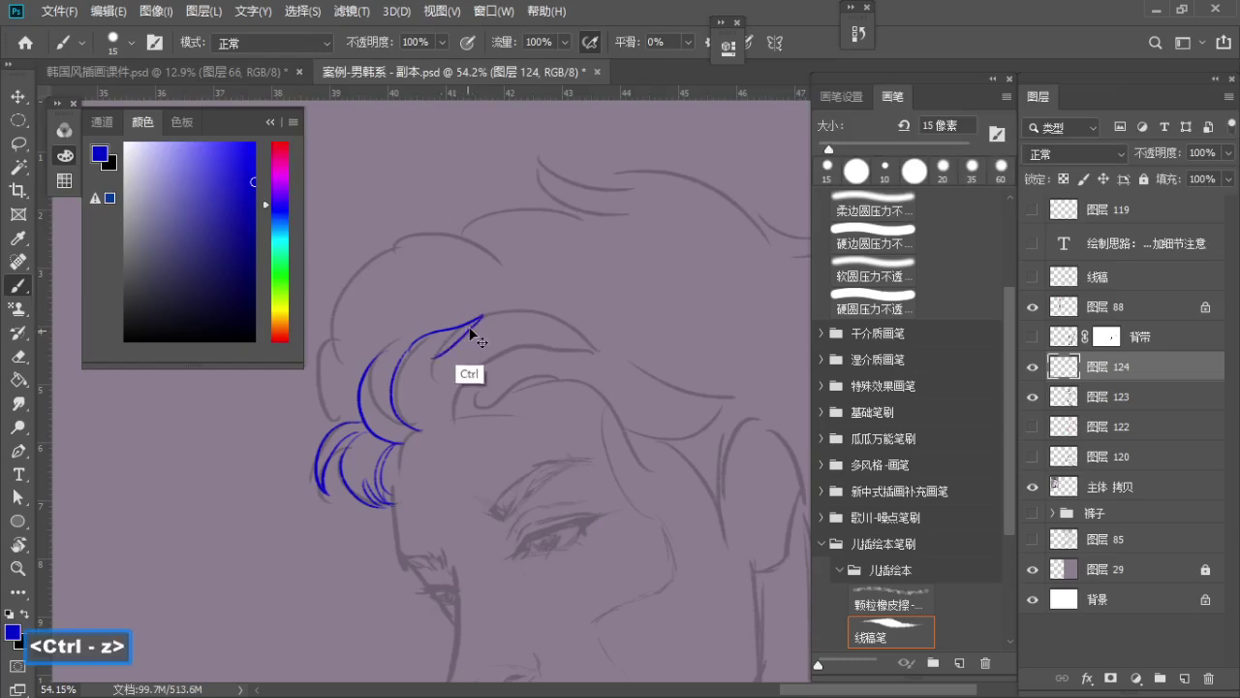
mouse_move(436, 334)
left_mouse_down()
mouse_move(453, 430)
mouse_move(445, 409)
mouse_move(431, 415)
mouse_move(475, 327)
left_mouse_up()
key("ctrl+z")
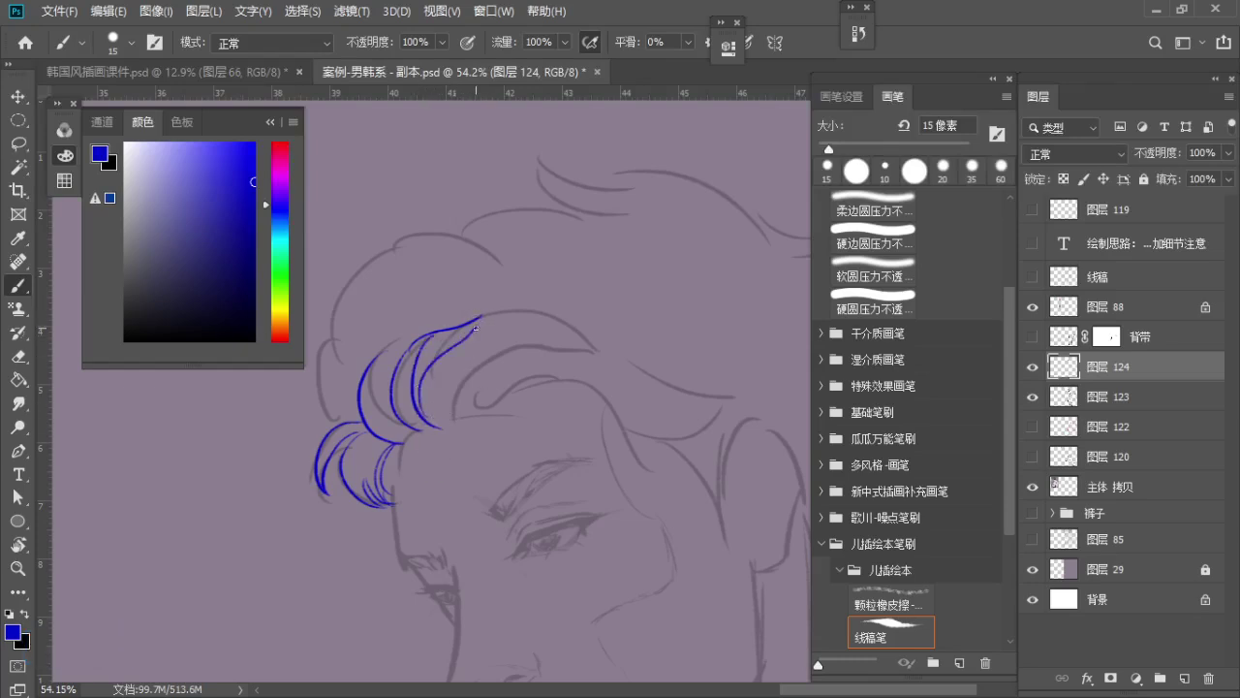
left_click_drag(402, 360, 361, 373)
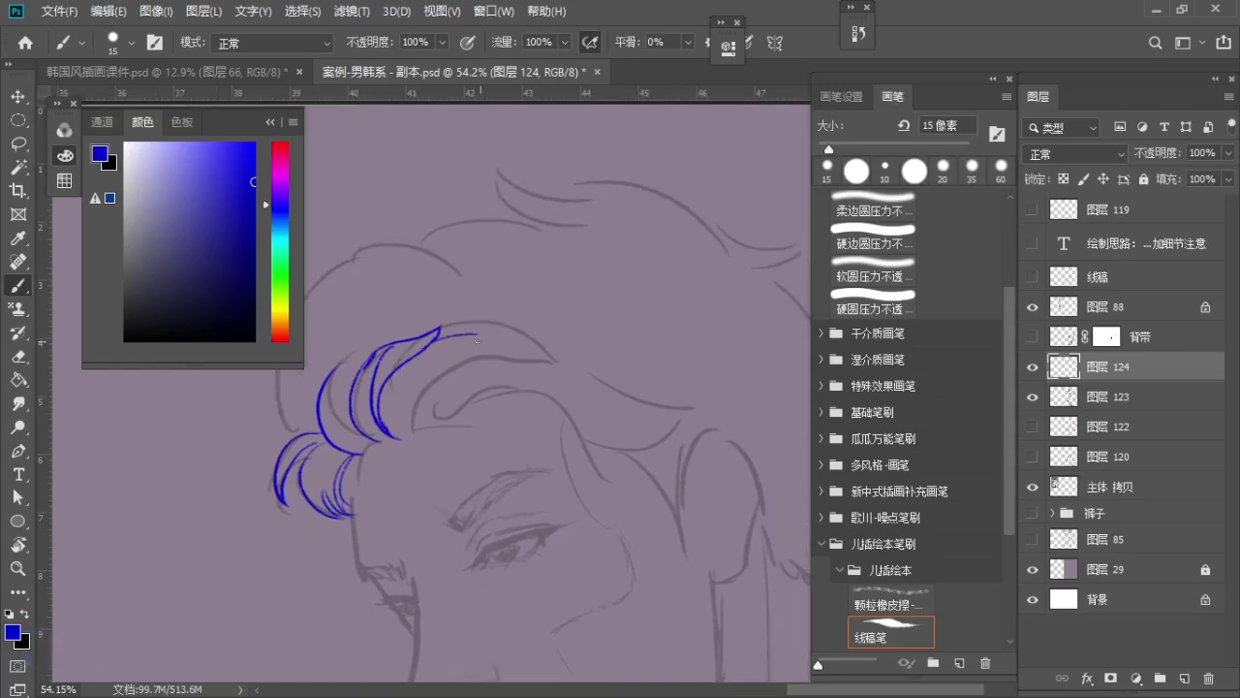
key("ctrl+z")
Thin the overlapping lines in the upper part of the second fringe lock with a reduced eraser
key("e")
key("a")
key("a")
key("a")
key("a")
key("a")
key("z")
left_click_drag(362, 329, 391, 346)
key("e")
key("a")
key("a")
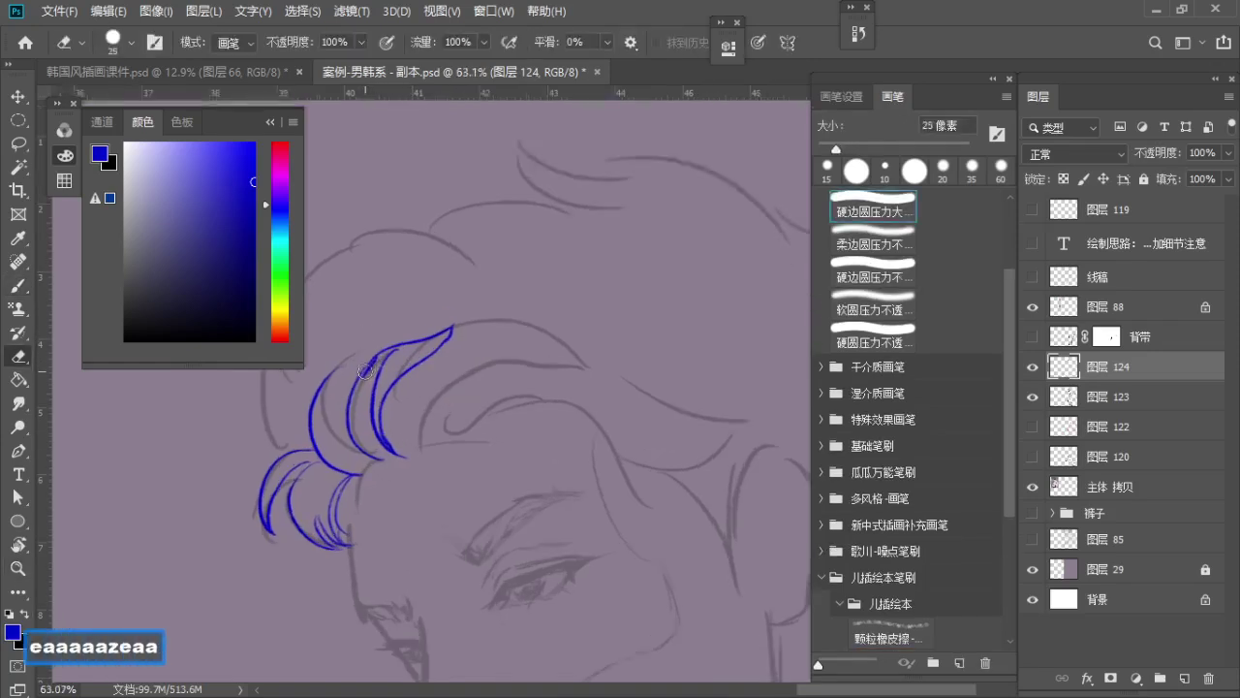
key("a")
key("a")
key("a")
key("a")
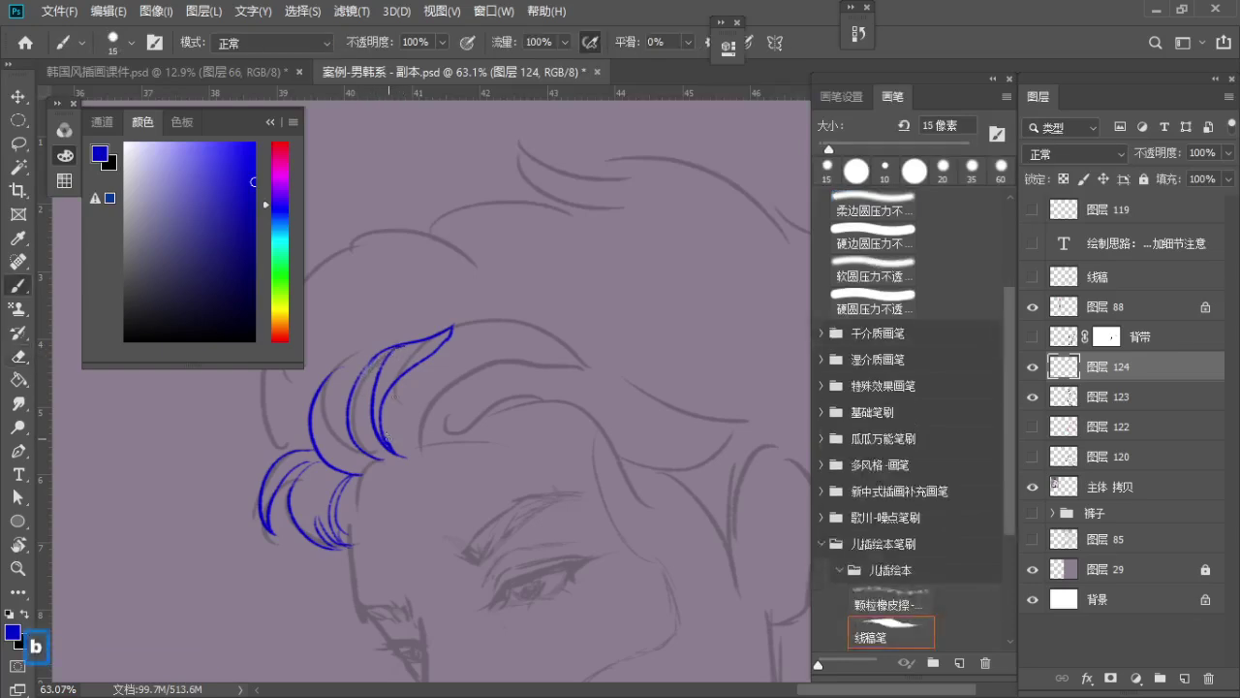
Erase the overshooting stroke ends at the base of the second fringe lock with a 10 px eraser
key("e")
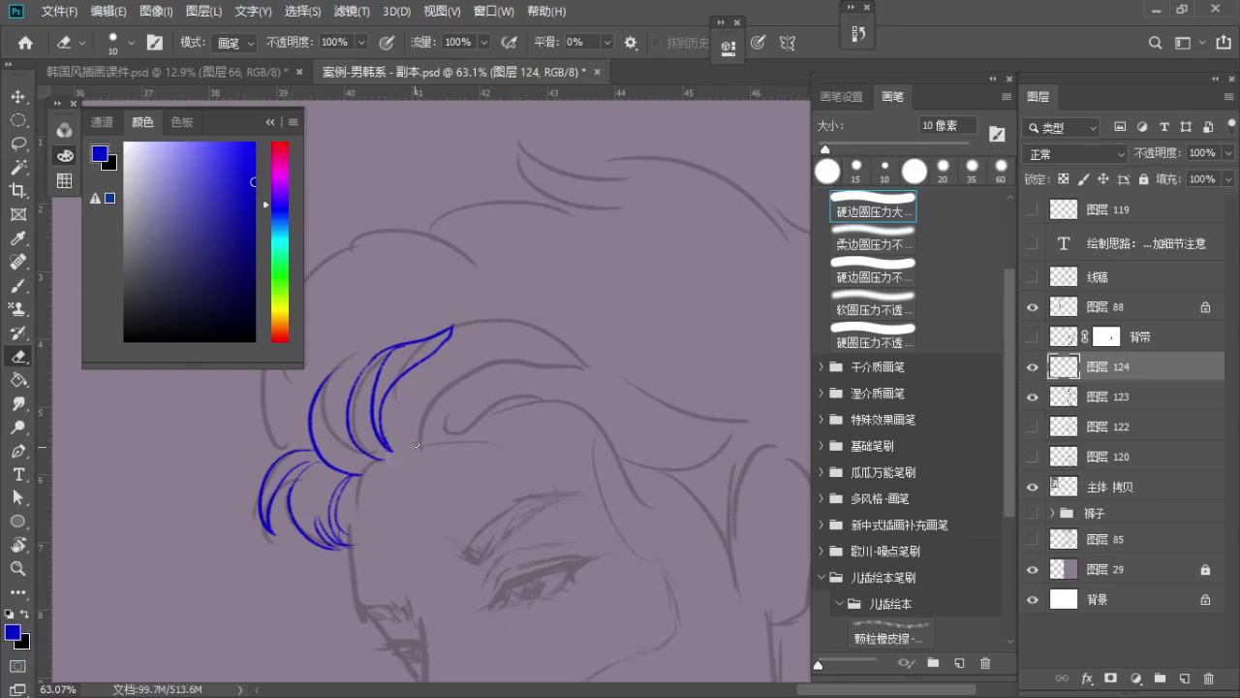
key("space")
left_click_drag(401, 451, 352, 462)
key("e")
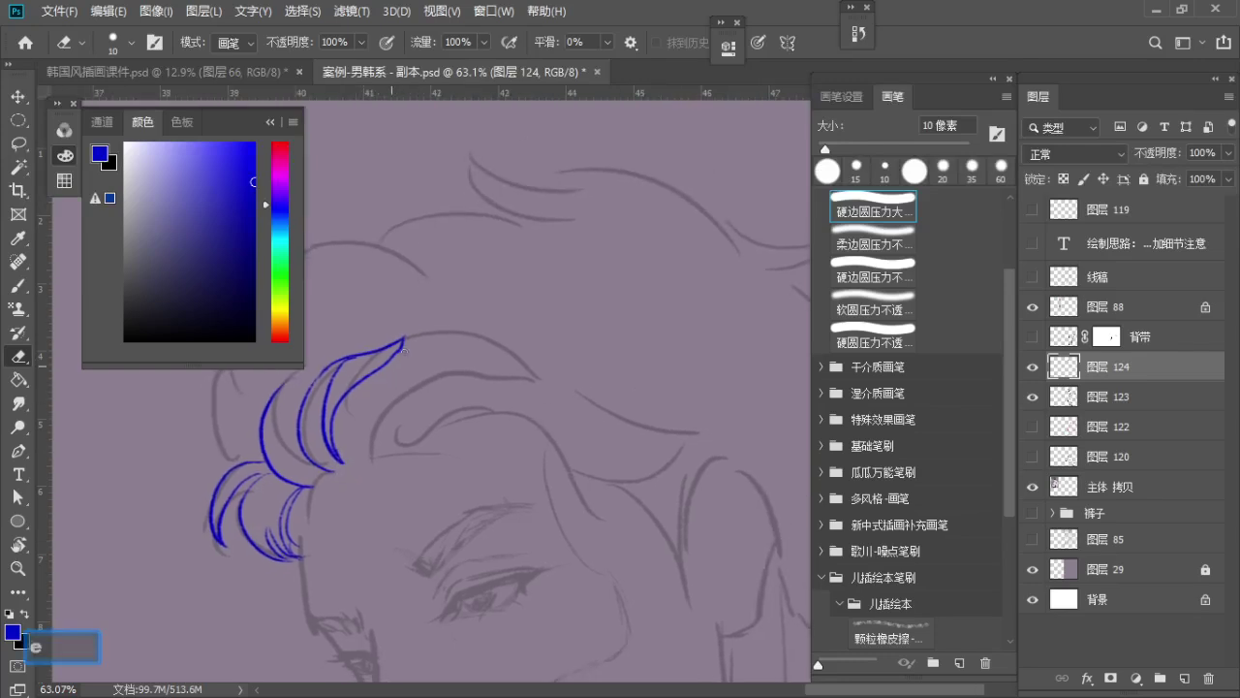
Rework the inner strand beneath the lock's tip, trimming the excess line with a 15 px eraser
key("b")
key("ctrl+z")
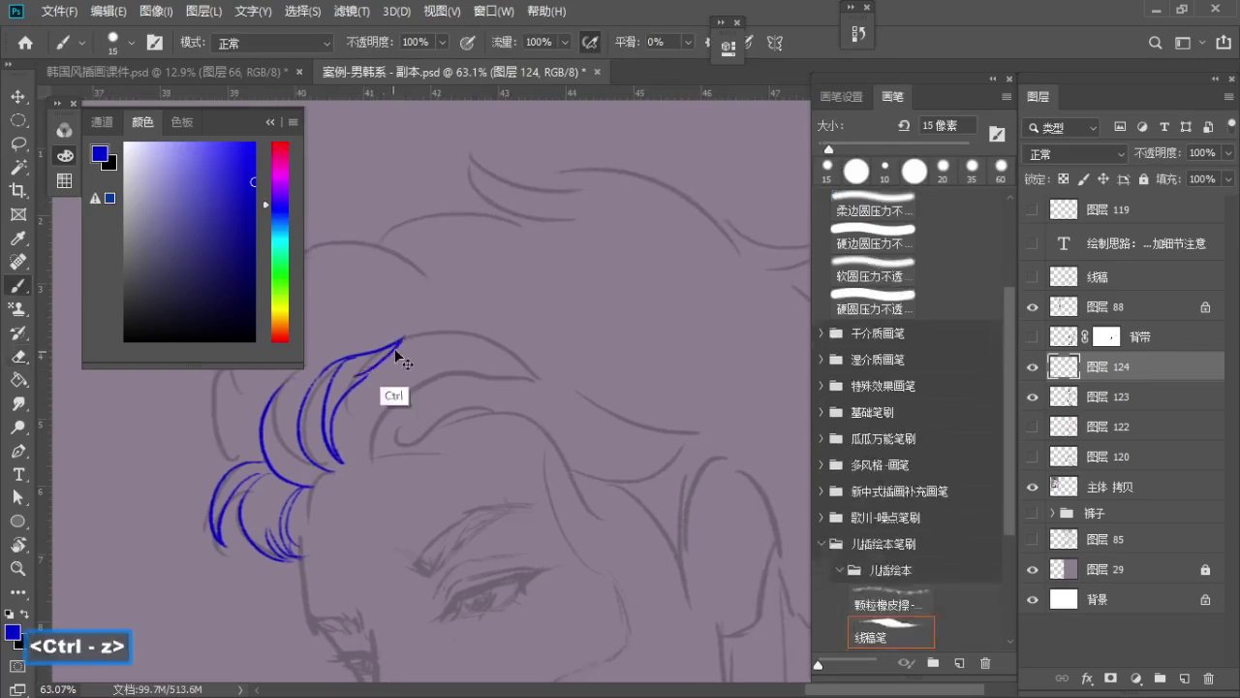
mouse_move(335, 446)
left_mouse_down()
mouse_move(361, 387)
mouse_move(418, 359)
left_mouse_up()
key("ctrl+z")
mouse_move(335, 414)
left_mouse_down()
mouse_move(415, 352)
mouse_move(495, 343)
left_mouse_up()
key("ctrl+z")
key("e")
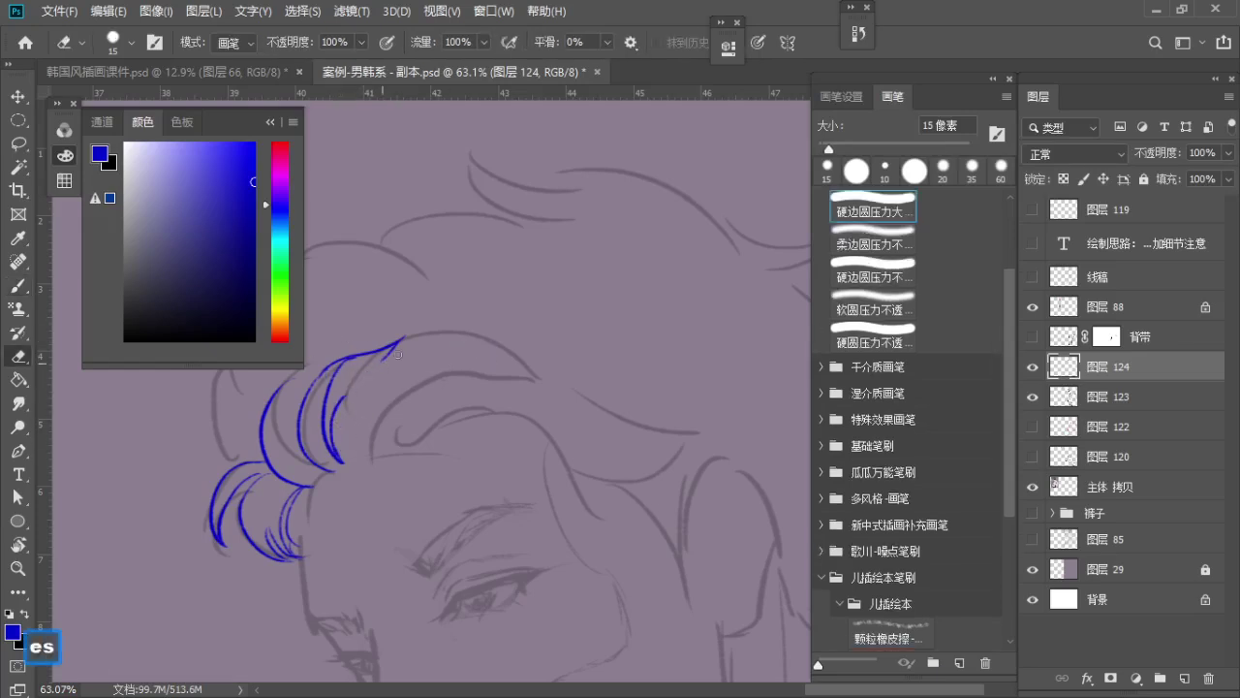
left_click_drag(397, 355, 384, 359)
Ink the next fringe strand as a curve from the hairline up to the existing pointed tip
key("b")
key("ctrl+z")
left_click_drag(339, 416, 444, 348)
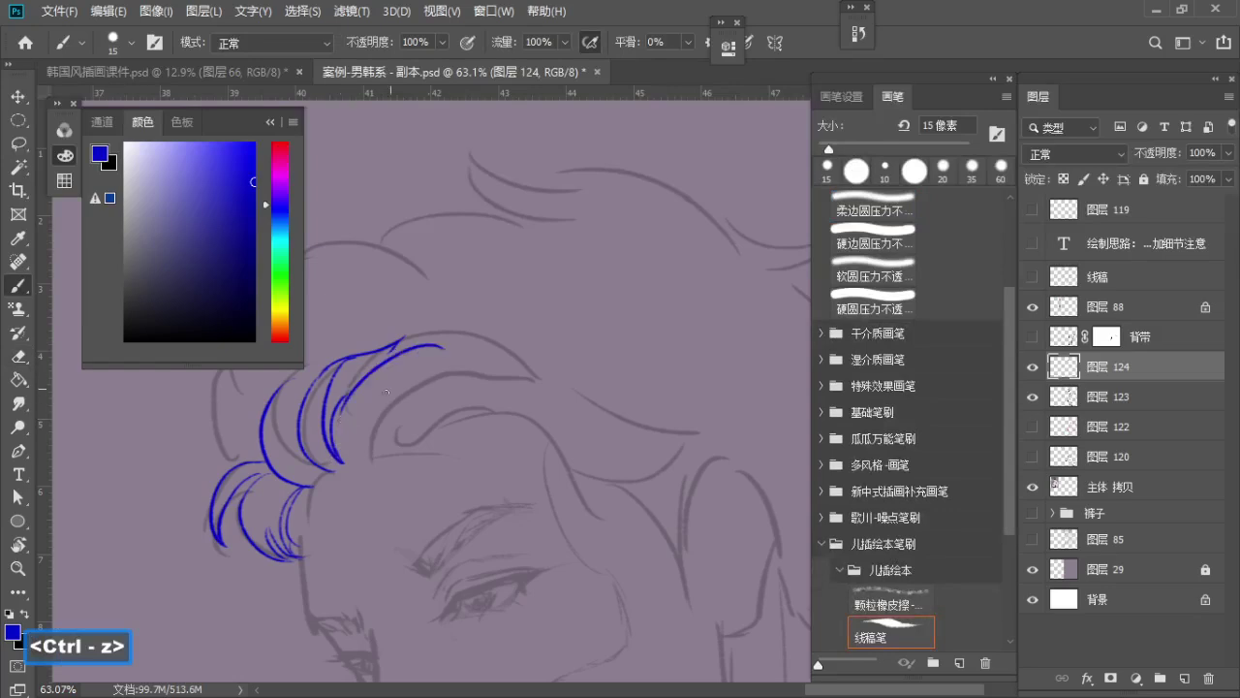
key("ctrl+z")
mouse_move(359, 461)
left_mouse_down()
mouse_move(349, 416)
mouse_move(405, 339)
mouse_move(528, 378)
left_mouse_up()
key("ctrl+z")
key("ctrl+z")
Ink the upper contour of the swept-back fringe lock, arching from the existing strands to a point toward the back
left_click_drag(405, 338, 561, 380)
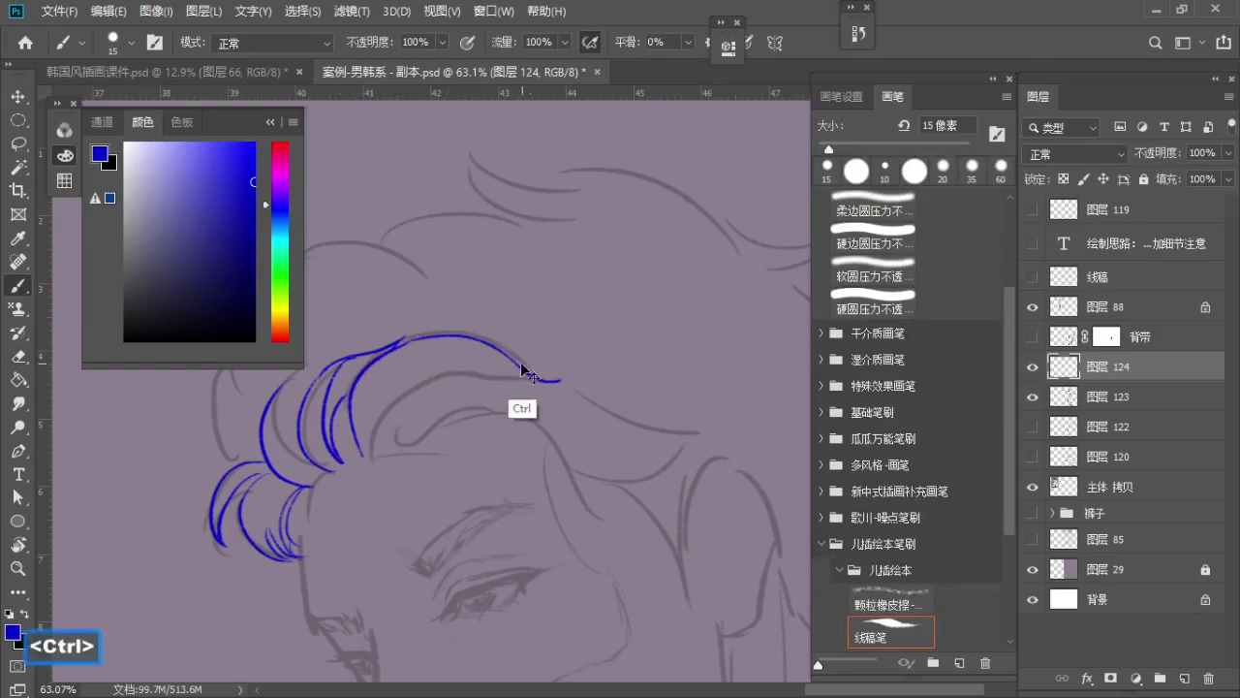
key("ctrl+z")
left_click_drag(503, 352, 544, 376)
key("ctrl+z")
Ink the inner strand and lower edge of the swept-back lock, closing them at its pointed rear tip
mouse_move(411, 461)
left_mouse_down()
mouse_move(431, 390)
mouse_move(485, 351)
left_mouse_up()
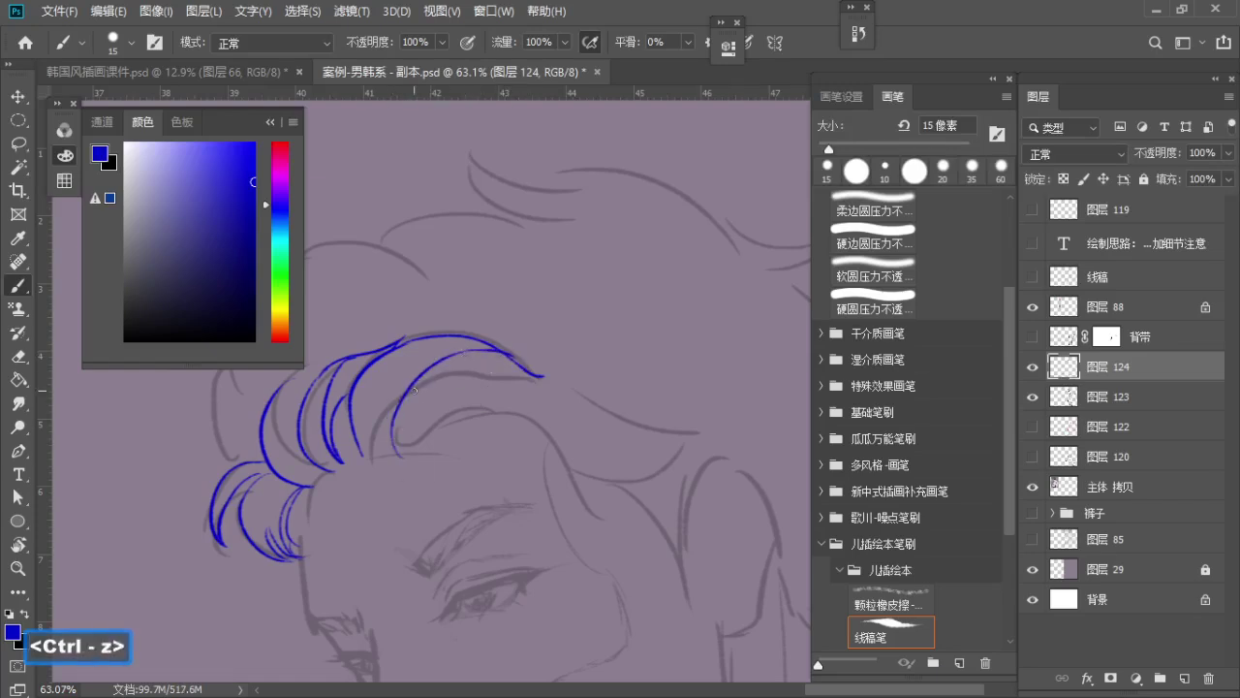
mouse_move(415, 391)
left_mouse_down()
mouse_move(529, 370)
mouse_move(484, 369)
mouse_move(473, 382)
mouse_move(505, 385)
left_mouse_up()
key("ctrl+z")
key("z")
key("b")
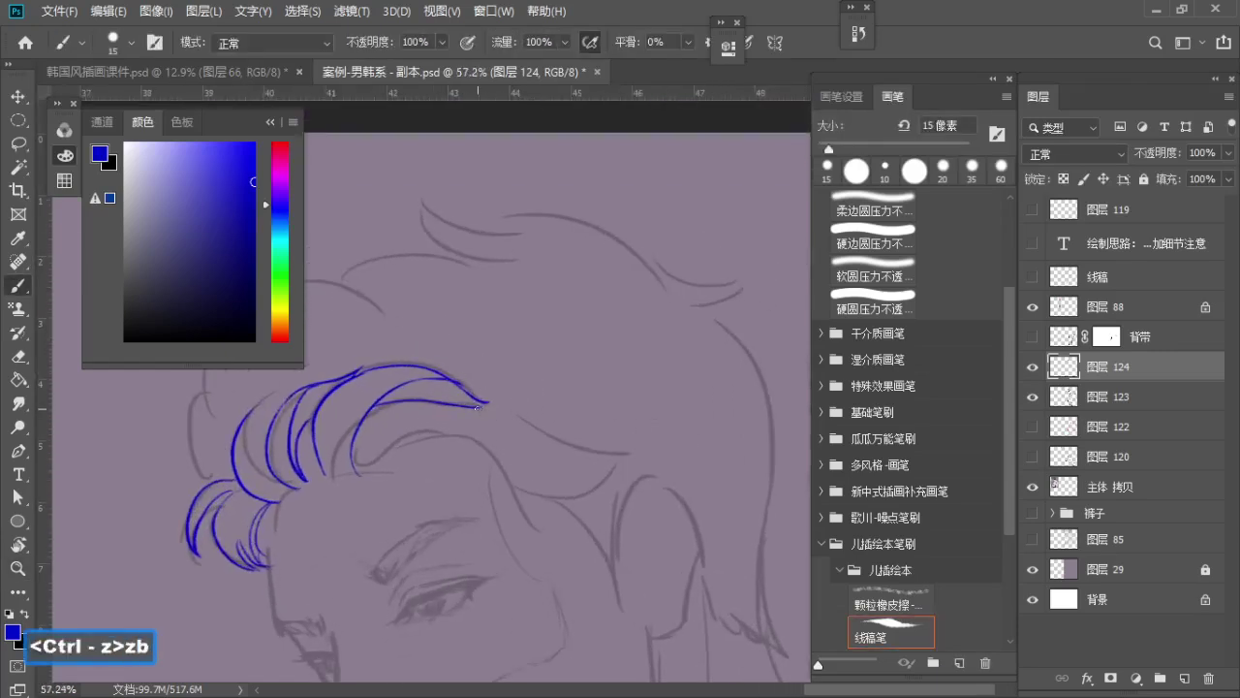
left_click(490, 404)
key("ctrl+z")
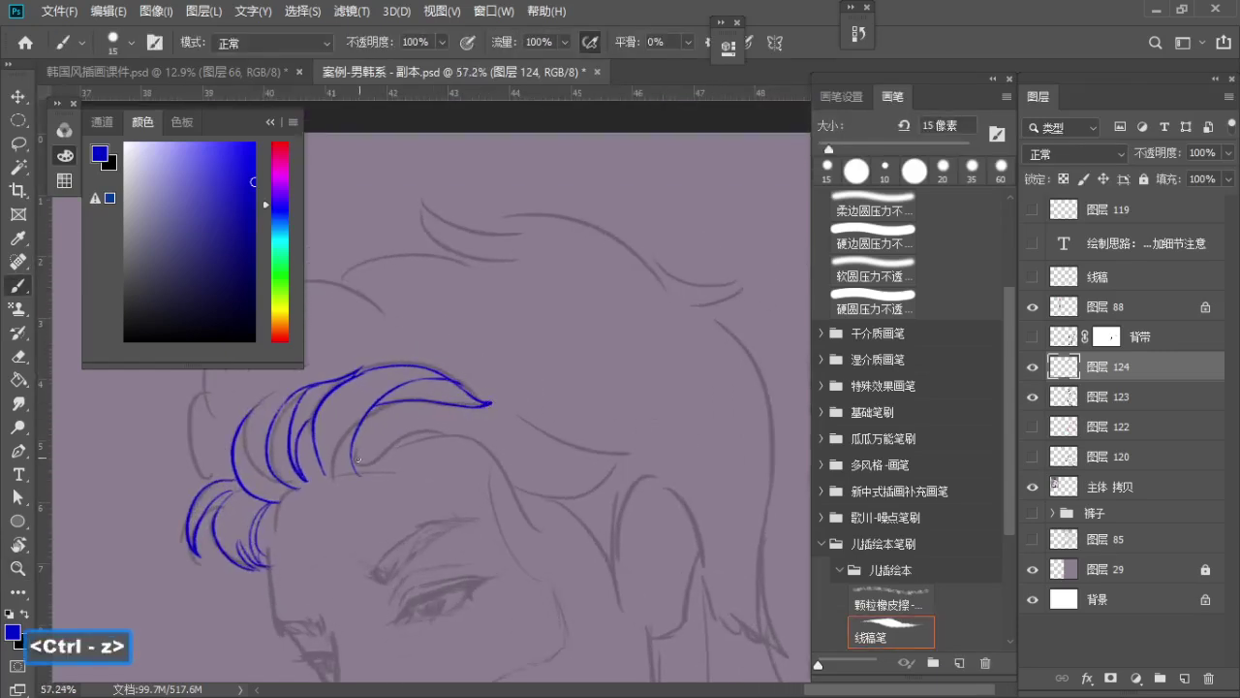
Touch up the lower ends of the swept-back lock's strands where they meet the hairline
left_click_drag(353, 444, 357, 474)
key("ctrl+z")
key("e")
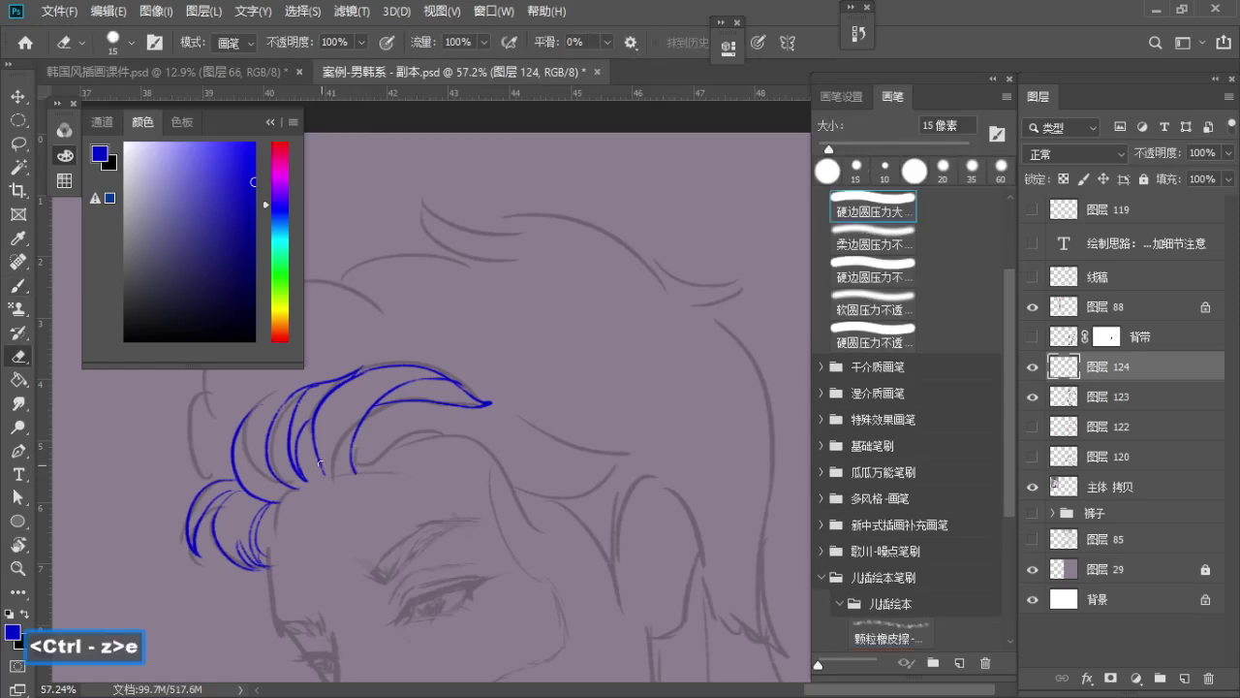
key("b")
key("ctrl+z")
left_click_drag(362, 465, 326, 478)
Try to ink a strand from under the swept-back lock down to the temple
key("z")
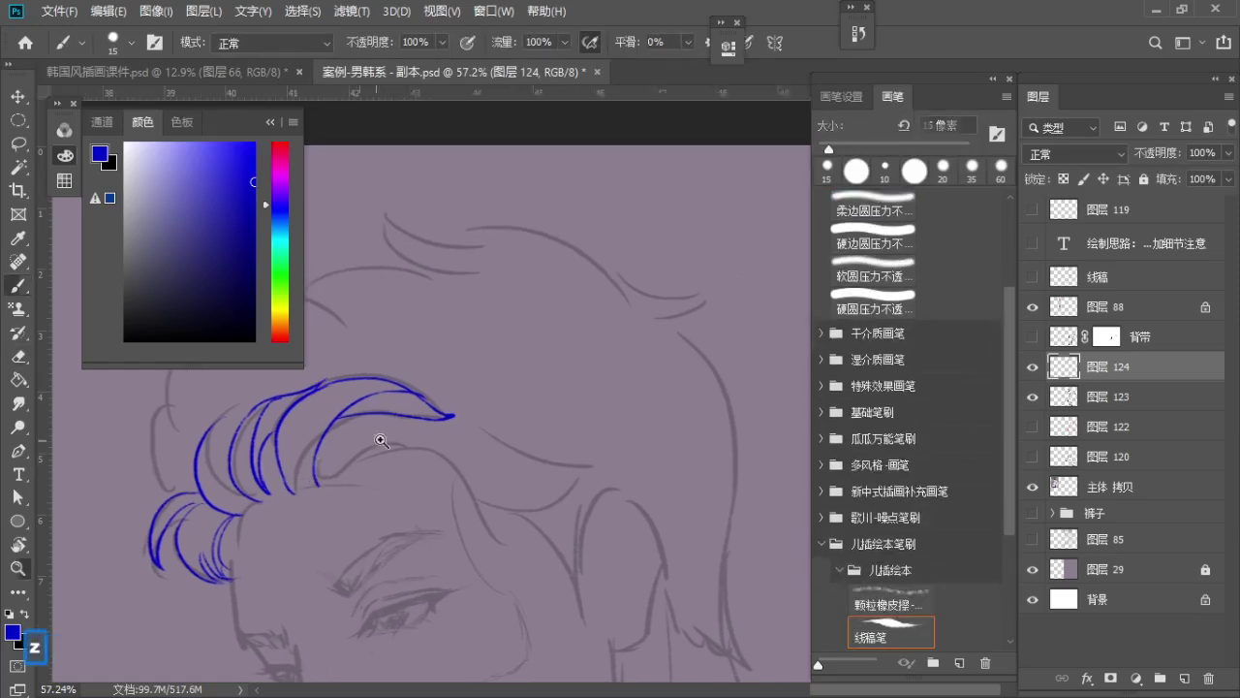
mouse_move(380, 440)
left_mouse_down()
mouse_move(348, 441)
mouse_move(450, 442)
mouse_move(521, 517)
left_mouse_up()
key("b")
key("ctrl+z")
key("ctrl+z")
left_click_drag(426, 419, 523, 519)
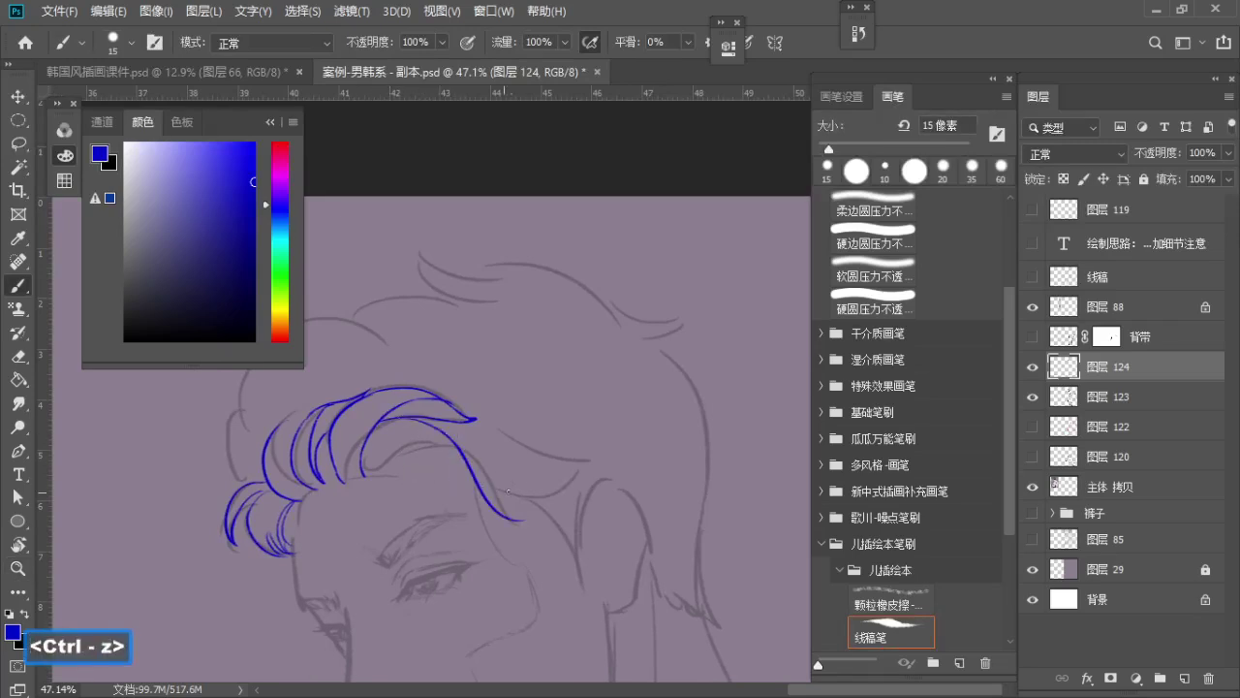
key("ctrl+z")
Ink an arched strand from the forehead hairline down to the temple, using a 10 px brush
left_click_drag(363, 463, 455, 443)
key("ctrl+z")
left_click_drag(366, 474, 479, 509)
key("ctrl+z")
left_click_drag(363, 473, 456, 446)
key("ctrl+z")
left_click_drag(365, 475, 511, 519)
key("ctrl+z")
left_click_drag(365, 474, 514, 518)
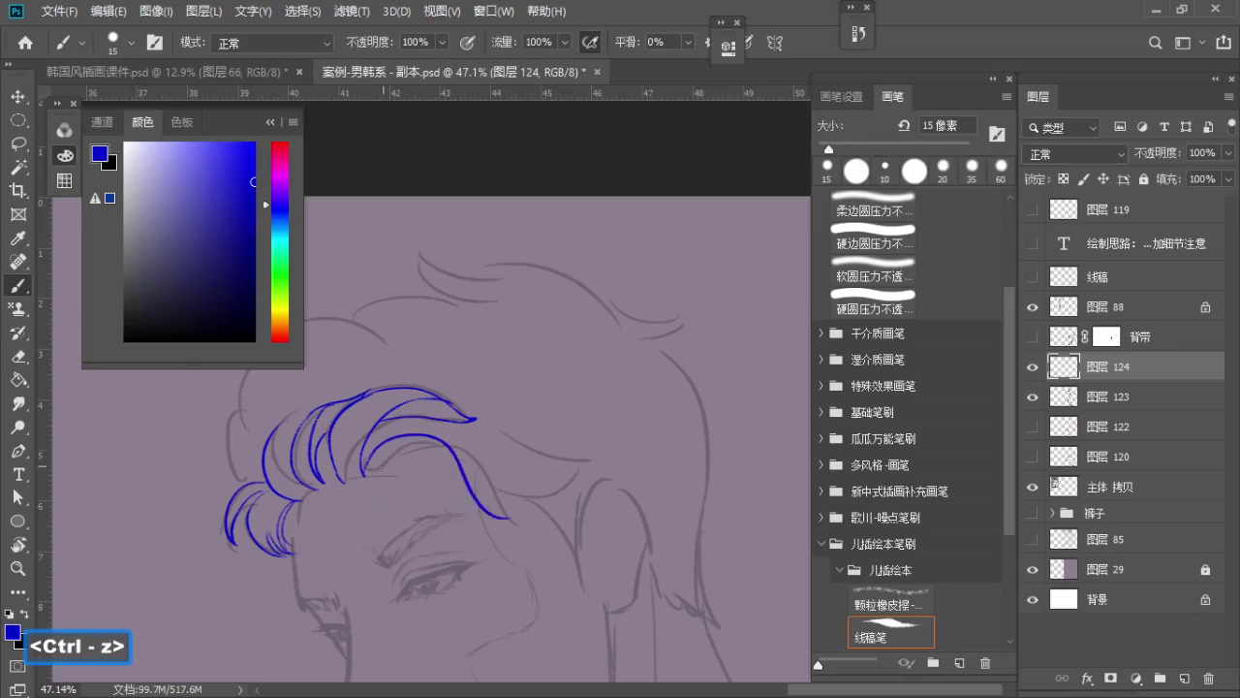
key("ctrl+z")
key("a")
left_click_drag(364, 475, 511, 518)
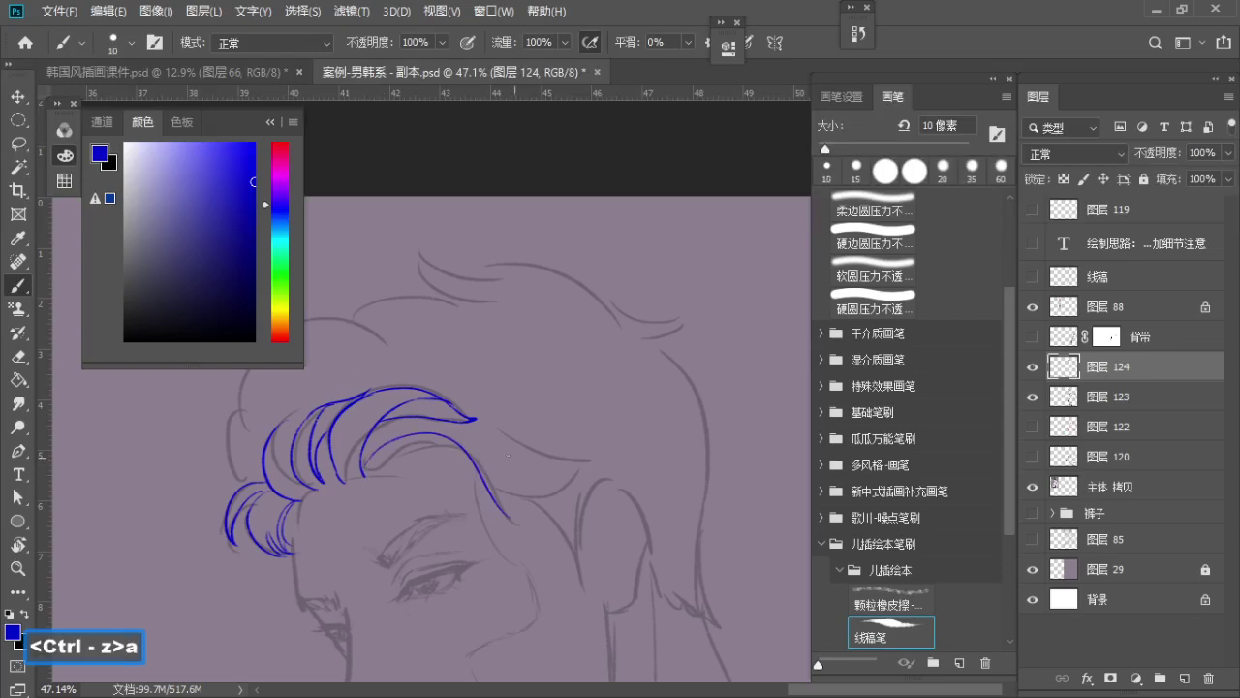
Ink a second arched strand just beneath the first, following it from the forehead hairline to the temple
mouse_move(373, 478)
left_mouse_down()
mouse_move(454, 469)
mouse_move(496, 538)
left_mouse_up()
key("ctrl+z")
key("ctrl+z")
key("ctrl+z")
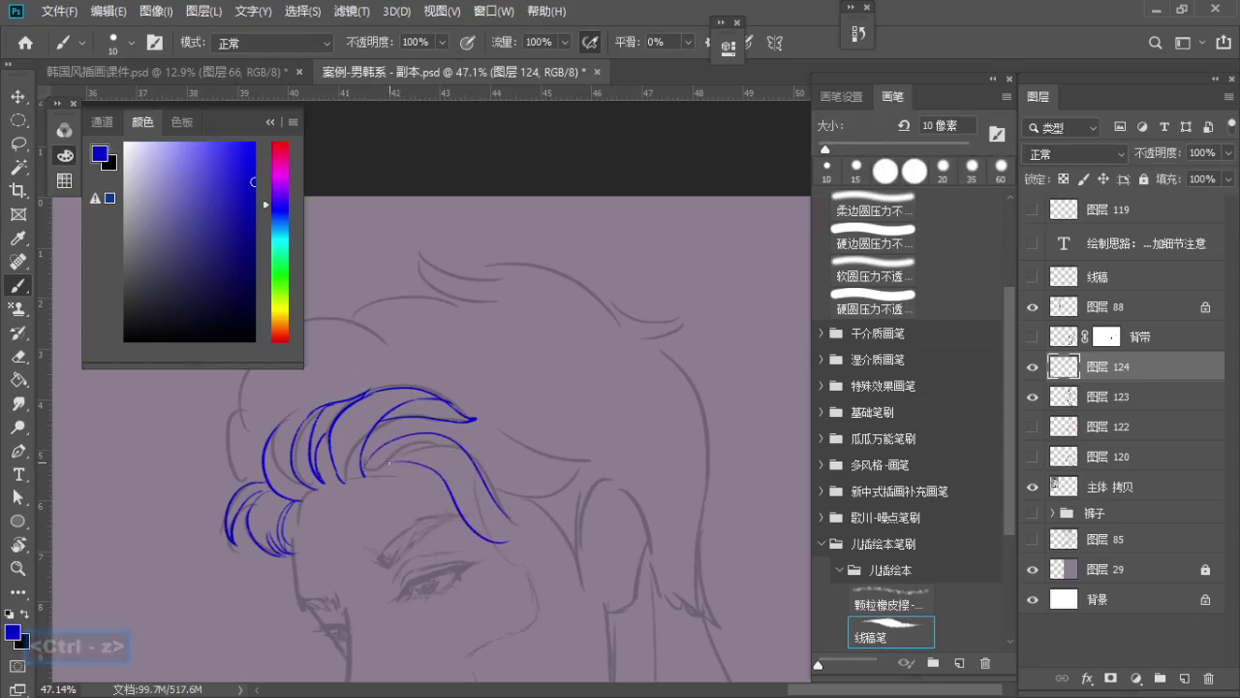
left_click_drag(486, 476, 501, 494)
key("ctrl+z")
key("ctrl+z")
left_click_drag(368, 472, 512, 519)
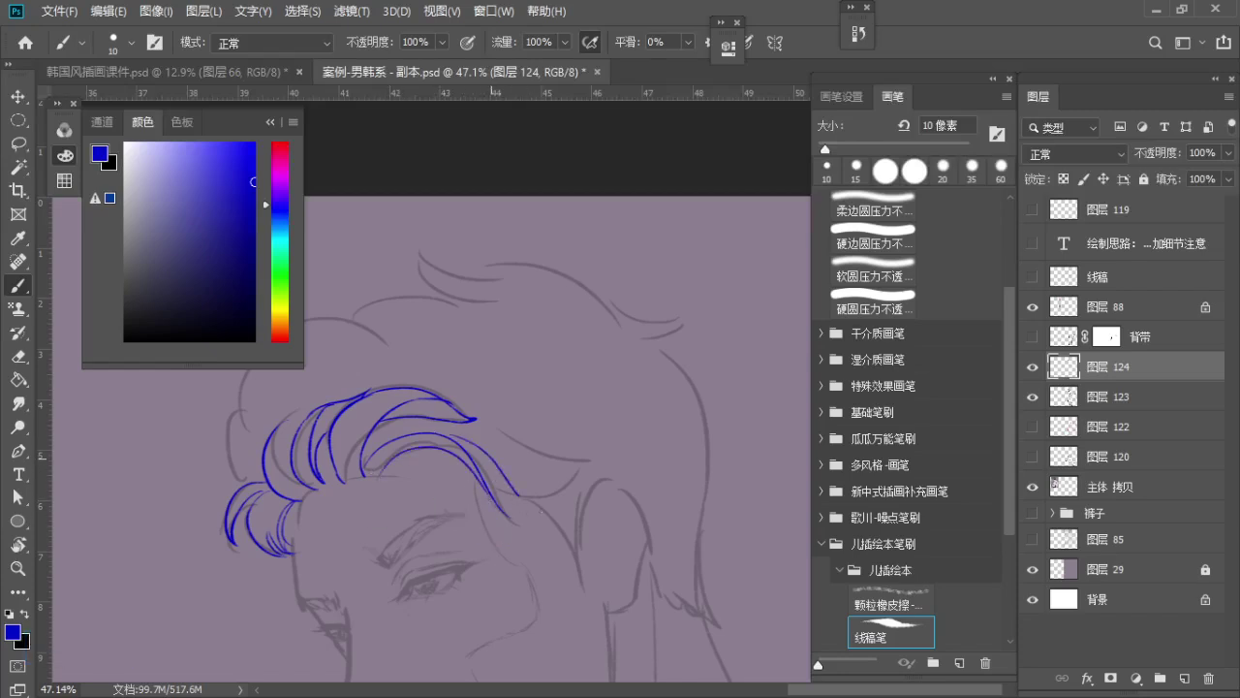
key("ctrl+z")
left_click_drag(395, 436, 511, 476)
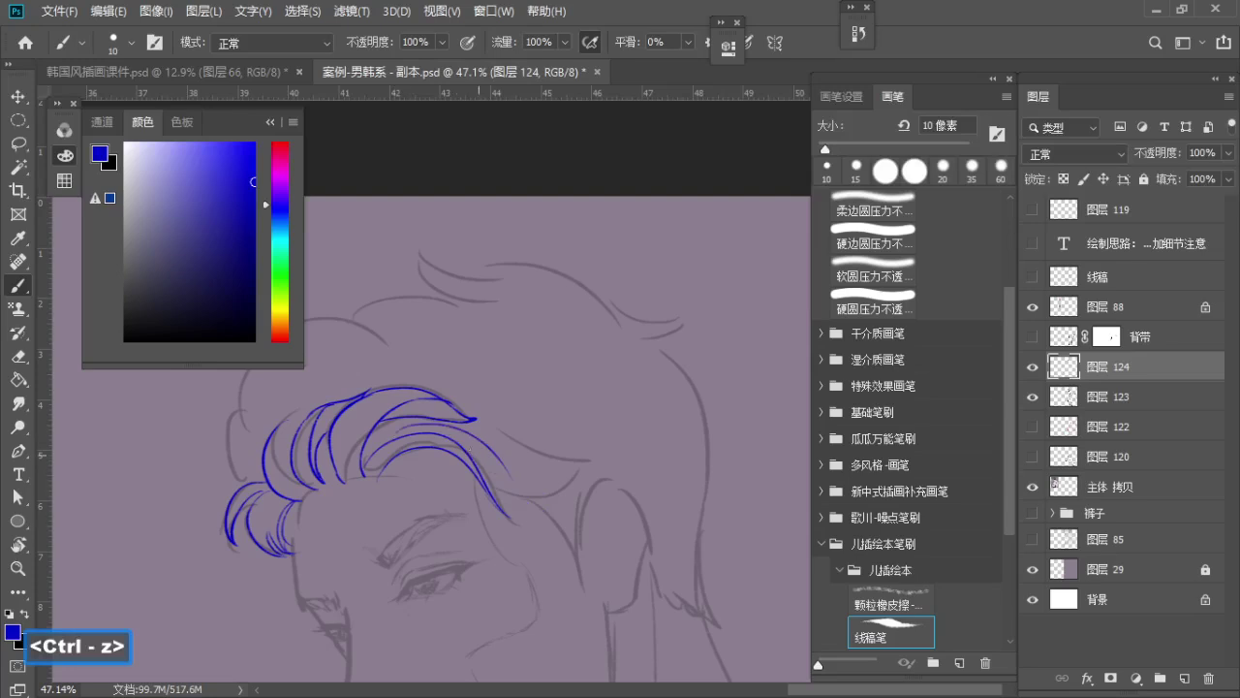
key("ctrl+z")
left_click_drag(405, 433, 519, 515)
key("ctrl+z")
Ink a strand from near the swept-back lock's tip, curving down past the temple and up to a point near the ear
left_click_drag(465, 424, 545, 500)
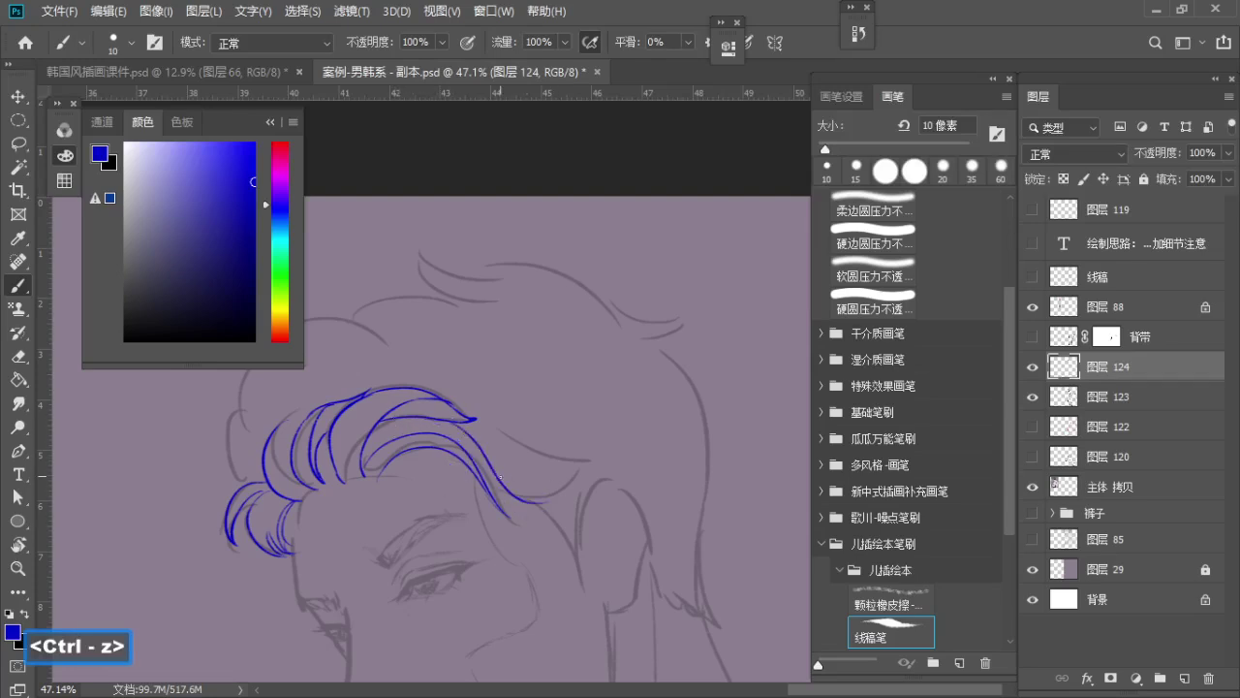
key("ctrl+z")
left_click_drag(466, 423, 549, 482)
key("ctrl+z")
left_click_drag(466, 422, 567, 484)
left_click_drag(485, 477, 555, 511)
key("ctrl+z")
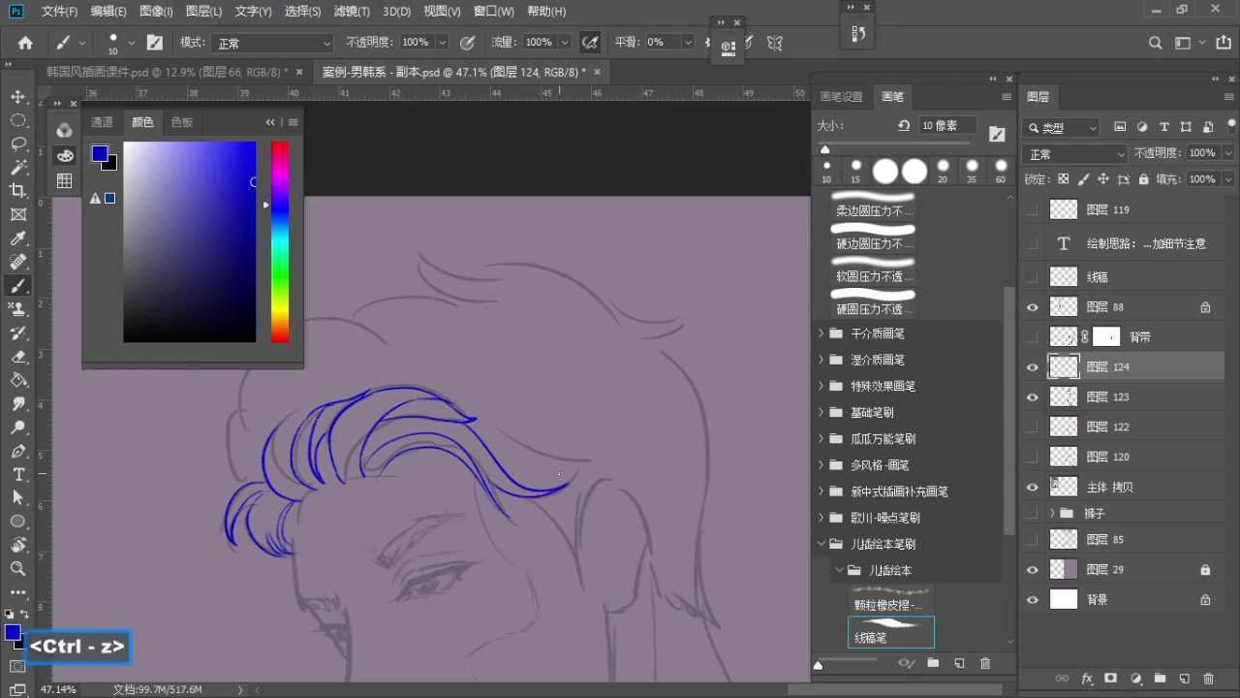
left_click_drag(498, 476, 534, 439)
key("z")
left_click_drag(434, 414, 414, 417)
left_click_drag(419, 418, 448, 421)
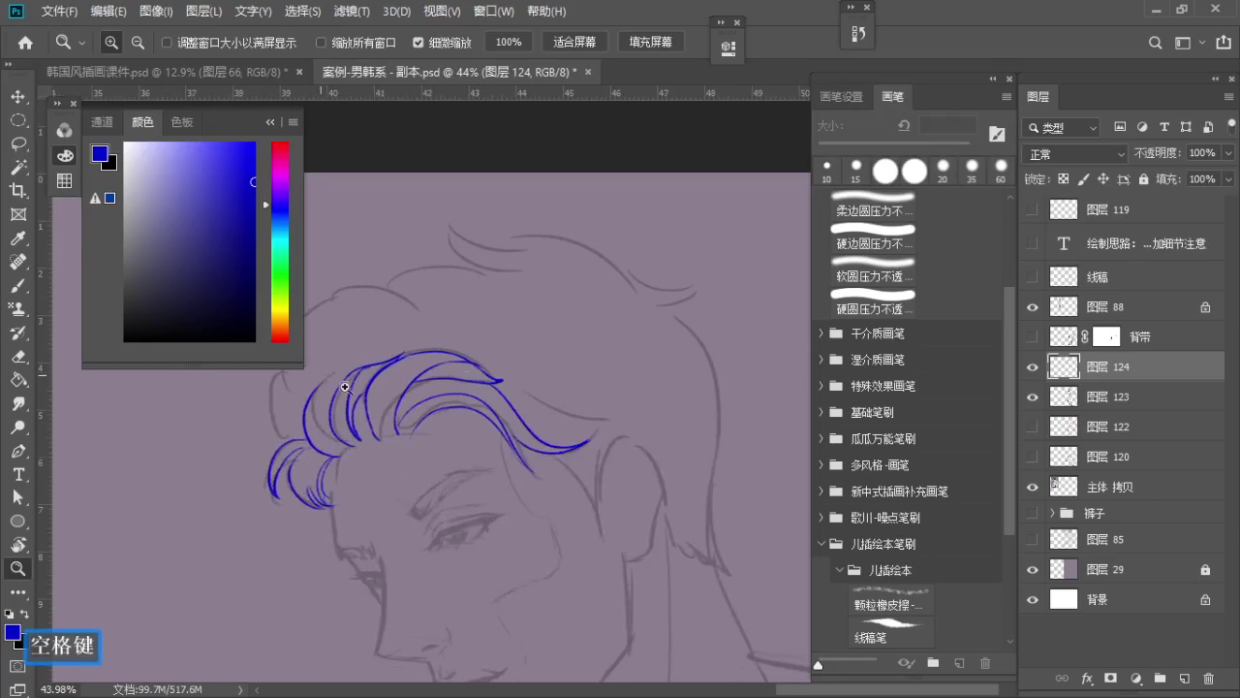
mouse_move(322, 375)
left_mouse_down()
mouse_move(388, 376)
mouse_move(339, 439)
left_mouse_up()
key("ctrl+z")
Ink the sideburn in front of the ear with curved strands tapering downward to a point
mouse_move(379, 380)
left_mouse_down()
mouse_move(344, 444)
mouse_move(253, 432)
left_mouse_up()
key("z")
key("space")
mouse_move(330, 451)
left_mouse_down()
mouse_move(268, 452)
mouse_move(248, 436)
left_mouse_up()
key("z")
left_click_drag(484, 441, 500, 469)
key("space")
mouse_move(501, 469)
left_mouse_down()
mouse_move(474, 443)
mouse_move(470, 555)
left_mouse_up()
key("b")
key("ctrl+z")
left_click_drag(428, 442, 467, 545)
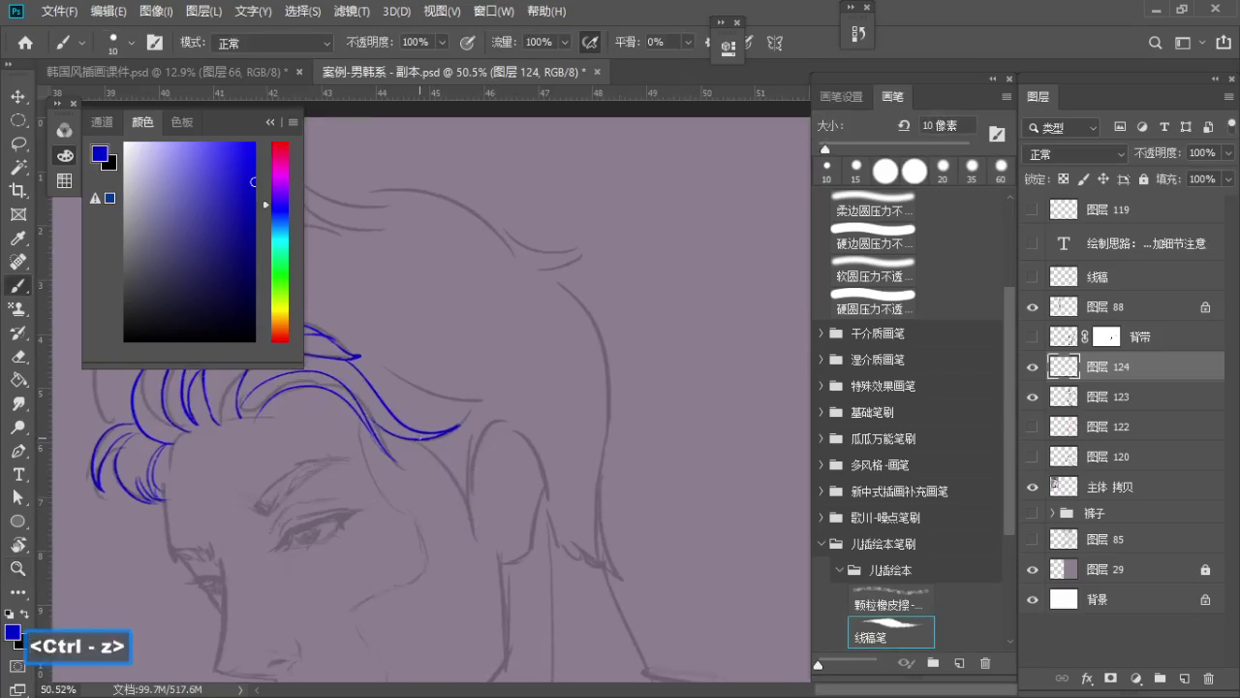
left_click_drag(467, 439, 473, 540)
key("ctrl+z")
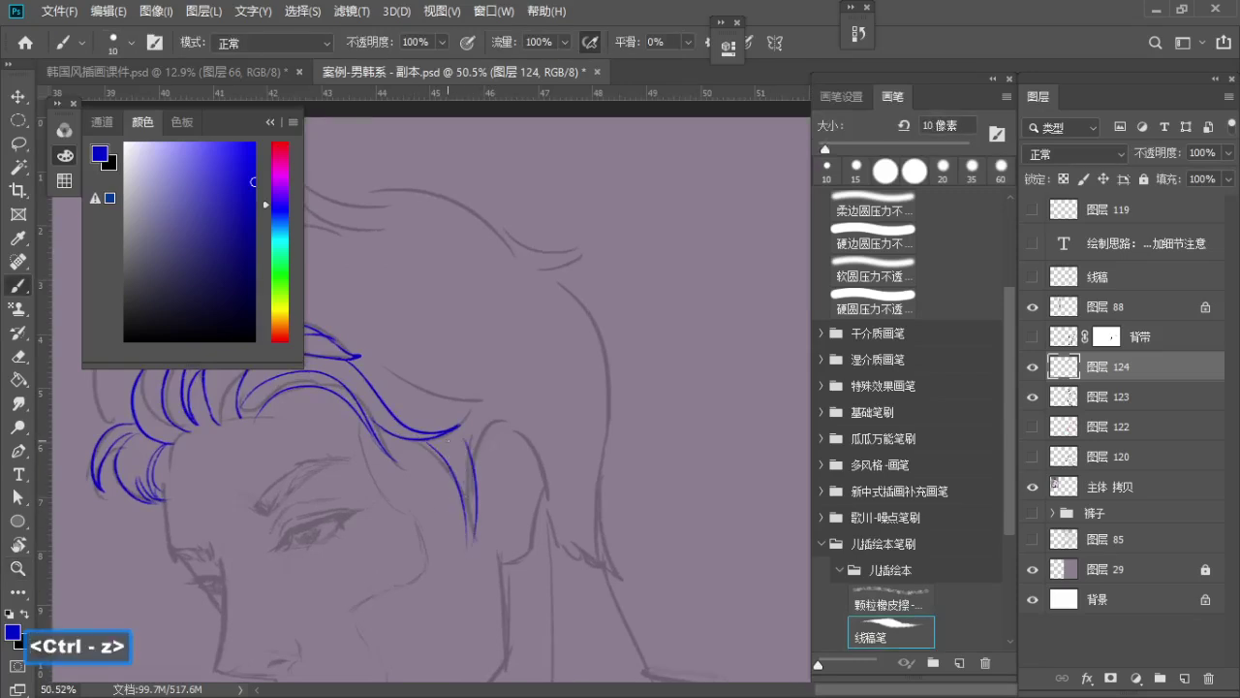
mouse_move(448, 441)
left_mouse_down()
mouse_move(465, 481)
mouse_move(472, 462)
left_mouse_up()
Try to ink a low arch rising from the fringe's upper edge and sweeping toward the back of the head
key("z")
mouse_move(448, 419)
left_mouse_down()
mouse_move(436, 415)
mouse_move(444, 482)
mouse_move(398, 444)
left_mouse_up()
key("space")
key("z")
key("space")
mouse_move(398, 443)
left_mouse_down()
mouse_move(468, 465)
mouse_move(456, 466)
mouse_move(451, 441)
left_mouse_up()
key("b")
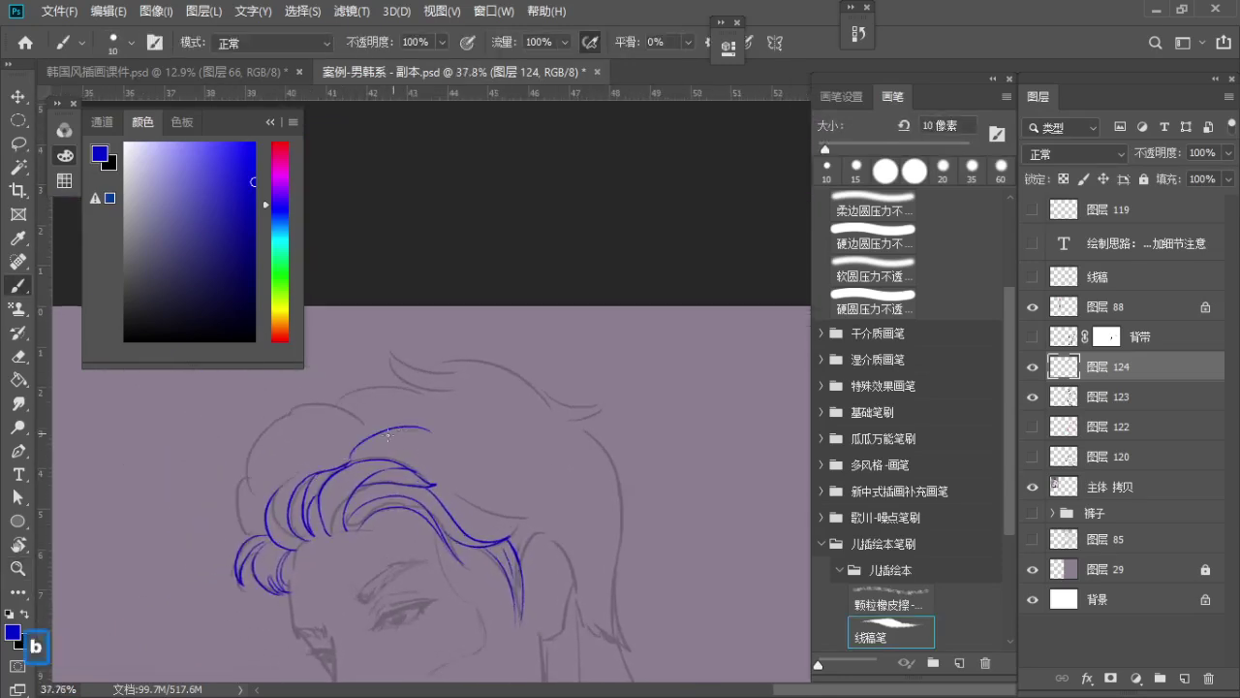
key("ctrl+z")
left_click_drag(350, 460, 435, 429)
key("ctrl+z")
left_click_drag(345, 463, 452, 422)
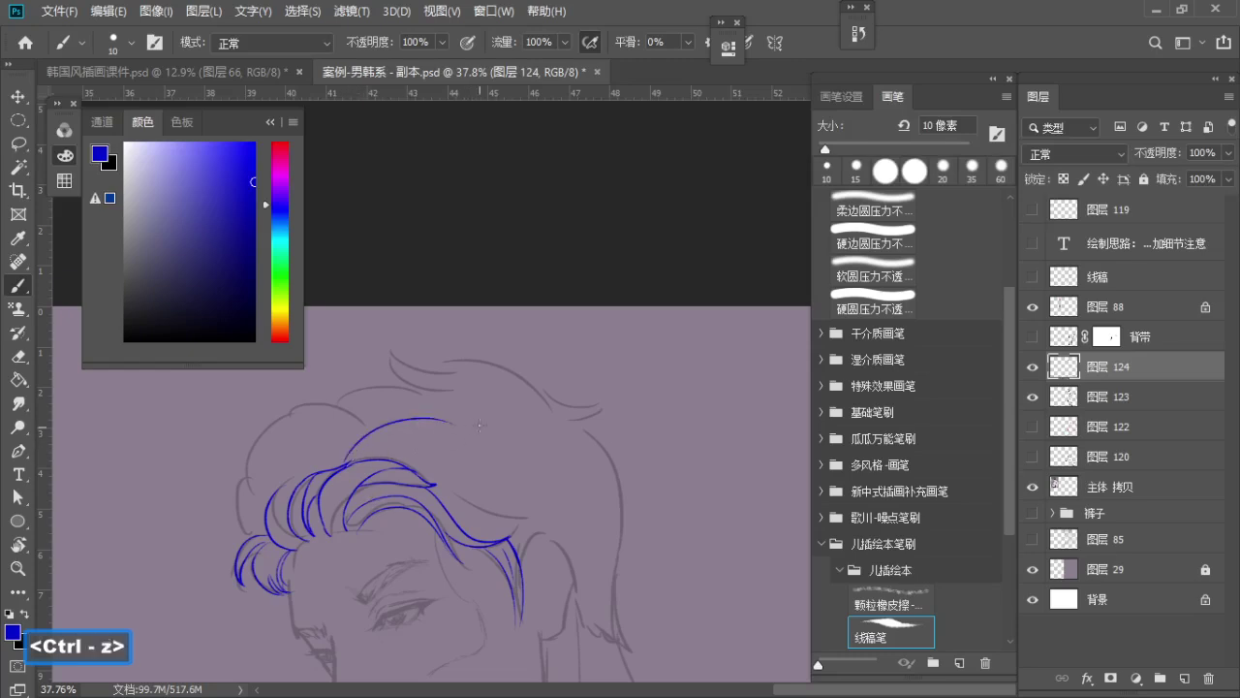
key("ctrl+z")
left_click_drag(339, 463, 496, 442)
key("ctrl+z")
left_click_drag(343, 459, 499, 445)
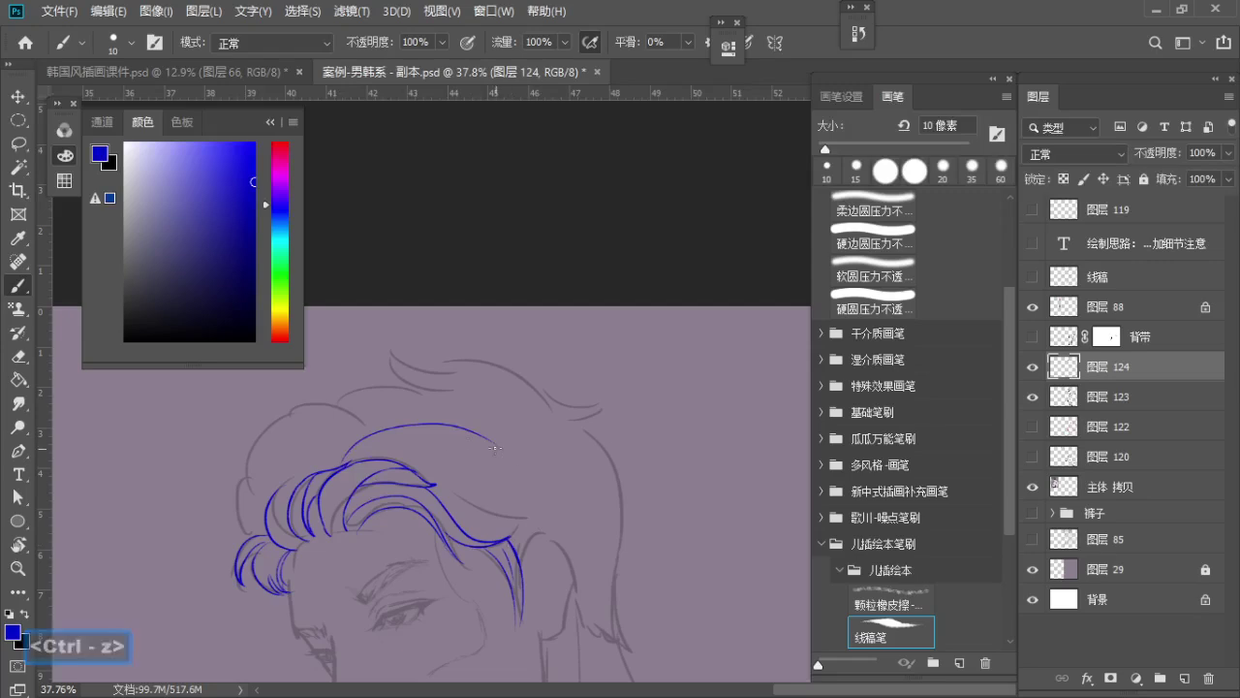
key("ctrl+z")
left_click_drag(360, 455, 506, 444)
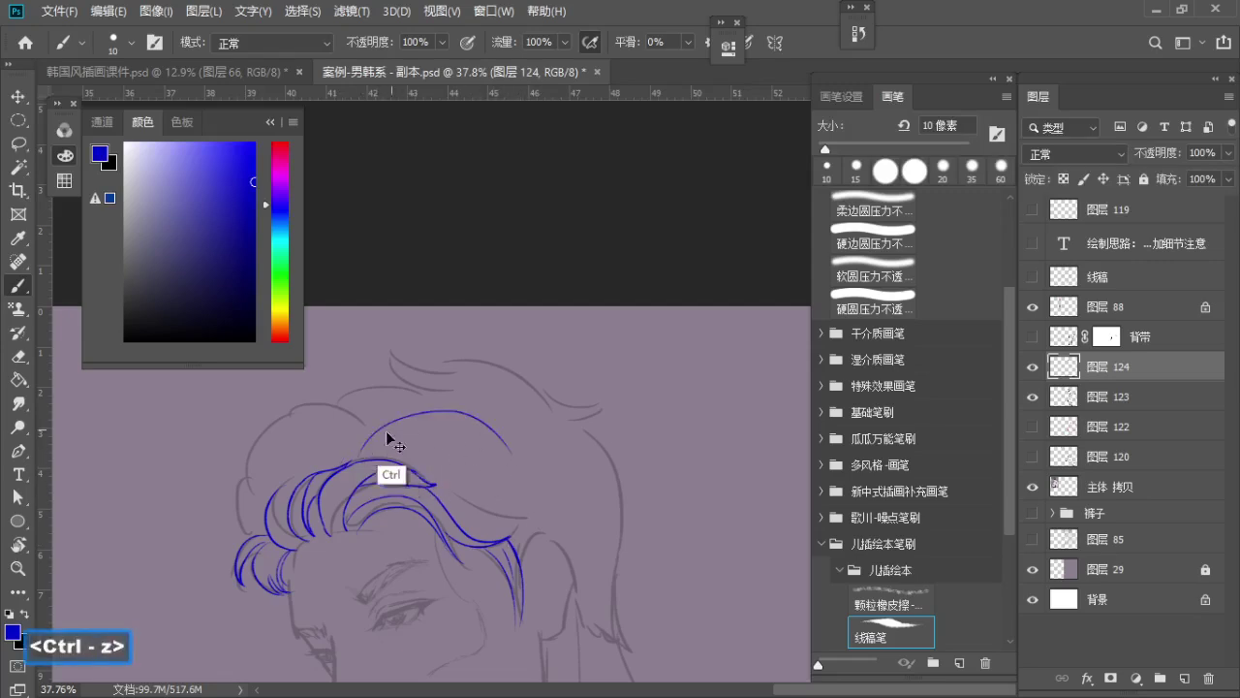
key("ctrl+z")
Ink a long crown strand arching above the fringe toward the back of the head
mouse_move(368, 434)
left_mouse_down()
mouse_move(509, 452)
mouse_move(538, 473)
mouse_move(488, 424)
mouse_move(540, 484)
left_mouse_up()
key("ctrl+z")
key("e")
key("s")
key("s")
key("b")
key("ctrl+z")
Redraw the rear part of the crown arch so it curves down smoothly above the ear
mouse_move(482, 420)
left_mouse_down()
mouse_move(538, 497)
mouse_move(513, 413)
left_mouse_up()
key("ctrl+z")
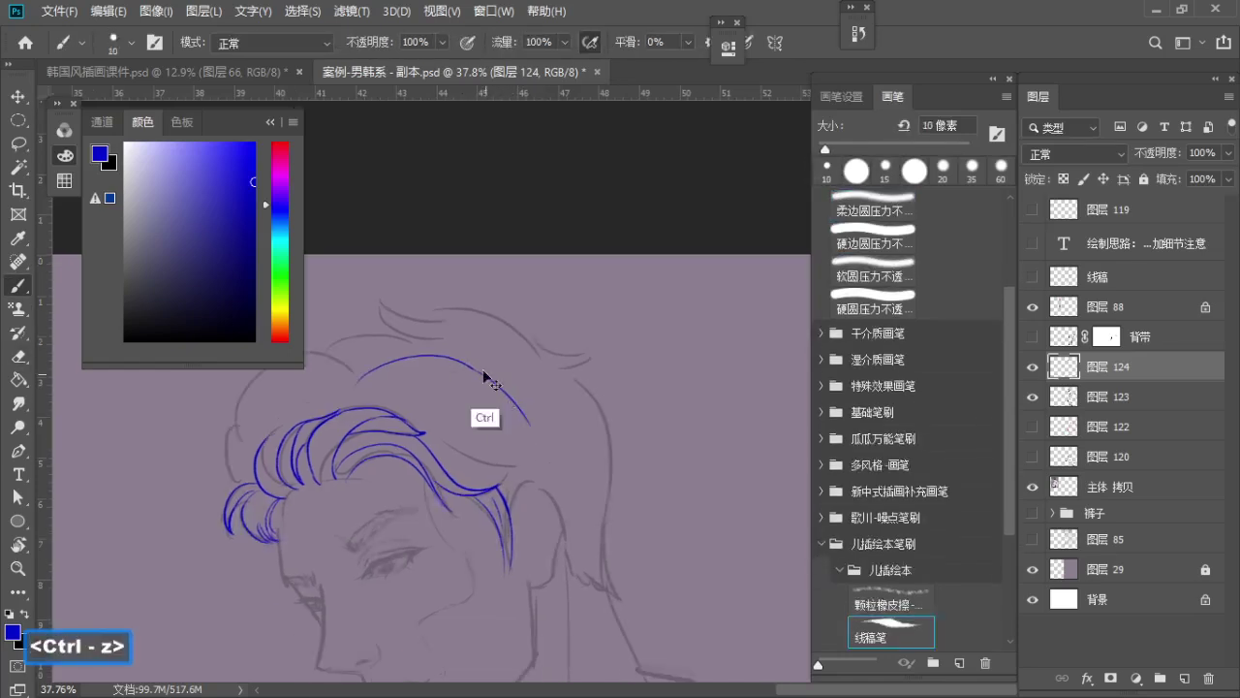
left_click_drag(471, 366, 514, 421)
key("ctrl+z")
left_click_drag(471, 366, 518, 421)
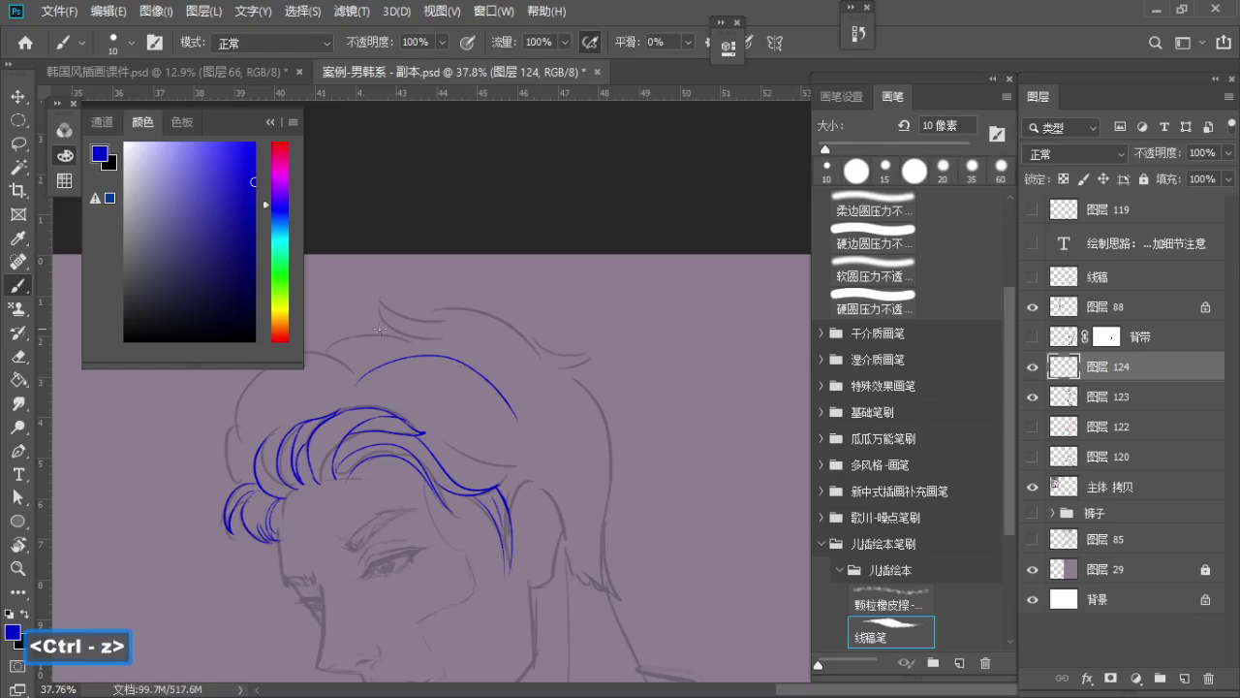
Ink the crown strand's lower edge, curving from the fringe's rear tip back to the end of the crown arch
left_click_drag(441, 428, 433, 432)
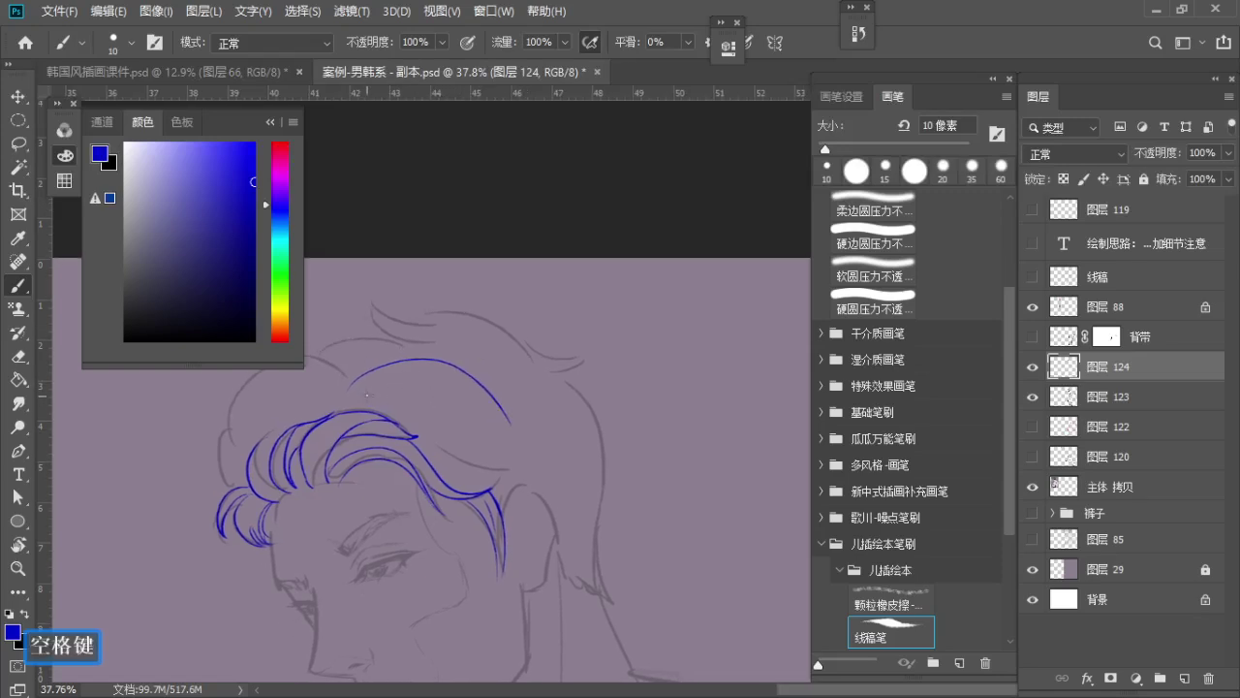
key("ctrl+z")
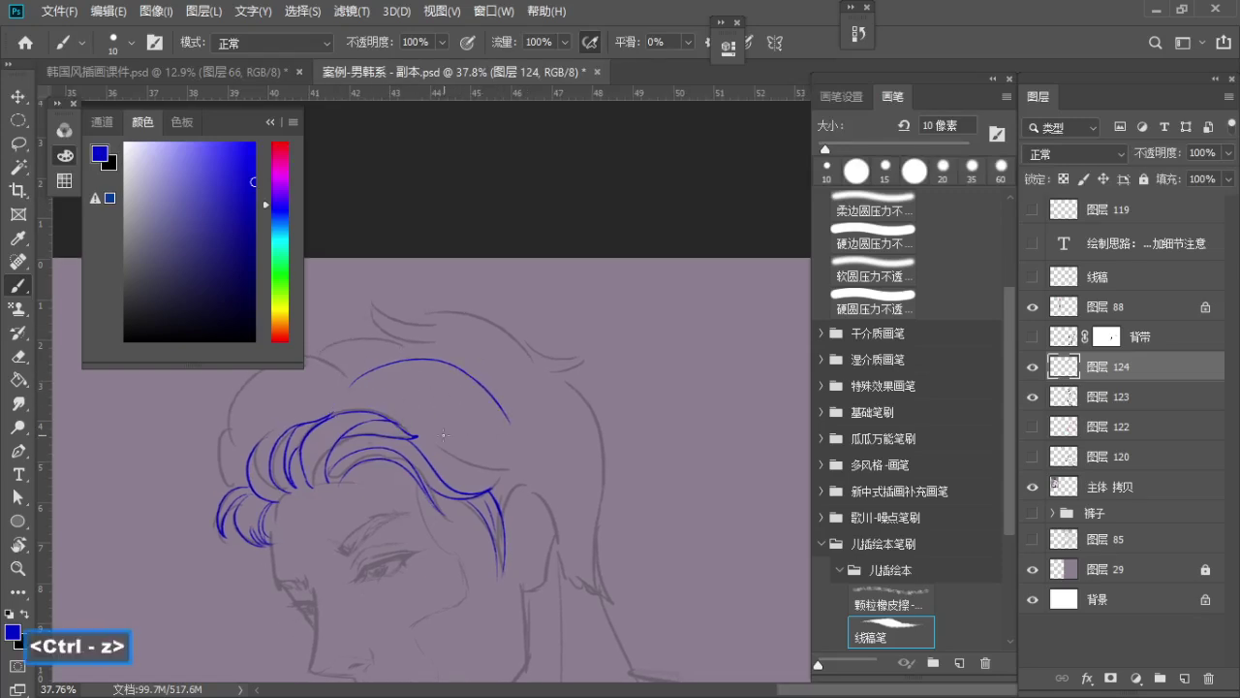
key("ctrl+z")
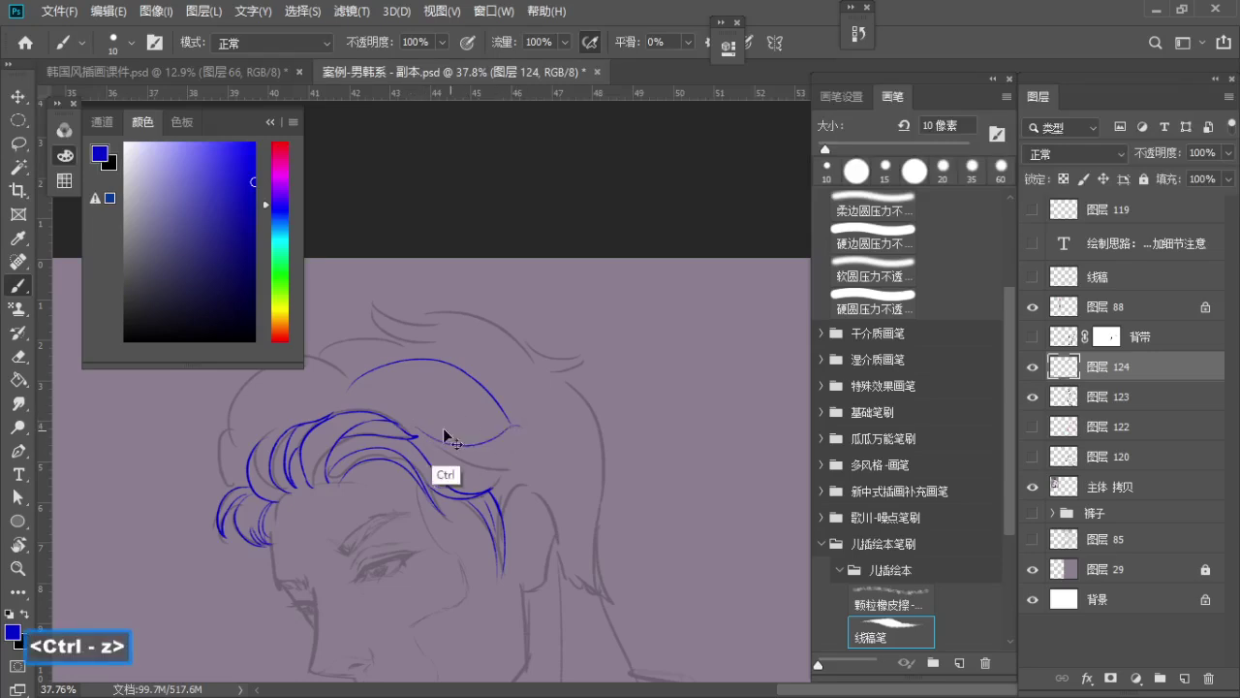
key("ctrl+z")
mouse_move(398, 420)
left_mouse_down()
mouse_move(498, 436)
mouse_move(520, 452)
left_mouse_up()
key("ctrl+z")
key("ctrl+z")
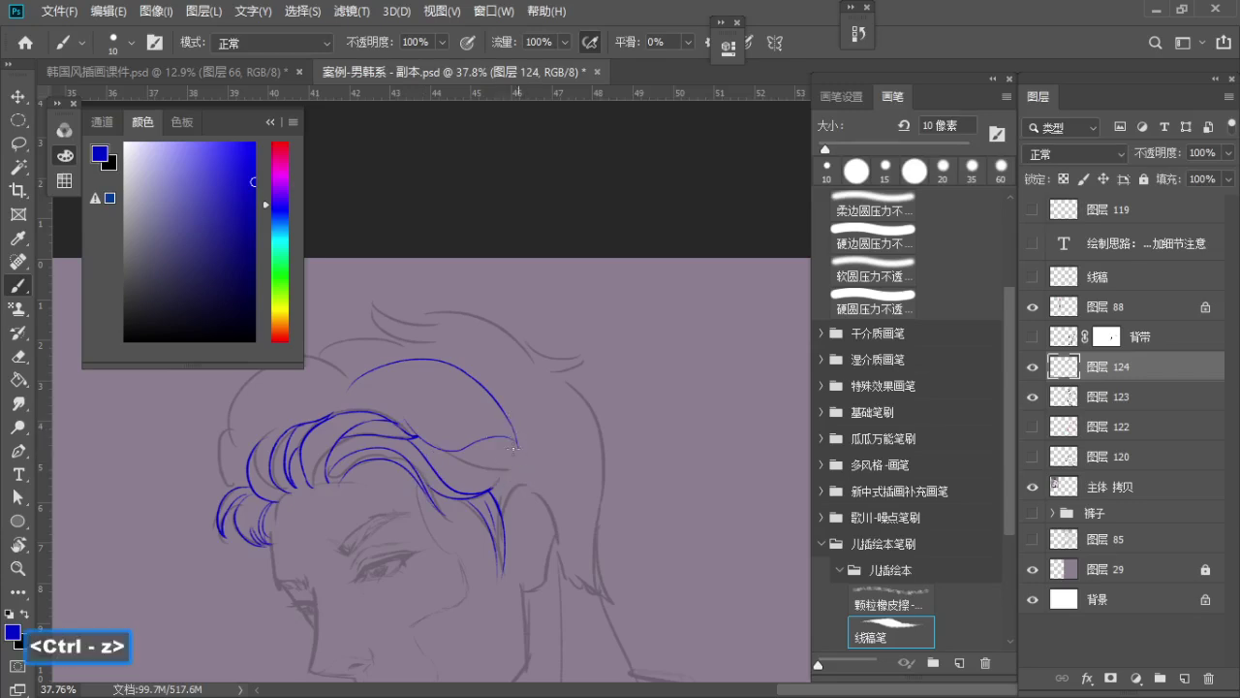
Ink a second arch inside the crown strand, from the fringe's upper edge down to its rear end above the ear
mouse_move(346, 396)
left_mouse_down()
mouse_move(399, 410)
mouse_move(393, 380)
left_mouse_up()
key("ctrl+z")
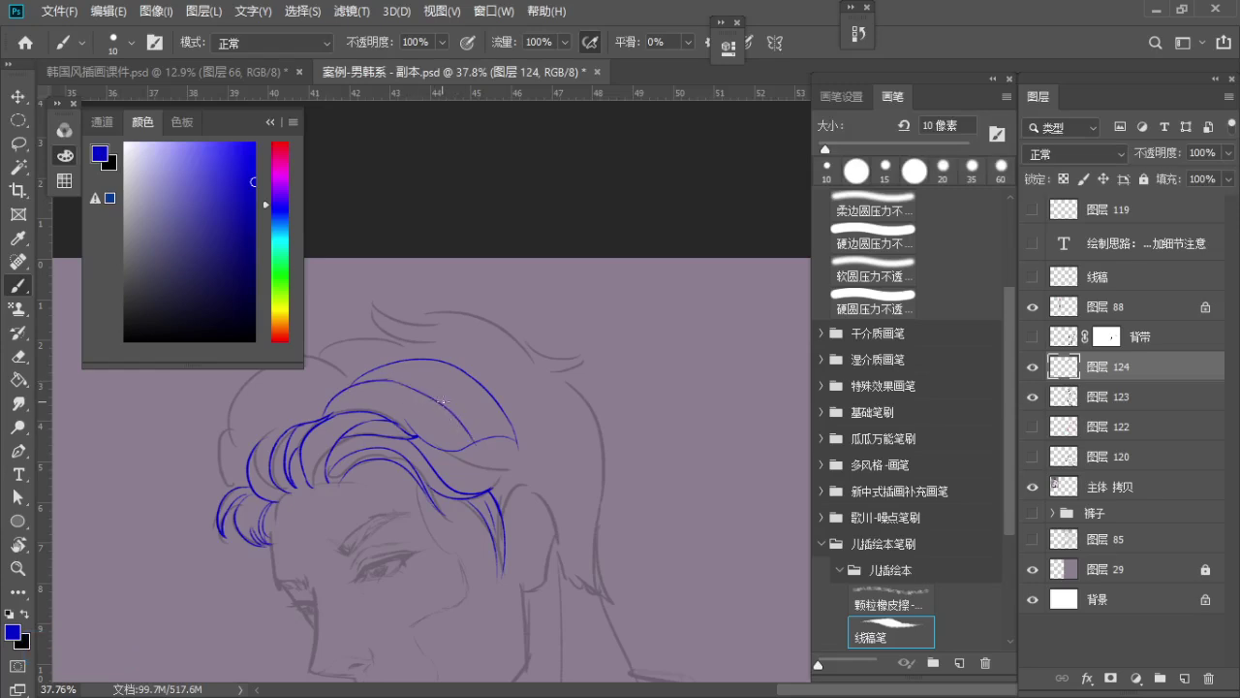
key("ctrl+z")
left_click_drag(377, 378, 490, 438)
key("ctrl+z")
key("ctrl+z")
Erase the lower edge line behind the fringe tip and the middle stretch of the inner arch
key("e")
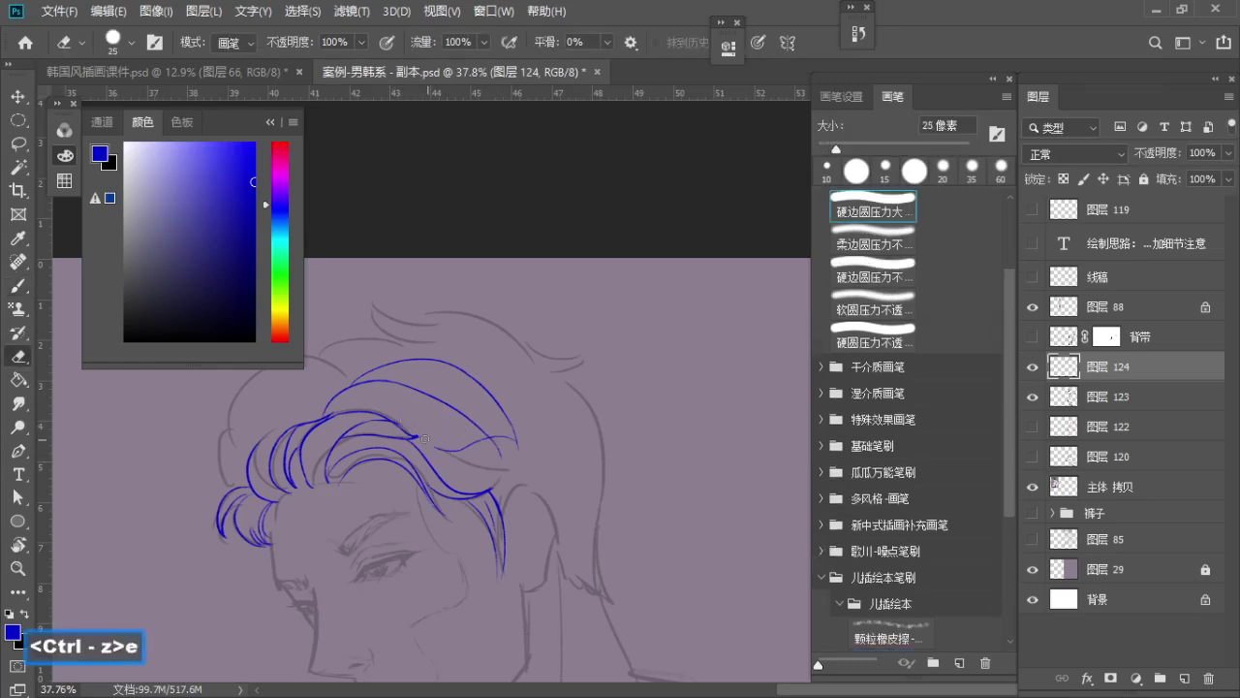
left_click_drag(424, 439, 476, 438)
left_click_drag(394, 384, 464, 417)
key("b")
key("e")
left_click_drag(392, 383, 376, 379)
key("b")
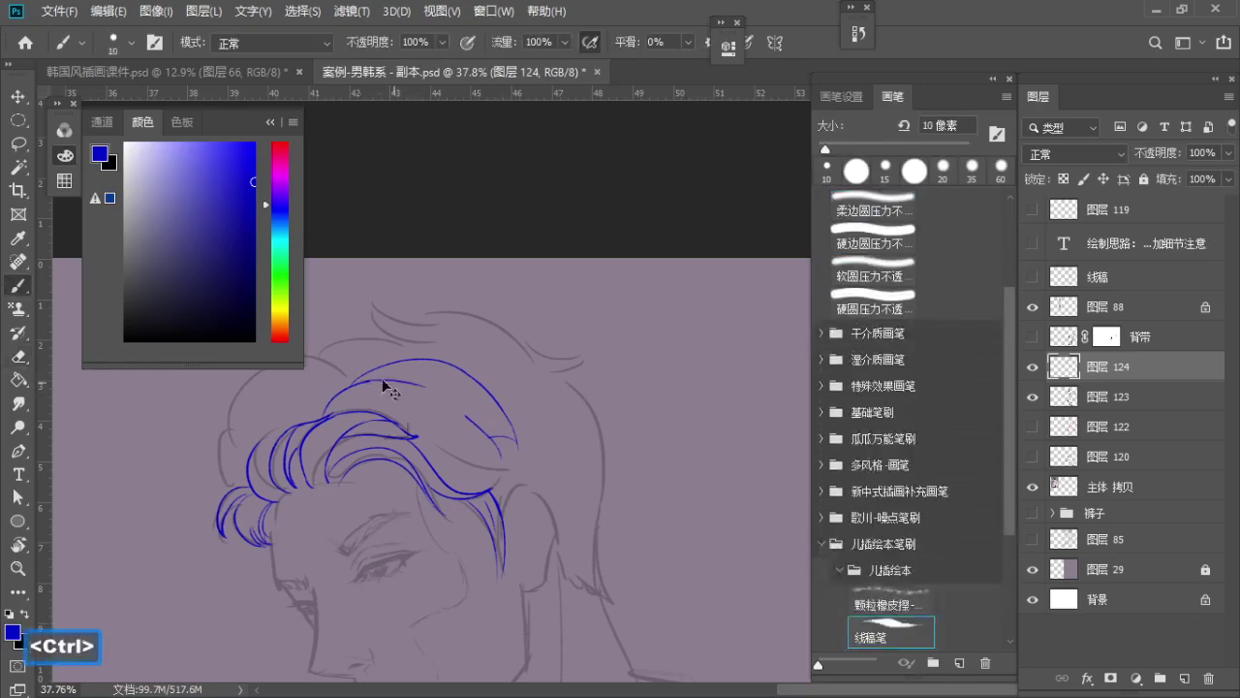
Try to redraw the middle of the inner arch so it joins the remaining rear part
key("ctrl+z")
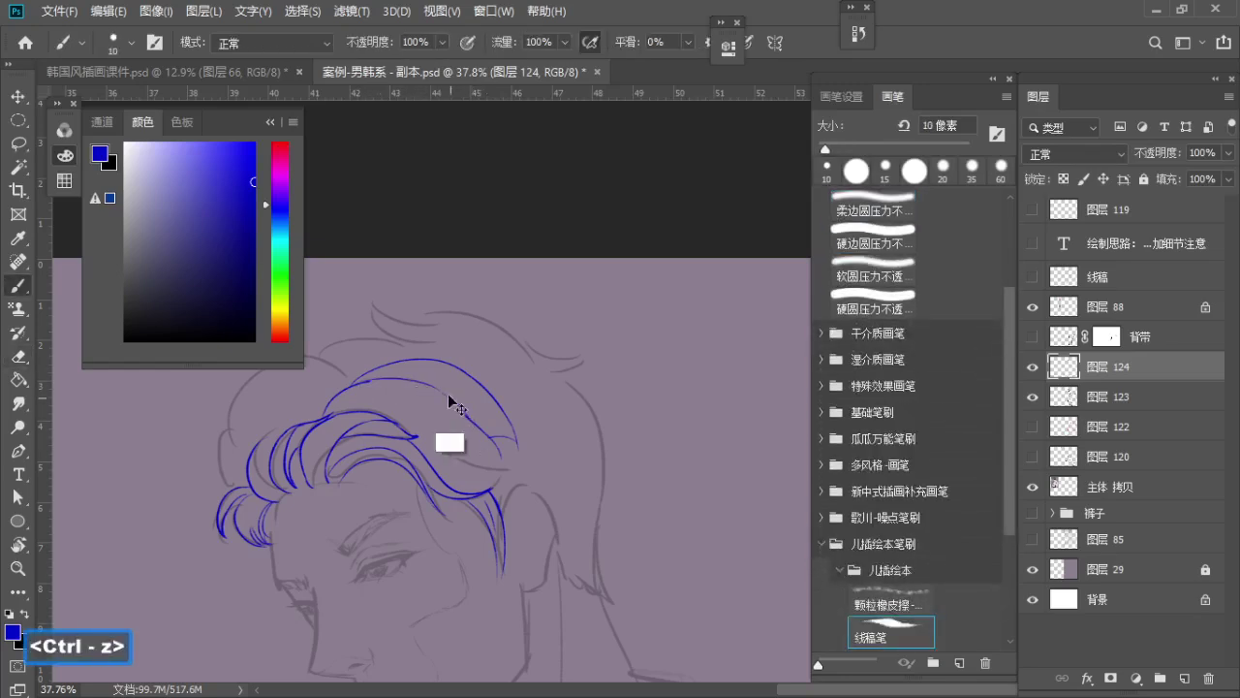
key("z")
left_click_drag(447, 426, 462, 426)
key("ctrl+z")
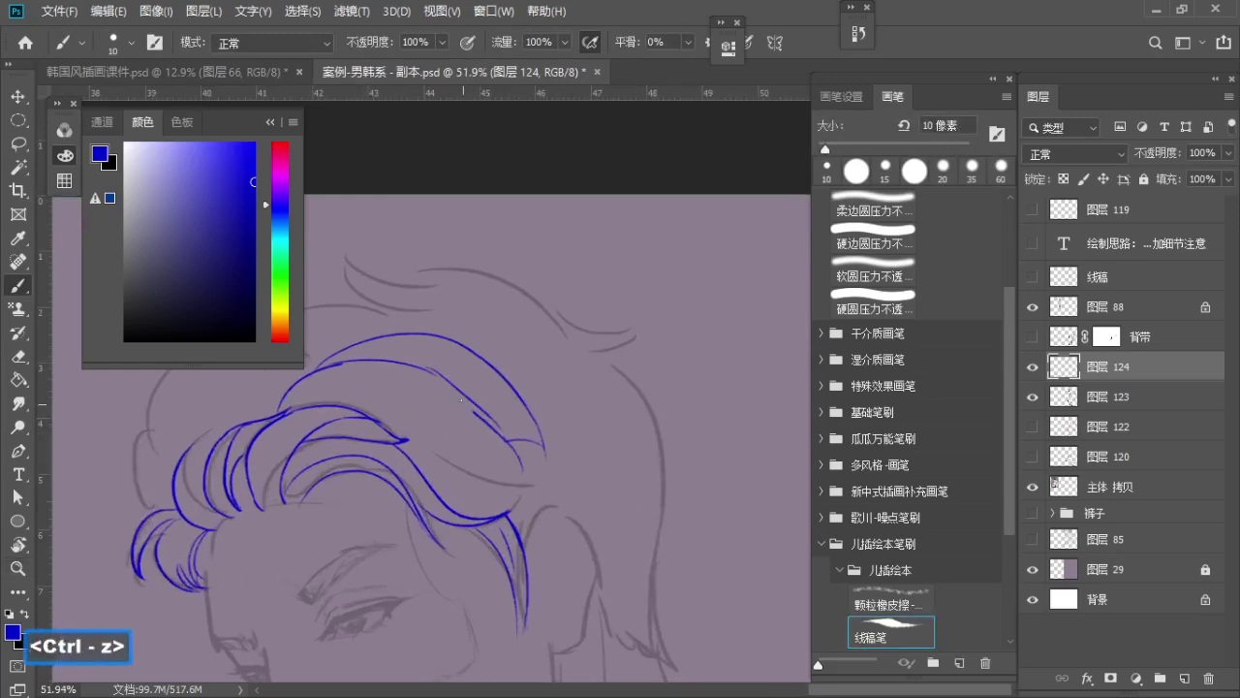
key("space")
left_click_drag(453, 410, 527, 392)
Erase the rear half of the inner arch and redraw it as one smooth curve down to the strand's end
key("e")
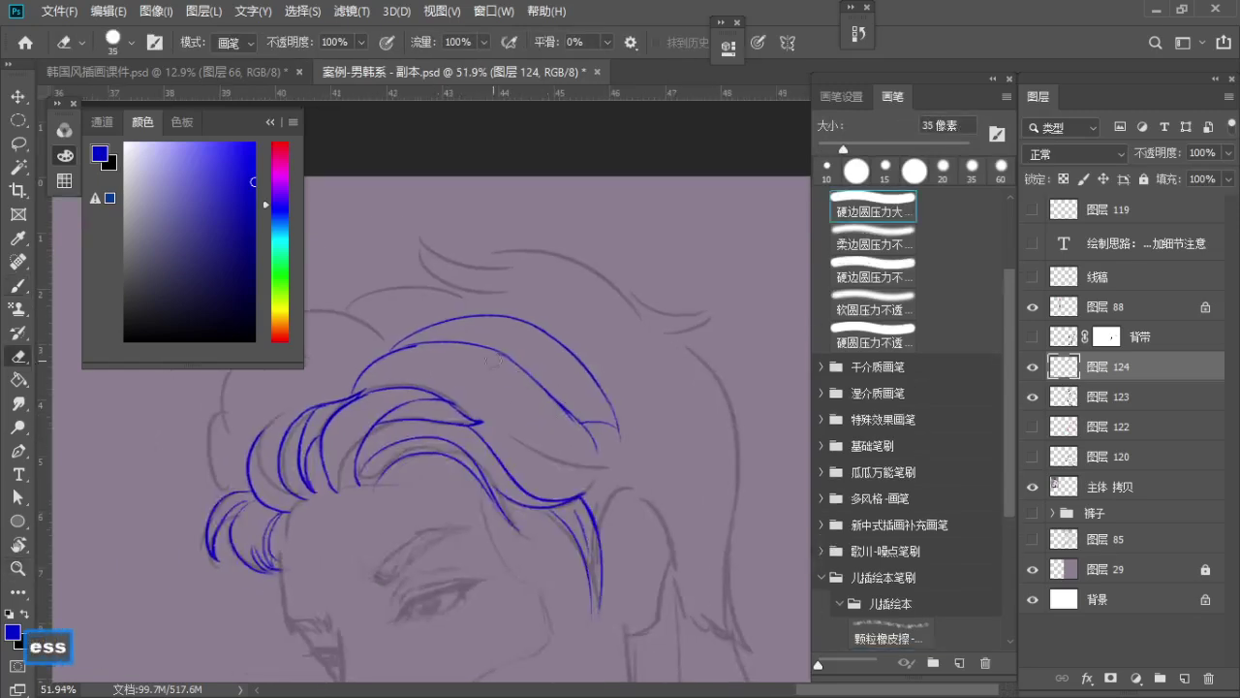
key("b")
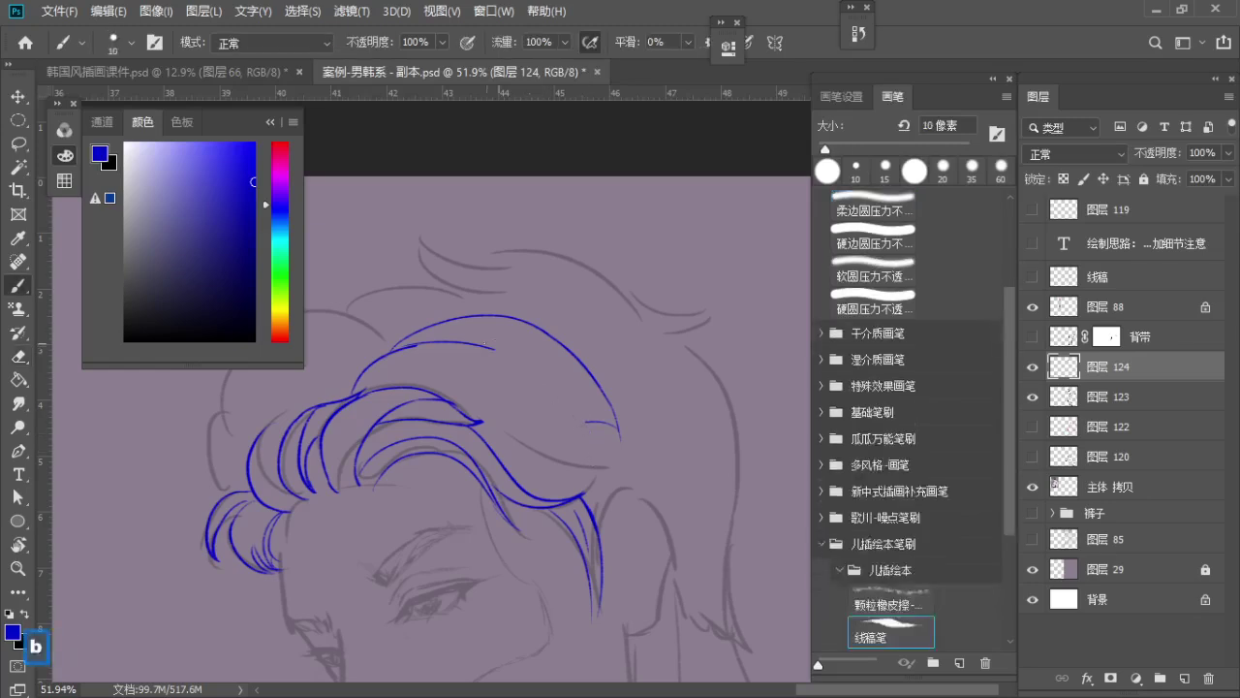
key("ctrl+z")
left_click_drag(496, 347, 603, 465)
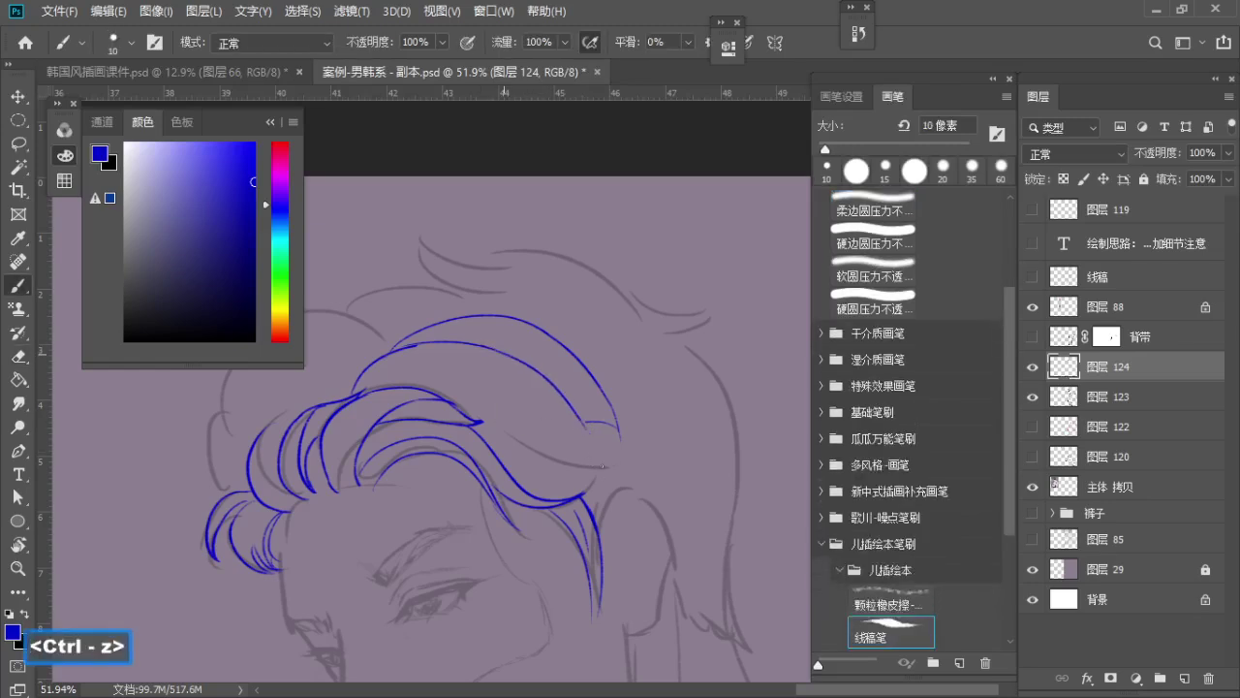
Ink a curved lower edge from the fringe's rear tip that meets the inner arch in a point above the ear
key("ctrl+z")
left_click_drag(457, 406, 596, 446)
key("ctrl+z")
mouse_move(453, 401)
left_mouse_down()
mouse_move(471, 410)
mouse_move(443, 381)
mouse_move(417, 385)
left_mouse_up()
key("z")
key("space")
left_click_drag(475, 408, 467, 321)
key("z")
mouse_move(470, 297)
left_mouse_down()
mouse_move(492, 299)
mouse_move(434, 352)
left_mouse_up()
key("b")
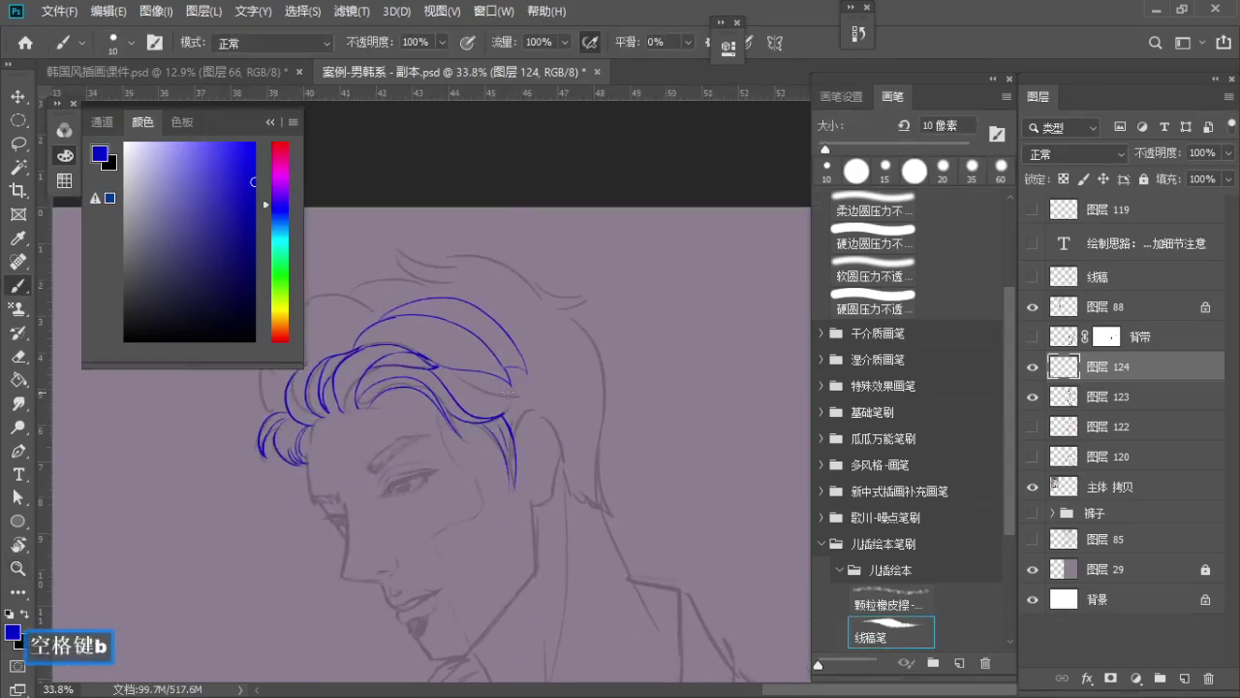
Try to ink a short arch rising behind the crown strand toward the back of the head
left_click_drag(511, 393, 504, 430)
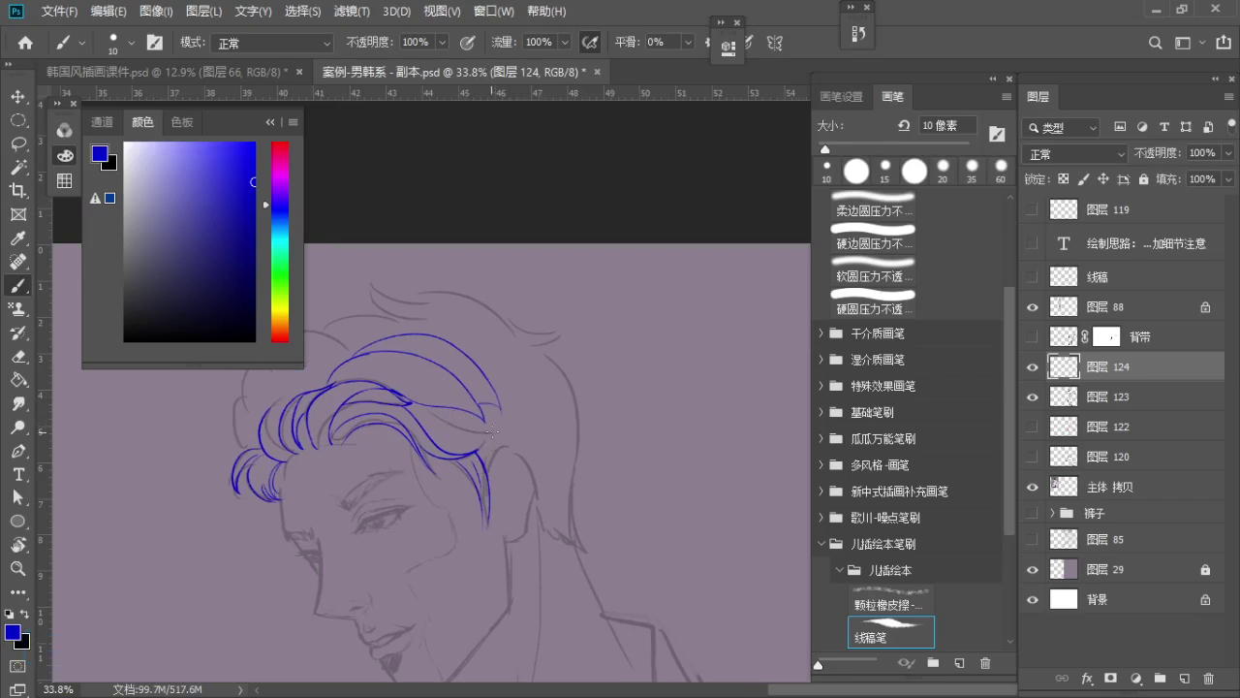
key("ctrl+z")
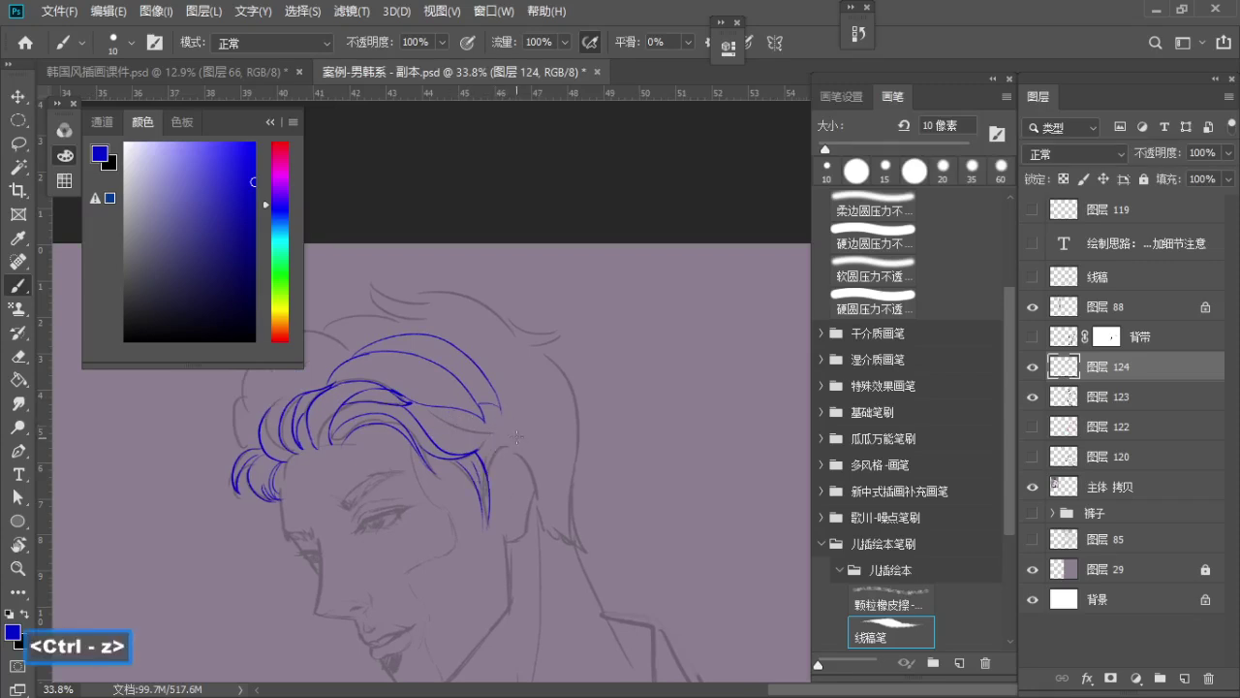
left_click_drag(523, 427, 546, 468)
key("z")
mouse_move(556, 367)
left_mouse_down()
mouse_move(533, 362)
mouse_move(514, 327)
mouse_move(518, 363)
mouse_move(467, 362)
mouse_move(516, 366)
mouse_move(560, 391)
mouse_move(594, 463)
left_mouse_up()
key("b")
key("ctrl+z")
key("ctrl+z")
key("ctrl+z")
mouse_move(452, 371)
left_mouse_down()
mouse_move(490, 364)
mouse_move(573, 399)
mouse_move(594, 480)
left_mouse_up()
key("ctrl+z")
key("ctrl+z")
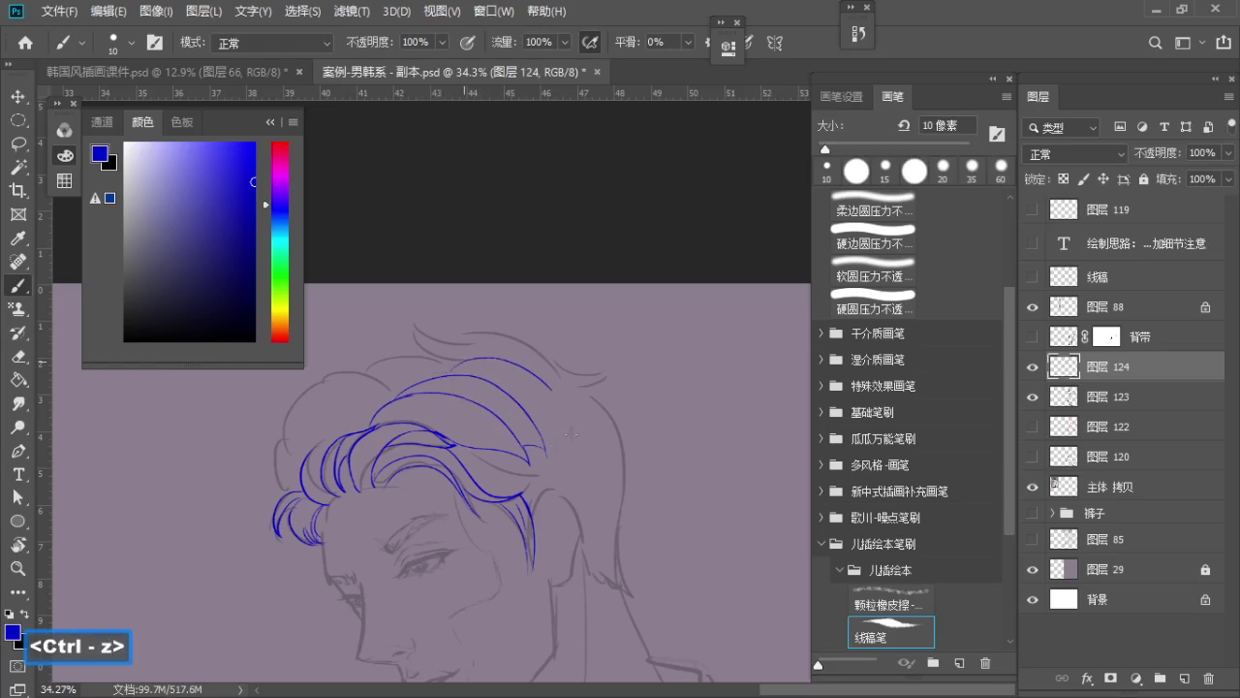
key("ctrl+z")
left_click_drag(452, 375, 549, 394)
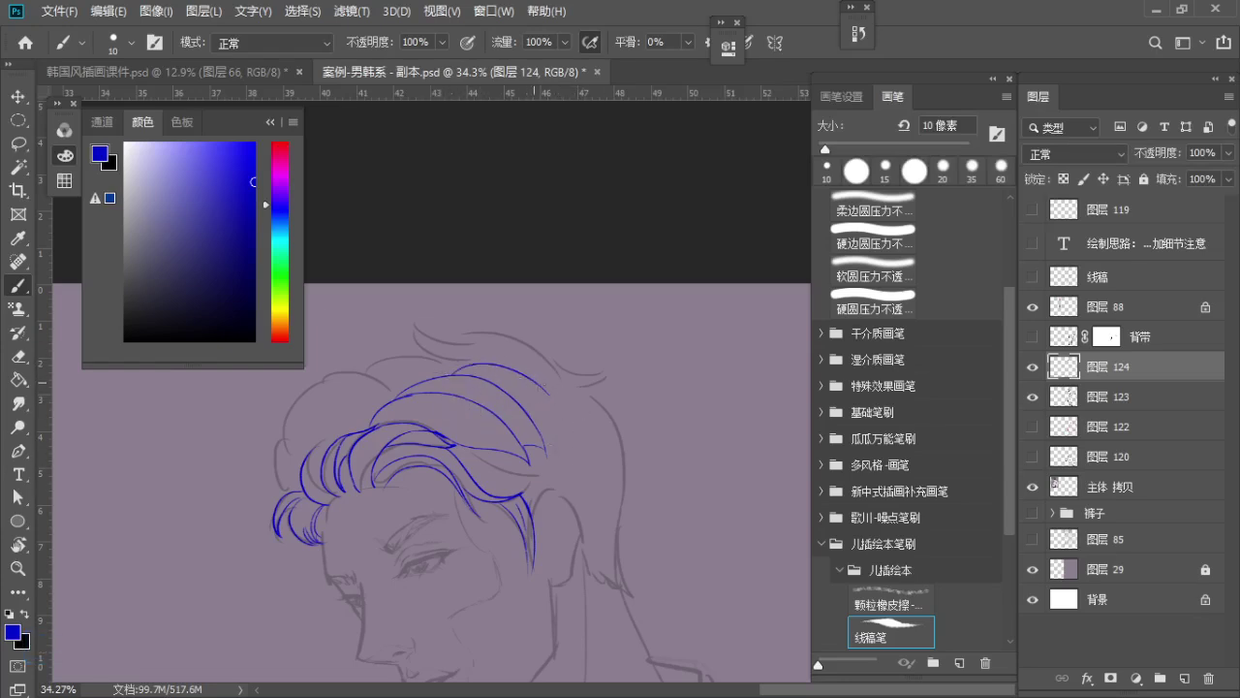
key("ctrl+z")
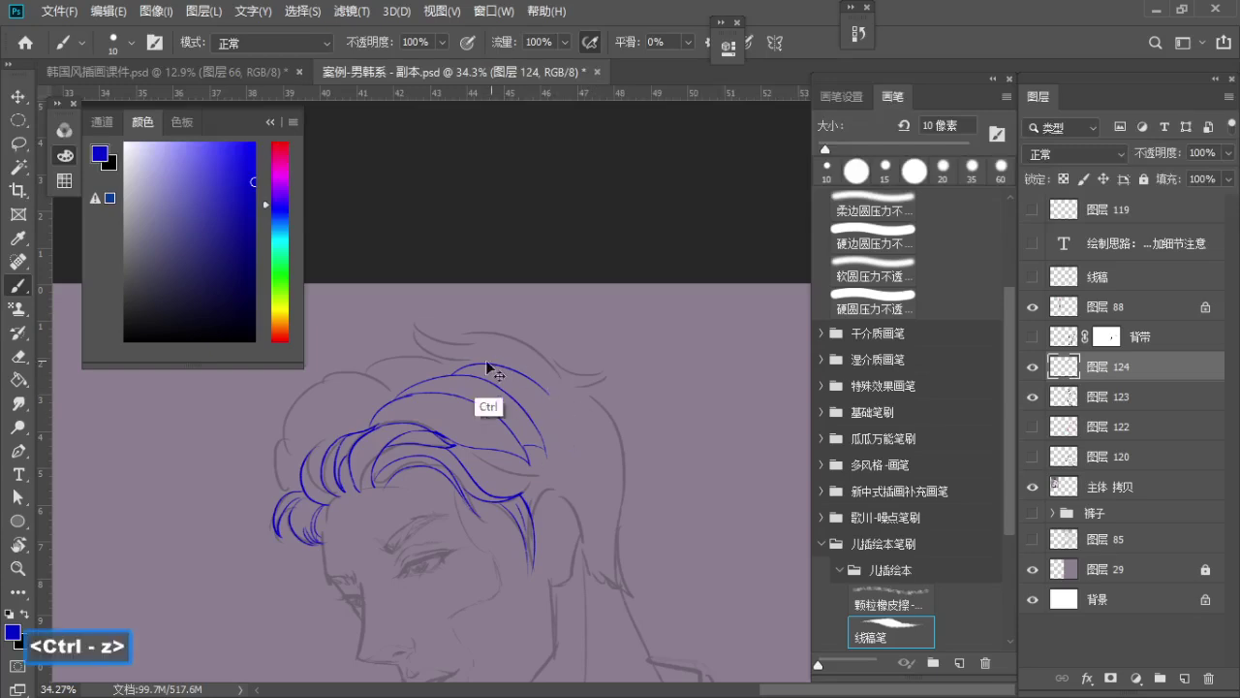
Ink a long arch from the top of the crown strand down the back of the head
mouse_move(454, 371)
left_mouse_down()
mouse_move(502, 361)
mouse_move(576, 399)
left_mouse_up()
key("ctrl+z")
key("ctrl+z")
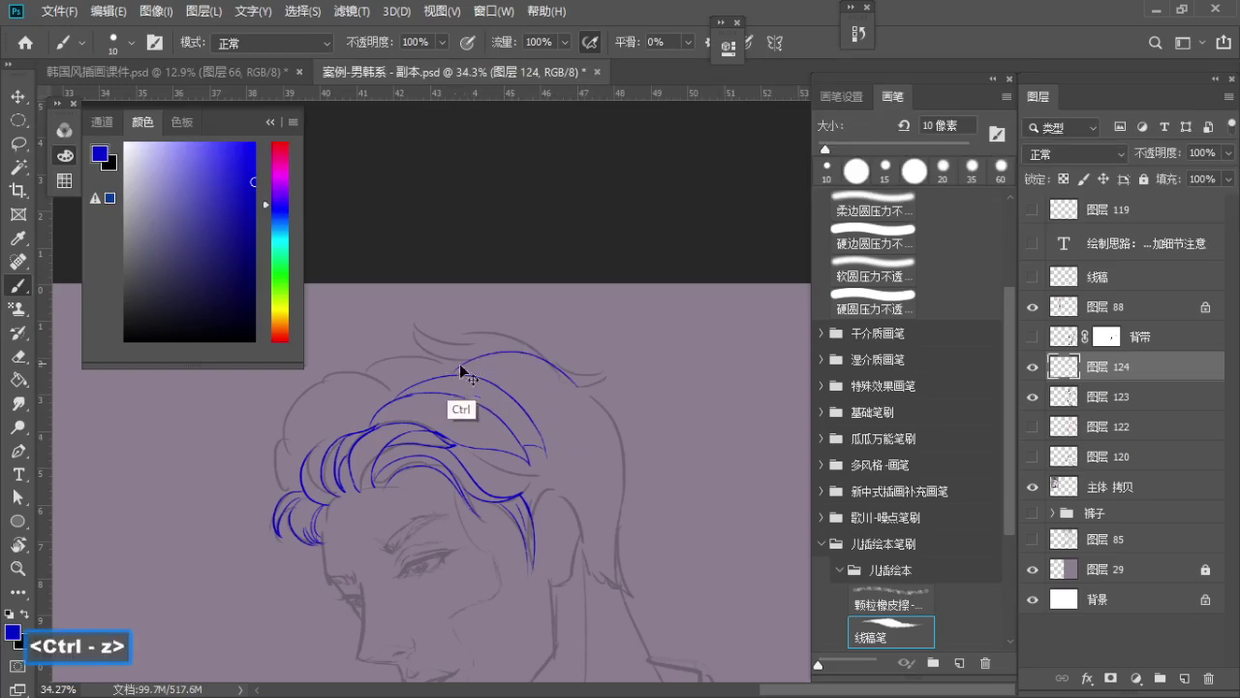
key("ctrl+z")
key("ctrl+z")
key("ctrl+z")
mouse_move(461, 366)
left_mouse_down()
mouse_move(587, 405)
mouse_move(612, 489)
left_mouse_up()
key("ctrl+z")
Ink an inner curve at the back of the head that meets the long arch in a pointed tip
left_click_drag(587, 404, 607, 485)
key("ctrl+z")
key("ctrl+z")
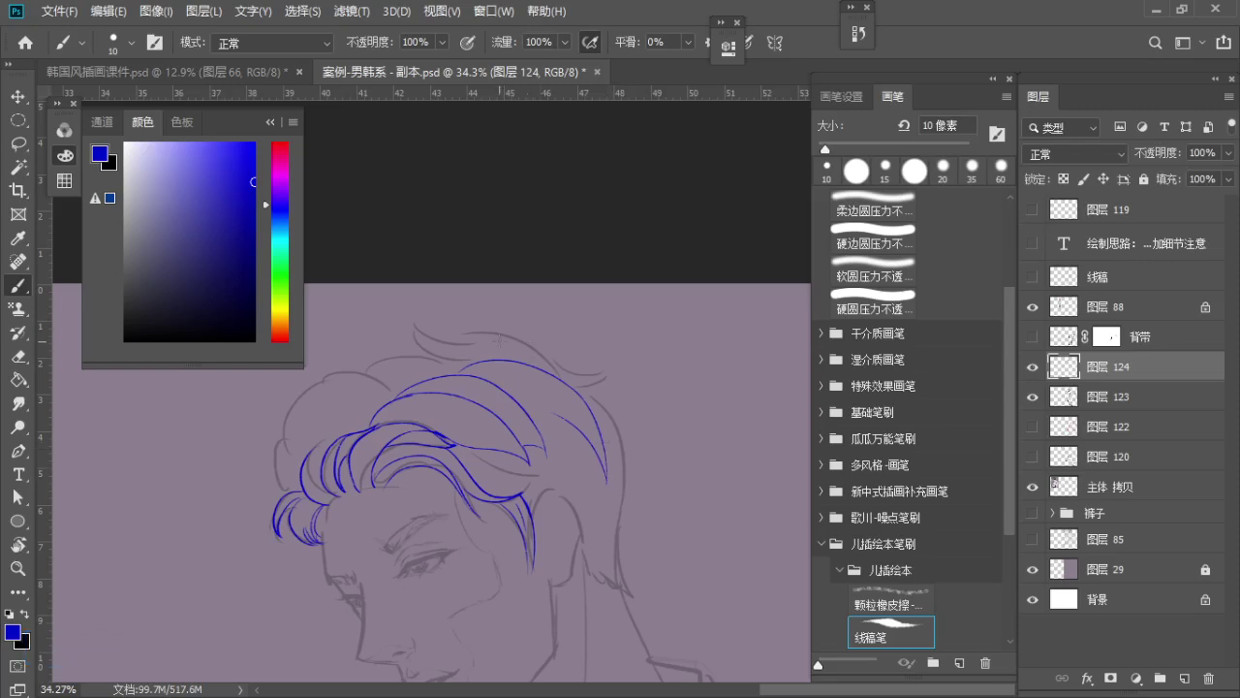
key("ctrl+z")
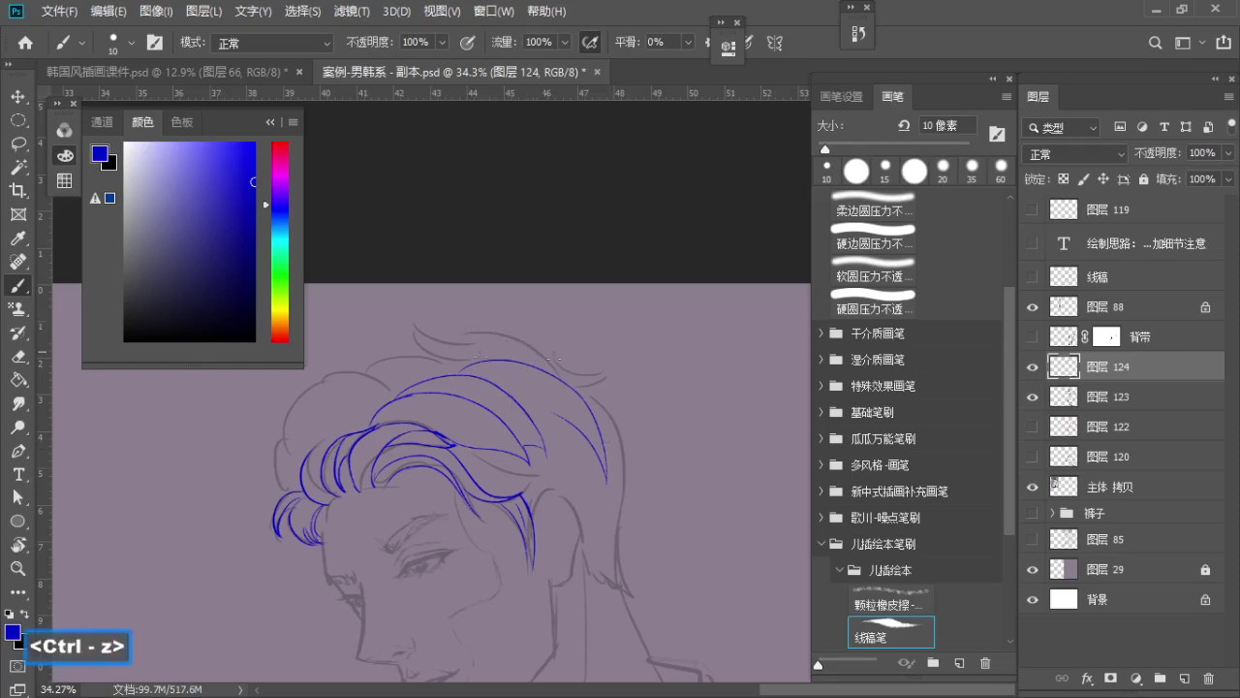
Ink a short crown contour arching above the long rear strand toward the sketched tuft
key("ctrl+z")
key("ctrl+z")
left_click_drag(480, 359, 572, 358)
key("ctrl+z")
key("ctrl+z")
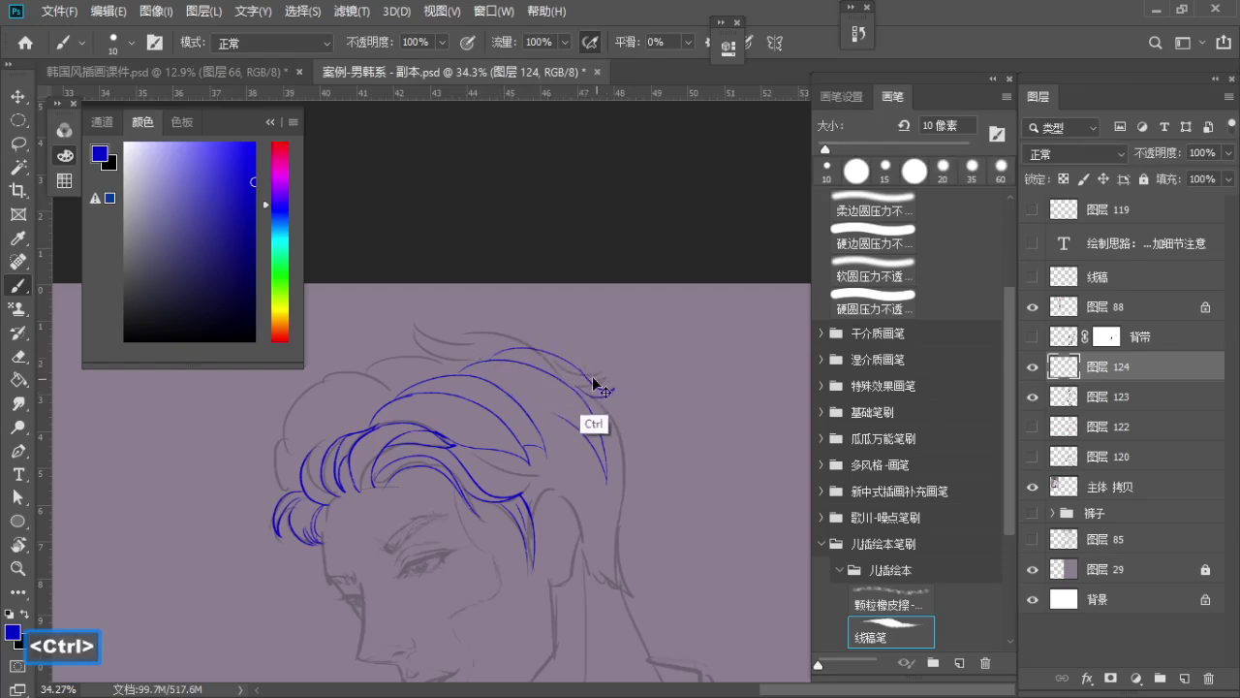
key("ctrl+z")
Clean up the rear end of the crown contour and ink a small upturned pointed tuft there
key("e")
key("b")
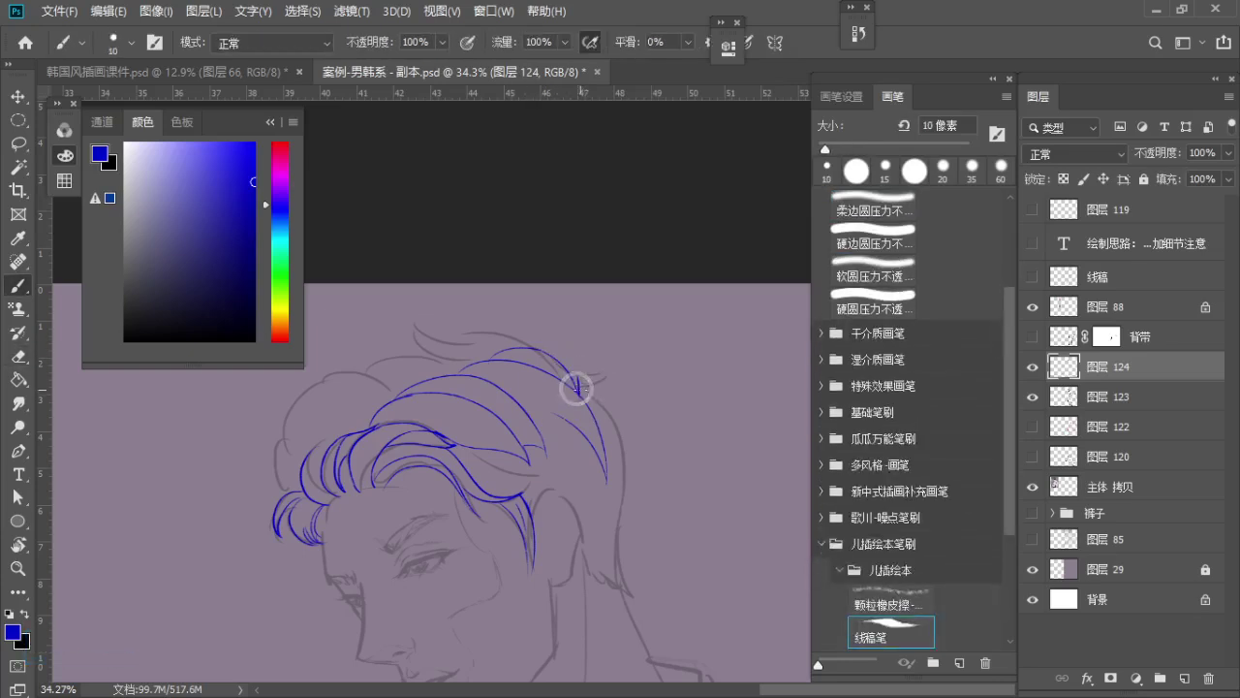
left_click_drag(579, 391, 575, 376)
key("ctrl+z")
key("ctrl+z")
key("ctrl+z")
key("ctrl+z")
key("ctrl+z")
key("ctrl+z")
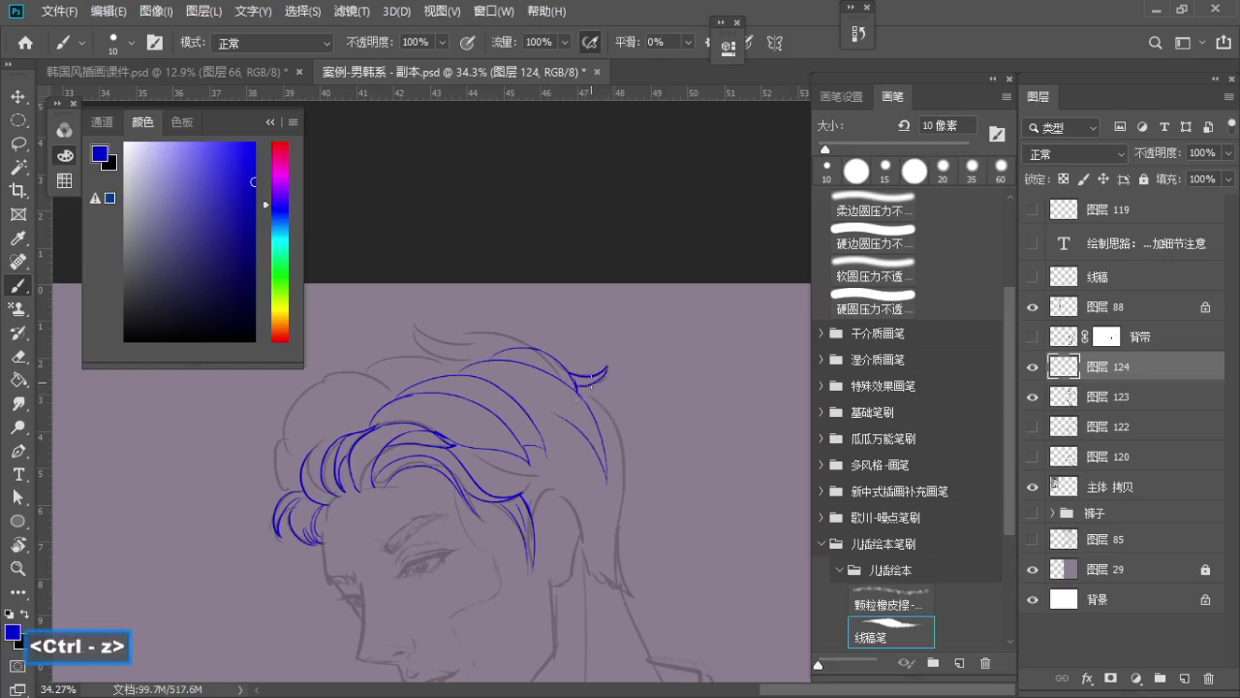
Ink the outer hair contour from beneath the tuft down the back of the head
key("ctrl+z")
key("ctrl+z")
key("ctrl+z")
mouse_move(627, 464)
left_mouse_down()
mouse_move(618, 577)
mouse_move(624, 482)
left_mouse_up()
key("ctrl+z")
key("space")
key("ctrl+z")
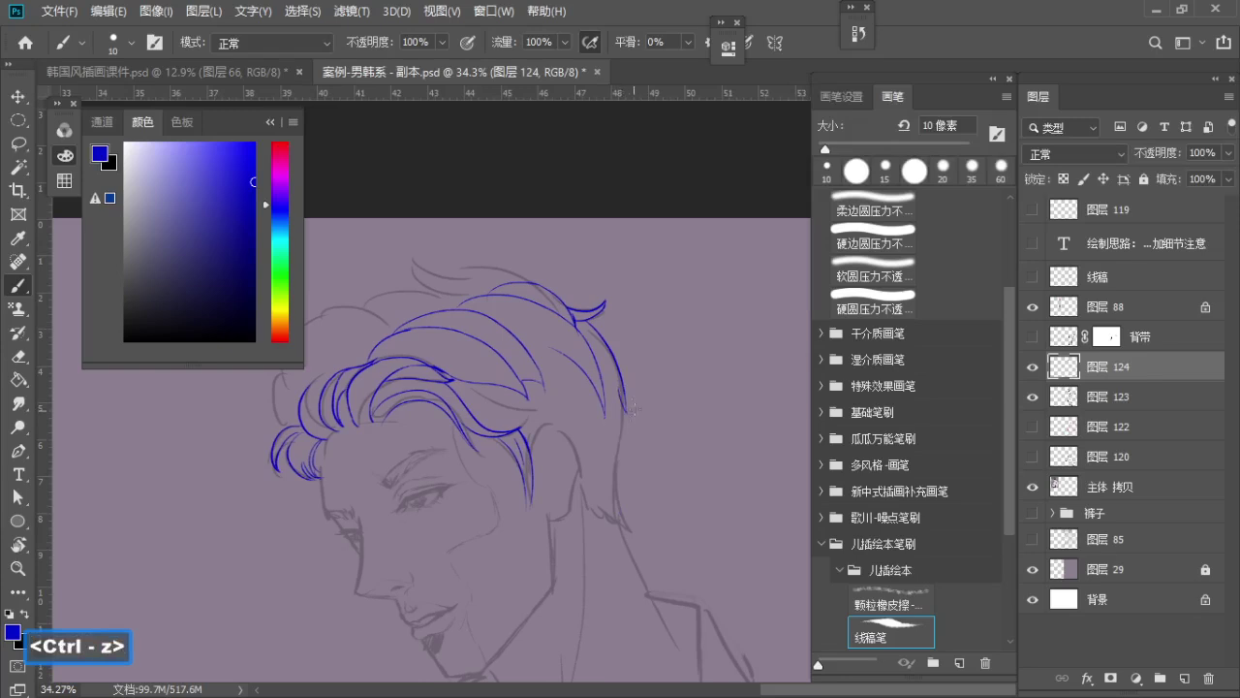
Extend the back-of-head contour down to a pointed end at the nape
left_click_drag(625, 411, 618, 485)
key("ctrl+z")
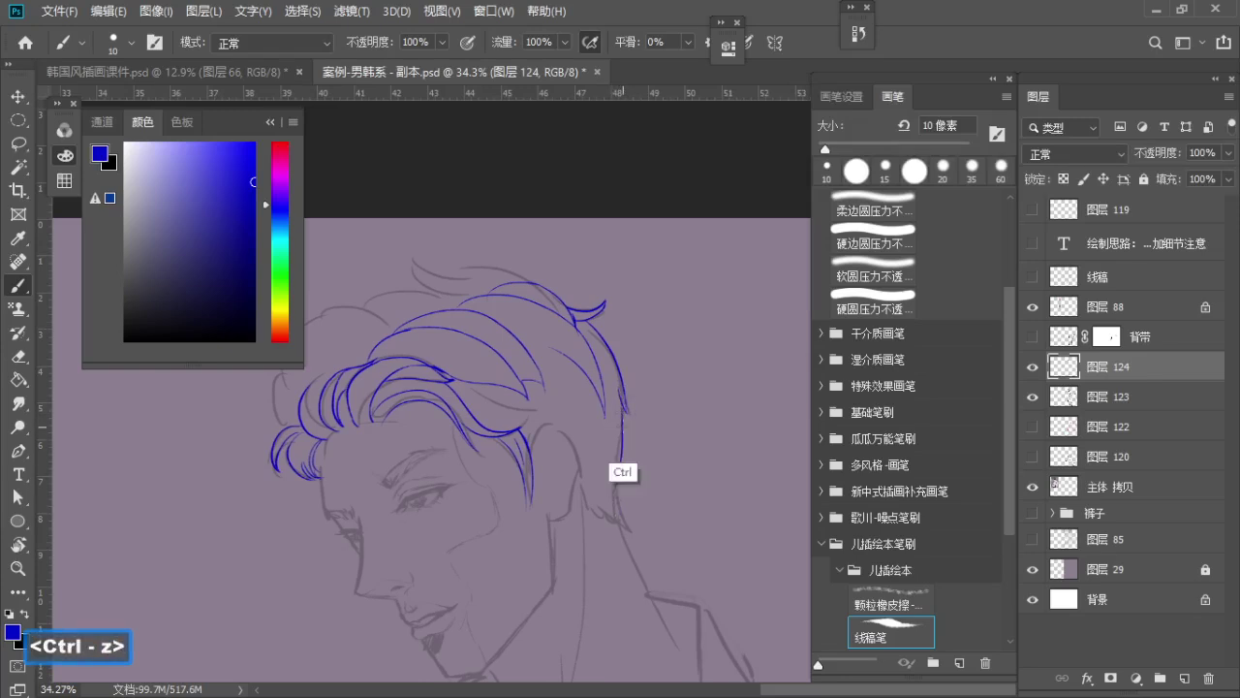
key("ctrl+z")
left_click_drag(625, 410, 617, 508)
key("ctrl+z")
left_click_drag(625, 410, 610, 526)
key("ctrl+z")
Ink the hairline edge behind the ear and close the nape with short jagged hair tips
left_click_drag(581, 474, 595, 520)
key("ctrl+z")
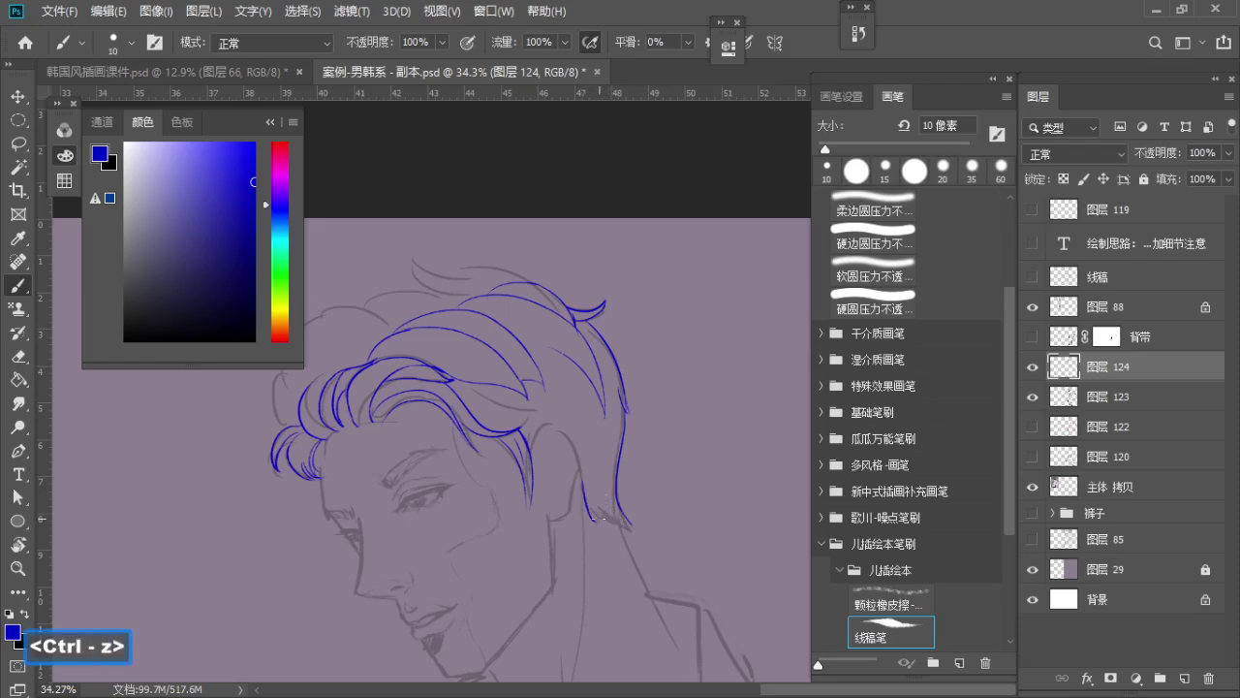
key("ctrl+z")
left_click_drag(610, 510, 616, 523)
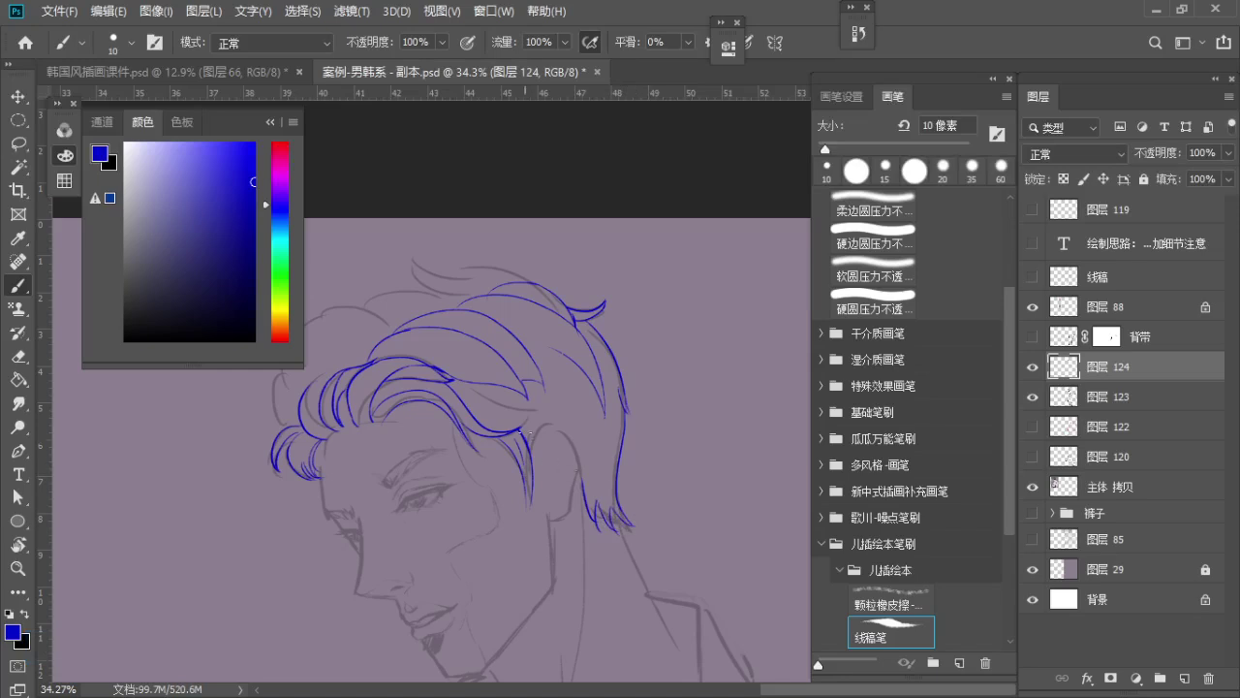
Erase the rear part of the outer crown arch and redraw it sweeping farther toward the back of the head
key("b")
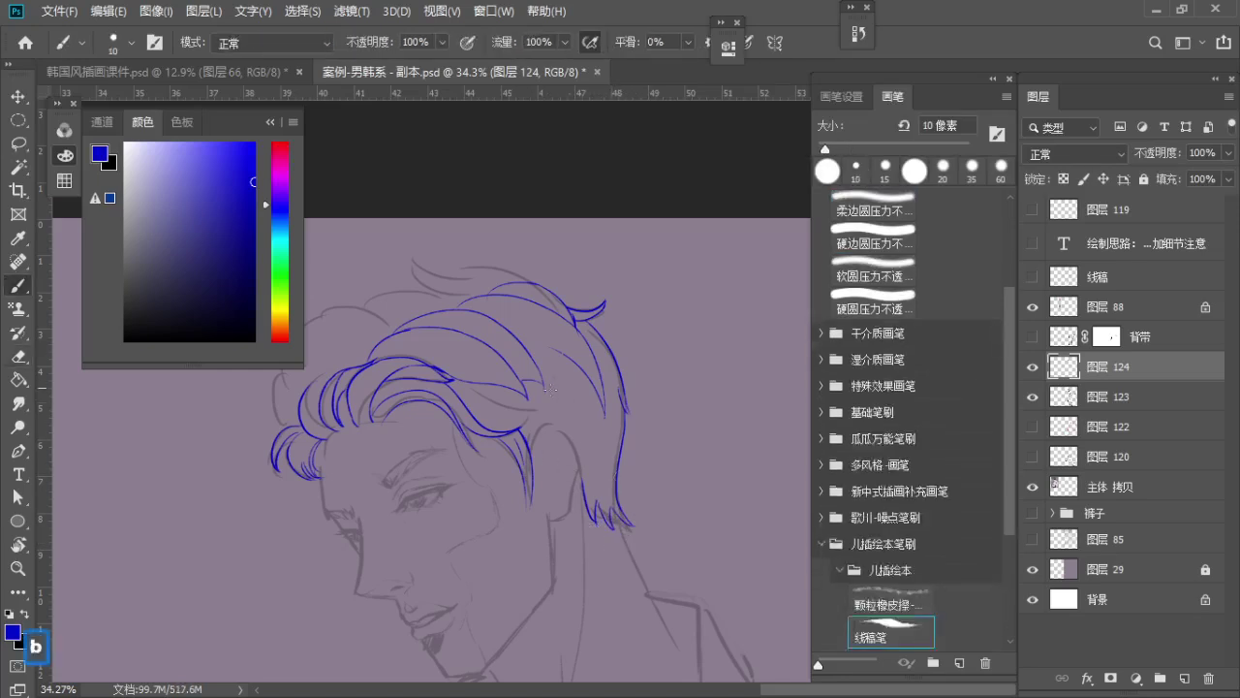
key("ctrl+z")
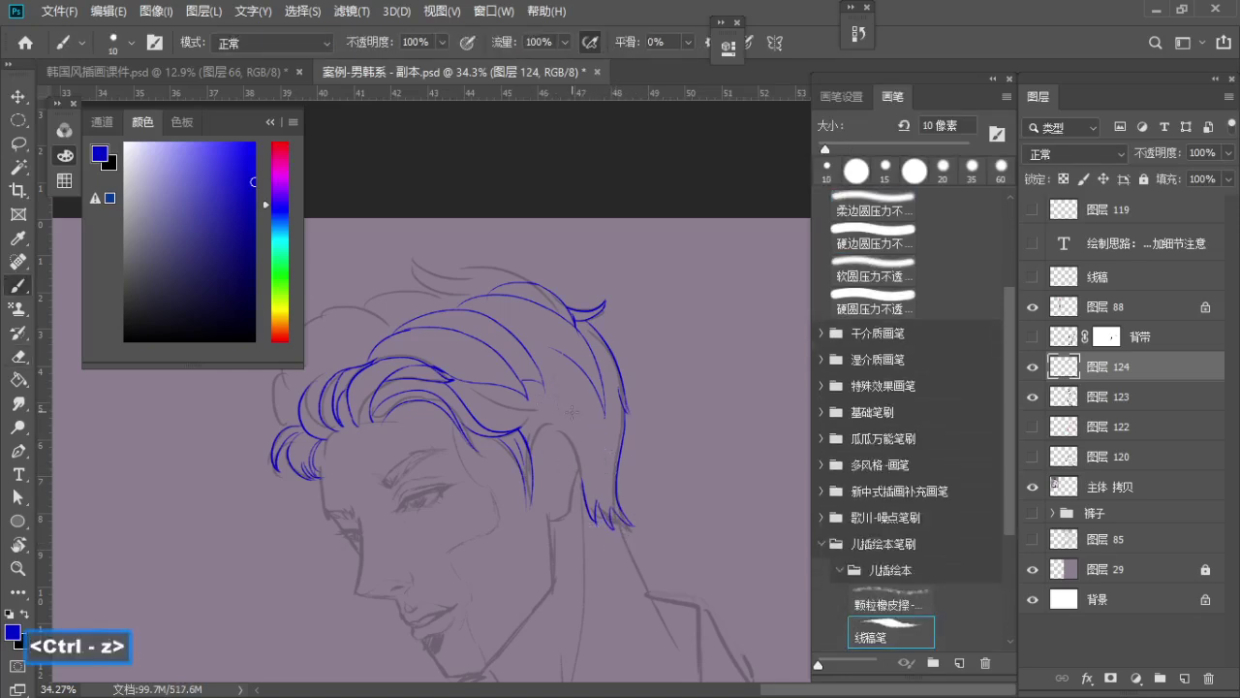
key("e")
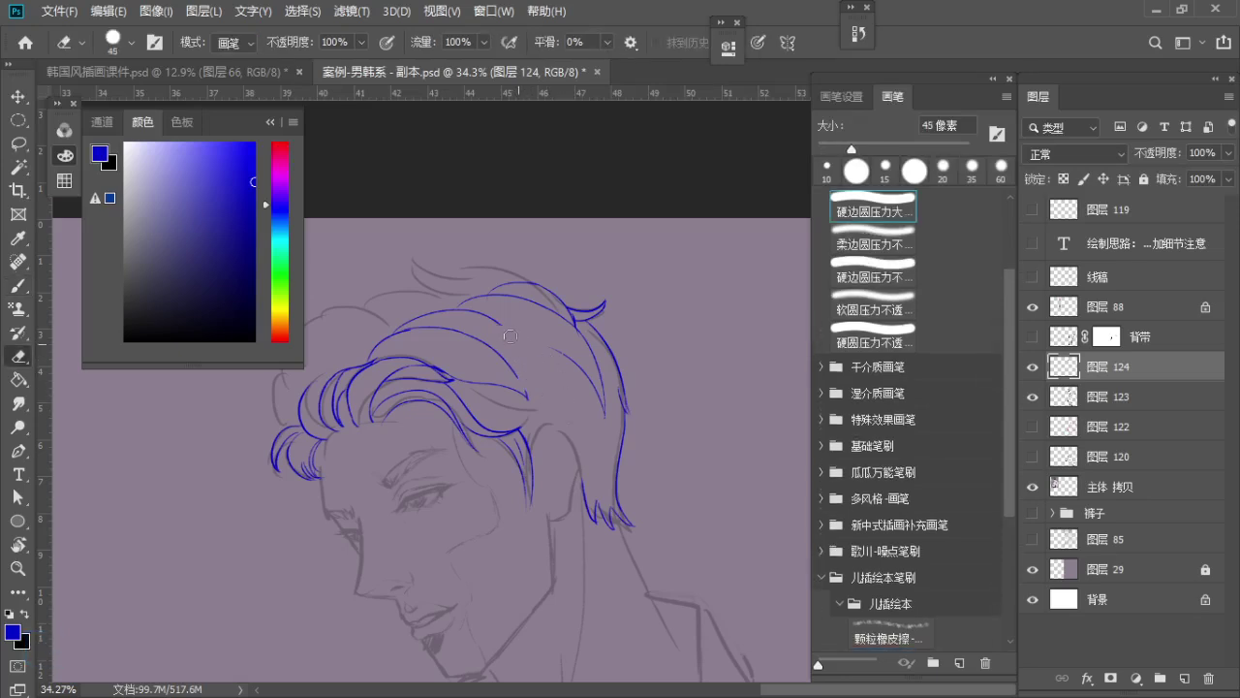
key("b")
key("ctrl+z")
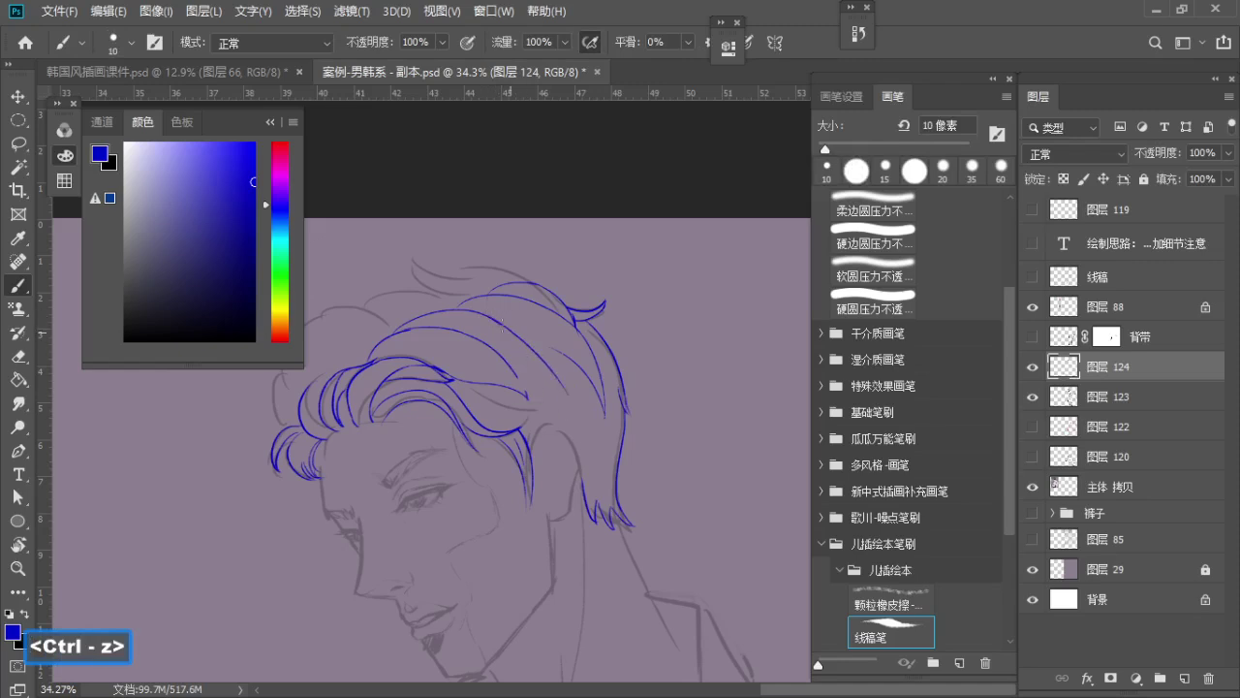
key("e")
key("b")
key("ctrl+z")
key("ctrl+z")
left_click_drag(485, 314, 542, 347)
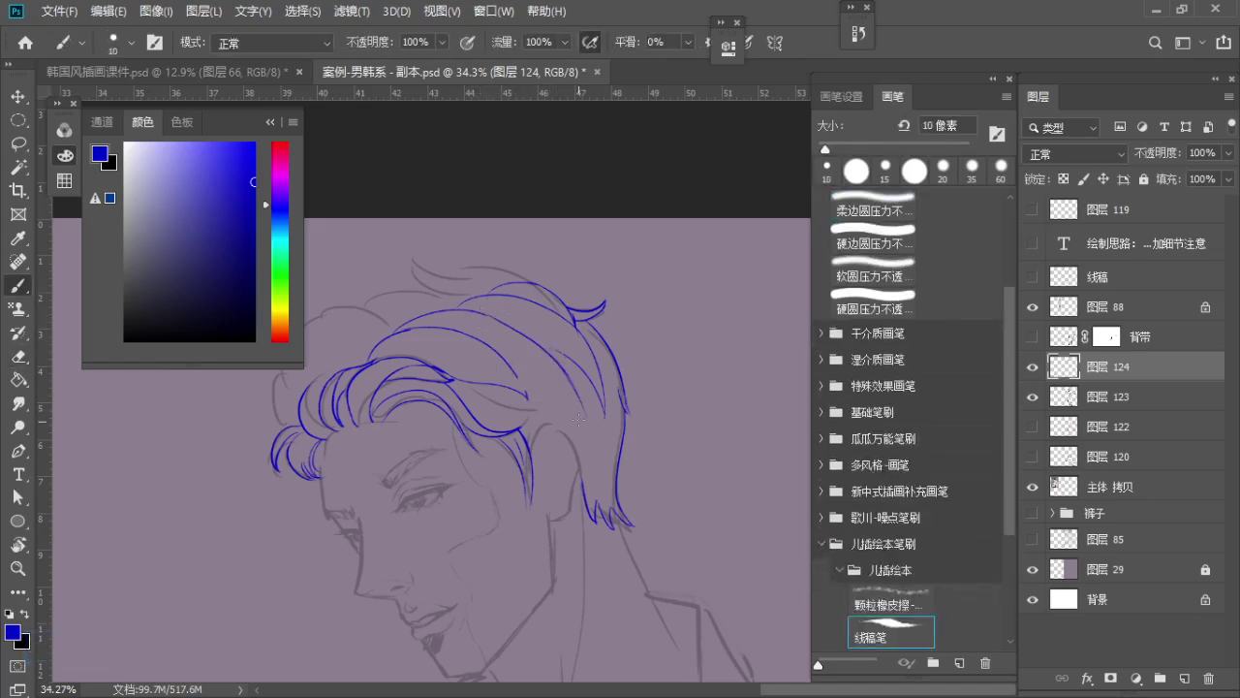
Ink a lower curve from the inner arch that meets the extended strand in a point, and clean up its starting junction
key("ctrl+z")
key("ctrl+z")
left_click_drag(516, 369, 589, 428)
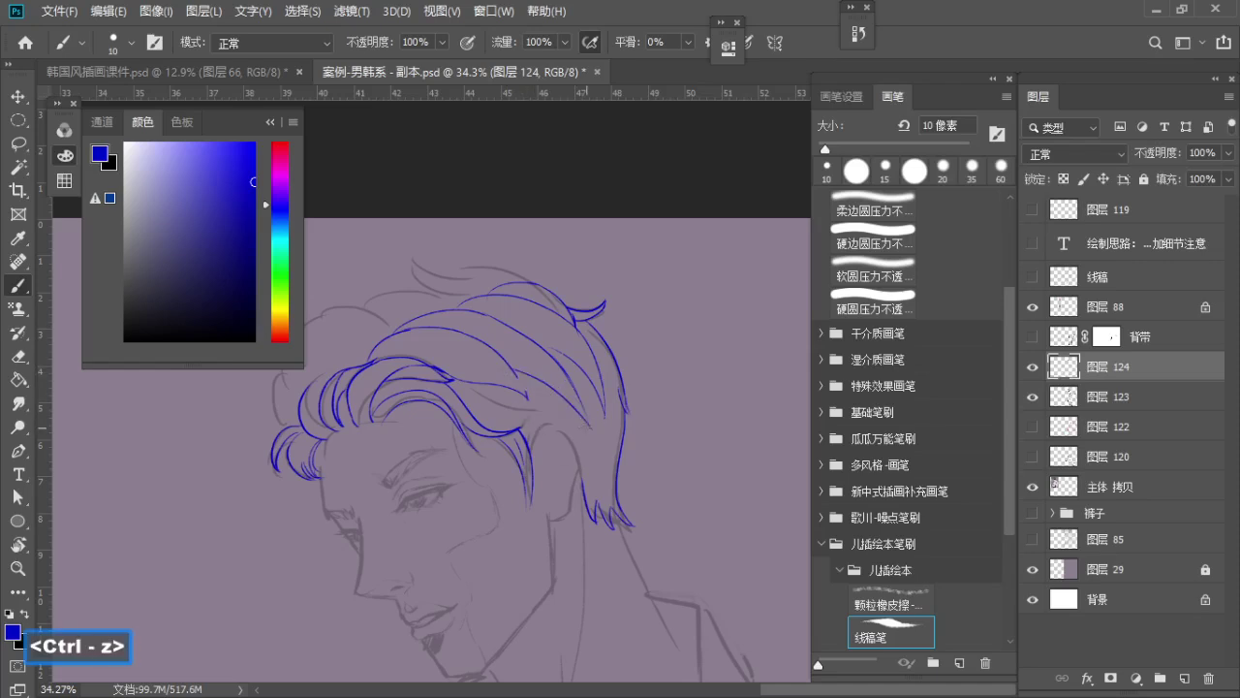
key("ctrl+z")
key("e")
key("b")
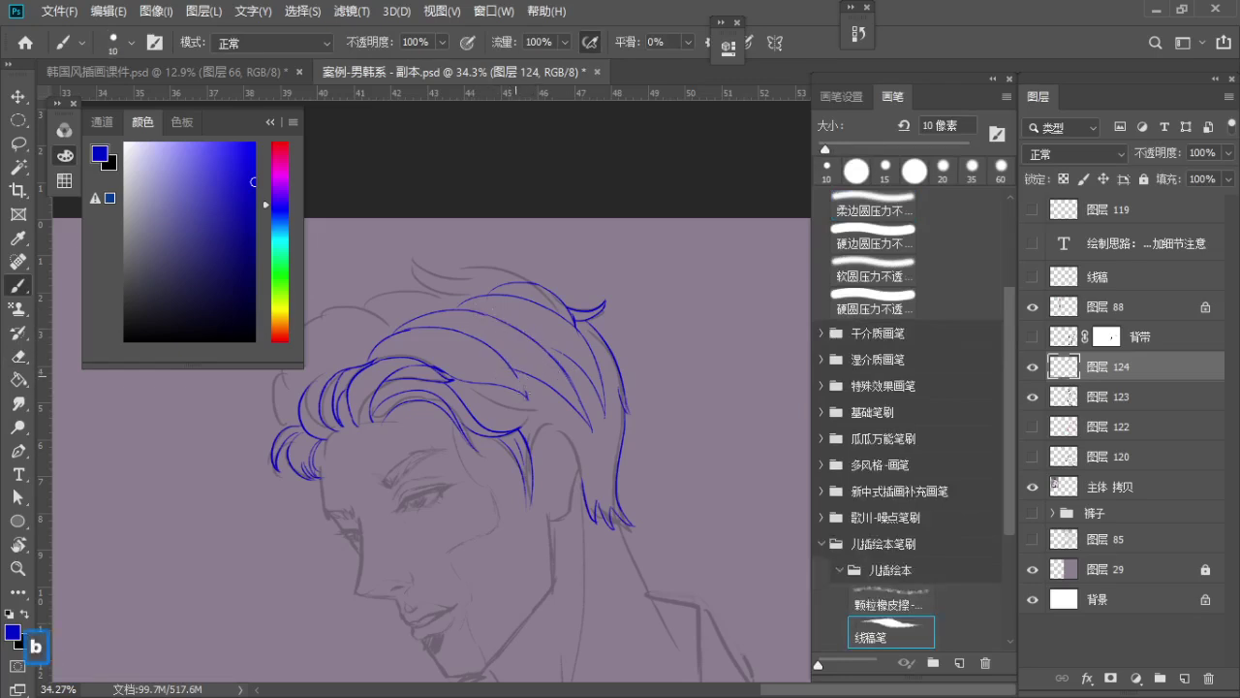
Ink the strand sweeping from the side of the crown down behind the ear, and start the ear's top edge
left_click_drag(518, 376, 524, 393)
key("ctrl+z")
key("ctrl+z")
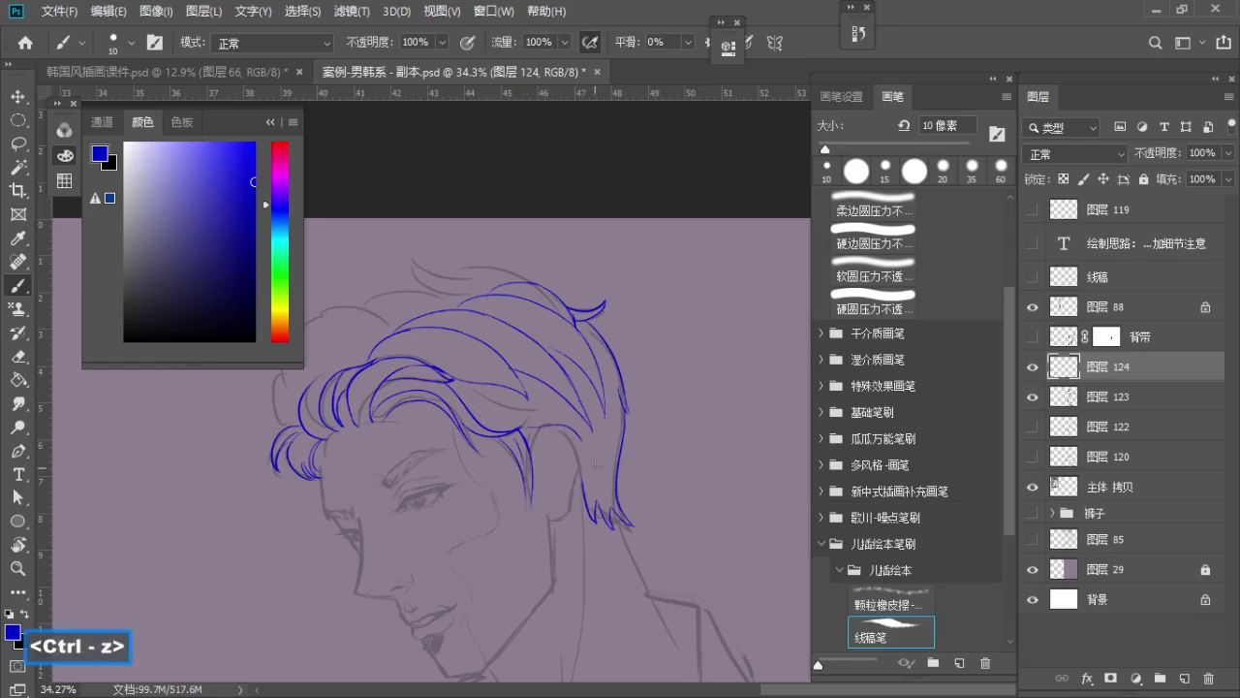
key("ctrl+z")
key("ctrl+z")
key("ctrl+z")
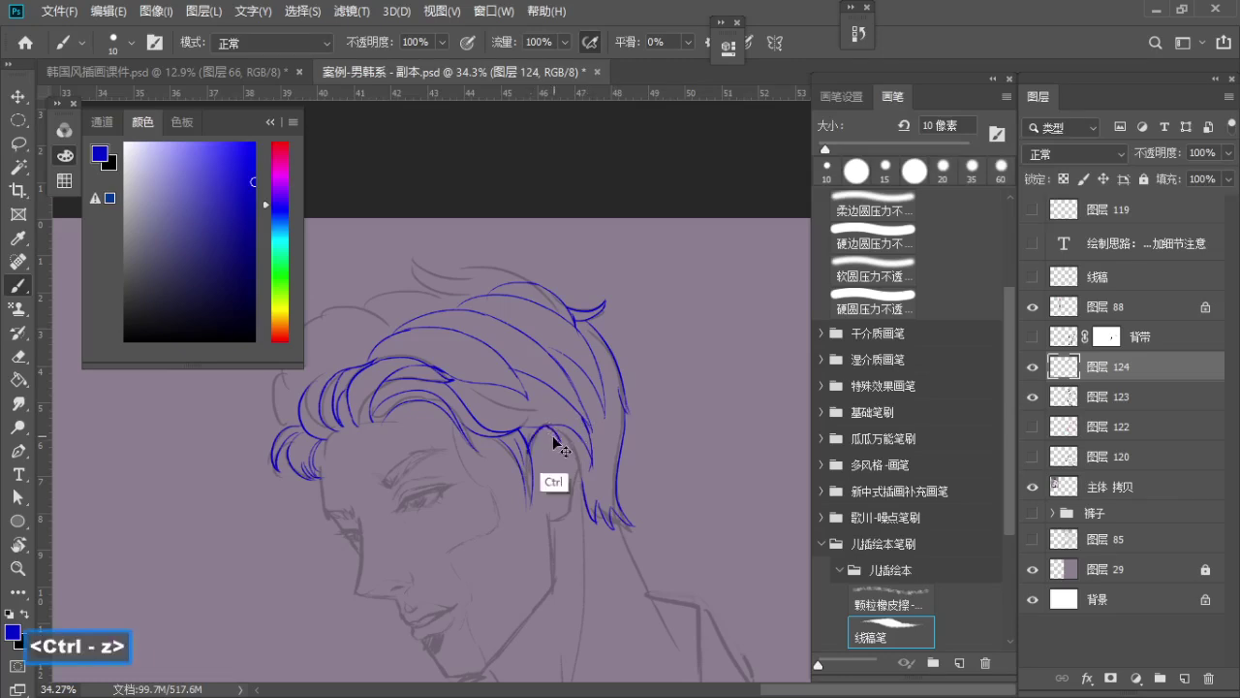
Ink the ear's outer contour from its top arch down the rear edge and around the lobe
key("z")
left_click(547, 431)
key("b")
key("b")
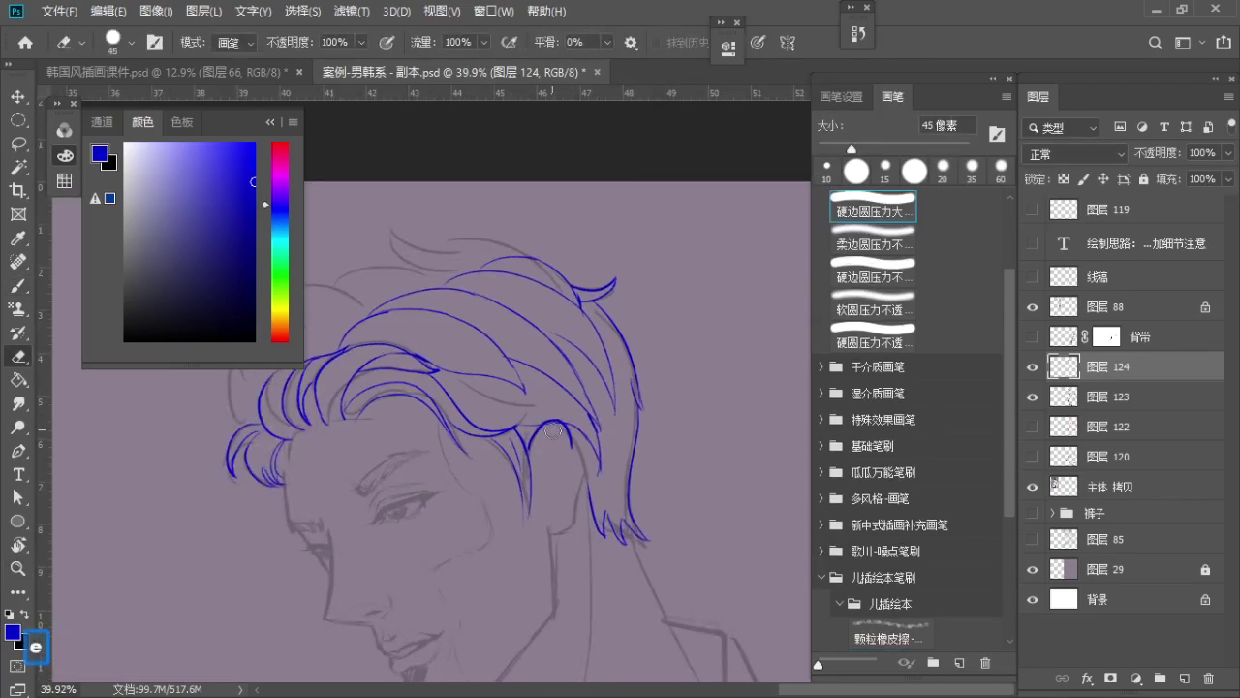
left_click_drag(536, 442, 572, 363)
key("ctrl+z")
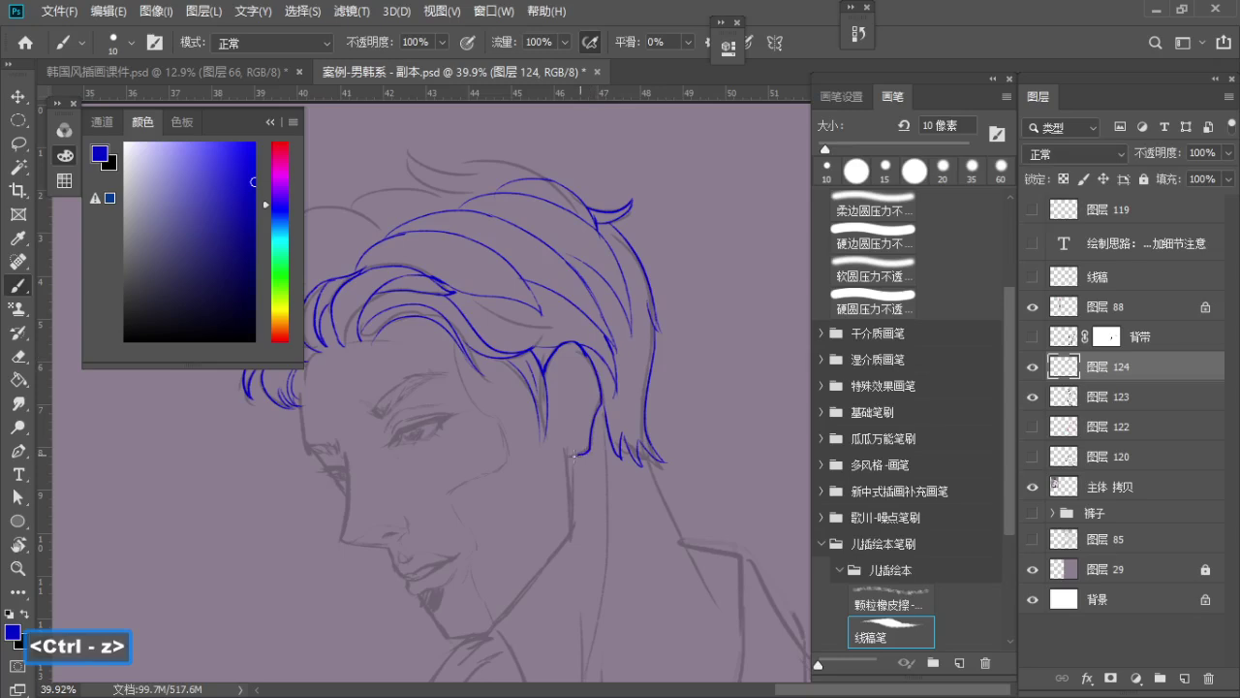
left_click_drag(575, 454, 565, 451)
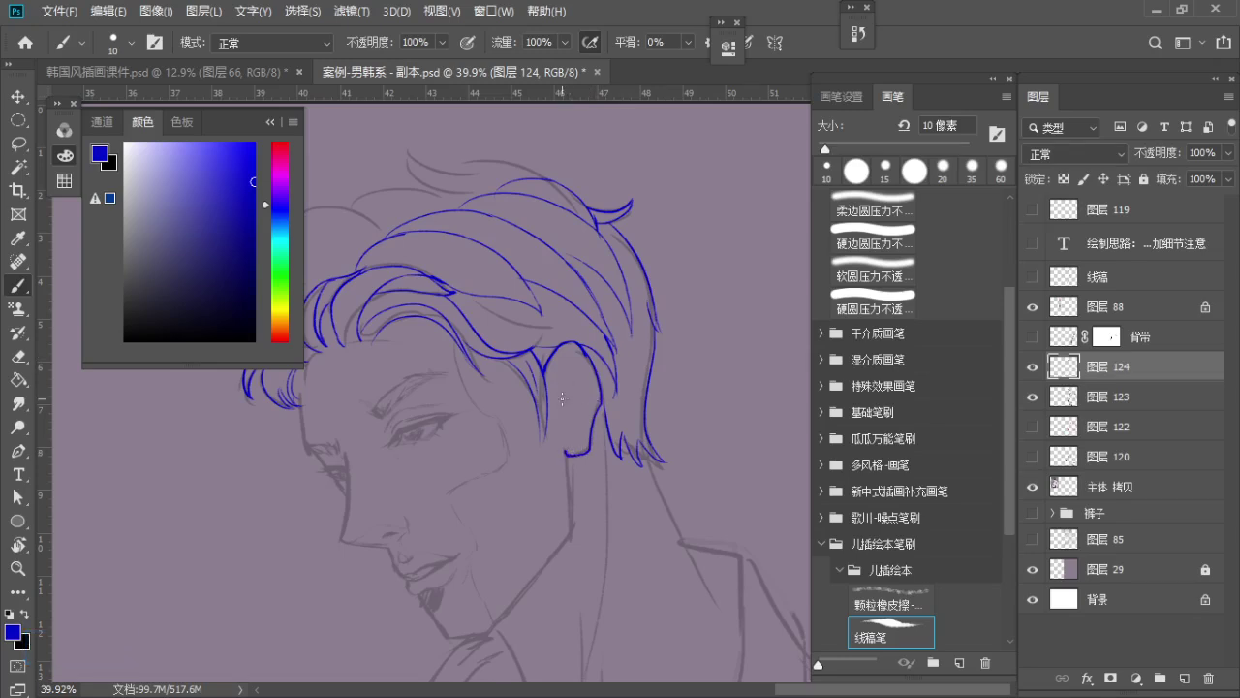
Ink the first short fold lines inside the upper ear and at the ear opening, redoing uneven strokes
key("ctrl+z")
left_click_drag(576, 362, 586, 399)
key("ctrl+z")
key("e")
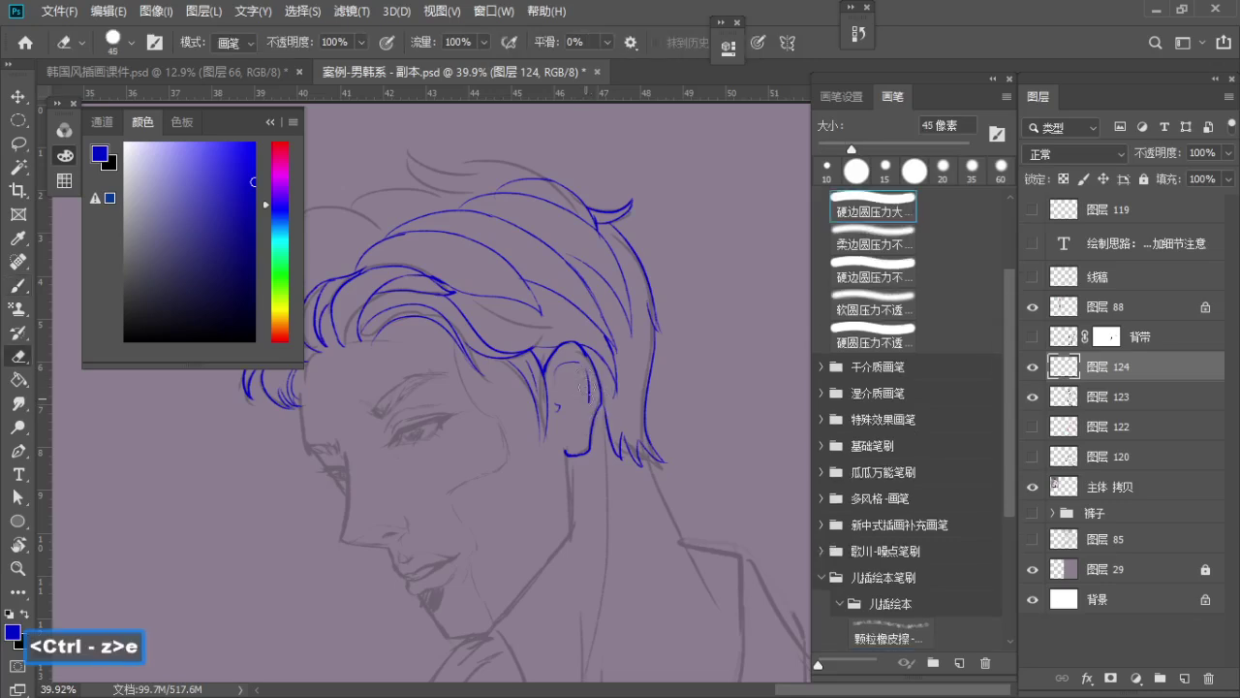
key("b")
key("ctrl+z")
mouse_move(571, 360)
left_mouse_down()
mouse_move(590, 399)
mouse_move(573, 360)
mouse_move(587, 381)
left_mouse_up()
key("ctrl+z")
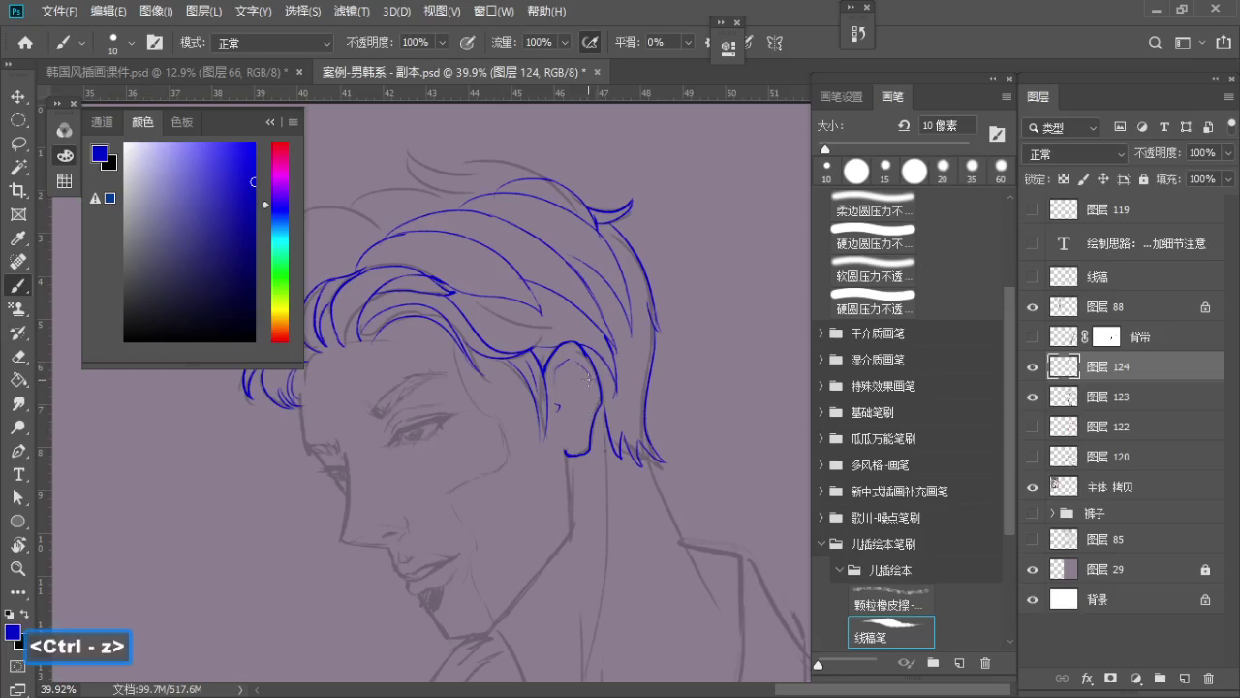
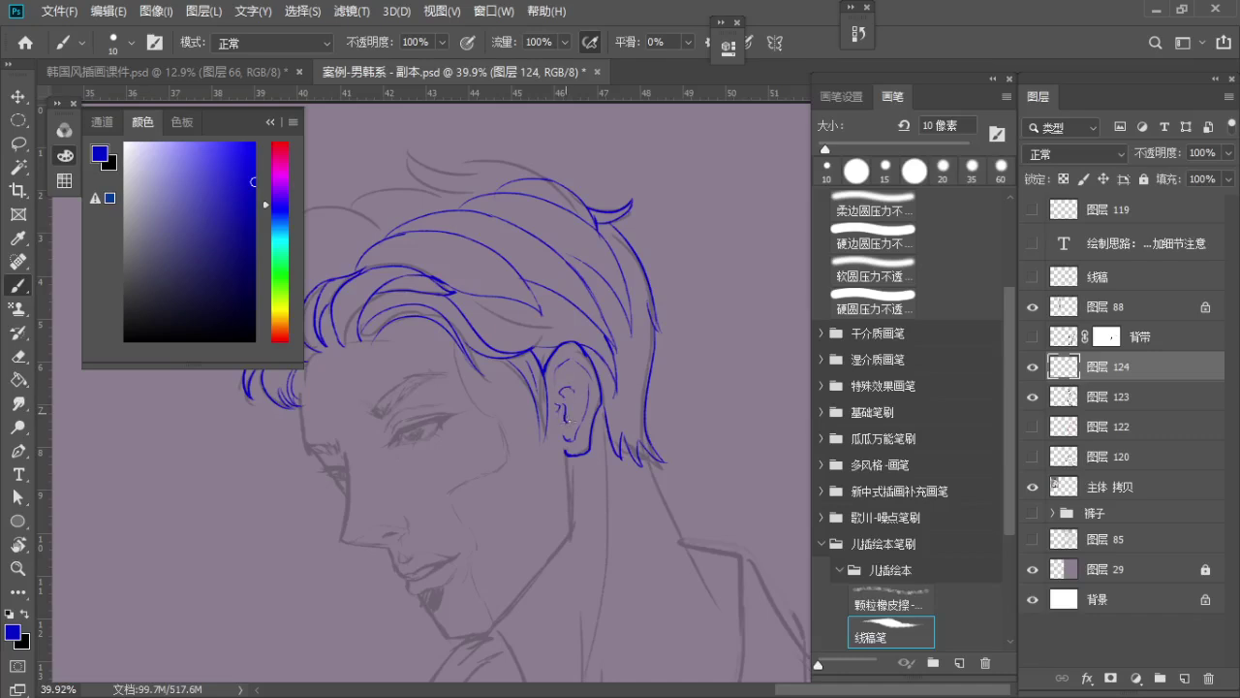
Refine the inner-ear detail with a curved line running parallel to the ear's rear rim
key("ctrl+z")
key("z")
left_click_drag(585, 338, 561, 355)
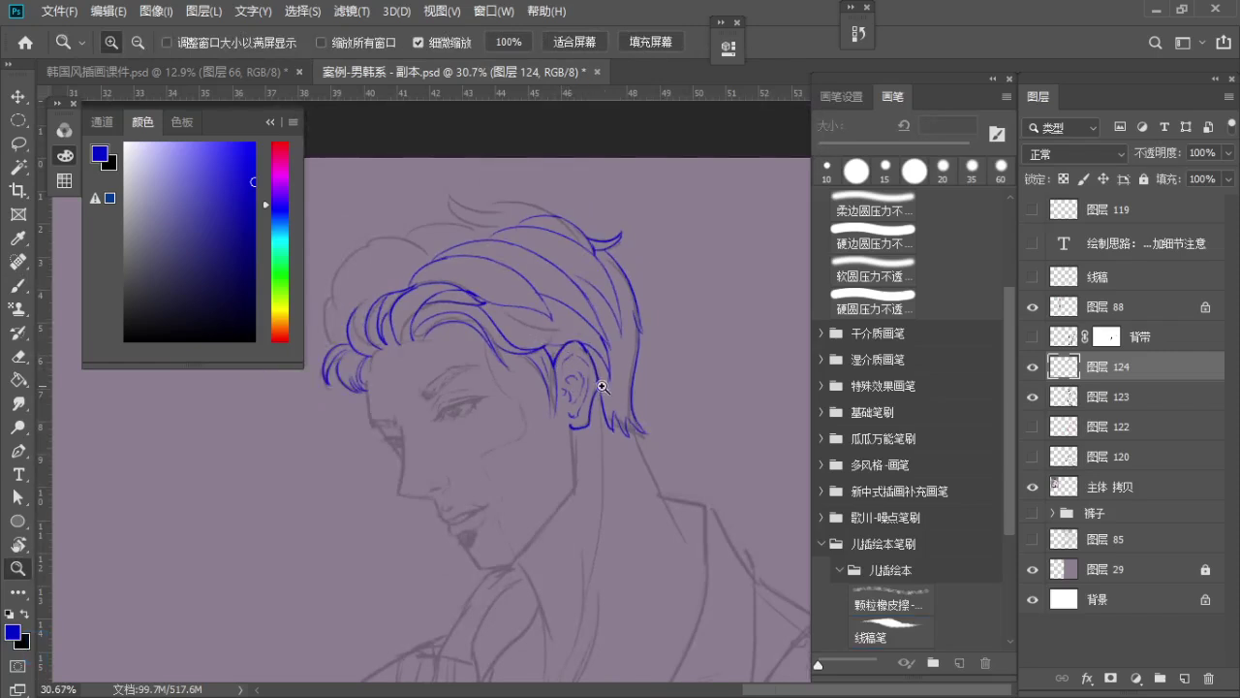
left_click_drag(570, 366, 566, 388)
key("b")
key("ctrl+z")
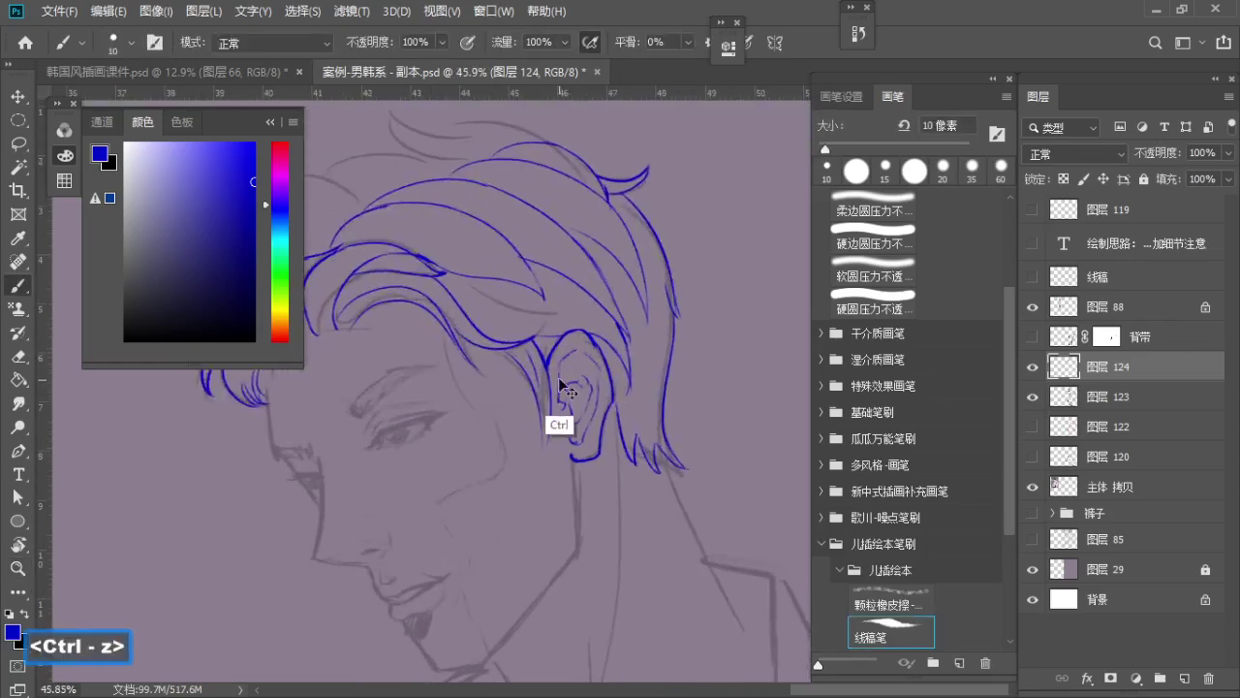
Ink the outer curve of the small front lock directly above the foremost fringe curl, following the sketch
key("z")
left_click_drag(576, 375, 539, 371)
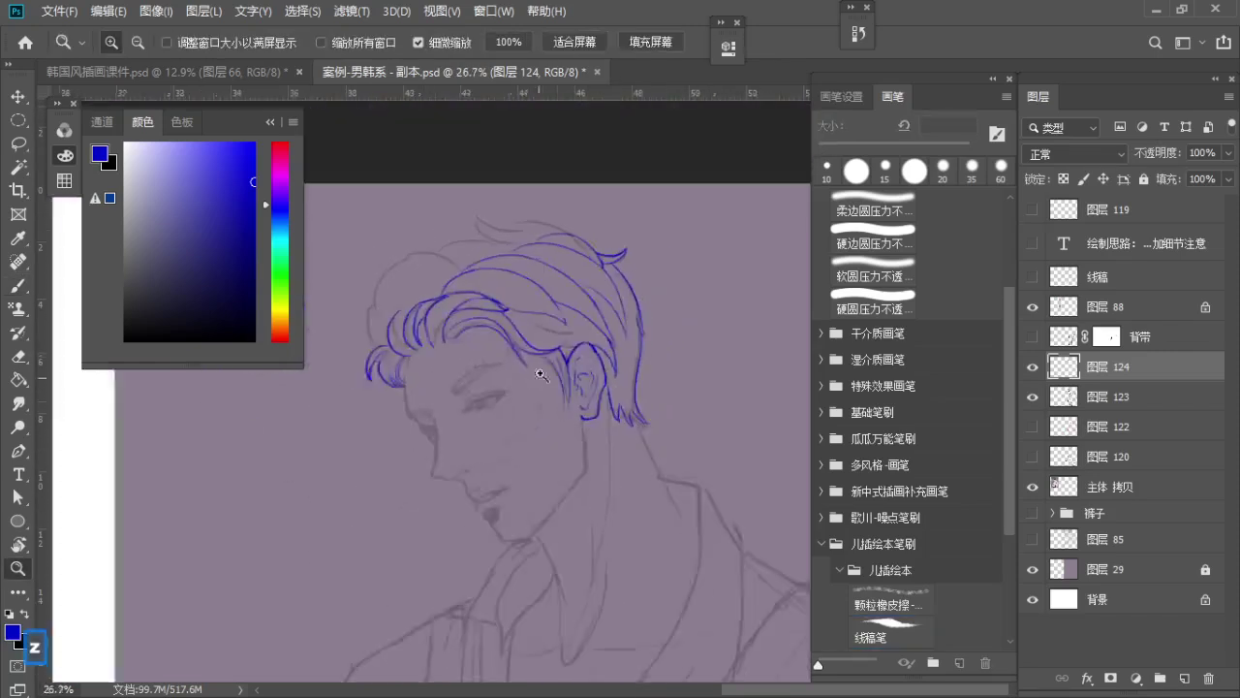
key("space")
left_click_drag(457, 271, 484, 327)
key("z")
key("space")
left_click_drag(410, 319, 482, 367)
left_click_drag(411, 313, 482, 362)
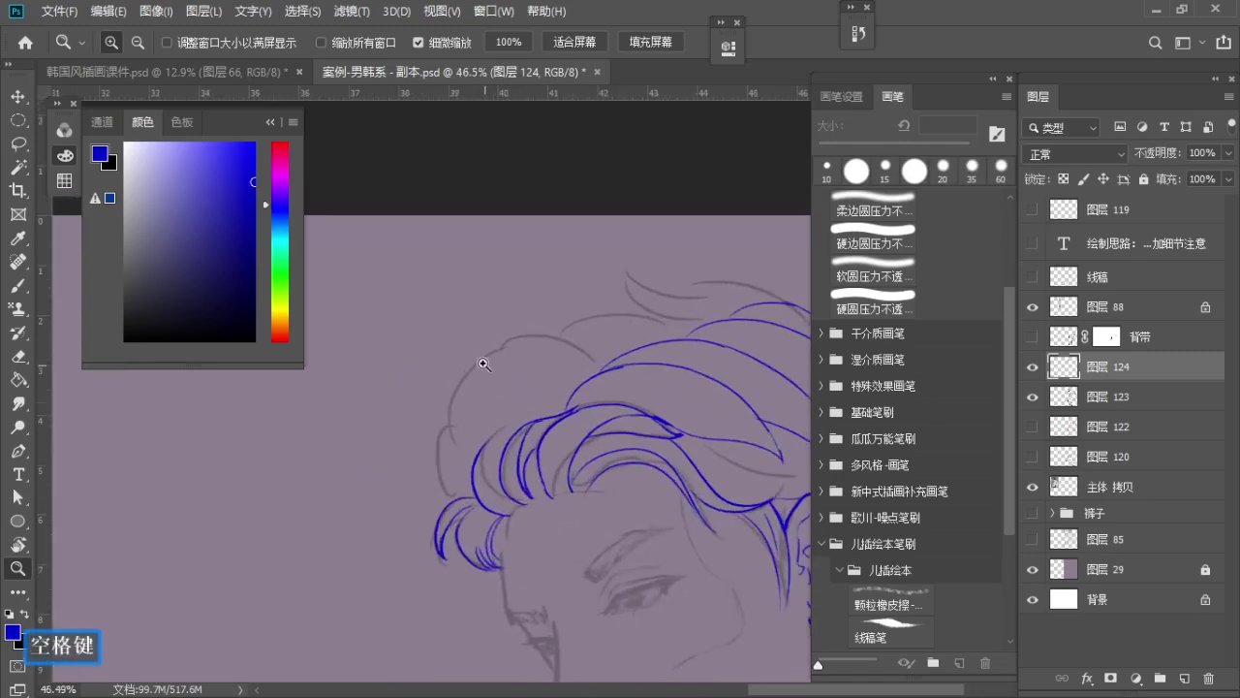
key("b")
key("space")
left_click_drag(452, 433, 415, 424)
left_click_drag(407, 492, 413, 424)
key("ctrl+z")
key("ctrl+z")
left_click_drag(411, 488, 411, 423)
key("ctrl+z")
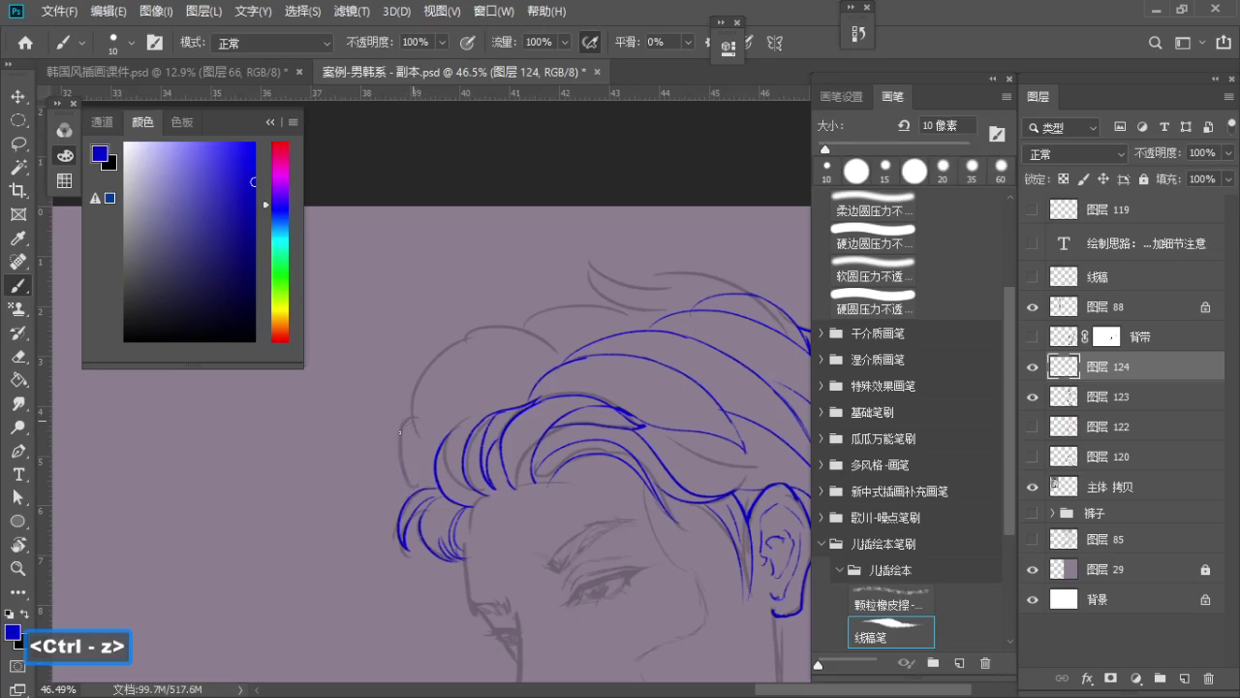
left_click_drag(417, 489, 411, 419)
key("space")
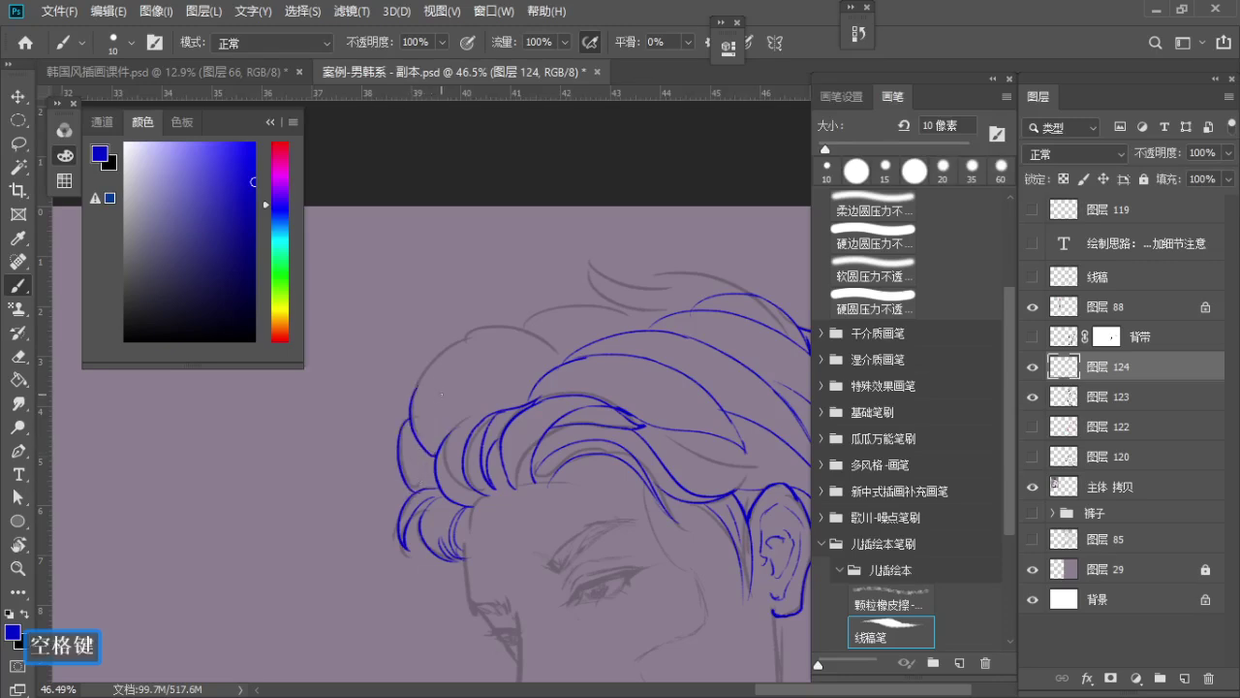
Undo the upper lock's curve, add short hair lines inside the small front lock, and ink a second rounded edge above it
key("ctrl+z")
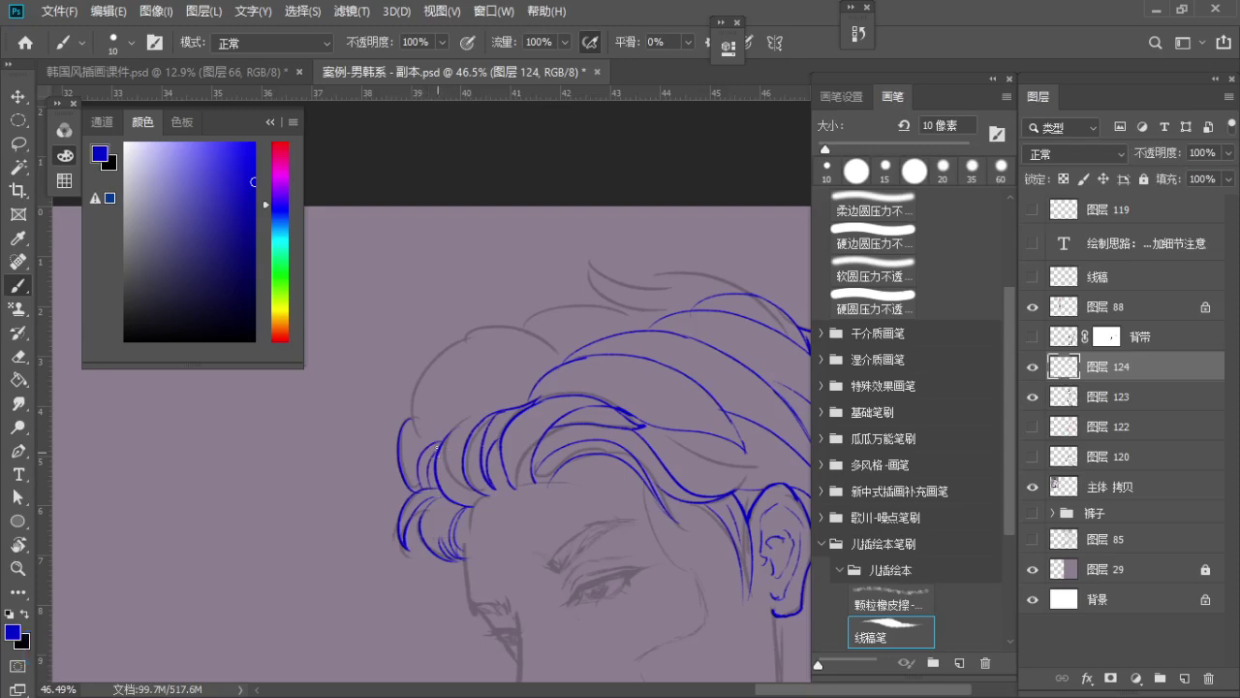
key("space")
mouse_move(430, 437)
left_mouse_down()
mouse_move(427, 490)
mouse_move(455, 389)
left_mouse_up()
key("ctrl+z")
key("ctrl+z")
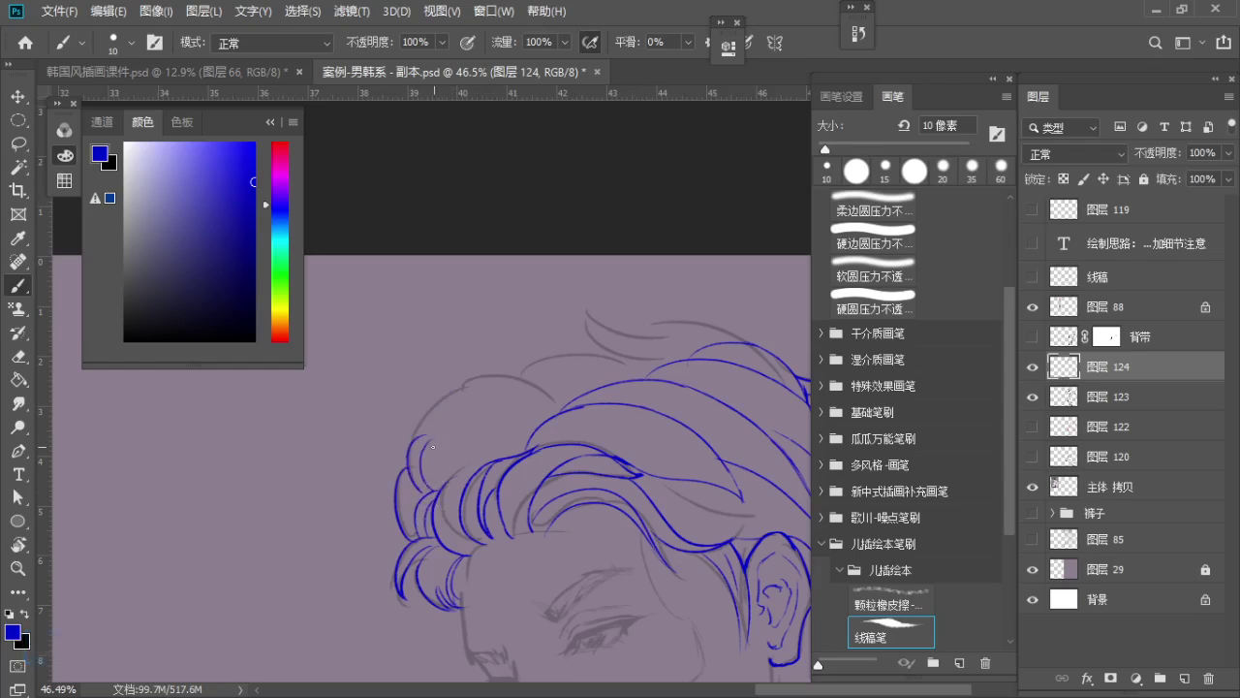
key("ctrl+z")
Clean up the second front lock's upper end with the eraser and redraw its edge along the sketched front silhouette
key("e")
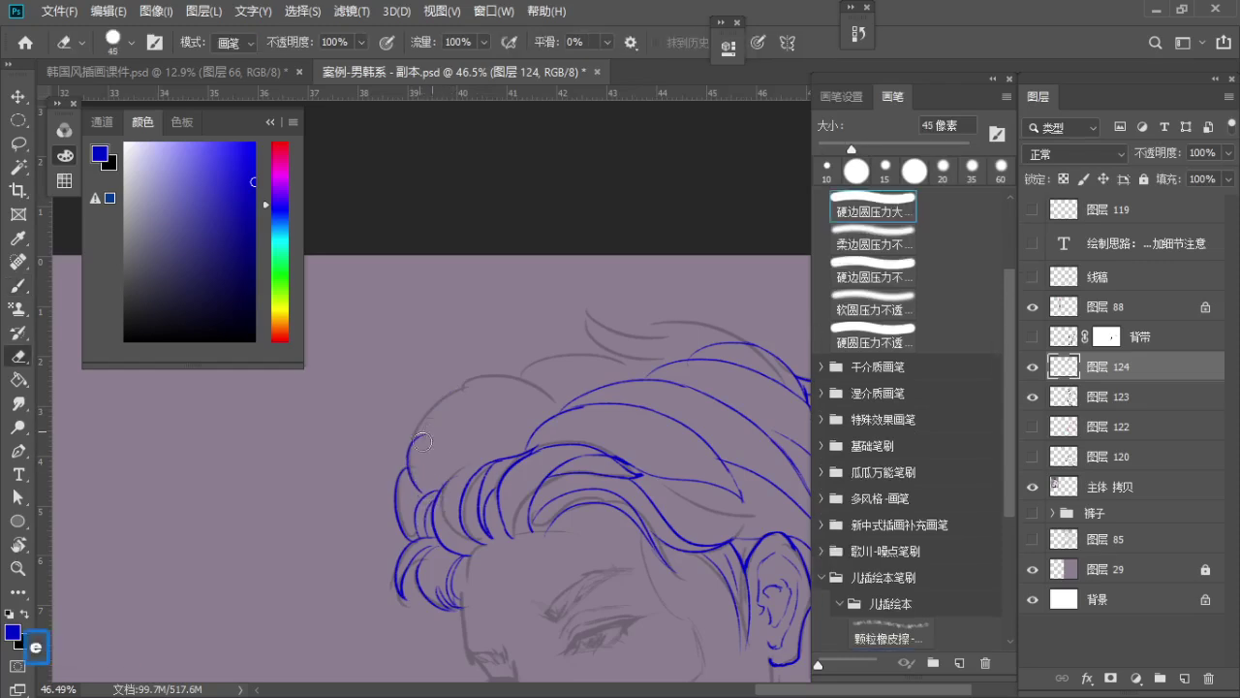
left_click_drag(429, 435, 414, 443)
key("b")
mouse_move(429, 494)
left_mouse_down()
mouse_move(428, 417)
mouse_move(415, 447)
mouse_move(429, 483)
left_mouse_up()
key("ctrl+z")
key("ctrl+z")
left_click_drag(429, 410, 433, 487)
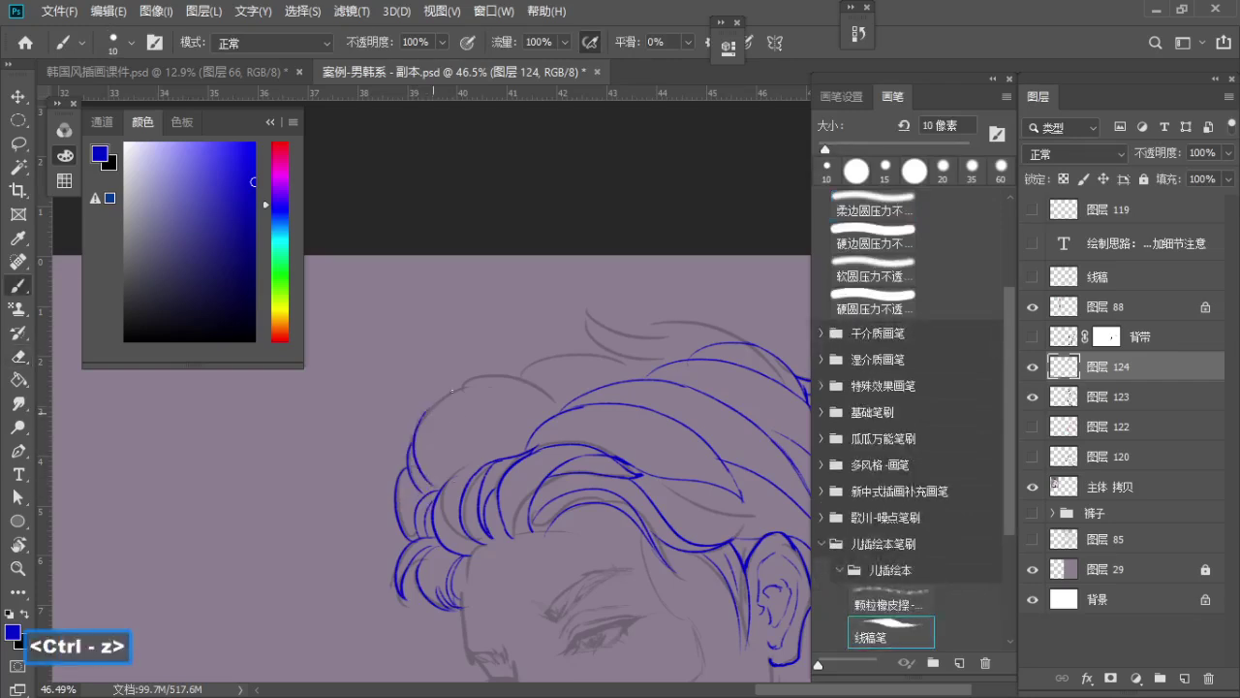
Extend the front silhouette into a large rounded lock arching back over the fringe
key("ctrl+z")
mouse_move(423, 414)
left_mouse_down()
mouse_move(477, 389)
mouse_move(503, 399)
left_mouse_up()
key("ctrl+z")
key("ctrl+z")
key("ctrl+z")
Ink a curved strand rising inside the large front lock and an outer arc along the sketch above it
left_click_drag(515, 453, 548, 370)
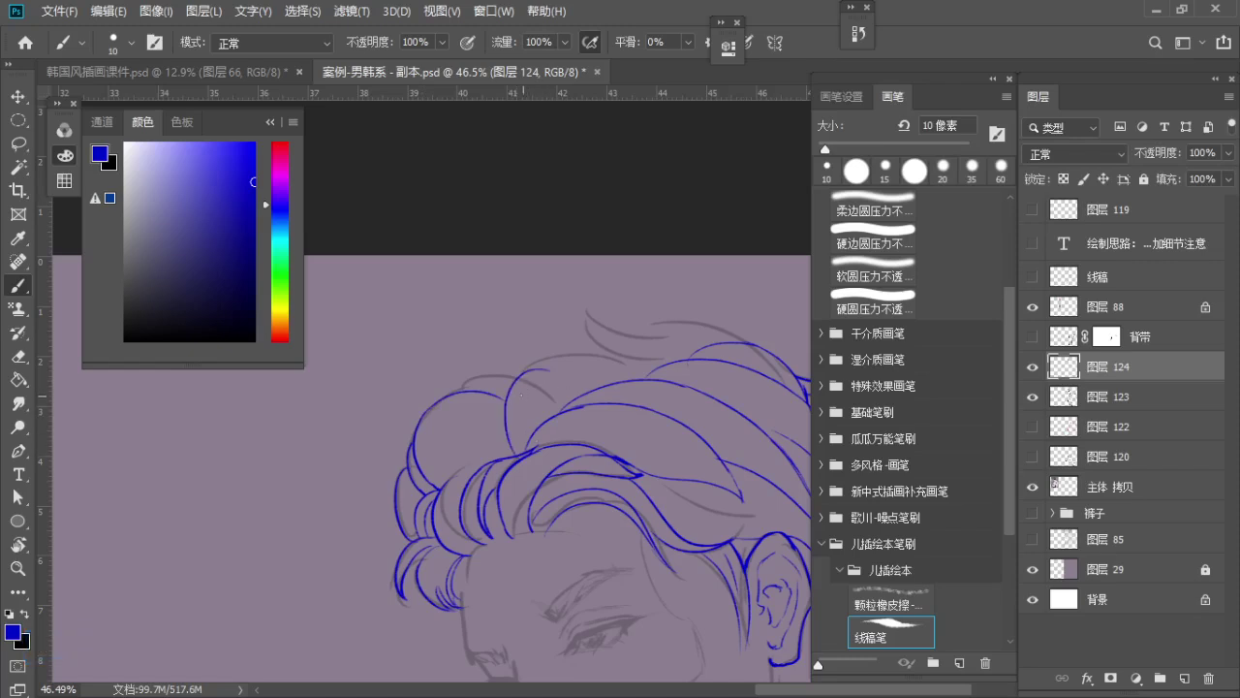
key("ctrl+z")
left_click_drag(462, 472, 489, 400)
key("ctrl+z")
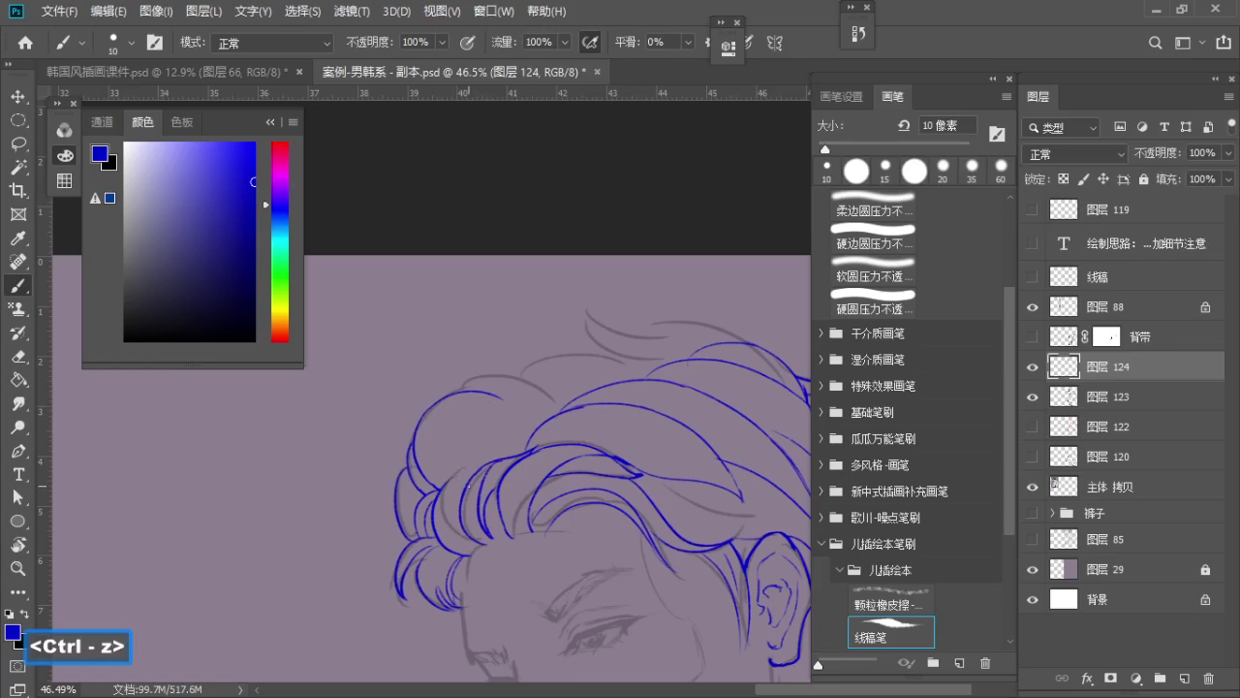
key("ctrl+z")
left_click_drag(453, 381, 538, 391)
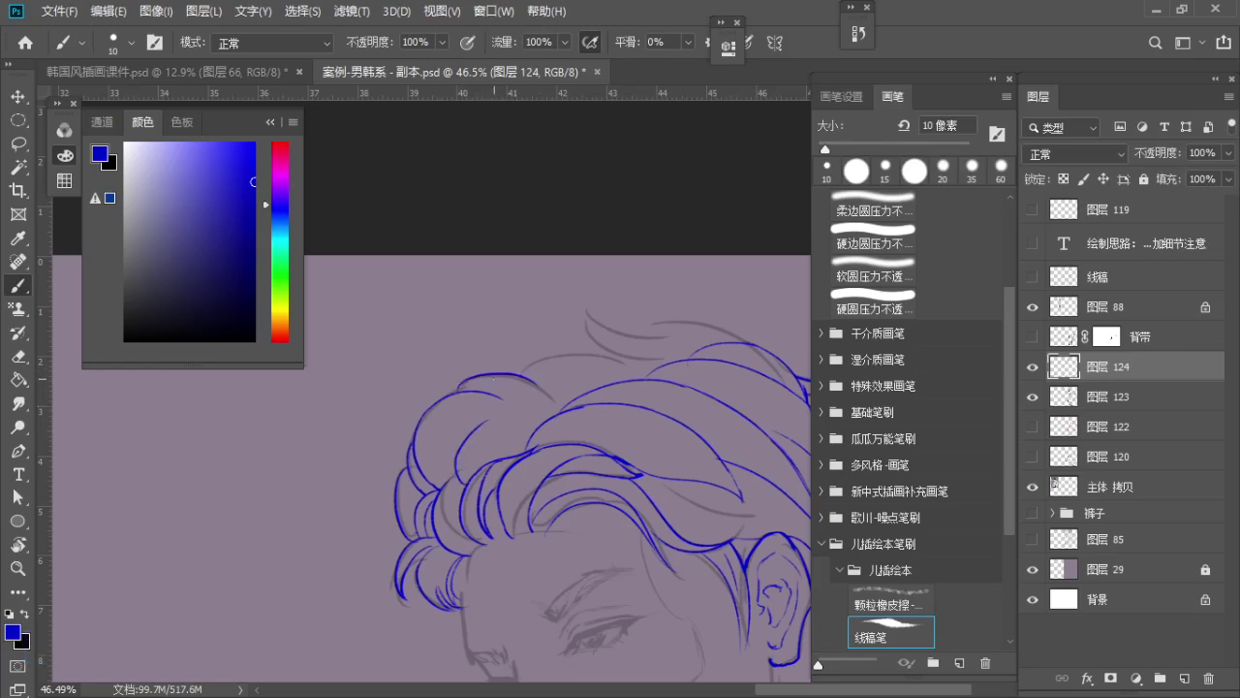
key("ctrl+z")
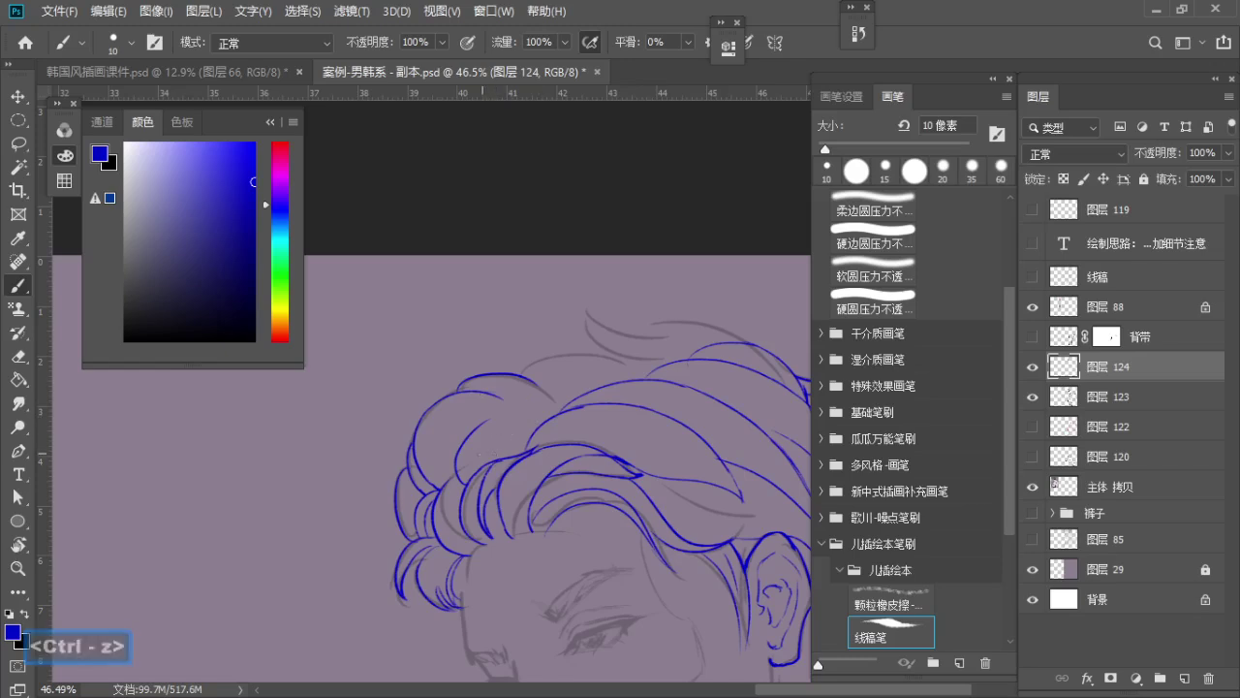
Join the inner strand to the front lock's arch tip and ink a second curved strand beside it
key("ctrl+z")
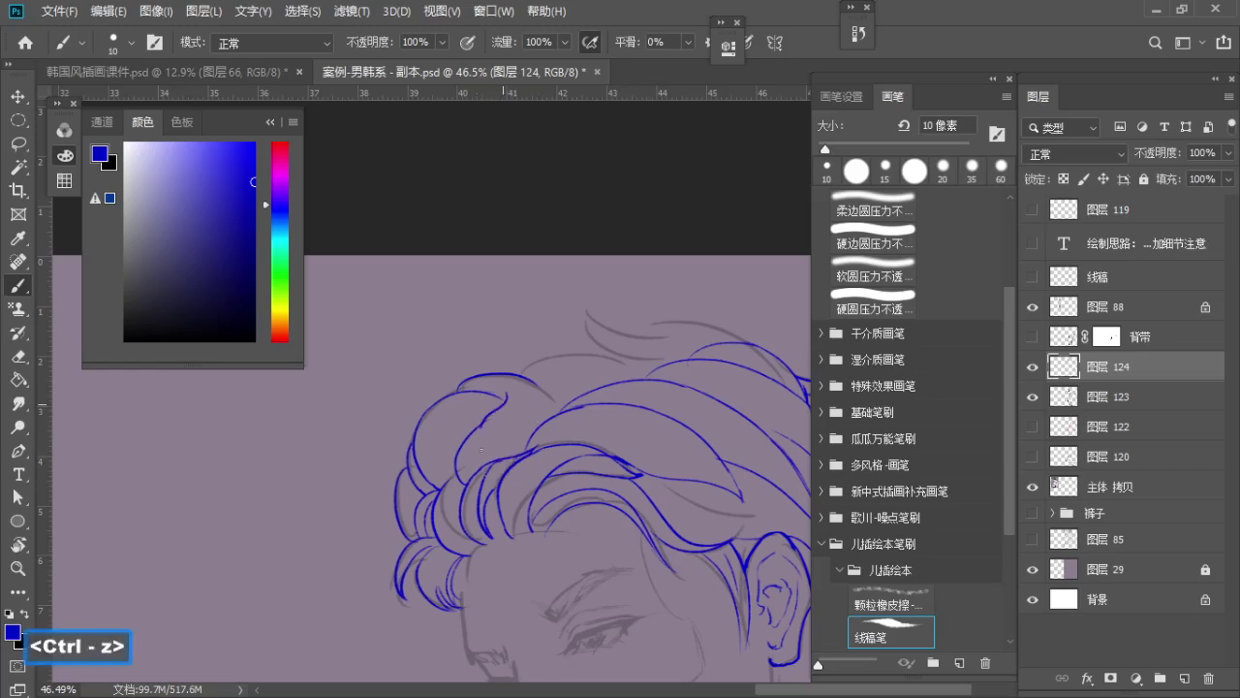
left_click_drag(481, 450, 486, 461)
key("ctrl+z")
left_click_drag(507, 394, 485, 462)
key("ctrl+z")
Extend the outer arc backward and down until it meets the start of the crown strands
mouse_move(526, 397)
left_mouse_down()
mouse_move(514, 453)
mouse_move(531, 395)
mouse_move(577, 401)
left_mouse_up()
key("ctrl+z")
key("ctrl+z")
key("ctrl+z")
mouse_move(514, 375)
left_mouse_down()
mouse_move(581, 404)
mouse_move(562, 414)
mouse_move(555, 402)
mouse_move(561, 411)
mouse_move(517, 429)
left_mouse_up()
key("ctrl+z")
key("ctrl+z")
key("ctrl+z")
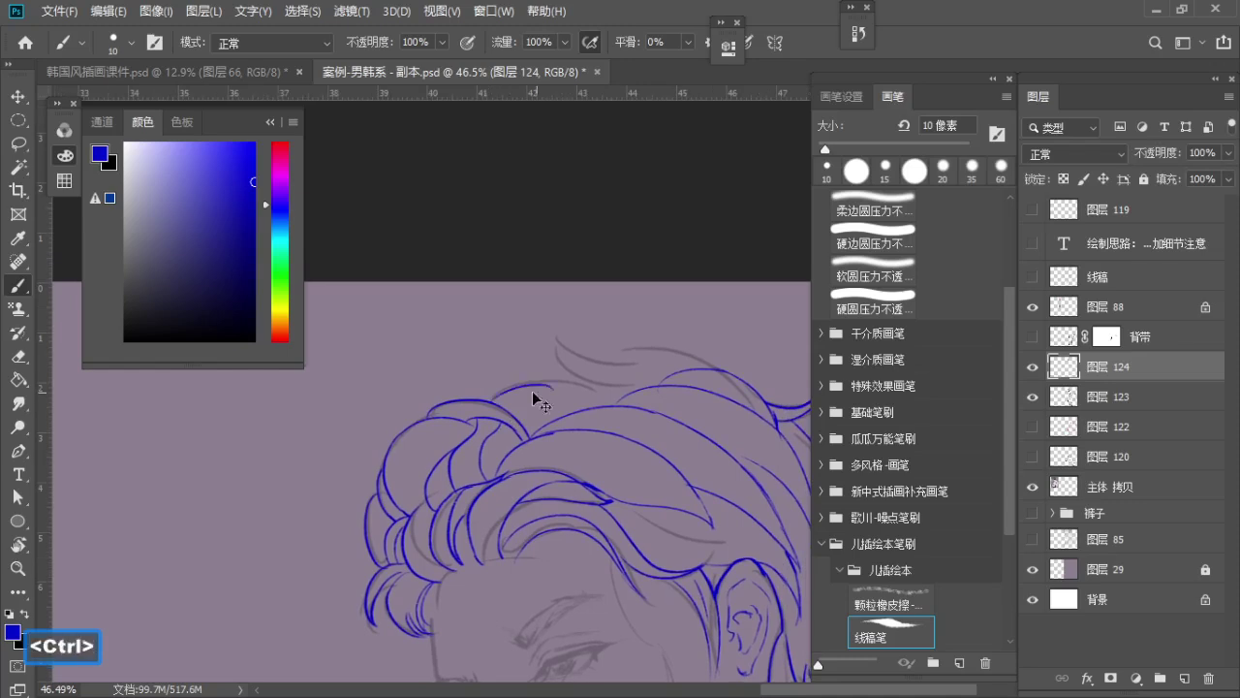
key("ctrl+z")
key("ctrl+z")
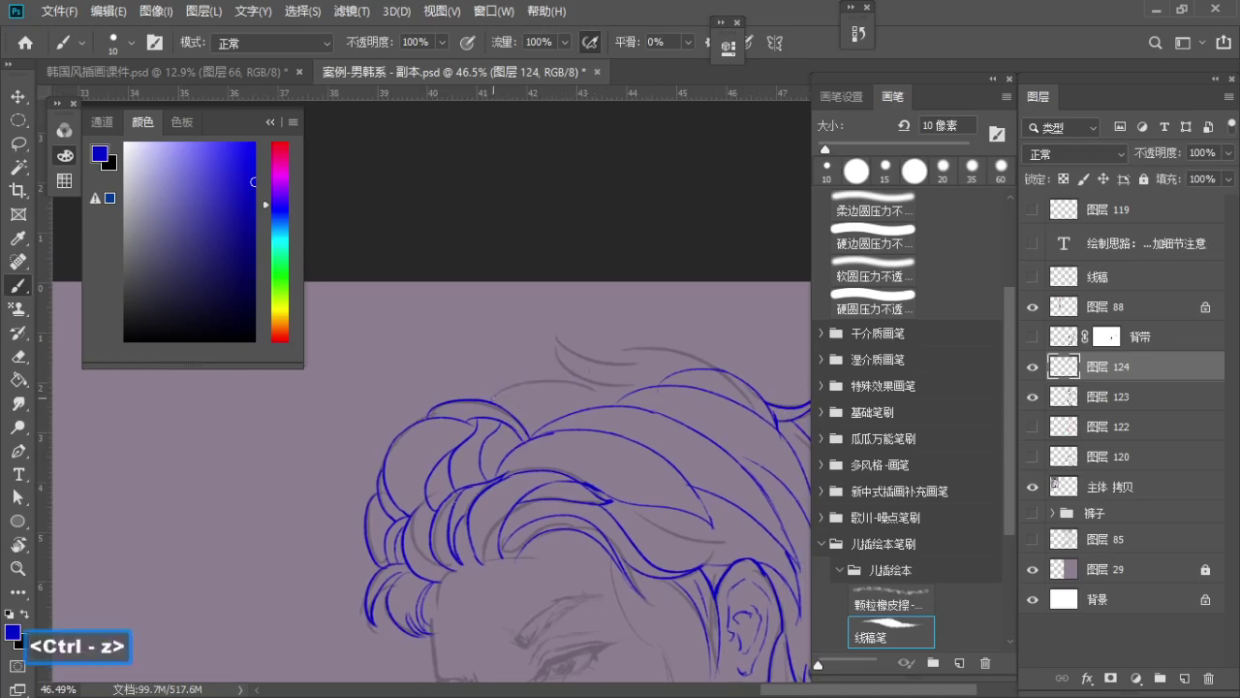
mouse_move(487, 399)
left_mouse_down()
mouse_move(616, 378)
mouse_move(533, 370)
left_mouse_up()
key("ctrl+z")
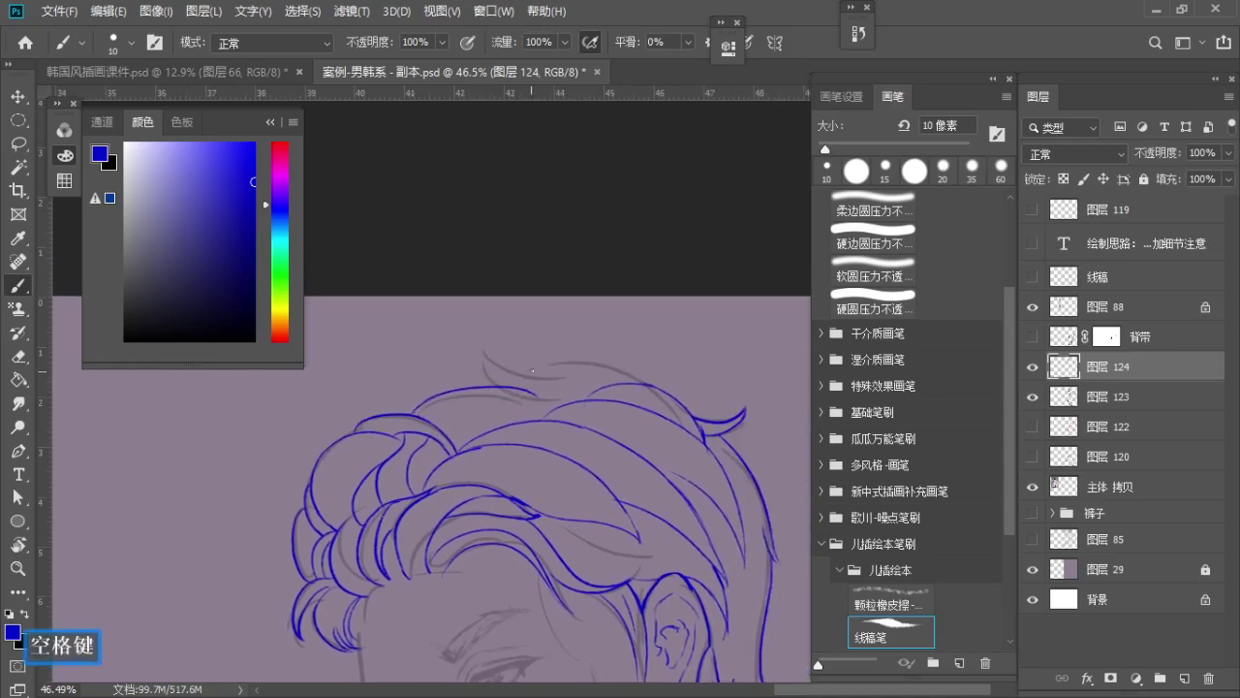
key("ctrl+z")
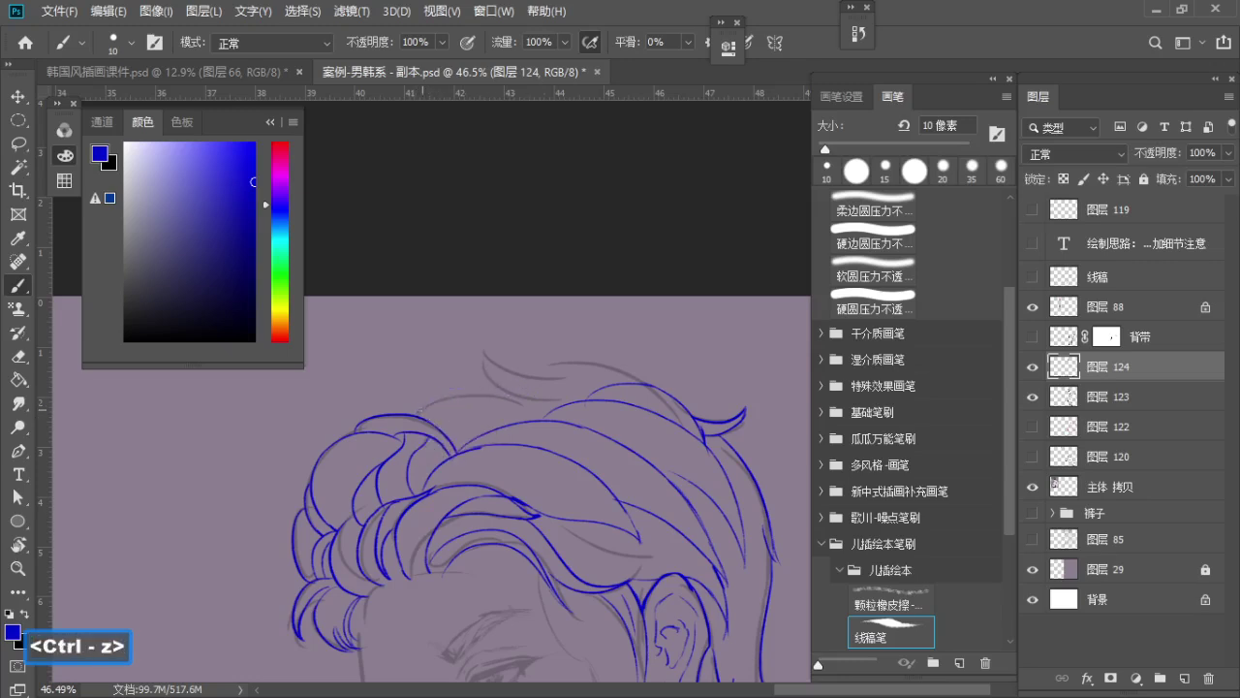
Ink a short top contour arc behind the front volume, ending in a small raised tuft on the crown
mouse_move(418, 415)
left_mouse_down()
mouse_move(540, 424)
mouse_move(540, 394)
left_mouse_up()
key("ctrl+z")
mouse_move(417, 414)
left_mouse_down()
mouse_move(538, 407)
mouse_move(563, 368)
left_mouse_up()
key("ctrl+z")
key("ctrl+z")
key("ctrl+z")
mouse_move(499, 397)
left_mouse_down()
mouse_move(565, 371)
mouse_move(513, 385)
mouse_move(521, 369)
mouse_move(544, 368)
left_mouse_up()
key("ctrl+z")
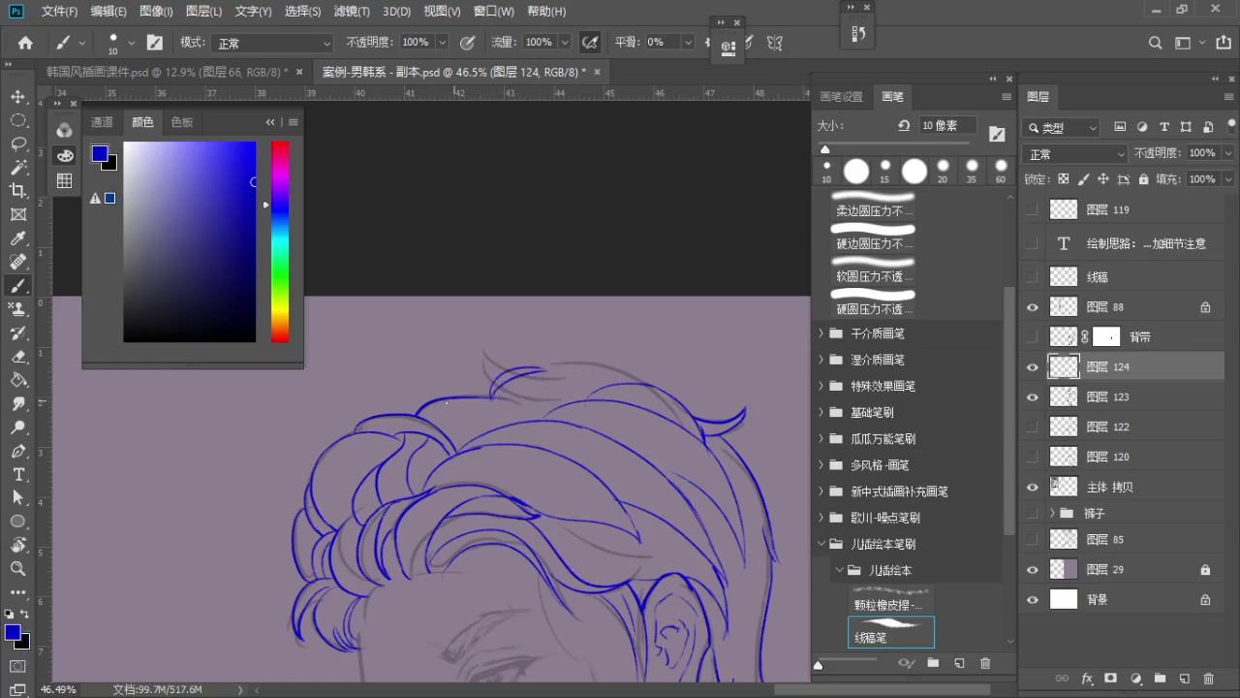
Ink an inner hair line beneath the top contour arc, curving back toward the base of the tuft
mouse_move(451, 399)
left_mouse_down()
mouse_move(516, 400)
mouse_move(459, 402)
mouse_move(507, 356)
left_mouse_up()
key("ctrl+z")
key("e")
key("b")
key("b")
key("ctrl+z")
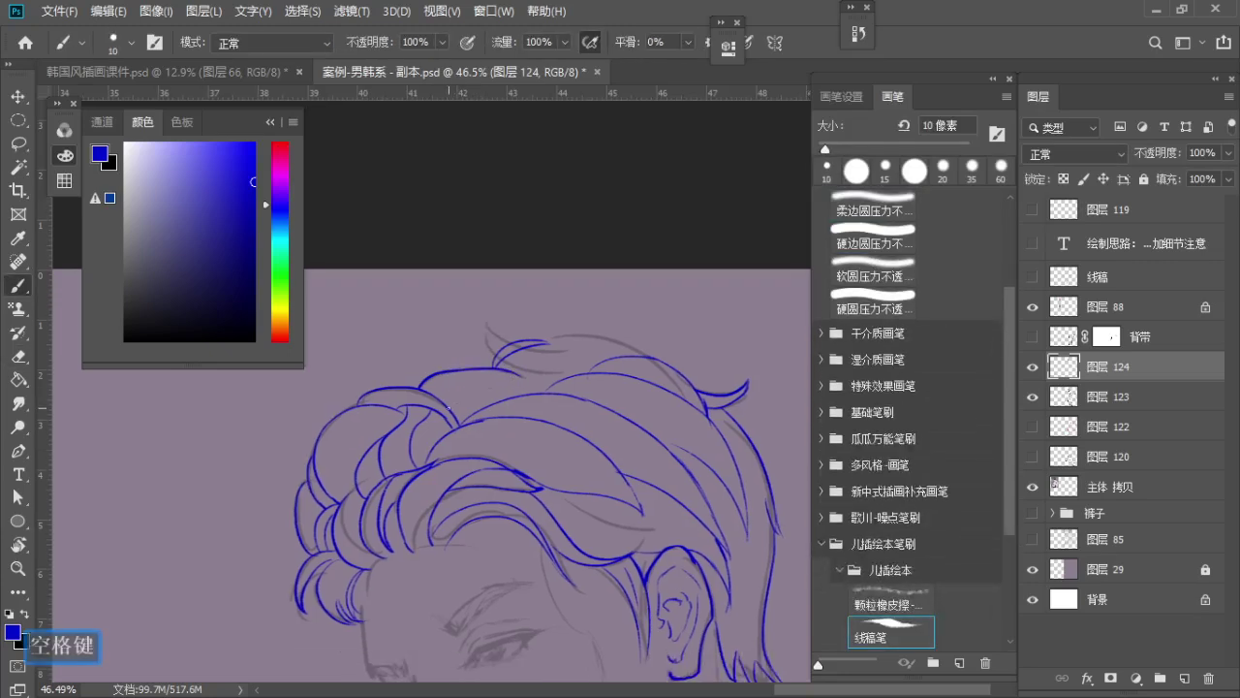
key("ctrl+z")
key("ctrl+z")
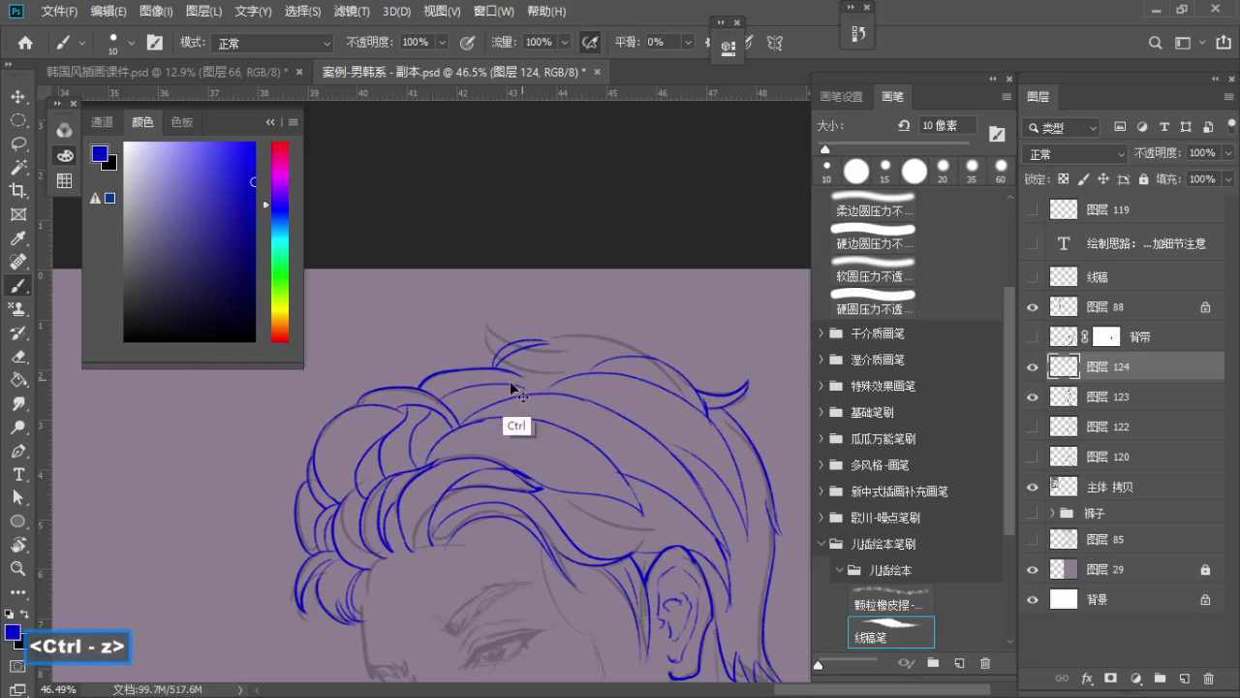
key("ctrl+z")
mouse_move(440, 403)
left_mouse_down()
mouse_move(513, 380)
mouse_move(513, 392)
left_mouse_up()
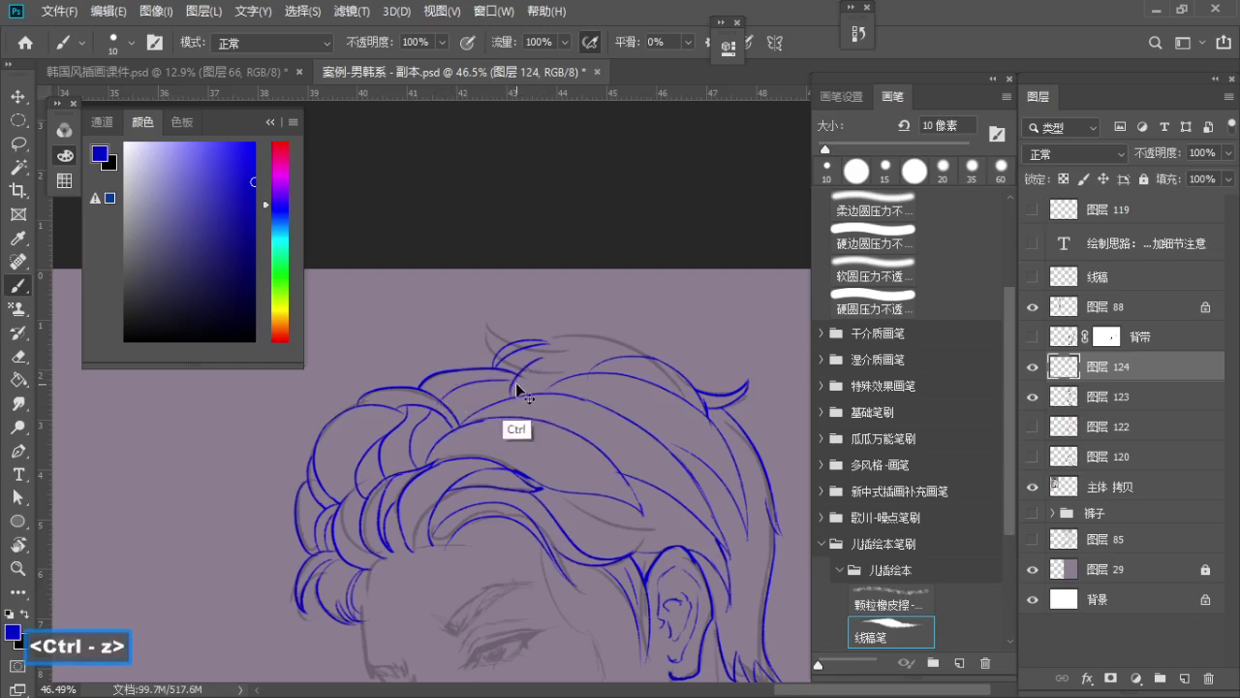
Erase the overlapping line ends at the tuft and redraw the strand edge there
key("ctrl+z")
key("e")
mouse_move(535, 352)
left_mouse_down()
mouse_move(512, 393)
mouse_move(524, 376)
left_mouse_up()
key("b")
key("ctrl+z")
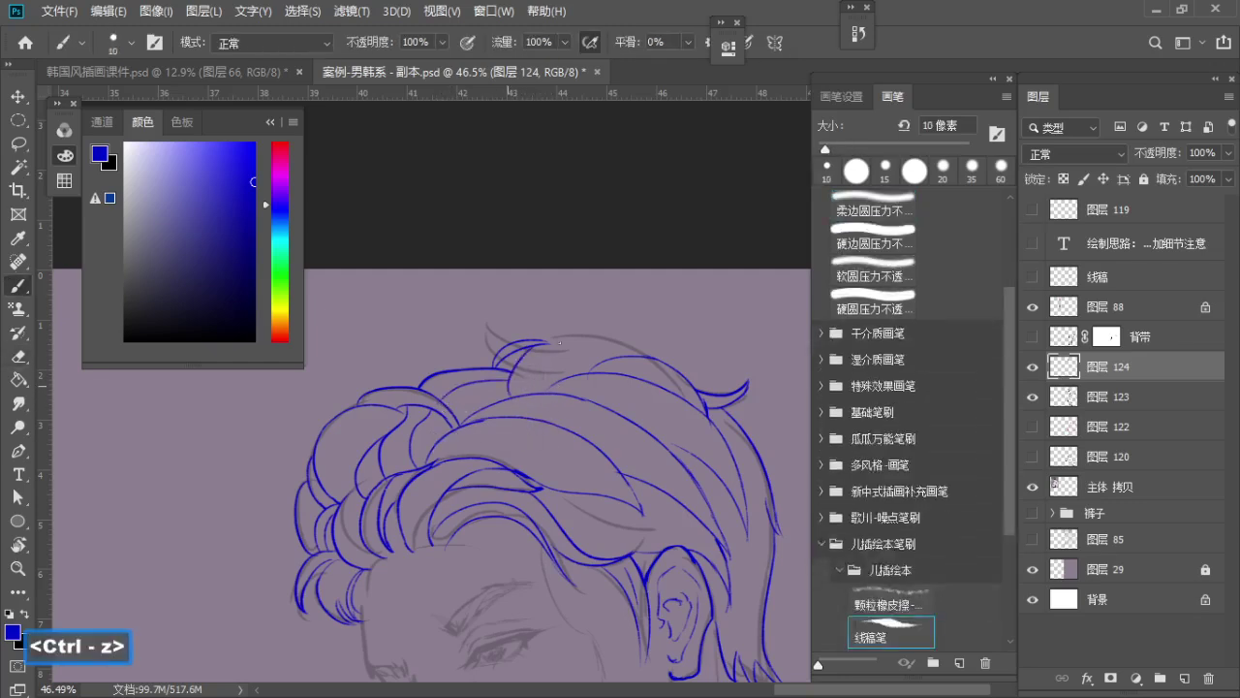
Ink the crown's top contour from the tuft backward, finishing in an upturned pointed flick
key("space")
left_click_drag(583, 336, 535, 352)
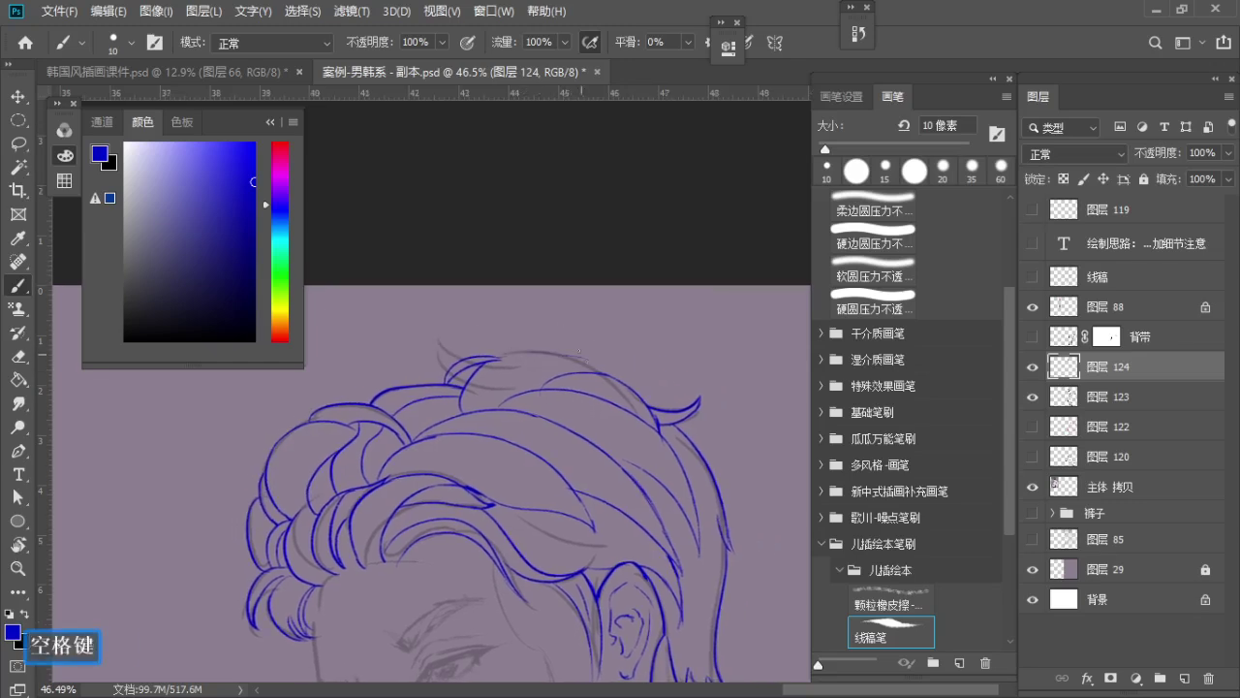
mouse_move(620, 380)
left_mouse_down()
mouse_move(500, 358)
mouse_move(589, 364)
mouse_move(625, 351)
mouse_move(554, 318)
mouse_move(535, 210)
left_mouse_up()
Hide the grey sketch layer 图层 123 to view the blue hair and ear line art alone
key("z")
key("space")
left_click_drag(475, 283, 457, 284)
left_click_drag(528, 317, 498, 323)
key("b")
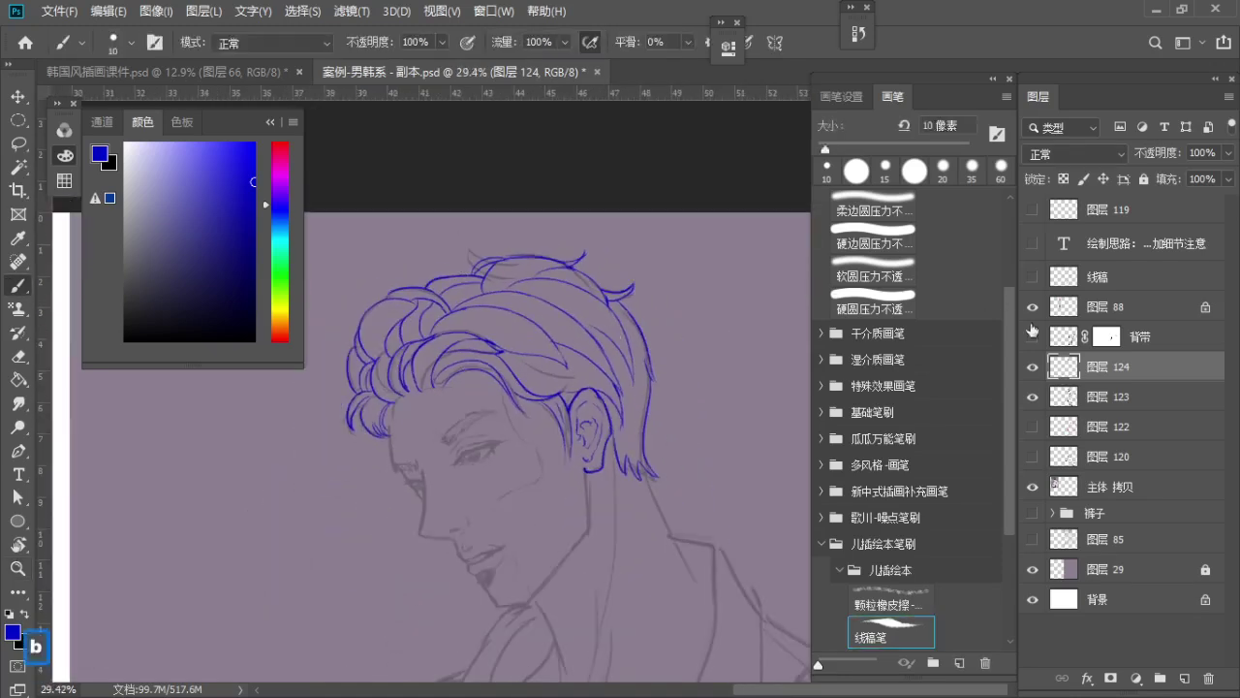
left_click(1032, 397)
key("z")
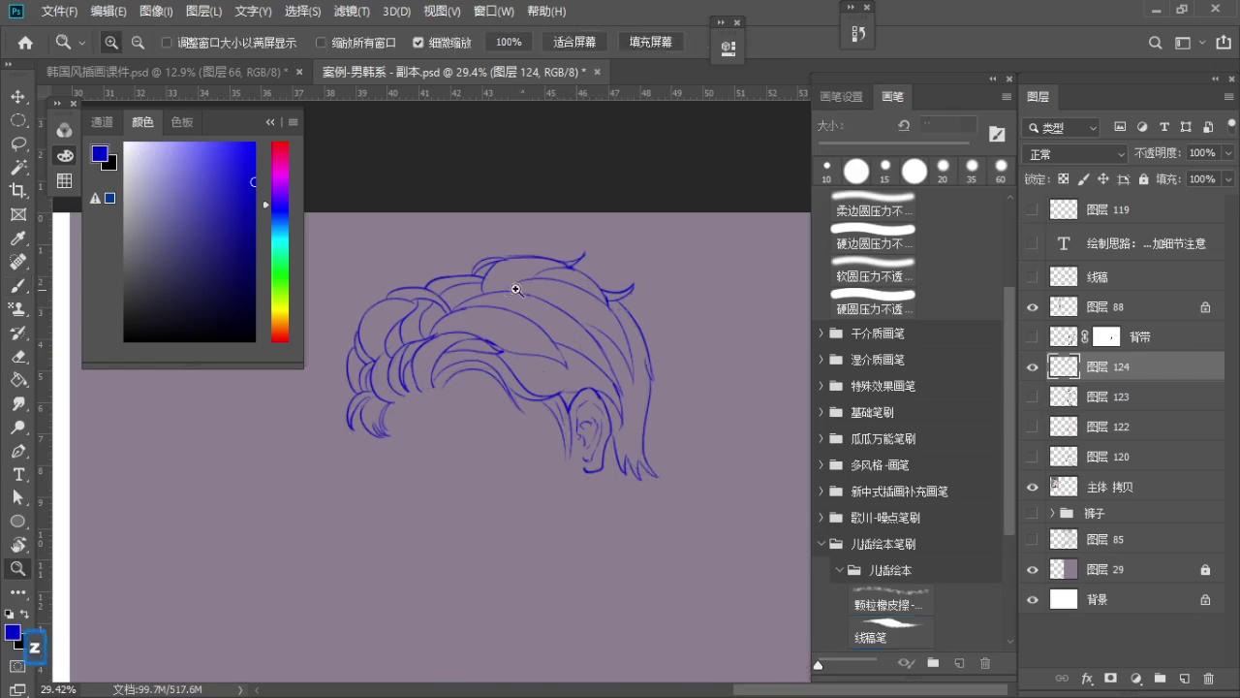
Erase the overlapping line ends where the front curls meet beneath the crown arc
scroll(533, 325, "up", 3)
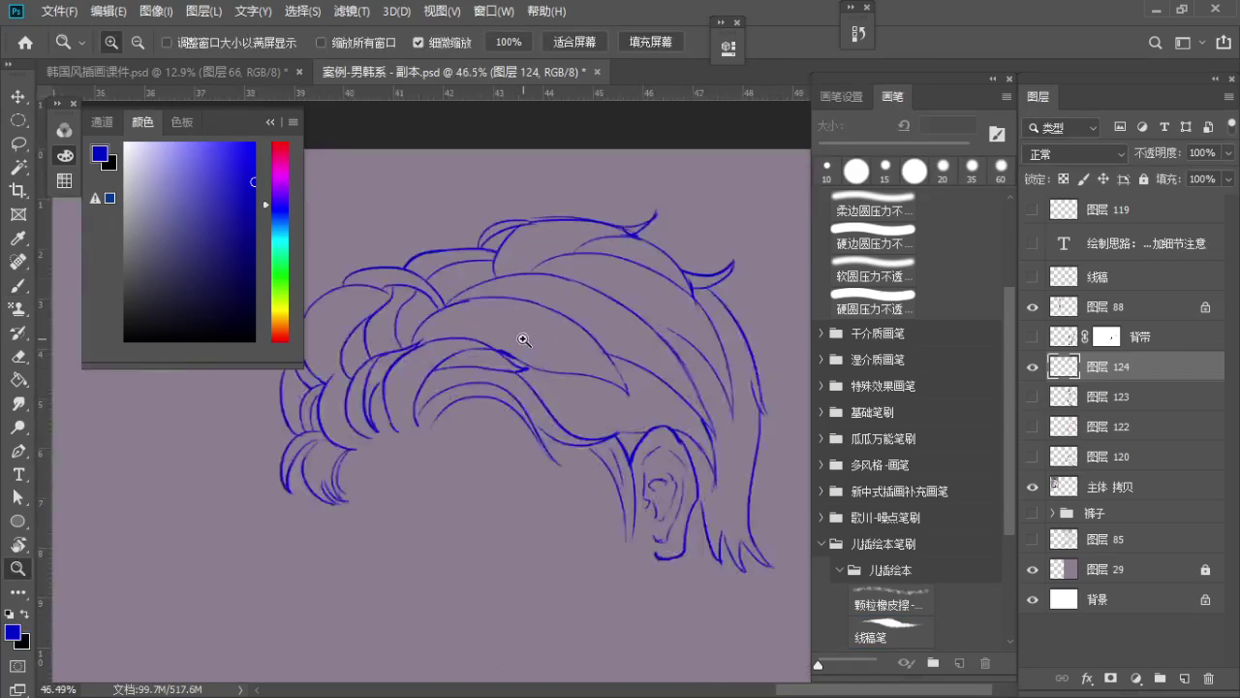
scroll(520, 338, "down", 2)
left_click_drag(484, 292, 562, 333)
key("space")
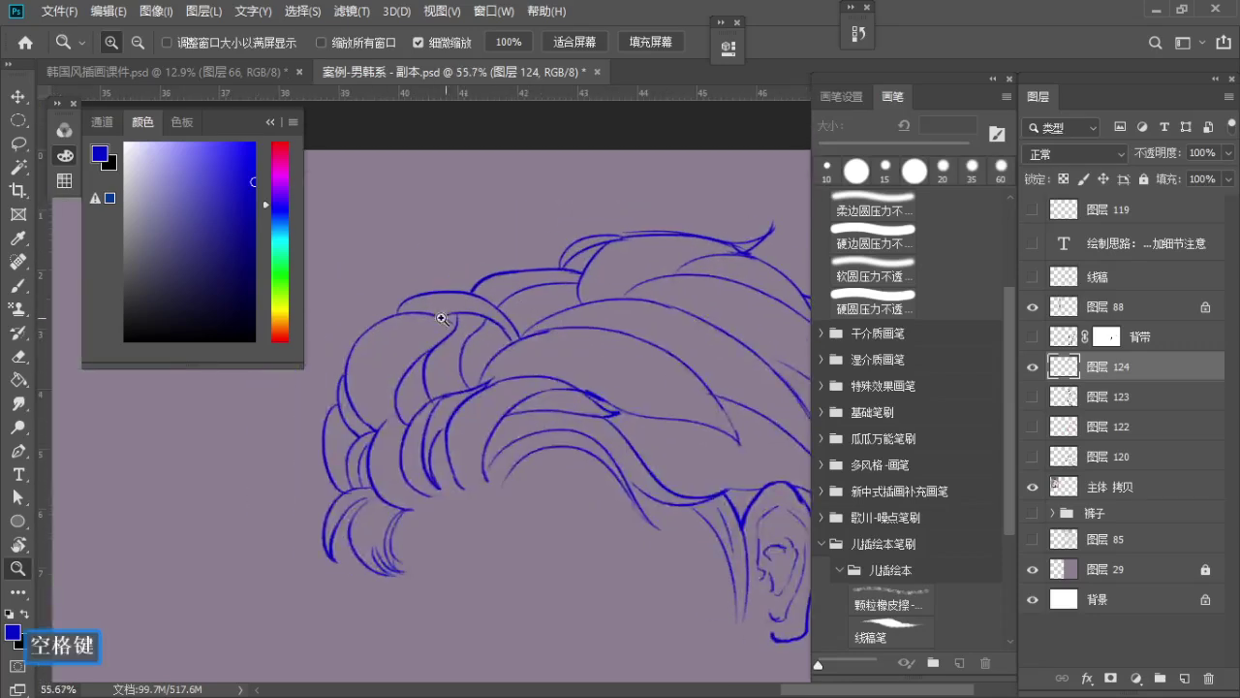
scroll(437, 313, "up", 2)
key("b")
key("e")
key("bracketleft")
key("bracketleft")
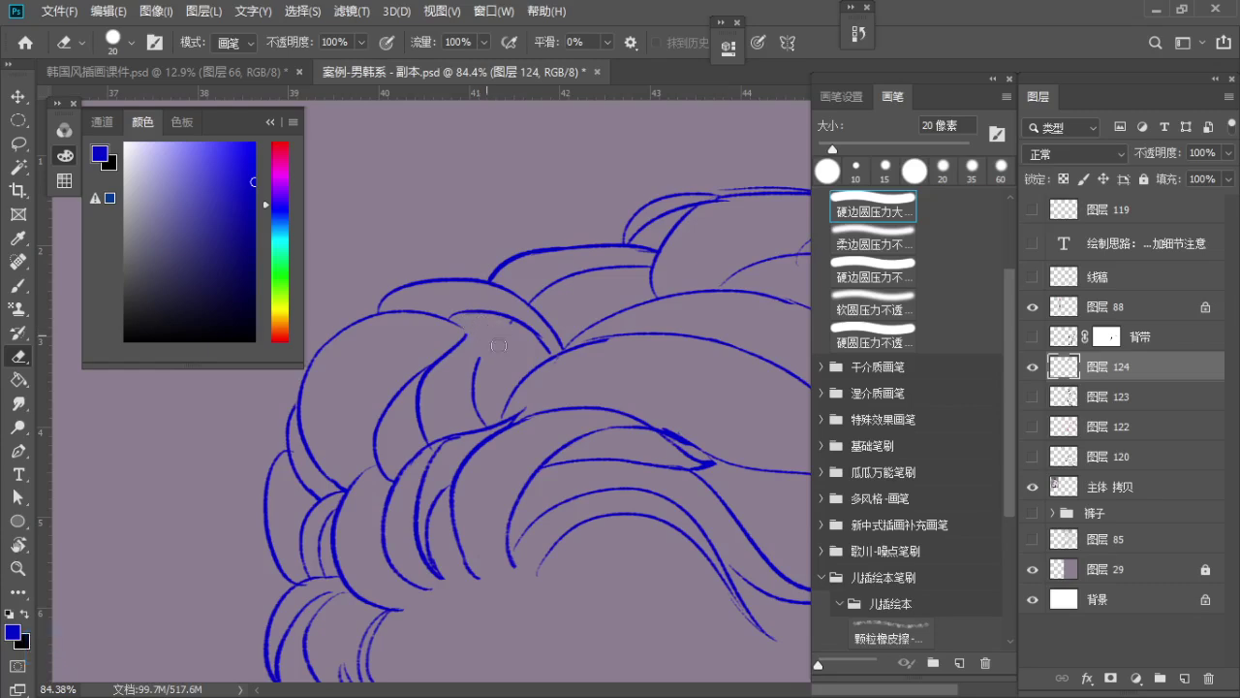
Redraw the front curl's tip as a short hooked stroke joining the arc above it, using the 10 px brush
key("b")
key("ctrl+z")
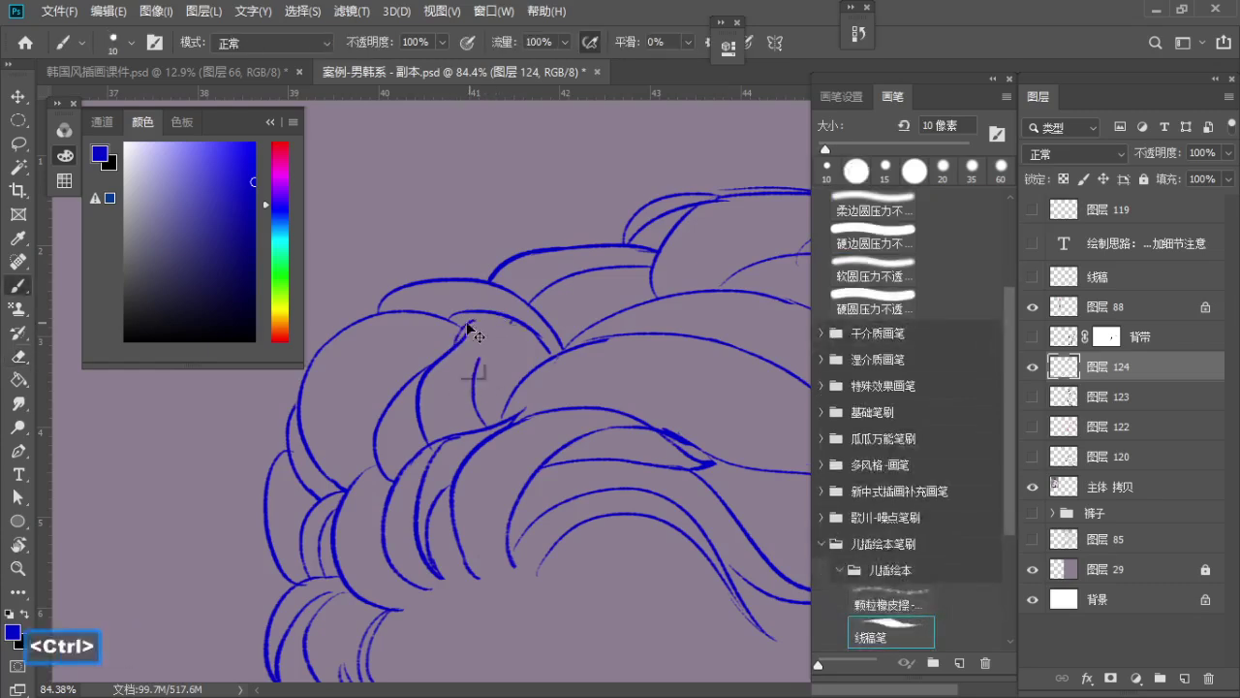
key("ctrl+z")
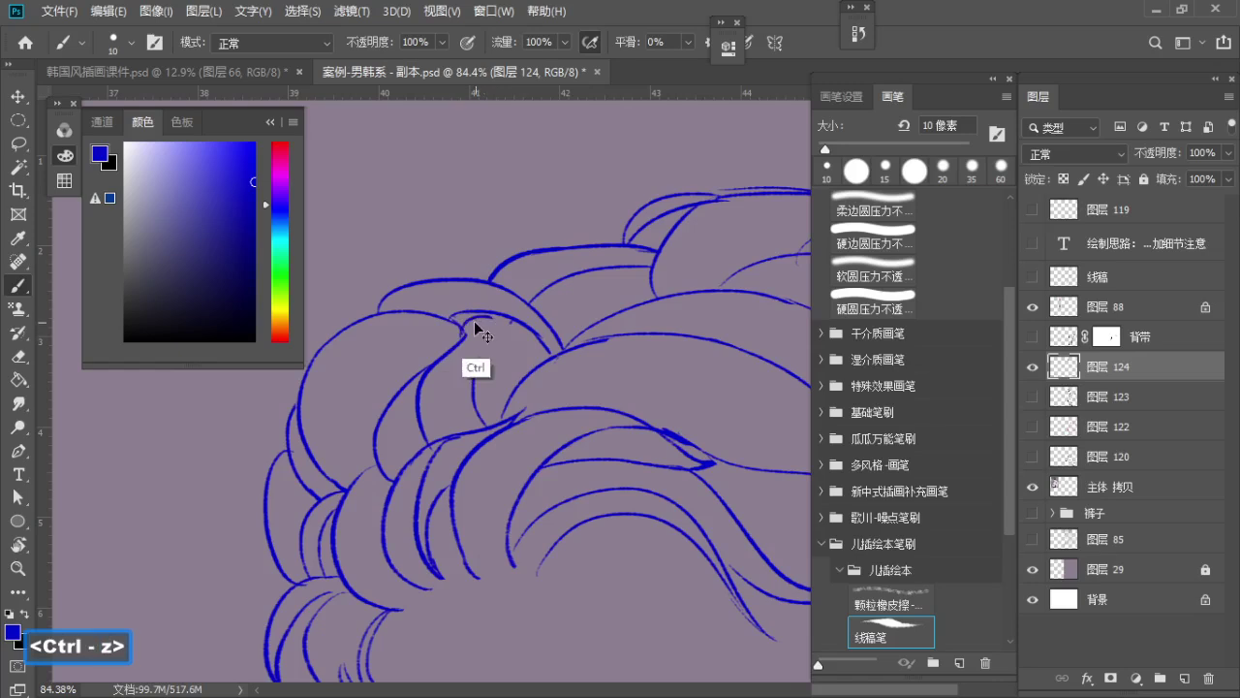
key("ctrl+z")
key("ctrl+z")
key("e")
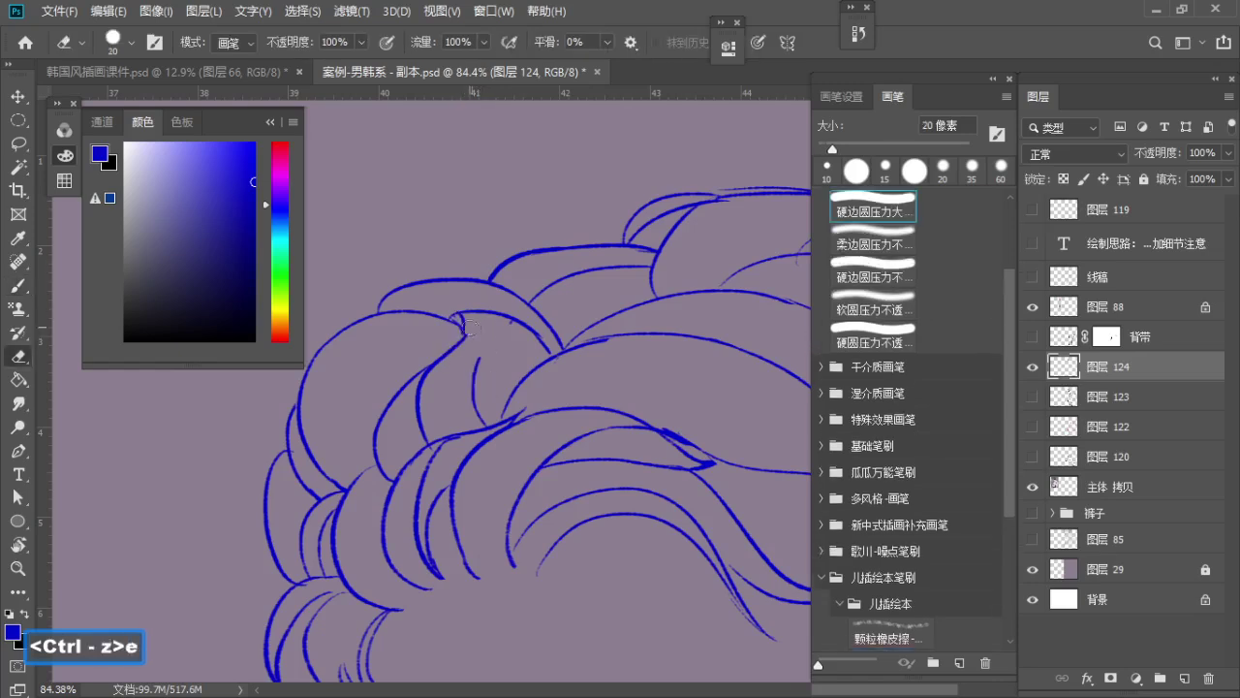
key("b")
mouse_move(460, 315)
left_mouse_down()
mouse_move(469, 334)
mouse_move(508, 315)
mouse_move(518, 385)
left_mouse_up()
key("ctrl+z")
key("ctrl+z")
key("ctrl+z")
key("ctrl+z")
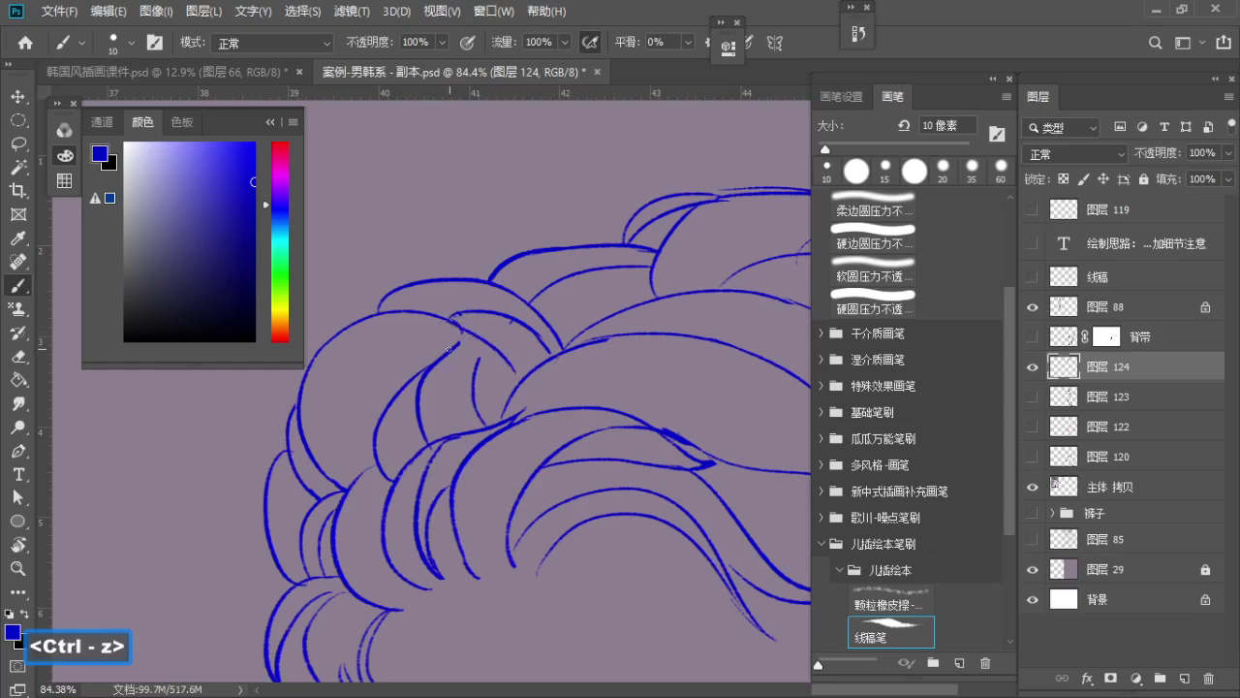
key("ctrl+z")
key("ctrl+z")
key("ctrl+z")
key("ctrl+z")
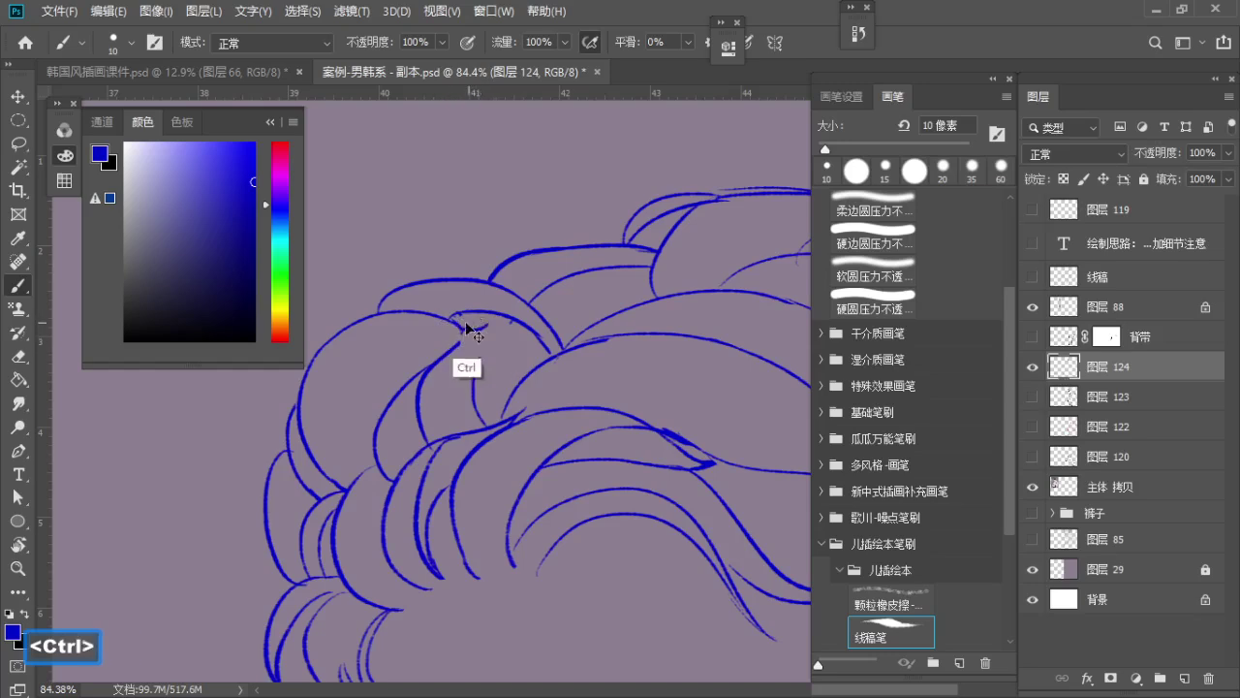
Ink the inner front curl's upper edge as an arc sweeping back beneath the crown line
key("e")
key("b")
key("ctrl+z")
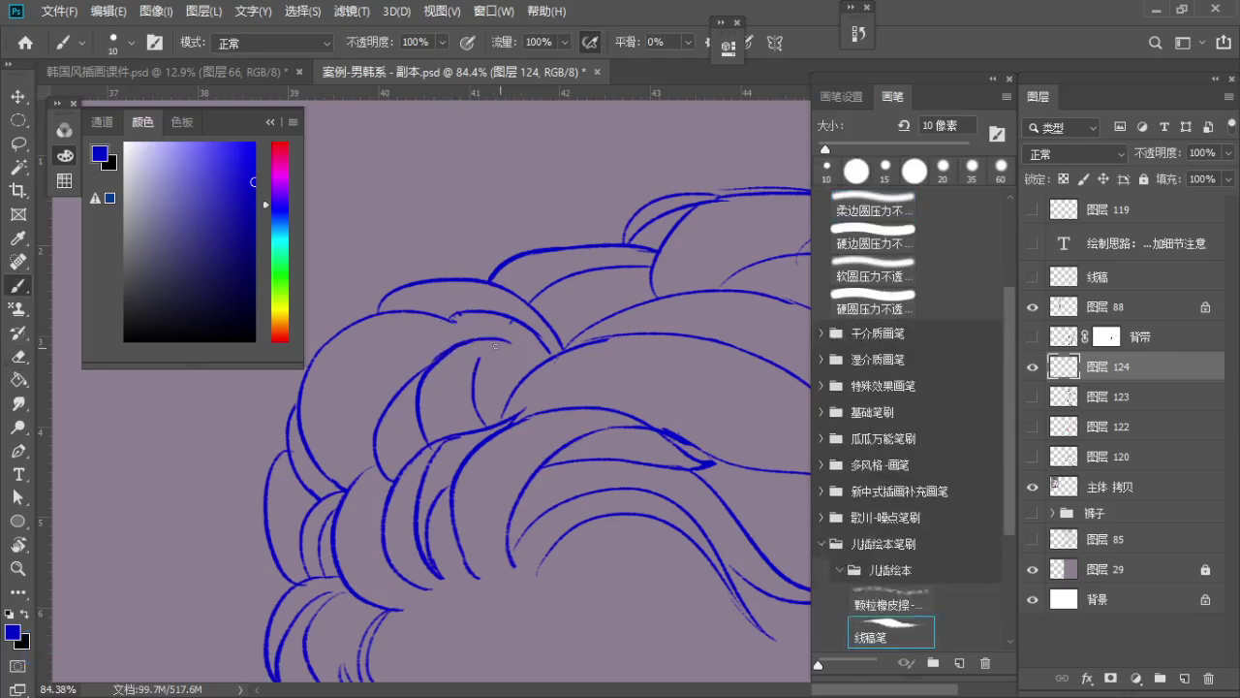
left_click_drag(496, 346, 536, 367)
key("ctrl+z")
key("b")
scroll(491, 321, "down", 2)
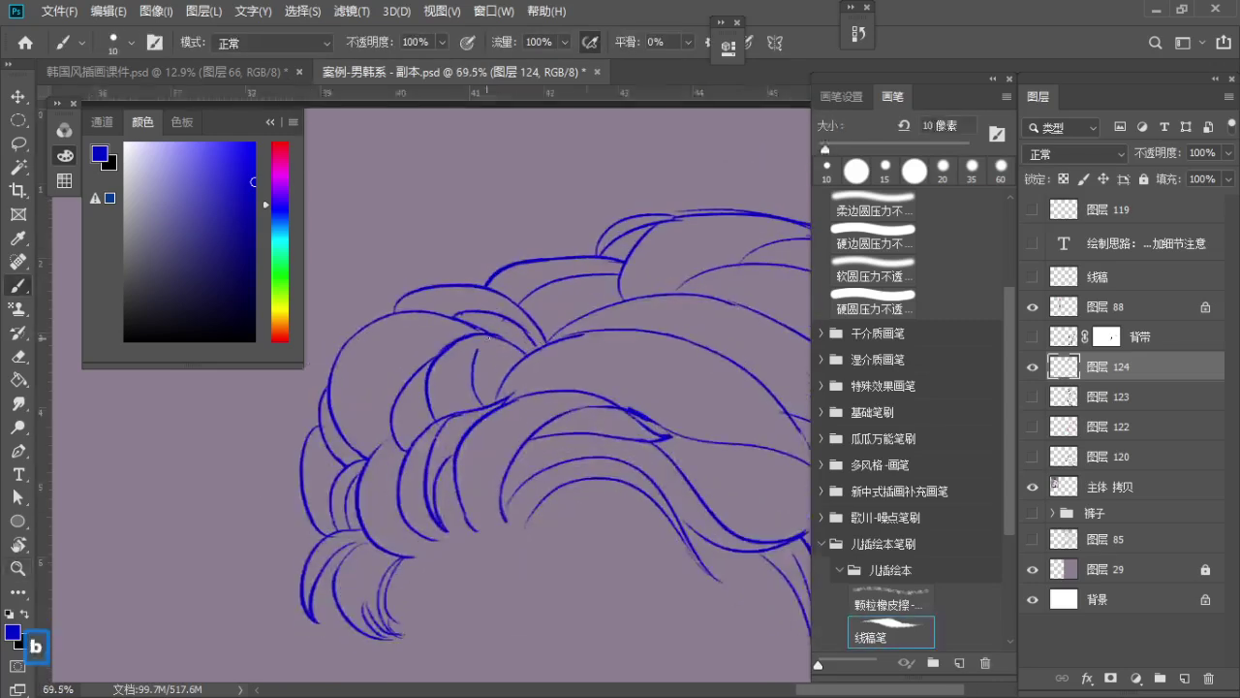
Add loose parallel contour strokes outside the upper and lower front curls
key("z")
mouse_move(484, 342)
left_mouse_down()
mouse_move(430, 368)
mouse_move(456, 392)
left_mouse_up()
key("space")
key("z")
key("b")
key("ctrl+z")
left_click_drag(403, 454, 395, 402)
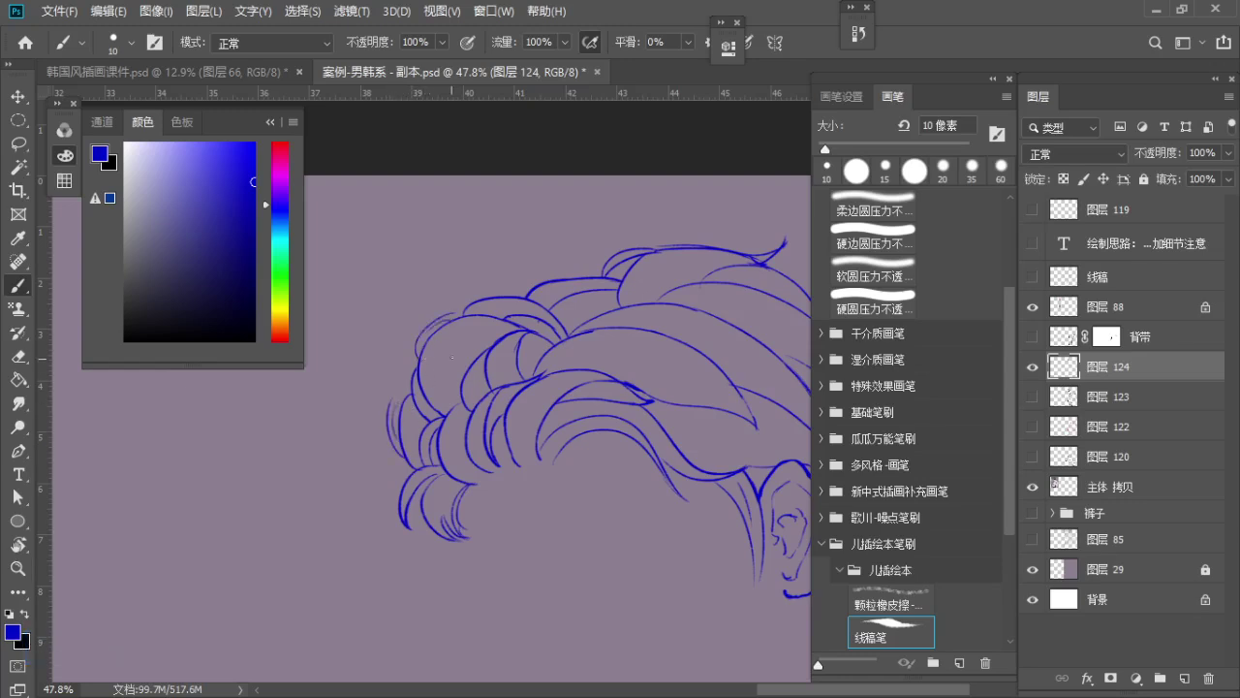
Thicken the front curl lines at their junctions and fill the narrow gap between the lower curls with solid blue
key("z")
left_click_drag(453, 359, 426, 373)
mouse_move(471, 414)
left_mouse_down()
mouse_move(509, 433)
mouse_move(544, 426)
left_mouse_up()
key("b")
key("space")
left_click_drag(465, 358, 458, 417)
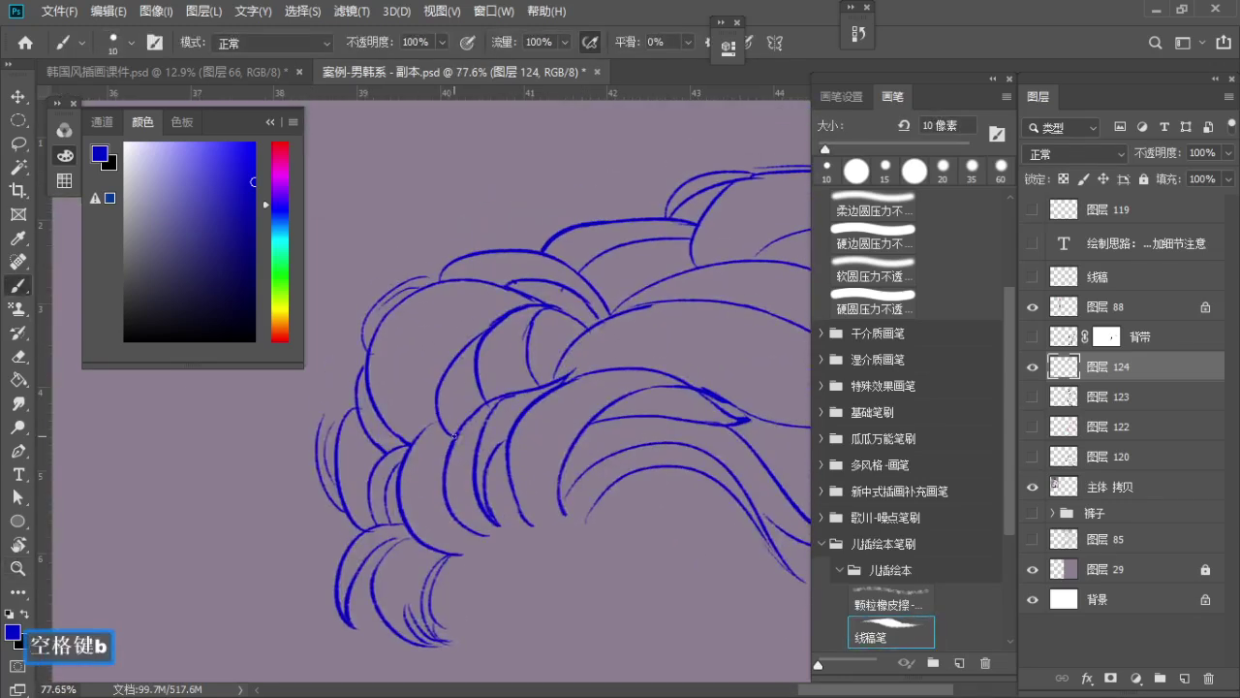
key("ctrl+z")
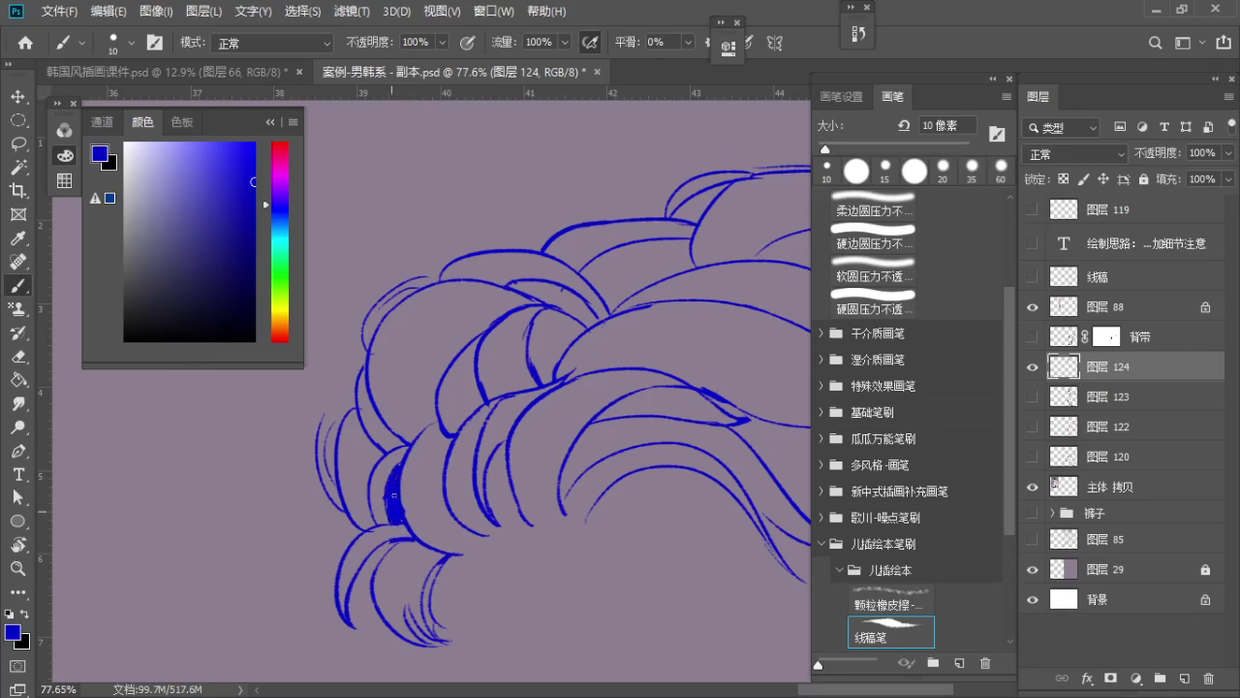
Thicken the junction where the front curls meet the long swept-back strands
key("z")
left_click_drag(407, 499, 329, 457)
key("z")
left_click_drag(537, 374, 572, 371)
scroll(439, 278, "up", 3)
key("b")
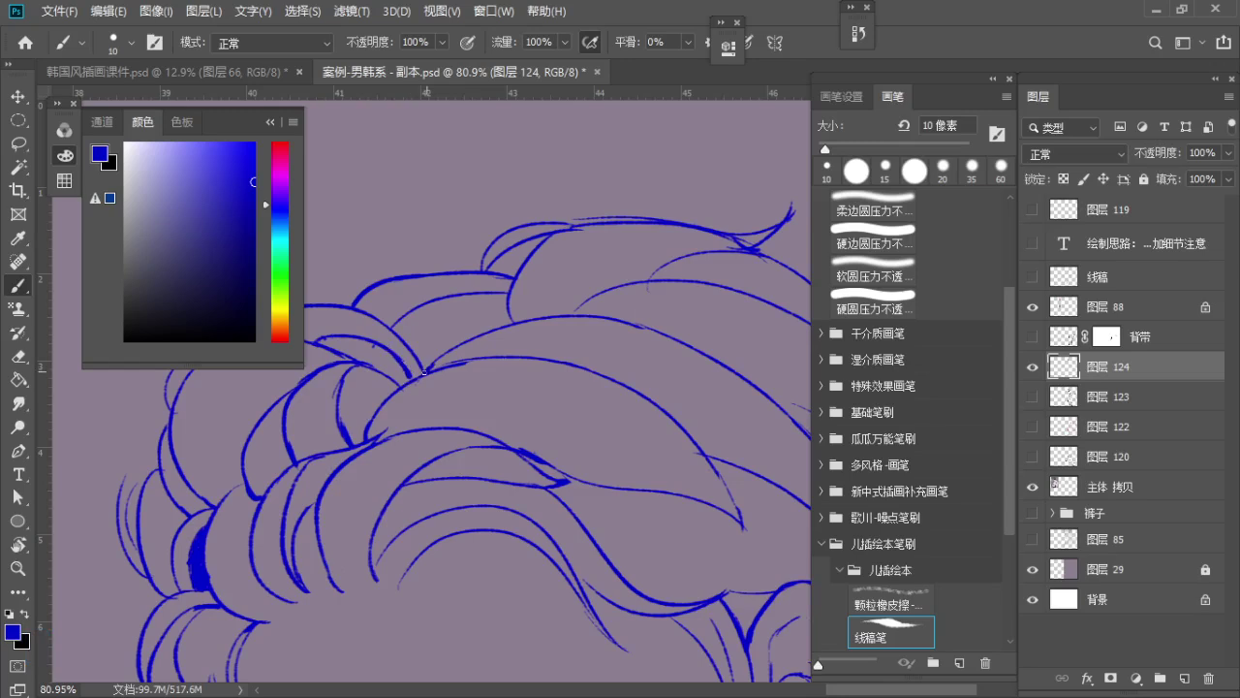
Fill the triangular gap in front of the ear with solid blue using a 15 px brush
key("z")
mouse_move(425, 370)
left_mouse_down()
mouse_move(443, 357)
mouse_move(373, 357)
mouse_move(389, 333)
left_mouse_up()
key("space")
key("z")
left_click_drag(584, 409, 628, 407)
key("b")
key("bracketright")
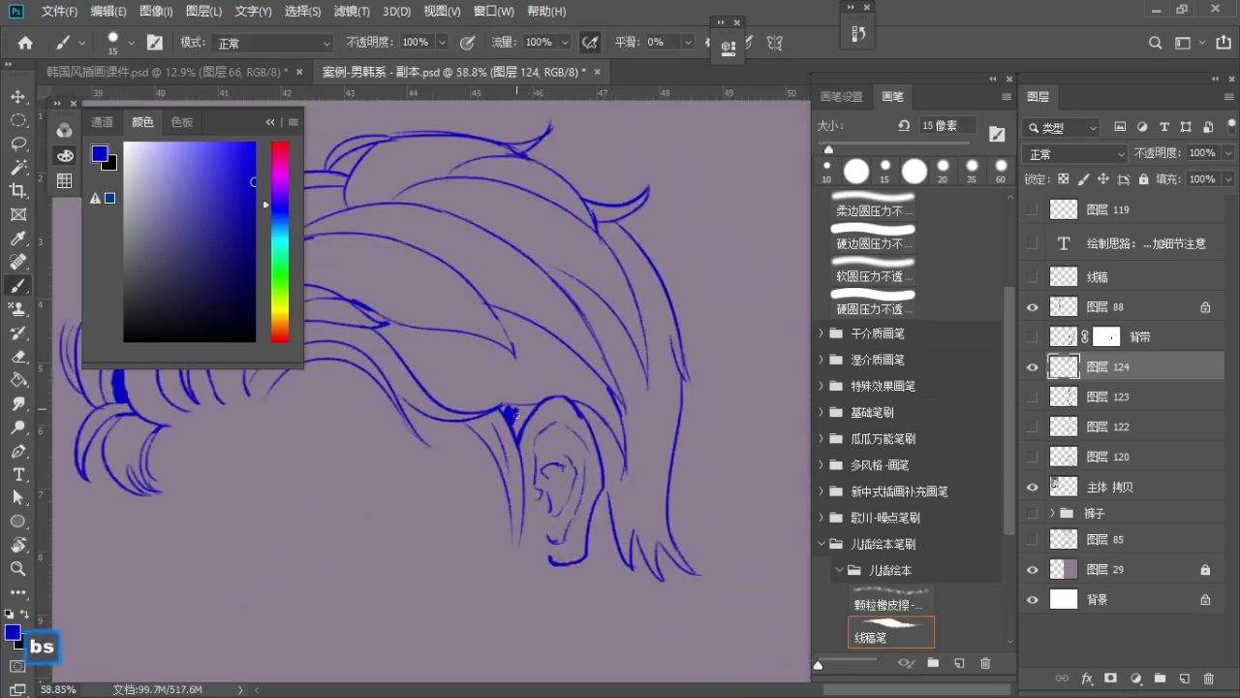
mouse_move(516, 414)
left_mouse_down()
mouse_move(521, 424)
mouse_move(513, 415)
left_mouse_up()
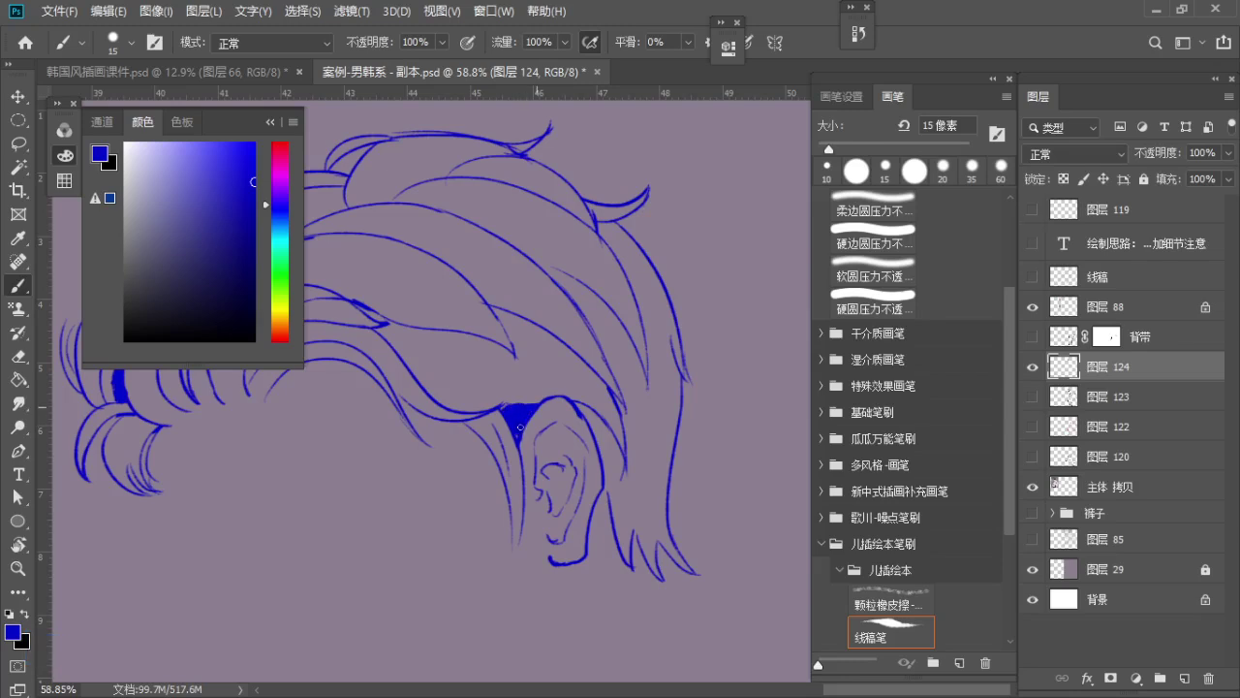
Fill the crescent-shaped gap between the back of the ear and the hair with solid blue
key("z")
scroll(611, 475, "down", 1)
key("b")
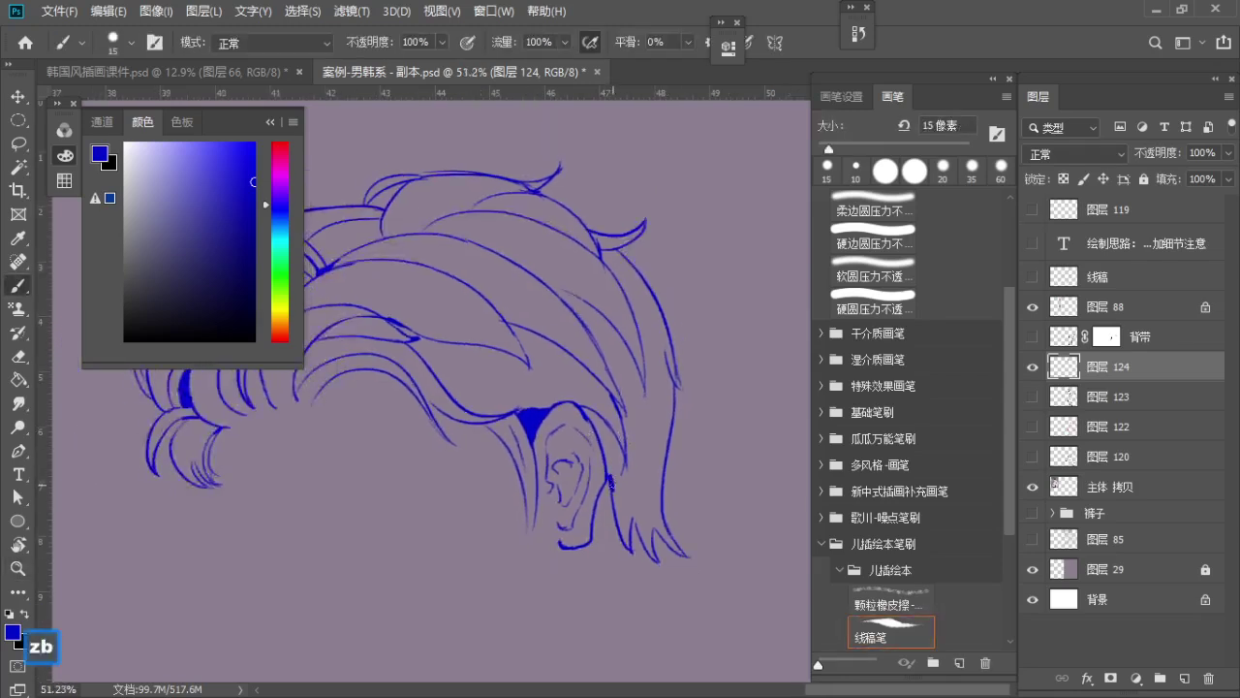
left_click_drag(589, 415, 605, 446)
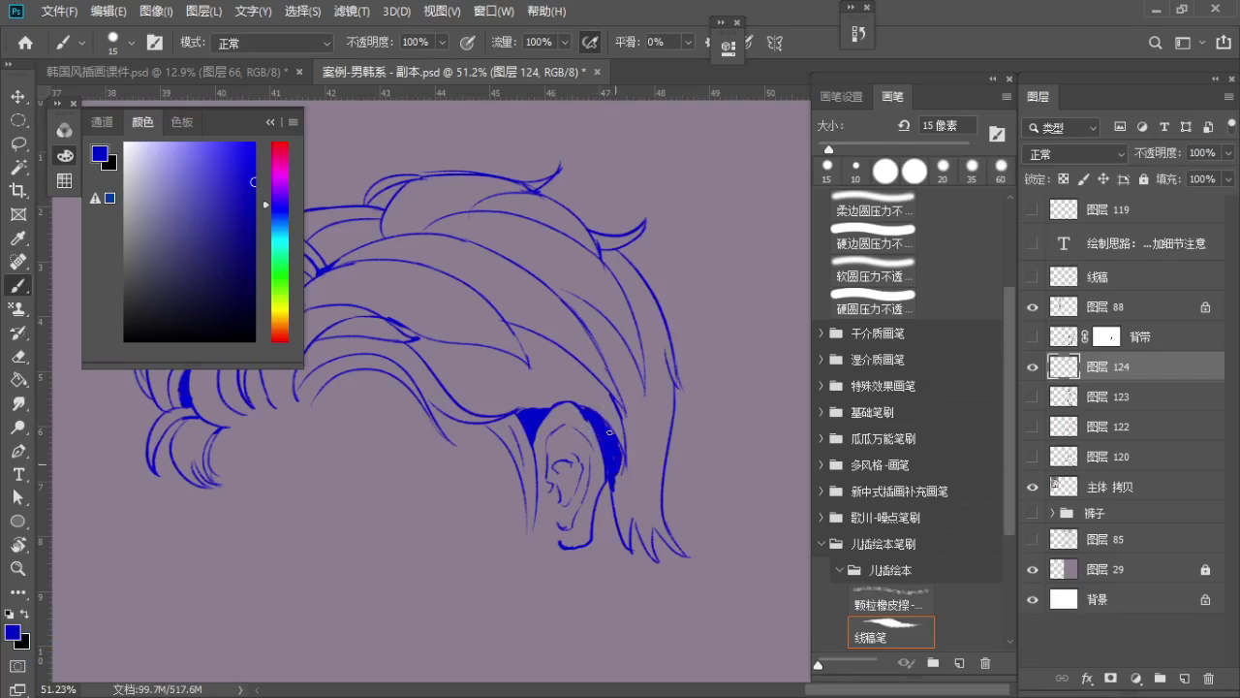
key("z")
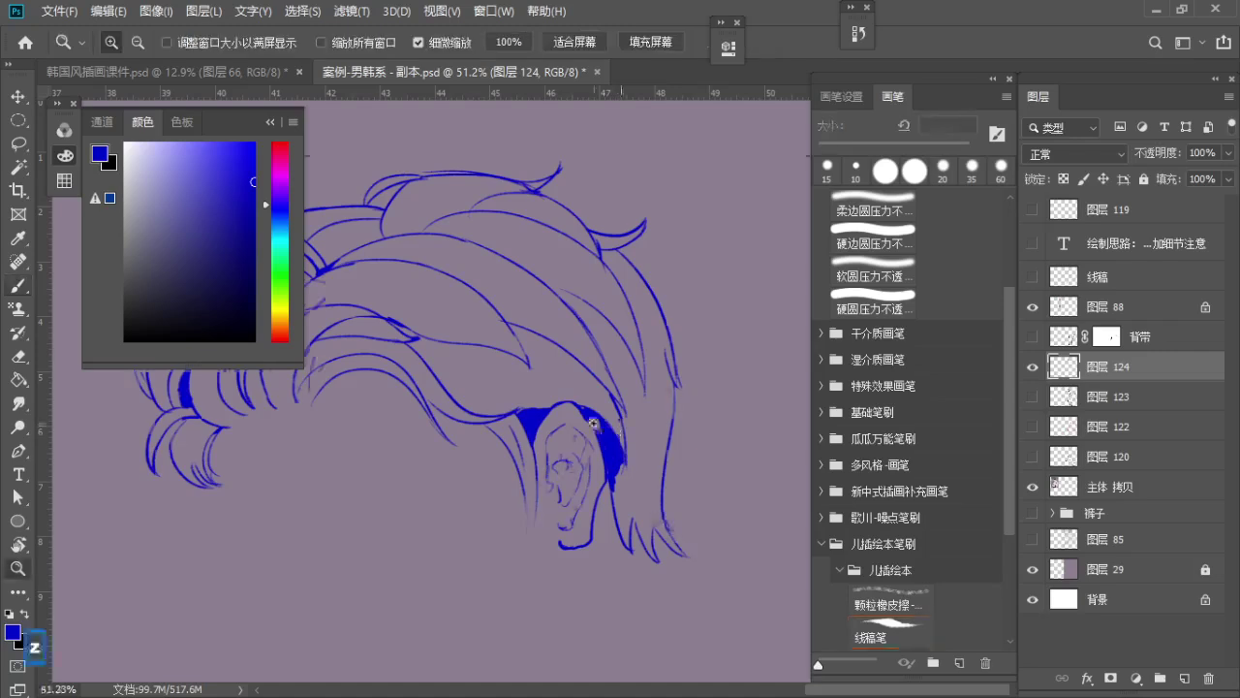
Show the grey sketch layer 图层 123 again to see the face beneath the blue line art
scroll(610, 464, "down", 2)
key("b")
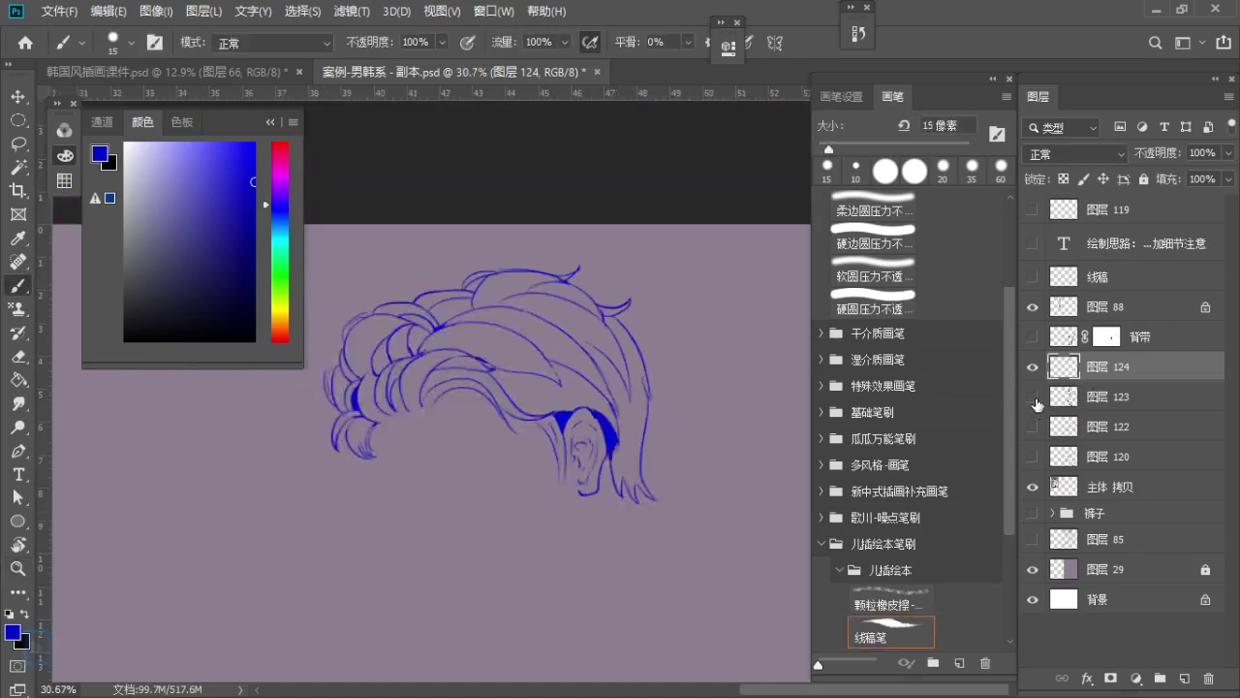
left_click(1033, 398)
key("z")
left_click_drag(556, 340, 502, 337)
key("space")
mouse_move(502, 337)
left_mouse_down()
mouse_move(517, 277)
mouse_move(504, 249)
left_mouse_up()
key("z")
scroll(445, 286, "up", 4)
key("space")
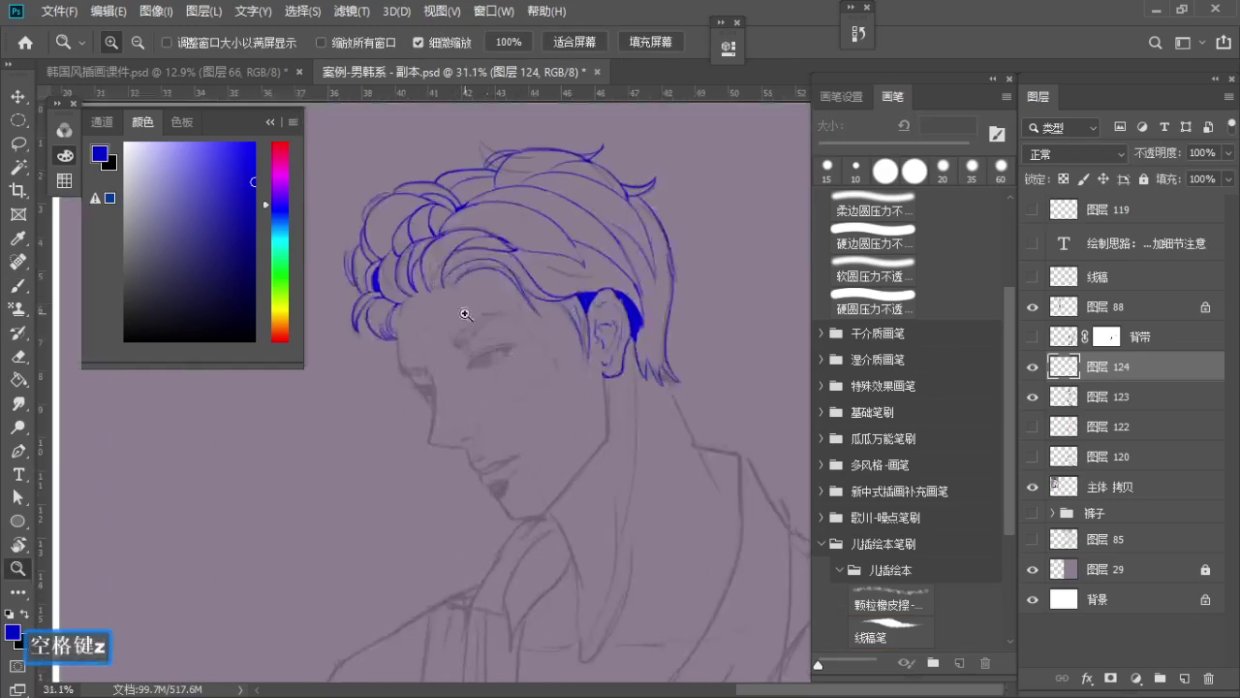
Ink short jagged hair roots along the forehead hairline below the front curls
scroll(425, 251, "up", 2)
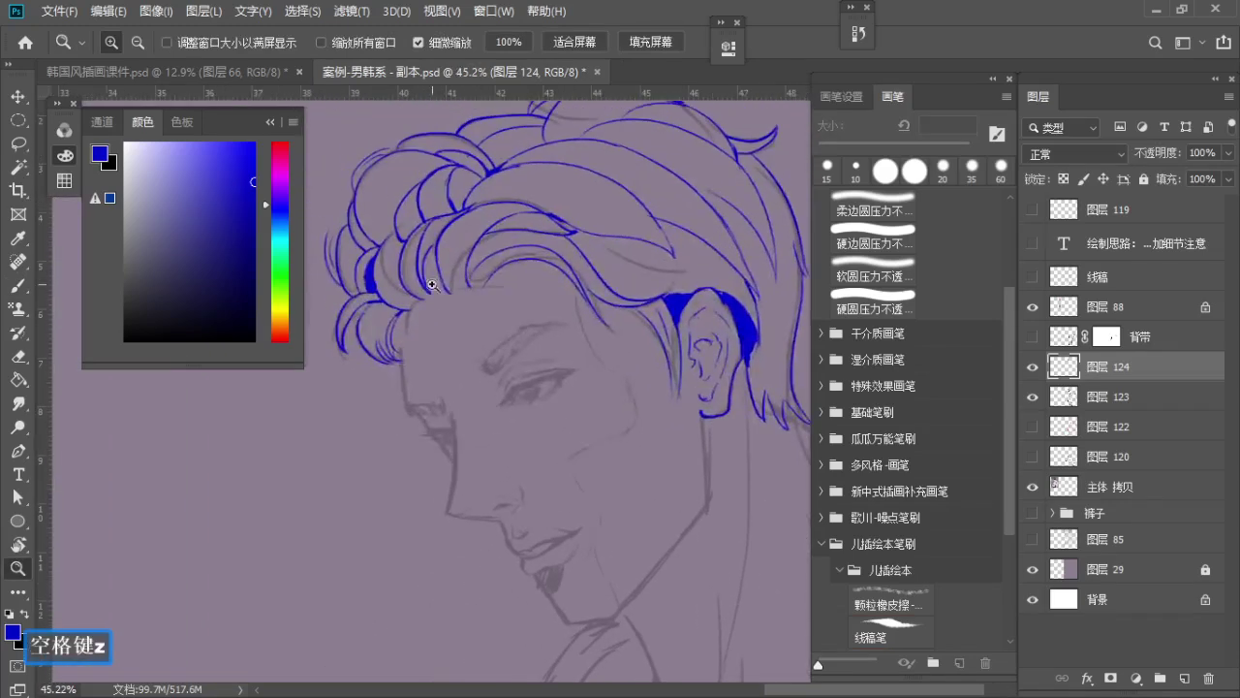
key("b")
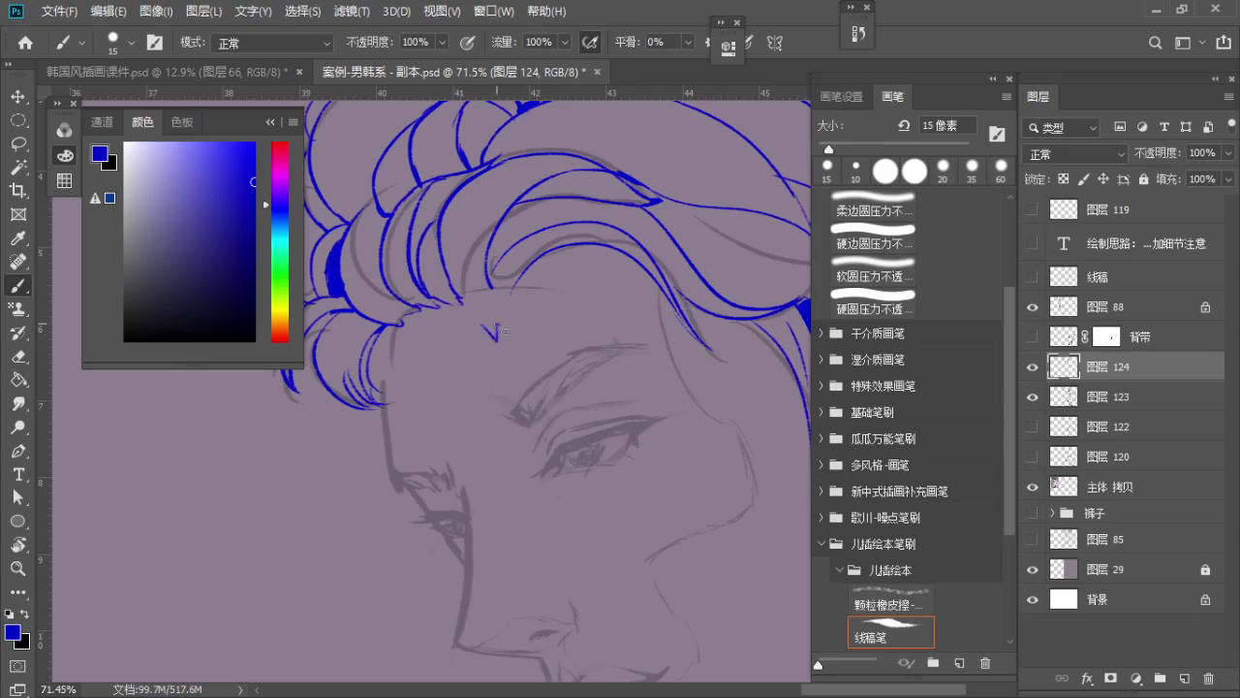
key("ctrl+z")
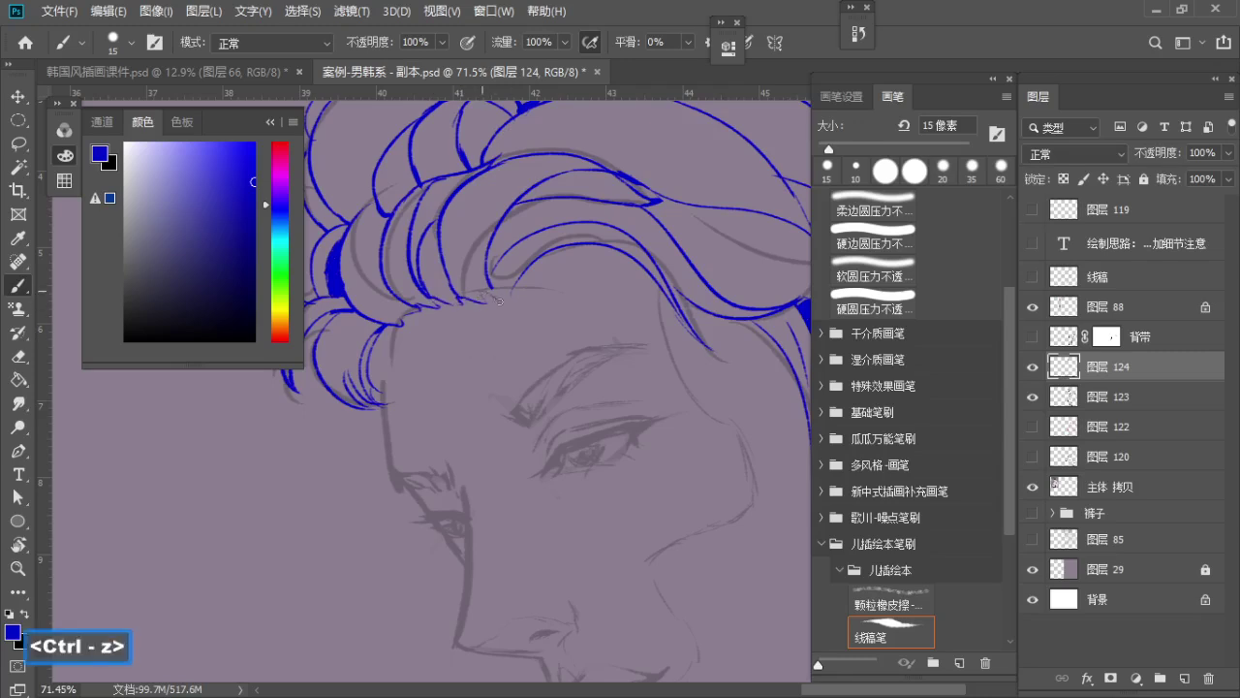
left_click_drag(512, 304, 506, 290)
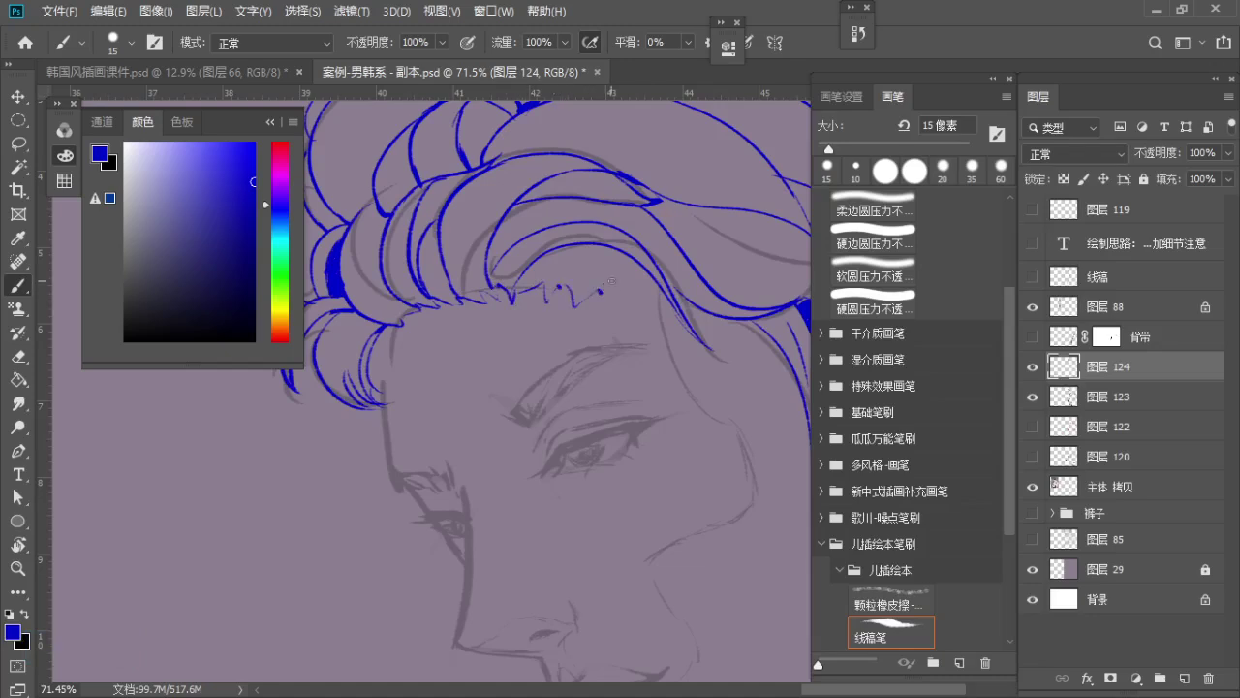
key("space")
mouse_move(608, 281)
left_mouse_down()
mouse_move(547, 302)
mouse_move(557, 314)
left_mouse_up()
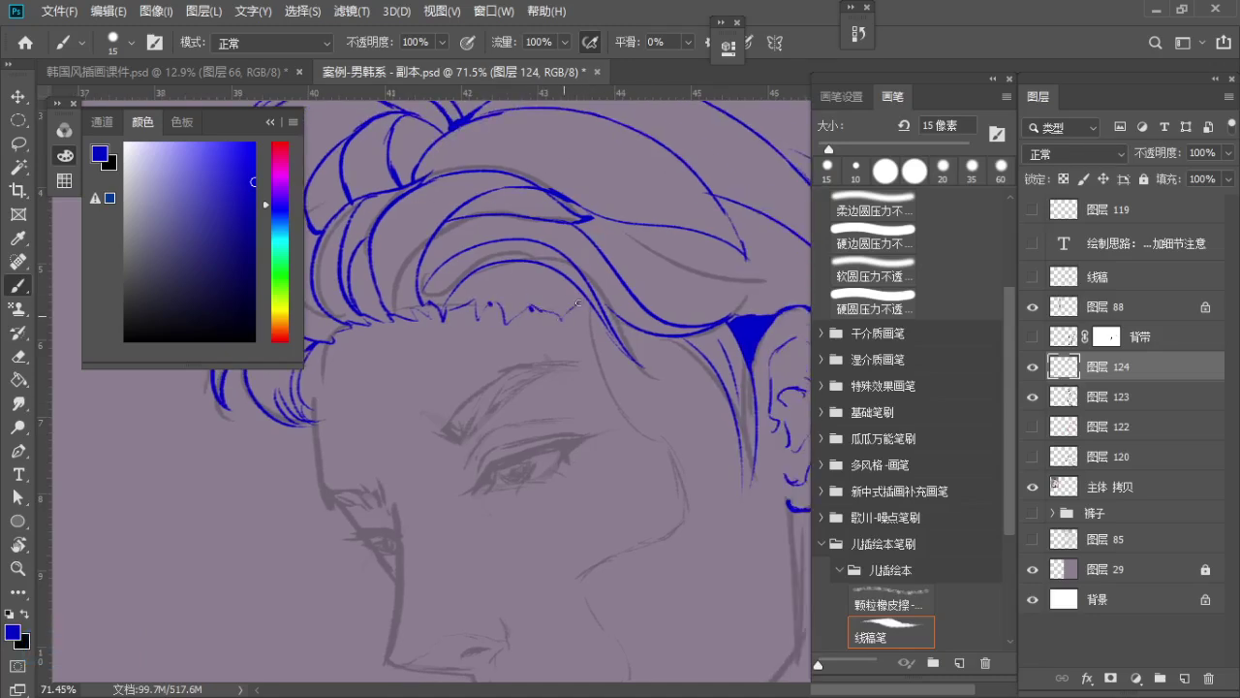
Undo the last hairline strokes and redraw the short roots toward the temple, reinforcing the line to the sideburn
key("ctrl+z")
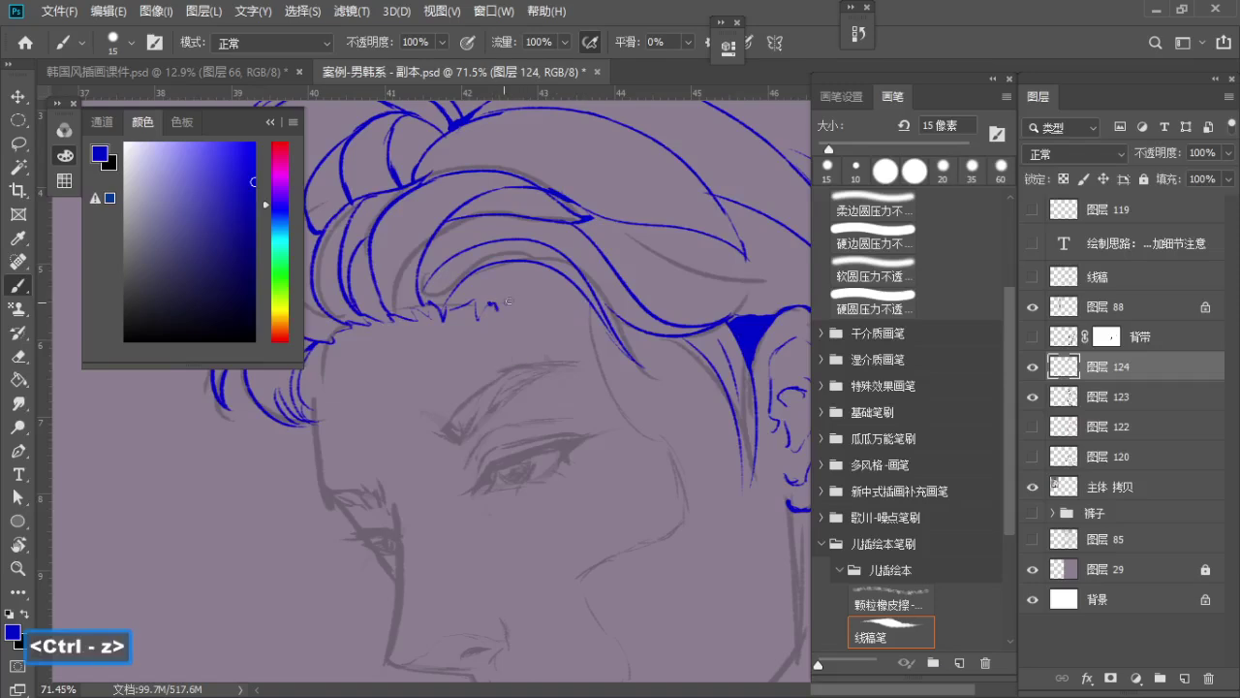
mouse_move(507, 301)
left_mouse_down()
mouse_move(568, 308)
mouse_move(488, 291)
mouse_move(585, 309)
left_mouse_up()
key("z")
key("space")
key("z")
key("b")
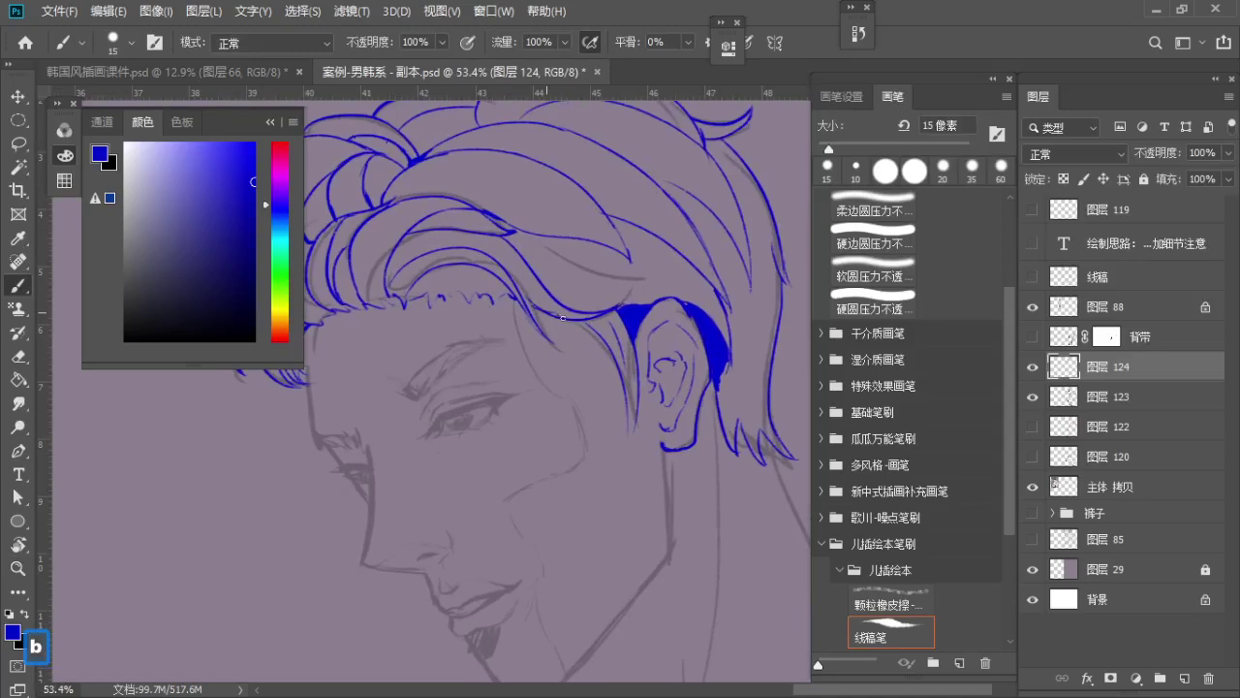
key("z")
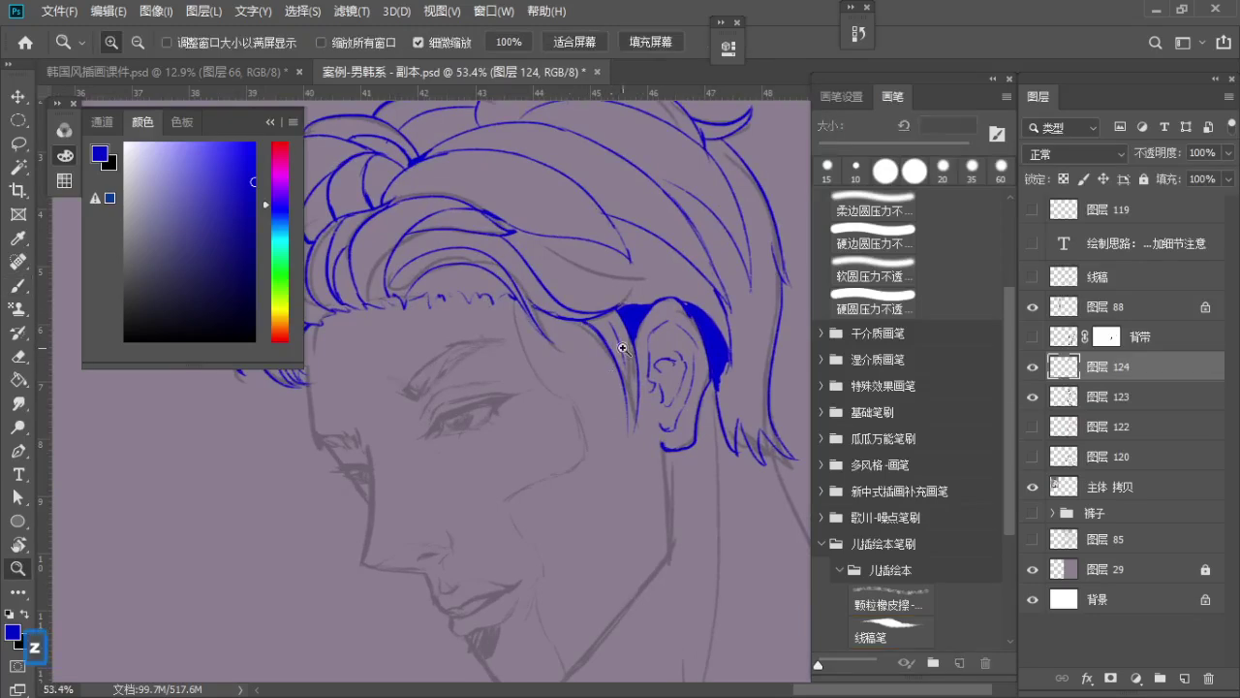
left_click_drag(616, 363, 604, 361)
key("space")
left_click_drag(602, 358, 646, 245)
key("z")
left_click_drag(455, 335, 470, 332)
key("b")
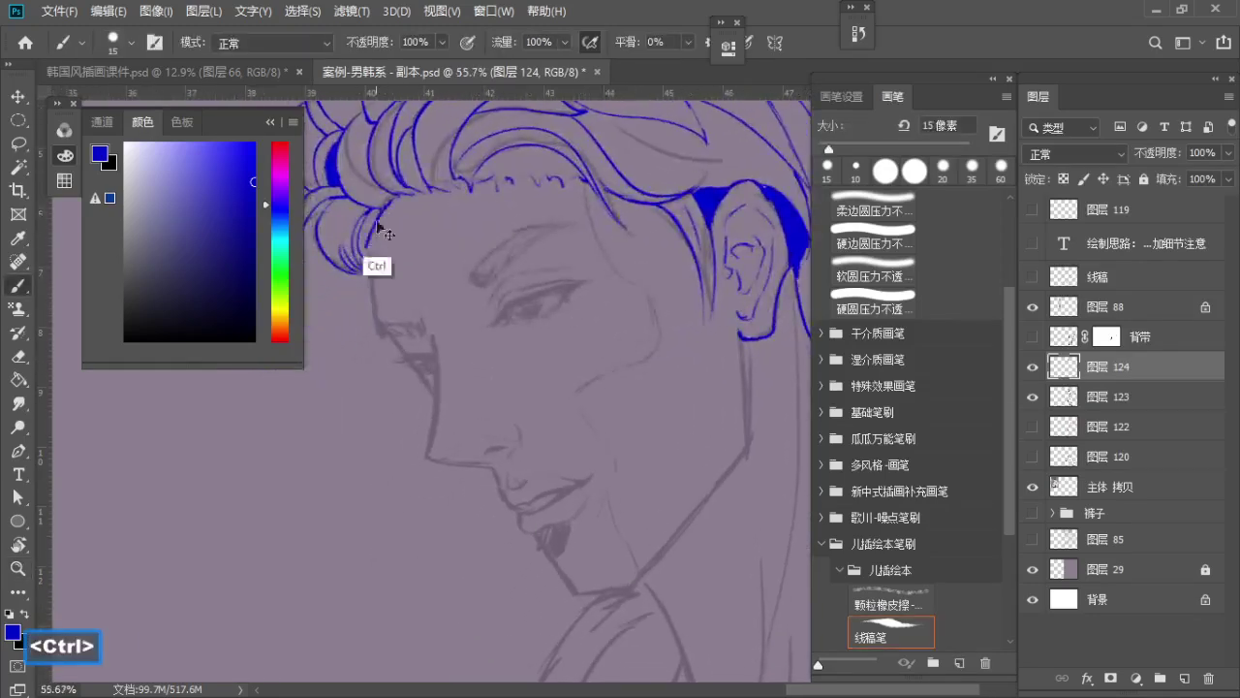
key("ctrl+z")
key("ctrl+z")
left_click_drag(382, 208, 370, 258)
key("ctrl+z")
mouse_move(379, 208)
left_mouse_down()
mouse_move(367, 268)
mouse_move(383, 341)
left_mouse_up()
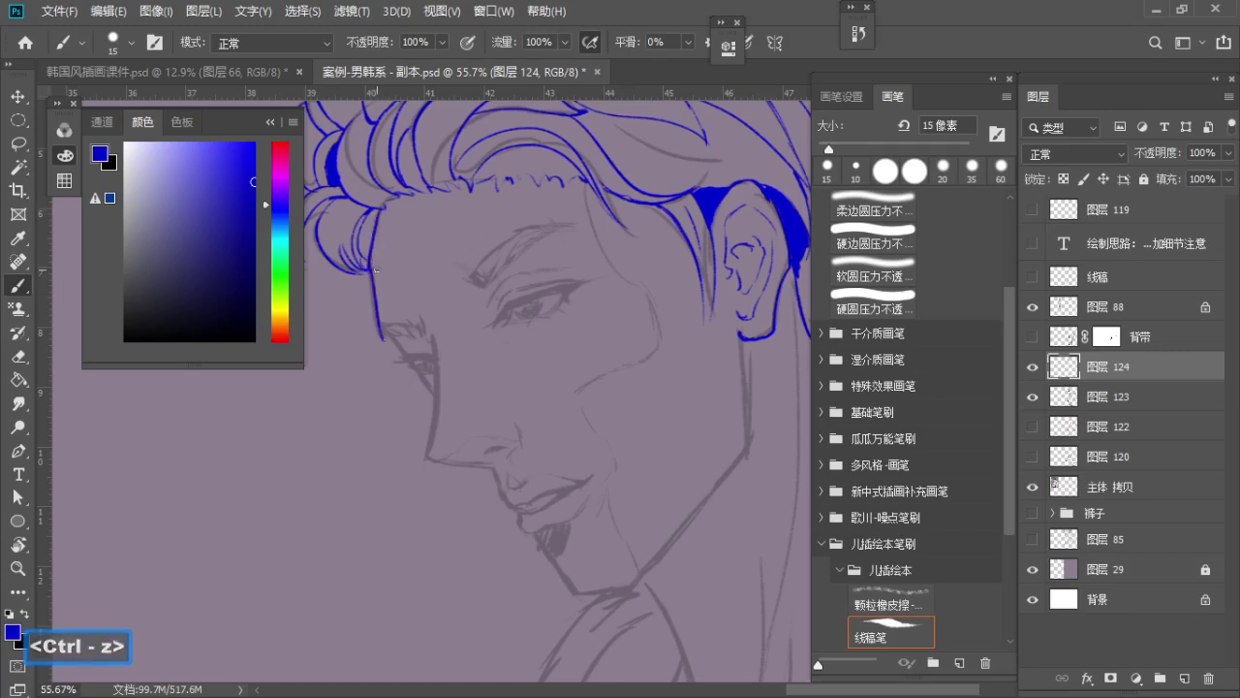
key("ctrl+z")
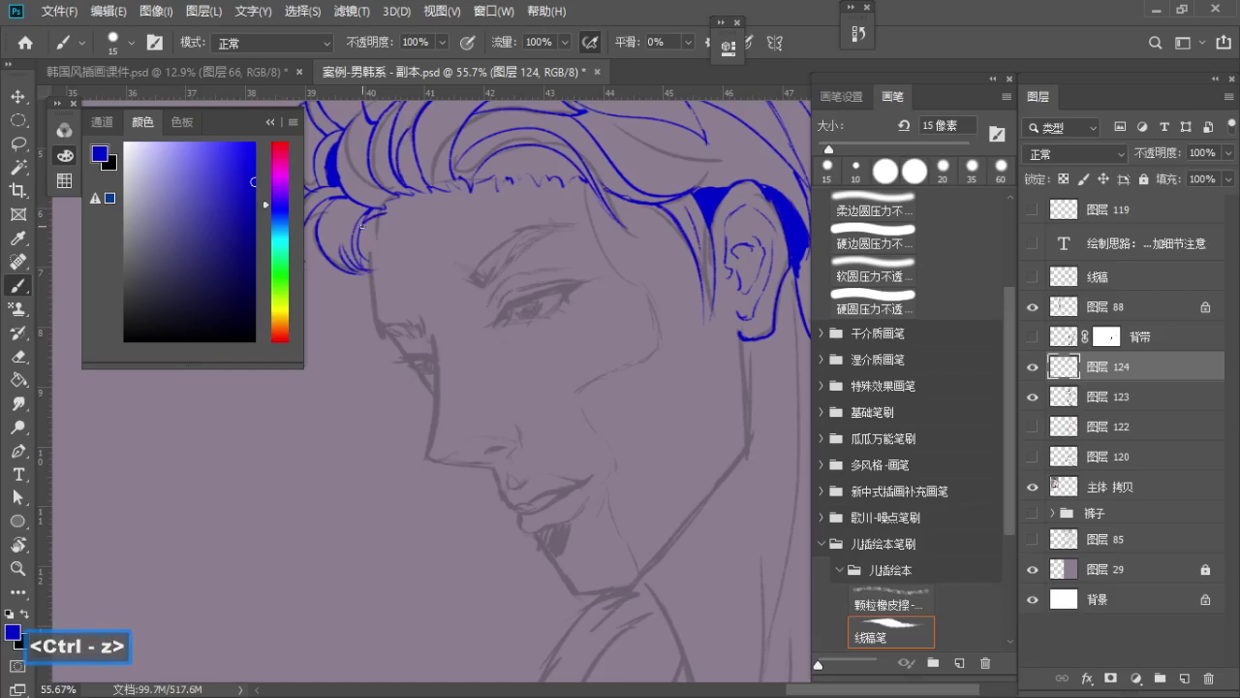
Ink the forehead contour from the front curls down to the brow, redoing the stroke until it follows the sketch
key("ctrl+z")
key("b")
left_click_drag(385, 212, 375, 310)
key("ctrl+z")
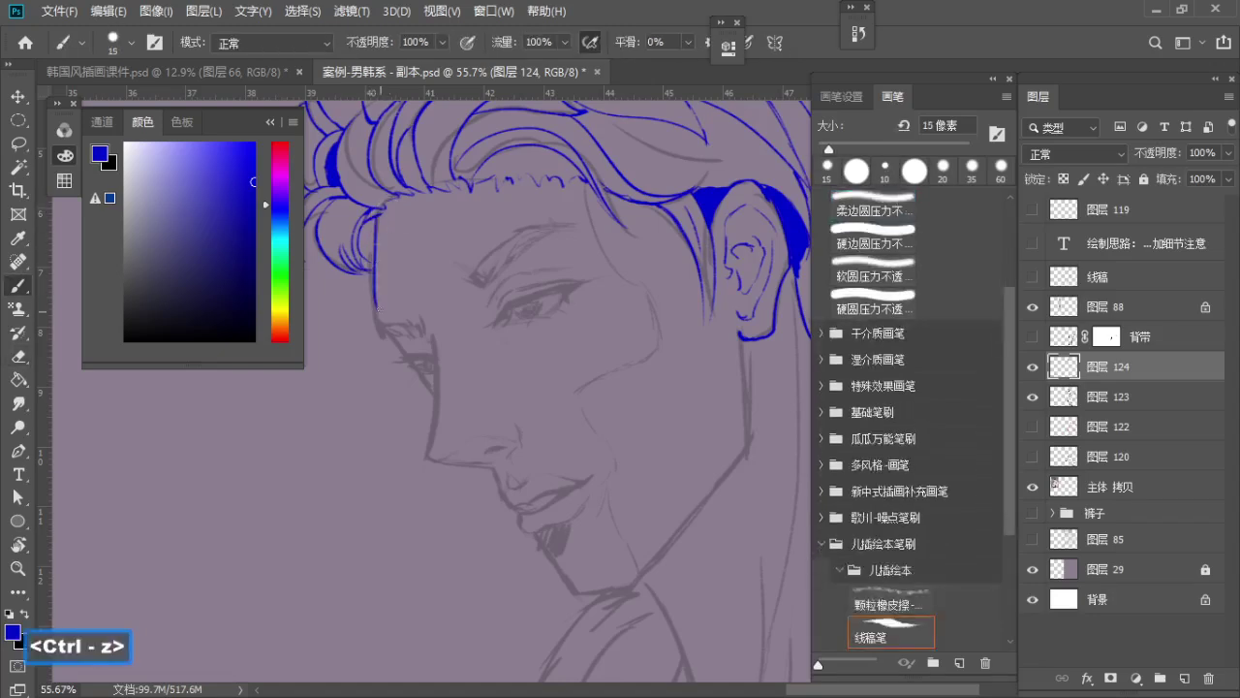
key("ctrl+z")
mouse_move(377, 217)
left_mouse_down()
mouse_move(376, 324)
mouse_move(432, 387)
left_mouse_up()
key("ctrl+z")
key("e")
key("b")
Ink the profile line from the brow diagonally down along the far eye socket toward the cheek
mouse_move(378, 332)
left_mouse_down()
mouse_move(399, 338)
mouse_move(312, 331)
mouse_move(462, 355)
left_mouse_up()
key("ctrl+z")
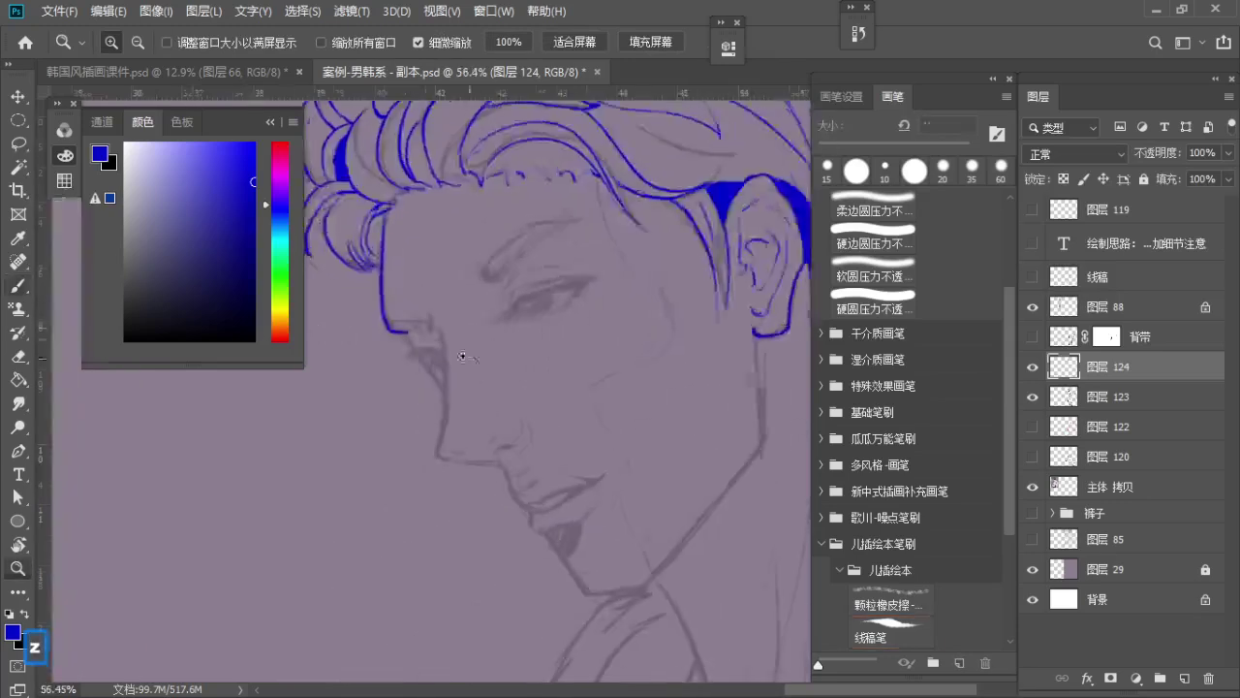
key("ctrl+z")
mouse_move(389, 330)
left_mouse_down()
mouse_move(444, 394)
mouse_move(410, 351)
left_mouse_up()
key("ctrl+z")
key("ctrl+z")
key("space")
key("ctrl+z")
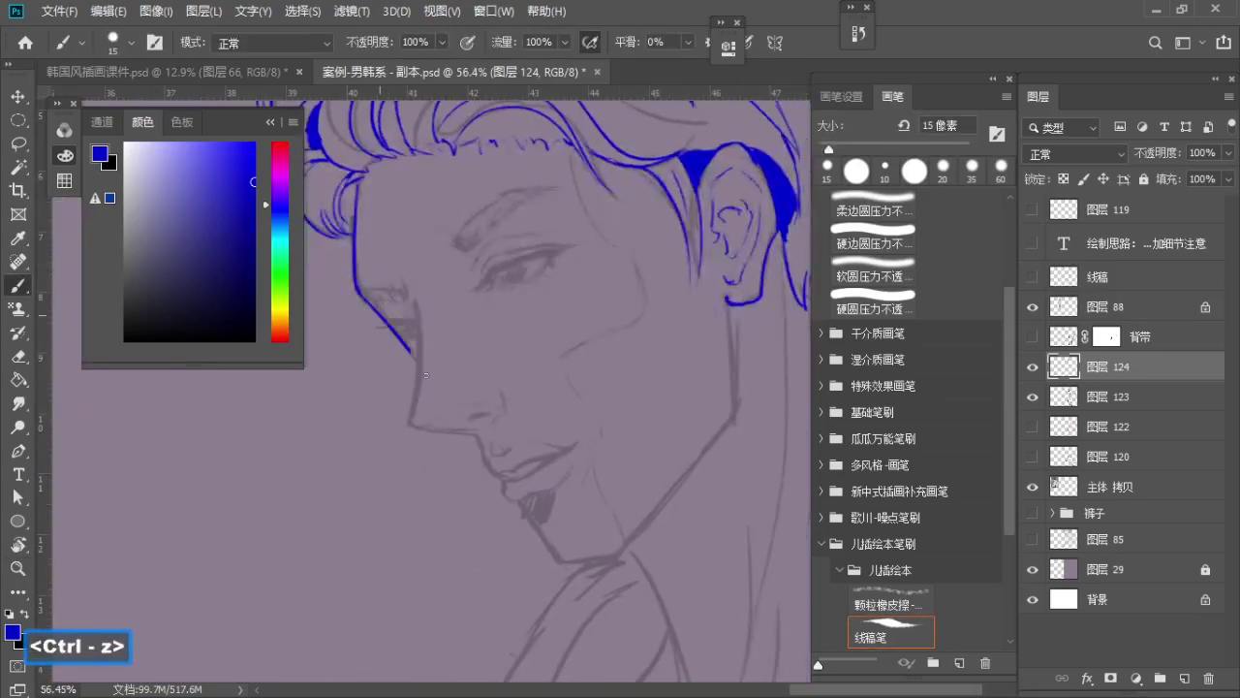
Ink the nose bridge from the inner corner of the far eye down to the nose tip, redoing the stroke until it follows the sketch
mouse_move(364, 298)
left_mouse_down()
mouse_move(414, 359)
mouse_move(439, 322)
left_mouse_up()
key("space")
key("ctrl+z")
mouse_move(433, 263)
left_mouse_down()
mouse_move(452, 365)
mouse_move(436, 374)
mouse_move(434, 363)
left_mouse_up()
key("ctrl+z")
key("z")
left_click_drag(444, 302, 471, 302)
key("b")
key("ctrl+z")
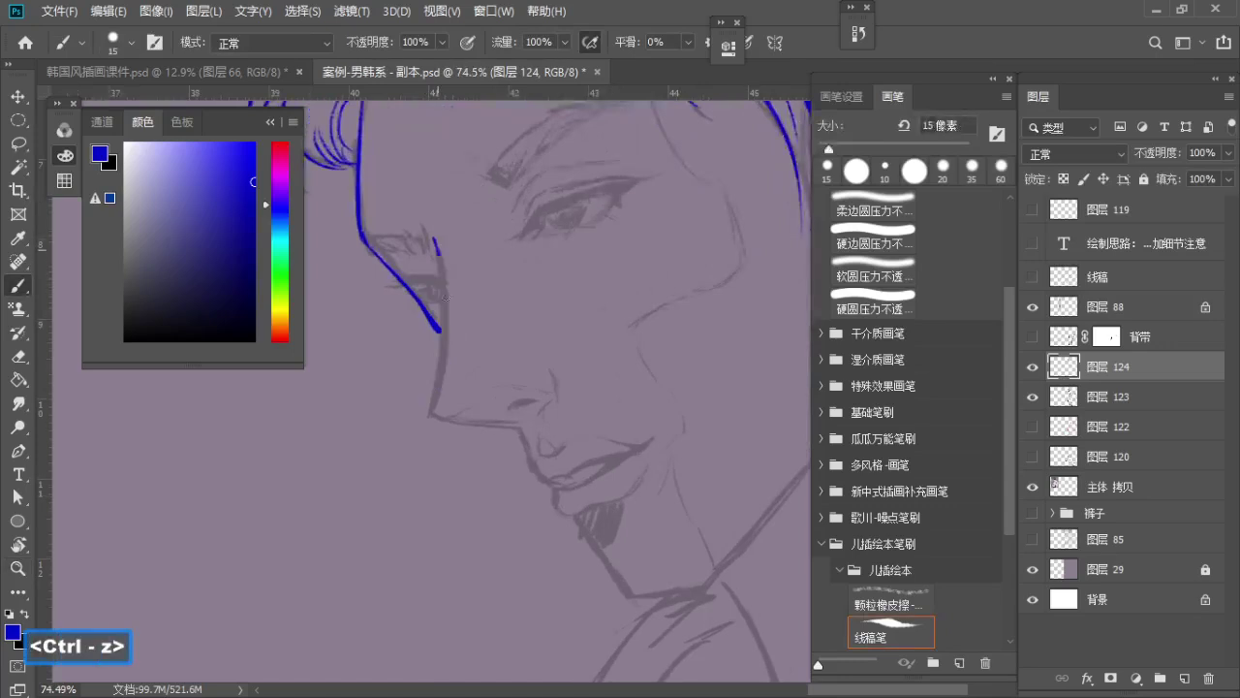
key("ctrl+z")
left_click_drag(435, 241, 431, 390)
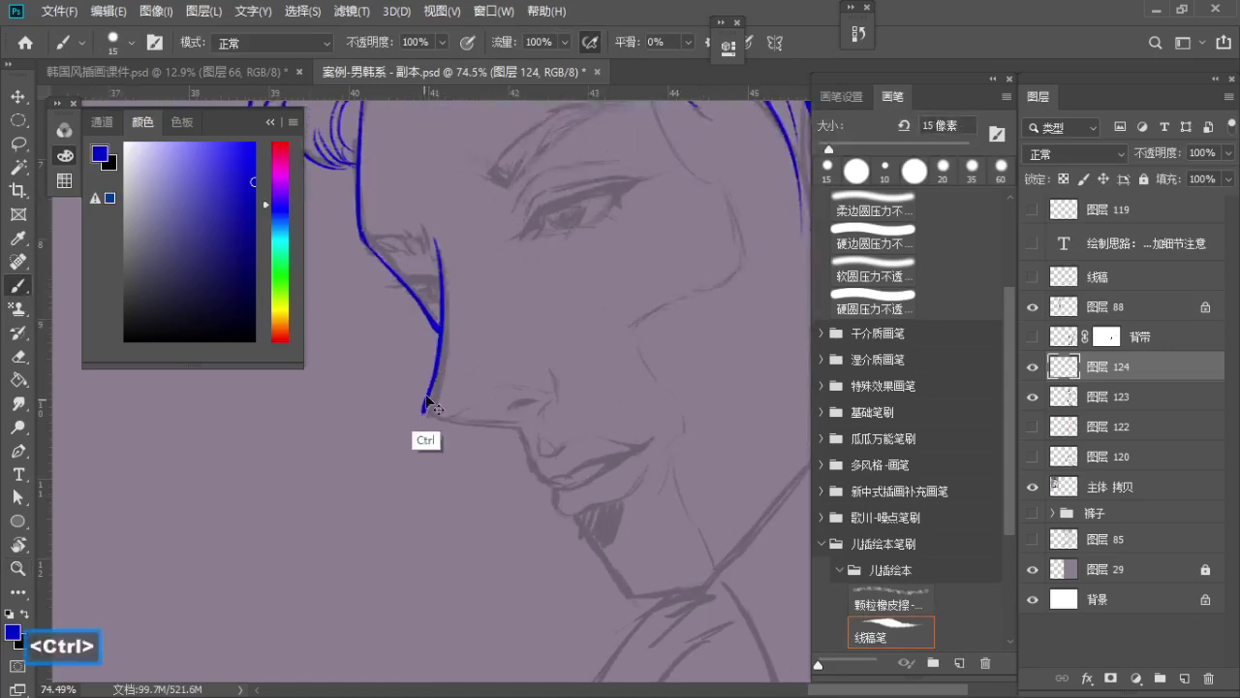
key("ctrl+z")
Ink the underside of the nose from the tip to the base above the upper lip and tidy the corner at the tip
mouse_move(442, 330)
left_mouse_down()
mouse_move(428, 442)
mouse_move(478, 459)
left_mouse_up()
key("space")
key("ctrl+z")
key("ctrl+z")
left_click_drag(379, 442, 489, 457)
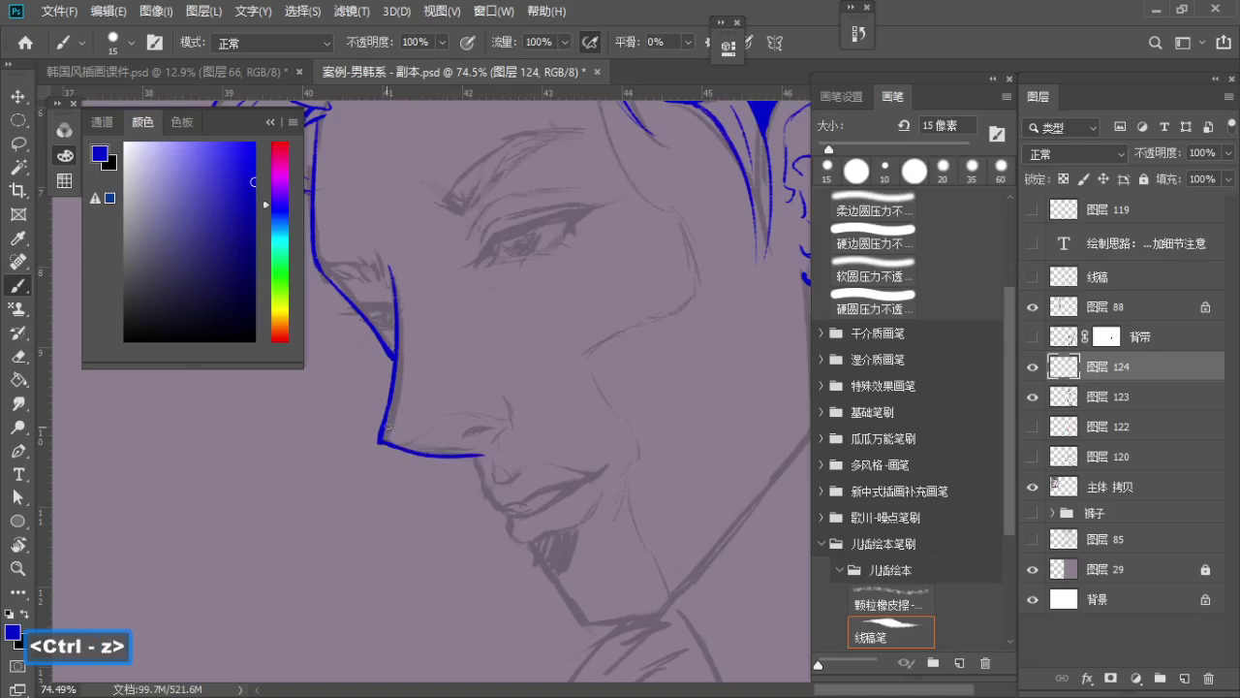
key("e")
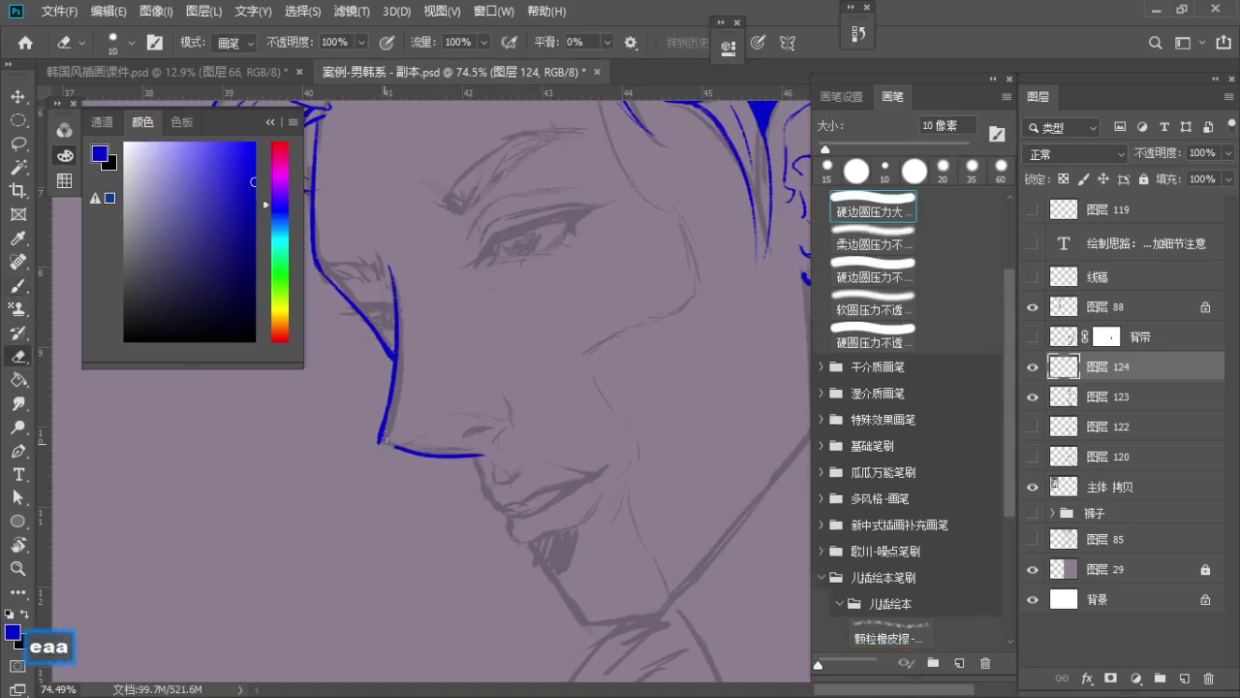
key("b")
key("ctrl+z")
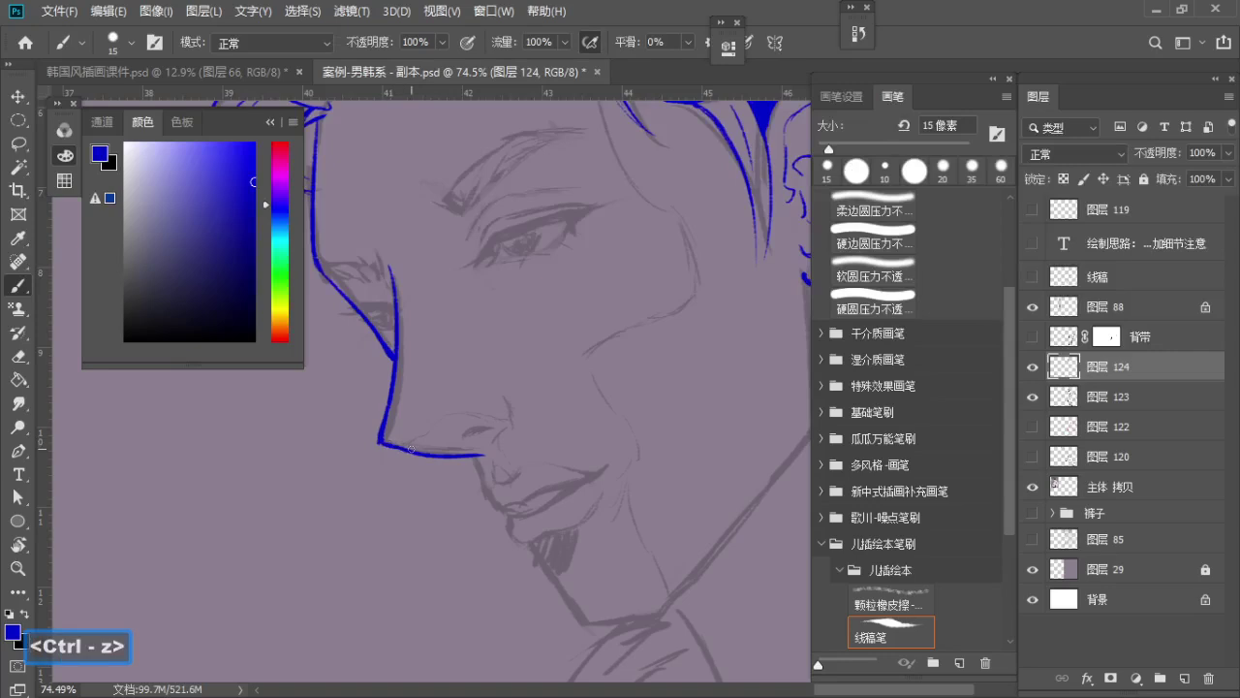
key("e")
key("b")
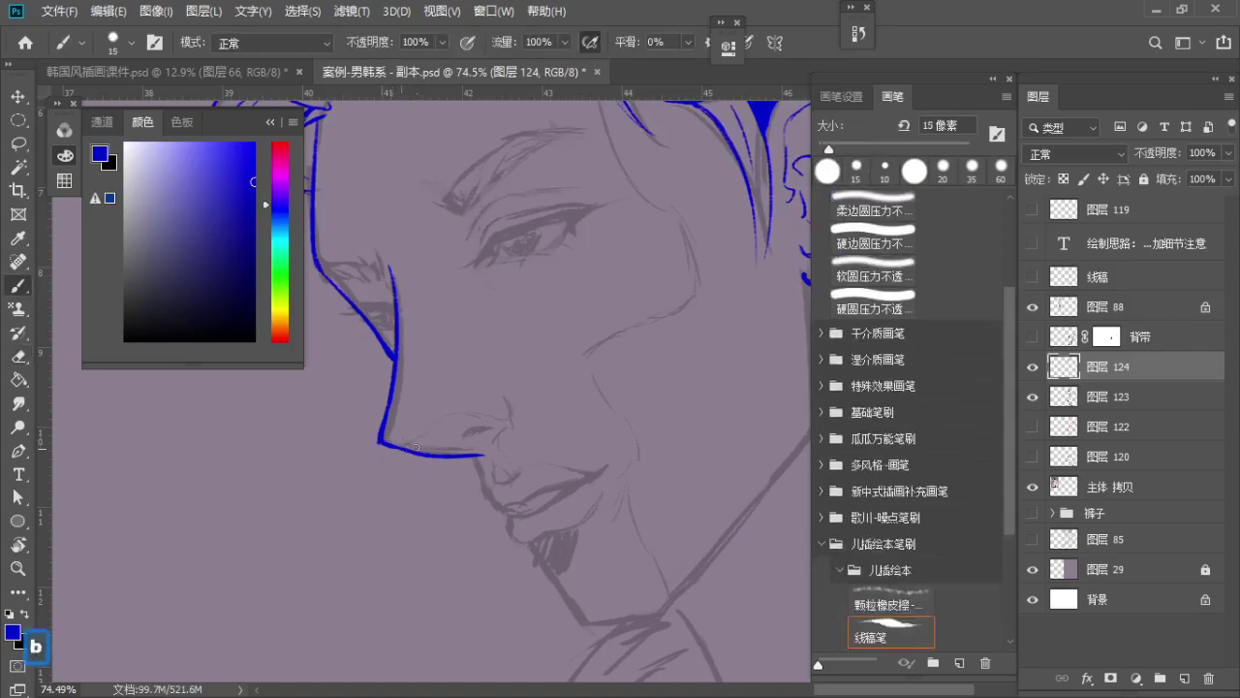
Ink the thin contour above the nose's underside, the curve of the nostril wing and the dark nostril opening
key("space")
mouse_move(509, 443)
left_mouse_down()
mouse_move(496, 399)
mouse_move(475, 470)
mouse_move(436, 470)
mouse_move(490, 459)
left_mouse_up()
key("ctrl+z")
key("ctrl+z")
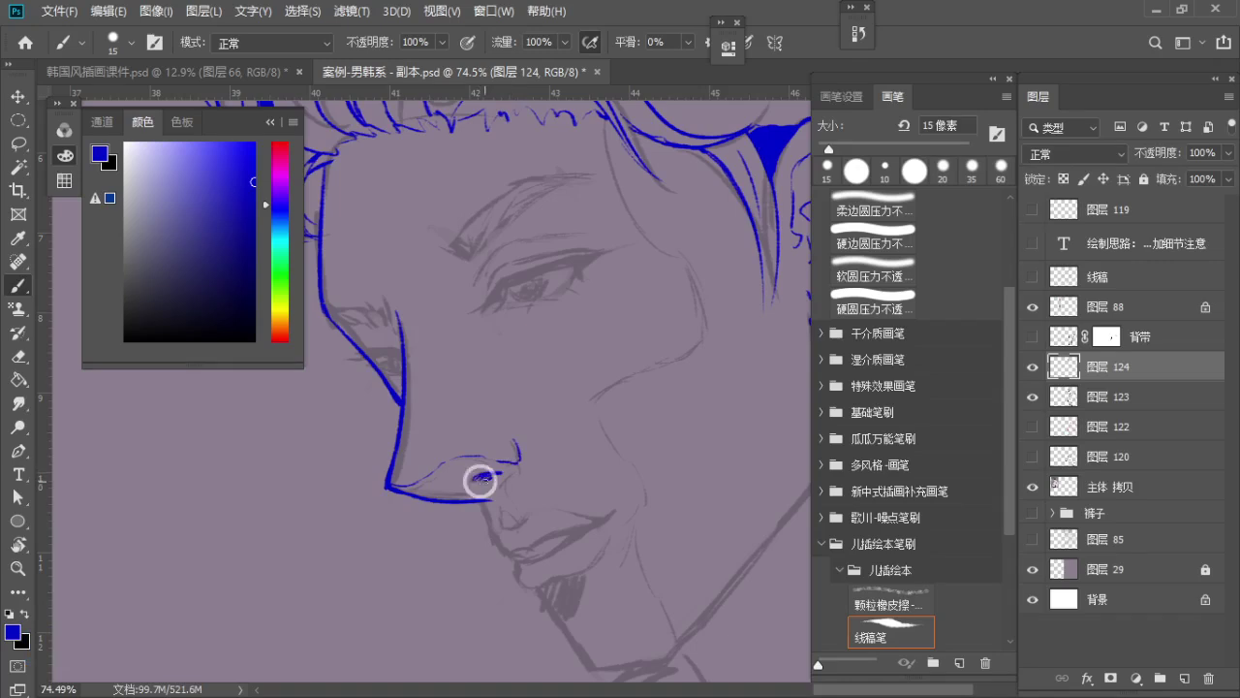
left_click_drag(485, 481, 492, 507)
key("ctrl+z")
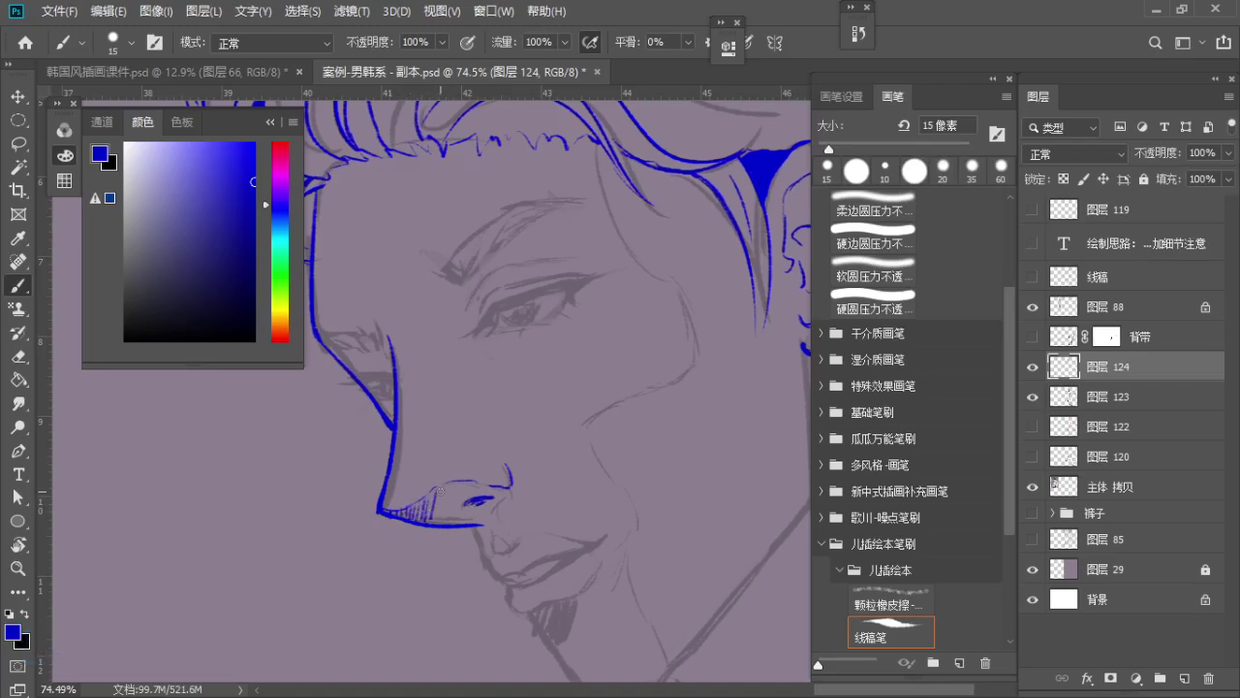
Try hatching a shadow across the underside of the nose with fine parallel strokes, and undo the hatching
left_click_drag(441, 491, 453, 490)
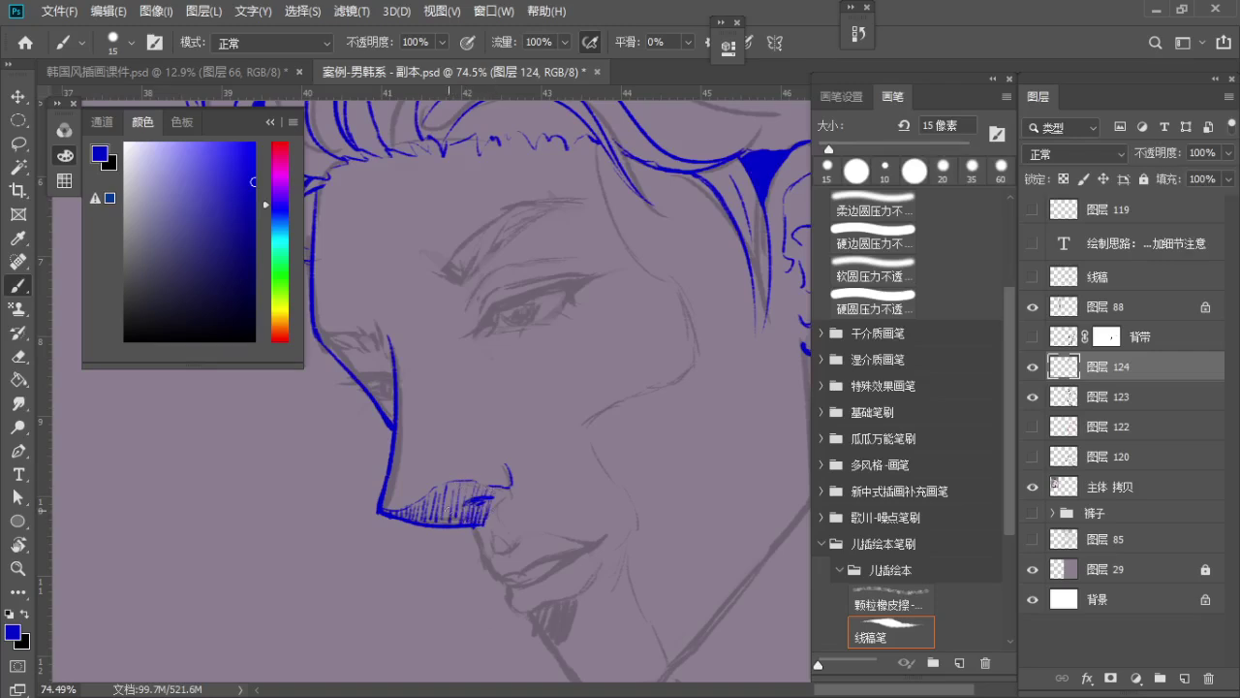
key("z")
mouse_move(453, 498)
left_mouse_down()
mouse_move(425, 495)
mouse_move(473, 485)
mouse_move(435, 456)
left_mouse_up()
key("v")
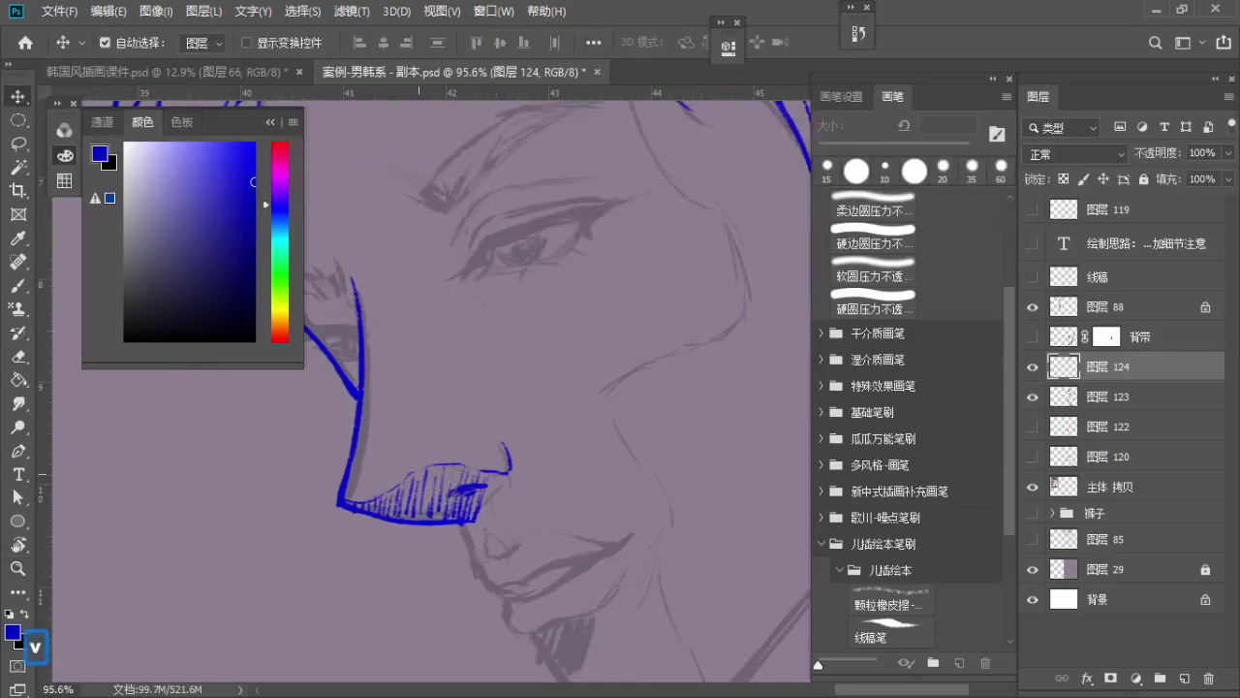
key("b")
key("ctrl+z")
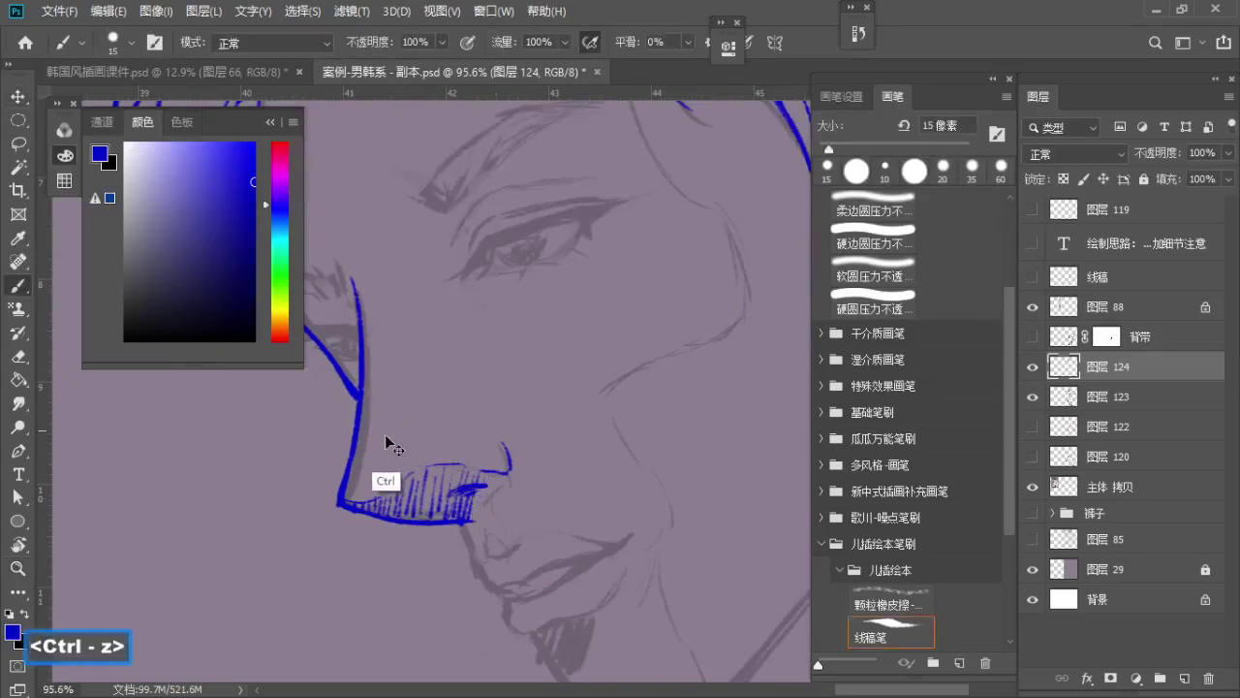
key("ctrl+z")
key("ctrl+z")
key("ctrl+z")
key("ctrl+z")
key("ctrl+z")
key("ctrl+z")
key("ctrl+z")
key("ctrl+z")
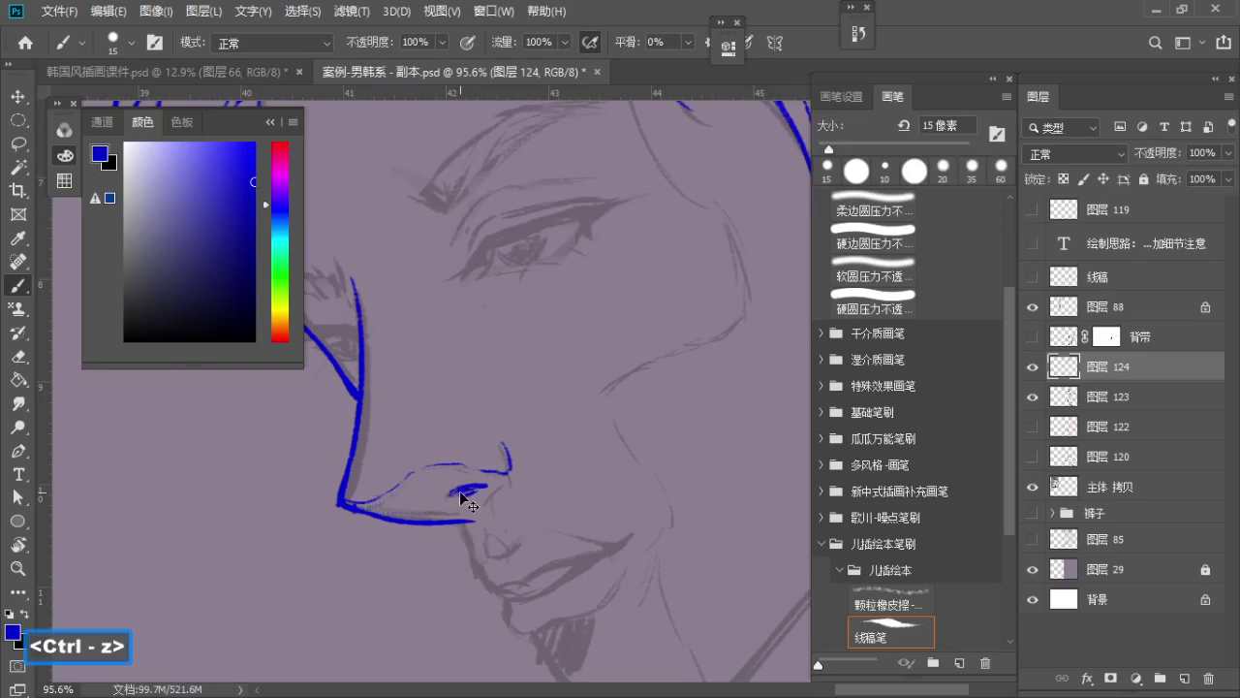
Ink the profile line from the base of the nose down to the upper lip, undoing strokes that stray from the sketch
key("space")
mouse_move(443, 497)
left_mouse_down()
mouse_move(433, 485)
mouse_move(474, 567)
left_mouse_up()
key("ctrl+z")
key("ctrl+z")
key("space")
mouse_move(461, 522)
left_mouse_down()
mouse_move(467, 483)
mouse_move(475, 518)
left_mouse_up()
key("ctrl+z")
key("ctrl+z")
Ink the front contour of the upper and lower lips down to the hollow above the chin, redoing uneven strokes
left_click_drag(460, 469, 483, 571)
key("ctrl+z")
mouse_move(480, 528)
left_mouse_down()
mouse_move(509, 540)
mouse_move(495, 534)
mouse_move(490, 495)
mouse_move(505, 531)
left_mouse_up()
key("ctrl+z")
key("space")
key("ctrl+z")
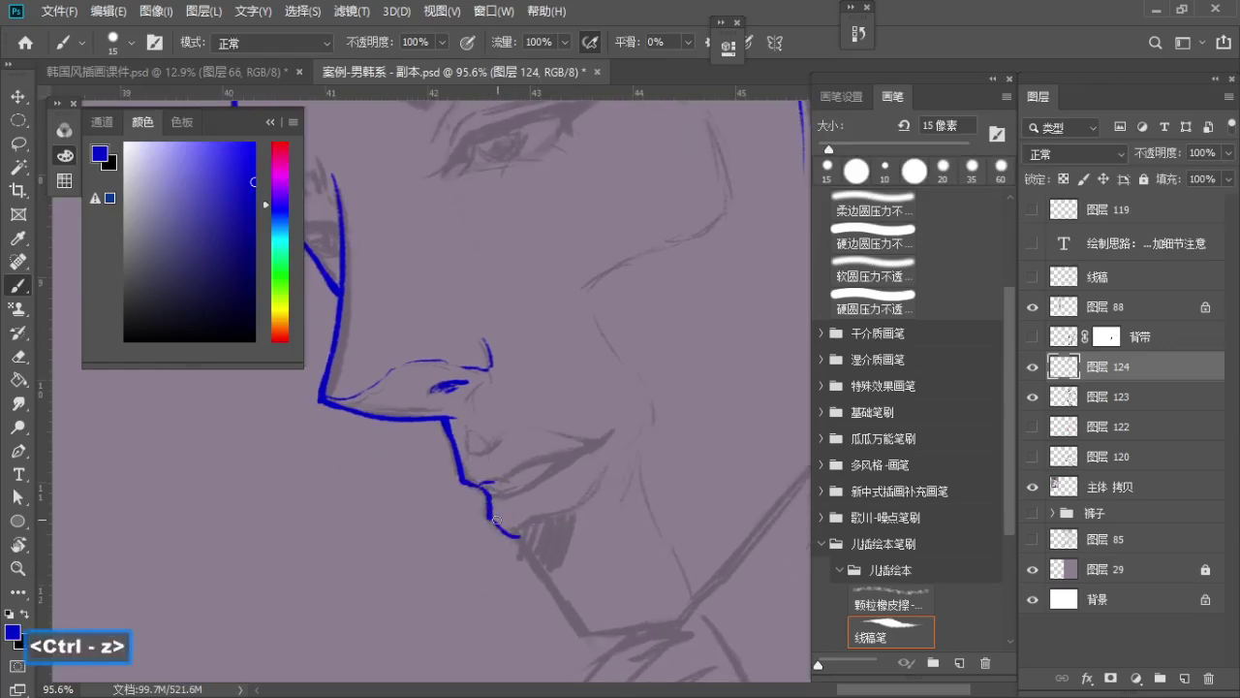
key("ctrl+z")
Ink the lower lip's bottom edge up toward the mouth corner and the lines of the mouth opening
left_click_drag(523, 532, 602, 488)
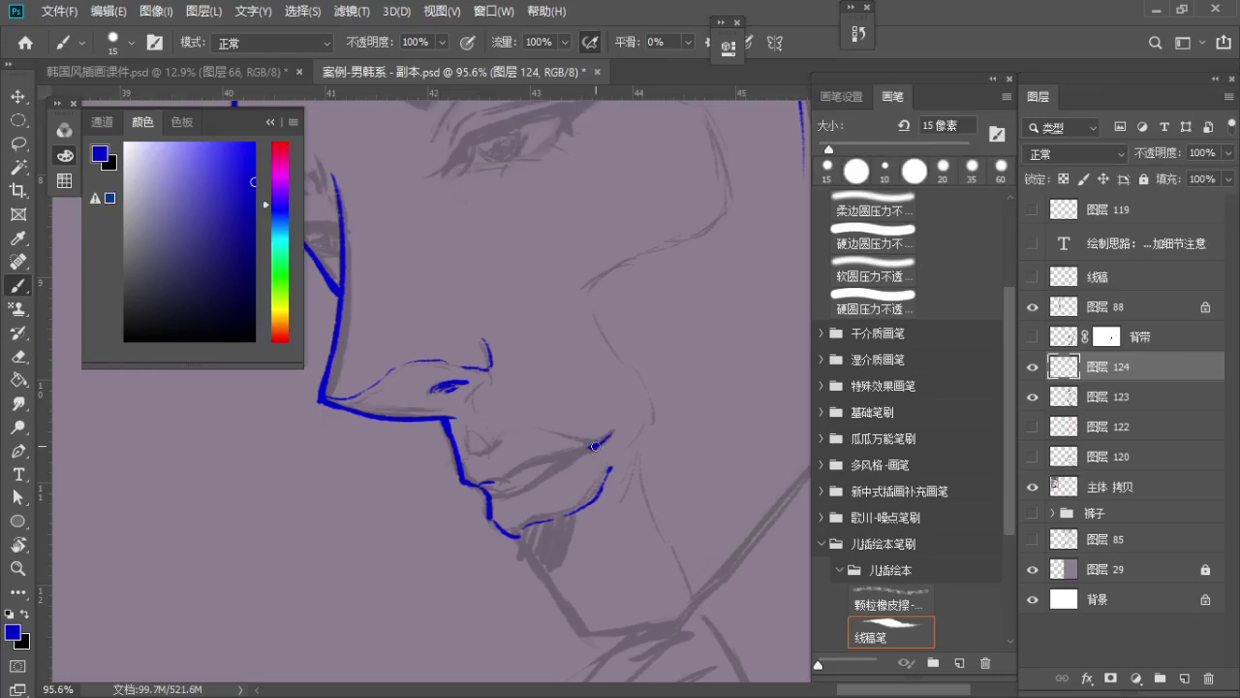
left_click_drag(610, 433, 584, 449)
left_click_drag(544, 480, 586, 449)
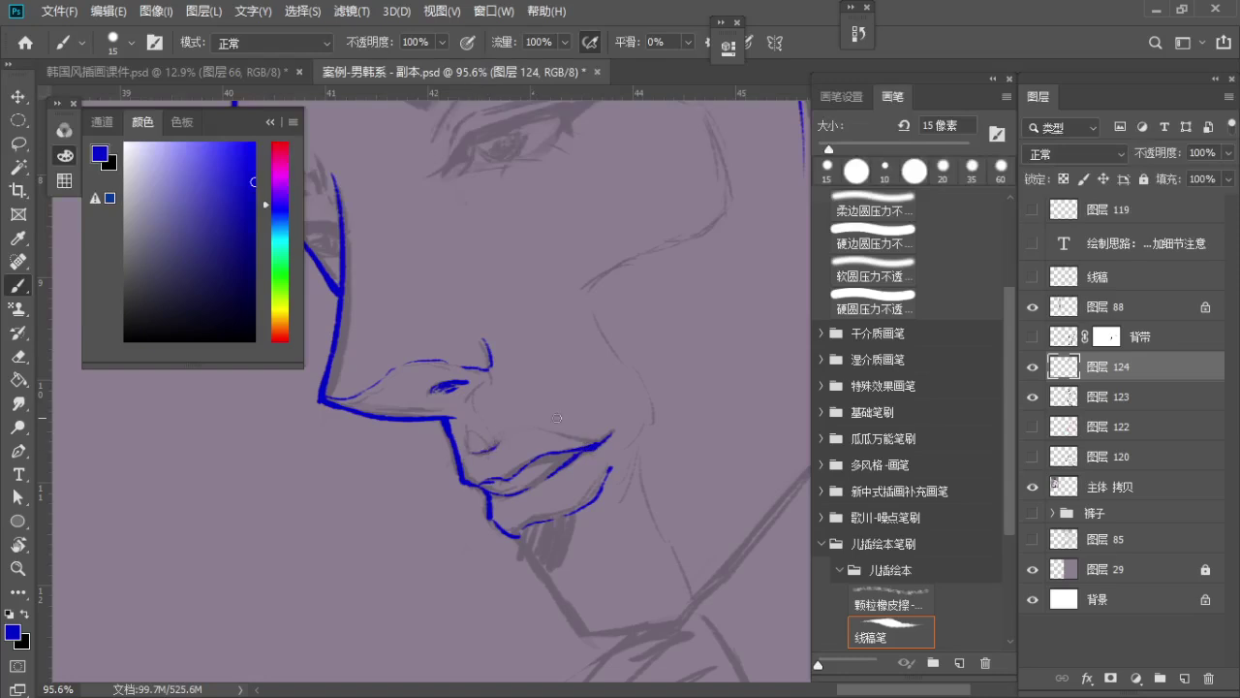
Thicken the shadow line beneath the lower lip and outline the edge of the shaded patch below it
left_click_drag(612, 468, 582, 407)
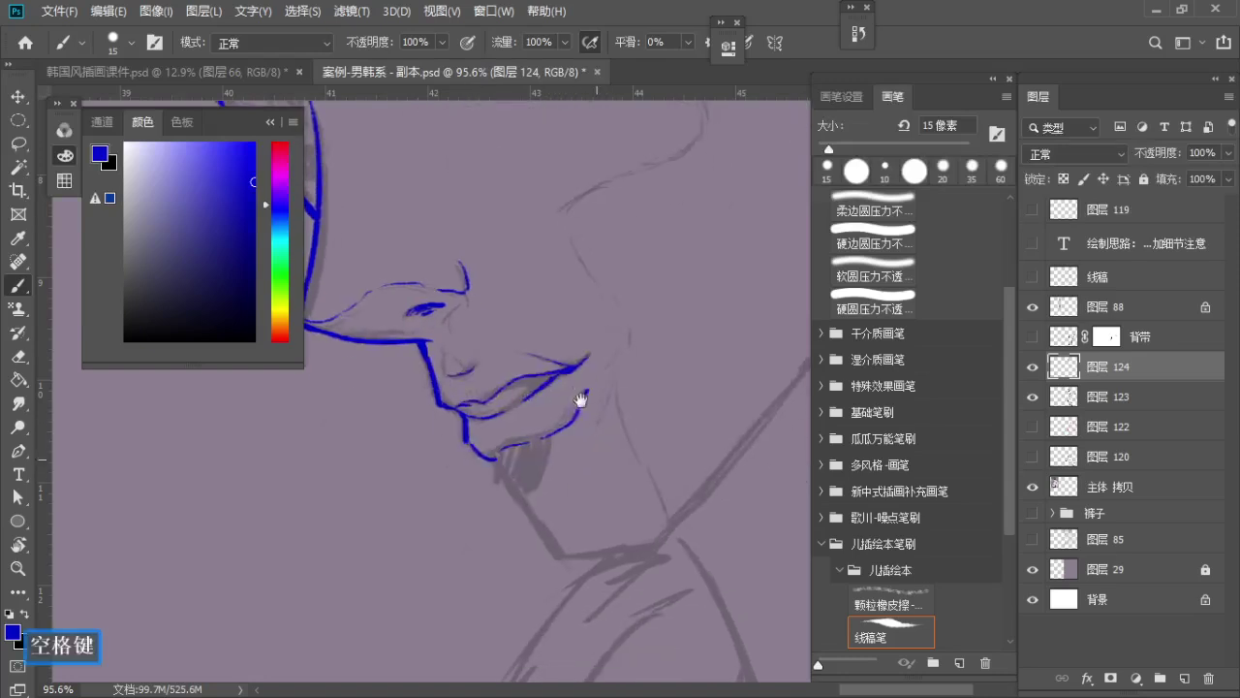
key("ctrl+z")
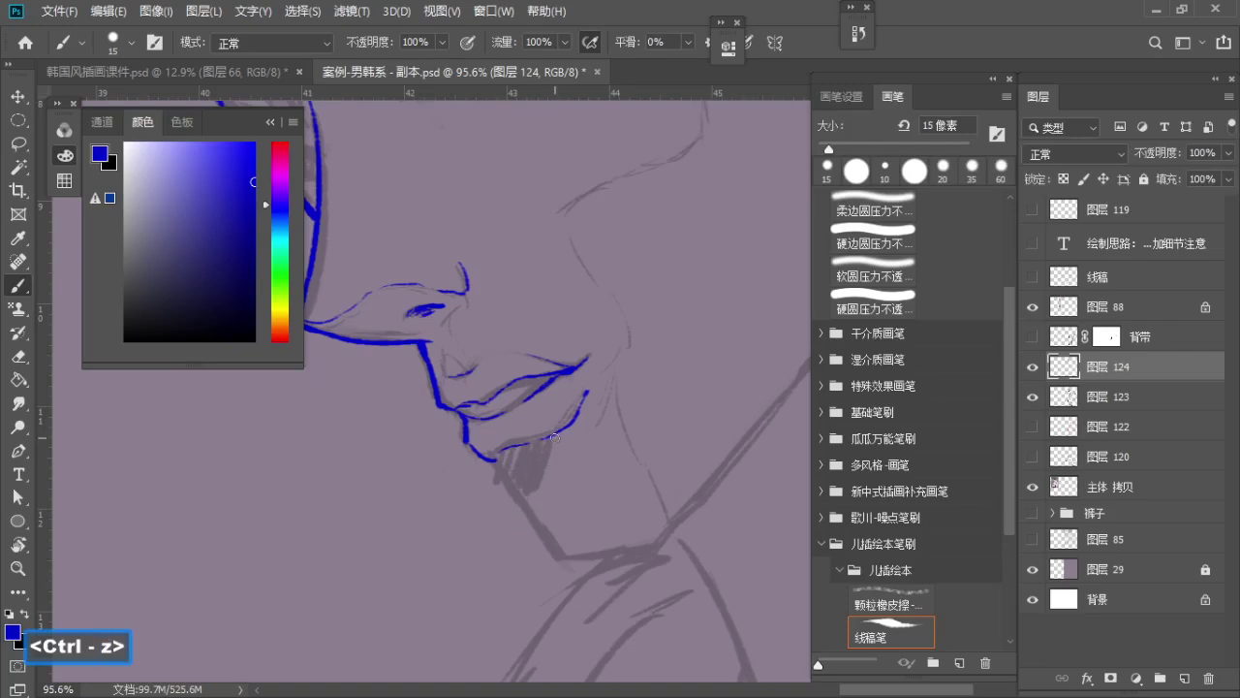
left_click_drag(552, 437, 514, 447)
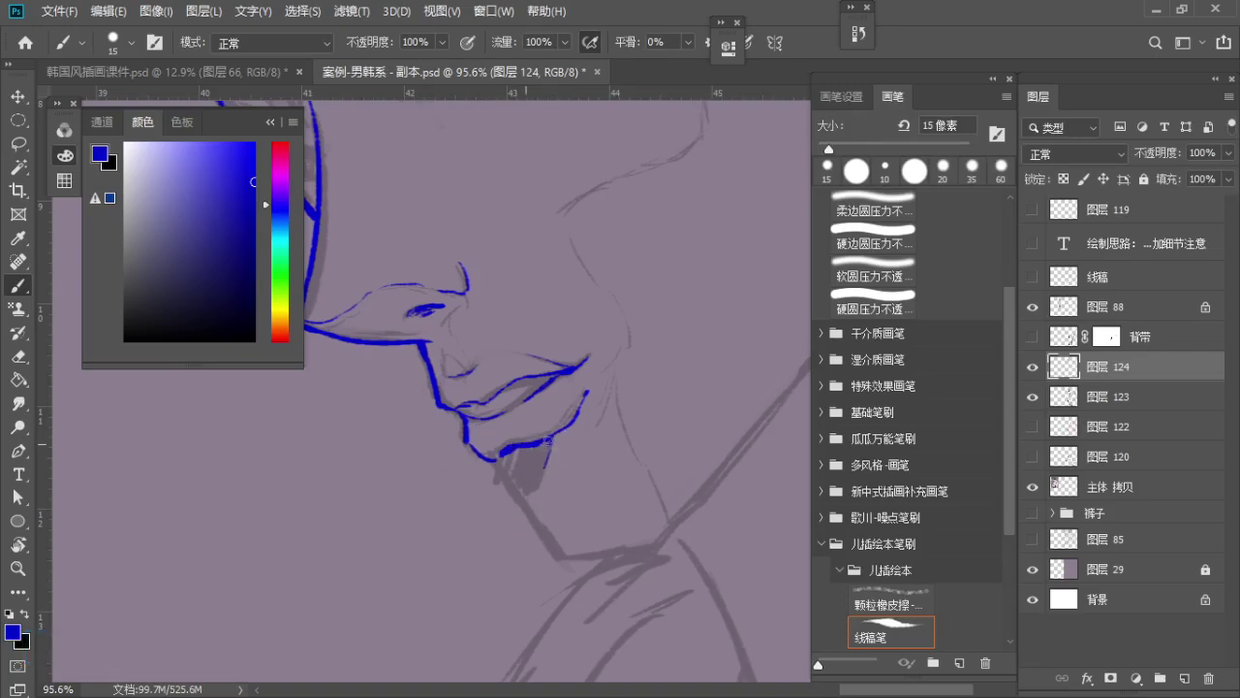
key("ctrl+z")
Ink the chin contour from below the lower lip to the chin tip and along its underside toward the neck
mouse_move(490, 461)
left_mouse_down()
mouse_move(557, 559)
mouse_move(643, 551)
left_mouse_up()
key("ctrl+z")
key("ctrl+z")
key("ctrl+z")
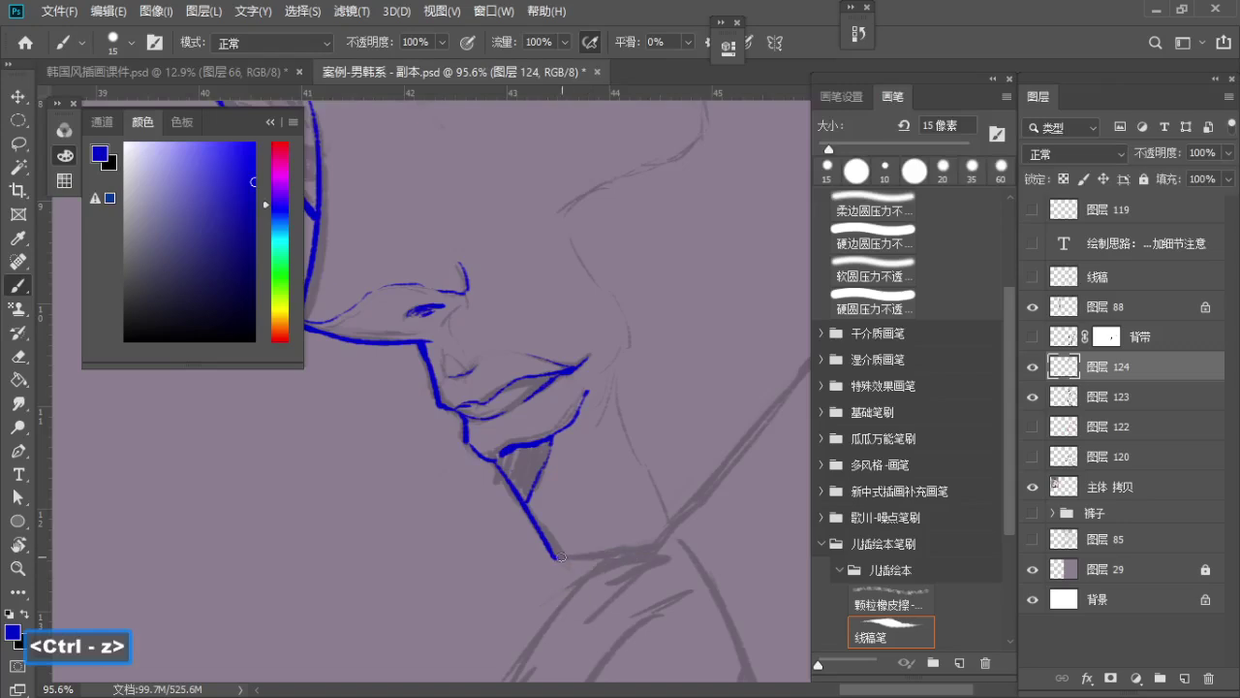
left_click_drag(560, 557, 648, 552)
key("ctrl+z")
mouse_move(554, 558)
left_mouse_down()
mouse_move(645, 553)
mouse_move(589, 549)
mouse_move(608, 535)
mouse_move(531, 490)
mouse_move(514, 540)
left_mouse_up()
Ink the far eyebrow beside the profile line with short directional hair strokes, undoing those that stray
key("space")
key("z")
key("space")
key("z")
left_click_drag(428, 325, 460, 327)
key("space")
left_click_drag(517, 363, 585, 406)
left_click_drag(455, 442, 466, 443)
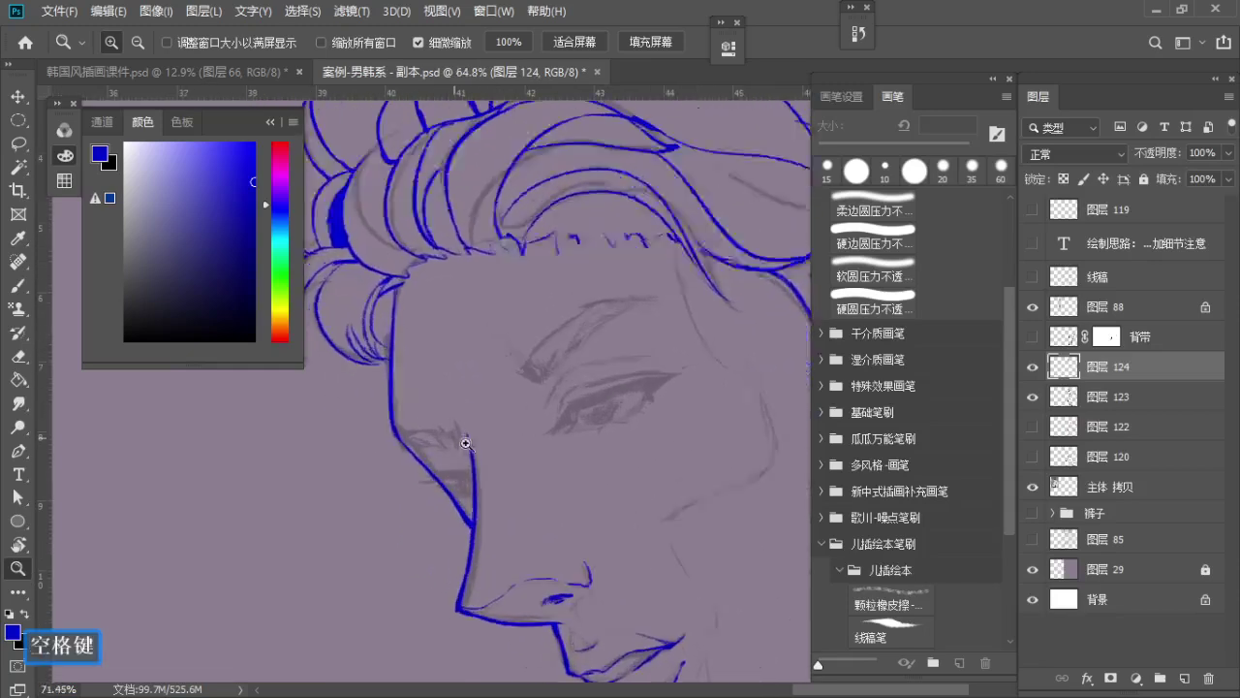
left_click(466, 443)
key("b")
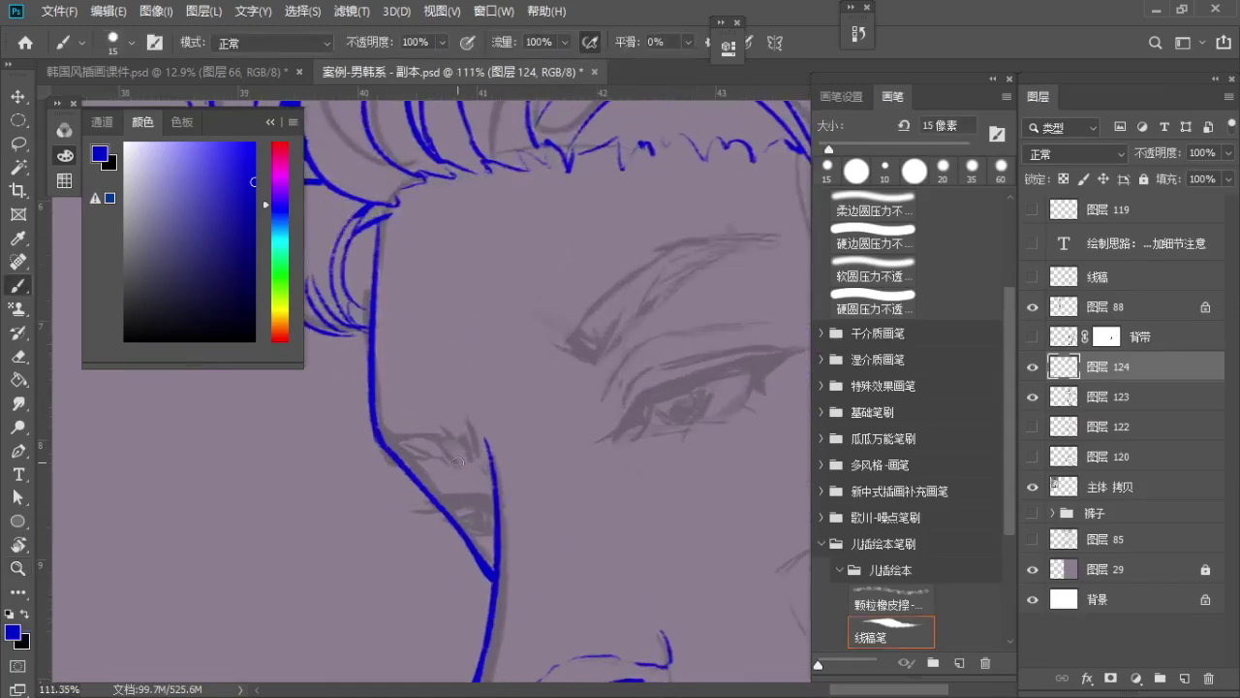
key("ctrl+z")
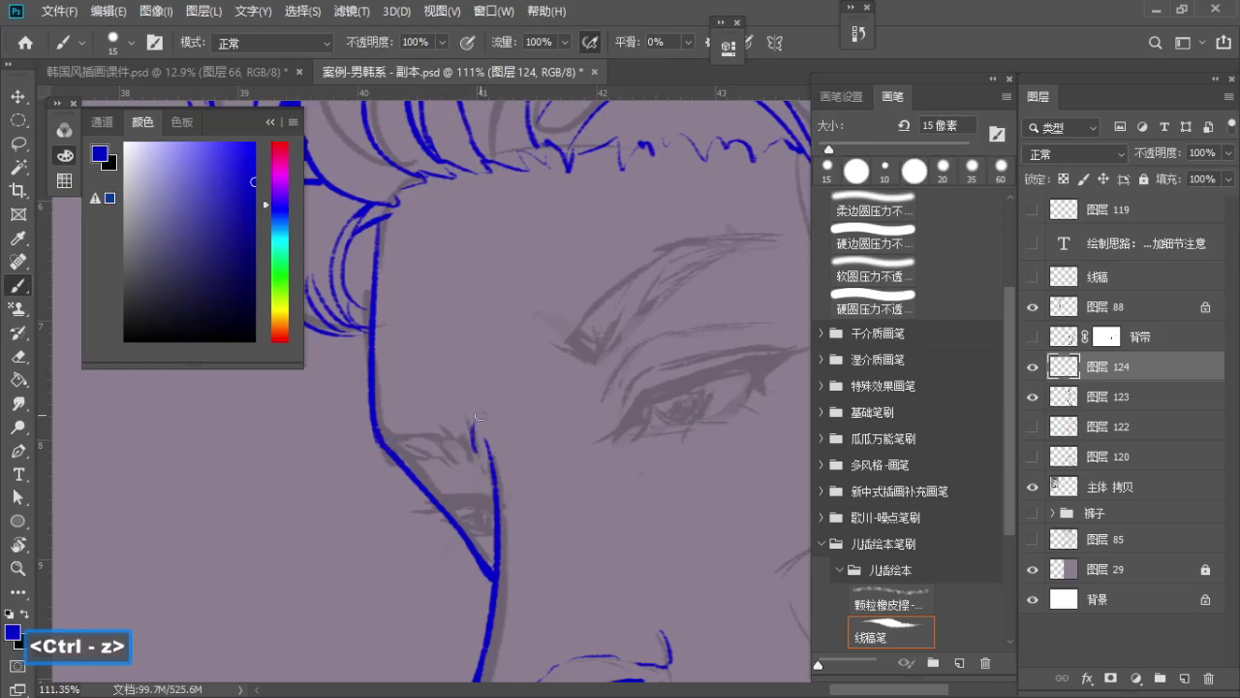
mouse_move(449, 426)
left_mouse_down()
mouse_move(469, 460)
mouse_move(379, 442)
left_mouse_up()
key("ctrl+z")
key("ctrl+z")
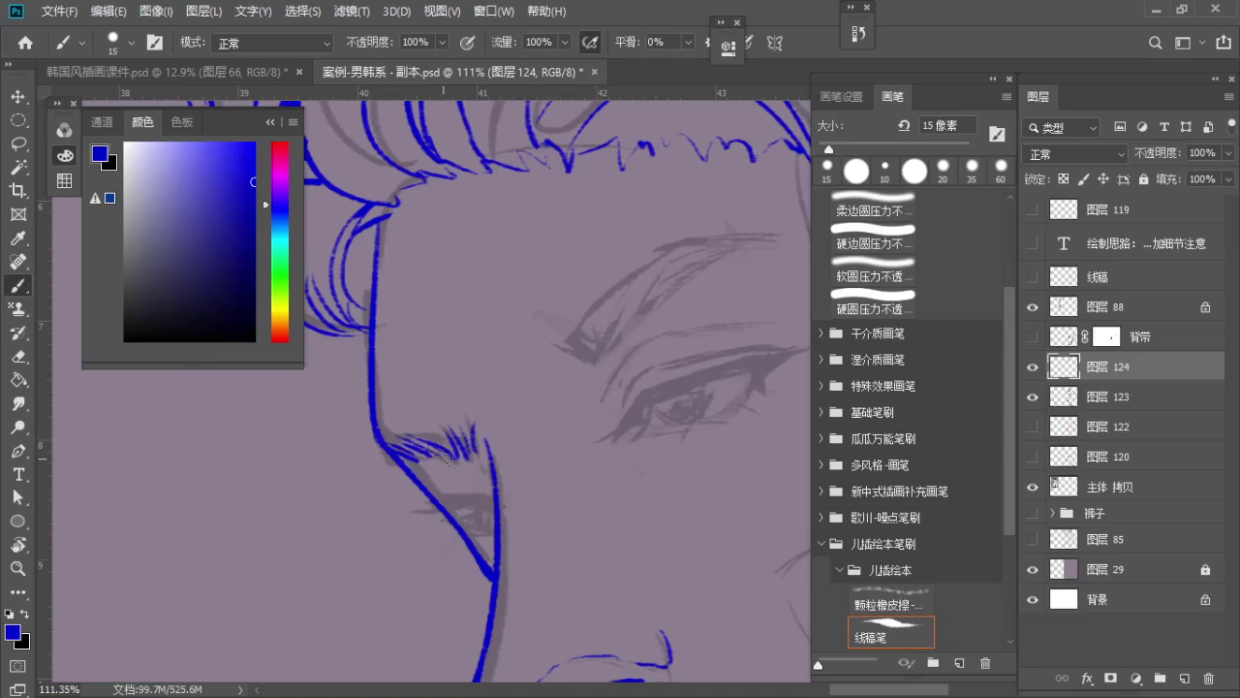
Ink the front end of the near eyebrow with short upward-fanning hair strokes
mouse_move(414, 465)
left_mouse_down()
mouse_move(355, 462)
mouse_move(367, 455)
left_mouse_up()
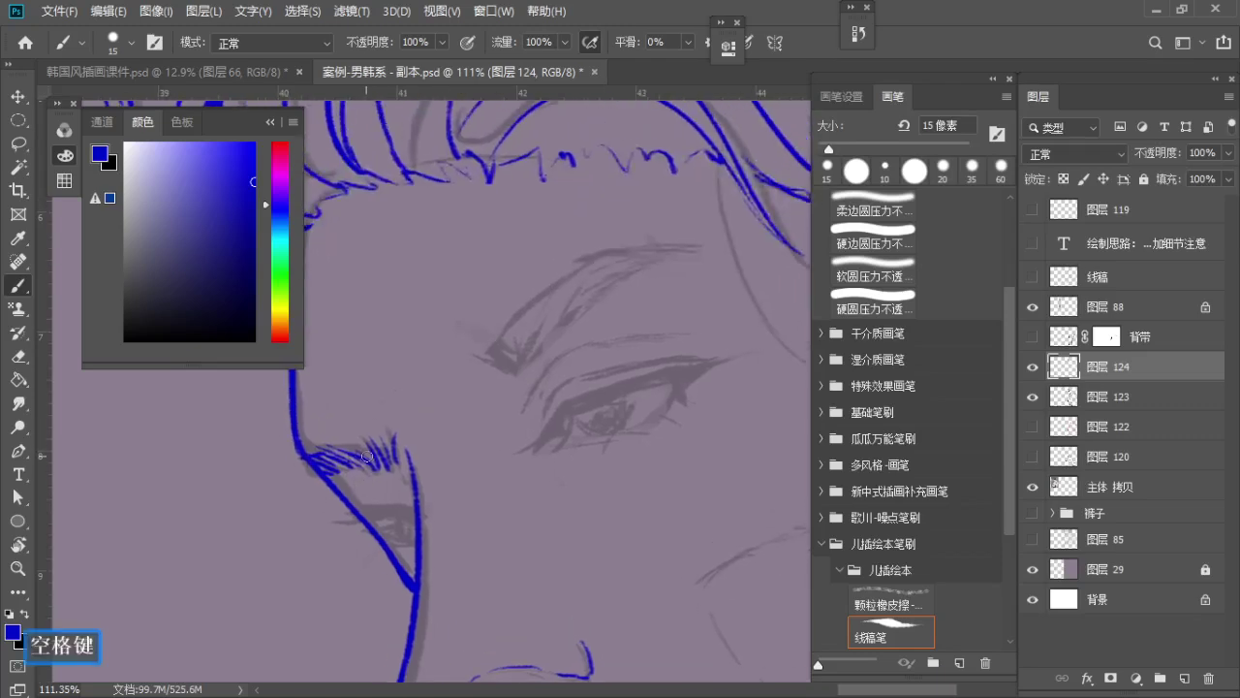
mouse_move(450, 420)
left_mouse_down()
mouse_move(431, 485)
mouse_move(503, 442)
mouse_move(490, 397)
mouse_move(500, 444)
mouse_move(467, 426)
mouse_move(491, 398)
left_mouse_up()
key("ctrl+z")
key("ctrl+z")
key("ctrl+z")
mouse_move(506, 436)
left_mouse_down()
mouse_move(502, 386)
mouse_move(513, 376)
left_mouse_up()
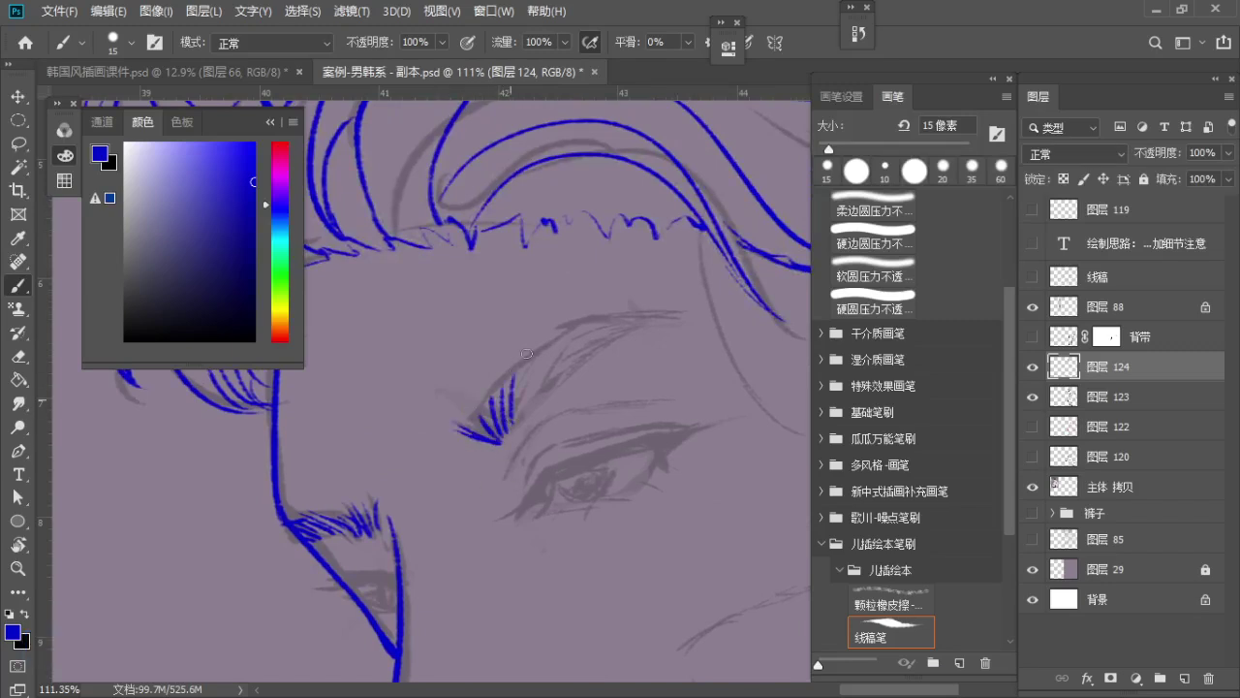
left_click_drag(513, 423, 527, 358)
Ink hair strokes along the near eyebrow's arch to its tapered tail, filling gaps and adding hairs at its front
mouse_move(528, 411)
left_mouse_down()
mouse_move(544, 360)
mouse_move(579, 321)
mouse_move(585, 358)
left_mouse_up()
key("ctrl+z")
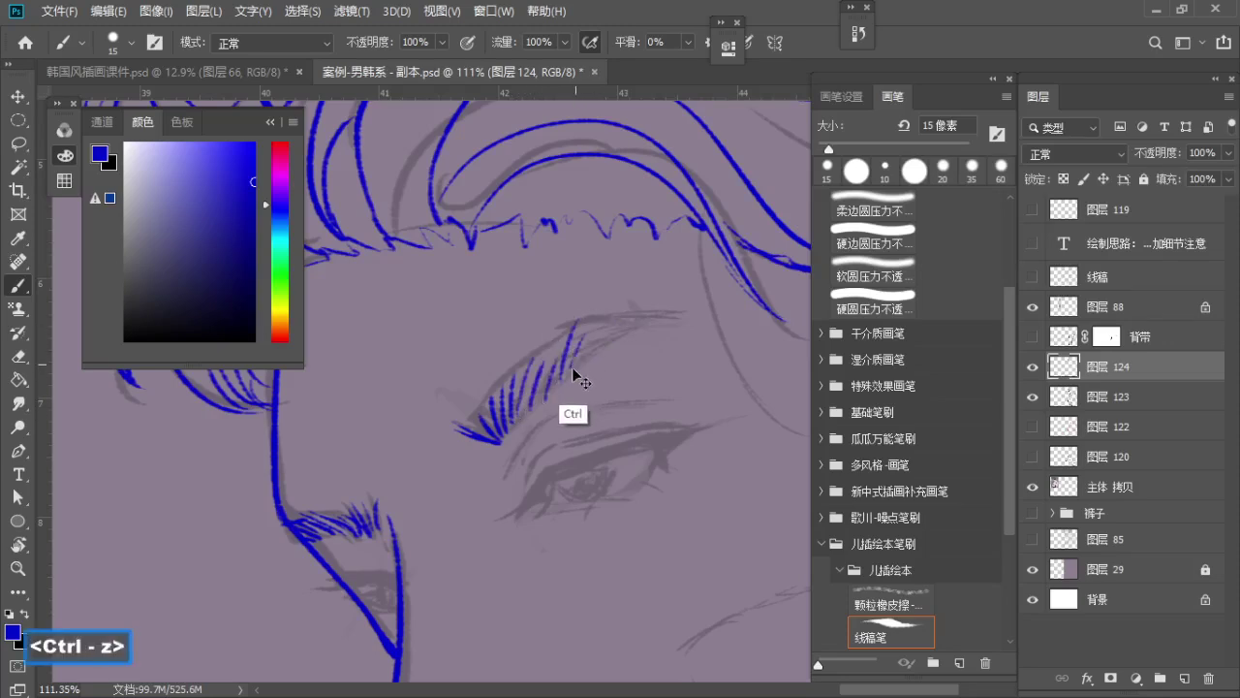
mouse_move(629, 322)
left_mouse_down()
mouse_move(591, 332)
mouse_move(661, 319)
mouse_move(600, 334)
mouse_move(647, 317)
mouse_move(622, 315)
mouse_move(682, 311)
left_mouse_up()
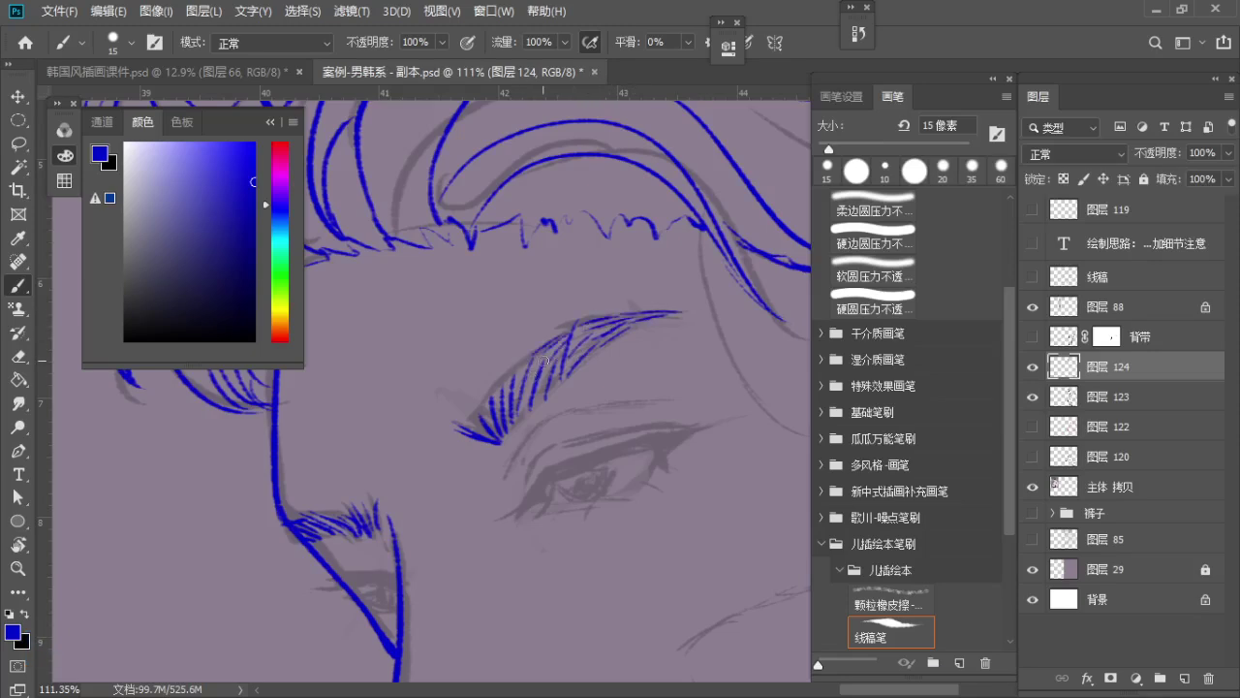
key("ctrl+z")
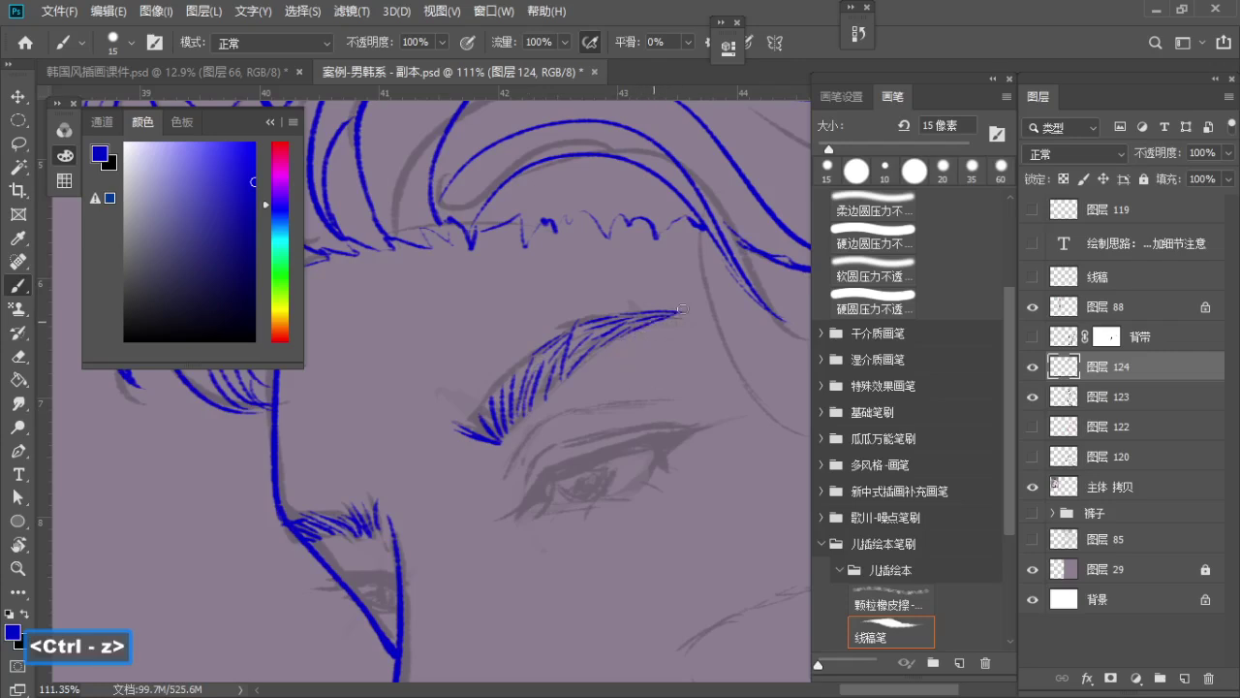
left_click_drag(513, 396, 528, 361)
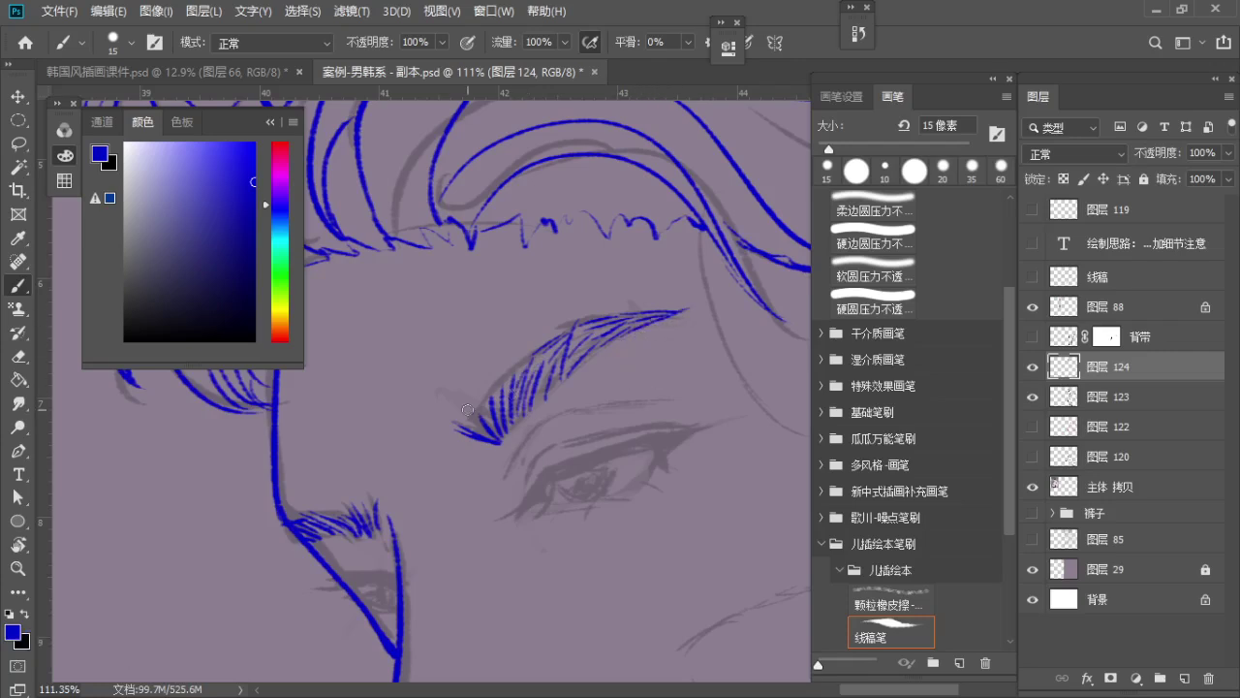
key("space")
left_click_drag(501, 436, 487, 326)
mouse_move(545, 388)
left_mouse_down()
mouse_move(491, 429)
mouse_move(523, 388)
left_mouse_up()
key("ctrl+z")
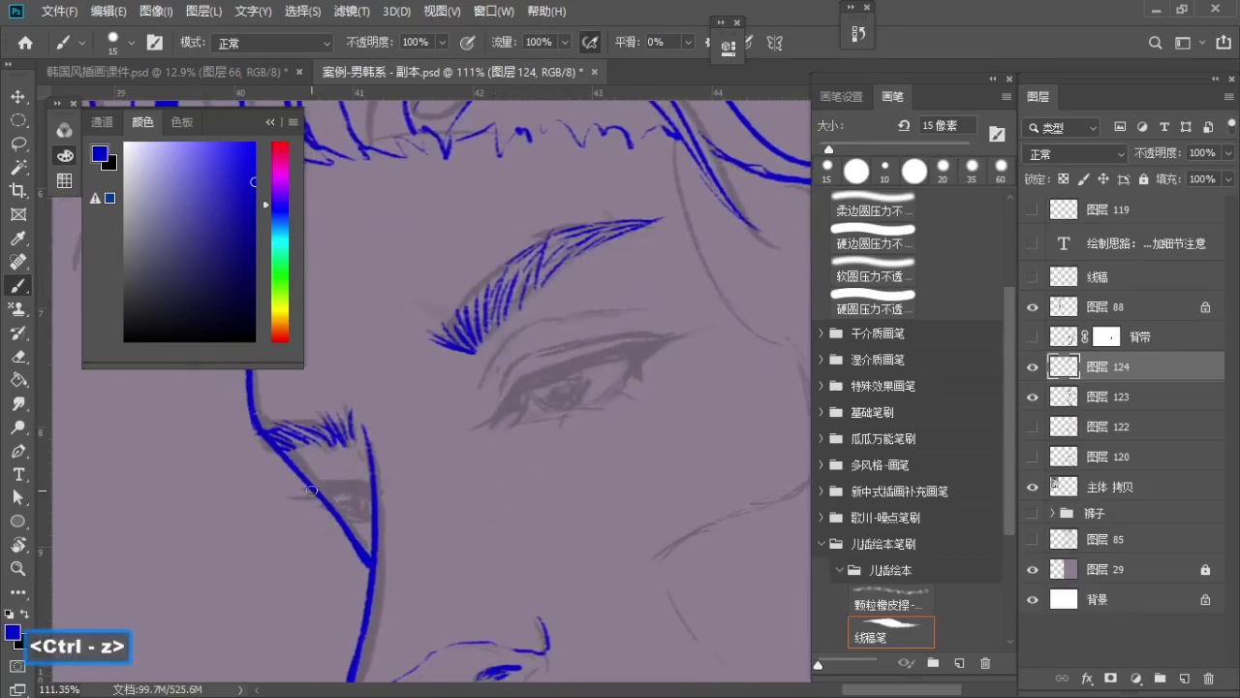
Ink the far eye's thick upper lid line with a 20 px brush and its fine crease and lashes at 10 px
key("bracketright")
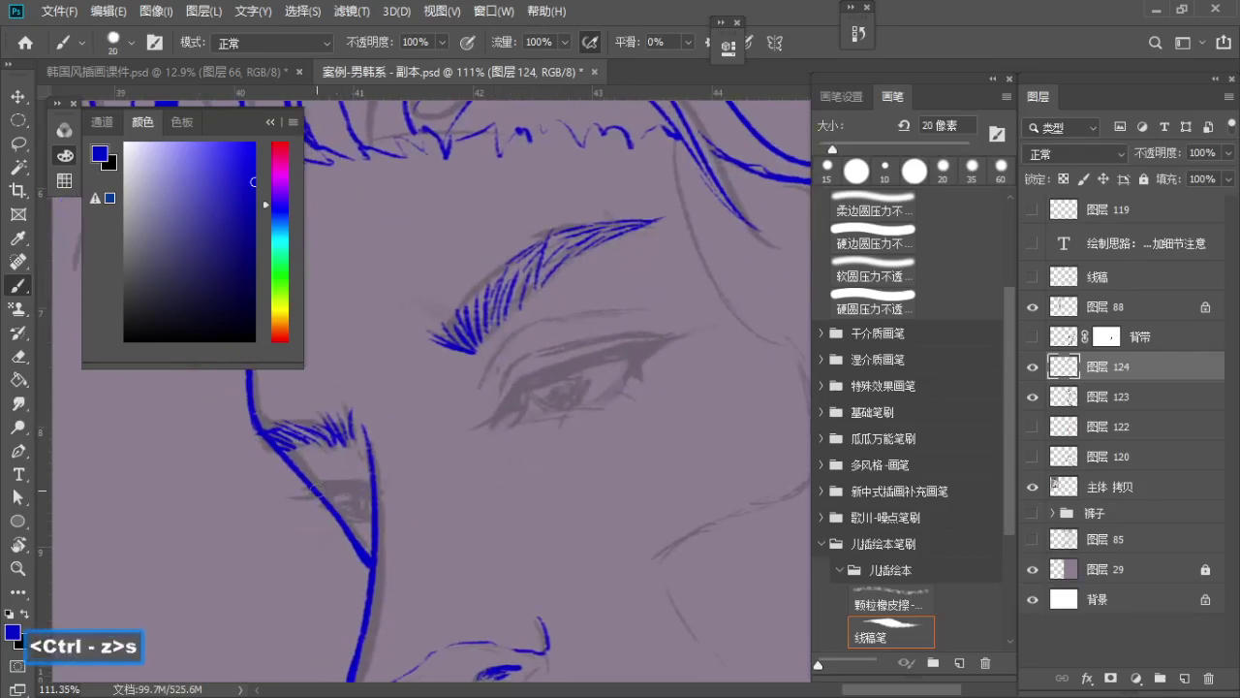
mouse_move(316, 488)
left_mouse_down()
mouse_move(373, 495)
mouse_move(334, 471)
left_mouse_up()
key("ctrl+z")
key("bracketleft")
key("bracketleft")
key("ctrl+z")
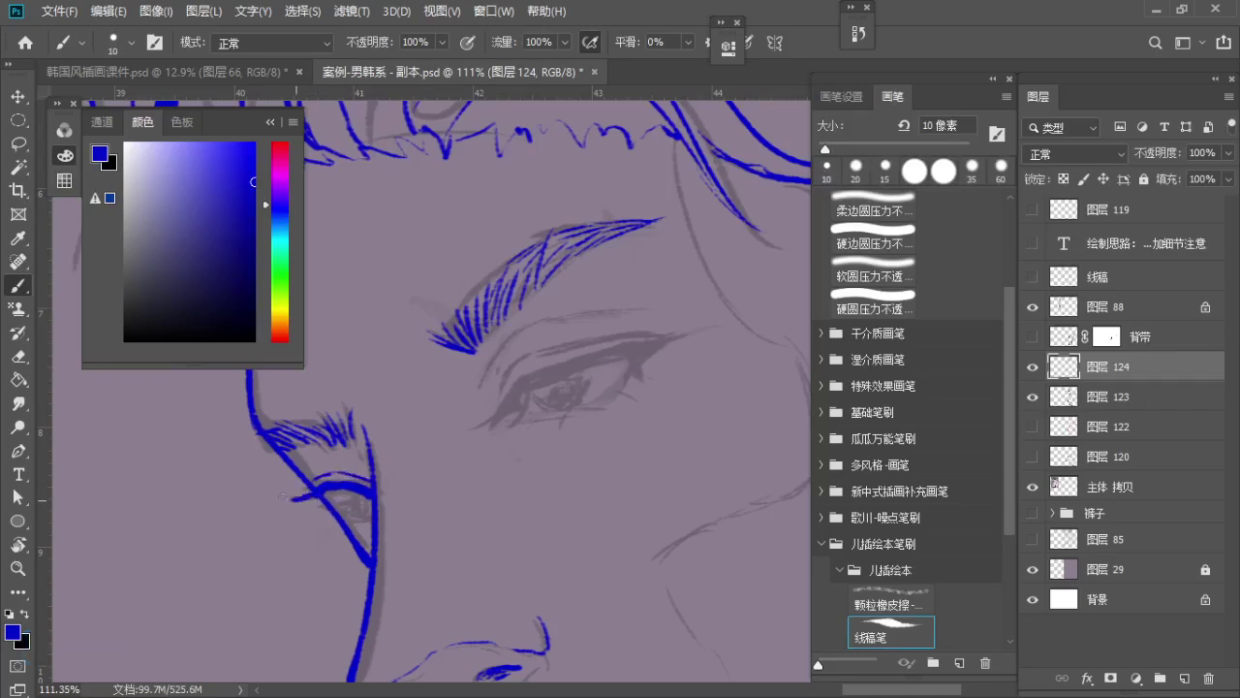
Ink the far eye's lower lid and iris edge with a 20 px brush, undoing stray strokes
key("ctrl+z")
key("bracketright")
key("bracketright")
key("bracketright")
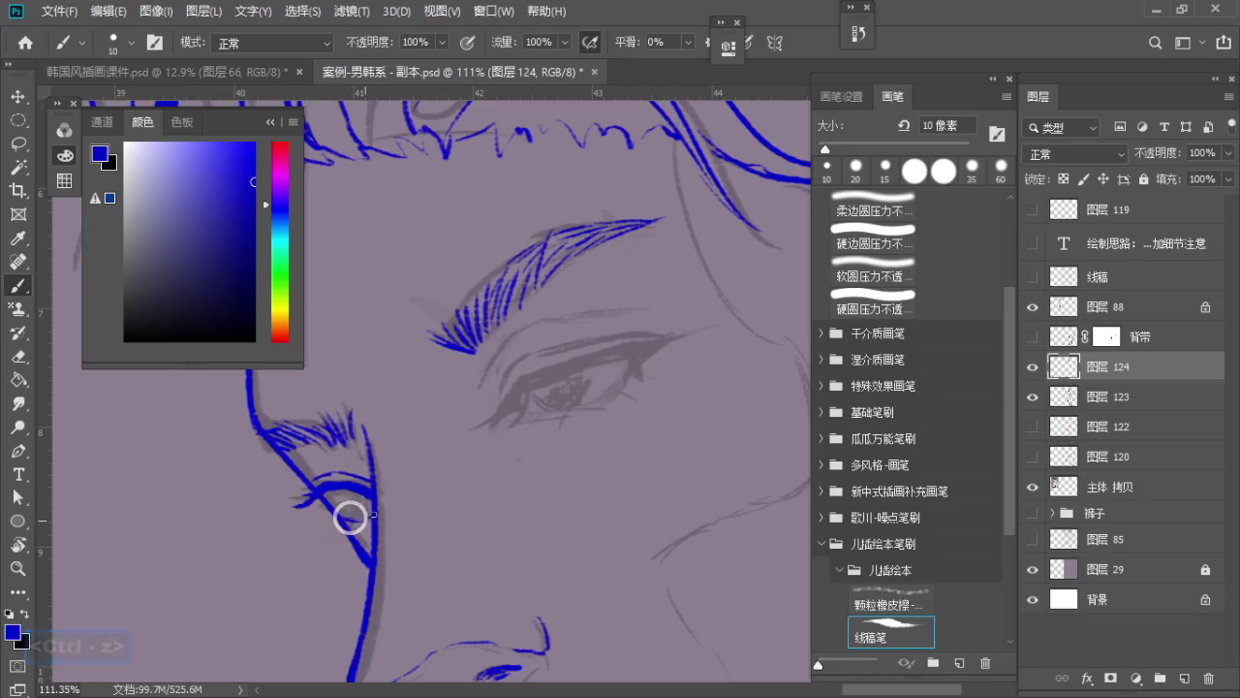
mouse_move(363, 501)
left_mouse_down()
mouse_move(316, 497)
mouse_move(356, 494)
left_mouse_up()
key("ctrl+z")
key("a")
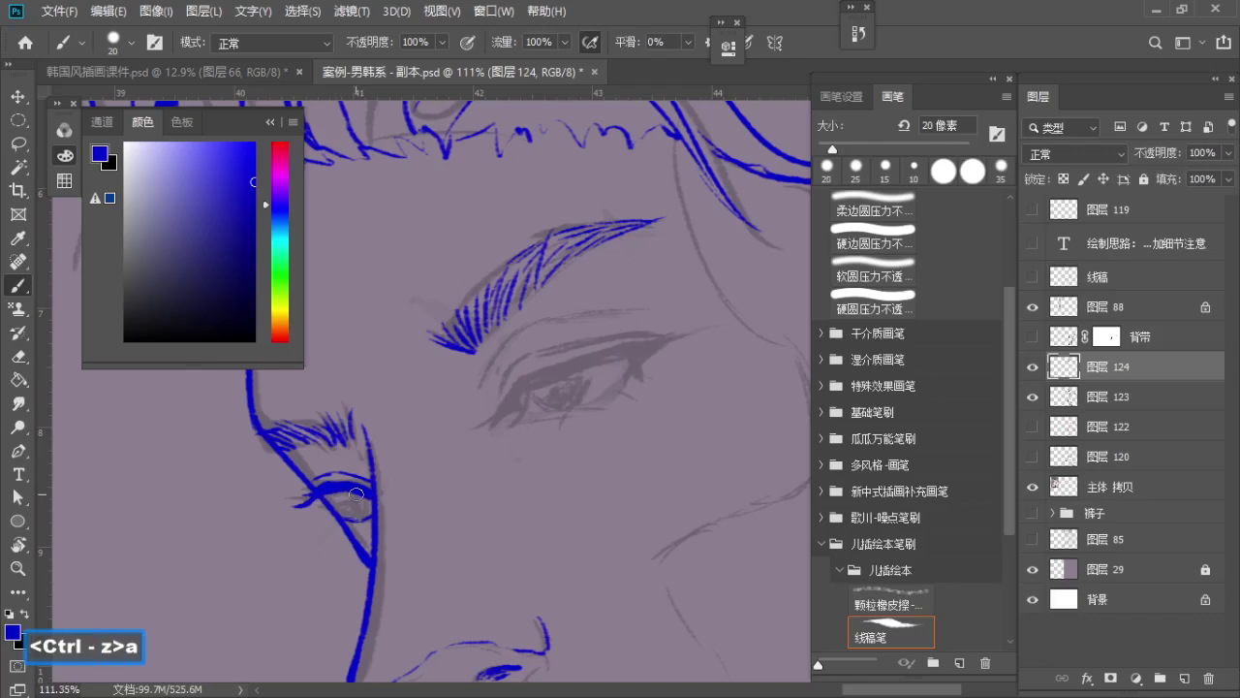
key("e")
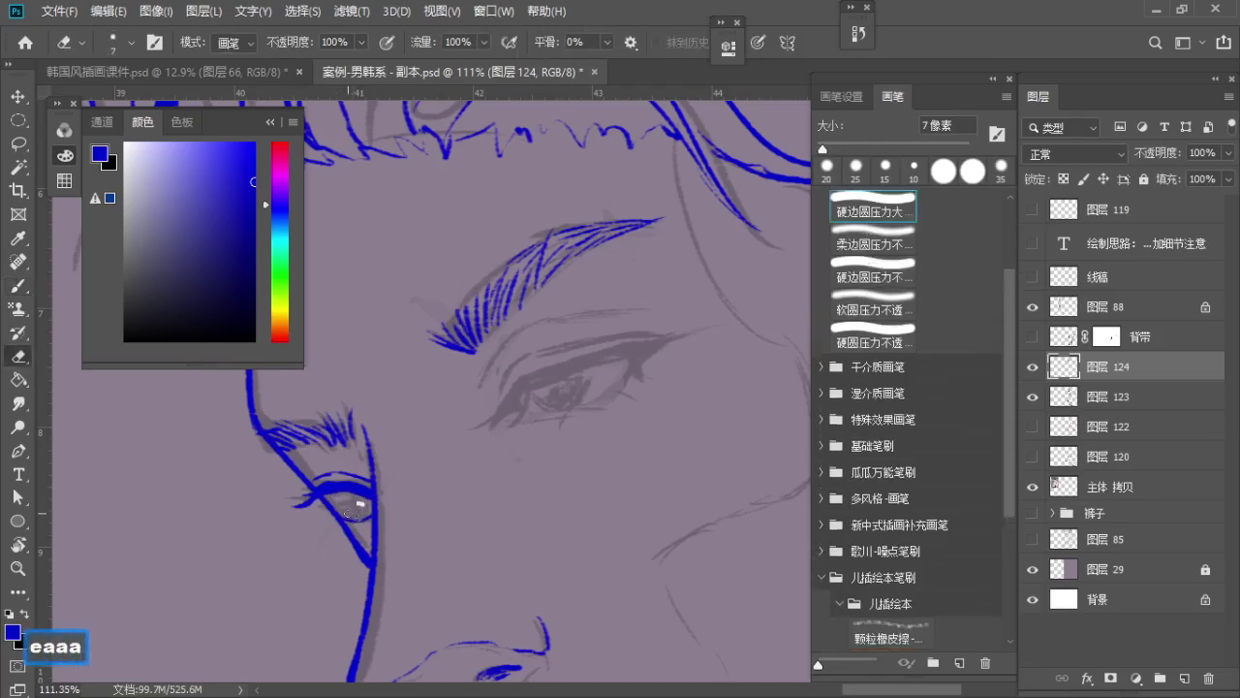
key("b")
left_click_drag(359, 496, 359, 506)
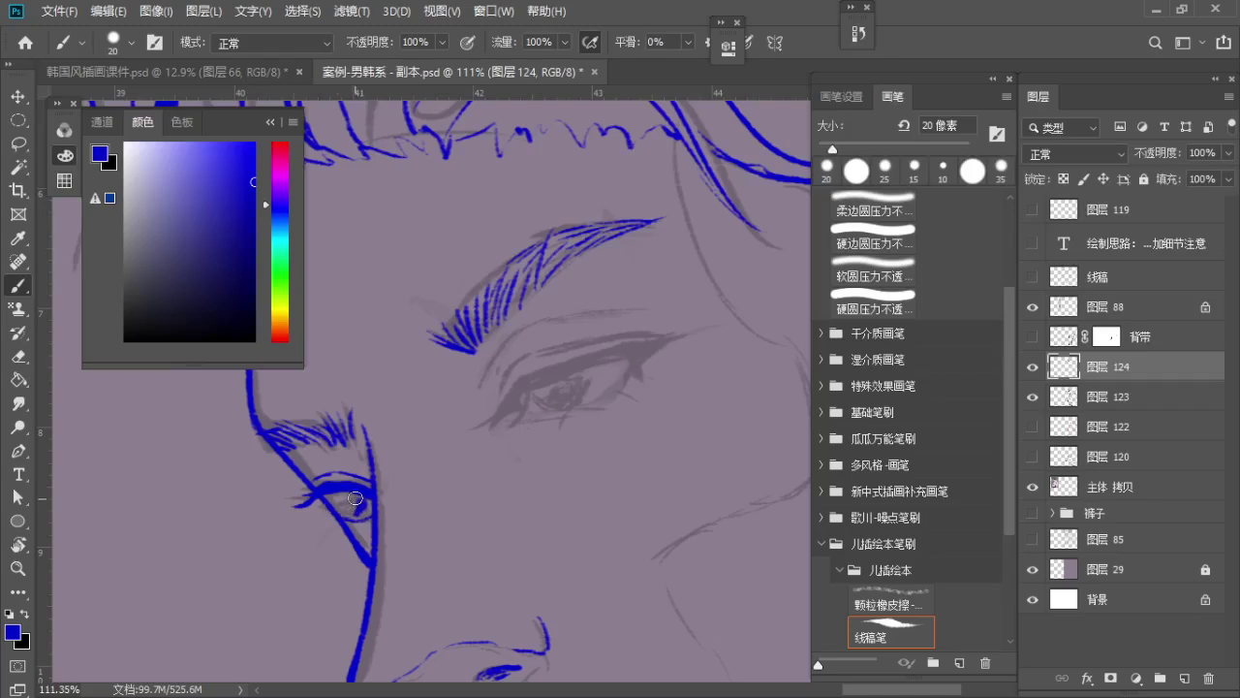
Fill in the far eye's dark iris and pupil with a 30 px brush
key("bracketright")
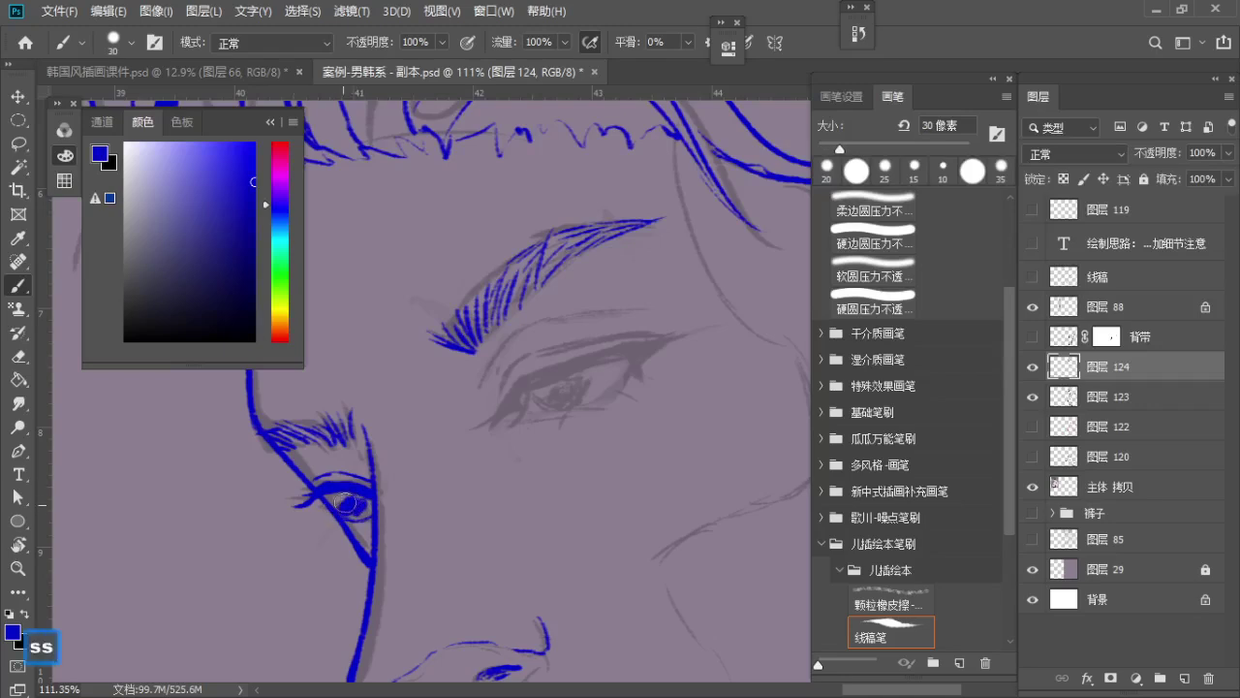
mouse_move(346, 496)
left_mouse_down()
mouse_move(325, 530)
mouse_move(344, 528)
left_mouse_up()
key("bracketleft")
key("bracketleft")
key("bracketleft")
key("bracketleft")
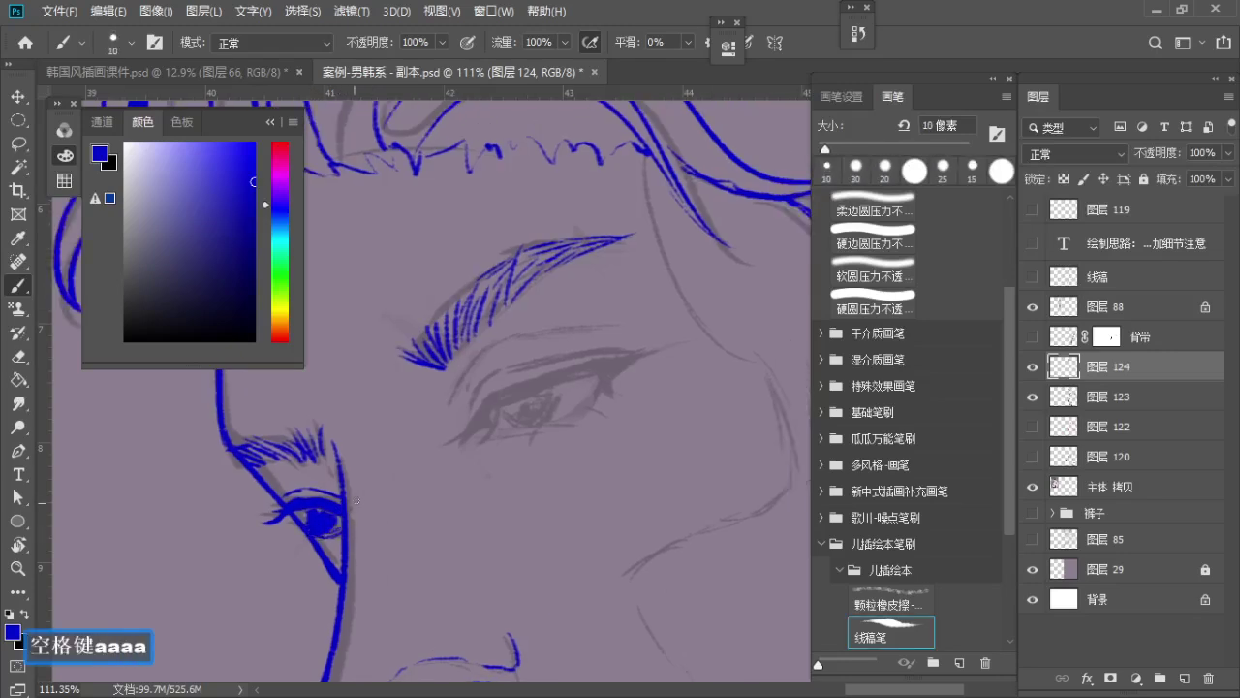
key("s")
key("s")
key("s")
mouse_move(460, 439)
left_mouse_down()
mouse_move(477, 411)
mouse_move(465, 468)
left_mouse_up()
key("ctrl+z")
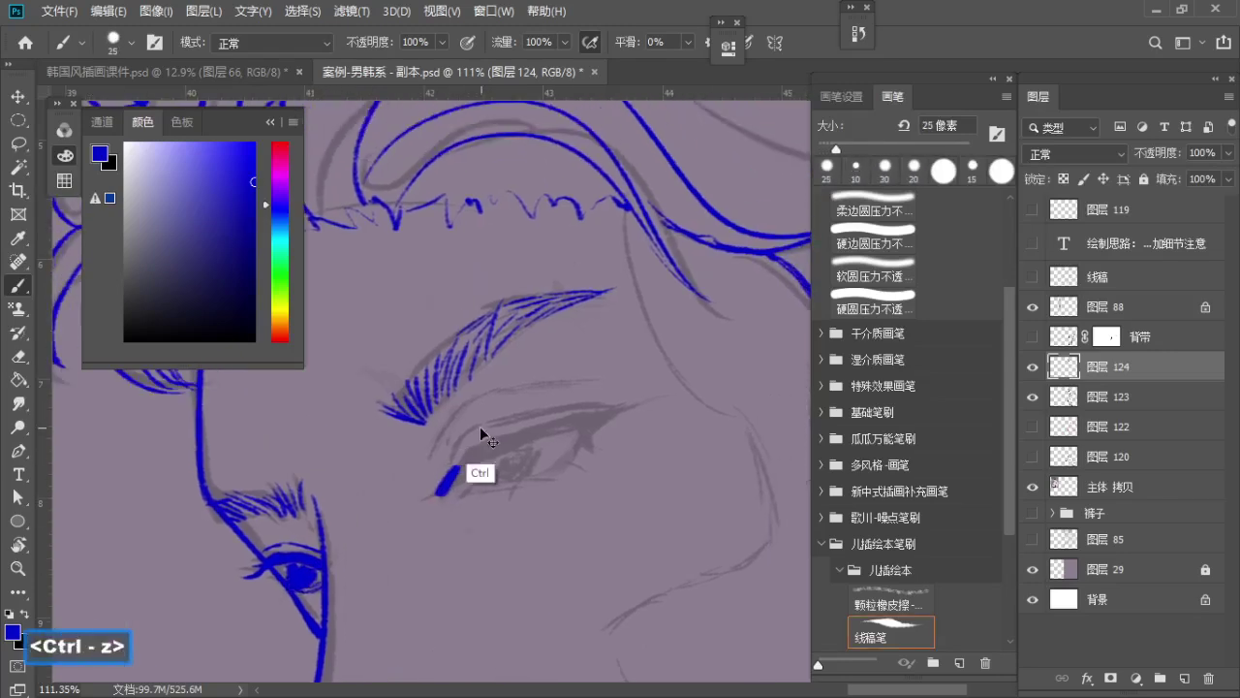
key("ctrl+z")
Ink the near eye's outer fold line with a 20 px brush and add short fold strokes above the far eye
key("bracketleft")
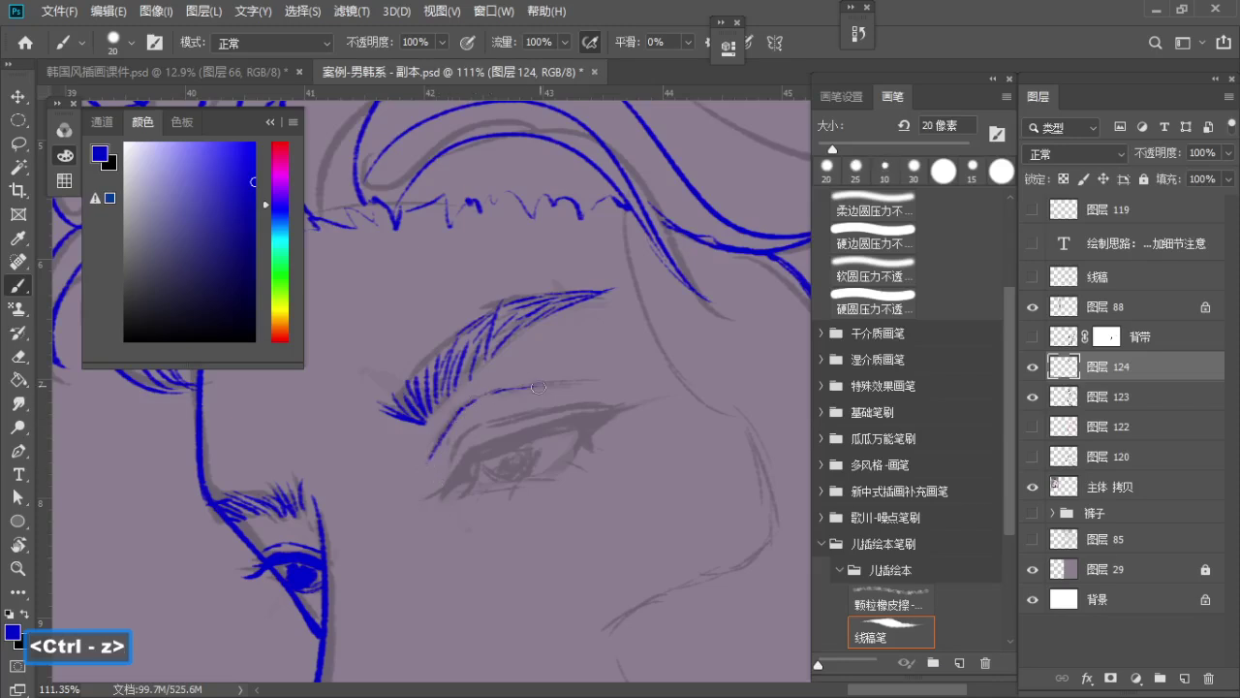
left_click_drag(498, 392, 572, 385)
key("ctrl+z")
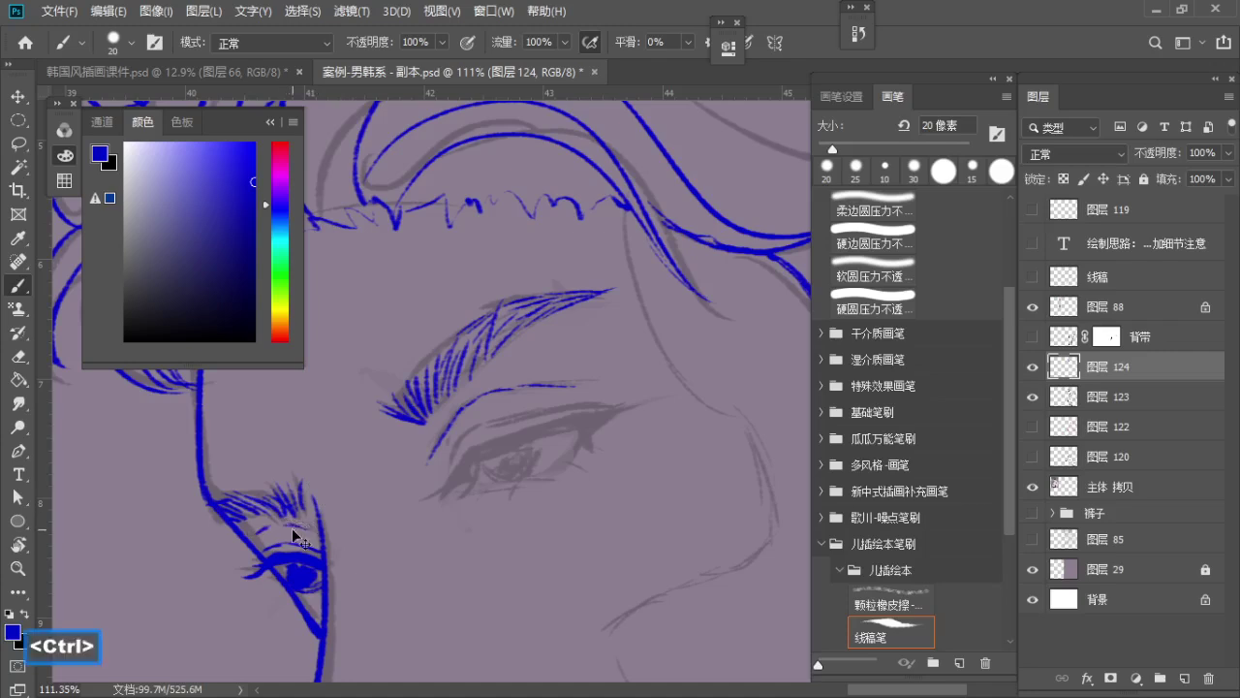
key("ctrl+z")
key("z")
key("space")
left_click_drag(294, 525, 242, 490)
key("b")
key("z")
key("b")
Ink the near eye's double-eyelid crease below the fold line with a 15 px brush, undoing strays
mouse_move(460, 397)
left_mouse_down()
mouse_move(508, 399)
mouse_move(487, 414)
mouse_move(504, 417)
mouse_move(472, 402)
mouse_move(506, 424)
mouse_move(556, 410)
left_mouse_up()
key("ctrl+z")
key("z")
key("b")
key("space")
key("e")
key("z")
key("b")
key("z")
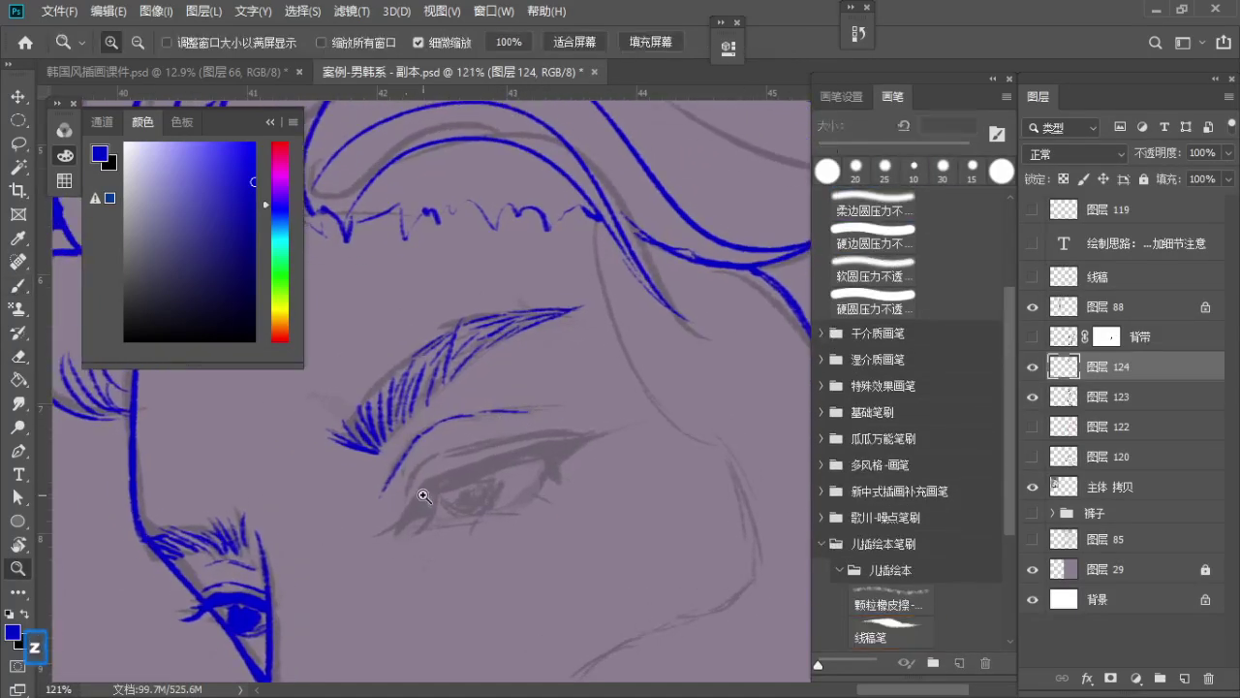
key("space")
mouse_move(420, 493)
left_mouse_down()
mouse_move(426, 471)
mouse_move(385, 490)
mouse_move(497, 463)
left_mouse_up()
key("b")
key("ctrl+z")
key("bracketleft")
key("ctrl+z")
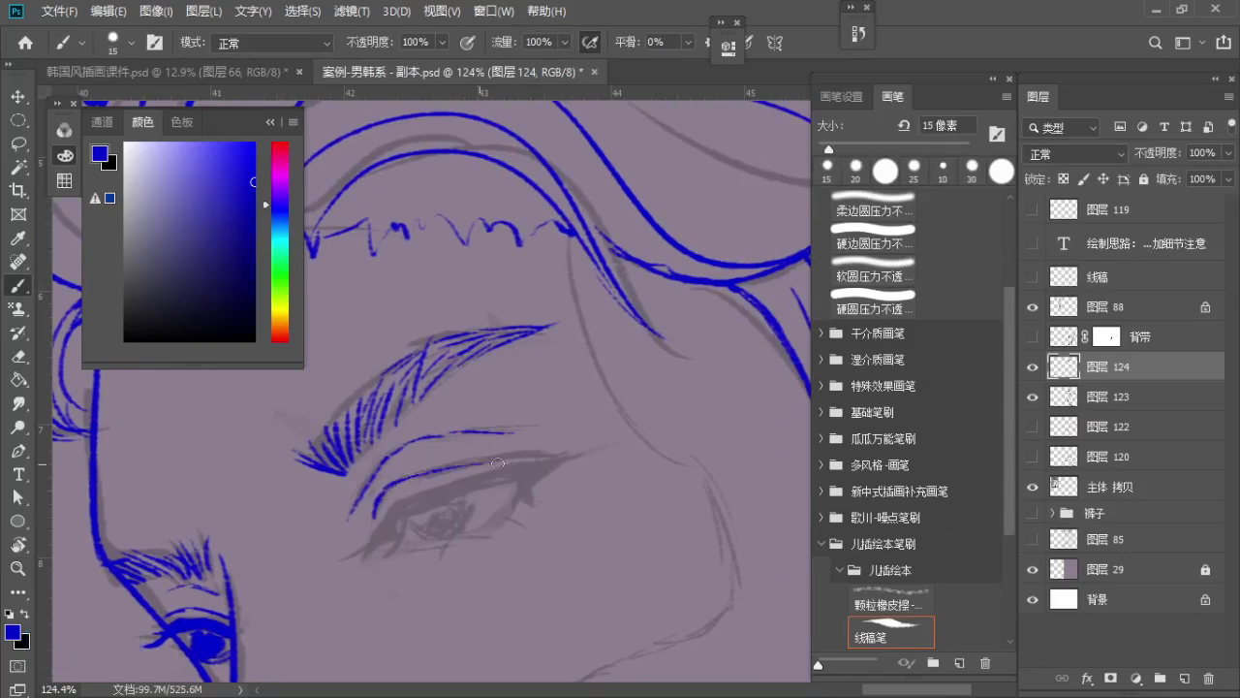
key("ctrl+z")
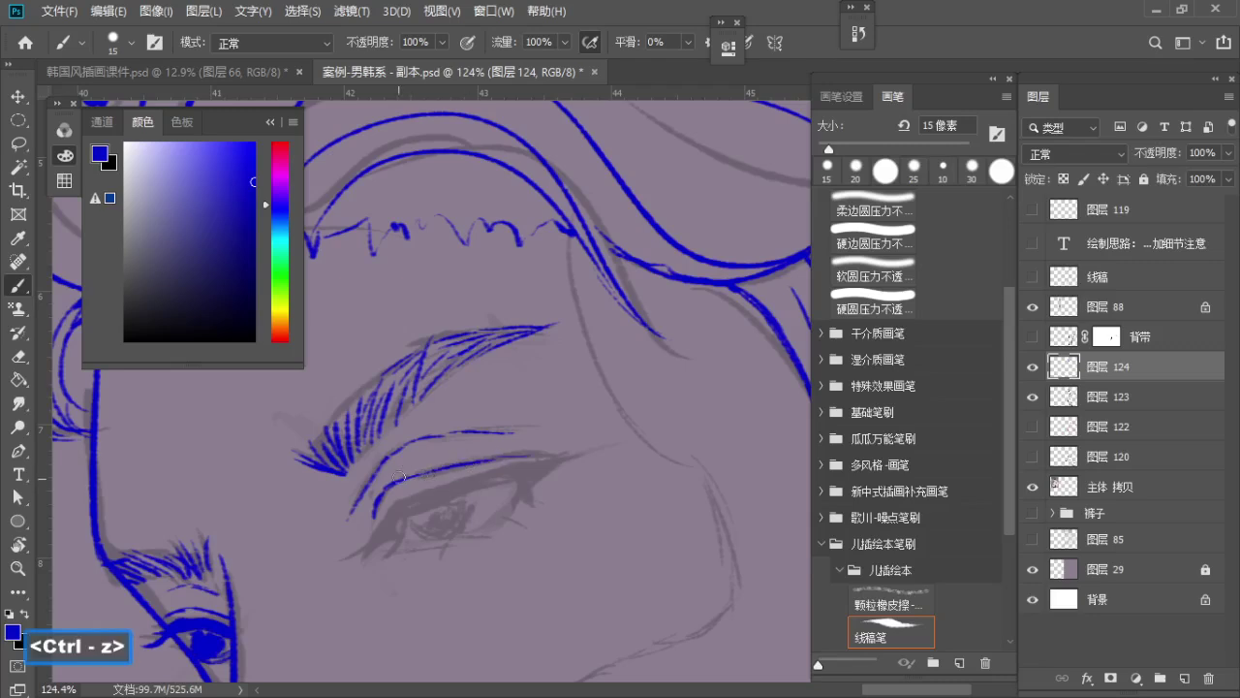
key("ctrl+z")
key("e")
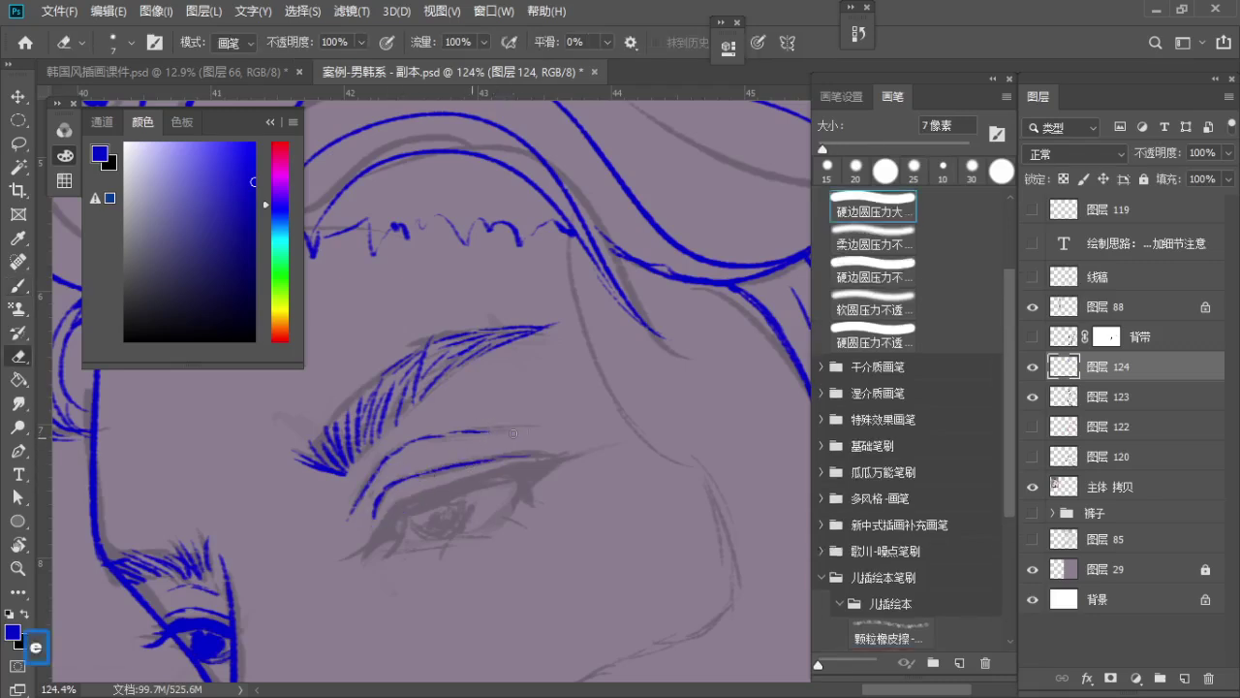
Ink the near eye's upper lid line from inner corner to outer tip at 15 px and thicken it at 20 px
key("b")
key("space")
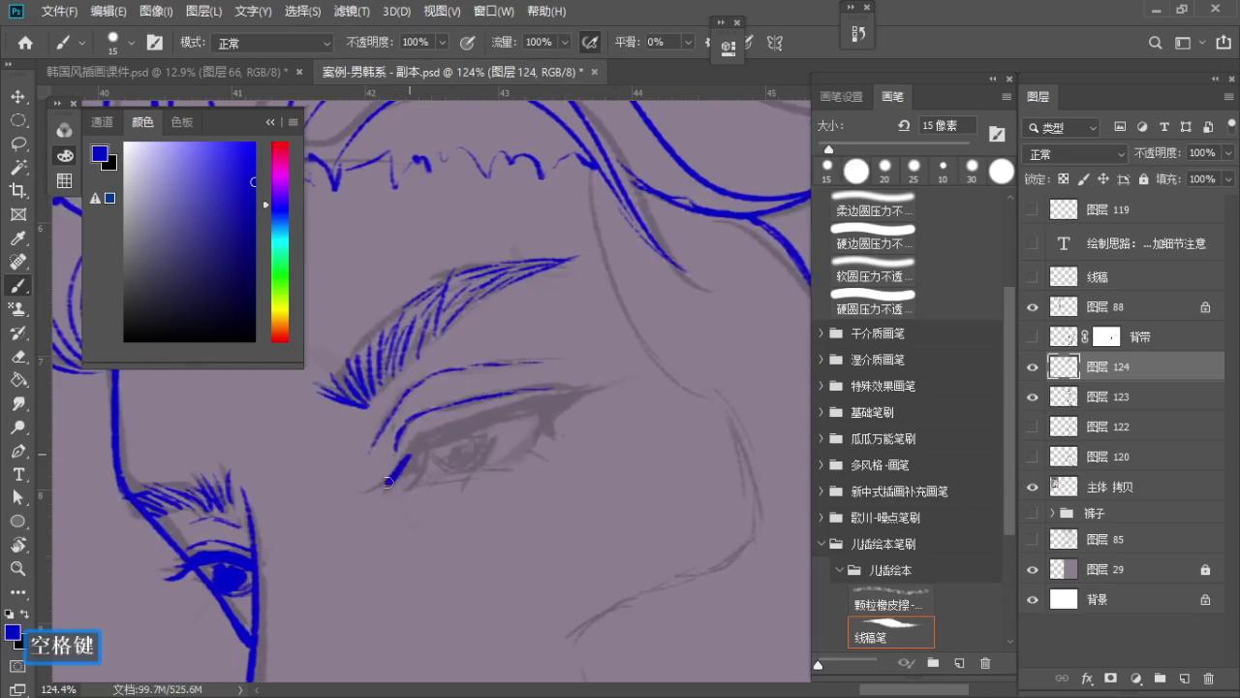
key("ctrl+z")
left_click_drag(414, 449, 393, 483)
key("ctrl+z")
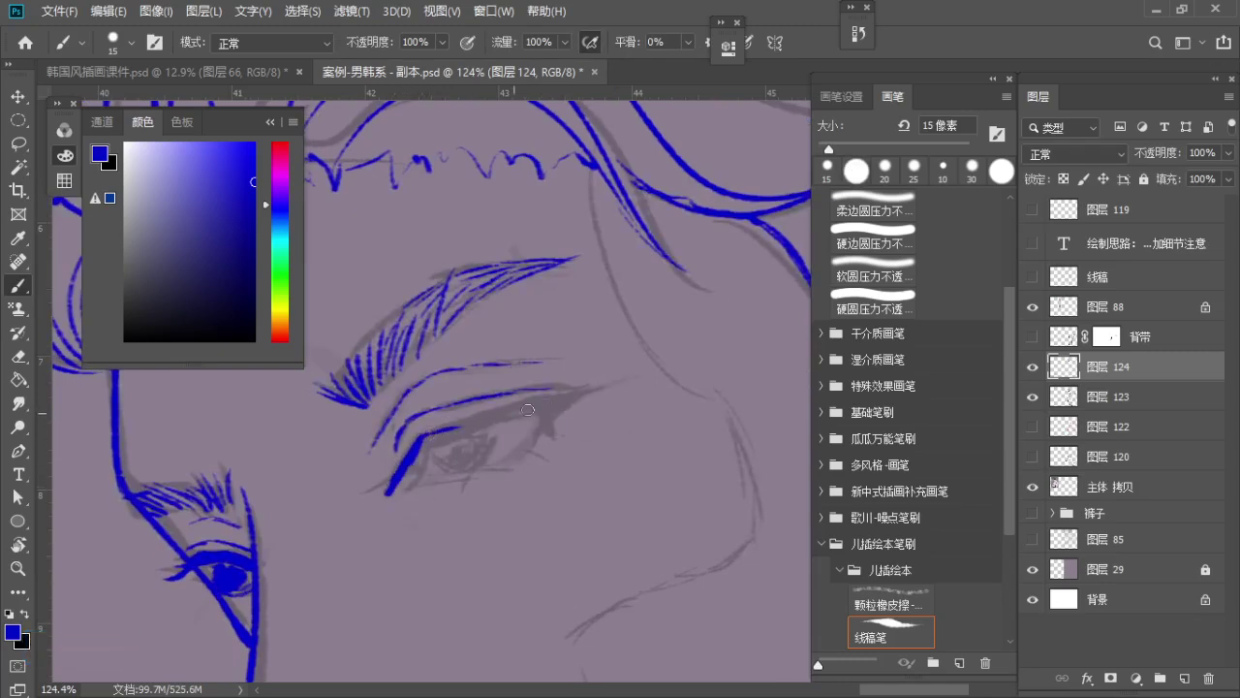
left_click_drag(528, 410, 533, 408)
key("ctrl+z")
mouse_move(424, 435)
left_mouse_down()
mouse_move(563, 401)
mouse_move(552, 402)
left_mouse_up()
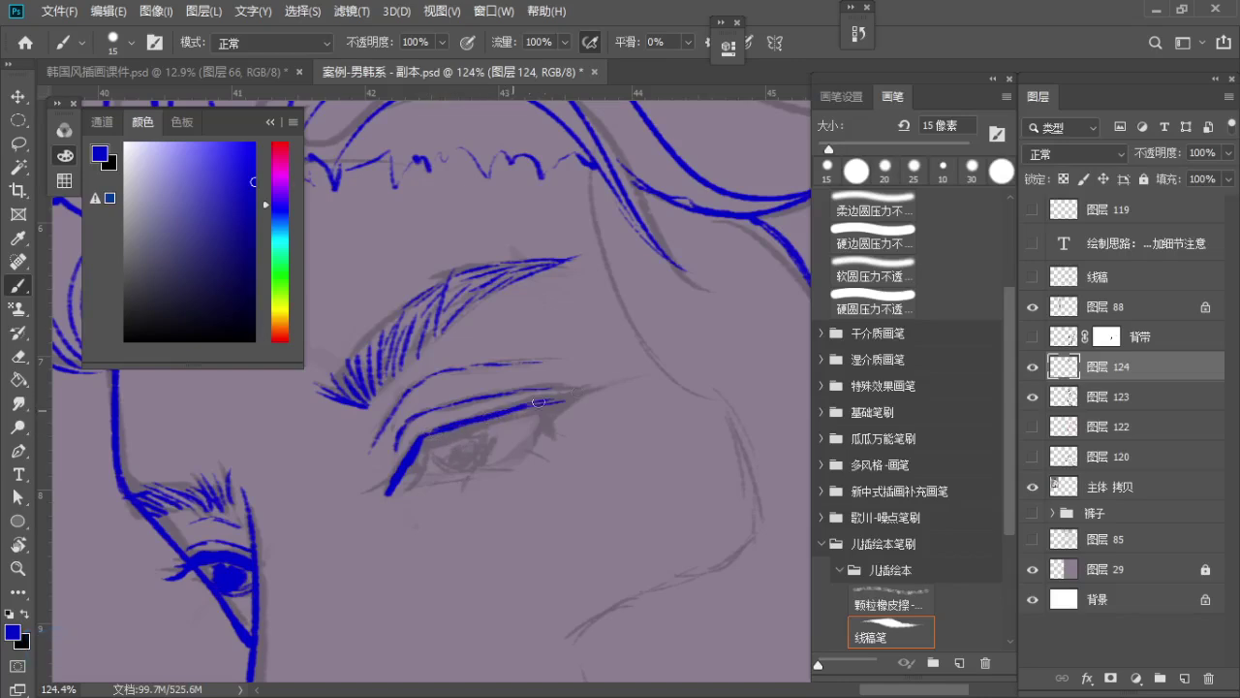
key("ctrl+z")
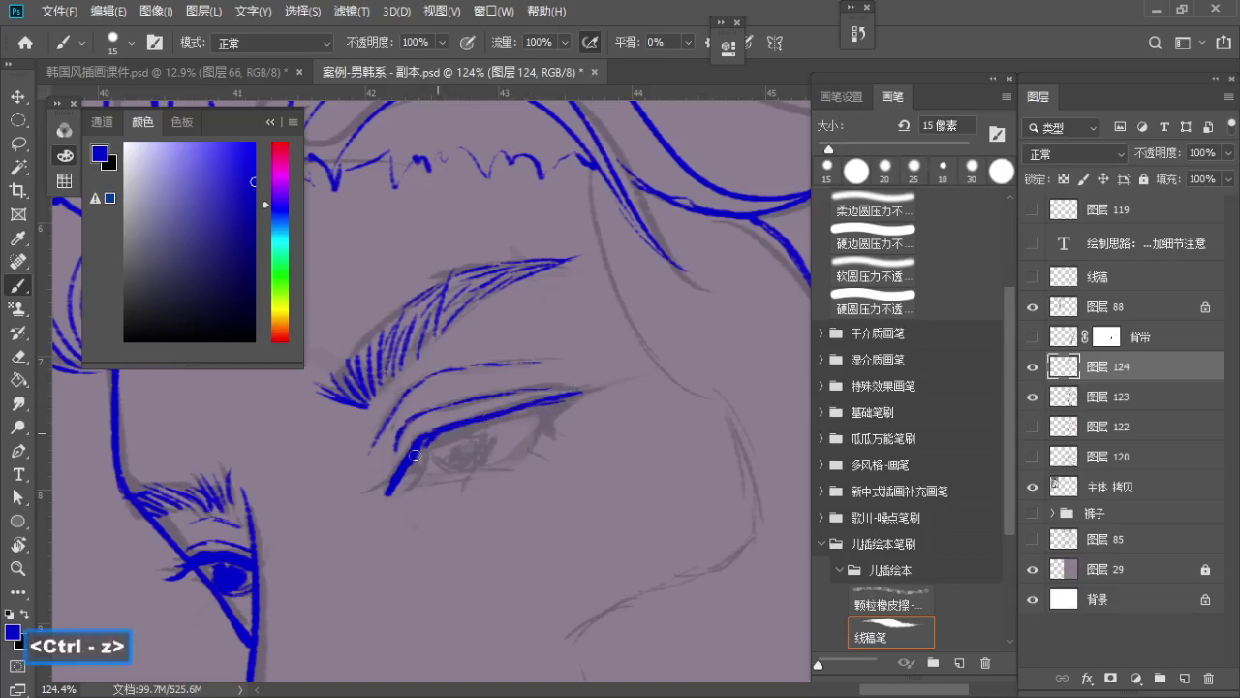
key("s")
mouse_move(410, 462)
left_mouse_down()
mouse_move(449, 433)
mouse_move(531, 408)
left_mouse_up()
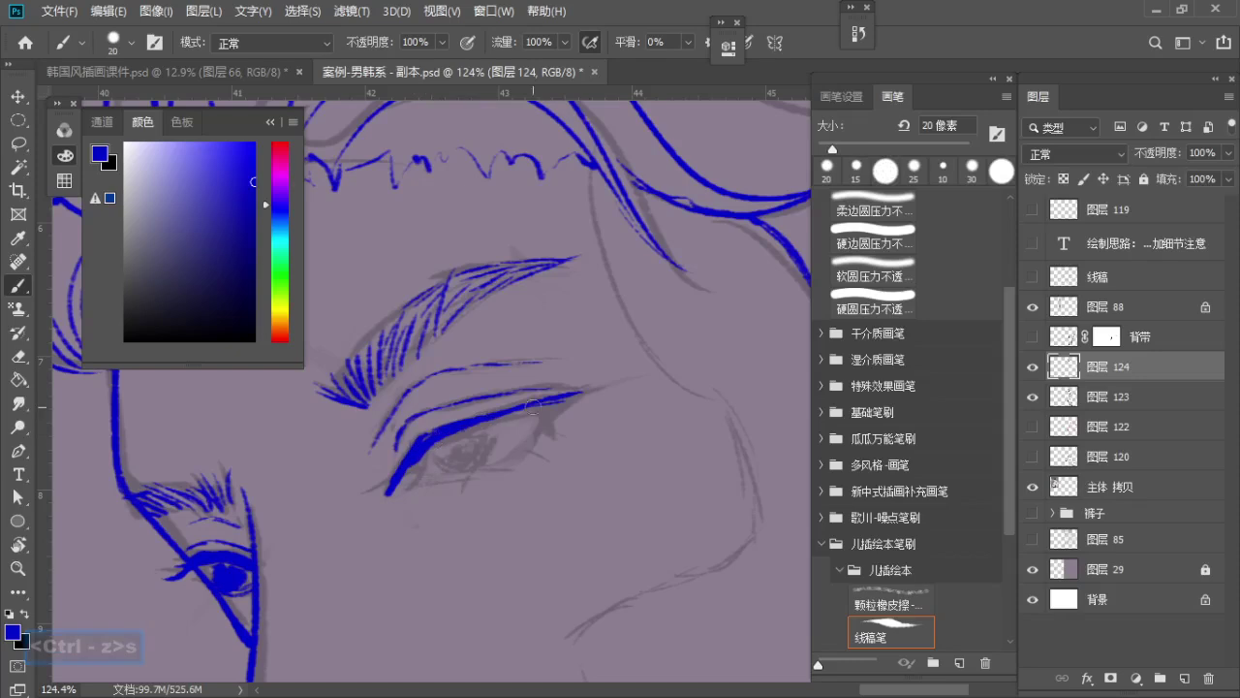
Trim the near eye's upper lid line near the inner corner with a 25 px eraser and re-ink it at 20 px
key("e")
key("bracketright")
key("bracketright")
key("bracketright")
key("bracketright")
key("bracketright")
key("bracketright")
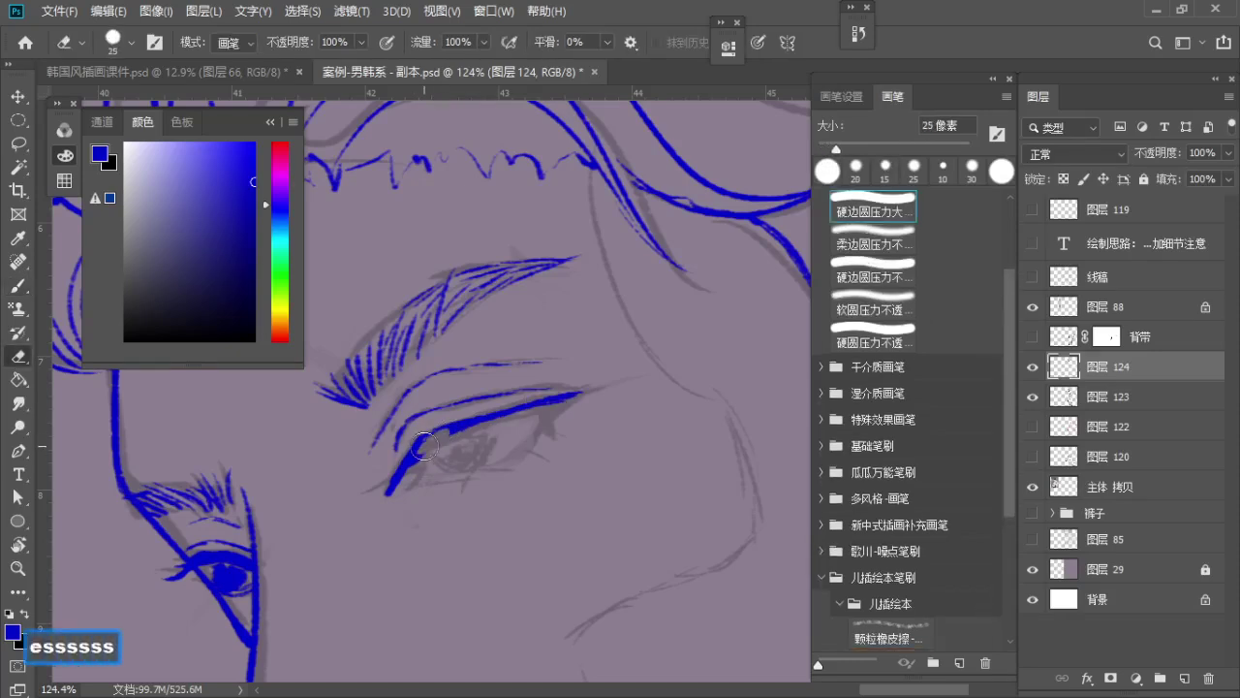
key("b")
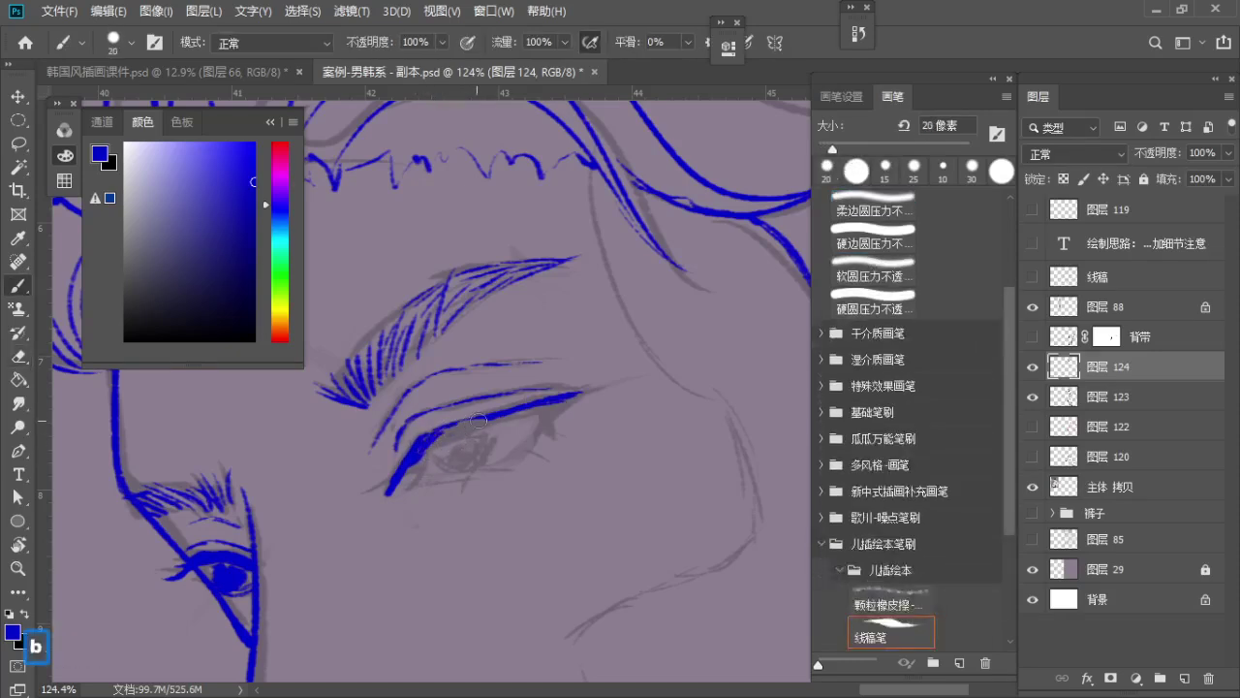
left_click_drag(479, 420, 440, 437)
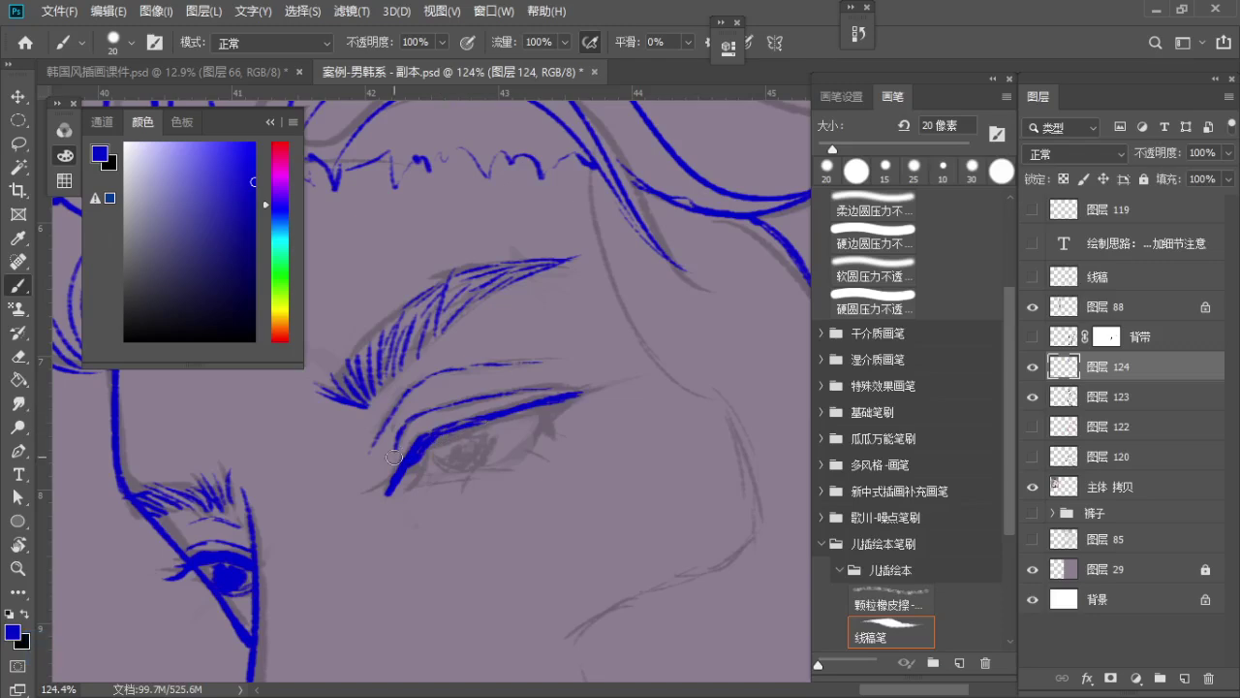
Refine the near eye's inner corner with a 20 px eraser and brush, adding the short inner edge stroke
key("e")
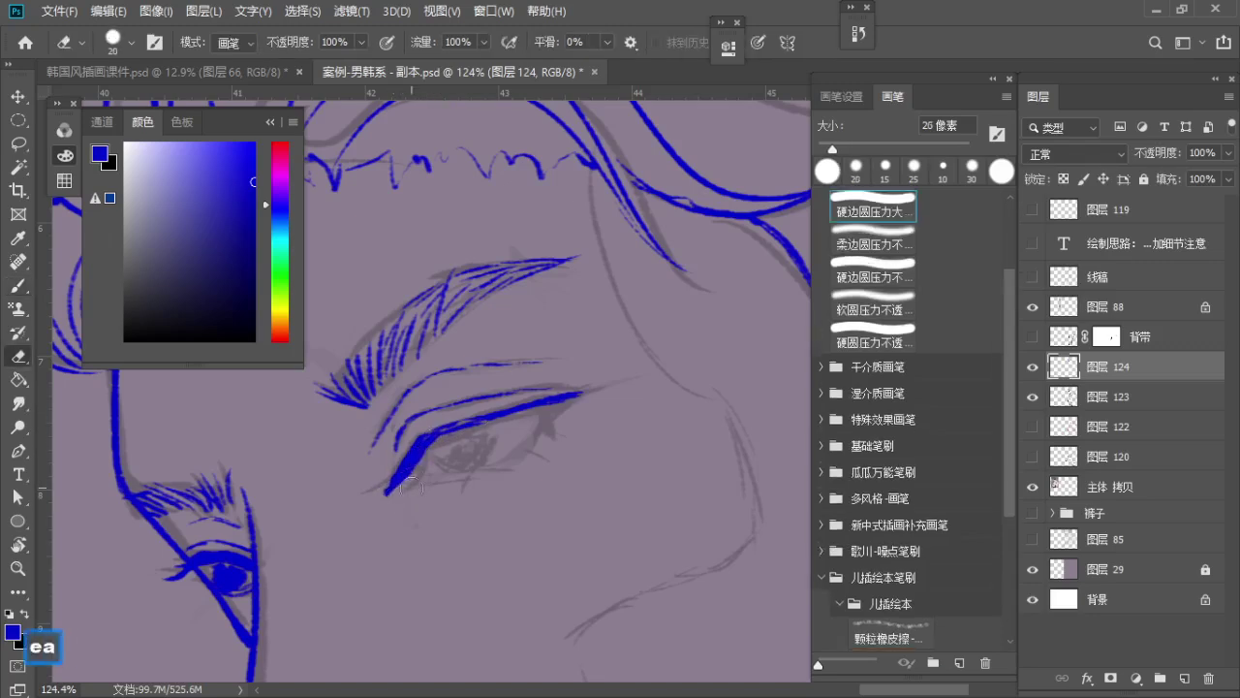
key("b")
key("ctrl+z")
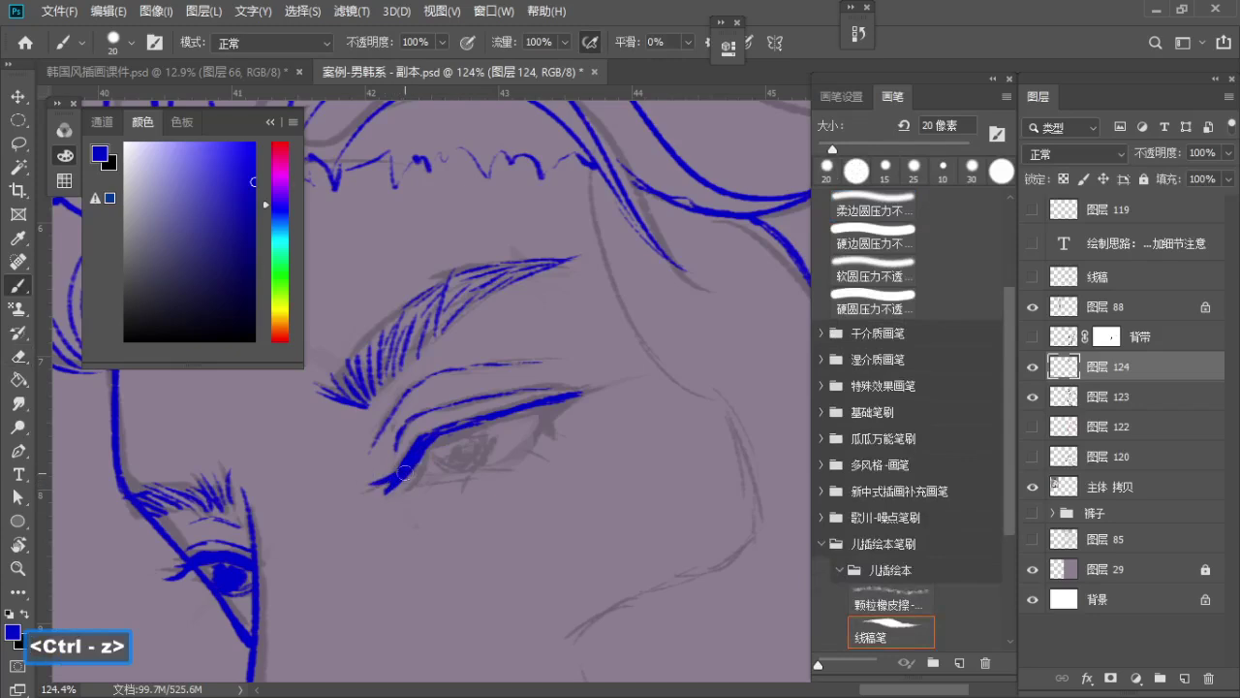
key("ctrl+z")
mouse_move(432, 440)
left_mouse_down()
mouse_move(418, 462)
mouse_move(446, 437)
mouse_move(426, 466)
left_mouse_up()
Ink the near eye's outer corner and thin lower lid line with the 20 px brush, undoing strays
key("ctrl+z")
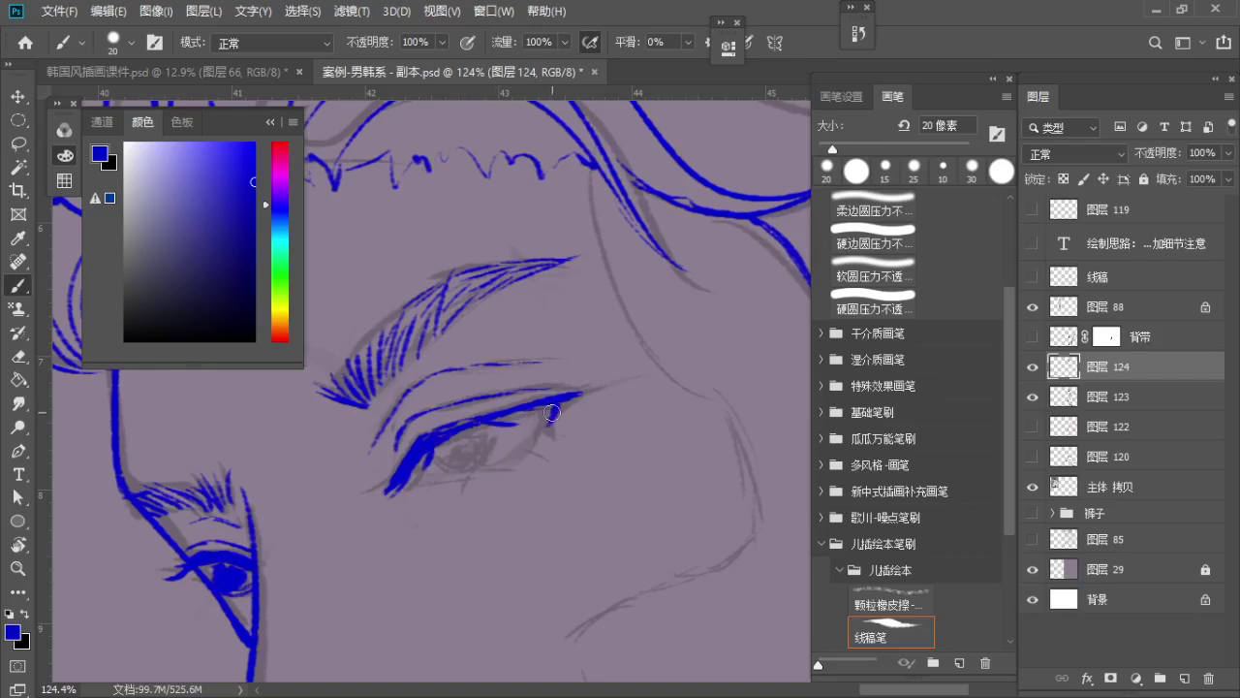
key("ctrl+z")
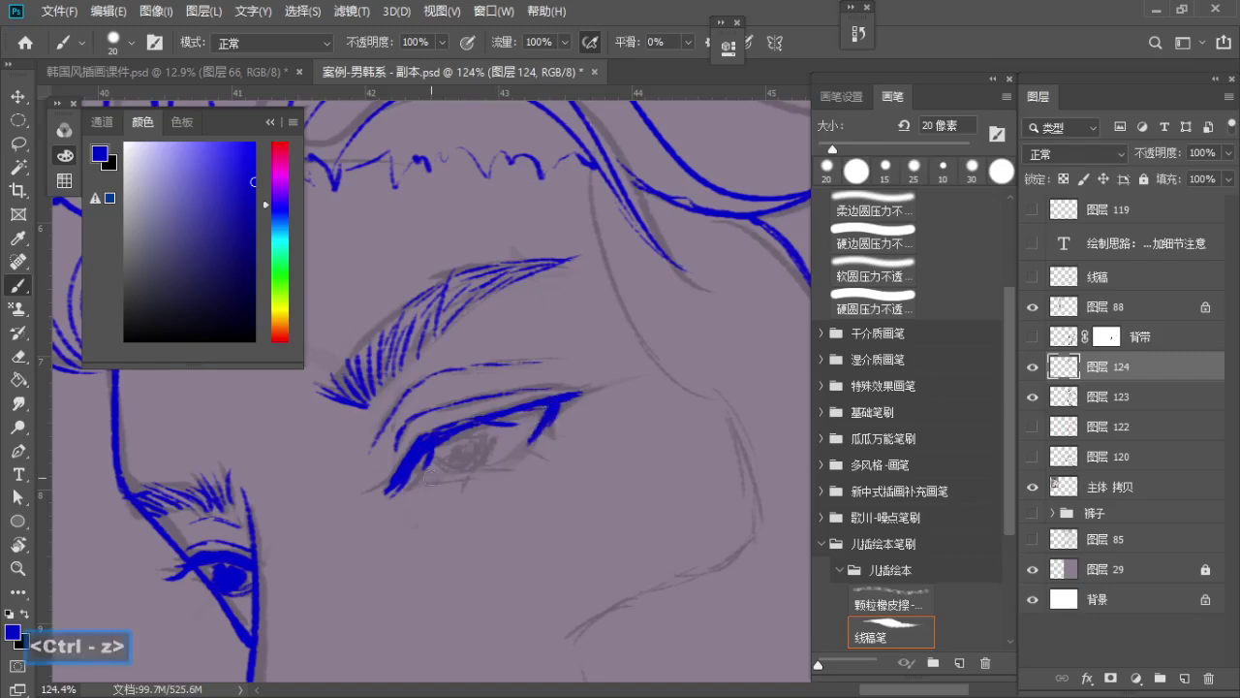
key("ctrl+z")
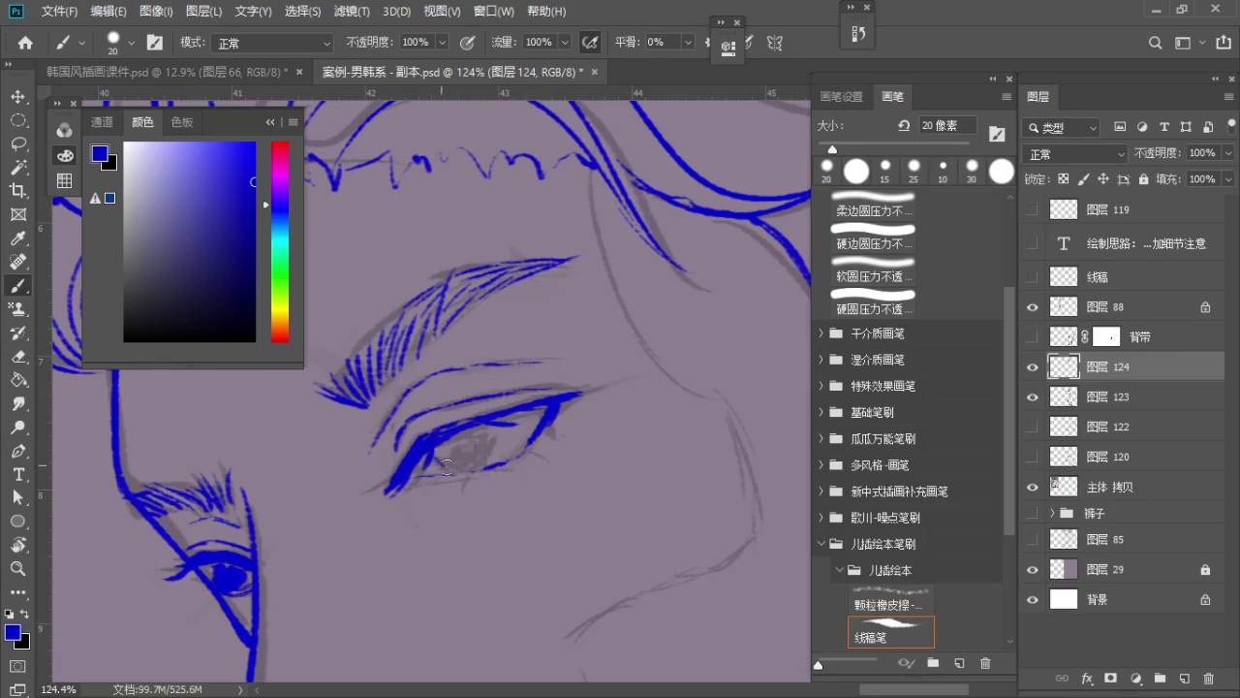
Fill in the near eye's iris and pupil with a 25 px brush, leaving a small highlight open
key("bracketright")
mouse_move(484, 434)
left_mouse_down()
mouse_move(453, 464)
mouse_move(474, 439)
mouse_move(458, 465)
mouse_move(481, 452)
mouse_move(443, 457)
mouse_move(469, 435)
mouse_move(448, 441)
mouse_move(480, 430)
left_mouse_up()
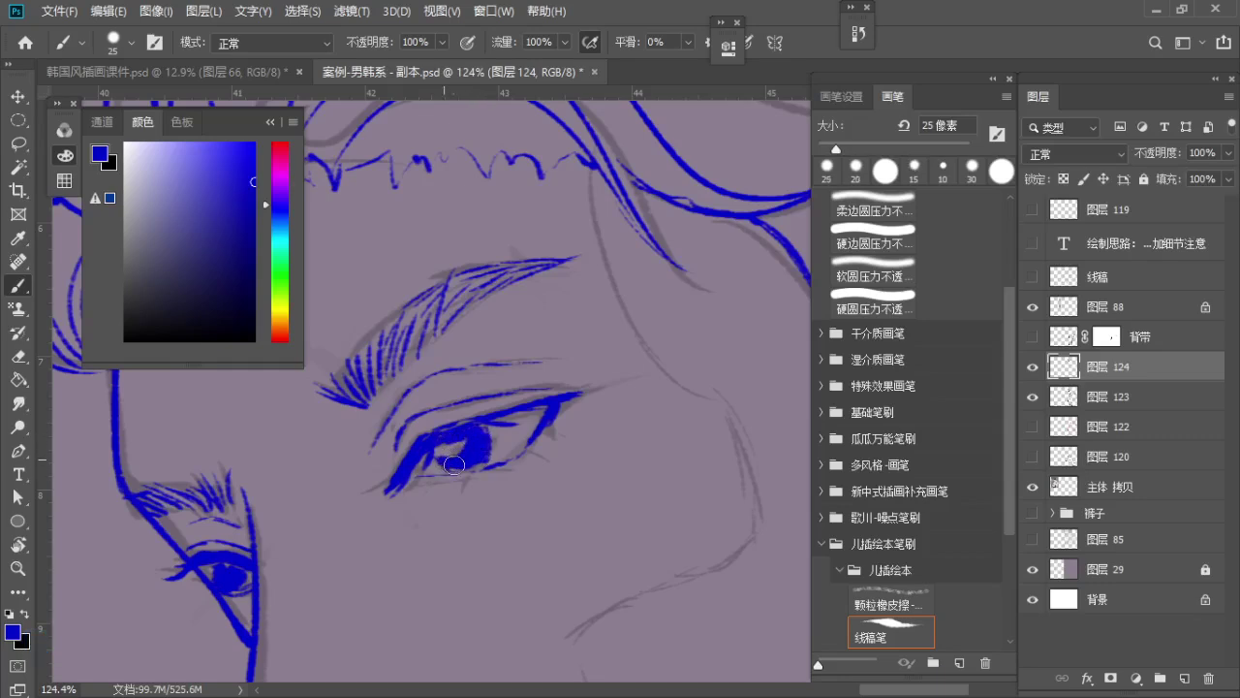
key("bracketleft")
key("bracketleft")
key("bracketleft")
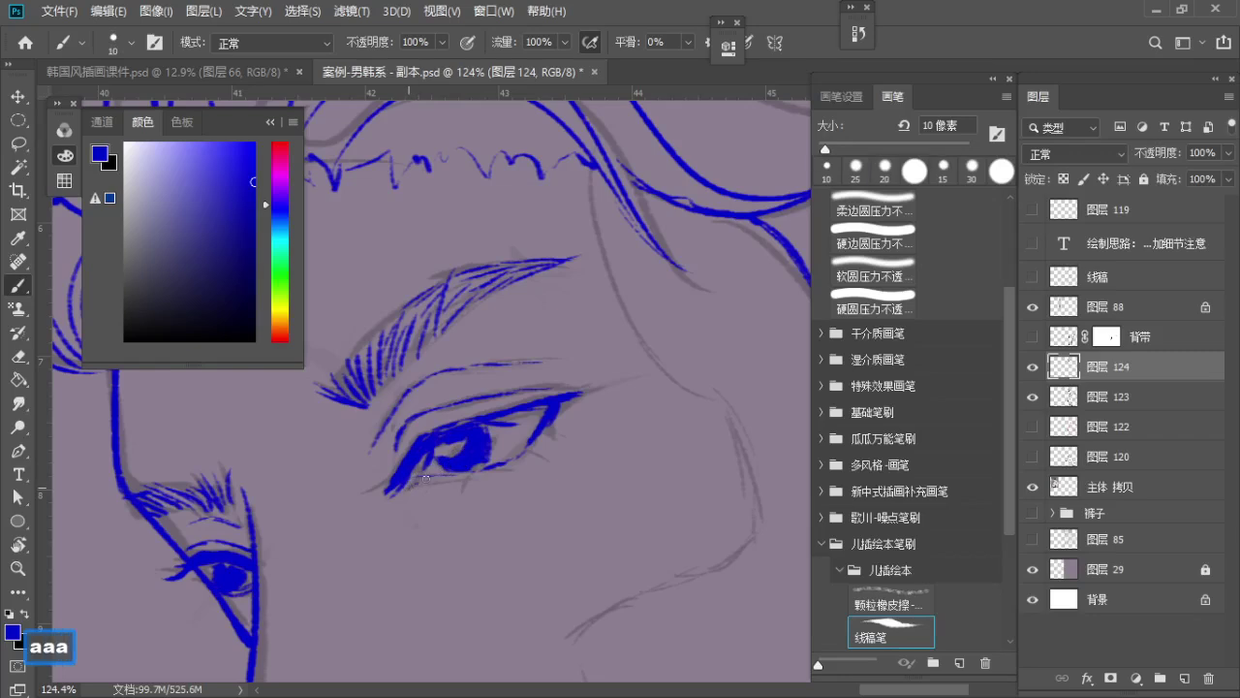
Examine the inked face and hair of the character as a whole
key("z")
left_click_drag(476, 440, 426, 454)
key("space")
left_click_drag(427, 463, 413, 396)
key("z")
mouse_move(511, 347)
left_mouse_down()
mouse_move(567, 365)
mouse_move(471, 382)
left_mouse_up()
key("z")
key("space")
left_click_drag(472, 382, 441, 390)
left_click_drag(448, 322, 487, 319)
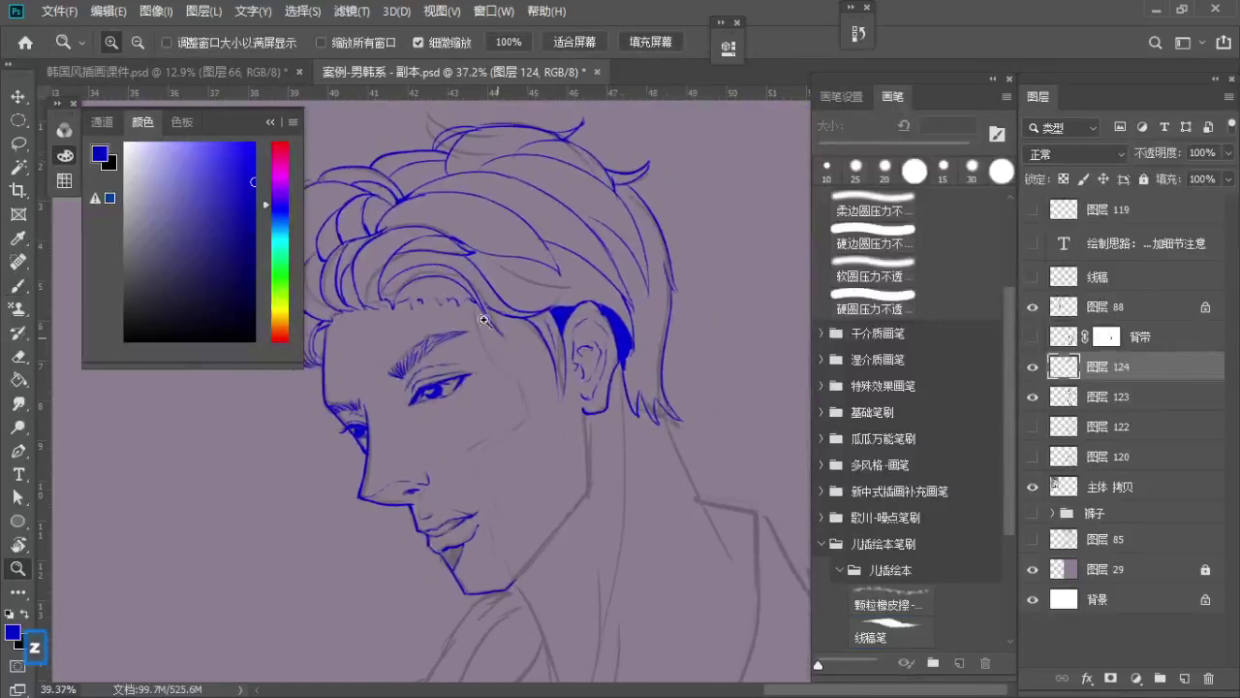
key("b")
key("ctrl+z")
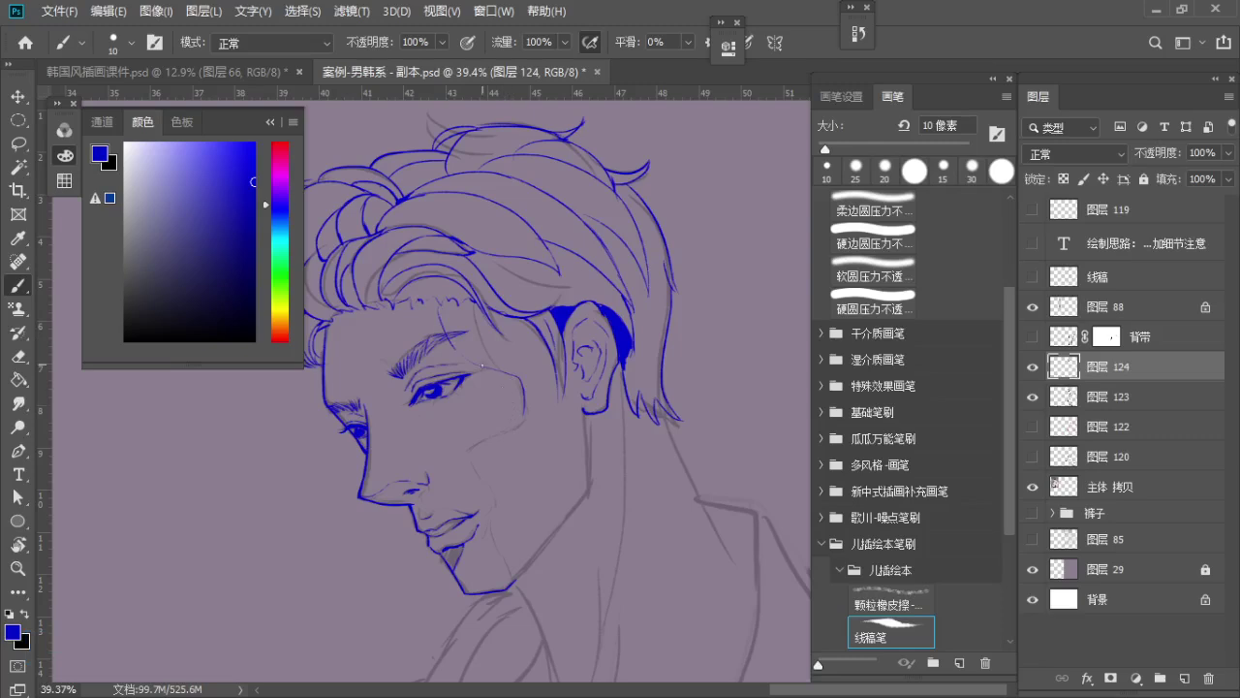
key("space")
left_click_drag(498, 414, 505, 379)
key("ctrl+z")
key("ctrl+z")
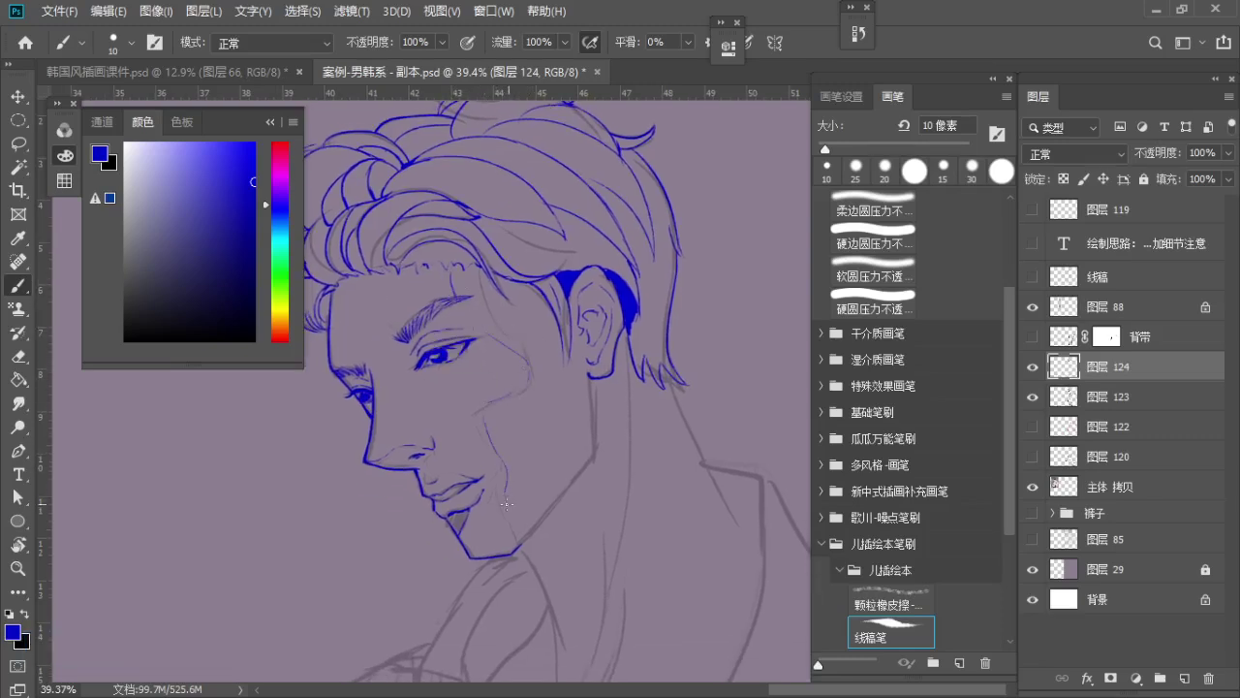
key("ctrl+z")
mouse_move(542, 411)
left_mouse_down()
mouse_move(507, 399)
mouse_move(559, 340)
left_mouse_up()
key("ctrl+z")
Ink the rear jaw edge from below the earlobe down to the jaw corner with a 15 px brush
key("space")
key("z")
key("b")
key("s")
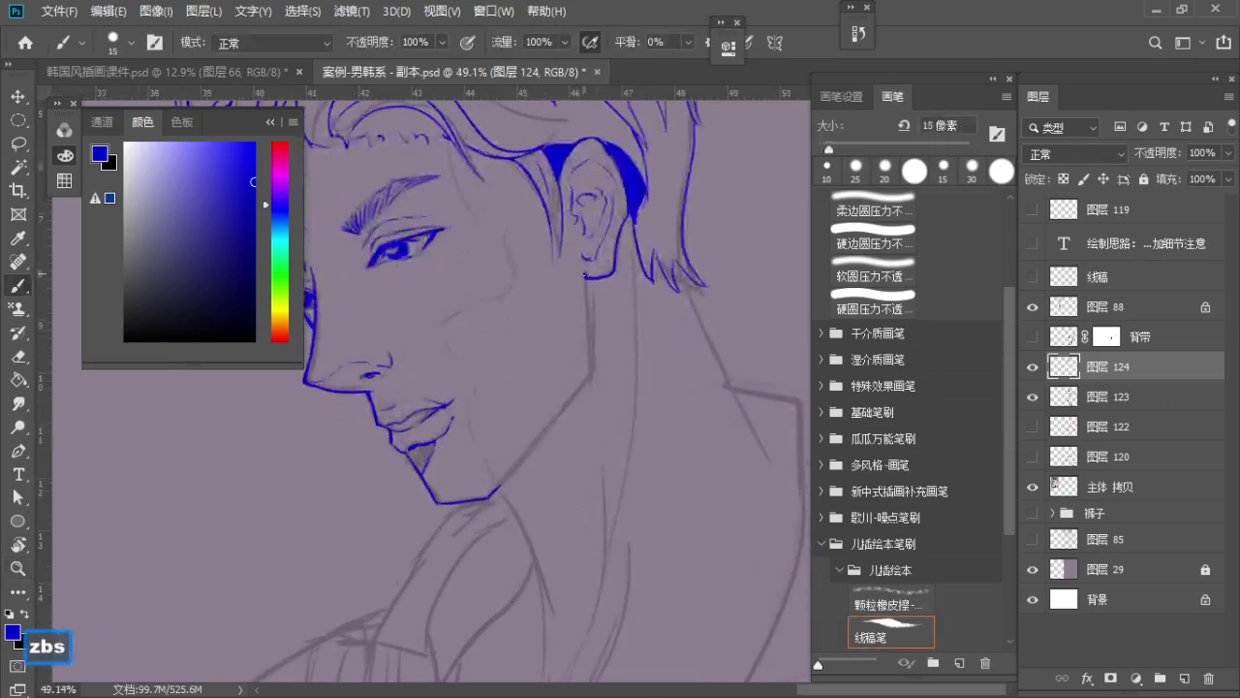
left_click_drag(585, 276, 591, 366)
key("ctrl+z")
key("ctrl+z")
mouse_move(591, 366)
left_mouse_down()
mouse_move(614, 303)
mouse_move(589, 350)
left_mouse_up()
key("ctrl+z")
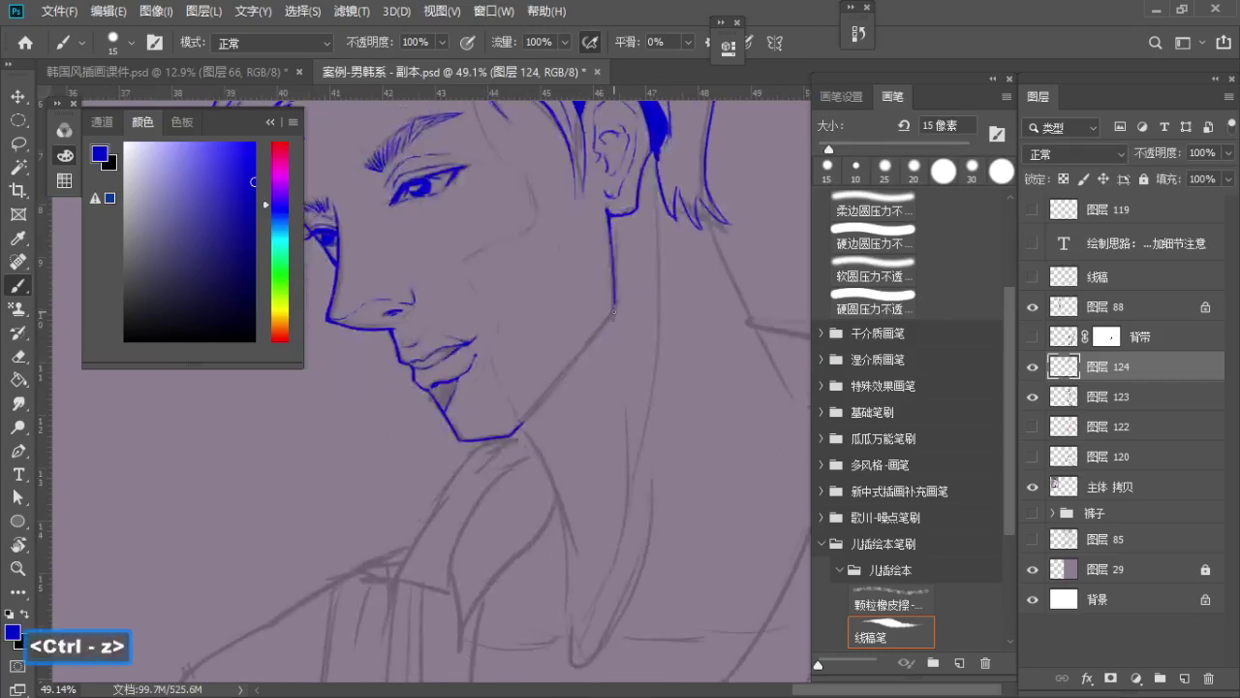
Ink the lower jaw line from the jaw corner to the chin, undoing strays
mouse_move(614, 304)
left_mouse_down()
mouse_move(521, 425)
mouse_move(478, 404)
mouse_move(429, 436)
left_mouse_up()
key("ctrl+z")
key("ctrl+z")
Ink the back of the neck from the hair tips at the nape down to the collar with a 15 px brush
key("space")
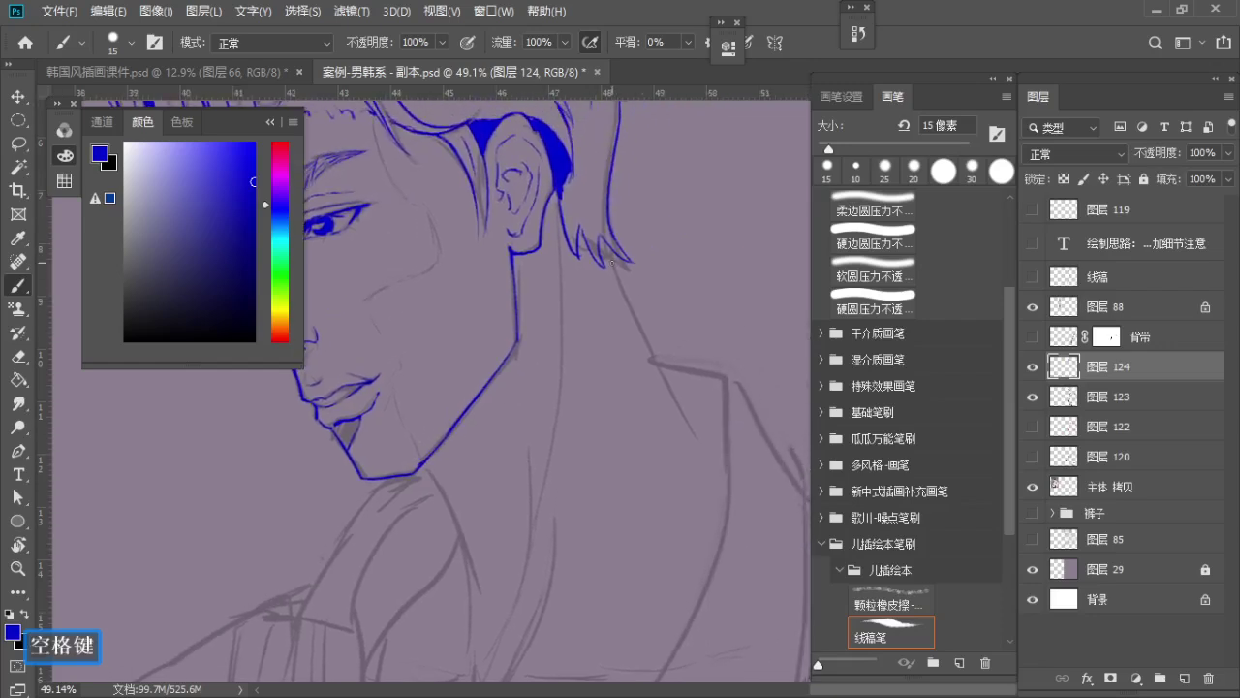
key("ctrl+z")
key("ctrl+z")
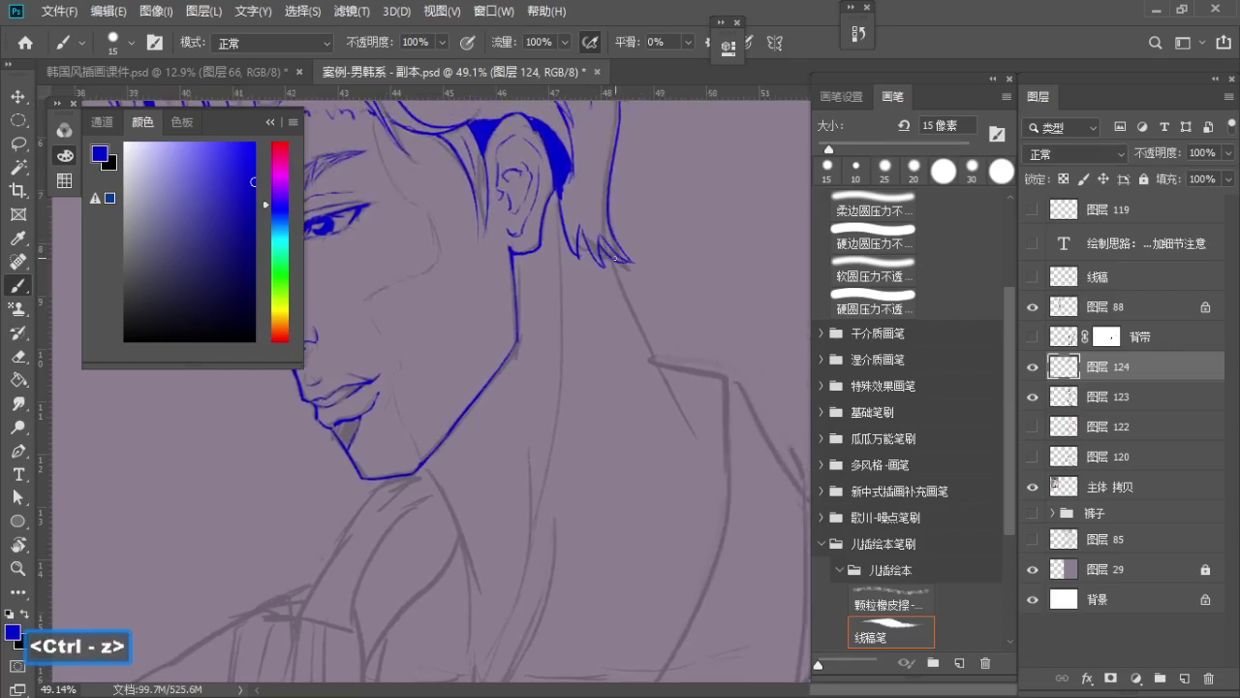
mouse_move(615, 259)
left_mouse_down()
mouse_move(687, 417)
mouse_move(675, 338)
mouse_move(690, 300)
left_mouse_up()
key("ctrl+z")
key("ctrl+z")
Discard stray strokes under the chin and erase the joint where the jaw line meets the chin line
key("space")
key("z")
mouse_move(686, 308)
left_mouse_down()
mouse_move(583, 338)
mouse_move(541, 391)
left_mouse_up()
key("b")
key("b")
key("ctrl+z")
key("z")
left_click_drag(488, 300, 559, 366)
key("ctrl+z")
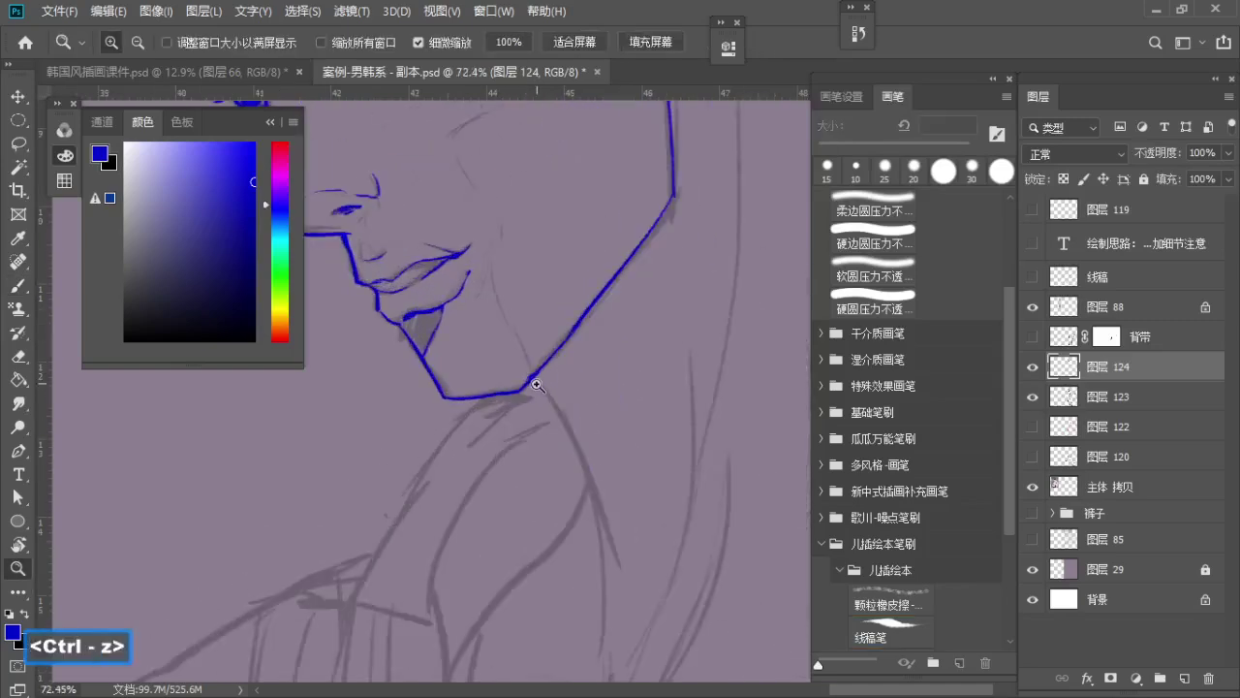
key("e")
key("s")
key("b")
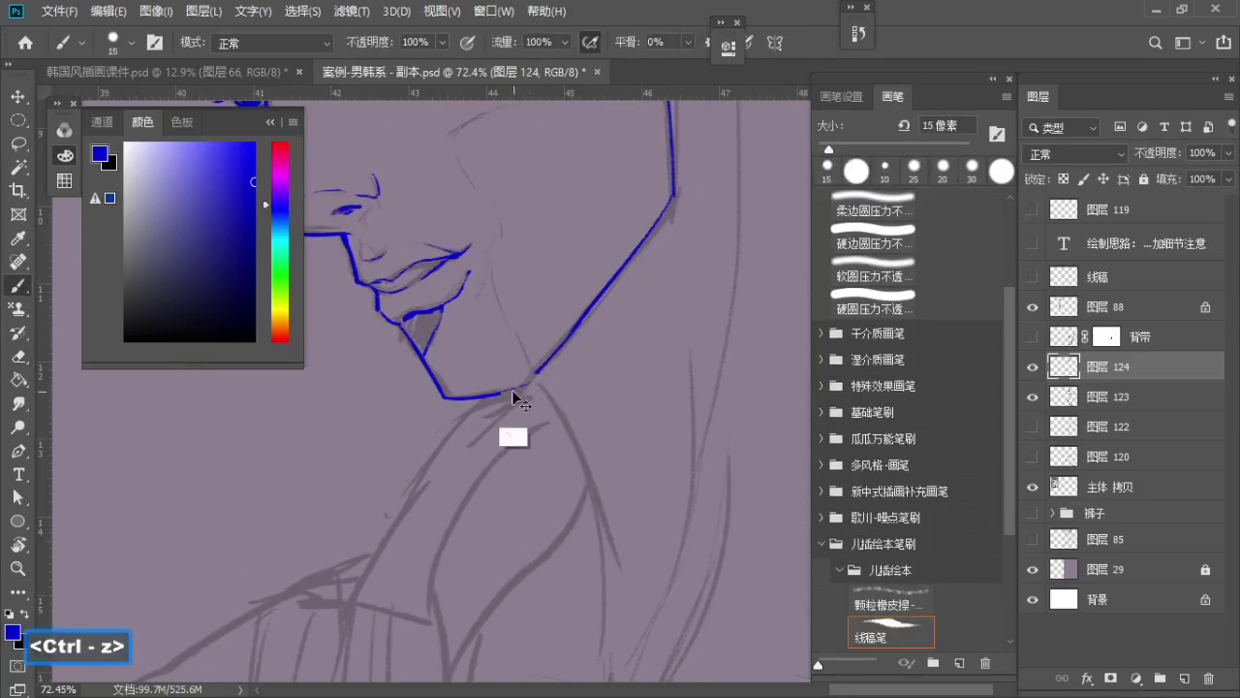
Ink the front neck line from under the chin down toward the base of the throat, undoing strays
mouse_move(516, 387)
left_mouse_down()
mouse_move(538, 370)
mouse_move(465, 376)
mouse_move(551, 422)
left_mouse_up()
key("ctrl+z")
key("z")
key("b")
key("ctrl+z")
key("ctrl+z")
mouse_move(513, 346)
left_mouse_down()
mouse_move(556, 433)
mouse_move(533, 352)
left_mouse_up()
key("z")
key("space")
key("b")
mouse_move(546, 450)
left_mouse_down()
mouse_move(548, 463)
mouse_move(587, 447)
mouse_move(509, 430)
left_mouse_up()
Try to ink one long collarbone line across the base of the neck with a 20 px brush
key("z")
key("space")
mouse_move(532, 434)
left_mouse_down()
mouse_move(597, 455)
mouse_move(674, 438)
left_mouse_up()
key("b")
key("s")
left_click_drag(485, 457, 424, 450)
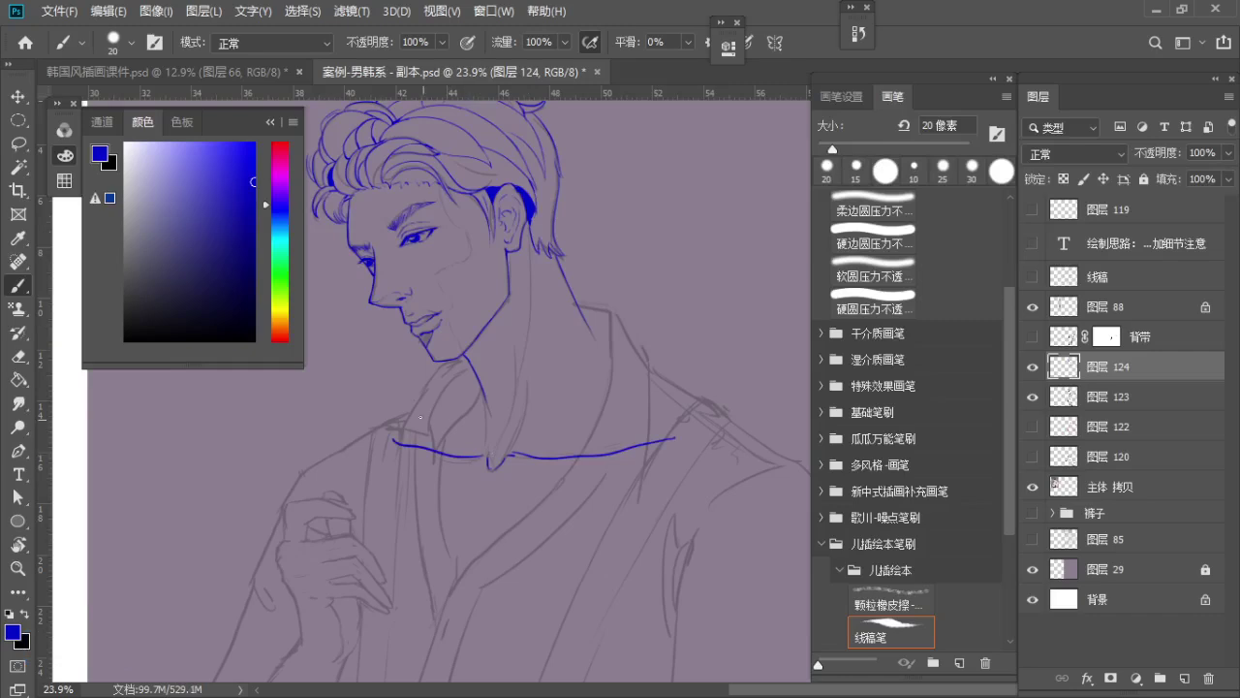
key("space")
left_click_drag(505, 475, 470, 432)
key("ctrl+z")
key("ctrl+z")
Ink the small notch at the base of the throat with a 20 px brush, discarding the stray neck stroke
key("z")
left_click_drag(537, 400, 556, 412)
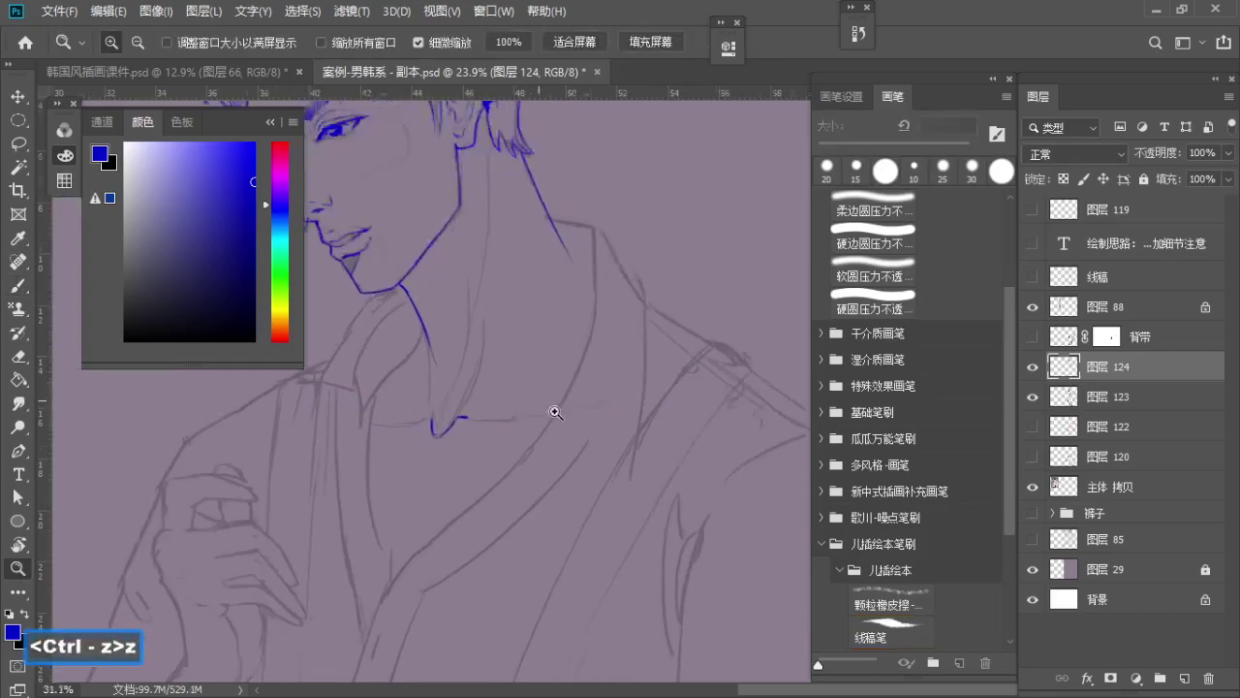
key("b")
left_click_drag(433, 430, 448, 431)
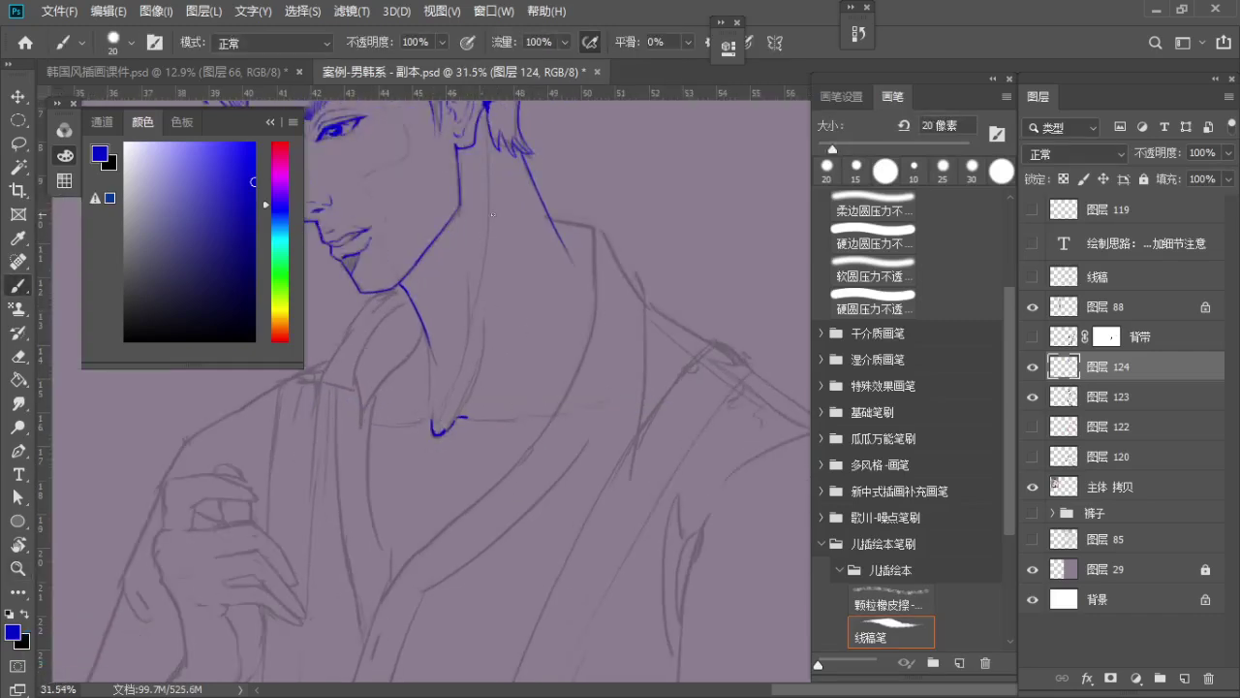
left_click_drag(488, 206, 483, 291)
key("ctrl+z")
key("space")
mouse_move(484, 240)
left_mouse_down()
mouse_move(519, 311)
mouse_move(481, 291)
left_mouse_up()
key("z")
key("b")
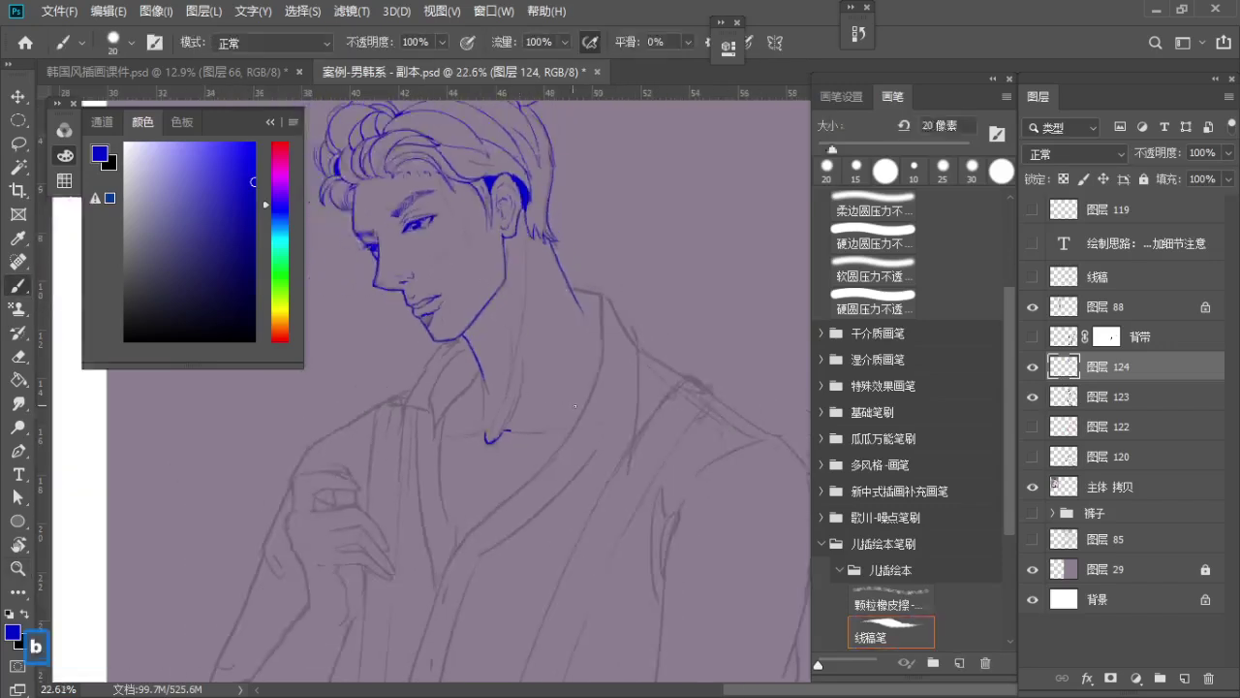
Ink thin collarbone lines on both sides of the throat notch
key("z")
left_click_drag(588, 399, 622, 405)
key("b")
left_click_drag(550, 433, 564, 433)
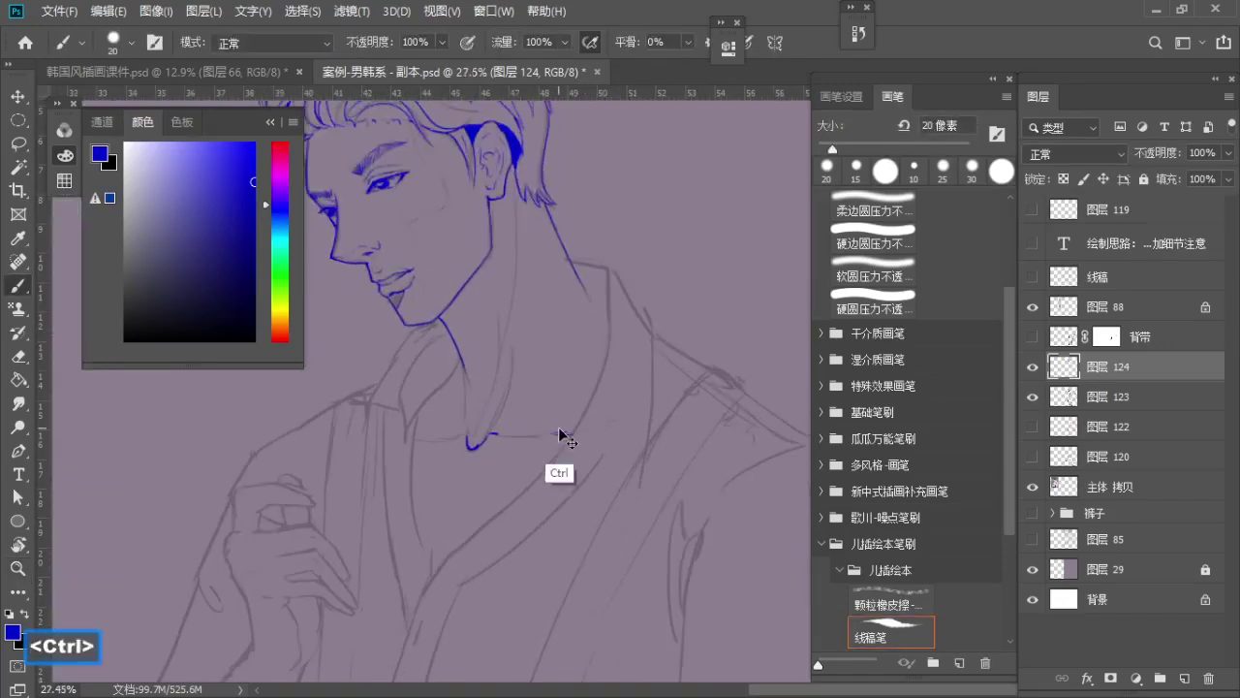
key("ctrl+z")
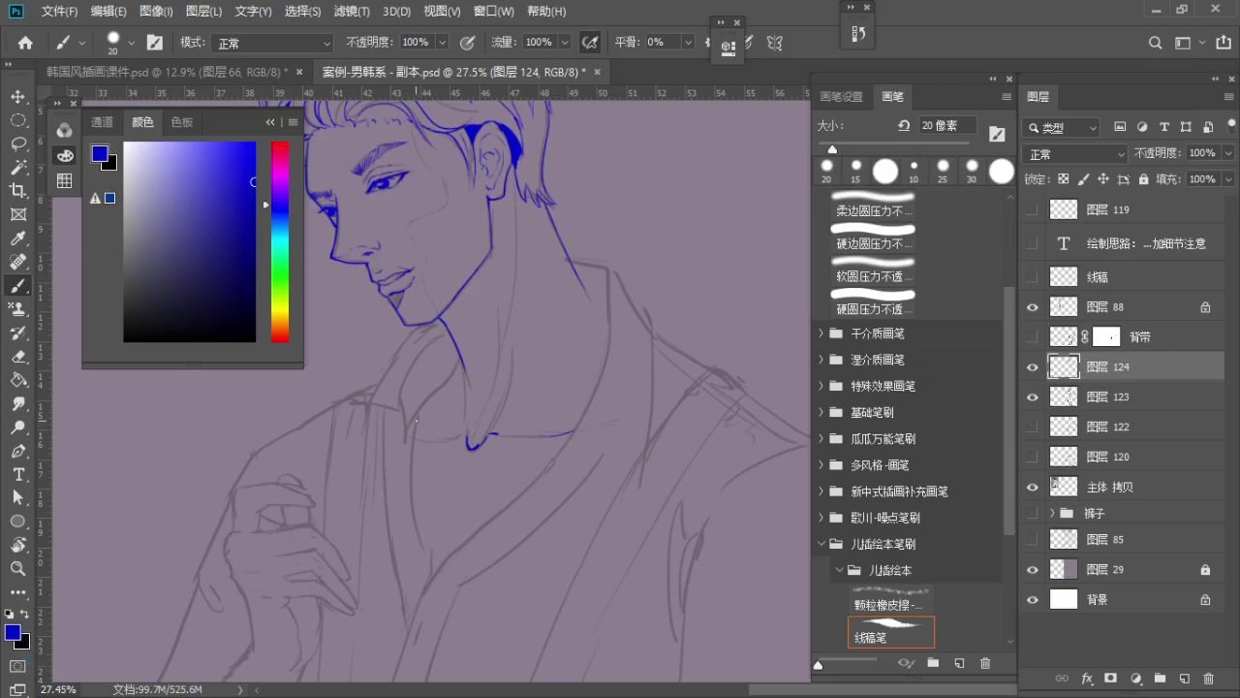
Try to ink the neck muscle line in a long stroke from behind the ear toward the throat notch
key("z")
key("space")
mouse_move(546, 363)
left_mouse_down()
mouse_move(526, 366)
mouse_move(539, 413)
left_mouse_up()
key("b")
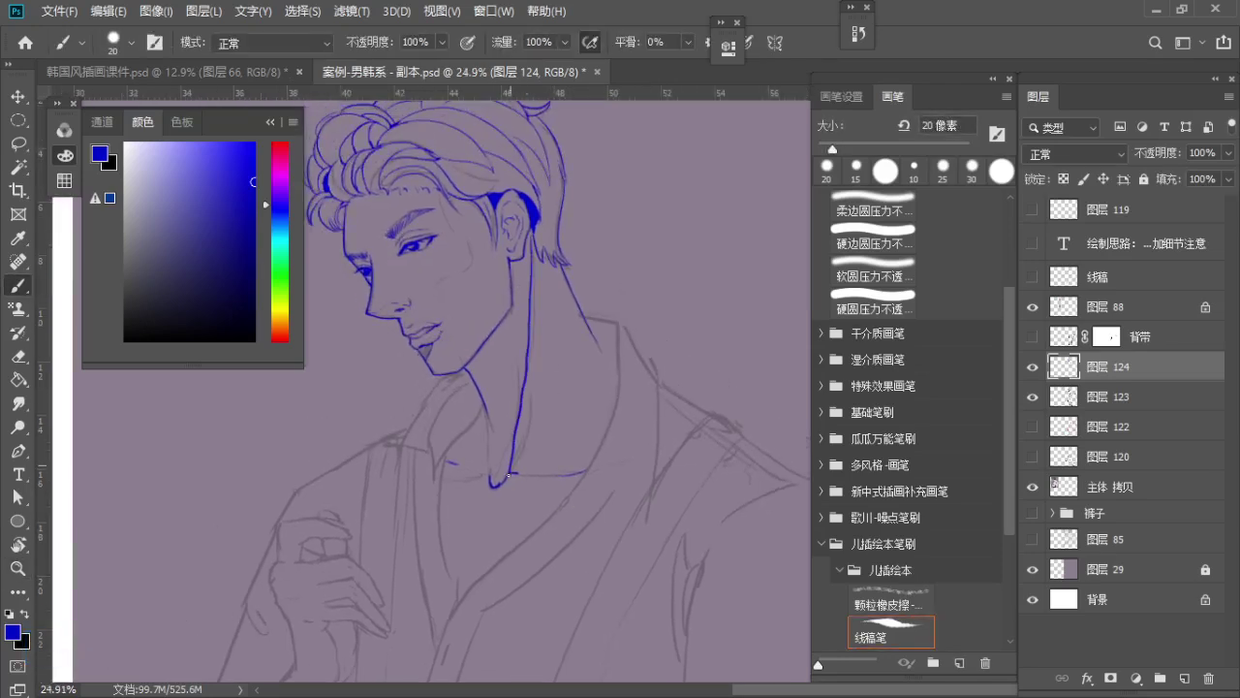
key("ctrl+z")
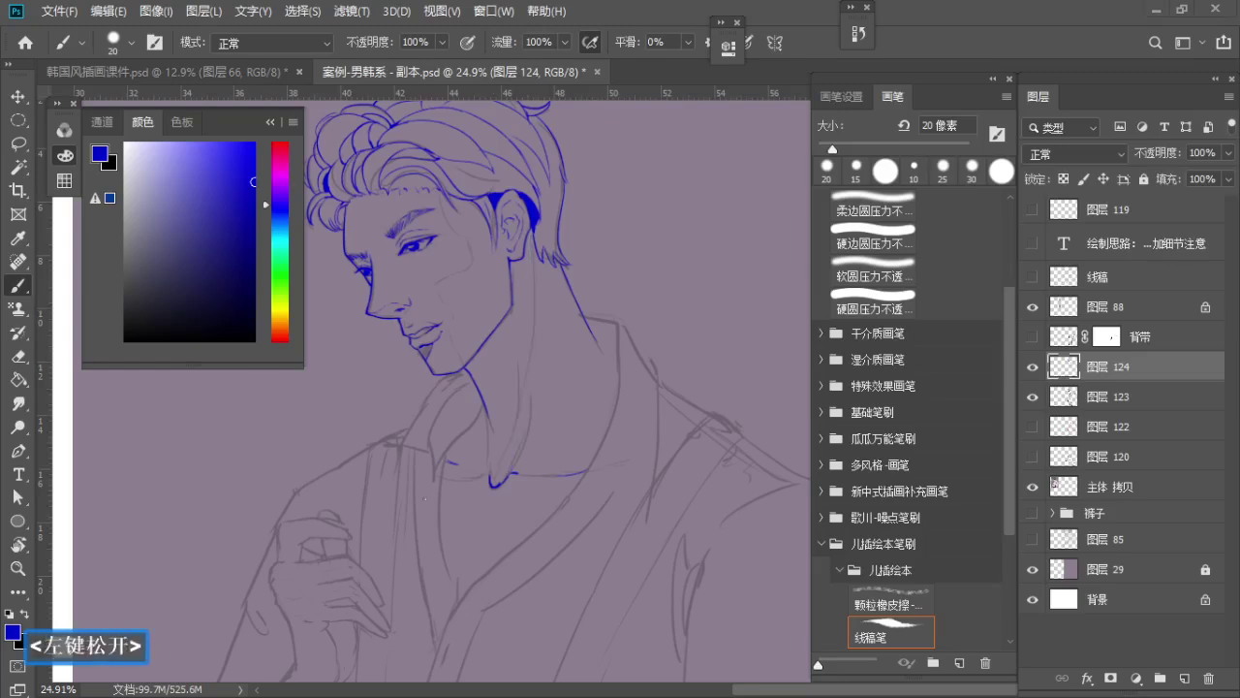
left_click(482, 481)
key("ctrl+z")
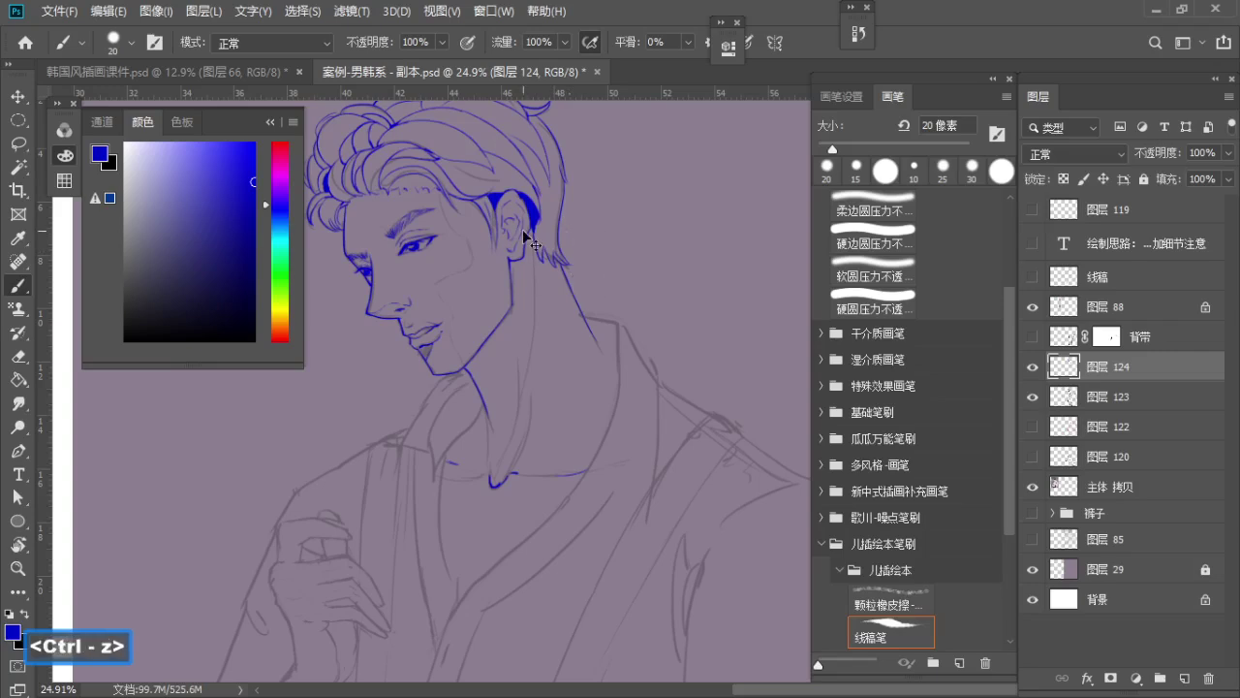
left_click_drag(492, 215, 539, 217)
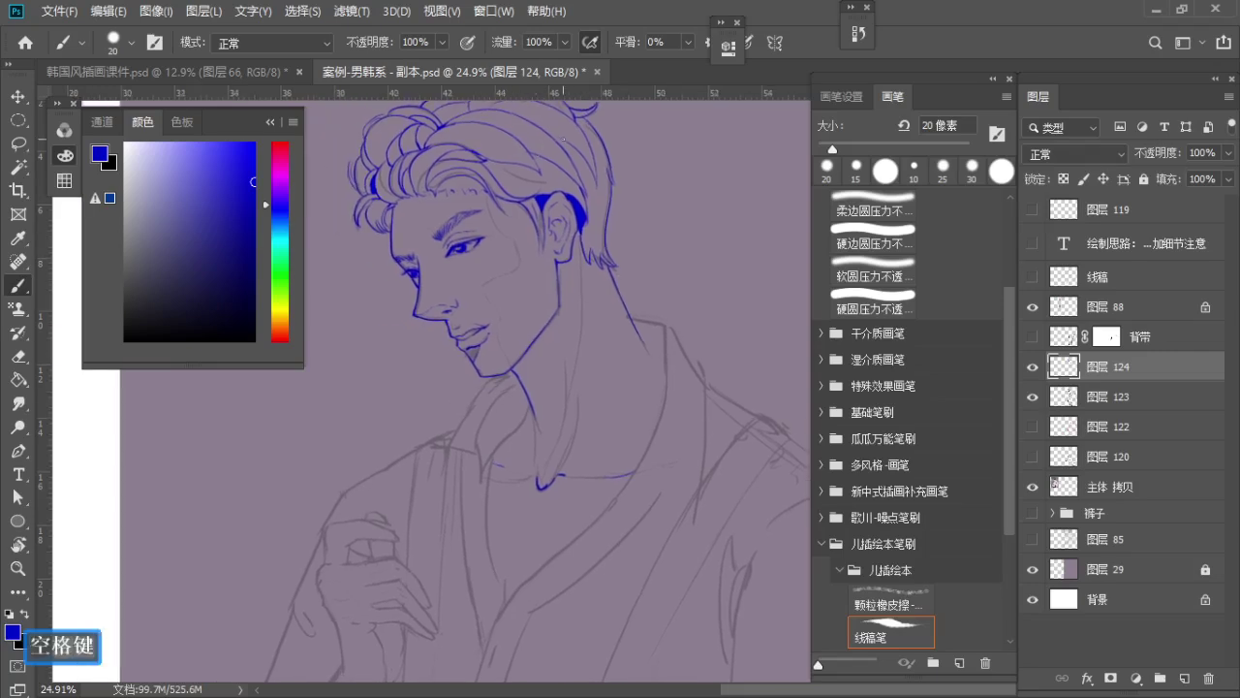
mouse_move(664, 323)
left_mouse_down()
mouse_move(690, 303)
mouse_move(635, 326)
mouse_move(608, 415)
left_mouse_up()
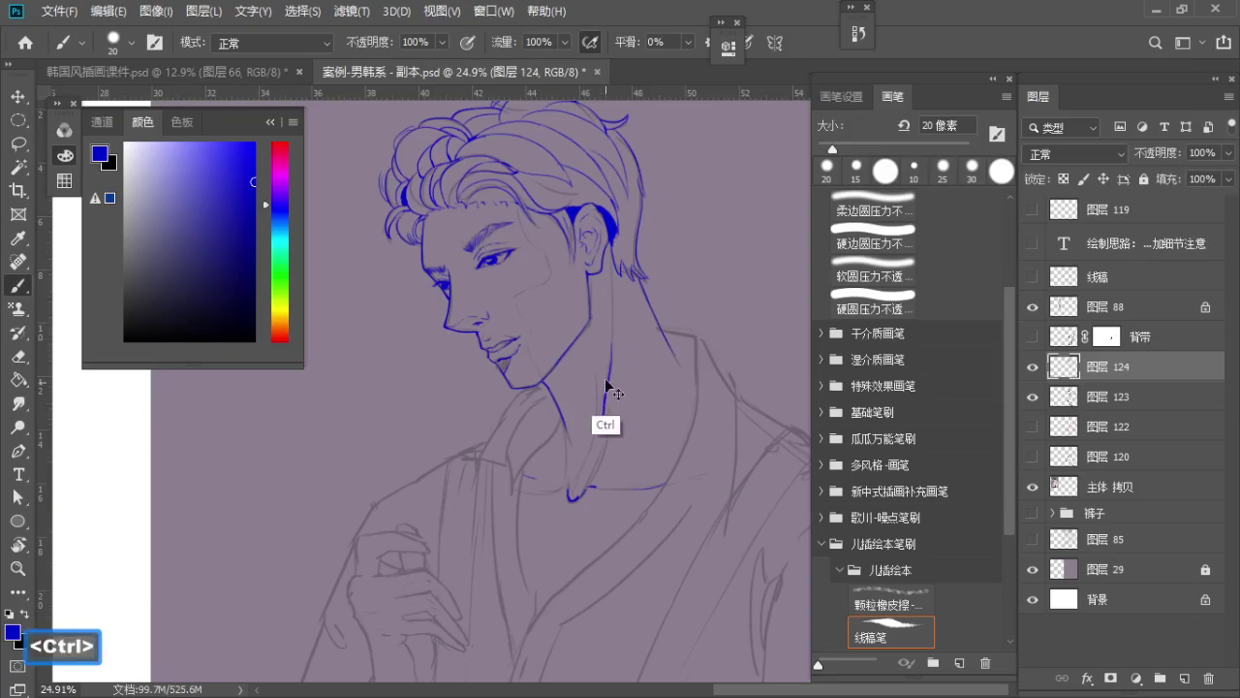
key("ctrl+z")
left_click_drag(617, 323, 617, 421)
key("ctrl+z")
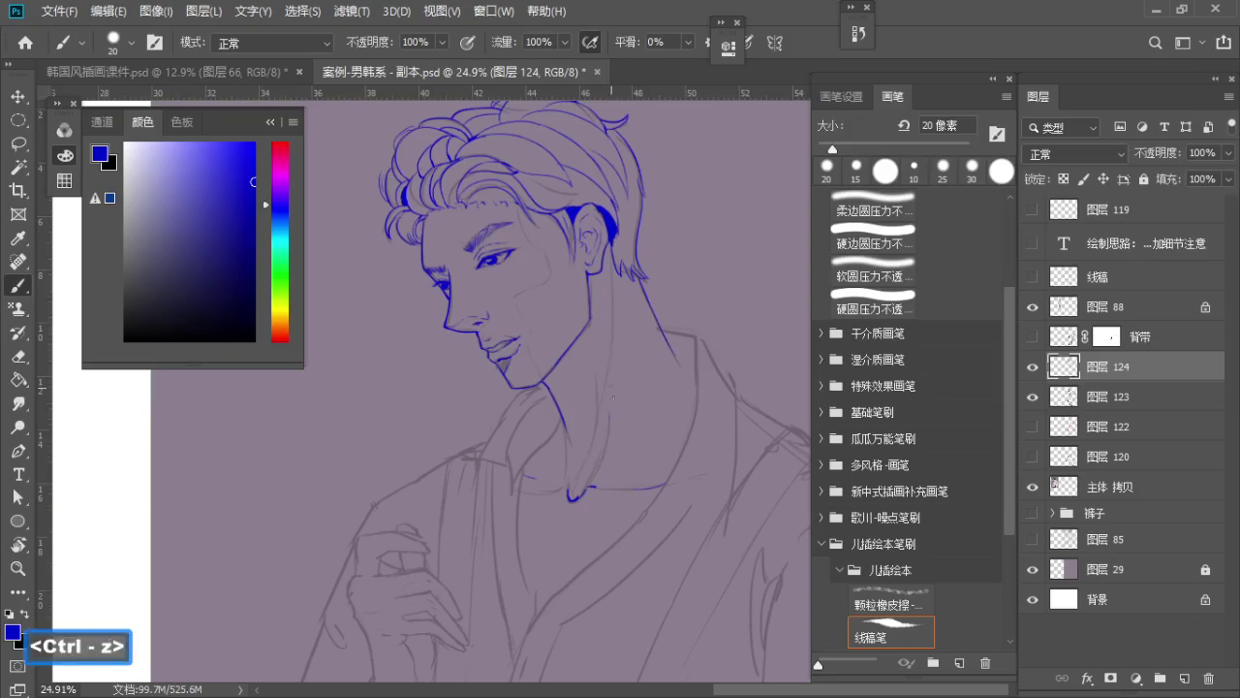
Ink only the lower part of the neck muscle line and extend the front neck line down to the throat notch
key("ctrl+z")
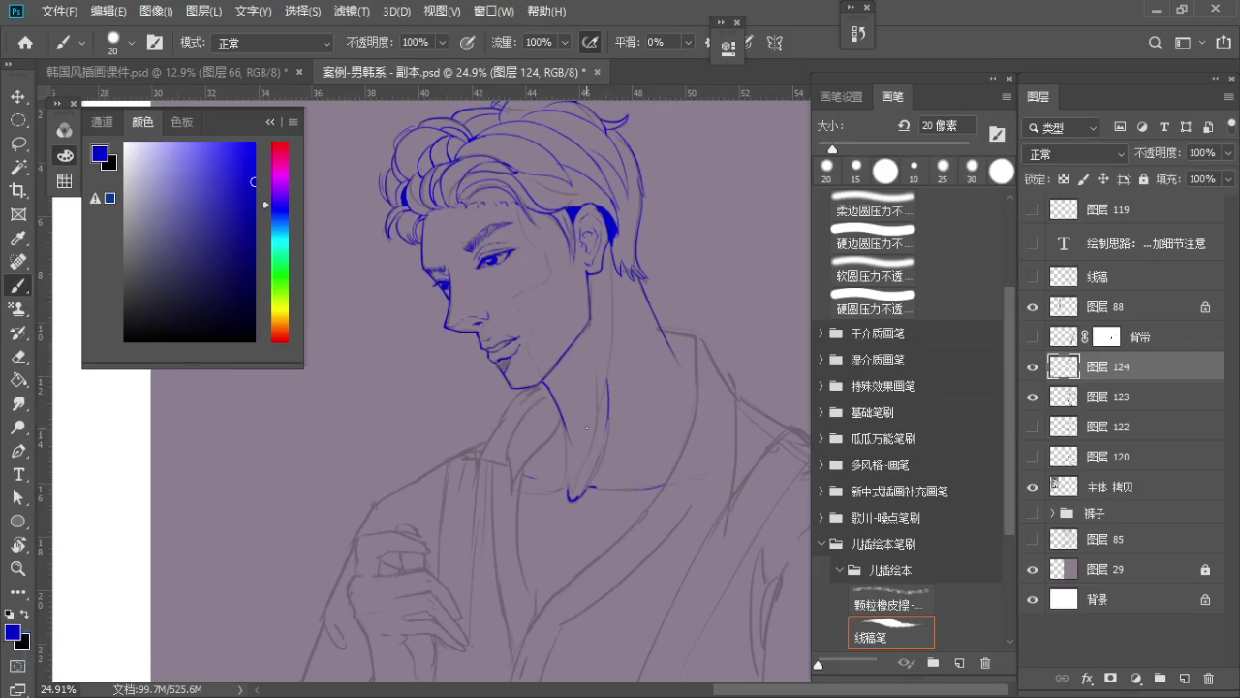
key("super+x")
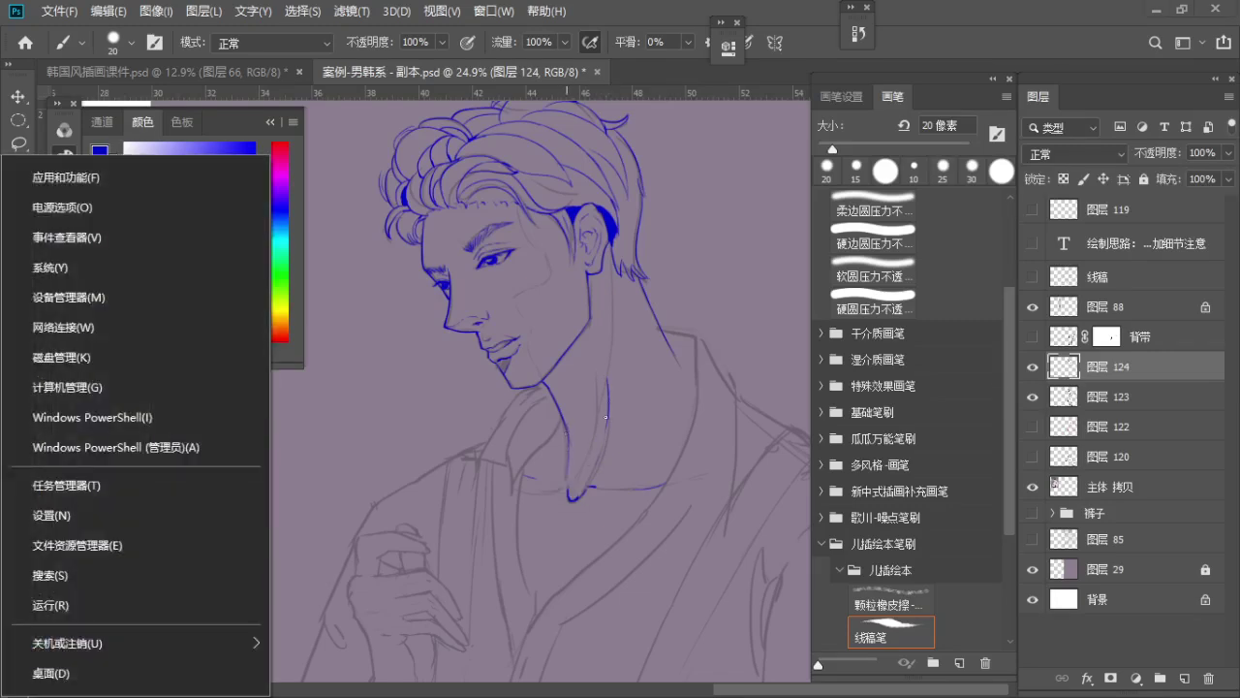
key("alt")
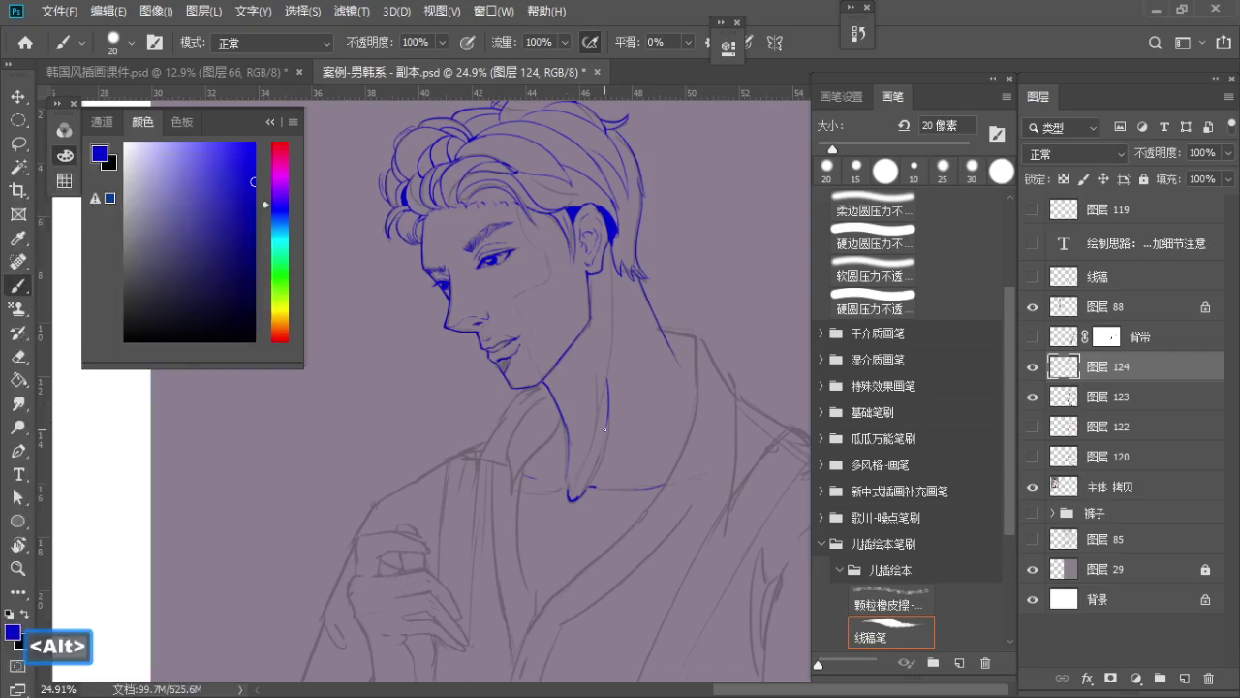
left_click_drag(610, 418, 593, 479)
key("ctrl+z")
key("z")
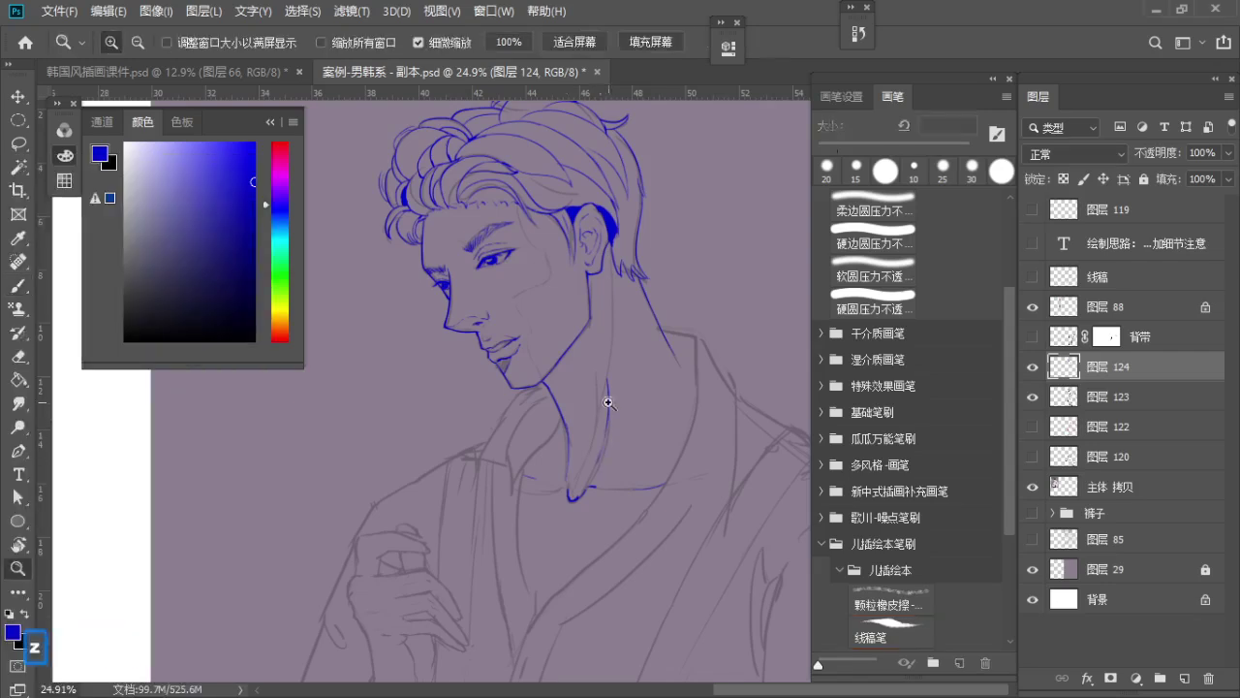
Ink the short top edge of the shirt collar behind the neck, undoing stray strokes
left_click_drag(607, 401, 591, 420)
key("space")
mouse_move(591, 421)
left_mouse_down()
mouse_move(604, 375)
mouse_move(603, 423)
mouse_move(579, 419)
mouse_move(541, 380)
left_mouse_up()
key("space")
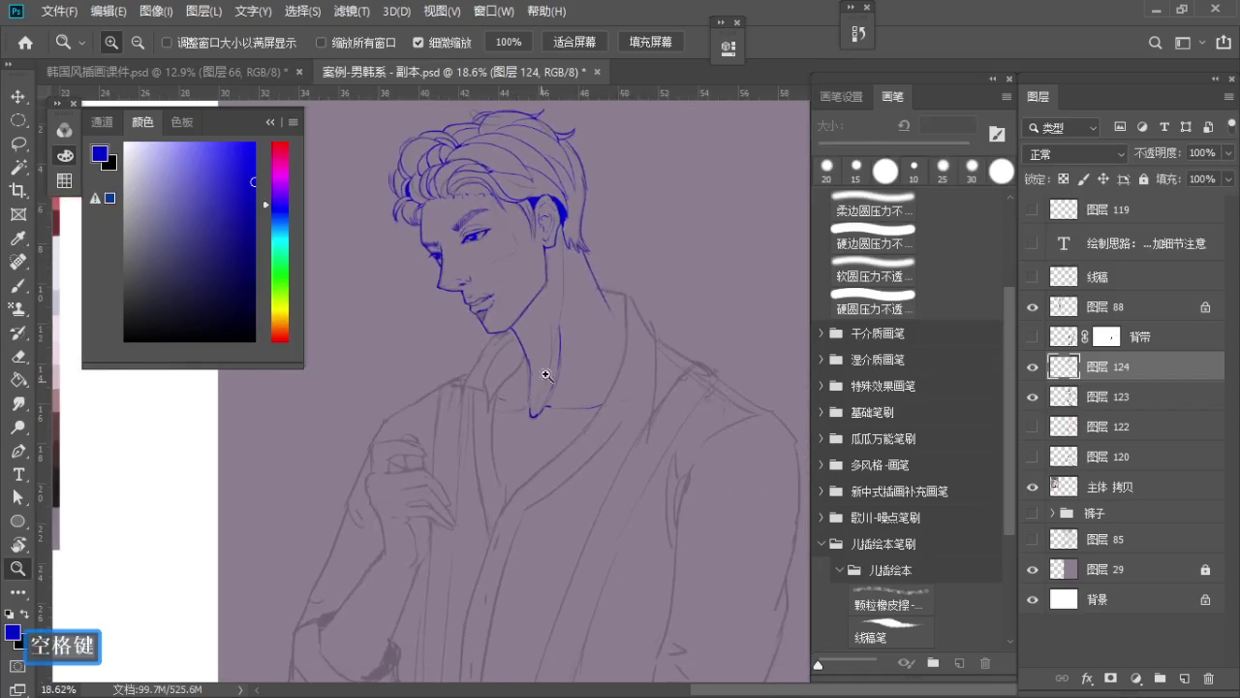
left_click_drag(652, 298, 598, 288)
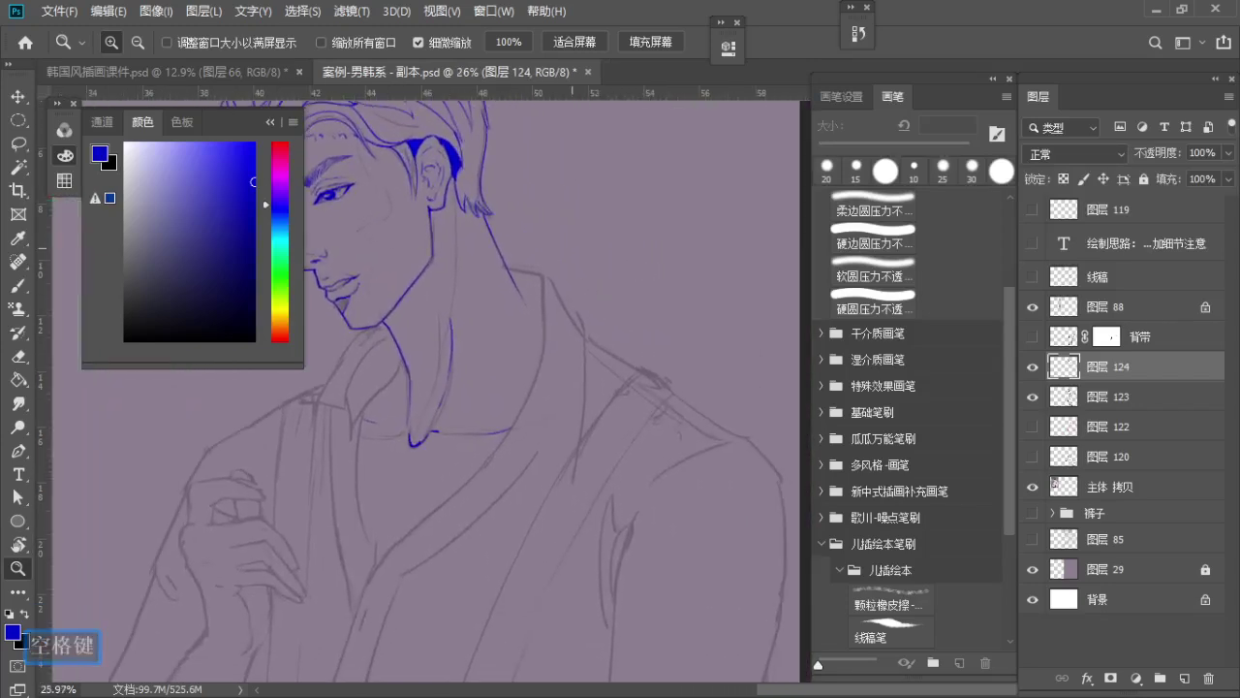
mouse_move(517, 258)
left_mouse_down()
mouse_move(561, 260)
mouse_move(540, 279)
left_mouse_up()
key("b")
key("ctrl+z")
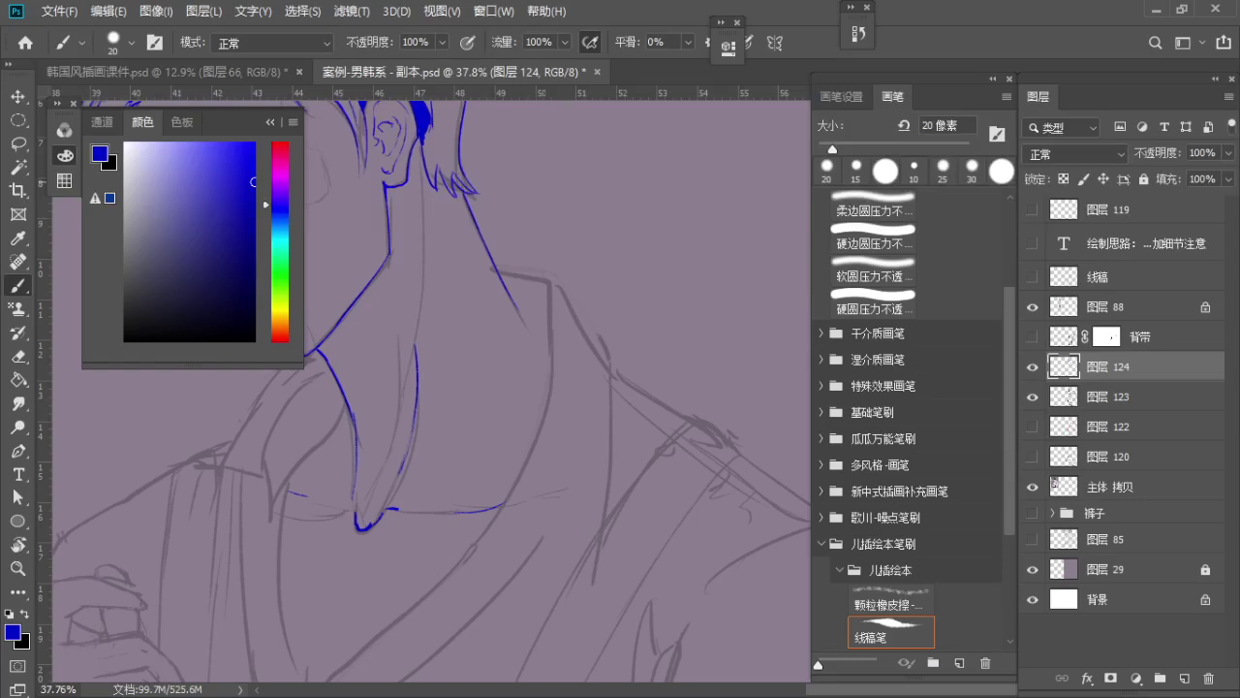
key("z")
mouse_move(606, 237)
left_mouse_down()
mouse_move(542, 231)
mouse_move(560, 296)
mouse_move(566, 241)
mouse_move(560, 355)
mouse_move(623, 277)
mouse_move(557, 364)
left_mouse_up()
key("b")
key("ctrl+z")
key("ctrl+z")
Ink the collar's inner edge from its top corner down past the collarbone and diagonally across the chest
key("space")
key("z")
key("e")
key("s")
key("s")
key("b")
key("ctrl+z")
left_click_drag(622, 279, 521, 395)
key("space")
mouse_move(584, 343)
left_mouse_down()
mouse_move(653, 270)
mouse_move(507, 415)
left_mouse_up()
key("ctrl+z")
key("ctrl+z")
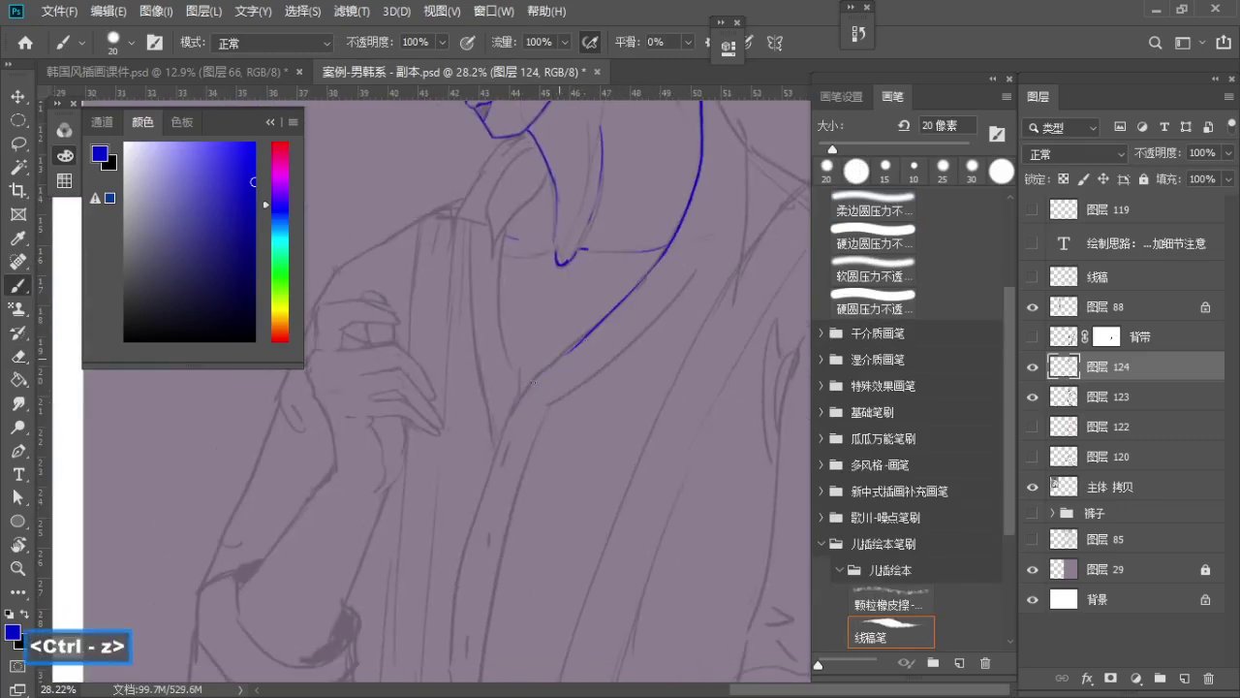
Continue the neckline edge around the bend on the chest and into the shirt's front opening
left_click_drag(584, 340, 517, 399)
key("space")
left_click_drag(515, 403, 530, 295)
key("ctrl+z")
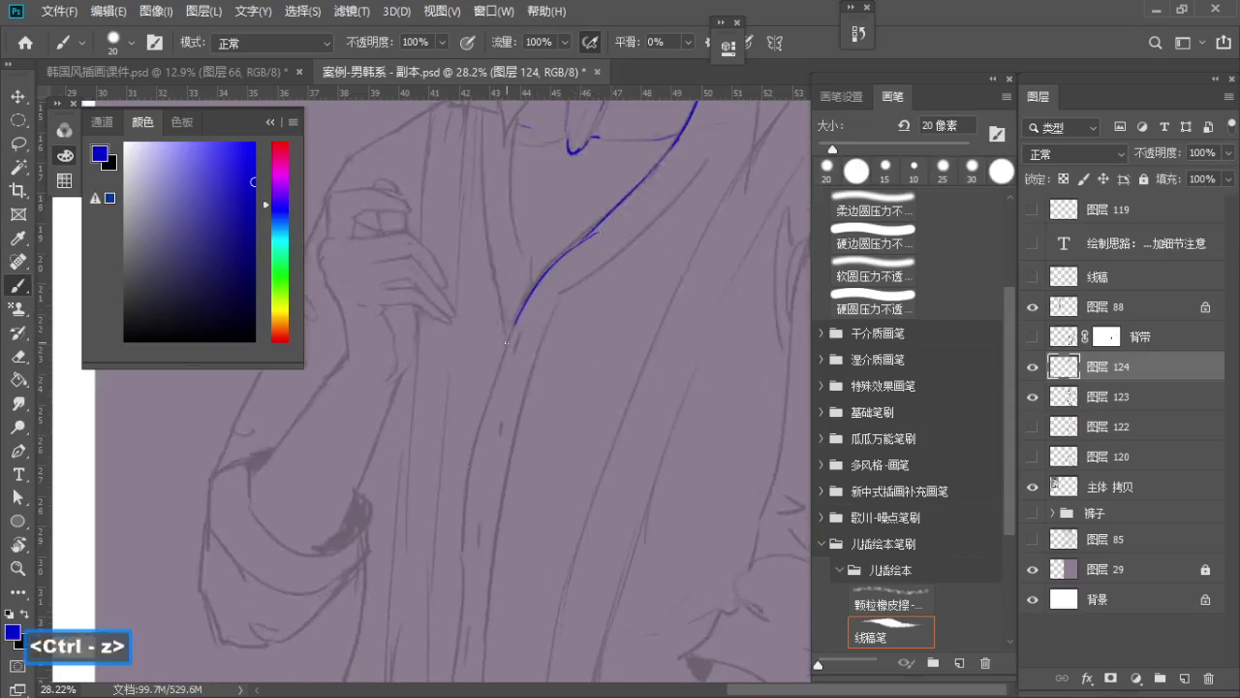
mouse_move(591, 231)
left_mouse_down()
mouse_move(512, 324)
mouse_move(471, 448)
mouse_move(471, 370)
left_mouse_up()
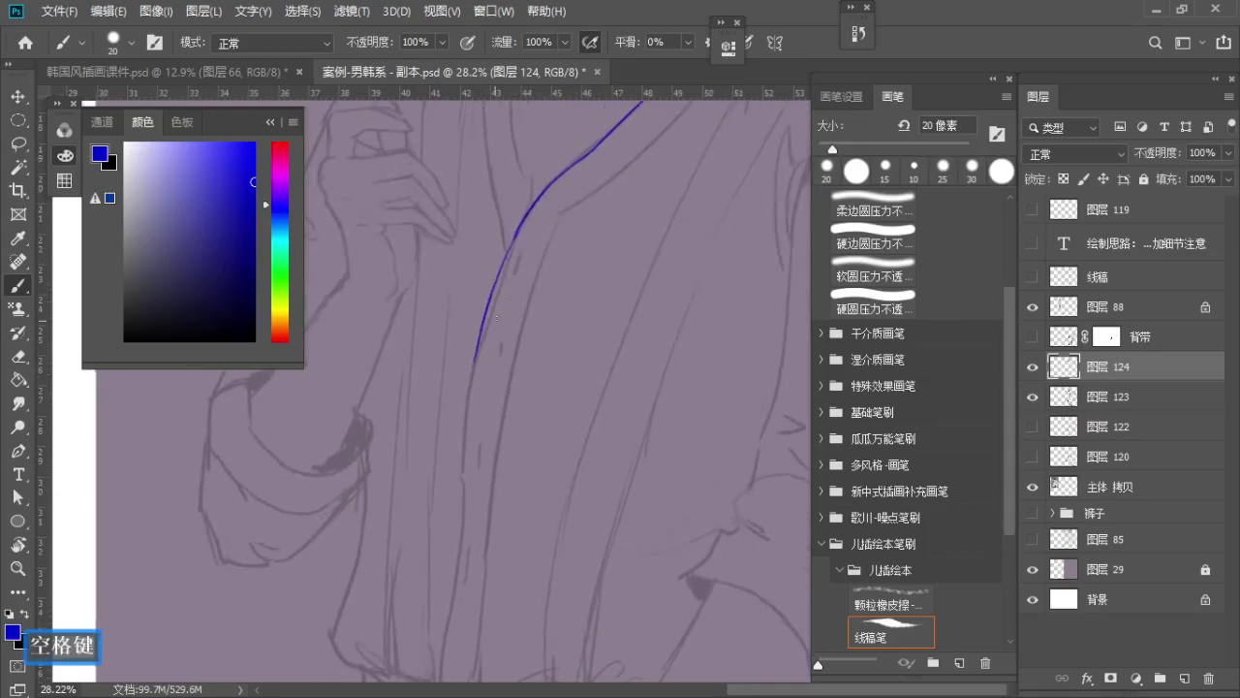
key("ctrl+z")
mouse_move(522, 225)
left_mouse_down()
mouse_move(468, 411)
mouse_move(485, 301)
mouse_move(471, 406)
left_mouse_up()
key("ctrl+z")
Ink the shirt's front opening edge down the torso to the waistband, redoing uneven strokes
key("space")
key("ctrl+z")
mouse_move(482, 291)
left_mouse_down()
mouse_move(478, 467)
mouse_move(479, 321)
mouse_move(451, 548)
left_mouse_up()
key("ctrl+z")
key("ctrl+z")
key("ctrl+z")
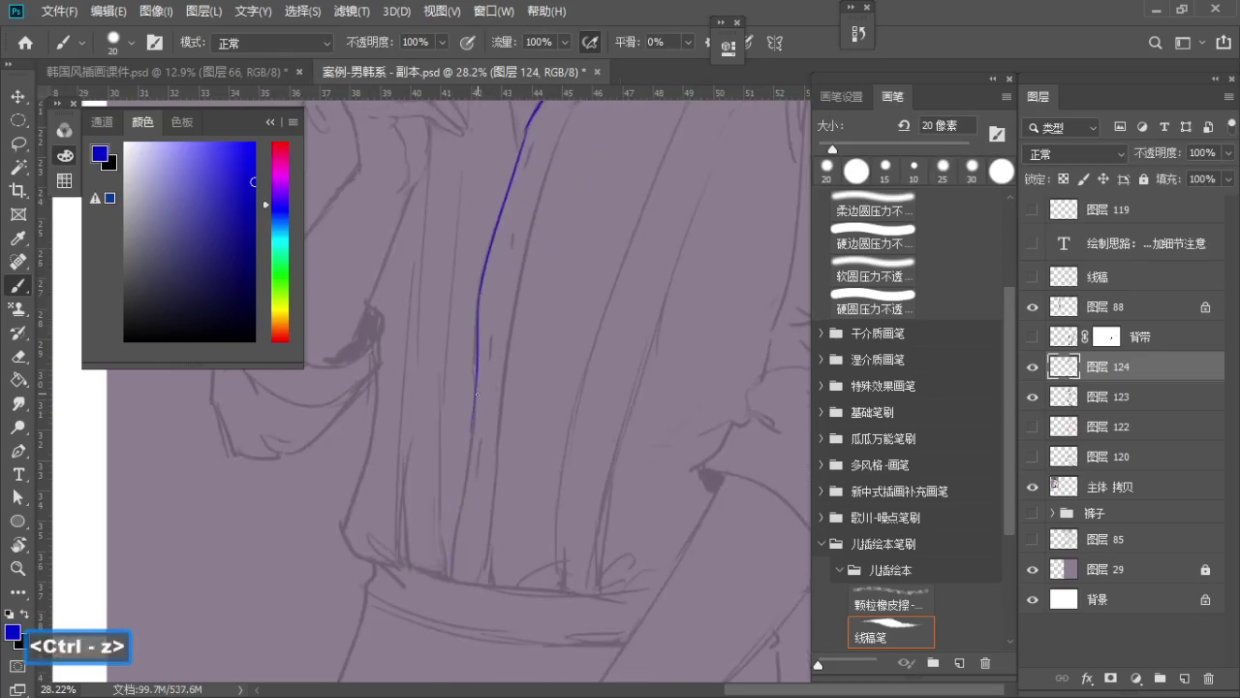
left_click_drag(475, 411, 452, 584)
key("ctrl+z")
key("ctrl+space")
left_click_drag(492, 404, 474, 415)
left_click_drag(474, 415, 359, 559)
Ink the collar's outer slope from its top corner down to the shoulder
key("z")
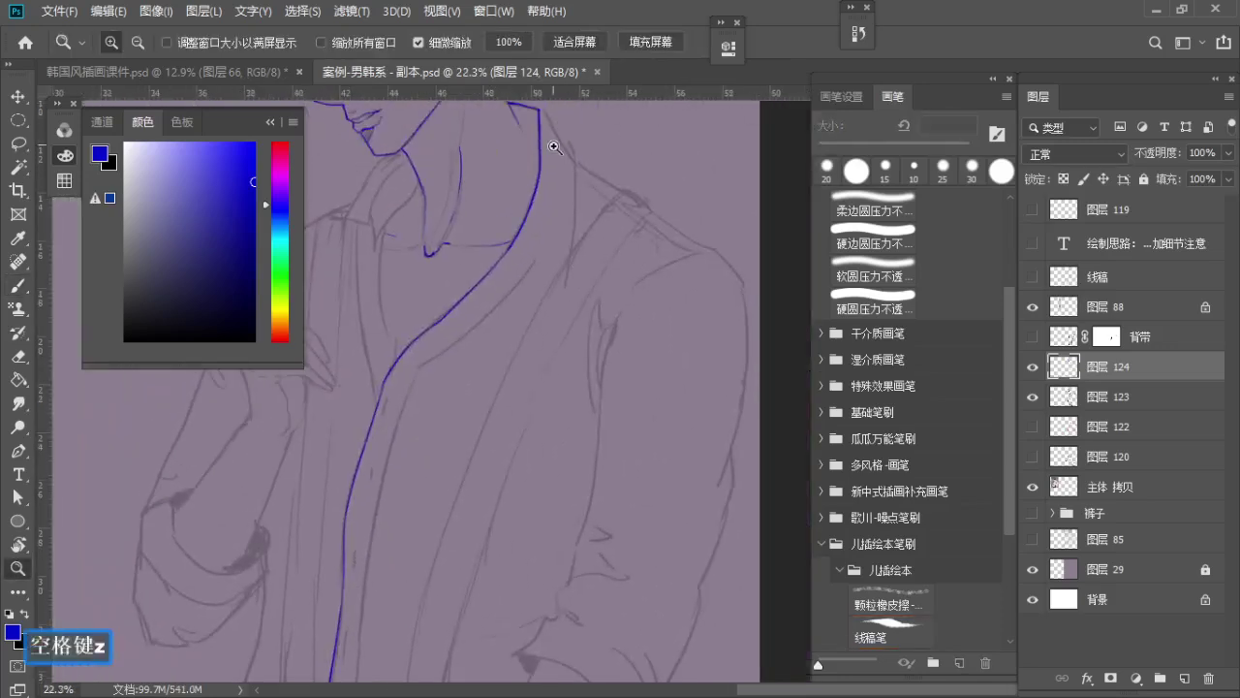
left_click_drag(553, 146, 574, 155)
key("space")
left_click_drag(574, 155, 488, 343)
key("b")
key("ctrl+z")
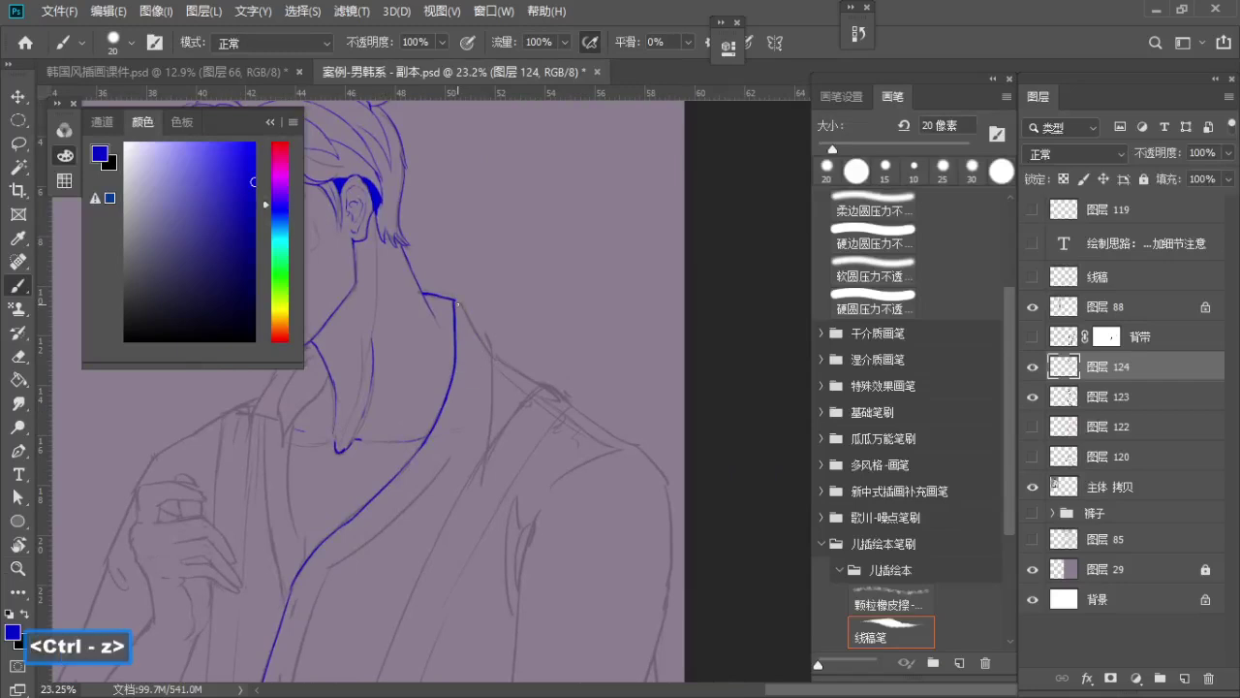
key("ctrl+z")
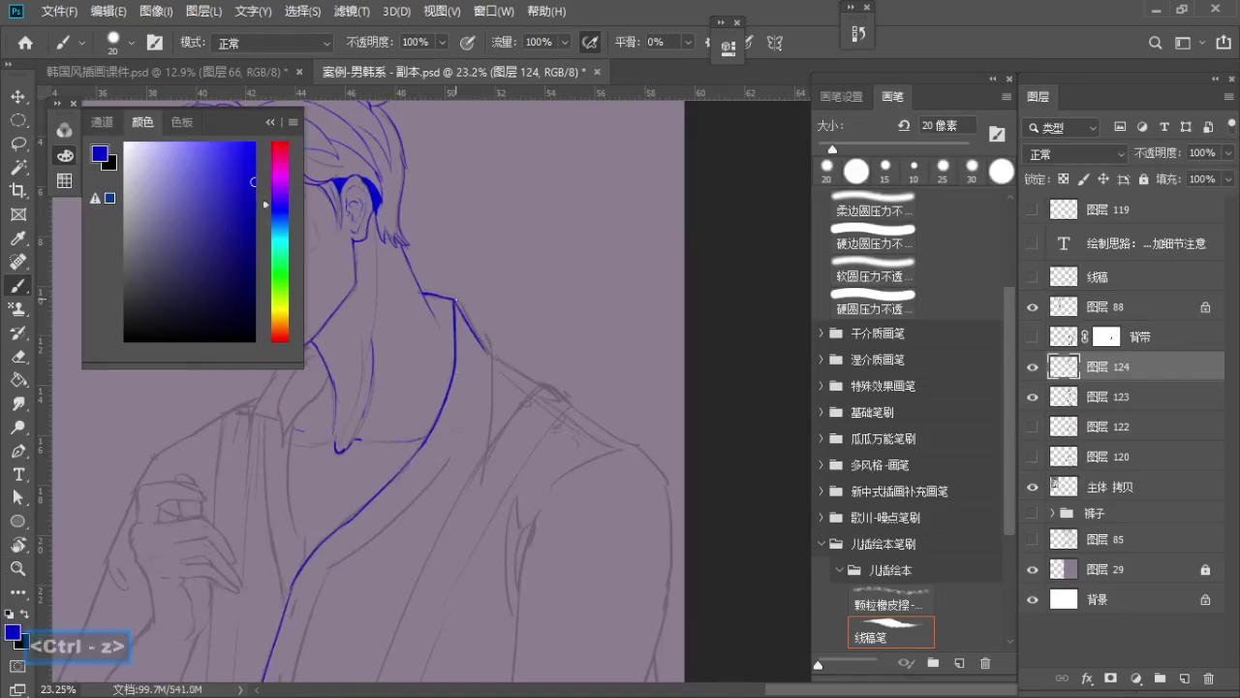
Ink the collar's outer edge down from the shoulder and close its pointed tip back to the neckline
key("space")
left_click_drag(493, 346, 481, 233)
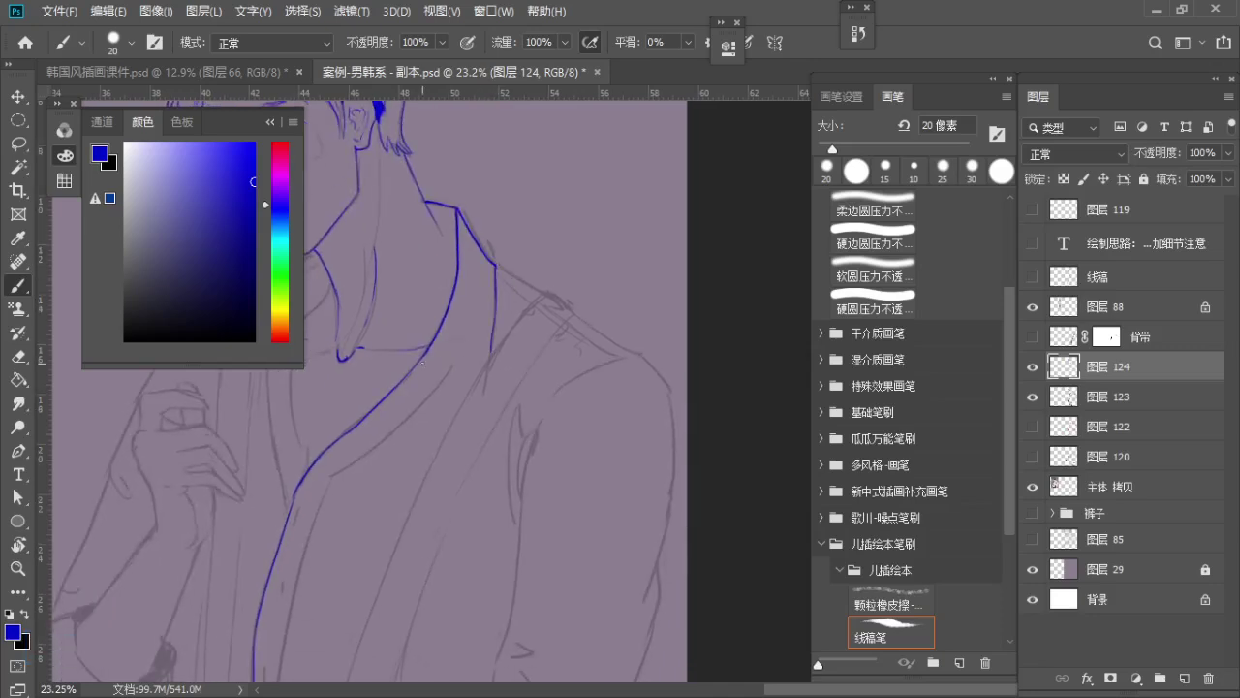
key("ctrl+z")
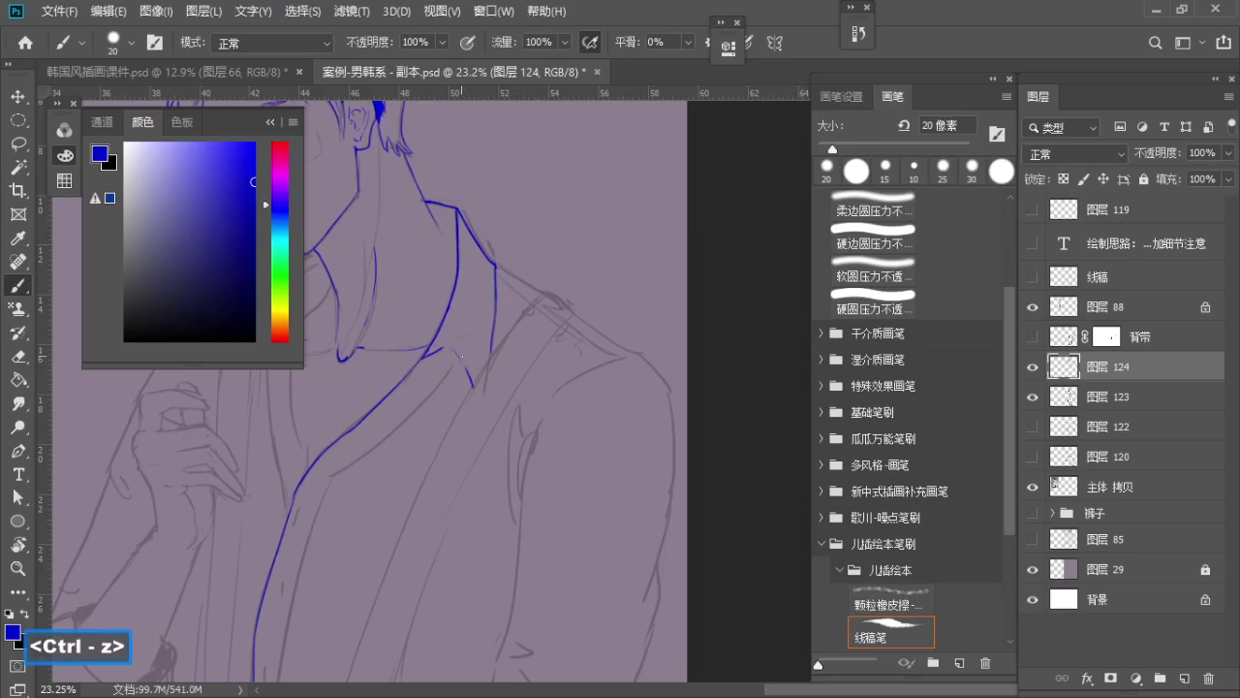
key("ctrl+z")
key("z")
key("space")
mouse_move(486, 369)
left_mouse_down()
mouse_move(465, 357)
mouse_move(515, 270)
mouse_move(539, 271)
left_mouse_up()
key("b")
mouse_move(499, 316)
left_mouse_down()
mouse_move(529, 340)
mouse_move(478, 350)
left_mouse_up()
key("ctrl+z")
key("space")
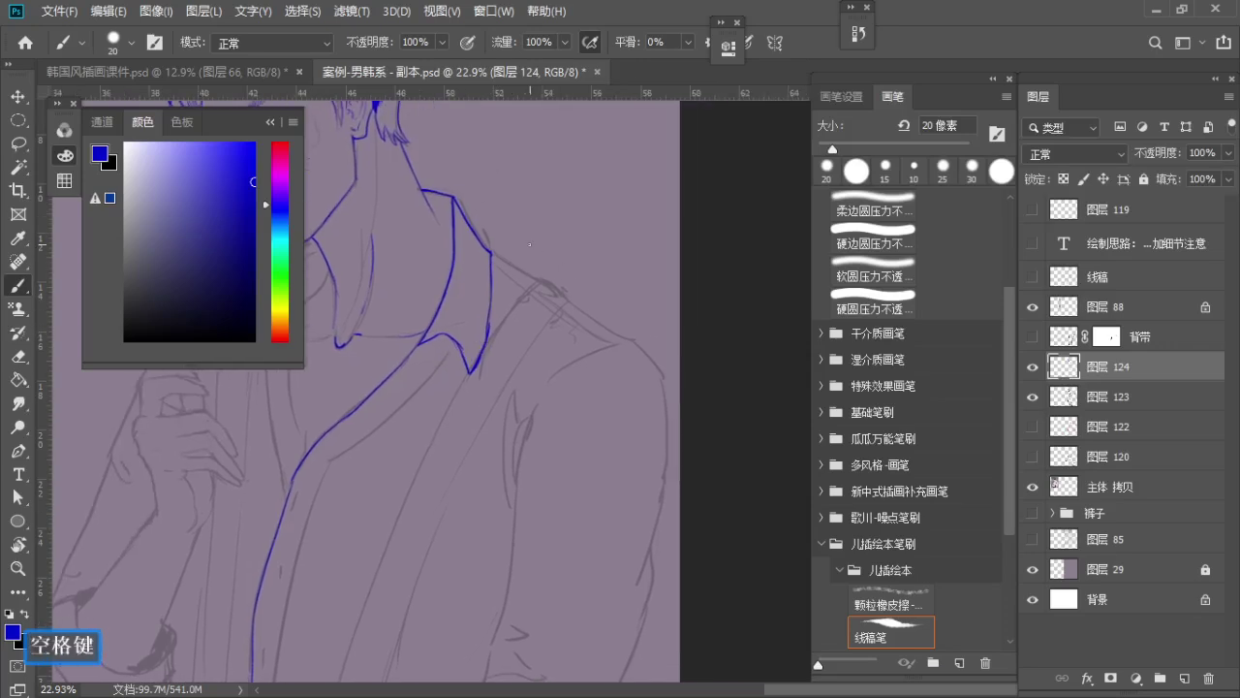
Ink the shoulder line from the collar to the suspender strap and outline the strap's top end
mouse_move(491, 253)
left_mouse_down()
mouse_move(539, 280)
mouse_move(527, 276)
left_mouse_up()
key("ctrl+z")
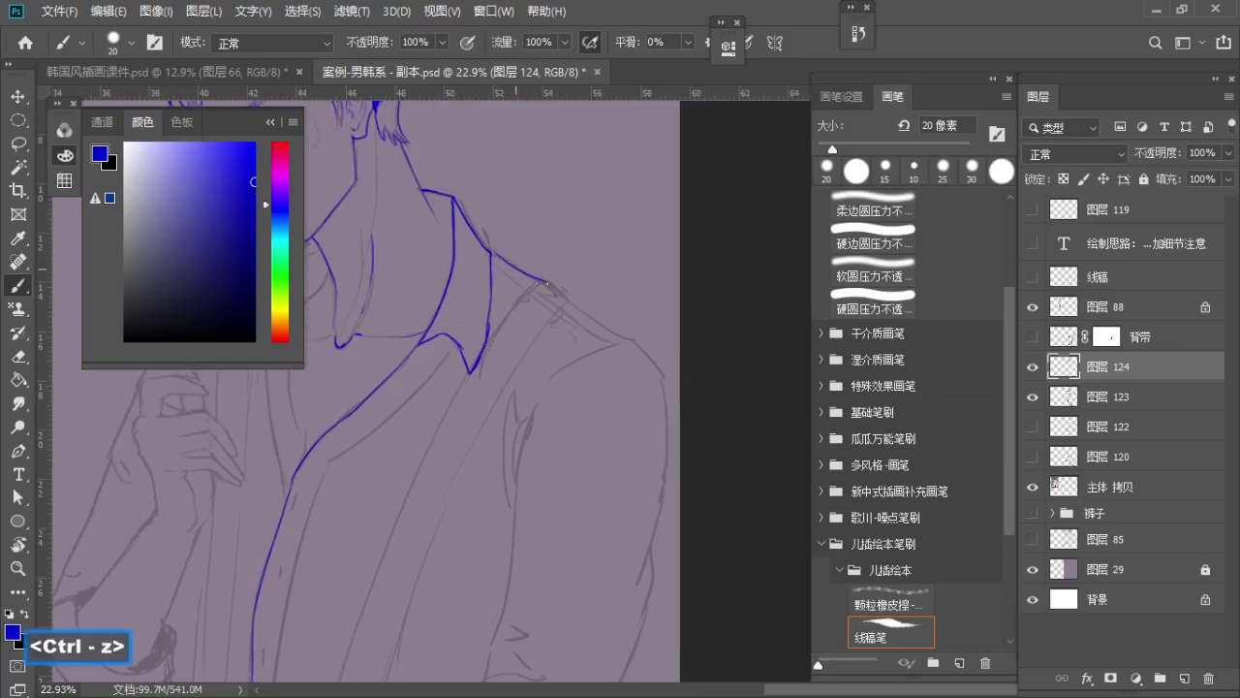
key("e")
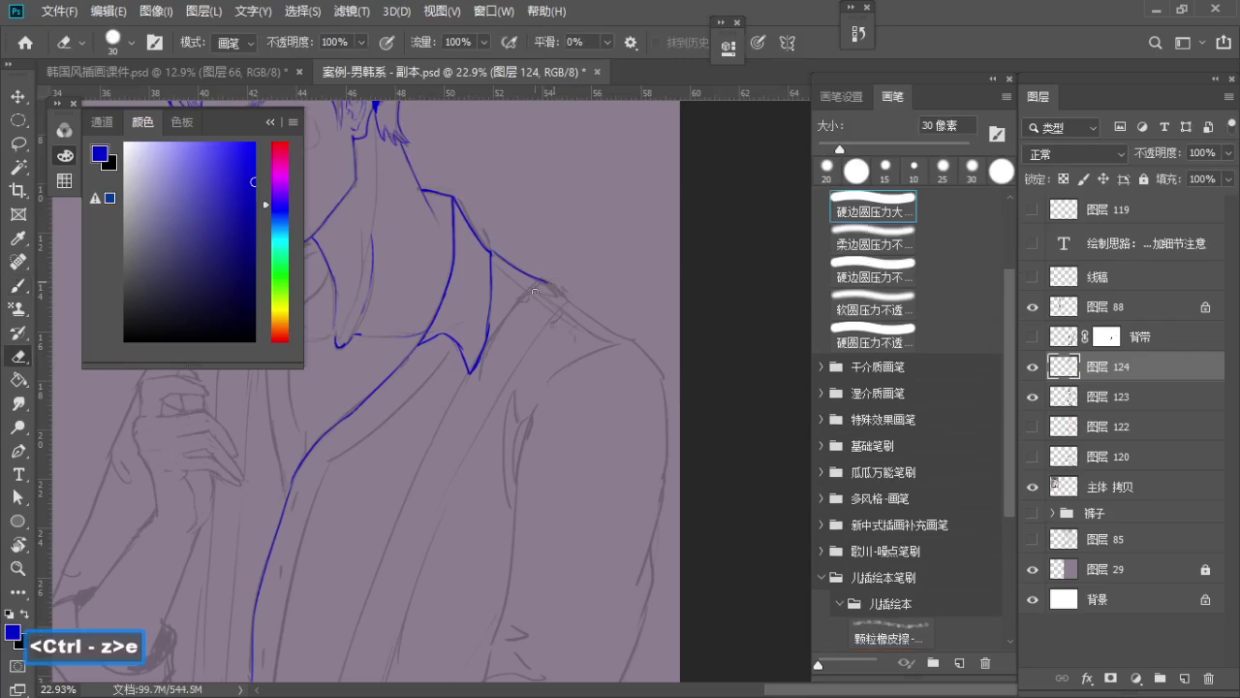
key("b")
key("ctrl+z")
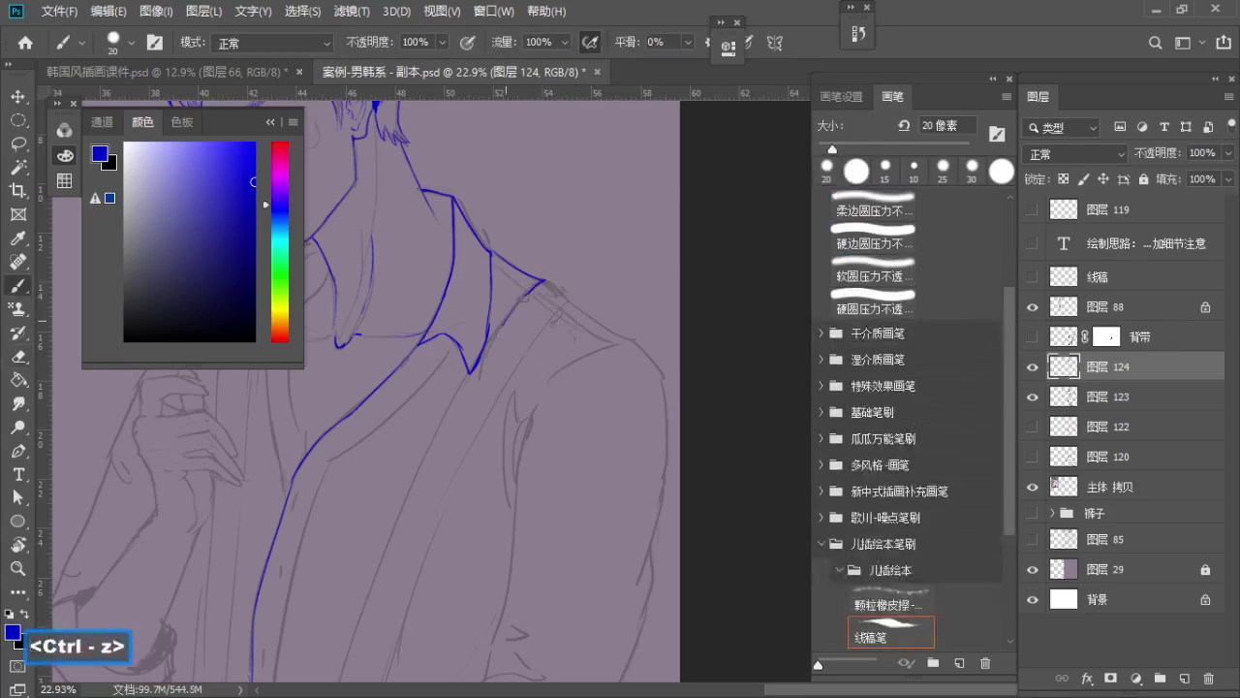
key("ctrl+z")
mouse_move(543, 282)
left_mouse_down()
mouse_move(528, 293)
mouse_move(568, 268)
mouse_move(631, 136)
mouse_move(574, 251)
left_mouse_up()
key("ctrl+z")
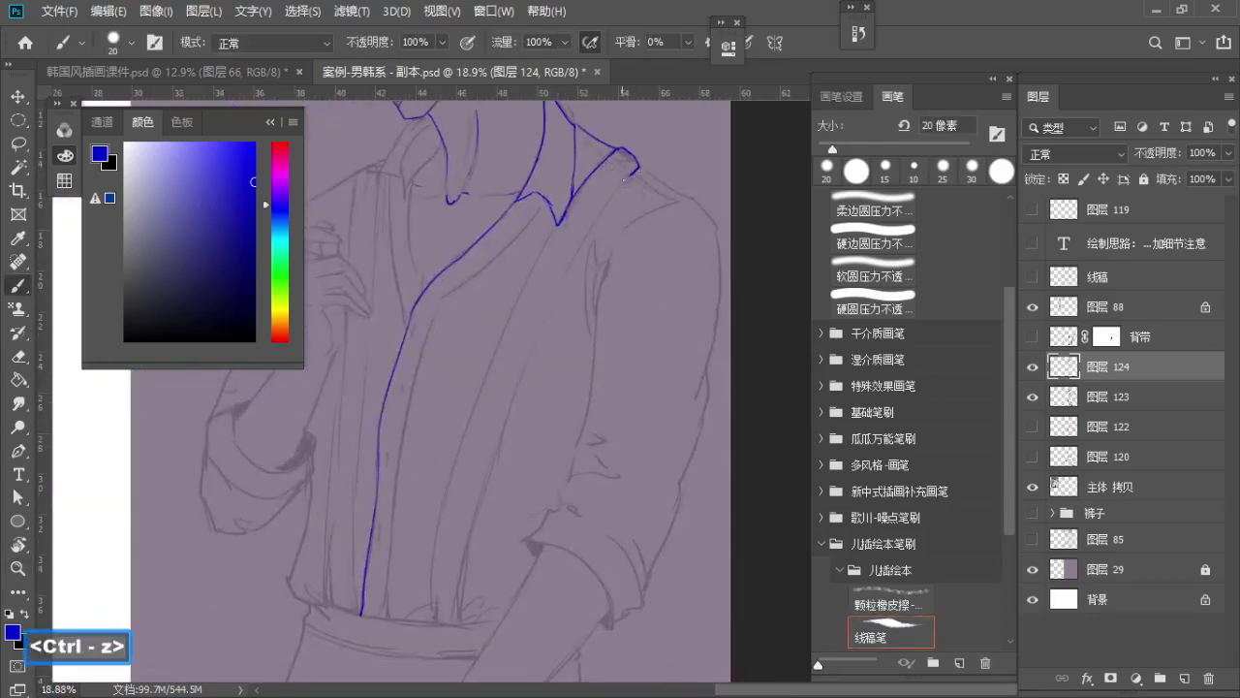
Ink the suspender strap's outer edge from the shoulder down to the waistband, redoing uneven strokes
left_click_drag(625, 174, 552, 292)
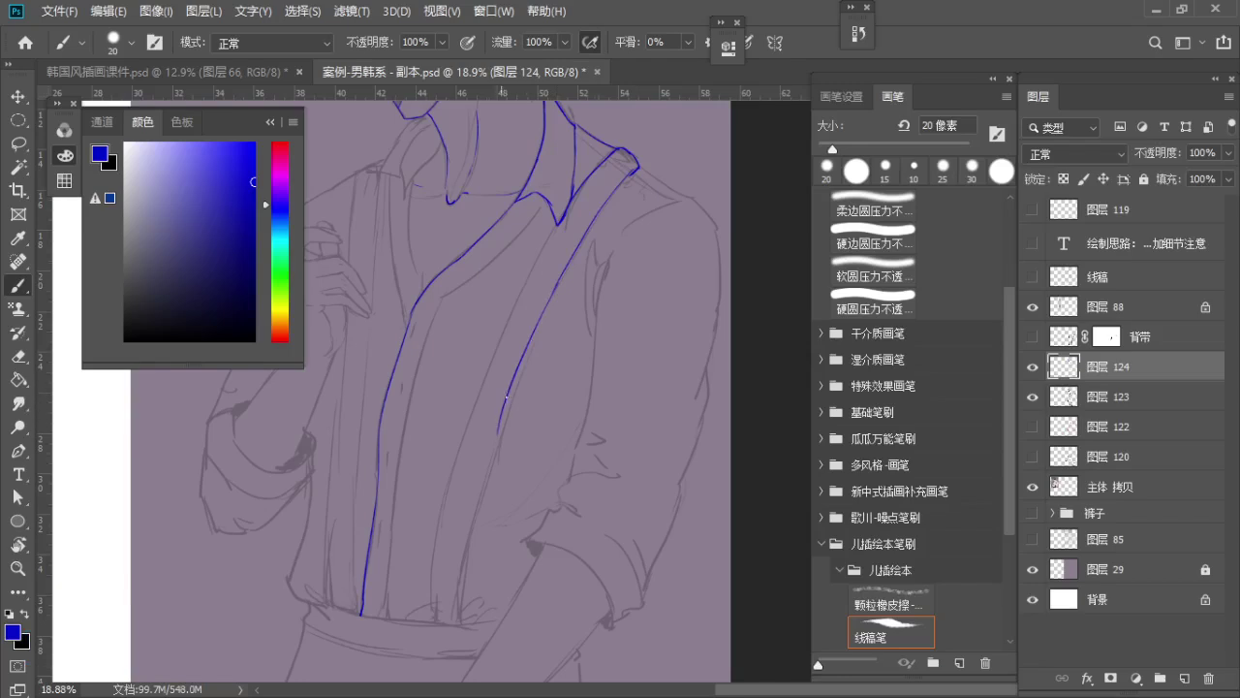
key("ctrl+z")
left_click_drag(569, 264, 454, 605)
key("ctrl+z")
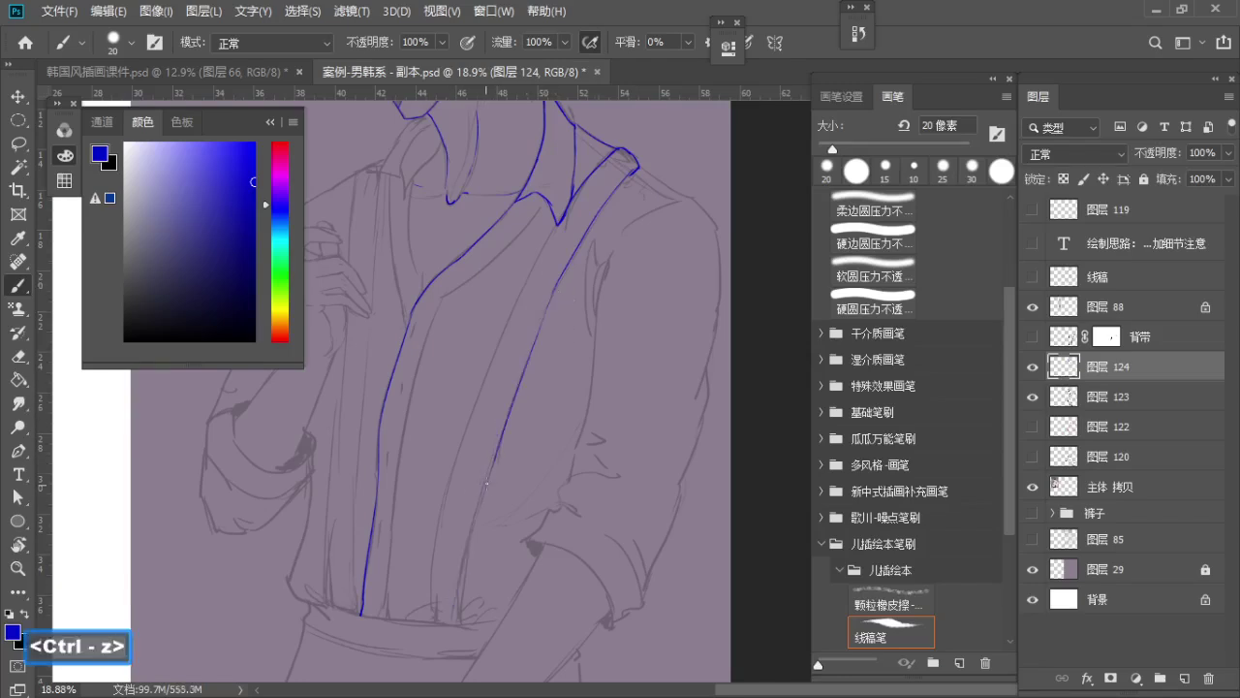
left_click_drag(486, 483, 461, 622)
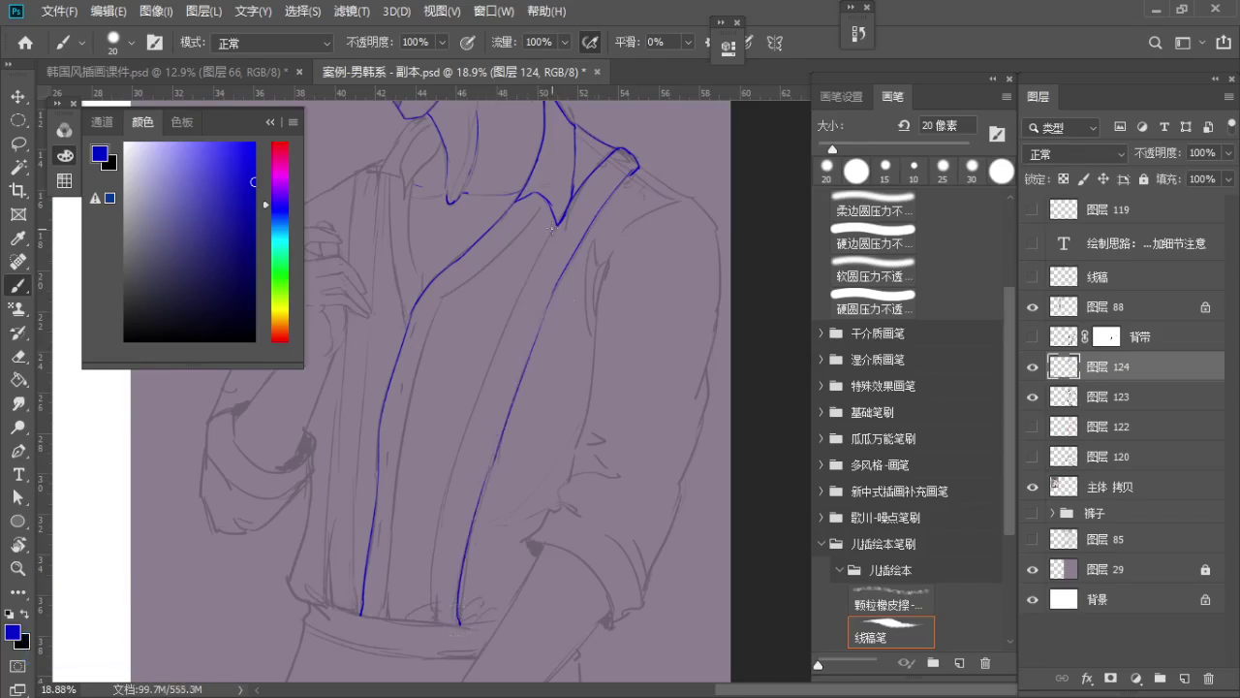
Ink the suspender strap's inner edge from the collar tip down to the waistband, redoing uneven strokes
key("ctrl+z")
mouse_move(554, 225)
left_mouse_down()
mouse_move(499, 341)
mouse_move(442, 527)
left_mouse_up()
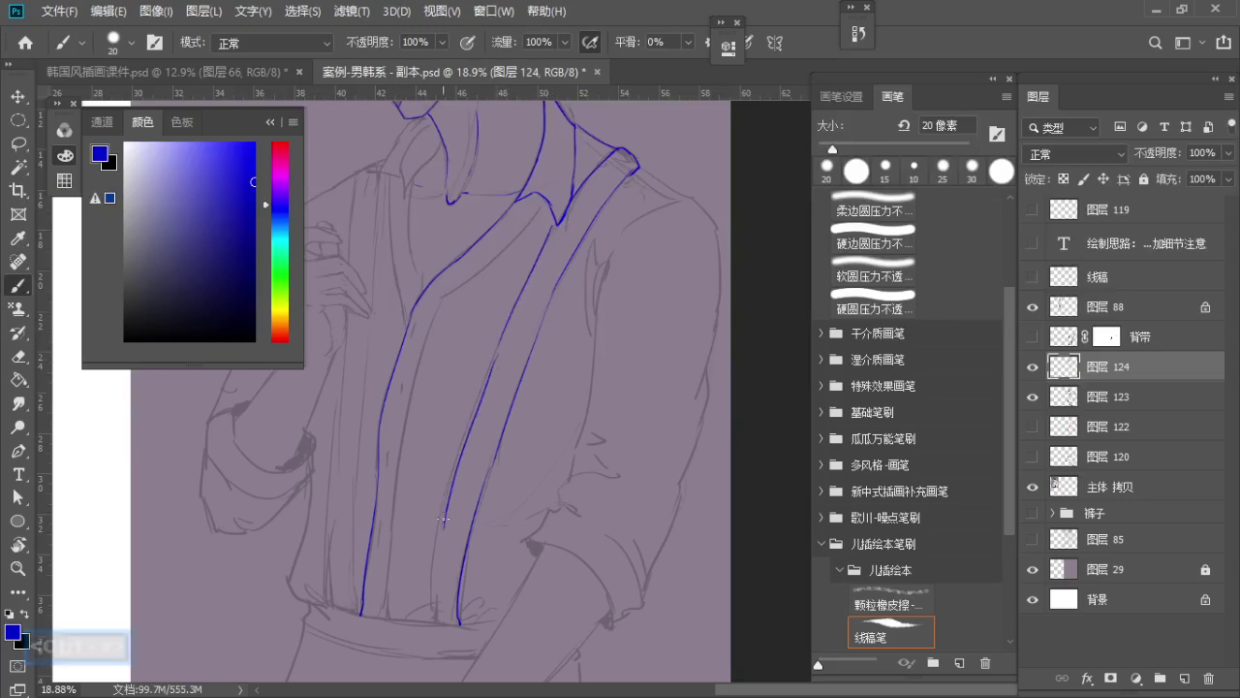
key("ctrl+z")
mouse_move(499, 344)
left_mouse_down()
mouse_move(419, 549)
mouse_move(443, 499)
mouse_move(425, 610)
left_mouse_up()
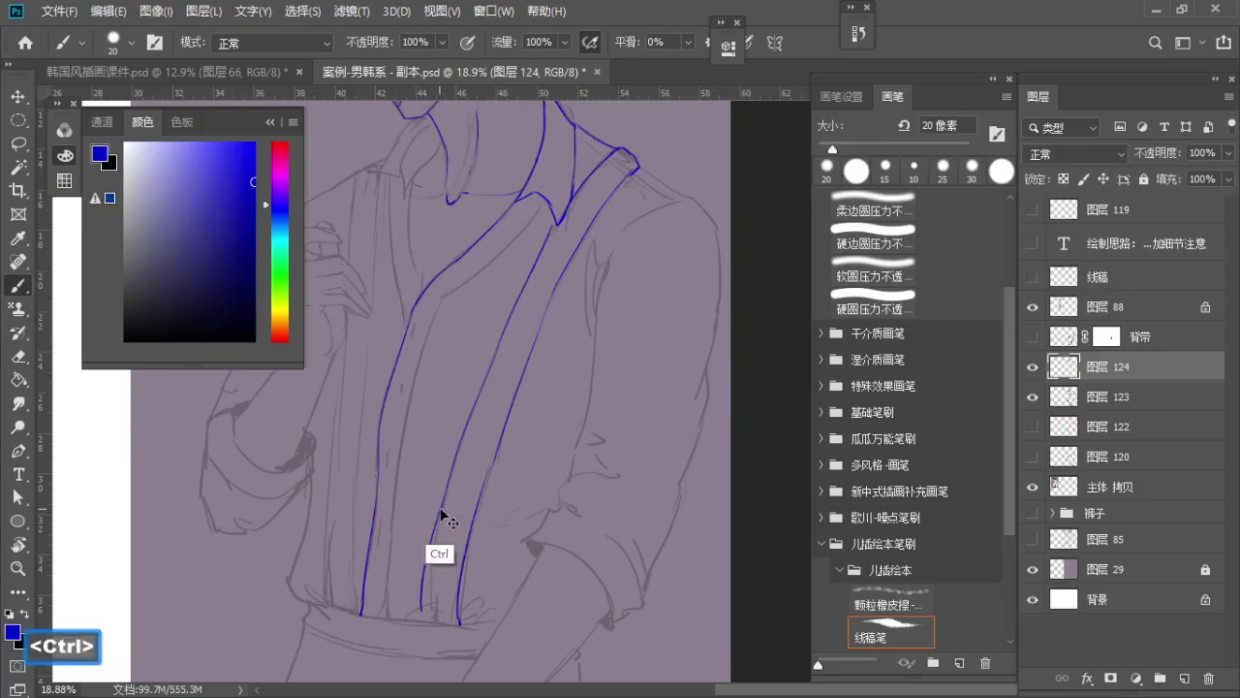
key("ctrl+z")
left_click_drag(442, 508, 434, 615)
key("space")
left_click_drag(450, 536, 358, 569)
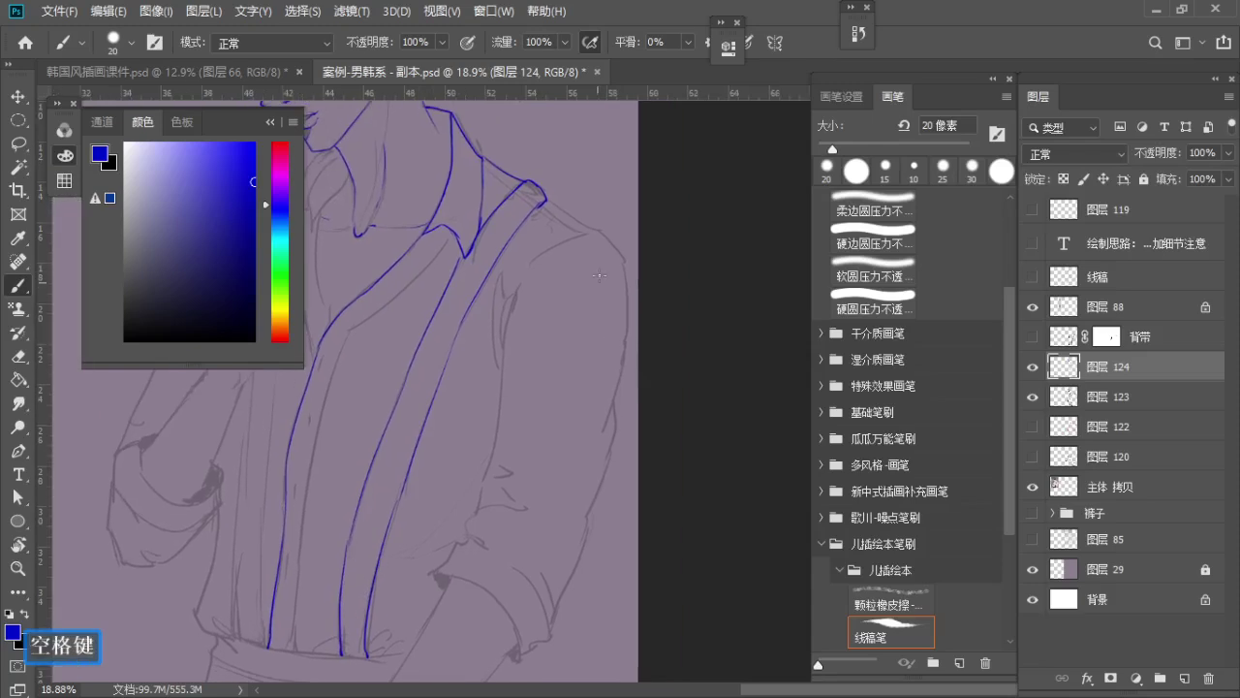
Ink the shoulder line from the suspender strap out to the rounded top of the sleeve
key("ctrl+z")
key("ctrl+z")
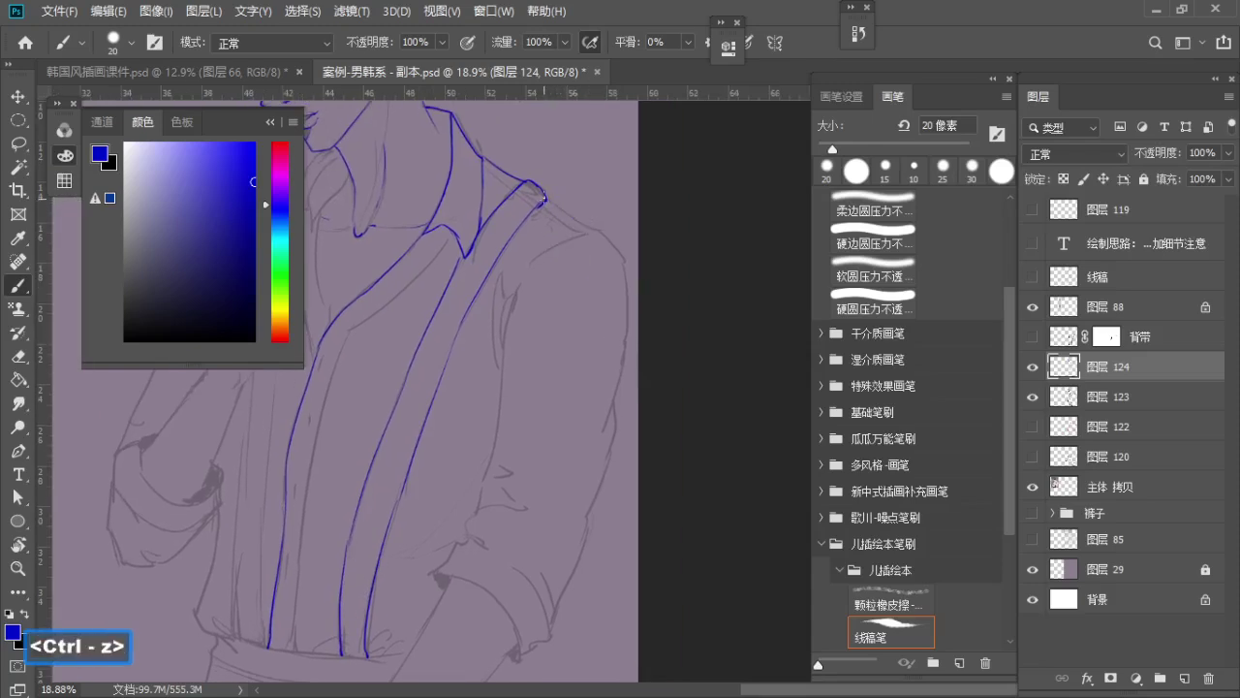
left_click_drag(621, 248, 628, 276)
key("ctrl+z")
key("space")
left_click_drag(622, 323, 617, 262)
Ink the sleeve's outer edge from the shoulder down to the rolled cuff, adding the fold break near the elbow
left_click_drag(623, 209, 606, 355)
key("ctrl+z")
key("ctrl+z")
key("ctrl+z")
key("ctrl+z")
key("space")
left_click_drag(599, 421, 623, 354)
key("ctrl+z")
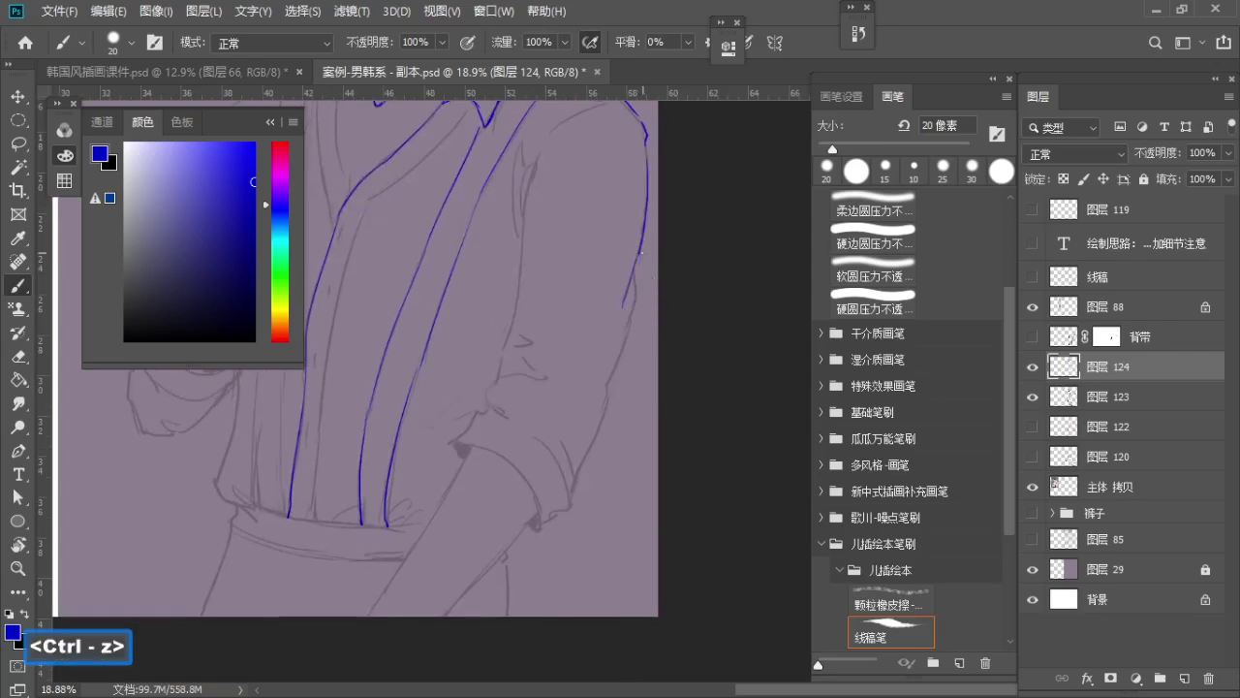
left_click_drag(637, 288, 629, 319)
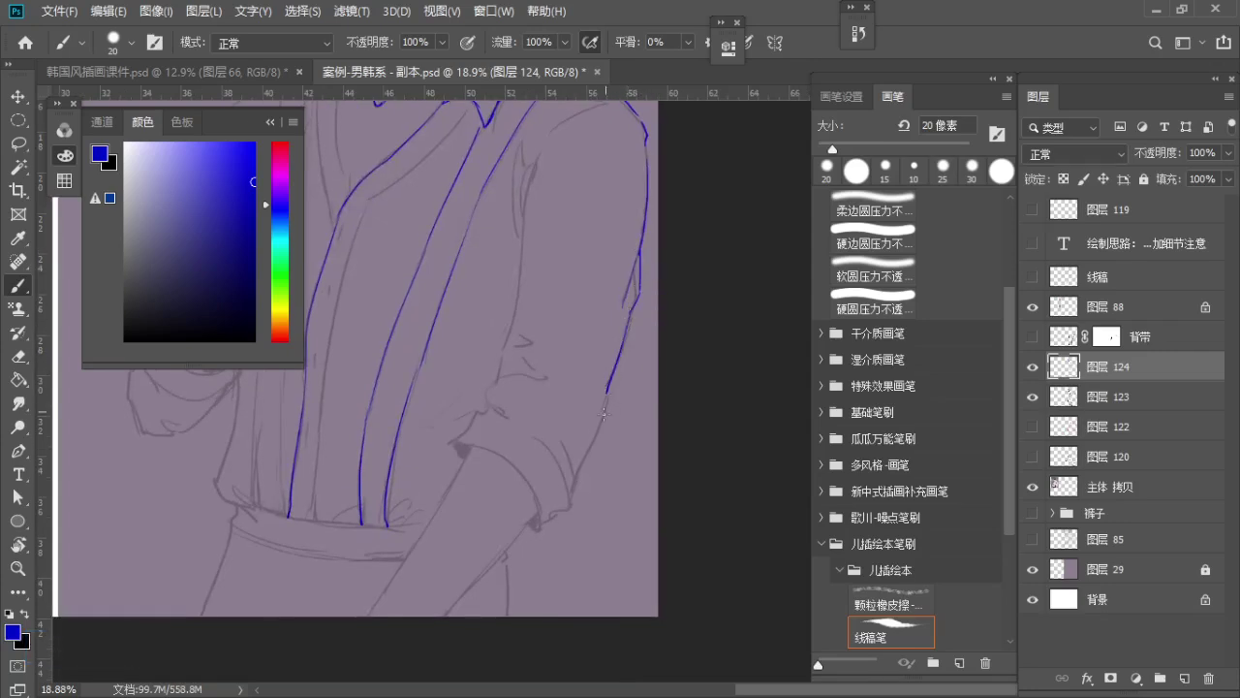
left_click_drag(575, 490, 573, 500)
Ink the curved sleeve seam at the shoulder and the short fold marks beside the collar and strap
key("space")
mouse_move(539, 189)
left_mouse_down()
mouse_move(568, 293)
mouse_move(553, 269)
left_mouse_up()
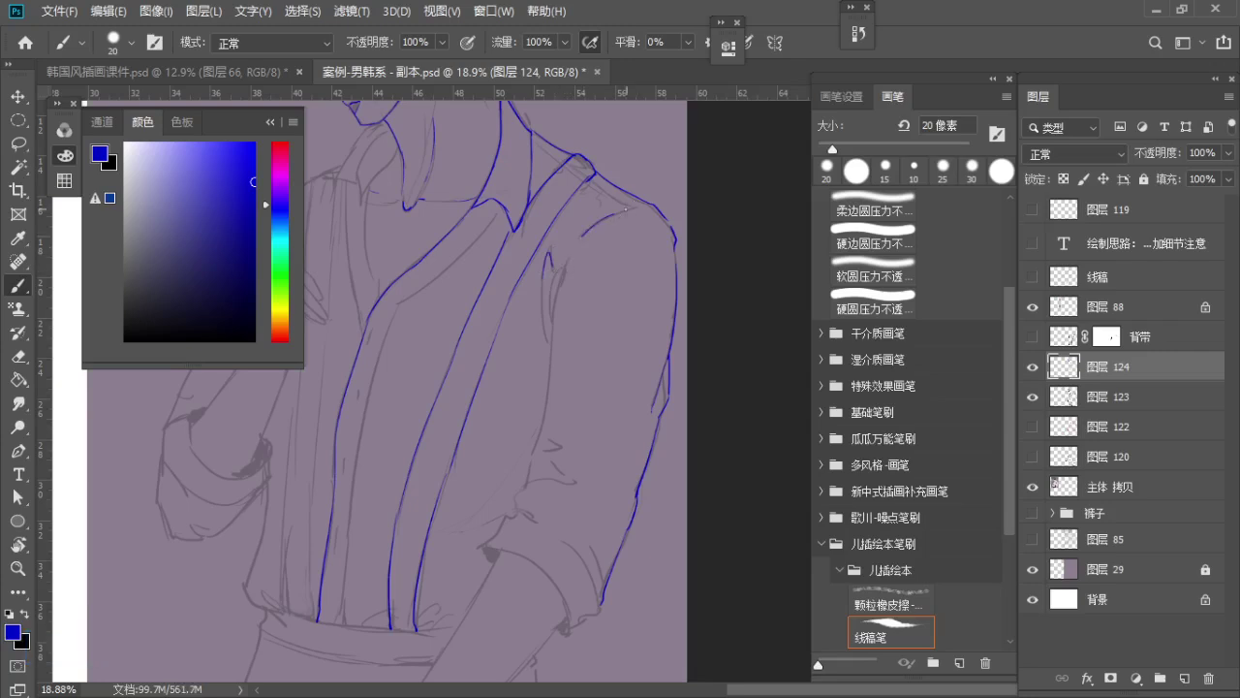
key("space")
mouse_move(614, 198)
left_mouse_down()
mouse_move(634, 194)
mouse_move(612, 183)
left_mouse_up()
left_click_drag(573, 134, 575, 202)
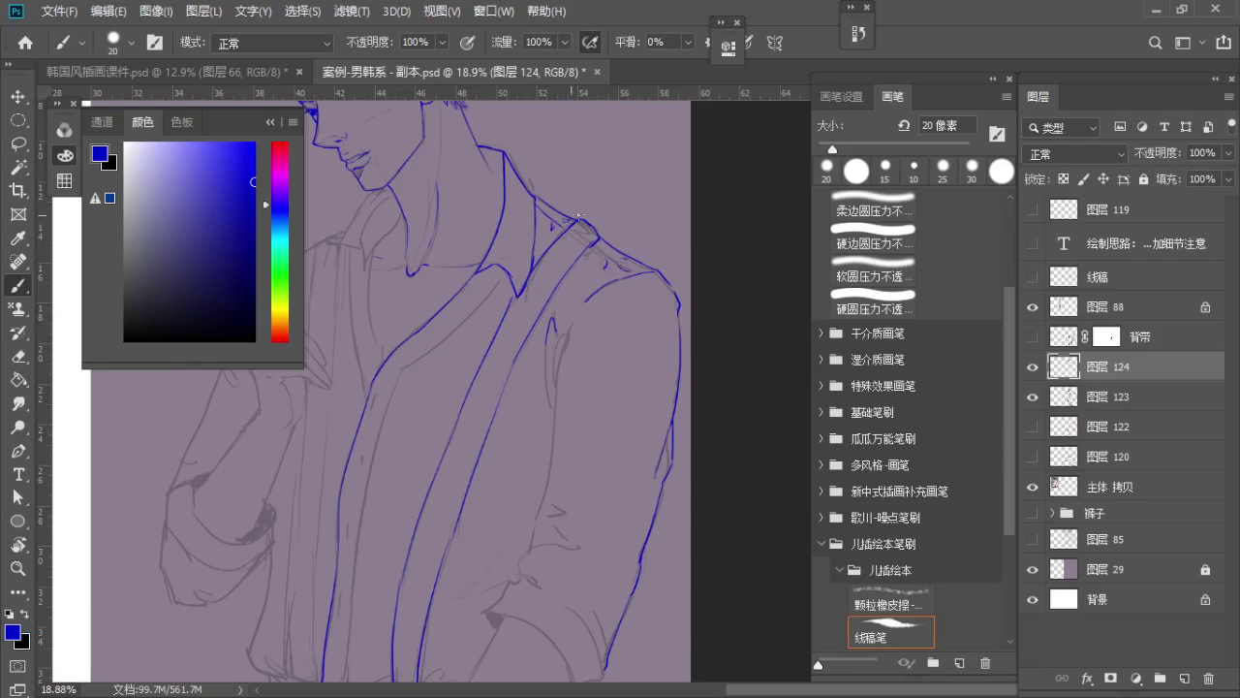
Ink the sleeve's inner edge from the armpit down to the first elbow crease, redoing uneven strokes
left_click_drag(592, 326, 596, 177)
key("ctrl+z")
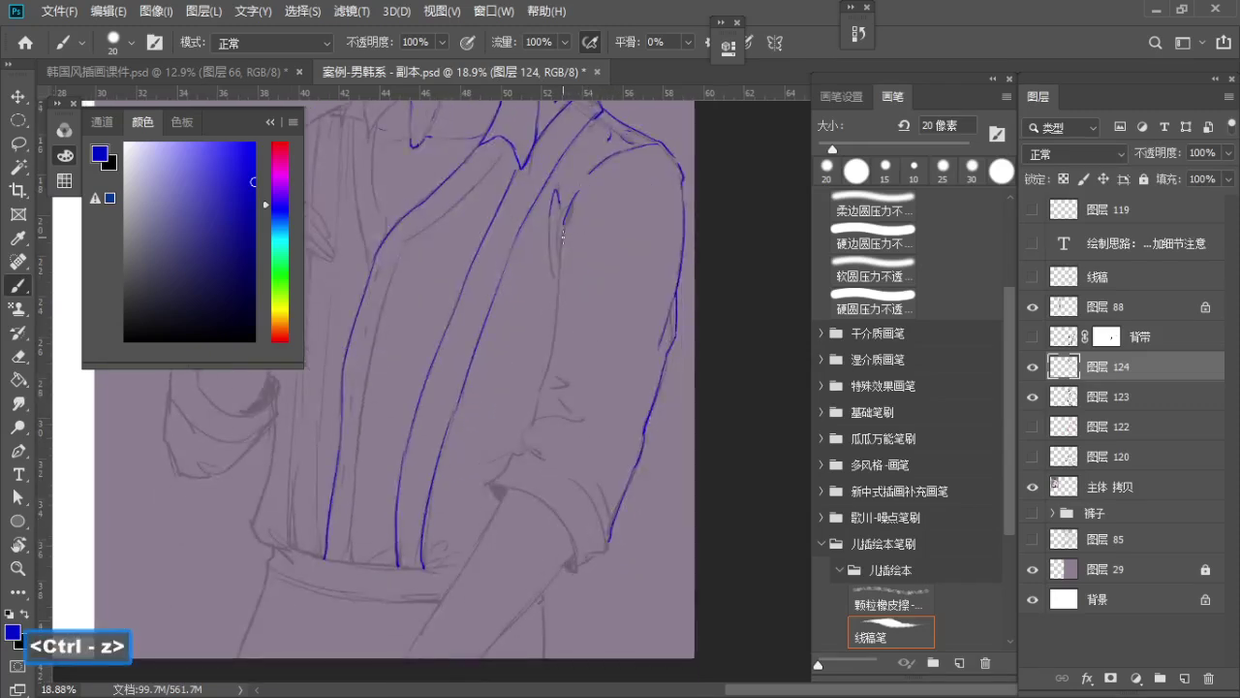
left_click_drag(562, 237, 558, 293)
key("ctrl+z")
left_click_drag(579, 193, 557, 300)
key("ctrl+z")
key("ctrl+z")
key("ctrl+z")
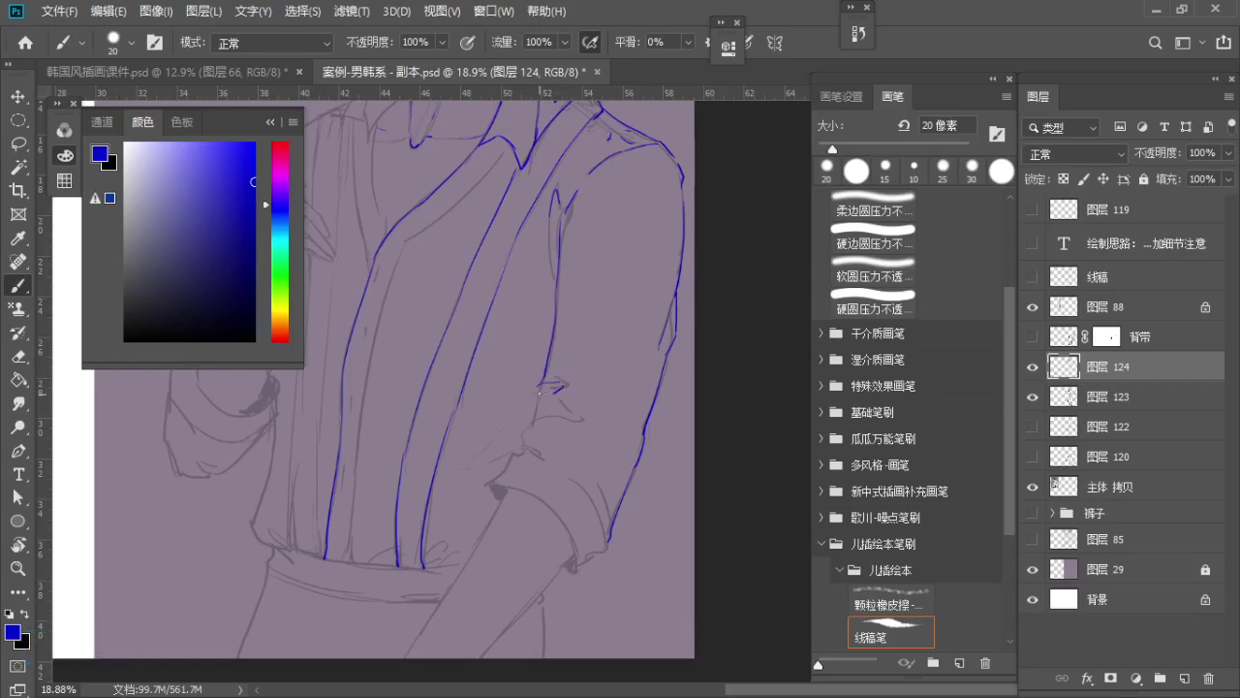
Ink the creases at the inner elbow and the small fold on the sleeve's outer edge
key("ctrl+z")
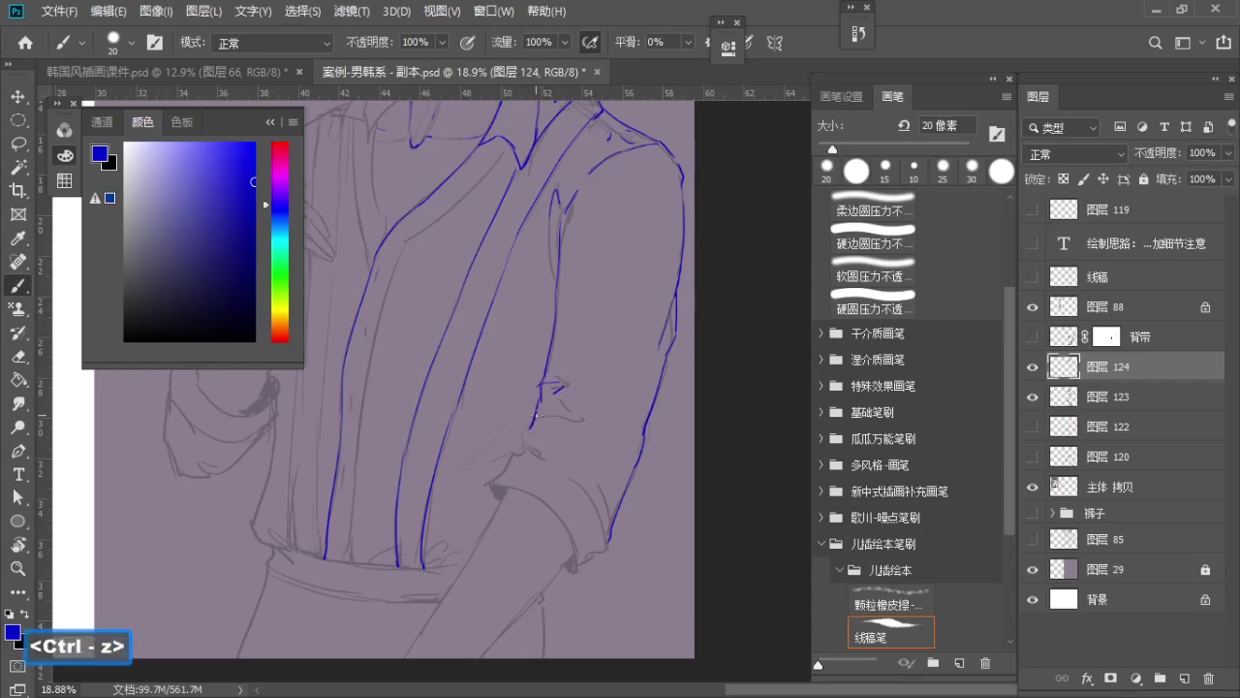
key("ctrl+z")
left_click_drag(544, 417, 585, 423)
mouse_move(572, 411)
left_mouse_down()
mouse_move(584, 424)
mouse_move(565, 376)
mouse_move(620, 378)
mouse_move(631, 356)
mouse_move(659, 345)
mouse_move(642, 327)
left_mouse_up()
key("space")
key("ctrl+z")
key("ctrl+z")
key("ctrl+z")
key("space")
key("ctrl+z")
left_click_drag(574, 292, 570, 302)
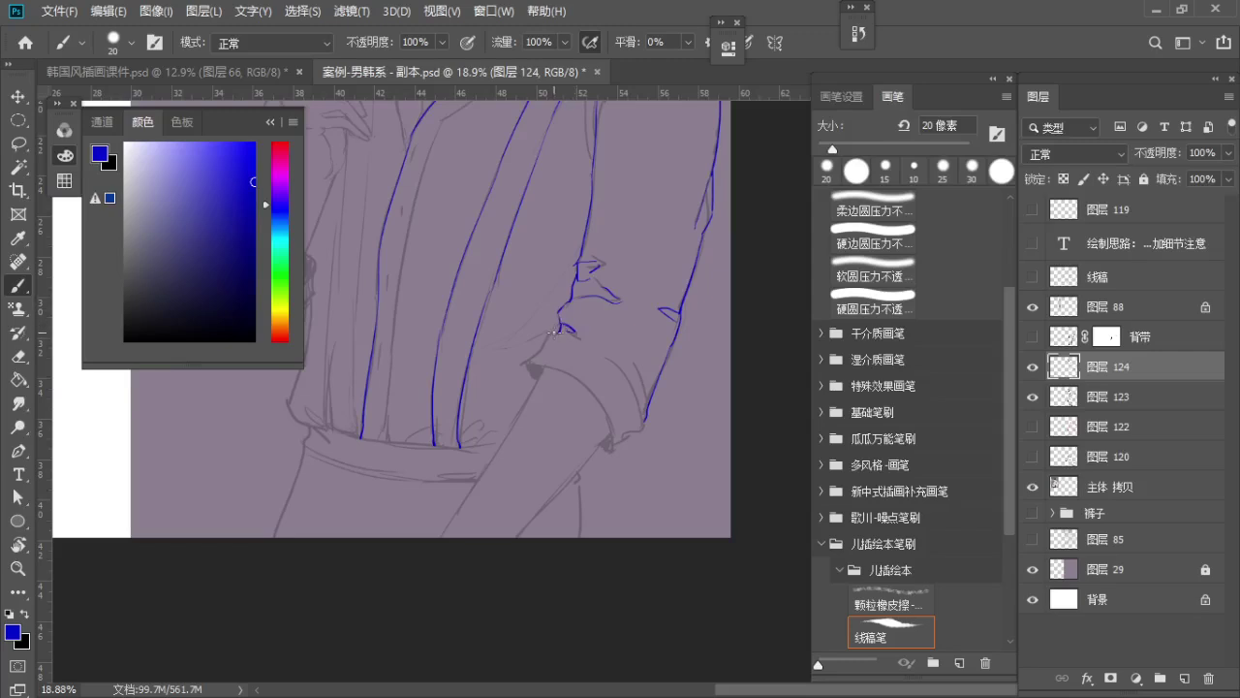
Ink the sleeve's inner edge down to the cuff corner and the curved rim of the cuff opening
key("ctrl+z")
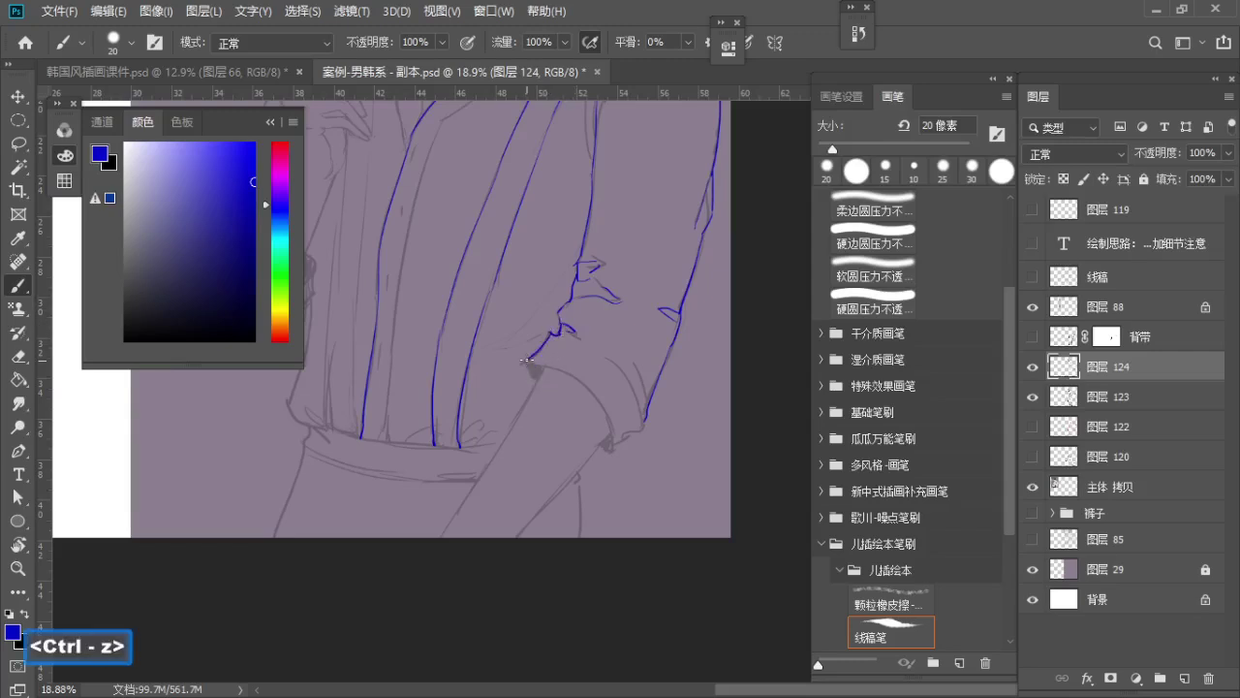
left_click_drag(528, 362, 561, 375)
key("ctrl+z")
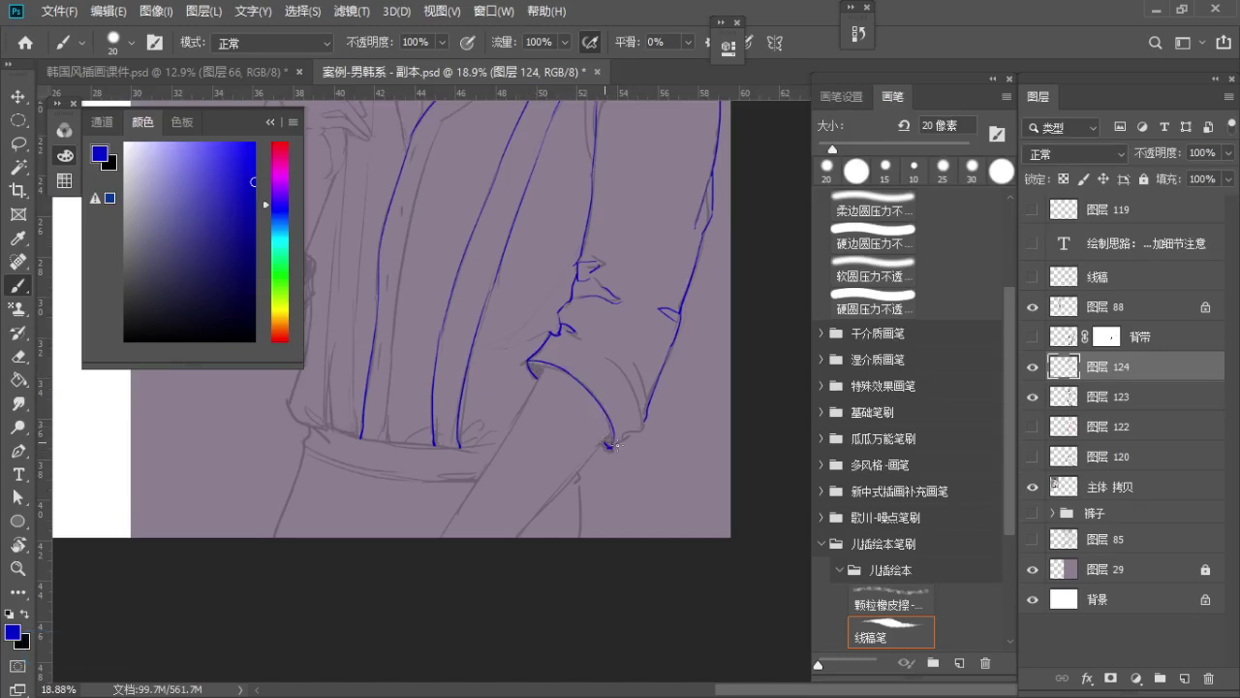
Fill the dark shadow areas at both corners of the cuff opening with solid blue, enlarging the brush to 35 px
scroll(610, 445, "up", 2)
key("bracketright")
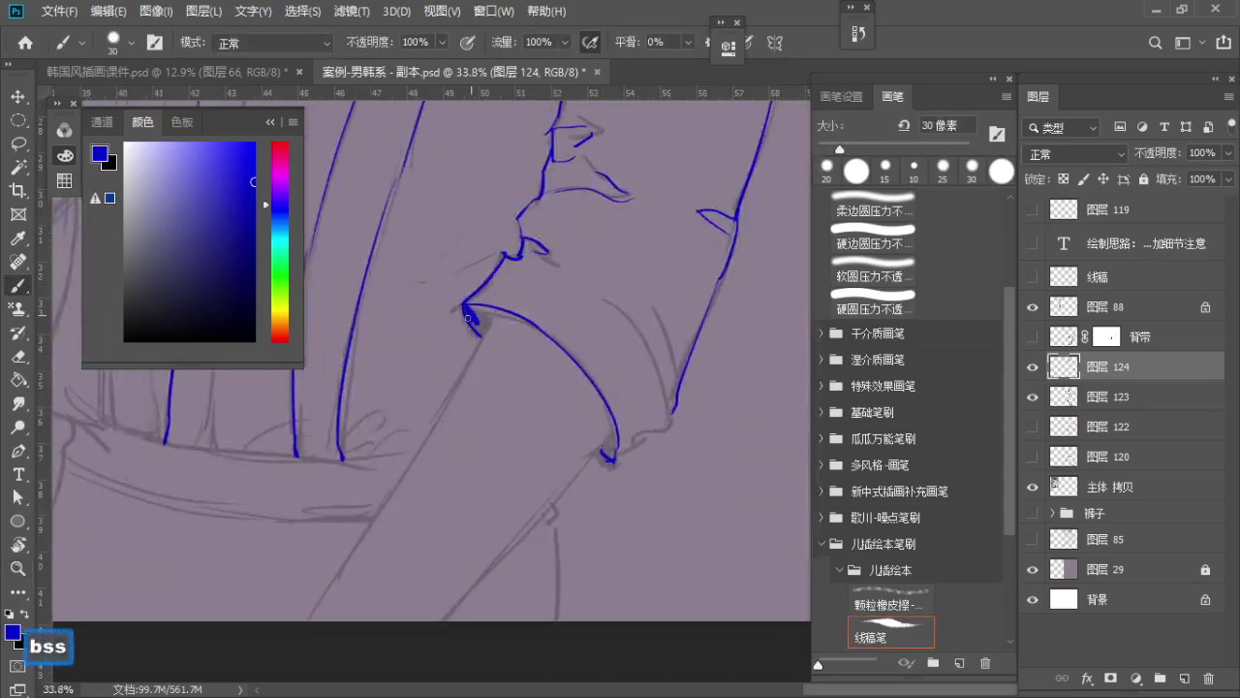
left_click_drag(476, 308, 483, 327)
key("space")
left_click_drag(562, 375, 562, 304)
key("s")
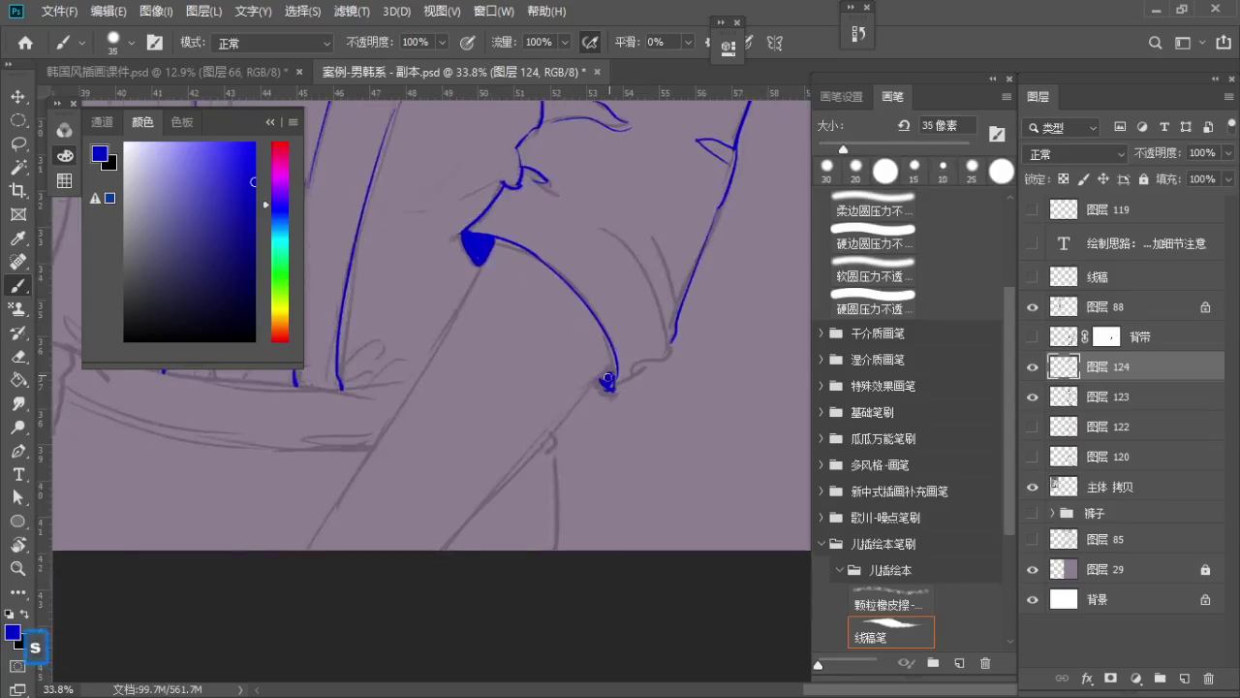
left_click_drag(607, 378, 610, 390)
Ink the cuff's lower outer end and the curved upper edge of its roll with a 30 px brush
key("bracketleft")
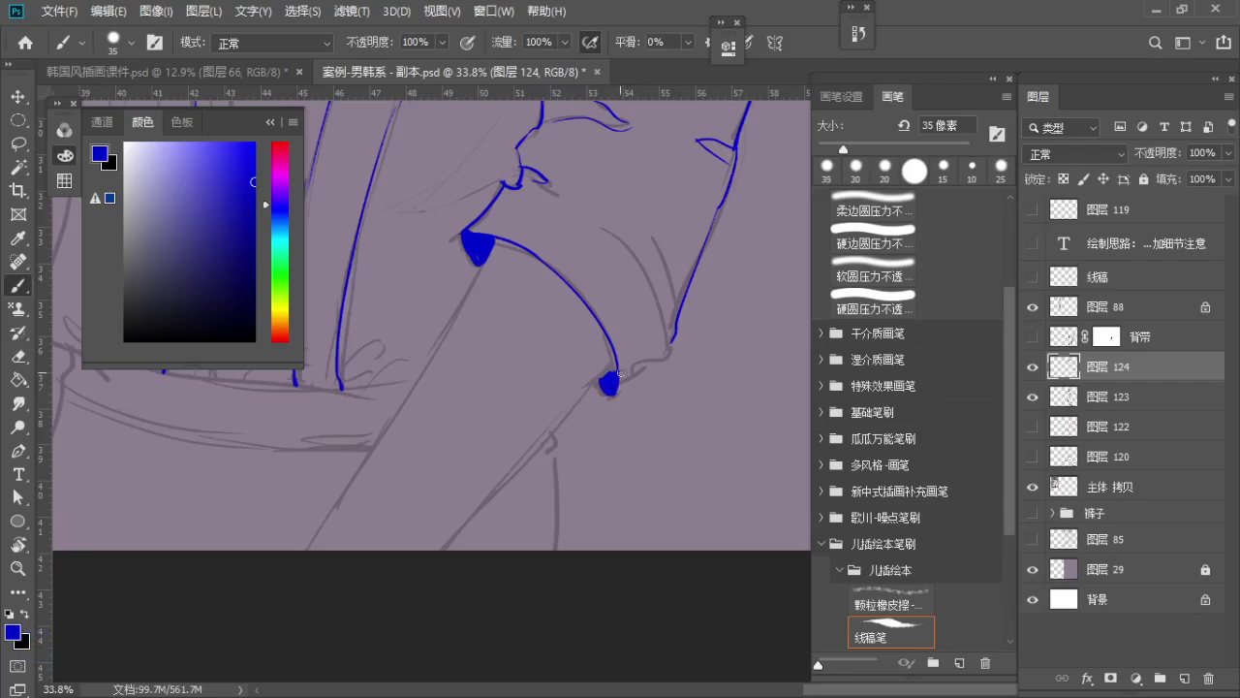
key("ctrl+z")
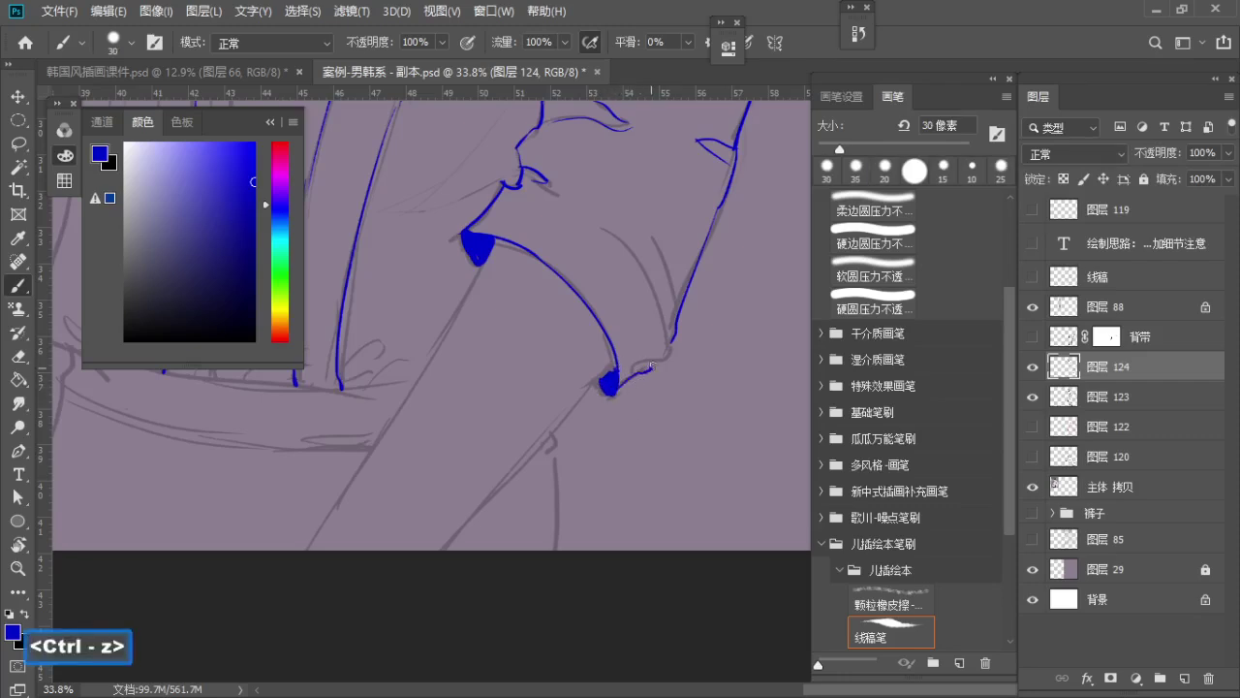
left_click_drag(651, 365, 669, 353)
key("ctrl+z")
mouse_move(530, 183)
left_mouse_down()
mouse_move(632, 262)
mouse_move(634, 251)
mouse_move(666, 353)
left_mouse_up()
key("ctrl+z")
mouse_move(633, 251)
left_mouse_down()
mouse_move(665, 353)
mouse_move(659, 364)
mouse_move(597, 346)
mouse_move(644, 360)
left_mouse_up()
Ink the forearm's inner edge from the cuff to the canvas edge with a 25 px brush, redoing uneven strokes
key("z")
key("b")
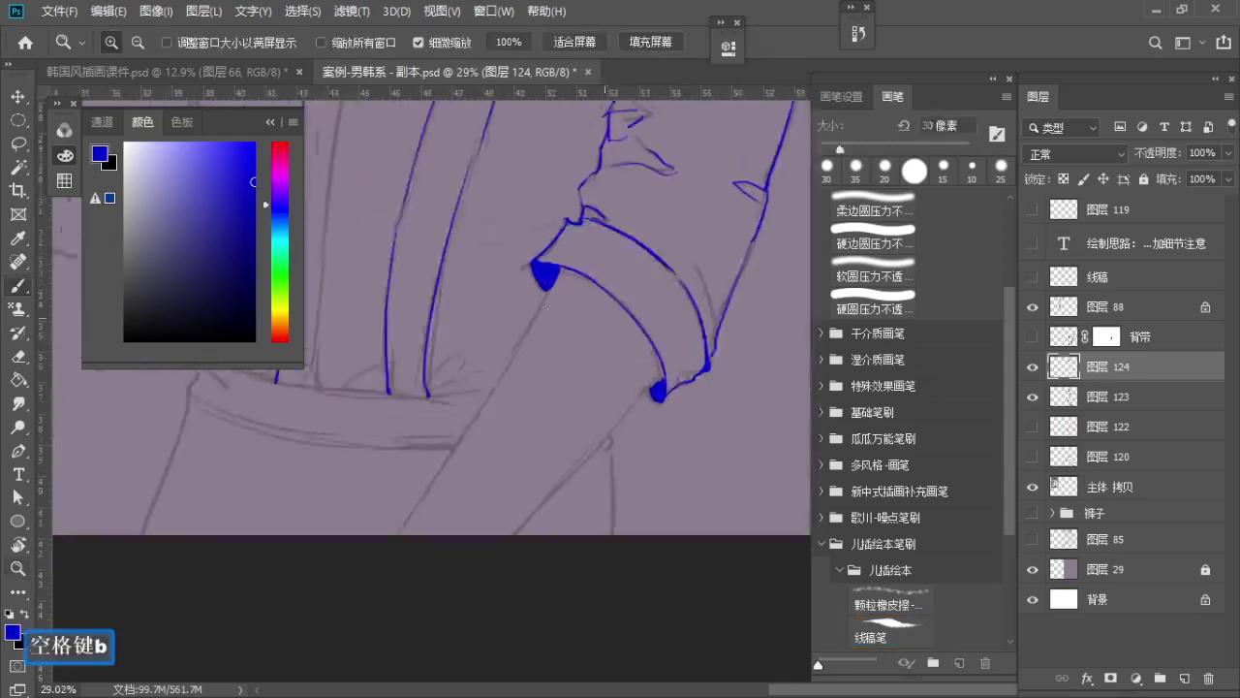
key("ctrl+z")
left_click_drag(546, 292, 478, 396)
key("ctrl+z")
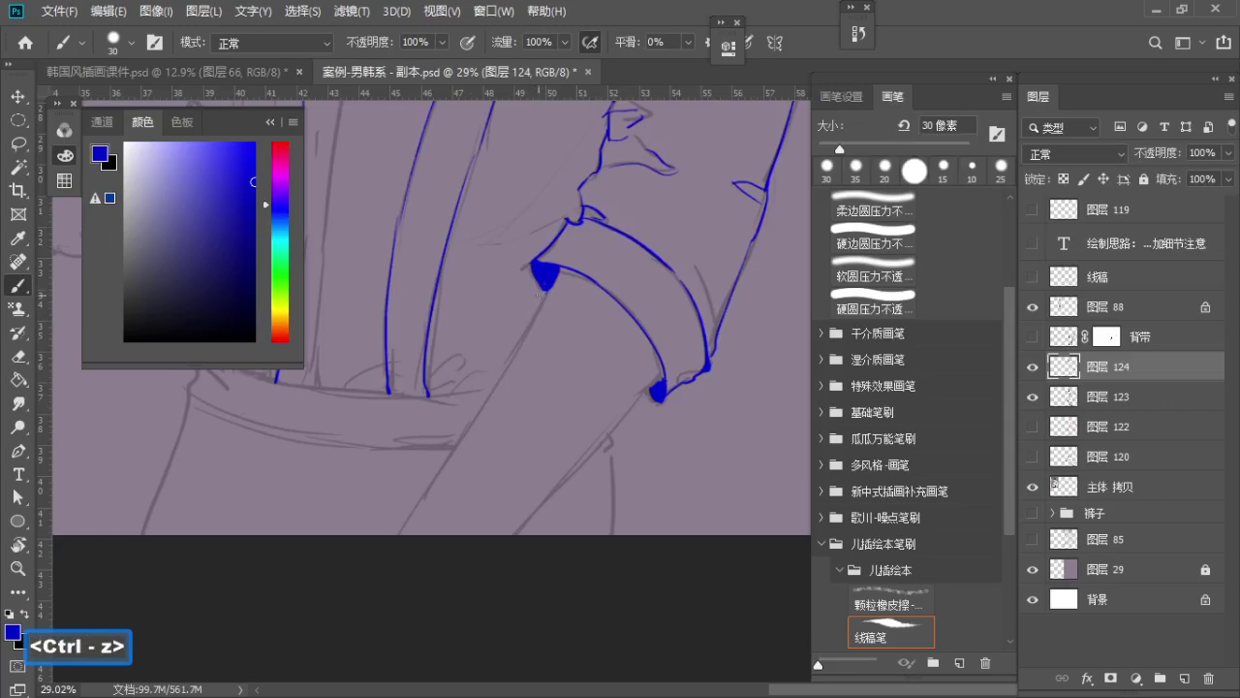
mouse_move(553, 285)
left_mouse_down()
mouse_move(467, 436)
mouse_move(490, 406)
left_mouse_up()
key("ctrl+z")
key("z")
key("b")
key("a")
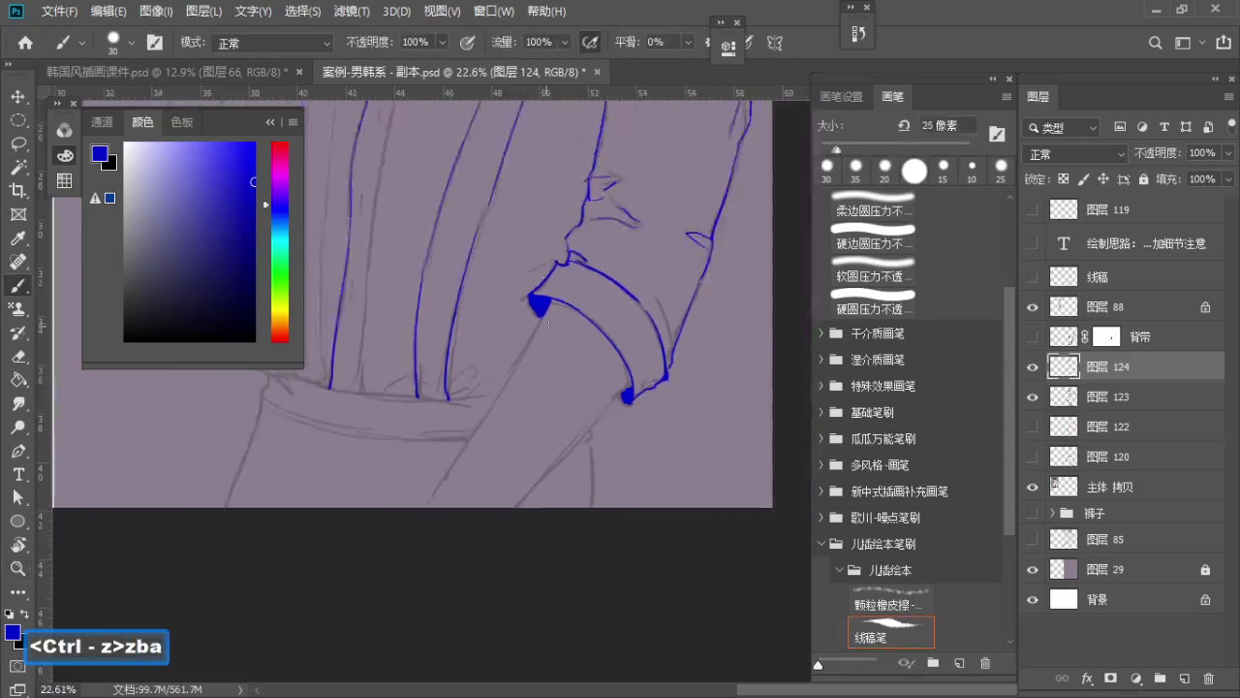
left_click_drag(548, 313, 495, 410)
key("ctrl+z")
left_click_drag(543, 318, 421, 515)
key("ctrl+z")
key("ctrl+z")
left_click_drag(469, 437, 417, 521)
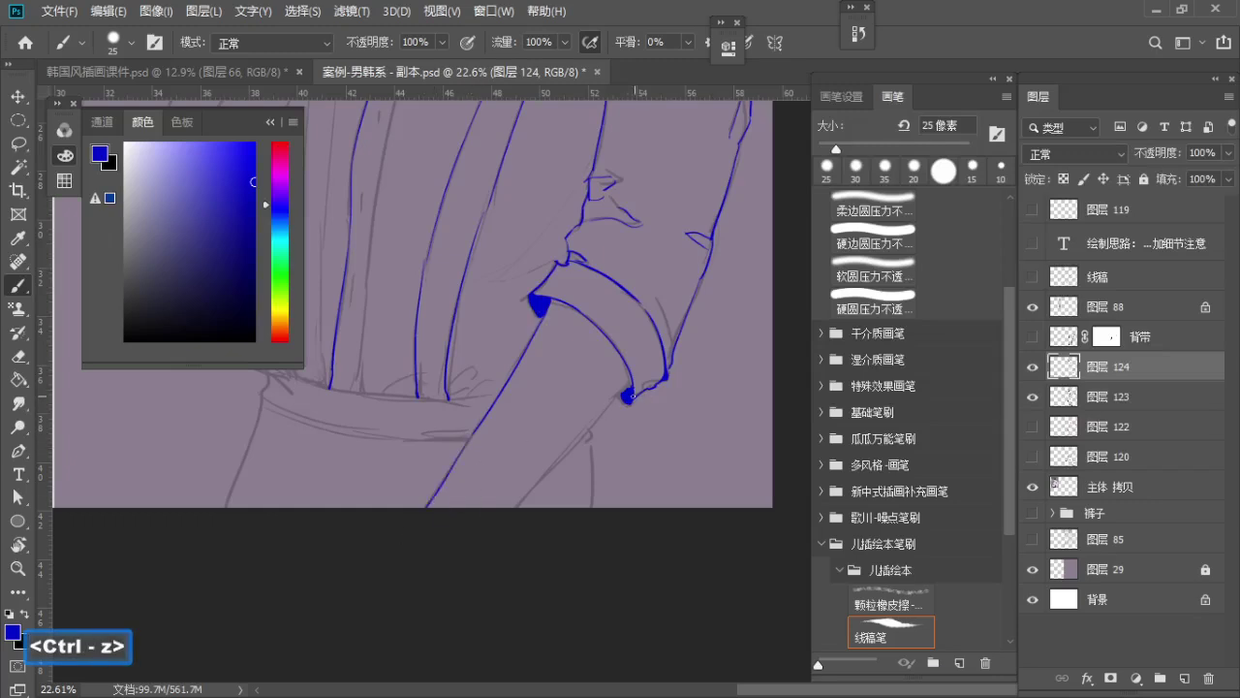
Ink the forearm's outer edge from the cuff's shadowed corner down to the canvas edge
left_click_drag(623, 395, 548, 467)
key("ctrl+z")
left_click_drag(620, 397, 513, 506)
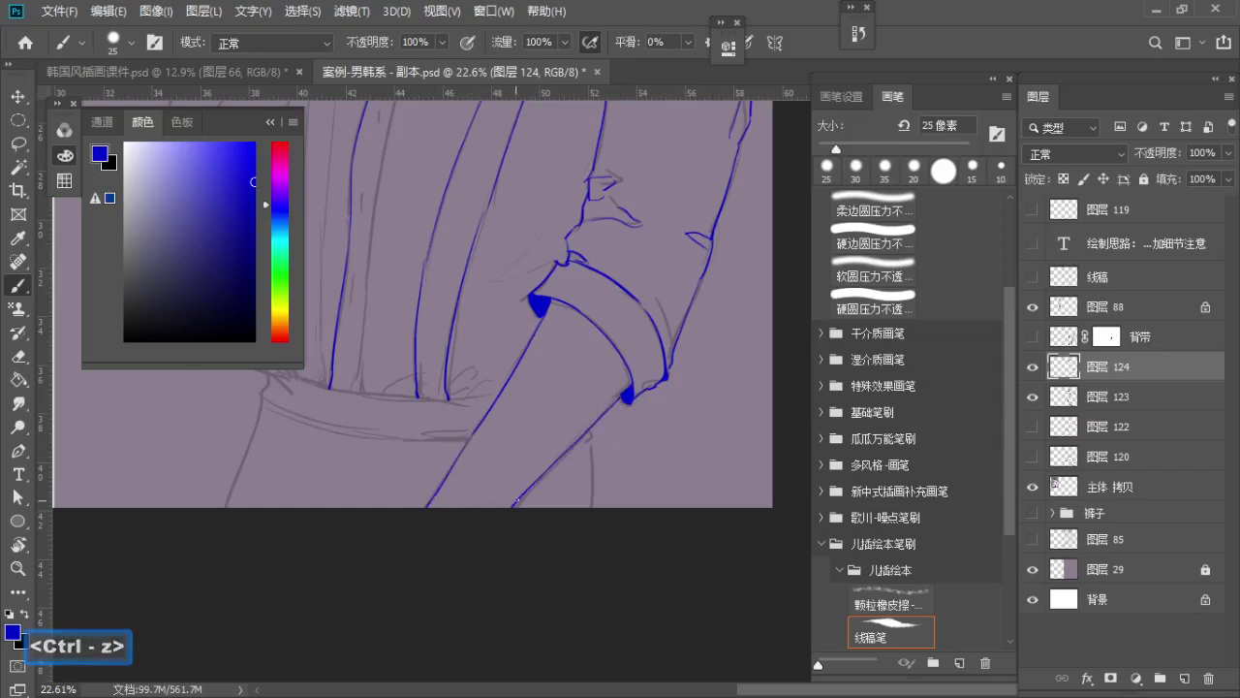
key("z")
mouse_move(602, 471)
left_mouse_down()
mouse_move(540, 444)
mouse_move(556, 486)
left_mouse_up()
key("ctrl+z")
Ink the outer edge of the far collar wing from under the chin down toward the far shoulder, redoing uneven strokes
key("z")
key("b")
mouse_move(541, 538)
left_mouse_down()
mouse_move(571, 531)
mouse_move(518, 514)
mouse_move(545, 551)
mouse_move(535, 584)
left_mouse_up()
key("z")
key("z")
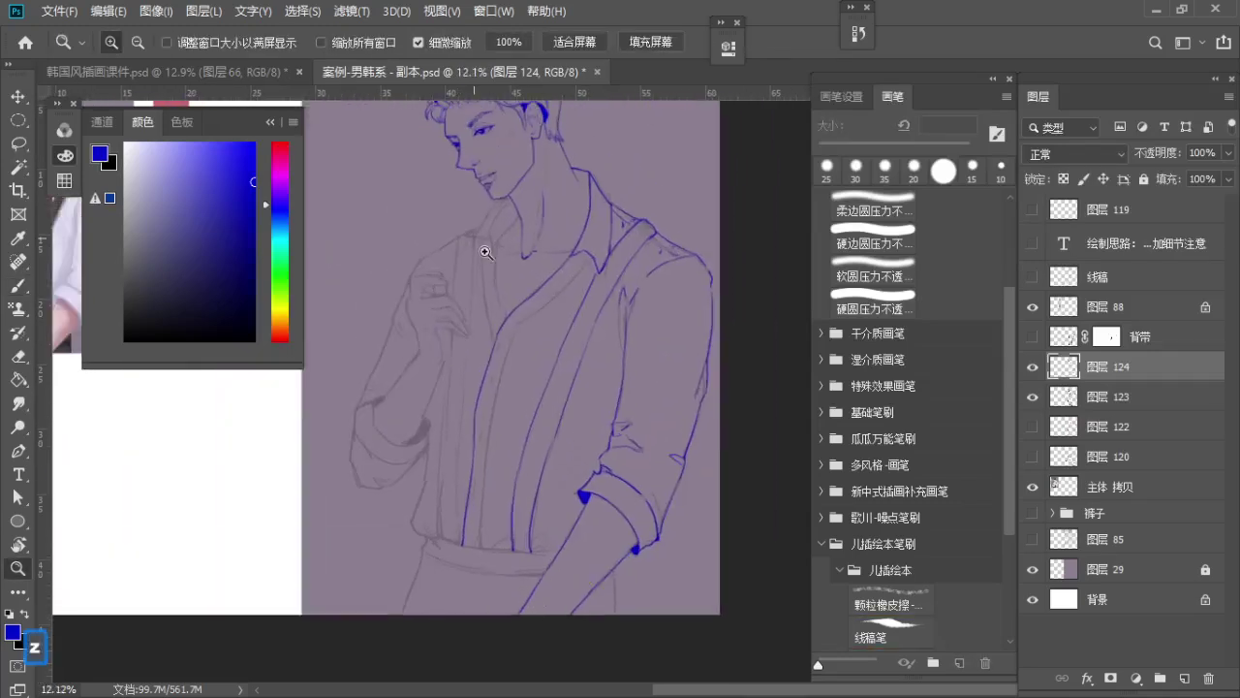
left_click_drag(449, 303, 553, 285)
key("b")
key("ctrl+z")
key("z")
left_click_drag(494, 243, 544, 248)
key("b")
key("ctrl+z")
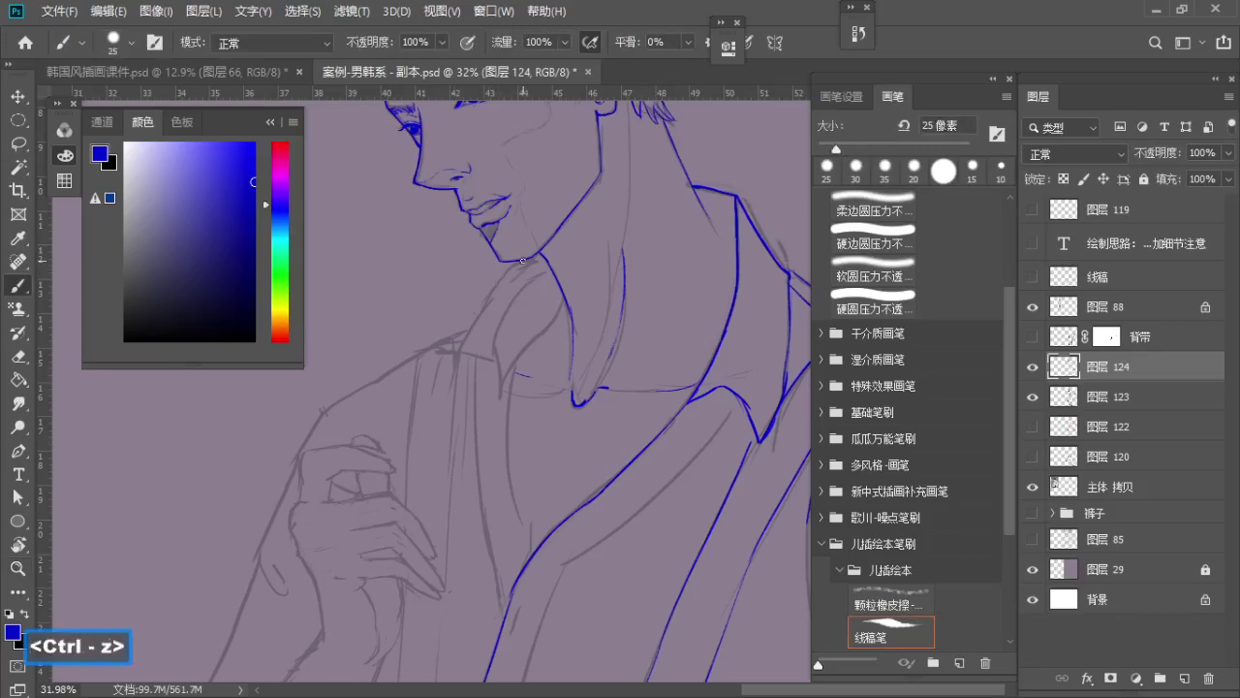
key("ctrl+z")
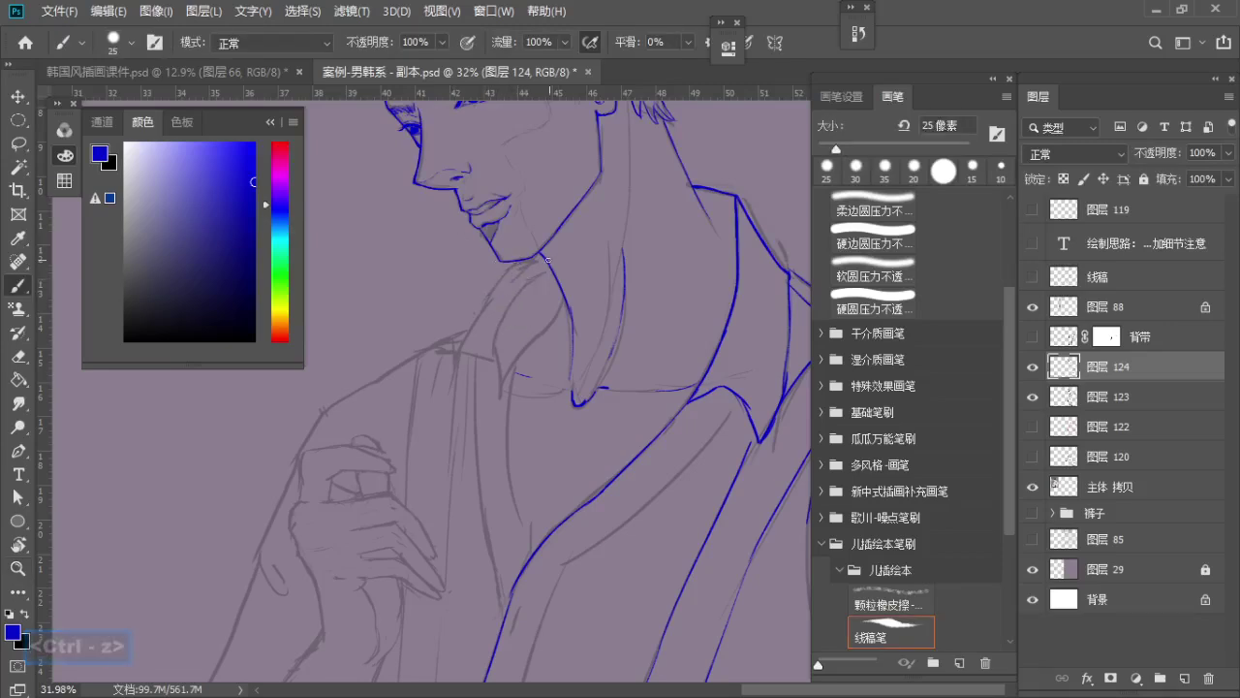
key("ctrl+z")
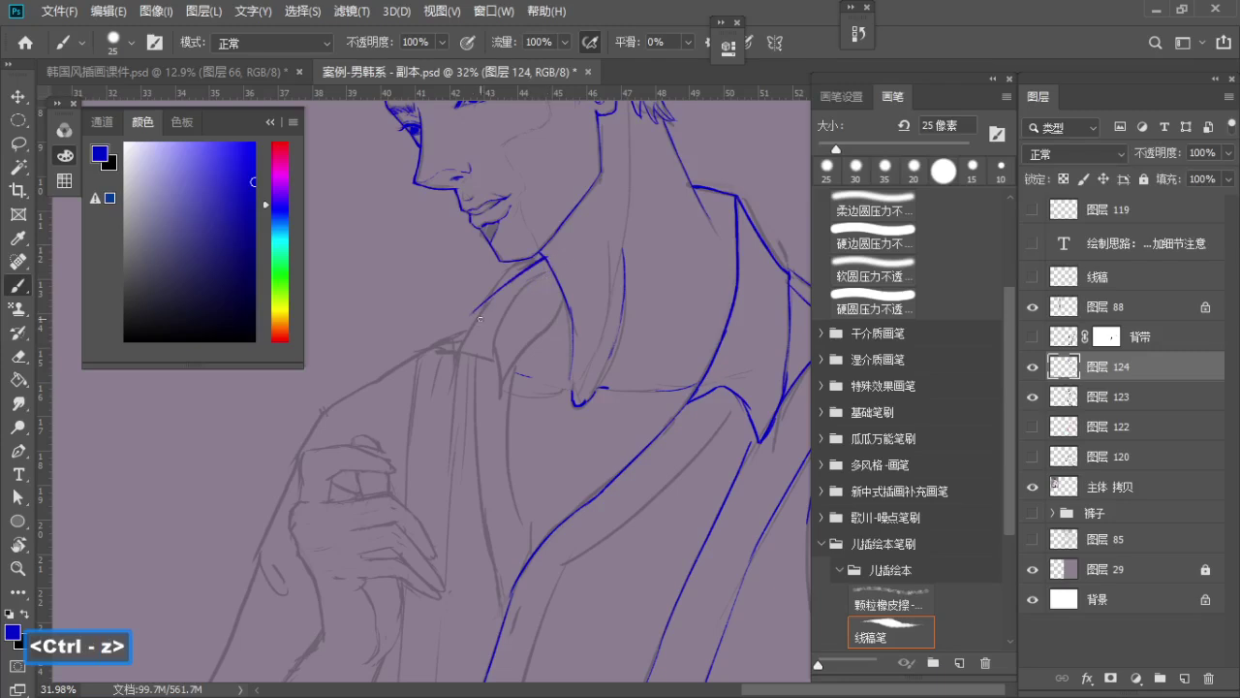
key("ctrl+z")
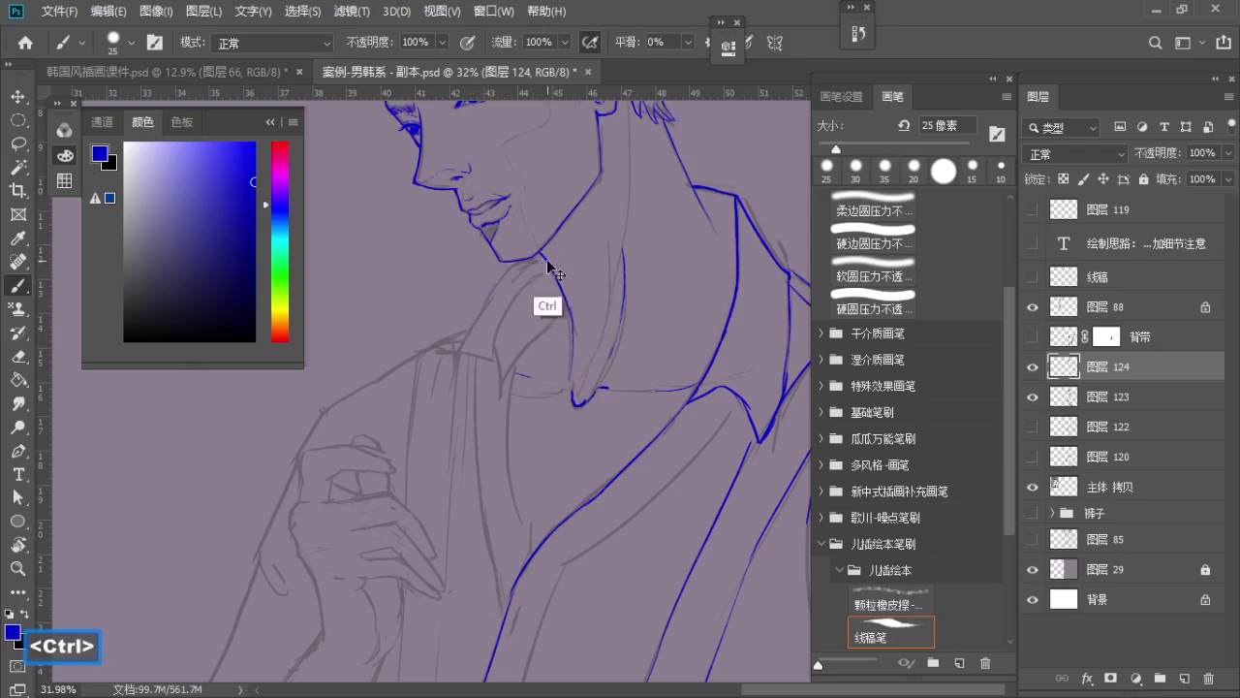
key("ctrl+z")
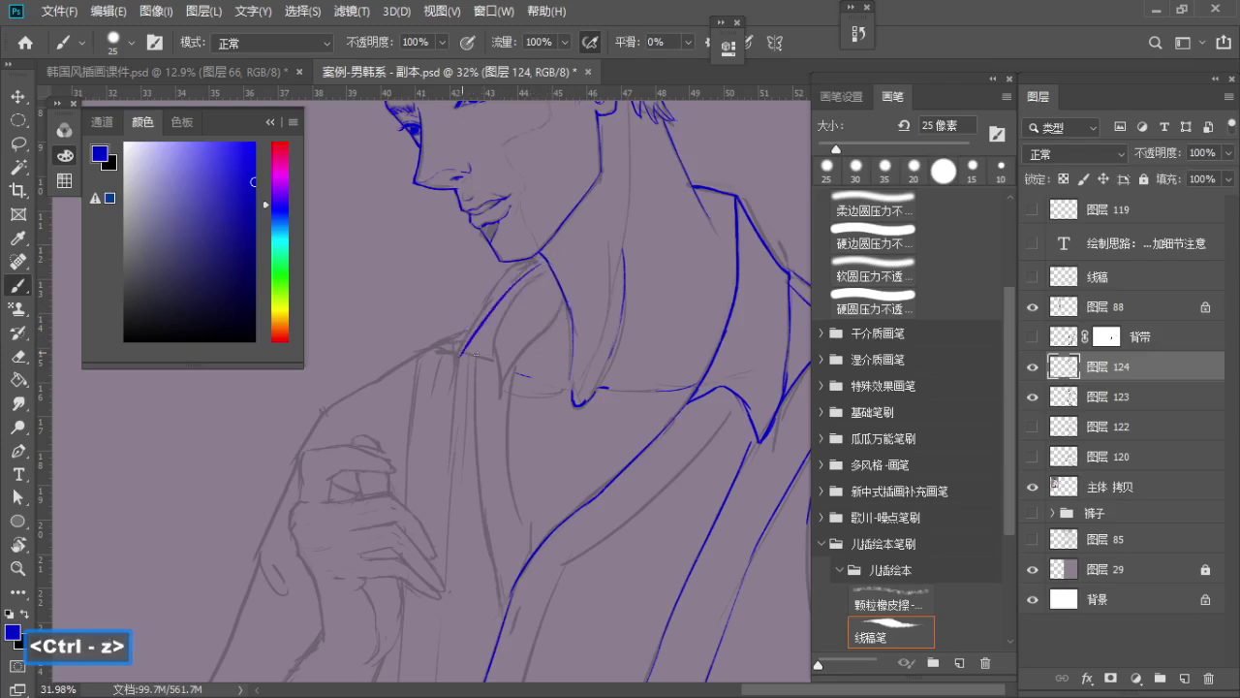
Ink the far collar wing's pointed lower edge and its inner edge and fold line, tidying the overlong tip
left_click_drag(475, 355, 500, 400)
key("ctrl+z")
key("space")
mouse_move(501, 404)
left_mouse_down()
mouse_move(456, 299)
mouse_move(475, 290)
mouse_move(501, 327)
mouse_move(450, 315)
mouse_move(455, 247)
left_mouse_up()
key("ctrl+space")
key("ctrl+z")
key("ctrl+space")
key("space")
key("b")
key("e")
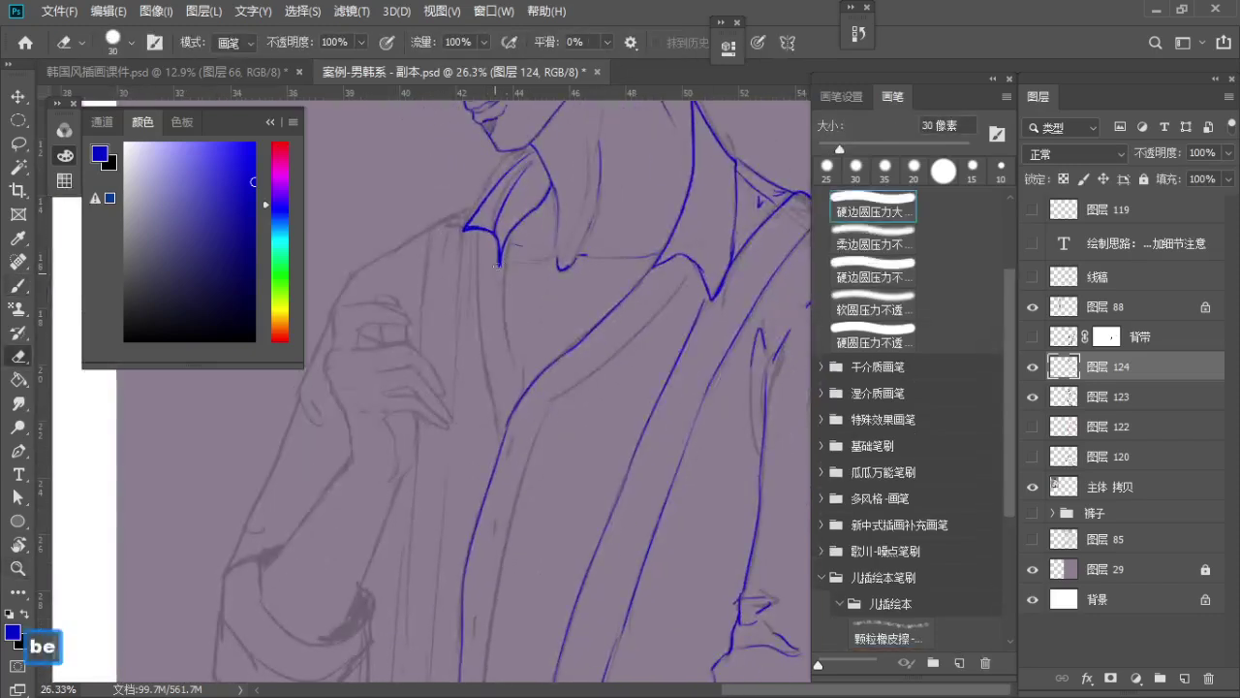
key("b")
key("ctrl+z")
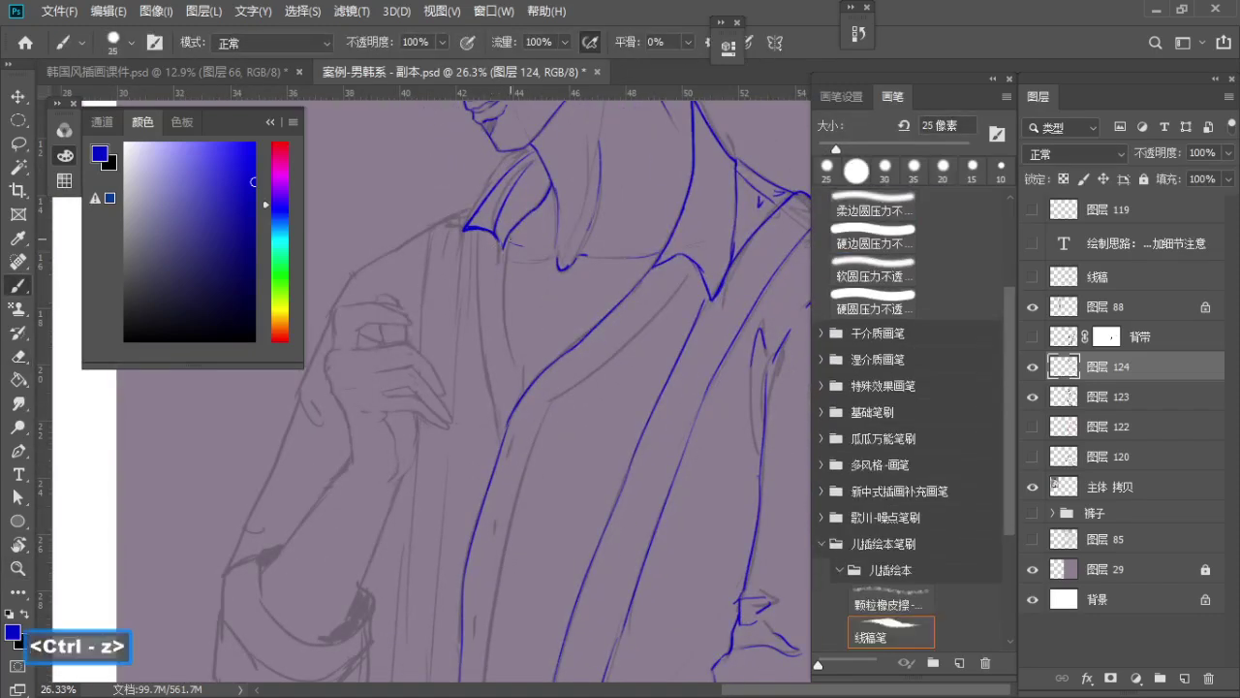
key("ctrl+z")
Ink the far side of the shirt opening from the collar tip down to the bottom of the V neckline
mouse_move(503, 258)
left_mouse_down()
mouse_move(507, 323)
mouse_move(509, 293)
left_mouse_up()
key("ctrl+z")
key("space")
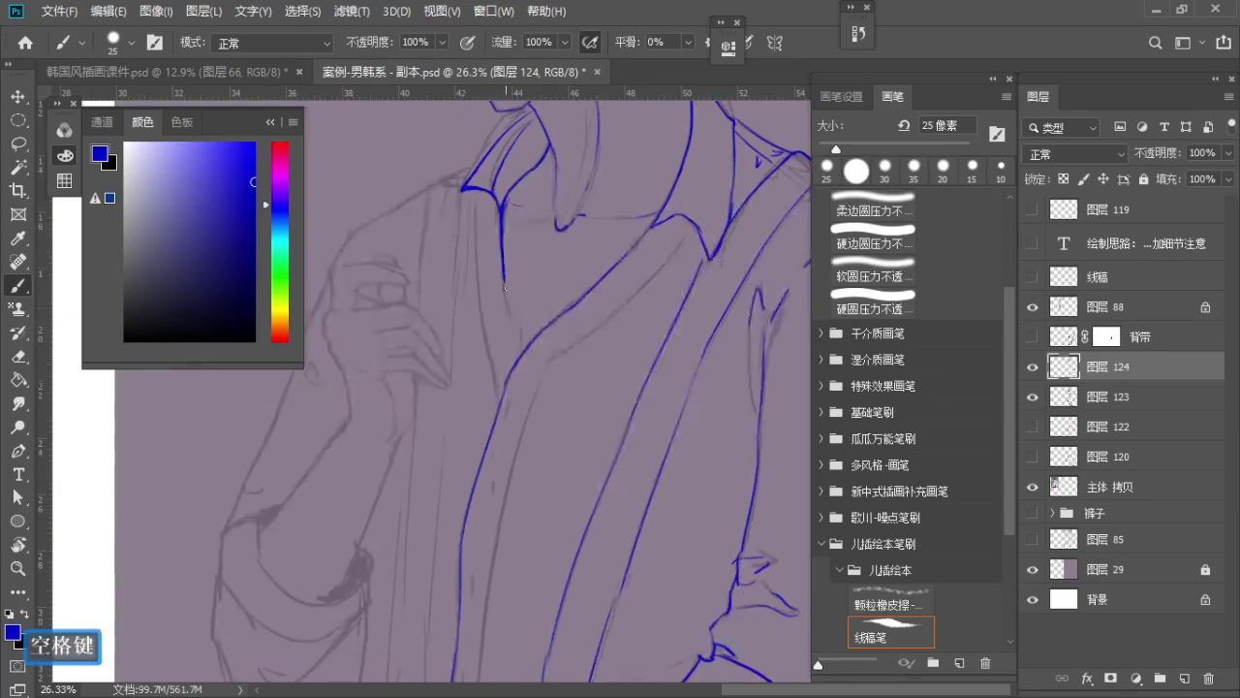
key("ctrl+z")
key("ctrl+z")
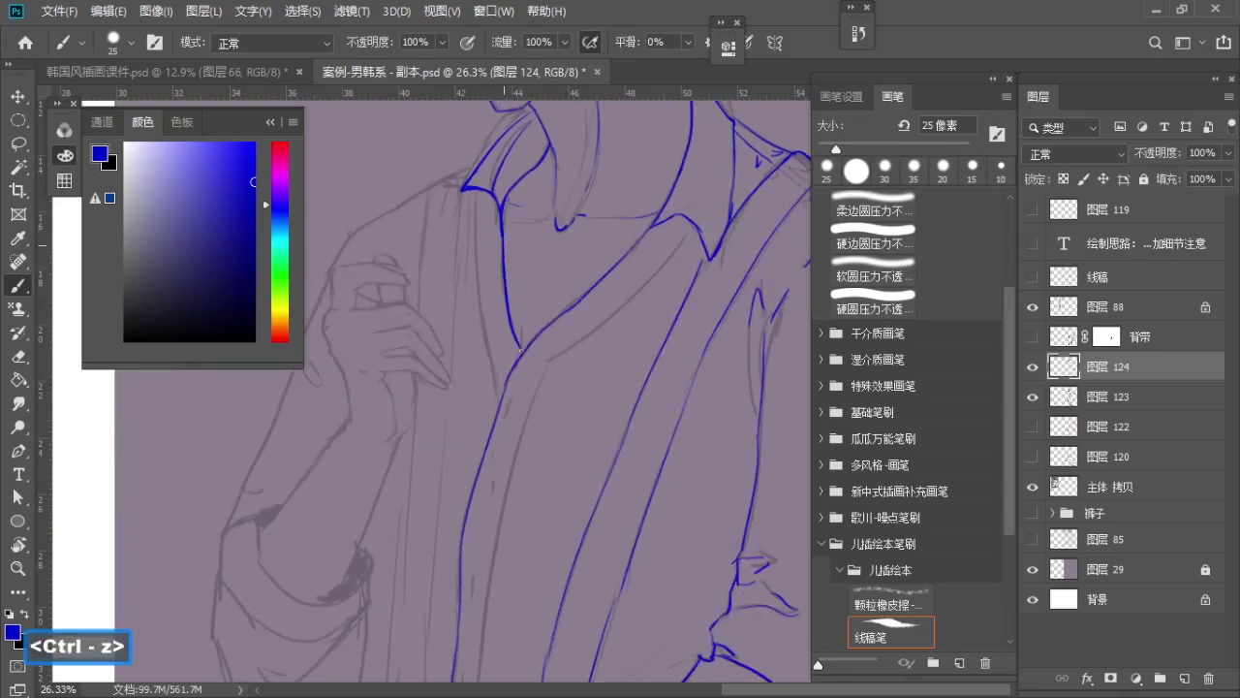
Ink the parallel outer line of the far shirt placket from the collar down to the point below the V
key("space")
left_click_drag(518, 332, 551, 326)
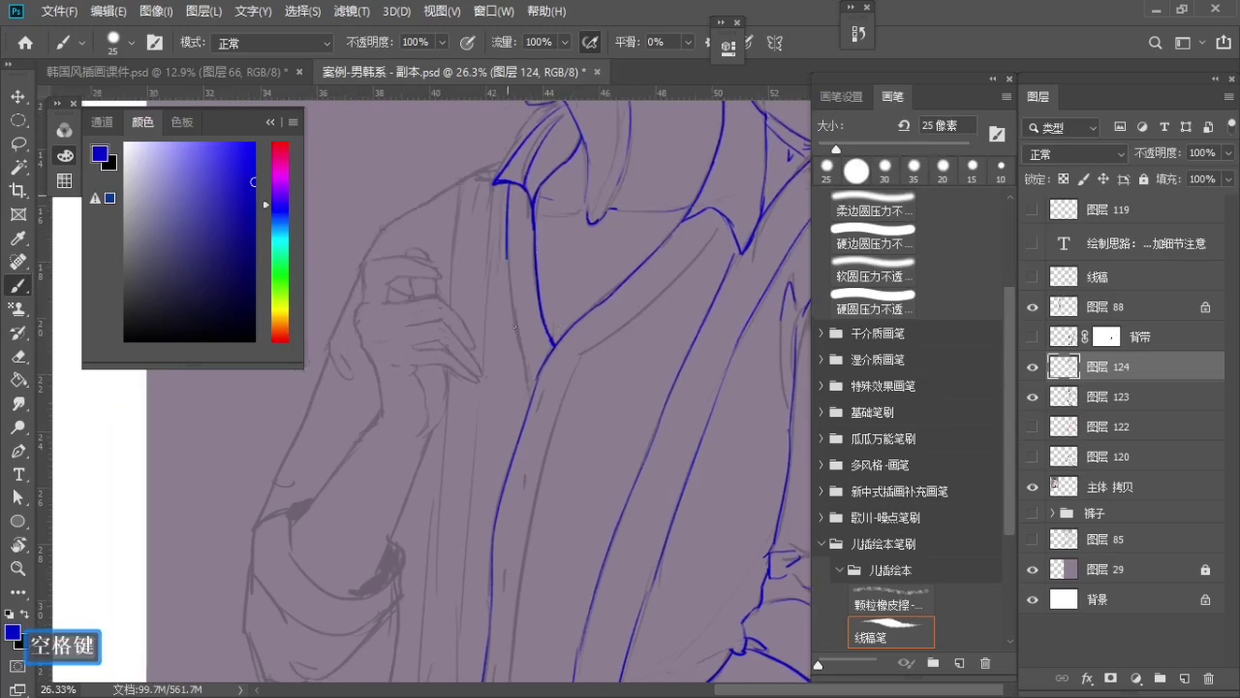
left_click_drag(507, 257, 511, 304)
key("ctrl+z")
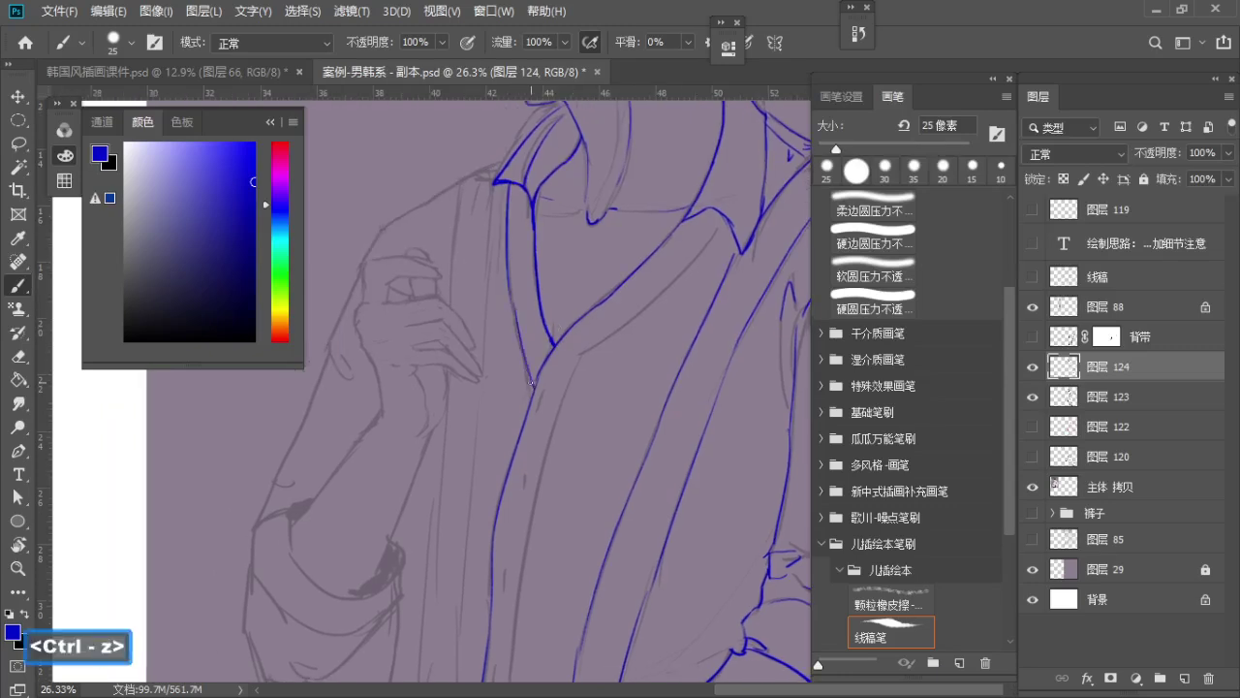
mouse_move(535, 356)
left_mouse_down()
mouse_move(532, 378)
mouse_move(528, 364)
left_mouse_up()
Ink the diagonal upper section of the near placket's second edge, parallel to the neckline, redoing uneven strokes
left_click_drag(528, 364, 529, 256)
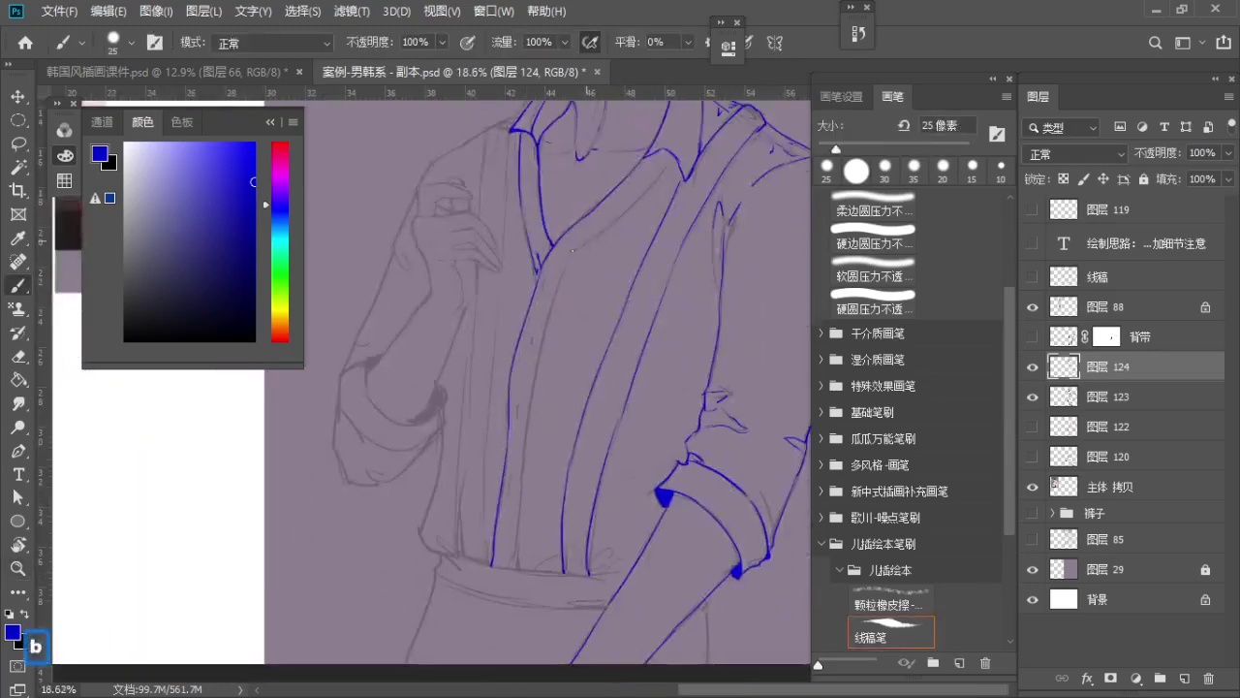
left_click_drag(623, 217, 577, 250)
key("ctrl+z")
mouse_move(623, 217)
left_mouse_down()
mouse_move(577, 249)
mouse_move(529, 395)
left_mouse_up()
key("ctrl+z")
key("ctrl+z")
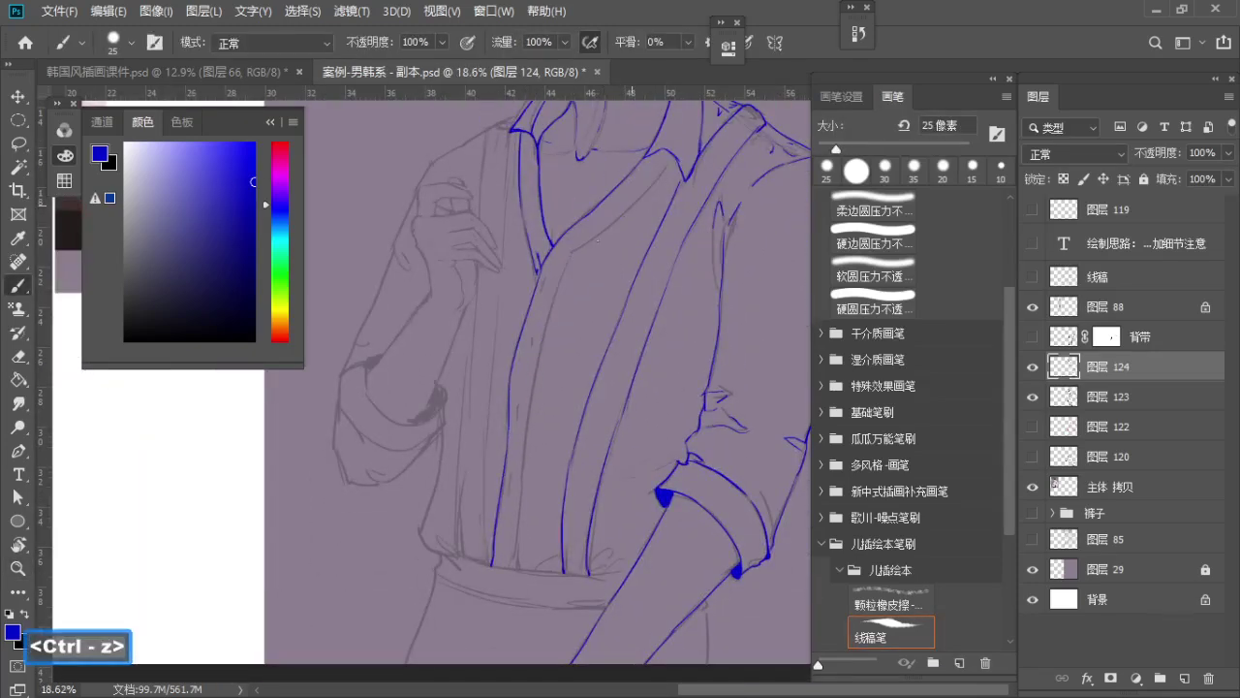
key("ctrl+z")
mouse_move(626, 213)
left_mouse_down()
mouse_move(568, 260)
mouse_move(536, 368)
left_mouse_up()
key("ctrl+z")
Ink the long lower section of the near placket's second edge down to the waistband, redoing uneven strokes
mouse_move(568, 263)
left_mouse_down()
mouse_move(523, 407)
mouse_move(518, 527)
left_mouse_up()
key("ctrl+z")
key("ctrl+z")
left_click_drag(529, 418, 517, 539)
key("ctrl+z")
mouse_move(529, 420)
left_mouse_down()
mouse_move(516, 544)
mouse_move(535, 520)
mouse_move(509, 586)
left_mouse_up()
key("z")
key("b")
key("ctrl+z")
key("ctrl+z")
mouse_move(534, 401)
left_mouse_down()
mouse_move(515, 581)
mouse_move(525, 532)
mouse_move(522, 560)
mouse_move(509, 581)
left_mouse_up()
key("ctrl+z")
key("ctrl+z")
key("z")
key("b")
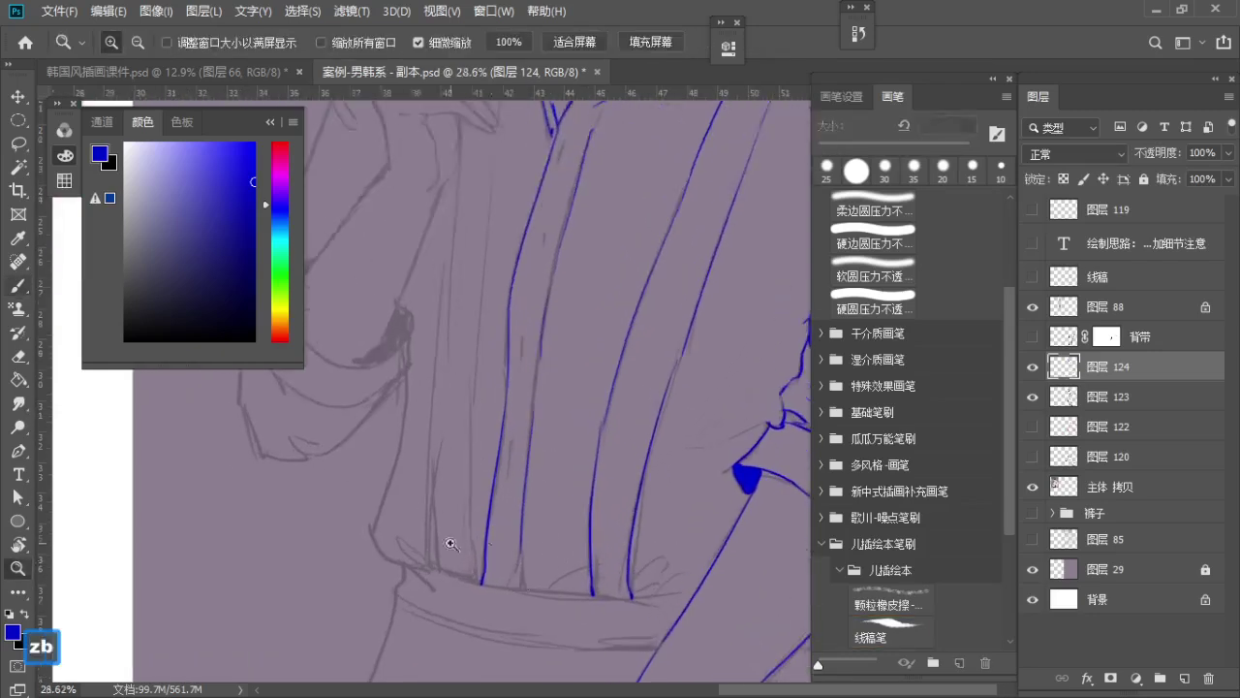
Ink short gathered fold marks along the shirt hem just above the waistband
left_click_drag(414, 544, 435, 559)
left_click_drag(549, 588, 570, 586)
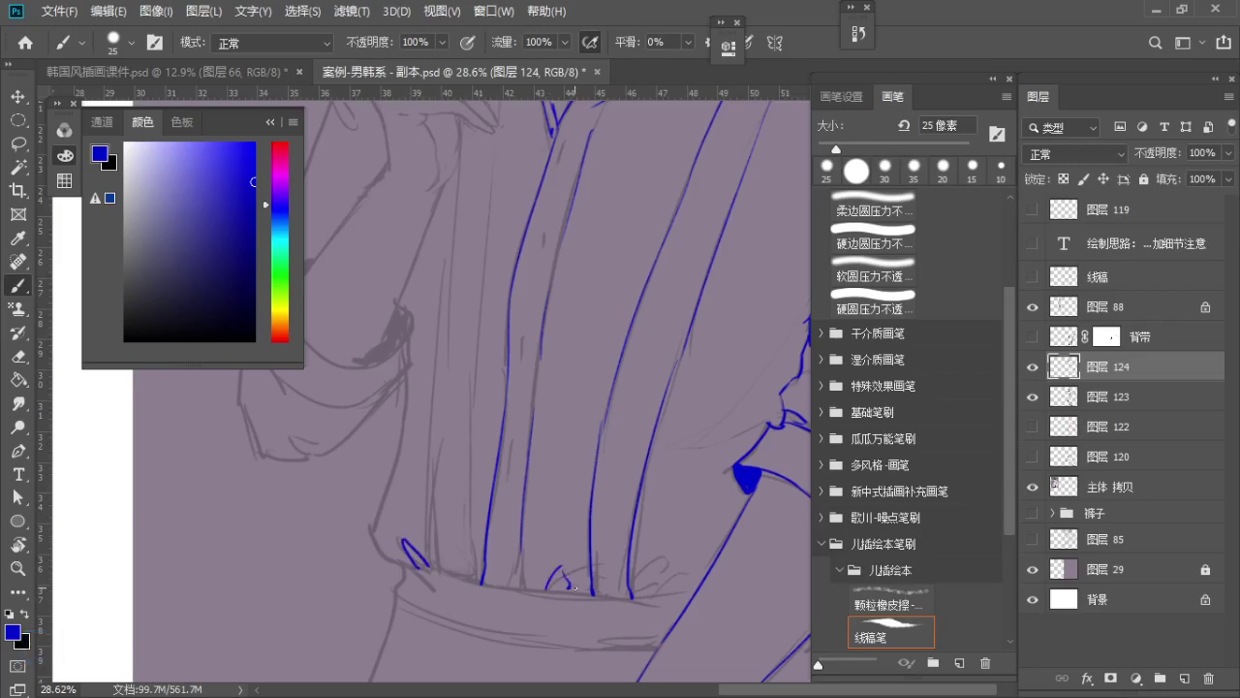
left_click_drag(677, 581, 650, 595)
Ink the far shoulder line from the collar out to the top of the raised arm's sleeve
key("z")
left_click_drag(666, 558, 600, 523)
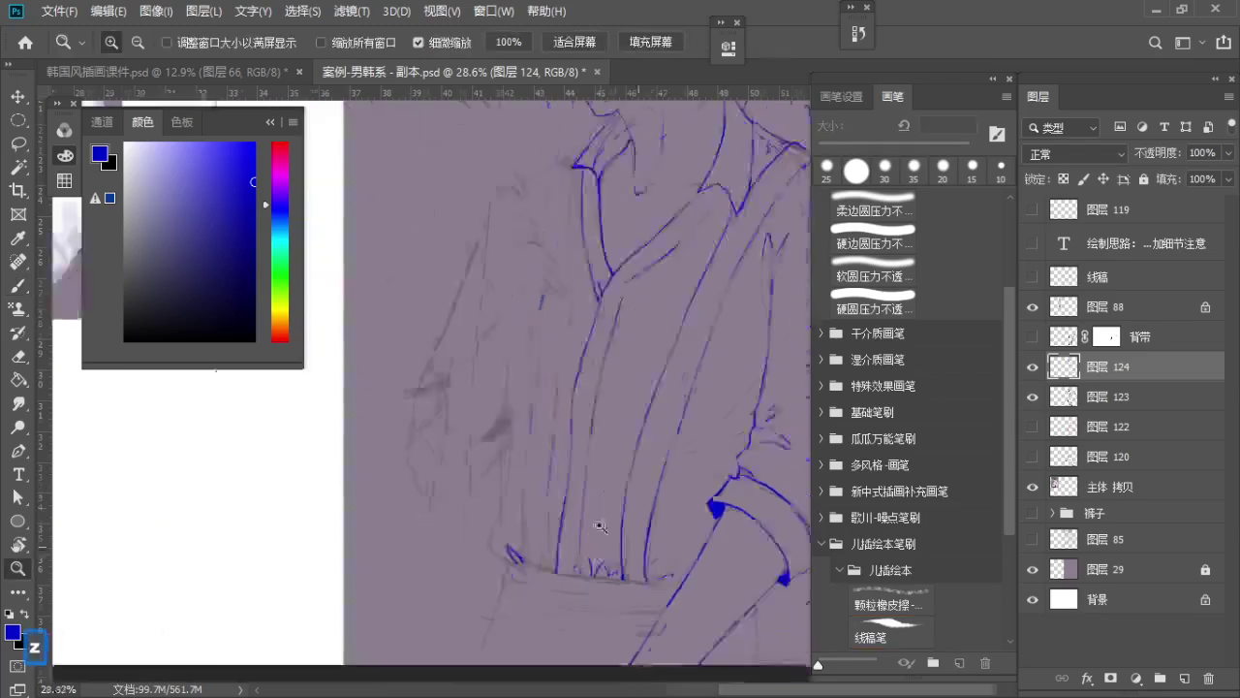
key("space")
left_click_drag(609, 388, 548, 487)
key("z")
mouse_move(513, 373)
left_mouse_down()
mouse_move(530, 242)
mouse_move(589, 285)
left_mouse_up()
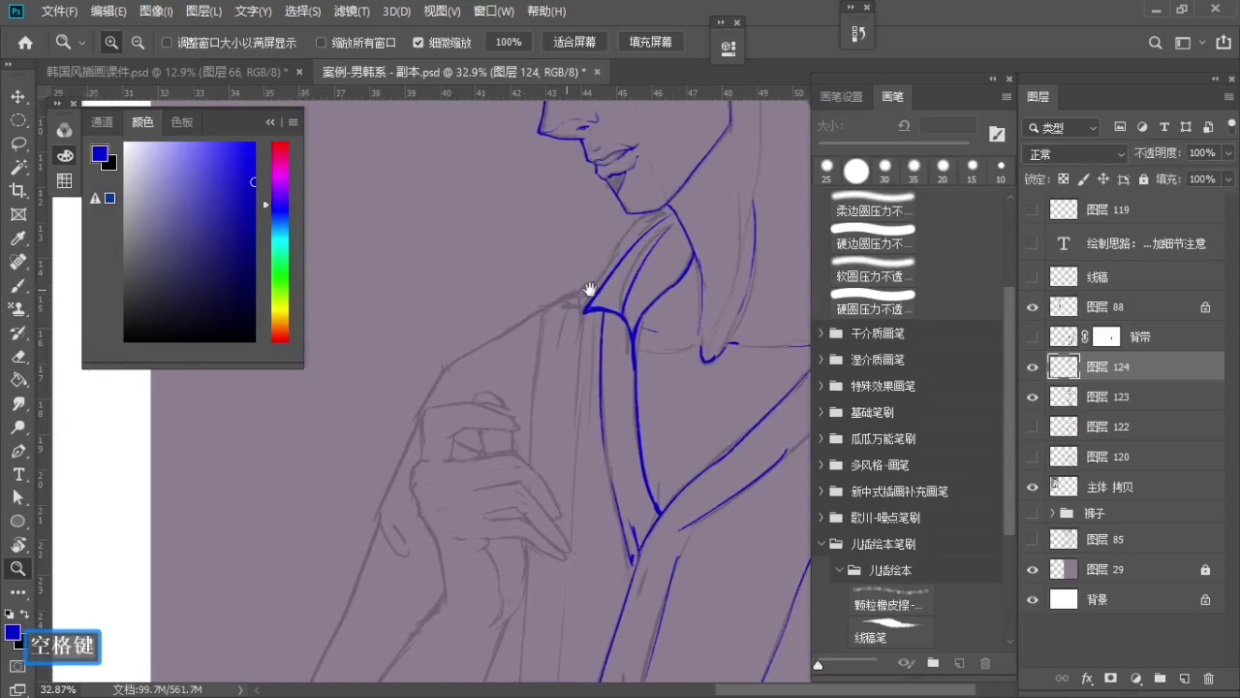
key("b")
key("ctrl+z")
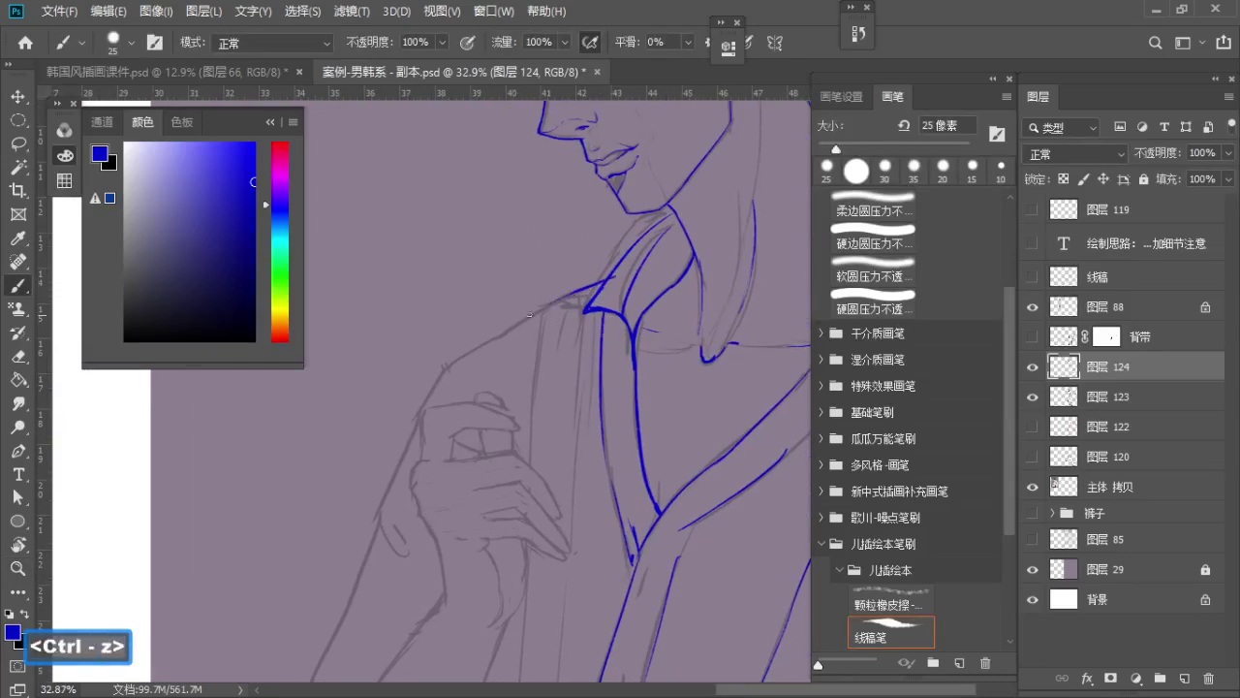
left_click_drag(504, 332, 568, 272)
key("ctrl+z")
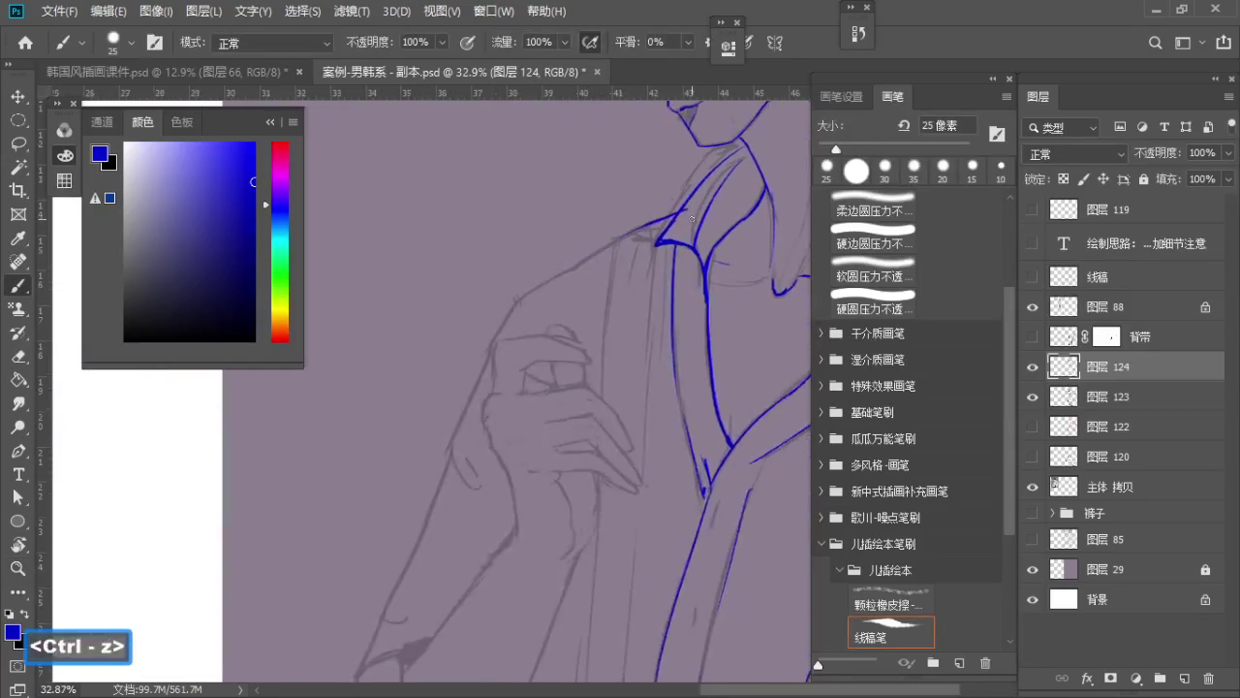
left_click_drag(623, 234, 518, 299)
Ink the raised arm's outer sleeve edge from the shoulder down to the rolled cuff, with its small fold marks
left_click_drag(480, 340, 450, 355)
mouse_move(461, 374)
left_mouse_down()
mouse_move(495, 221)
mouse_move(492, 289)
mouse_move(507, 307)
mouse_move(490, 309)
left_mouse_up()
key("ctrl+z")
key("ctrl+z")
mouse_move(489, 308)
left_mouse_down()
mouse_move(474, 249)
mouse_move(416, 361)
left_mouse_up()
key("b")
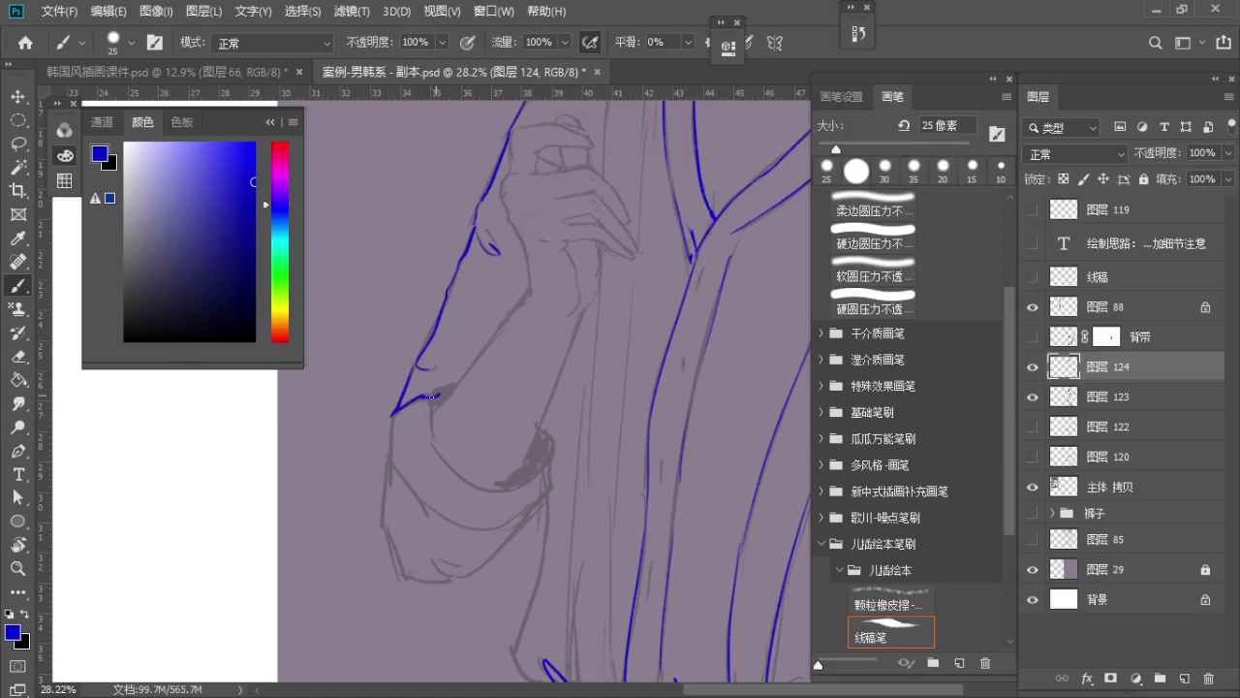
Ink the upper outer corner of the raised arm's cuff and the start of its curved opening edge
key("ctrl+z")
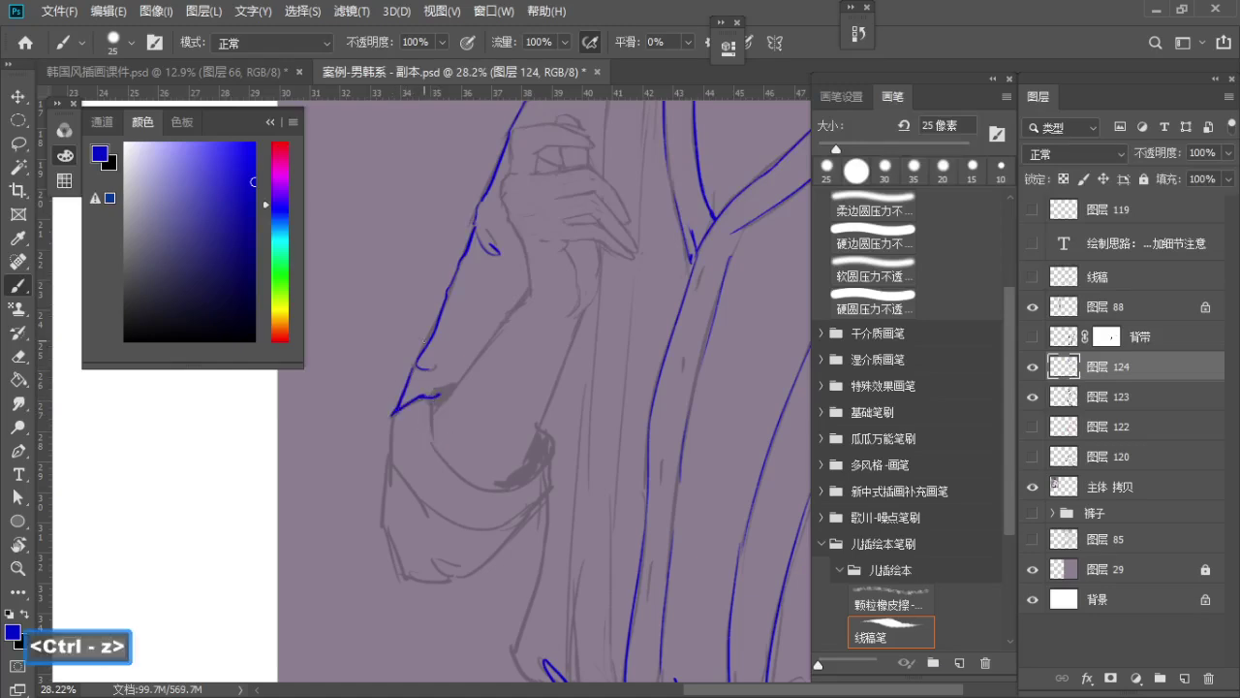
left_click(183, 603)
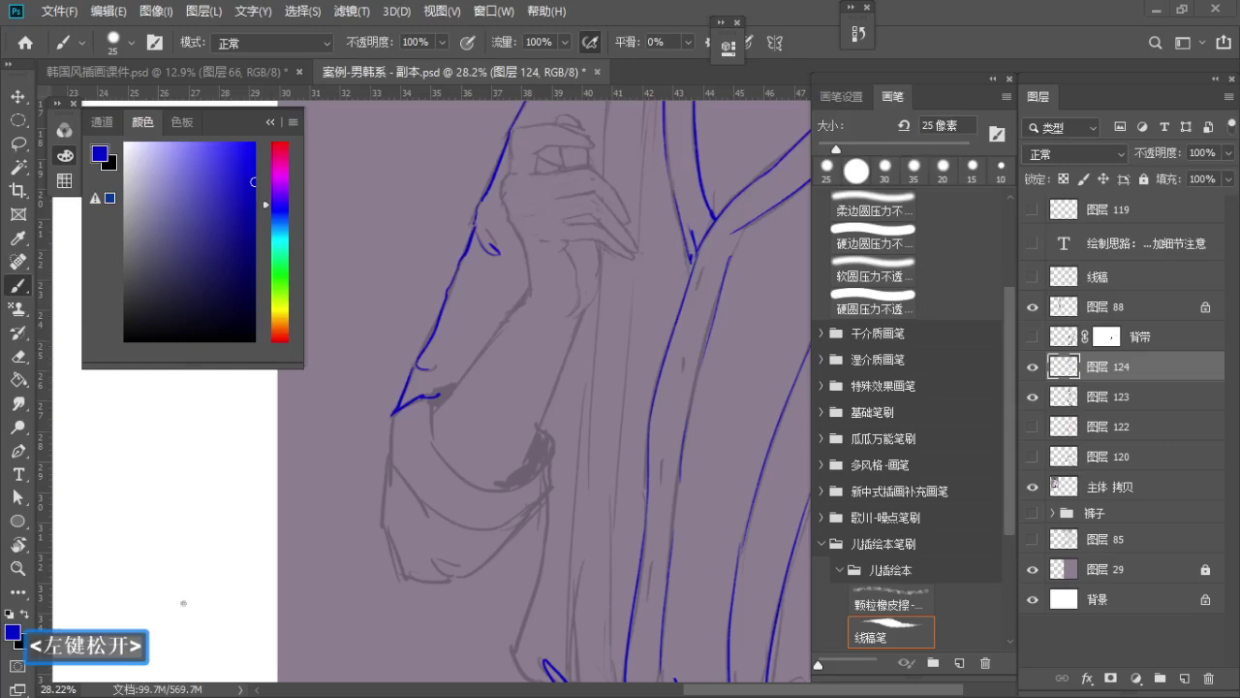
left_click(394, 415)
key("ctrl+z")
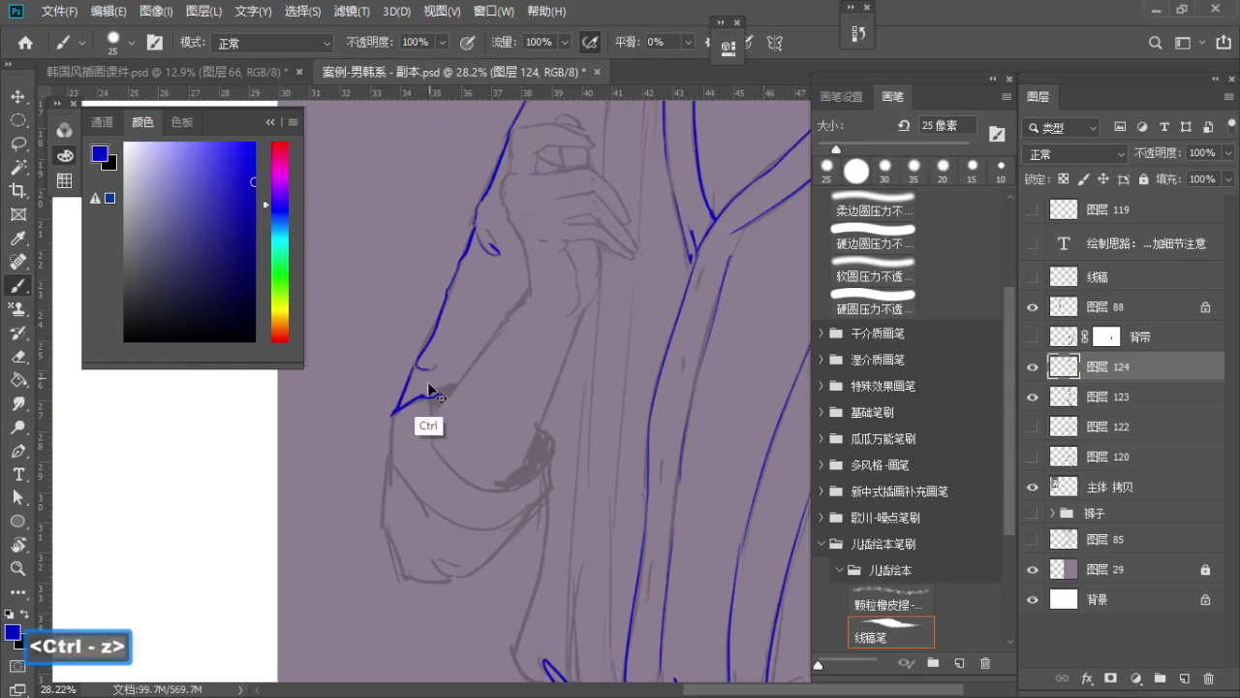
key("ctrl+z")
key("ctrl+z")
key("ctrl+z")
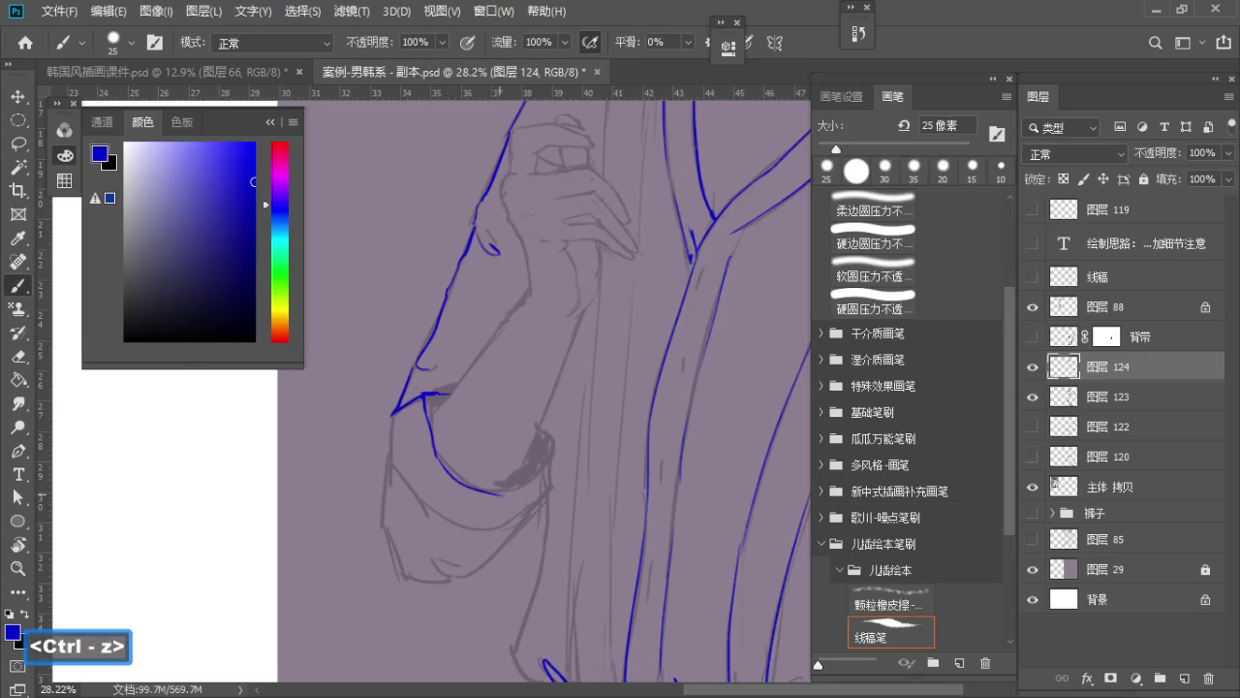
Finish the cuff opening's curved edge and ink the cuff's inner end beside the shadow area
left_click_drag(500, 494, 529, 478)
key("ctrl+z")
key("ctrl+z")
key("ctrl+z")
key("ctrl+z")
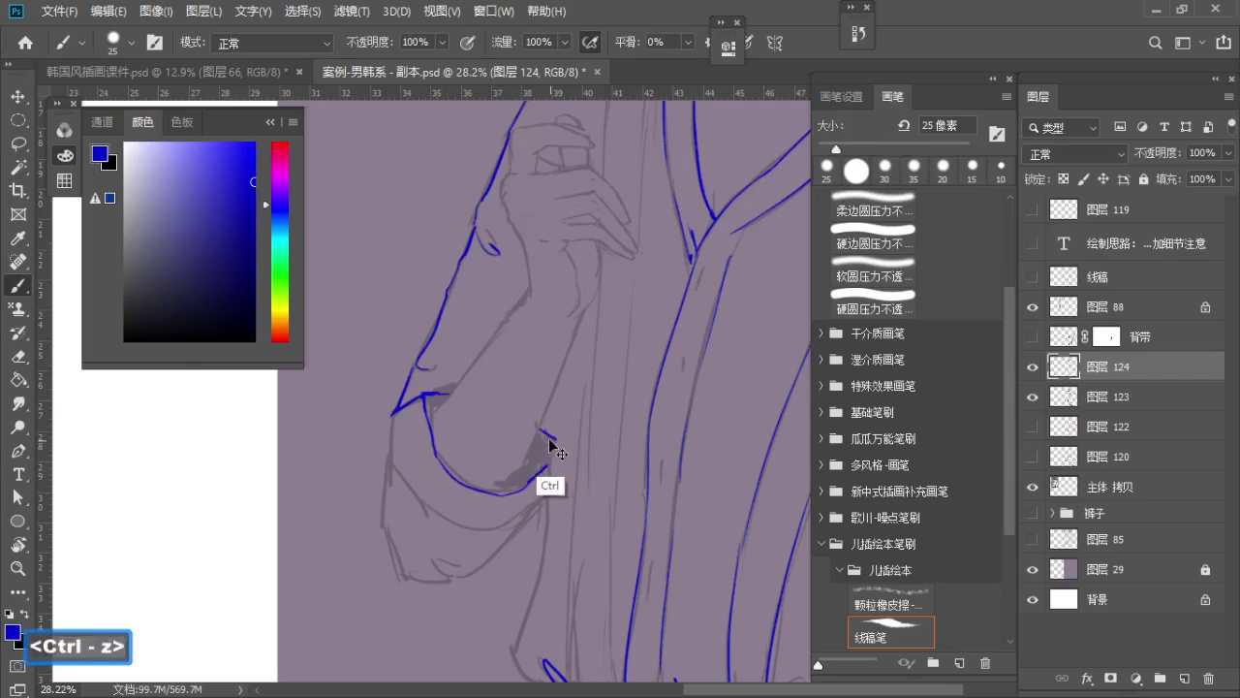
left_click_drag(542, 429, 555, 487)
key("ctrl+z")
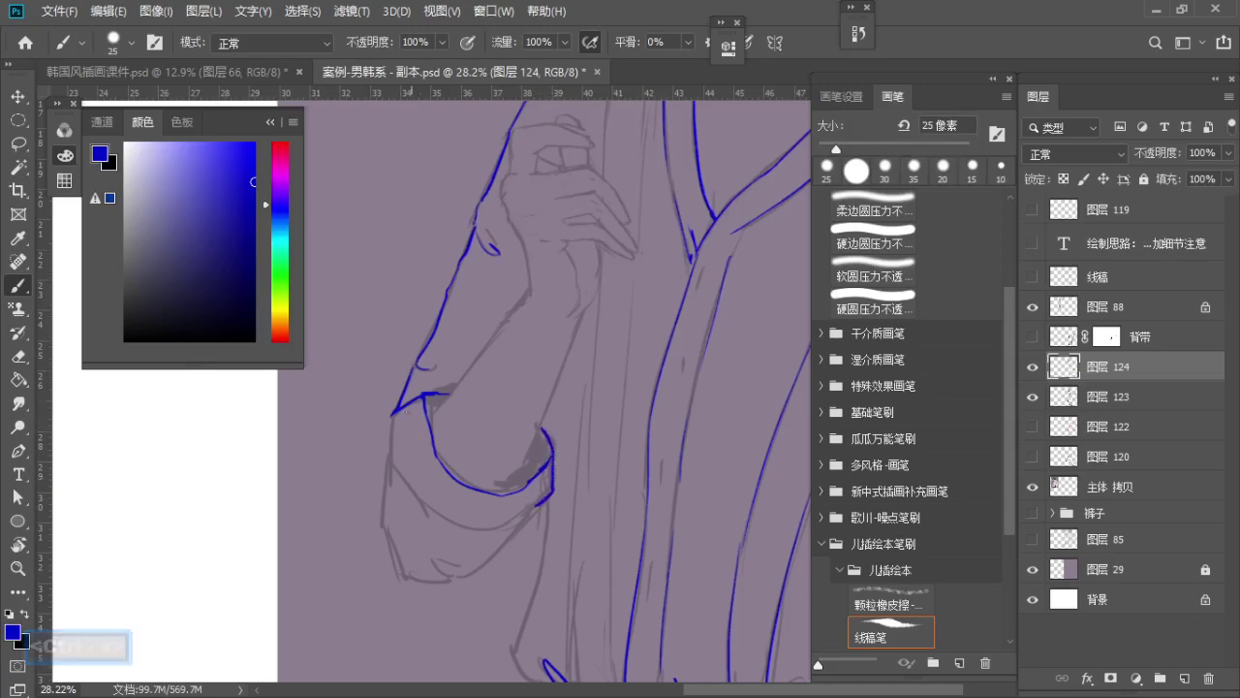
Ink the cuff roll's outer side and curved lower edge around to its inner end, cleaning up the join
left_click_drag(392, 413, 387, 444)
left_click_drag(428, 512, 503, 533)
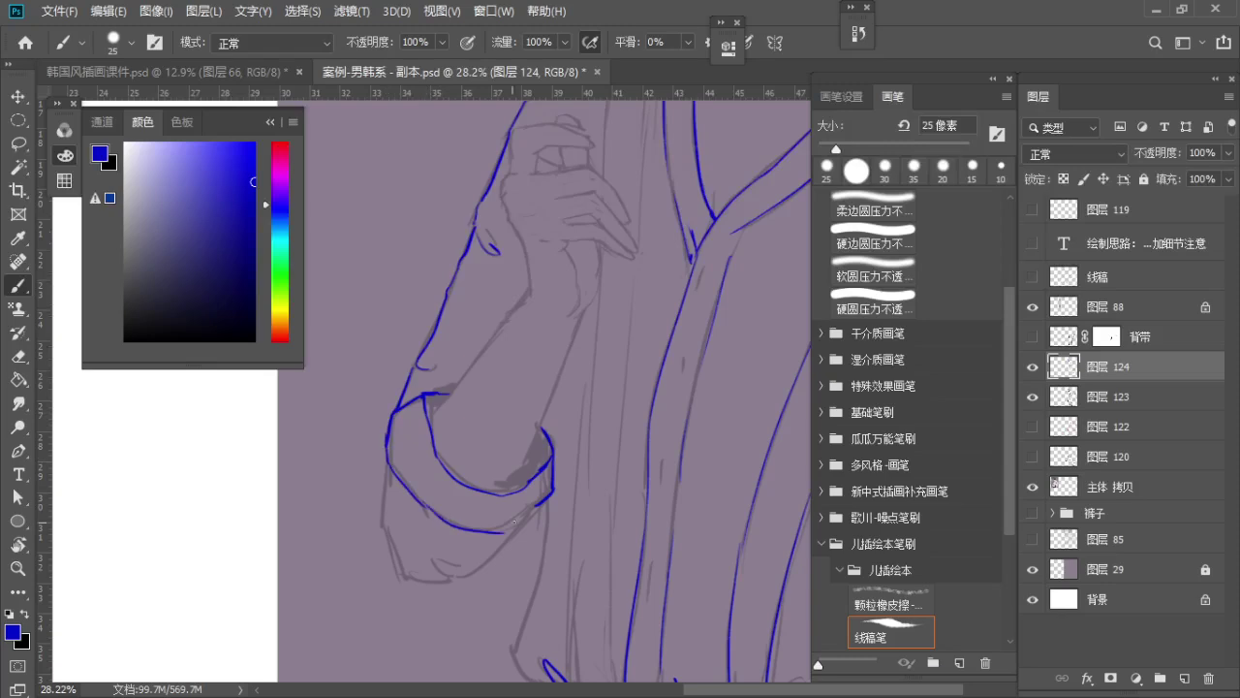
key("ctrl+z")
left_click_drag(427, 504, 482, 533)
key("e")
key("b")
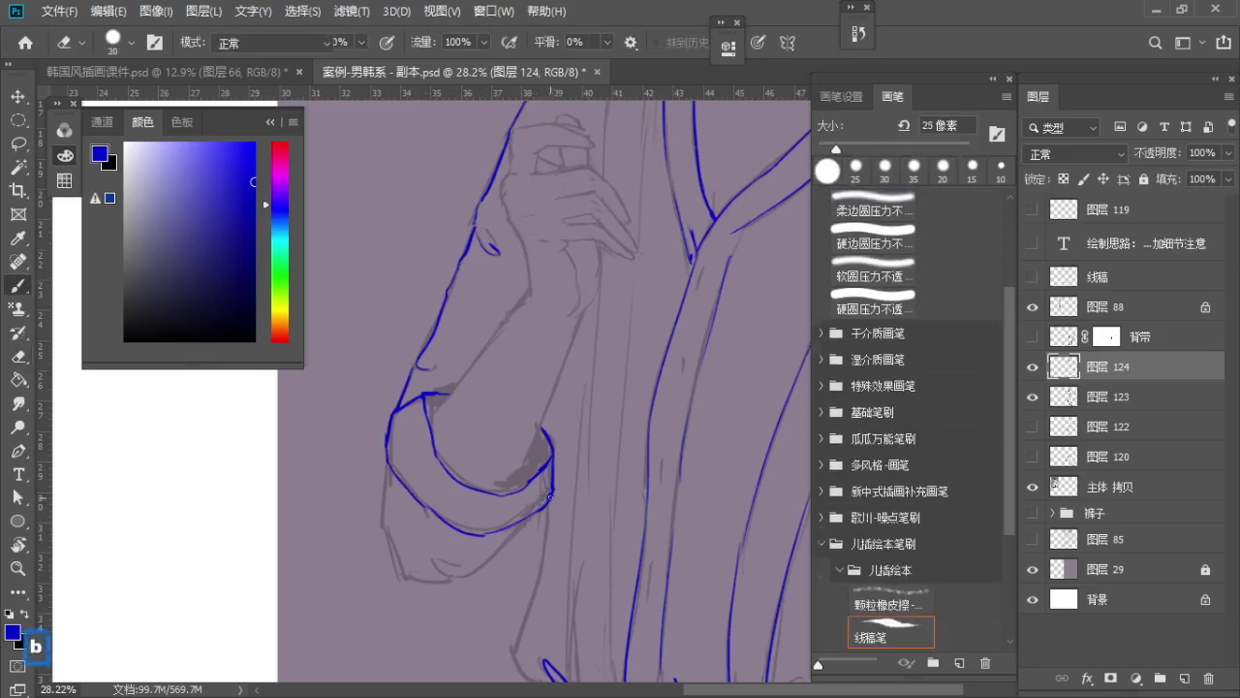
key("e")
key("b")
Ink the outline of the bulging sleeve below the cuff, including the small fold mark at its lower edge
key("space")
left_click_drag(486, 525, 509, 447)
key("ctrl+z")
mouse_move(411, 384)
left_mouse_down()
mouse_move(404, 450)
mouse_move(422, 500)
mouse_move(473, 504)
left_mouse_up()
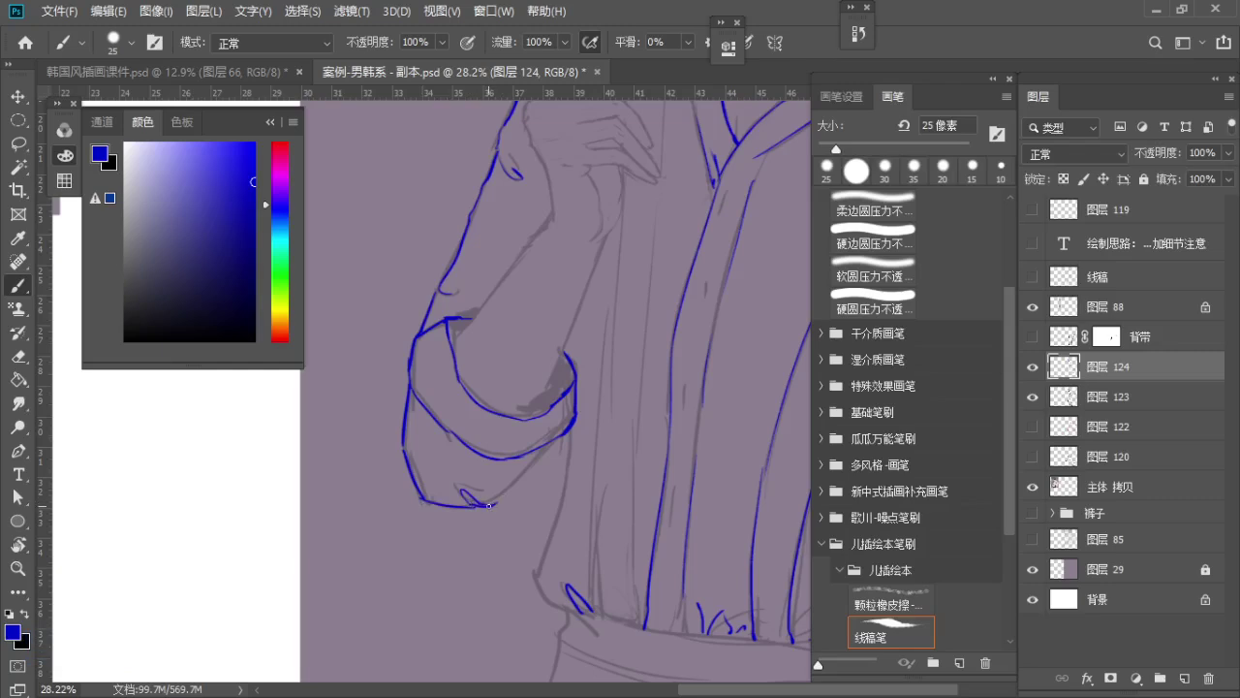
key("ctrl+z")
mouse_move(568, 444)
left_mouse_down()
mouse_move(499, 501)
mouse_move(401, 398)
mouse_move(405, 369)
left_mouse_up()
Ink the bulging sleeve's lower edge up to the inner end of the cuff roll
key("z")
key("space")
key("z")
key("space")
mouse_move(465, 310)
left_mouse_down()
mouse_move(498, 357)
mouse_move(465, 381)
left_mouse_up()
key("b")
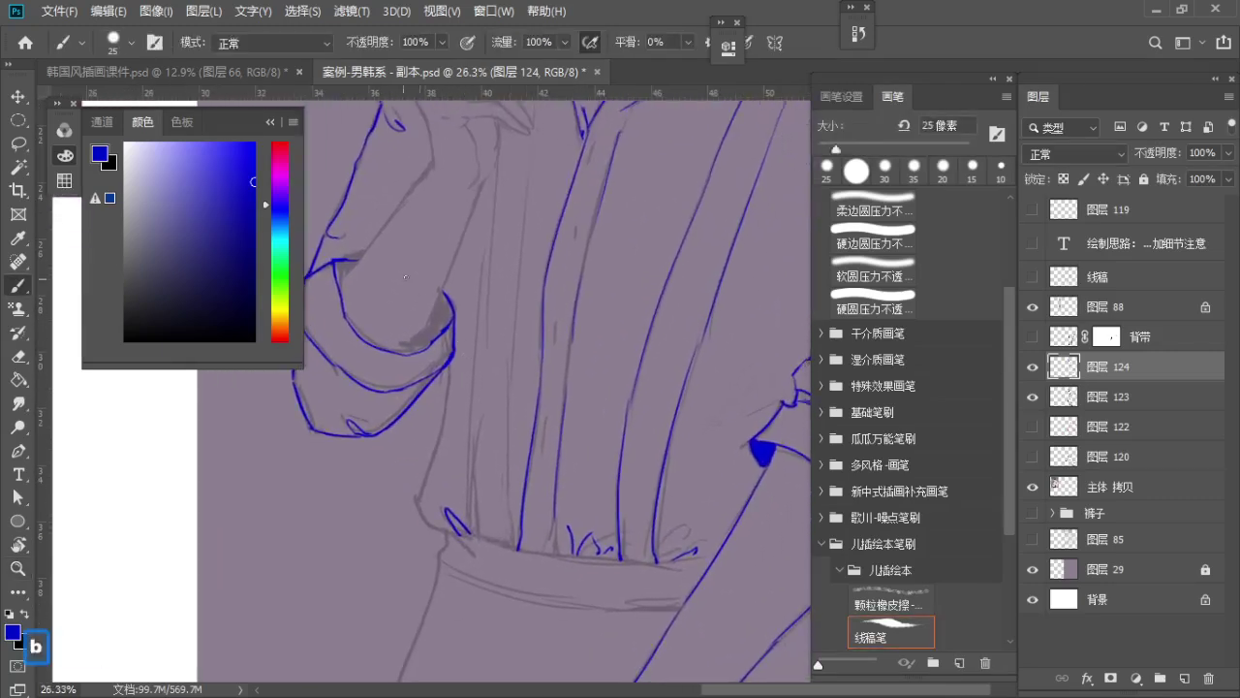
Ink the shirt's side edge from the cuff's inner end down to its tucked bulge at the waist, redrawing strokes until clean
key("ctrl+z")
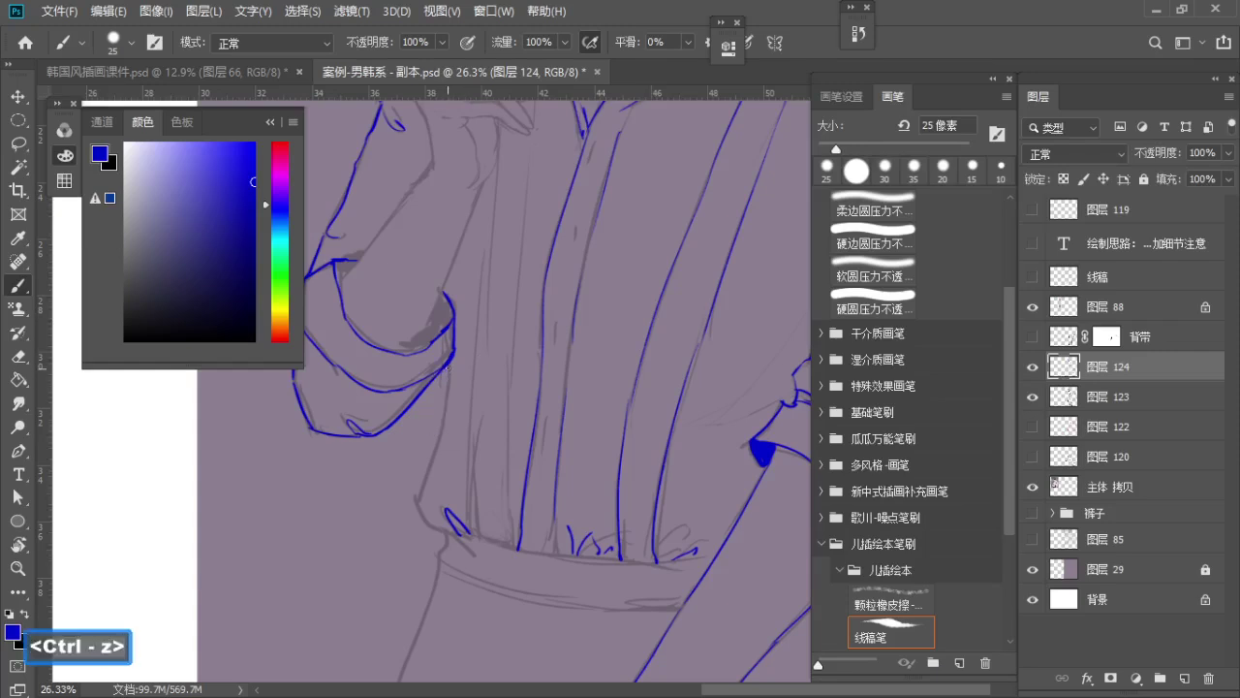
left_click_drag(443, 417, 422, 477)
key("ctrl+z")
left_click_drag(450, 358, 426, 473)
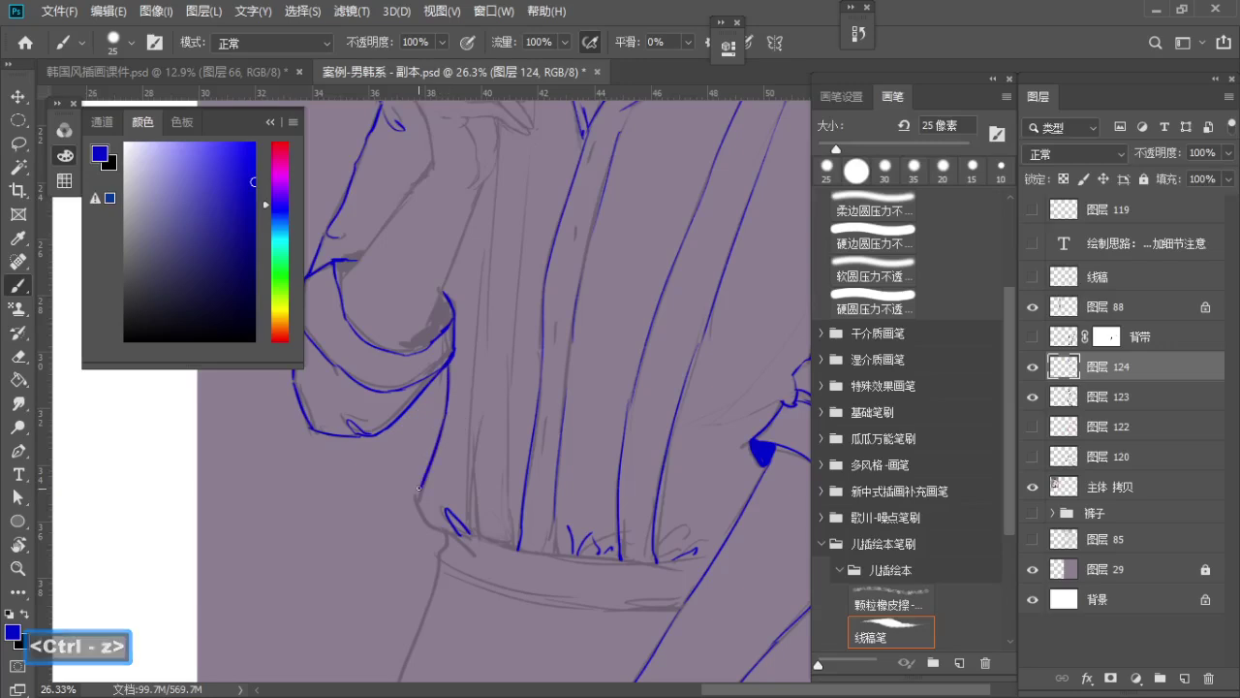
key("ctrl+z")
left_click_drag(446, 413, 428, 469)
key("ctrl+z")
key("ctrl+z")
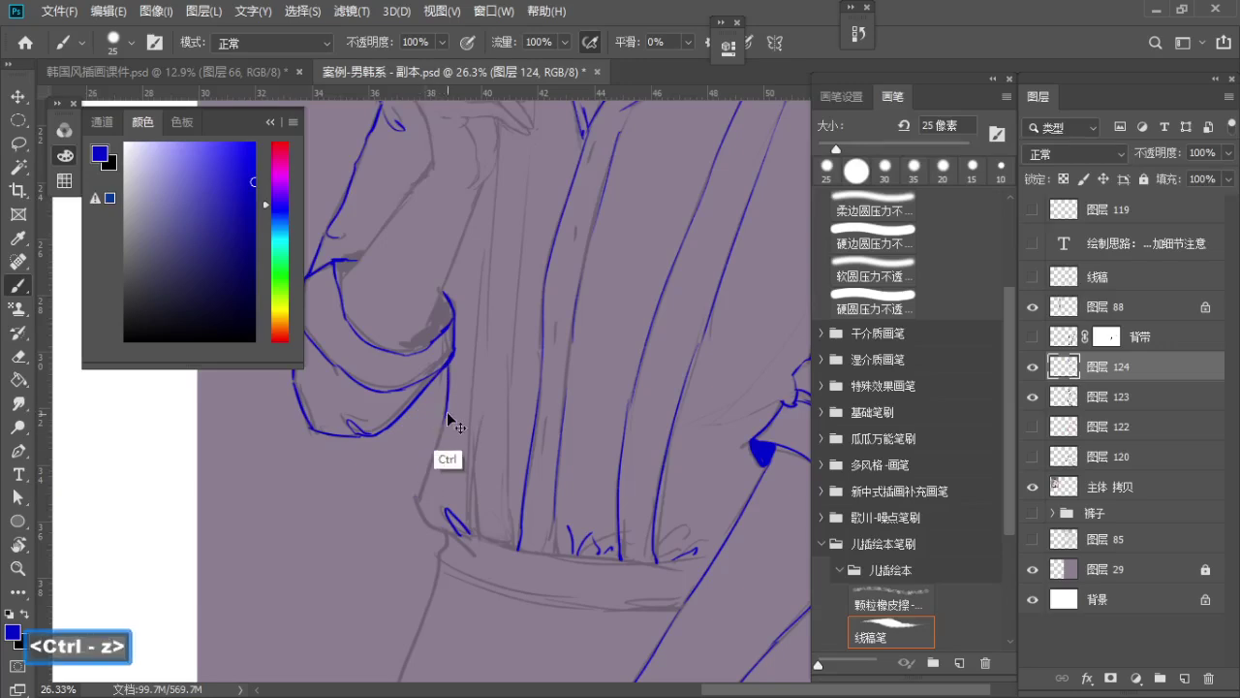
left_click_drag(446, 419, 418, 493)
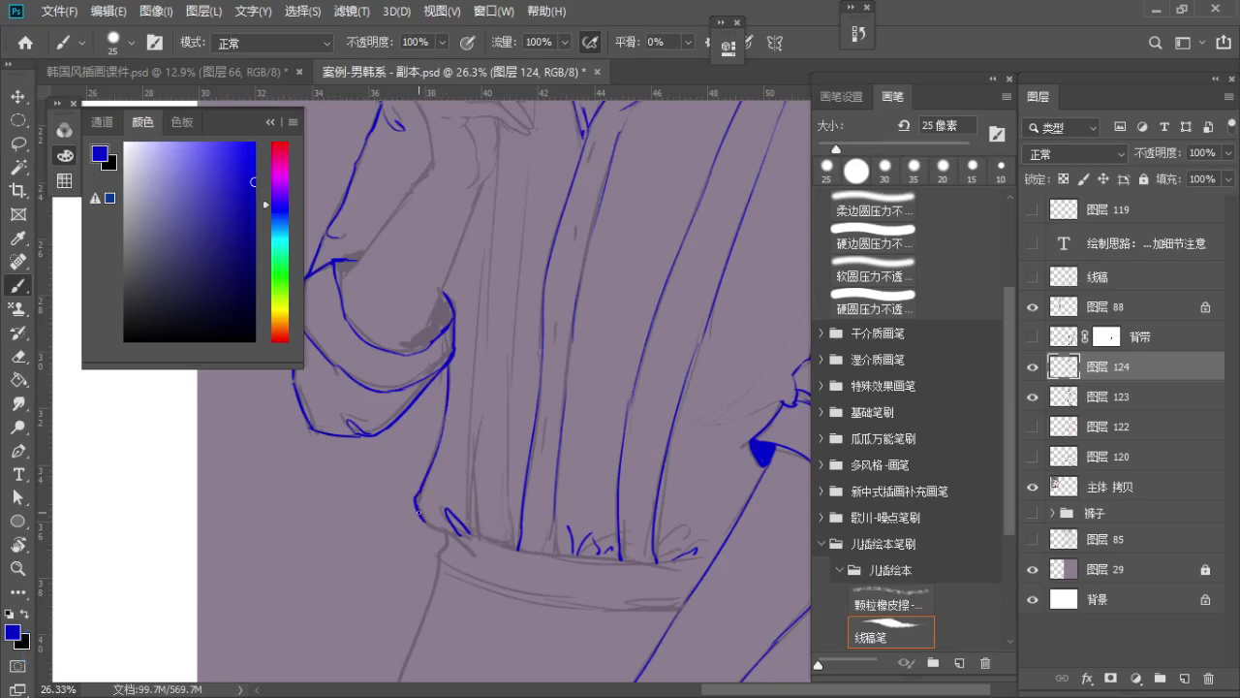
key("ctrl+z")
key("z")
mouse_move(426, 522)
left_mouse_down()
mouse_move(464, 536)
mouse_move(407, 504)
mouse_move(339, 524)
left_mouse_up()
key("space")
key("z")
mouse_move(436, 274)
left_mouse_down()
mouse_move(479, 280)
mouse_move(423, 416)
mouse_move(387, 447)
mouse_move(445, 320)
left_mouse_up()
left_click_drag(445, 321, 449, 321)
key("b")
left_click_drag(353, 509, 412, 443)
key("ctrl+z")
key("ctrl+z")
left_click_drag(353, 511, 402, 447)
key("ctrl+z")
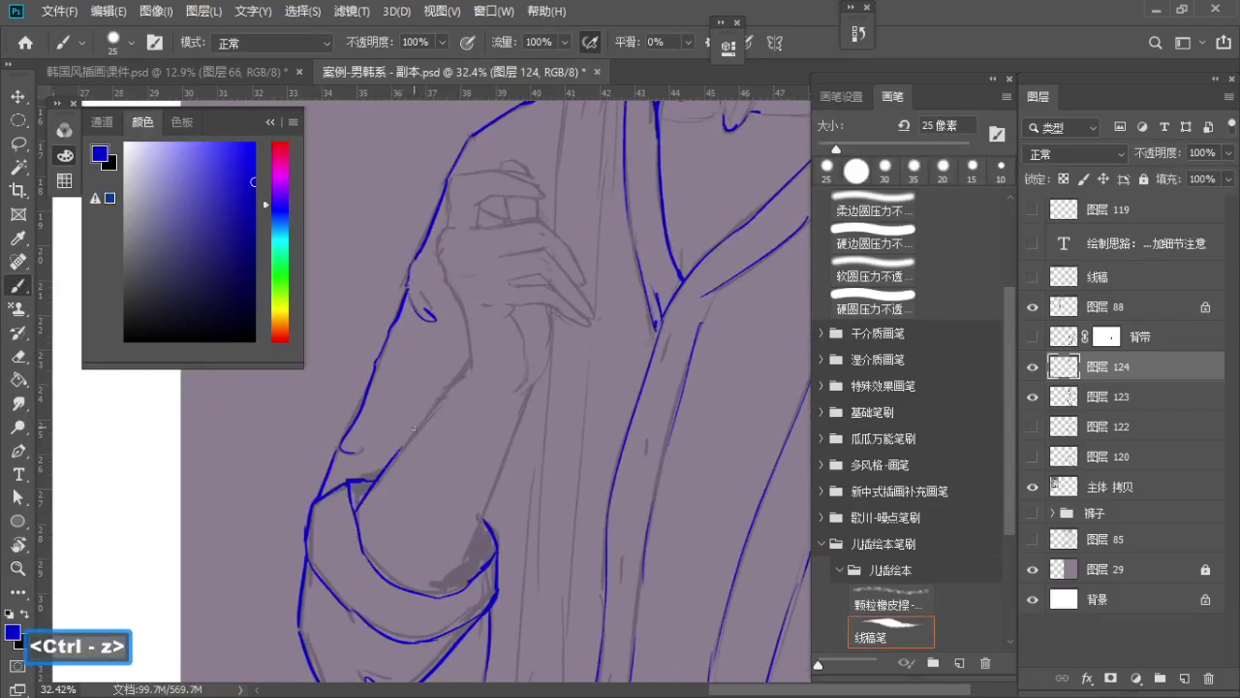
key("ctrl+z")
key("ctrl+z")
key("ctrl+z")
Trim the lines at the cuff's upper corner and refine the sleeve's outer edge meeting it, reducing the brush to 20 px
key("e")
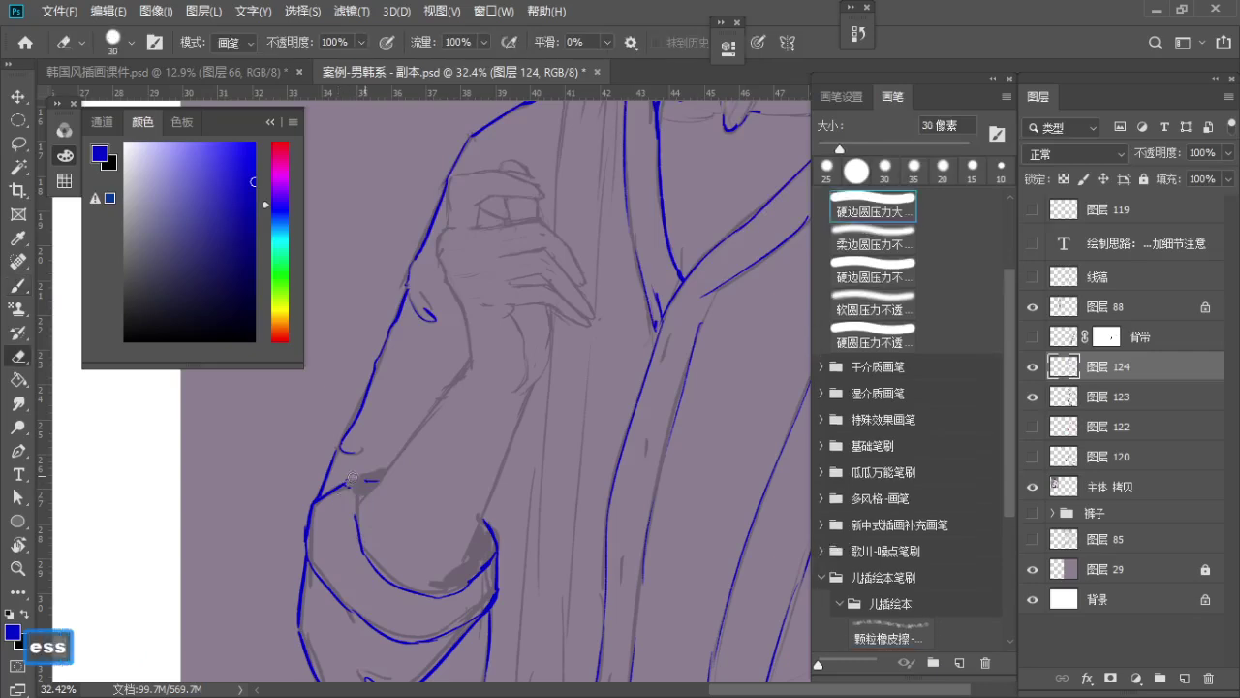
key("b")
key("ctrl+z")
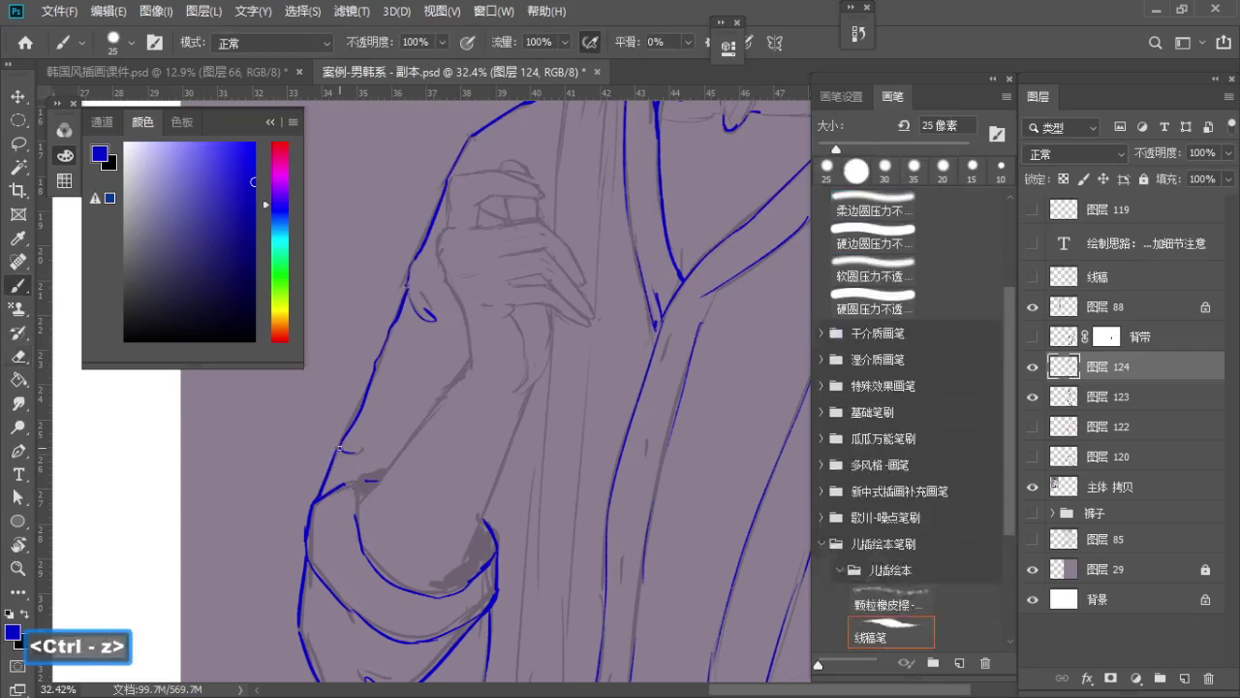
key("z")
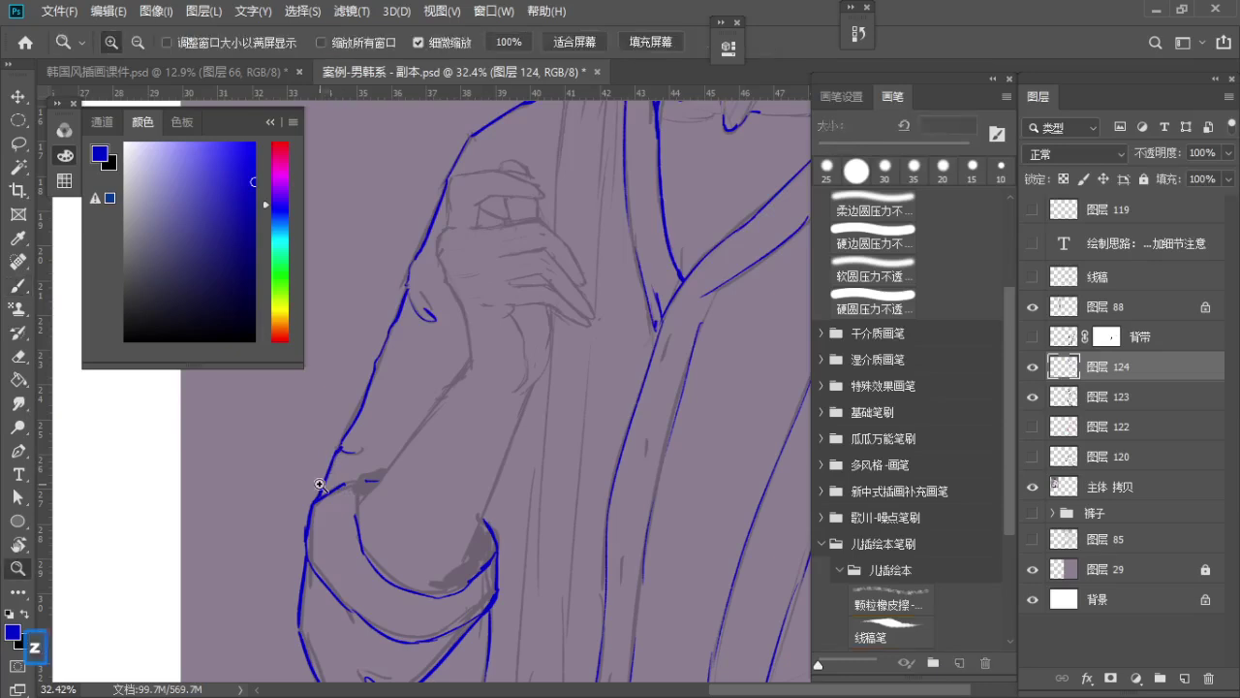
left_click_drag(318, 482, 364, 485)
key("space")
left_click_drag(367, 484, 381, 427)
key("b")
key("ctrl+z")
key("a")
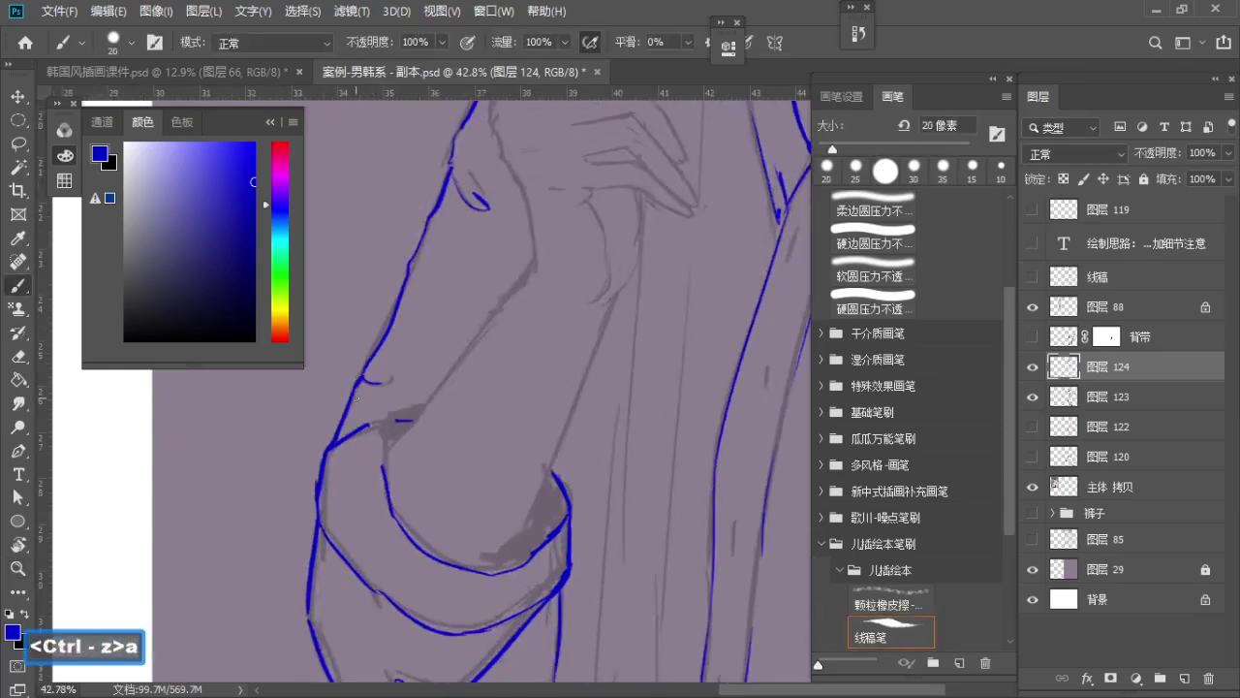
key("e")
left_click_drag(315, 477, 282, 494)
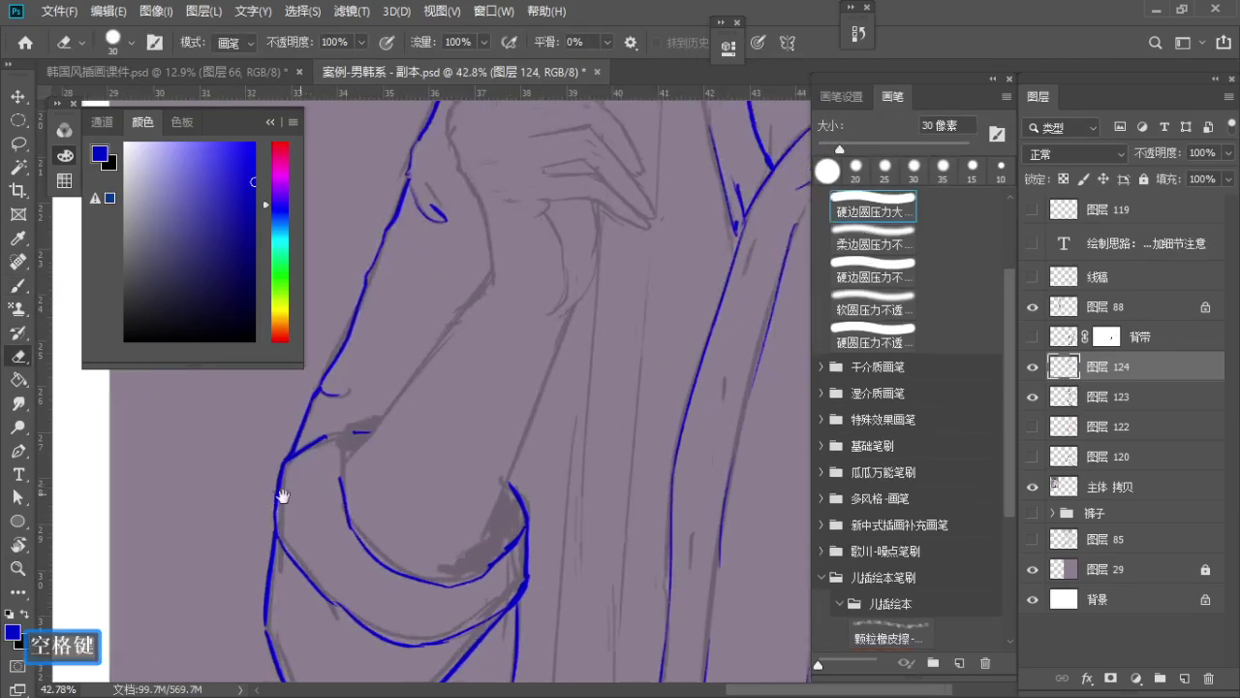
Redraw the upper end of the cuff opening's inner curve and extend the cuff's top edge over the shadow area
key("b")
key("ctrl+z")
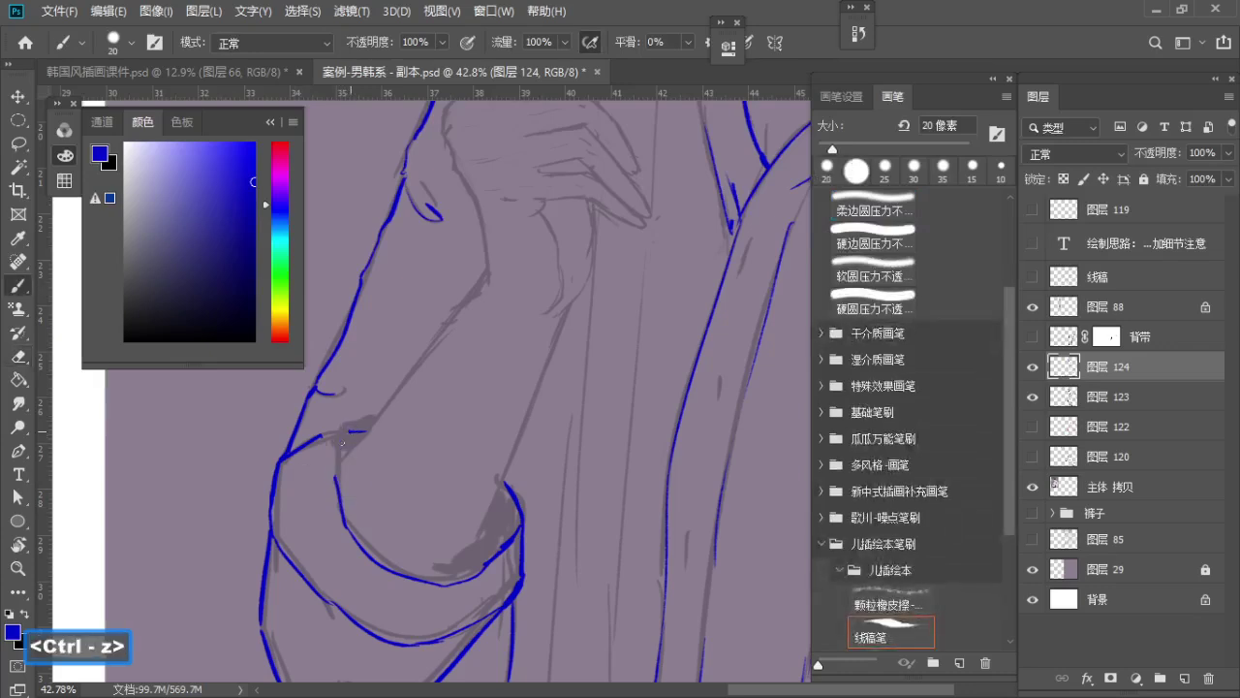
key("e")
left_click(332, 472)
key("b")
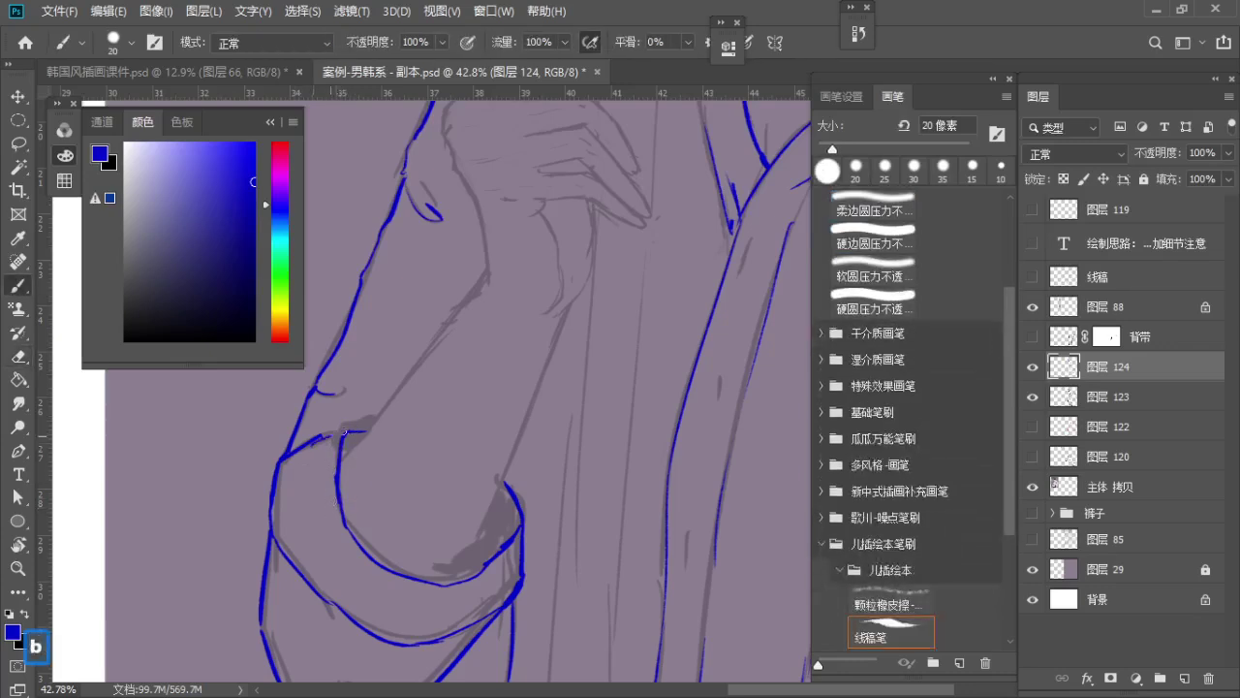
key("ctrl+z")
key("ctrl+z")
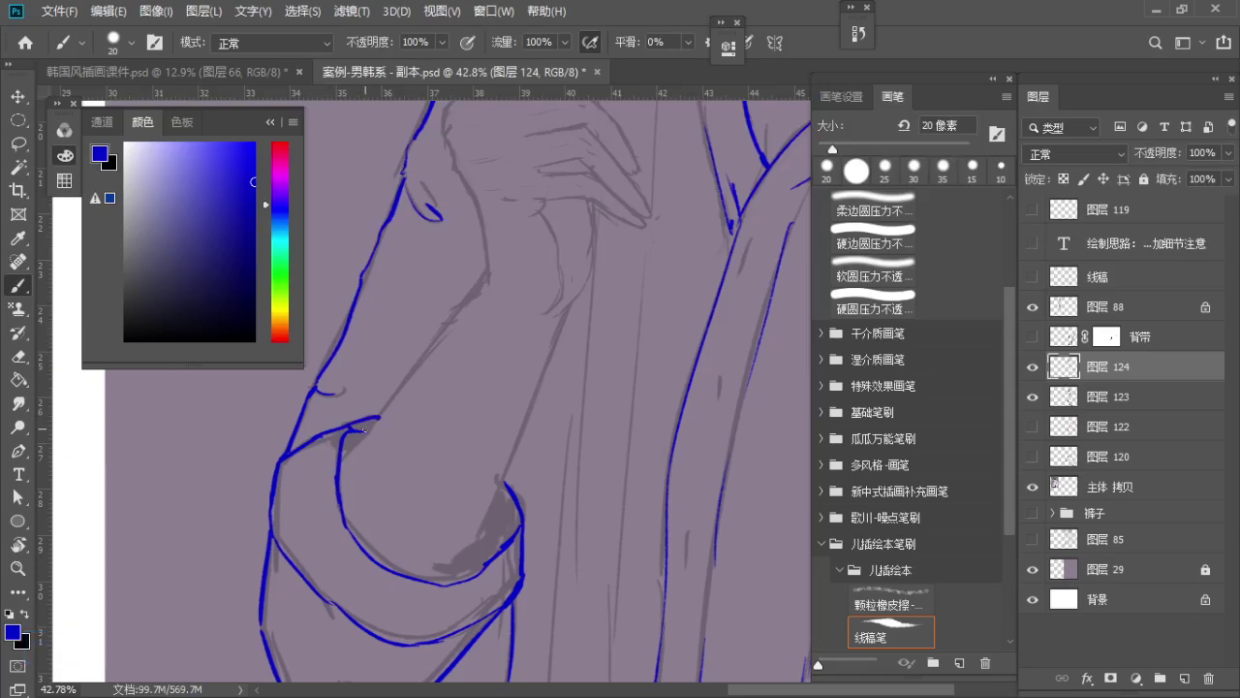
Refine the pointed tip between the cuff's top edge and inner curve, erasing the overshooting line ends
key("e")
key("b")
key("e")
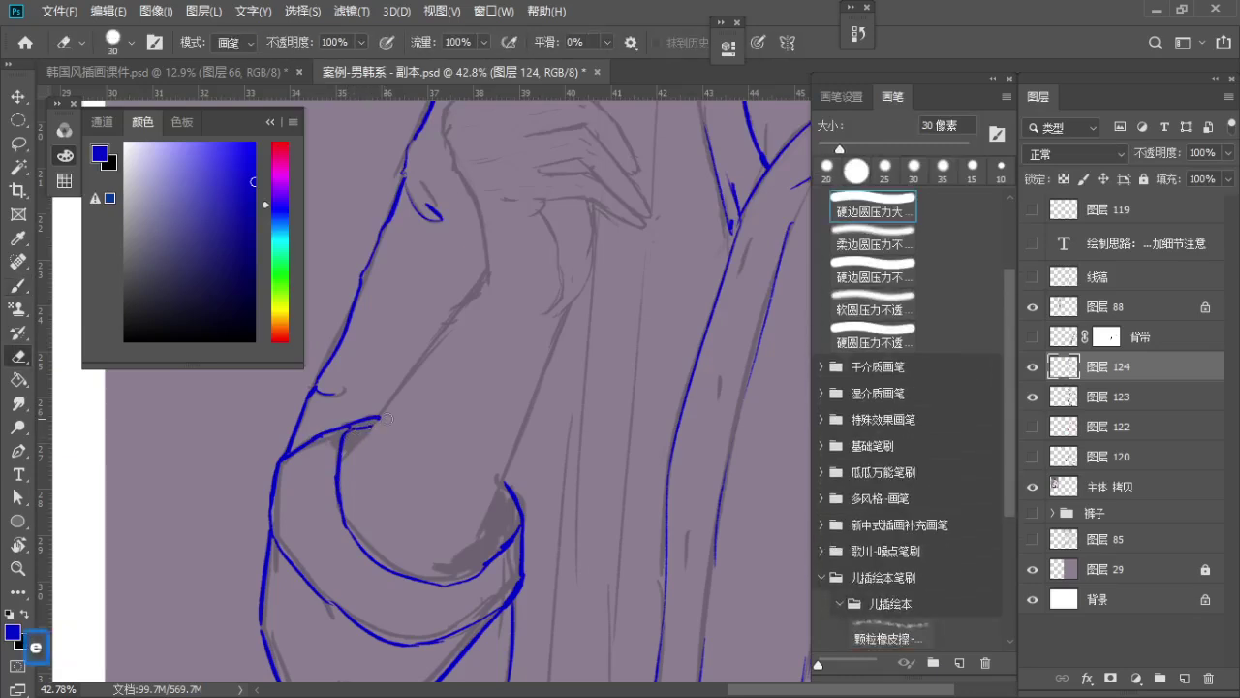
key("b")
key("ctrl+z")
mouse_move(359, 420)
left_mouse_down()
mouse_move(379, 422)
mouse_move(361, 446)
mouse_move(341, 447)
left_mouse_up()
key("e")
mouse_move(398, 443)
left_mouse_down()
mouse_move(347, 492)
mouse_move(429, 343)
mouse_move(465, 313)
mouse_move(437, 252)
mouse_move(419, 290)
mouse_move(427, 318)
mouse_move(364, 395)
left_mouse_up()
key("b")
key("ctrl+z")
Erase the shoulder line where the suspender strap crosses it and start the strap's outer edge at the shoulder
key("z")
left_click_drag(366, 339, 330, 343)
mouse_move(398, 347)
left_mouse_down()
mouse_move(377, 327)
mouse_move(350, 327)
left_mouse_up()
key("b")
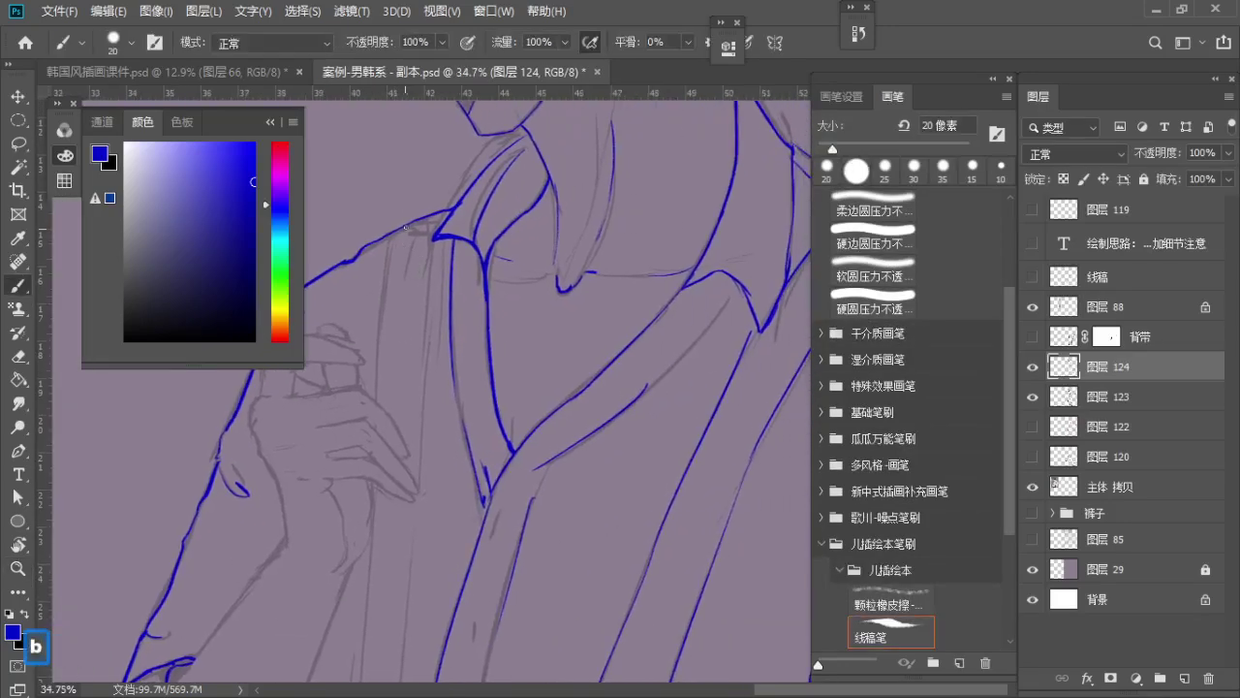
left_click_drag(419, 223, 426, 278)
key("e")
key("bracketright")
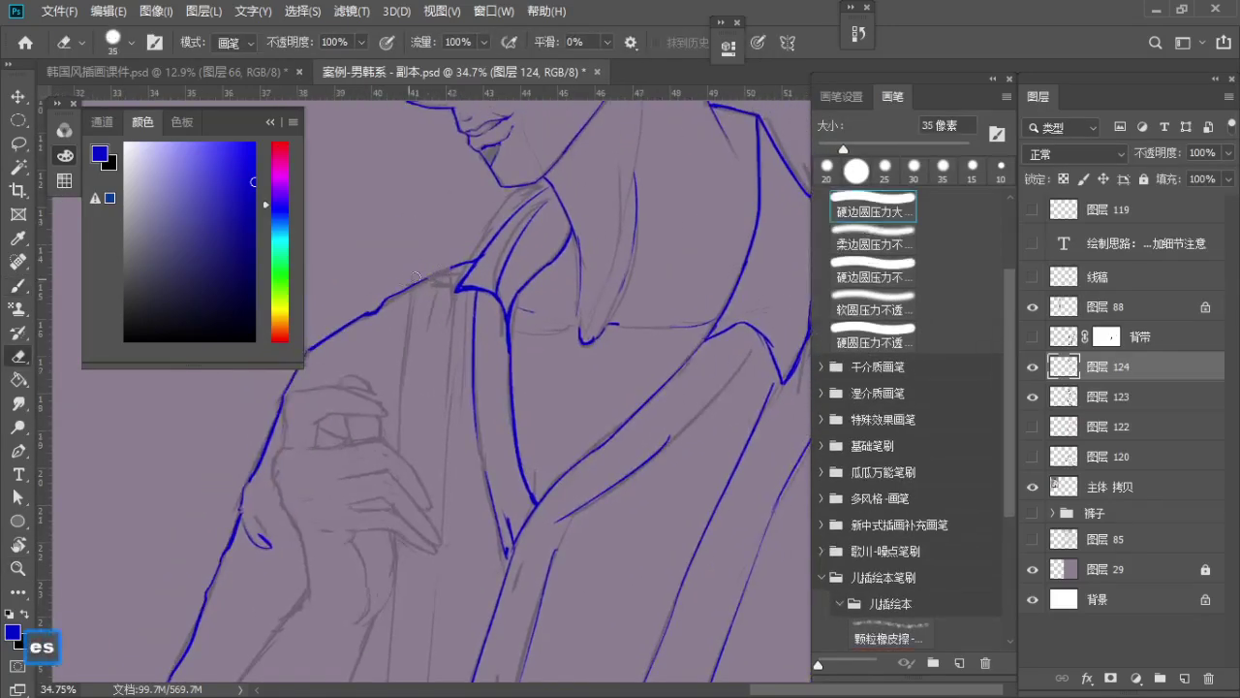
key("b")
key("ctrl+z")
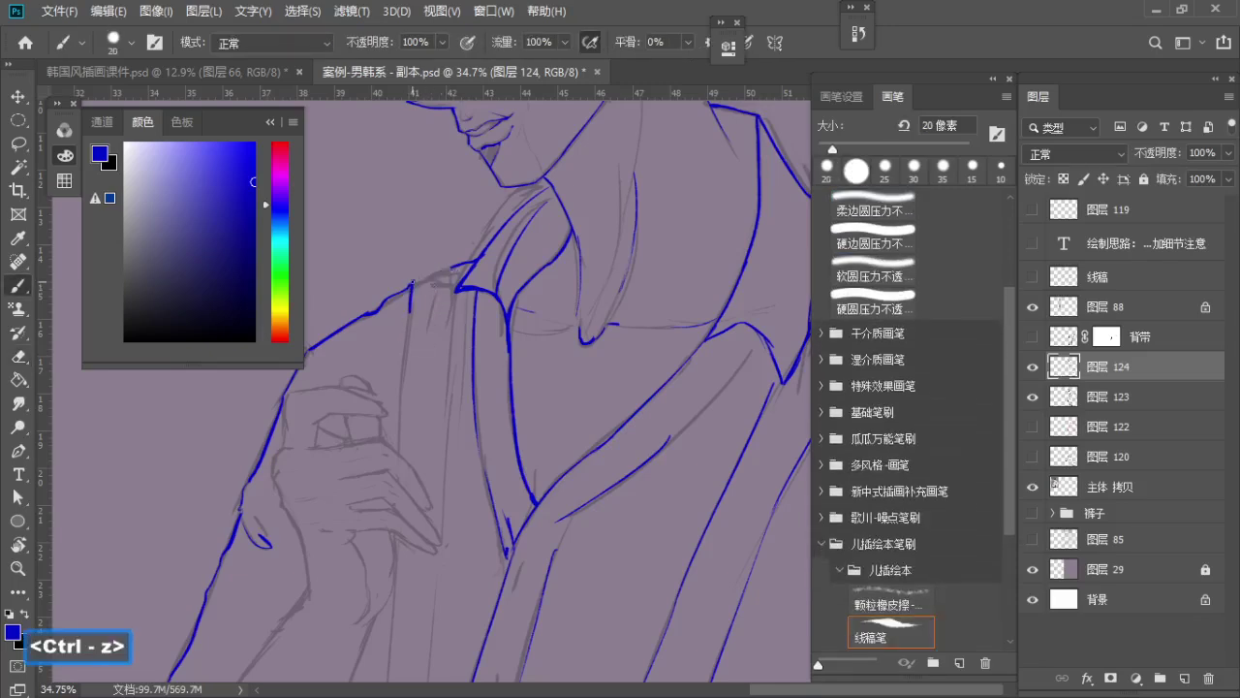
Ink the strap's top over the shoulder and its outer edge down to the raised hand
key("space")
mouse_move(449, 313)
left_mouse_down()
mouse_move(432, 148)
mouse_move(420, 261)
left_mouse_up()
key("b")
key("ctrl+z")
key("ctrl+z")
key("ctrl+space")
left_click_drag(420, 254, 410, 219)
key("ctrl+z")
left_click_drag(415, 170, 403, 293)
key("ctrl+z")
key("ctrl+z")
Ink the upper part of the same strap's inner edge from the collar down toward the fingertips
left_click_drag(447, 178, 440, 289)
key("ctrl+z")
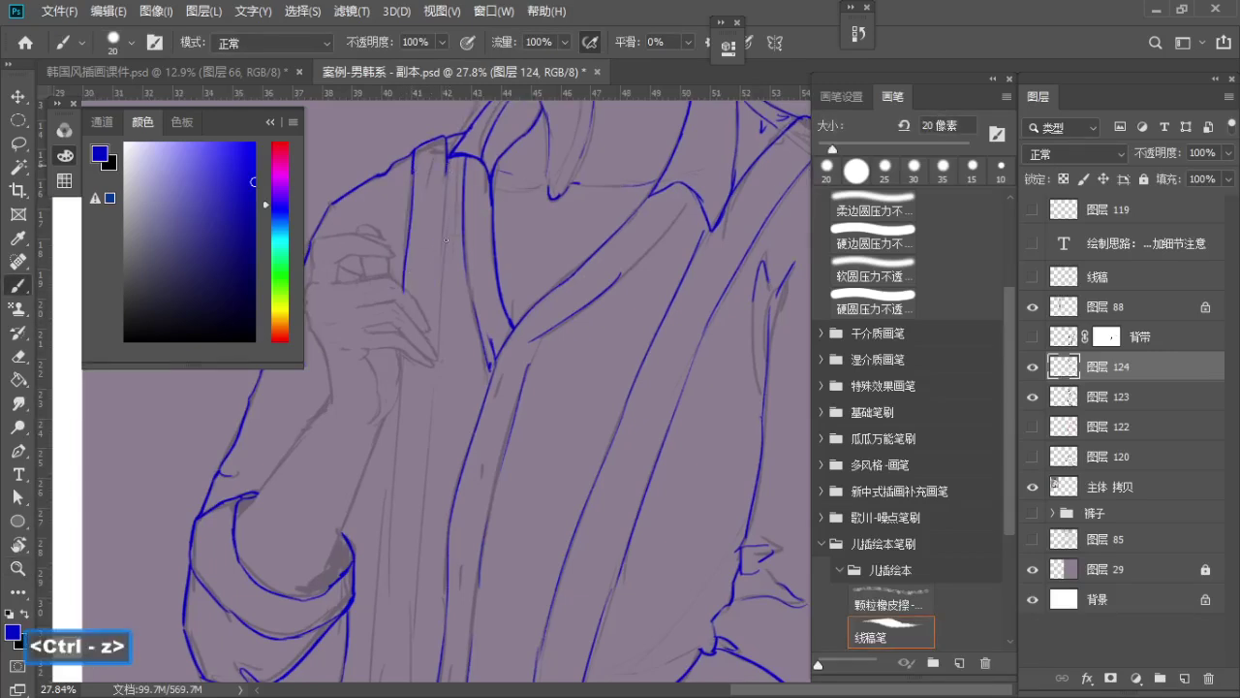
left_click_drag(447, 174, 441, 299)
Continue the strap's inner edge from beside the fingertips down to the waistband
key("ctrl+space")
left_click_drag(456, 306, 422, 320)
key("space")
mouse_move(440, 323)
left_mouse_down()
mouse_move(463, 231)
mouse_move(446, 473)
left_mouse_up()
key("ctrl+z")
key("ctrl+z")
key("ctrl+z")
left_click_drag(456, 334, 449, 500)
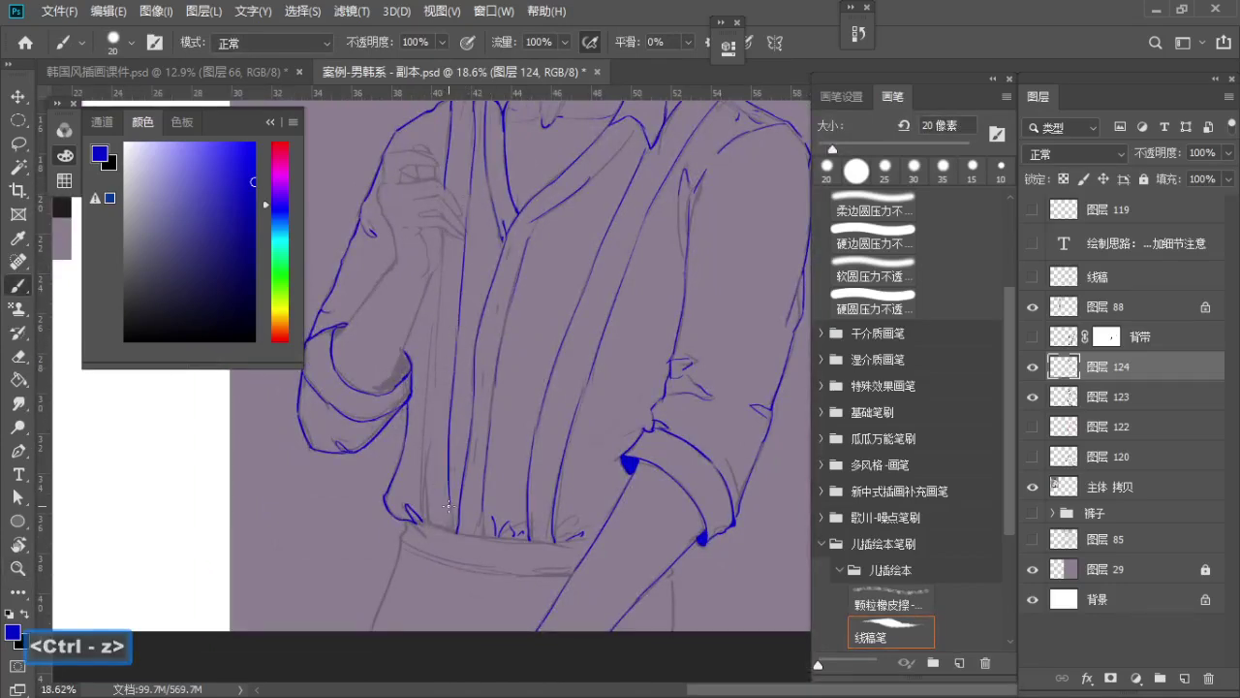
key("ctrl+z")
key("ctrl+z")
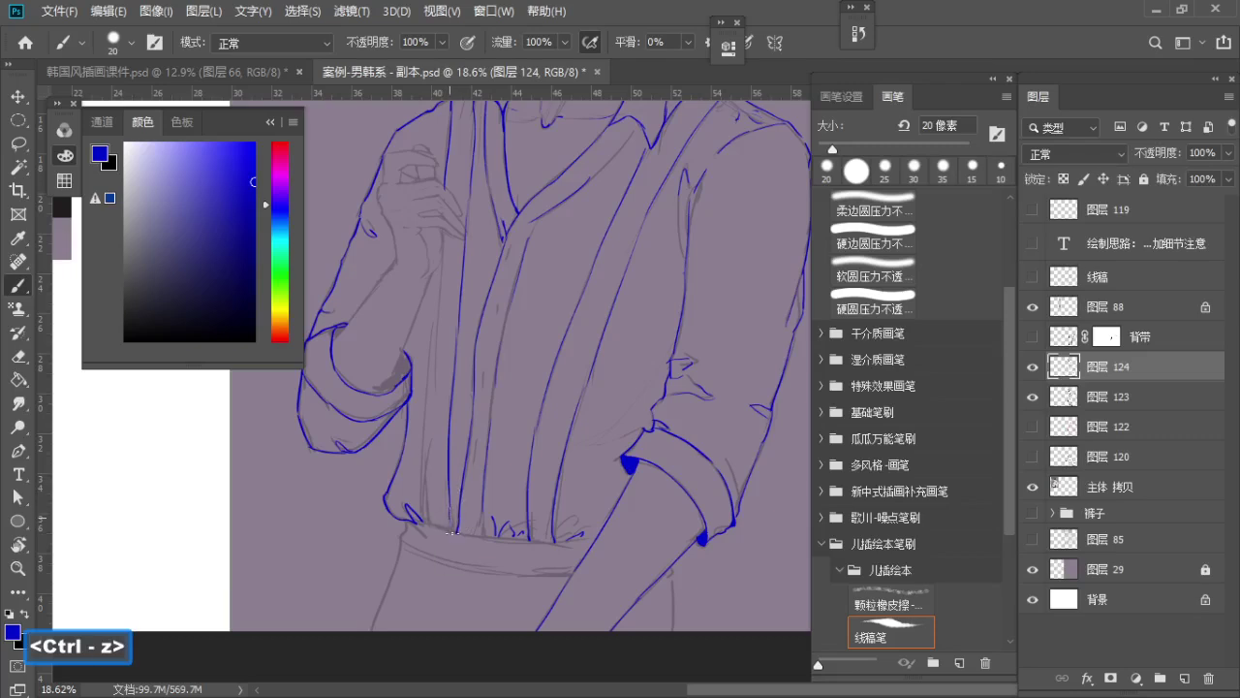
Ink the strap's outer edge from below the raised hand down to the waist
key("space")
left_click_drag(449, 397, 454, 437)
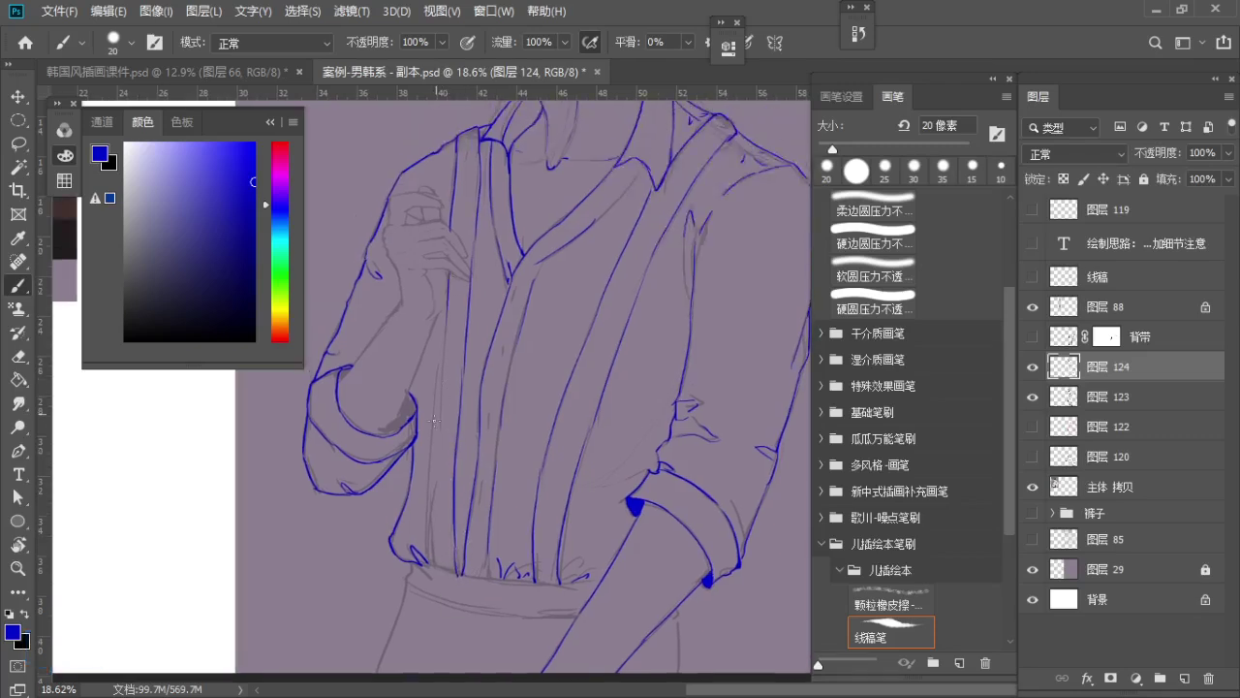
key("ctrl+z")
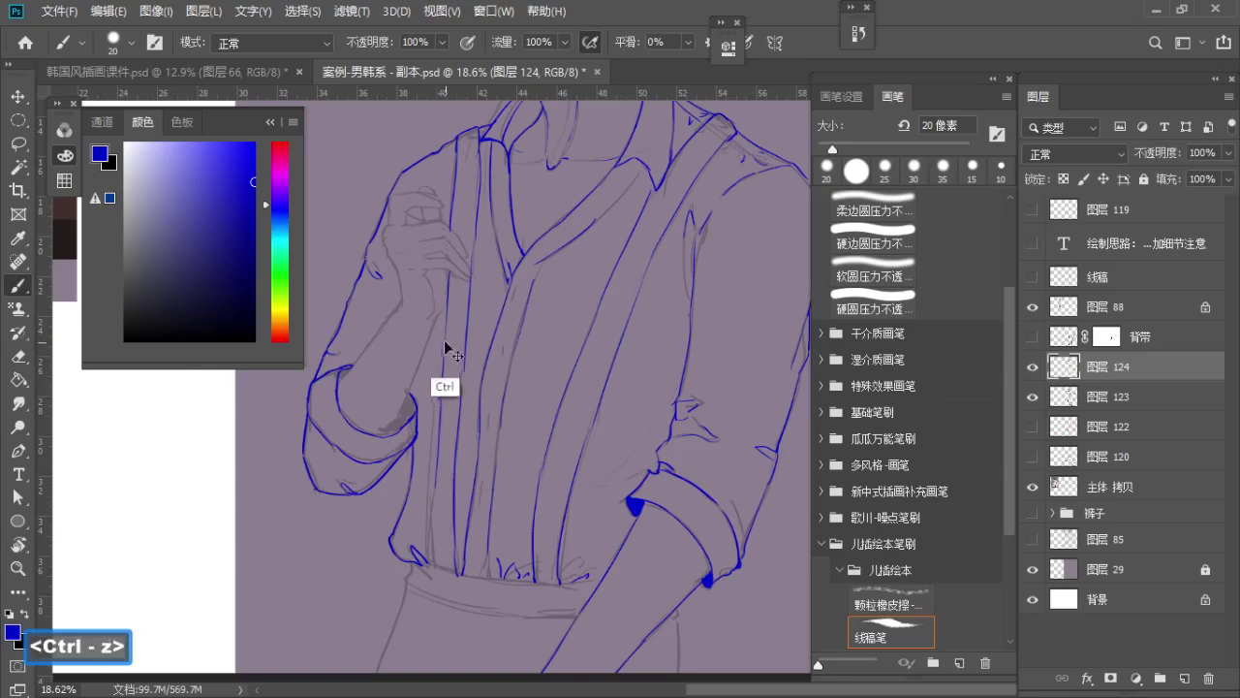
mouse_move(432, 482)
left_mouse_down()
mouse_move(433, 563)
mouse_move(485, 590)
mouse_move(426, 423)
mouse_move(485, 415)
left_mouse_up()
key("ctrl+z")
key("ctrl+z")
Ink the shirt's lower edge along the top of the waistband, from the side bulge across to the lowered forearm
key("z")
key("space")
key("b")
left_click_drag(359, 395, 393, 408)
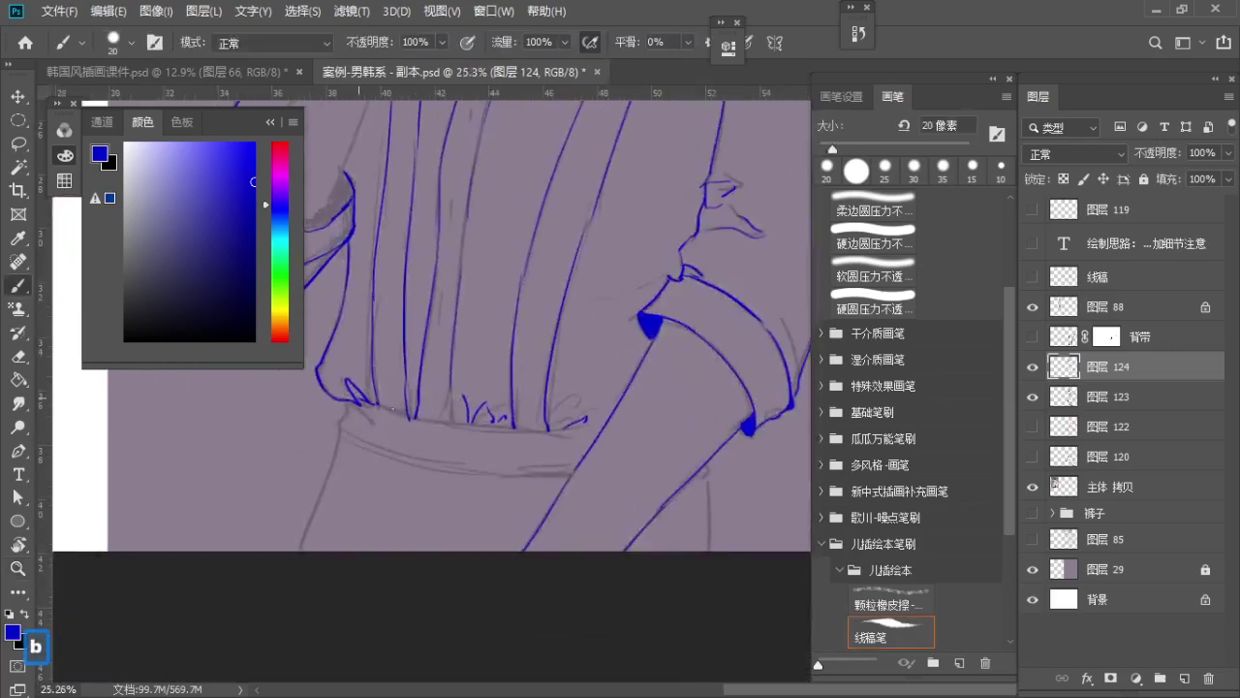
key("ctrl+z")
key("ctrl+z")
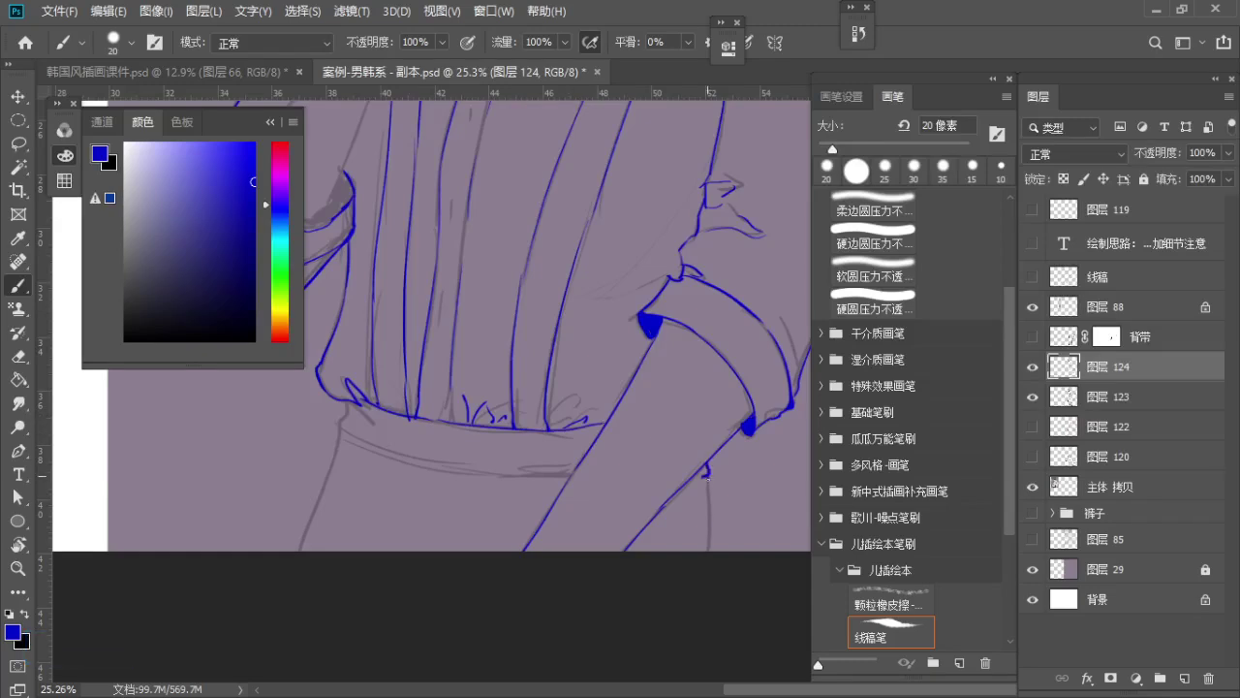
Ink the trousers' outer edge beyond the lowered forearm down to the canvas edge
key("e")
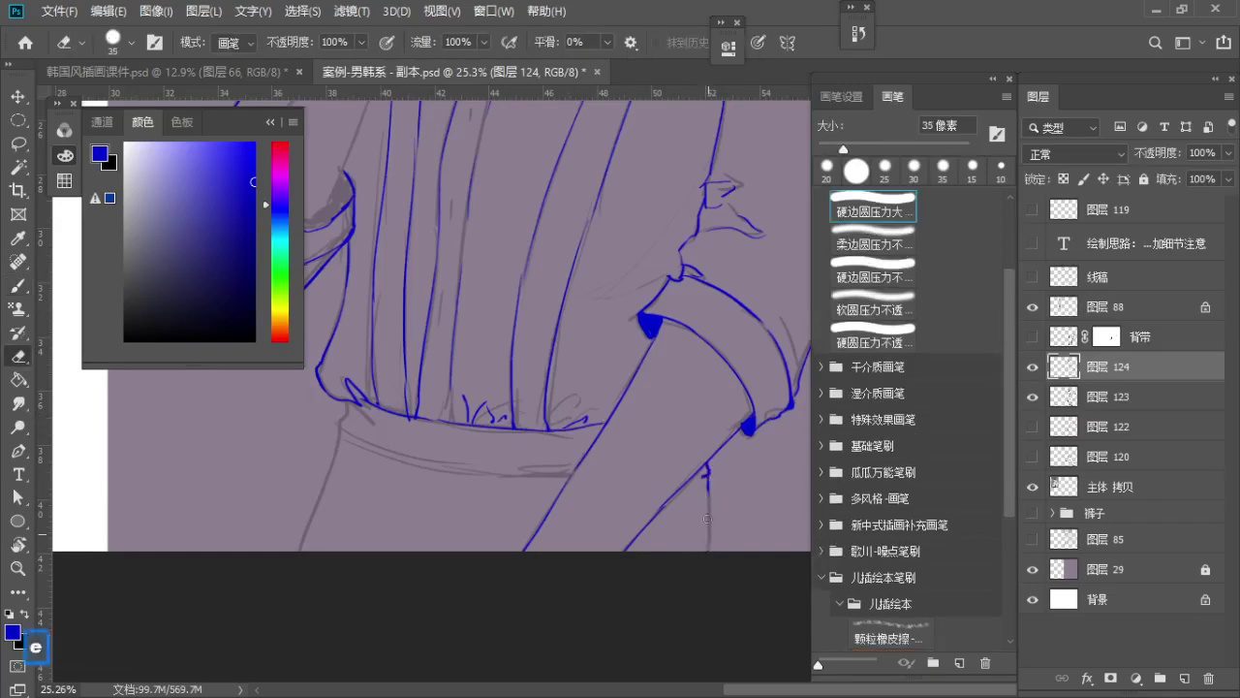
key("b")
left_click_drag(707, 489, 714, 550)
Ink the waistband's end, the trouser side below it and the waistband's curved lower edge to the forearm
left_click_drag(346, 398, 339, 420)
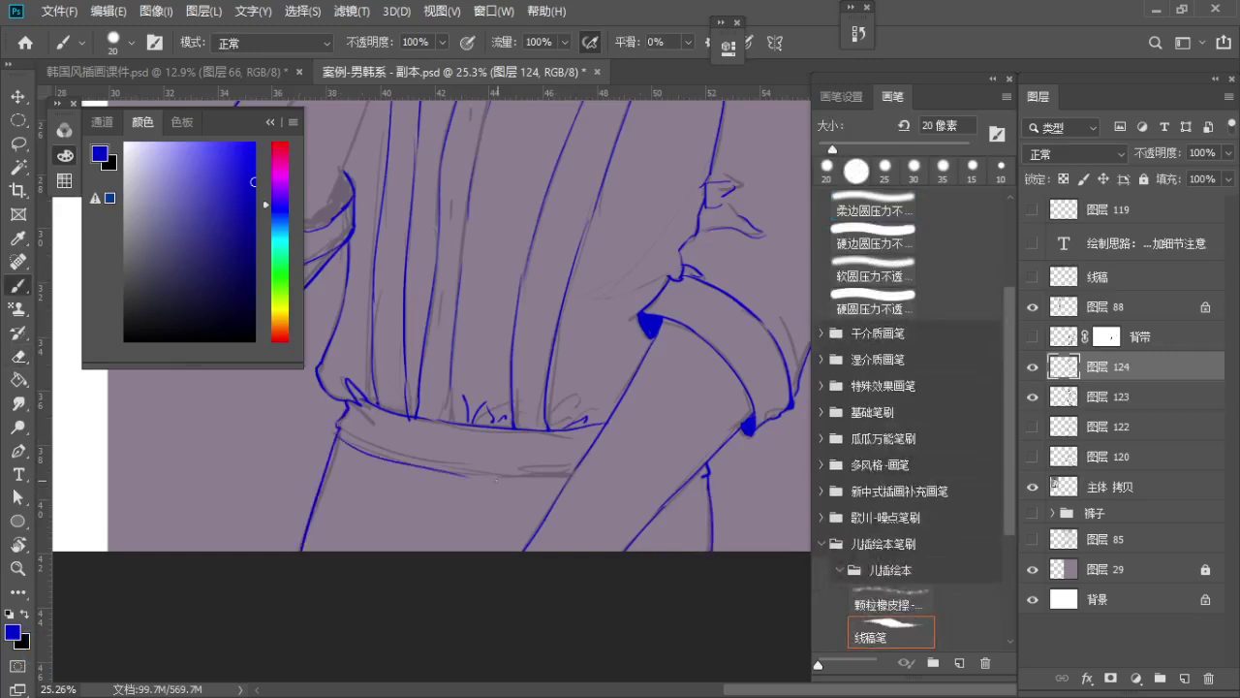
key("ctrl+z")
left_click_drag(450, 468, 538, 475)
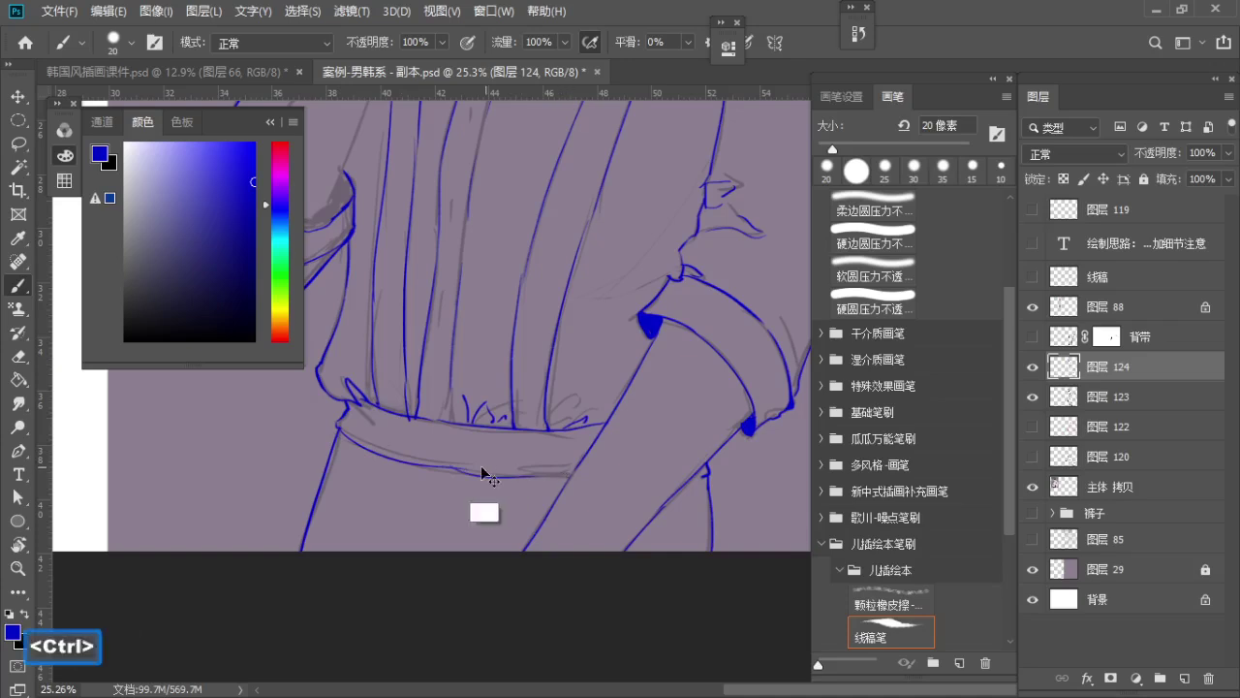
key("ctrl+z")
left_click_drag(463, 470, 546, 475)
key("ctrl+z")
key("ctrl+z")
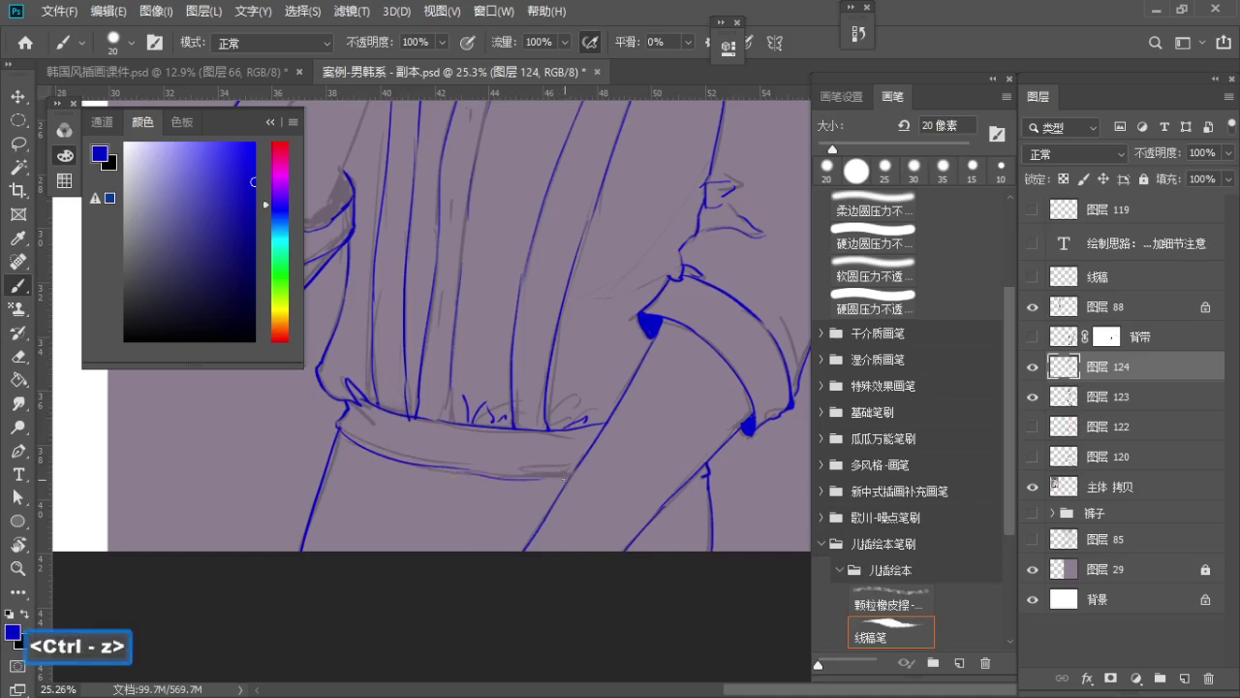
Ink the outer side and top edge of the raised hand's uppermost finger
key("z")
left_click_drag(565, 455, 535, 450)
left_click_drag(534, 402, 494, 545)
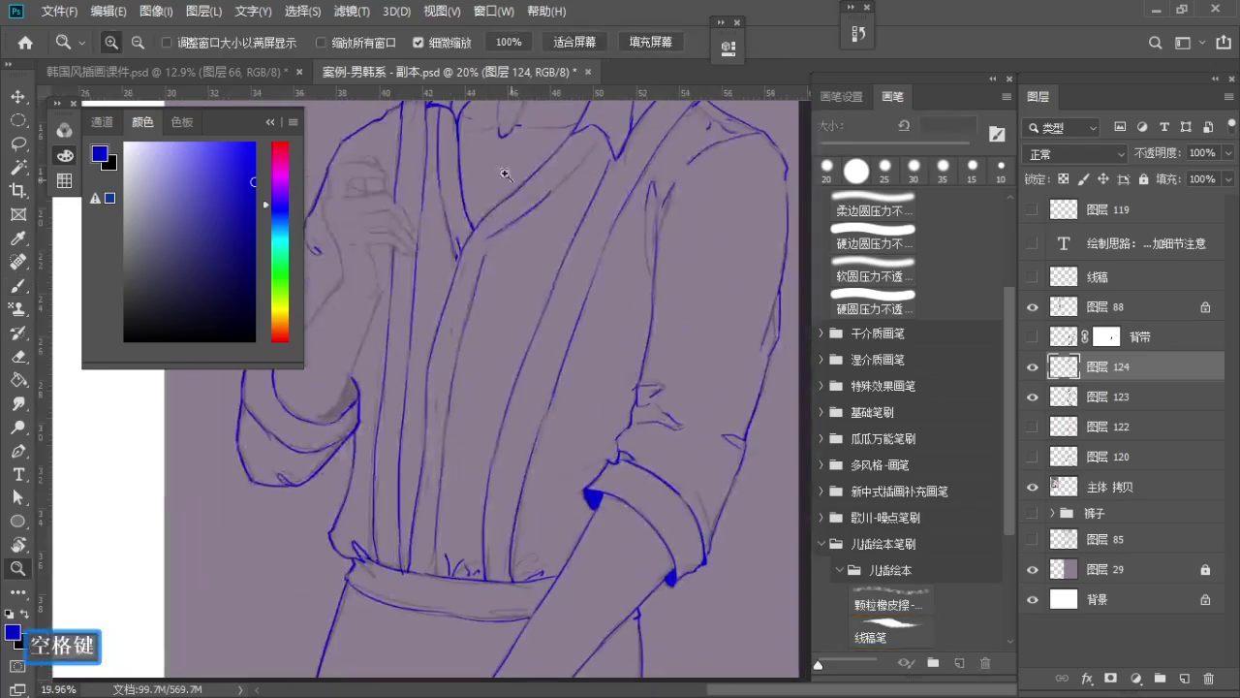
mouse_move(457, 213)
left_mouse_down()
mouse_move(514, 435)
mouse_move(536, 447)
left_mouse_up()
key("b")
key("z")
mouse_move(539, 387)
left_mouse_down()
mouse_move(451, 458)
mouse_move(479, 397)
left_mouse_up()
key("e")
key("e")
key("a")
key("a")
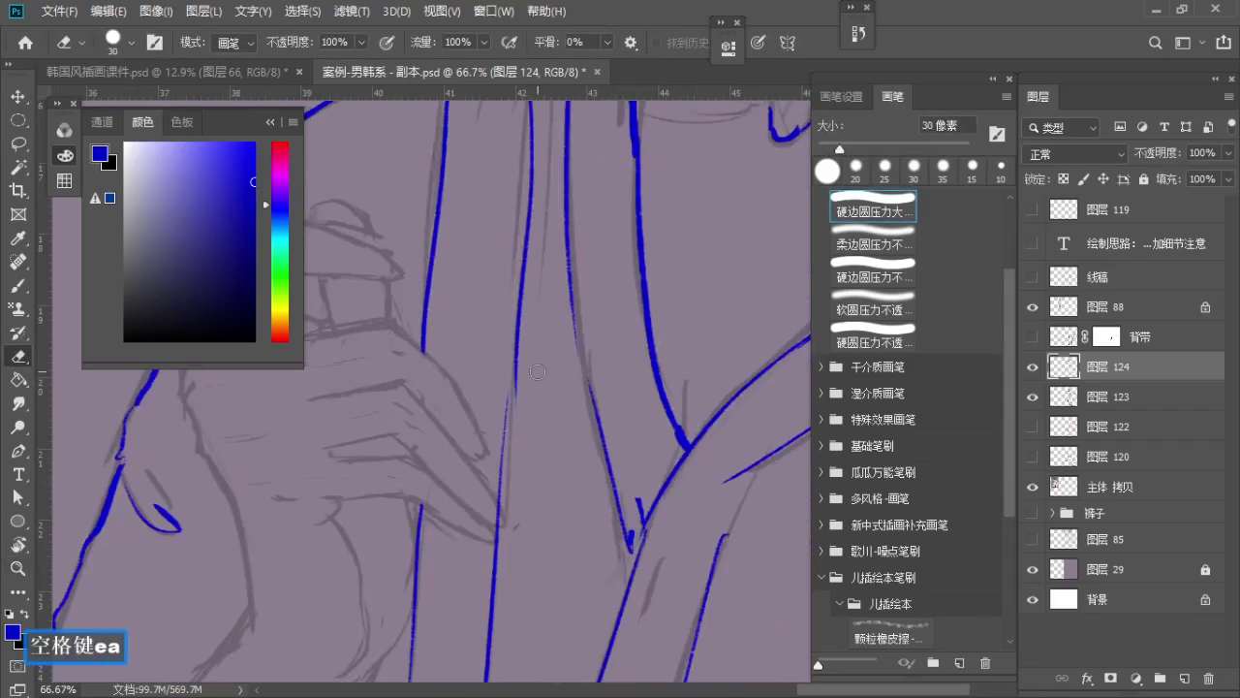
key("space")
mouse_move(426, 506)
left_mouse_down()
mouse_move(447, 441)
mouse_move(562, 534)
left_mouse_up()
key("b")
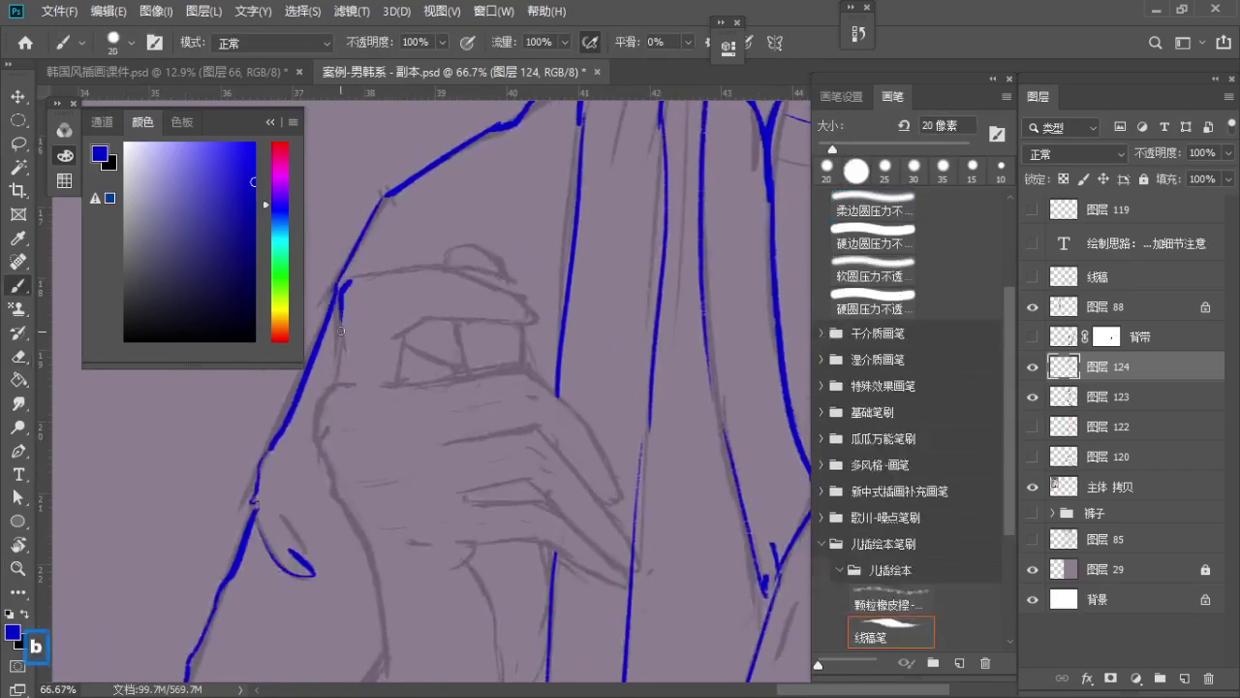
key("ctrl+z")
mouse_move(346, 278)
left_mouse_down()
mouse_move(451, 264)
mouse_move(435, 268)
mouse_move(482, 282)
left_mouse_up()
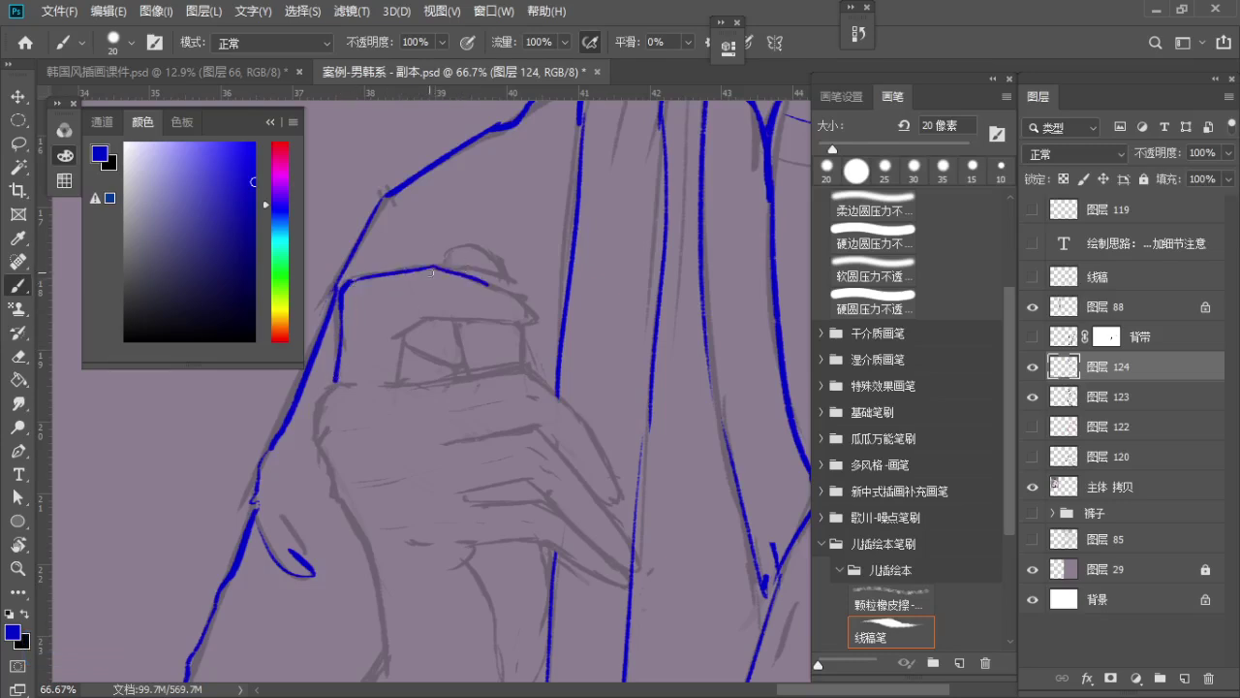
Ink the rest of the uppermost finger's top edge down to its rounded tip, redoing rough strokes
key("ctrl+z")
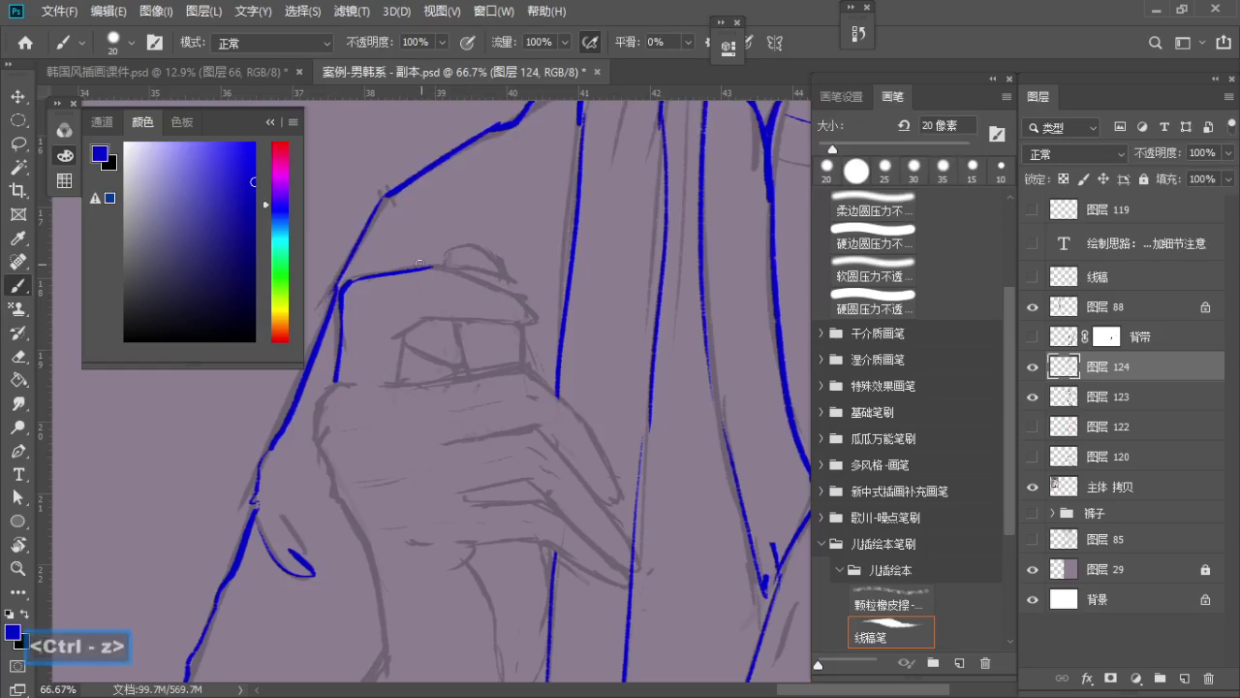
key("e")
left_click_drag(380, 287, 465, 271)
key("b")
key("ctrl+z")
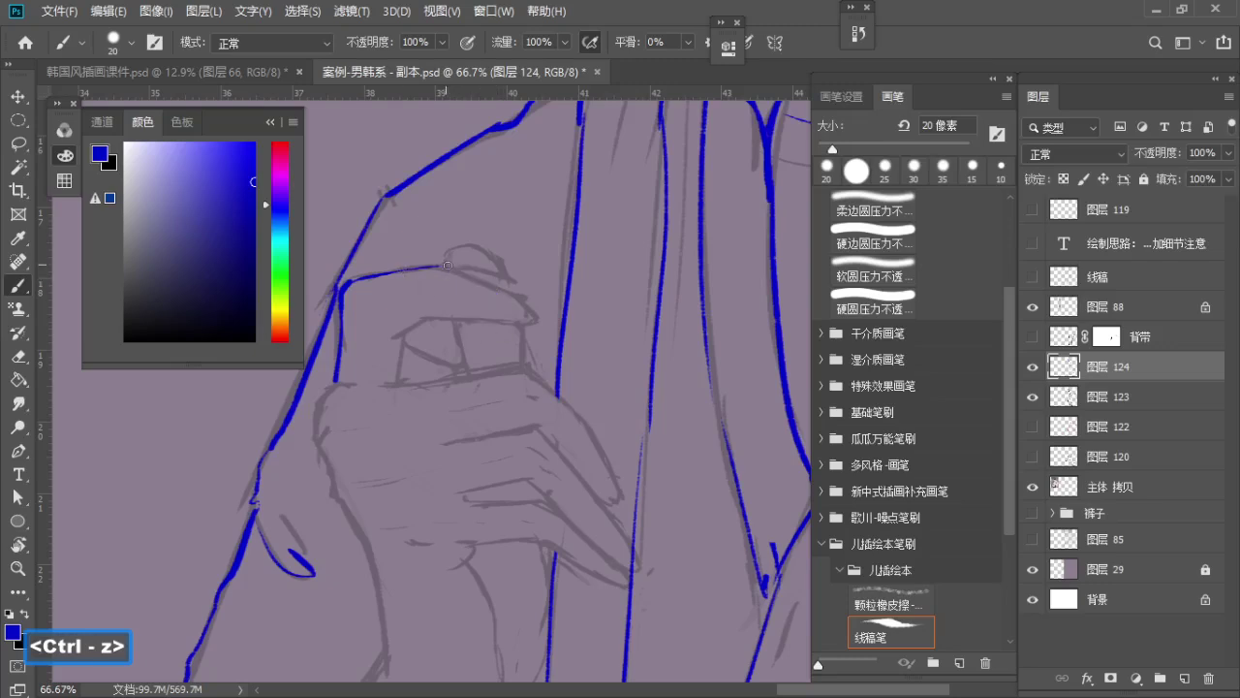
left_click_drag(444, 265, 526, 301)
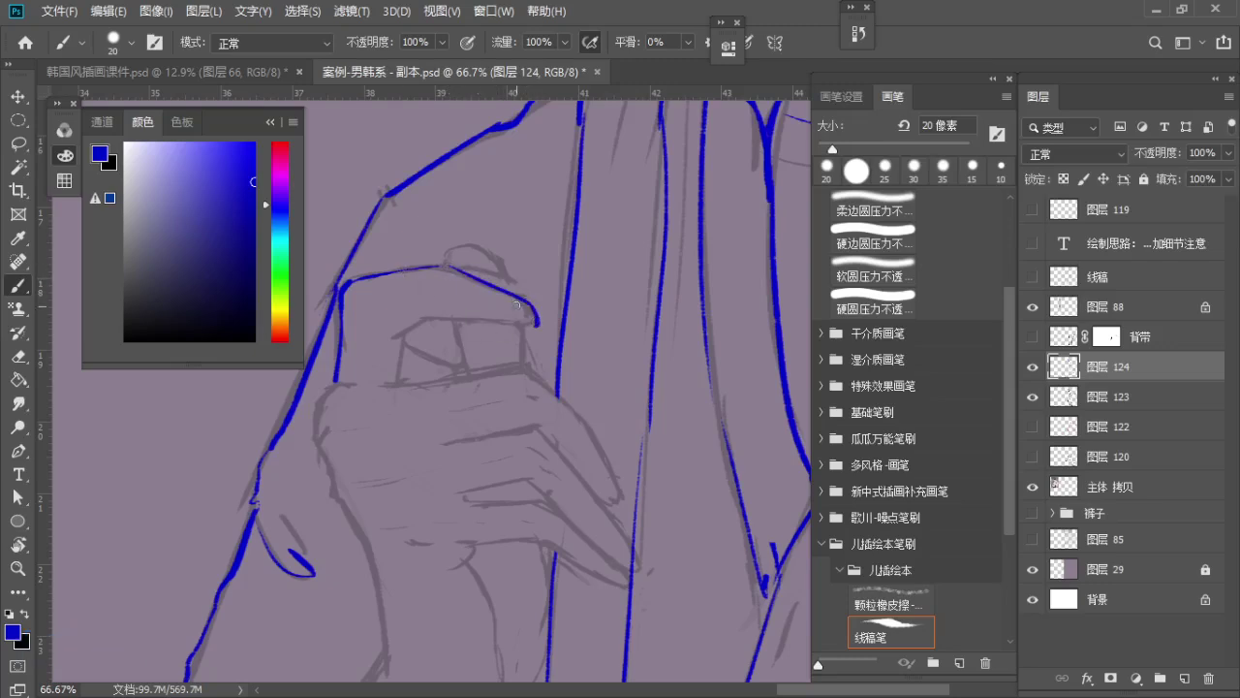
key("ctrl+z")
key("ctrl+z")
key("ctrl+z")
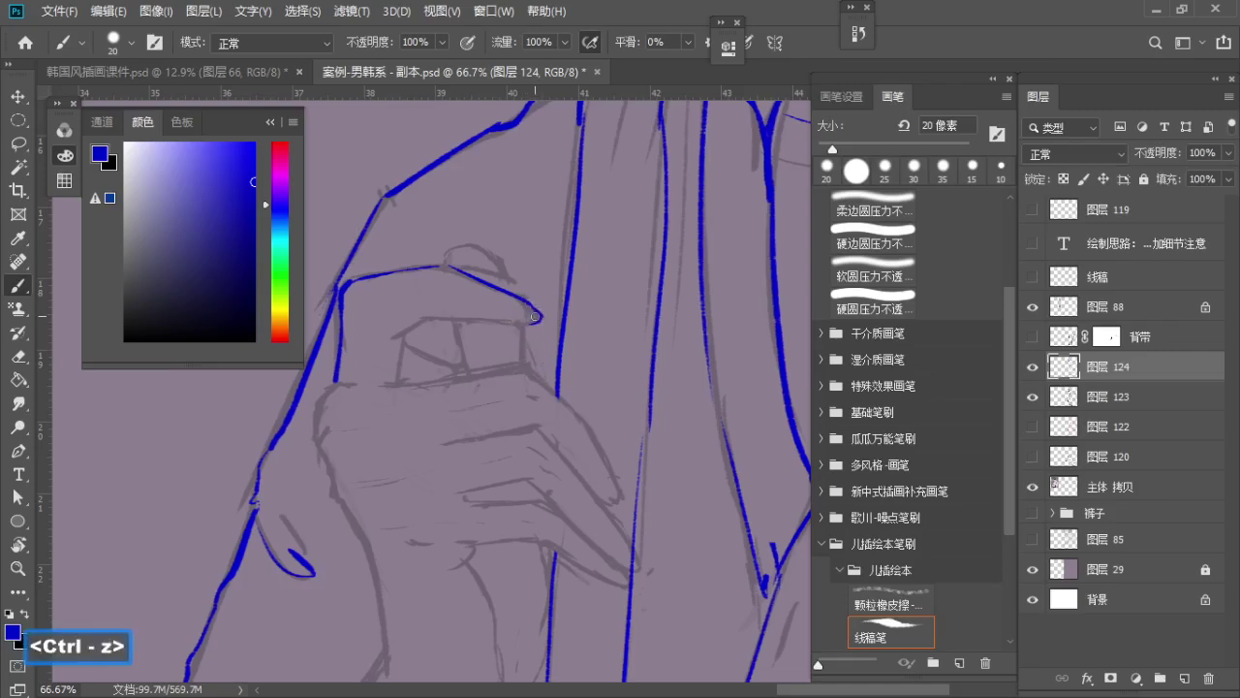
Ink the uppermost finger's underside, its short inner edge and the curved line inside the gap below it
mouse_move(394, 338)
left_mouse_down()
mouse_move(517, 296)
mouse_move(445, 337)
left_mouse_up()
key("ctrl+z")
key("space")
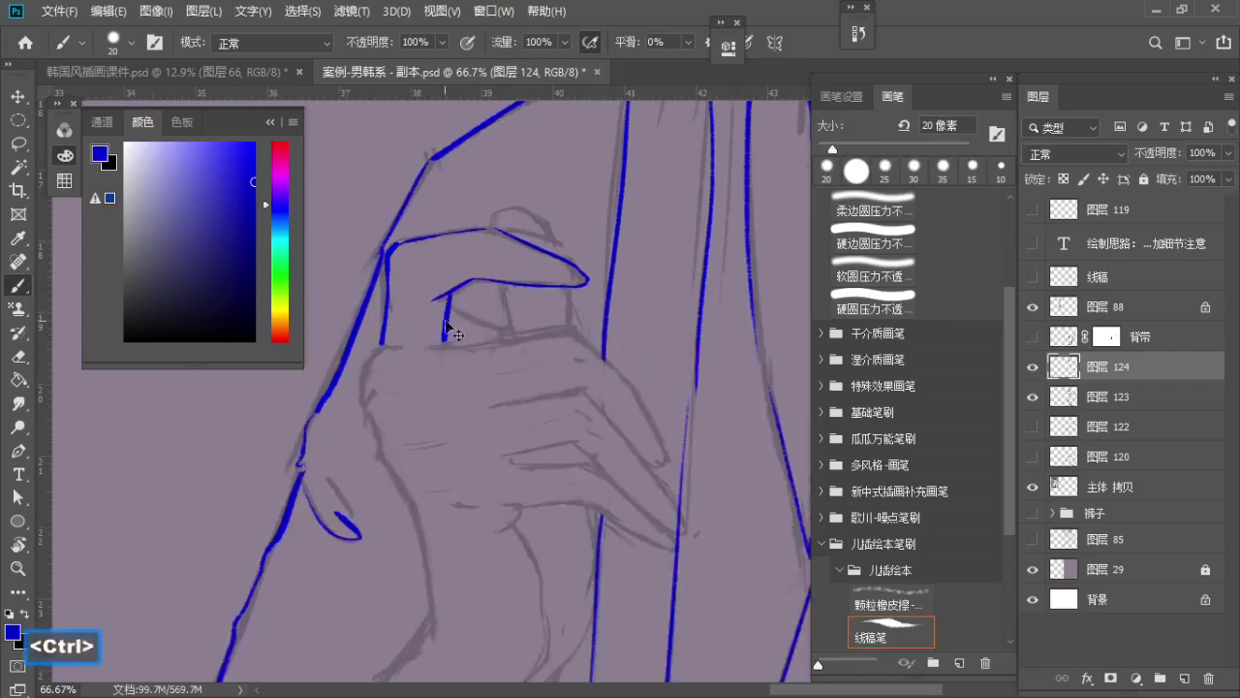
key("ctrl+z")
mouse_move(447, 295)
left_mouse_down()
mouse_move(442, 344)
mouse_move(512, 329)
left_mouse_up()
key("ctrl+z")
key("ctrl+z")
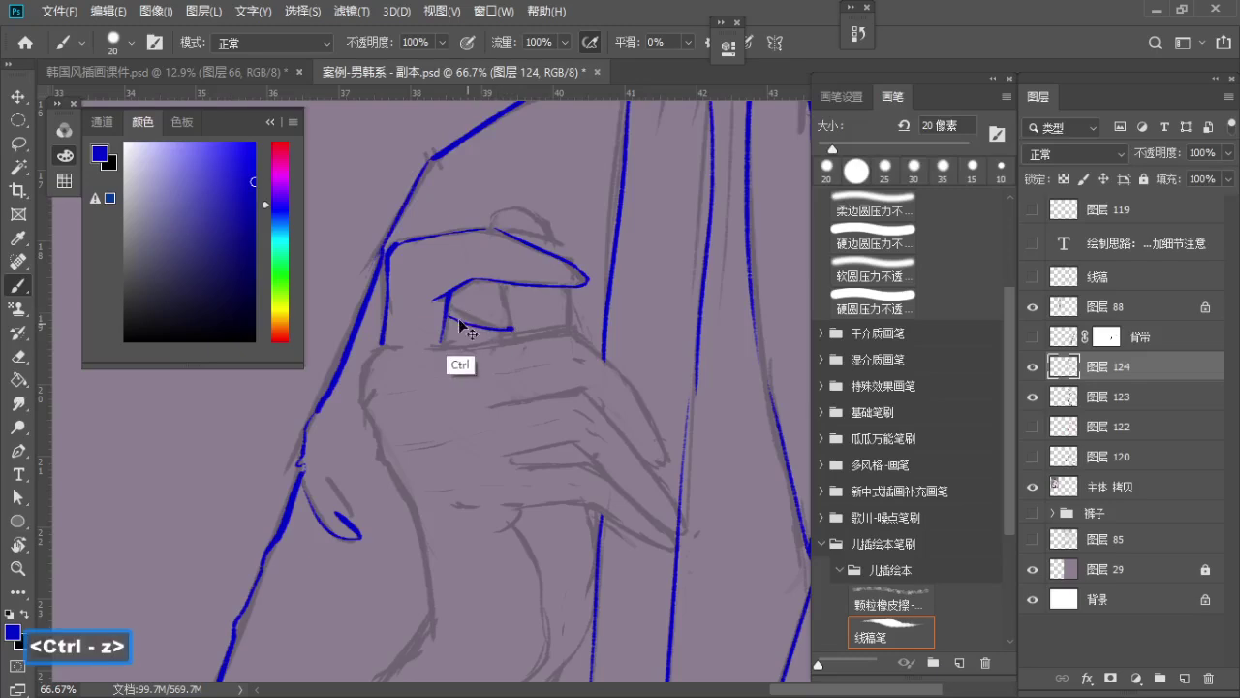
mouse_move(510, 321)
left_mouse_down()
mouse_move(468, 319)
mouse_move(507, 302)
left_mouse_up()
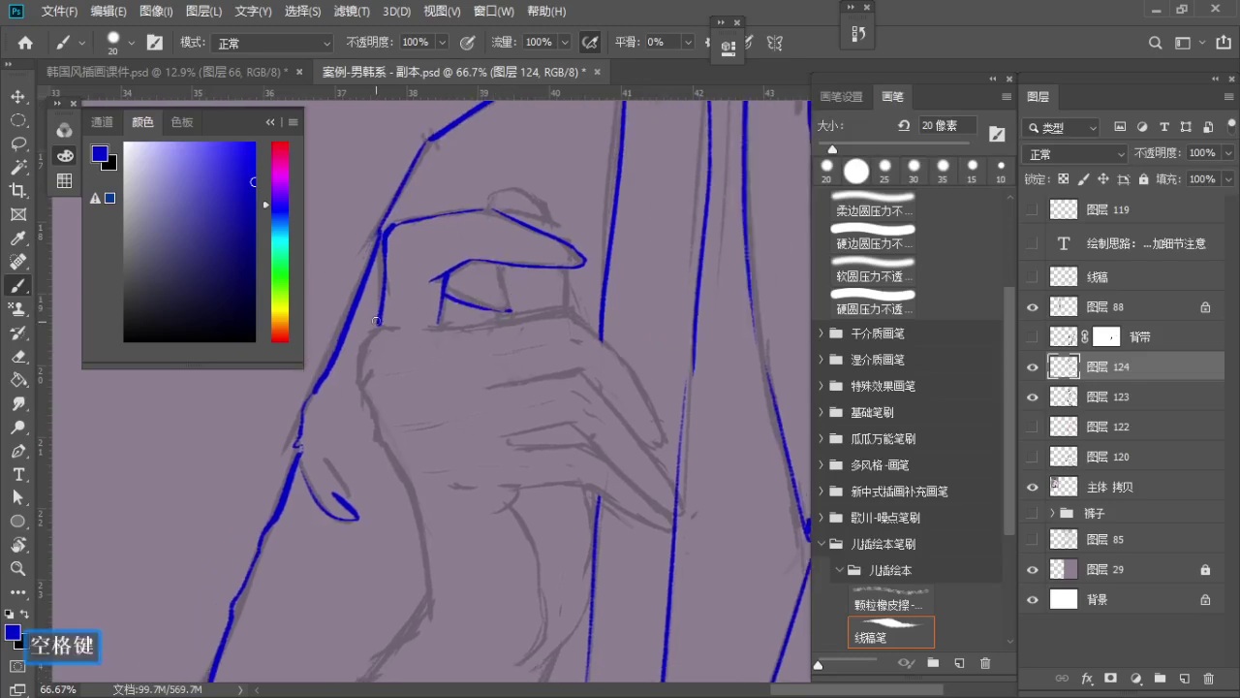
Ink the knuckle corner at the base of the uppermost finger and the start of the hand's back edge
key("ctrl+z")
left_click_drag(387, 326, 410, 328)
left_click_drag(406, 324, 434, 286)
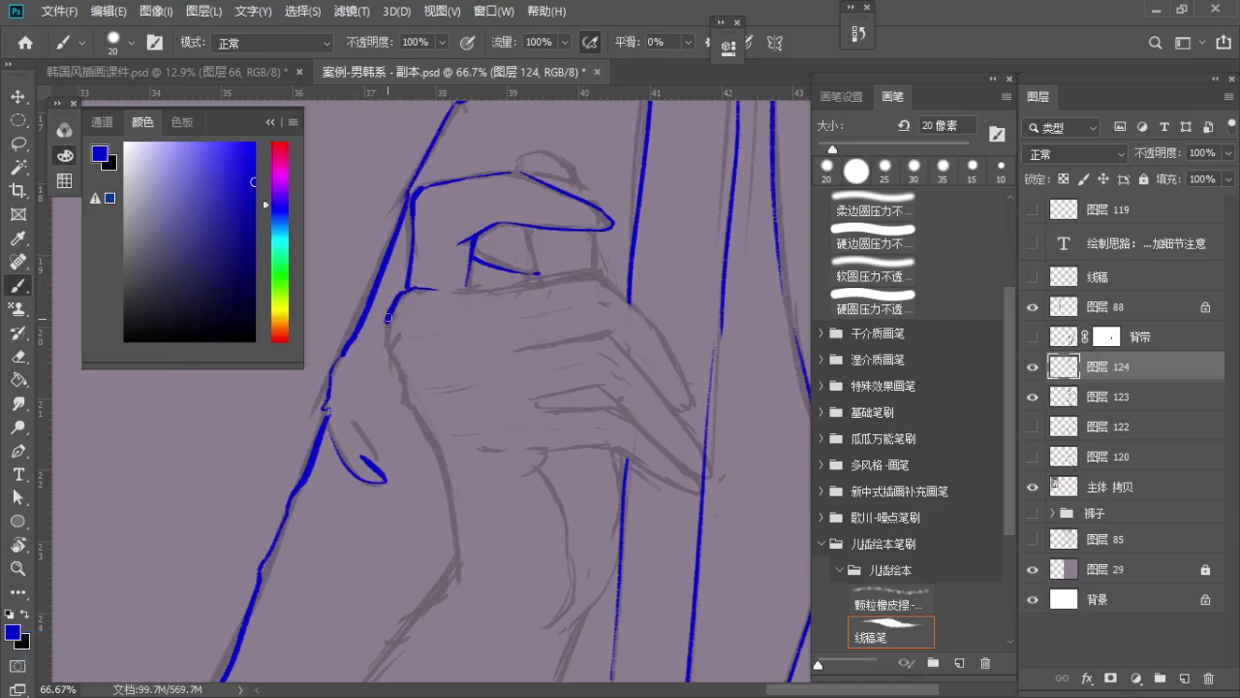
key("ctrl+z")
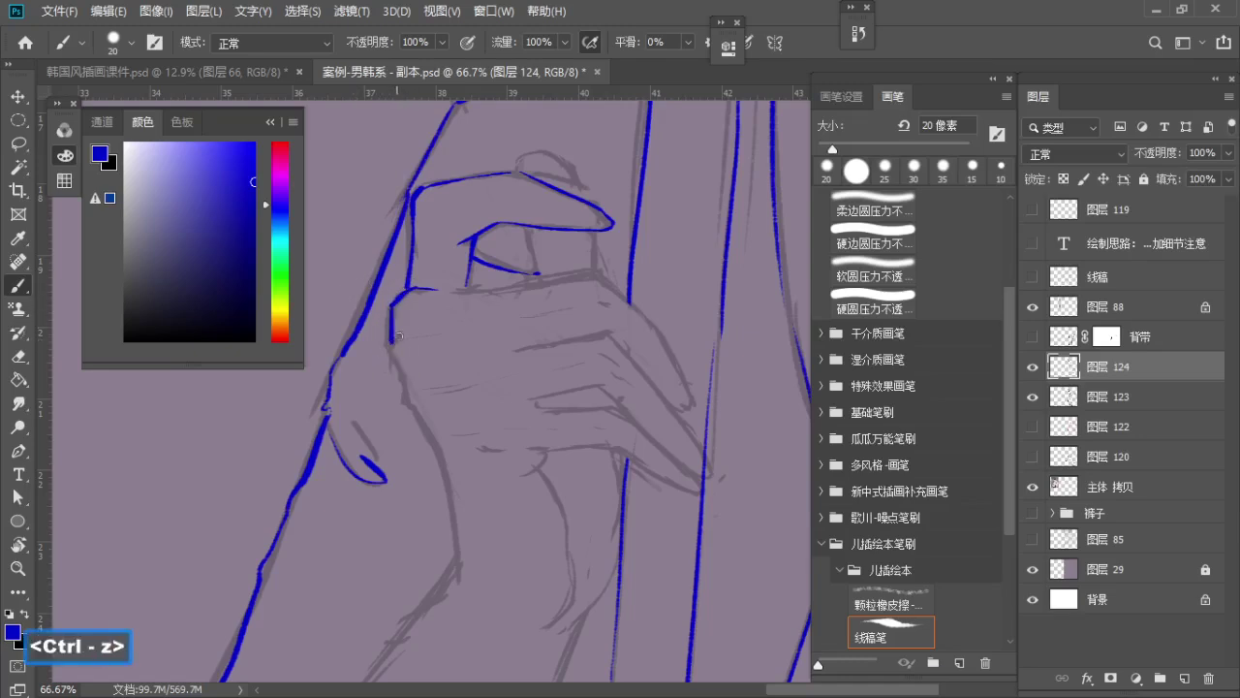
left_click_drag(458, 331, 415, 375)
key("ctrl+z")
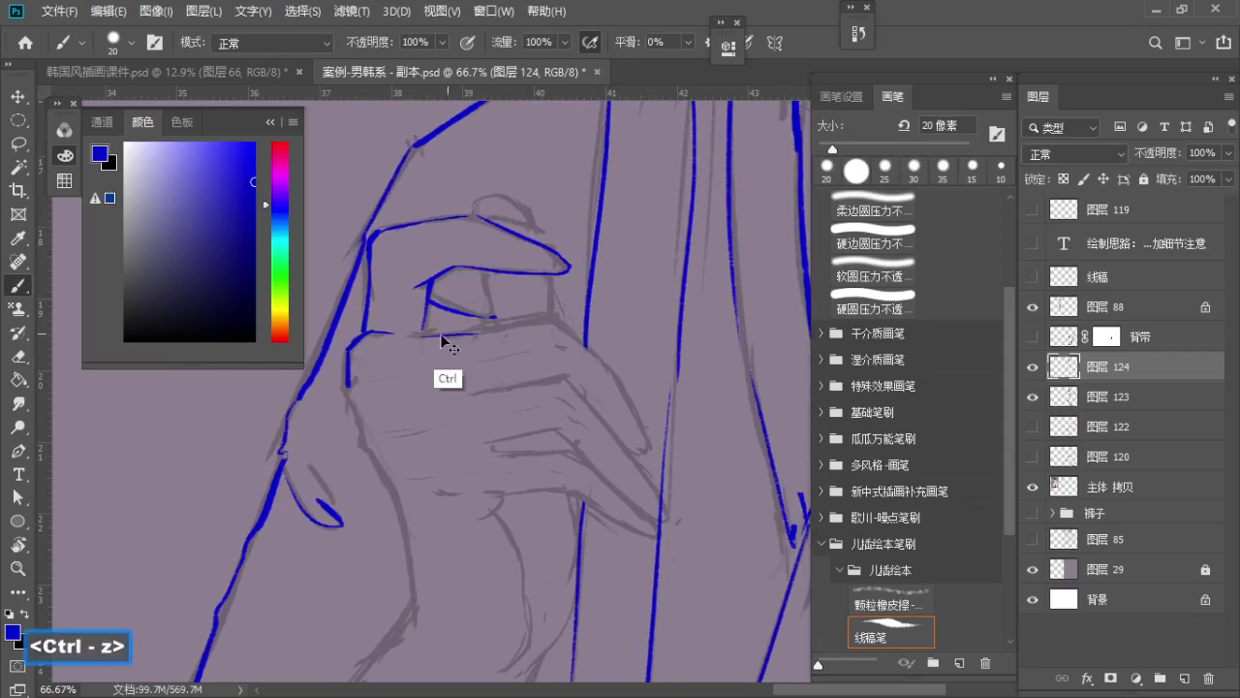
Ink the second finger's top edge from the base of the gap across to the bent joint
mouse_move(409, 330)
left_mouse_down()
mouse_move(531, 316)
mouse_move(477, 307)
left_mouse_up()
key("ctrl+z")
key("space")
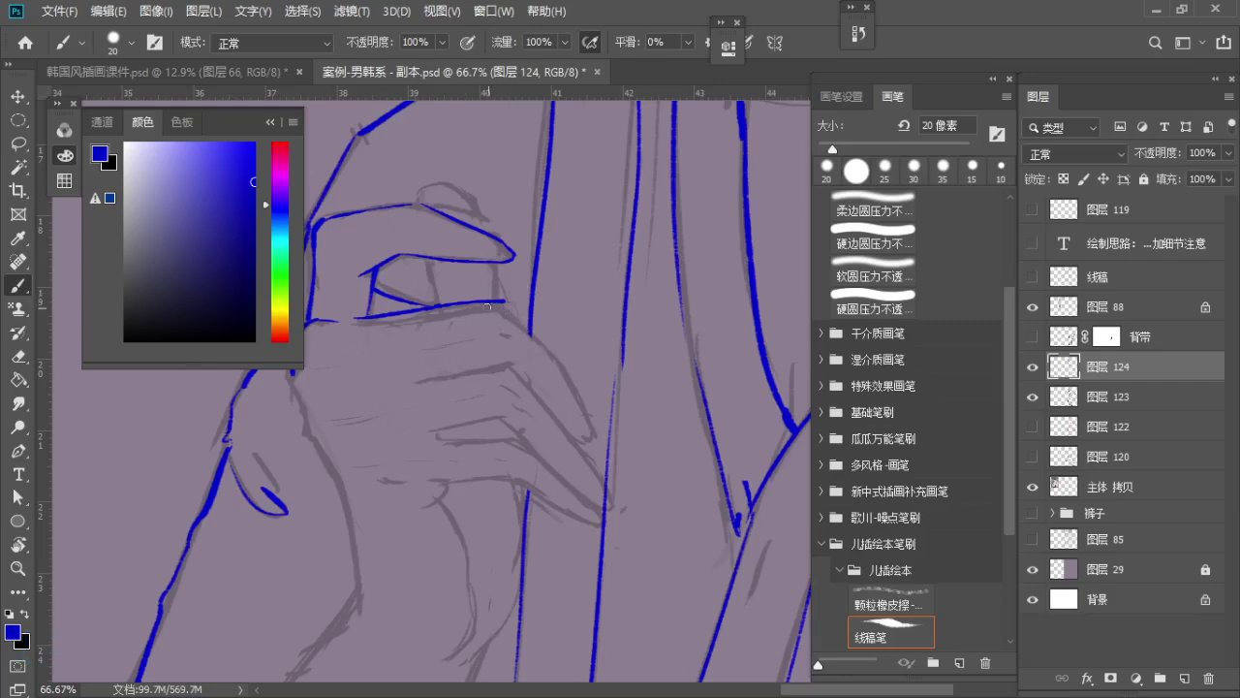
key("ctrl+z")
key("ctrl+z")
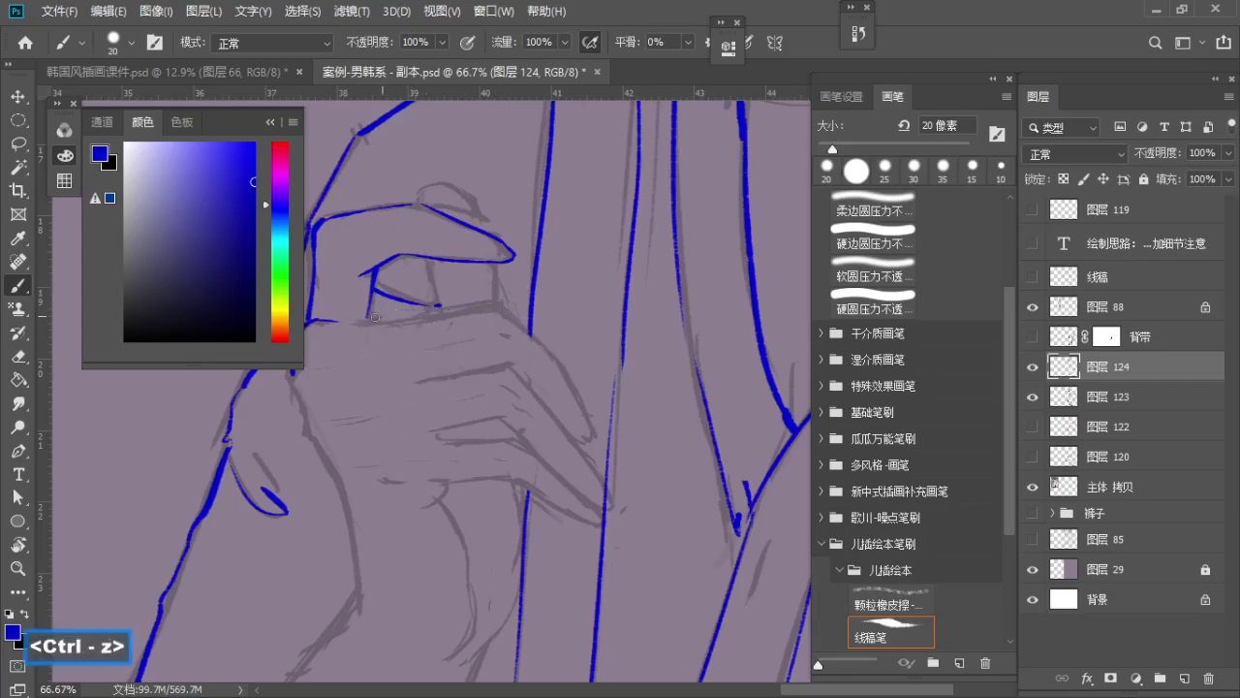
key("ctrl+z")
mouse_move(355, 319)
left_mouse_down()
mouse_move(467, 309)
mouse_move(457, 303)
left_mouse_up()
key("ctrl+z")
key("ctrl+z")
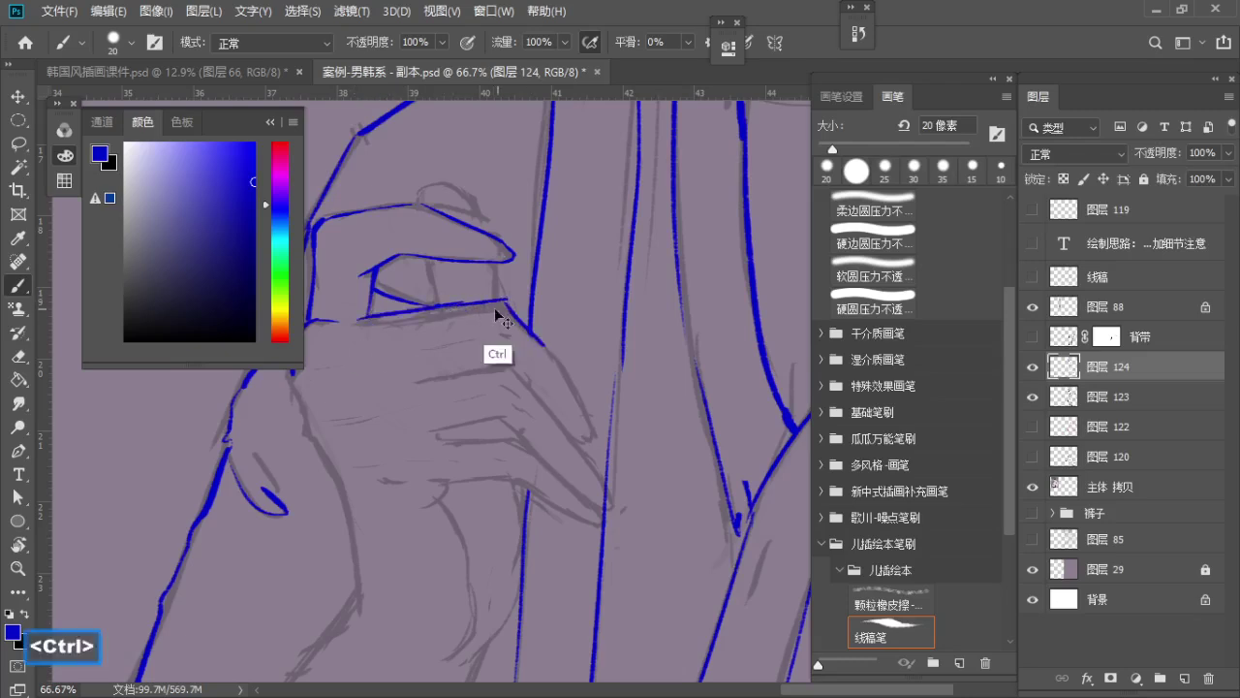
key("ctrl+z")
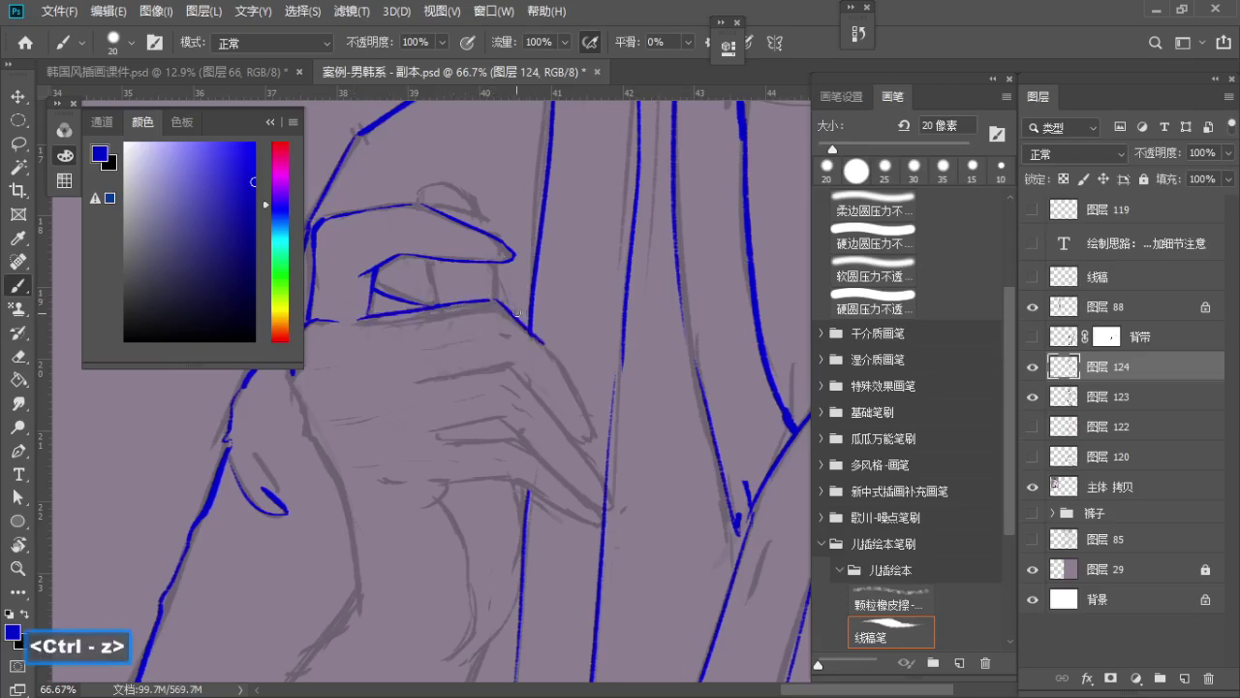
Ink the second finger's outer edge from the bent joint down to the fingertip
mouse_move(501, 302)
left_mouse_down()
mouse_move(557, 359)
mouse_move(593, 438)
left_mouse_up()
key("ctrl+z")
key("ctrl+z")
left_click_drag(557, 357, 594, 439)
key("ctrl+z")
Ink the line separating the second and third fingers, from the knuckles to just past the bend
left_click_drag(403, 381, 505, 357)
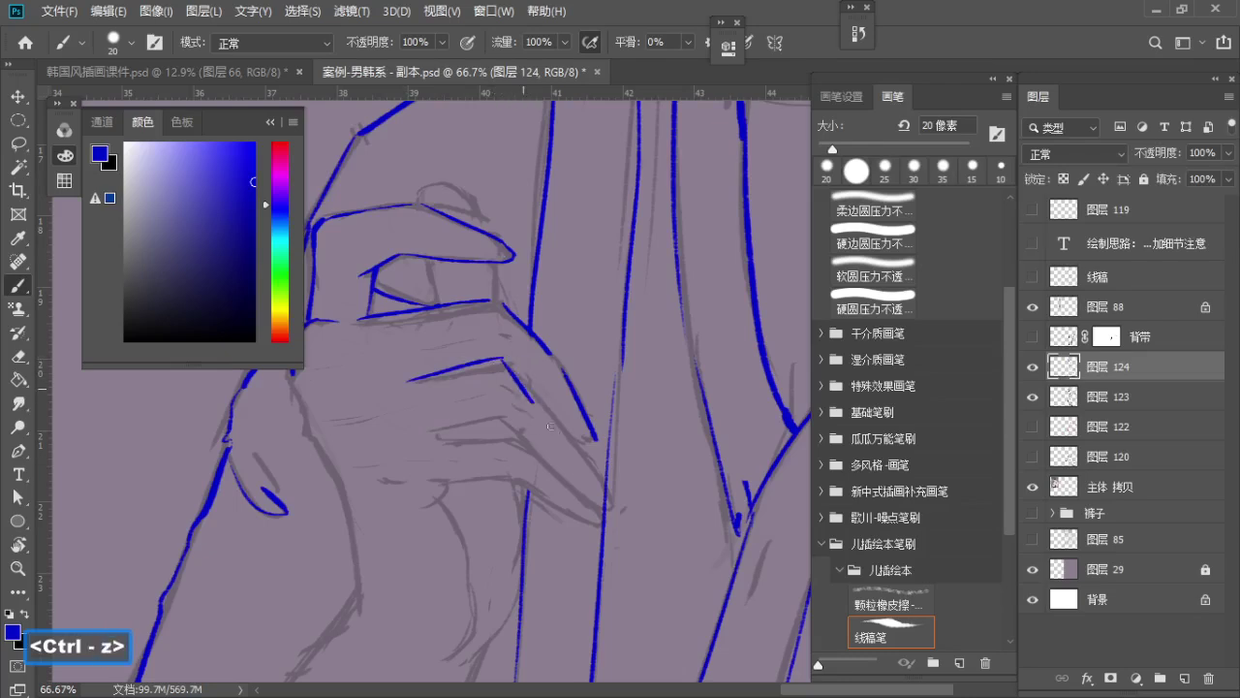
left_click_drag(551, 426, 554, 432)
key("ctrl+z")
left_click_drag(503, 359, 569, 446)
key("ctrl+z")
left_click_drag(491, 369, 510, 364)
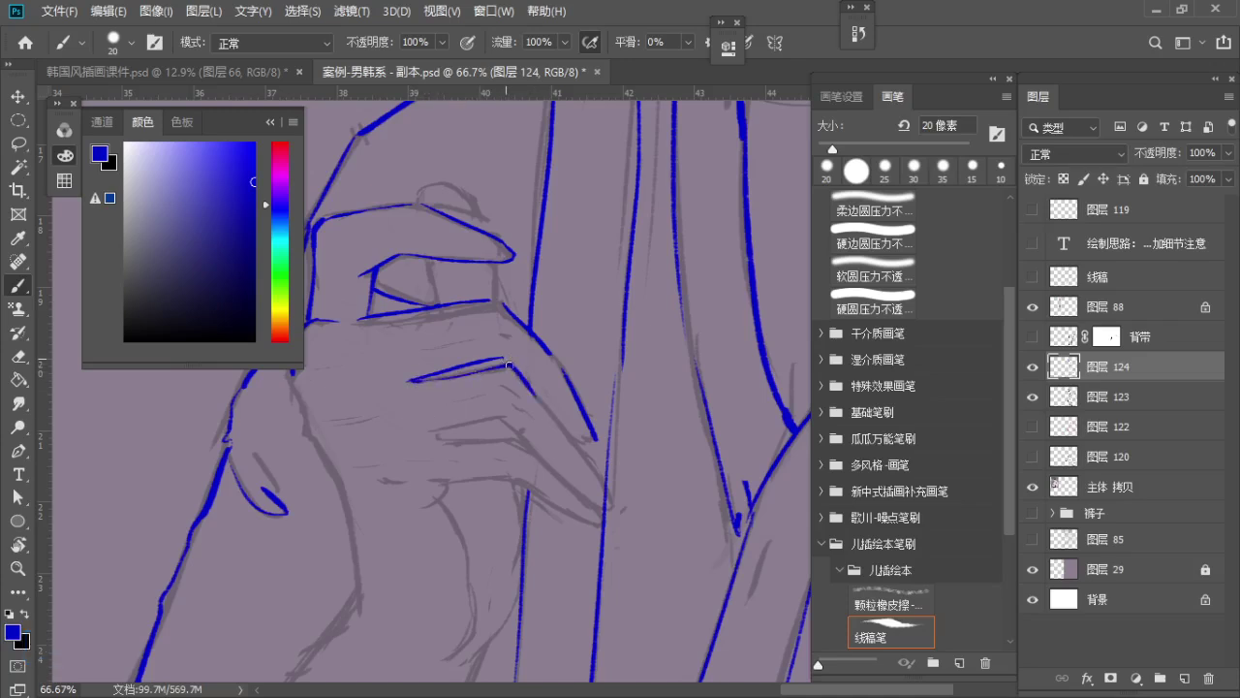
key("ctrl+z")
key("ctrl+z")
Extend the third finger's outer edge from the bend down to its tip over the strap line
mouse_move(528, 385)
left_mouse_down()
mouse_move(595, 478)
mouse_move(591, 466)
left_mouse_up()
key("ctrl+z")
left_click_drag(532, 390, 612, 510)
key("ctrl+z")
left_click_drag(592, 468, 615, 512)
key("ctrl+z")
Ink the upper and lower lines of the narrow pointed gap between the third and lowest fingers
mouse_move(426, 435)
left_mouse_down()
mouse_move(503, 420)
mouse_move(557, 481)
left_mouse_up()
key("ctrl+z")
mouse_move(509, 428)
left_mouse_down()
mouse_move(575, 499)
mouse_move(520, 448)
mouse_move(528, 459)
left_mouse_up()
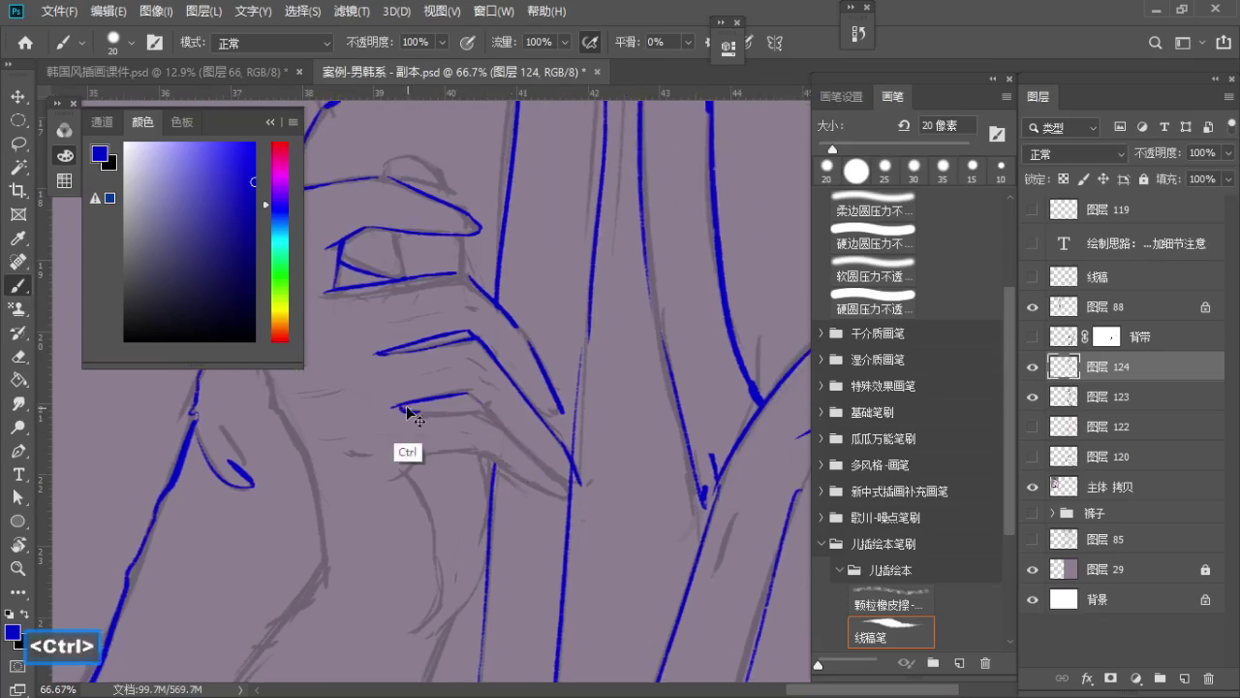
key("ctrl+z")
key("e")
key("b")
left_click_drag(400, 411, 500, 417)
key("ctrl+z")
key("ctrl+z")
left_click_drag(402, 410, 500, 408)
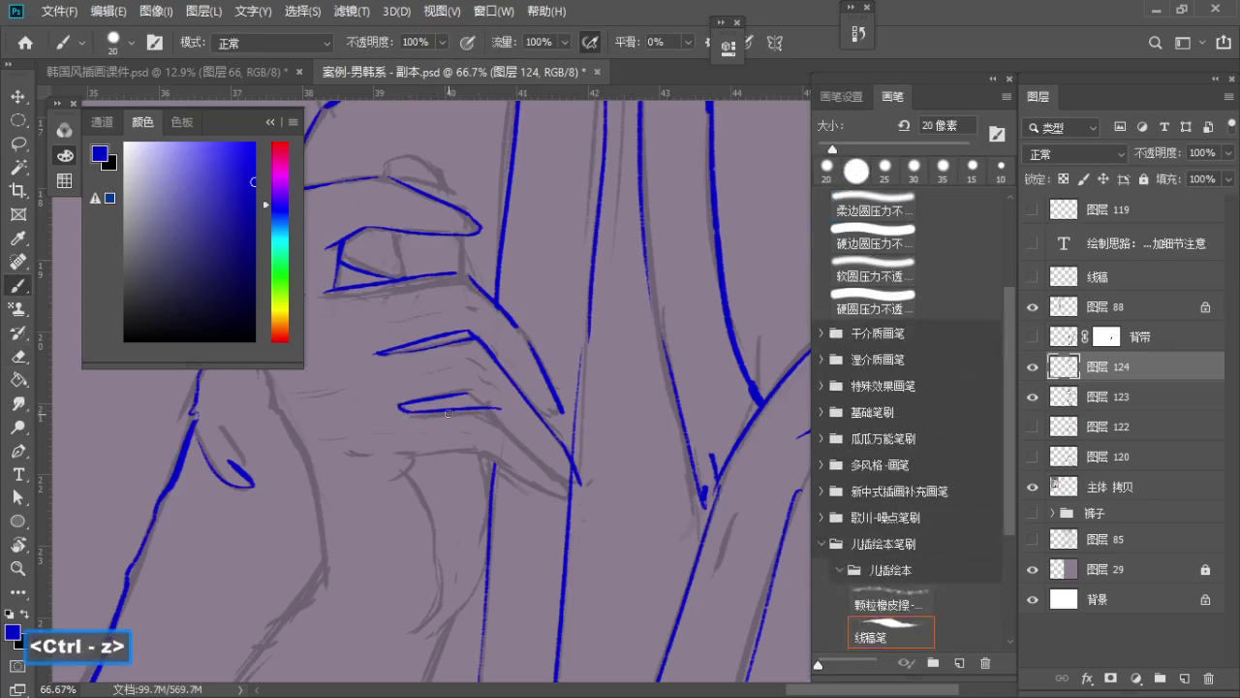
key("ctrl+z")
left_click_drag(401, 410, 482, 415)
key("ctrl+z")
key("ctrl+z")
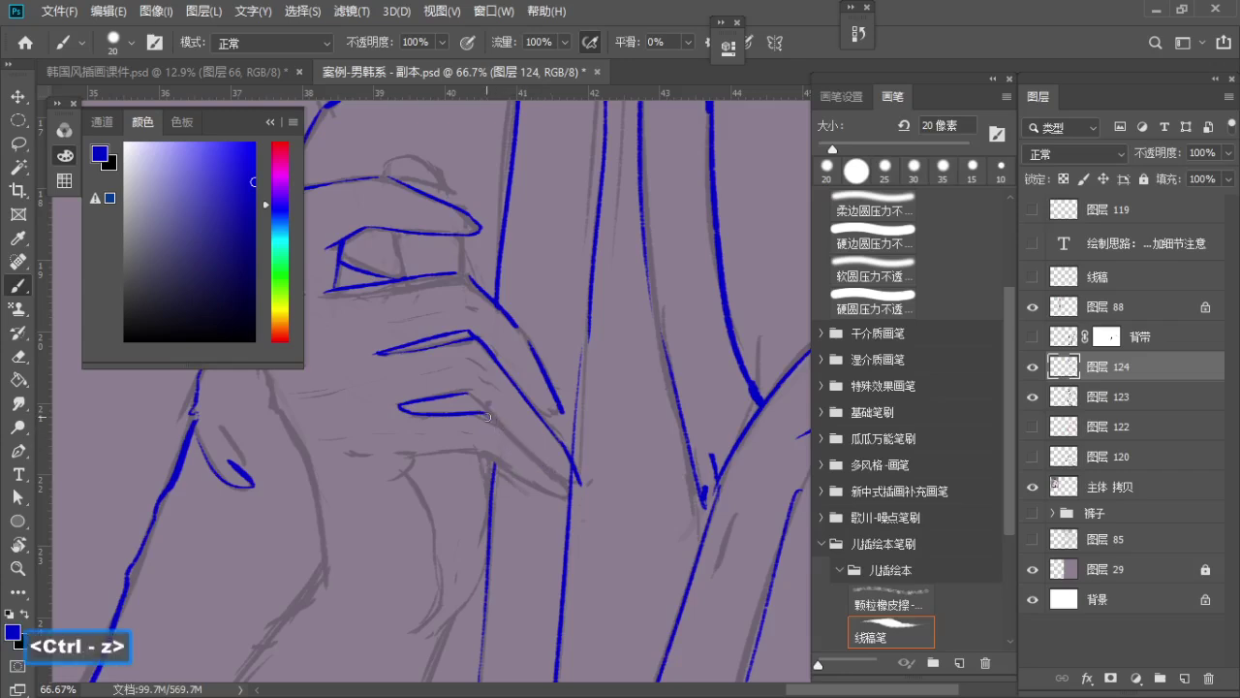
Ink the lowest finger's upper edge from the gap down to its tip
left_click_drag(551, 476, 571, 498)
key("ctrl+z")
key("ctrl+z")
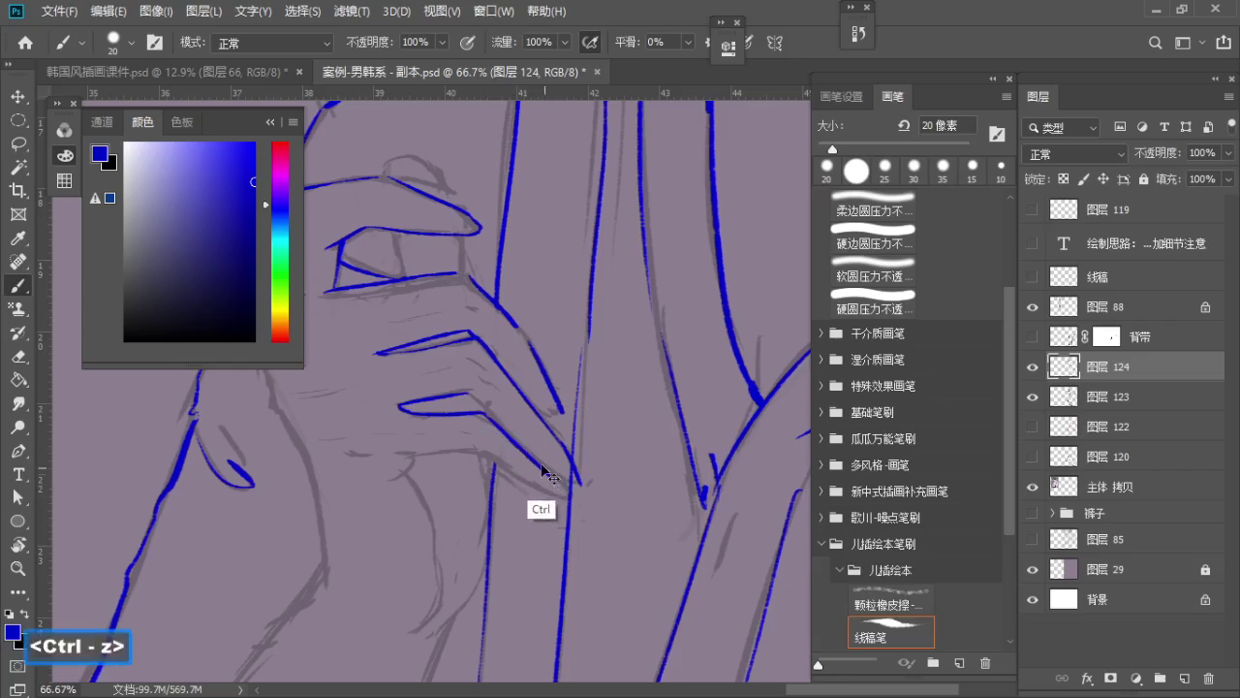
key("ctrl+z")
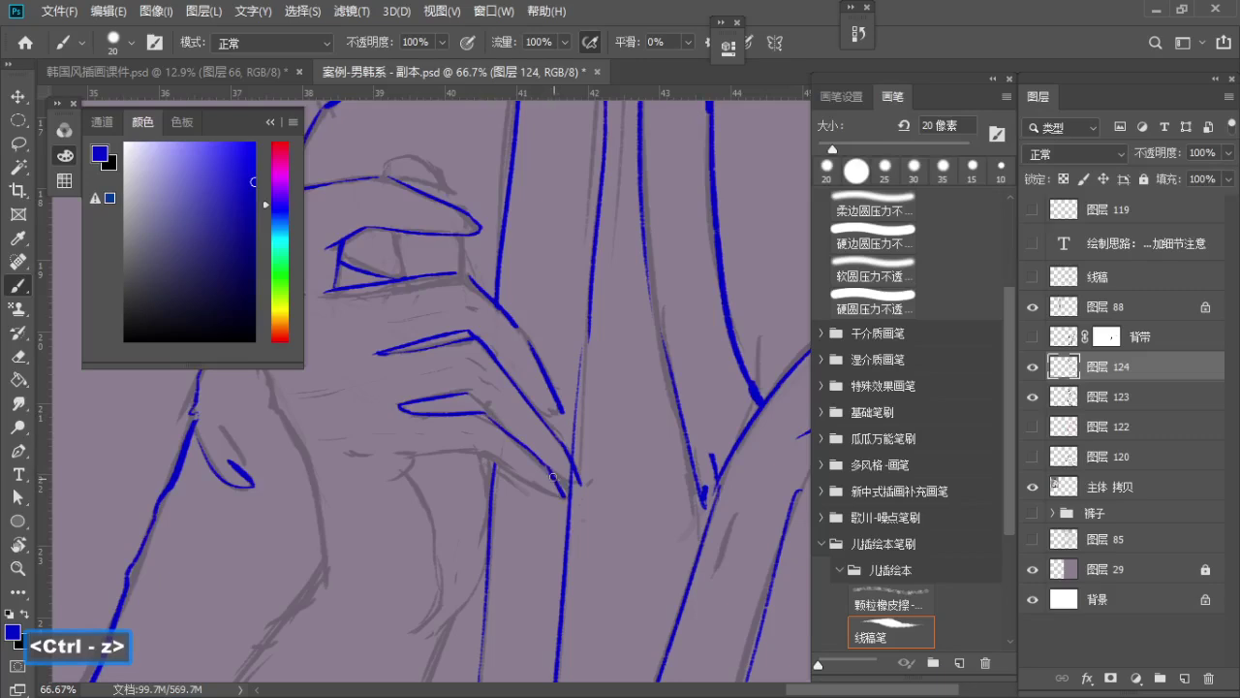
Ink the lowest finger's underside and close the rounded tips of the lowest and third fingers
mouse_move(403, 456)
left_mouse_down()
mouse_move(488, 453)
mouse_move(545, 498)
left_mouse_up()
key("ctrl+z")
left_click_drag(489, 455, 533, 491)
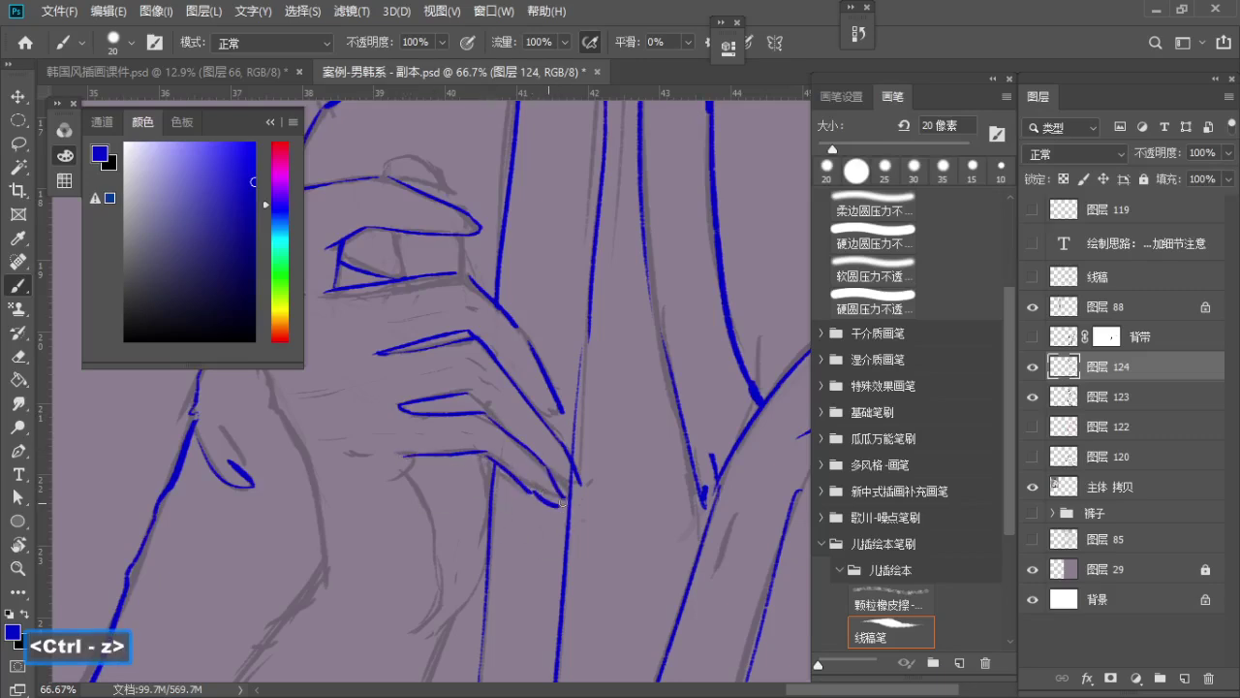
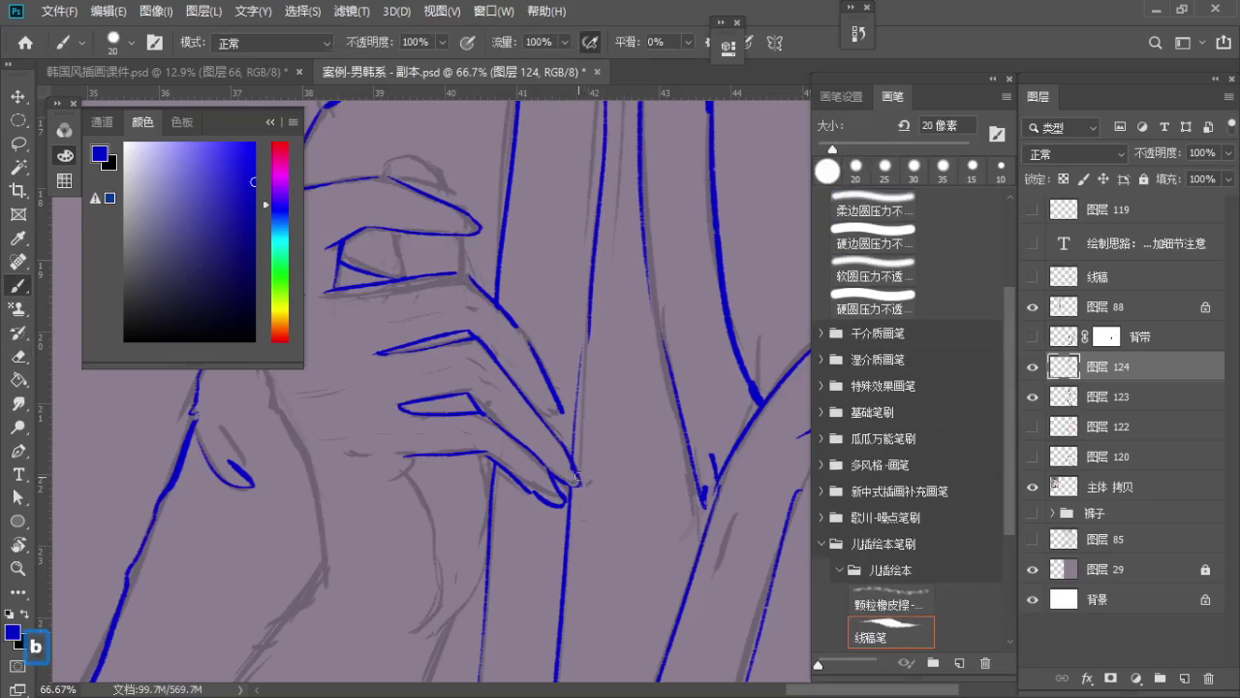
key("b")
key("ctrl+z")
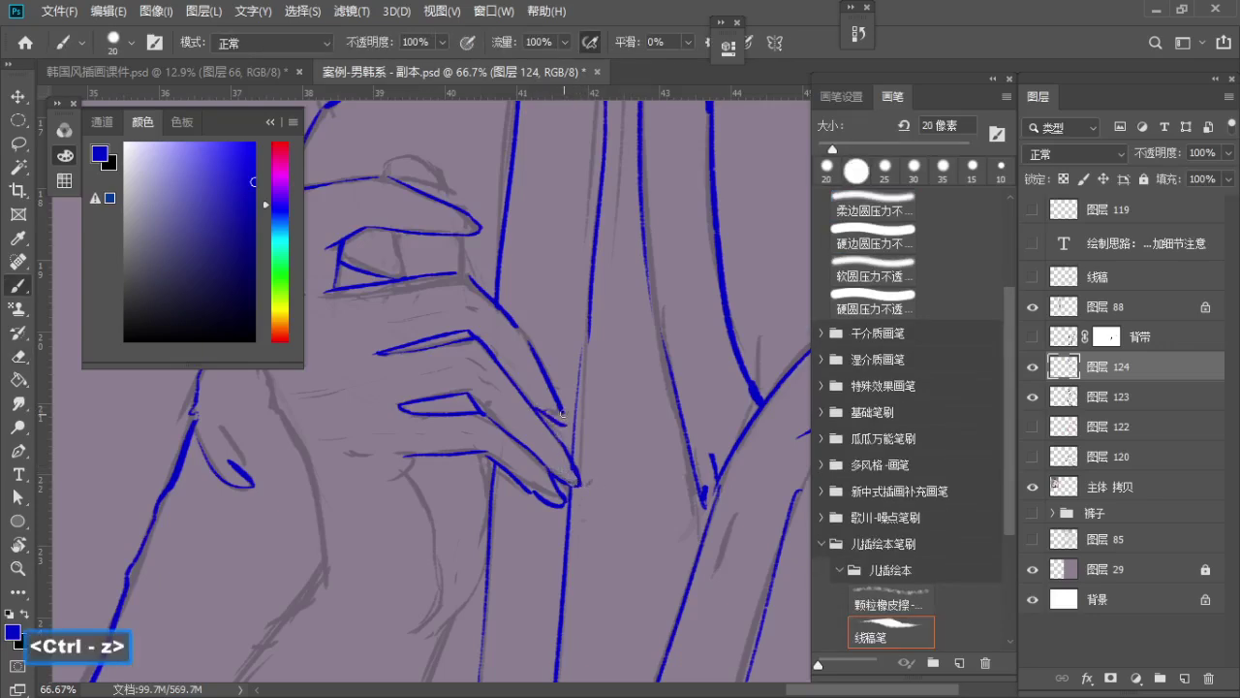
Erase the lower part of the second finger's outer edge and redraw it to meet the closed fingertip
key("ctrl+z")
key("e")
key("b")
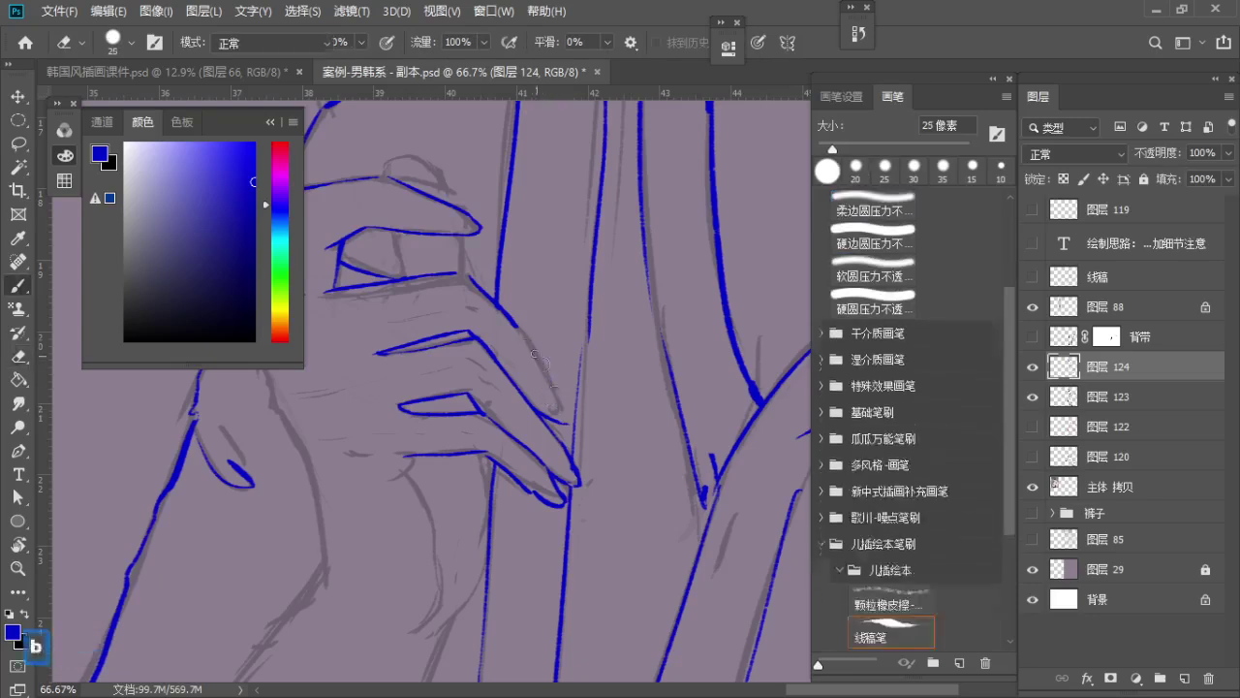
key("ctrl+z")
left_click_drag(568, 411, 510, 330)
left_click_drag(502, 386, 560, 343)
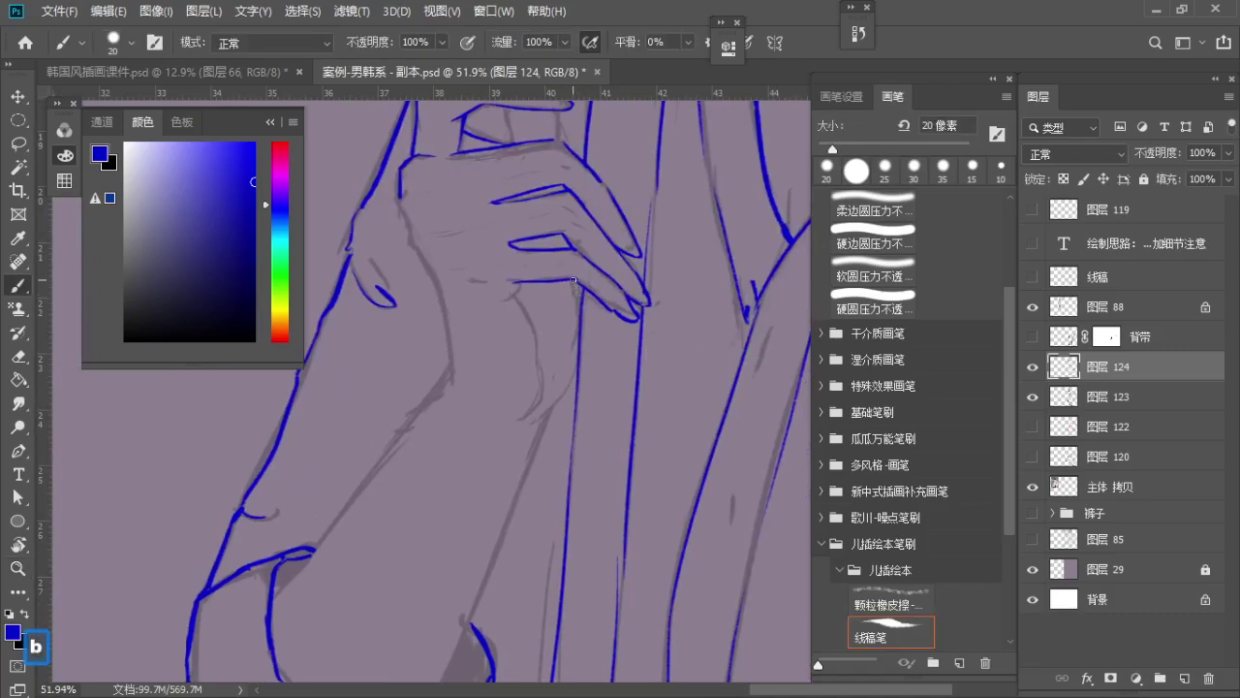
Erase the strap line crossing the palm and ink the palm's outer curve and inner crease below the lowest finger
key("ctrl+z")
key("e")
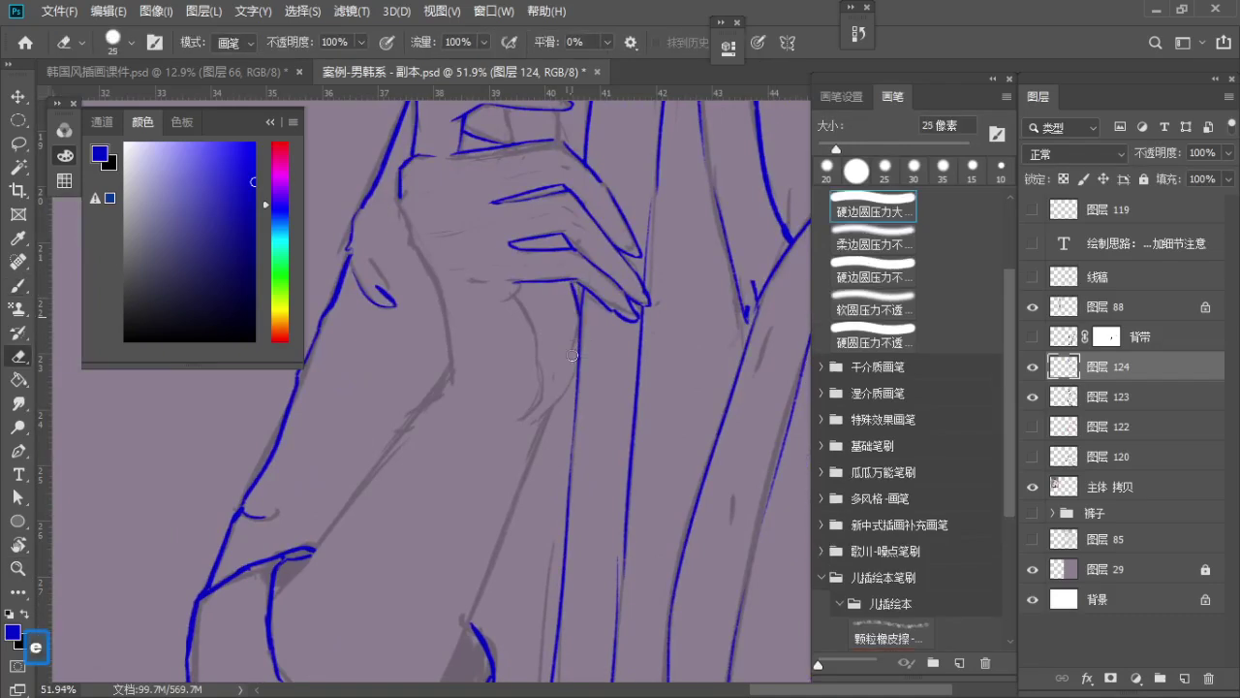
key("b")
key("ctrl+z")
key("e")
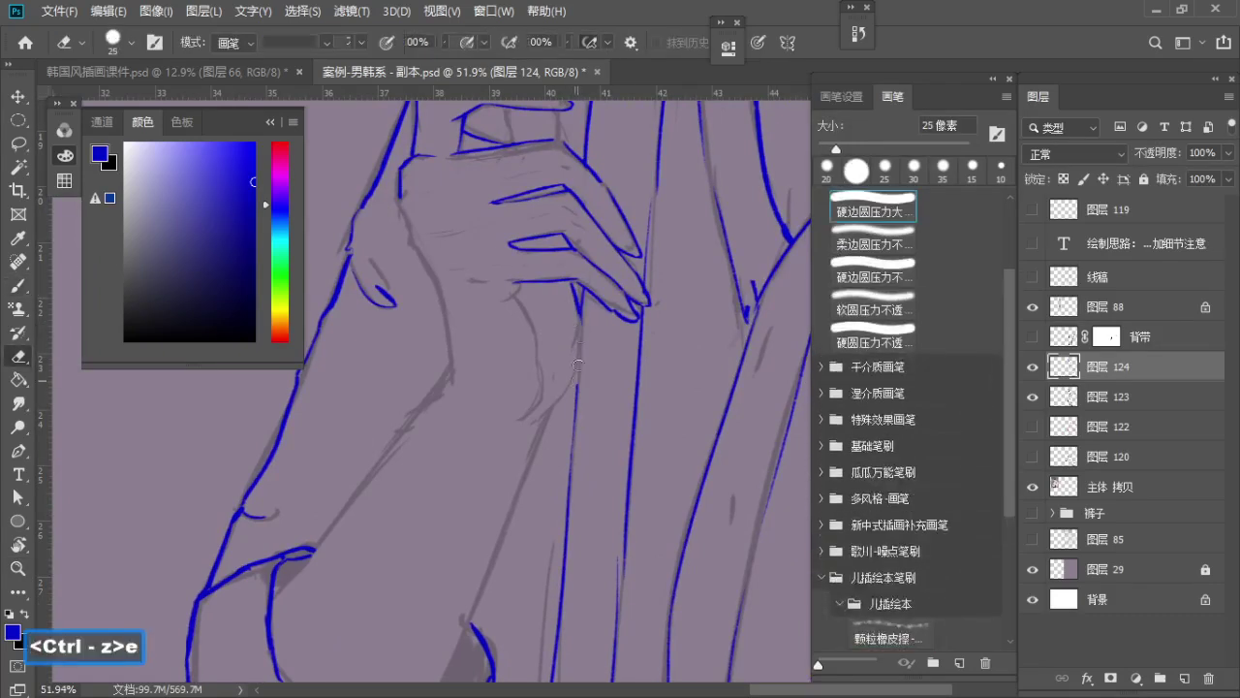
key("b")
key("ctrl+z")
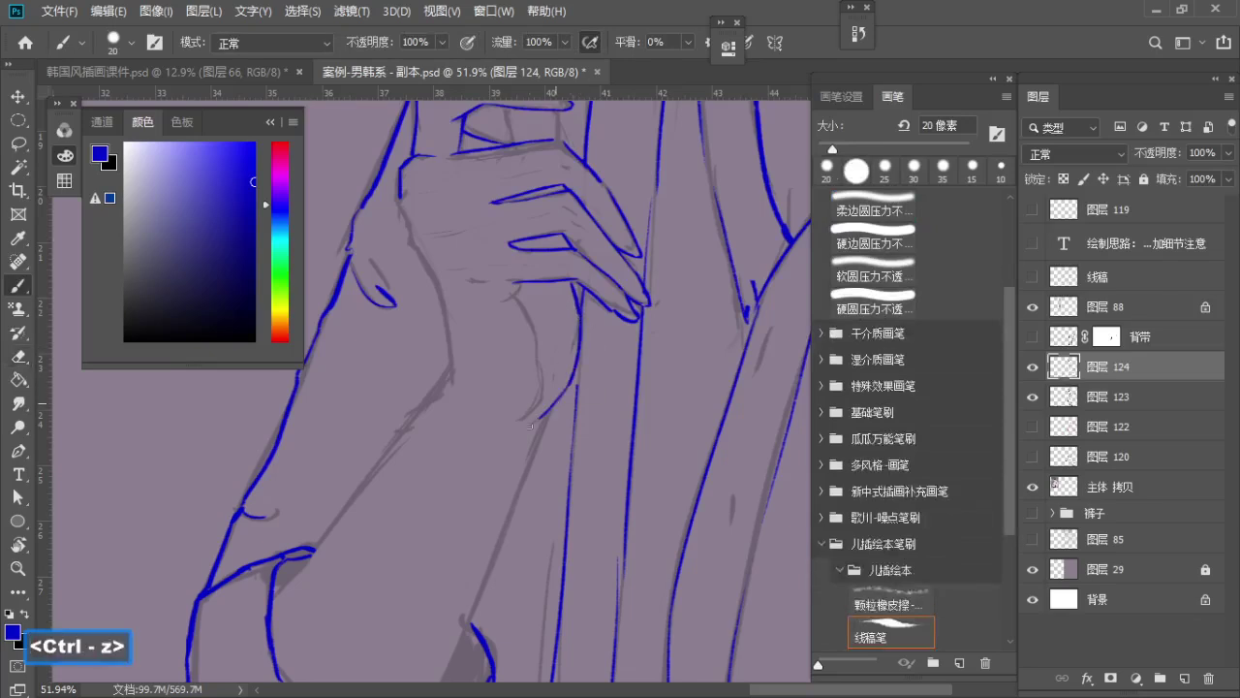
mouse_move(542, 411)
left_mouse_down()
mouse_move(524, 427)
mouse_move(541, 361)
left_mouse_up()
Ink the back of the hand from the knuckle corner down to the bend at the wrist
left_click_drag(415, 141, 420, 162)
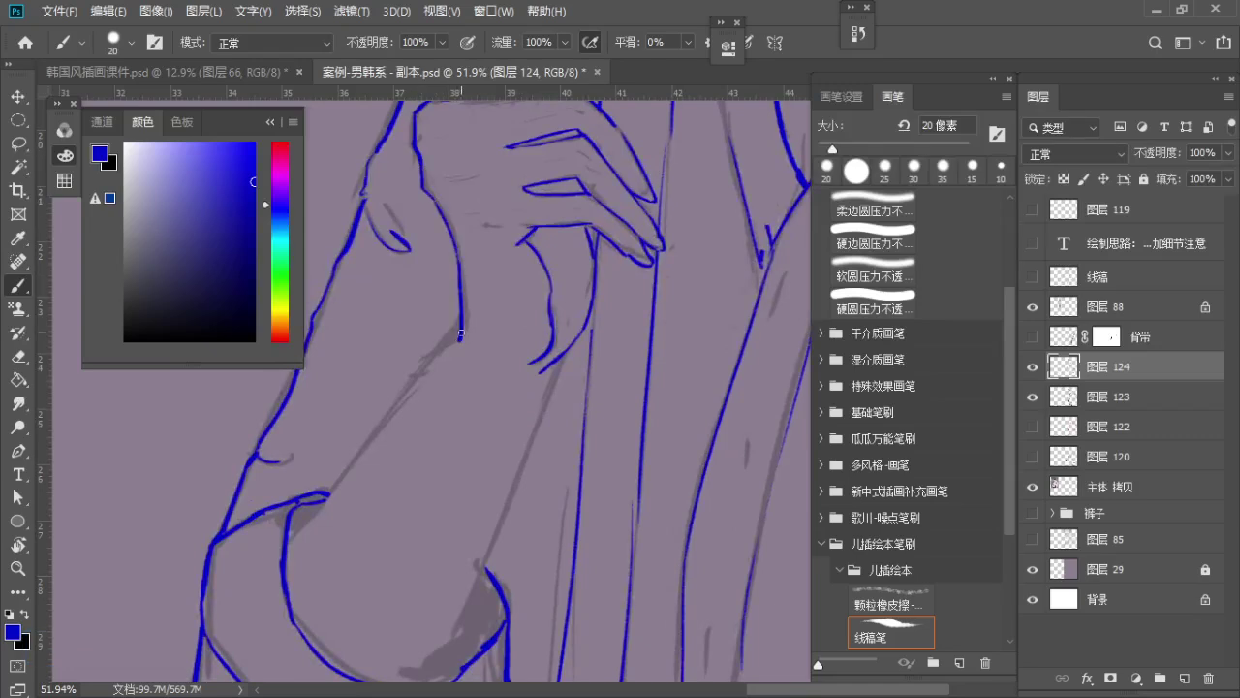
left_click_drag(461, 332, 504, 288)
key("ctrl+z")
left_click_drag(501, 224, 513, 299)
key("z")
mouse_move(520, 302)
left_mouse_down()
mouse_move(484, 285)
mouse_move(521, 320)
left_mouse_up()
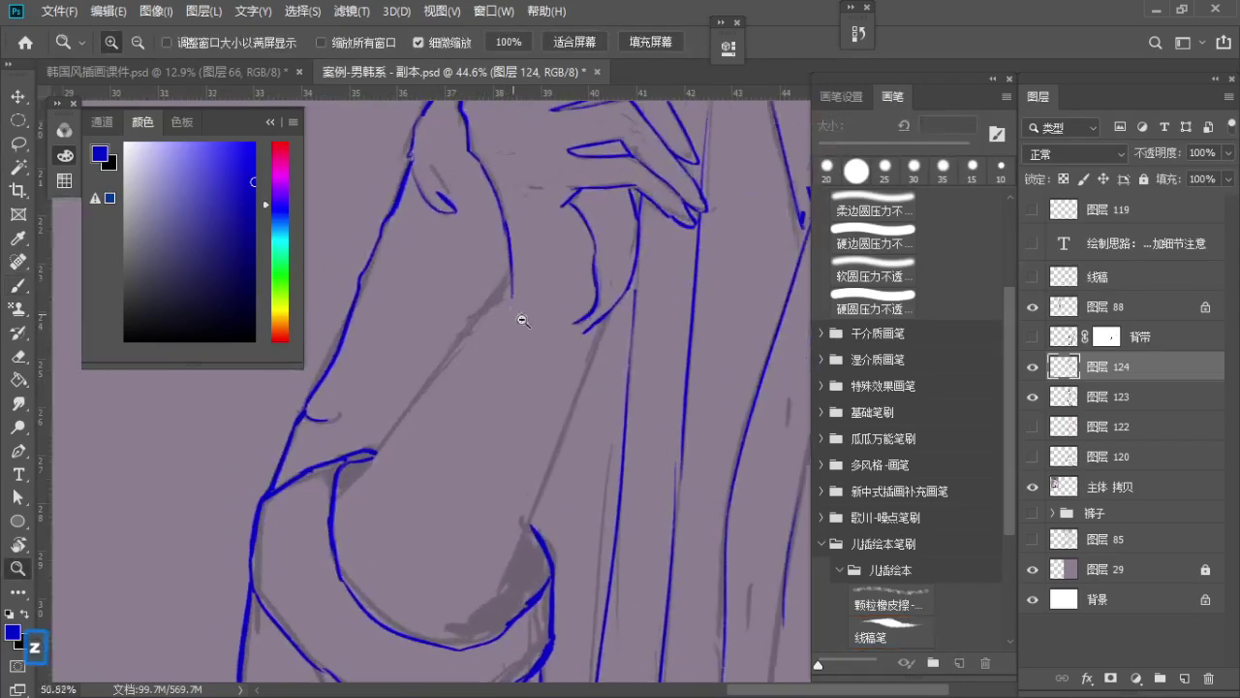
key("ctrl+z")
mouse_move(502, 220)
left_mouse_down()
mouse_move(512, 290)
mouse_move(372, 432)
left_mouse_up()
key("ctrl+z")
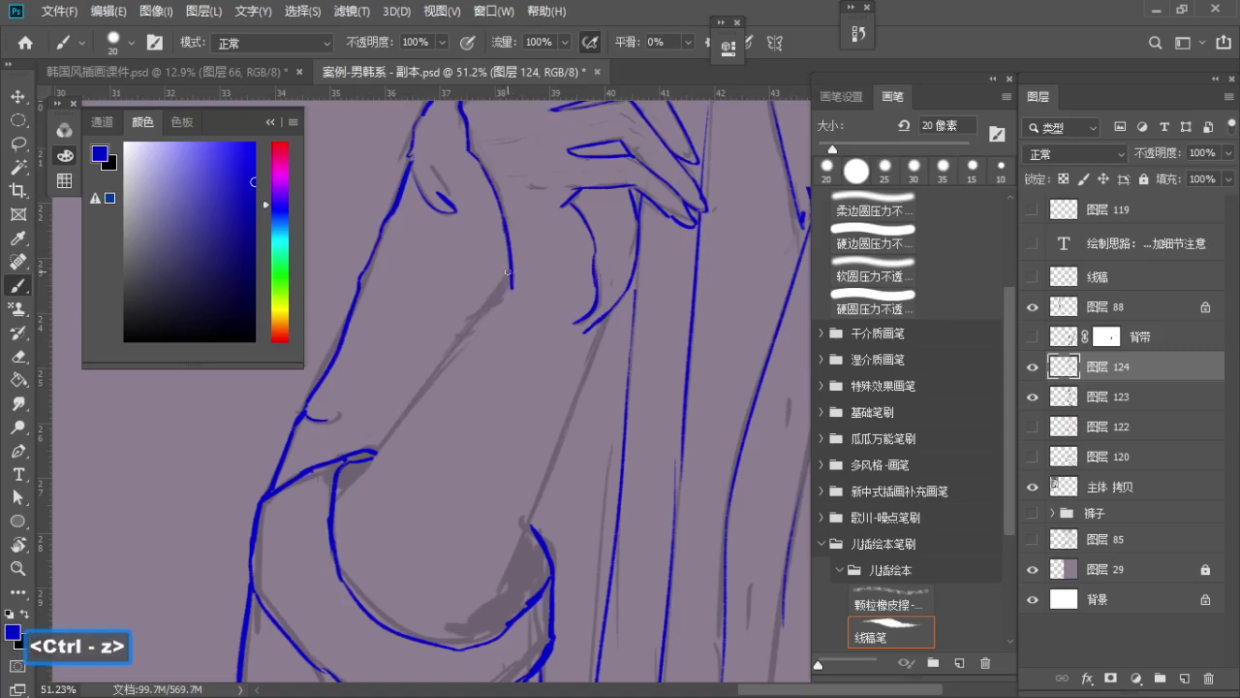
Trace the upper edge of the raised forearm in blue from the wrist down to the rolled cuff
left_click_drag(508, 271, 438, 371)
key("ctrl+z")
left_click_drag(437, 376, 344, 490)
key("ctrl+z")
Trace the upper half of the raised forearm's other edge in blue, from the wrist towards the elbow
key("space")
left_click_drag(530, 385, 498, 330)
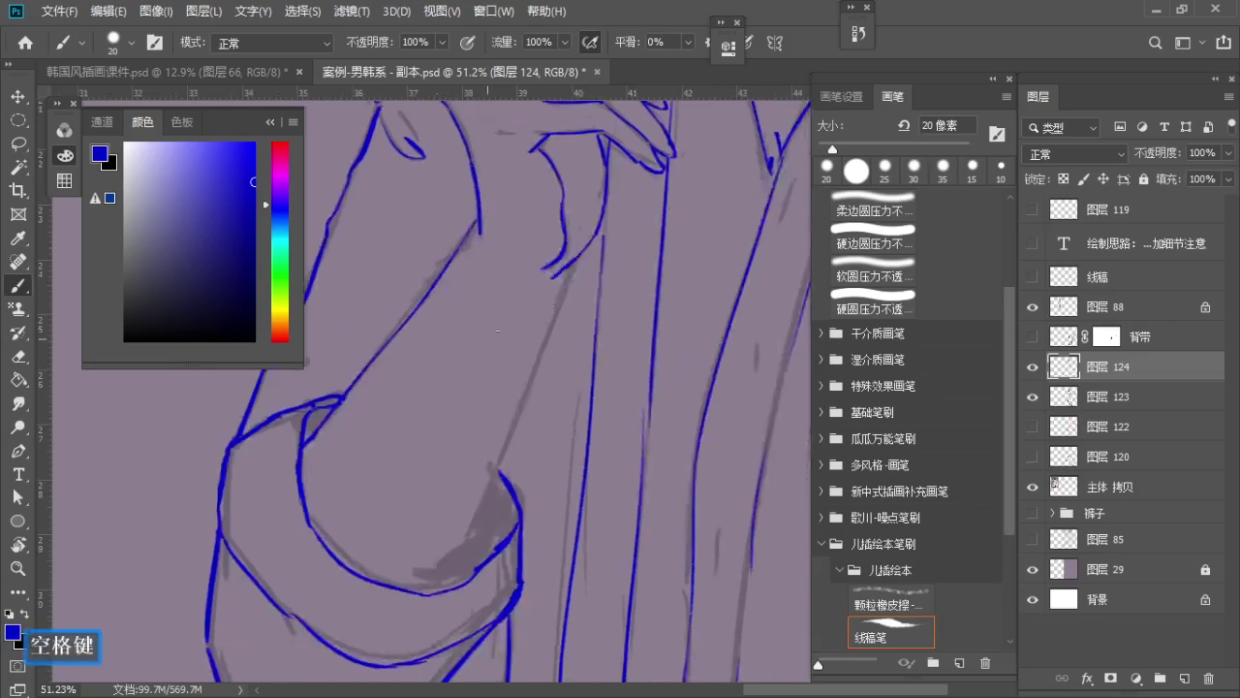
left_click_drag(578, 262, 534, 369)
key("ctrl+z")
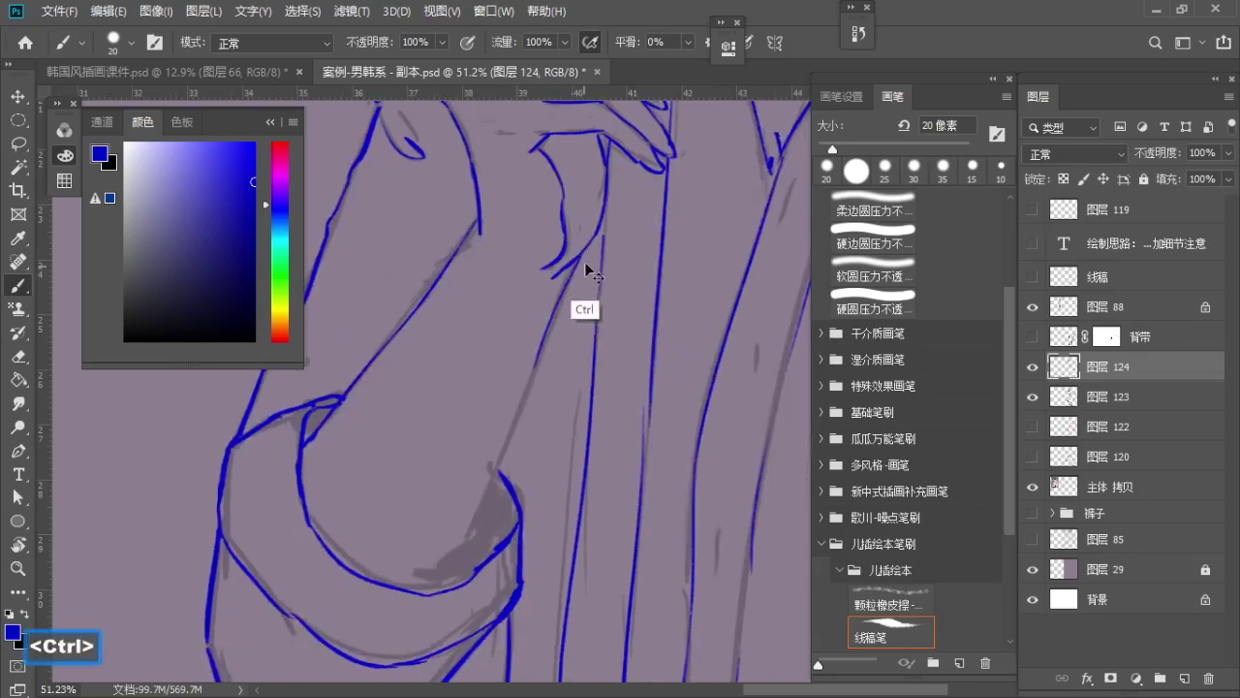
key("ctrl+z")
left_click_drag(588, 246, 475, 502)
key("ctrl+z")
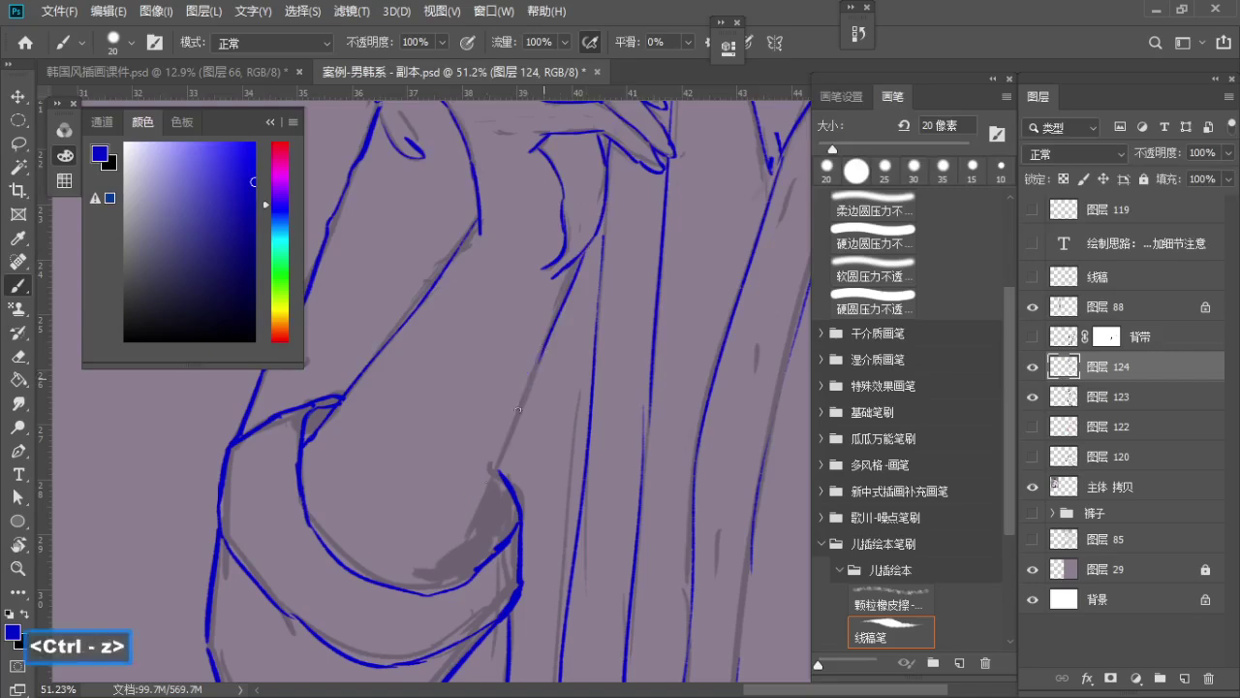
Continue the forearm's inner edge in blue down into the opening of the rolled cuff
left_click_drag(542, 352, 477, 507)
key("ctrl+z")
key("ctrl+z")
left_click_drag(537, 374, 479, 521)
key("z")
mouse_move(498, 473)
left_mouse_down()
mouse_move(466, 532)
mouse_move(479, 531)
left_mouse_up()
key("ctrl+z")
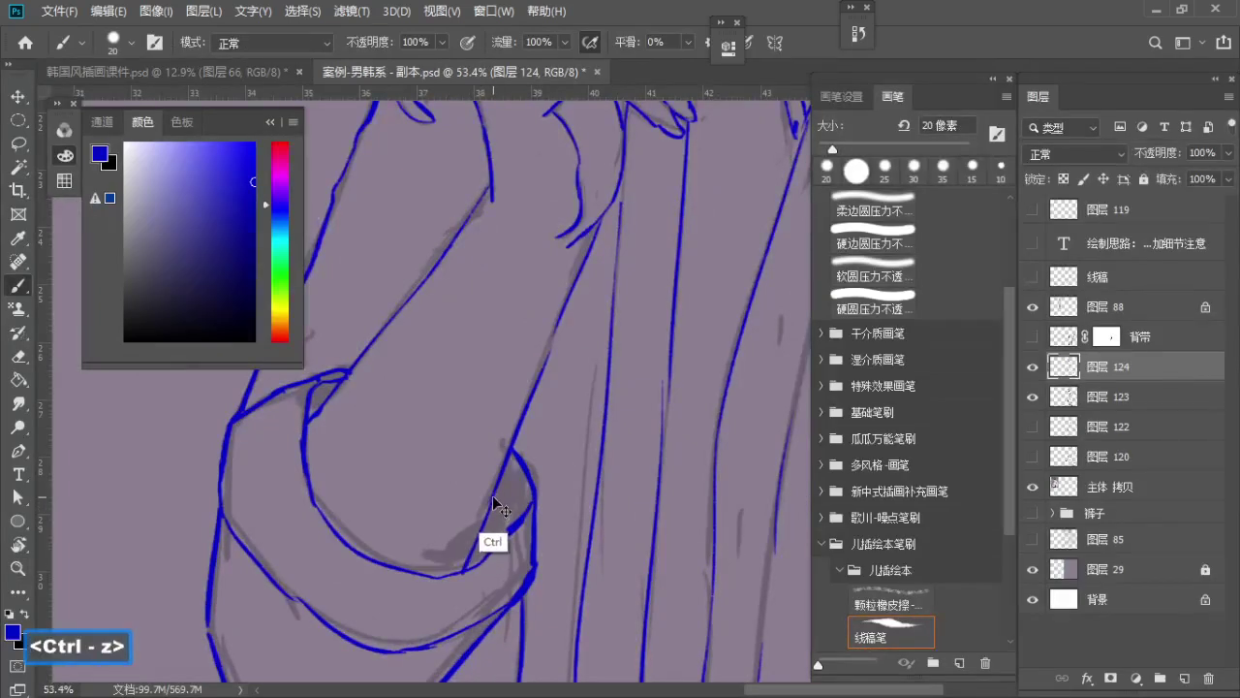
key("ctrl+z")
left_click_drag(495, 490, 461, 565)
Hide layer 图层 123 to view the whole figure's line art
key("z")
left_click_drag(479, 487, 339, 496)
key("space")
left_click_drag(448, 485, 372, 455)
key("z")
mouse_move(455, 411)
left_mouse_down()
mouse_move(423, 410)
mouse_move(494, 387)
left_mouse_up()
key("b")
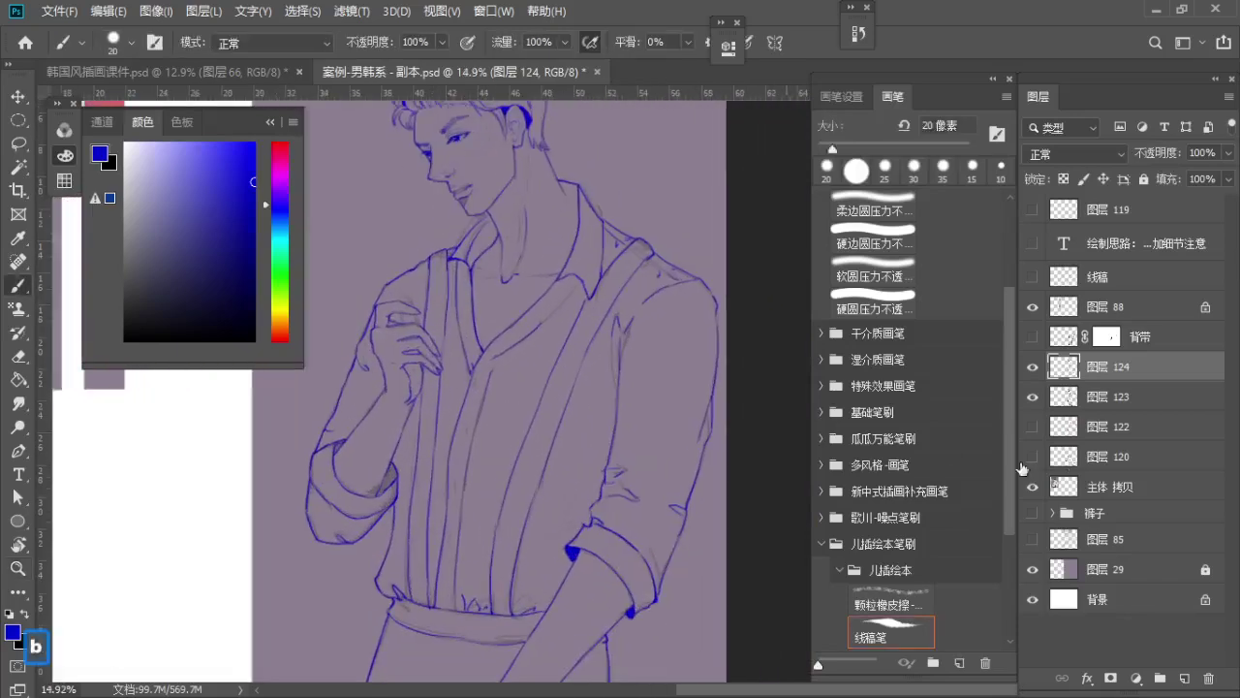
key("z")
left_click_drag(606, 272, 566, 264)
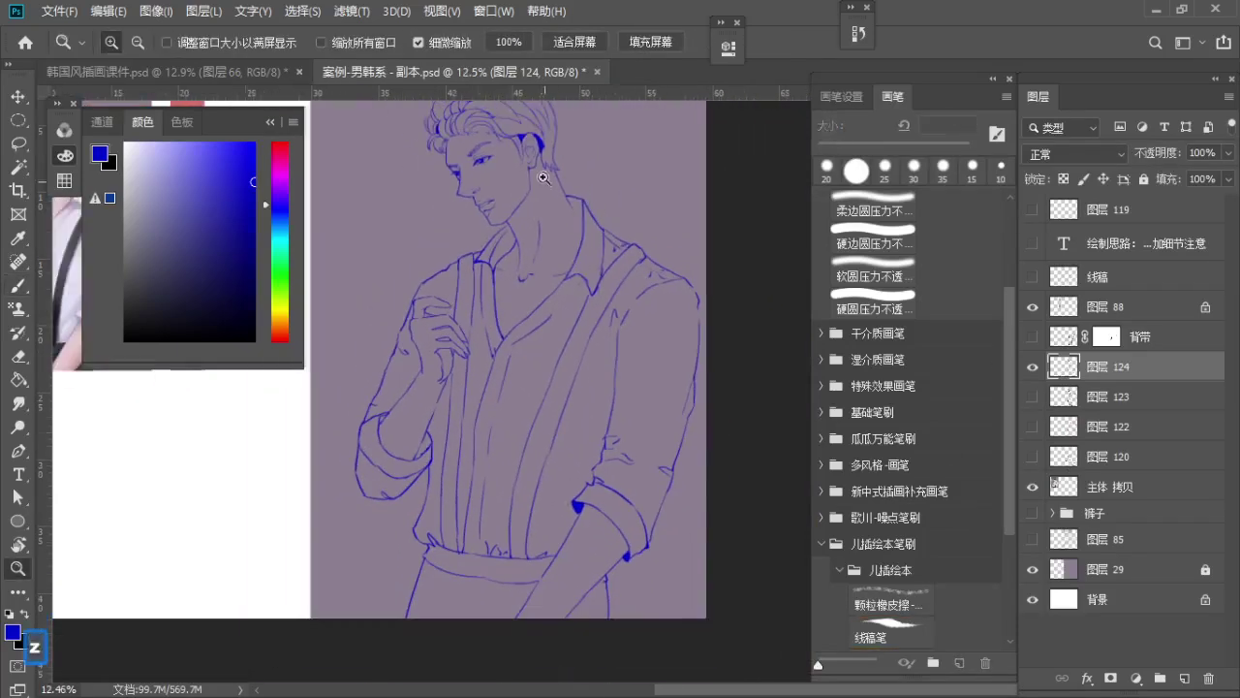
Extend the back neck line in blue down inside the standing collar until it meets the collar edge
key("space")
mouse_move(553, 204)
left_mouse_down()
mouse_move(573, 249)
mouse_move(550, 192)
mouse_move(628, 268)
left_mouse_up()
key("z")
key("space")
mouse_move(659, 294)
left_mouse_down()
mouse_move(604, 329)
mouse_move(590, 361)
left_mouse_up()
left_click_drag(590, 360, 630, 340)
key("b")
key("ctrl+z")
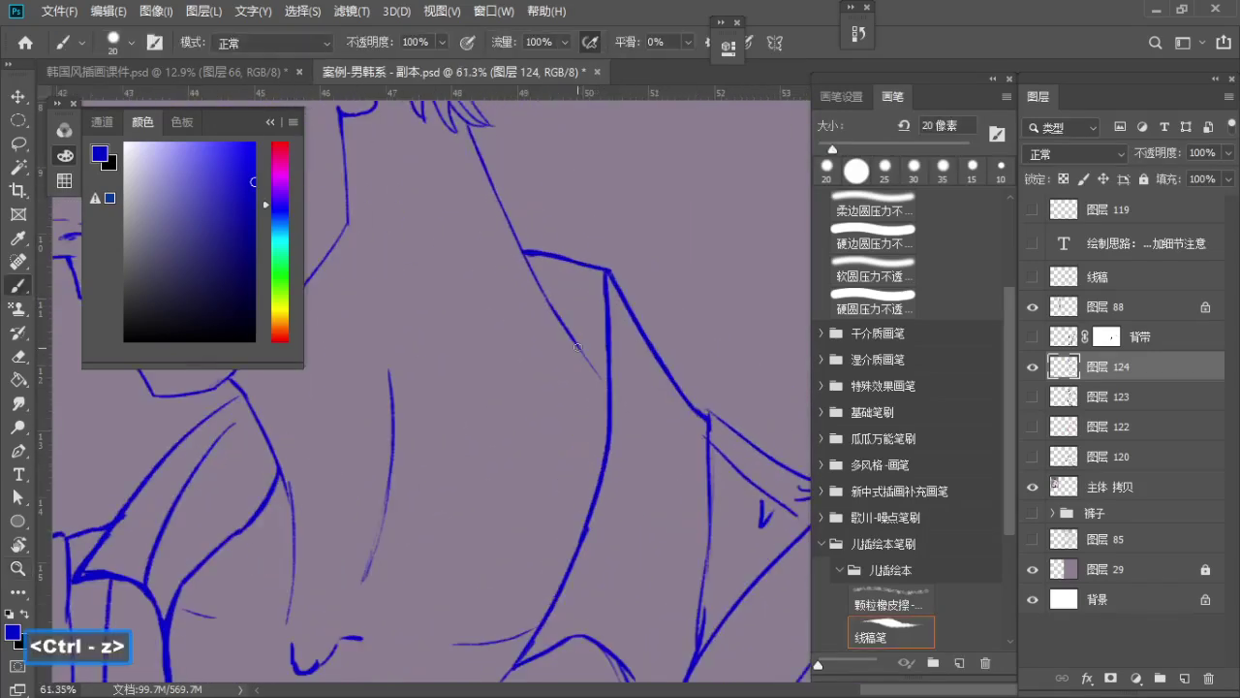
key("space")
left_click_drag(560, 400, 653, 340)
key("z")
mouse_move(489, 378)
left_mouse_down()
mouse_move(447, 372)
mouse_move(513, 351)
left_mouse_up()
key("b")
key("ctrl+z")
Thicken the blue line work at the tip of the shirt's V-neck opening
key("z")
key("b")
key("ctrl+z")
key("z")
left_click_drag(503, 343, 428, 390)
mouse_move(426, 393)
left_mouse_down()
mouse_move(492, 375)
mouse_move(494, 421)
mouse_move(467, 432)
left_mouse_up()
key("b")
key("z")
mouse_move(467, 432)
left_mouse_down()
mouse_move(424, 313)
mouse_move(490, 334)
left_mouse_up()
key("z")
left_click_drag(490, 335, 475, 339)
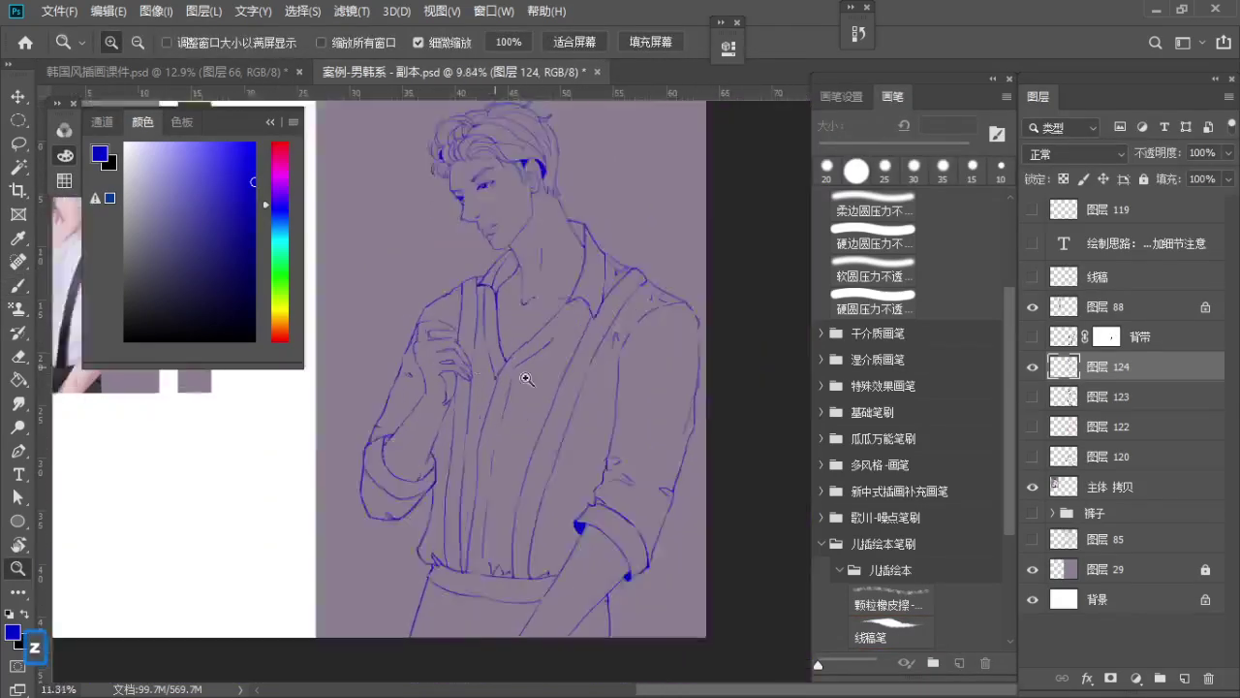
key("b")
mouse_move(524, 376)
left_mouse_down()
mouse_move(548, 393)
mouse_move(549, 350)
mouse_move(462, 385)
mouse_move(441, 378)
left_mouse_up()
key("z")
left_click_drag(448, 373, 470, 437)
key("z")
left_click_drag(501, 297, 586, 271)
left_click_drag(550, 246, 604, 279)
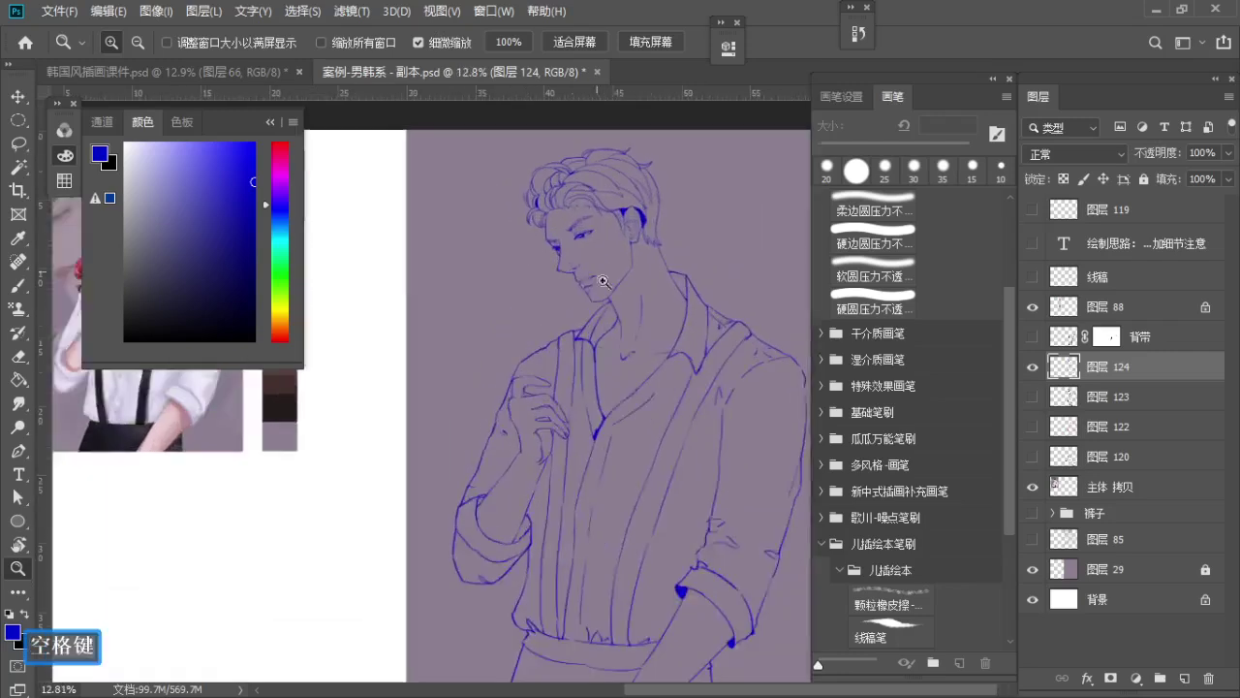
left_click_drag(629, 320, 553, 301)
left_click_drag(597, 255, 543, 221)
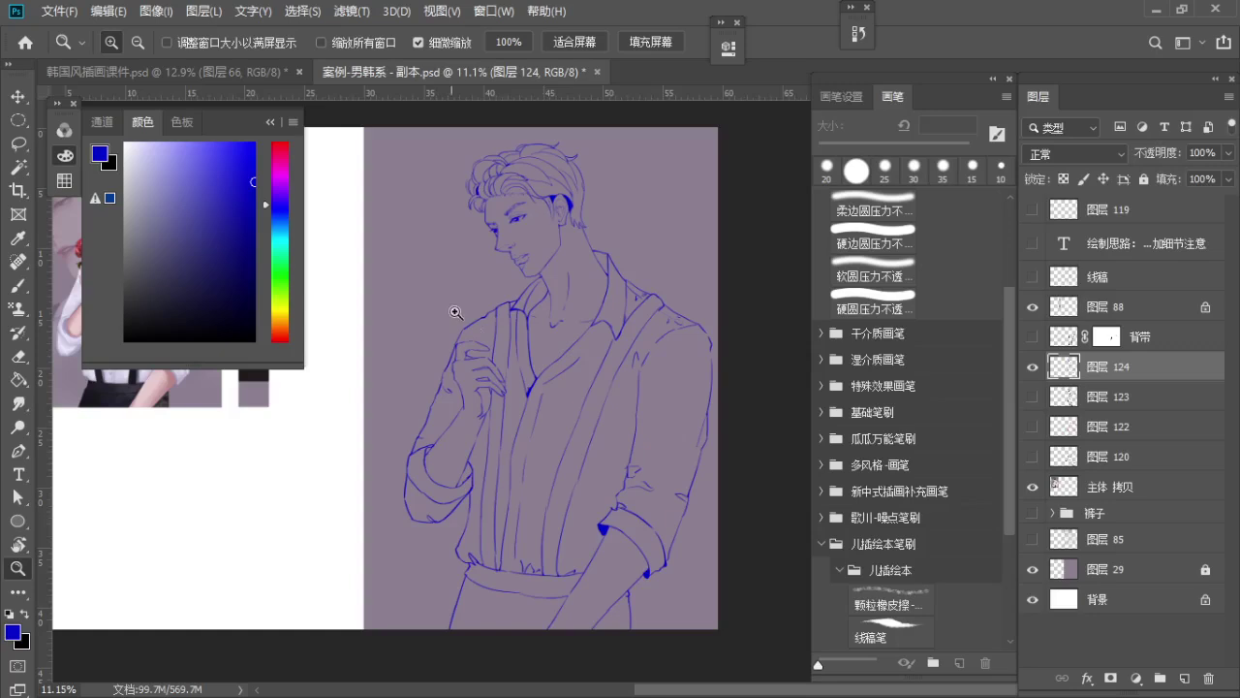
left_click_drag(516, 329, 444, 348)
mouse_move(434, 214)
left_mouse_down()
mouse_move(476, 249)
mouse_move(451, 232)
left_mouse_up()
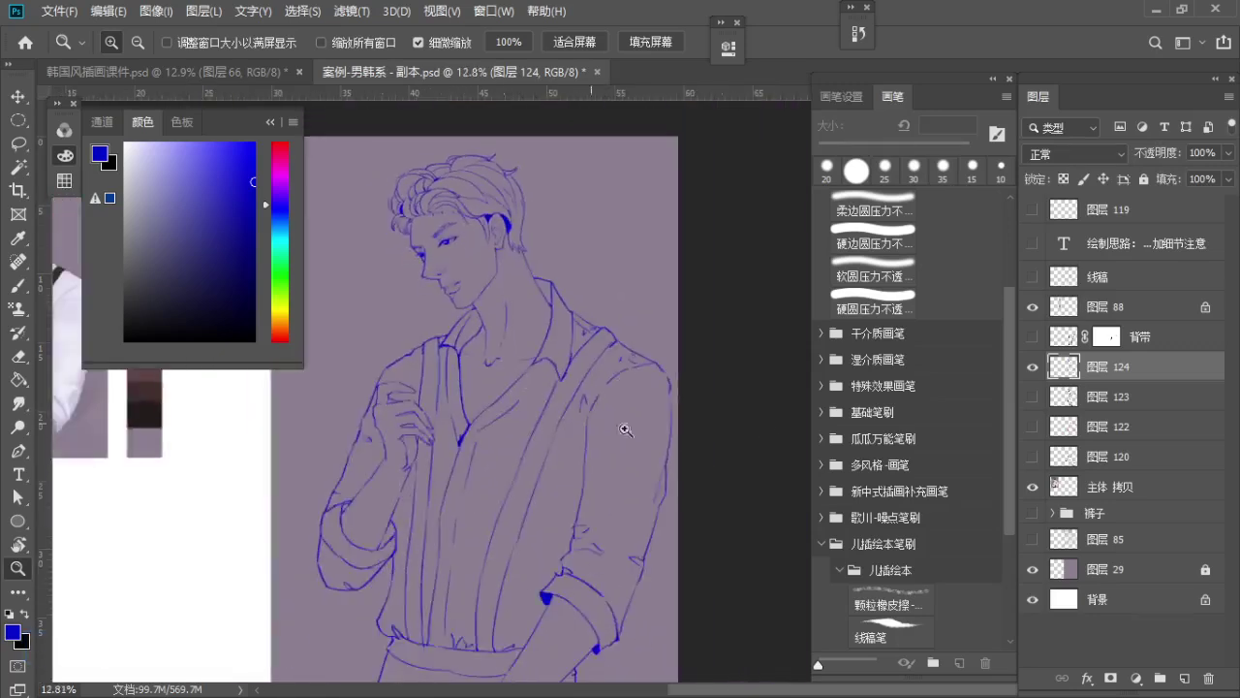
Create a new layer above 图层 124 and set the brush colour to bright red
key("b")
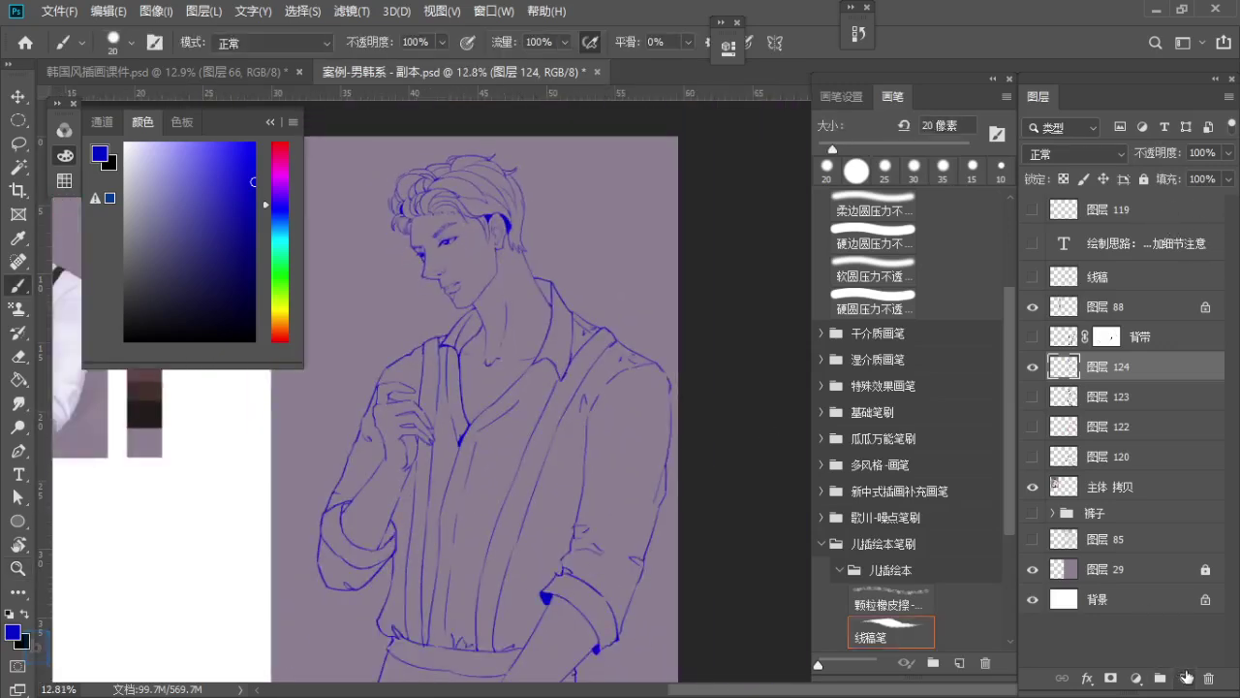
left_click(1184, 678)
key("ctrl+space")
mouse_move(591, 281)
left_mouse_down()
mouse_move(553, 285)
mouse_move(577, 265)
left_mouse_up()
key("b")
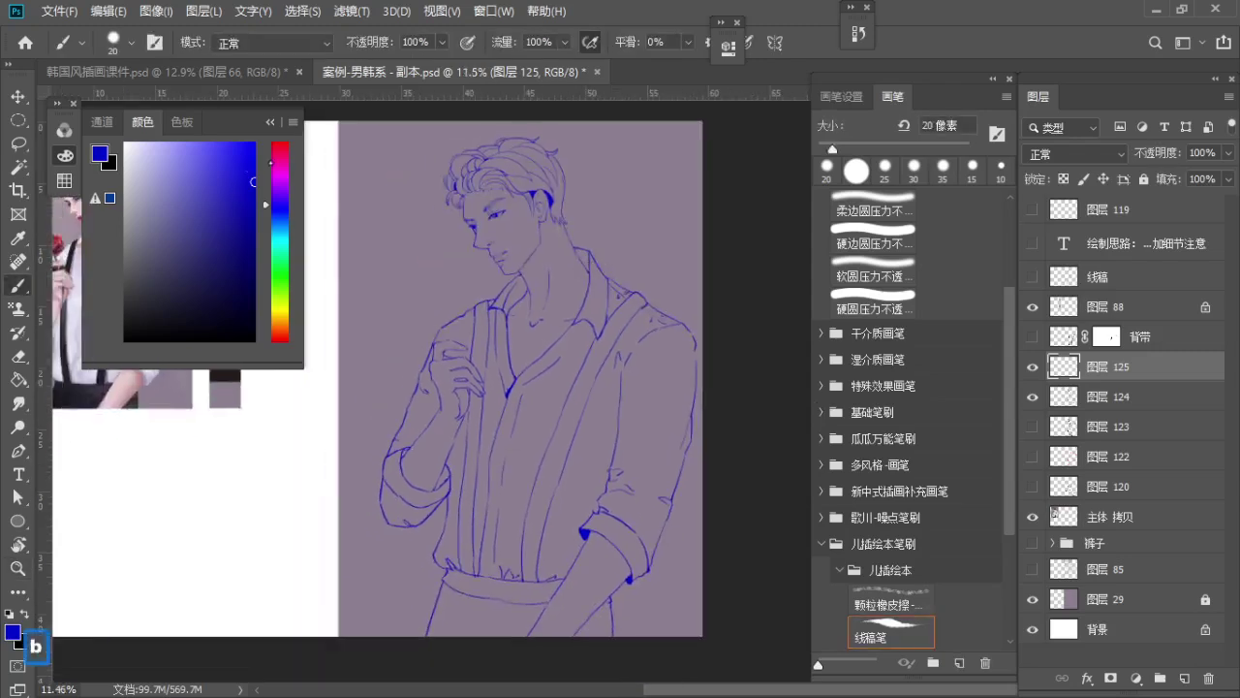
left_click(280, 146)
left_click(253, 144)
Try red annotation strokes beside the figure's shoulder on the painted reference, and undo them
key("space")
key("z")
left_click_drag(432, 297, 489, 292)
key("space")
left_click_drag(489, 292, 600, 304)
key("z")
left_click_drag(429, 258, 501, 311)
key("space")
mouse_move(502, 311)
left_mouse_down()
mouse_move(538, 296)
mouse_move(530, 288)
left_mouse_up()
key("b")
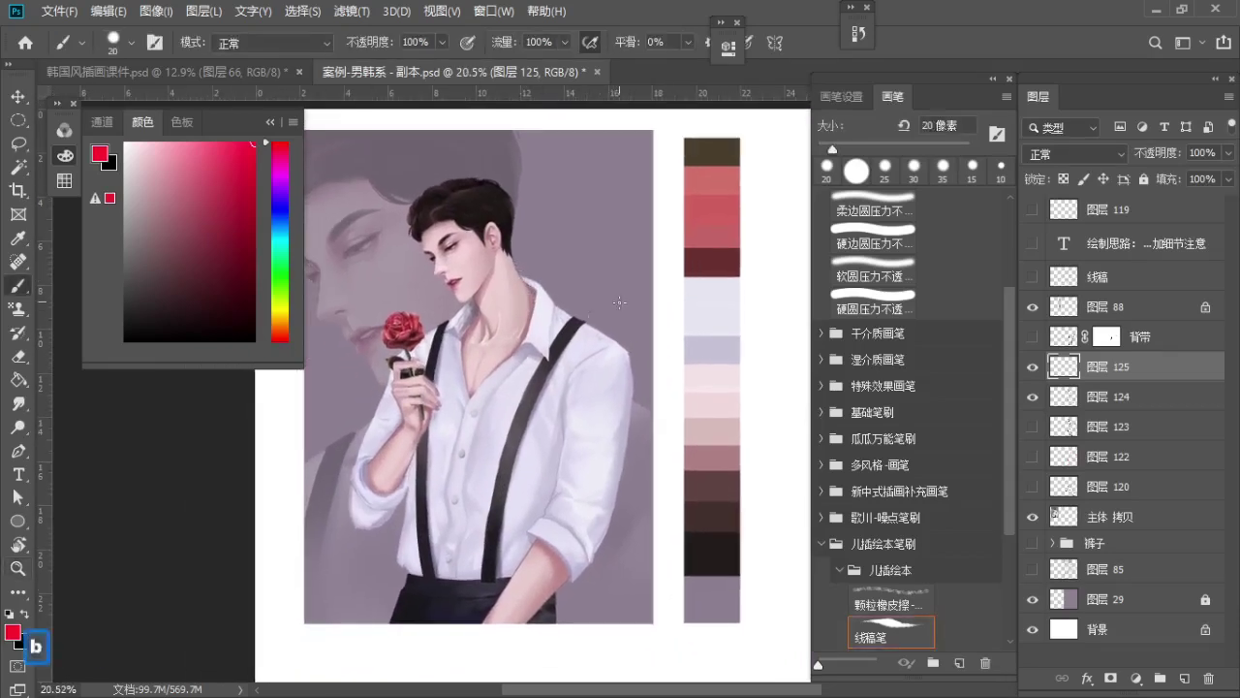
key("ctrl+z")
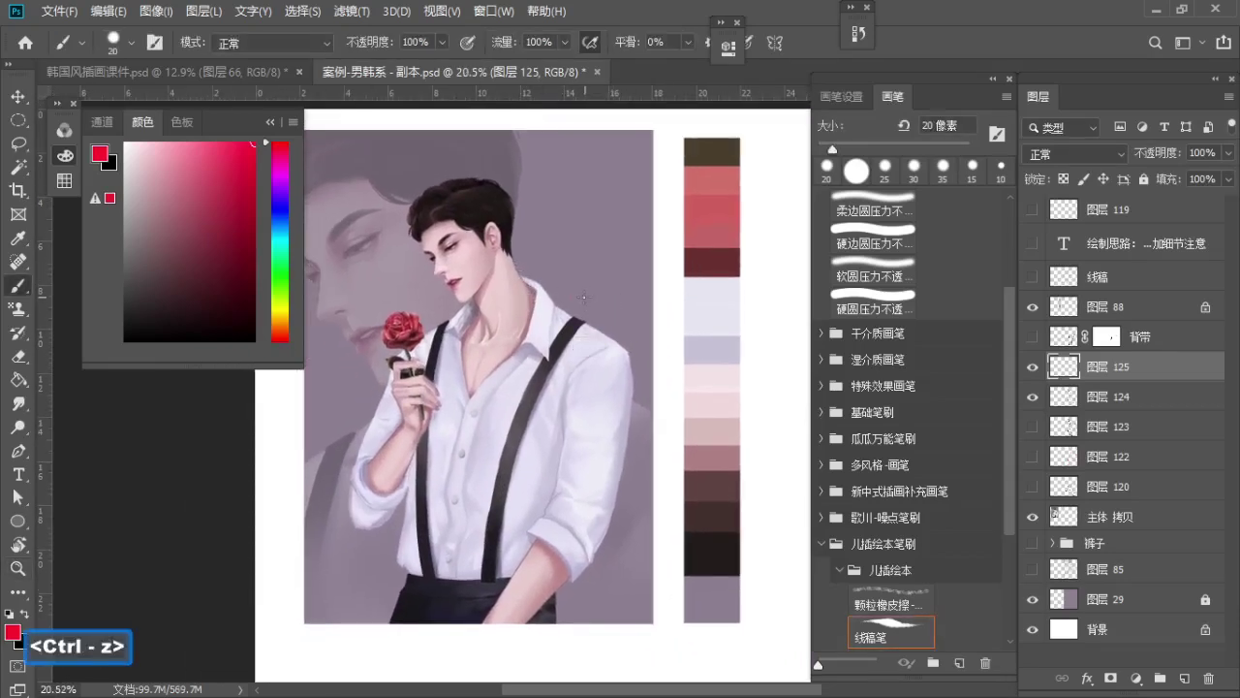
mouse_move(580, 278)
left_mouse_down()
mouse_move(566, 291)
mouse_move(514, 281)
mouse_move(255, 298)
mouse_move(607, 315)
mouse_move(631, 307)
mouse_move(588, 311)
mouse_move(684, 277)
mouse_move(578, 258)
mouse_move(678, 306)
left_mouse_up()
key("ctrl+z")
key("ctrl+z")
Try a red shadow stroke along the neck beside the collar on the line art, and undo it
key("z")
key("space")
key("z")
key("space")
key("space")
key("b")
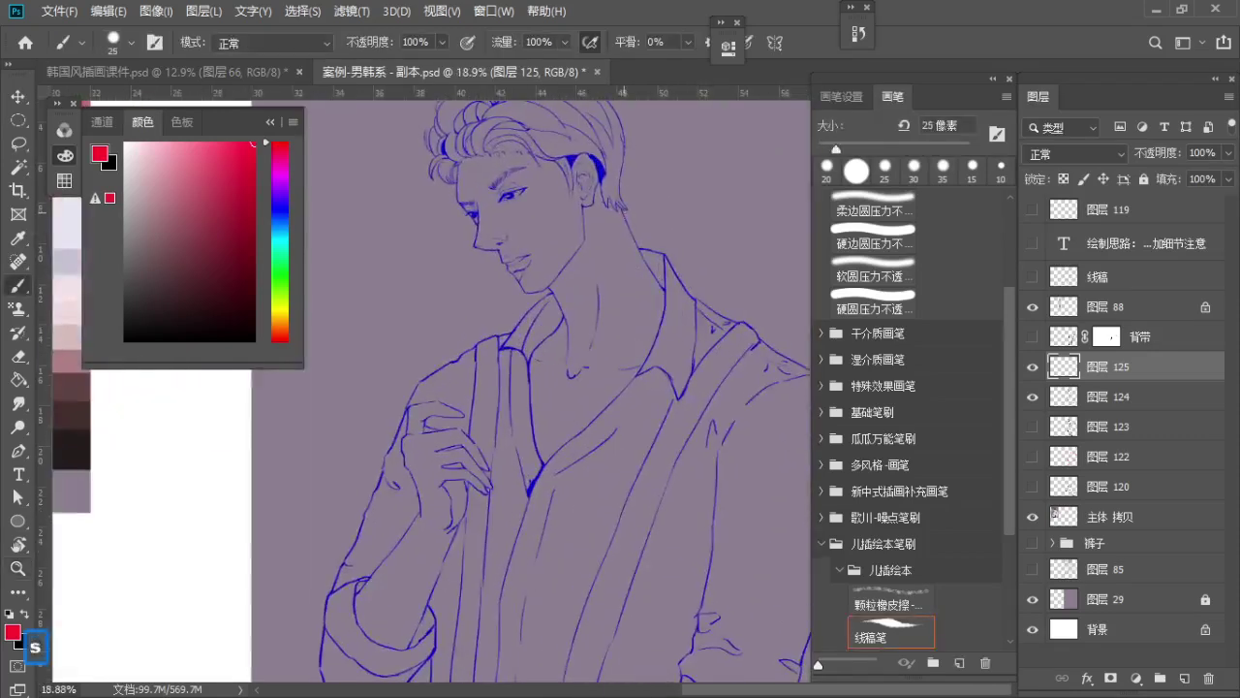
left_click_drag(624, 209, 650, 301)
key("ctrl+z")
key("ctrl+z")
Fill the inner collar triangle behind the neck with solid red, using a 40 px brush
key("z")
mouse_move(634, 241)
left_mouse_down()
mouse_move(611, 240)
mouse_move(732, 281)
left_mouse_up()
key("b")
key("z")
key("b")
key("s")
key("s")
key("s")
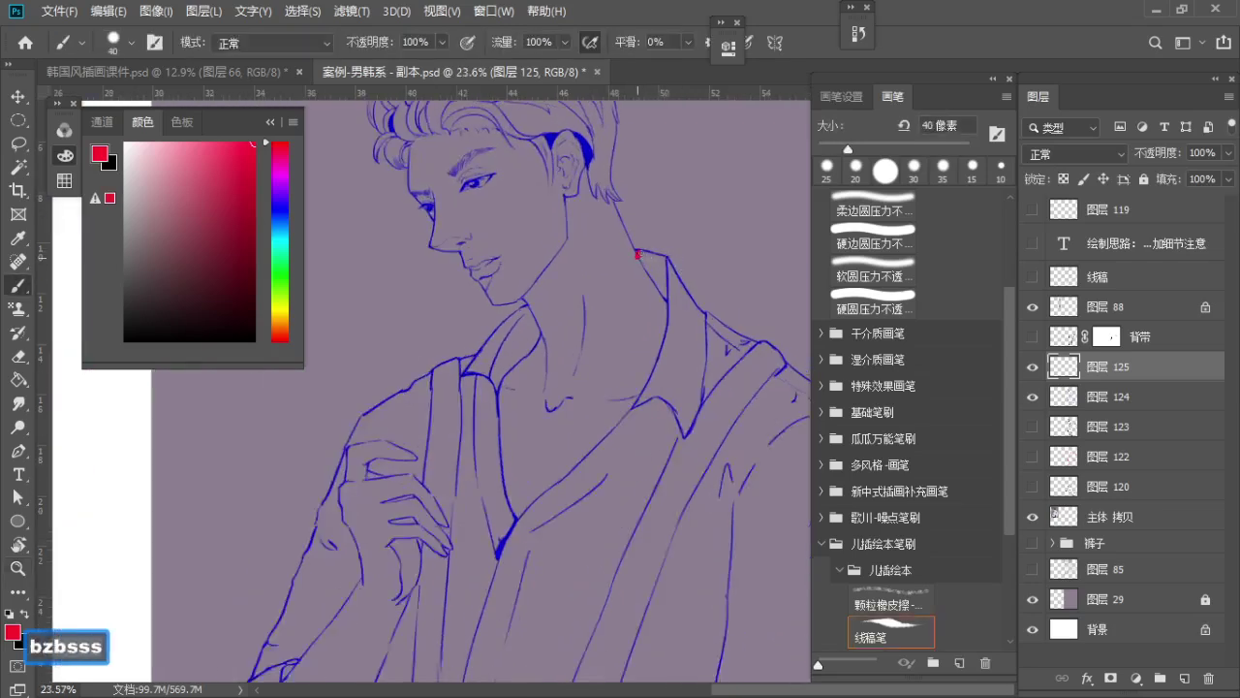
left_click_drag(642, 256, 665, 298)
Try red marks inside the collar below the chin with 50 px and 45 px brushes, and undo them
key("s")
key("s")
left_click_drag(527, 318, 520, 331)
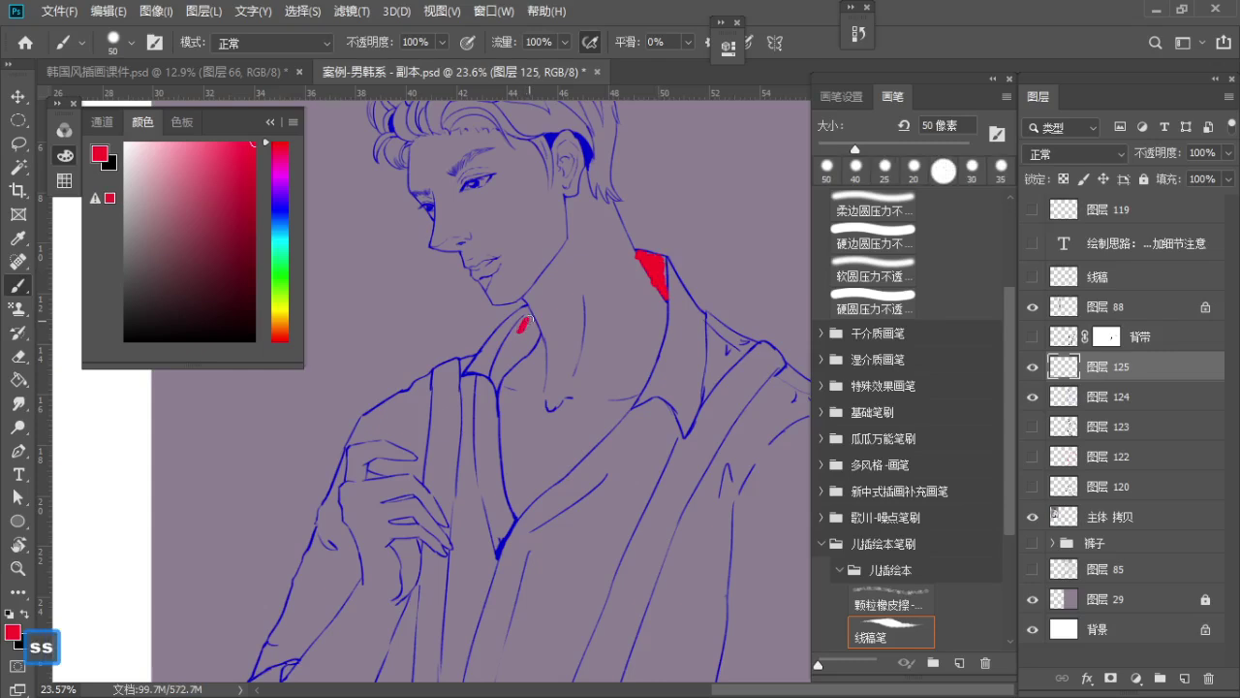
key("ctrl+z")
key("z")
mouse_move(572, 290)
left_mouse_down()
mouse_move(524, 298)
mouse_move(674, 277)
mouse_move(504, 289)
mouse_move(520, 282)
left_mouse_up()
key("b")
key("a")
key("ctrl+z")
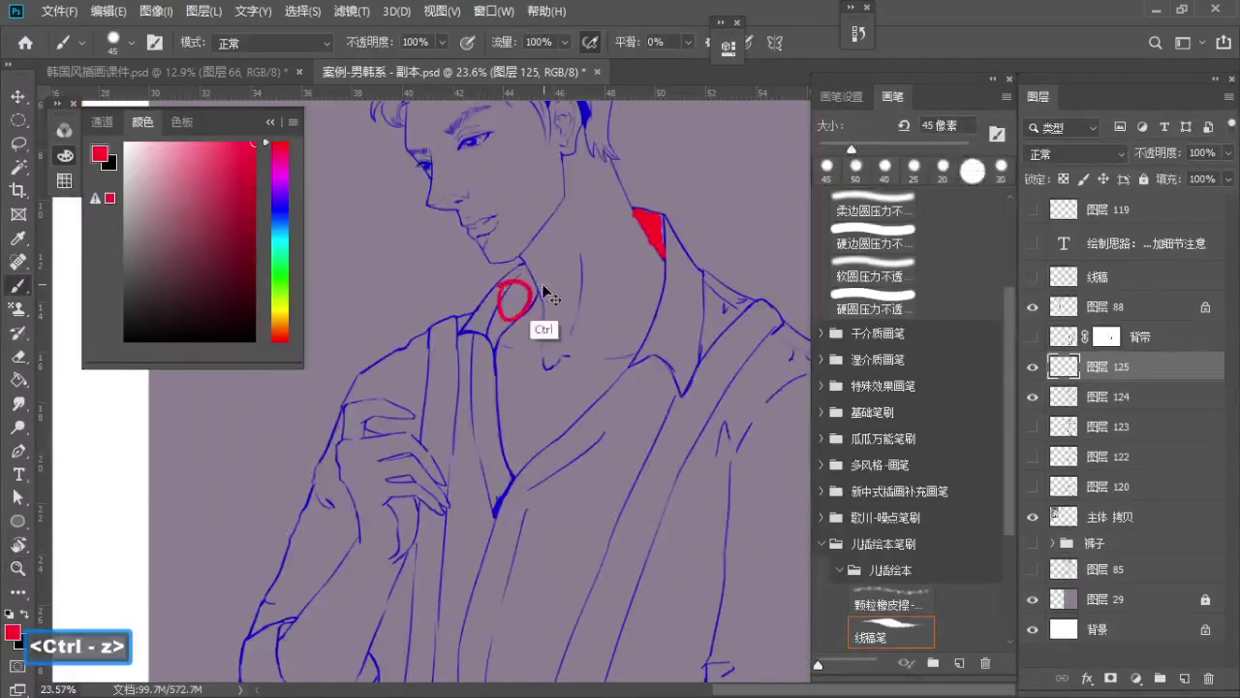
Annotate the light direction beside the shoulder with a red arrow pointing at the head and the character 光
mouse_move(775, 203)
left_mouse_down()
mouse_move(653, 258)
mouse_move(704, 238)
left_mouse_up()
key("ctrl+z")
mouse_move(720, 357)
left_mouse_down()
mouse_move(677, 308)
mouse_move(718, 279)
left_mouse_up()
key("ctrl+z")
mouse_move(704, 289)
left_mouse_down()
mouse_move(739, 293)
mouse_move(750, 220)
left_mouse_up()
key("z")
left_click(734, 274)
Fill the shadow along the inner edge of the collar below the chin in red
mouse_move(411, 287)
left_mouse_down()
mouse_move(441, 299)
mouse_move(416, 327)
left_mouse_up()
key("ctrl+z")
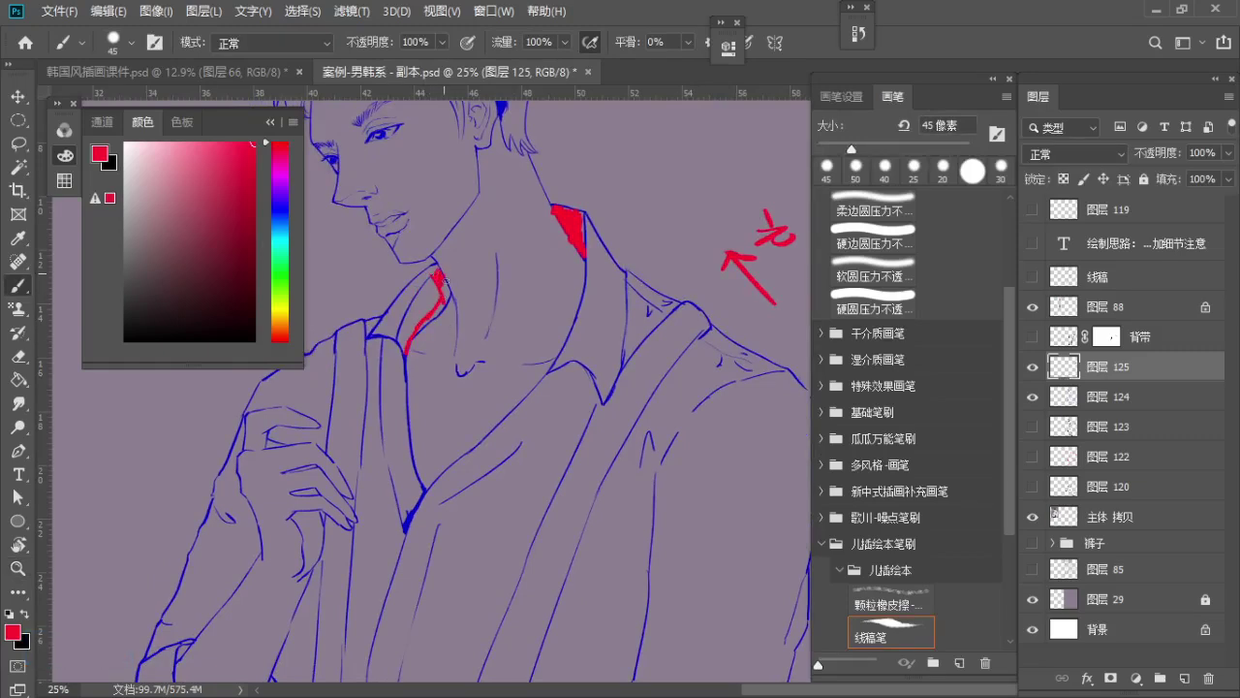
key("z")
mouse_move(465, 300)
left_mouse_down()
mouse_move(423, 333)
mouse_move(427, 258)
mouse_move(495, 288)
mouse_move(514, 320)
left_mouse_up()
key("b")
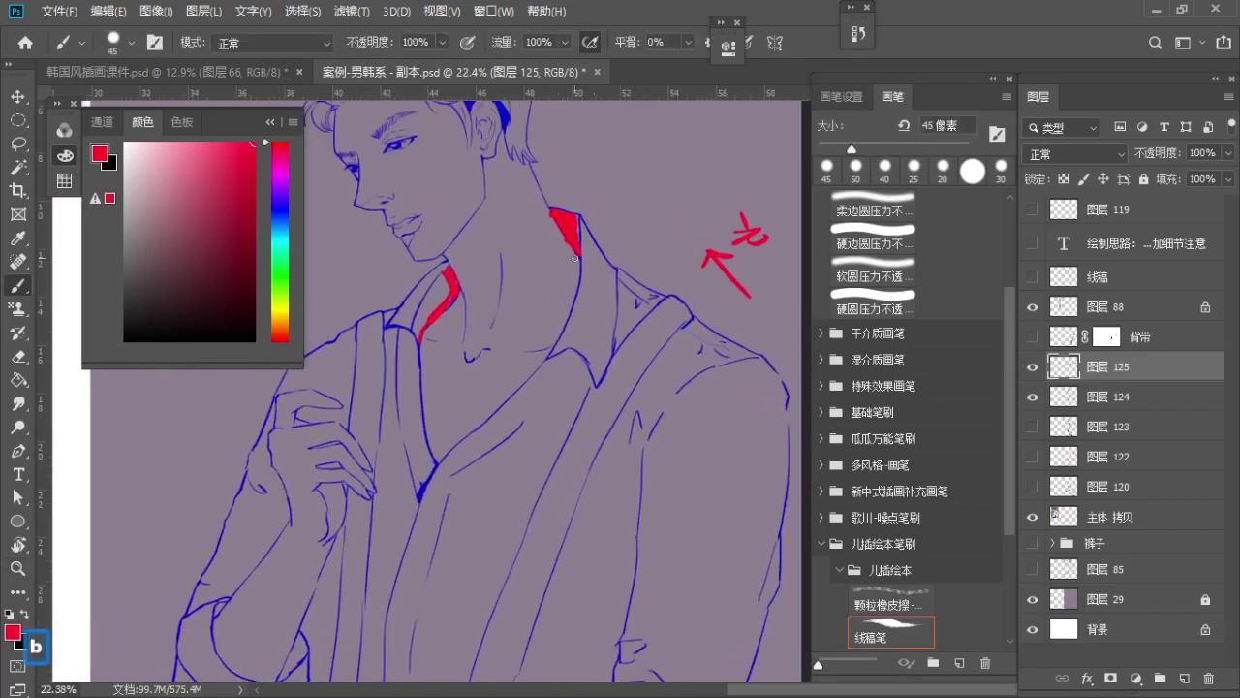
Outline the collar's cast shadow down the chest to the V-neck tip in red and hatch it
left_click_drag(570, 251, 551, 326)
key("ctrl+z")
key("ctrl+z")
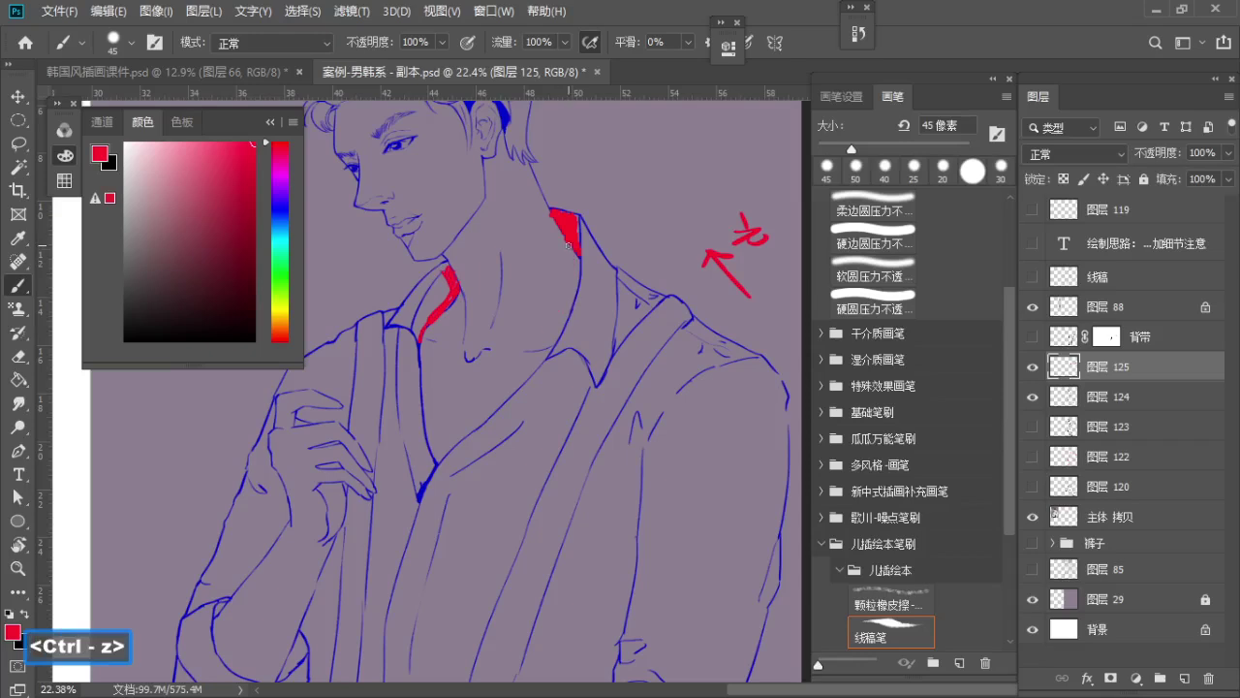
mouse_move(569, 246)
left_mouse_down()
mouse_move(539, 338)
mouse_move(482, 392)
left_mouse_up()
key("ctrl+z")
left_click_drag(540, 339, 476, 403)
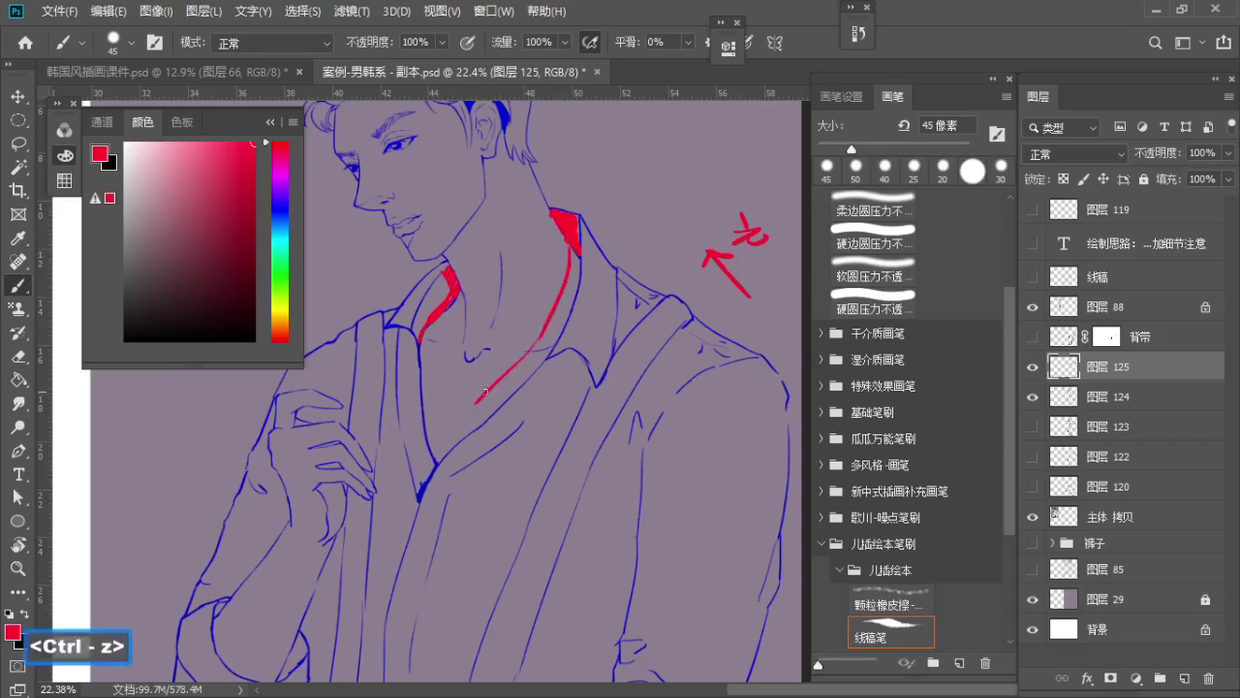
left_click_drag(444, 452, 440, 462)
scroll(532, 360, "down", 2)
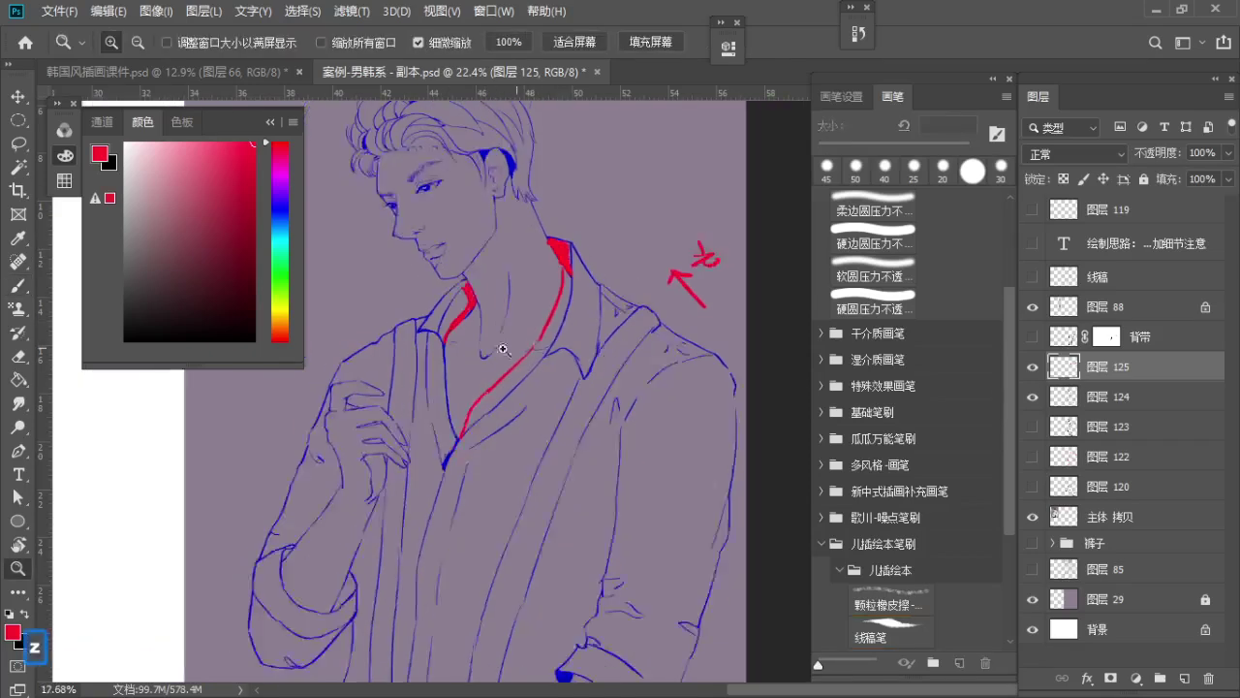
key("b")
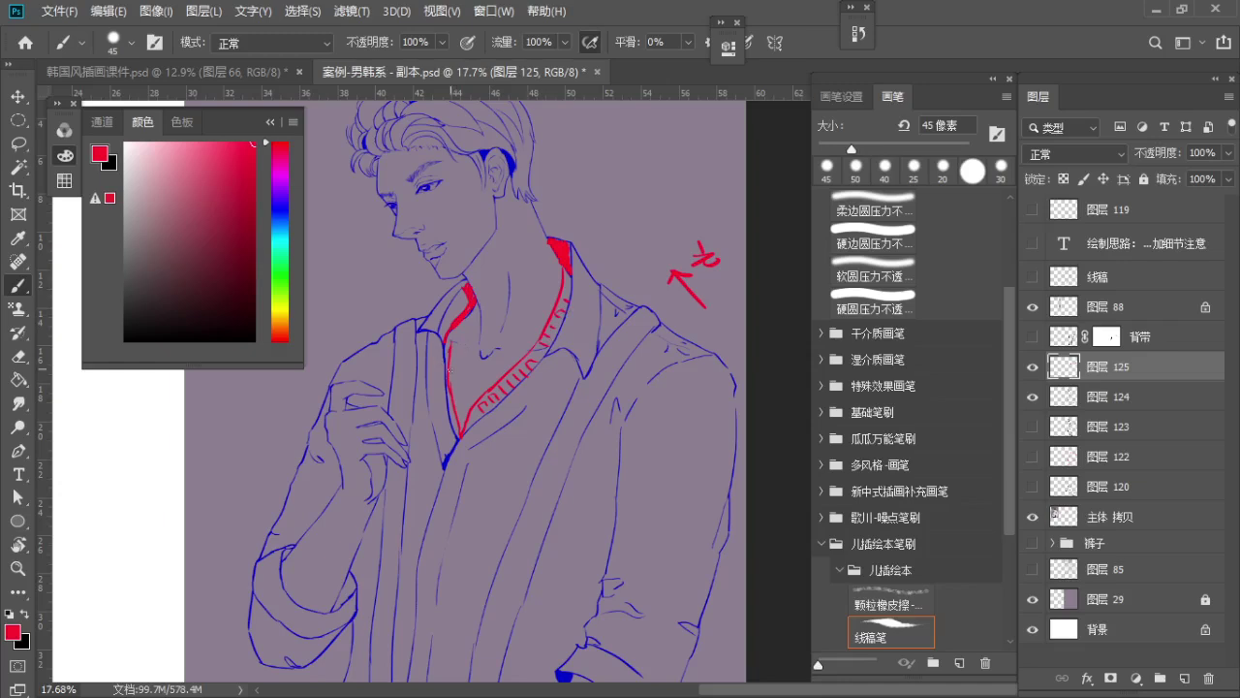
Try a red shadow stroke across the side of the neck below the ear, and undo it
key("z")
left_click_drag(487, 343, 588, 357)
key("z")
mouse_move(455, 252)
left_mouse_down()
mouse_move(503, 315)
mouse_move(465, 306)
left_mouse_up()
key("b")
key("z")
key("b")
key("ctrl+z")
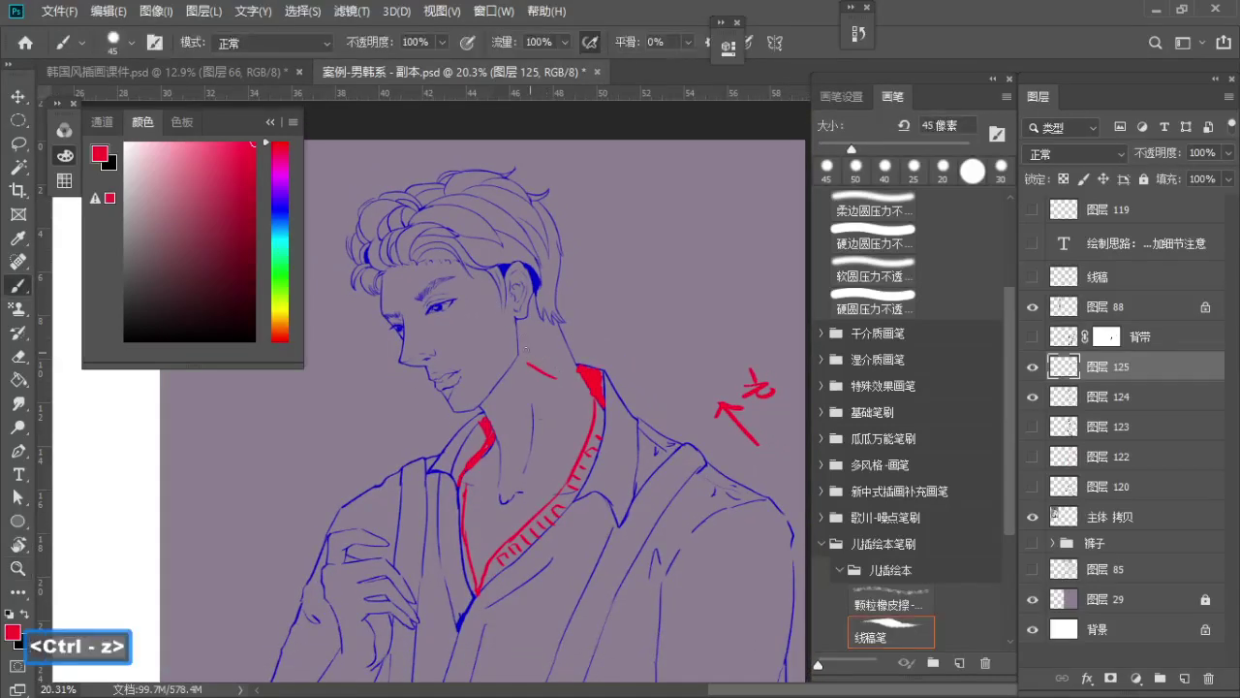
Draw a red shadow boundary from the forehead down the nose bridge and hatch the far side of the face
key("z")
key("b")
mouse_move(415, 312)
left_mouse_down()
mouse_move(389, 273)
mouse_move(406, 351)
left_mouse_up()
key("ctrl+z")
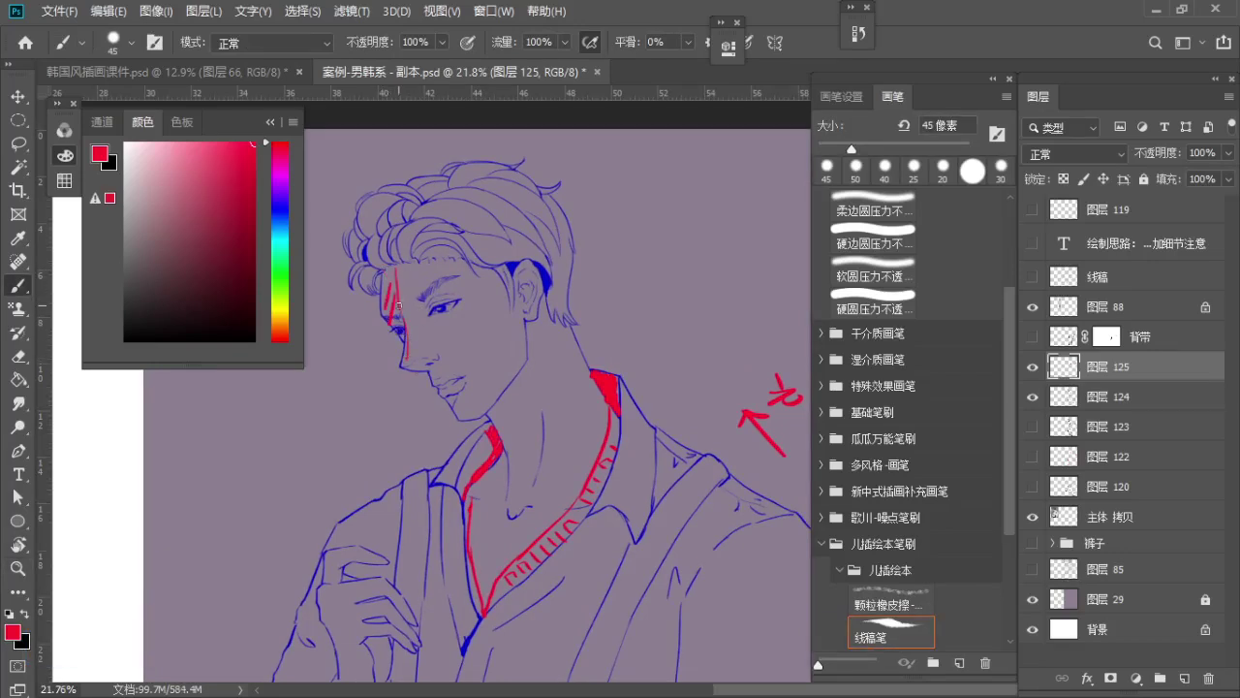
key("z")
left_click_drag(414, 329, 466, 365)
key("b")
Mark the shadow between the nose and the upper lip in red with a 35 px brush
key("z")
key("b")
key("a")
key("bracketleft")
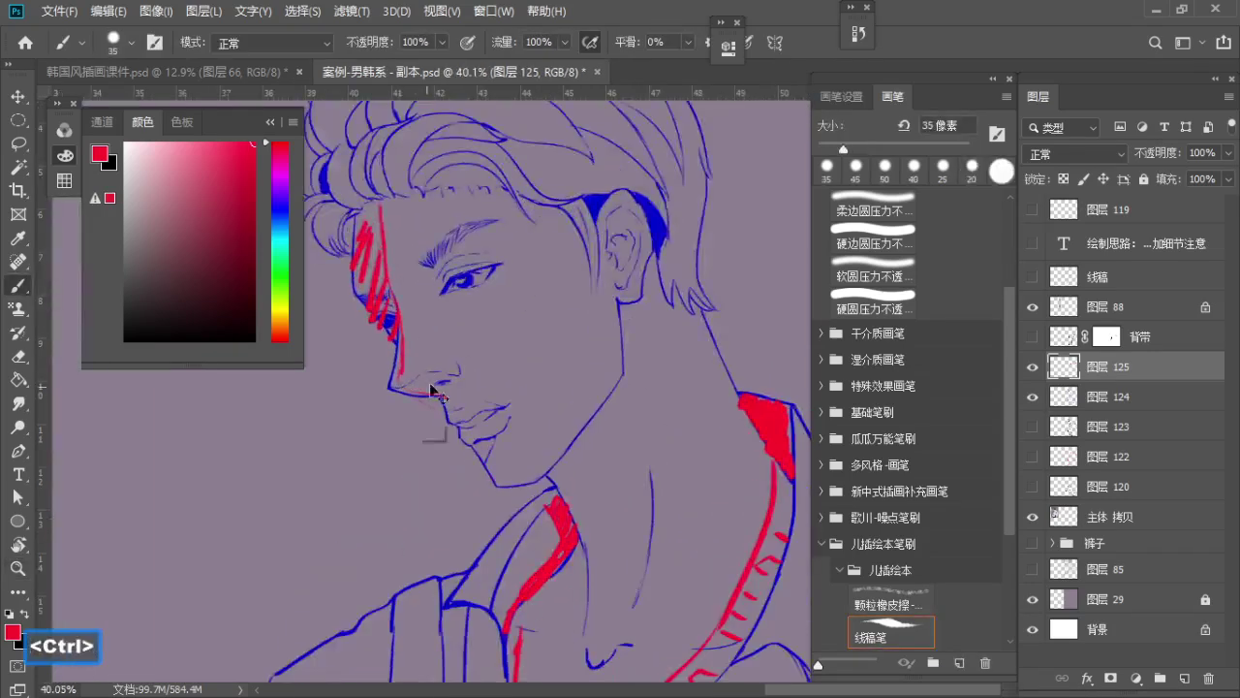
key("ctrl+z")
key("ctrl+z")
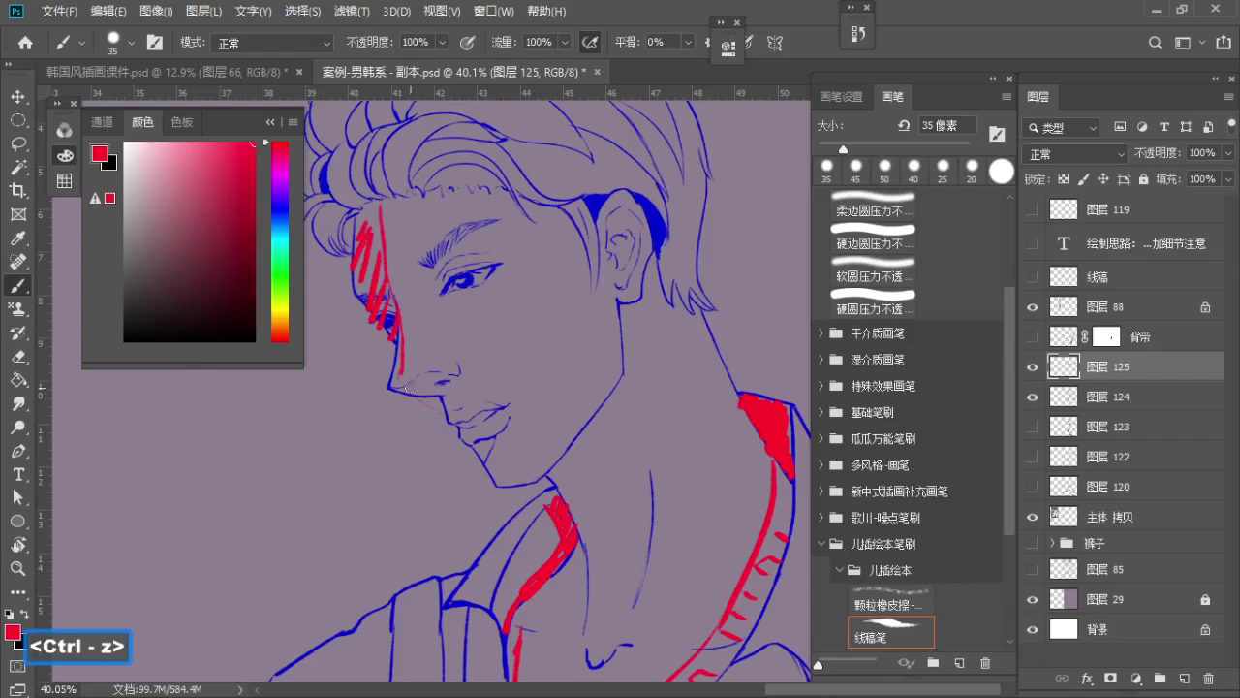
mouse_move(450, 404)
left_mouse_down()
mouse_move(399, 372)
mouse_move(416, 381)
mouse_move(382, 398)
left_mouse_up()
key("z")
key("b")
key("z")
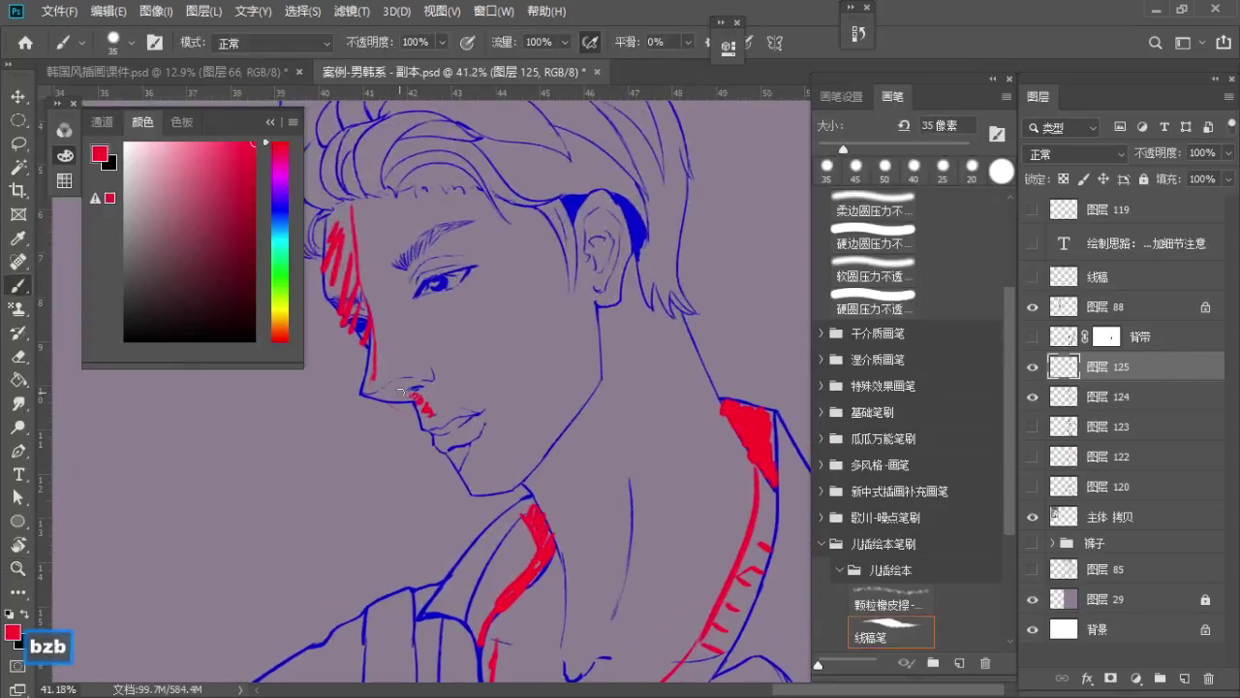
key("e")
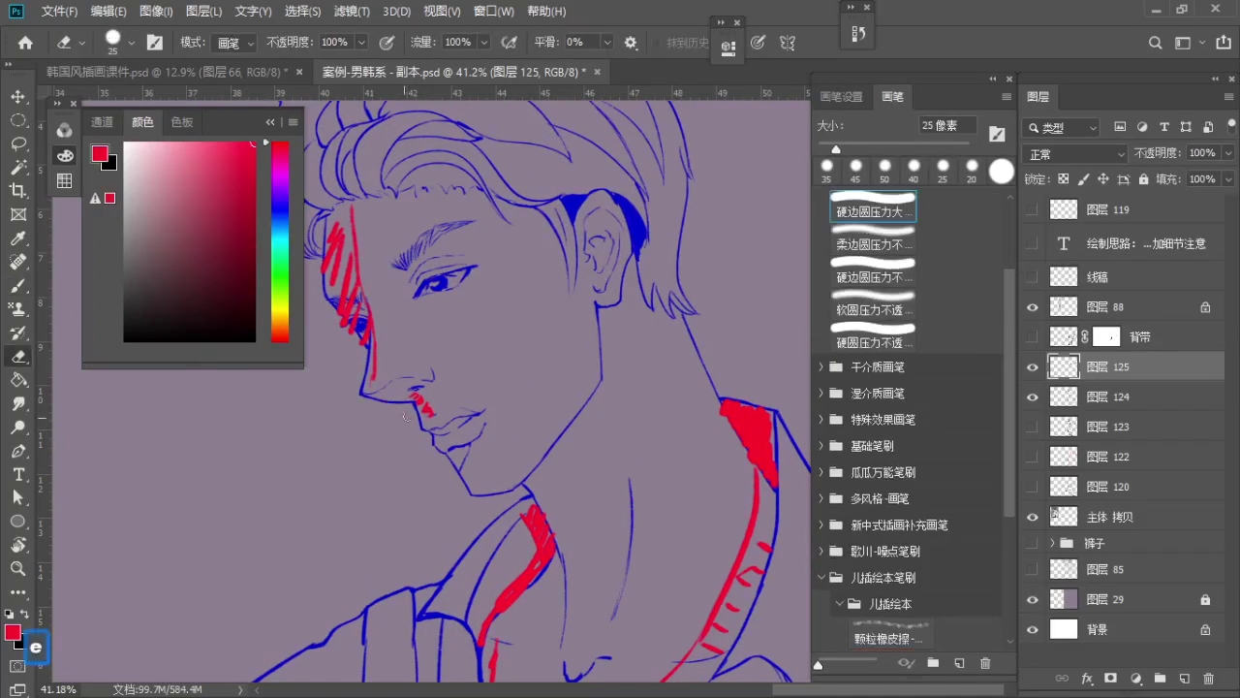
Draw an angular red shadow boundary from the forehead past the temple to the cheek, and hatch the near eye socket and cheekbone
key("z")
left_click_drag(454, 345, 404, 352)
left_click_drag(451, 289, 442, 259)
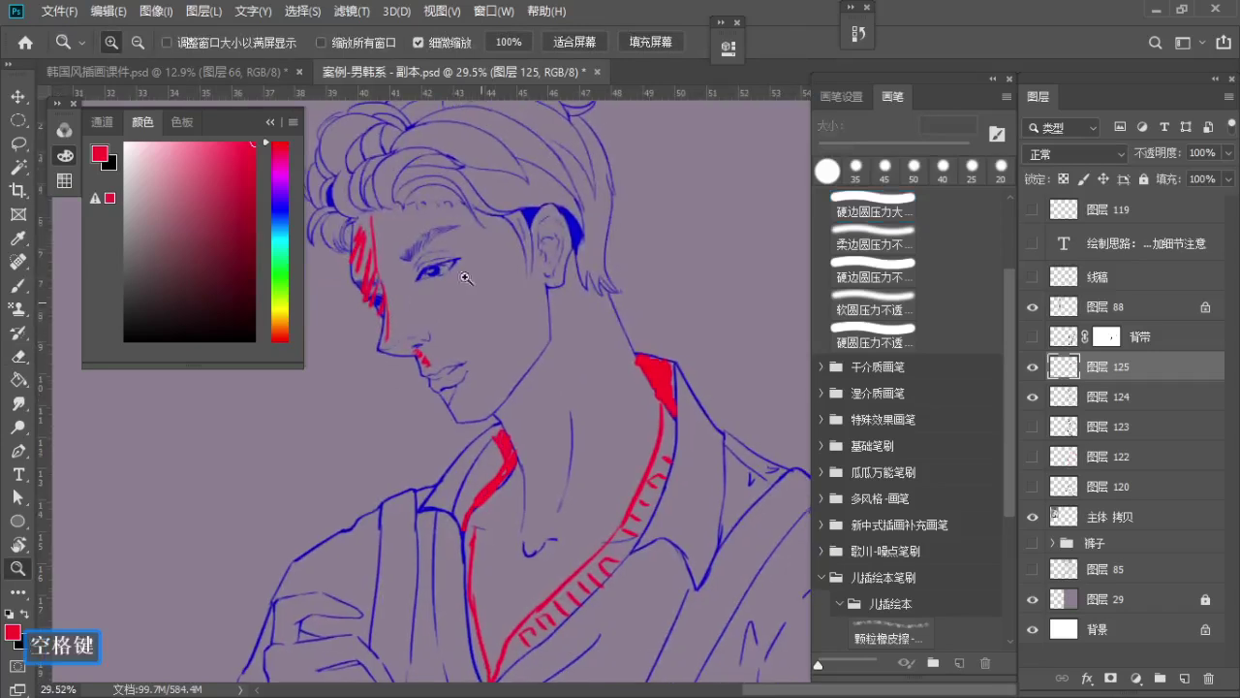
key("b")
left_click_drag(464, 319, 498, 290)
key("ctrl+z")
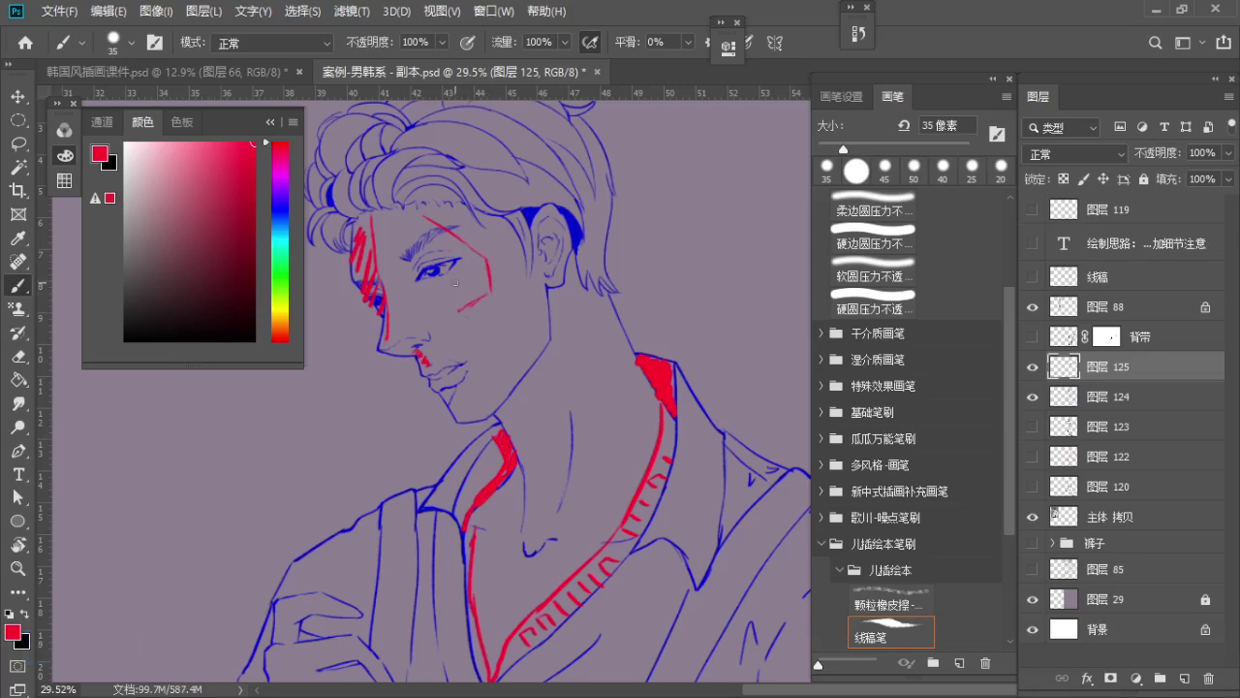
key("ctrl+z")
key("ctrl+z")
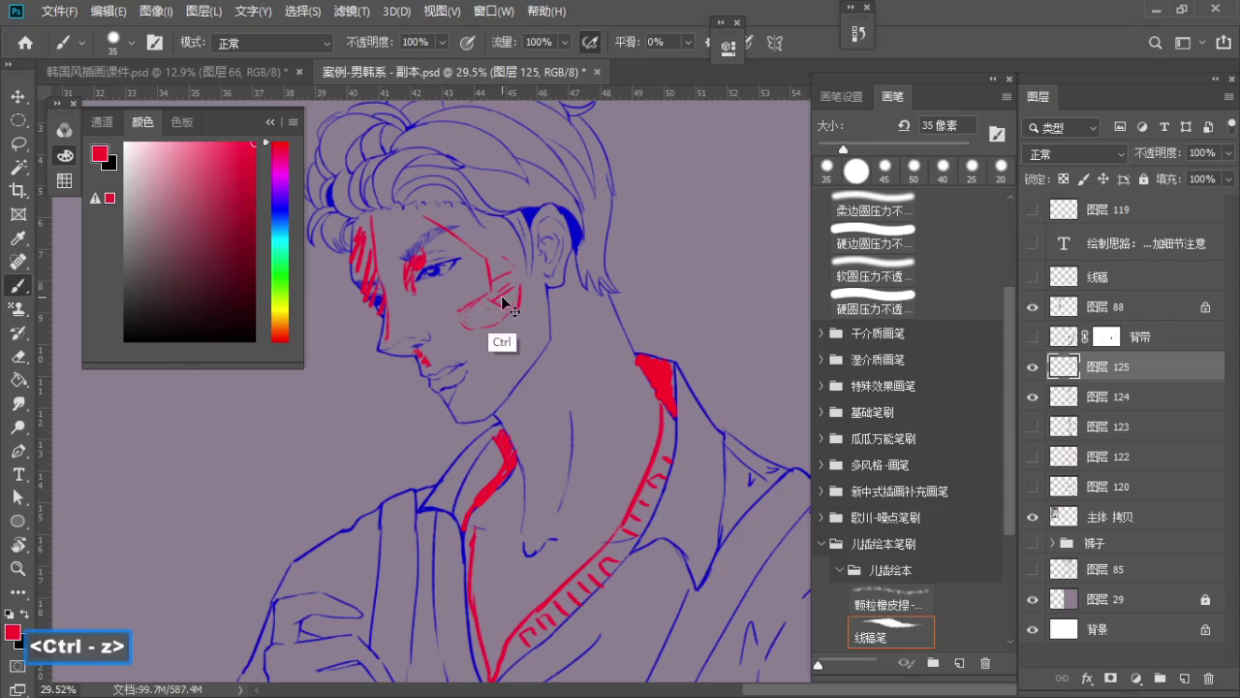
Draw a red cast-shadow boundary from behind the ear along the jawline to the chin and hatch the strip
key("z")
mouse_move(493, 278)
left_mouse_down()
mouse_move(506, 268)
mouse_move(494, 264)
left_mouse_up()
left_click_drag(504, 291, 513, 244)
left_click_drag(528, 281, 542, 282)
key("b")
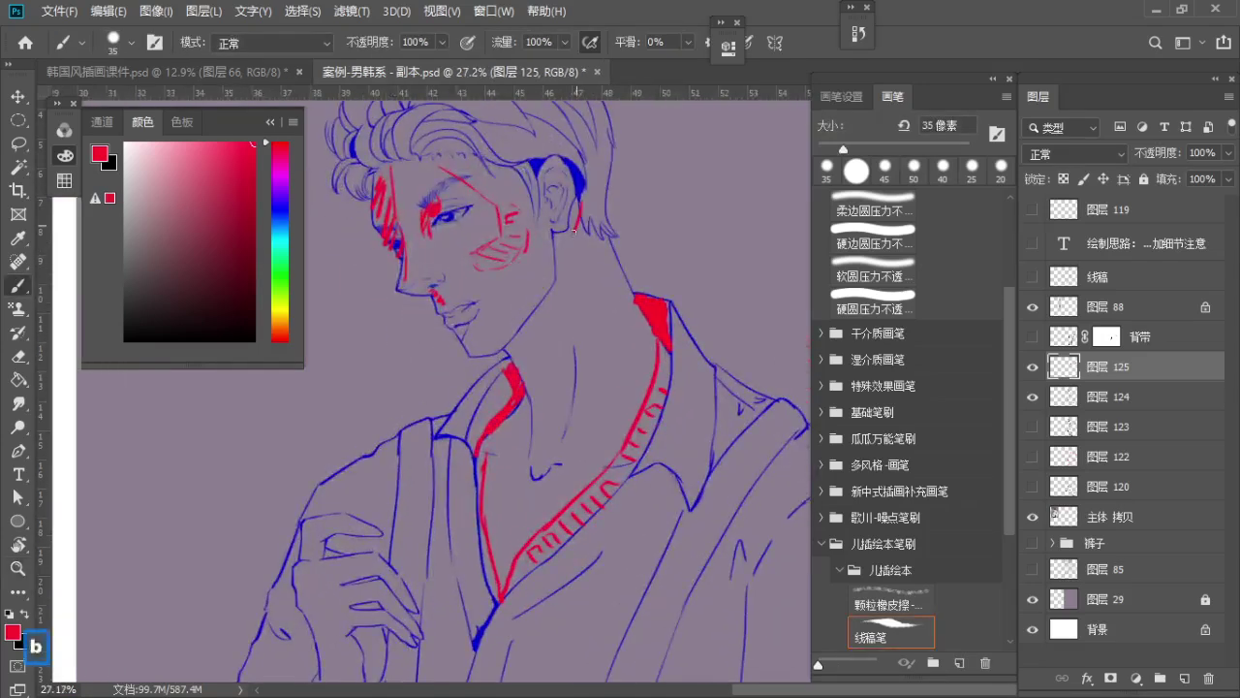
left_click_drag(575, 231, 561, 288)
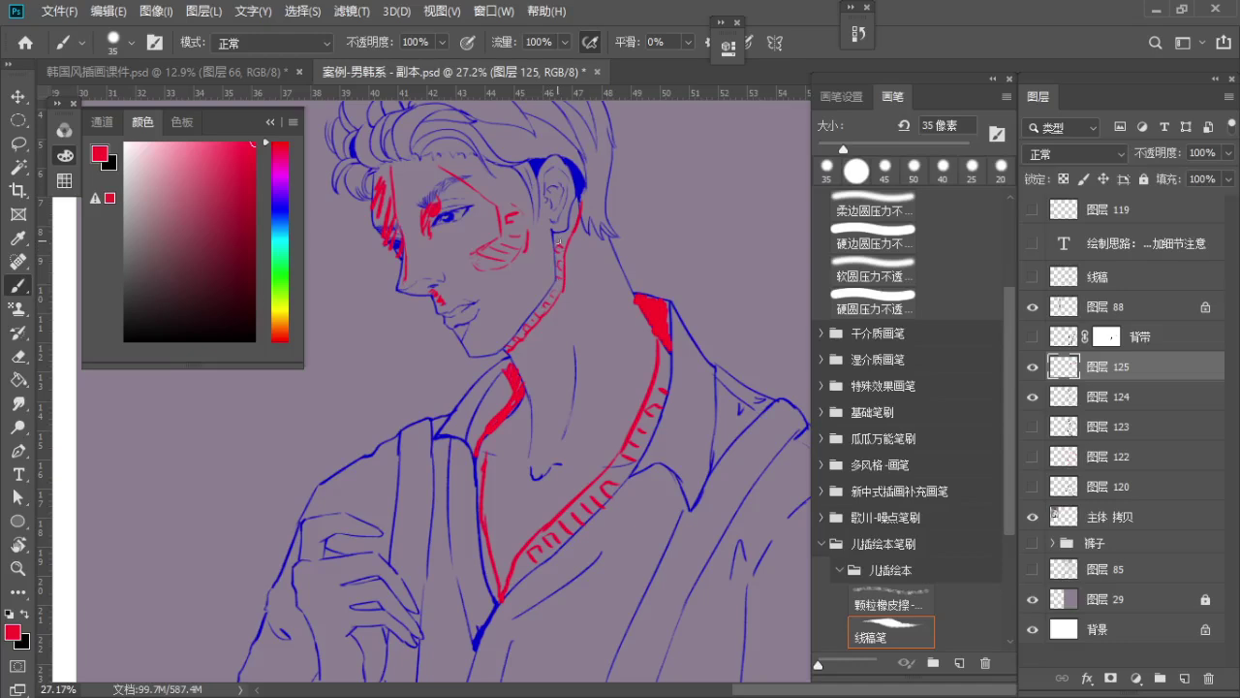
Sketch thin red shadow lines across the crown and down the back of the hair, undoing the misplaced strokes
key("z")
left_click_drag(578, 225, 554, 270)
left_click_drag(554, 271, 540, 336)
left_click_drag(473, 243, 504, 231)
key("b")
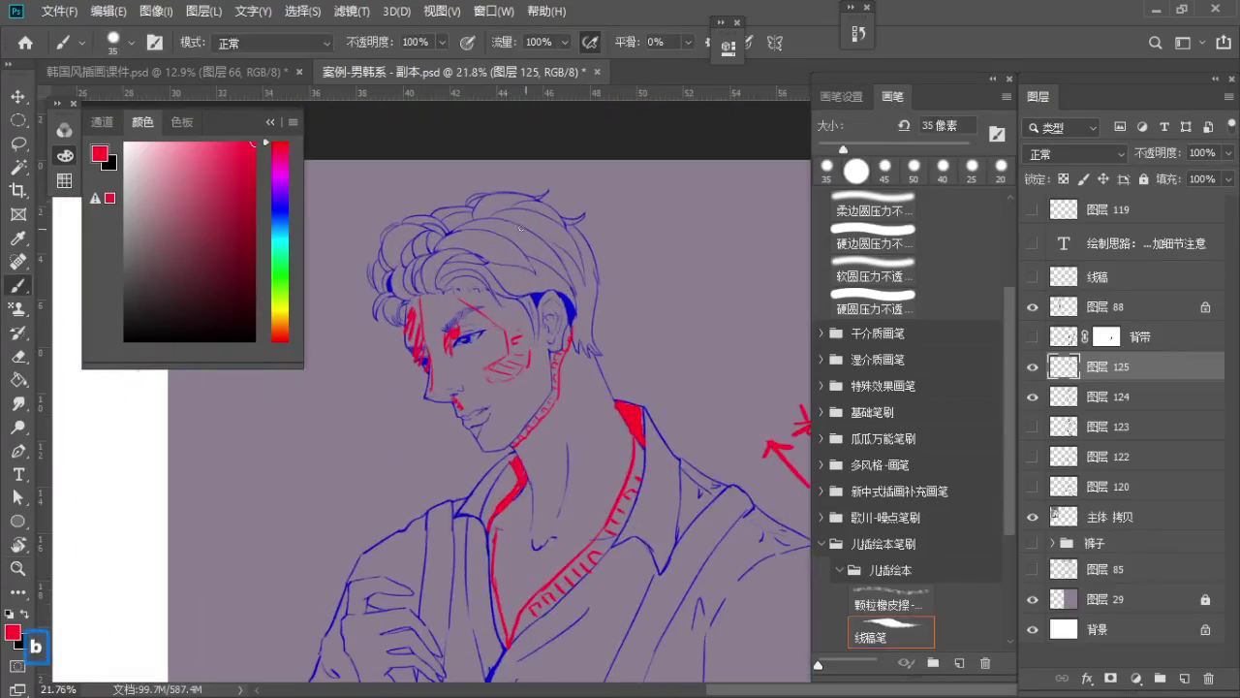
mouse_move(562, 301)
left_mouse_down()
mouse_move(527, 296)
mouse_move(539, 217)
left_mouse_up()
key("ctrl+z")
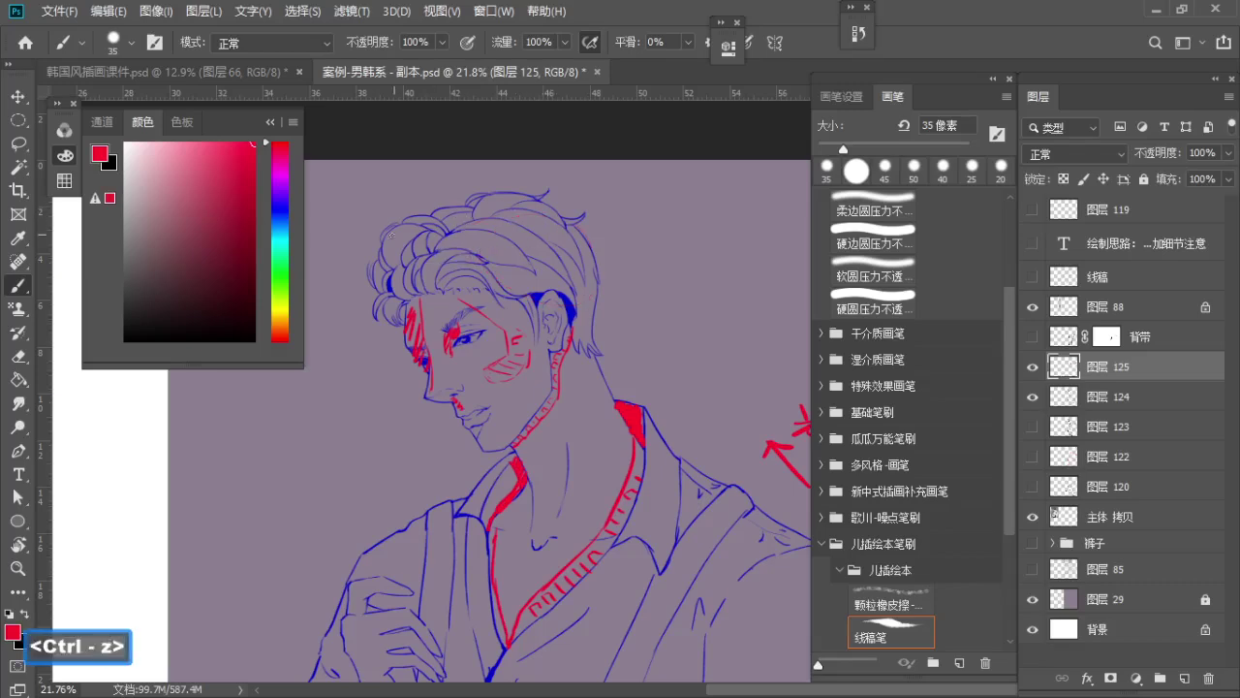
key("ctrl+z")
key("ctrl+z")
Hatch the recess between the front hair curls in red
key("z")
left_click_drag(482, 209, 542, 238)
key("b")
key("space")
left_click_drag(461, 274, 529, 255)
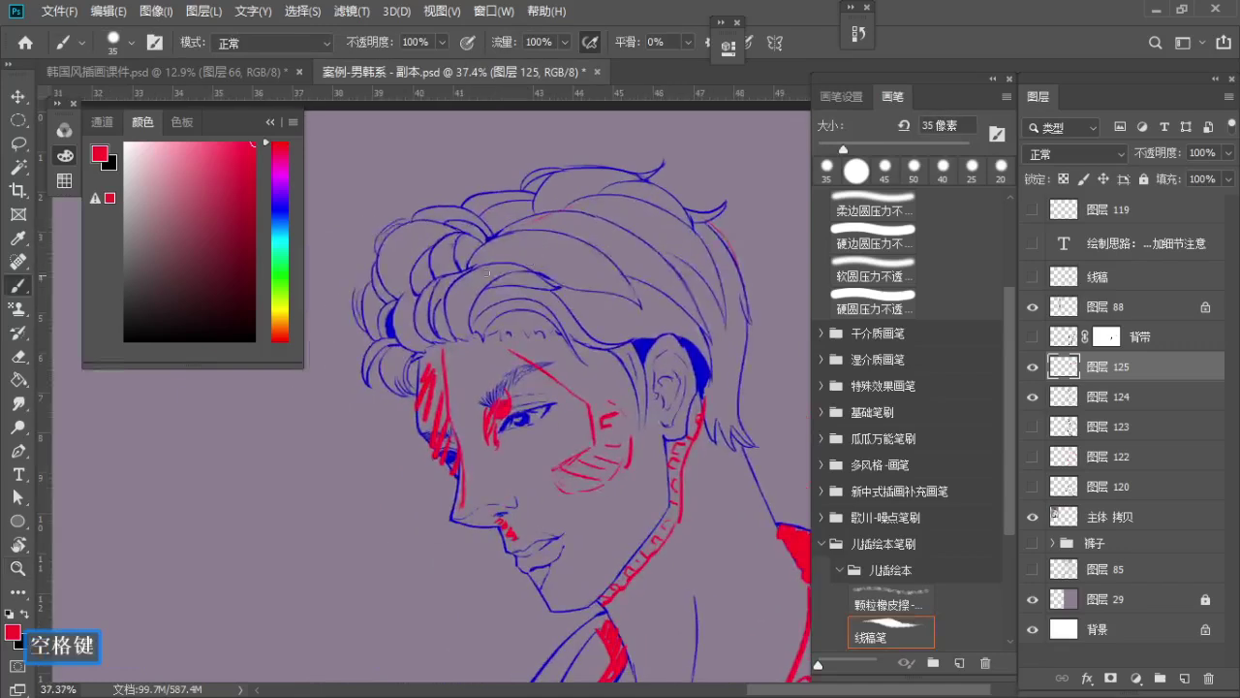
key("ctrl+z")
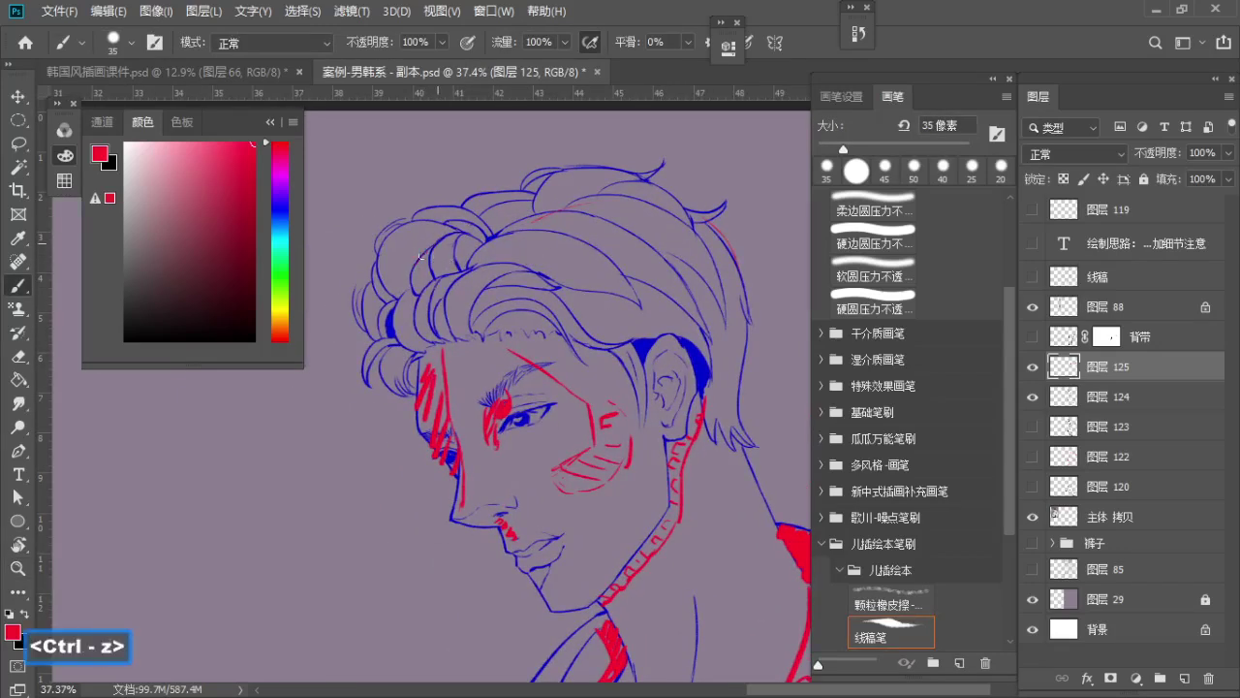
left_click_drag(428, 260, 416, 298)
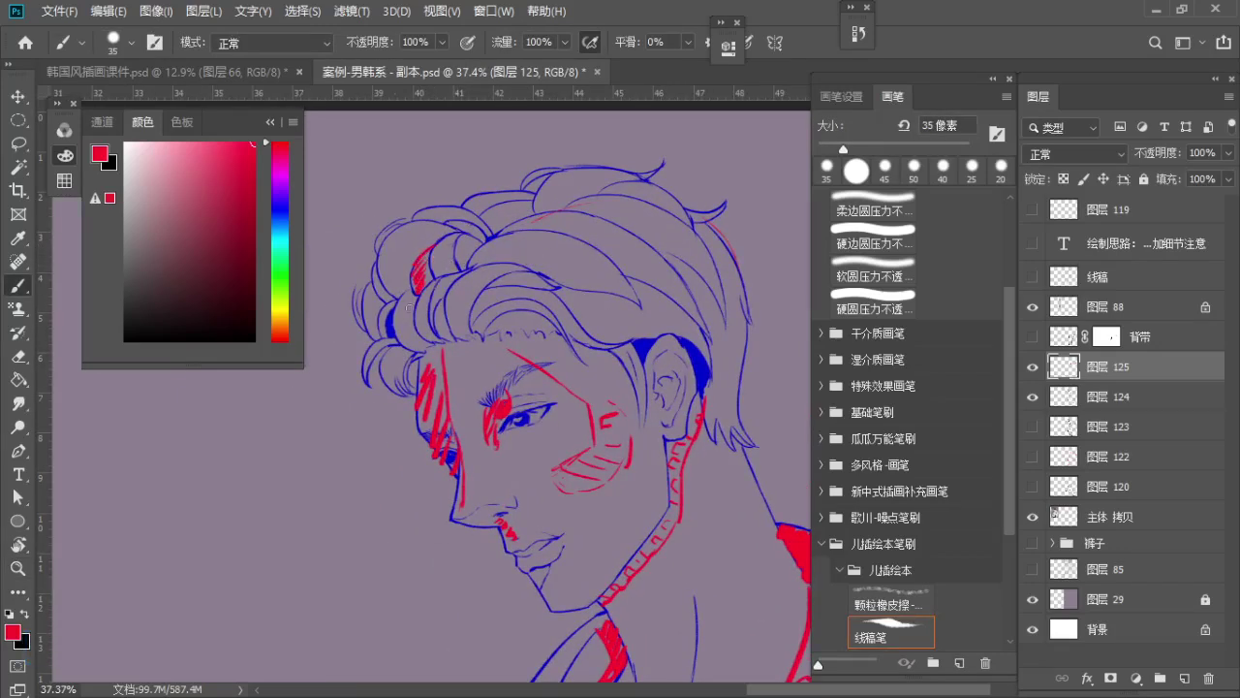
key("ctrl+z")
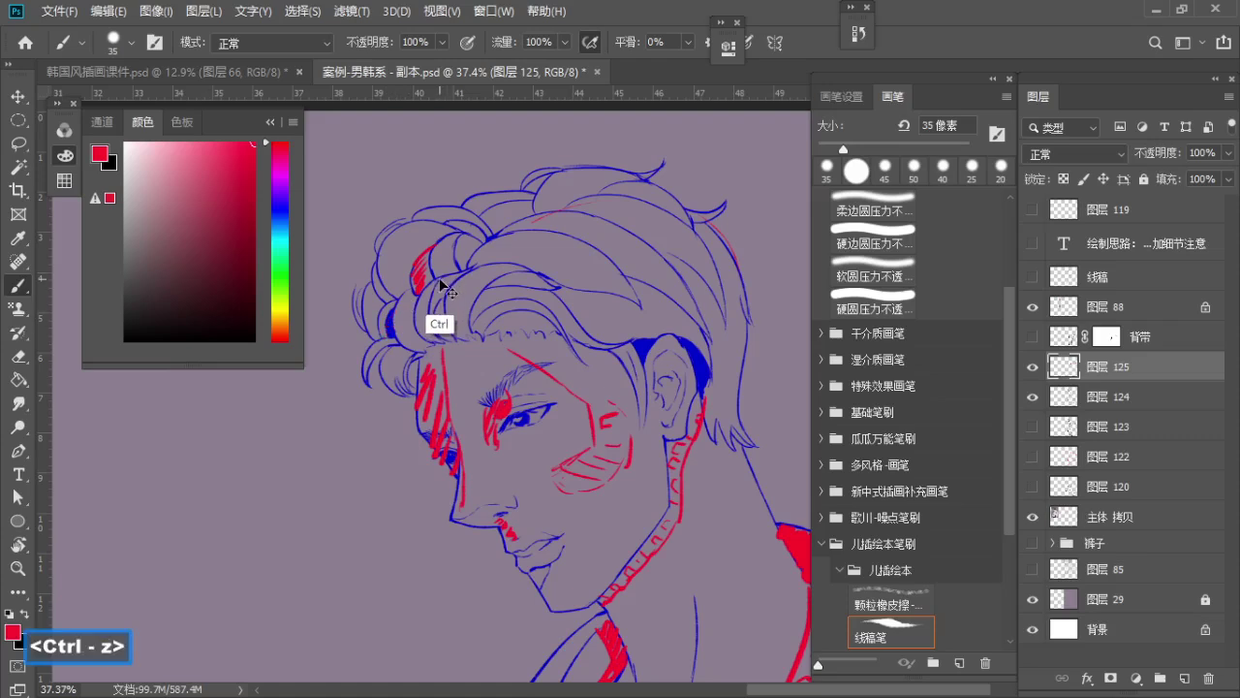
Mark the sleeve folds above the elbow and draw a shadow line from the armpit to the waist in red with a 40 px brush
key("z")
left_click_drag(472, 247, 399, 260)
key("space")
left_click_drag(468, 329, 442, 251)
key("z")
key("space")
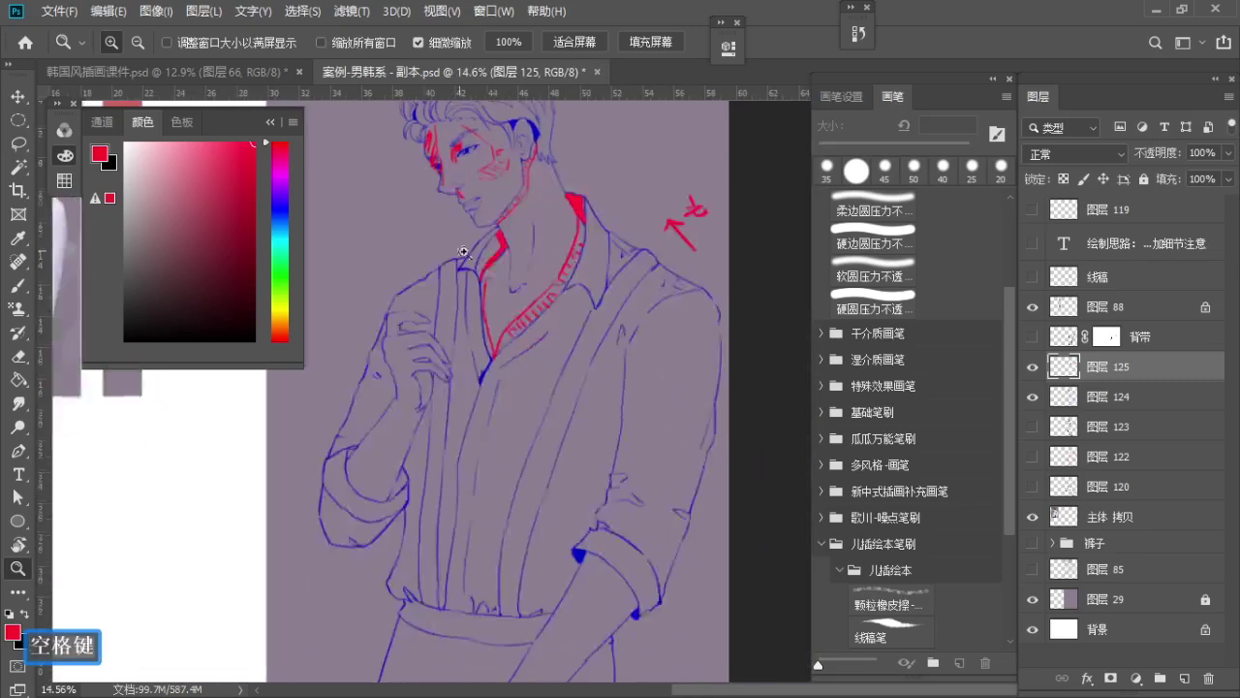
left_click_drag(511, 279, 486, 285)
key("space")
left_click_drag(473, 316, 447, 285)
mouse_move(579, 293)
left_mouse_down()
mouse_move(603, 314)
mouse_move(576, 311)
mouse_move(611, 278)
mouse_move(580, 274)
left_mouse_up()
key("space")
key("space")
scroll(579, 274, "up", 1)
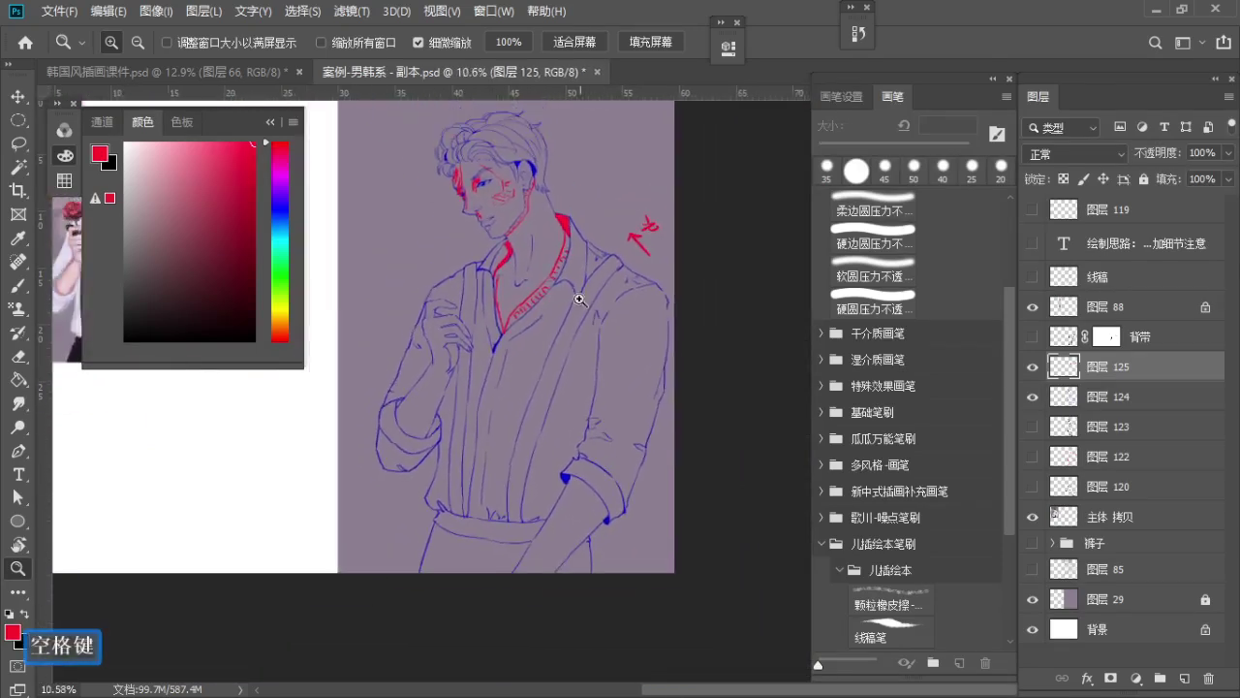
key("b")
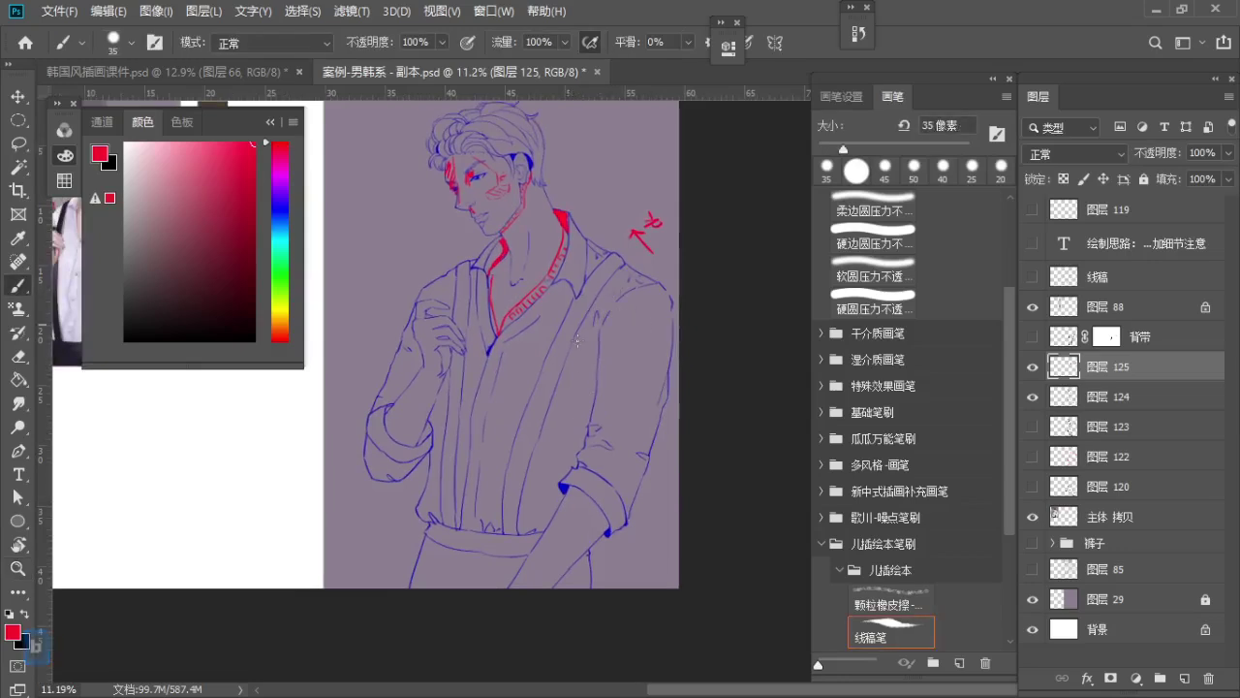
key("s")
left_click_drag(588, 430, 597, 427)
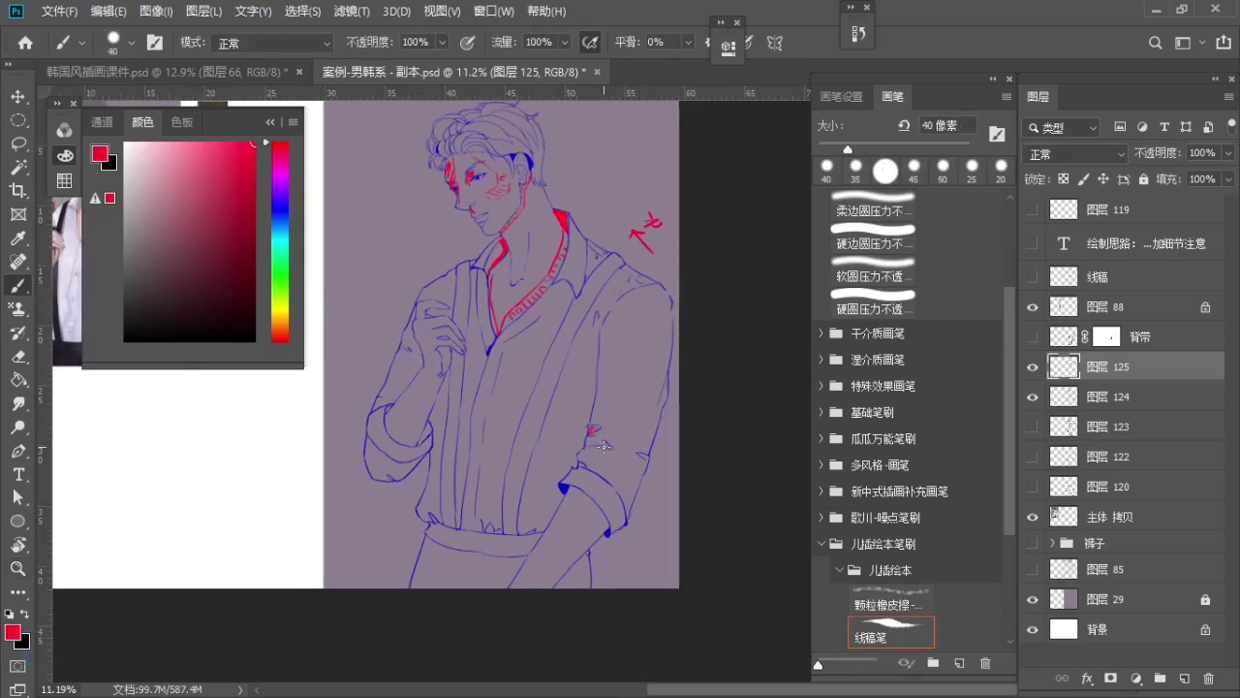
left_click_drag(582, 365, 568, 446)
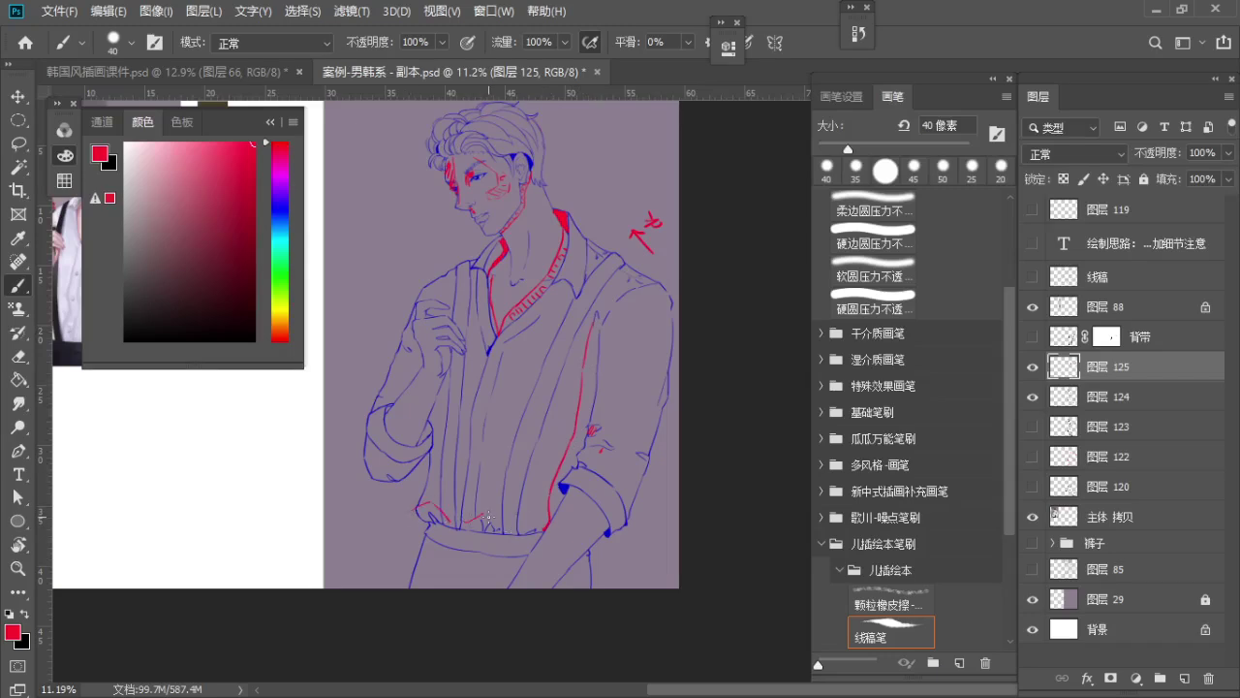
Mark the gathered shirt folds above the waistband in red and undo the stray line along the suspender
left_click_drag(489, 518, 528, 528)
key("ctrl+z")
left_click_drag(546, 419, 522, 525)
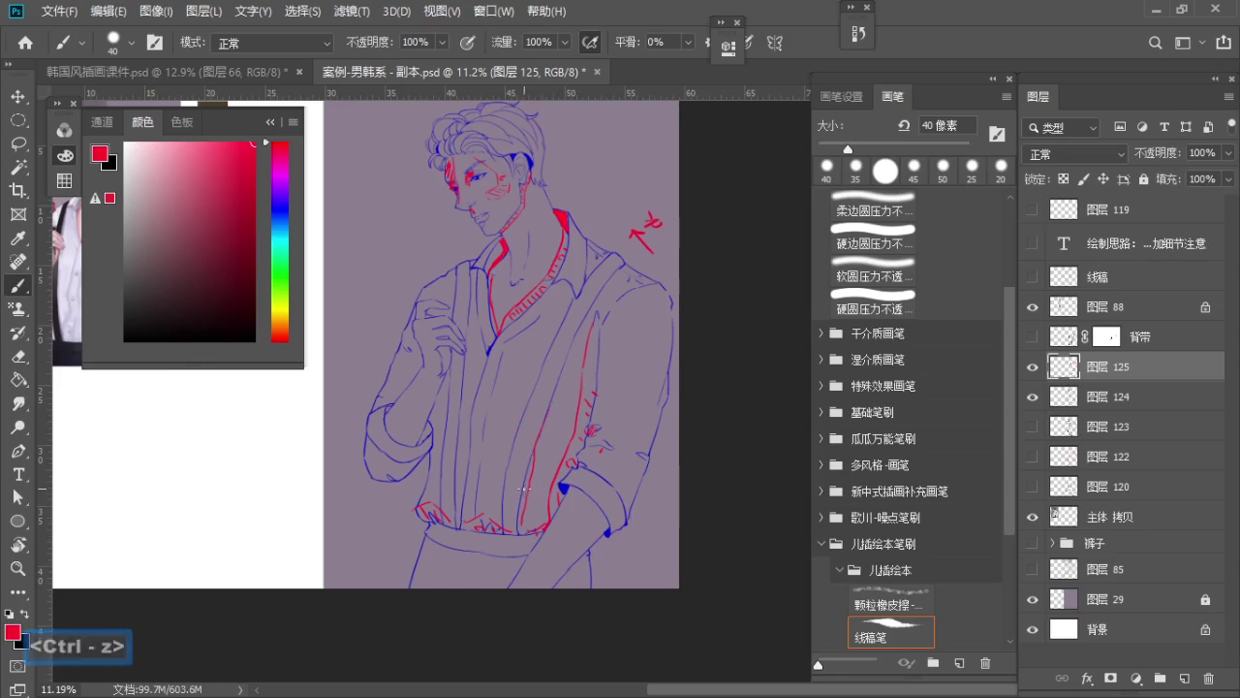
key("ctrl+z")
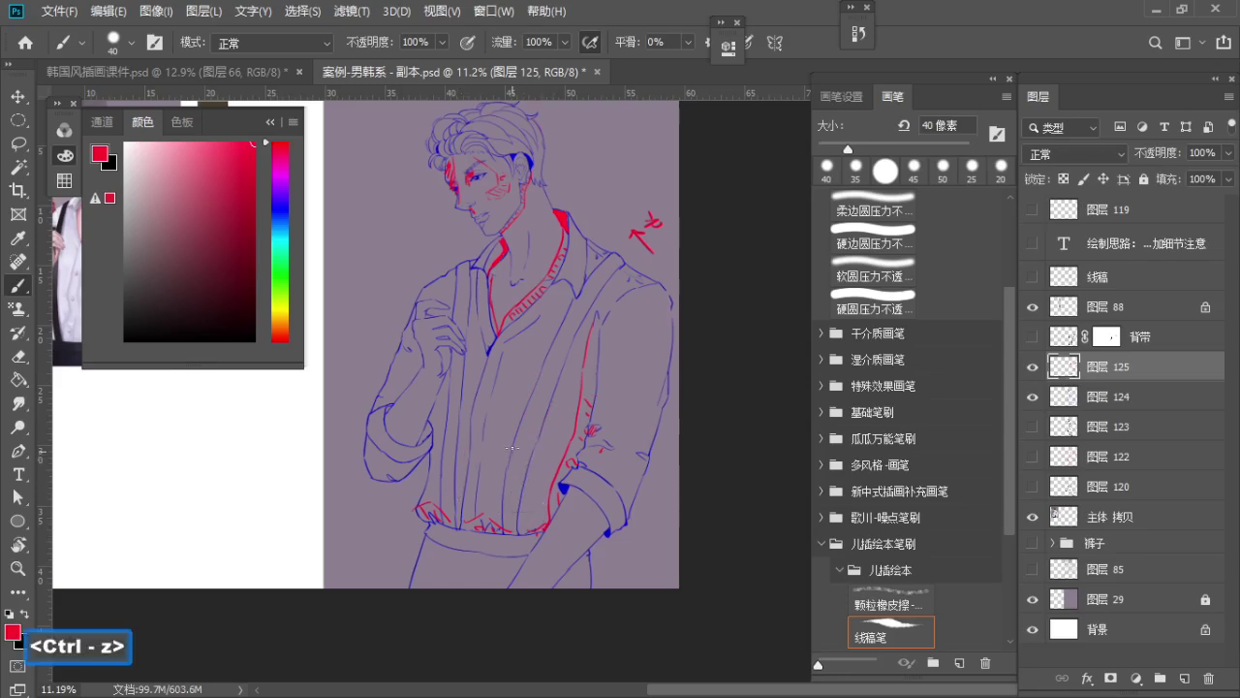
Draw red shadow lines down the shirt front and placket, and mark the shadows beneath both collar points
mouse_move(468, 443)
left_mouse_down()
mouse_move(463, 485)
mouse_move(445, 451)
mouse_move(438, 503)
left_mouse_up()
key("ctrl+z")
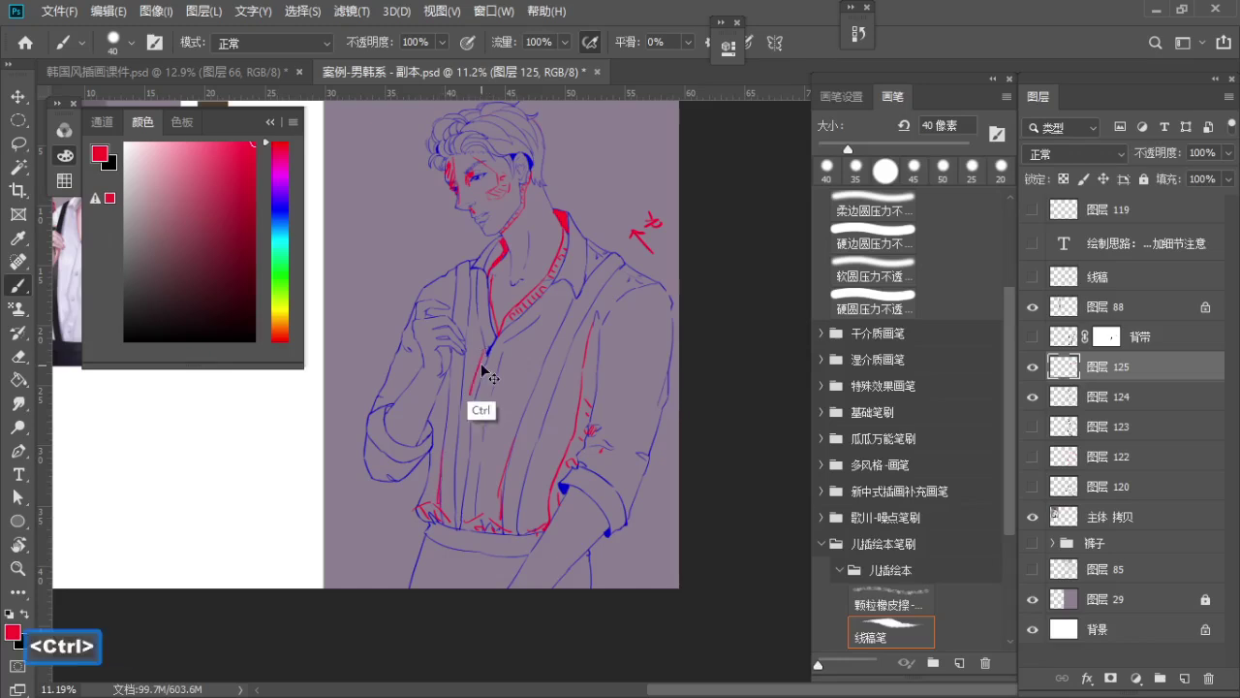
key("ctrl+z")
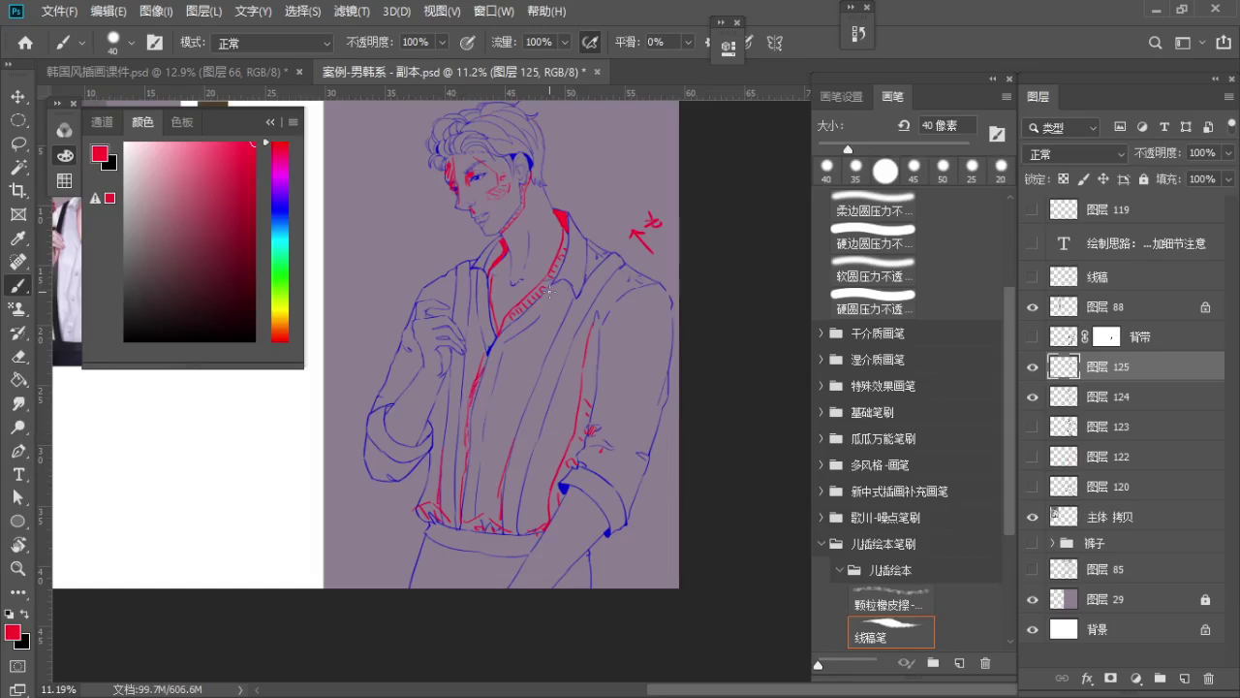
key("ctrl+z")
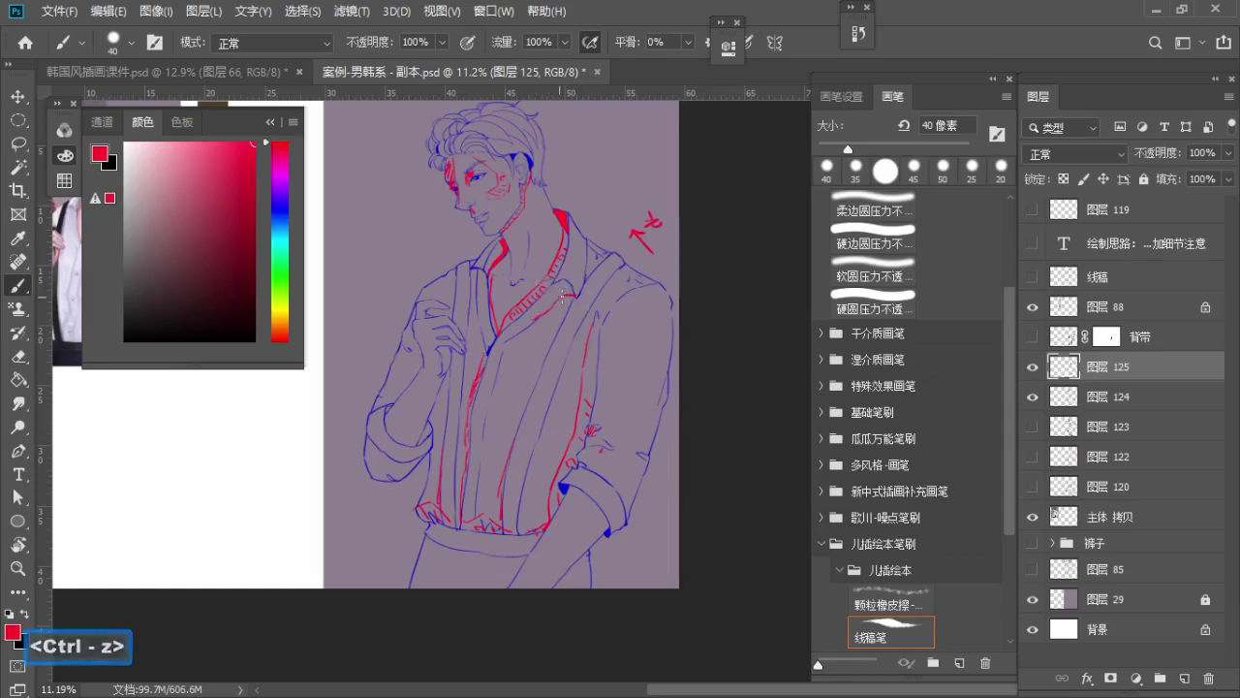
key("ctrl+z")
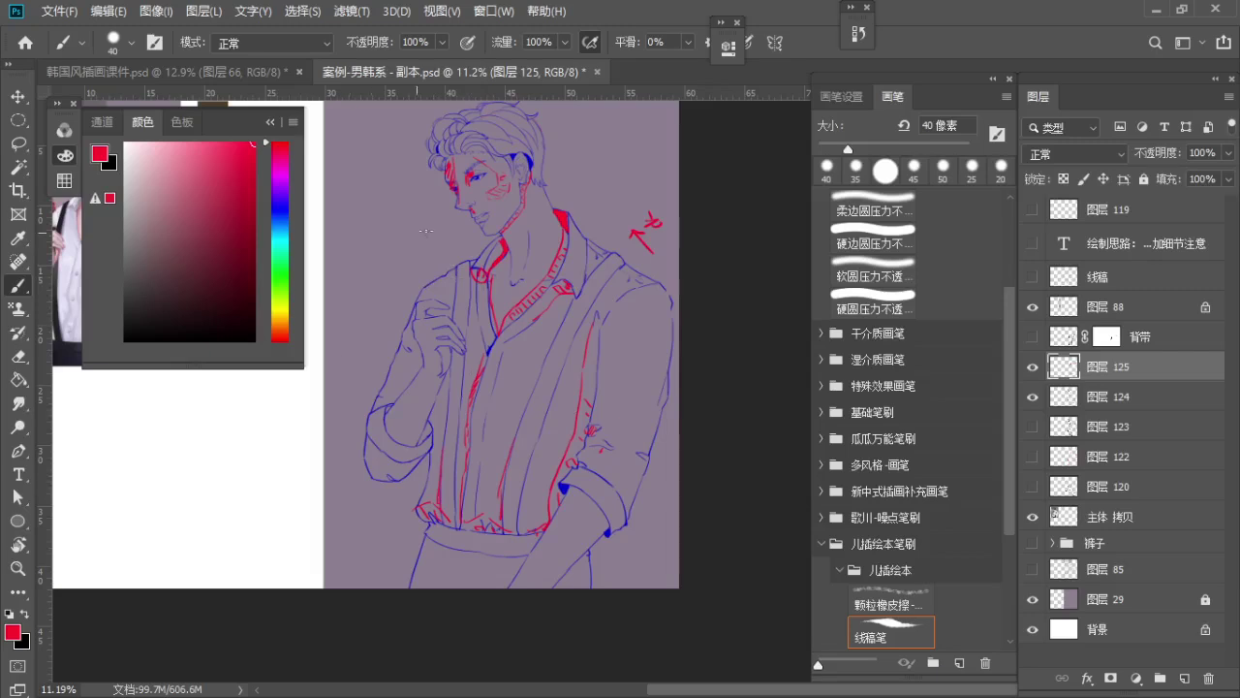
Outline and hatch the raised arm's shadow along the sleeve and on its rolled cuff in red
left_click_drag(417, 249, 441, 360)
key("ctrl+z")
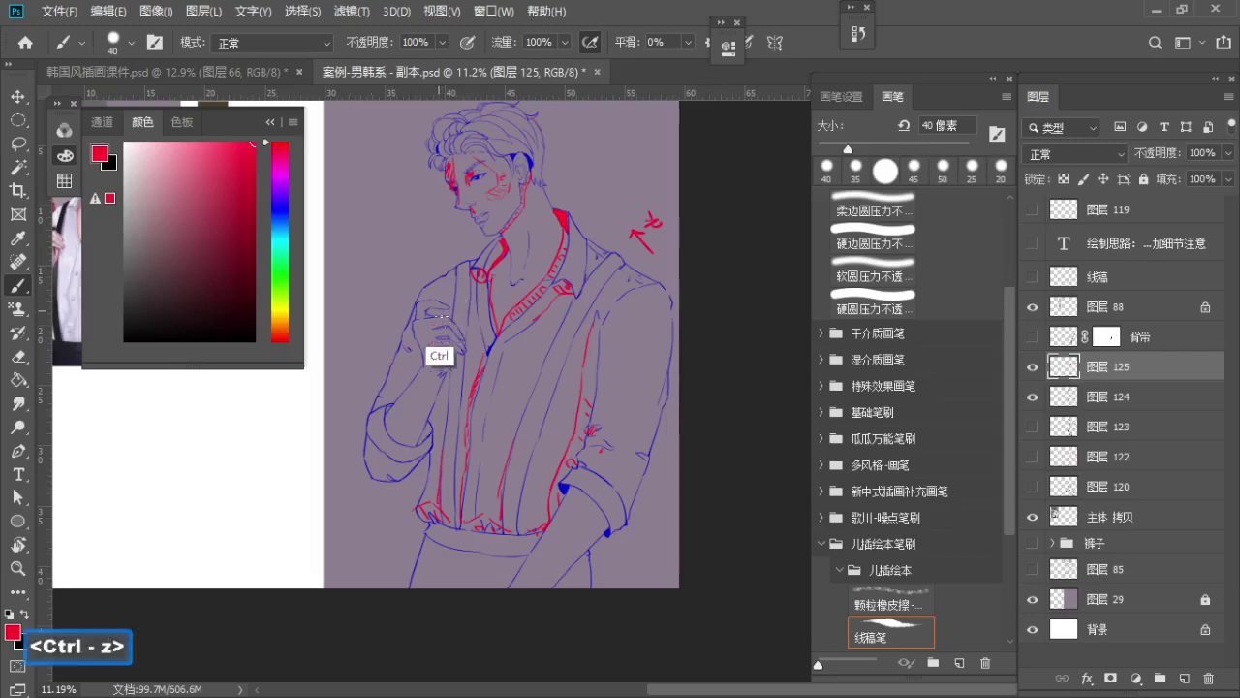
left_click_drag(416, 320, 408, 388)
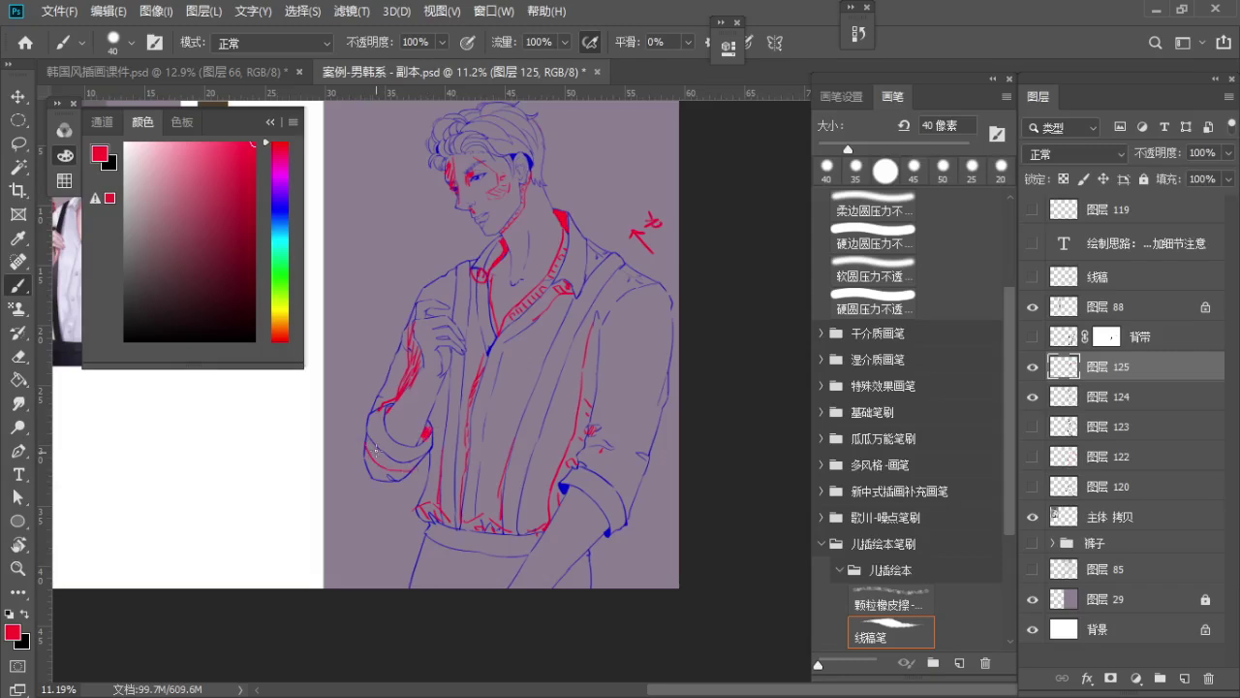
Hatch the torso-side shadow strip, then mark and hatch the trouser shadows below the waistband in red
key("z")
key("space")
mouse_move(512, 305)
left_mouse_down()
mouse_move(504, 340)
mouse_move(468, 316)
mouse_move(520, 337)
left_mouse_up()
key("b")
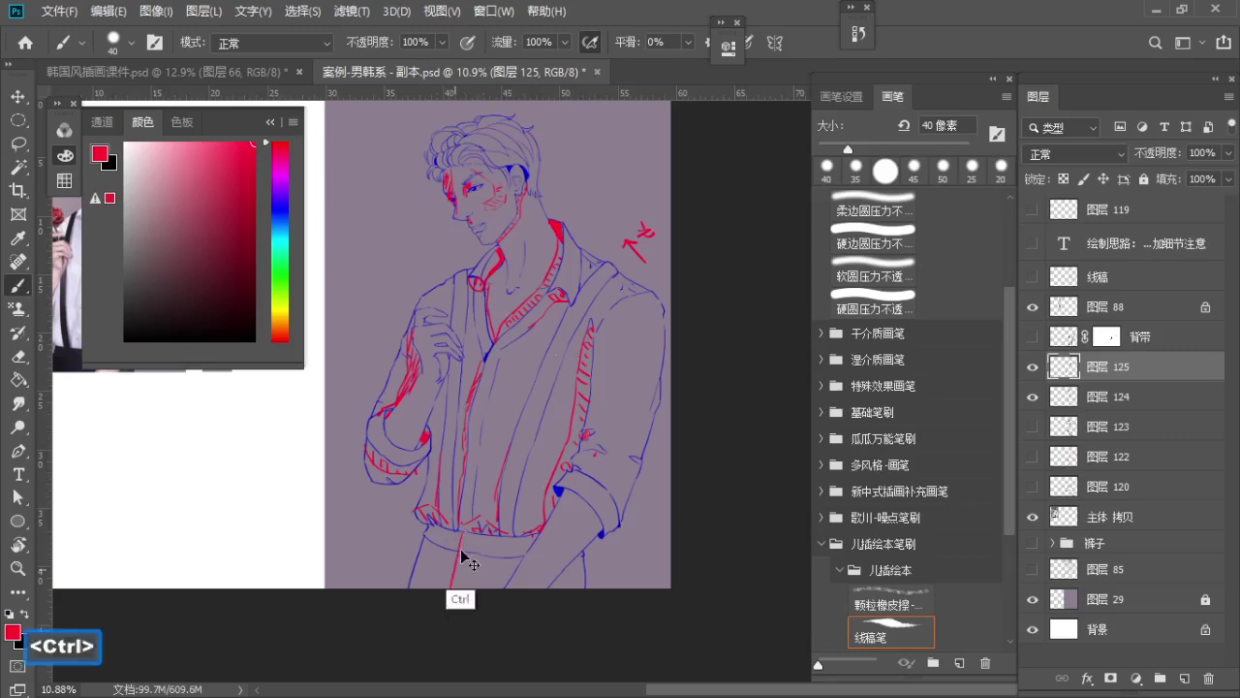
key("ctrl+z")
left_click_drag(444, 529, 424, 586)
left_click_drag(464, 552, 441, 586)
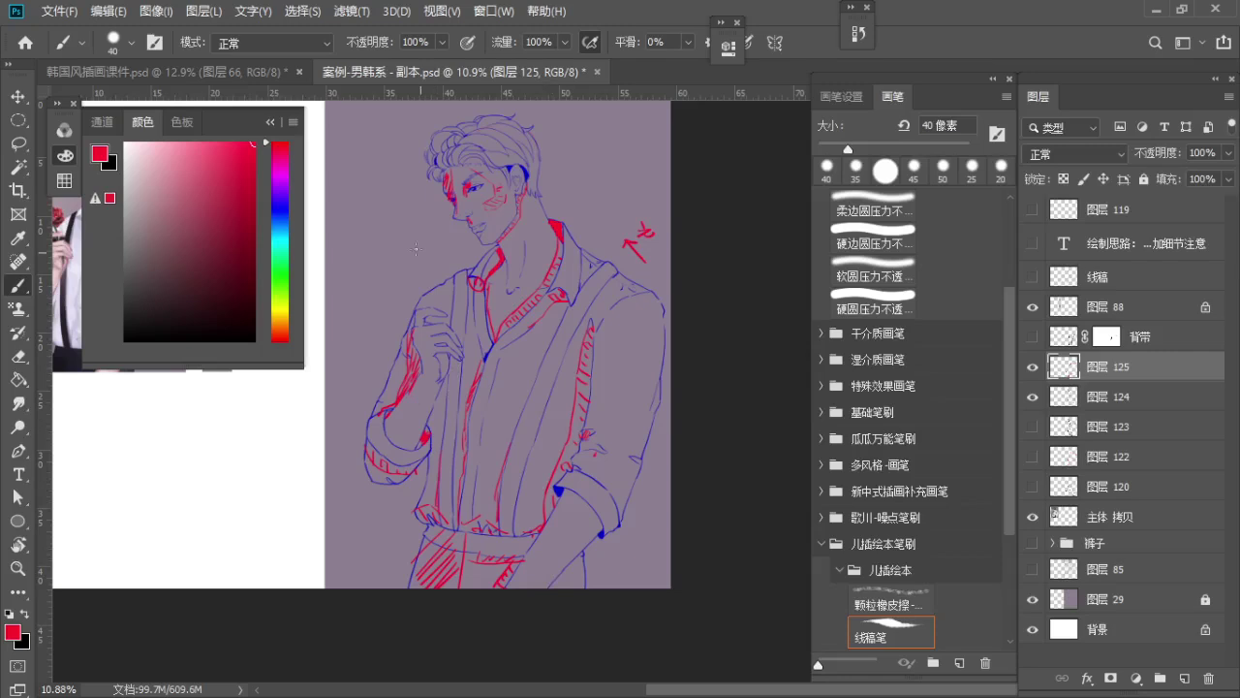
Lower the opacity of the red shadow-marking layer 图层 125 to 16%
key("ctrl+space")
mouse_move(574, 424)
left_mouse_down()
mouse_move(532, 421)
mouse_move(523, 445)
mouse_move(574, 446)
mouse_move(610, 322)
mouse_move(627, 310)
left_mouse_up()
key("b")
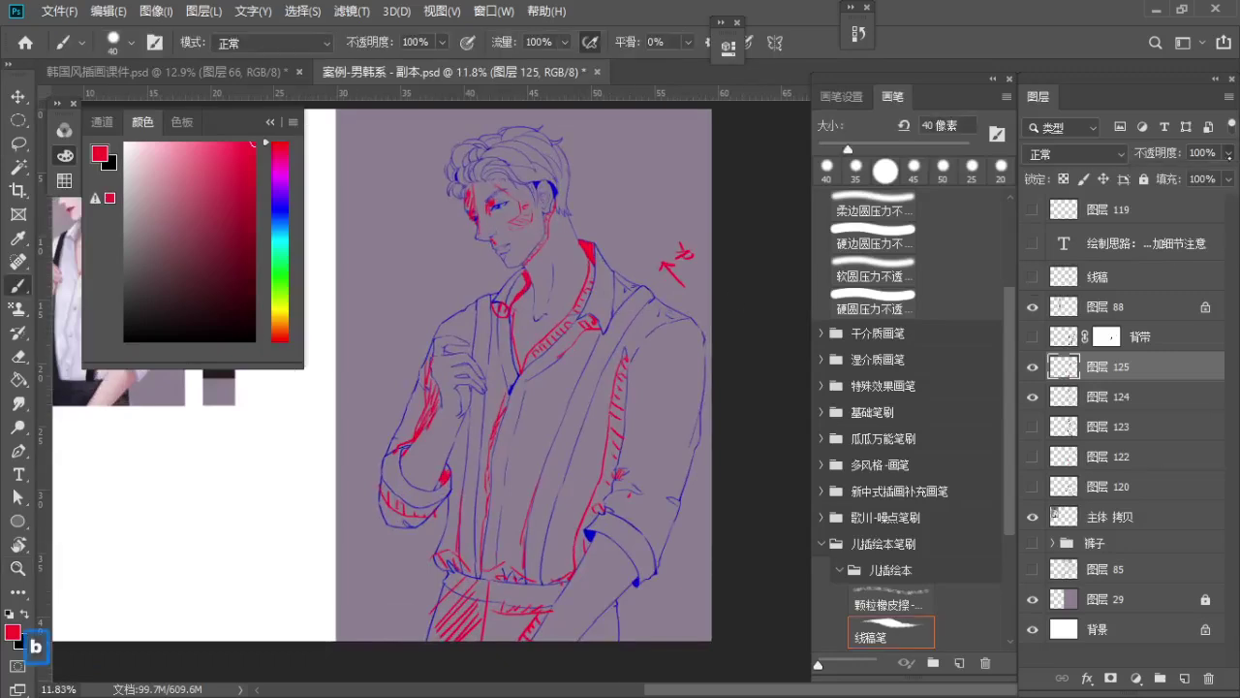
left_click(1228, 154)
left_click_drag(1229, 175, 1165, 175)
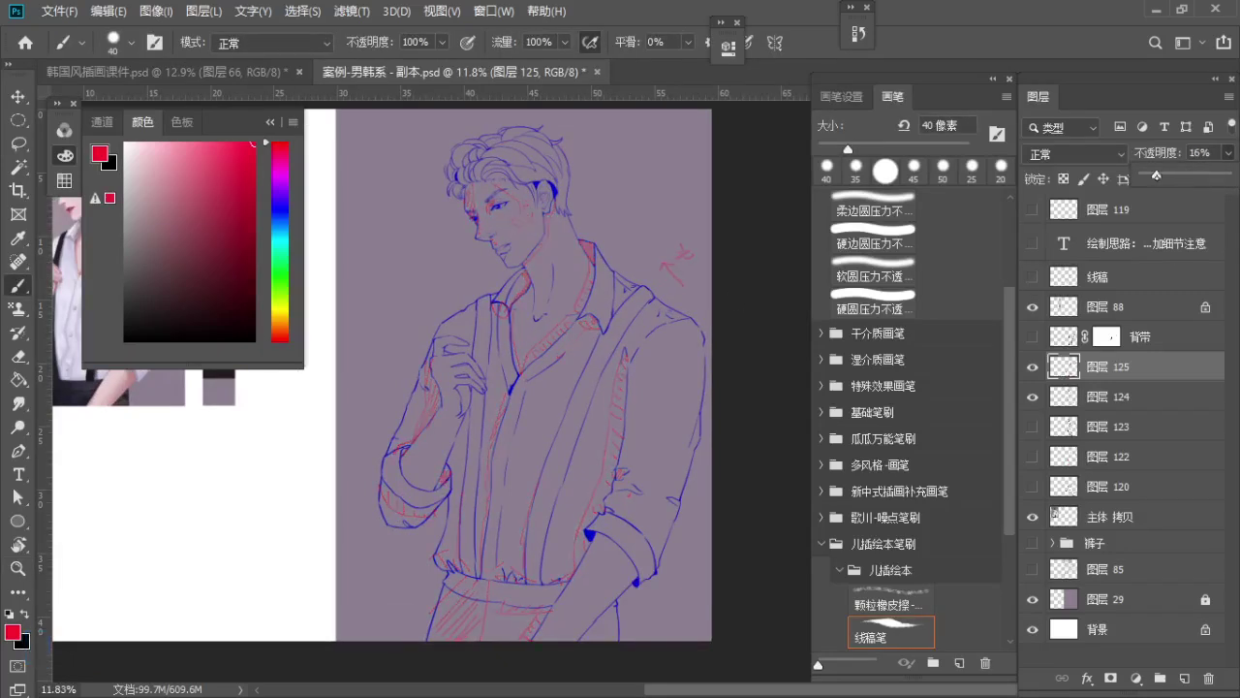
Move layers 图层 125 and 图层 124 to the top of the layer stack and lock 图层 124's transparent pixels
left_click_drag(1151, 362, 1146, 214)
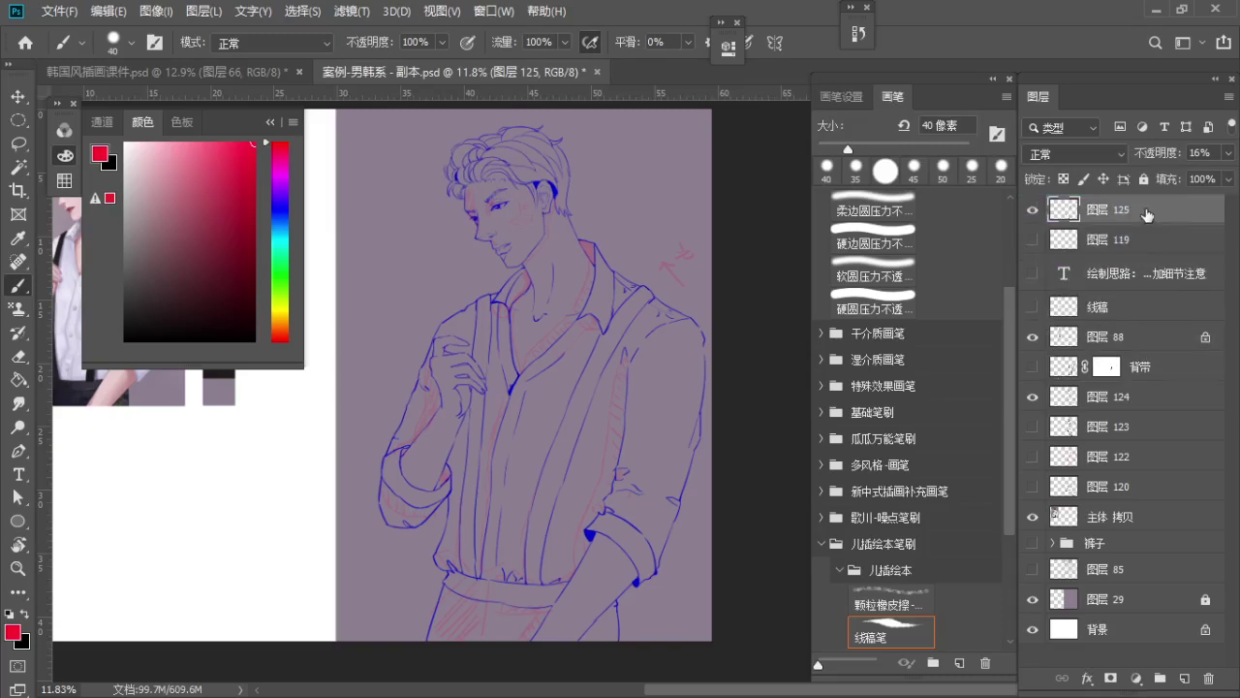
left_click(1101, 402)
left_click_drag(1115, 401, 1170, 219)
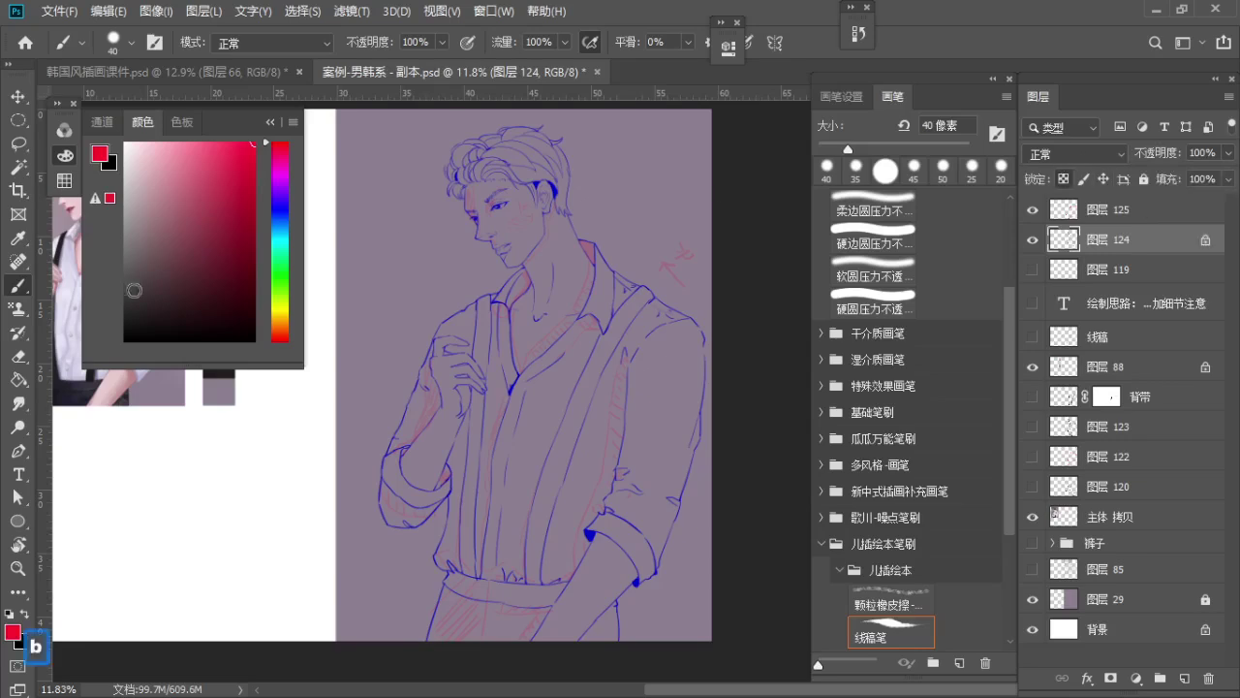
Recolour the blue line art on 图层 124 black with a brush of up to 1300 px
key("d")
key("bracketright")
key("bracketright")
key("bracketright")
key("bracketright")
key("bracketright")
key("bracketright")
key("bracketright")
key("bracketright")
key("bracketright")
key("bracketright")
key("bracketright")
key("bracketright")
key("bracketright")
key("bracketright")
key("bracketright")
key("bracketright")
key("bracketright")
key("bracketright")
key("bracketright")
key("bracketright")
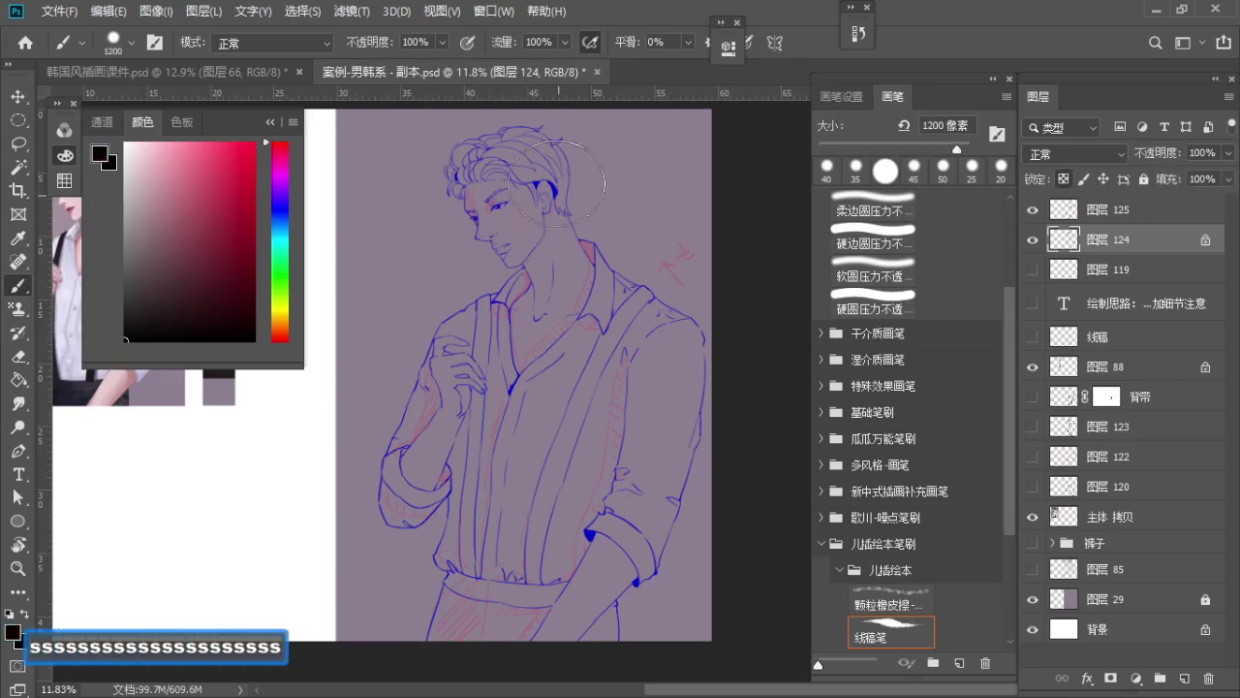
key("bracketright")
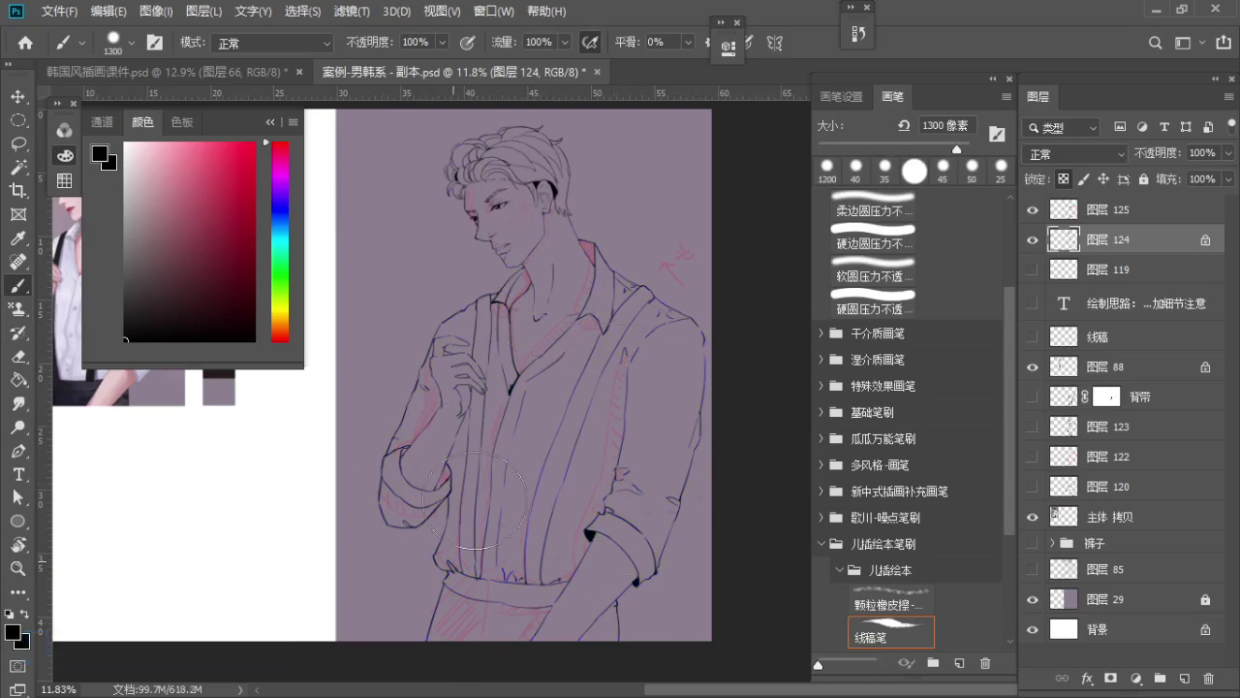
key("b")
key("bracketleft")
key("bracketleft")
key("bracketleft")
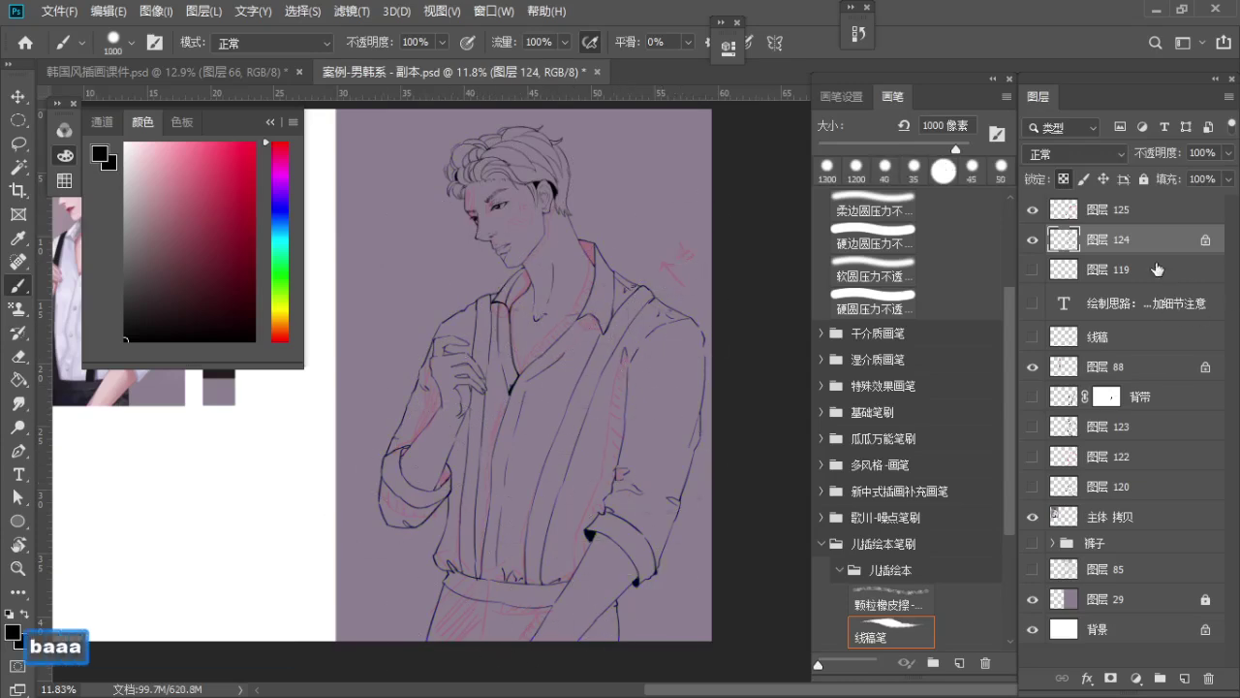
Check what 图层 124 contains, and delete the hidden layers 图层 123, 图层 122 and 图层 120
left_click(1103, 438)
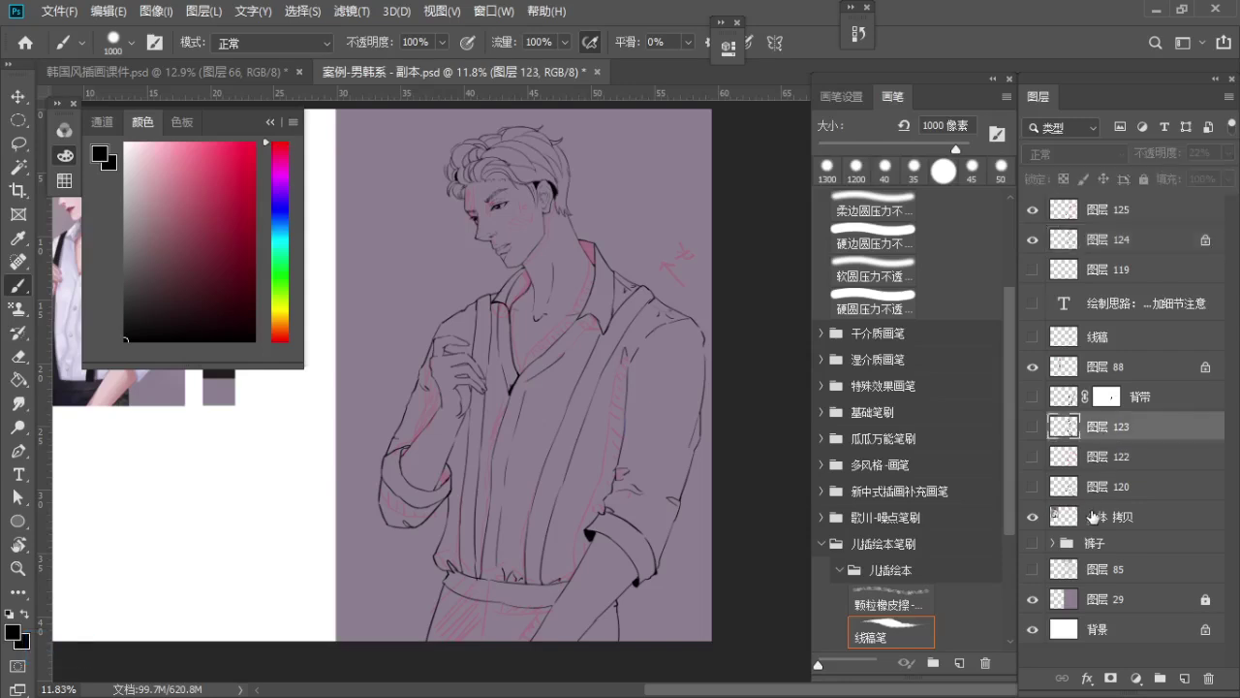
left_click(1095, 517)
left_click(1066, 396)
left_click(1048, 362)
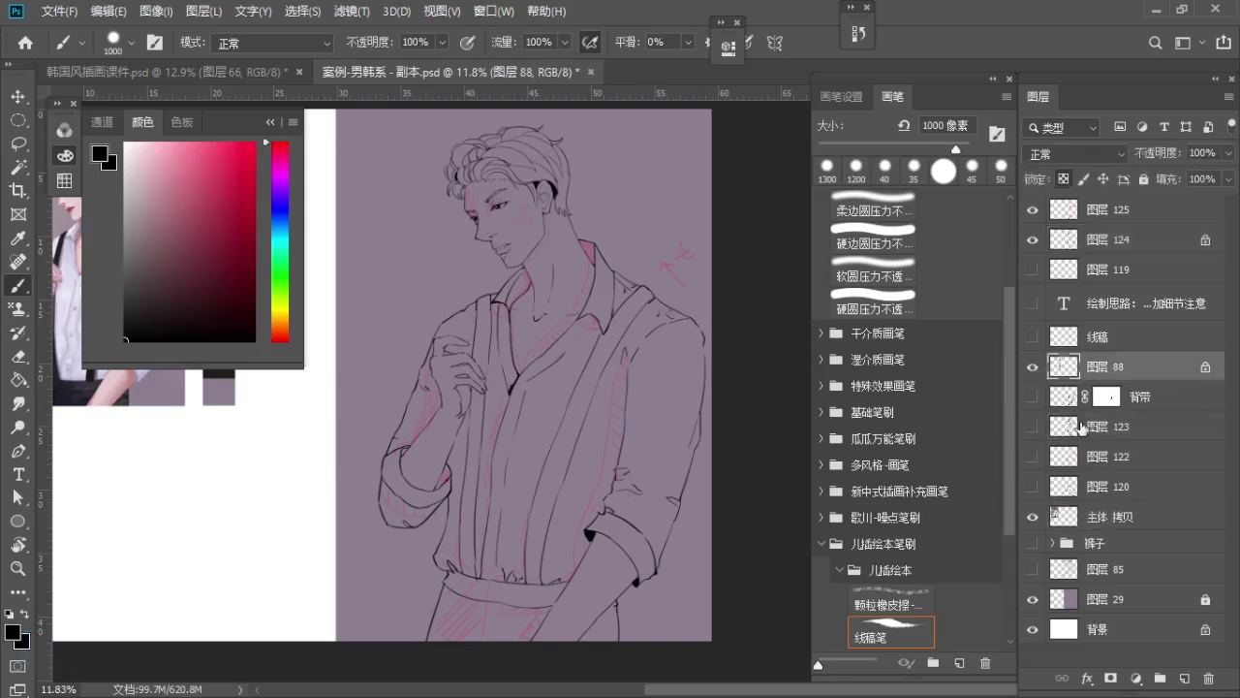
left_click(1032, 240)
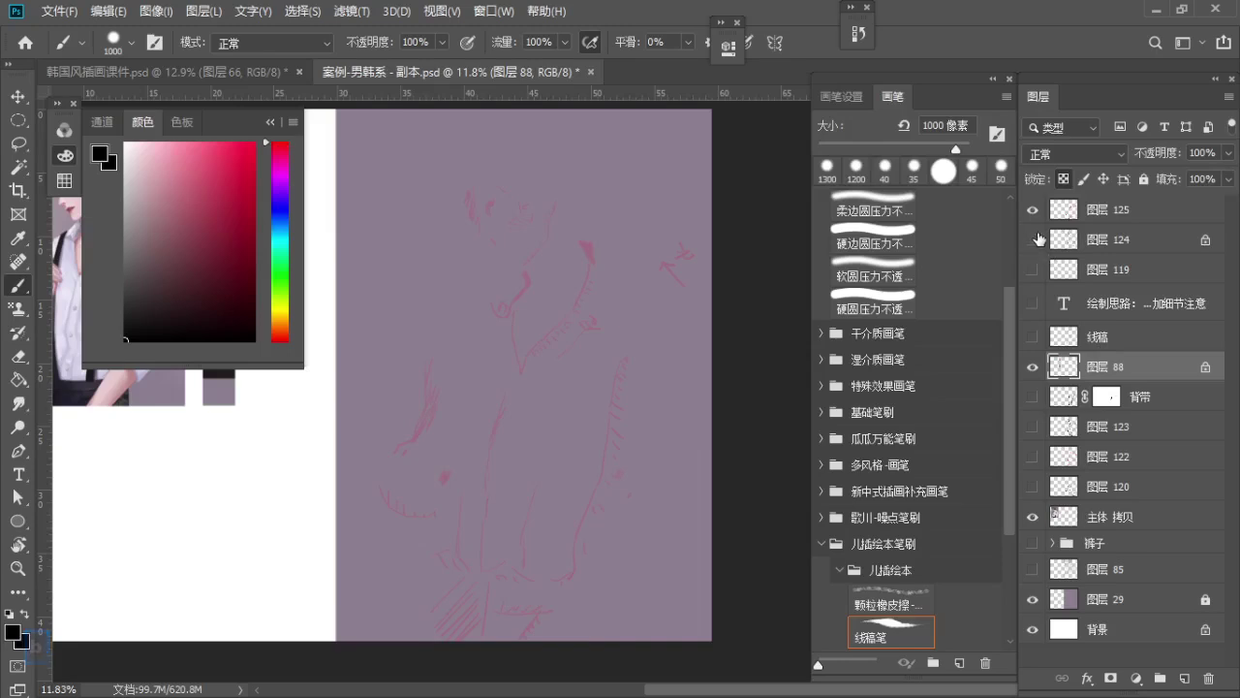
left_click(1032, 240)
left_click(1105, 433)
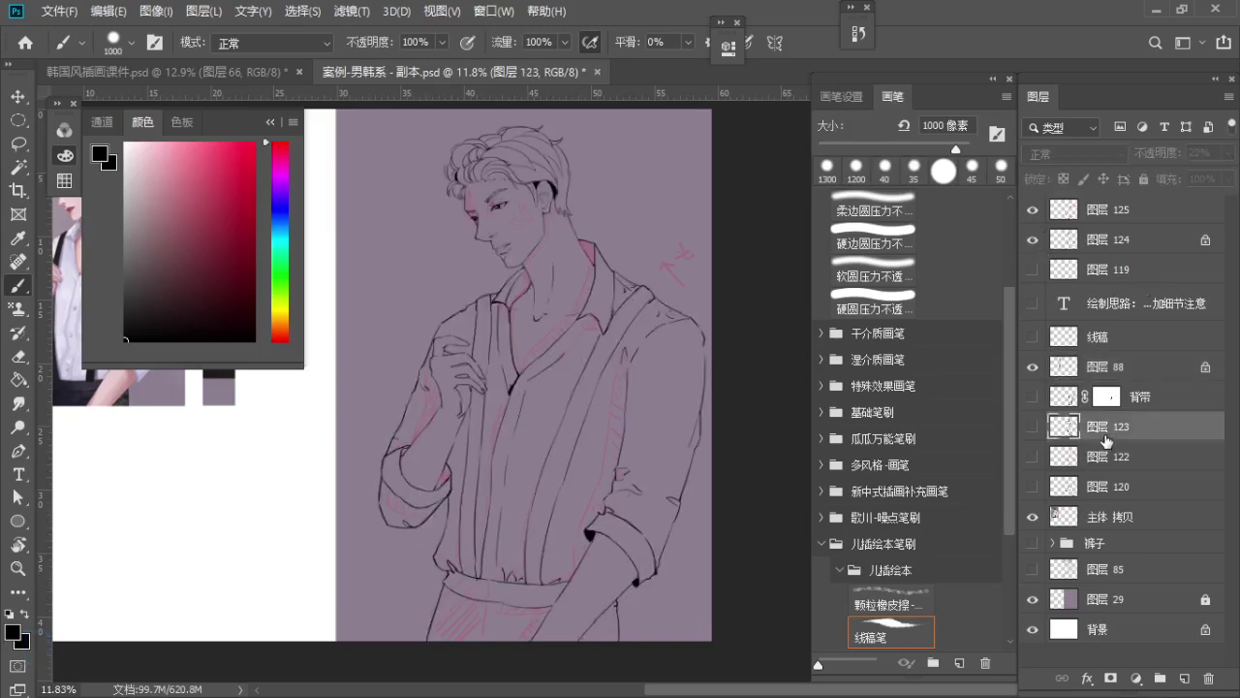
key("Delete")
key("Delete")
key("Delete")
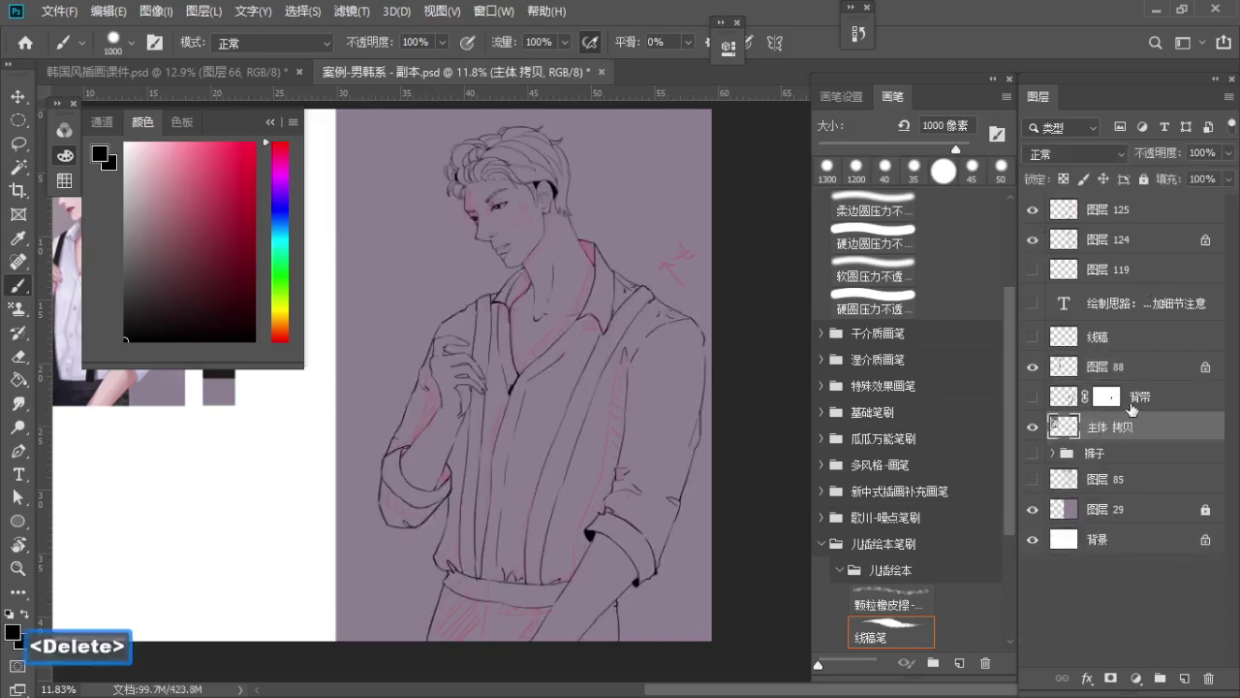
Add a new layer directly above 主体 拷贝 and choose the hard round pressure brush 硬边圆压力不…
left_click(1132, 397)
left_click(1120, 433)
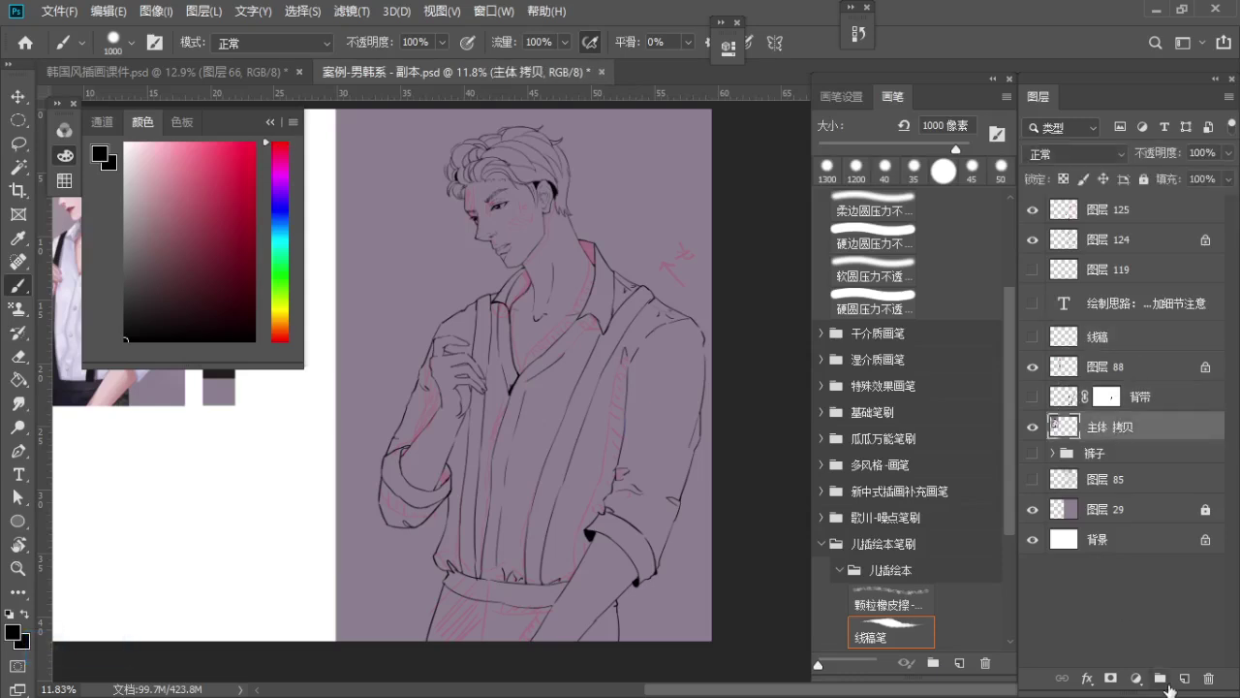
left_click(1184, 677)
key("b")
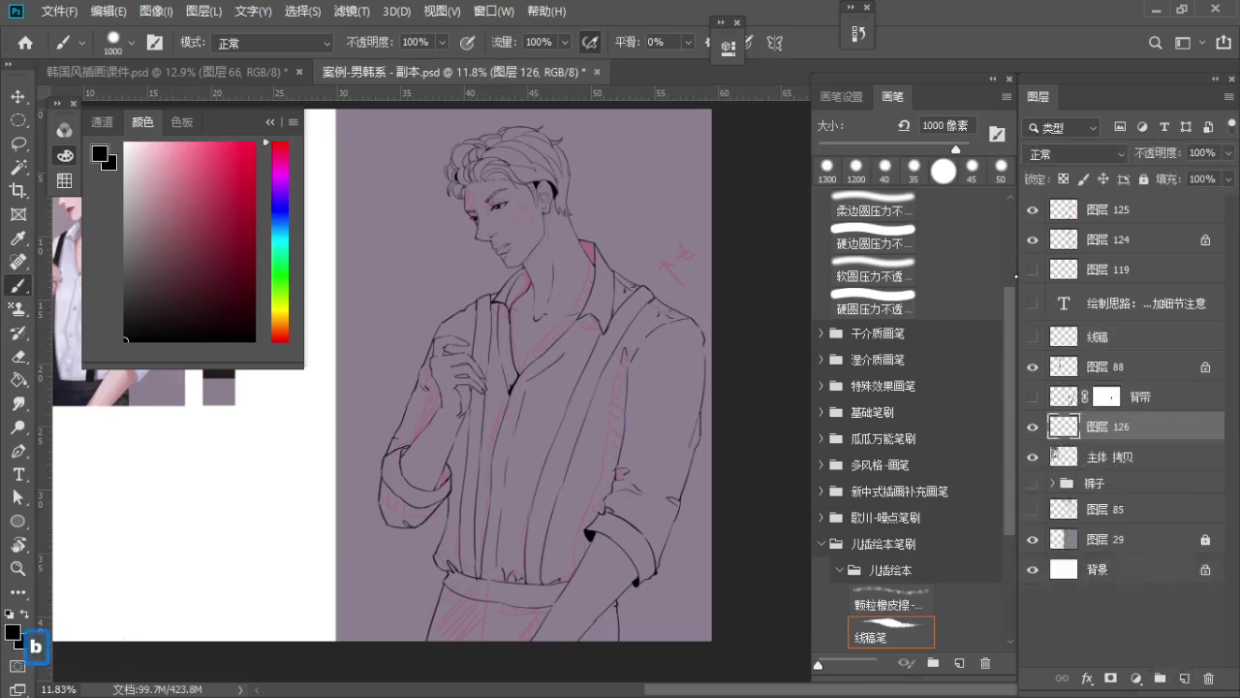
left_click(876, 305)
scroll(894, 272, "up", 1)
left_click(866, 279)
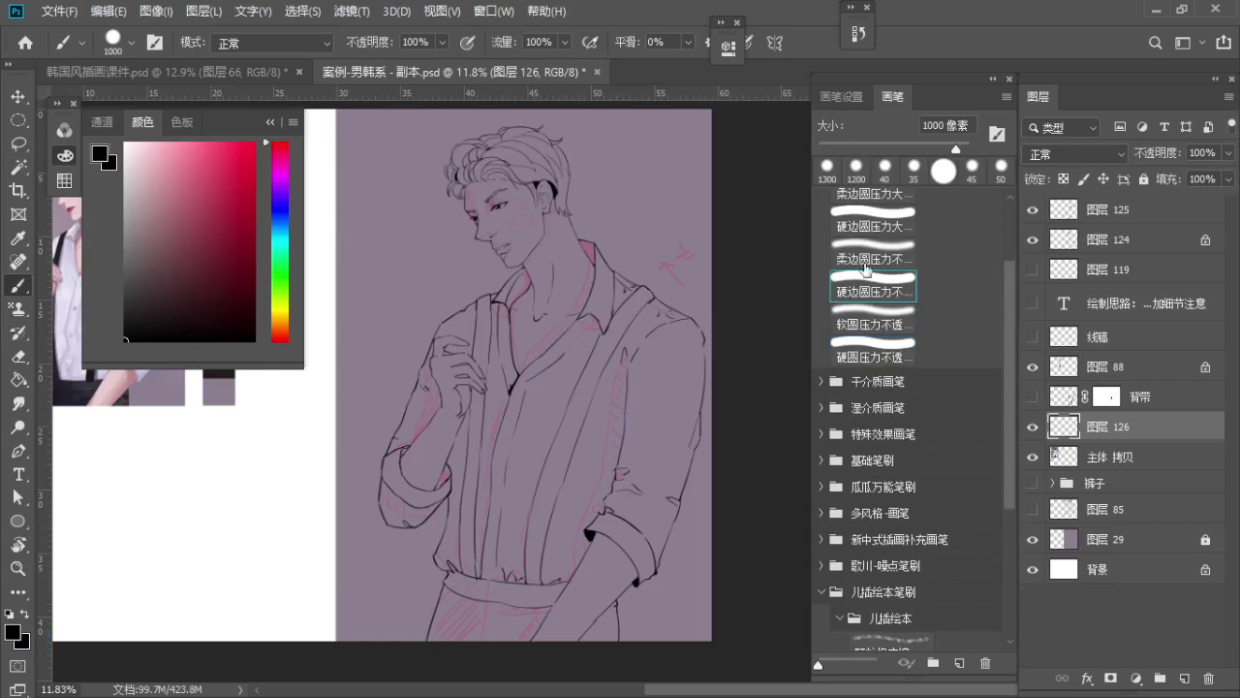
Sample the dark brown hair colour from the painted reference portrait as the brush colour
key("a")
key("a")
key("a")
key("z")
left_click_drag(516, 157, 535, 215)
key("space")
left_click_drag(536, 215, 530, 298)
key("space")
mouse_move(504, 249)
left_mouse_down()
mouse_move(564, 262)
mouse_move(407, 261)
mouse_move(651, 267)
left_mouse_up()
key("b")
key("a")
key("a")
key("bracketleft")
key("bracketleft")
key("bracketleft")
key("z")
key("space")
key("z")
mouse_move(311, 248)
left_mouse_down()
mouse_move(405, 296)
mouse_move(456, 352)
mouse_move(590, 338)
left_mouse_up()
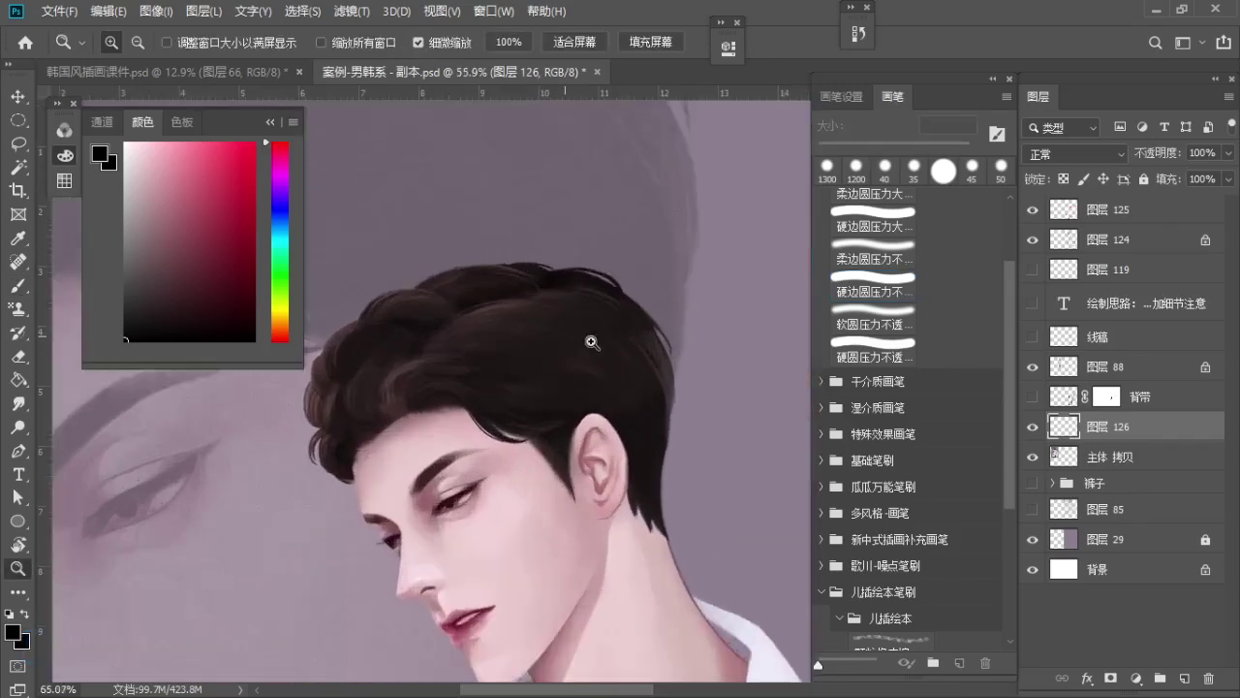
key("b")
key("alt")
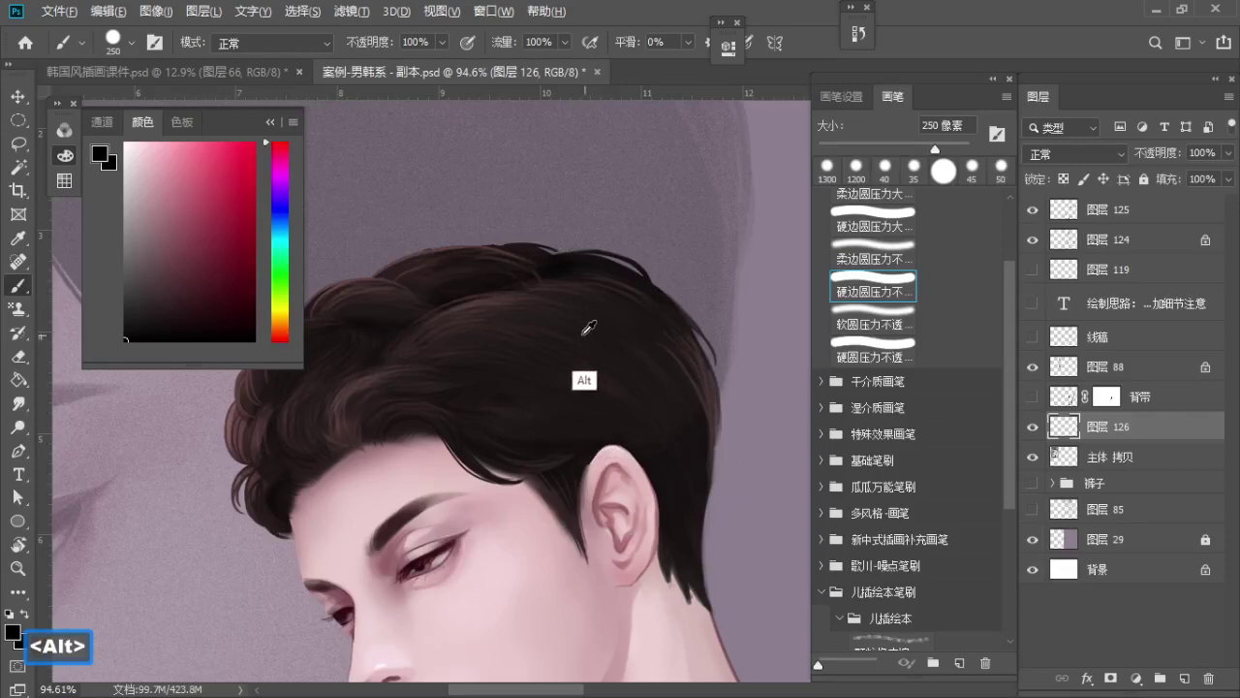
left_click(506, 320, "alt")
Block in the front hair curls of the line-art head with the sampled dark brown on 图层 126
key("z")
left_click_drag(508, 316, 332, 310)
key("space")
left_click_drag(494, 334, 254, 301)
key("space")
left_click_drag(601, 321, 407, 305)
key("z")
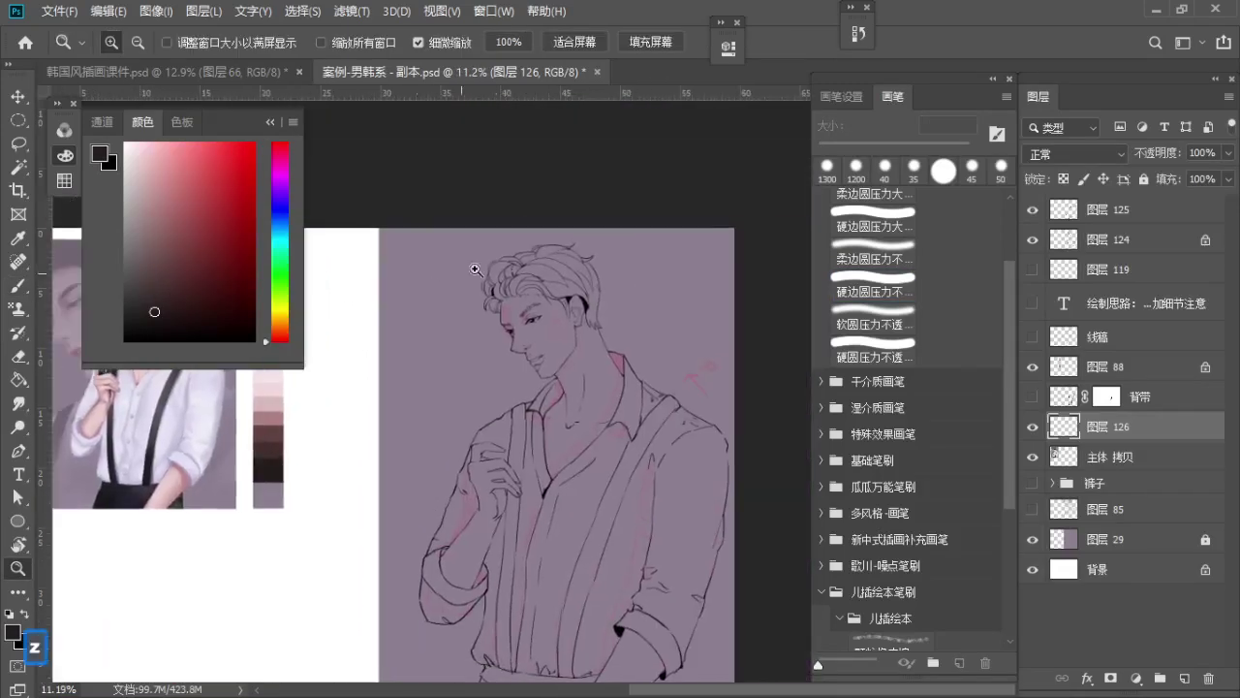
left_click_drag(538, 286, 639, 298)
mouse_move(518, 280)
left_mouse_down()
mouse_move(602, 315)
mouse_move(495, 297)
mouse_move(432, 316)
left_mouse_up()
key("b")
key("a")
key("a")
mouse_move(476, 290)
left_mouse_down()
mouse_move(434, 310)
mouse_move(557, 283)
mouse_move(516, 301)
mouse_move(459, 280)
mouse_move(435, 323)
mouse_move(449, 343)
mouse_move(491, 302)
mouse_move(451, 344)
left_mouse_up()
key("a")
key("a")
key("space")
key("a")
key("a")
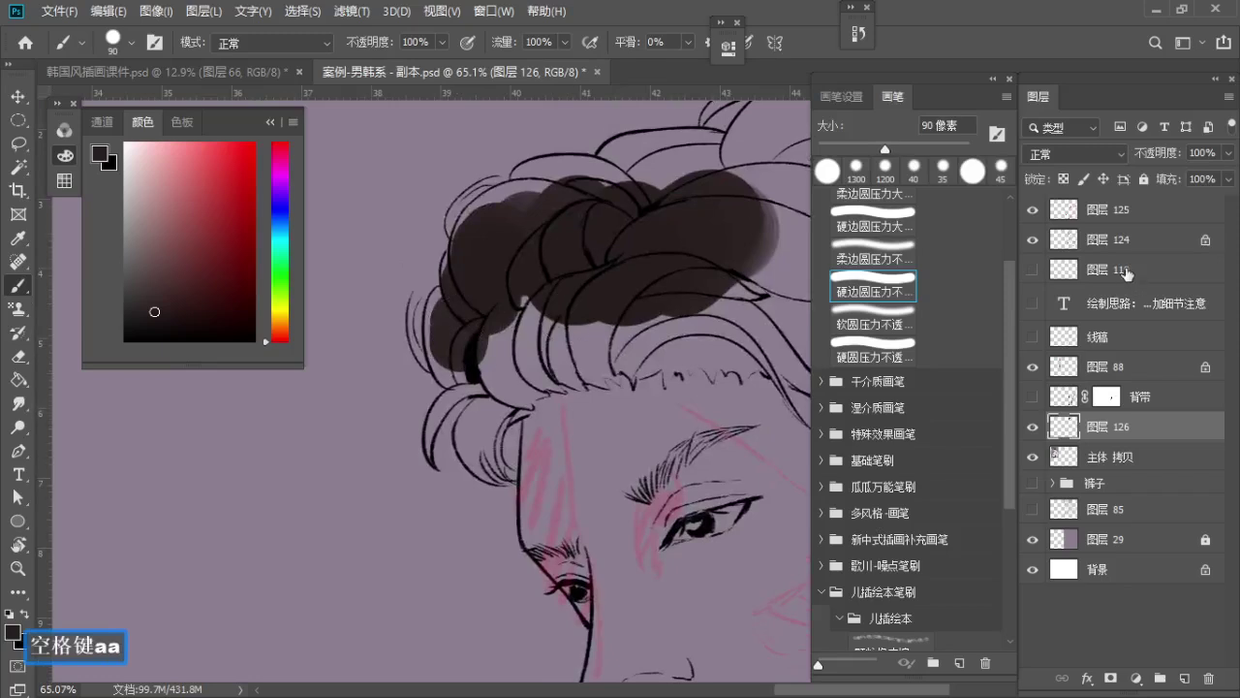
Lower the opacity of the line-art layer 图层 124 and make 图层 126 active again
left_click(1143, 210)
left_click(1153, 248)
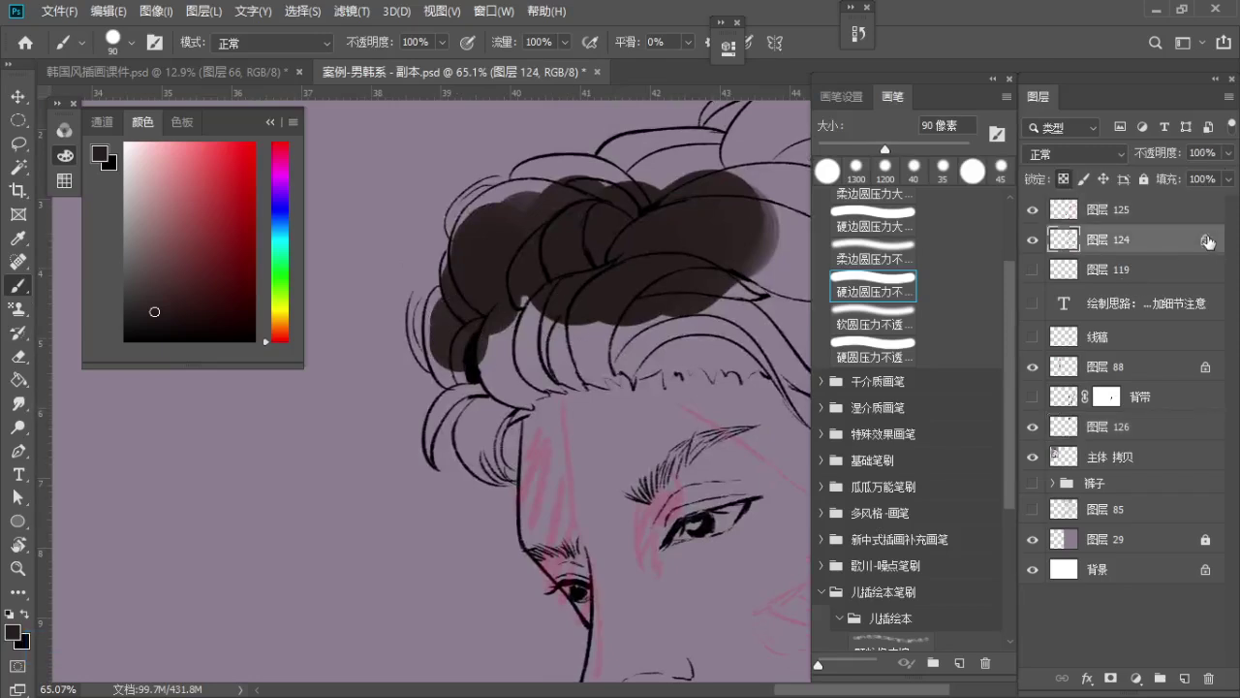
left_click(1228, 153)
left_click_drag(1232, 175, 1179, 175)
left_click(1124, 427)
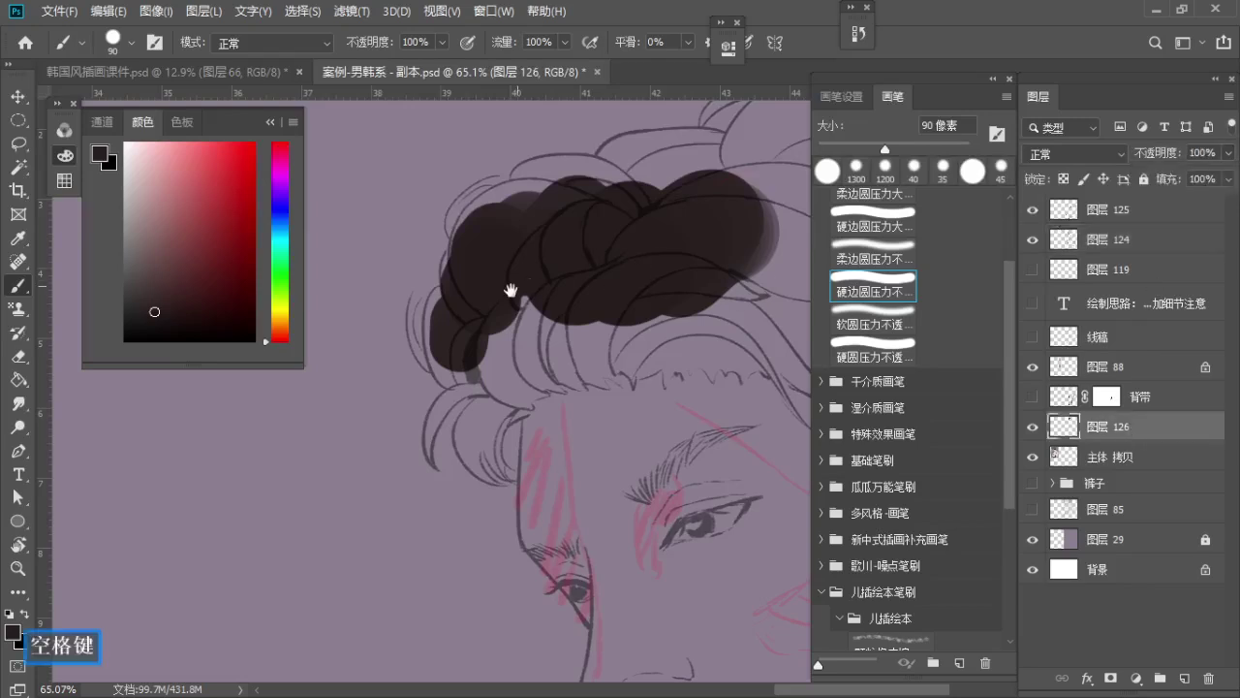
Extend the dark hair fill down through the front curls beside the forehead, reducing the brush to 45 px
left_click_drag(512, 288, 478, 328)
key("a")
key("a")
key("a")
mouse_move(429, 370)
left_mouse_down()
mouse_move(454, 457)
mouse_move(460, 423)
left_mouse_up()
key("a")
key("z")
key("b")
key("a")
key("a")
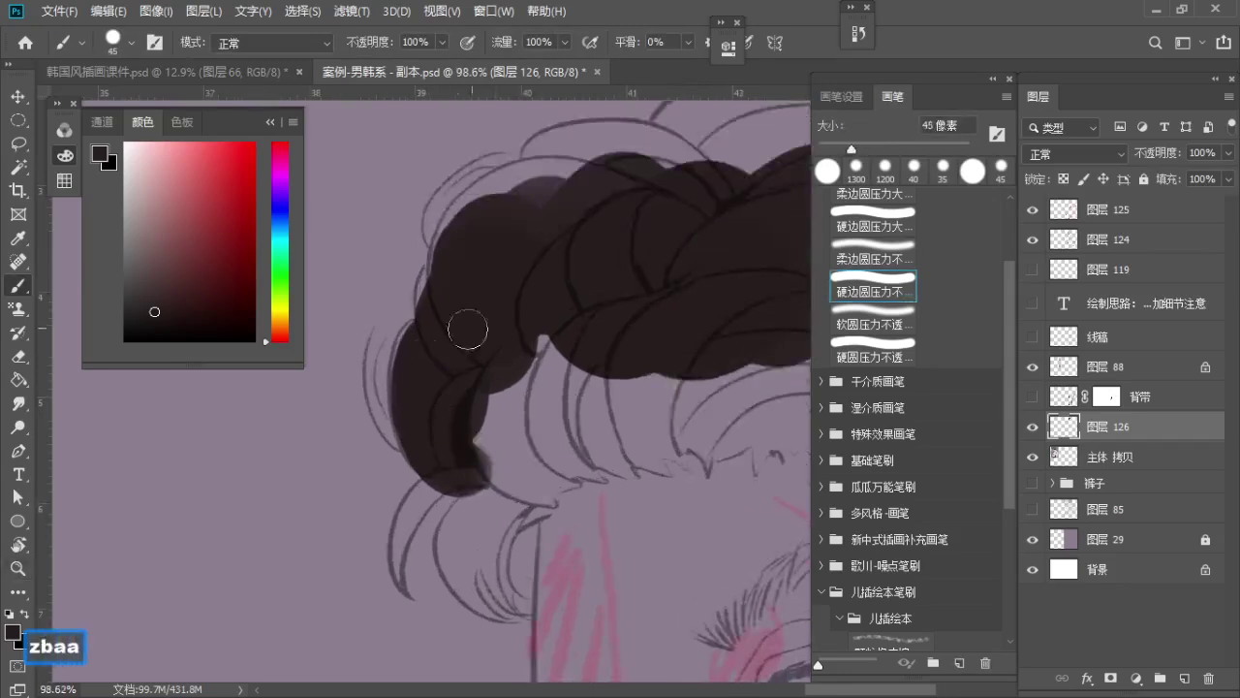
key("a")
Paint the thin pointed curl below the front hair with a 25 px brush and trim it with a 30 px eraser
mouse_move(432, 337)
left_mouse_down()
mouse_move(471, 487)
mouse_move(412, 594)
left_mouse_up()
key("a")
key("a")
key("a")
key("ctrl+z")
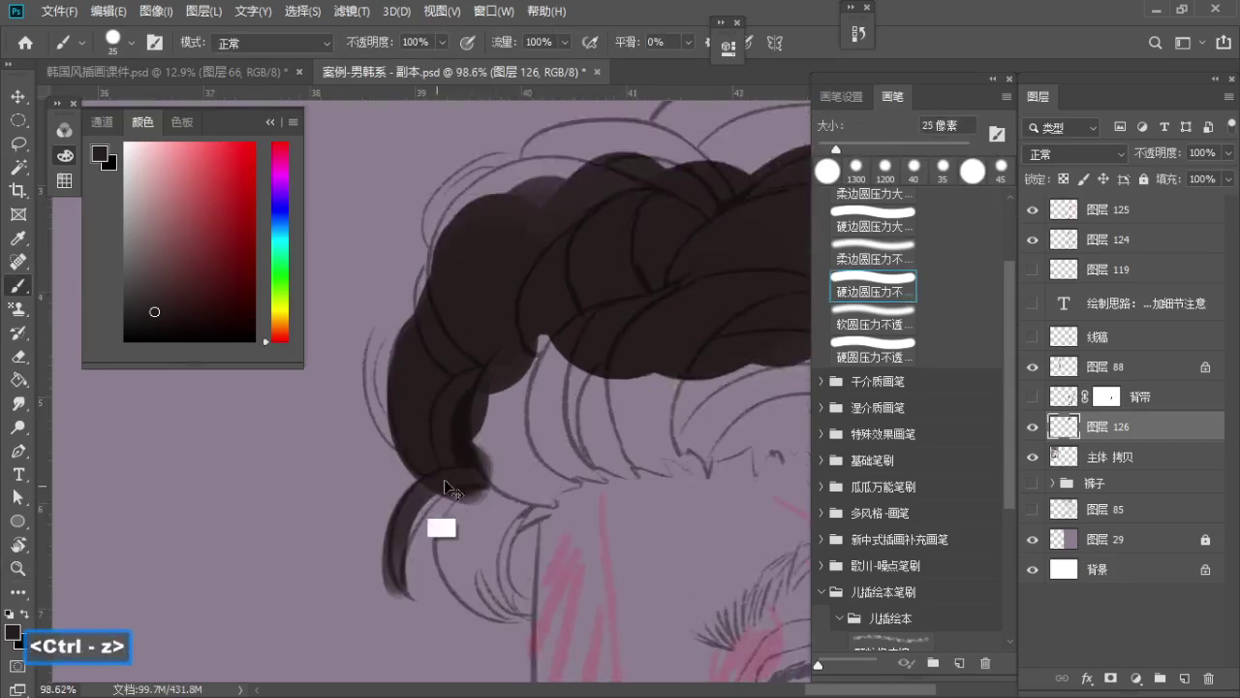
left_click_drag(438, 486, 412, 594)
left_click_drag(426, 534, 438, 468)
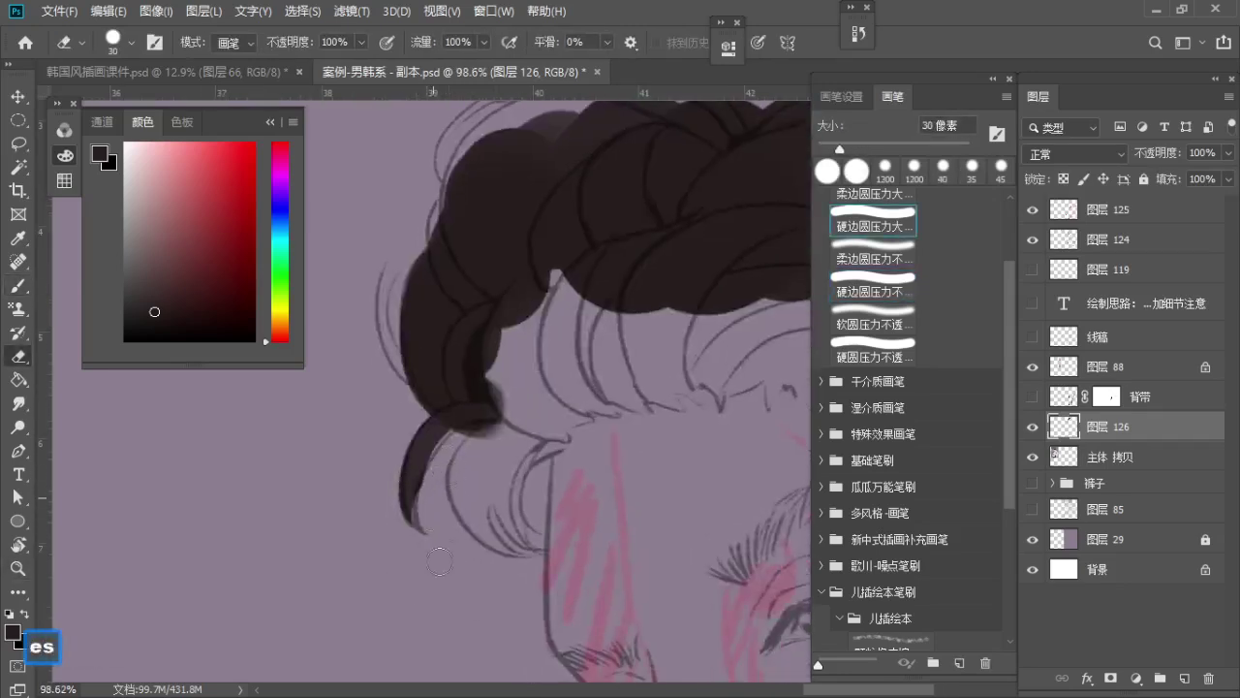
key("ctrl+z")
key("e")
key("a")
key("a")
key("b")
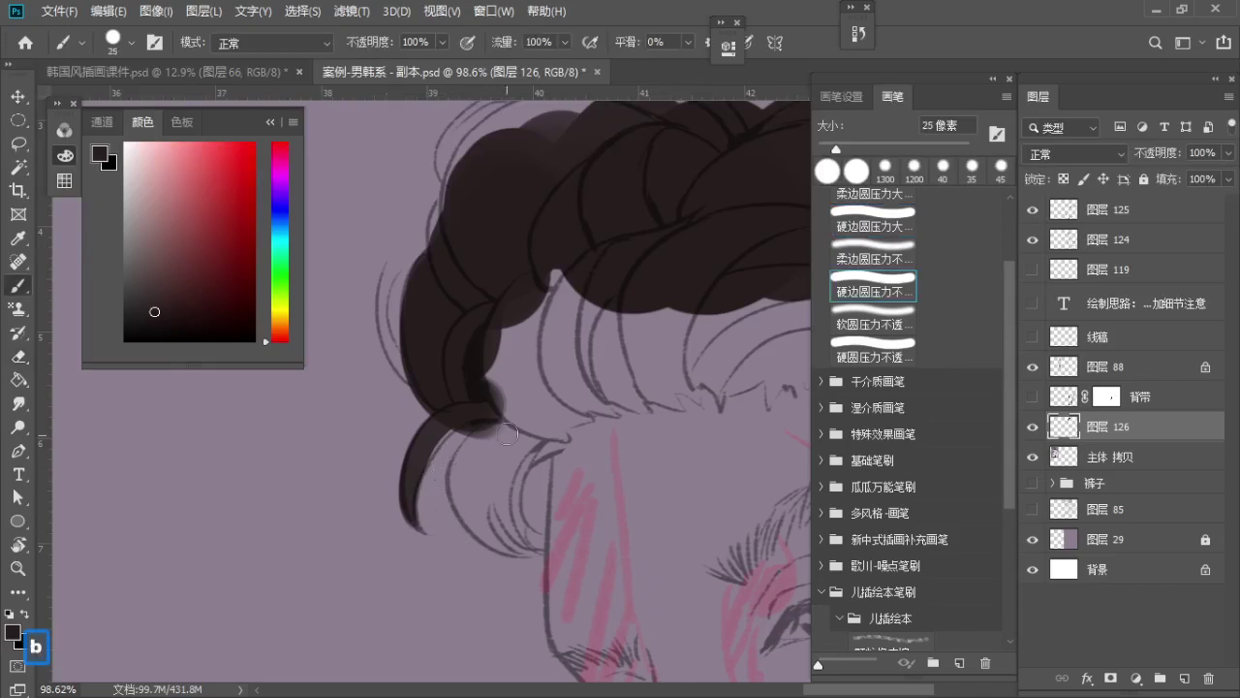
Fill the rounded curl beside the forehead with dark brown, following its outline
left_click_drag(499, 405, 475, 528)
left_click_drag(472, 442, 506, 539)
left_click_drag(478, 479, 531, 542)
left_click_drag(553, 427, 533, 542)
mouse_move(553, 440)
left_mouse_down()
mouse_move(529, 487)
mouse_move(529, 526)
mouse_move(547, 437)
mouse_move(452, 459)
mouse_move(536, 379)
left_mouse_up()
key("s")
key("space")
key("b")
key("s")
key("s")
key("s")
key("s")
mouse_move(457, 399)
left_mouse_down()
mouse_move(454, 351)
mouse_move(418, 363)
left_mouse_up()
Fill out the outer edge of the front curls up to the line art using larger brush strokes
key("z")
key("space")
key("b")
mouse_move(475, 358)
left_mouse_down()
mouse_move(412, 414)
mouse_move(425, 383)
left_mouse_up()
key("s")
key("s")
key("s")
mouse_move(413, 293)
left_mouse_down()
mouse_move(426, 297)
mouse_move(397, 307)
mouse_move(387, 354)
mouse_move(465, 285)
mouse_move(449, 277)
mouse_move(382, 327)
mouse_move(402, 303)
left_mouse_up()
Switch to the hard round brush 硬边圆压力大… and fill the upper front curl at 70 px
left_click(879, 226)
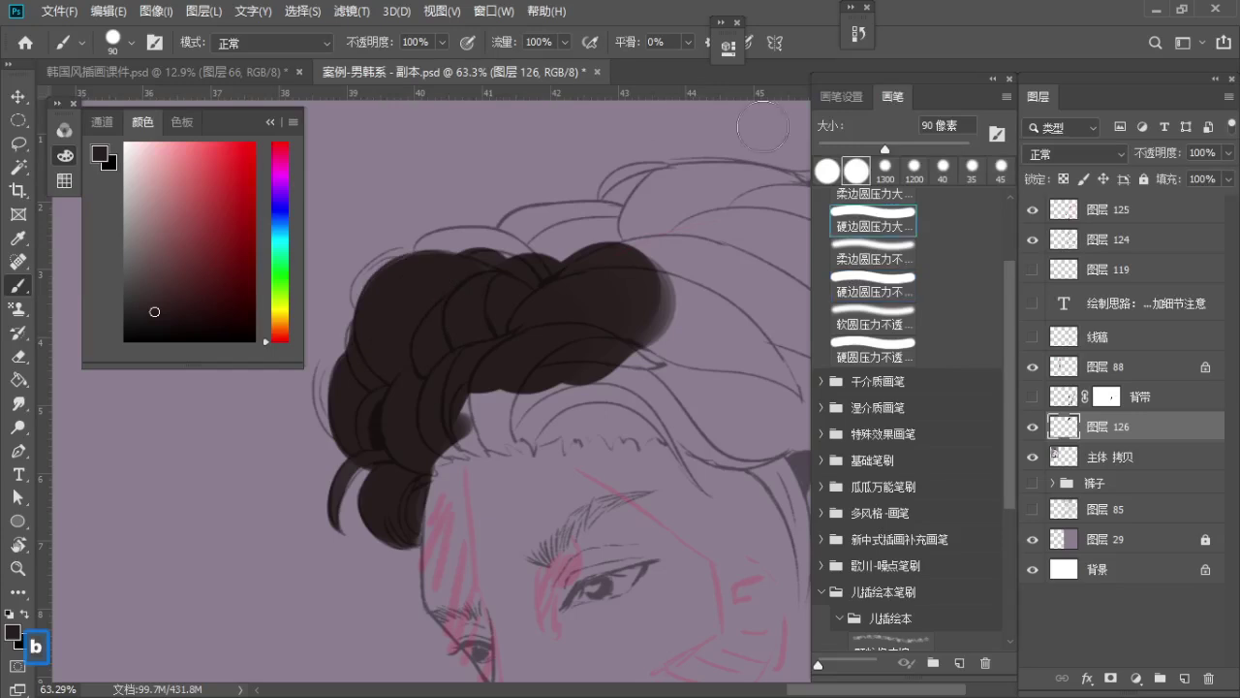
key("z")
mouse_move(423, 240)
left_mouse_down()
mouse_move(451, 226)
mouse_move(518, 275)
left_mouse_up()
key("b")
key("s")
key("a")
key("a")
key("a")
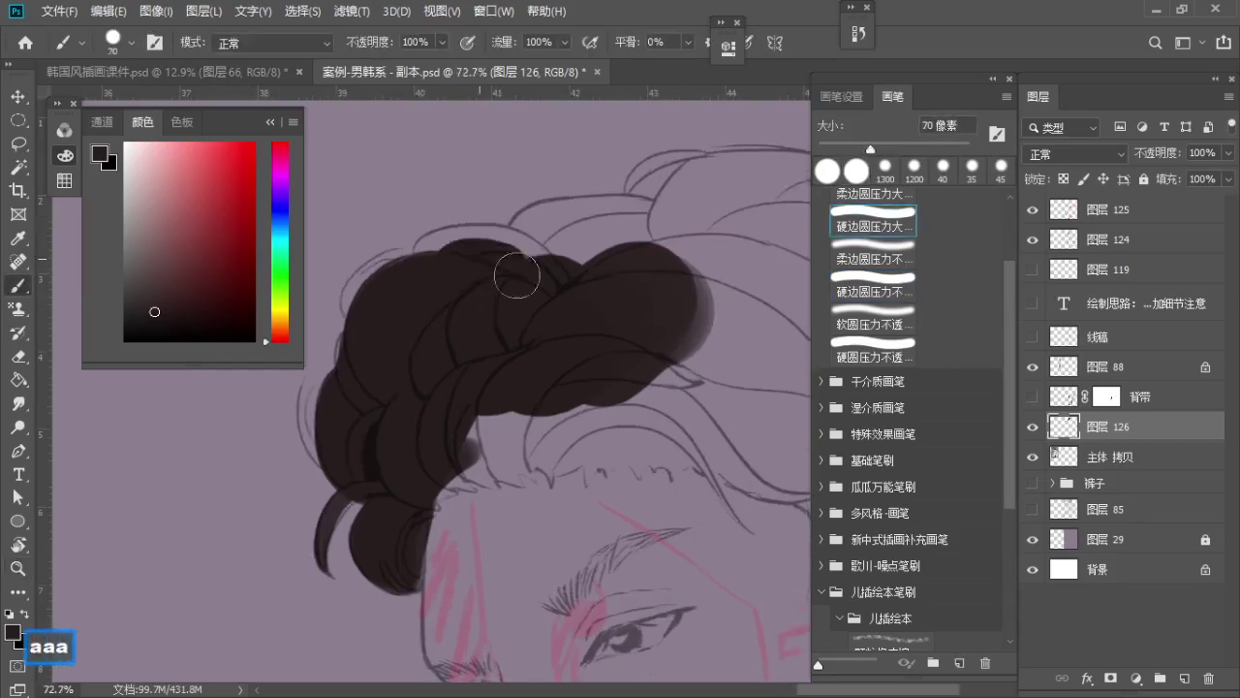
mouse_move(432, 261)
left_mouse_down()
mouse_move(516, 273)
mouse_move(445, 255)
left_mouse_up()
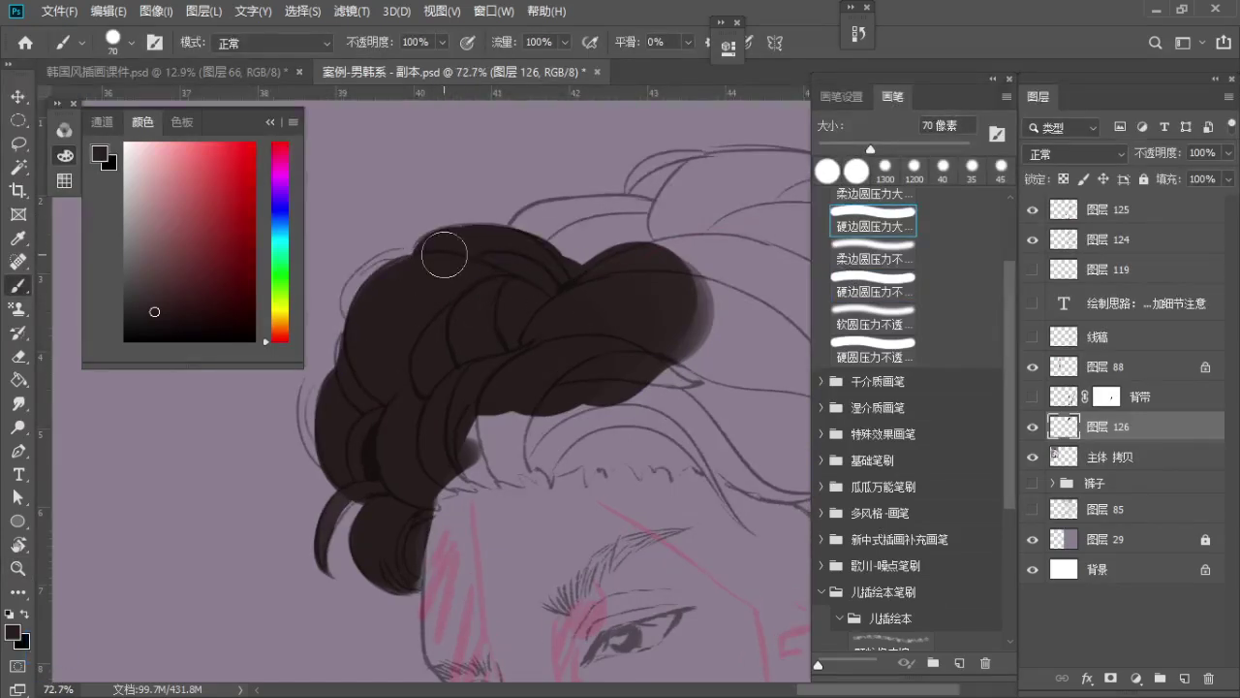
Paint the narrow strand above the front curls in dark brown with a 50 px brush
key("a")
key("a")
key("a")
key("space")
mouse_move(553, 257)
left_mouse_down()
mouse_move(478, 324)
mouse_move(564, 290)
left_mouse_up()
key("b")
key("s")
left_click_drag(437, 293, 579, 284)
key("ctrl+z")
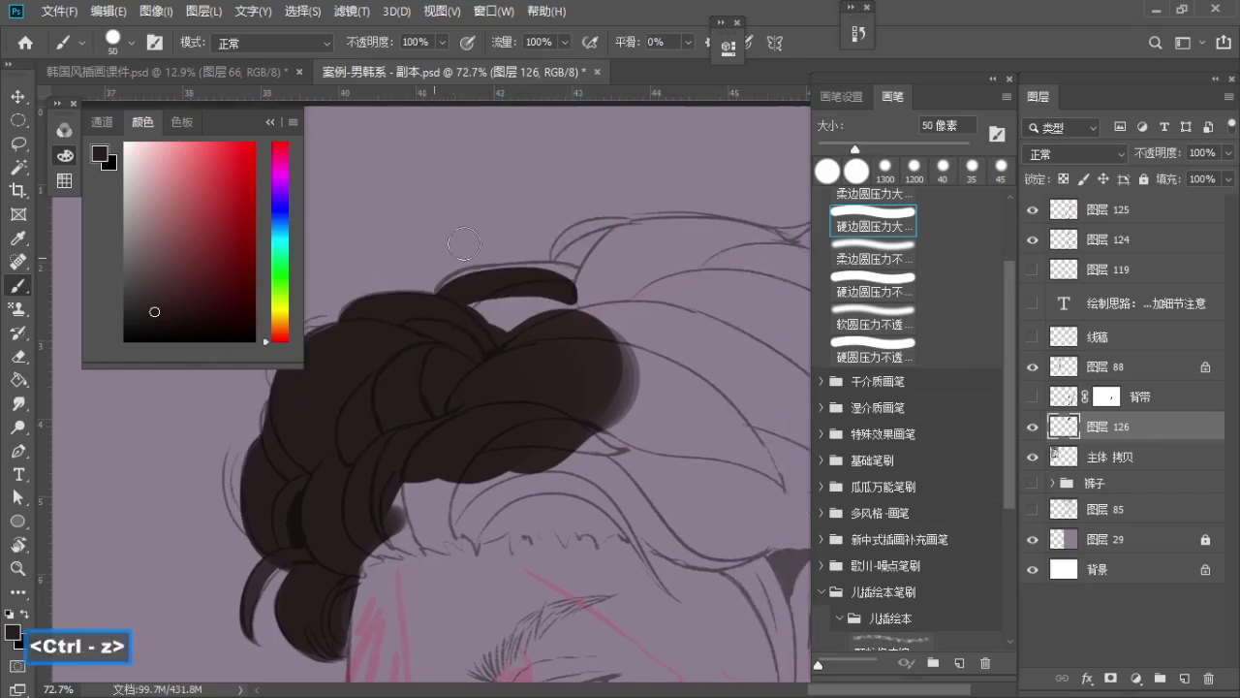
left_click_drag(439, 255, 555, 234)
key("ctrl+z")
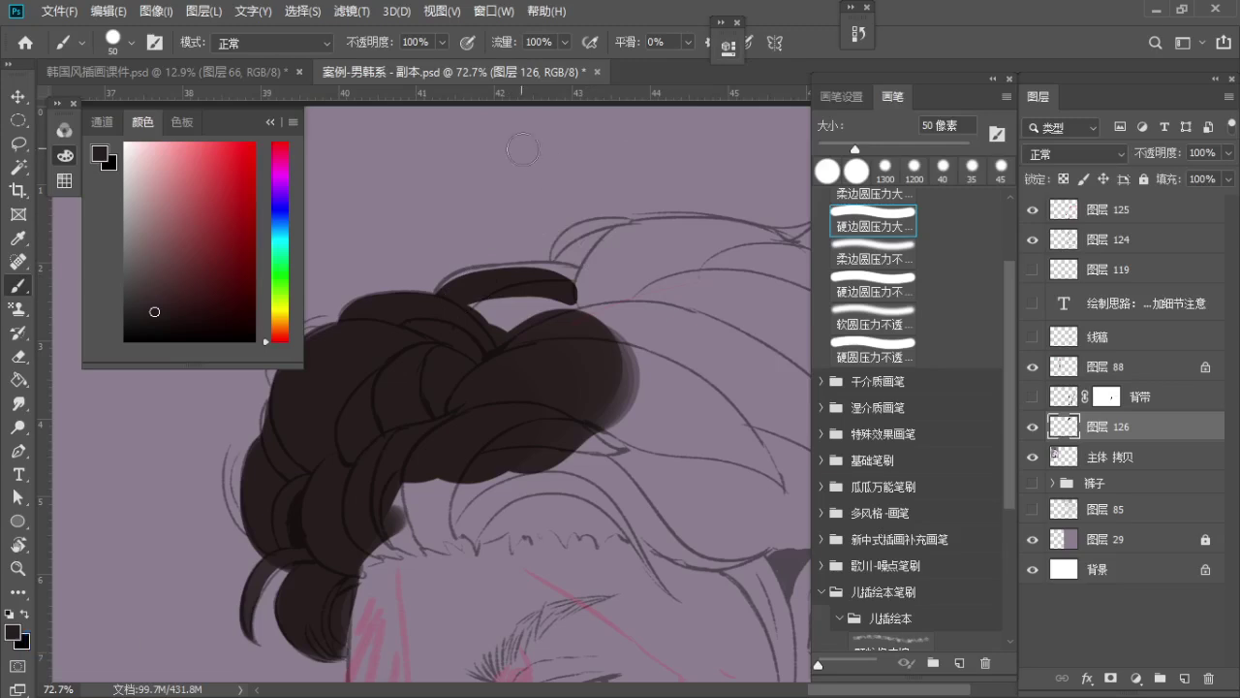
left_click_drag(571, 300, 602, 321)
key("ctrl+z")
Finish the narrow strand above the front curls and paint the upper crown lock in dark brown with a 60 px brush
key("a")
left_click_drag(444, 289, 584, 324)
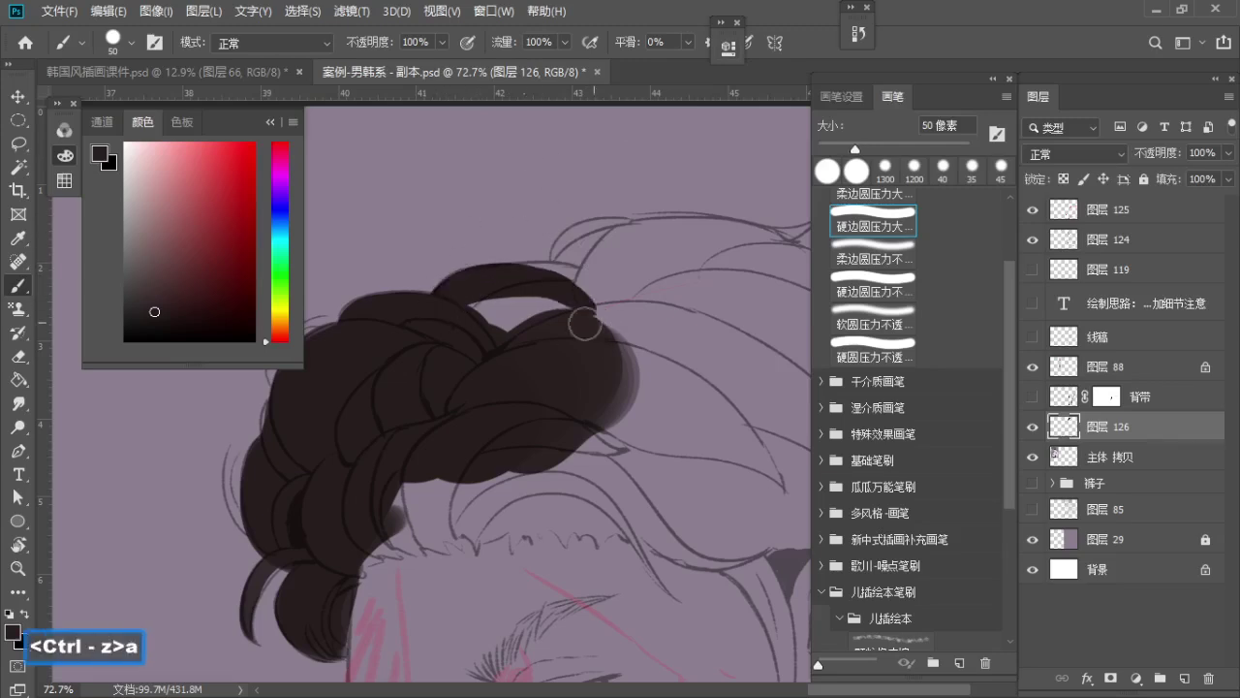
mouse_move(492, 287)
left_mouse_down()
mouse_move(615, 321)
mouse_move(526, 283)
mouse_move(635, 311)
mouse_move(628, 272)
mouse_move(573, 295)
mouse_move(722, 253)
left_mouse_up()
key("s")
key("space")
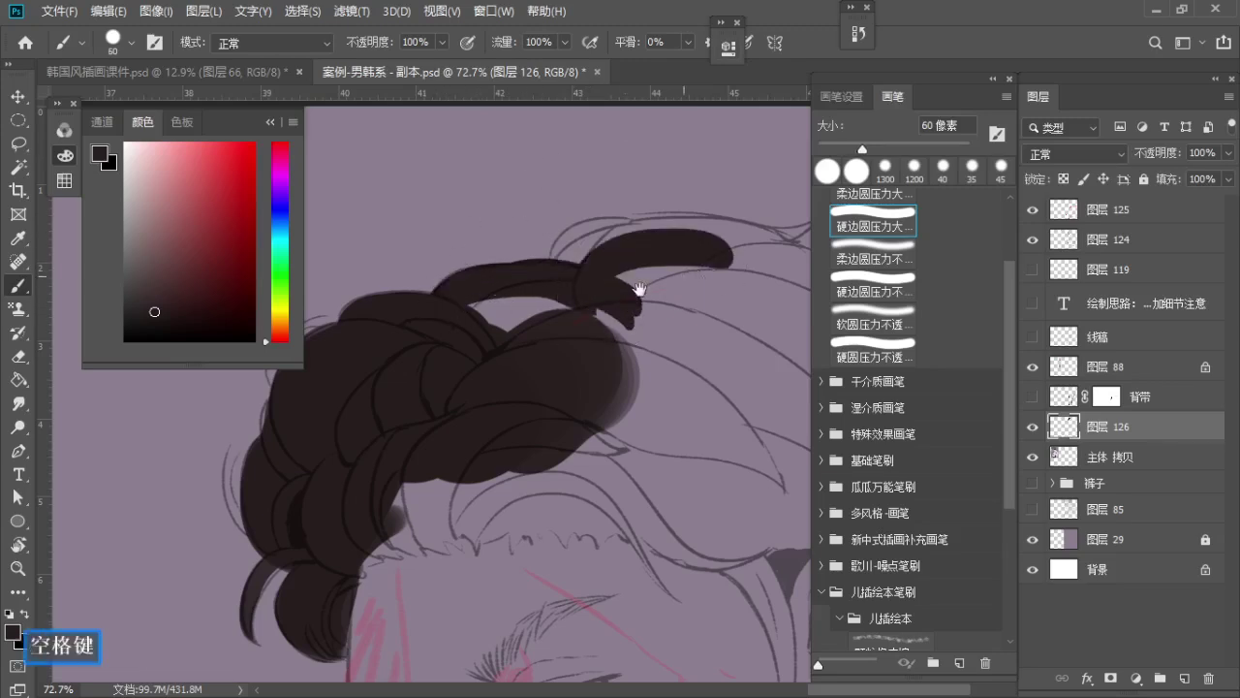
key("s")
mouse_move(637, 291)
left_mouse_down()
mouse_move(543, 324)
mouse_move(668, 313)
left_mouse_up()
Paint the upturned tip of the crown lock with a smaller brush and refine its point with the eraser
key("s")
key("bracketleft")
key("bracketleft")
mouse_move(620, 278)
left_mouse_down()
mouse_move(700, 312)
mouse_move(705, 269)
mouse_move(736, 244)
left_mouse_up()
key("bracketleft")
key("e")
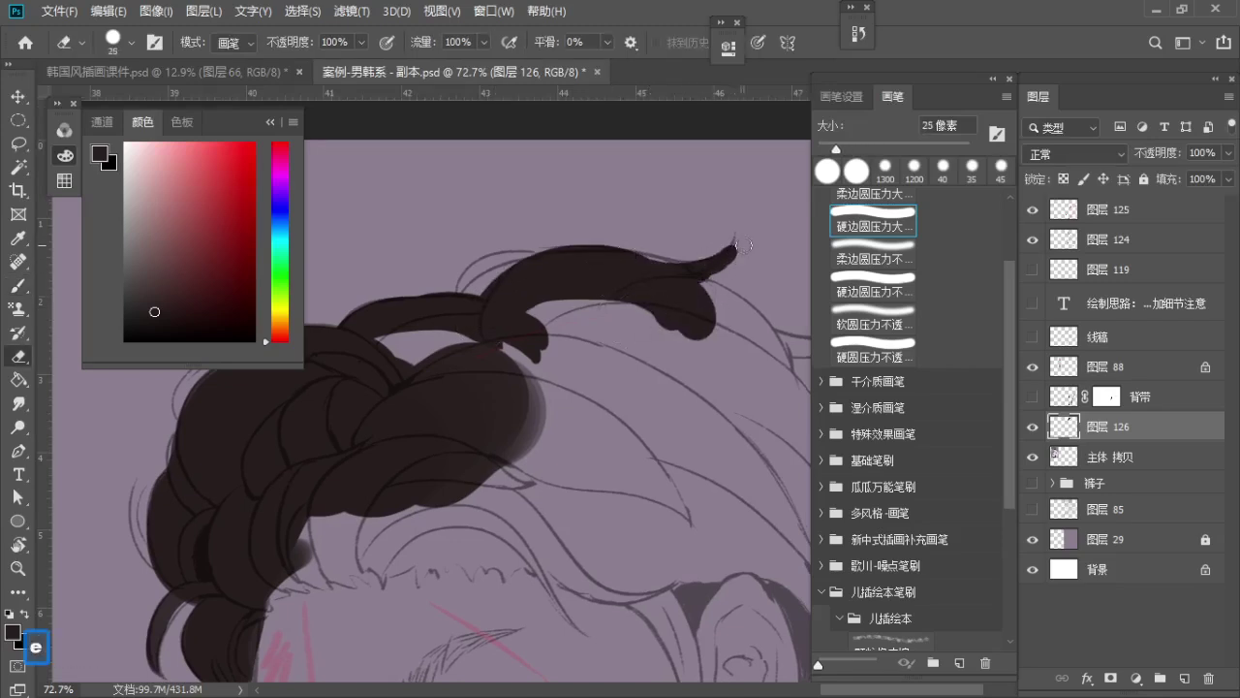
key("b")
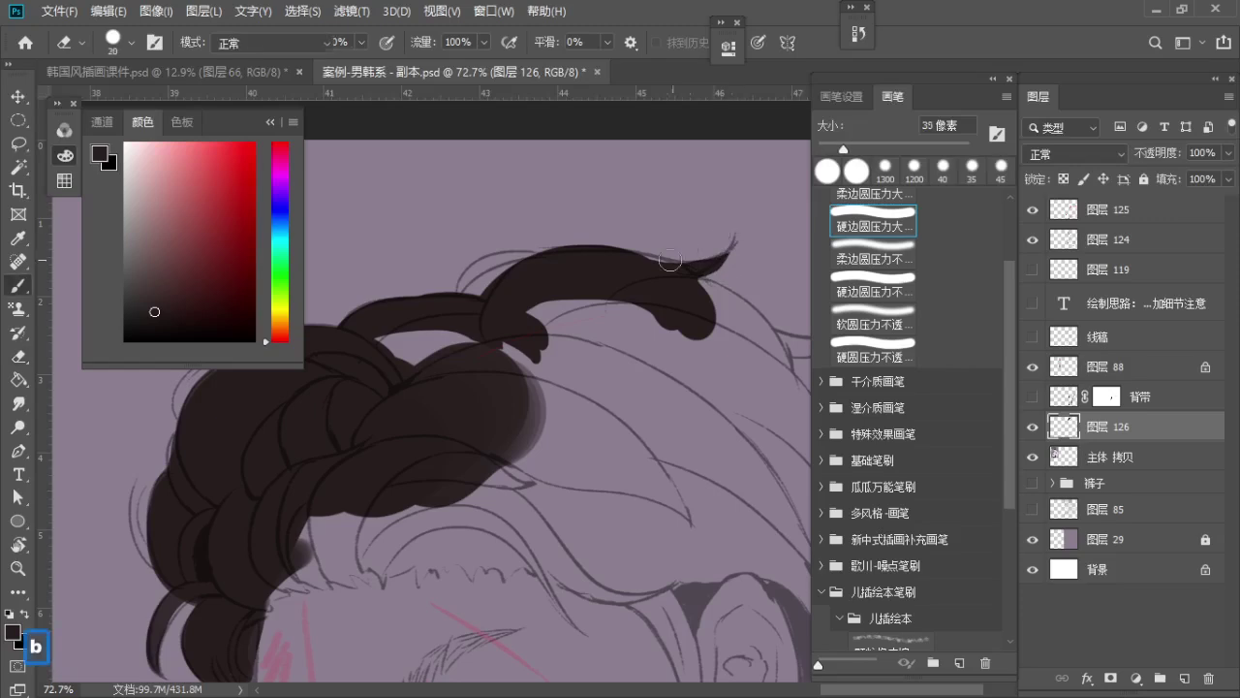
key("a")
key("a")
mouse_move(634, 259)
left_mouse_down()
mouse_move(665, 271)
mouse_move(661, 241)
left_mouse_up()
Fill the gap between the narrow strand and the front curls with dark brown
key("space")
key("b")
key("s")
key("s")
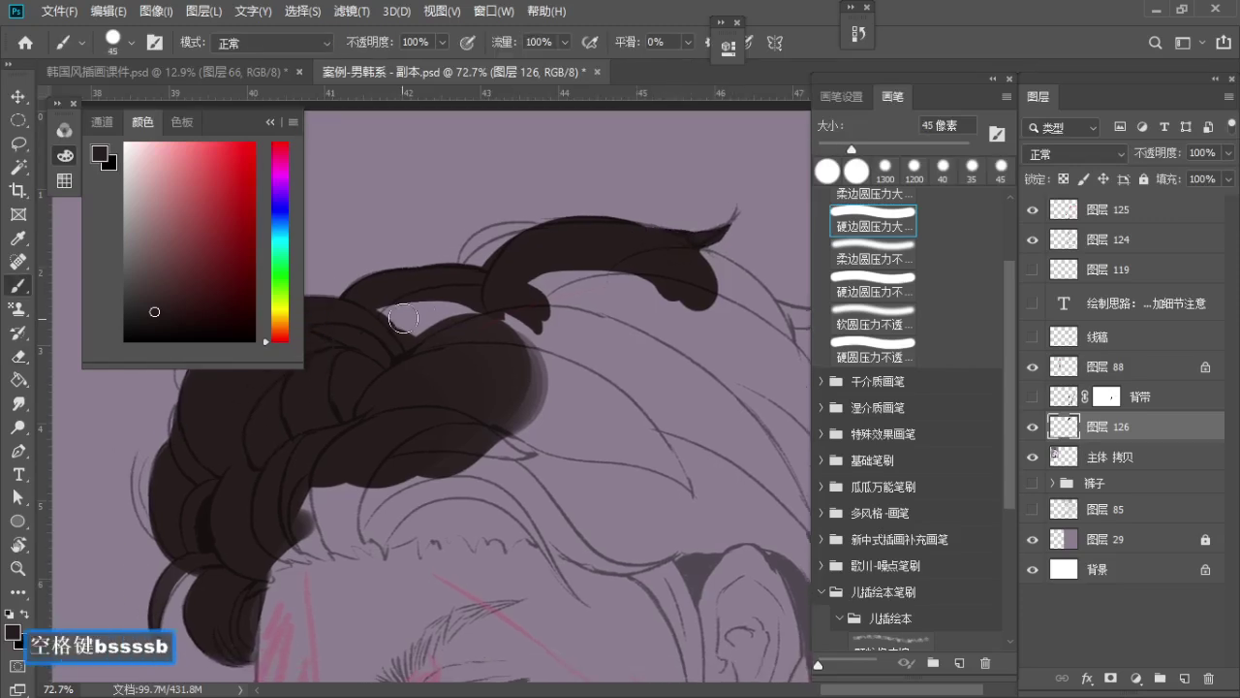
key("bracketright")
key("bracketright")
left_click_drag(448, 306, 371, 303)
left_click_drag(456, 346, 529, 268)
Fill the hair beside the front curl down to the forehead hairline with an 80 px brush
key("b")
key("bracketright")
key("bracketright")
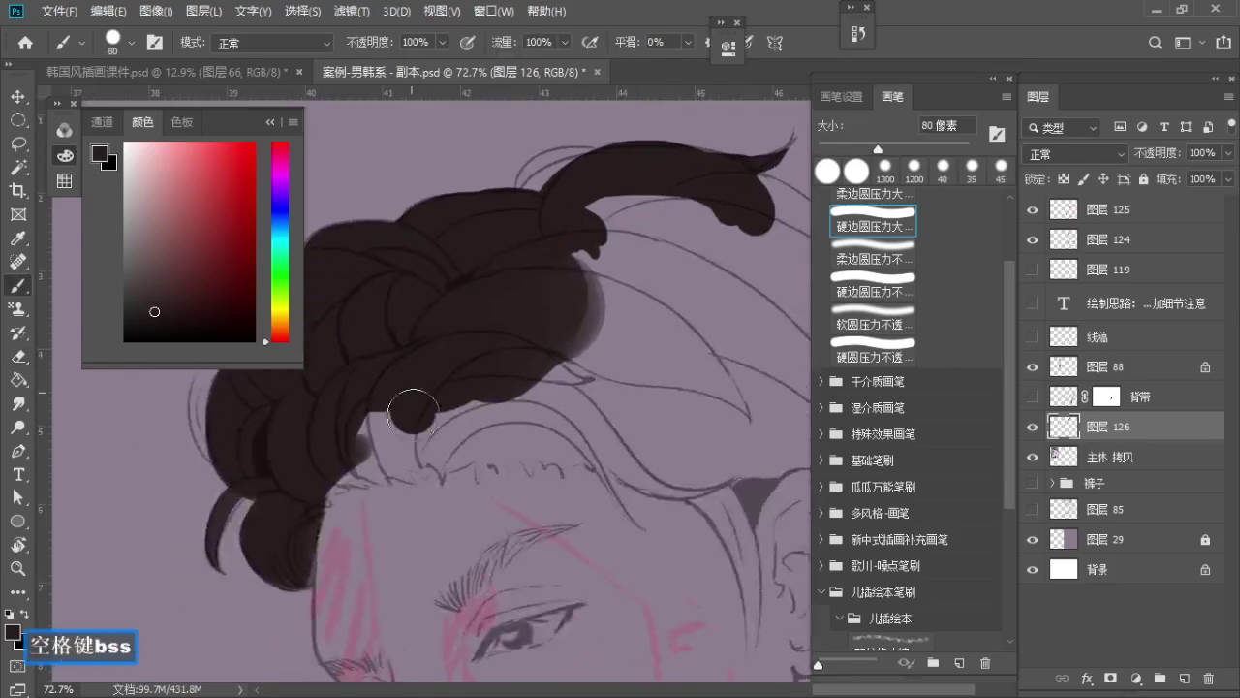
left_click_drag(410, 332, 364, 450)
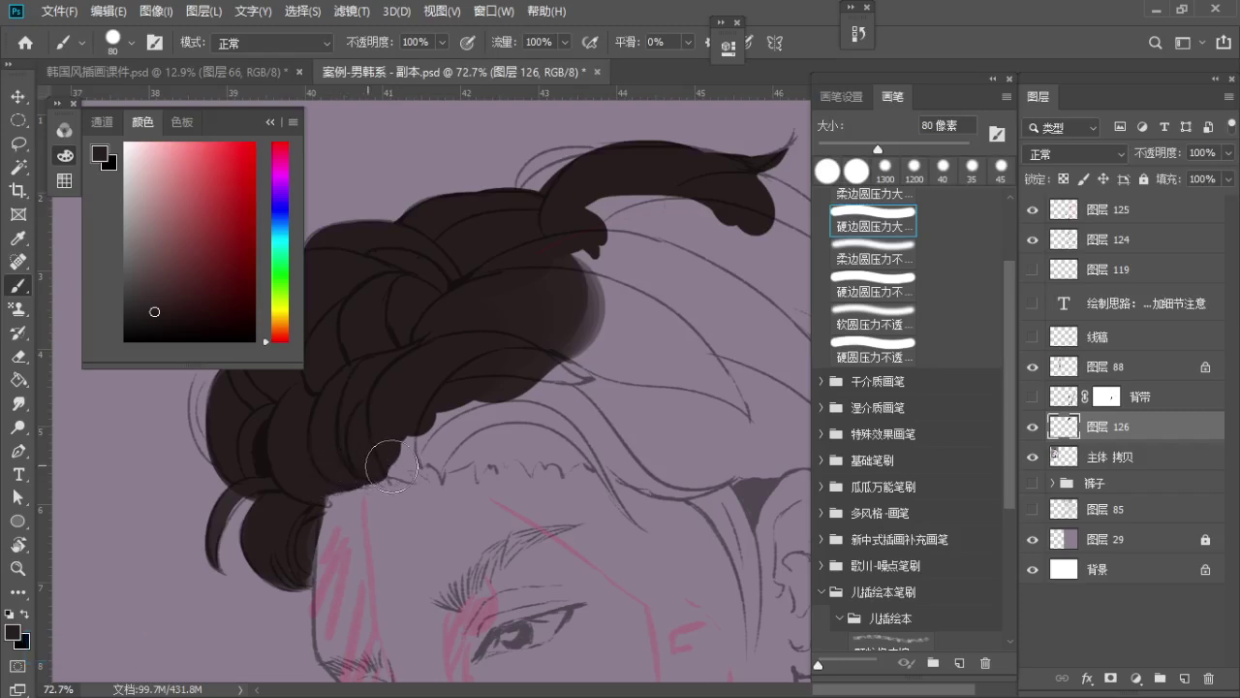
mouse_move(442, 463)
left_mouse_down()
mouse_move(454, 336)
mouse_move(472, 337)
mouse_move(460, 372)
mouse_move(483, 385)
mouse_move(472, 373)
mouse_move(543, 304)
mouse_move(518, 367)
mouse_move(540, 385)
mouse_move(570, 382)
mouse_move(571, 369)
mouse_move(459, 405)
mouse_move(330, 402)
mouse_move(508, 399)
mouse_move(362, 402)
mouse_move(499, 425)
mouse_move(377, 344)
mouse_move(449, 295)
mouse_move(435, 255)
left_mouse_up()
Extend the dark brown fill along the forehead hairline towards the ear, covering the side-swept strands
key("b")
key("bracketright")
key("bracketleft")
key("b")
key("s")
mouse_move(526, 265)
left_mouse_down()
mouse_move(478, 259)
mouse_move(445, 320)
mouse_move(479, 426)
mouse_move(518, 426)
mouse_move(454, 416)
mouse_move(517, 427)
mouse_move(501, 363)
mouse_move(467, 329)
mouse_move(499, 333)
left_mouse_up()
key("b")
key("bracketright")
key("bracketright")
key("space")
key("z")
key("b")
Paint the loose strand falling over the temple with a small brush and sharpen its tip with a 20 px eraser
key("a")
key("bracketleft")
key("bracketleft")
key("bracketleft")
key("bracketleft")
key("bracketleft")
key("bracketleft")
key("bracketleft")
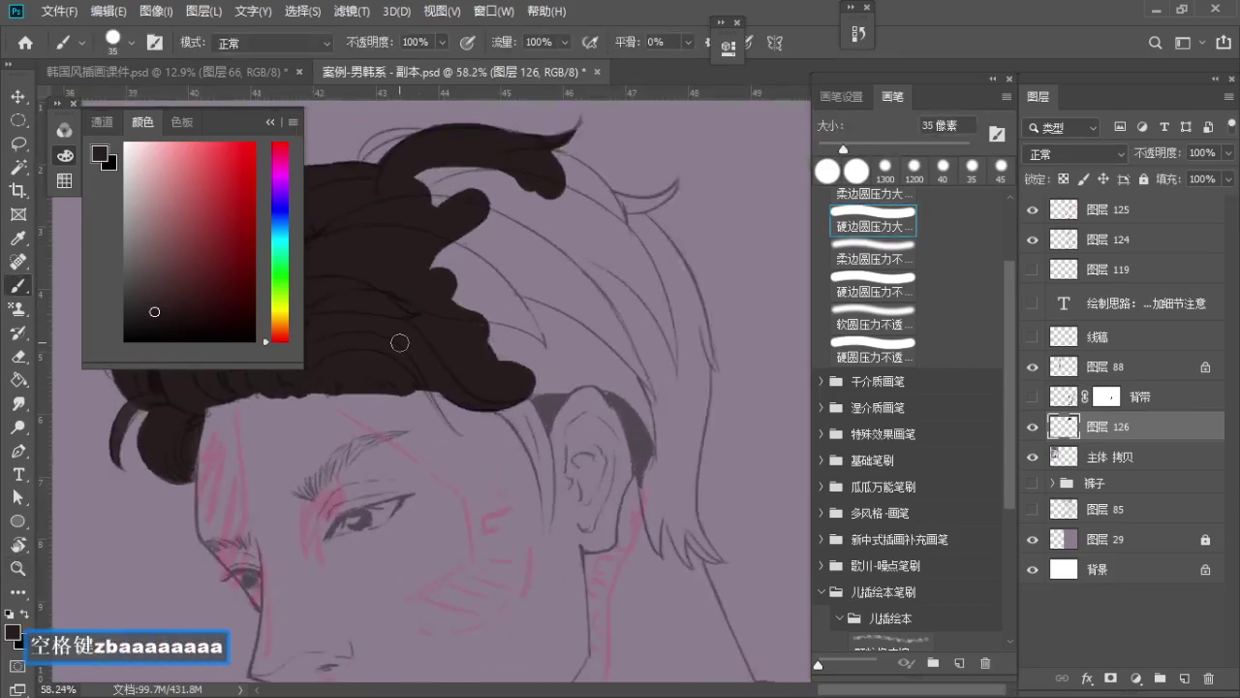
key("e")
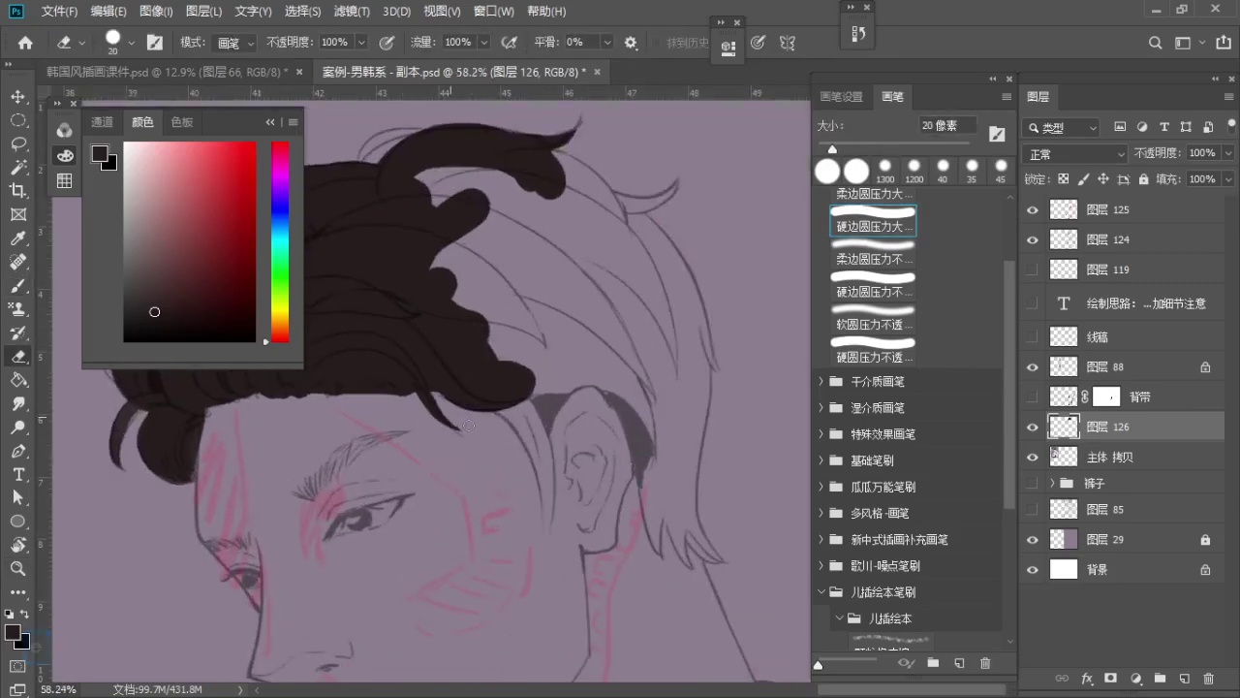
Paint the long sideburn strand in front of the ear and taper its end with a 30 px eraser
key("b")
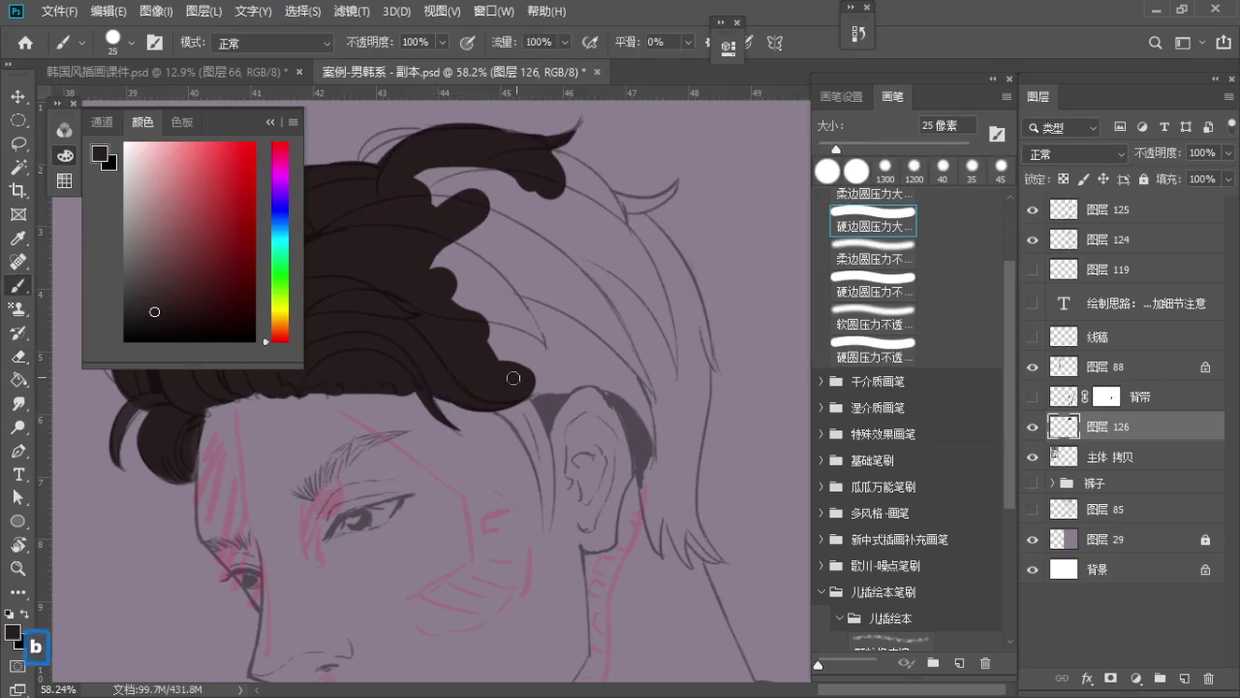
left_click_drag(505, 407, 552, 509)
left_click_drag(516, 427, 554, 556)
left_click_drag(516, 404, 552, 489)
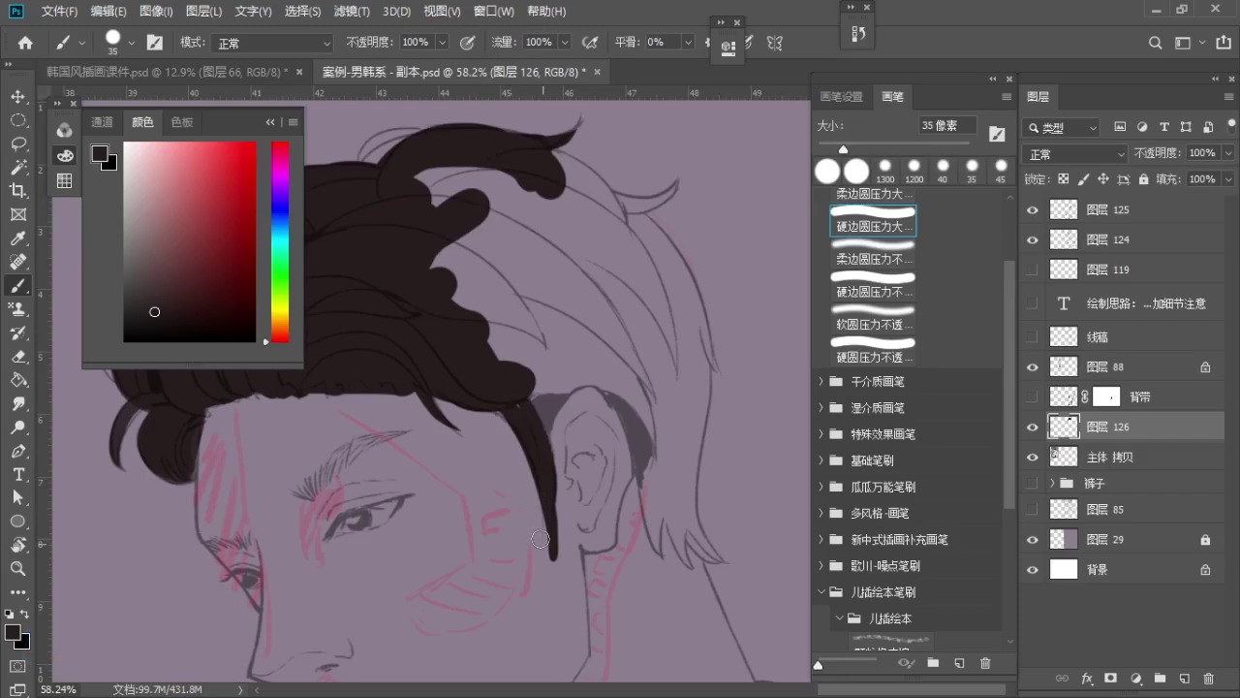
key("e")
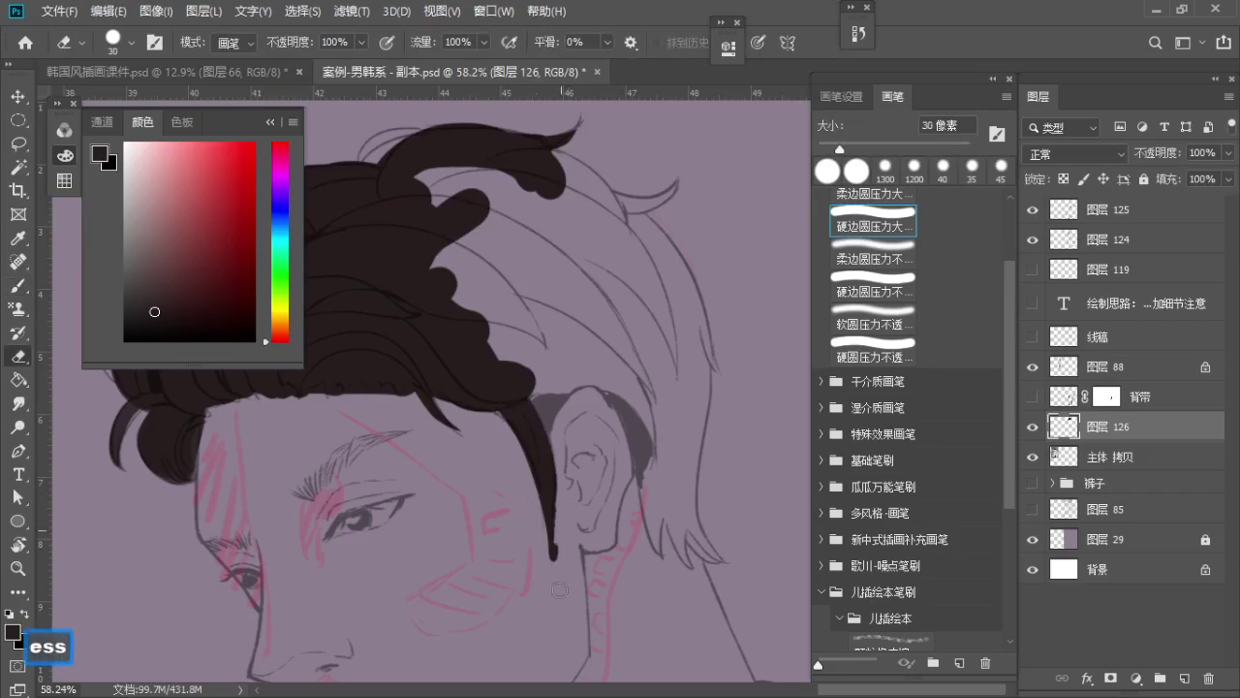
Paint the hair edge between the sideburn and the top of the ear with a 30 px brush
key("b")
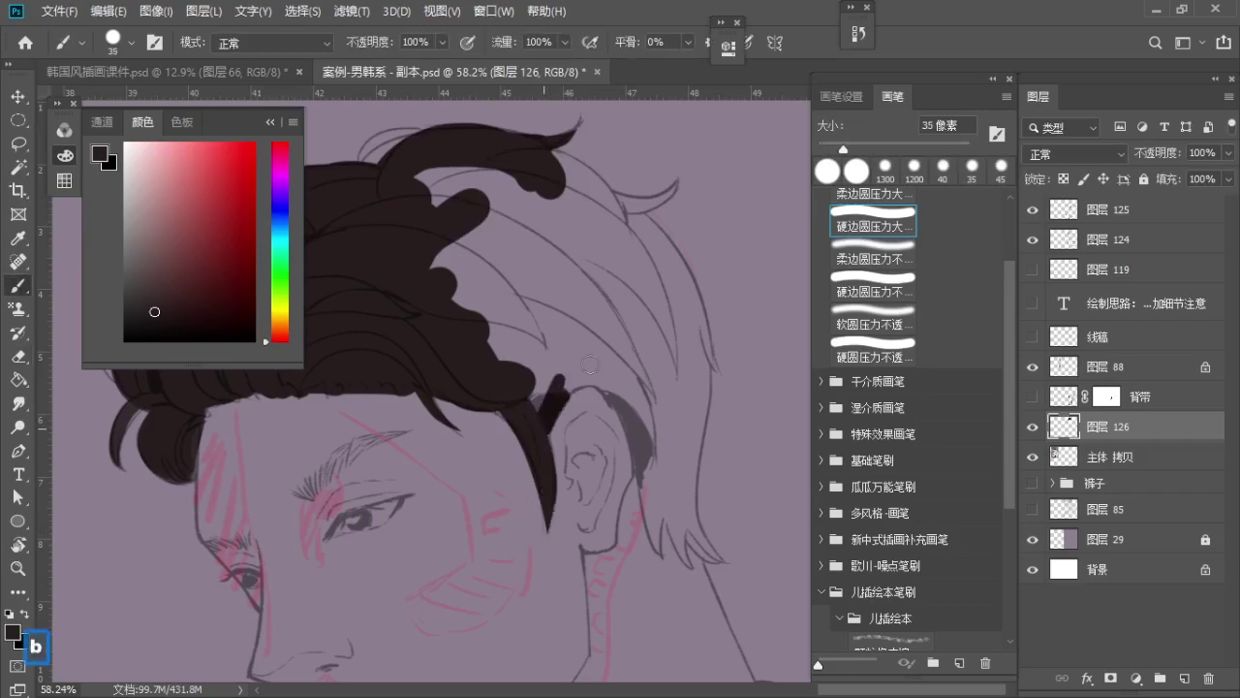
key("ctrl+z")
key("z")
mouse_move(606, 409)
left_mouse_down()
mouse_move(636, 413)
mouse_move(584, 343)
left_mouse_up()
left_click(584, 343)
key("b")
left_click_drag(407, 335, 498, 244)
left_click_drag(477, 256, 568, 306)
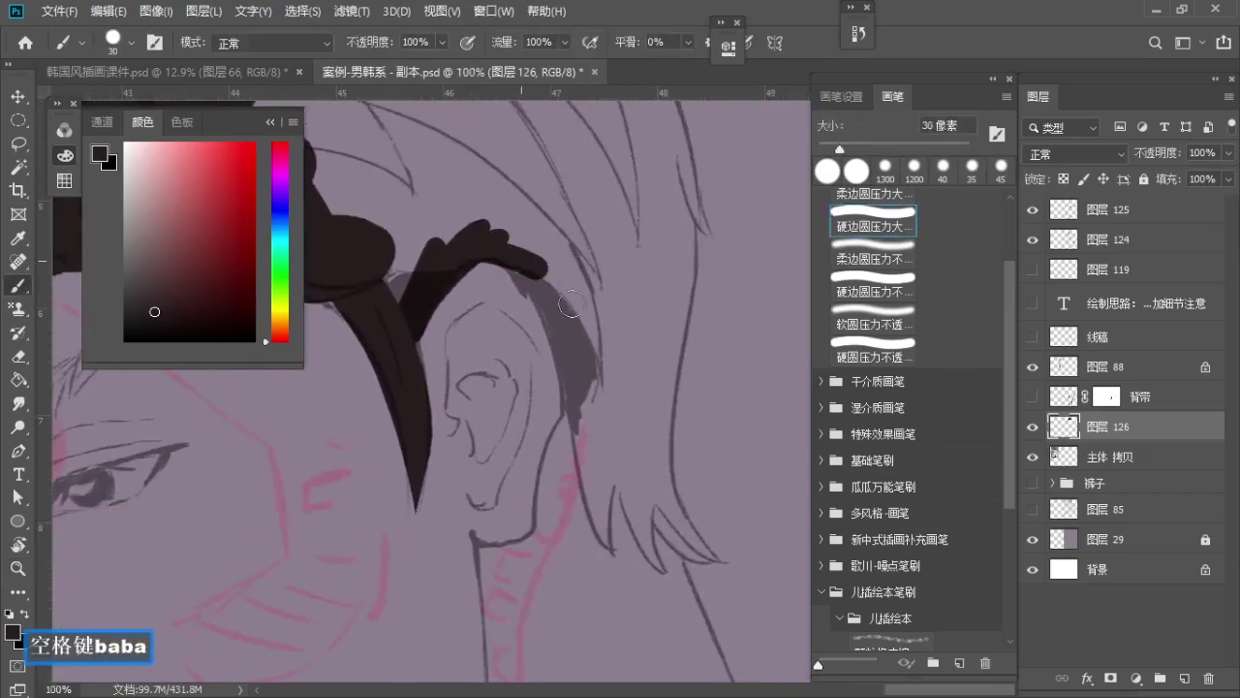
key("ctrl+z")
key("ctrl+z")
mouse_move(445, 260)
left_mouse_down()
mouse_move(498, 250)
mouse_move(557, 354)
left_mouse_up()
key("ctrl+z")
left_click_drag(511, 255, 575, 395)
key("ctrl+z")
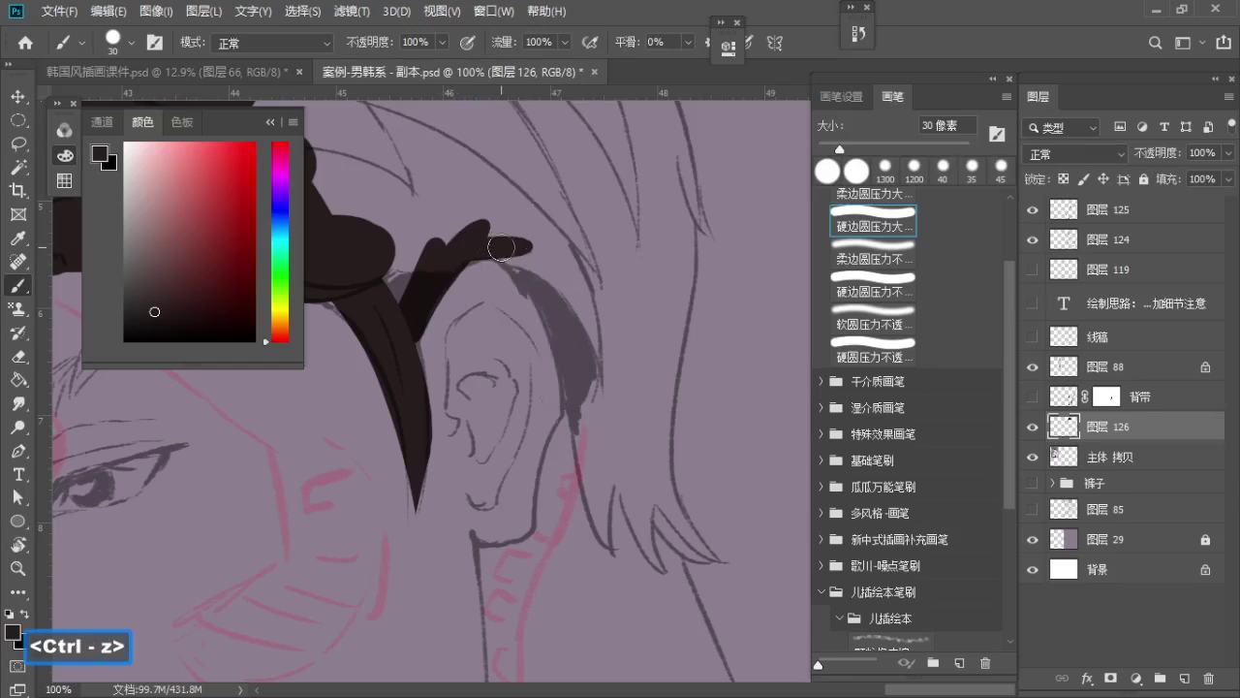
mouse_move(499, 251)
left_mouse_down()
mouse_move(586, 394)
mouse_move(581, 466)
mouse_move(567, 360)
left_mouse_up()
key("ctrl+z")
key("ctrl+z")
key("ctrl+z")
Paint the hair edge curving behind the ear down to the first nape strand and sharpen that strand's tip with the eraser
left_click_drag(543, 301, 583, 447)
key("ctrl+z")
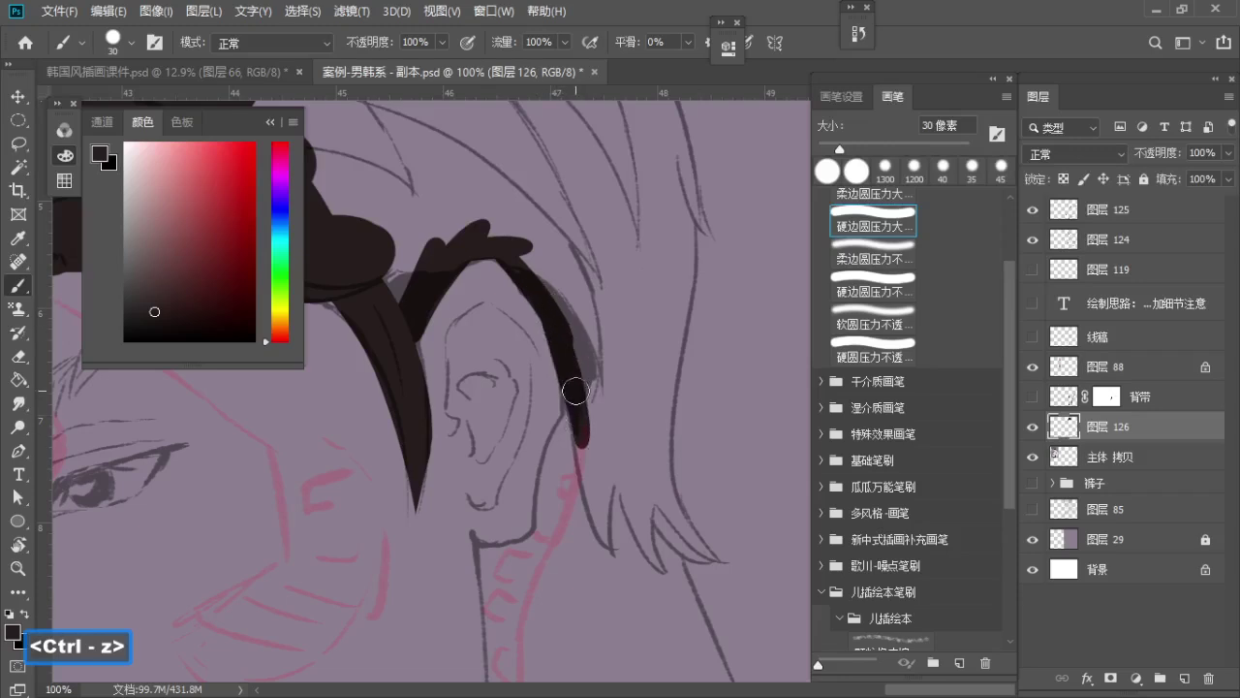
key("ctrl+z")
mouse_move(575, 390)
left_mouse_down()
mouse_move(557, 475)
mouse_move(605, 494)
left_mouse_up()
left_click_drag(580, 413, 613, 525)
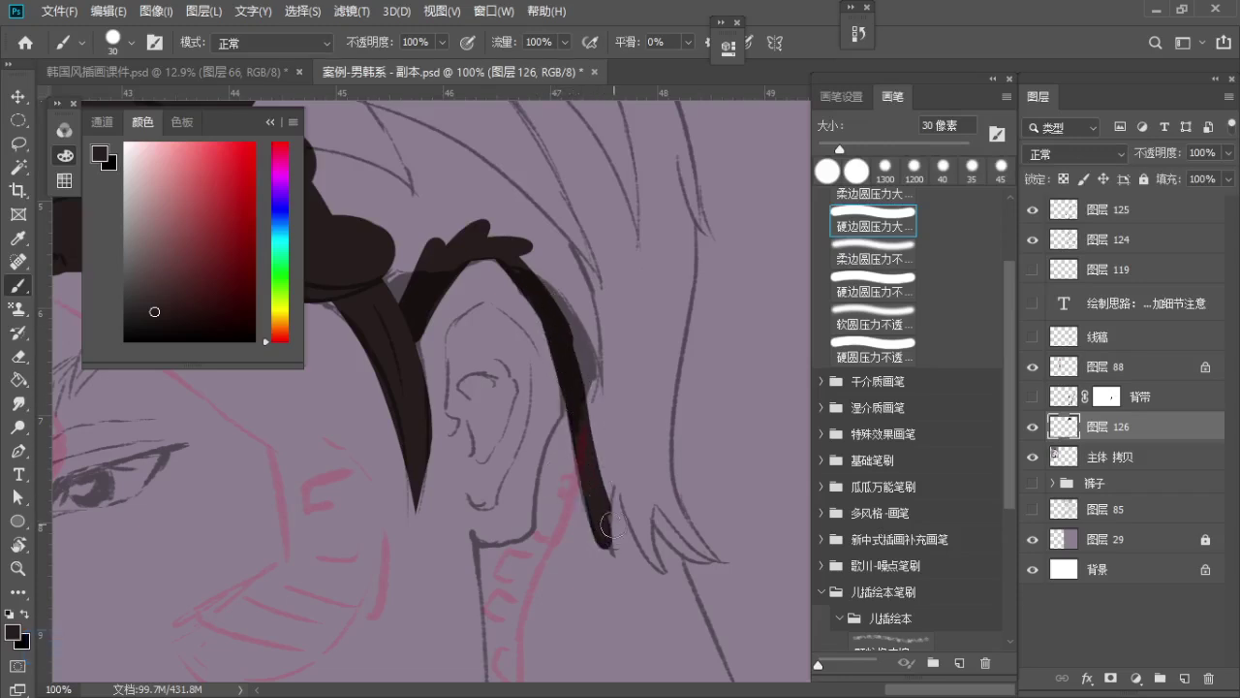
key("e")
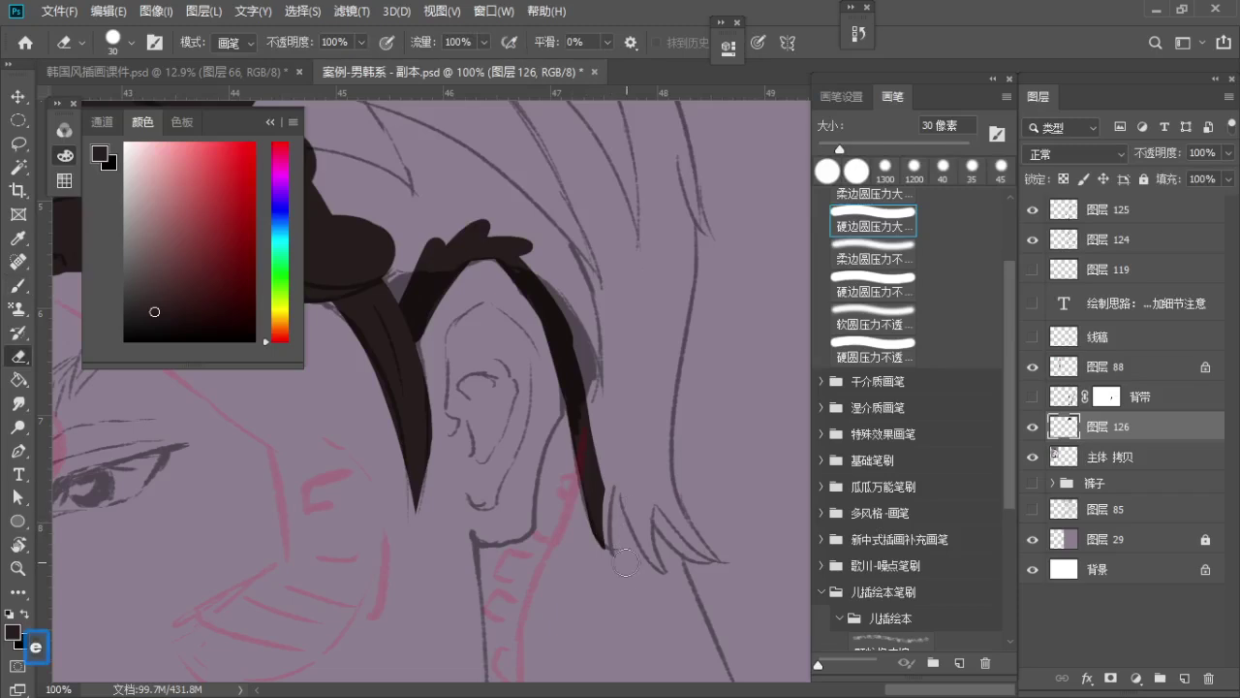
Paint the remaining pointed nape strands with a 20 px brush and trim the gaps between them with a 25 px eraser
key("b")
mouse_move(622, 461)
left_mouse_down()
mouse_move(616, 580)
mouse_move(616, 555)
left_mouse_up()
key("ctrl+z")
key("ctrl+z")
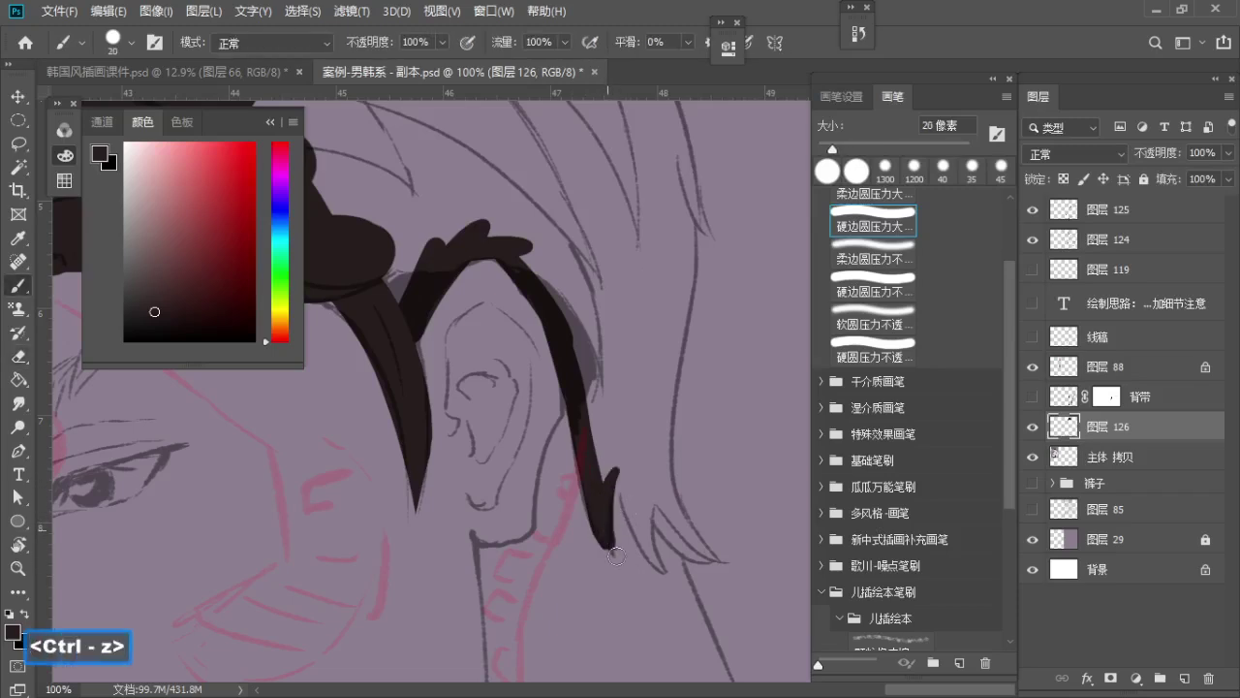
left_click_drag(618, 471, 665, 572)
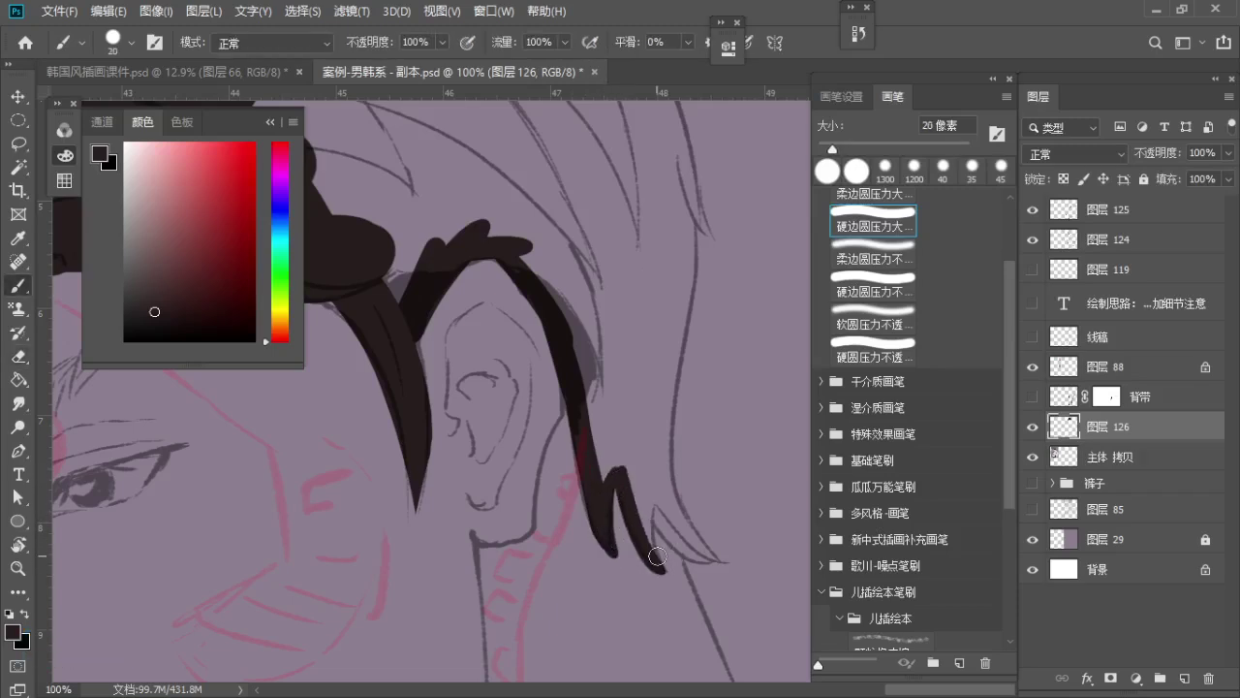
left_click_drag(658, 497, 721, 559)
key("e")
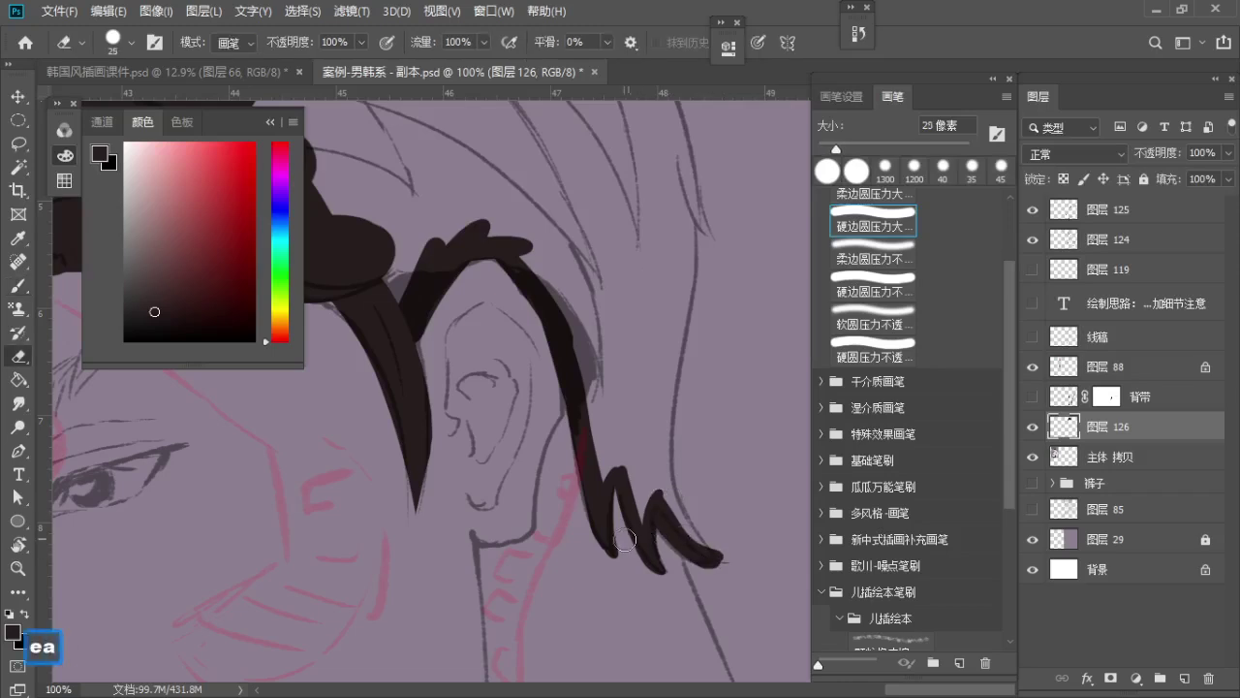
mouse_move(663, 568)
left_mouse_down()
mouse_move(675, 535)
mouse_move(630, 521)
mouse_move(623, 540)
left_mouse_up()
Paint the second upturned strand at the back of the crown and refine its tip with a 15 px eraser
key("b")
mouse_move(497, 213)
left_mouse_down()
mouse_move(582, 303)
mouse_move(612, 272)
mouse_move(563, 247)
mouse_move(628, 245)
left_mouse_up()
key("bracketleft")
key("e")
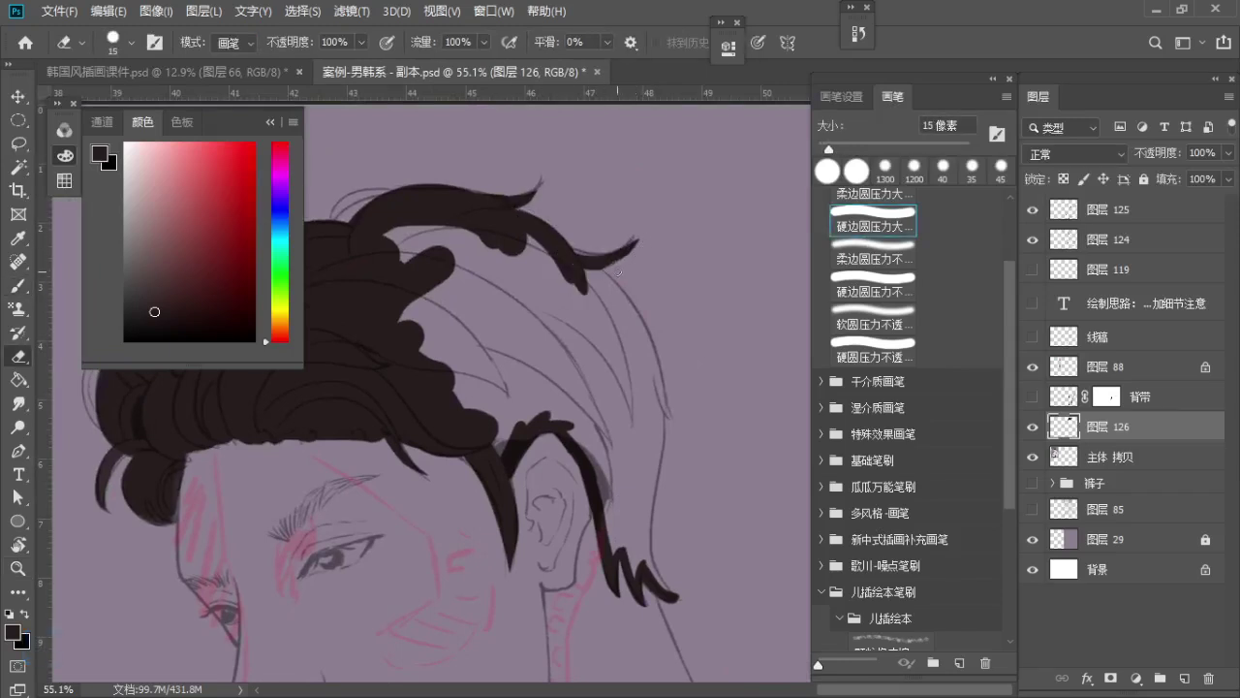
key("ctrl+z")
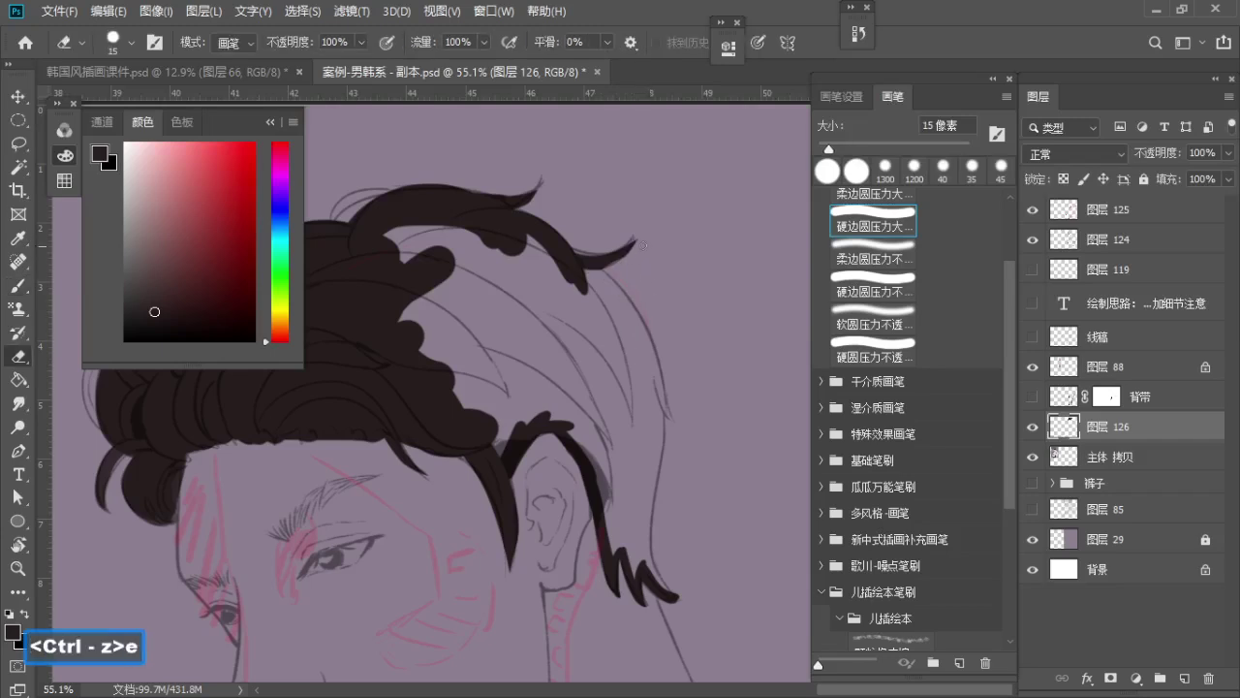
Outline the back of the head in dark brown from the second upturned strand down to the nape
key("b")
key("ctrl+z")
mouse_move(588, 264)
left_mouse_down()
mouse_move(662, 423)
mouse_move(637, 520)
left_mouse_up()
key("]")
key("ctrl+z")
mouse_move(663, 415)
left_mouse_down()
mouse_move(641, 562)
mouse_move(660, 587)
left_mouse_up()
key("ctrl+z")
mouse_move(654, 519)
left_mouse_down()
mouse_move(684, 562)
mouse_move(648, 456)
left_mouse_up()
key("b")
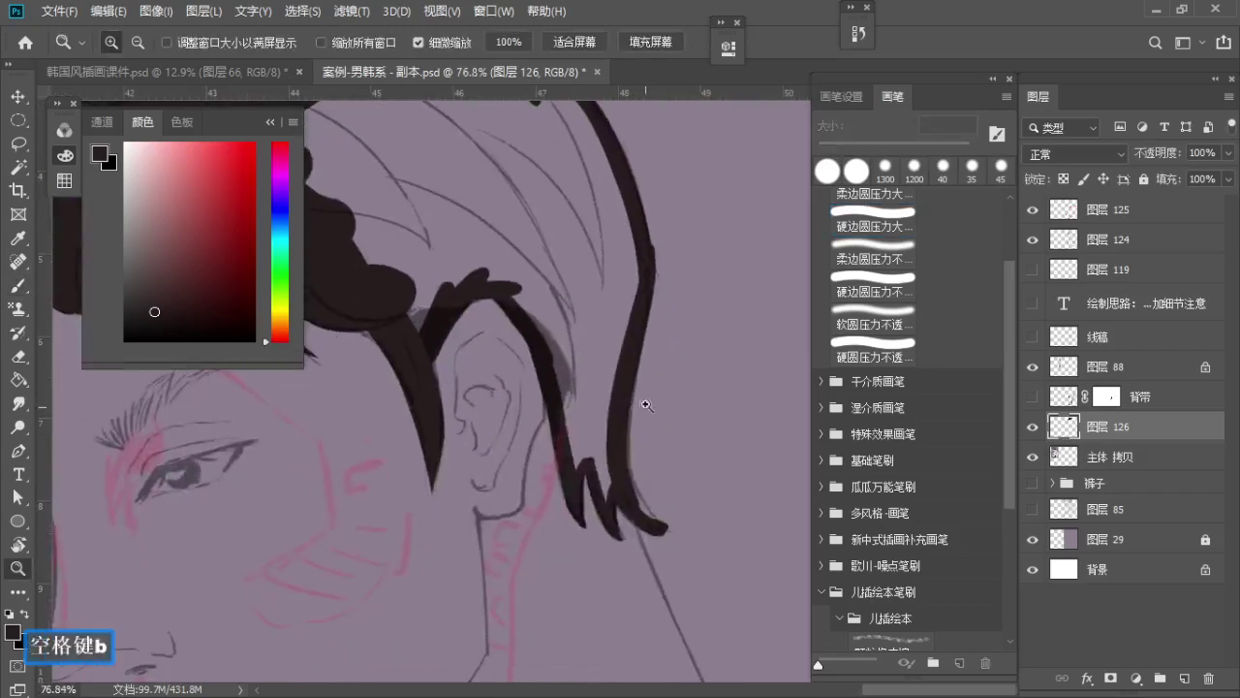
Redo the lower back-of-head outline as a thinner 25 px stroke following the line art
key("ctrl+z")
key("b")
key("a")
key("ctrl+z")
mouse_move(645, 290)
left_mouse_down()
mouse_move(630, 448)
mouse_move(637, 509)
mouse_move(666, 528)
left_mouse_up()
key("e")
key("ctrl+z")
key("b")
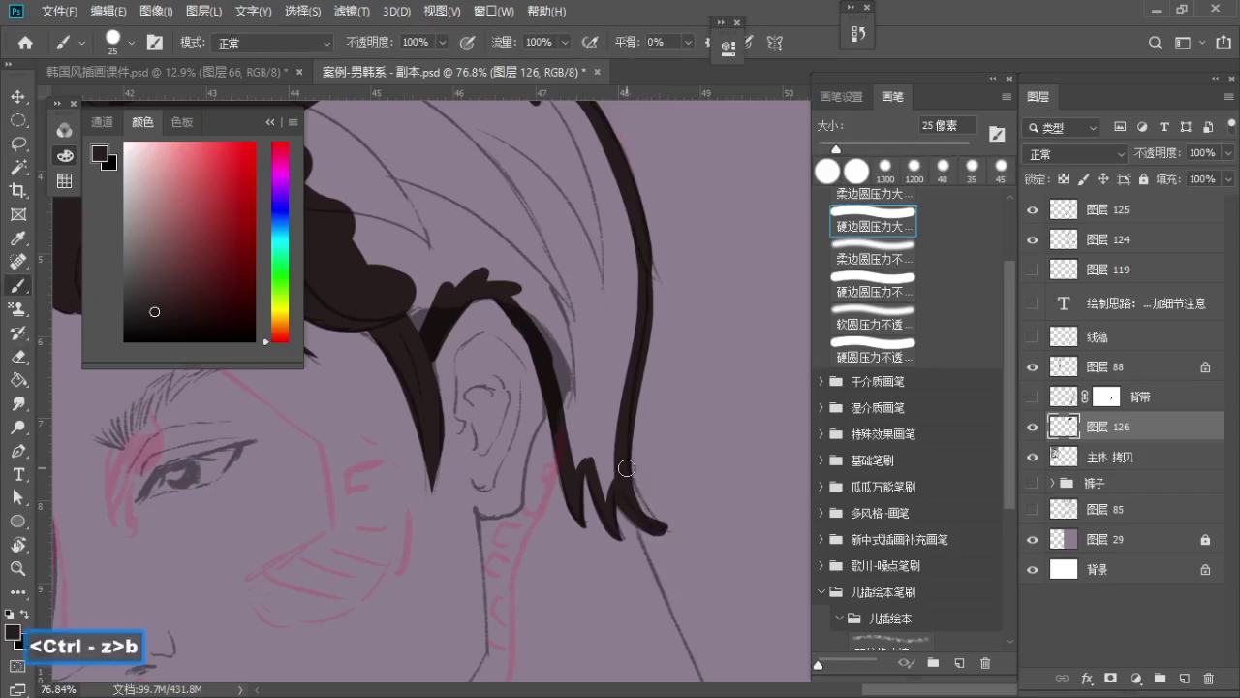
Paint the rearmost nape strand down to its point and sharpen it with a 15 px eraser
left_click_drag(626, 468, 666, 529)
key("e")
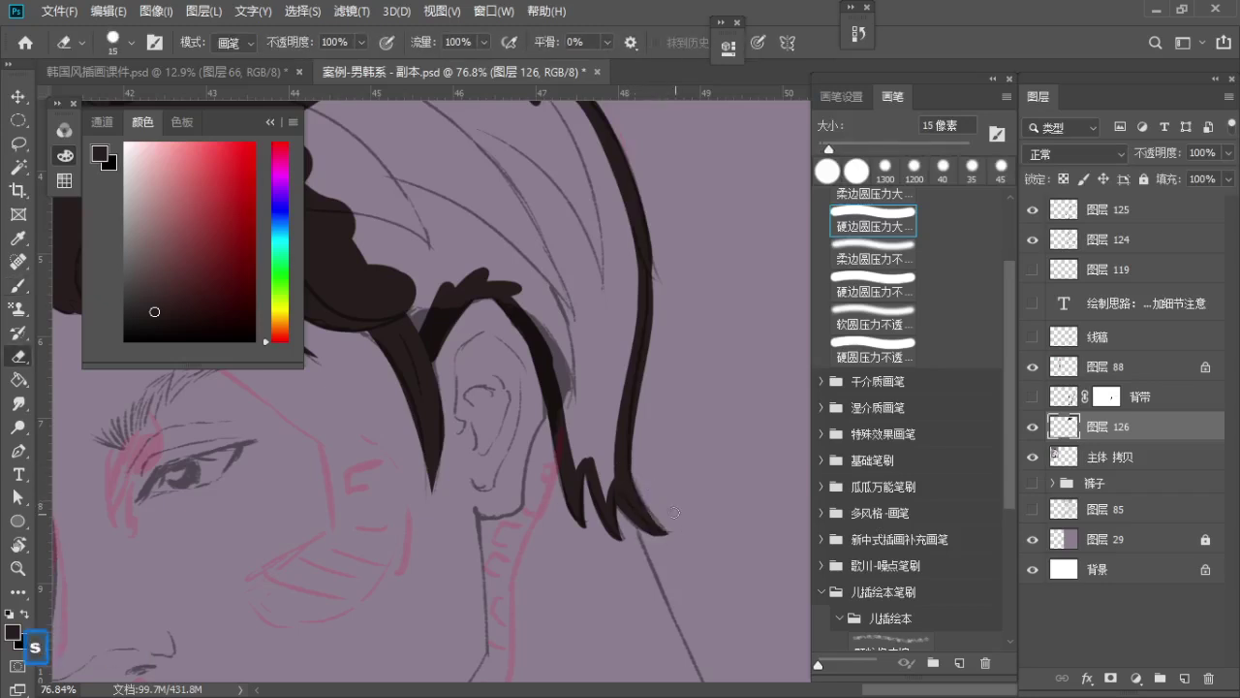
mouse_move(679, 467)
left_mouse_down()
mouse_move(667, 319)
mouse_move(650, 423)
mouse_move(660, 447)
left_mouse_up()
key("b")
key("a")
key("b")
key("ctrl+z")
Fill the inside of the hair across the crown and above the ear, enlarging the brush to 100 px
key("b")
mouse_move(437, 303)
left_mouse_down()
mouse_move(519, 276)
mouse_move(527, 255)
mouse_move(500, 265)
mouse_move(579, 262)
mouse_move(575, 310)
mouse_move(513, 292)
mouse_move(465, 345)
left_mouse_up()
key("bracketright")
key("bracketright")
key("bracketright")
key("bracketright")
mouse_move(547, 427)
left_mouse_down()
mouse_move(524, 381)
mouse_move(595, 391)
mouse_move(576, 328)
mouse_move(560, 331)
mouse_move(551, 360)
mouse_move(633, 315)
left_mouse_up()
key("bracketright")
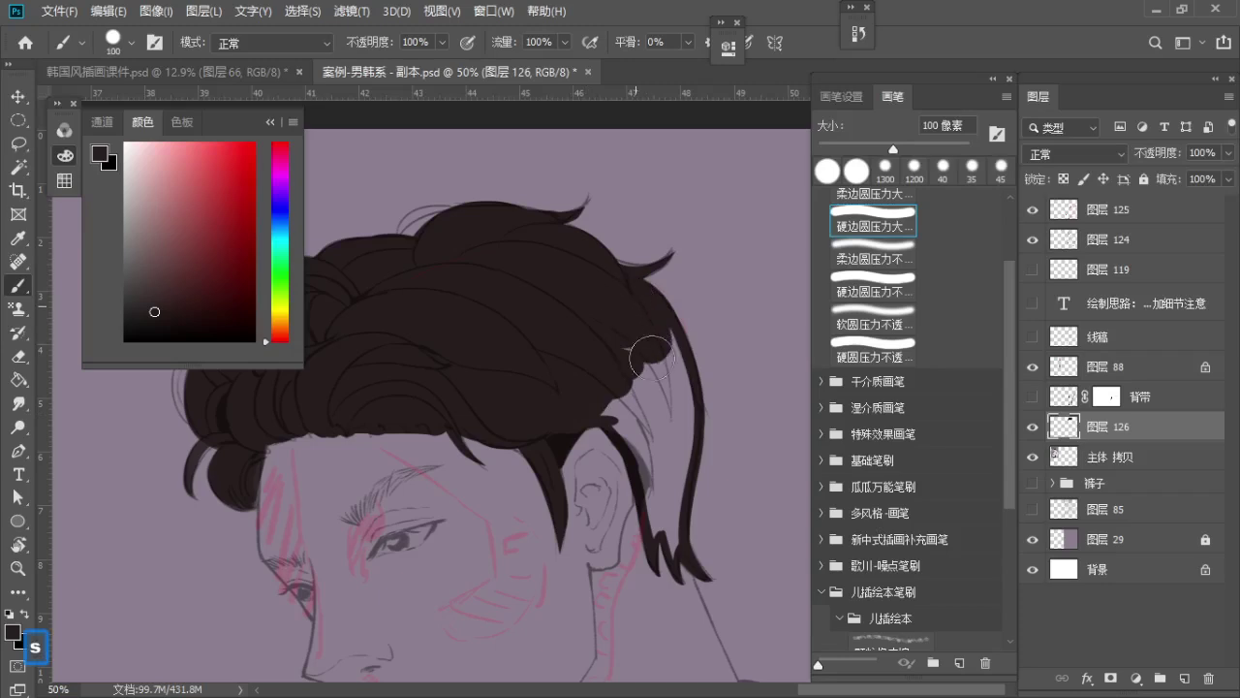
Fill the remaining hair behind the ear down to the nape strands, reducing the brush to 50 px
key("space")
mouse_move(652, 358)
left_mouse_down()
mouse_move(634, 328)
mouse_move(588, 302)
mouse_move(610, 351)
mouse_move(590, 340)
mouse_move(632, 389)
mouse_move(616, 365)
mouse_move(633, 319)
mouse_move(657, 323)
mouse_move(655, 281)
mouse_move(655, 368)
left_mouse_up()
key("a")
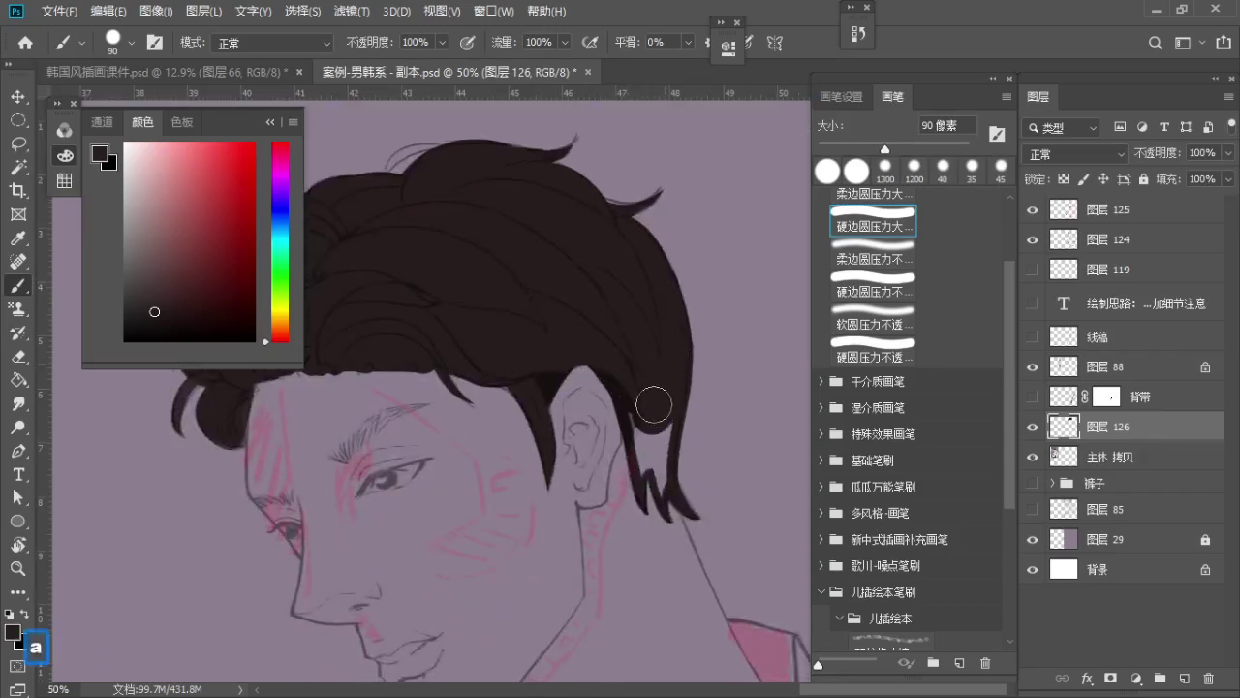
key("bracketleft")
key("bracketleft")
left_click_drag(656, 452, 657, 463)
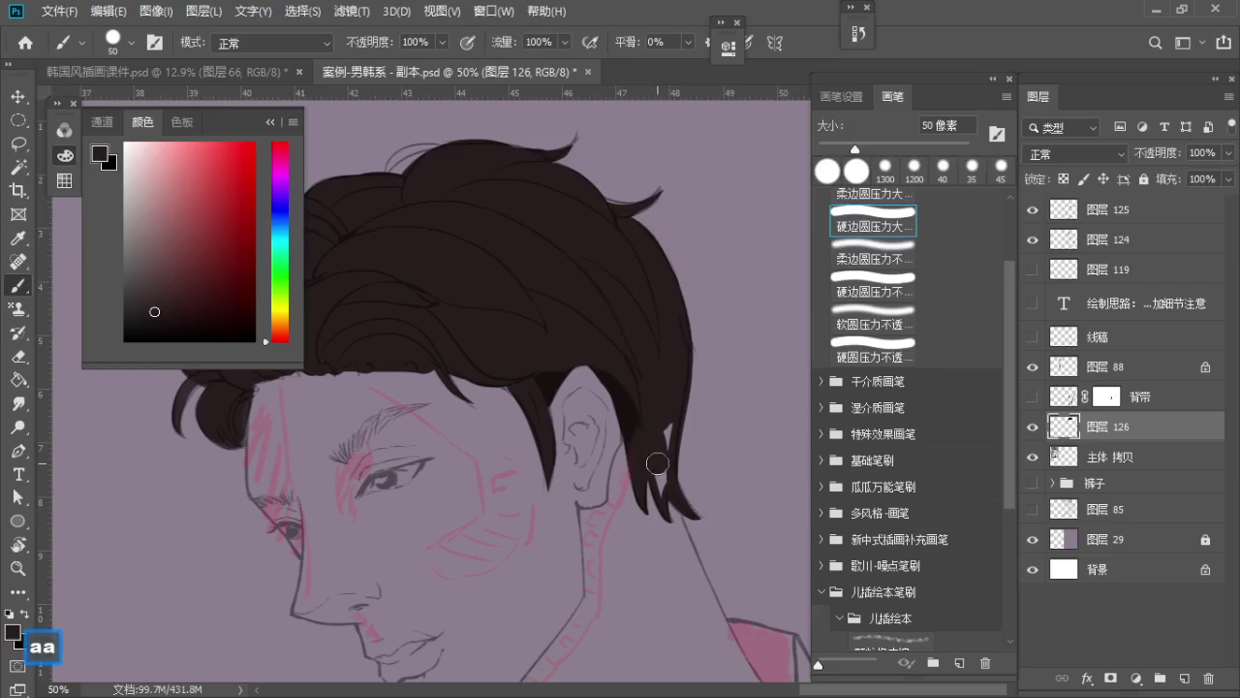
Touch up the hair edge beside the forehead with the brush and a 15 px eraser
key("ctrl+space")
left_click_drag(669, 350, 570, 242)
key("space")
left_click_drag(379, 297, 390, 292)
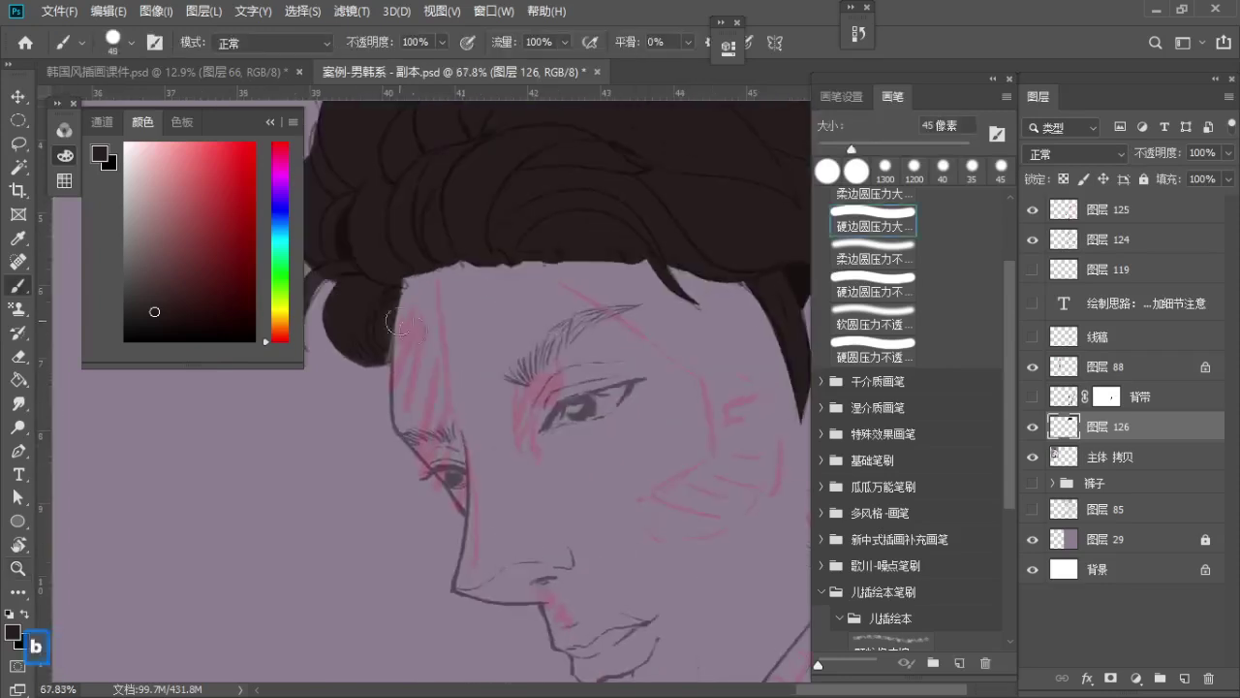
key("b")
key("e")
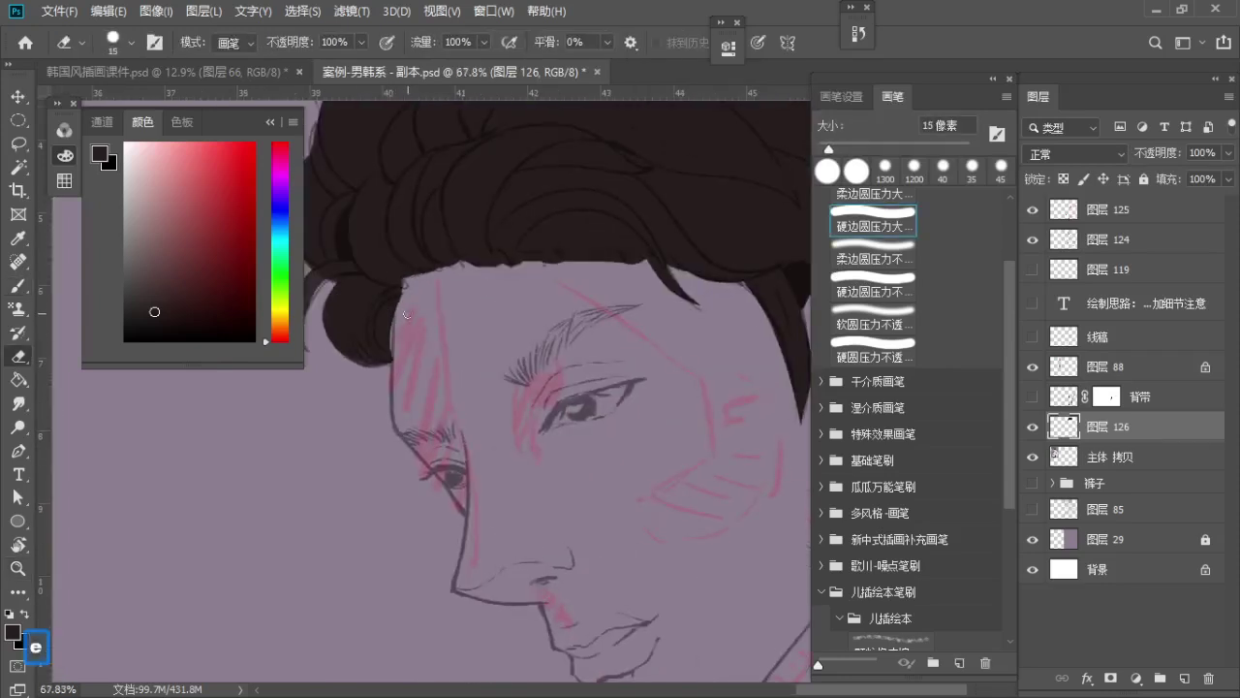
key("ctrl+z")
Add a new layer directly above 主体 拷贝, beneath the hair colour layer
key("z")
left_click_drag(440, 368, 419, 366)
left_click_drag(424, 370, 404, 342)
key("b")
left_click(1119, 462)
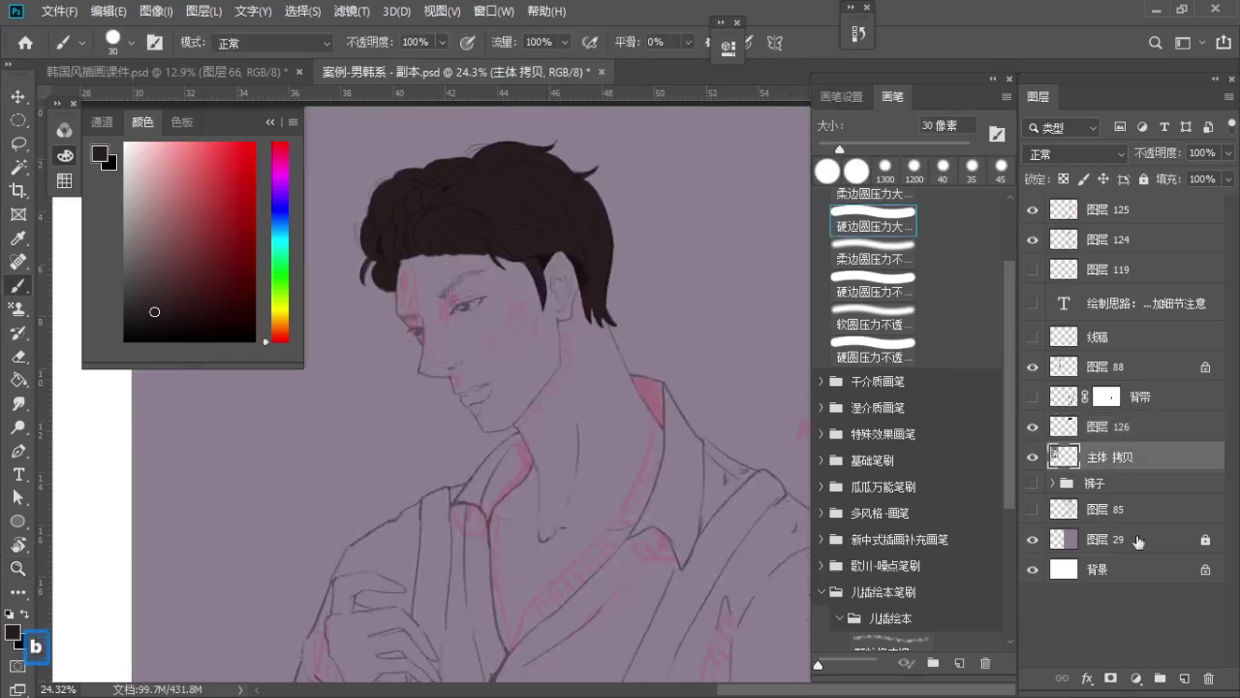
left_click(1185, 681)
Sample the pink skin tone from the reference portrait's jaw as the brush colour for the new layer
key("z")
left_click_drag(466, 285, 476, 286)
key("b")
key("s")
key("s")
key("z")
left_click_drag(611, 296, 509, 296)
key("space")
left_click_drag(498, 305, 560, 325)
key("z")
left_click_drag(444, 282, 572, 397)
key("b")
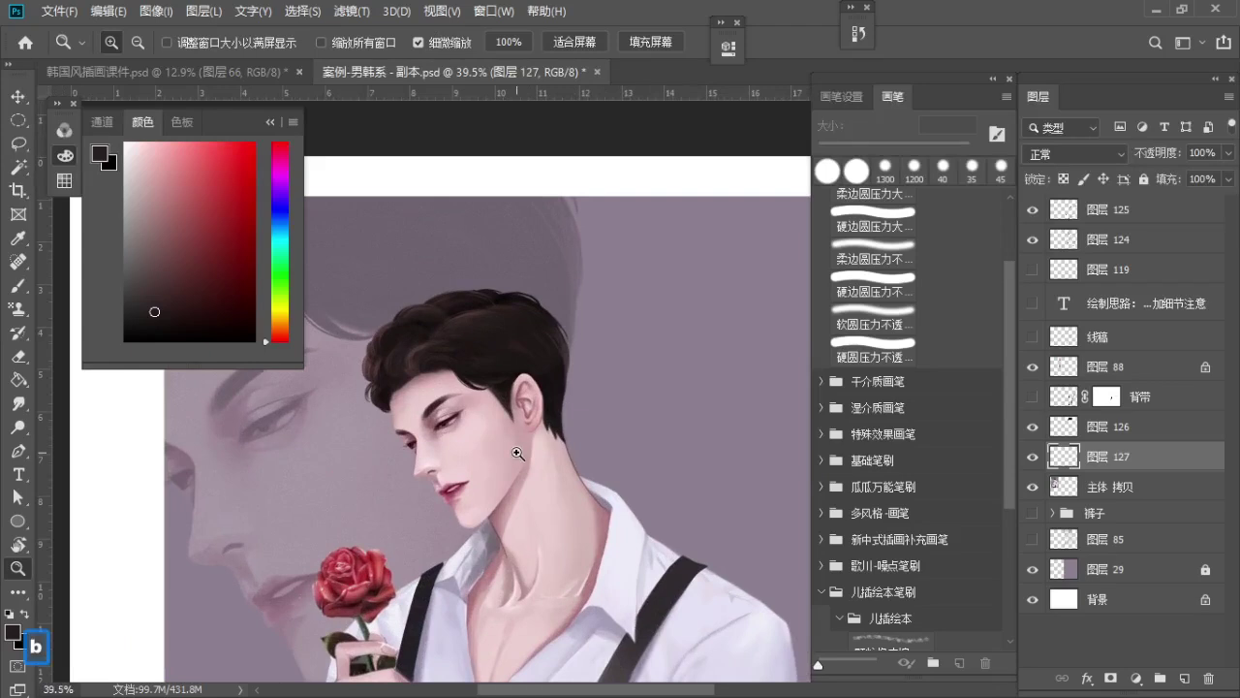
key("b")
key("alt")
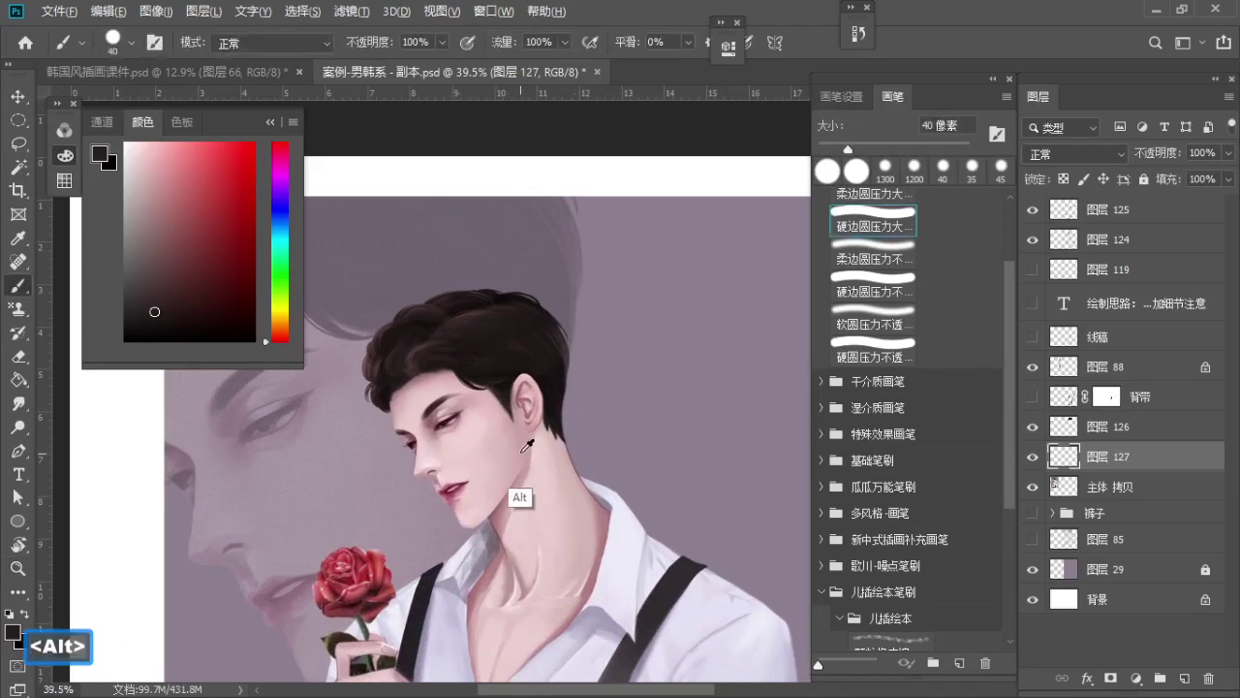
left_click(517, 451, "alt")
Try to outline the forehead's front edge in the skin tone with a 40 px brush
key("z")
left_click_drag(530, 397, 484, 401)
key("space")
left_click_drag(638, 457, 174, 305)
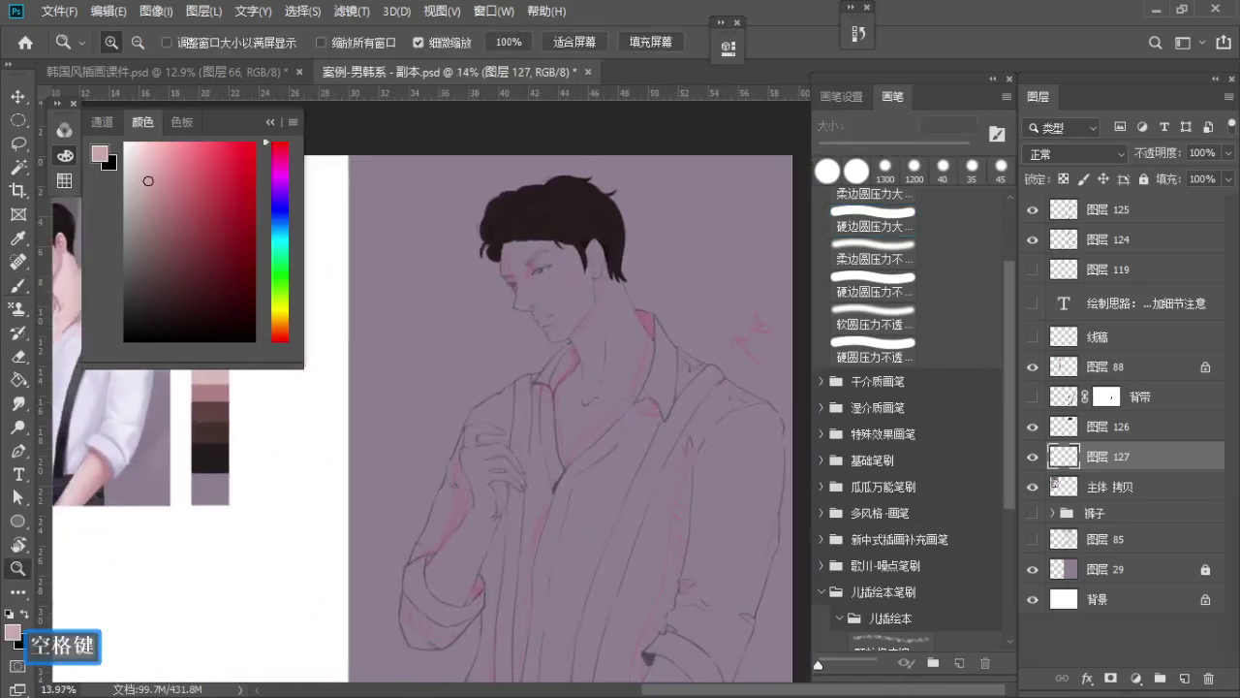
key("z")
left_click_drag(624, 243, 722, 364)
key("space")
left_click_drag(625, 327, 748, 387)
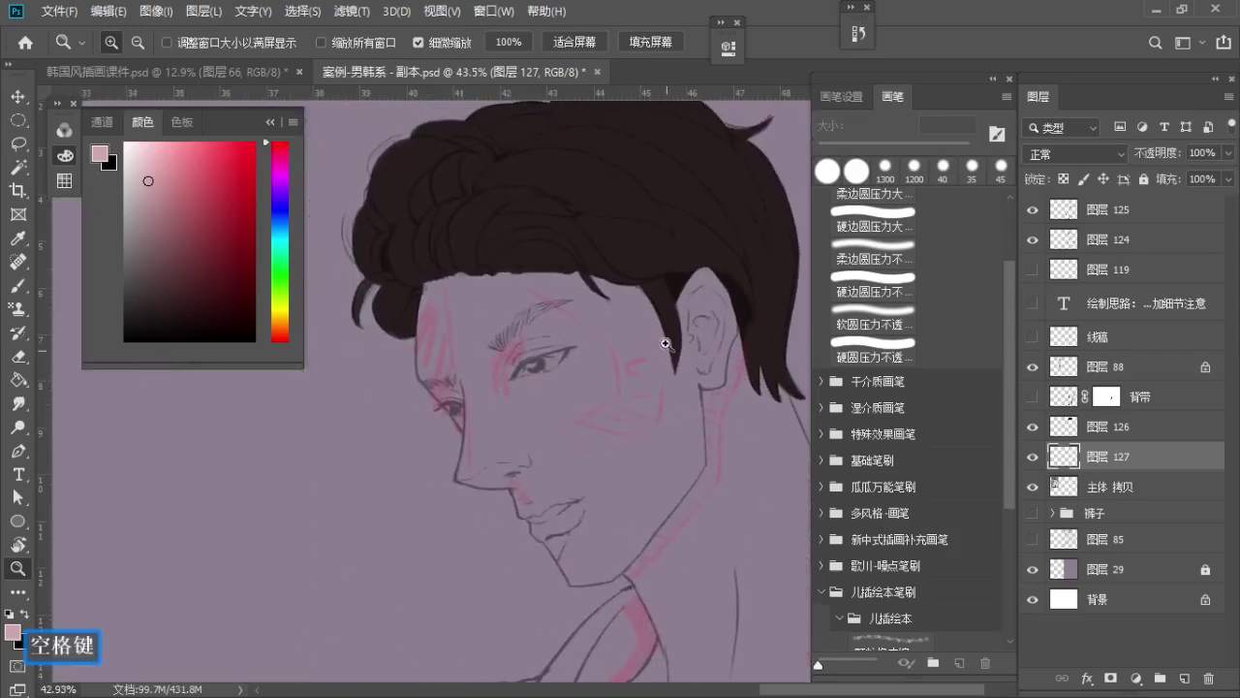
key("b")
key("a")
key("a")
left_click_drag(427, 283, 426, 380)
key("ctrl+z")
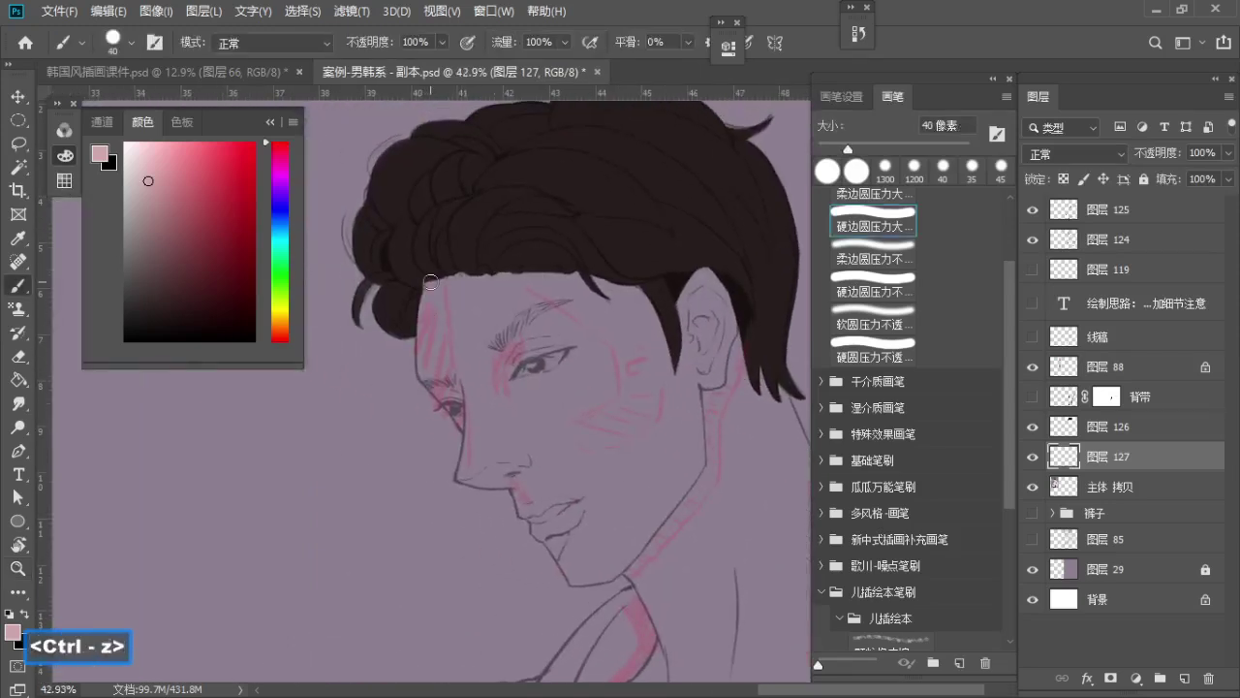
left_click_drag(429, 283, 425, 363)
key("ctrl+z")
key("ctrl+z")
Paint the skin edge from the hairline down the forehead and past the far eye with a 35 px brush
key("z")
mouse_move(429, 282)
left_mouse_down()
mouse_move(425, 371)
mouse_move(452, 347)
left_mouse_up()
key("b")
key("ctrl+z")
key("ctrl+z")
key("a")
mouse_move(436, 260)
left_mouse_down()
mouse_move(429, 398)
mouse_move(428, 387)
mouse_move(540, 511)
left_mouse_up()
key("ctrl+z")
key("space")
key("ctrl+z")
mouse_move(473, 410)
left_mouse_down()
mouse_move(461, 354)
mouse_move(500, 455)
left_mouse_up()
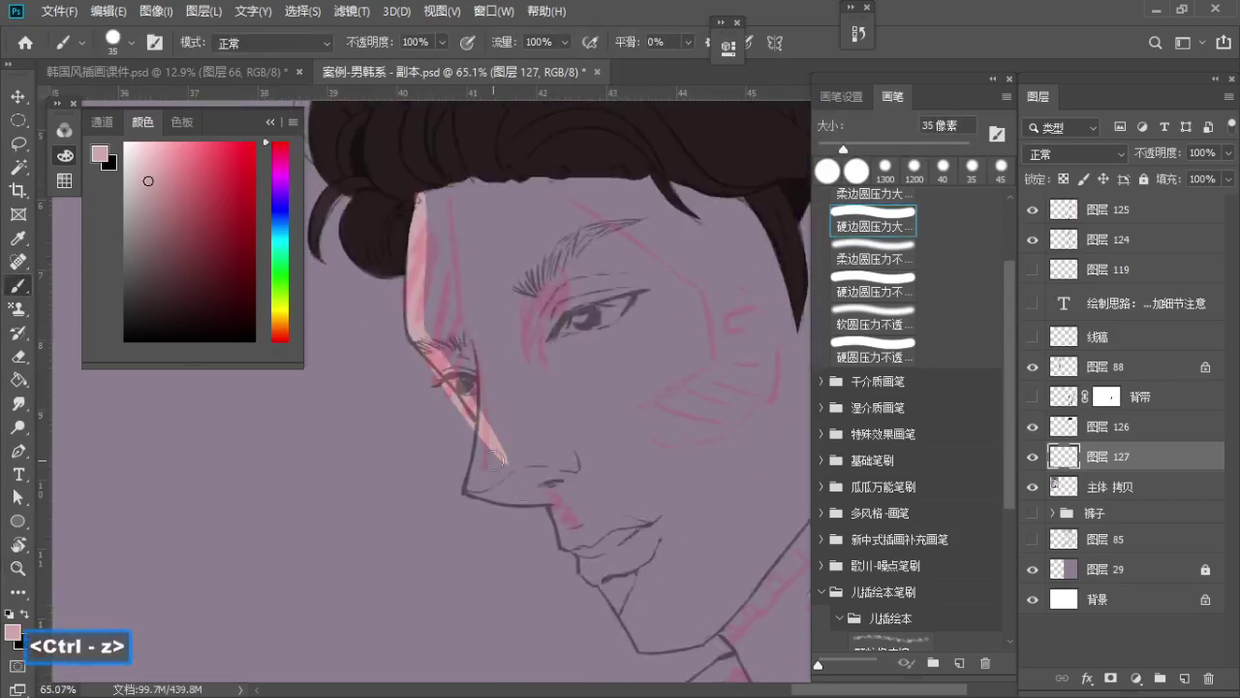
key("ctrl+z")
mouse_move(414, 330)
left_mouse_down()
mouse_move(519, 462)
mouse_move(498, 377)
mouse_move(509, 398)
left_mouse_up()
key("ctrl+z")
Paint the skin edge down the nose bridge to the tip and along the underside of the nose
key("space")
left_click_drag(490, 299, 474, 453)
key("ctrl+z")
key("ctrl+z")
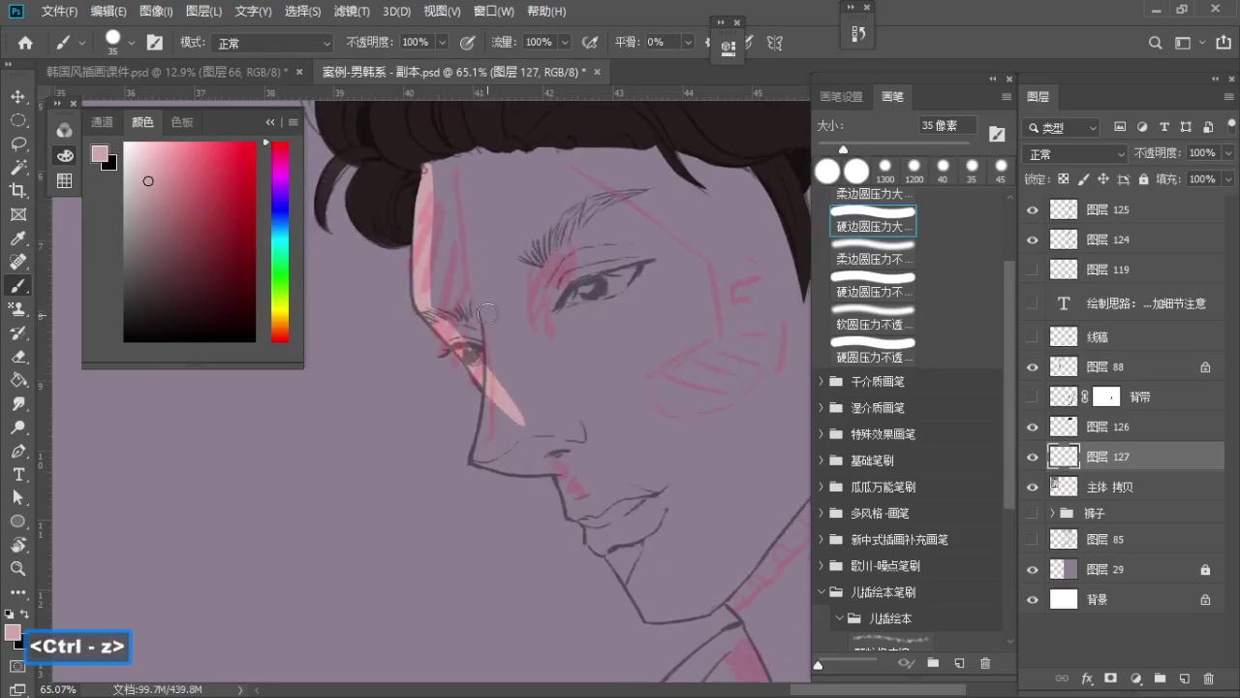
left_click_drag(490, 299, 476, 452)
key("ctrl+z")
mouse_move(484, 310)
left_mouse_down()
mouse_move(475, 466)
mouse_move(614, 457)
left_mouse_up()
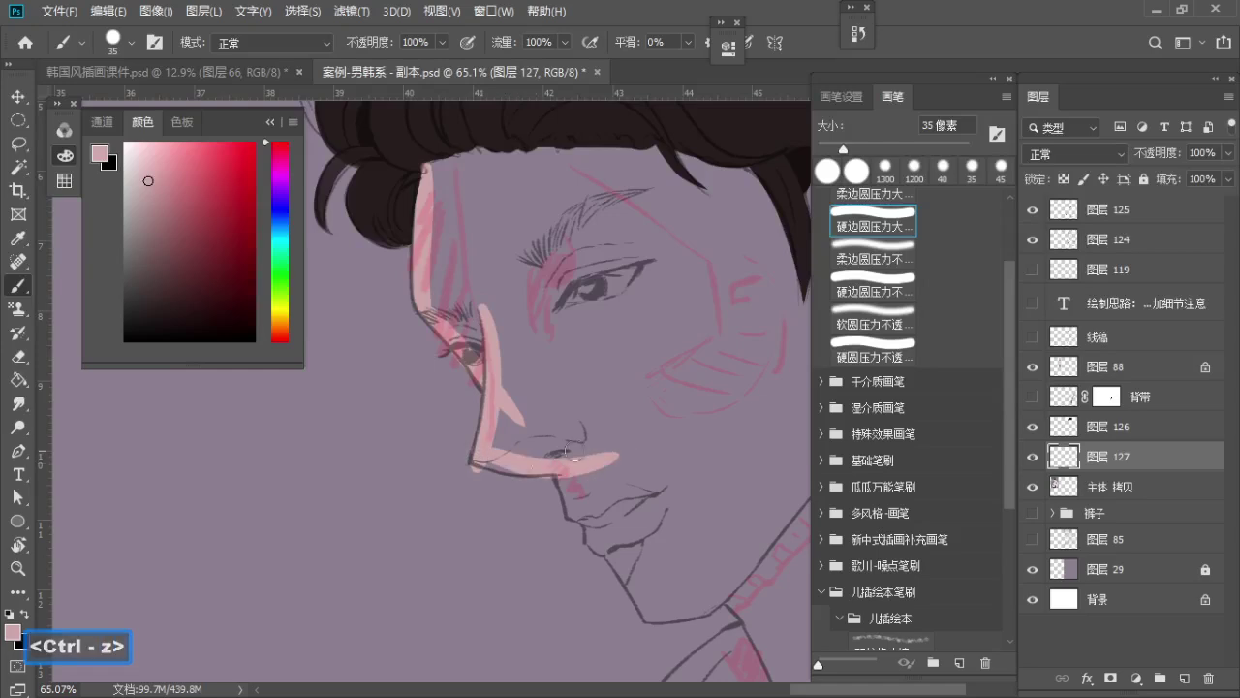
key("ctrl+z")
left_click_drag(478, 466, 622, 477)
Erase the skin colour spilling outside the nose tip and underside, reducing the eraser to 15 px
key("z")
left_click_drag(503, 432, 543, 433)
key("e")
key("s")
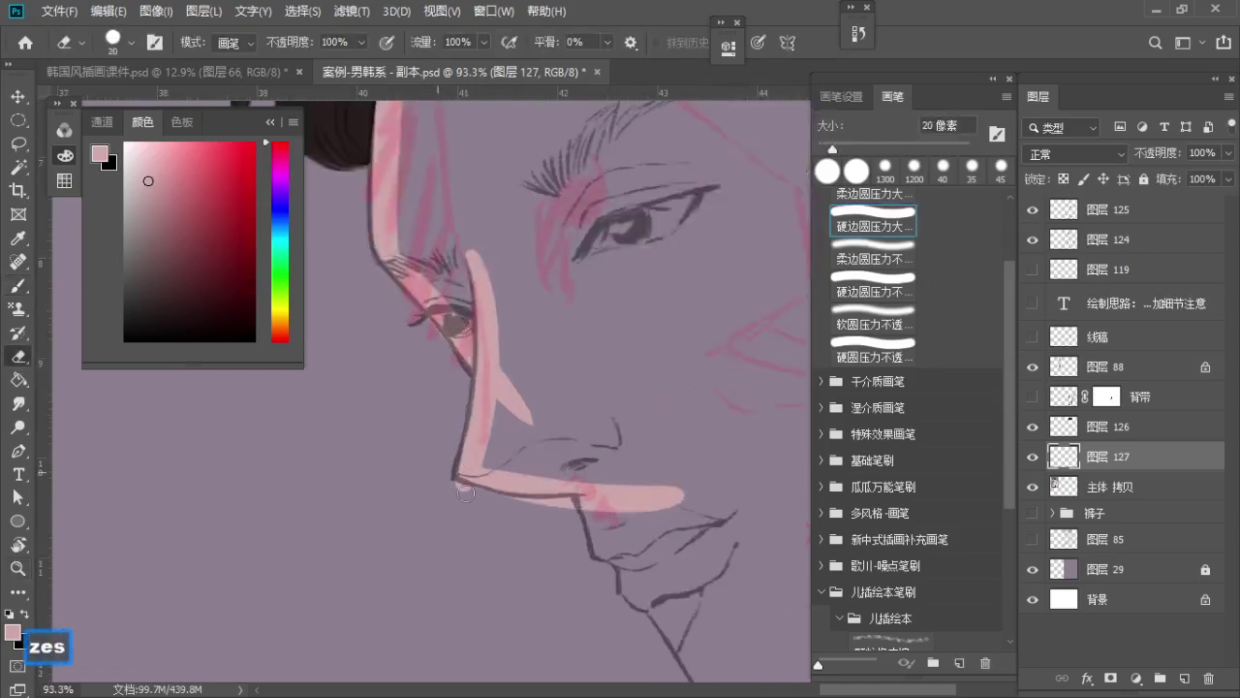
key("z")
left_click_drag(527, 518, 488, 492)
mouse_move(488, 493)
left_mouse_down()
mouse_move(423, 413)
mouse_move(418, 378)
mouse_move(500, 359)
left_mouse_up()
key("b")
key("z")
key("e")
key("ctrl+z")
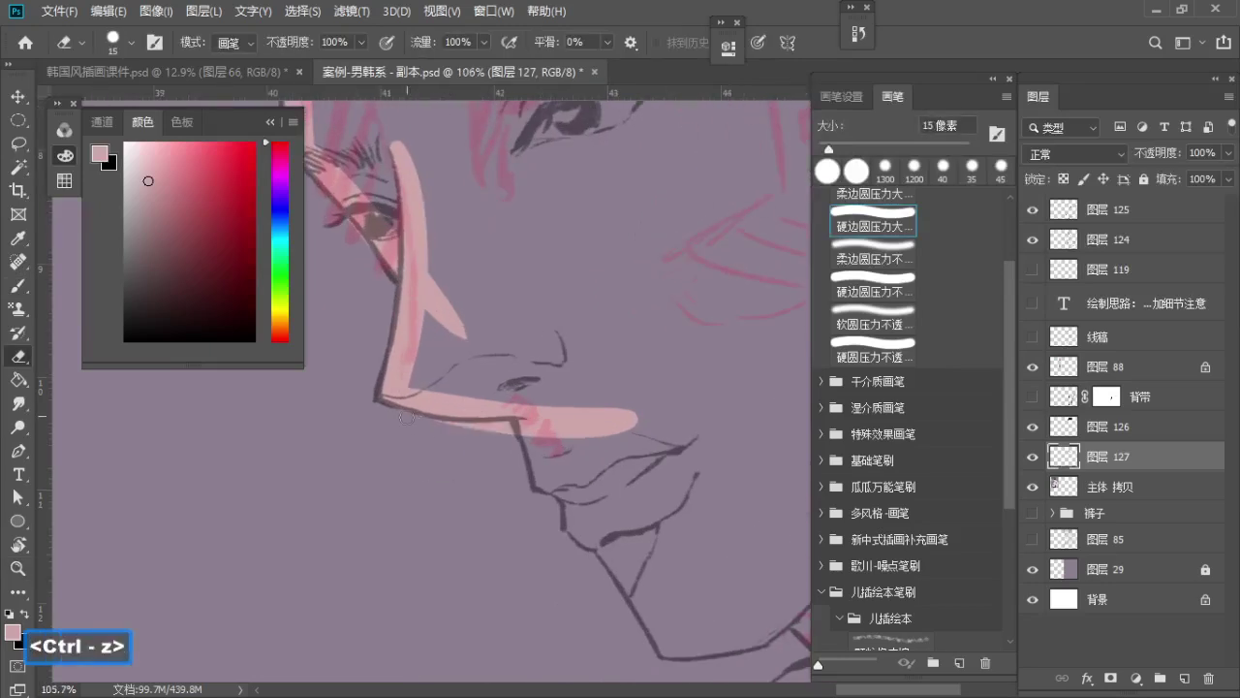
Paint the skin edge from under the nose over the lips toward the chin with a 30 px brush
key("z")
left_click_drag(516, 442, 459, 411)
mouse_move(486, 417)
left_mouse_down()
mouse_move(475, 352)
mouse_move(517, 351)
mouse_move(522, 409)
mouse_move(588, 450)
mouse_move(543, 460)
mouse_move(540, 447)
mouse_move(607, 509)
left_mouse_up()
key("b")
key("a")
key("ctrl+z")
key("ctrl+z")
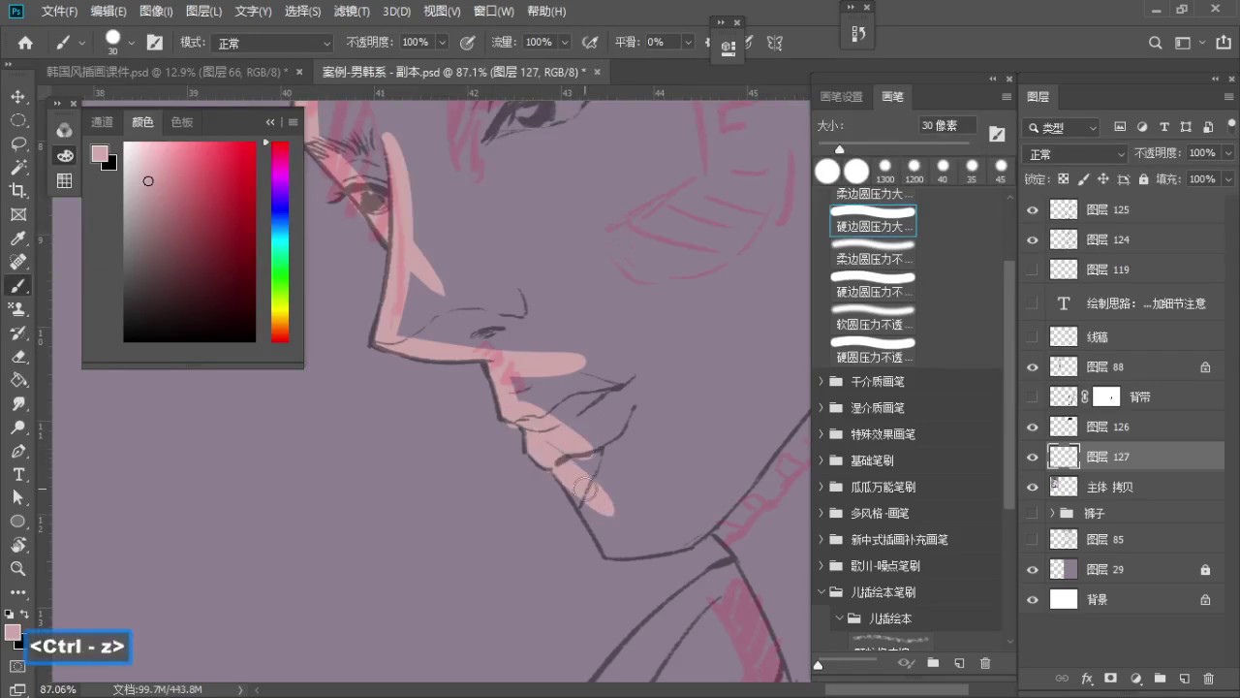
Trim the lip contour with a 10 px eraser and extend the skin edge down the front of the chin
key("ctrl+space")
mouse_move(571, 423)
left_mouse_down()
mouse_move(532, 425)
mouse_move(585, 420)
left_mouse_up()
key("e")
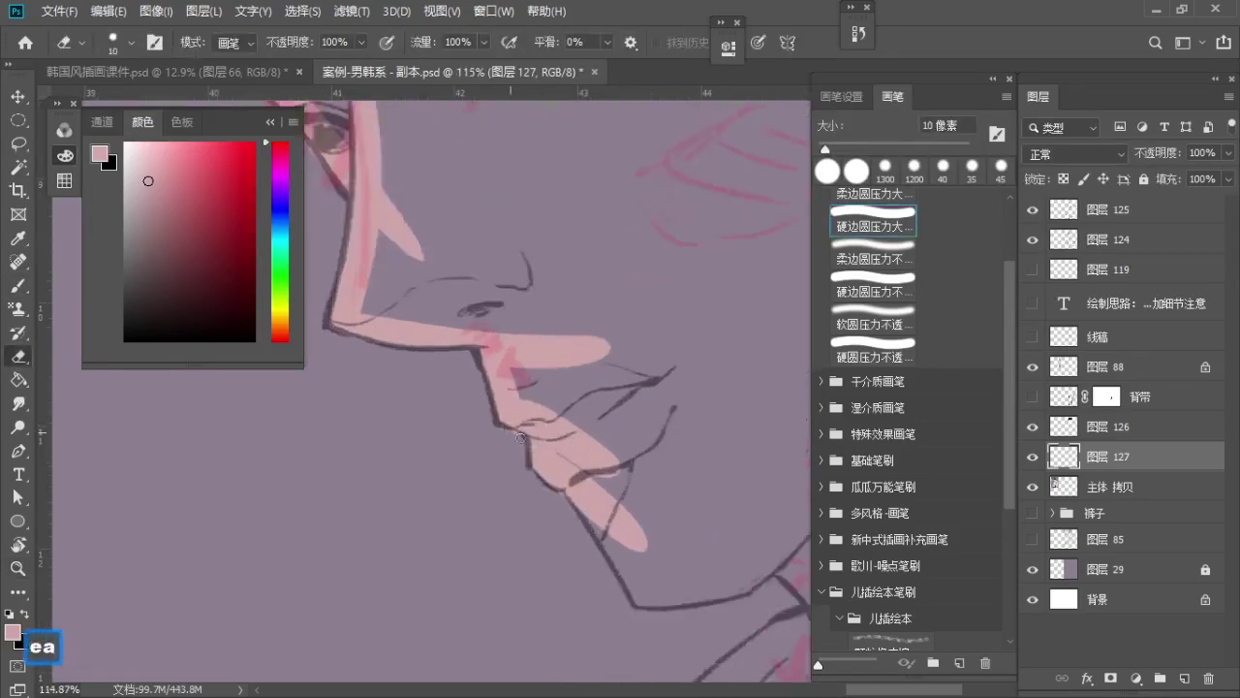
key("space")
mouse_move(515, 443)
left_mouse_down()
mouse_move(476, 432)
mouse_move(492, 480)
mouse_move(525, 500)
mouse_move(452, 410)
mouse_move(405, 417)
left_mouse_up()
key("b")
key("ctrl+z")
key("e")
key("b")
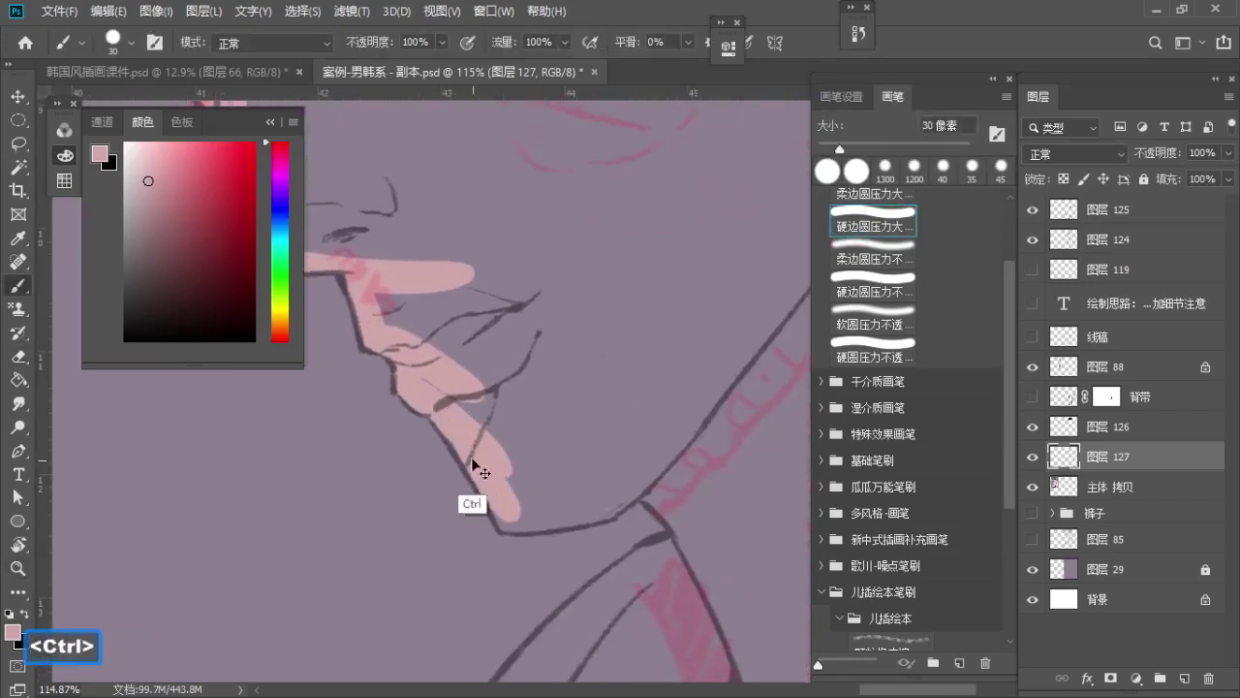
key("ctrl+z")
key("a")
key("a")
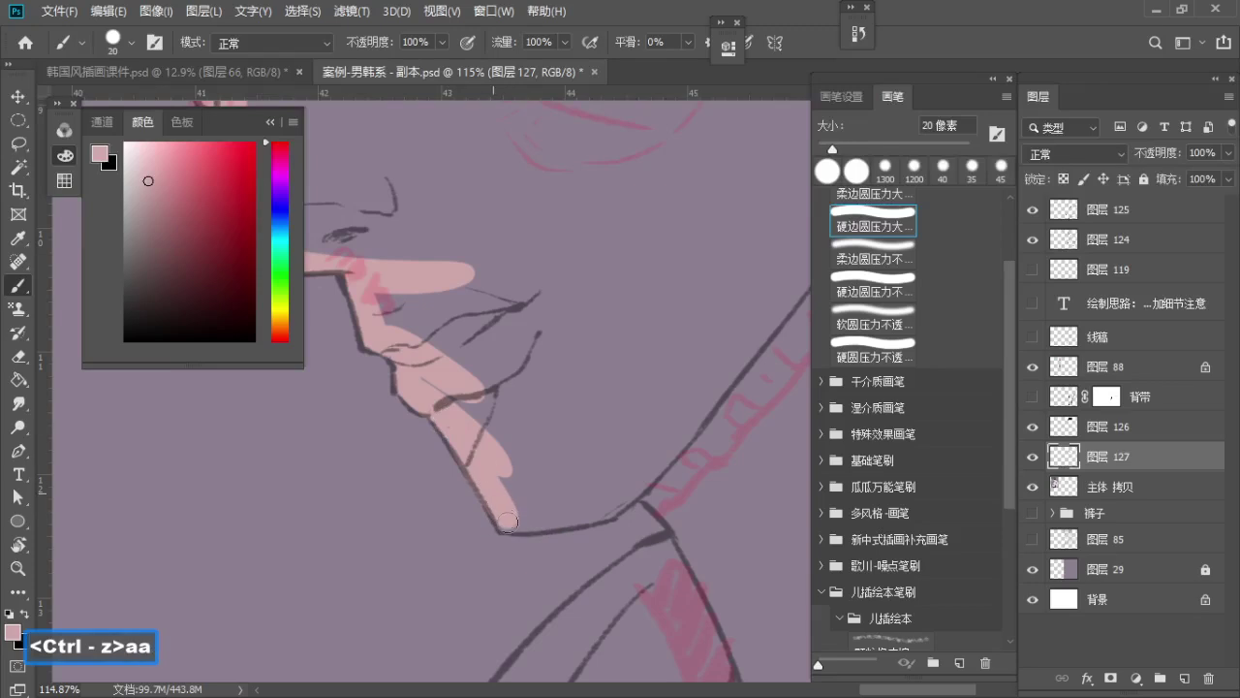
Paint the skin edge along the underside of the chin with a 20 px brush and erase the overspill
mouse_move(504, 523)
left_mouse_down()
mouse_move(598, 517)
mouse_move(654, 487)
left_mouse_up()
key("ctrl+z")
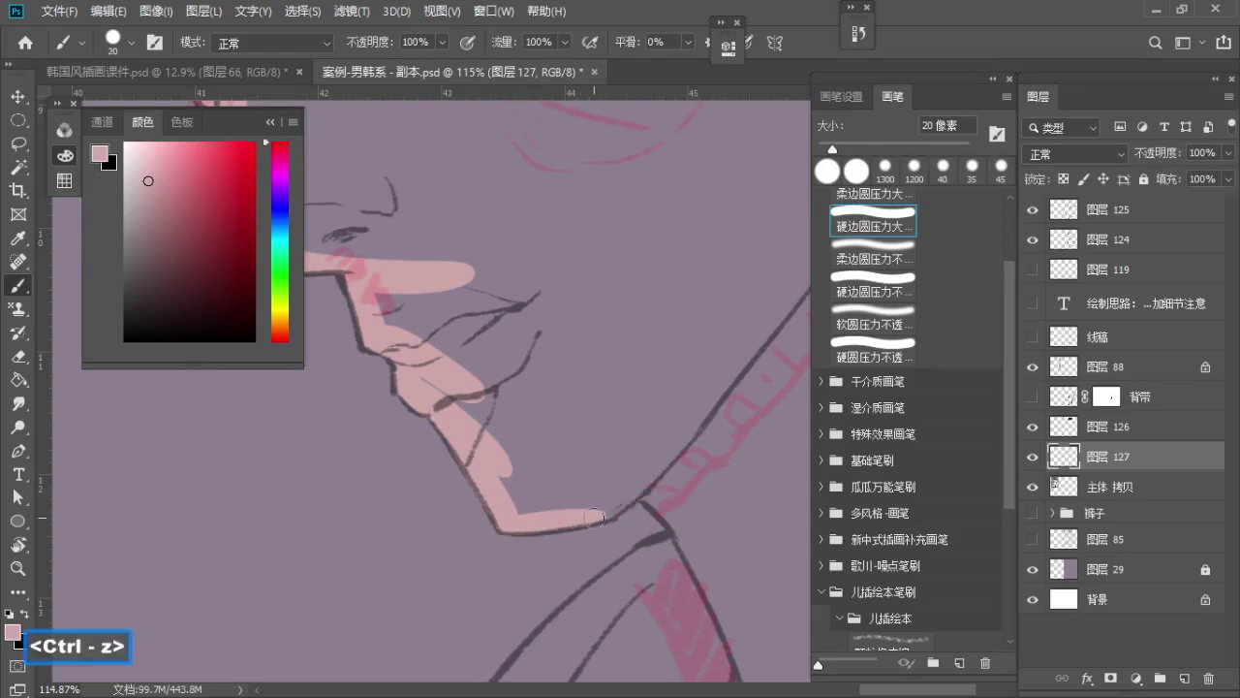
left_click_drag(593, 517, 668, 442)
key("z")
left_click_drag(665, 414, 593, 420)
key("space")
mouse_move(651, 407)
left_mouse_down()
mouse_move(582, 432)
mouse_move(620, 479)
mouse_move(596, 440)
left_mouse_up()
key("e")
key("s")
Paint the skin edge down the back of the ear and around the earlobe at 20 px, trimming it with the eraser
key("z")
key("space")
left_click_drag(731, 294, 673, 404)
key("b")
key("s")
key("s")
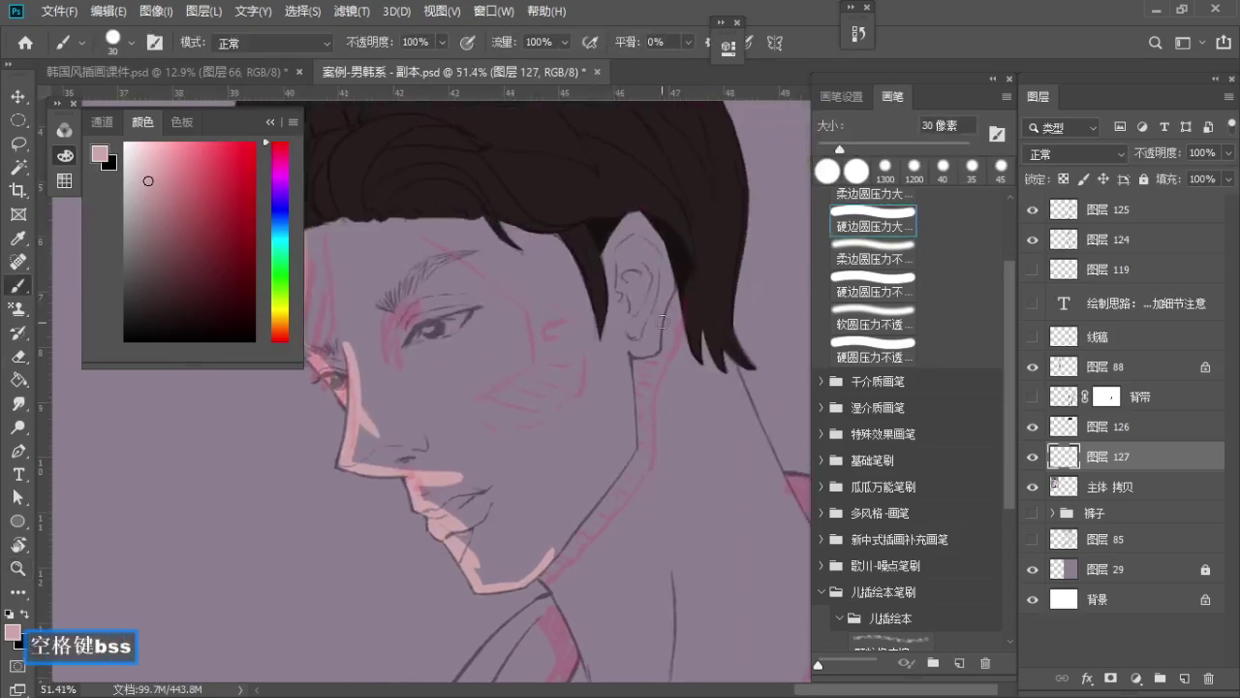
key("ctrl+z")
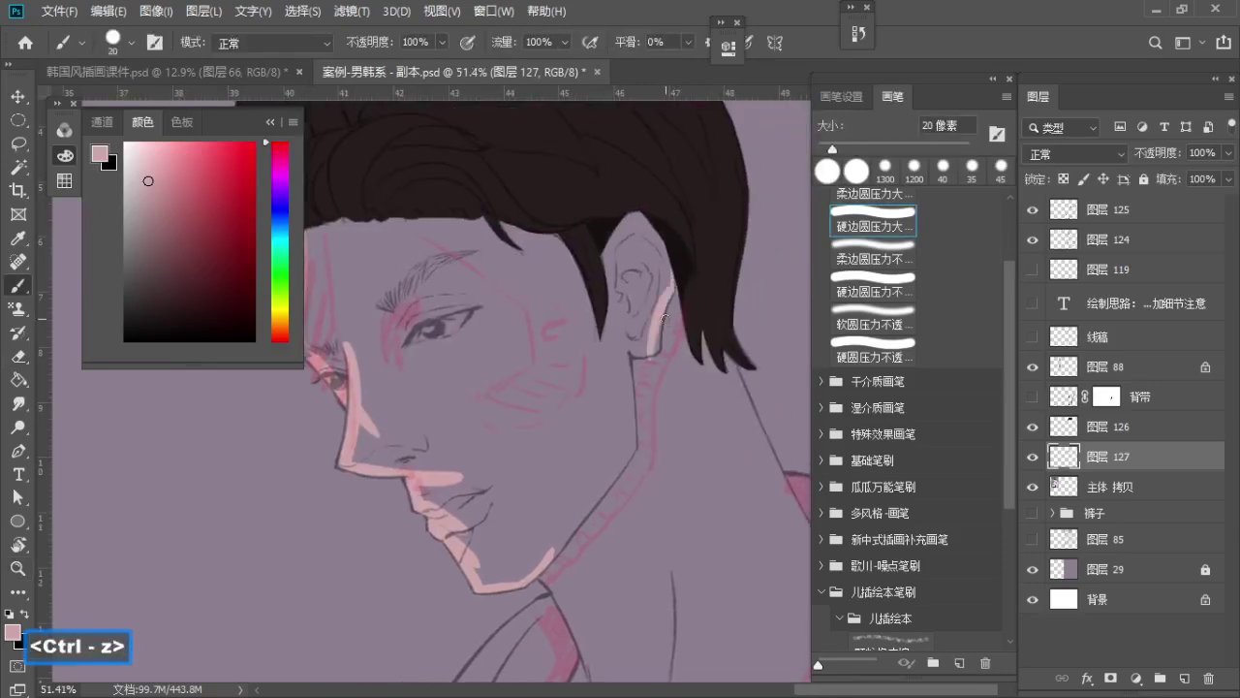
key("ctrl+z")
key("ctrl+z")
key("e")
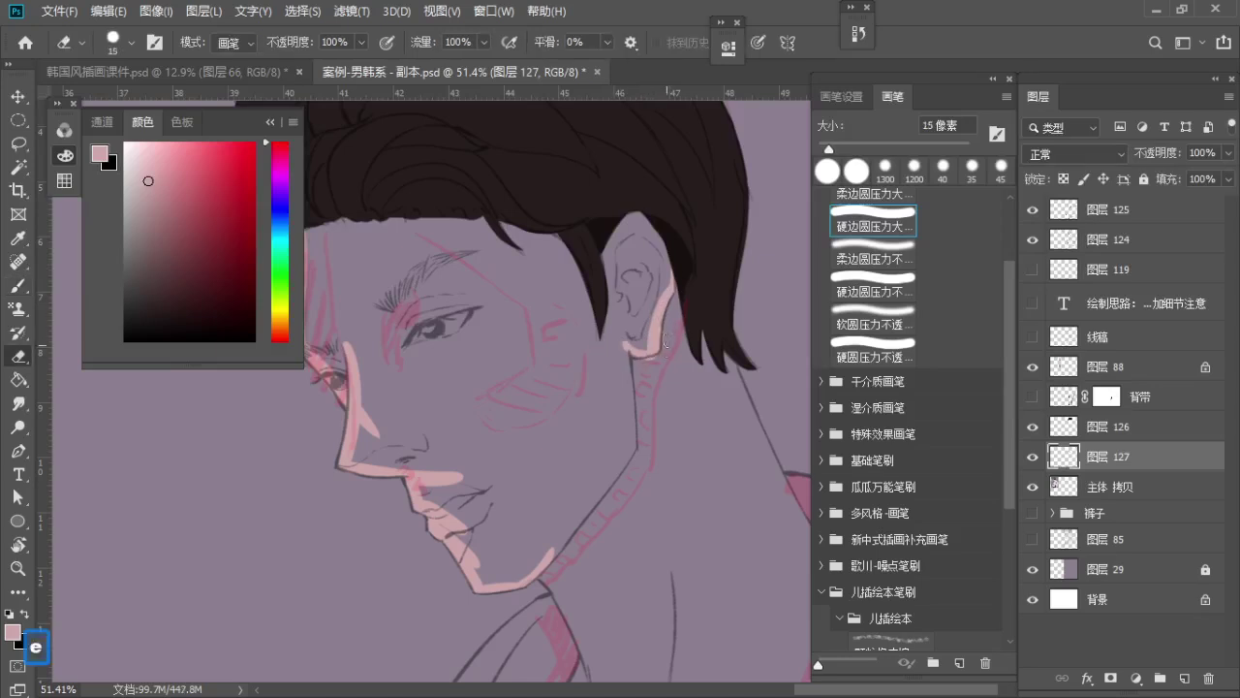
Paint the skin edge along the jawline from the earlobe to the chin with the 20 px brush
key("z")
key("space")
mouse_move(641, 365)
left_mouse_down()
mouse_move(670, 301)
mouse_move(661, 386)
mouse_move(557, 499)
left_mouse_up()
key("b")
key("ctrl+z")
key("e")
key("b")
key("ctrl+z")
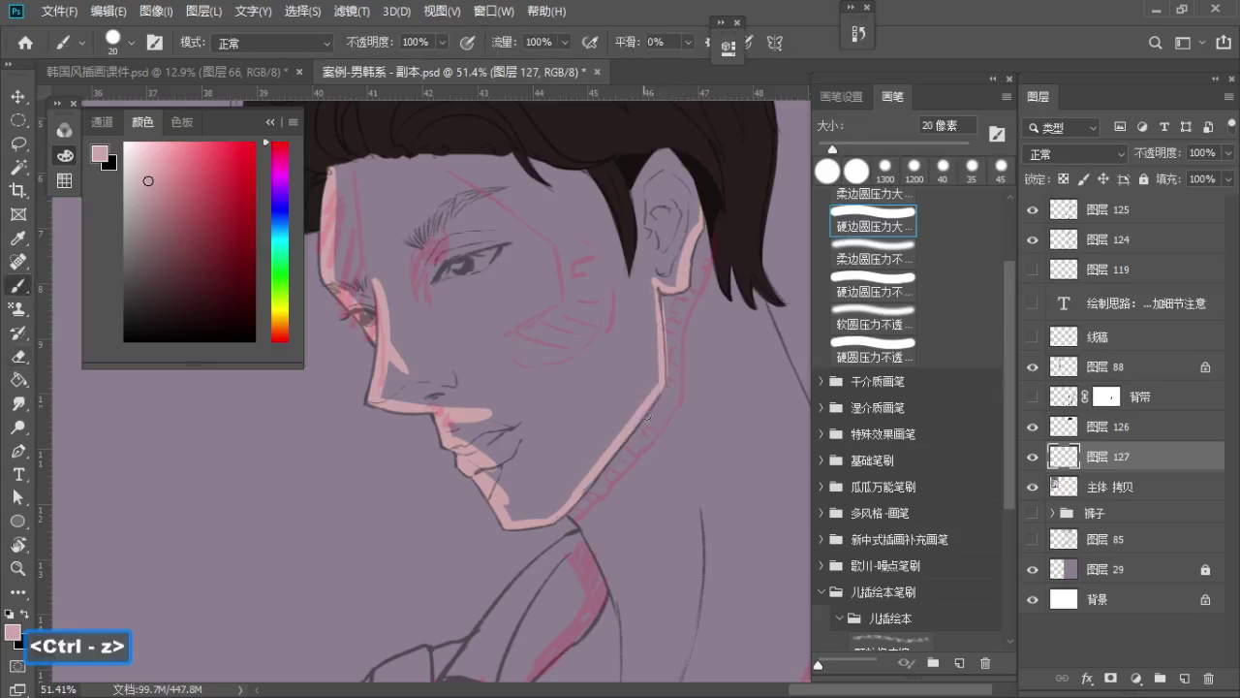
left_click_drag(653, 403, 580, 500)
Clean the outer side of the jawline with a 15 px eraser
key("z")
left_click_drag(607, 454, 668, 449)
key("b")
key("e")
mouse_move(546, 548)
left_mouse_down()
mouse_move(652, 415)
mouse_move(622, 527)
left_mouse_up()
key("ctrl+z")
key("space")
key("e")
key("a")
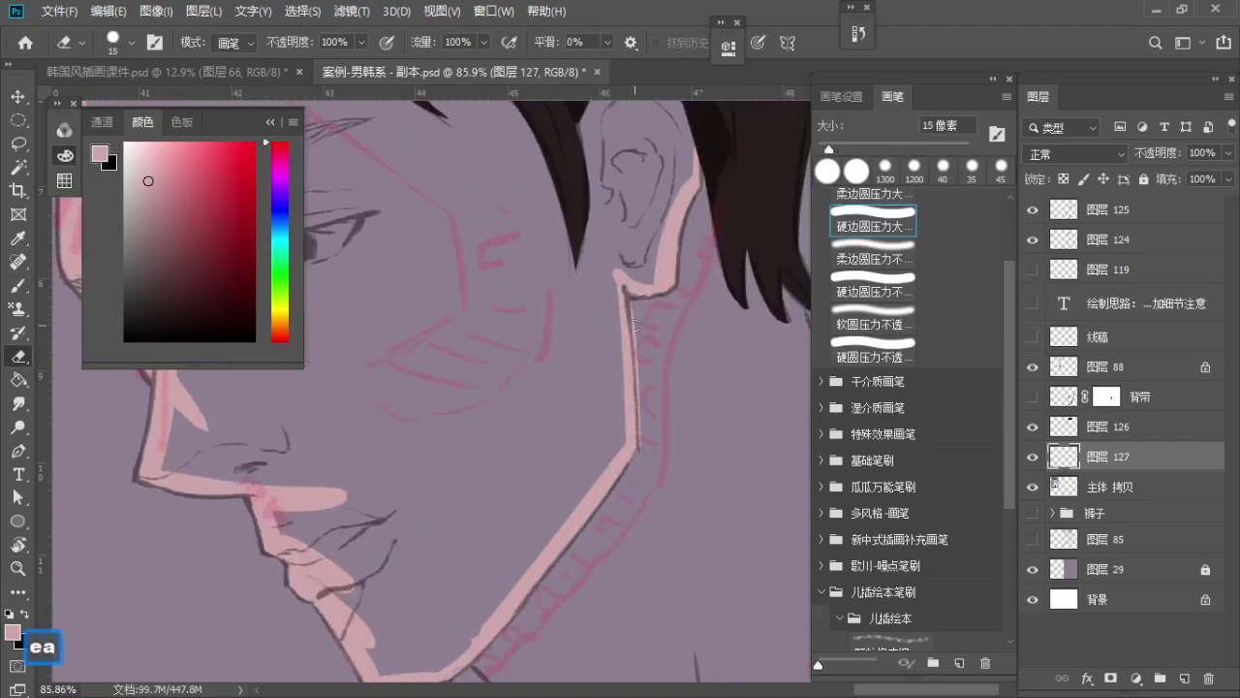
key("ctrl+z")
Brush skin tone across the upper forehead and ear, enlarging the brush to 125 px, and fill the rest of the enclosed face
key("z")
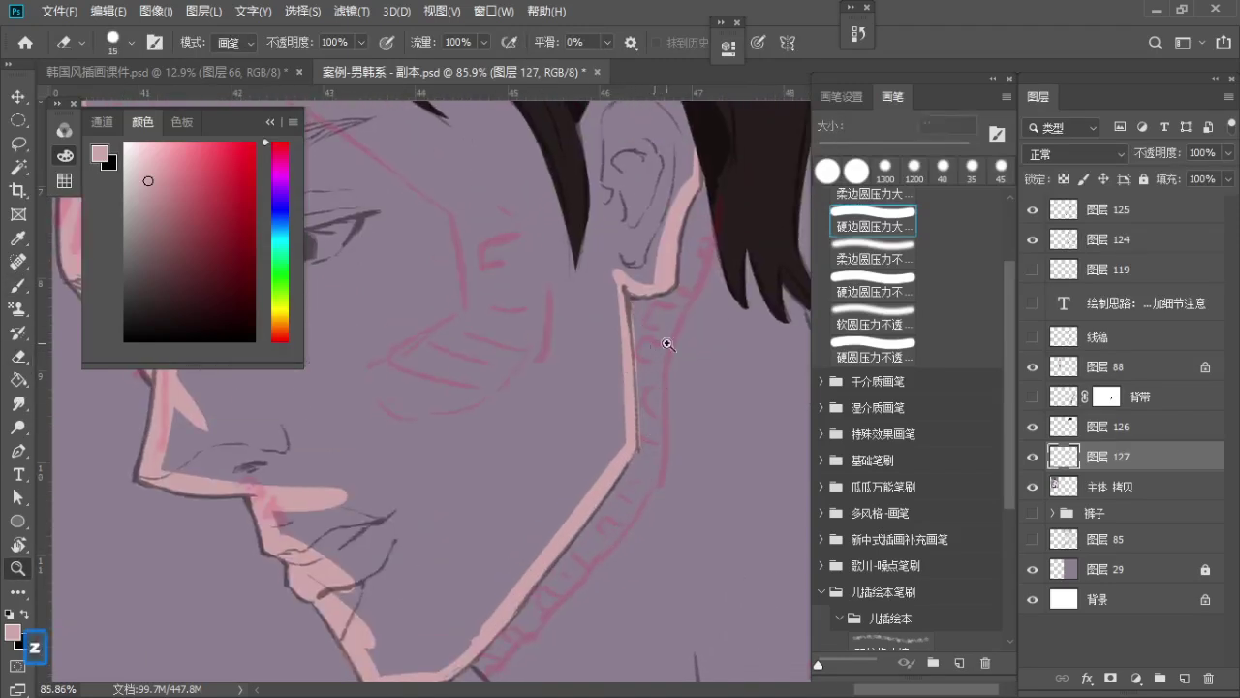
left_click_drag(662, 340, 601, 340)
key("b")
key("space")
left_click_drag(504, 259, 506, 347)
key("b")
key("s")
key("s")
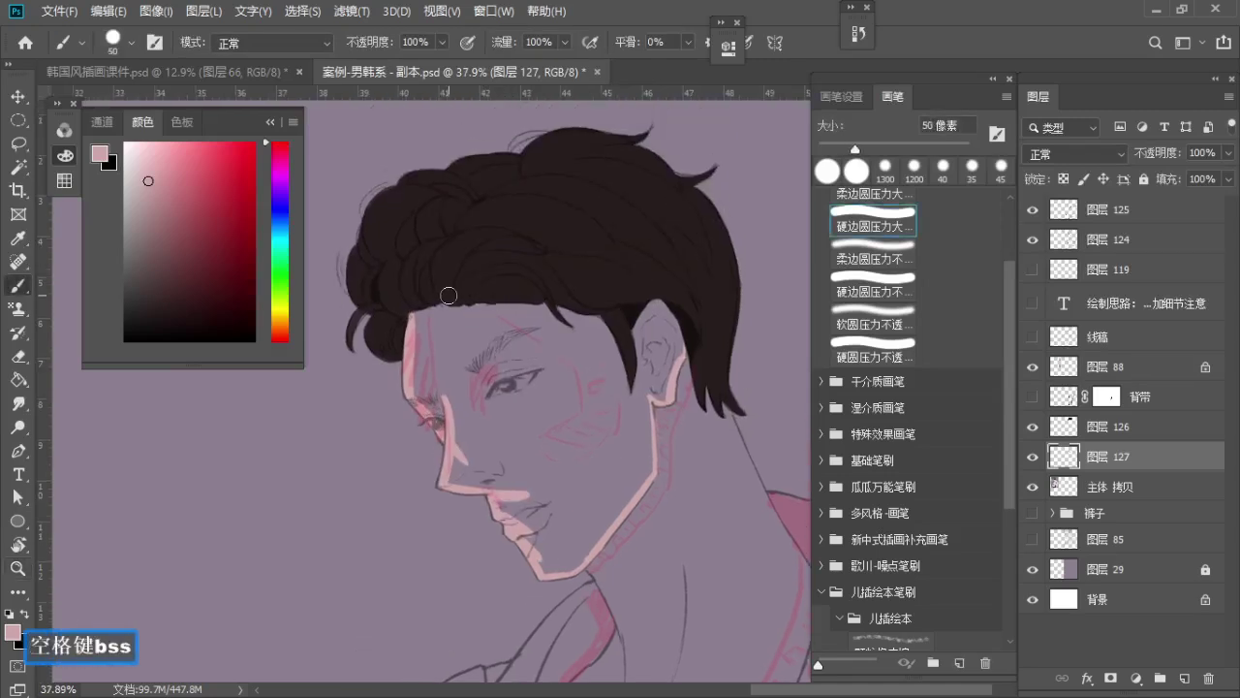
mouse_move(452, 318)
left_mouse_down()
mouse_move(532, 271)
mouse_move(659, 314)
left_mouse_up()
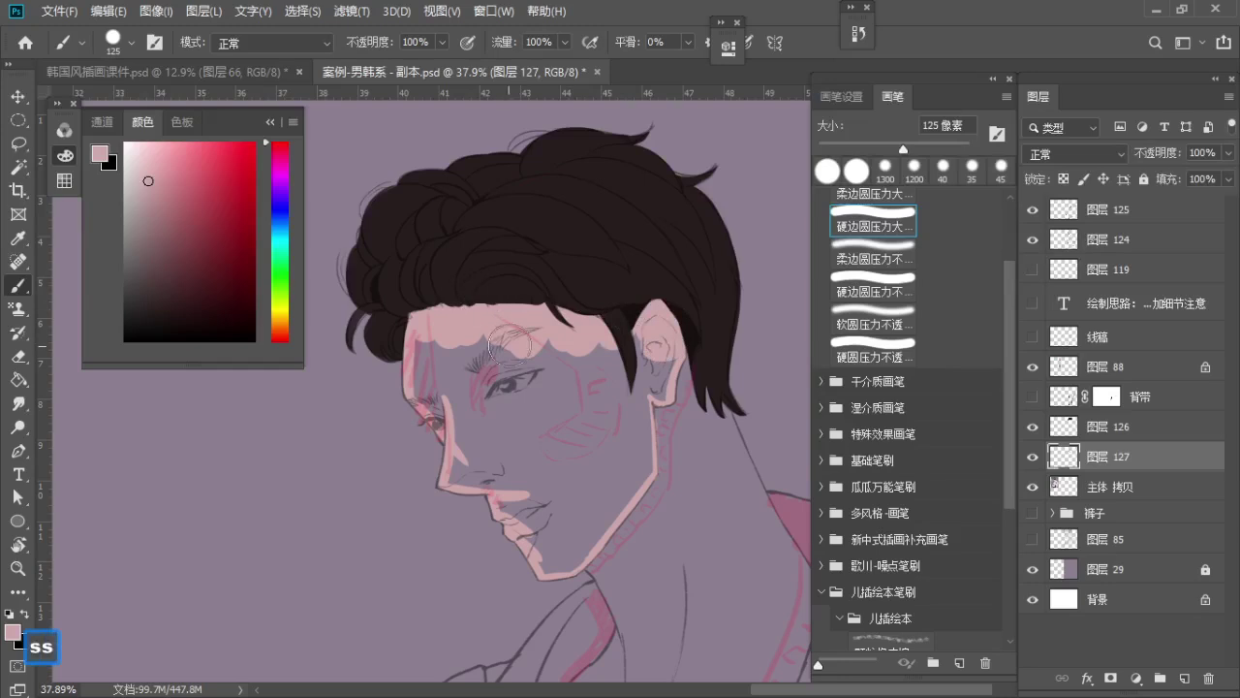
key("g")
left_click(565, 400)
Paint over the thin unfilled seams across the forehead and cheek, reducing the brush from 150 to 90 px
key("b")
key("z")
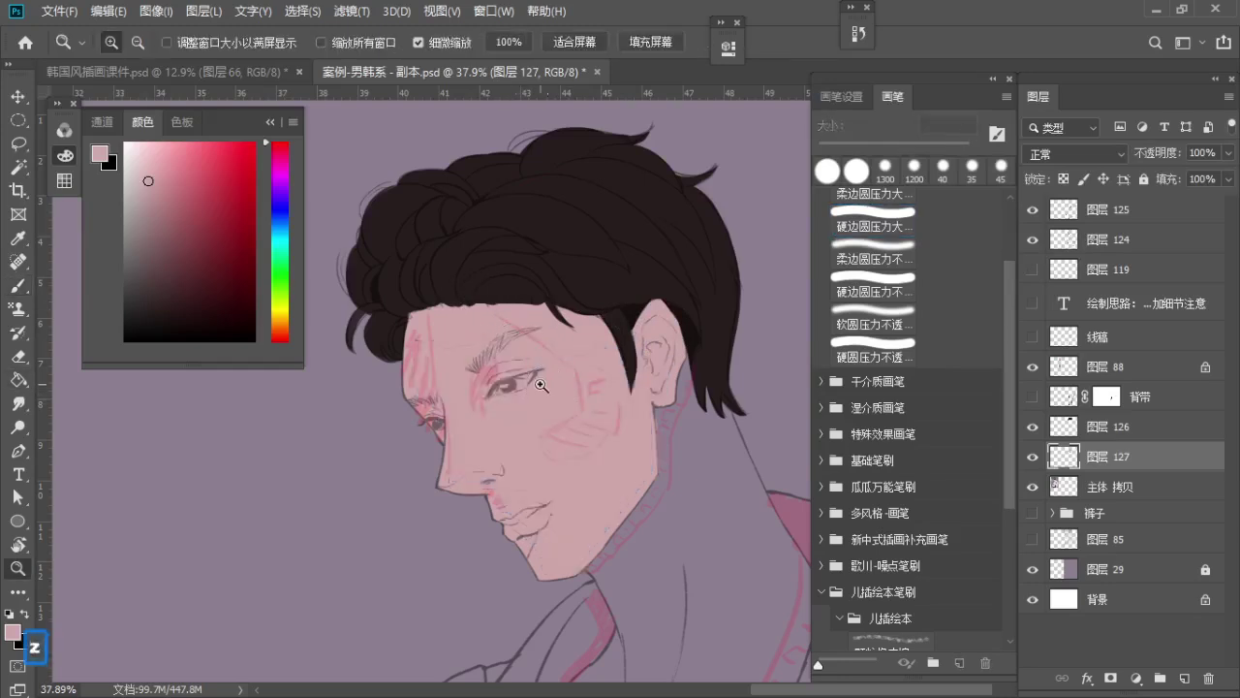
left_click_drag(541, 385, 561, 407)
key("space")
left_click_drag(561, 407, 576, 332)
key("b")
key("s")
key("a")
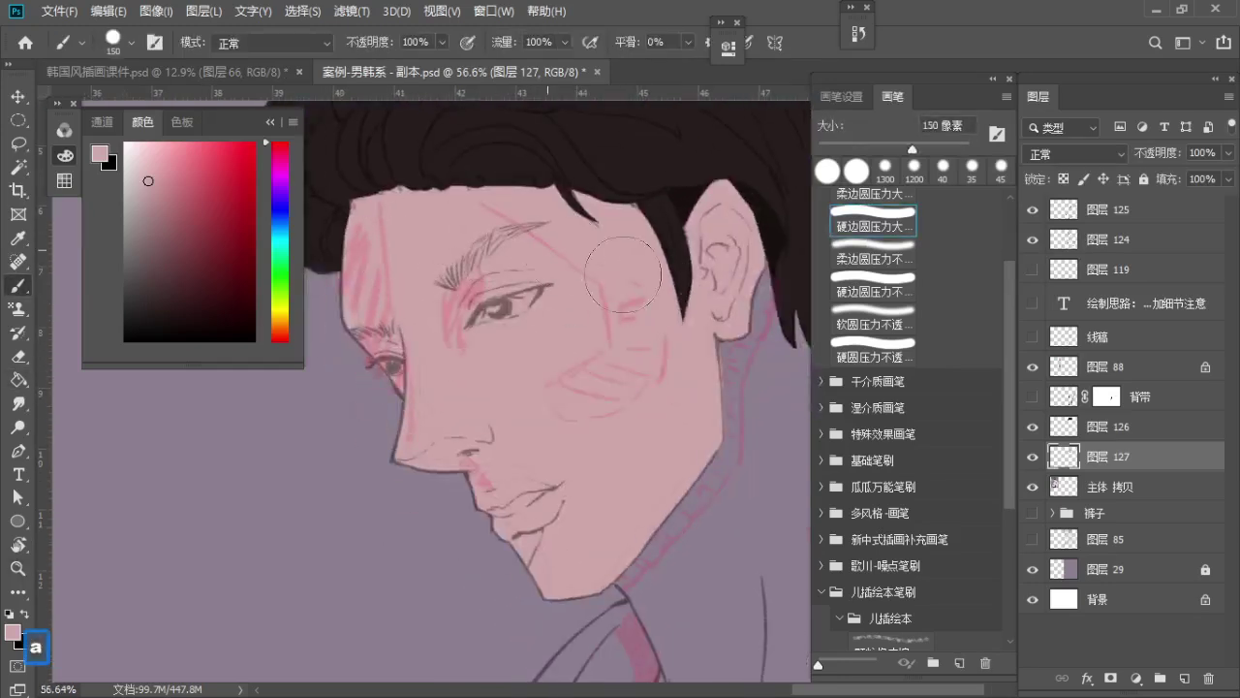
key("bracketleft")
key("bracketleft")
key("bracketleft")
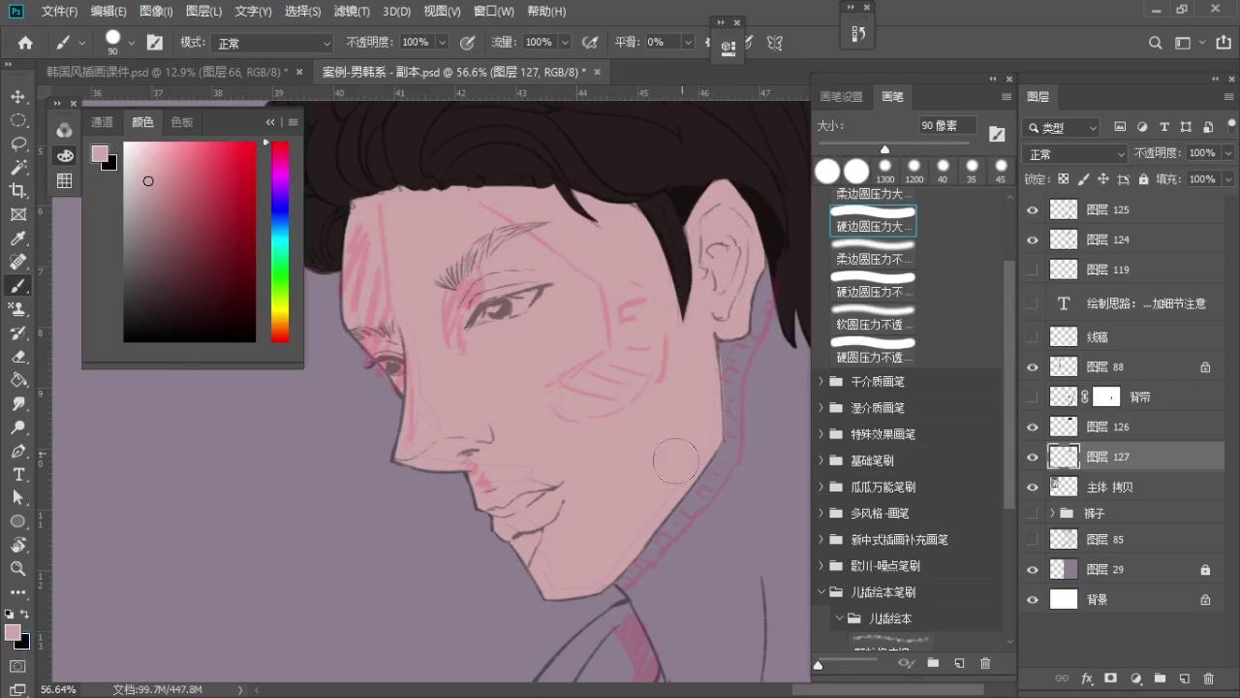
Cover the remaining seams around the nose, mouth and jaw with an 80 to 90 px brush
mouse_move(612, 435)
left_mouse_down()
mouse_move(656, 410)
mouse_move(648, 417)
left_mouse_up()
key("s")
key("bracketleft")
key("bracketleft")
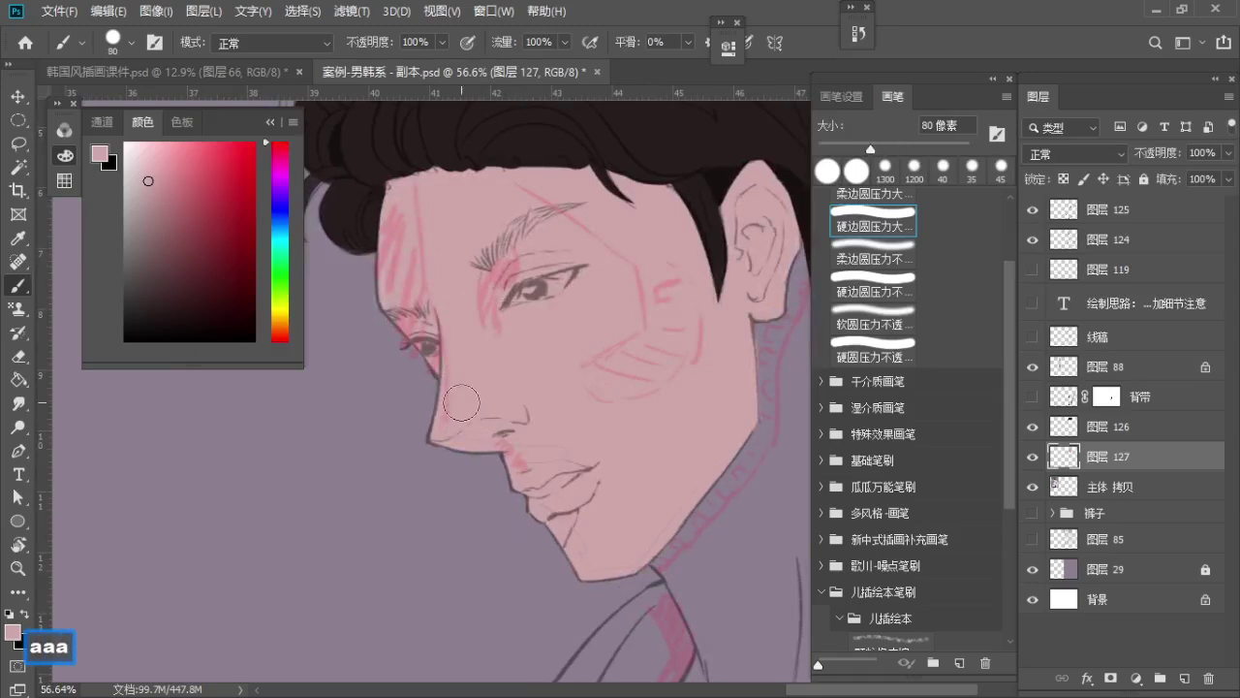
left_click_drag(559, 476, 545, 409)
key("bracketright")
key("bracketright")
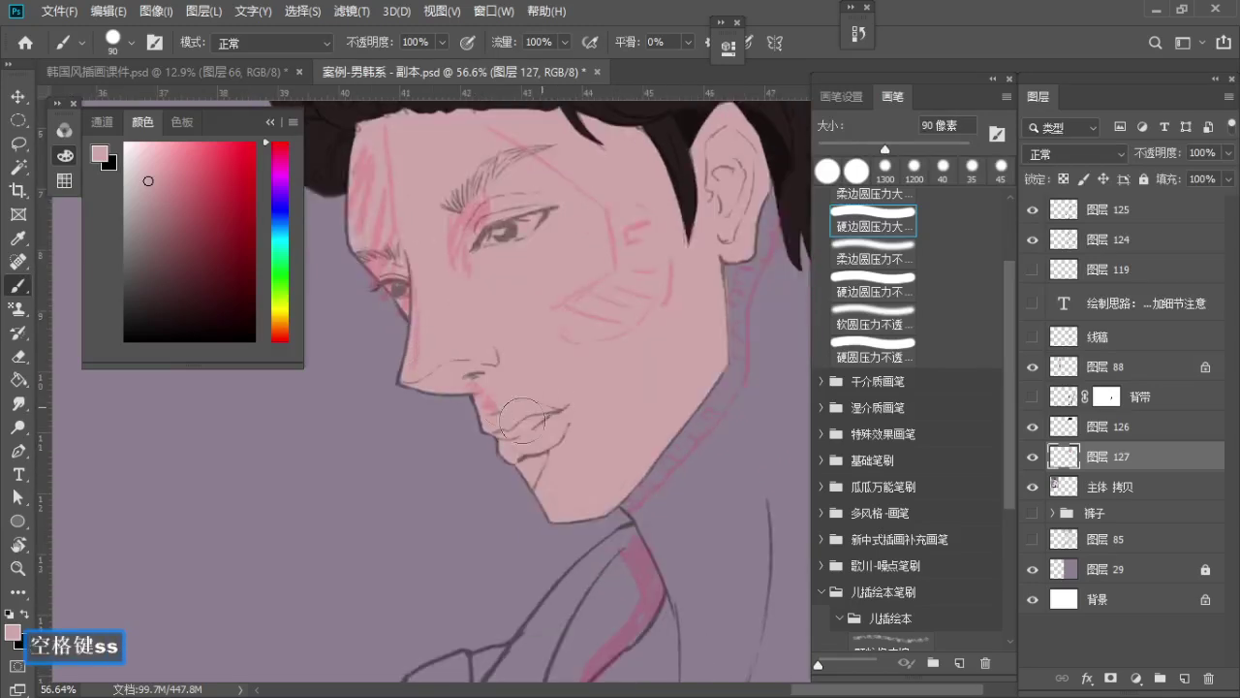
key("bracketleft")
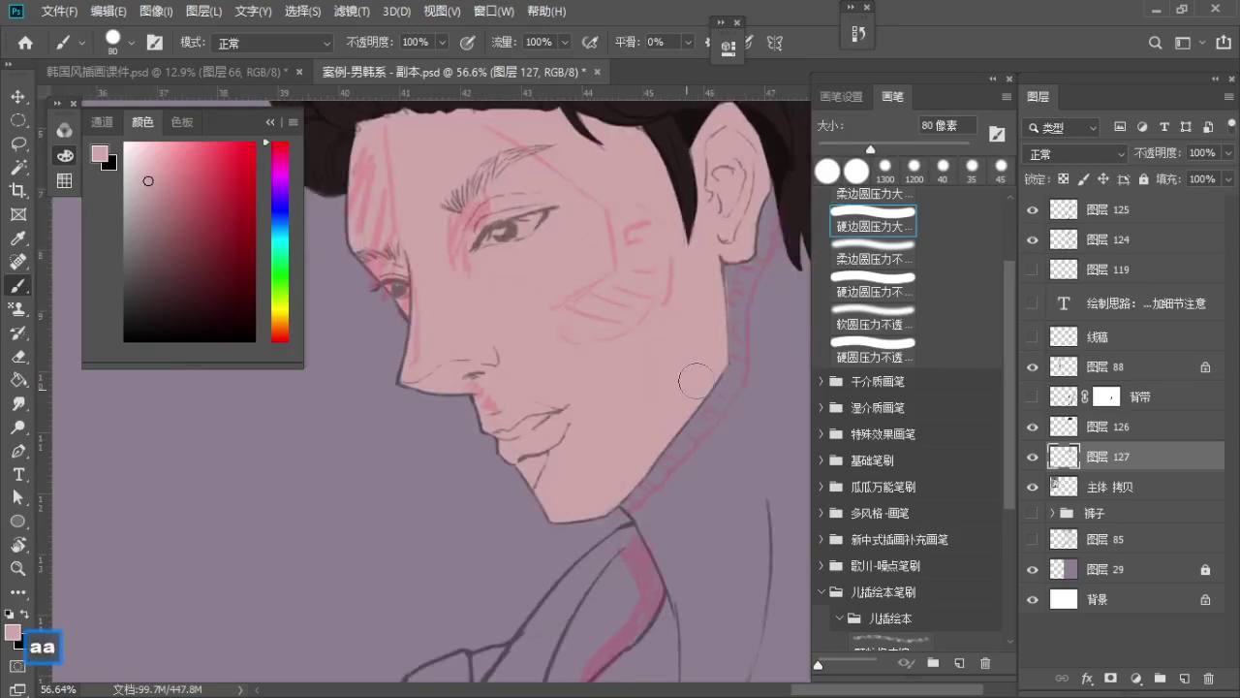
Finish covering the cheek and jaw with skin tone, enlarging the brush to 100 px
left_click_drag(696, 380, 599, 408)
key("bracketright")
key("z")
left_click_drag(669, 256, 572, 281)
mouse_move(515, 320)
left_mouse_down()
mouse_move(550, 330)
mouse_move(501, 335)
left_mouse_up()
key("b")
key("s")
key("z")
scroll(502, 336, "down", 2)
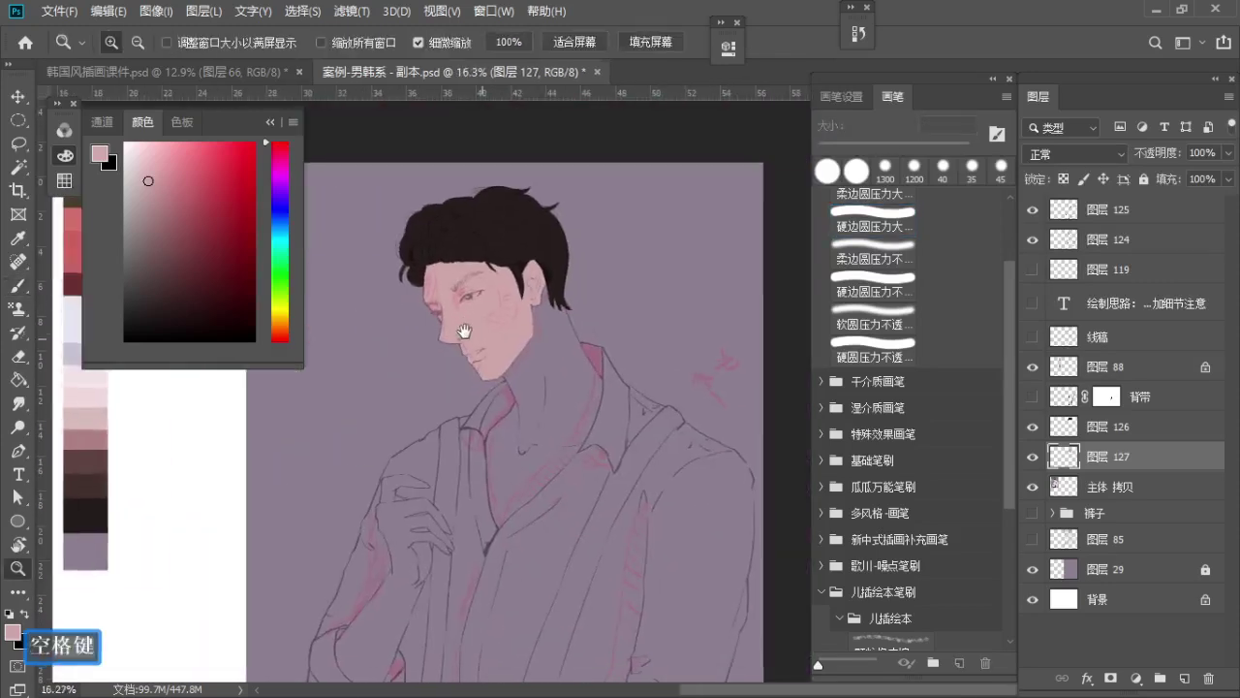
key("b")
Add a new layer directly above the 主体 拷贝 layer, beneath the face layer
left_click(1137, 492)
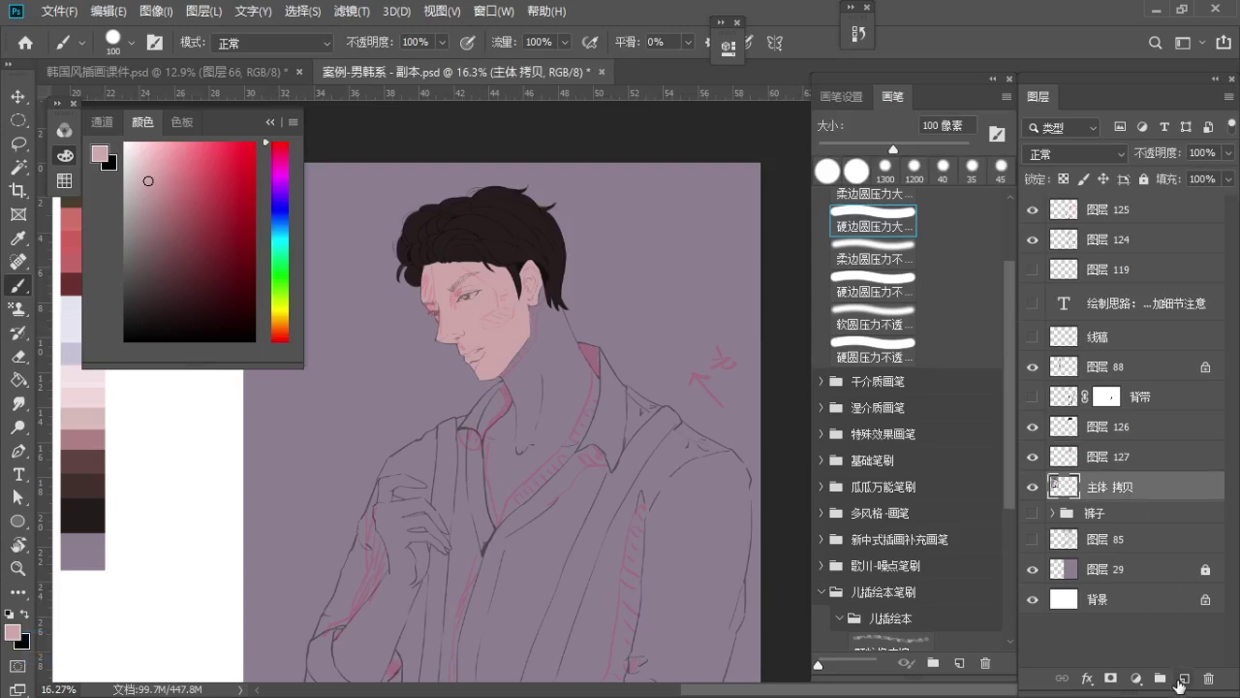
left_click(1184, 679)
key("z")
mouse_move(460, 315)
left_mouse_down()
mouse_move(512, 355)
mouse_move(520, 343)
left_mouse_up()
key("b")
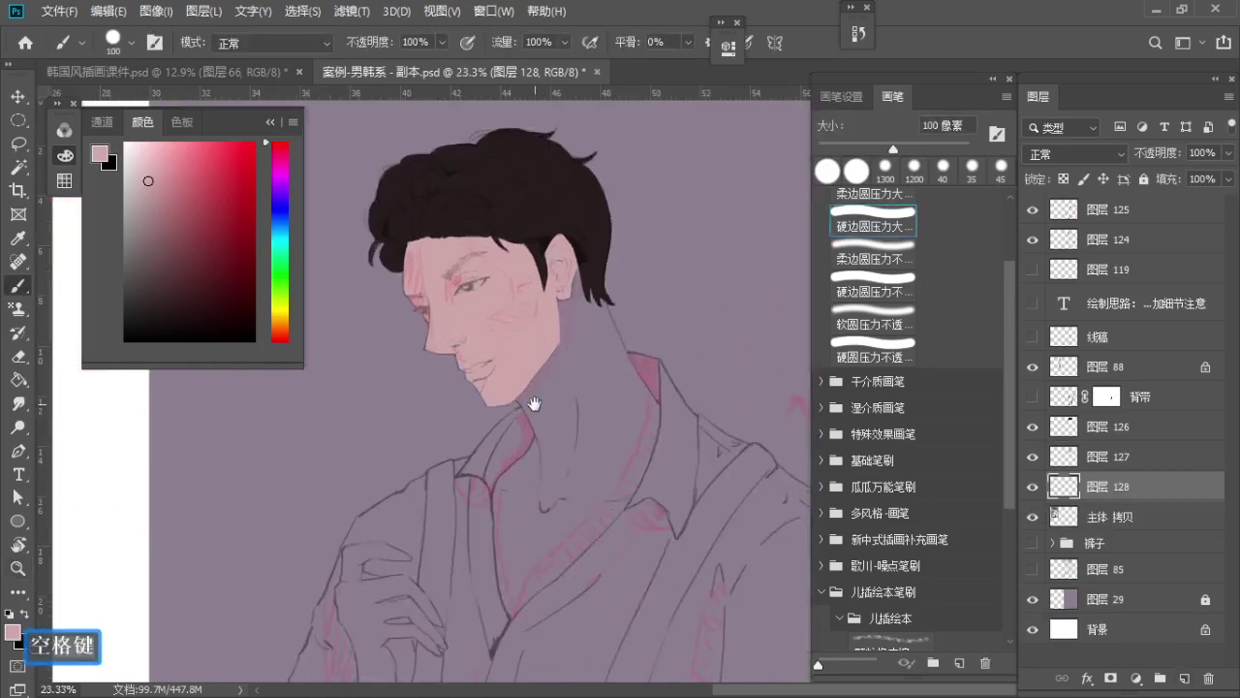
Brush a skin-tone stroke down the front of the neck from under the chin with a 70 px brush
left_click_drag(534, 404, 503, 336)
key("z")
left_click_drag(503, 335, 602, 369)
key("b")
key("a")
key("a")
key("a")
key("ctrl+z")
left_click_drag(491, 317, 554, 516)
key("ctrl+z")
left_click_drag(483, 315, 534, 529)
key("space")
left_click_drag(539, 370, 515, 433)
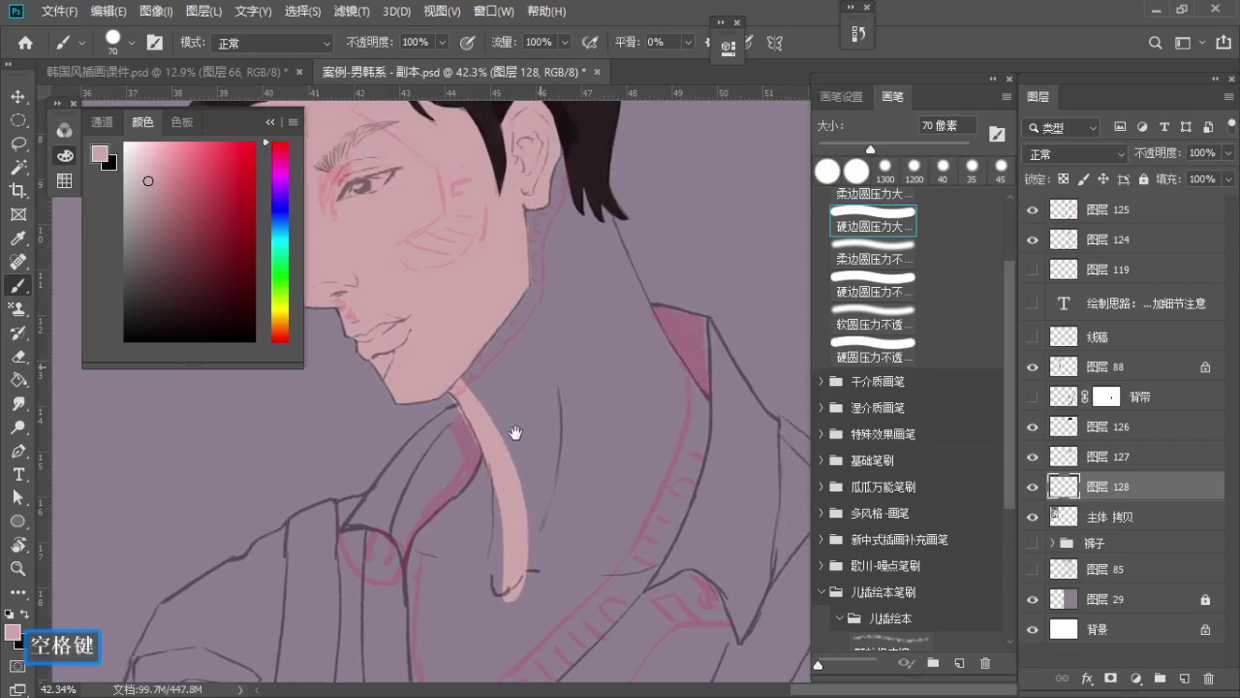
Trim the outer edge of the front neck stroke beside the collar with a 25 px eraser
key("e")
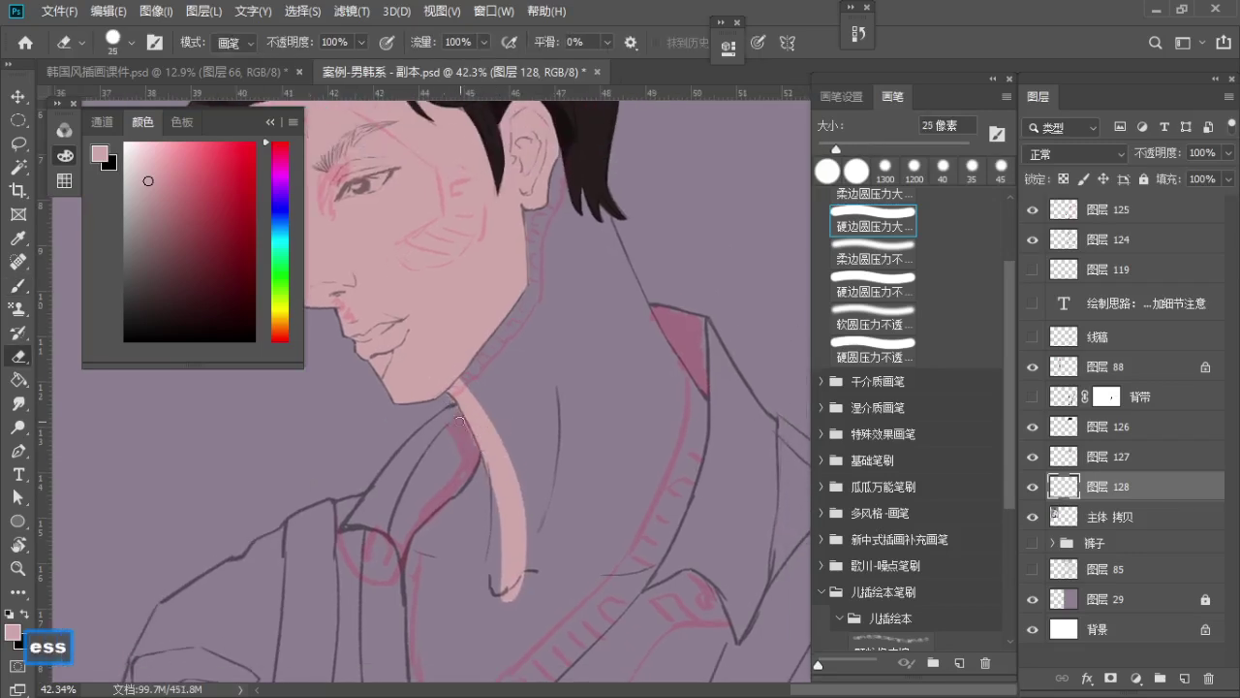
key("ctrl+z")
key("z")
left_click_drag(495, 398, 465, 396)
key("b")
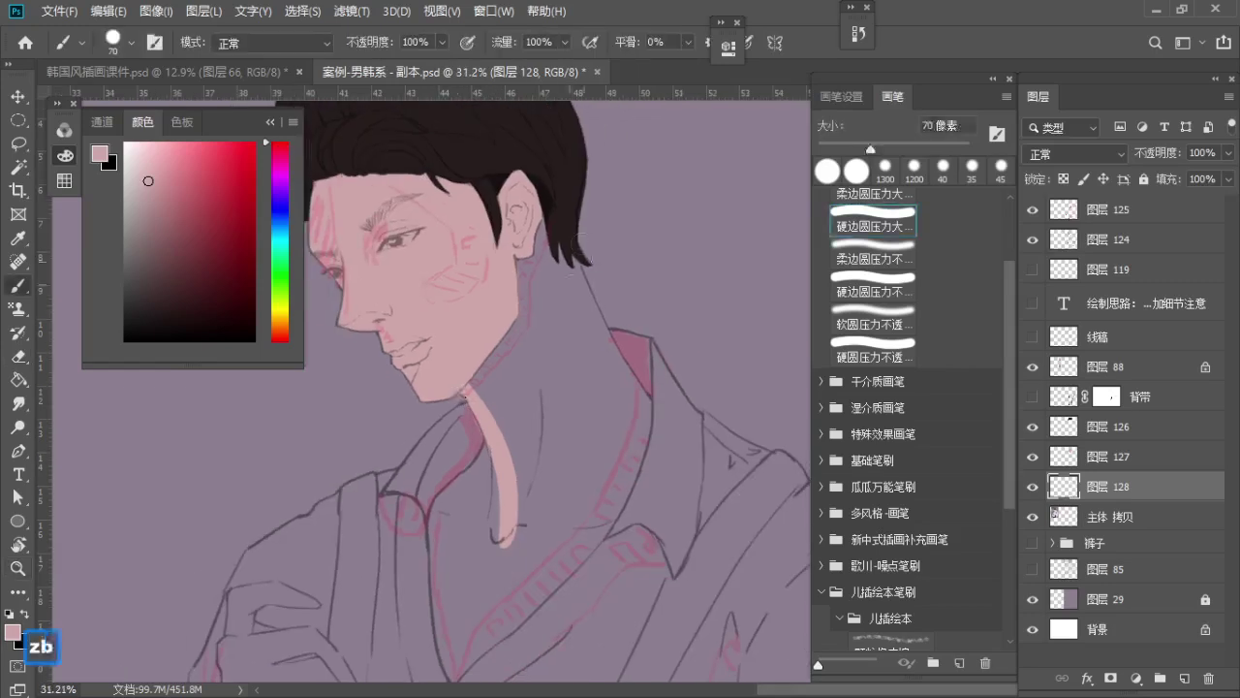
key("ctrl+z")
mouse_move(561, 215)
left_mouse_down()
mouse_move(609, 393)
mouse_move(656, 419)
left_mouse_up()
key("ctrl+z")
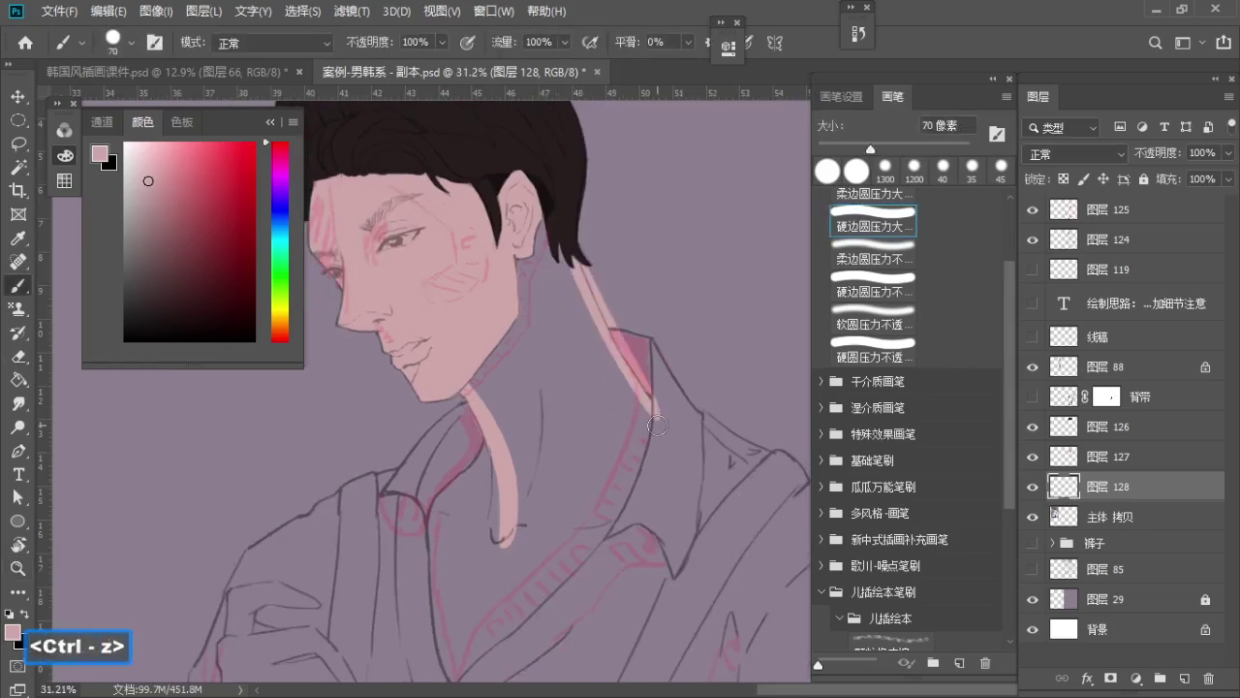
key("z")
left_click_drag(612, 331, 640, 335)
key("b")
key("ctrl+z")
key("b")
left_click_drag(561, 214, 695, 490)
key("ctrl+z")
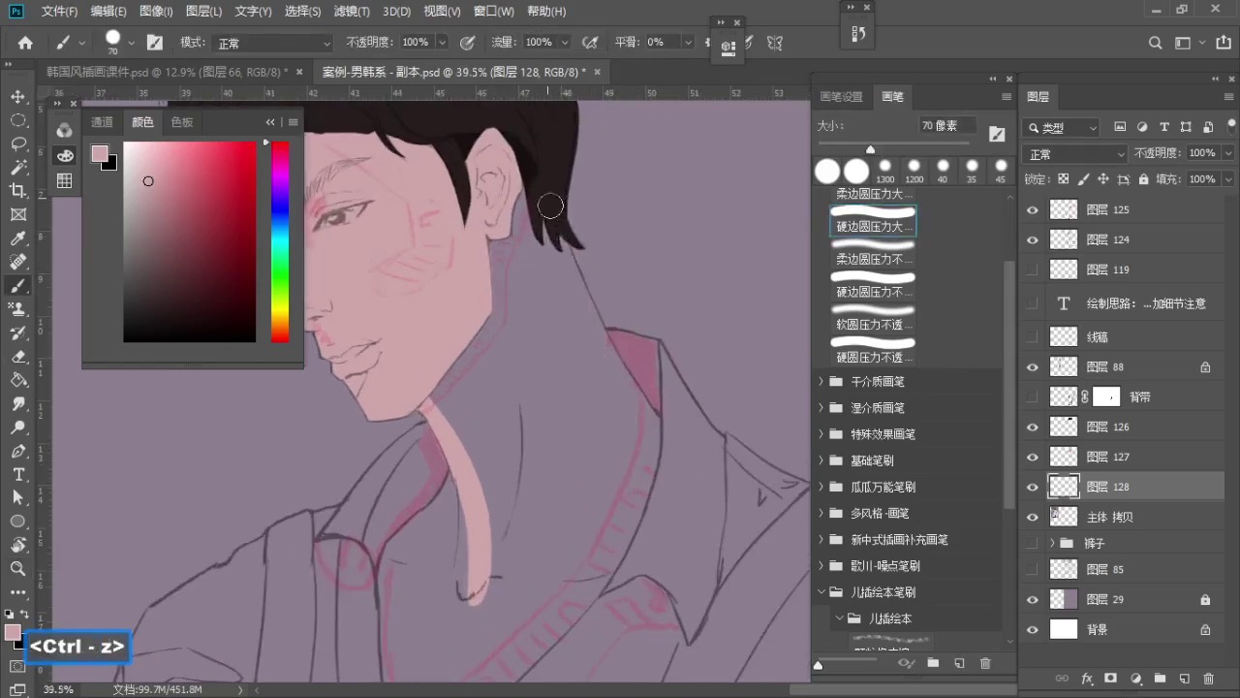
left_click_drag(552, 206, 677, 428)
key("ctrl+z")
Brush skin tone down the back of the neck from the hairline into the collar and trim its outer edge with a 20 px eraser
left_click_drag(561, 248, 679, 450)
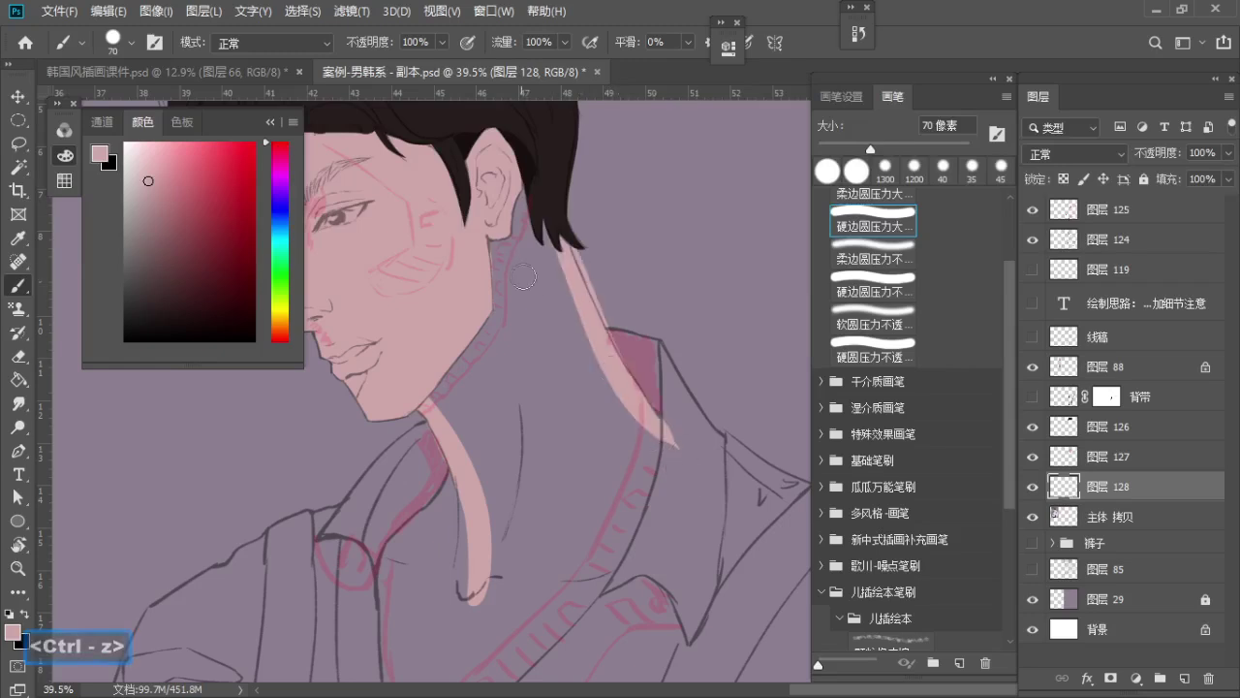
key("e")
key("ctrl+z")
key("z")
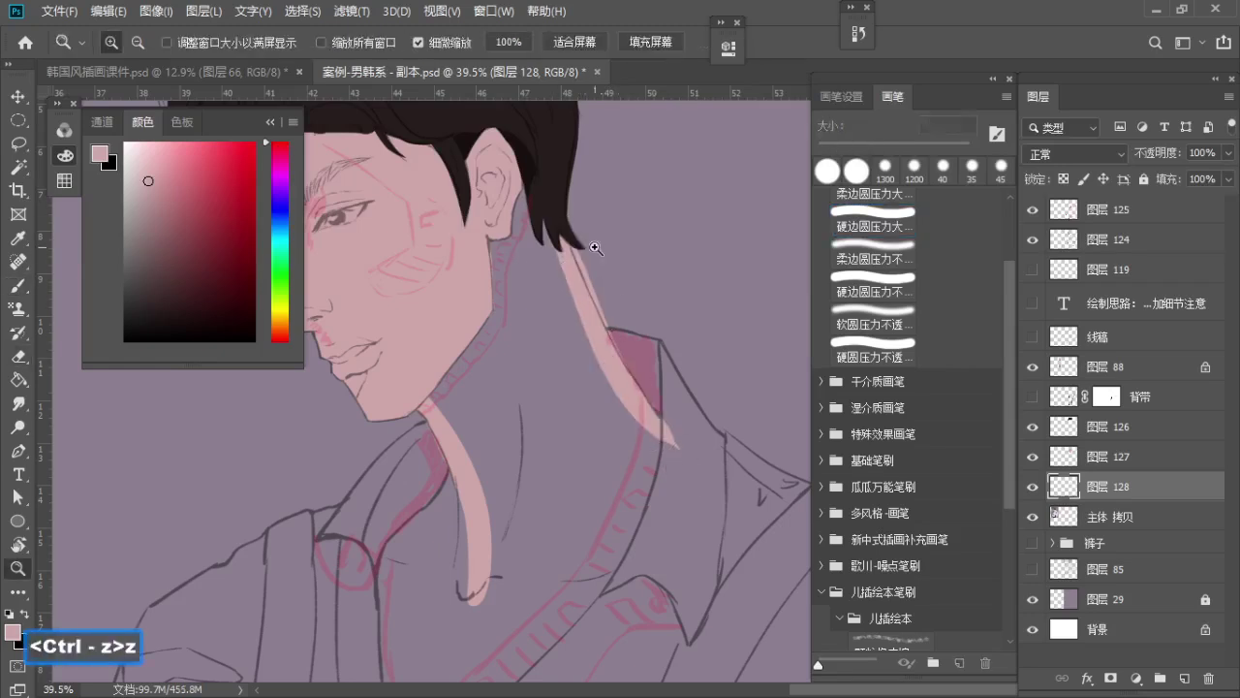
left_click(573, 250)
key("e")
key("ctrl+z")
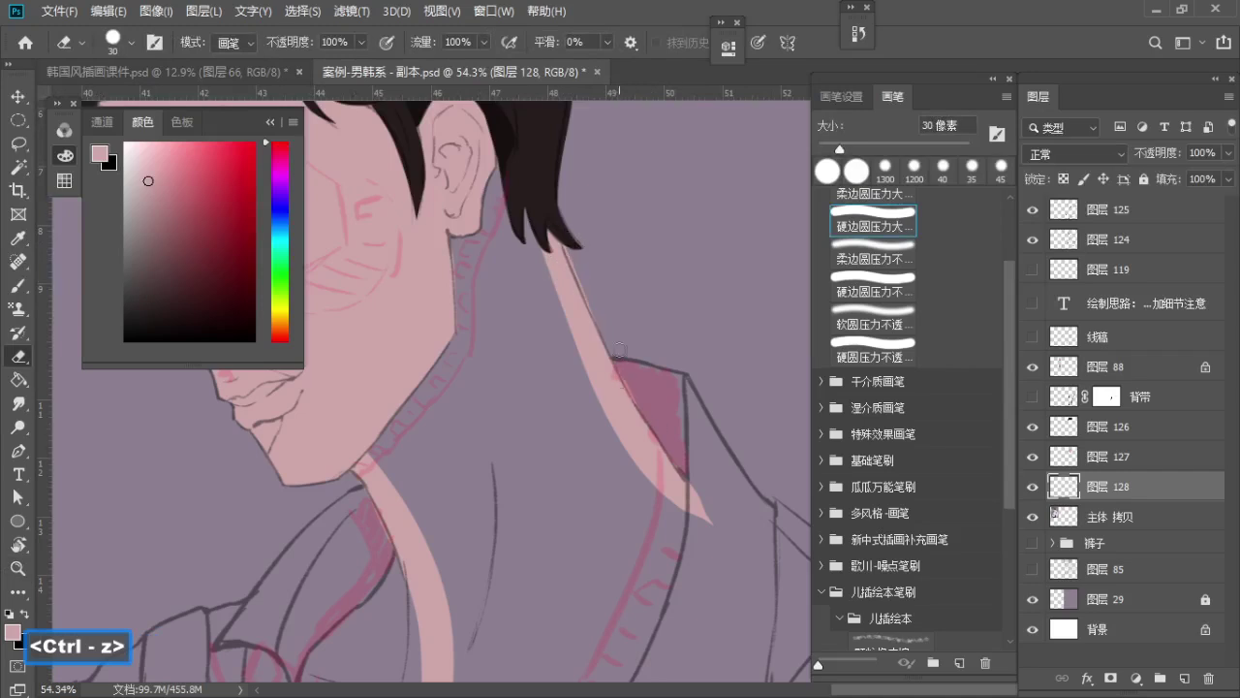
key("z")
left_click(625, 326)
key("e")
key("bracketleft")
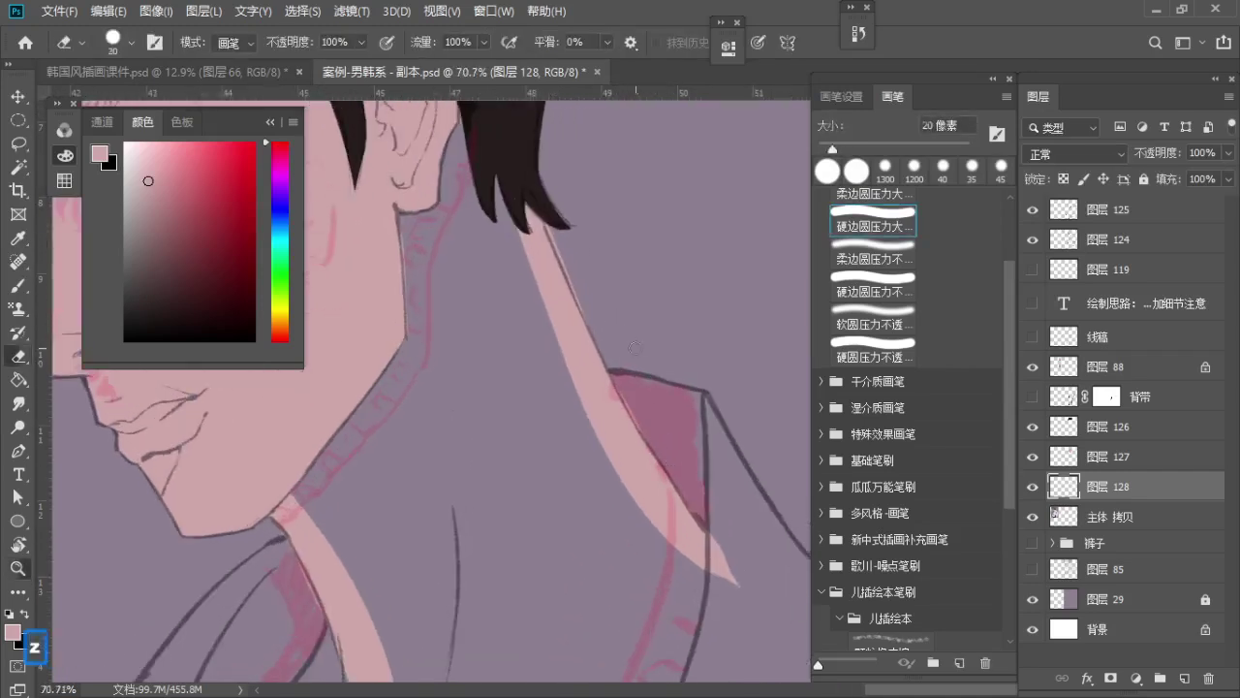
Fill the neck beneath the ear and along the jawline with skin tone, enlarging the brush from 90 to 125 px
left_click(634, 346, "alt")
key("b")
left_click_drag(526, 172, 489, 189)
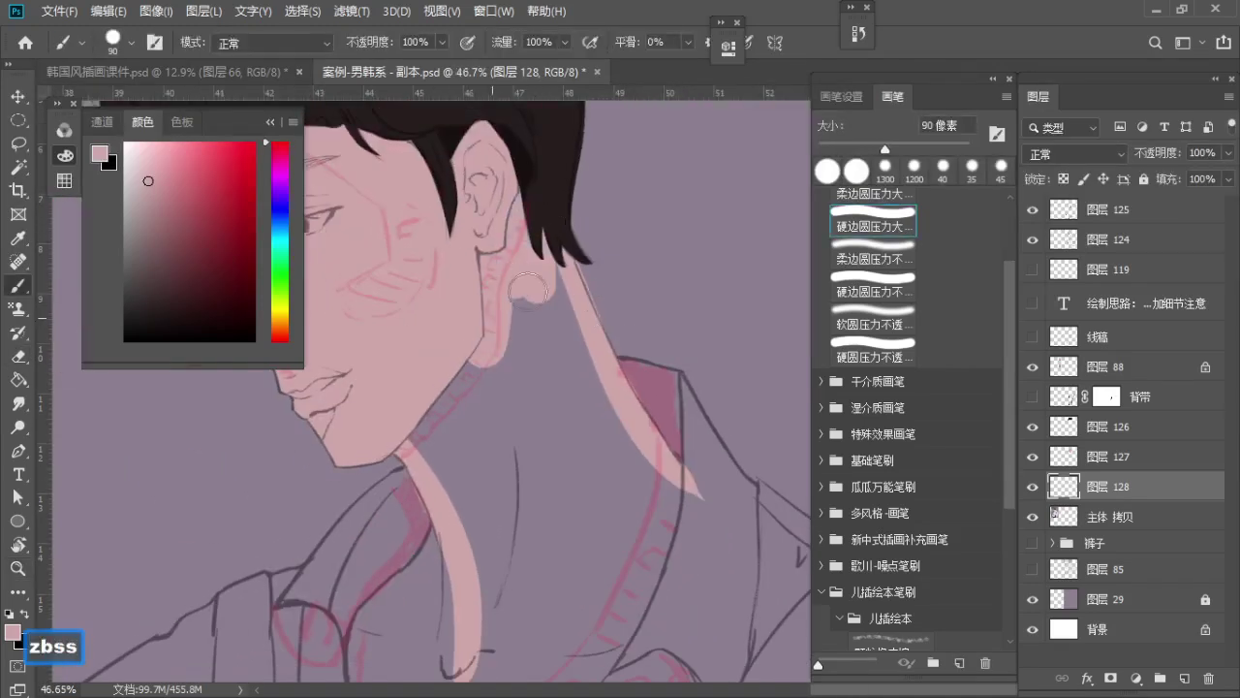
left_click_drag(528, 292, 540, 341)
key("space")
mouse_move(550, 307)
left_mouse_down()
mouse_move(562, 226)
mouse_move(565, 237)
left_mouse_up()
key("s")
key("s")
left_click_drag(503, 279, 451, 347)
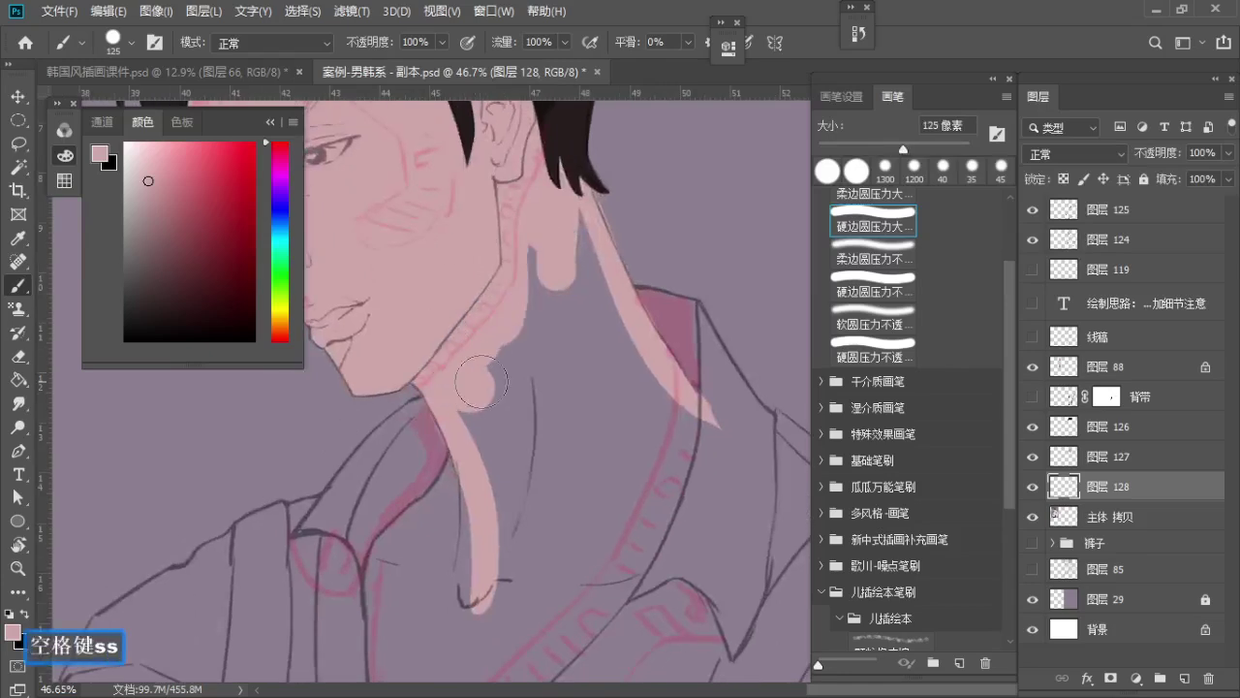
key("space")
Brush skin tone over the upper chest just inside the front collar edge
left_click_drag(477, 396, 611, 250)
key("s")
key("a")
key("a")
left_click_drag(610, 308, 517, 450)
left_click_drag(580, 334, 486, 445)
key("z")
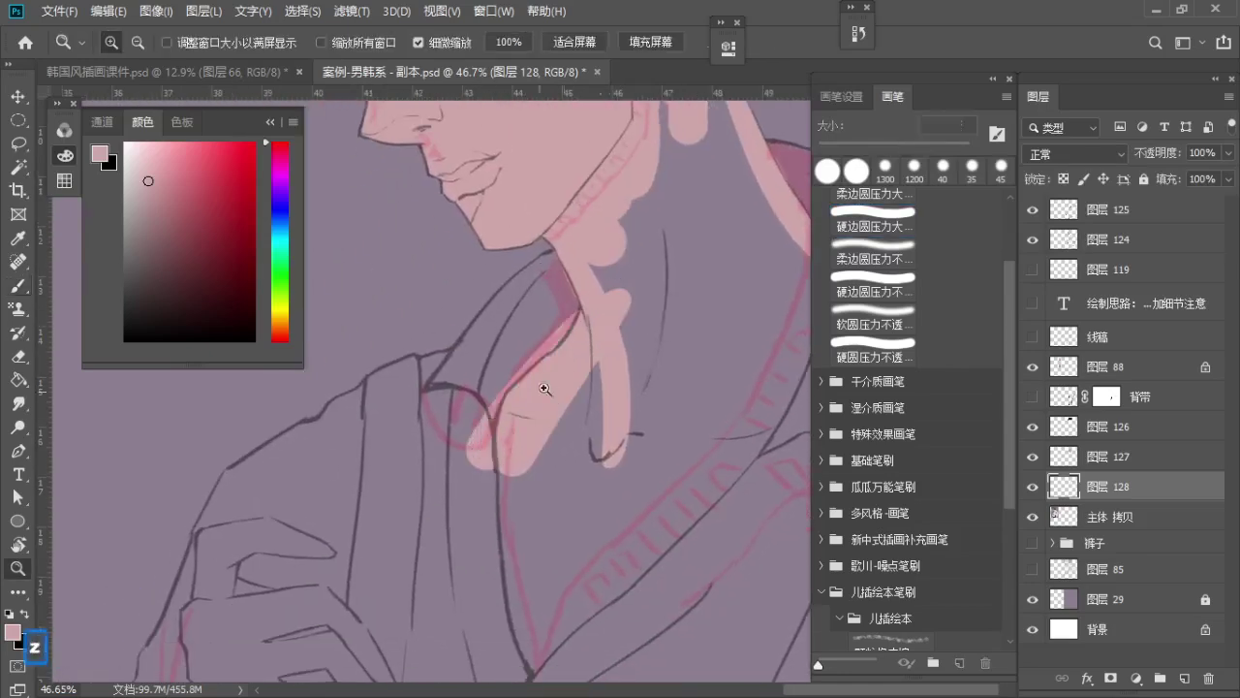
Fill the rest of the neck and the open chest down to the shirt's V with a 200 px brush
mouse_move(545, 389)
left_mouse_down()
mouse_move(509, 342)
mouse_move(494, 465)
mouse_move(576, 426)
mouse_move(553, 332)
mouse_move(548, 356)
left_mouse_up()
key("b")
key("bracketright")
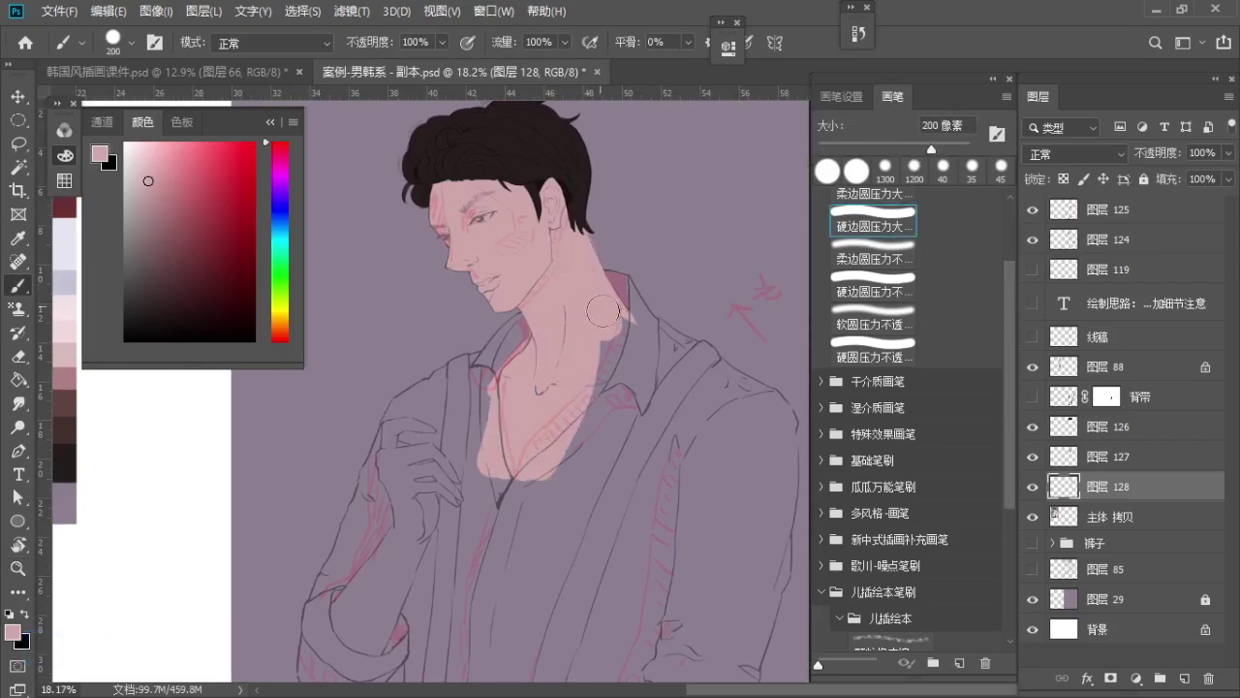
mouse_move(603, 310)
left_mouse_down()
mouse_move(589, 421)
mouse_move(572, 442)
mouse_move(569, 423)
mouse_move(635, 277)
left_mouse_up()
key("space")
Start filling the raised hand and wrist with skin tone using a 150 px brush
key("s")
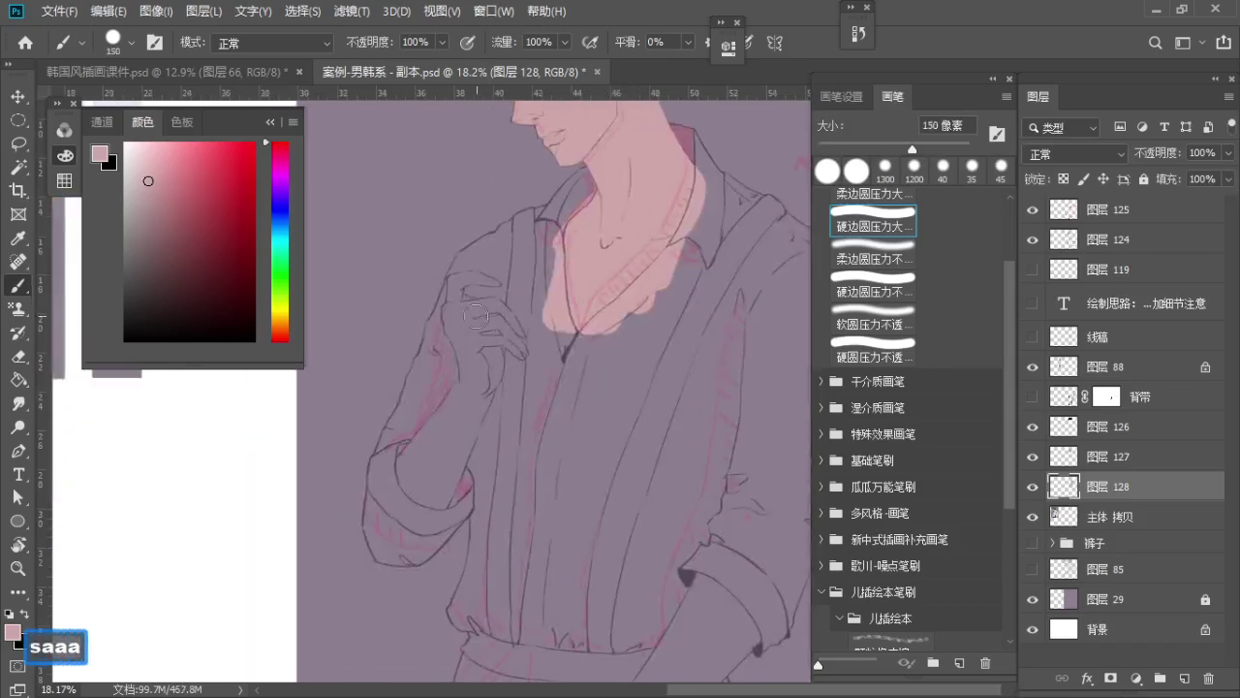
key("bracketright")
key("bracketright")
mouse_move(465, 351)
left_mouse_down()
mouse_move(467, 388)
mouse_move(474, 345)
mouse_move(452, 350)
left_mouse_up()
key("z")
key("space")
left_click_drag(491, 404, 490, 368)
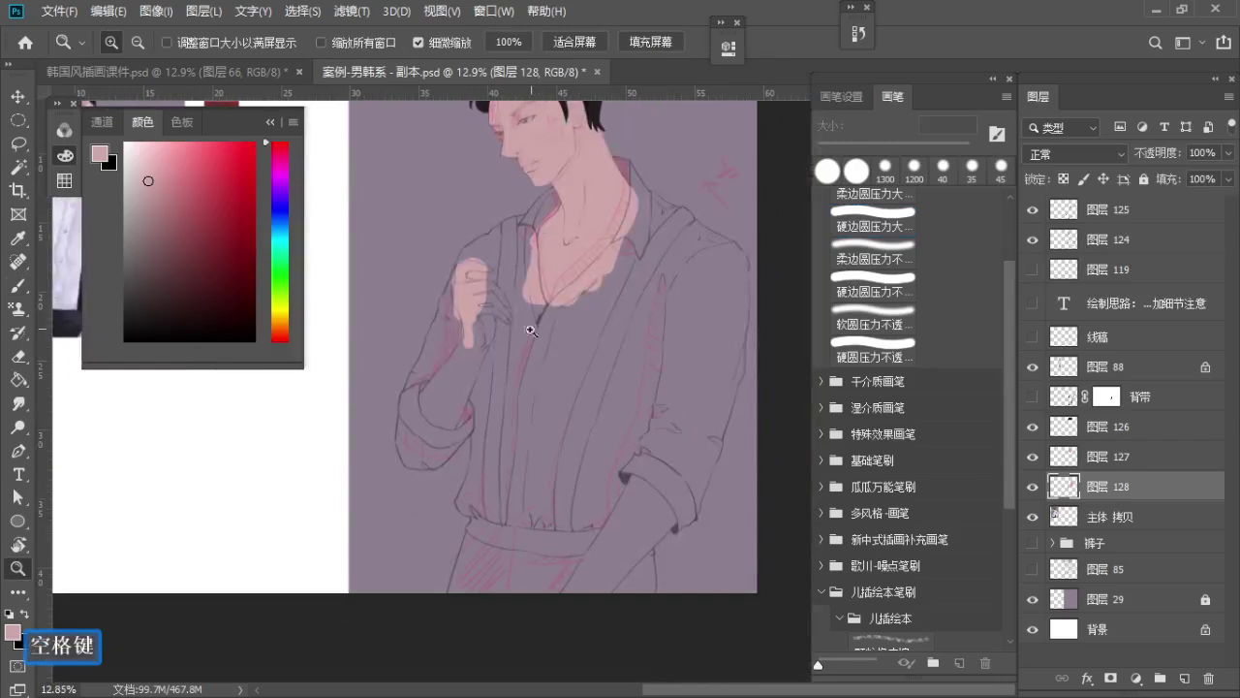
mouse_move(630, 473)
left_mouse_down()
mouse_move(658, 494)
mouse_move(669, 464)
left_mouse_up()
key("b")
key("z")
left_click_drag(462, 273, 478, 276)
key("b")
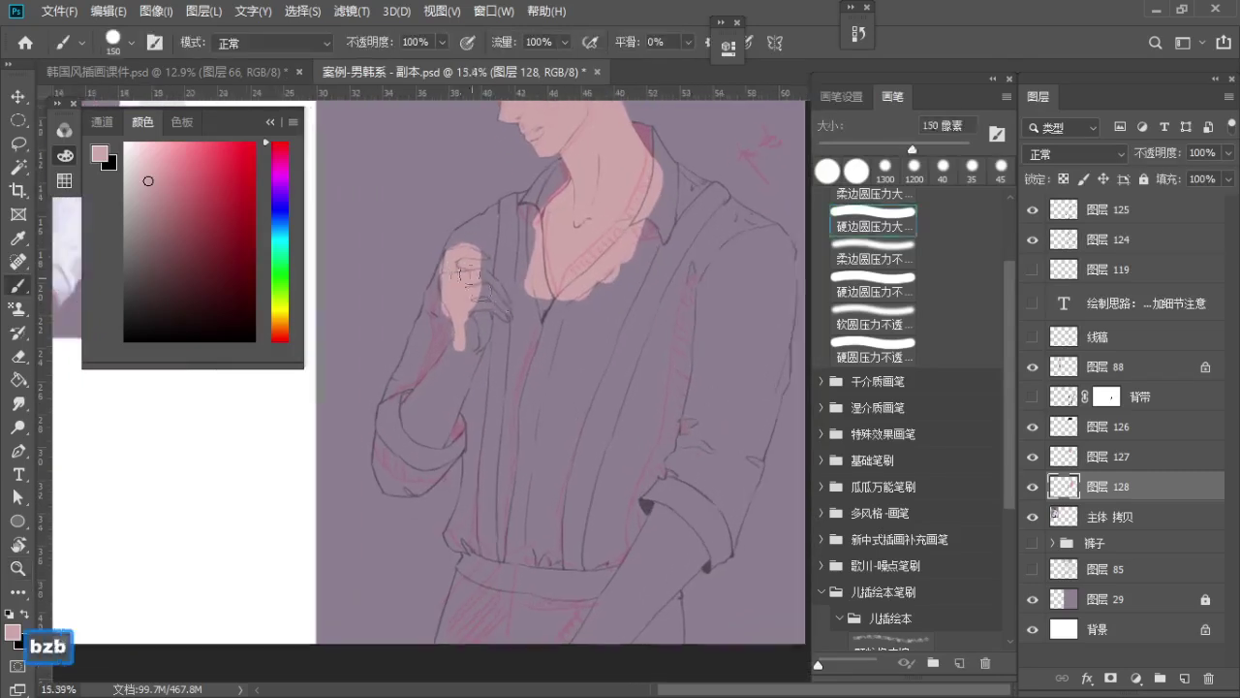
Fill the remaining fingers and the raised forearm down to the rolled cuff with a 250 px brush
key("s")
key("s")
mouse_move(472, 333)
left_mouse_down()
mouse_move(481, 268)
mouse_move(453, 287)
left_mouse_up()
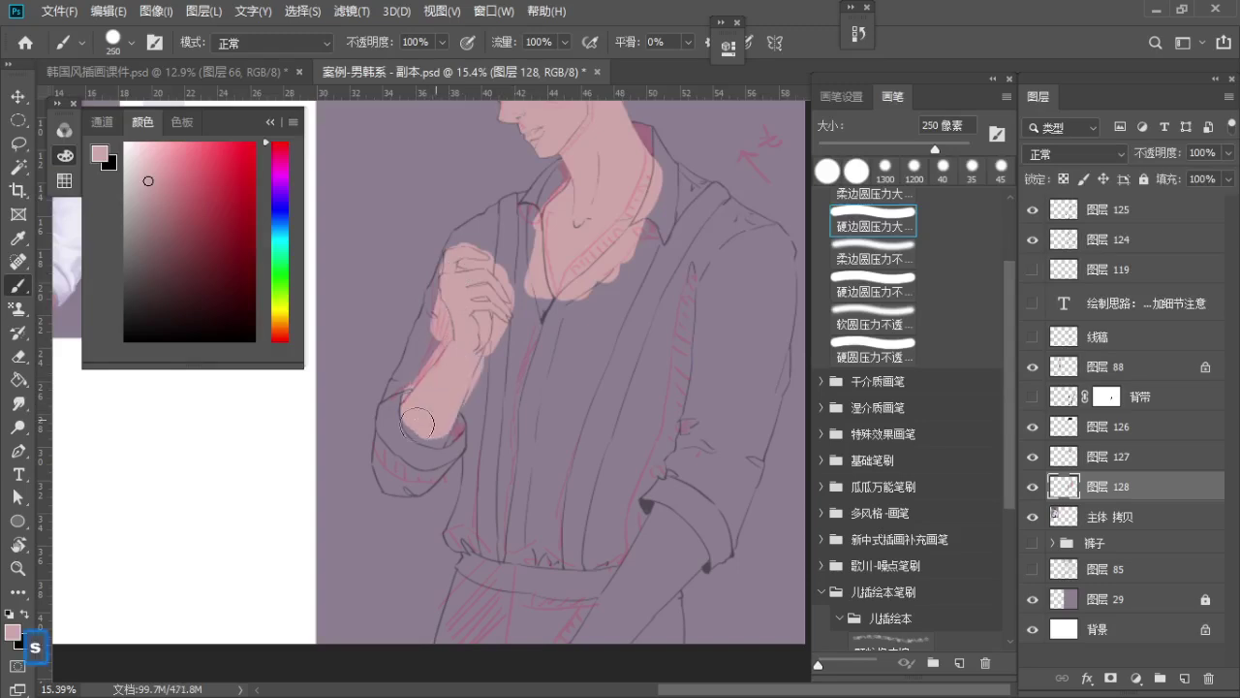
left_click_drag(442, 419, 476, 363)
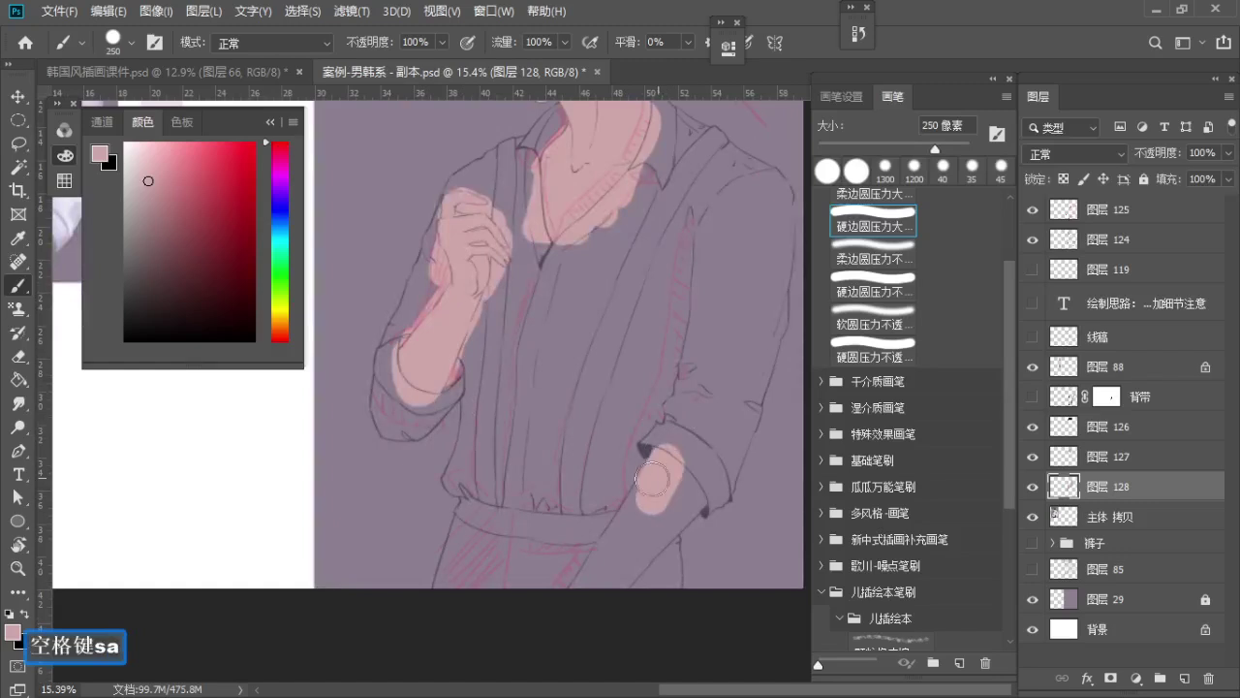
Brush skin tone over the lowered forearm just below its cuff and reduce the brush to 90 px
mouse_move(684, 498)
left_mouse_down()
mouse_move(663, 520)
mouse_move(650, 417)
mouse_move(706, 413)
left_mouse_up()
key("z")
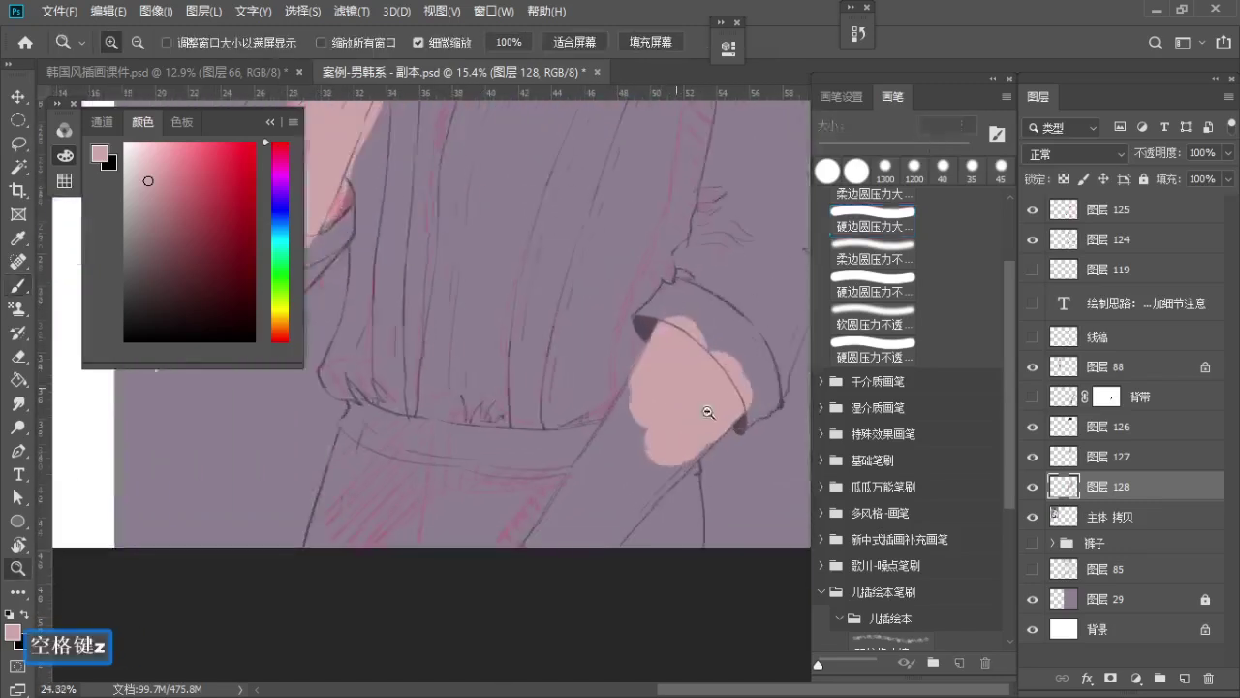
key("b")
key("a")
key("a")
key("ctrl+z")
left_click_drag(661, 341, 447, 648)
key("a")
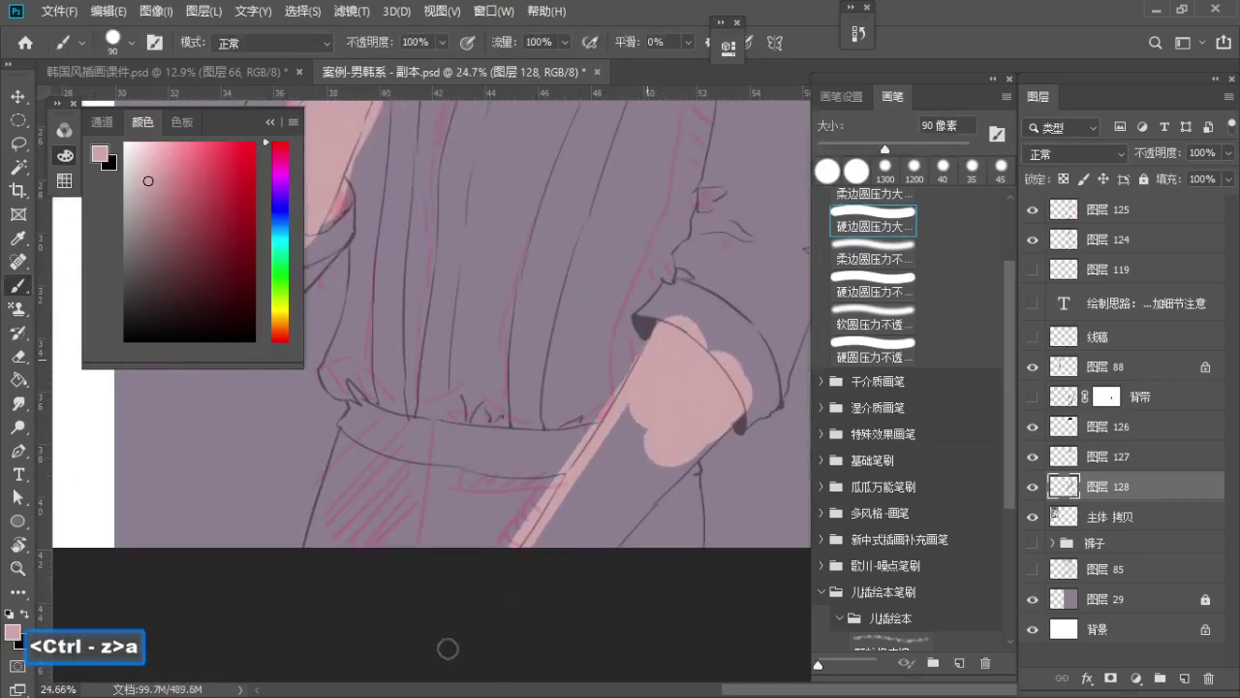
key("ctrl+z")
left_click_drag(654, 362, 491, 601)
key("ctrl+z")
Brush skin tone along both edges of the lowered forearm down to the canvas's bottom edge with a 90 px brush
left_click_drag(652, 366, 478, 609)
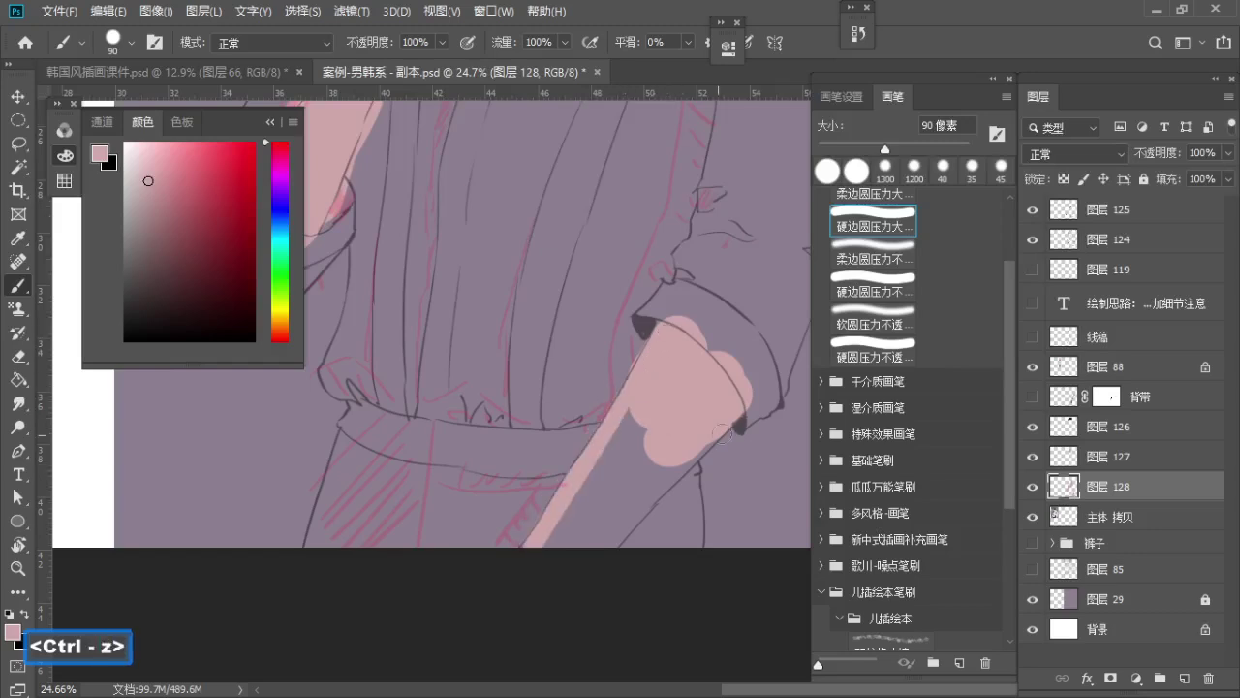
left_click_drag(721, 429, 558, 592)
key("ctrl+z")
left_click_drag(725, 426, 546, 575)
key("z")
left_click_drag(657, 468, 680, 465)
key("b")
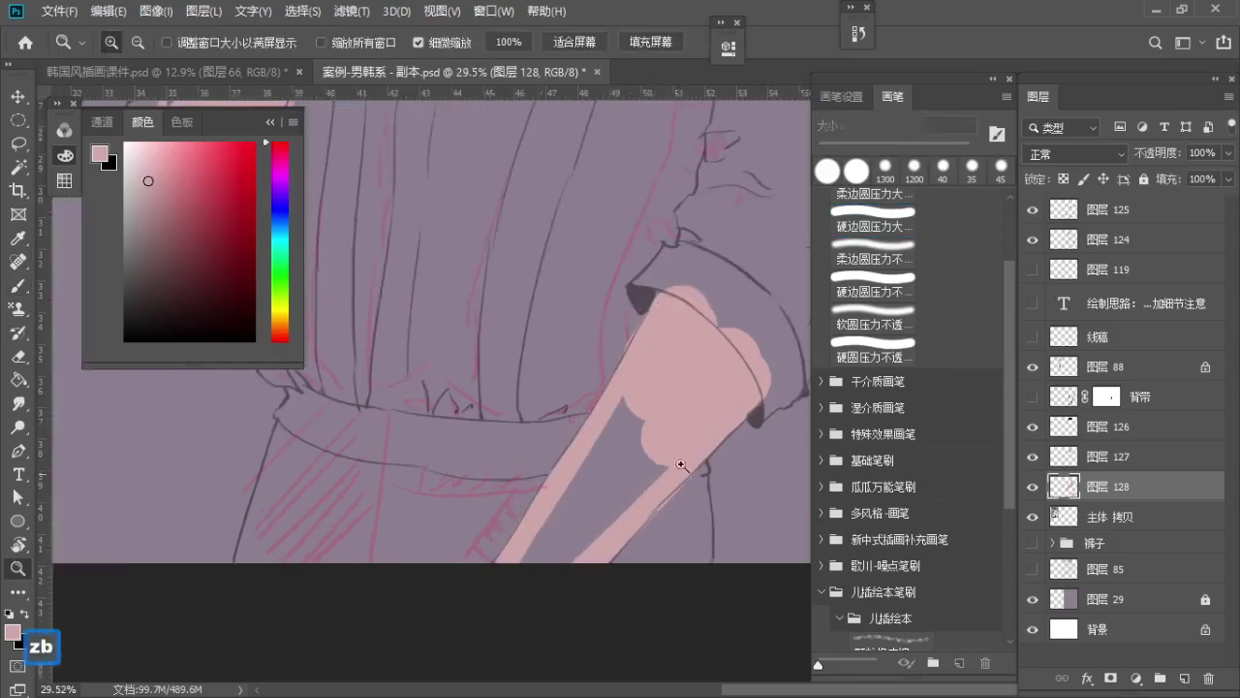
Fill the gap between the lowered forearm's edge strokes with a 125 px brush
key("b")
key("s")
key("s")
left_click_drag(625, 409, 643, 428)
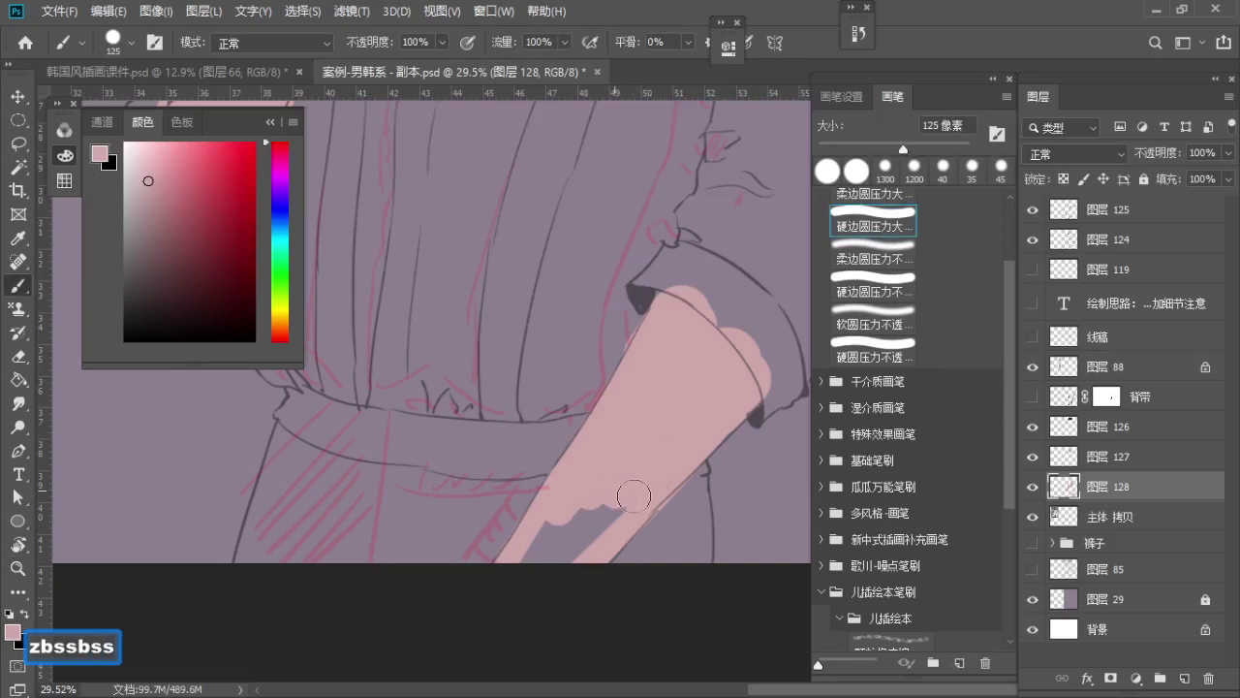
left_click_drag(634, 496, 529, 553)
key("z")
mouse_move(617, 496)
left_mouse_down()
mouse_move(590, 471)
mouse_move(571, 483)
left_mouse_up()
key("space")
mouse_move(571, 483)
left_mouse_down()
mouse_move(514, 551)
mouse_move(536, 490)
left_mouse_up()
key("z")
key("b")
Add a new layer above the body skin layer and sample the pale lavender shirt colour from the reference
left_click(1175, 677)
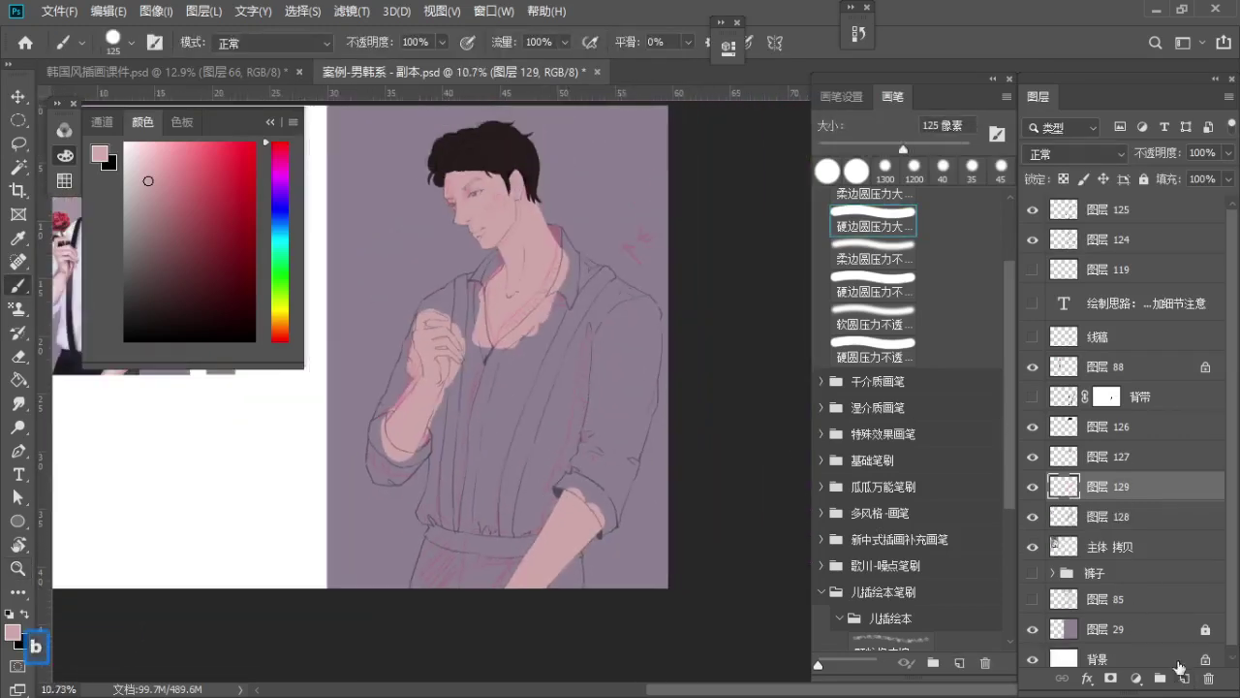
key("z")
left_click_drag(478, 315, 623, 347)
key("space")
key("z")
mouse_move(419, 334)
left_mouse_down()
mouse_move(502, 352)
mouse_move(563, 389)
left_mouse_up()
key("b")
key("space")
mouse_move(533, 430)
left_mouse_down()
mouse_move(559, 348)
mouse_move(482, 373)
left_mouse_up()
key("b")
left_click(647, 327, "alt")
Brush pale lavender along the outer edge of the collar below the chin, reducing the brush to 45 px
key("z")
key("space")
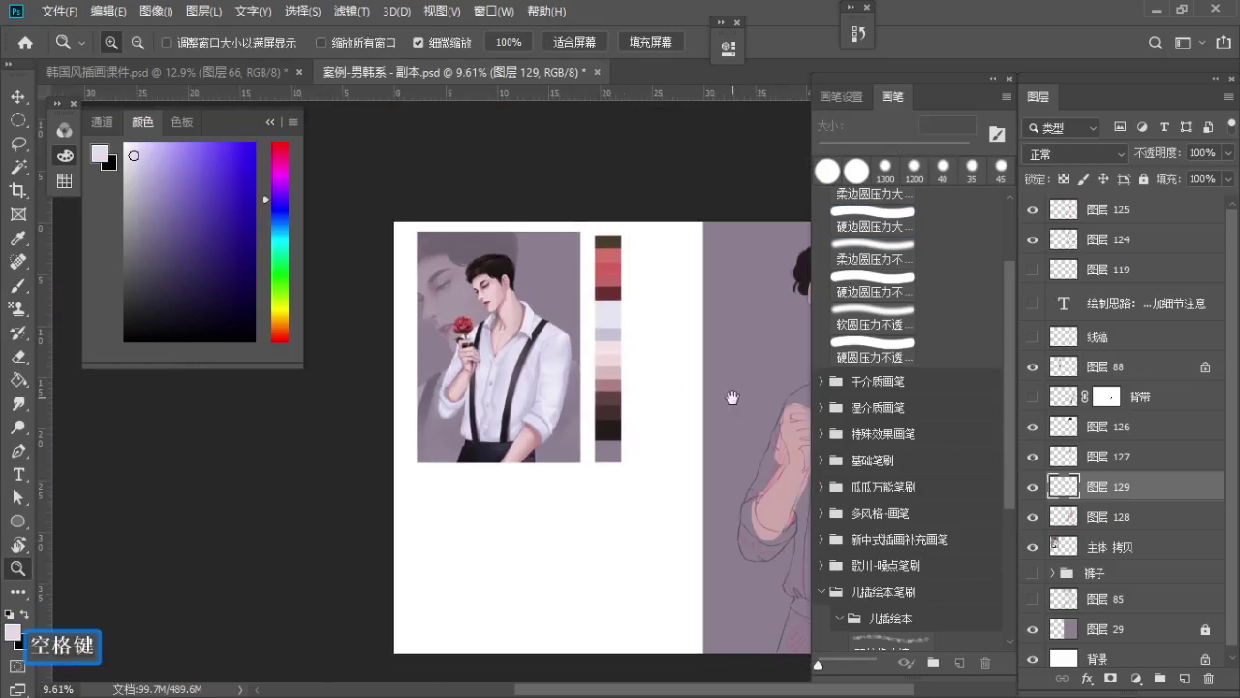
left_click_drag(732, 398, 437, 330)
key("z")
mouse_move(543, 315)
left_mouse_down()
mouse_move(640, 360)
mouse_move(584, 346)
left_mouse_up()
mouse_move(598, 279)
left_mouse_down()
mouse_move(633, 277)
mouse_move(511, 369)
left_mouse_up()
key("b")
key("a")
key("a")
key("a")
key("ctrl+z")
key("a")
key("a")
key("a")
left_click_drag(601, 255, 518, 343)
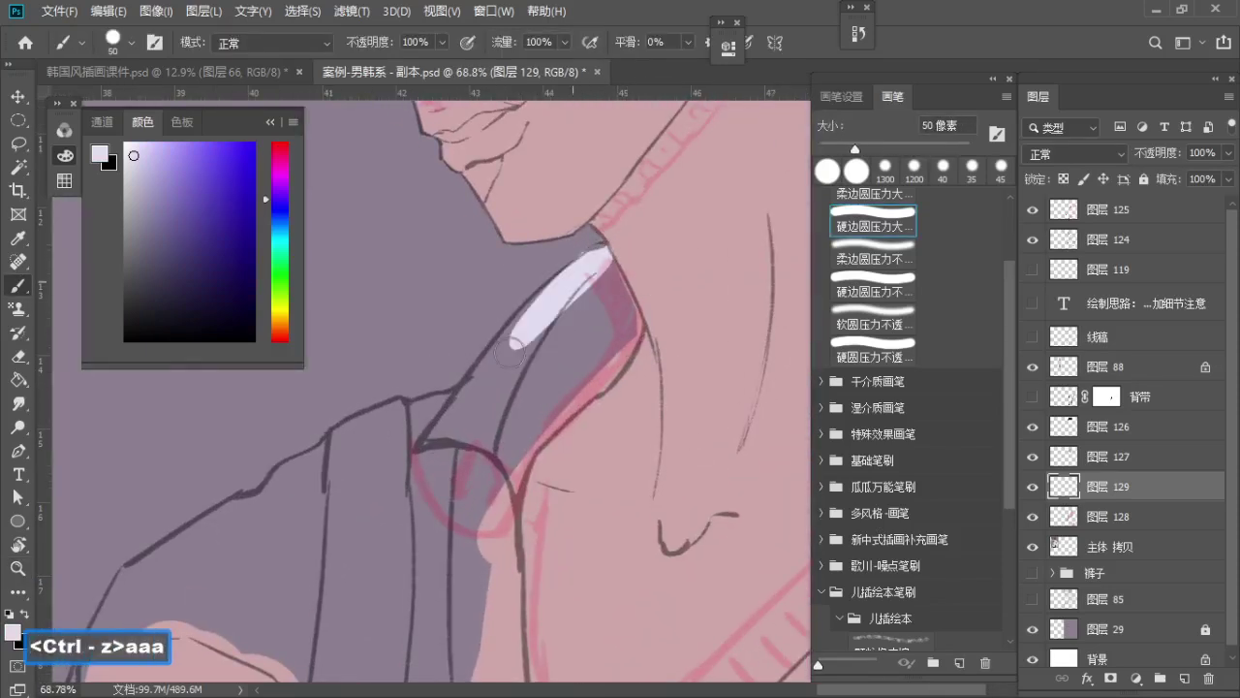
key("ctrl+z")
key("a")
left_click_drag(601, 250, 428, 446)
left_click_drag(589, 259, 401, 475)
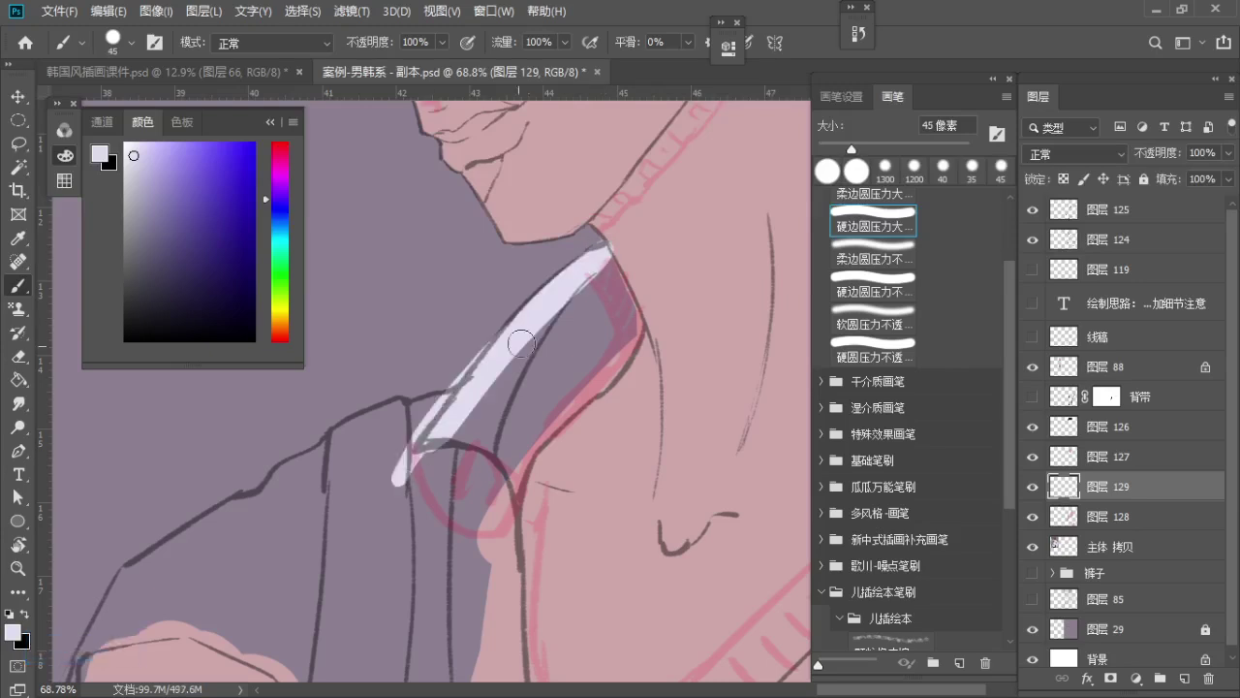
Brush pale lavender over the short upper inner edge of the front collar beside the neck at 45 px
key("space")
left_click_drag(553, 318, 476, 362)
key("ctrl+z")
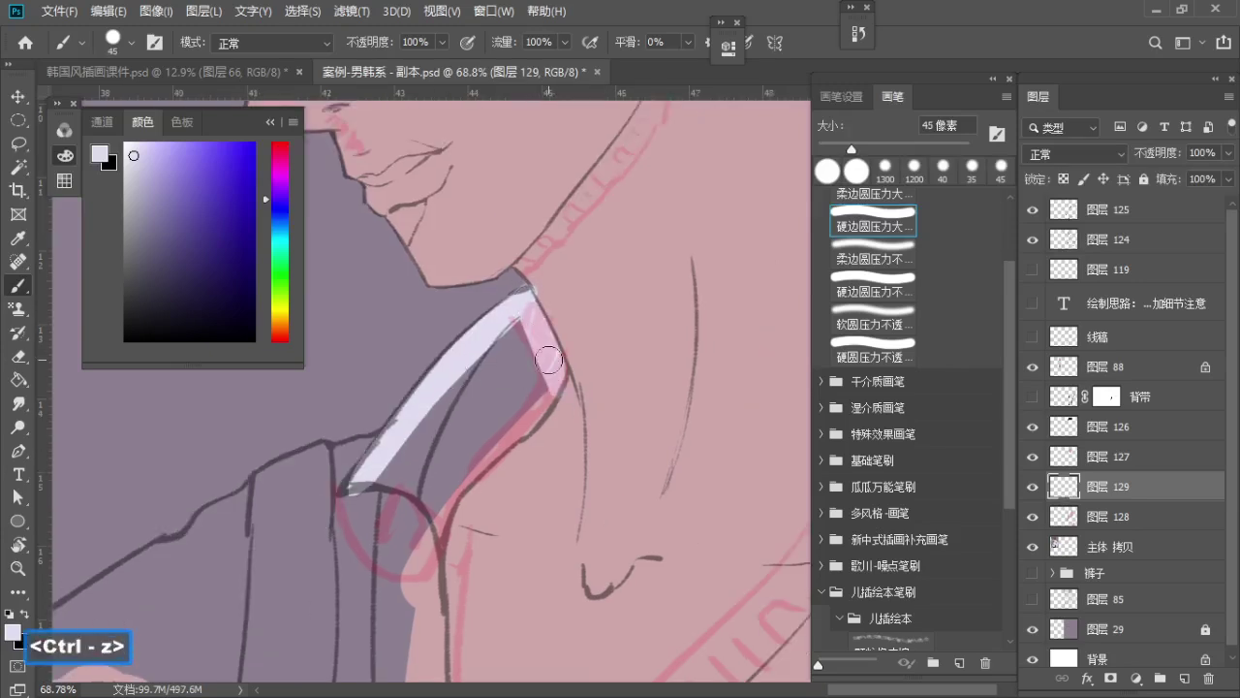
key("z")
mouse_move(526, 283)
left_mouse_down()
mouse_move(562, 322)
mouse_move(574, 221)
left_mouse_up()
key("e")
key("a")
key("b")
left_click_drag(523, 394, 589, 333)
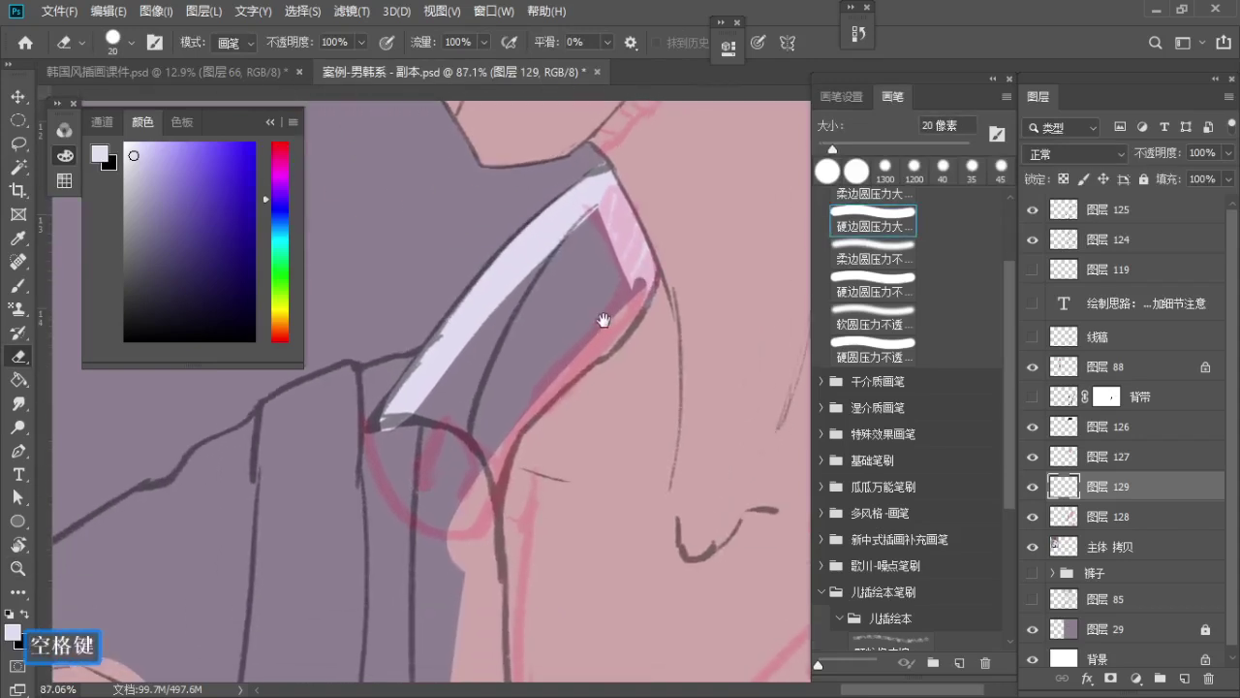
key("ctrl+z")
Continue the pale lavender along the front collar's lower inner edge, past its corner to the start of the shirt opening
key("b")
key("s")
mouse_move(633, 293)
left_mouse_down()
mouse_move(461, 426)
mouse_move(496, 391)
mouse_move(518, 392)
mouse_move(473, 480)
left_mouse_up()
key("ctrl+z")
key("ctrl+z")
key("a")
key("ctrl+z")
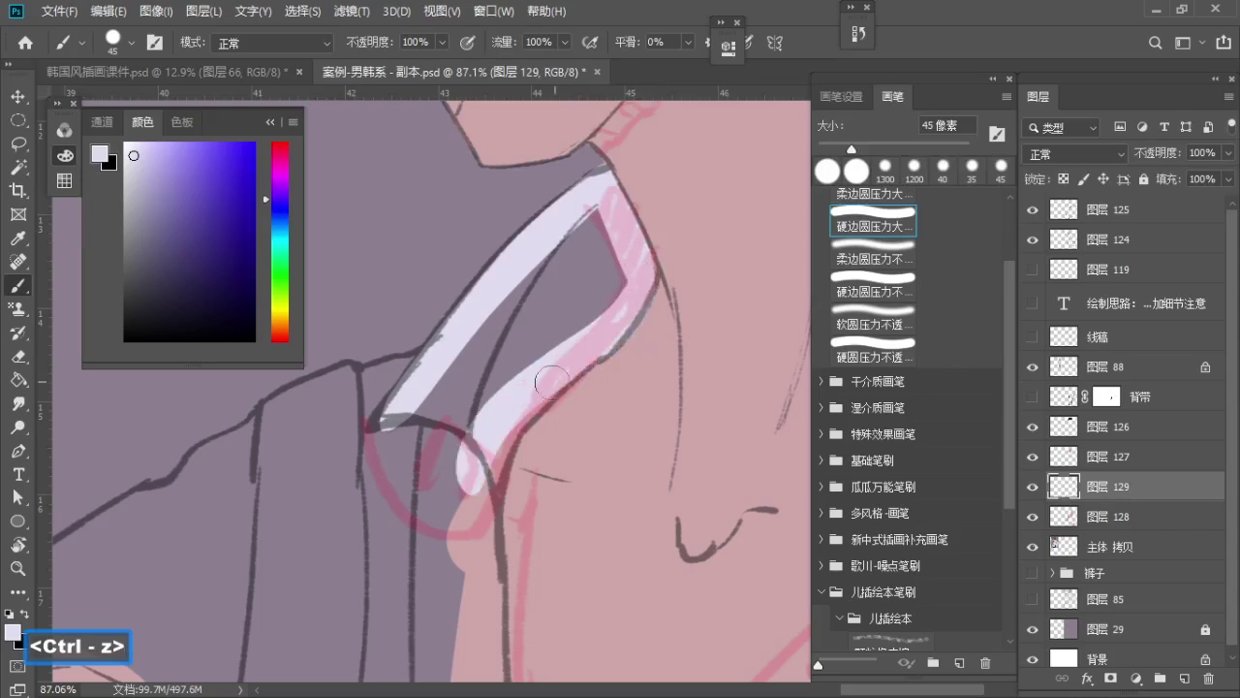
left_click_drag(562, 373, 486, 535)
key("ctrl+z")
left_click_drag(593, 357, 479, 547)
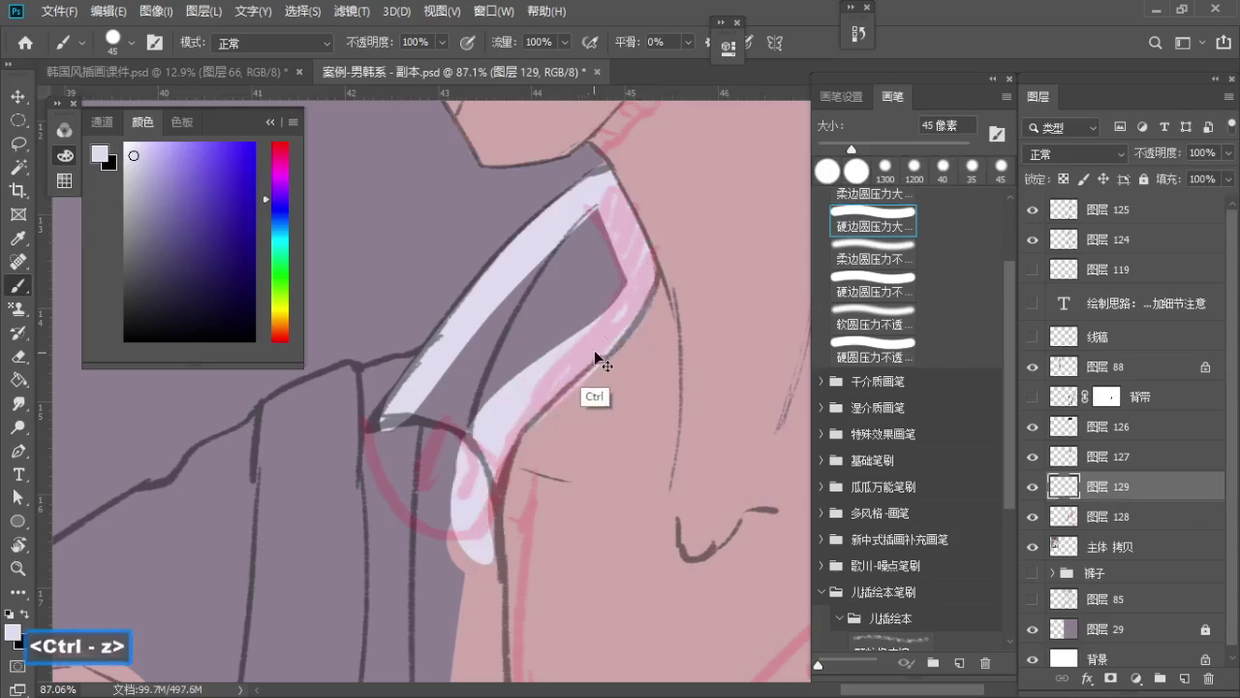
key("ctrl+z")
left_click_drag(593, 359, 481, 570)
Brush pale lavender down the near edge of the shirt opening past the V point with a 70 px brush
mouse_move(543, 409)
left_mouse_down()
mouse_move(457, 437)
mouse_move(524, 330)
mouse_move(600, 364)
mouse_move(554, 531)
left_mouse_up()
key("b")
key("s")
key("ctrl+z")
left_click_drag(546, 359, 556, 533)
key("z")
left_click_drag(546, 490, 524, 497)
mouse_move(524, 496)
left_mouse_down()
mouse_move(469, 340)
mouse_move(513, 548)
left_mouse_up()
key("ctrl+z")
left_click_drag(488, 267, 547, 548)
key("ctrl+z")
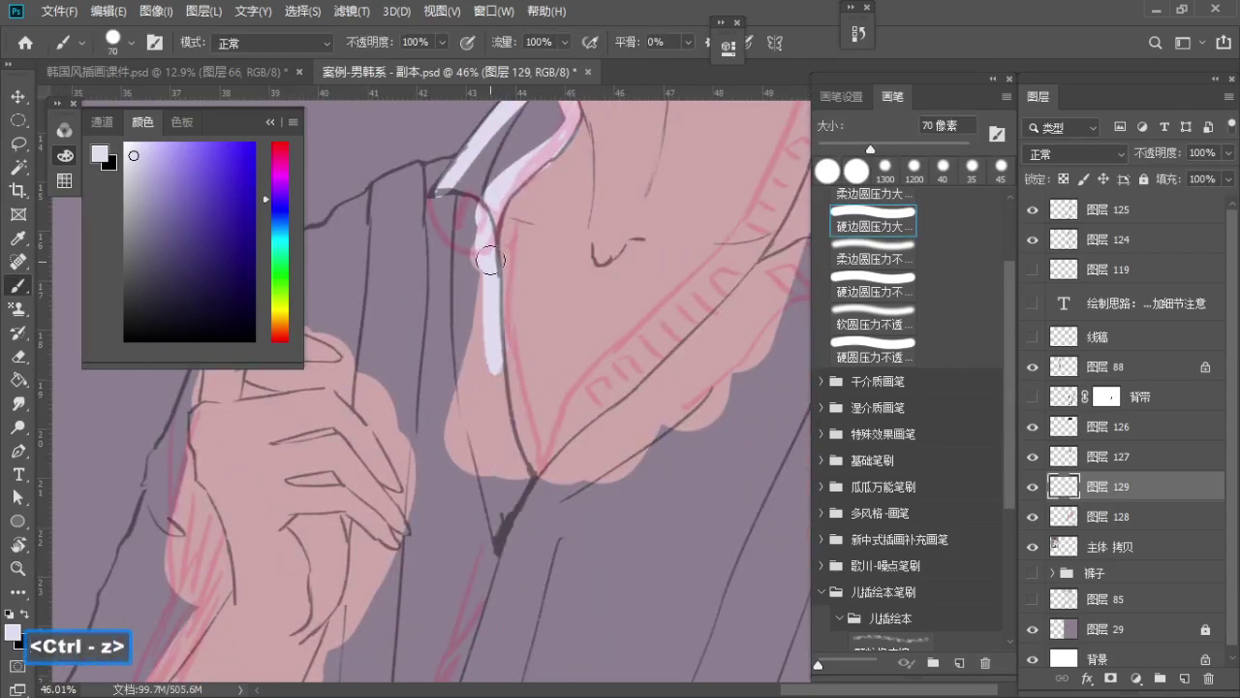
mouse_move(490, 271)
left_mouse_down()
mouse_move(555, 566)
mouse_move(551, 556)
left_mouse_up()
key("ctrl+z")
key("ctrl+z")
left_click_drag(488, 267, 563, 547)
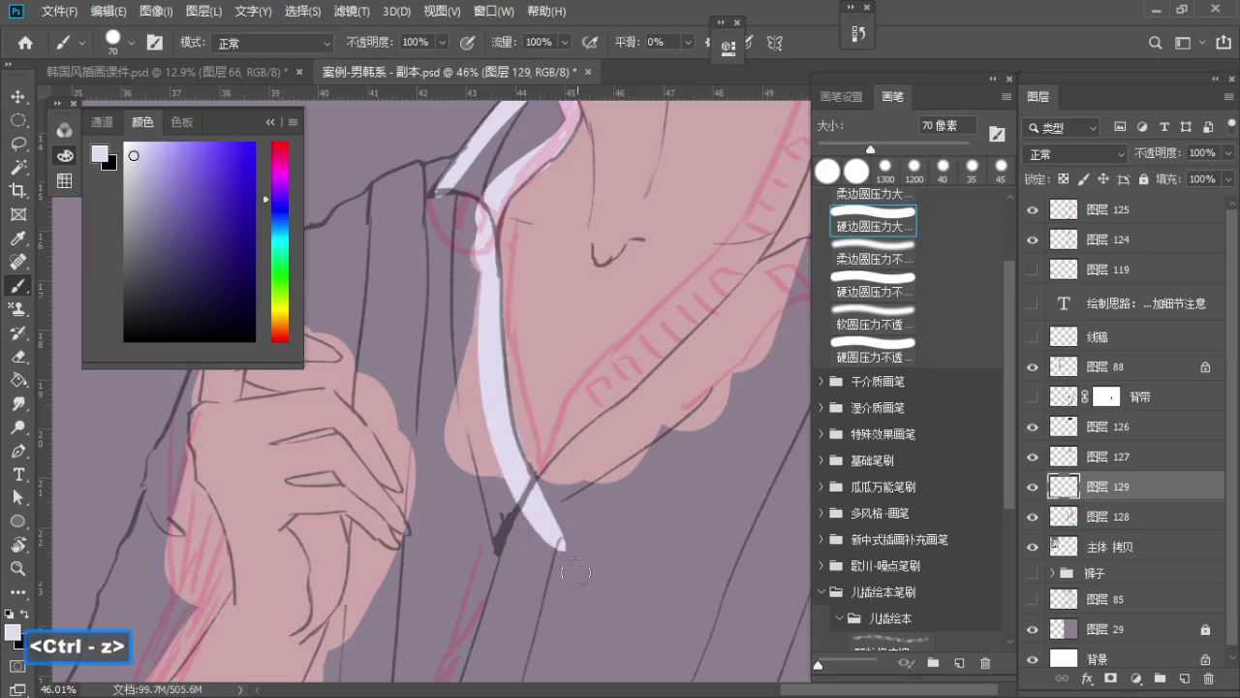
Outline the back collar piece beside the nape in pale lavender with a 30 px brush
key("z")
left_click_drag(526, 411, 501, 413)
left_click_drag(501, 413, 363, 488)
key("z")
mouse_move(569, 192)
left_mouse_down()
mouse_move(588, 201)
mouse_move(591, 282)
mouse_move(608, 287)
left_mouse_up()
key("b")
key("bracketleft")
mouse_move(538, 315)
left_mouse_down()
mouse_move(644, 488)
mouse_move(620, 441)
left_mouse_up()
key("ctrl+z")
left_click_drag(547, 318, 664, 403)
key("ctrl+z")
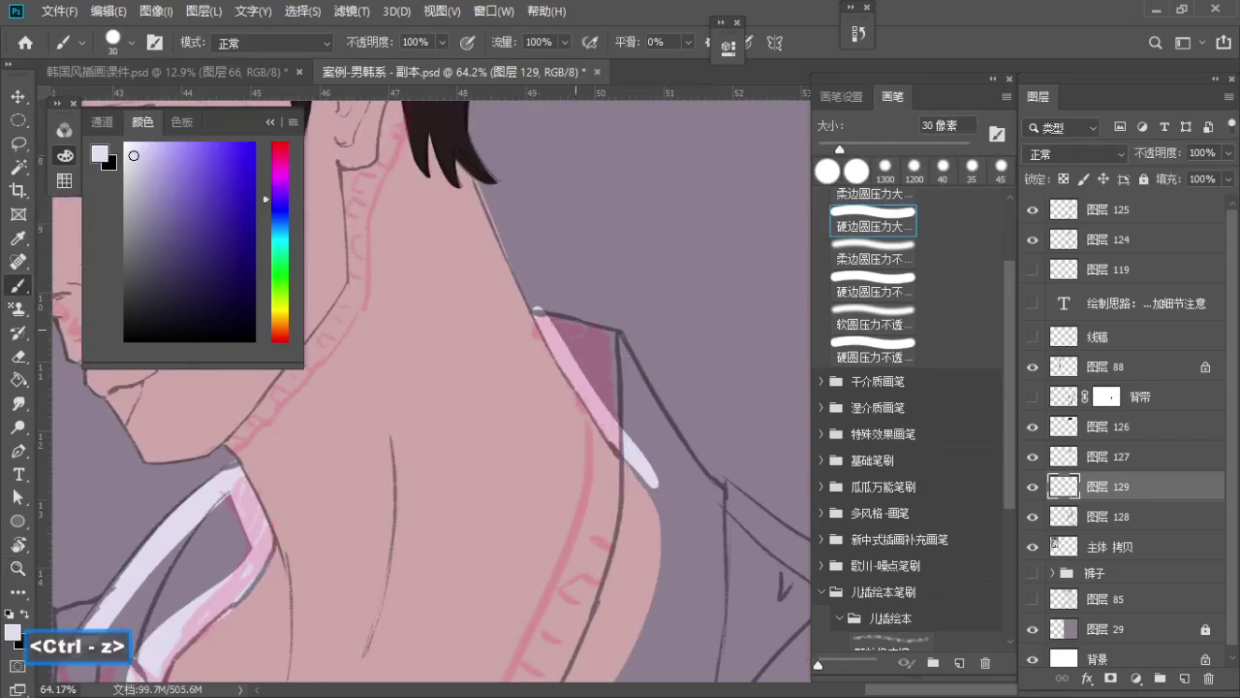
key("ctrl+z")
key("e")
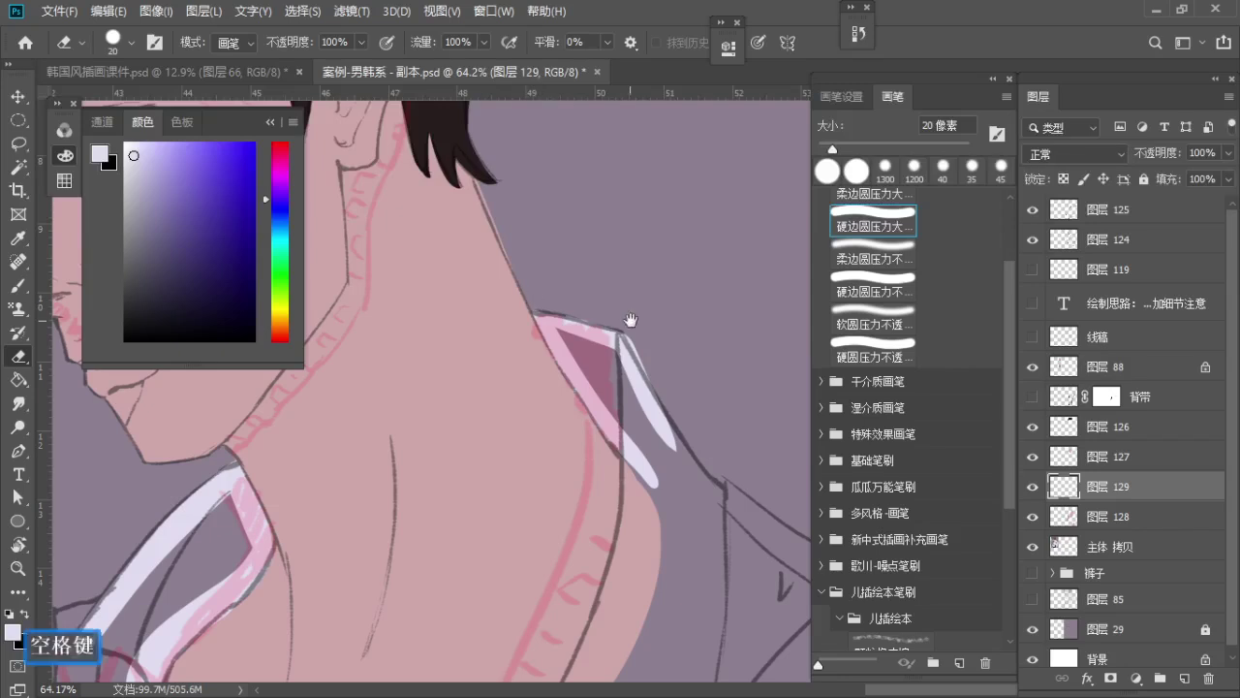
Brush pale lavender down the collar's outer slope and along the shoulder up to the strap at 35 px
left_click_drag(631, 323, 544, 224)
key("b")
key("ctrl+z")
mouse_move(549, 295)
left_mouse_down()
mouse_move(699, 463)
mouse_move(556, 415)
left_mouse_up()
left_click_drag(483, 337, 644, 451)
key("ctrl+z")
left_click_drag(489, 327, 620, 427)
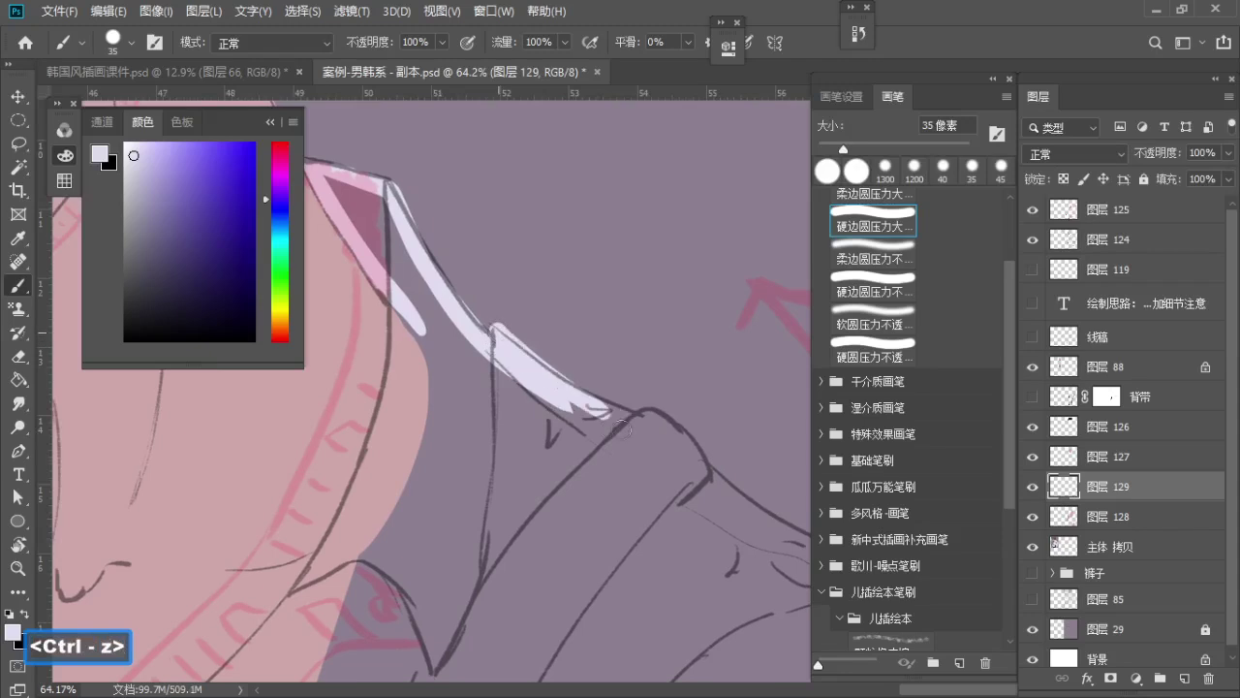
Erase the lavender overspill along the collar and shoulder outline with a 20 px eraser
key("e")
key("a")
key("a")
key("z")
mouse_move(498, 326)
left_mouse_down()
mouse_move(539, 358)
mouse_move(500, 316)
left_mouse_up()
key("space")
mouse_move(500, 316)
left_mouse_down()
mouse_move(471, 313)
mouse_move(575, 339)
left_mouse_up()
key("e")
key("s")
key("z")
key("e")
key("s")
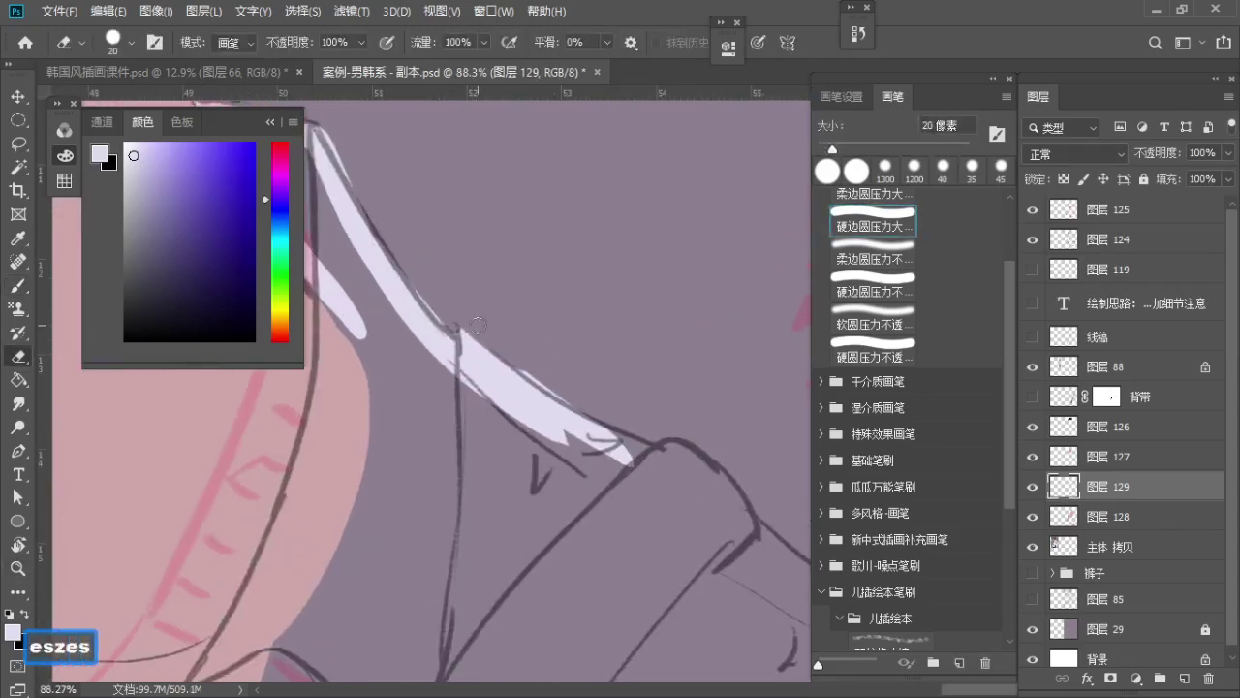
left_click_drag(502, 360, 616, 438)
Fill the back collar corner at the nape with pale lavender and start down the far neckline using a 70 px brush
key("z")
left_click_drag(567, 363, 531, 368)
key("space")
left_click_drag(531, 387, 448, 341)
key("b")
key("s")
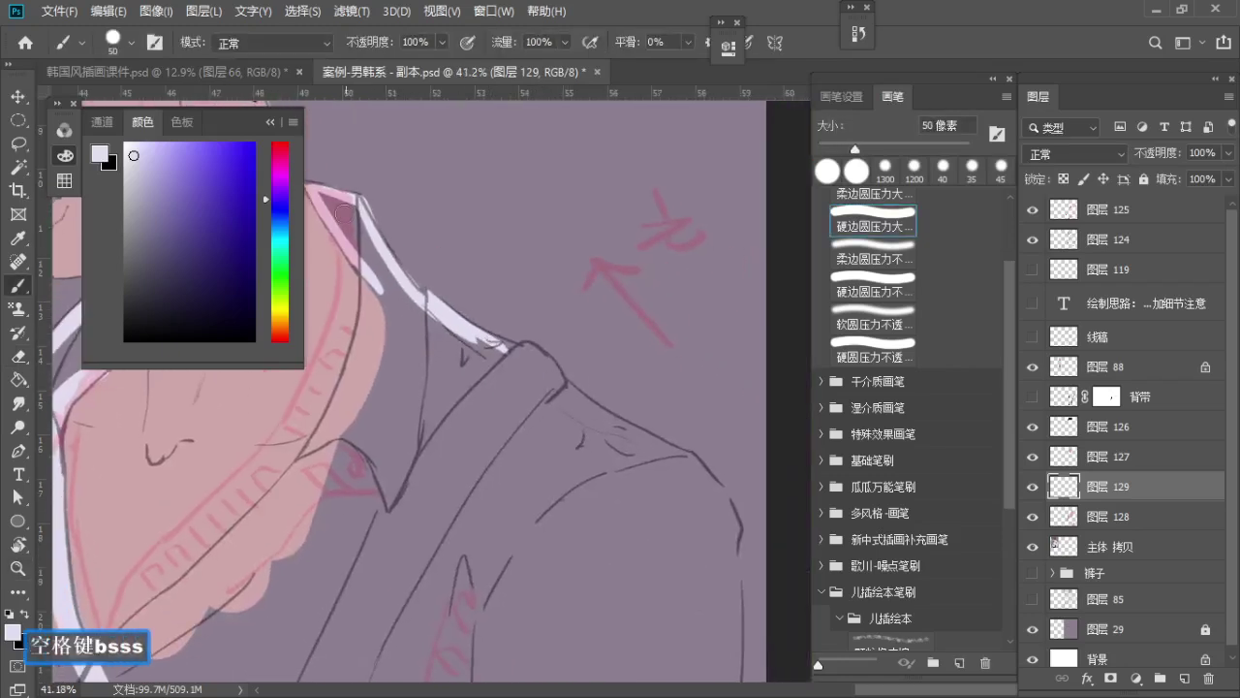
mouse_move(325, 195)
left_mouse_down()
mouse_move(370, 252)
mouse_move(363, 207)
left_mouse_up()
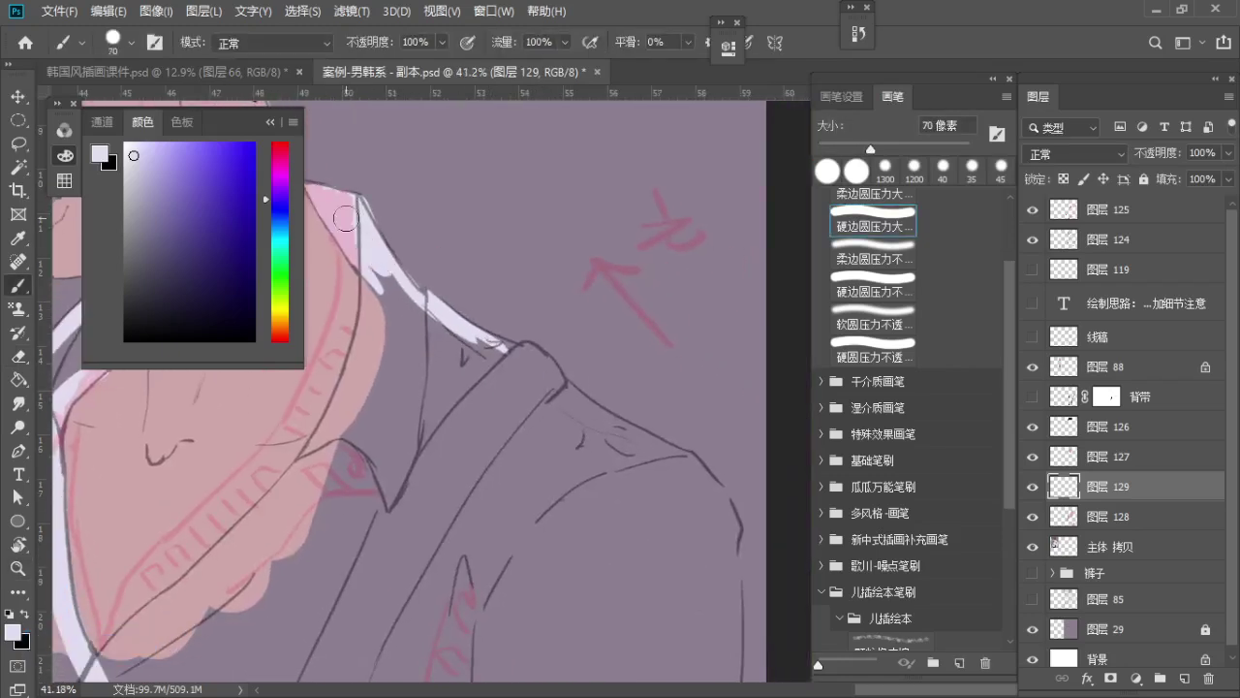
left_click_drag(369, 259, 372, 373)
Brush pale lavender down the far neckline to just past the collar's lower fold with a 50 px brush
key("space")
mouse_move(376, 348)
left_mouse_down()
mouse_move(479, 325)
mouse_move(400, 432)
left_mouse_up()
key("a")
key("a")
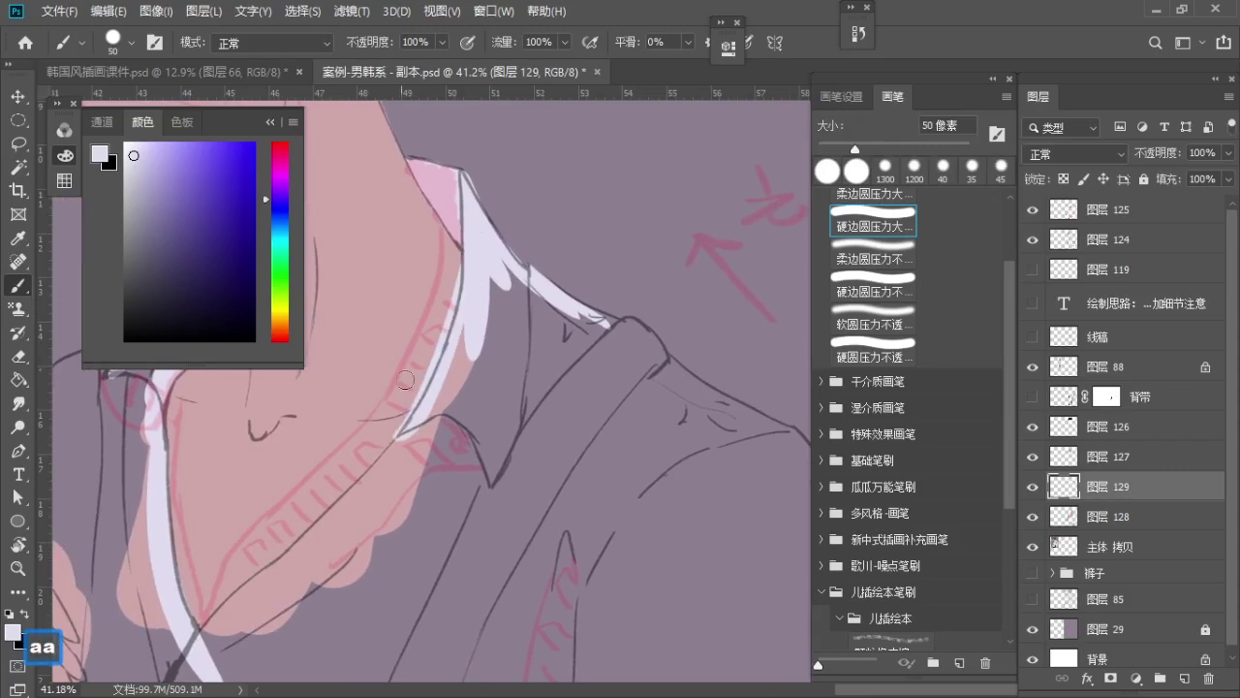
key("ctrl+z")
left_click_drag(471, 304, 385, 456)
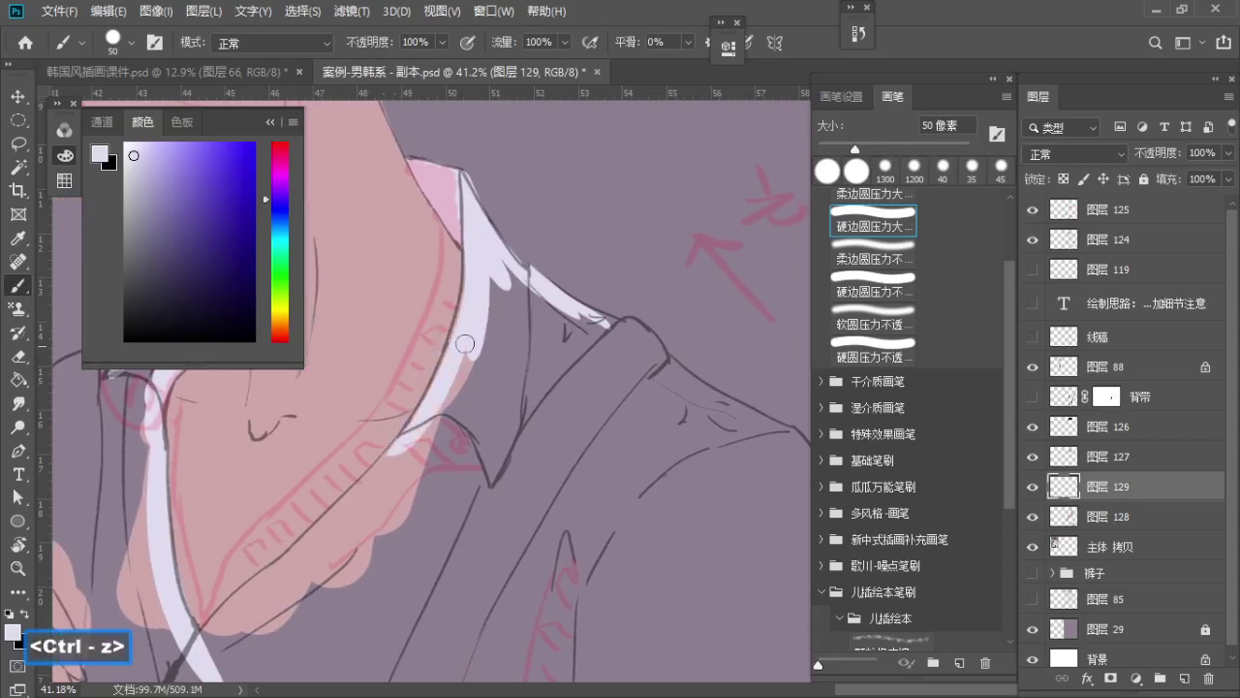
mouse_move(474, 238)
left_mouse_down()
mouse_move(392, 469)
mouse_move(450, 348)
left_mouse_up()
key("ctrl+z")
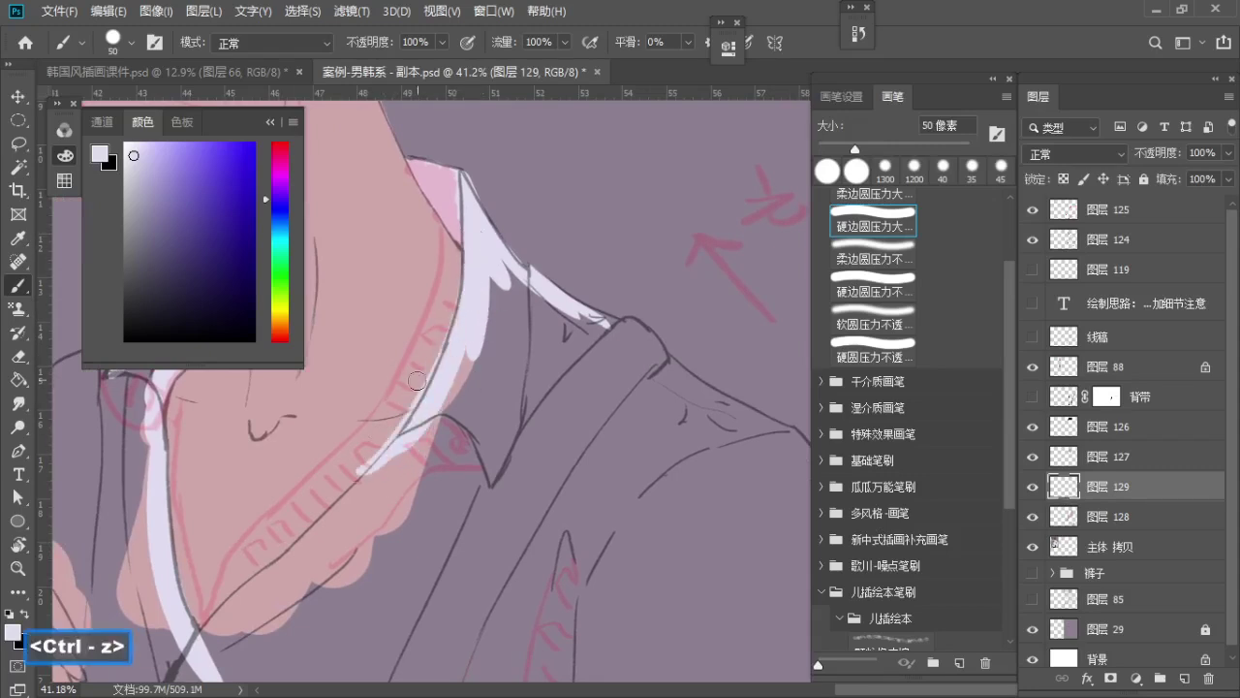
Trim the lavender overspill at the lower end of the far neckline stroke with a 35 px eraser
key("space")
key("z")
left_click_drag(407, 395, 514, 329)
key("e")
key("s")
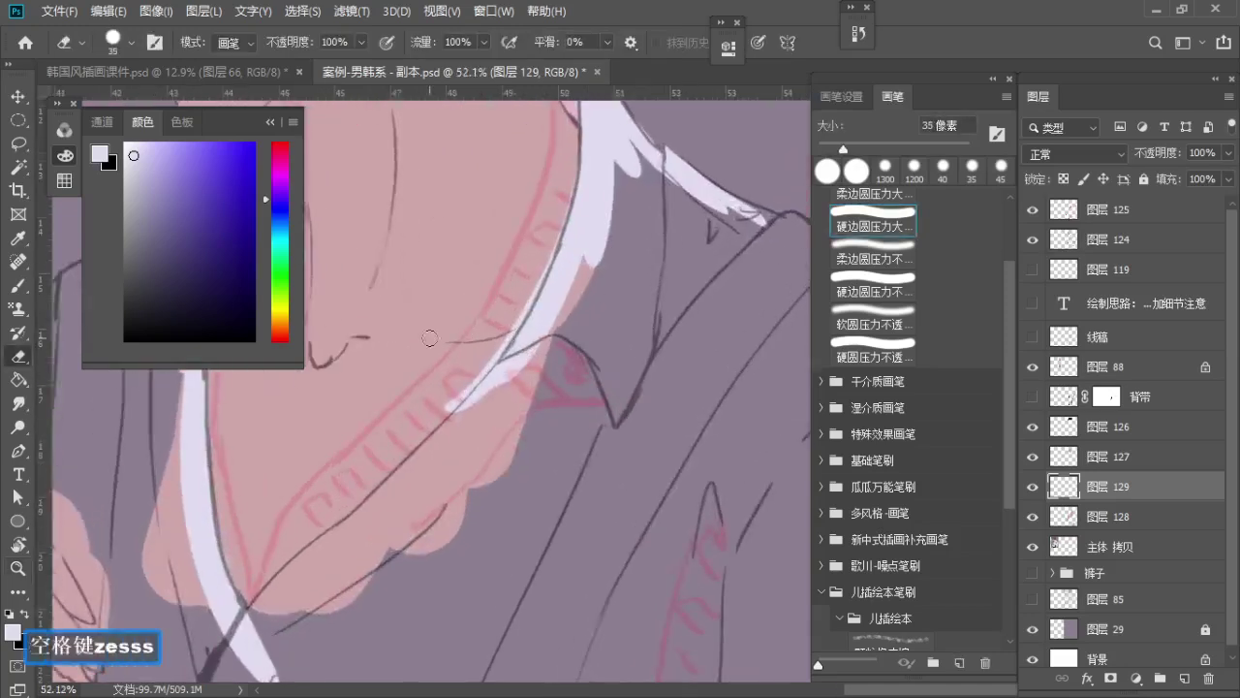
key("ctrl")
key("z")
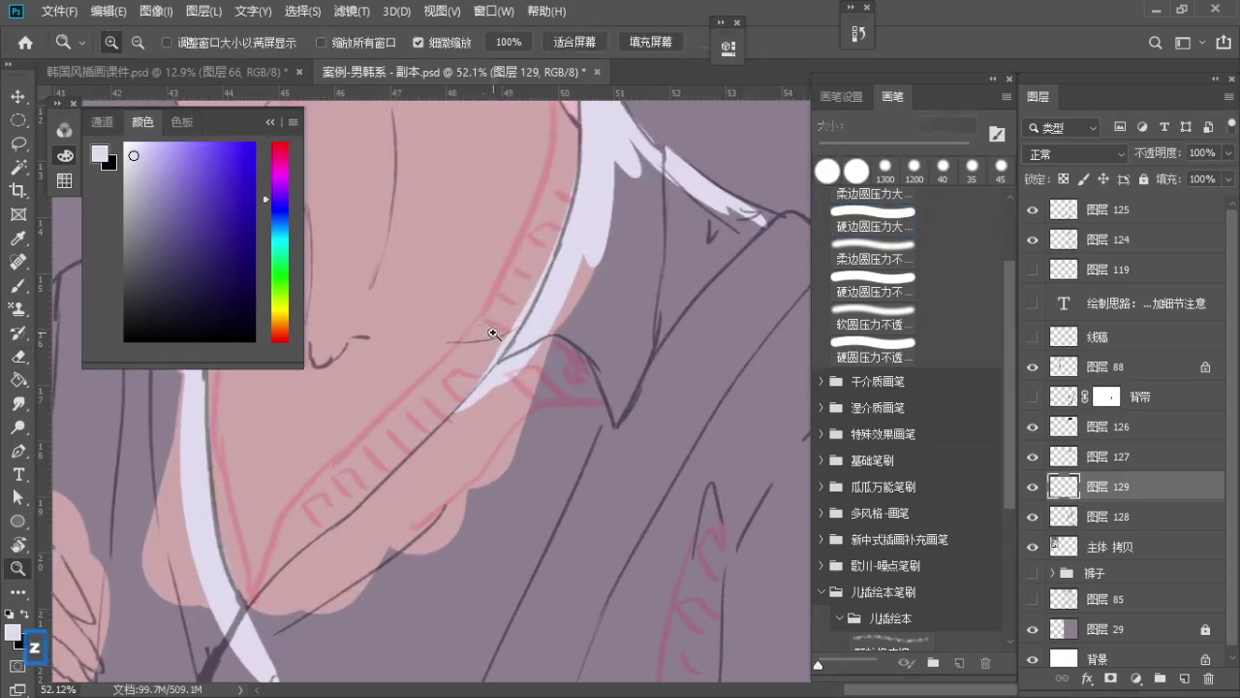
Brush a pale lavender band along the diagonal neckline from the collar fold to the V point at 60 px
left_click_drag(484, 378, 400, 382)
key("space")
left_click_drag(480, 380, 520, 304)
key("z")
left_click_drag(472, 343, 554, 359)
key("b")
key("s")
key("s")
mouse_move(583, 276)
left_mouse_down()
mouse_move(538, 328)
mouse_move(590, 346)
left_mouse_up()
key("space")
key("z")
left_click(595, 326)
key("b")
key("a")
left_click_drag(648, 285, 419, 491)
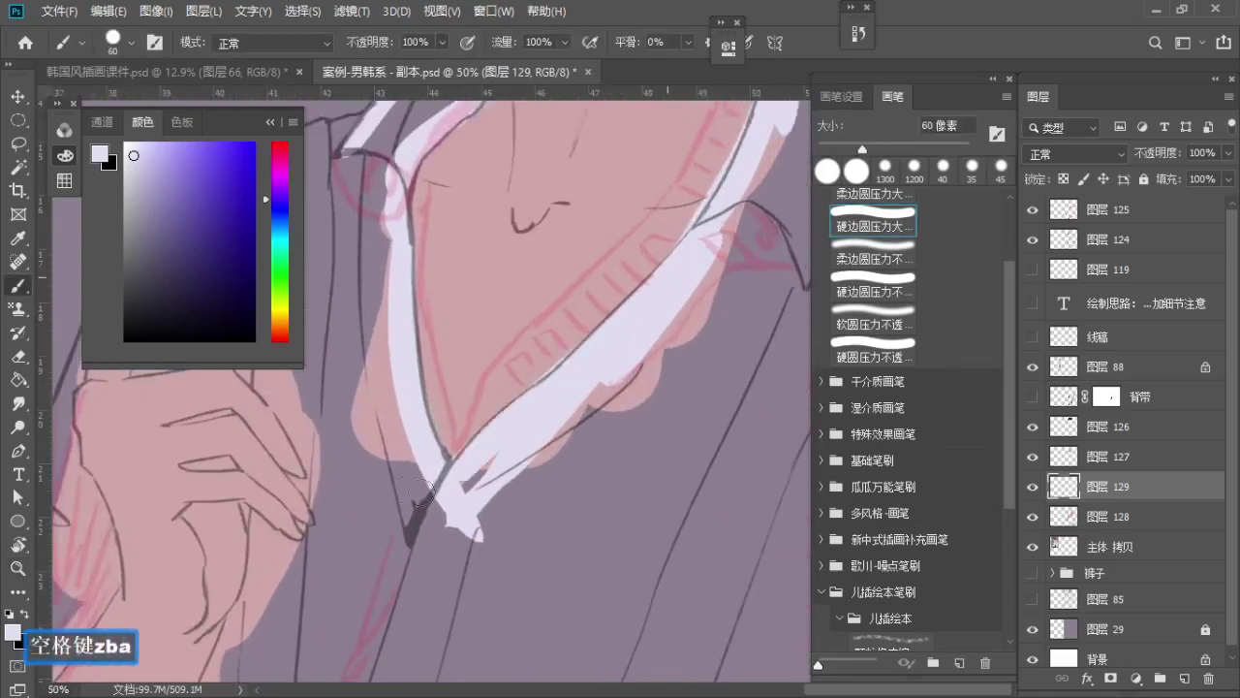
key("ctrl+z")
mouse_move(669, 260)
left_mouse_down()
mouse_move(410, 533)
mouse_move(594, 356)
mouse_move(401, 537)
left_mouse_up()
key("ctrl+z")
left_click_drag(517, 439, 461, 474)
Touch up the diagonal neckline with a 40 px brush and erase the overspill above the V point at 45 px
key("z")
mouse_move(456, 531)
left_mouse_down()
mouse_move(394, 462)
mouse_move(528, 433)
left_mouse_up()
key("space")
key("space")
mouse_move(528, 433)
left_mouse_down()
mouse_move(587, 438)
mouse_move(490, 426)
left_mouse_up()
key("b")
key("ctrl+z")
key("a")
left_click_drag(717, 239, 533, 405)
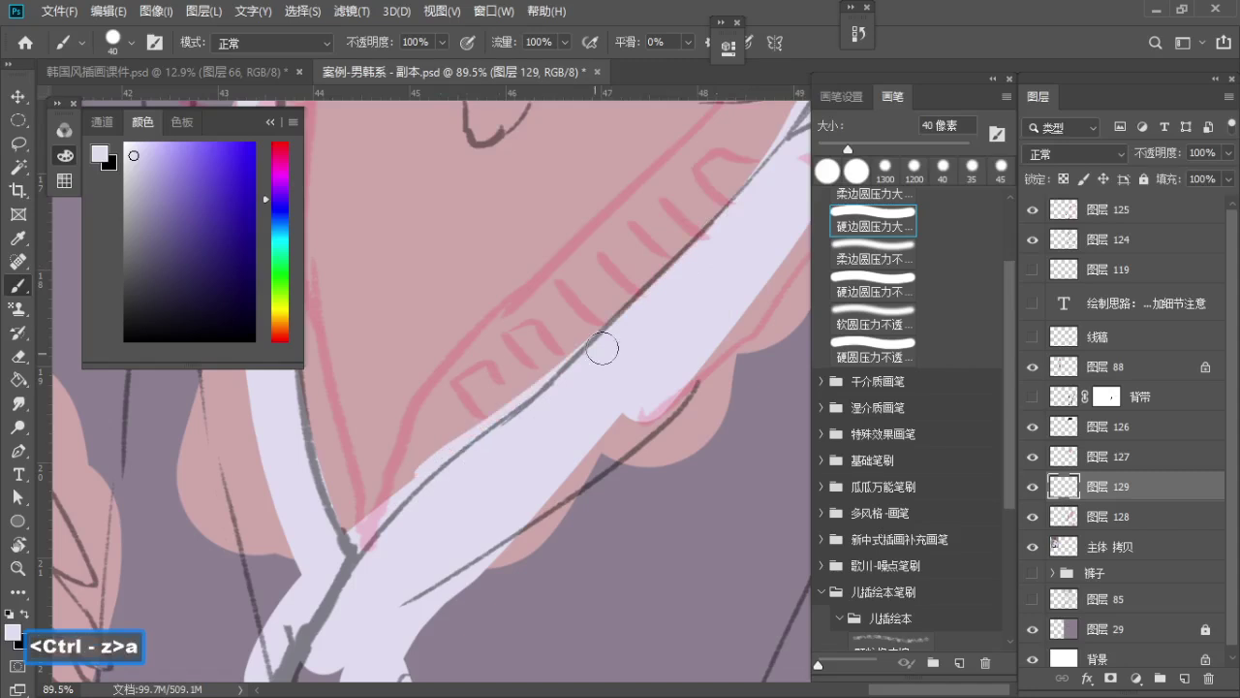
key("ctrl+z")
key("e")
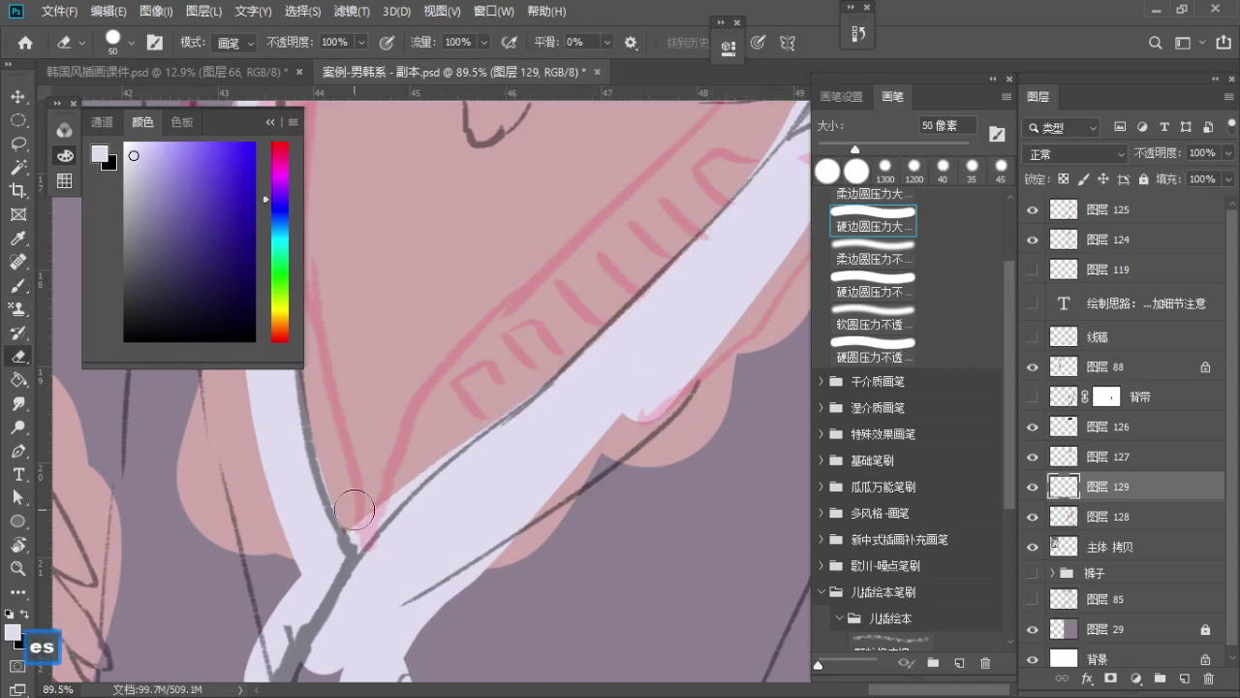
left_click_drag(426, 455, 364, 512)
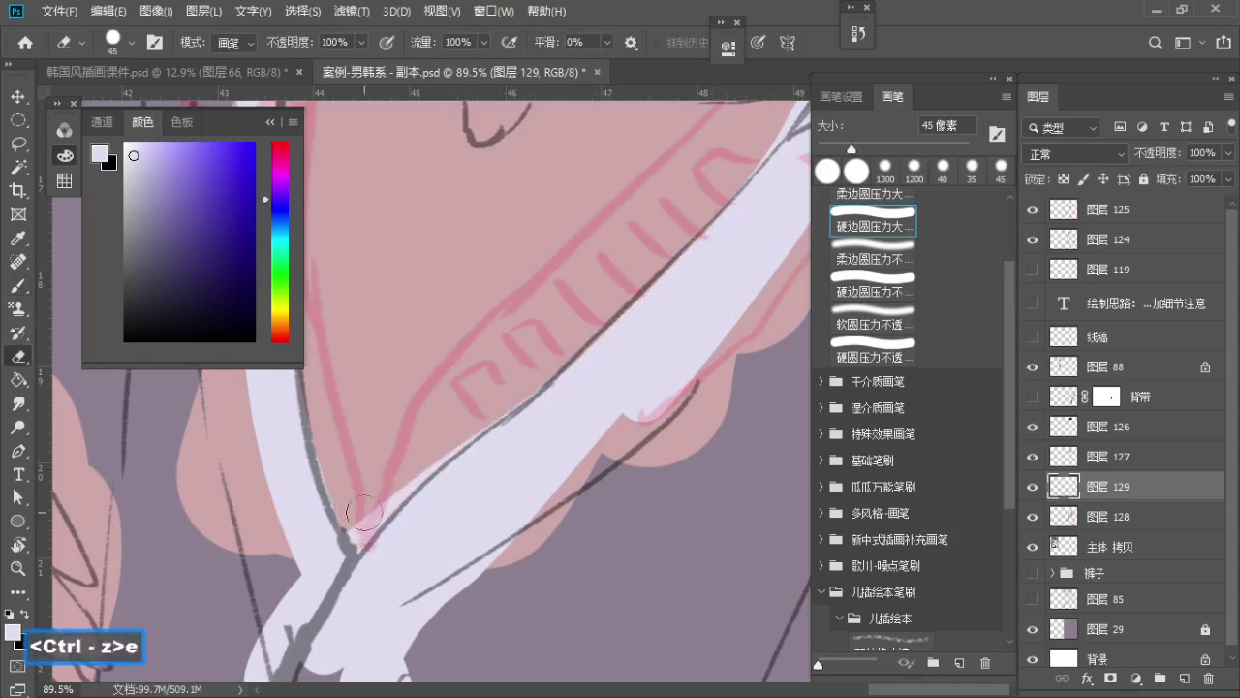
key("z")
mouse_move(515, 368)
left_mouse_down()
mouse_move(443, 407)
mouse_move(330, 422)
left_mouse_up()
key("space")
key("z")
key("b")
mouse_move(509, 218)
left_mouse_down()
mouse_move(533, 262)
mouse_move(612, 306)
left_mouse_up()
key("space")
mouse_move(612, 306)
left_mouse_down()
mouse_move(541, 349)
mouse_move(515, 388)
left_mouse_up()
key("ctrl+z")
key("ctrl+z")
key("z")
left_click_drag(475, 328, 508, 339)
key("e")
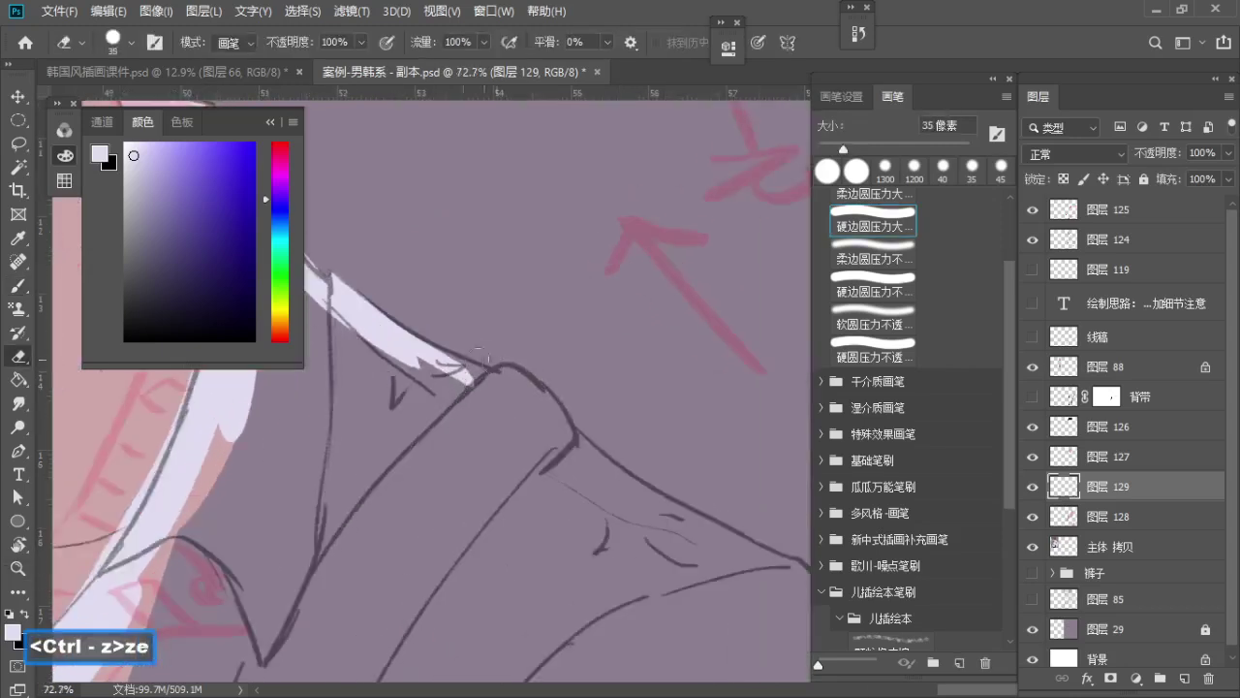
key("ctrl+z")
Brush pale lavender along the shoulder line across the top of the strap to its outer corner at 50 px
key("b")
left_click_drag(407, 344, 531, 424)
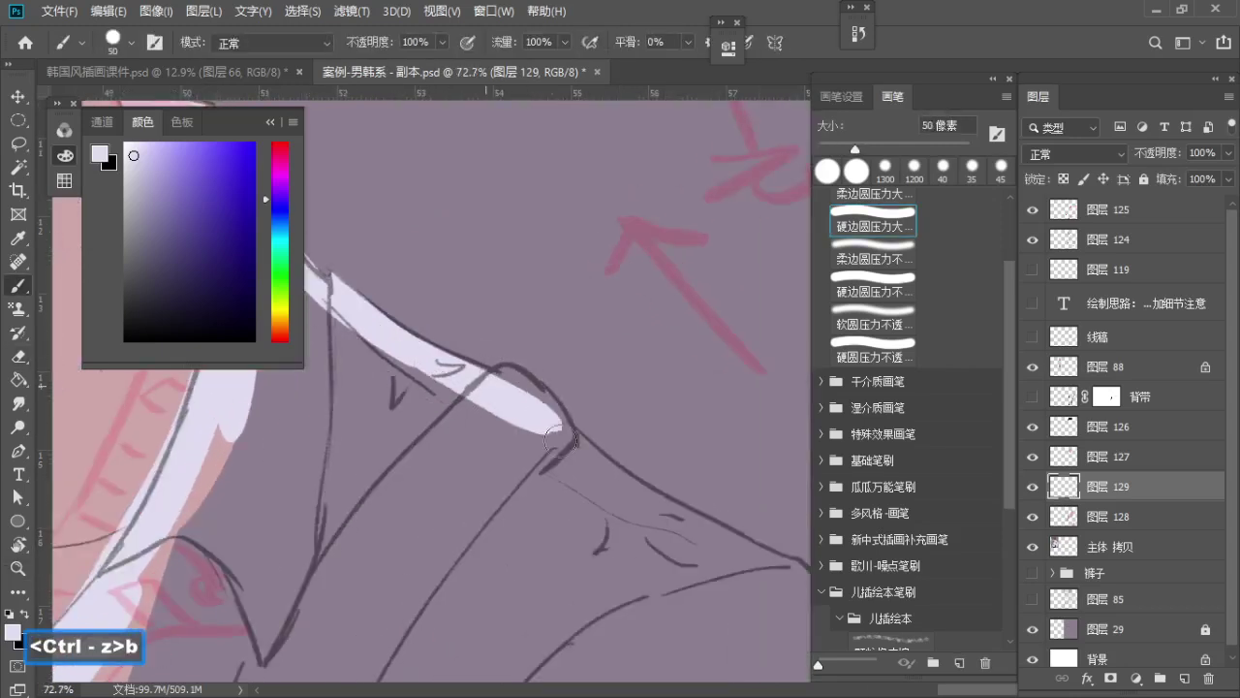
left_click_drag(444, 363, 536, 411)
key("ctrl+z")
mouse_move(414, 349)
left_mouse_down()
mouse_move(534, 408)
mouse_move(569, 467)
left_mouse_up()
Extend the pale lavender band around the strap's outer corner with a 60 px brush
key("z")
left_click_drag(537, 404, 510, 427)
key("space")
mouse_move(509, 427)
left_mouse_down()
mouse_move(429, 335)
mouse_move(623, 432)
left_mouse_up()
key("b")
key("s")
key("ctrl+z")
mouse_move(472, 331)
left_mouse_down()
mouse_move(612, 421)
mouse_move(557, 349)
left_mouse_up()
key("space")
key("ctrl+z")
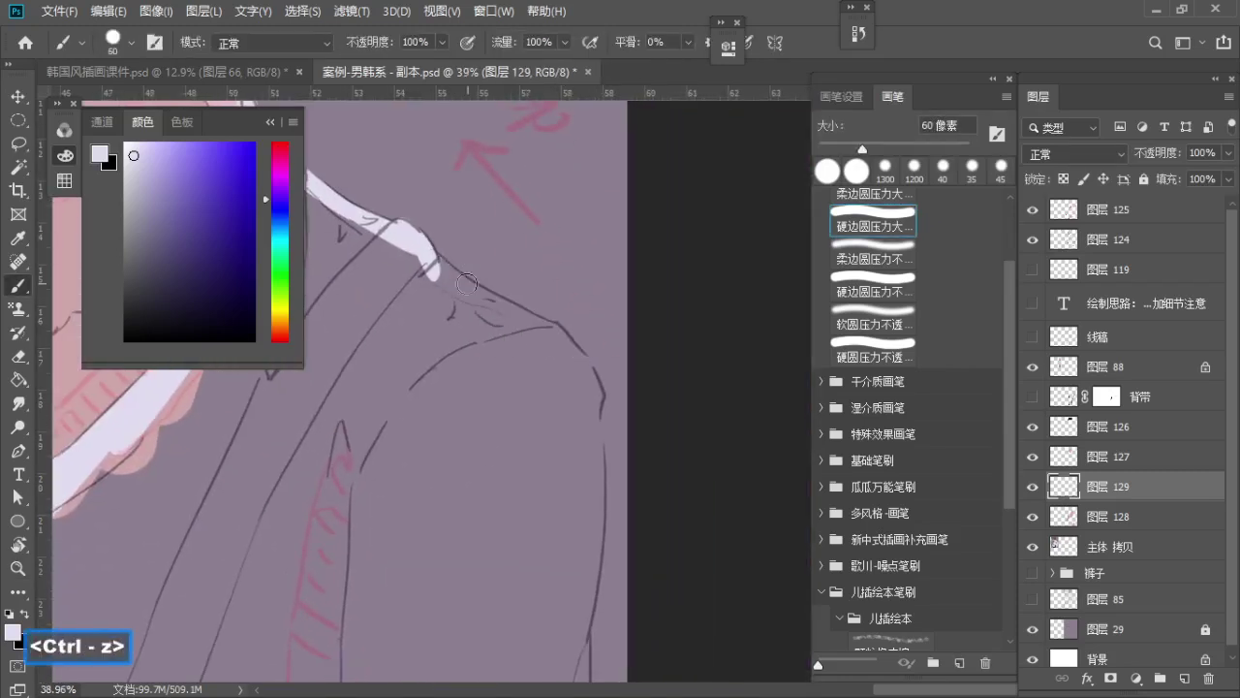
key("ctrl+z")
Brush pale lavender from the strap corner down the shoulder slope and around the shoulder curve at 35 px
mouse_move(461, 274)
left_mouse_down()
mouse_move(524, 317)
mouse_move(626, 468)
left_mouse_up()
key("ctrl+z")
key("z")
left_click(566, 344)
key("b")
key("bracketleft")
key("bracketleft")
key("space")
mouse_move(615, 373)
left_mouse_down()
mouse_move(587, 391)
mouse_move(634, 265)
left_mouse_up()
key("b")
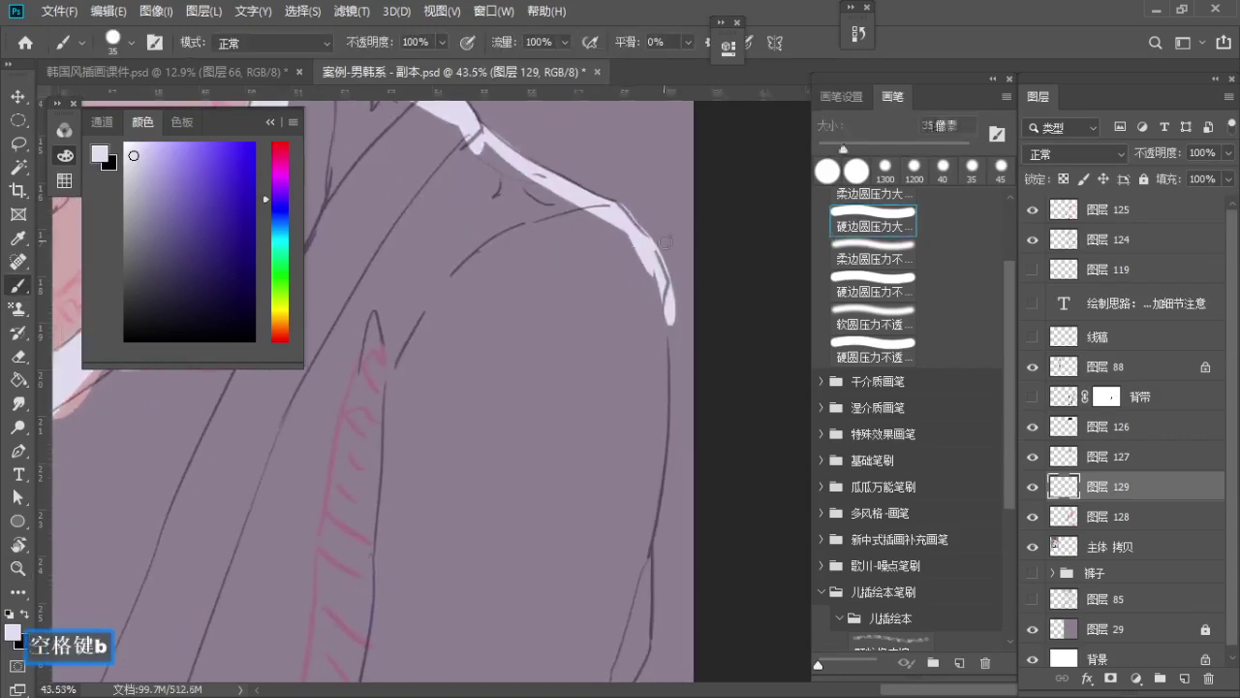
key("ctrl+z")
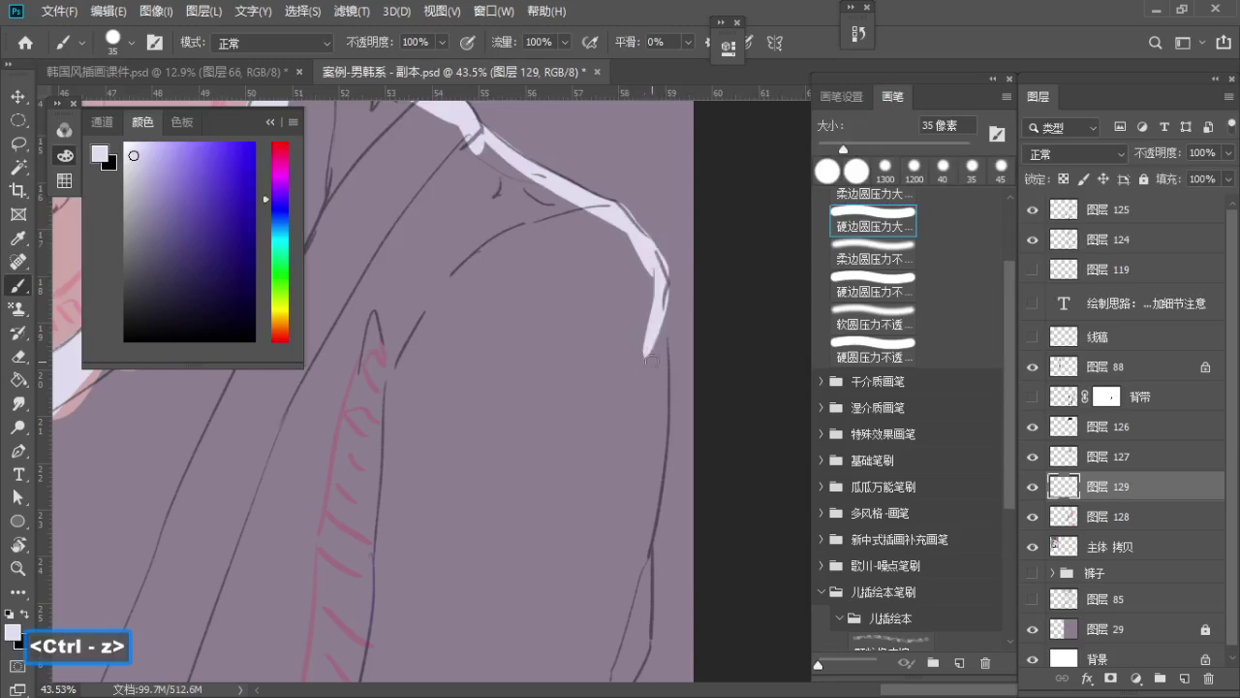
Brush pale lavender down the outer edge of the upper sleeve with a 45 px brush
left_click_drag(661, 364, 652, 428)
key("z")
key("space")
mouse_move(659, 407)
left_mouse_down()
mouse_move(634, 398)
mouse_move(682, 216)
mouse_move(657, 405)
left_mouse_up()
key("b")
key("s")
key("s")
key("ctrl+z")
left_click_drag(702, 184, 656, 410)
key("ctrl+z")
left_click_drag(706, 184, 671, 428)
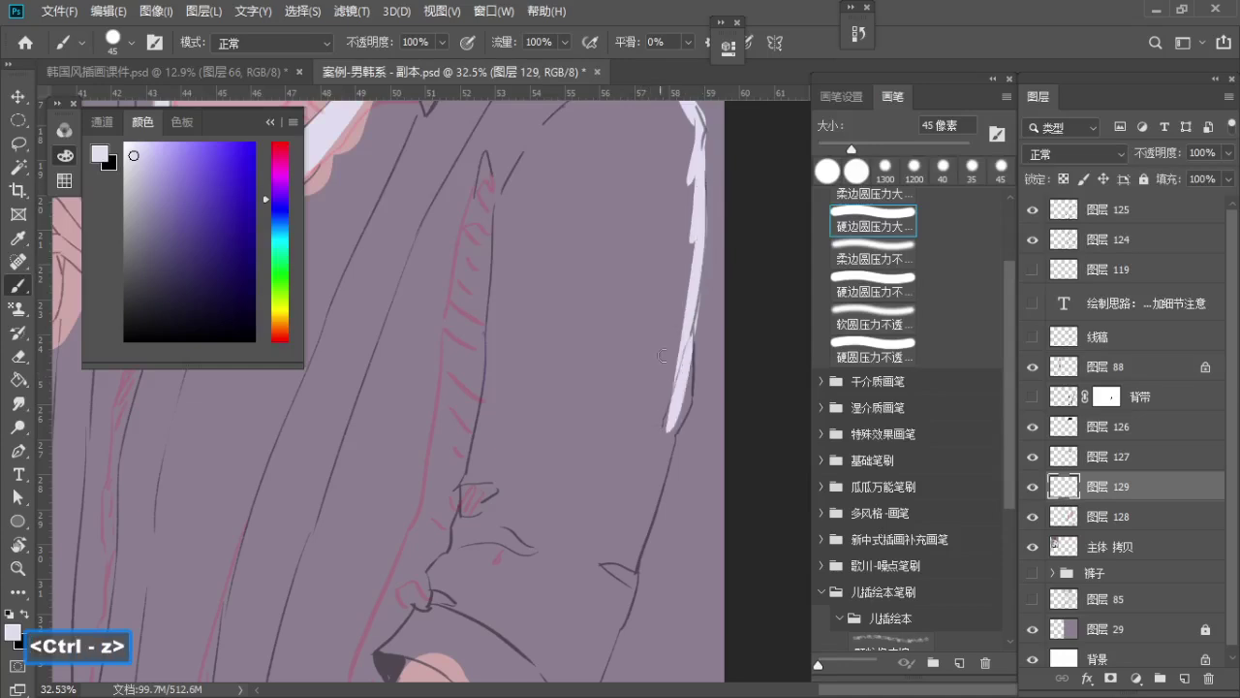
key("ctrl+z")
left_click_drag(705, 181, 647, 458)
left_click_drag(701, 253, 668, 421)
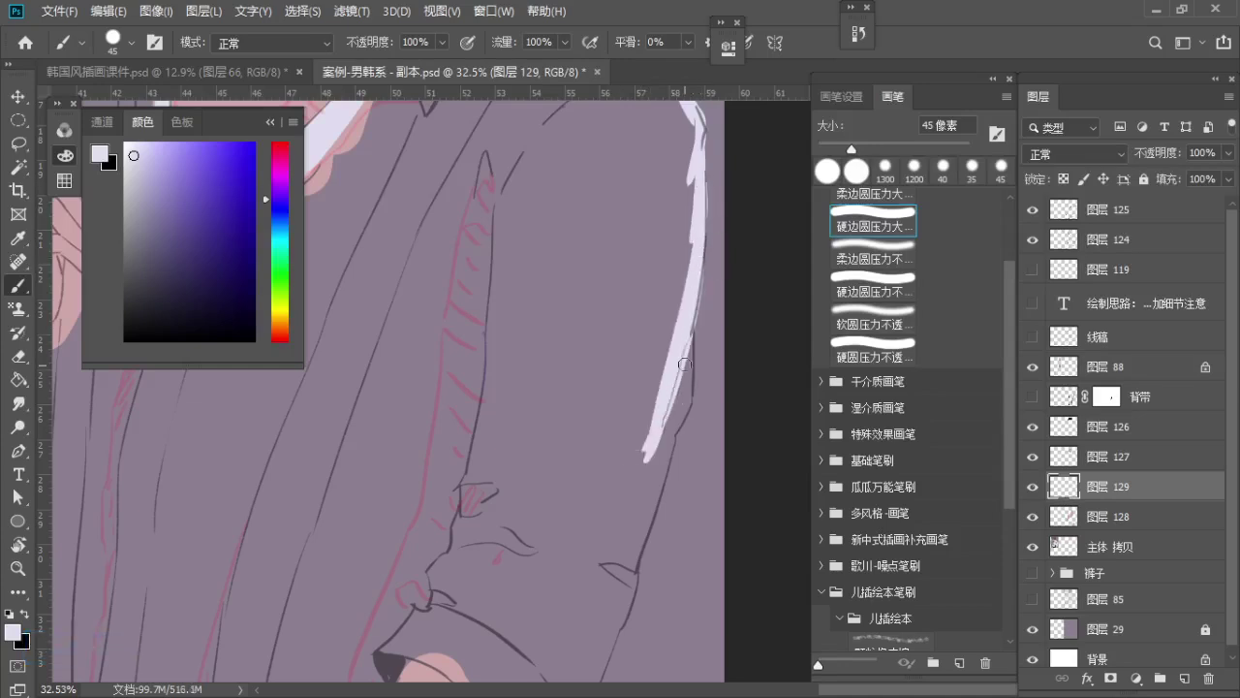
Carry the 45 px lavender stroke along the outer sleeve line down towards the elbow crease
key("ctrl+z")
left_click_drag(696, 312, 665, 436)
key("ctrl+z")
left_click_drag(700, 282, 662, 420)
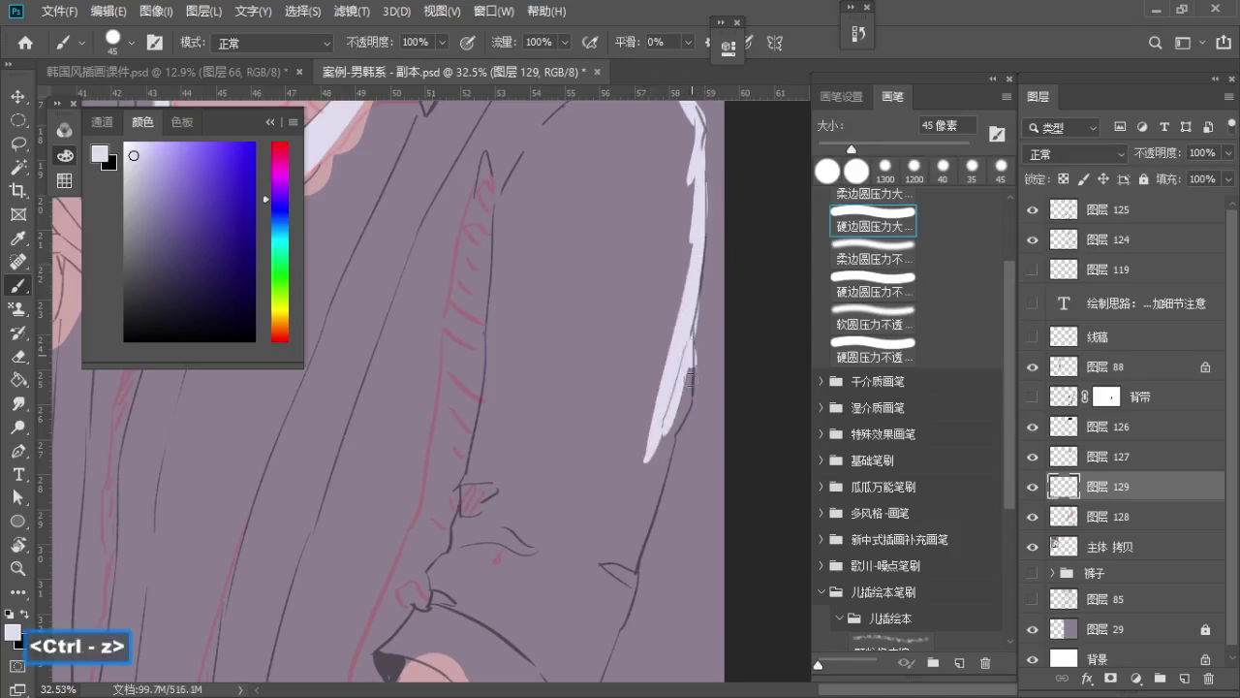
left_click_drag(691, 381, 630, 472)
key("ctrl+z")
mouse_move(692, 334)
left_mouse_down()
mouse_move(686, 392)
mouse_move(618, 524)
left_mouse_up()
Brush pale lavender along the outer edge of the lower sleeve to the cuff corner at 50 px
key("z")
left_click_drag(665, 423, 644, 433)
key("space")
mouse_move(643, 433)
left_mouse_down()
mouse_move(685, 299)
mouse_move(726, 335)
left_mouse_up()
key("b")
left_click_drag(719, 289, 641, 513)
key("space")
left_click_drag(666, 429, 707, 307)
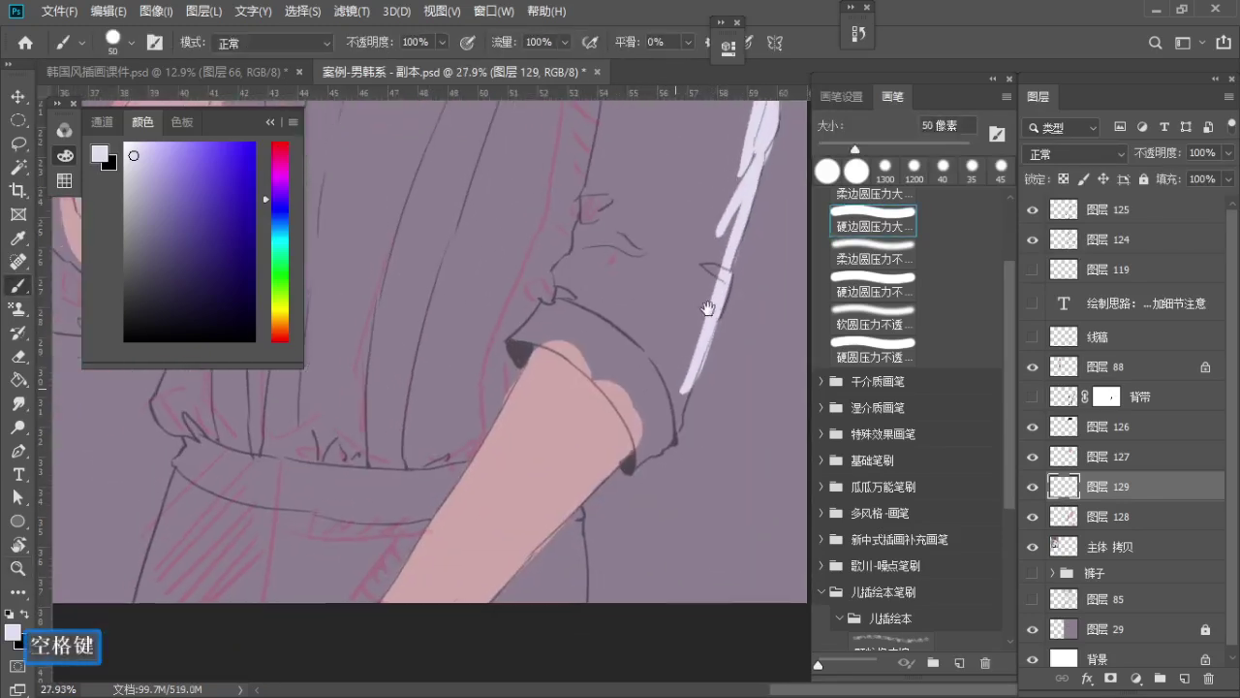
key("z")
left_click_drag(678, 368, 697, 368)
key("b")
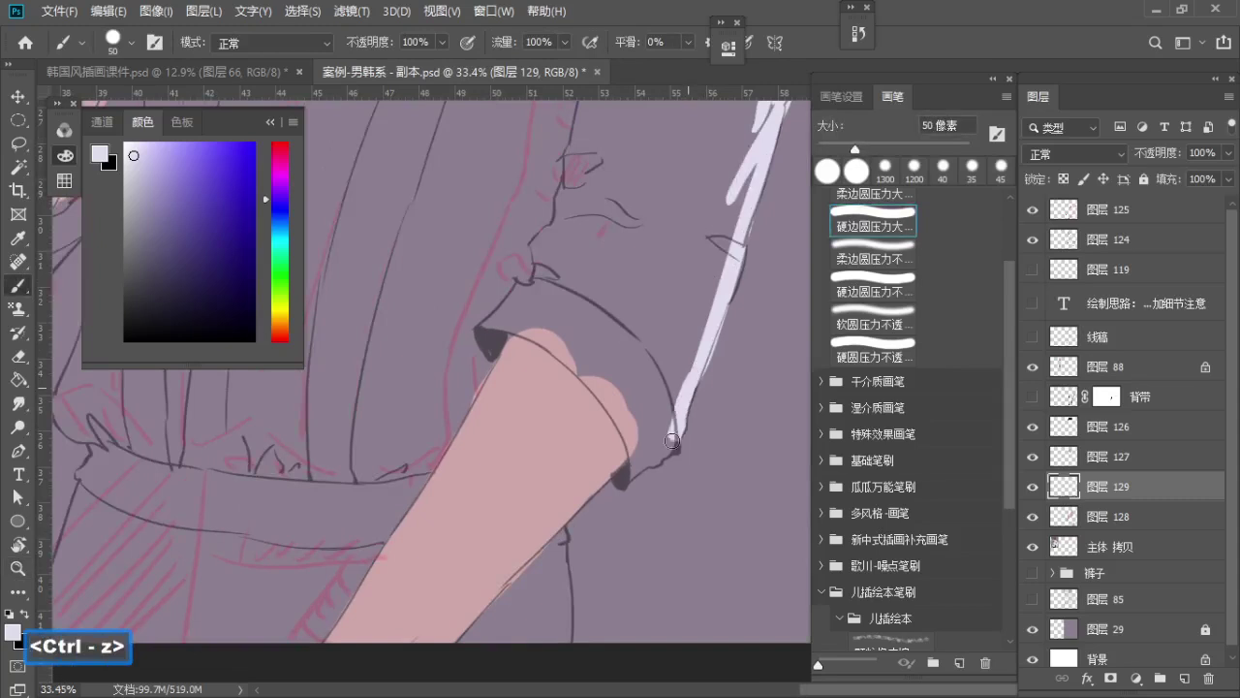
Outline the cuff's lower outer edge and its inner corner in pale lavender with a 45 px brush
left_click_drag(655, 460, 636, 473)
left_click_drag(587, 374, 609, 372)
left_click_drag(609, 372, 632, 430)
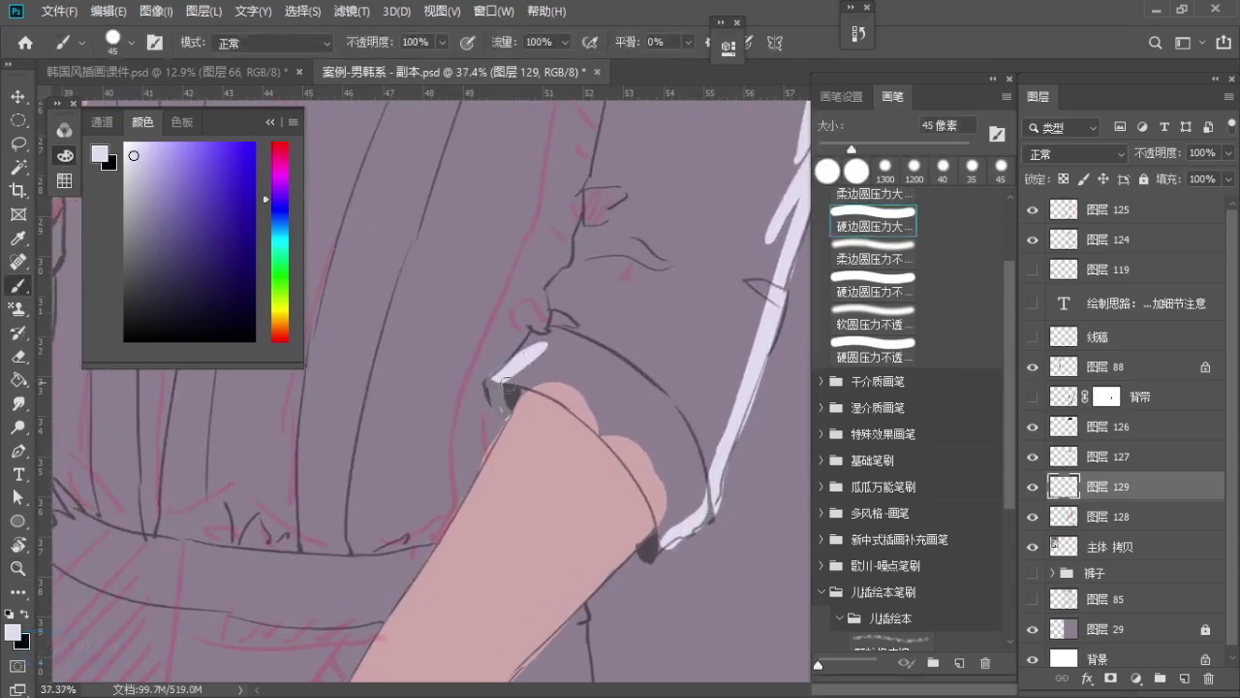
key("ctrl+z")
left_click_drag(506, 368, 470, 439)
key("ctrl+z")
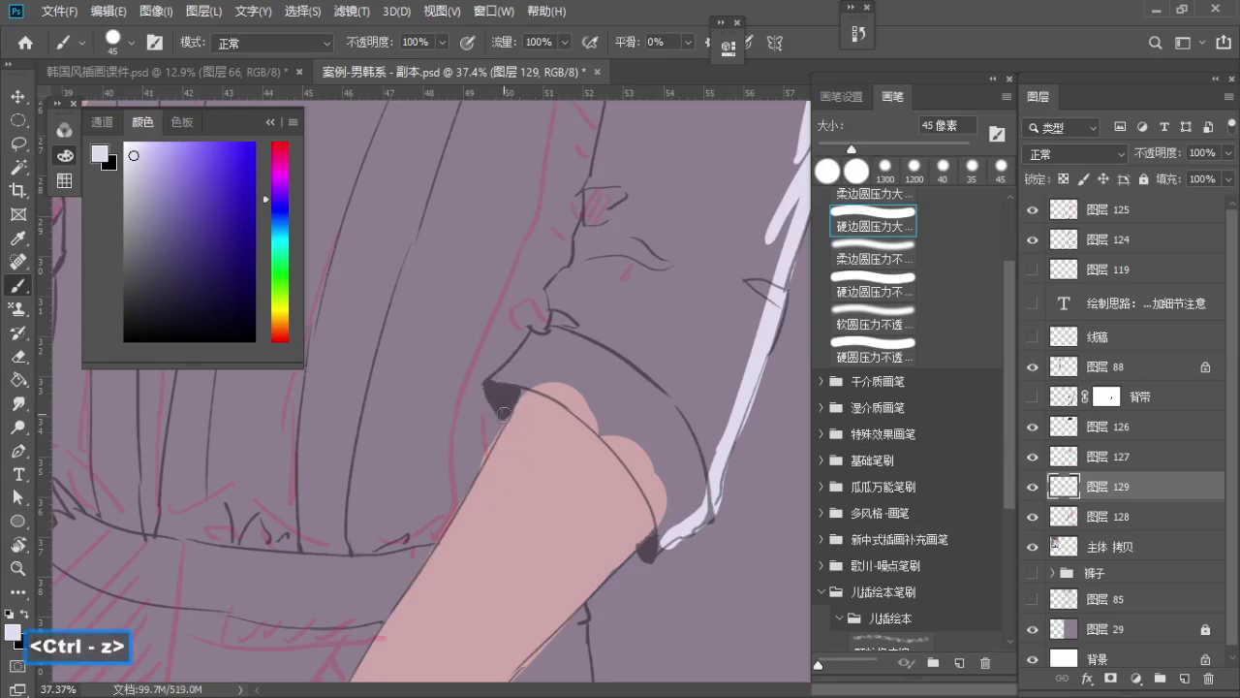
left_click_drag(485, 384, 608, 361)
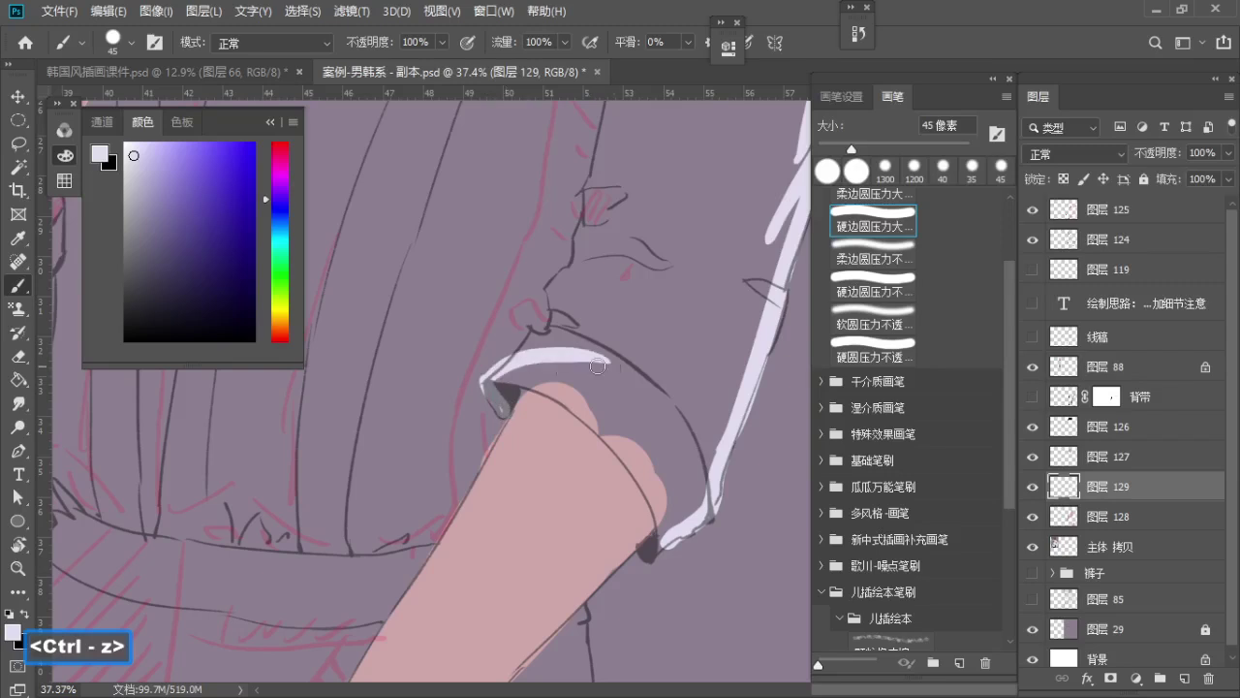
Brush pale lavender along the curved cuff opening across the forearm at 45 px
key("z")
left_click(550, 384)
mouse_move(534, 388)
left_mouse_down()
mouse_move(504, 382)
mouse_move(615, 445)
left_mouse_up()
key("b")
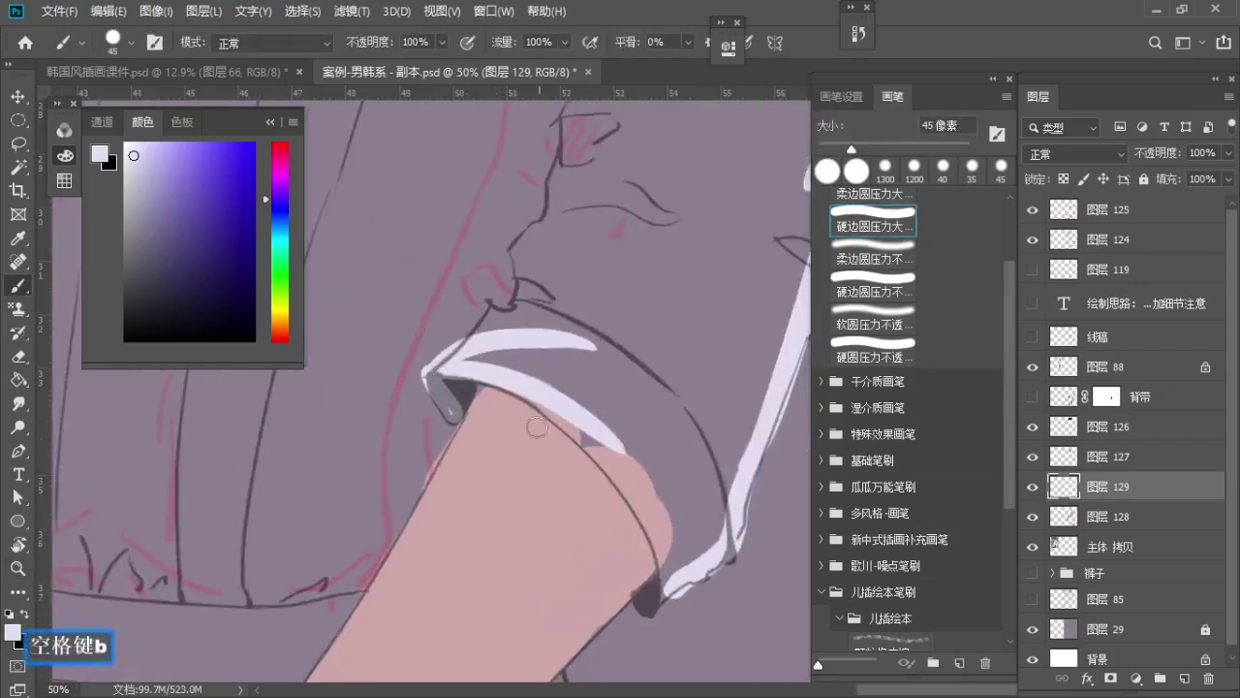
left_click_drag(504, 392, 659, 577)
key("ctrl+z")
left_click_drag(499, 380, 638, 574)
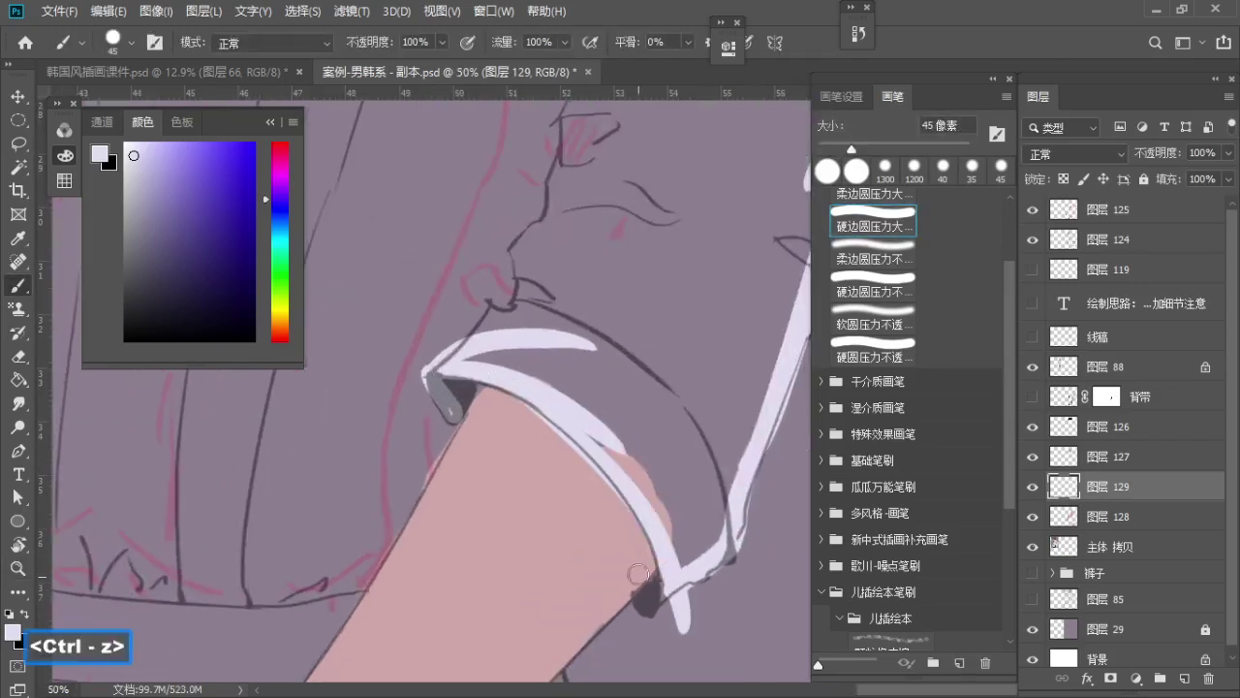
key("ctrl+z")
mouse_move(527, 394)
left_mouse_down()
mouse_move(572, 423)
mouse_move(672, 625)
left_mouse_up()
Retry the 45 px lavender stroke on the lower part of the cuff opening to follow the line art
key("z")
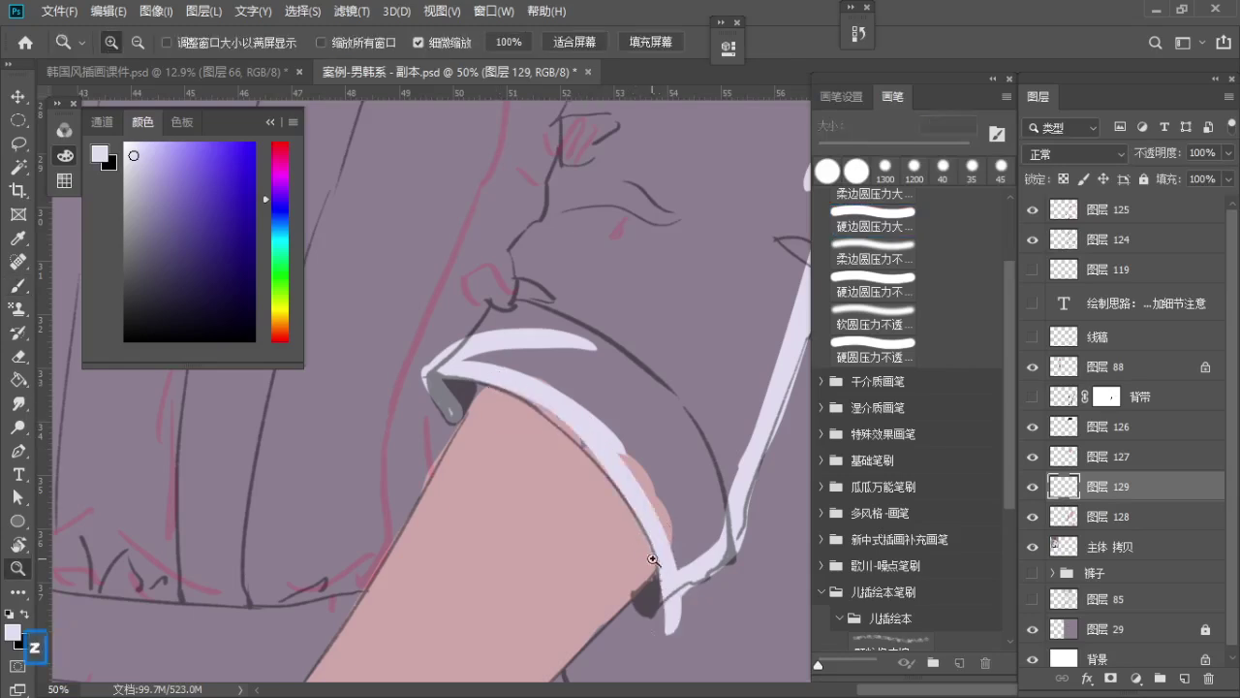
mouse_move(658, 529)
left_mouse_down()
mouse_move(640, 449)
mouse_move(587, 427)
left_mouse_up()
key("b")
key("ctrl+z")
left_click_drag(548, 357, 656, 513)
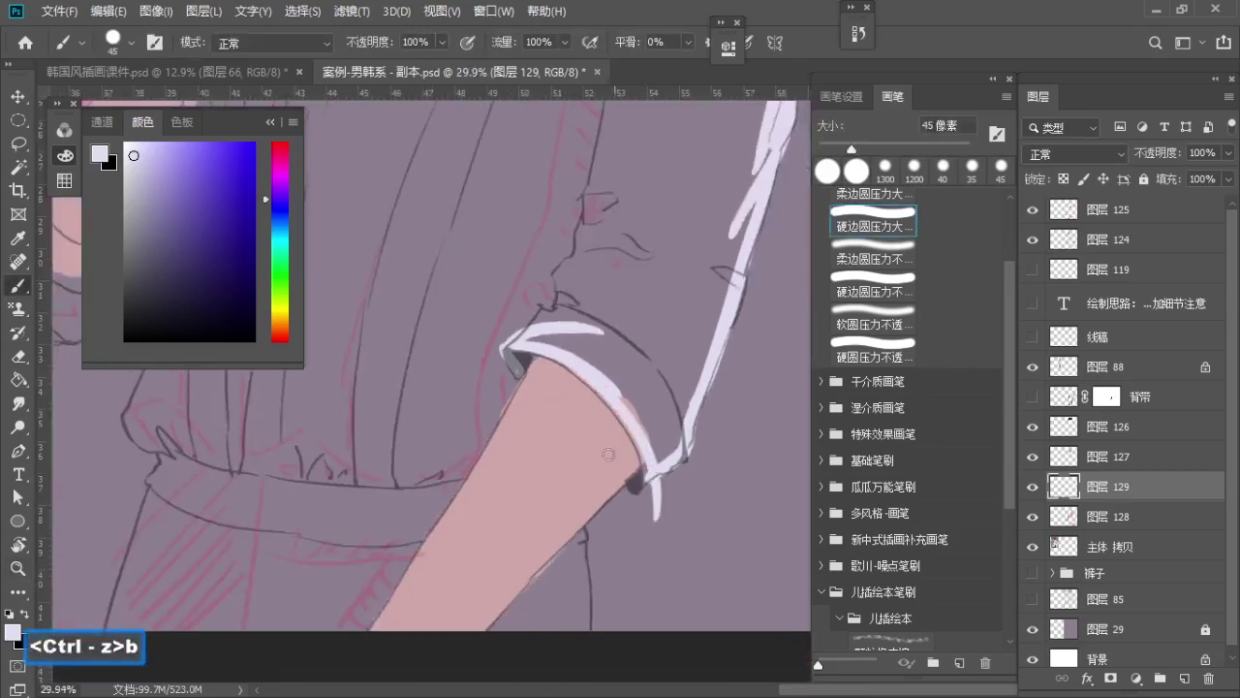
key("ctrl+z")
mouse_move(560, 363)
left_mouse_down()
mouse_move(657, 515)
mouse_move(643, 509)
mouse_move(684, 499)
left_mouse_up()
key("ctrl+z")
Paint the dark fold at the cuff's lower end with a 25 px brush and erase the overspill beneath it
key("z")
key("b")
key("z")
mouse_move(617, 472)
left_mouse_down()
mouse_move(686, 494)
mouse_move(634, 516)
left_mouse_up()
key("b")
key("a")
key("a")
key("a")
key("a")
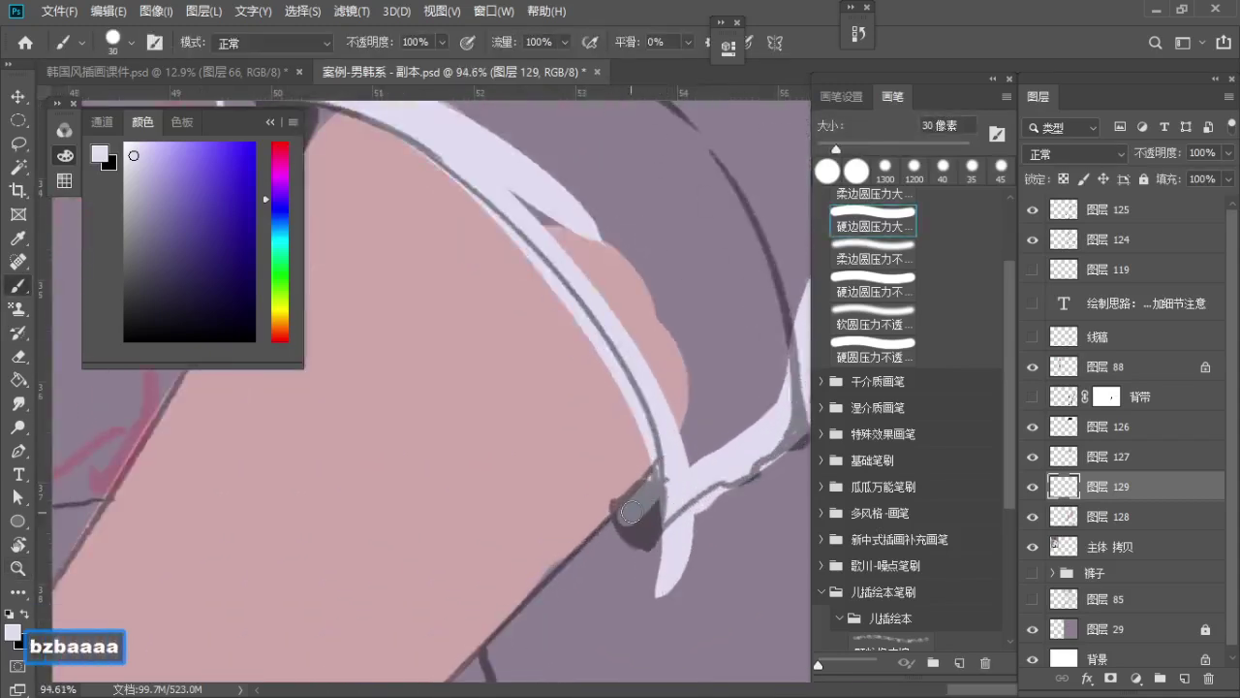
key("ctrl+z")
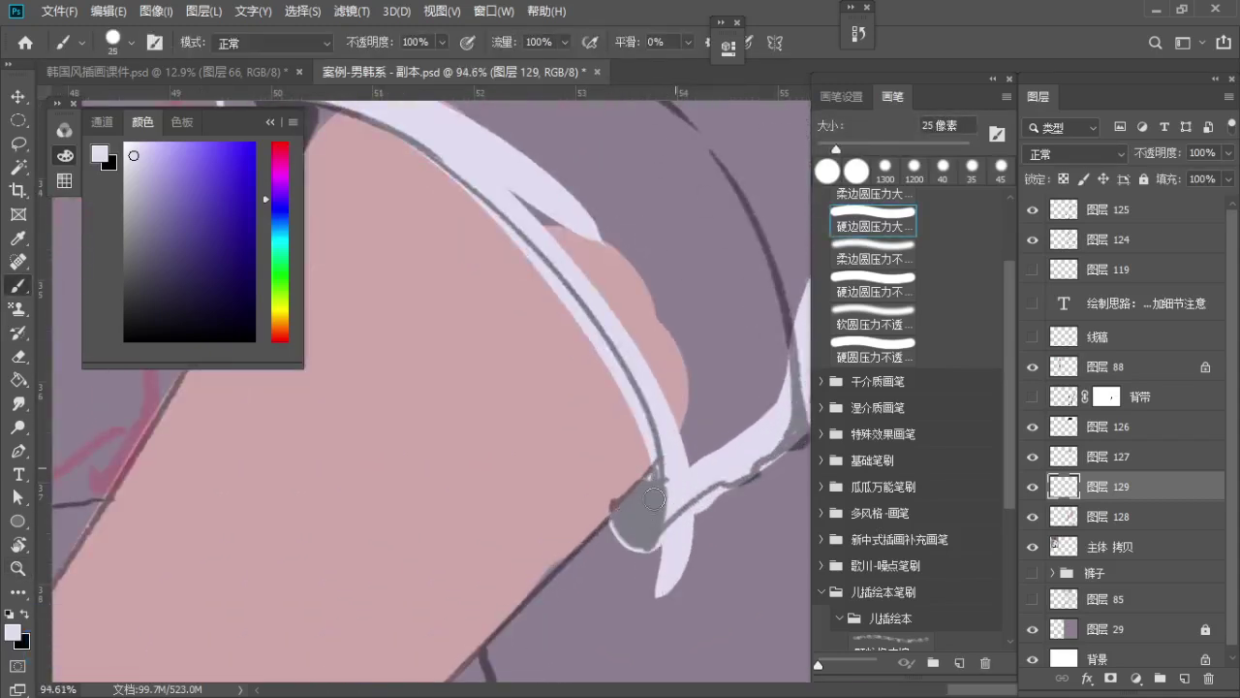
key("e")
mouse_move(665, 586)
left_mouse_down()
mouse_move(706, 545)
mouse_move(698, 555)
mouse_move(711, 526)
mouse_move(761, 618)
mouse_move(434, 302)
mouse_move(468, 351)
mouse_move(476, 321)
left_mouse_up()
Fill the dark fold at the cuff's inner corner with pale lavender using a 25 px brush
key("b")
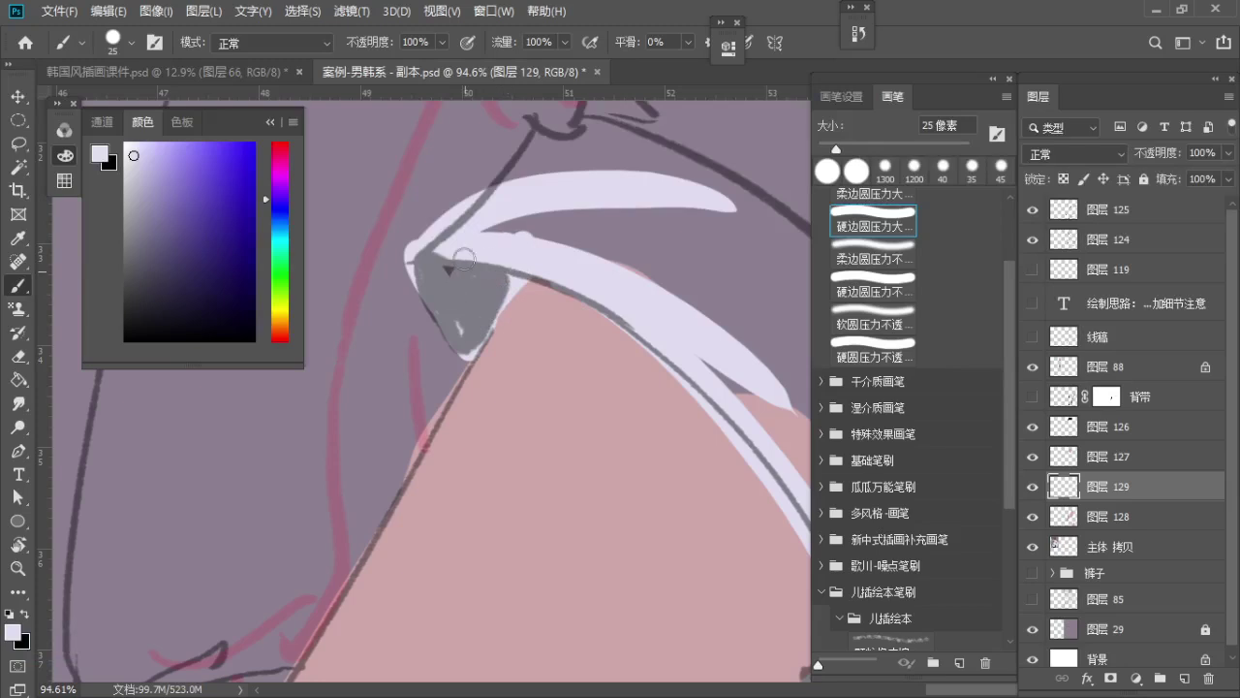
key("z")
left_click_drag(526, 258, 444, 256)
left_click_drag(506, 269, 475, 420)
left_click_drag(528, 380, 448, 347)
left_click_drag(510, 347, 565, 376)
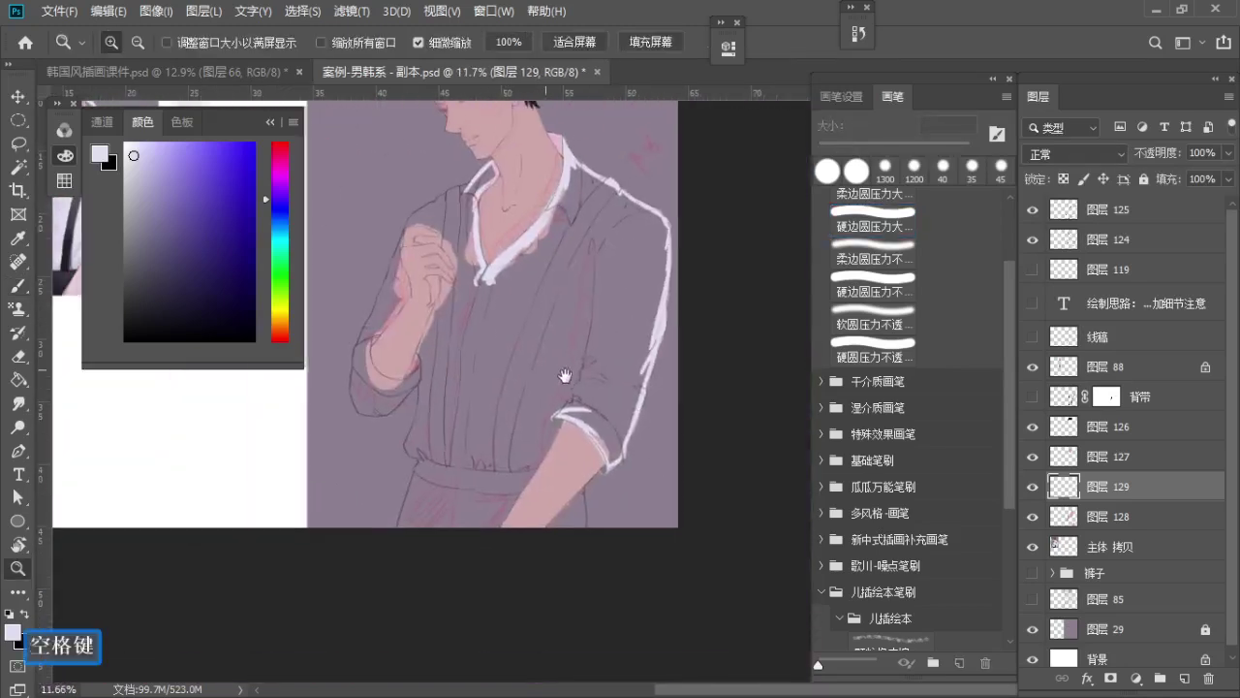
Block in the shirt's front edge from the neckline down and across the gathered hem with a much larger brush
key("z")
left_click_drag(443, 320, 487, 320)
mouse_move(493, 310)
left_mouse_down()
mouse_move(507, 365)
mouse_move(498, 358)
left_mouse_up()
key("z")
mouse_move(520, 345)
left_mouse_down()
mouse_move(518, 316)
mouse_move(479, 413)
mouse_move(463, 537)
mouse_move(496, 574)
mouse_move(461, 572)
mouse_move(546, 561)
mouse_move(528, 584)
mouse_move(514, 444)
left_mouse_up()
key("b")
key("s")
key("bracketright")
key("bracketright")
key("bracketright")
key("bracketright")
key("bracketright")
key("bracketright")
key("bracketright")
key("bracketright")
key("bracketright")
key("bracketright")
key("bracketright")
Brush pale lavender from the hem diagonally up beside the forearm to the cuff corner at 125 px
key("space")
key("z")
left_click_drag(578, 359, 644, 362)
key("b")
key("a")
key("a")
key("a")
left_click_drag(573, 421, 576, 361)
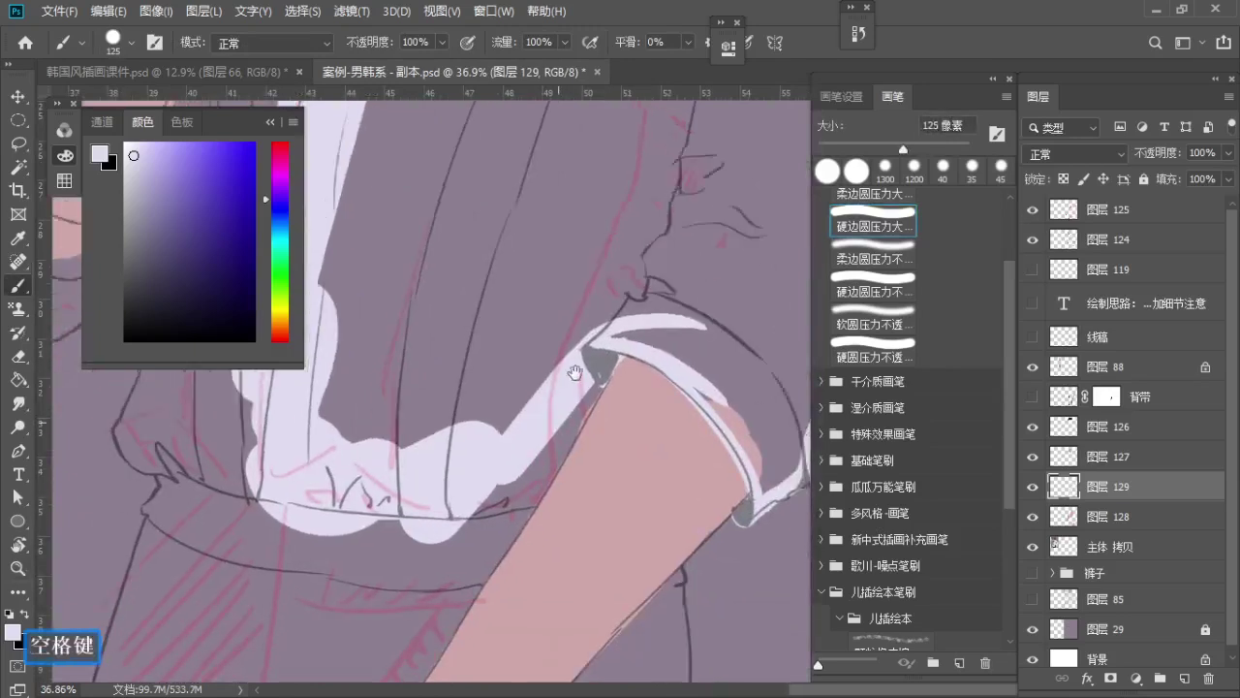
Brush pale lavender along the forearm's inner edge from the cuff down past the hem at 60 px
key("z")
mouse_move(581, 291)
left_mouse_down()
mouse_move(638, 314)
mouse_move(545, 427)
left_mouse_up()
key("b")
key("bracketleft")
key("bracketleft")
key("bracketleft")
key("bracketleft")
key("a")
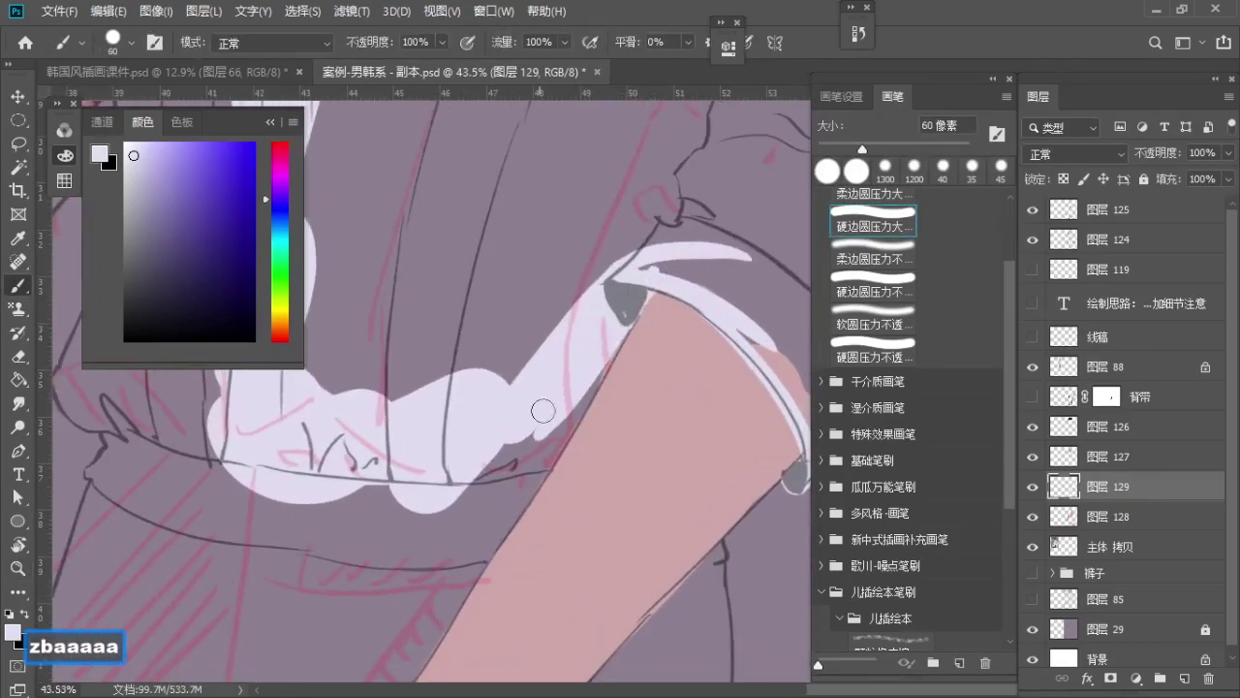
key("ctrl+z")
left_click_drag(634, 308, 513, 483)
left_click_drag(630, 303, 475, 536)
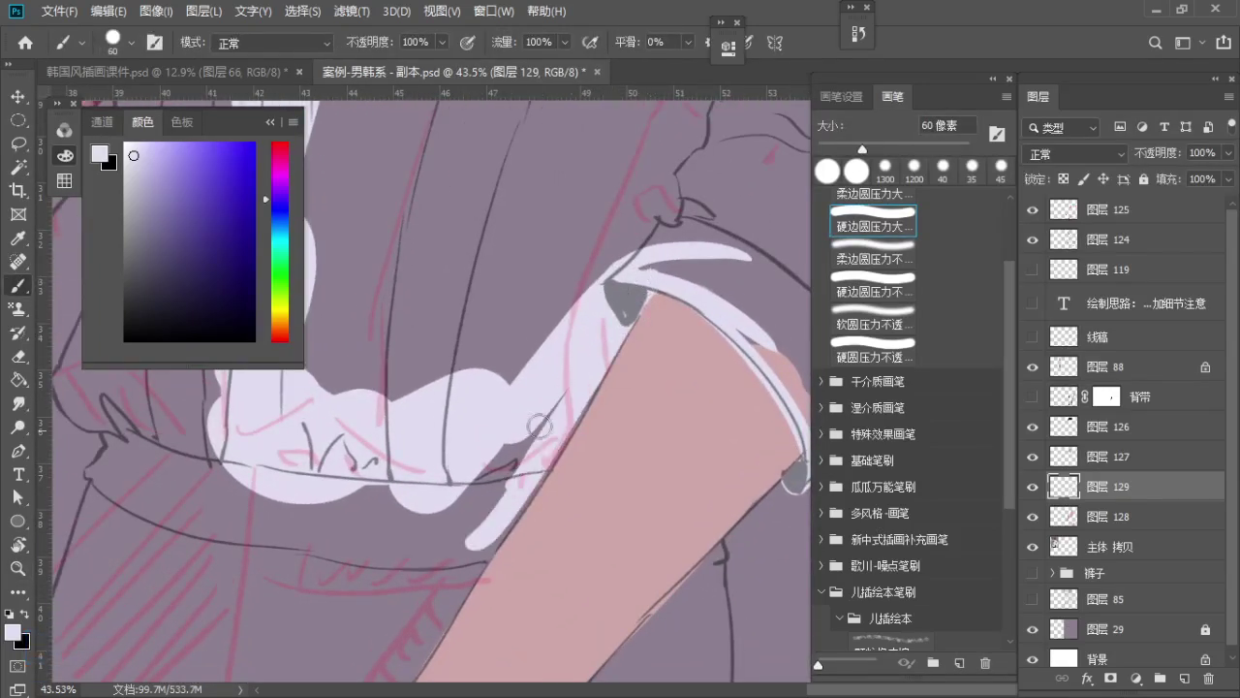
Thicken the lavender band between the hem and the forearm with a larger brush to close the shirt outline
key("z")
key("b")
key("bracketright")
key("bracketright")
mouse_move(574, 375)
left_mouse_down()
mouse_move(543, 378)
mouse_move(548, 403)
mouse_move(511, 464)
left_mouse_up()
key("z")
key("space")
key("b")
key("s")
key("s")
left_click_drag(540, 398, 506, 467)
key("b")
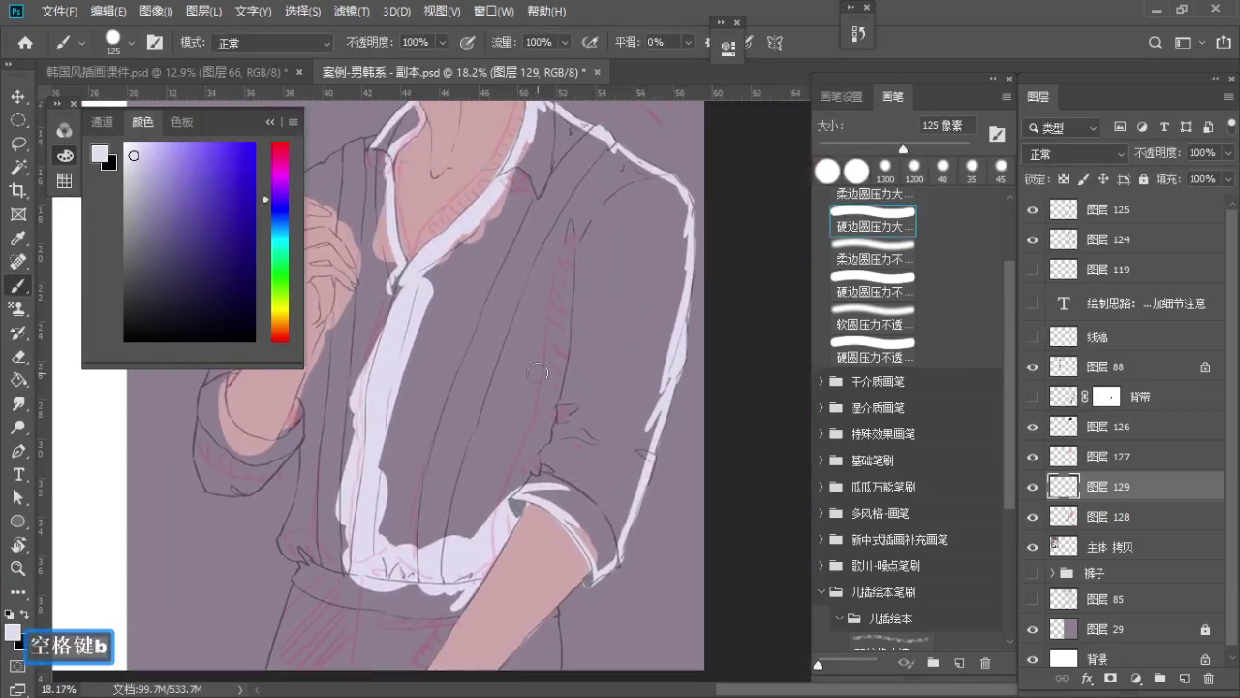
Fill the enclosed shirt front and sleeve with pale lavender using the Paint Bucket
key("g")
left_click(546, 251)
key("z")
mouse_move(559, 193)
left_mouse_down()
mouse_move(576, 195)
mouse_move(557, 195)
left_mouse_up()
Duplicate the filled shirt layer 图层 129 six times to build up its opacity
key("ctrl+j")
key("ctrl+j")
key("ctrl+j")
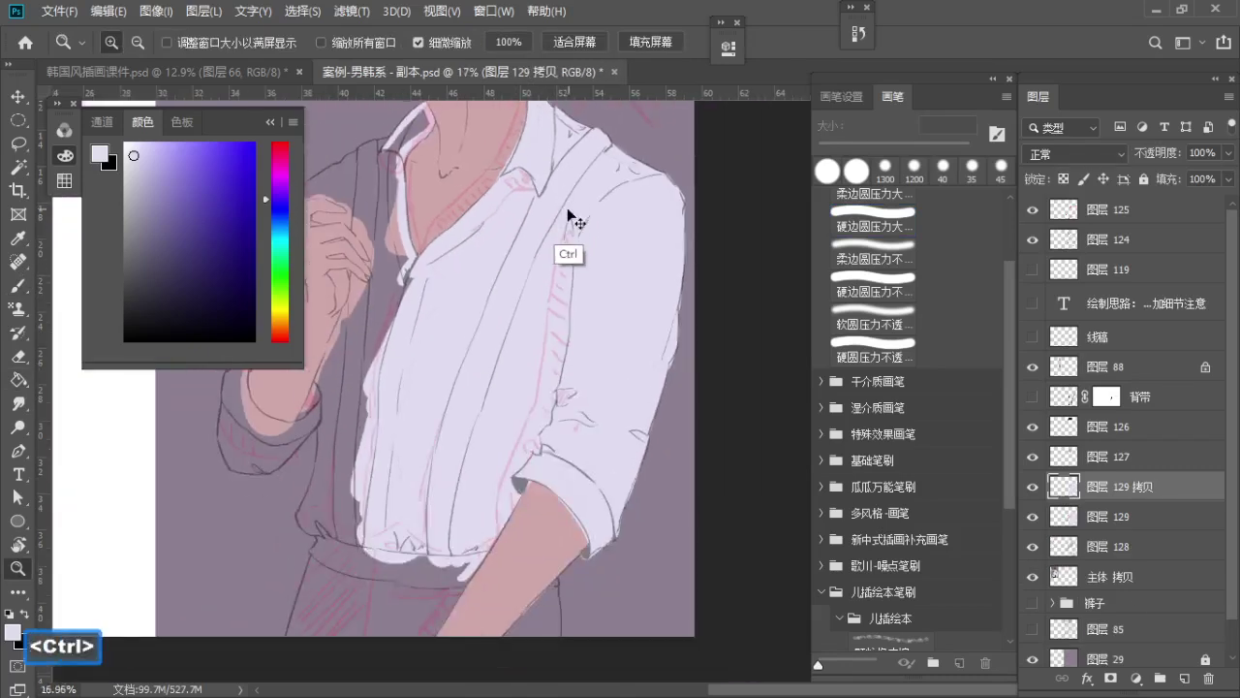
key("ctrl+j")
key("ctrl+j")
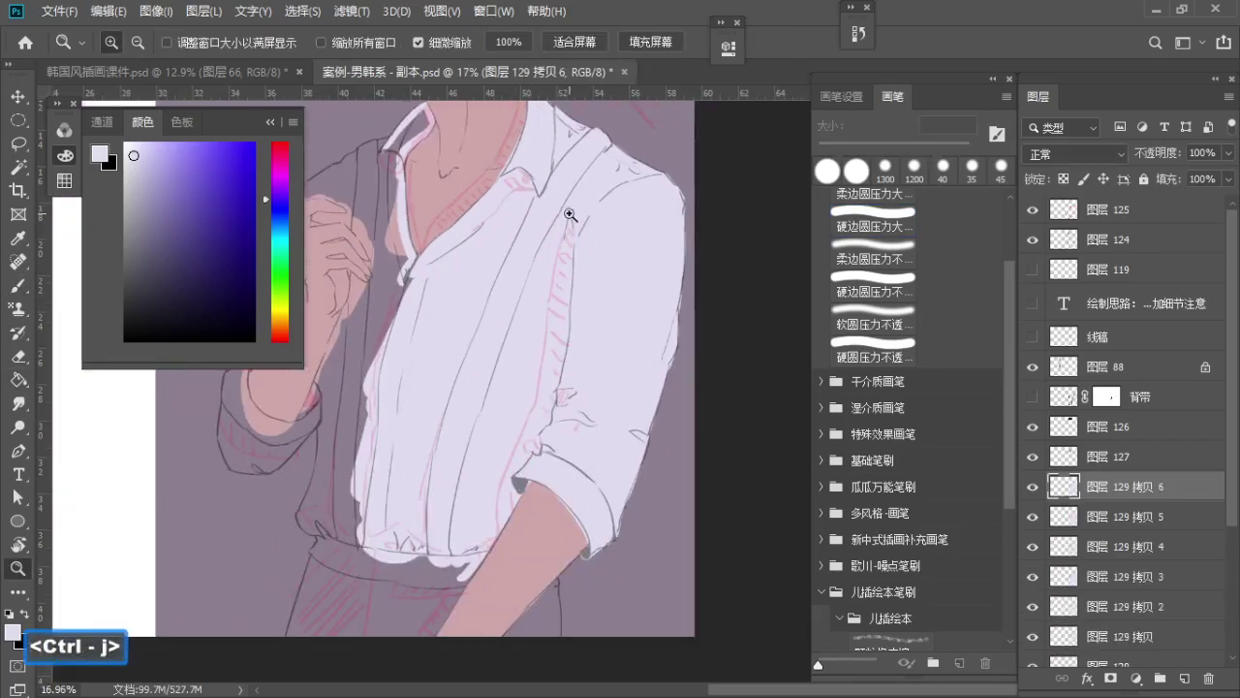
Merge the six duplicated shirt layers down into layer 图层 129
key("ctrl+e")
key("ctrl+e")
key("ctrl+e")
key("ctrl+e")
key("ctrl+e")
key("ctrl+e")
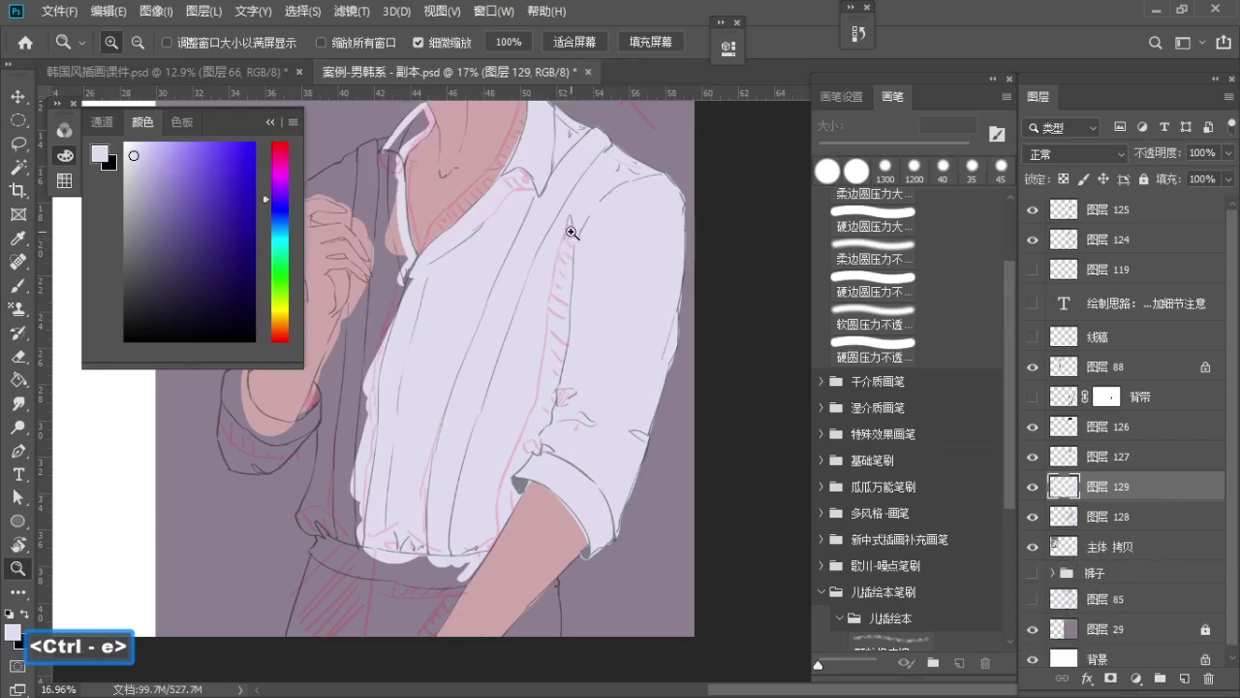
Brush pale lavender over the far side of the collar down to the shoulder at 80 px
key("z")
left_click_drag(592, 223, 550, 246)
left_click_drag(550, 246, 654, 305)
key("z")
left_click_drag(513, 203, 659, 268)
mouse_move(665, 272)
left_mouse_down()
mouse_move(641, 248)
mouse_move(680, 277)
left_mouse_up()
left_click_drag(587, 281, 718, 288)
key("b")
key("a")
key("a")
key("a")
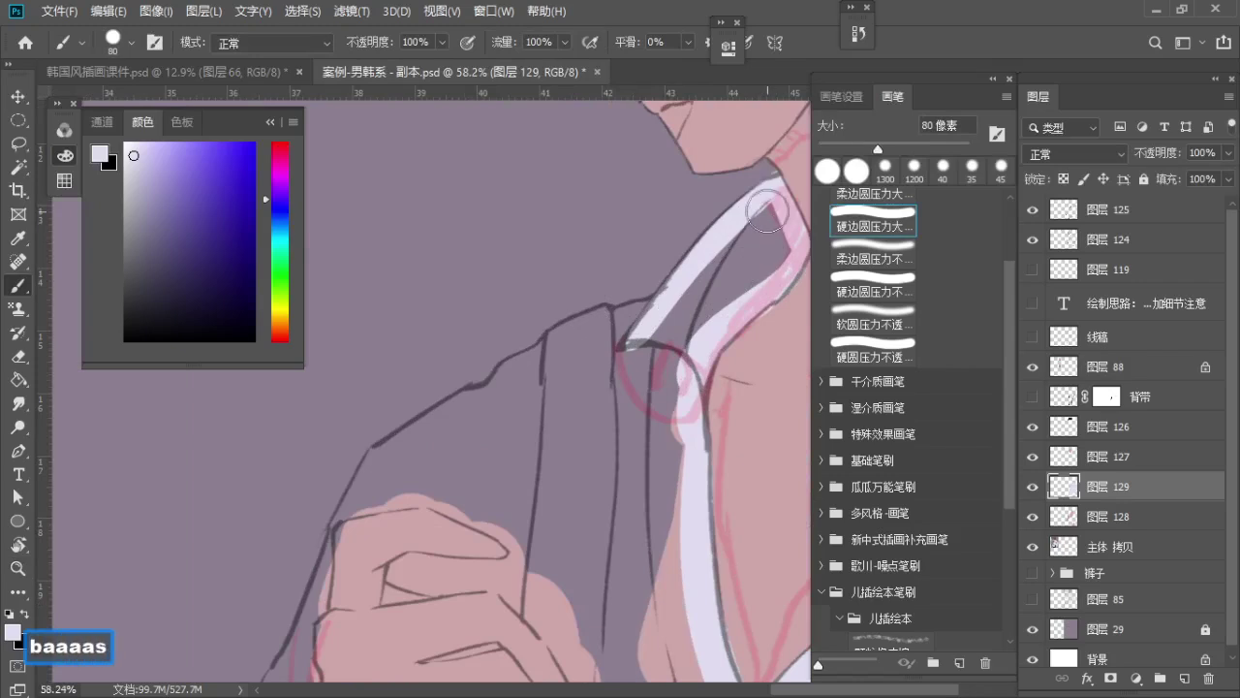
mouse_move(766, 209)
left_mouse_down()
mouse_move(752, 240)
mouse_move(765, 230)
mouse_move(780, 248)
mouse_move(738, 280)
mouse_move(751, 246)
mouse_move(647, 359)
mouse_move(683, 333)
mouse_move(712, 275)
mouse_move(625, 368)
left_mouse_up()
mouse_move(628, 345)
left_mouse_down()
mouse_move(687, 332)
mouse_move(677, 295)
mouse_move(622, 327)
left_mouse_up()
Brush pale lavender along the shoulder top from the collar and down the start of the armhole seam at 40 px
key("z")
key("b")
key("a")
key("ctrl+z")
key("a")
left_click_drag(734, 285, 606, 335)
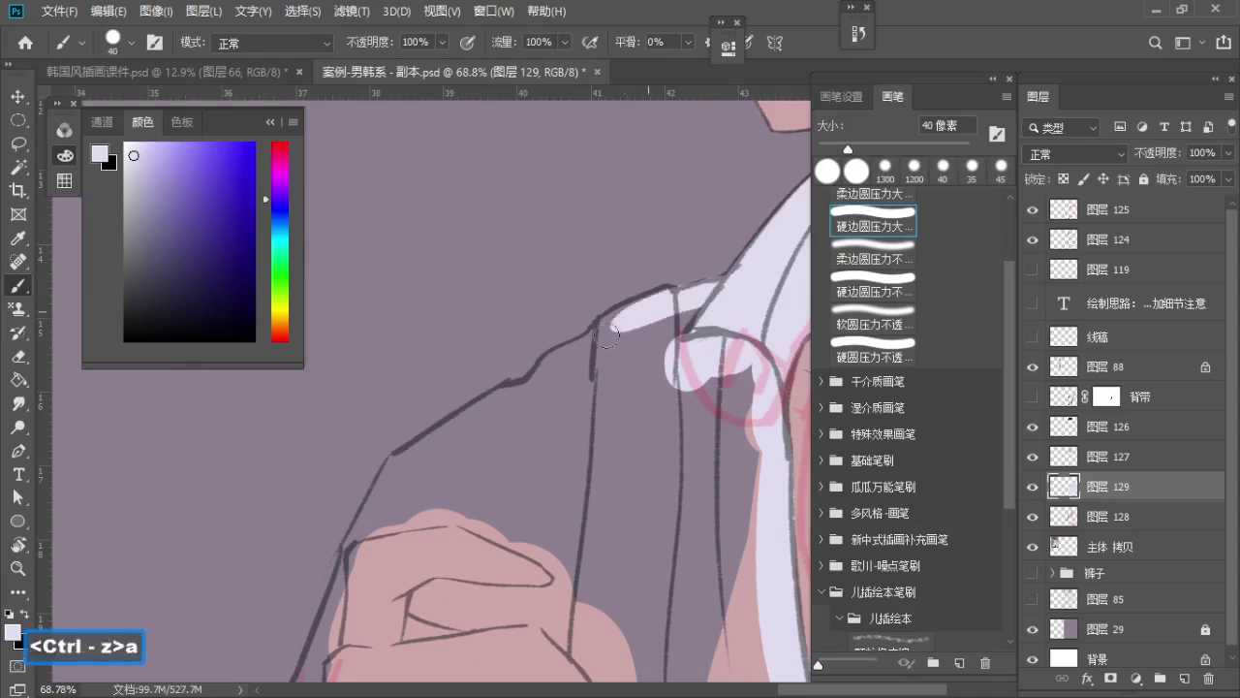
mouse_move(668, 296)
left_mouse_down()
mouse_move(624, 317)
mouse_move(594, 360)
left_mouse_up()
key("ctrl+z")
left_click_drag(669, 295, 597, 423)
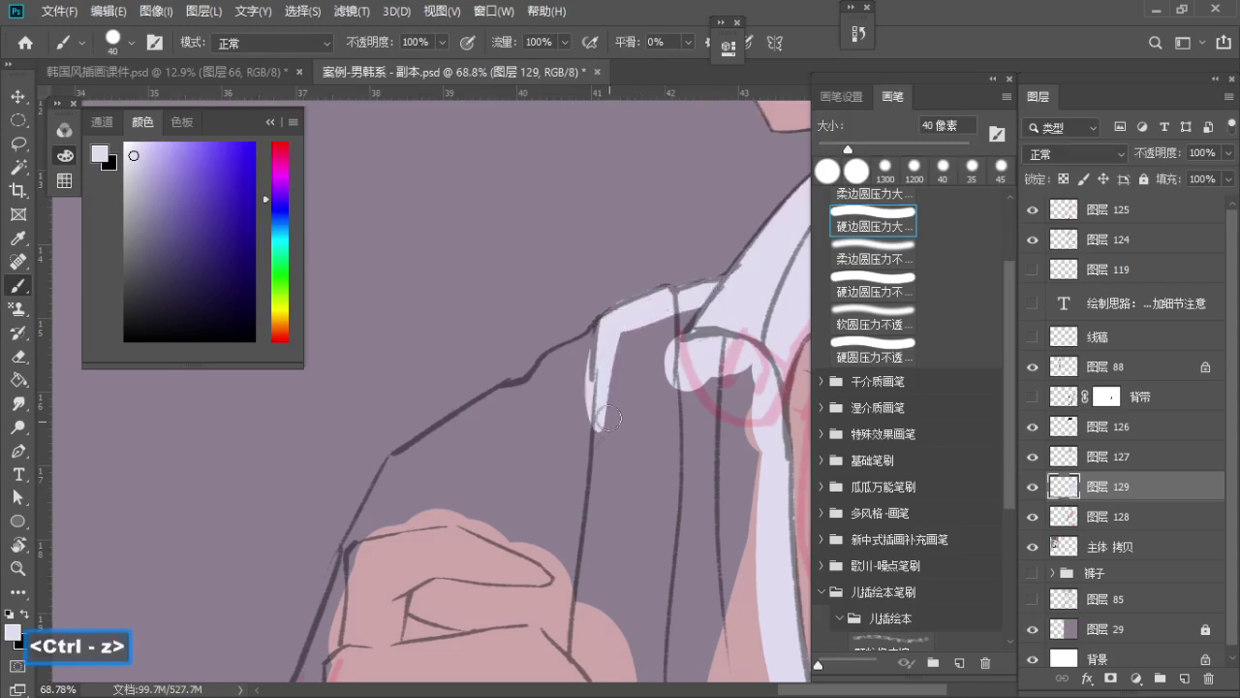
Continue the lavender edge inside the shoulder line art from the armhole seam down to the raised fist
key("space")
left_click_drag(595, 366, 659, 305)
mouse_move(673, 263)
left_mouse_down()
mouse_move(576, 362)
mouse_move(598, 322)
mouse_move(533, 362)
mouse_move(620, 302)
mouse_move(540, 352)
left_mouse_up()
key("ctrl+z")
key("ctrl+z")
mouse_move(639, 278)
left_mouse_down()
mouse_move(523, 354)
mouse_move(496, 410)
mouse_move(573, 300)
mouse_move(534, 355)
left_mouse_up()
key("space")
key("a")
key("a")
key("ctrl+z")
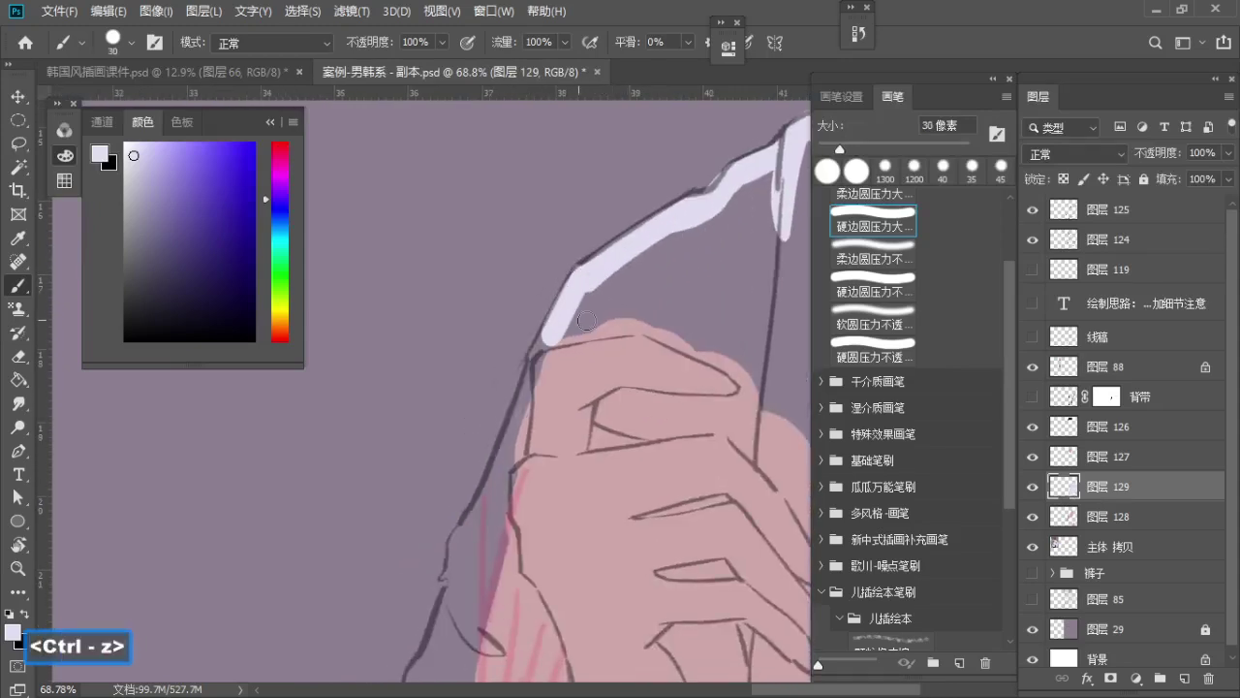
left_click(1110, 465)
left_click(1104, 519)
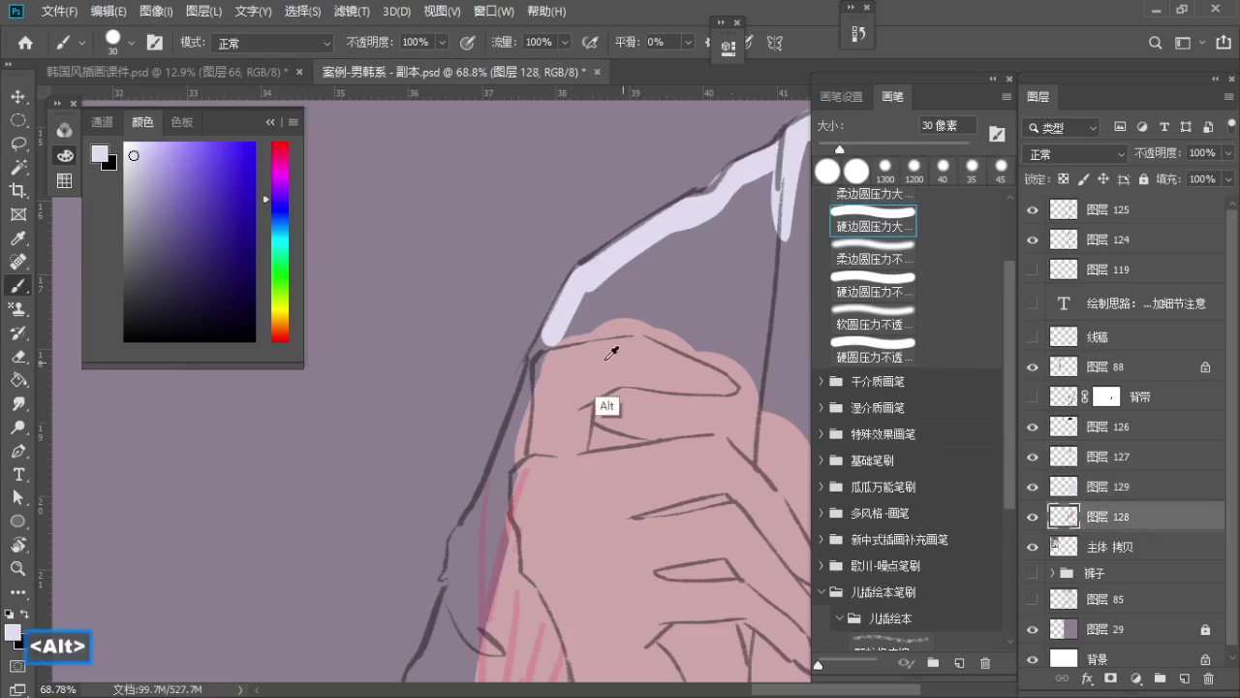
left_click(576, 404, "alt")
key("alt+bracketright")
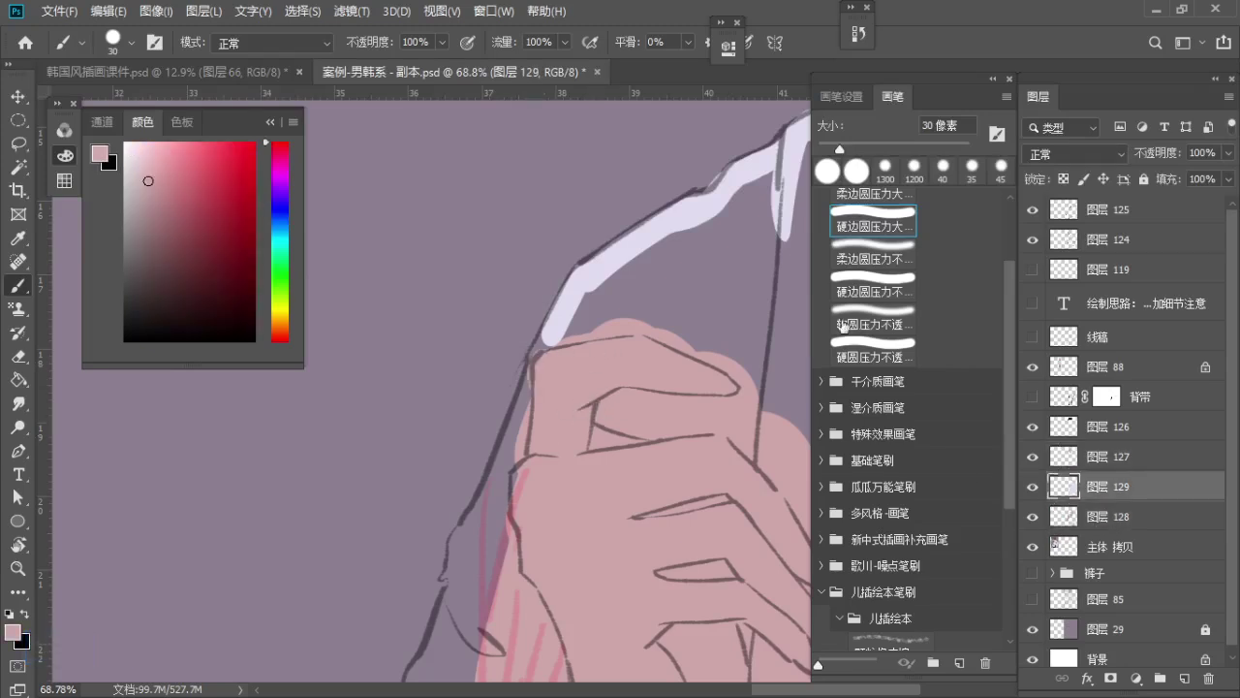
left_click(549, 339, "alt")
Brush lavender along the top of the fist and start the thin sleeve edge beside it at 15 to 20 px
key("bracketleft")
key("ctrl+z")
key("bracketright")
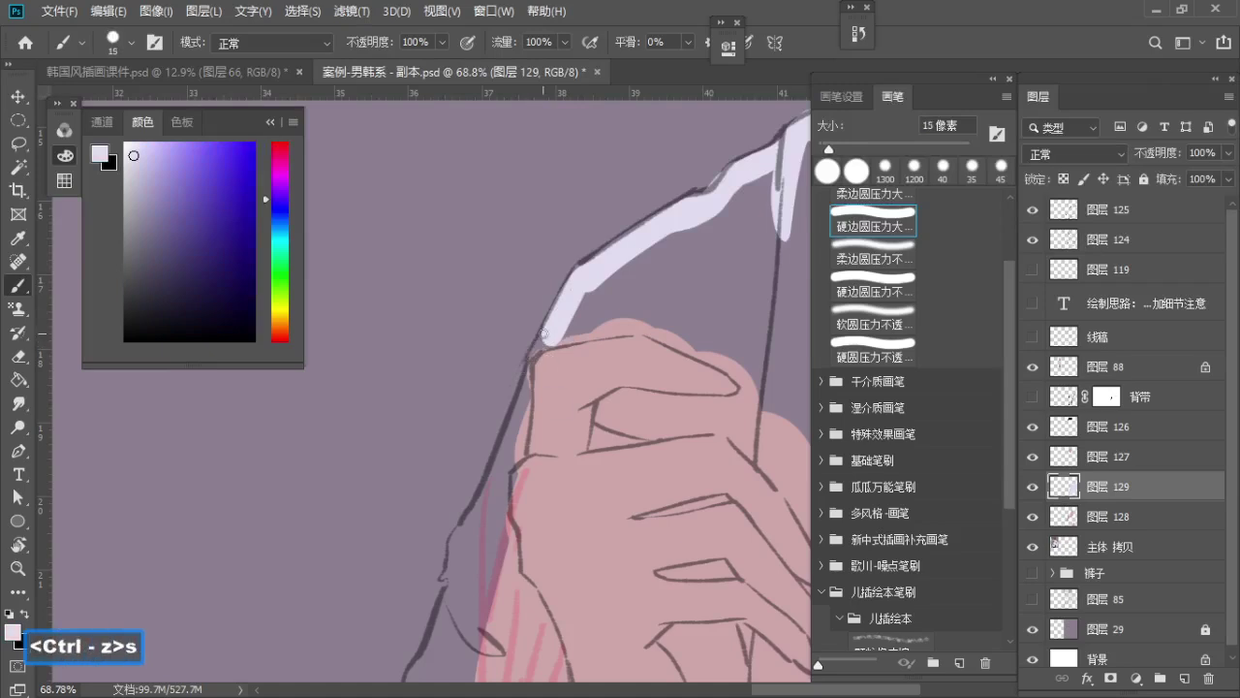
key("ctrl+z")
key("bracketright")
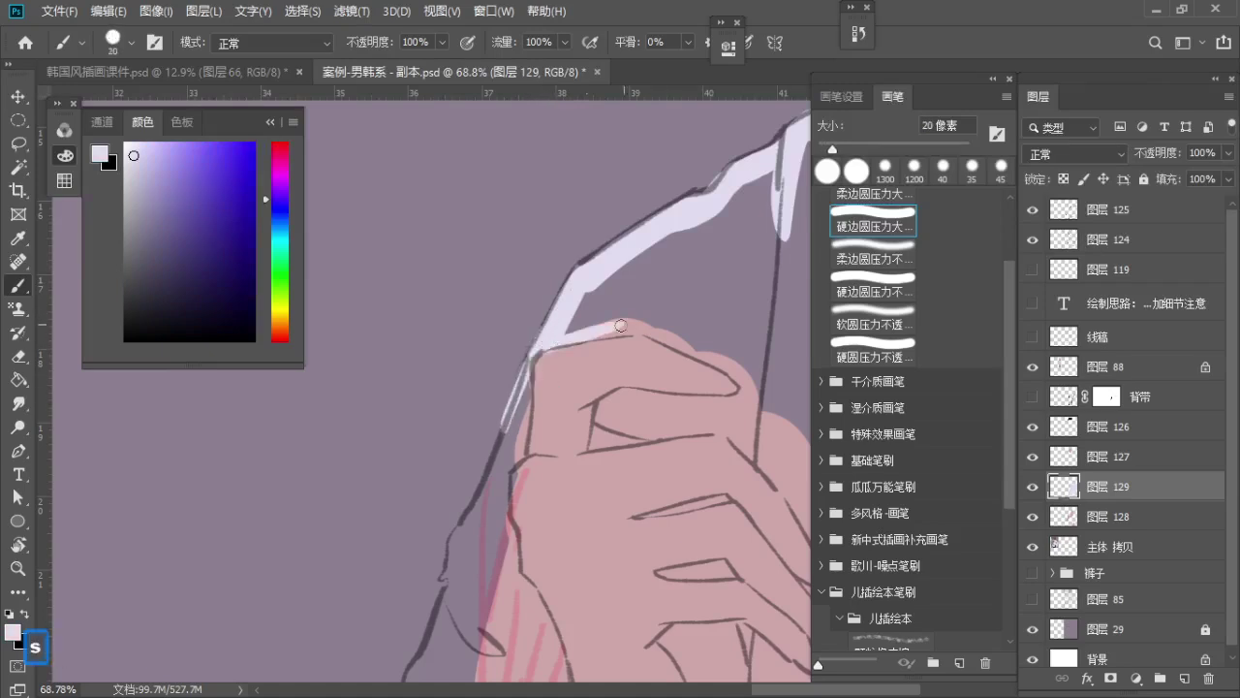
key("ctrl+z")
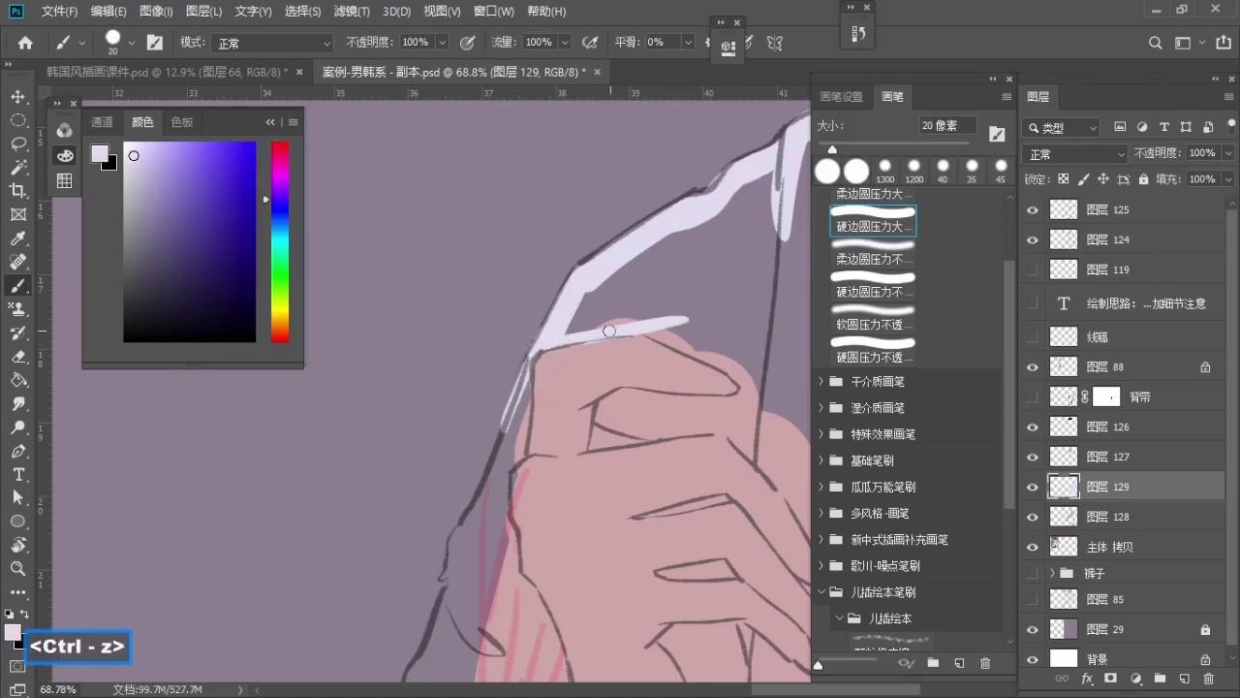
key("ctrl+z")
left_click_drag(539, 342, 653, 322)
key("space")
mouse_move(546, 369)
left_mouse_down()
mouse_move(579, 299)
mouse_move(590, 319)
left_mouse_up()
Fill the narrow sleeve strip between the outer line and the side of the fist with lavender, starting at 15 px
key("z")
key("a")
key("a")
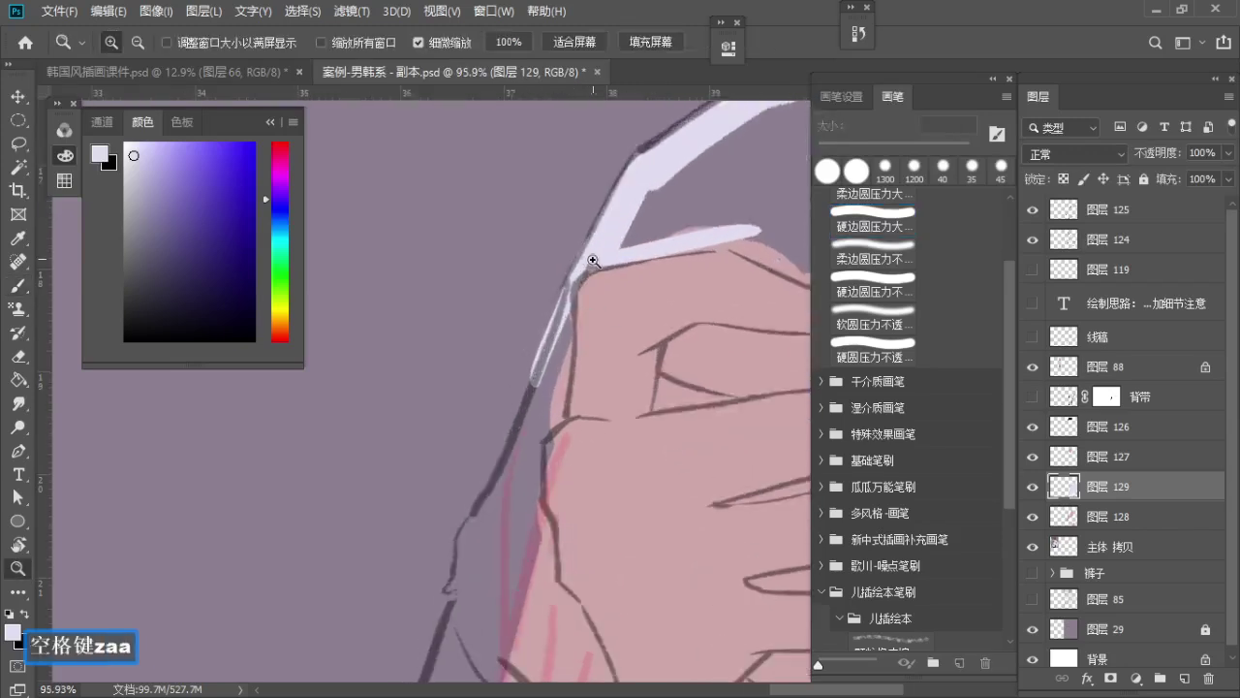
key("b")
key("a")
key("ctrl+z")
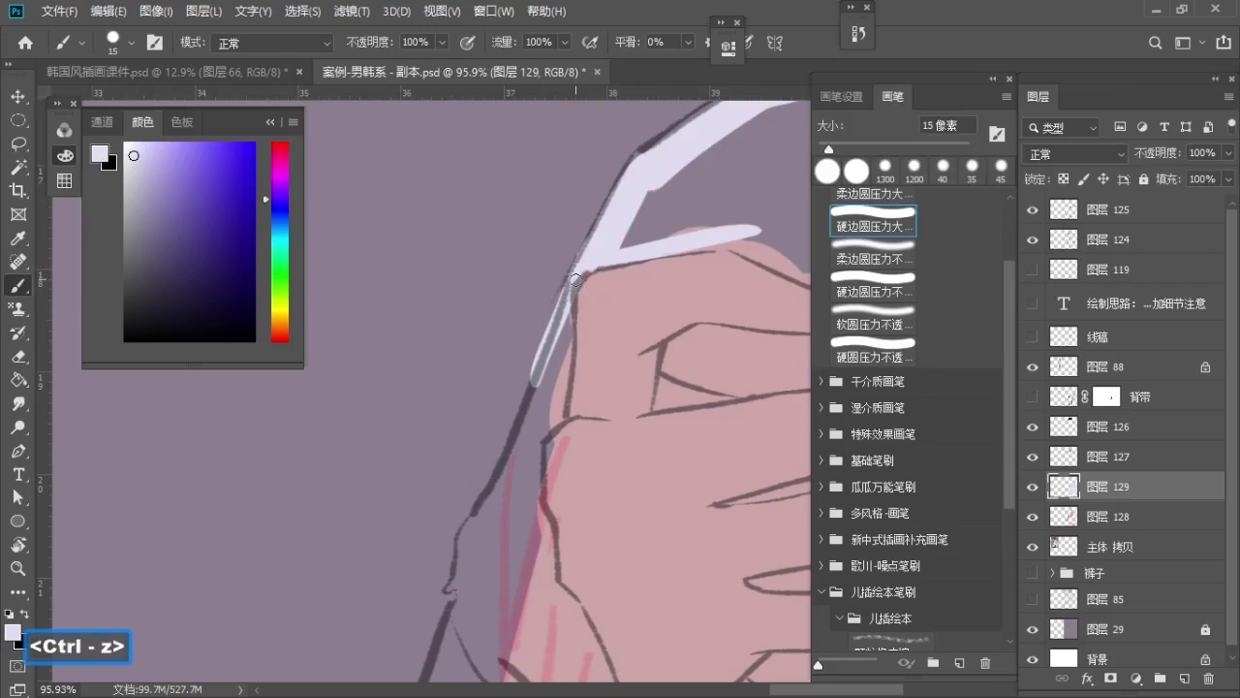
key("ctrl+z")
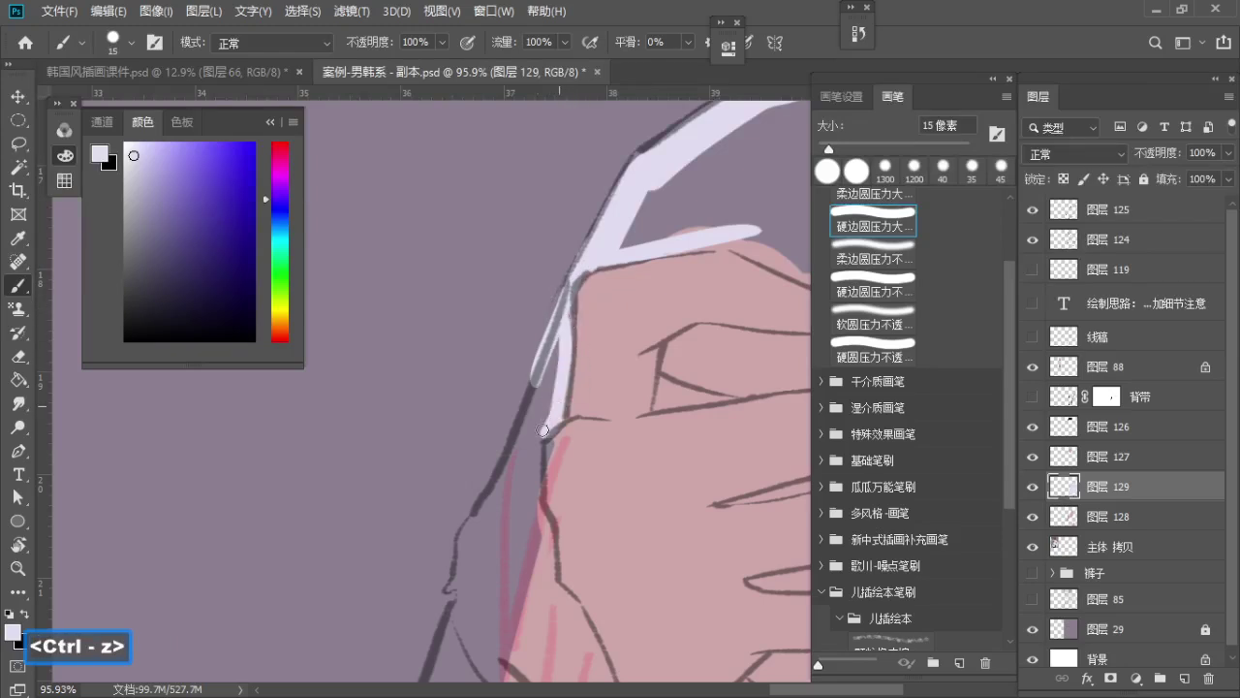
key("space")
left_click_drag(543, 430, 572, 353)
key("s")
key("s")
left_click_drag(579, 272, 525, 436)
Extend the lavender edge down the outer sleeve line past the elbow-side fold at 30 px
key("z")
left_click_drag(560, 331, 546, 337)
key("space")
mouse_move(550, 337)
left_mouse_down()
mouse_move(565, 287)
mouse_move(519, 427)
mouse_move(525, 401)
mouse_move(516, 478)
mouse_move(540, 380)
mouse_move(469, 519)
left_mouse_up()
key("b")
key("s")
key("ctrl+z")
key("a")
key("space")
key("s")
key("space")
left_click_drag(515, 446, 571, 293)
left_click_drag(541, 331, 530, 386)
key("ctrl+z")
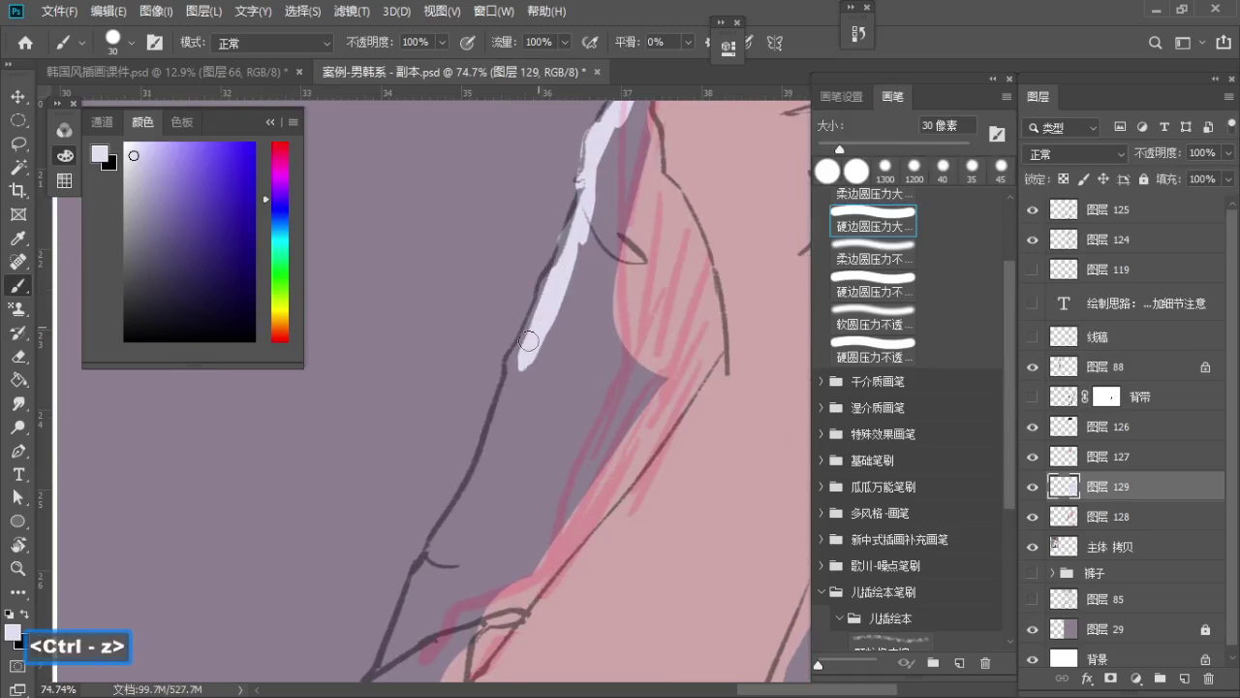
Brush lavender down the rest of the outer sleeve line to the rolled cuff at 30 px
left_click_drag(539, 307, 506, 479)
key("ctrl+space")
left_click_drag(519, 399, 503, 396)
key("space")
mouse_move(503, 395)
left_mouse_down()
mouse_move(525, 319)
mouse_move(484, 460)
mouse_move(535, 301)
left_mouse_up()
key("b")
key("space")
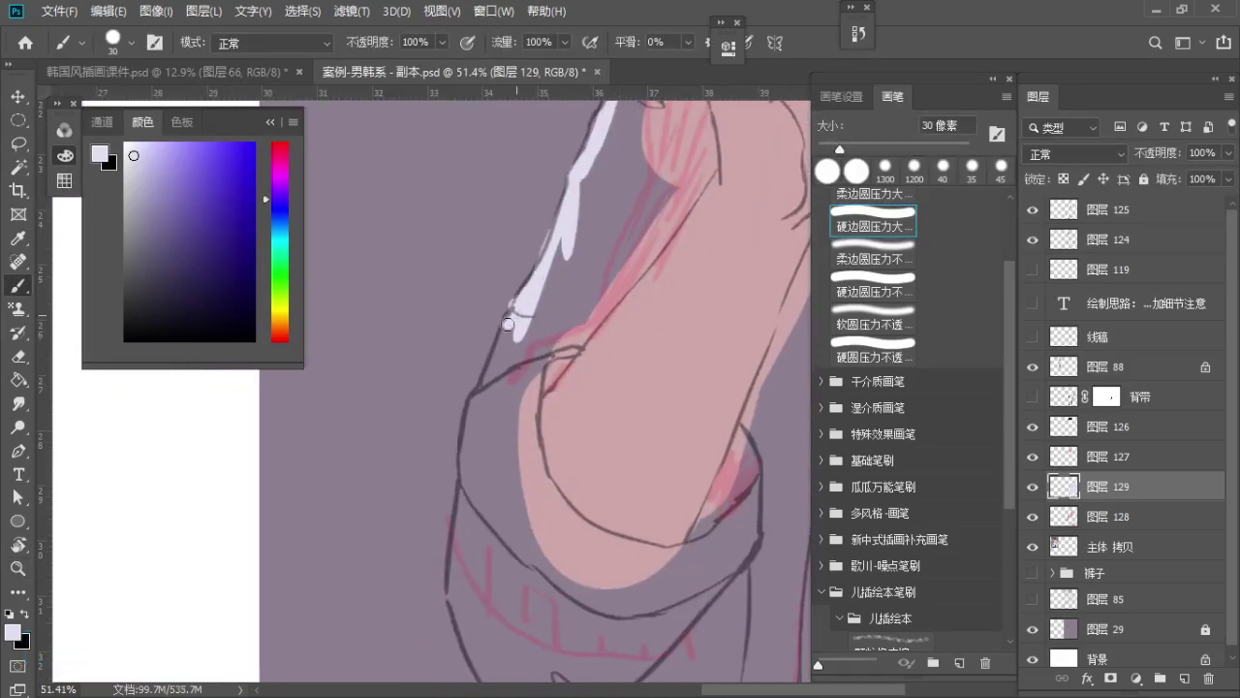
mouse_move(490, 373)
left_mouse_down()
mouse_move(476, 405)
mouse_move(493, 335)
left_mouse_up()
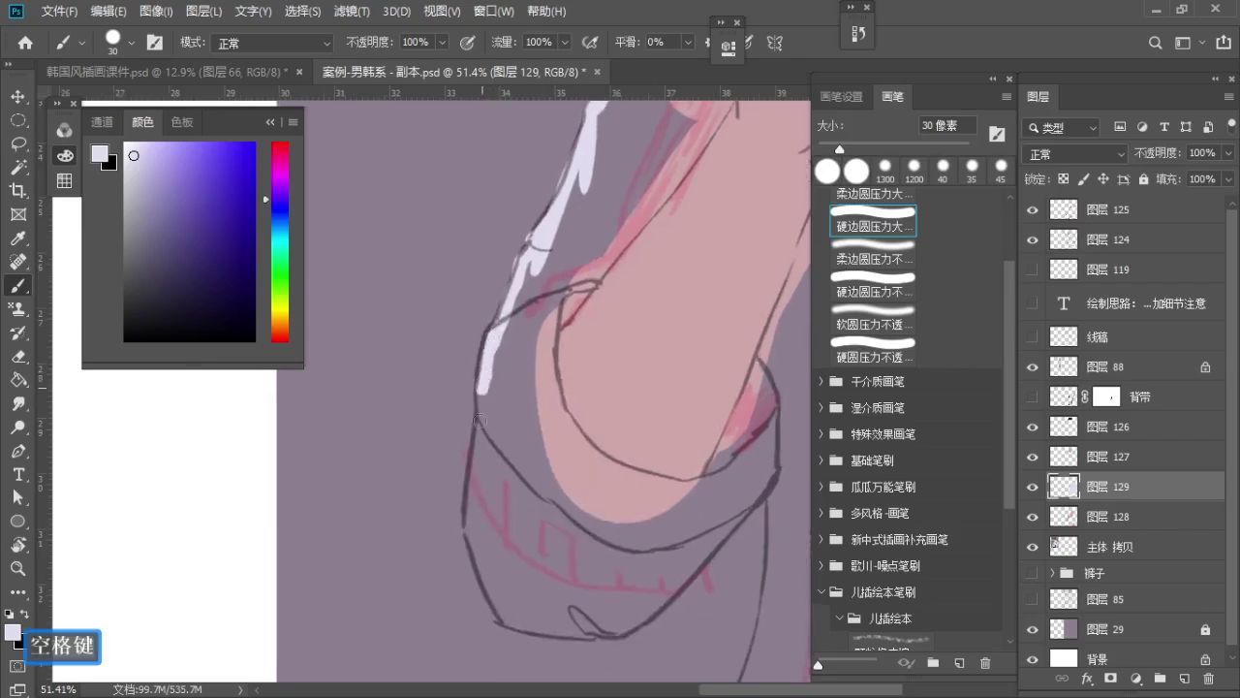
Outline the rolled cuff in lavender along its outer side, bottom edge and inner side at 30 px
left_click_drag(483, 389, 475, 471)
mouse_move(477, 495)
left_mouse_down()
mouse_move(482, 418)
mouse_move(469, 481)
left_mouse_up()
key("ctrl+z")
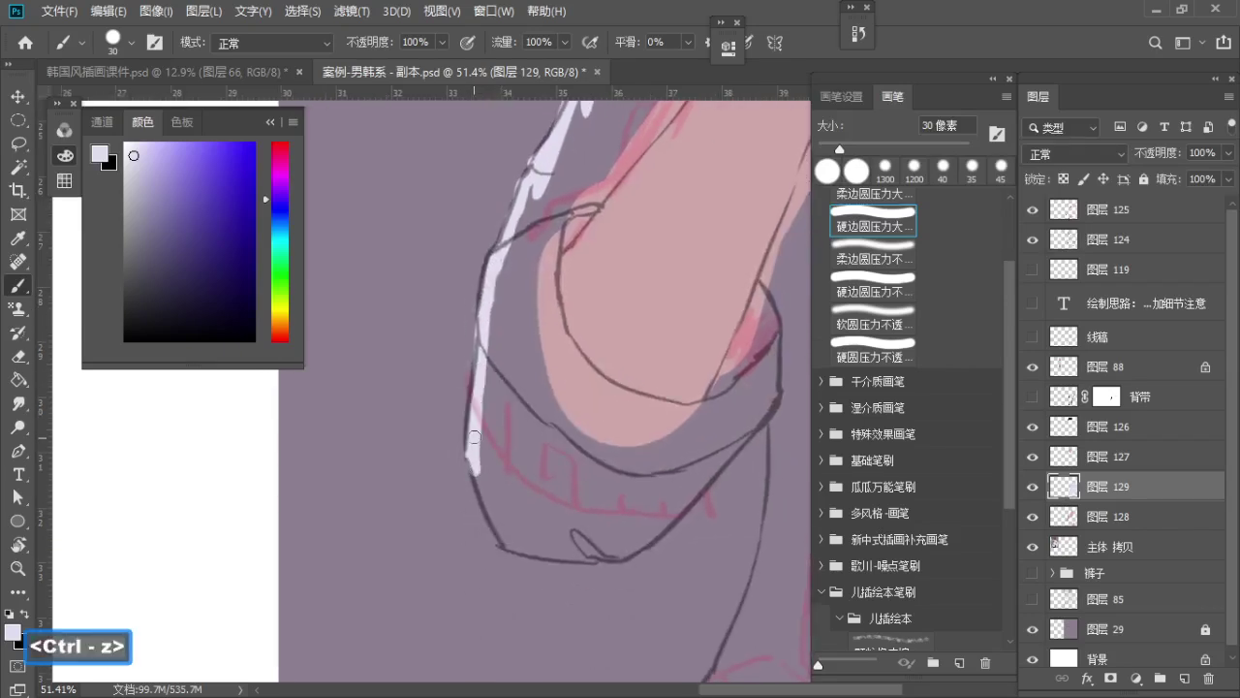
left_click_drag(497, 521, 515, 552)
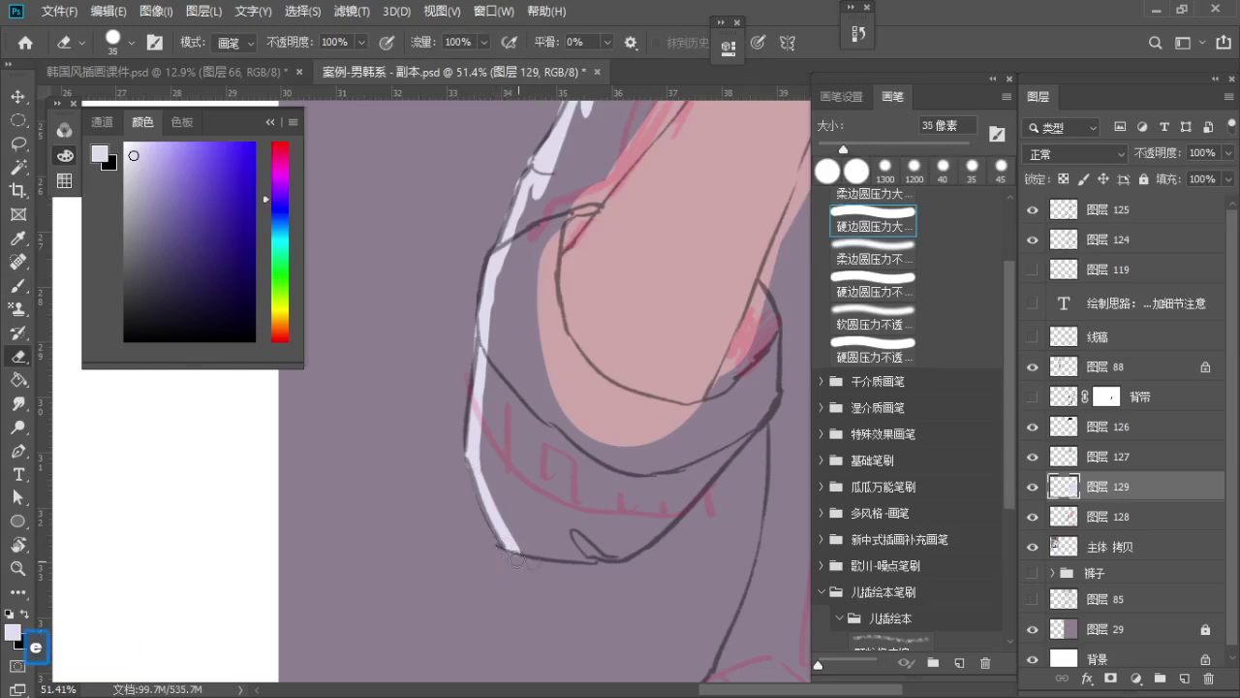
key("ctrl+z")
mouse_move(626, 538)
left_mouse_down()
mouse_move(562, 533)
mouse_move(689, 426)
mouse_move(659, 451)
left_mouse_up()
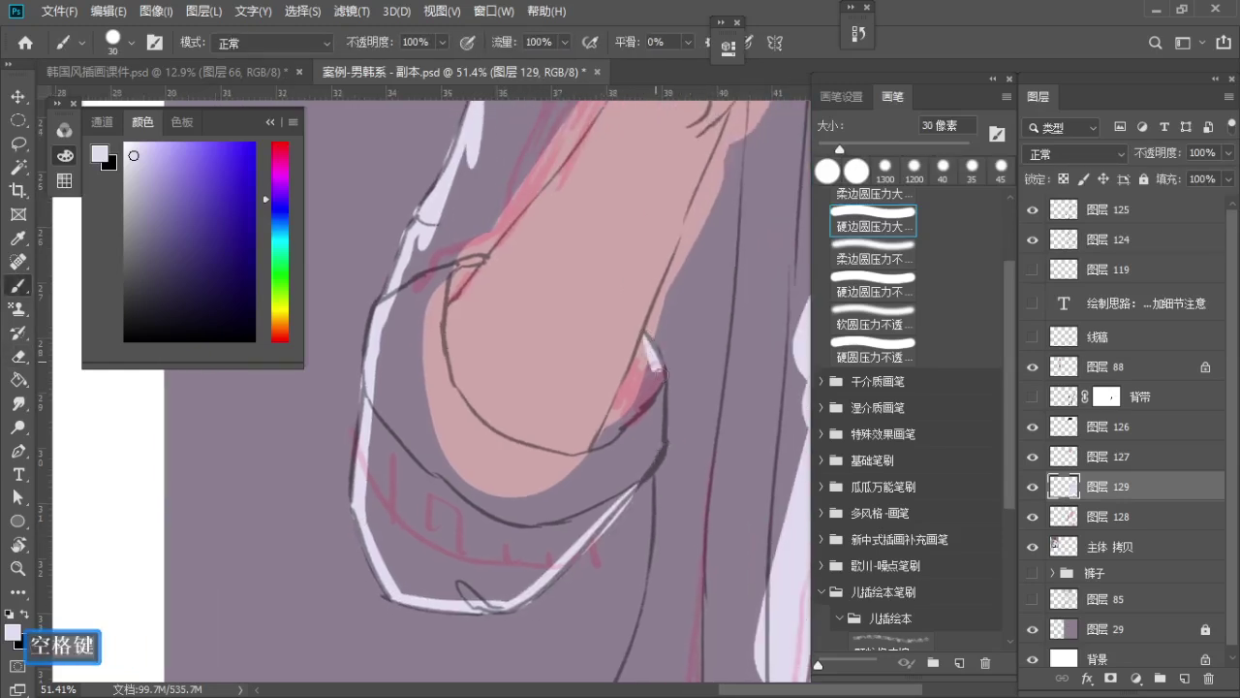
mouse_move(656, 369)
left_mouse_down()
mouse_move(649, 449)
mouse_move(611, 506)
left_mouse_up()
Brush lavender along the forearm line inside the cuff opening's body-side corner at 25 px
key("z")
left_click_drag(650, 409, 675, 409)
key("b")
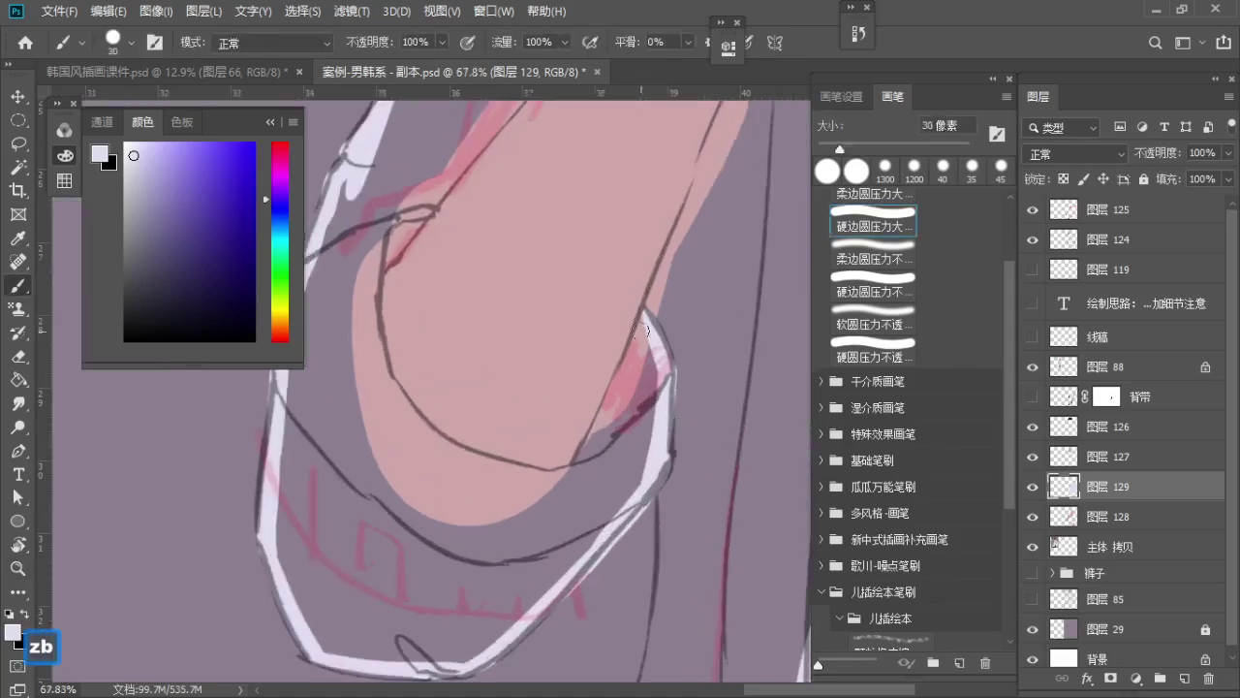
key("[")
left_click_drag(644, 314, 588, 461)
key("ctrl+z")
left_click_drag(647, 308, 567, 532)
key("ctrl+z")
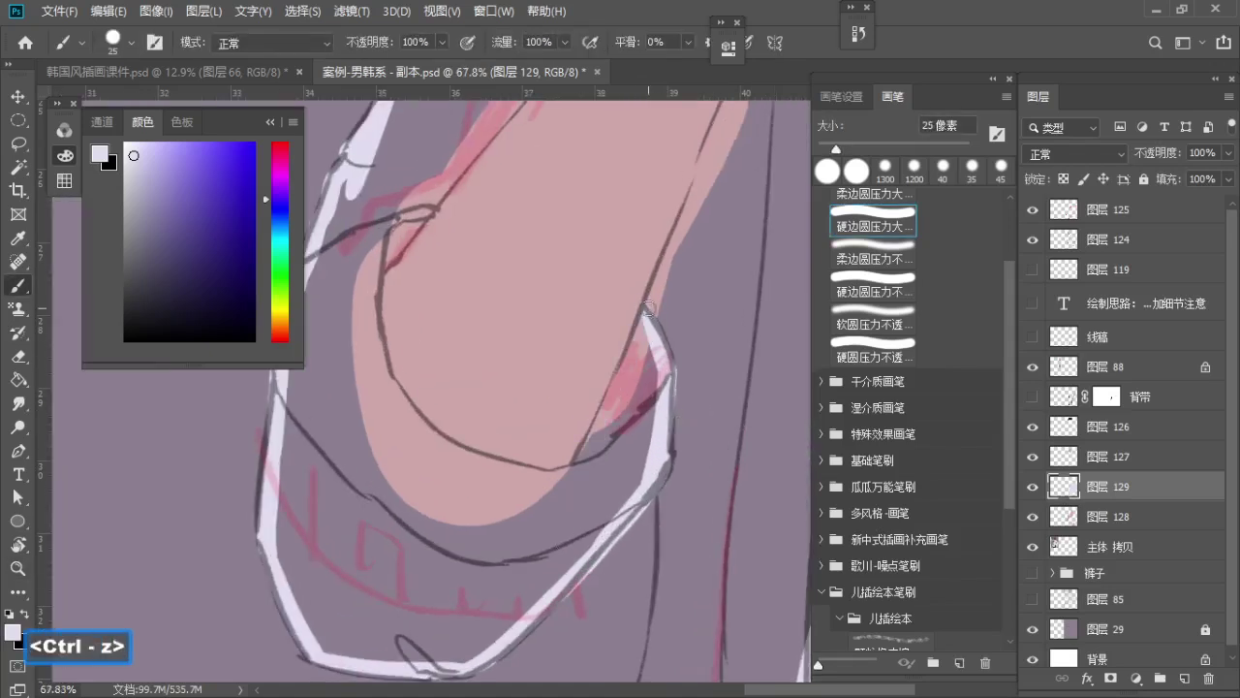
left_click_drag(647, 308, 564, 506)
left_click_drag(598, 418, 670, 429)
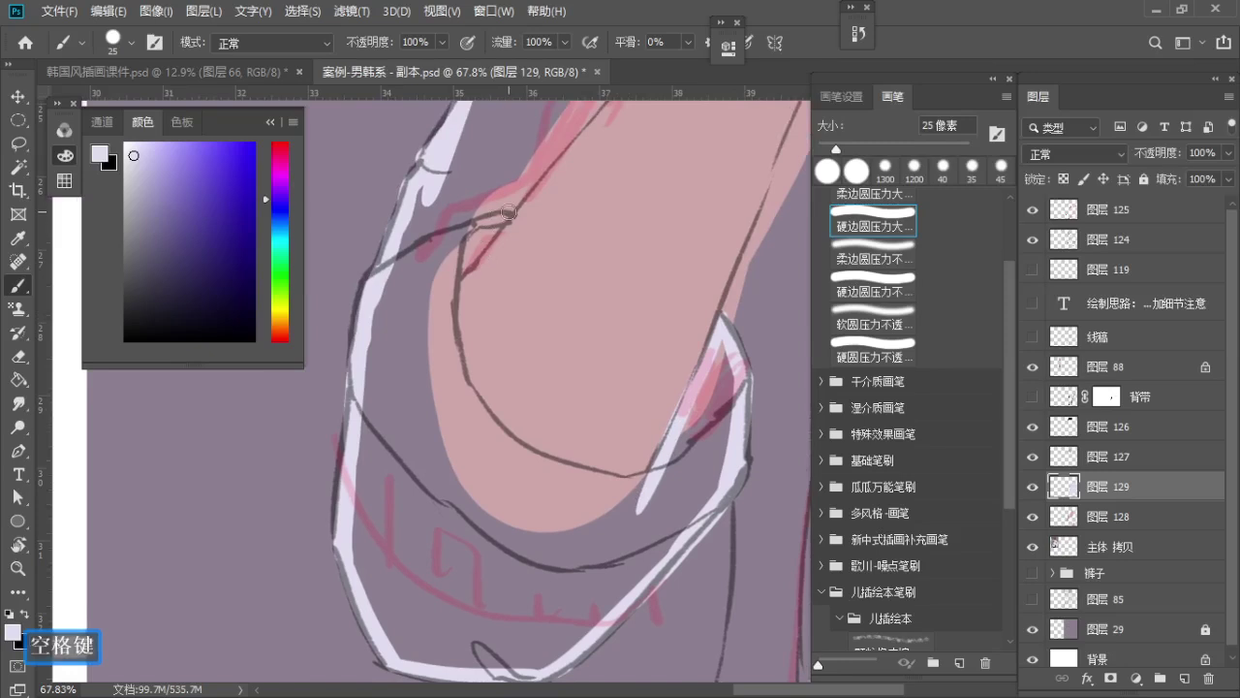
Brush the upper part of the cuff opening's curved rim in lavender along the forearm at 25 px, redoing poor strokes
key("ctrl+z")
mouse_move(509, 212)
left_mouse_down()
mouse_move(444, 302)
mouse_move(458, 284)
mouse_move(448, 290)
mouse_move(494, 427)
mouse_move(662, 480)
left_mouse_up()
key("ctrl+z")
key("ctrl+z")
key("ctrl+z")
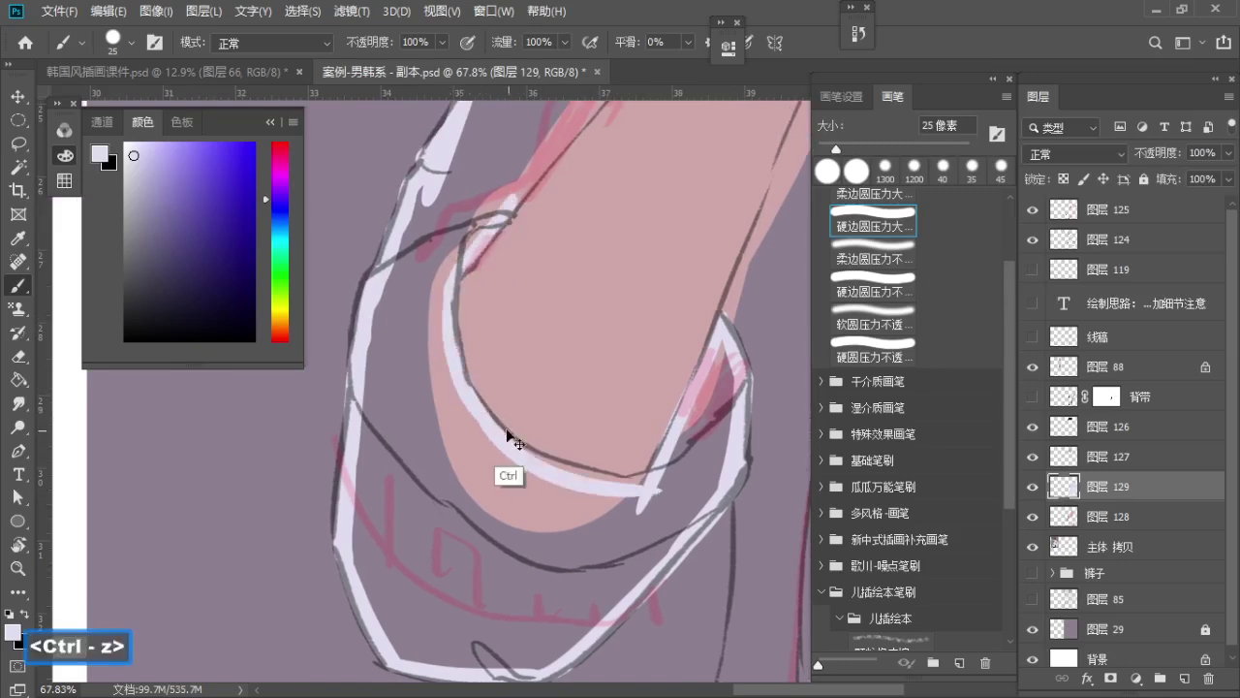
left_click_drag(487, 417, 674, 471)
key("ctrl+z")
mouse_move(476, 391)
left_mouse_down()
mouse_move(679, 494)
mouse_move(595, 486)
mouse_move(680, 494)
mouse_move(674, 485)
left_mouse_up()
key("ctrl+z")
key("ctrl+z")
key("ctrl+z")
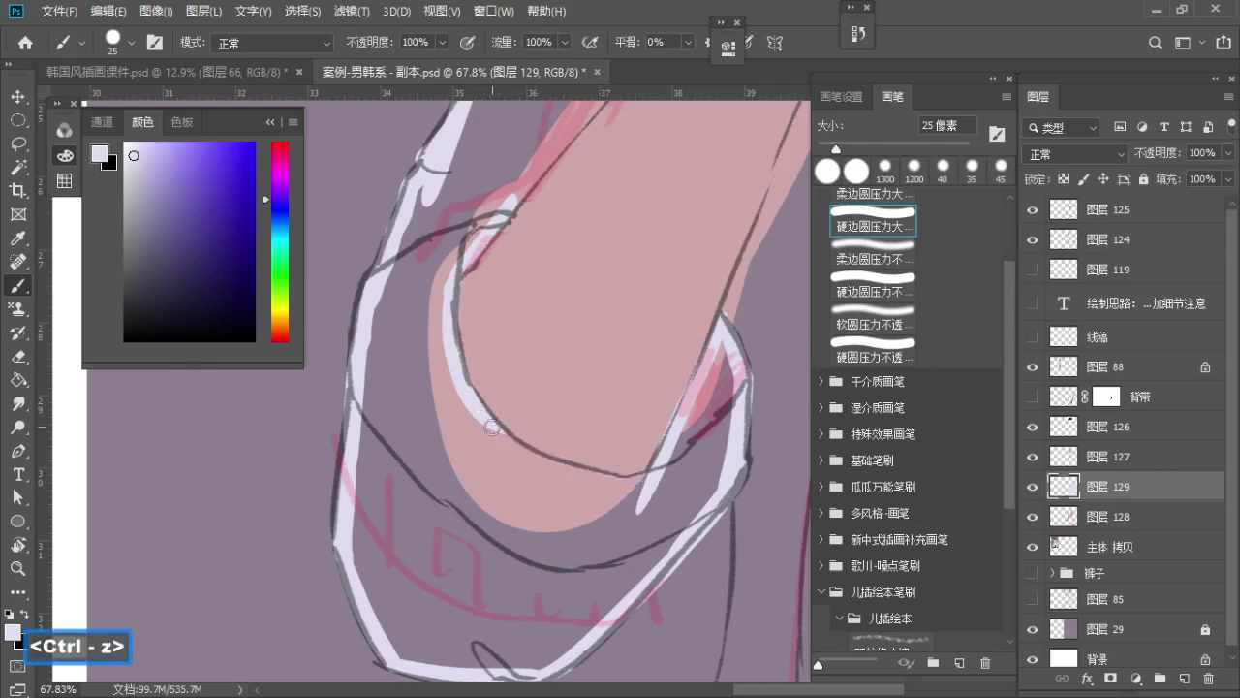
Complete the lavender curve along the bottom of the cuff opening's rim, joining it to the body-side edge
left_click_drag(485, 415, 663, 485)
key("ctrl+z")
left_click_drag(484, 413, 663, 482)
key("z")
left_click_drag(542, 455, 660, 474)
mouse_move(661, 475)
left_mouse_down()
mouse_move(540, 503)
mouse_move(603, 498)
left_mouse_up()
key("b")
key("s")
key("ctrl+z")
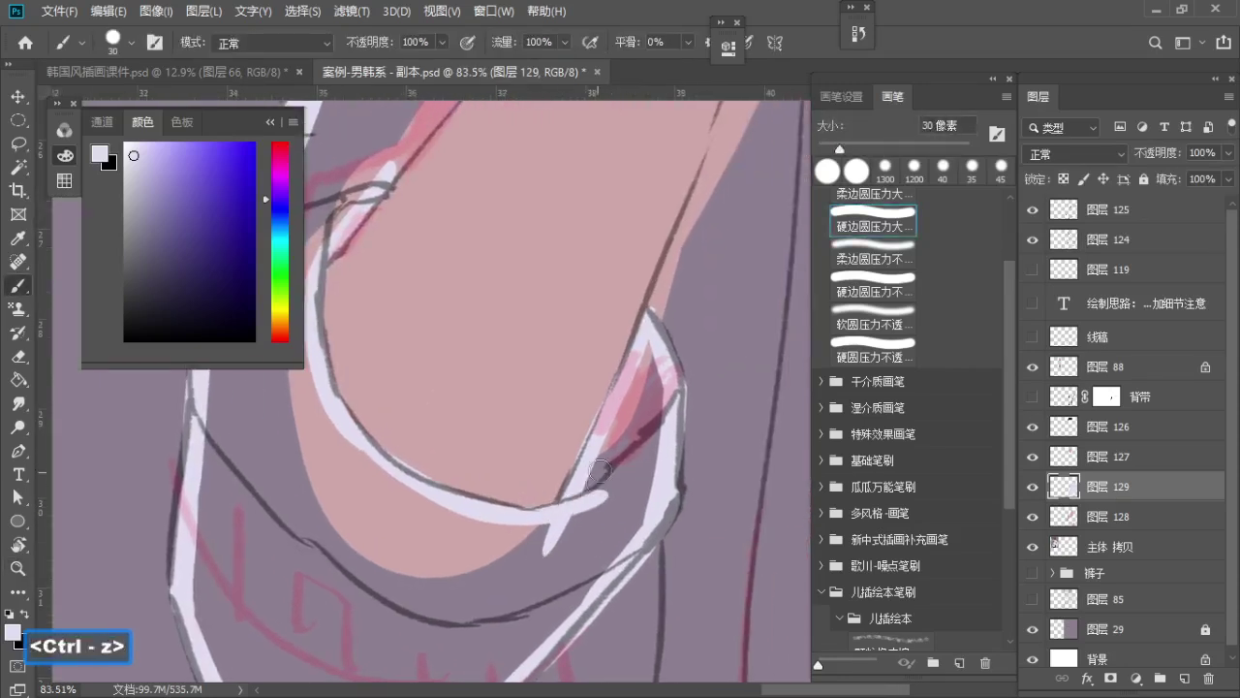
Clean up the lavender where the sleeve edge meets the knuckle corner, using the Eraser at 15 px
key("z")
mouse_move(624, 438)
left_mouse_down()
mouse_move(587, 421)
mouse_move(554, 542)
left_mouse_up()
scroll(545, 463, "up", 2)
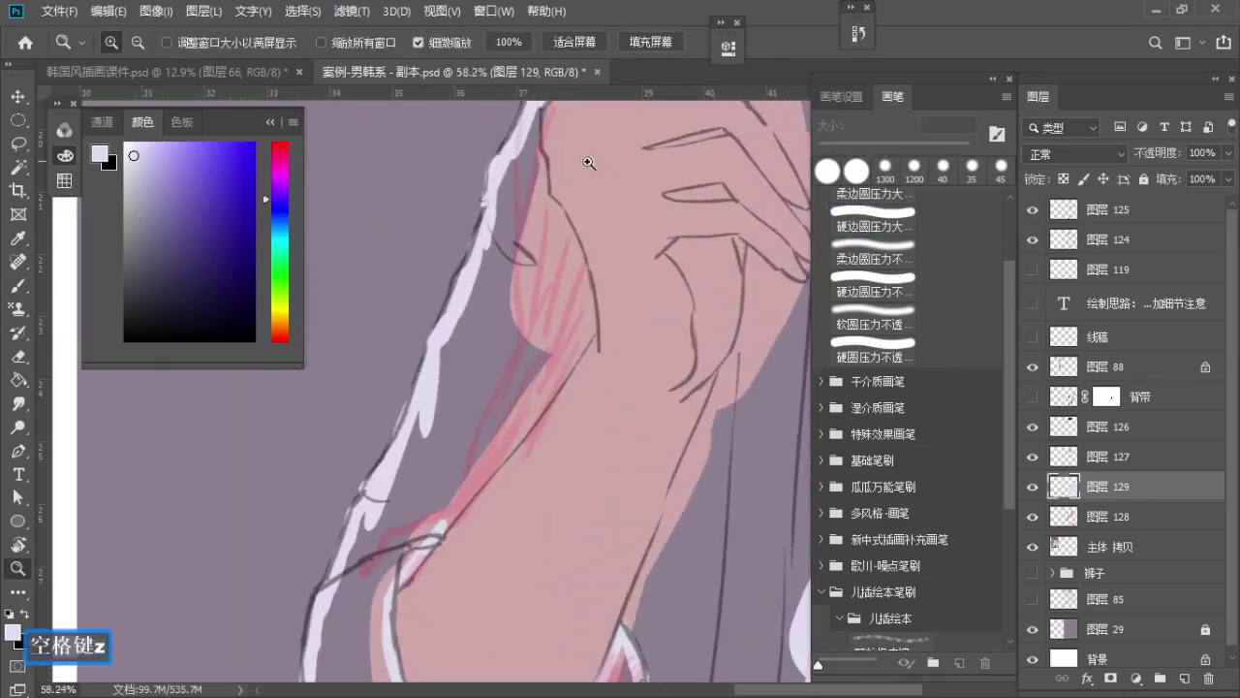
scroll(584, 203, "up", 3)
key("b")
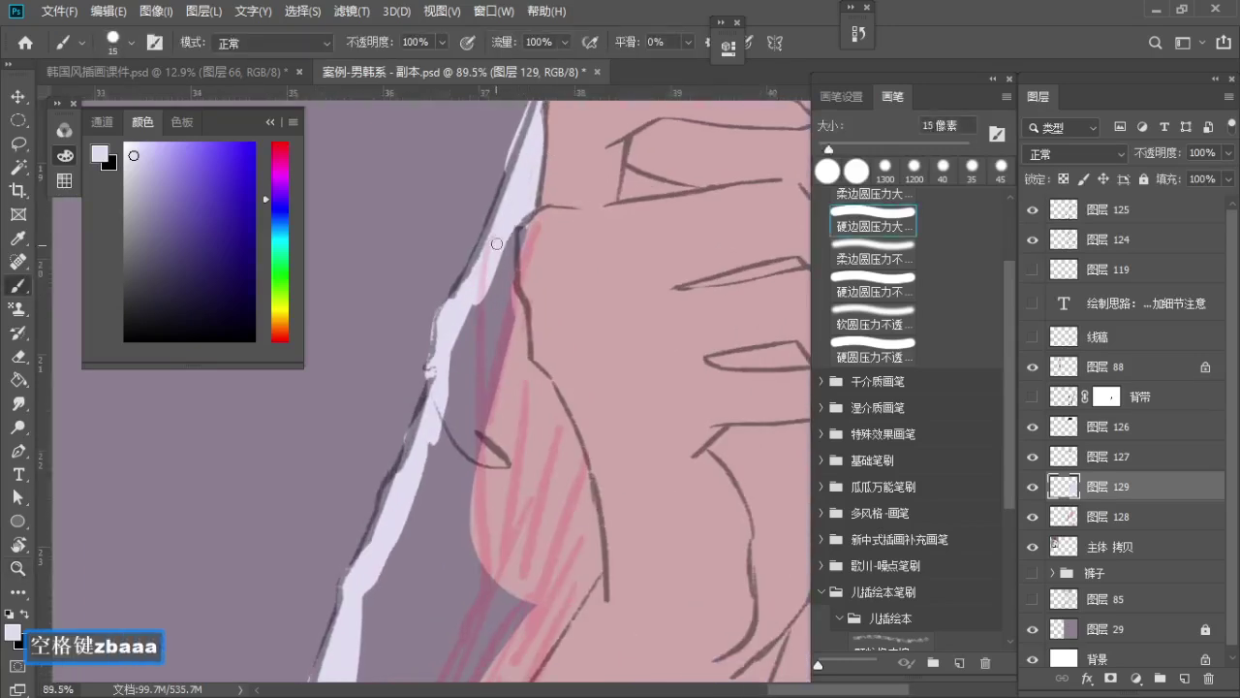
key("ctrl+z")
key("e")
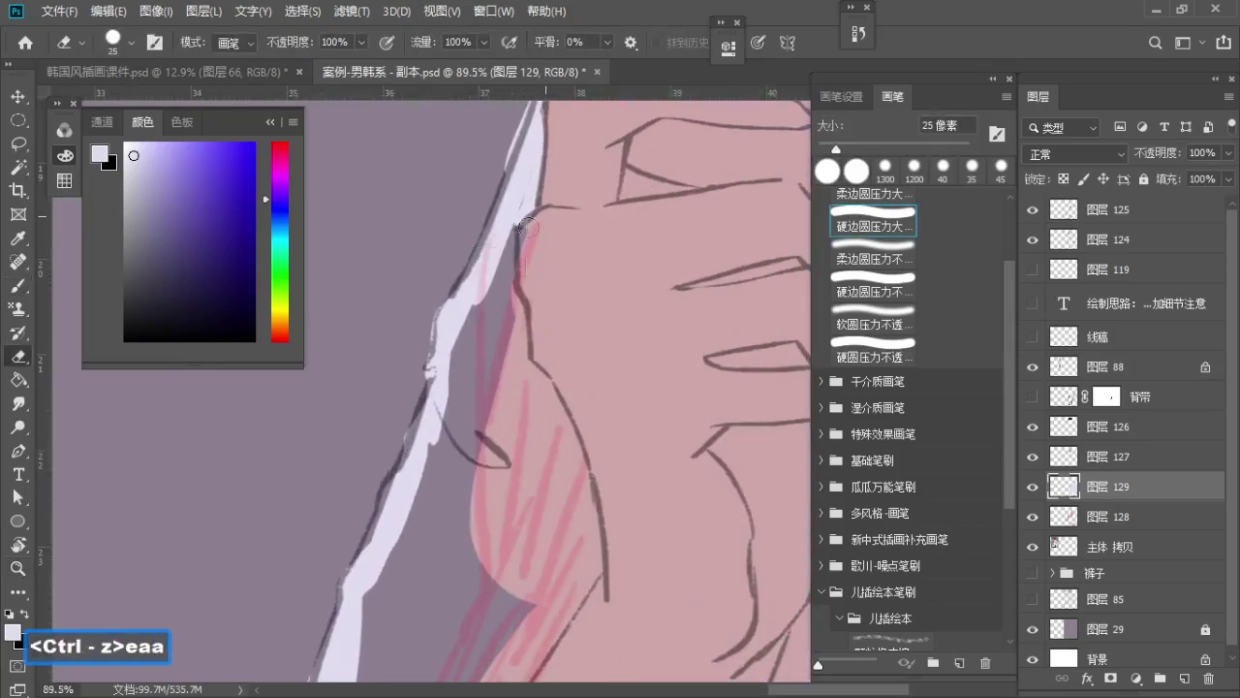
key("space")
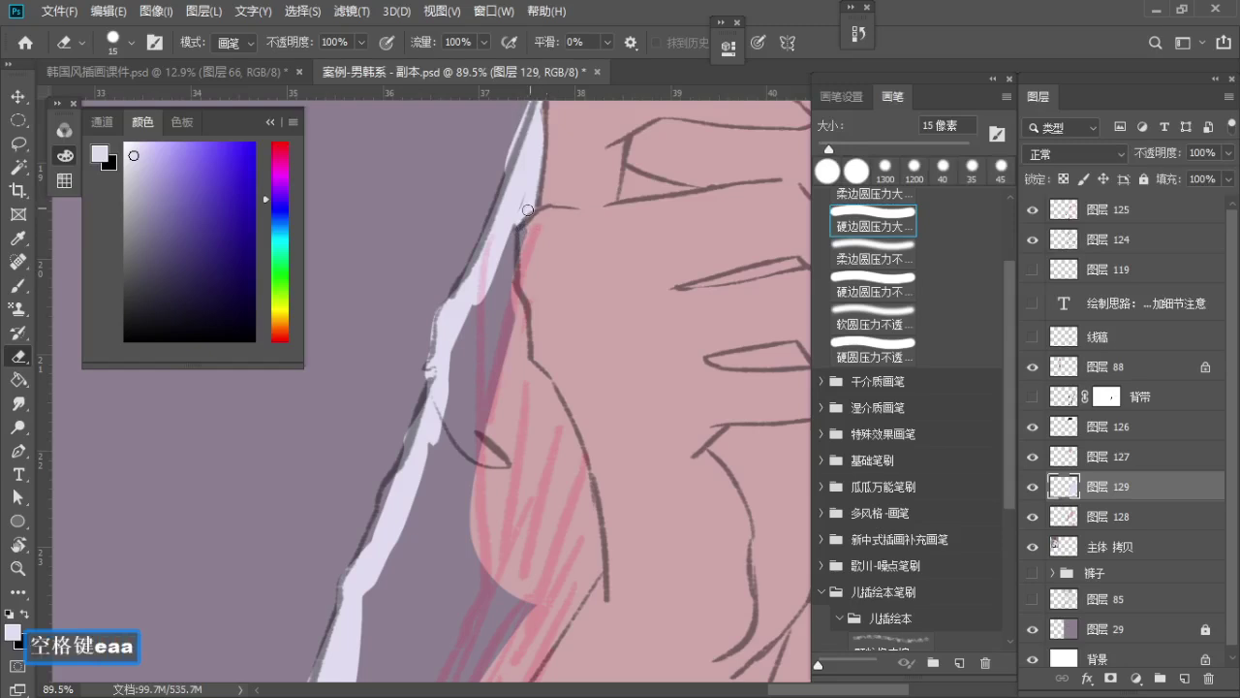
Brush lavender down the side of the hand from the knuckle corner to the heel of the palm at 15 px
key("b")
key("ctrl+z")
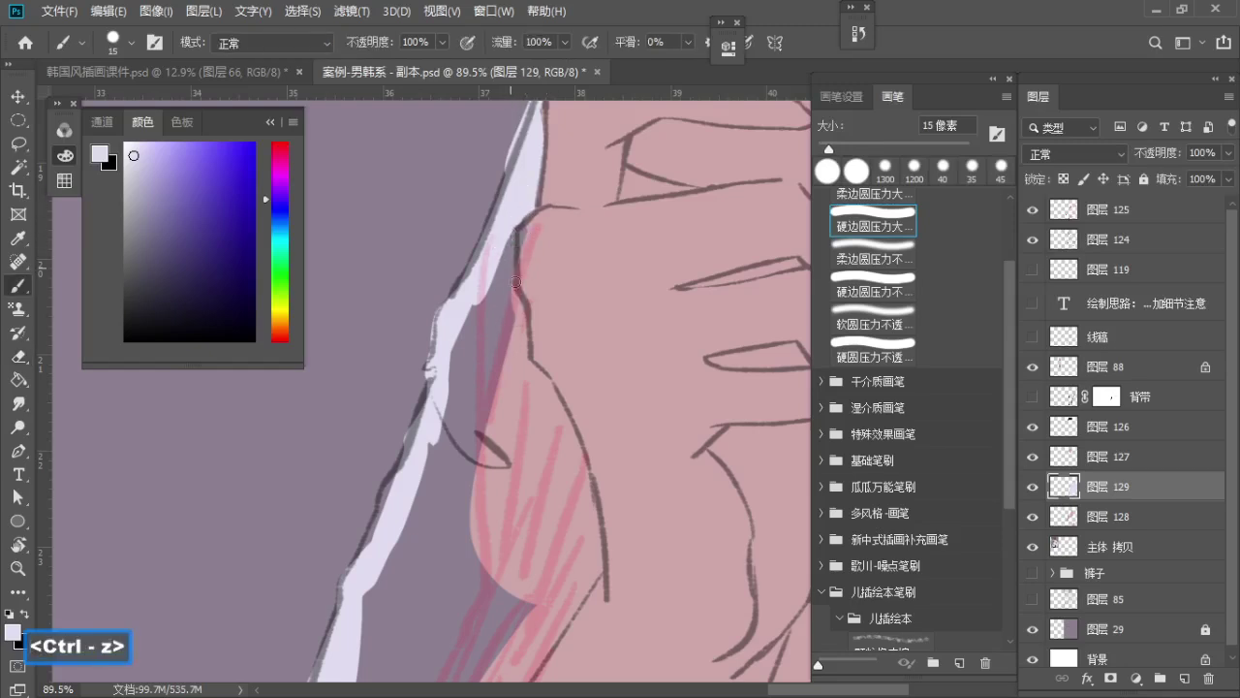
key("space")
left_click_drag(529, 384, 530, 328)
key("ctrl+z")
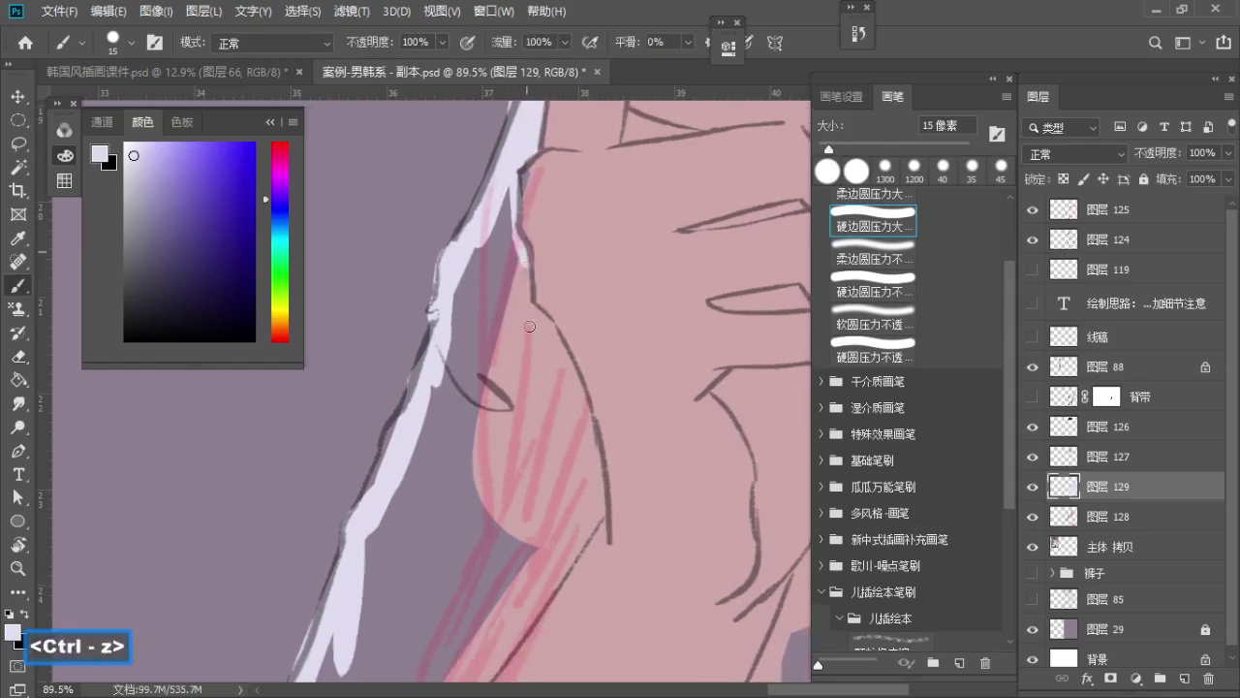
key("space")
left_click_drag(560, 393, 552, 334)
key("ctrl+z")
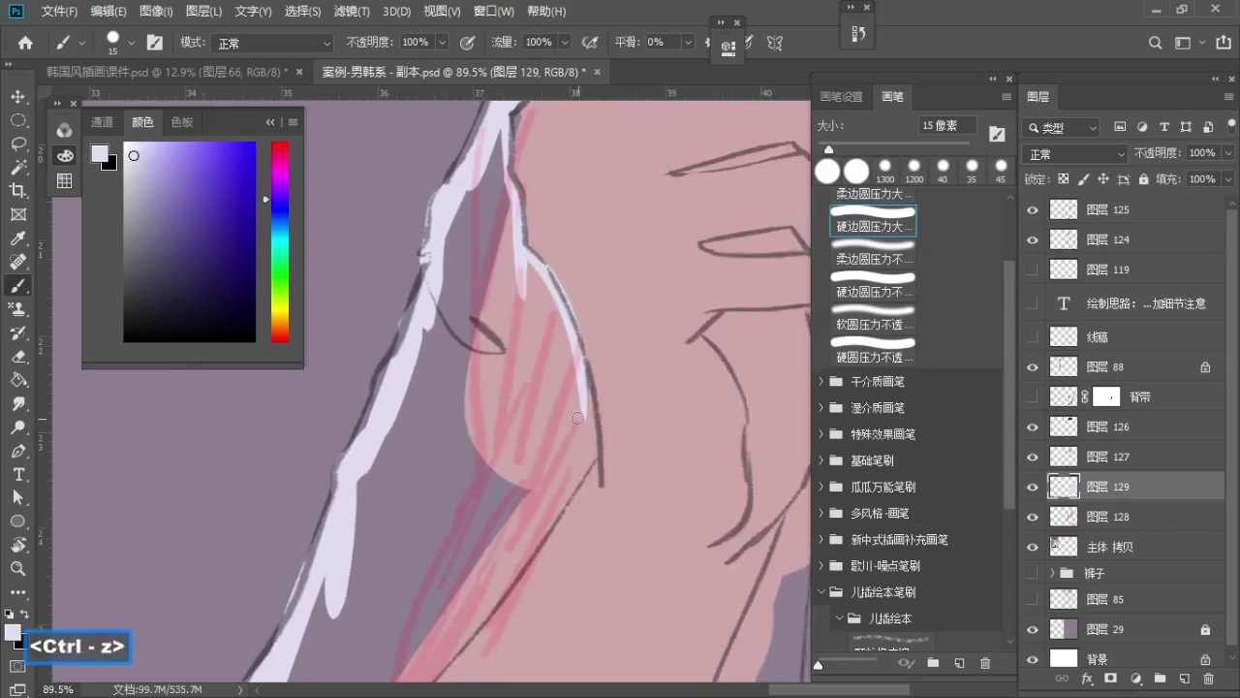
Brush lavender inside the curved heel of the hand toward the wrist at 15 px, redoing uneven strokes
left_click_drag(530, 254, 600, 449)
key("ctrl+z")
mouse_move(527, 252)
left_mouse_down()
mouse_move(583, 450)
mouse_move(583, 396)
mouse_move(589, 437)
left_mouse_up()
key("ctrl+z")
key("space")
mouse_move(604, 349)
left_mouse_down()
mouse_move(637, 338)
mouse_move(628, 447)
left_mouse_up()
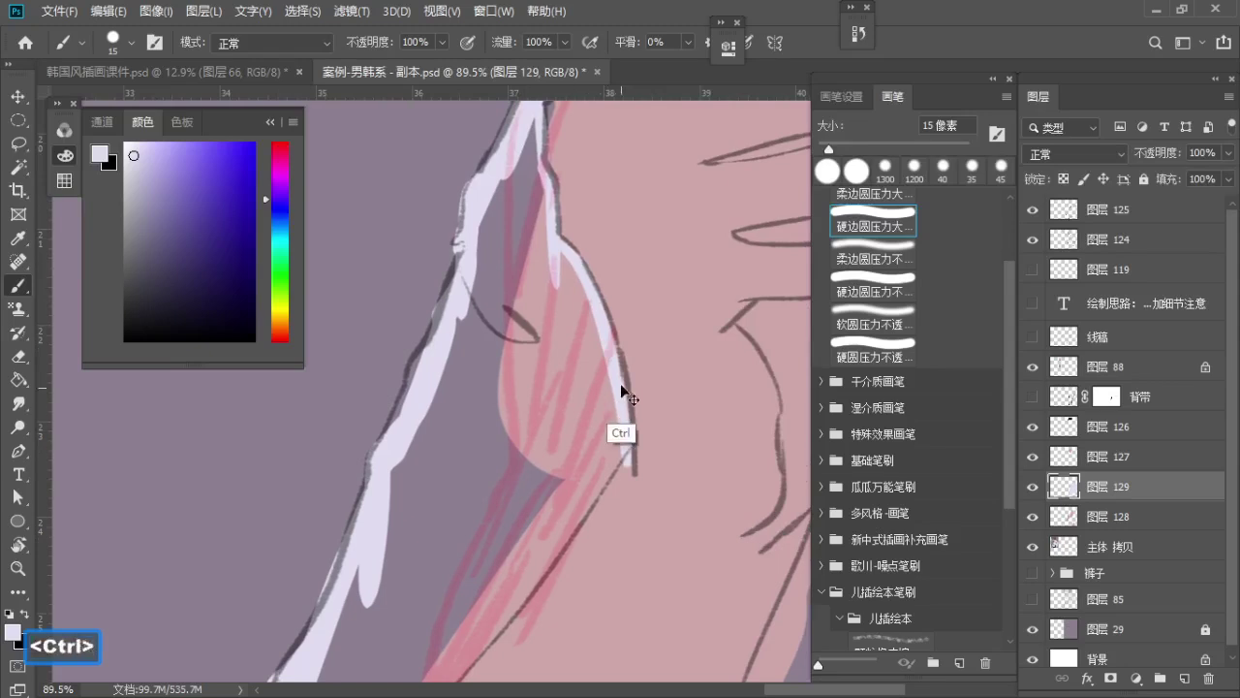
key("ctrl+z")
mouse_move(602, 314)
left_mouse_down()
mouse_move(625, 444)
mouse_move(628, 330)
left_mouse_up()
key("space")
key("ctrl+z")
left_click_drag(618, 263, 637, 376)
key("ctrl+z")
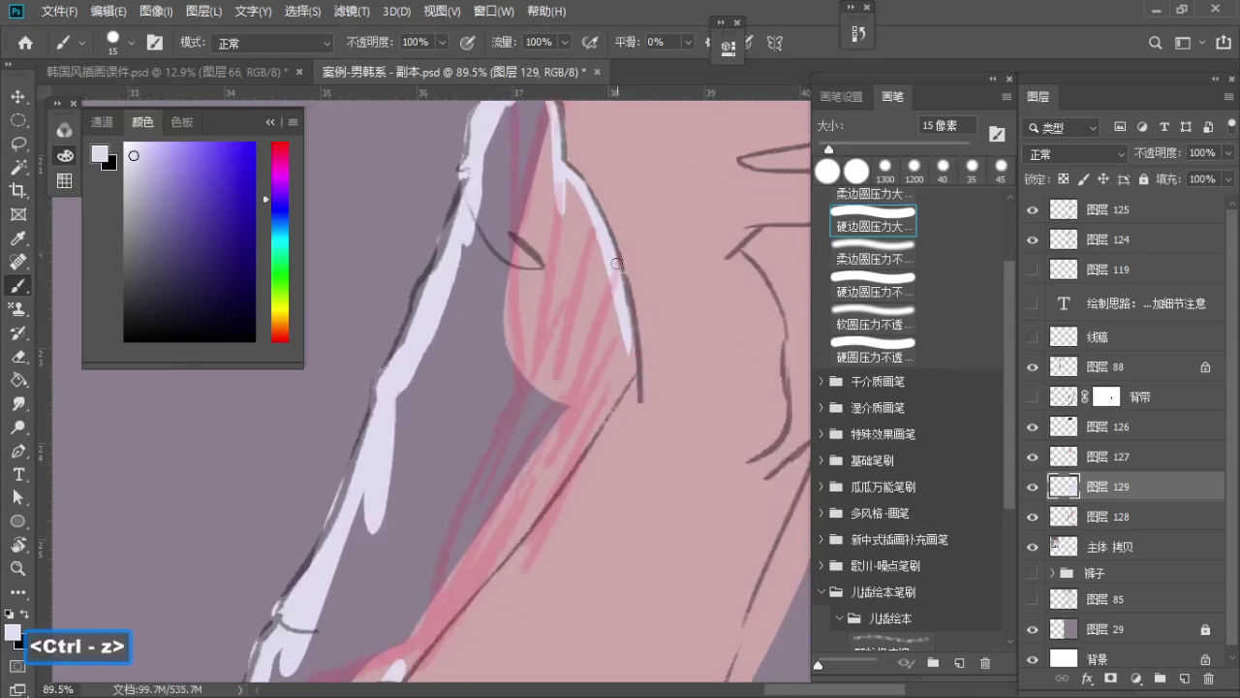
key("ctrl+z")
Extend the lavender from the heel of the hand around its lower corner onto the forearm edge at 15 px
mouse_move(607, 246)
left_mouse_down()
mouse_move(637, 359)
mouse_move(569, 454)
left_mouse_up()
key("space")
left_click_drag(599, 407, 642, 305)
key("ctrl+z")
left_click_drag(676, 266, 512, 483)
key("ctrl+z")
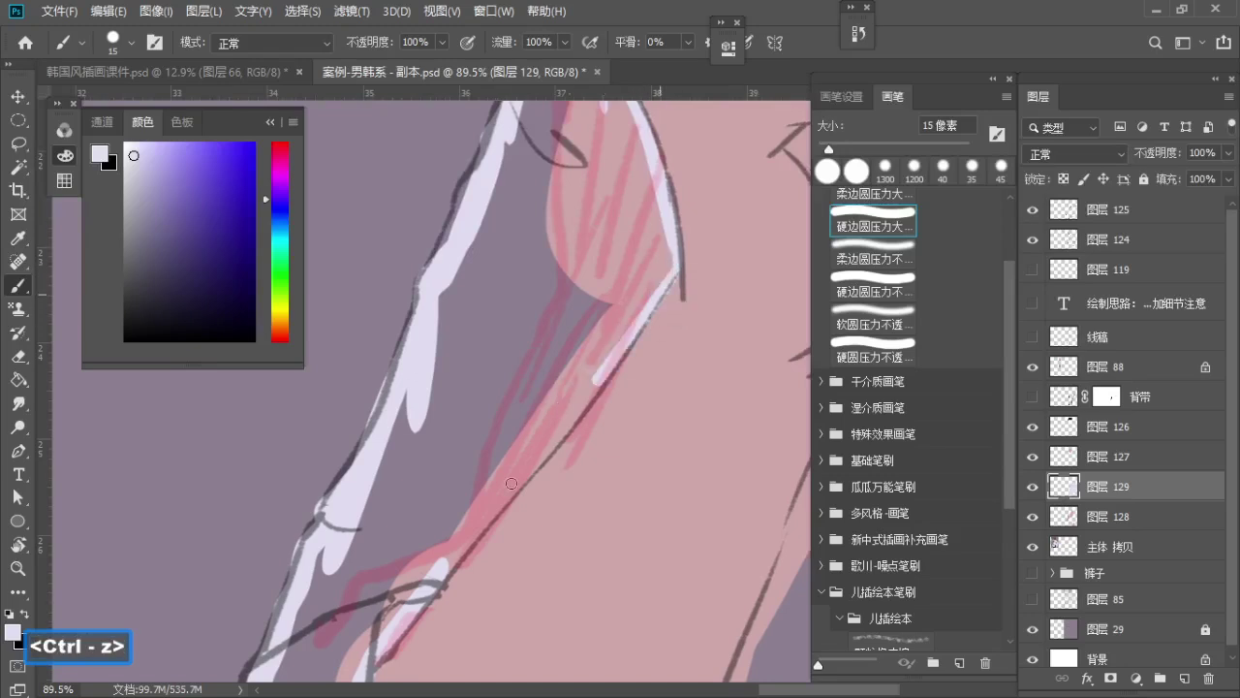
Continue the lavender along the forearm's sleeve-side edge to the cuff opening at 15 px, redoing uneven strokes
key("space")
left_click_drag(641, 339, 699, 274)
left_click_drag(616, 367, 492, 496)
key("ctrl+z")
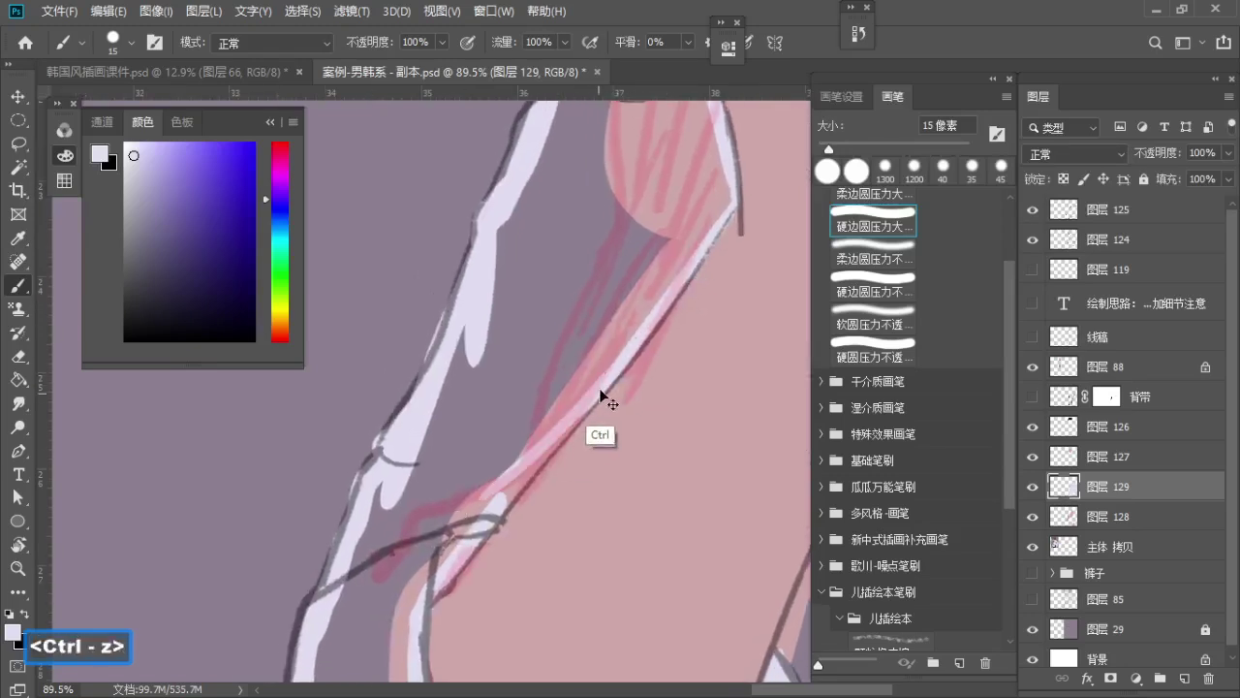
left_click_drag(591, 408, 502, 498)
key("ctrl+z")
left_click_drag(602, 394, 473, 538)
key("ctrl+z")
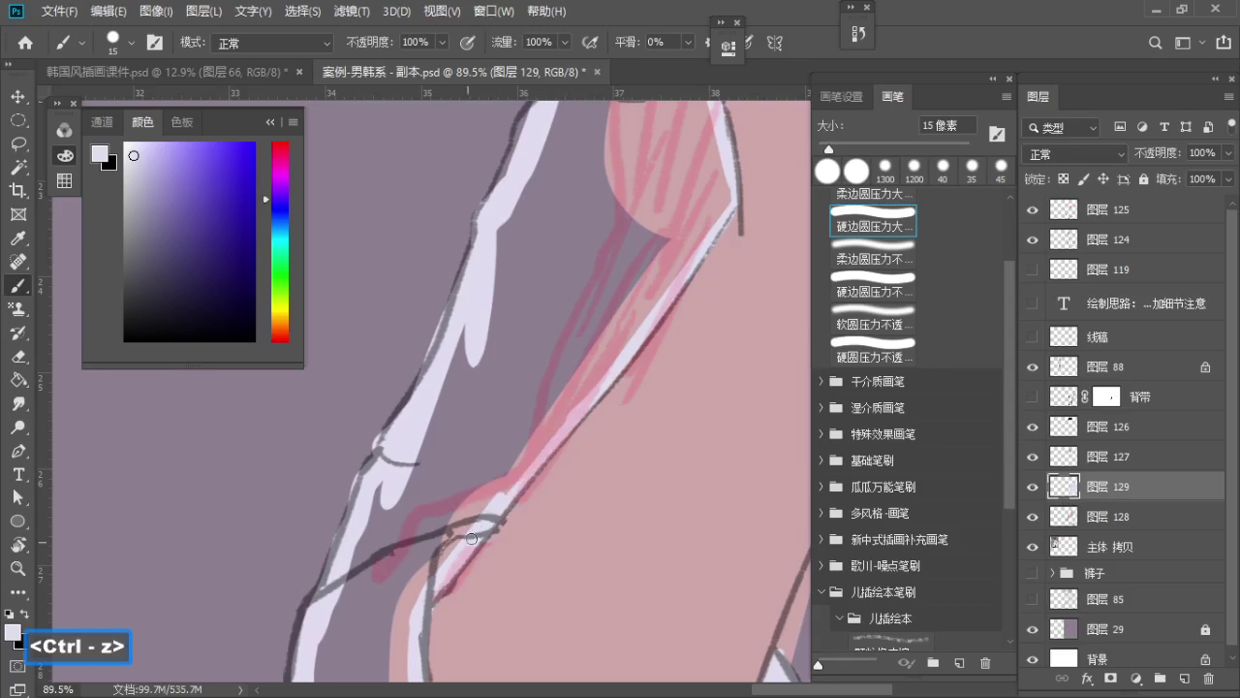
Fill the interior of the outlined forearm sleeve with lavender using the Paint Bucket
key("z")
left_click_drag(553, 437, 465, 446)
key("space")
left_click_drag(506, 432, 433, 454)
key("z")
mouse_move(481, 285)
left_mouse_down()
mouse_move(455, 285)
mouse_move(469, 285)
left_mouse_up()
key("g")
left_click(496, 406)
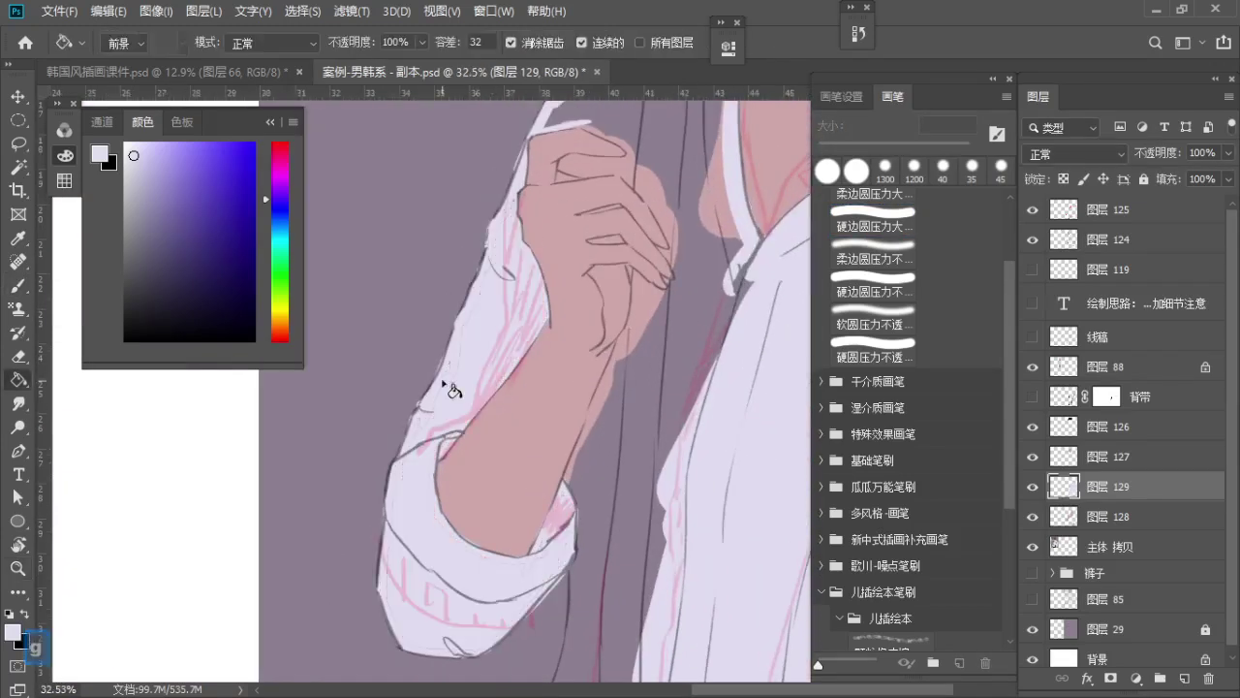
key("ctrl+z")
Brush over the remaining gaps and seams inside the forearm sleeve with lavender at 30 to 50 px
key("z")
left_click_drag(505, 203, 566, 259)
key("b")
key("s")
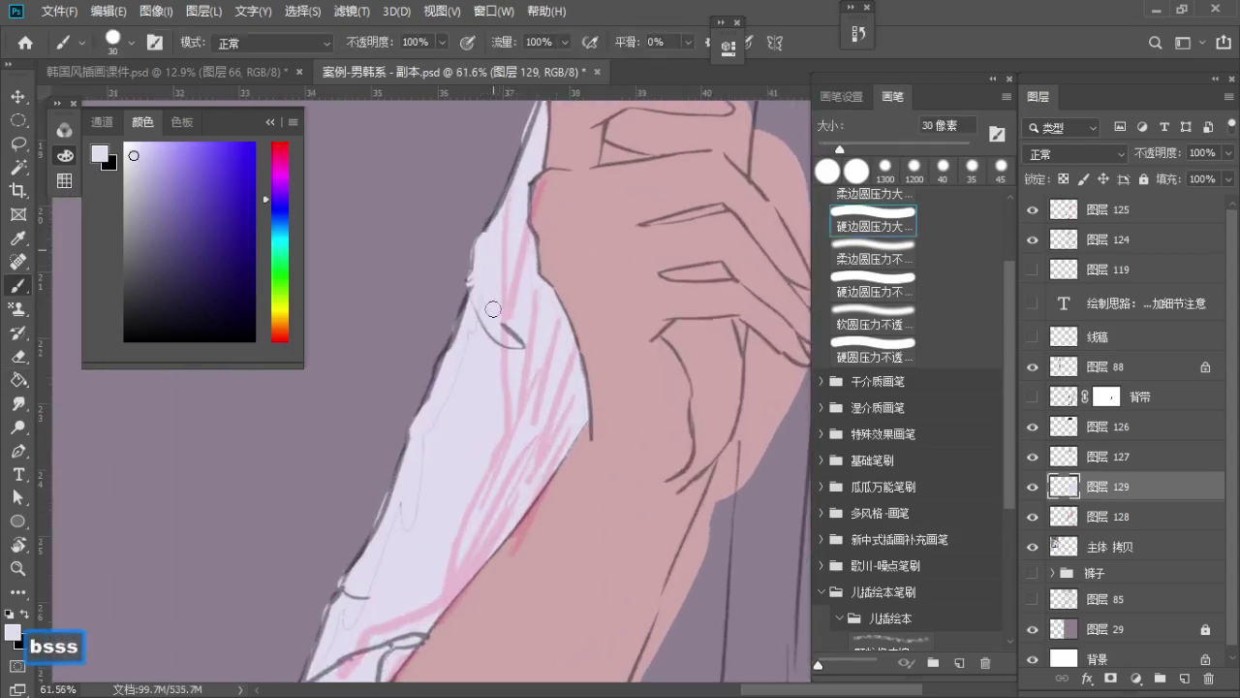
key("s")
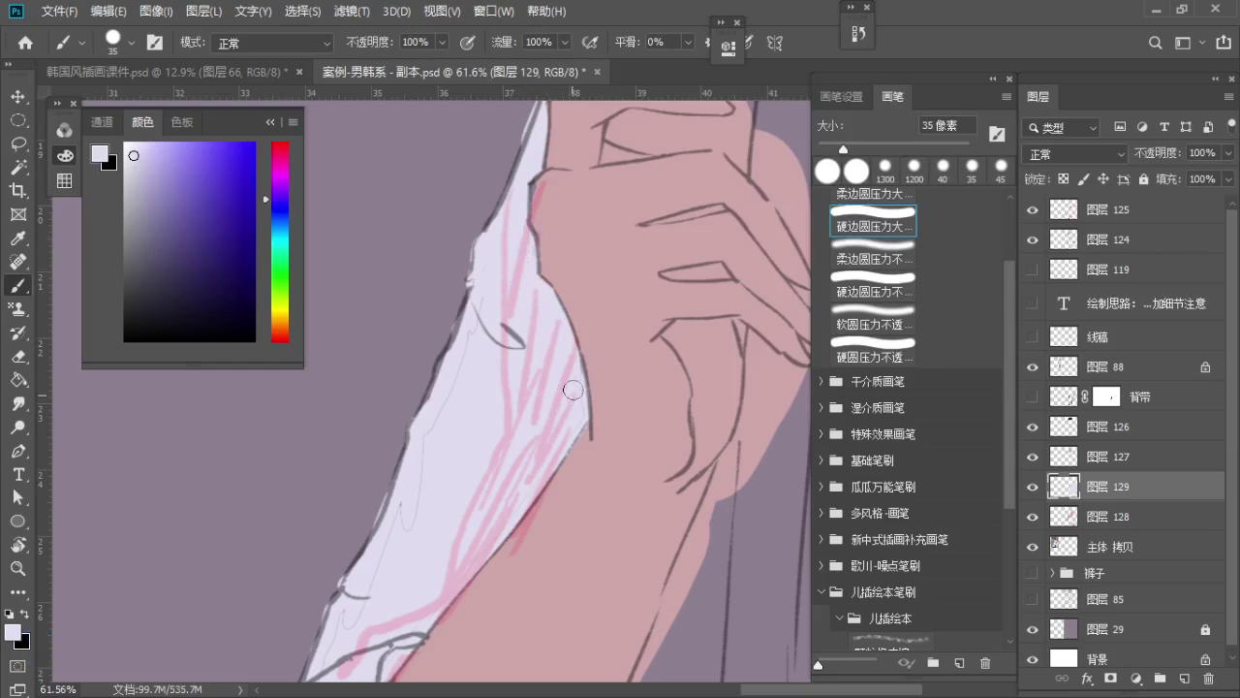
key("space")
mouse_move(552, 368)
left_mouse_down()
mouse_move(559, 307)
mouse_move(594, 276)
left_mouse_up()
key("s")
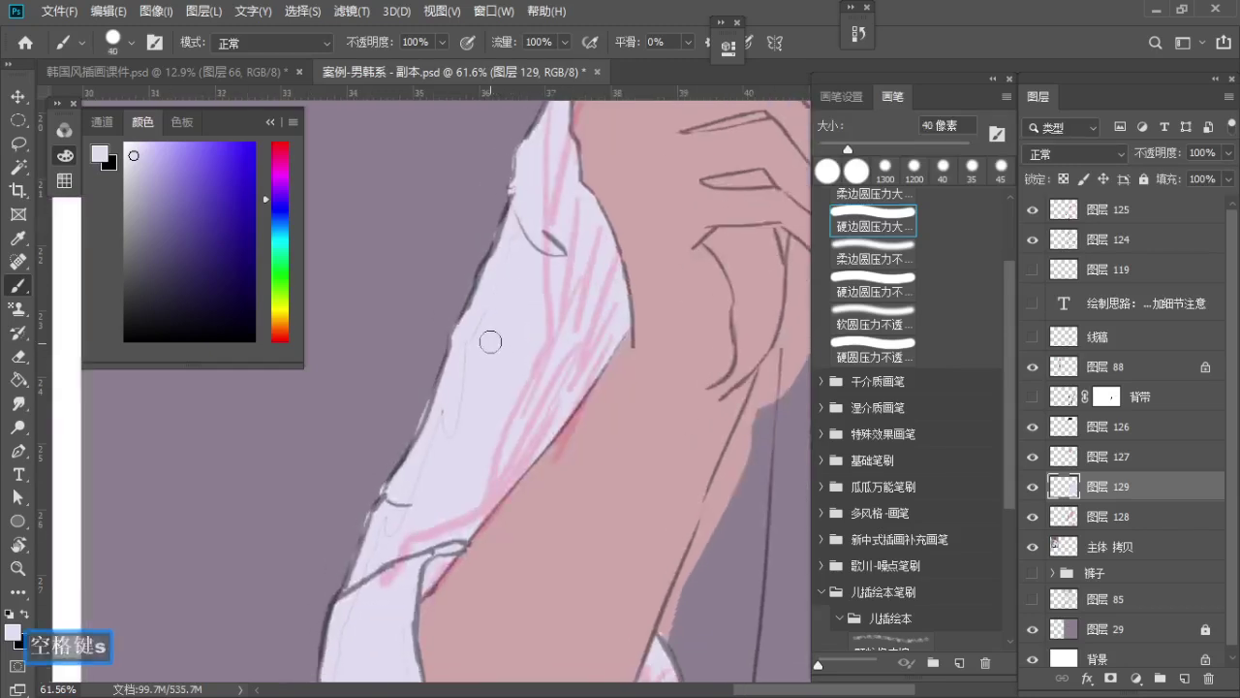
key("s")
mouse_move(463, 368)
left_mouse_down()
mouse_move(535, 280)
mouse_move(554, 309)
left_mouse_up()
key("s")
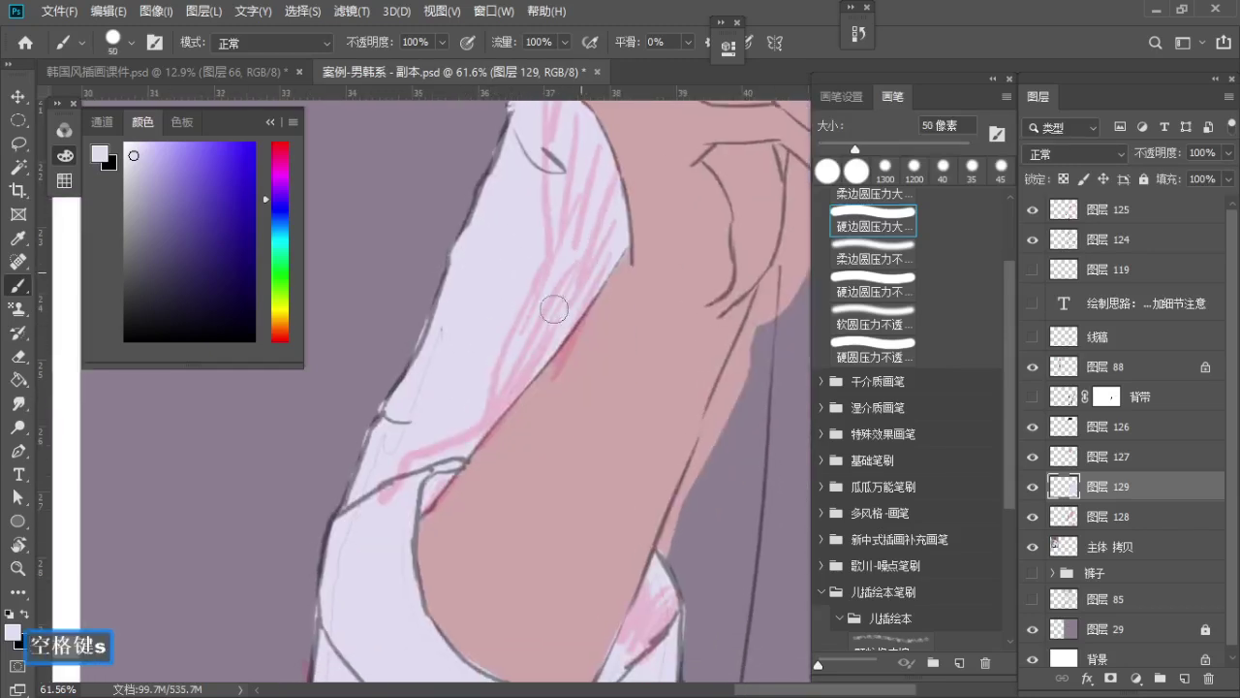
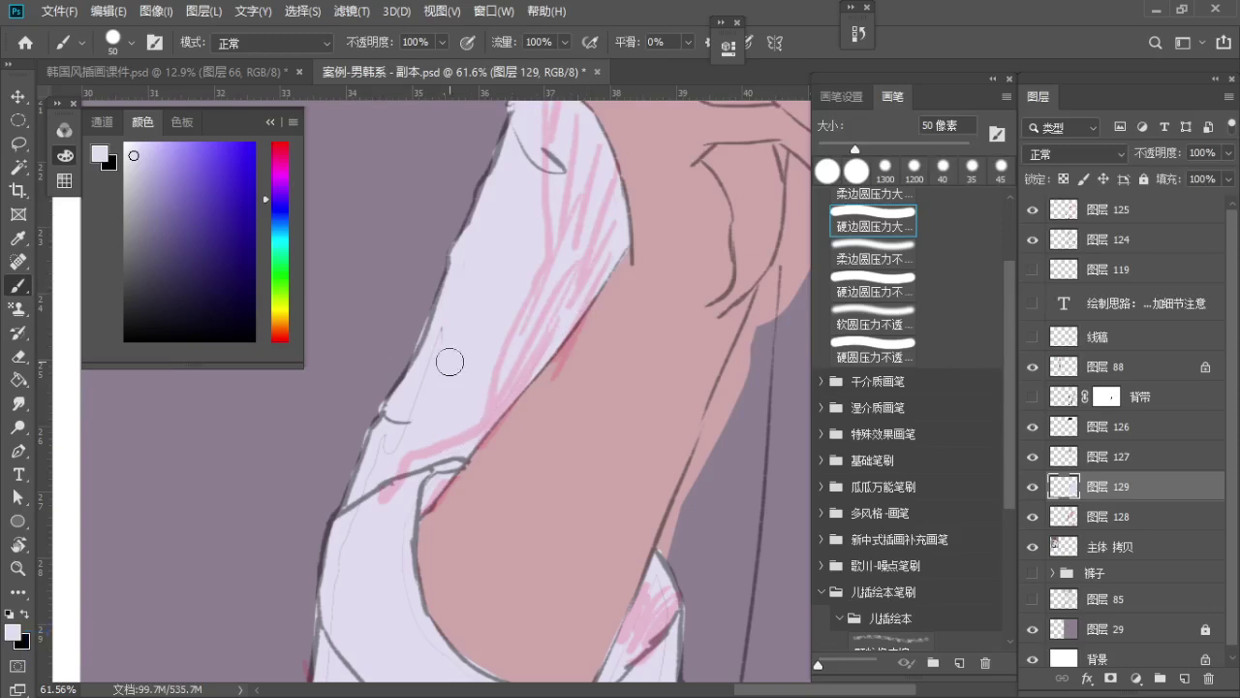
left_click_drag(409, 441, 446, 360)
mouse_move(420, 413)
left_mouse_down()
mouse_move(446, 325)
mouse_move(464, 322)
left_mouse_up()
Cover the leftover seams inside the rolled cuff with lavender, using brush sizes between 45 and 70 px
key("s")
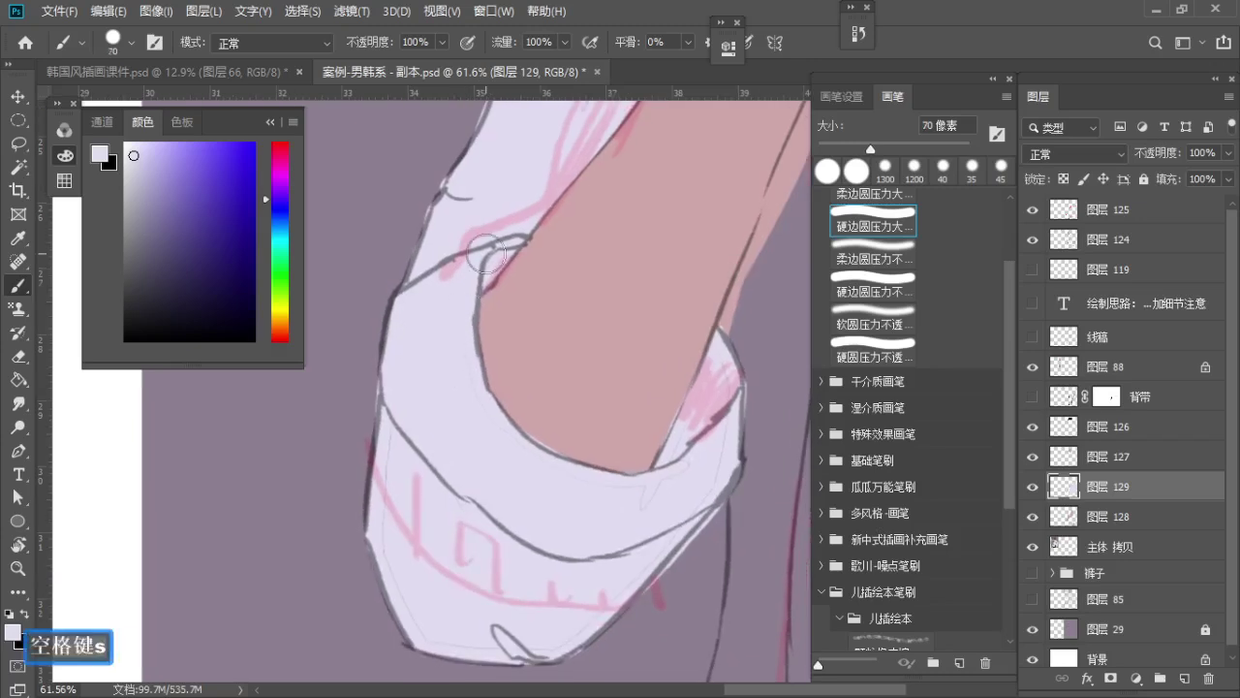
left_click_drag(453, 280, 471, 262)
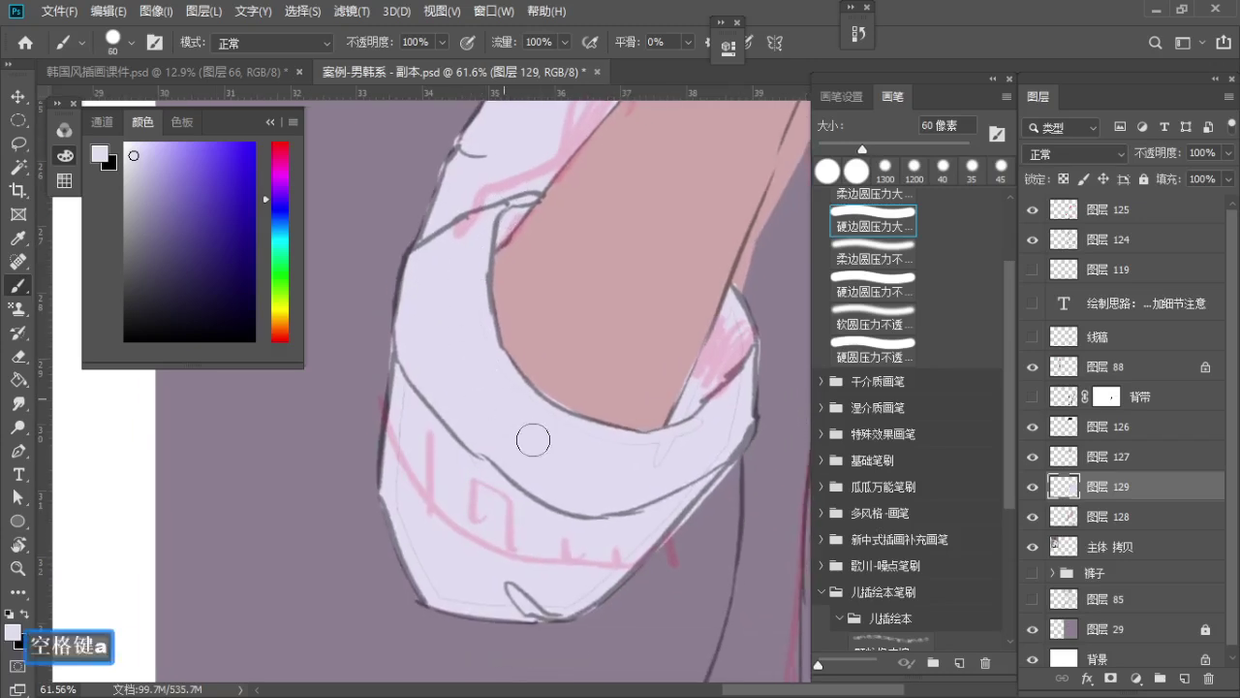
key("s")
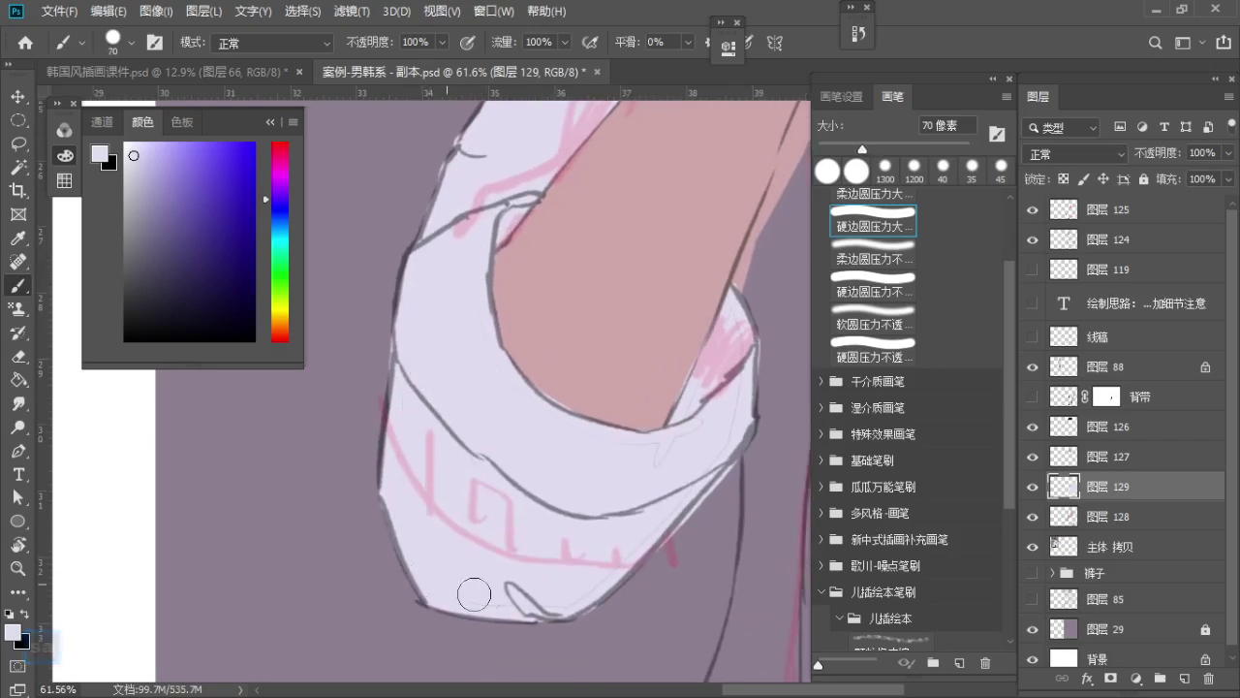
left_click_drag(581, 565, 484, 529)
key("s")
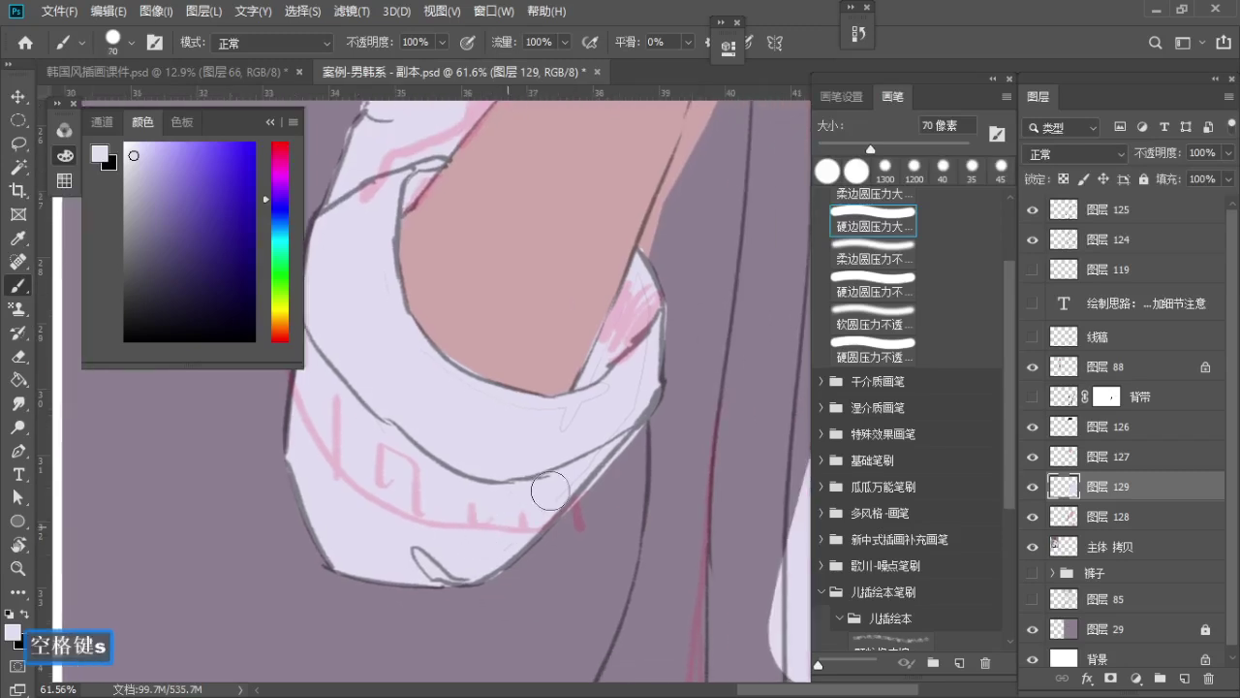
left_click_drag(546, 424, 500, 460)
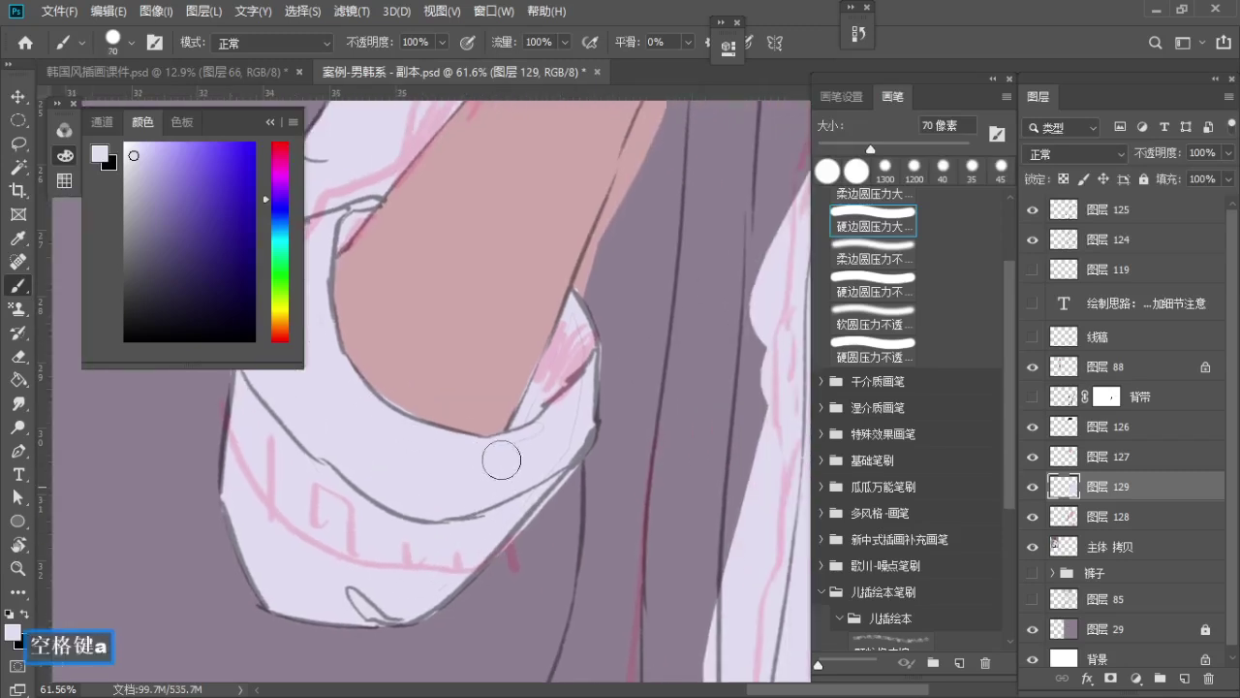
key("a")
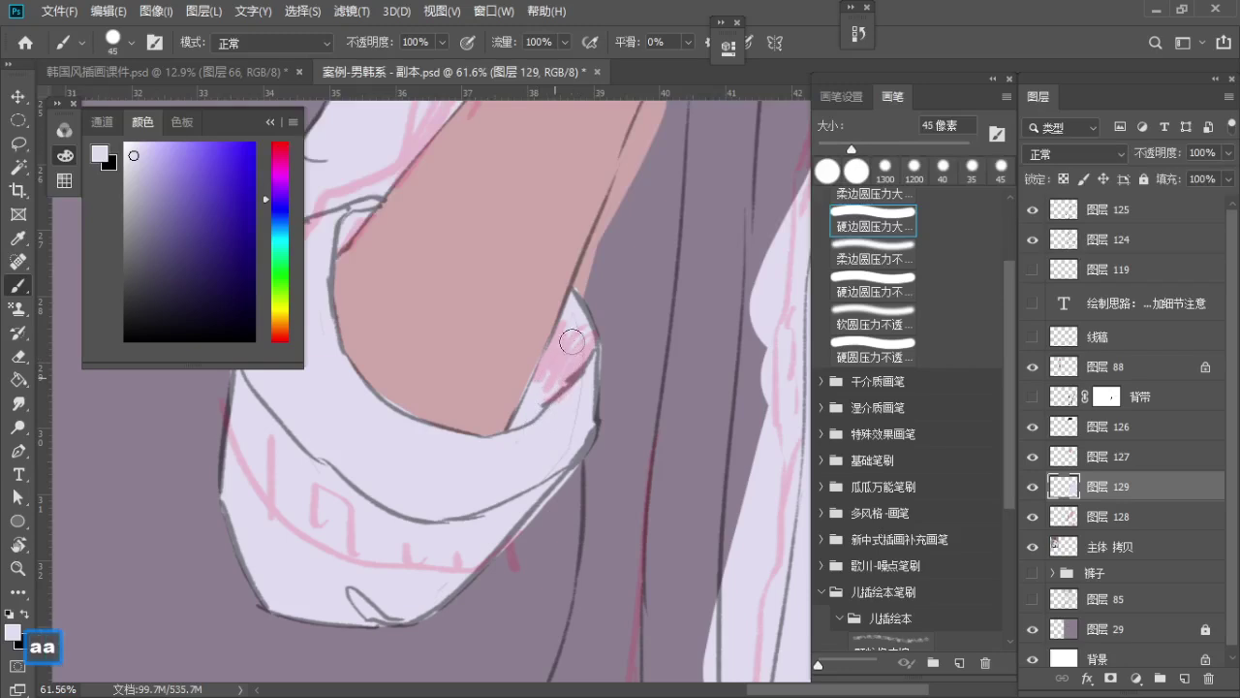
Brush lavender along the top edge of the fist, starting from the sleeve, at 25 px
key("z")
left_click_drag(519, 454, 475, 437)
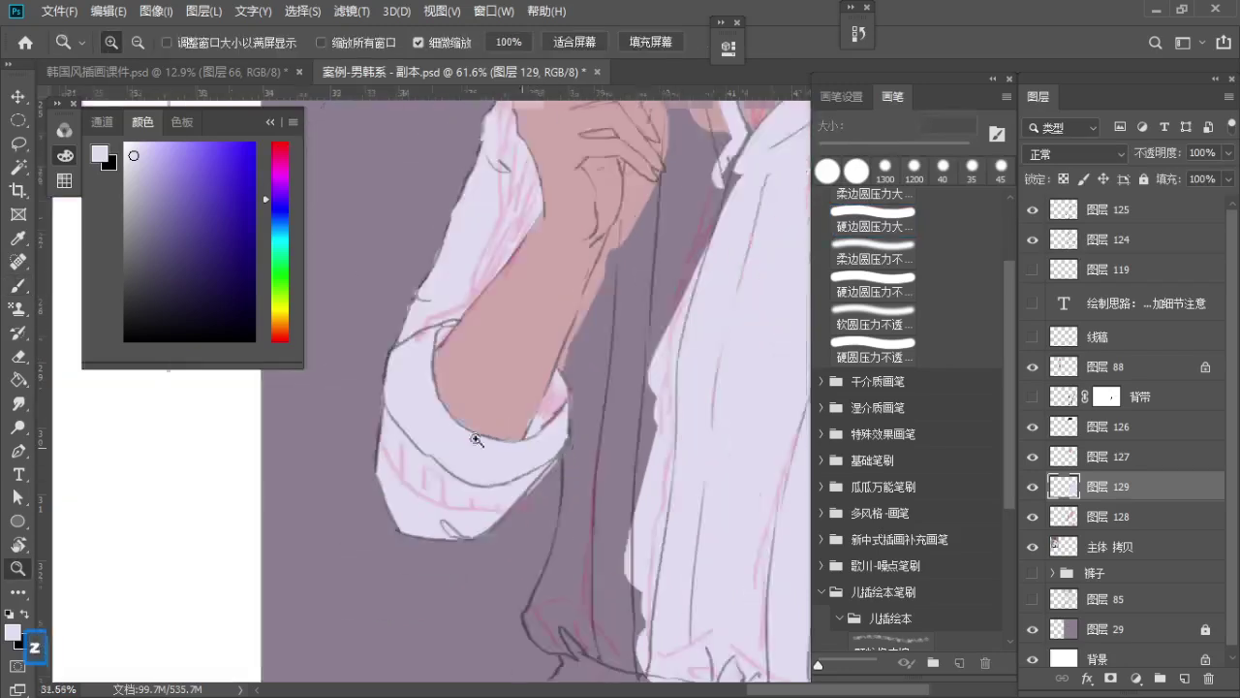
left_click_drag(465, 373, 382, 568)
left_click_drag(432, 479, 477, 368)
mouse_move(460, 306)
left_mouse_down()
mouse_move(463, 441)
mouse_move(501, 338)
mouse_move(521, 341)
left_mouse_up()
key("z")
key("b")
key("a")
key("a")
key("a")
key("a")
left_click_drag(405, 338, 463, 340)
key("ctrl+z")
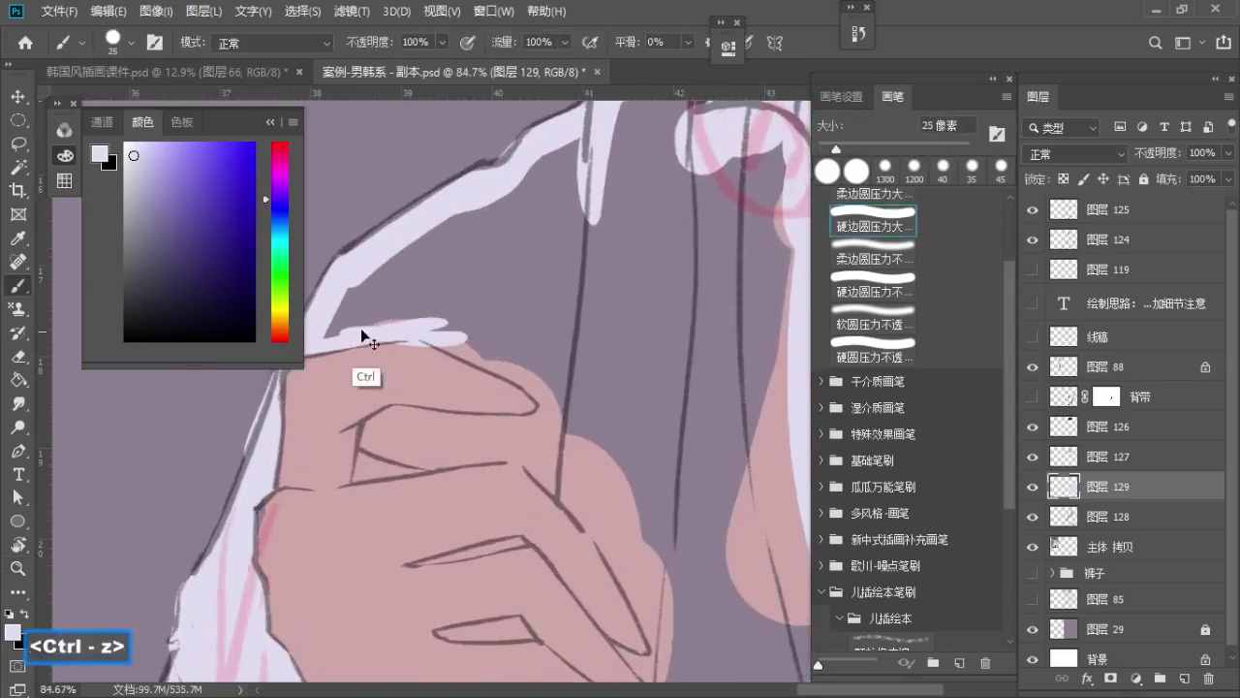
Brush lavender along the top finger's upper edge down to its tip at 20 px, redoing uneven strokes
key("a")
left_click_drag(377, 340, 456, 343)
key("ctrl+z")
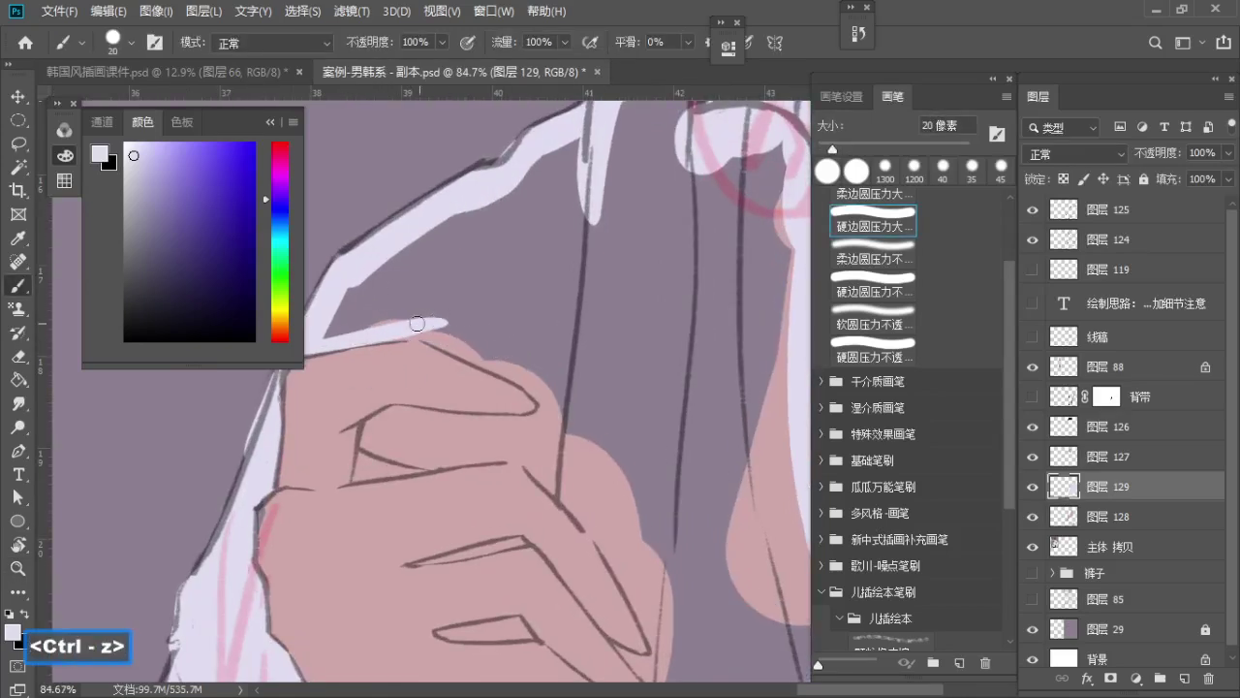
key("ctrl+z")
mouse_move(420, 331)
left_mouse_down()
mouse_move(422, 291)
mouse_move(552, 351)
mouse_move(540, 275)
mouse_move(596, 358)
left_mouse_up()
key("ctrl+z")
key("ctrl+z")
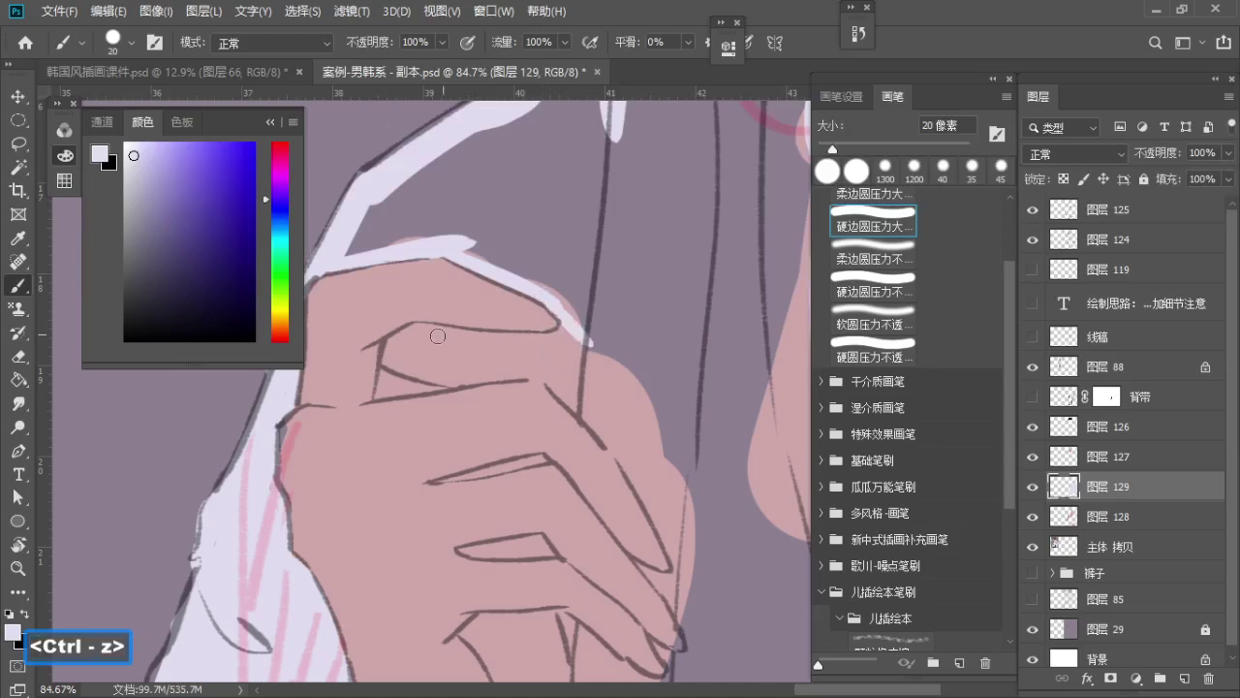
Brush lavender along the top finger's underside and around the inner corner of the gap beneath it at 15 px
mouse_move(394, 339)
left_mouse_down()
mouse_move(457, 379)
mouse_move(386, 362)
mouse_move(466, 381)
mouse_move(418, 328)
mouse_move(443, 335)
left_mouse_up()
key("ctrl+z")
key("ctrl+z")
key("ctrl+z")
key("z")
key("b")
key("a")
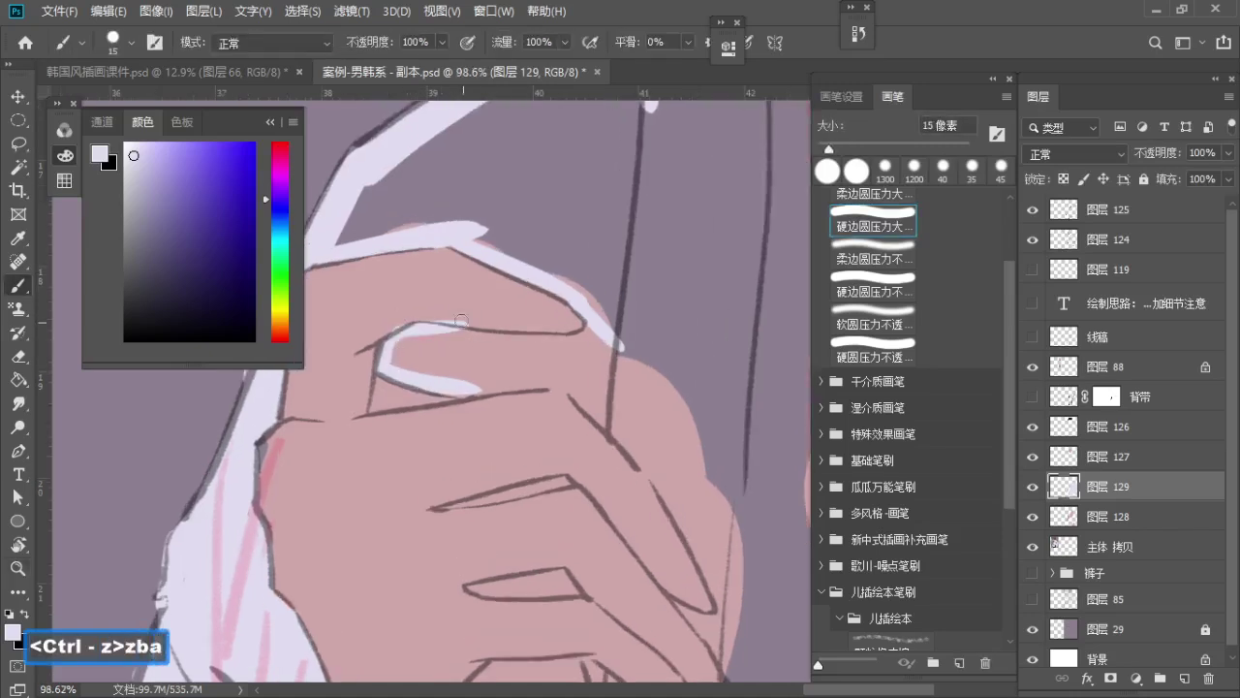
key("ctrl+z")
mouse_move(444, 328)
left_mouse_down()
mouse_move(624, 340)
mouse_move(514, 337)
mouse_move(596, 342)
mouse_move(567, 344)
mouse_move(599, 329)
mouse_move(581, 341)
mouse_move(568, 301)
mouse_move(586, 273)
left_mouse_up()
key("space")
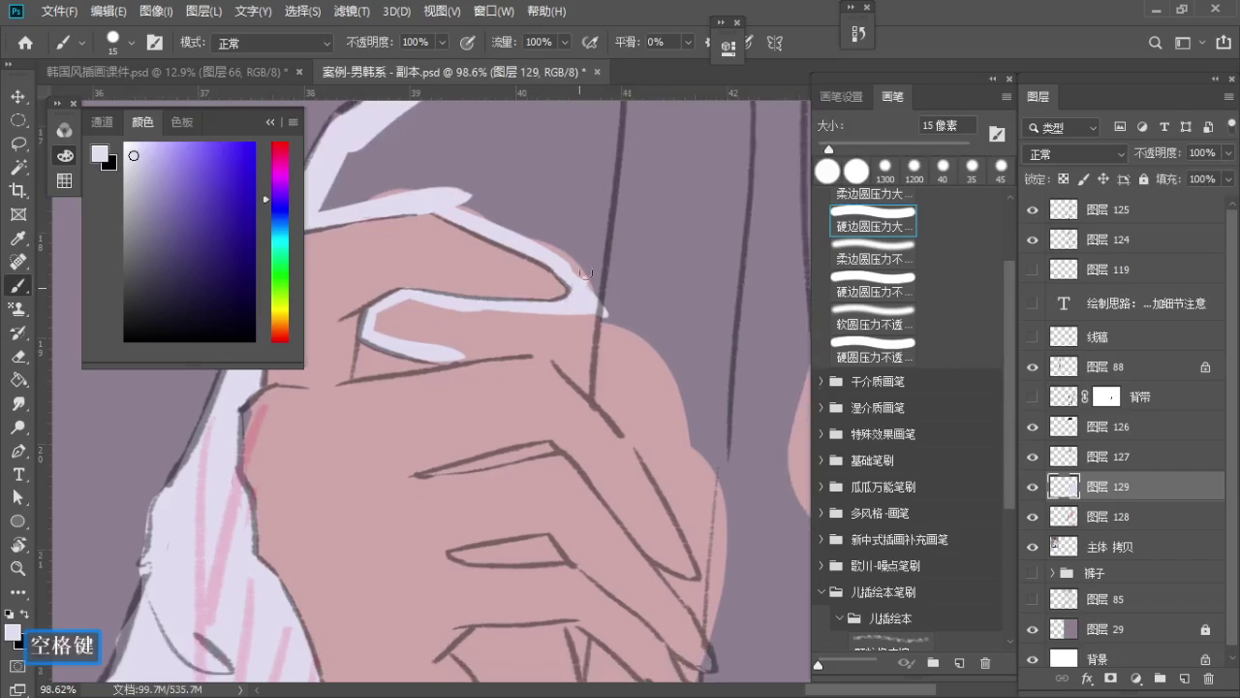
Extend the lavender along the lower edge of the gap, following the next finger's knuckle line at 15 px
left_click_drag(451, 354, 568, 359)
key("ctrl+z")
key("ctrl+z")
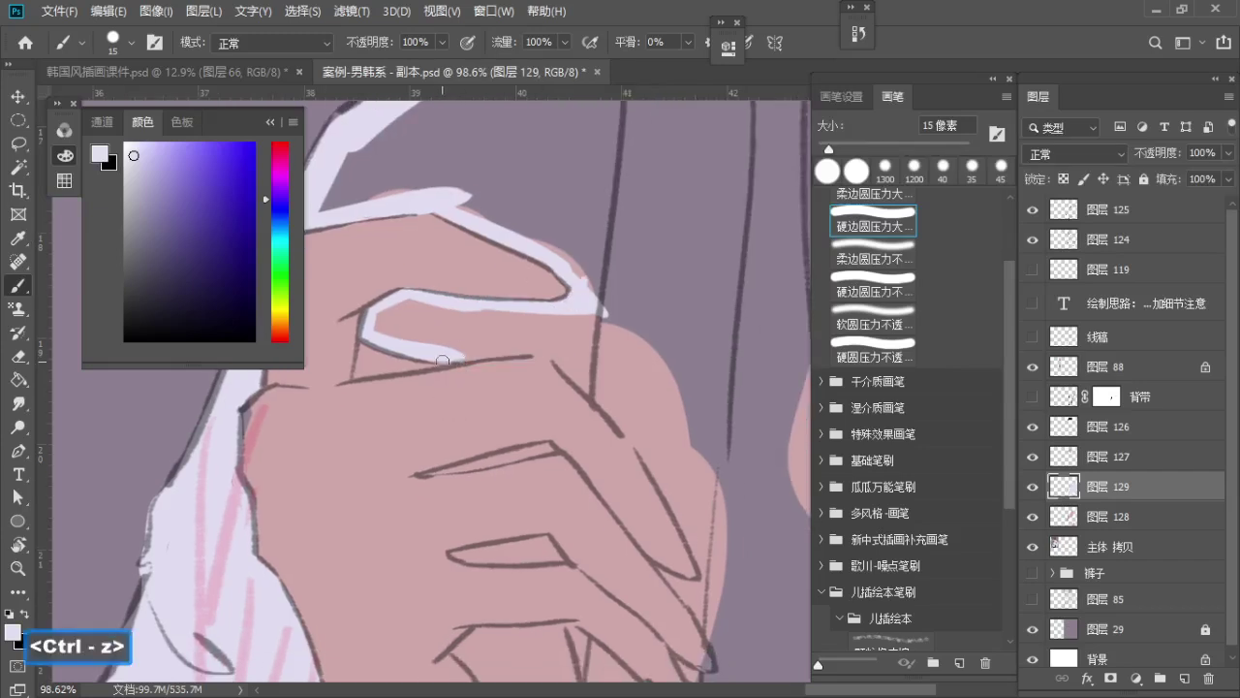
key("space")
mouse_move(442, 359)
left_mouse_down()
mouse_move(578, 359)
mouse_move(568, 364)
mouse_move(536, 320)
left_mouse_up()
key("ctrl+z")
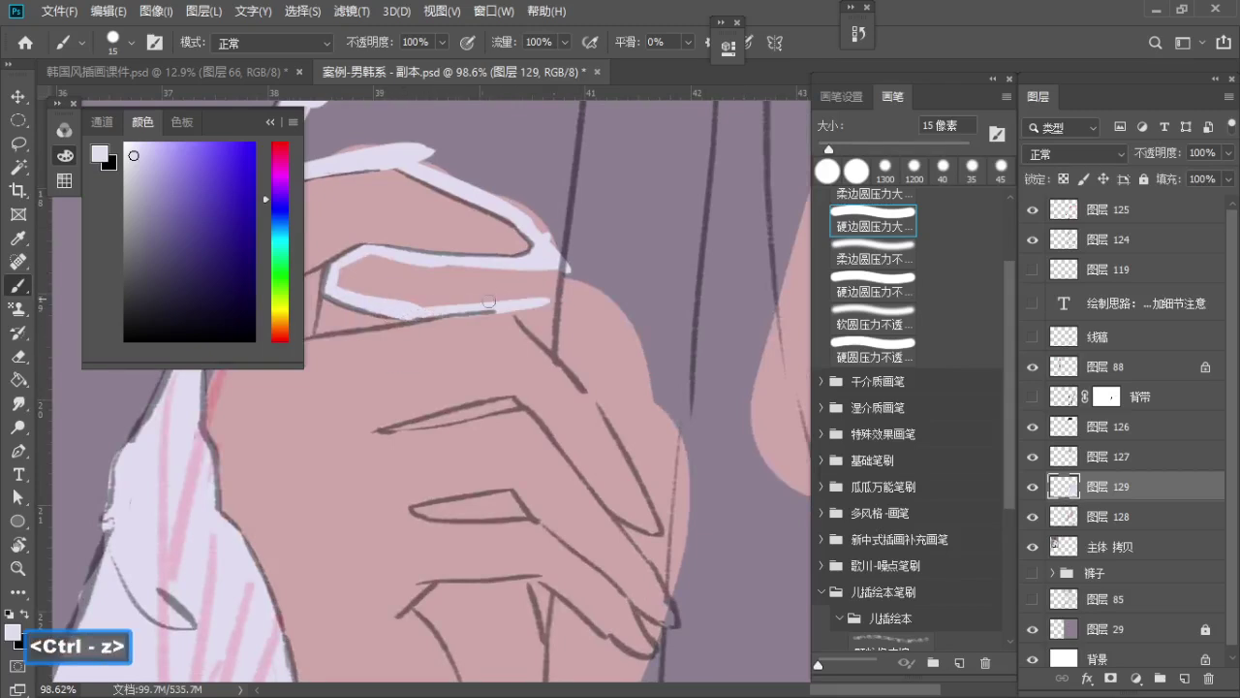
key("ctrl+z")
Brush lavender down the outer side of the next finger from its knuckle to the fingertip at 15 px
mouse_move(408, 314)
left_mouse_down()
mouse_move(529, 298)
mouse_move(609, 405)
left_mouse_up()
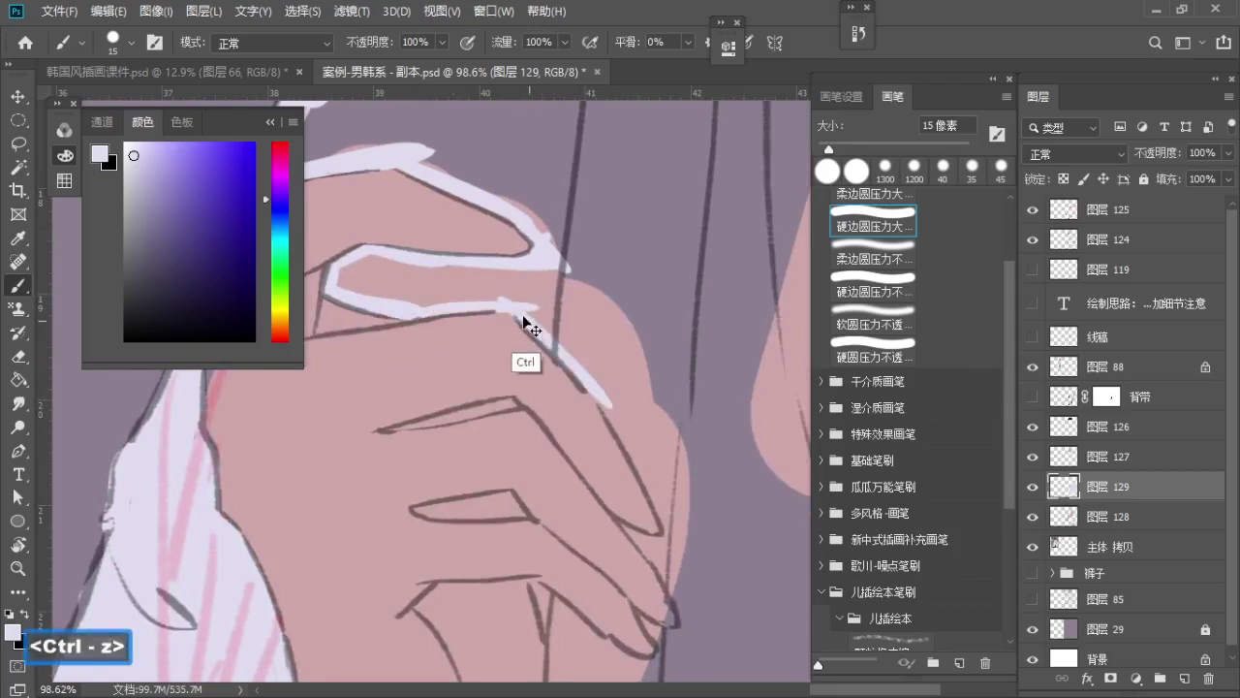
key("ctrl+z")
mouse_move(515, 316)
left_mouse_down()
mouse_move(607, 405)
mouse_move(569, 343)
left_mouse_up()
key("ctrl+z")
mouse_move(483, 265)
left_mouse_down()
mouse_move(555, 338)
mouse_move(629, 480)
left_mouse_up()
key("ctrl+z")
key("ctrl+z")
left_click_drag(542, 327, 643, 508)
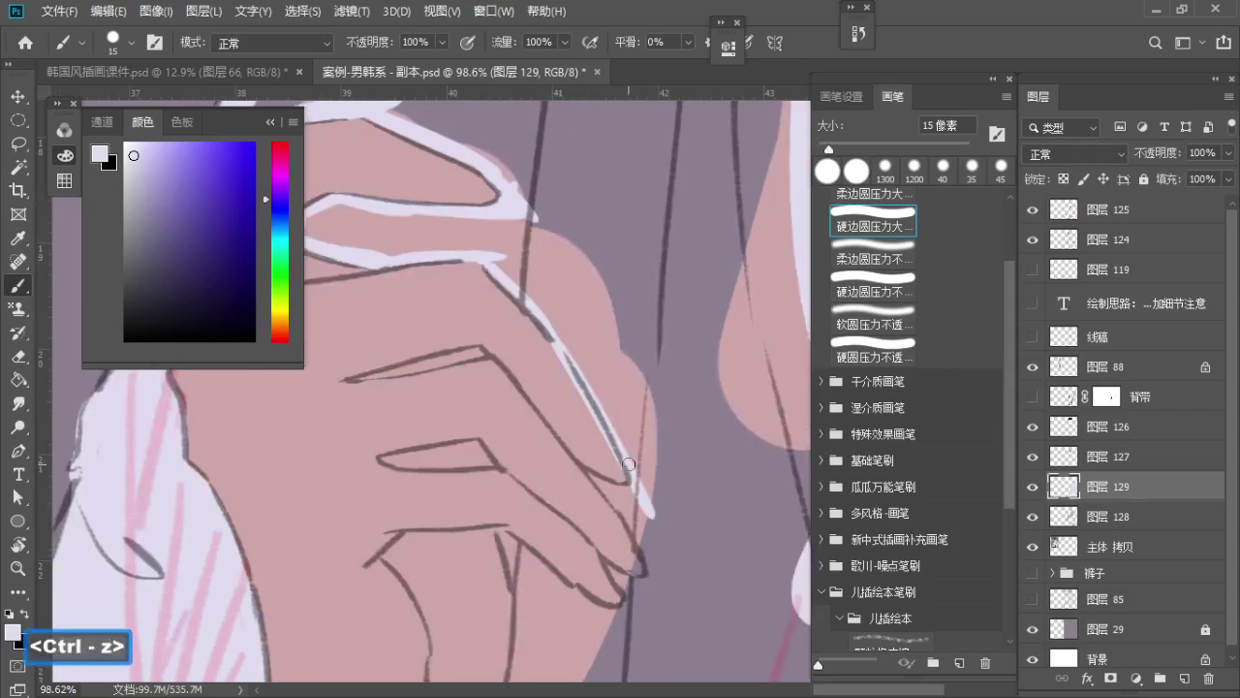
Brush short lavender strokes around that fingertip and down the outer edge of the finger below it
mouse_move(563, 419)
left_mouse_down()
mouse_move(625, 431)
mouse_move(549, 371)
mouse_move(688, 525)
left_mouse_up()
key("a")
key("a")
key("s")
mouse_move(603, 402)
left_mouse_down()
mouse_move(677, 445)
mouse_move(653, 433)
mouse_move(635, 328)
left_mouse_up()
key("s")
Outline the underside of the lowest finger and the adjoining palm edge in lavender at 15 px, redoing uneven strokes
mouse_move(531, 378)
left_mouse_down()
mouse_move(526, 502)
mouse_move(527, 490)
left_mouse_up()
key("ctrl+z")
left_click_drag(533, 388, 635, 494)
key("ctrl+z")
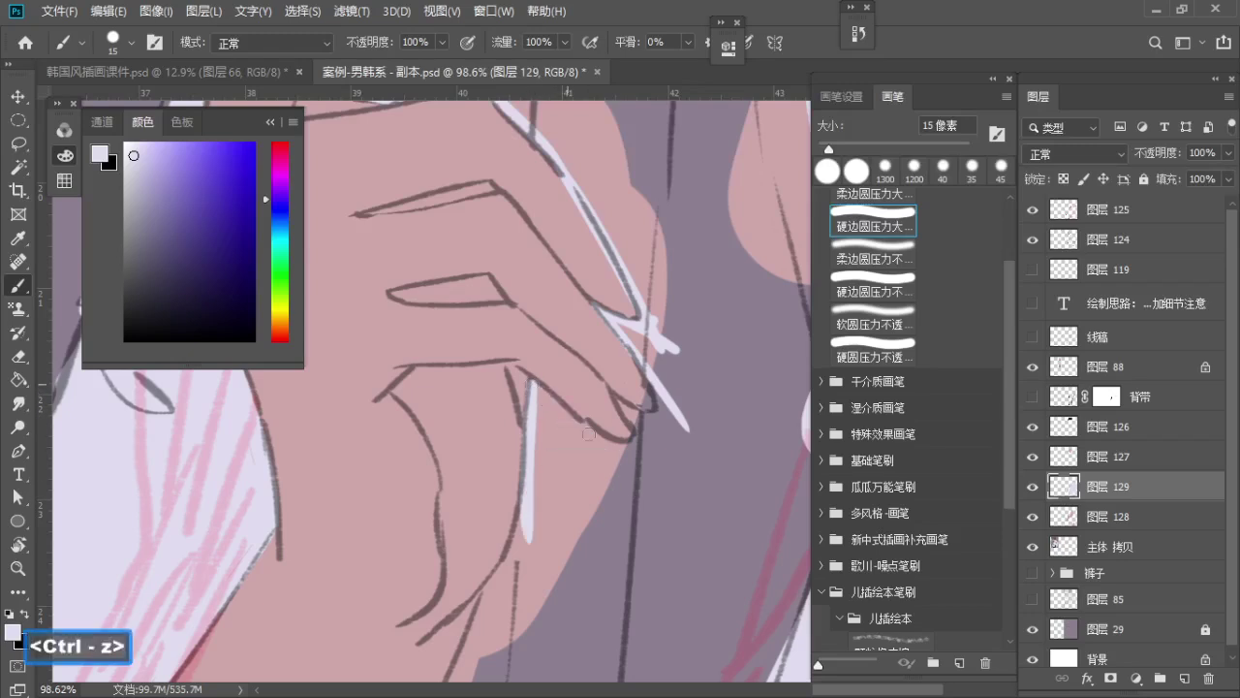
left_click_drag(535, 385, 652, 488)
key("ctrl+z")
key("ctrl+z")
mouse_move(509, 367)
left_mouse_down()
mouse_move(541, 484)
mouse_move(623, 483)
left_mouse_up()
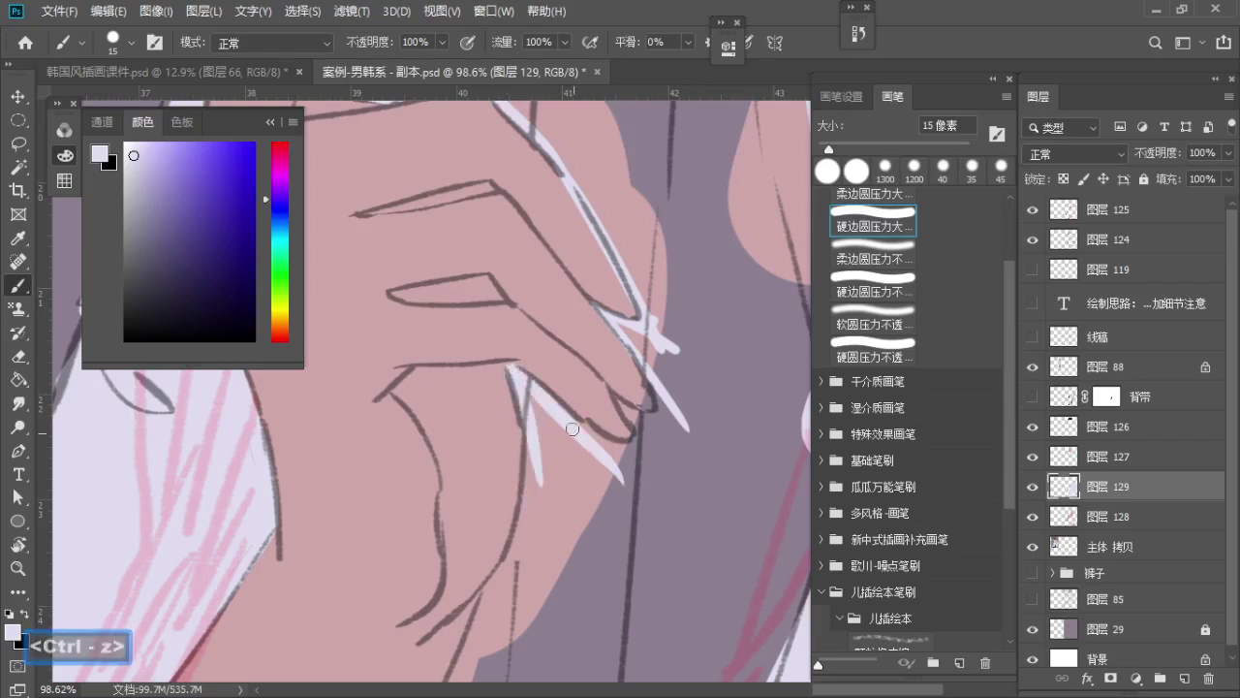
key("ctrl+z")
left_click_drag(513, 367, 590, 443)
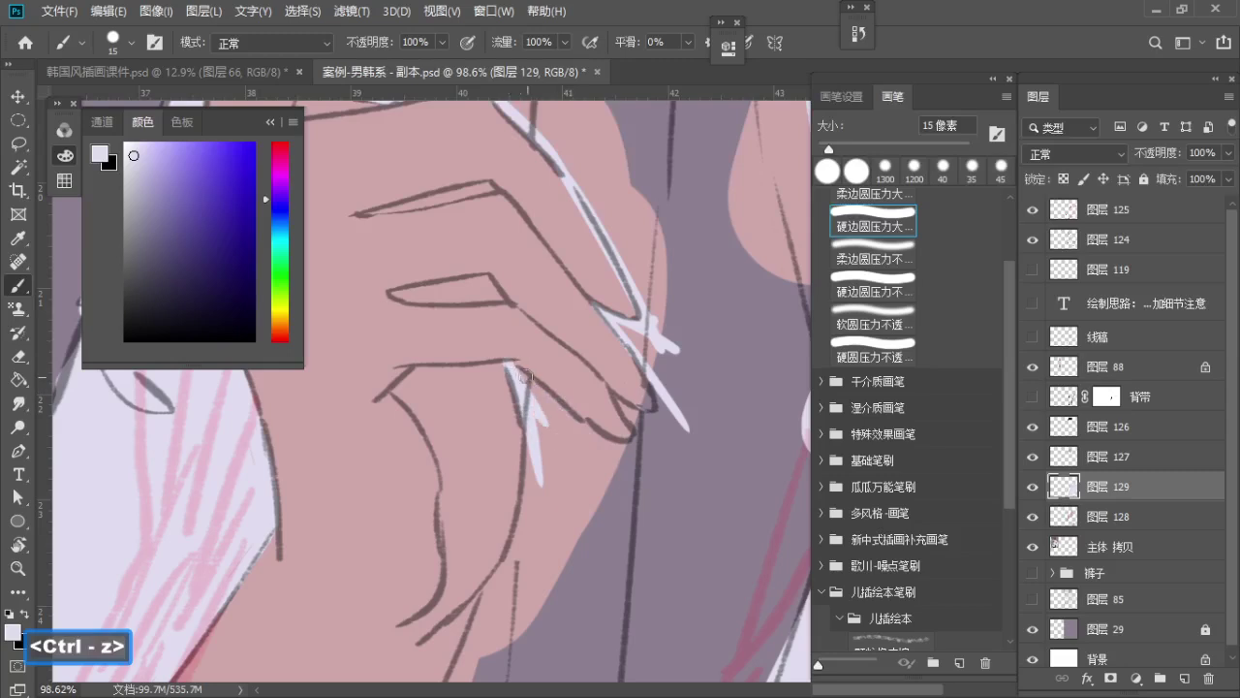
left_click_drag(514, 366, 630, 465)
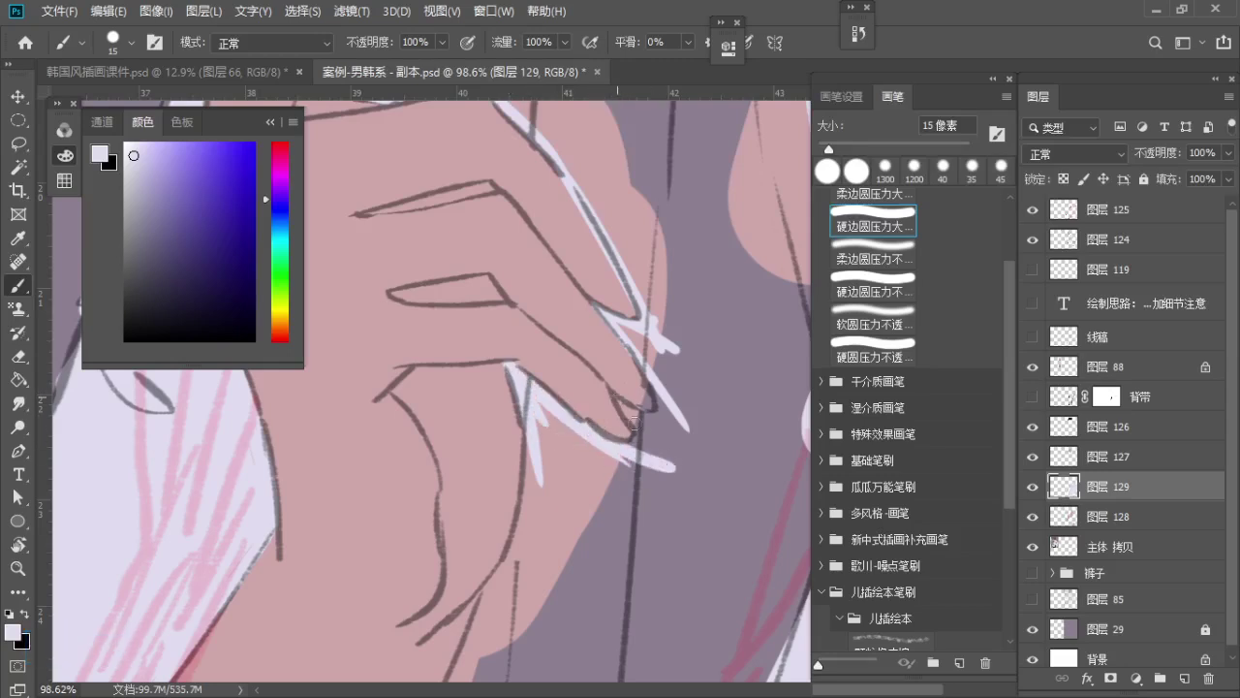
Brush lavender into the small gap between the two lowest fingertips, reducing the brush to 10 px
mouse_move(616, 395)
left_mouse_down()
mouse_move(662, 472)
mouse_move(641, 435)
left_mouse_up()
key("ctrl+z")
key("a")
key("s")
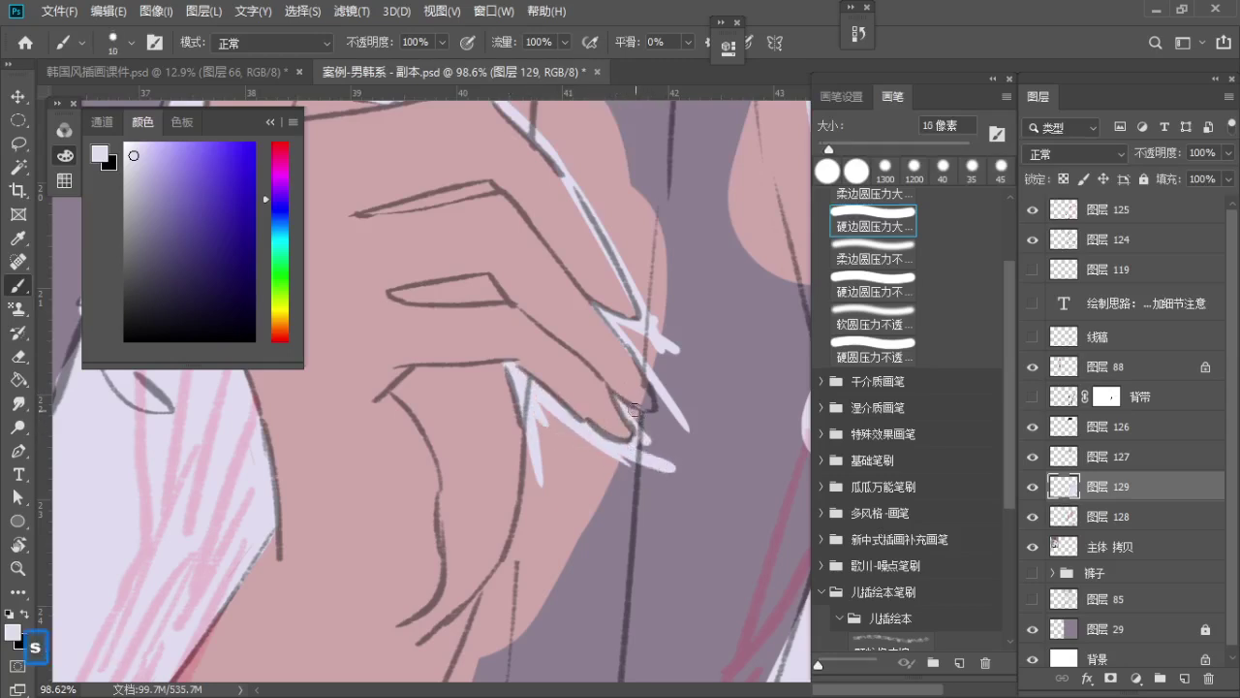
Trim the lavender overlapping the lower fingertips with the Eraser, reducing its size to 9 px
key("e")
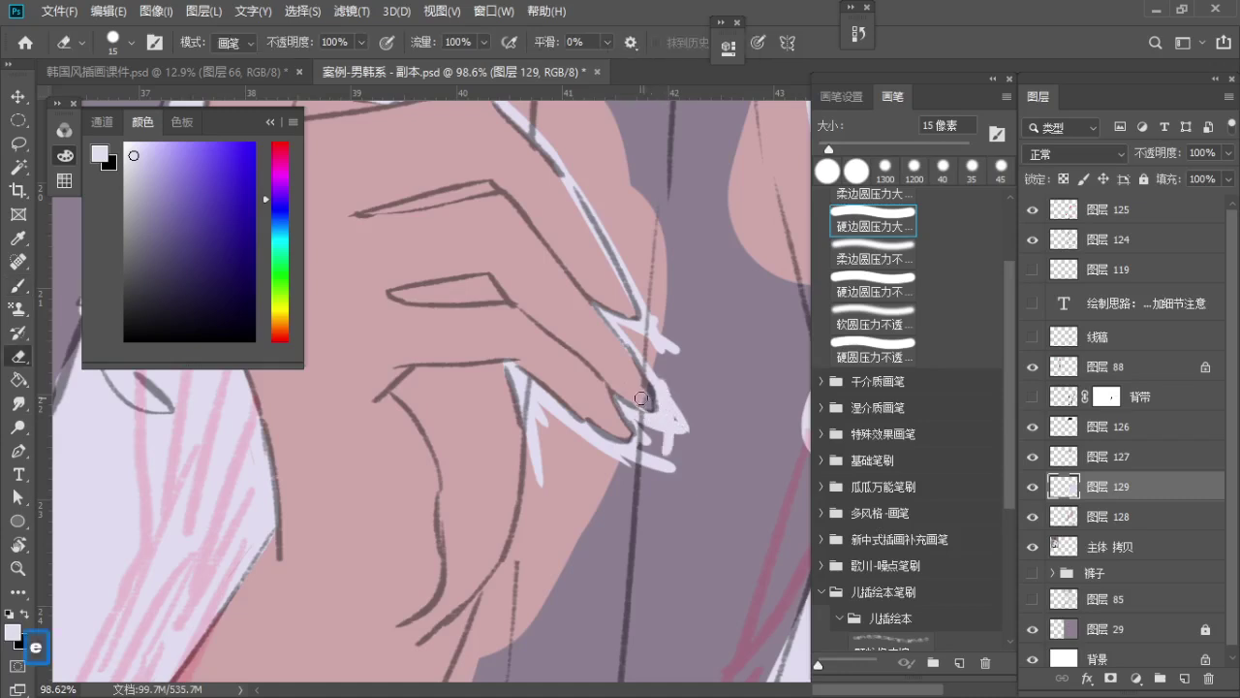
key("ctrl+z")
key("z")
left_click_drag(645, 395, 668, 394)
key("e")
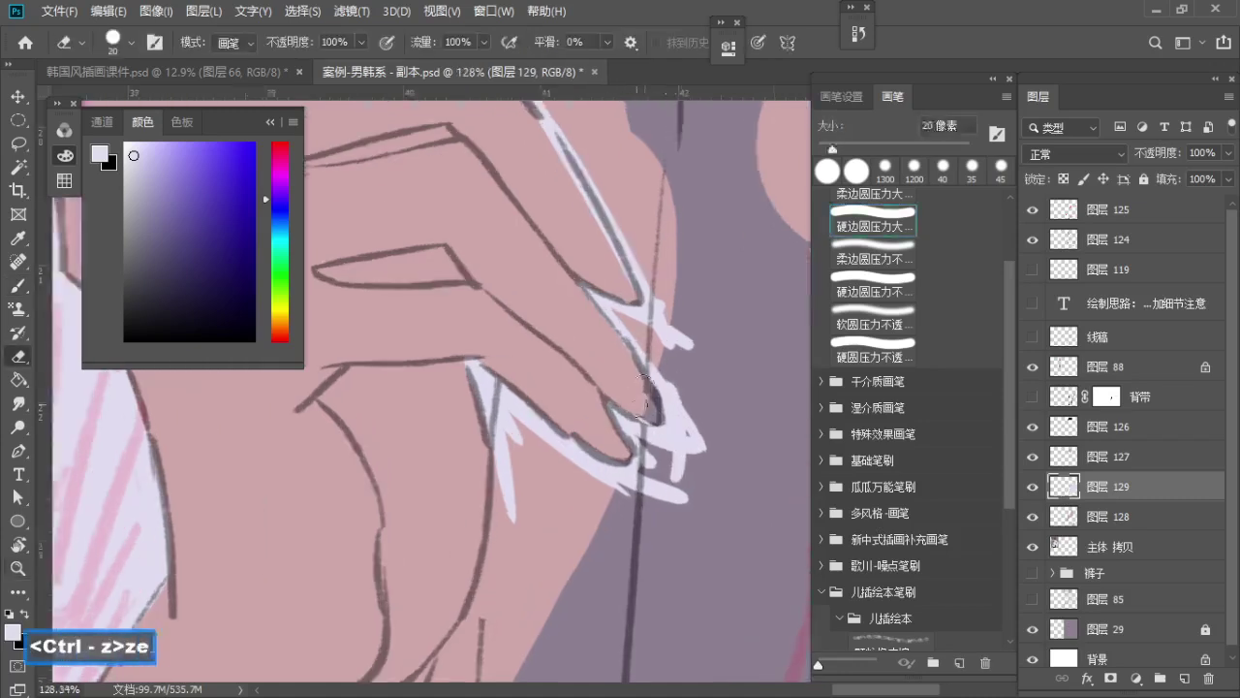
key("bracketleft")
key("bracketleft")
key("bracketleft")
key("ctrl+z")
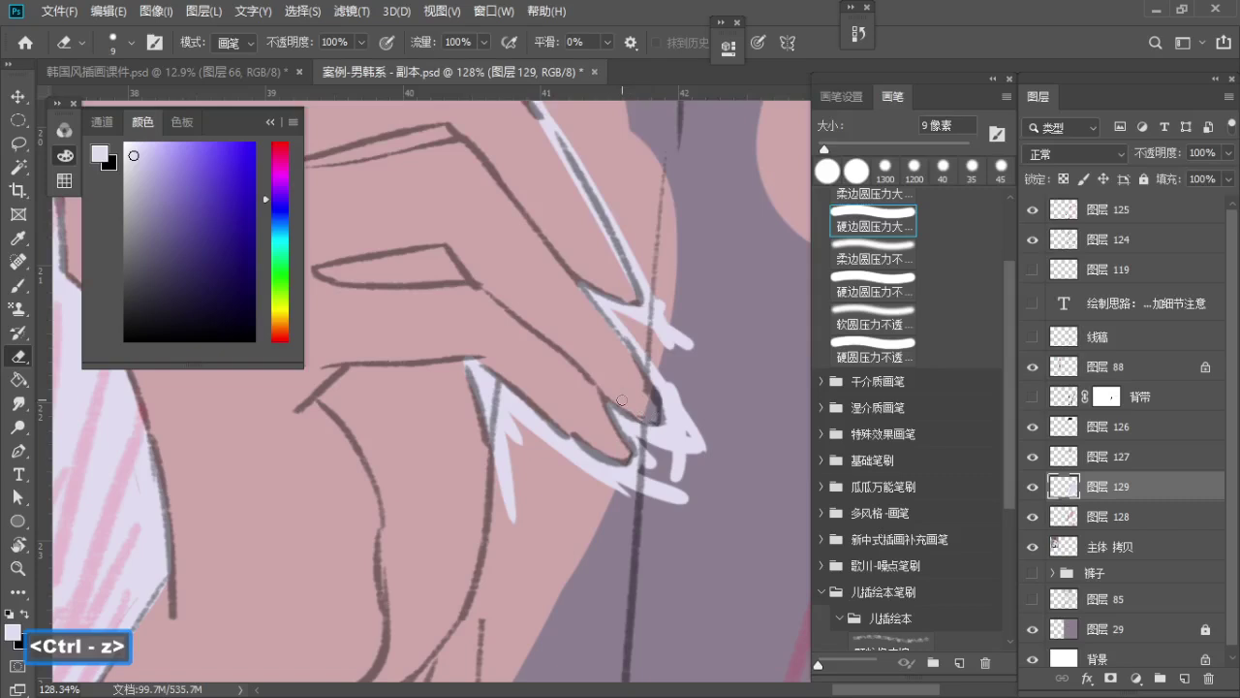
Thicken the lavender around the outside of the lower fingertips, enlarging the brush to 35 px
key("z")
mouse_move(653, 403)
left_mouse_down()
mouse_move(678, 415)
mouse_move(640, 422)
left_mouse_up()
key("b")
key("z")
left_click_drag(649, 397, 591, 406)
key("b")
key("s")
key("s")
key("s")
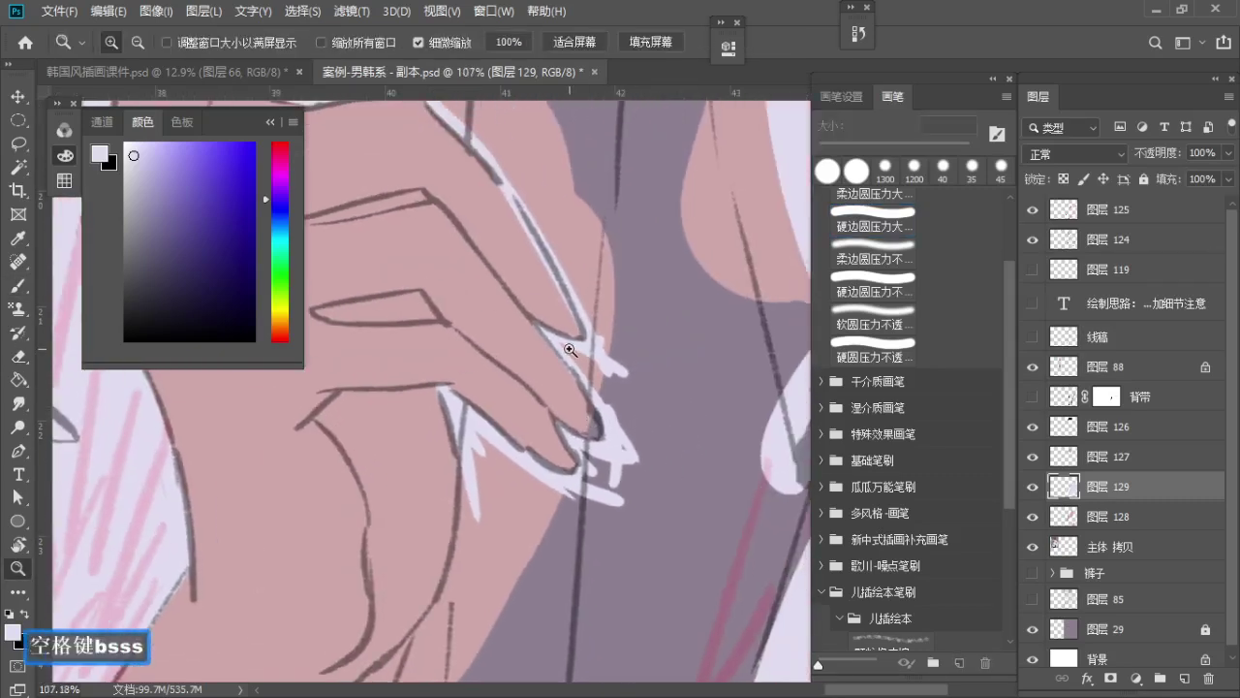
key("b")
key("s")
mouse_move(567, 348)
left_mouse_down()
mouse_move(650, 420)
mouse_move(563, 346)
mouse_move(639, 442)
left_mouse_up()
key("bracketright")
key("s")
key("s")
left_click_drag(610, 427, 623, 313)
key("b")
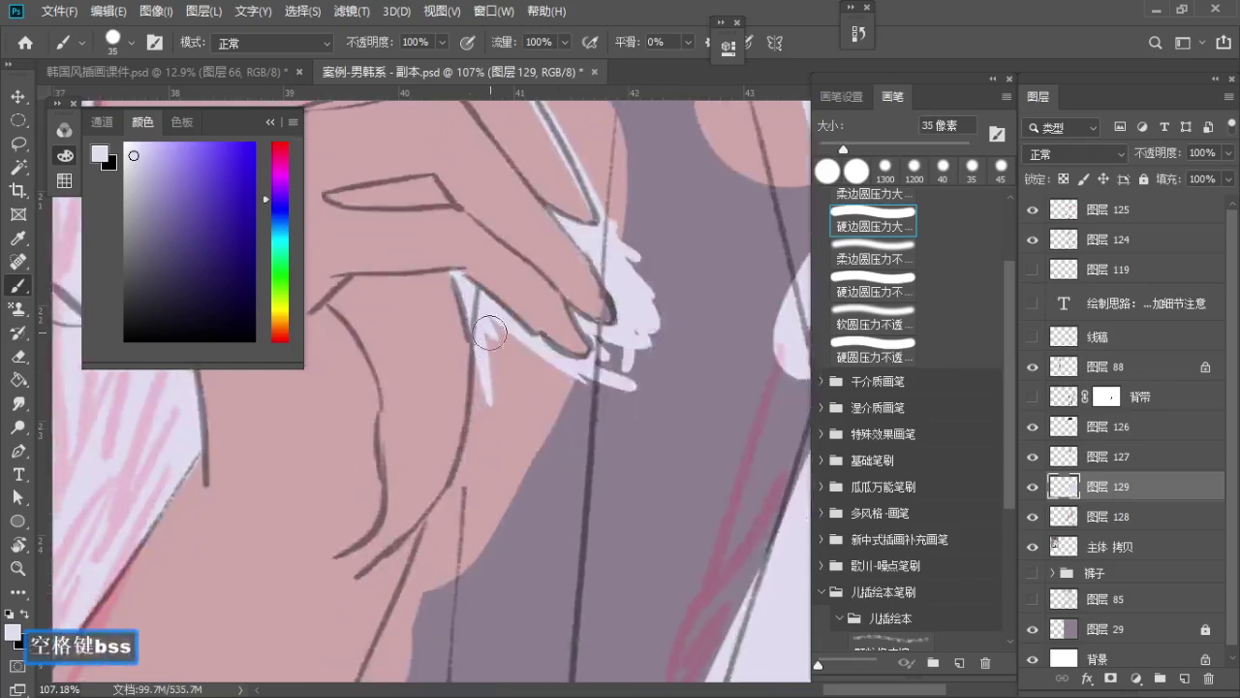
Thicken the lavender beside the heel of the palm below the lowest finger with the 35 px brush
mouse_move(489, 324)
left_mouse_down()
mouse_move(507, 363)
mouse_move(504, 460)
left_mouse_up()
left_click_drag(496, 349, 492, 466)
left_click_drag(482, 439, 565, 382)
Brush lavender along the palm's outer edge down to the wrist with a smaller brush of about 25 px, redoing uneven strokes
key("a")
key("a")
key("a")
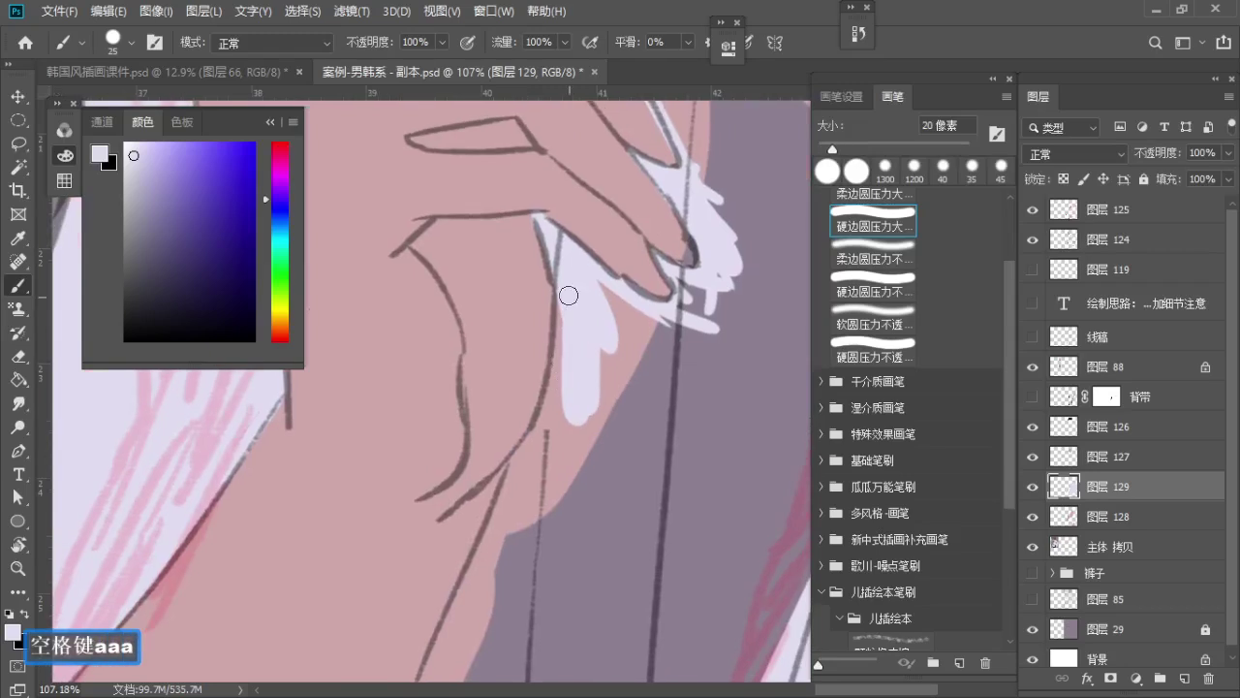
mouse_move(569, 295)
left_mouse_down()
mouse_move(532, 469)
mouse_move(546, 420)
mouse_move(509, 488)
left_mouse_up()
key("ctrl+z")
key("ctrl+z")
left_click_drag(538, 448, 574, 363)
mouse_move(574, 363)
left_mouse_down("ctrl")
mouse_move(532, 371)
mouse_move(565, 275)
left_mouse_up("ctrl")
key("b")
key("s")
left_click_drag(572, 331, 517, 432)
key("ctrl+z")
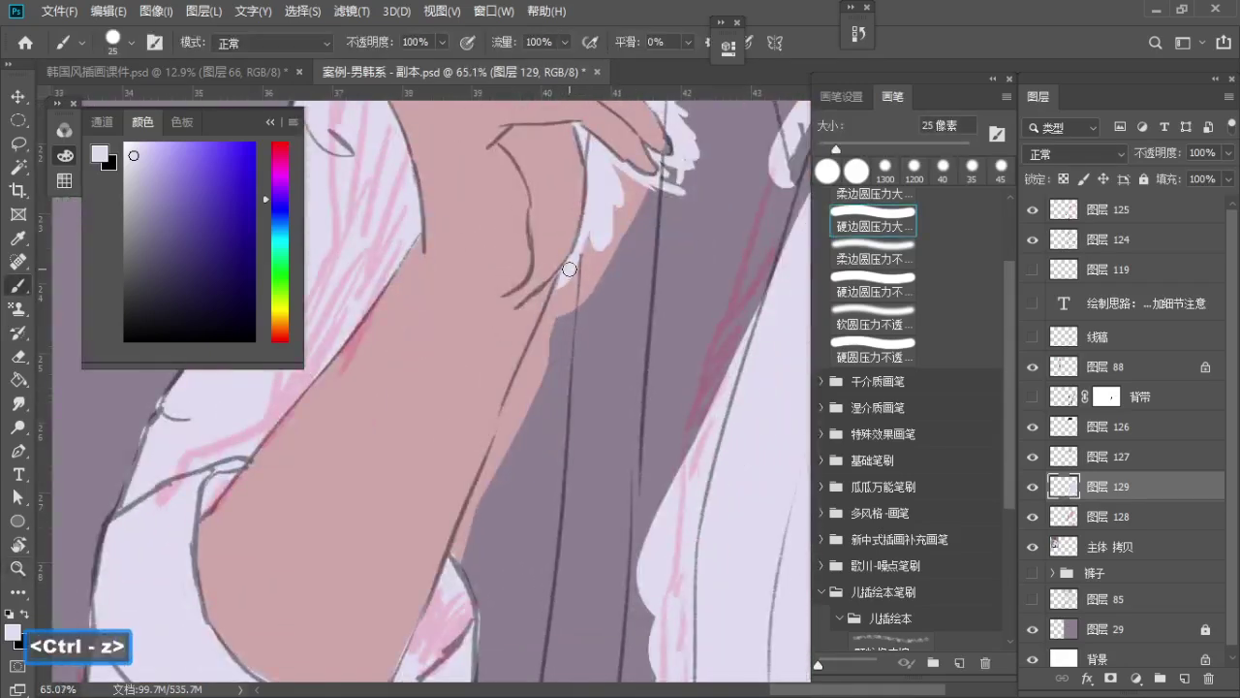
Continue the lavender down the forearm's outer edge to the rolled cuff, enlarging the brush to 30 px
left_click_drag(570, 269, 468, 514)
key("z")
left_click_drag(529, 416, 504, 426)
mouse_move(501, 429)
left_mouse_down()
mouse_move(504, 366)
mouse_move(533, 267)
left_mouse_up()
key("b")
key("s")
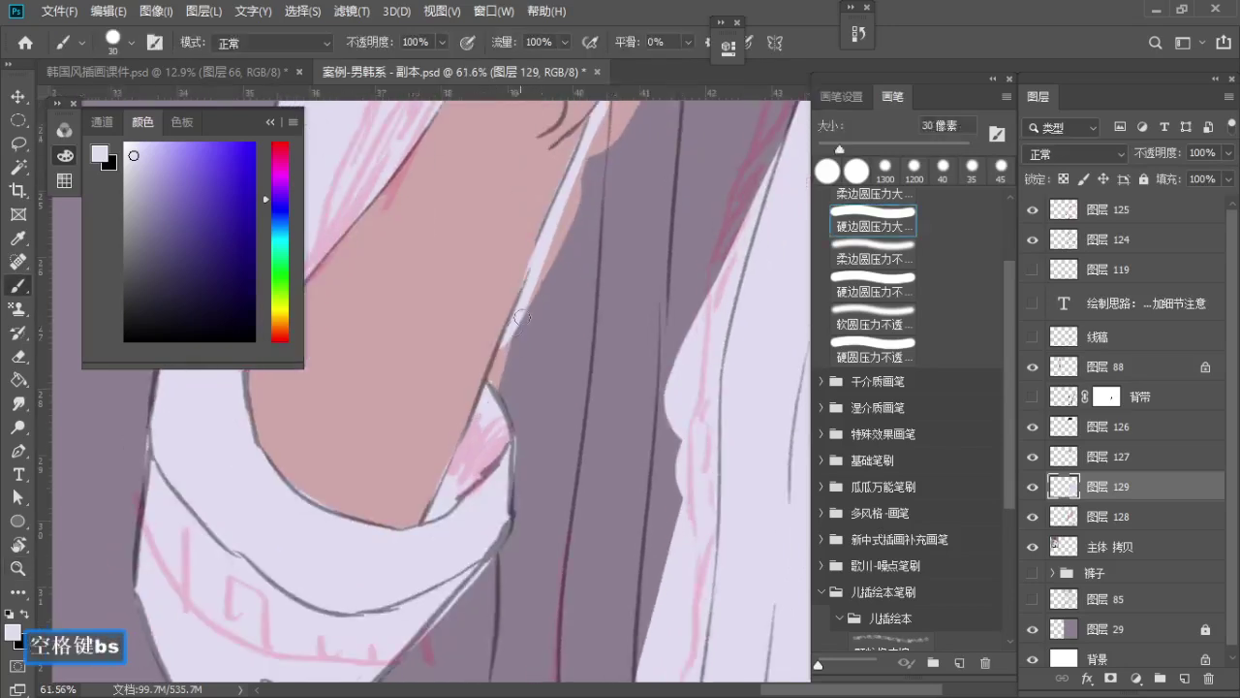
key("ctrl+z")
mouse_move(522, 317)
left_mouse_down()
mouse_move(476, 450)
mouse_move(501, 326)
mouse_move(514, 466)
left_mouse_up()
Brush lavender onto the shirt along the outer side of the rolled cuff, enlarging the brush
key("z")
key("b")
key("s")
key("b")
mouse_move(506, 397)
left_mouse_down()
mouse_move(524, 313)
mouse_move(557, 318)
mouse_move(510, 461)
left_mouse_up()
key("z")
key("b")
key("s")
key("s")
mouse_move(510, 398)
left_mouse_down()
mouse_move(568, 272)
mouse_move(524, 415)
left_mouse_up()
key("z")
key("b")
key("ctrl+z")
Brush lavender down the shirt's side edge below the cuff at 45 px, redoing uneven strokes
key("a")
left_click_drag(544, 233, 508, 480)
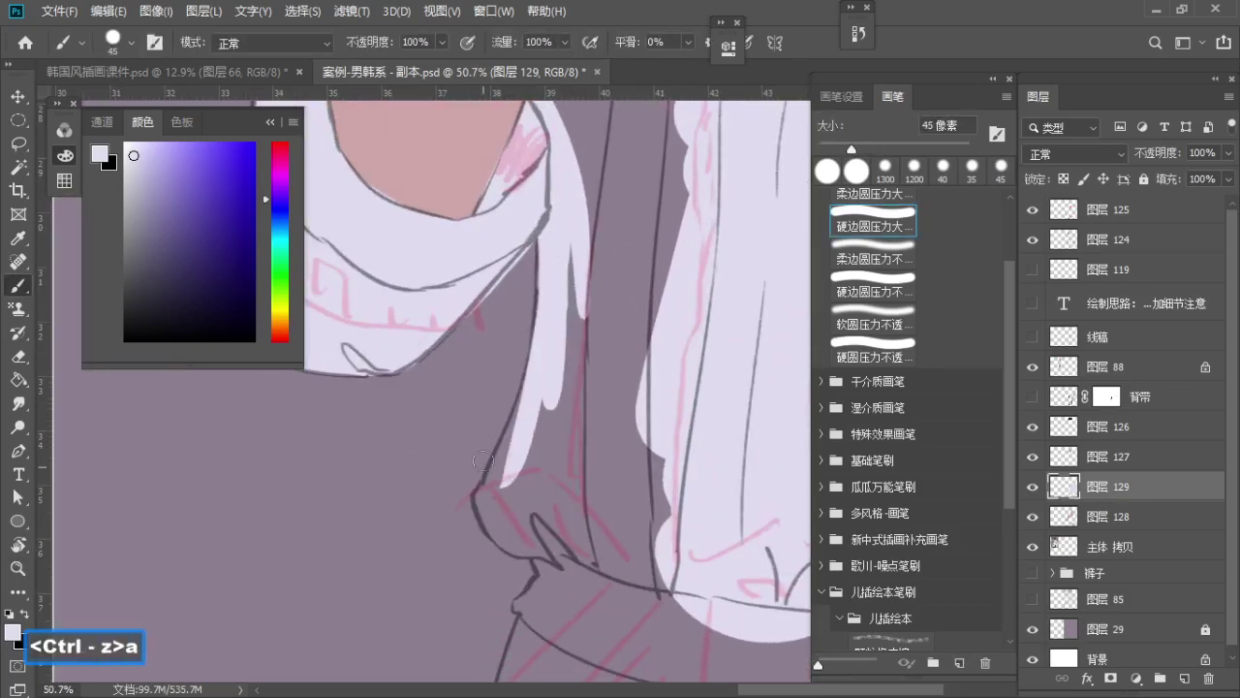
key("ctrl+z")
mouse_move(542, 237)
left_mouse_down()
mouse_move(485, 473)
mouse_move(513, 492)
left_mouse_up()
left_click_drag(545, 302, 491, 501)
key("ctrl+z")
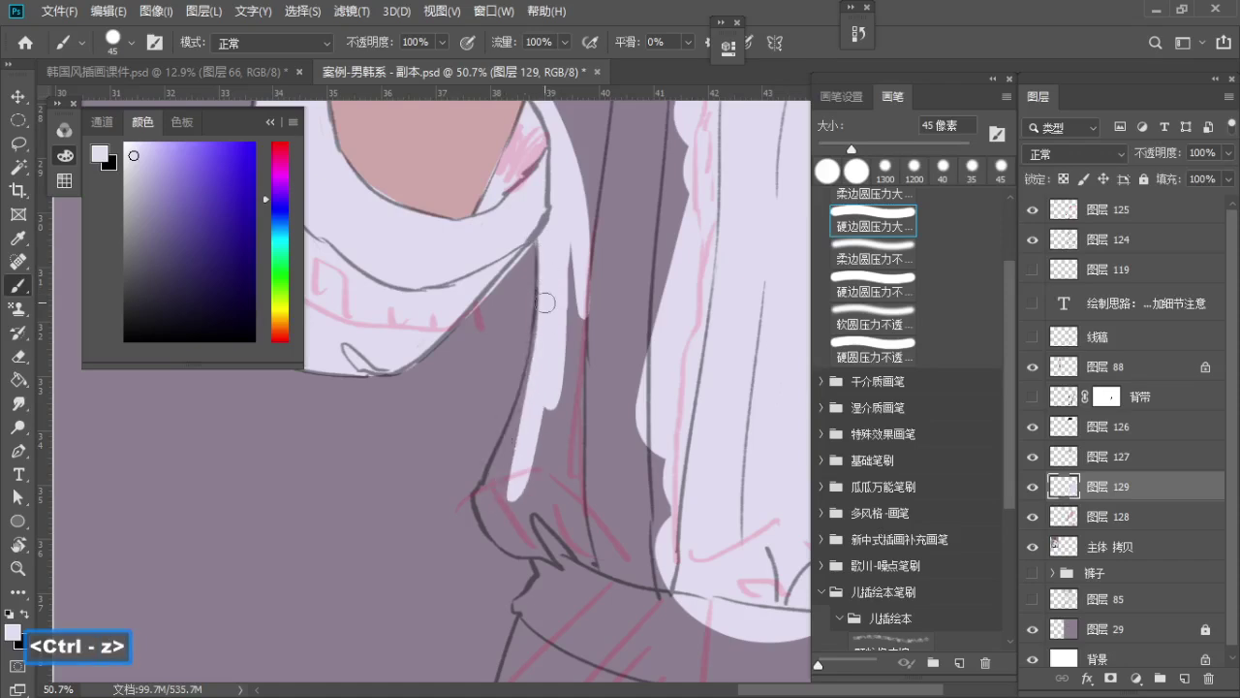
Outline the shirt's puffed hem corner in lavender at 45 px, following the line art toward the front
mouse_move(546, 302)
left_mouse_down()
mouse_move(501, 463)
mouse_move(511, 469)
mouse_move(491, 481)
mouse_move(490, 519)
mouse_move(521, 548)
left_mouse_up()
key("ctrl+z")
key("ctrl+z")
mouse_move(493, 486)
left_mouse_down()
mouse_move(563, 556)
mouse_move(509, 513)
mouse_move(495, 479)
mouse_move(485, 499)
mouse_move(580, 537)
mouse_move(500, 526)
mouse_move(629, 584)
left_mouse_up()
key("ctrl+z")
key("z")
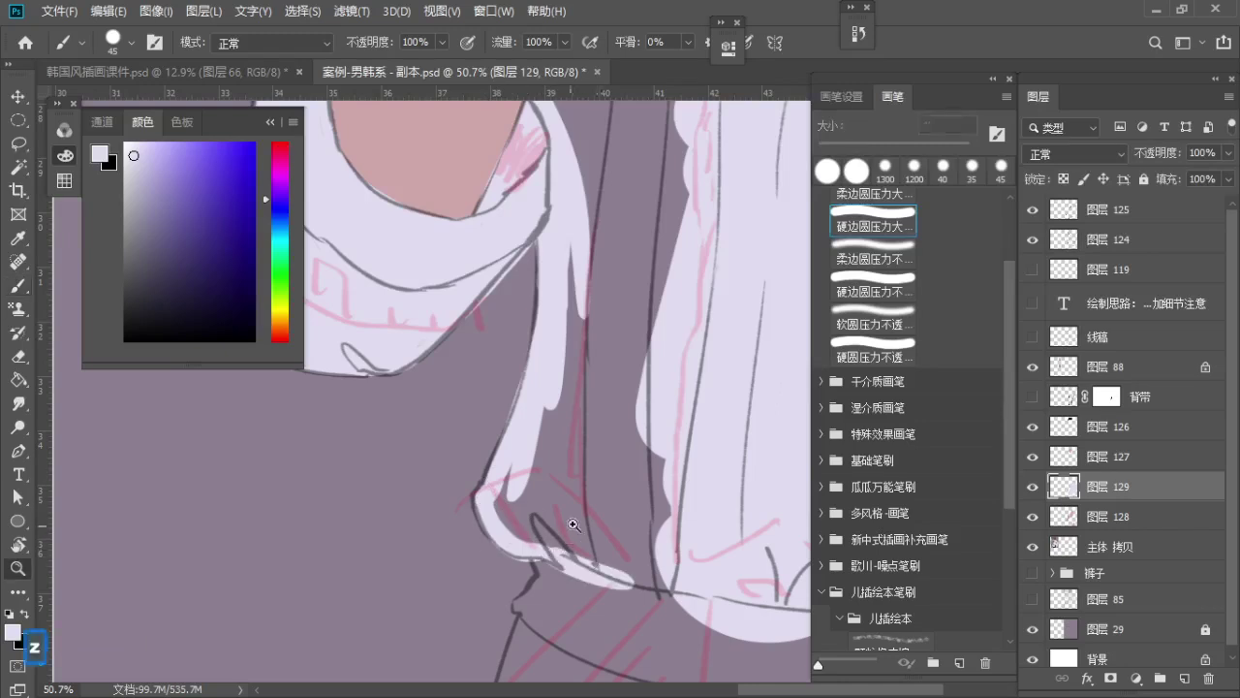
Fill the lower part of the shirt above the hem with lavender, using a much larger brush
left_click_drag(571, 523, 536, 517)
key("space")
mouse_move(535, 517)
left_mouse_down()
mouse_move(467, 506)
mouse_move(557, 569)
left_mouse_up()
key("b")
key("s")
key("s")
key("s")
key("s")
key("s")
mouse_move(506, 420)
left_mouse_down()
mouse_move(498, 448)
mouse_move(513, 504)
mouse_move(562, 535)
mouse_move(562, 436)
left_mouse_up()
Fill the shirt body beside the rolled cuff with lavender, enlarging the brush to 175 px
key("b")
key("s")
key("s")
key("space")
mouse_move(567, 378)
left_mouse_down()
mouse_move(533, 427)
mouse_move(541, 391)
mouse_move(518, 527)
left_mouse_up()
key("b")
key("s")
left_click_drag(532, 465, 502, 512)
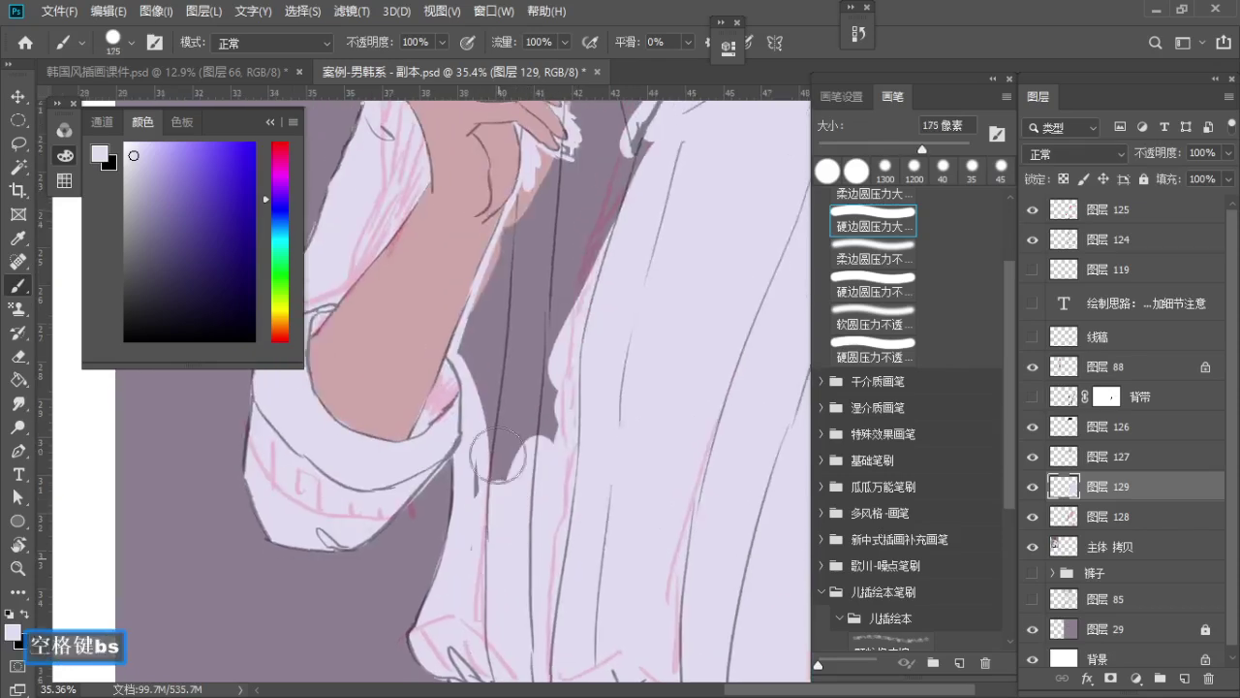
left_click_drag(498, 455, 510, 449)
Fill the shirt between the forearm and the open front with lavender at 175 px, working up to the fingertips
key("space")
left_click_drag(542, 410, 525, 571)
key("b")
key("s")
left_click_drag(554, 492, 528, 579)
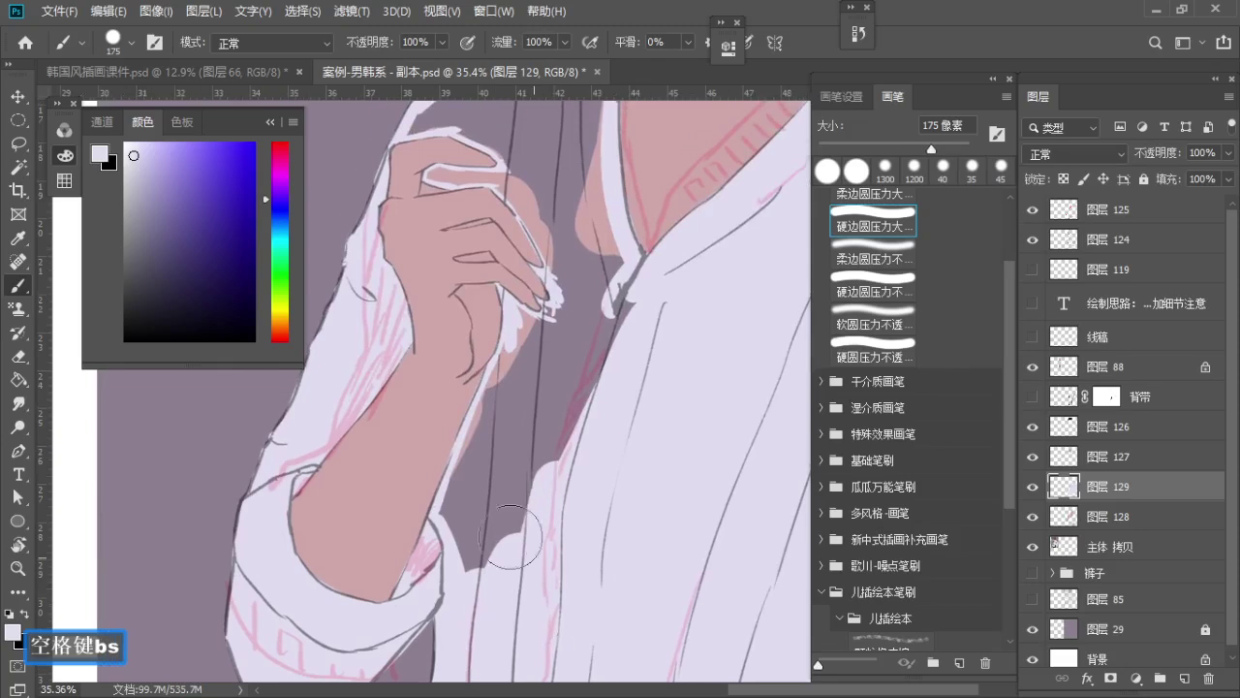
mouse_move(511, 536)
left_mouse_down()
mouse_move(471, 528)
mouse_move(459, 512)
mouse_move(511, 379)
mouse_move(526, 360)
mouse_move(515, 478)
mouse_move(623, 326)
mouse_move(632, 293)
left_mouse_up()
Brush lavender over the upper shirt between the raised hand and the collar, reducing the brush below 200 px
key("space")
left_click_drag(601, 310, 596, 548)
key("b")
key("a")
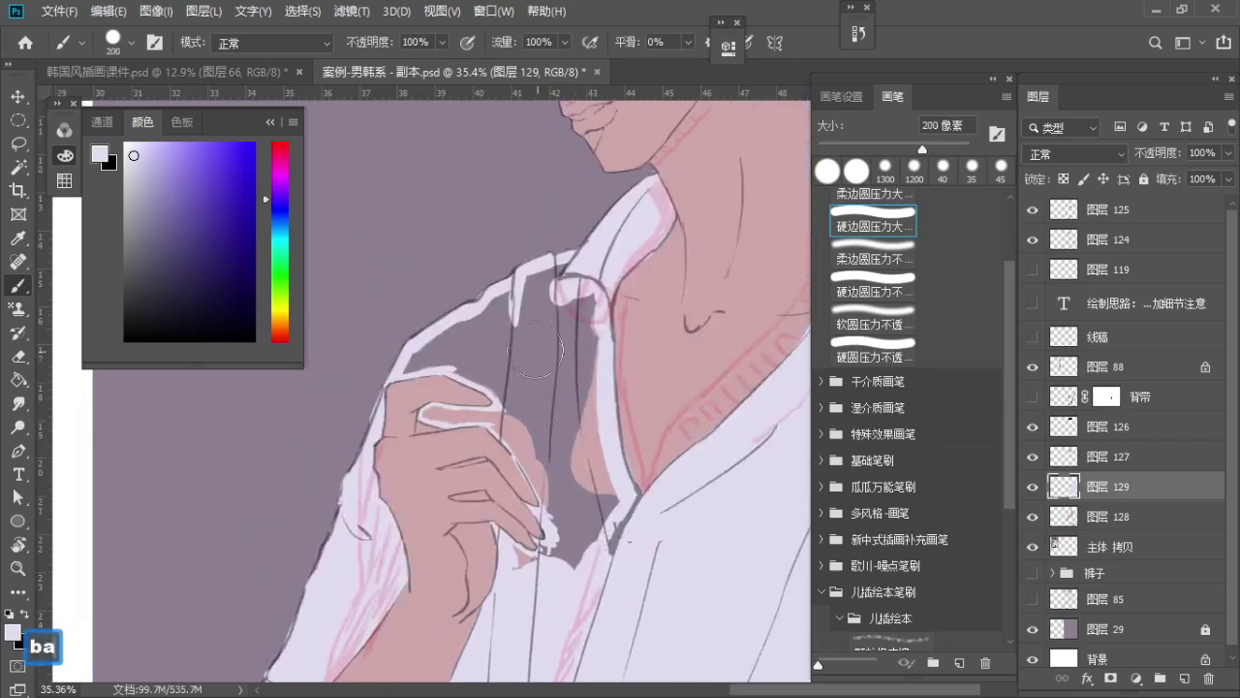
key("a")
key("a")
mouse_move(533, 308)
left_mouse_down()
mouse_move(552, 285)
mouse_move(467, 333)
mouse_move(505, 372)
mouse_move(529, 374)
left_mouse_up()
Fill the shirt's shoulder area above the raised hand with lavender, using a smaller brush
key("z")
key("b")
key("a")
key("a")
key("a")
left_click_drag(459, 338, 391, 368)
Flood the remaining enclosed gap in the shirt beside the hand with lavender using the Paint Bucket
key("space")
mouse_move(519, 424)
left_mouse_down()
mouse_move(506, 323)
mouse_move(567, 208)
left_mouse_up()
key("g")
left_click(547, 334)
key("b")
Cover the leftover skin patch below the fingertips and the thin seams in the shirt with lavender at 50 px
key("space")
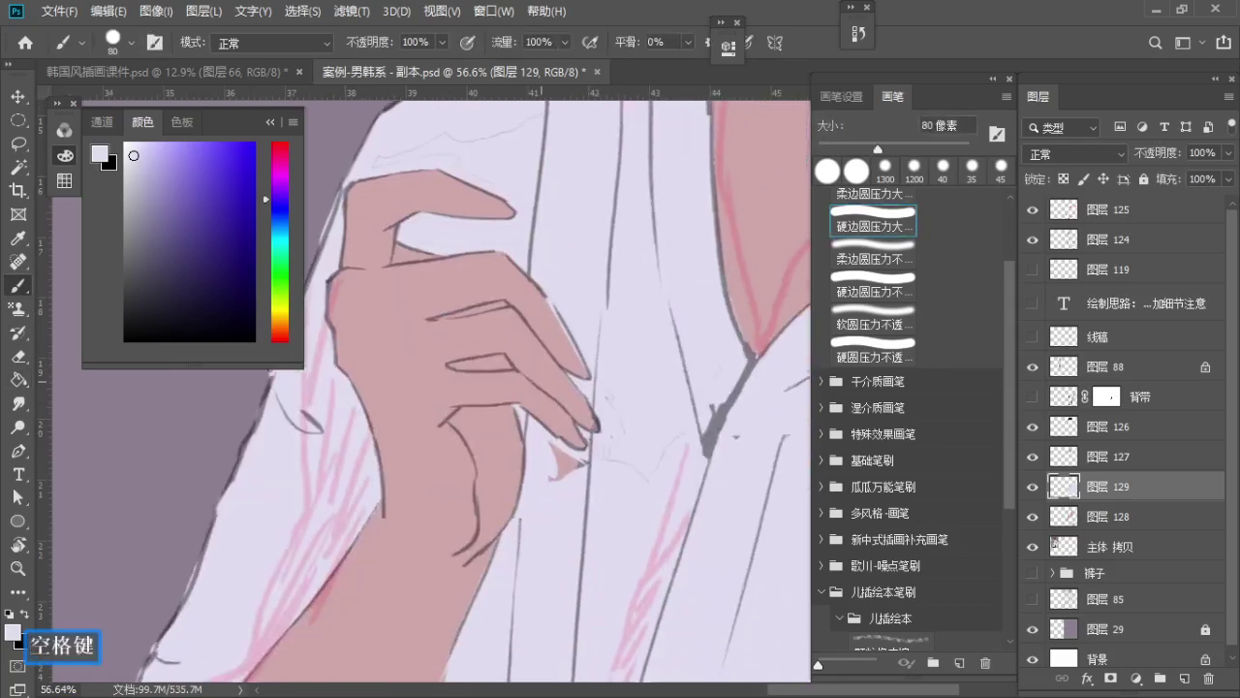
left_click_drag(542, 359, 534, 361)
key("b")
key("a")
key("a")
key("a")
left_click_drag(543, 457, 550, 468)
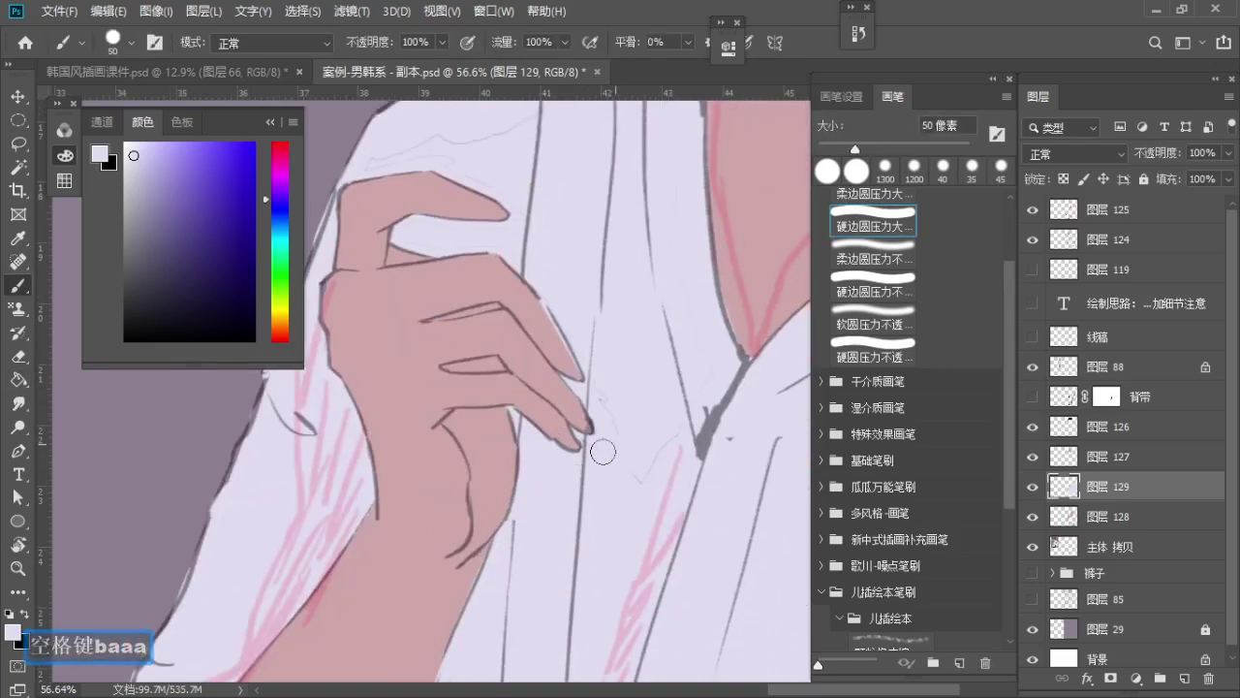
key("space")
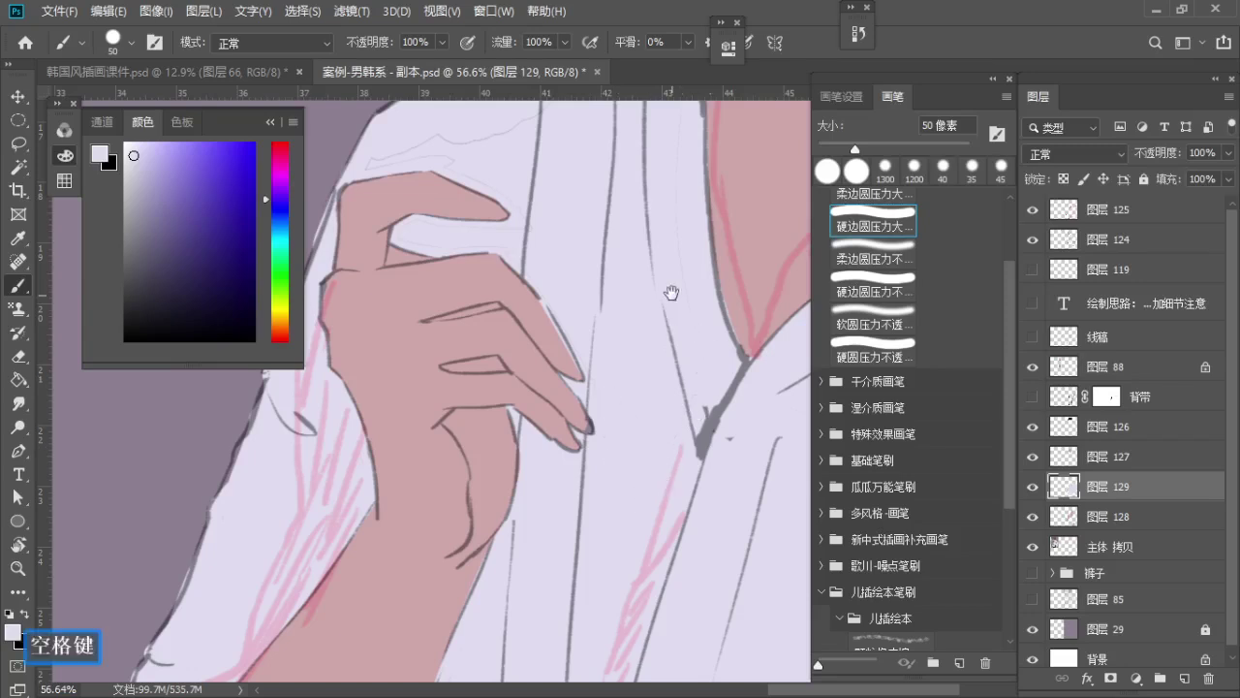
left_click_drag(672, 285, 701, 437)
key("b")
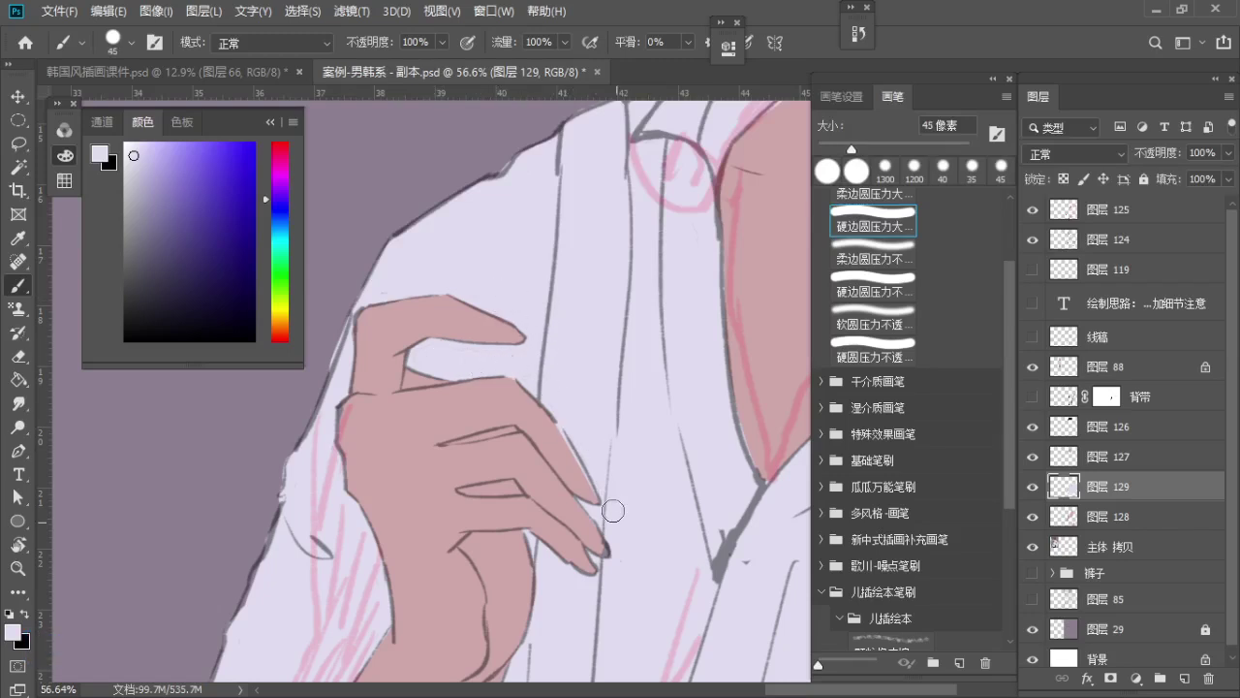
Trim the lavender overlapping the outer edge of the raised fingers with the Eraser at 8 px
key("z")
left_click_drag(611, 507, 686, 502)
key("e")
key("a")
key("a")
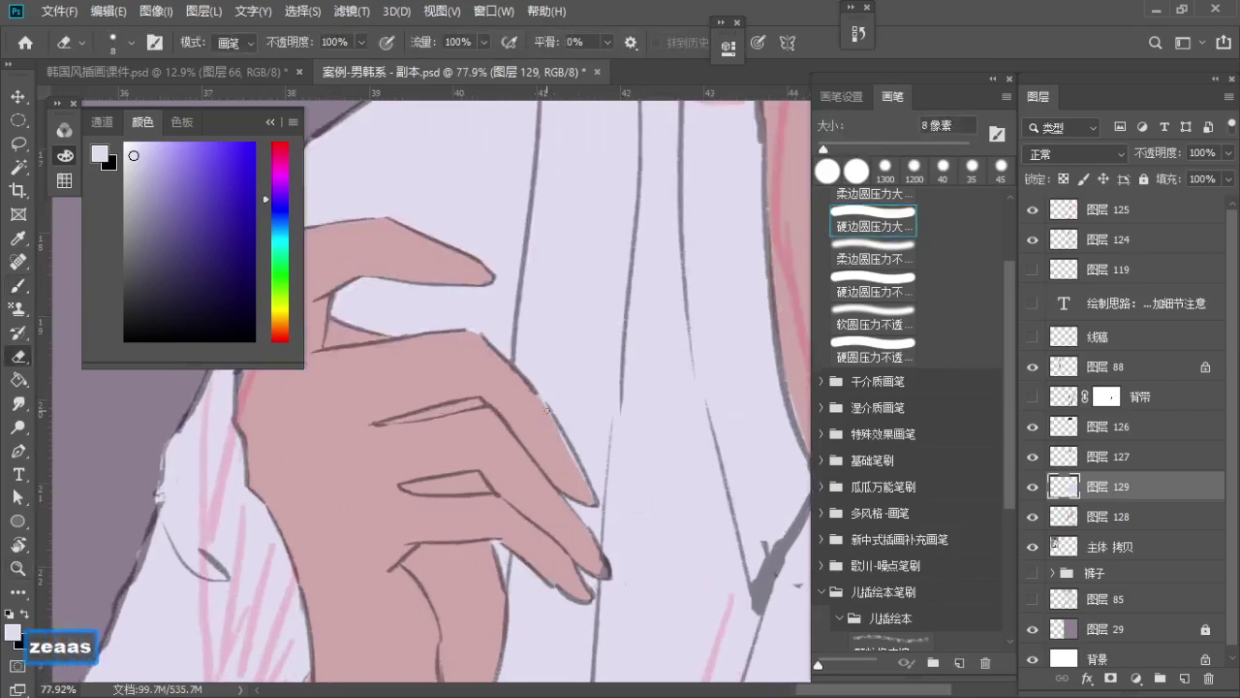
Examine the shirt's lavender fill for gaps and spill, from the raised hand to the hem and lower arm
key("z")
left_click_drag(567, 445, 432, 426)
key("space")
key("z")
left_click_drag(546, 507, 402, 349)
mouse_move(521, 452)
left_mouse_down()
mouse_move(479, 396)
mouse_move(500, 375)
left_mouse_up()
key("z")
left_click_drag(605, 345, 754, 341)
key("b")
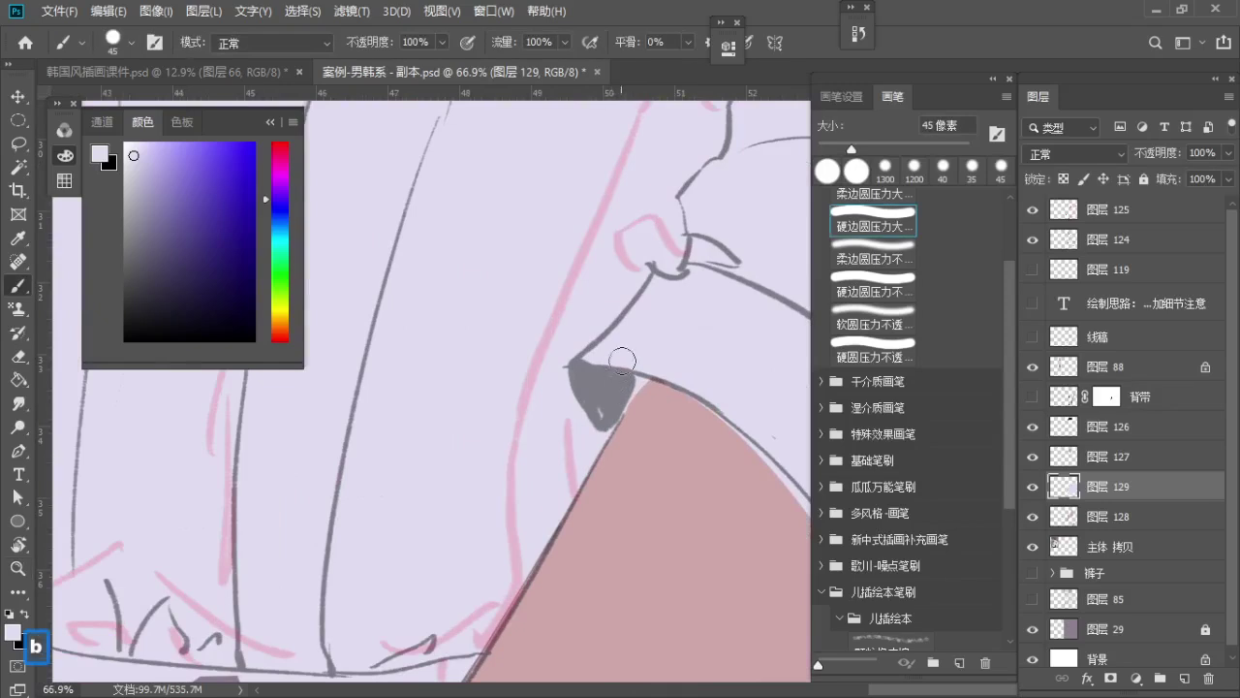
key("z")
mouse_move(594, 352)
left_mouse_down()
mouse_move(510, 398)
mouse_move(543, 364)
left_mouse_up()
key("space")
key("z")
left_click_drag(490, 421, 502, 424)
key("b")
Create a new layer above the shirt's fill layer and sample a dark navy from the artwork as the brush colour
left_click(1183, 680)
key("z")
left_click_drag(570, 374, 445, 379)
key("space")
left_click_drag(487, 382, 623, 437)
key("z")
left_click_drag(461, 335, 589, 337)
key("space")
left_click_drag(476, 355, 634, 407)
key("b")
left_click(466, 390, "alt")
Outline the trousers' outer side from the waistband corner to the canvas edge in dark navy at 25 px, redoing uneven strokes
key("z")
left_click_drag(456, 392, 346, 394)
key("space")
left_click_drag(549, 456, 121, 369)
key("z")
left_click_drag(462, 559, 571, 584)
key("space")
left_click_drag(469, 521, 532, 453)
key("b")
key("a")
key("a")
key("a")
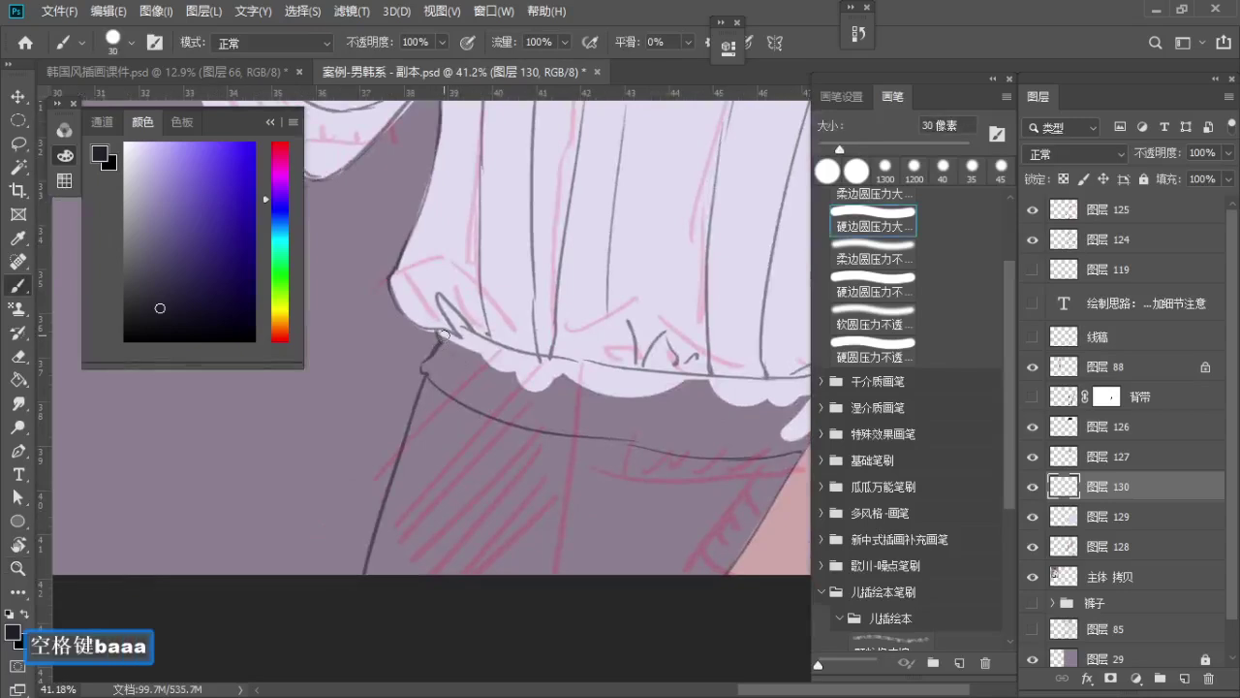
key("ctrl+z")
key("a")
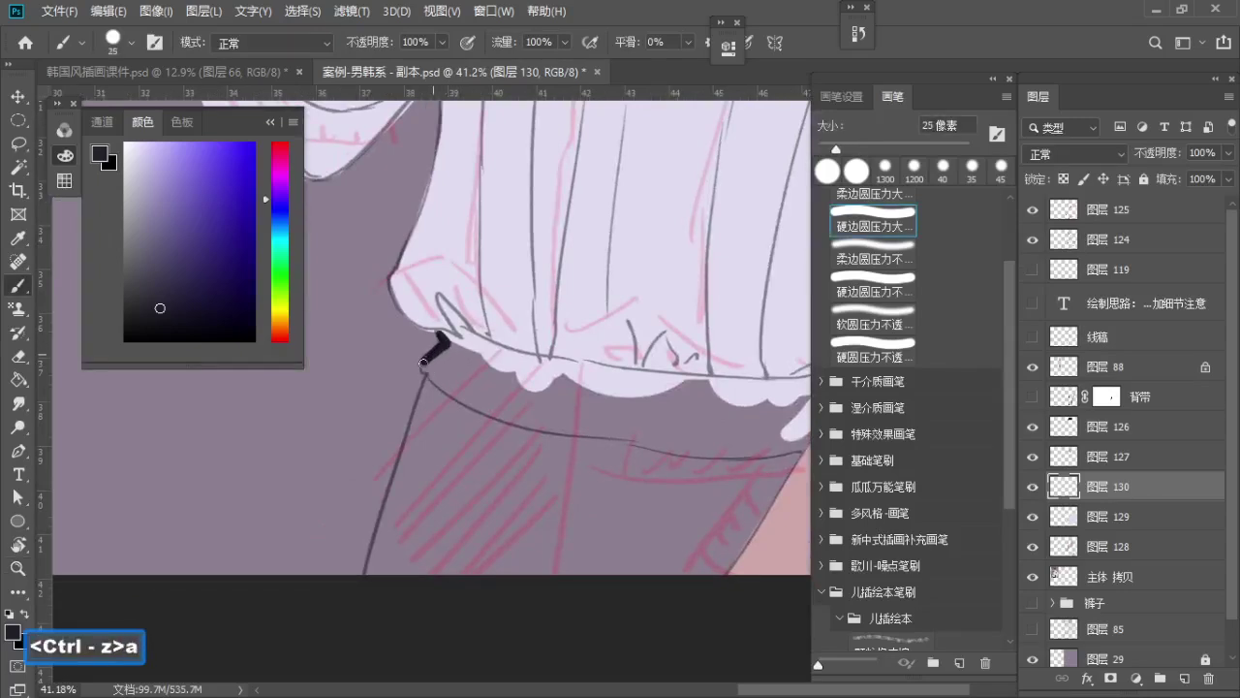
key("ctrl+z")
mouse_move(438, 331)
left_mouse_down()
mouse_move(446, 341)
mouse_move(370, 571)
left_mouse_up()
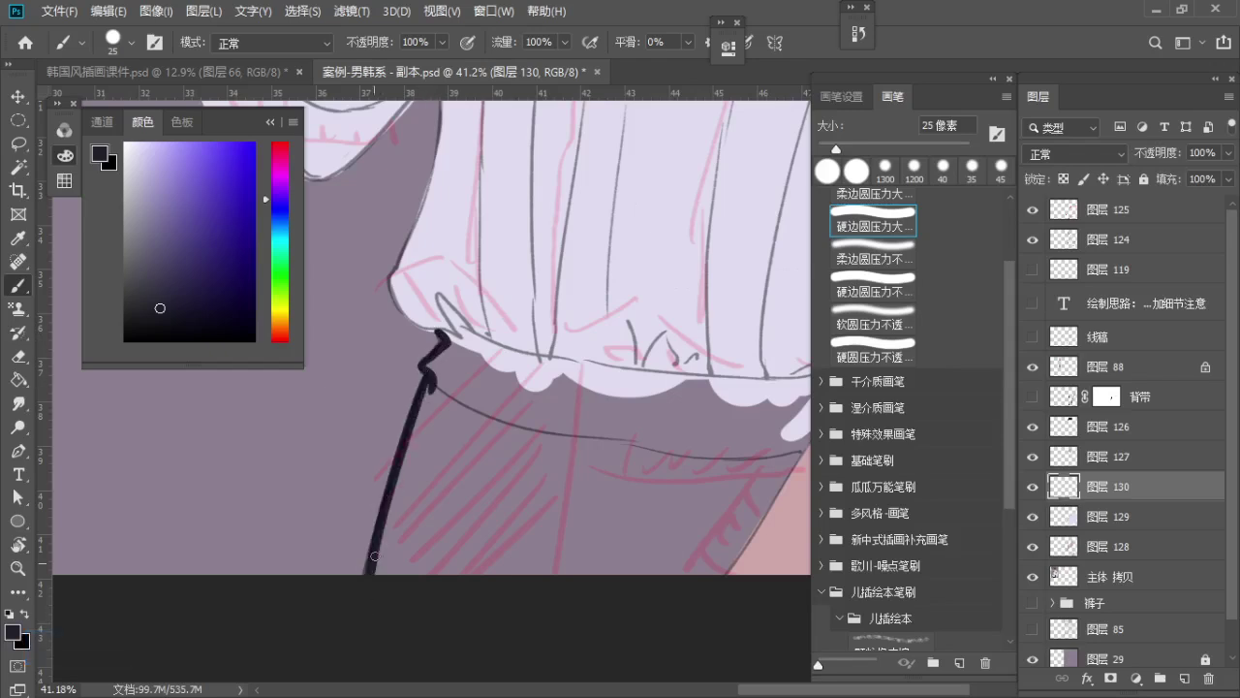
Trace the trousers' upper edge from the waistband corner along the shirt hem in dark navy at 25 px, redoing uneven strokes
key("space")
left_click_drag(452, 334, 397, 408)
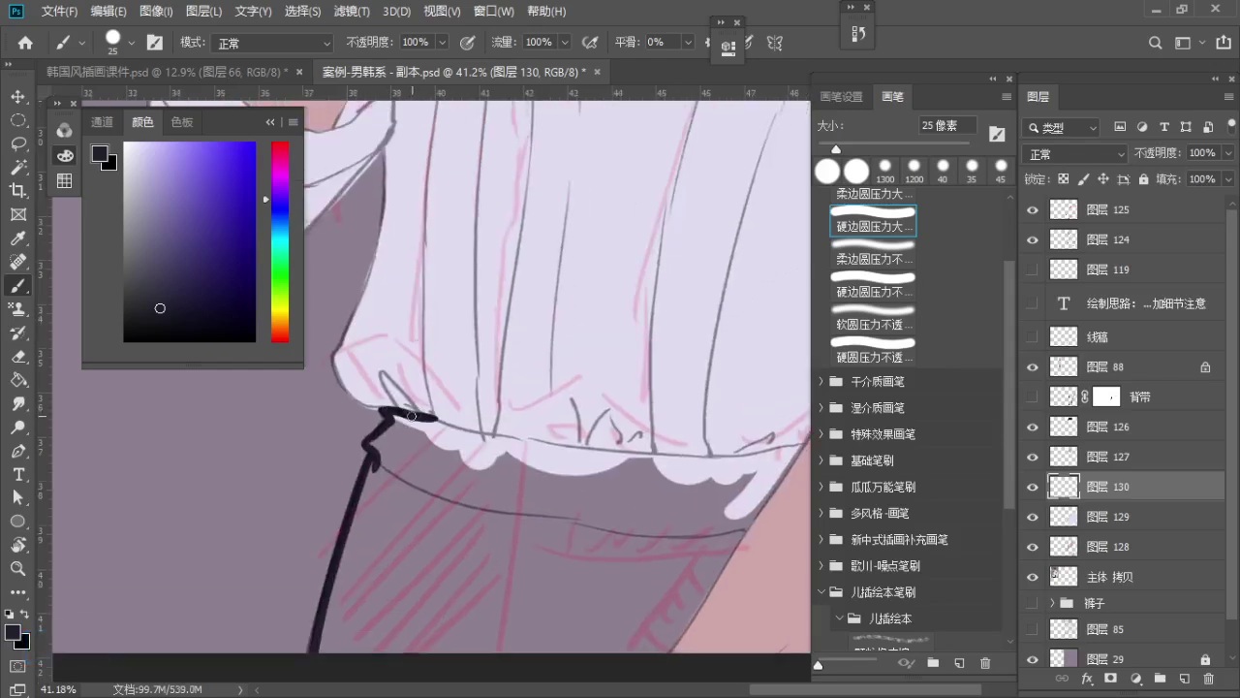
key("ctrl+z")
key("ctrl+z")
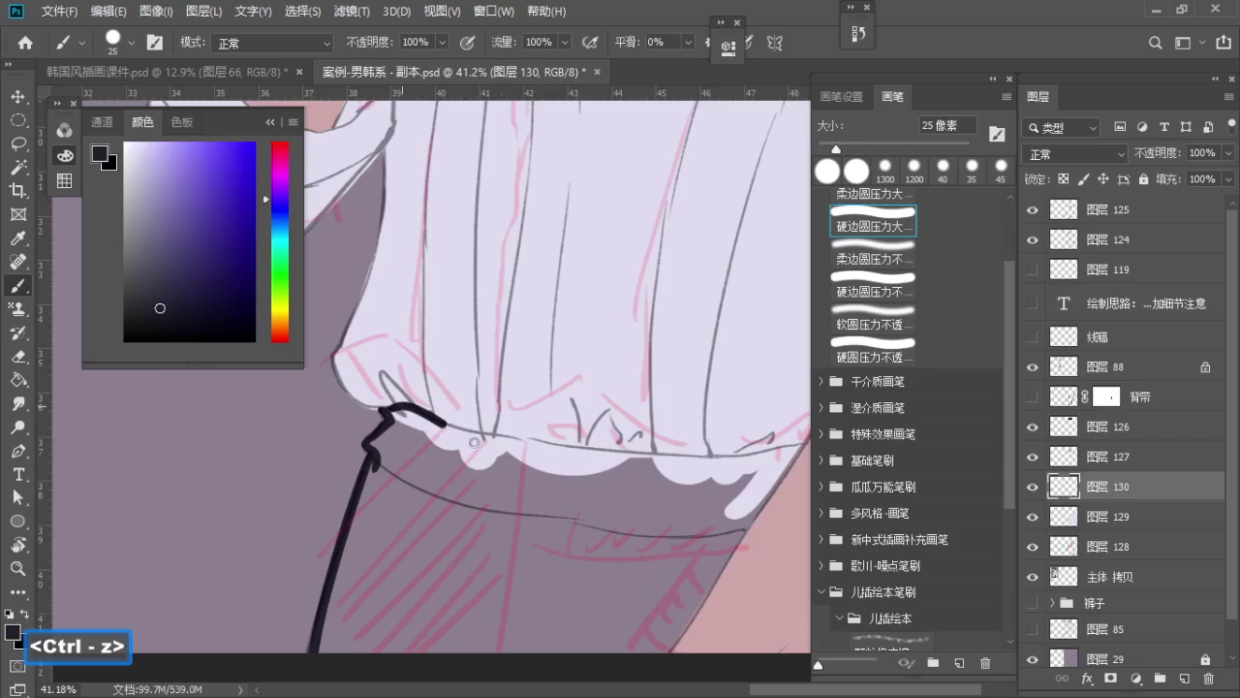
mouse_move(474, 443)
left_mouse_down()
mouse_move(619, 466)
mouse_move(509, 491)
left_mouse_up()
key("space")
key("ctrl+z")
left_click_drag(380, 453, 661, 507)
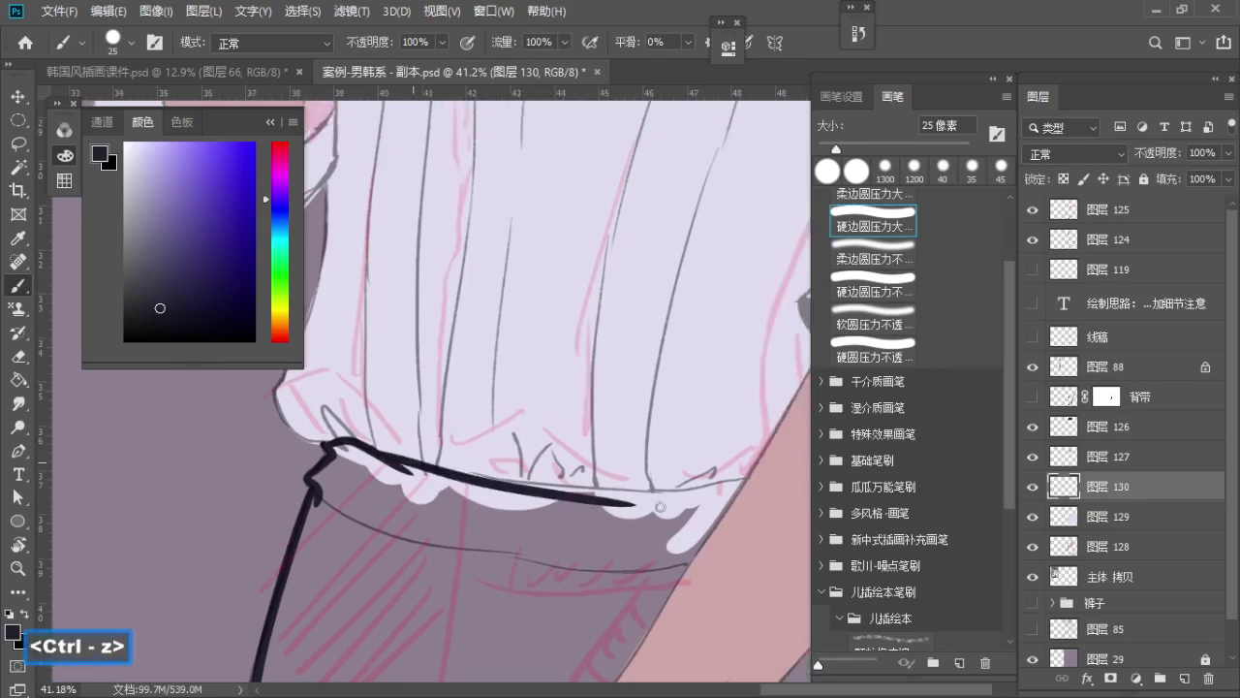
key("ctrl+z")
left_click_drag(387, 458, 631, 497)
key("z")
left_click_drag(570, 468, 523, 471)
key("t")
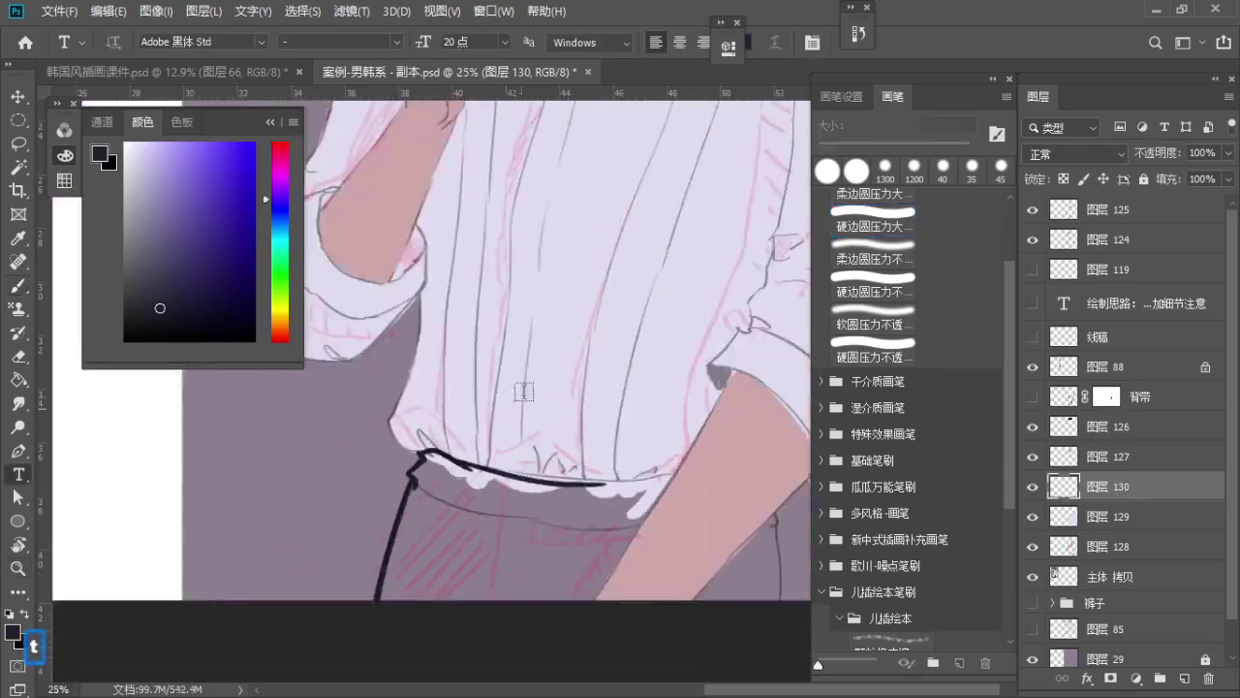
left_click_drag(505, 409, 610, 352)
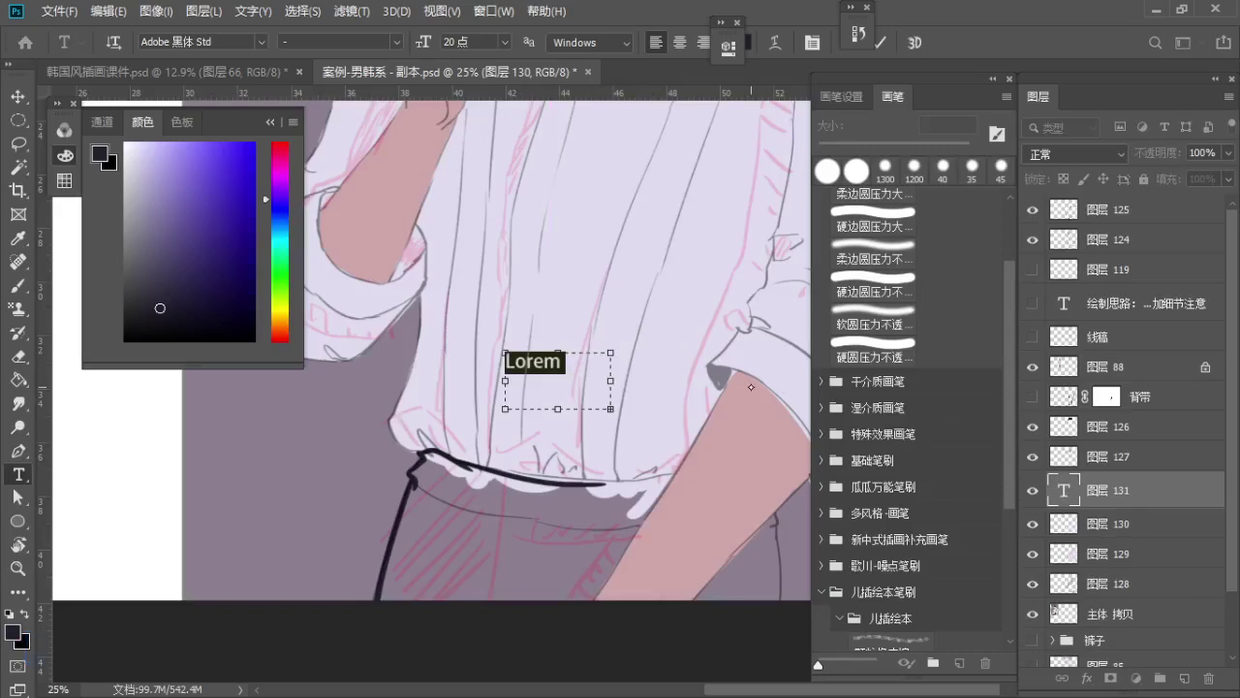
key("Return")
left_click(17, 97)
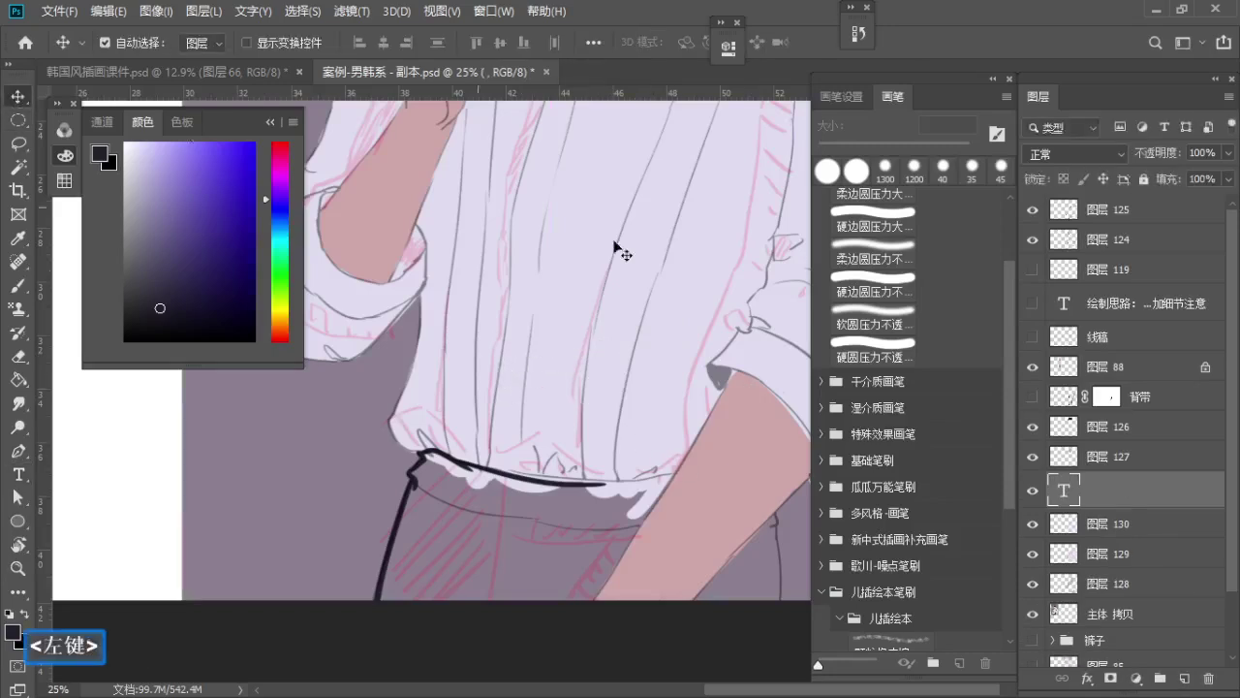
key("Delete")
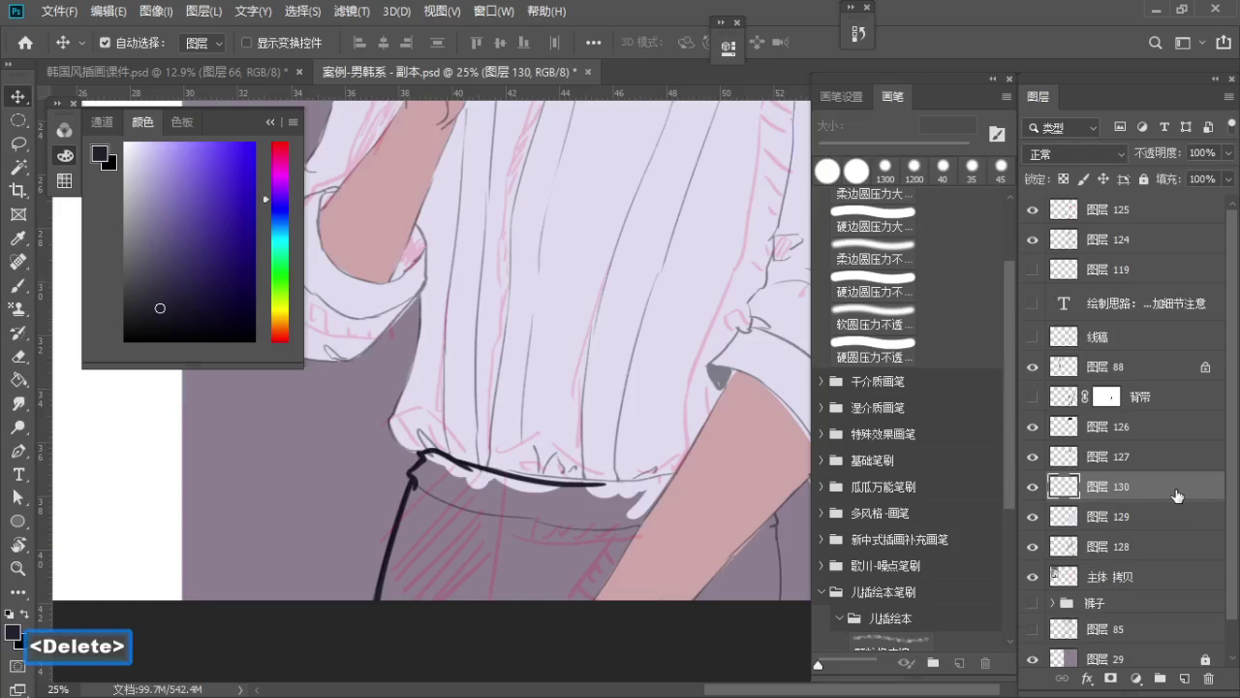
Continue the navy edge along the shirt hem and across the lowered forearm at 35 px, redoing uneven strokes
key("b")
key("z")
mouse_move(510, 391)
left_mouse_down()
mouse_move(494, 391)
mouse_move(638, 328)
left_mouse_up()
key("r")
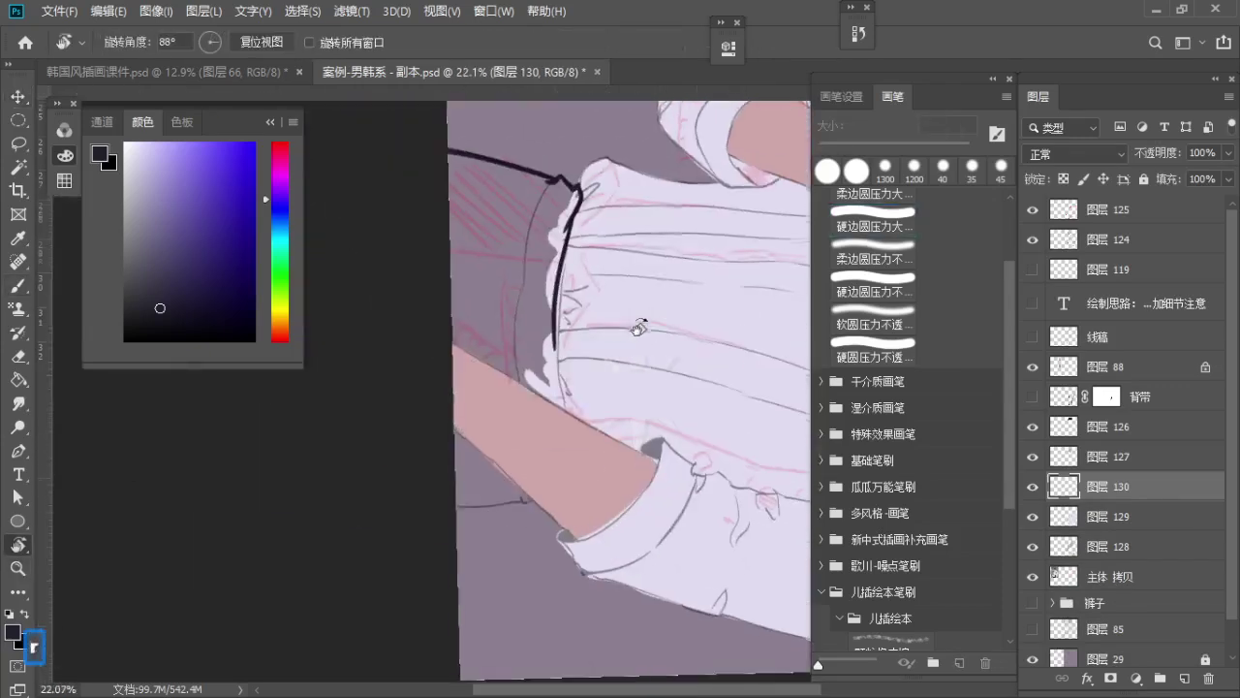
key("b")
key("z")
left_click_drag(551, 347, 579, 362)
key("b")
key("s")
key("s")
left_click_drag(570, 240, 581, 515)
key("ctrl+z")
key("ctrl+z")
left_click_drag(570, 236, 603, 510)
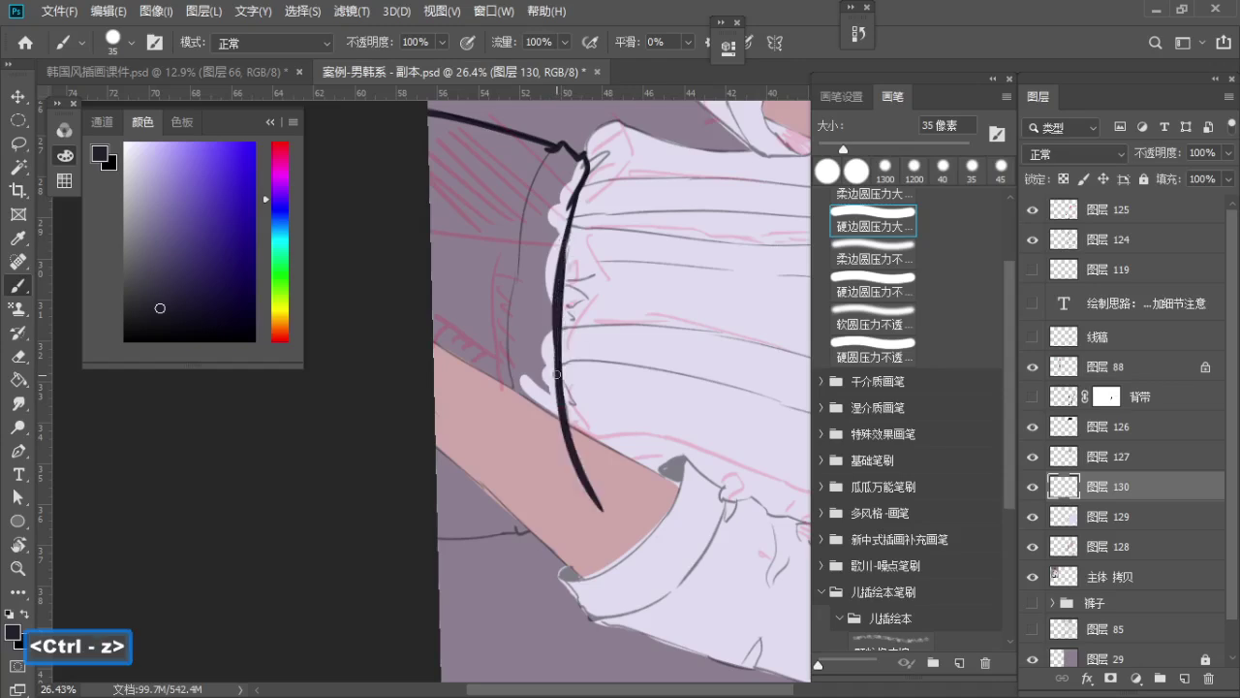
Erase the part of the navy hem stroke that crosses the lowered forearm with the Eraser at 35 px
key("r")
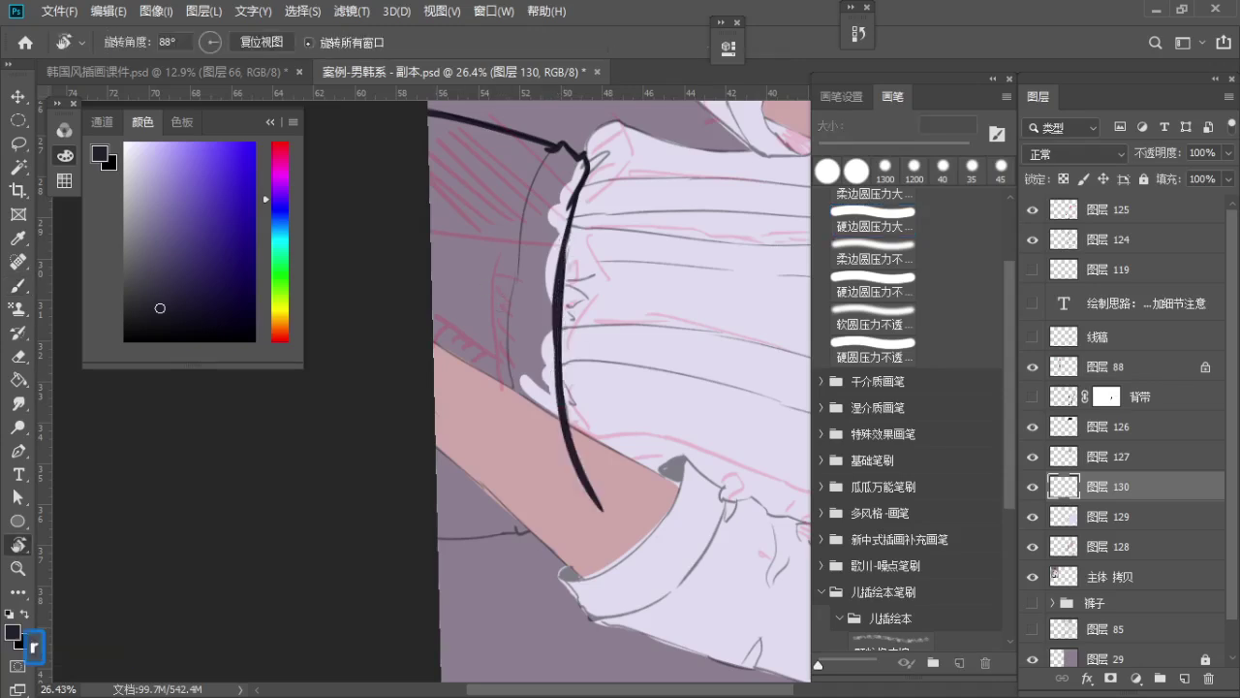
left_click(261, 42)
key("space")
left_click_drag(540, 438, 430, 360)
key("z")
left_click_drag(561, 375, 620, 378)
key("e")
key("s")
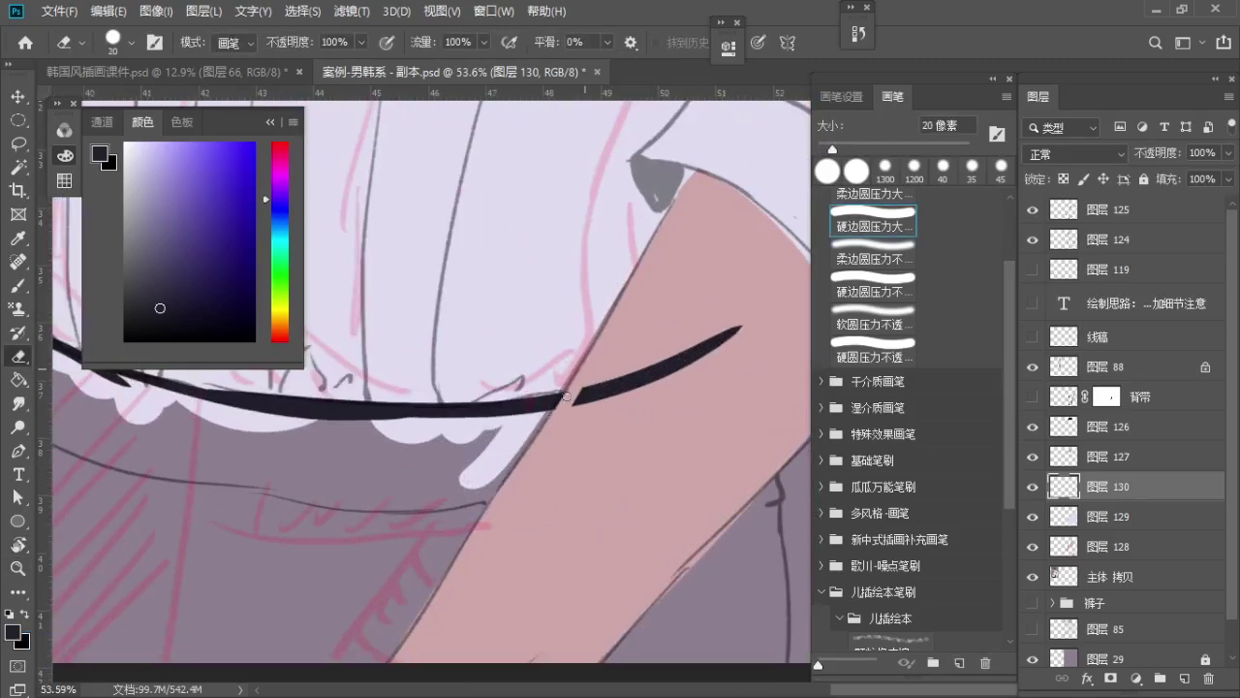
key("s")
left_click_drag(735, 321, 717, 344)
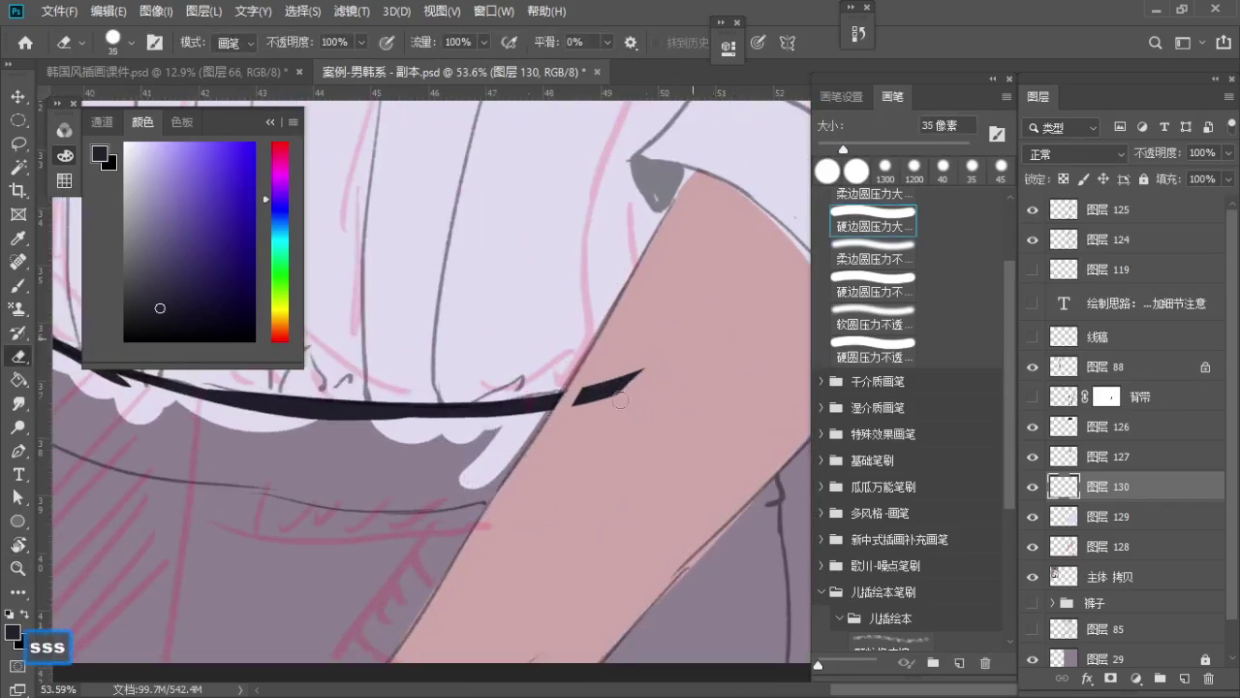
left_click_drag(620, 401, 504, 328)
key("space")
Outline the trousers along the underside of the lowered forearm down to the canvas edge in dark navy at 15 px, redoing uneven strokes
key("b")
key("a")
key("a")
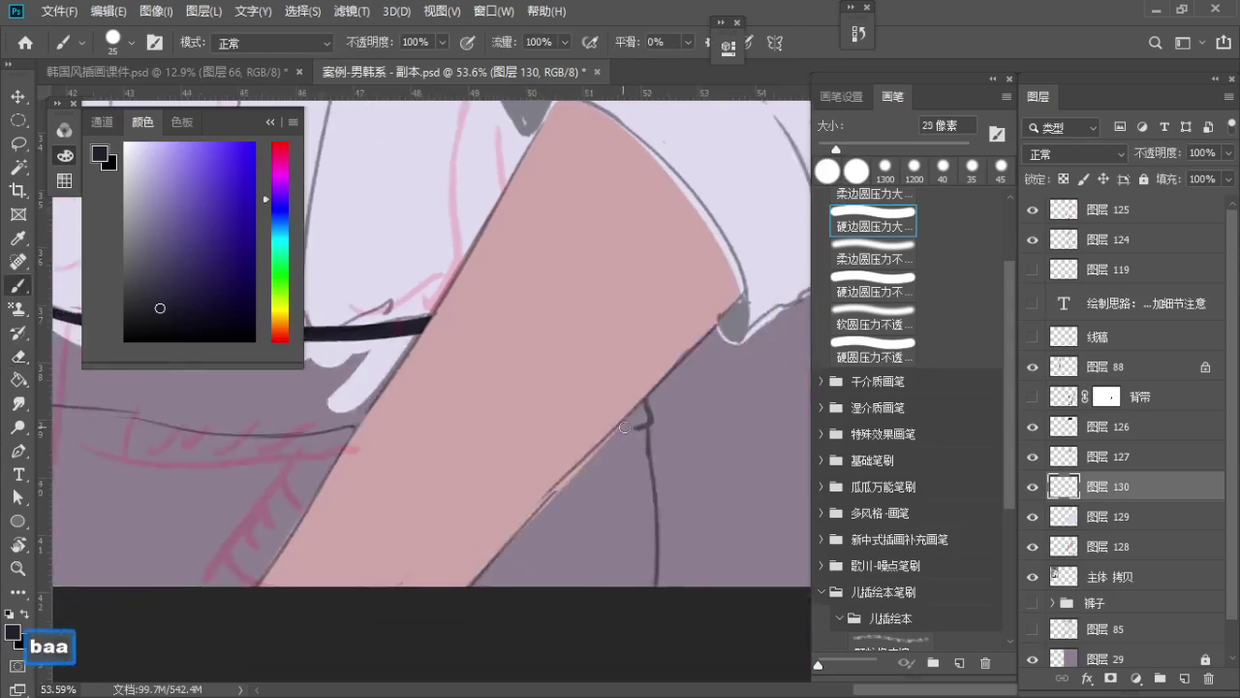
key("z")
left_click_drag(627, 426, 633, 443)
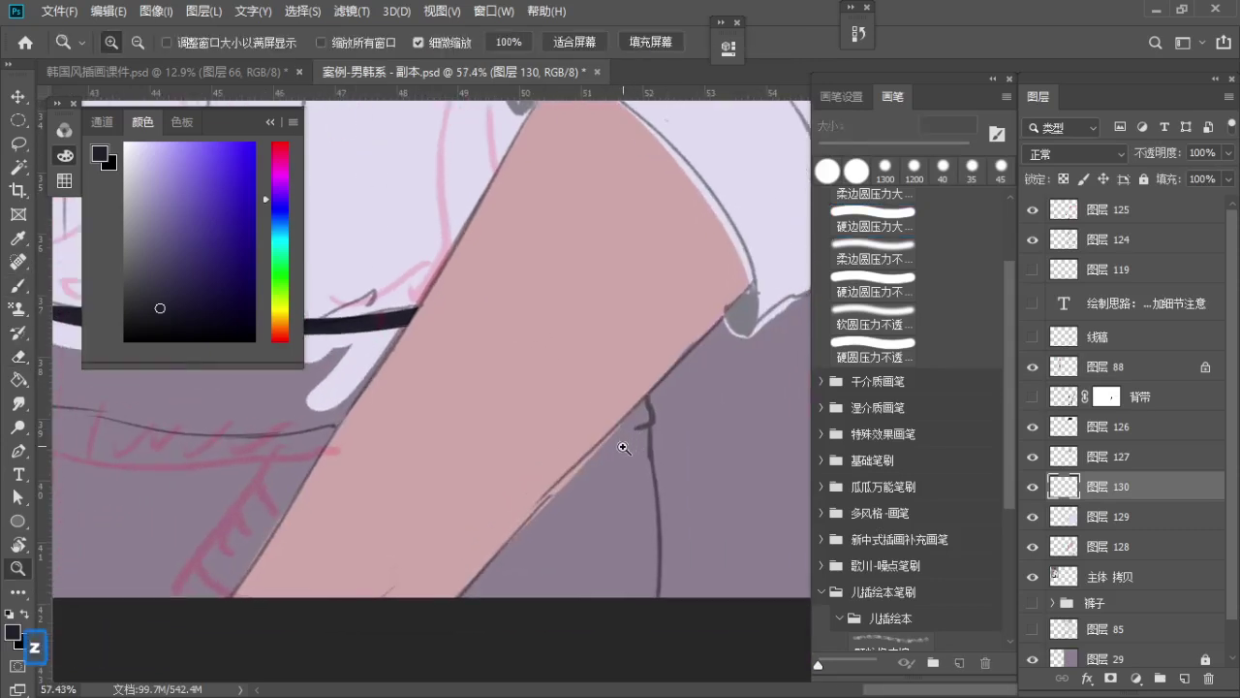
key("b")
key("a")
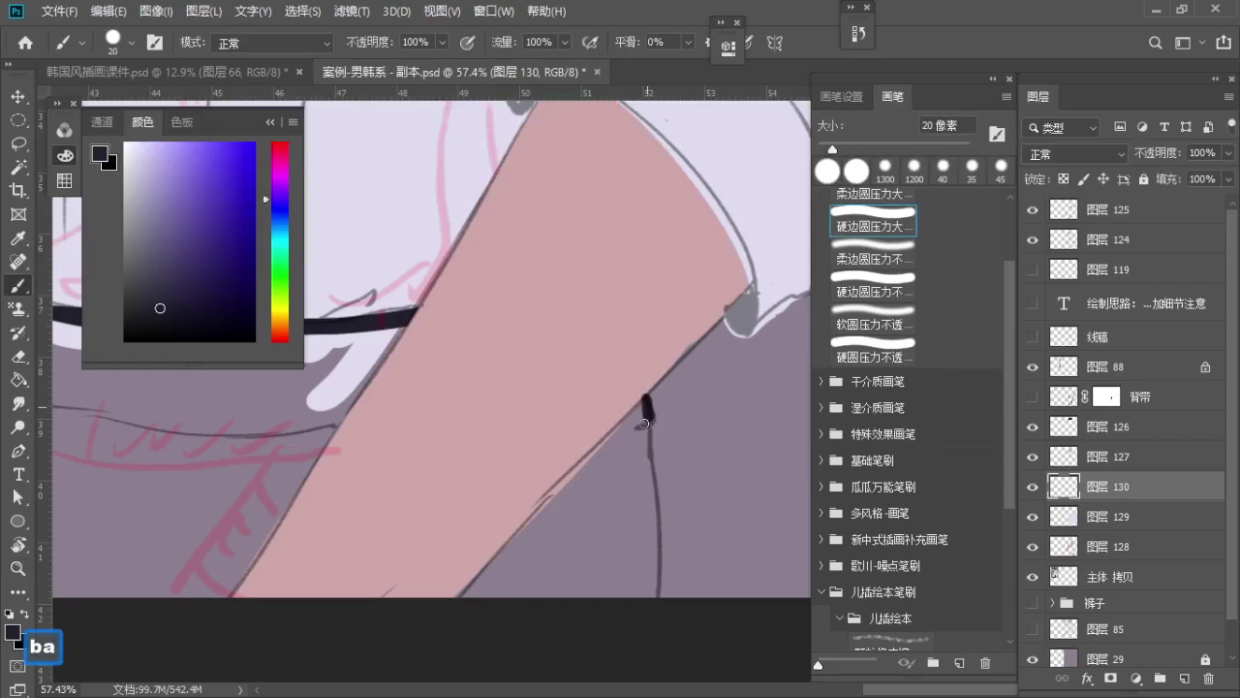
key("ctrl+z")
left_click_drag(649, 422, 620, 447)
key("z")
mouse_move(636, 420)
left_mouse_down()
mouse_move(663, 426)
mouse_move(621, 456)
left_mouse_up()
key("ctrl+z")
left_click_drag(654, 393, 519, 537)
key("space")
left_click_drag(591, 470, 665, 388)
key("ctrl+z")
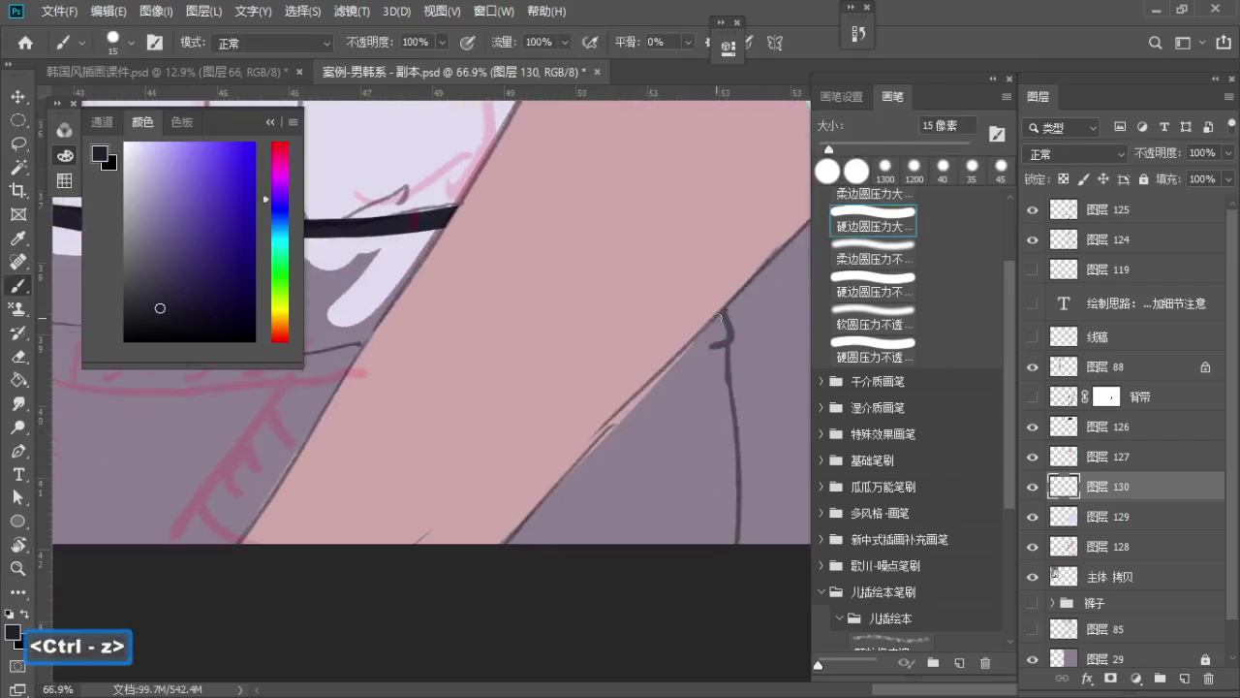
left_click_drag(723, 316, 502, 541)
key("ctrl+z")
left_click_drag(725, 313, 469, 589)
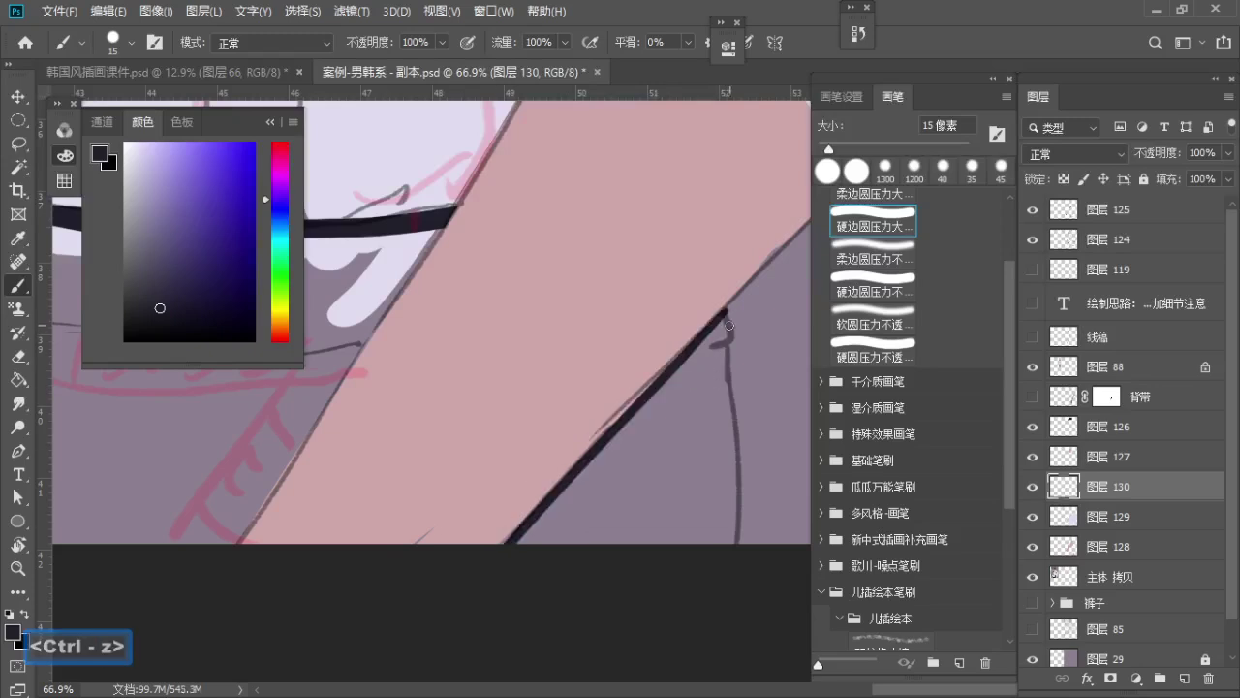
Outline the waistband corner behind the forearm and the outer hip down to the canvas edge in dark navy at 15 px
left_click_drag(726, 314, 739, 557)
key("ctrl+z")
key("ctrl+z")
key("ctrl+z")
left_click_drag(736, 456, 718, 613)
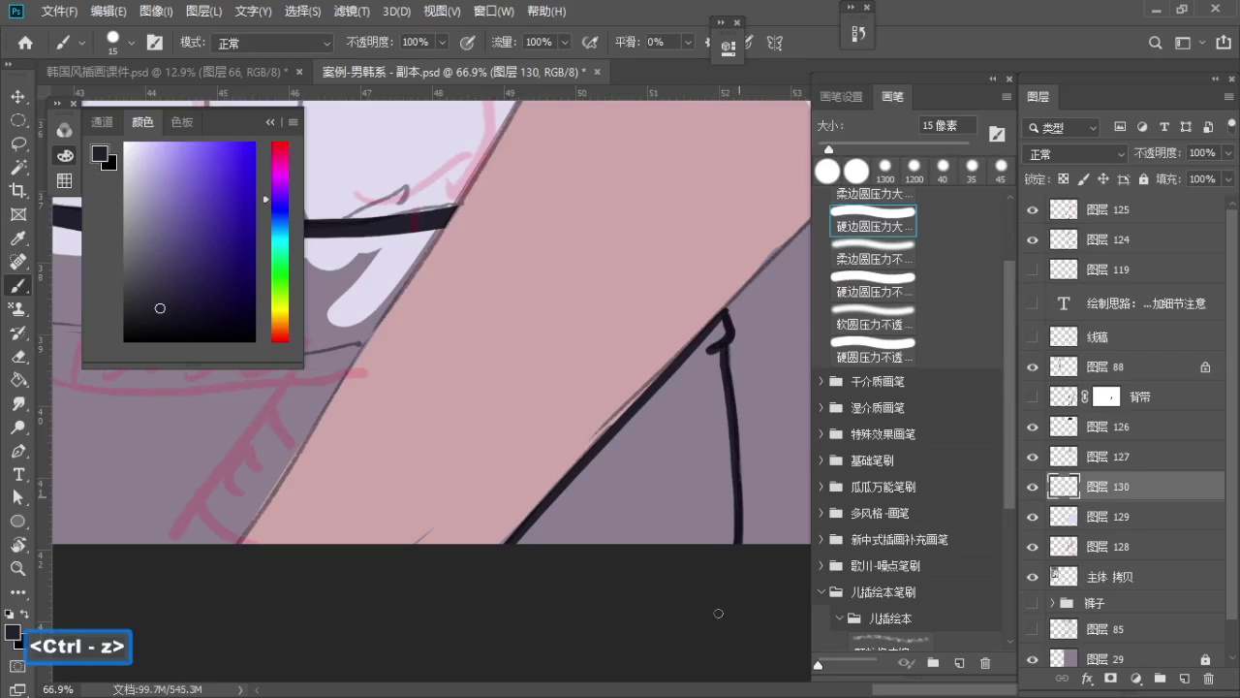
key("z")
mouse_move(730, 291)
left_mouse_down()
mouse_move(757, 342)
mouse_move(734, 429)
left_mouse_up()
key("b")
key("a")
key("e")
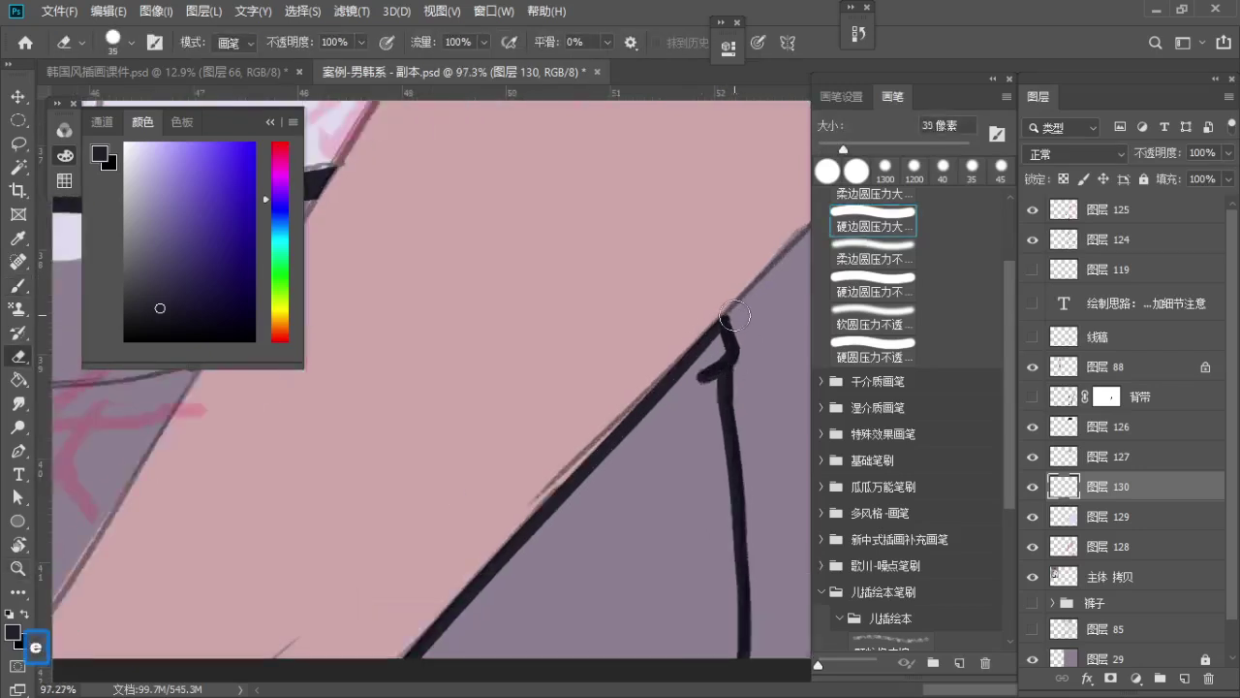
key("a")
key("a")
key("a")
scroll(744, 316, "down", 3)
Fill the trouser section behind the forearm with dark navy, using brush sizes between 25 and 45 px
key("b")
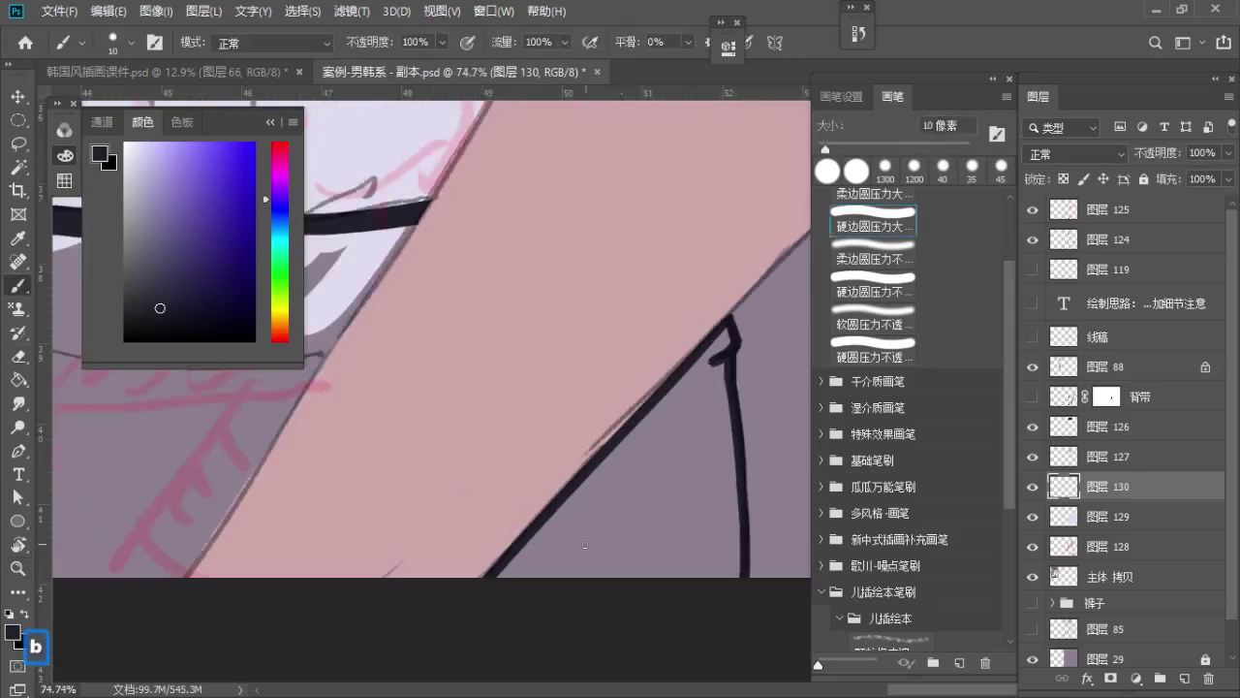
key("s")
mouse_move(529, 554)
left_mouse_down()
mouse_move(531, 572)
mouse_move(608, 539)
mouse_move(664, 567)
mouse_move(727, 570)
left_mouse_up()
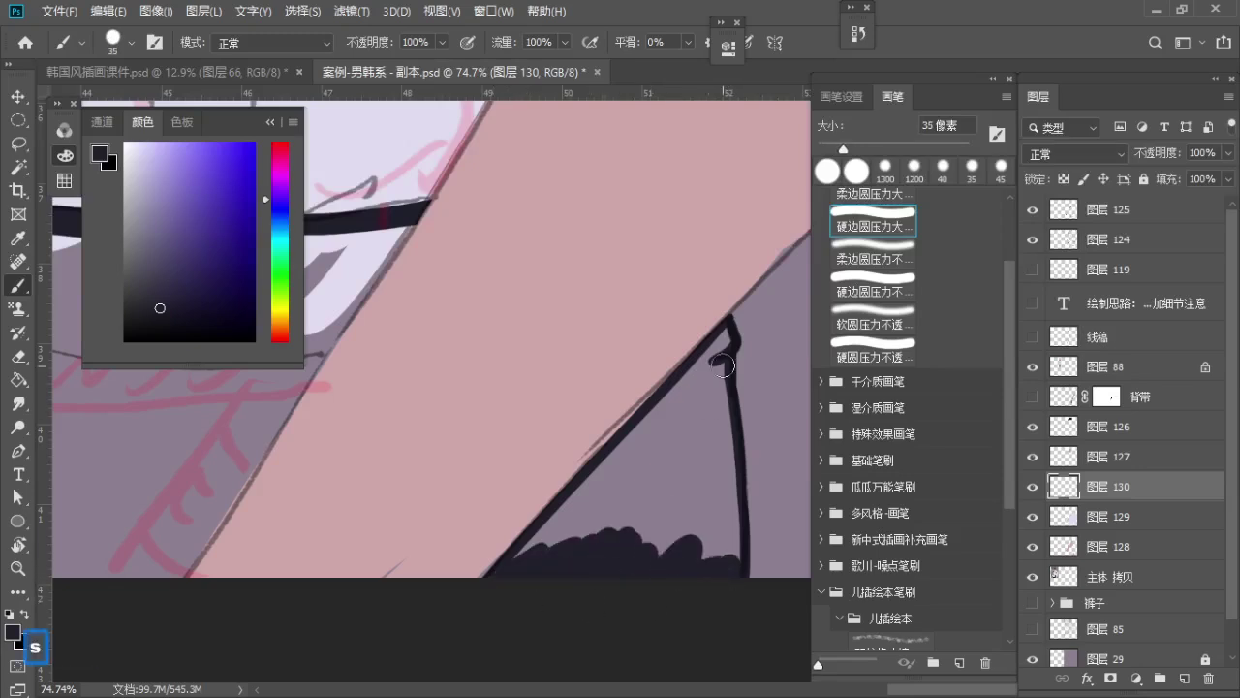
key("a")
key("a")
key("a")
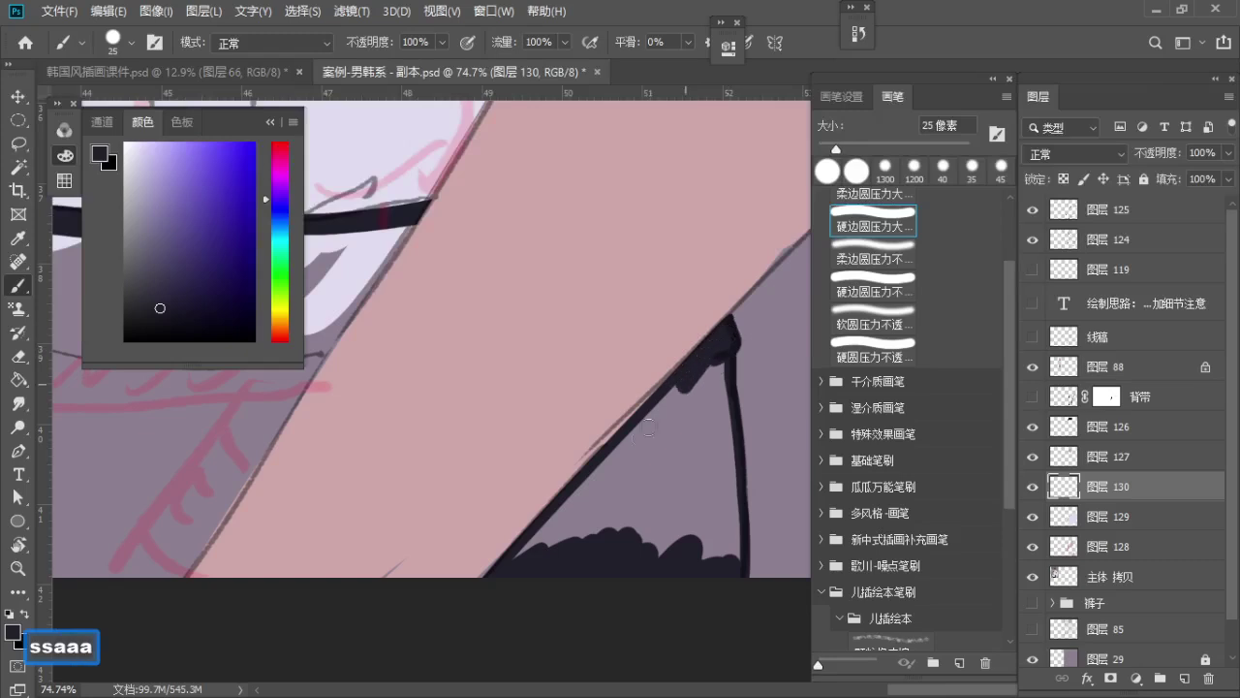
left_click_drag(647, 426, 550, 532)
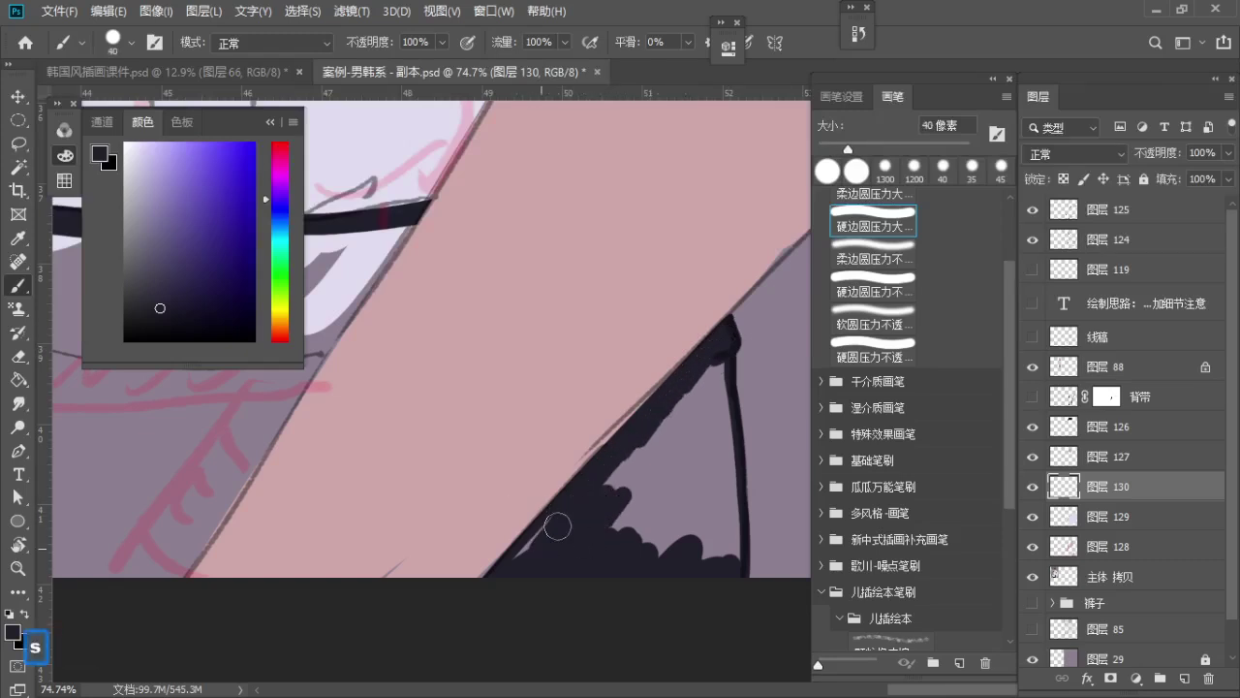
mouse_move(538, 546)
left_mouse_down()
mouse_move(630, 475)
mouse_move(717, 373)
mouse_move(727, 569)
mouse_move(665, 501)
mouse_move(675, 471)
left_mouse_up()
key("s")
key("s")
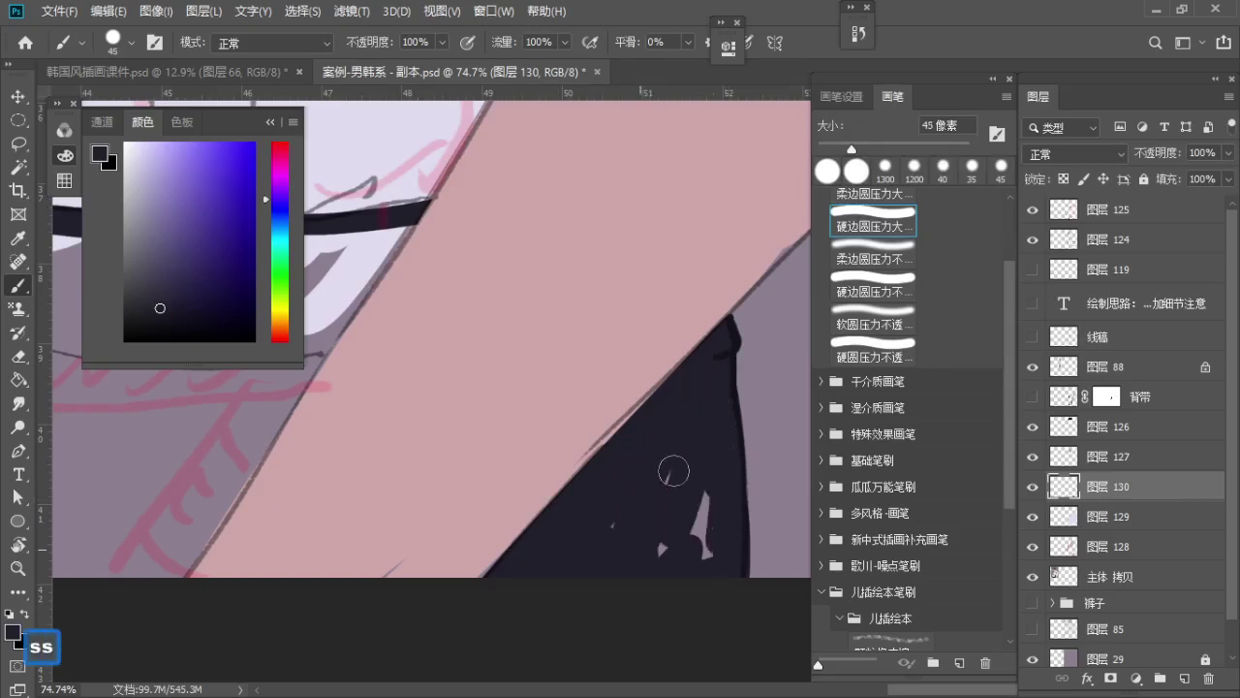
key("z")
left_click_drag(670, 475, 634, 485)
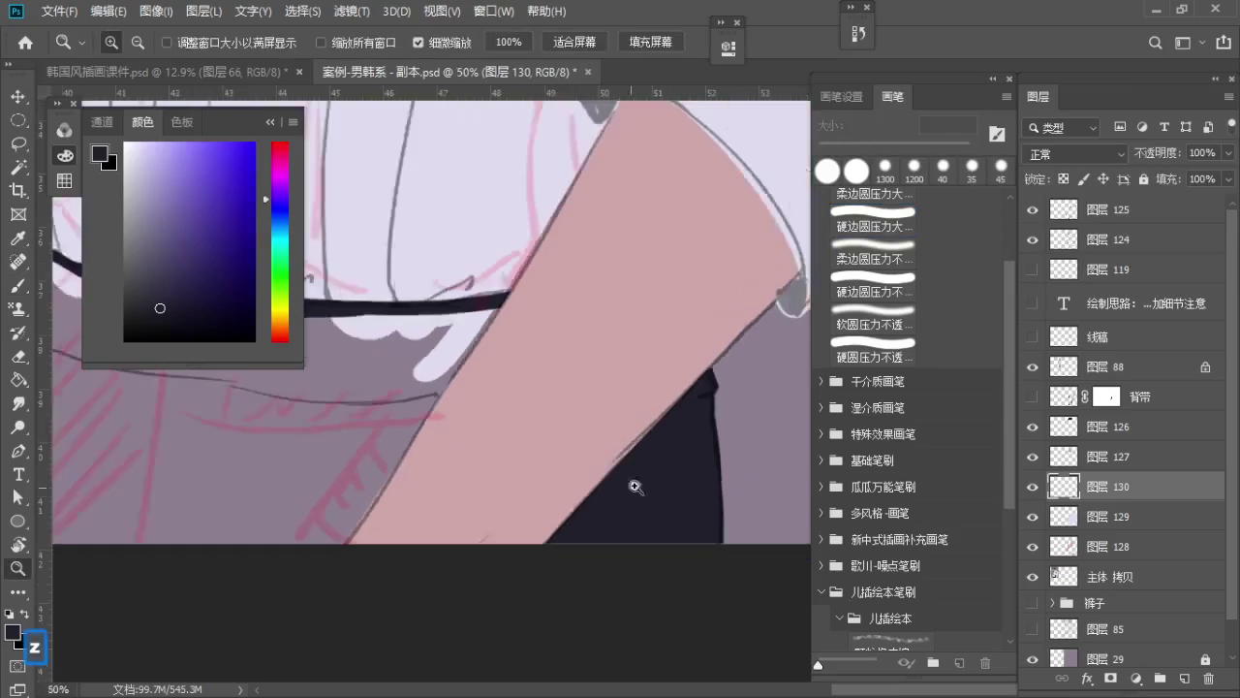
key("b")
key("s")
Outline the front of the trousers along the forearm's upper edge from hem to canvas edge in dark navy at 30 px, redoing uneven strokes
key("space")
left_click_drag(474, 471, 661, 505)
key("b")
key("a")
key("a")
key("a")
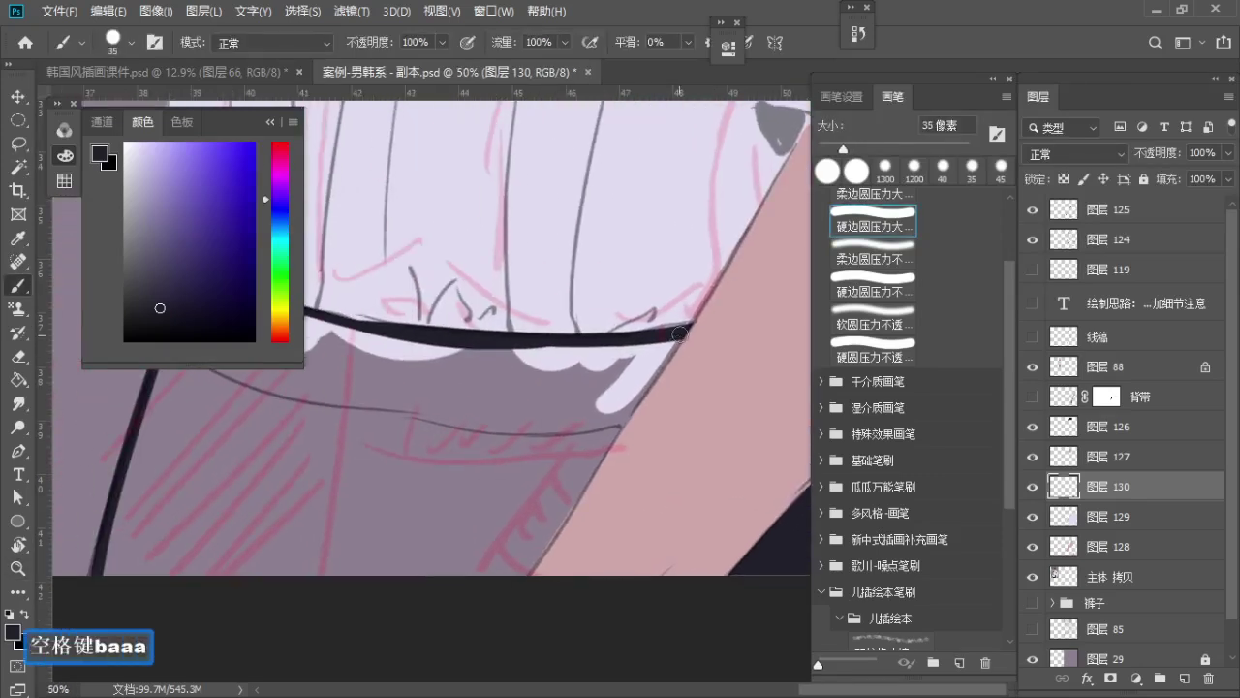
key("ctrl+z")
mouse_move(688, 331)
left_mouse_down()
mouse_move(568, 494)
mouse_move(526, 597)
left_mouse_up()
key("a")
key("ctrl+z")
left_click_drag(690, 329, 473, 620)
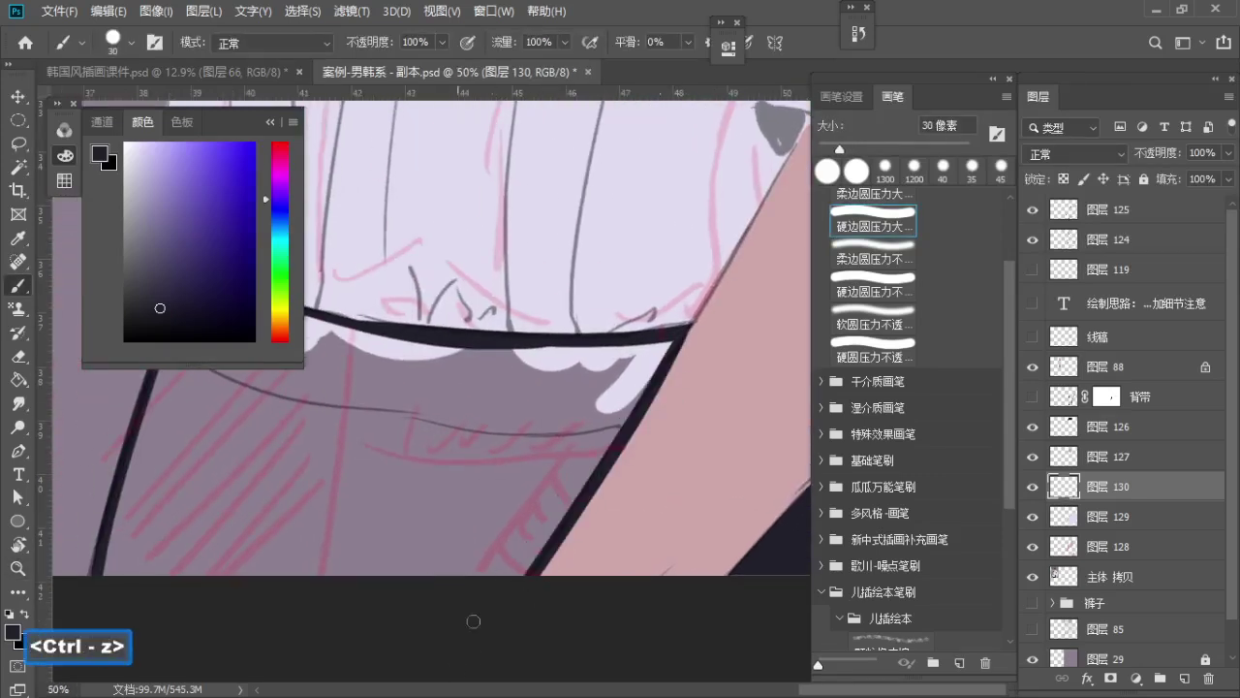
key("ctrl+z")
left_click_drag(686, 333, 458, 660)
key("z")
left_click_drag(659, 431, 610, 431)
key("b")
key("b")
key("ctrl+z")
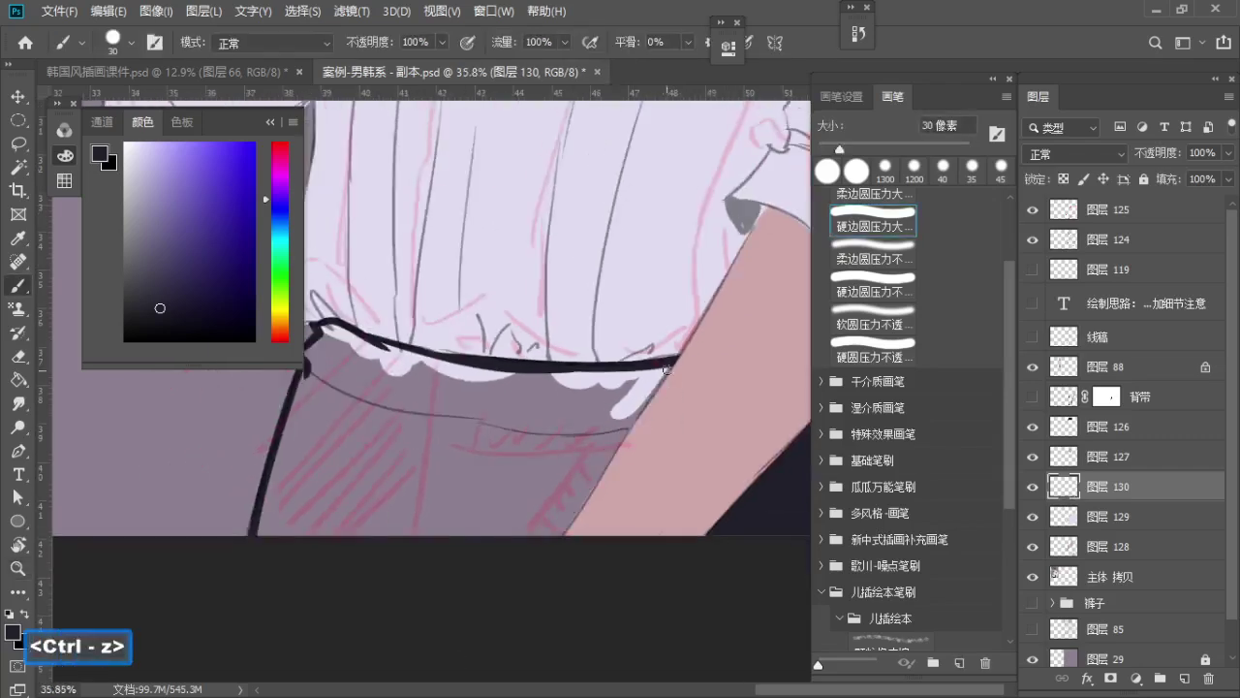
left_click_drag(678, 360, 550, 535)
key("ctrl+z")
mouse_move(681, 359)
left_mouse_down()
mouse_move(572, 535)
mouse_move(556, 535)
left_mouse_up()
key("ctrl+z")
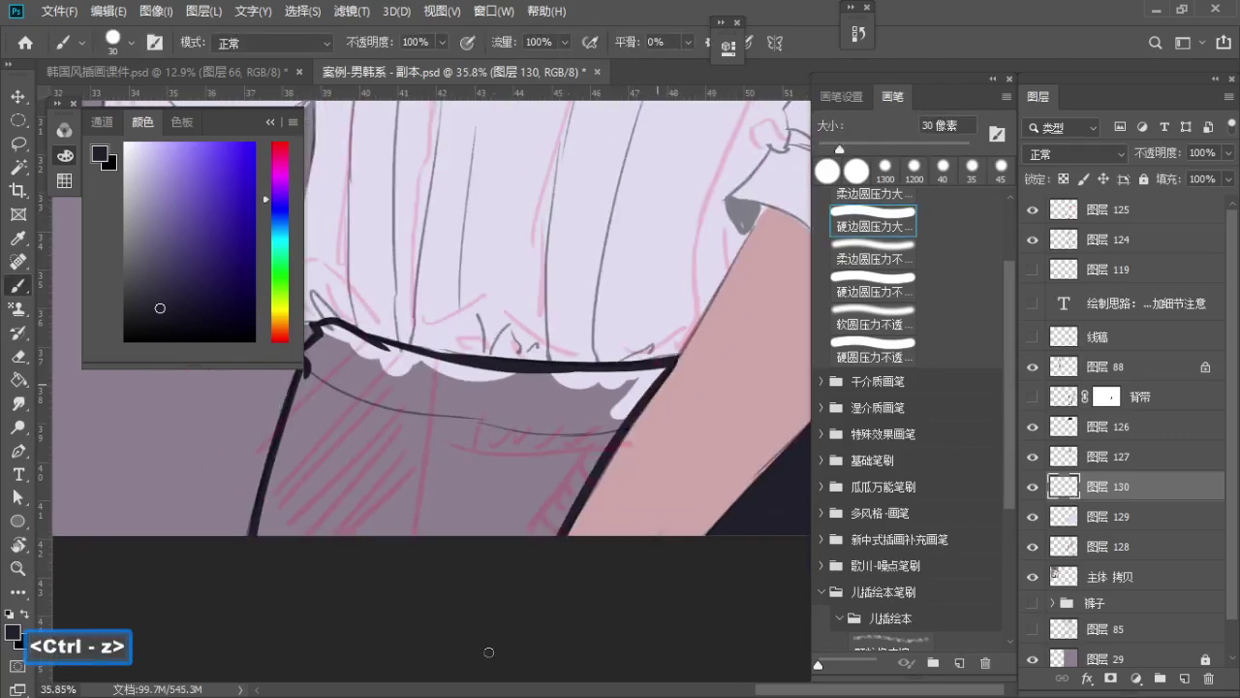
key("ctrl+z")
left_click_drag(678, 361, 564, 535)
Try to retouch the navy edge where the shirt hem meets the forearm with a smaller brush
key("z")
left_click_drag(656, 379, 737, 379)
key("b")
key("a")
key("a")
key("a")
left_click_drag(705, 327, 620, 465)
key("ctrl+z")
left_click_drag(702, 329, 649, 432)
key("ctrl+z")
Close the trousers' outline along the lower canvas edge with a band of dark navy at 70 px
key("z")
left_click_drag(675, 390, 593, 434)
left_click_drag(597, 438, 628, 454)
key("b")
key("s")
key("s")
key("s")
key("s")
key("s")
key("s")
key("s")
key("s")
key("s")
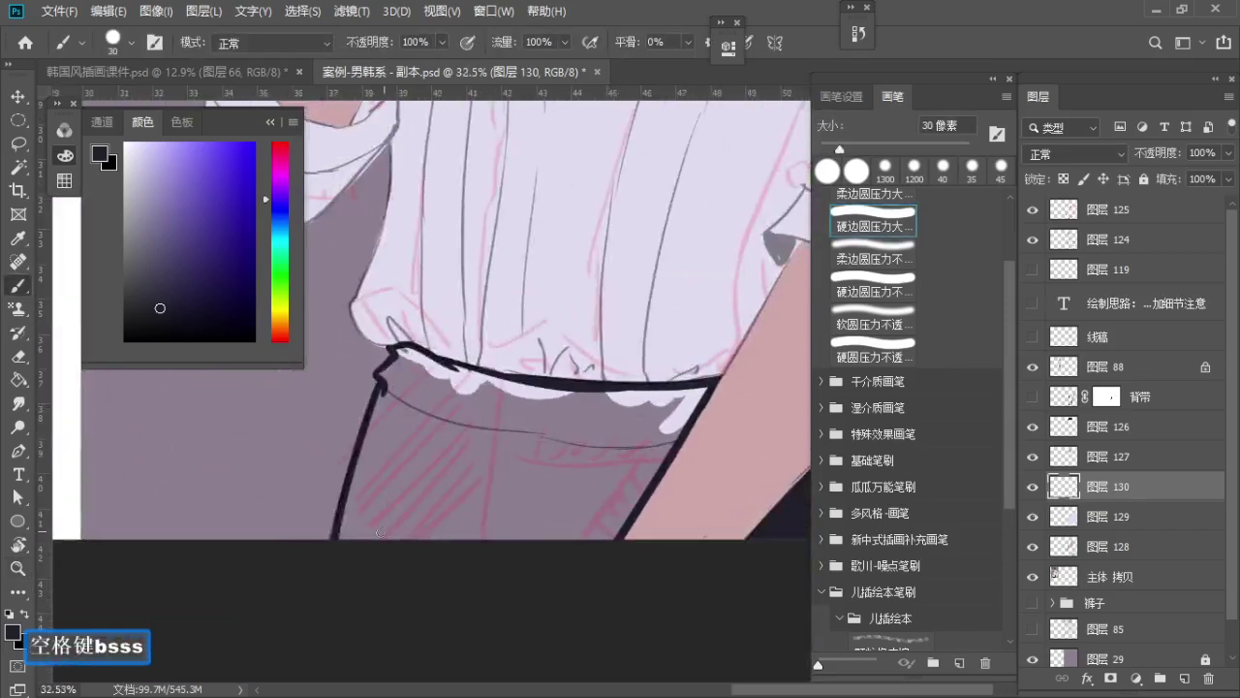
mouse_move(376, 512)
left_mouse_down()
mouse_move(350, 545)
mouse_move(353, 524)
mouse_move(362, 553)
mouse_move(407, 522)
mouse_move(463, 550)
mouse_move(495, 508)
mouse_move(546, 543)
mouse_move(609, 530)
left_mouse_up()
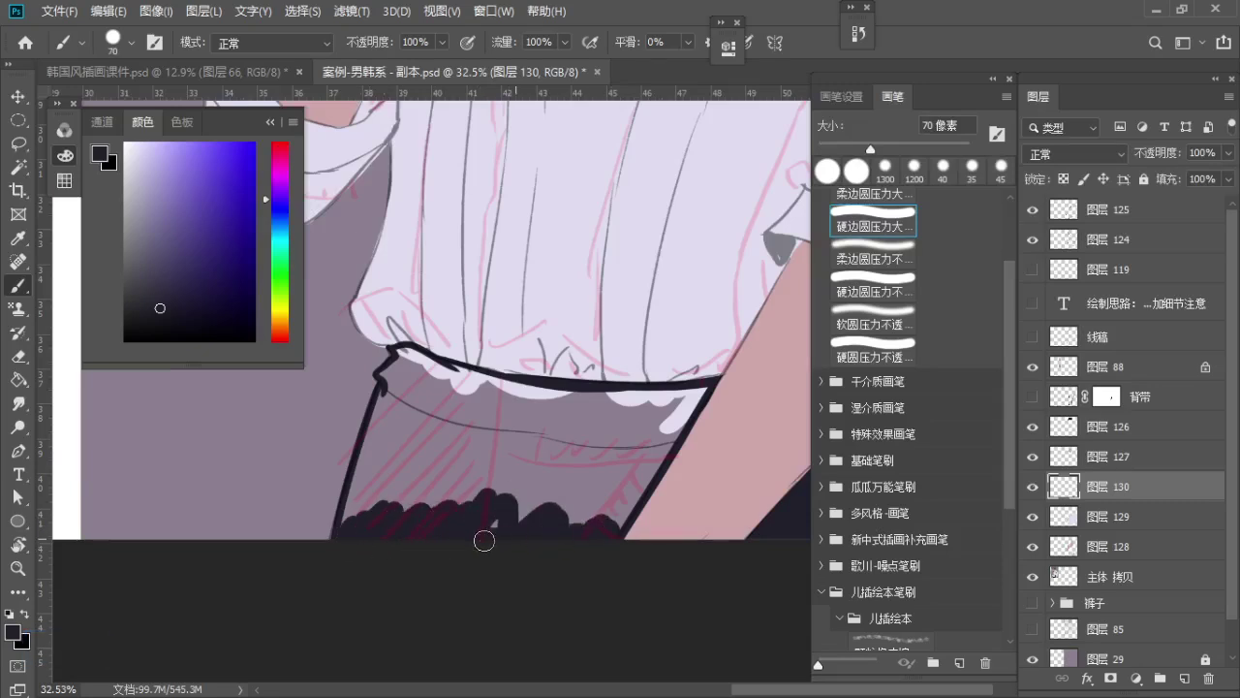
left_click_drag(484, 541, 498, 522)
Fill the enclosed front area of the trousers with dark navy using the Paint Bucket
key("z")
mouse_move(513, 467)
left_mouse_down()
mouse_move(532, 462)
mouse_move(531, 444)
left_mouse_up()
key("h")
key("g")
left_click(541, 451)
Paint over the thin unfilled seams inside the trousers at 70 px, then reduce the brush to 45 px for the edges
key("space")
key("b")
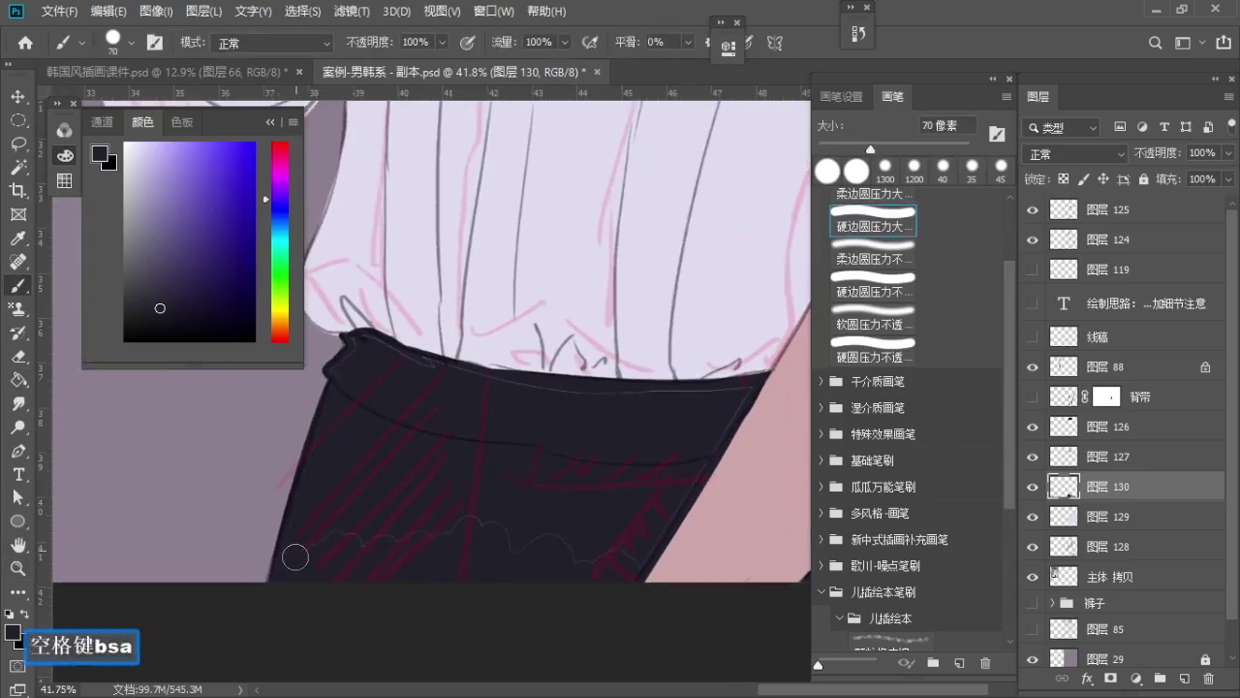
left_click_drag(295, 557, 421, 541)
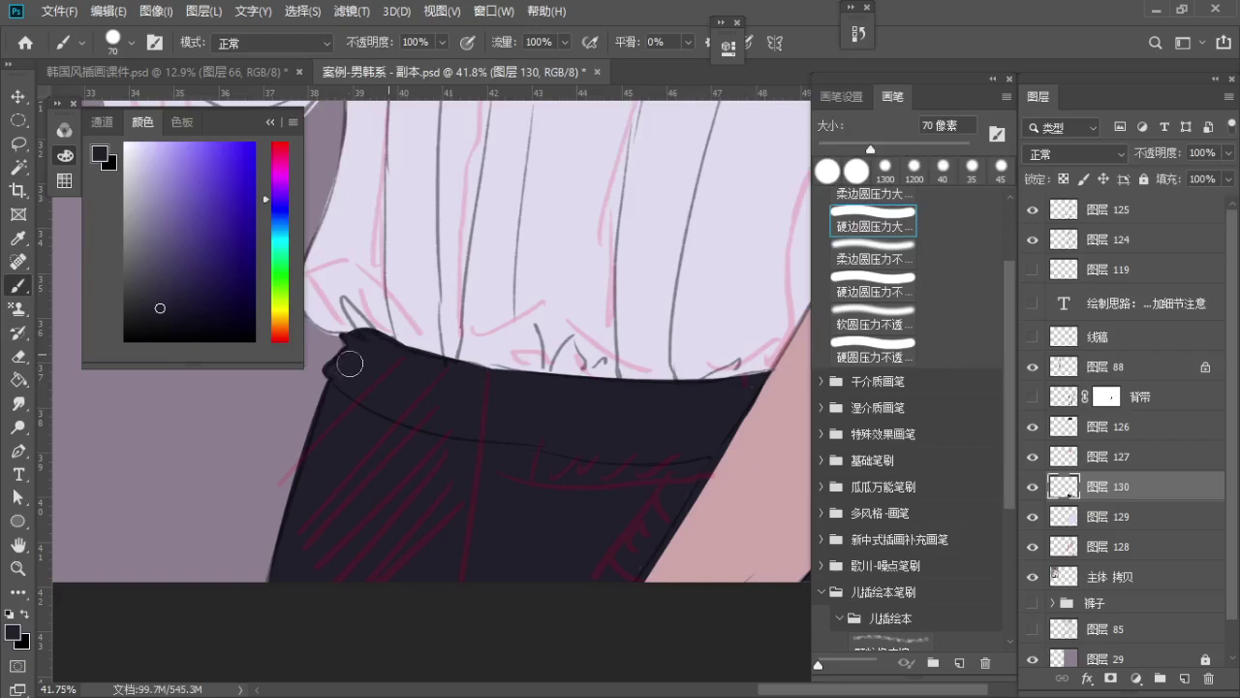
key("b")
key("a")
key("a")
key("a")
key("a")
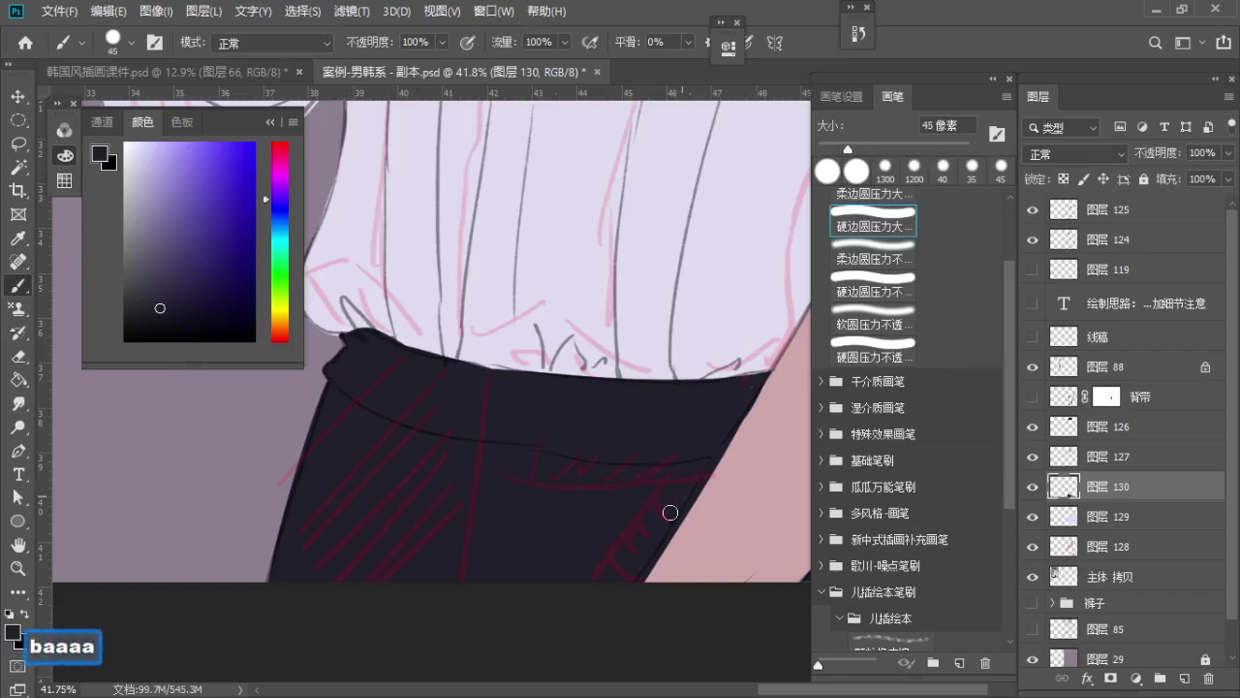
Hide the line art layer 图层 124 to check the base colours of the whole figure
key("z")
left_click_drag(574, 513, 492, 455)
key("space")
key("z")
mouse_move(562, 388)
left_mouse_down()
mouse_move(465, 512)
mouse_move(567, 387)
left_mouse_up()
key("b")
left_click(1033, 240)
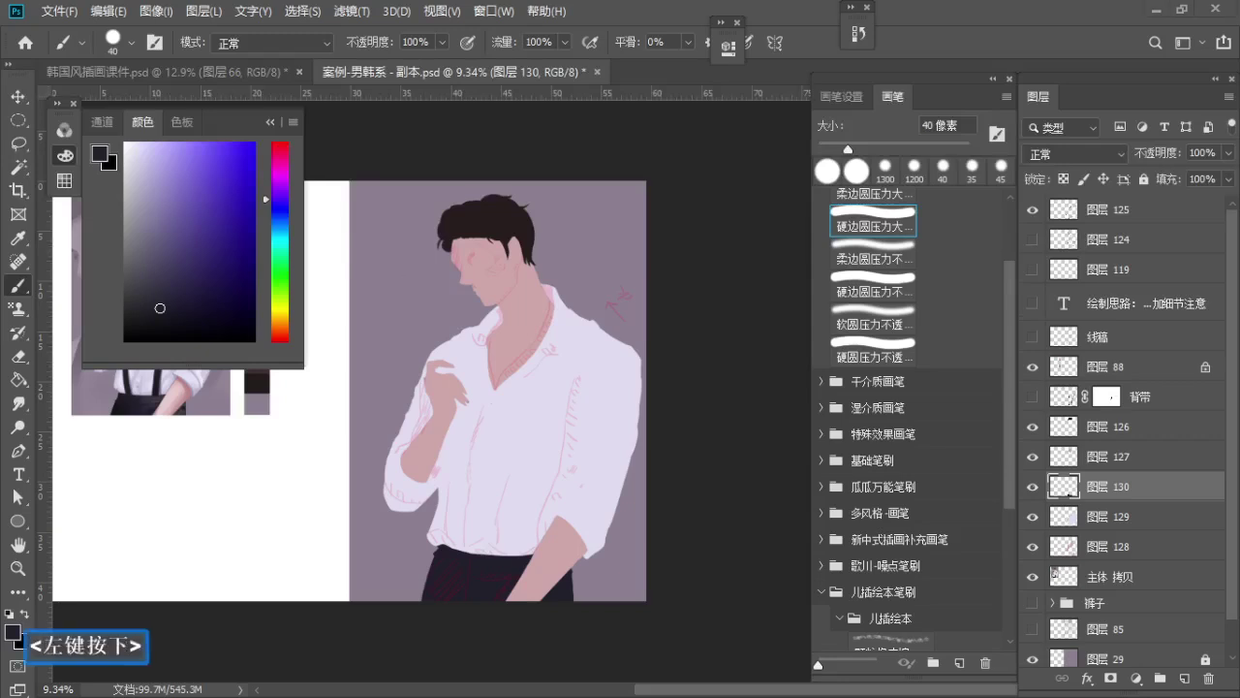
Check the head's base colours up close by briefly hiding and reshowing the skin layer 图层 127 and the hair layer 图层 126
key("z")
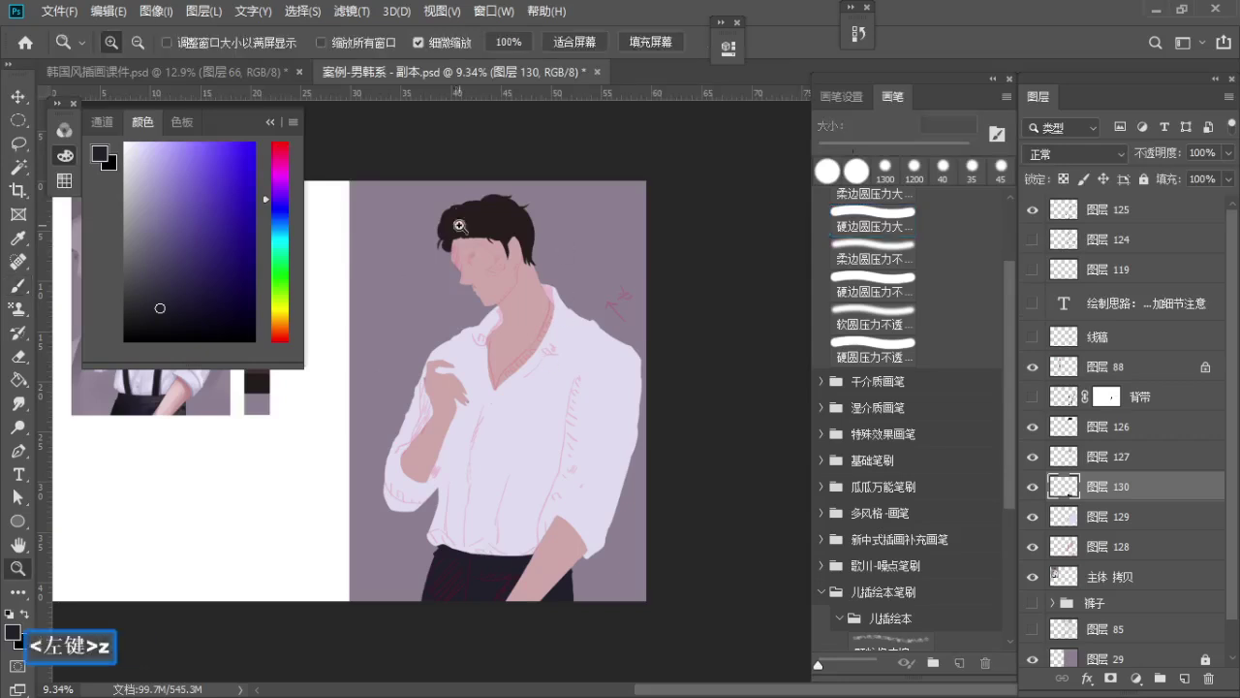
left_click_drag(460, 225, 572, 293)
key("b")
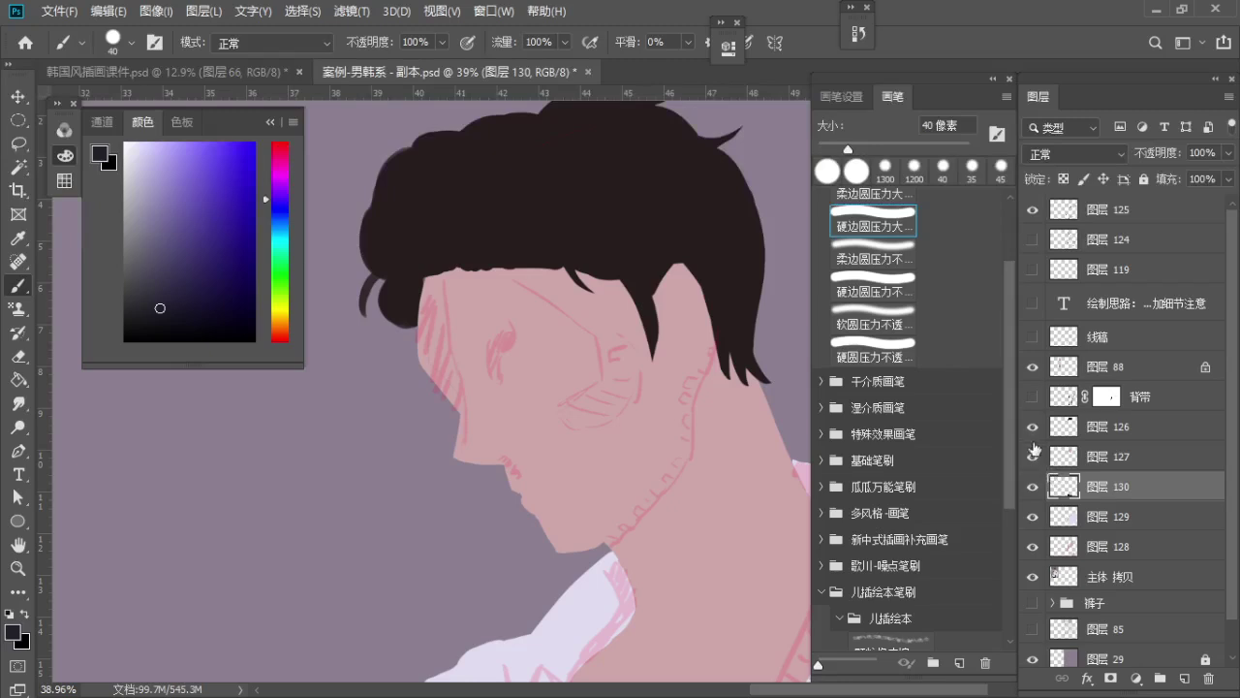
left_click(1033, 457)
left_click(1035, 456)
left_click(1033, 427)
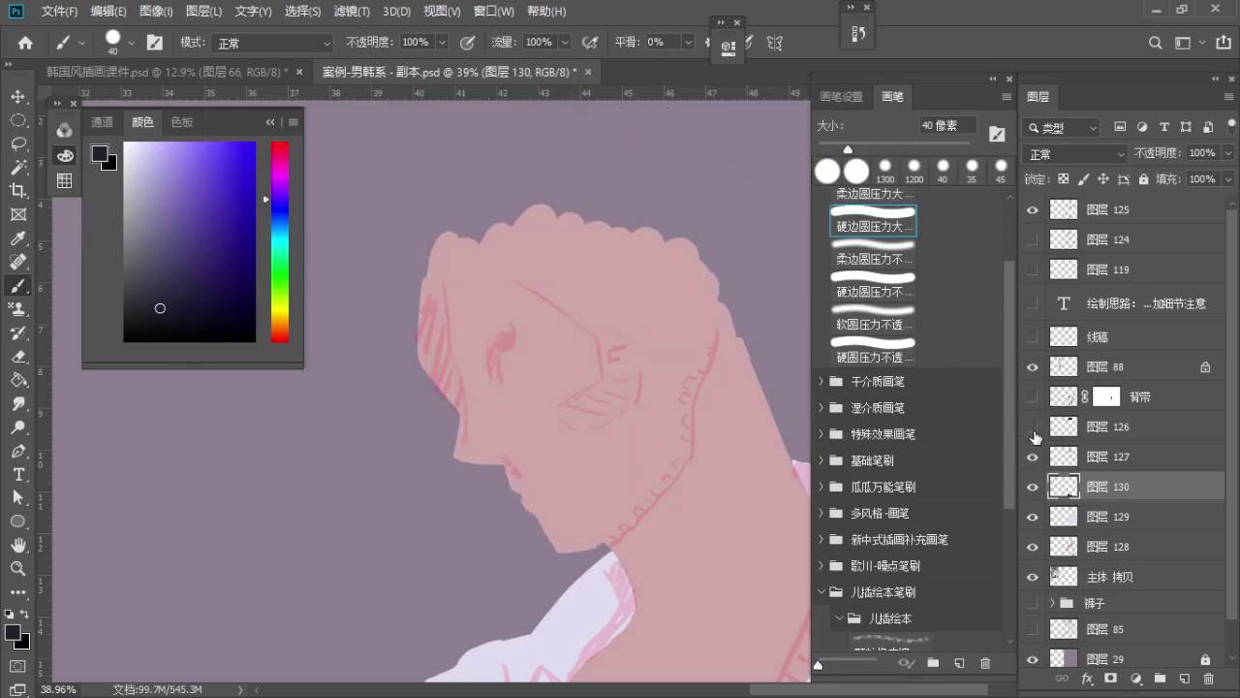
left_click(1033, 426)
Erase along the hair's edge beside the forehead on 图层 126 with a 30 px eraser
left_click(1095, 426)
key("e")
key("s")
key("s")
key("s")
key("s")
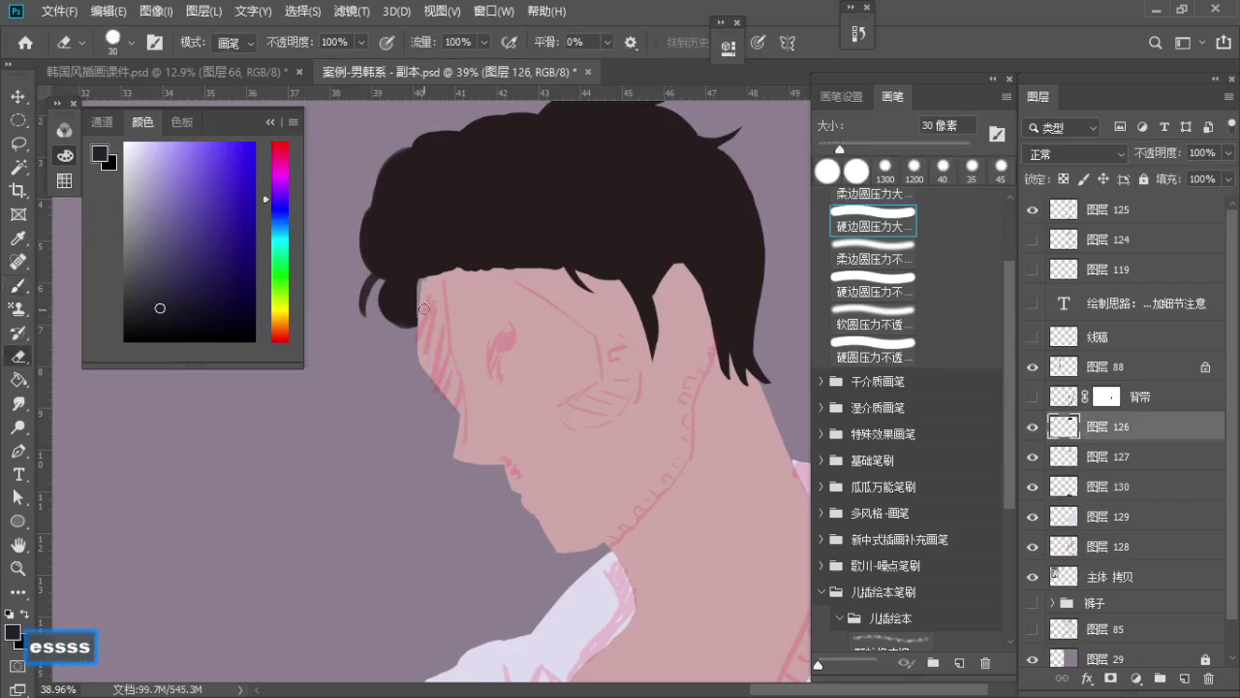
key("ctrl+z")
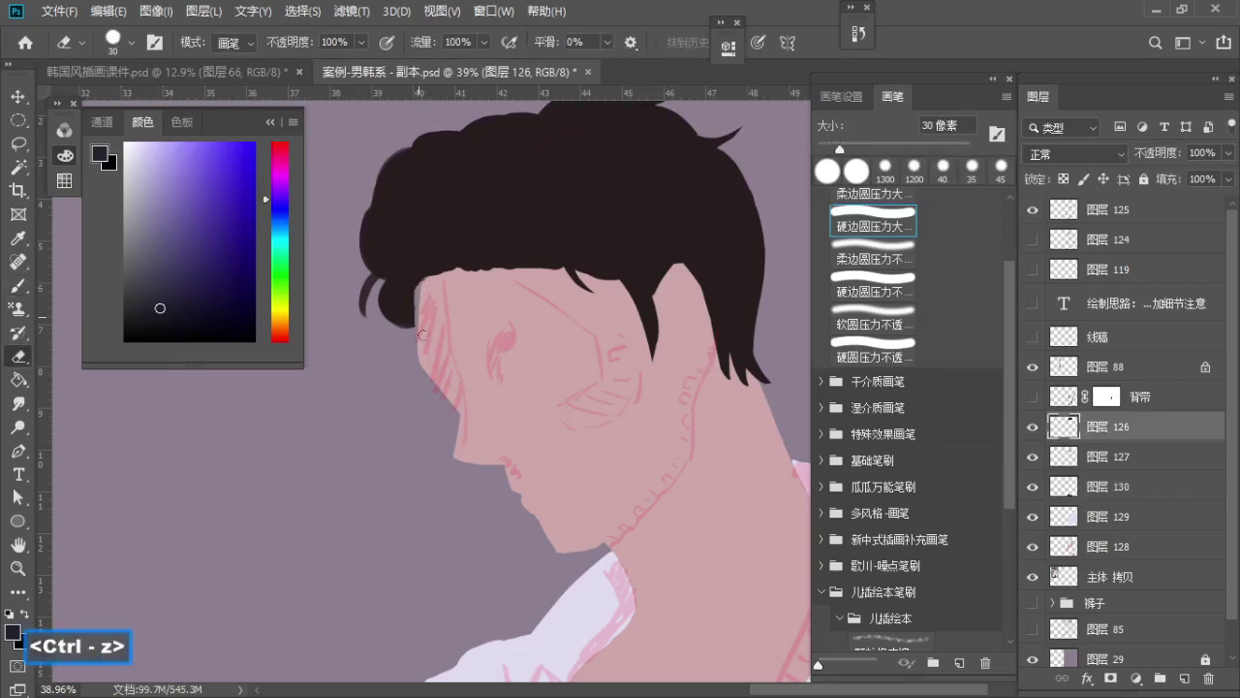
key("ctrl")
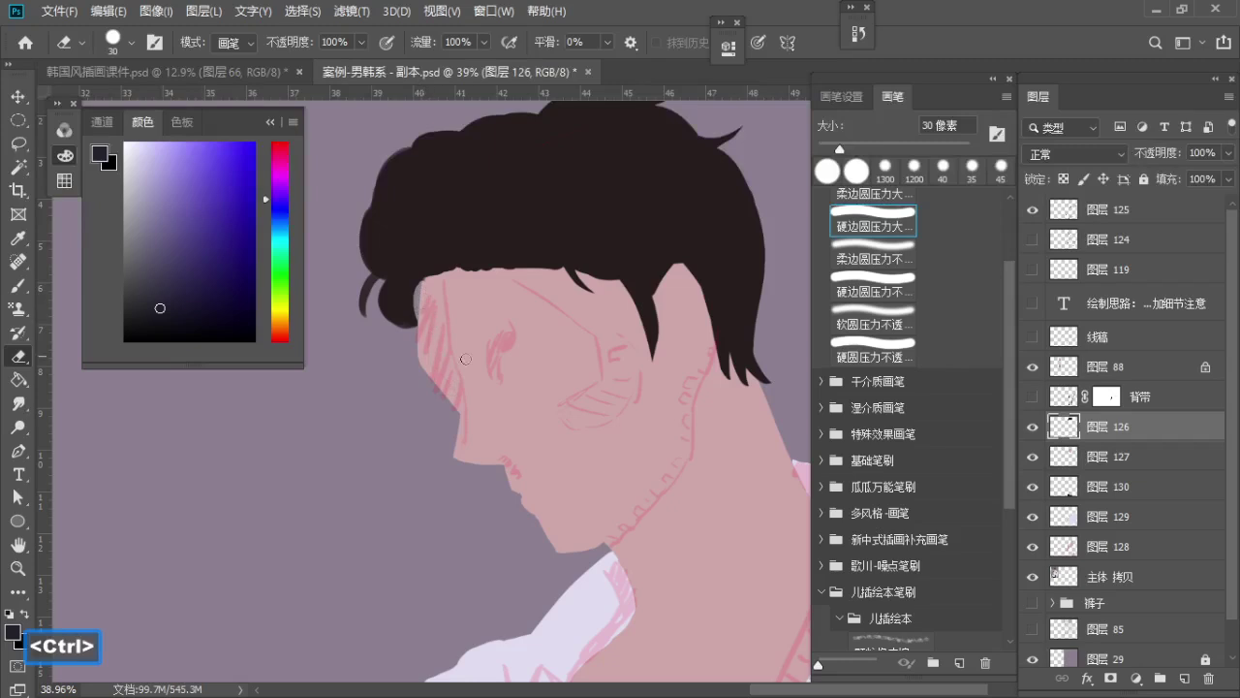
Sample the face's skin colour and try to paint the gap between forehead and hair on 图层 127 at 50 px, reducing to 45 px
key("b")
left_click(1099, 464)
left_click(476, 345, "alt")
key("s")
key("s")
key("s")
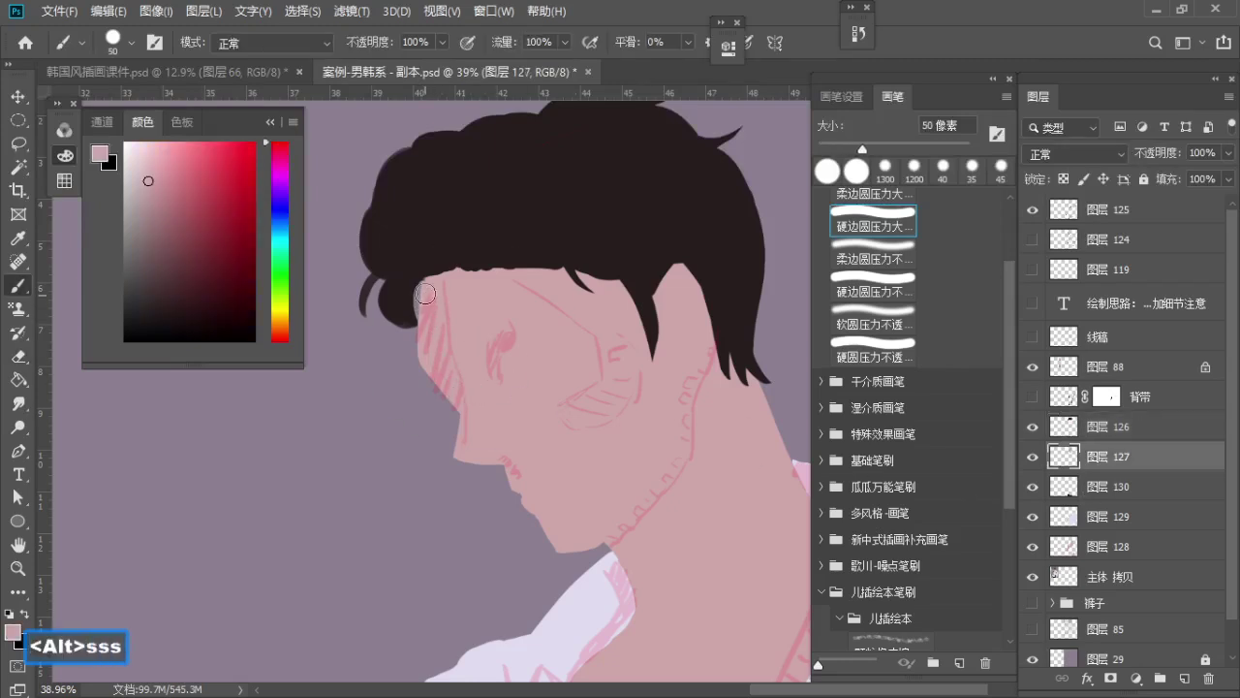
left_click_drag(432, 349, 422, 271)
key("ctrl+z")
key("a")
key("ctrl+z")
key("a")
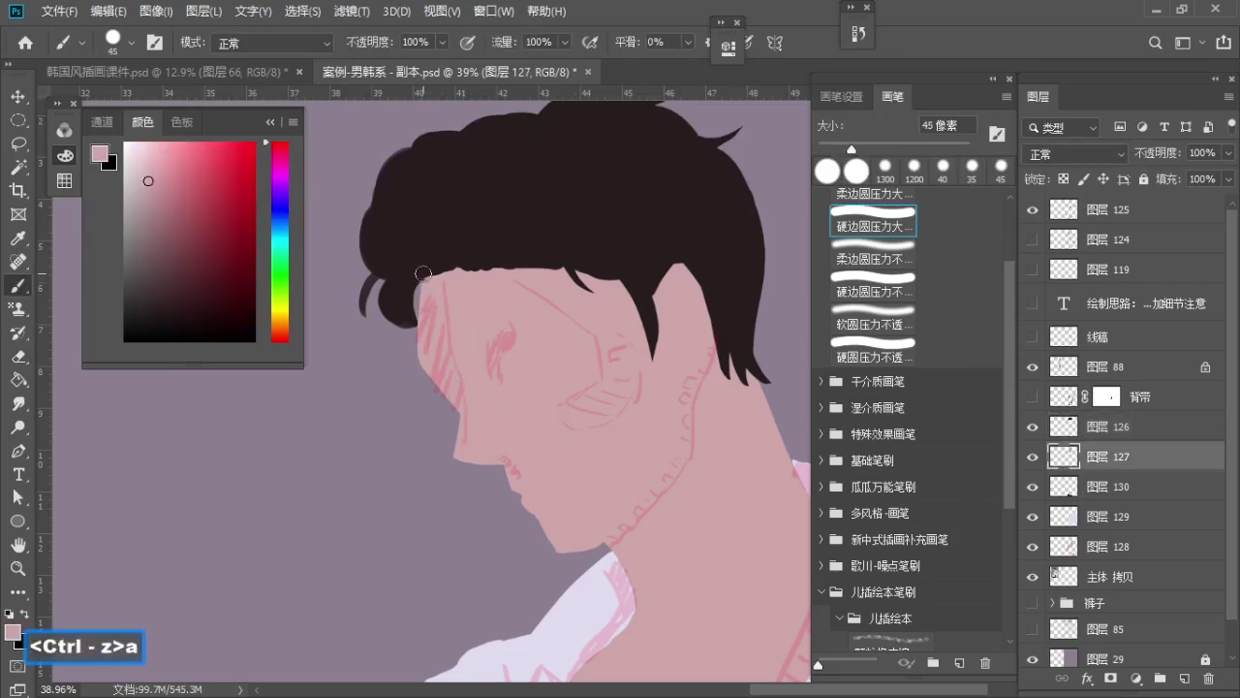
Fill the gap between the forehead and the front hair lock with skin colour on 图层 127 at 35 px
key("bracketleft")
key("bracketleft")
key("z")
mouse_move(463, 405)
left_mouse_down()
mouse_move(434, 341)
mouse_move(409, 350)
left_mouse_up()
key("space")
mouse_move(409, 368)
left_mouse_down()
mouse_move(487, 355)
mouse_move(512, 328)
left_mouse_up()
key("z")
left_click_drag(500, 270, 621, 375)
key("b")
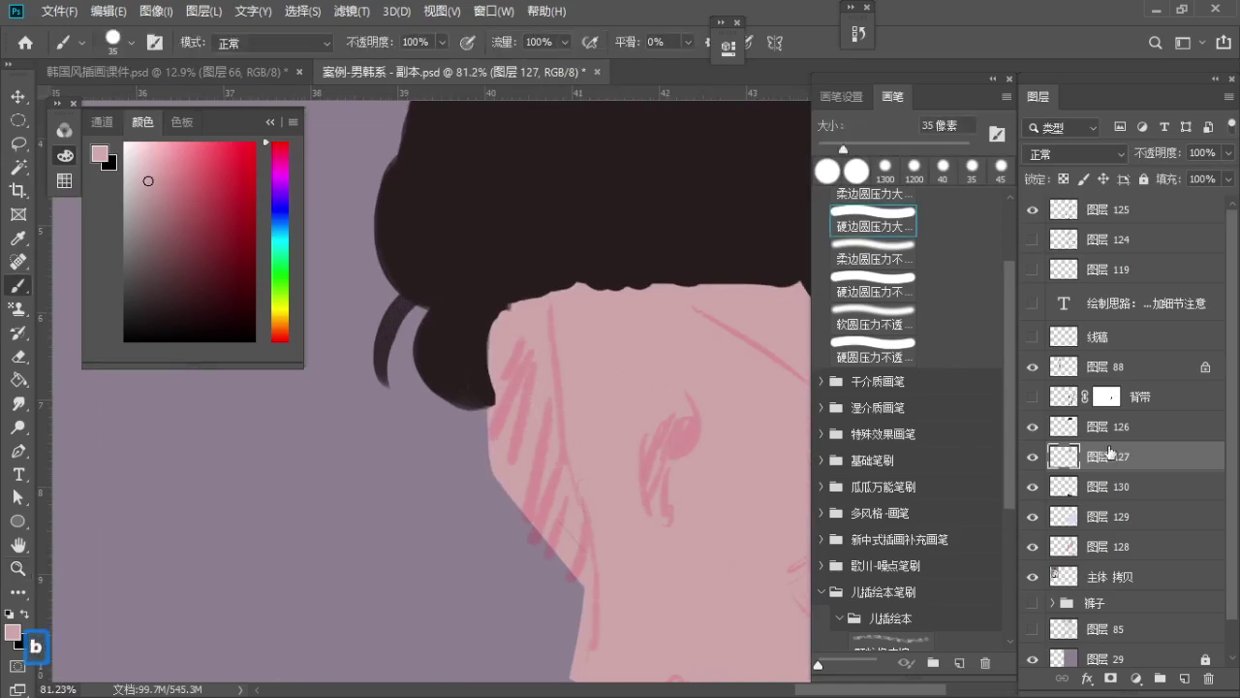
Clean up the front hair lock's edge against the forehead on 图层 126 with a 20 px eraser
left_click(1111, 430)
key("z")
left_click_drag(502, 296, 536, 322)
key("e")
key("s")
key("a")
key("bracketleft")
key("bracketleft")
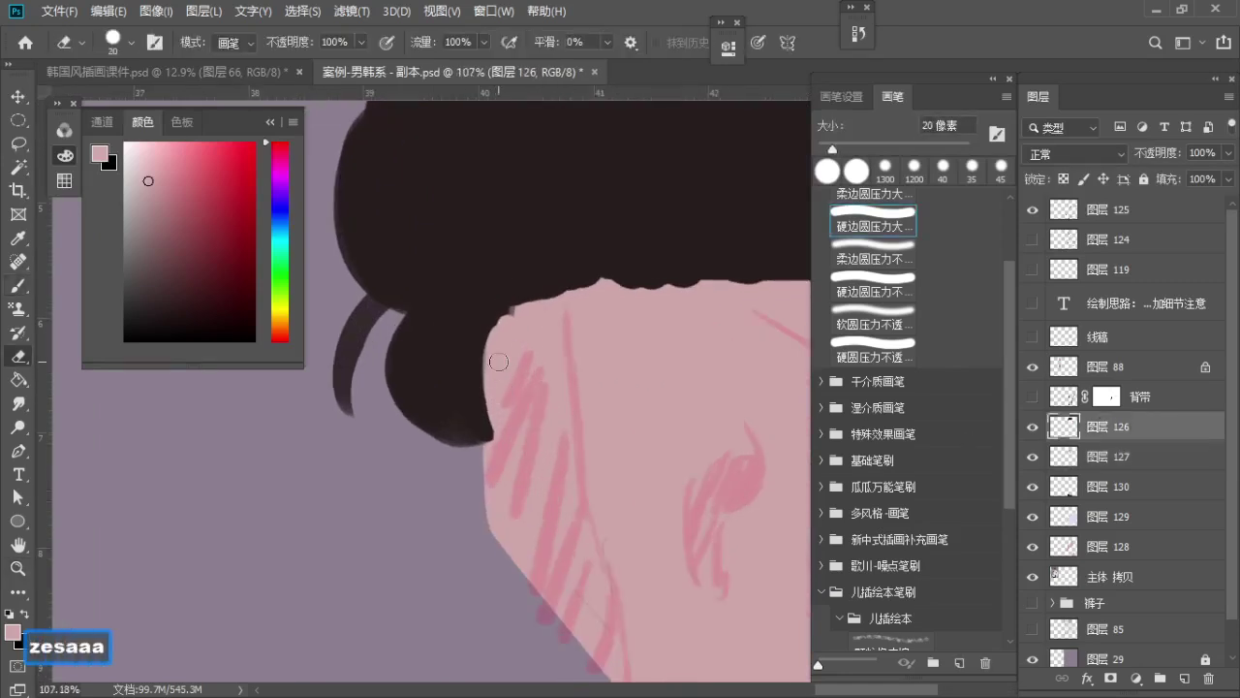
left_click_drag(500, 360, 513, 477)
key("ctrl+z")
mouse_move(496, 350)
left_mouse_down()
mouse_move(514, 464)
mouse_move(502, 373)
mouse_move(486, 438)
left_mouse_up()
key("z")
key("space")
mouse_move(487, 438)
left_mouse_down()
mouse_move(470, 470)
mouse_move(494, 345)
mouse_move(493, 382)
mouse_move(633, 326)
mouse_move(675, 292)
mouse_move(637, 284)
mouse_move(639, 297)
mouse_move(658, 293)
mouse_move(598, 144)
left_mouse_up()
key("z")
key("space")
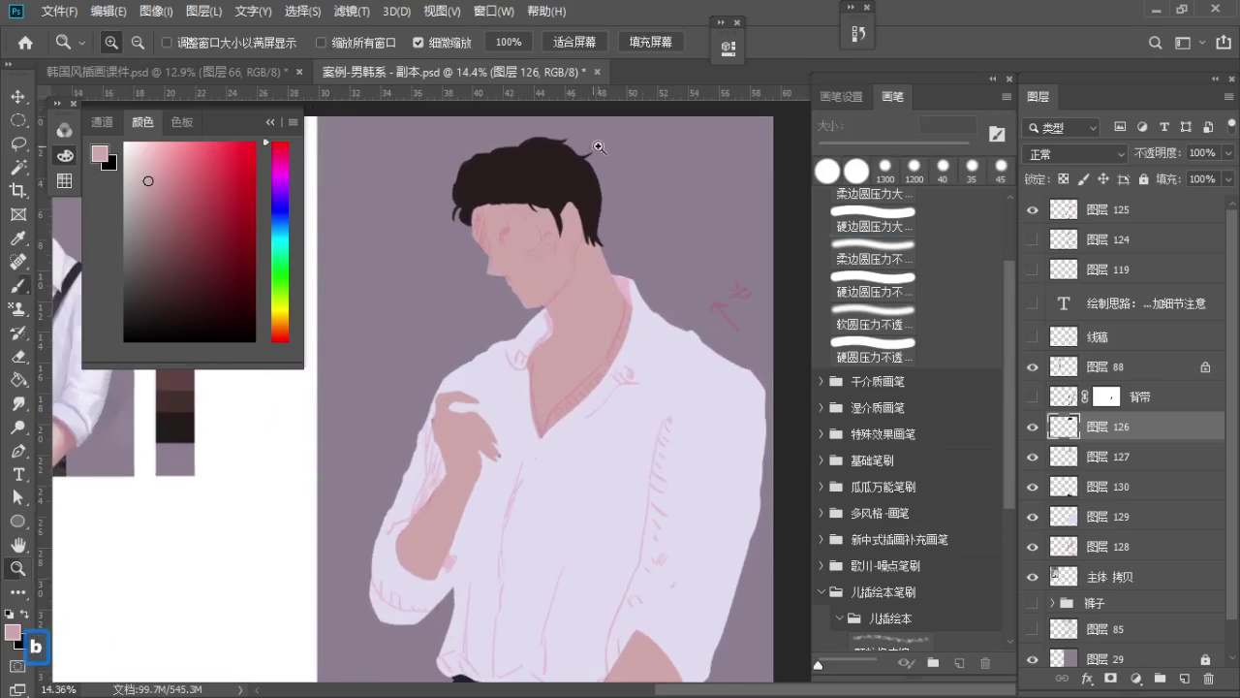
Select 图层 128 by picking the figure at the shirt neckline with the Move tool, and save the document
key("b")
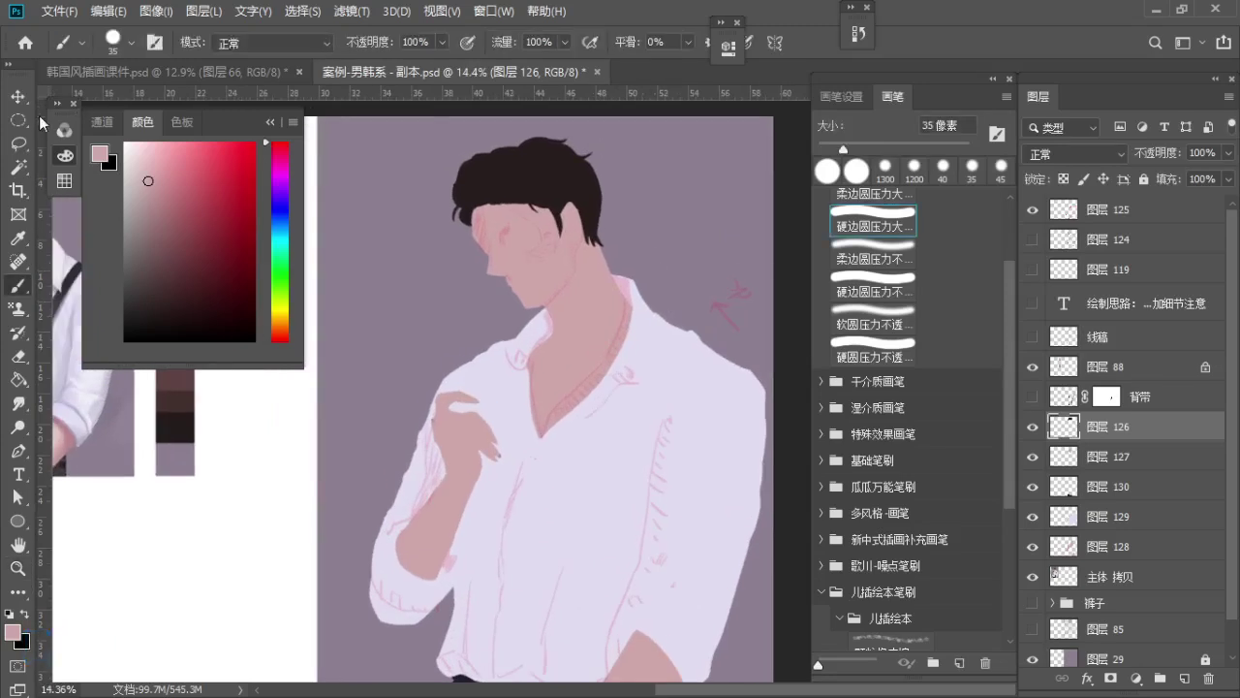
key("v")
left_click(549, 429)
key("ctrl+s")
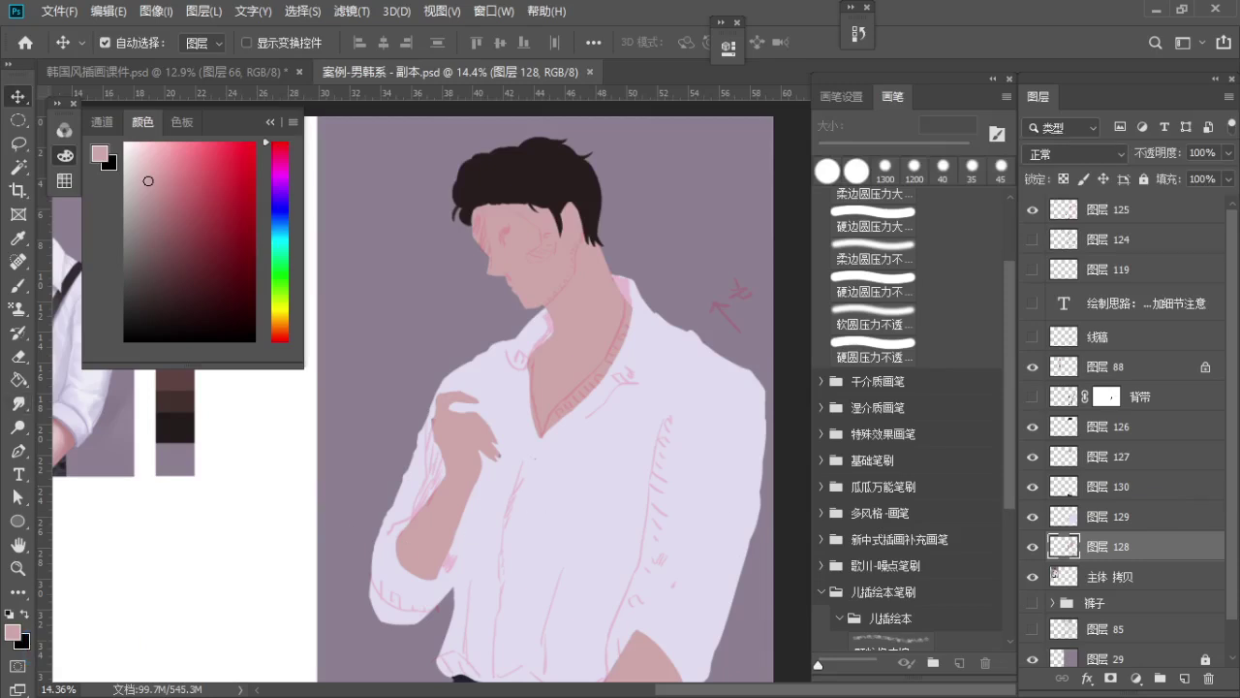
Switch to the open reference document 韩国风插画课件.psd
left_click(549, 417)
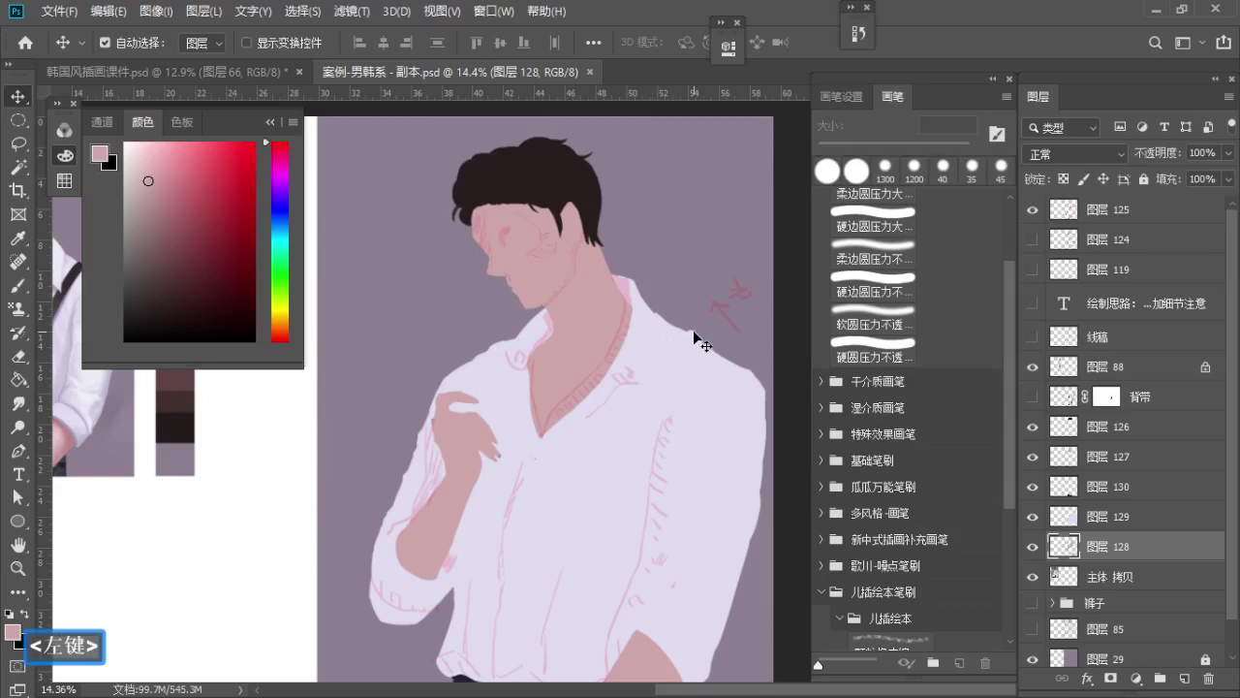
scroll(698, 344, "down", 5)
left_click(186, 67)
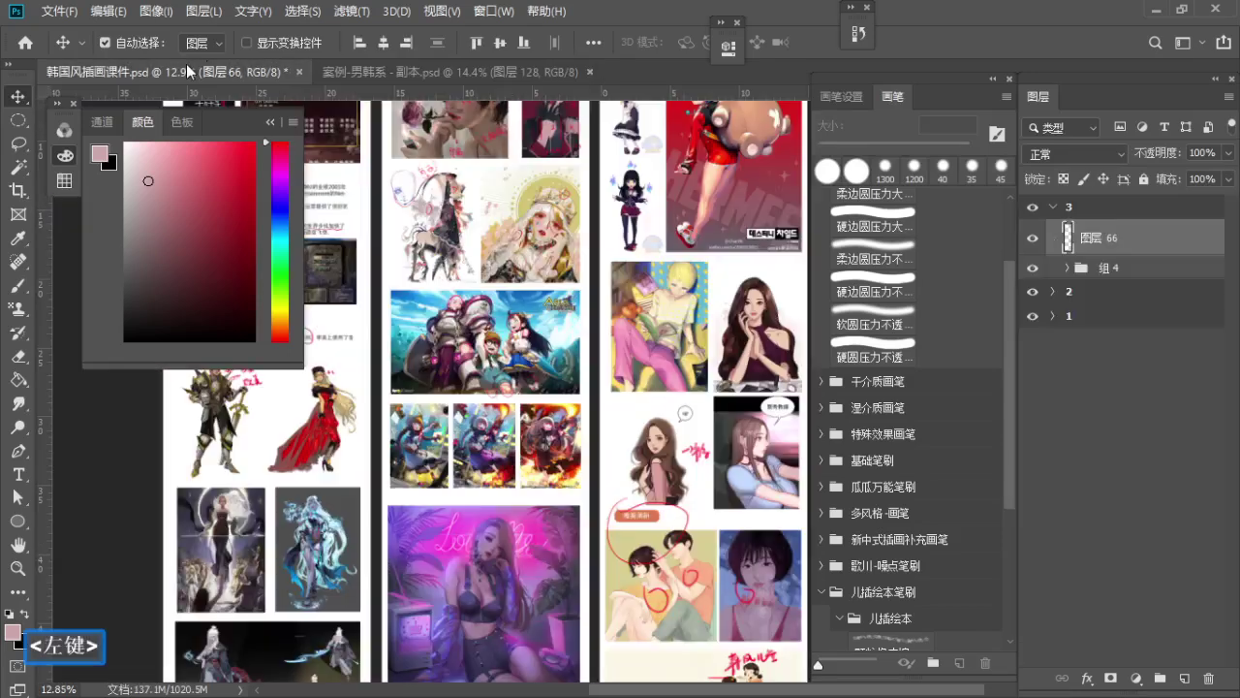